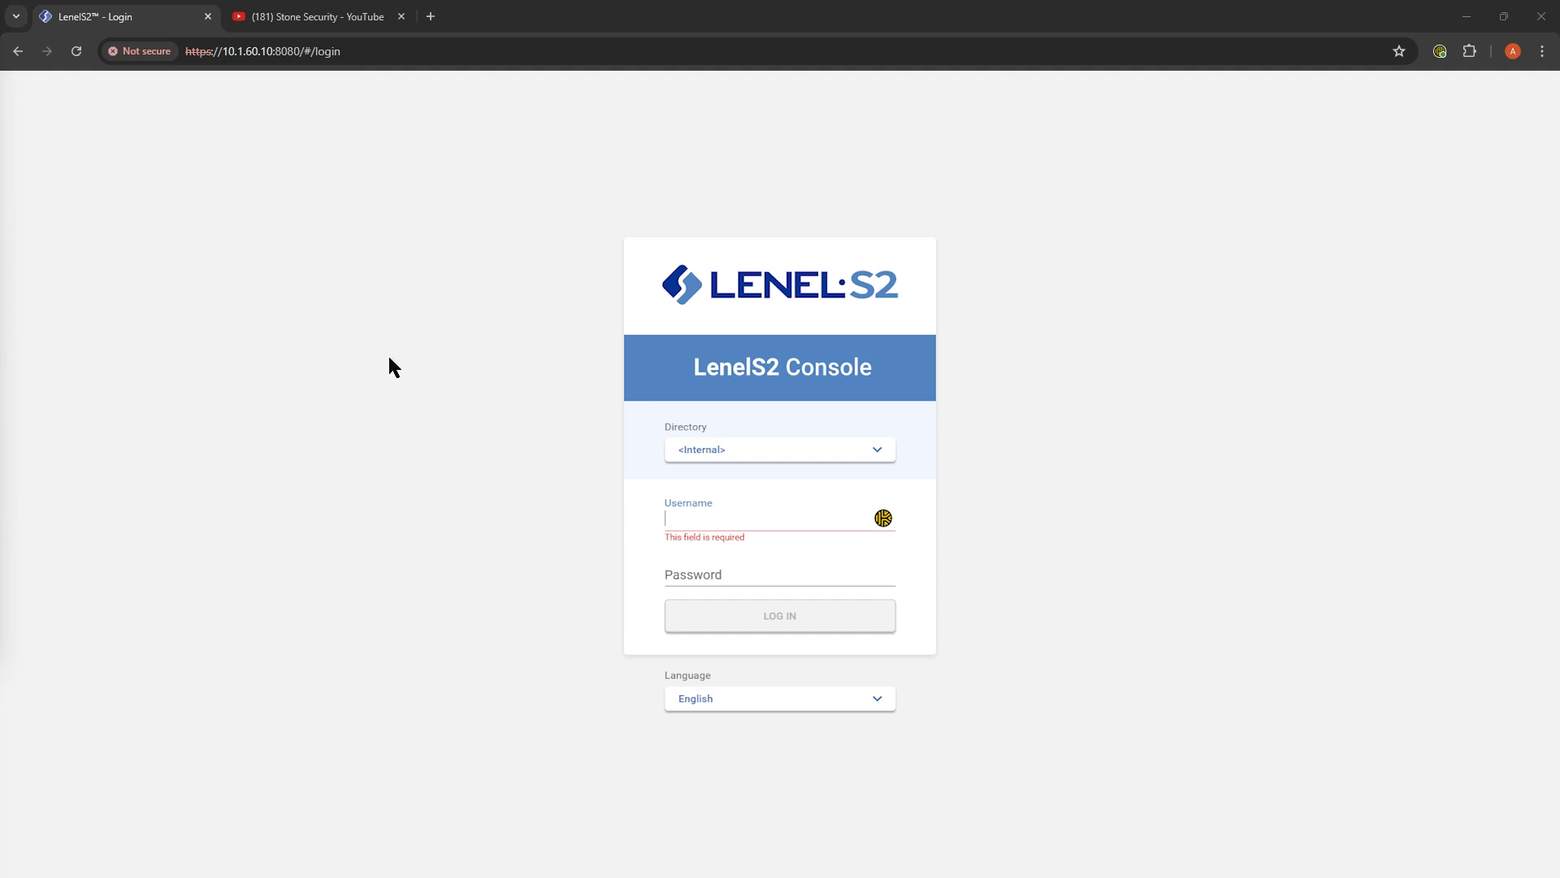
# - Focus the LenelS2 Console login page and dismiss the password manager suggestions
pyautogui.click(1469, 441)
pyautogui.click(706, 525)
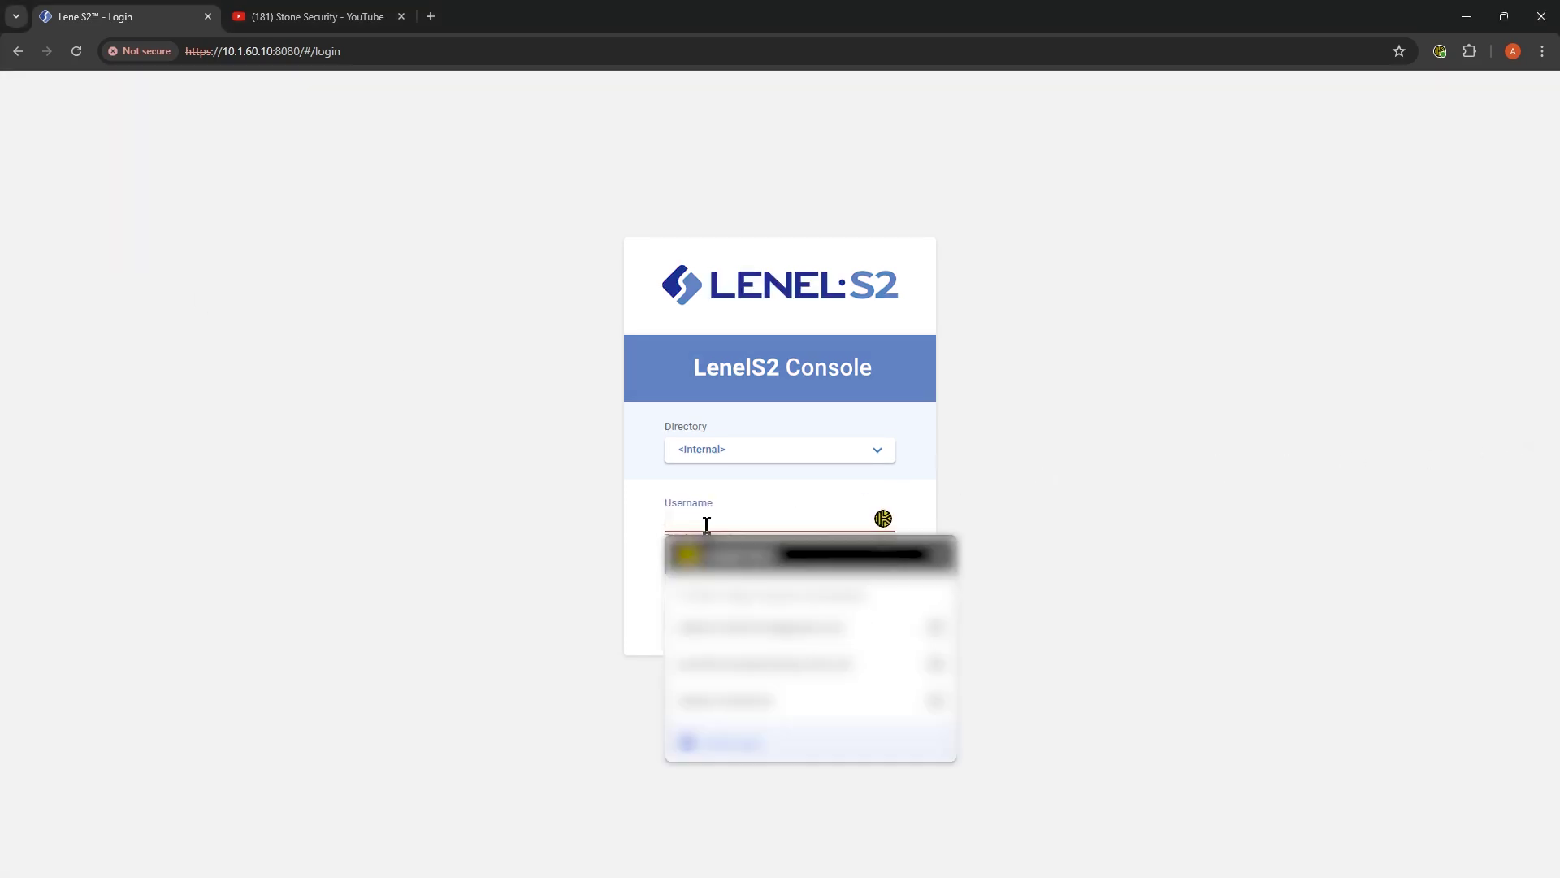
pyautogui.click(727, 451)
pyautogui.click(348, 261)
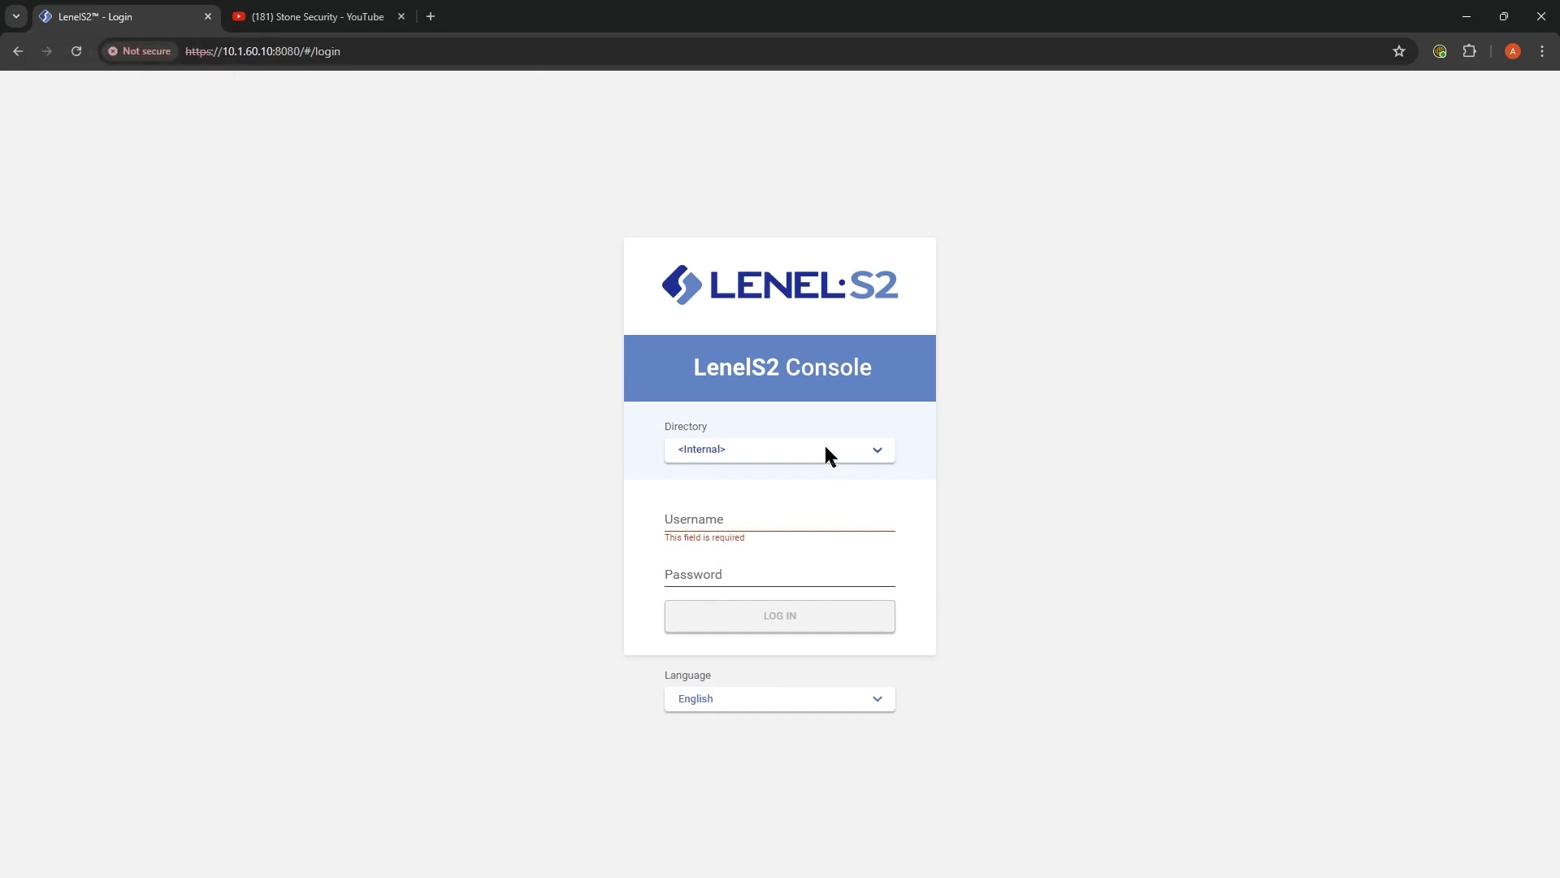
# - Log in through the ad.stonesecurity.net directory with the account's username and password
pyautogui.click(779, 455)
pyautogui.click(746, 524)
pyautogui.click(754, 522)
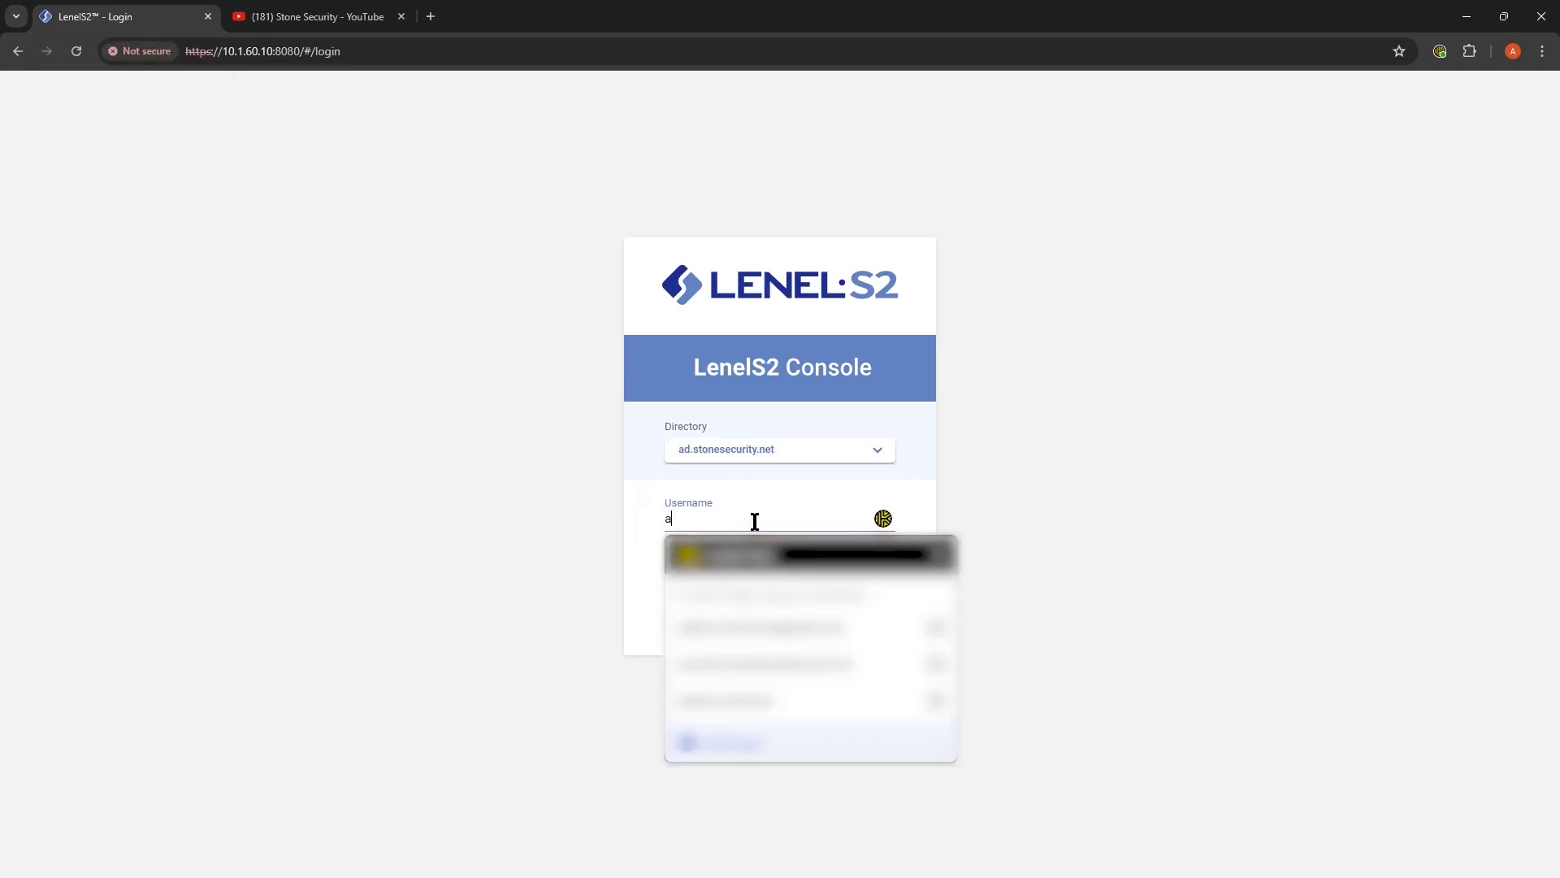
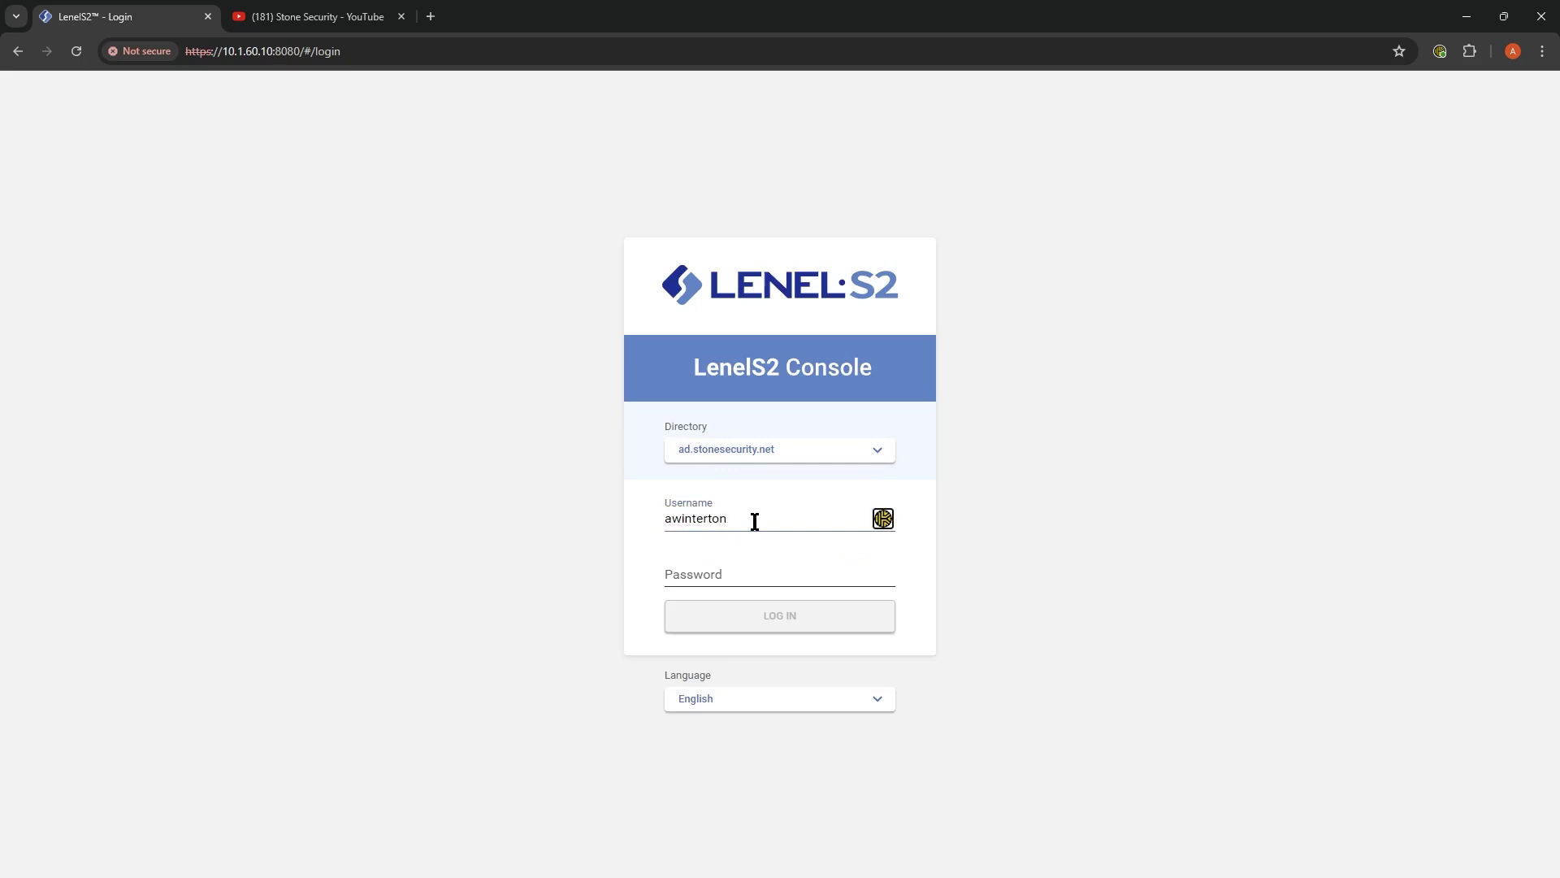
pyautogui.press('Tab')
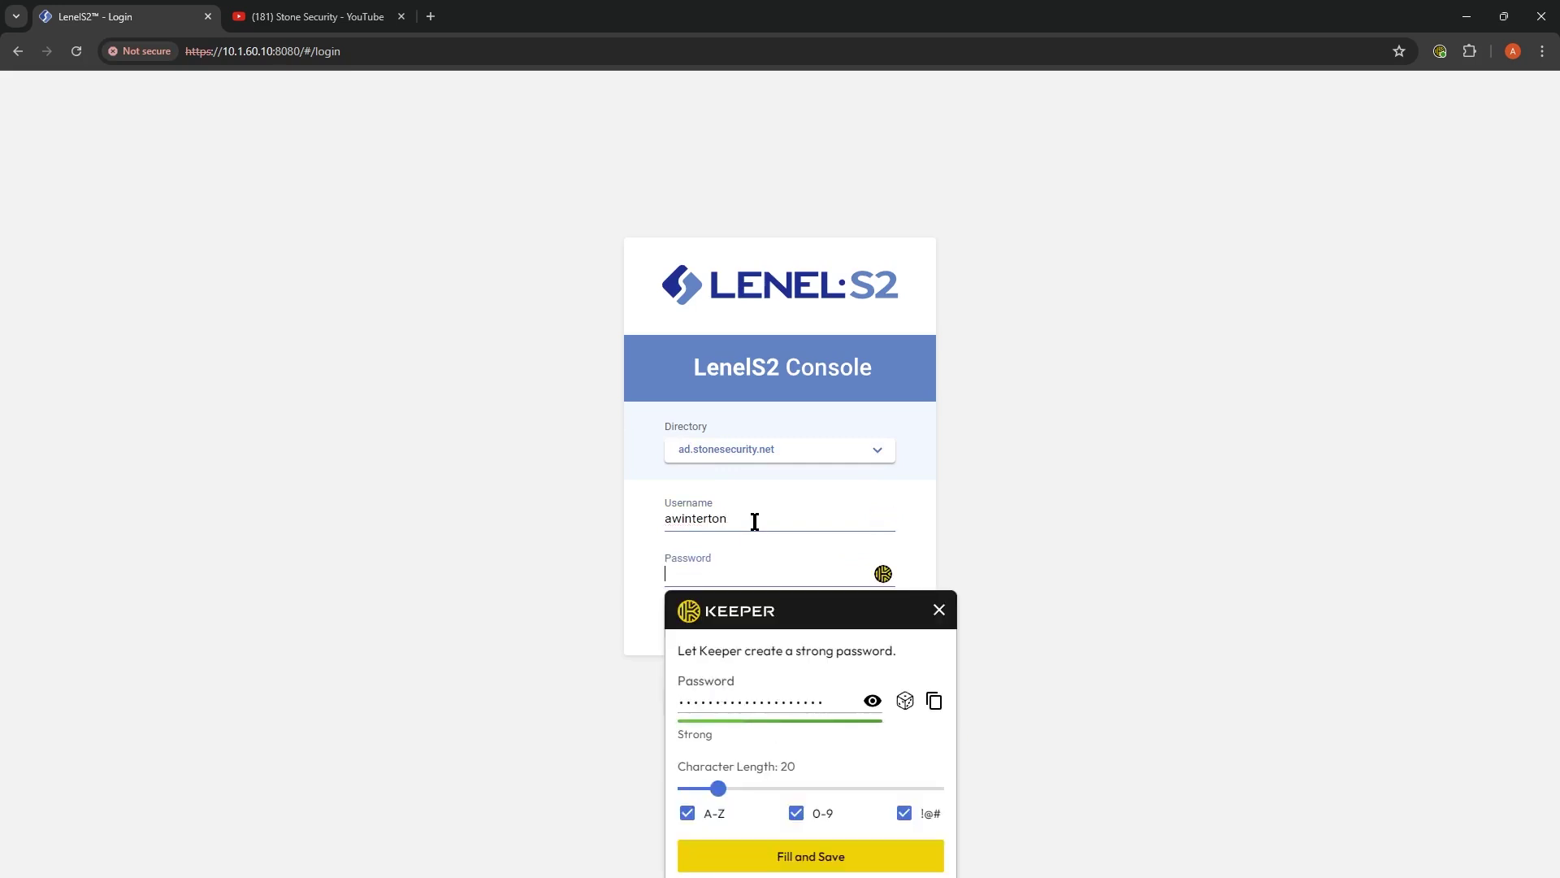
pyautogui.write('***')
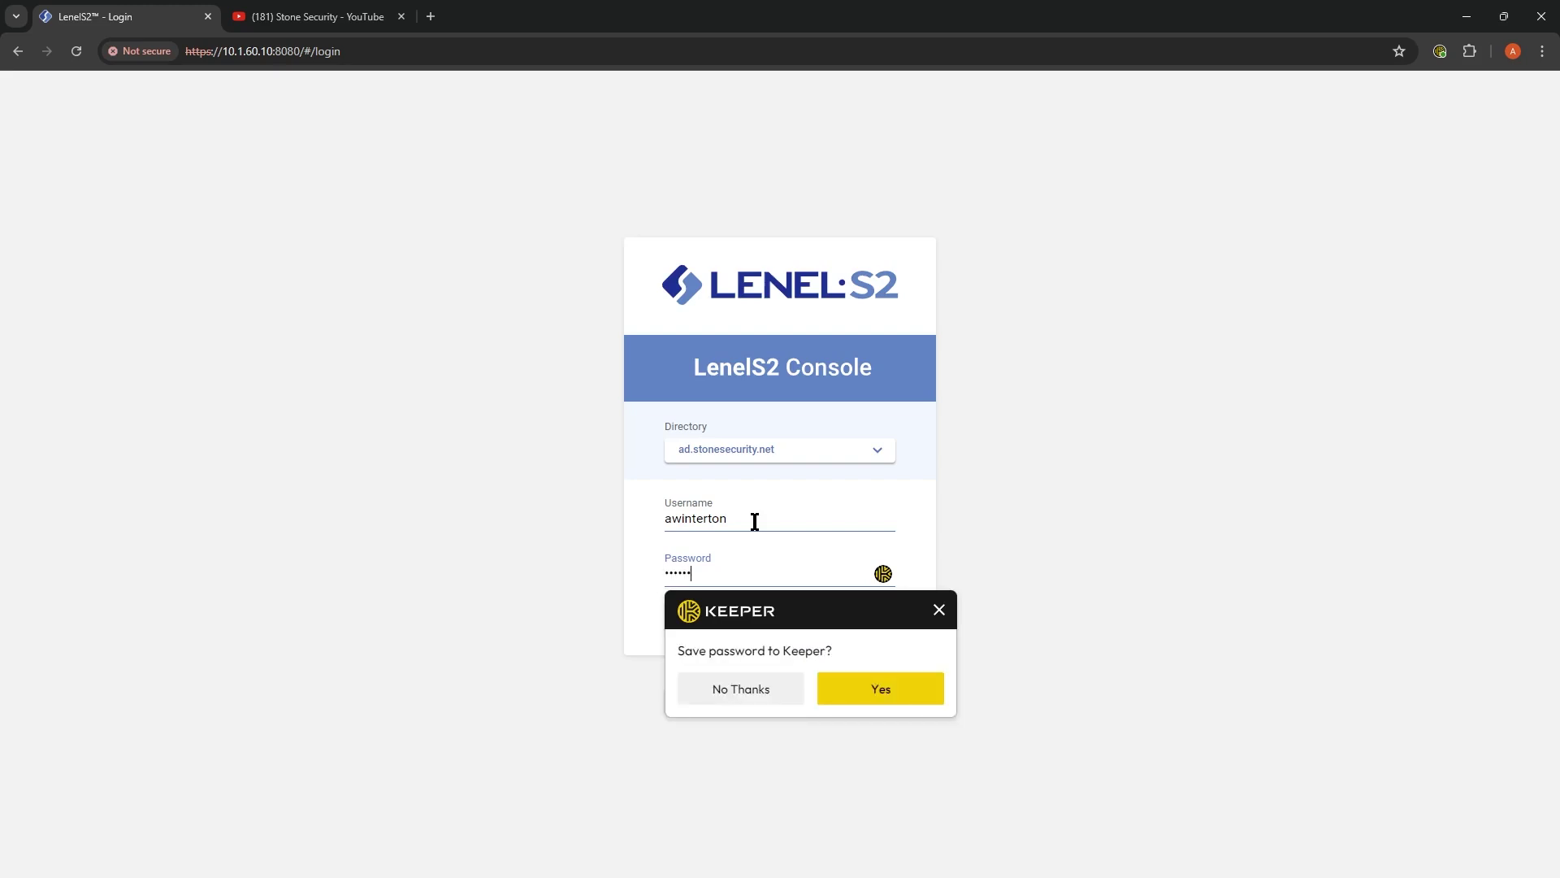
pyautogui.write('*')
pyautogui.press('Return')
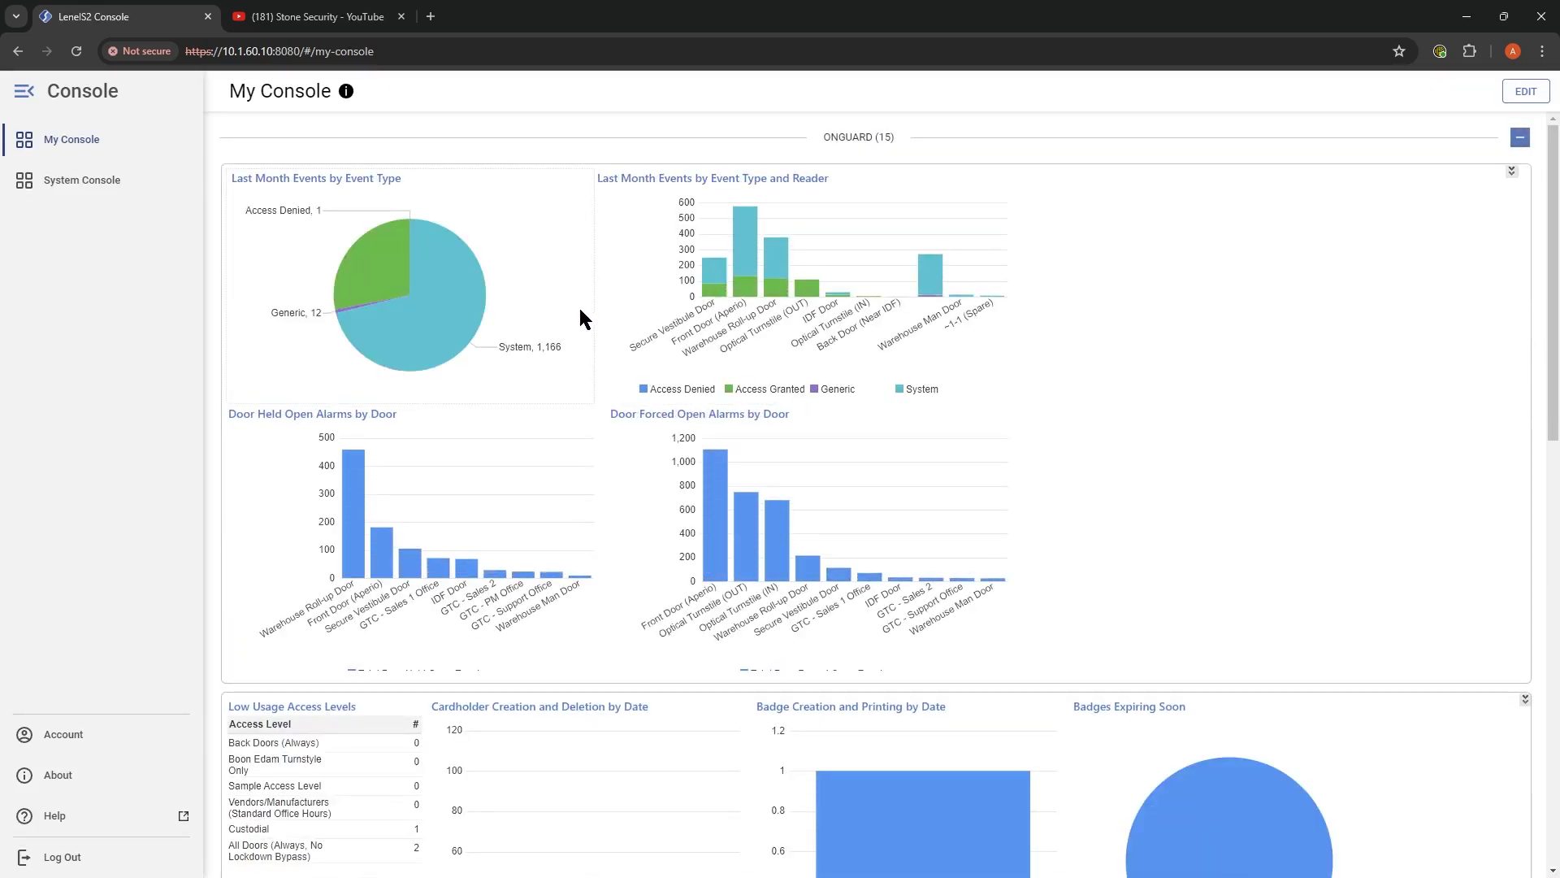
# - Scroll past the My Console dashboard charts and launch the OnGuard Monitor tile
pyautogui.moveTo(726, 267)
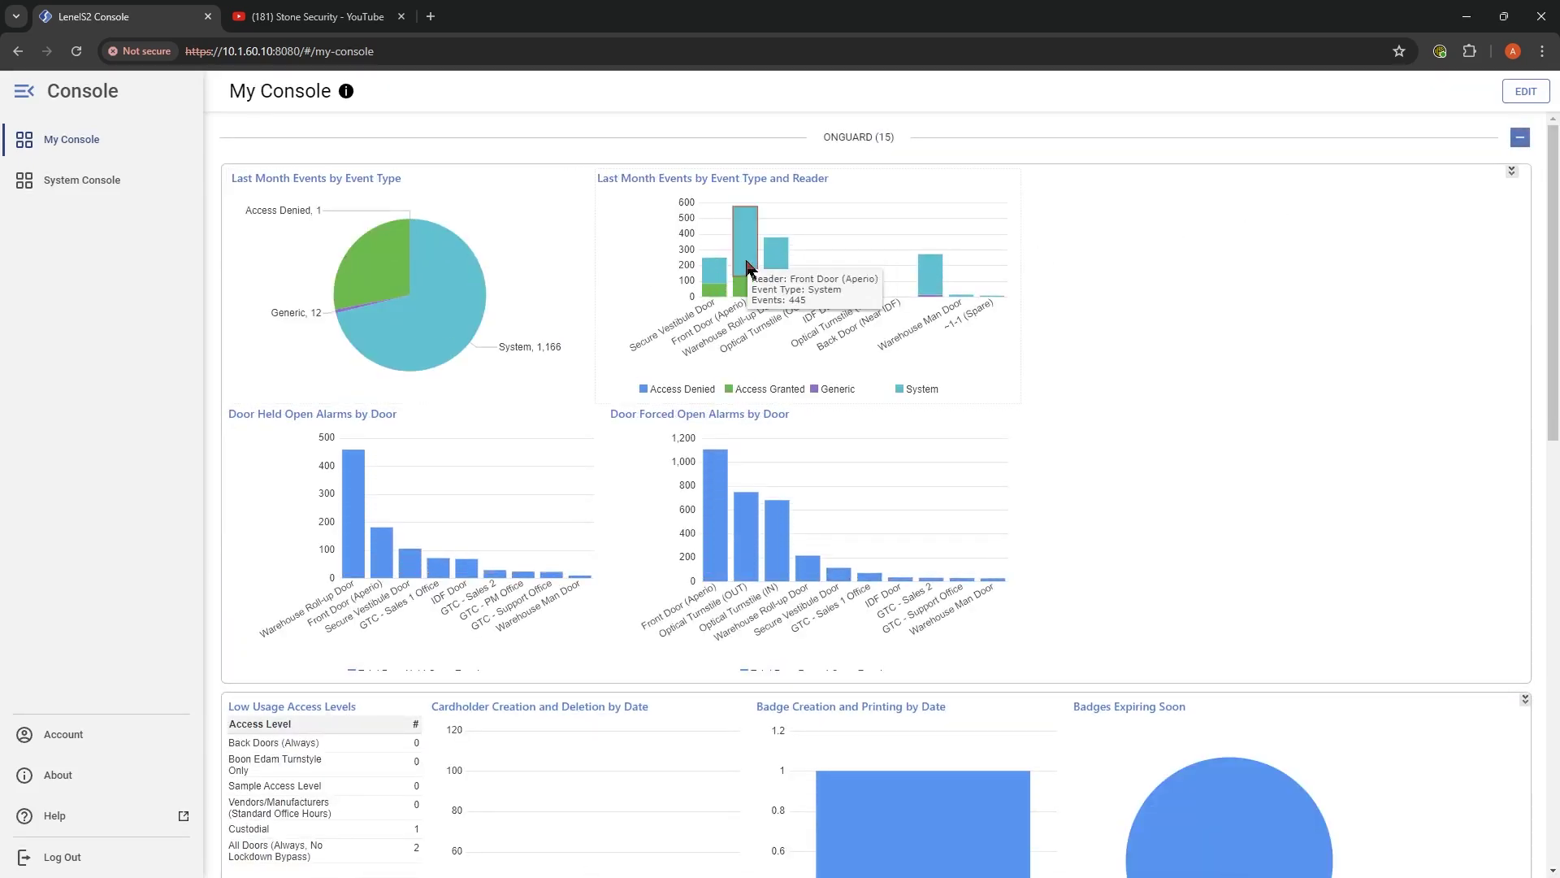
pyautogui.scroll(-8, 554, 436)
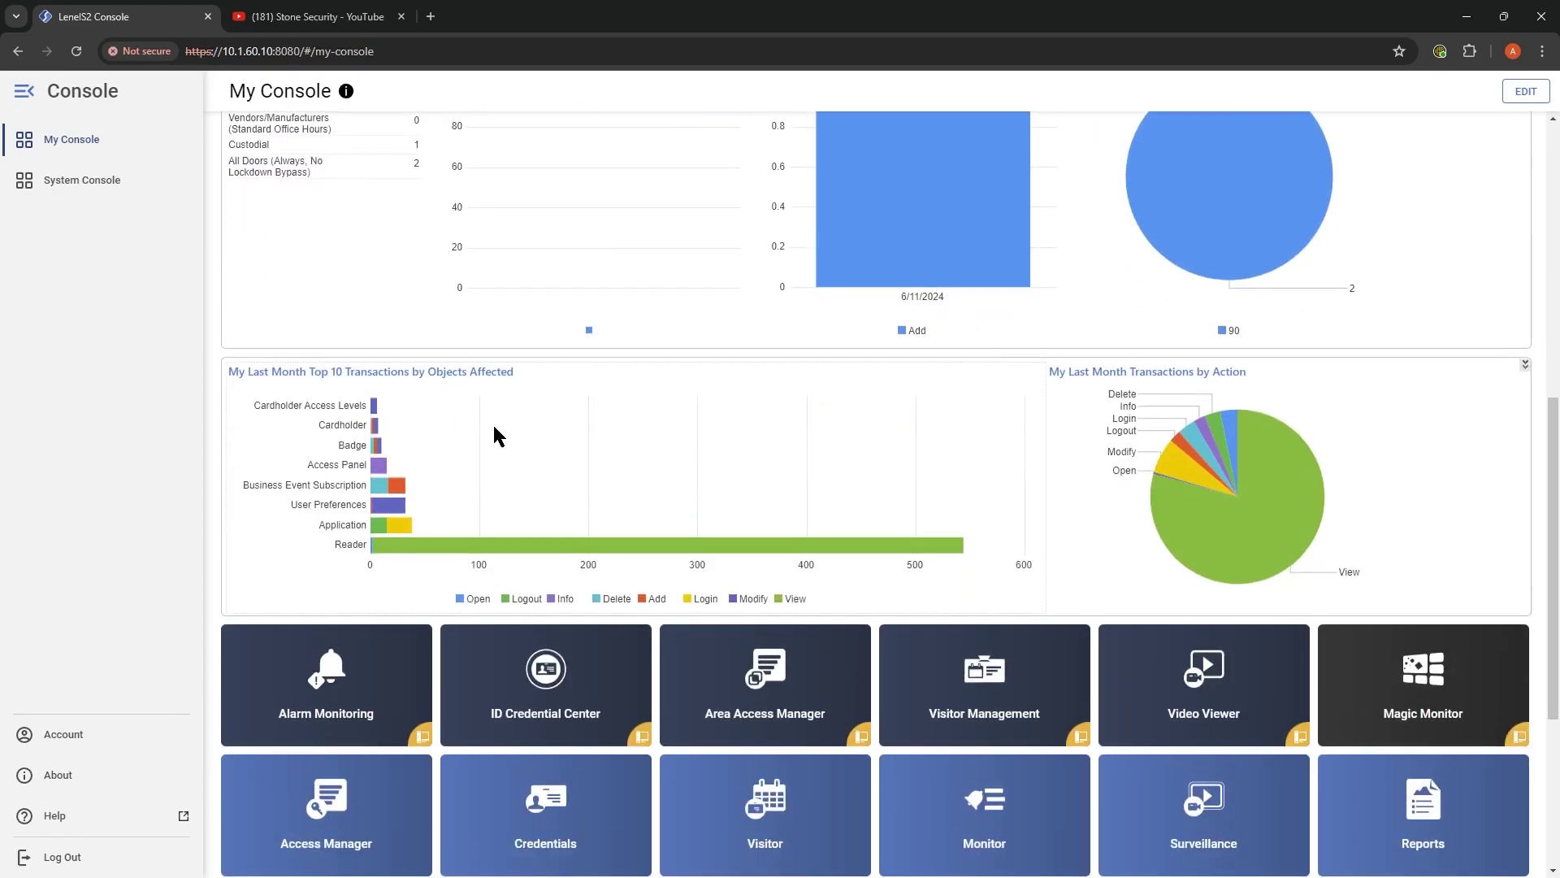
pyautogui.scroll(-4, 497, 435)
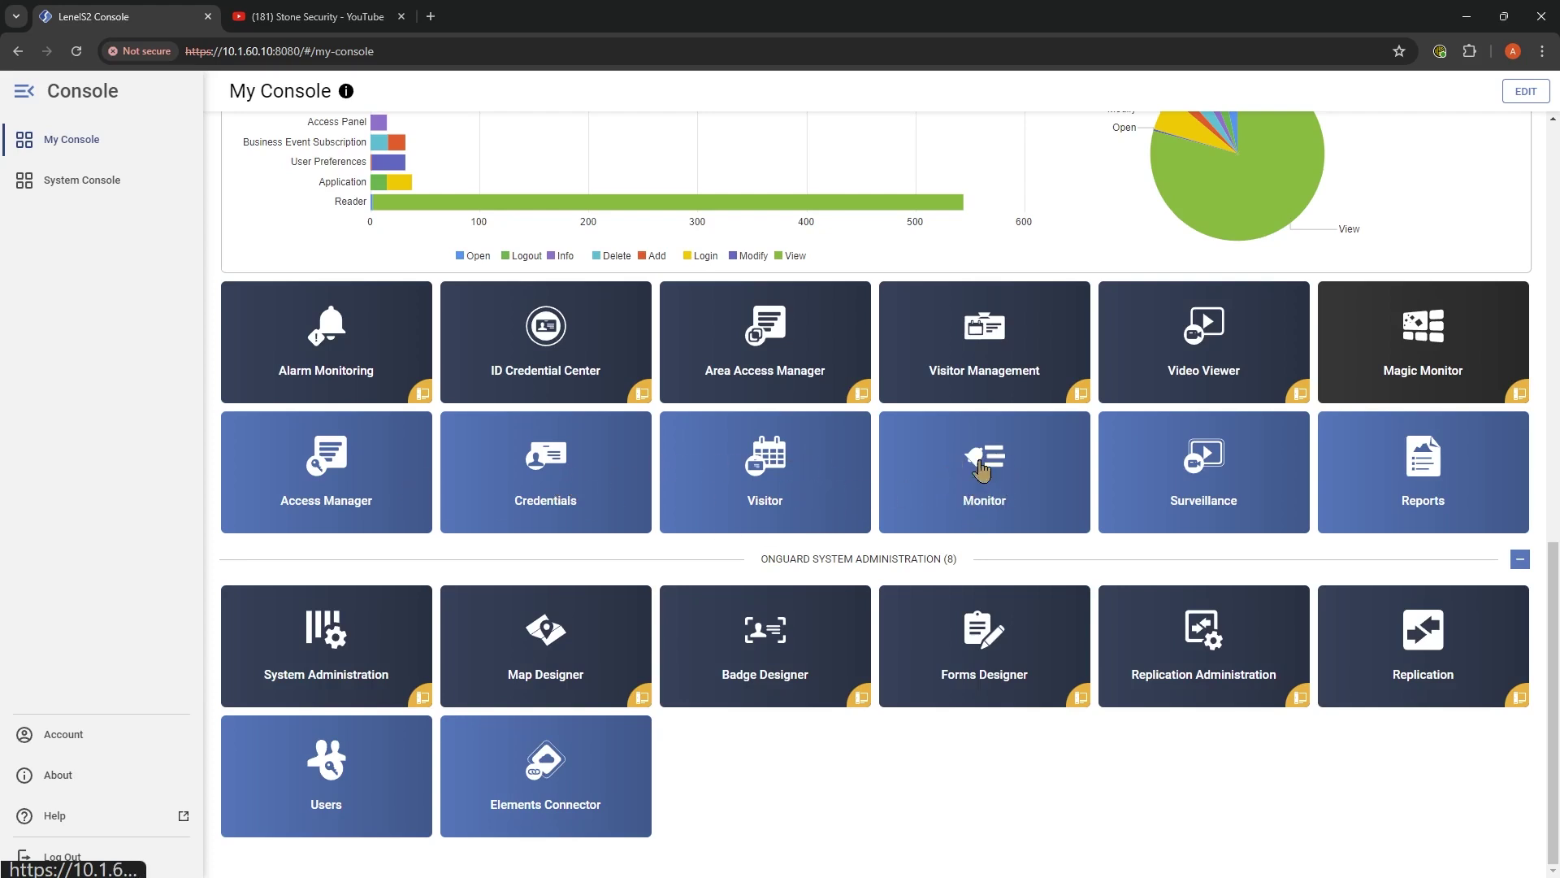
pyautogui.click(994, 469)
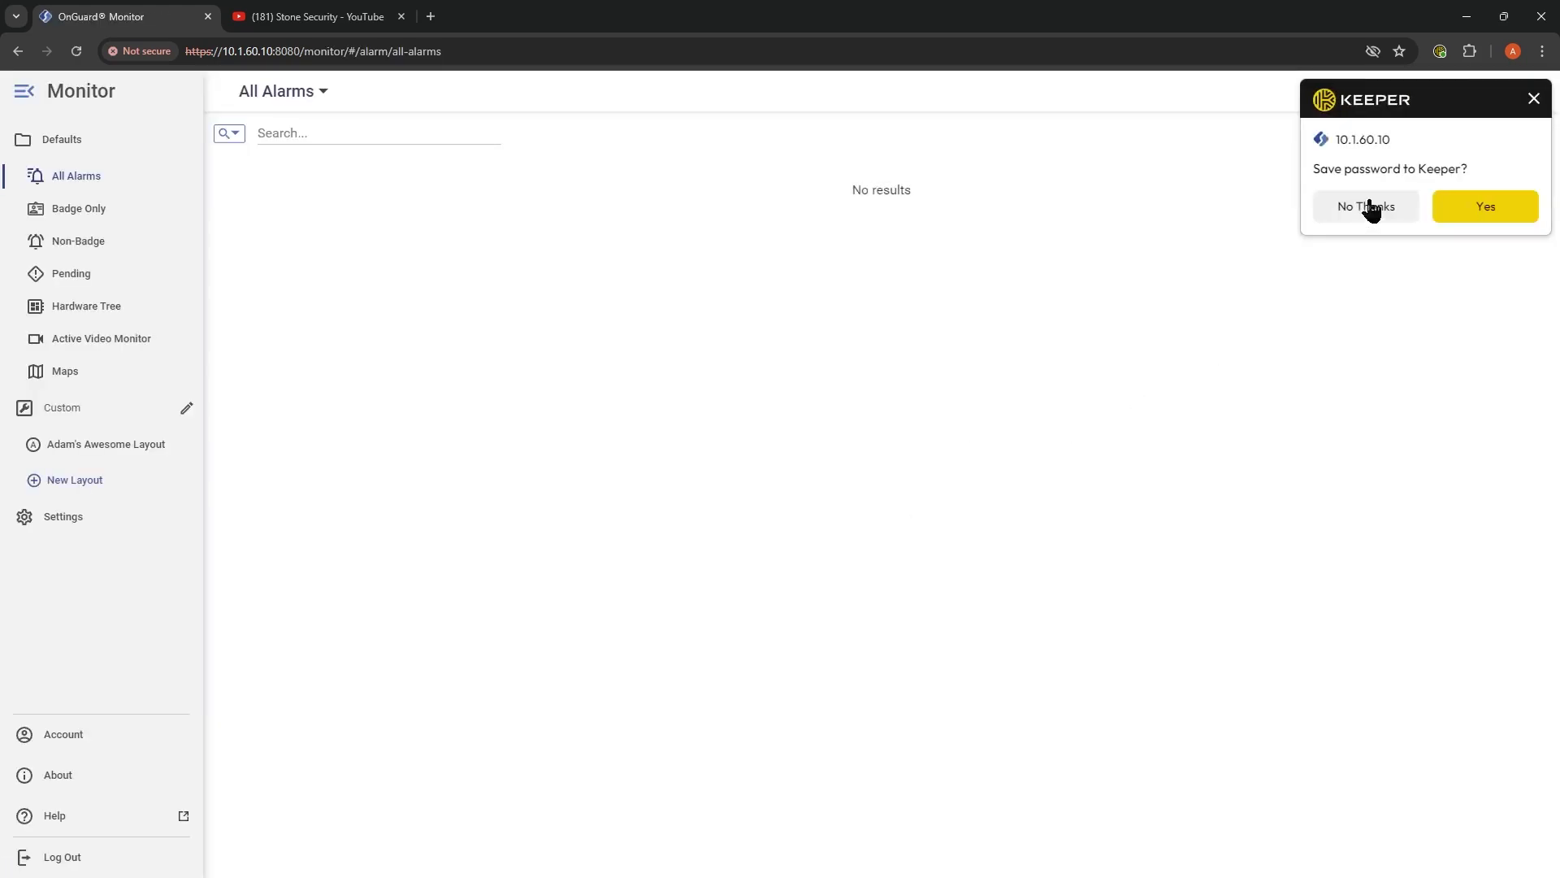
# - Decline Keeper's password save, then browse the All Alarms, Badge Only, Non-Badge and Pending views, ending on All Alarms
pyautogui.click(1368, 206)
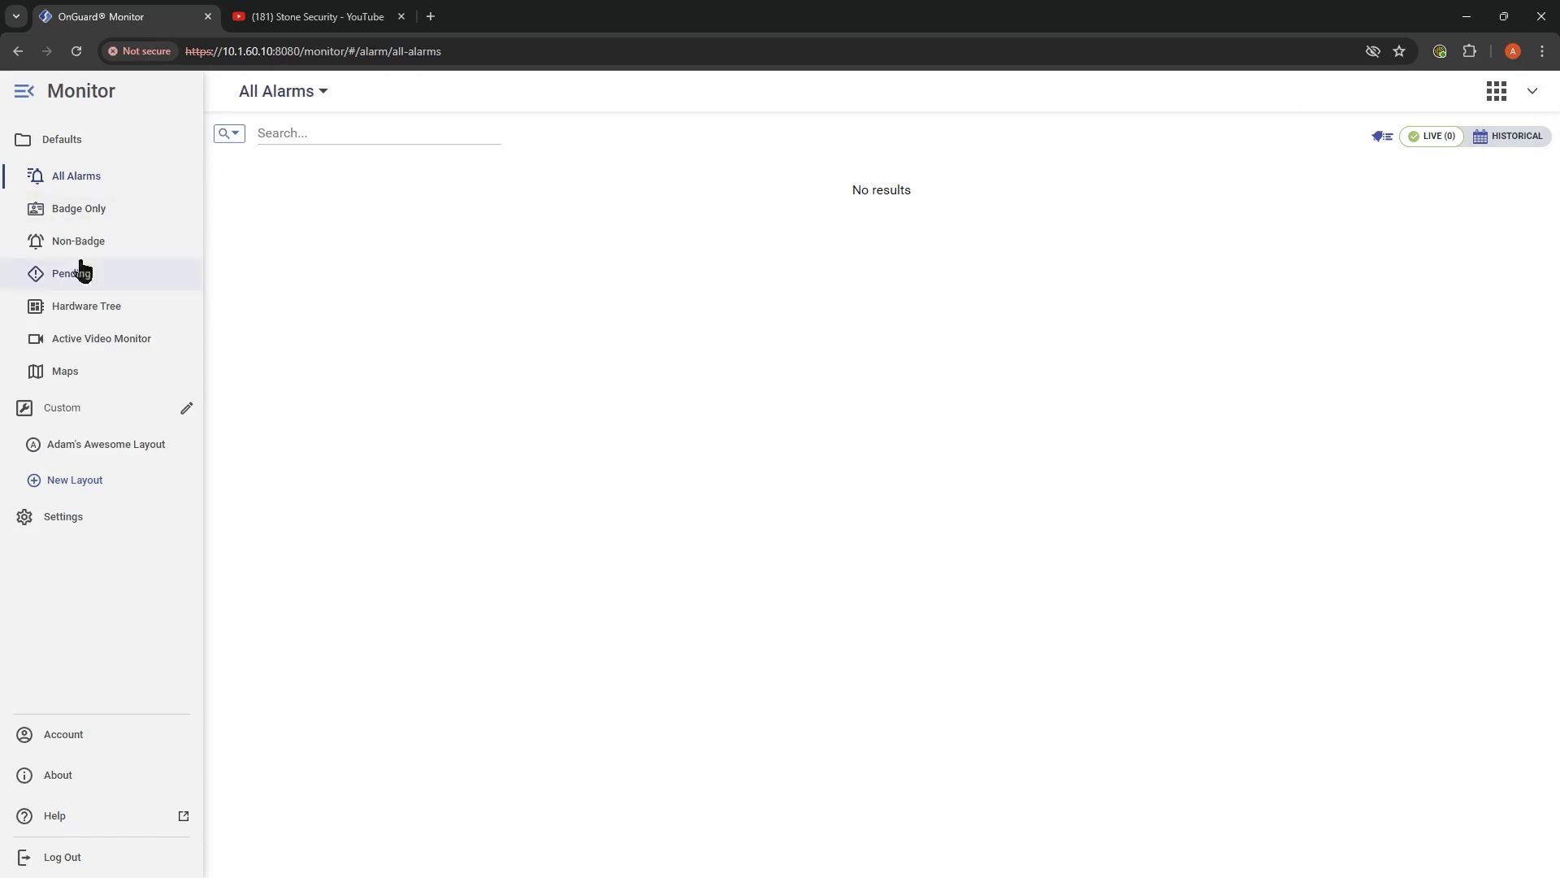
pyautogui.click(86, 185)
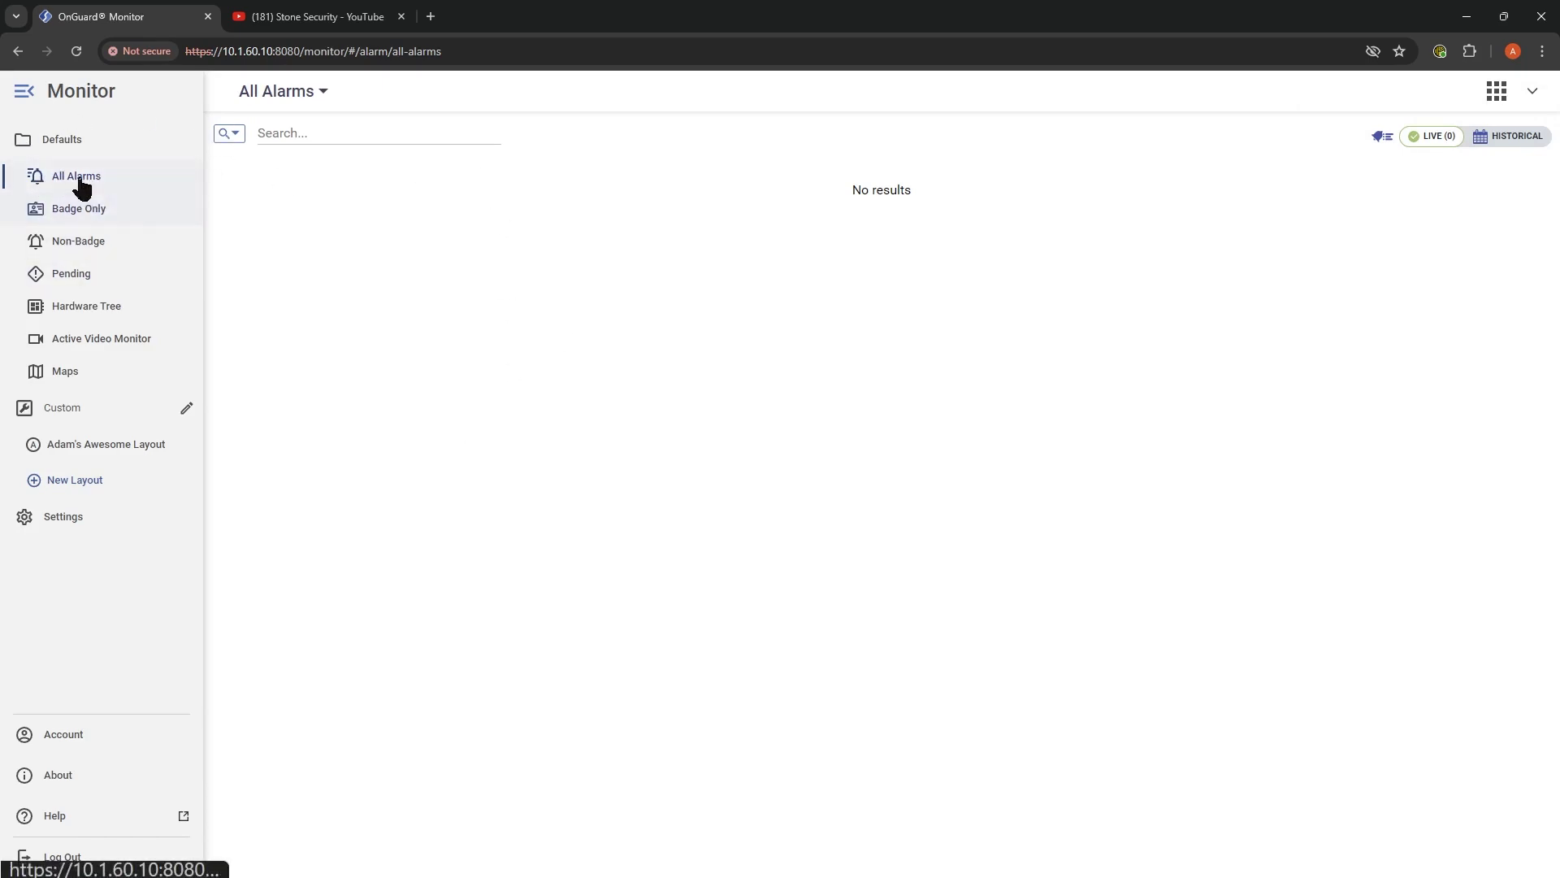
pyautogui.click(83, 211)
pyautogui.click(80, 243)
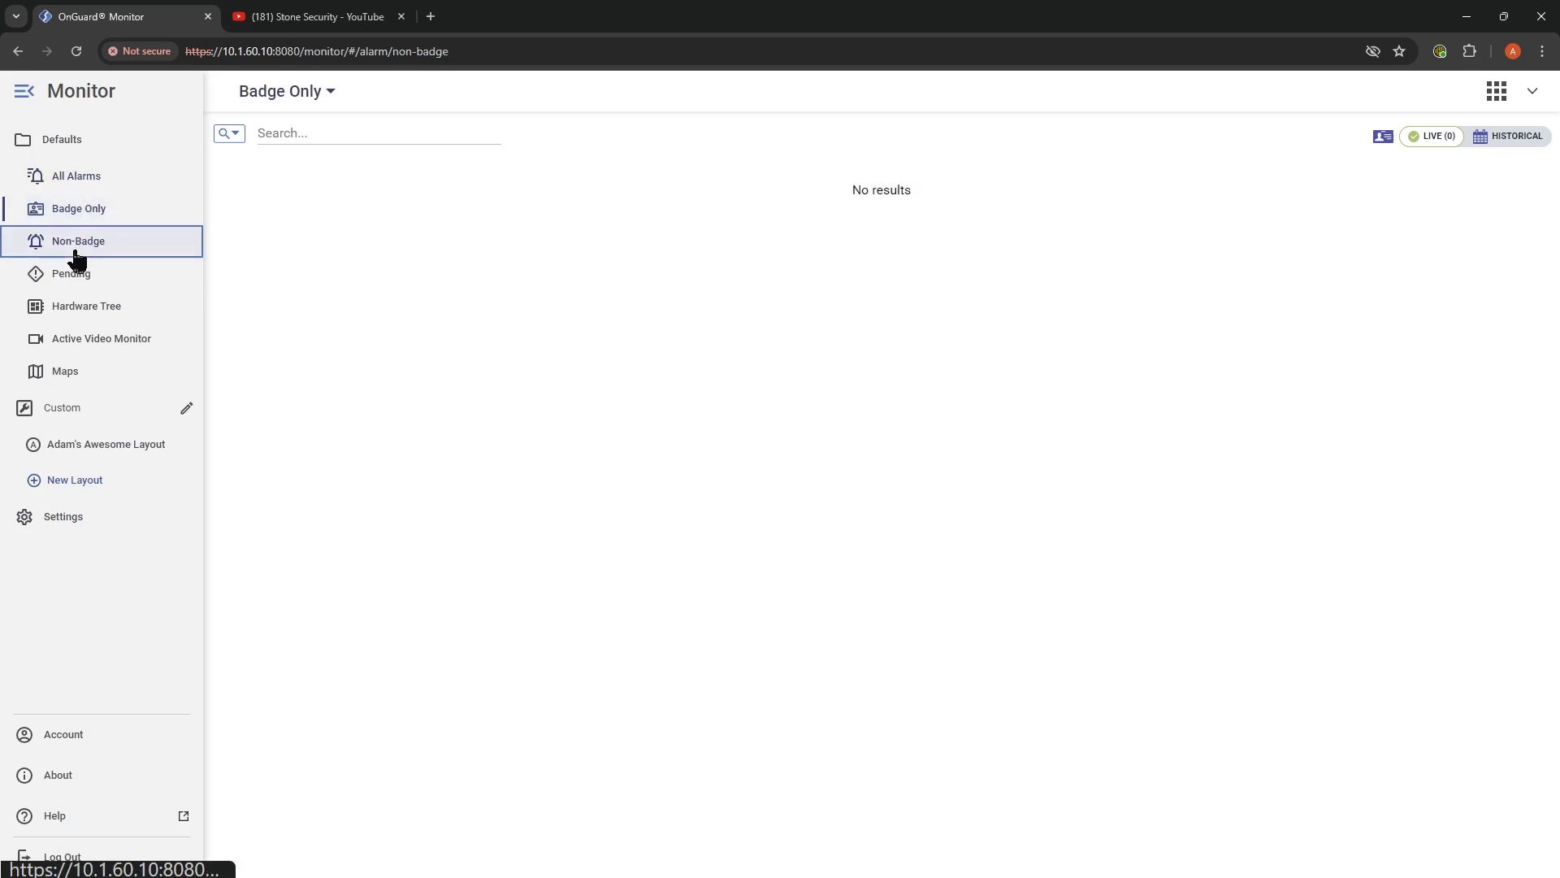
pyautogui.click(92, 280)
pyautogui.click(148, 179)
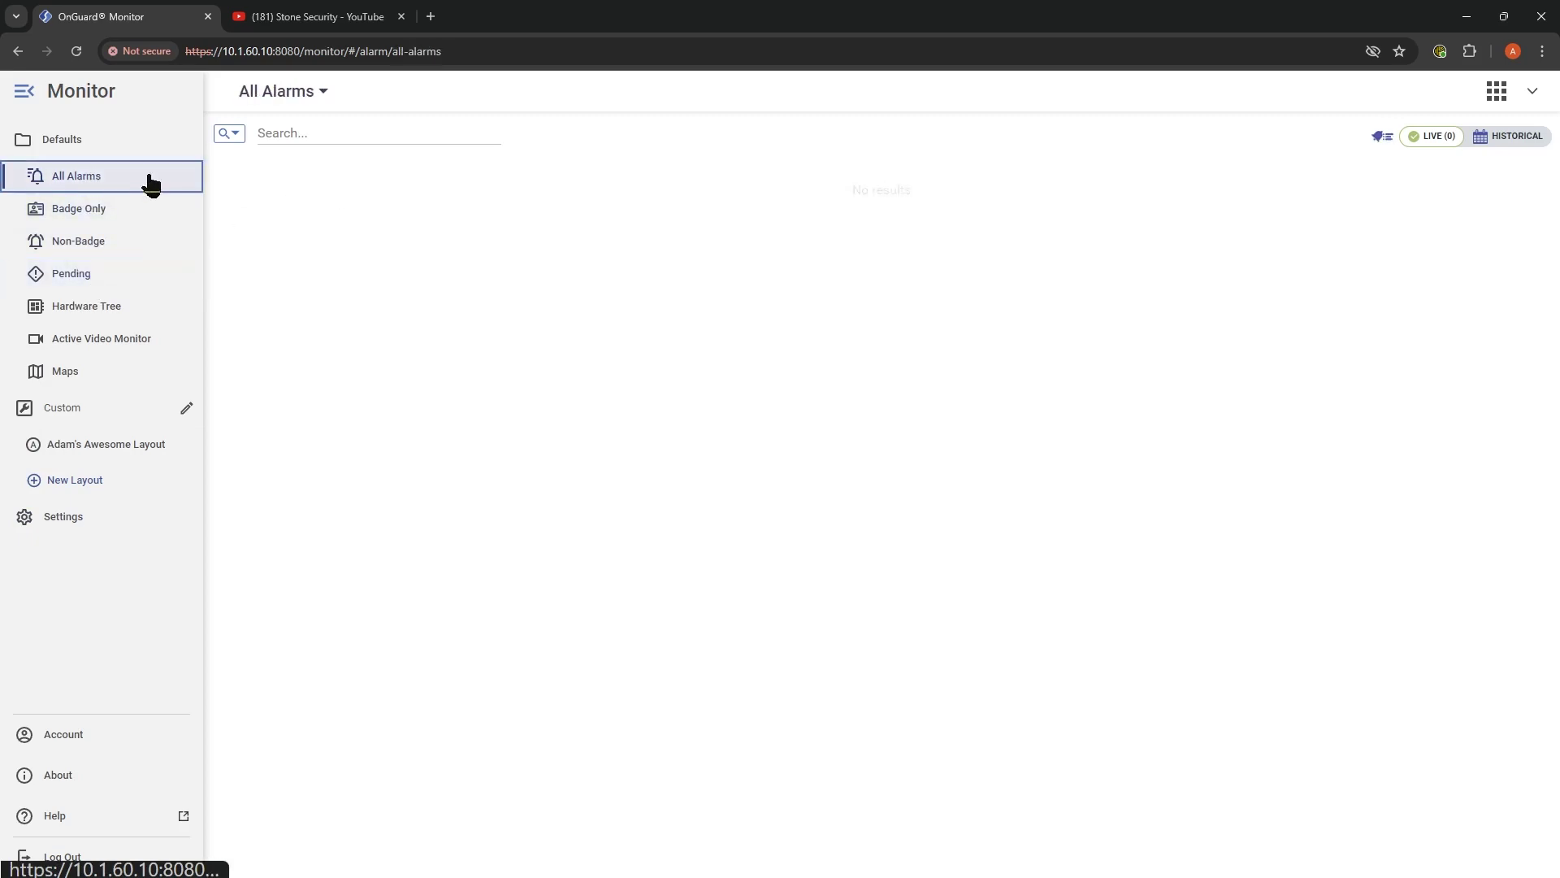
# - Load historical alarms with the Last 7 days preset, 06/13/2024 to 06/20/2024
pyautogui.click(1503, 143)
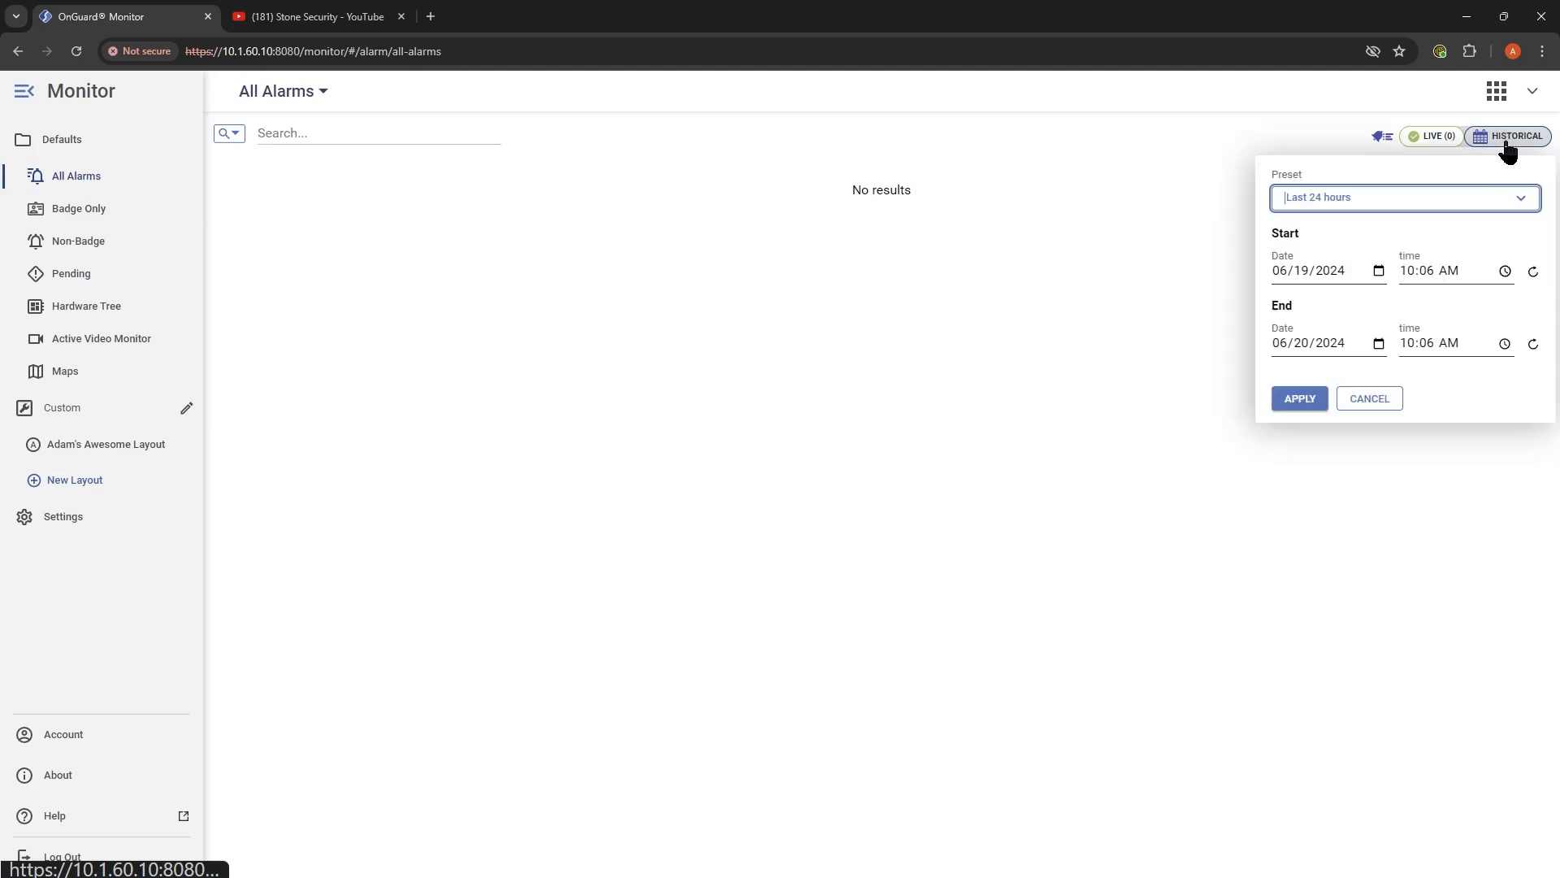
pyautogui.click(1516, 203)
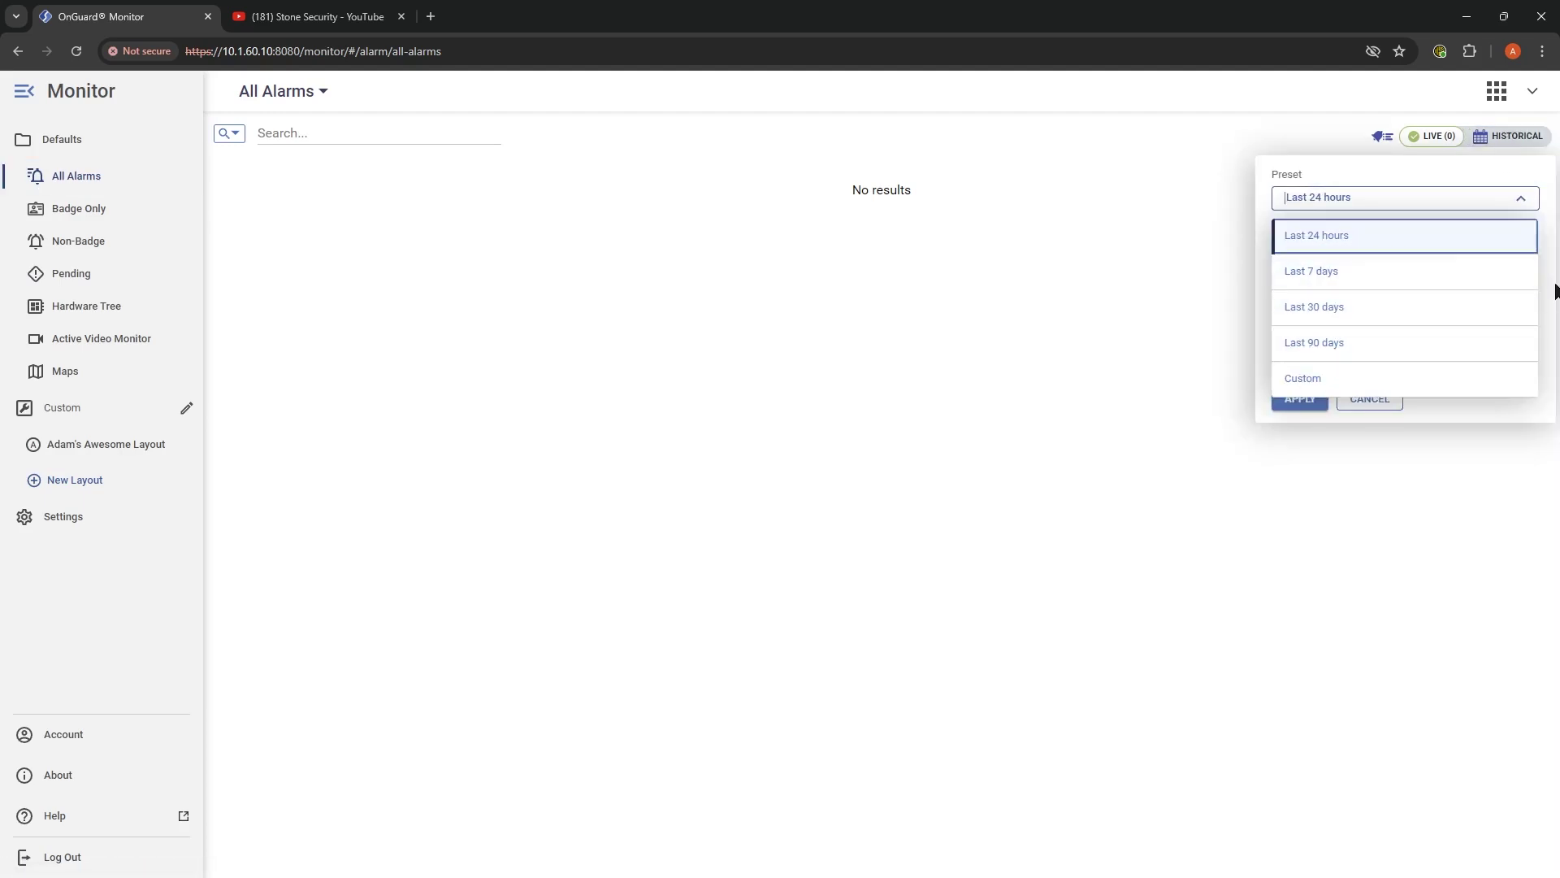
pyautogui.click(1322, 273)
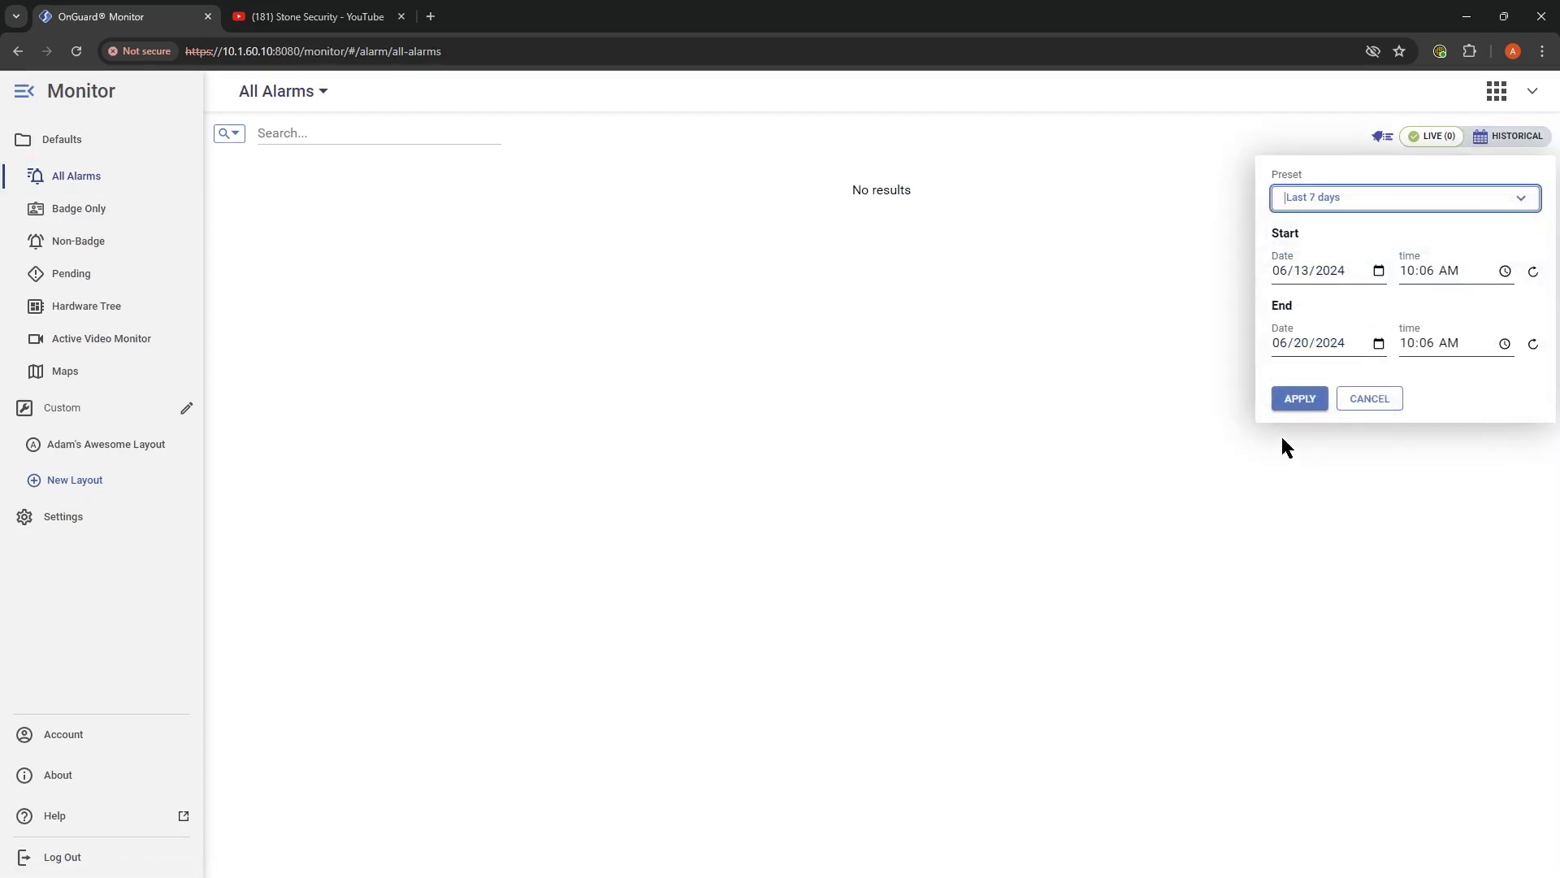
pyautogui.click(1299, 398)
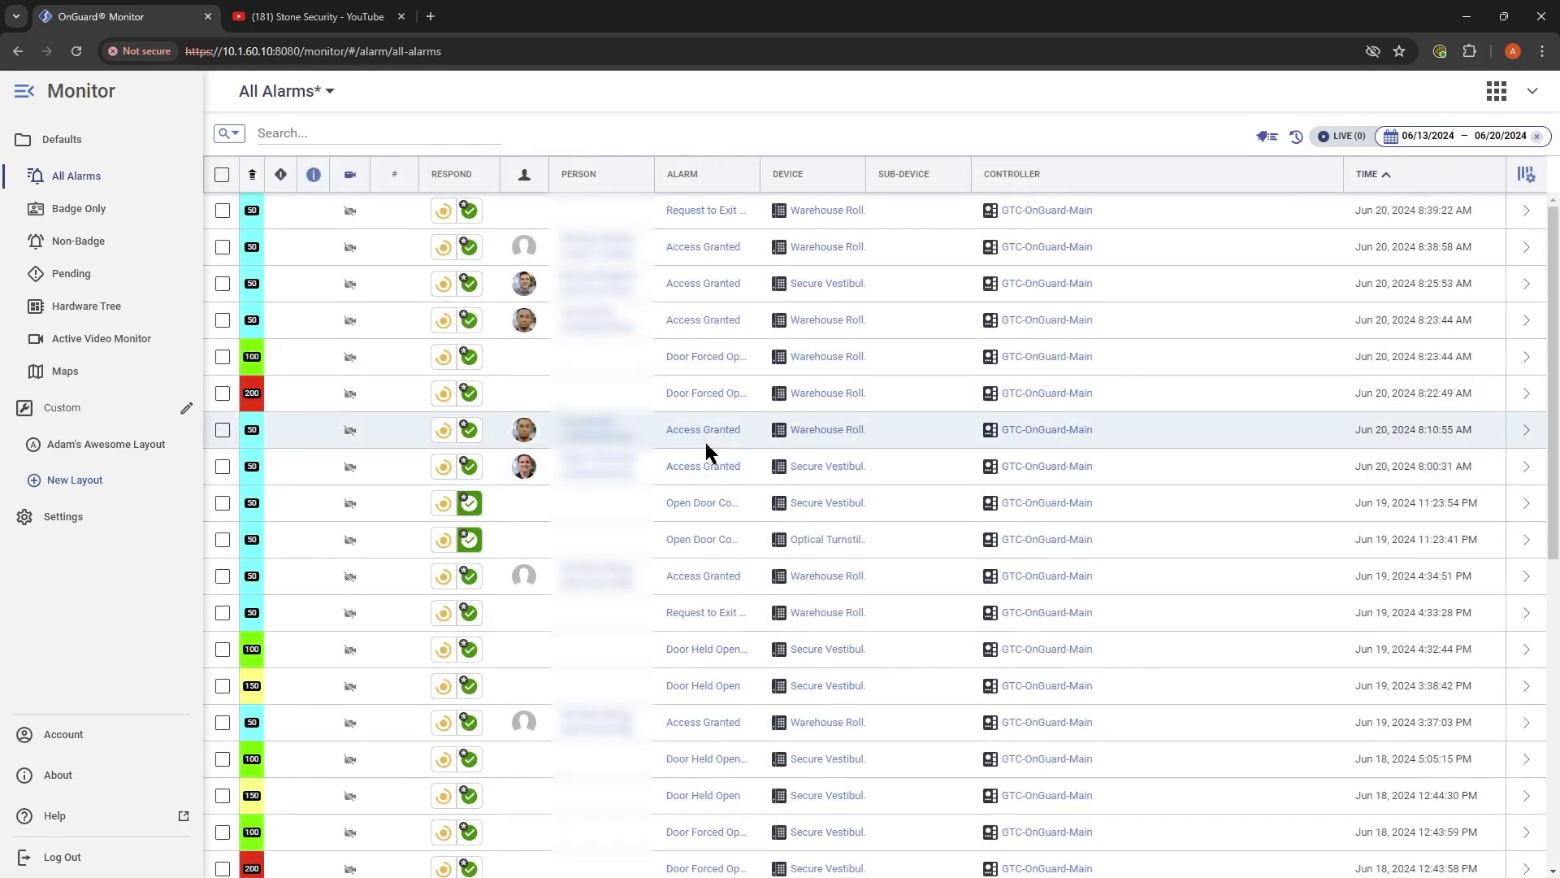
# - Scroll down and back up through the week's historical alarm list
pyautogui.scroll(-8, 669, 461)
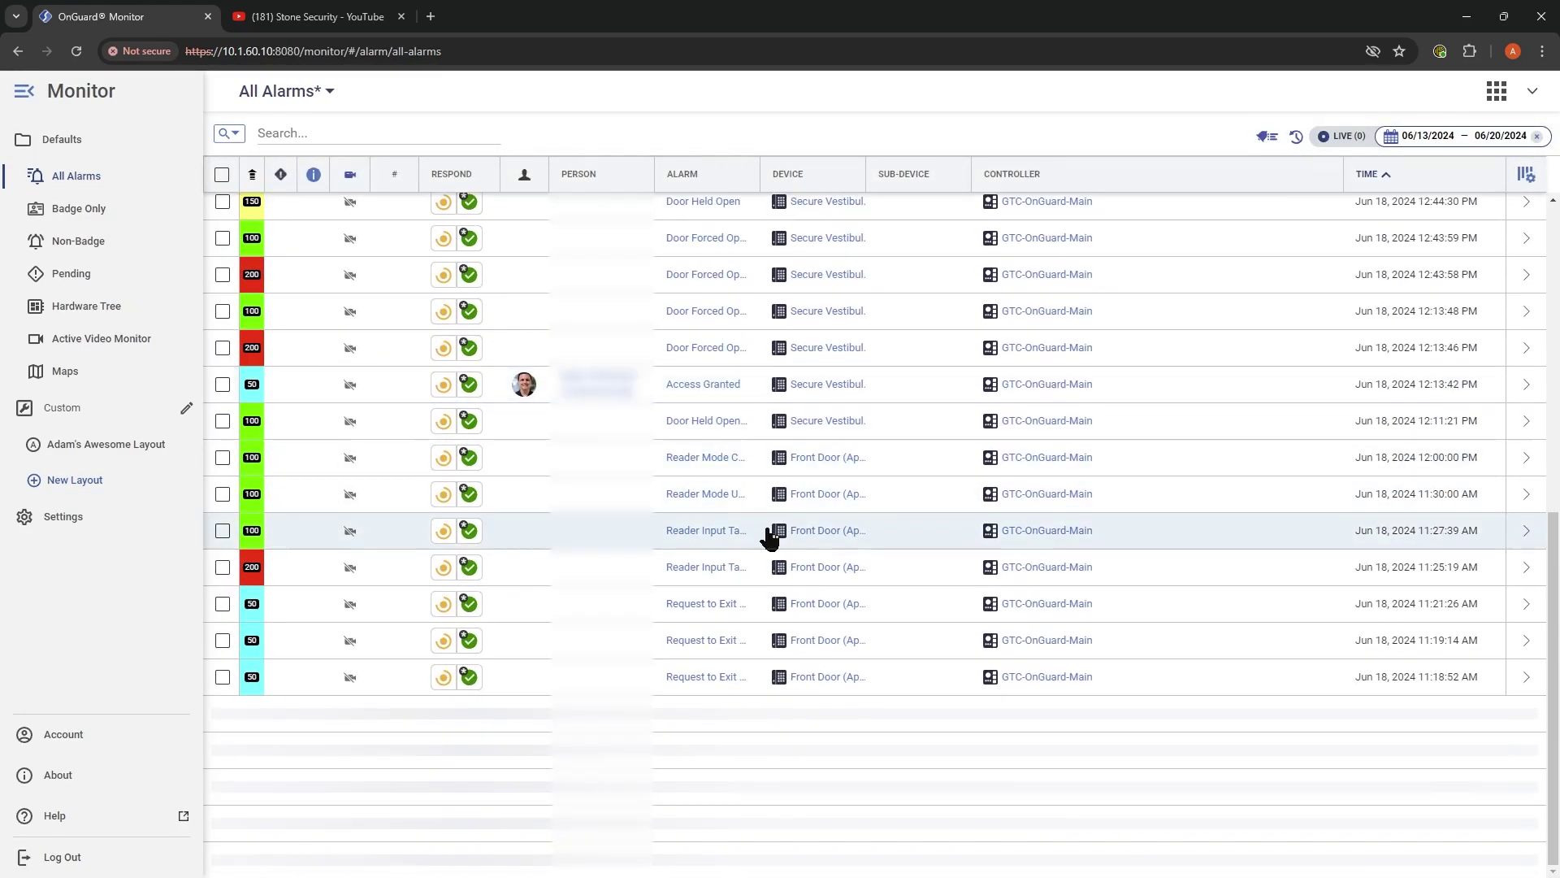
pyautogui.scroll(8, 768, 536)
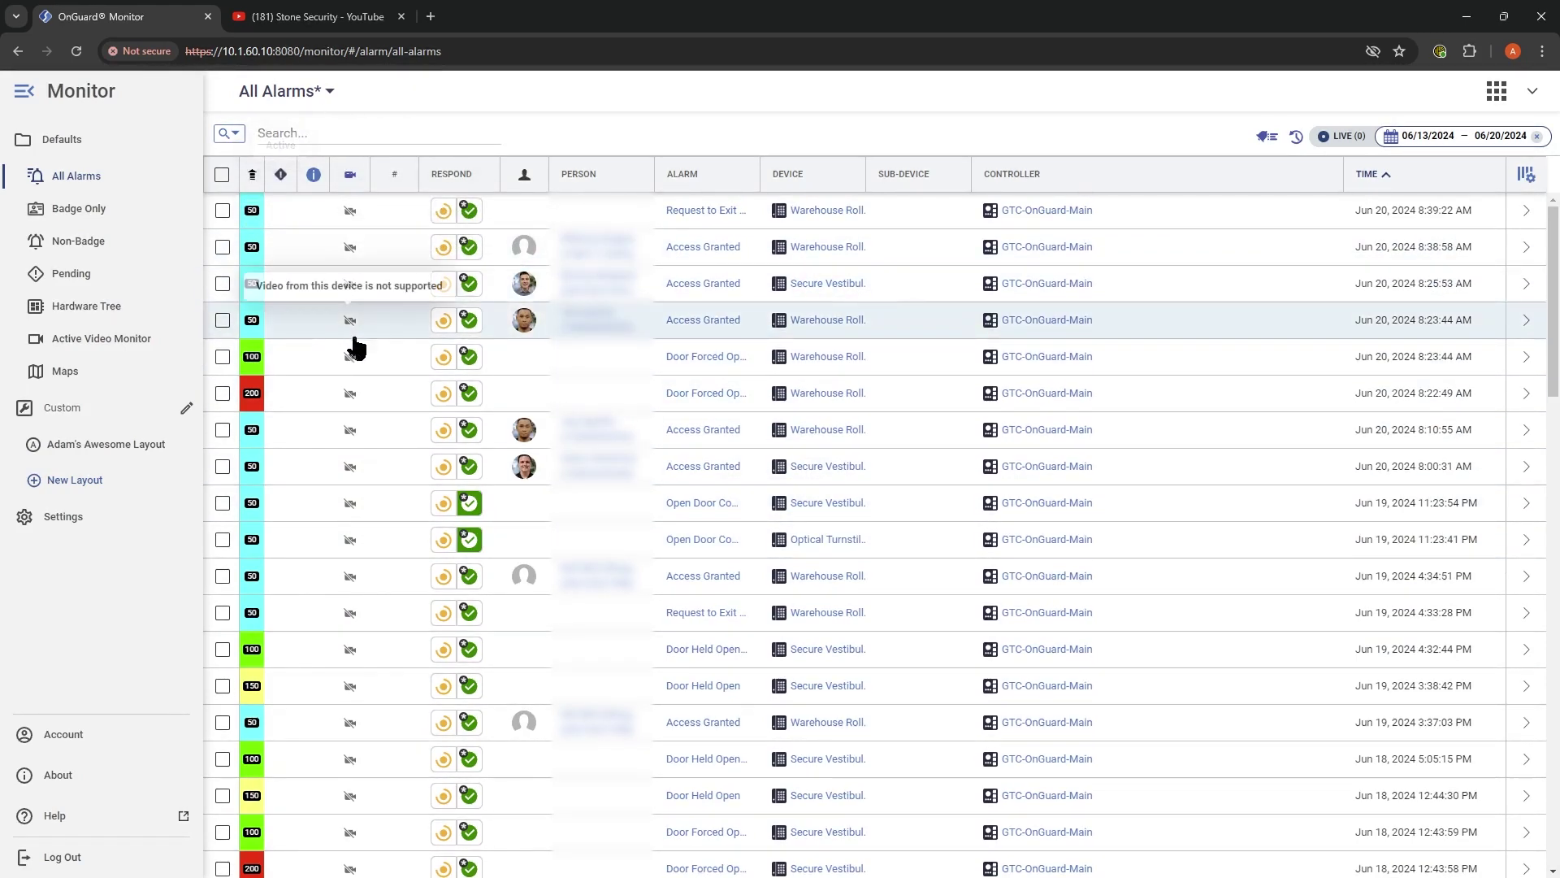
pyautogui.scroll(-2, 401, 359)
pyautogui.scroll(-2, 411, 382)
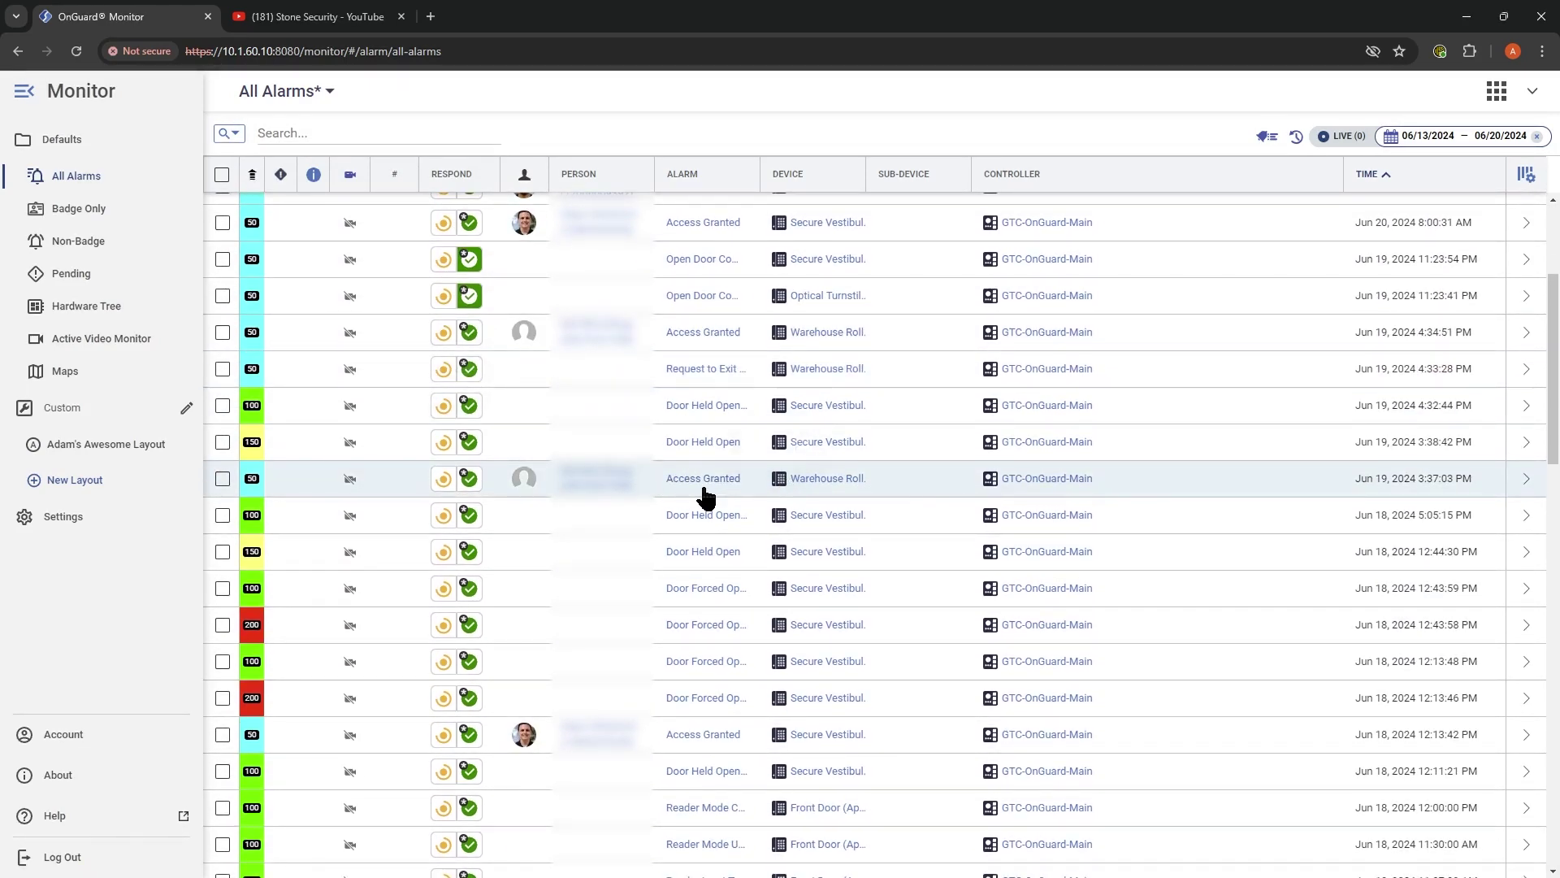
pyautogui.scroll(1, 707, 455)
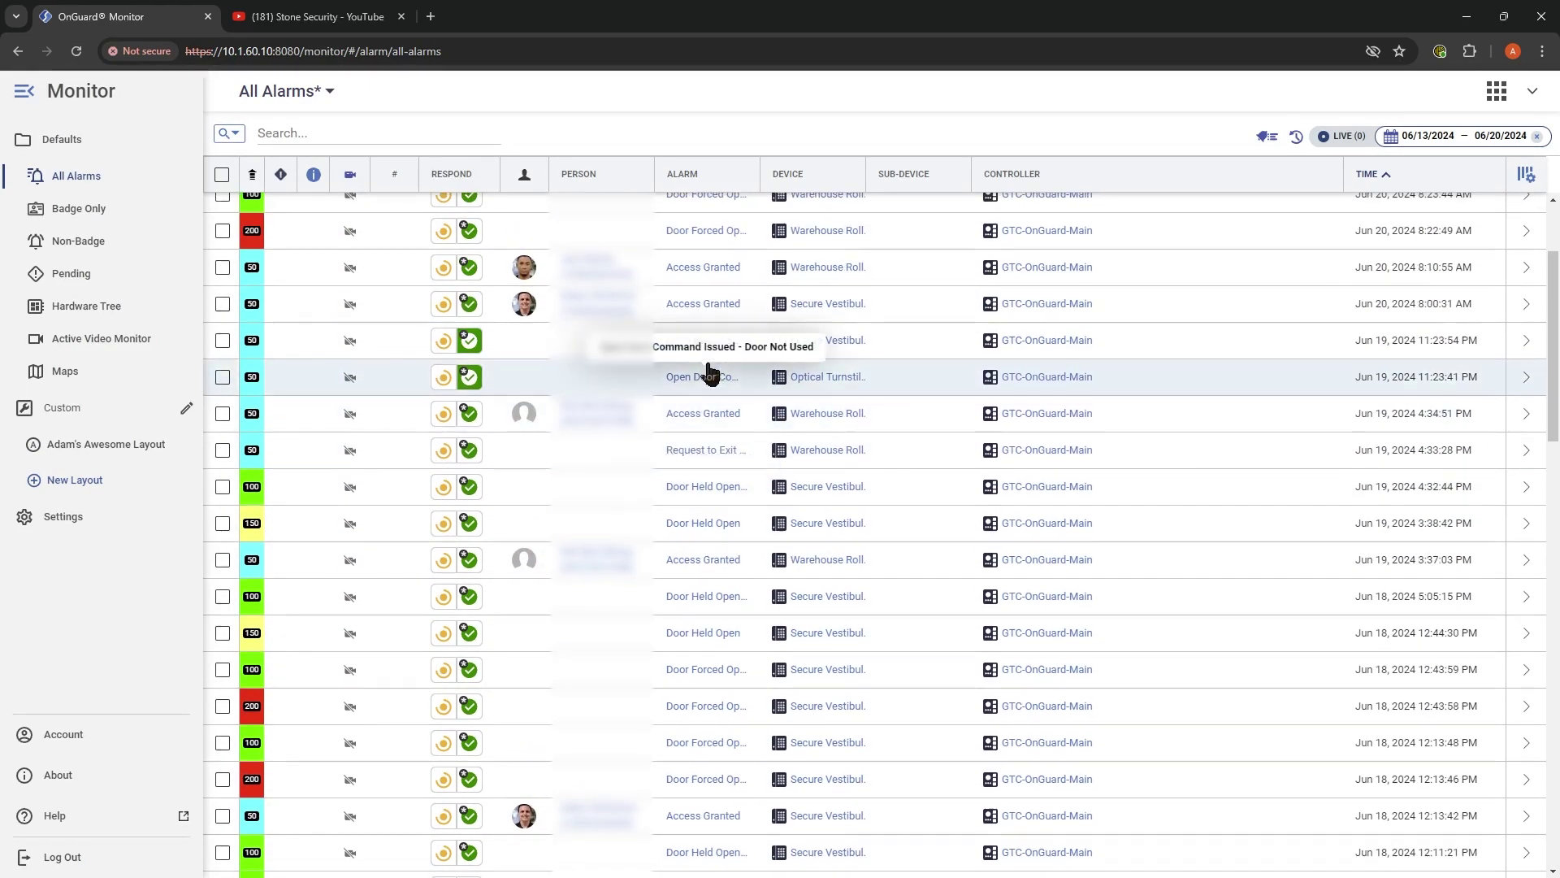
pyautogui.scroll(2, 720, 390)
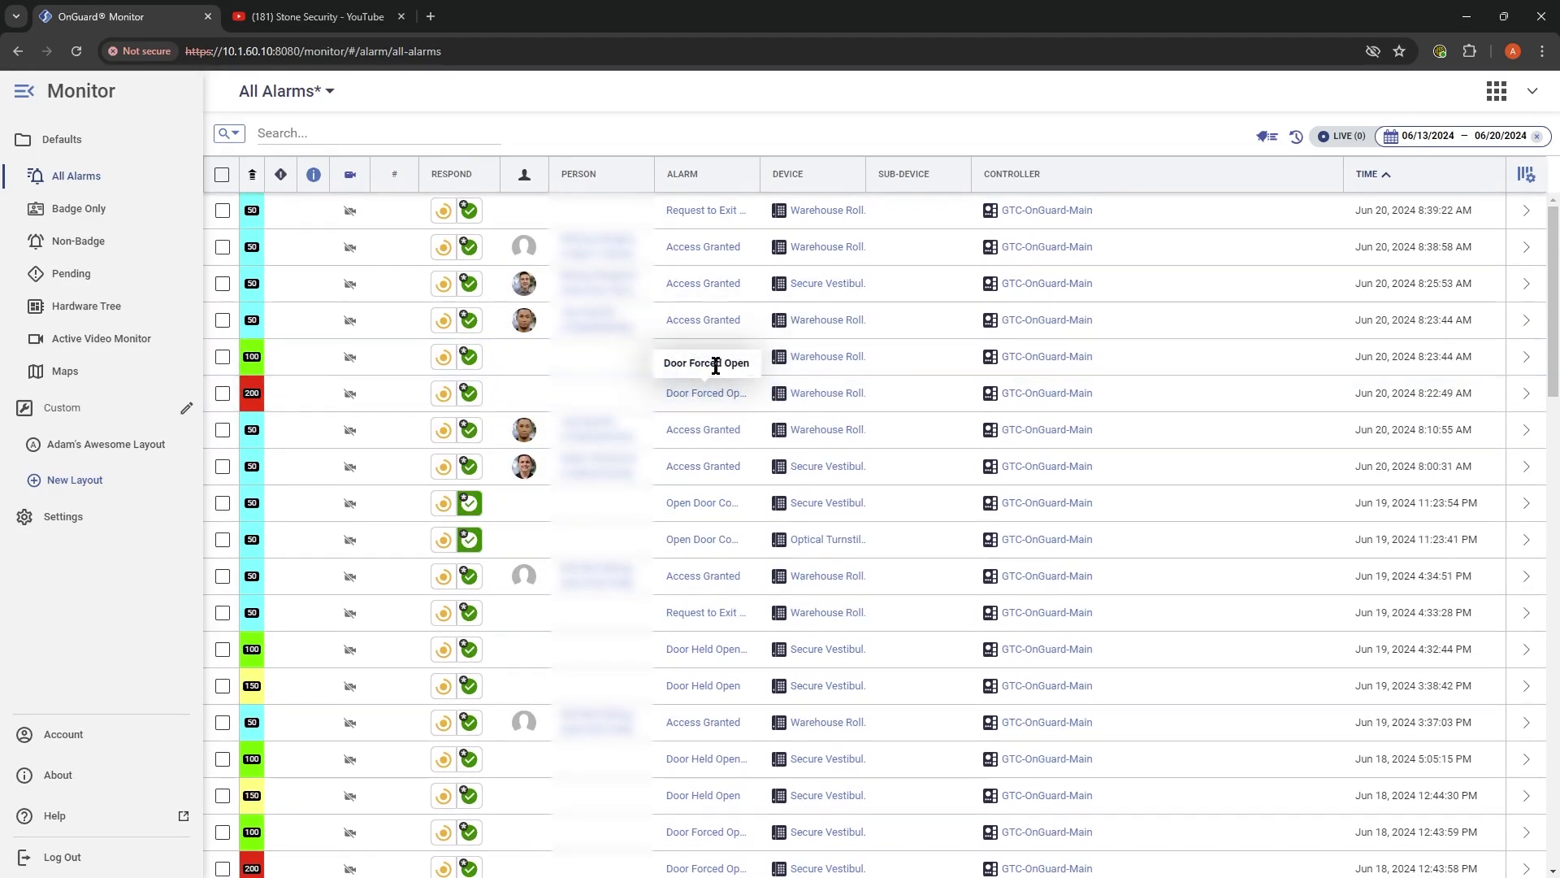
pyautogui.scroll(-5, 690, 431)
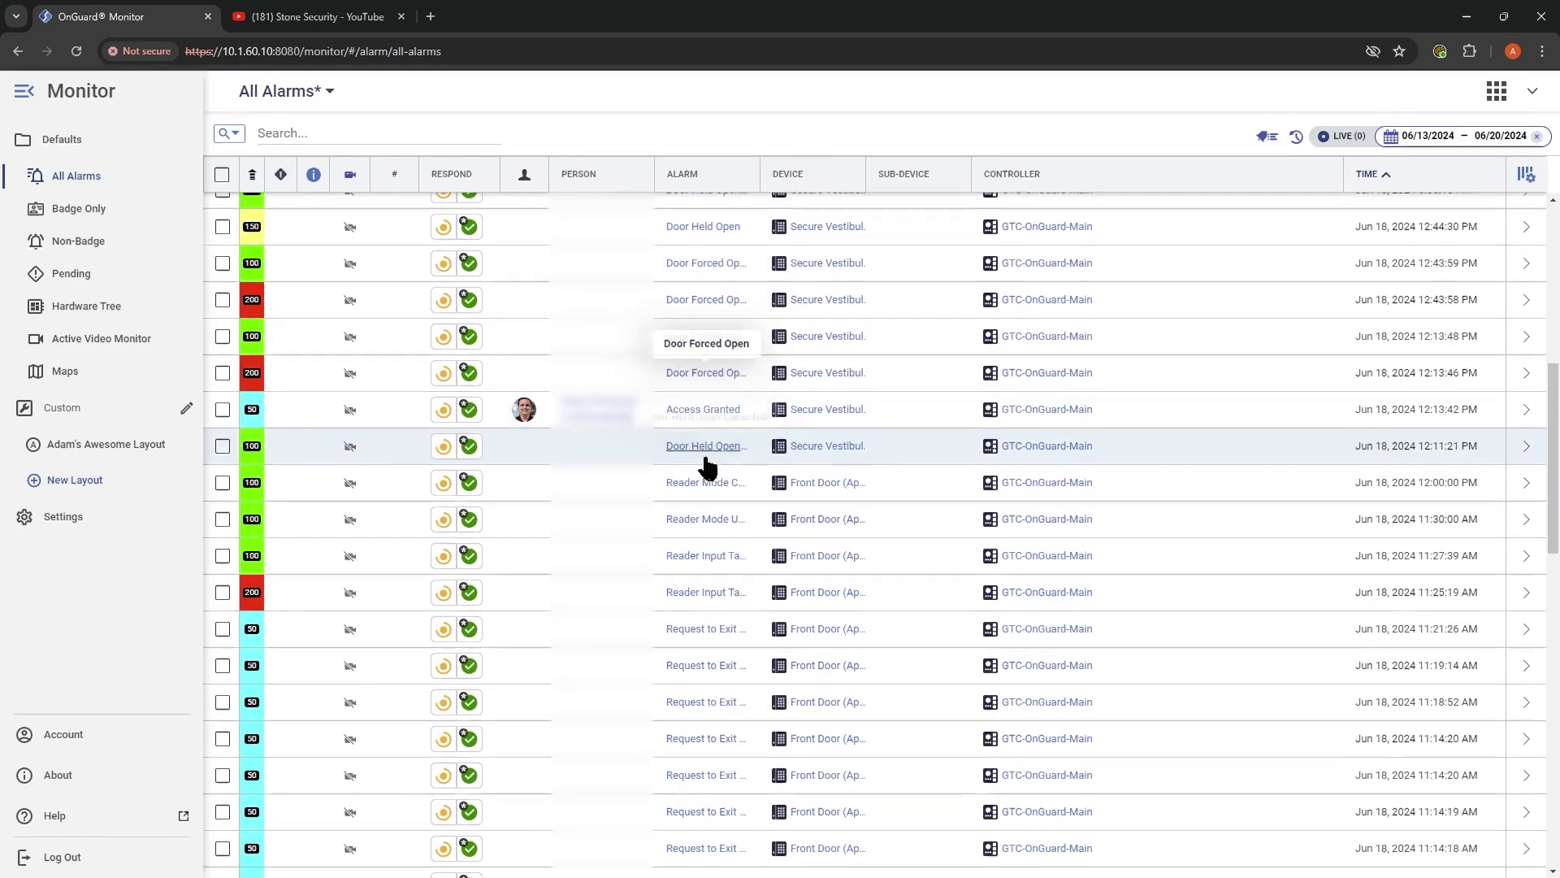
pyautogui.scroll(5, 703, 431)
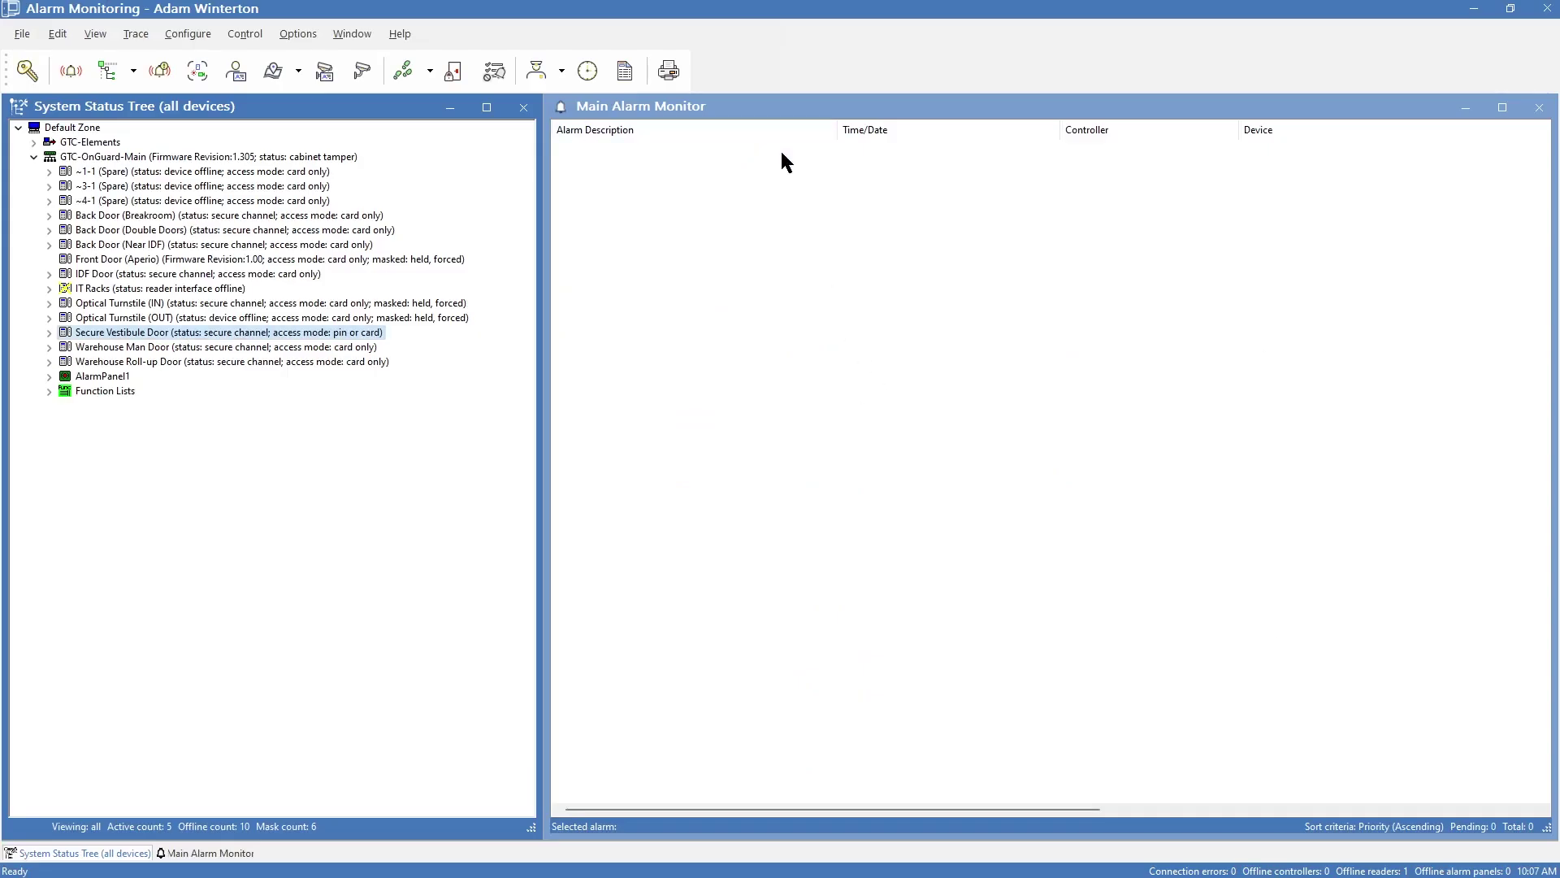
# - Inspect GTC-OnGuard-Main's context-menu actions in the System Status Tree, then minimize Alarm Monitoring
pyautogui.click(719, 211)
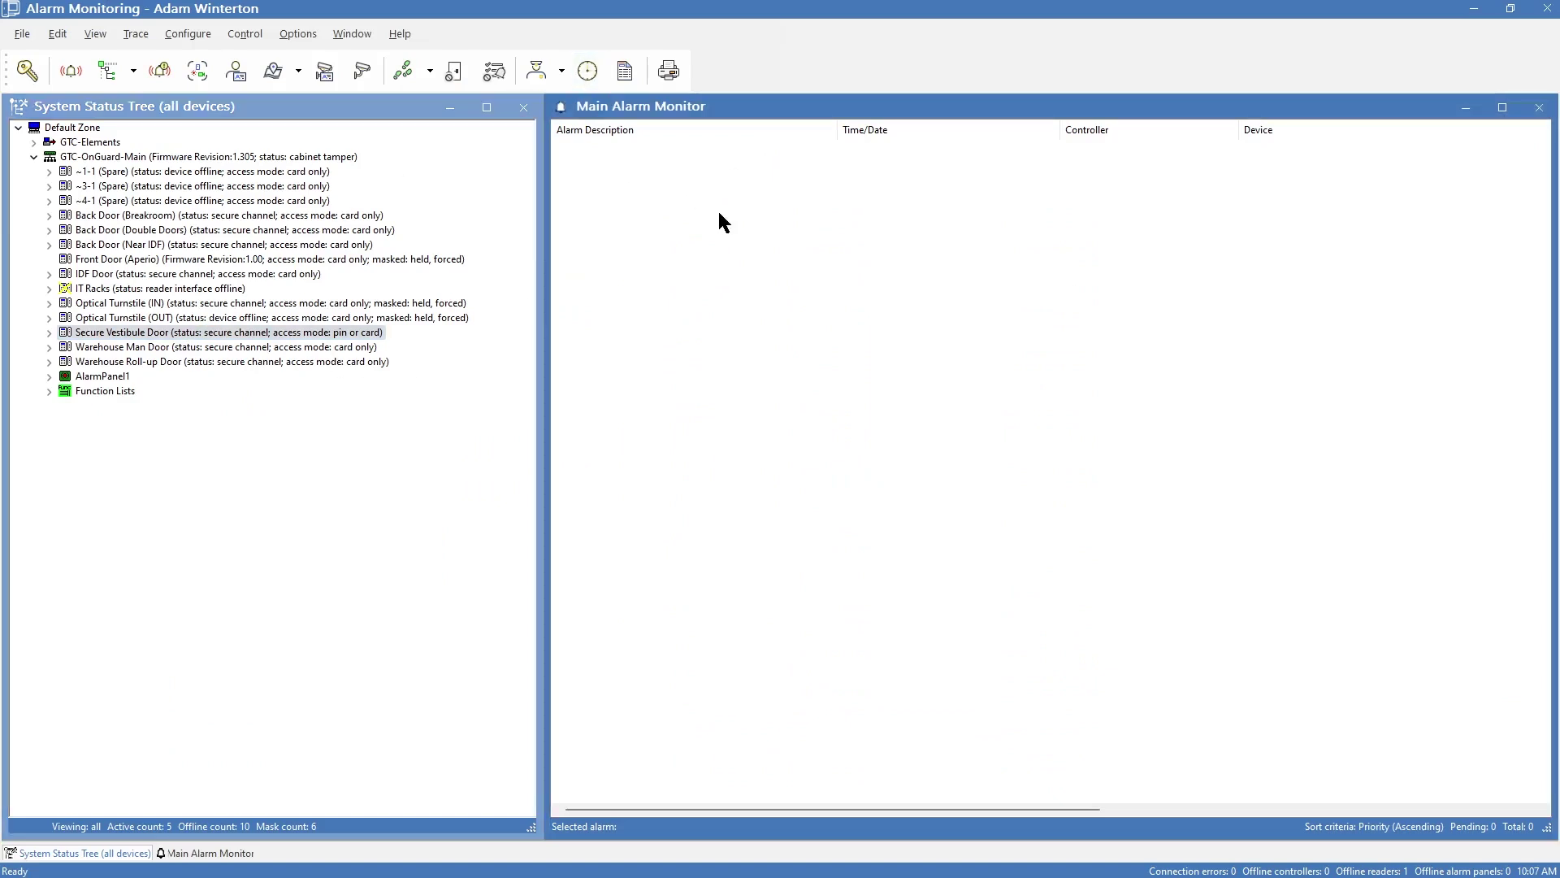
pyautogui.click(97, 161)
pyautogui.click(650, 155)
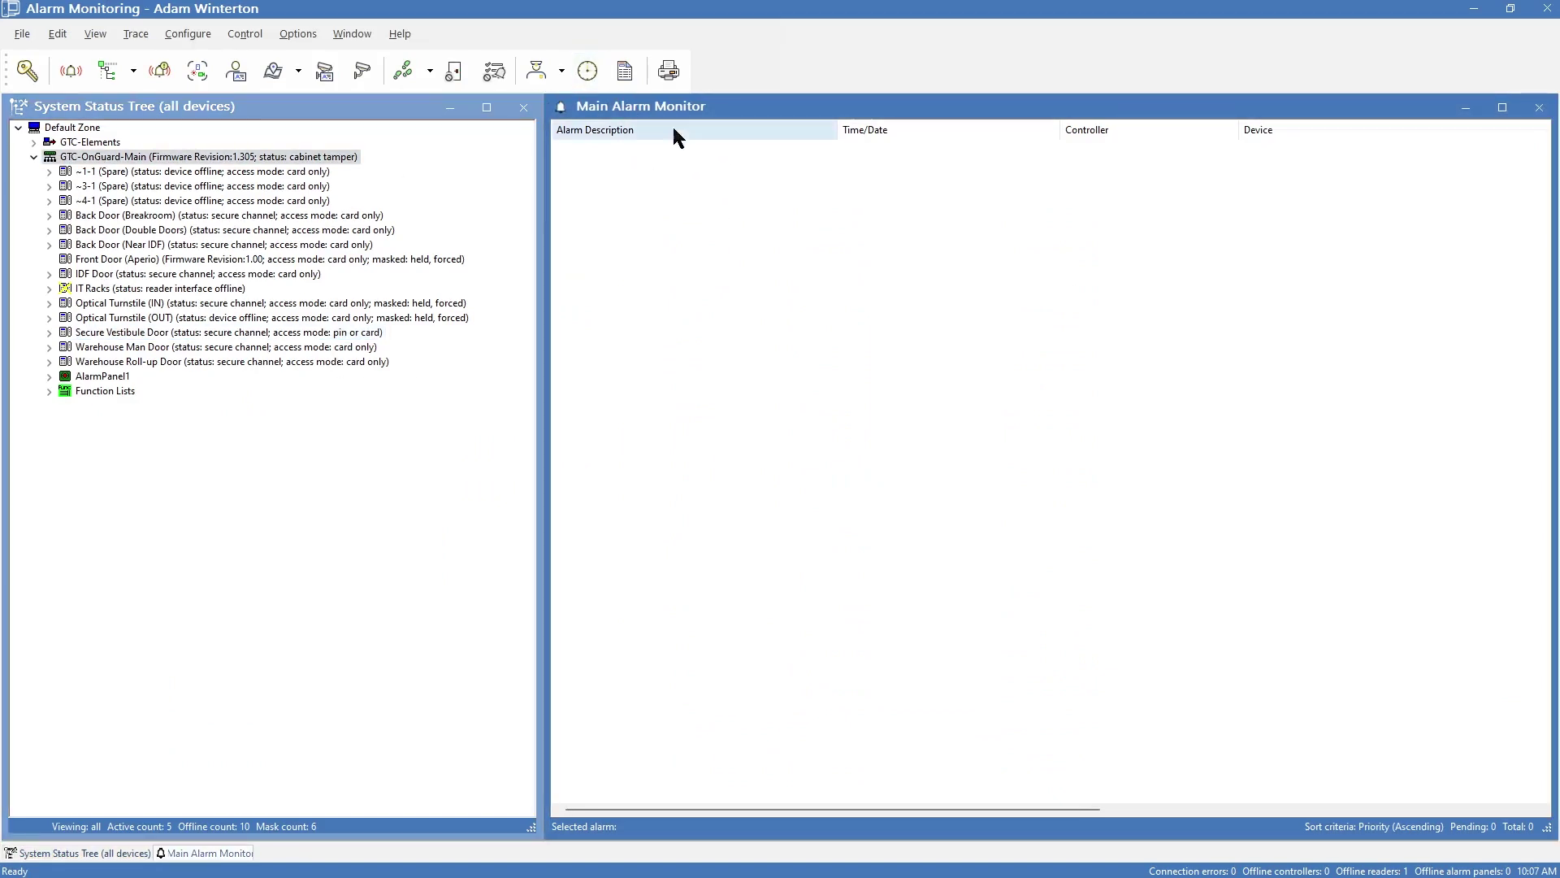
pyautogui.rightClick(309, 156)
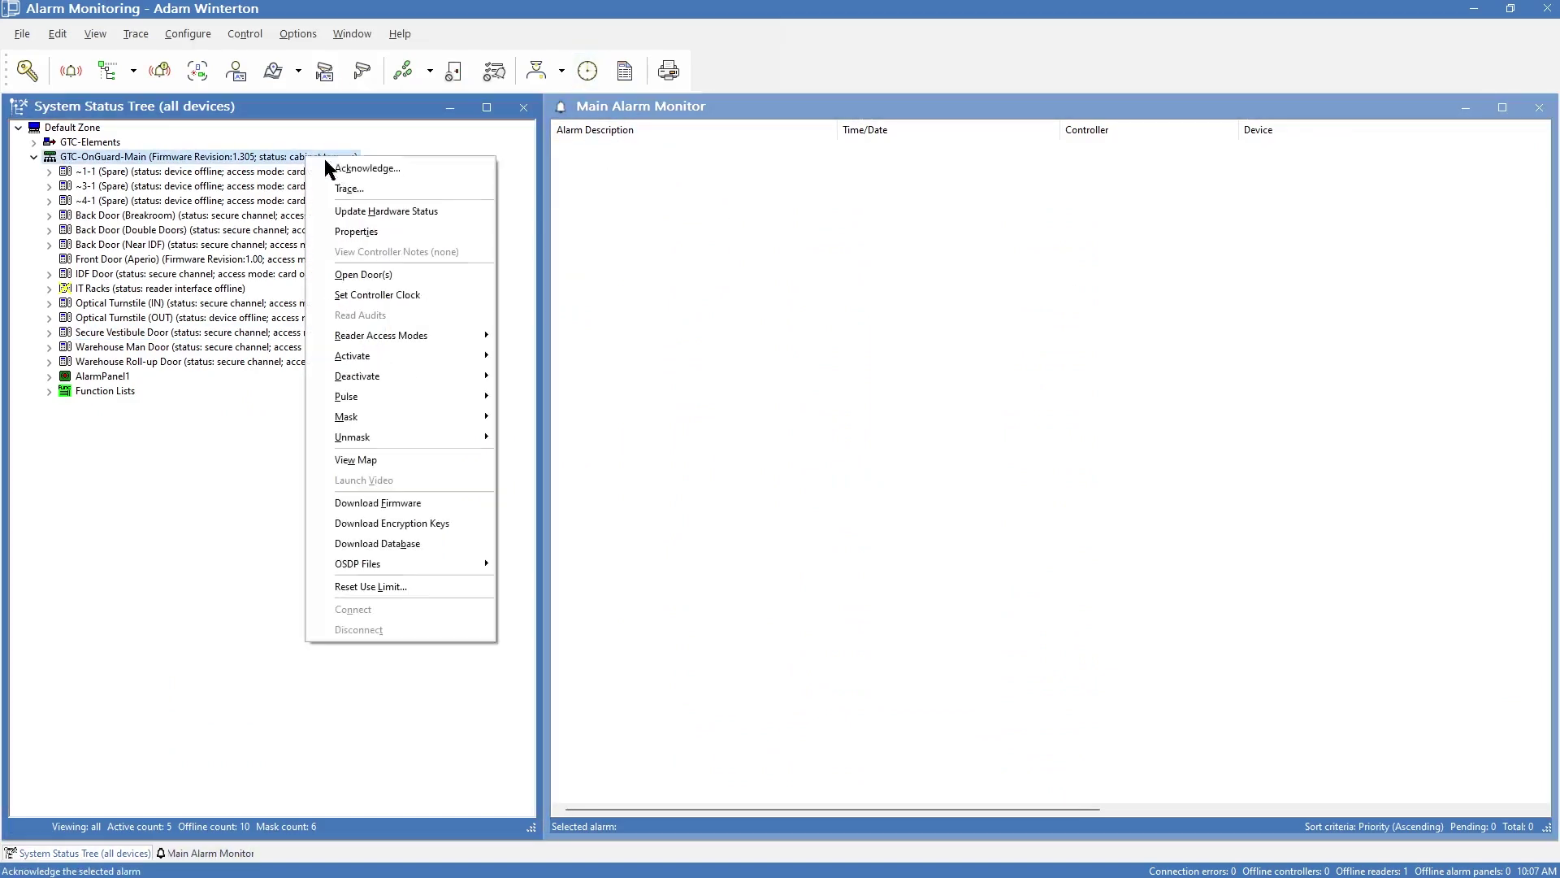
pyautogui.click(1022, 317)
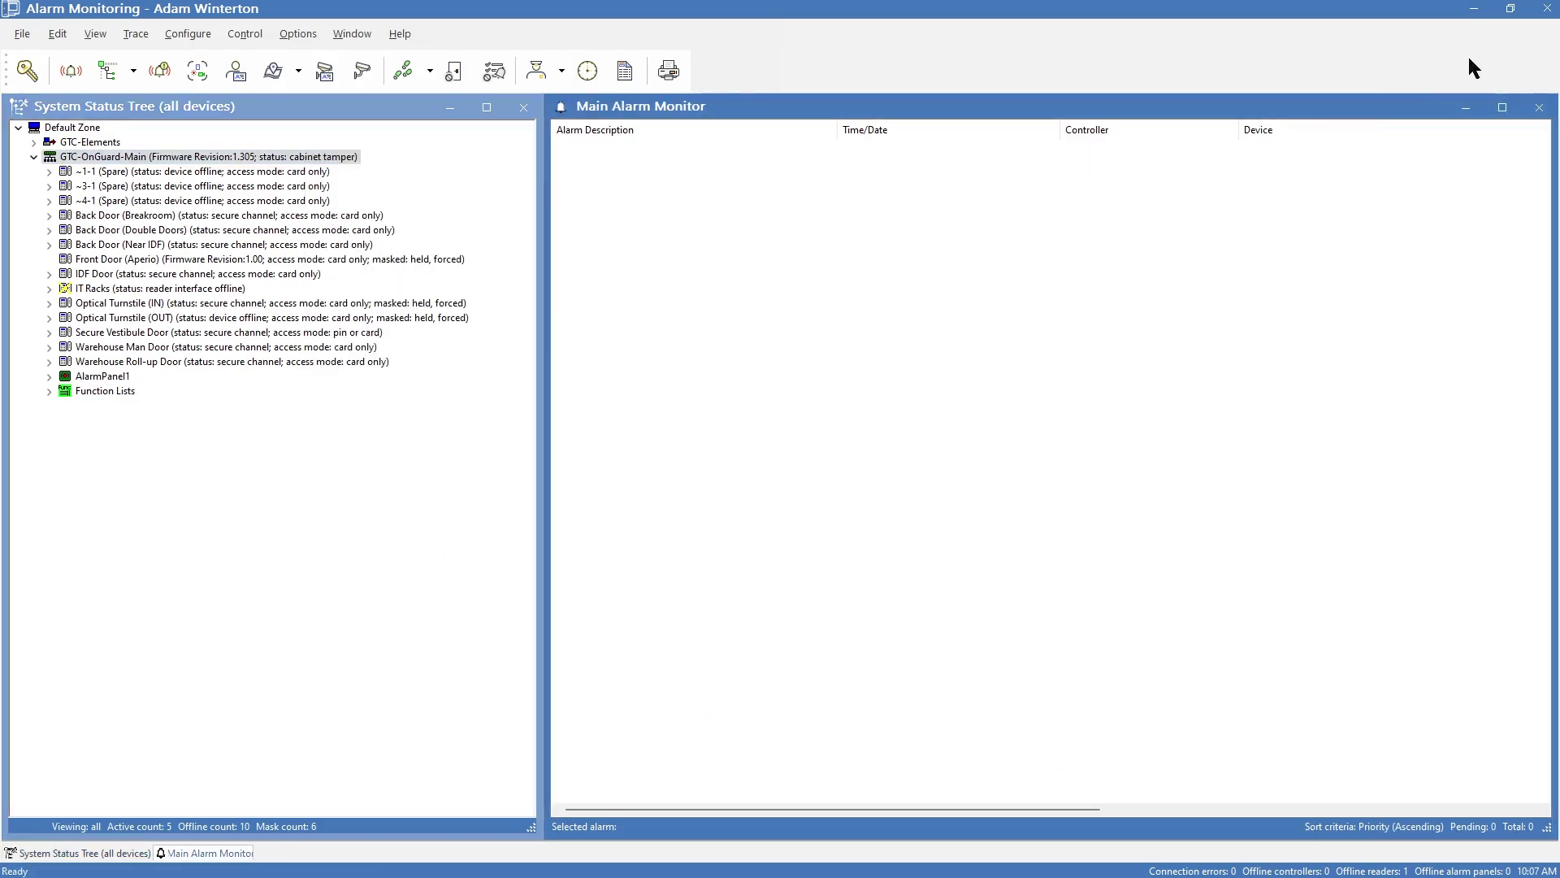
pyautogui.click(1477, 16)
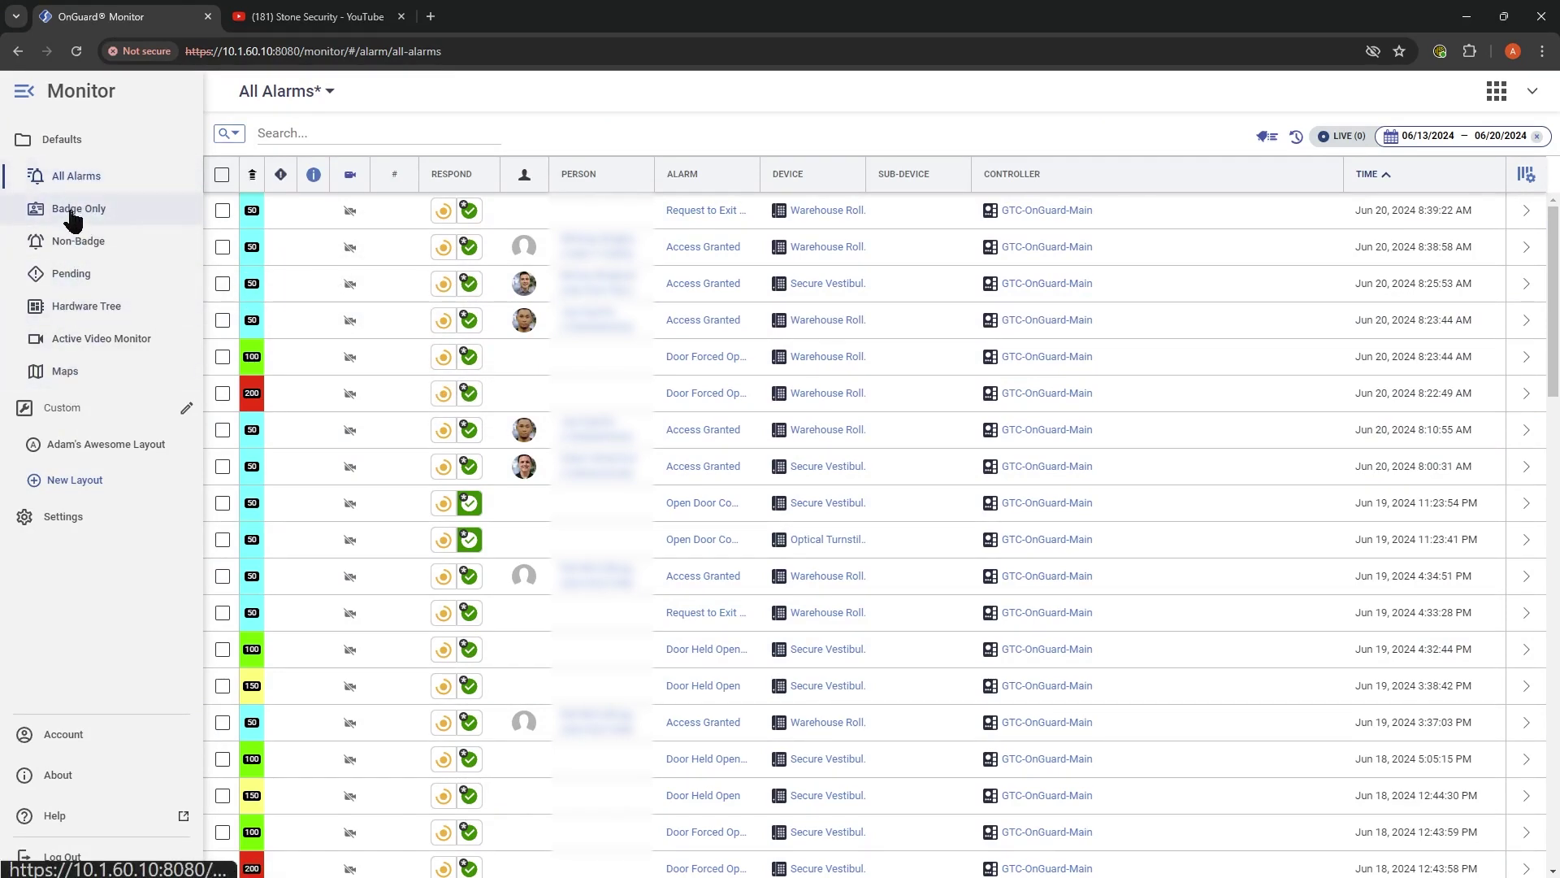
# - Open Badge Only and choose Continue to drop the unsaved All Alarms layout changes
pyautogui.click(105, 209)
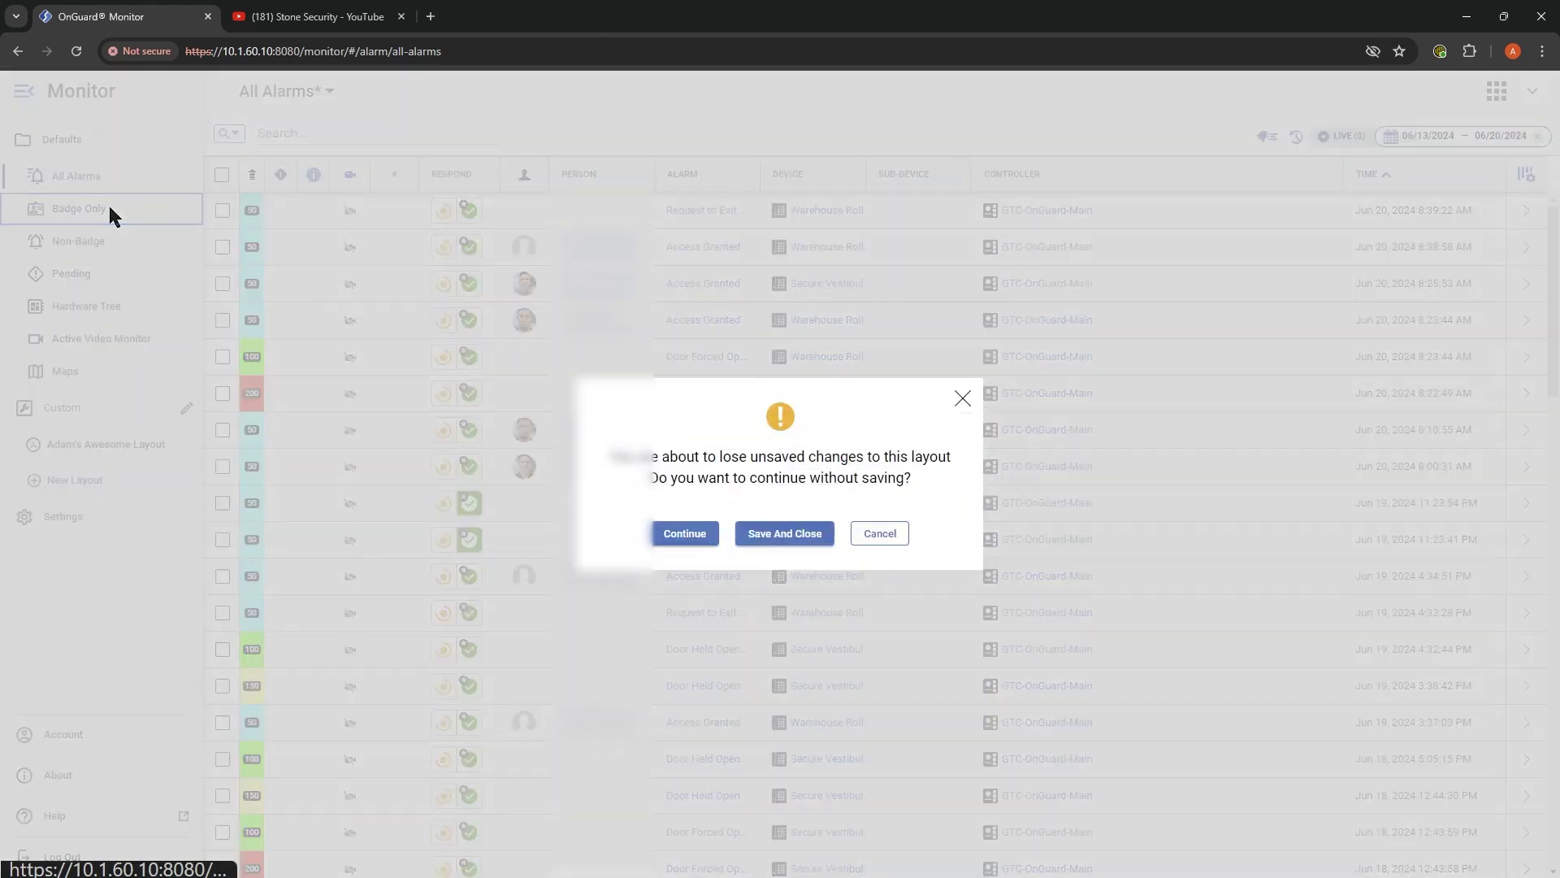
pyautogui.click(673, 541)
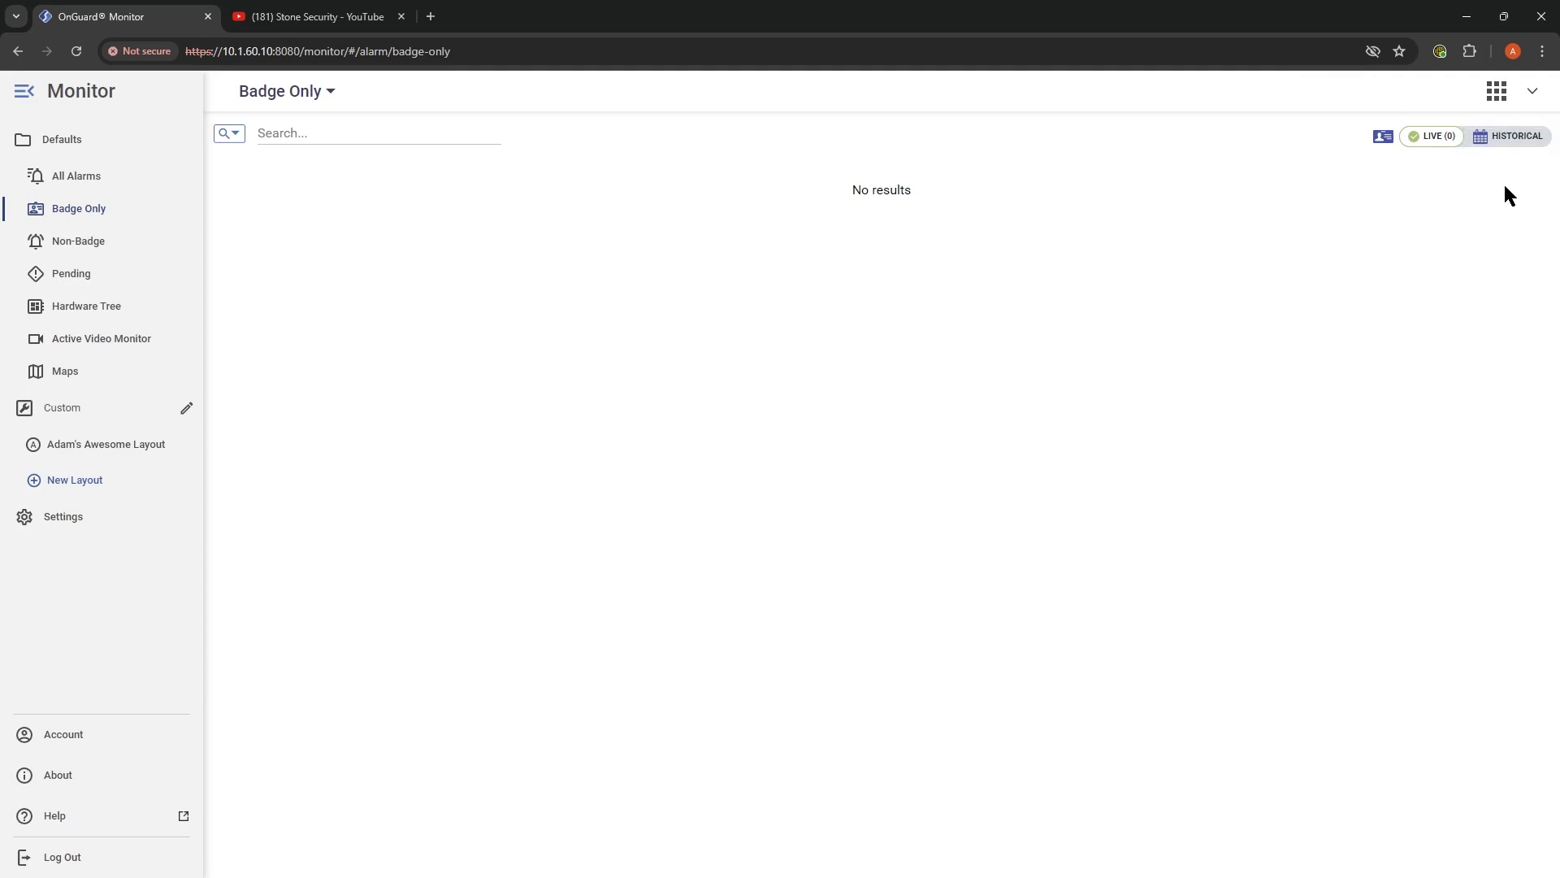
# - Show Badge Only alarms for the Last 7 days preset, 06/13–06/20/2024
pyautogui.click(1512, 140)
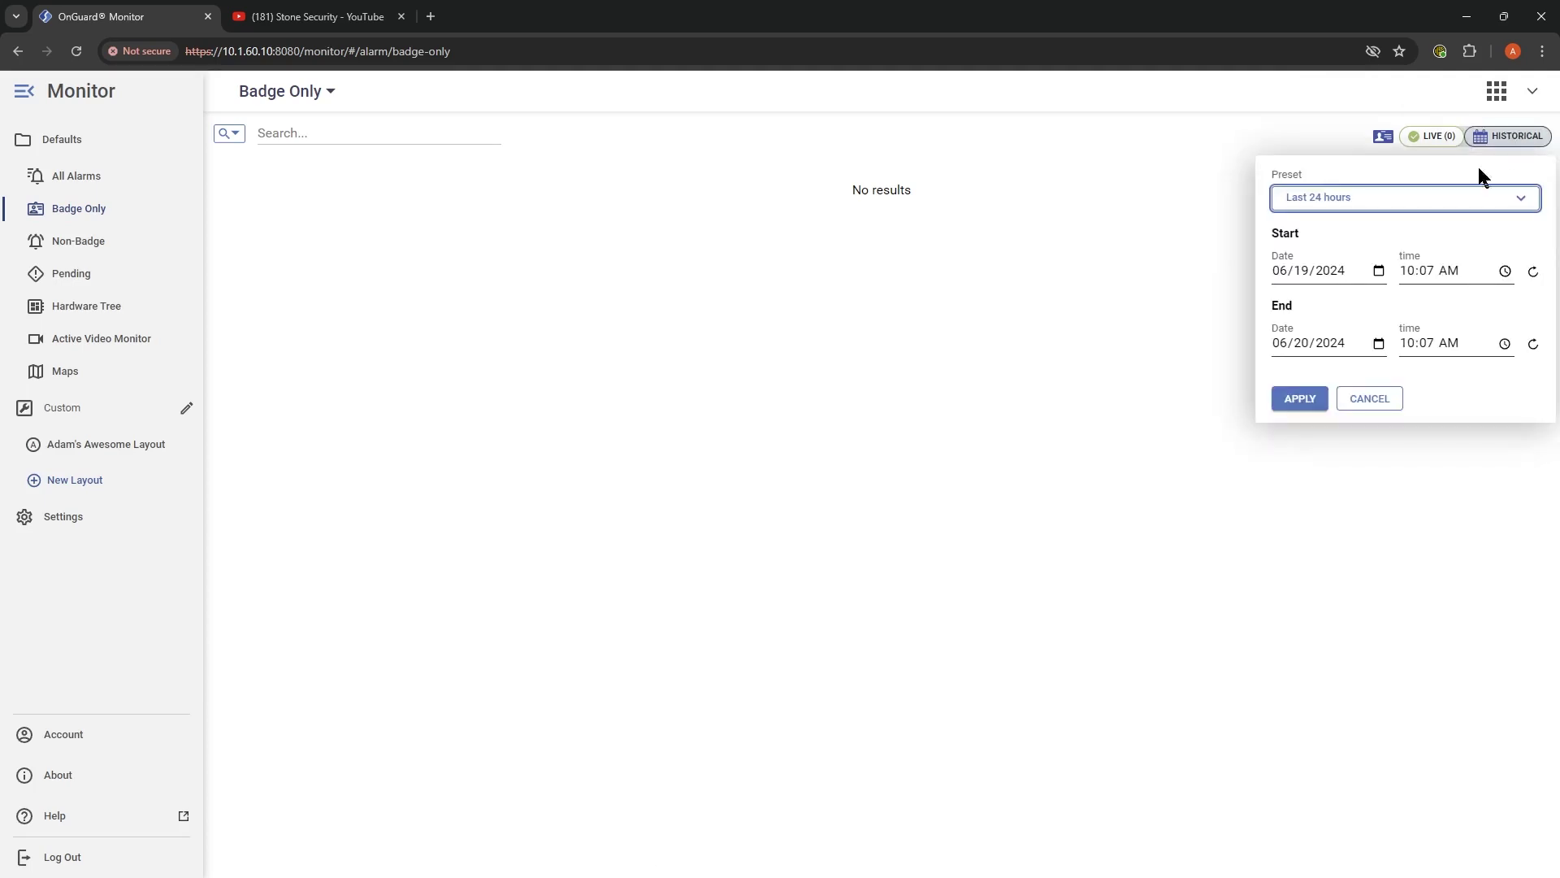
pyautogui.click(1358, 195)
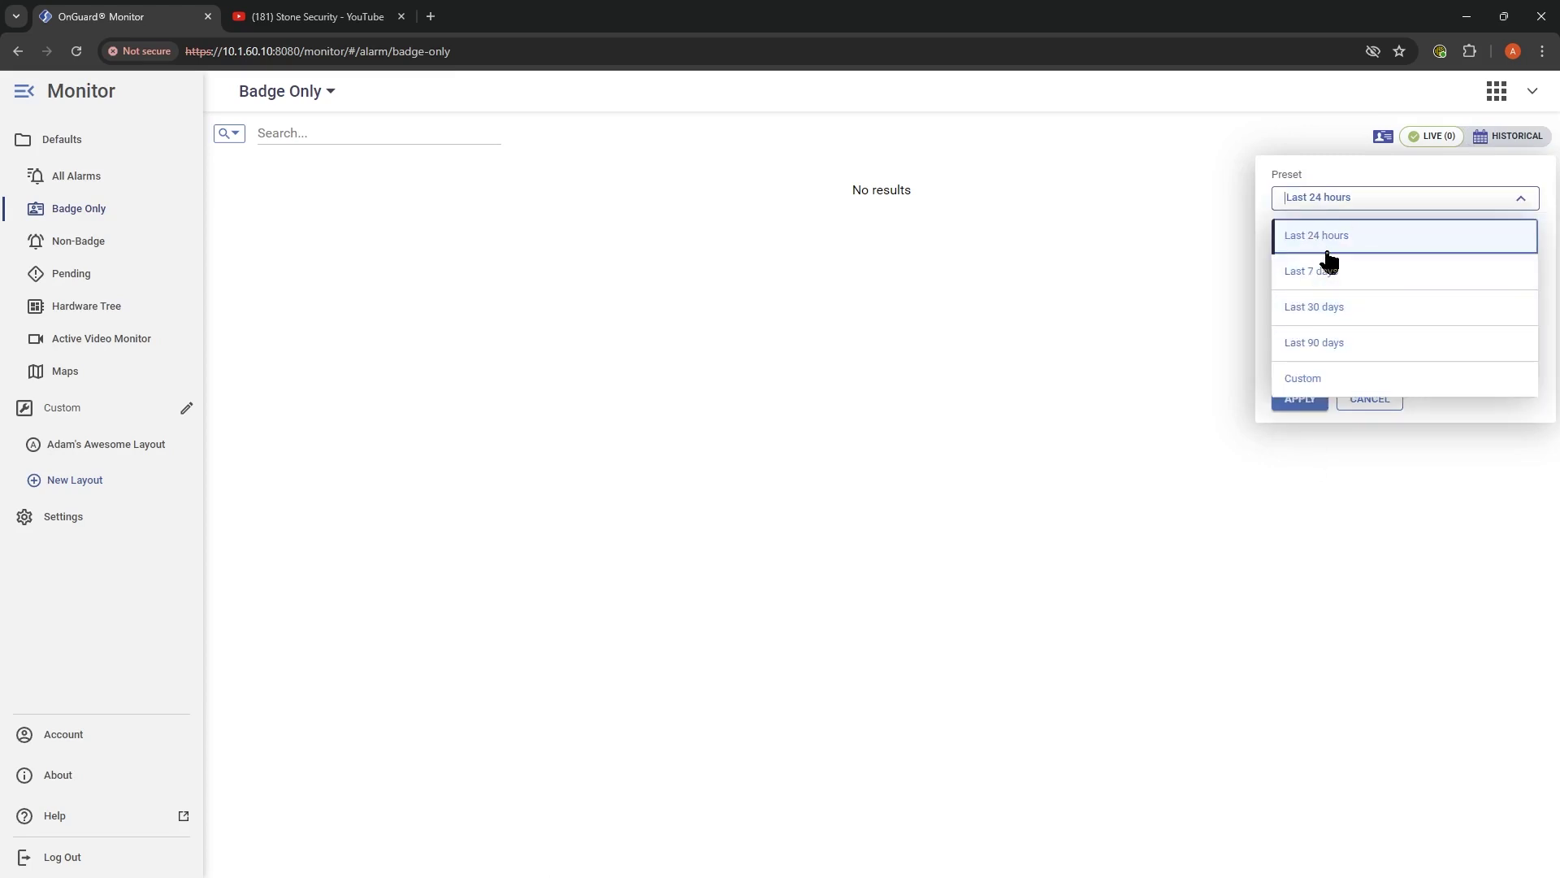
pyautogui.click(1323, 277)
pyautogui.click(1300, 401)
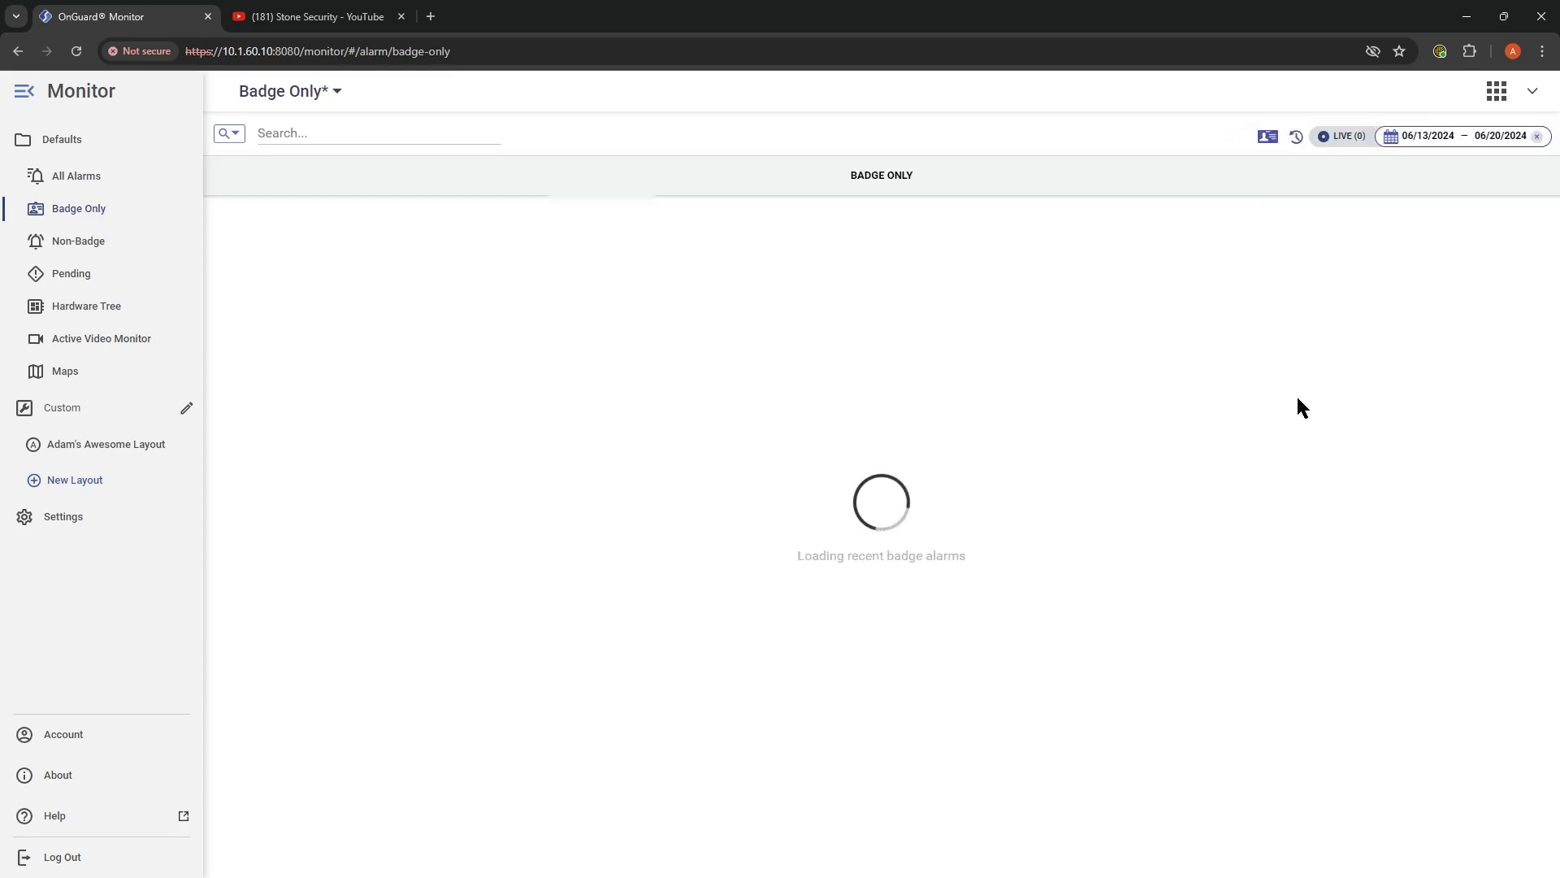
# - Review the badge alarm rows, then move to Non-Badge with Save And Close
pyautogui.scroll(-3, 666, 325)
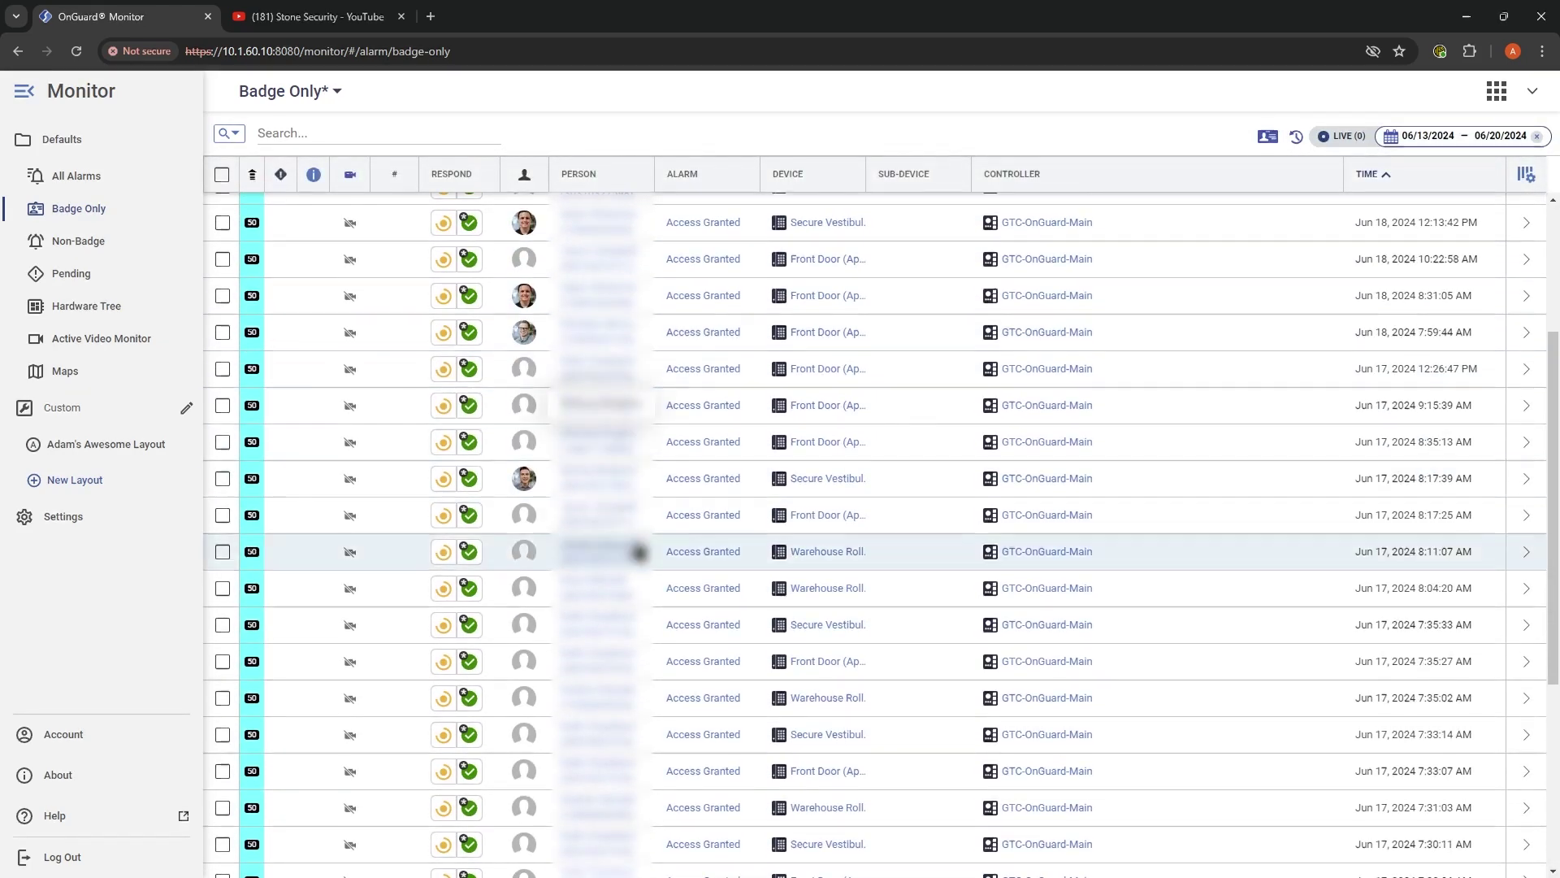
pyautogui.scroll(3, 500, 620)
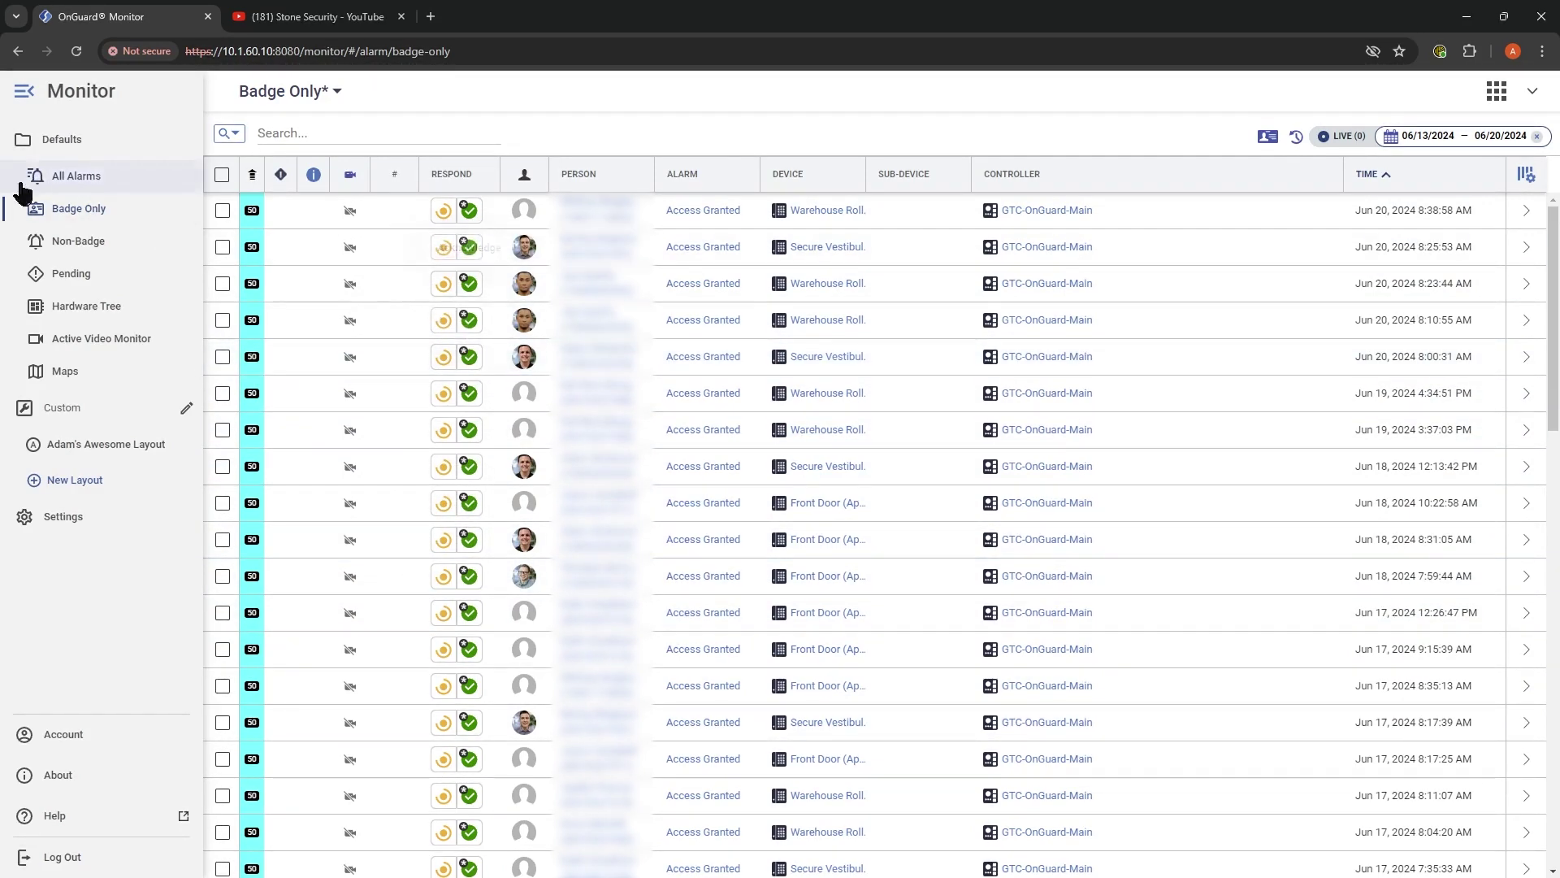
pyautogui.click(81, 241)
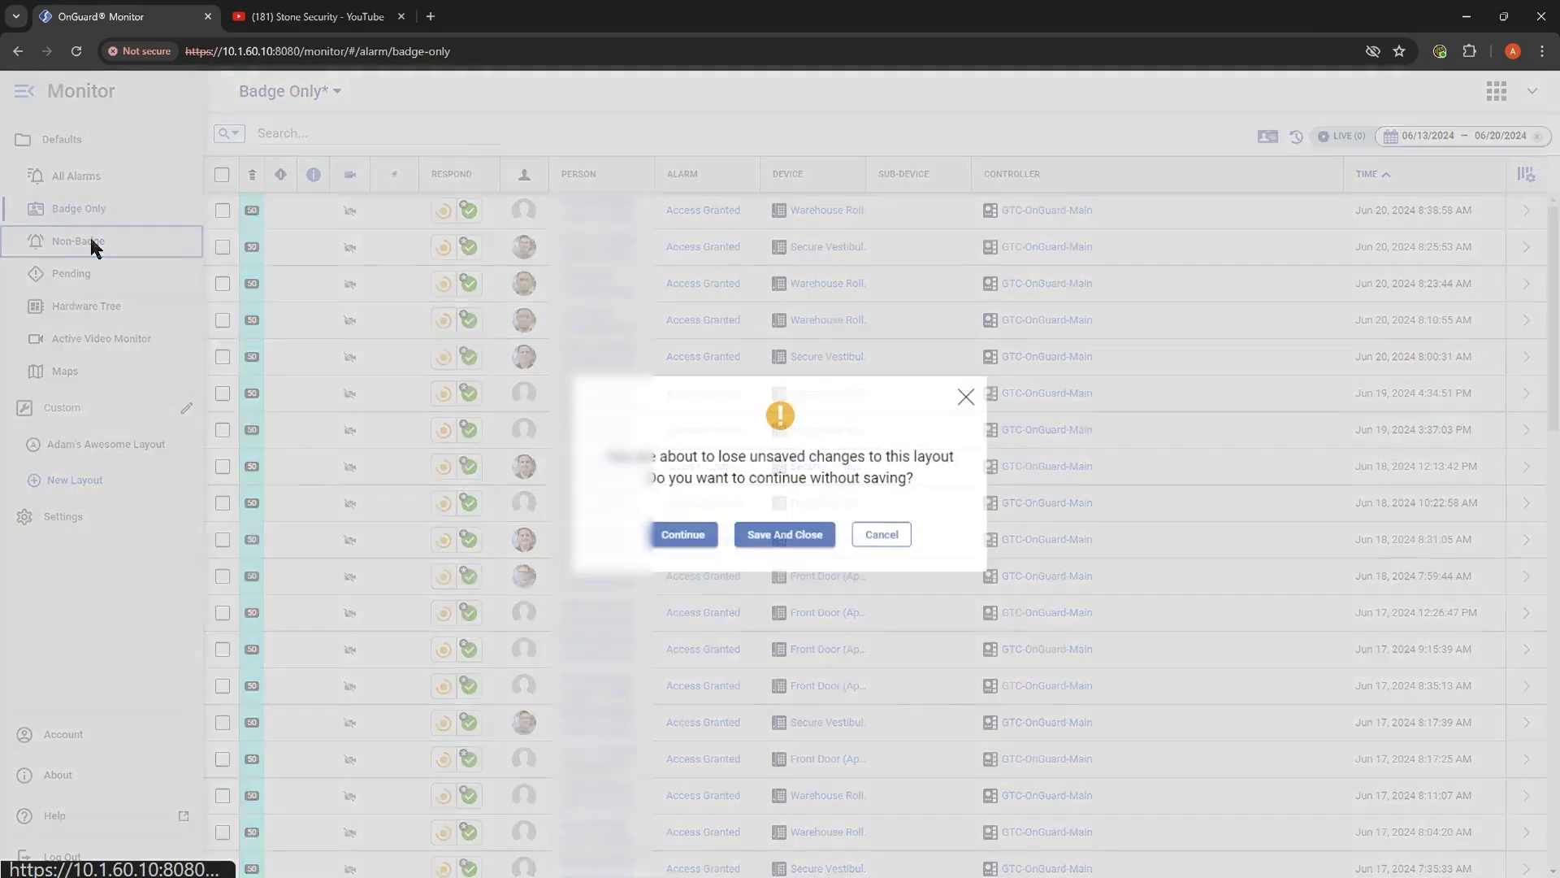
pyautogui.click(782, 536)
# - Apply the Last 7 days historical preset to the Non-Badge alarms
pyautogui.click(1511, 139)
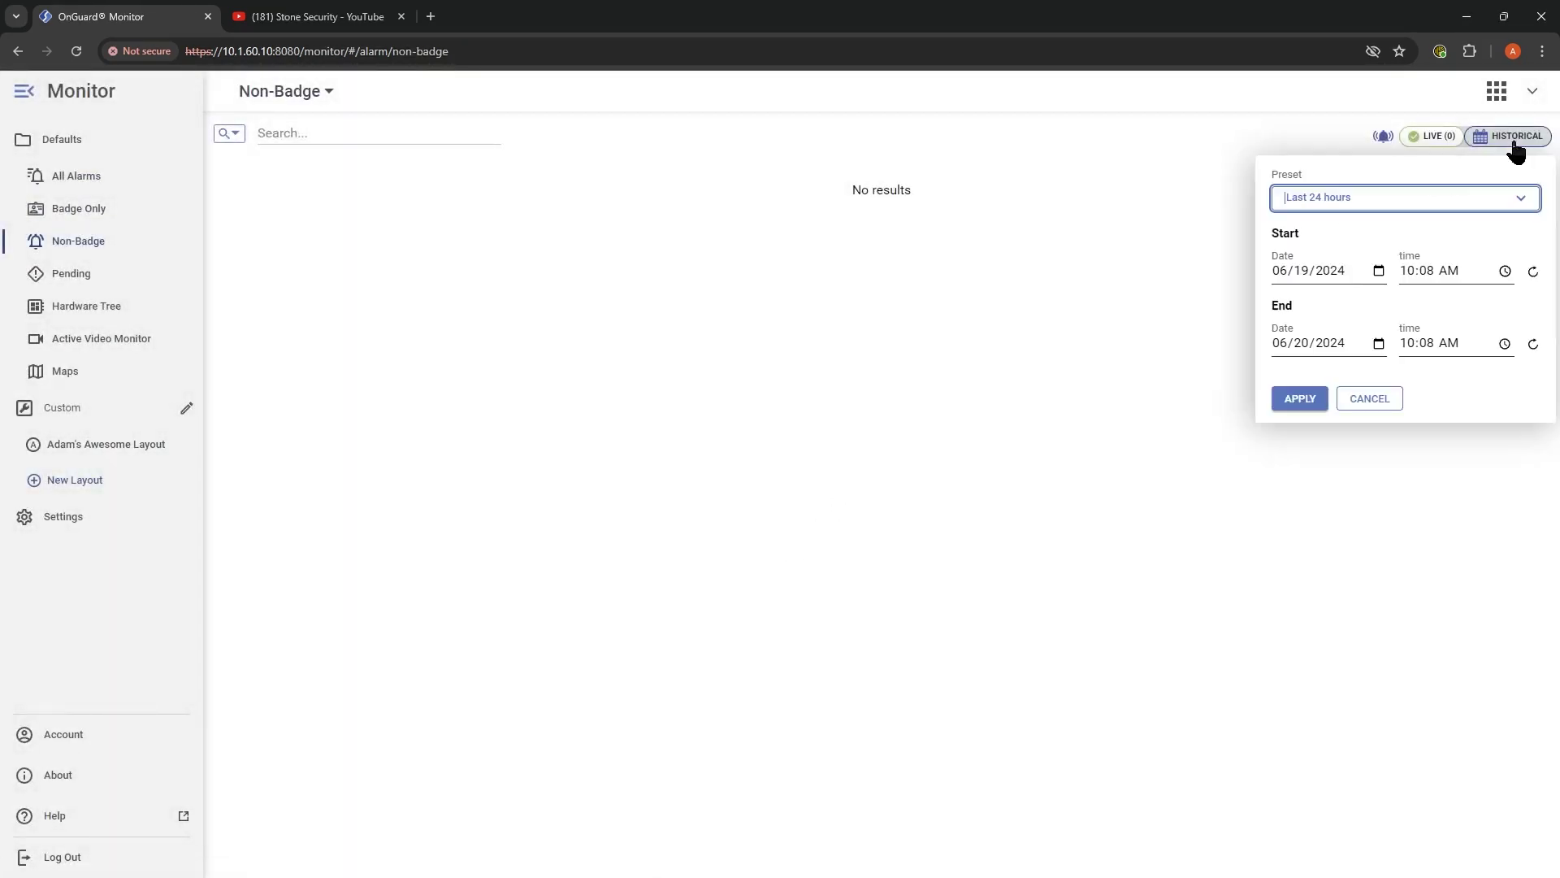
pyautogui.click(1408, 199)
pyautogui.click(1292, 271)
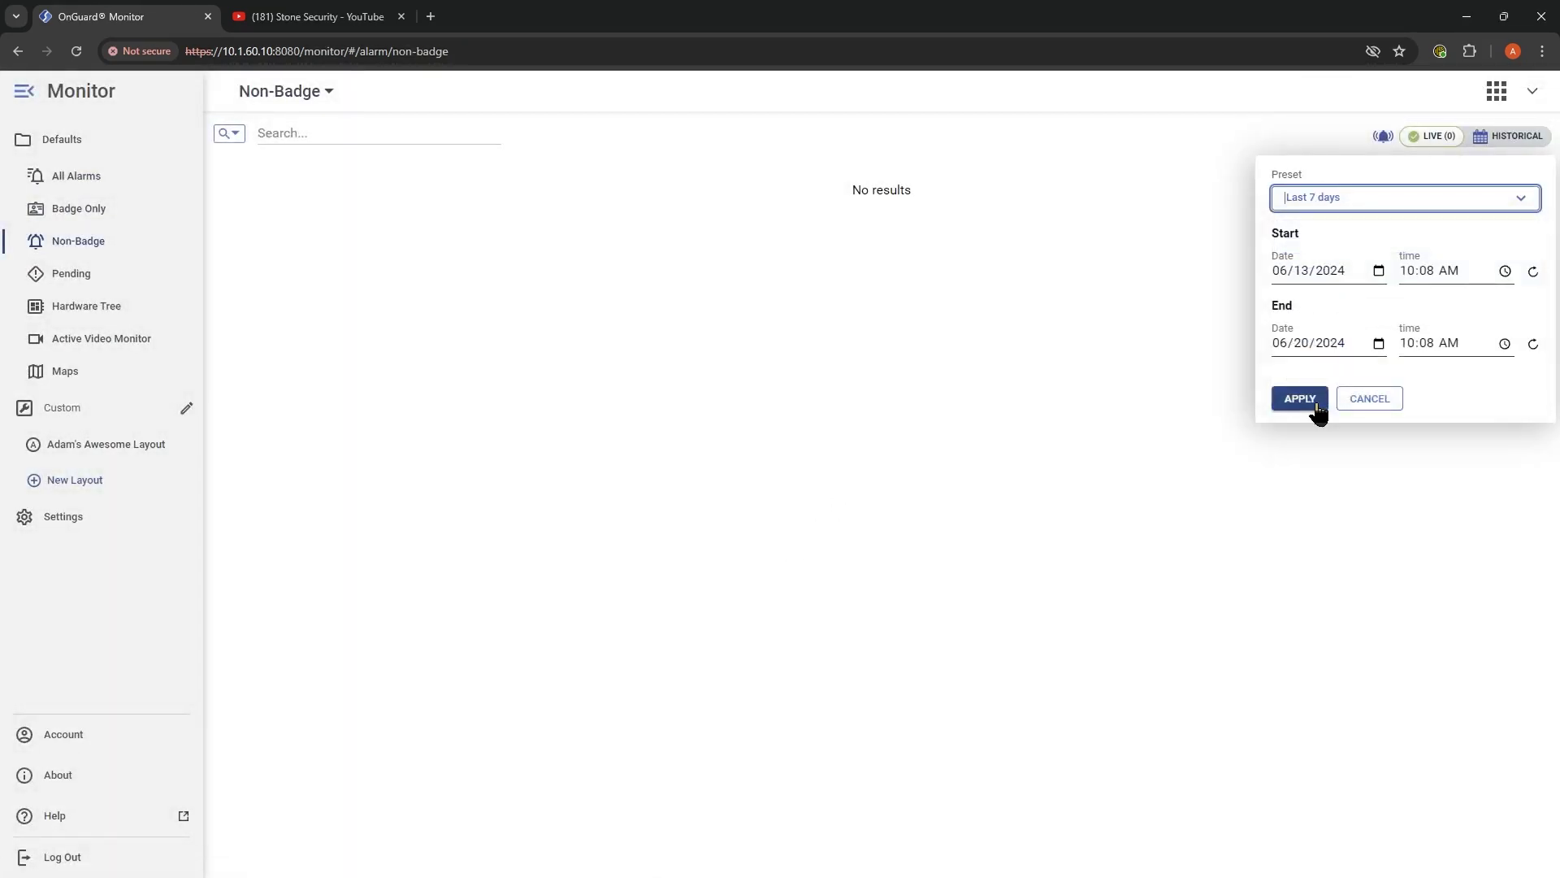
pyautogui.click(1314, 395)
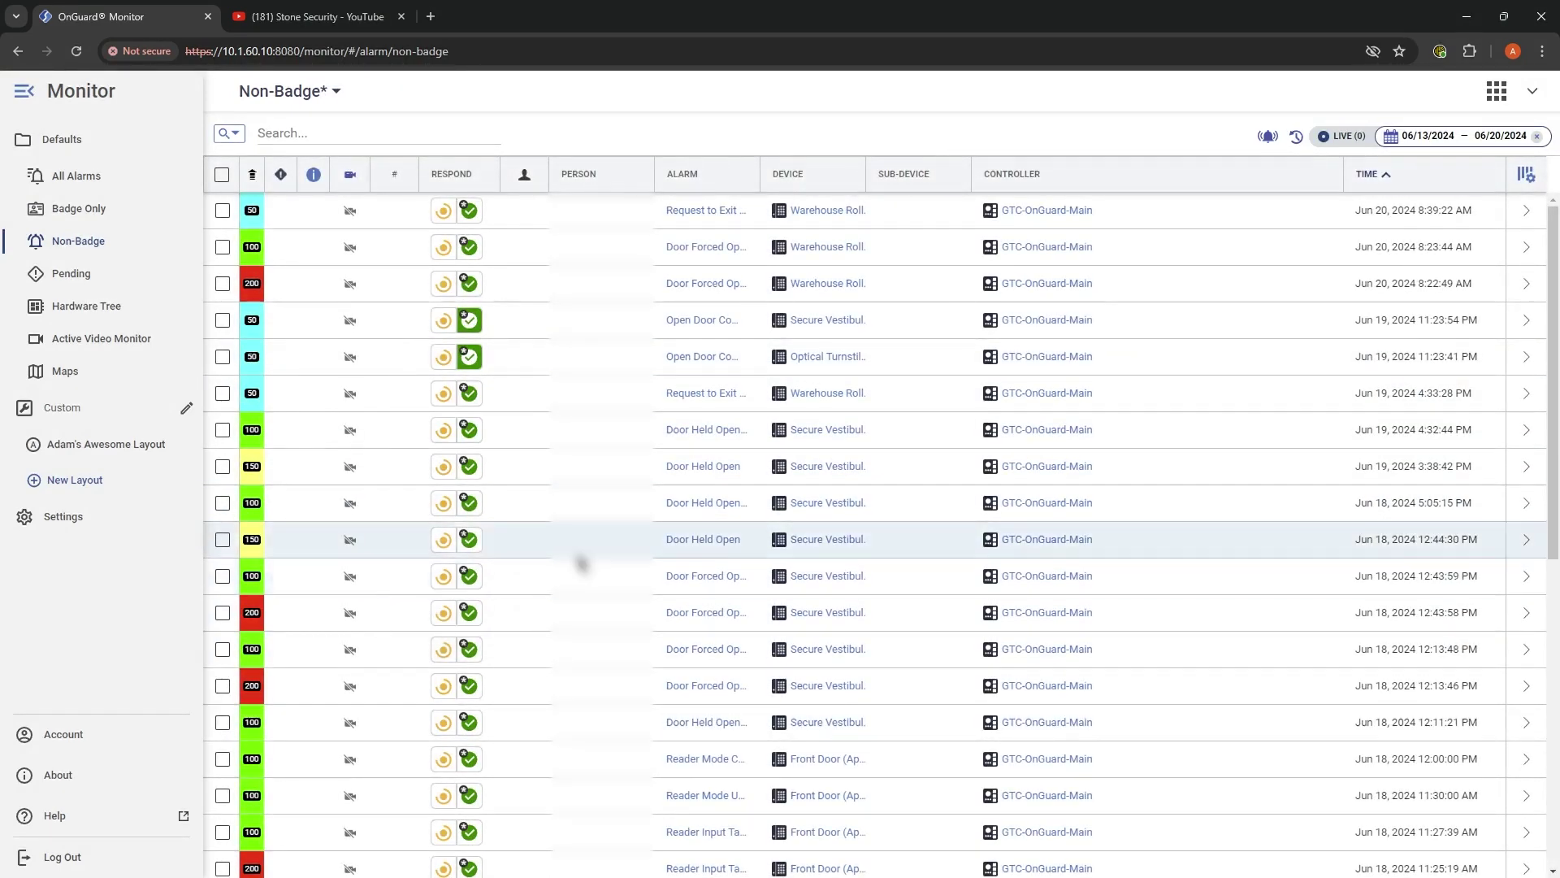
# - Switch to Pending without saving, apply Last 7 days, then return Pending to LIVE alarms
pyautogui.click(97, 273)
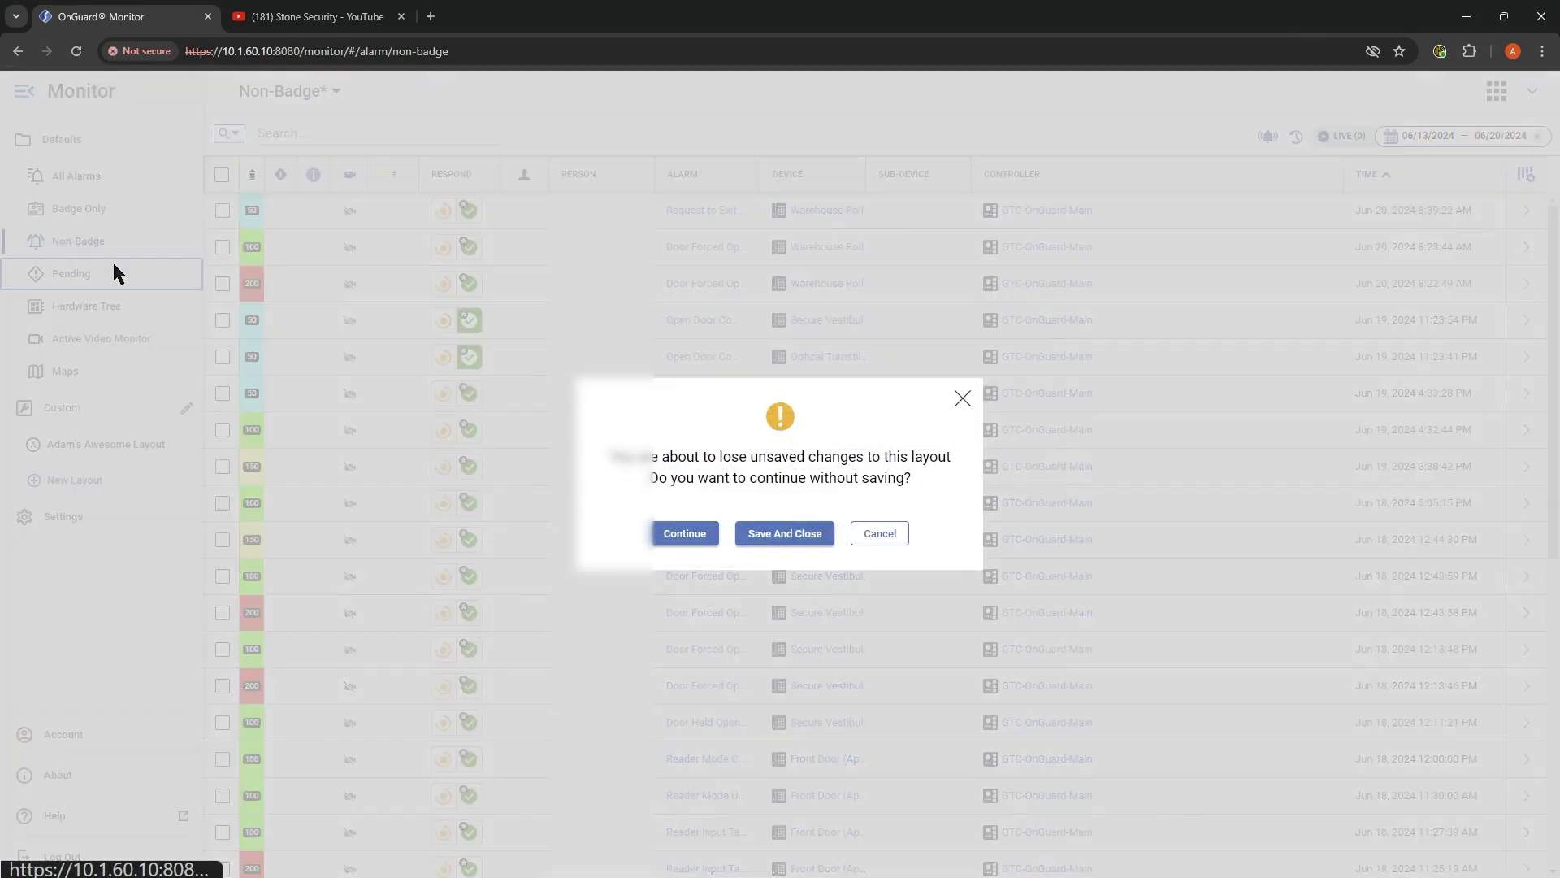
pyautogui.click(729, 505)
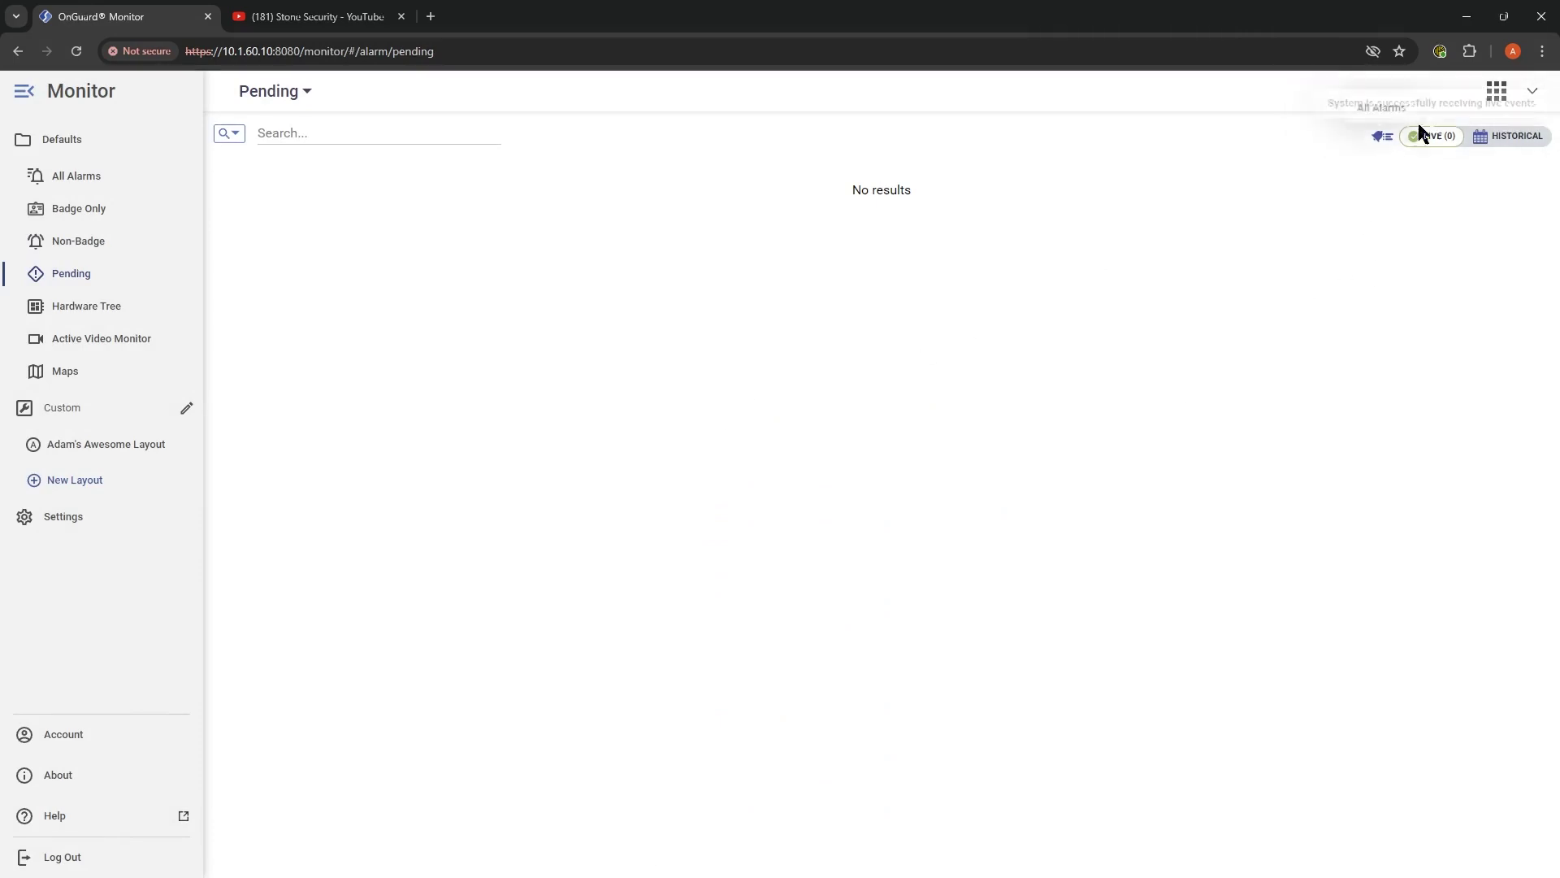
pyautogui.click(1513, 136)
pyautogui.click(1365, 197)
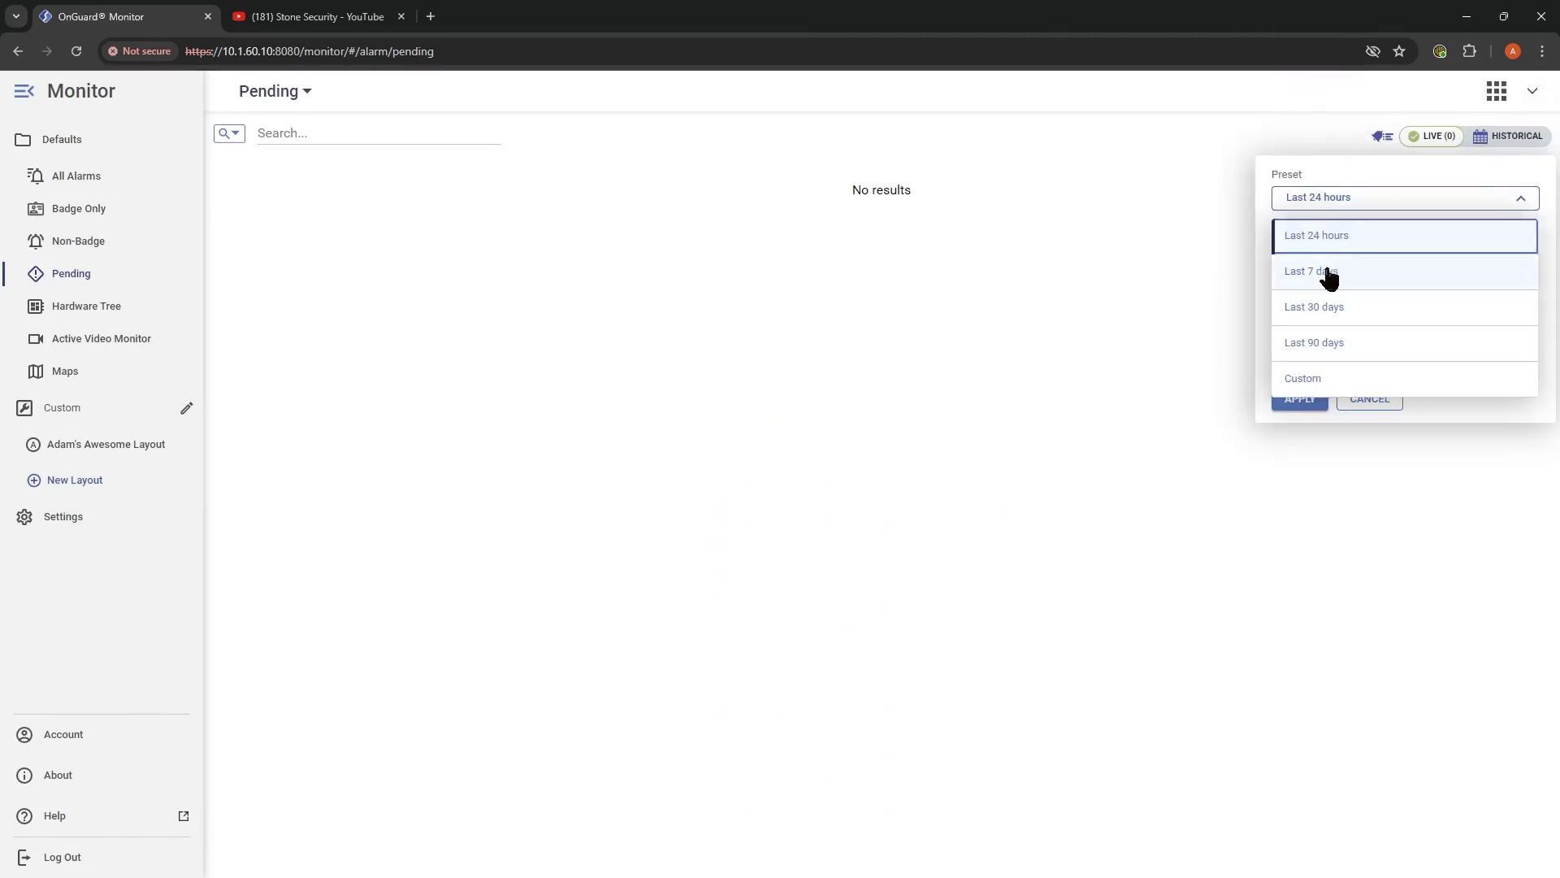
pyautogui.click(1330, 279)
pyautogui.click(1301, 398)
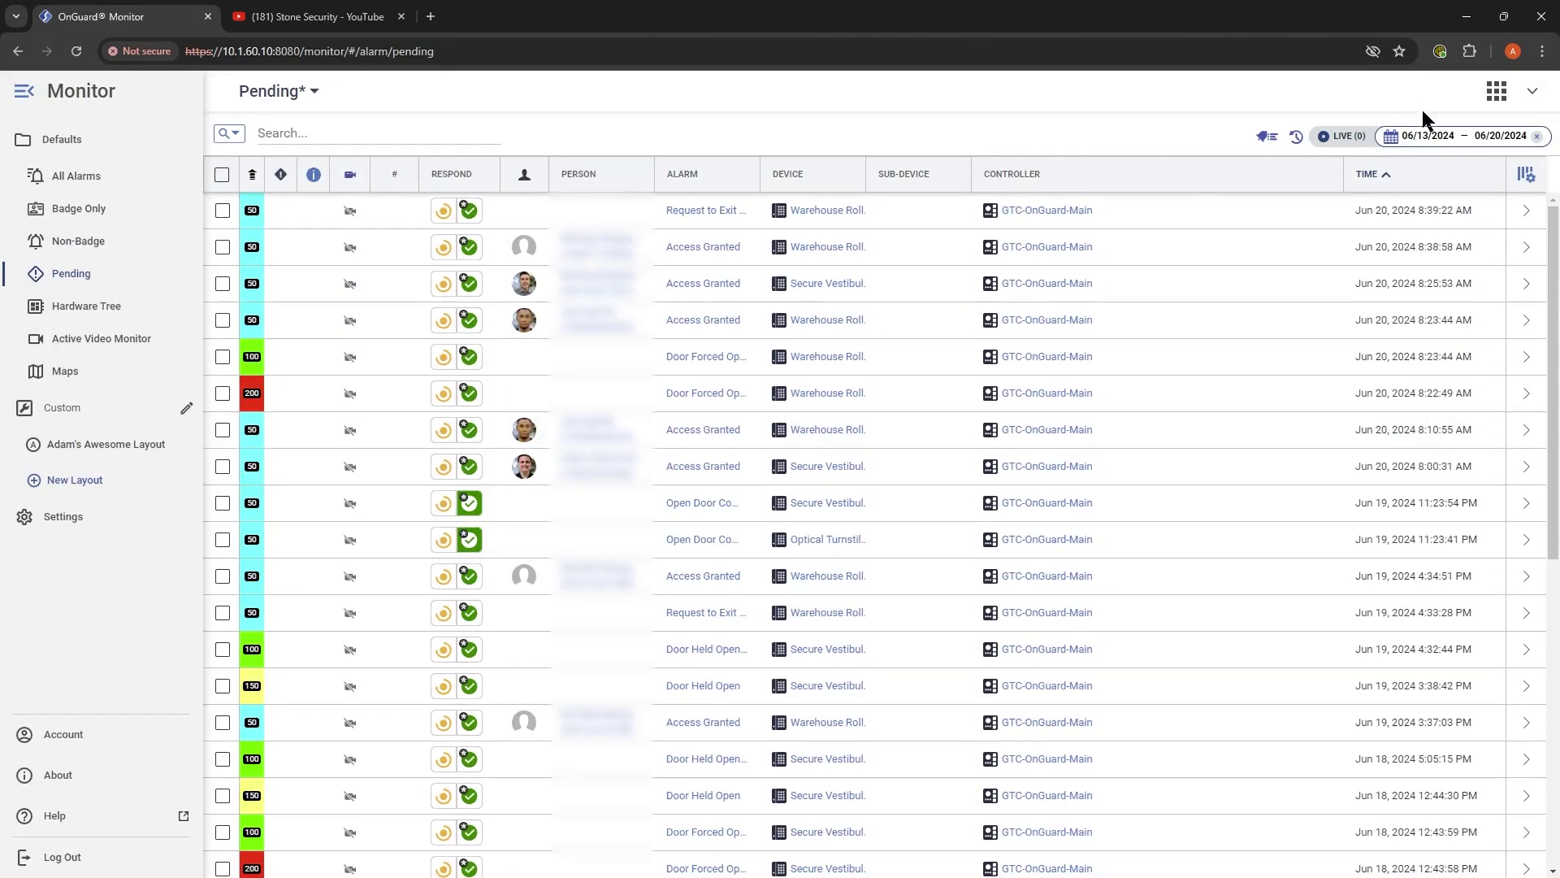
pyautogui.click(1324, 137)
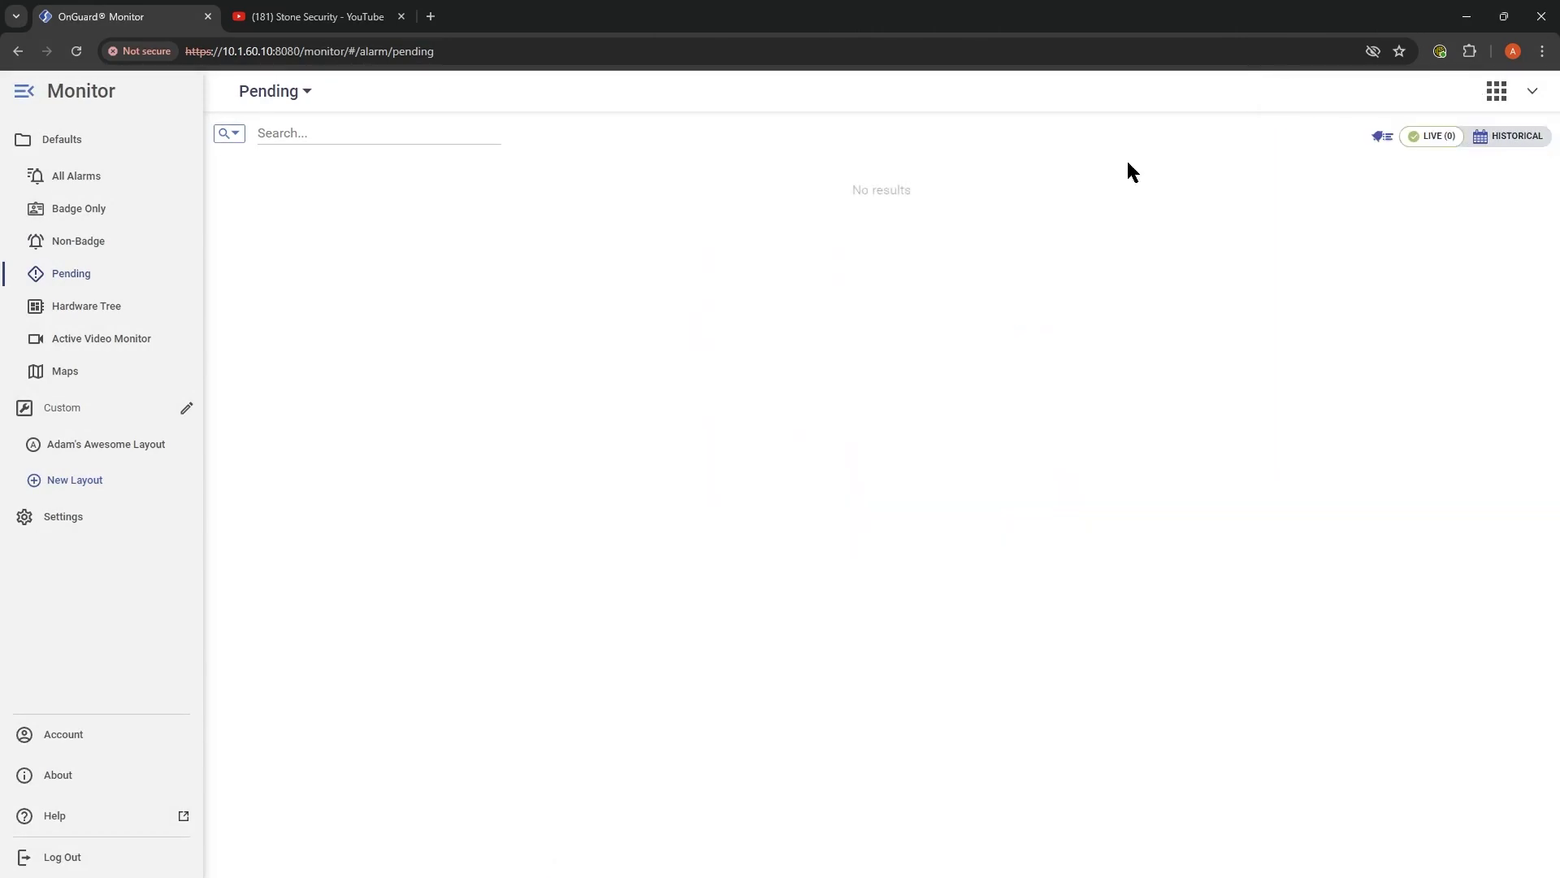
pyautogui.click(103, 314)
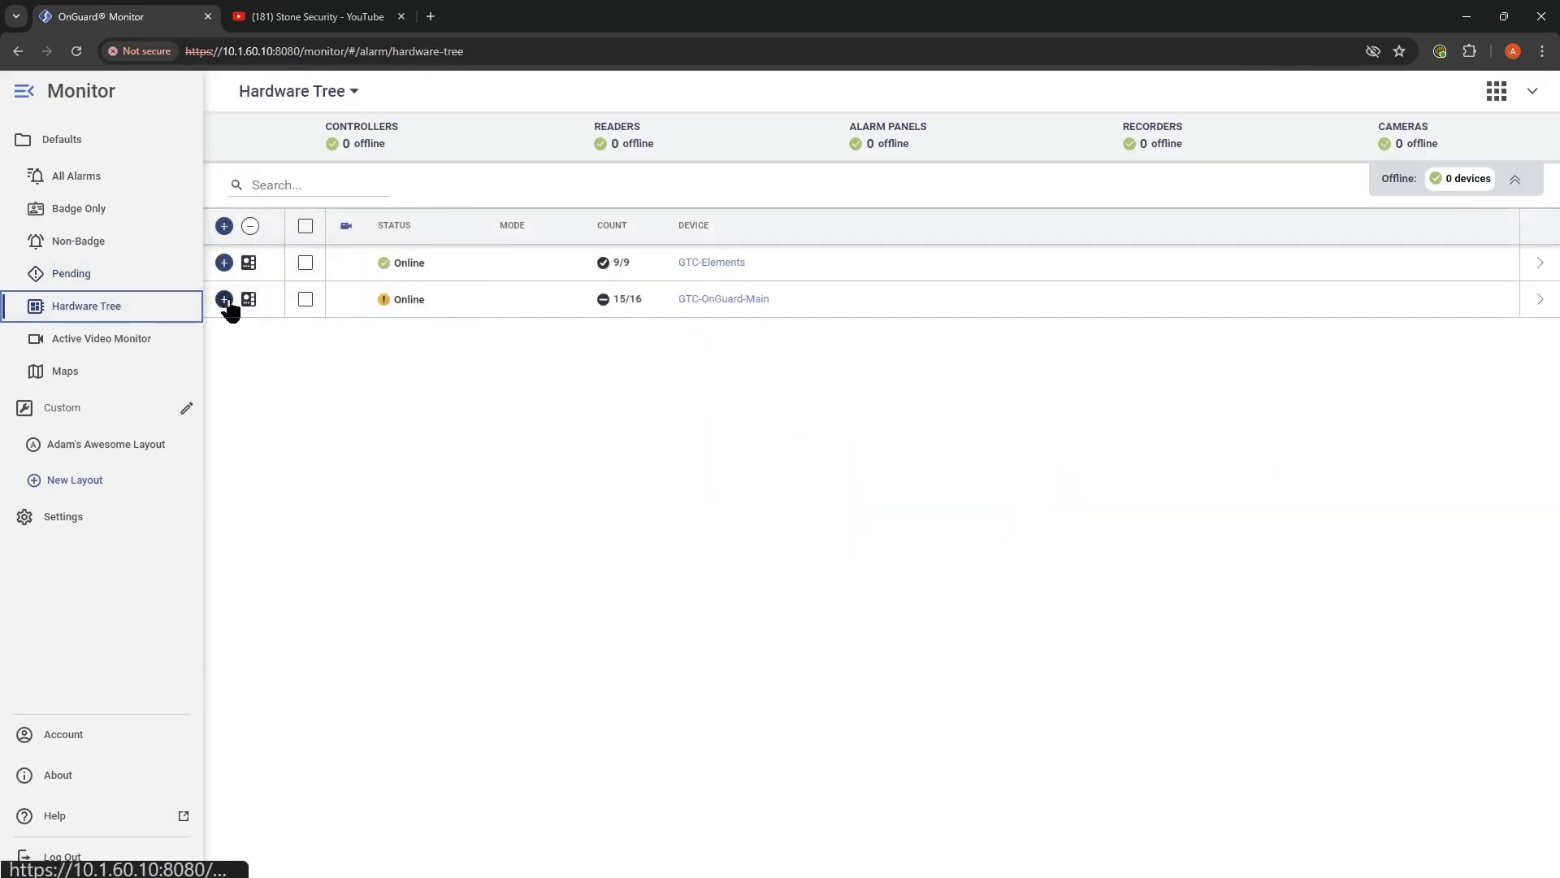
# - Expand GTC-OnGuard-Main in the Hardware Tree, visit Active Video Monitor and Maps, then return to All Alarms
pyautogui.click(224, 300)
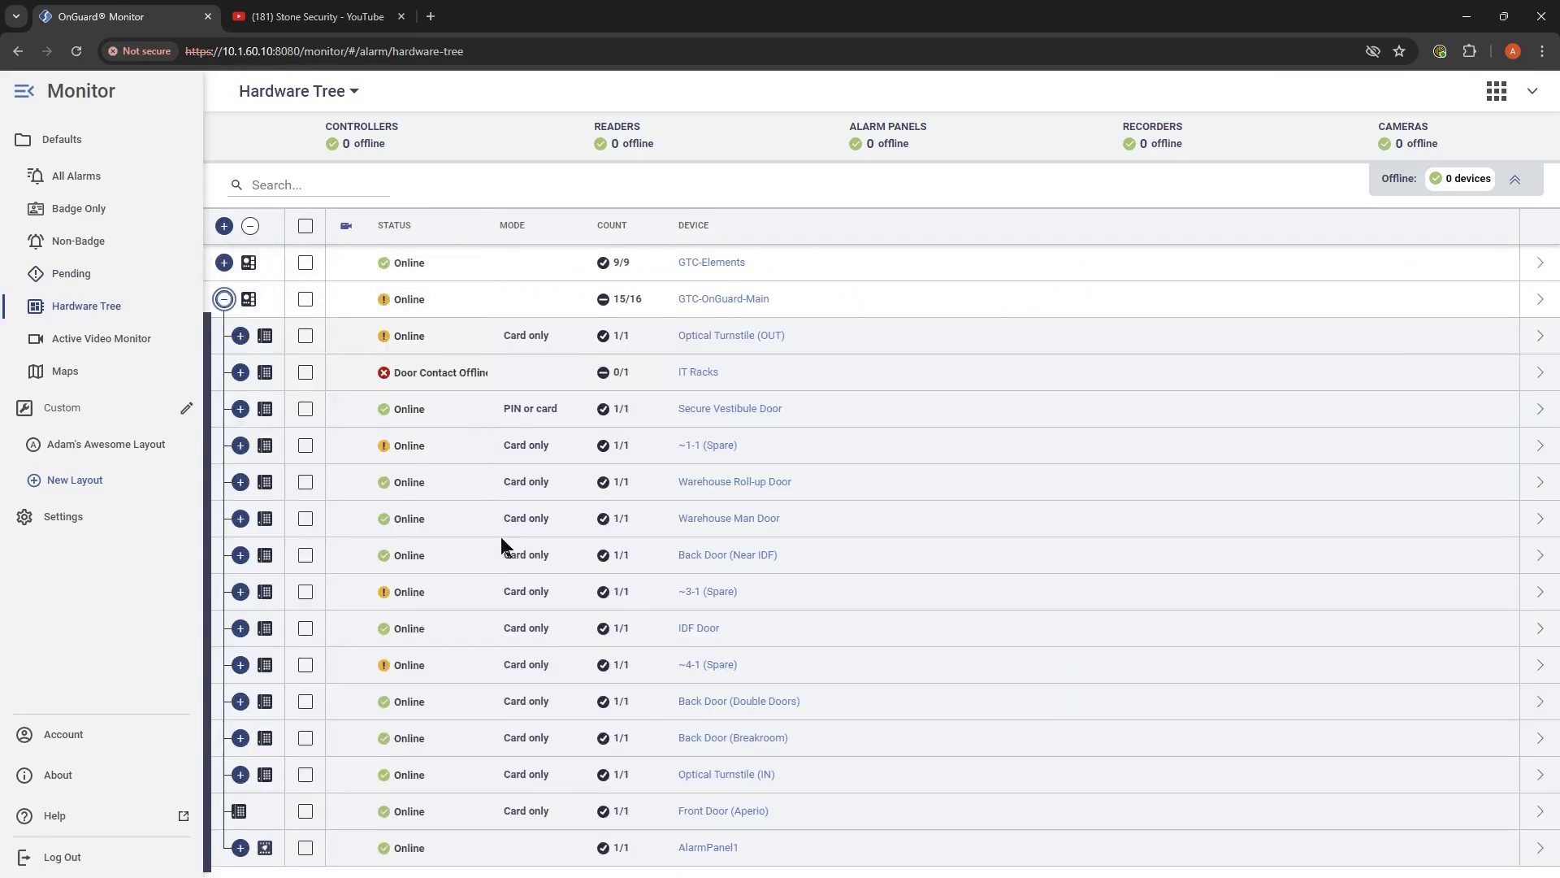
pyautogui.click(102, 340)
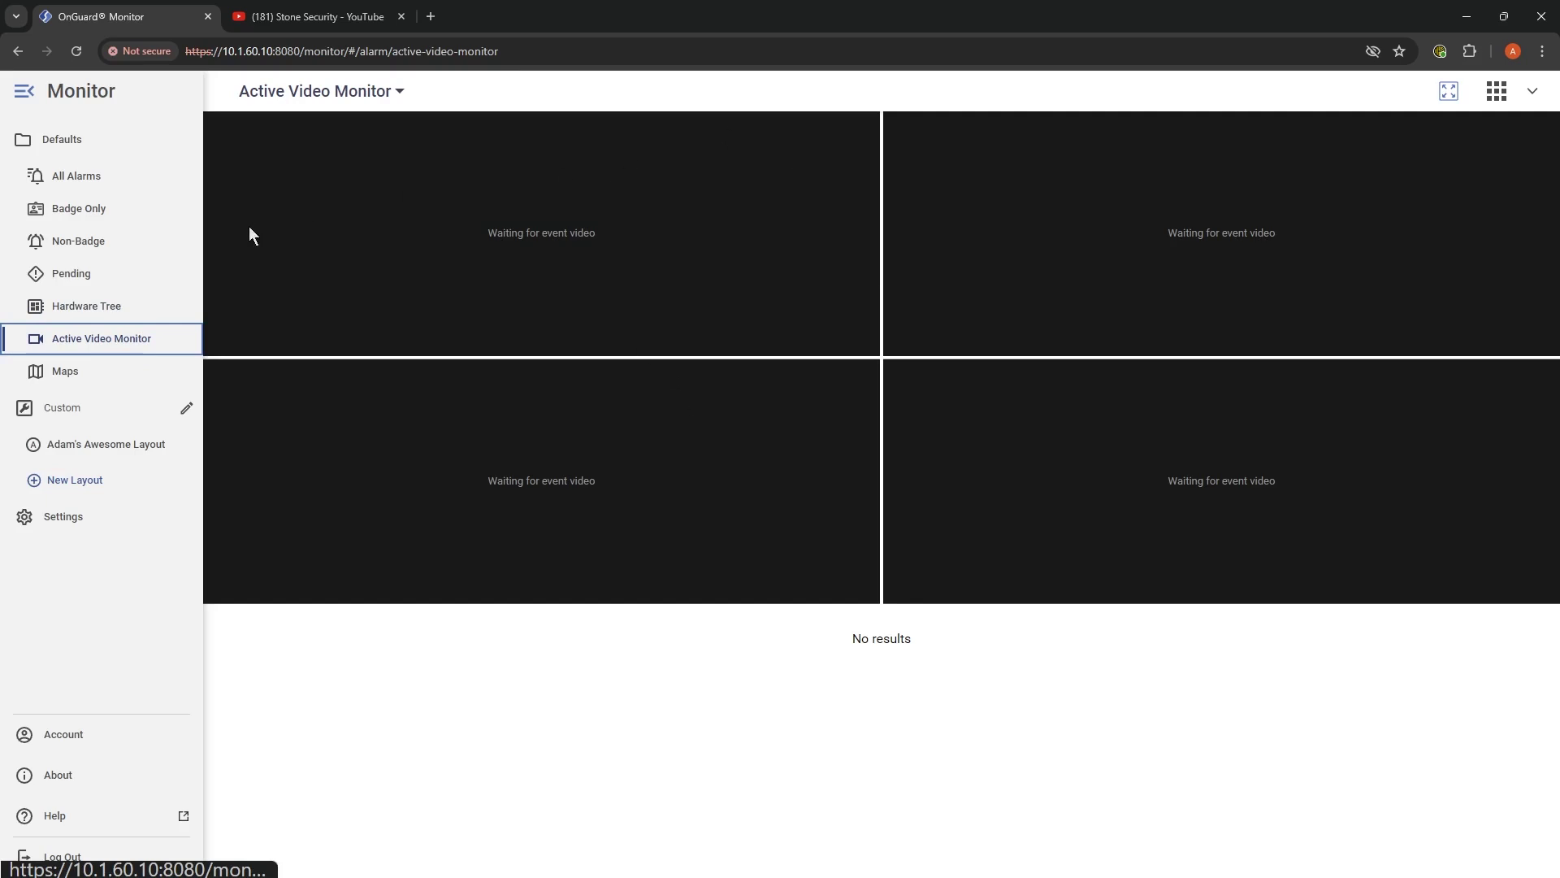
pyautogui.click(130, 374)
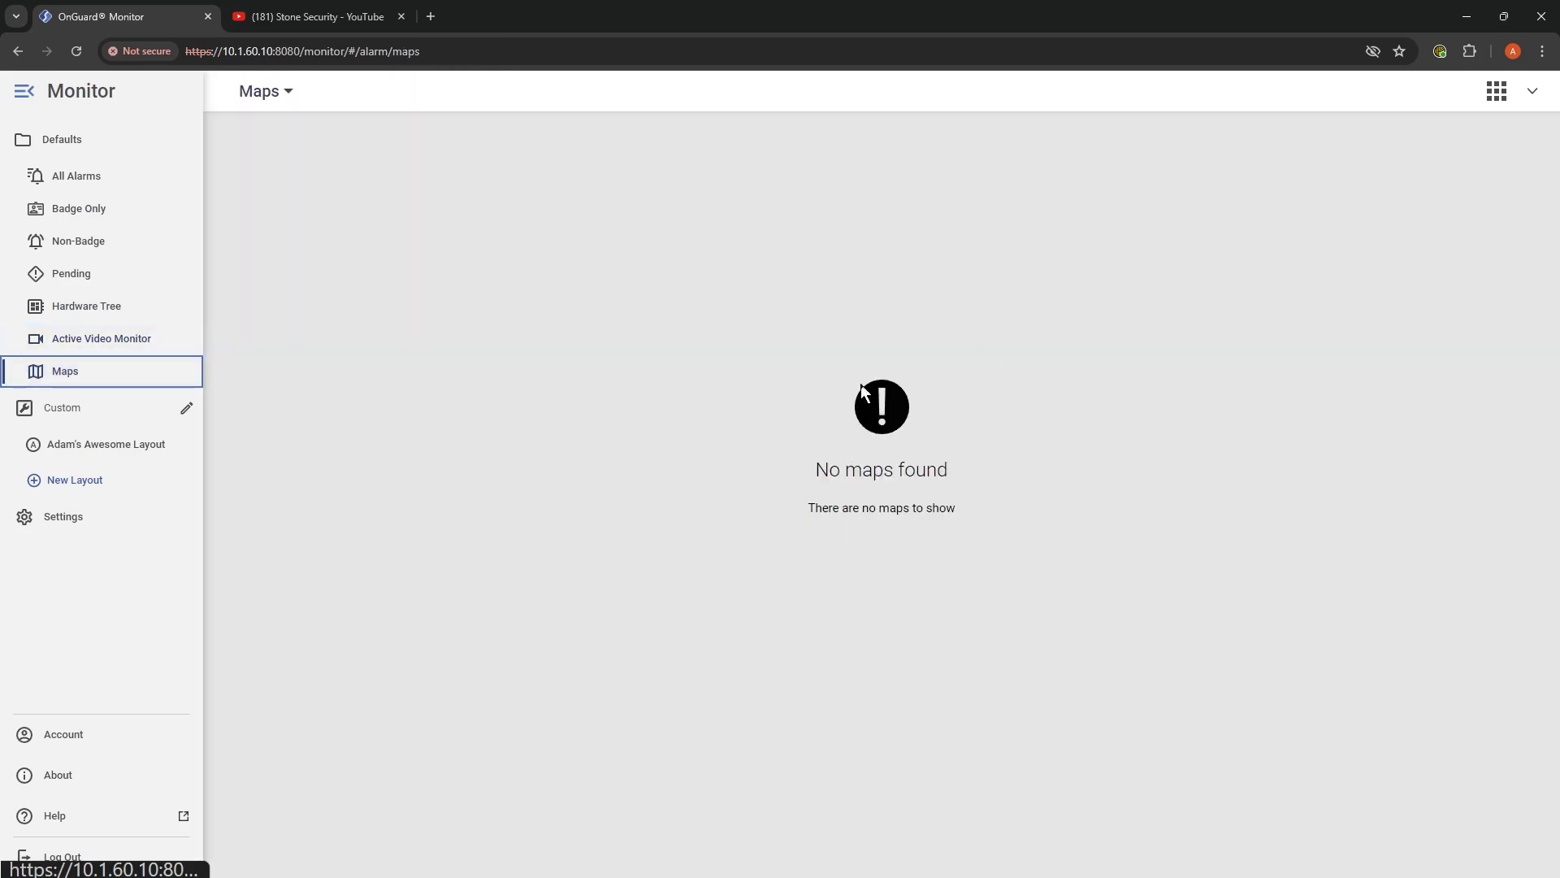
pyautogui.moveTo(915, 519); pyautogui.dragTo(829, 457)
pyautogui.click(433, 428)
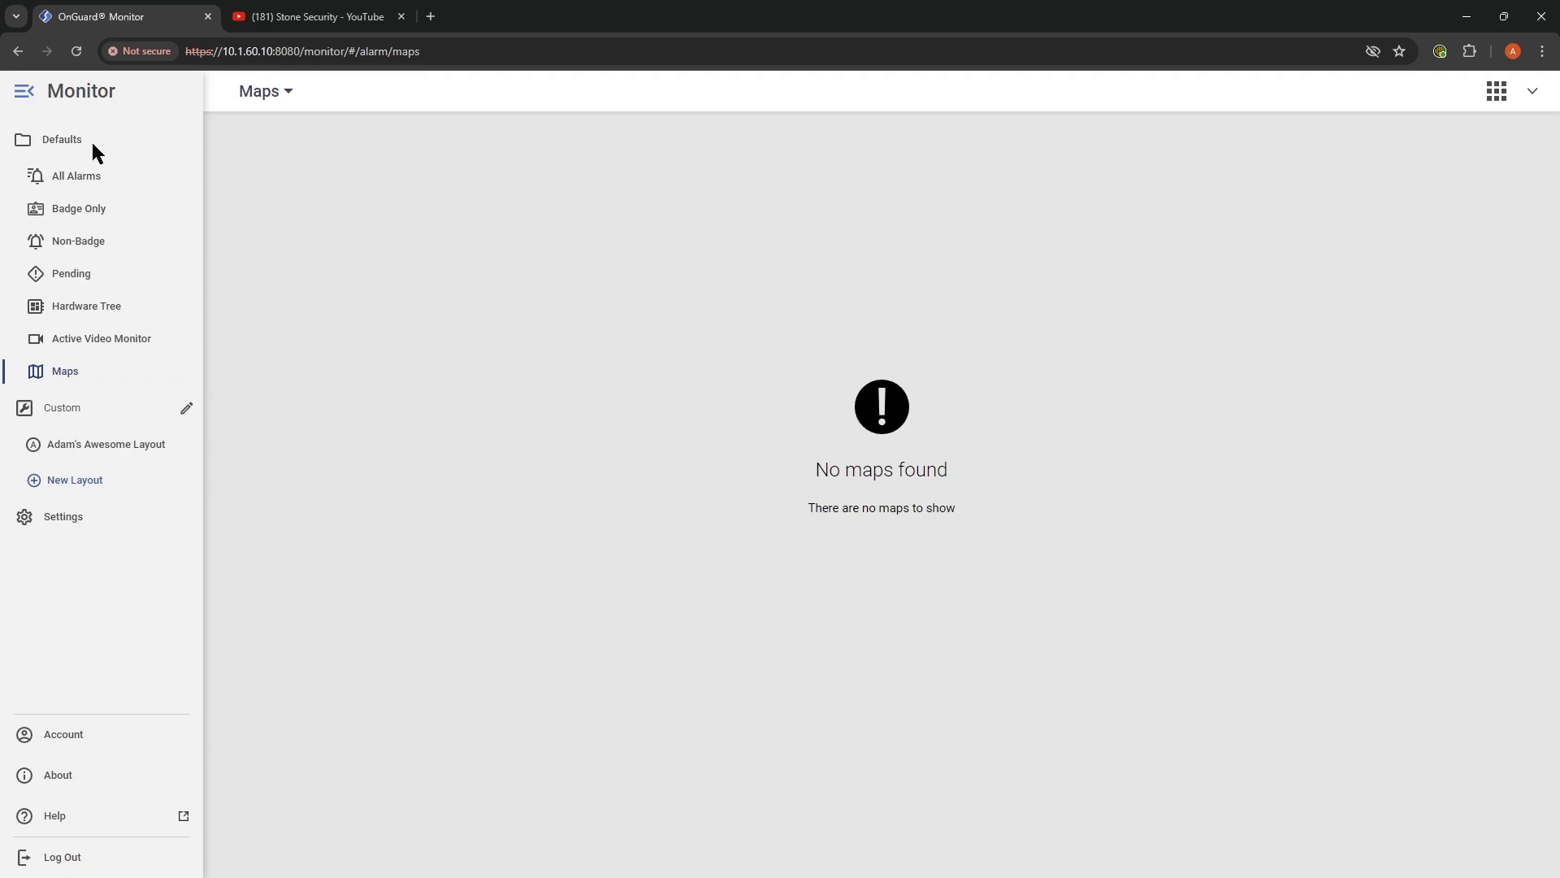
pyautogui.click(91, 177)
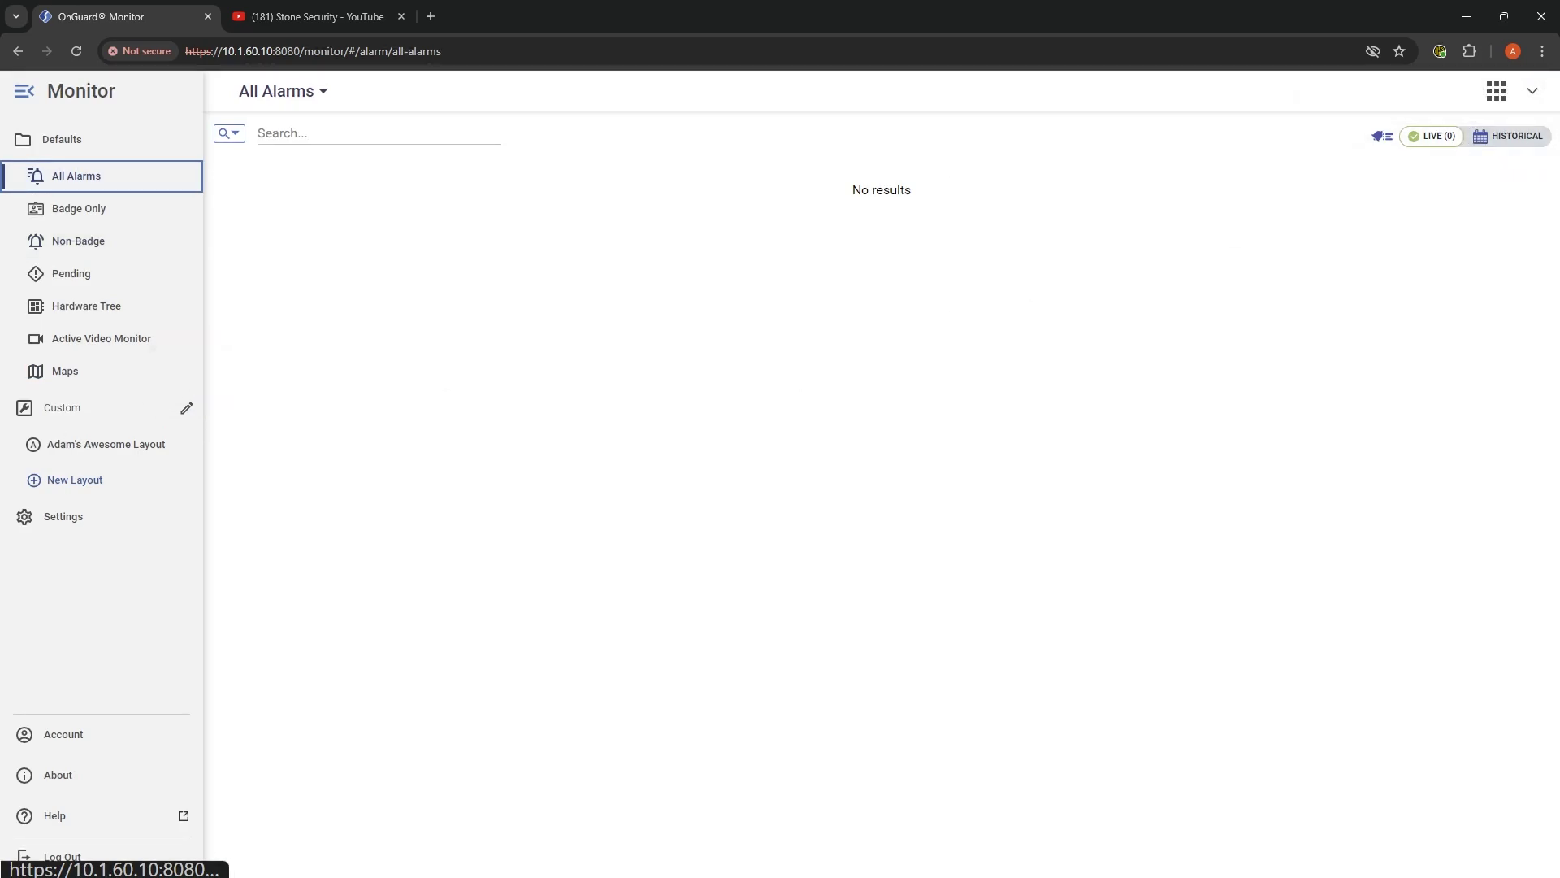
# - Cycle through Badge Only, Non-Badge and All Alarms, then open the saved custom layout under Custom
pyautogui.click(90, 211)
pyautogui.click(94, 237)
pyautogui.click(89, 176)
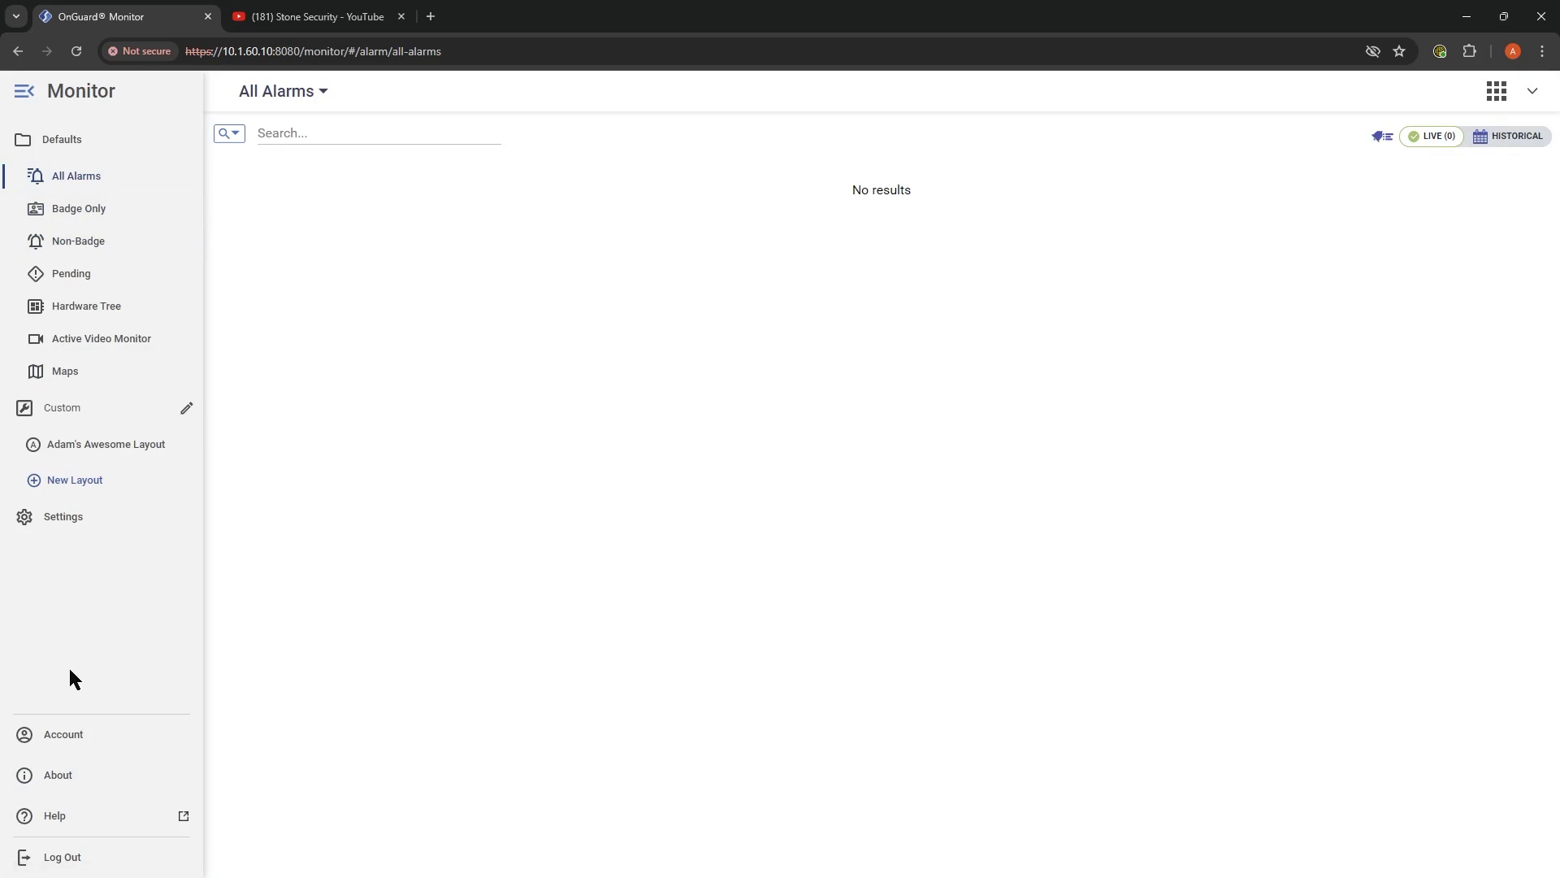
pyautogui.click(126, 449)
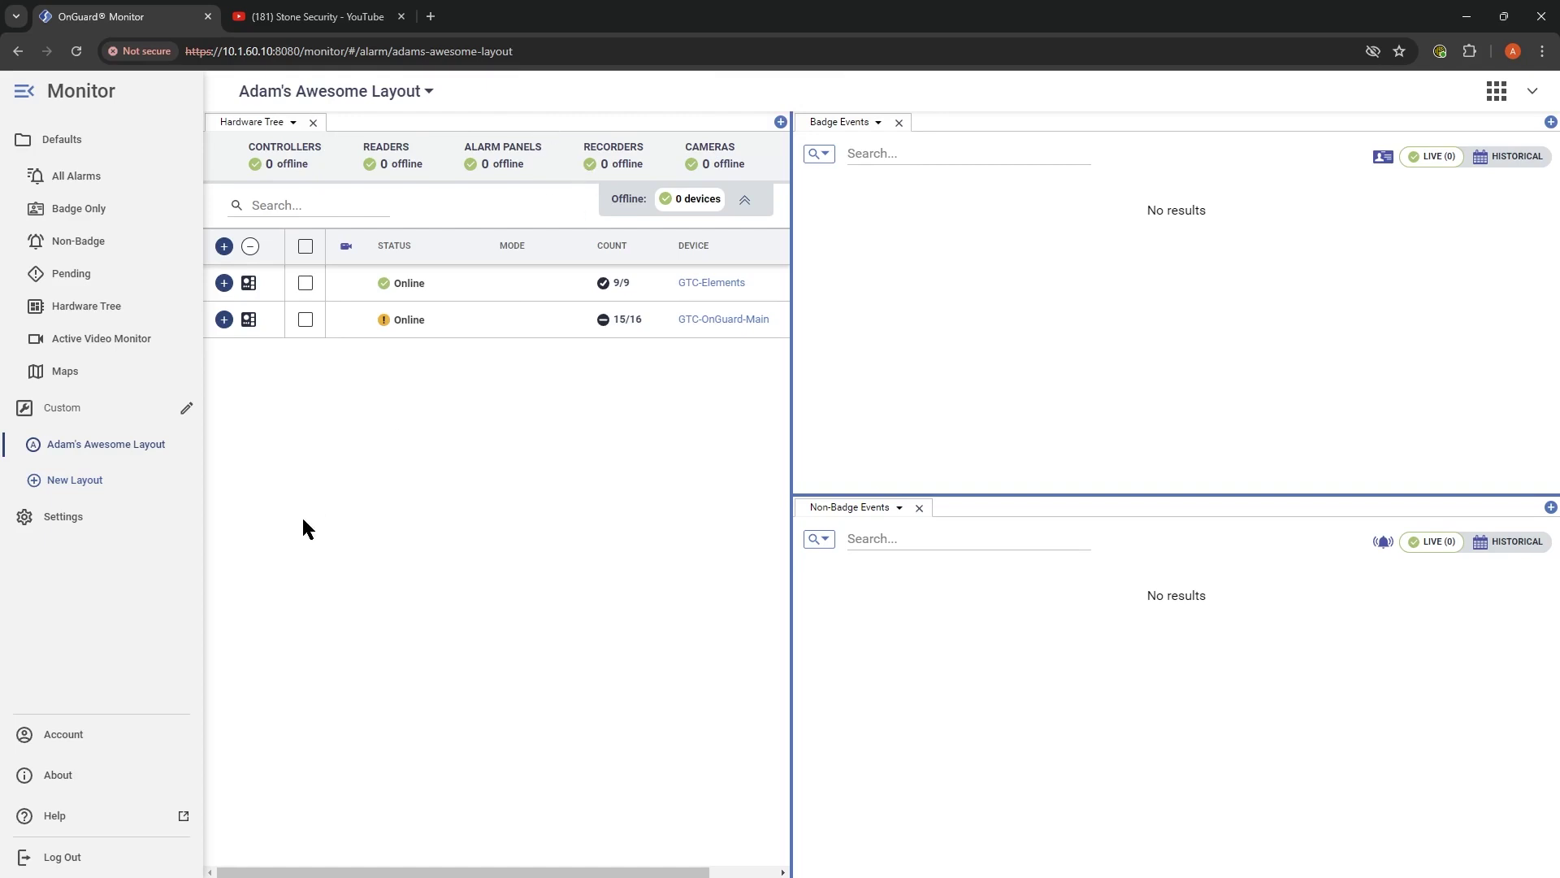
# - Create and save a new custom layout named 'S&S Layout'
pyautogui.click(68, 487)
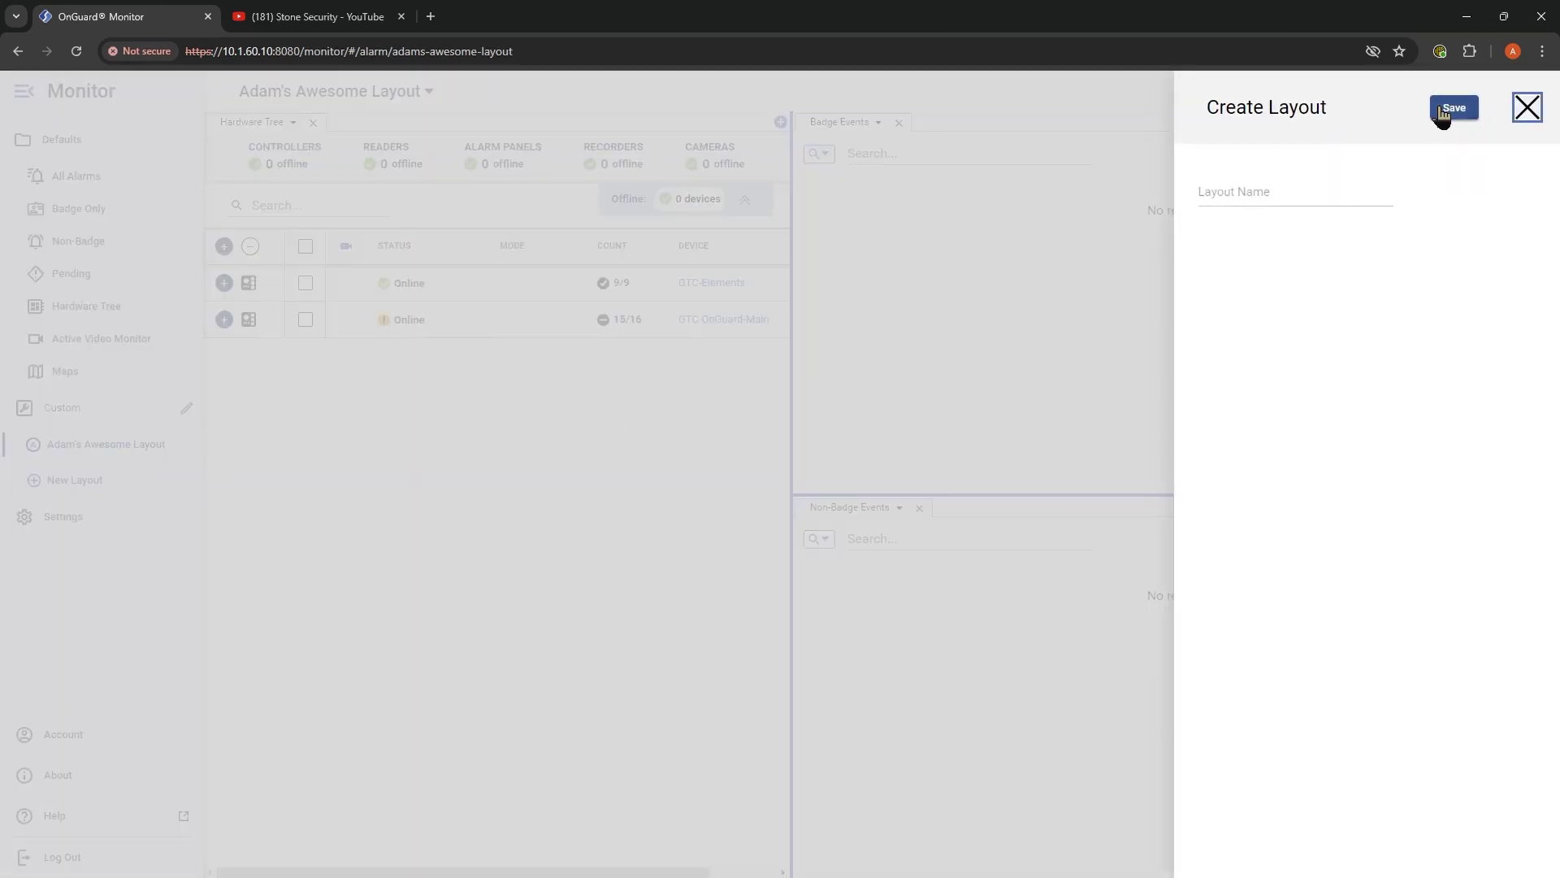
pyautogui.click(1231, 189)
pyautogui.write('S&S Lo')
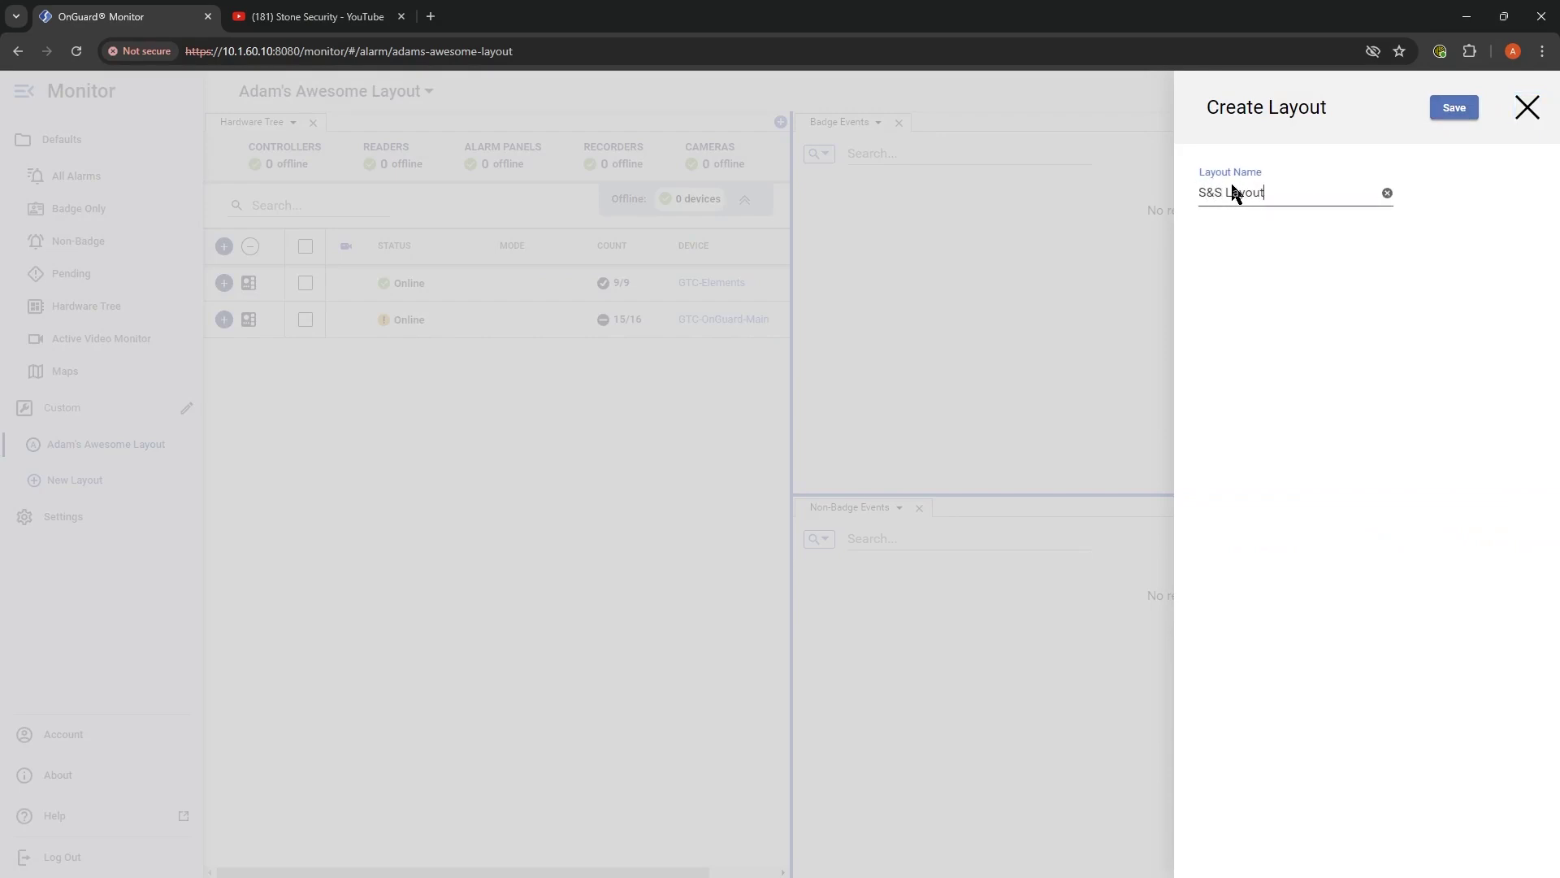
pyautogui.click(1454, 107)
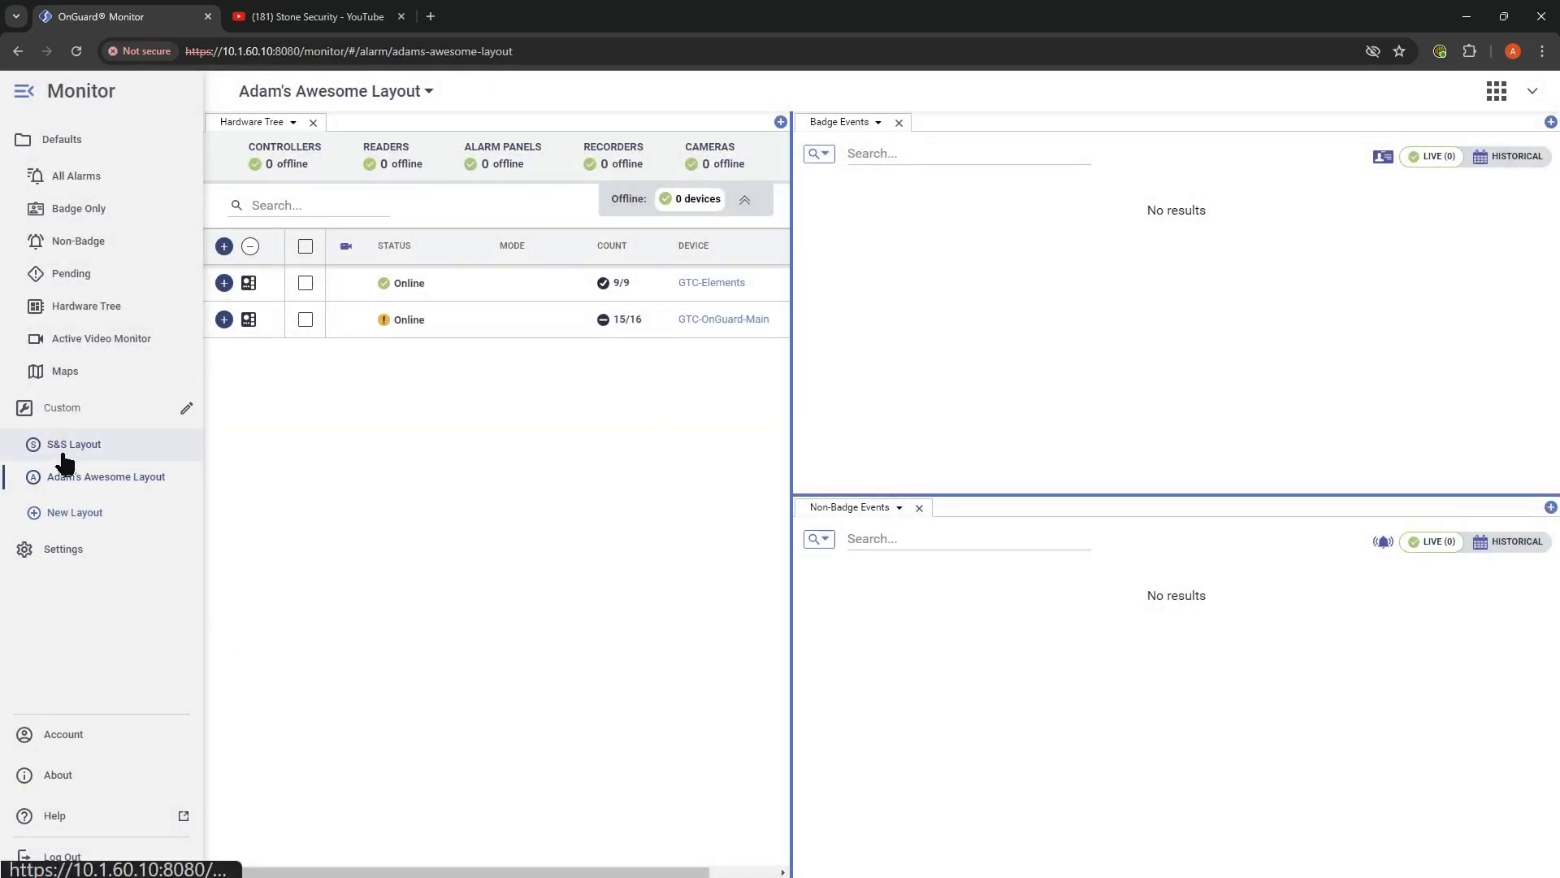
# - In S&S Layout, add an Alarm Queue widget filtered to Badge Only alarms
pyautogui.click(110, 453)
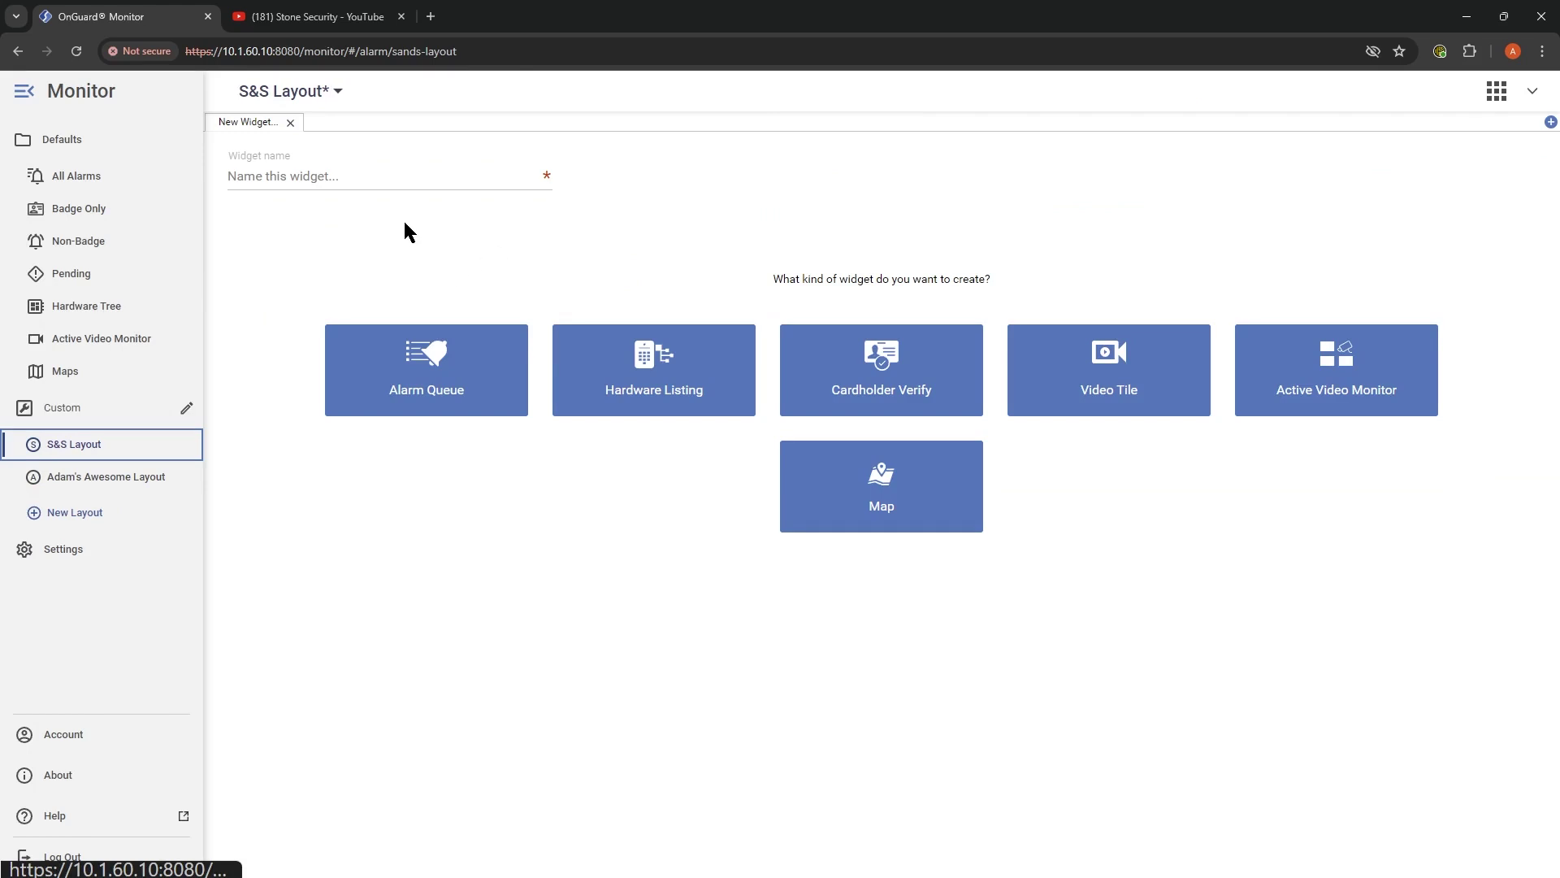
pyautogui.click(264, 168)
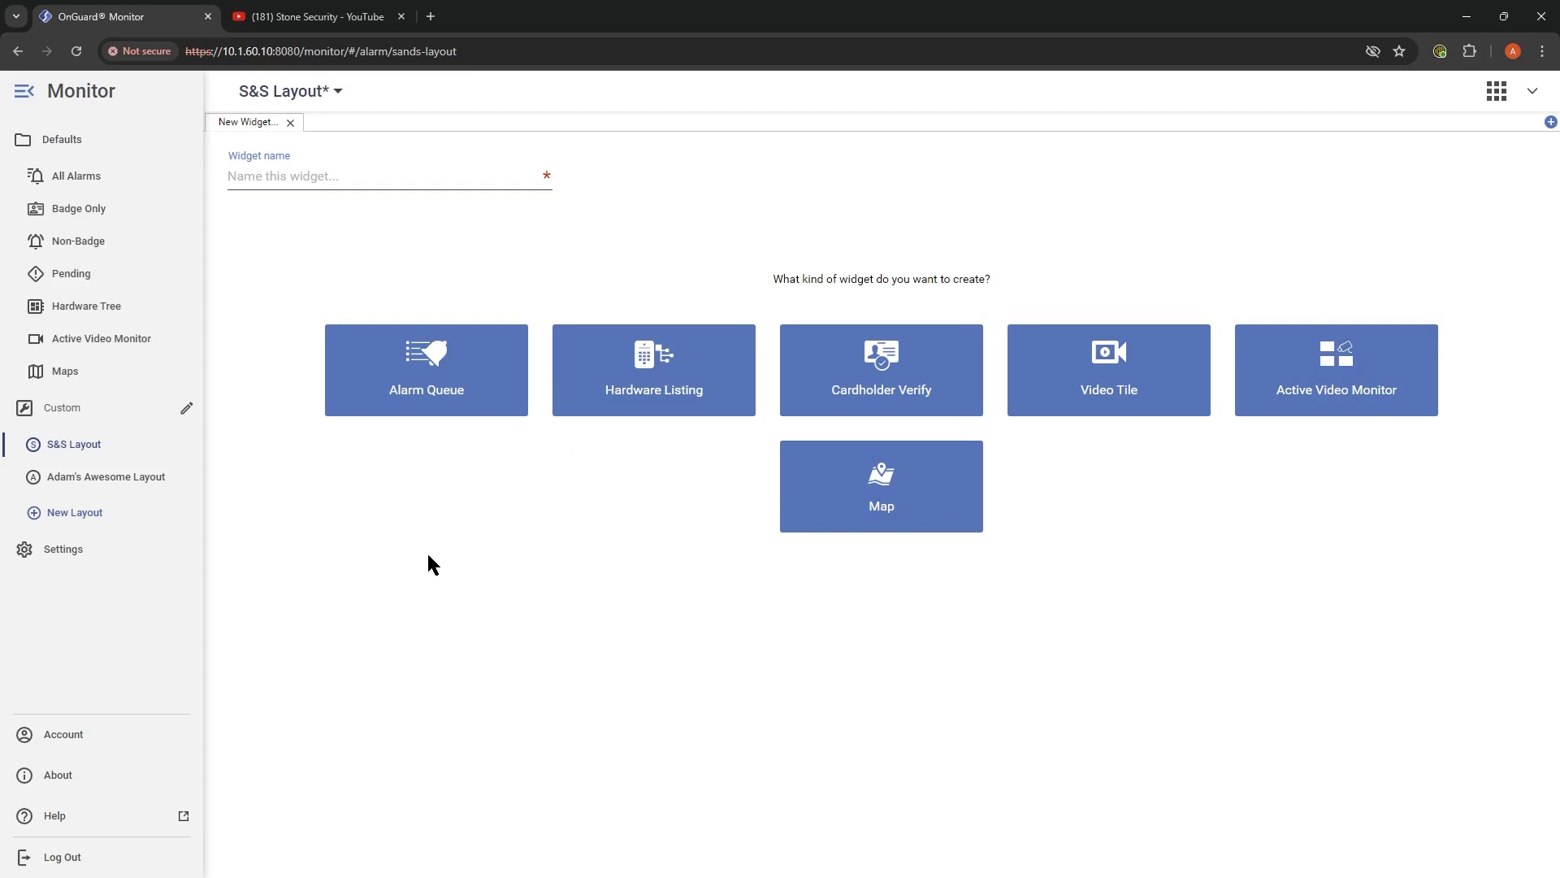
pyautogui.click(440, 370)
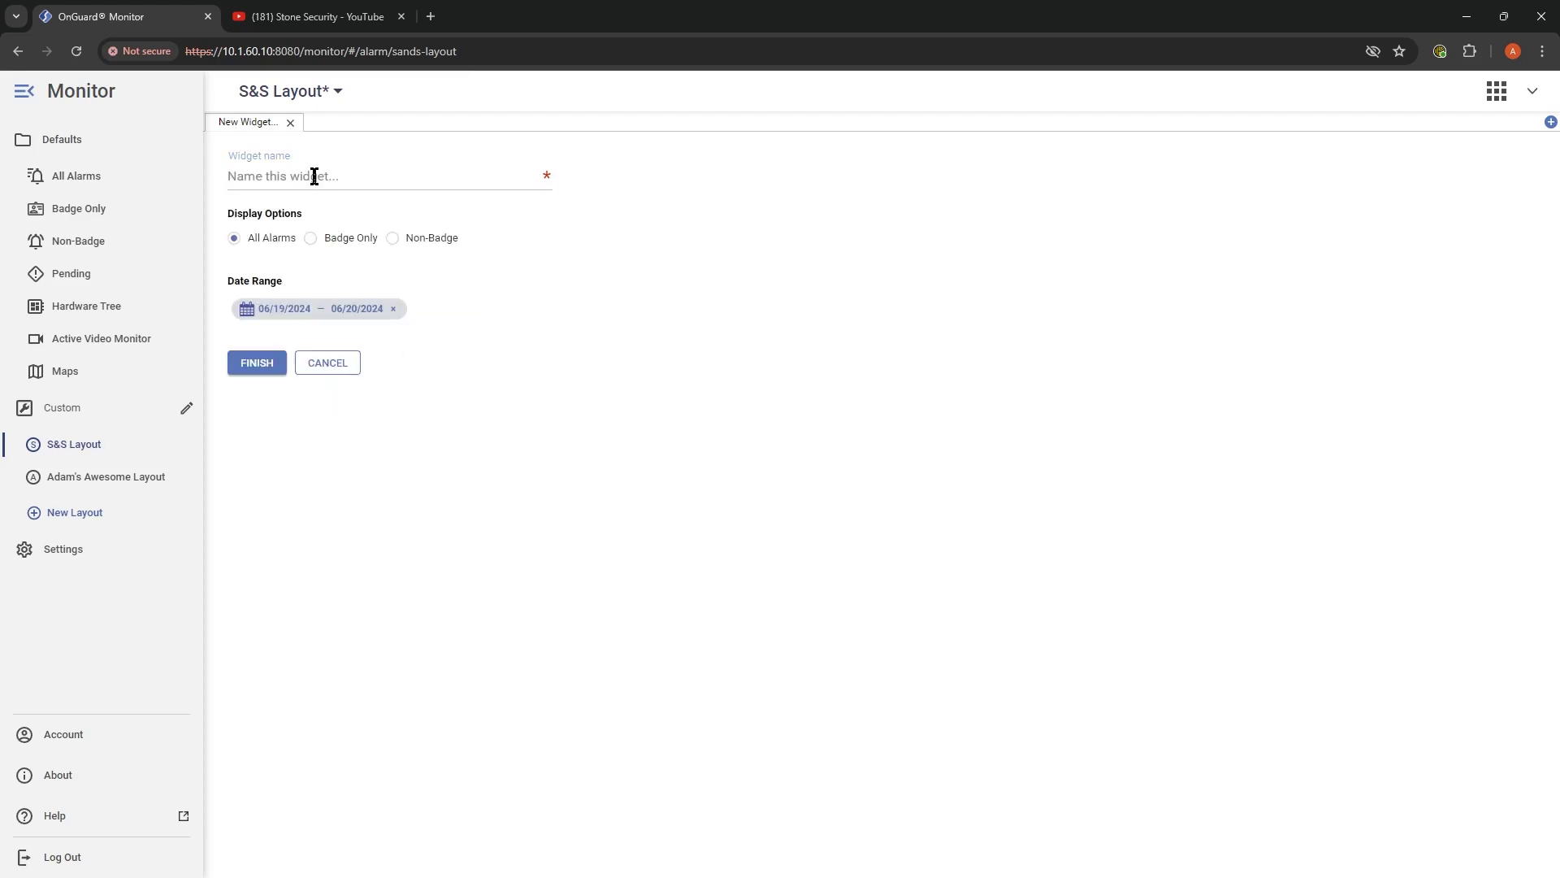
pyautogui.click(312, 239)
pyautogui.click(394, 239)
pyautogui.click(310, 239)
# - Name the widget 'Badge Only Alarms', leave the date range unchanged, and finish it
pyautogui.click(321, 178)
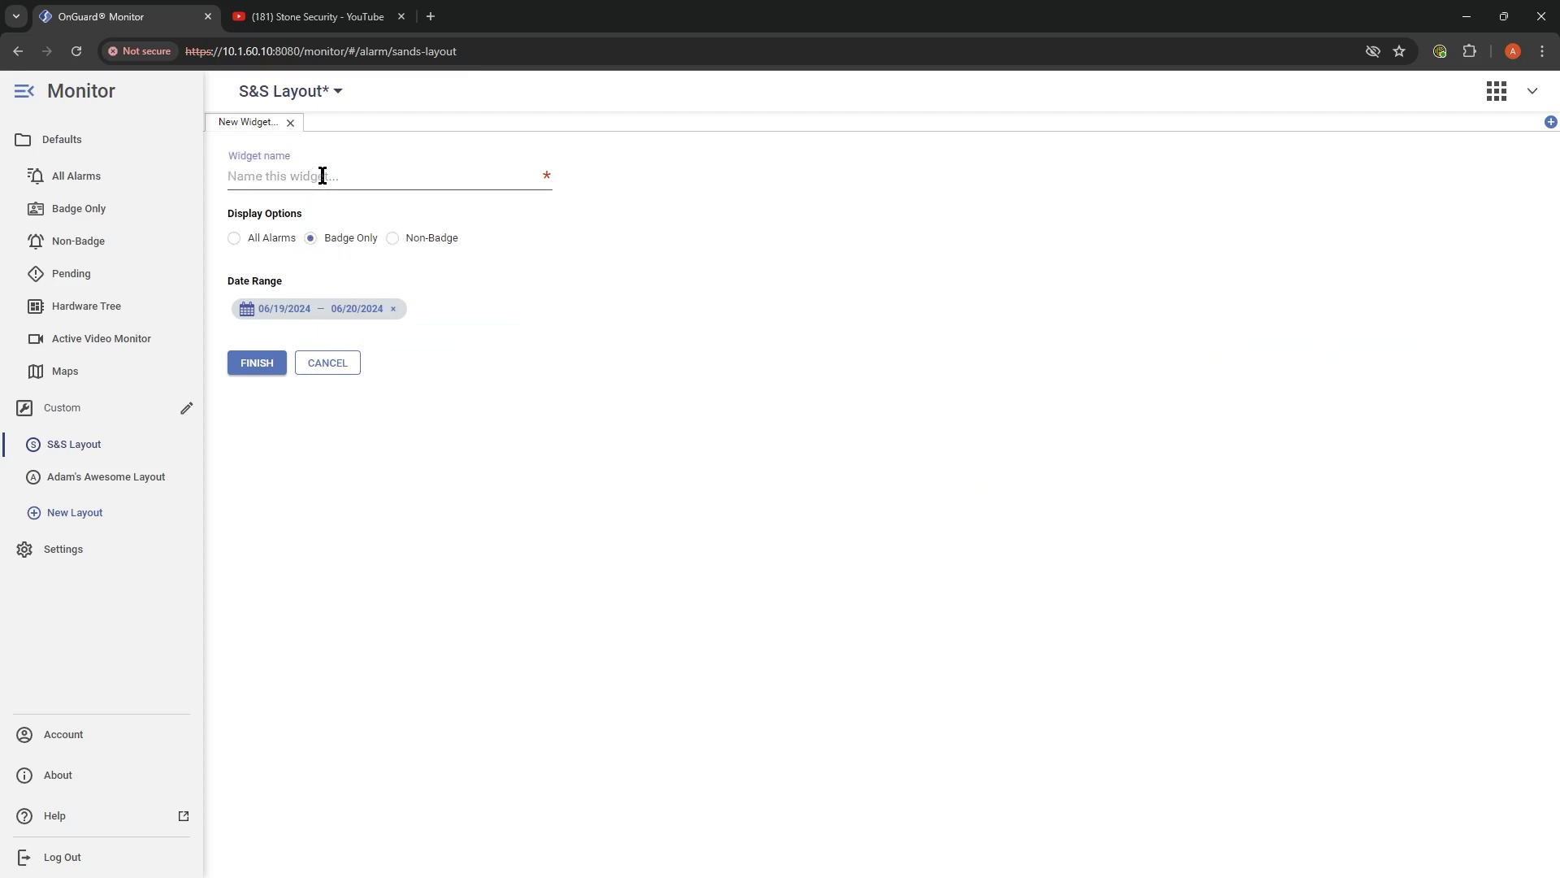
pyautogui.write('Badge Only Alarms')
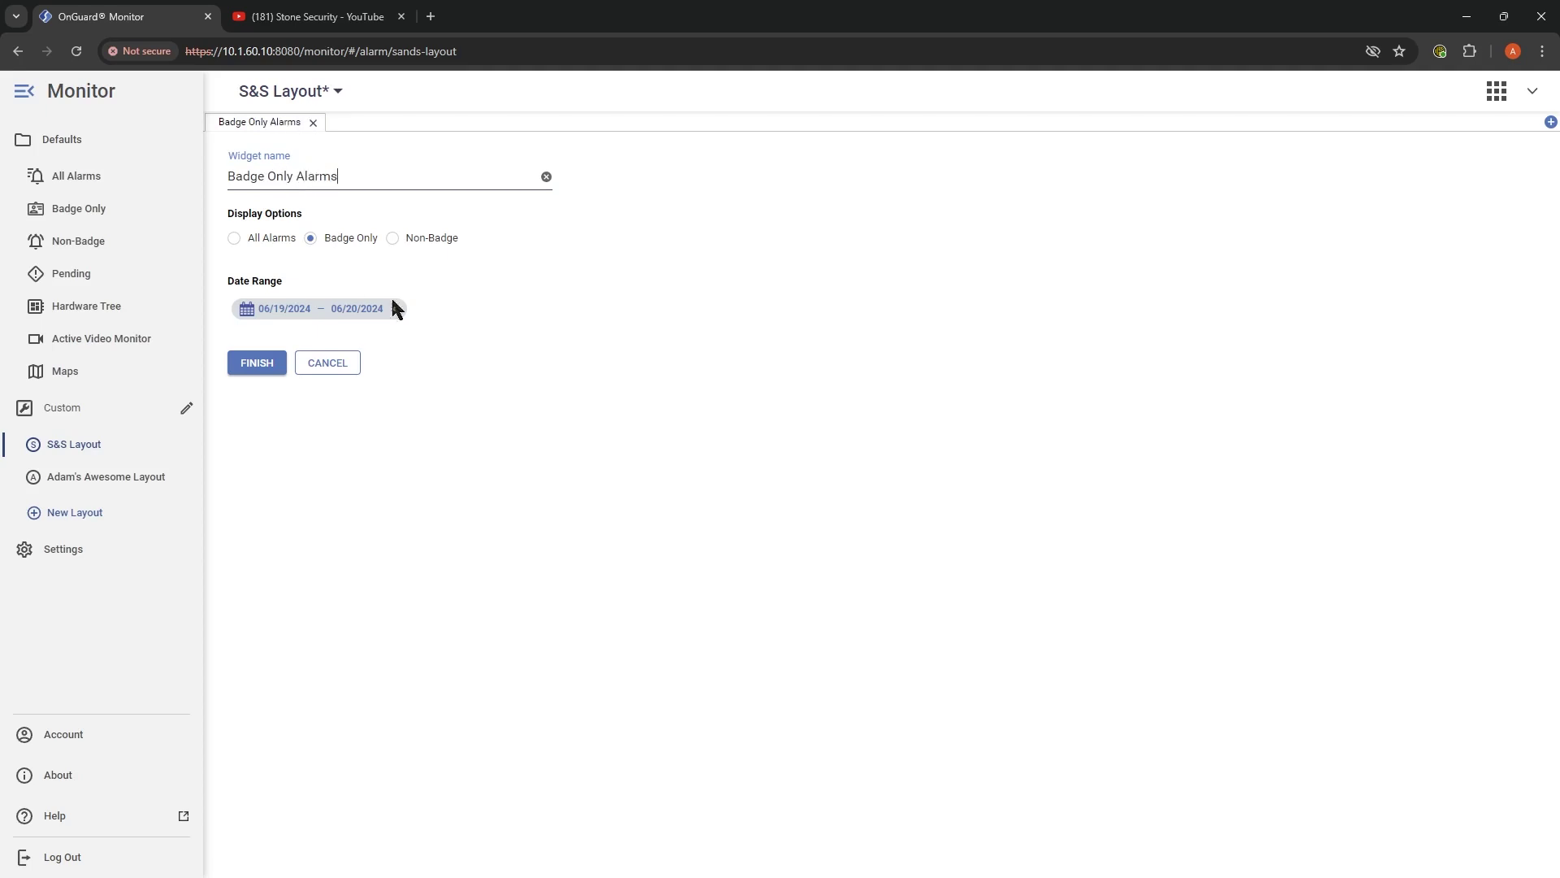
pyautogui.click(376, 319)
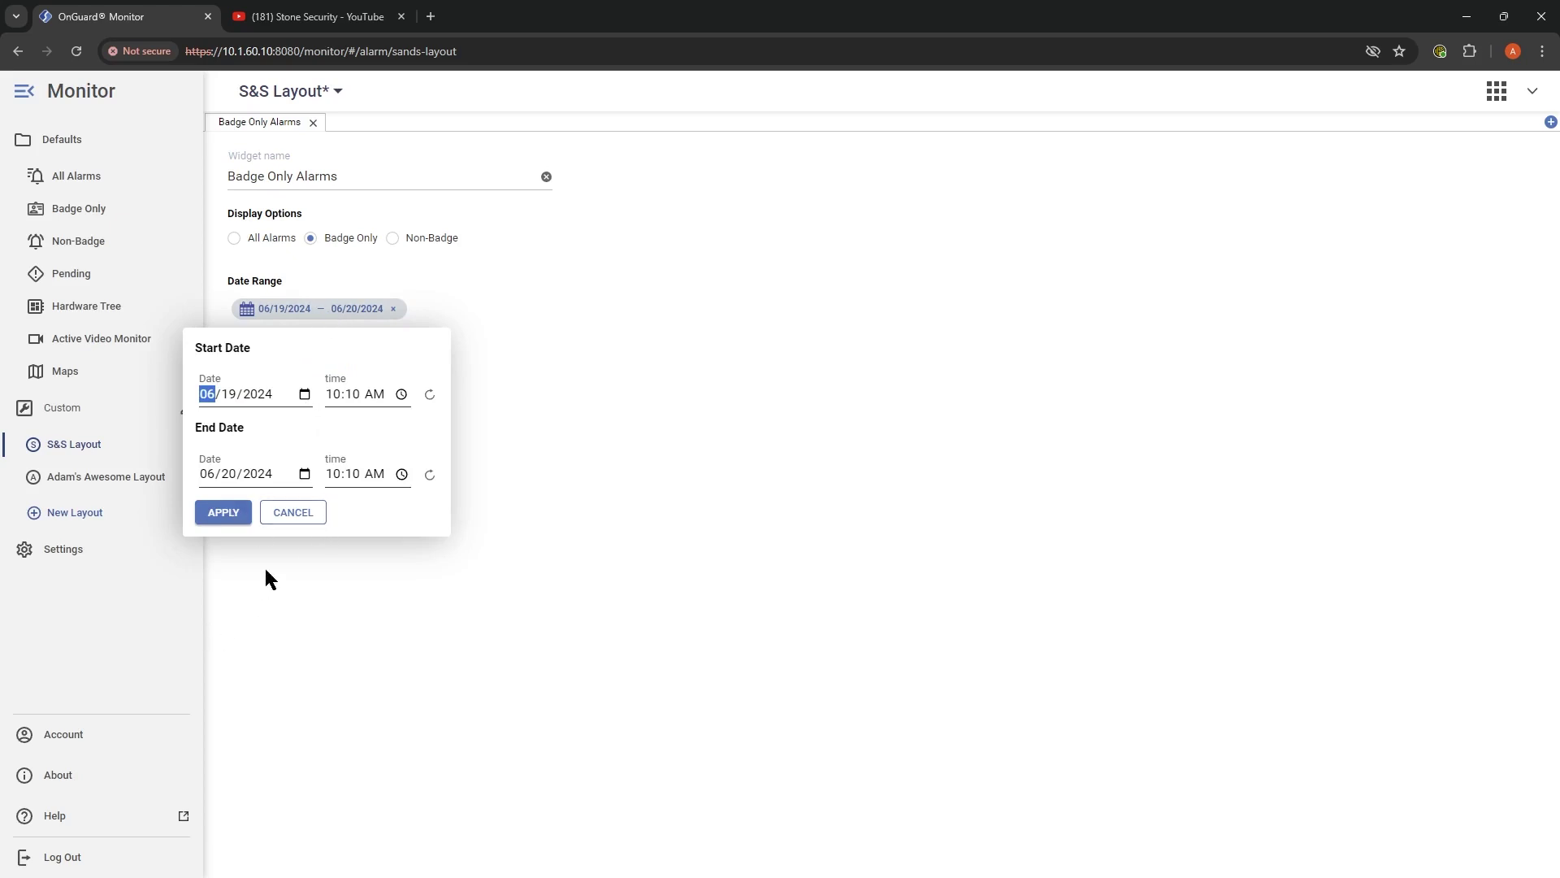
pyautogui.click(312, 526)
pyautogui.click(312, 520)
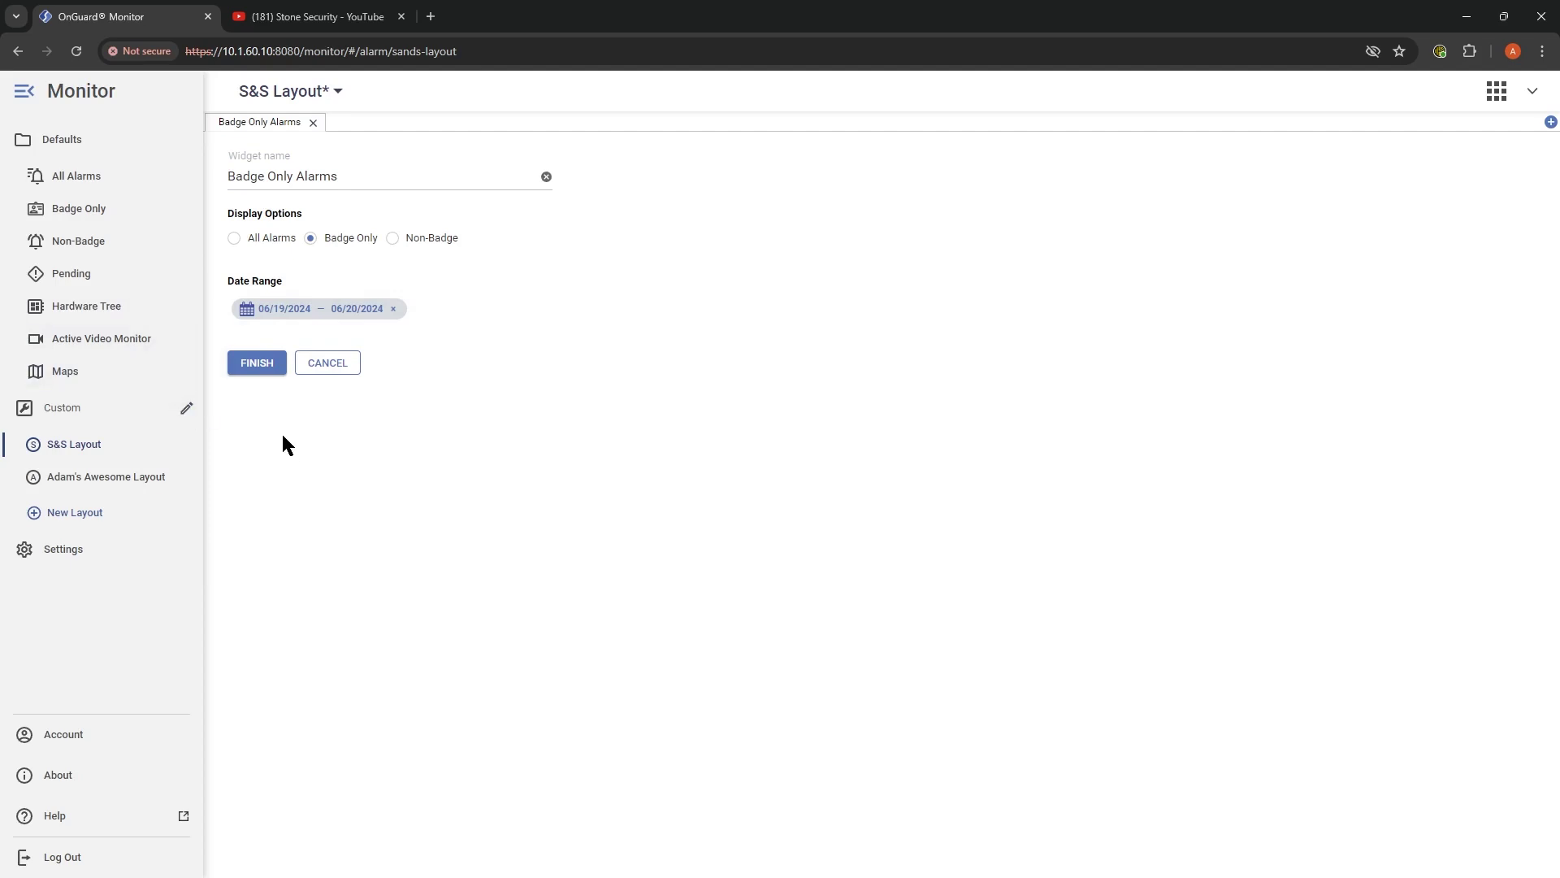
pyautogui.click(263, 362)
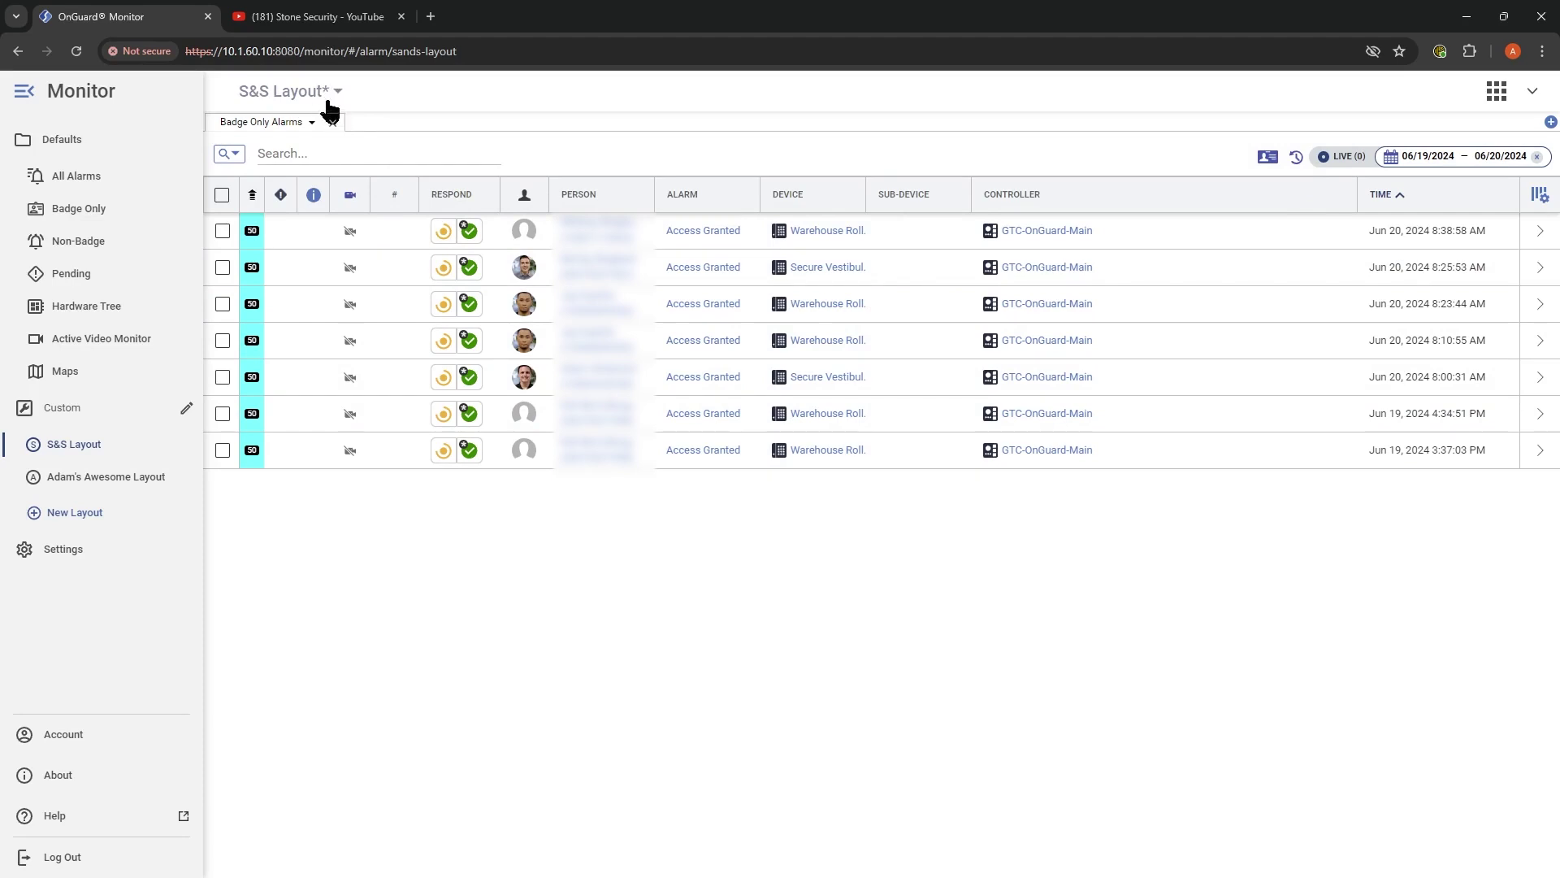
# - Save the changes to S&S Layout from its title menu
pyautogui.click(334, 93)
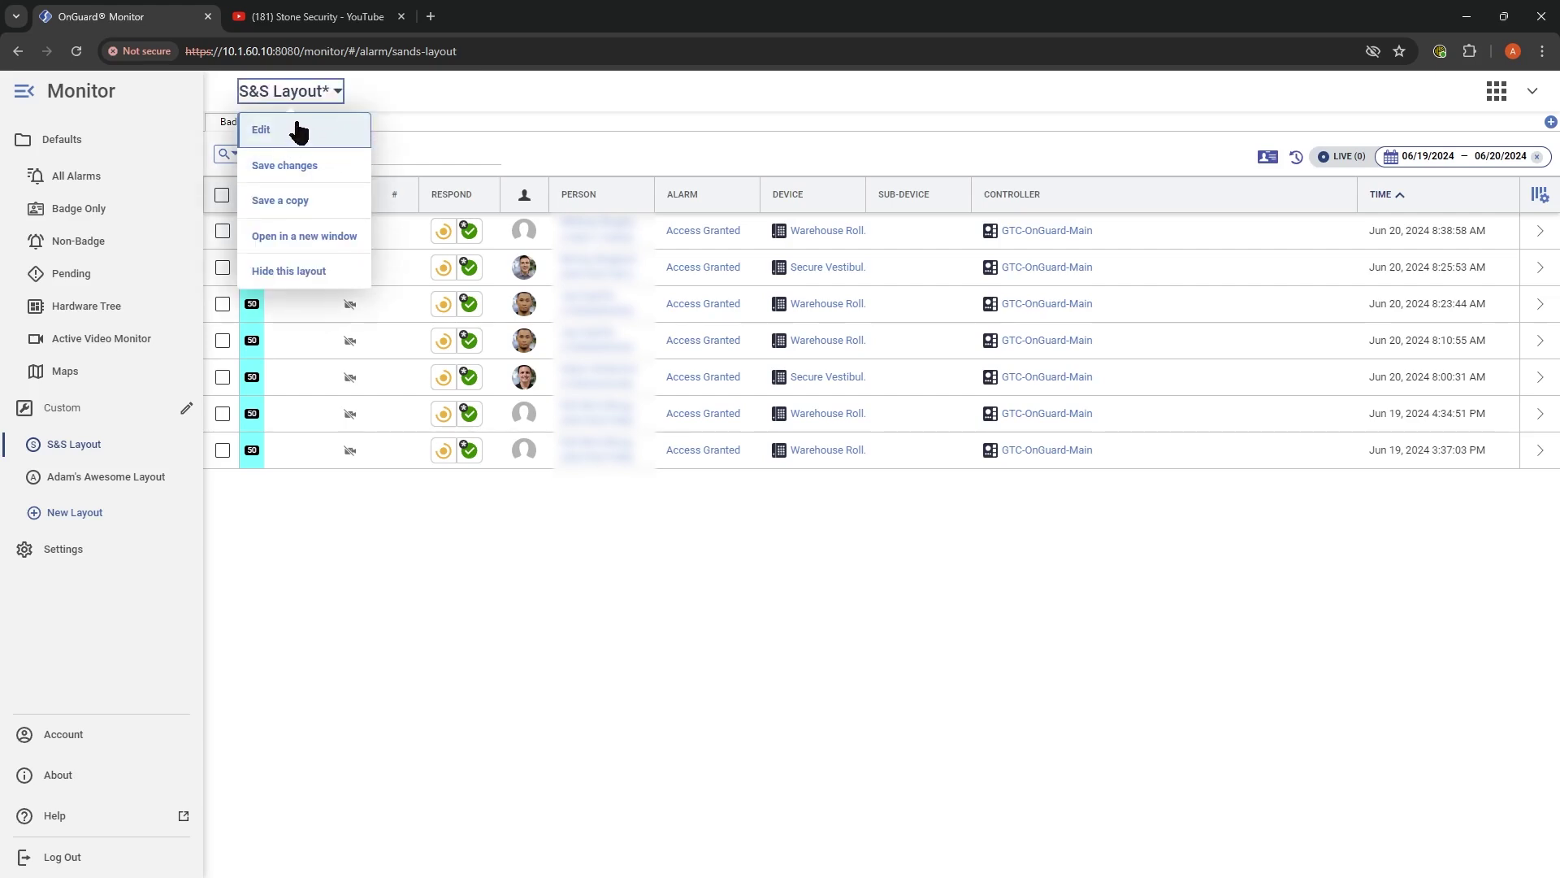
pyautogui.click(278, 171)
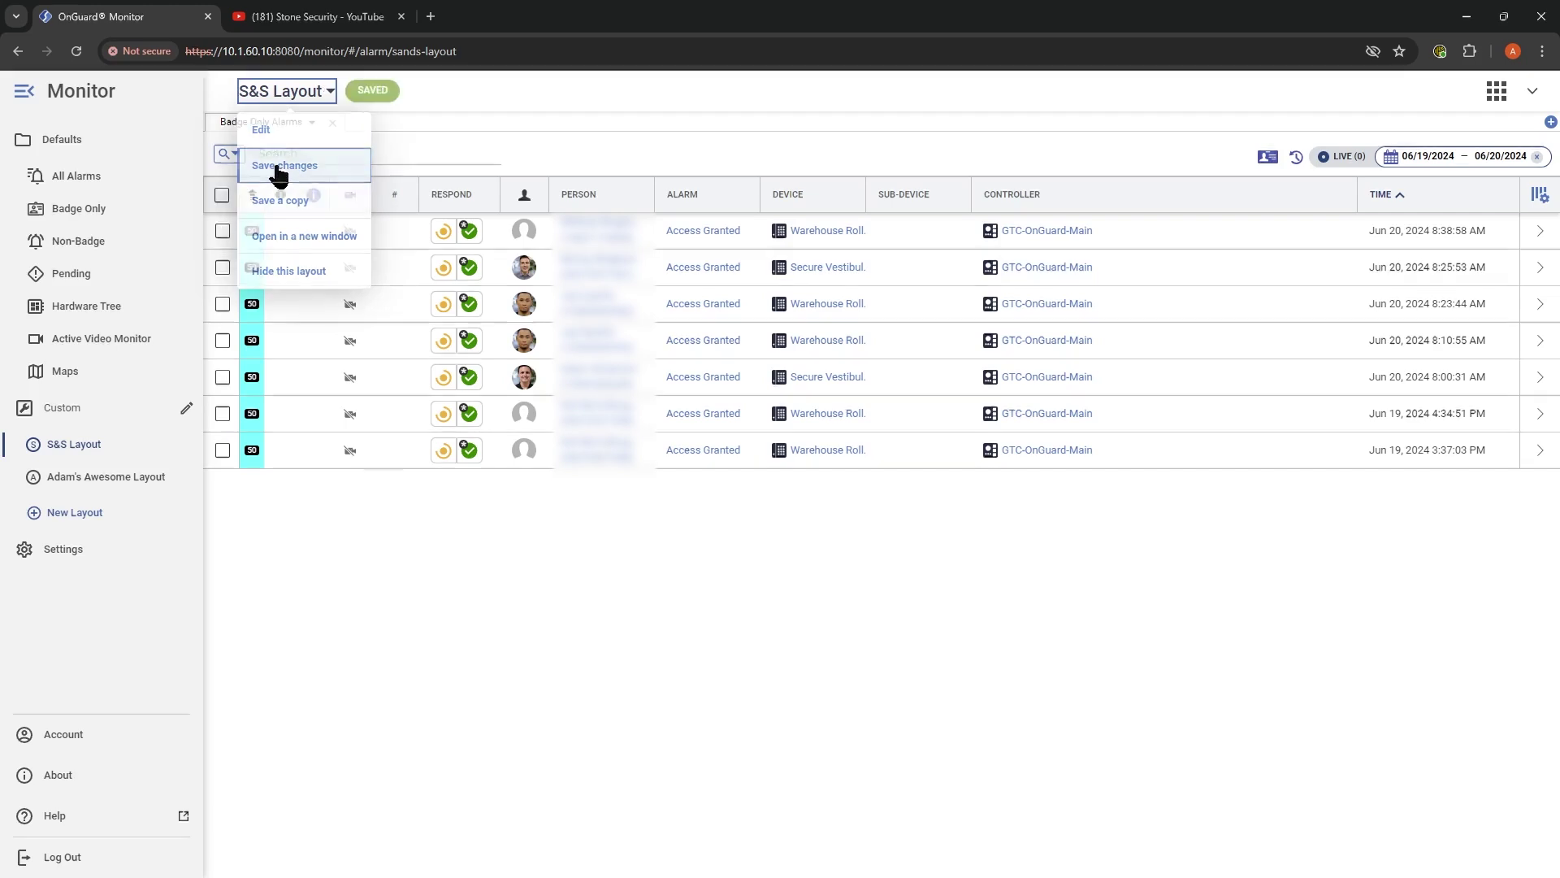
pyautogui.click(327, 95)
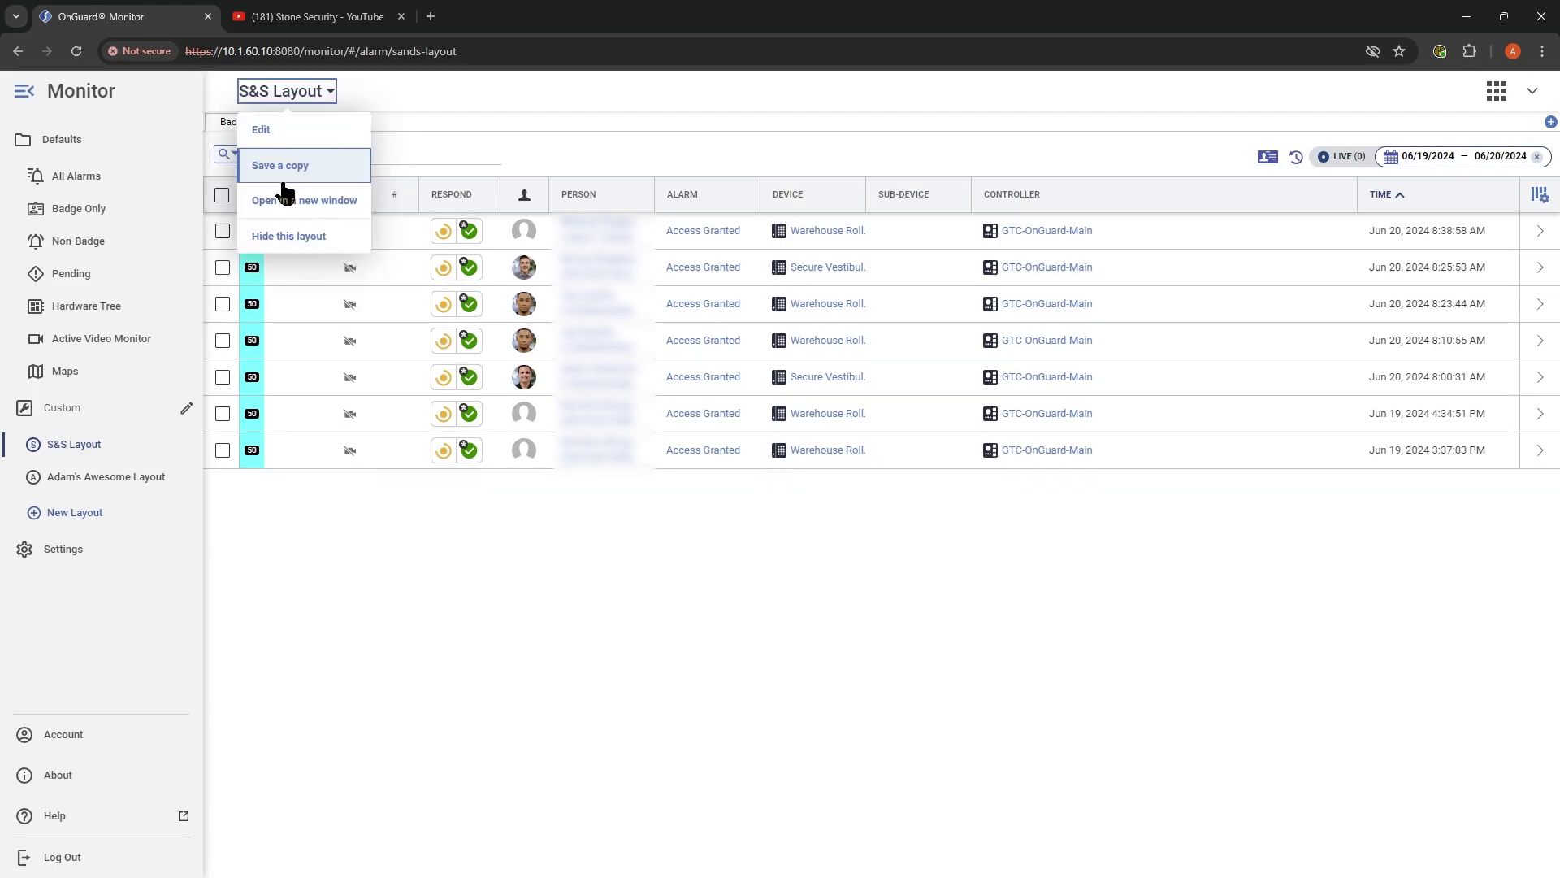
# - Switch to the other custom layout and look over its options
pyautogui.click(138, 480)
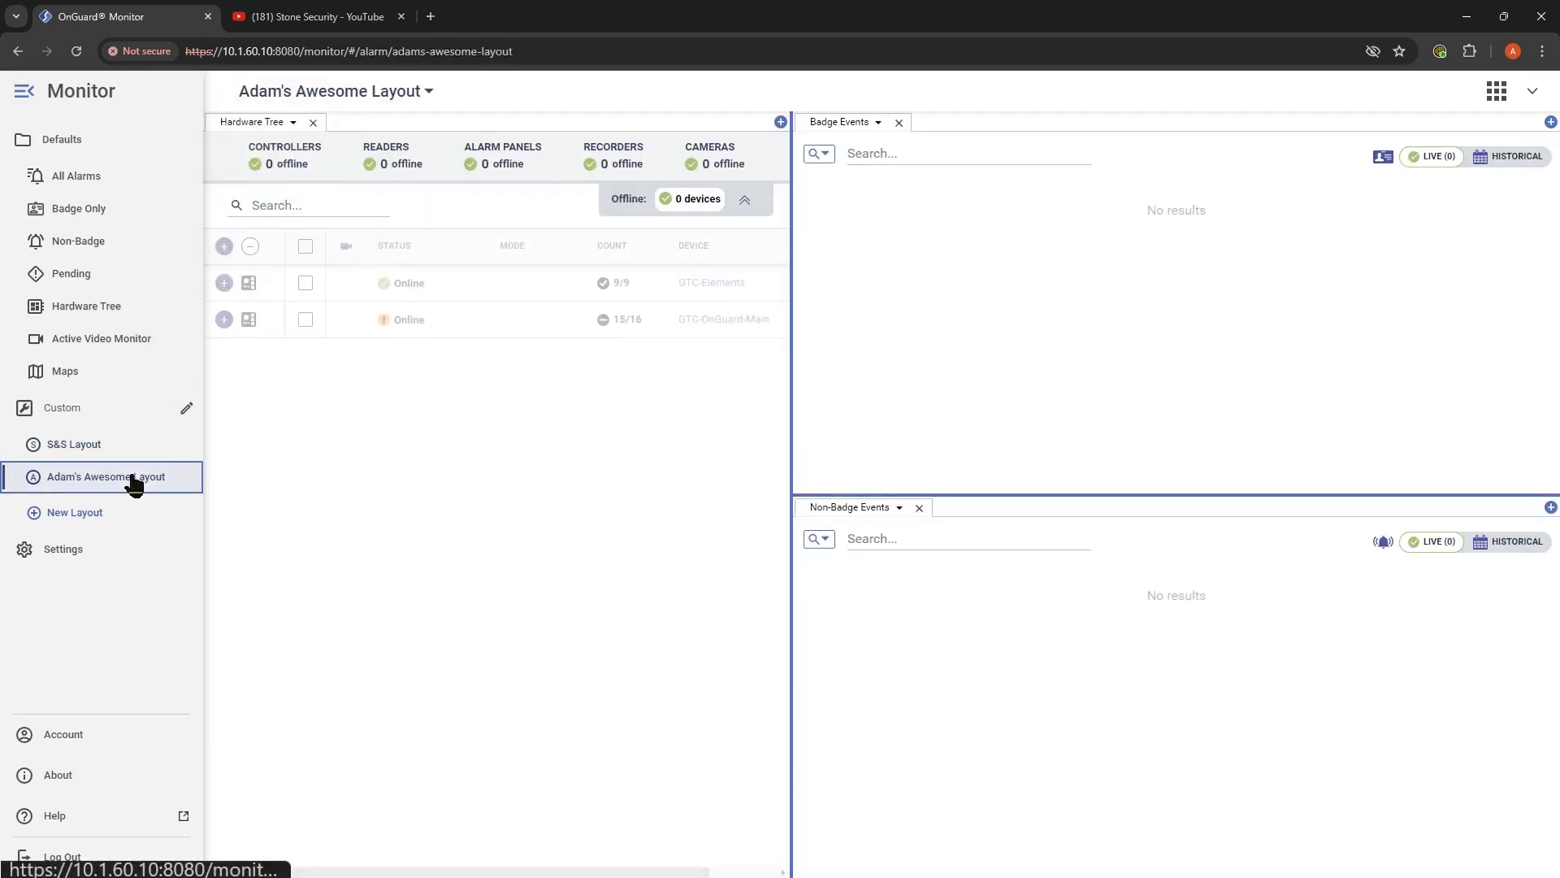
pyautogui.click(377, 93)
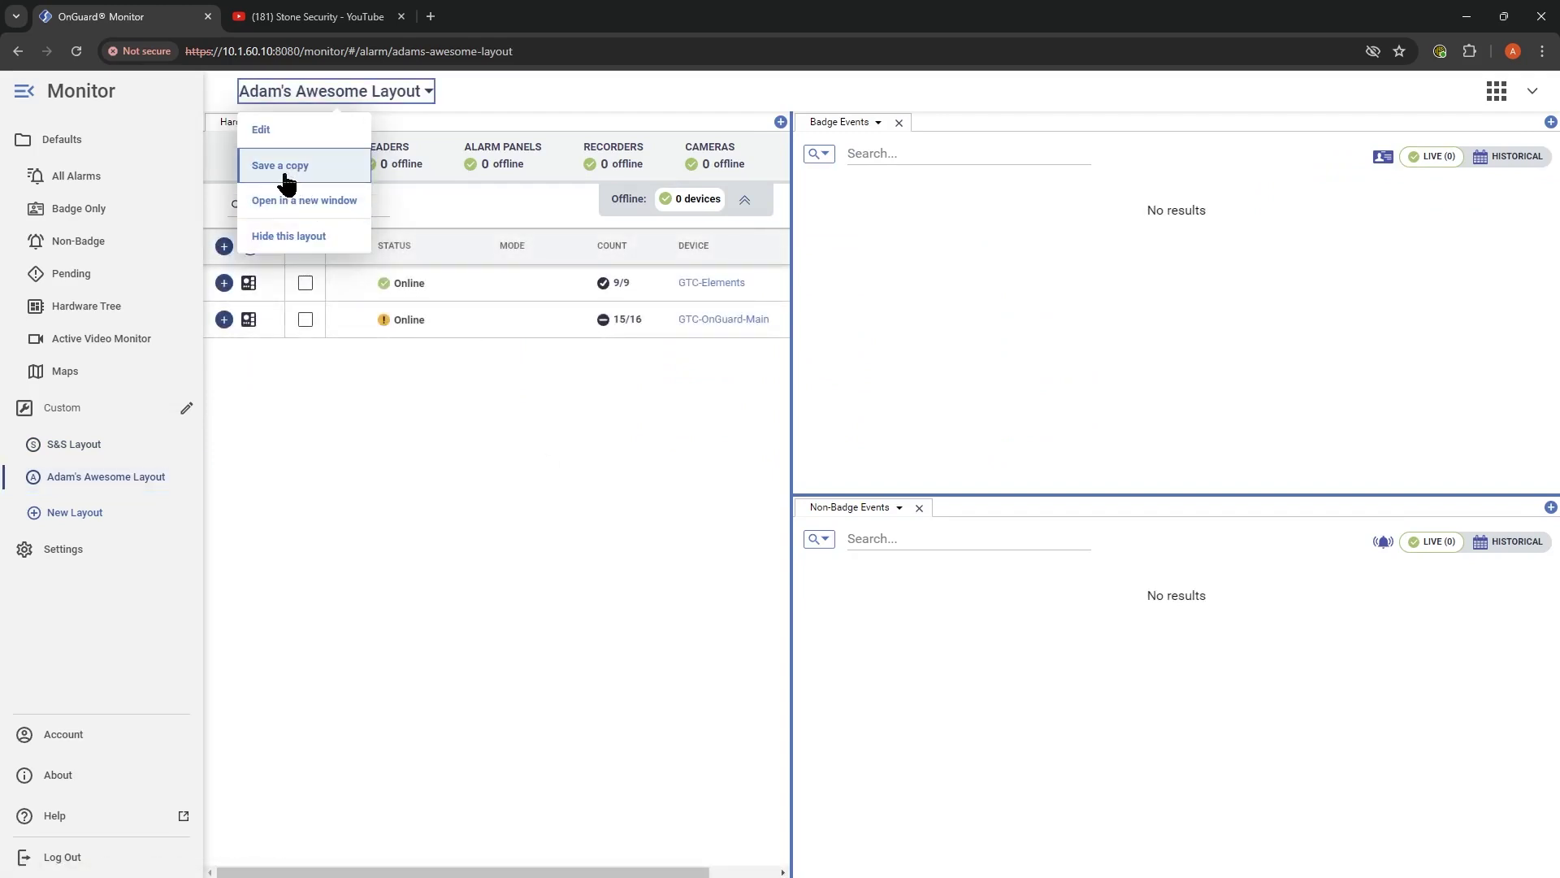
pyautogui.click(306, 416)
# - Return to S&S Layout and inspect the Badge Only Alarms widget's options
pyautogui.click(99, 447)
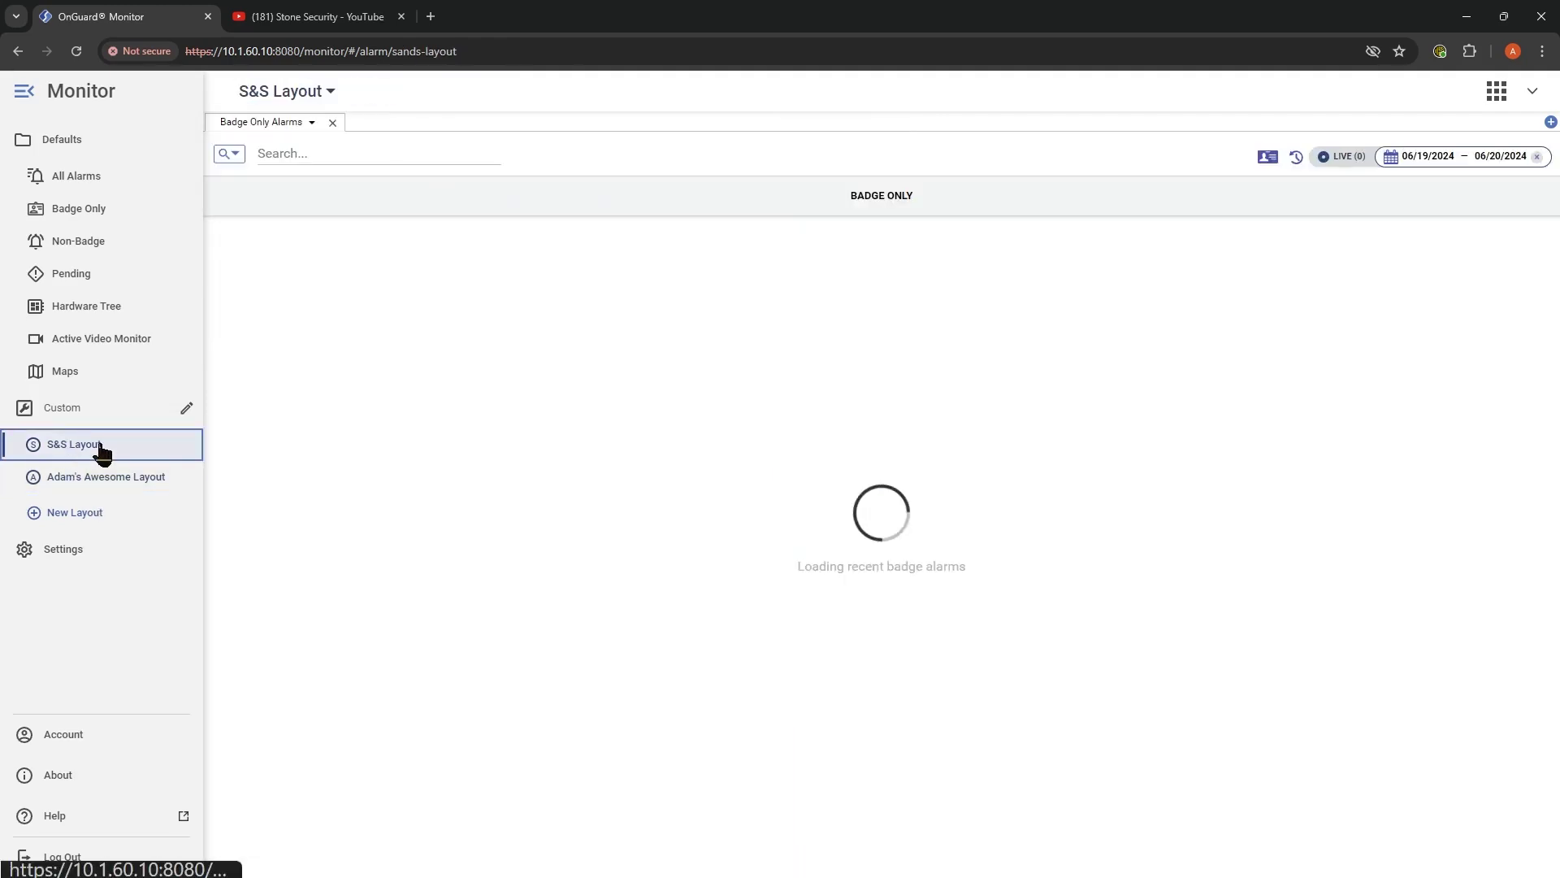
pyautogui.click(302, 123)
pyautogui.click(386, 528)
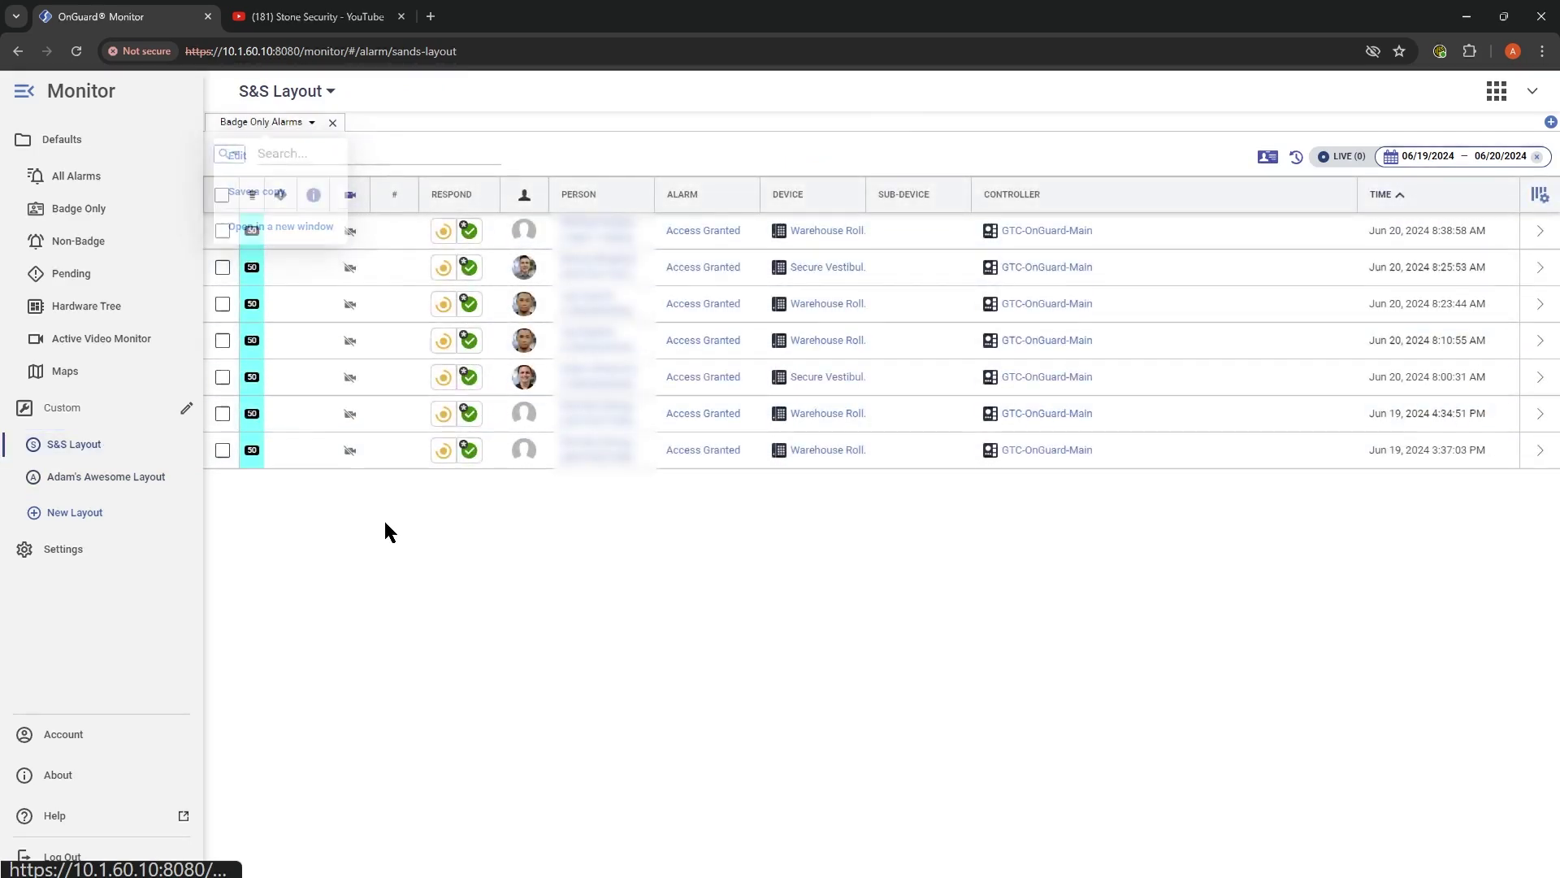
pyautogui.click(304, 124)
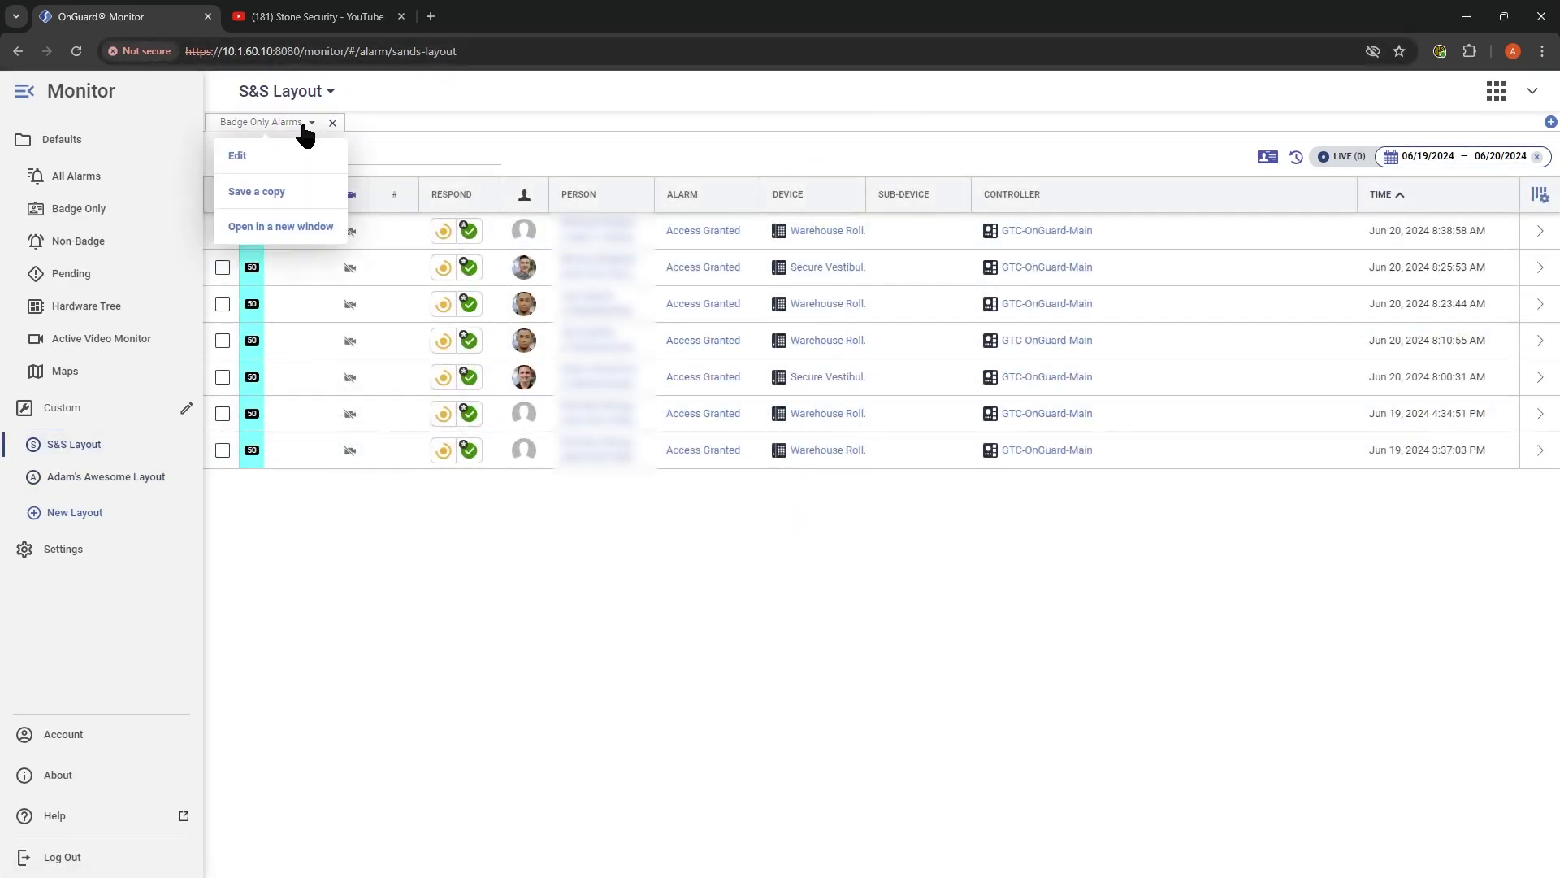
pyautogui.click(475, 145)
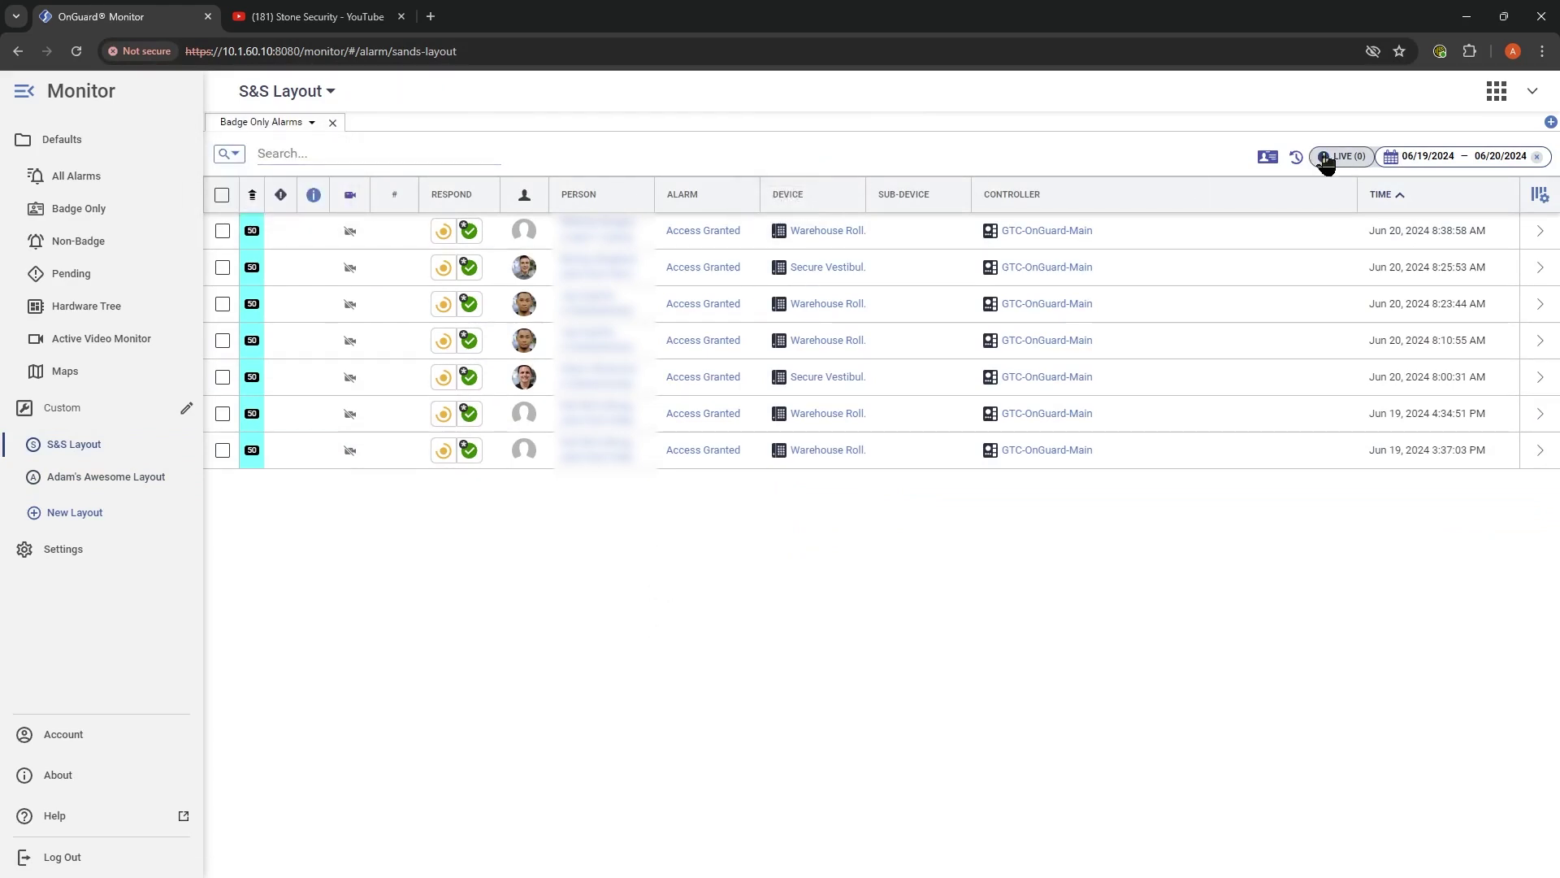
# - Set the widget to historical mode with the Last 7 days range (06/13–06/20/2024)
pyautogui.click(1326, 158)
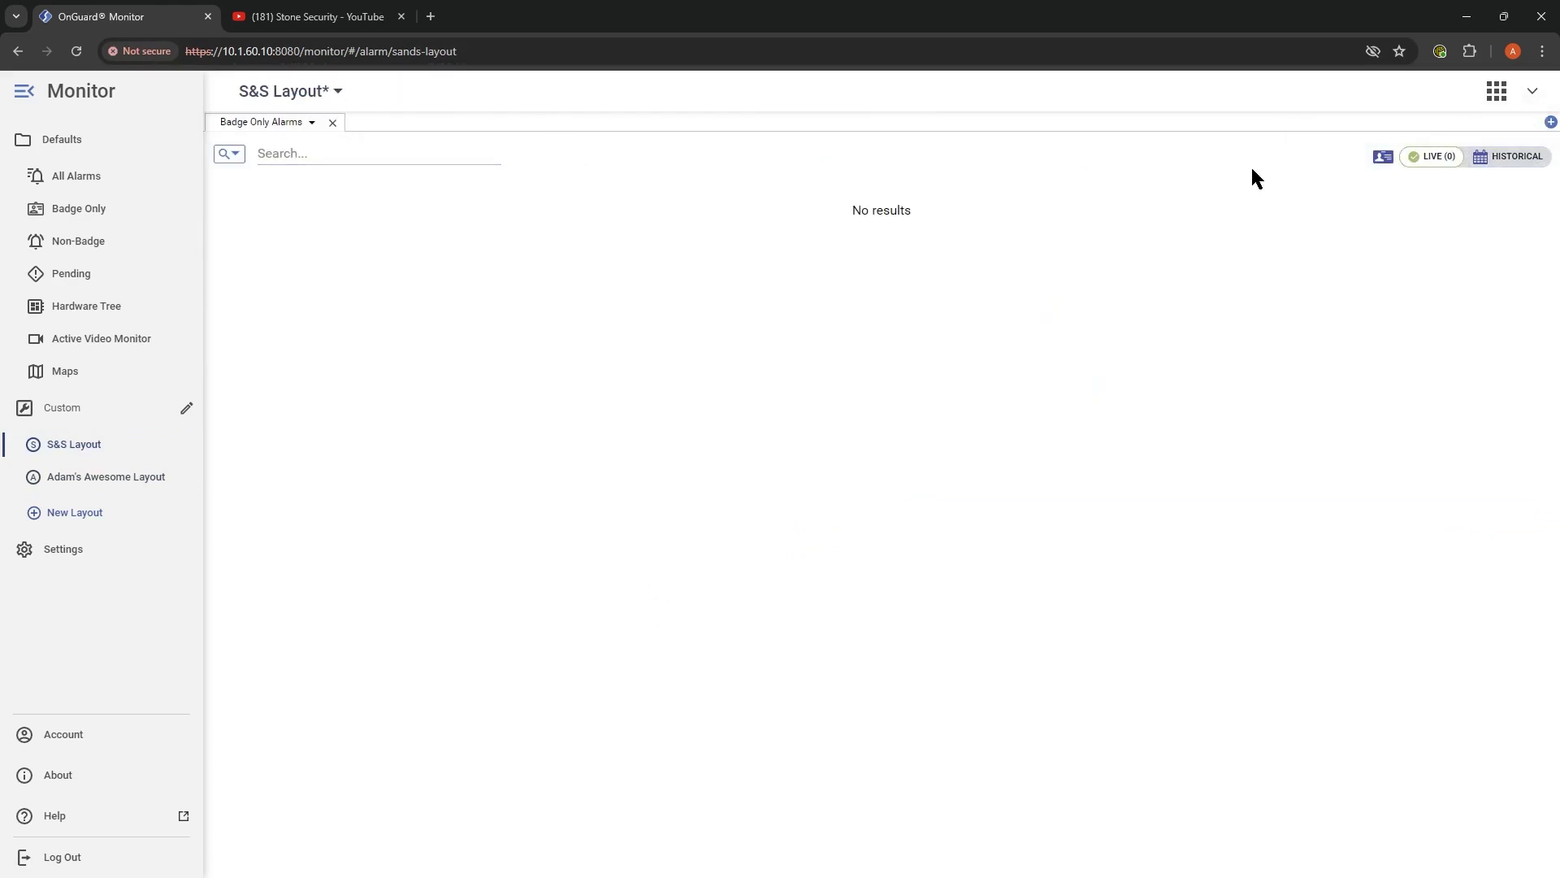
pyautogui.click(1491, 158)
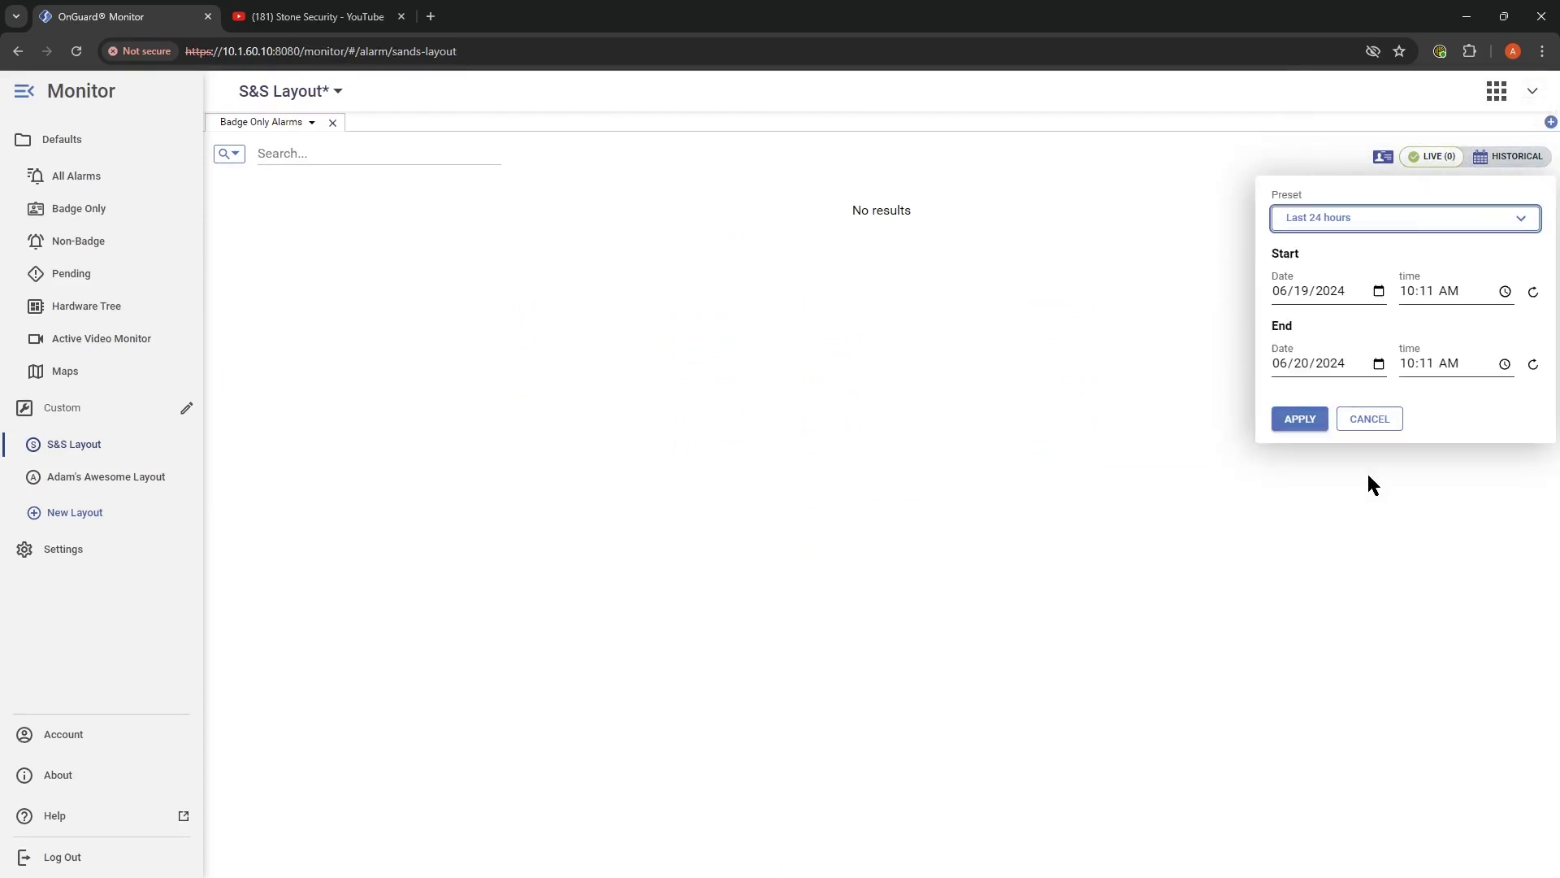
pyautogui.click(1441, 217)
pyautogui.click(1368, 289)
pyautogui.click(1309, 420)
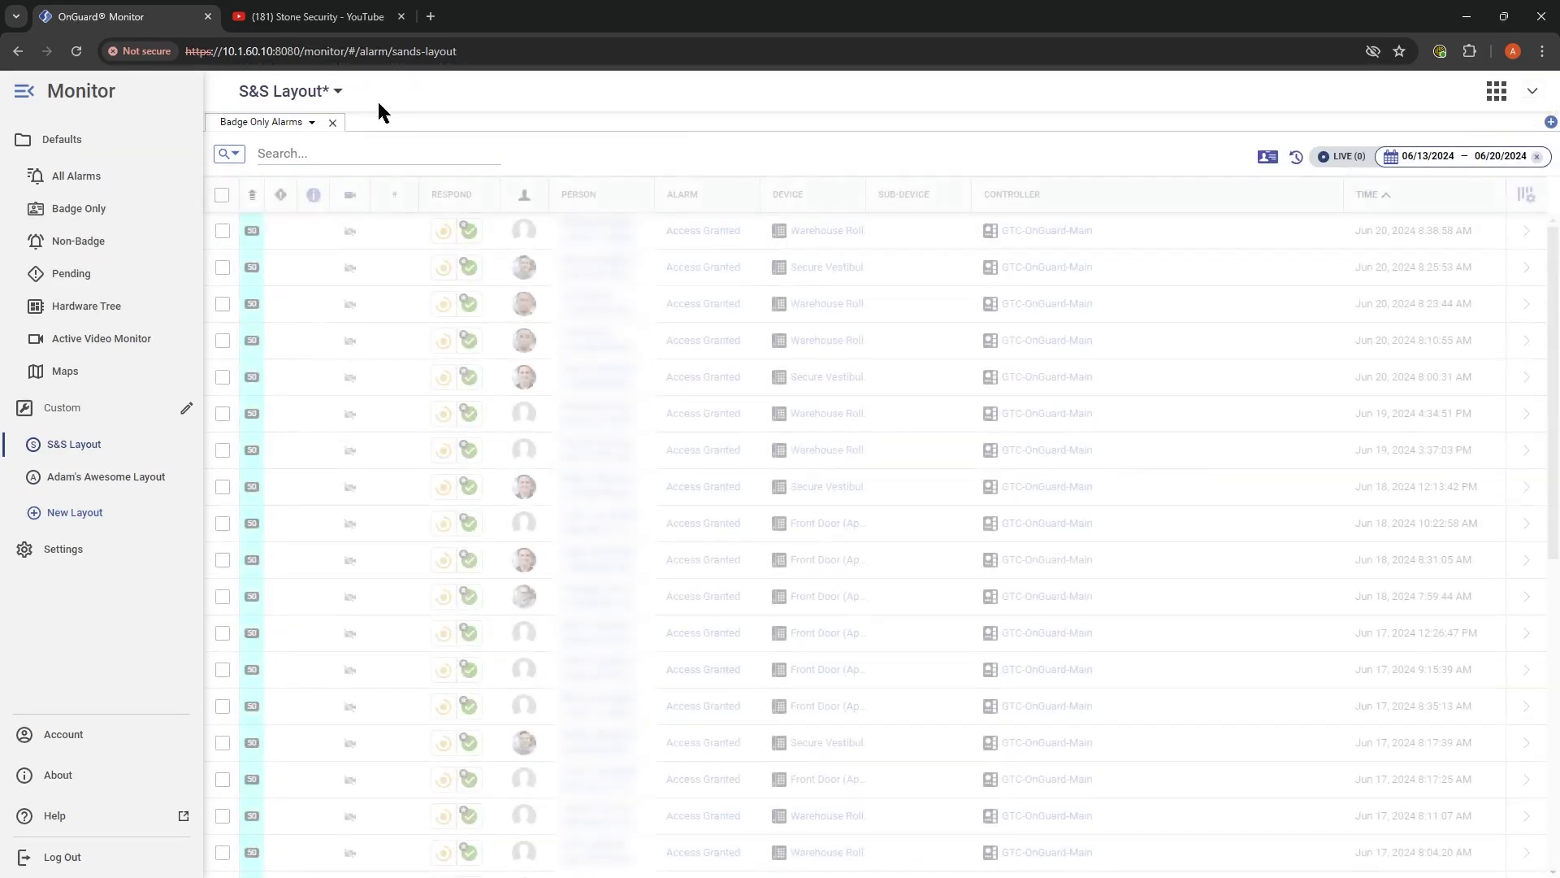
pyautogui.click(324, 96)
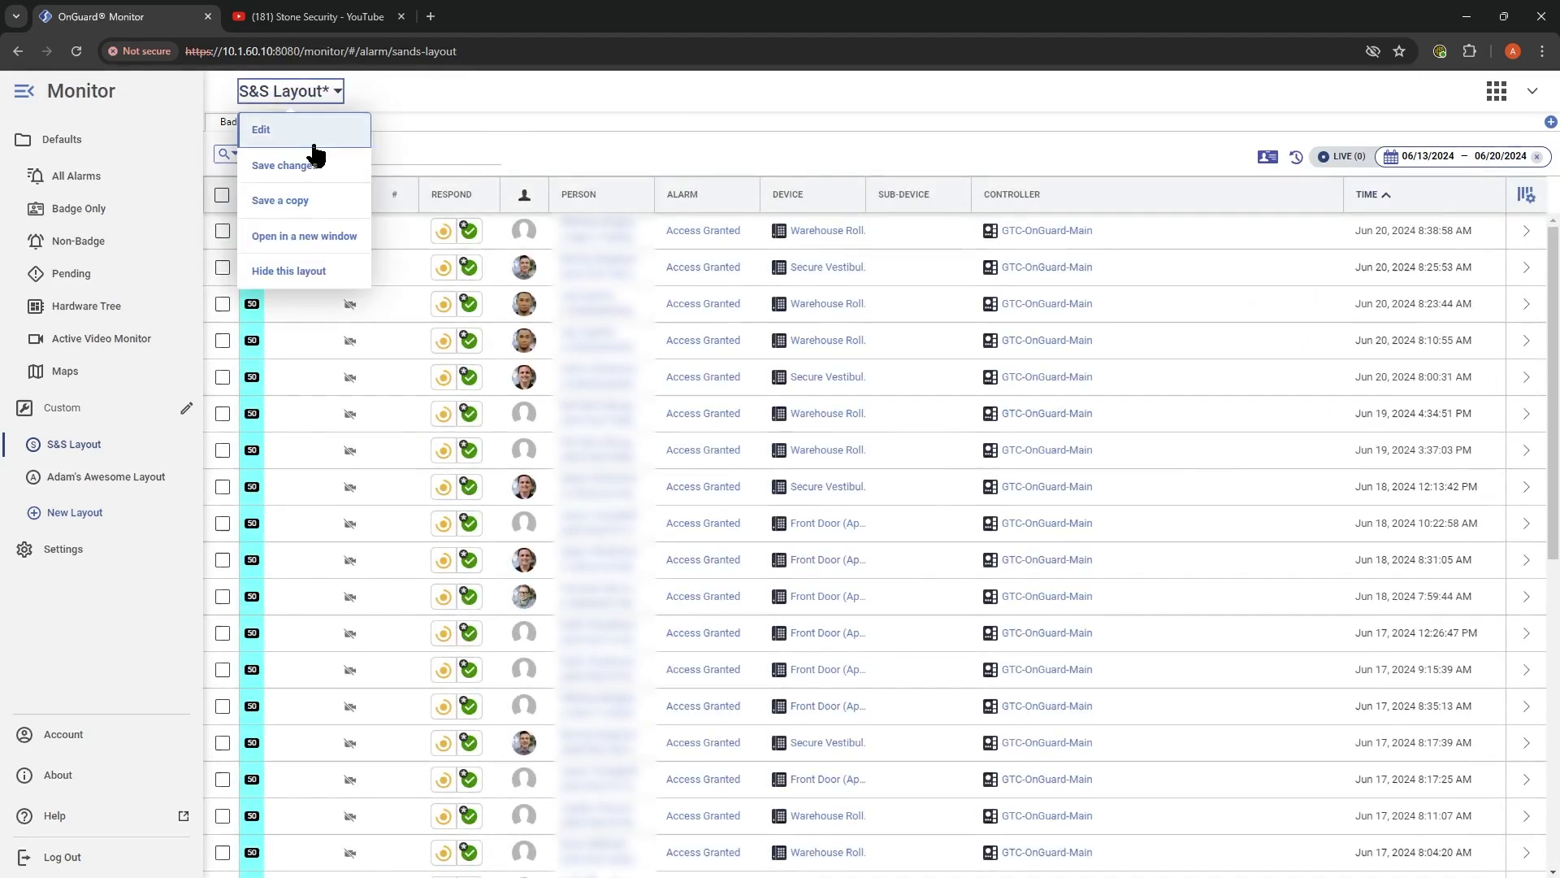
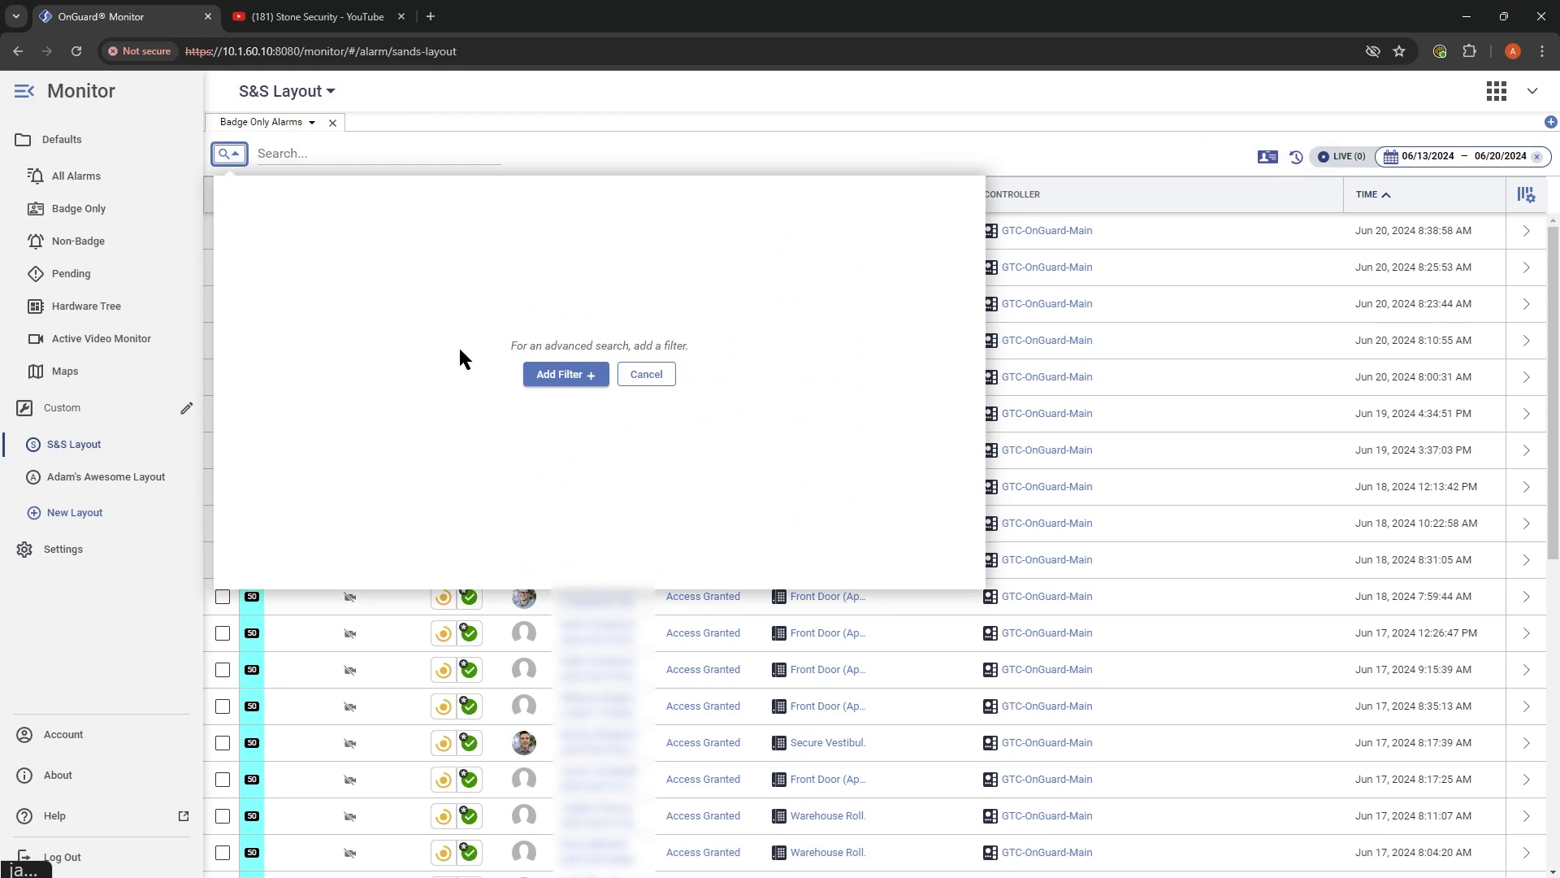
# - Start a new advanced-search filter condition and choose Priority as its field
pyautogui.click(565, 374)
pyautogui.click(333, 304)
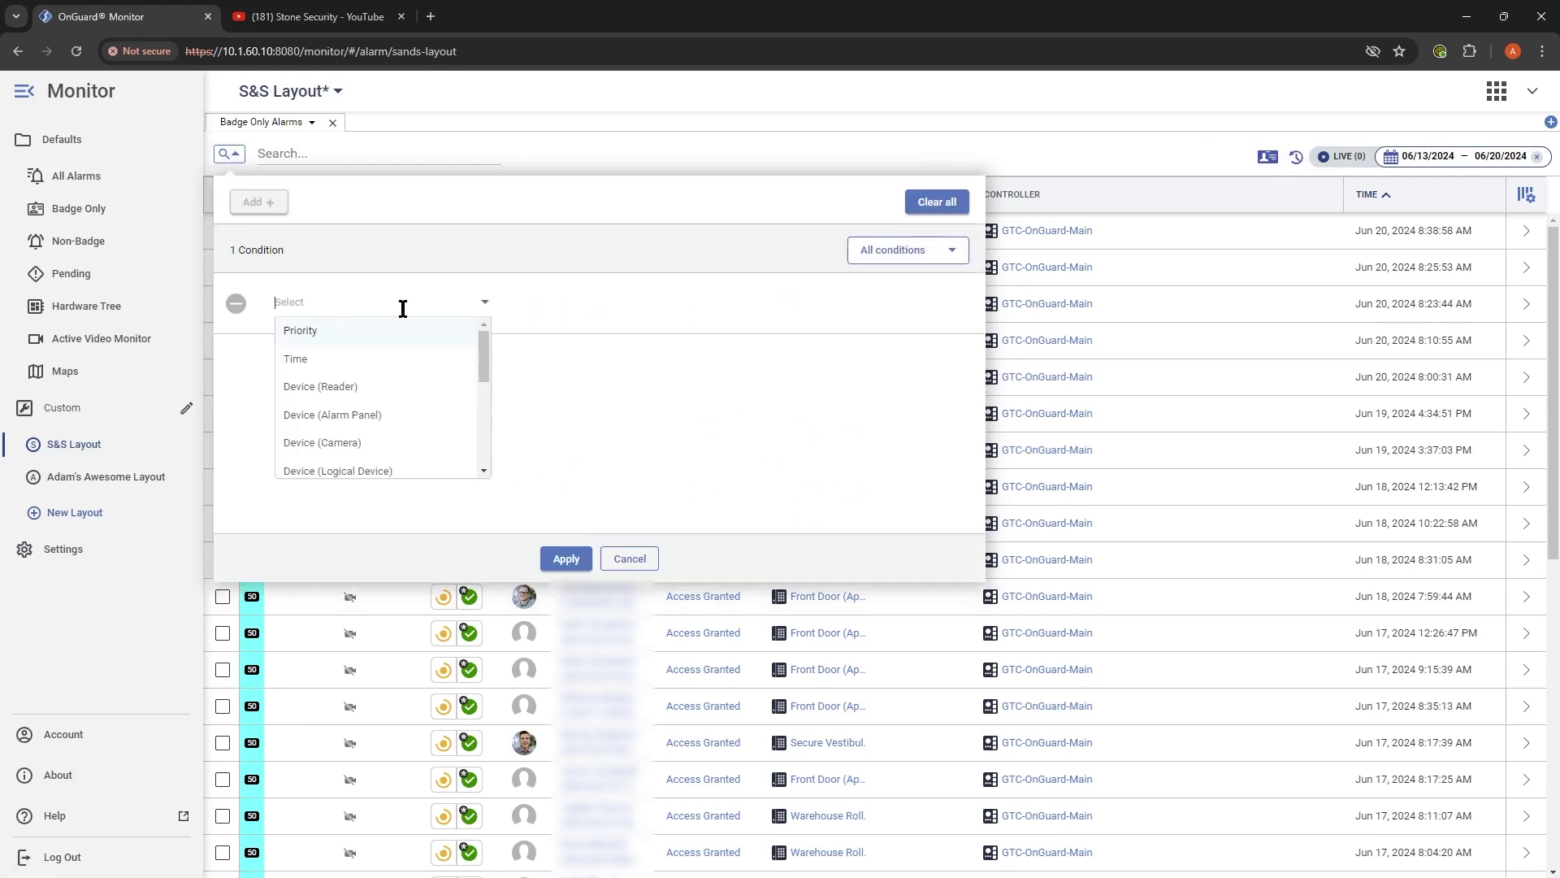
pyautogui.click(923, 250)
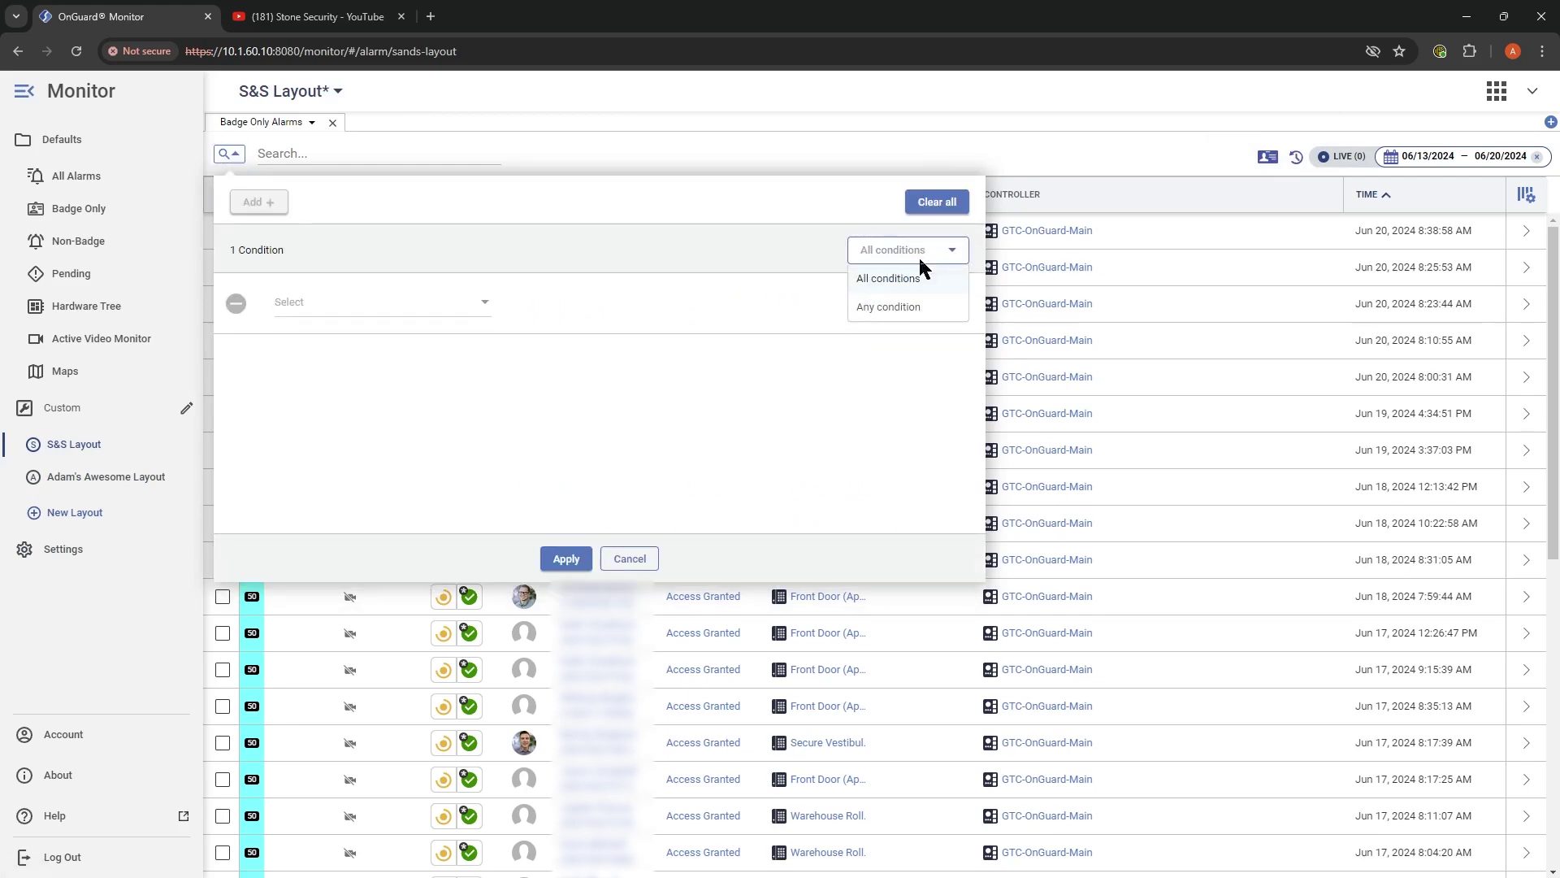
pyautogui.click(902, 284)
pyautogui.click(376, 302)
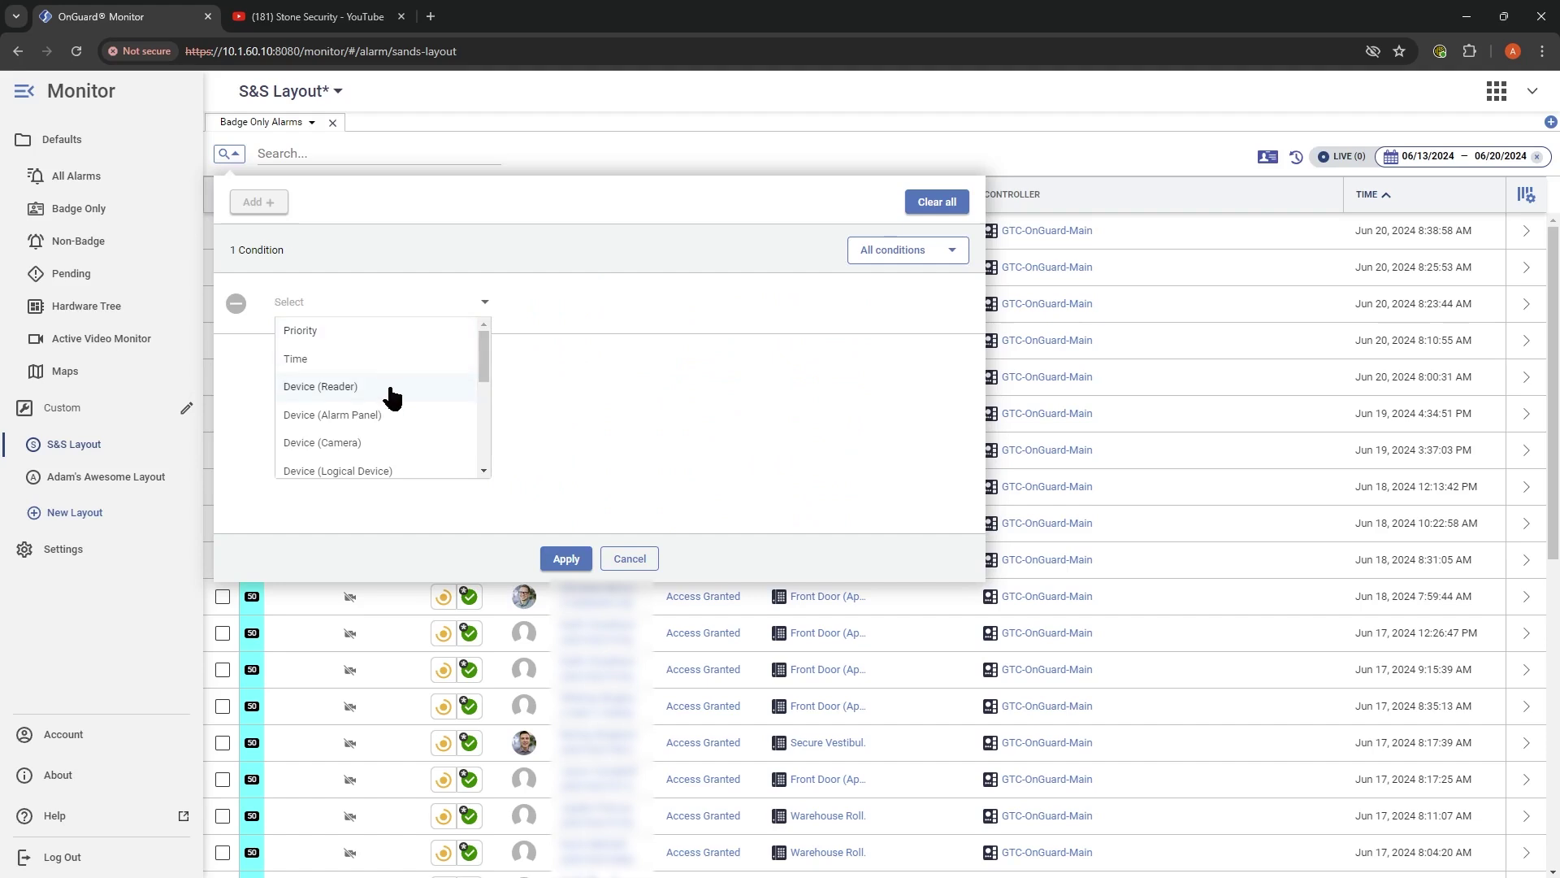
pyautogui.scroll(-1, 394, 395)
pyautogui.scroll(-3, 398, 398)
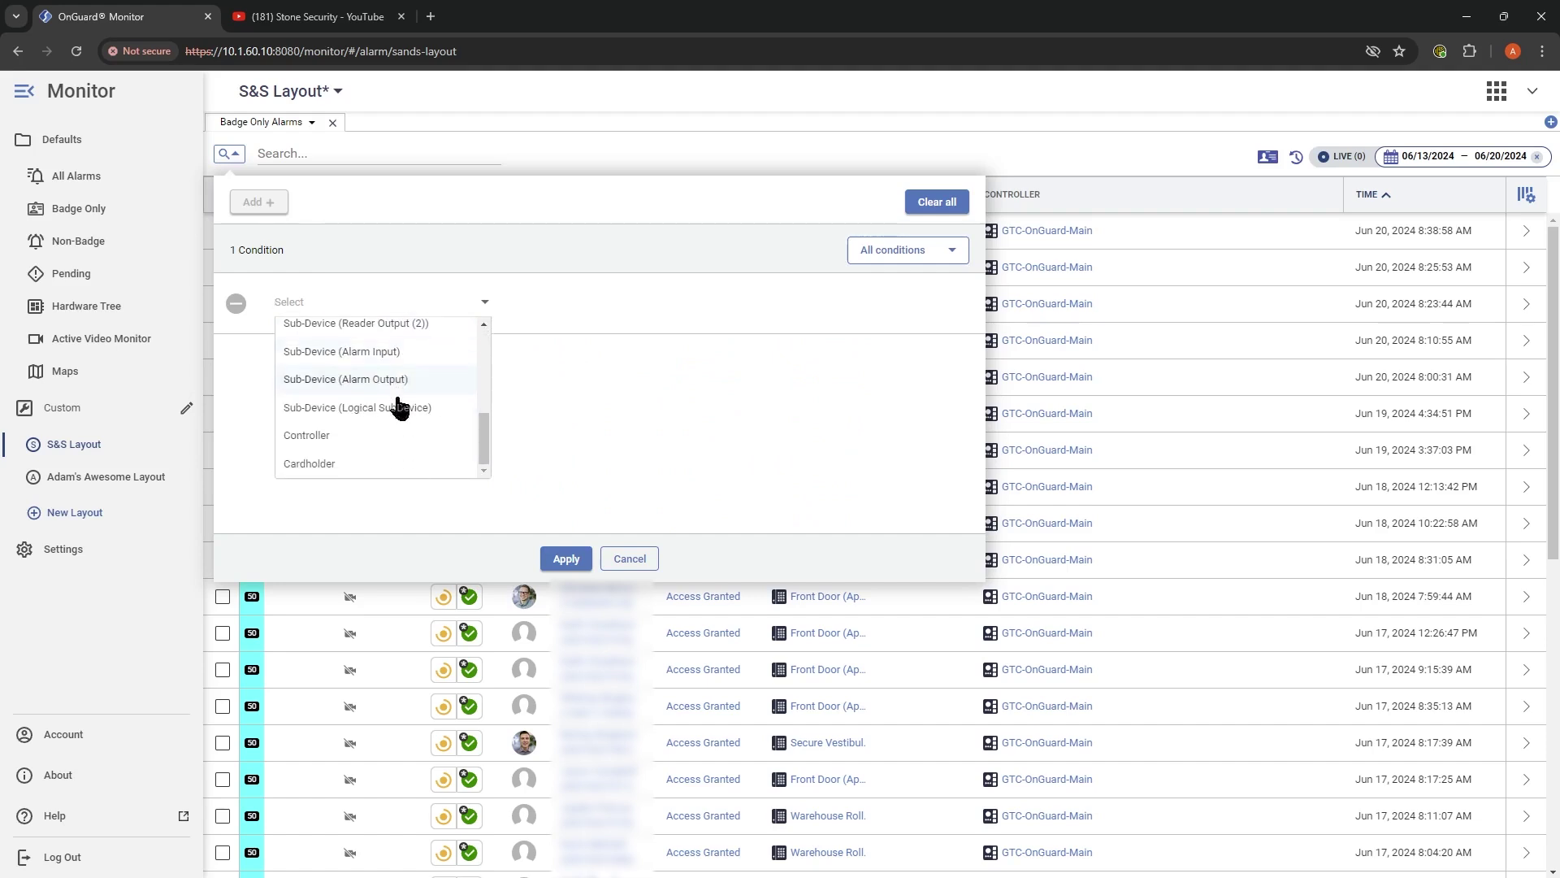
pyautogui.scroll(3, 390, 463)
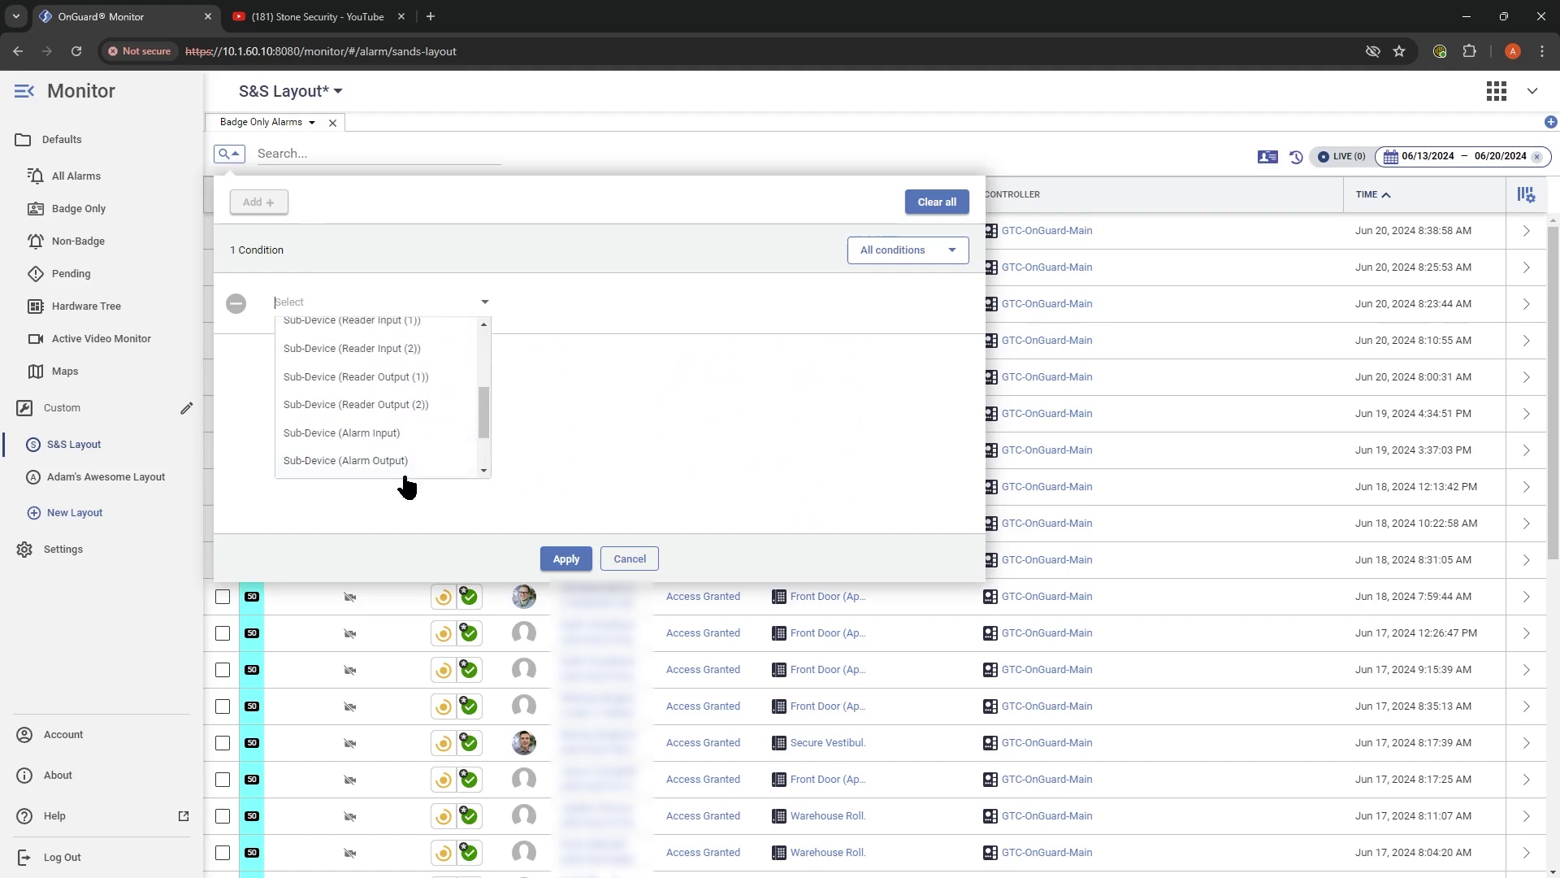
pyautogui.scroll(5, 406, 455)
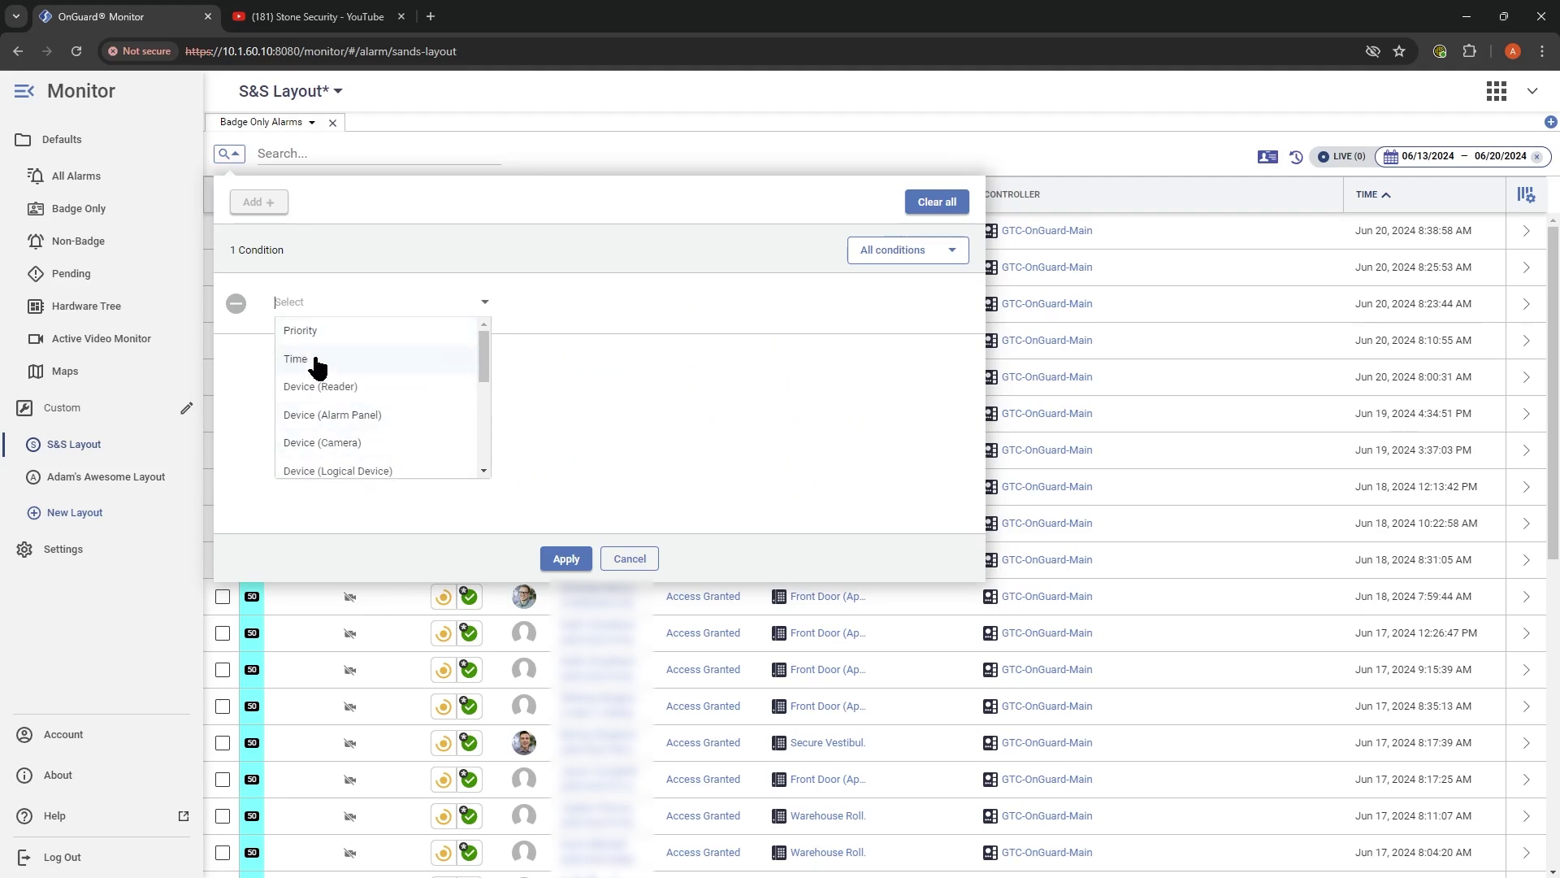
pyautogui.click(324, 330)
# - Clear the Priority condition and cancel the filter panel without applying any filter
pyautogui.click(608, 304)
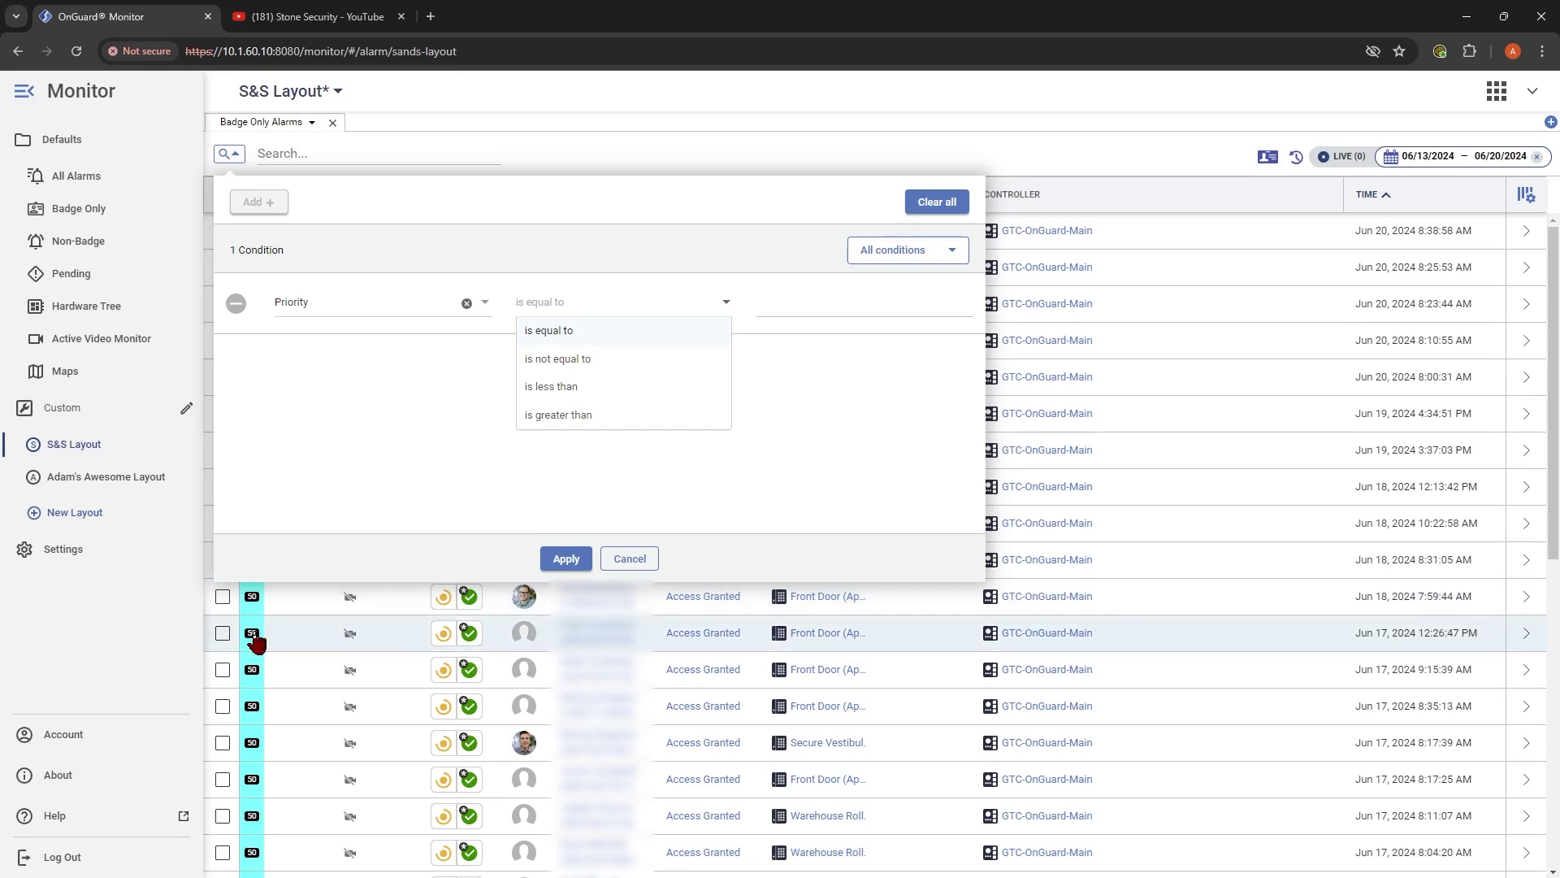
pyautogui.click(559, 463)
pyautogui.click(593, 303)
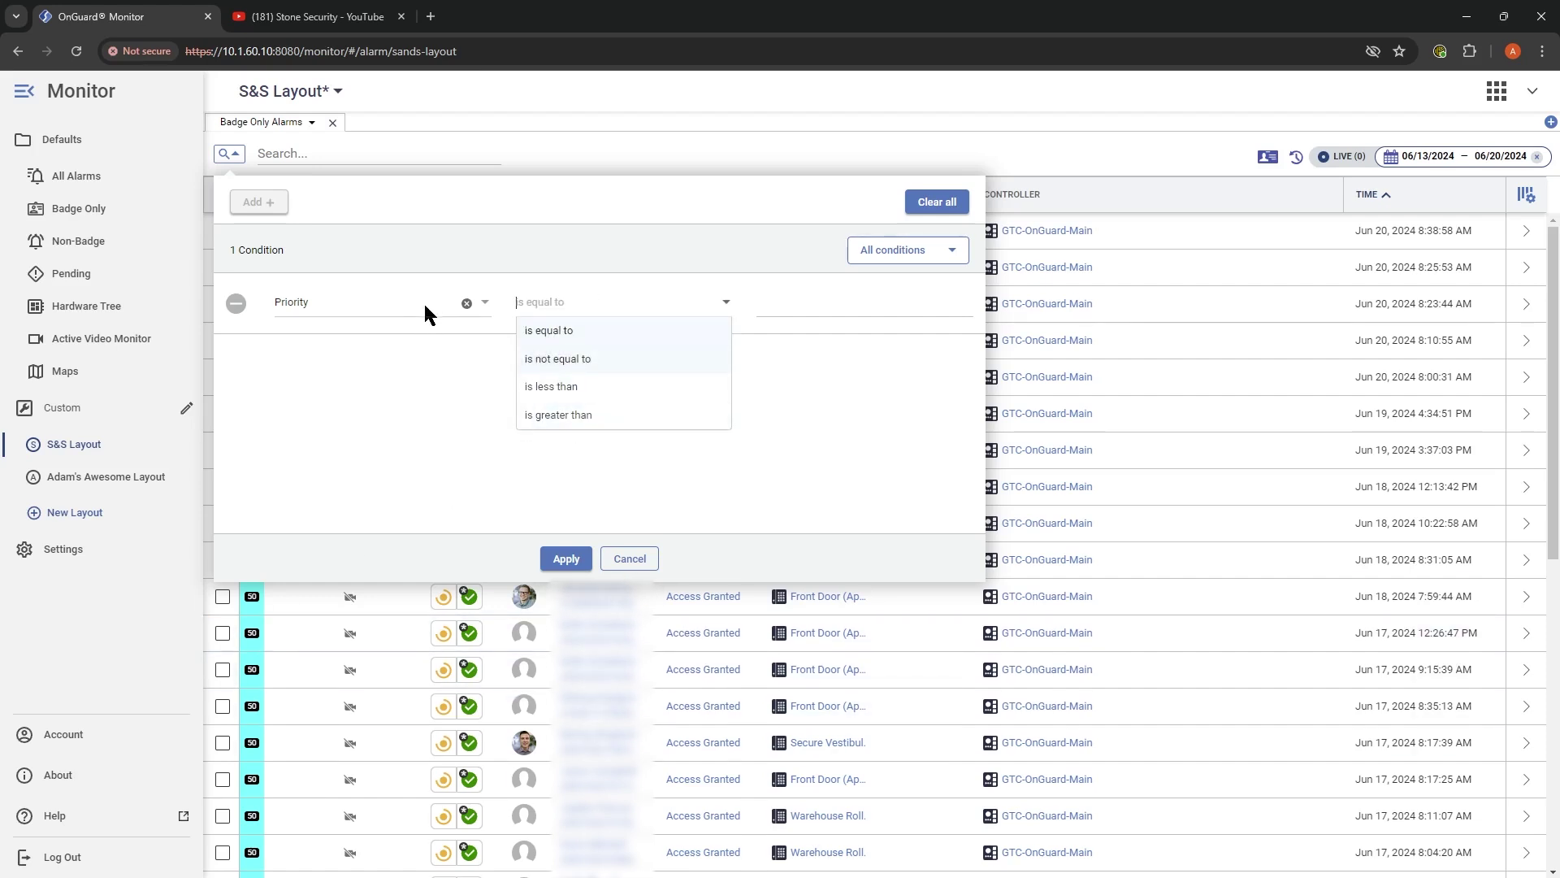
pyautogui.click(467, 304)
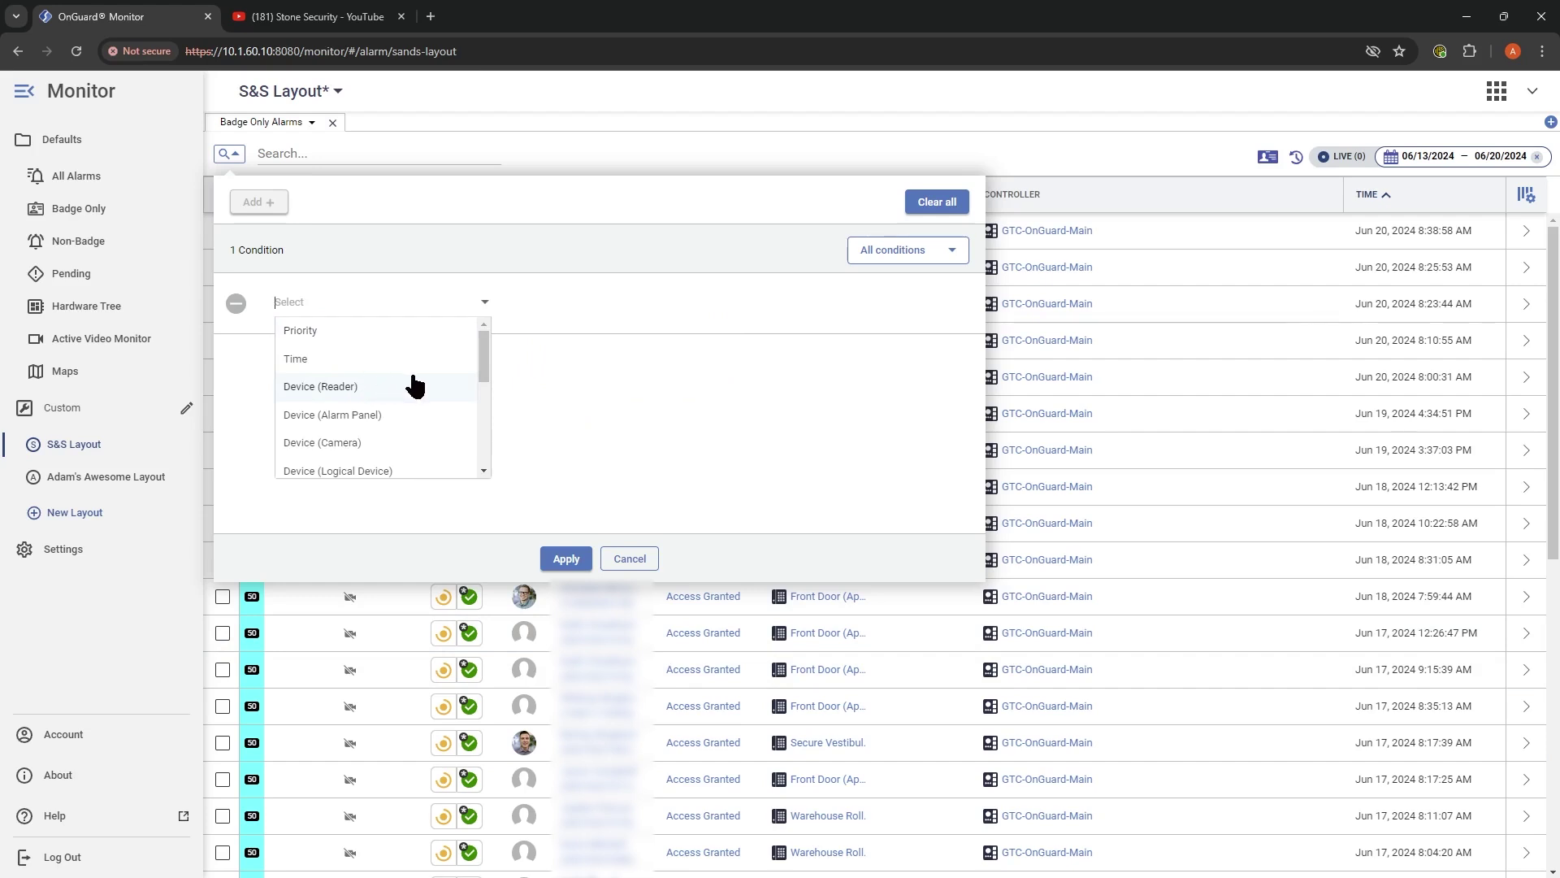
pyautogui.scroll(-1, 402, 414)
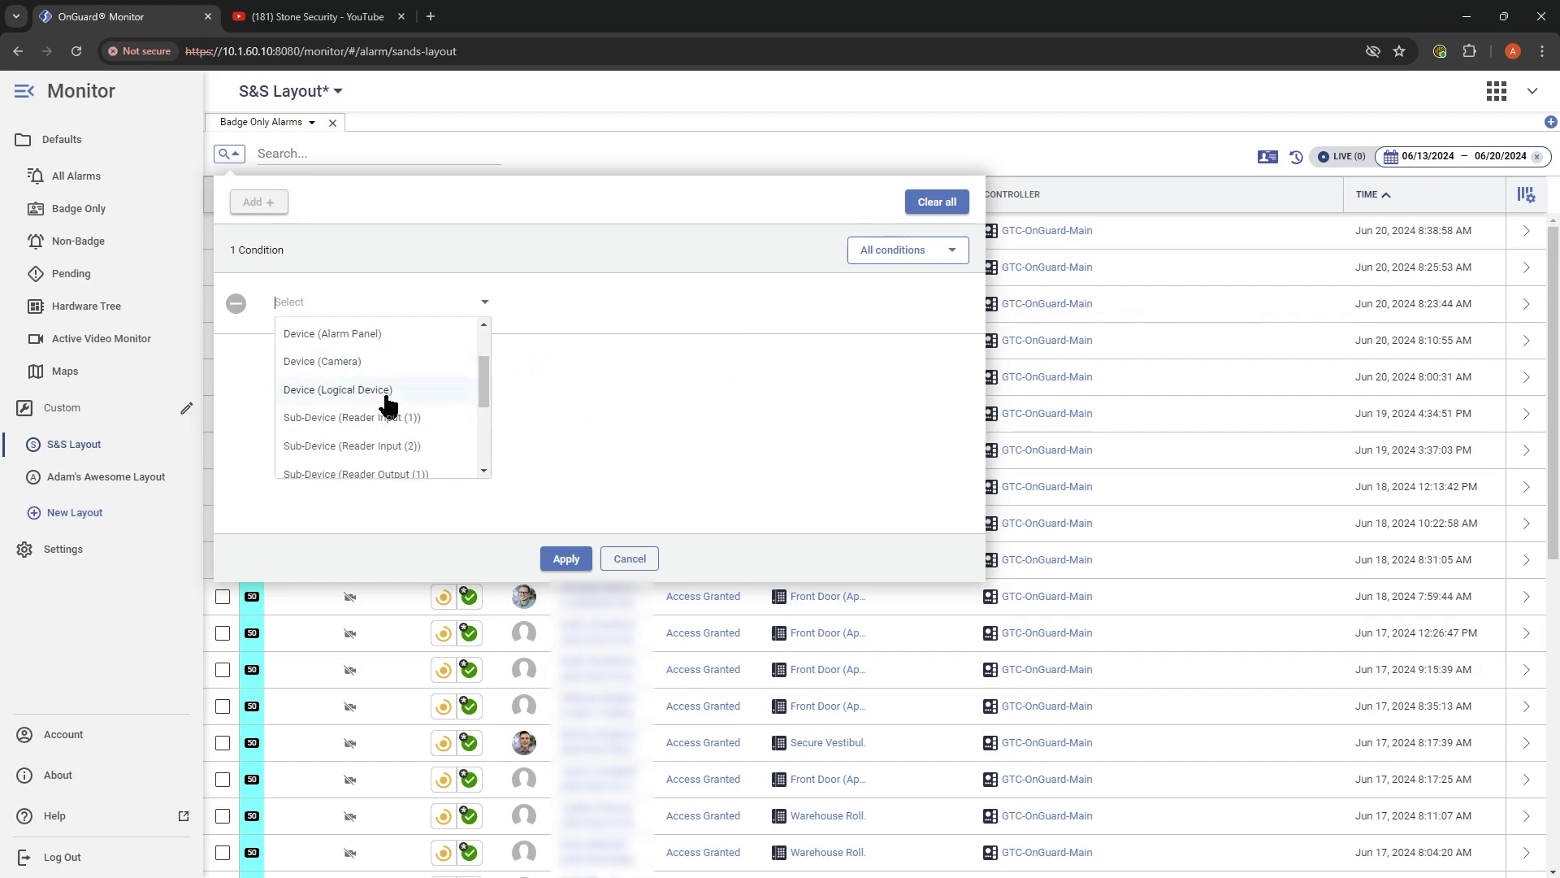
pyautogui.scroll(1, 418, 382)
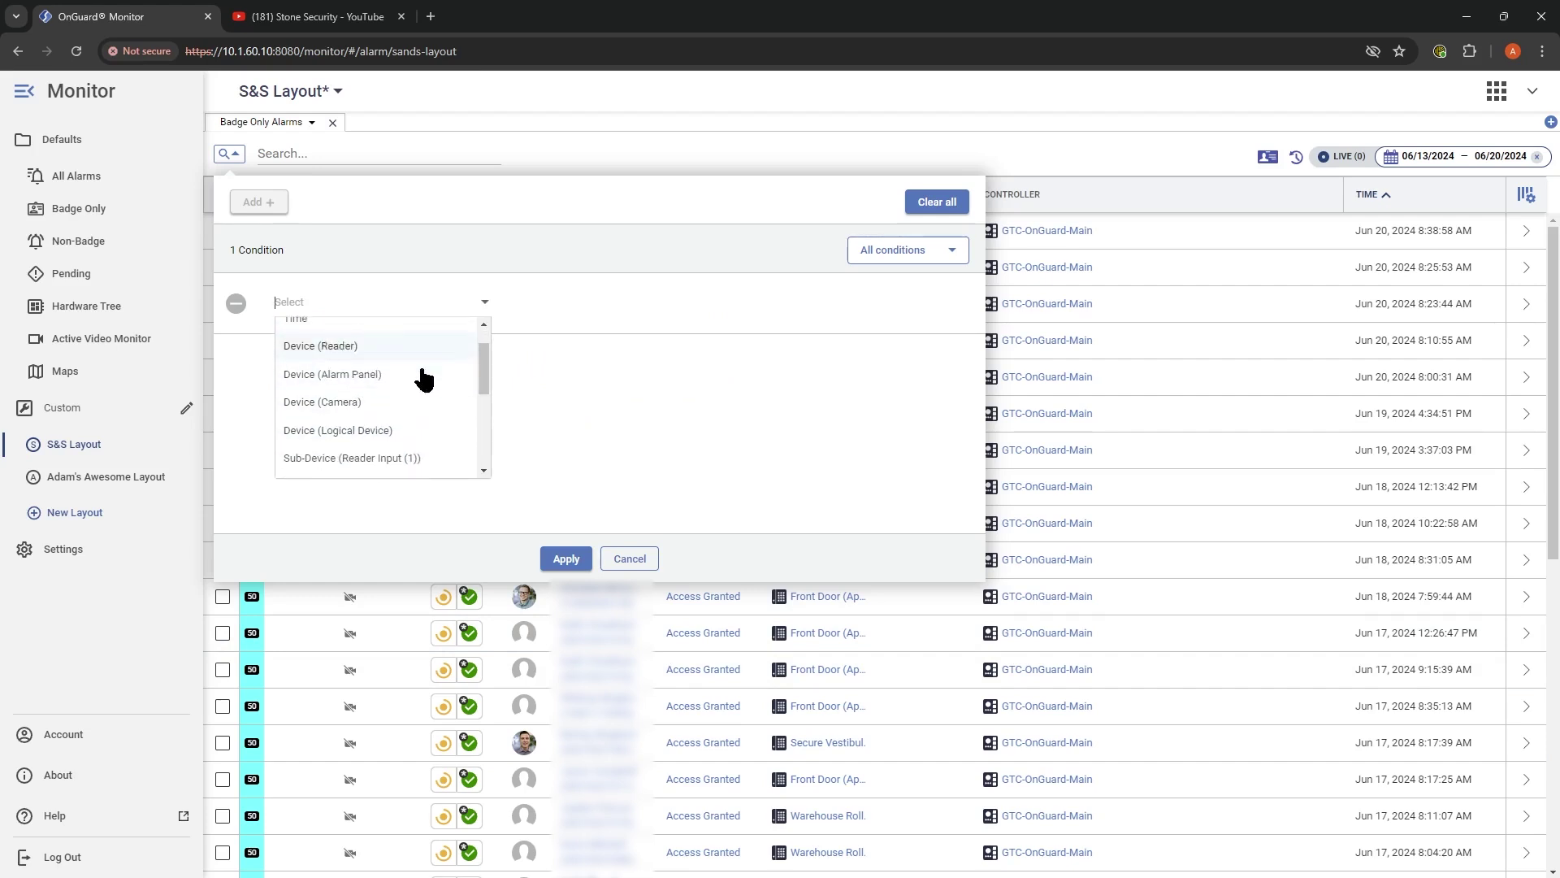
pyautogui.scroll(-2, 403, 416)
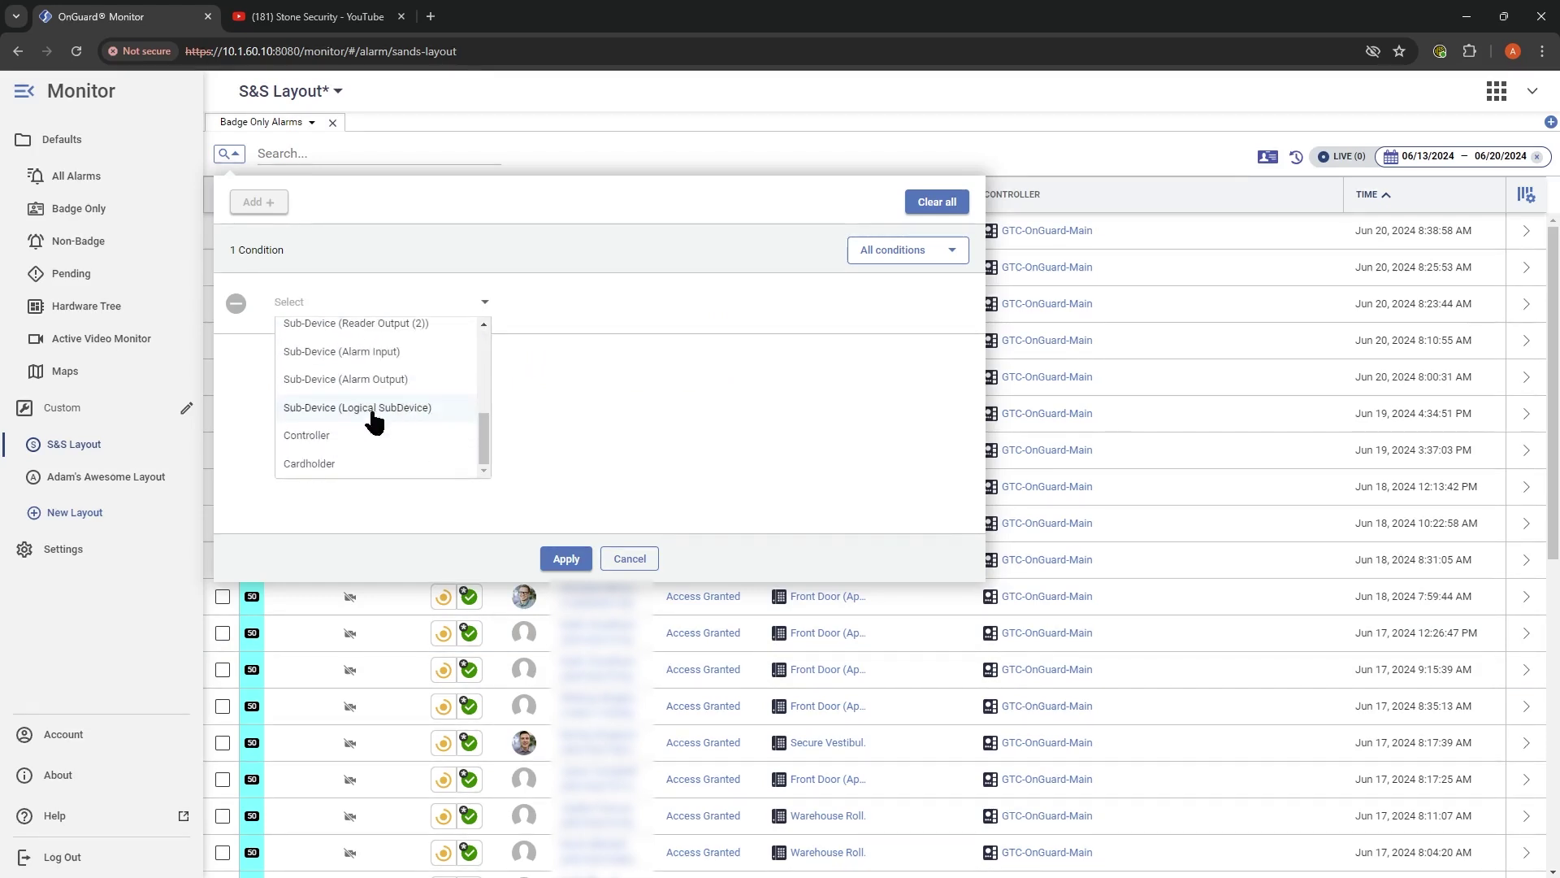
pyautogui.click(611, 514)
pyautogui.click(650, 559)
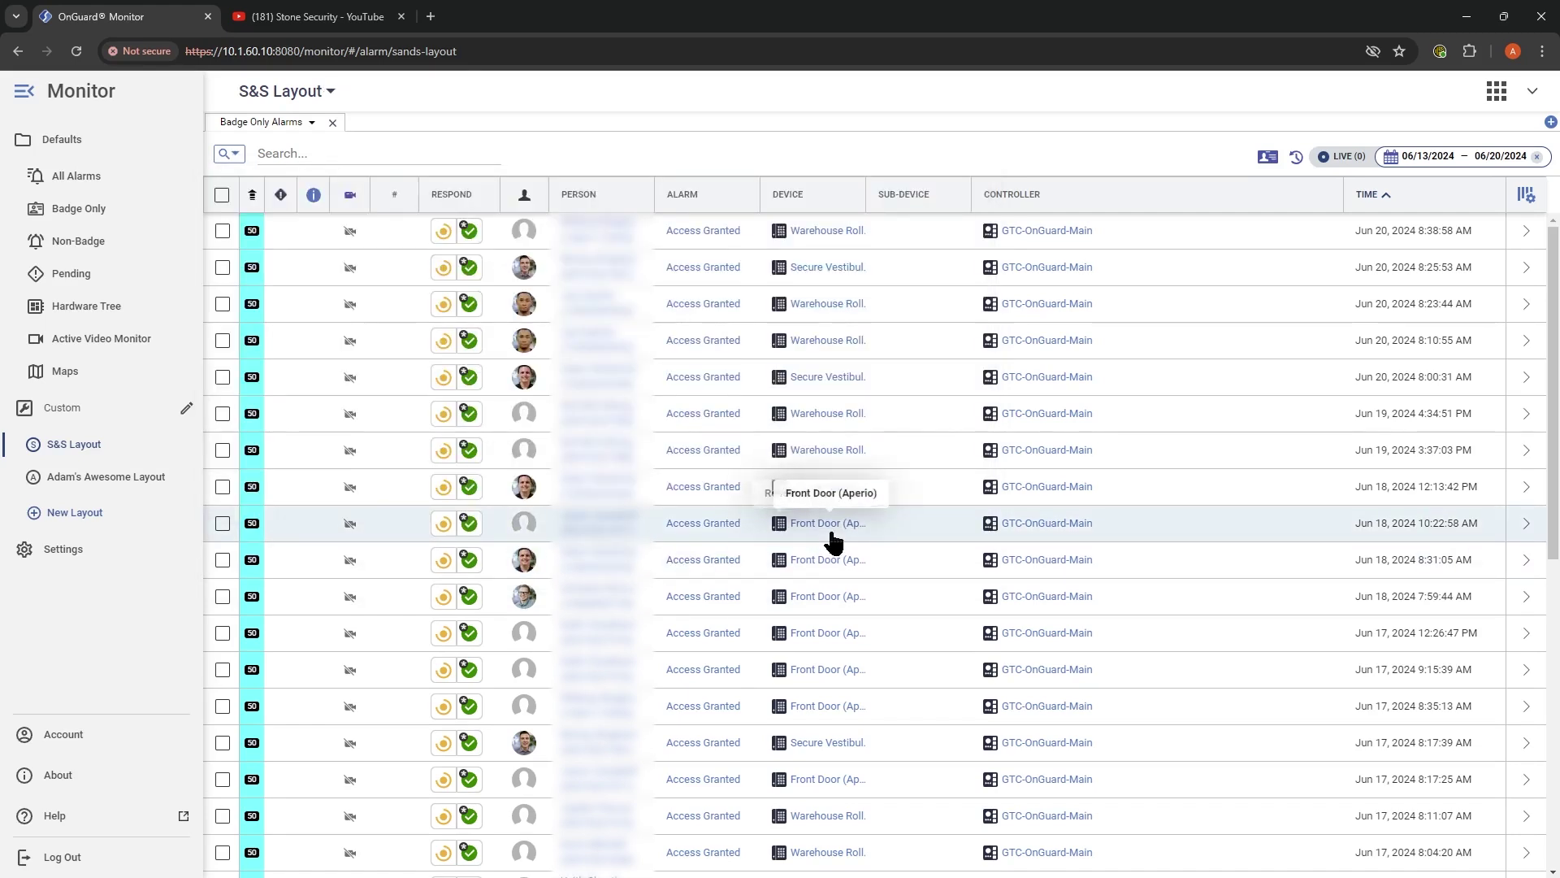
pyautogui.click(694, 197)
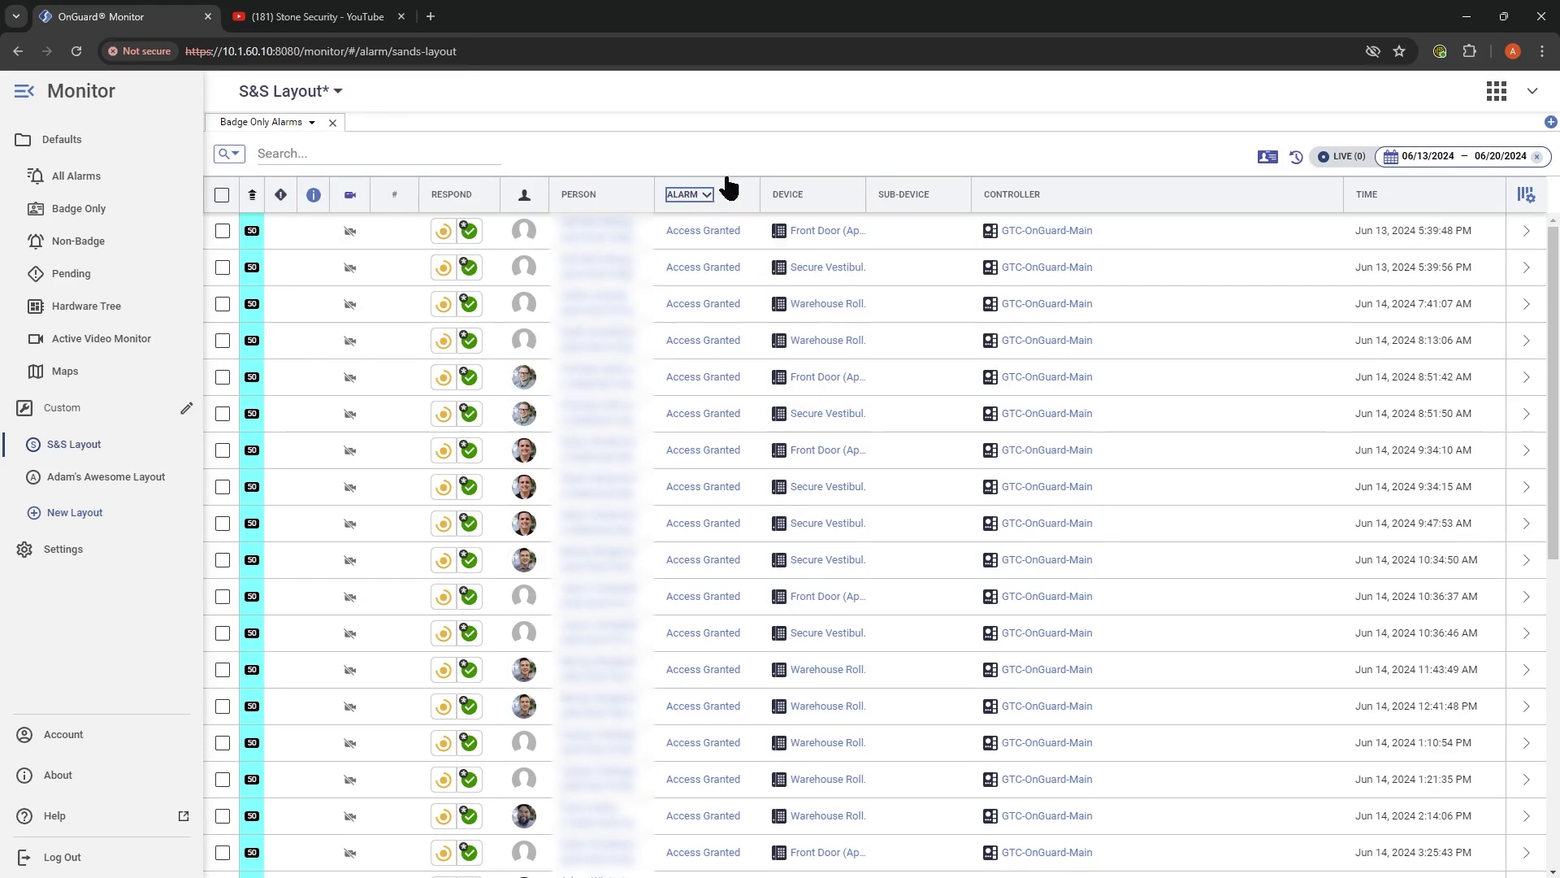
pyautogui.click(623, 199)
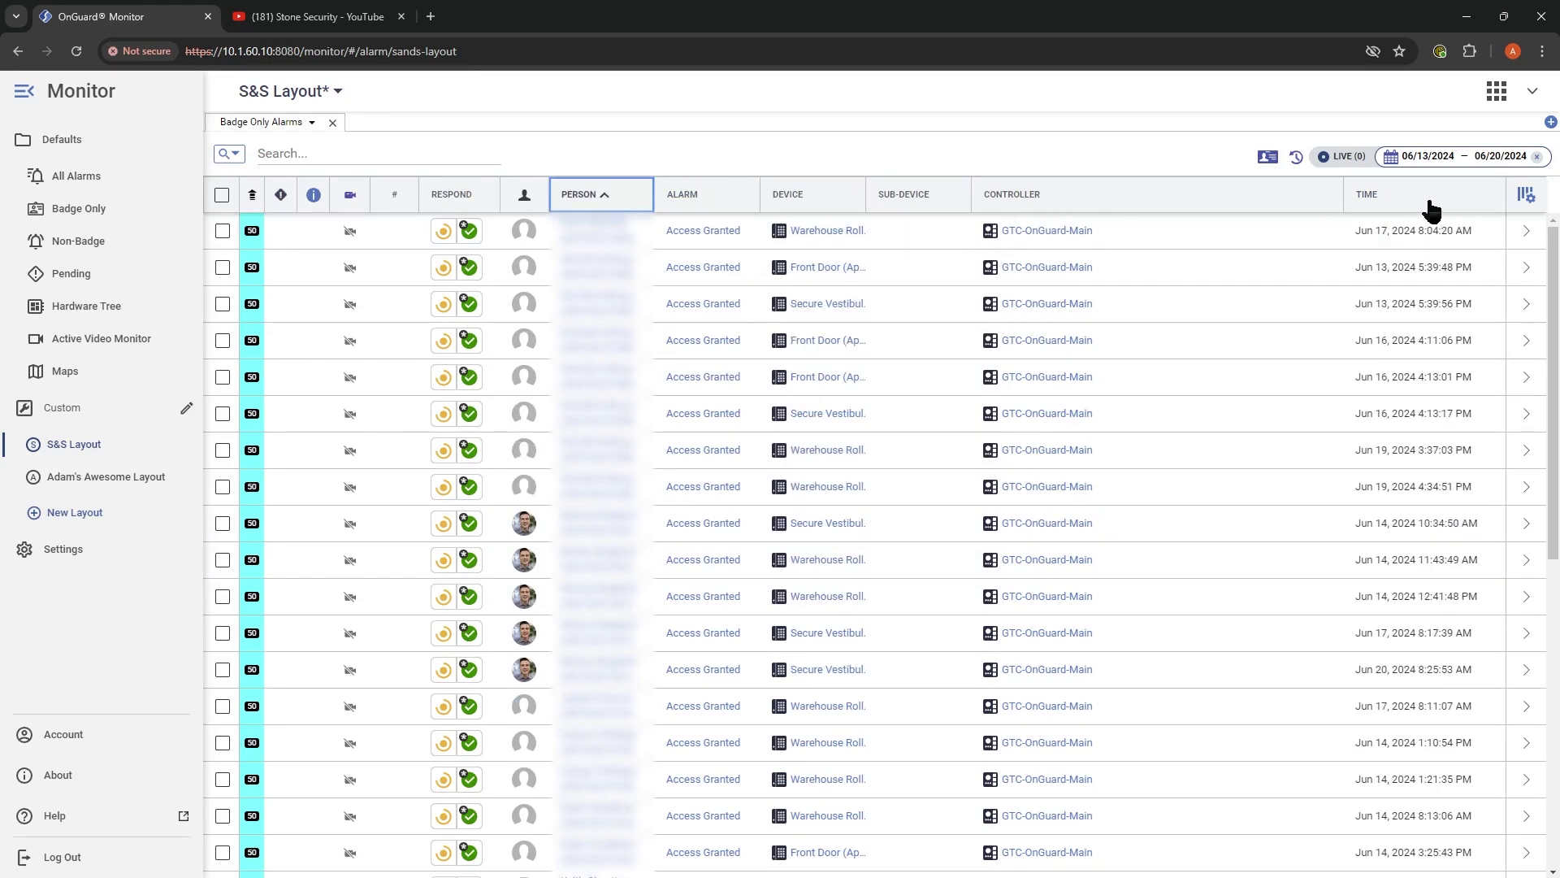
pyautogui.click(1401, 195)
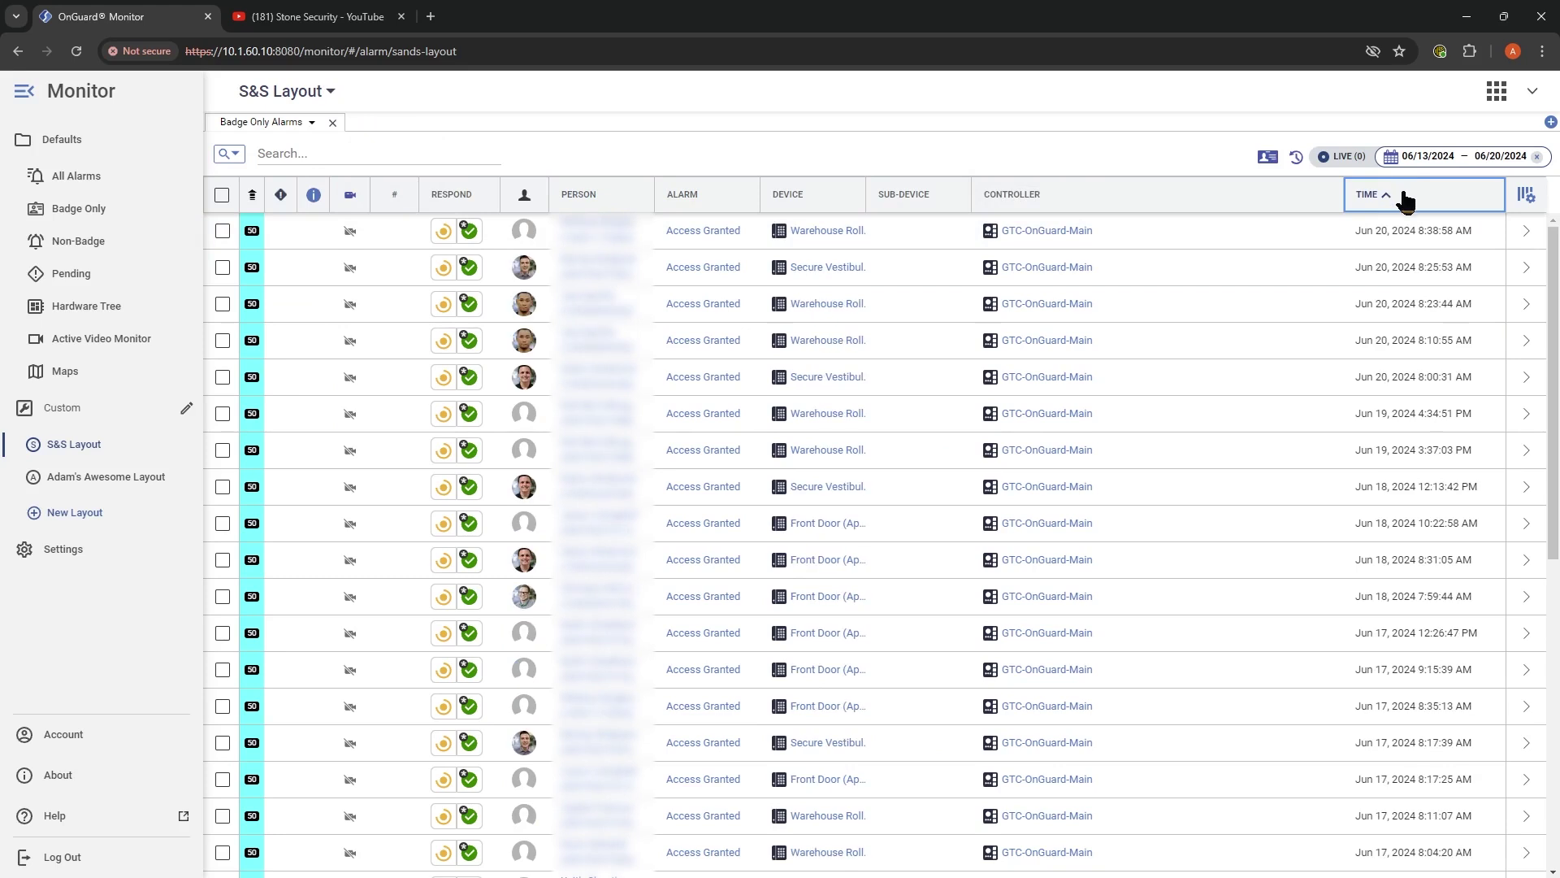
pyautogui.click(1404, 197)
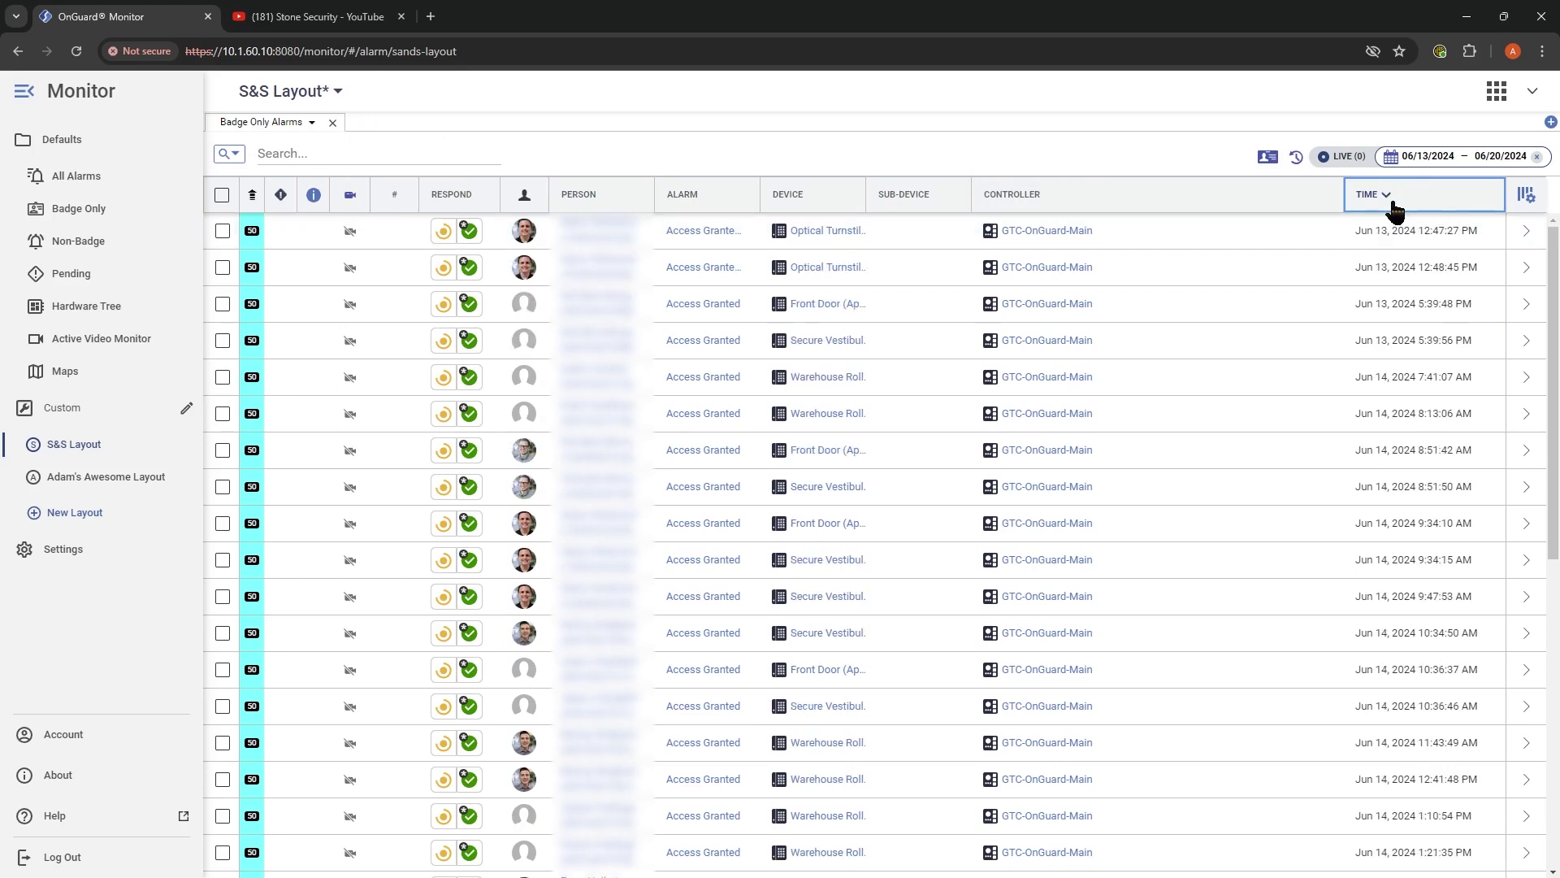
pyautogui.click(1393, 203)
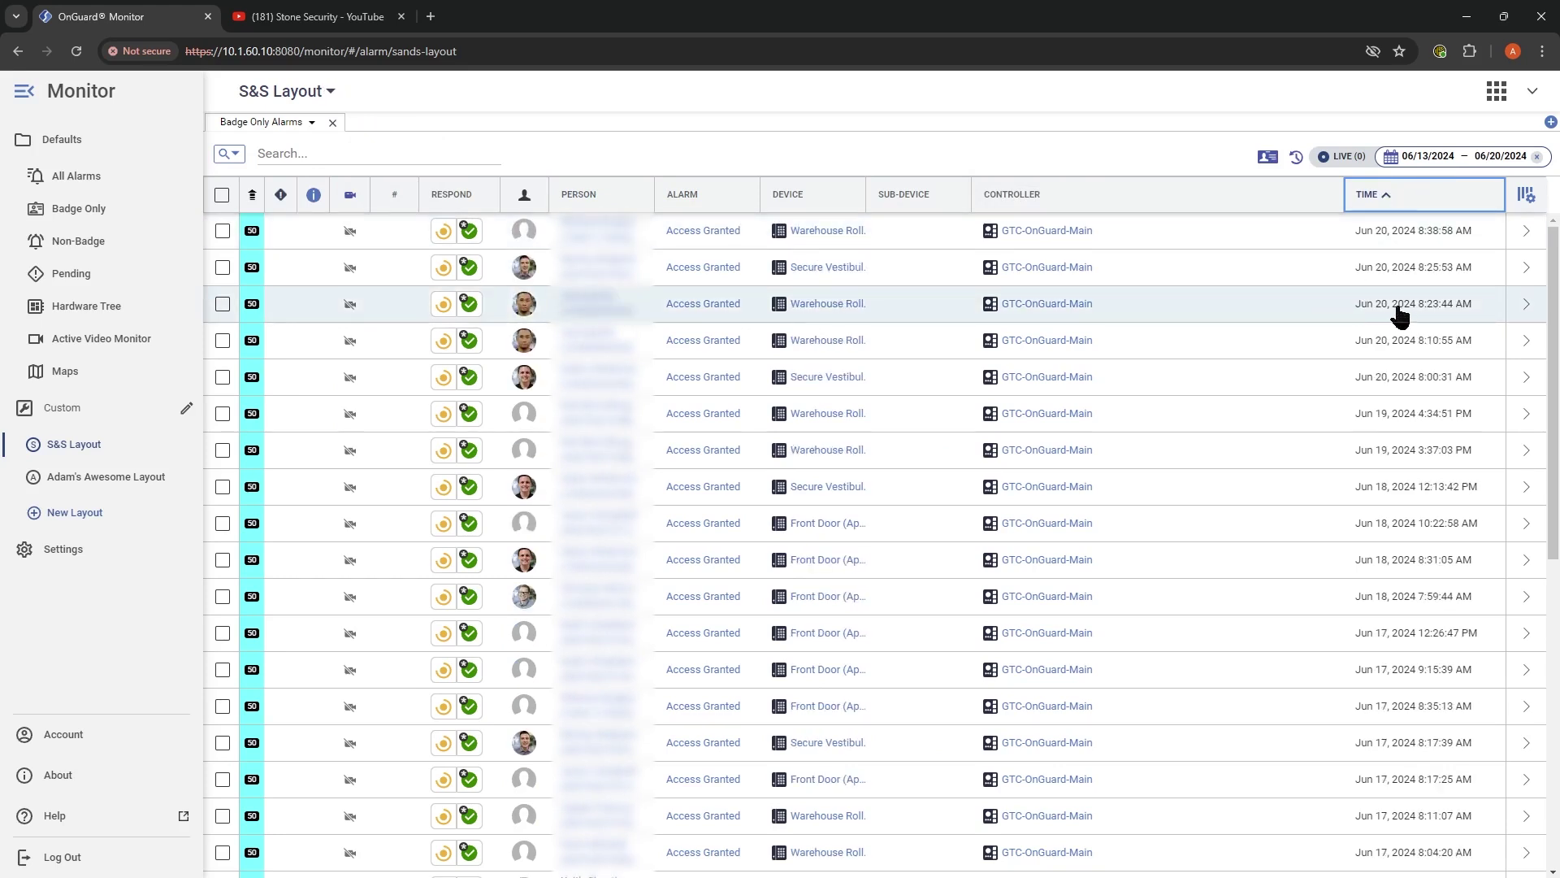
pyautogui.click(326, 92)
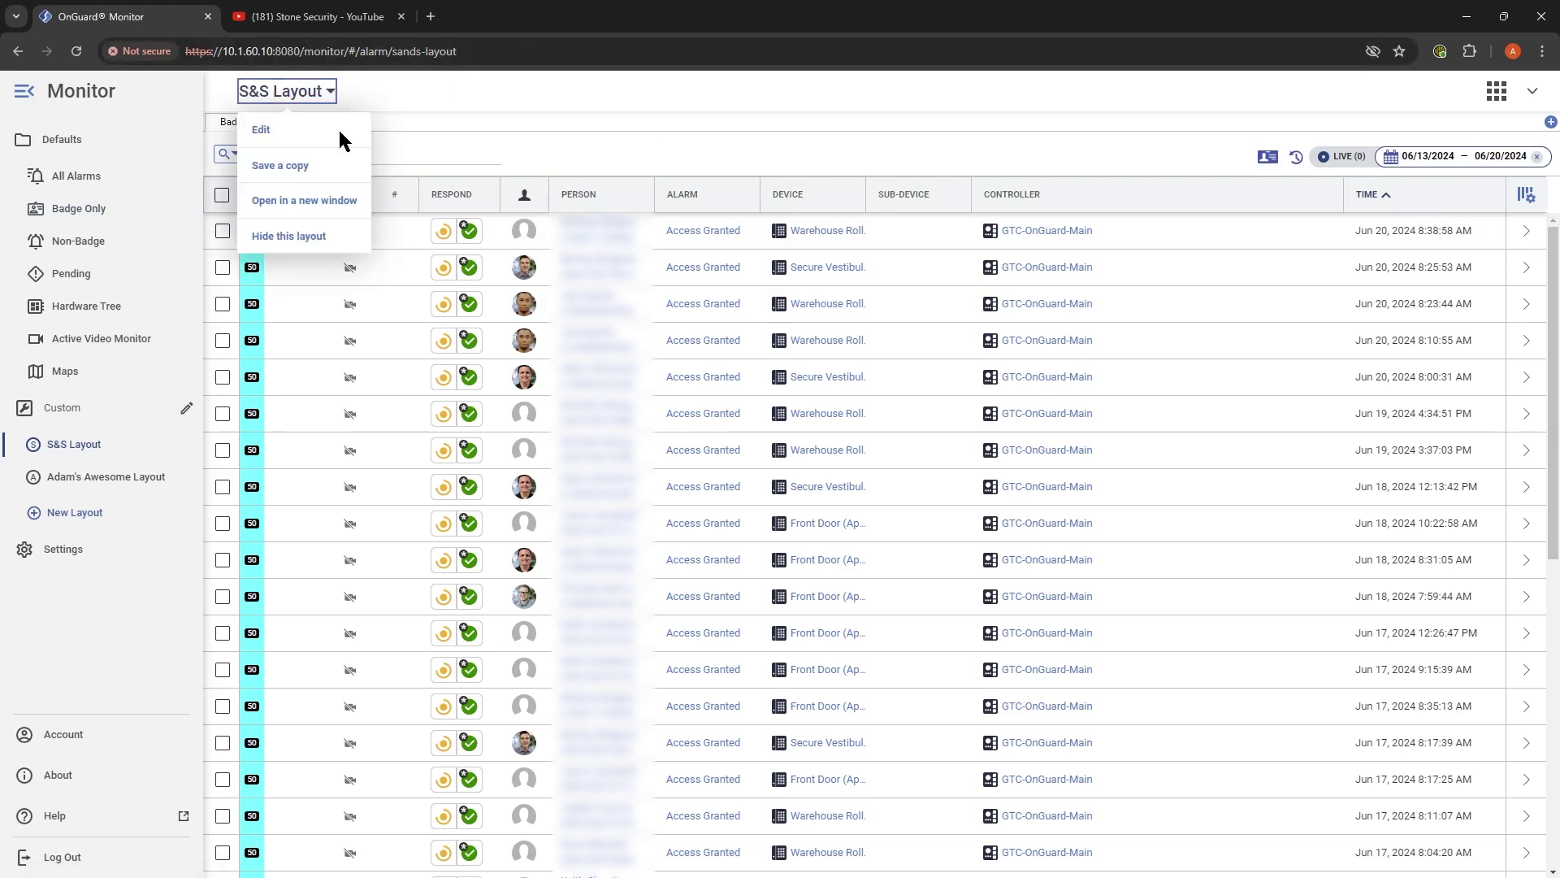
pyautogui.click(731, 107)
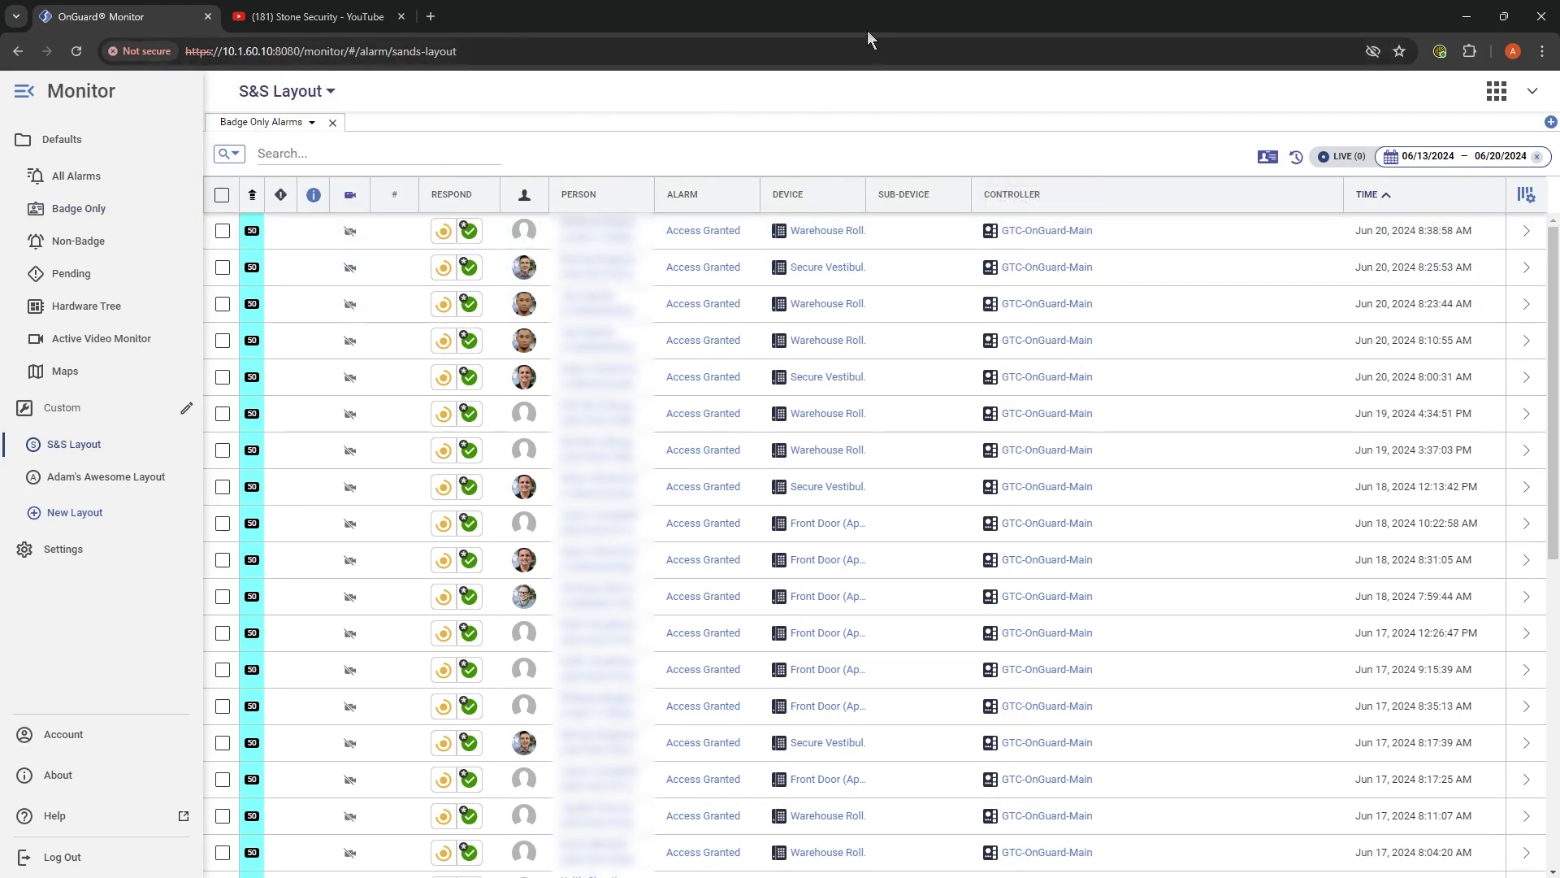
# - Create an Alarm Queue widget named 'Non-Badge Alarms' for non-badge alarms, with no date range
pyautogui.click(1551, 123)
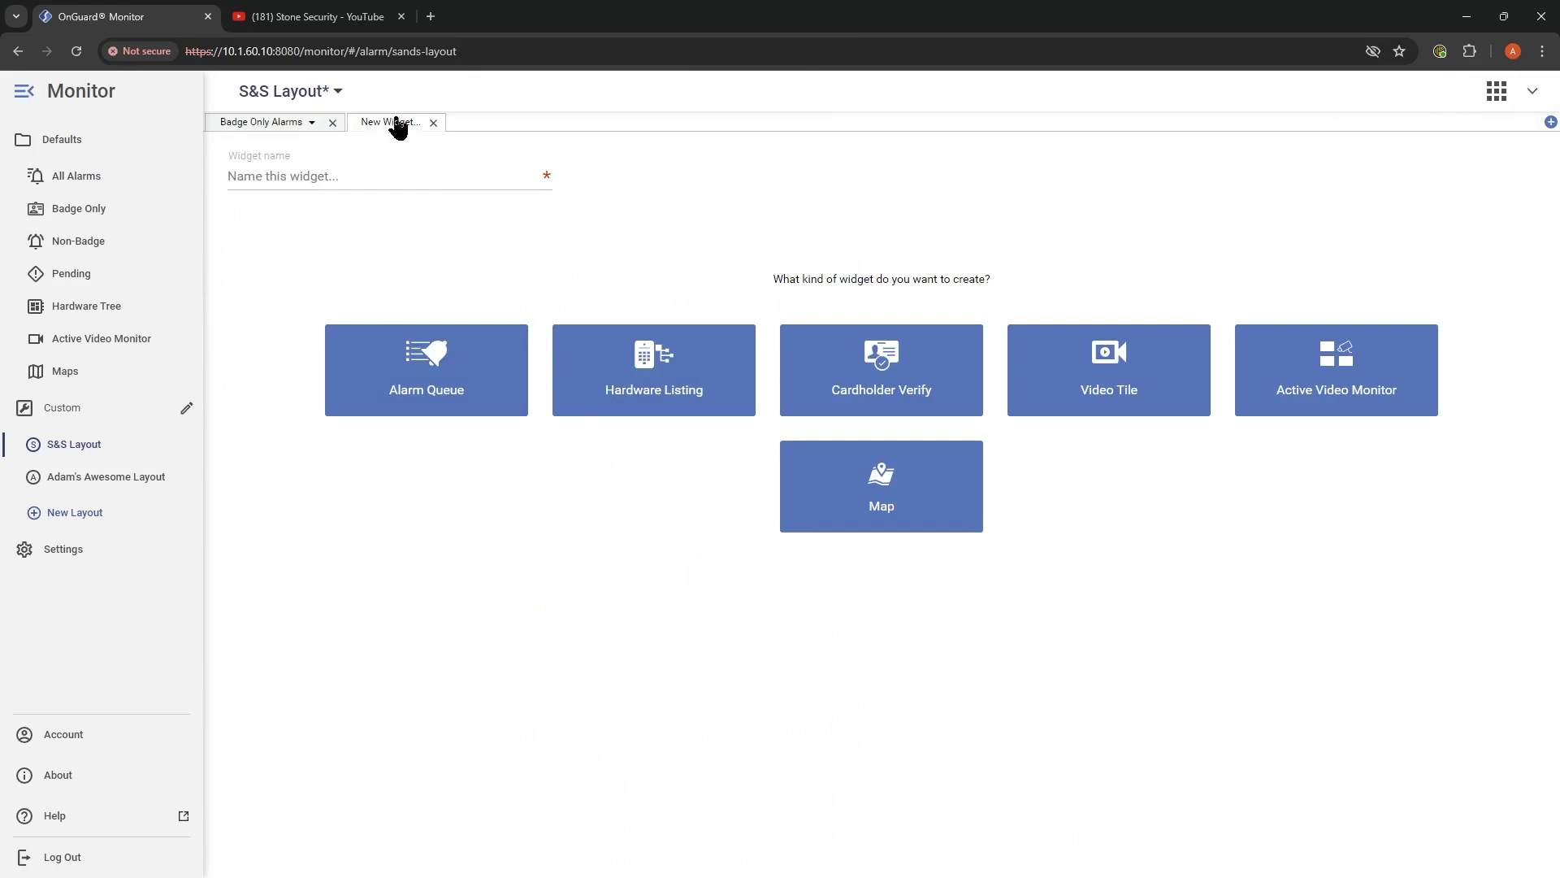
pyautogui.click(356, 178)
pyautogui.write('Non-Badge Alarms')
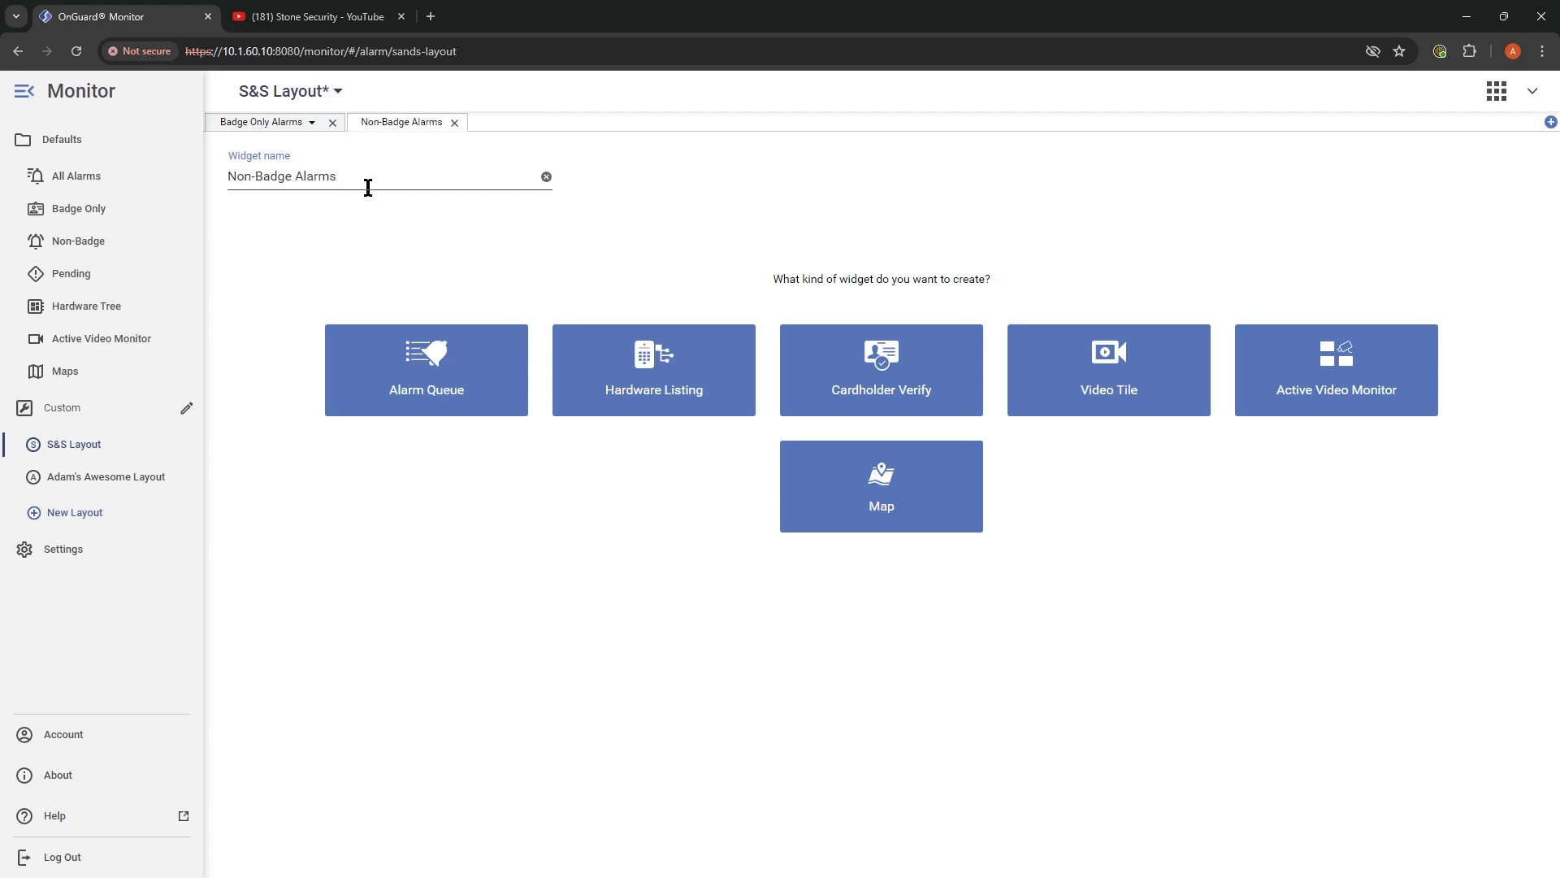
pyautogui.click(502, 390)
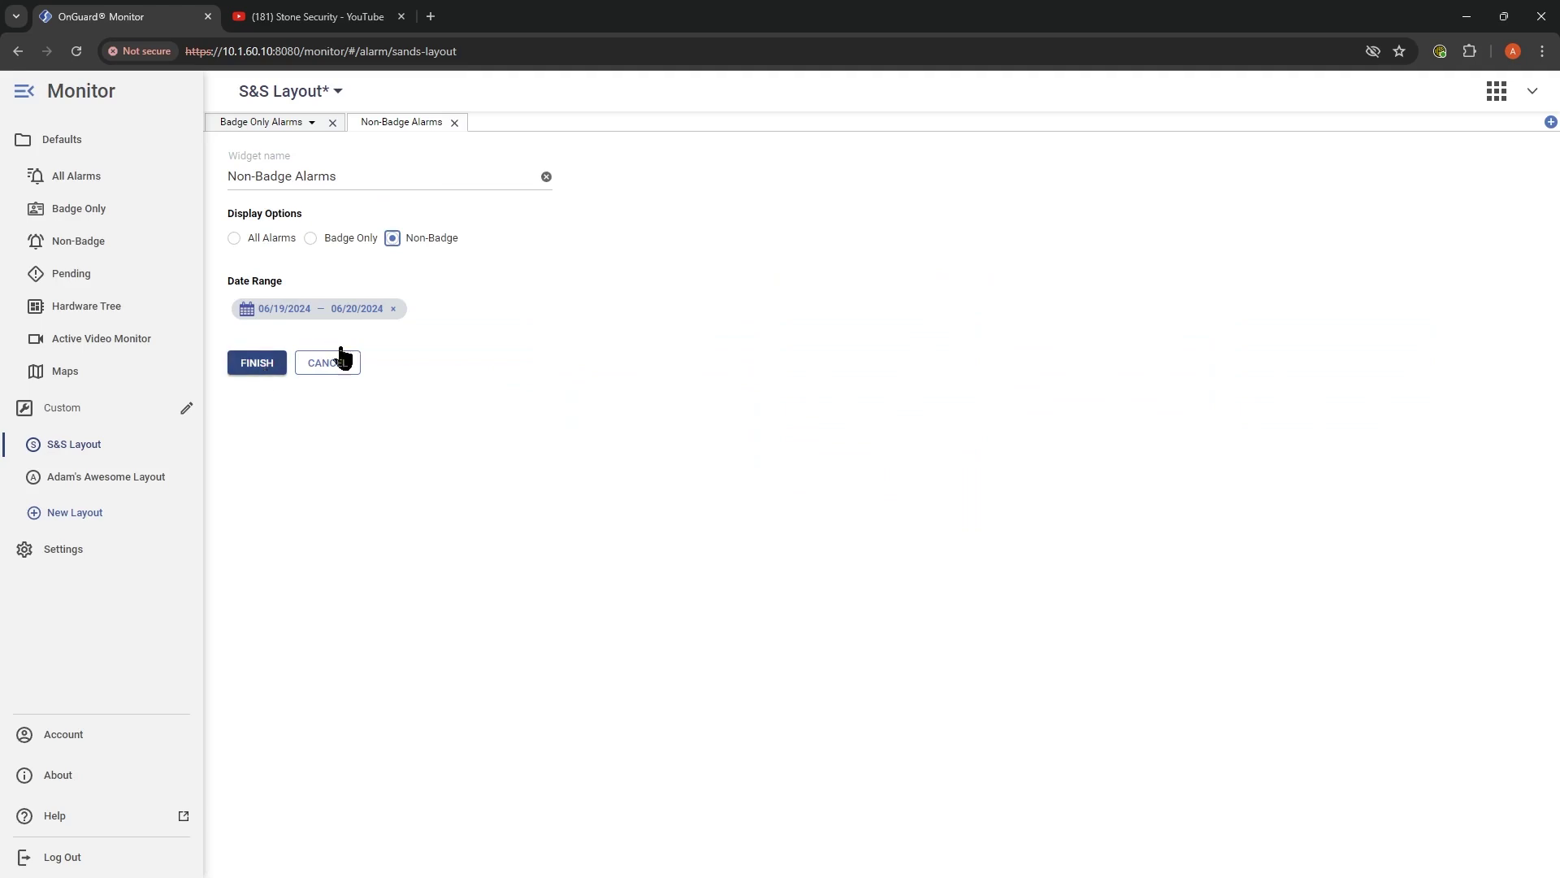
pyautogui.click(393, 309)
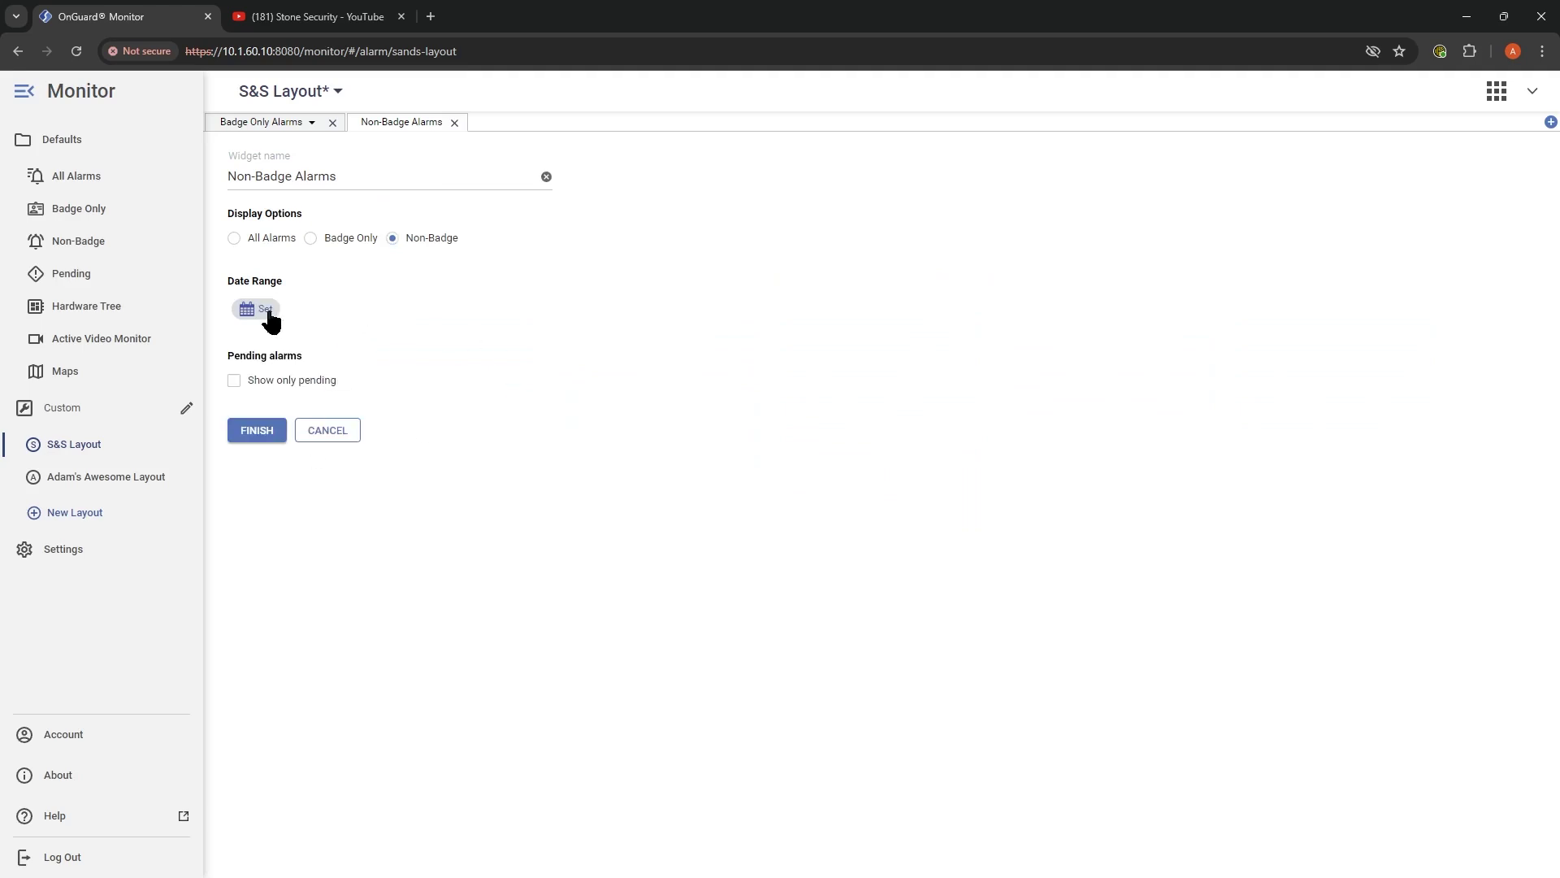
pyautogui.click(273, 382)
pyautogui.click(236, 381)
pyautogui.click(256, 435)
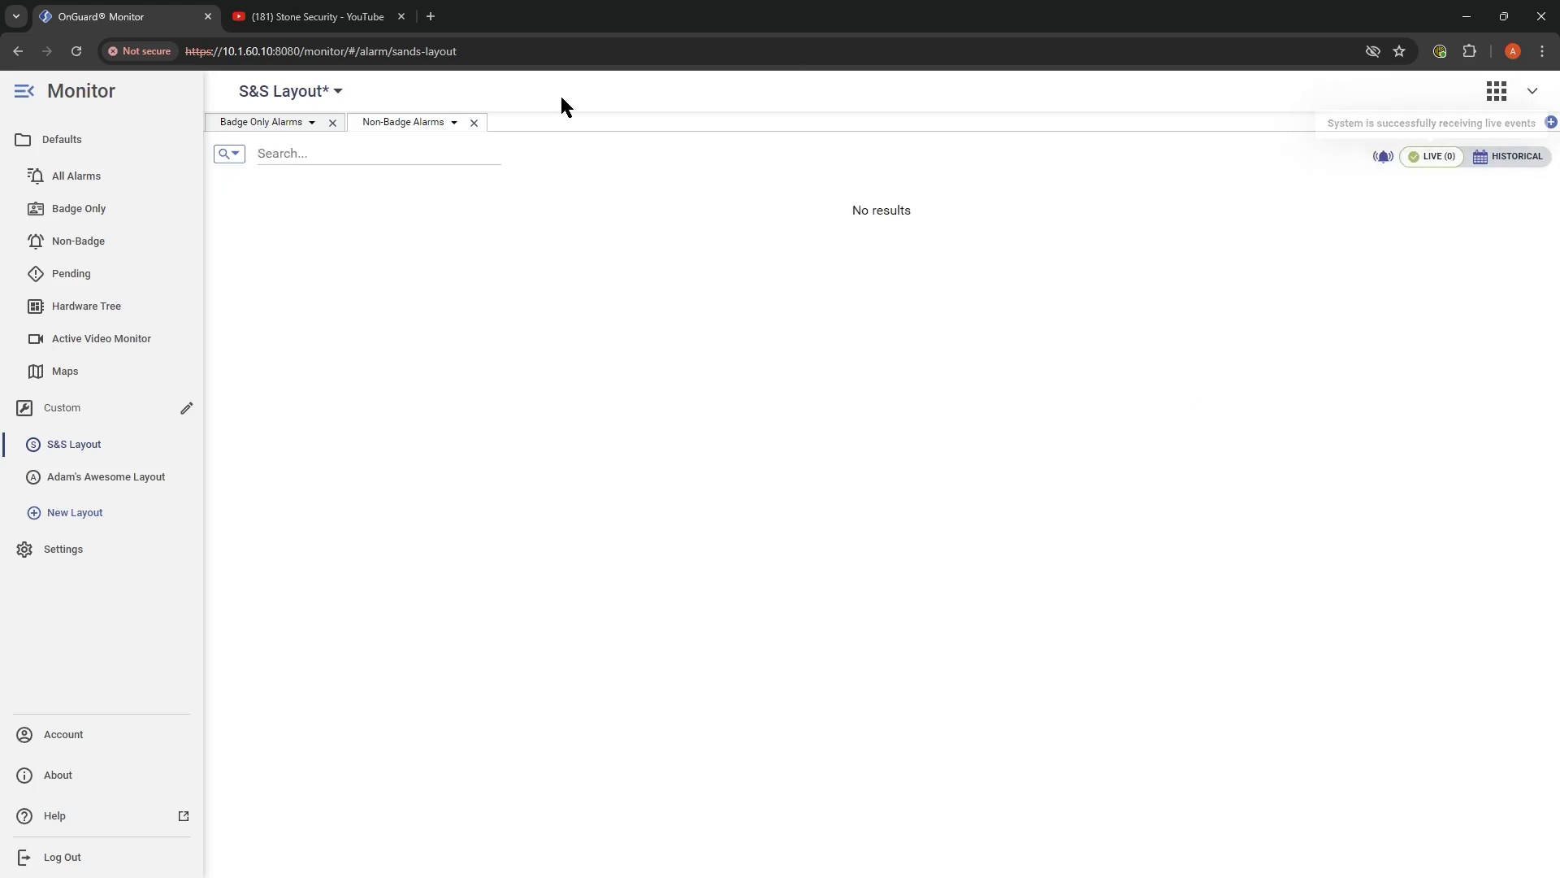
# - Dock the Non-Badge Alarms widget as a pane beside the Badge Only Alarms table
pyautogui.click(301, 126)
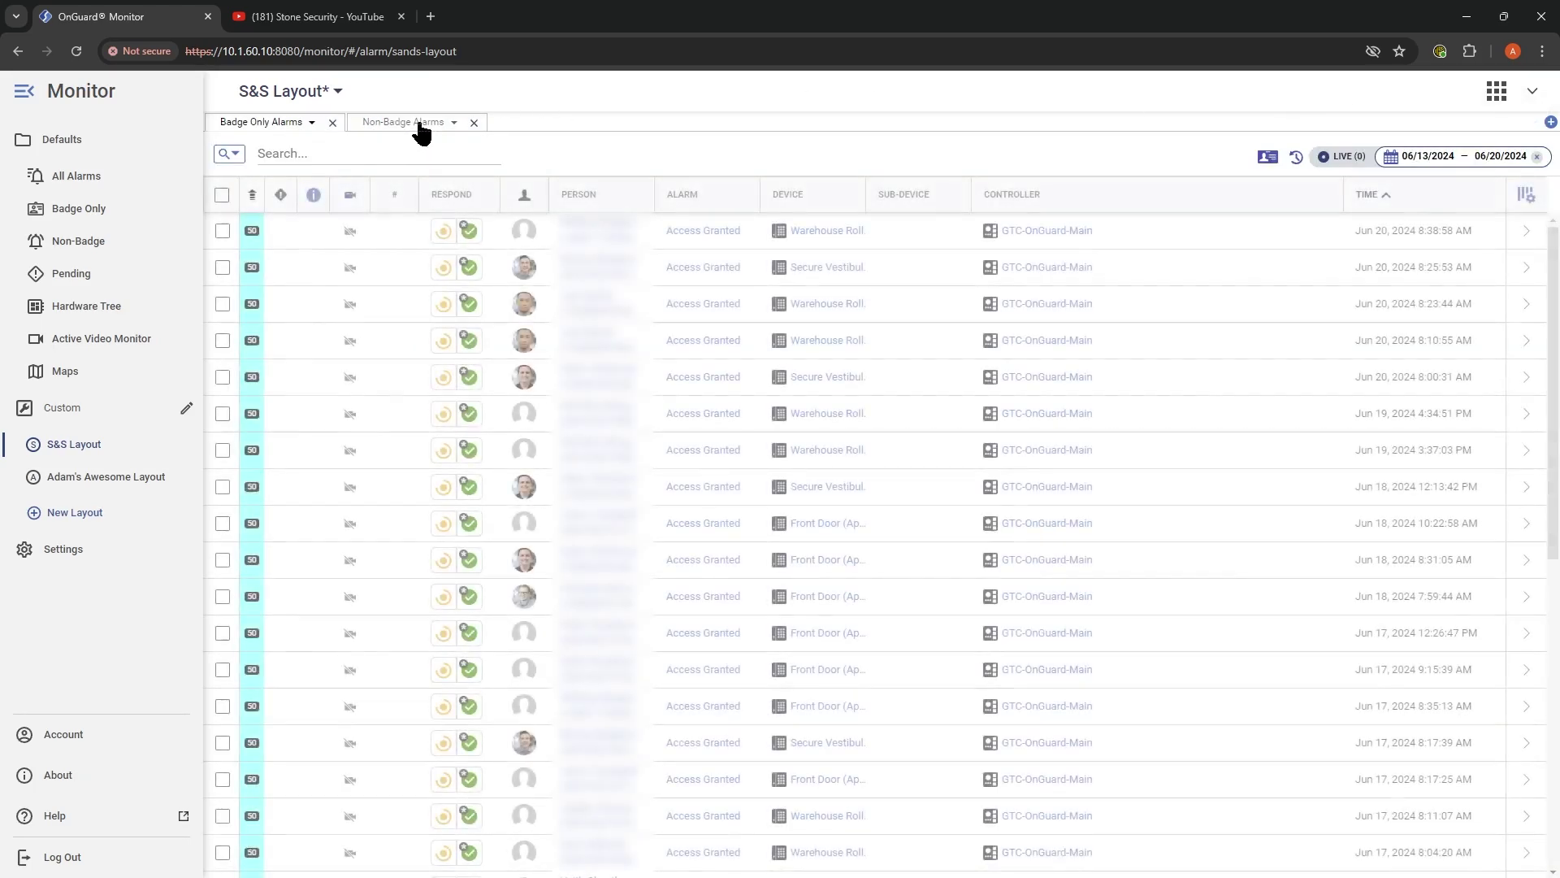
pyautogui.click(423, 122)
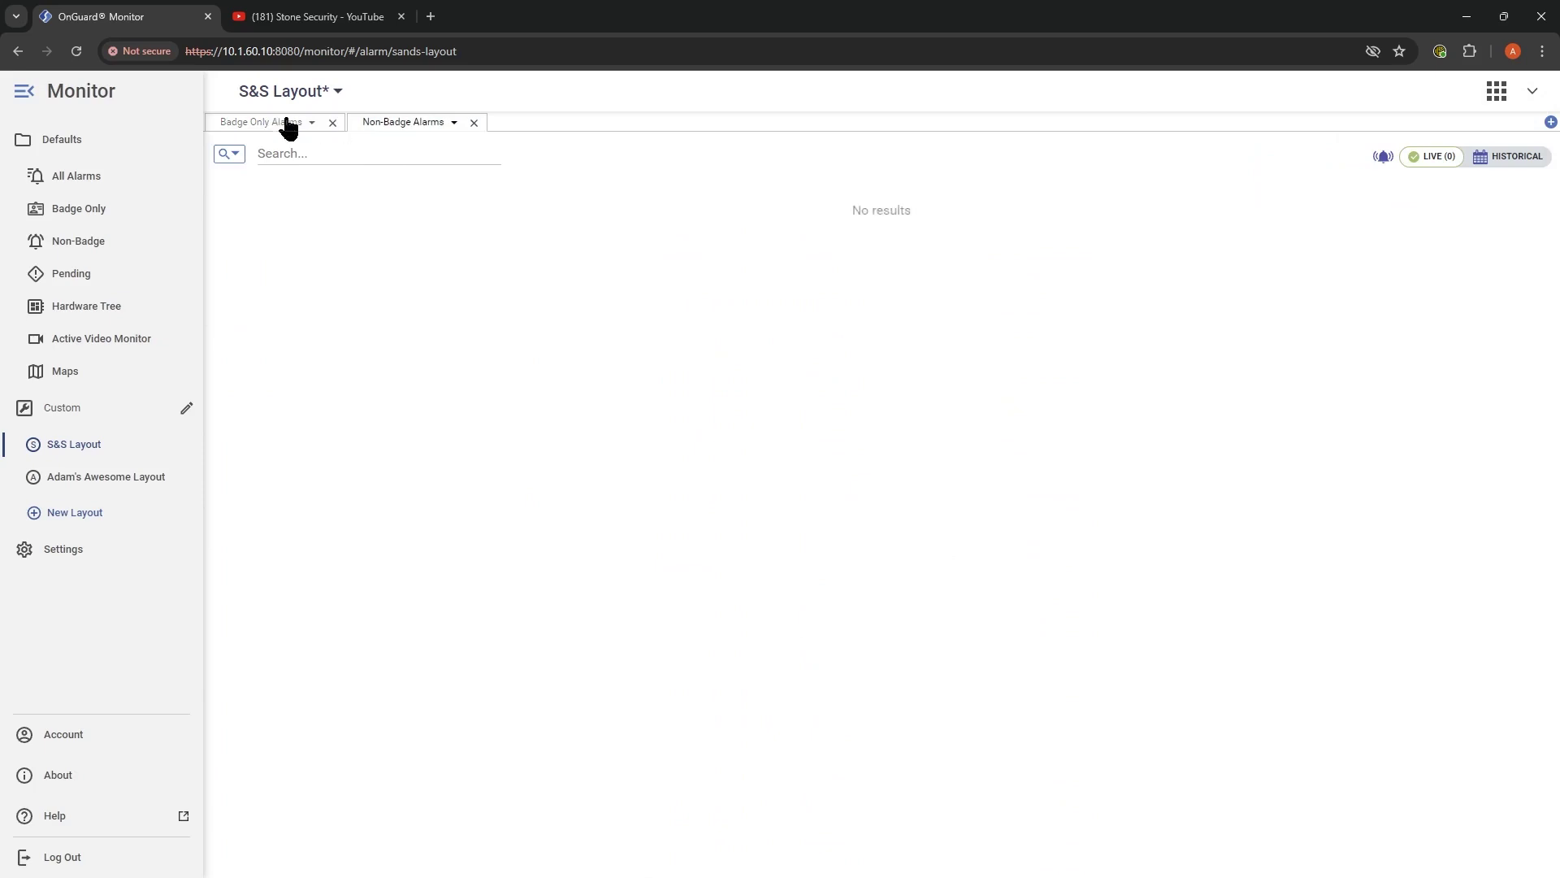
pyautogui.click(290, 122)
pyautogui.click(423, 122)
pyautogui.click(258, 126)
pyautogui.click(433, 122)
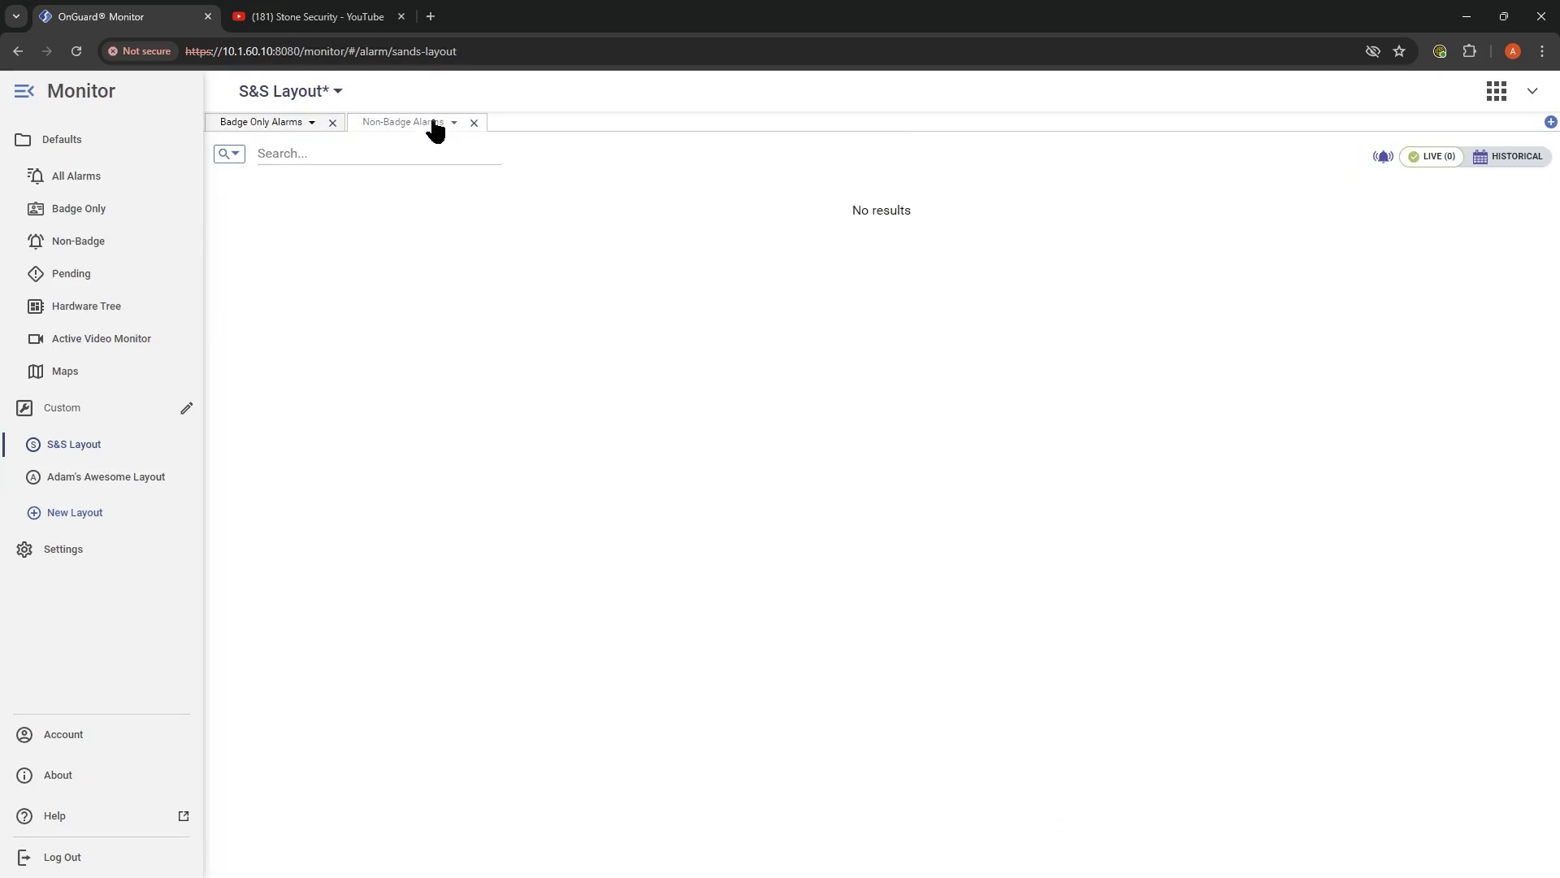
pyautogui.moveTo(429, 129)
pyautogui.mouseDown()
pyautogui.moveTo(390, 237)
pyautogui.moveTo(629, 281)
pyautogui.moveTo(947, 289)
pyautogui.moveTo(996, 676)
pyautogui.moveTo(641, 675)
pyautogui.moveTo(464, 645)
pyautogui.moveTo(442, 341)
pyautogui.moveTo(874, 261)
pyautogui.moveTo(944, 313)
pyautogui.moveTo(1031, 491)
pyautogui.moveTo(1062, 644)
pyautogui.moveTo(1082, 370)
pyautogui.moveTo(1318, 350)
pyautogui.moveTo(1376, 374)
pyautogui.moveTo(1343, 485)
pyautogui.mouseUp()
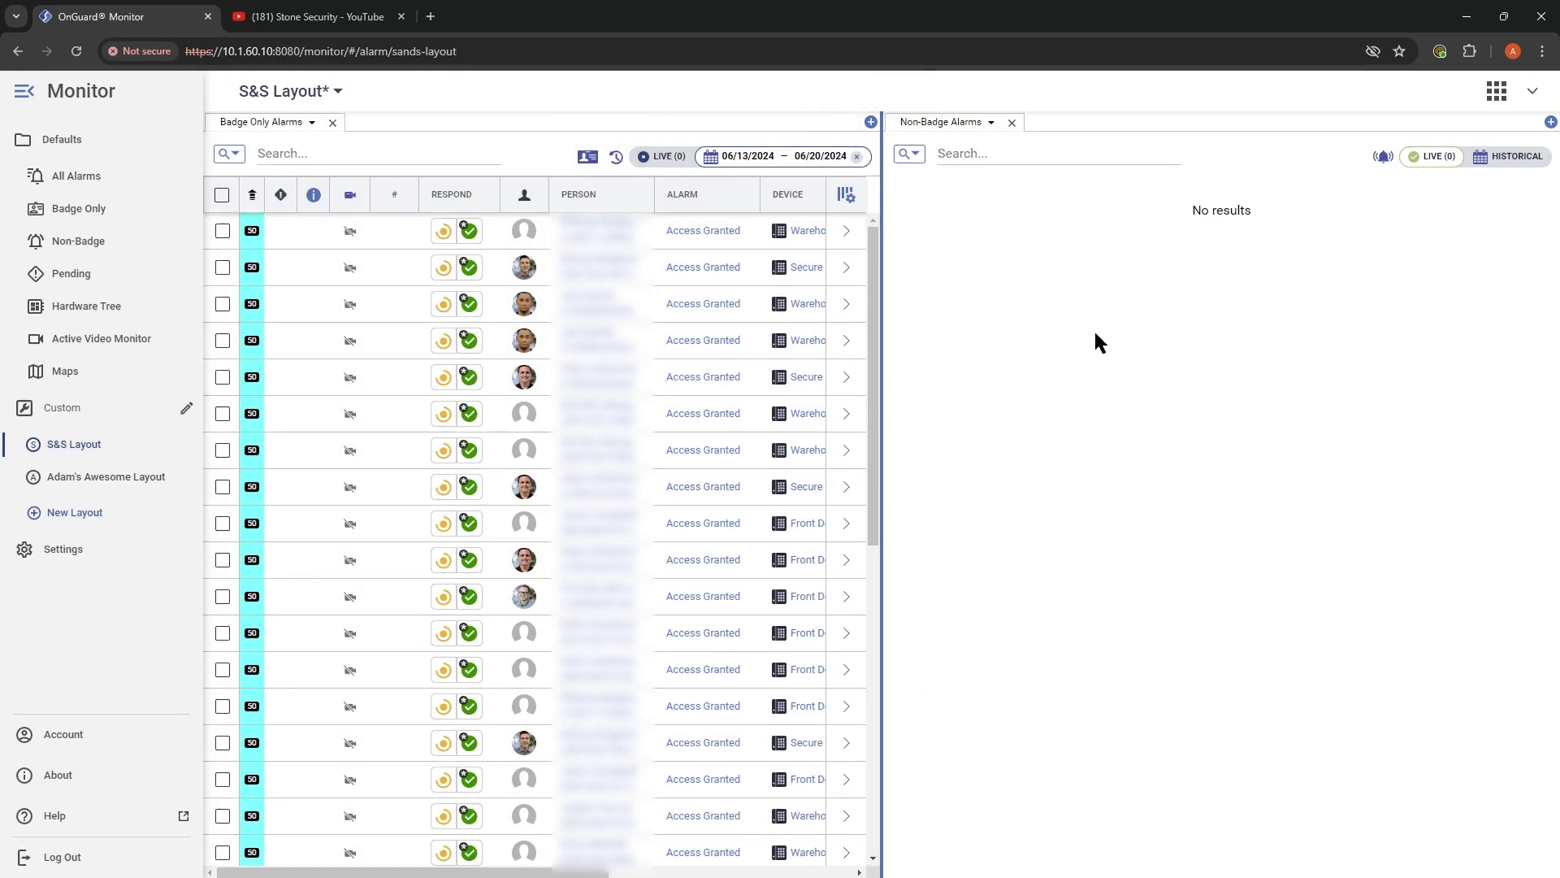
# - Show historical non-badge alarms using the 'Last 7 days' preset
pyautogui.click(1528, 158)
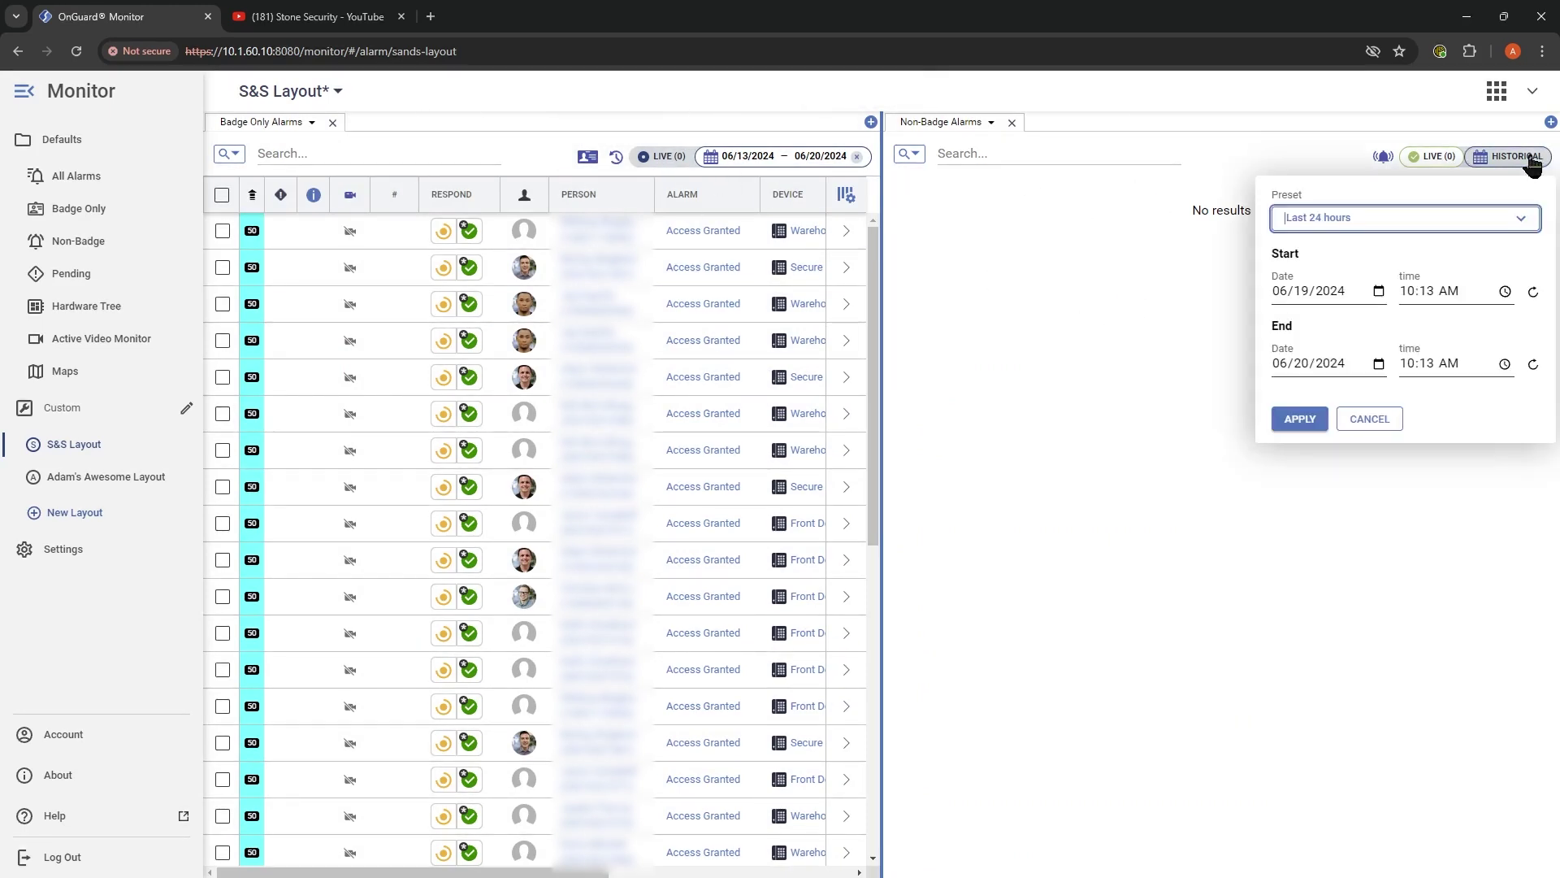
pyautogui.click(1379, 221)
pyautogui.click(1324, 292)
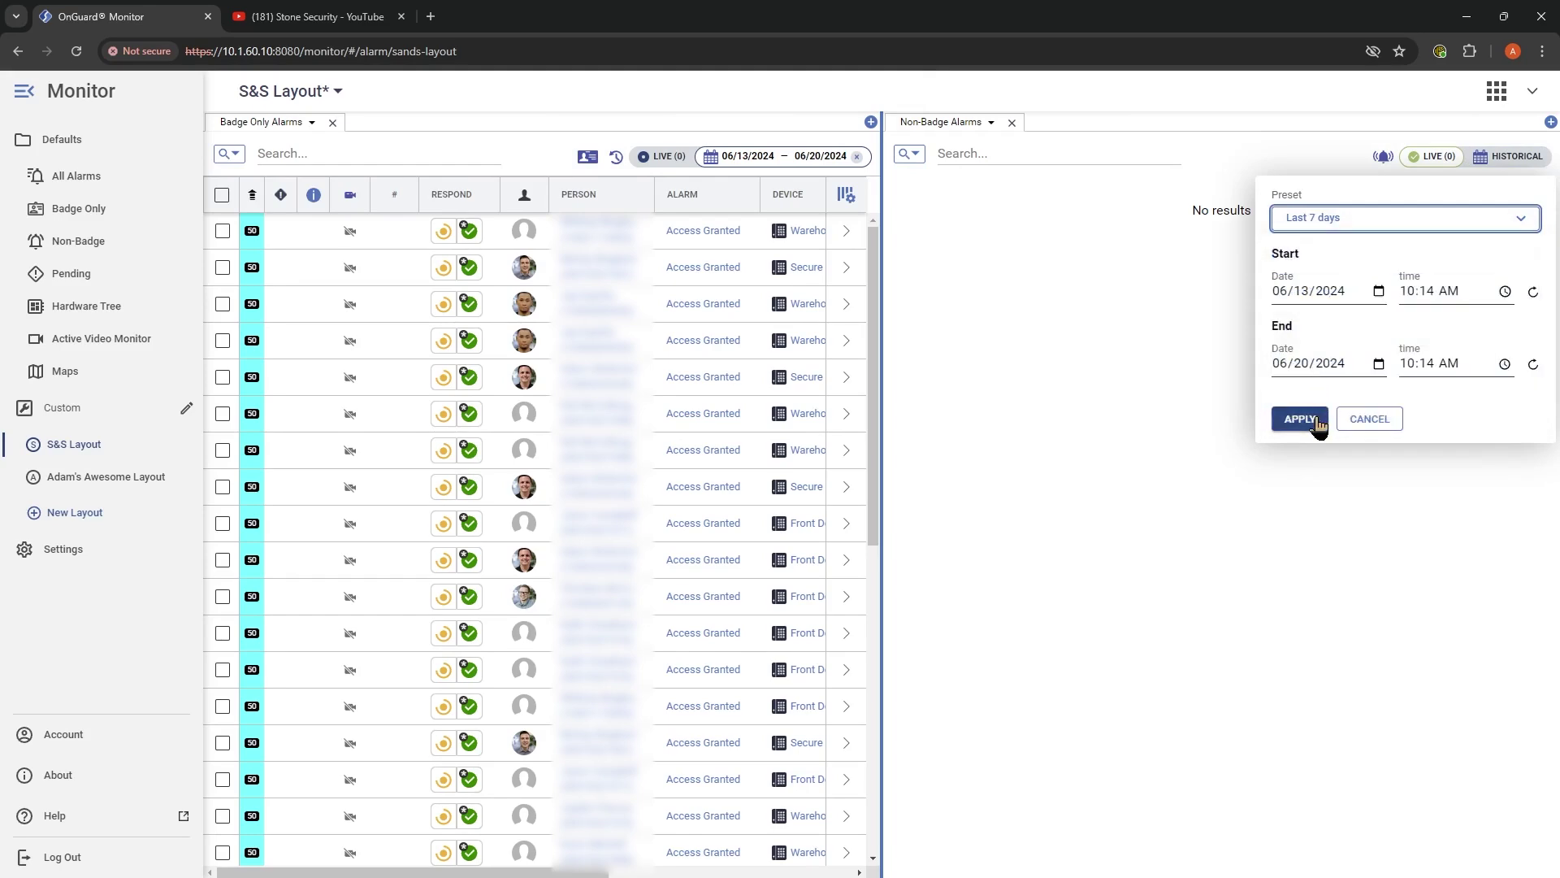
pyautogui.click(1299, 419)
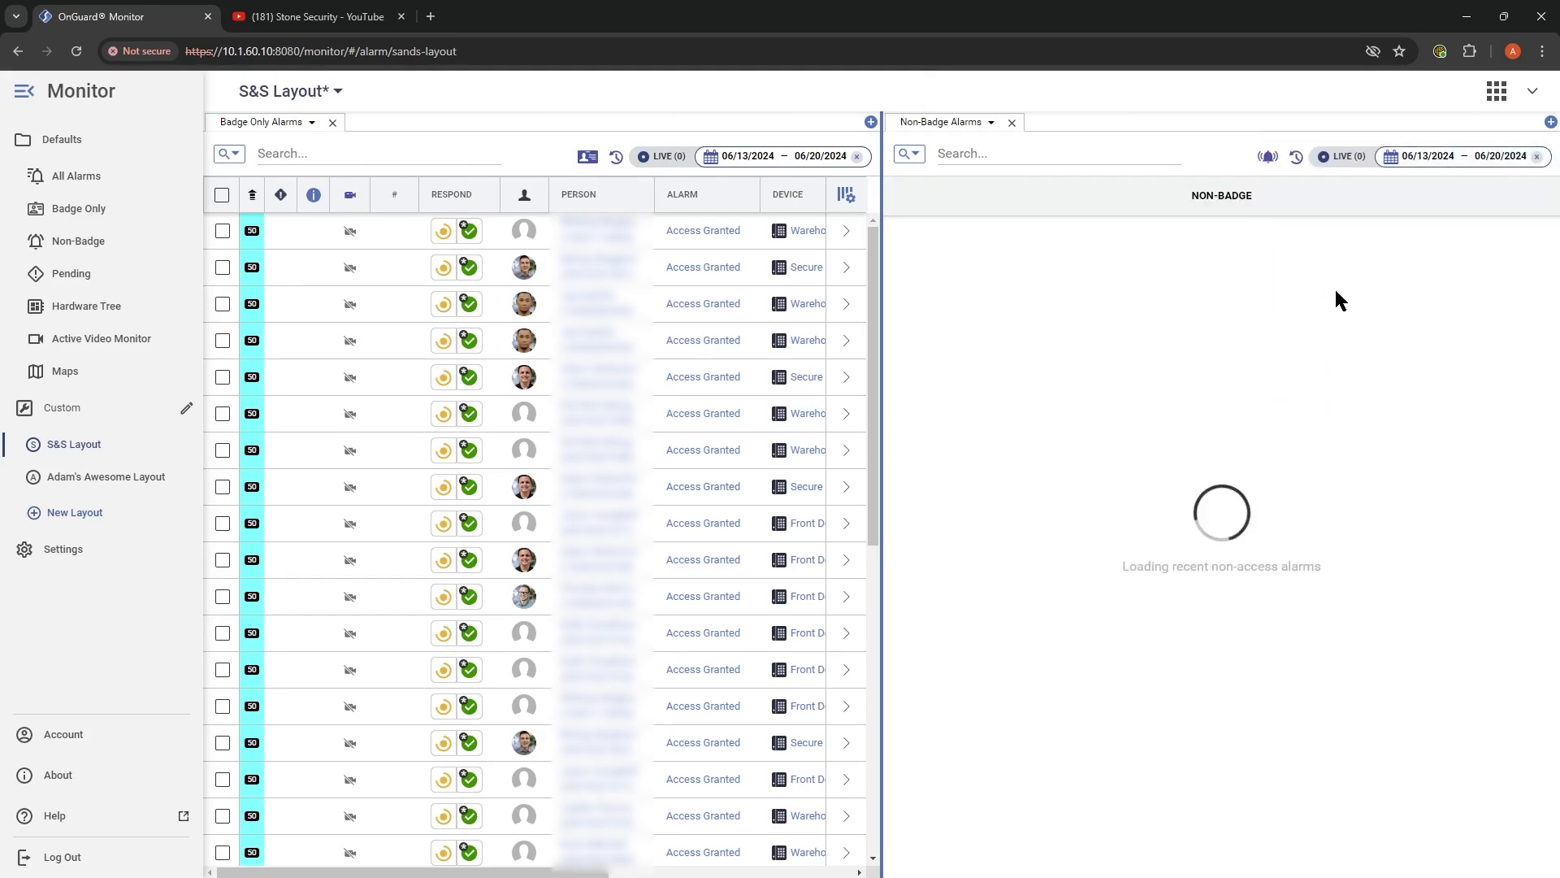
# - Save the S&S Layout changes and check the Badge Only alarm view
pyautogui.click(335, 91)
pyautogui.click(284, 166)
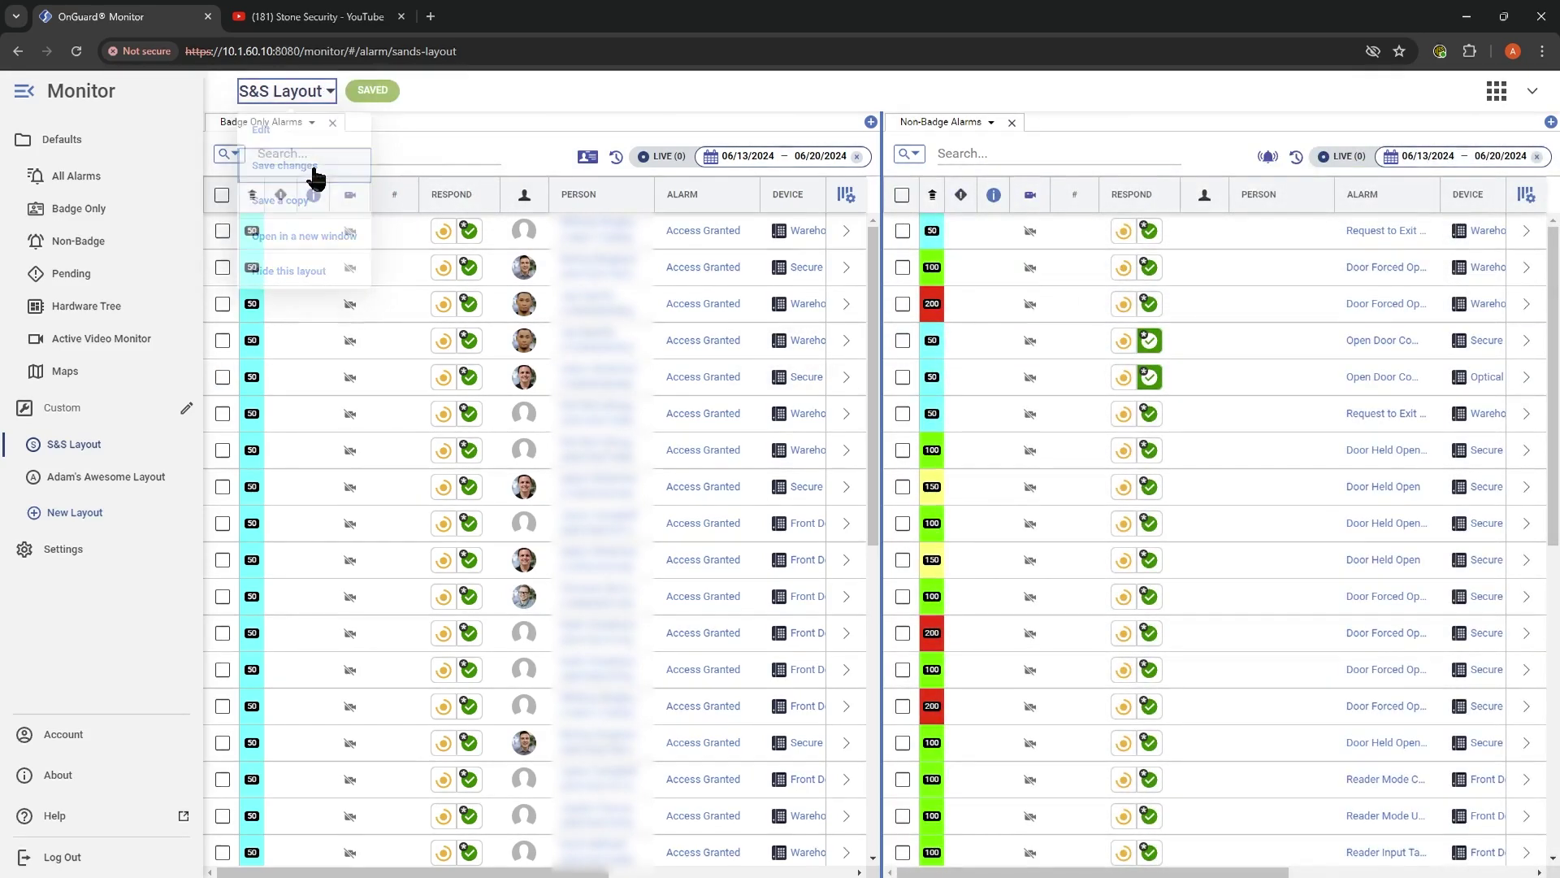
pyautogui.click(67, 218)
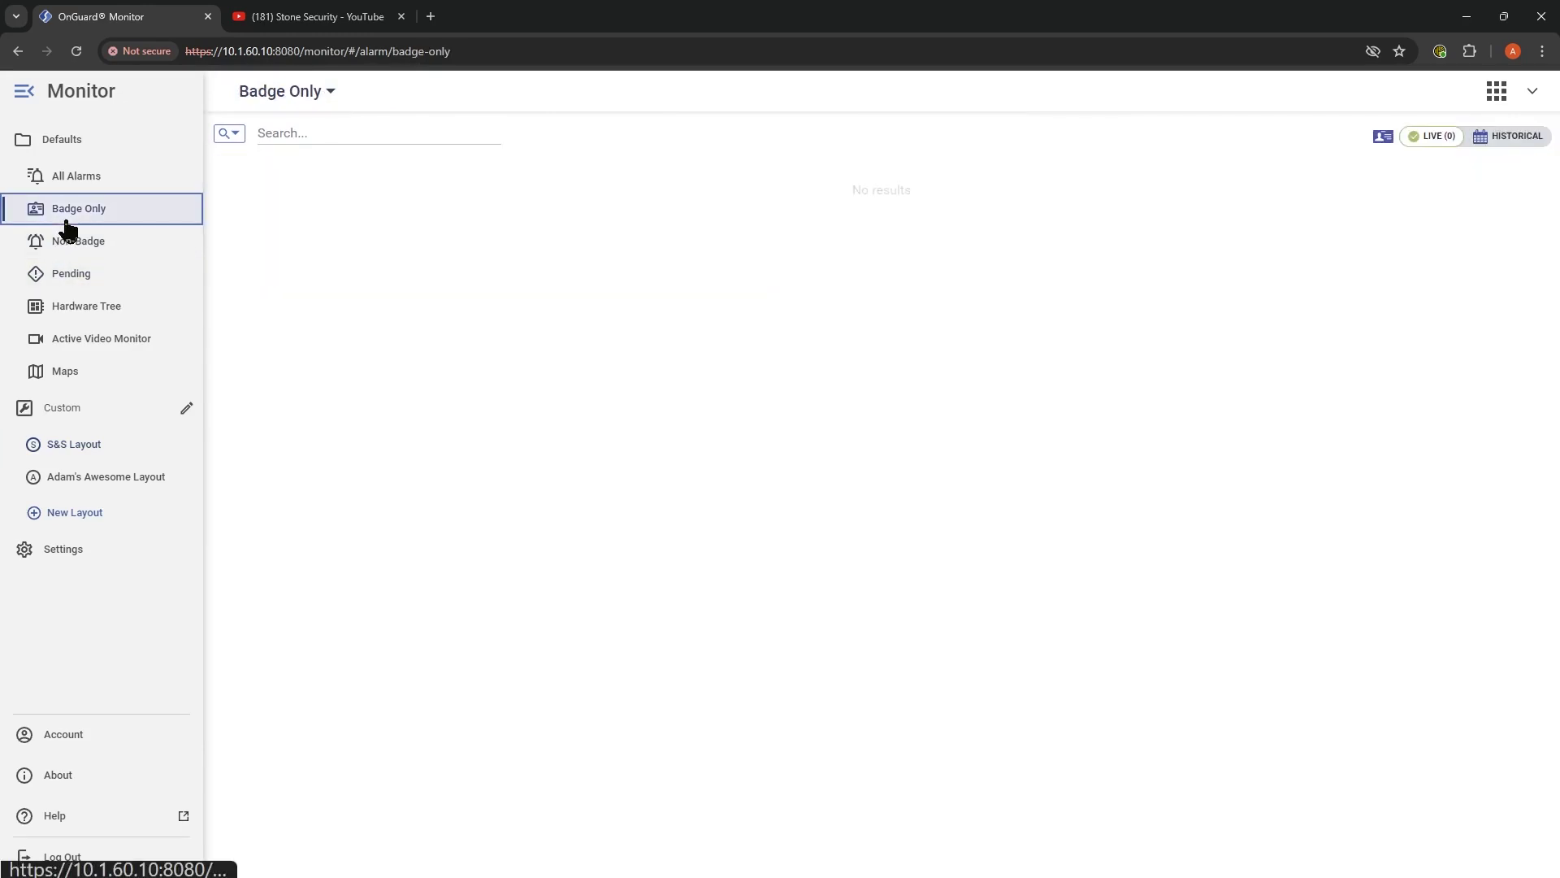
pyautogui.click(90, 449)
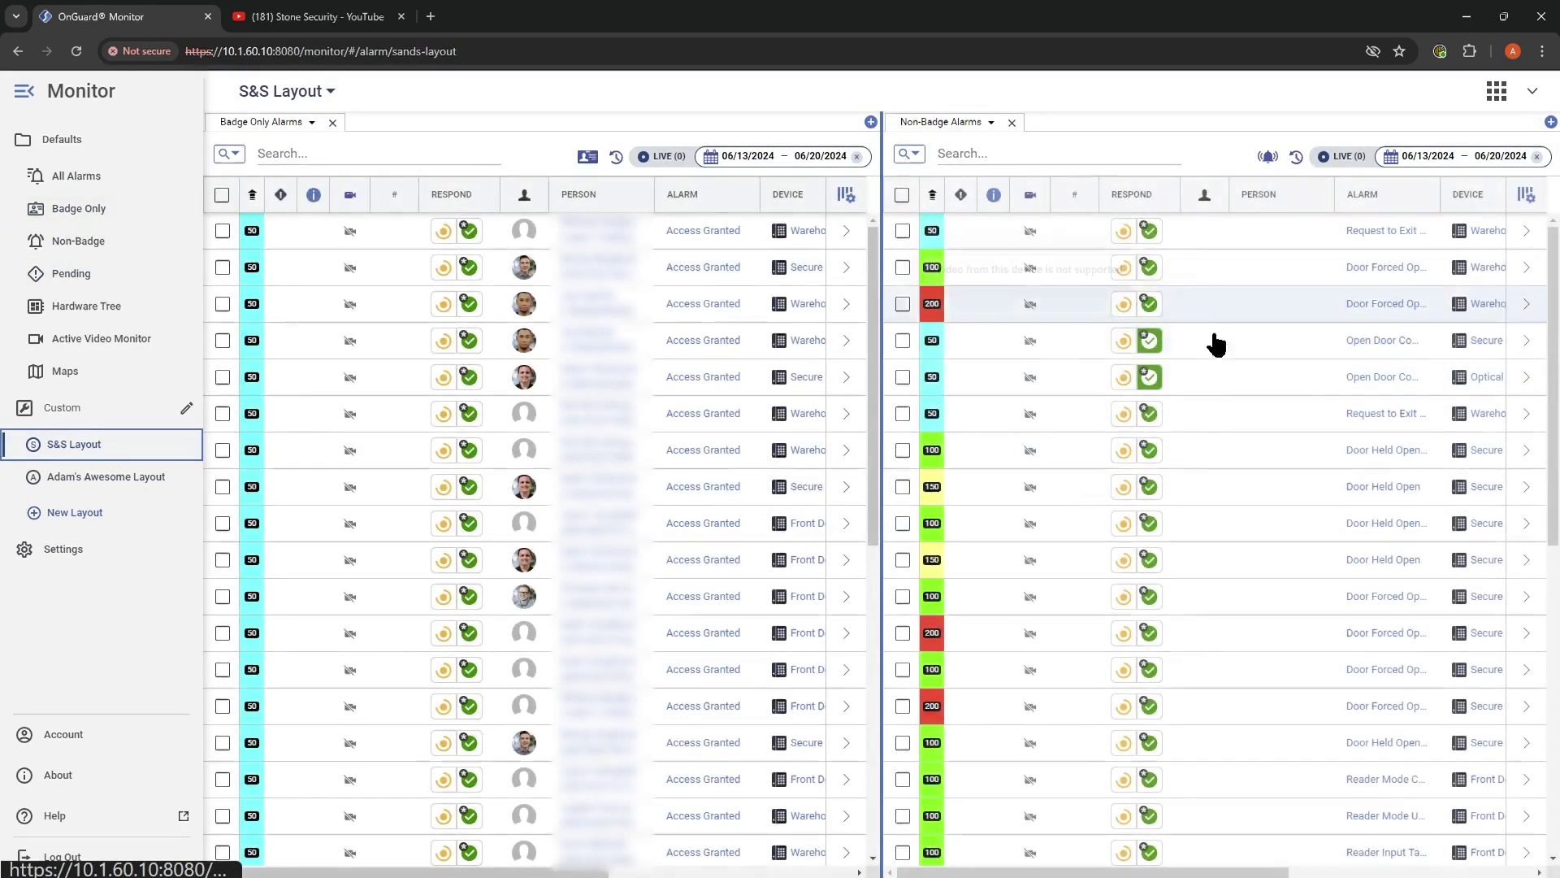
# - Switch both panes back to LIVE, save the S&S Layout, and check Badge Only and All Alarms
pyautogui.click(662, 156)
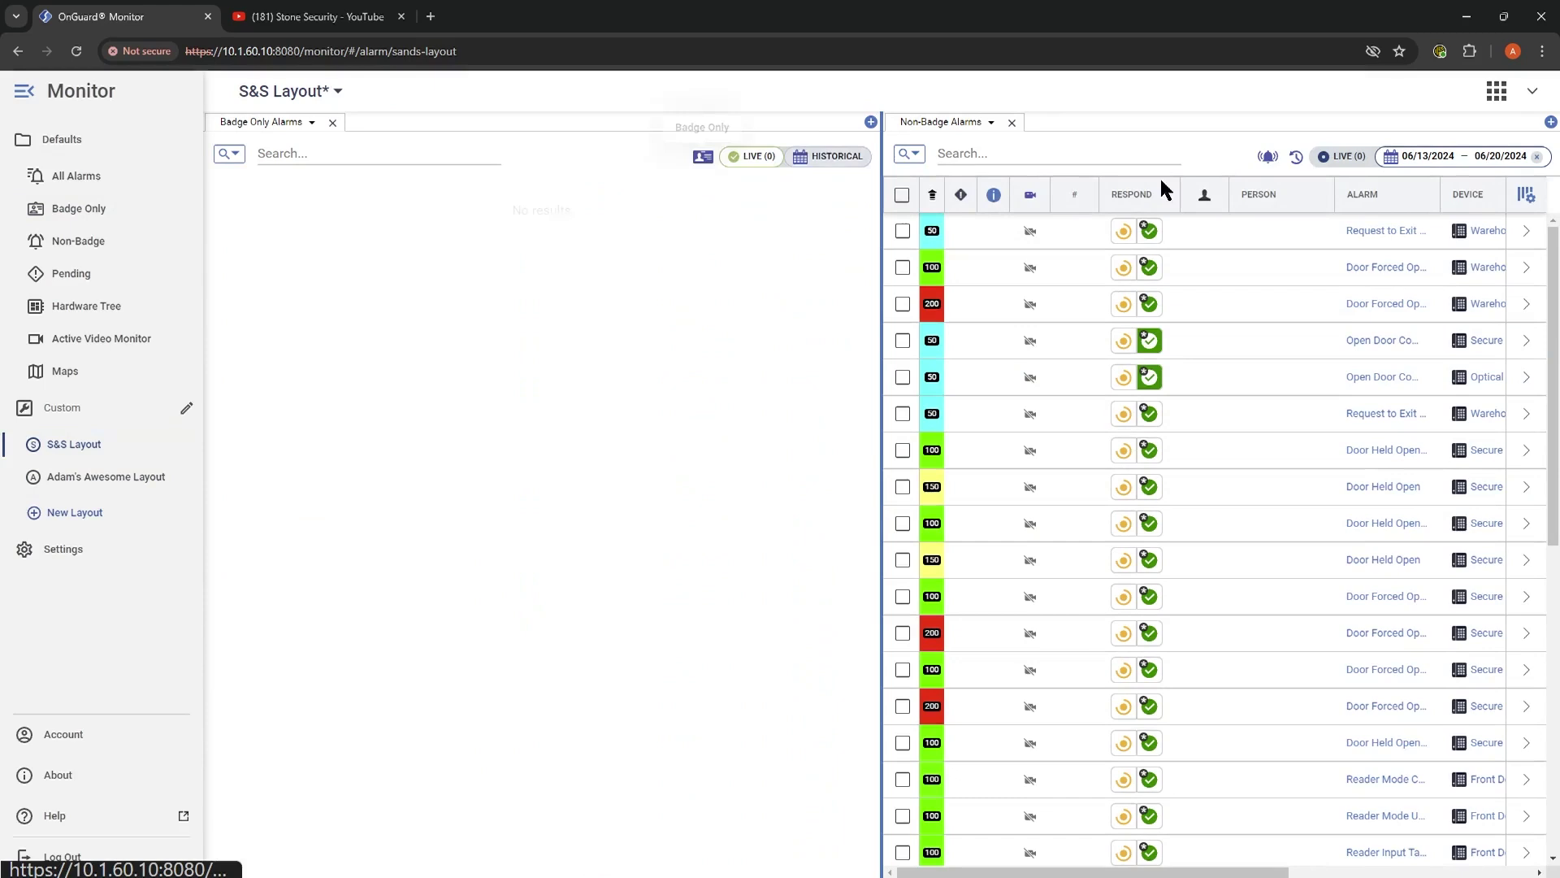
pyautogui.click(1344, 156)
pyautogui.click(306, 101)
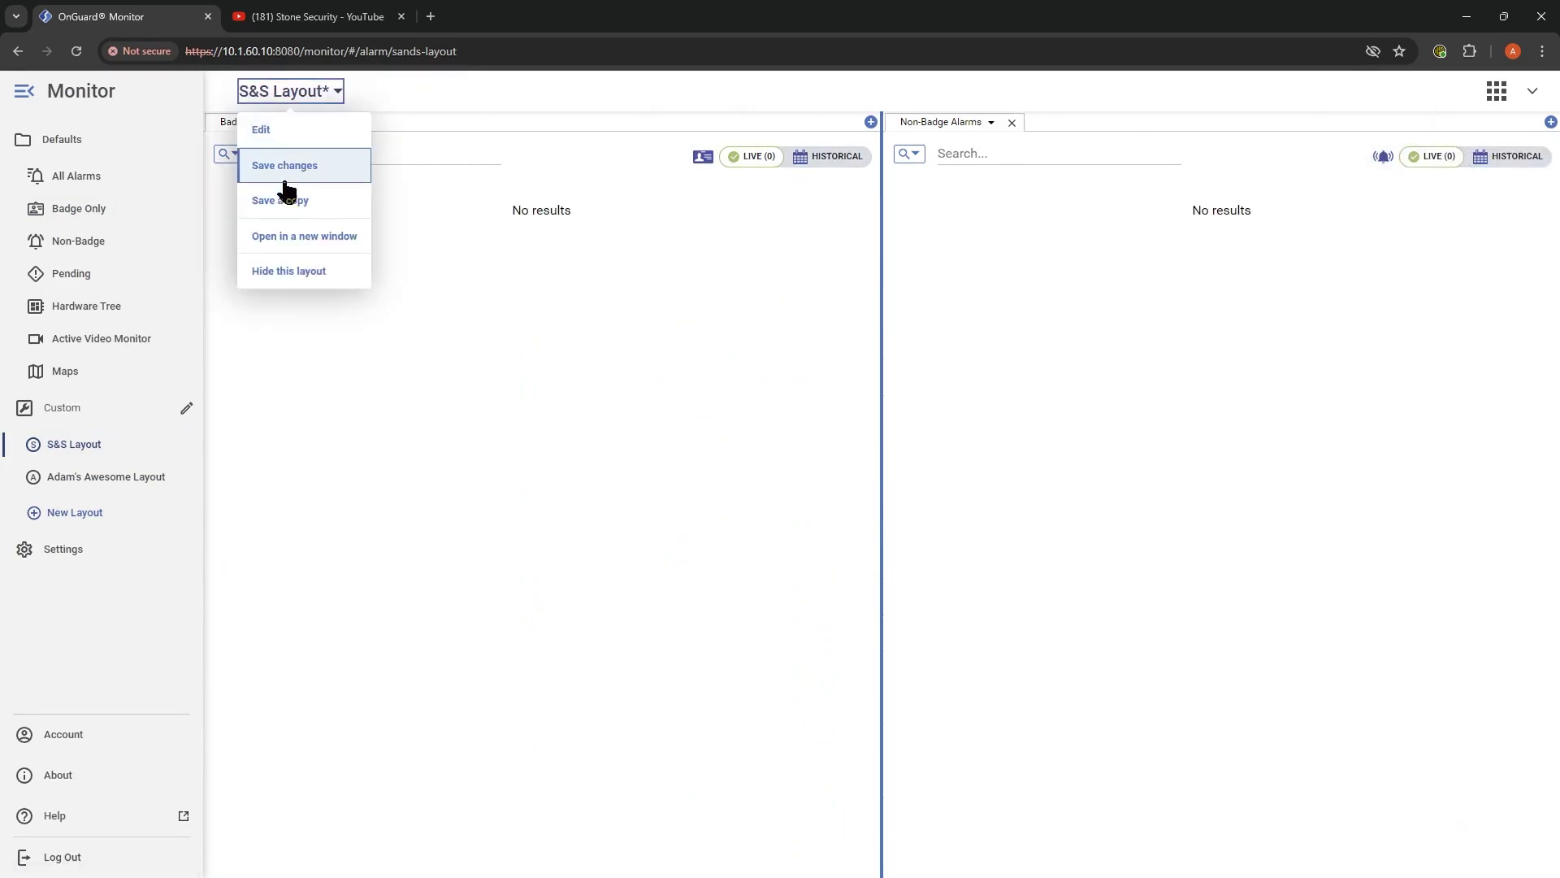
pyautogui.click(286, 167)
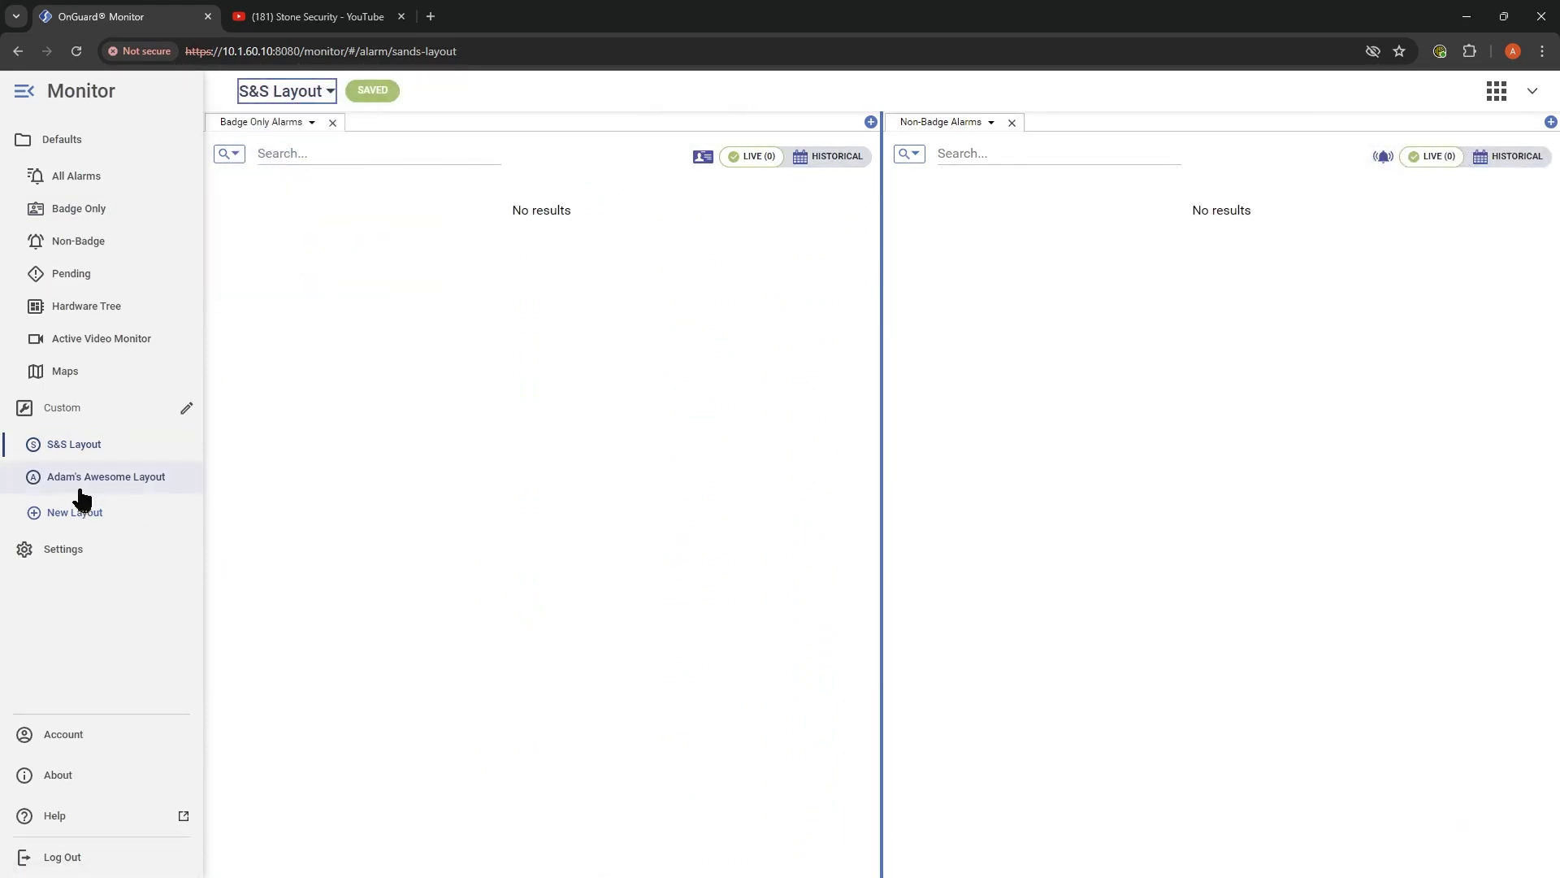
pyautogui.click(75, 218)
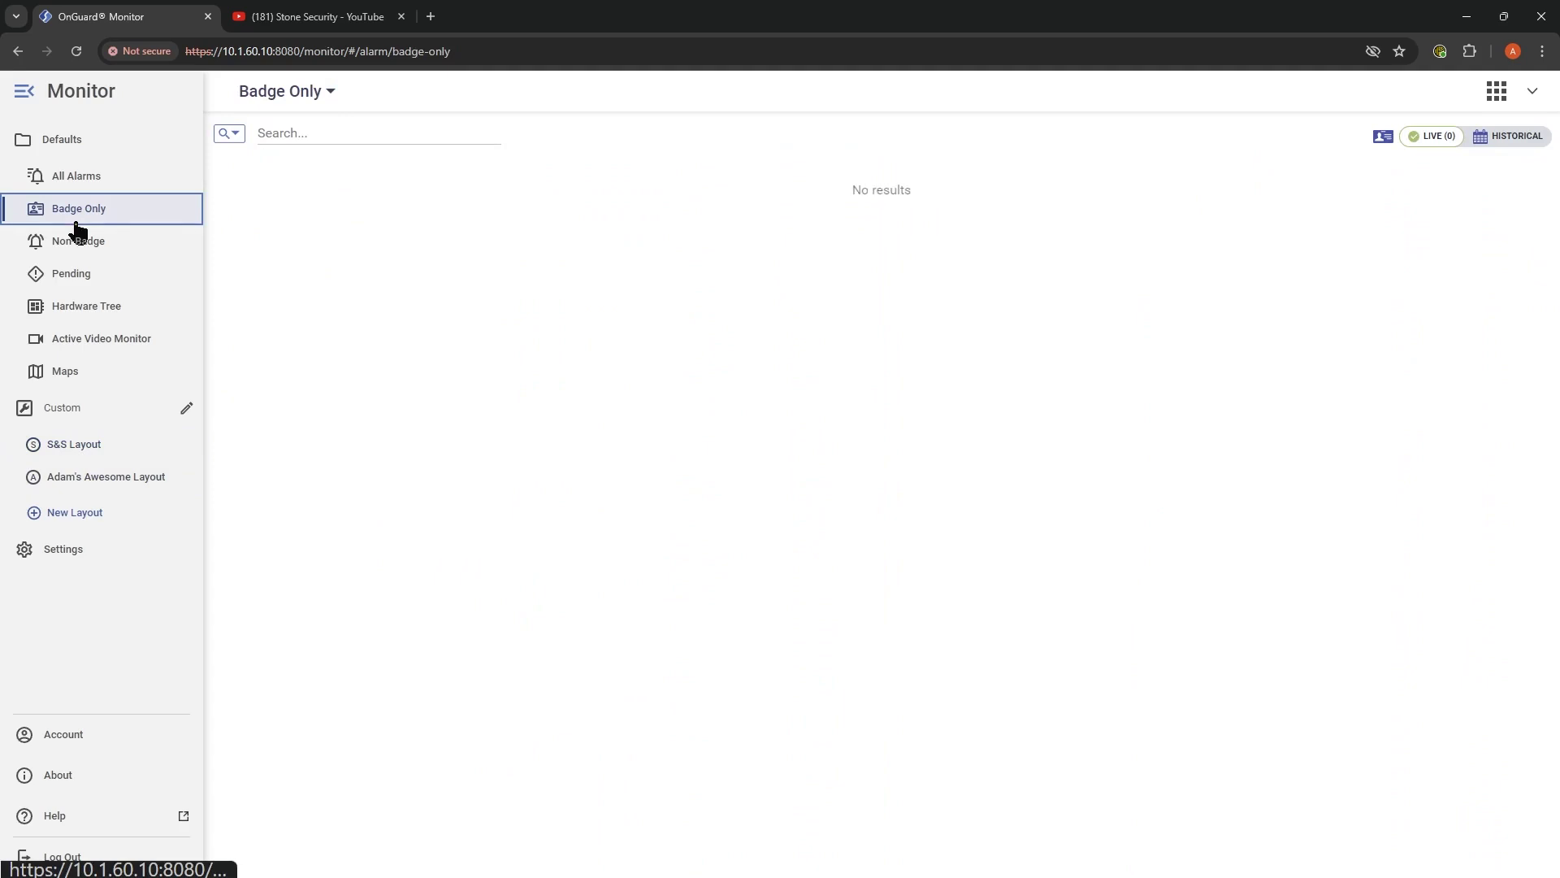
pyautogui.click(91, 173)
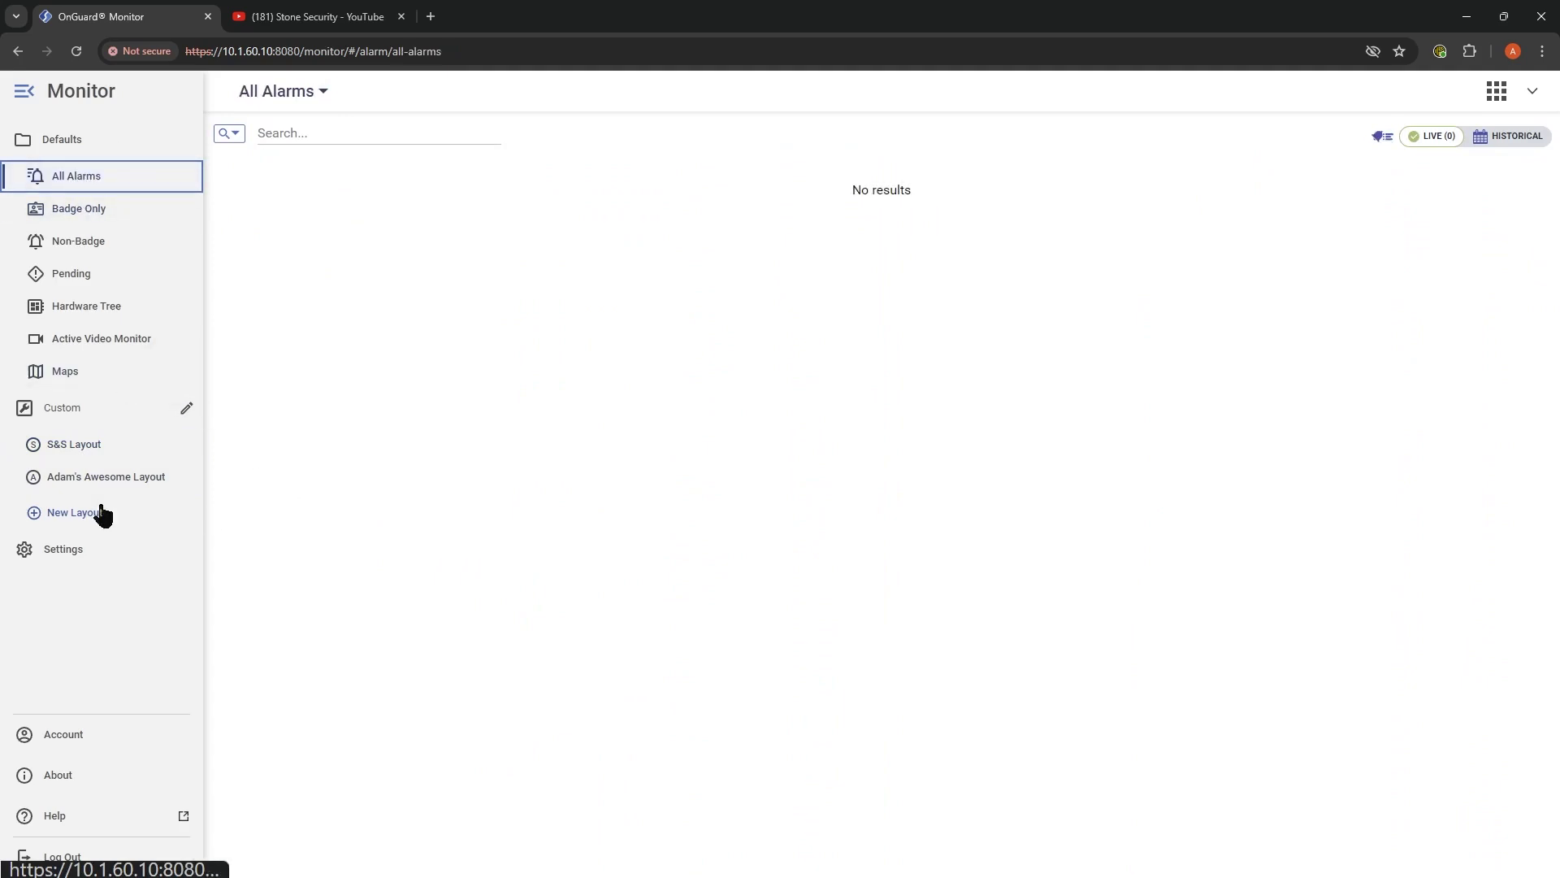
pyautogui.click(81, 445)
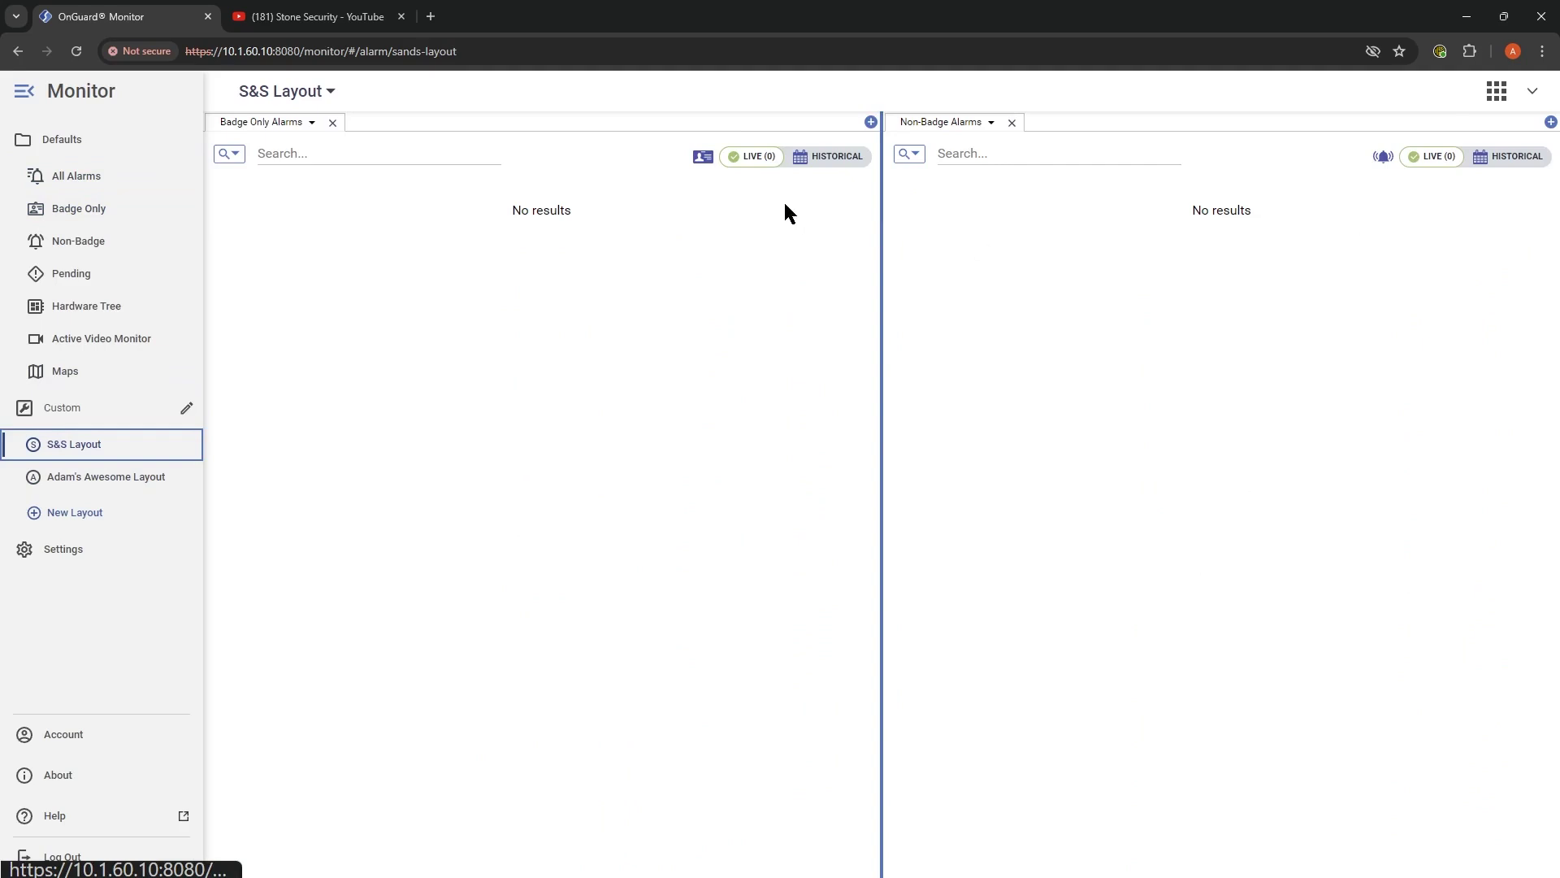
pyautogui.click(823, 157)
# - Apply the historical 'Last 7 days' preset to the Non-Badge Alarms pane
pyautogui.click(1187, 303)
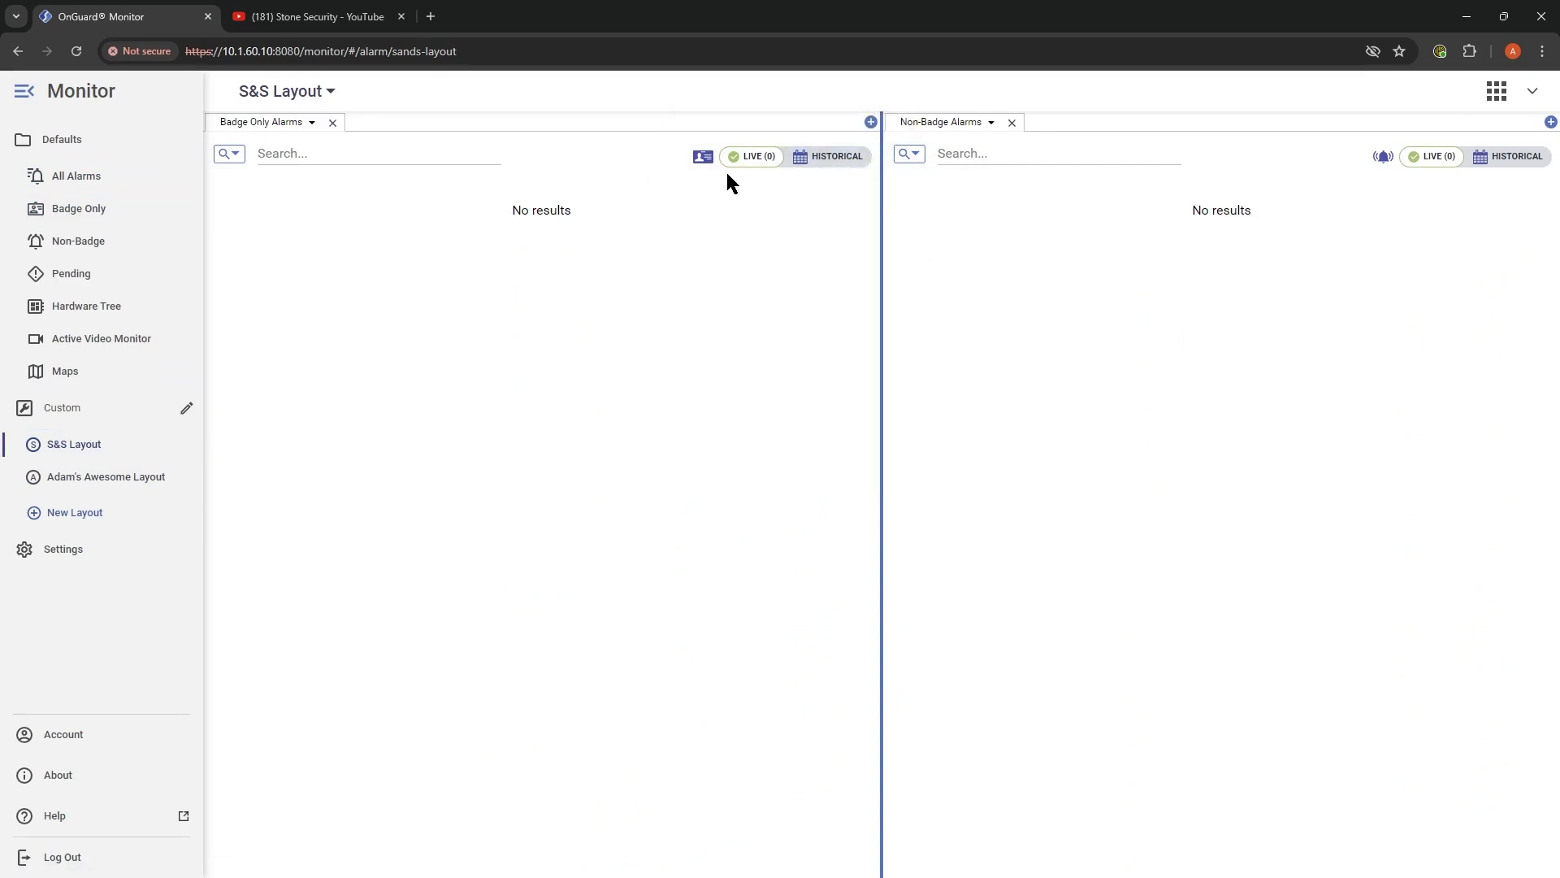
pyautogui.click(827, 157)
pyautogui.click(805, 218)
pyautogui.click(782, 290)
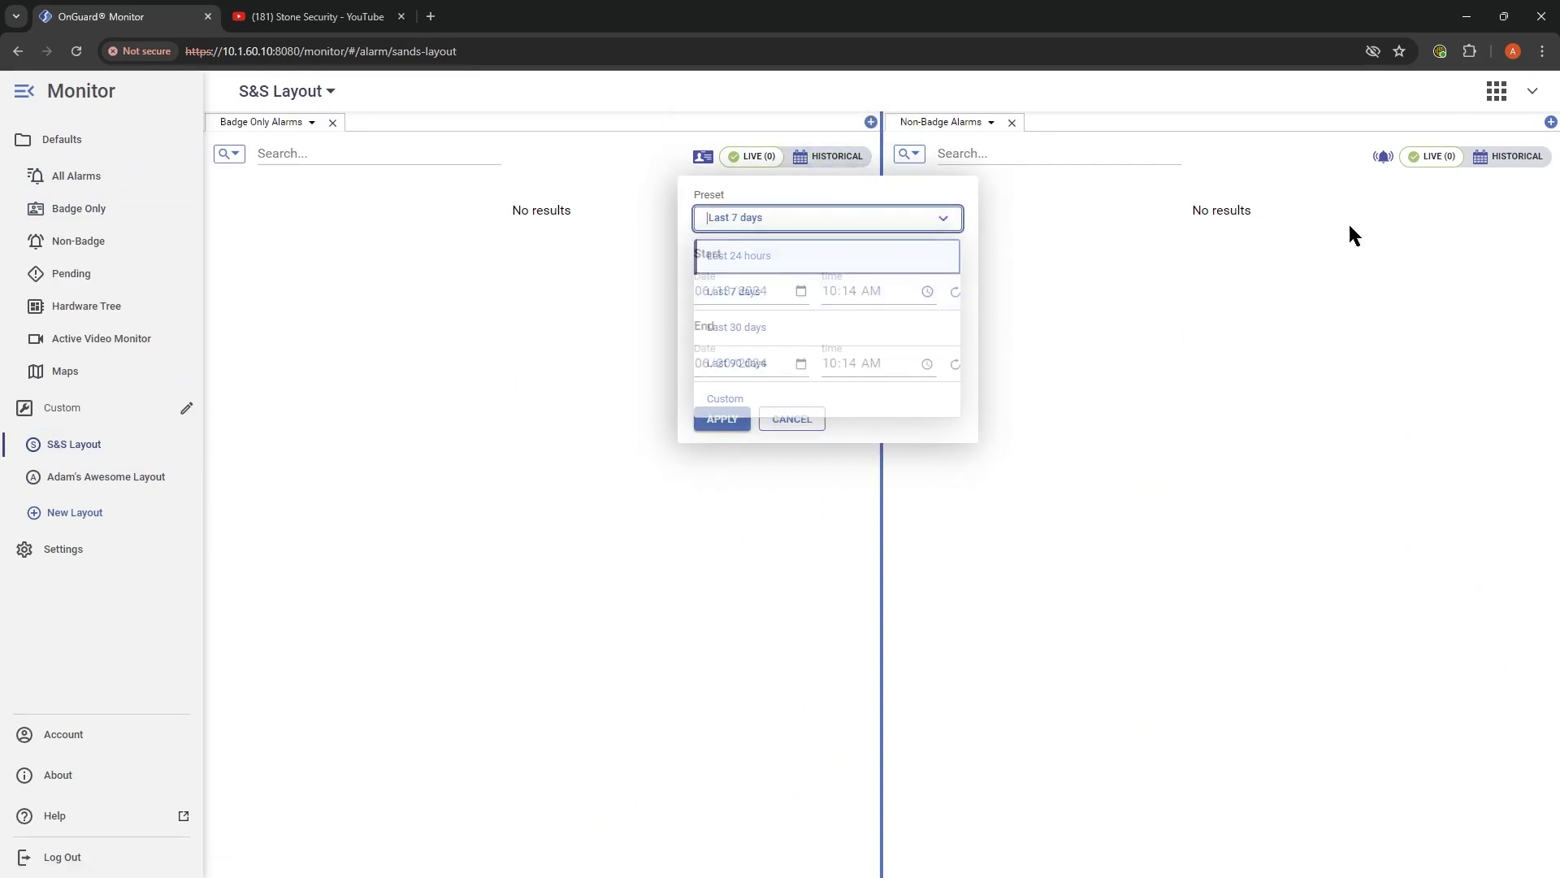
pyautogui.click(1509, 156)
pyautogui.click(1389, 221)
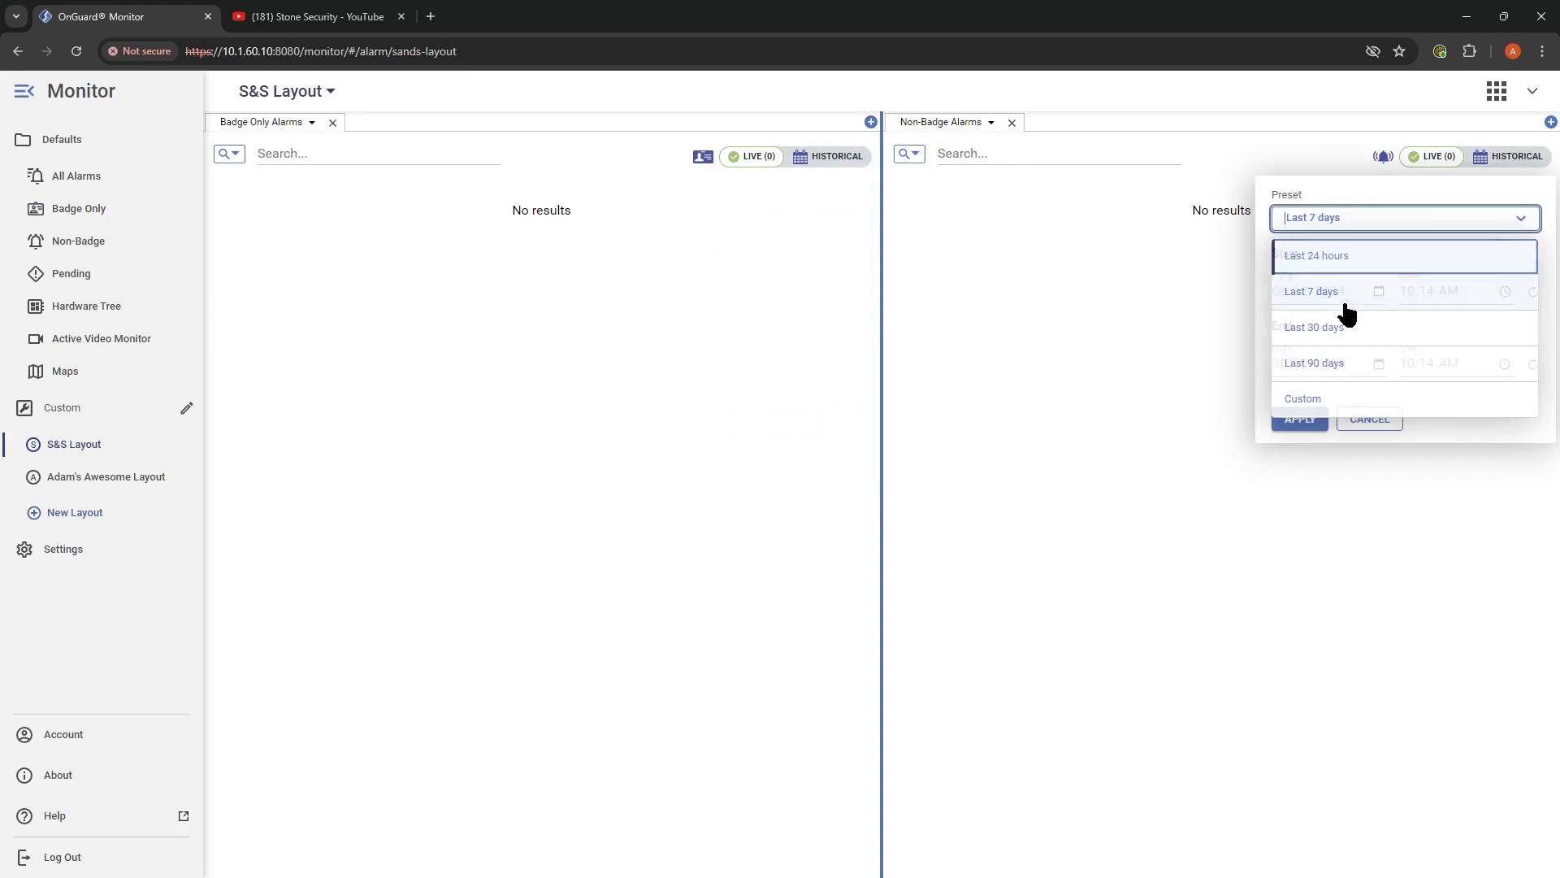
pyautogui.click(1342, 303)
pyautogui.click(1302, 421)
# - Apply the historical 'Last 7 days' preset to the Badge Only Alarms pane
pyautogui.click(829, 157)
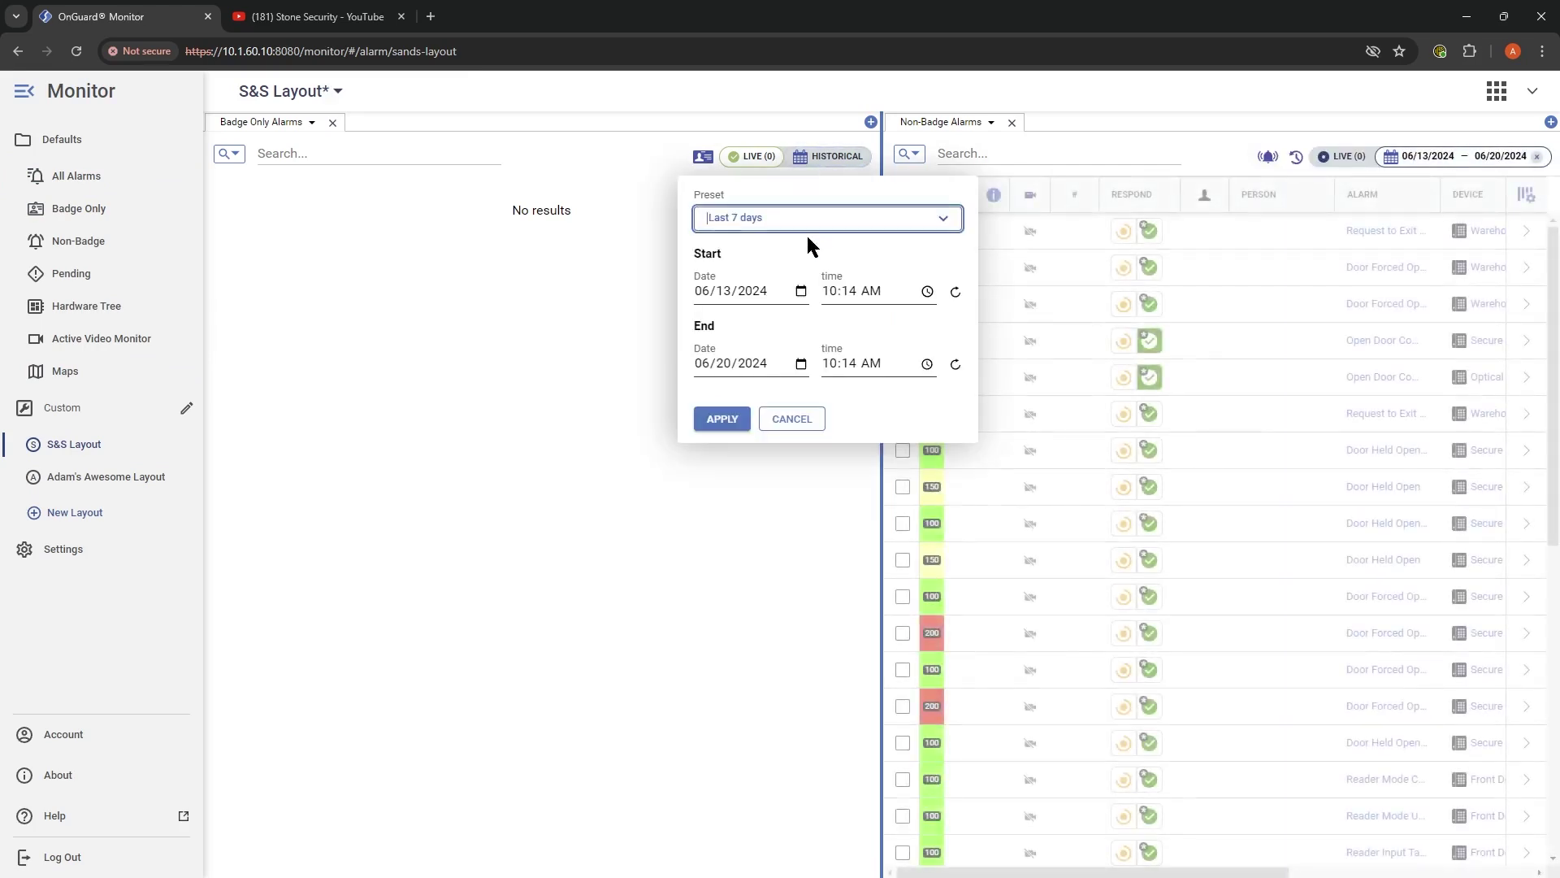
pyautogui.click(757, 227)
pyautogui.click(757, 301)
pyautogui.click(726, 421)
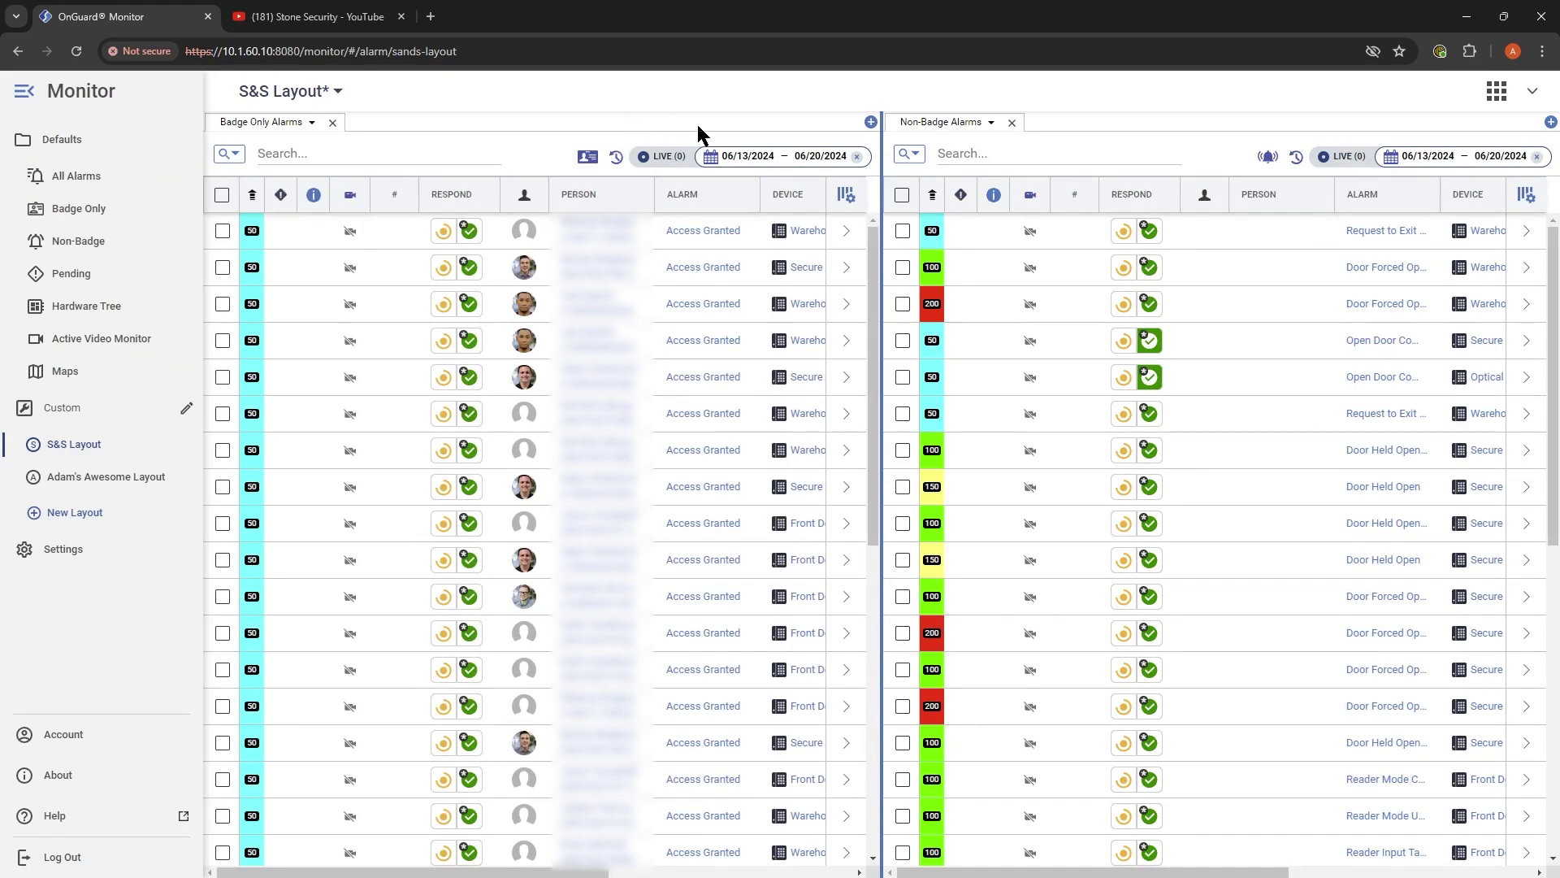
# - Create a Hardware Listing widget named 'Device Tree' in the left panel
pyautogui.click(870, 123)
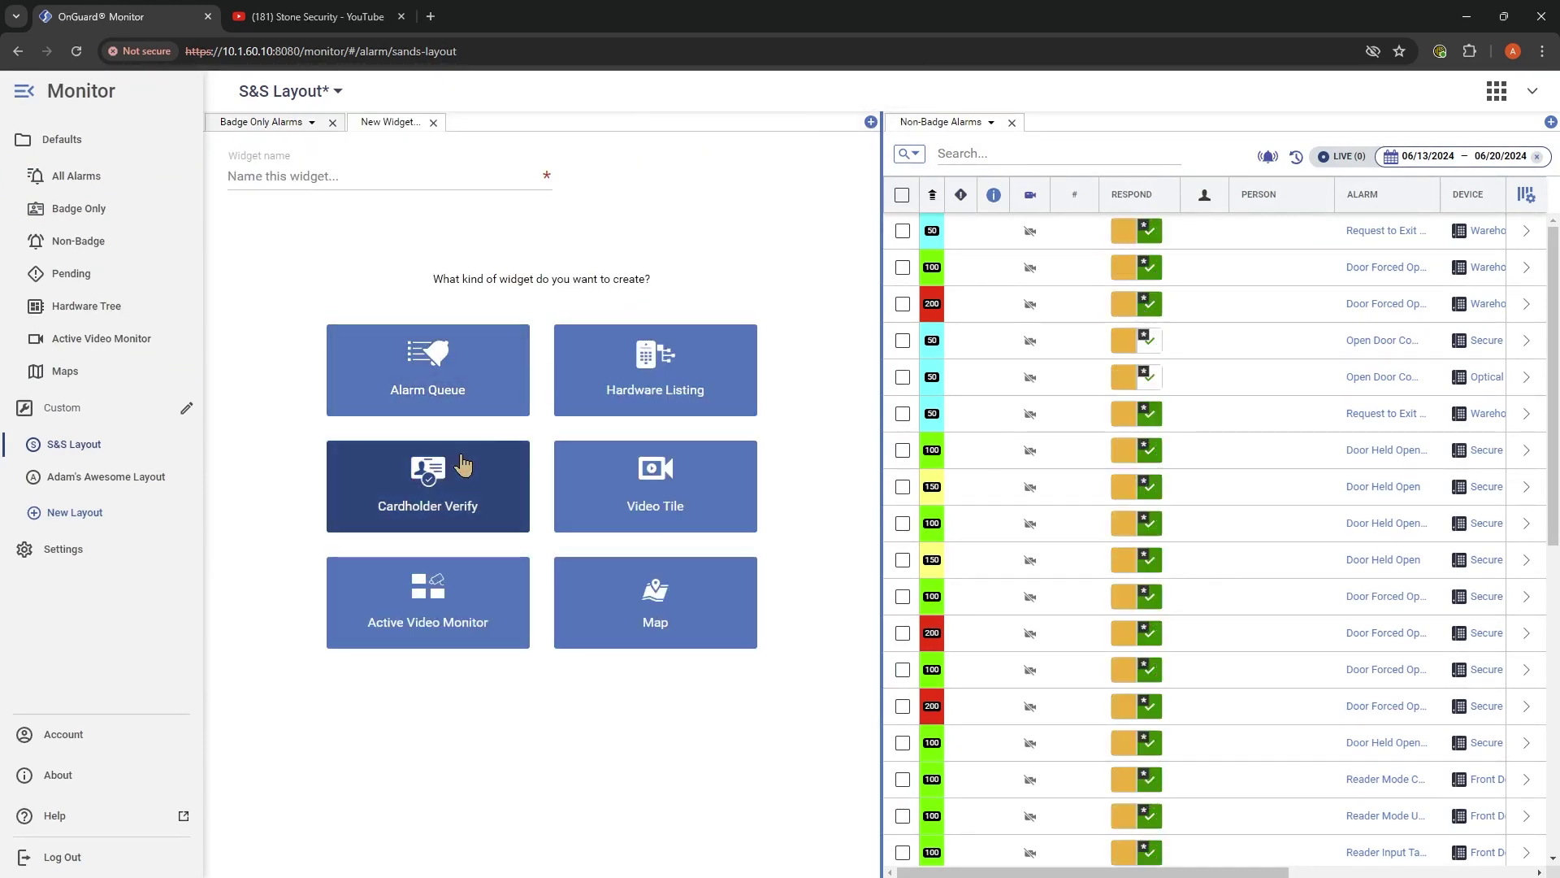
pyautogui.click(439, 370)
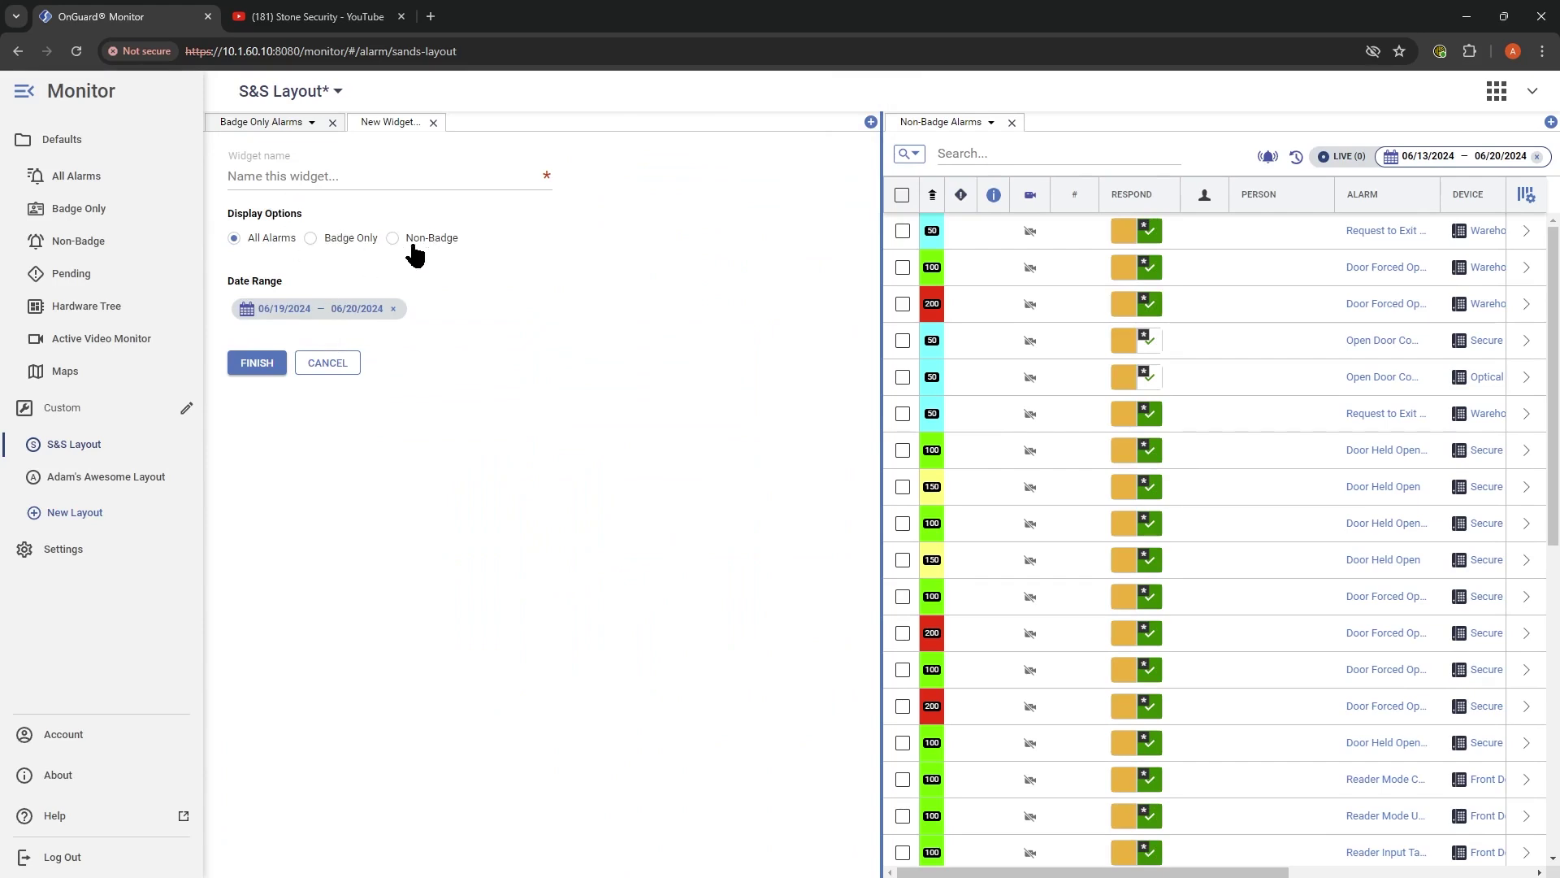
pyautogui.click(324, 362)
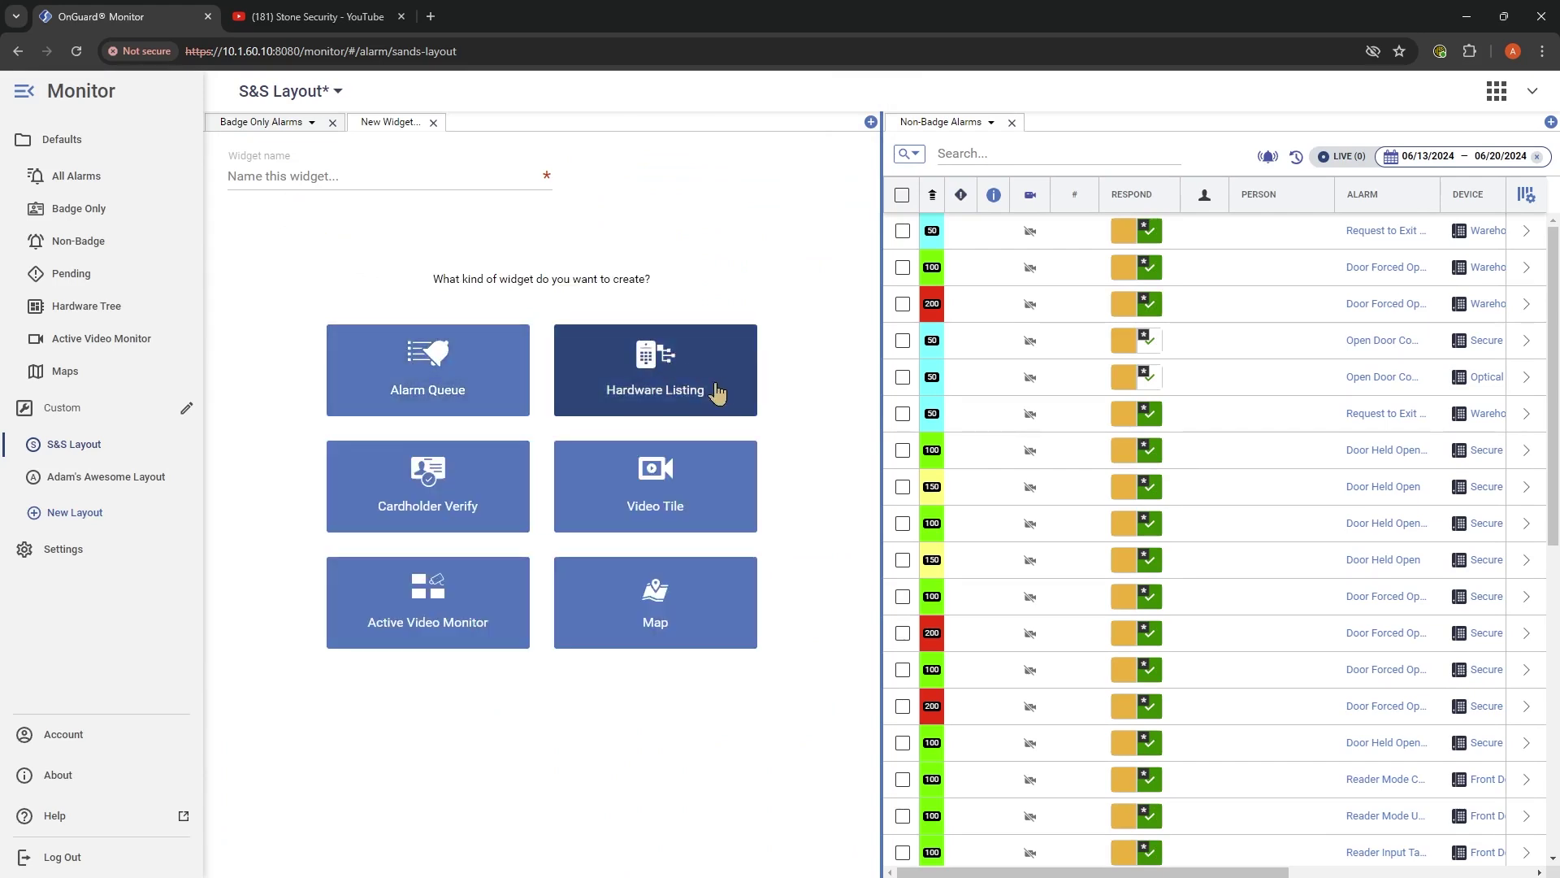
pyautogui.click(669, 367)
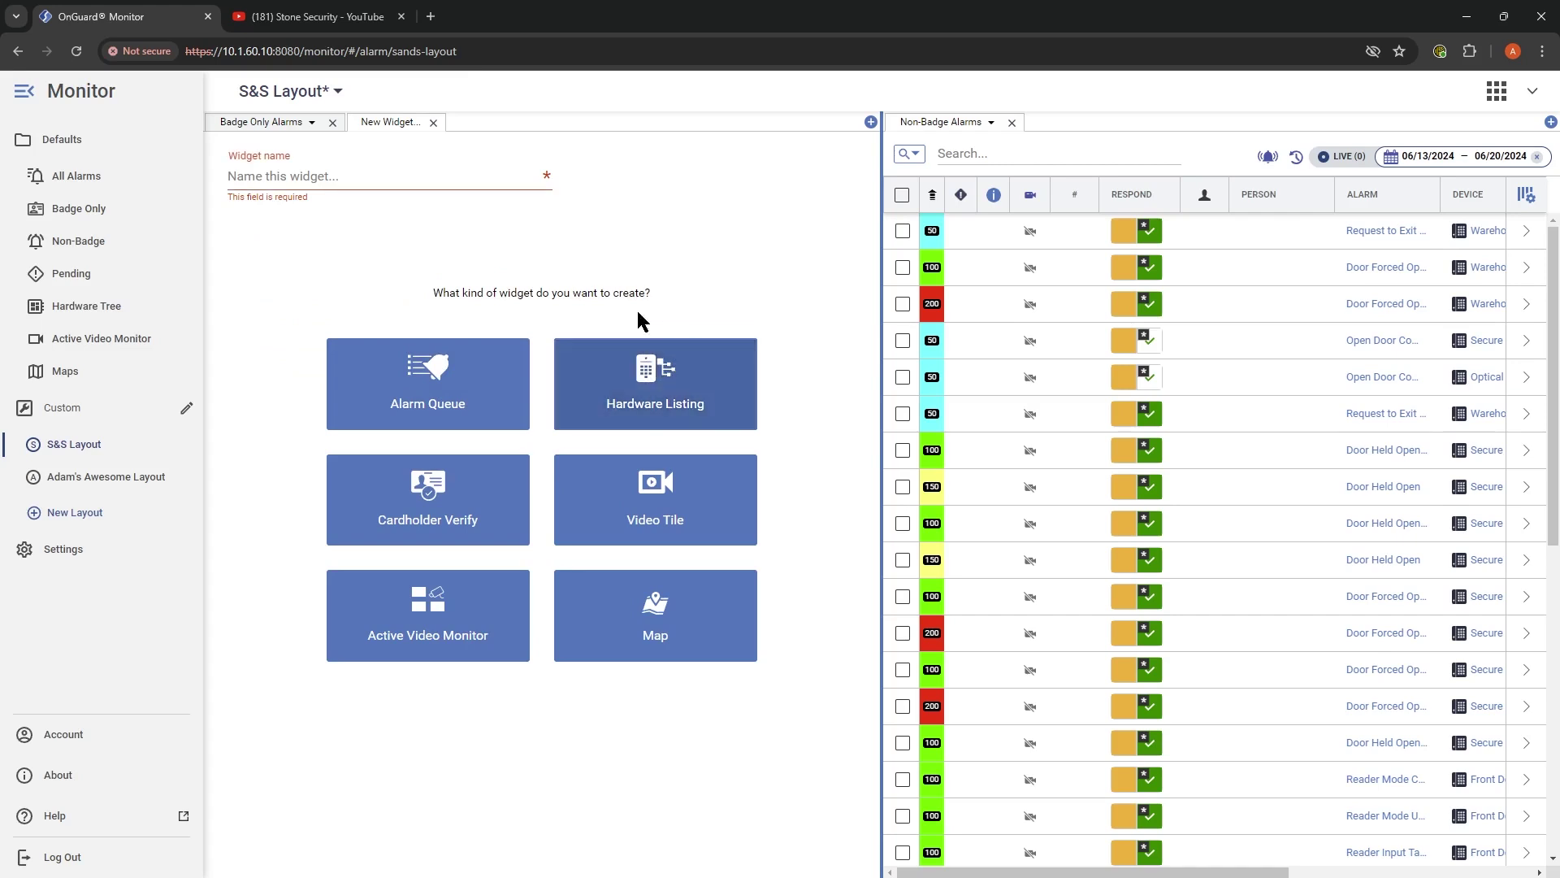
pyautogui.click(306, 180)
pyautogui.write('Device Tree')
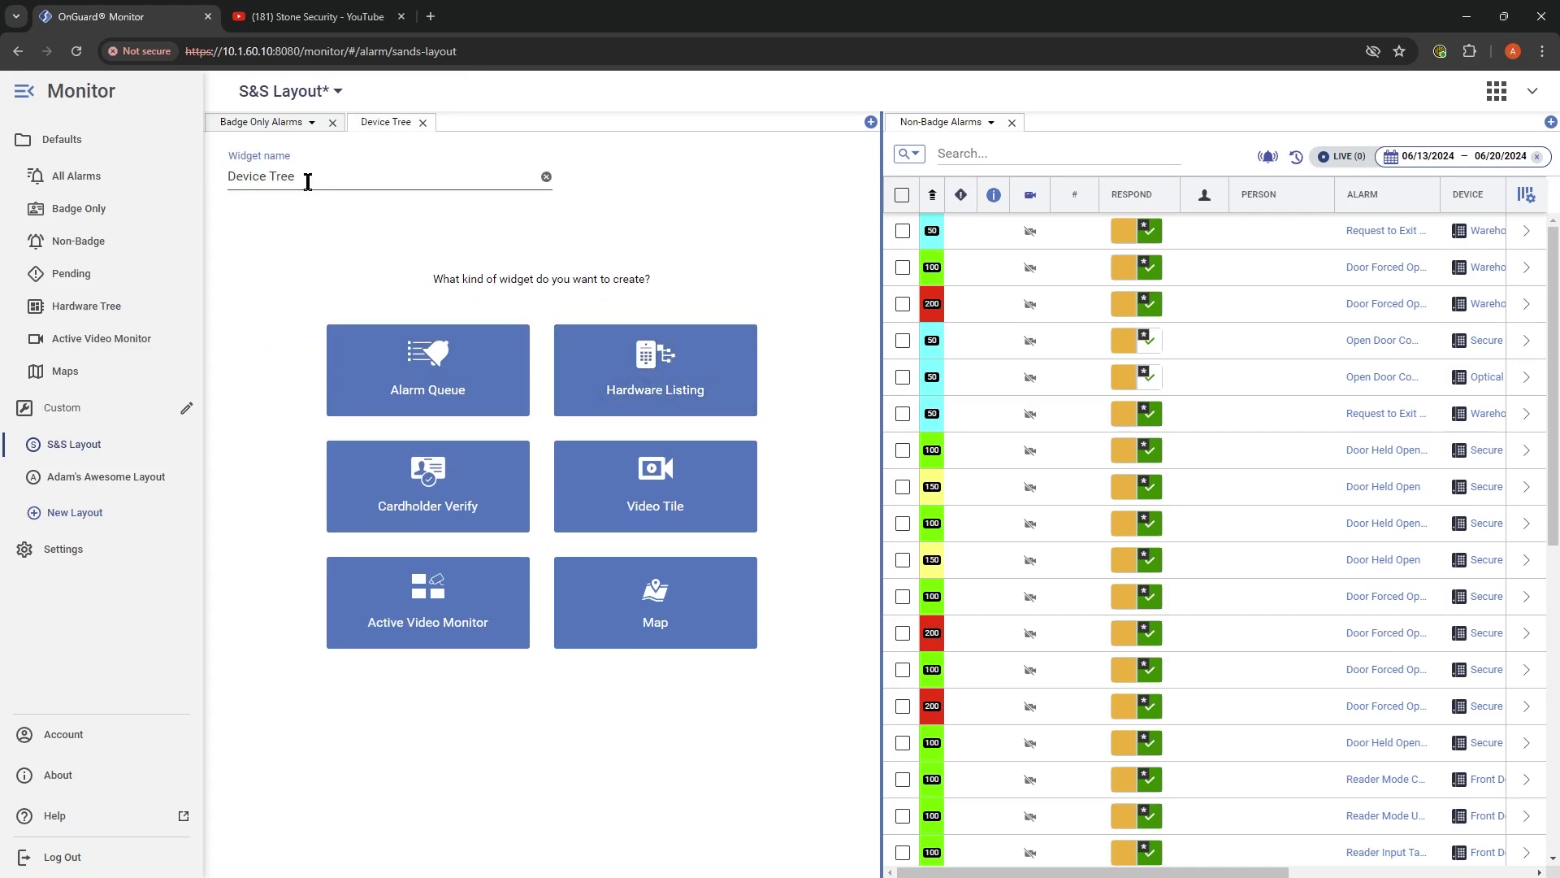
pyautogui.click(646, 358)
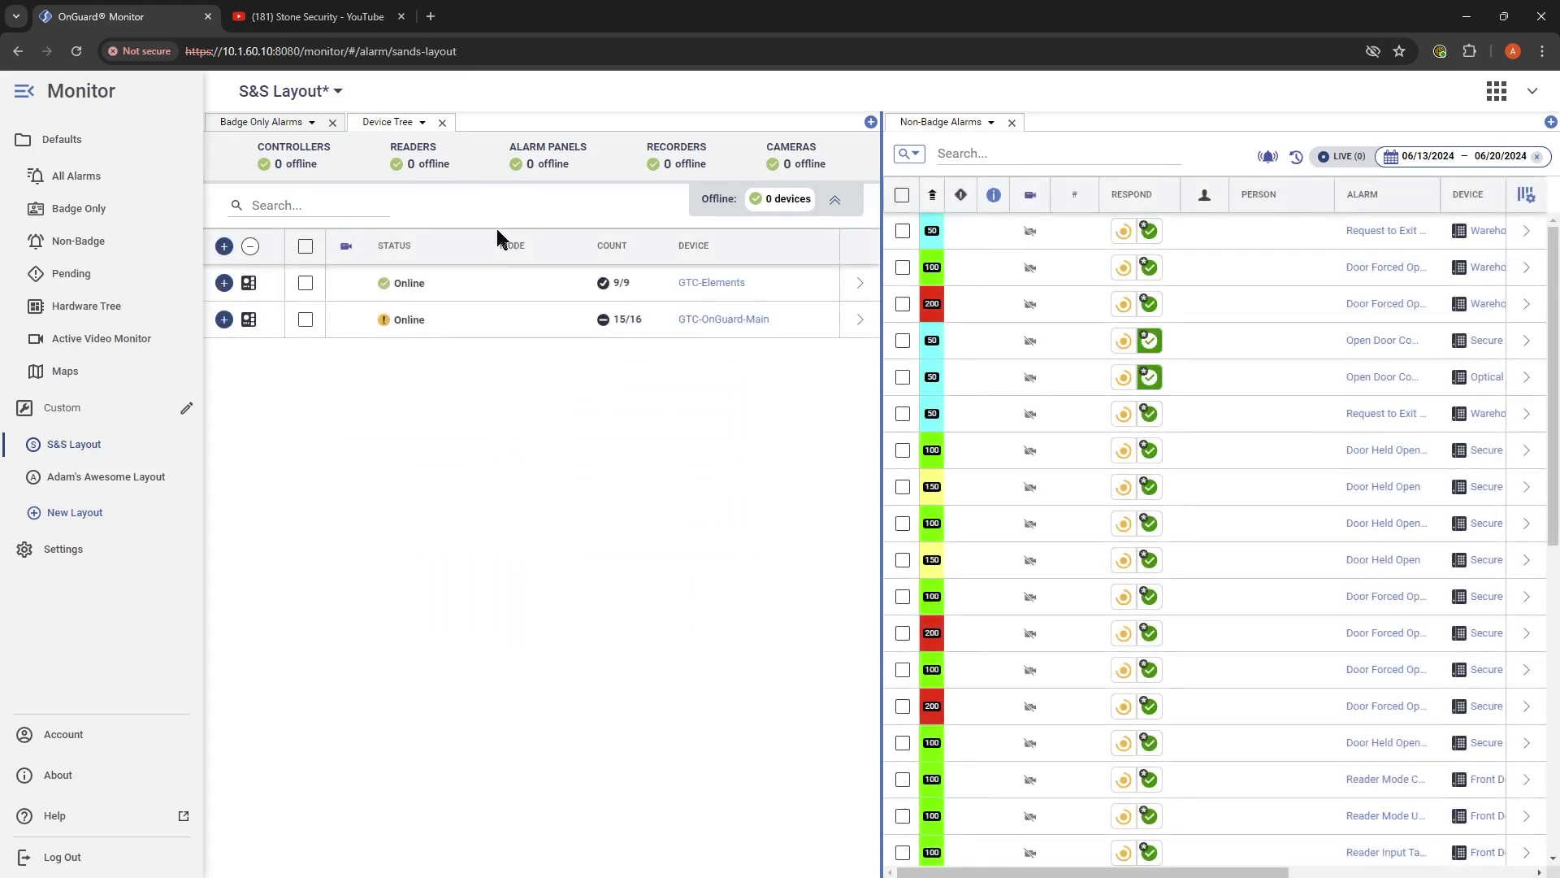
# - Start a Cardholder Verify widget and name it 'Cardholder Verify'
pyautogui.click(870, 122)
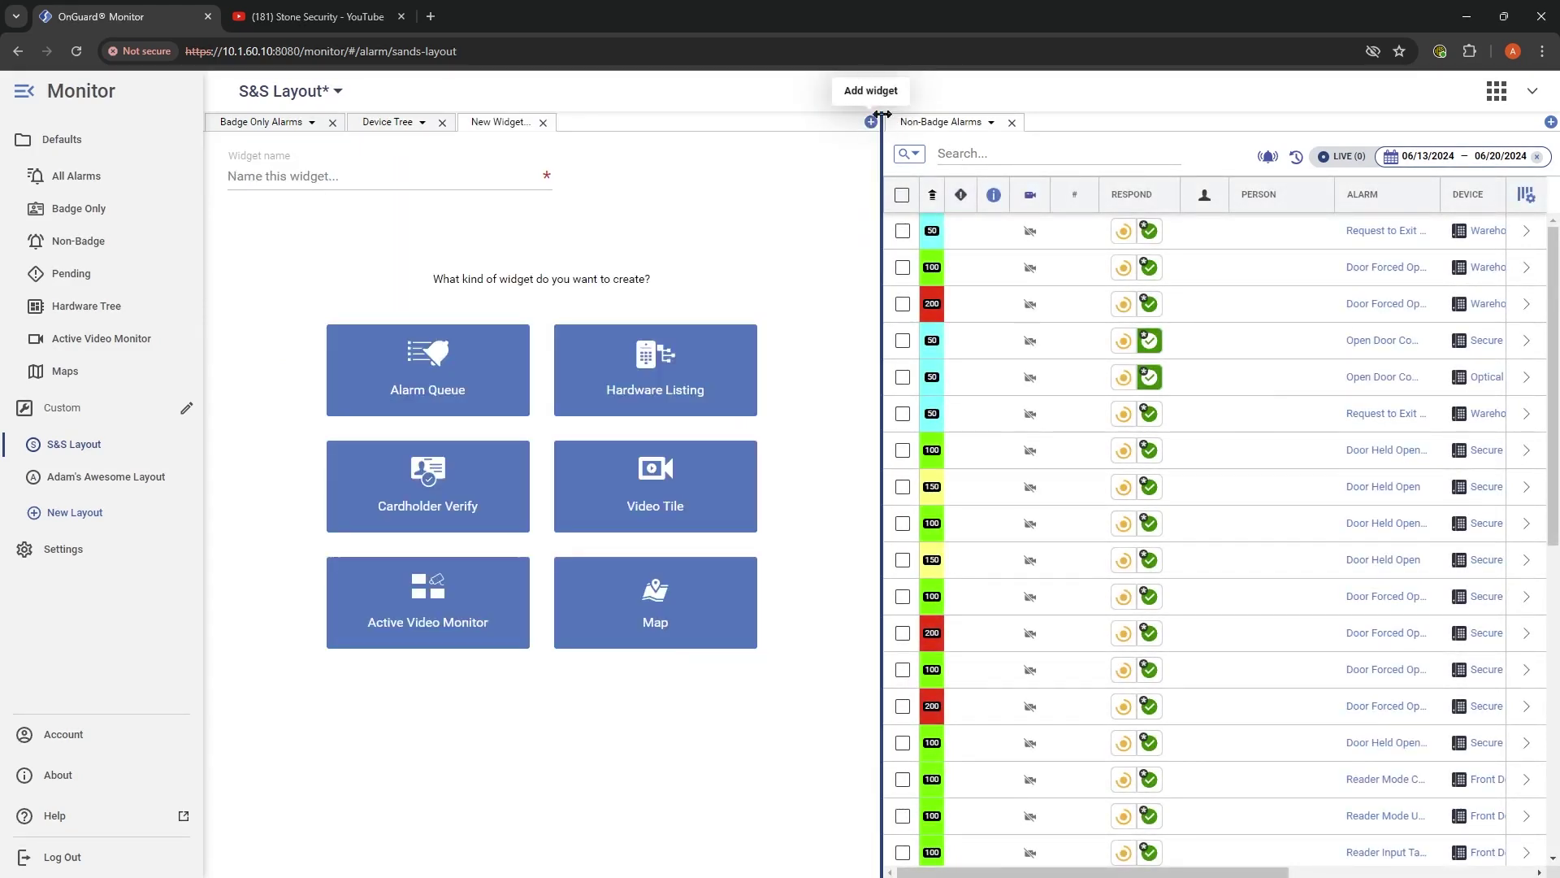
pyautogui.click(454, 481)
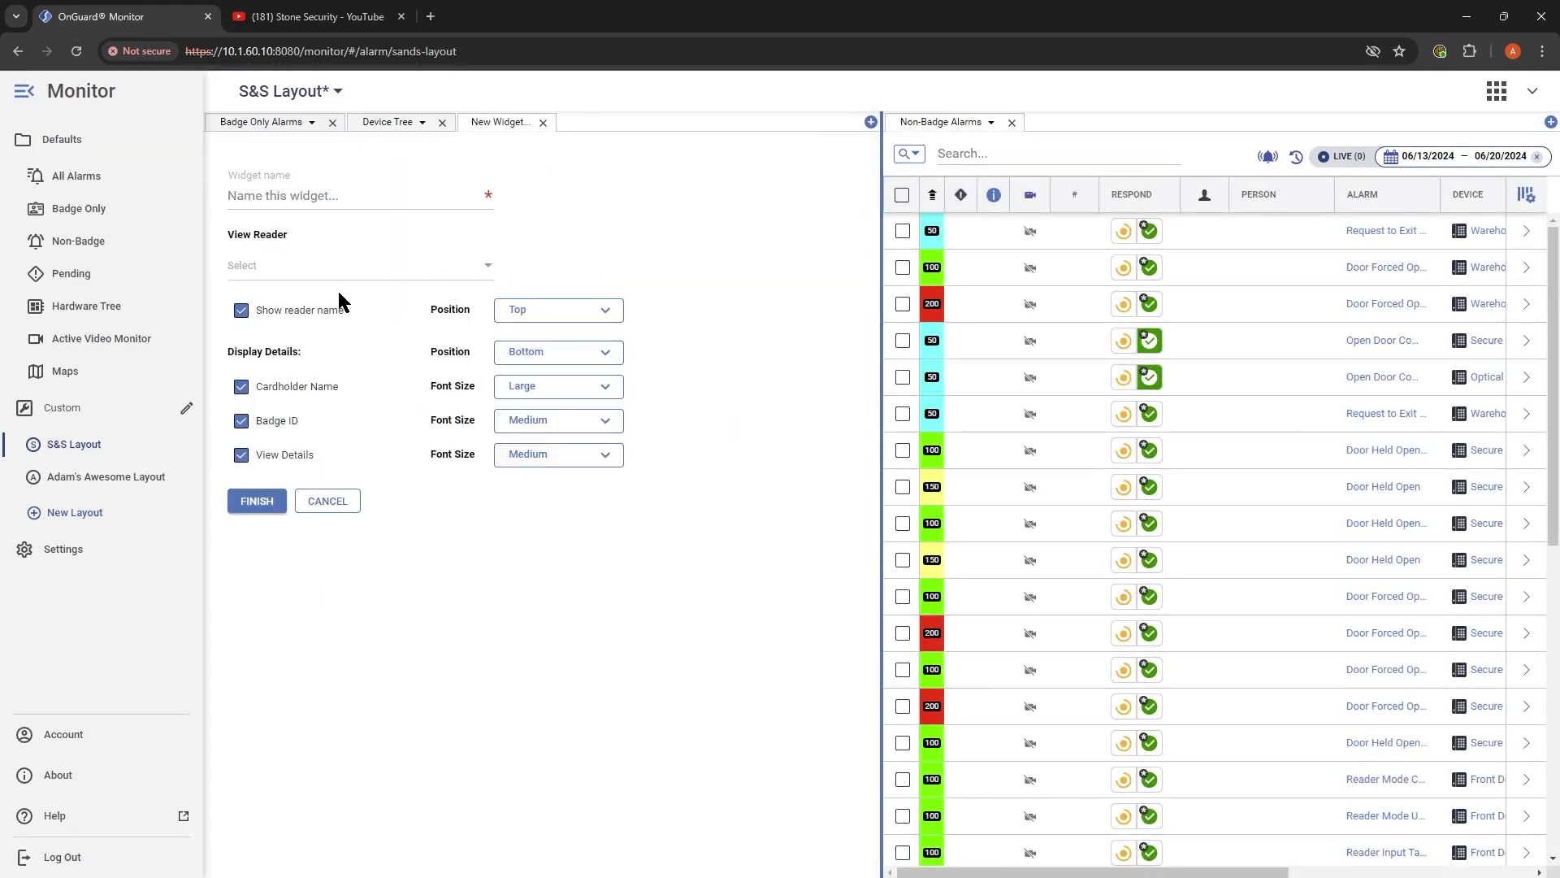
pyautogui.click(334, 197)
pyautogui.write('Cardholder Verify')
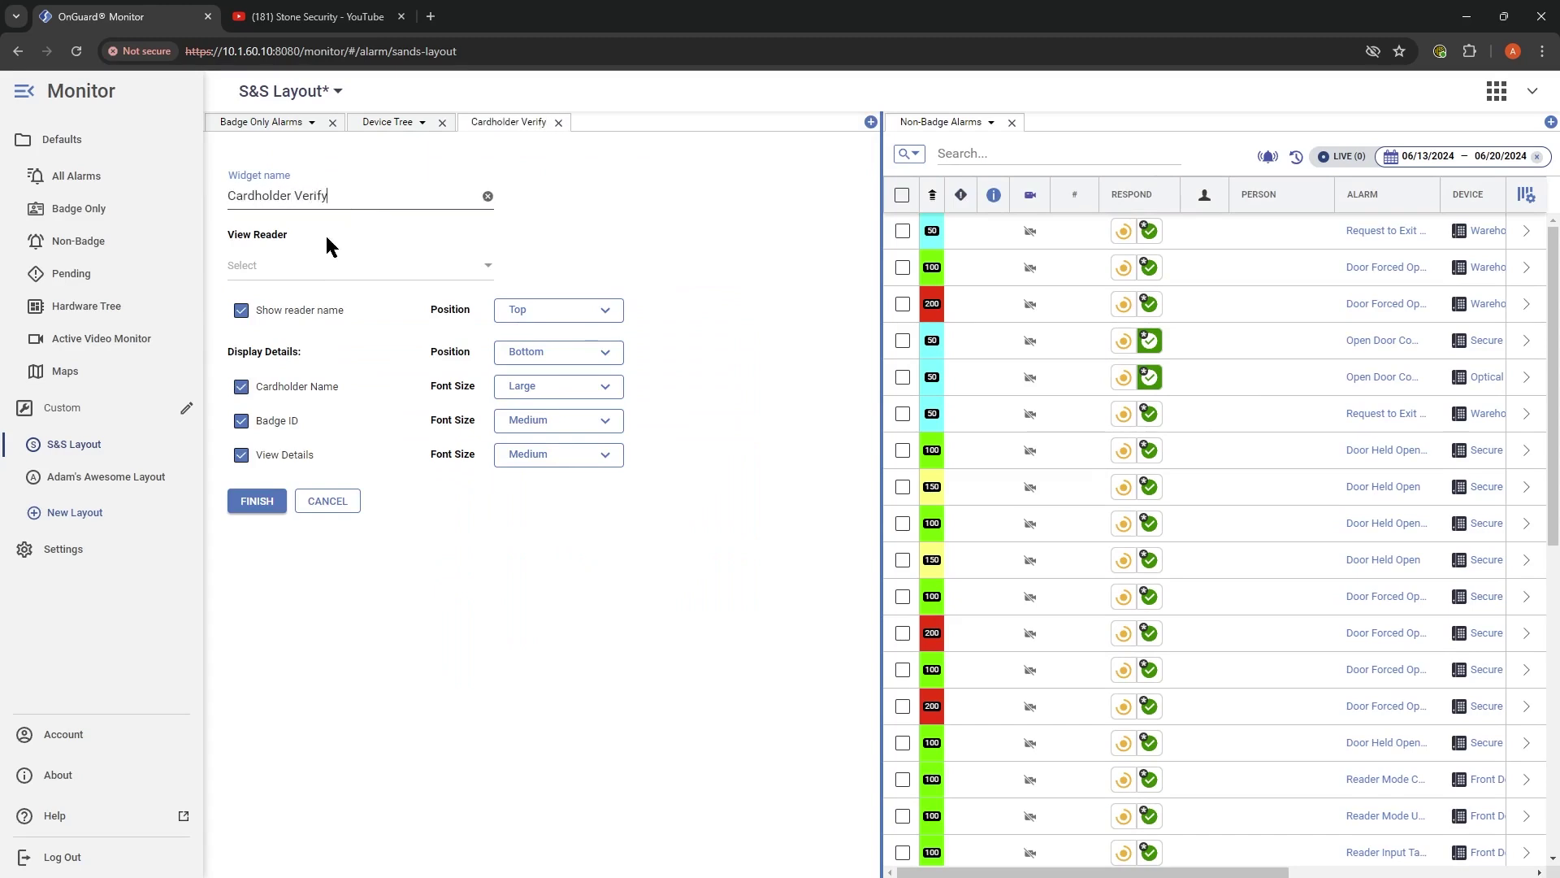
pyautogui.click(320, 265)
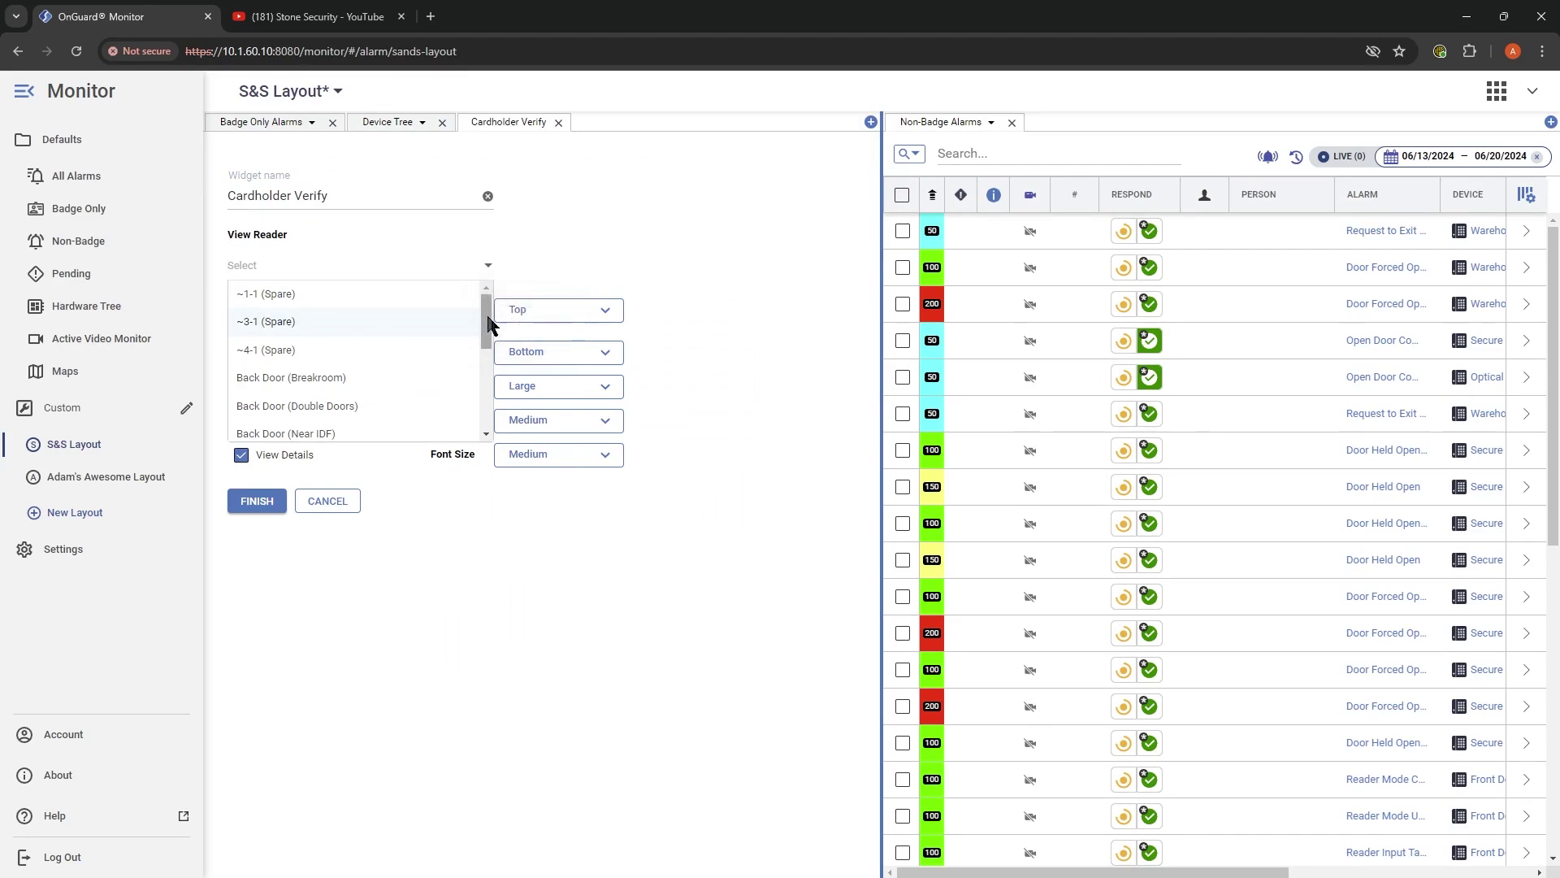
pyautogui.scroll(2, 487, 324)
pyautogui.click(712, 261)
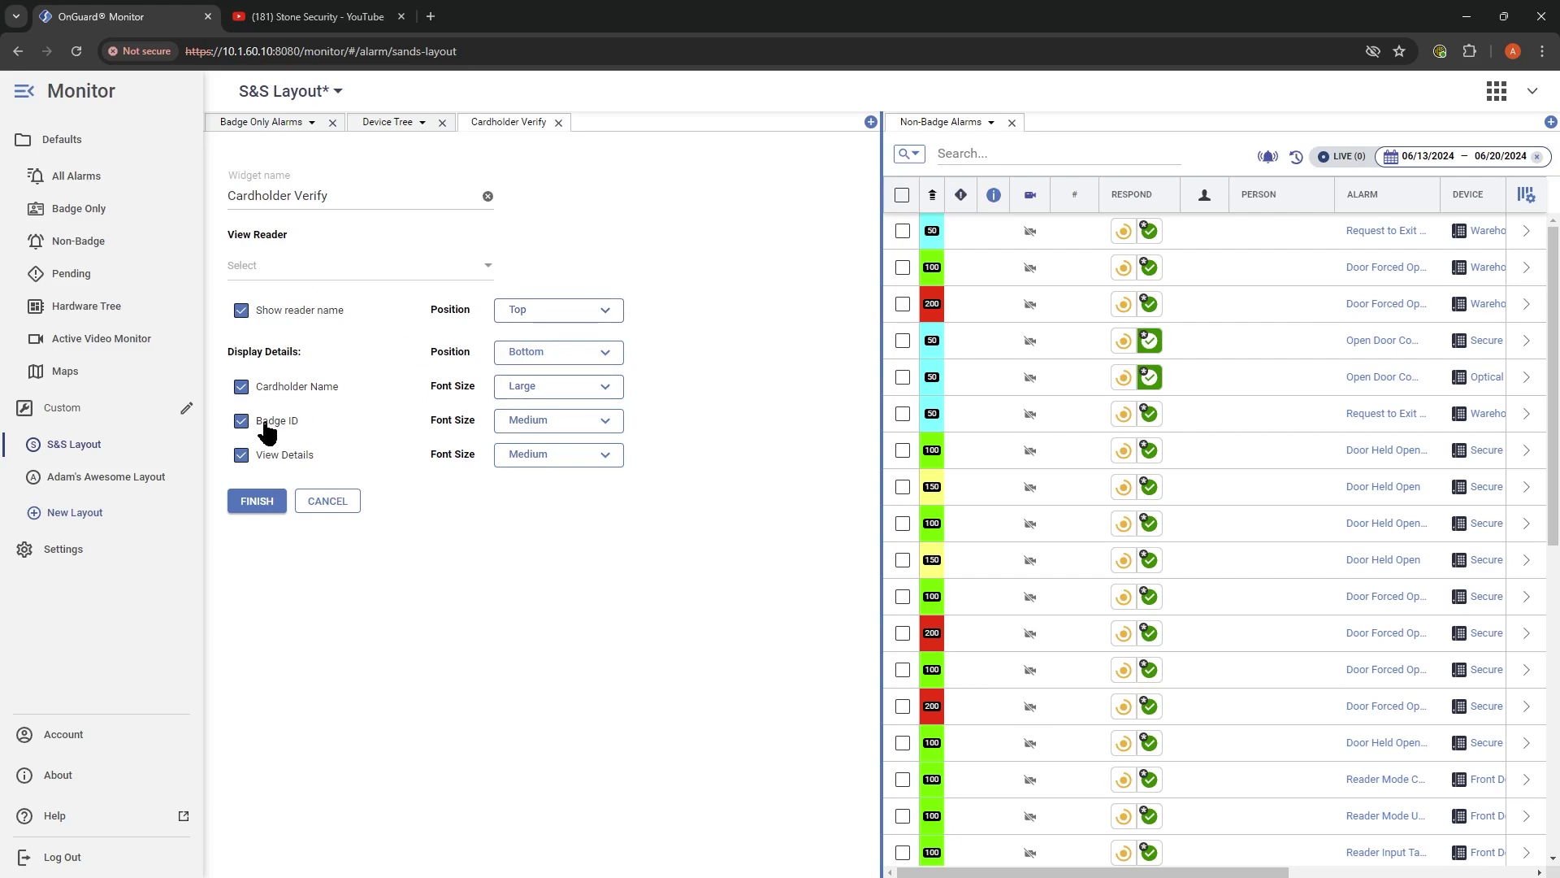
pyautogui.click(276, 500)
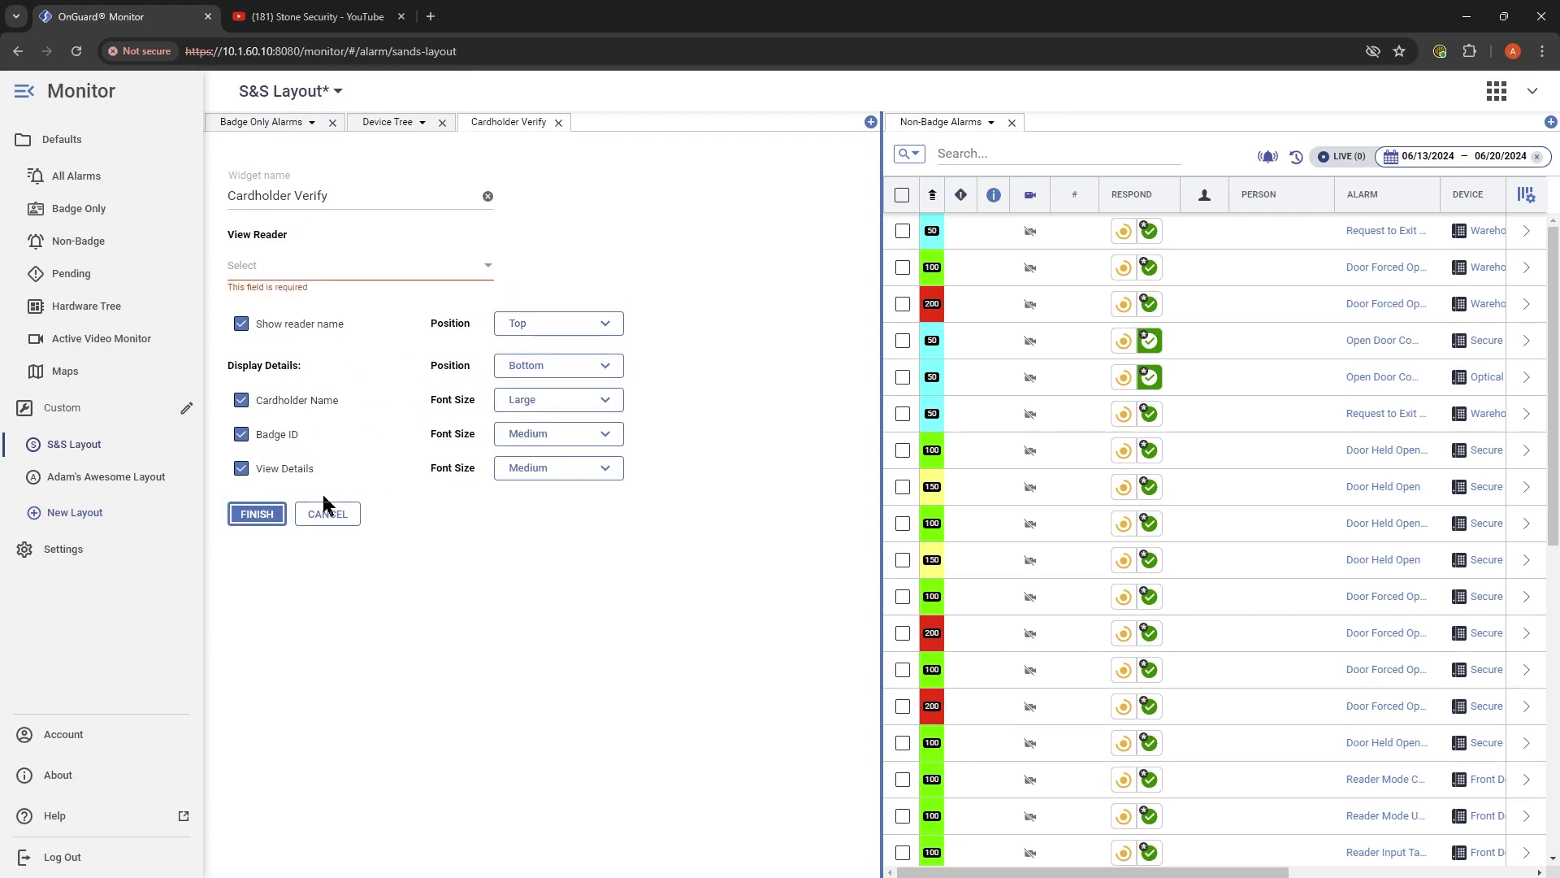
# - Set the widget's reader to Secure Vestibule Door and finish it
pyautogui.click(305, 274)
pyautogui.scroll(-4, 347, 382)
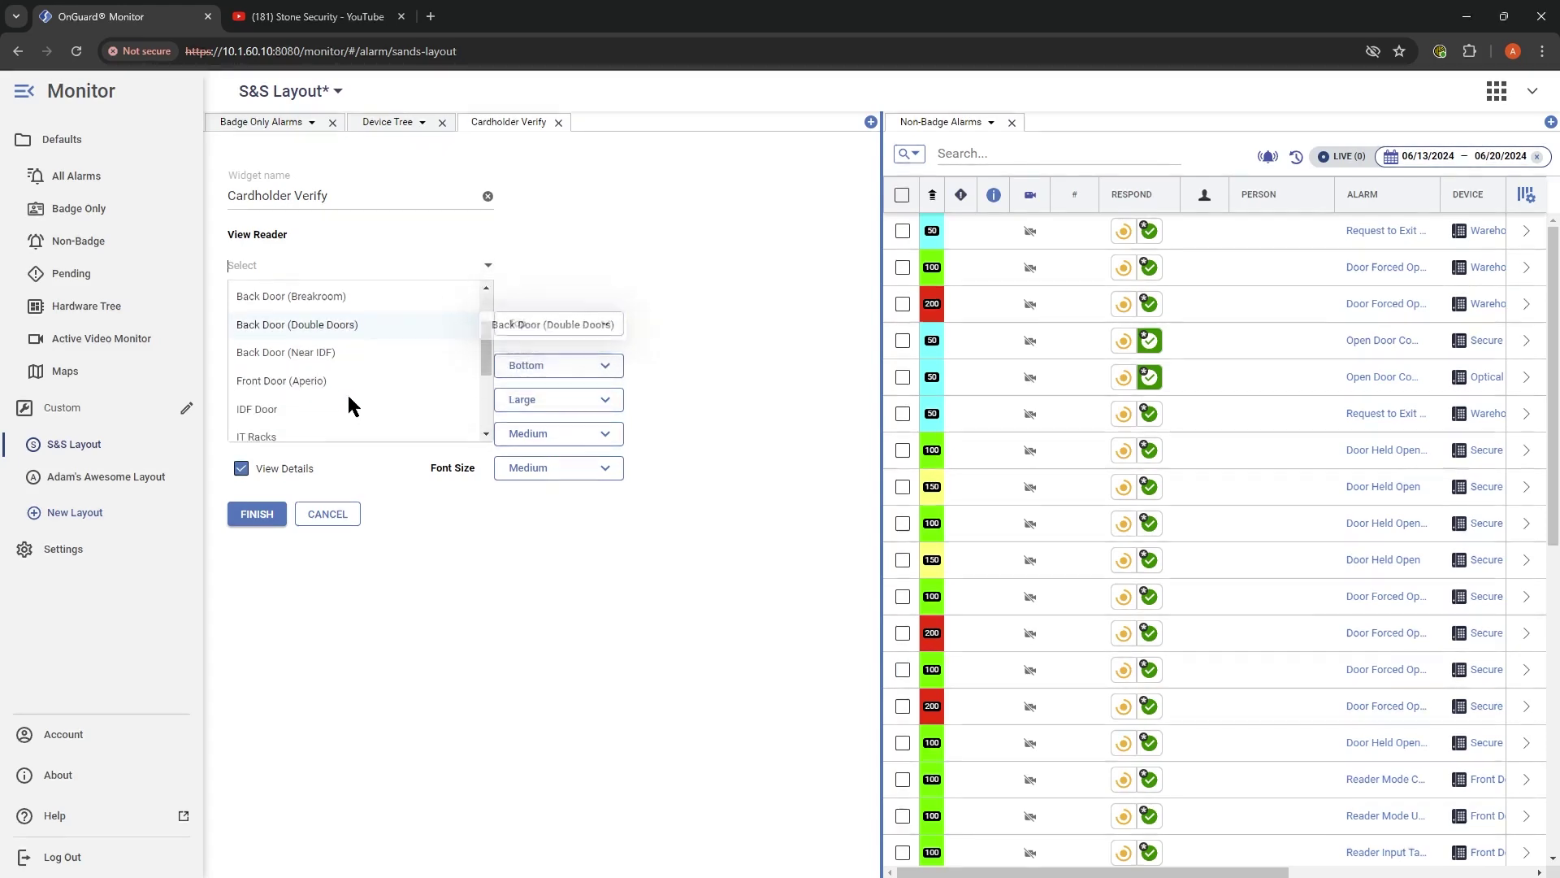
pyautogui.scroll(-2, 355, 373)
pyautogui.click(313, 370)
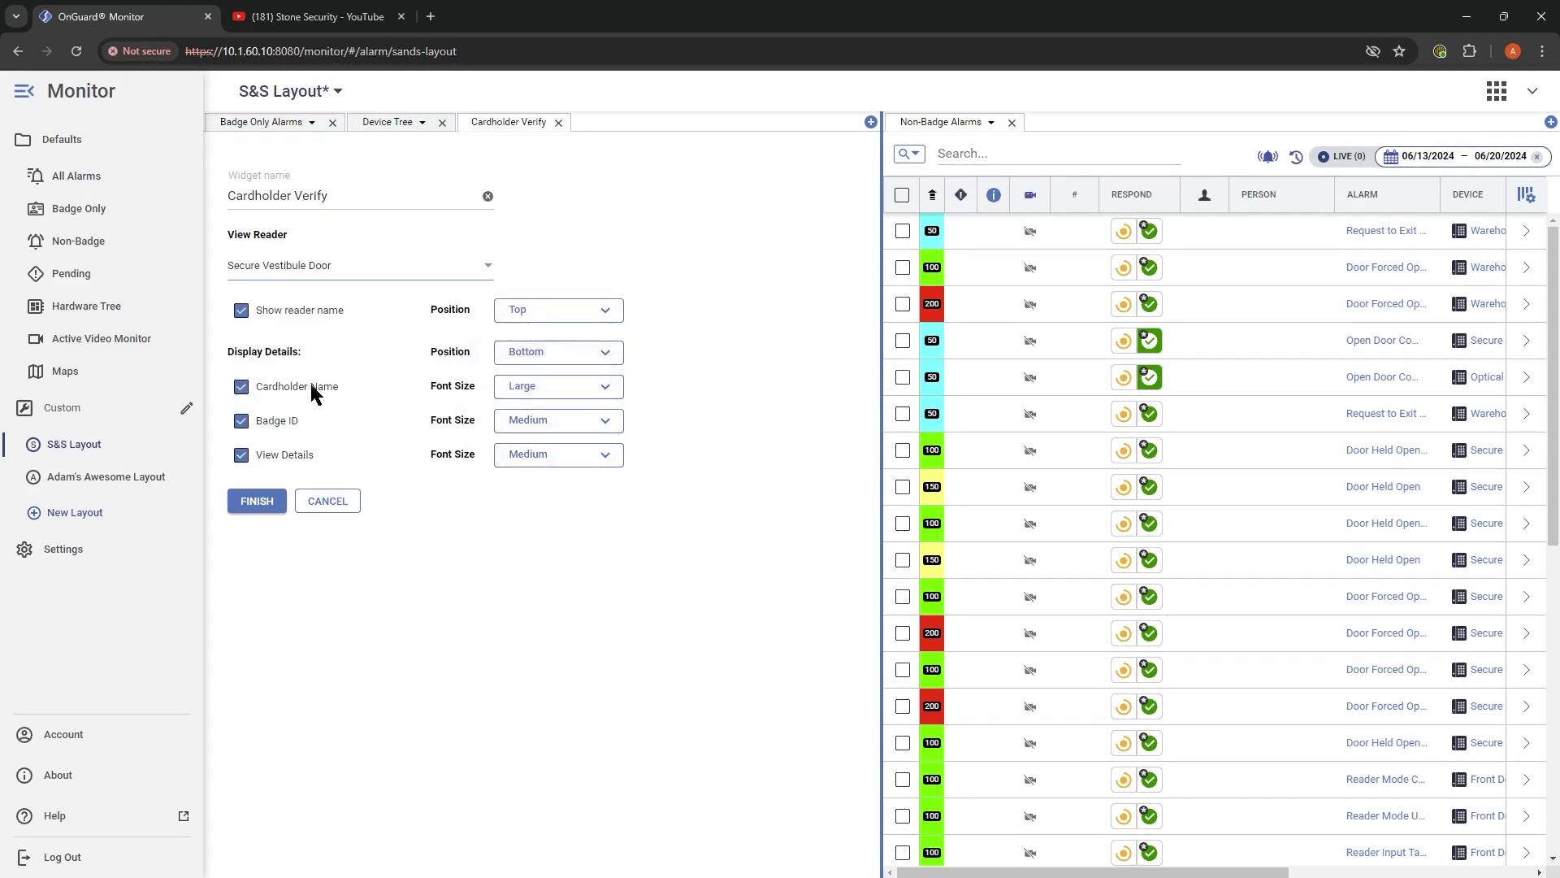
pyautogui.click(259, 501)
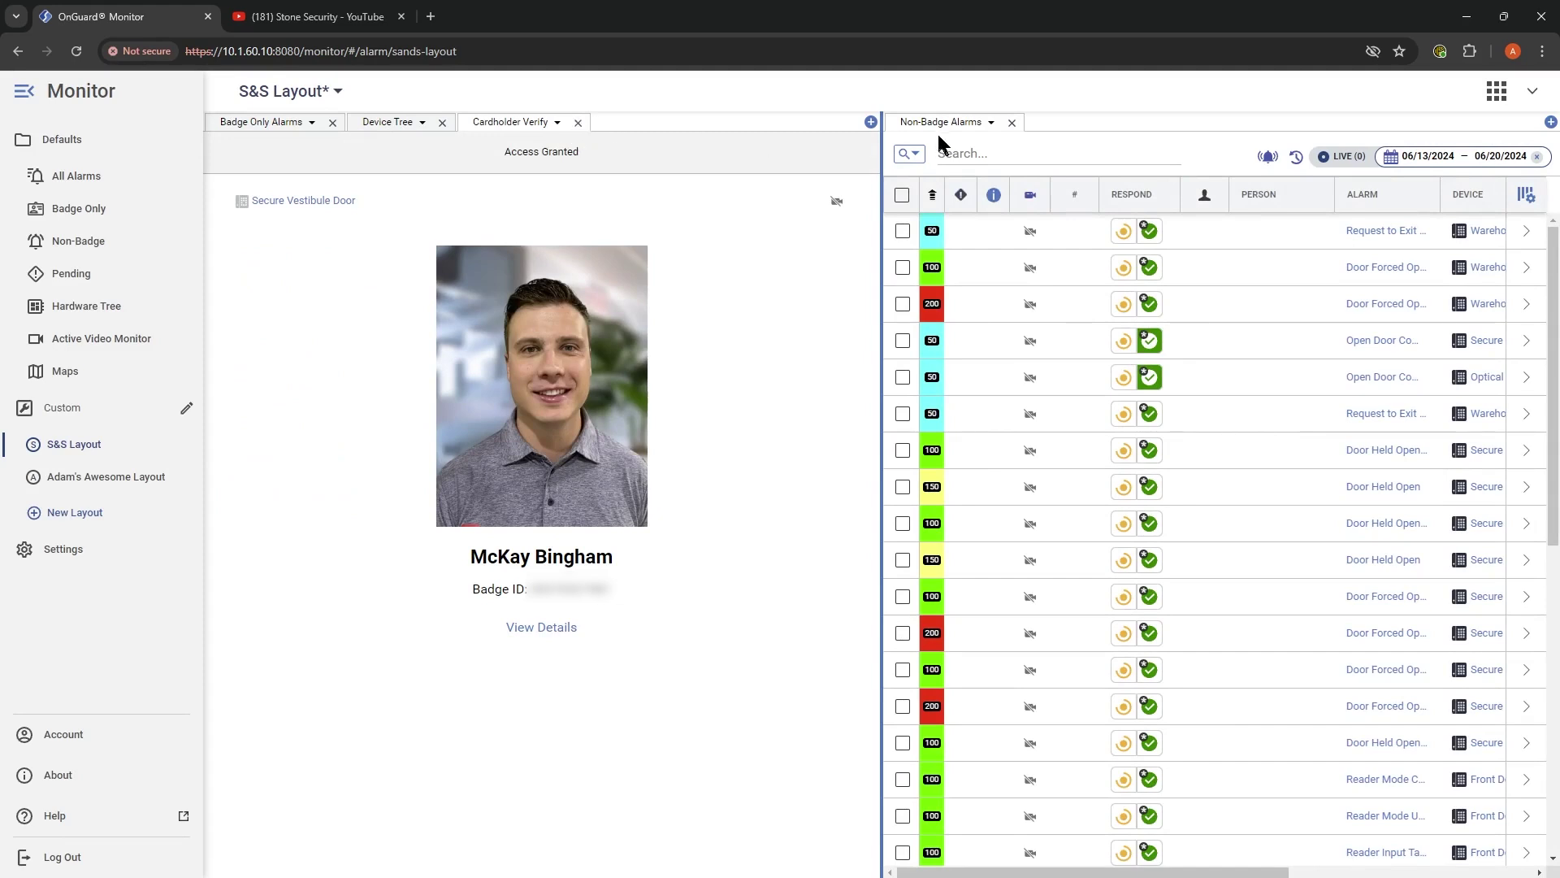
# - Try a Video Tile widget with four-camera and single-camera views, then abandon it
pyautogui.click(871, 121)
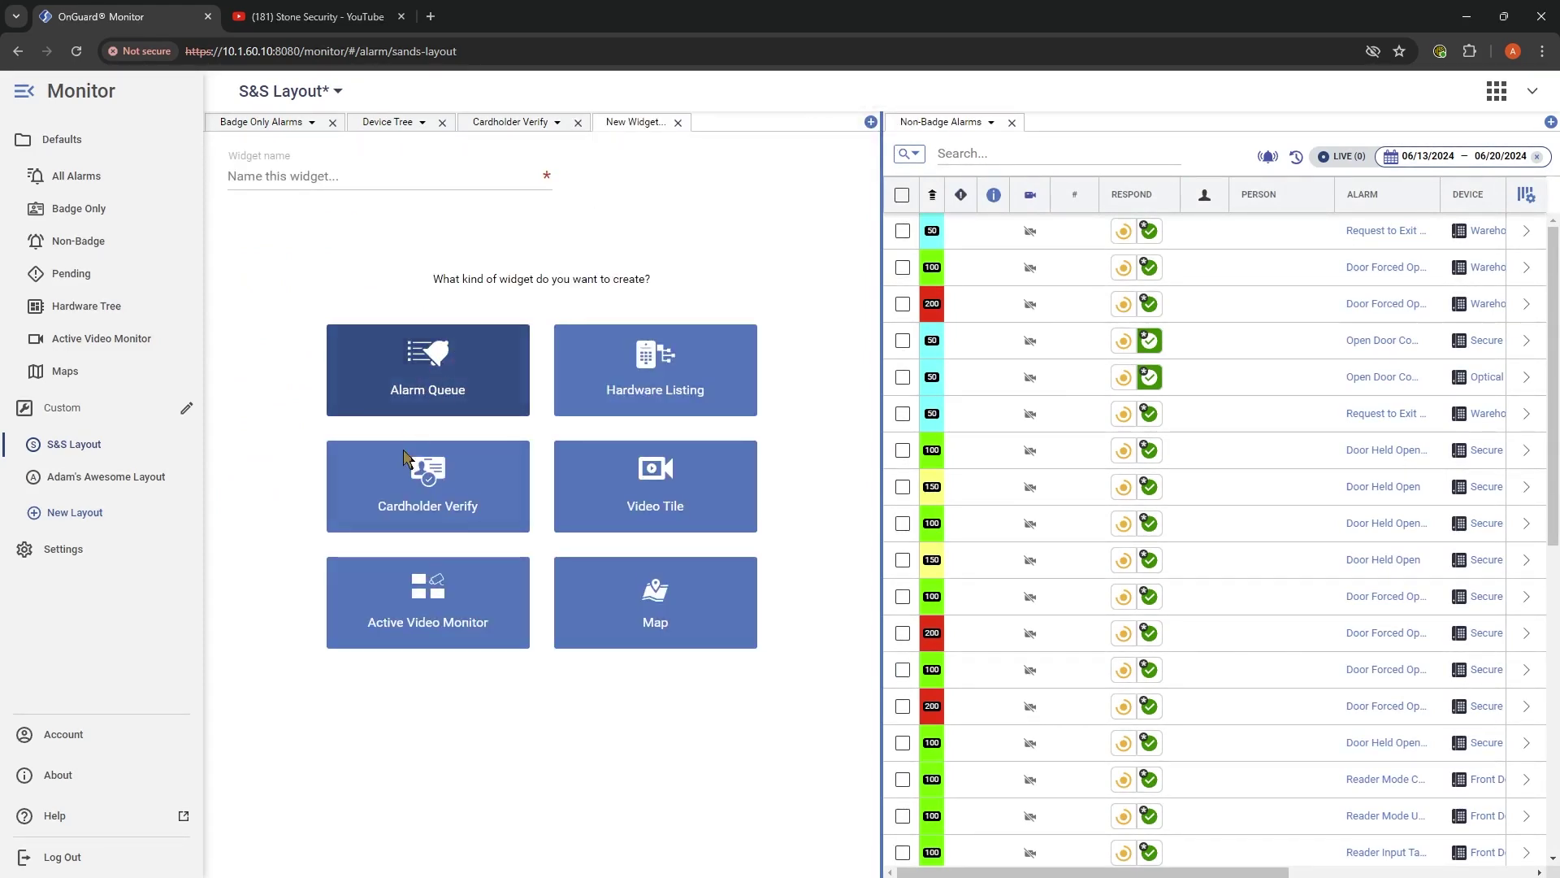
pyautogui.click(655, 497)
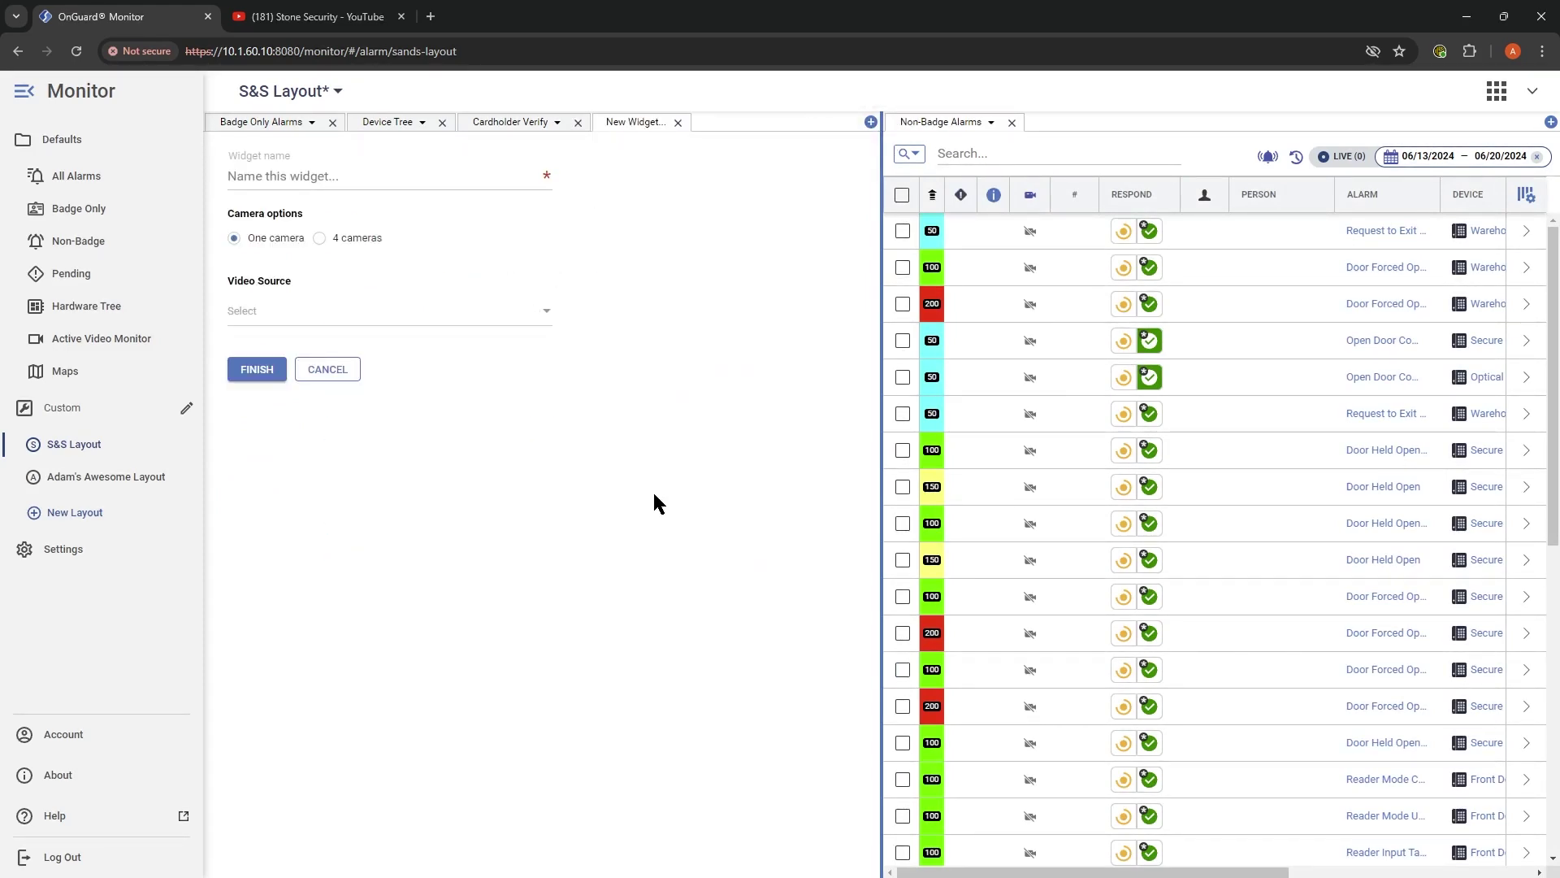
pyautogui.click(320, 238)
pyautogui.click(307, 302)
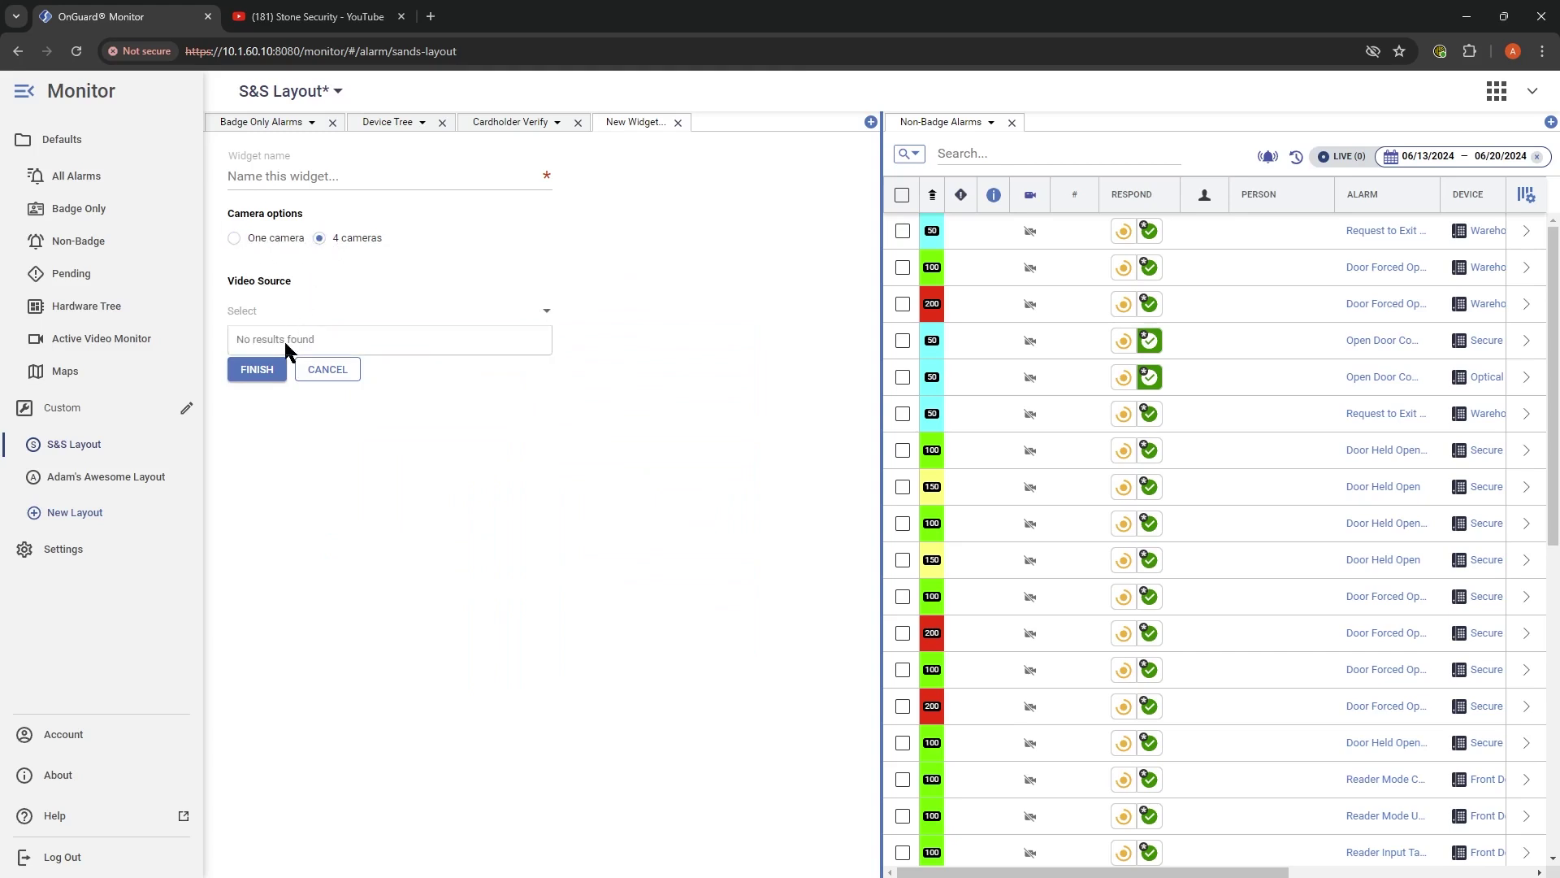
pyautogui.click(248, 372)
pyautogui.click(309, 185)
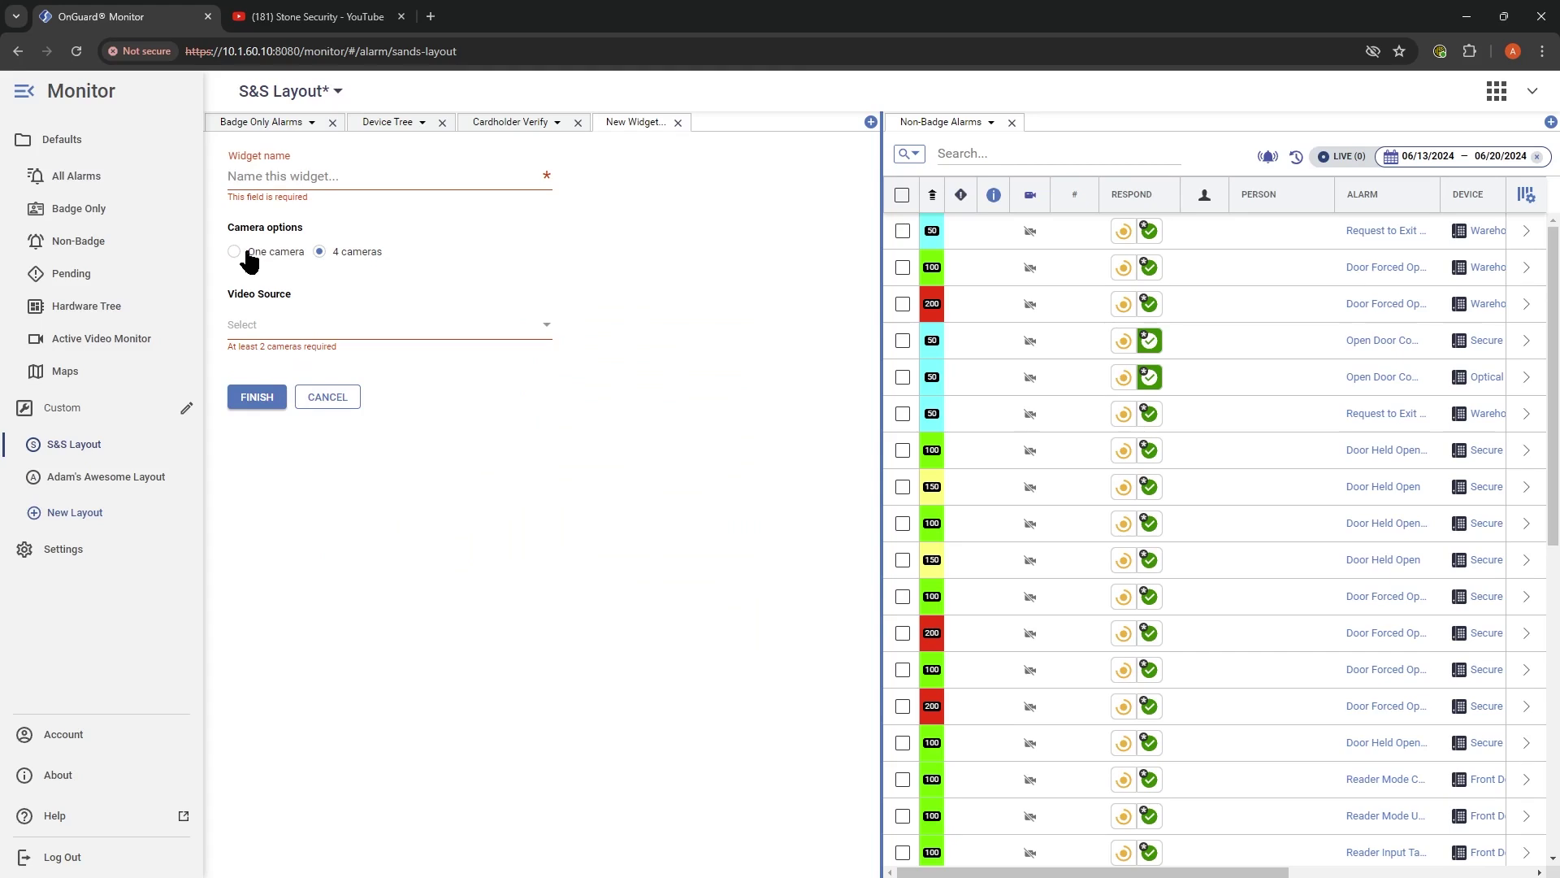
pyautogui.click(238, 252)
pyautogui.click(270, 327)
pyautogui.click(263, 177)
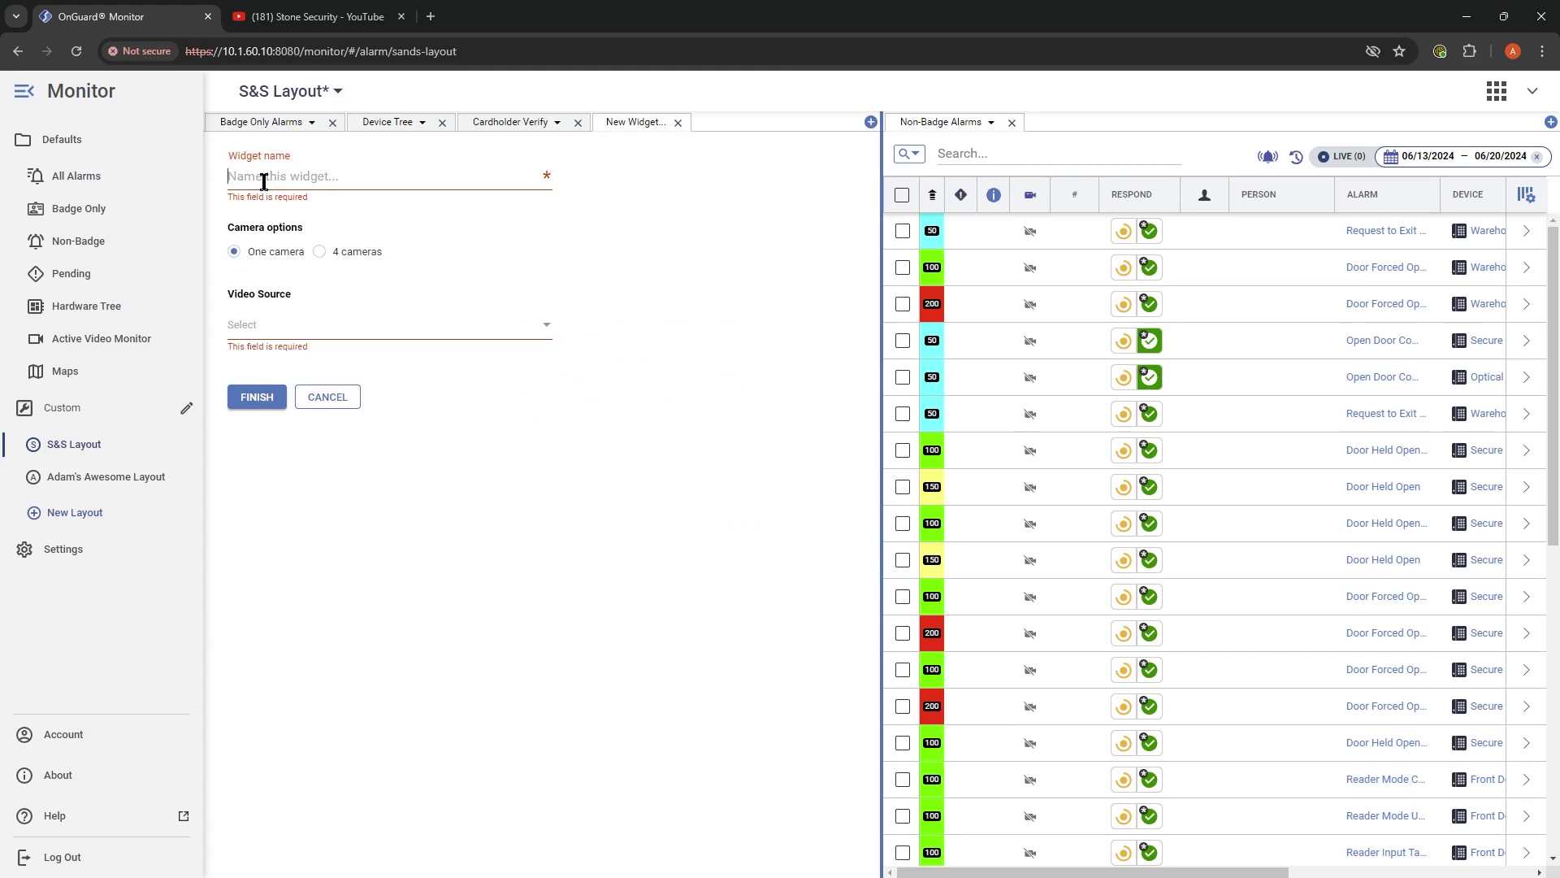
pyautogui.click(321, 396)
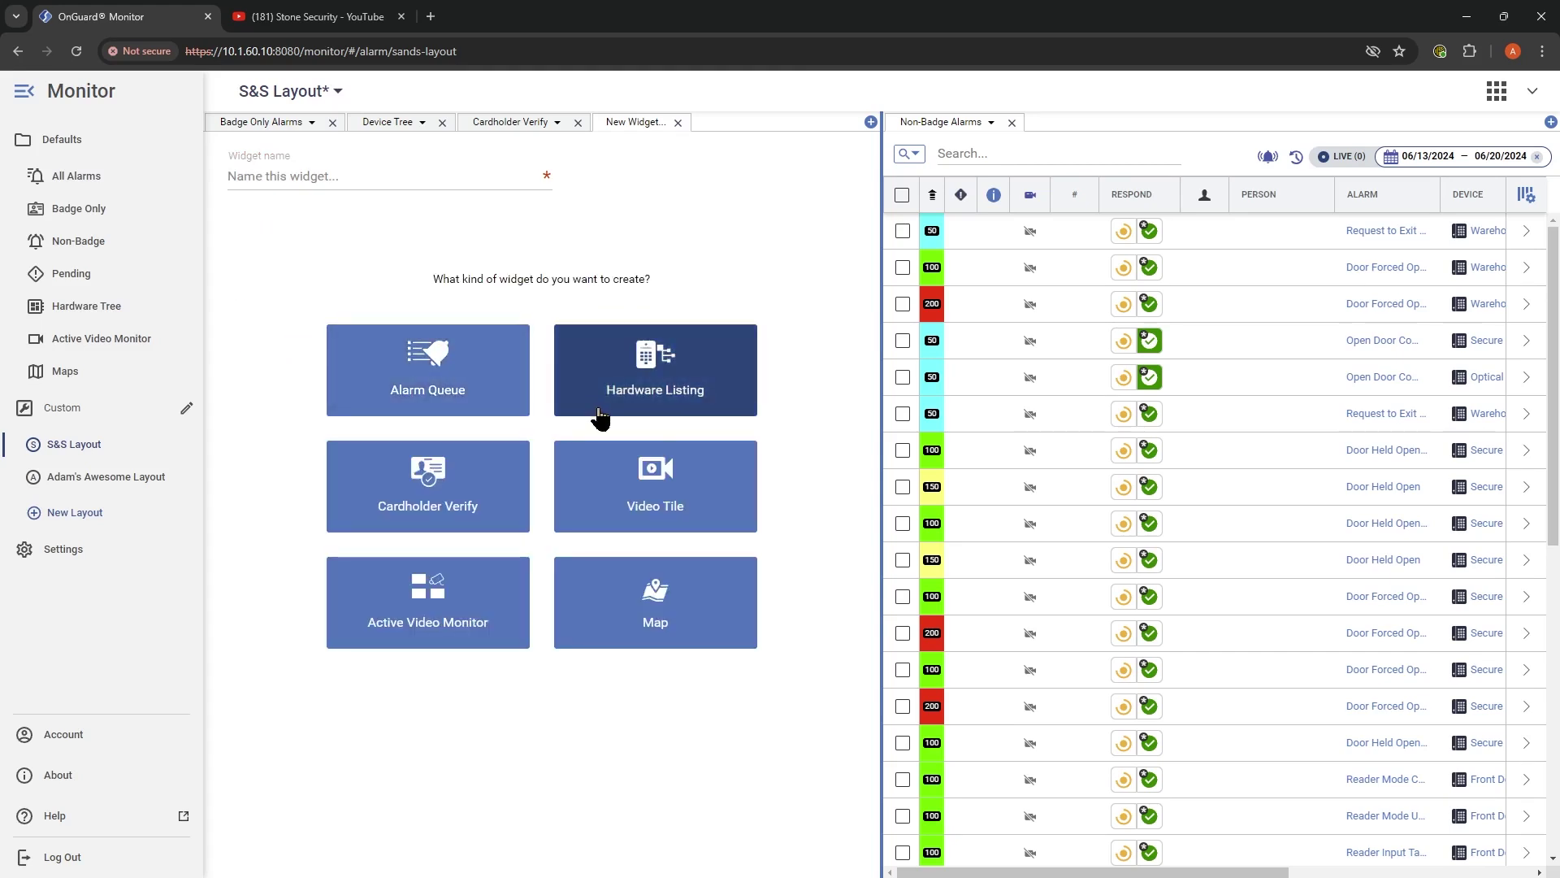
# - Create an Active Video Monitor widget named 'Active Video Monitor'
pyautogui.click(433, 611)
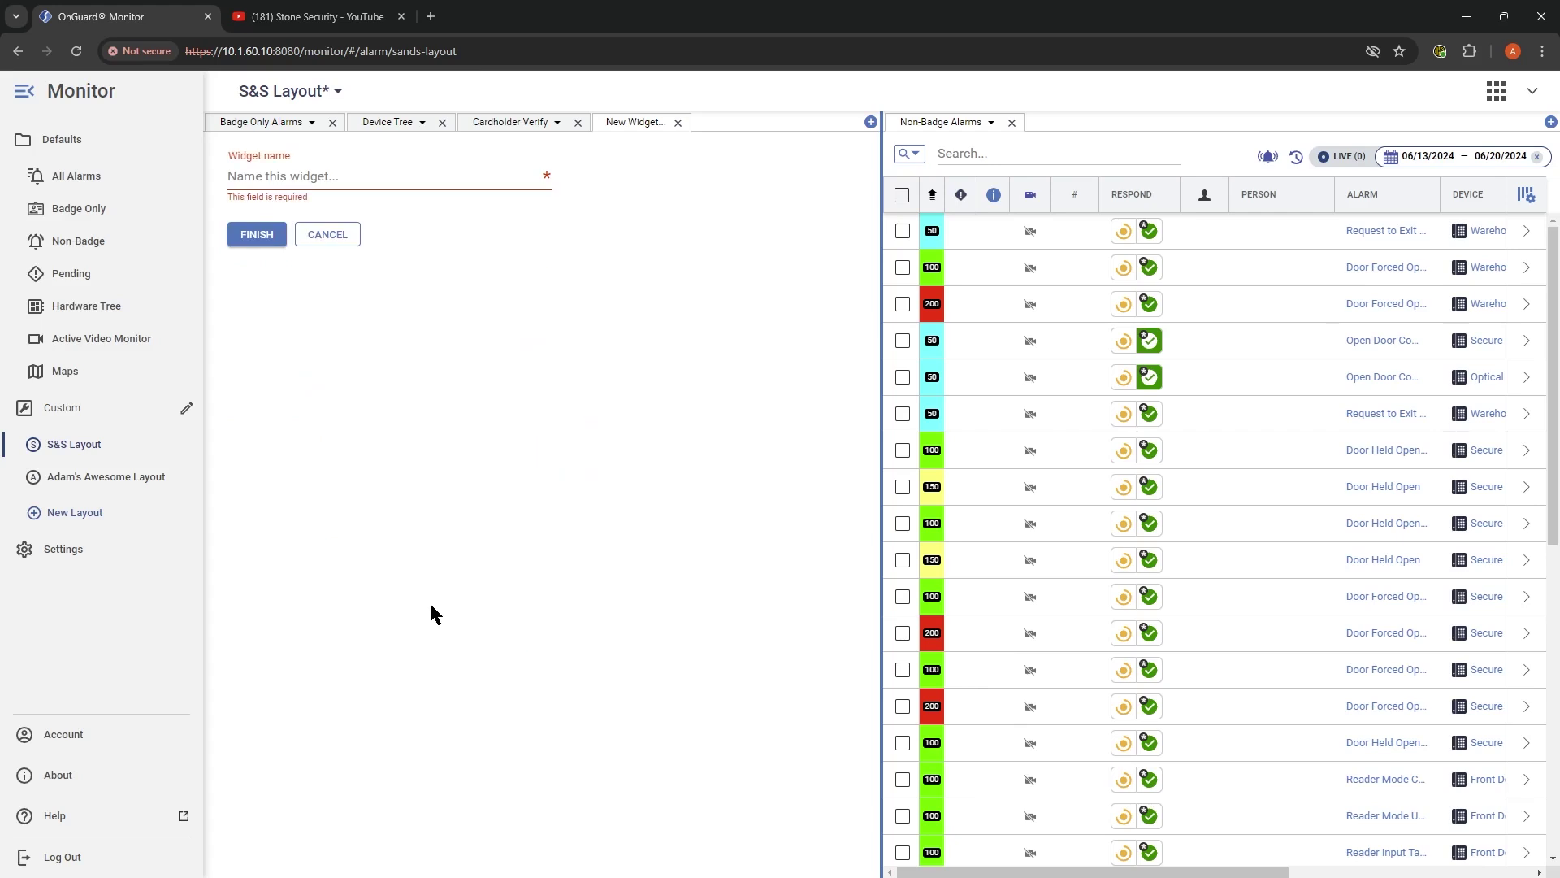
pyautogui.click(286, 183)
pyautogui.write('Active Video Monitor')
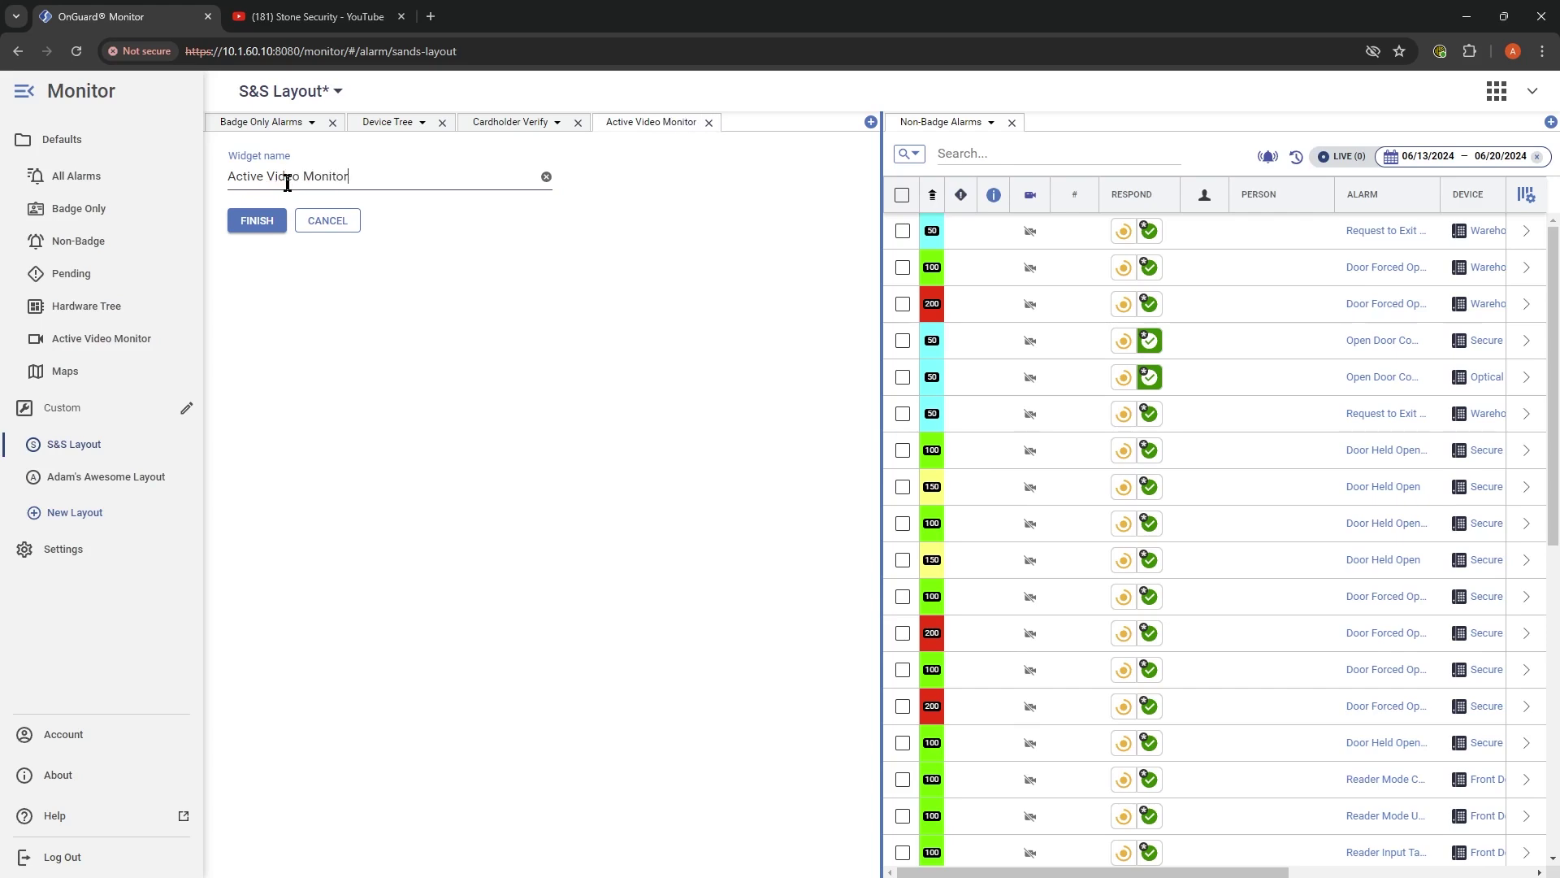
pyautogui.click(263, 222)
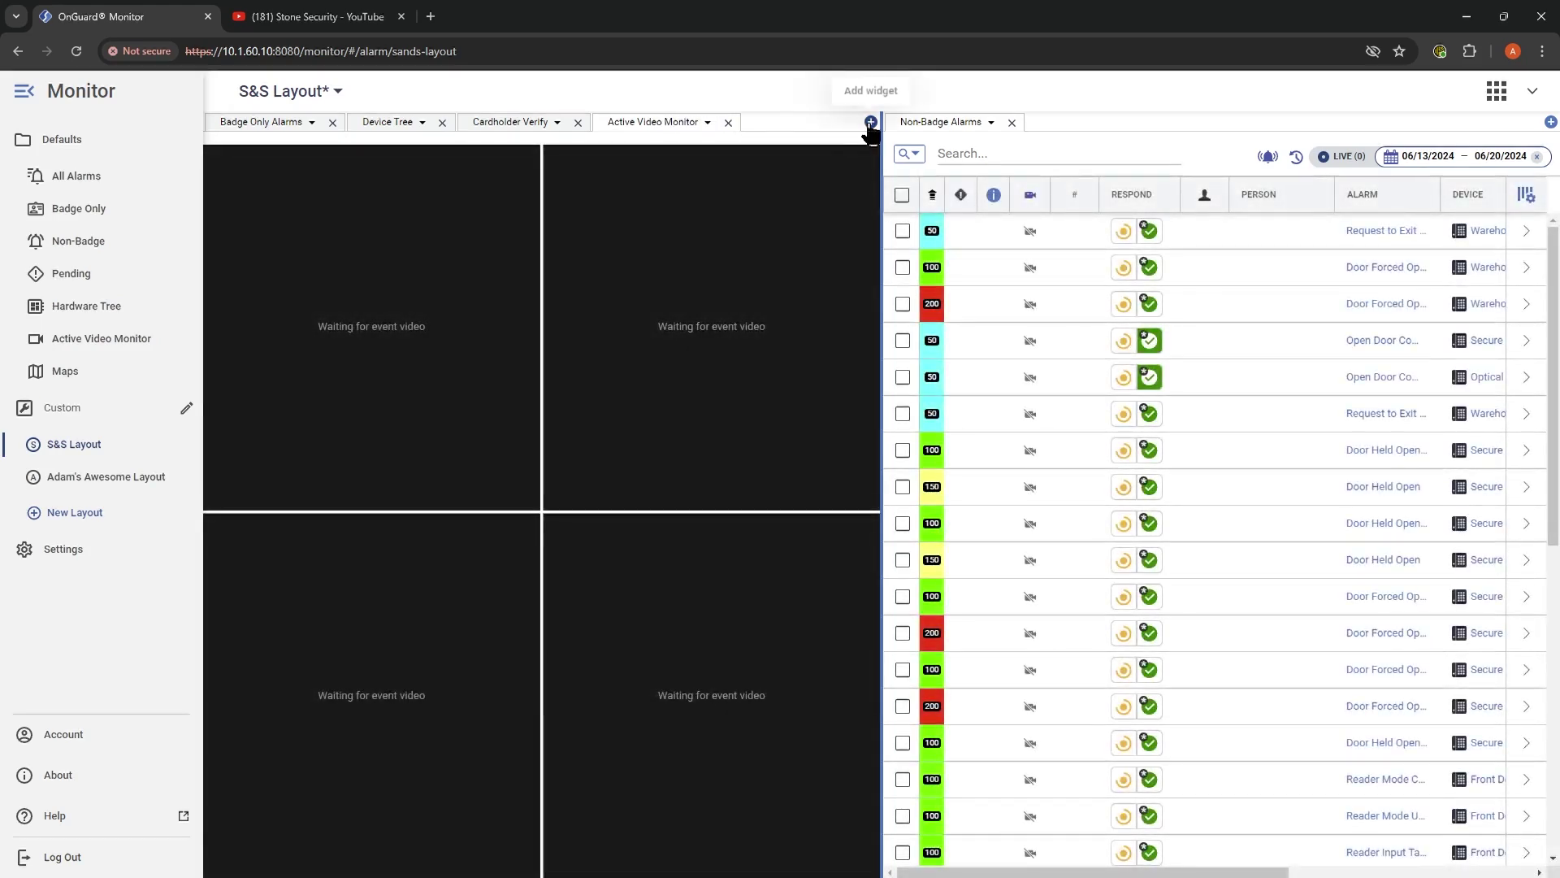
pyautogui.click(870, 122)
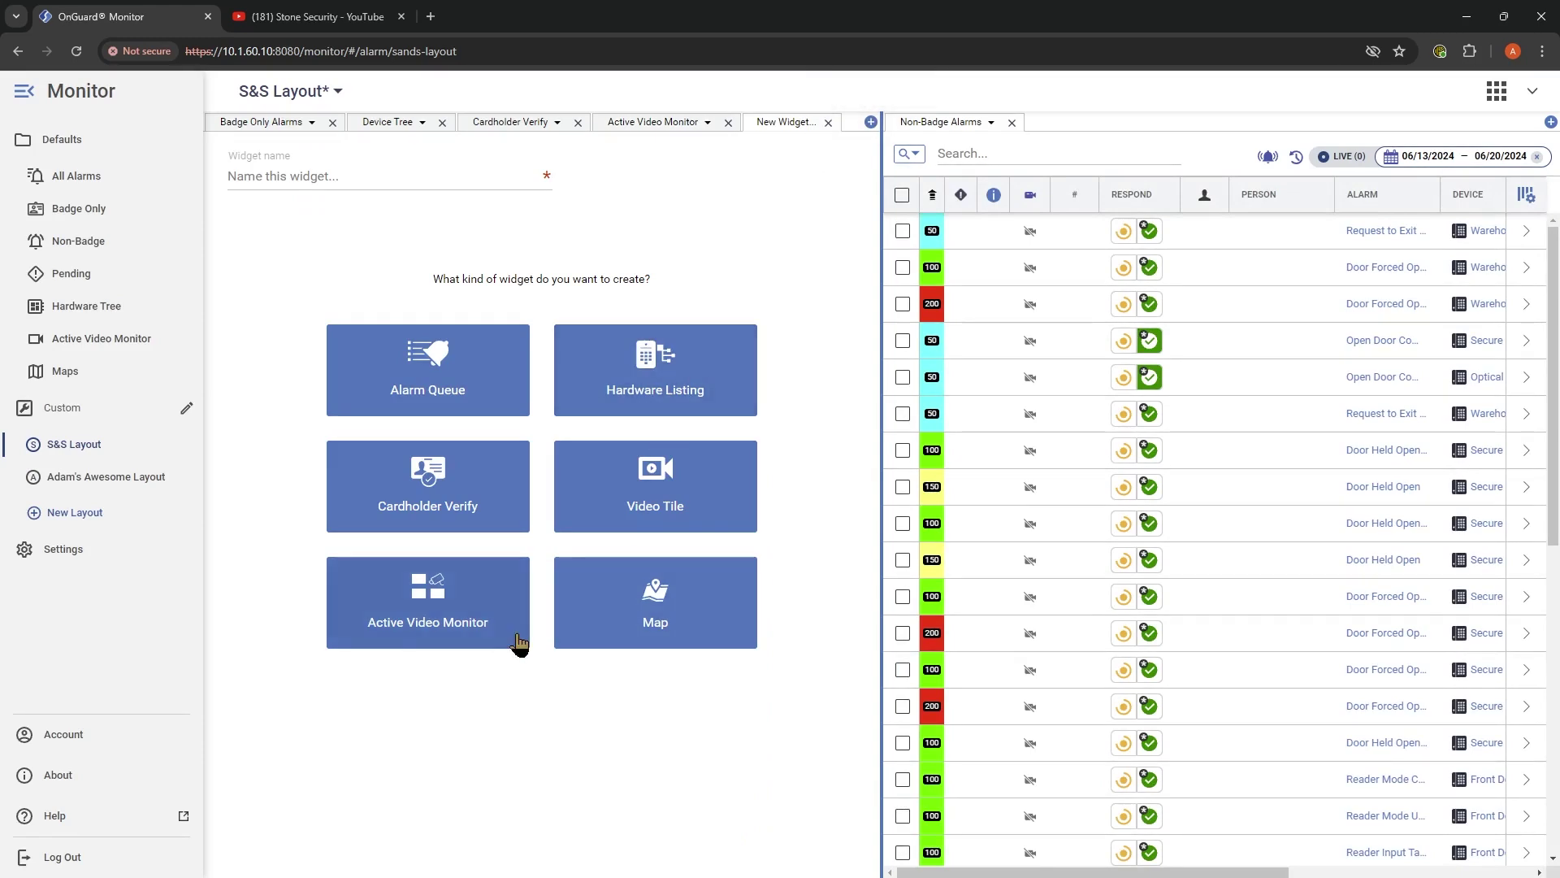
# - Abandon the Map widget and close the unfinished New Widget tab, leaving the Active Video Monitor grid showing
pyautogui.click(670, 622)
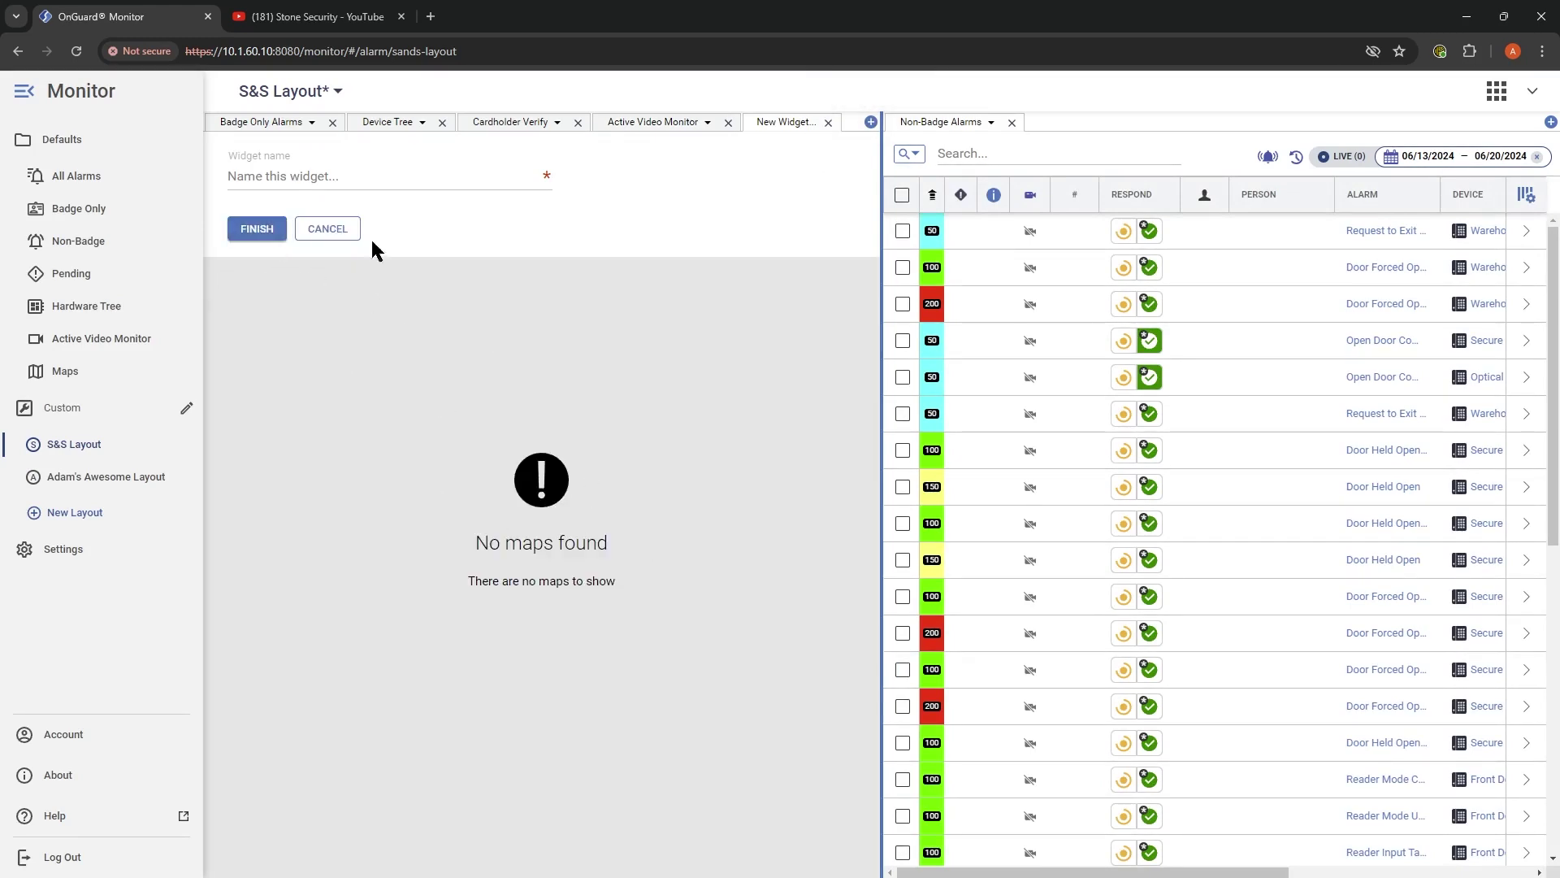
pyautogui.click(328, 231)
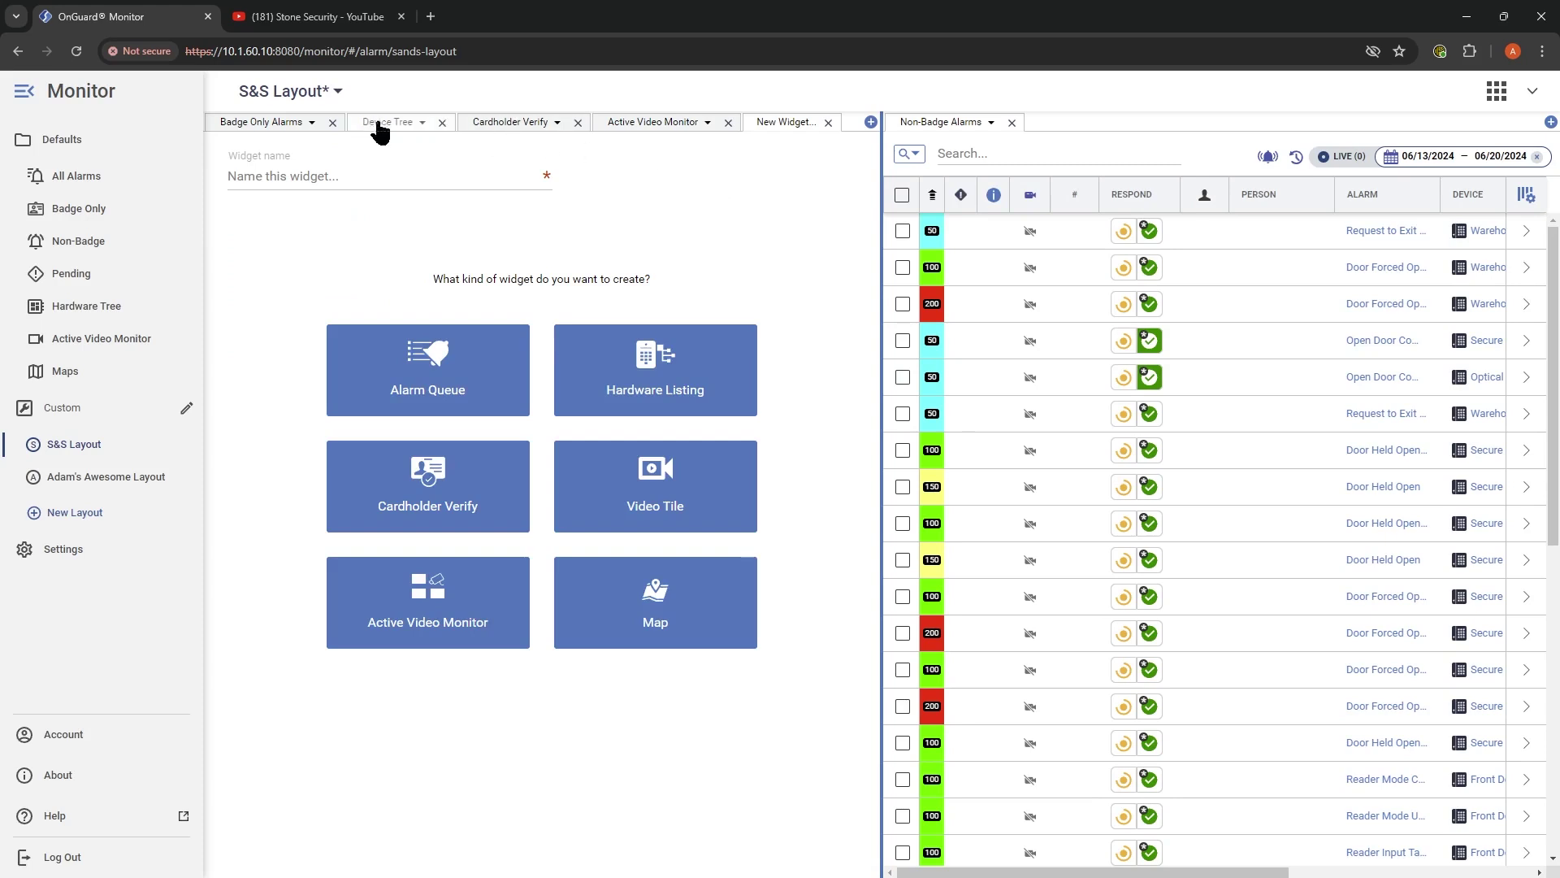
pyautogui.click(261, 123)
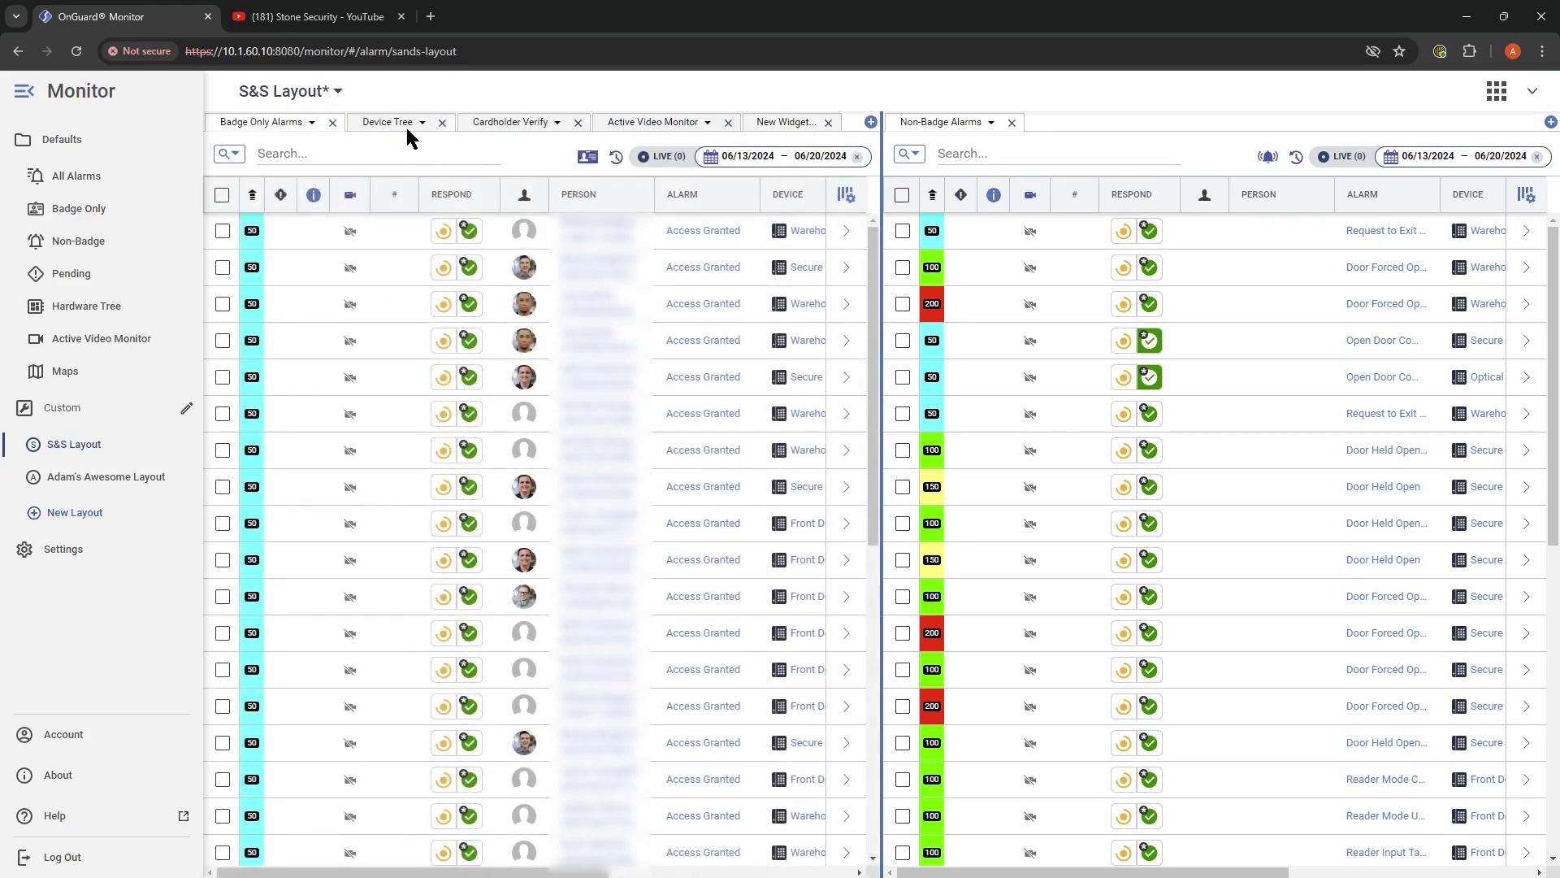
pyautogui.click(525, 125)
pyautogui.click(622, 125)
pyautogui.click(807, 126)
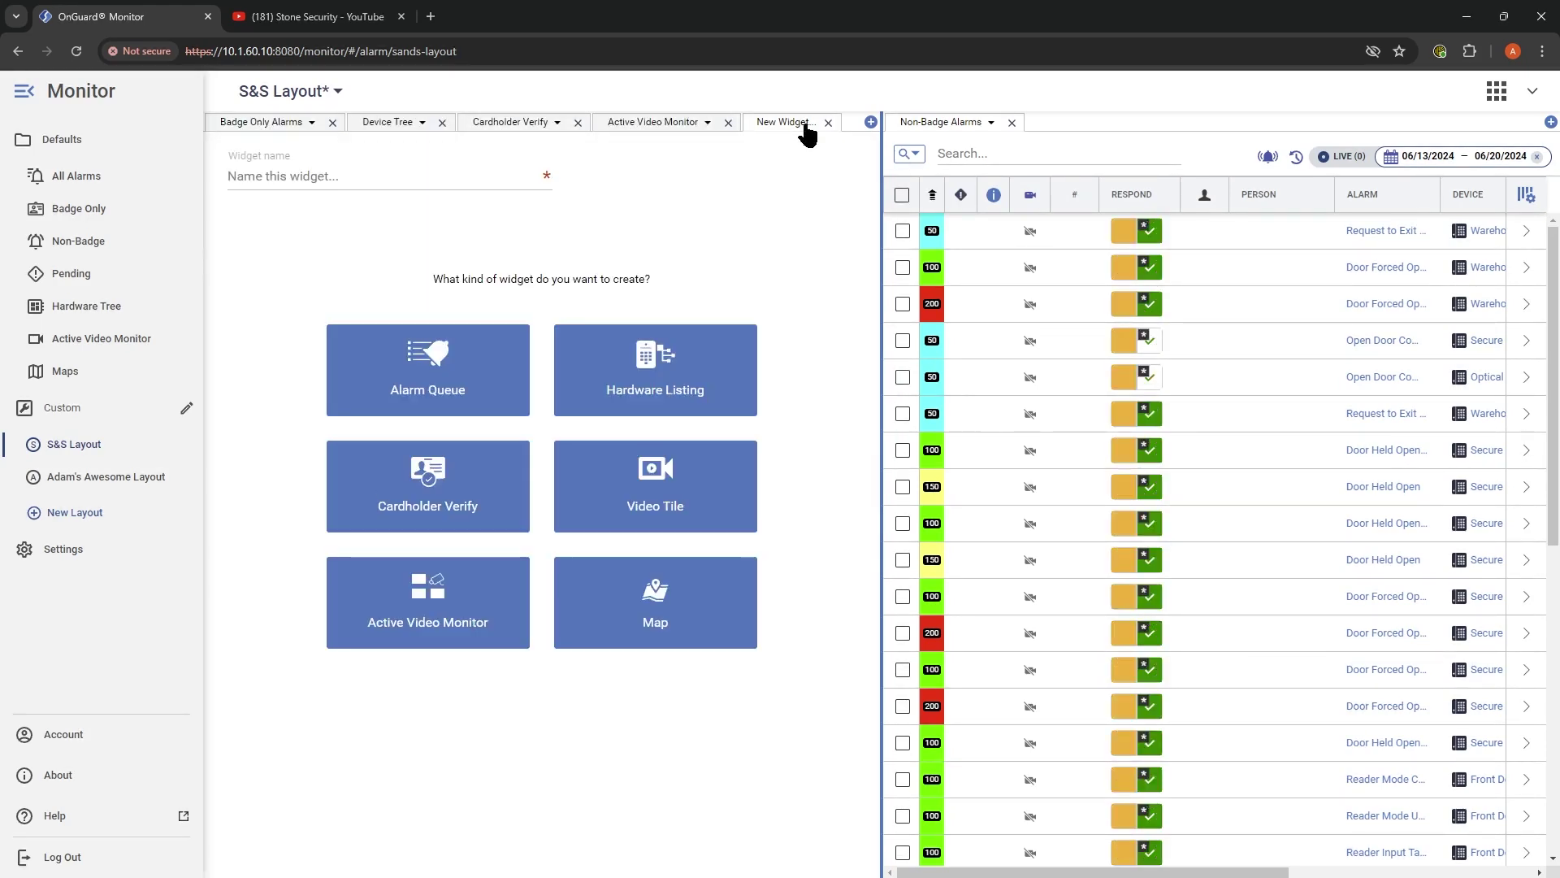
pyautogui.click(654, 123)
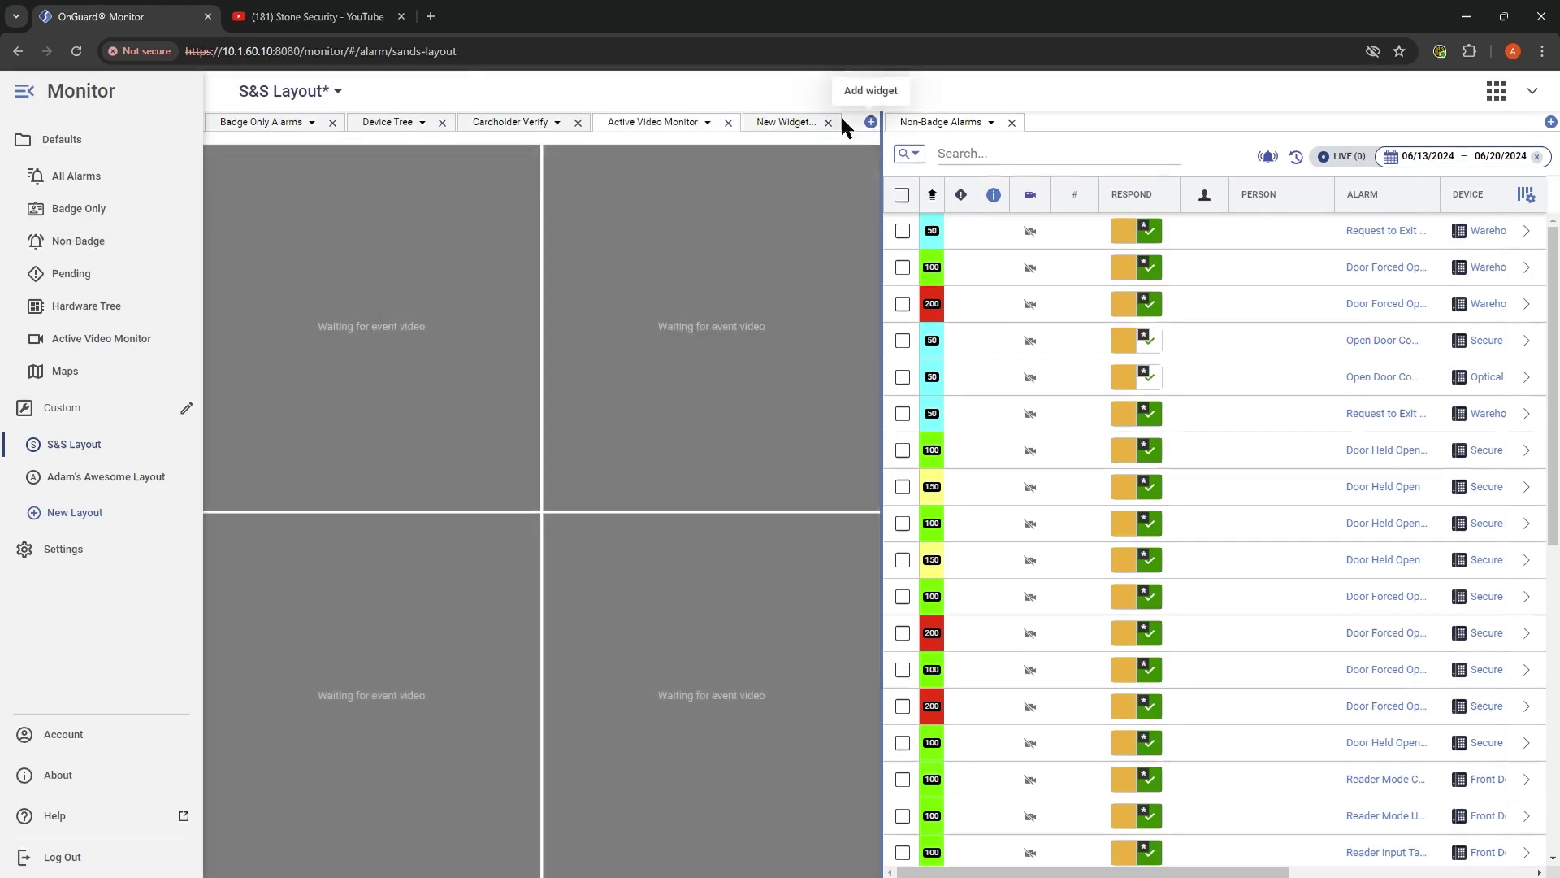
pyautogui.click(813, 123)
pyautogui.click(828, 122)
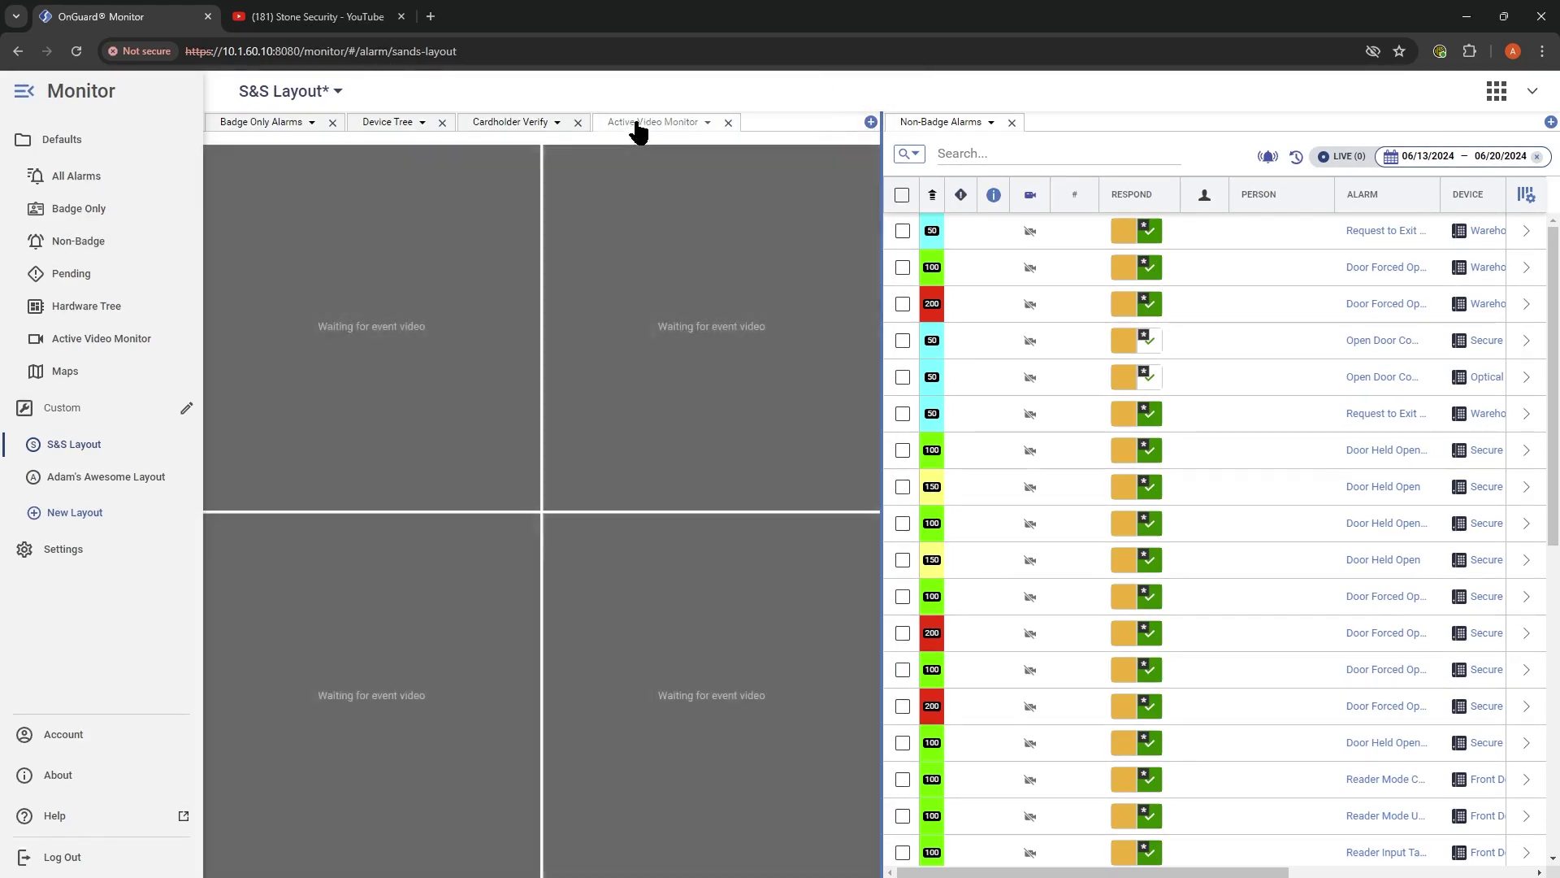
# - Pull Active Video Monitor into its own pane and dock it below Non-Badge Alarms
pyautogui.moveTo(637, 129); pyautogui.dragTo(1075, 125)
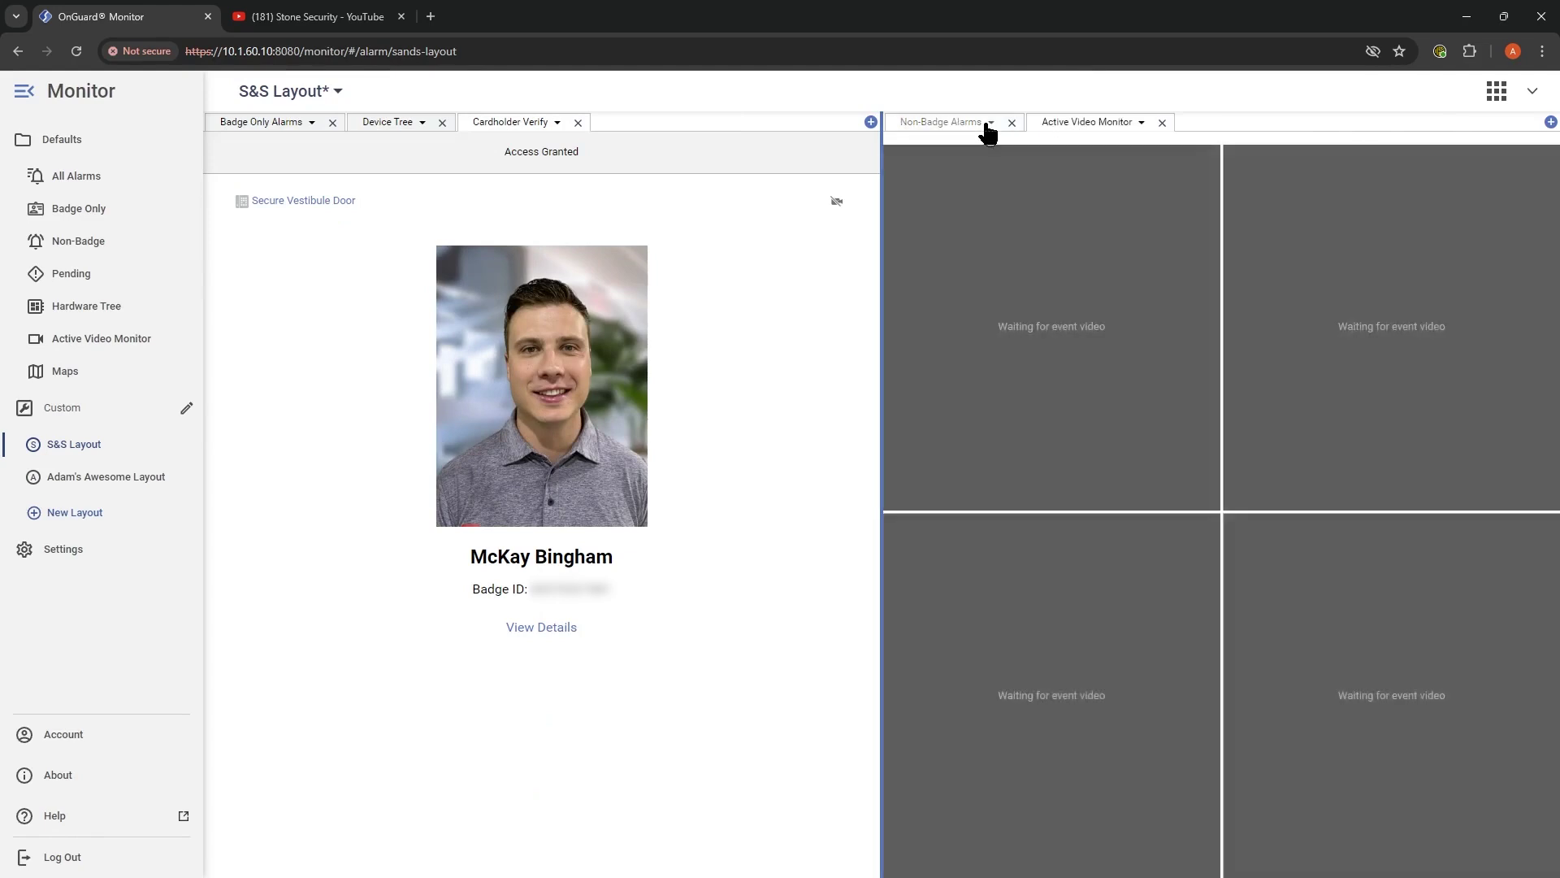
pyautogui.click(985, 124)
pyautogui.click(1111, 127)
pyautogui.click(322, 126)
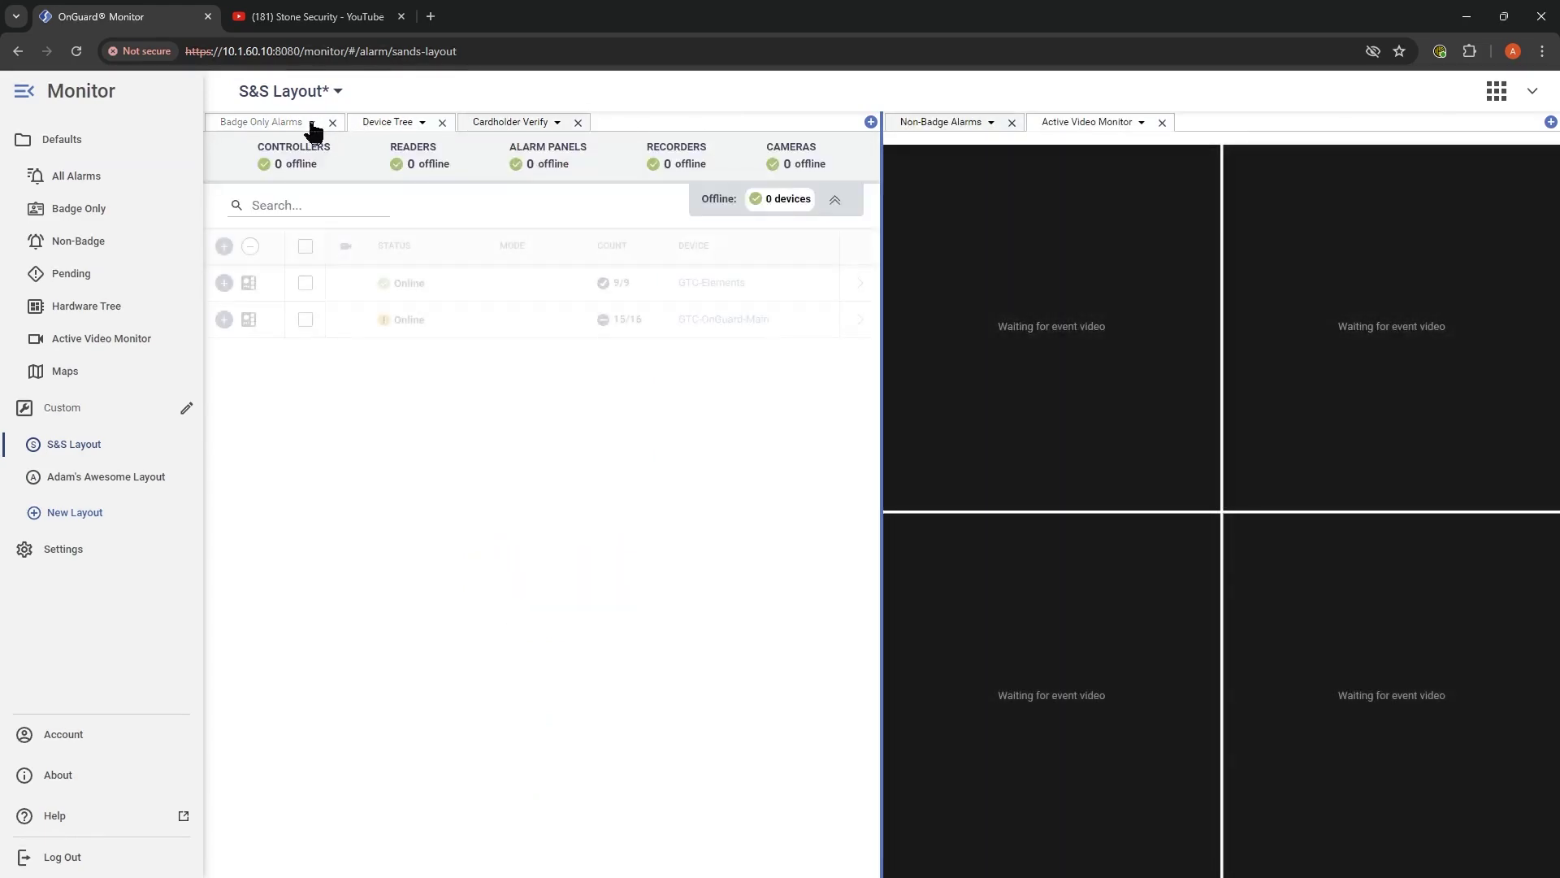
pyautogui.moveTo(1089, 125); pyautogui.dragTo(1198, 724)
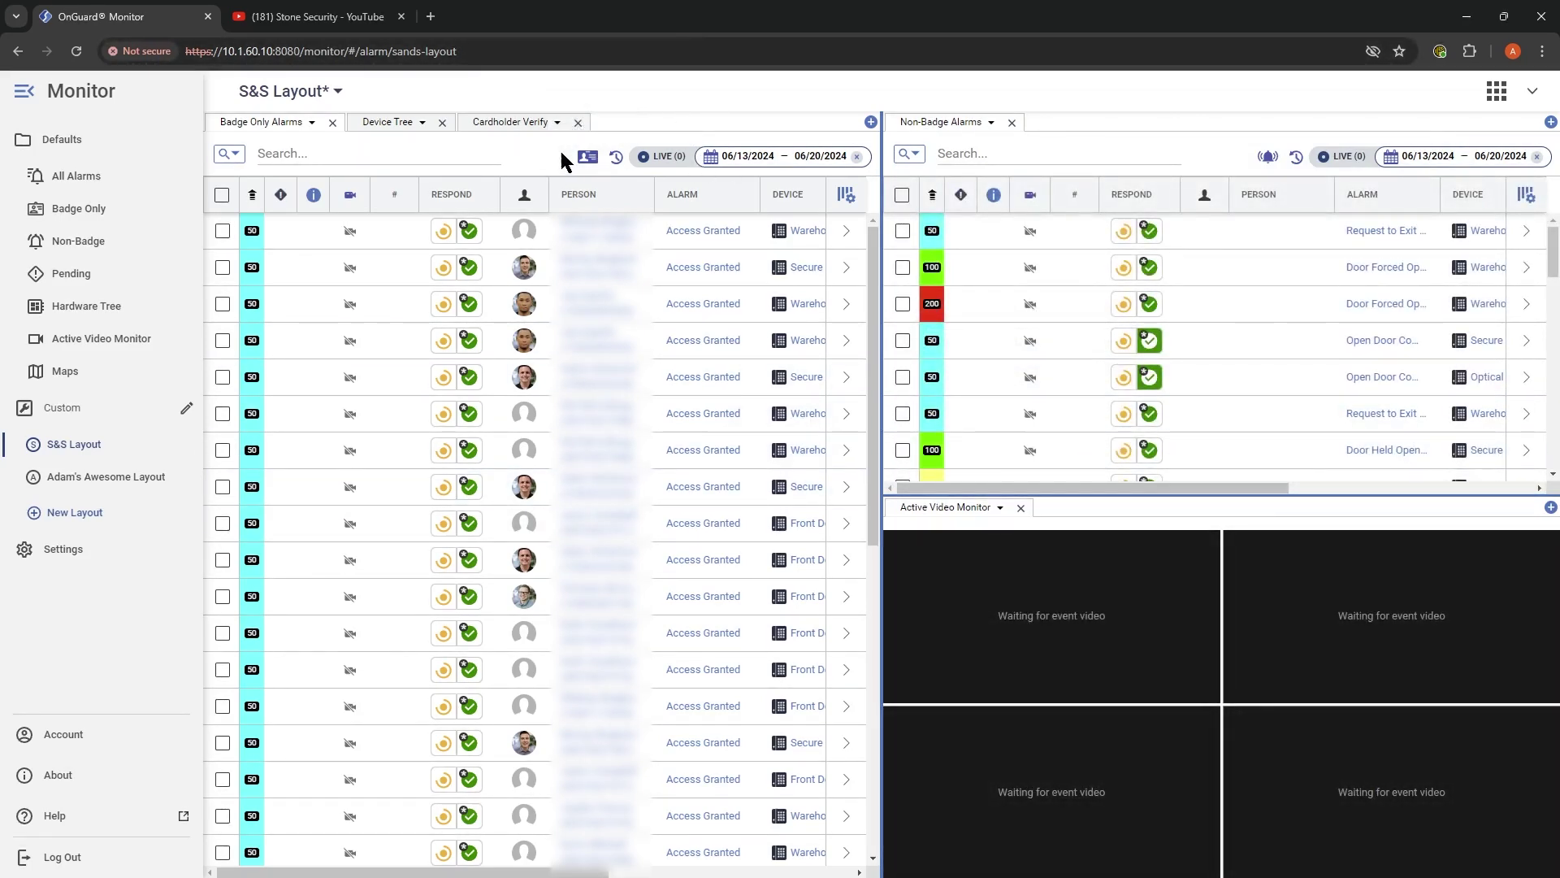
# - Dock Device Tree below and Cardholder Verify left of Badge Only Alarms, moving Active Video Monitor above it
pyautogui.moveTo(390, 123); pyautogui.dragTo(434, 617)
pyautogui.moveTo(406, 124); pyautogui.dragTo(438, 306)
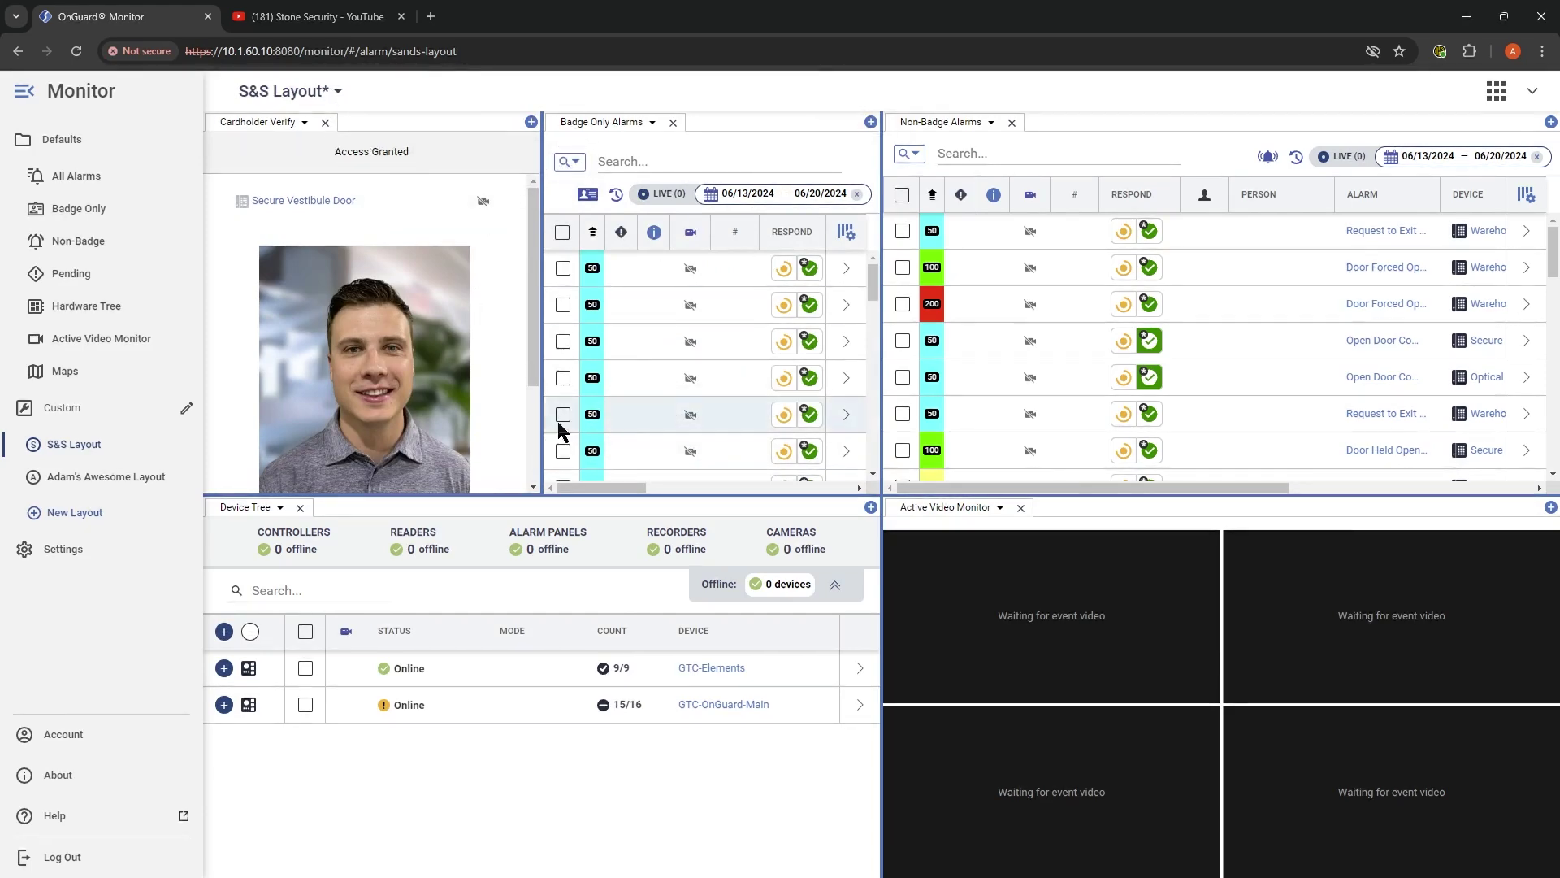
pyautogui.moveTo(955, 508); pyautogui.dragTo(738, 214)
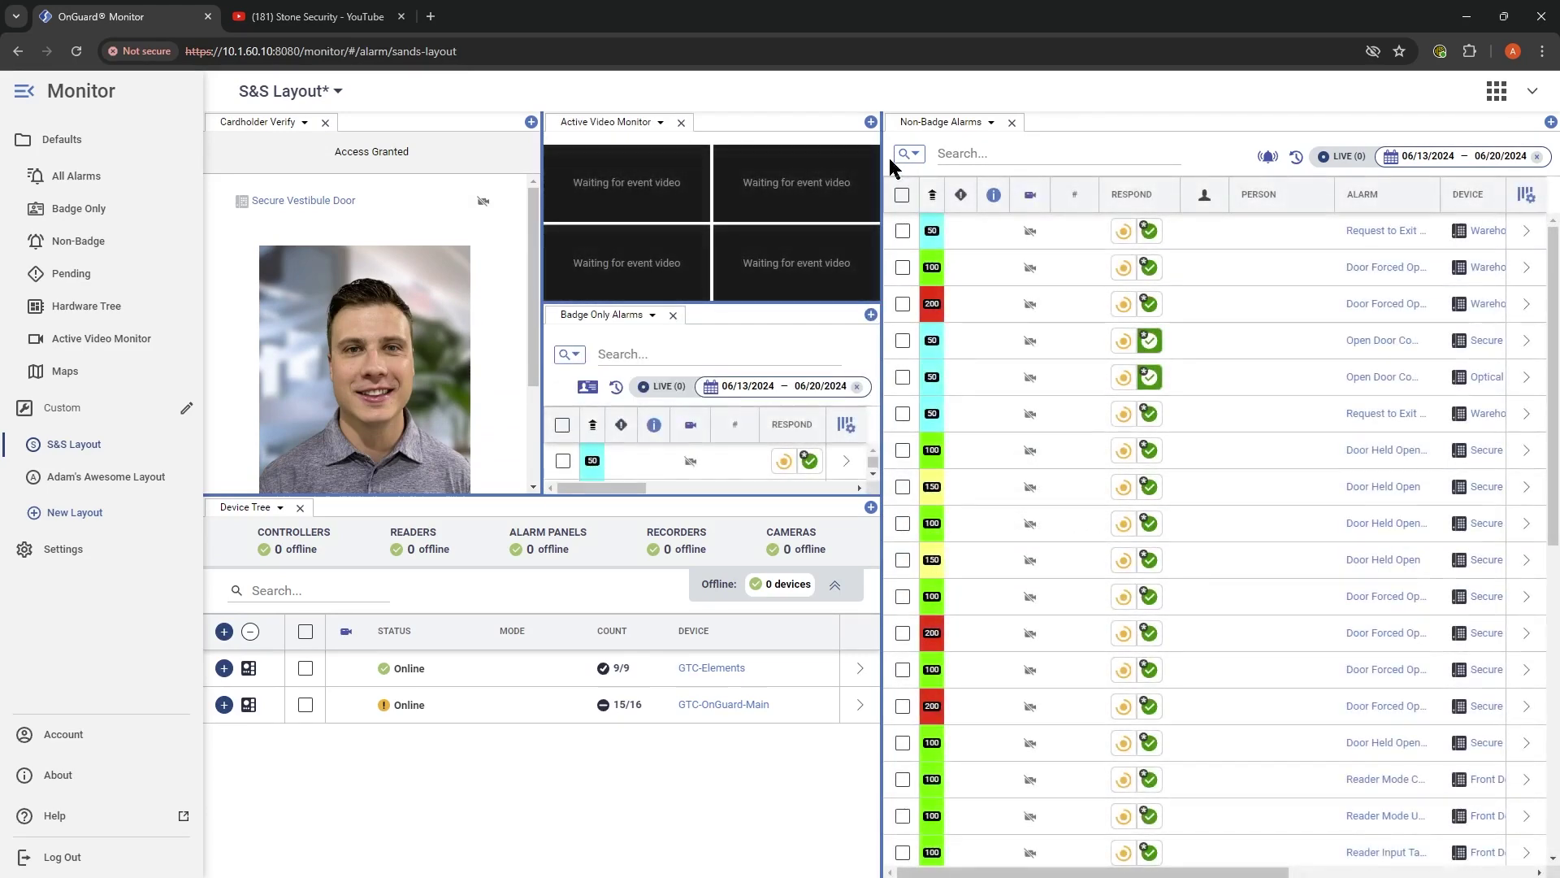
pyautogui.click(990, 121)
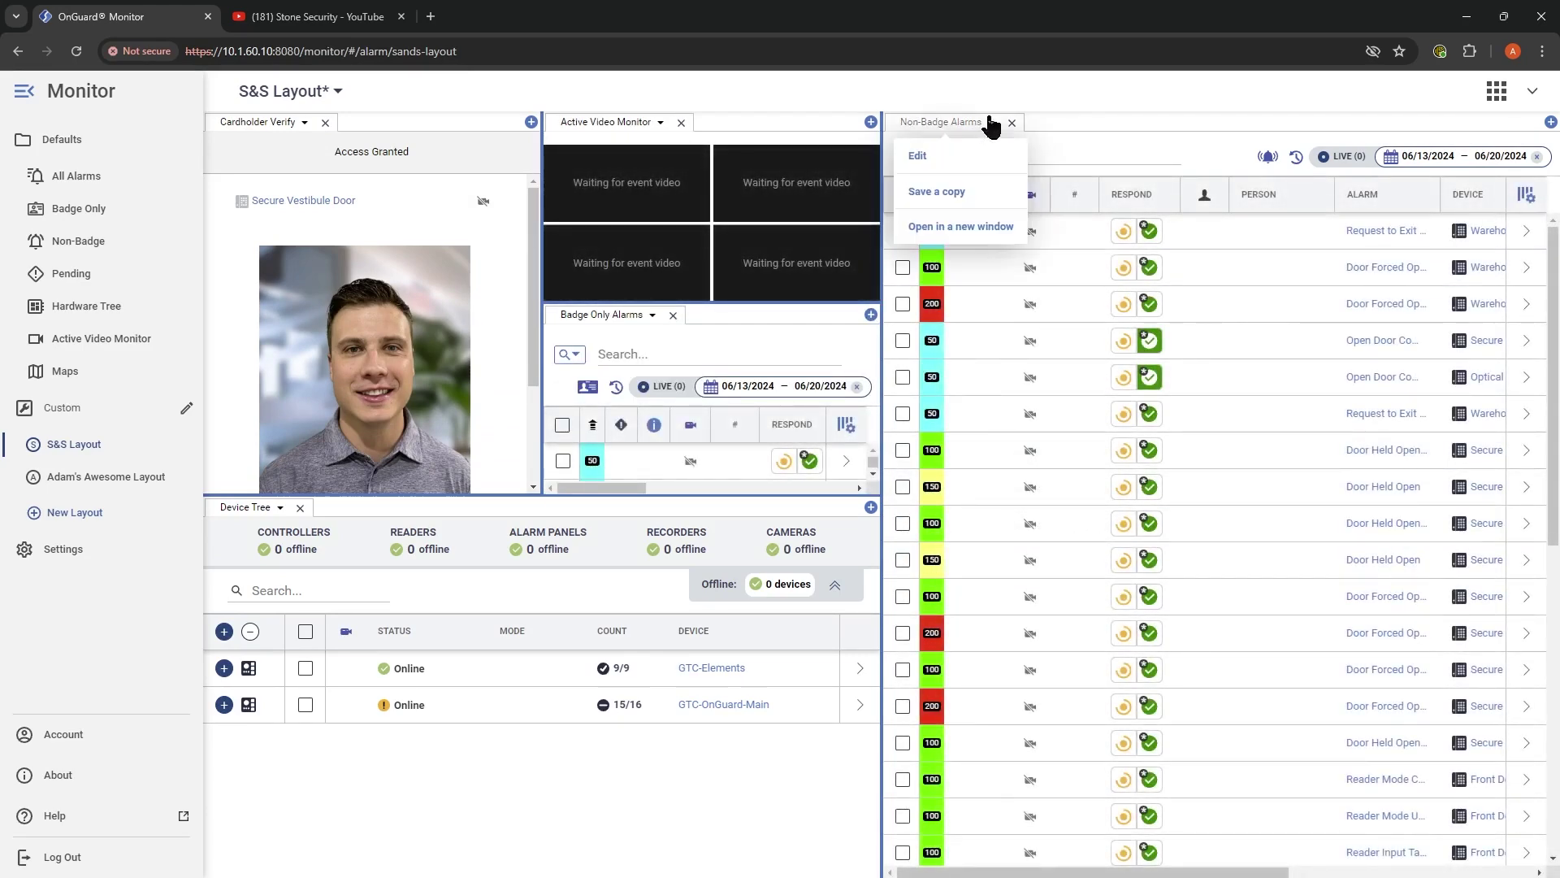
pyautogui.click(1116, 122)
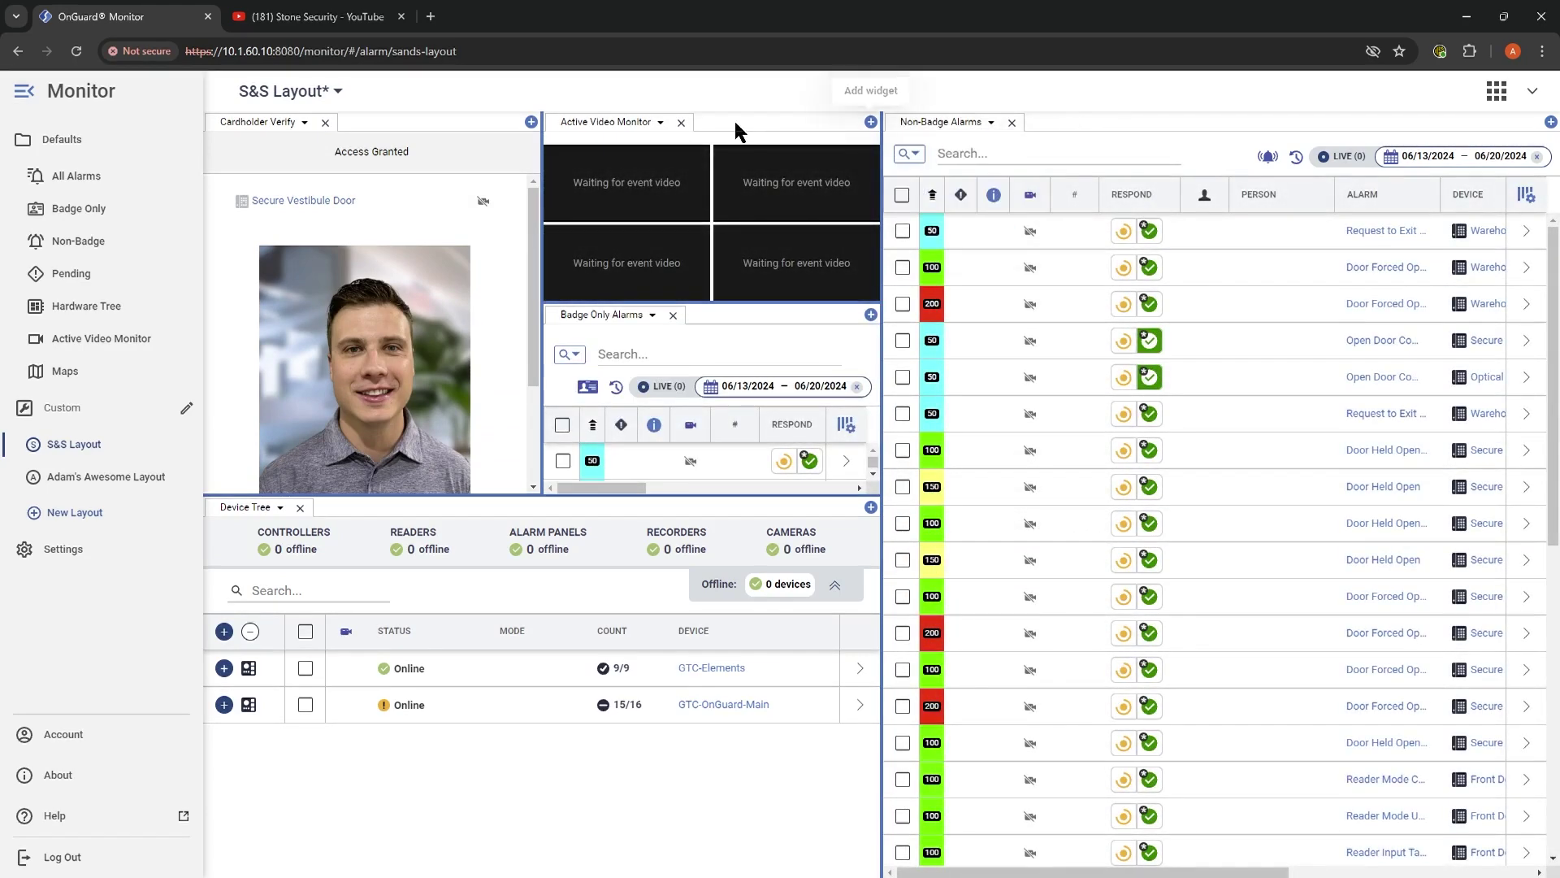
# - Save the changes to S&S Layout and open the layout in a new browser window
pyautogui.click(325, 91)
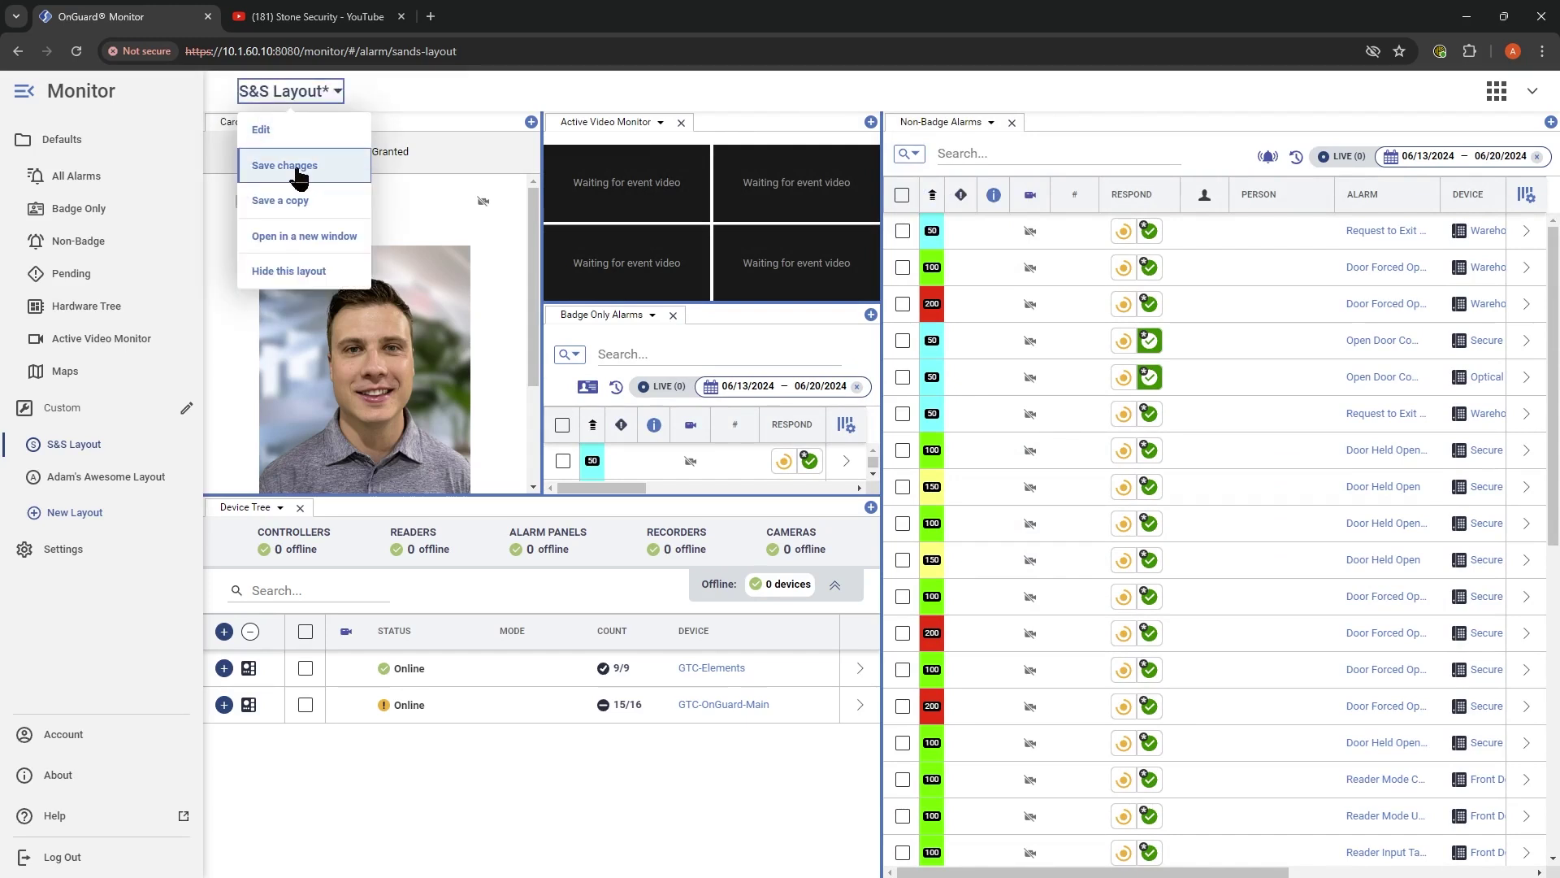
pyautogui.click(301, 168)
pyautogui.click(325, 91)
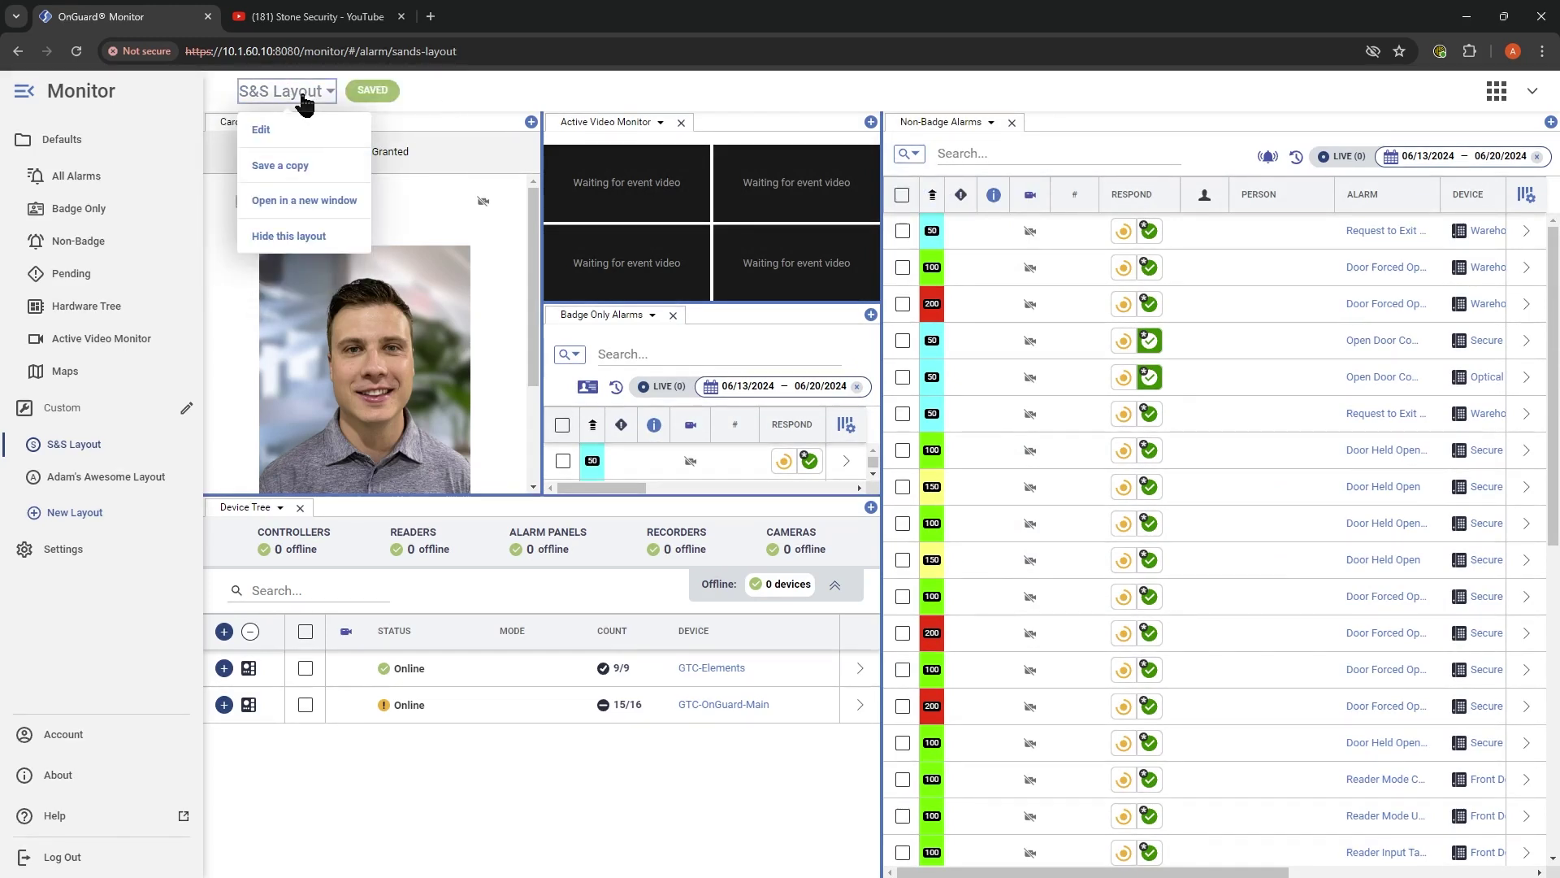
pyautogui.click(289, 213)
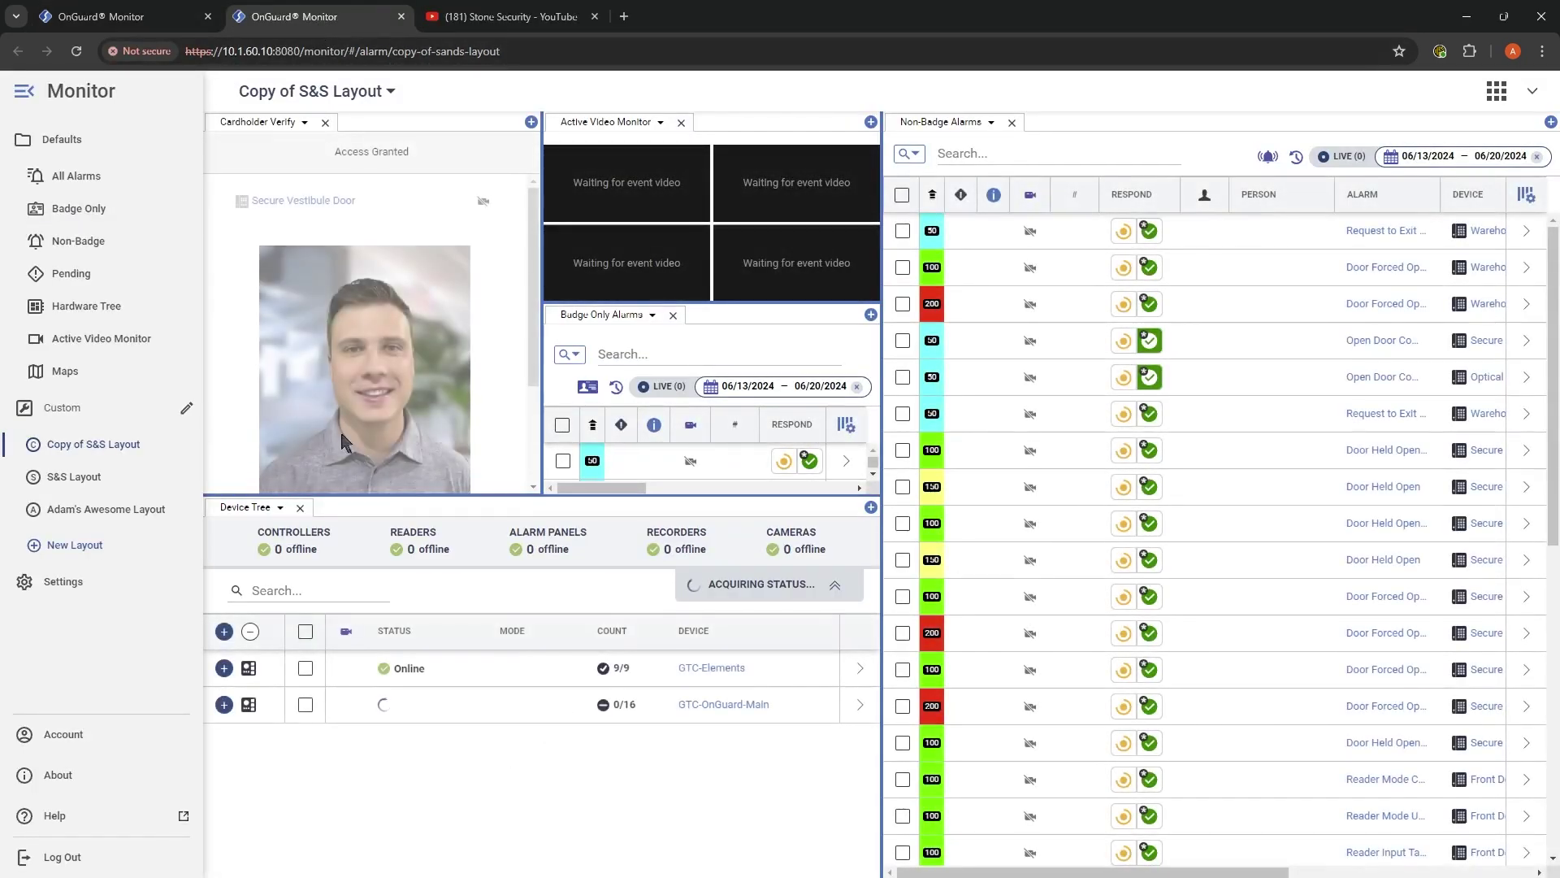
# - Compare the original and Copy of S&S Layout browser tabs, then close the second OnGuard tab
pyautogui.click(167, 21)
pyautogui.click(293, 18)
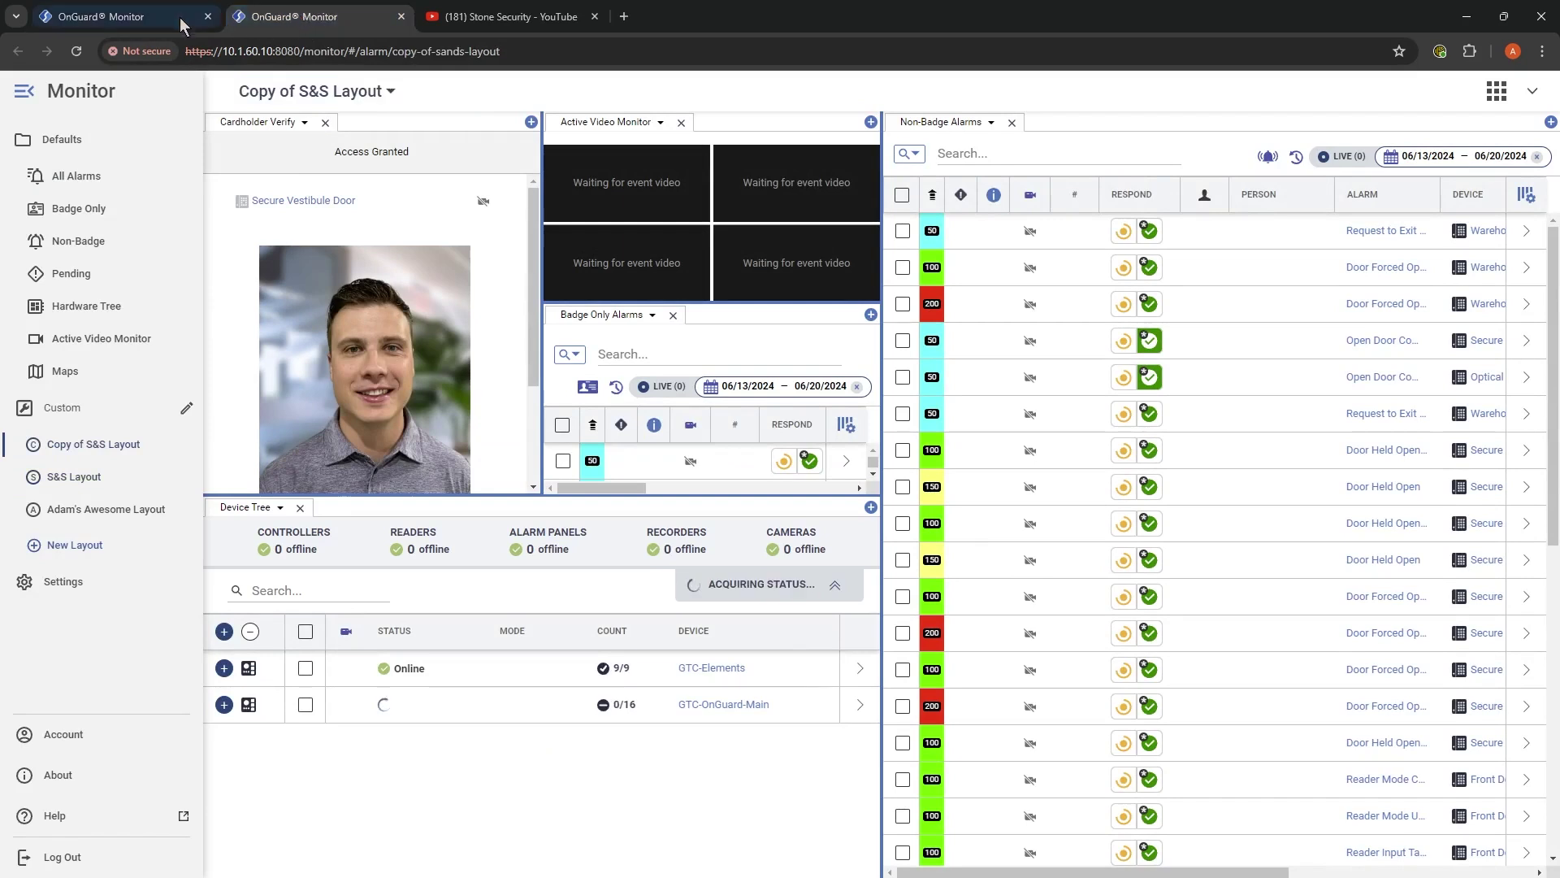
pyautogui.click(178, 17)
pyautogui.click(314, 18)
pyautogui.click(405, 20)
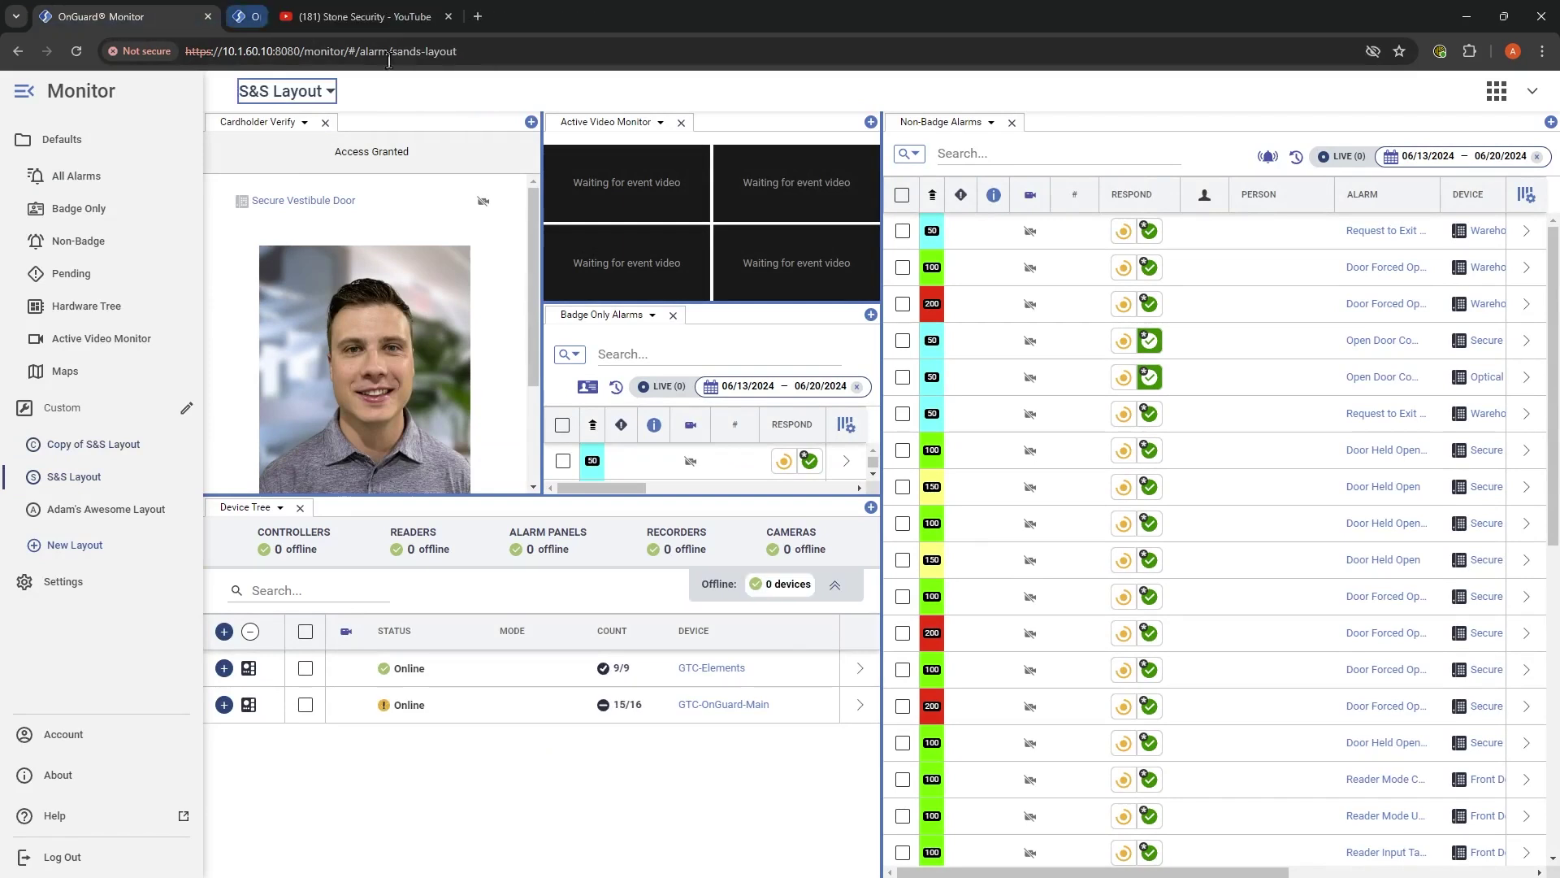
# - Switch among the custom layouts, reload Copy of S&S Layout, and show its layout options
pyautogui.click(321, 97)
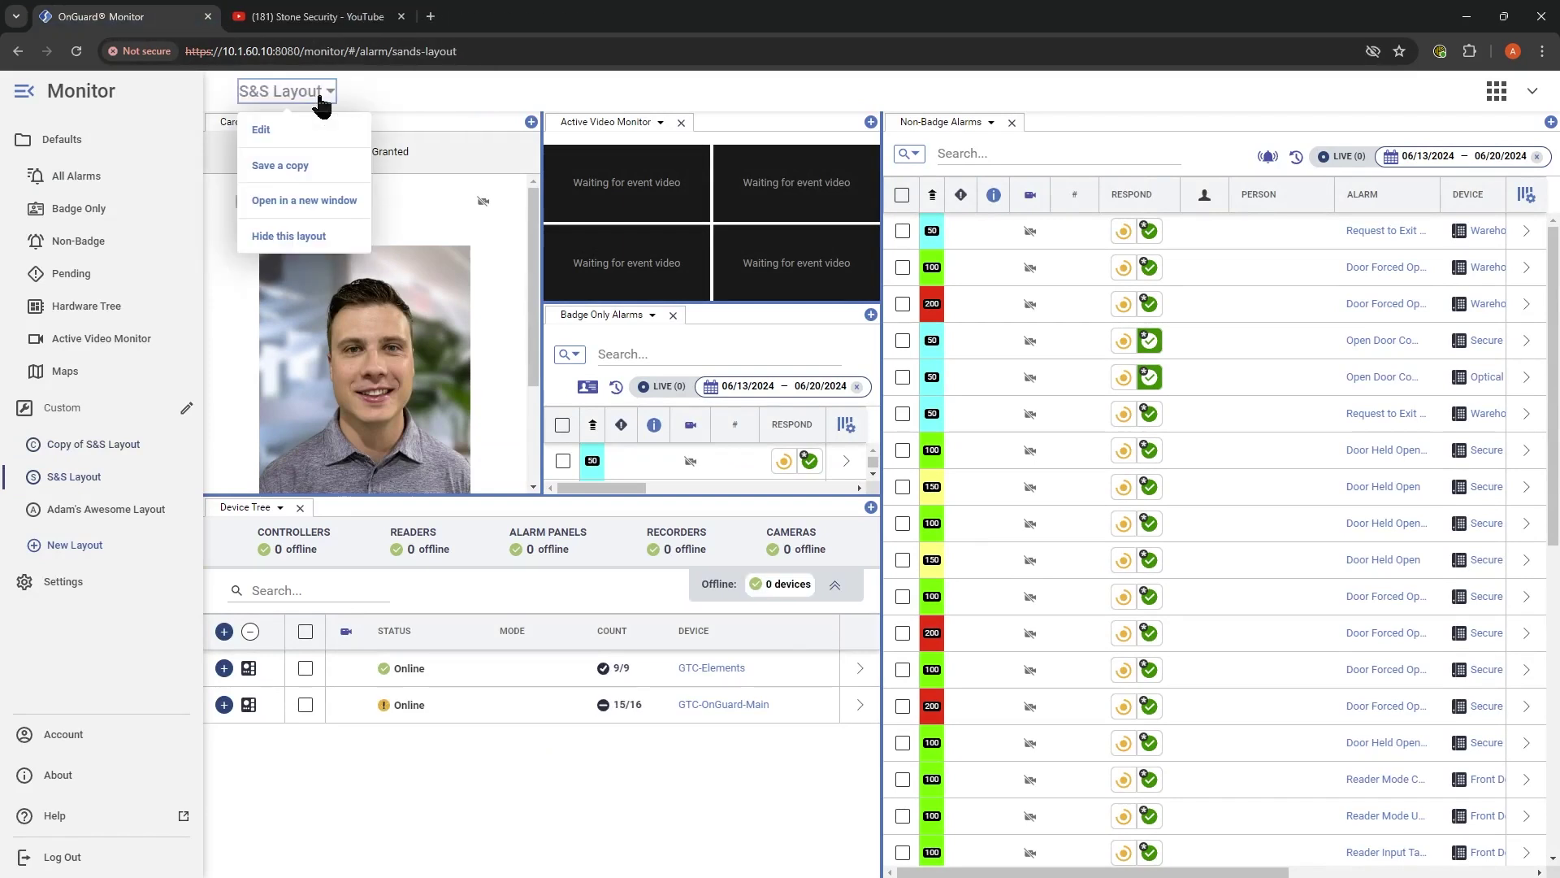
pyautogui.click(79, 507)
pyautogui.click(77, 477)
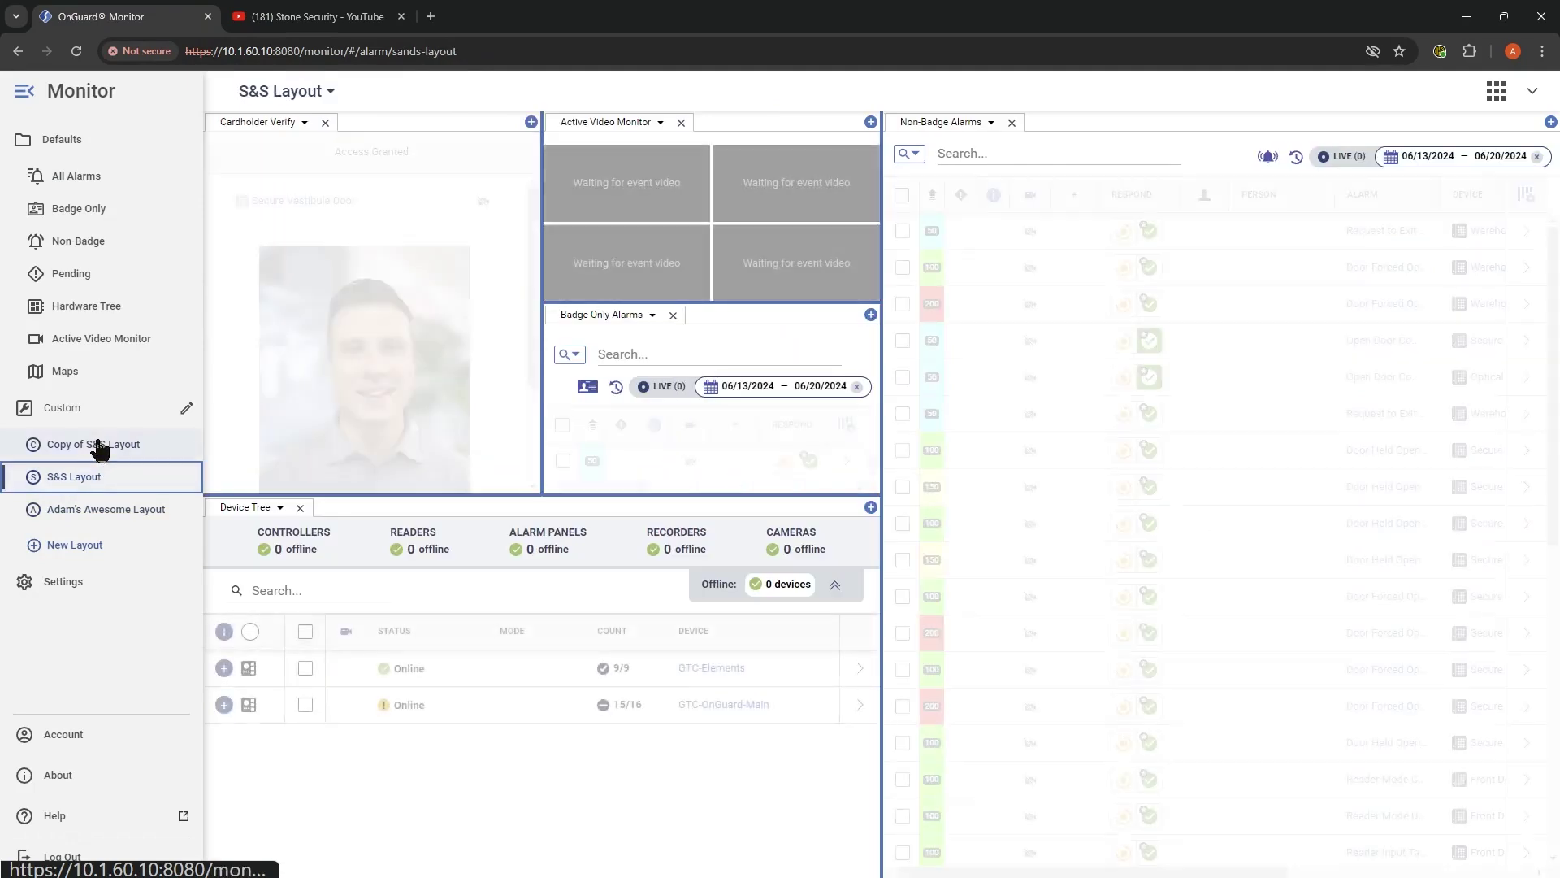
pyautogui.click(110, 445)
pyautogui.rightClick(126, 447)
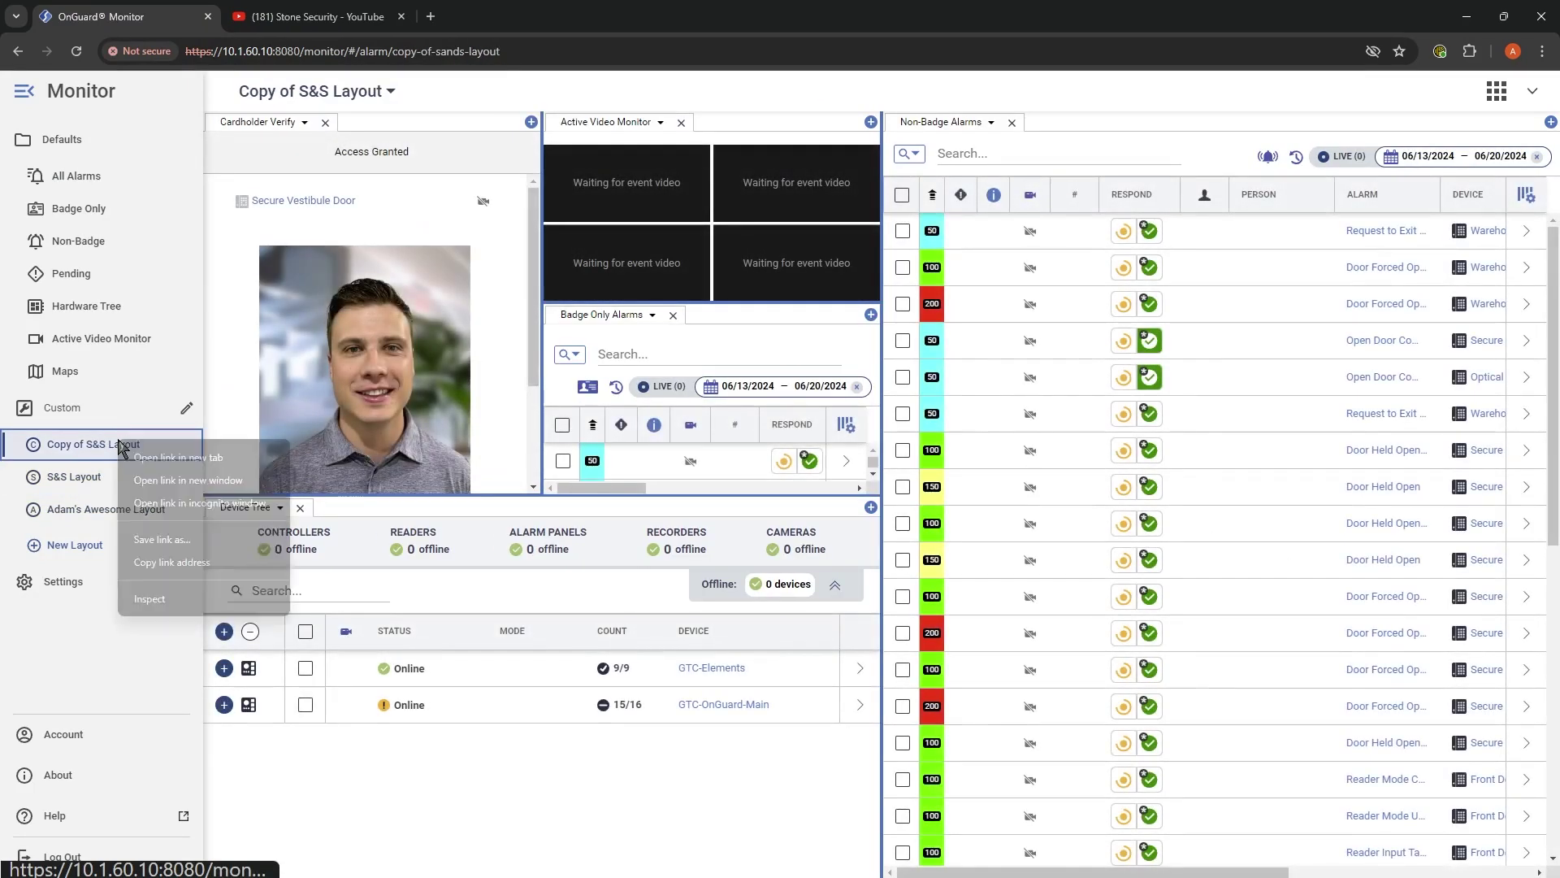
pyautogui.click(104, 446)
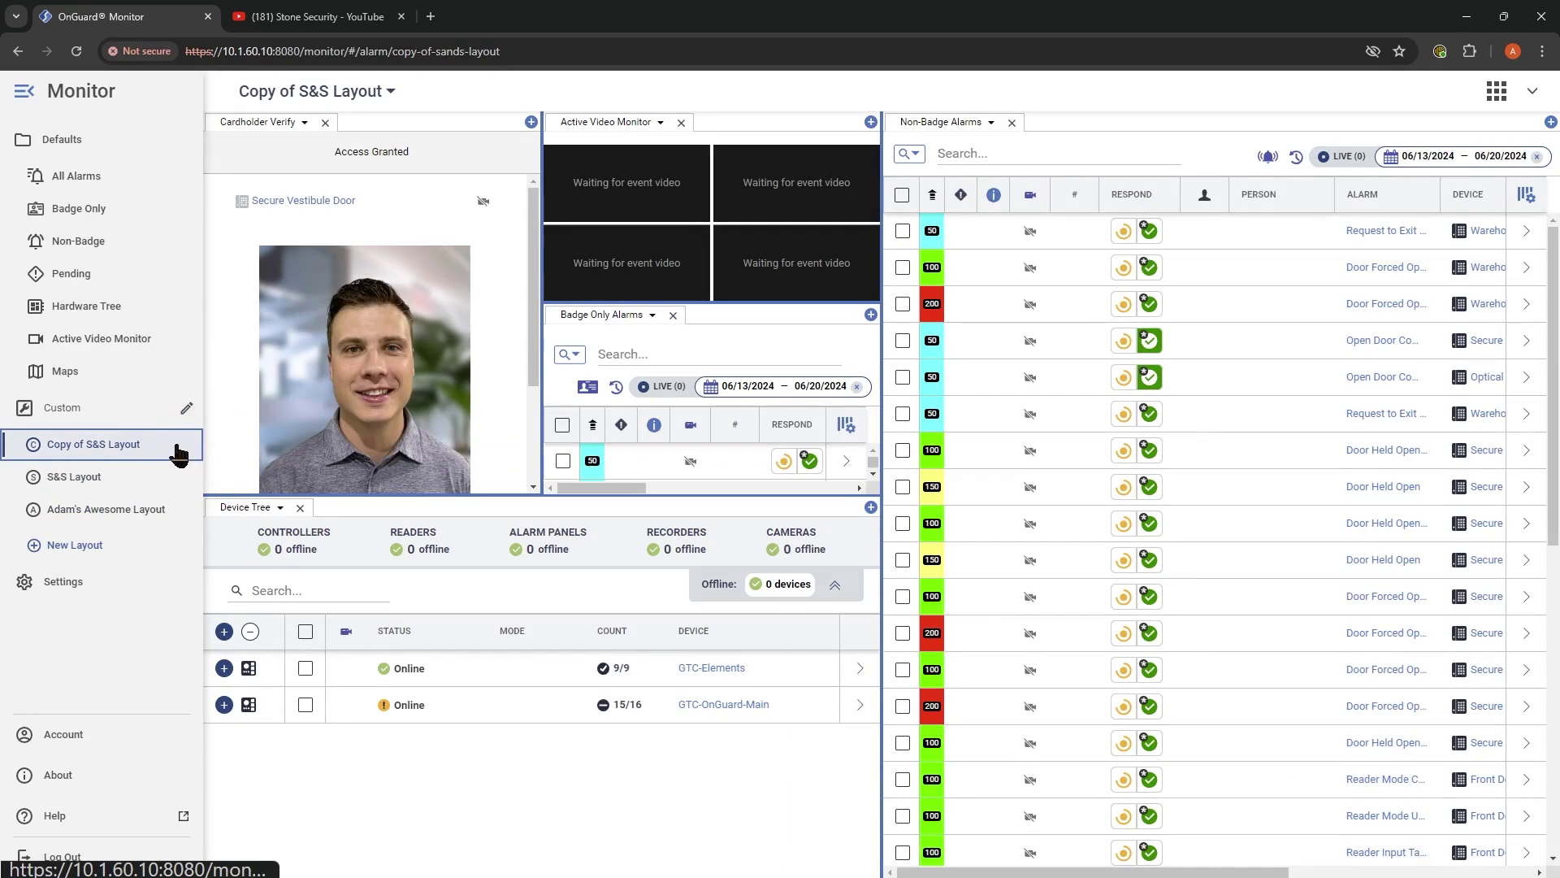
pyautogui.click(76, 477)
pyautogui.click(82, 448)
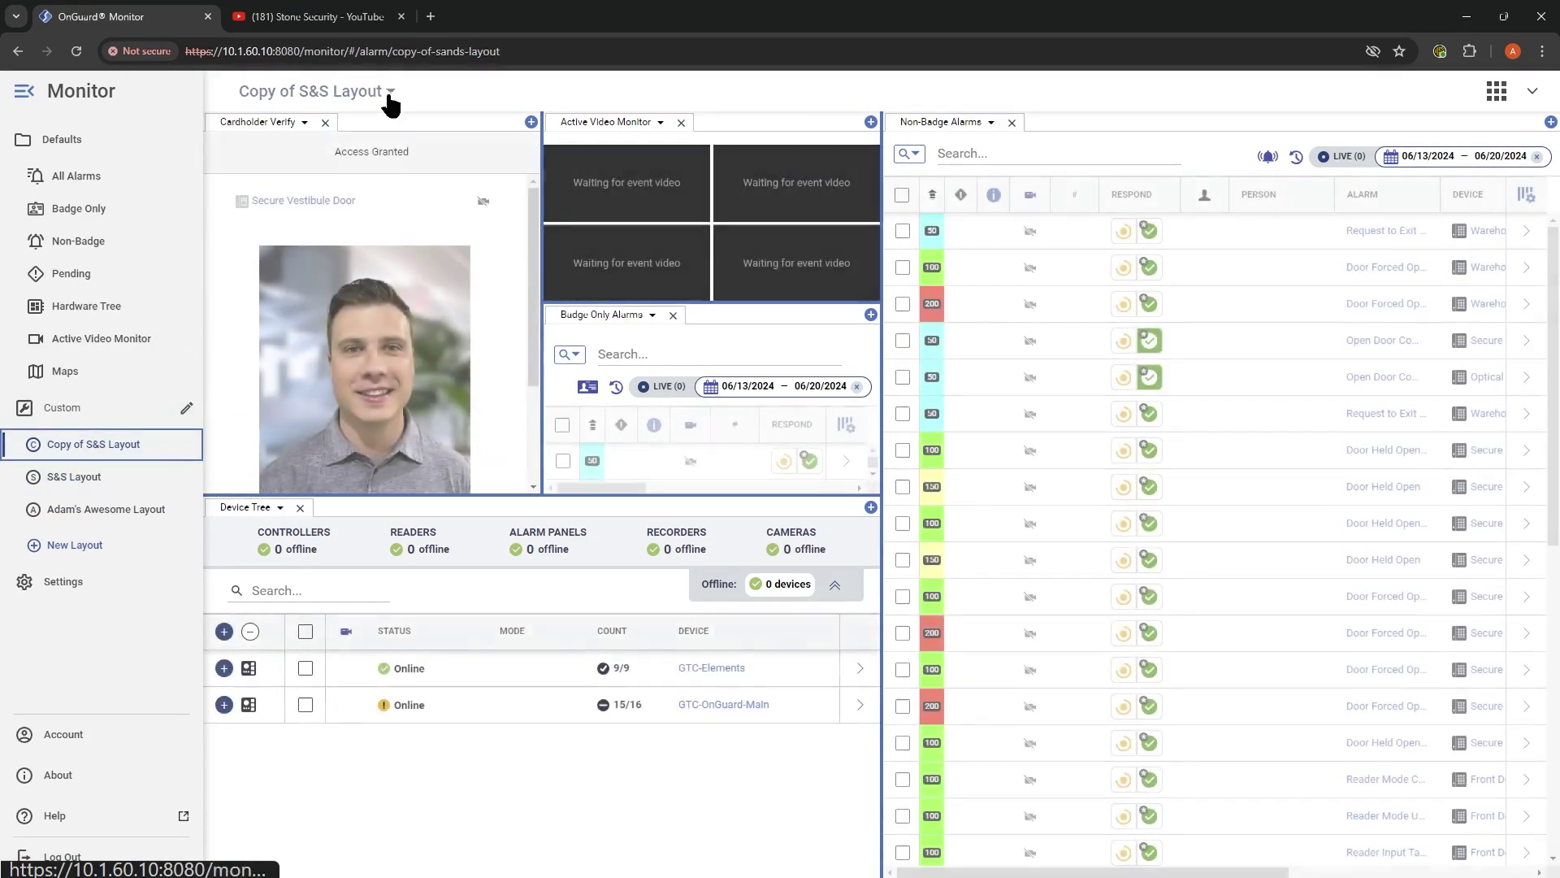
pyautogui.click(390, 92)
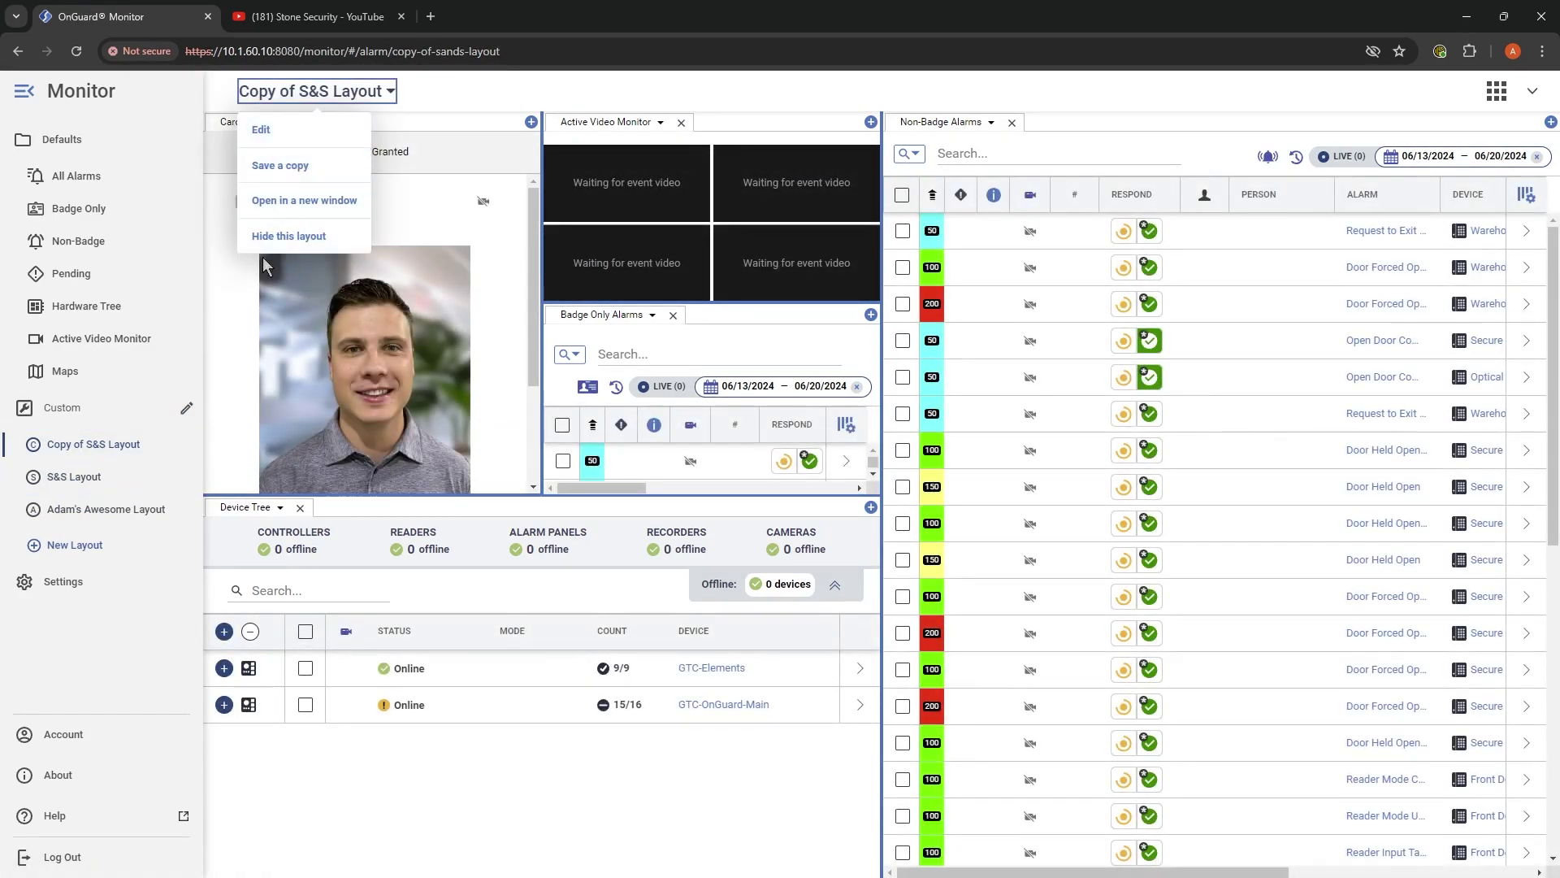
# - Delete Copy of S&S Layout in Manage Layouts, then return to the S&S Layout dashboard
pyautogui.click(369, 155)
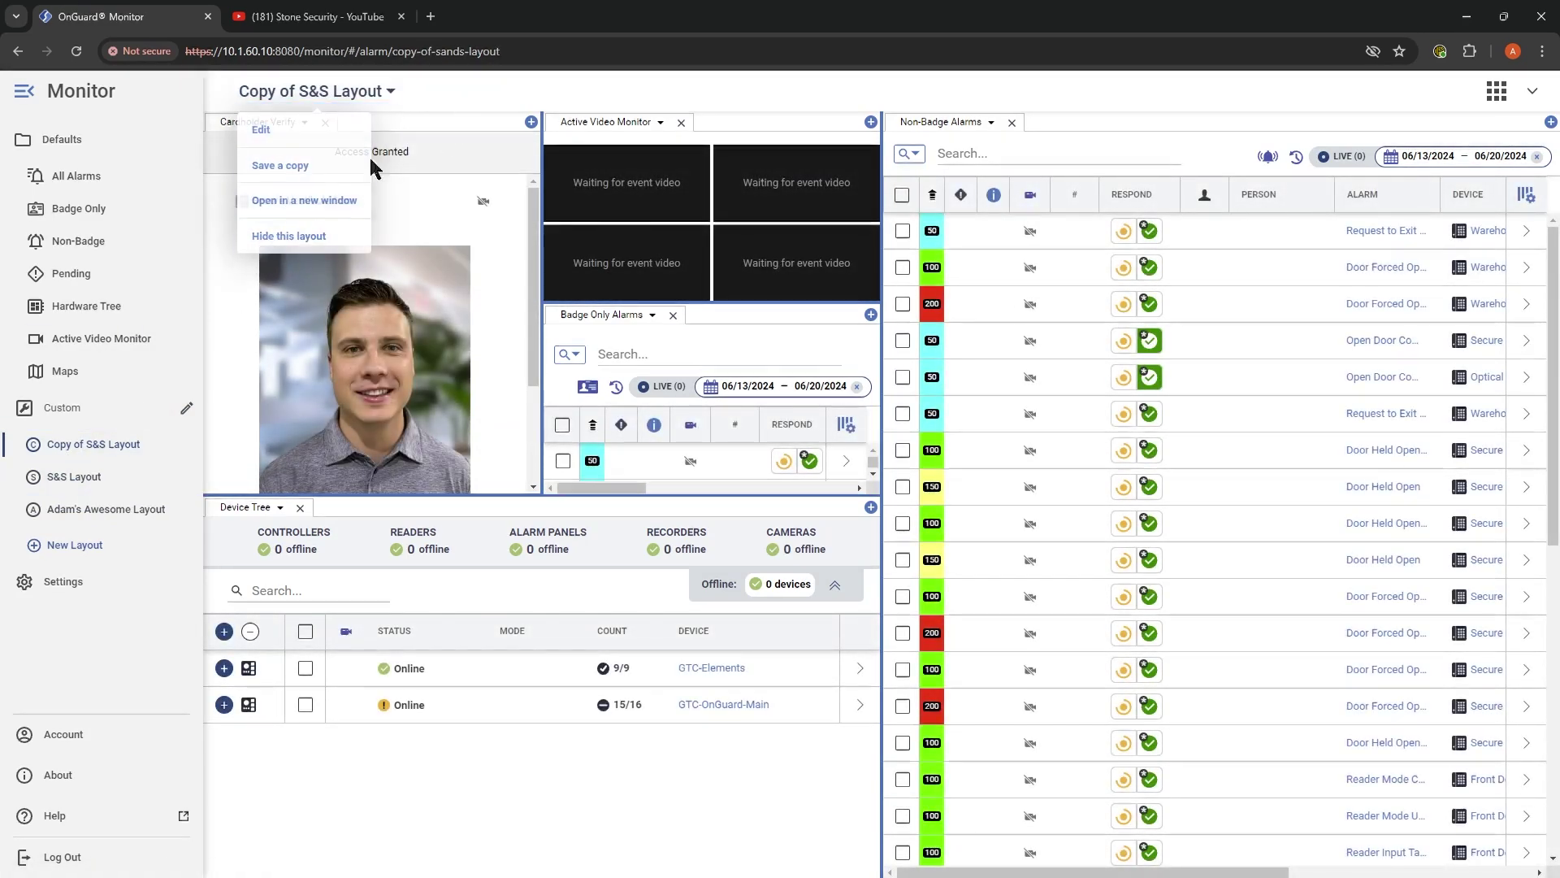
pyautogui.click(186, 408)
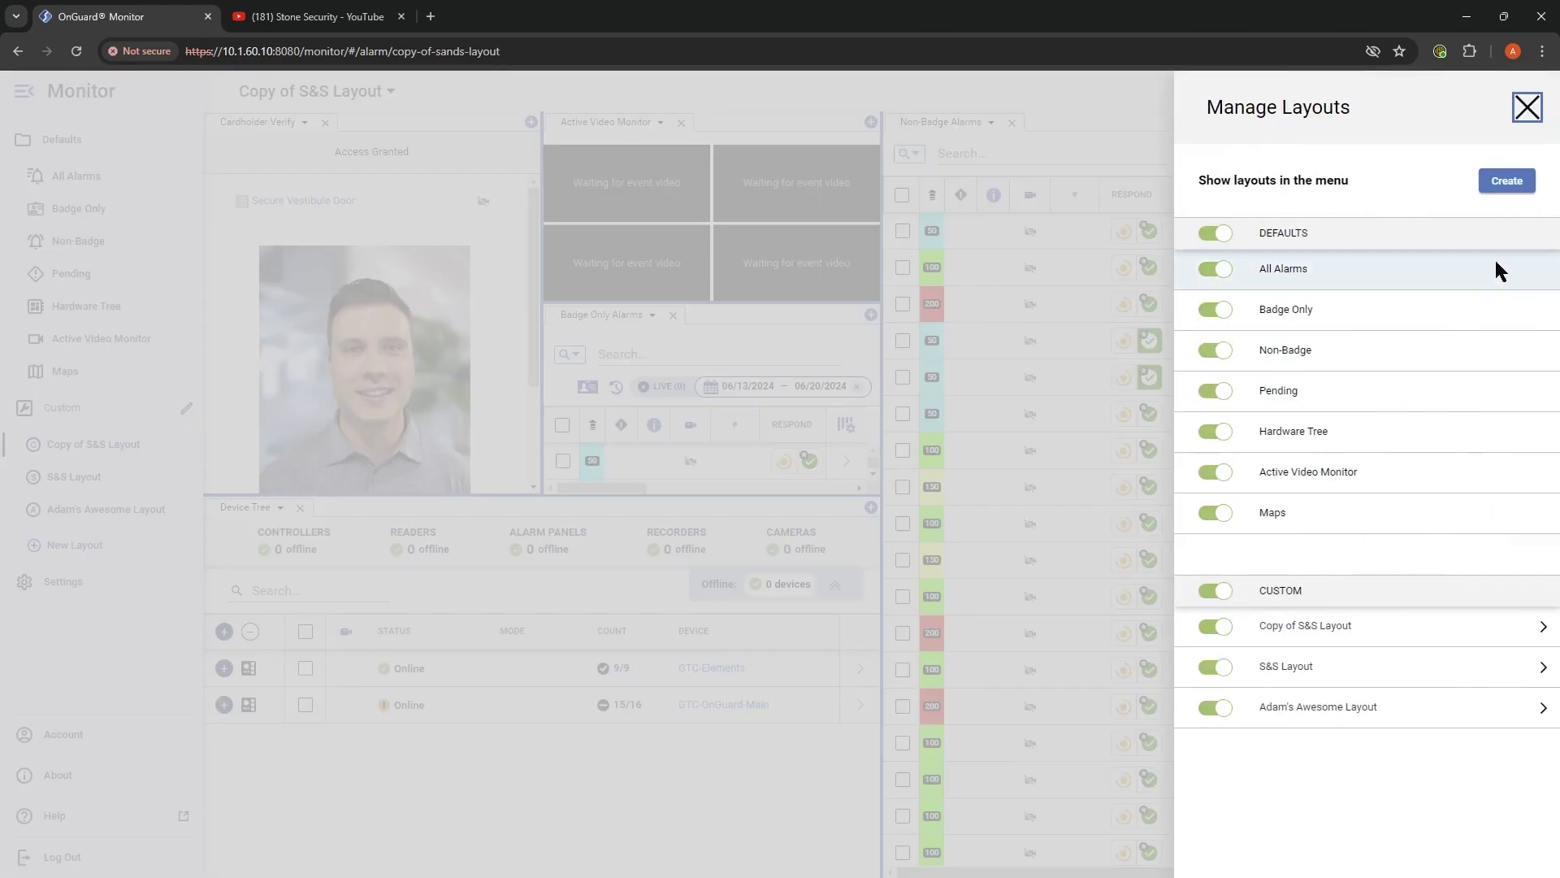
pyautogui.click(1436, 627)
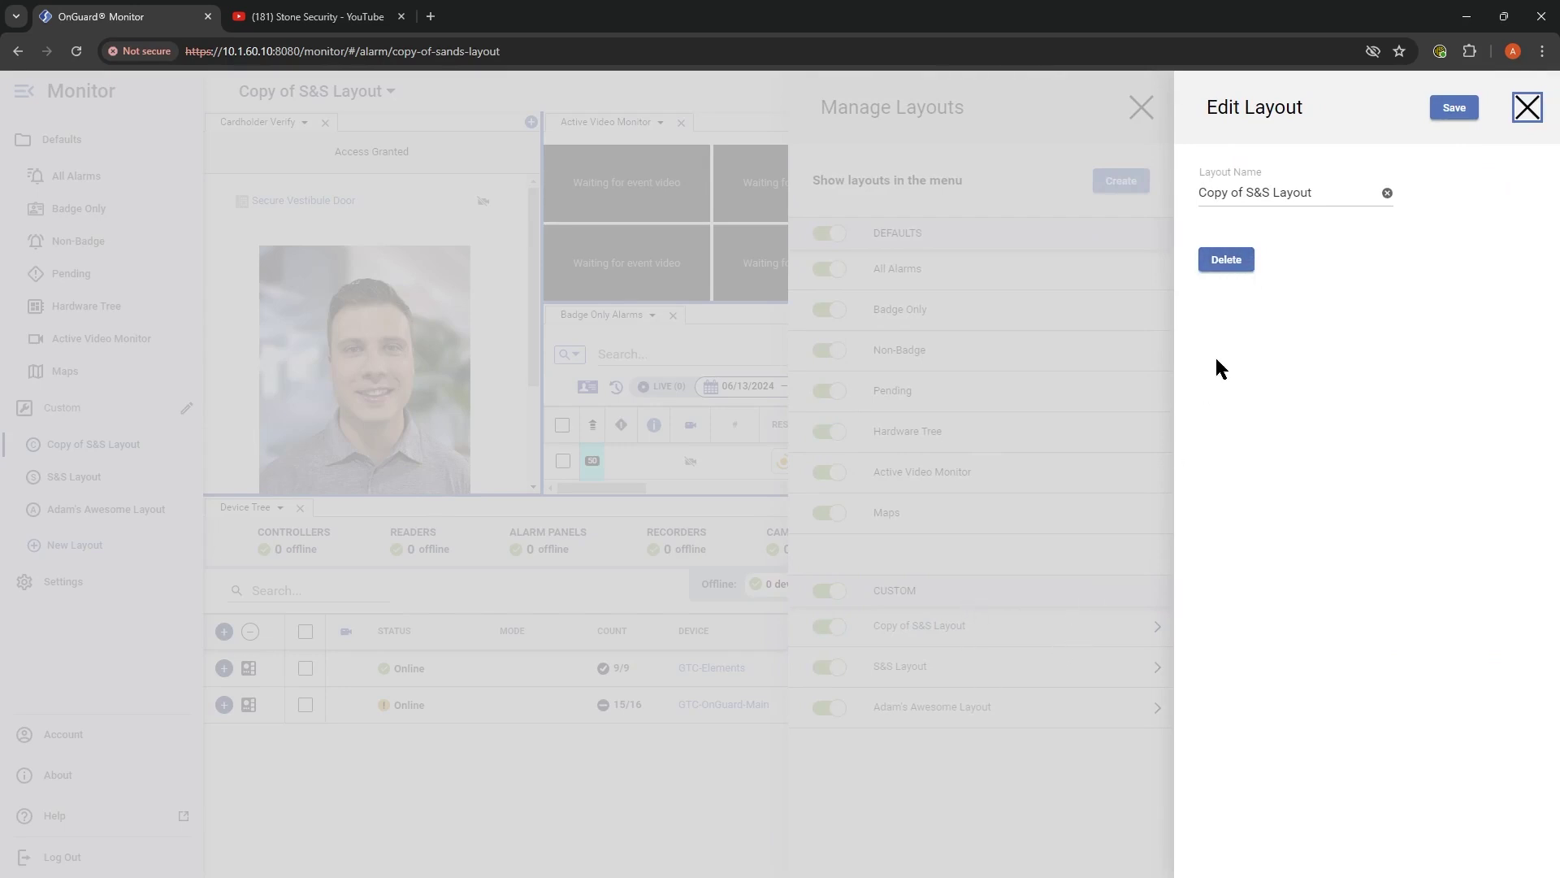
pyautogui.click(1237, 260)
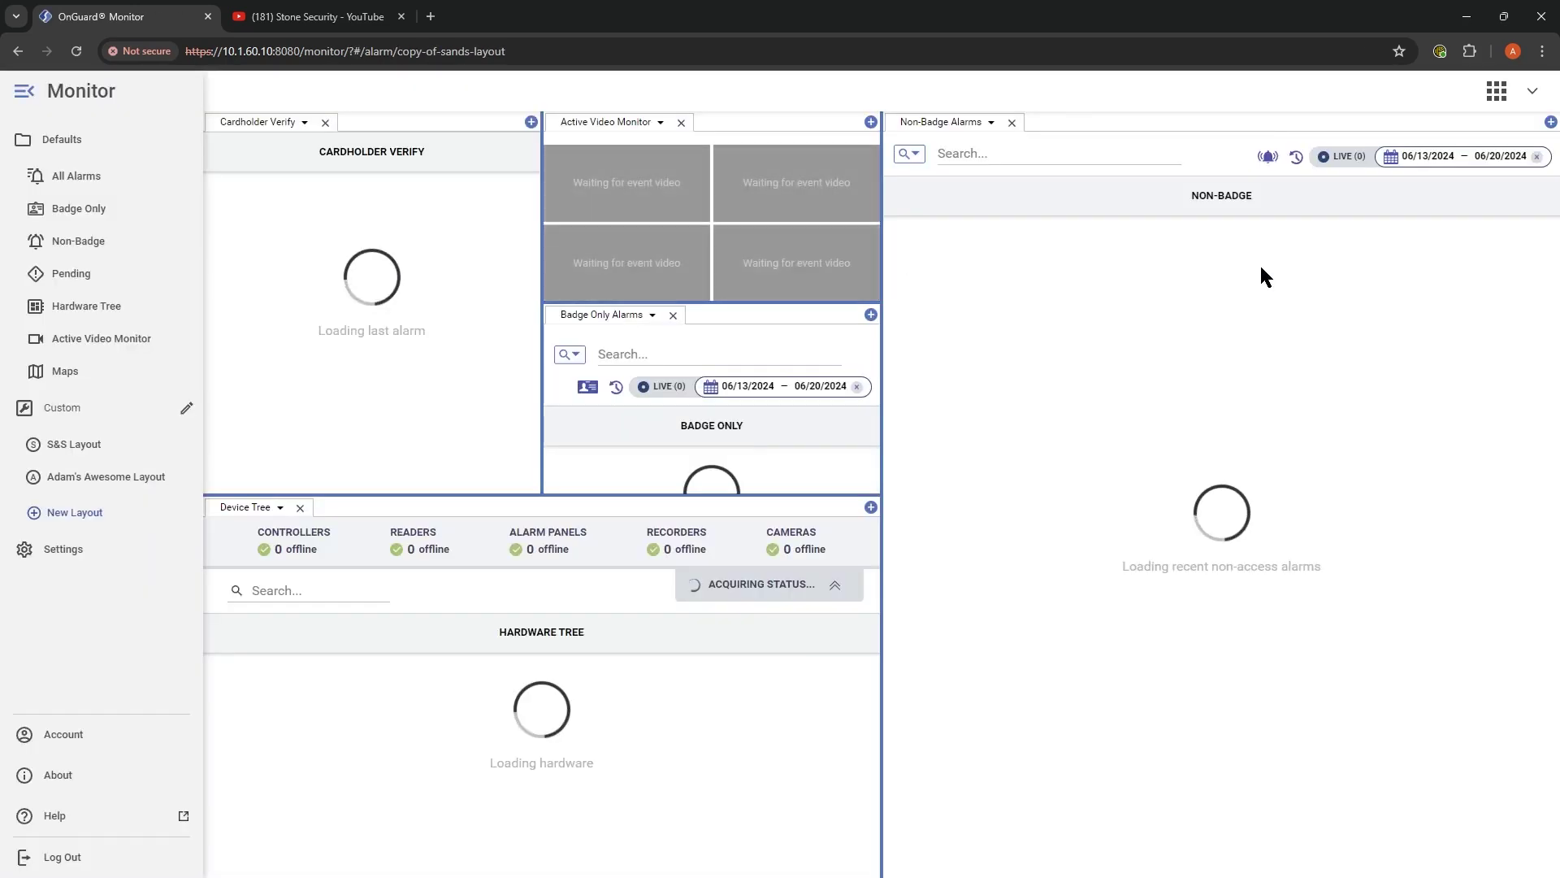
pyautogui.click(81, 443)
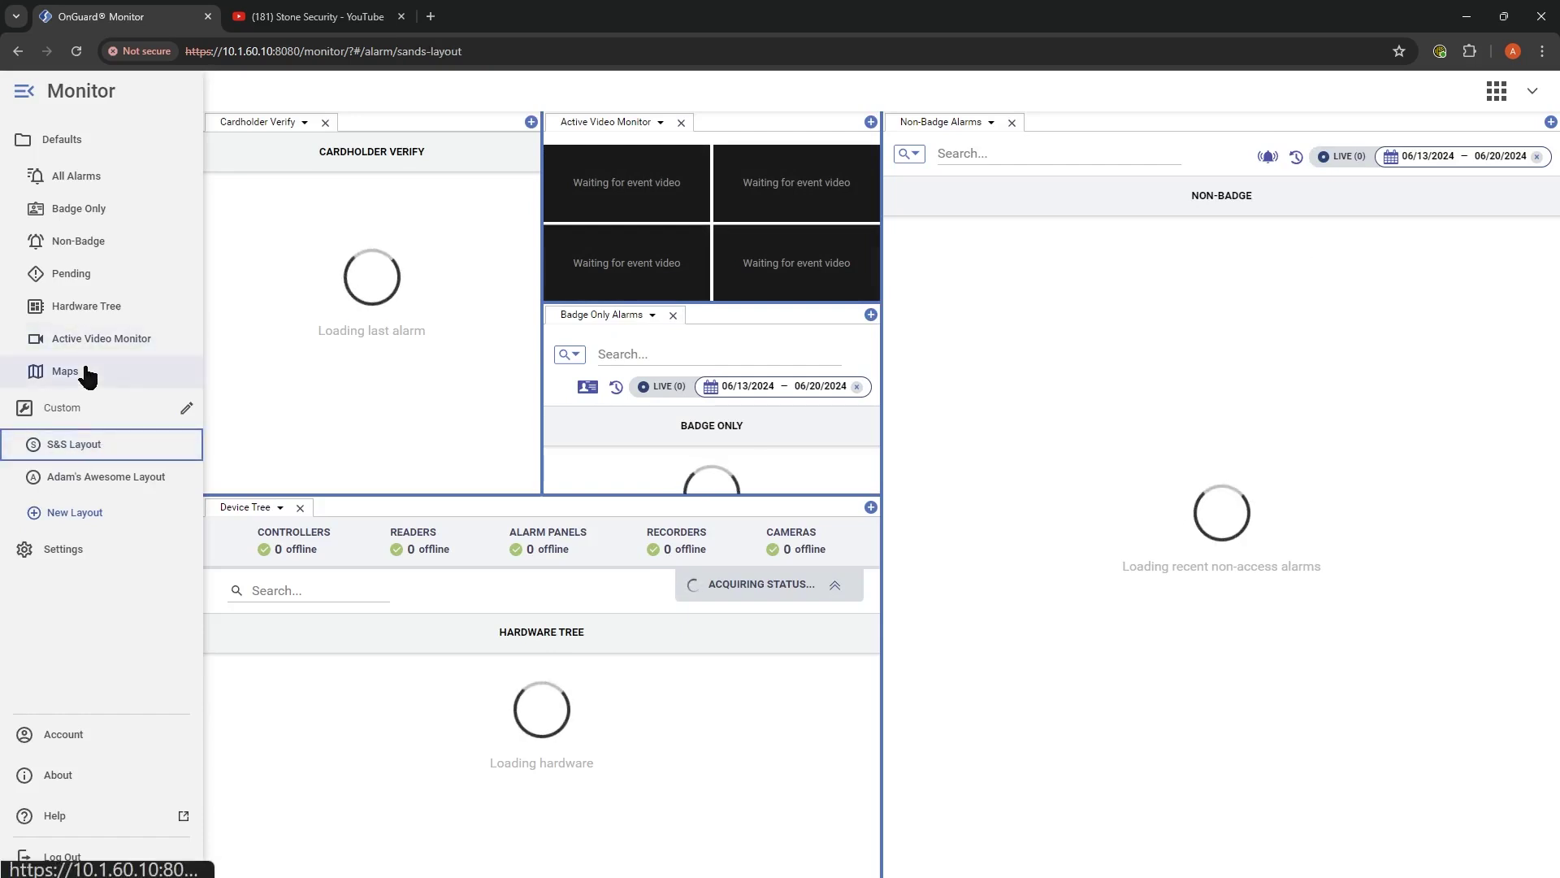
# - Check the All Alarms and Badge Only views, return to S&S Layout, and minimize Chrome
pyautogui.click(36, 477)
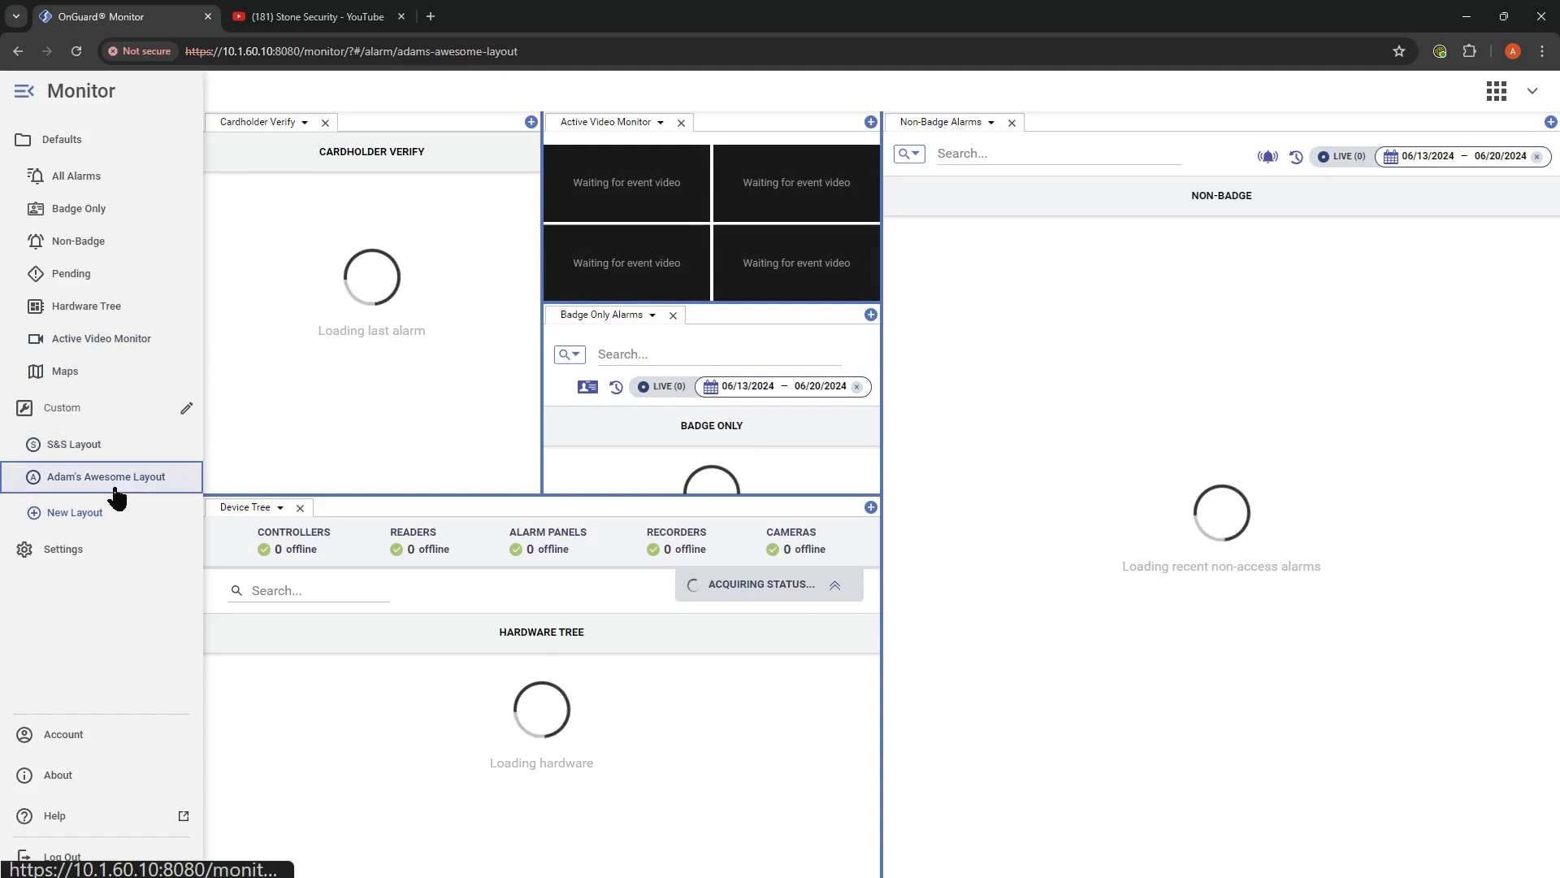
pyautogui.click(92, 174)
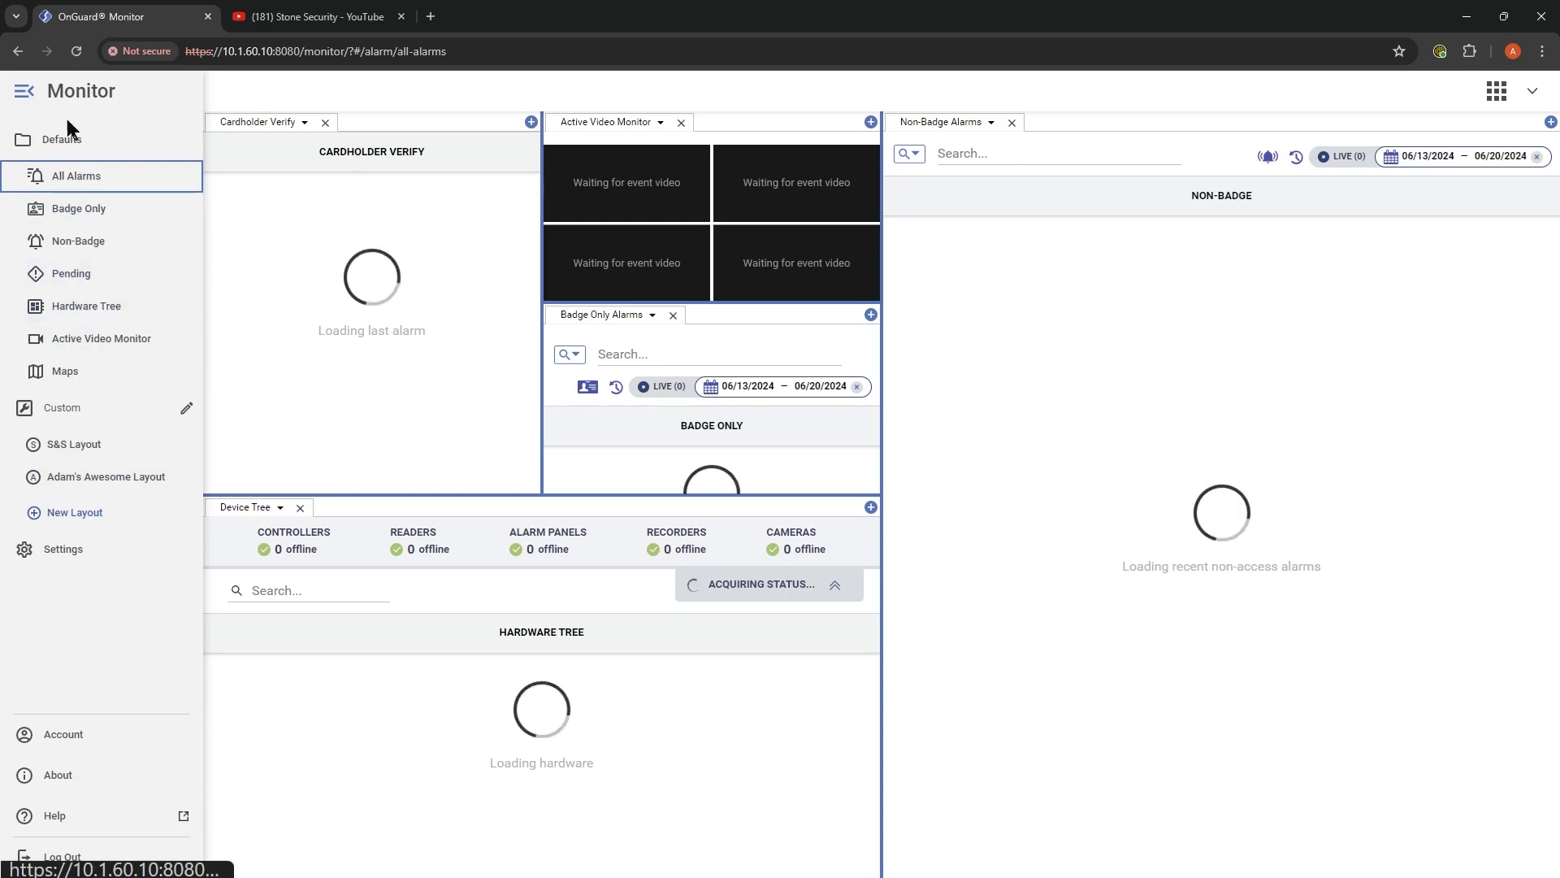
pyautogui.click(78, 52)
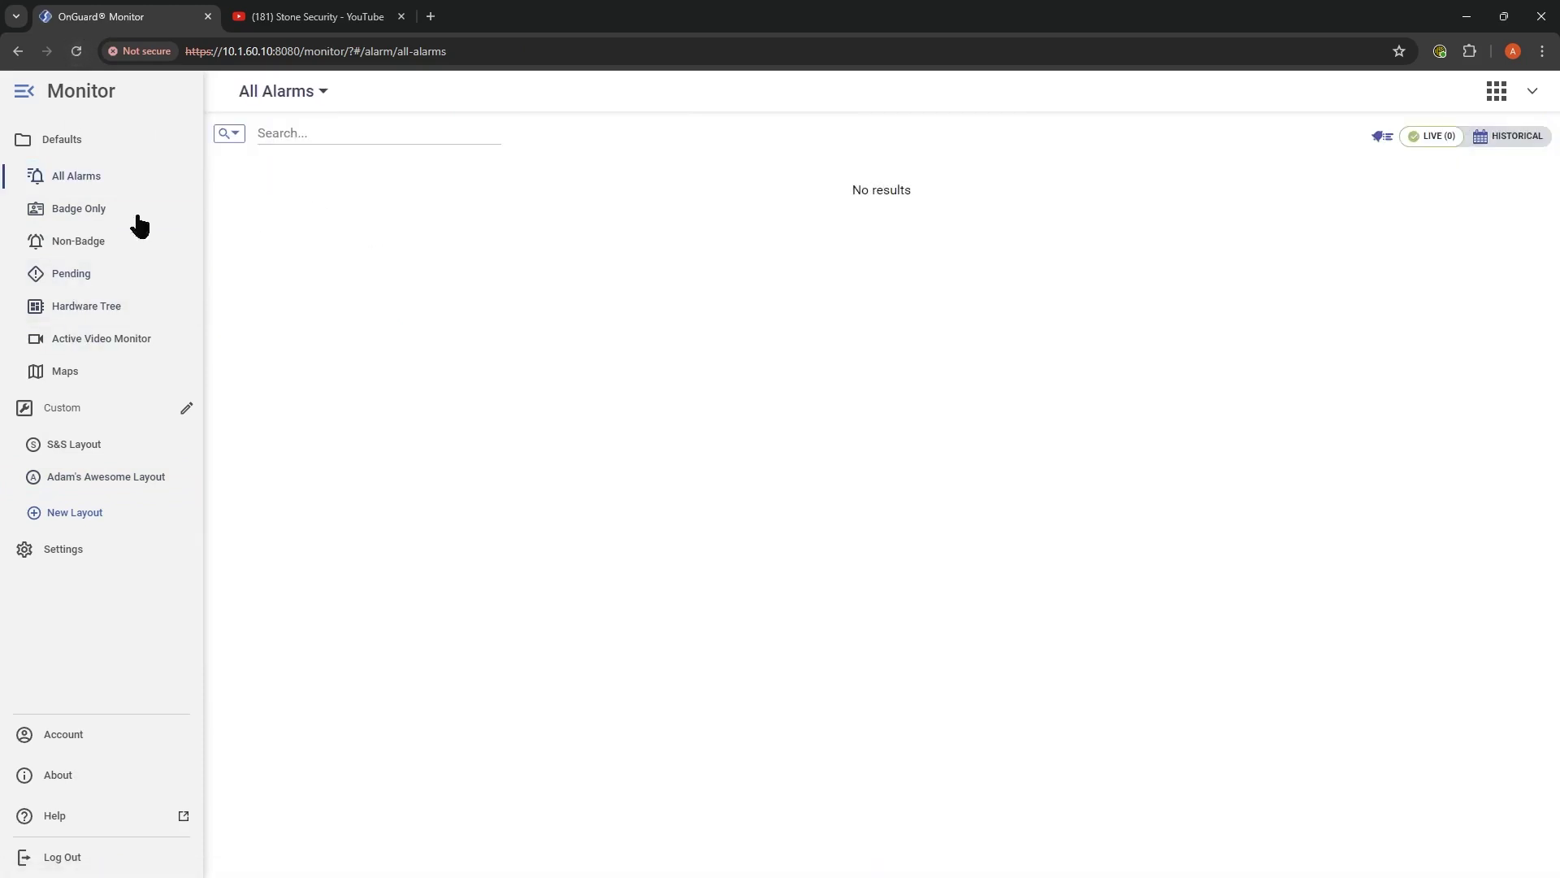
pyautogui.click(93, 213)
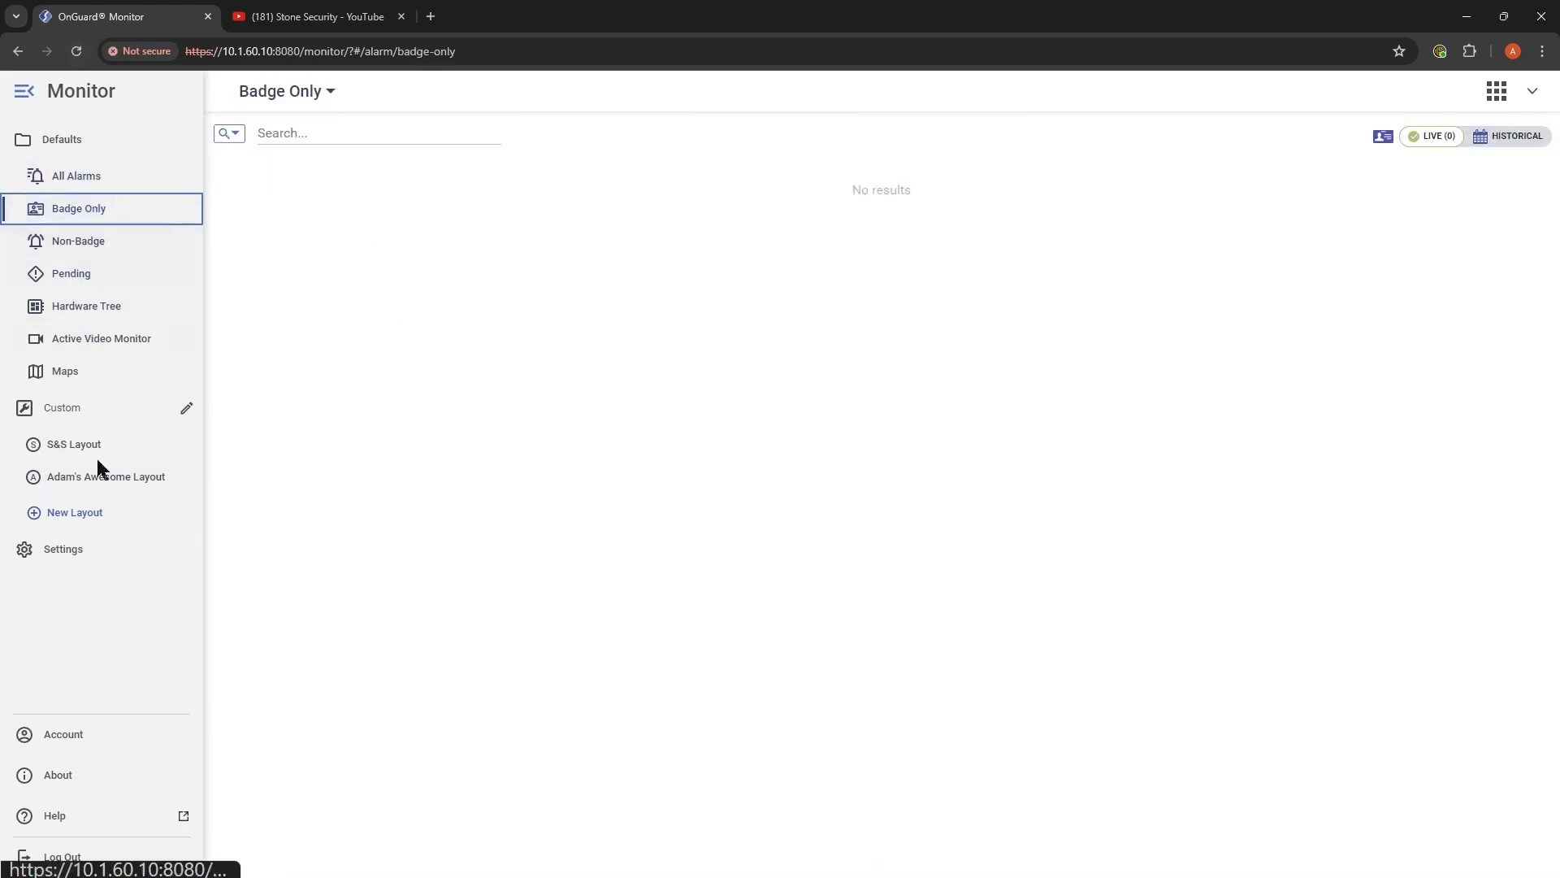
pyautogui.click(78, 442)
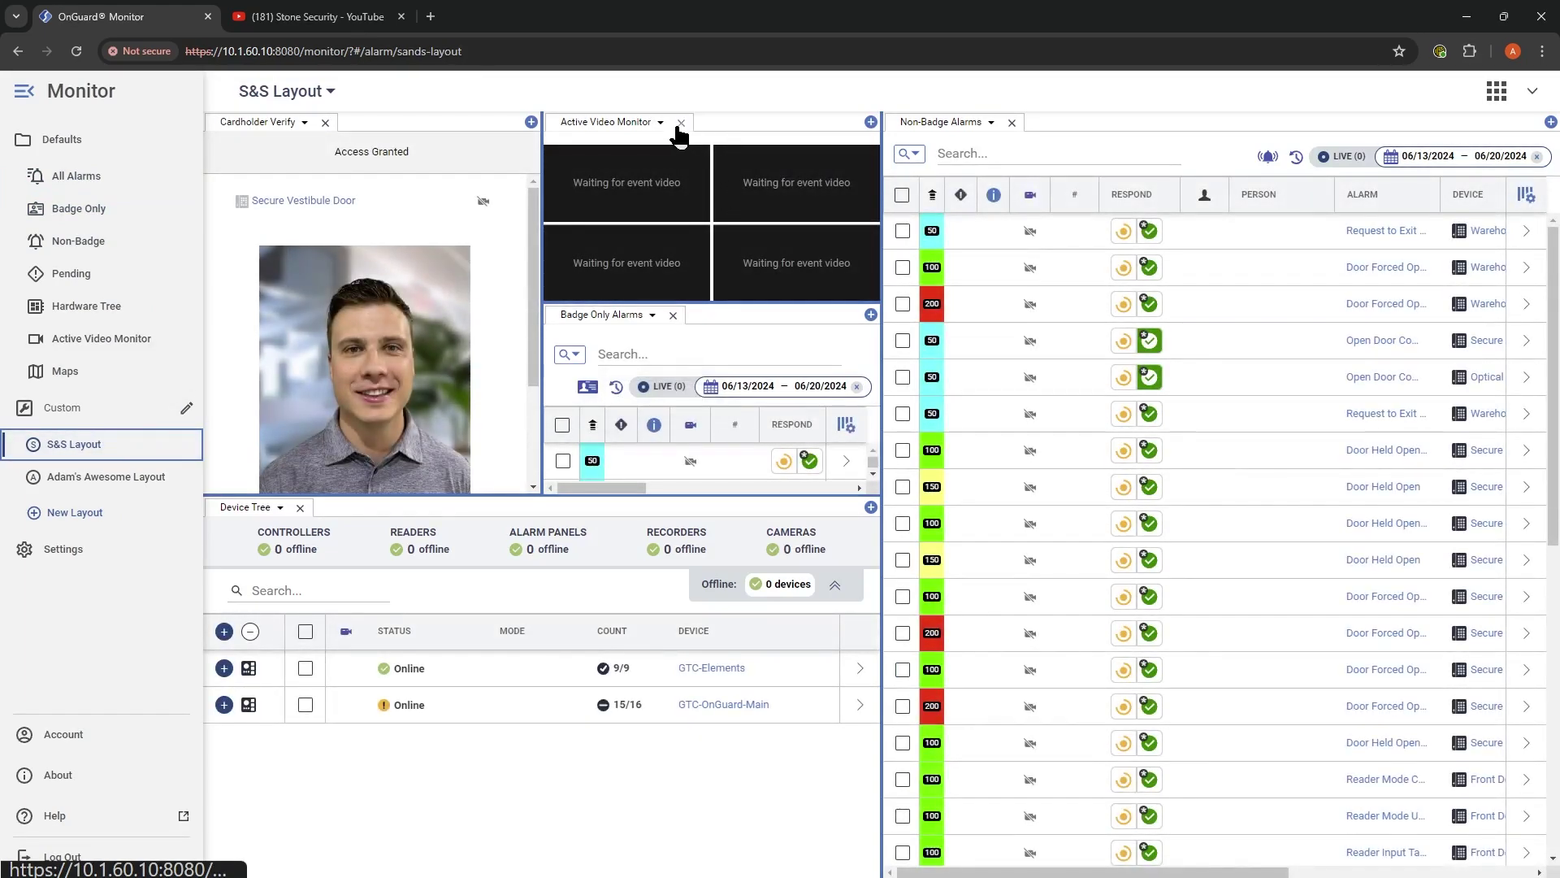
pyautogui.click(1175, 99)
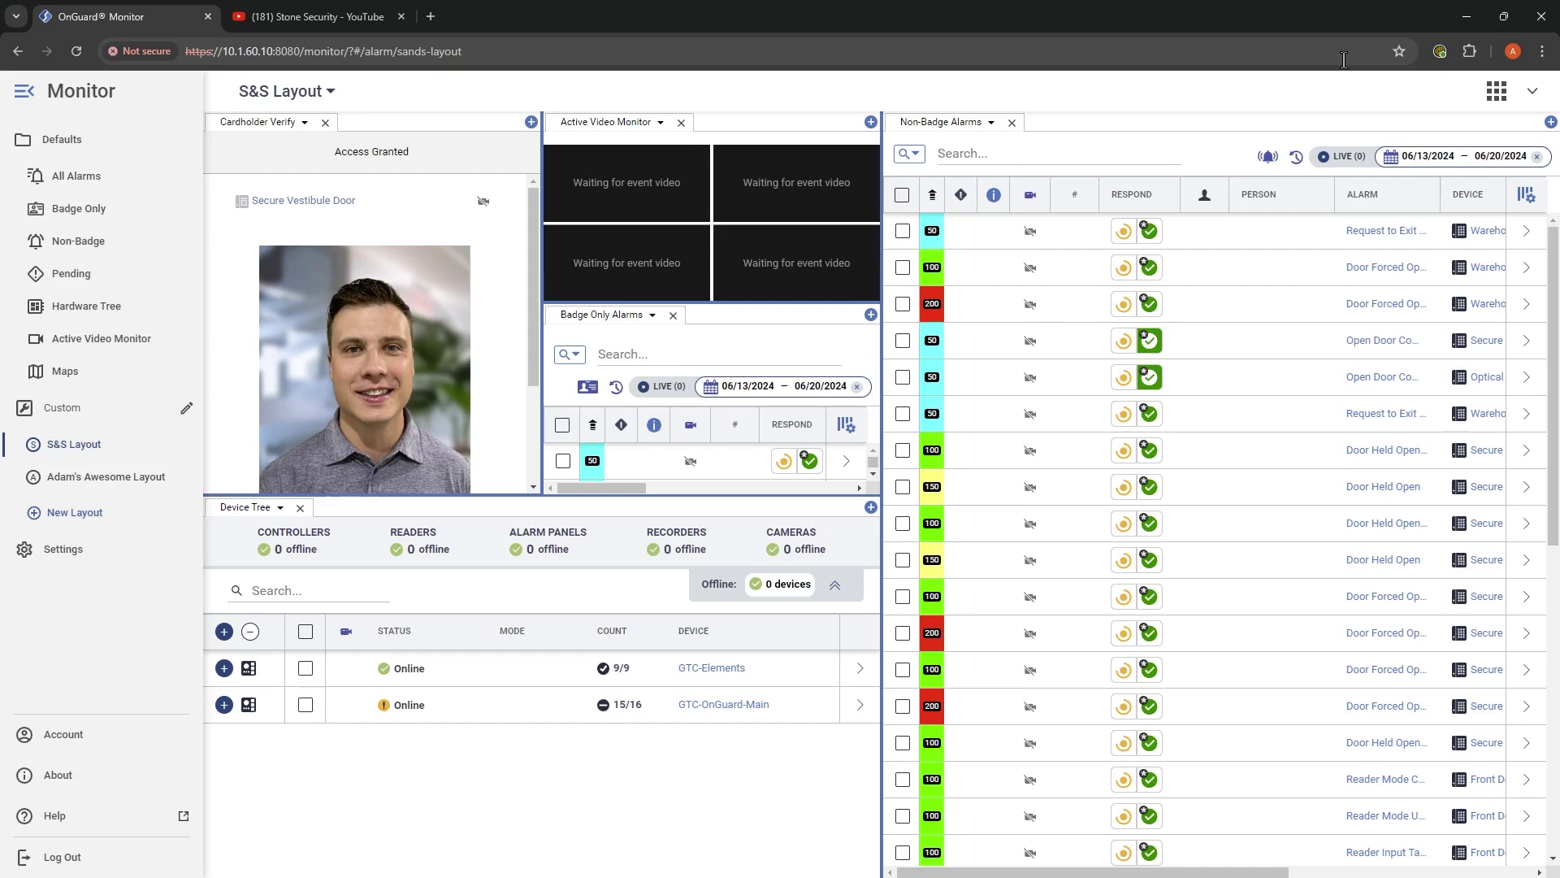
pyautogui.click(1456, 15)
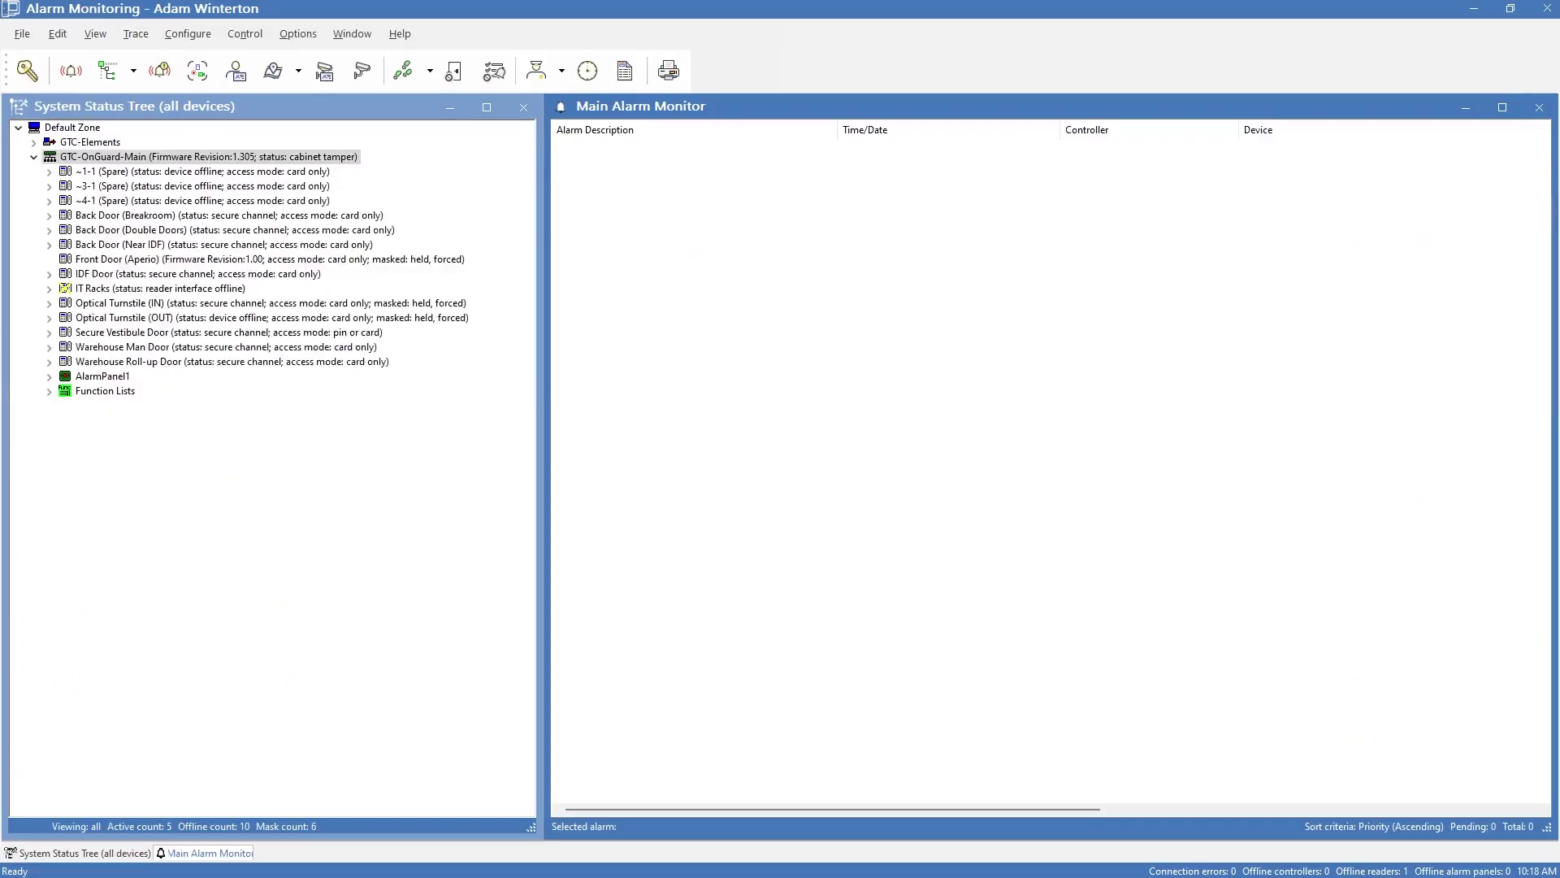
# - Start a live-only trace on GTC-OnGuard-Main, leaving historical tracing unchecked
pyautogui.click(366, 620)
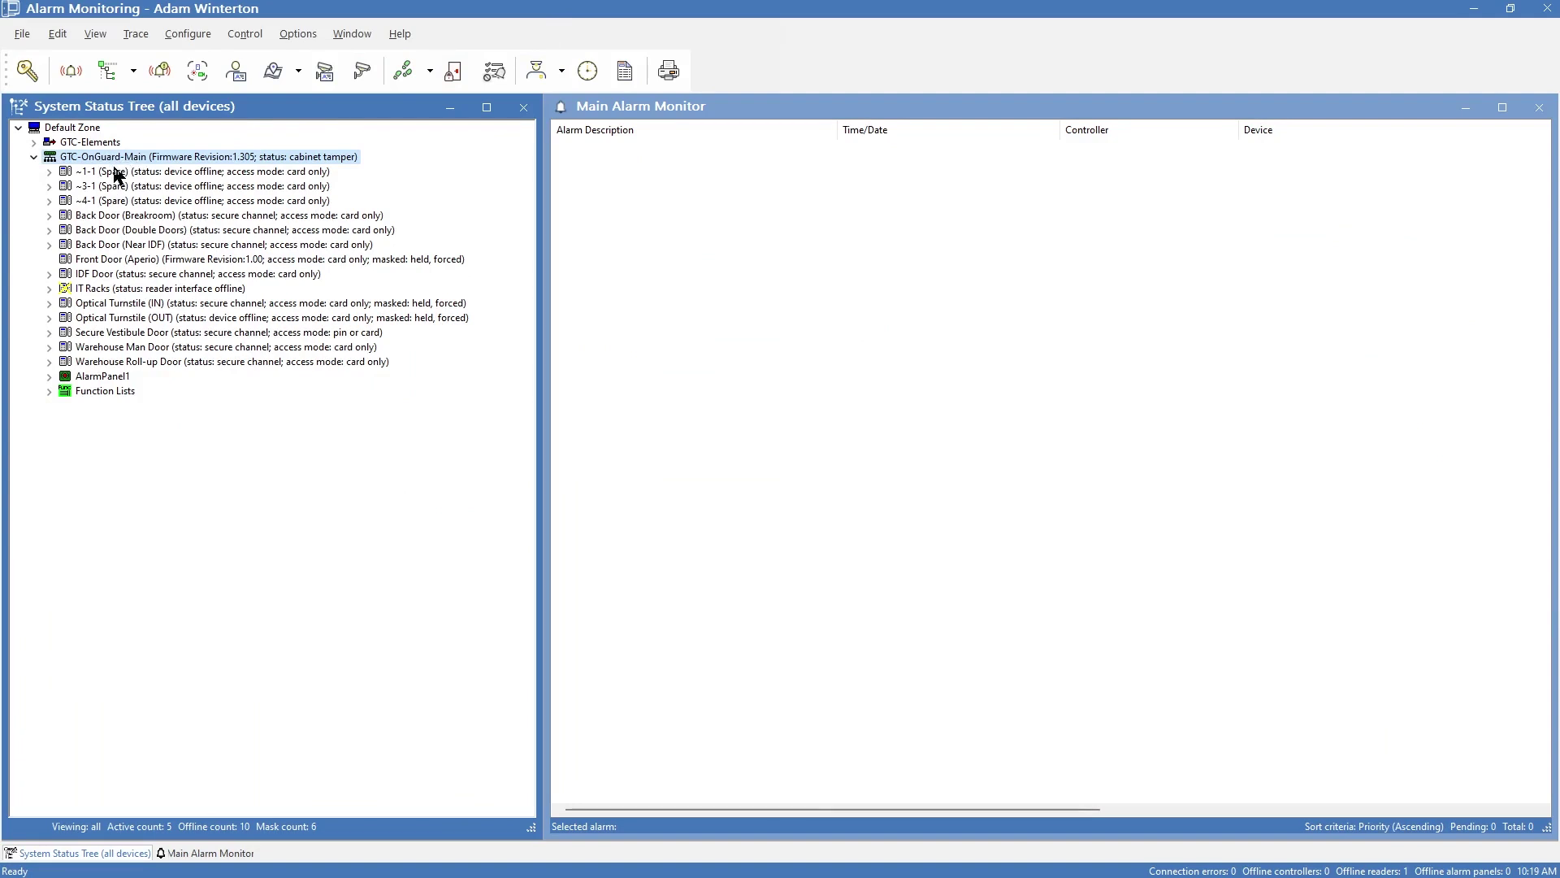
pyautogui.rightClick(128, 156)
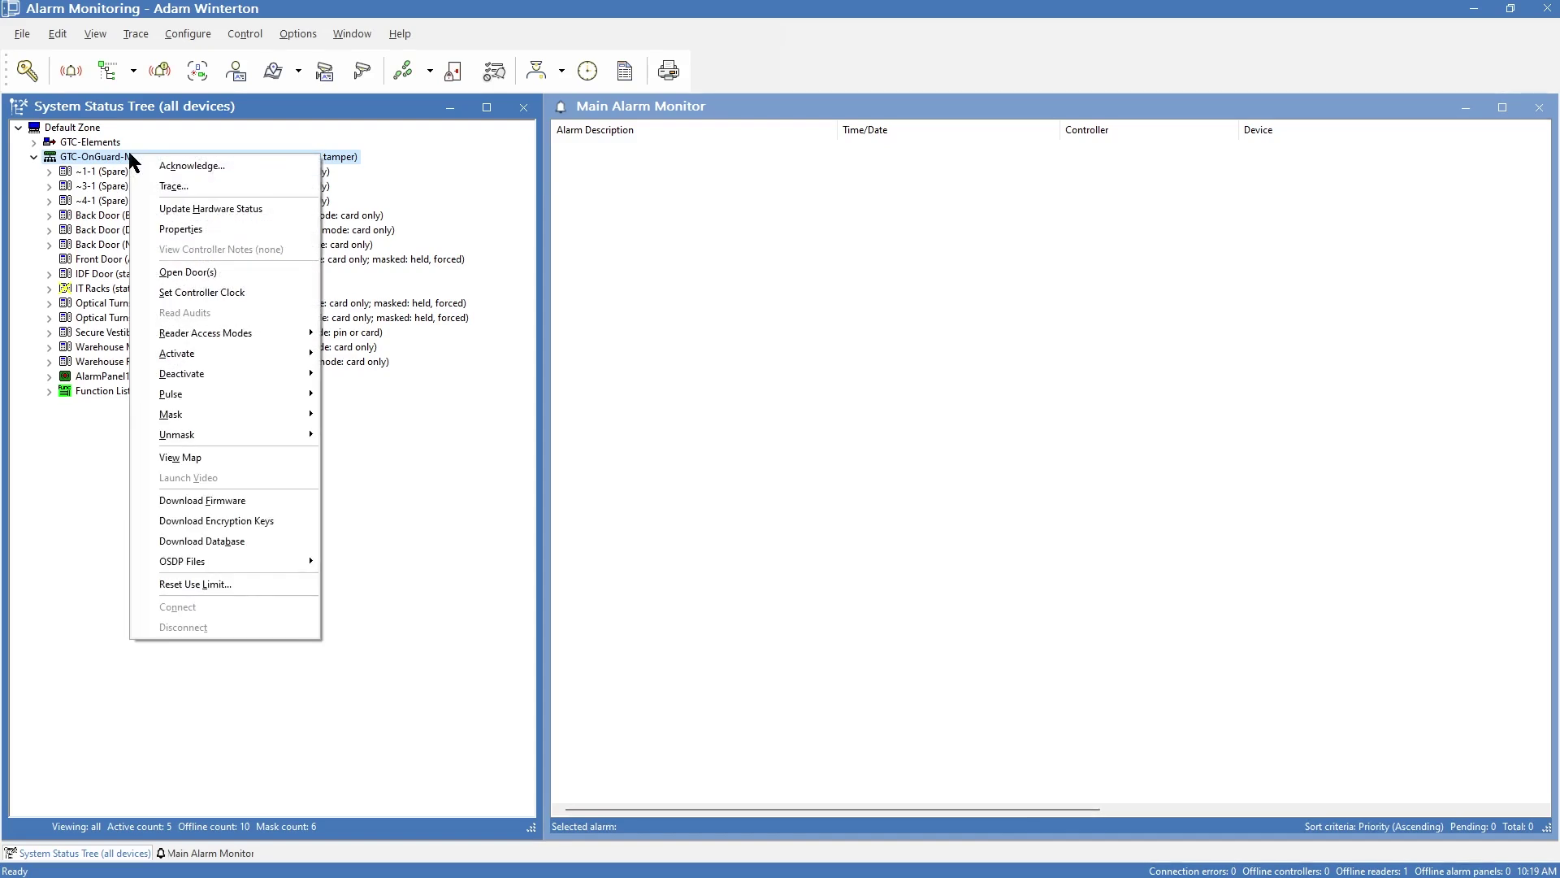
pyautogui.click(218, 186)
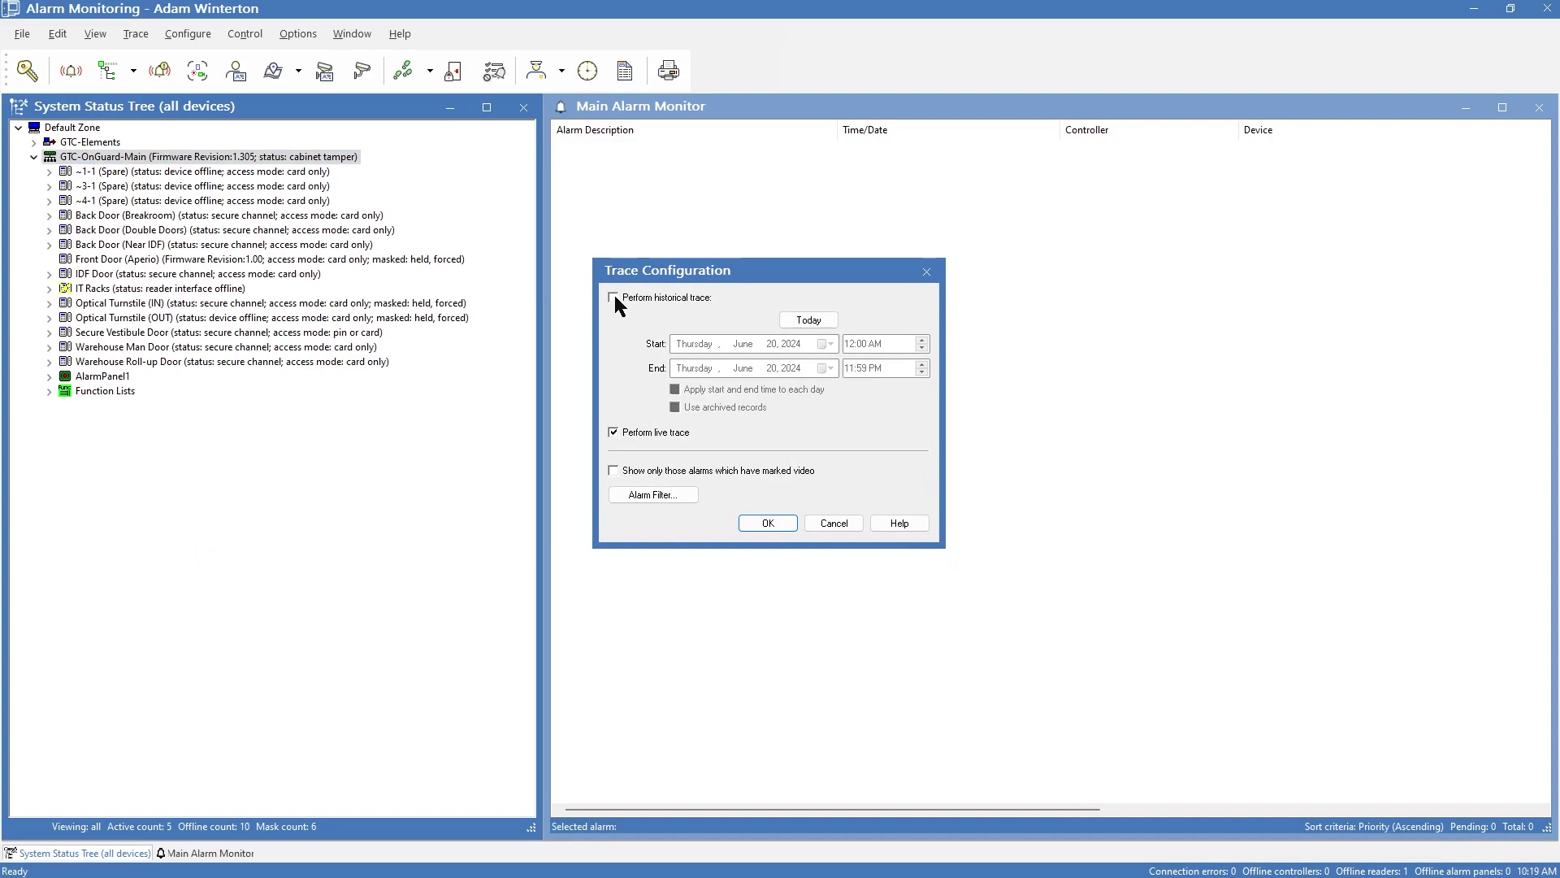
pyautogui.click(613, 297)
pyautogui.click(613, 297)
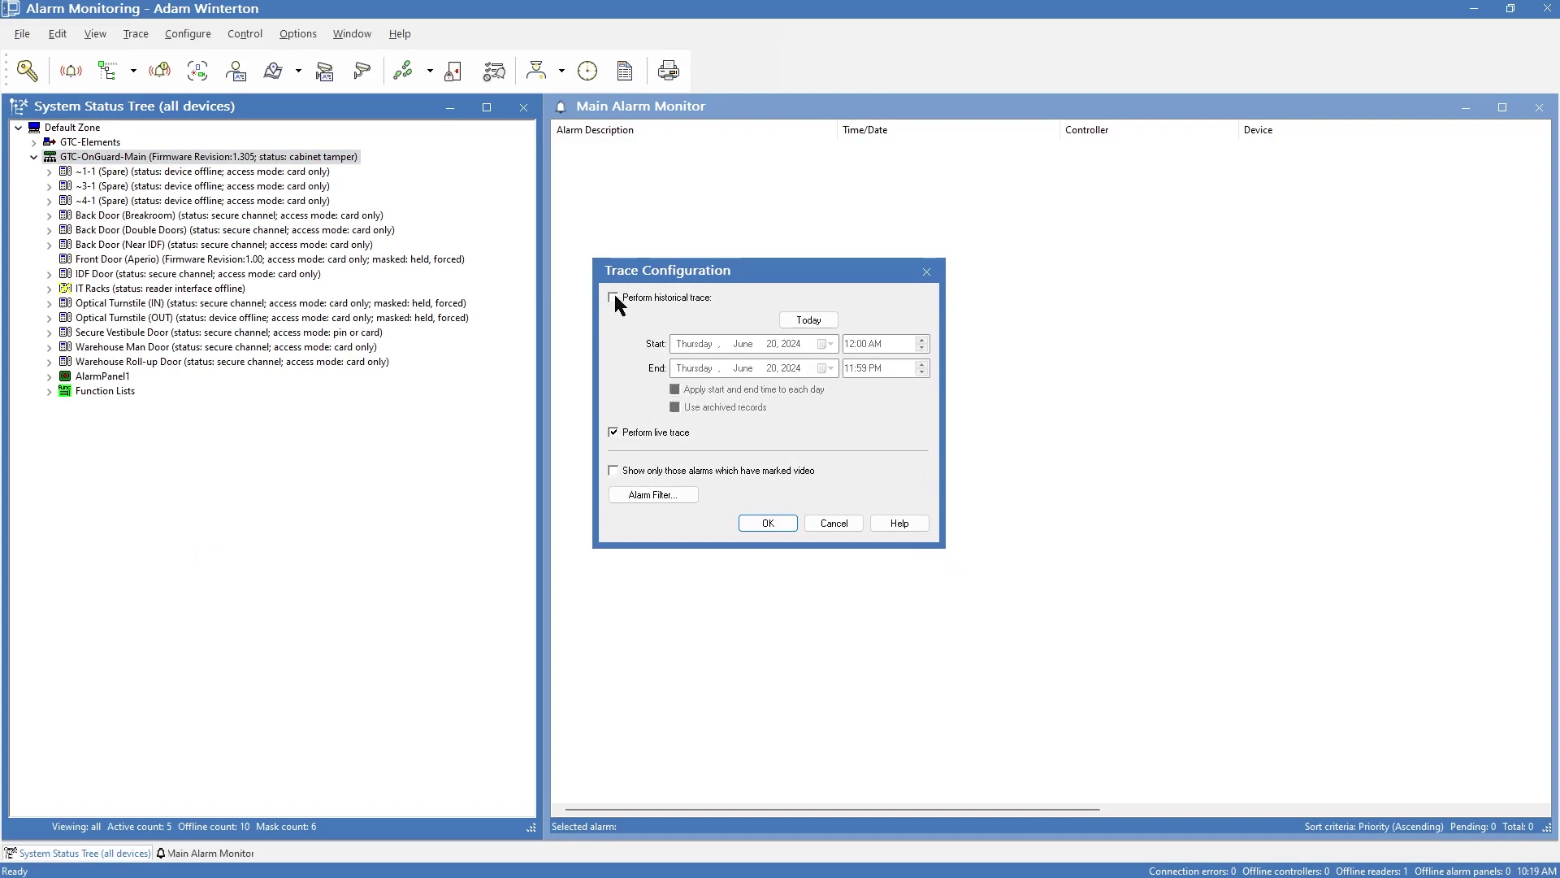
pyautogui.click(646, 439)
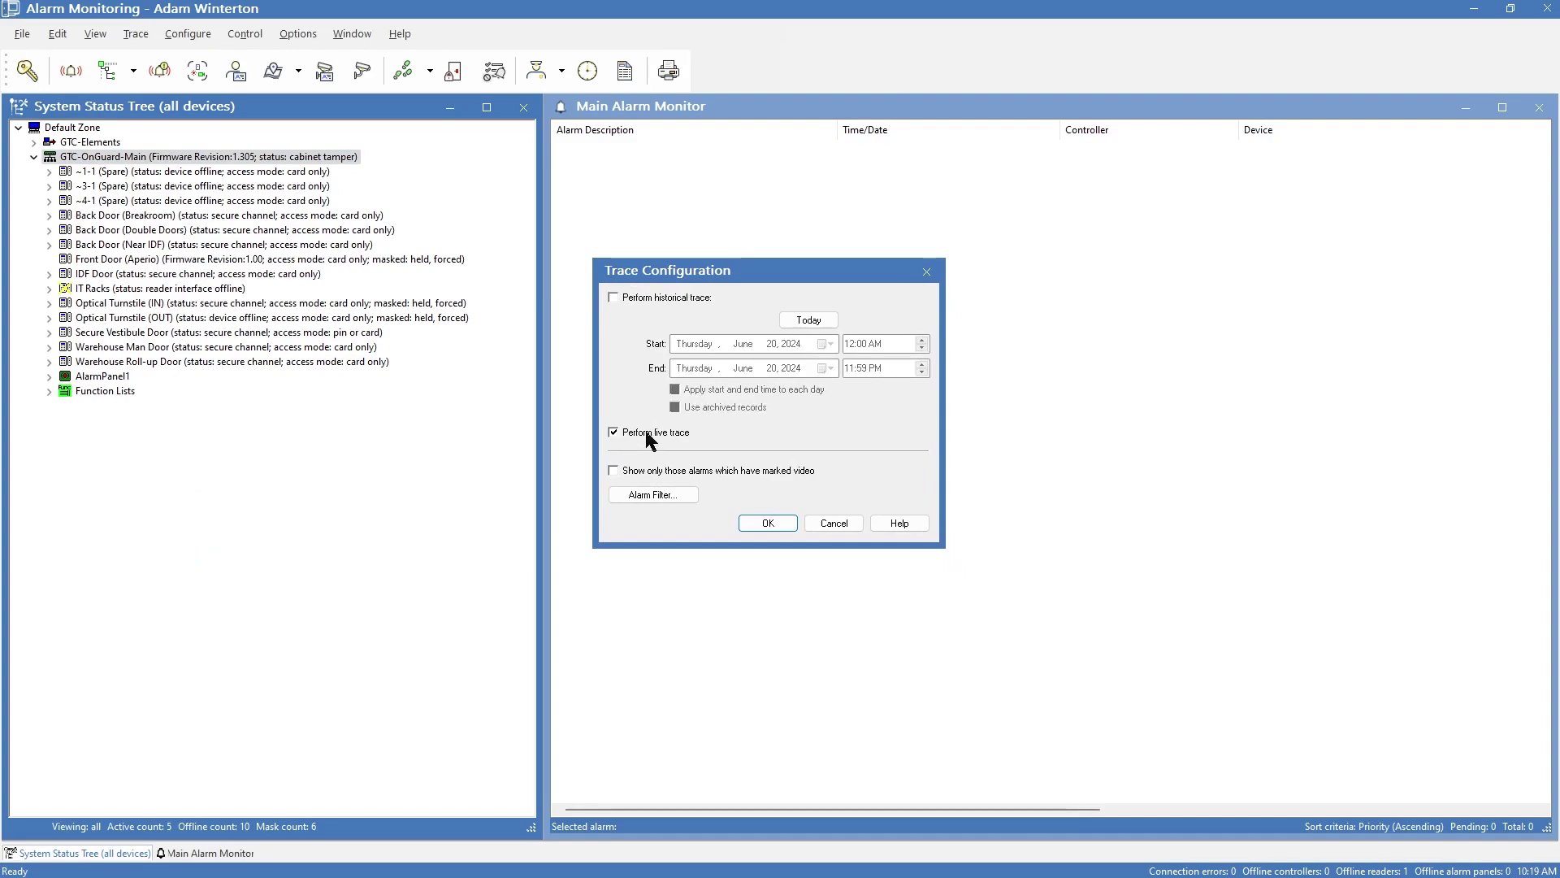
pyautogui.click(632, 296)
pyautogui.click(632, 296)
pyautogui.click(640, 298)
pyautogui.click(641, 299)
pyautogui.click(768, 524)
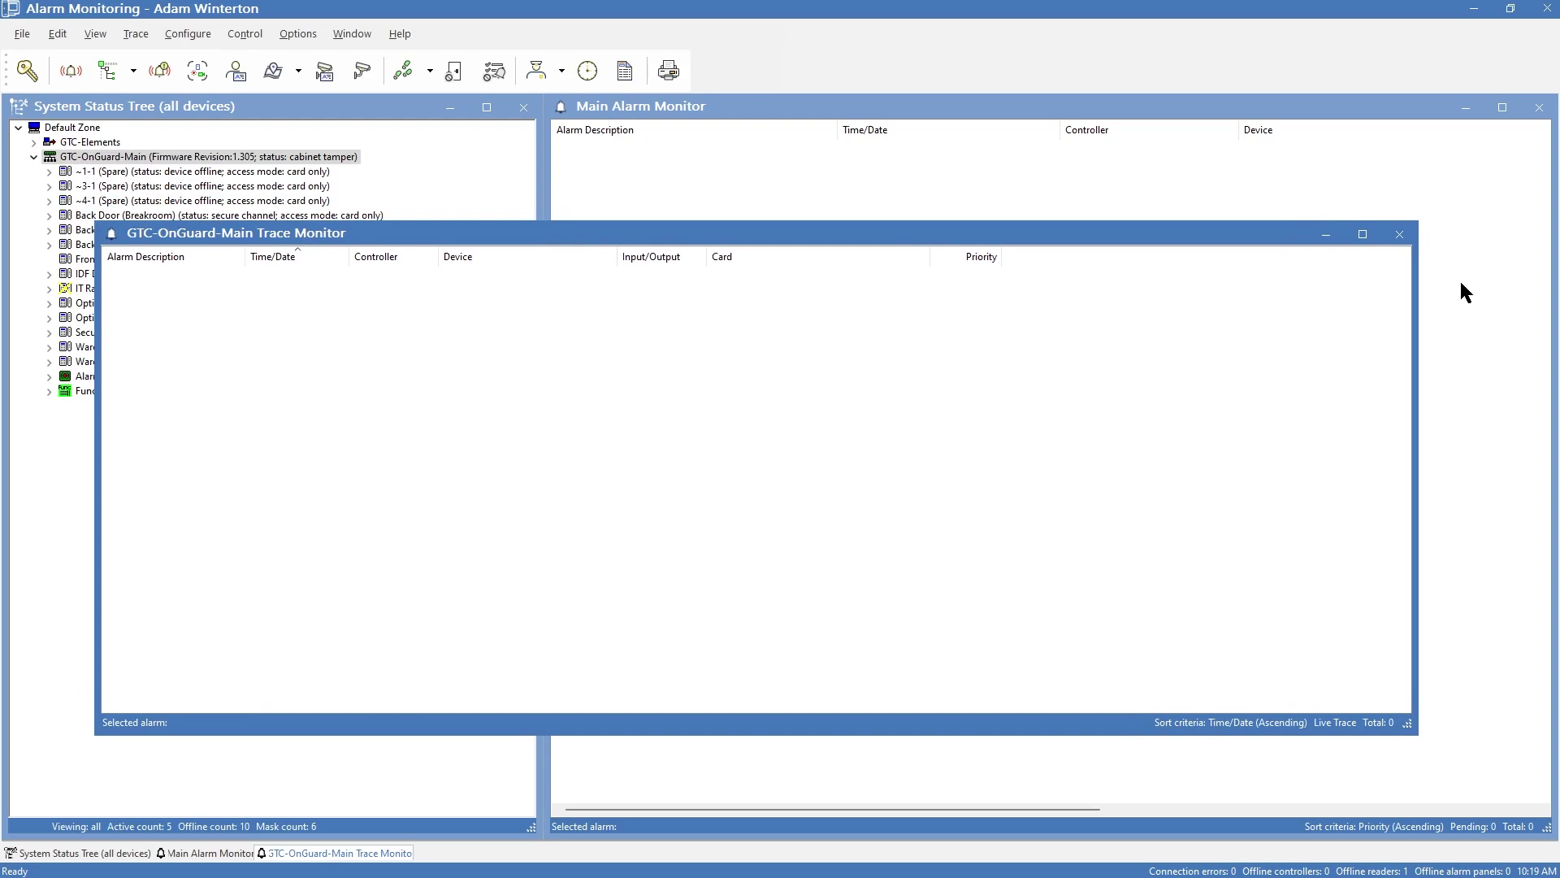
# - Close the live trace and request a hardware status update for GTC-OnGuard-Main
pyautogui.click(1401, 235)
pyautogui.rightClick(97, 161)
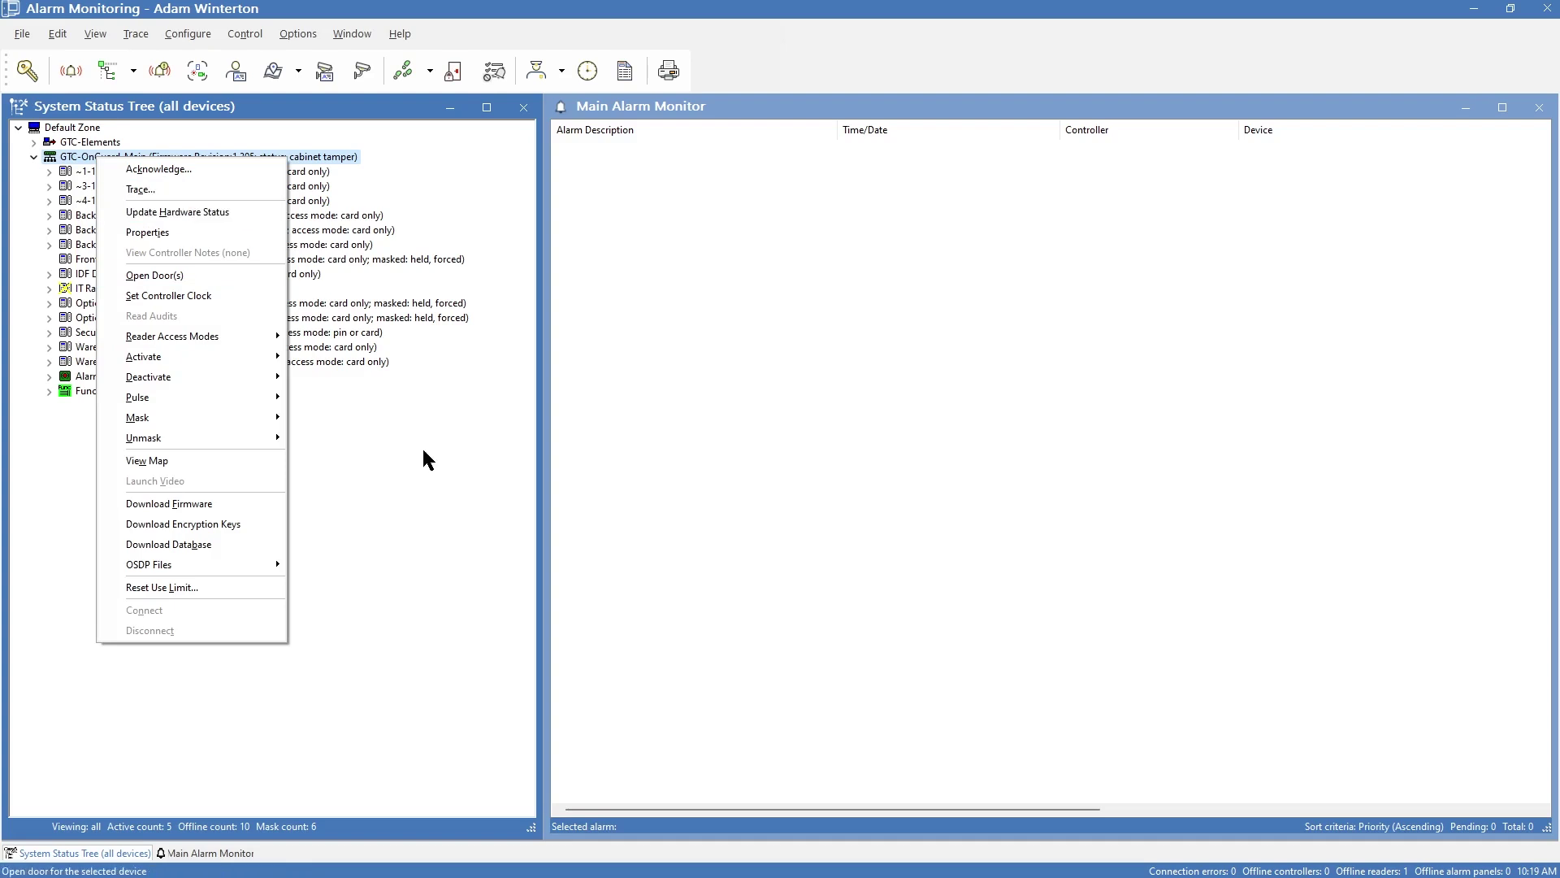
pyautogui.click(183, 212)
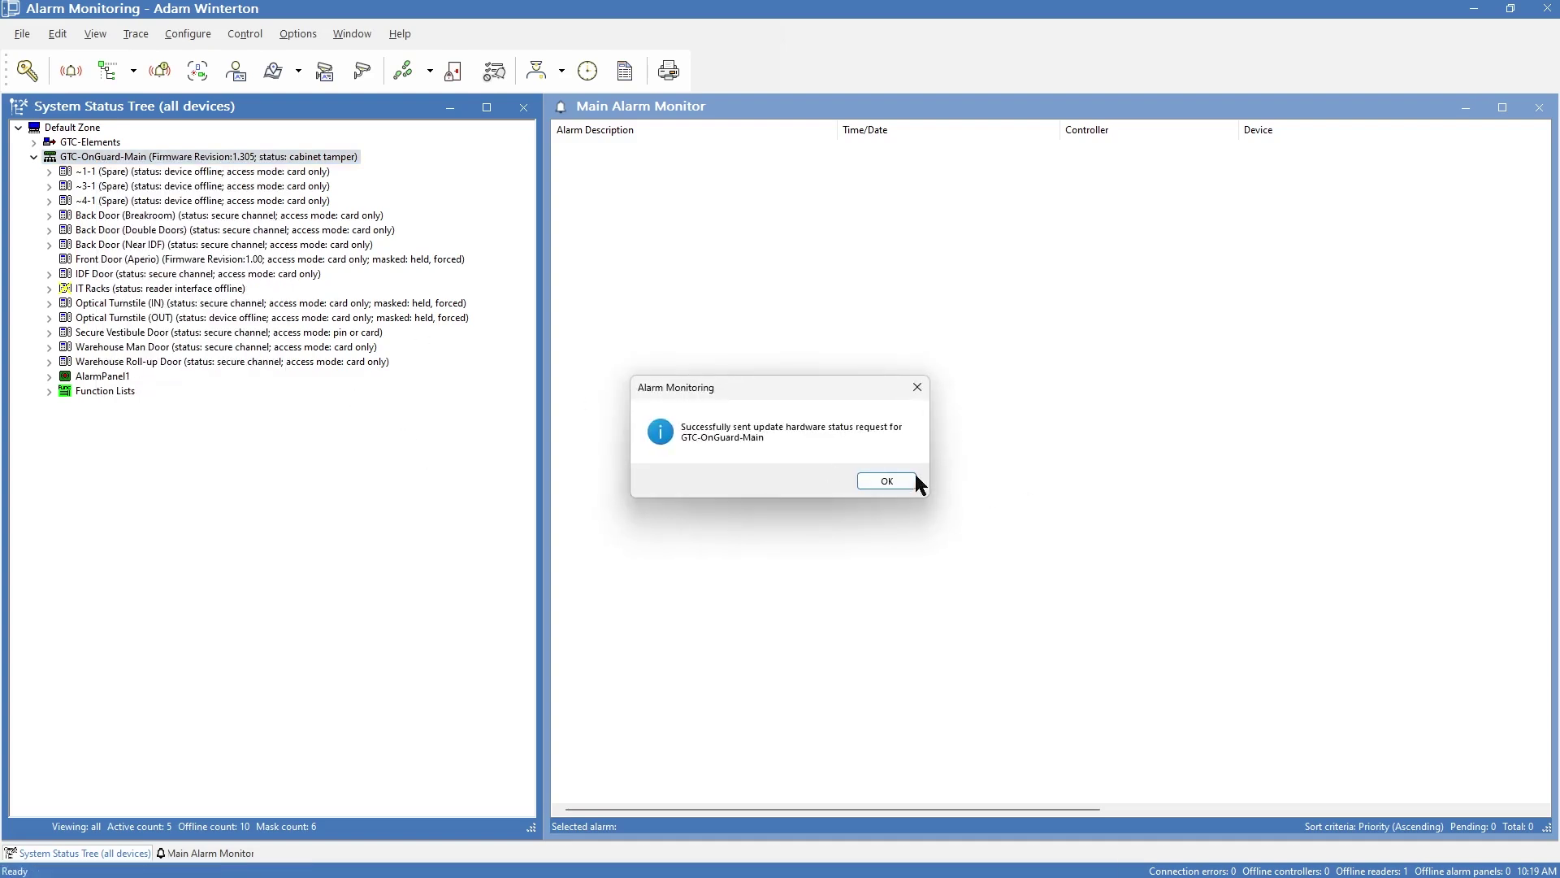
pyautogui.click(912, 479)
# - Run a historical-only GTC-OnGuard-Main trace from June 19, 2024, review the results, then close them
pyautogui.rightClick(124, 158)
pyautogui.click(203, 188)
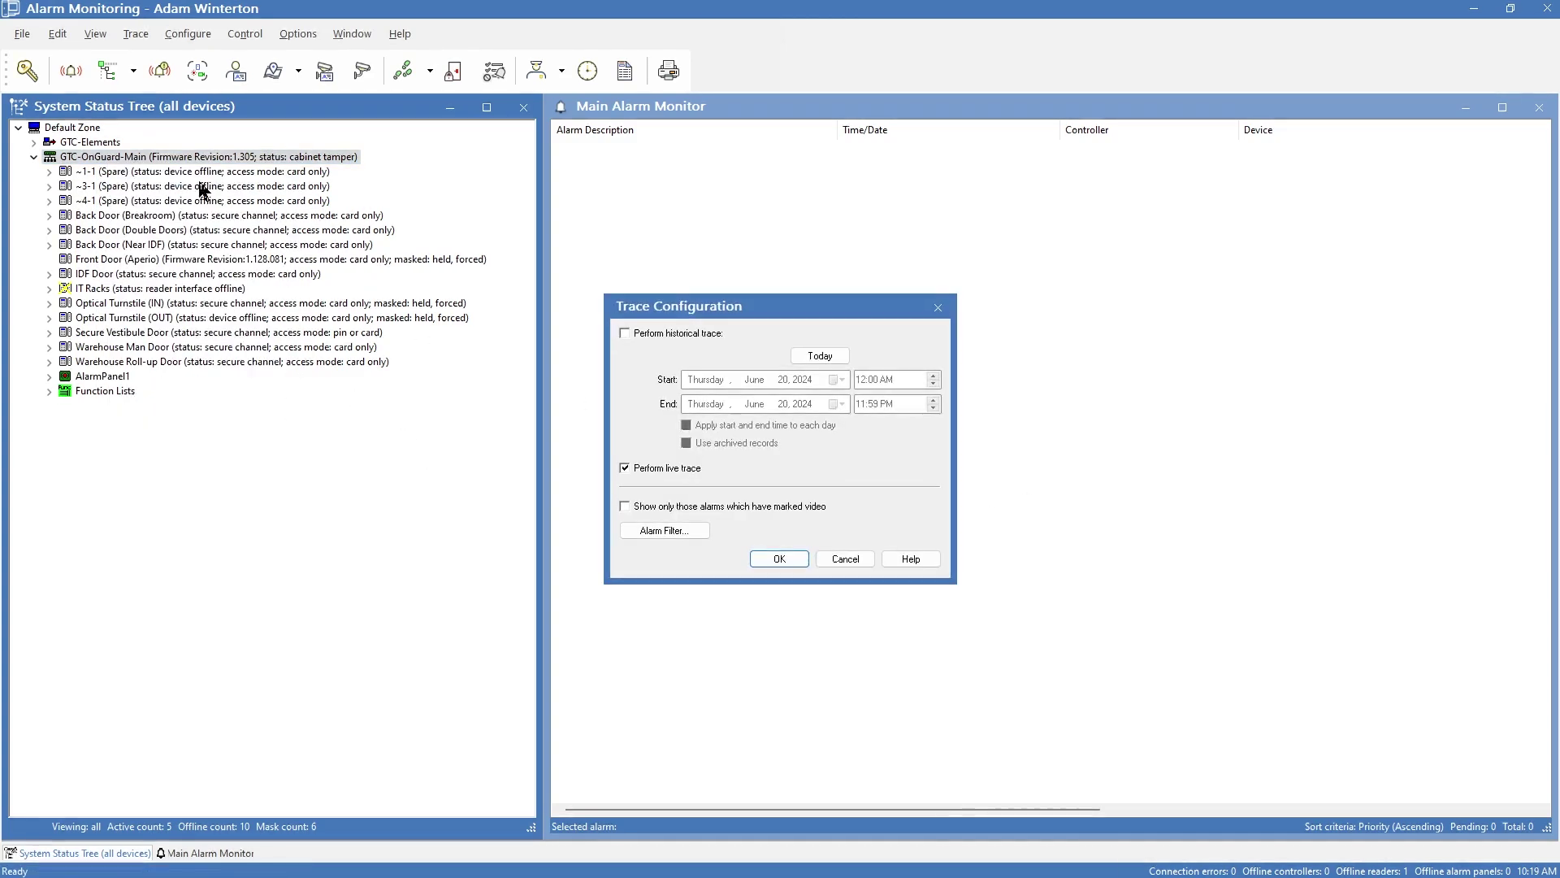
pyautogui.click(679, 334)
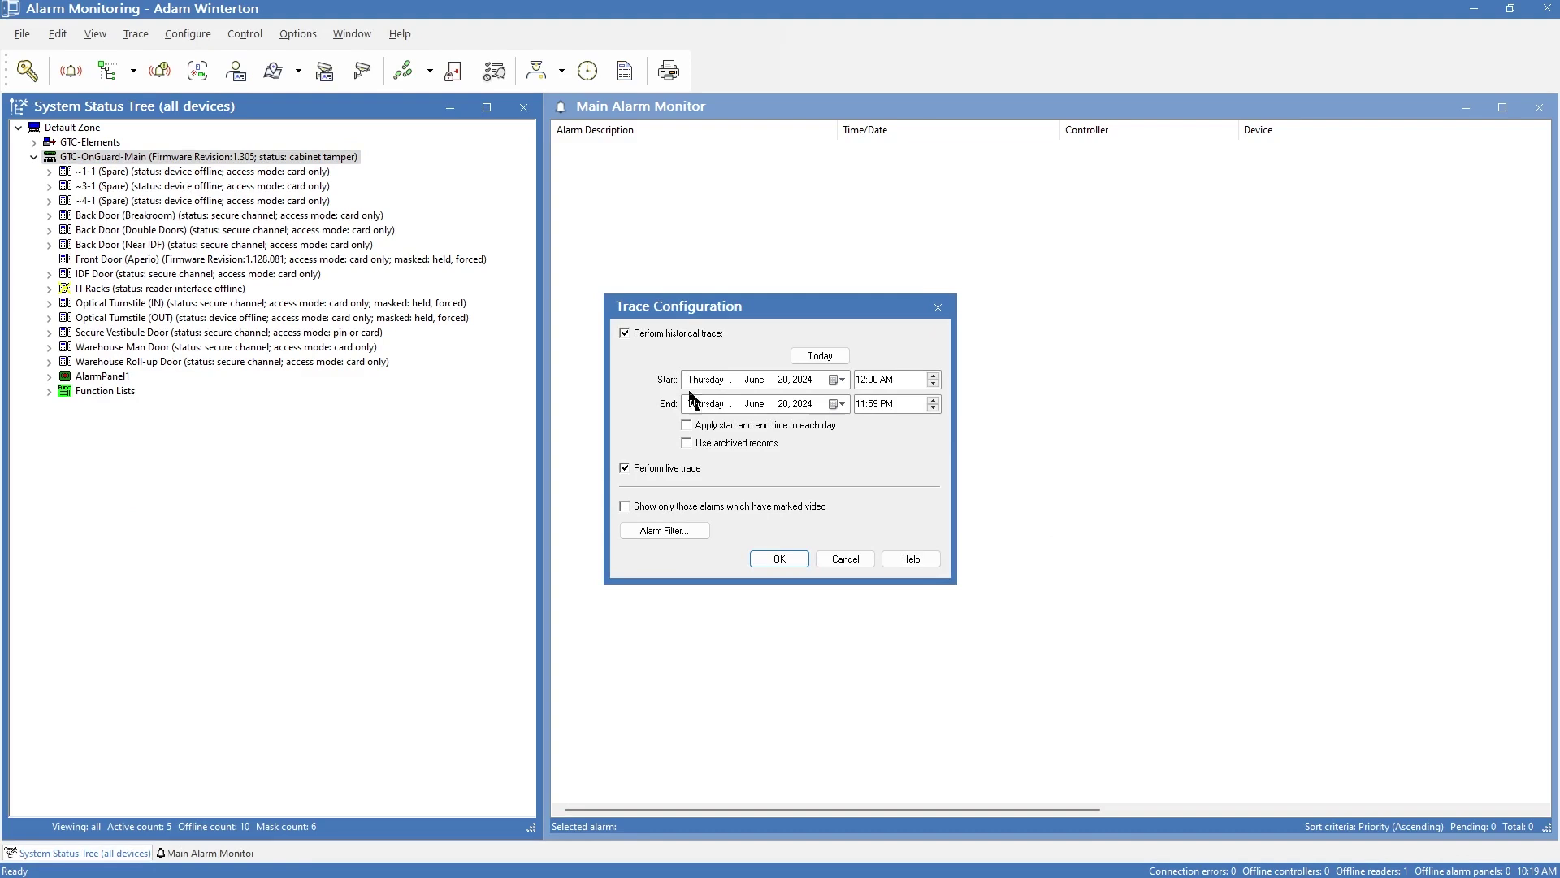
pyautogui.click(668, 469)
pyautogui.click(827, 357)
pyautogui.click(832, 382)
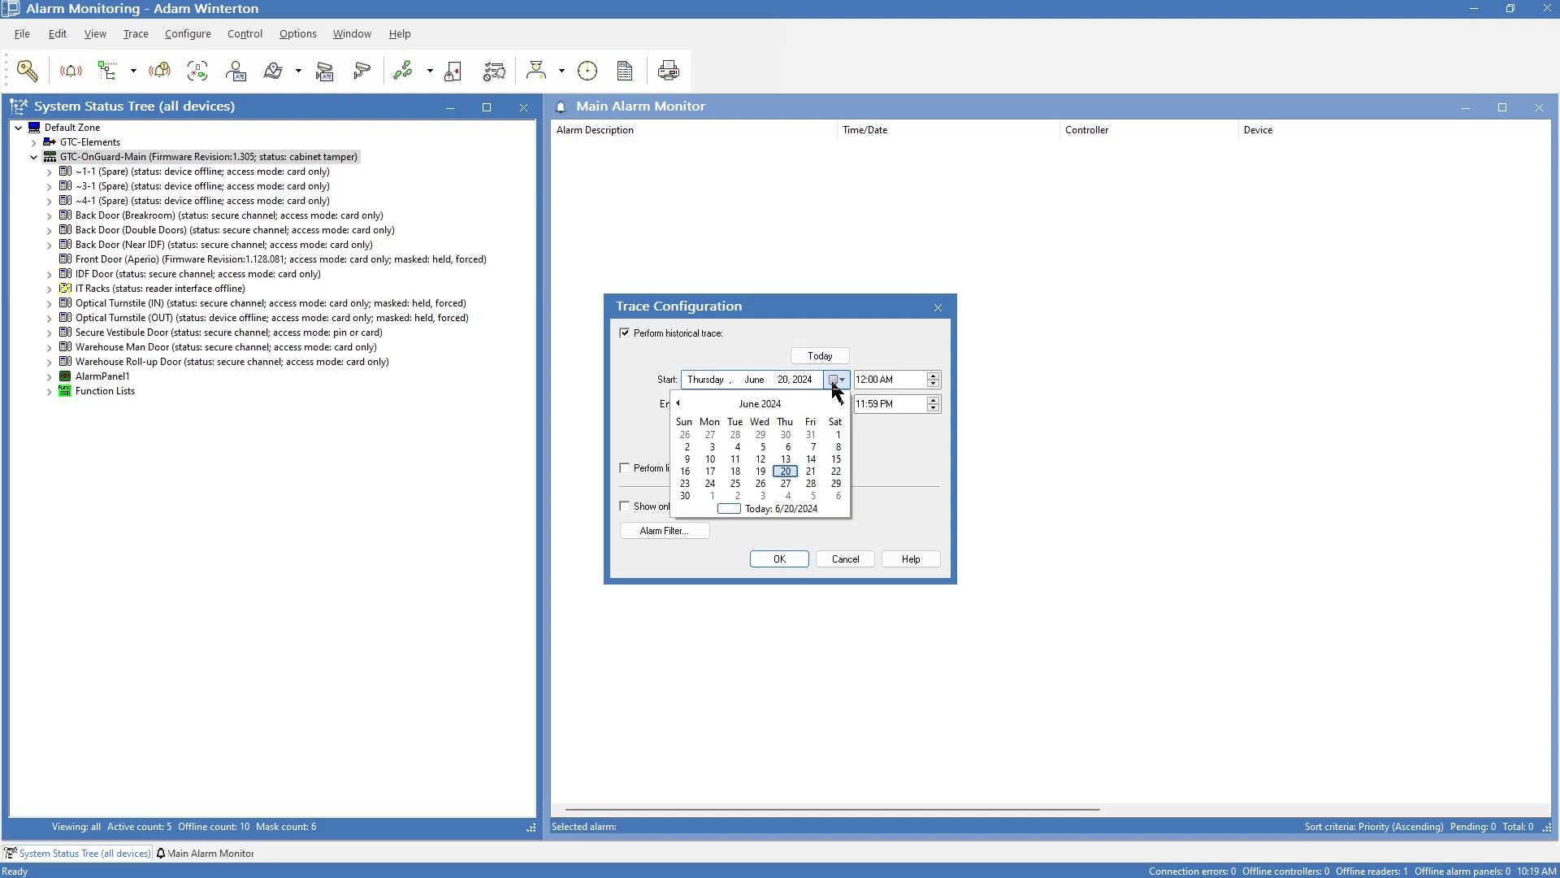
pyautogui.click(762, 471)
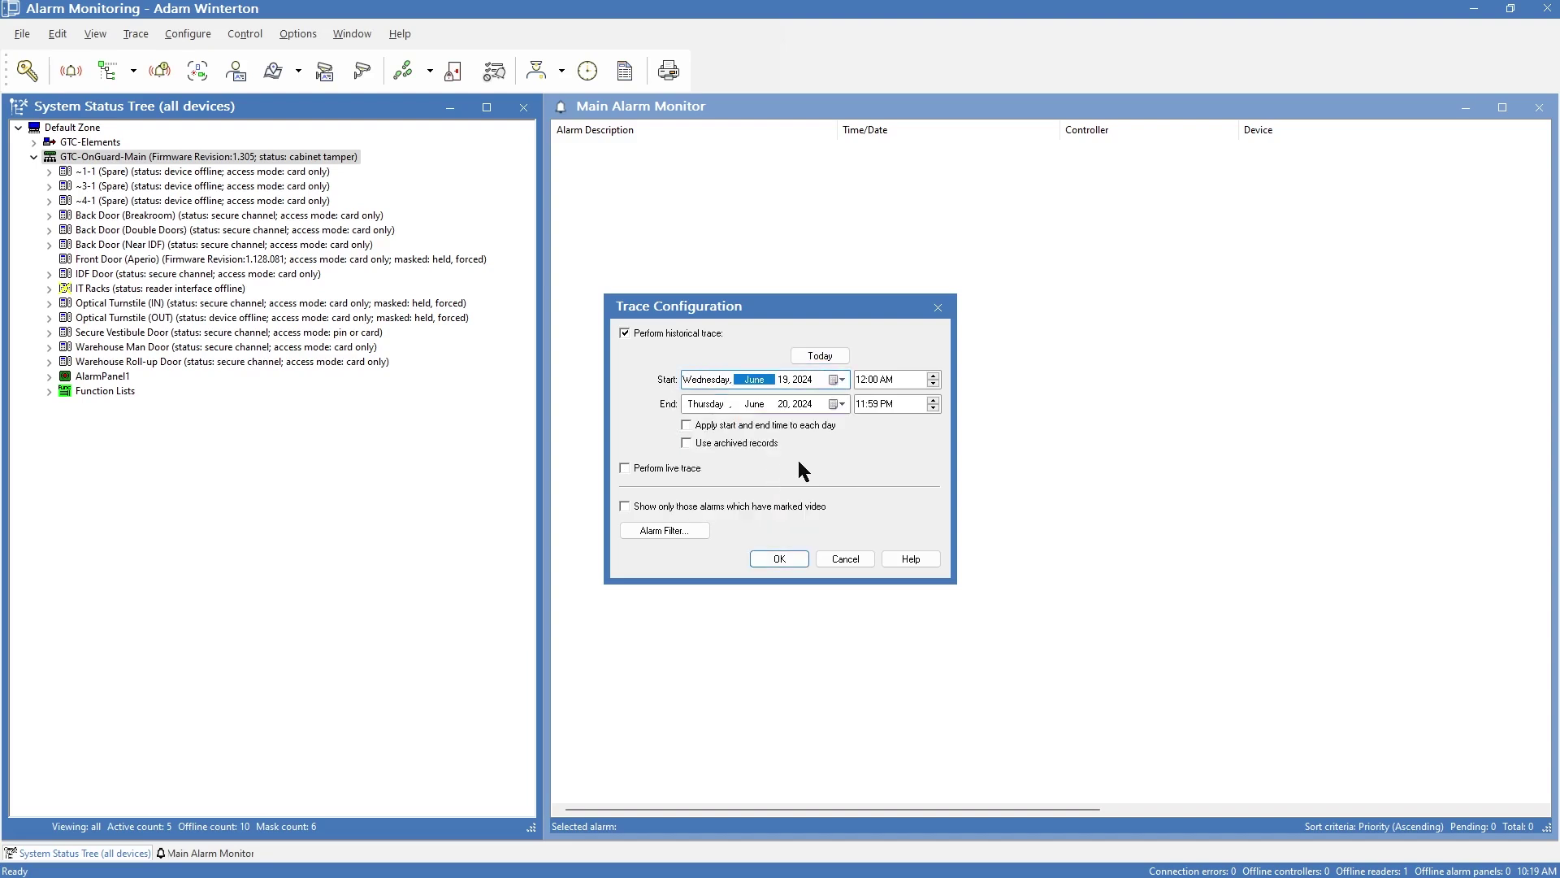
pyautogui.click(779, 558)
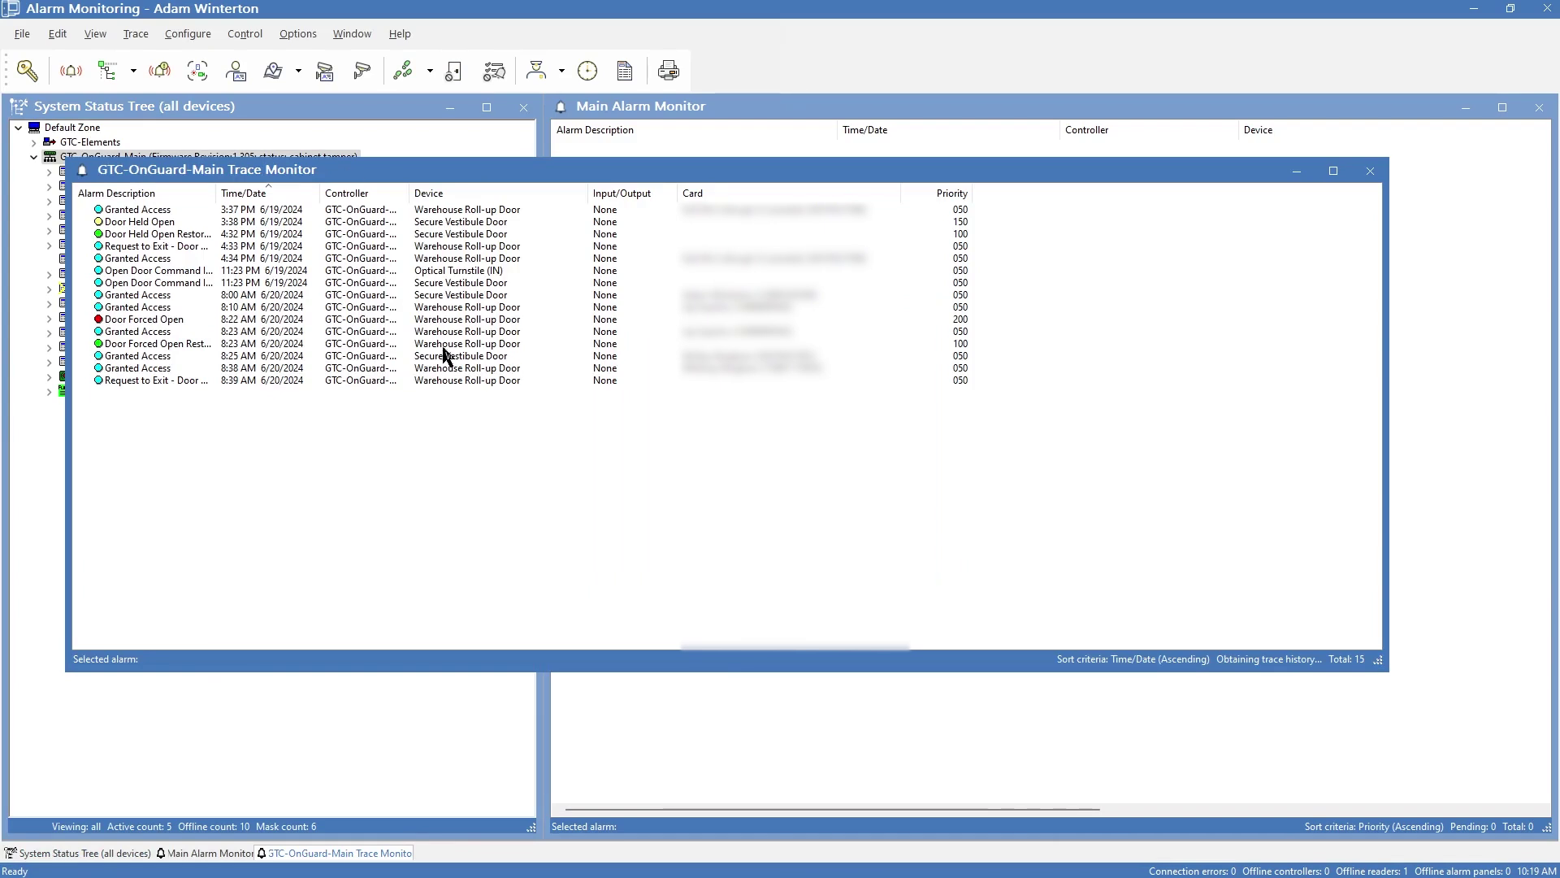
pyautogui.moveTo(414, 183); pyautogui.dragTo(427, 213)
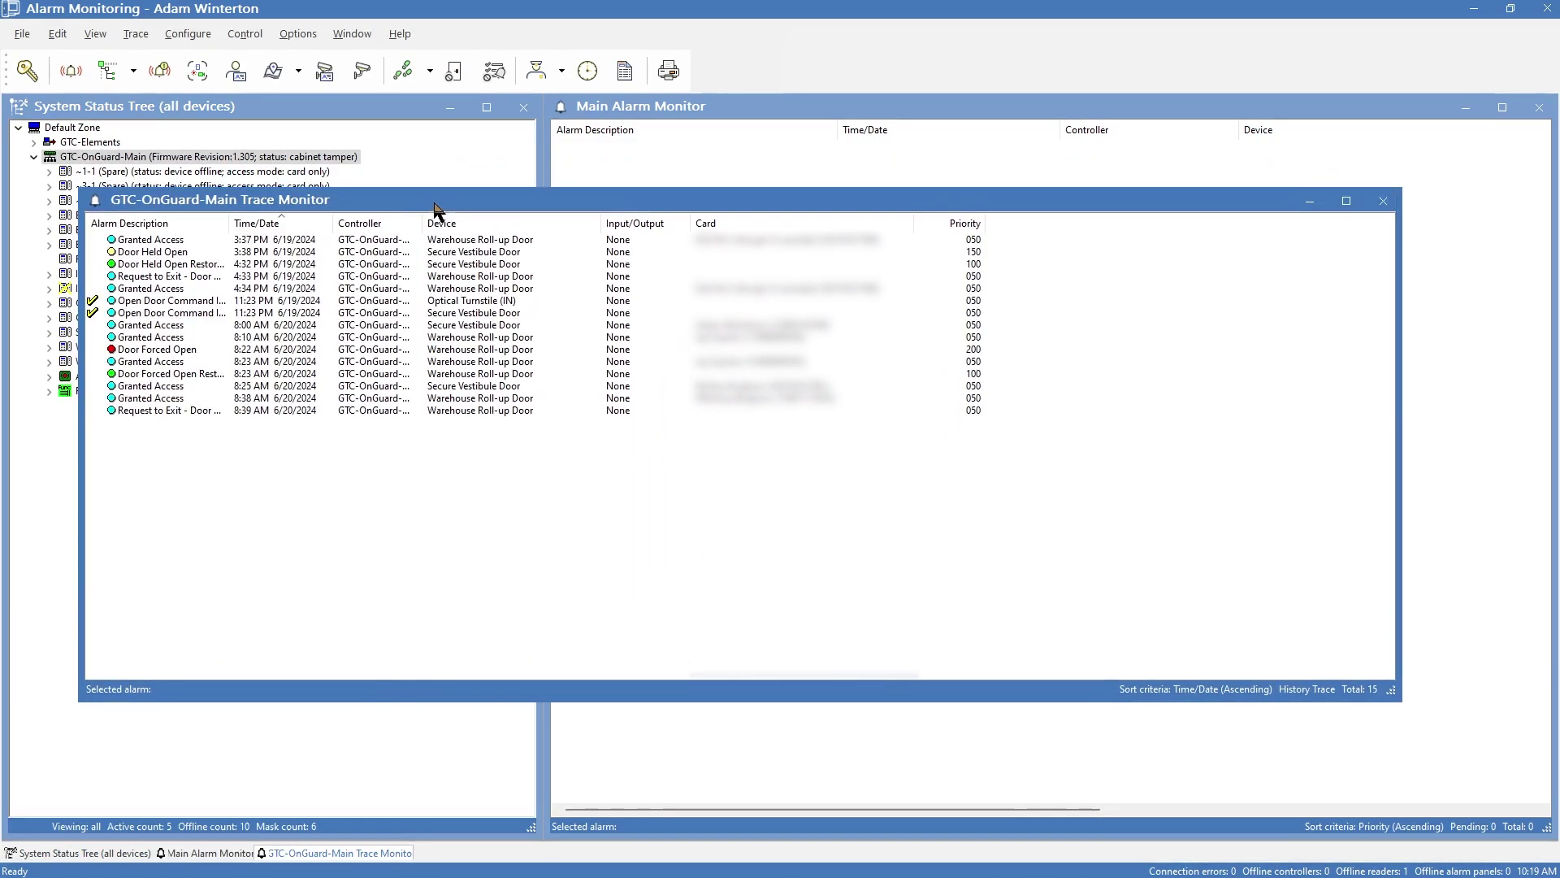
pyautogui.click(1383, 201)
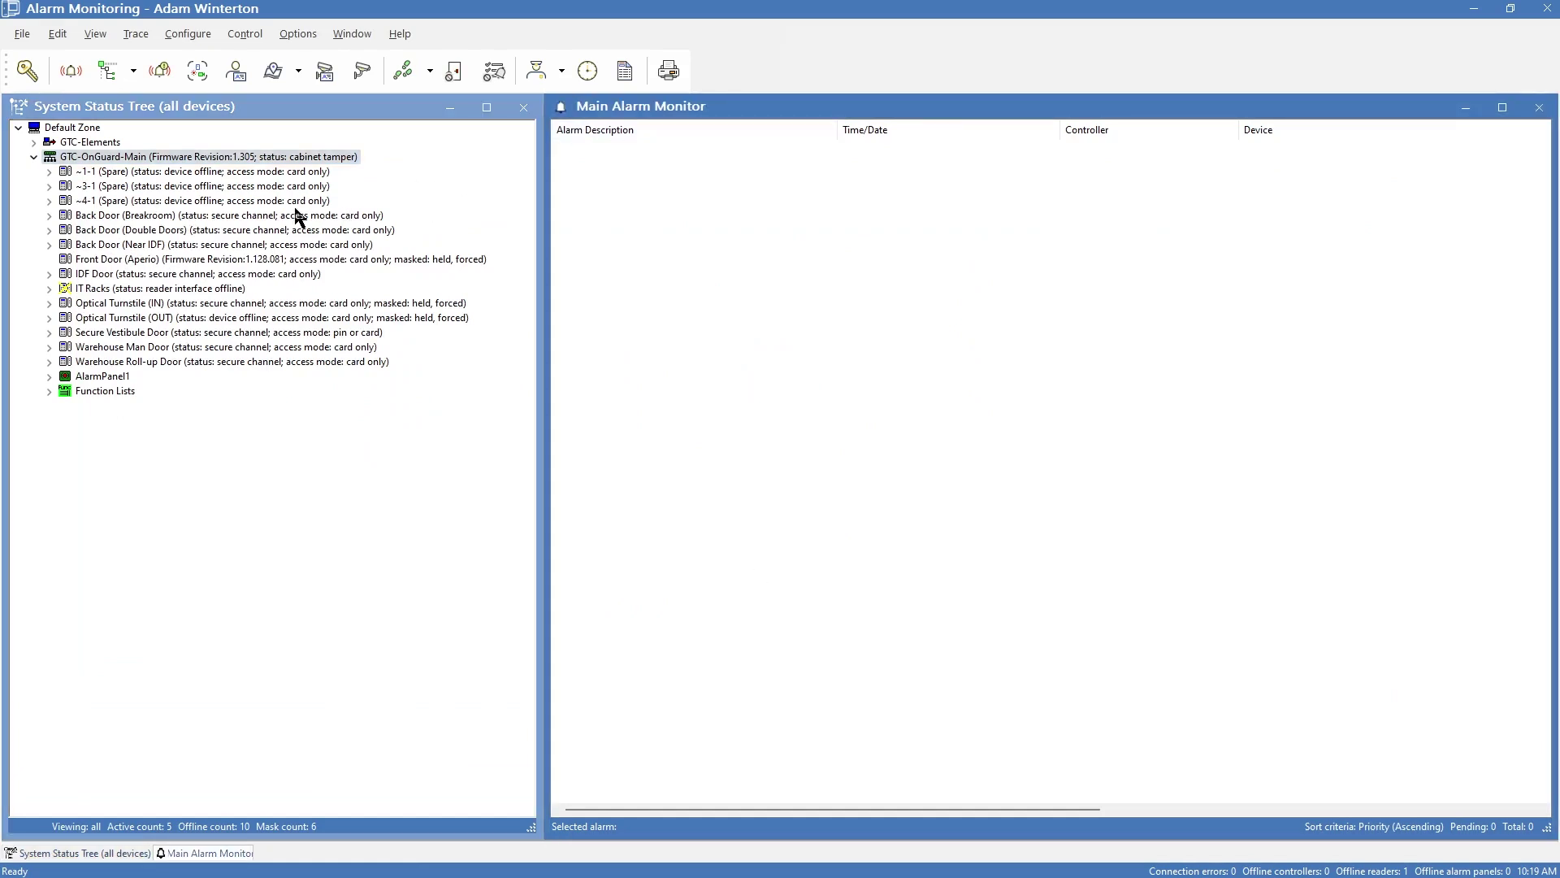
# - Run a historical trace on Secure Vestibule Door starting June 19, 2024
pyautogui.click(134, 218)
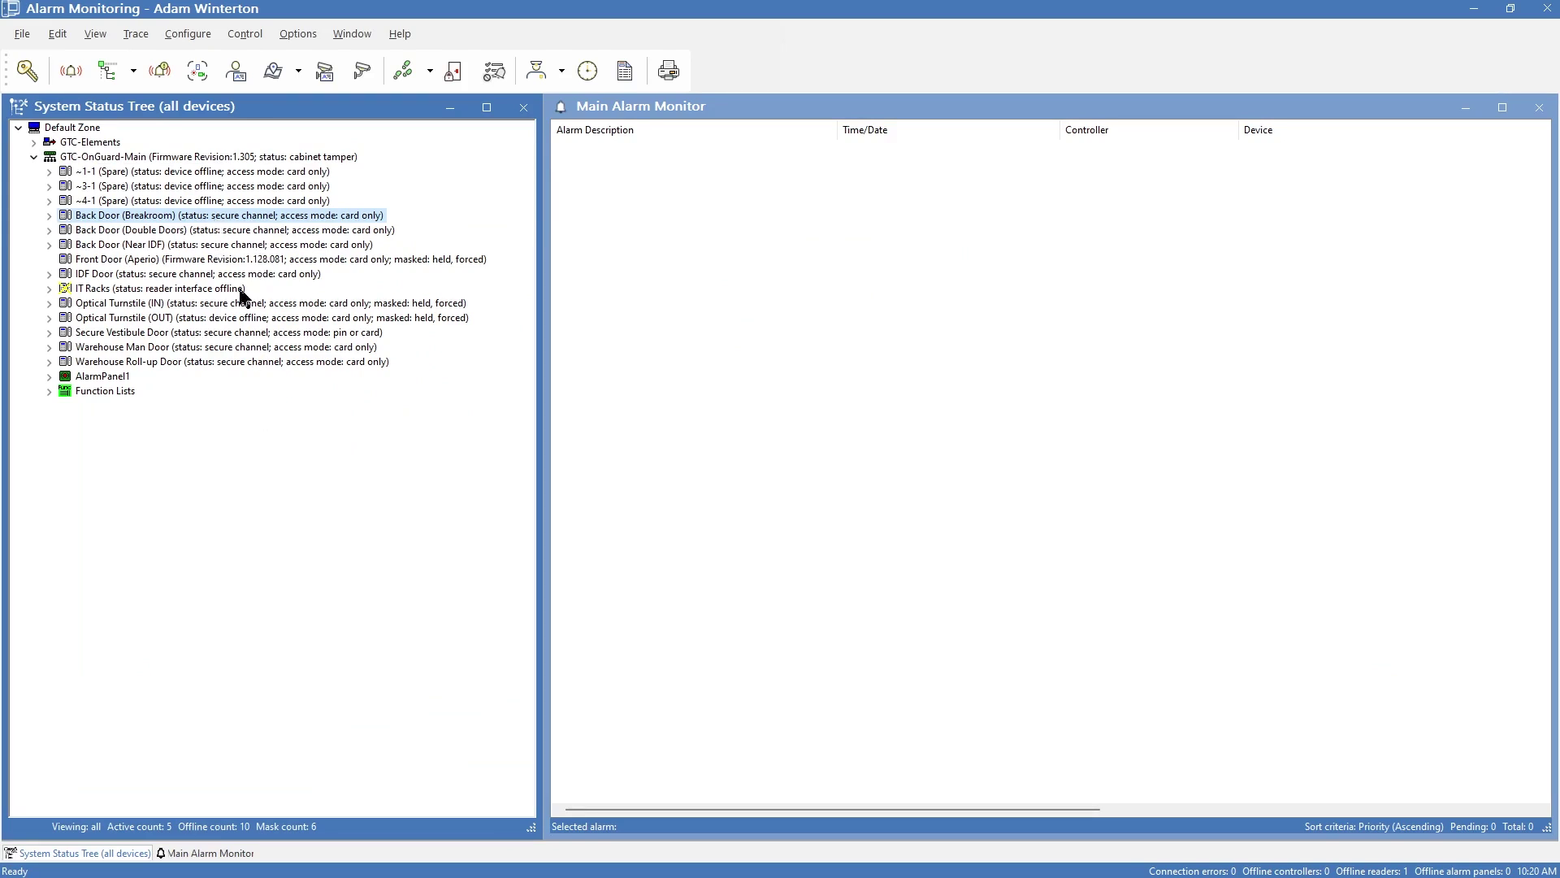
pyautogui.click(175, 333)
pyautogui.rightClick(180, 331)
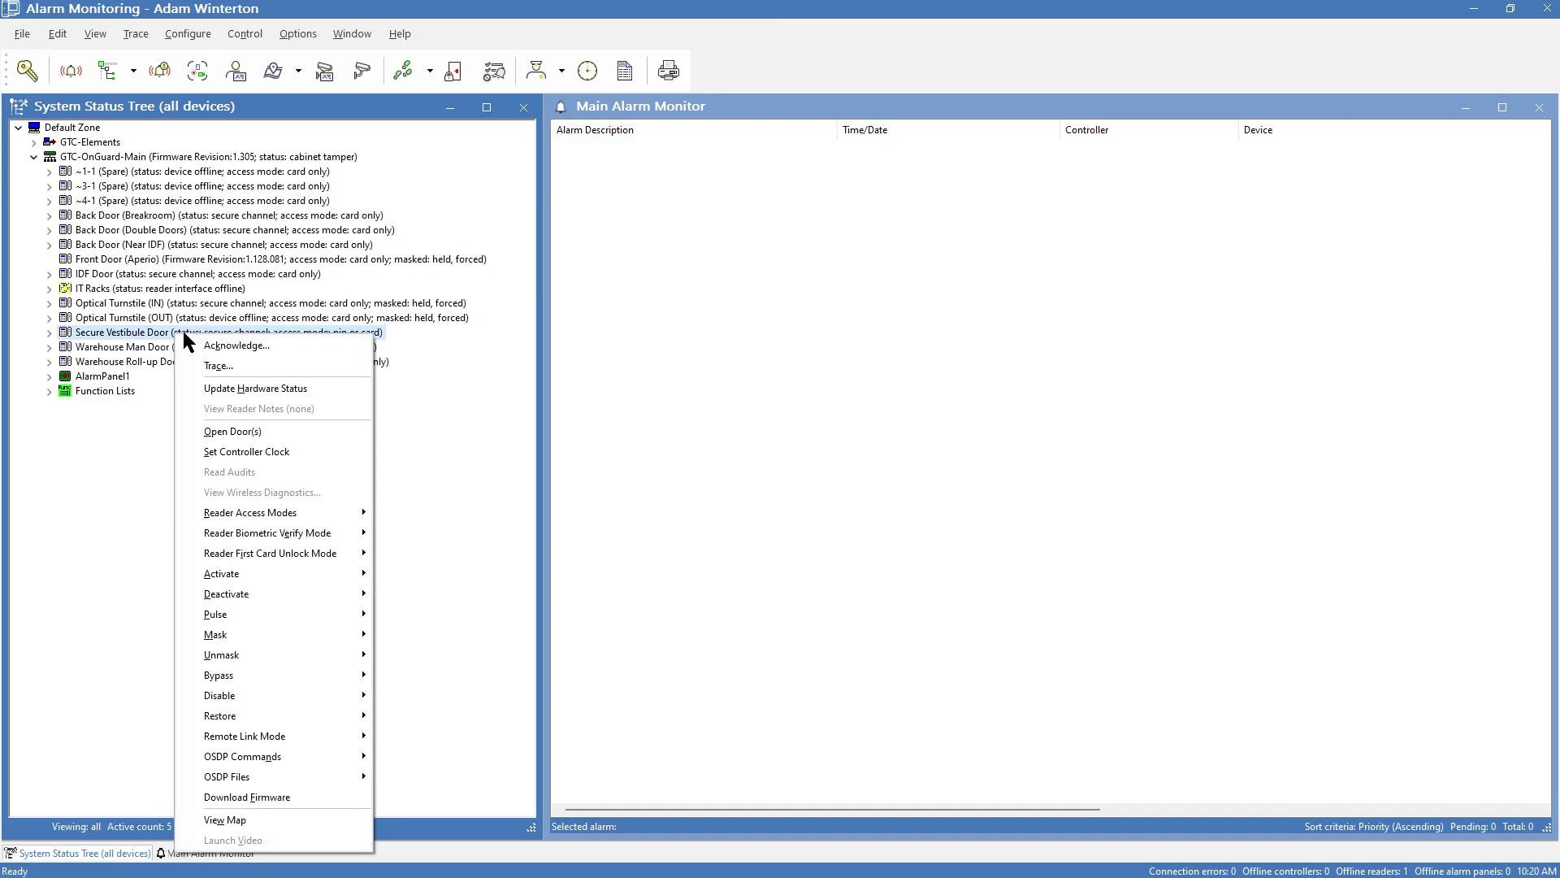
pyautogui.click(229, 366)
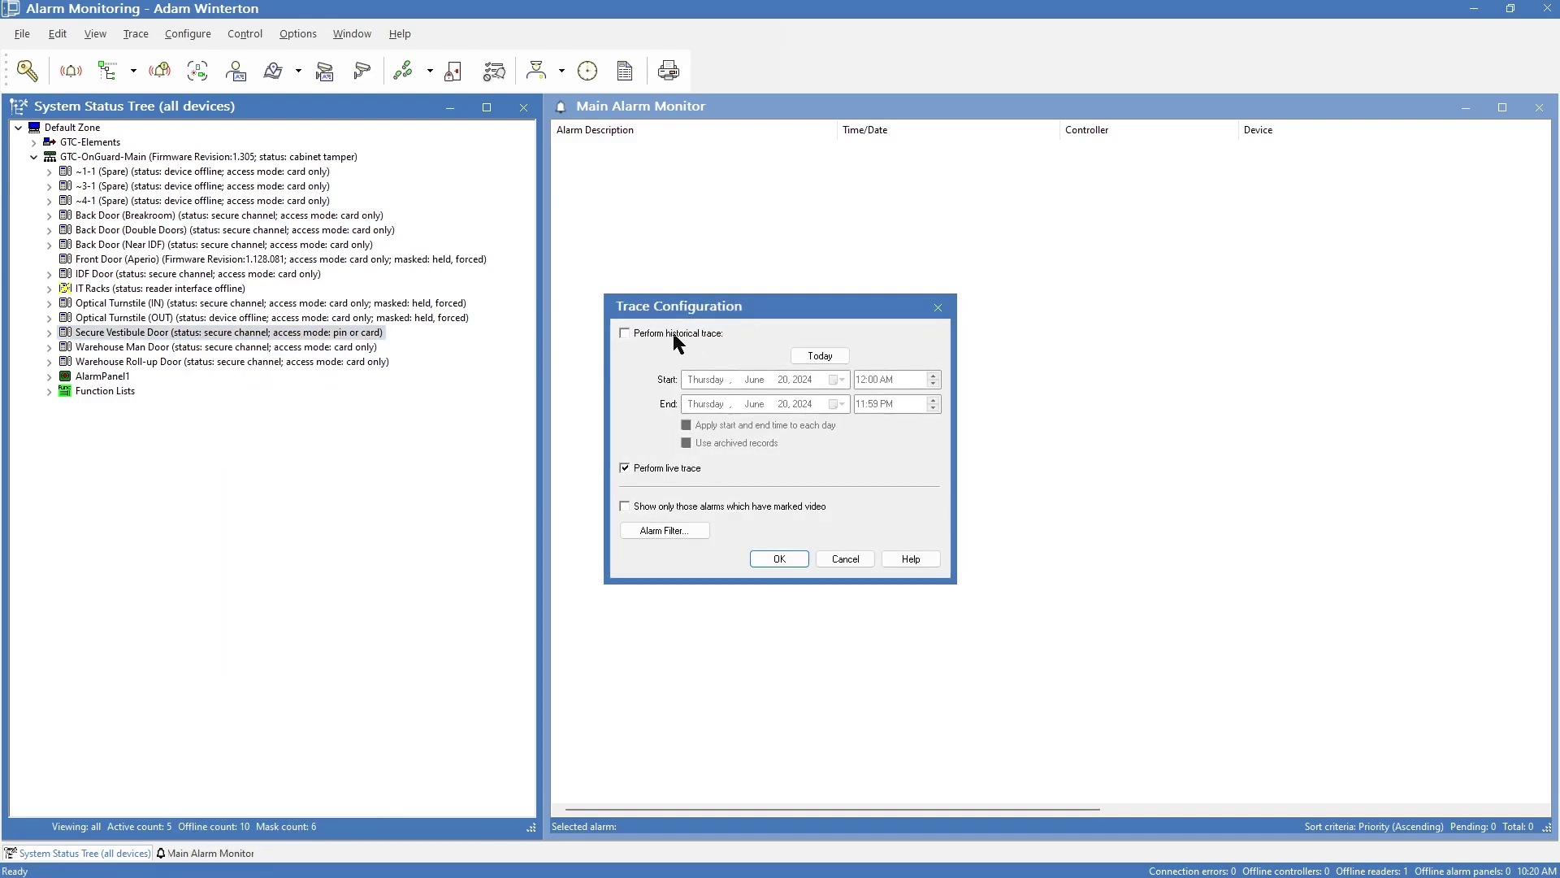
pyautogui.click(675, 334)
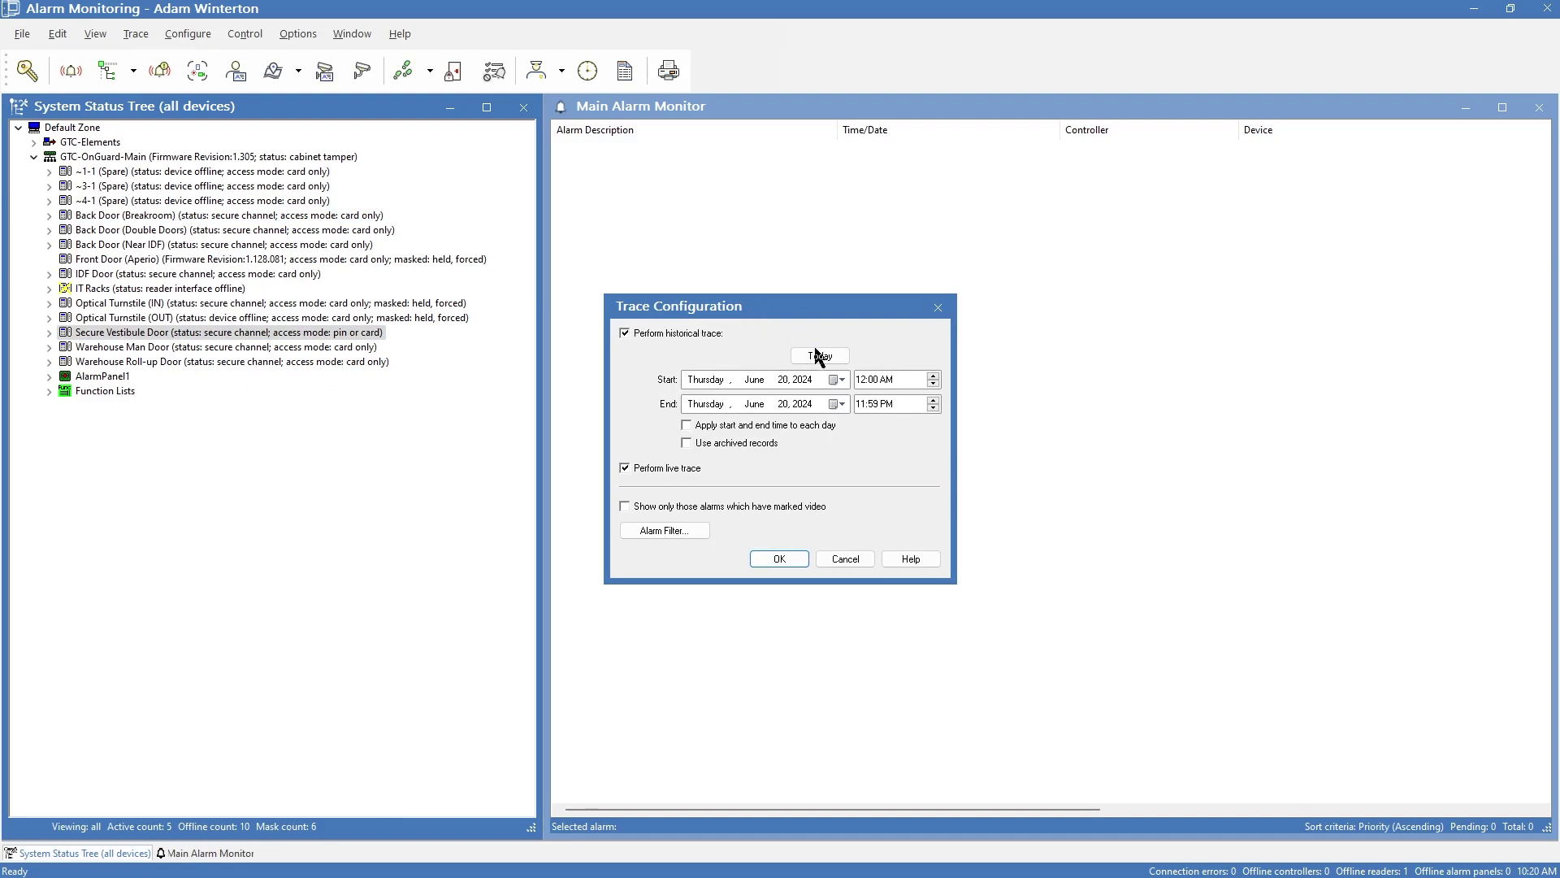
pyautogui.click(839, 379)
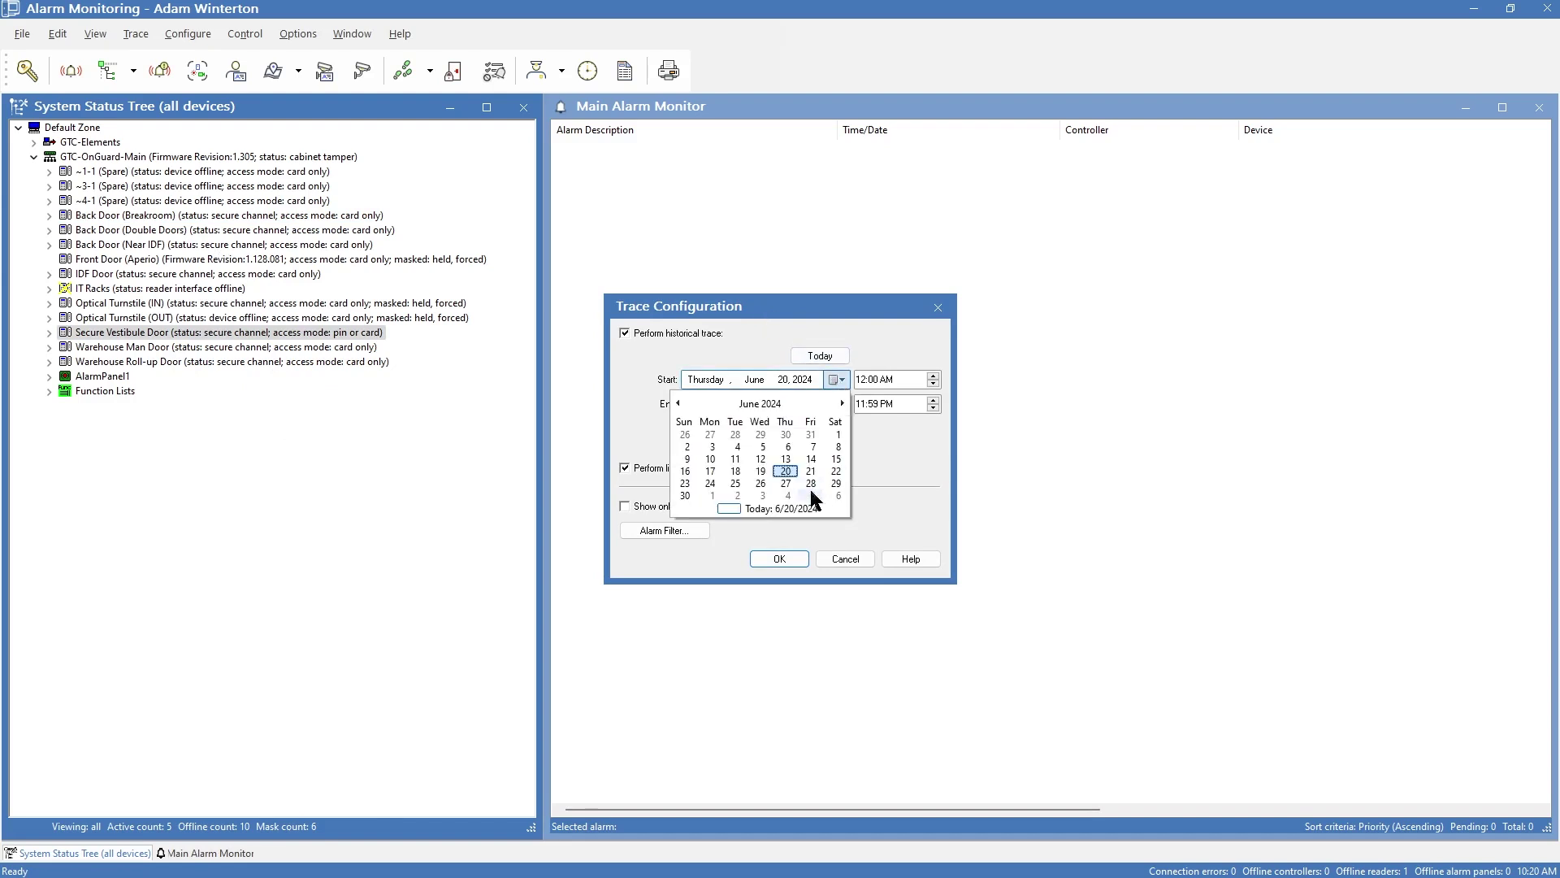
pyautogui.click(761, 471)
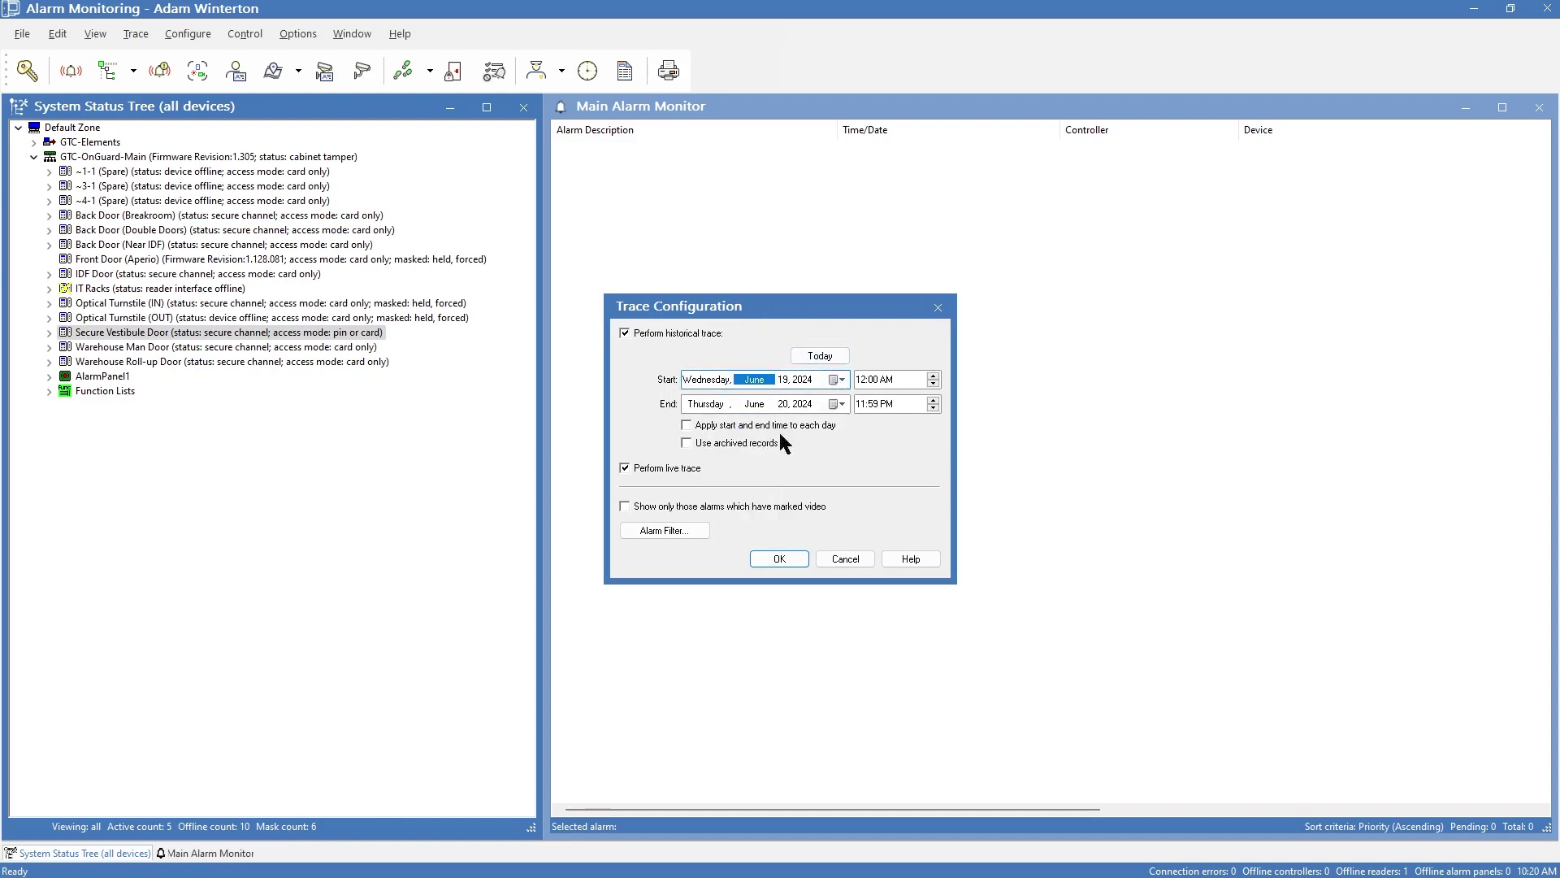
pyautogui.click(795, 560)
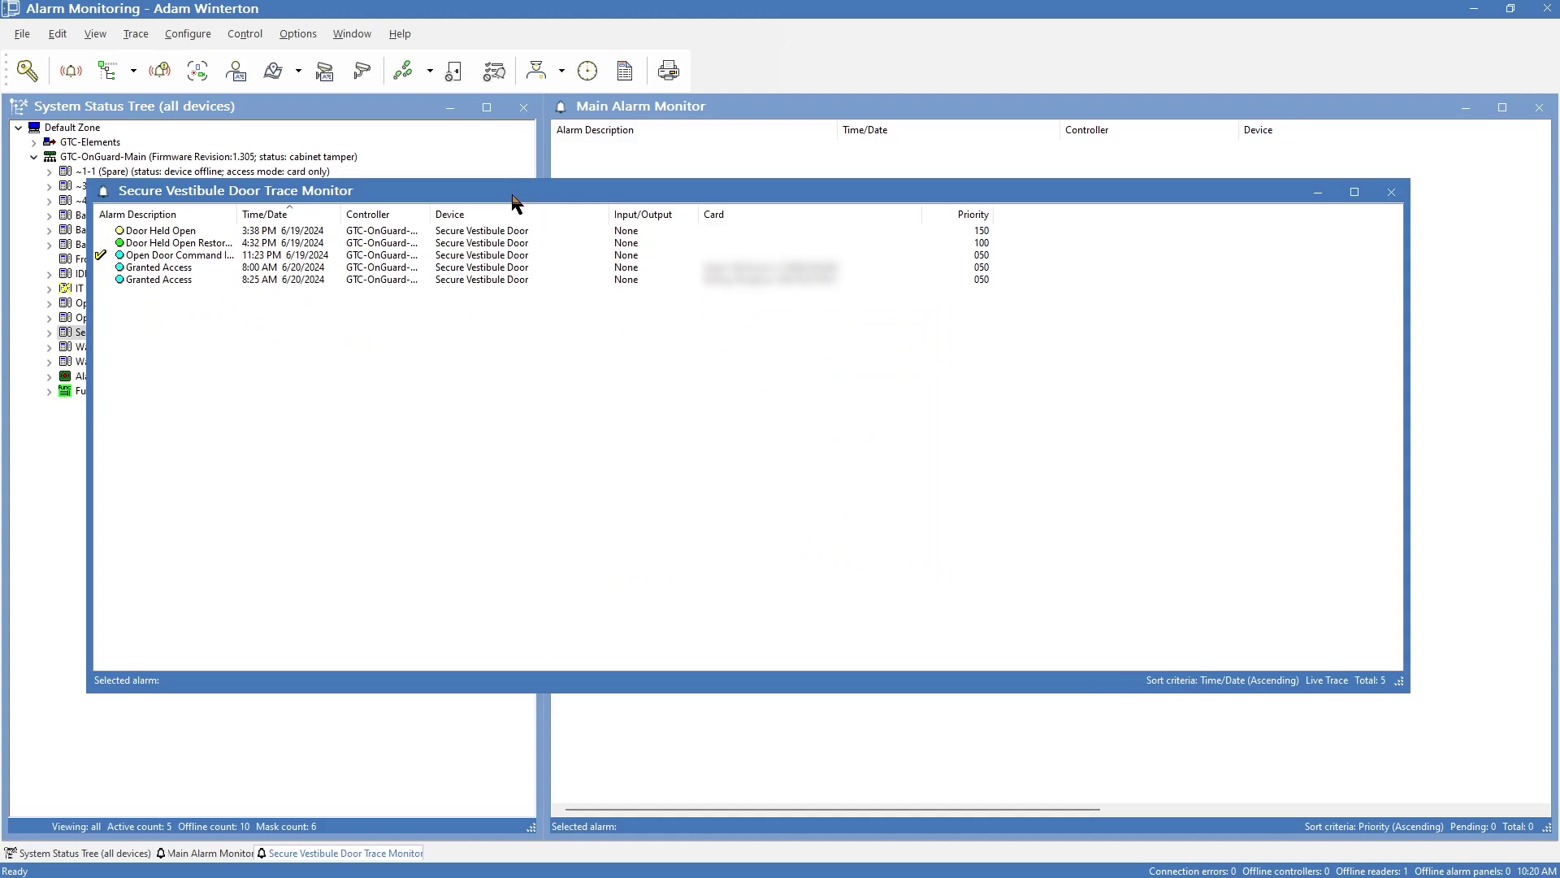
# - Move and narrow the Trace Monitor window so it clears the device list
pyautogui.moveTo(512, 199); pyautogui.dragTo(562, 237)
pyautogui.moveTo(140, 476); pyautogui.dragTo(504, 491)
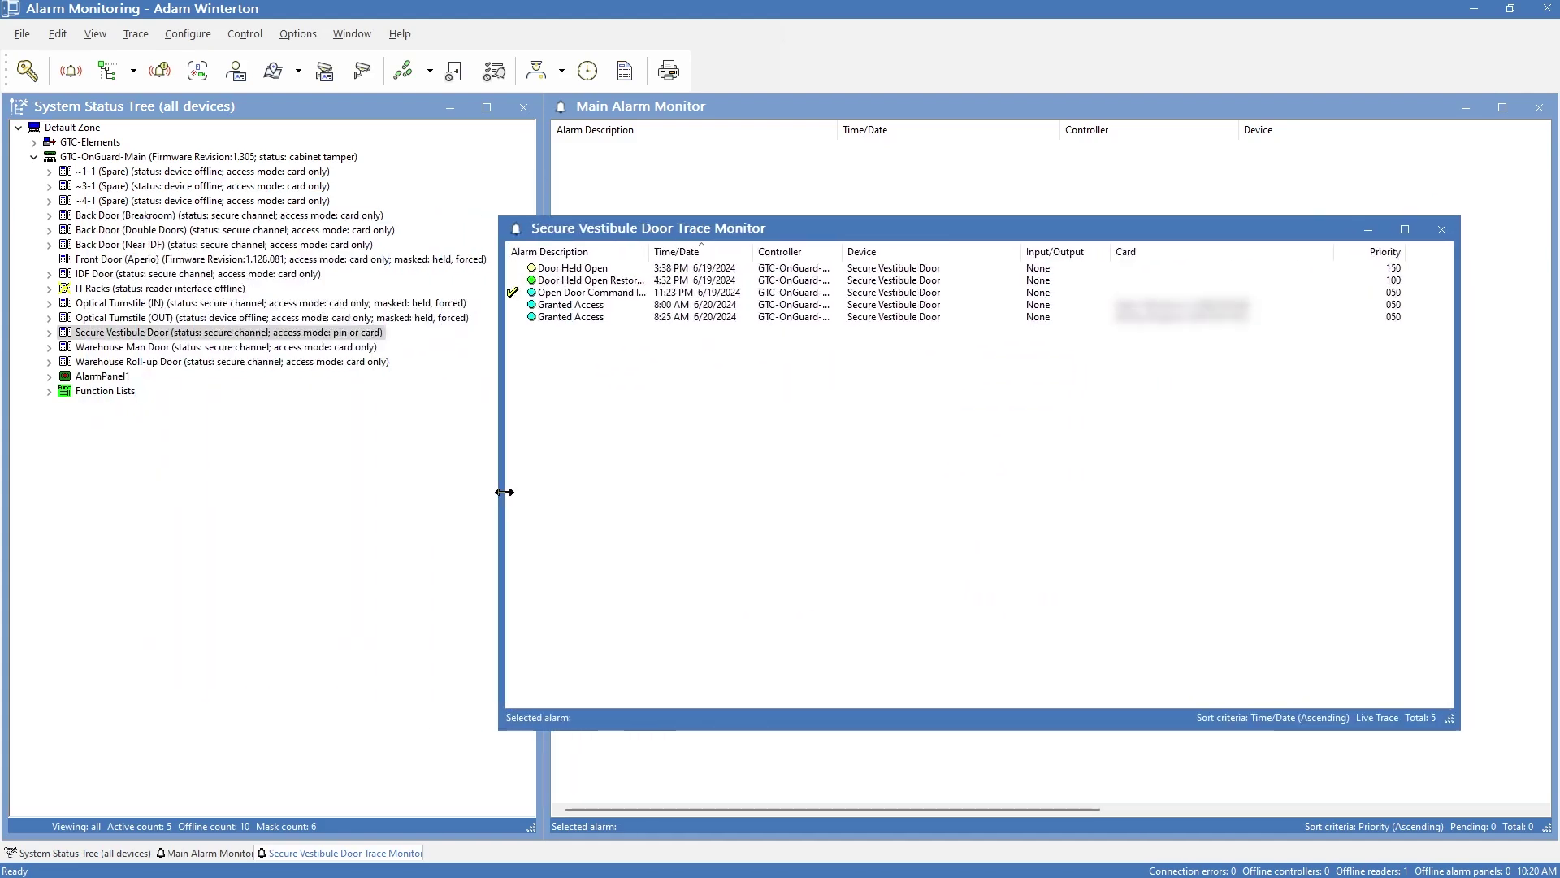
pyautogui.moveTo(718, 233); pyautogui.dragTo(777, 230)
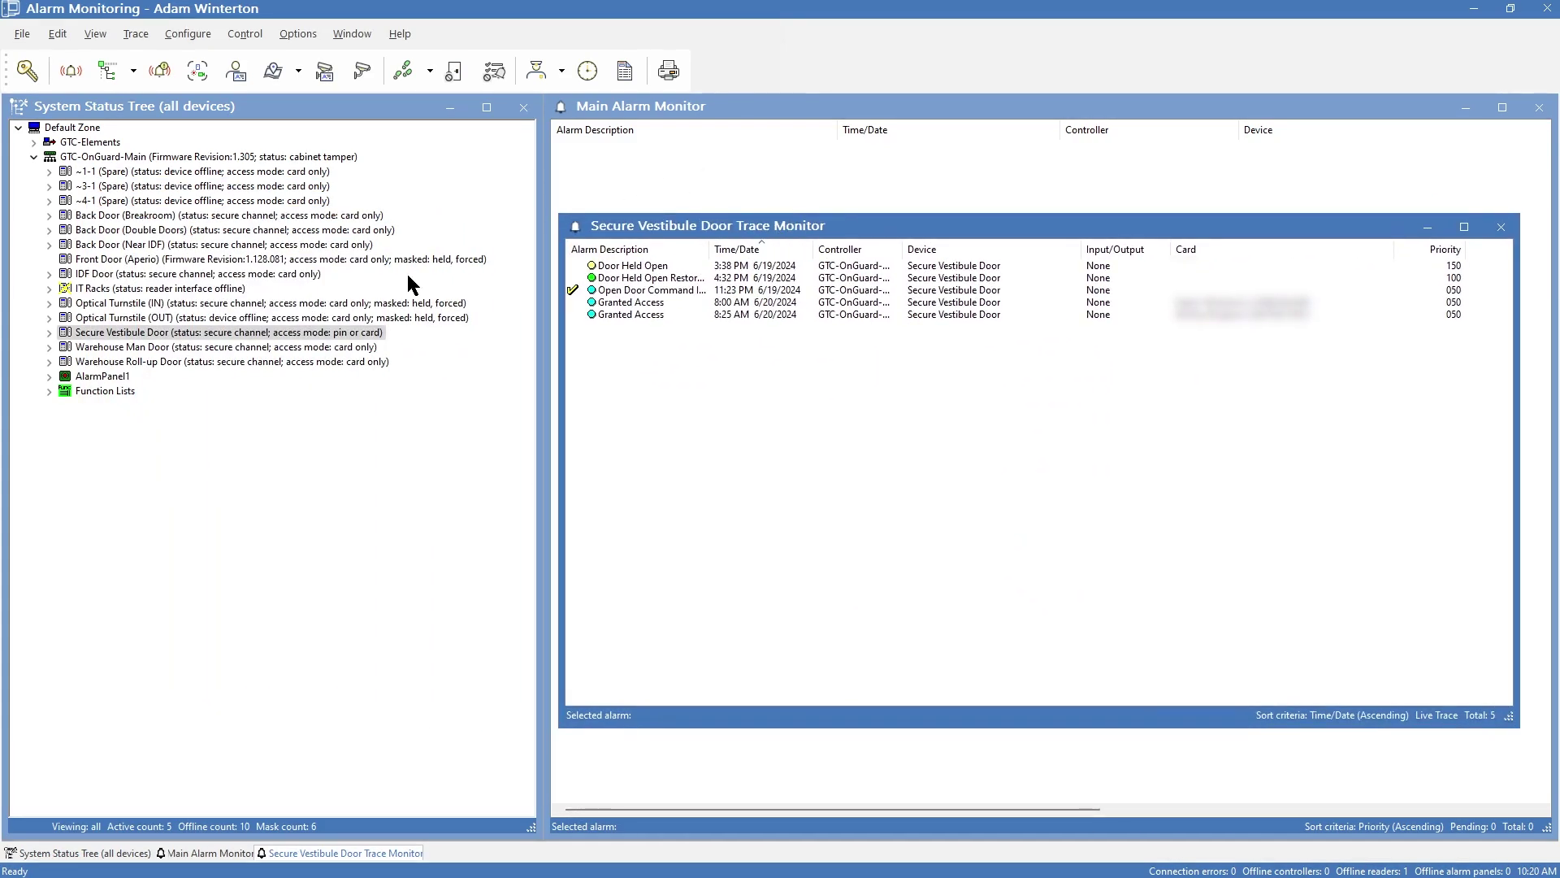
# - Issue Open Door(s) on Secure Vestibule Door twice, keeping its trace window in view
pyautogui.rightClick(124, 331)
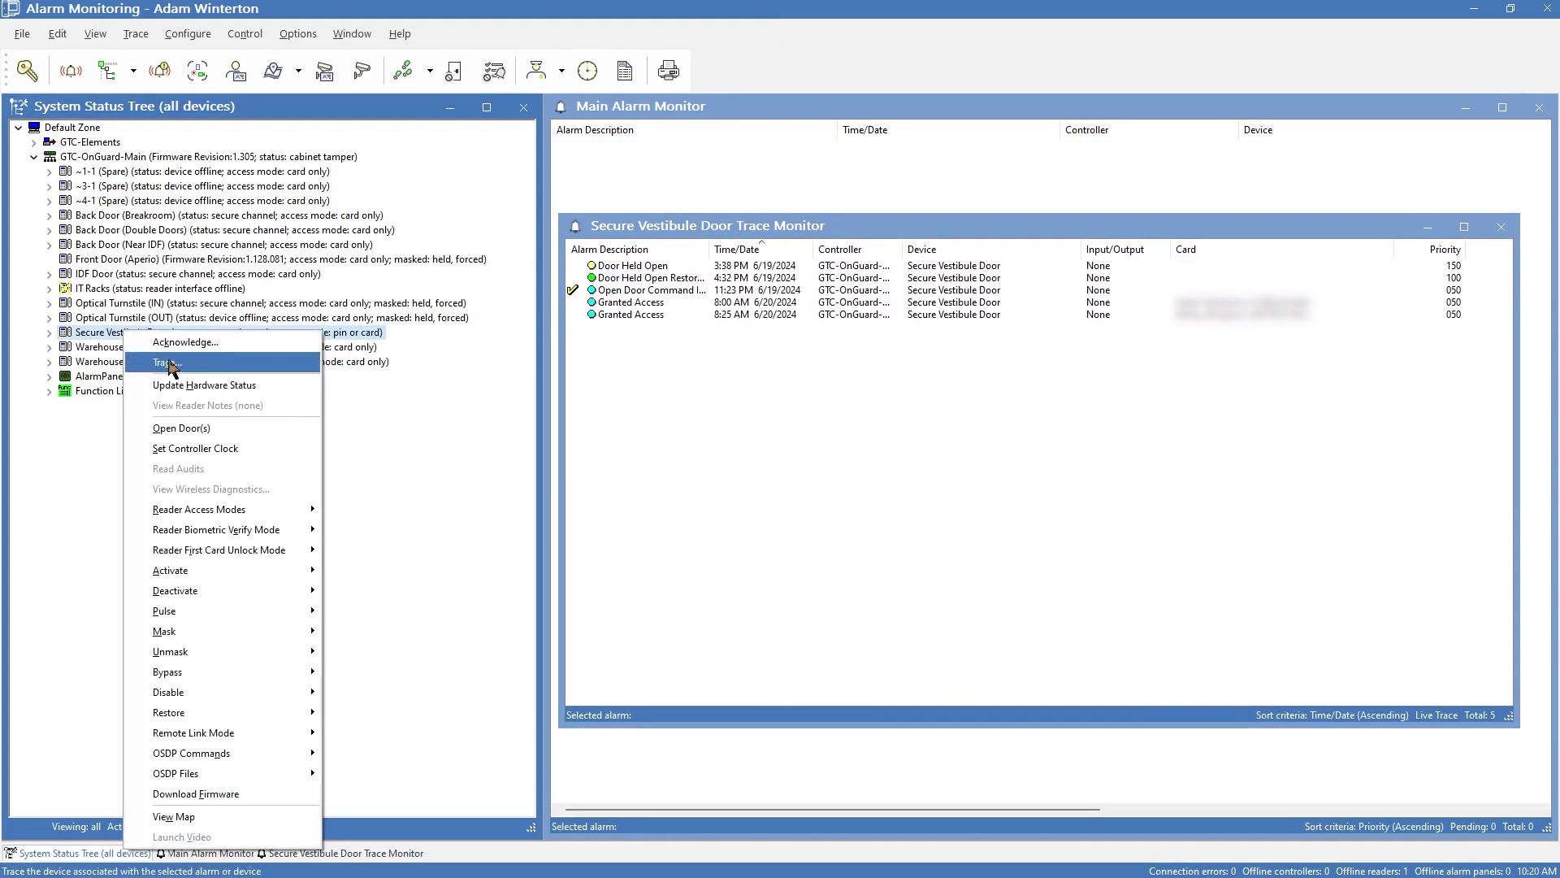
pyautogui.click(201, 431)
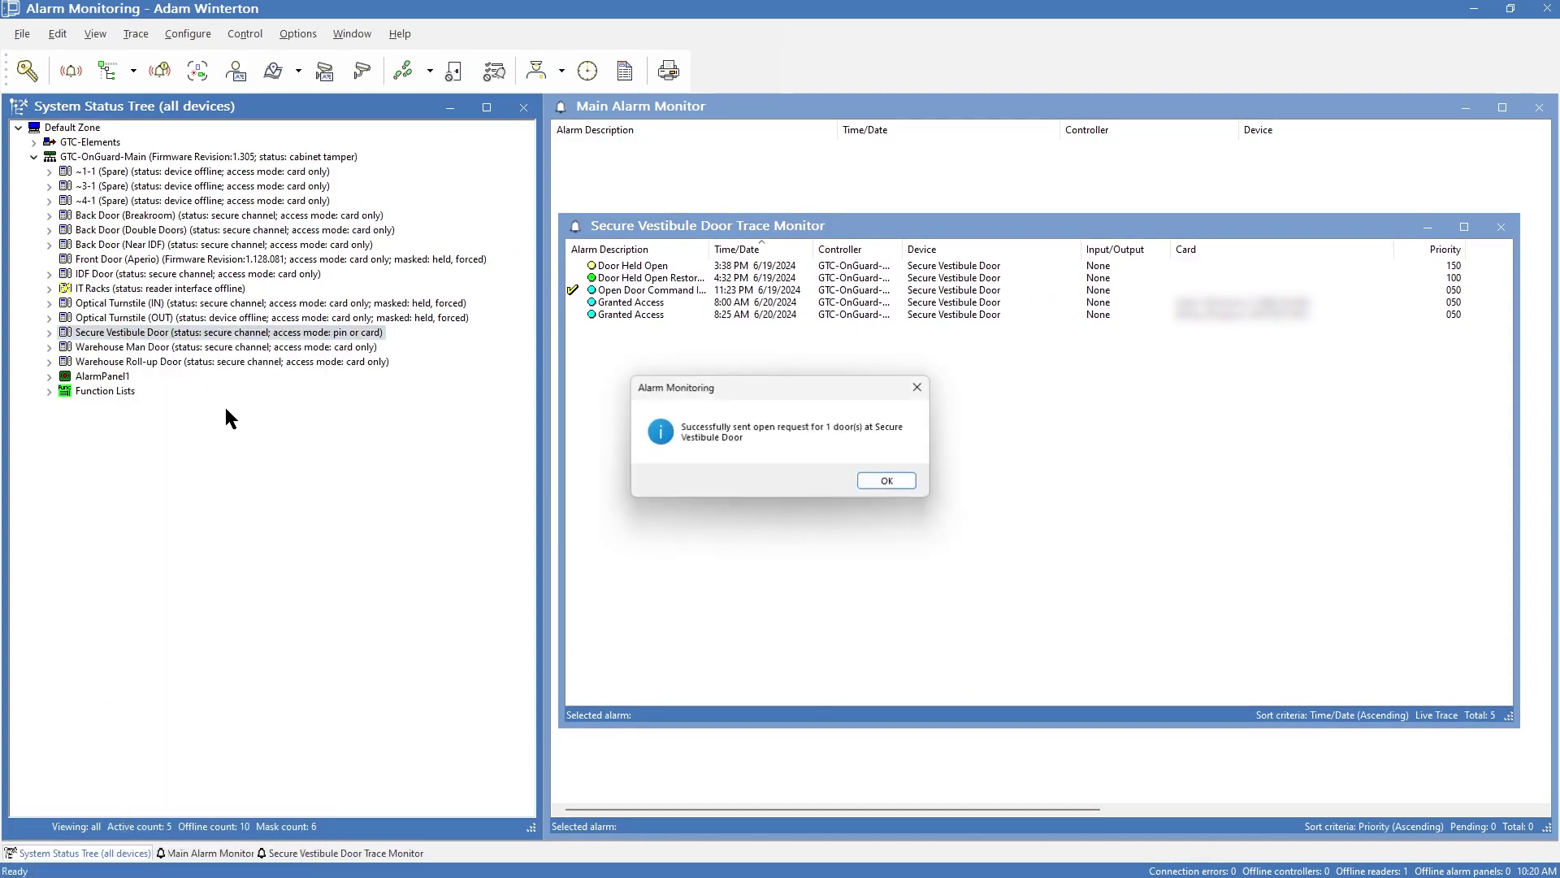
pyautogui.click(896, 478)
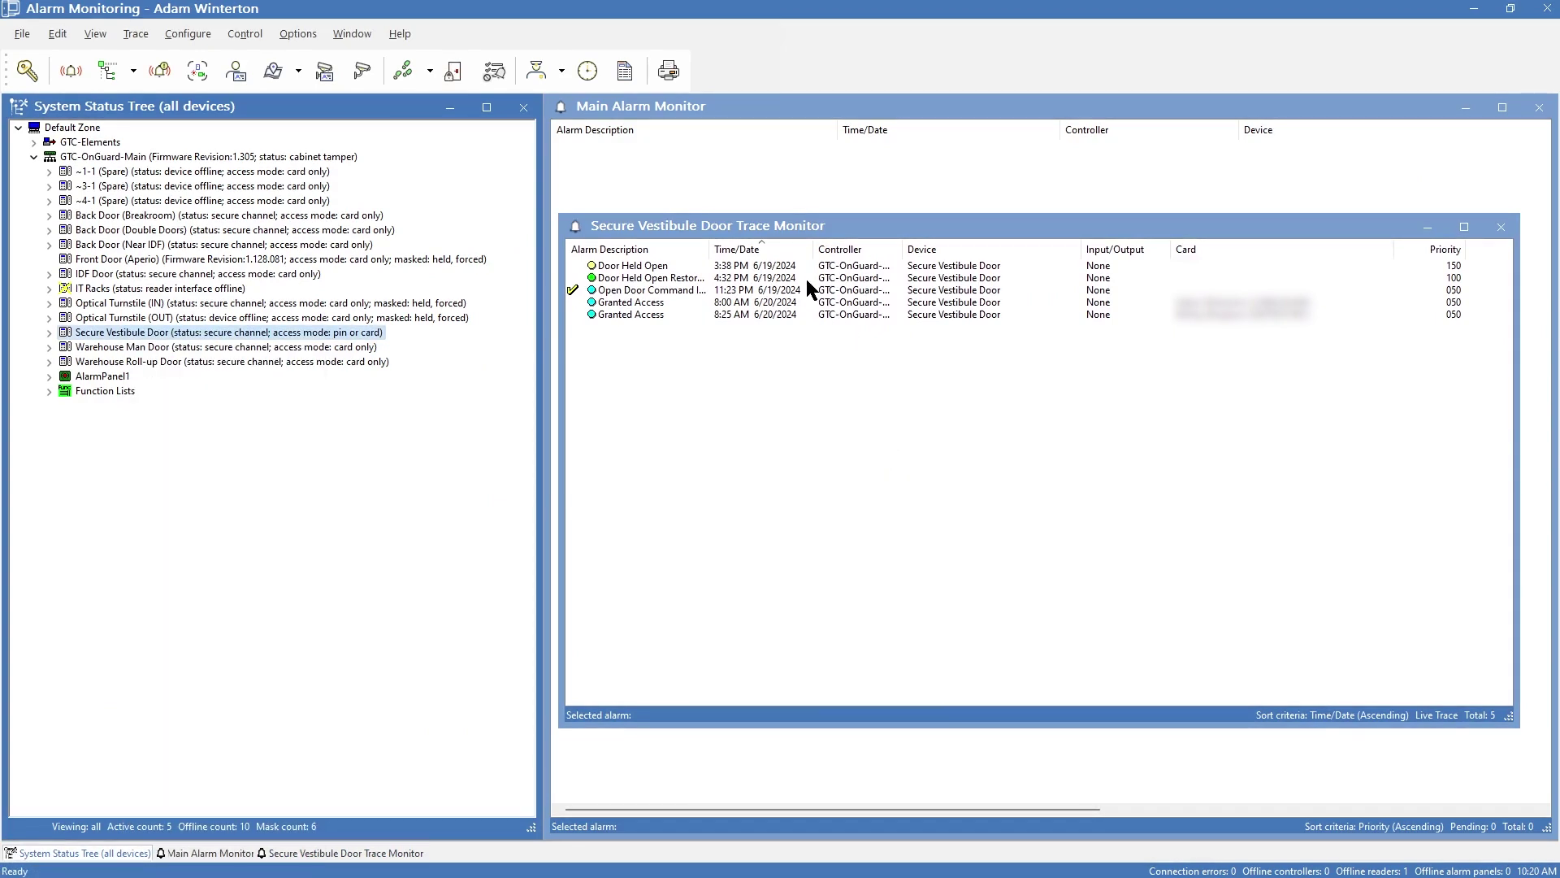
pyautogui.click(779, 252)
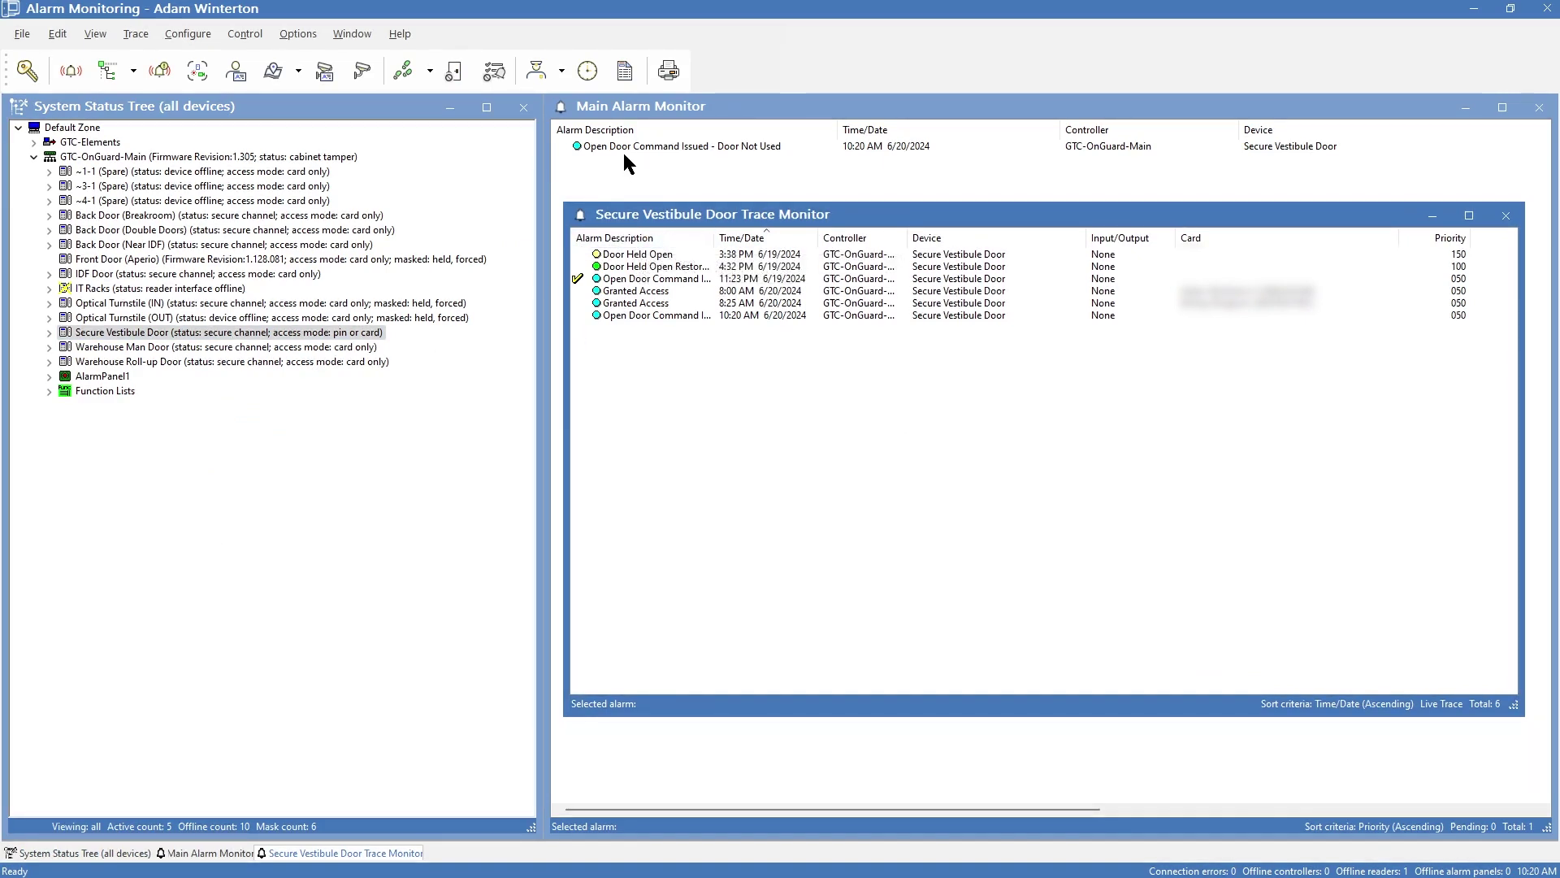
pyautogui.moveTo(651, 207); pyautogui.dragTo(652, 216)
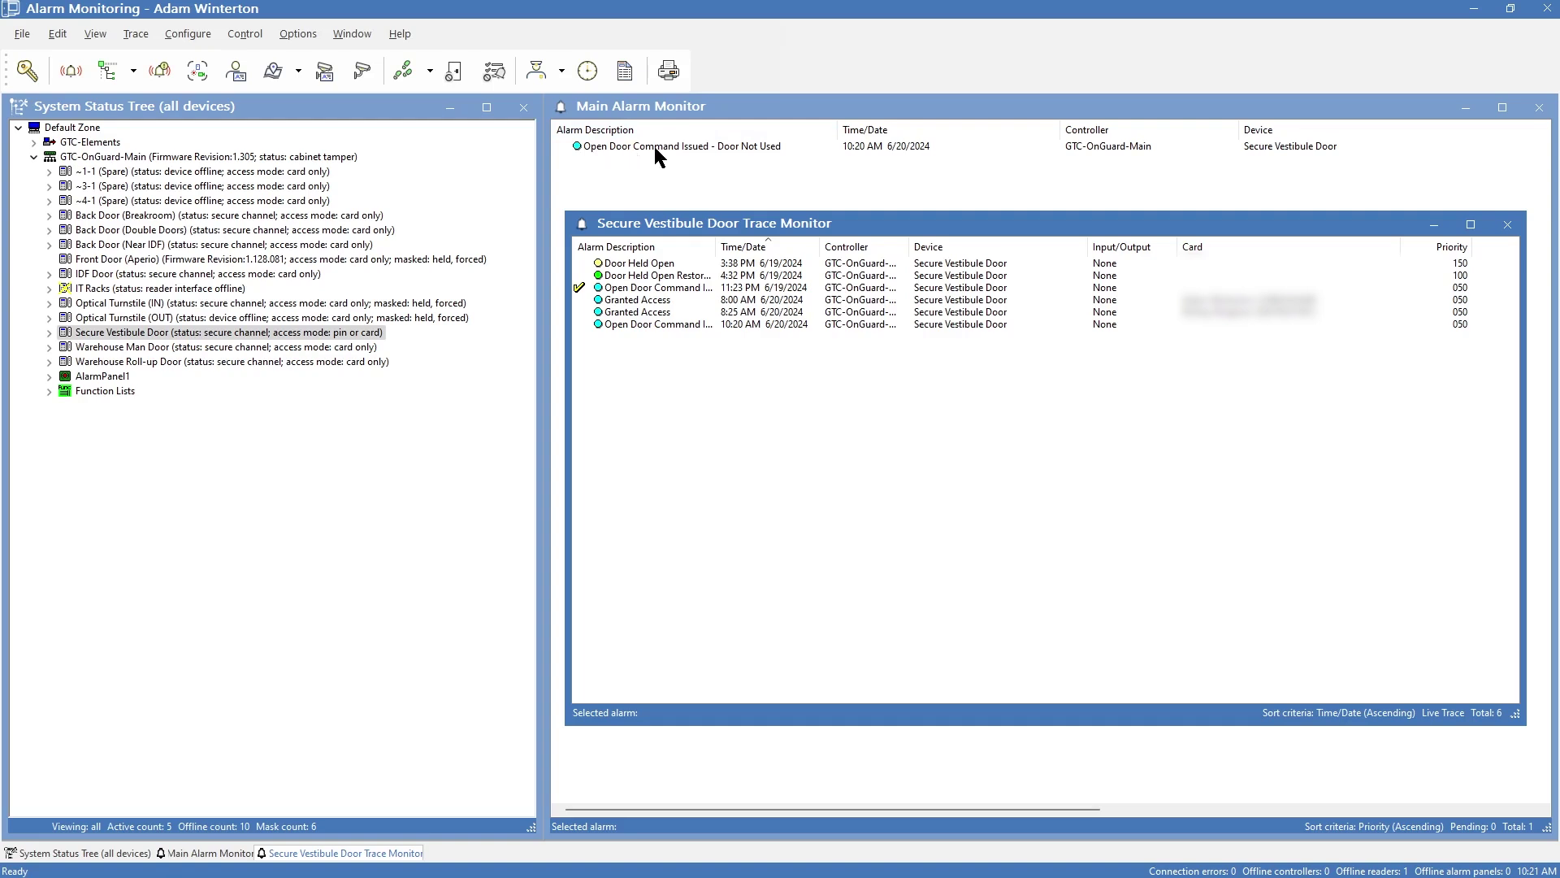
pyautogui.rightClick(255, 335)
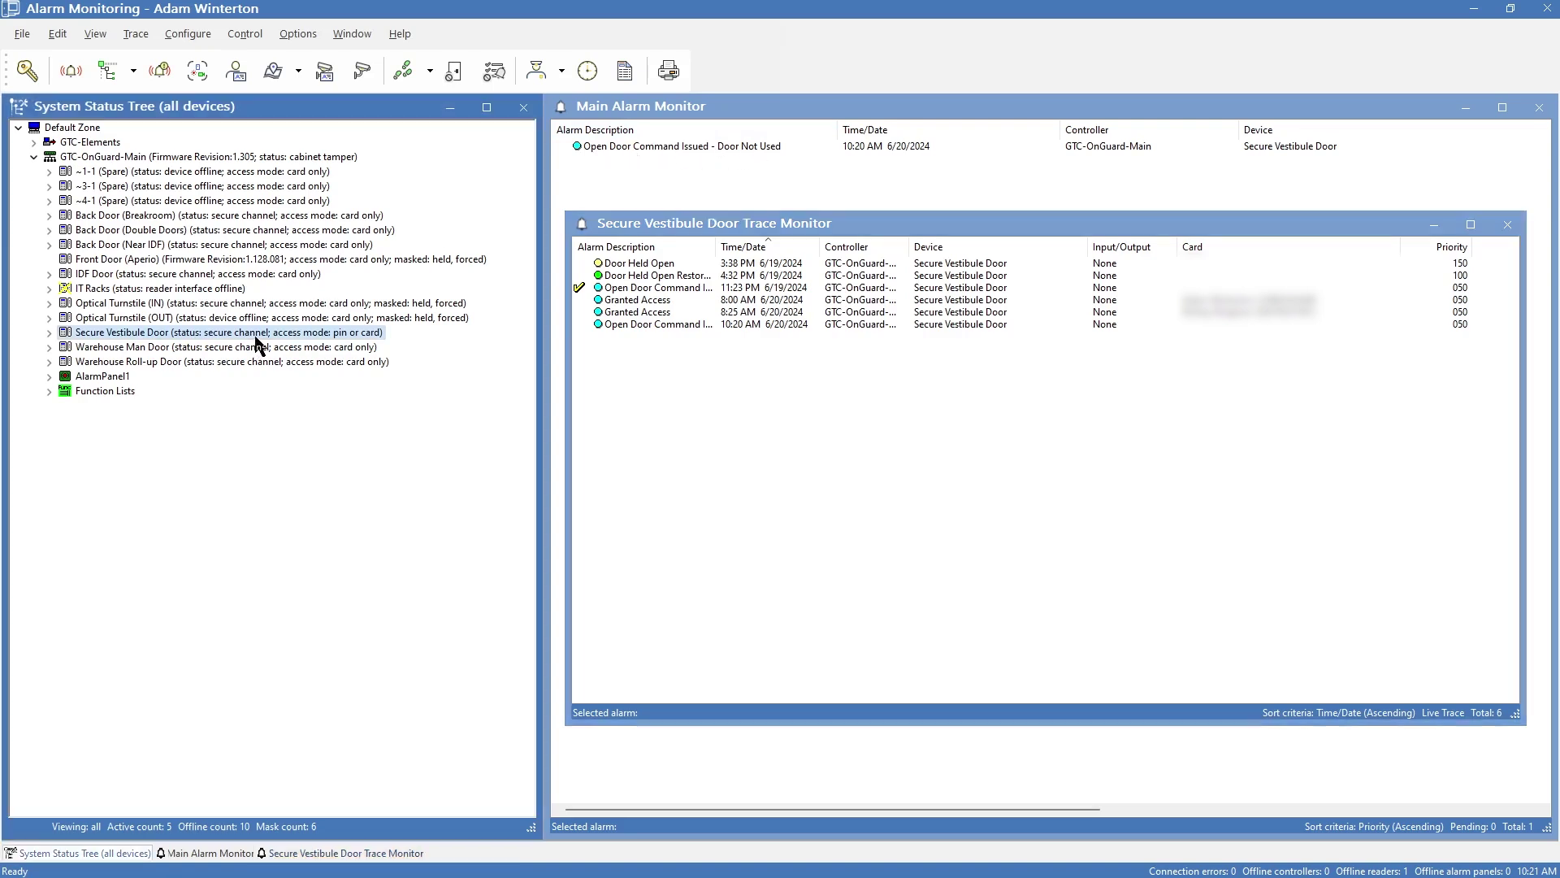
pyautogui.click(333, 437)
pyautogui.click(894, 479)
pyautogui.moveTo(788, 236); pyautogui.dragTo(792, 280)
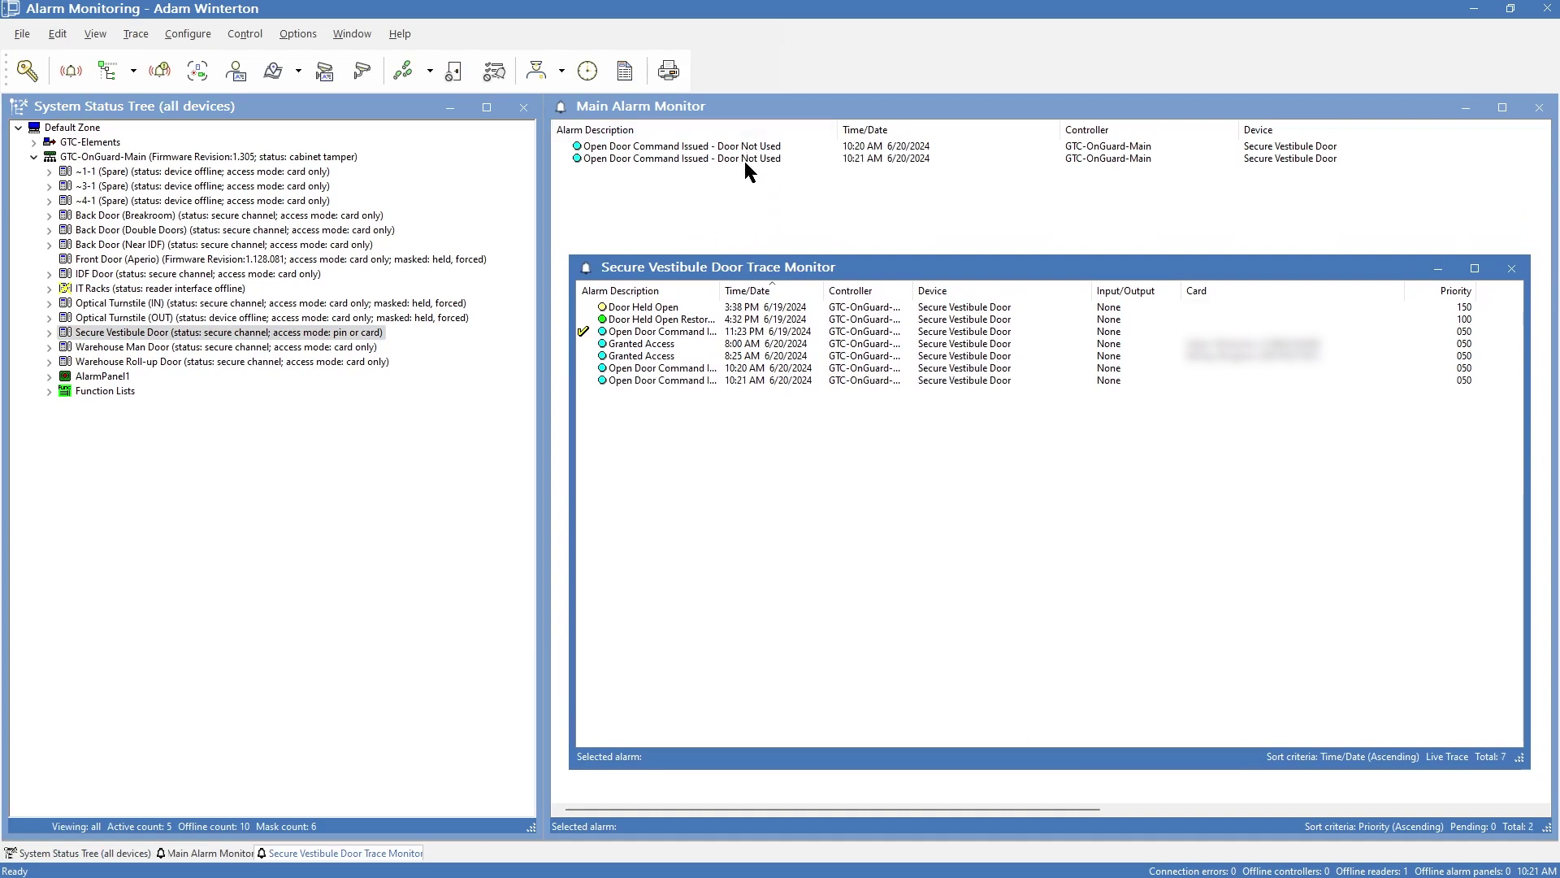
# - Sort the door's trace by Time/Date with the newest entries first
pyautogui.click(751, 291)
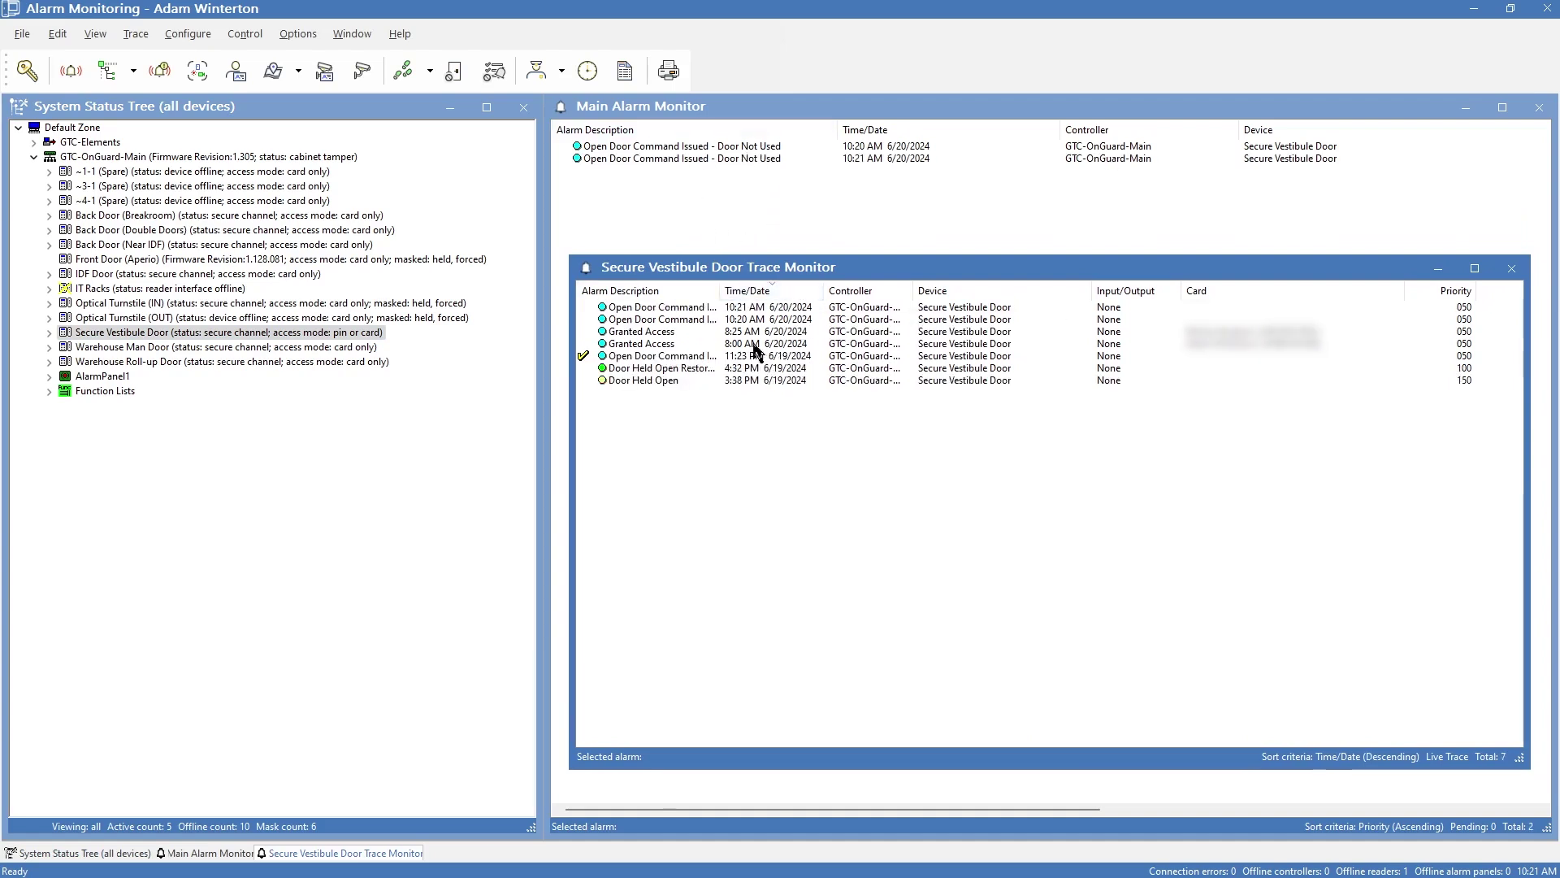
pyautogui.click(705, 309)
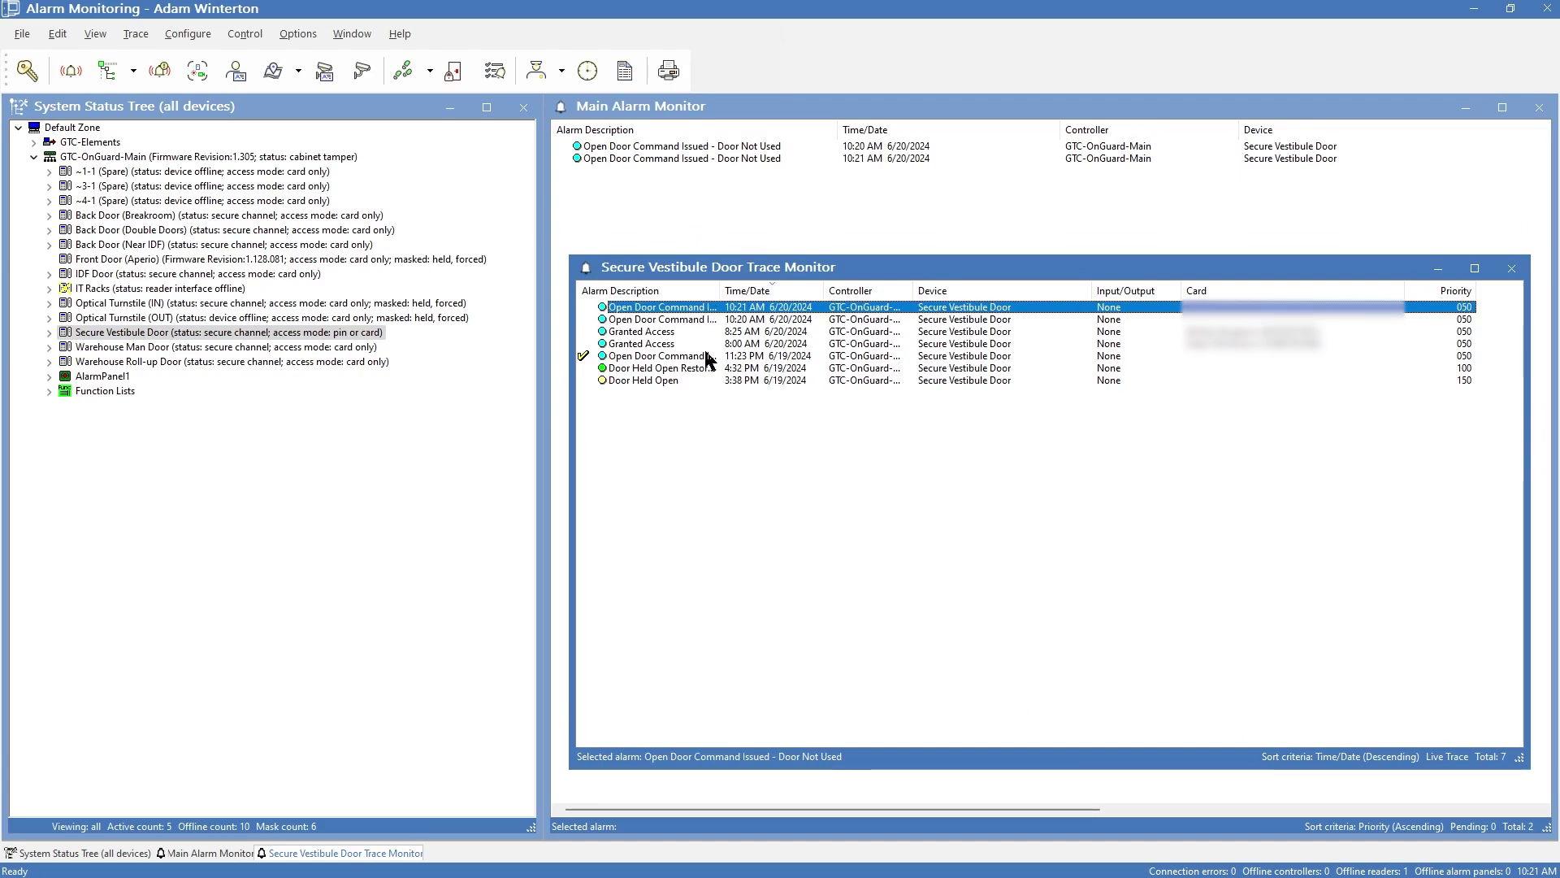
pyautogui.click(703, 440)
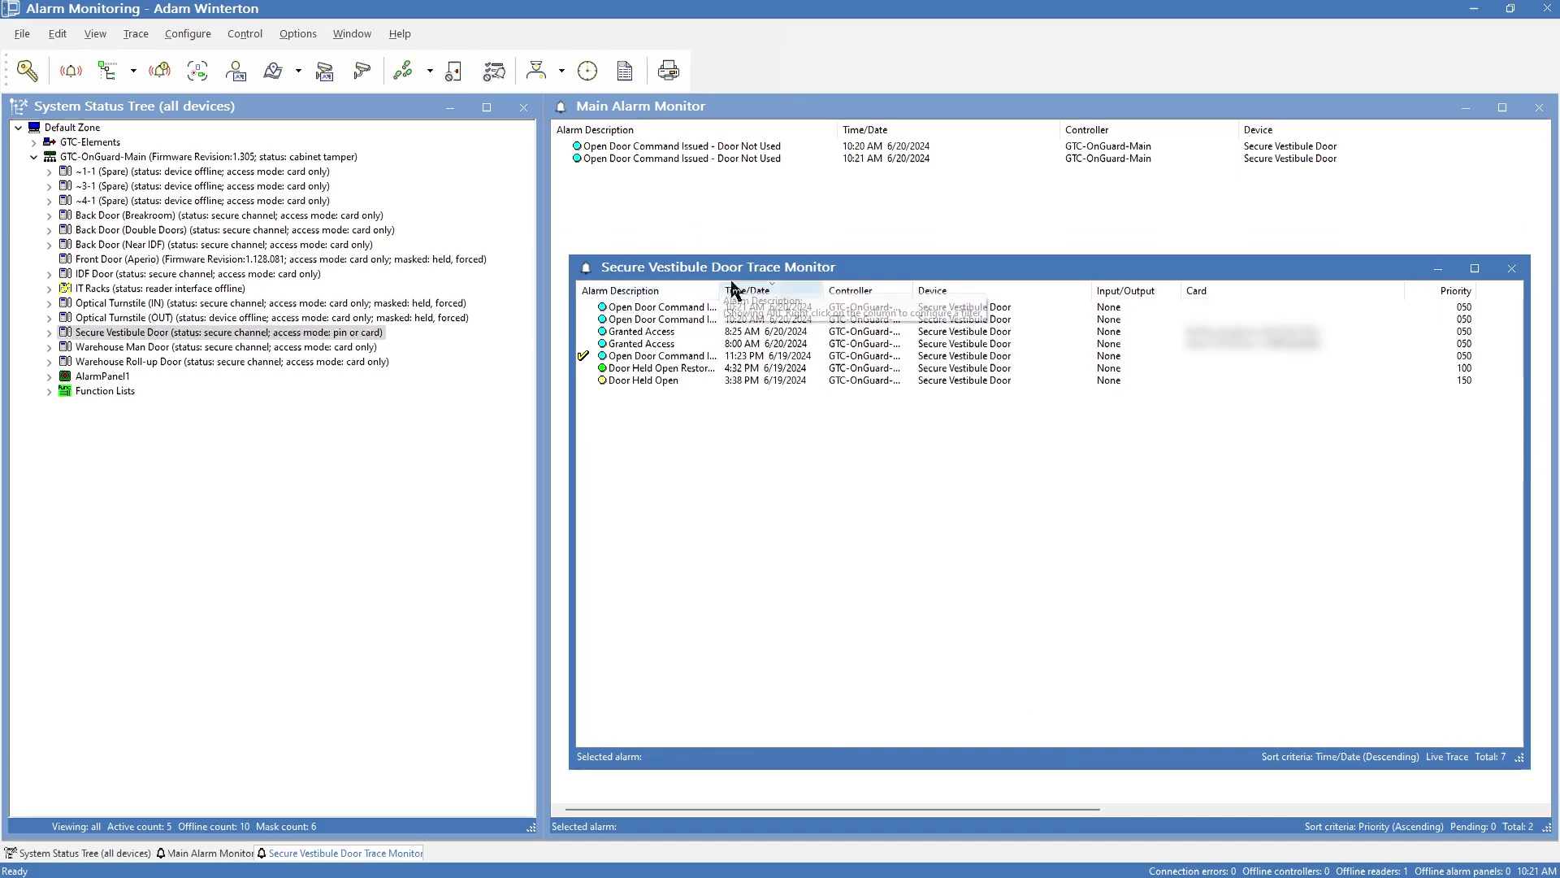
pyautogui.moveTo(784, 271); pyautogui.dragTo(782, 263)
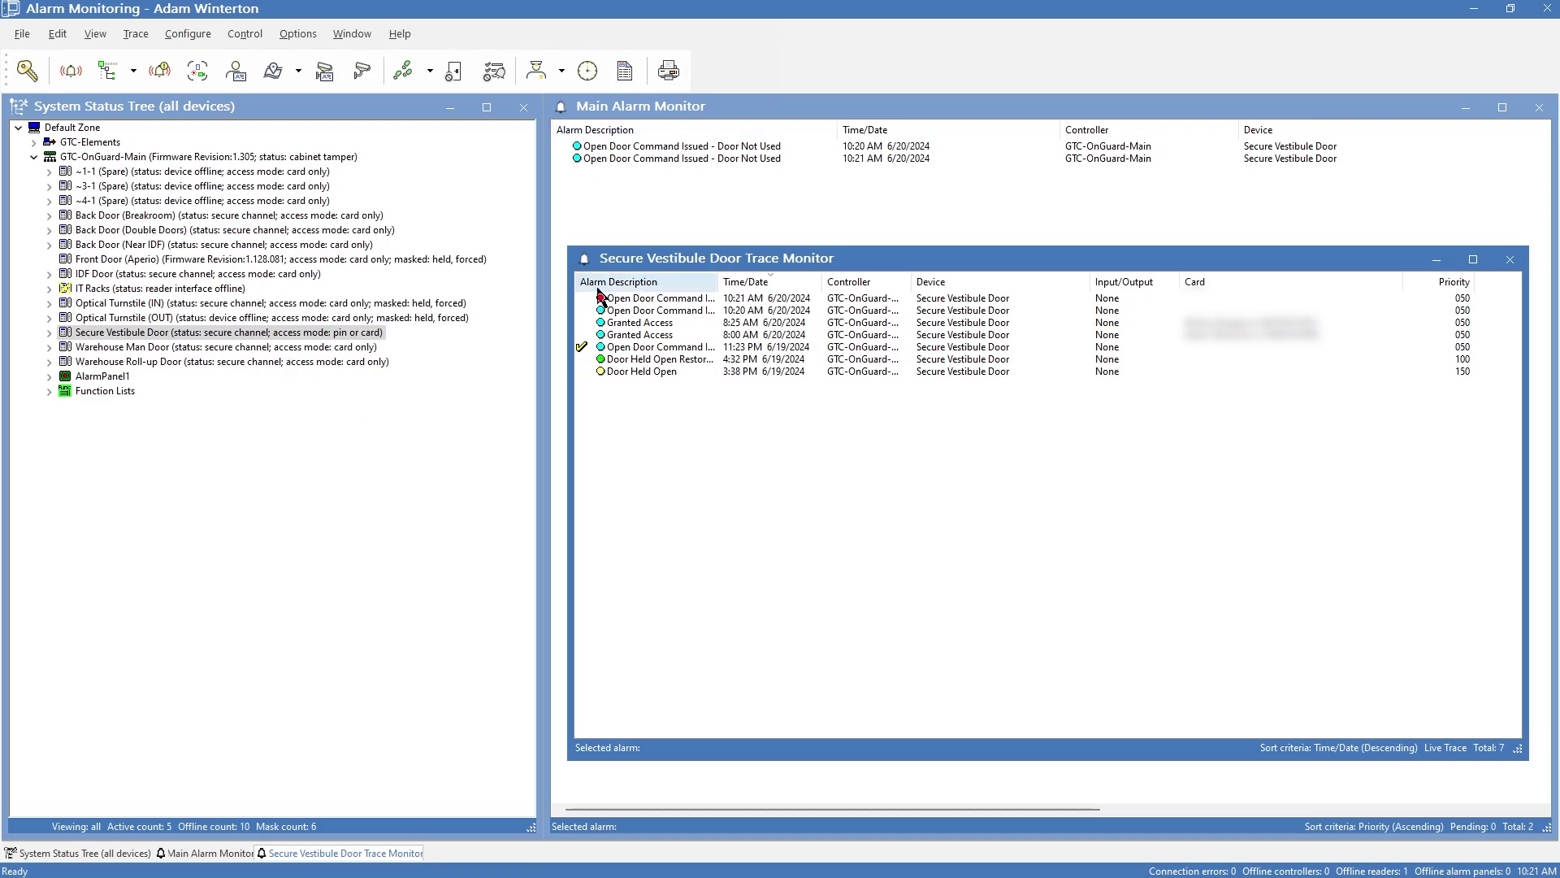
pyautogui.moveTo(658, 261); pyautogui.dragTo(659, 267)
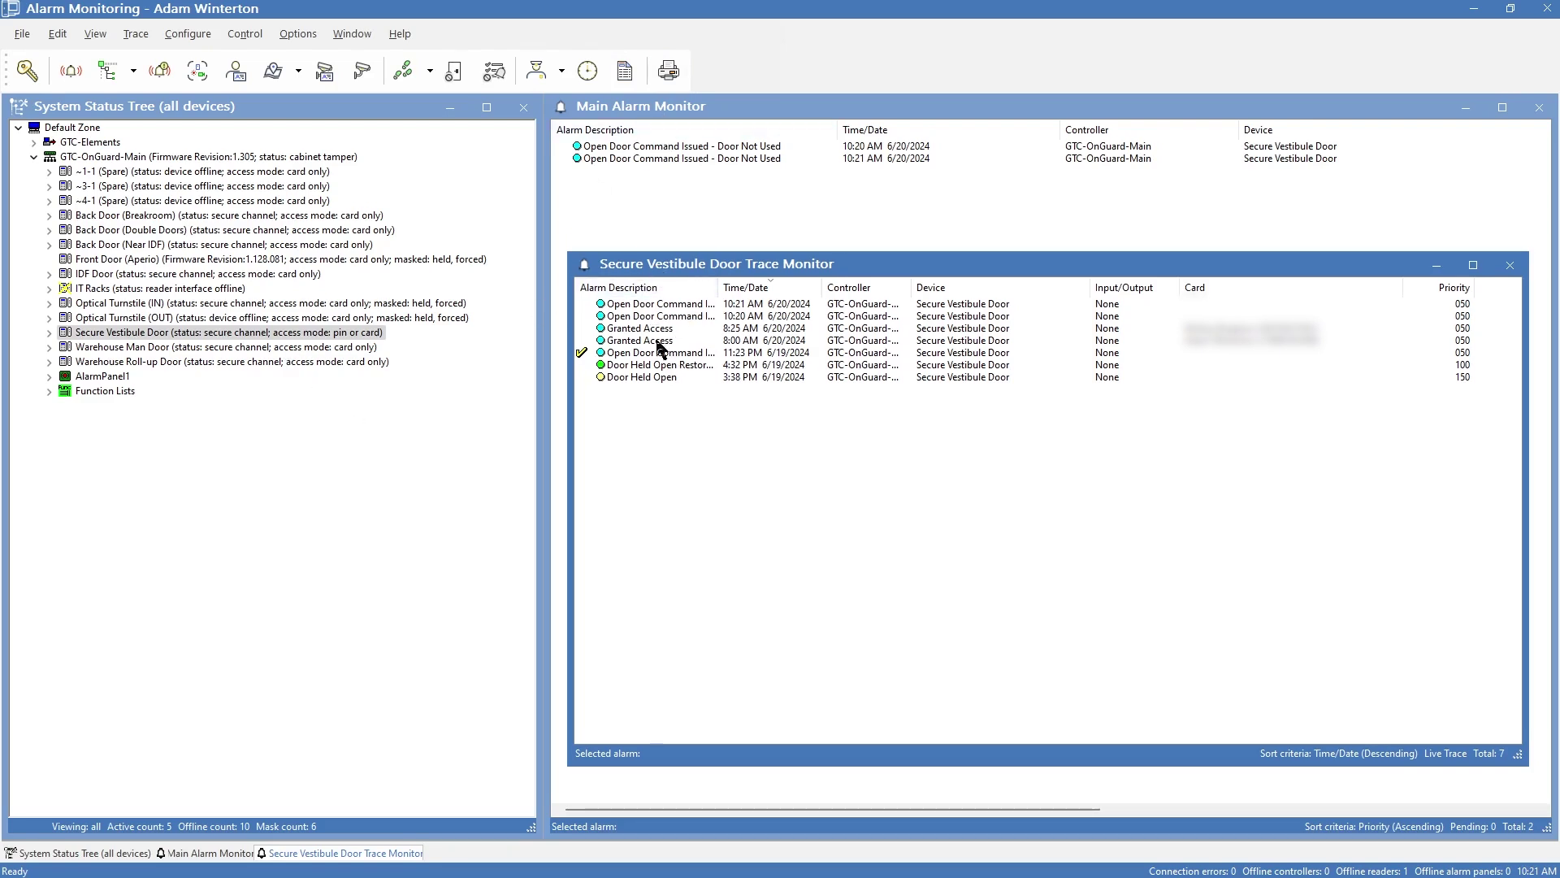
# - Widen the Alarm Description column to show full names like Open Door Command Issued - Door Not Used
pyautogui.click(1215, 340)
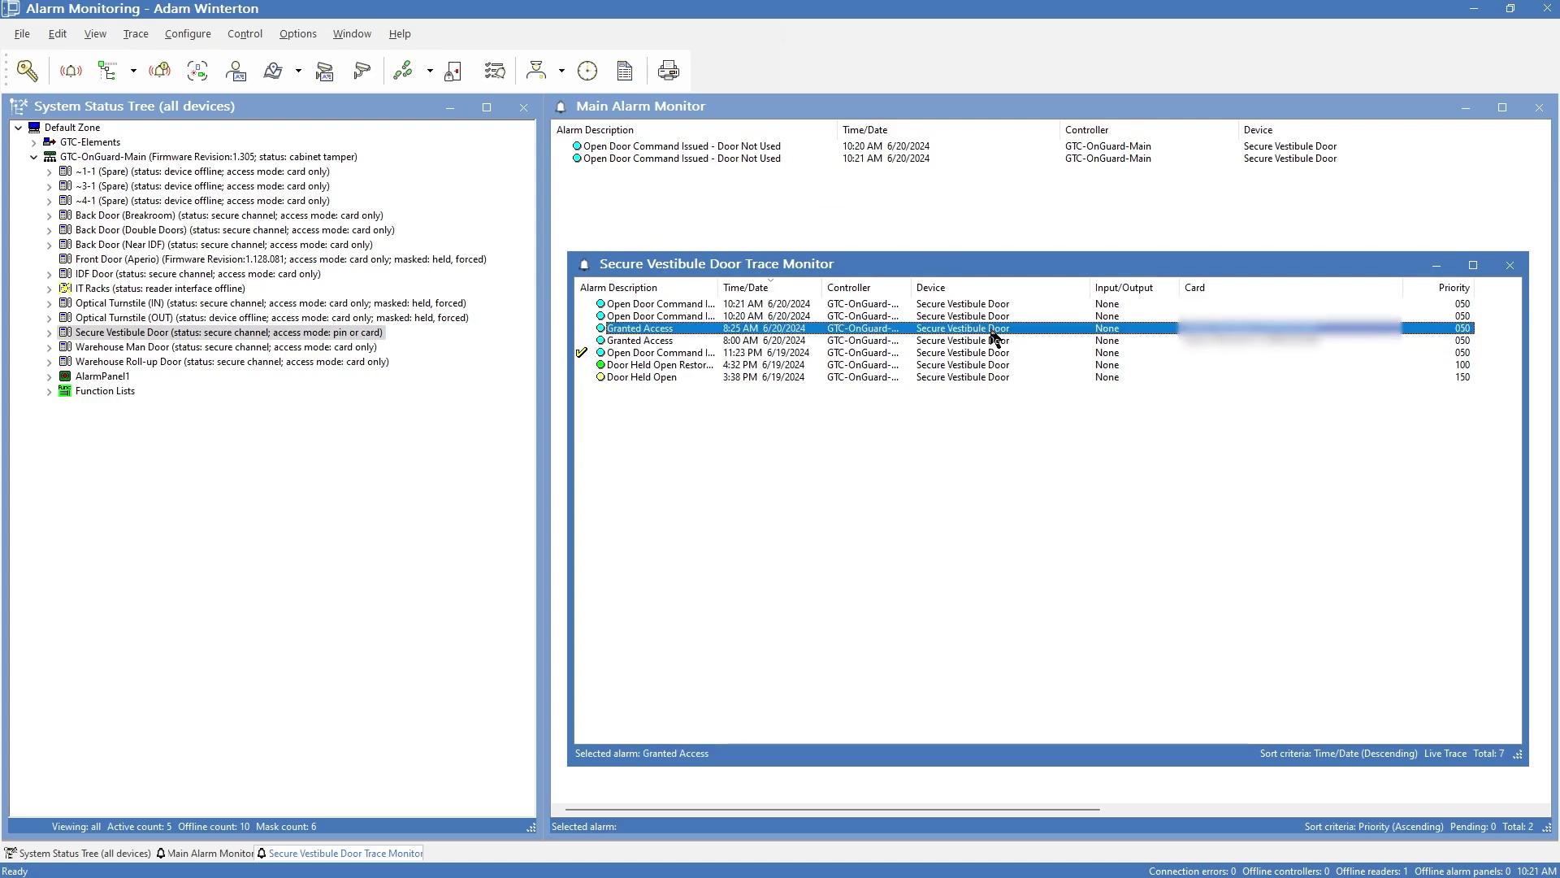
pyautogui.click(702, 306)
pyautogui.click(696, 315)
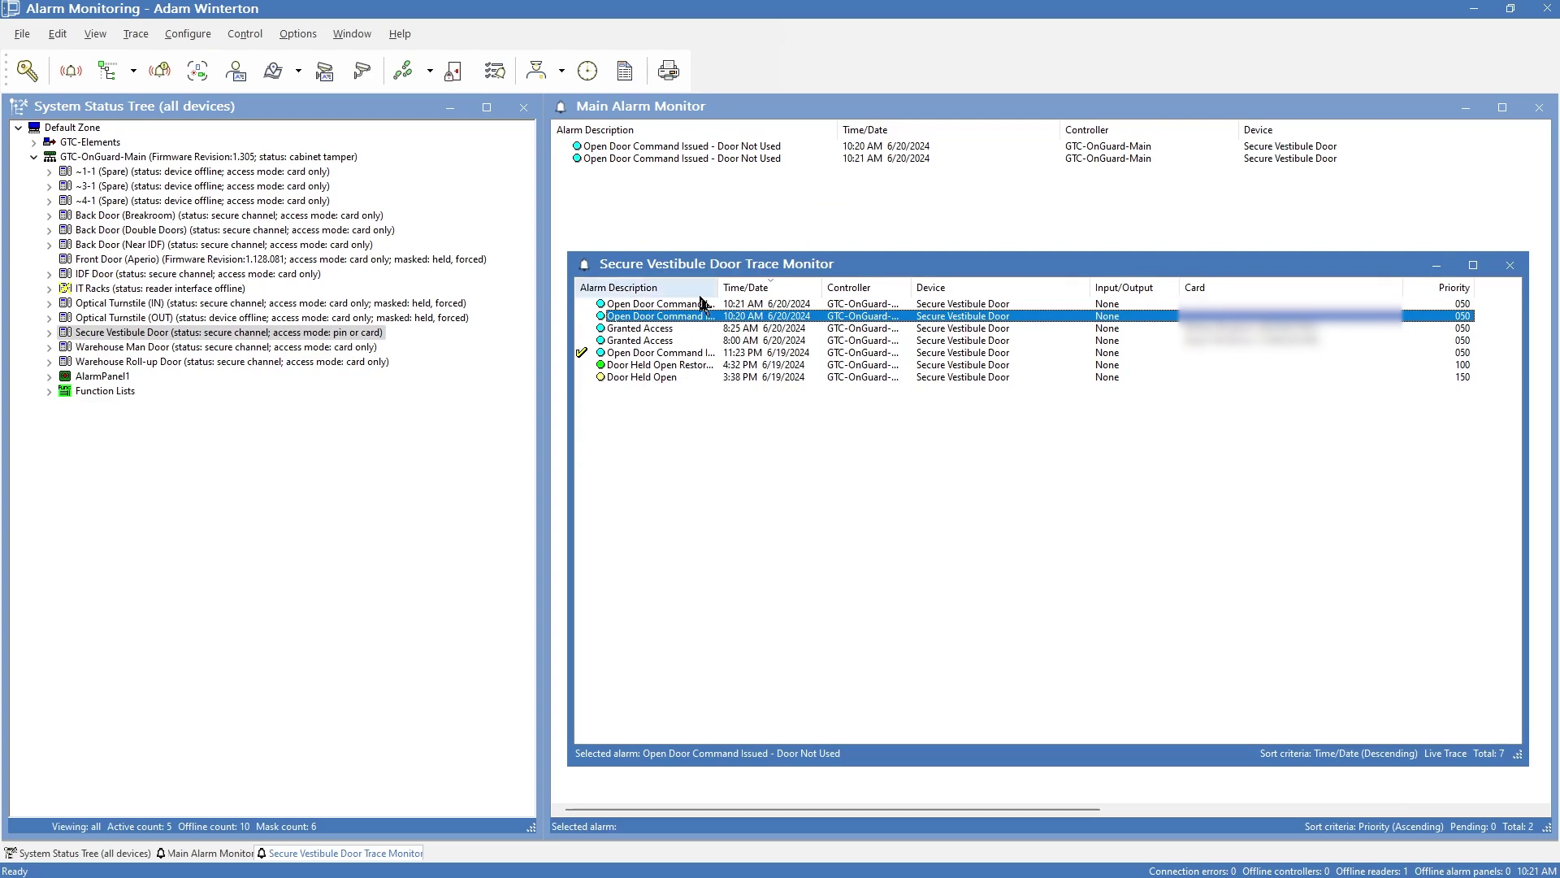
pyautogui.moveTo(718, 287); pyautogui.dragTo(840, 286)
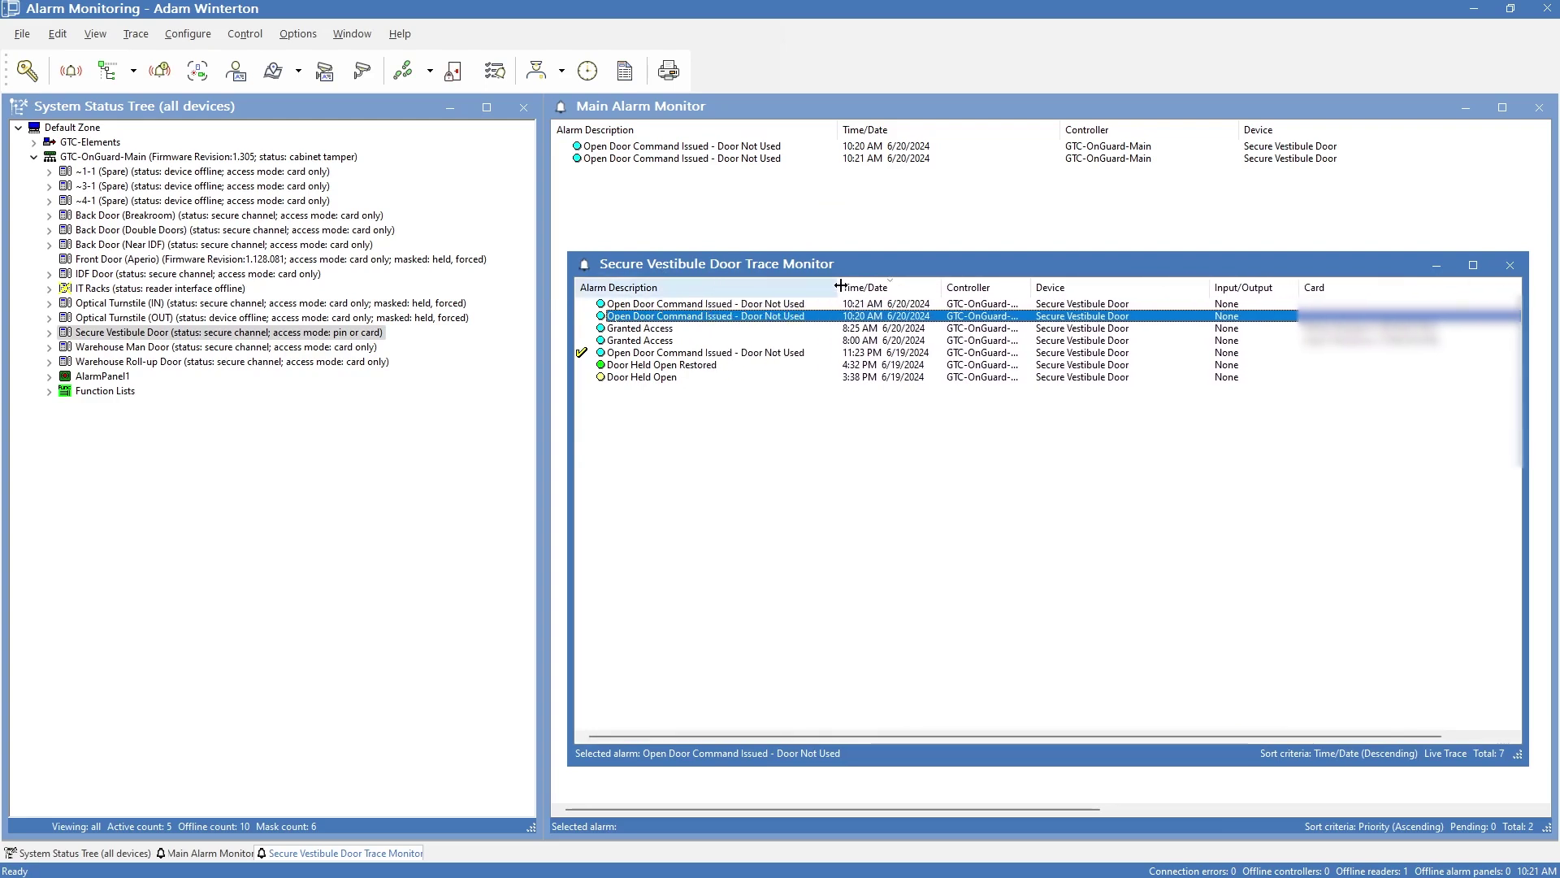
pyautogui.click(759, 459)
pyautogui.moveTo(662, 269); pyautogui.dragTo(661, 276)
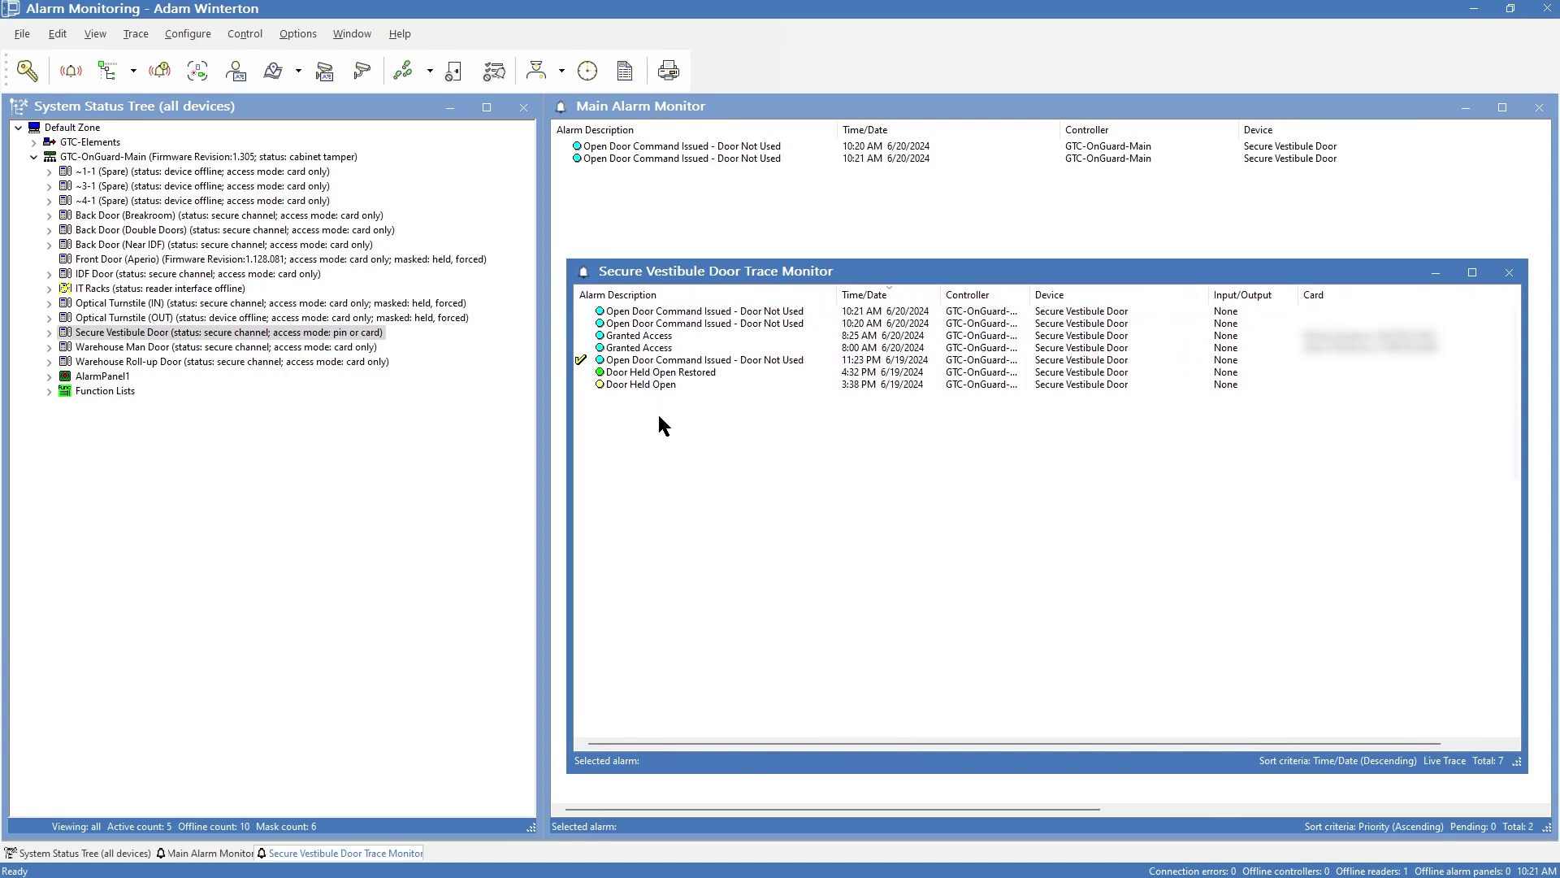
pyautogui.click(630, 297)
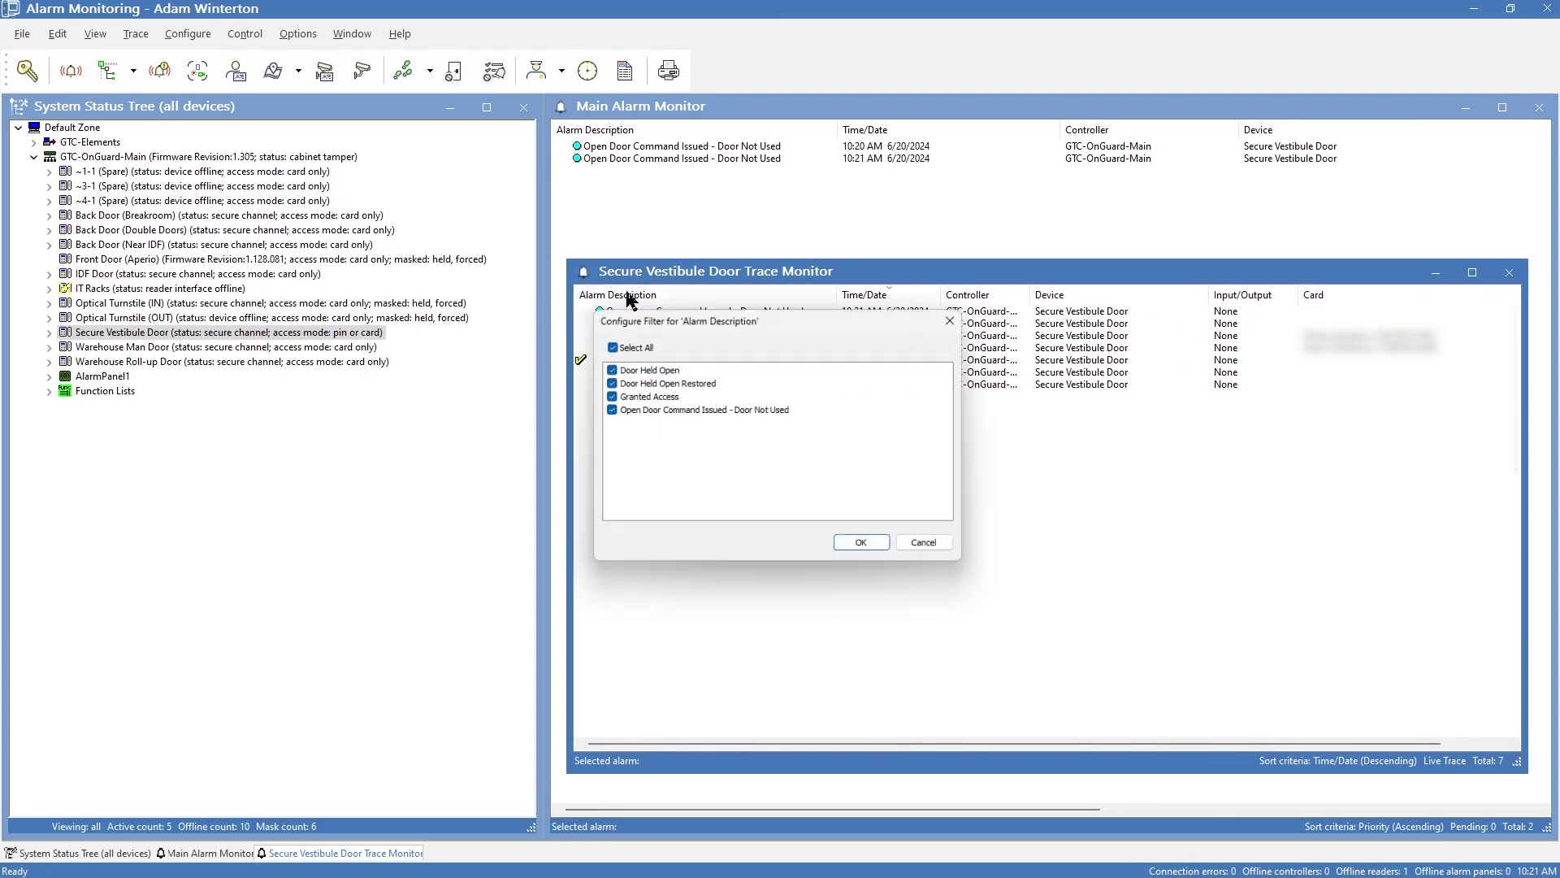
pyautogui.click(932, 550)
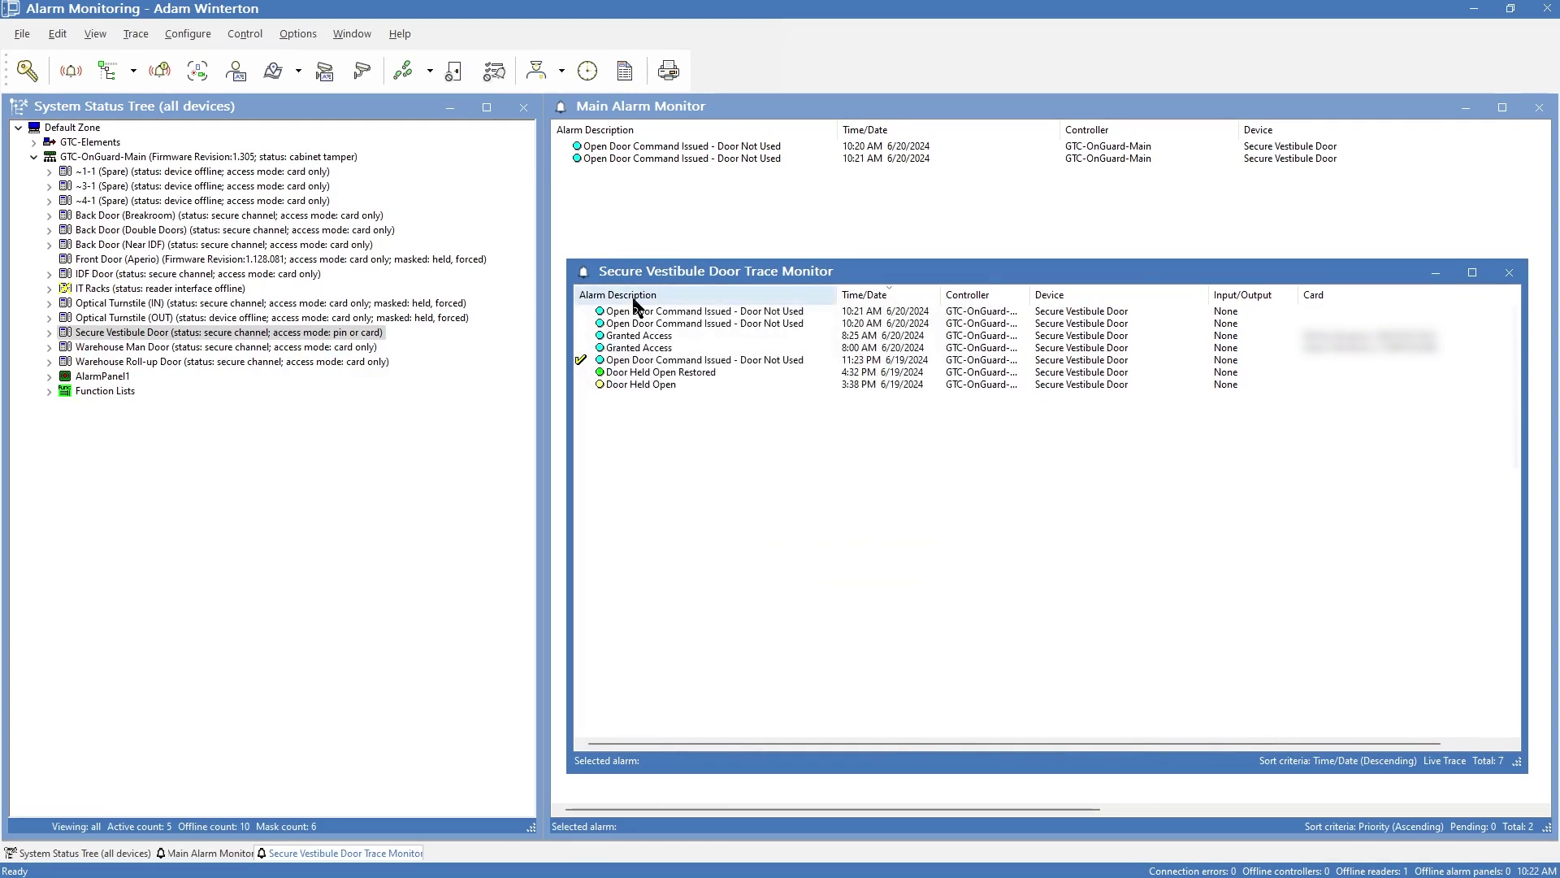
pyautogui.click(636, 297)
pyautogui.click(957, 552)
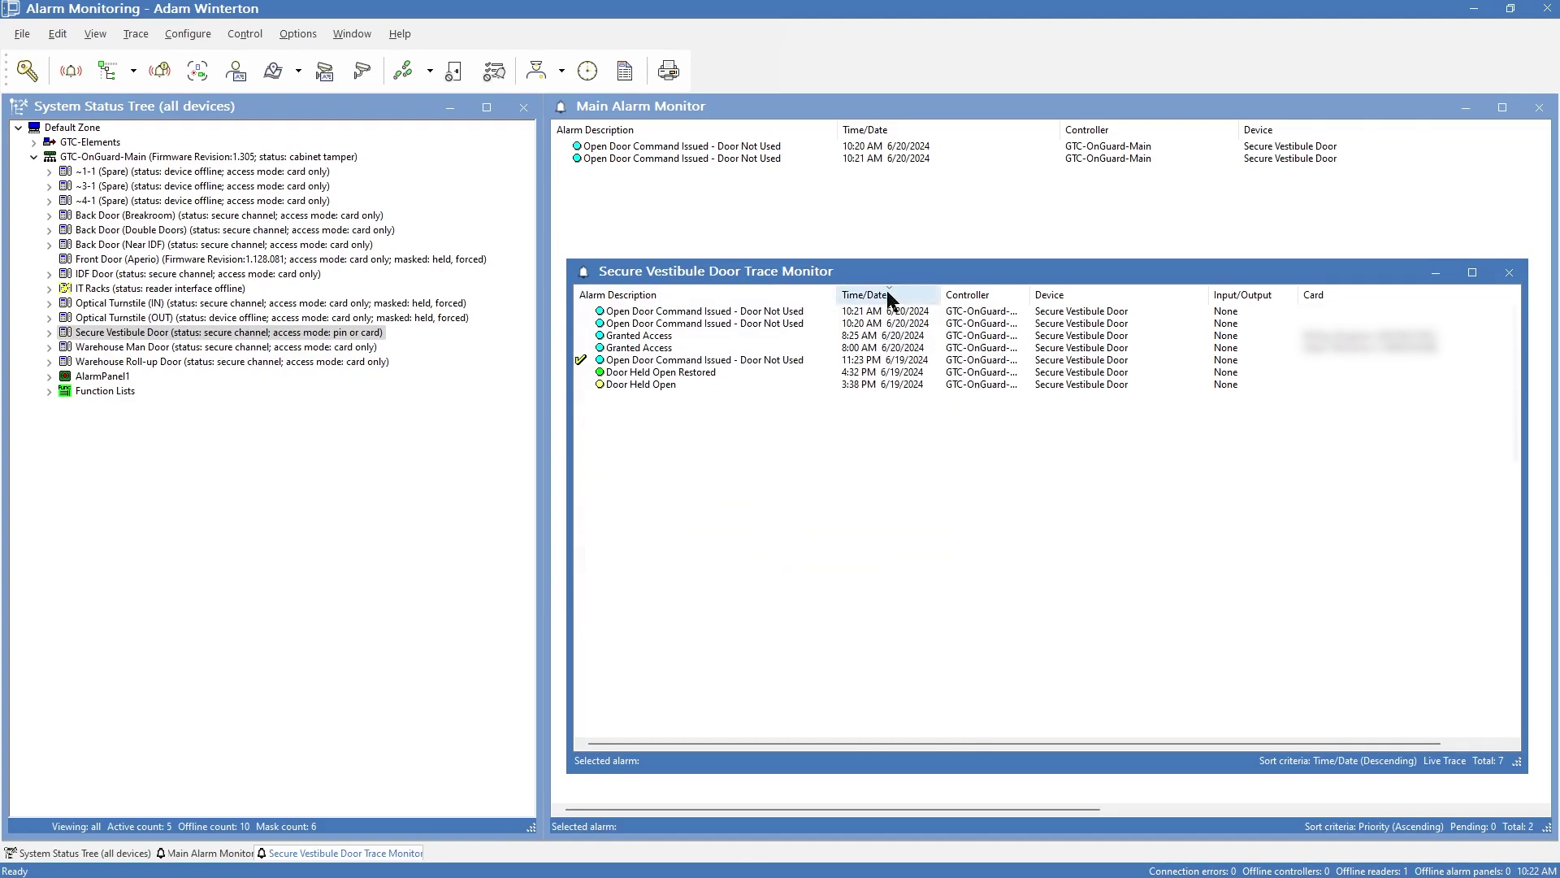
pyautogui.click(888, 294)
pyautogui.click(941, 554)
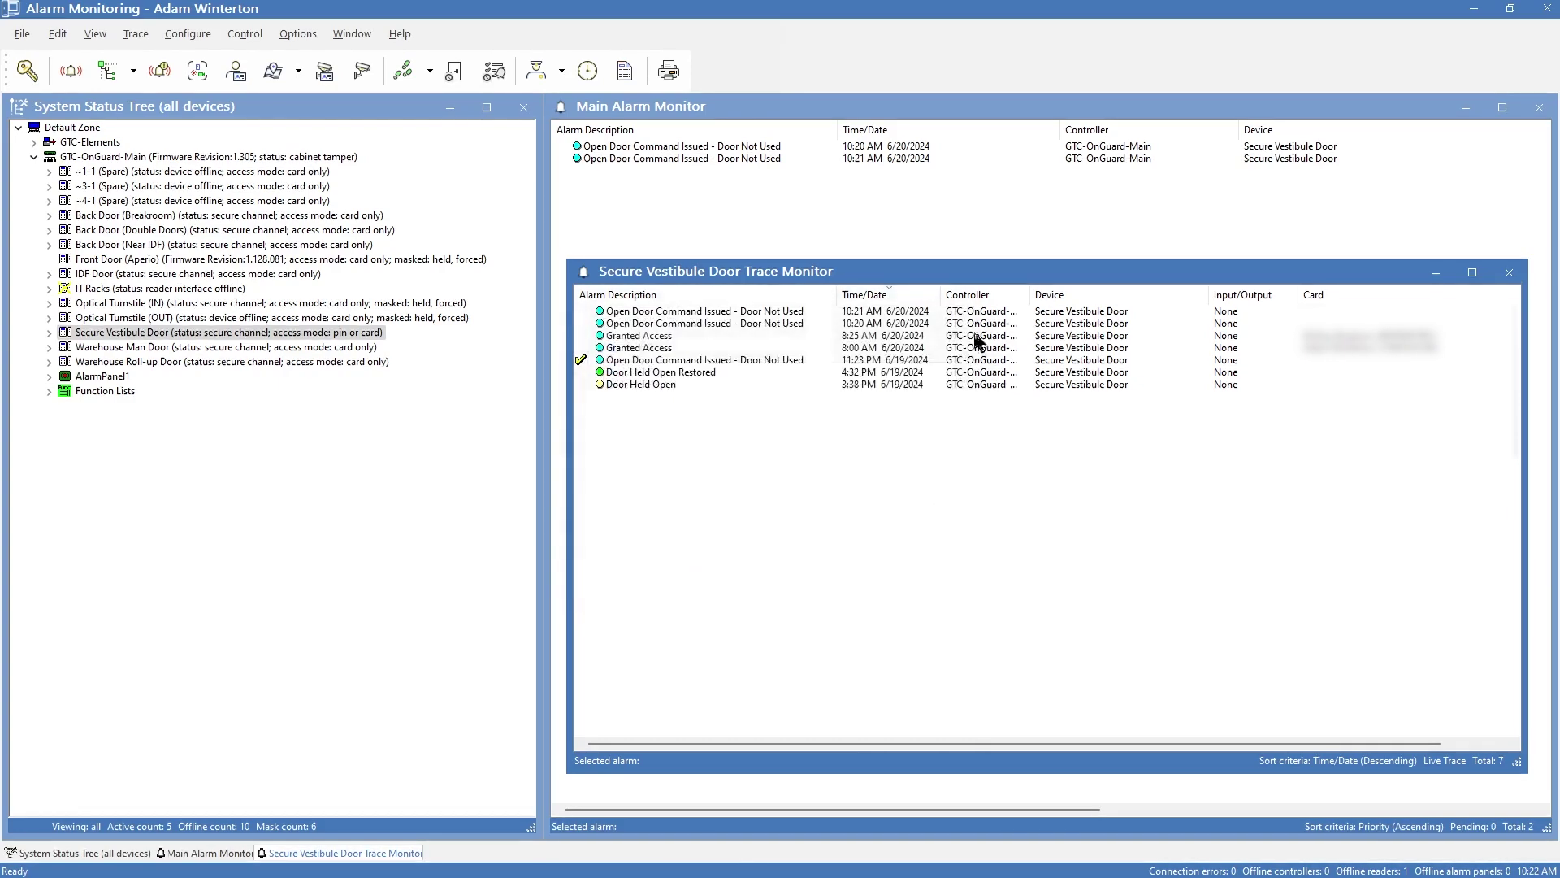
pyautogui.click(995, 291)
pyautogui.click(947, 547)
pyautogui.click(1110, 294)
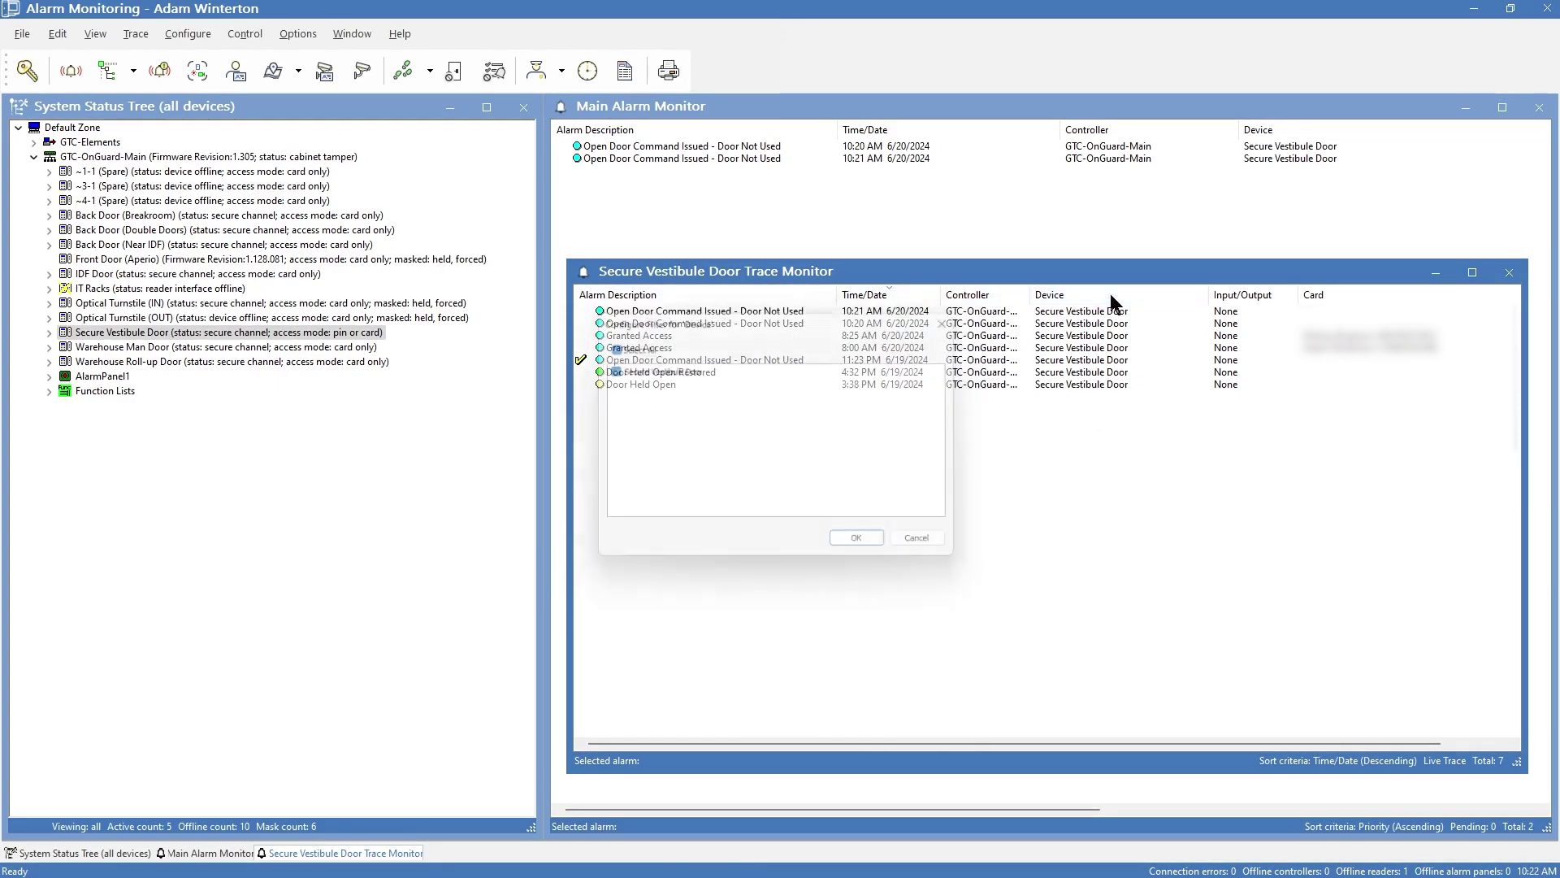
pyautogui.click(952, 540)
pyautogui.click(1250, 300)
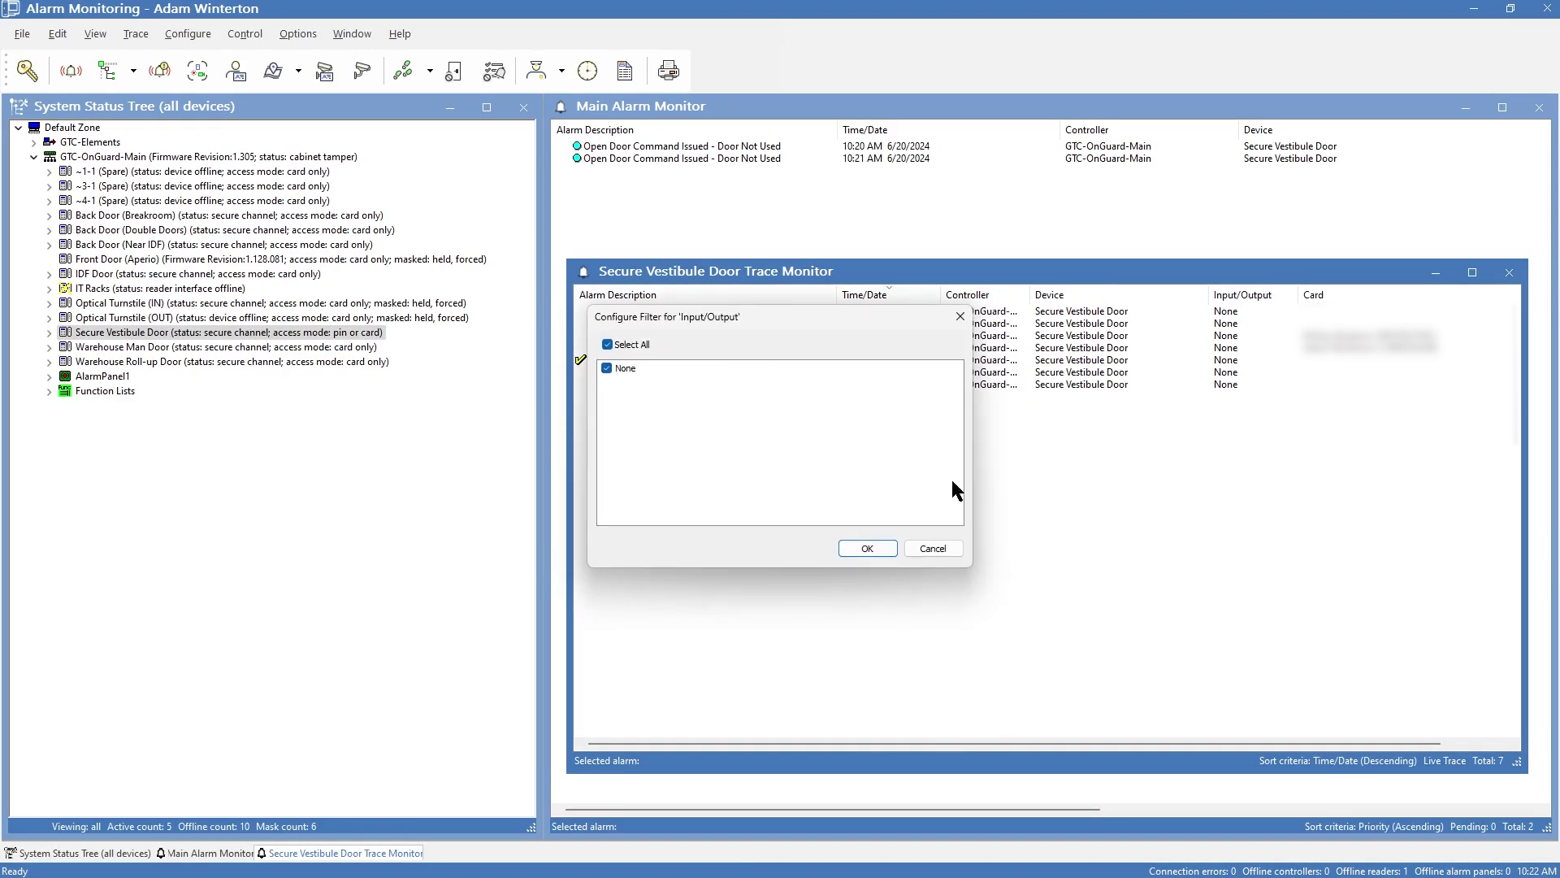
pyautogui.click(955, 550)
pyautogui.click(1338, 293)
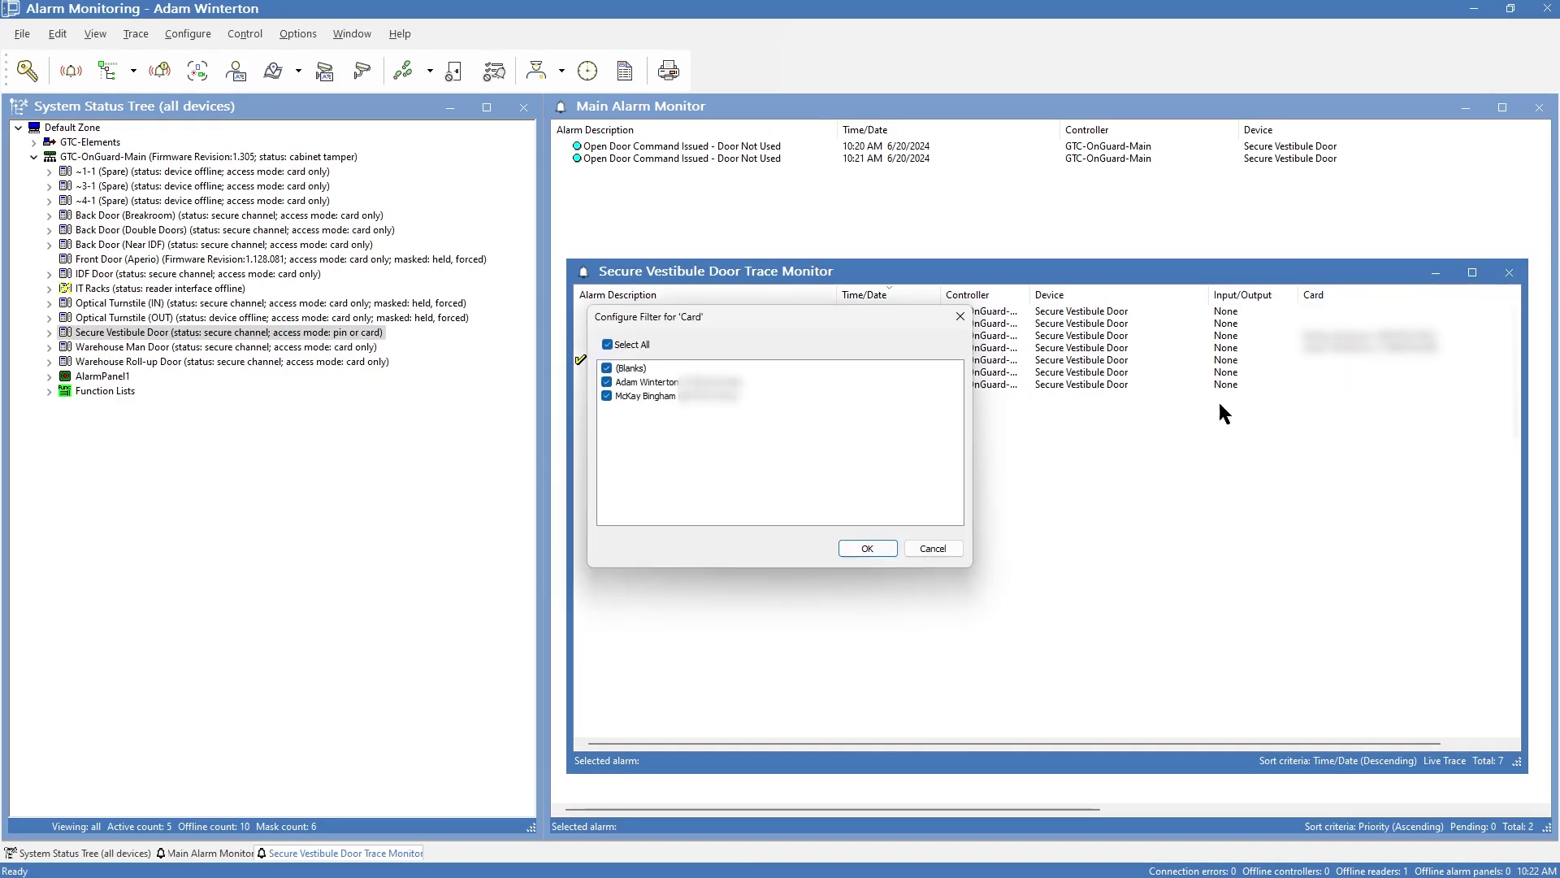
pyautogui.click(951, 548)
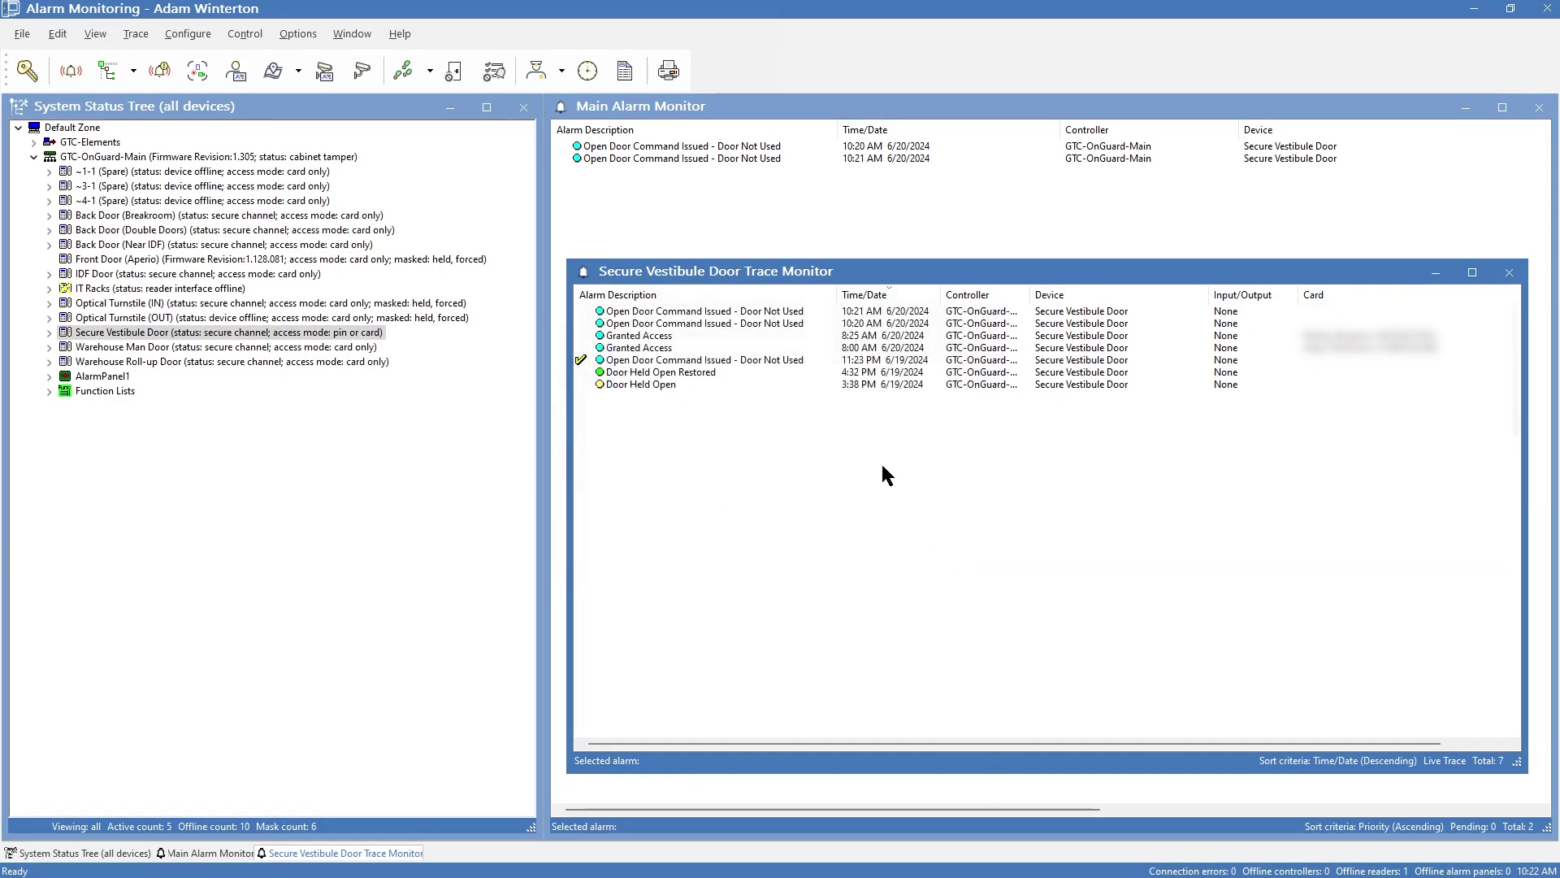
pyautogui.click(685, 294)
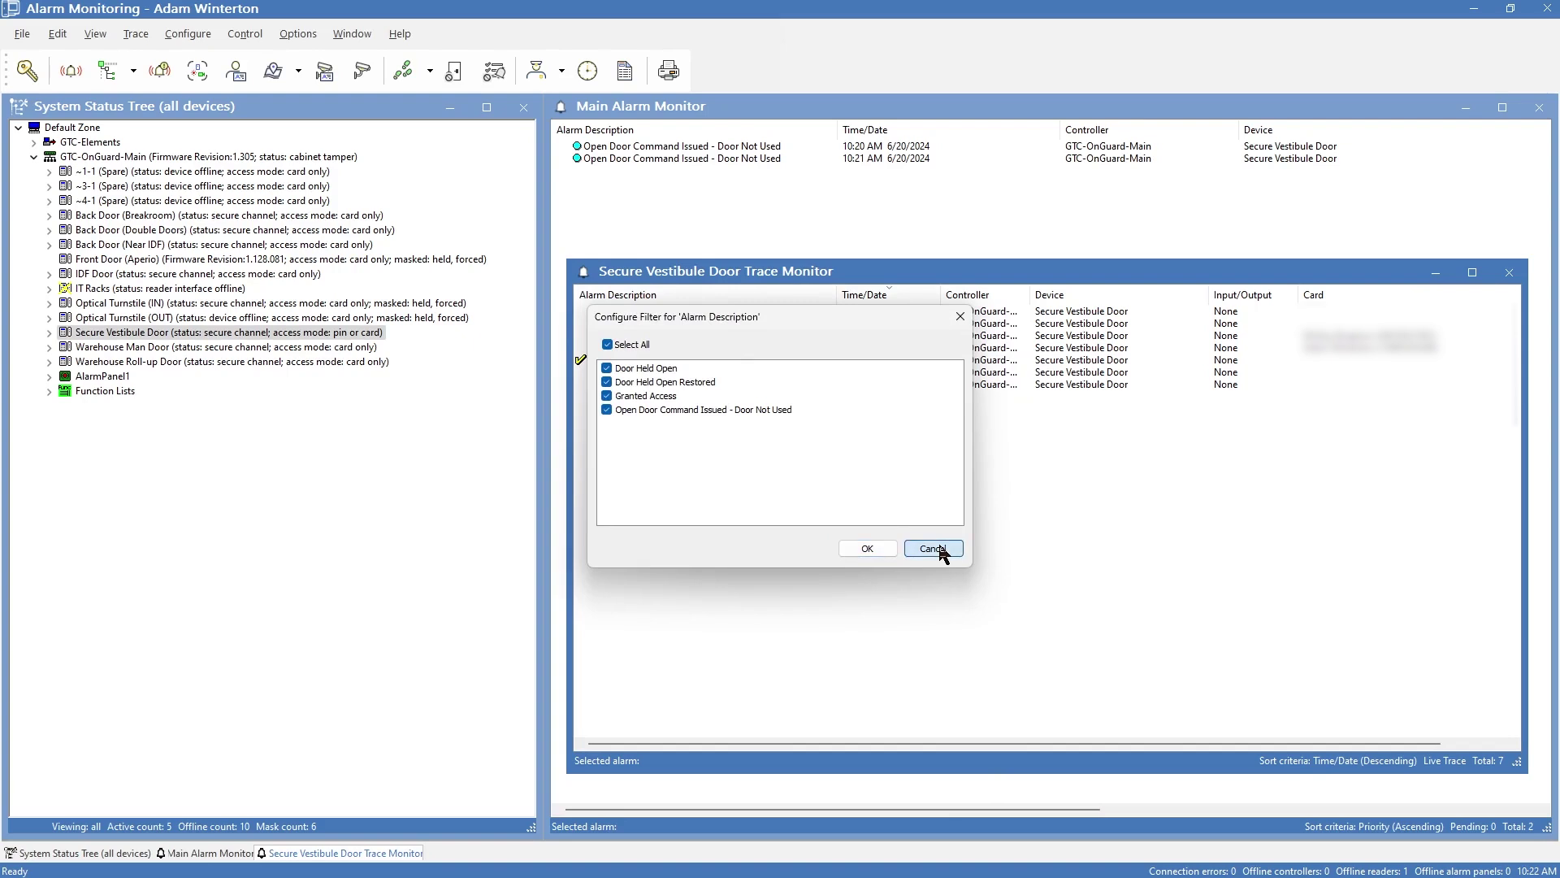
pyautogui.click(910, 548)
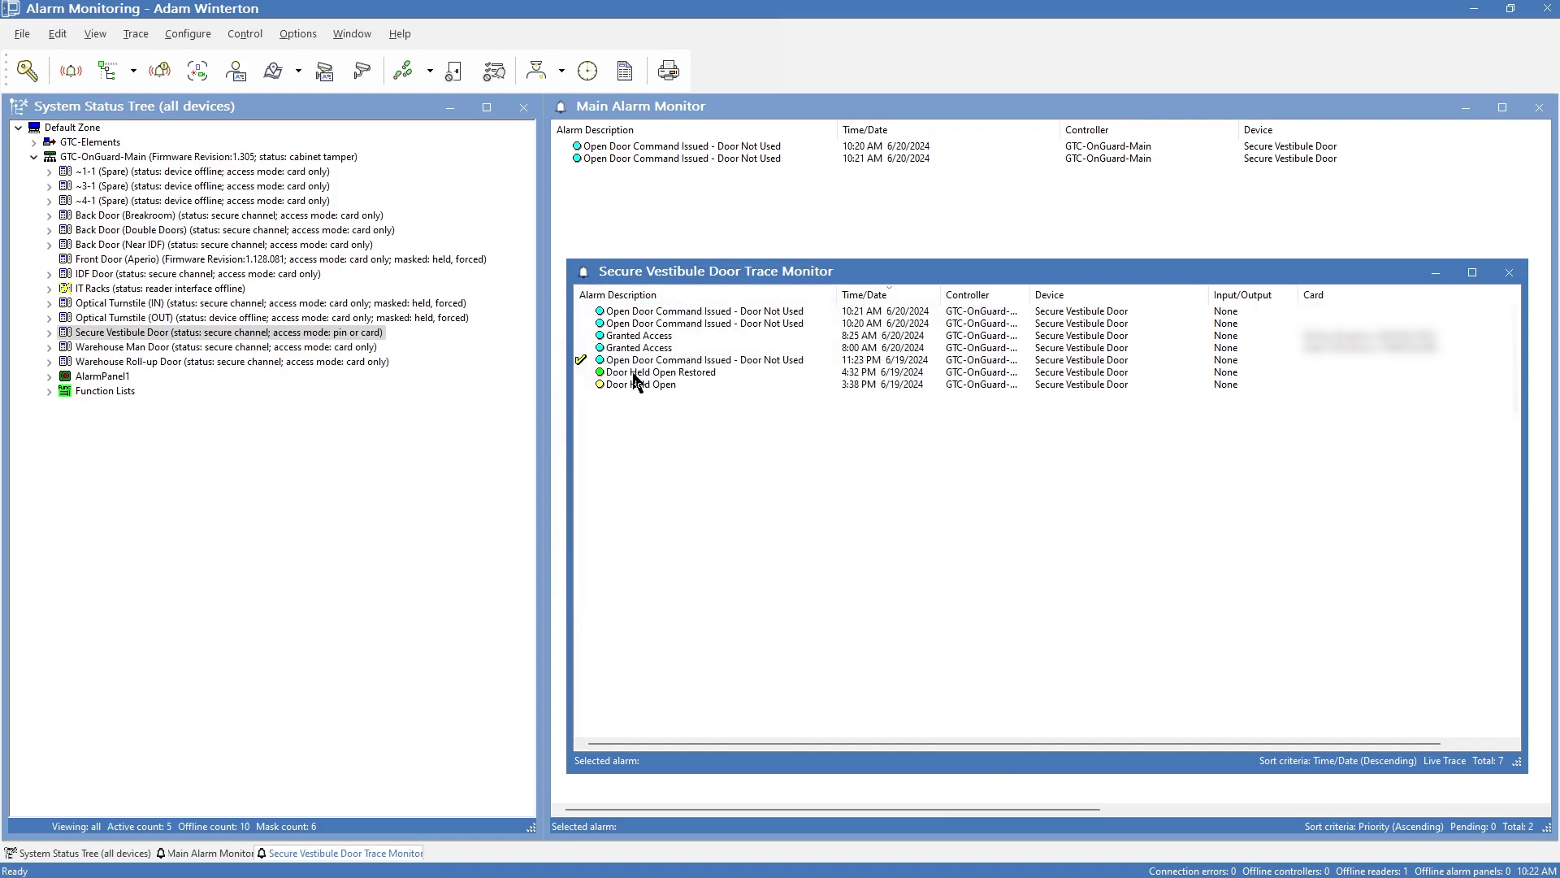
# - Replace the old trace with a historical Secure Vestibule Door trace starting June 1, 2024
pyautogui.click(1516, 277)
pyautogui.rightClick(224, 335)
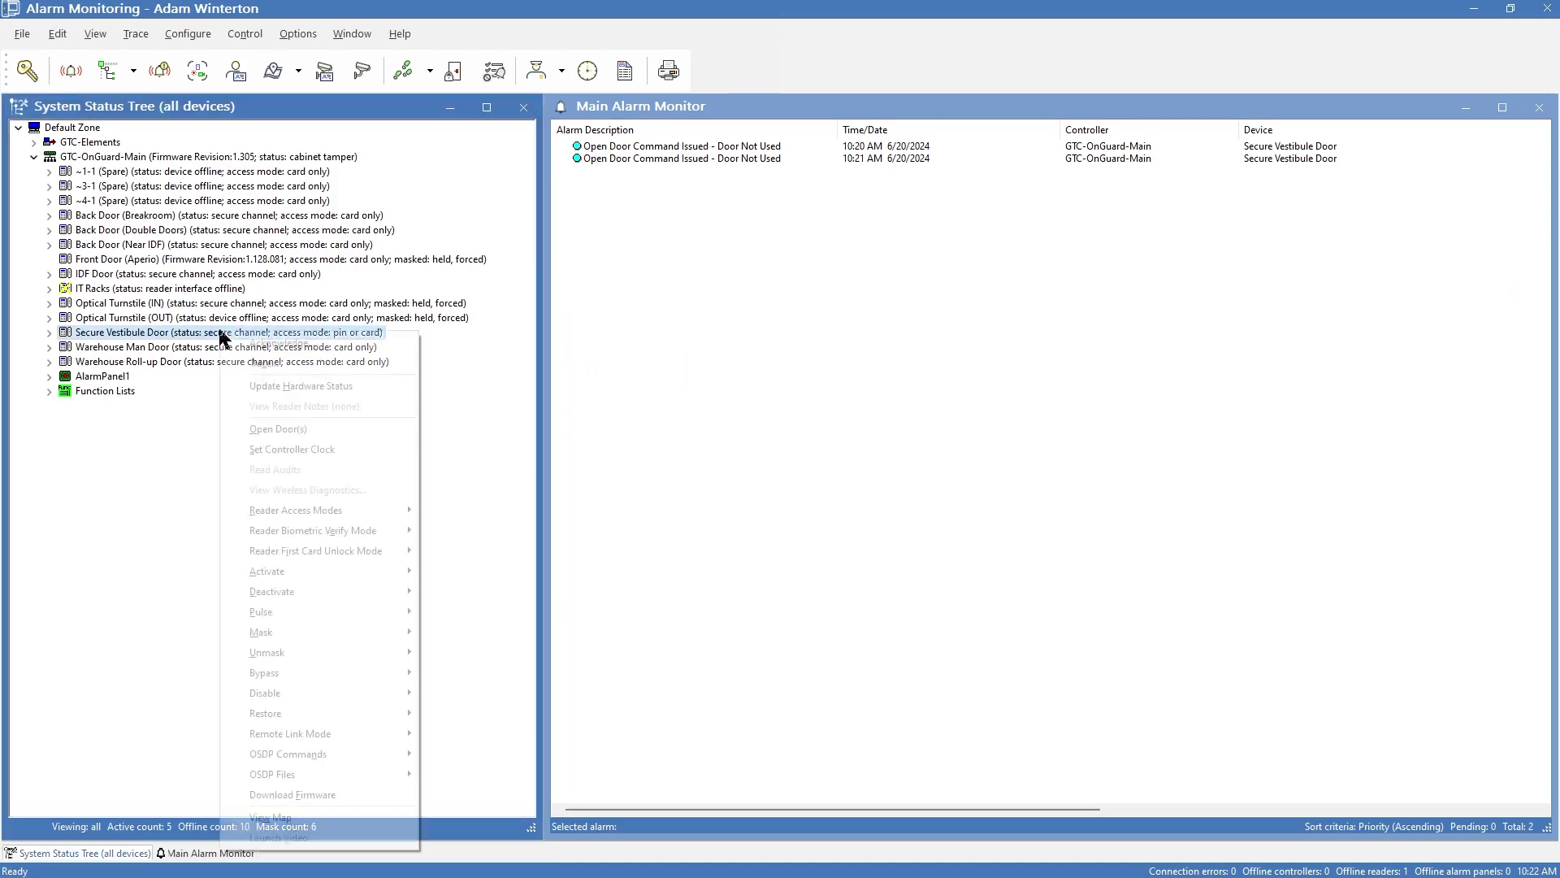
pyautogui.click(264, 363)
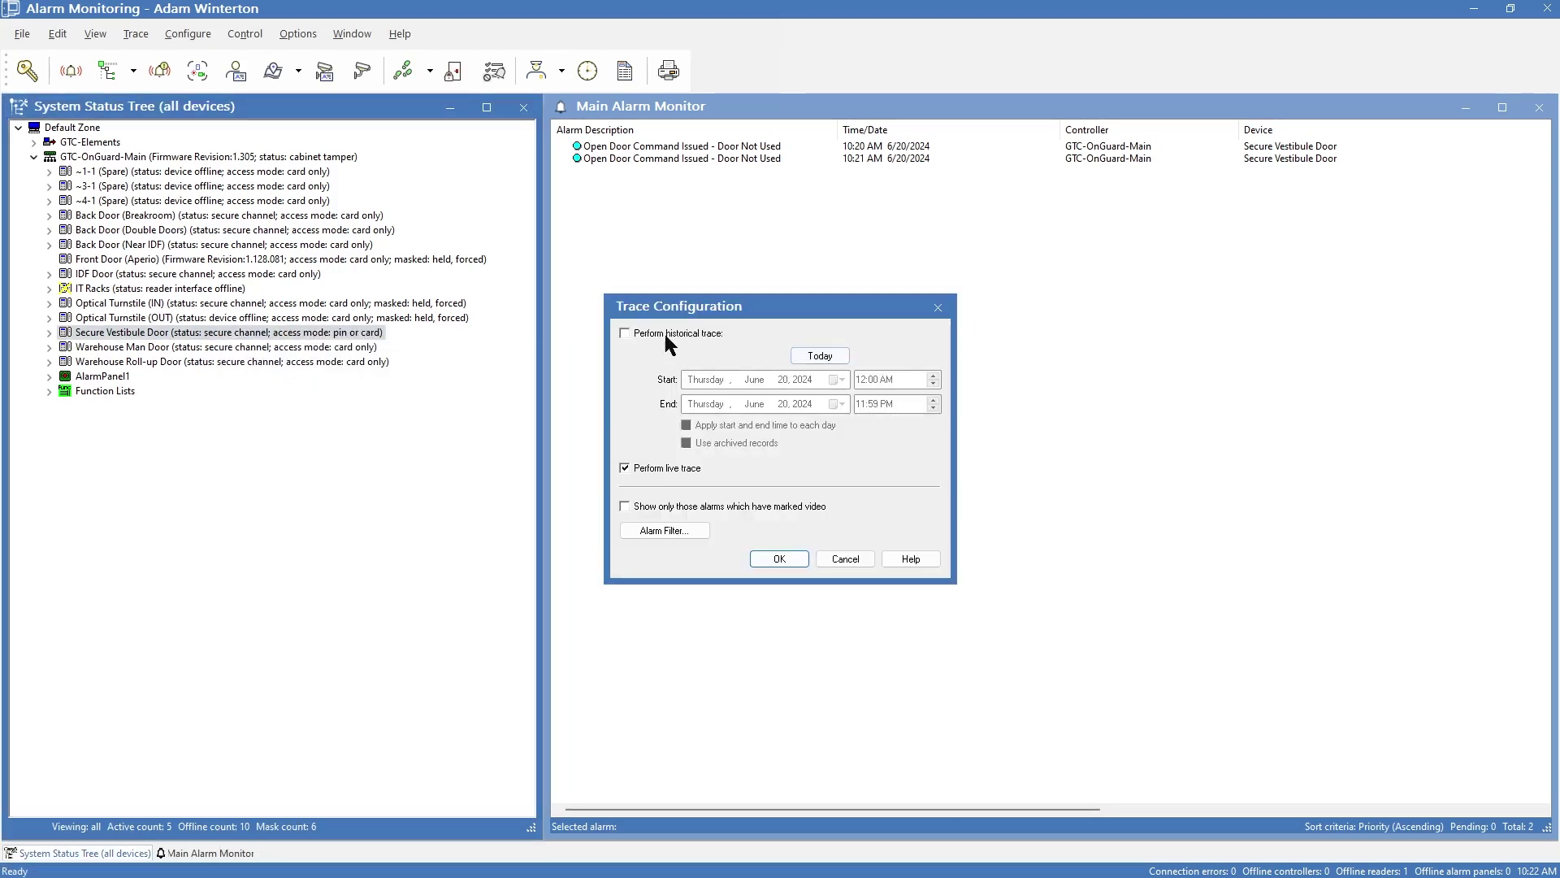
pyautogui.click(625, 334)
pyautogui.click(842, 381)
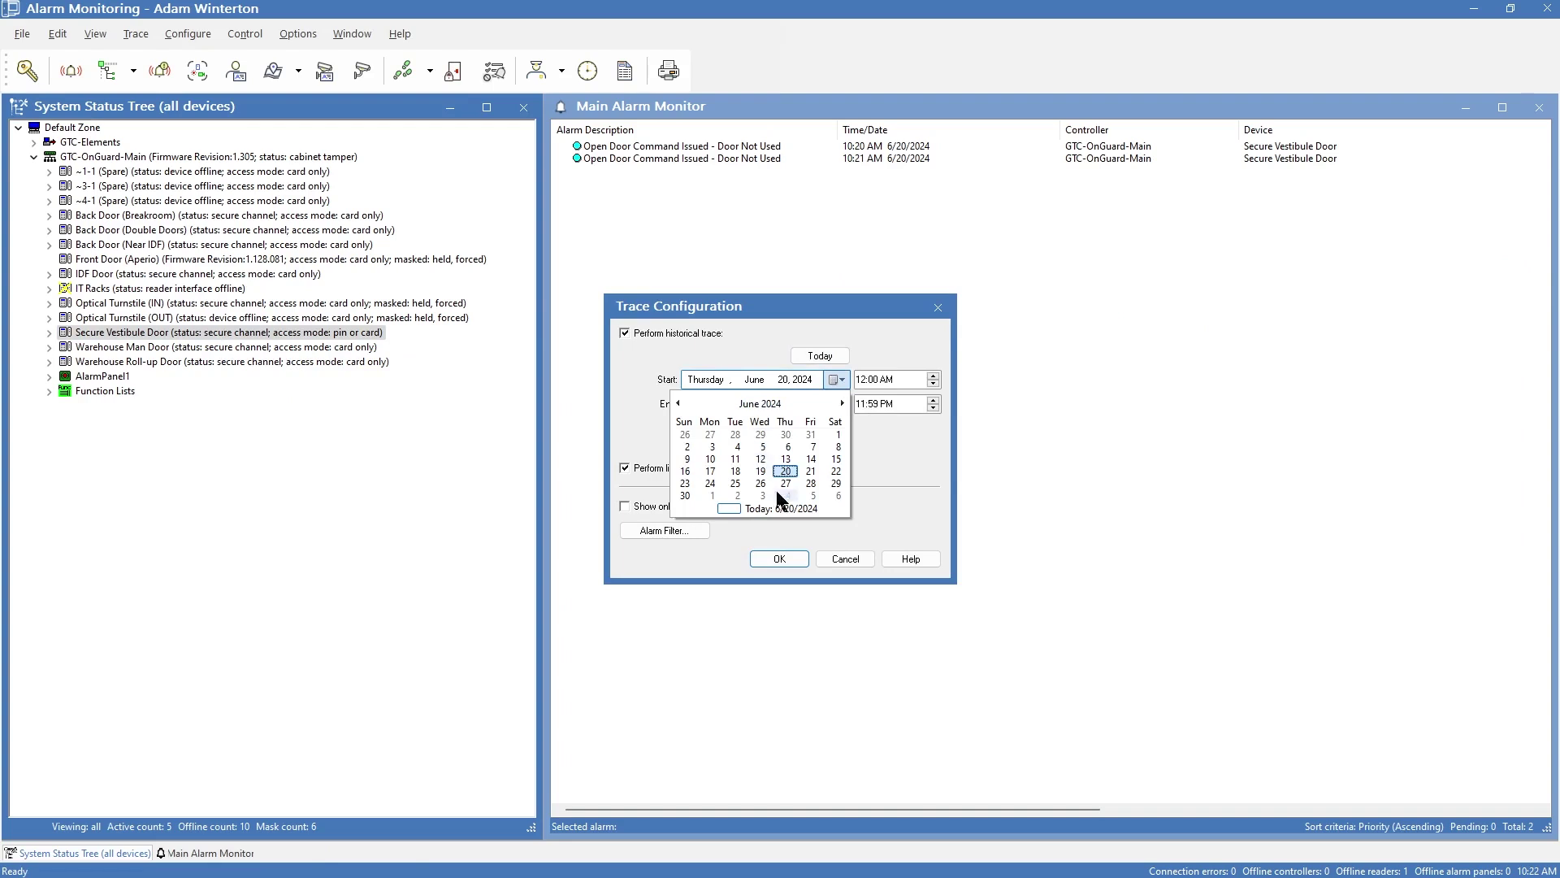
pyautogui.click(840, 432)
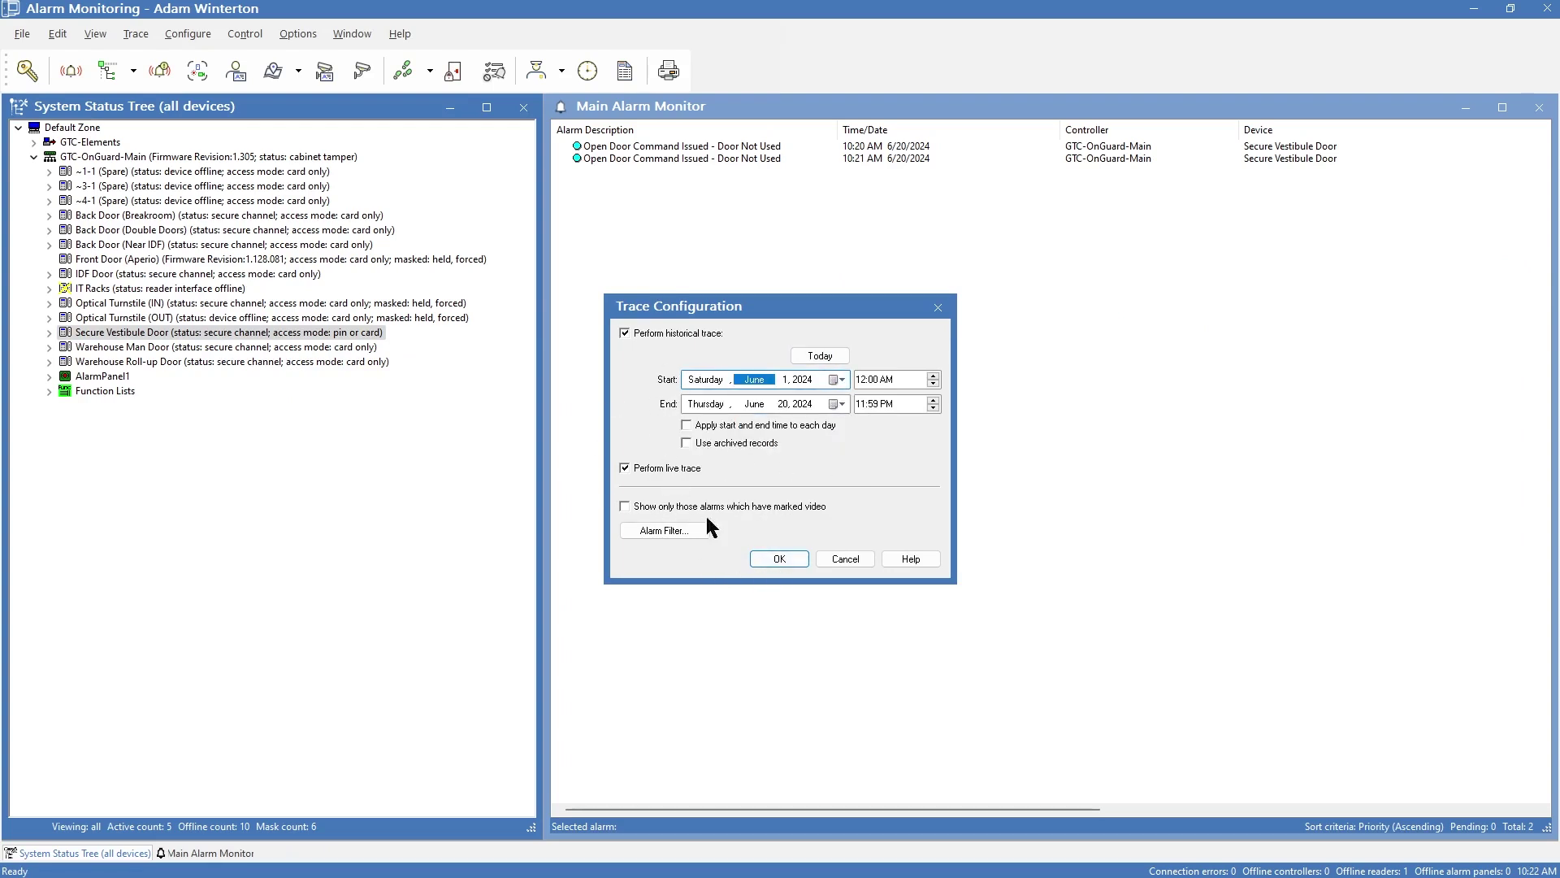
pyautogui.click(781, 563)
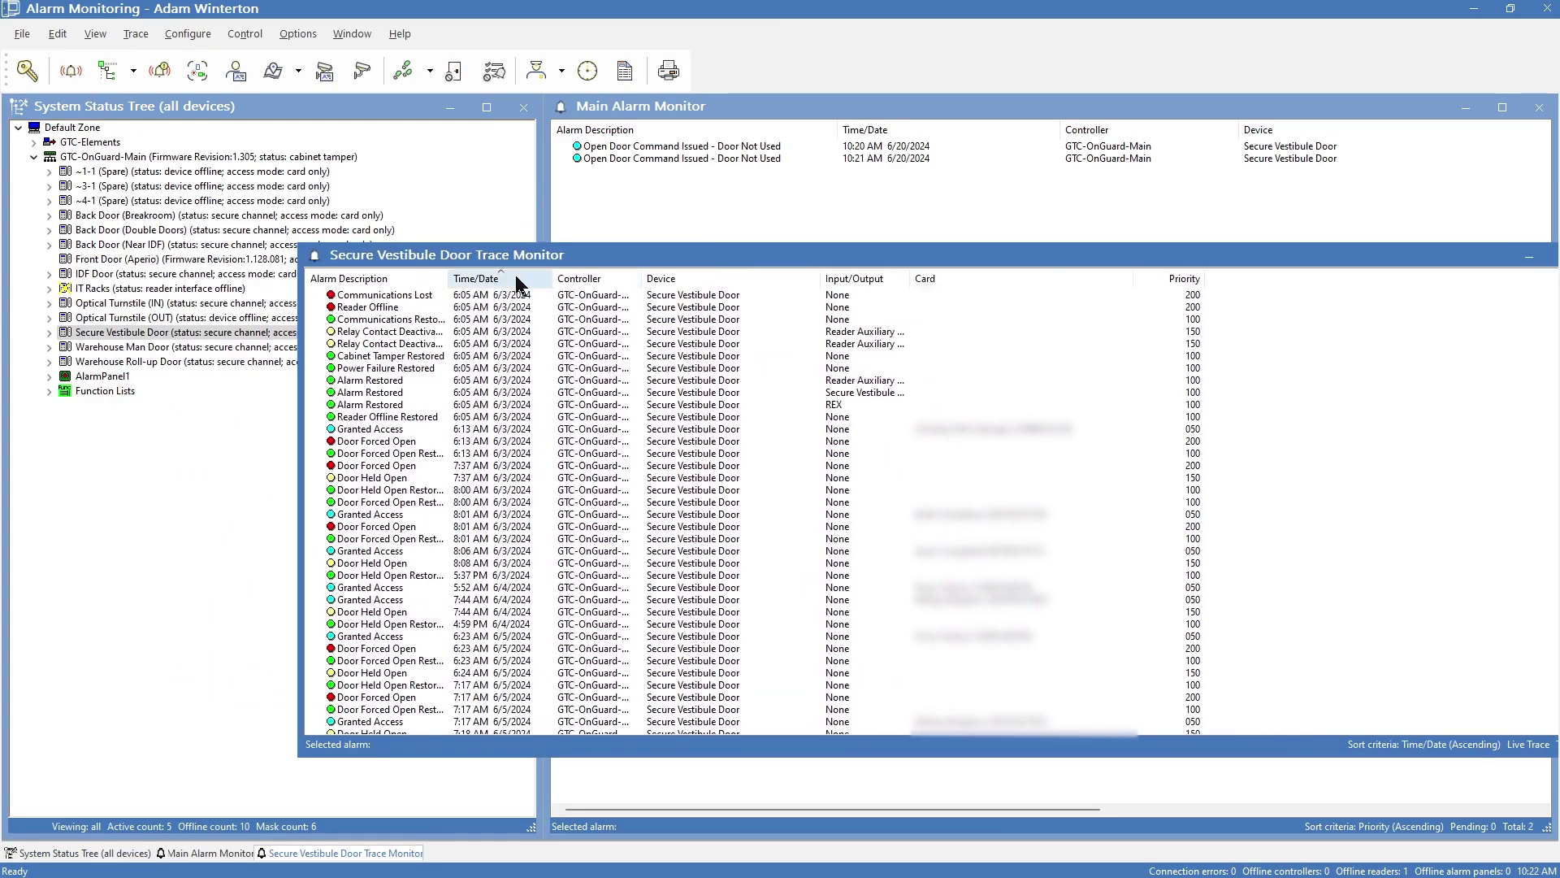
# - Sort the trace newest first and filter it to Door Forced Open and Door Forced Open Restored alarms
pyautogui.click(512, 279)
pyautogui.click(506, 295)
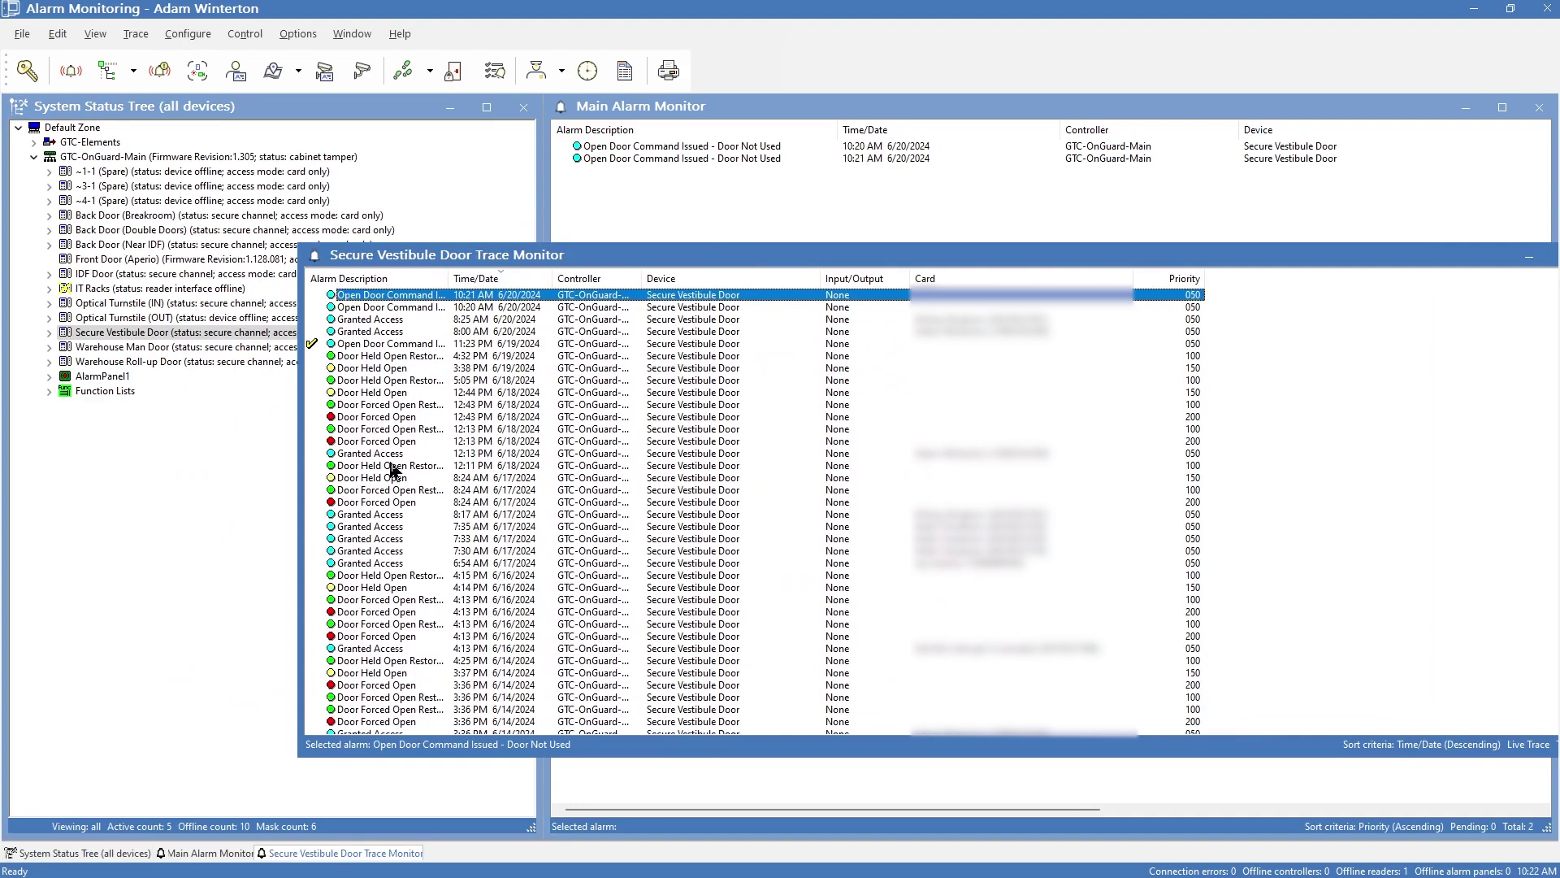
pyautogui.rightClick(363, 280)
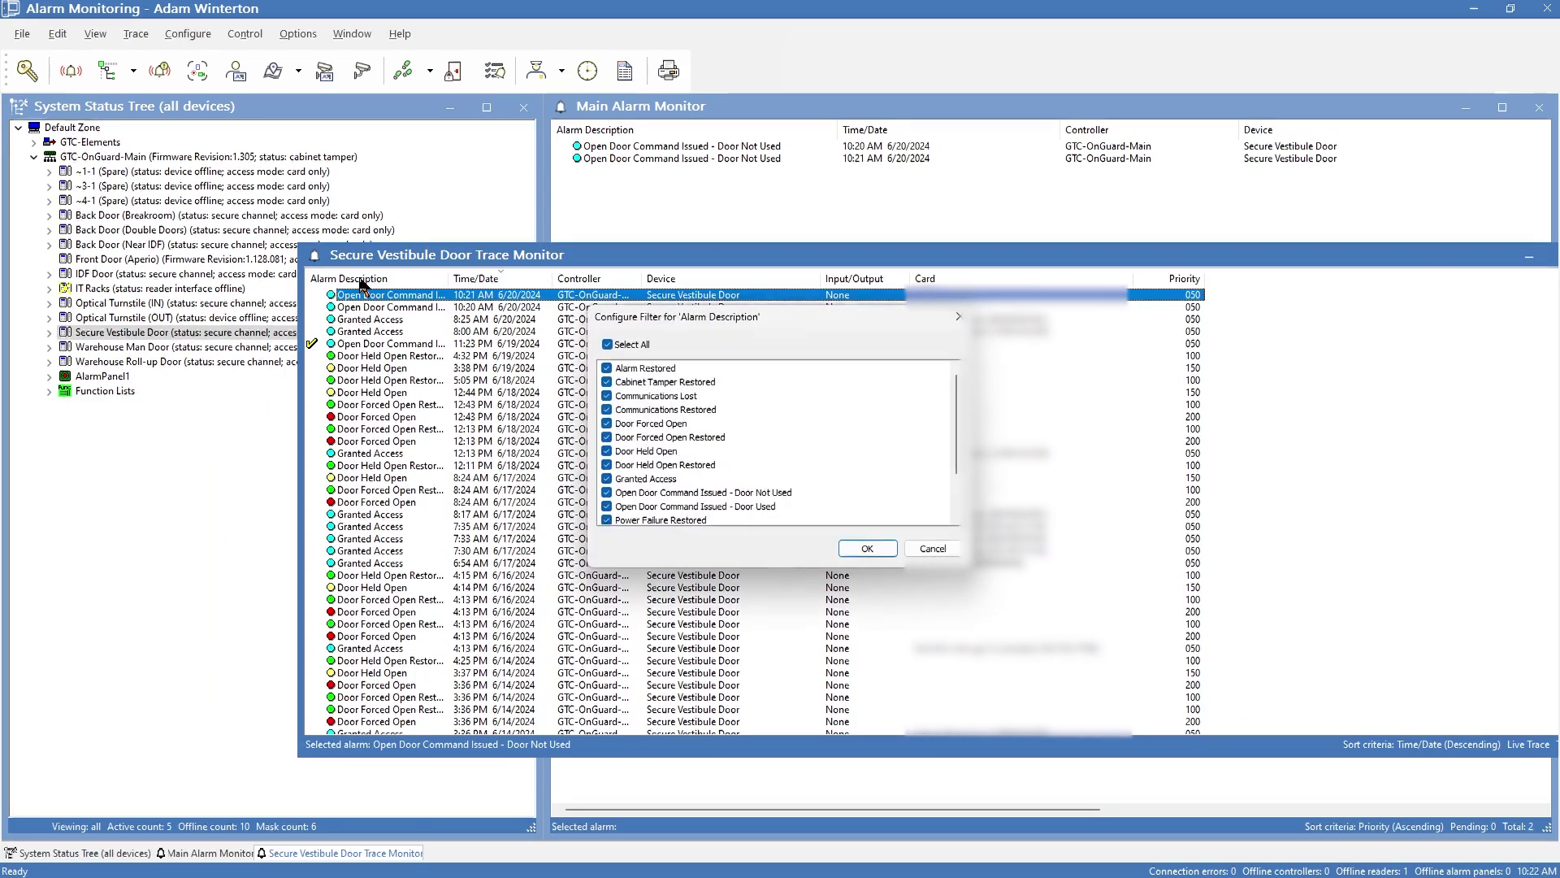
pyautogui.scroll(-1, 644, 415)
pyautogui.scroll(1, 645, 416)
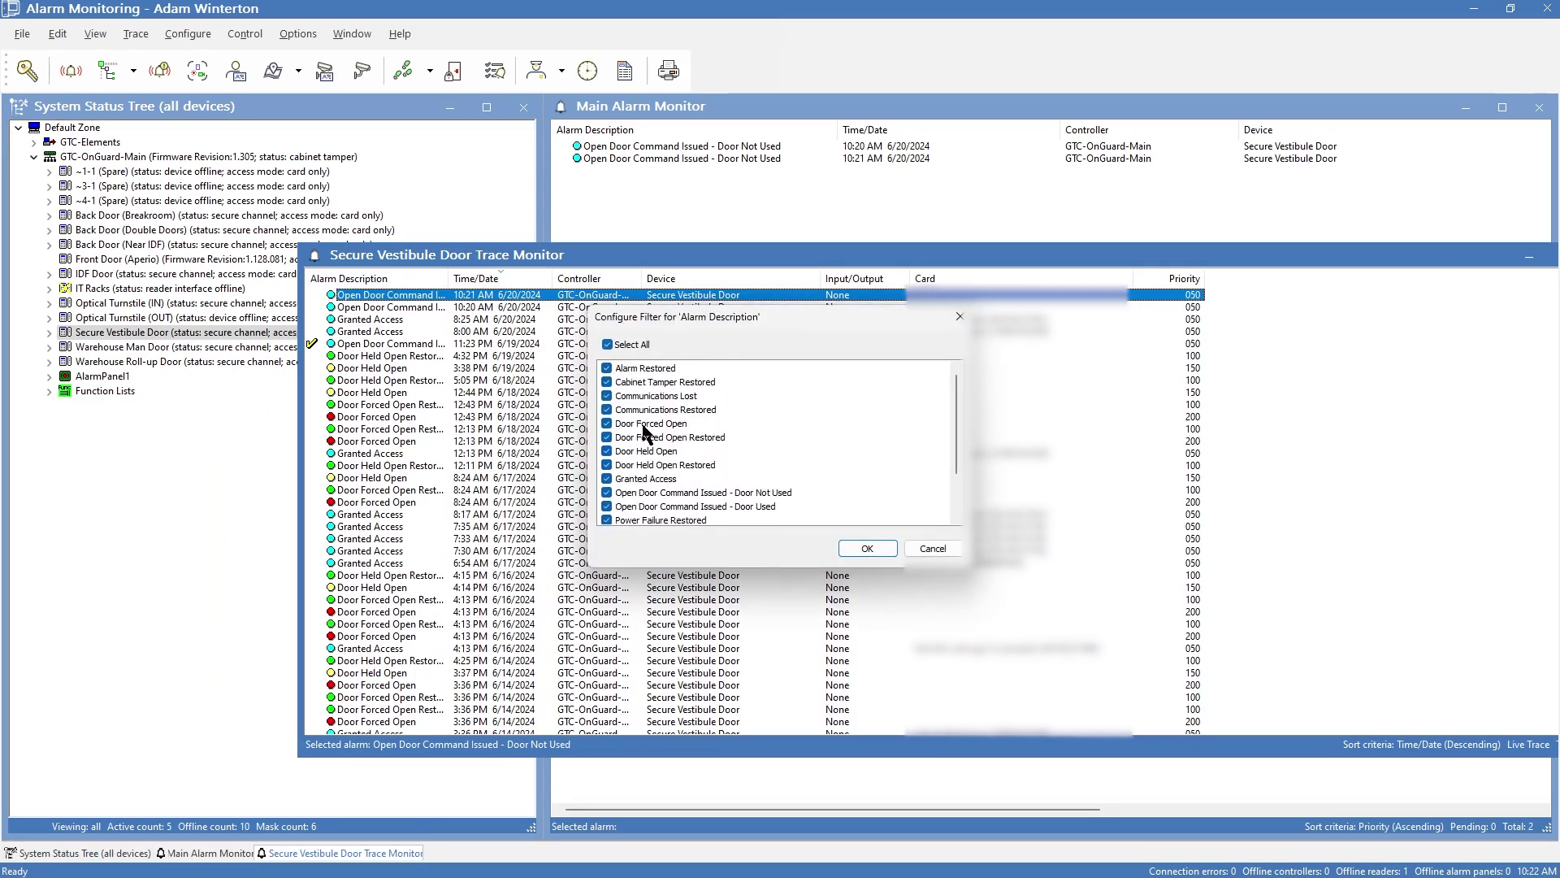
pyautogui.click(608, 344)
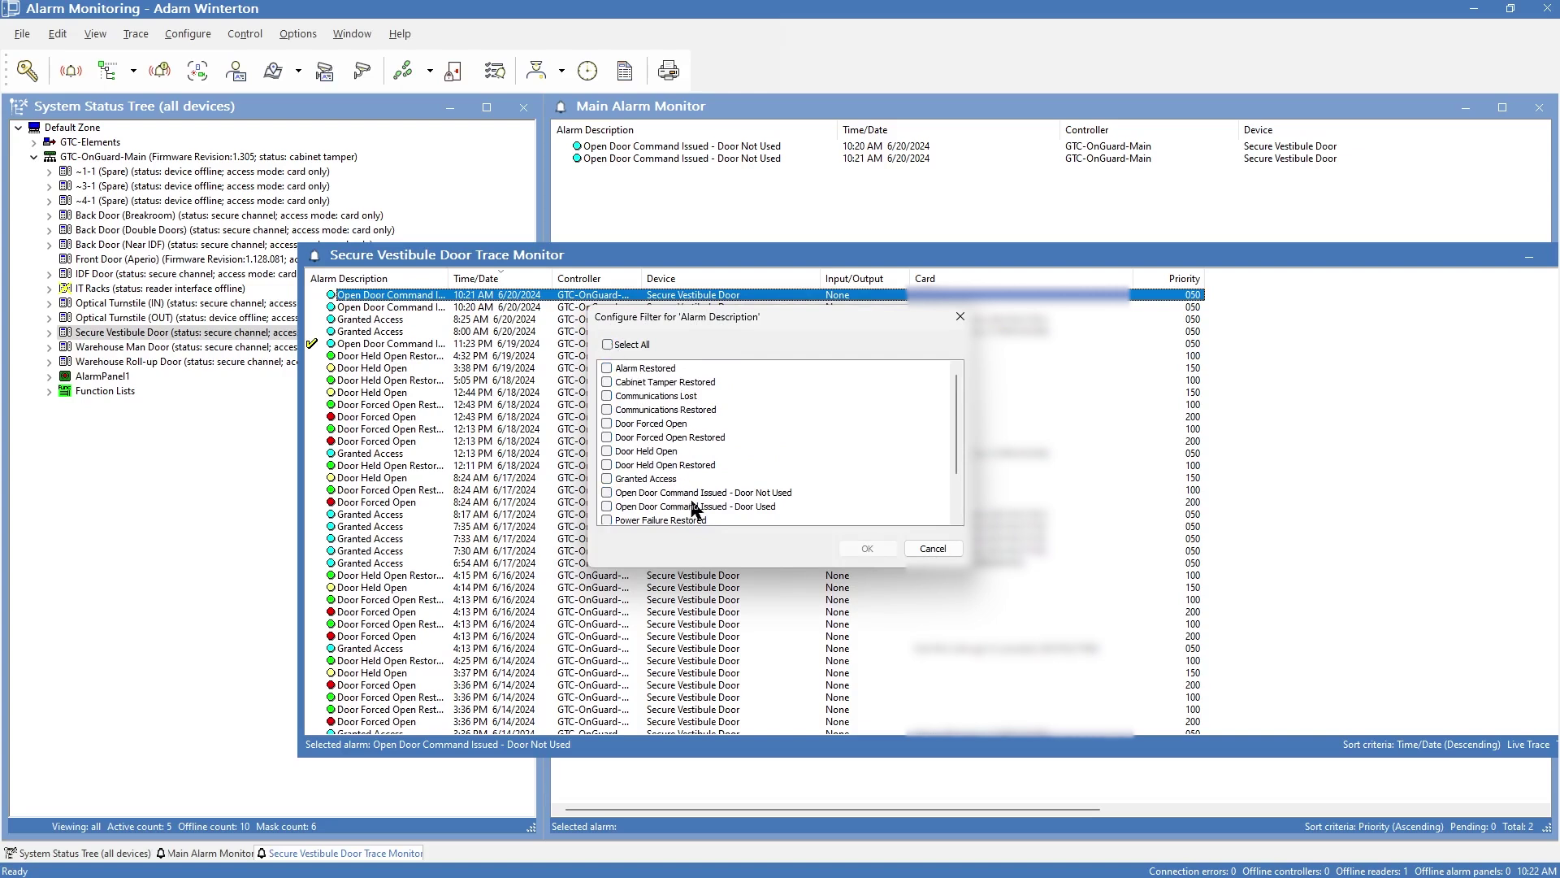
pyautogui.click(607, 424)
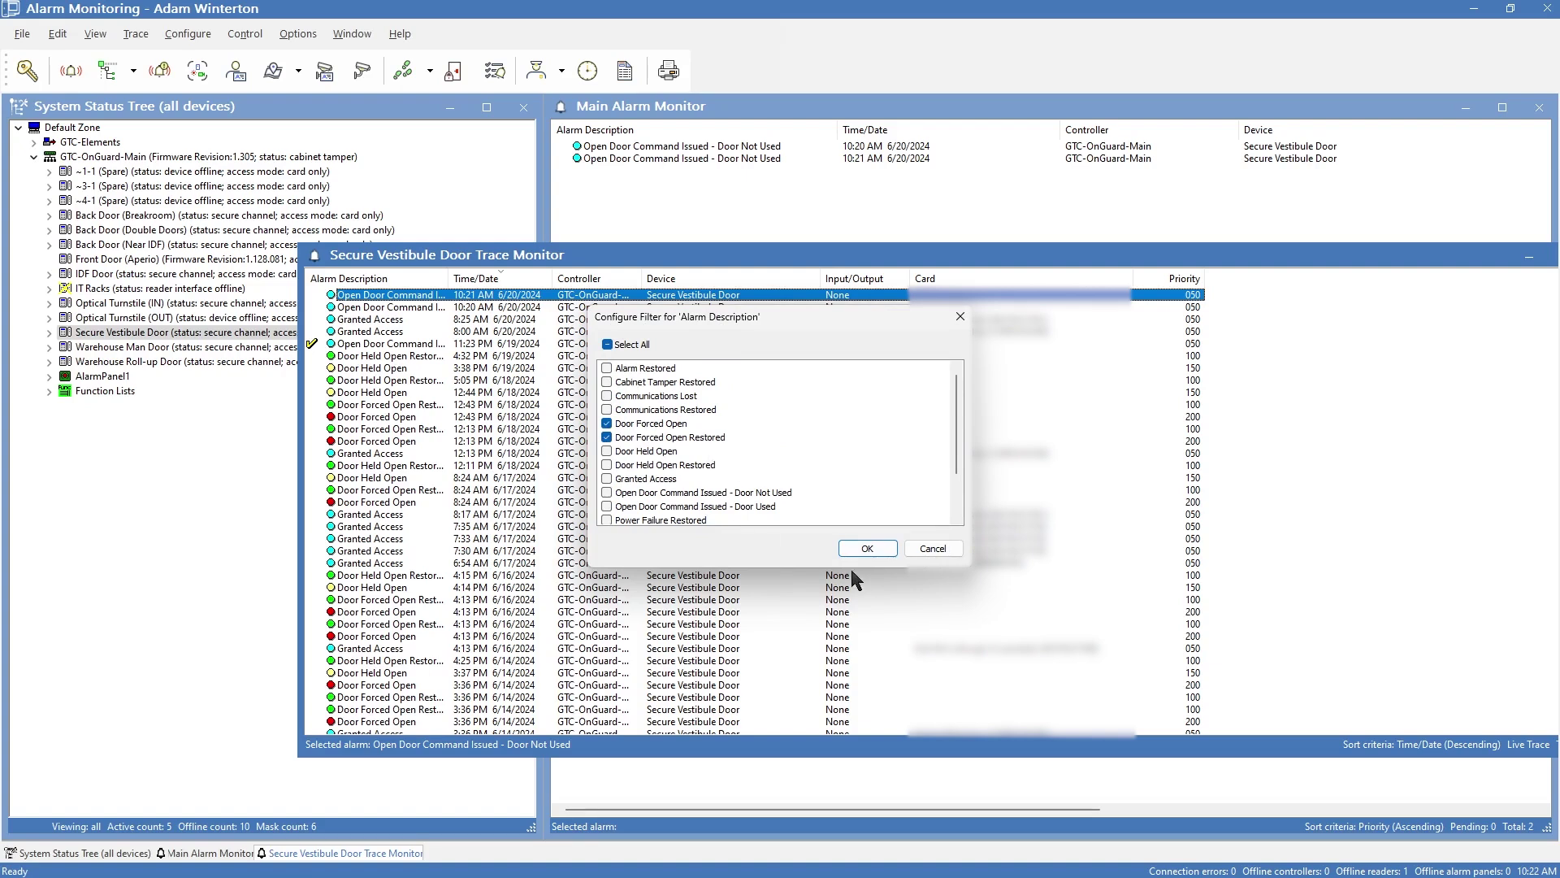
pyautogui.click(867, 548)
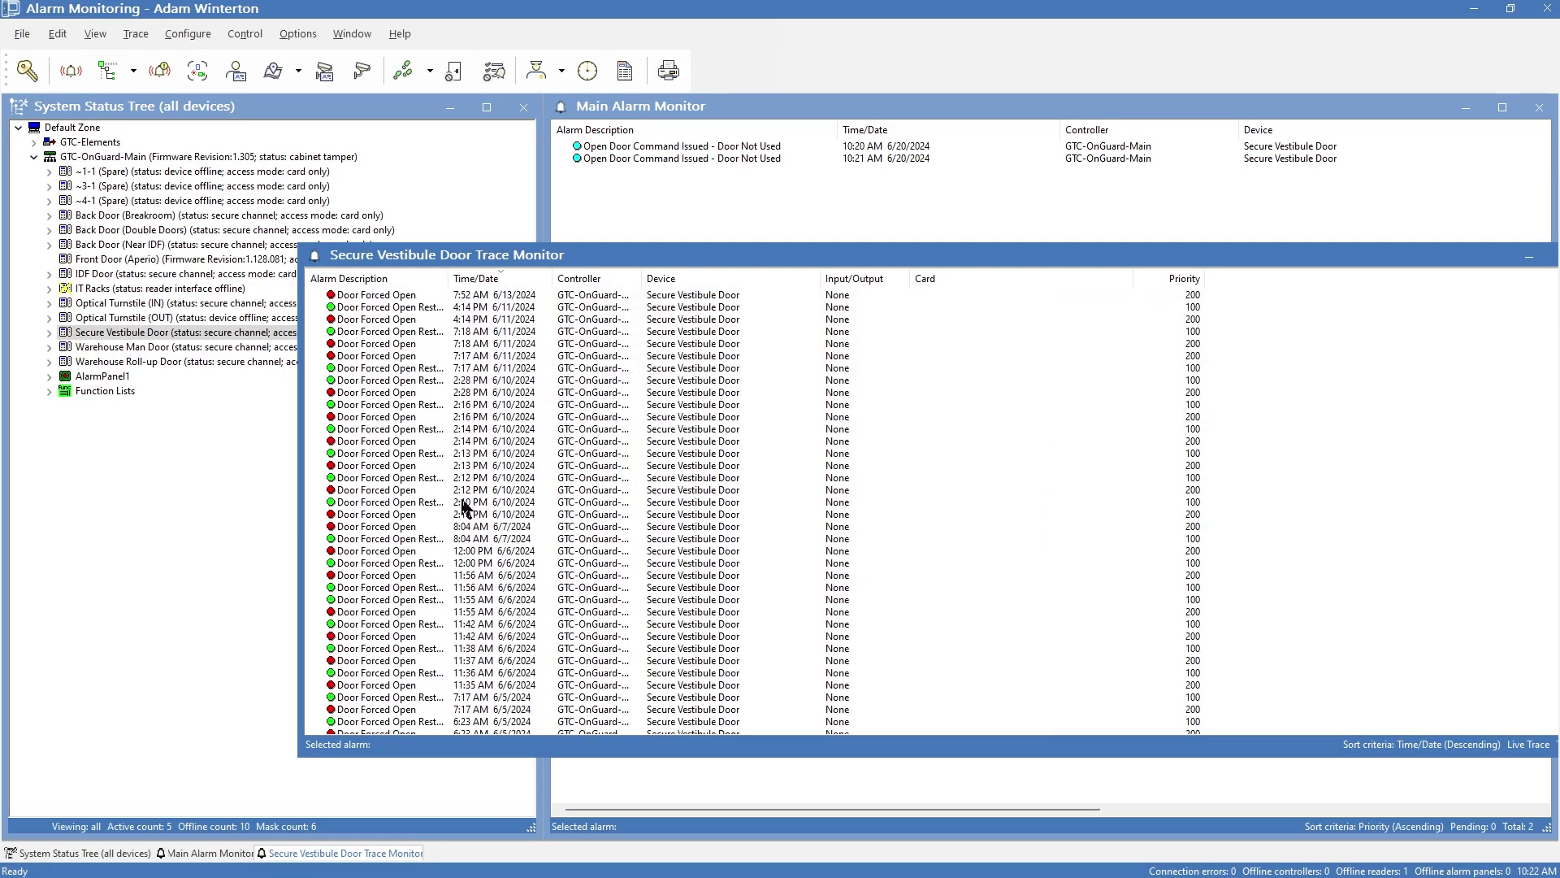
# - Auto-fit the Alarm Description column to show the full alarm names
pyautogui.scroll(-2, 463, 507)
pyautogui.scroll(11, 460, 510)
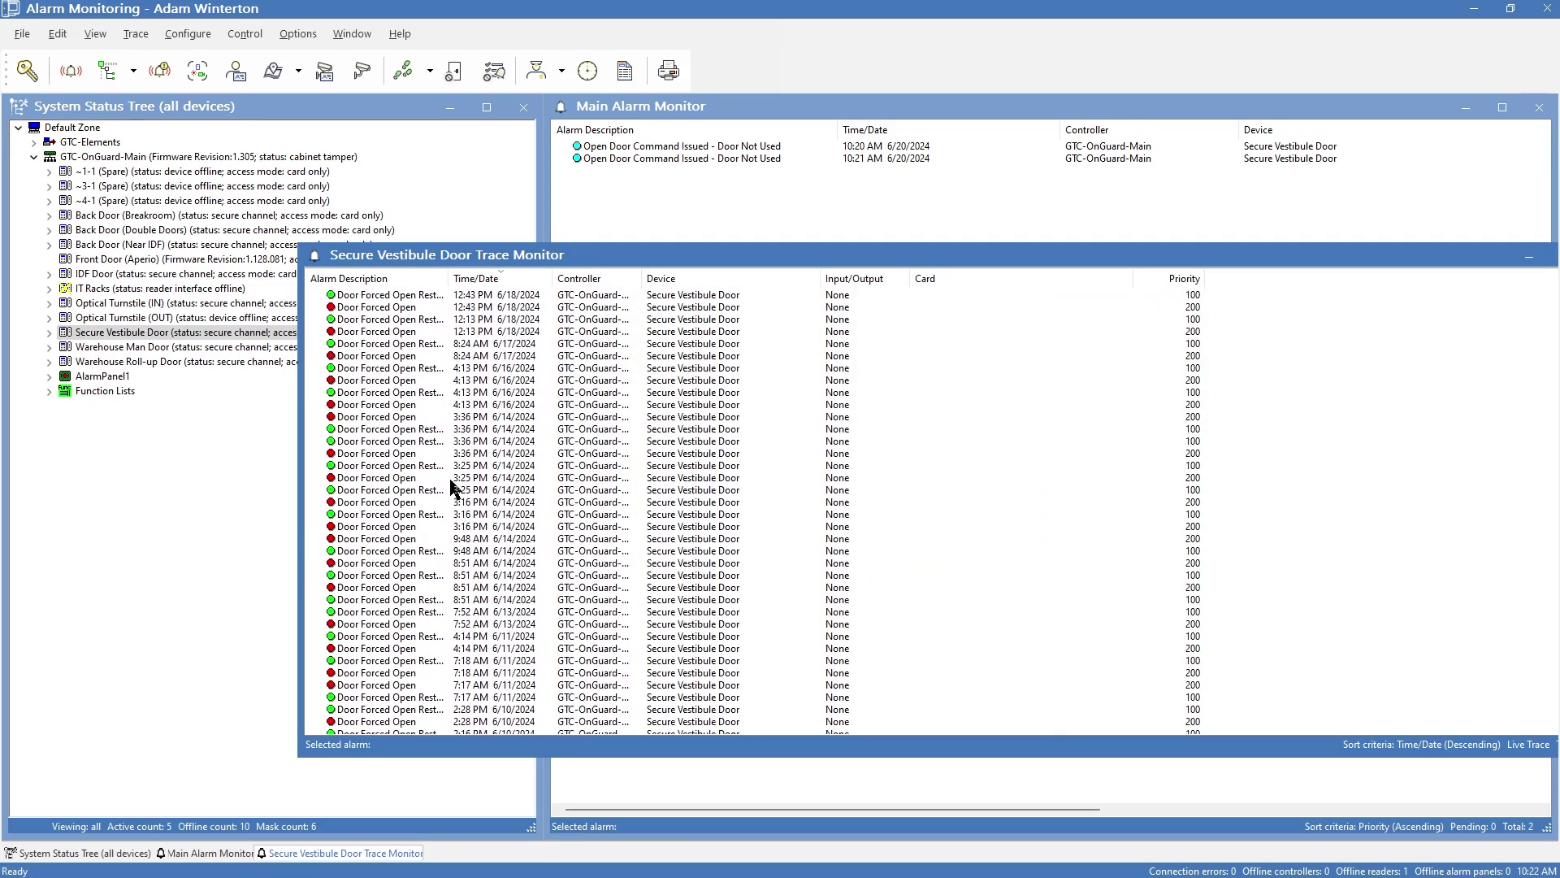
pyautogui.doubleClick(448, 278)
# - Add Door Held Open, Door Held Open Restored and Granted Access to the Alarm Description filter
pyautogui.rightClick(455, 280)
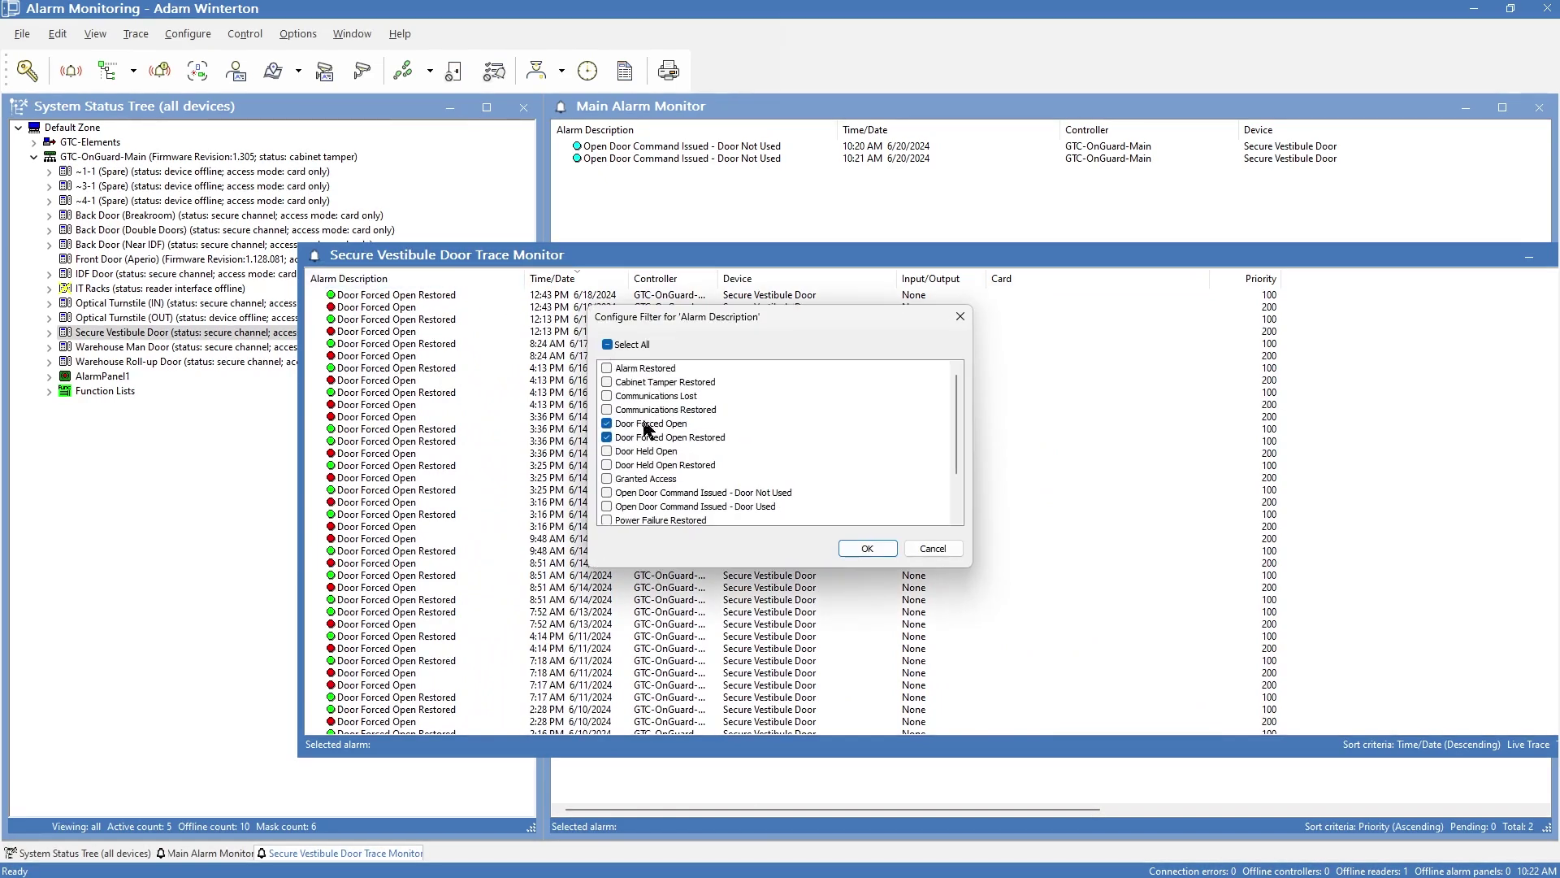
pyautogui.scroll(-1, 665, 447)
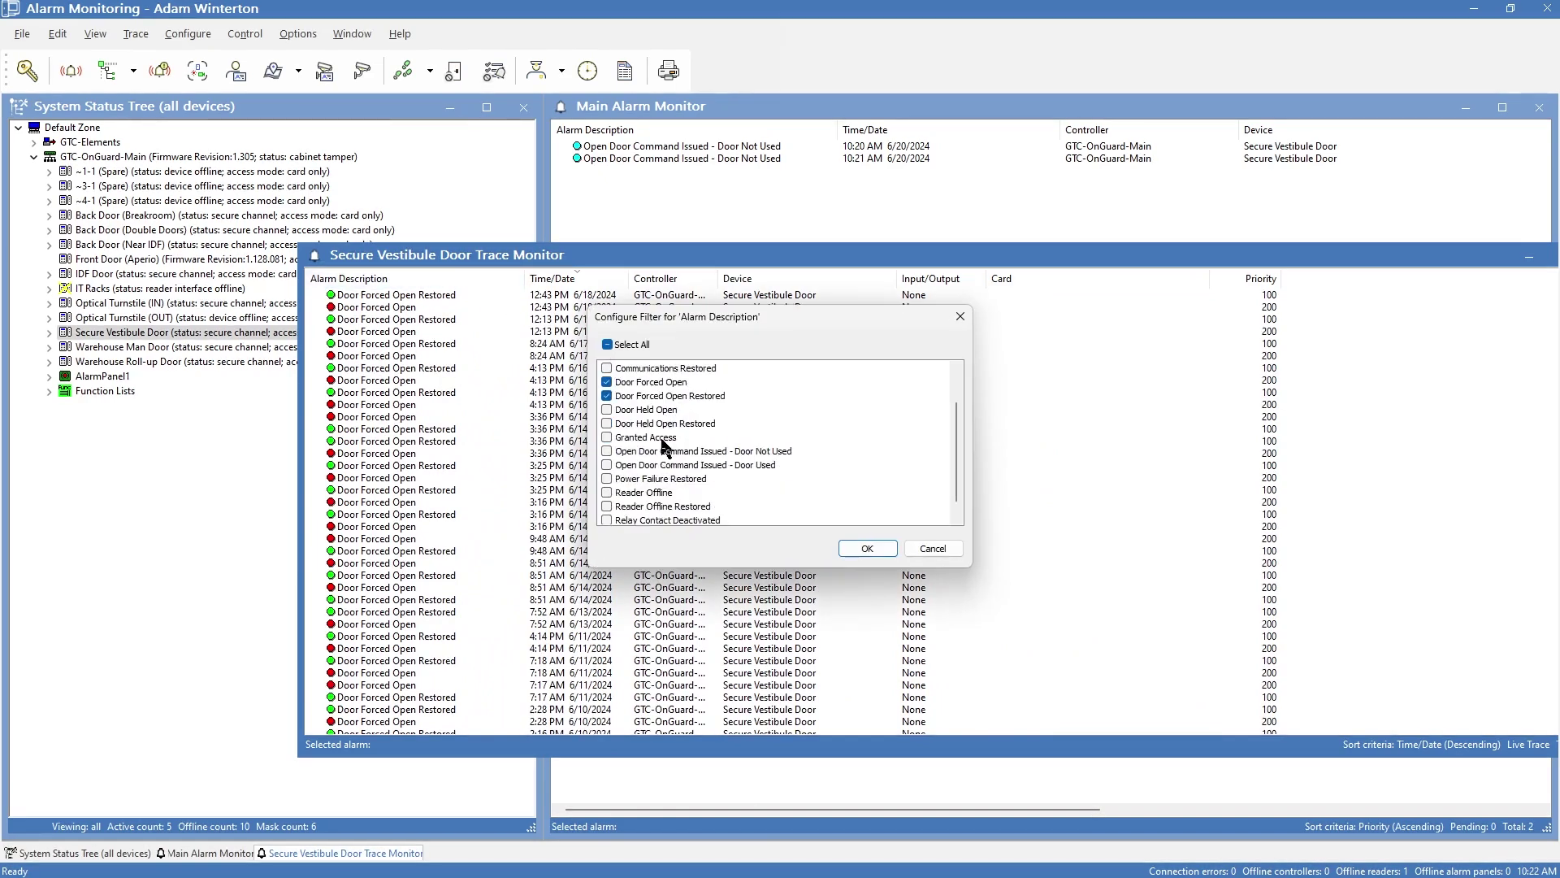
pyautogui.click(607, 410)
pyautogui.scroll(-1, 621, 451)
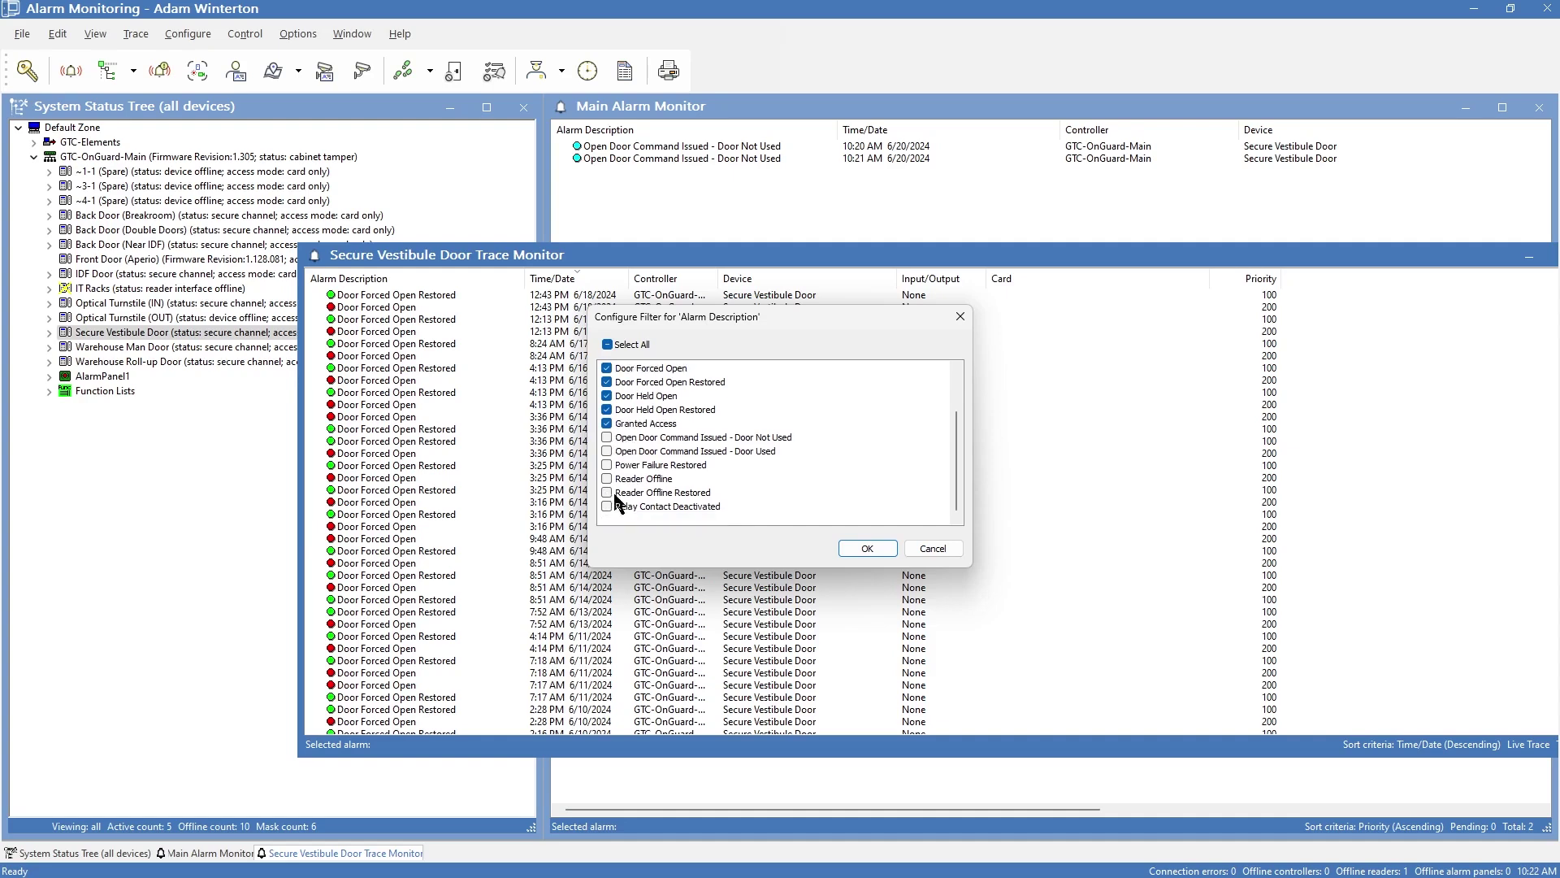
pyautogui.click(868, 548)
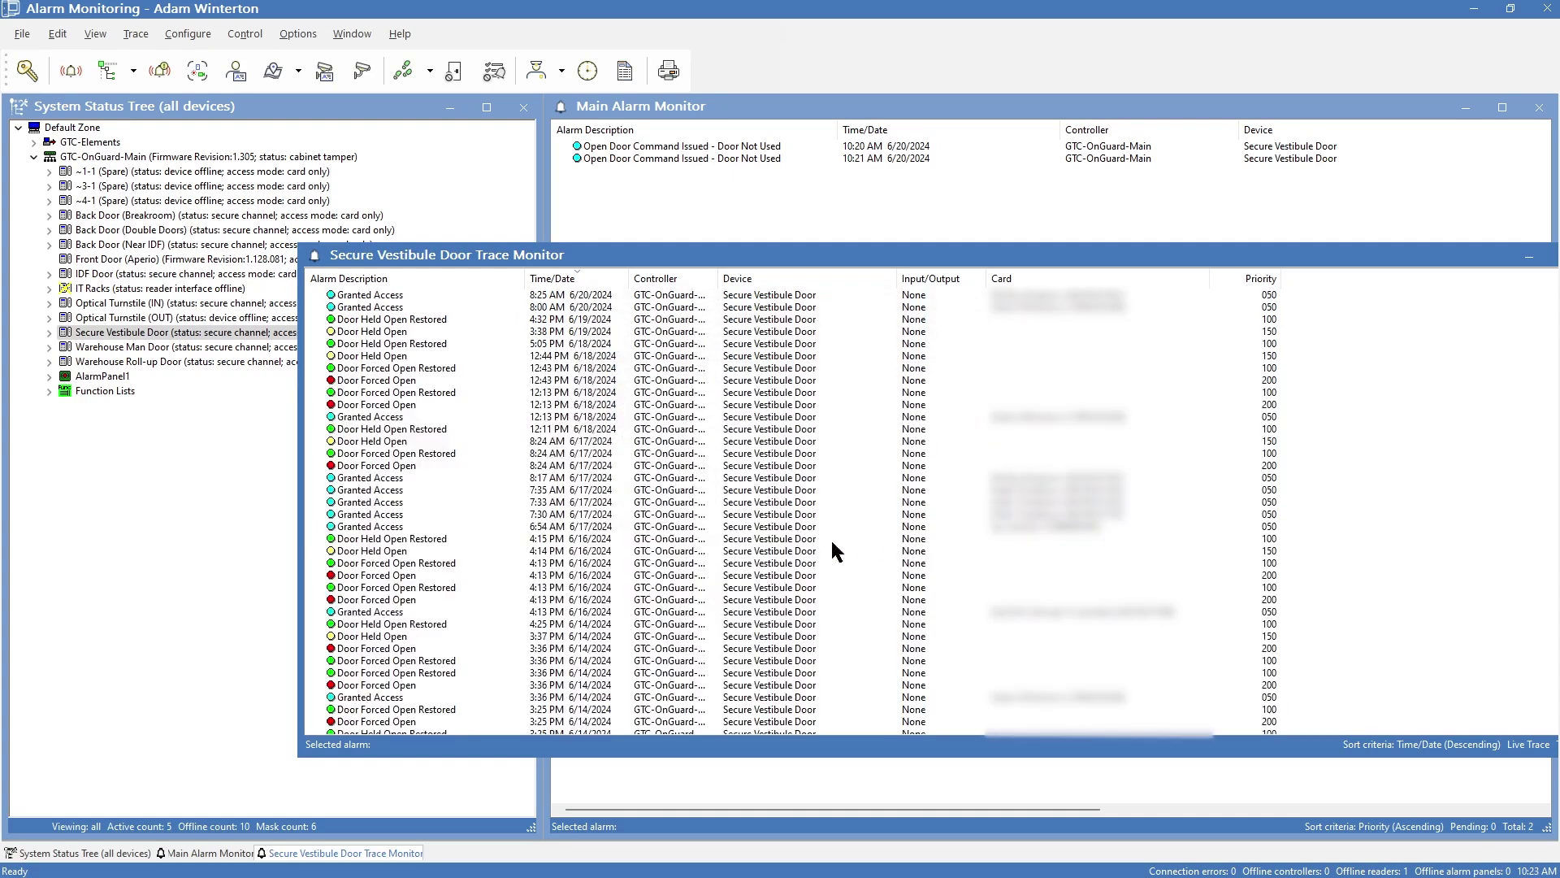
pyautogui.scroll(-5, 460, 515)
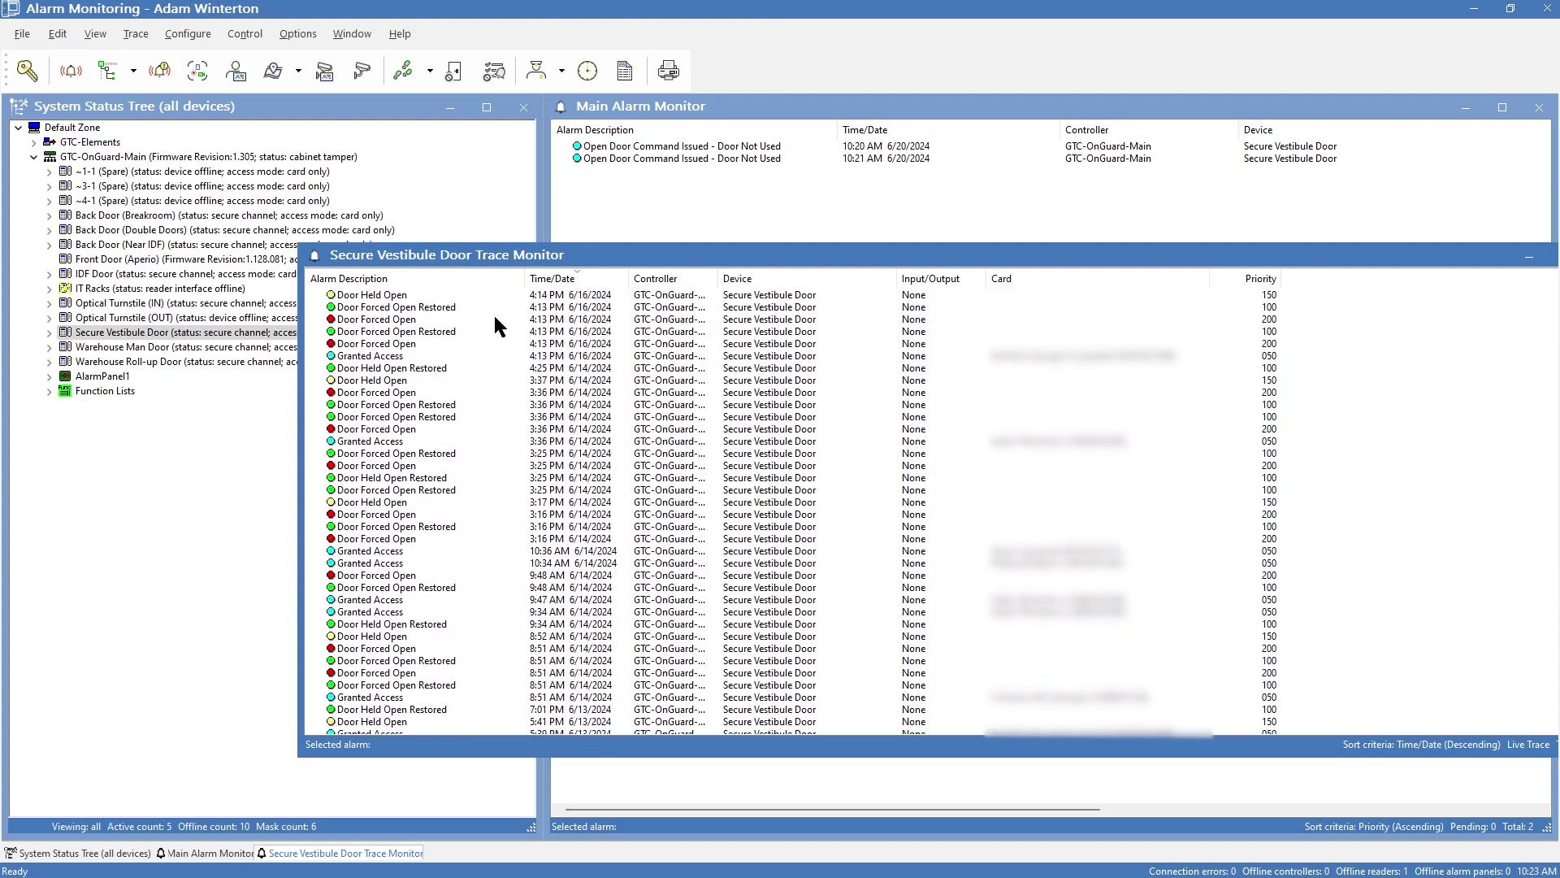
# - Reposition and resize the trace monitor window, leaving the Alarm Description filter unchanged
pyautogui.moveTo(908, 259); pyautogui.dragTo(760, 272)
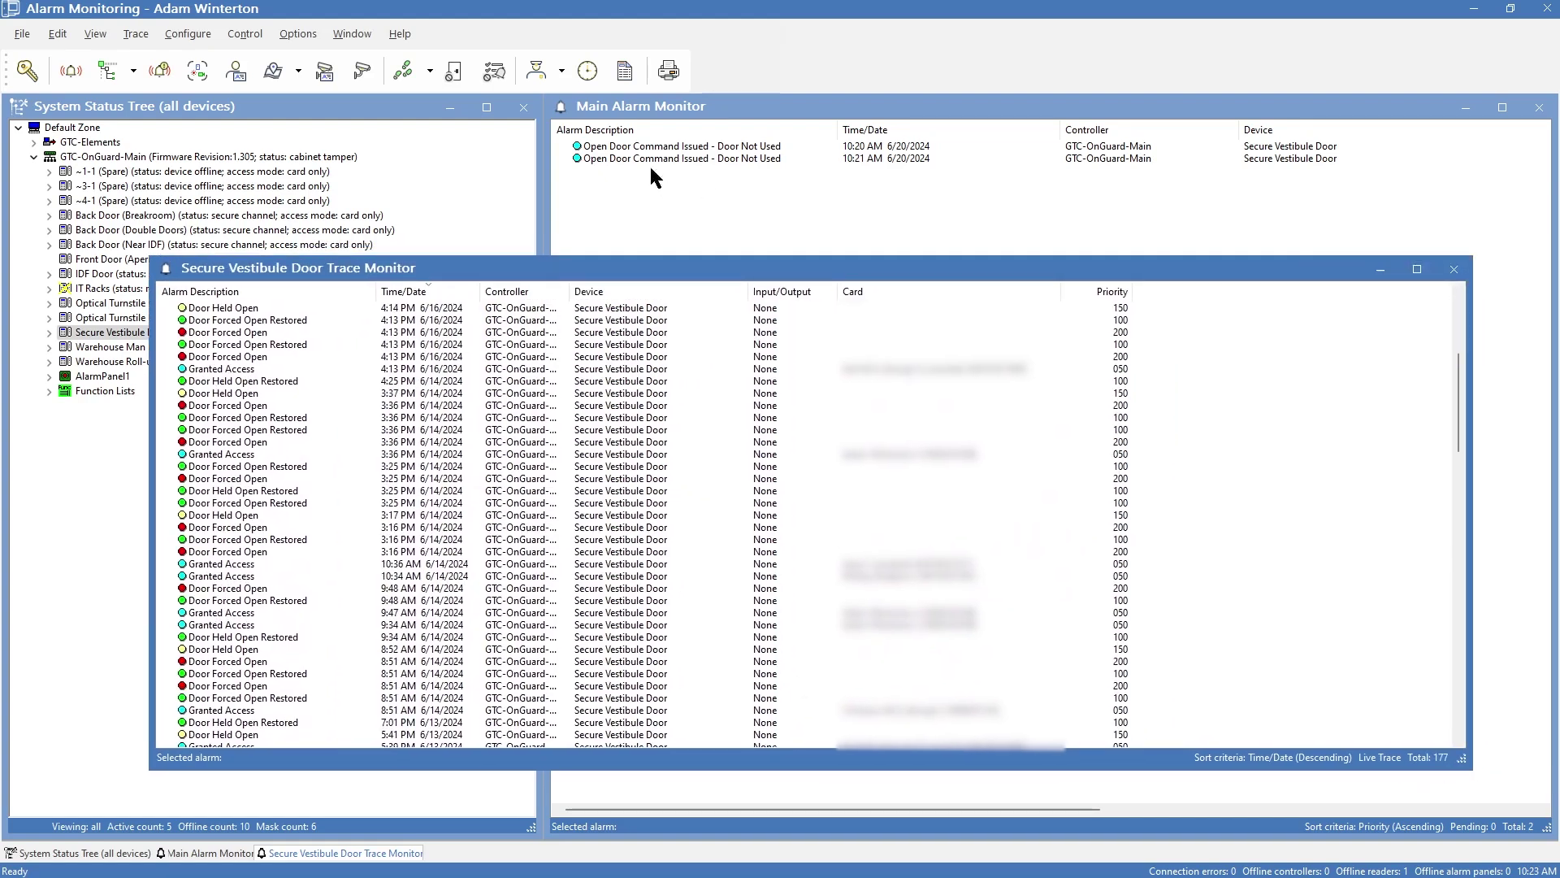
pyautogui.click(616, 132)
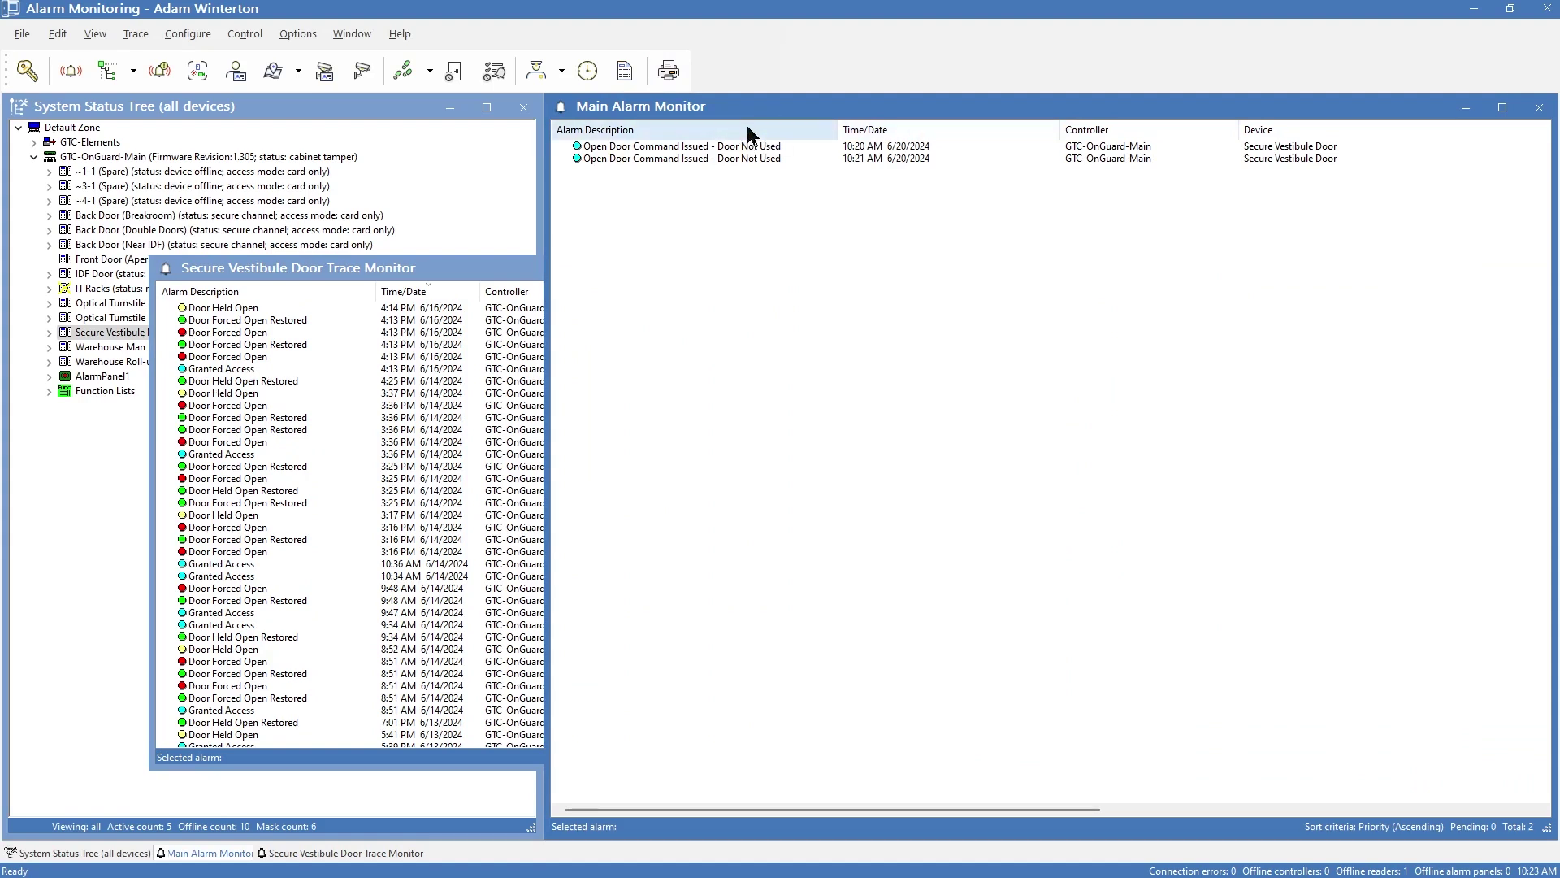
pyautogui.click(509, 271)
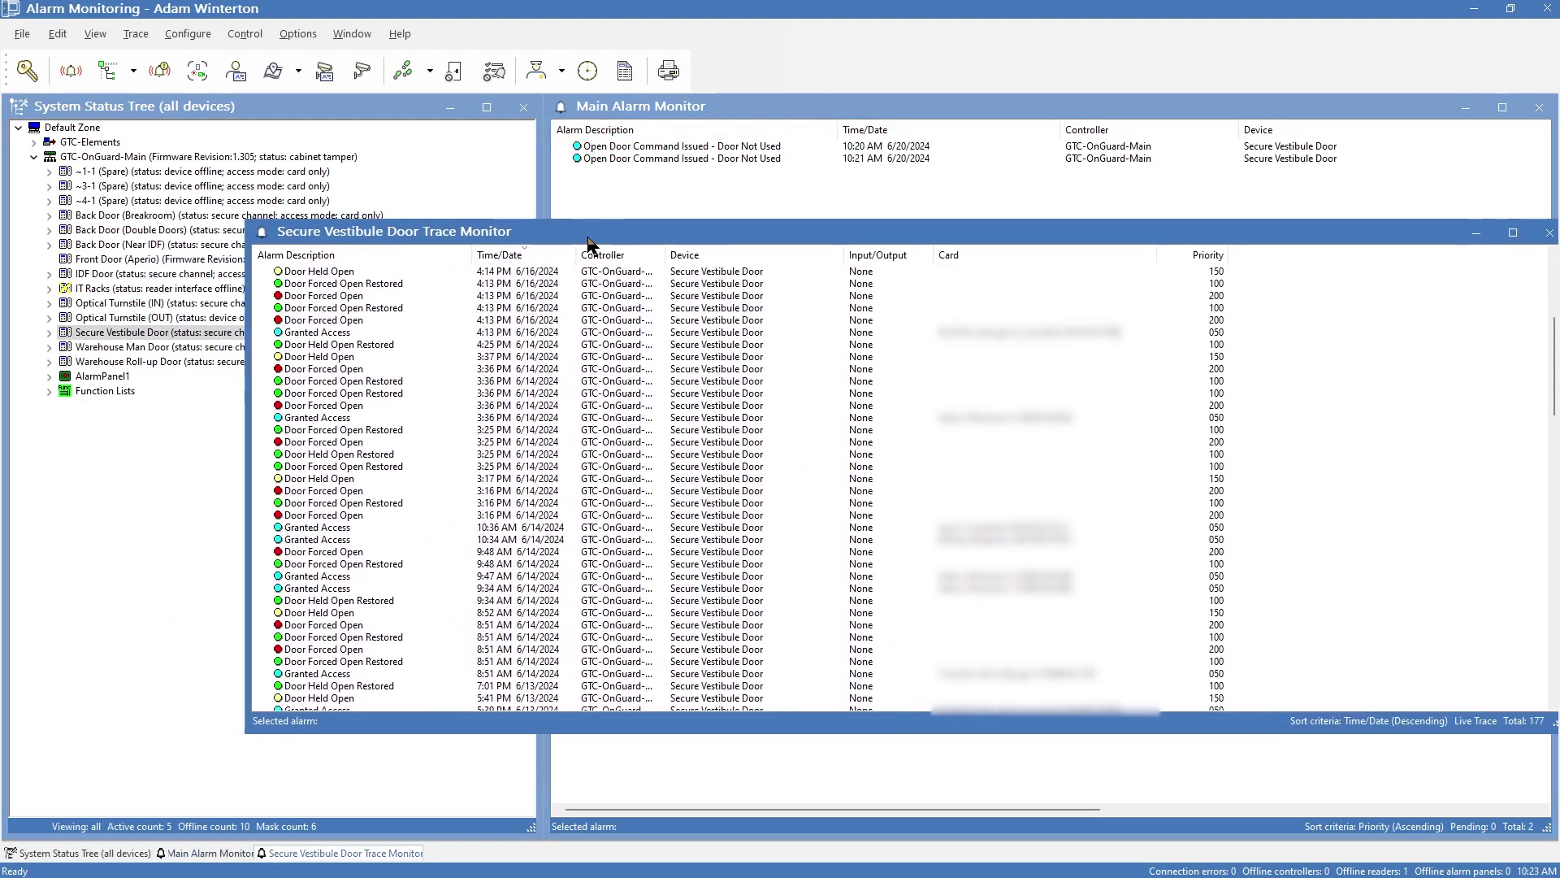
pyautogui.rightClick(305, 271)
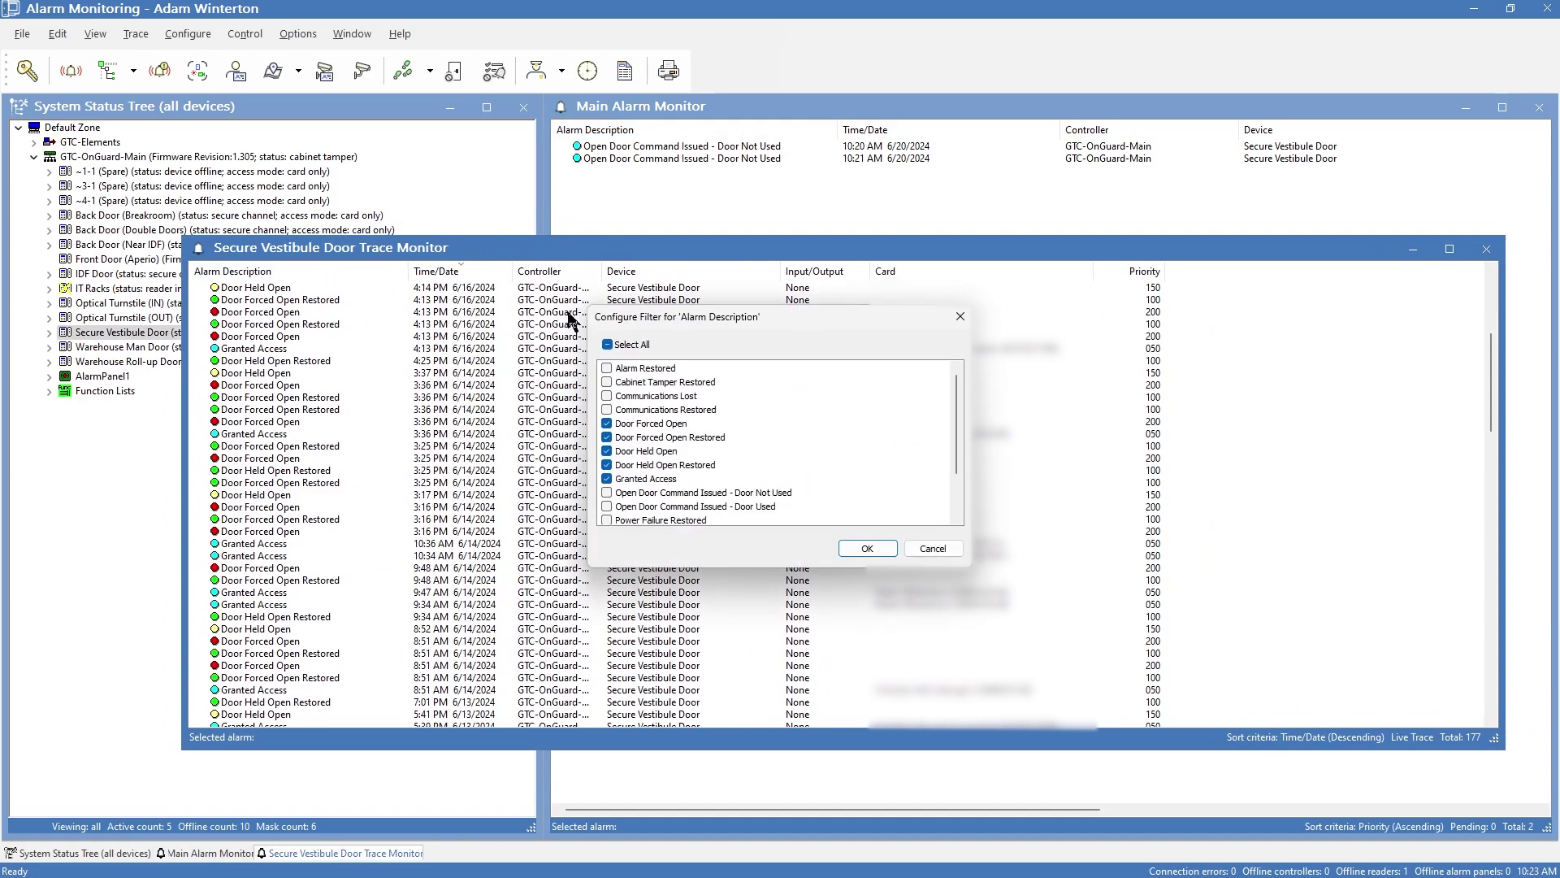
pyautogui.click(932, 549)
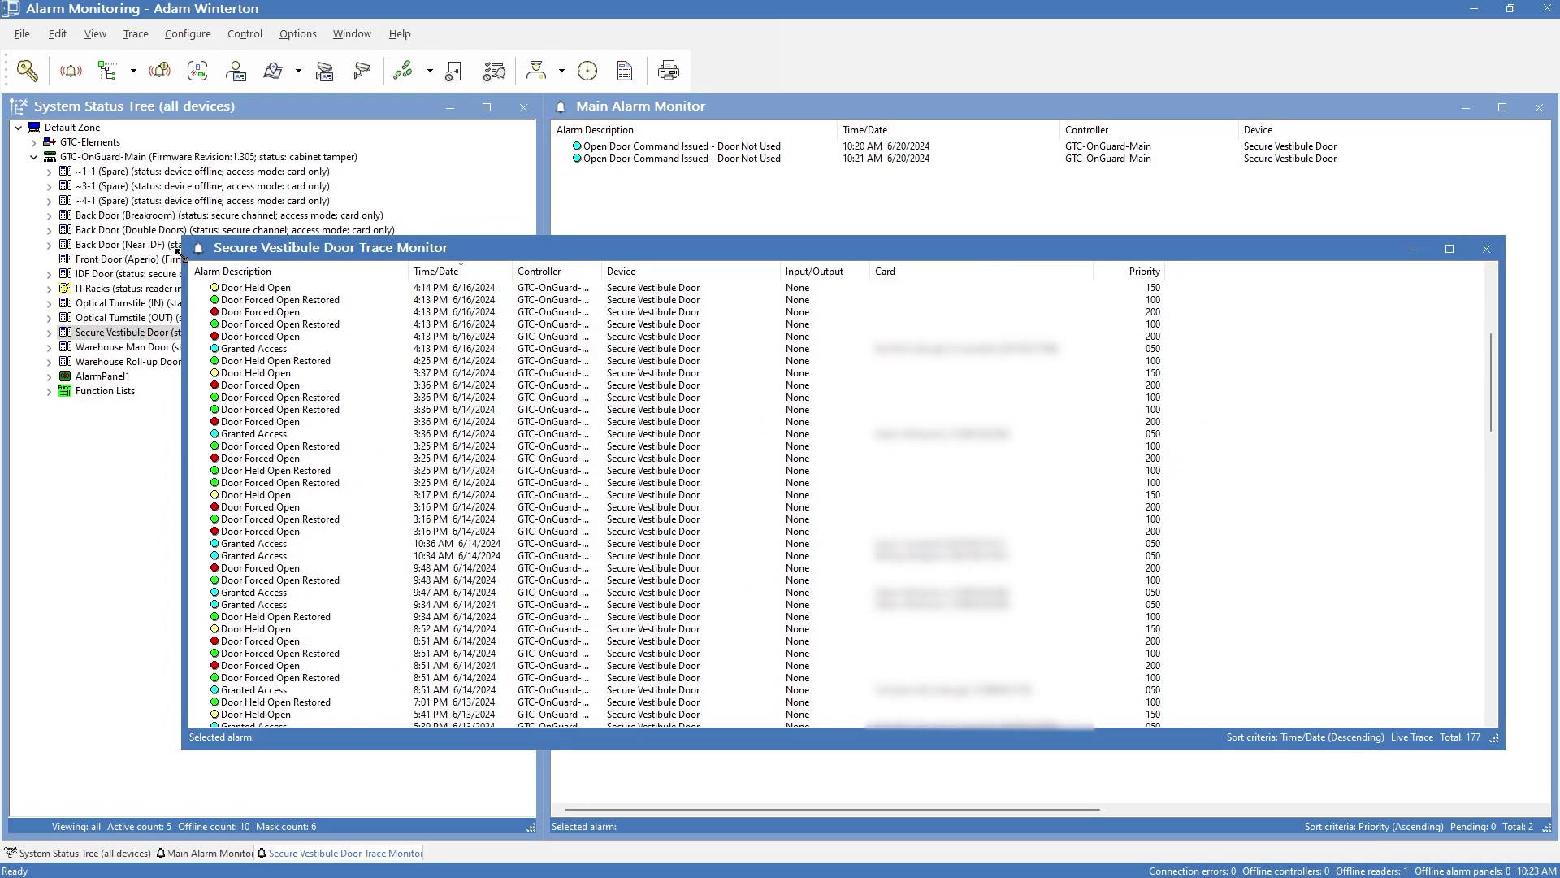
pyautogui.moveTo(180, 254)
pyautogui.mouseDown()
pyautogui.moveTo(299, 239)
pyautogui.moveTo(306, 259)
pyautogui.moveTo(281, 195)
pyautogui.mouseUp()
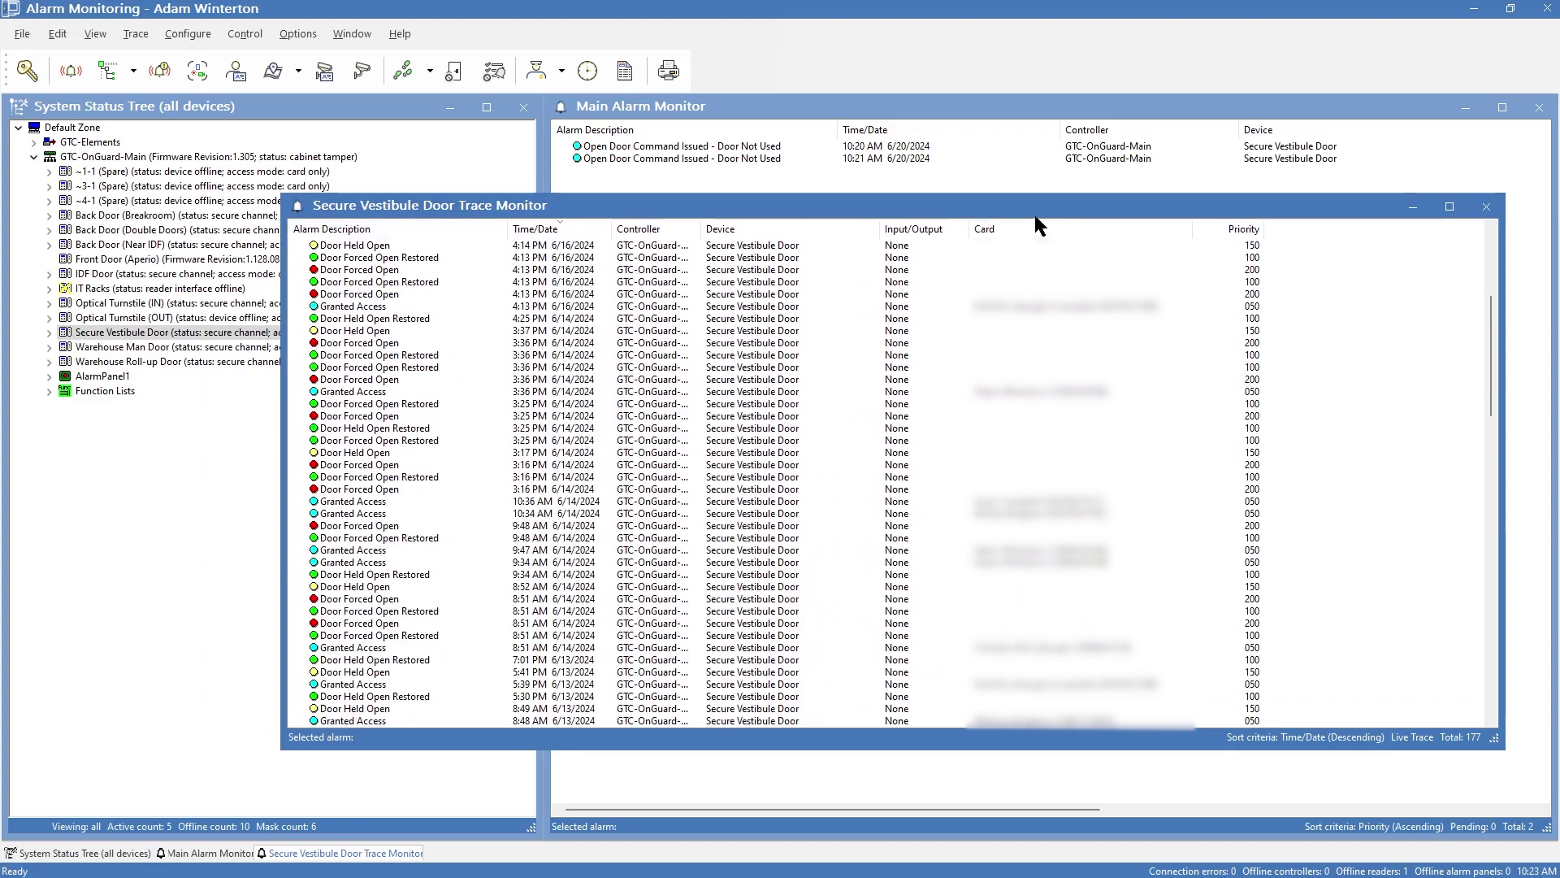
# - Limit the Card filter to one cardholder's six Granted Access alarms, then close the trace
pyautogui.rightClick(1037, 228)
pyautogui.click(641, 345)
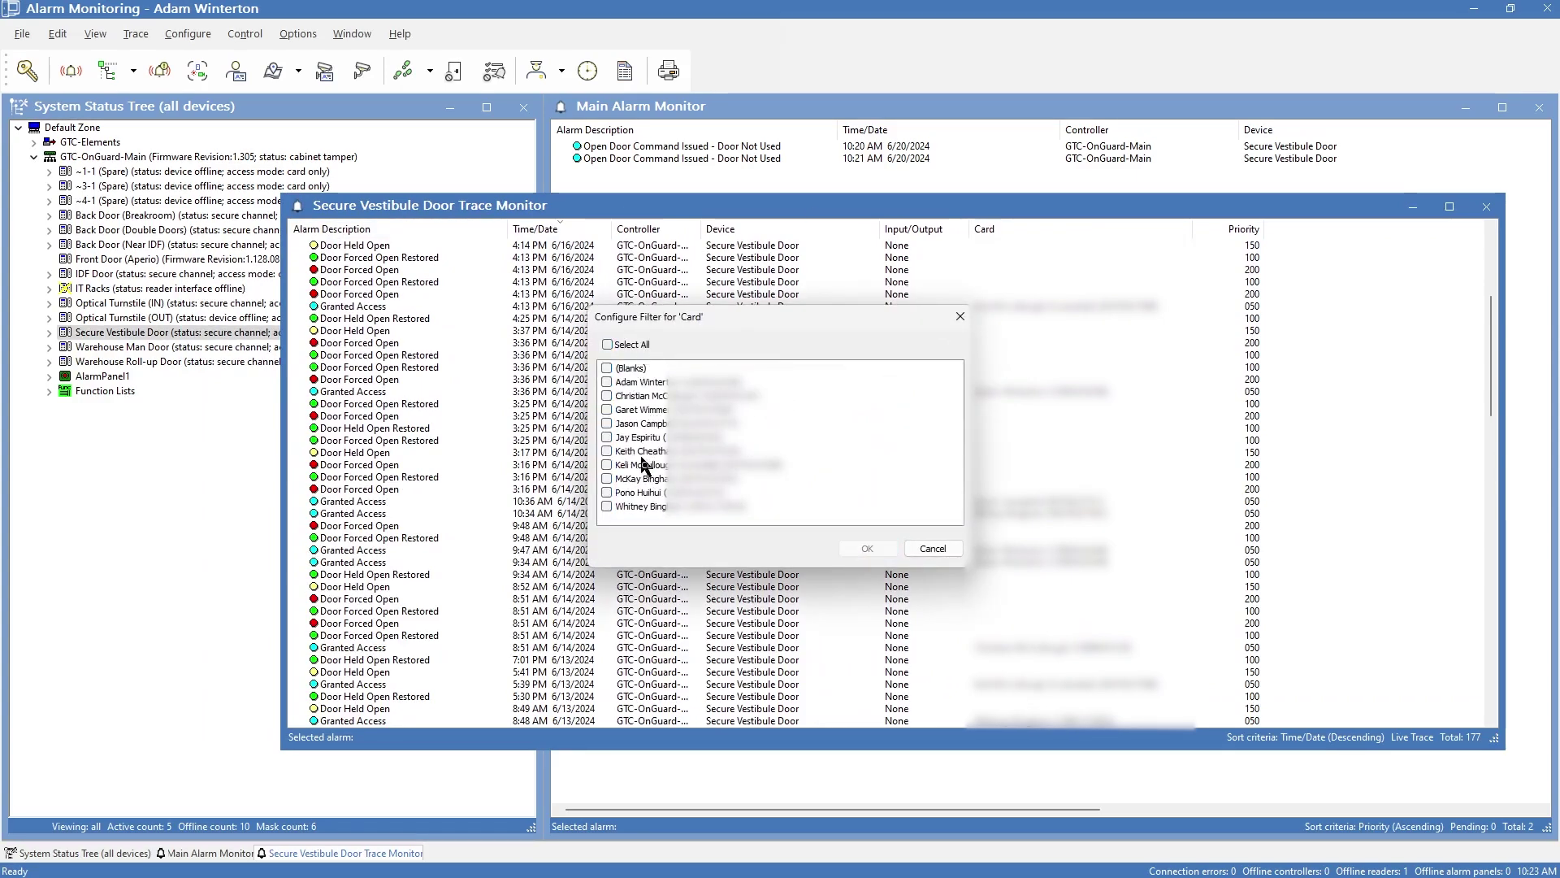
pyautogui.click(617, 381)
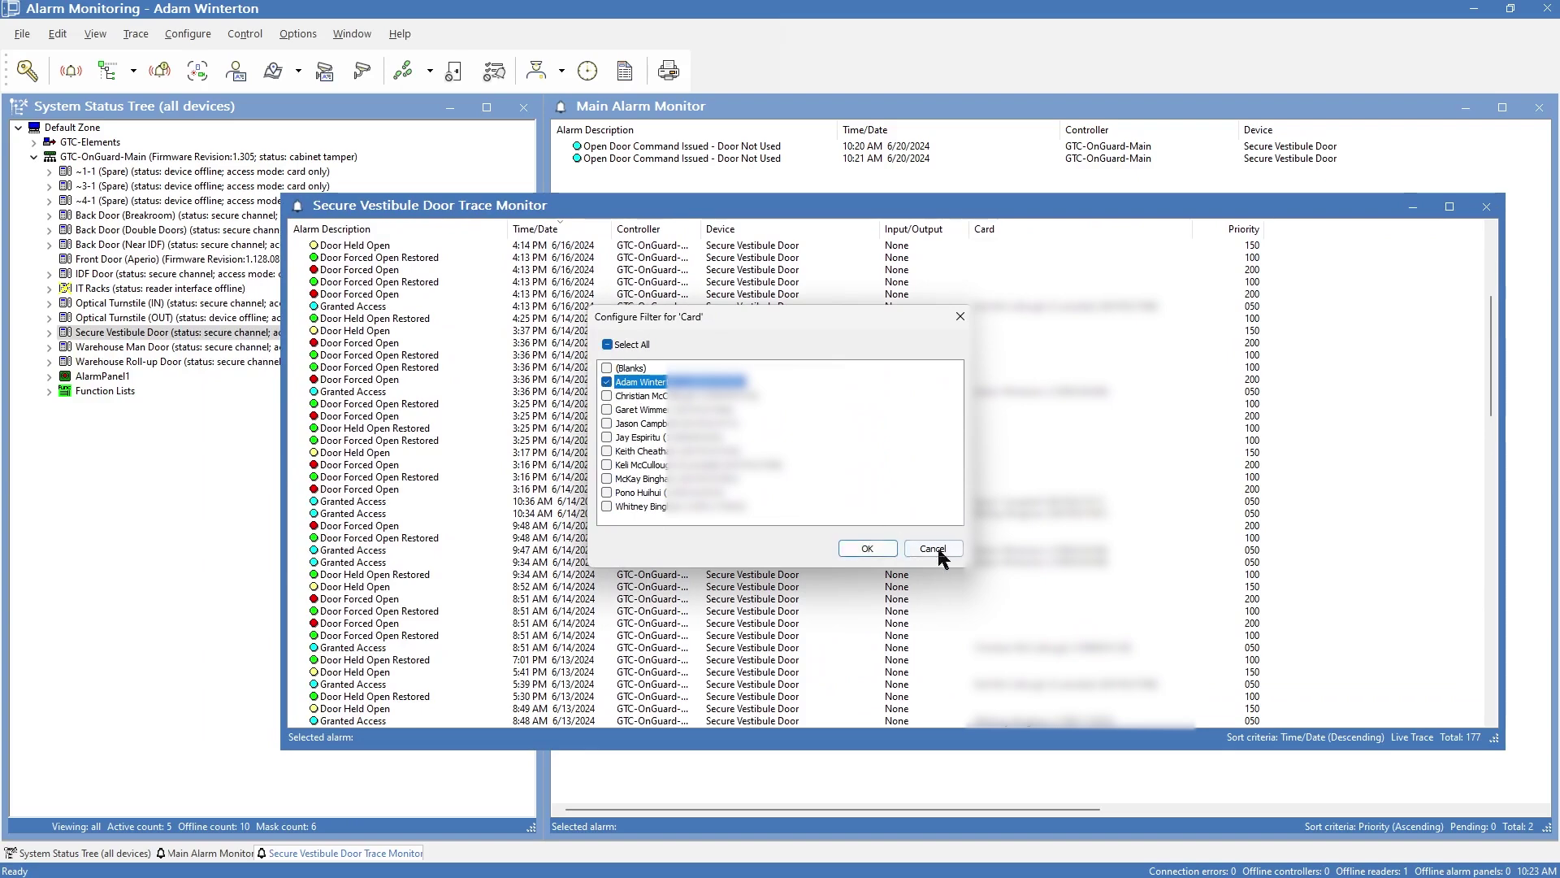
pyautogui.click(889, 549)
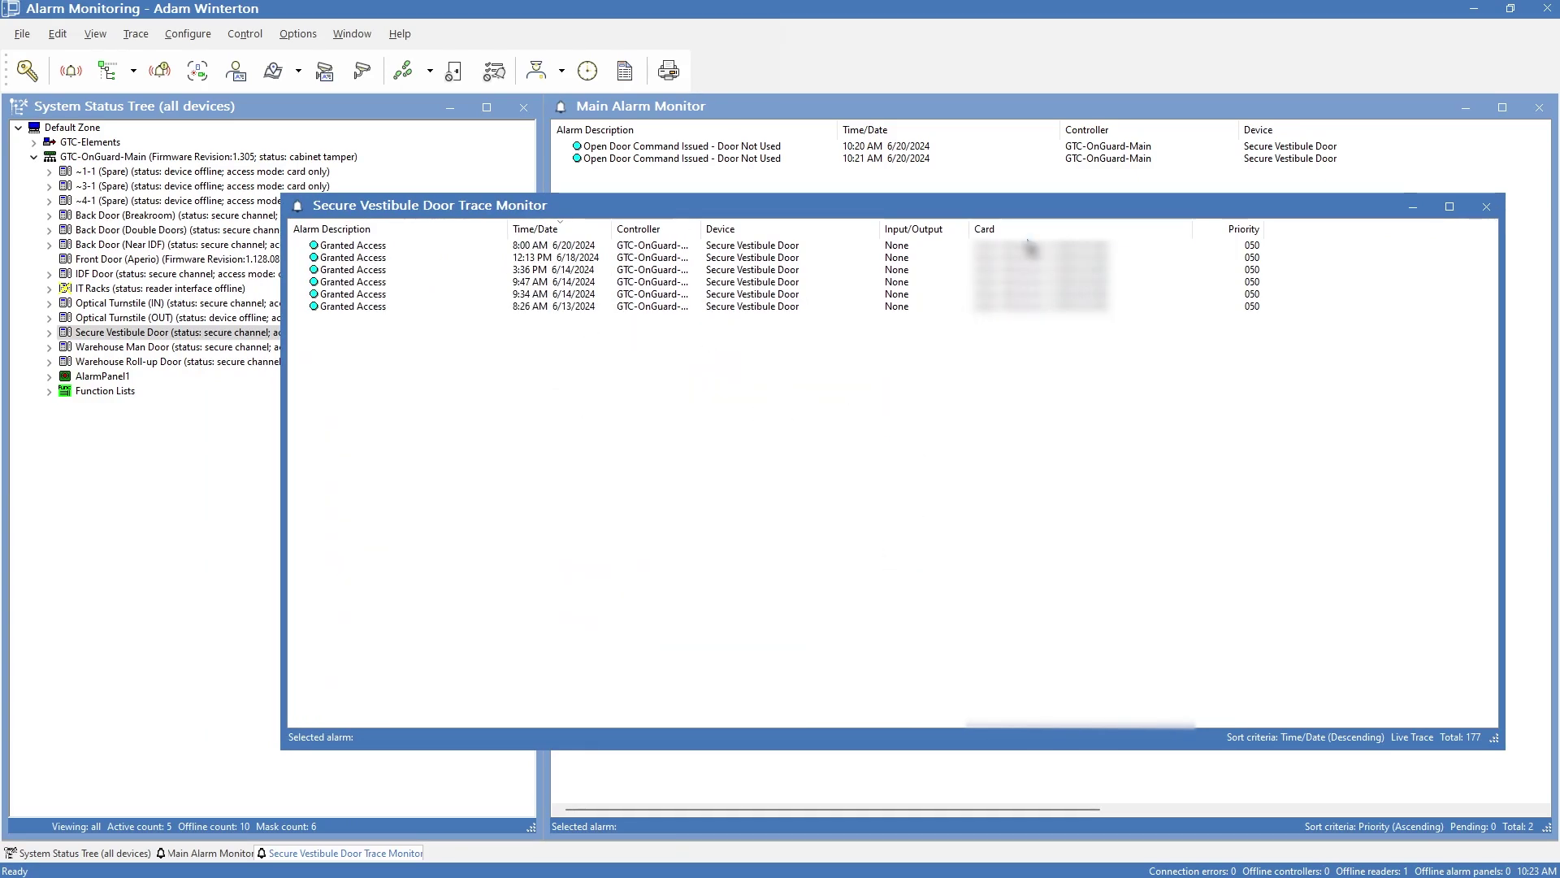
pyautogui.click(1487, 207)
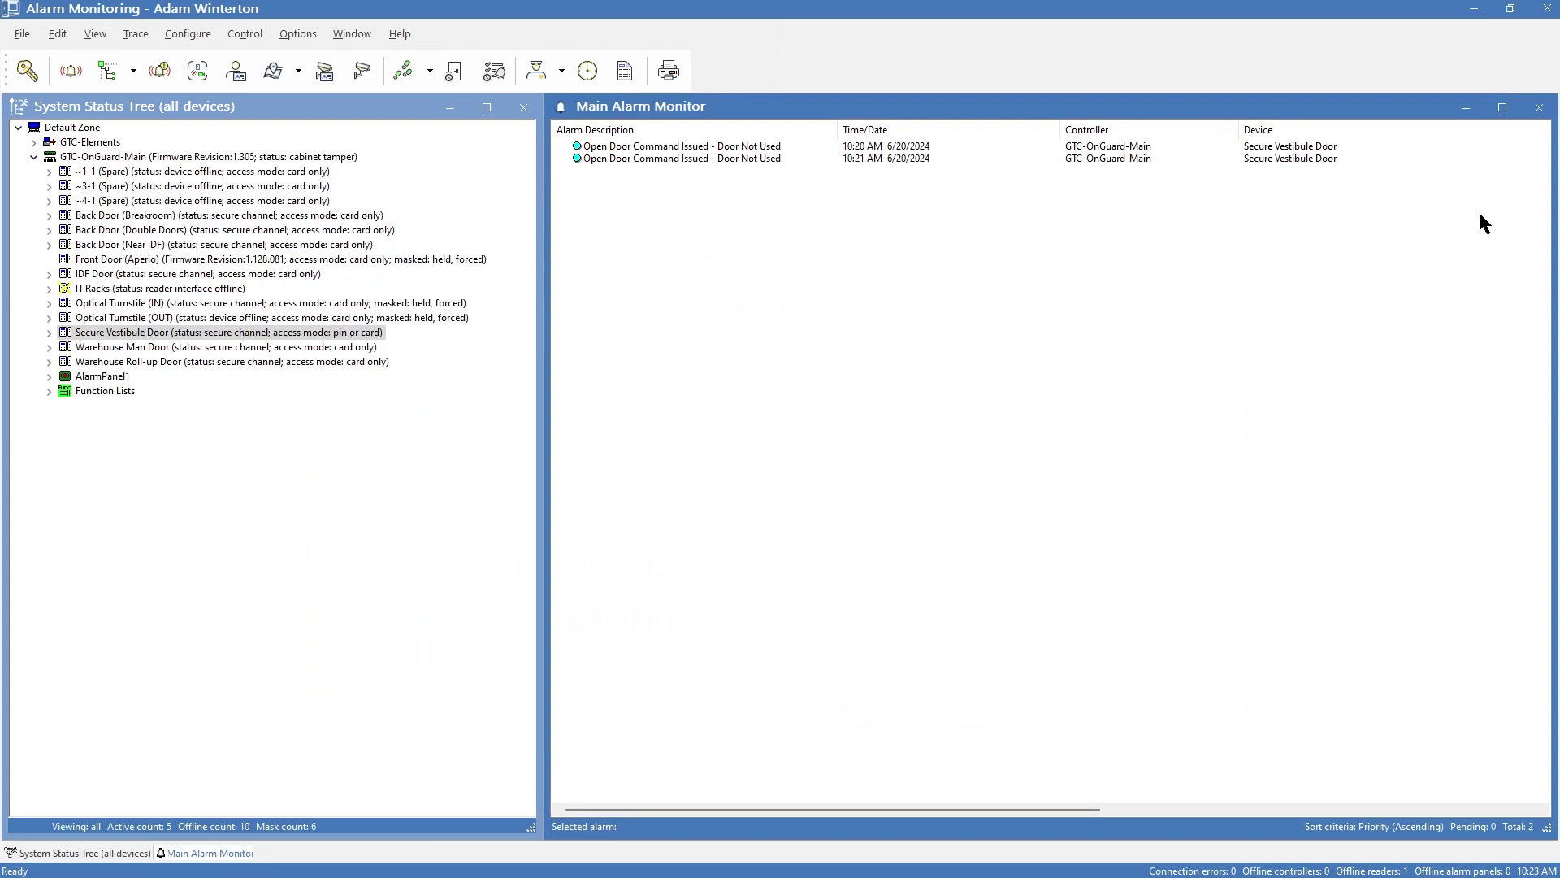
# - Start a historical trace of Secure Vestibule Door with start date June 1, 2024
pyautogui.click(399, 499)
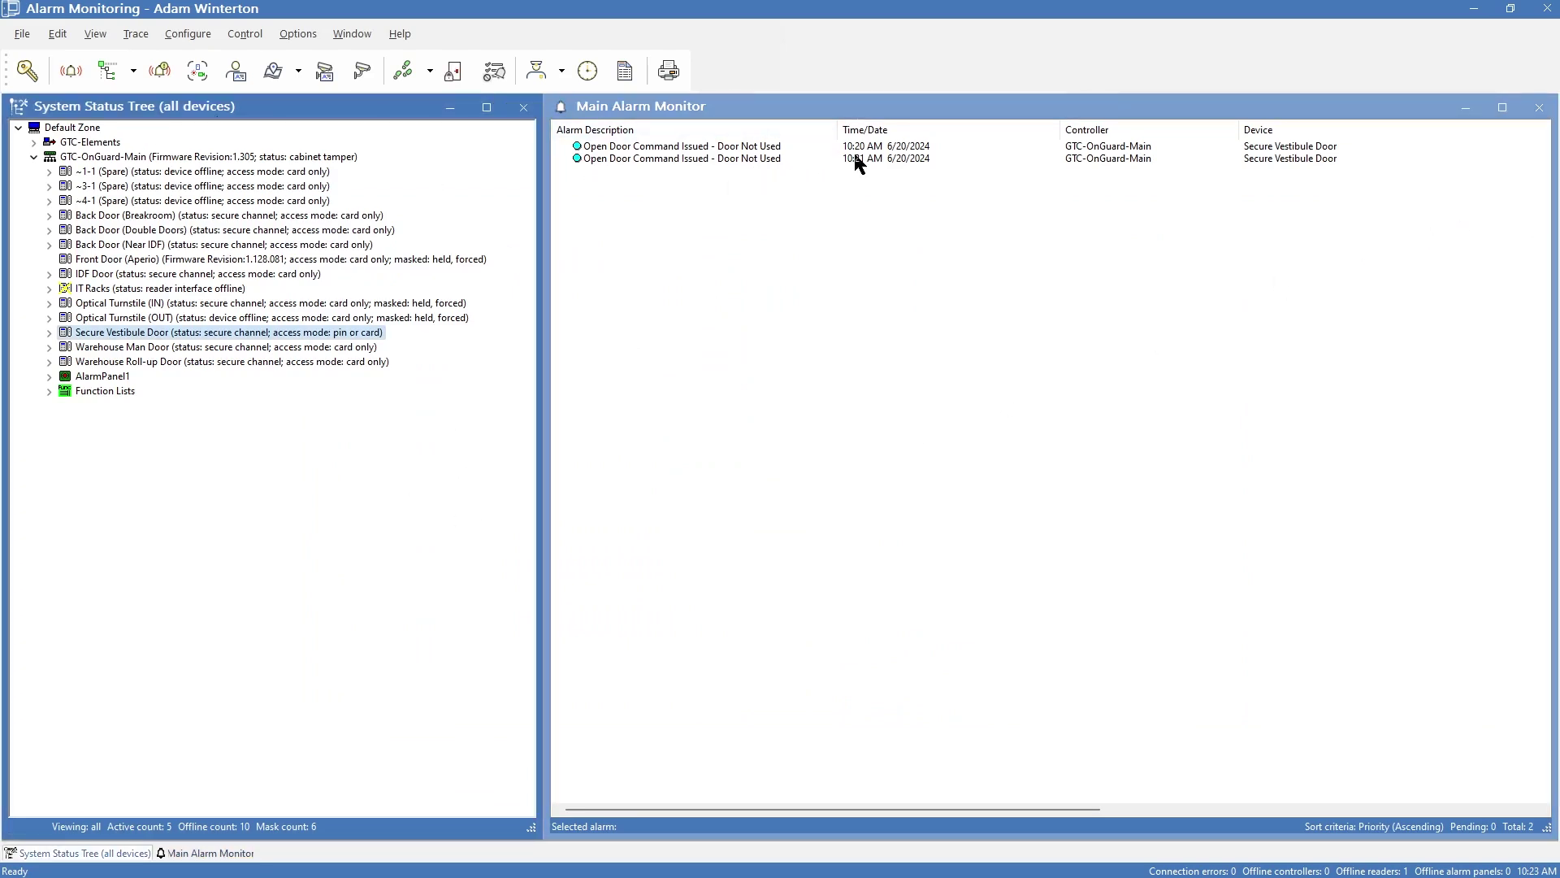
pyautogui.rightClick(106, 333)
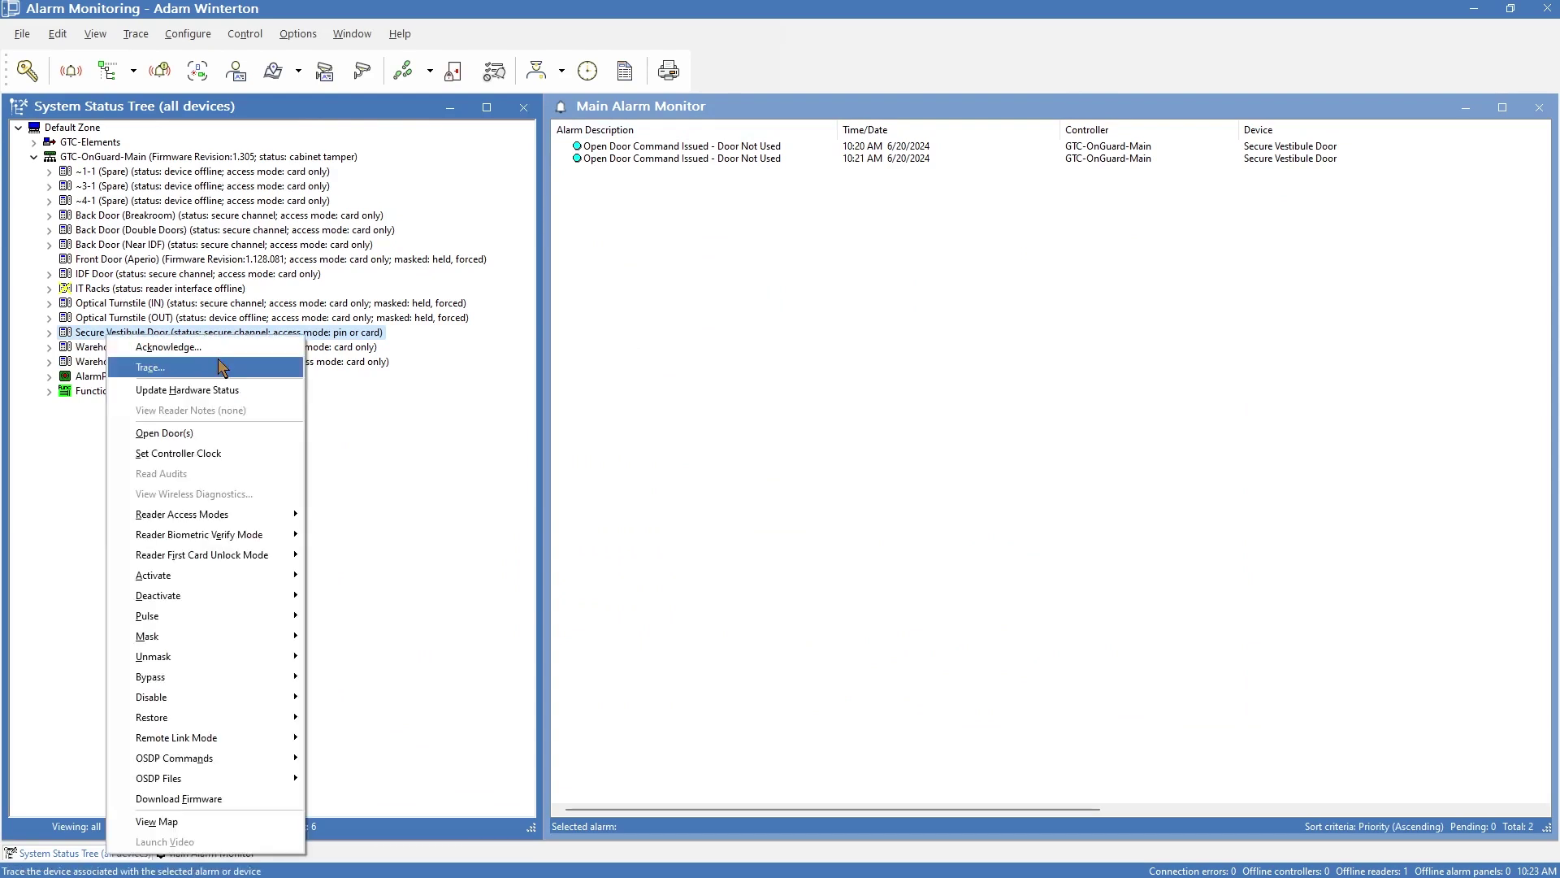
pyautogui.click(150, 367)
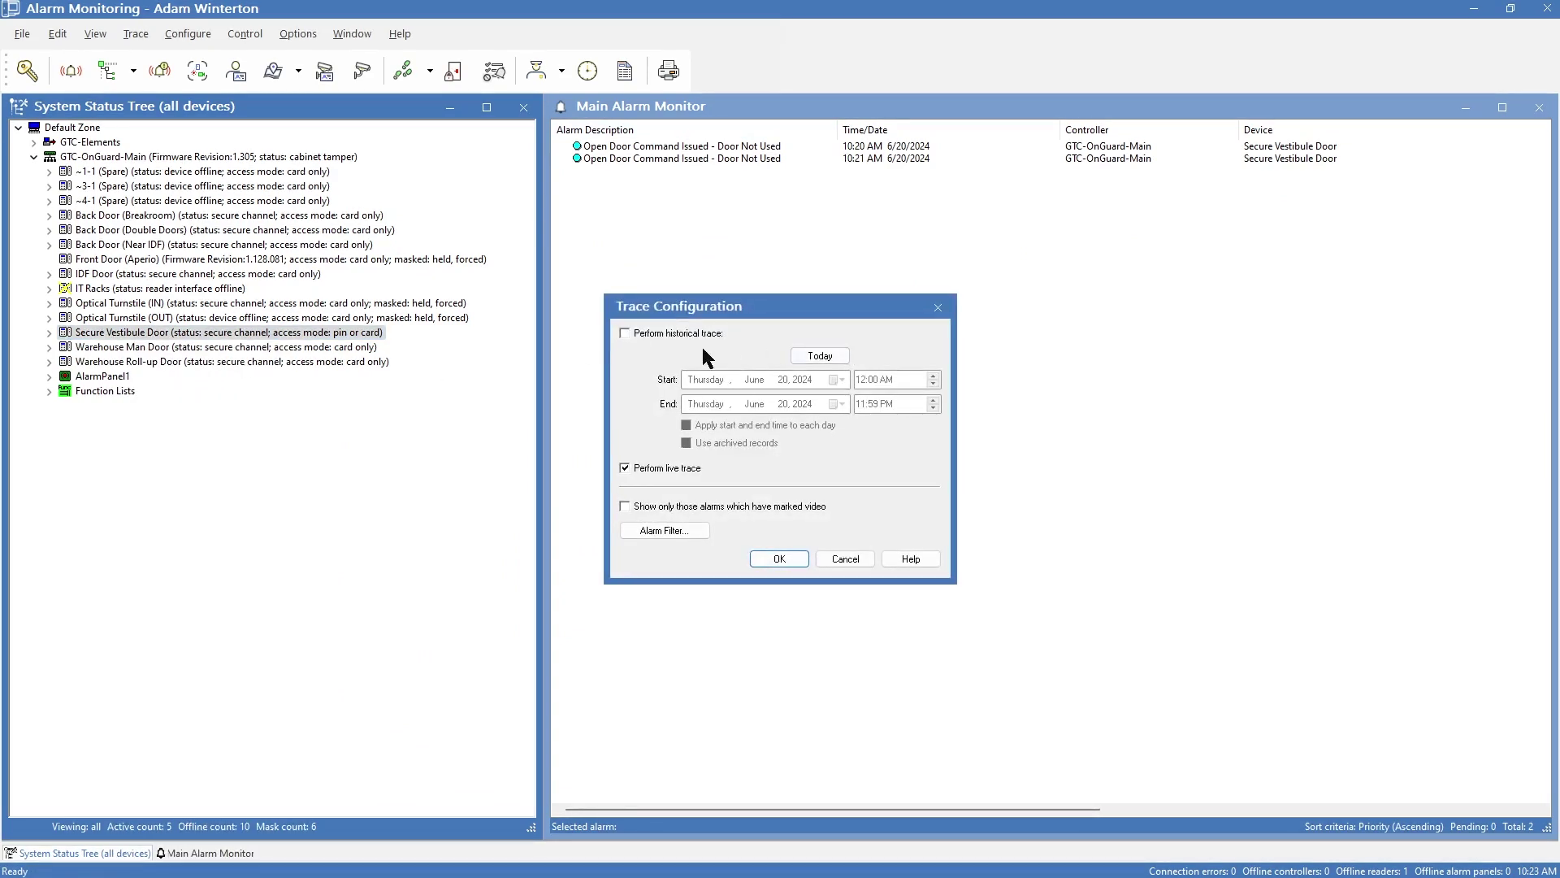
pyautogui.click(668, 333)
pyautogui.click(837, 380)
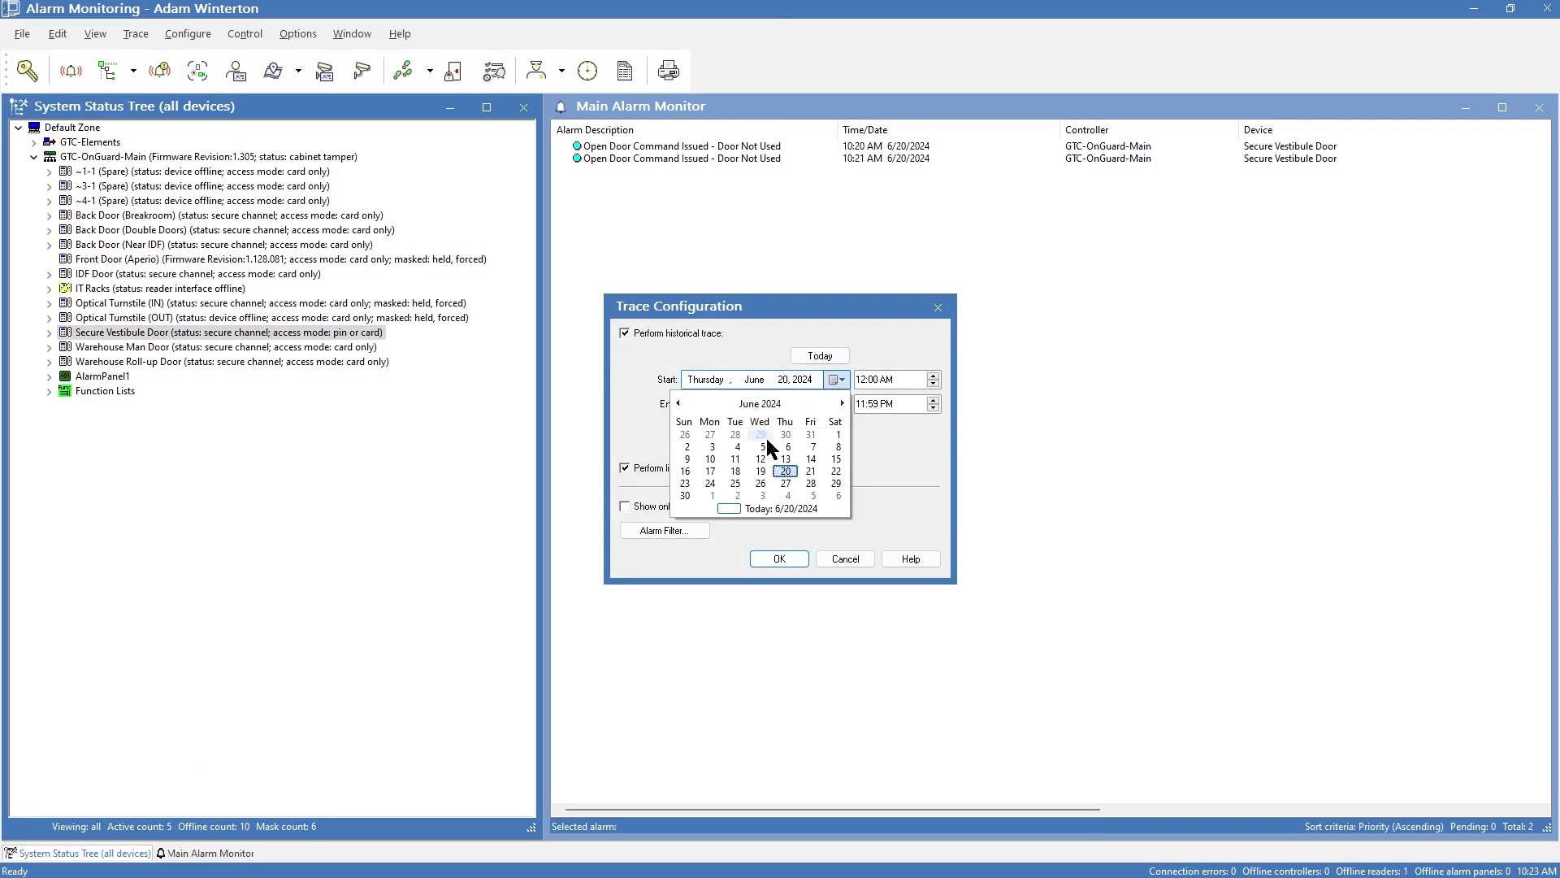
pyautogui.click(837, 435)
pyautogui.click(775, 564)
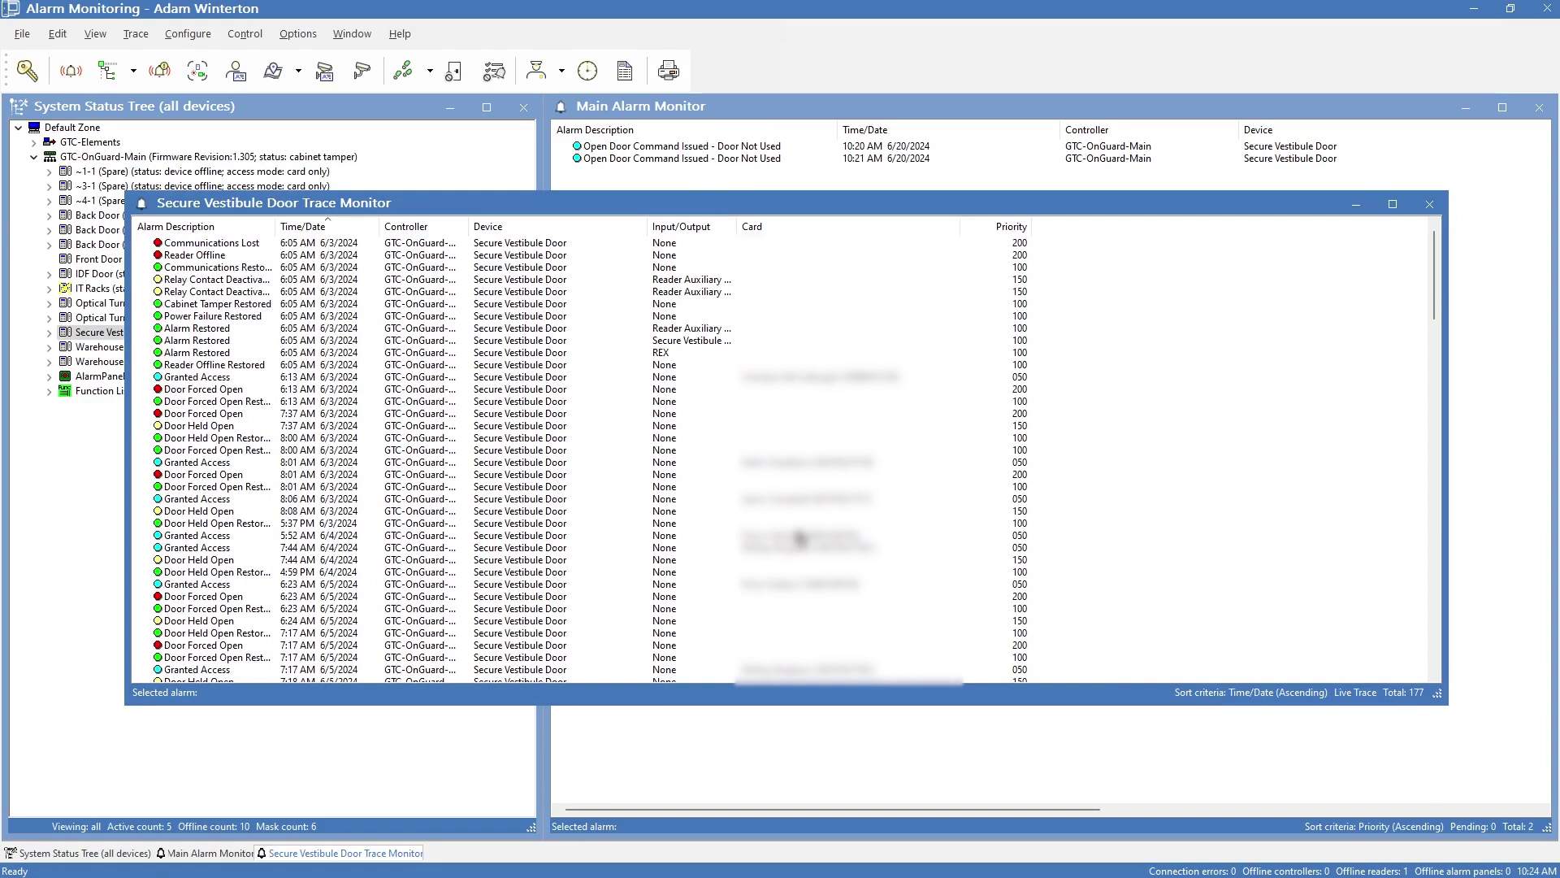
pyautogui.click(849, 499)
pyautogui.scroll(-3, 812, 510)
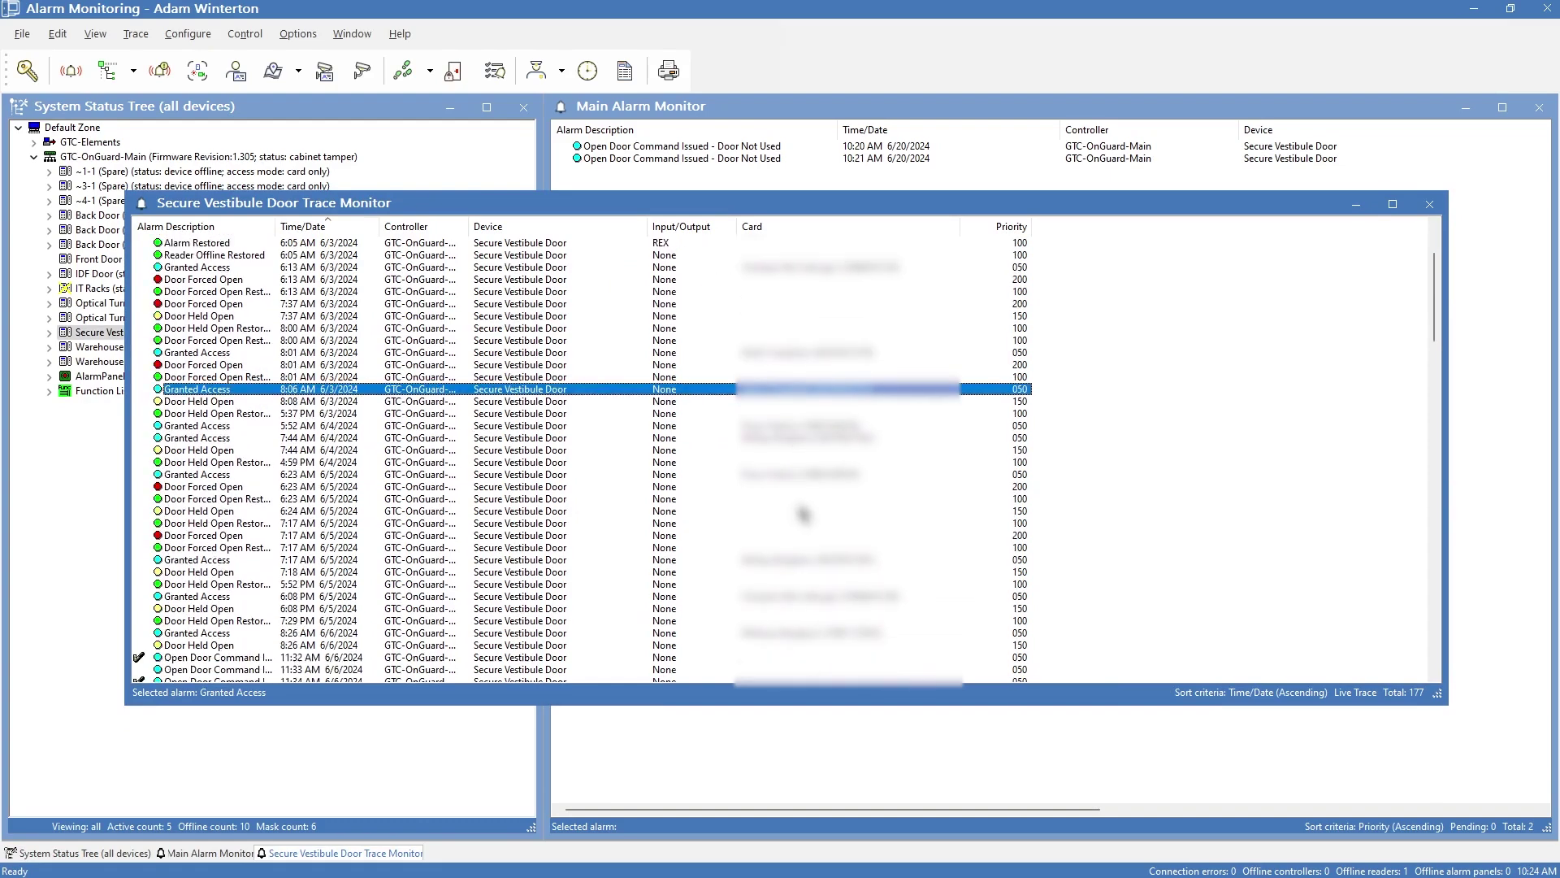
pyautogui.click(783, 478)
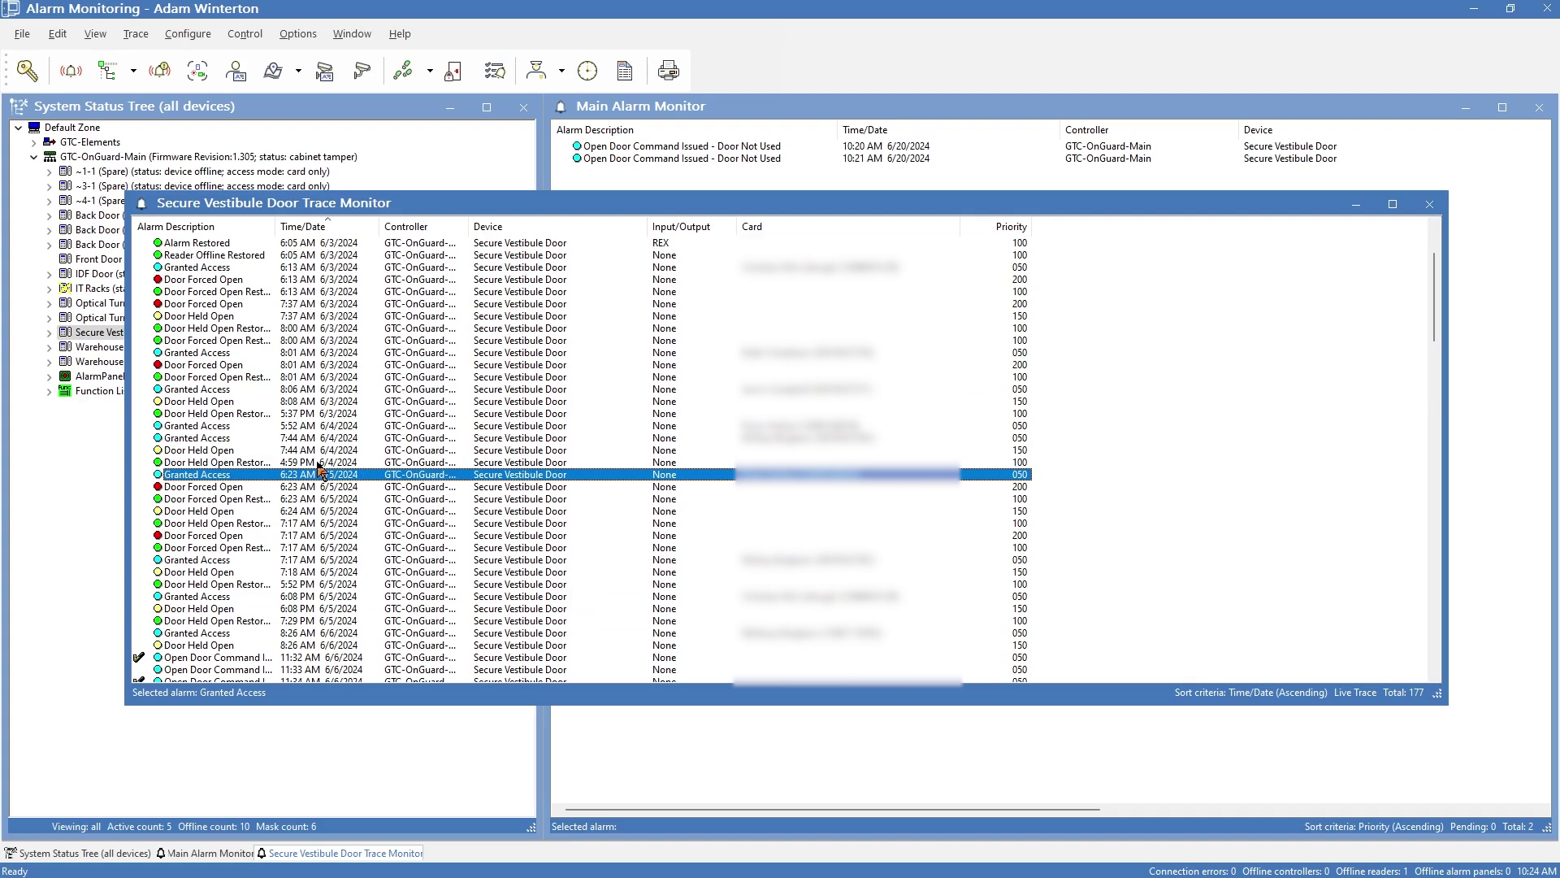
pyautogui.scroll(-9, 713, 495)
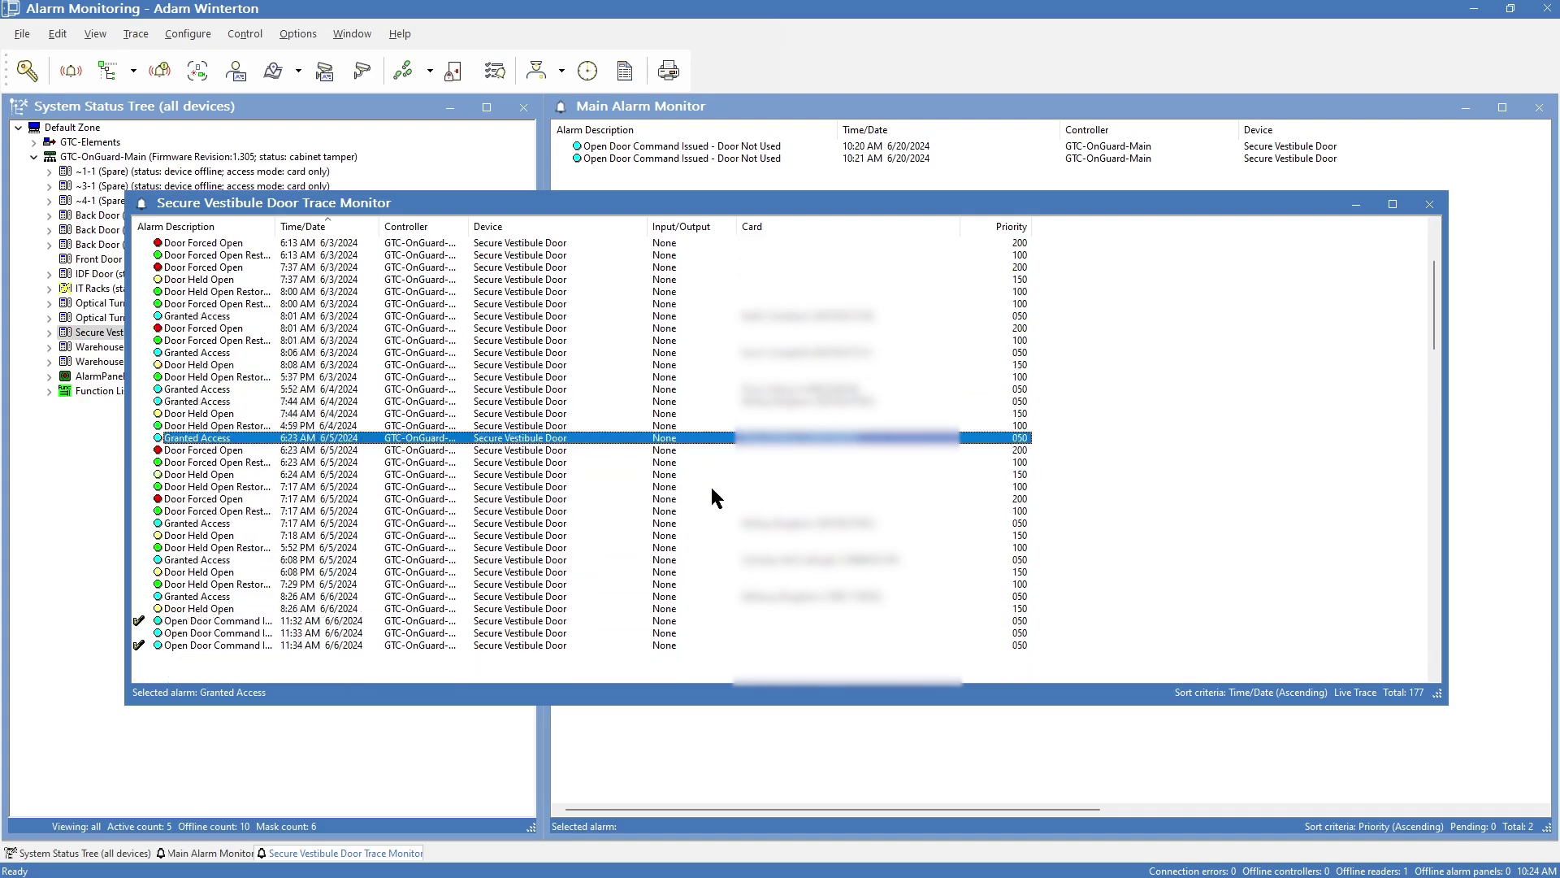
pyautogui.scroll(10, 803, 518)
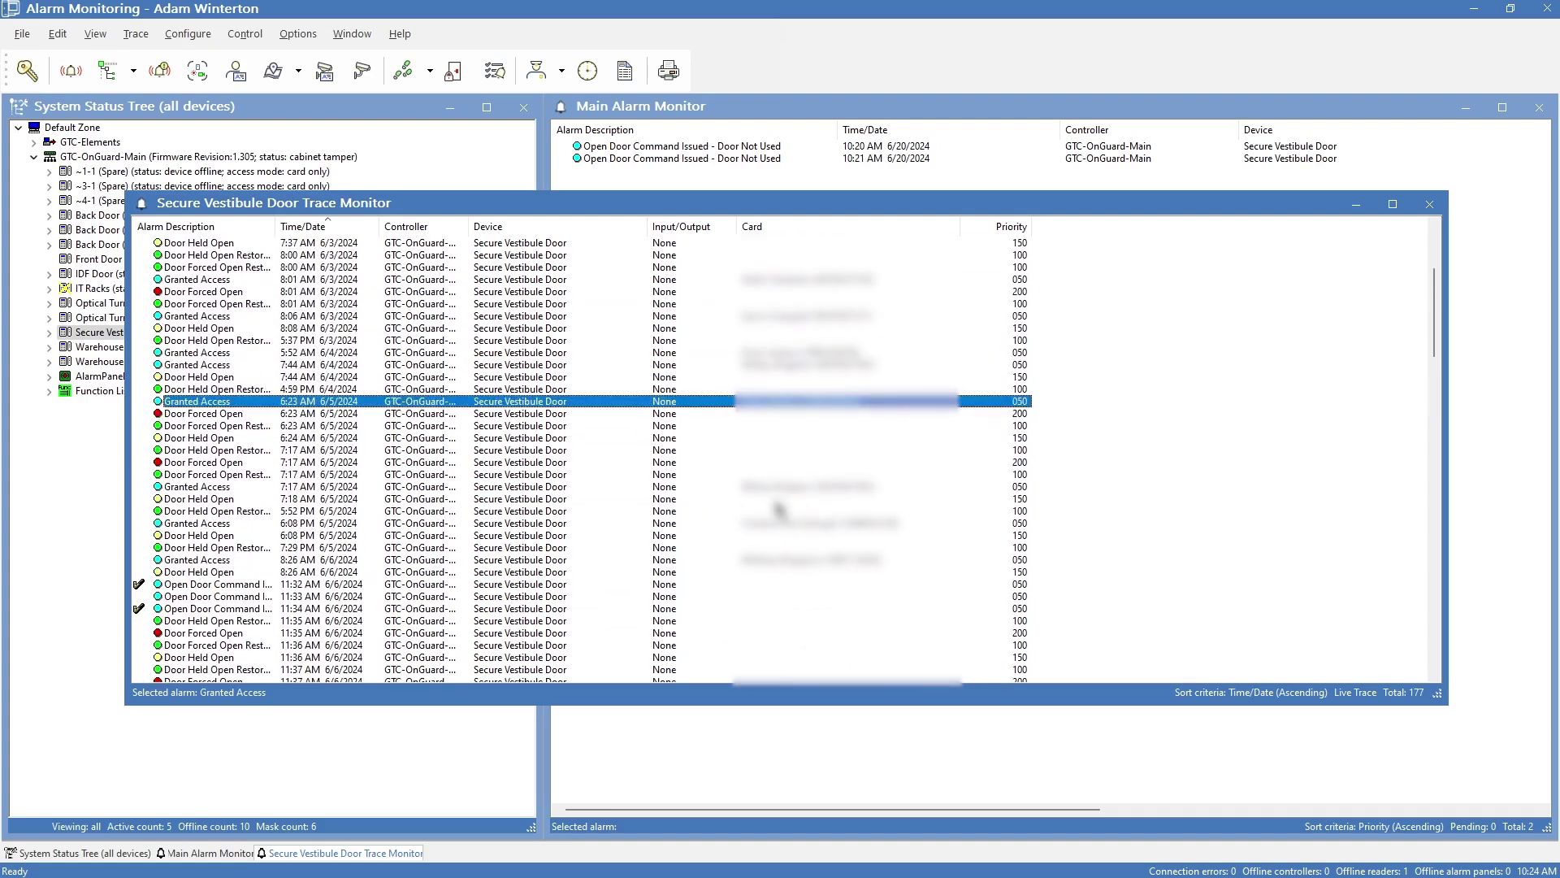
pyautogui.click(796, 390)
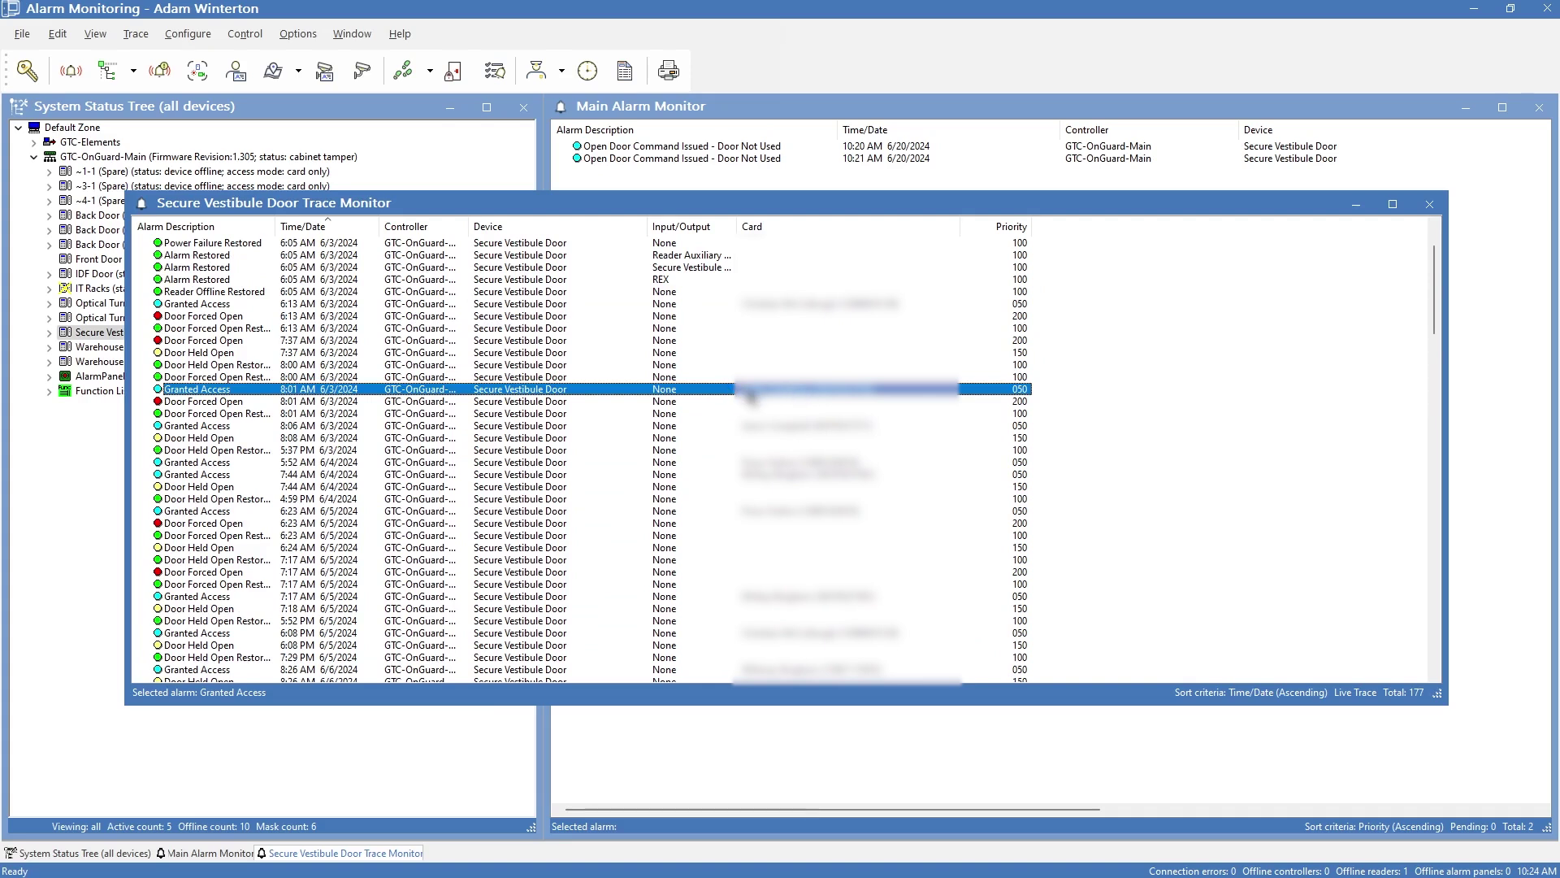
pyautogui.click(817, 305)
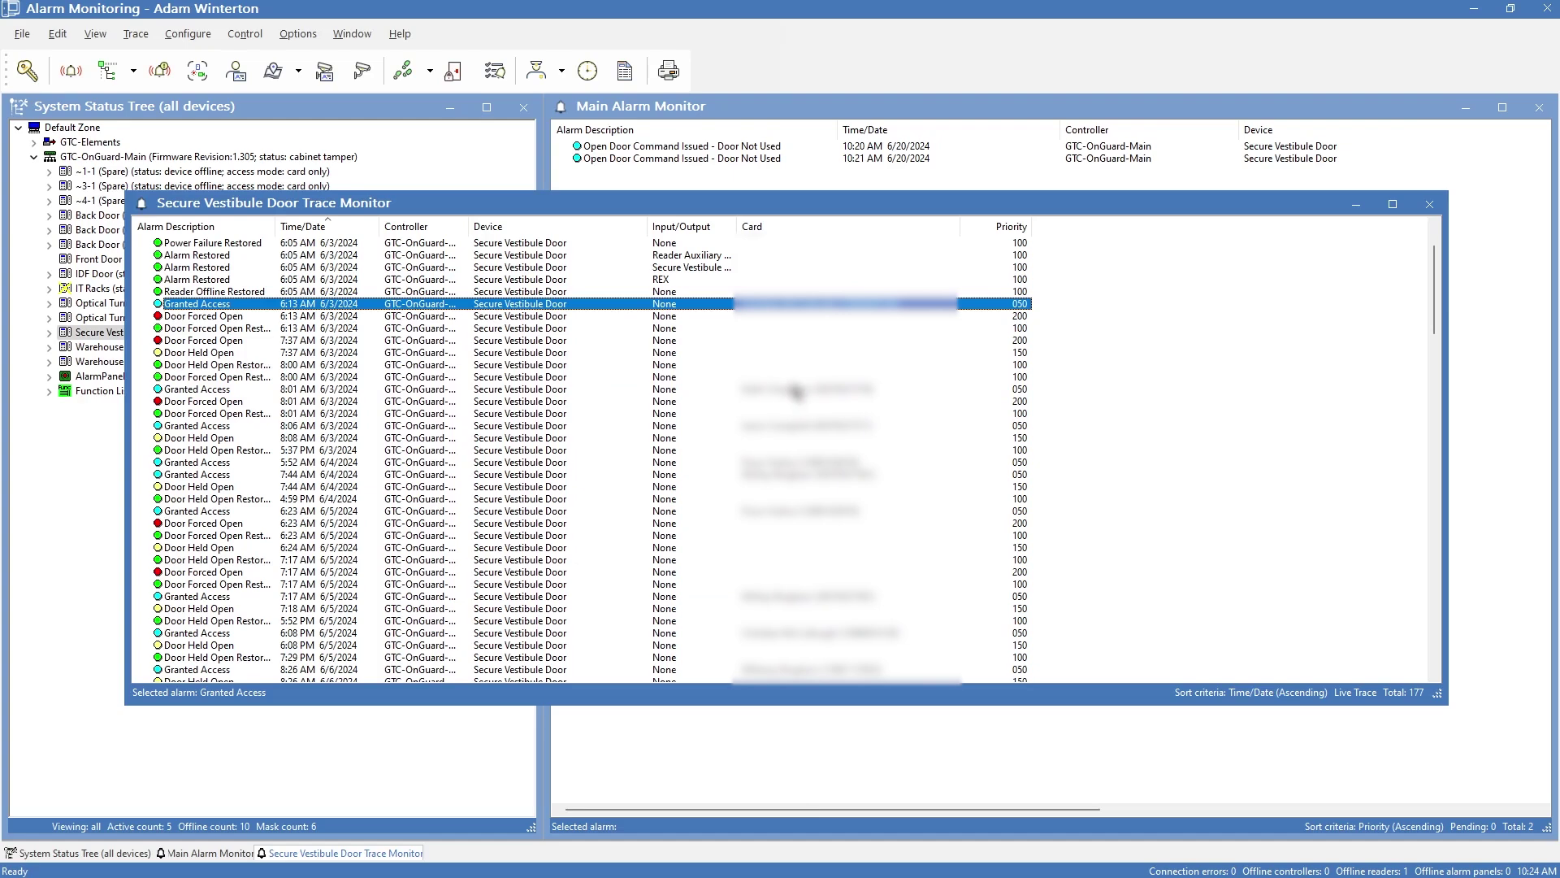
pyautogui.scroll(2, 796, 405)
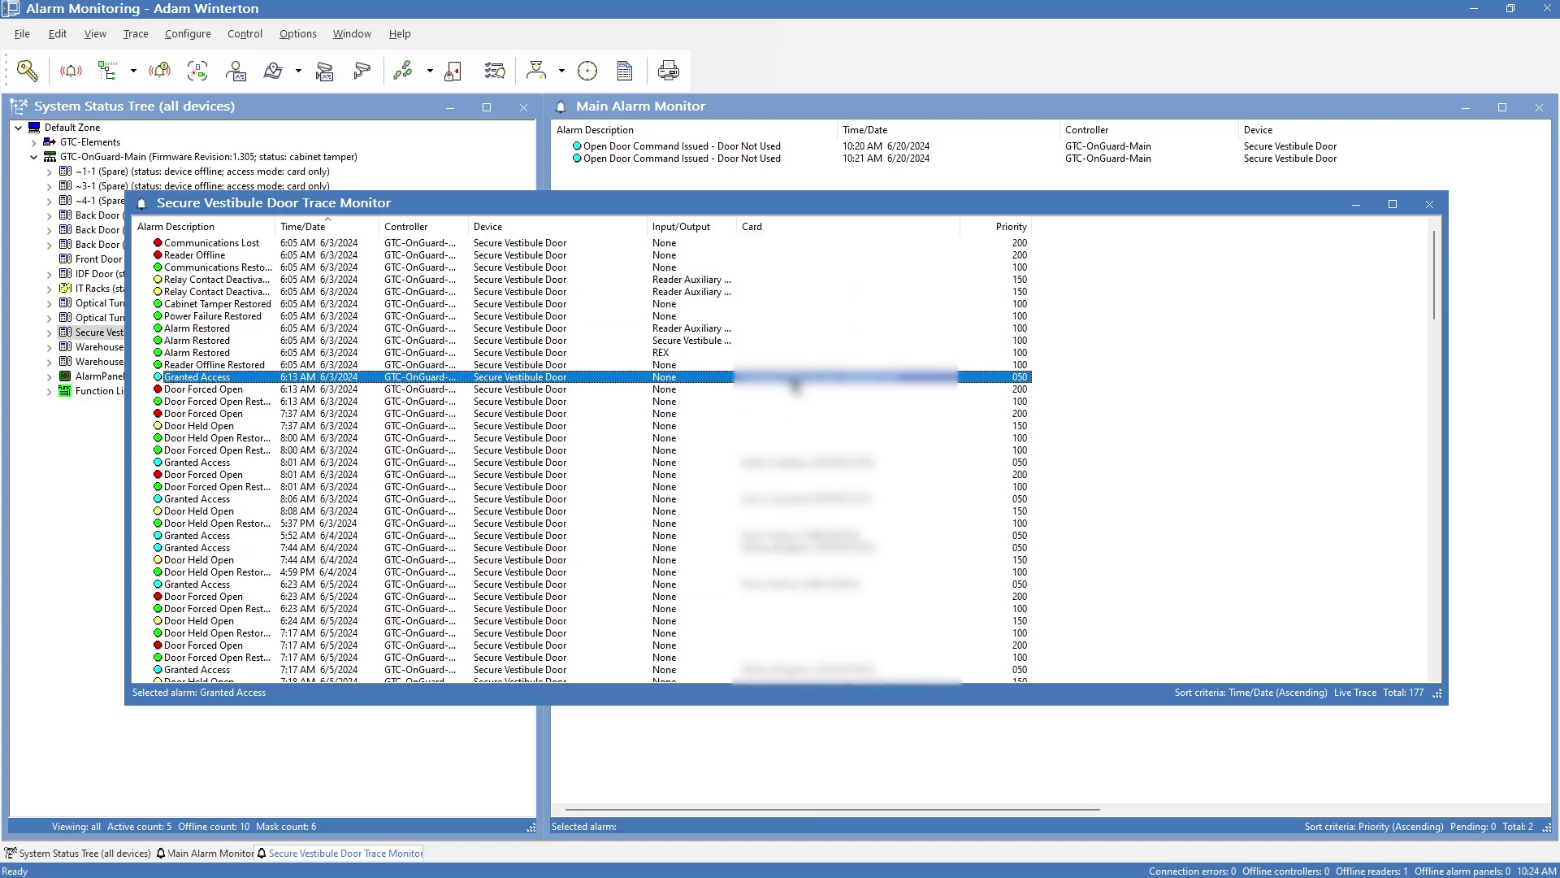
pyautogui.rightClick(801, 384)
pyautogui.click(790, 389)
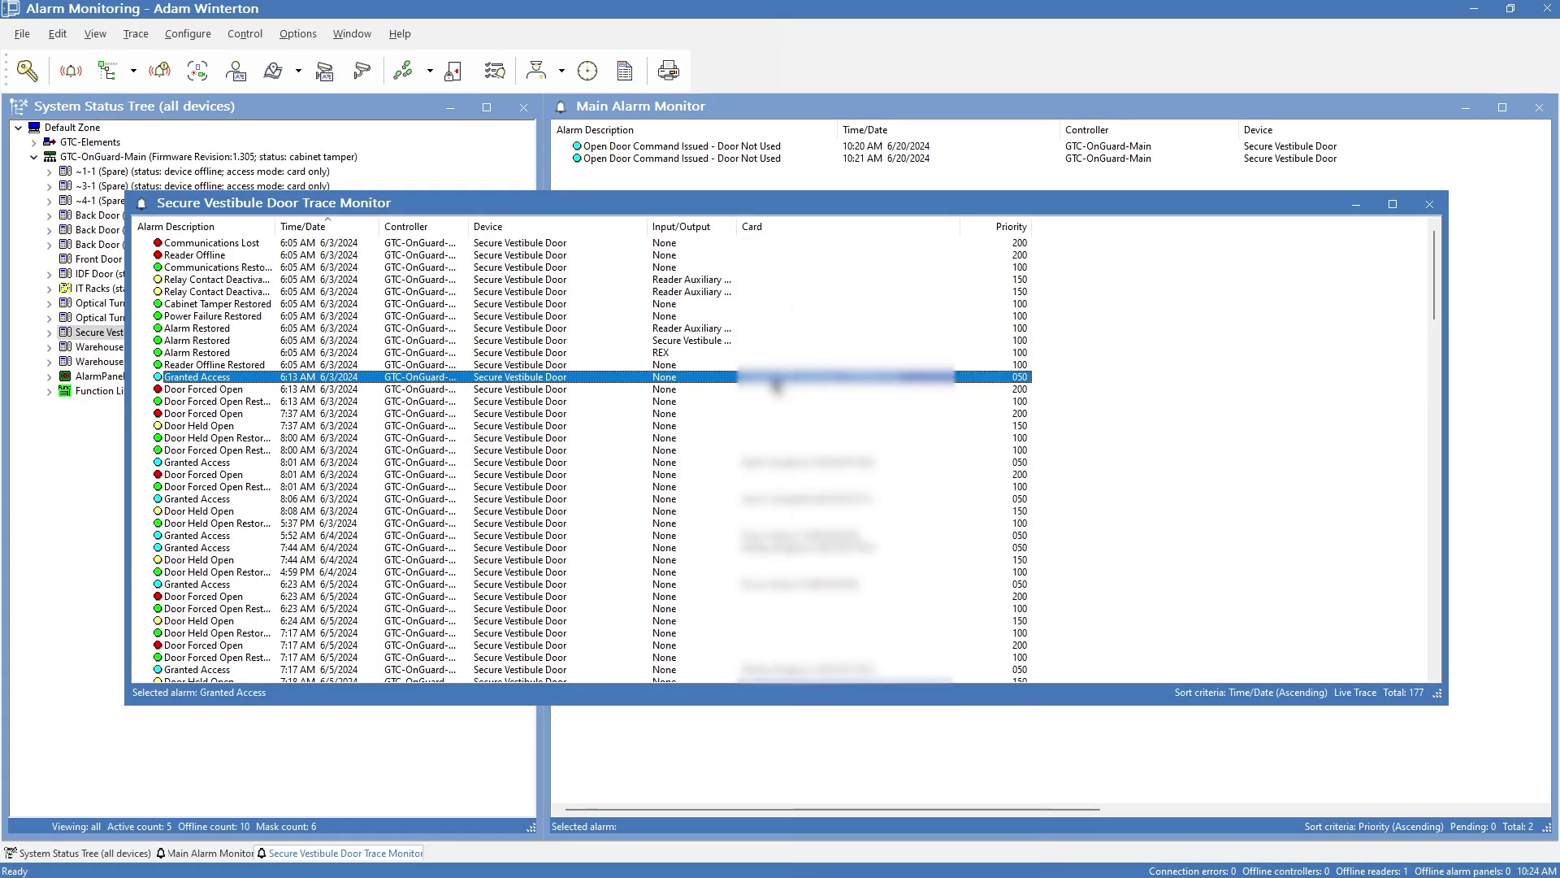
pyautogui.click(770, 393)
pyautogui.click(772, 380)
pyautogui.moveTo(597, 210); pyautogui.dragTo(579, 281)
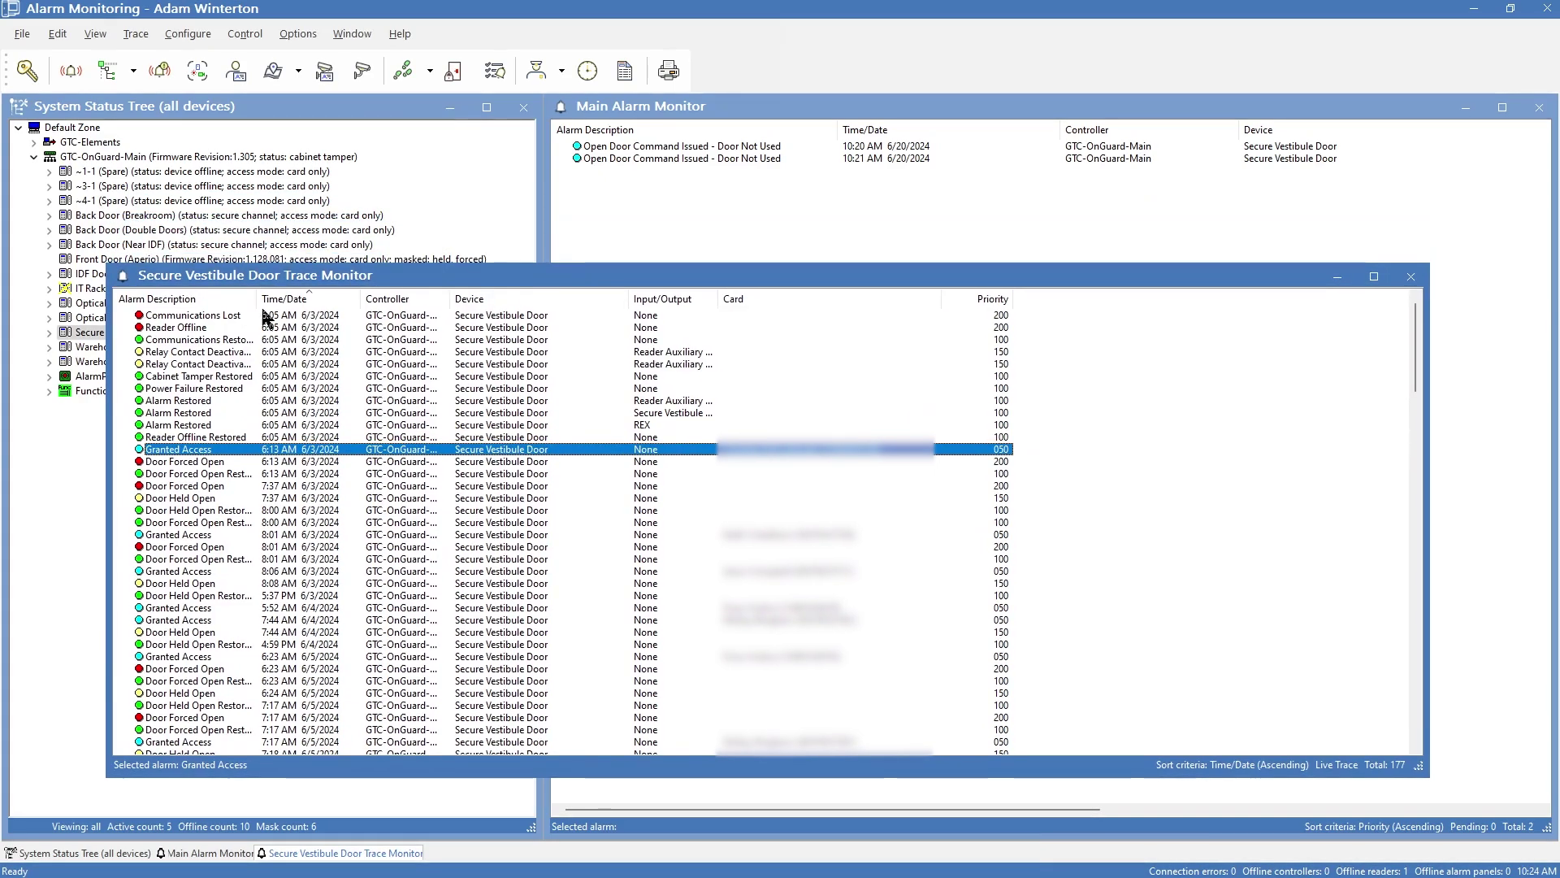
pyautogui.moveTo(573, 281); pyautogui.dragTo(576, 307)
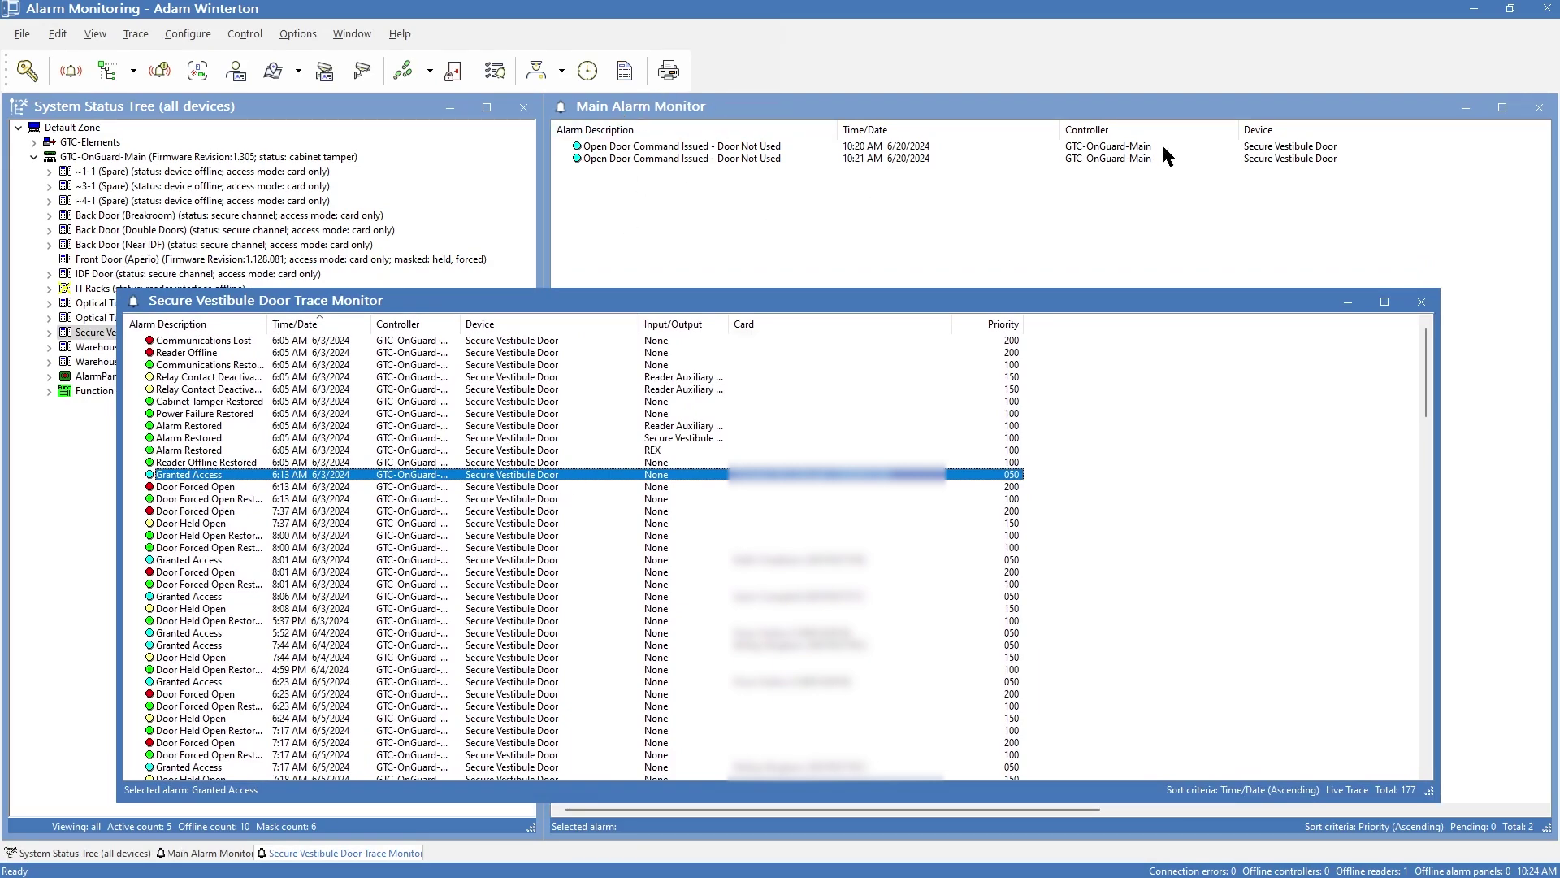
pyautogui.moveTo(816, 305); pyautogui.dragTo(816, 251)
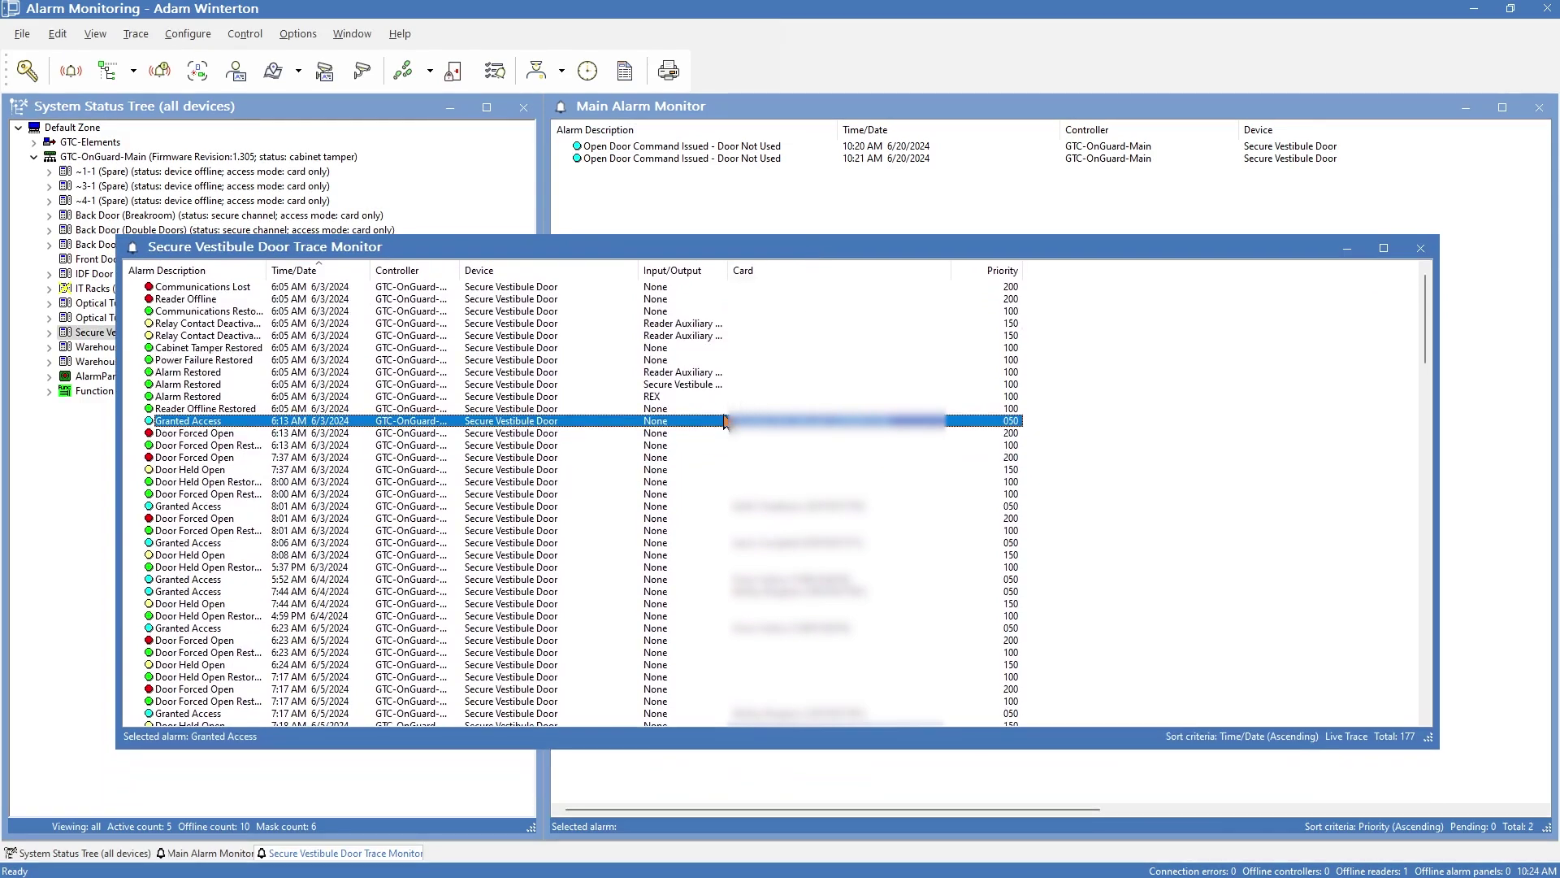
# - Open Badge Information for the cardholder behind the selected Granted Access event
pyautogui.rightClick(719, 430)
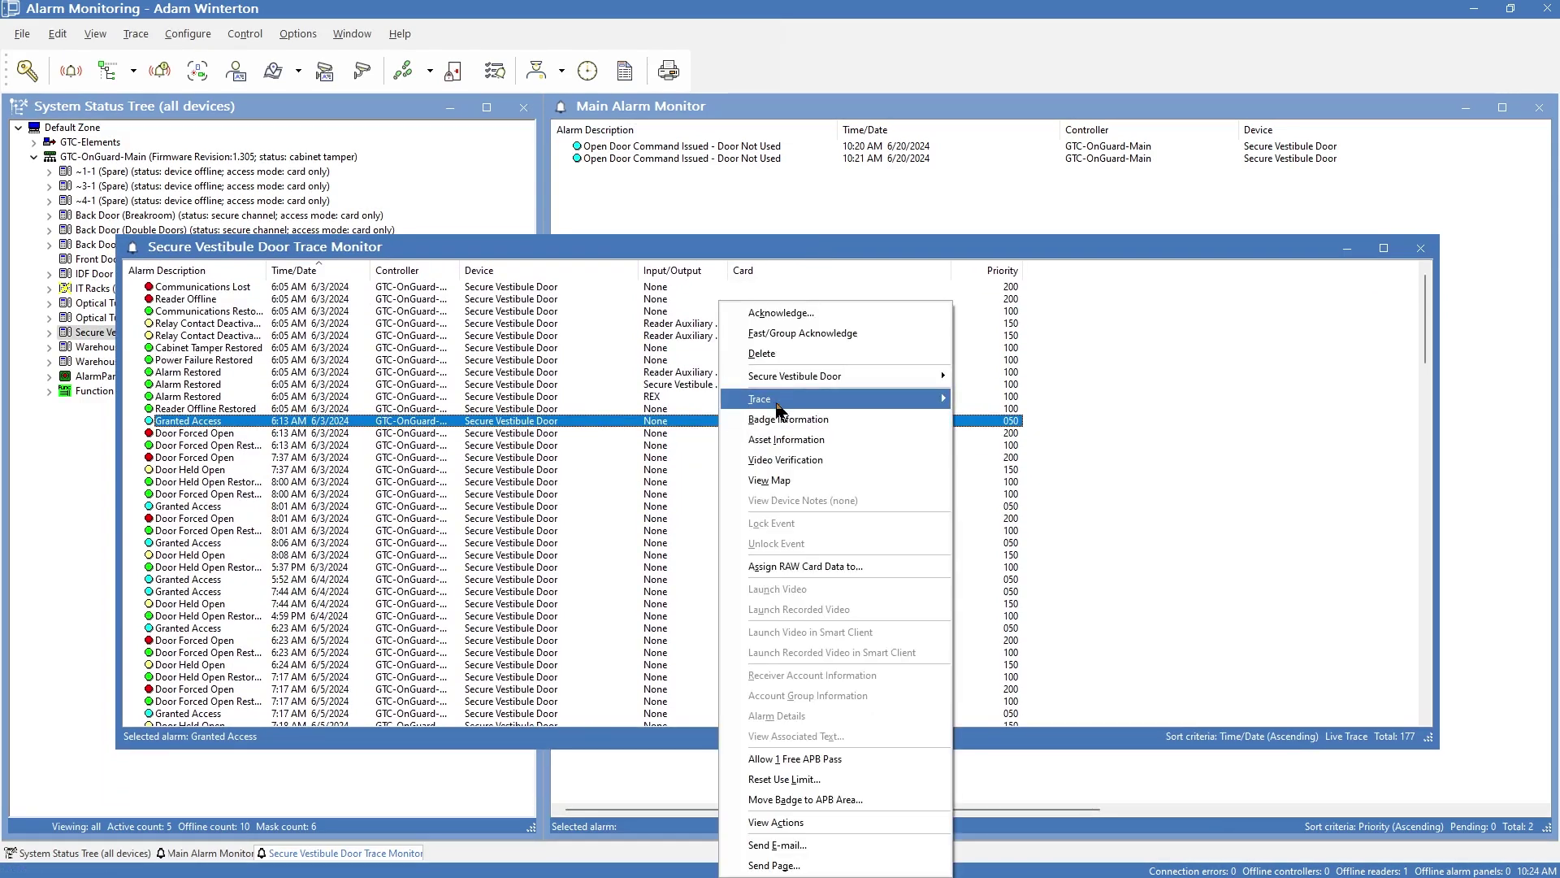
pyautogui.moveTo(782, 405)
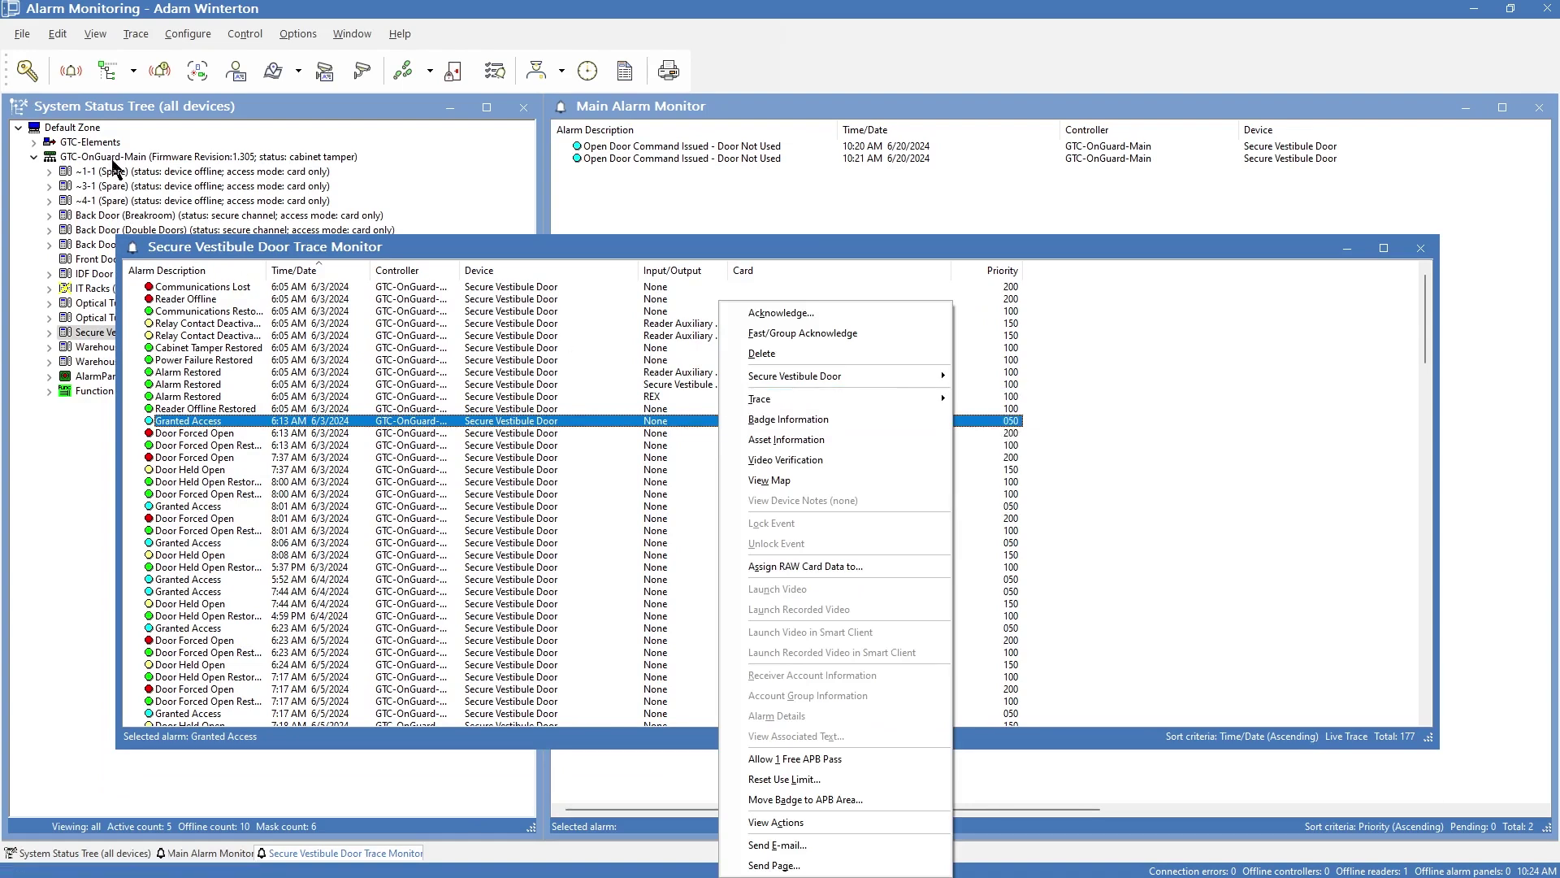
pyautogui.moveTo(837, 398)
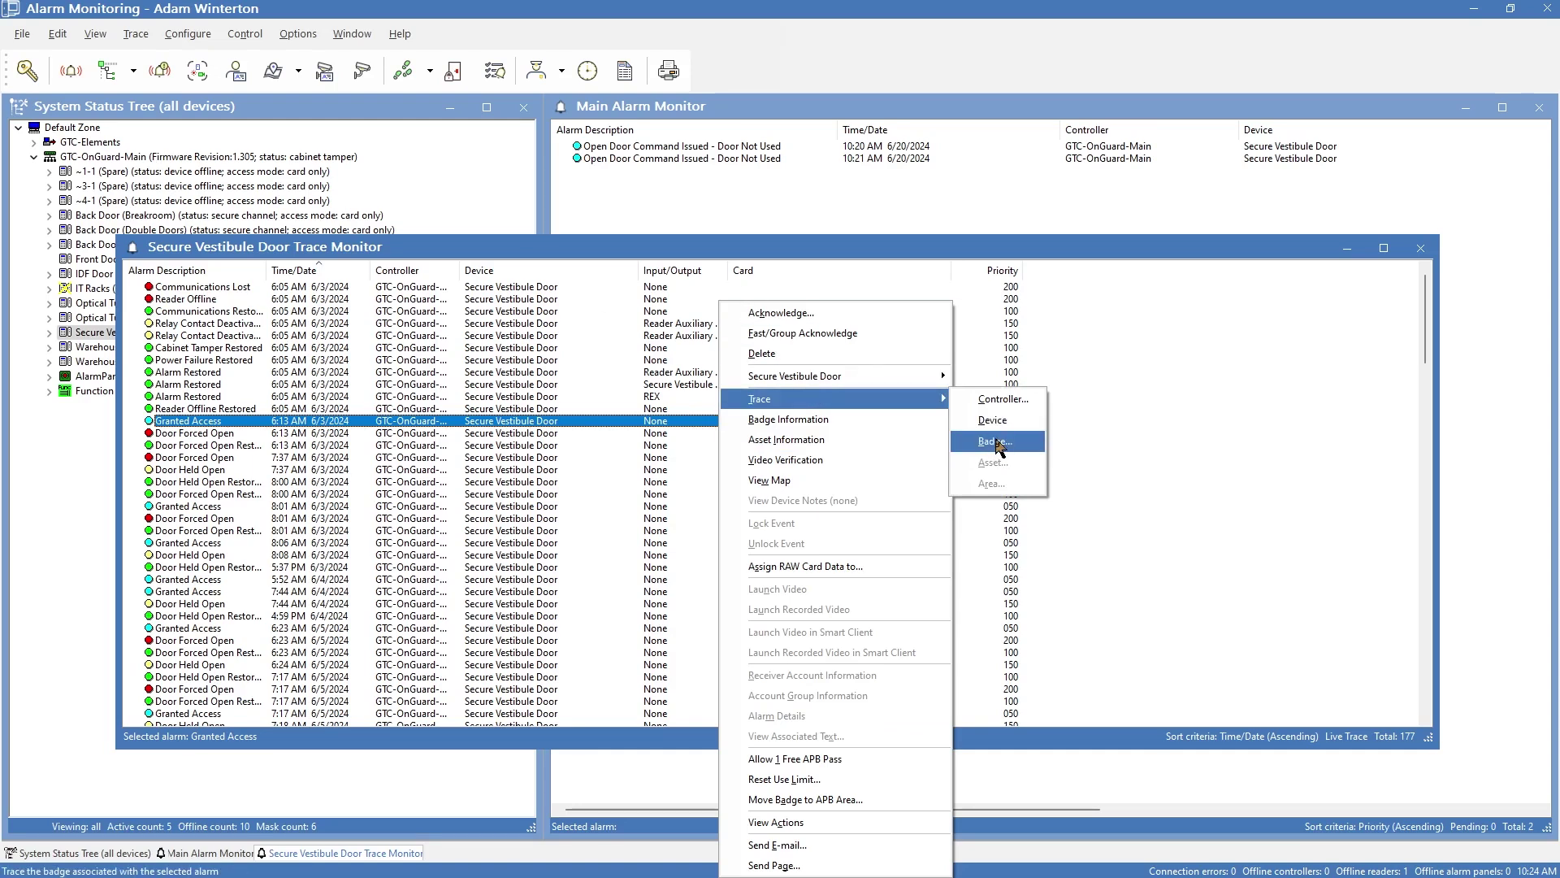
pyautogui.click(776, 419)
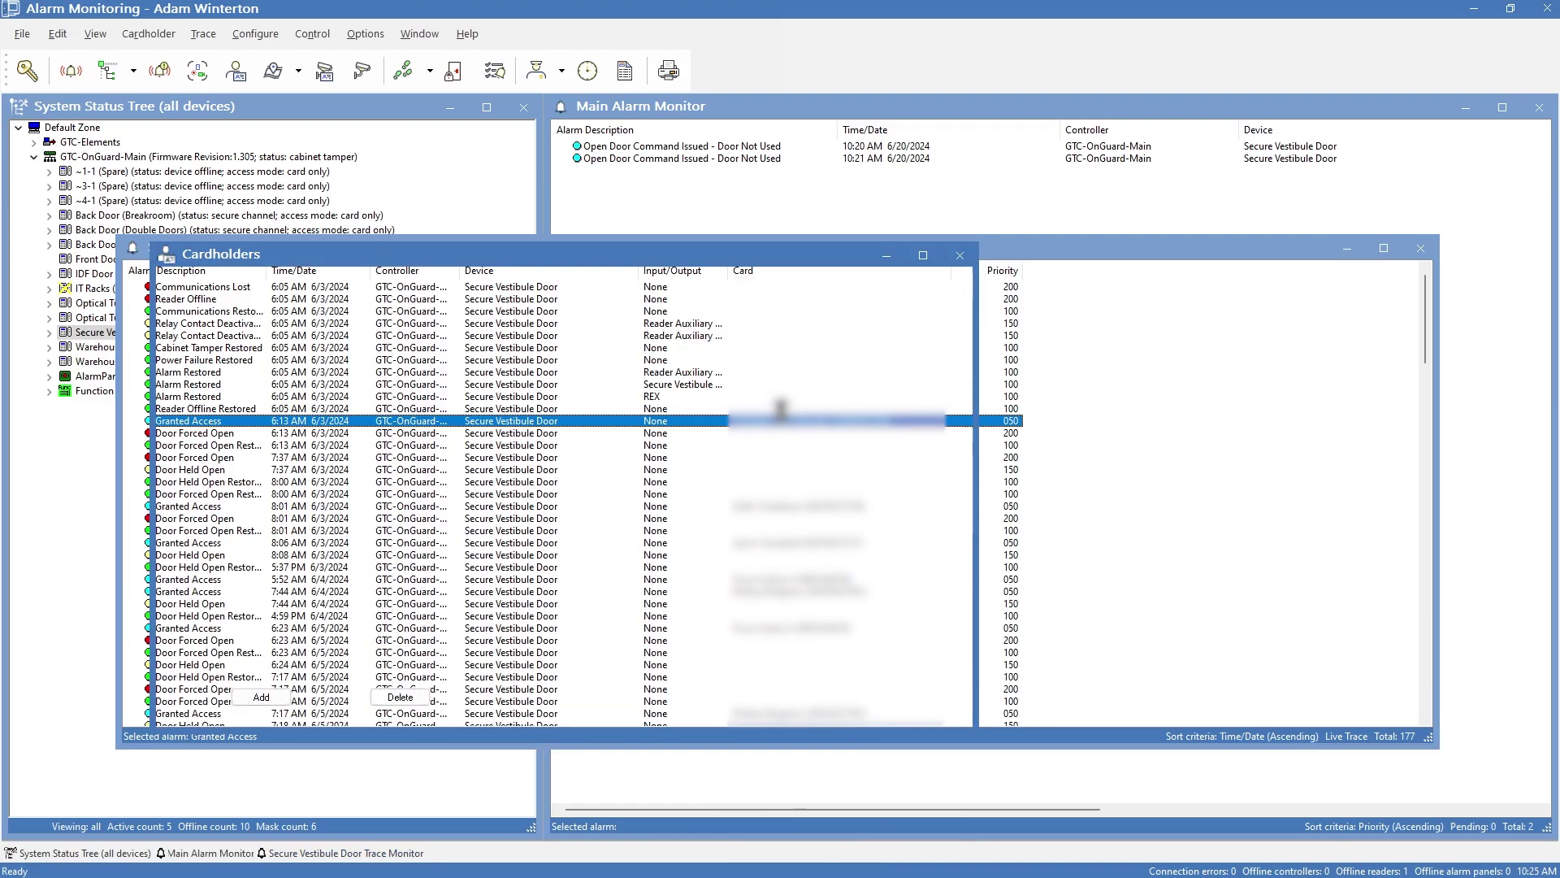
pyautogui.moveTo(499, 264); pyautogui.dragTo(498, 153)
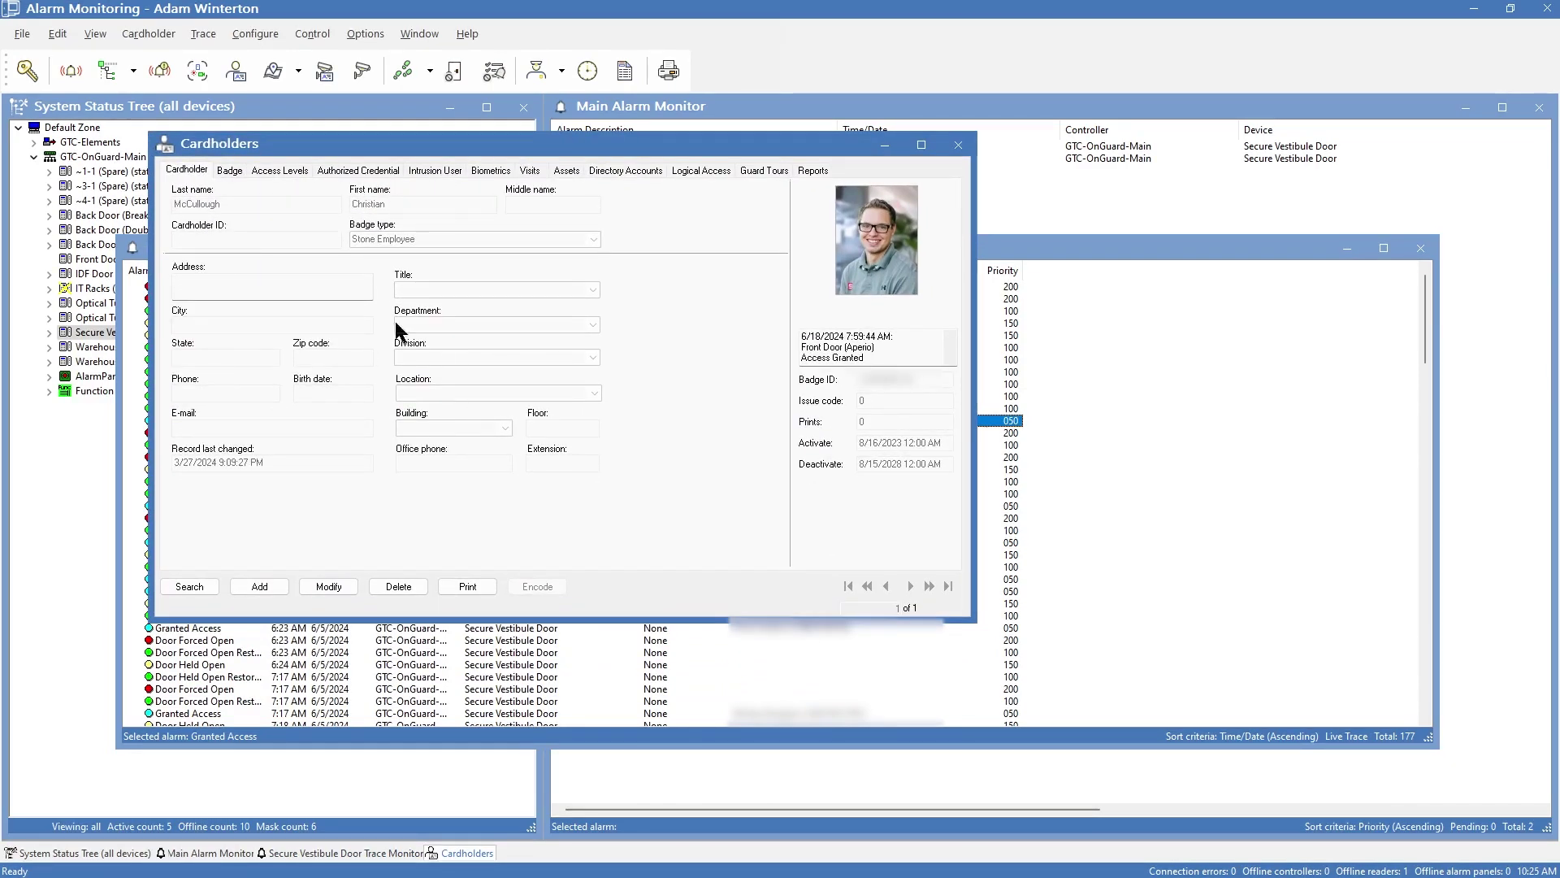
# - Review the cardholder's badges and access level All Doors, Except IDF, then close the record
pyautogui.click(232, 173)
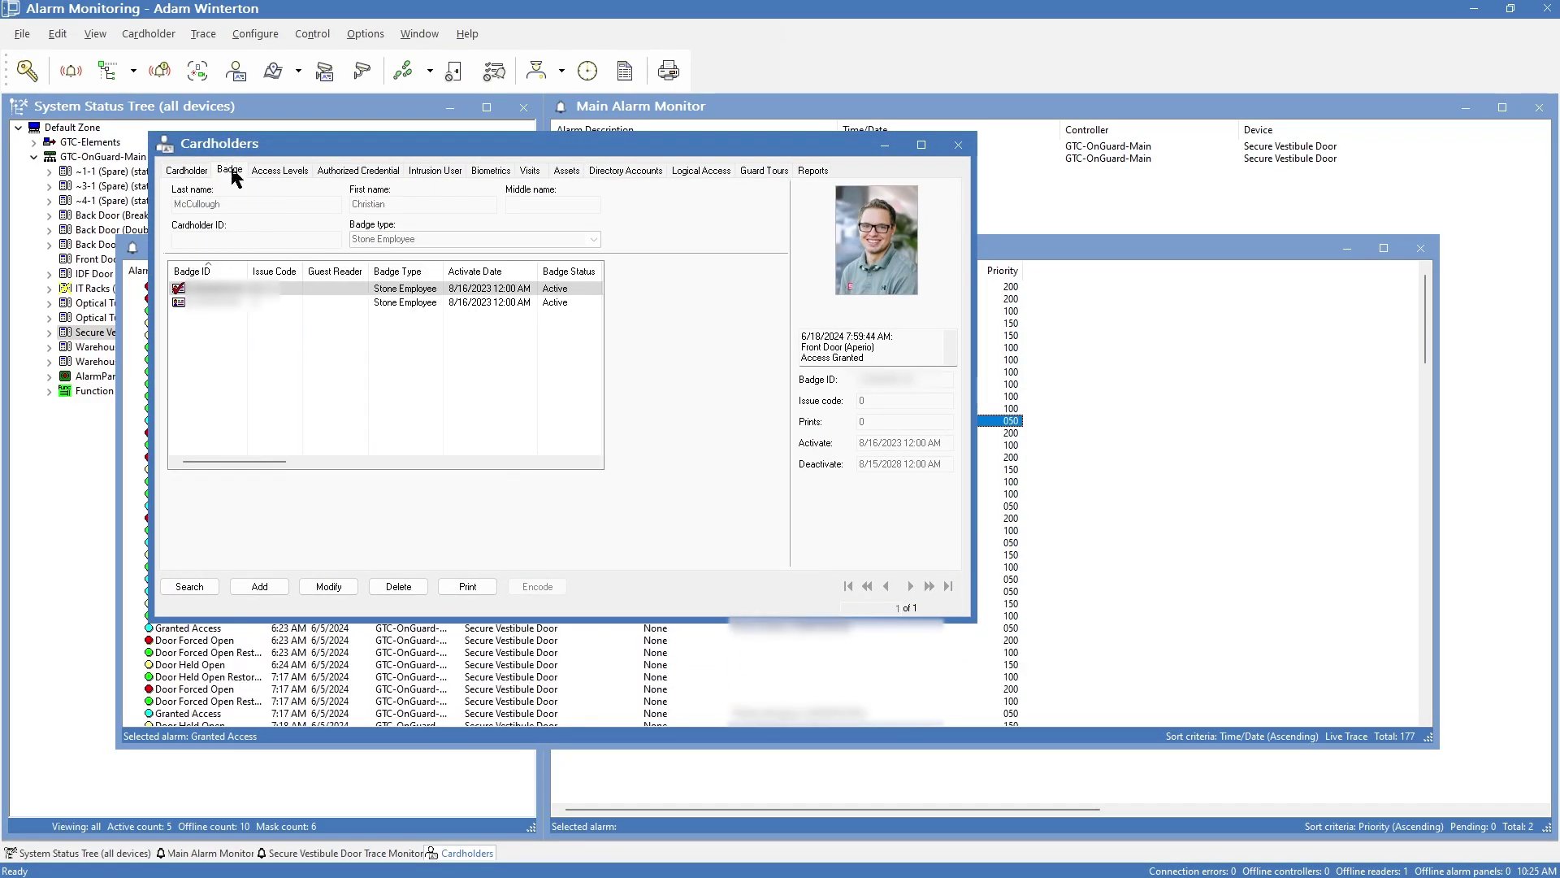
pyautogui.click(260, 289)
pyautogui.click(279, 171)
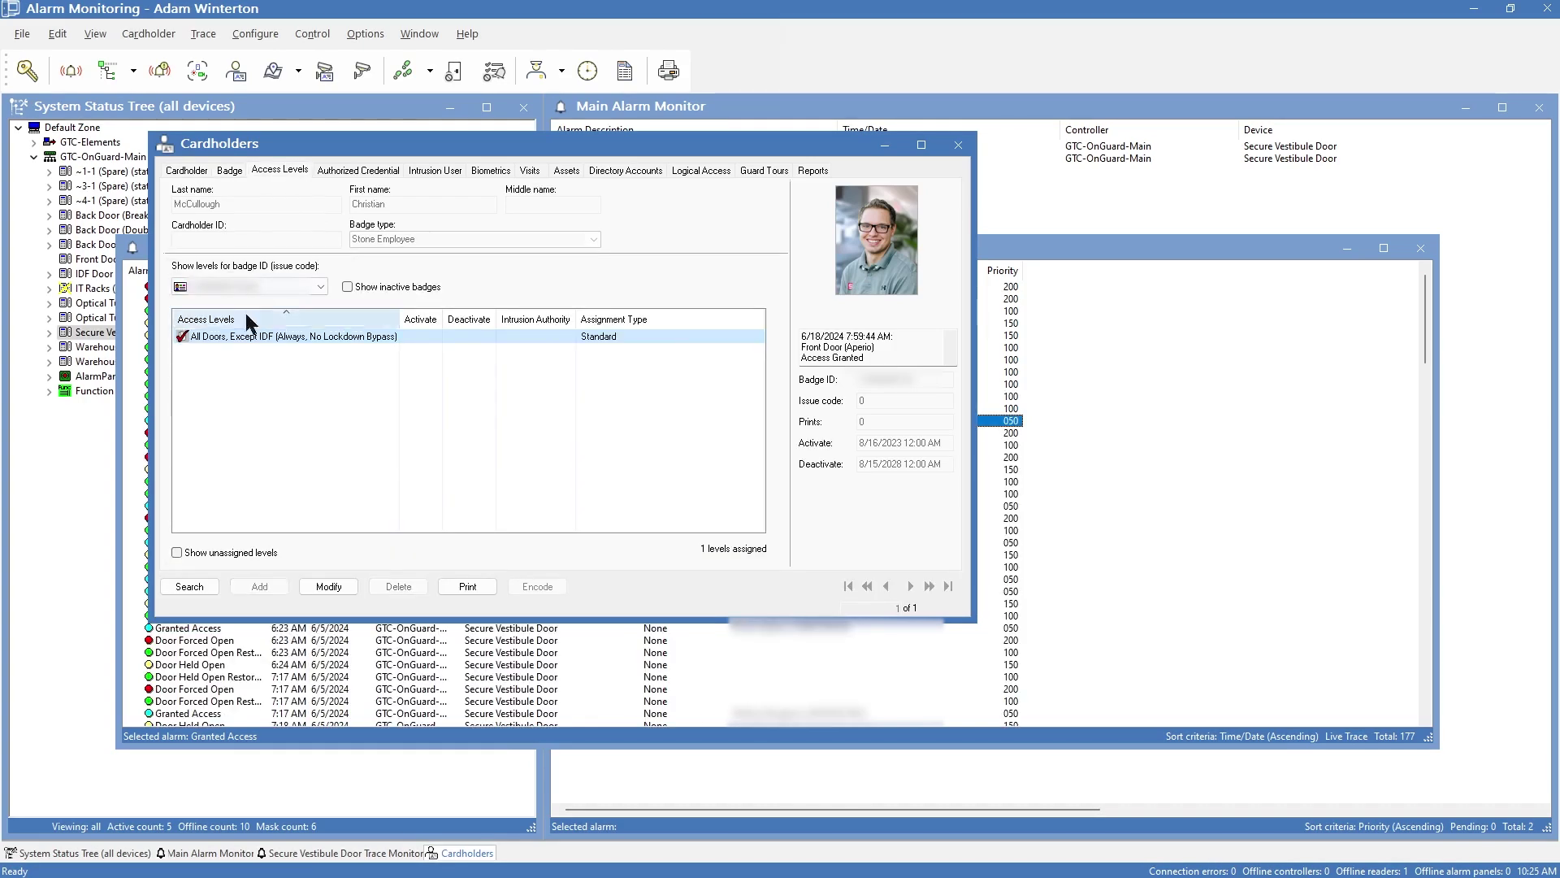
pyautogui.click(243, 287)
pyautogui.click(240, 316)
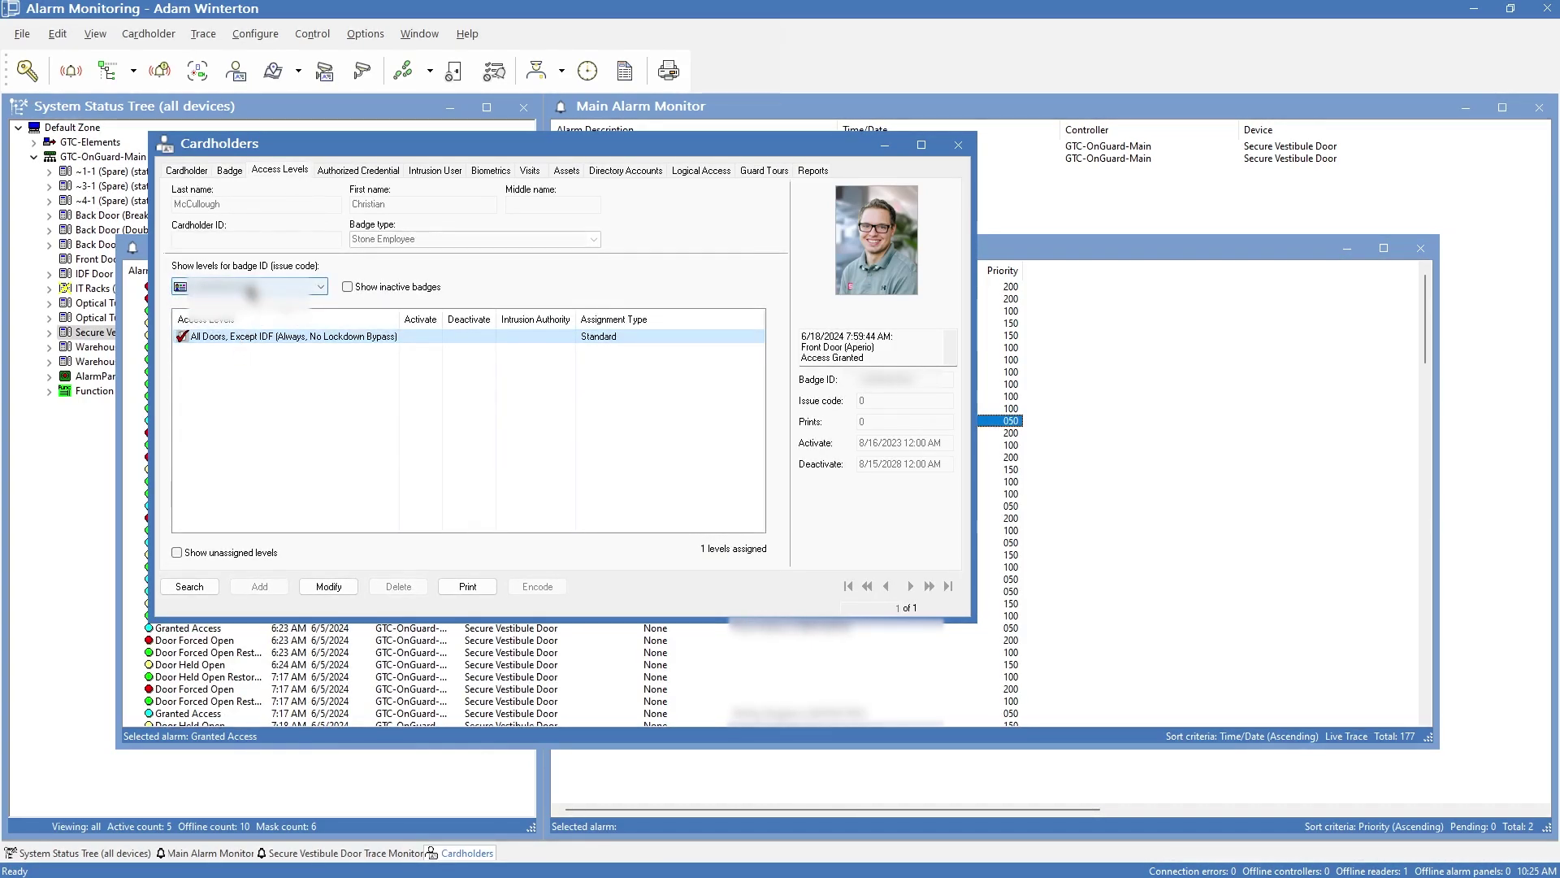
pyautogui.click(243, 287)
pyautogui.click(248, 303)
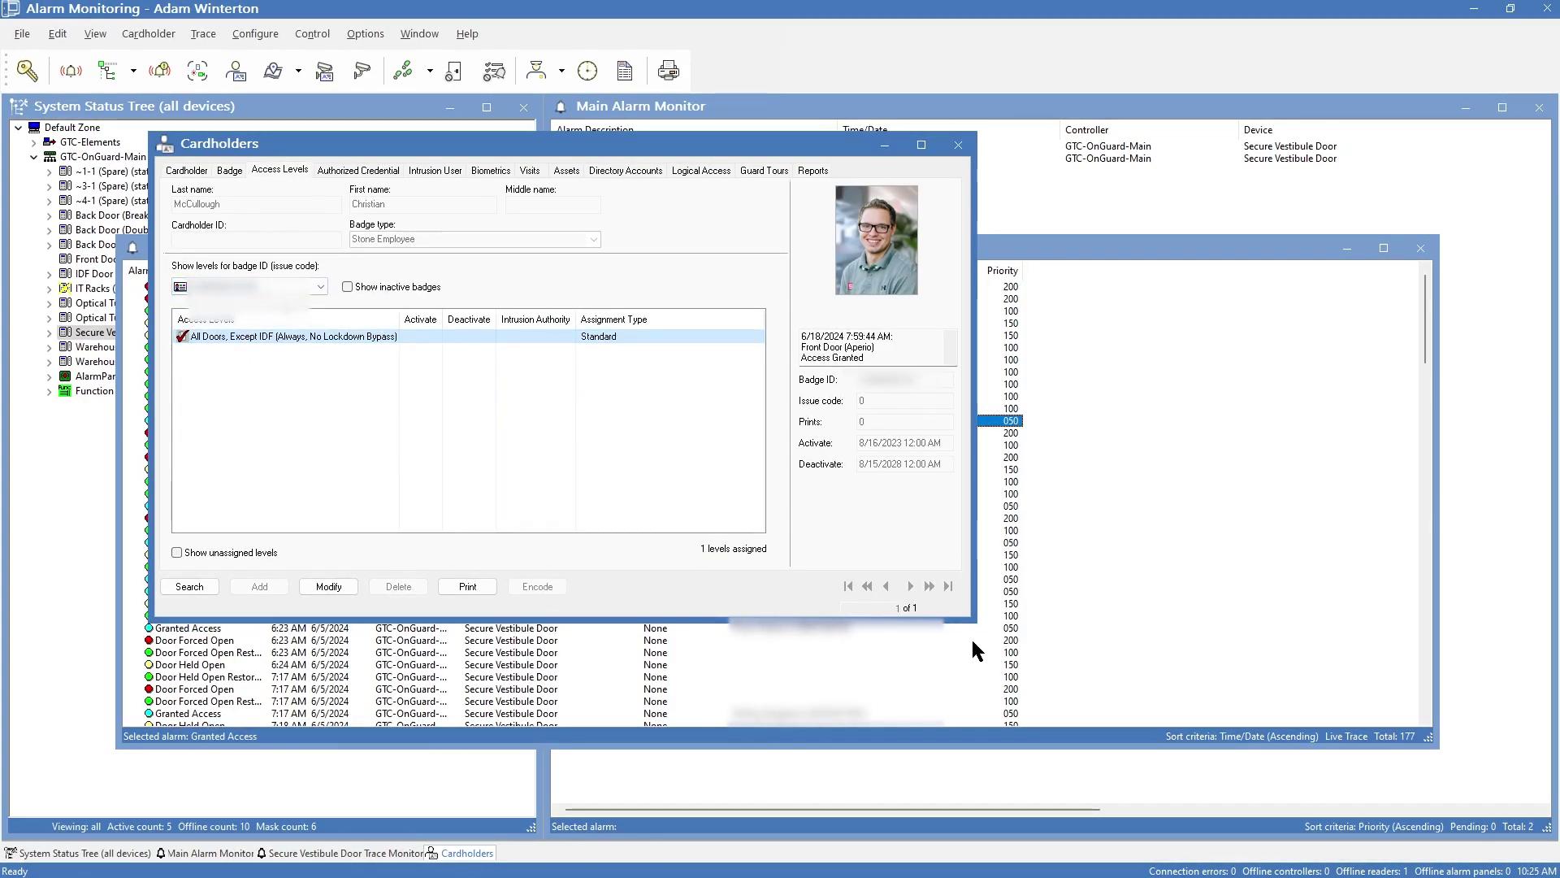
pyautogui.click(958, 144)
pyautogui.rightClick(800, 421)
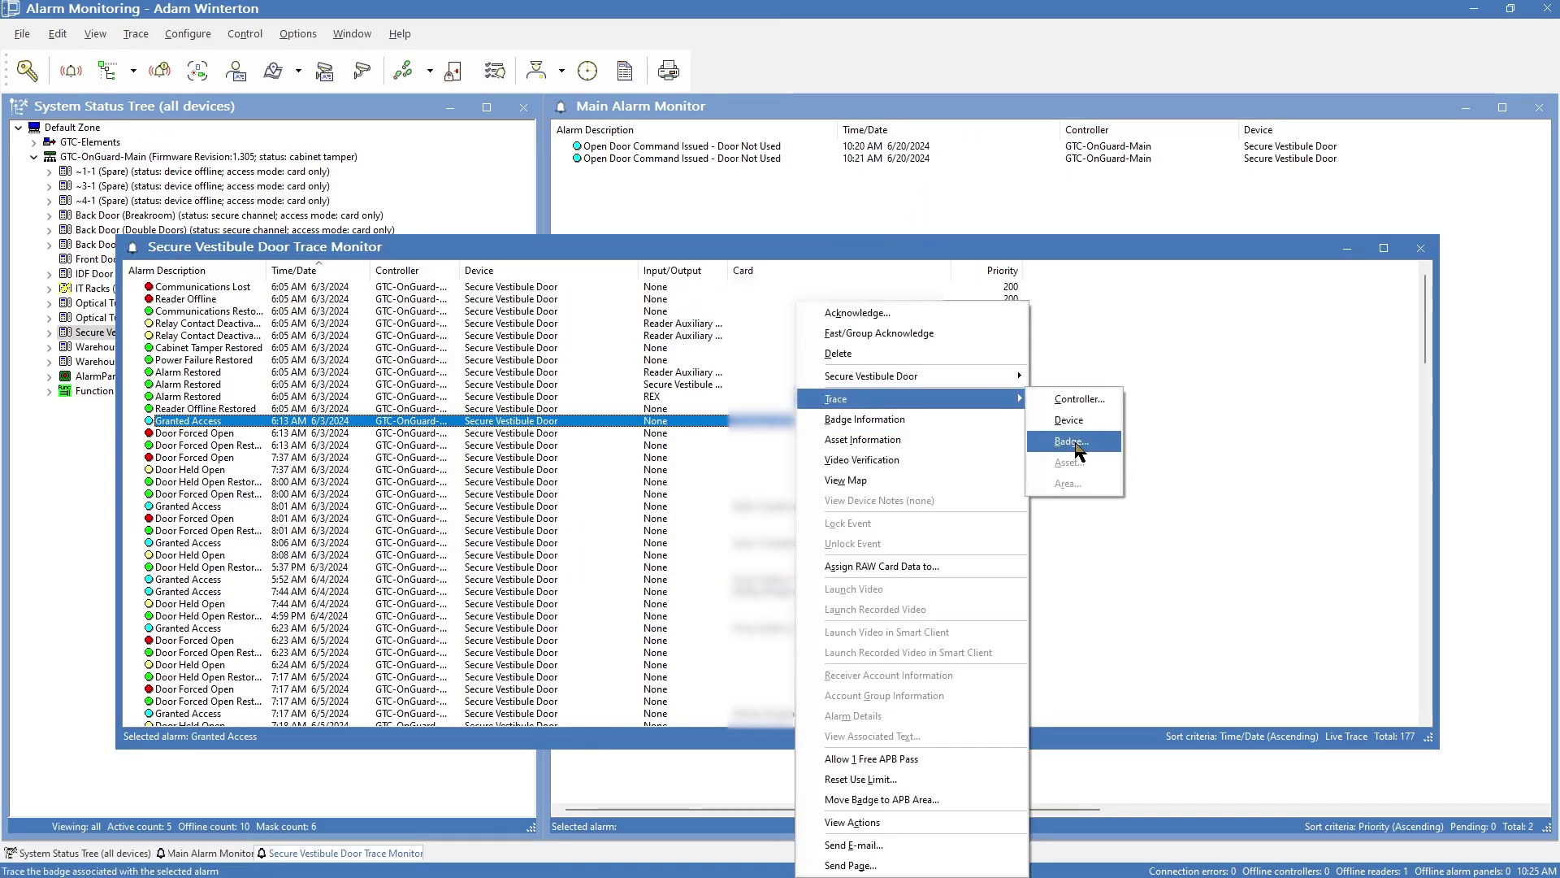
pyautogui.click(1070, 441)
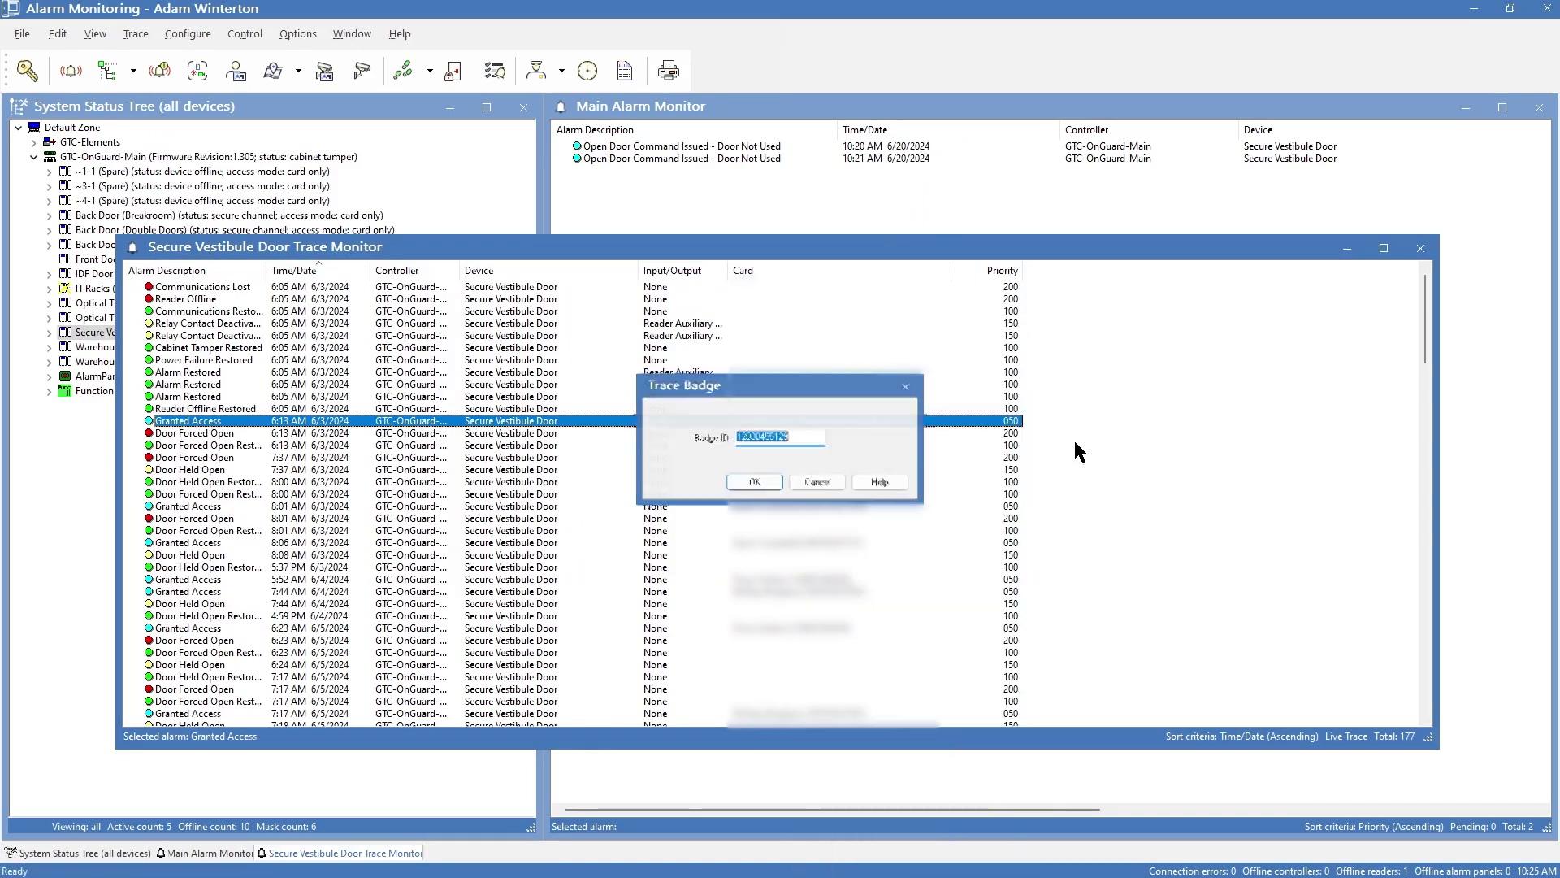
pyautogui.click(768, 437)
pyautogui.moveTo(768, 437); pyautogui.dragTo(733, 433)
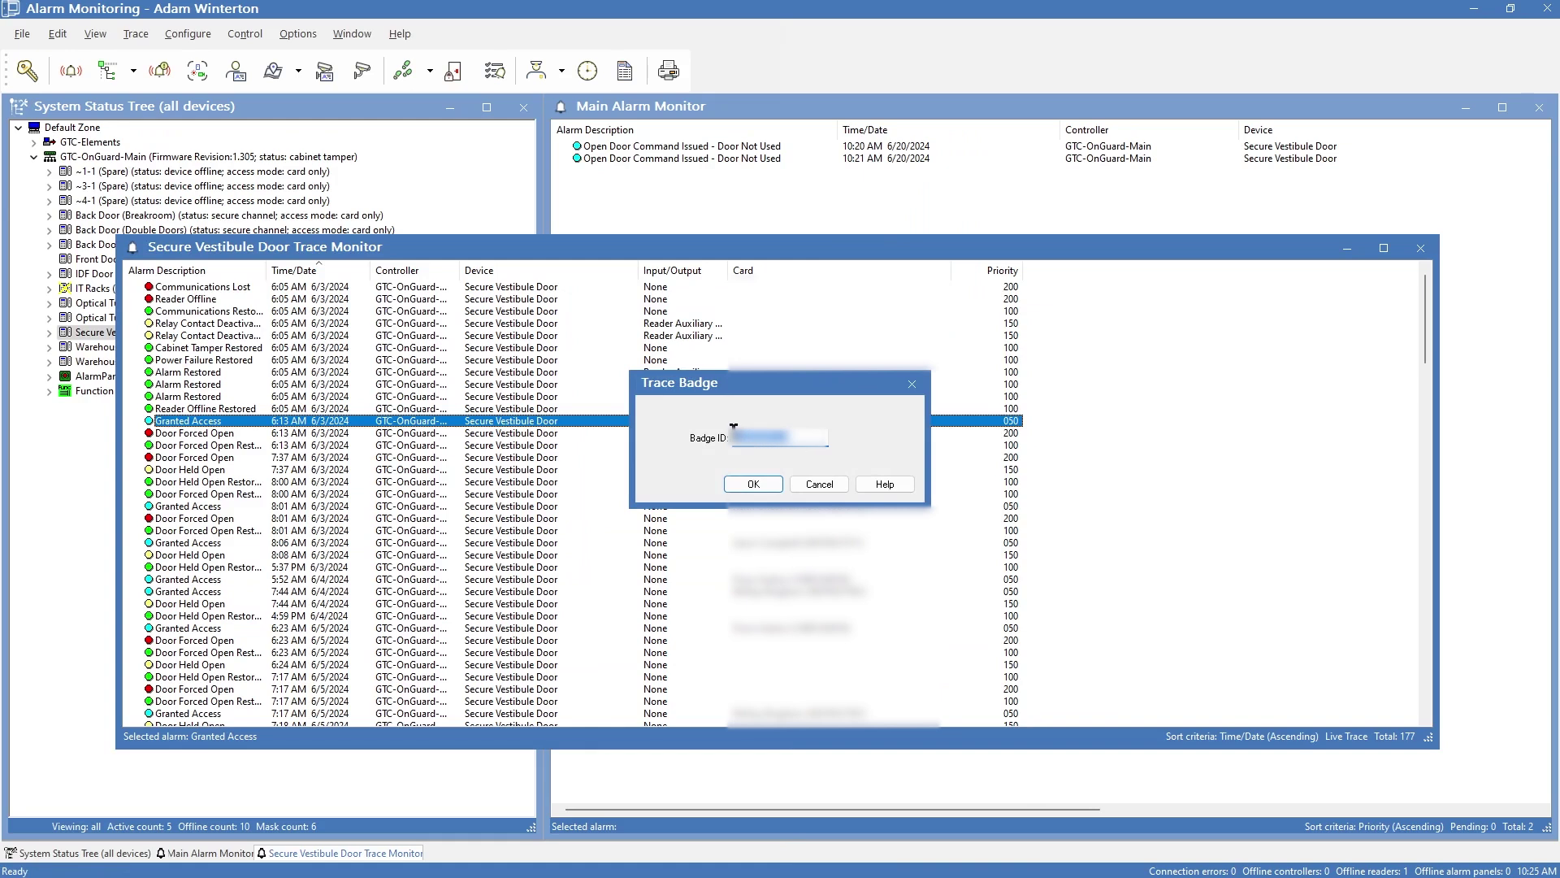
pyautogui.moveTo(793, 351); pyautogui.dragTo(789, 292)
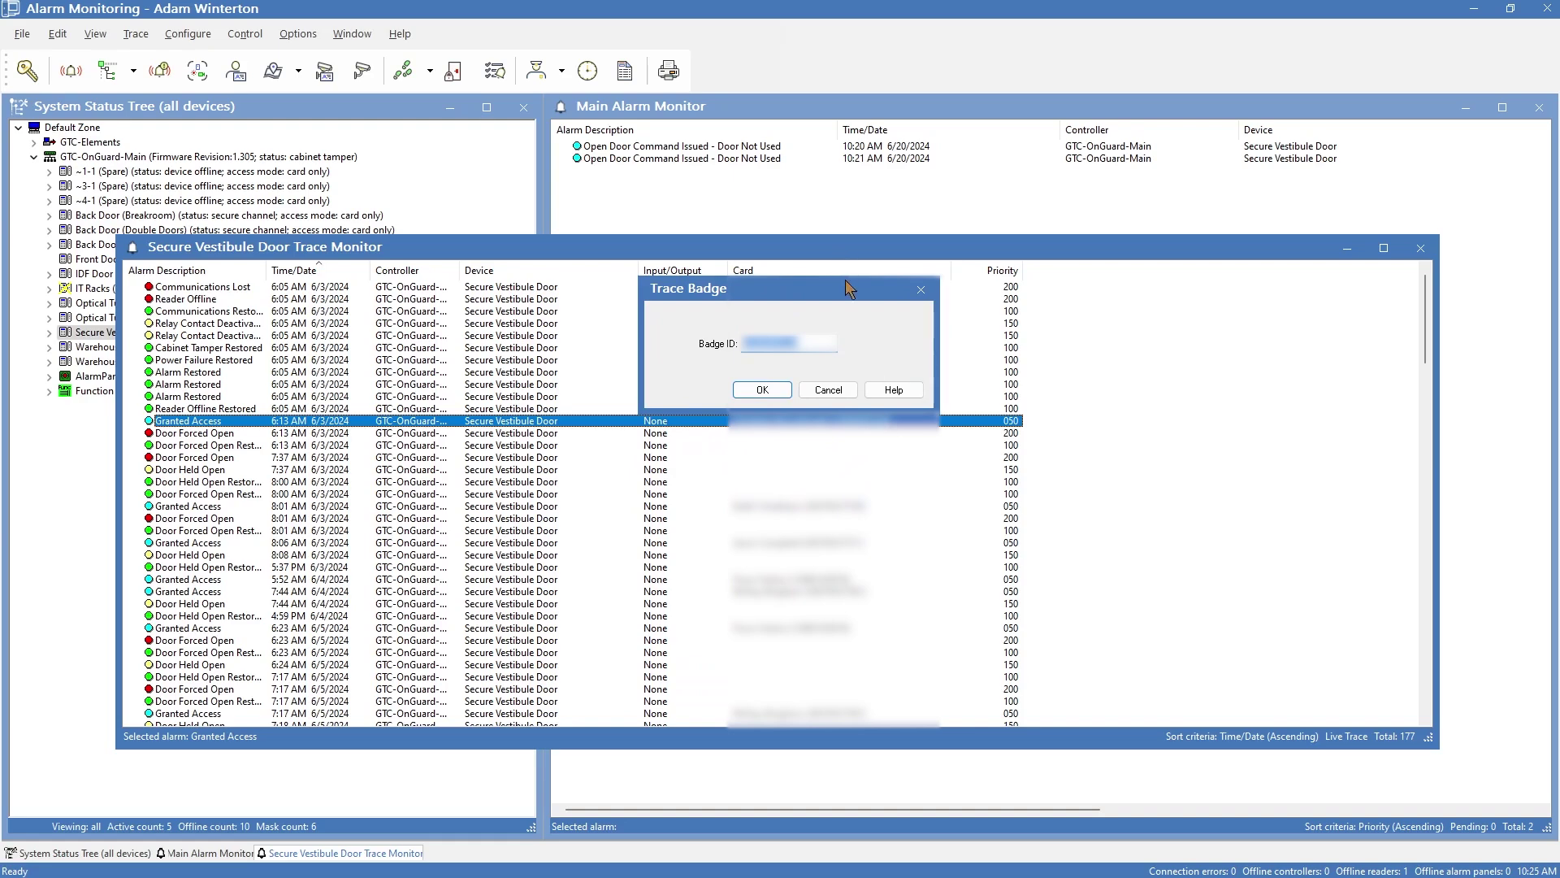
pyautogui.moveTo(852, 294); pyautogui.dragTo(857, 280)
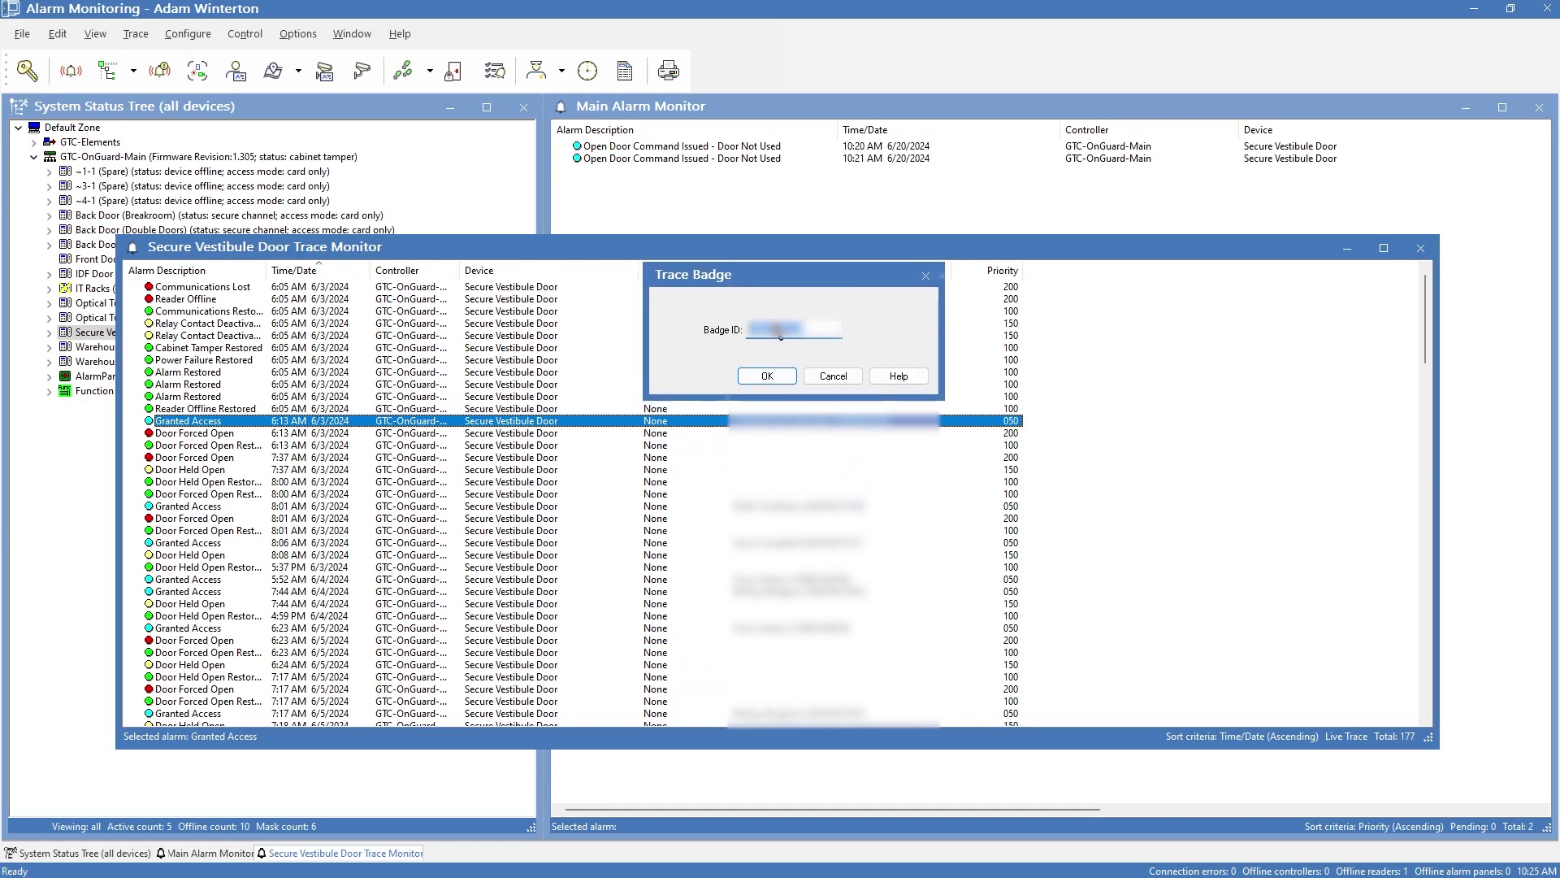
pyautogui.click(833, 376)
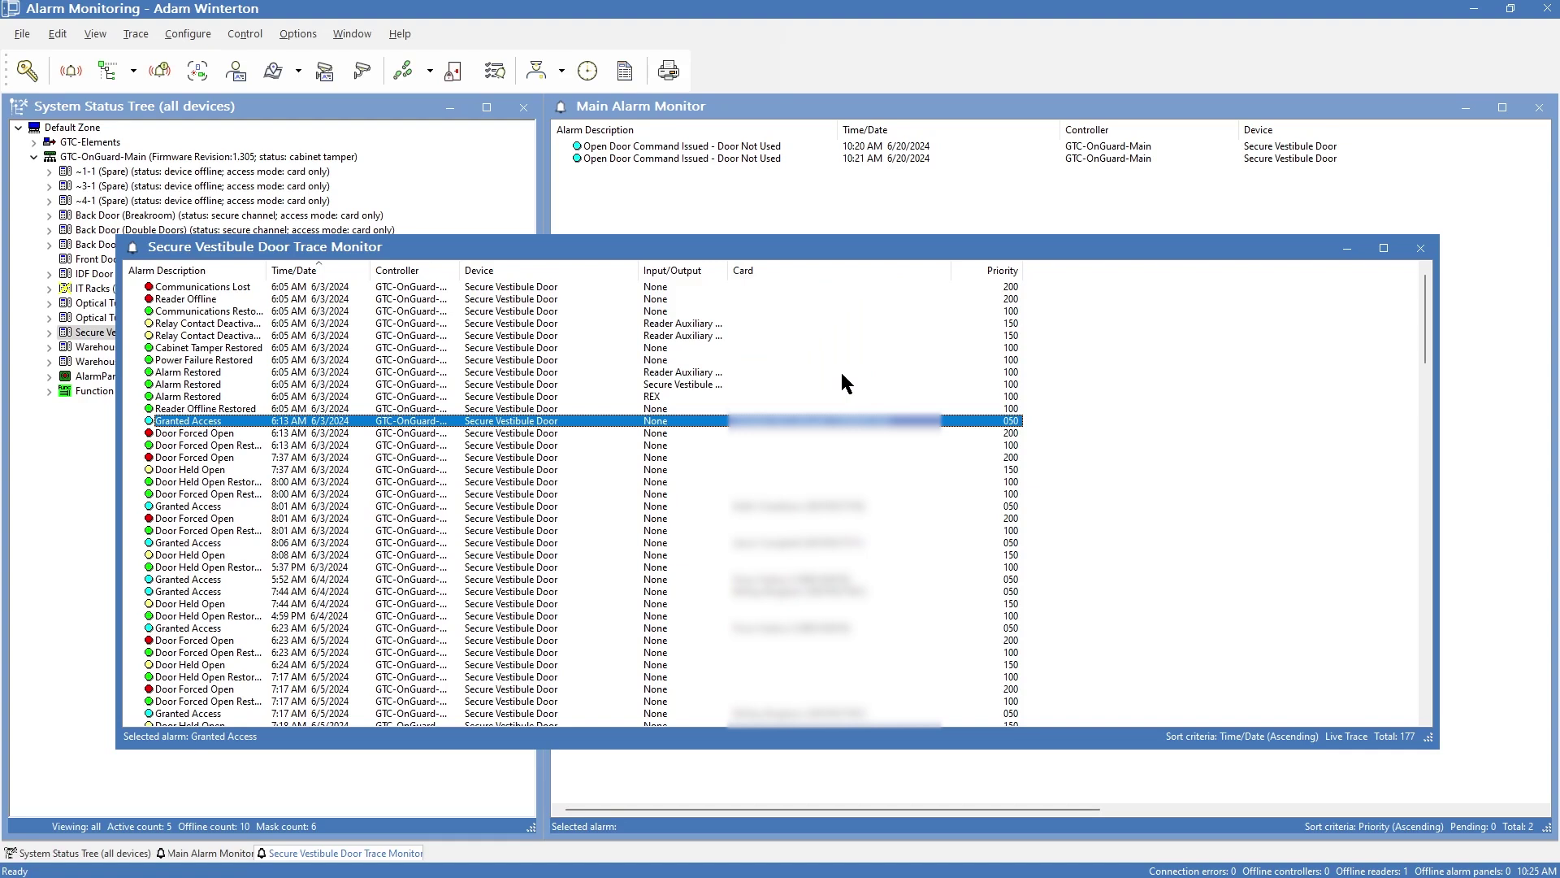
pyautogui.click(797, 504)
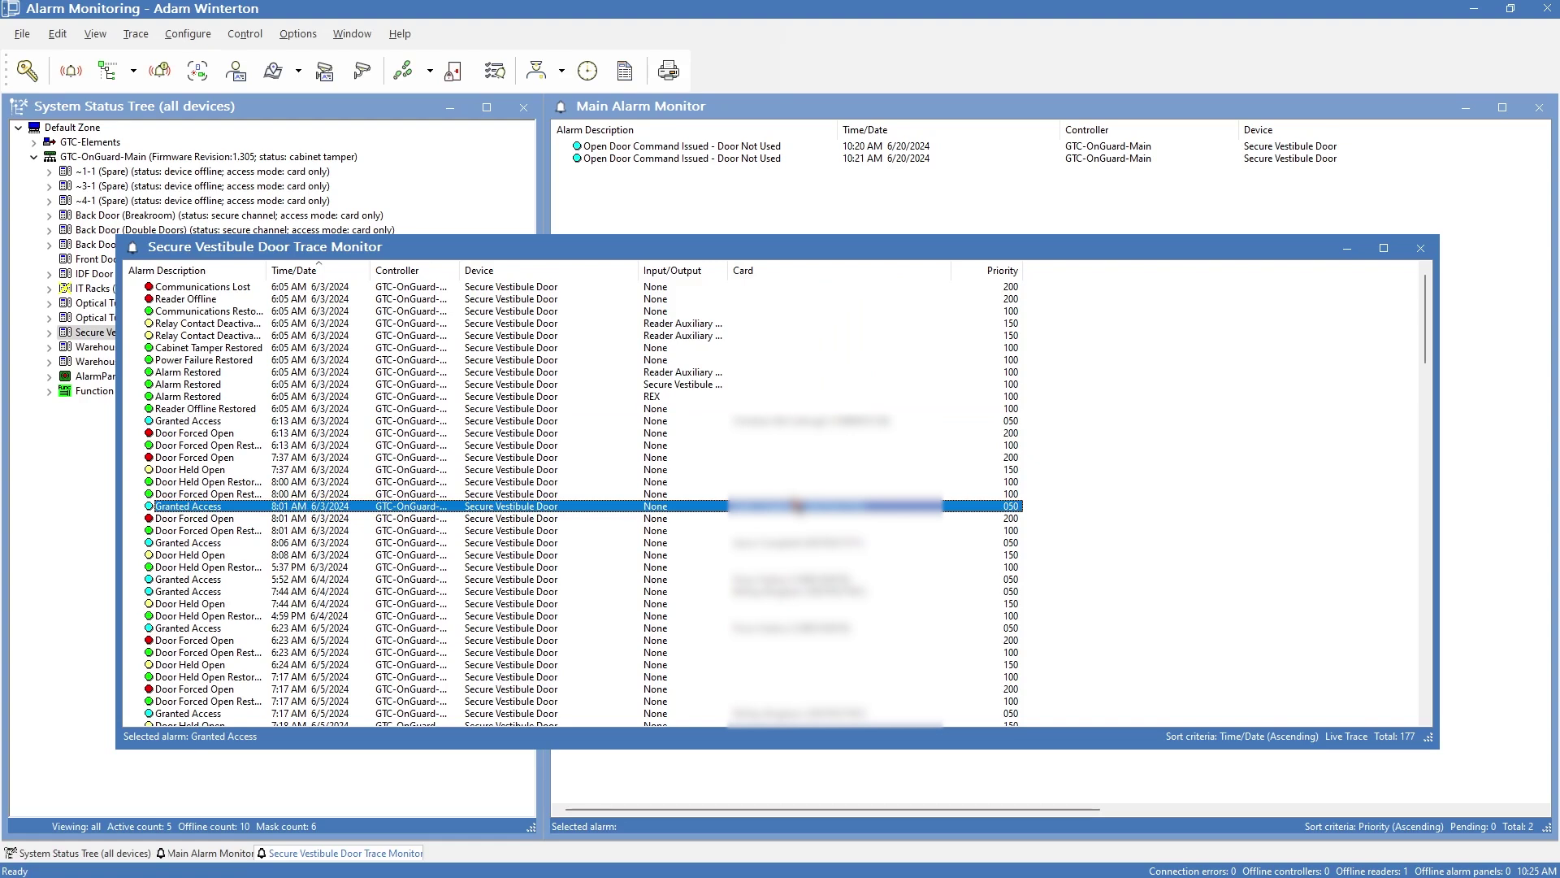
pyautogui.click(816, 422)
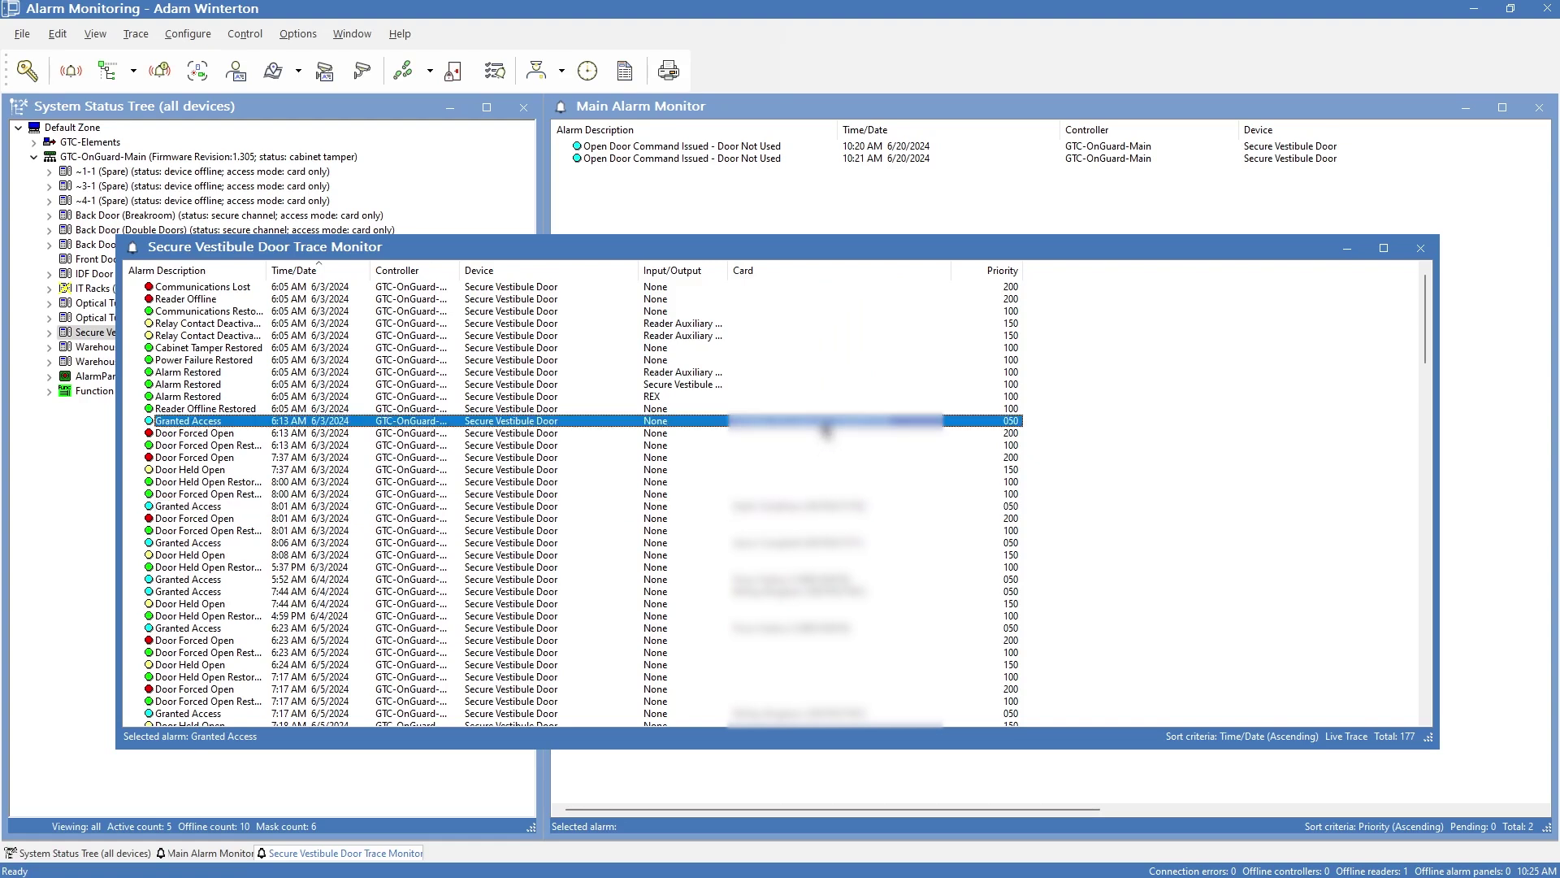
pyautogui.click(800, 505)
pyautogui.click(833, 421)
# - Start a badge trace from the 6:13 AM Granted Access event
pyautogui.rightClick(845, 428)
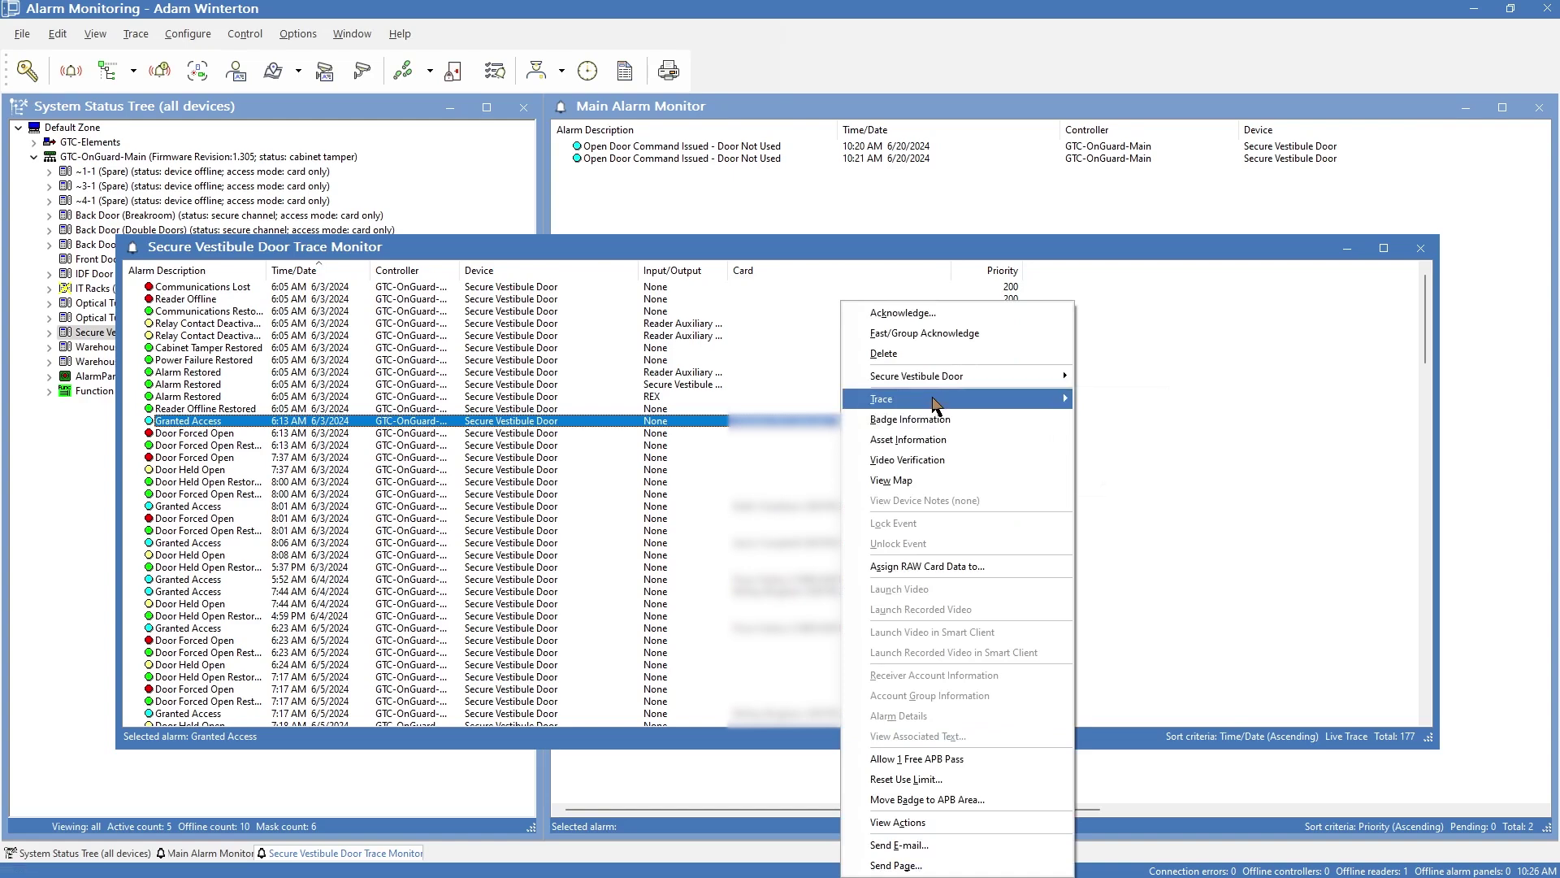
pyautogui.moveTo(928, 398)
pyautogui.click(1116, 440)
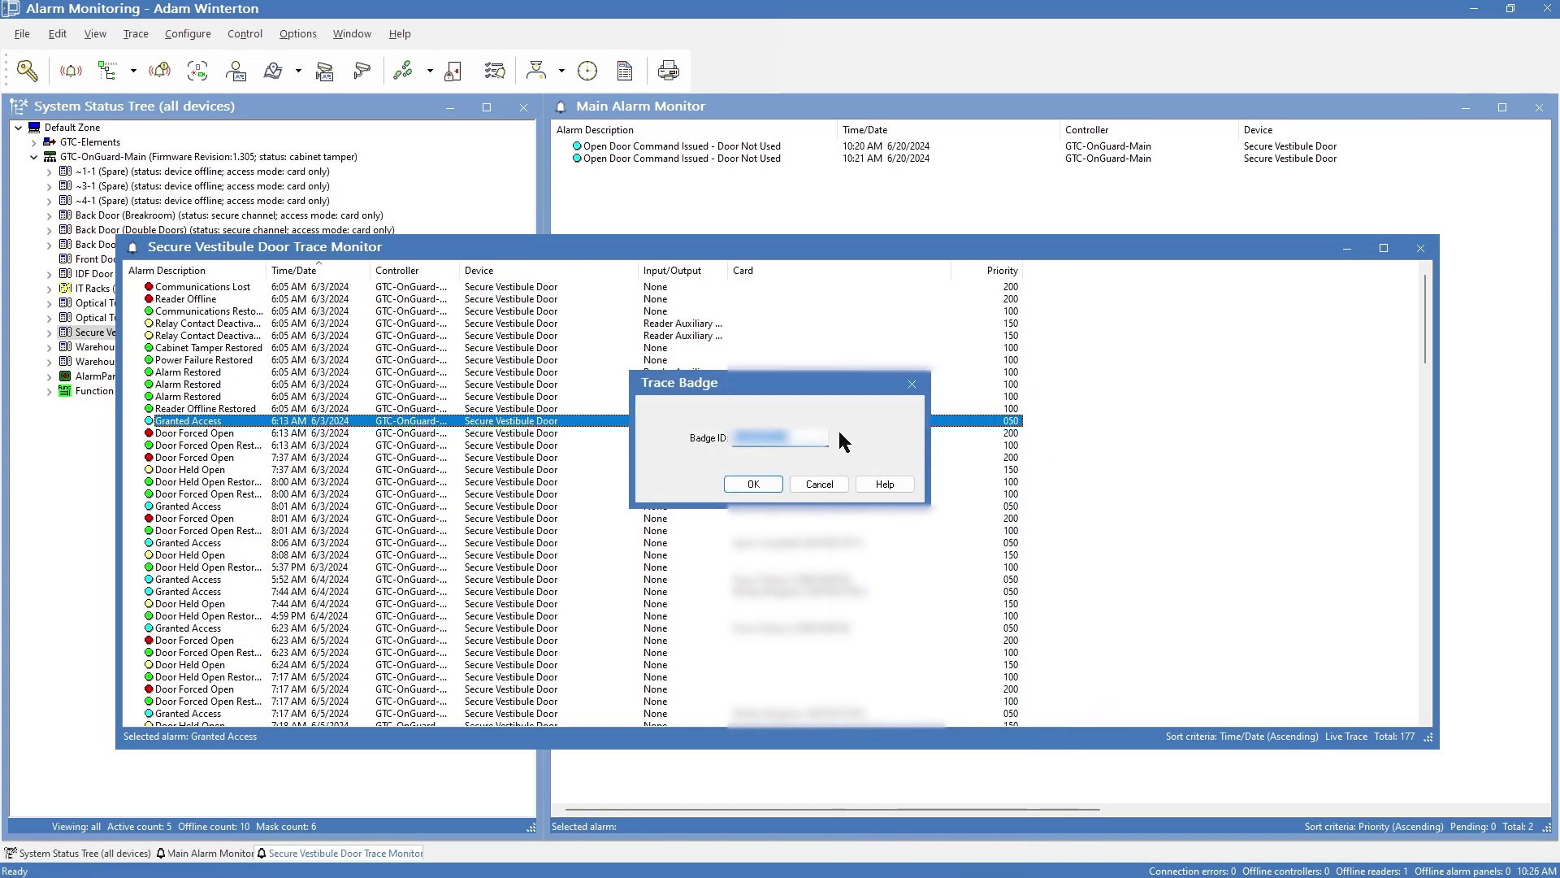
# - Copy the pre-filled badge ID from the Trace Badge dialog
pyautogui.rightClick(761, 431)
pyautogui.click(802, 396)
pyautogui.rightClick(762, 440)
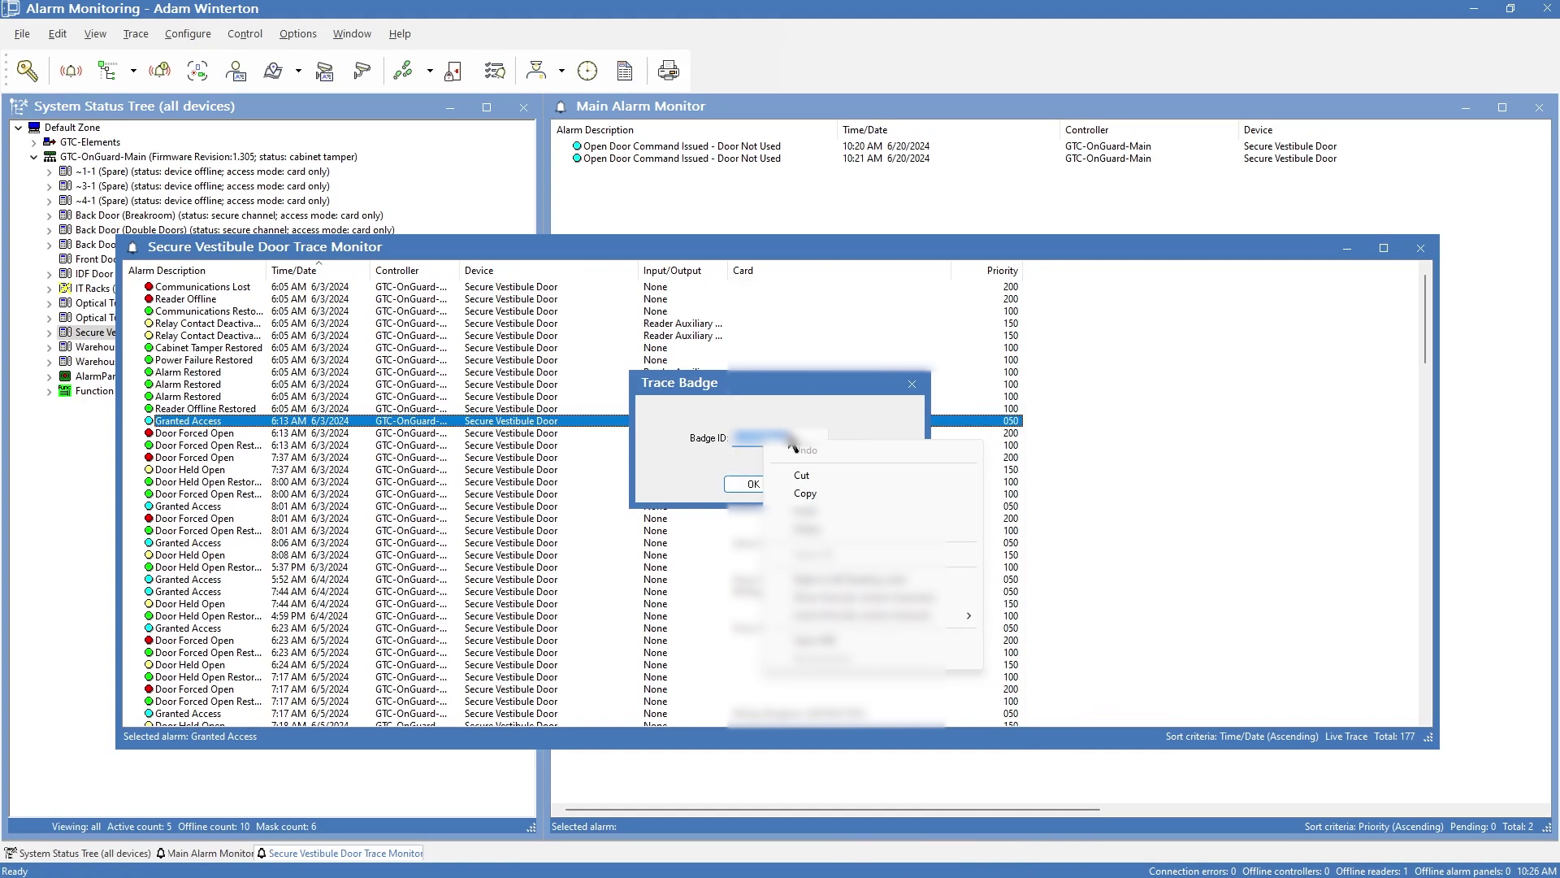
pyautogui.click(822, 494)
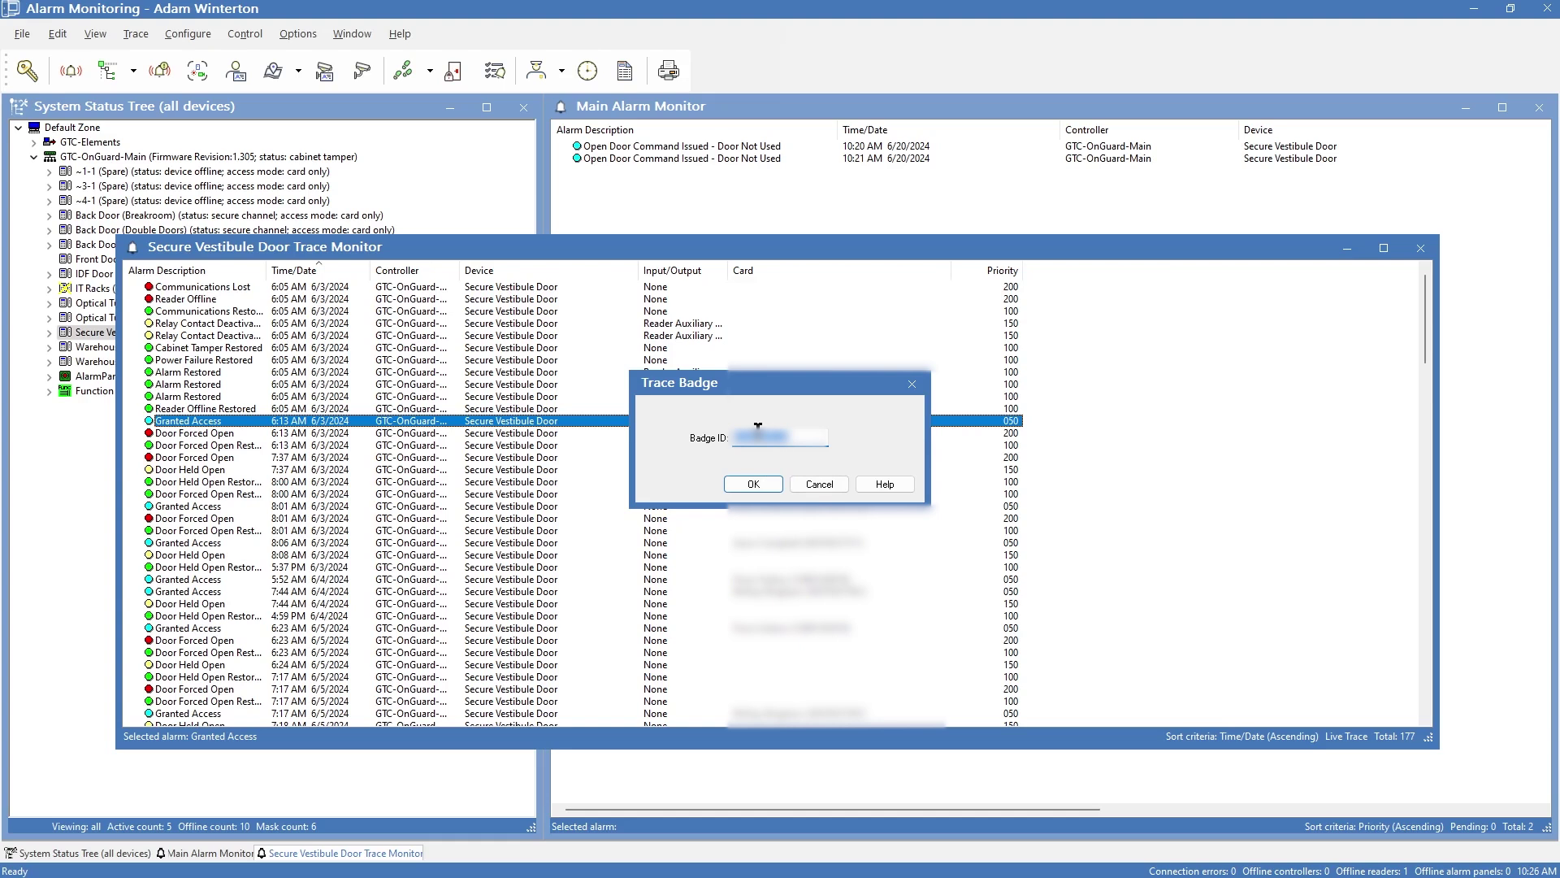
pyautogui.moveTo(772, 391); pyautogui.dragTo(776, 385)
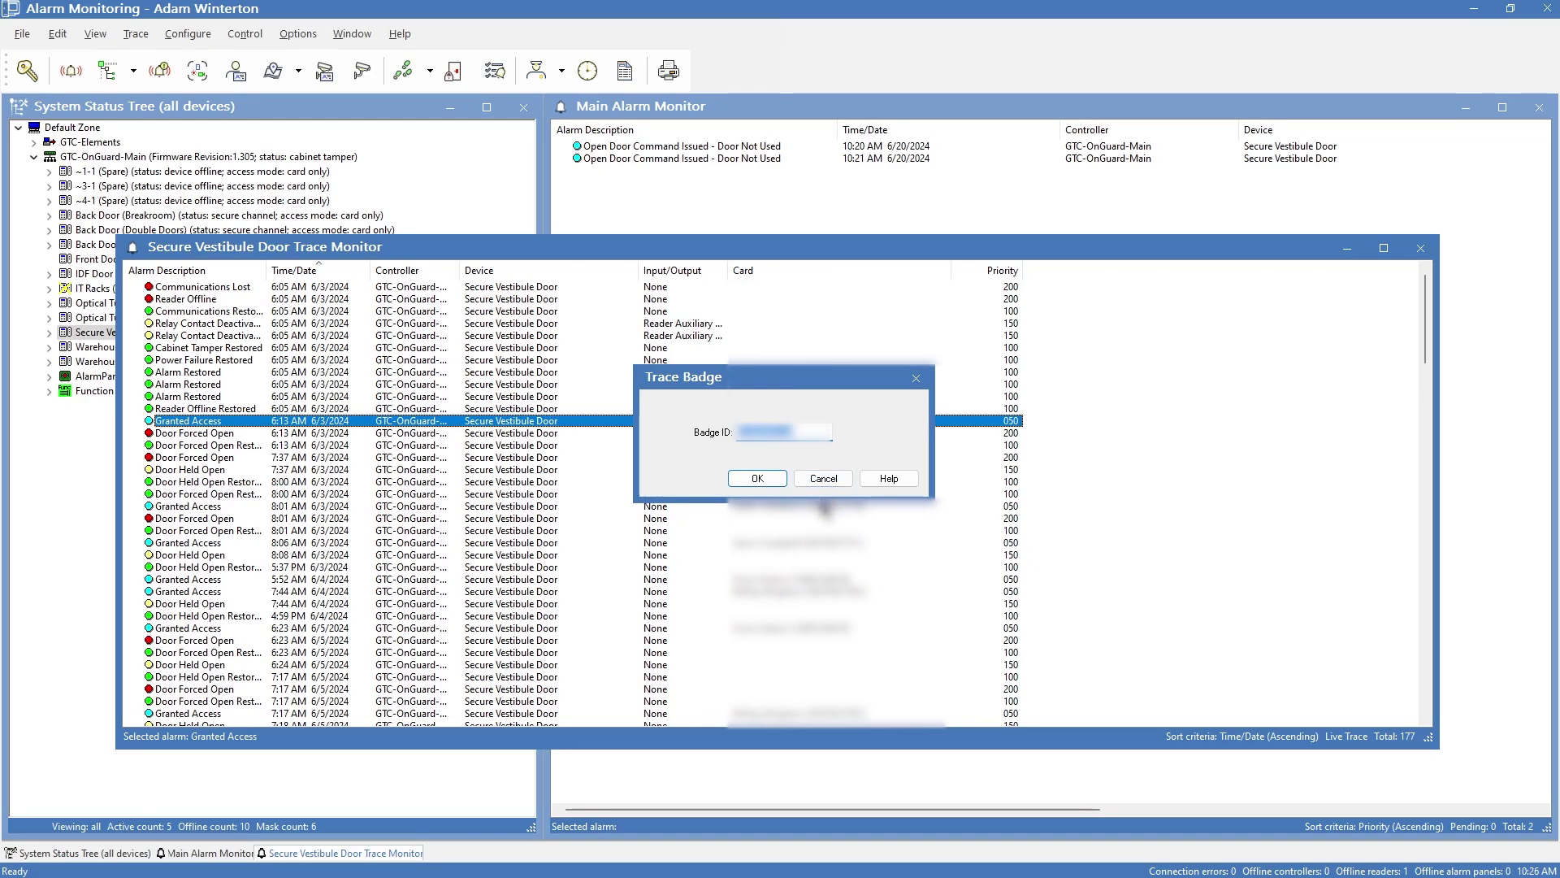
# - Confirm the badge and enable historical tracing from June 1, 2024
pyautogui.click(776, 479)
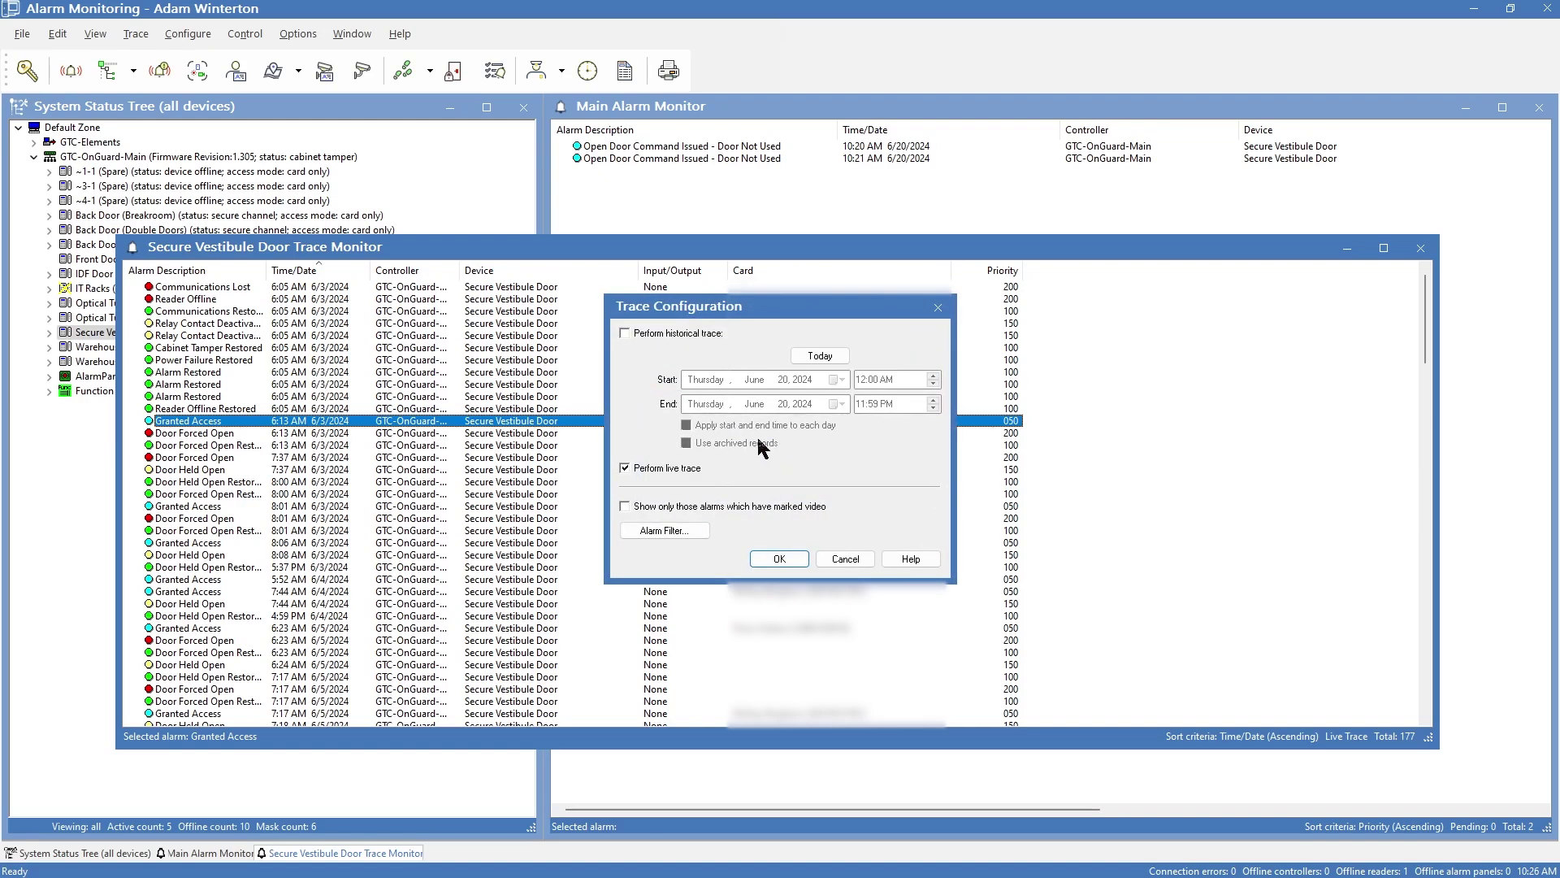
pyautogui.click(625, 333)
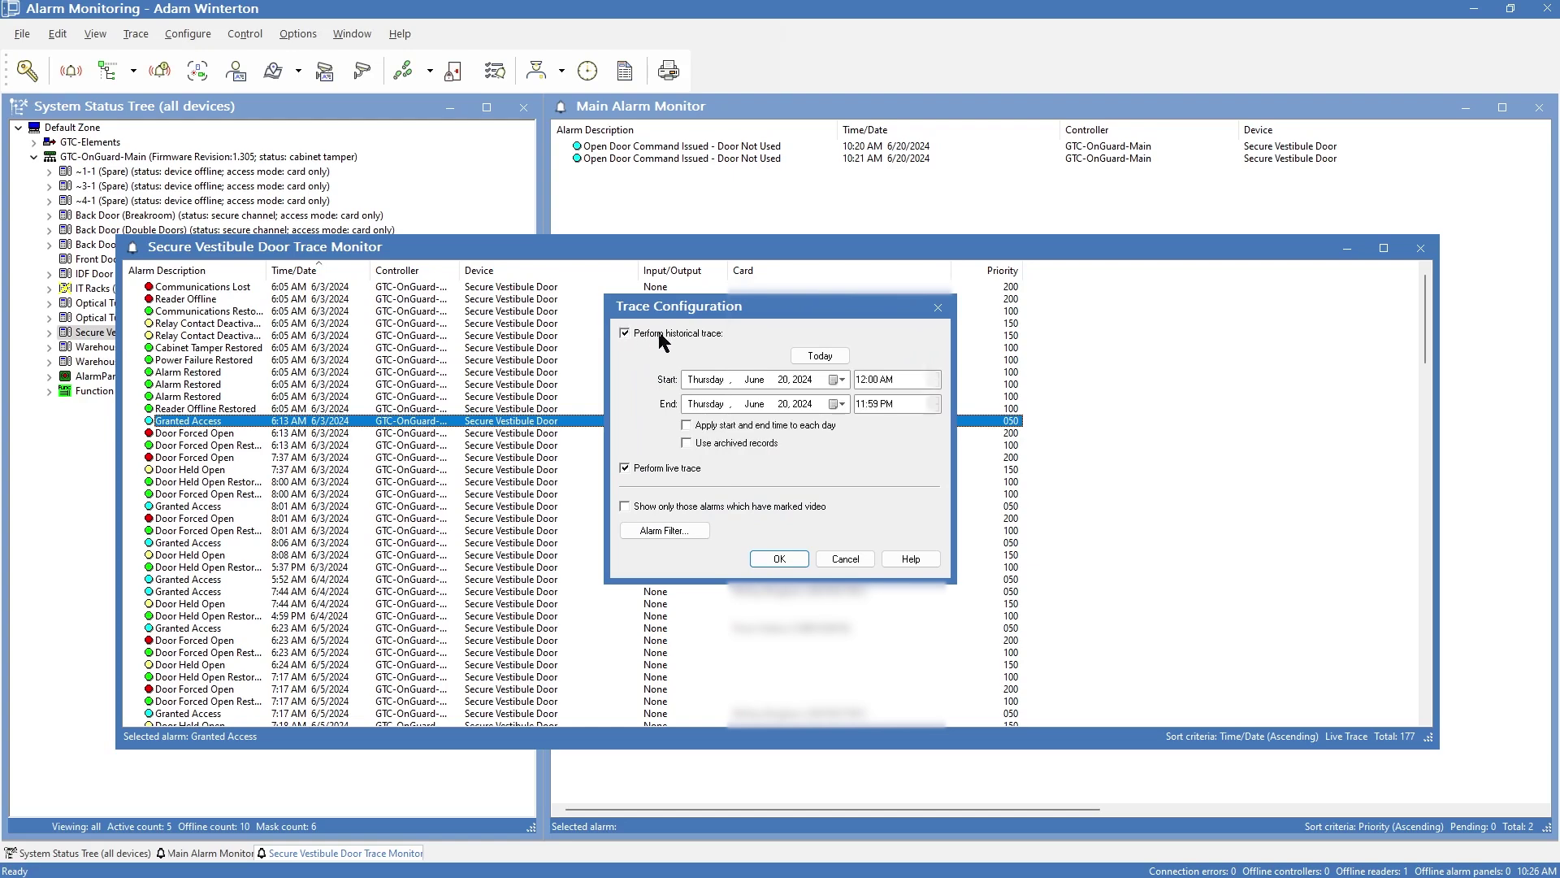
pyautogui.click(815, 358)
pyautogui.click(837, 379)
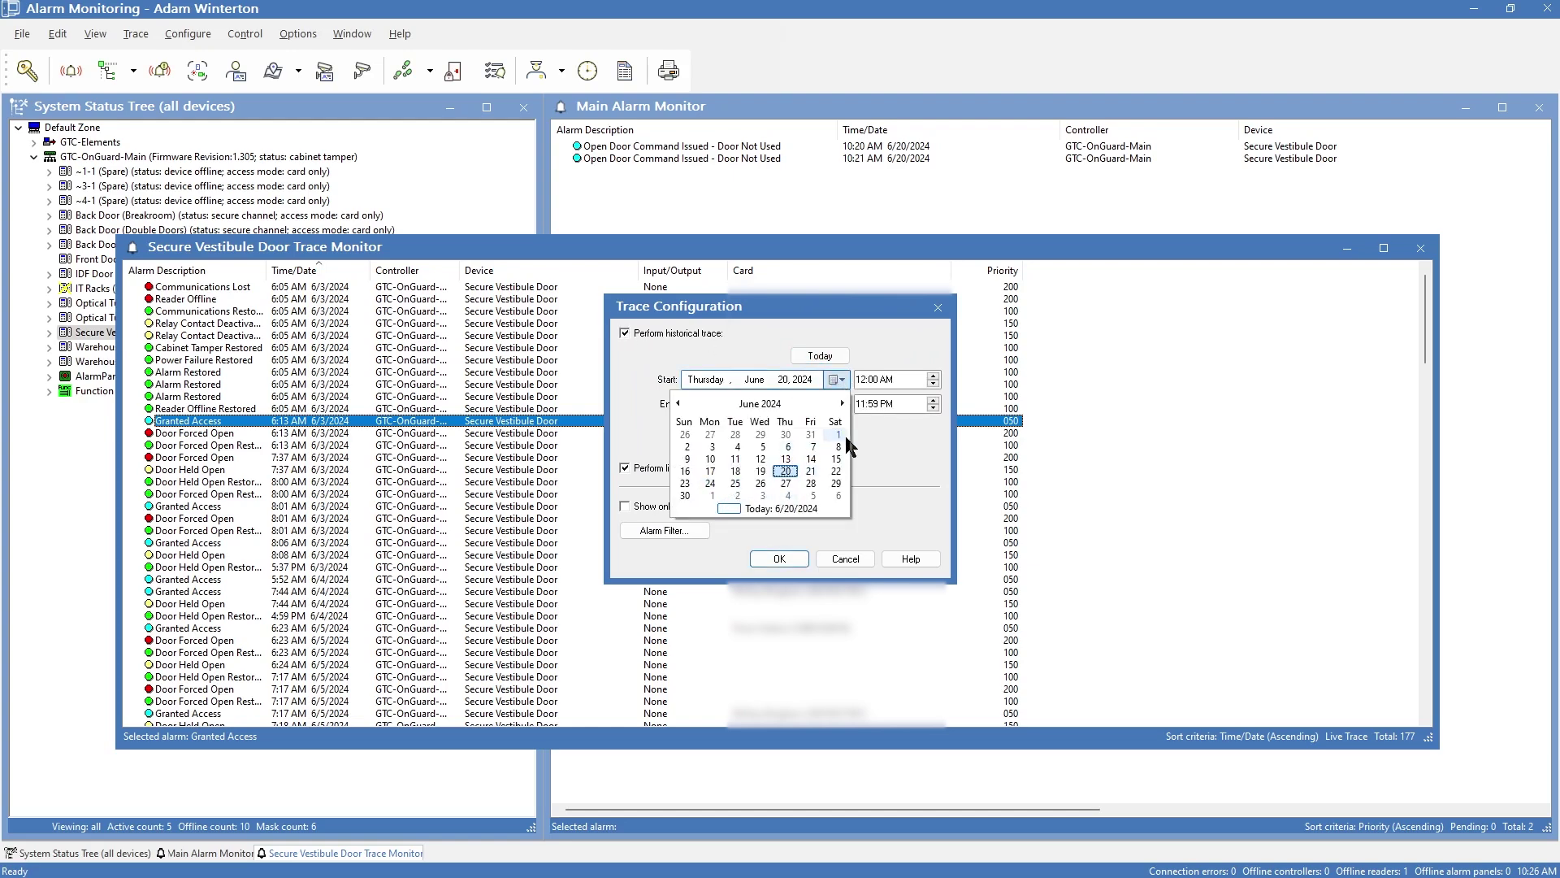
pyautogui.click(839, 435)
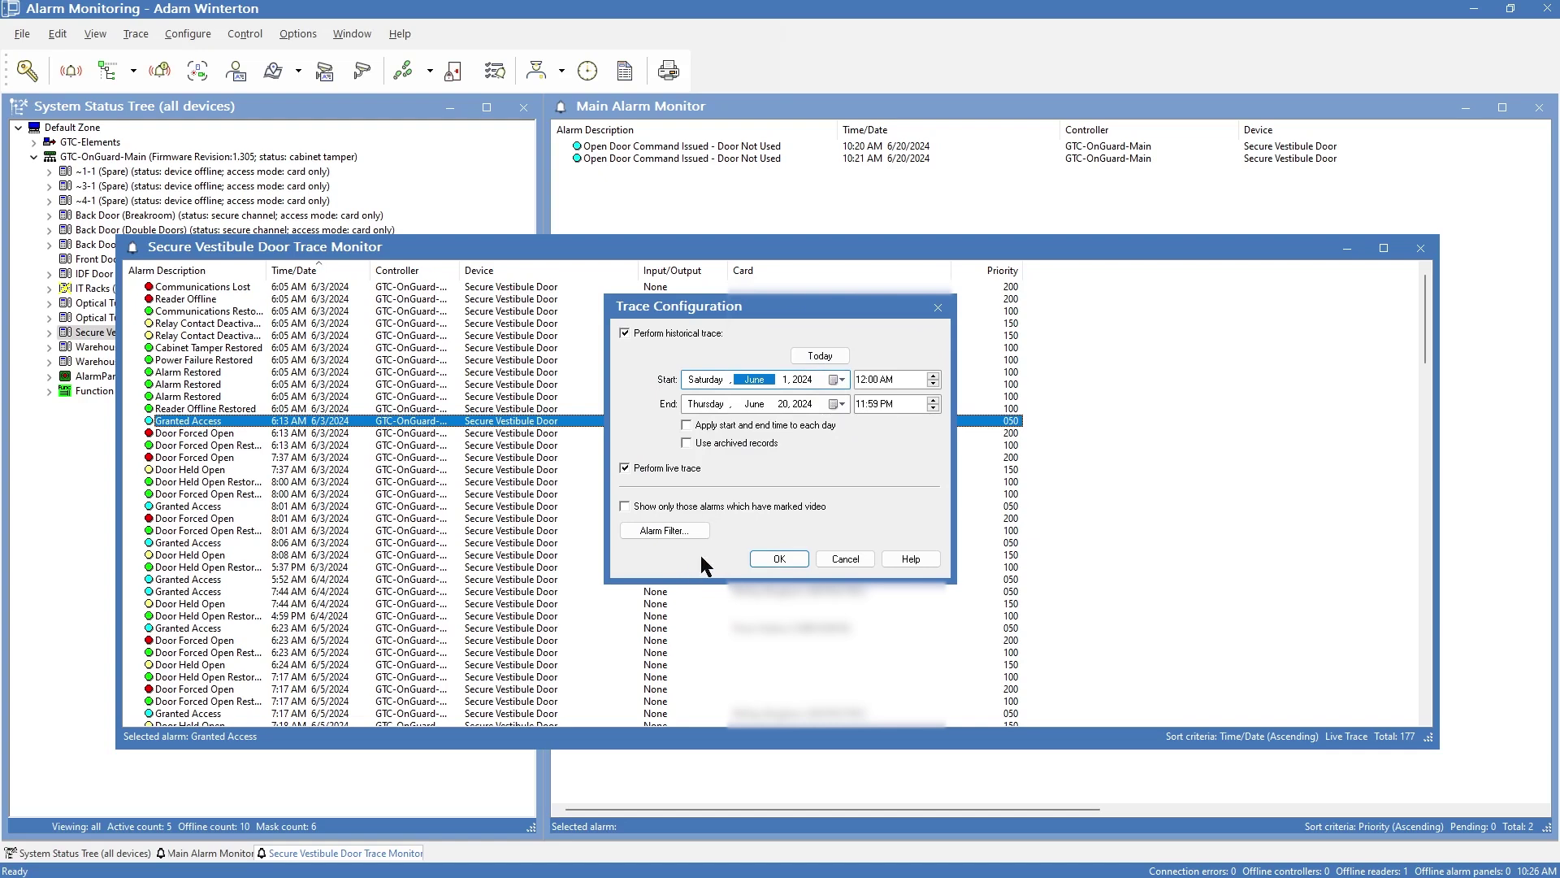
pyautogui.click(781, 560)
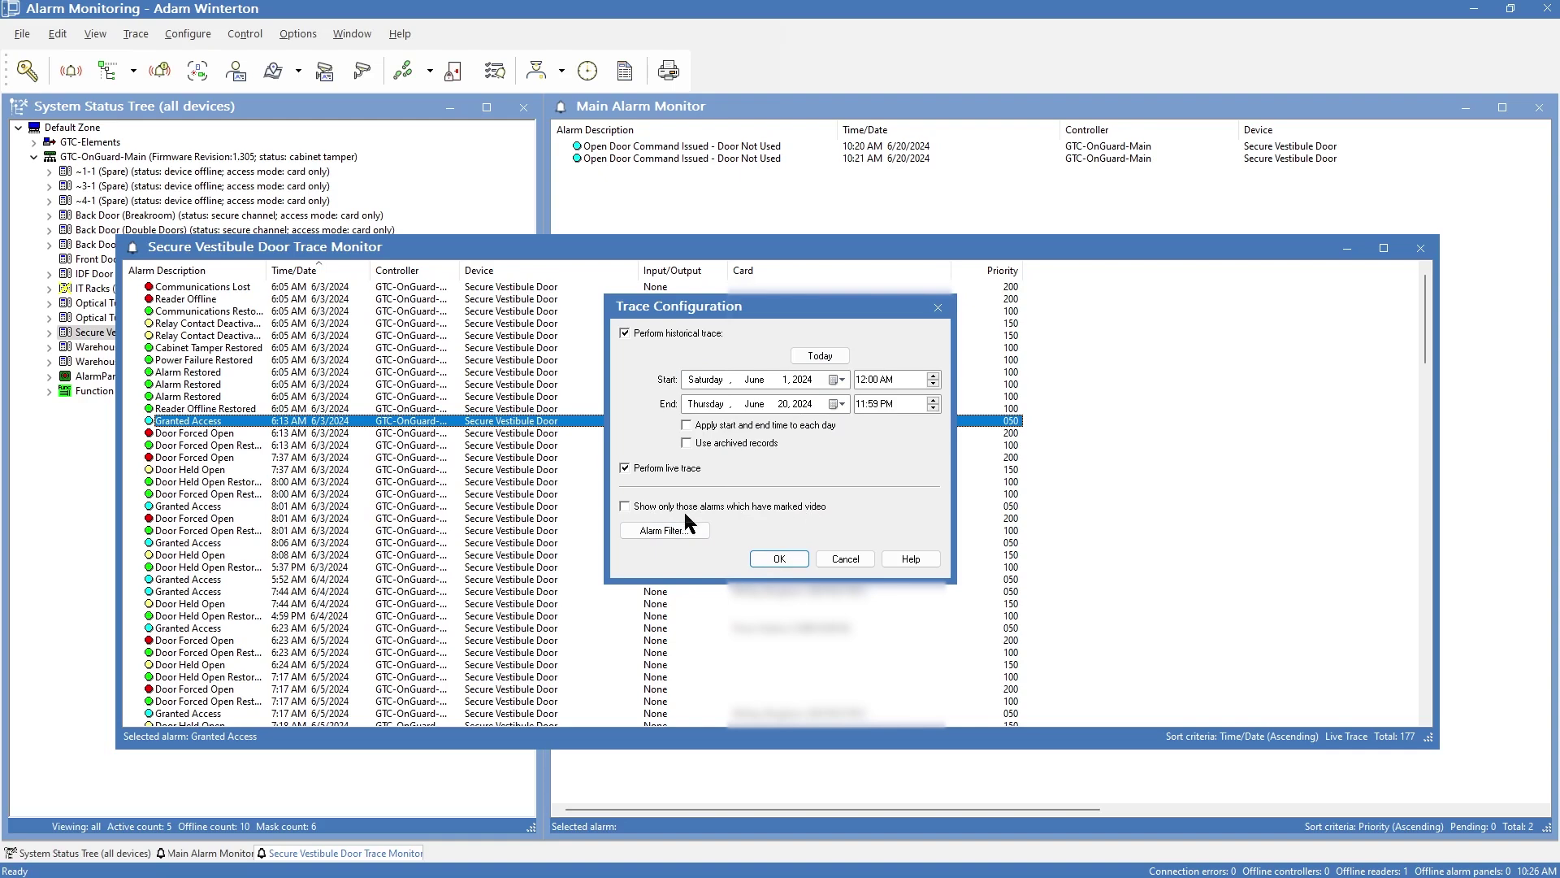
# - Include alarms without marked video, leave the event-type filter unchanged, and run the trace
pyautogui.click(623, 506)
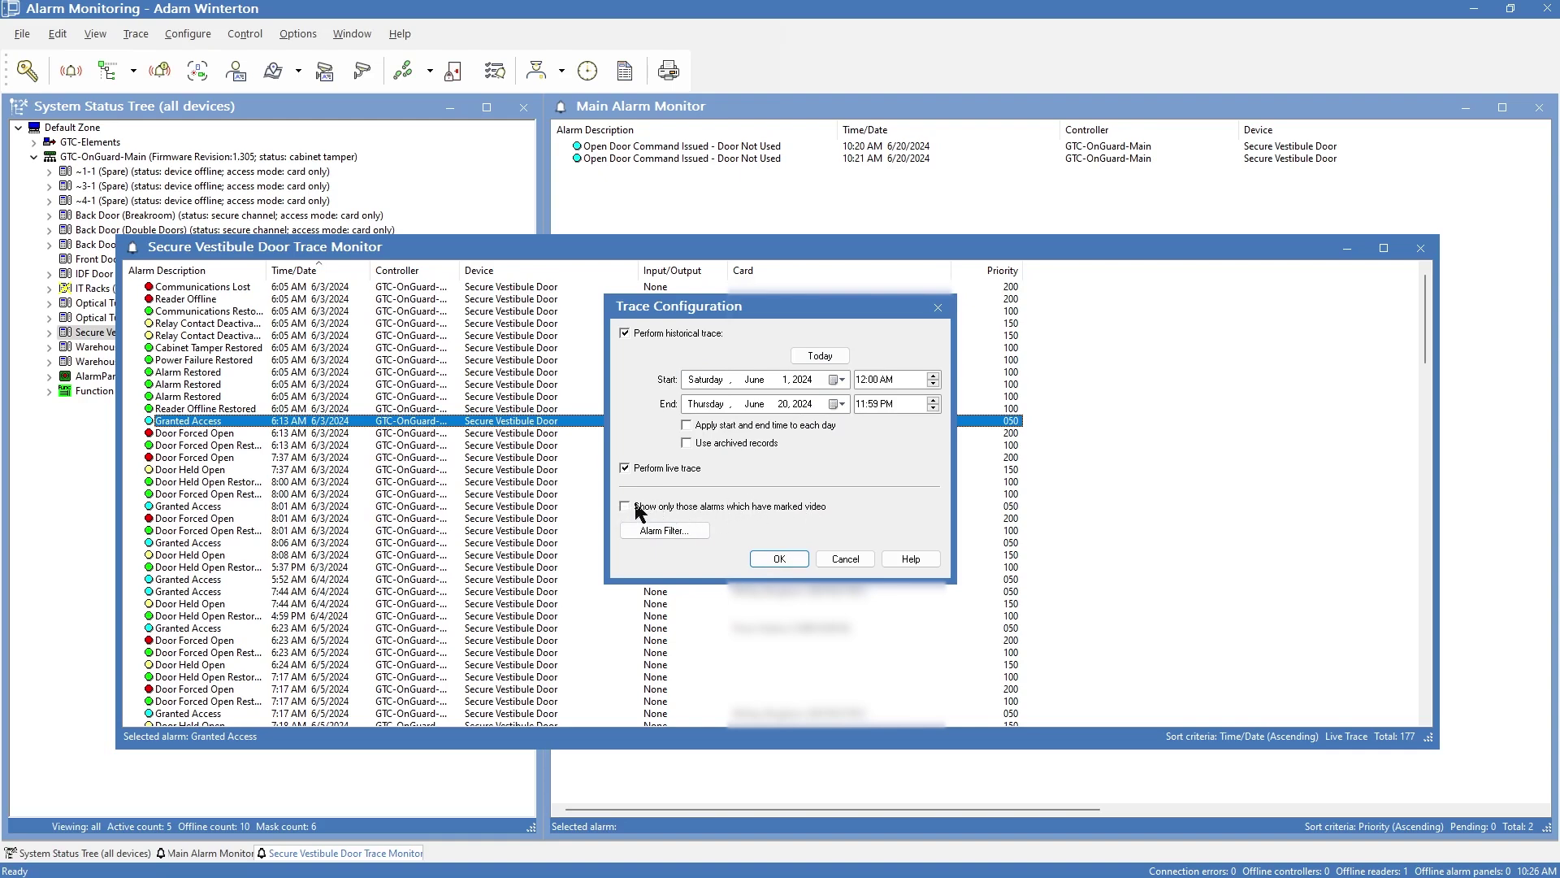
pyautogui.click(667, 533)
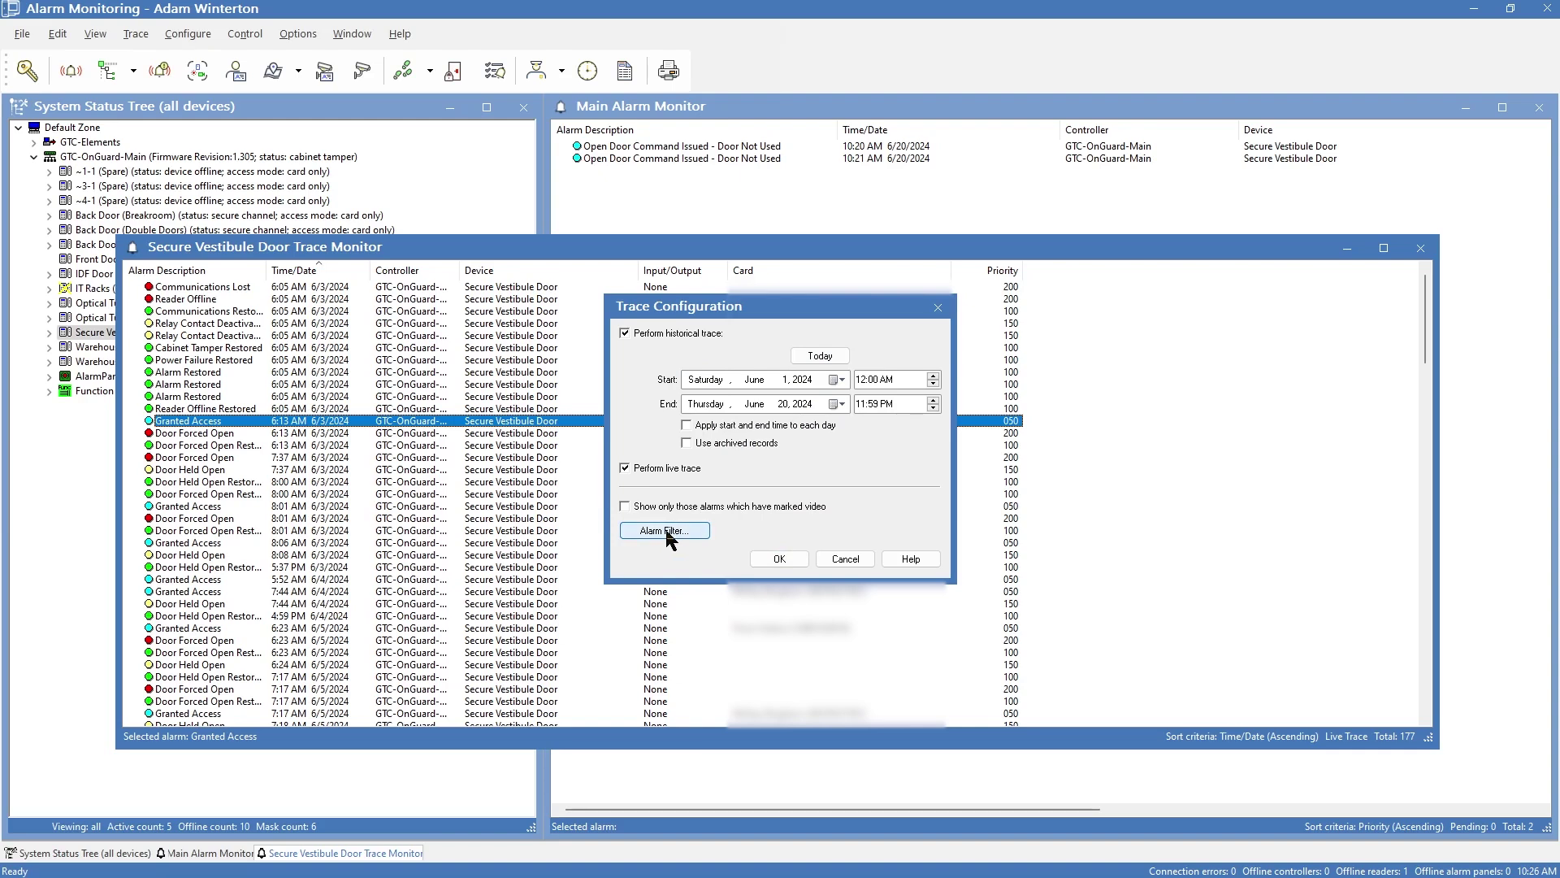
pyautogui.click(667, 532)
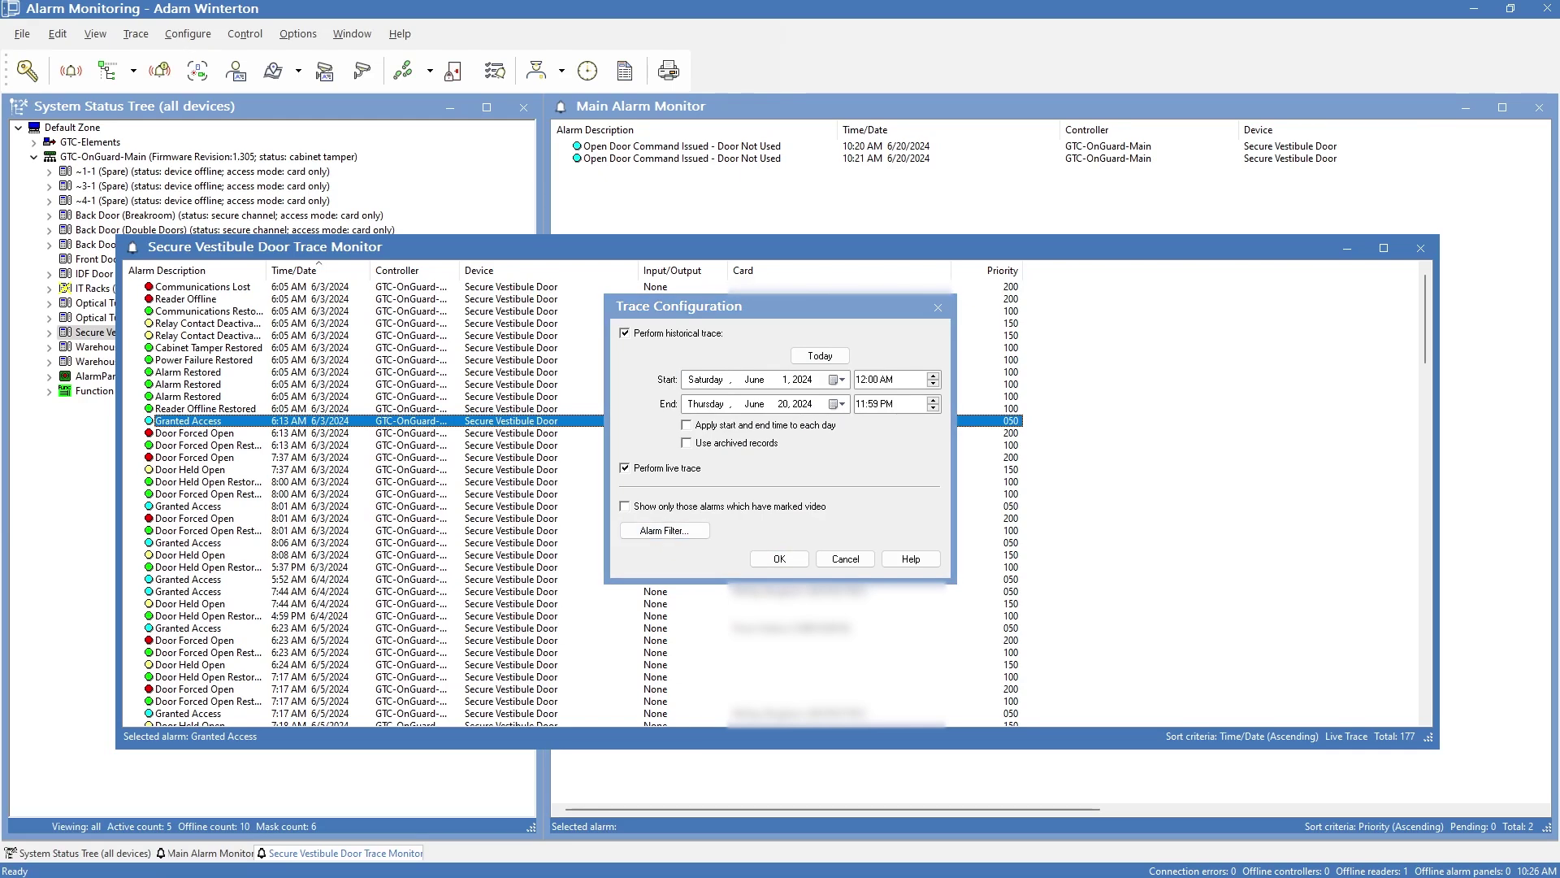
pyautogui.moveTo(1544, 351)
pyautogui.mouseDown()
pyautogui.moveTo(744, 338)
pyautogui.moveTo(540, 292)
pyautogui.mouseUp()
pyautogui.scroll(-5, 502, 373)
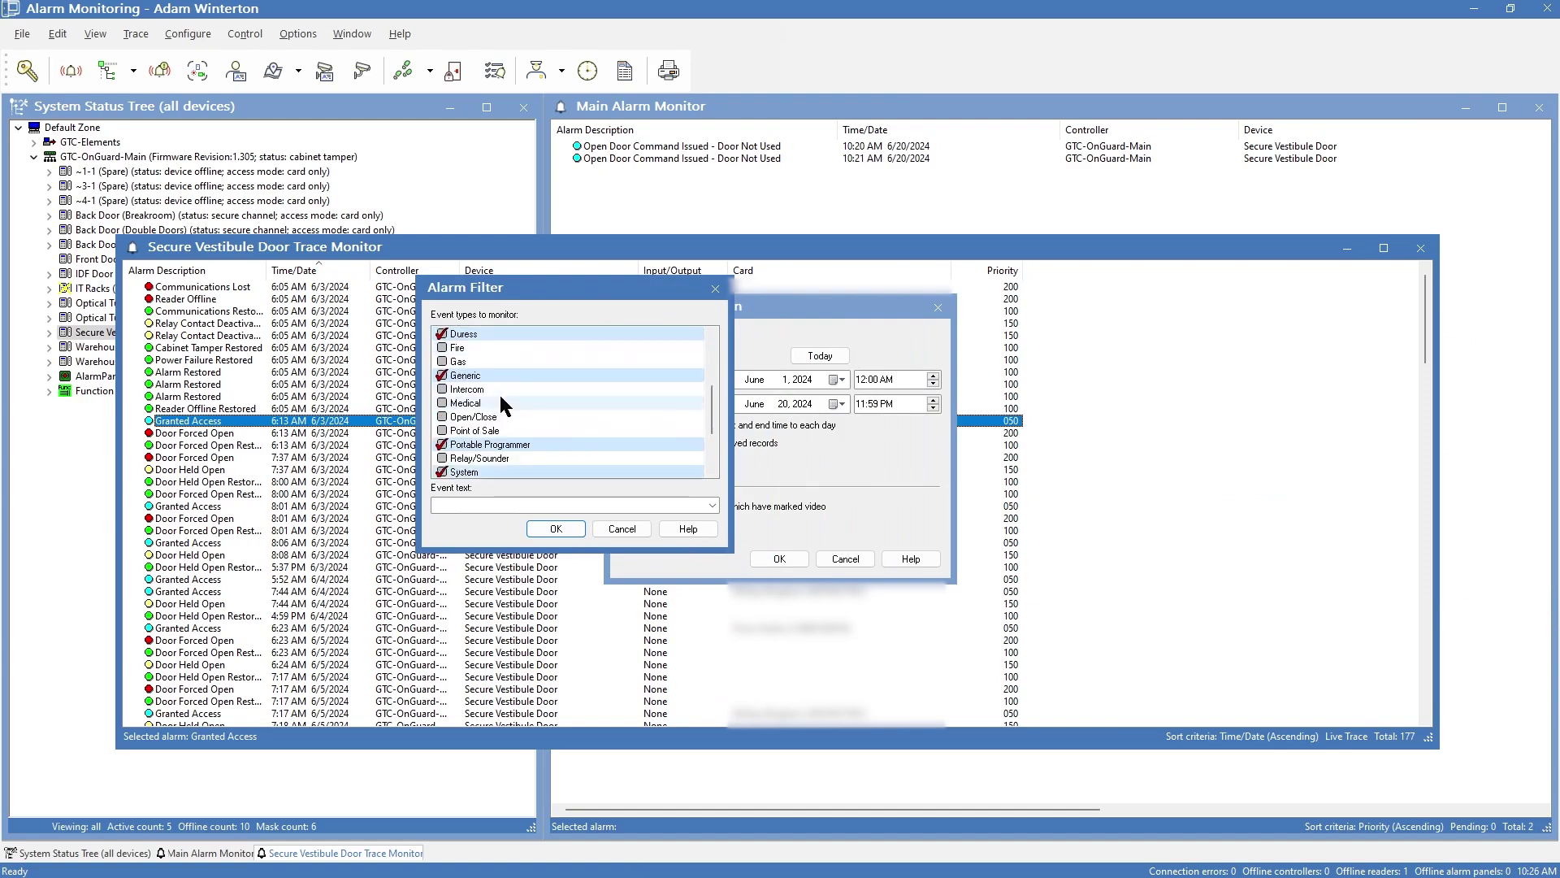
pyautogui.scroll(5, 507, 411)
pyautogui.scroll(-3, 505, 417)
pyautogui.scroll(3, 515, 388)
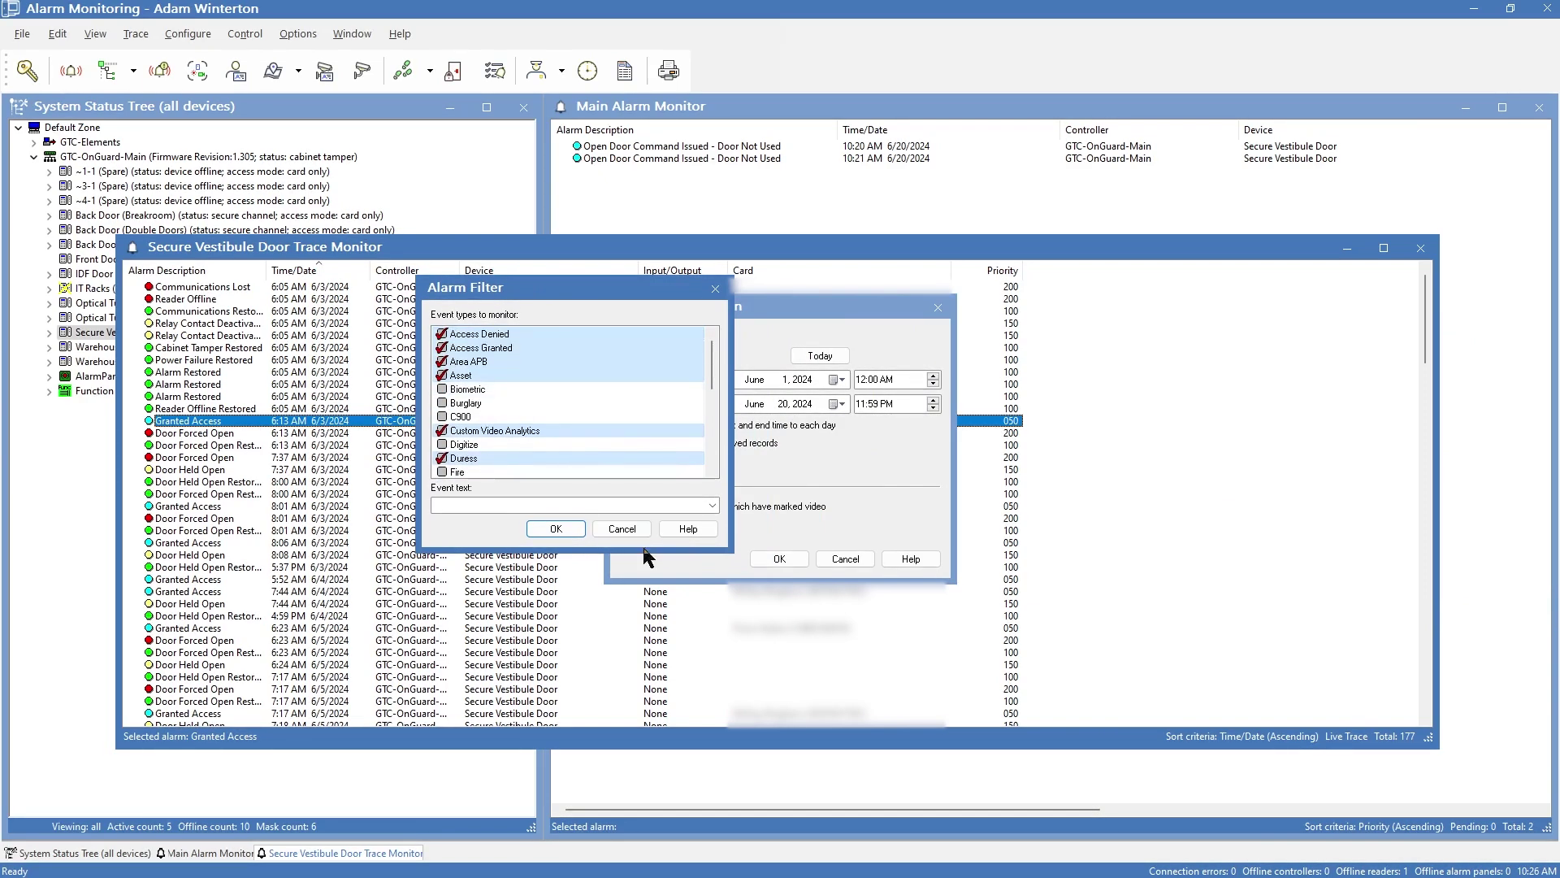
pyautogui.click(621, 529)
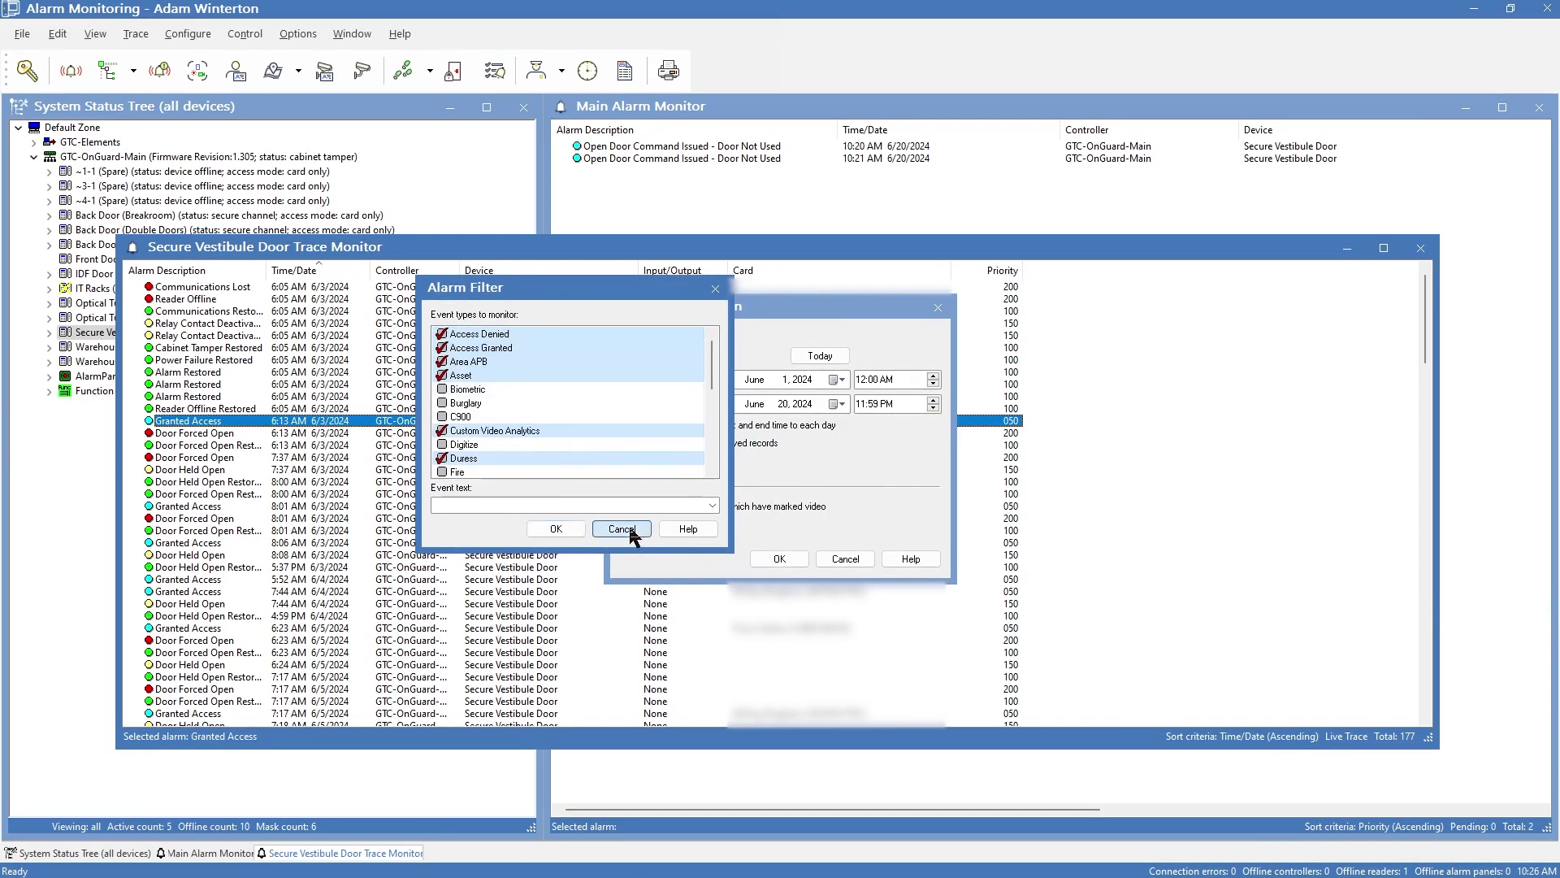
pyautogui.click(785, 560)
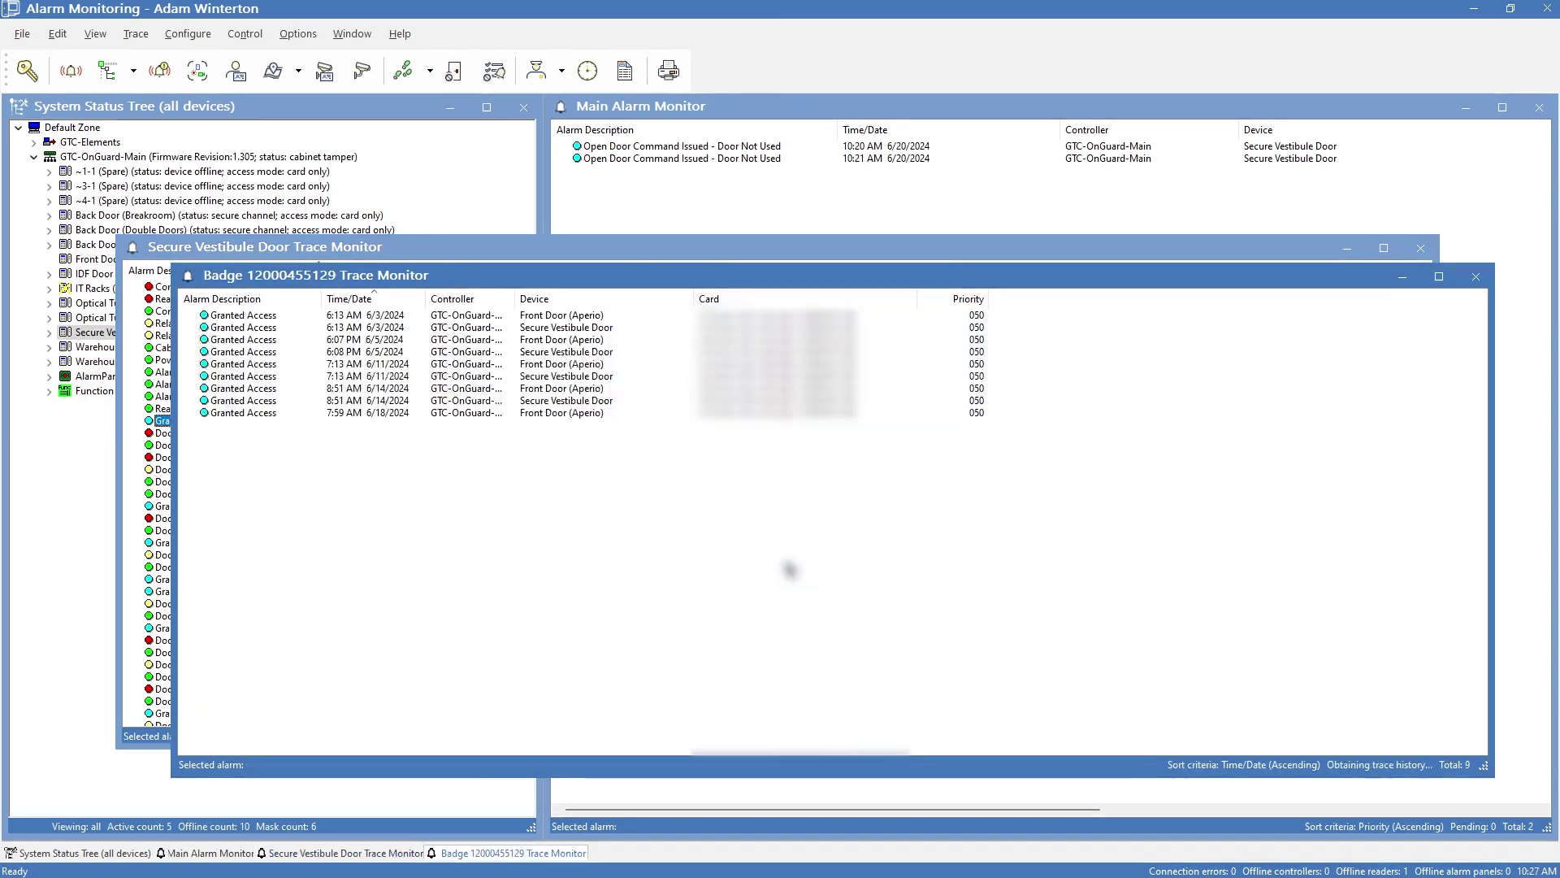
# - Widen the Controller column, step through the nine Granted Access events, and close the badge trace
pyautogui.moveTo(742, 285); pyautogui.dragTo(744, 167)
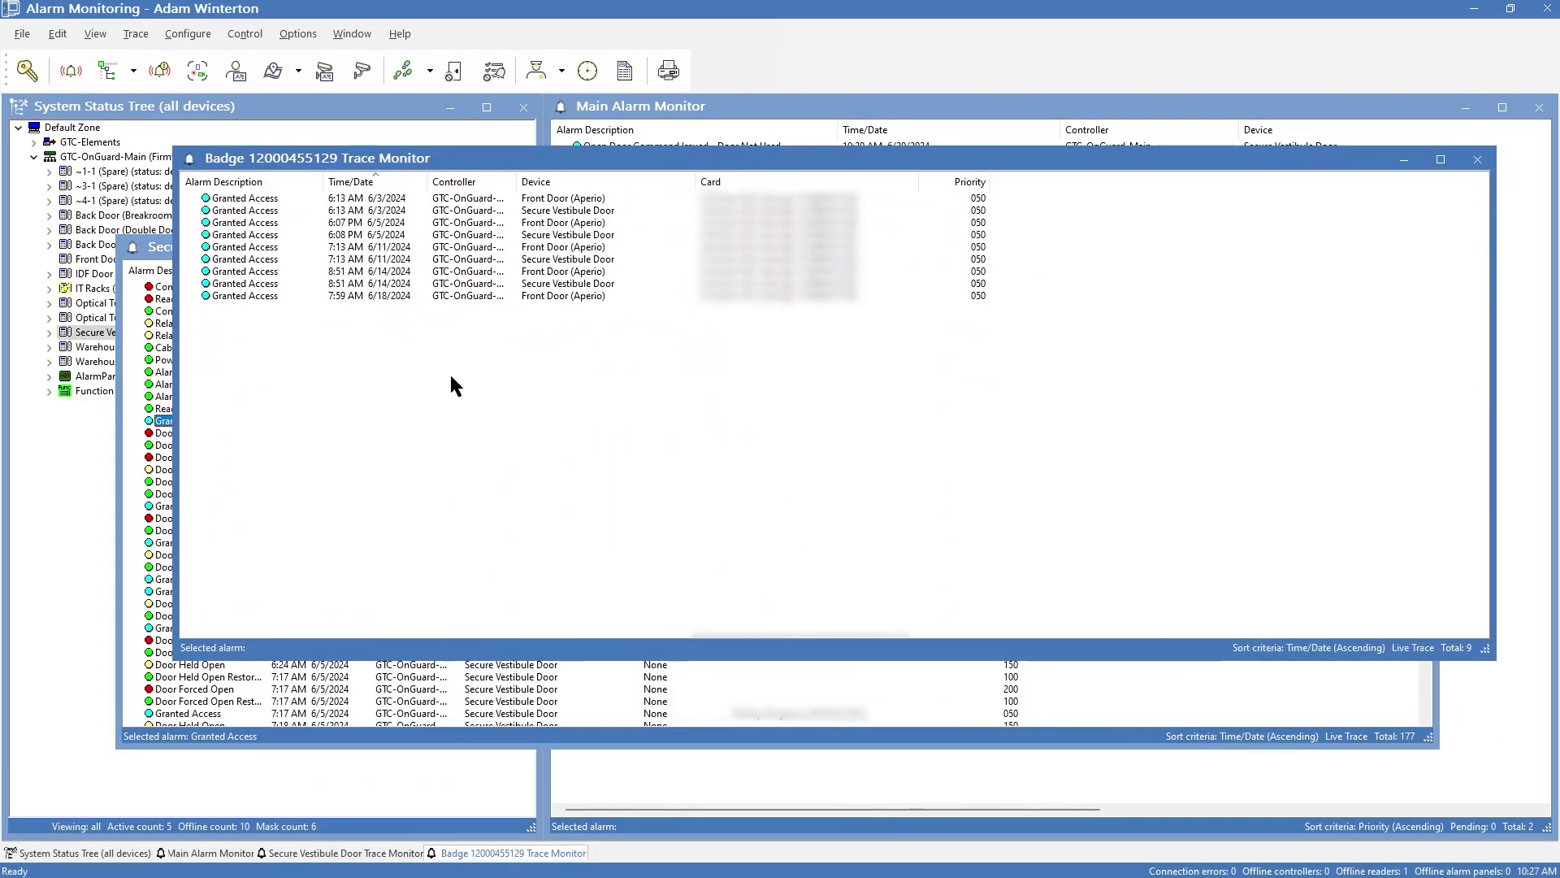
pyautogui.moveTo(517, 181); pyautogui.dragTo(550, 181)
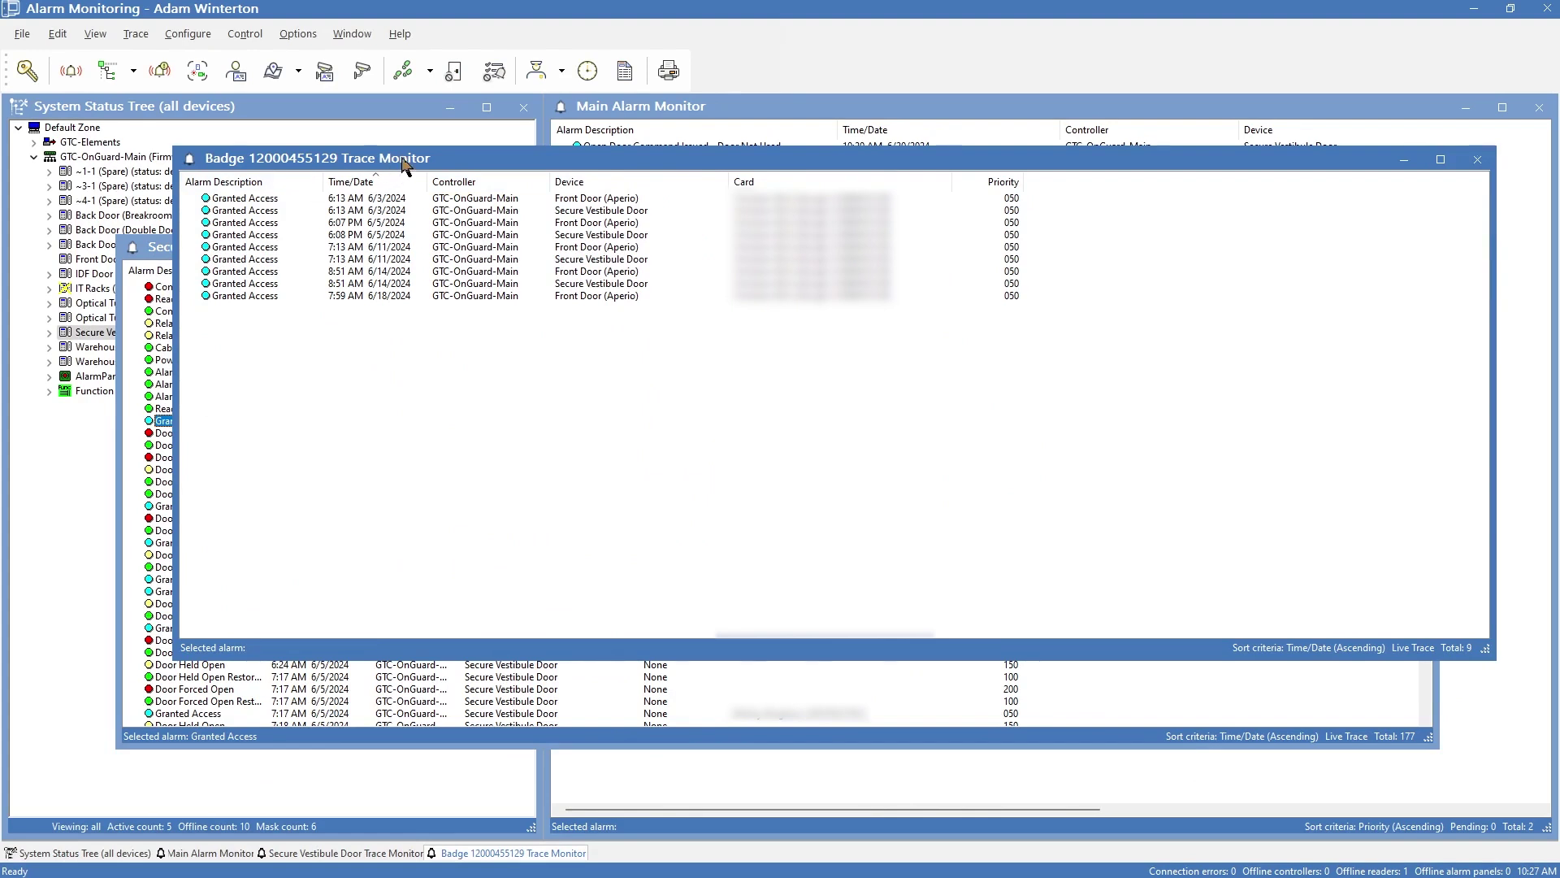
pyautogui.moveTo(406, 158); pyautogui.dragTo(420, 152)
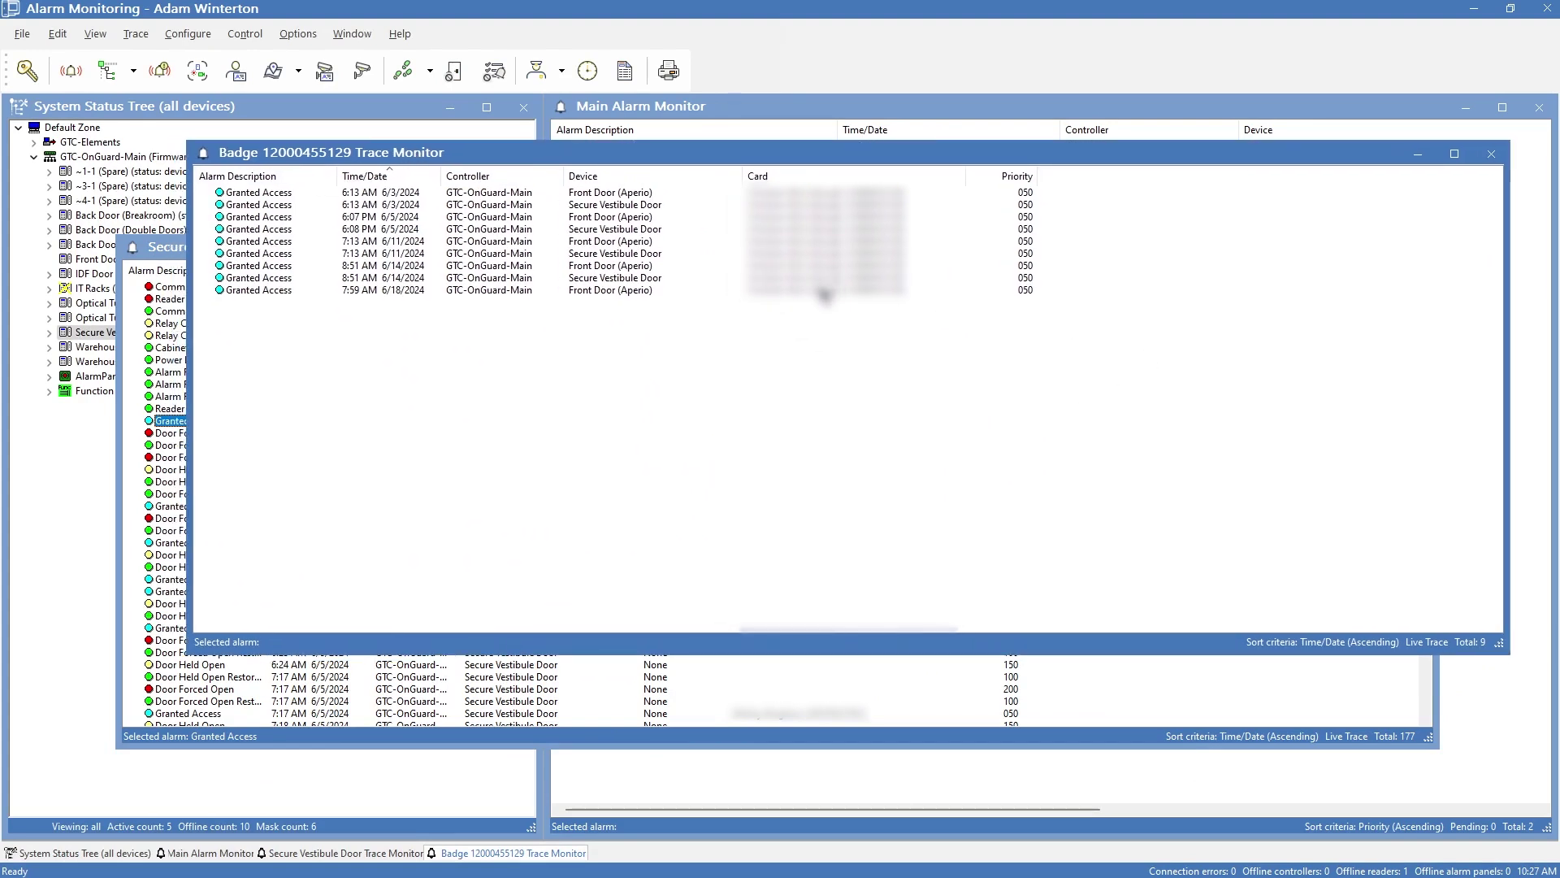
pyautogui.click(597, 195)
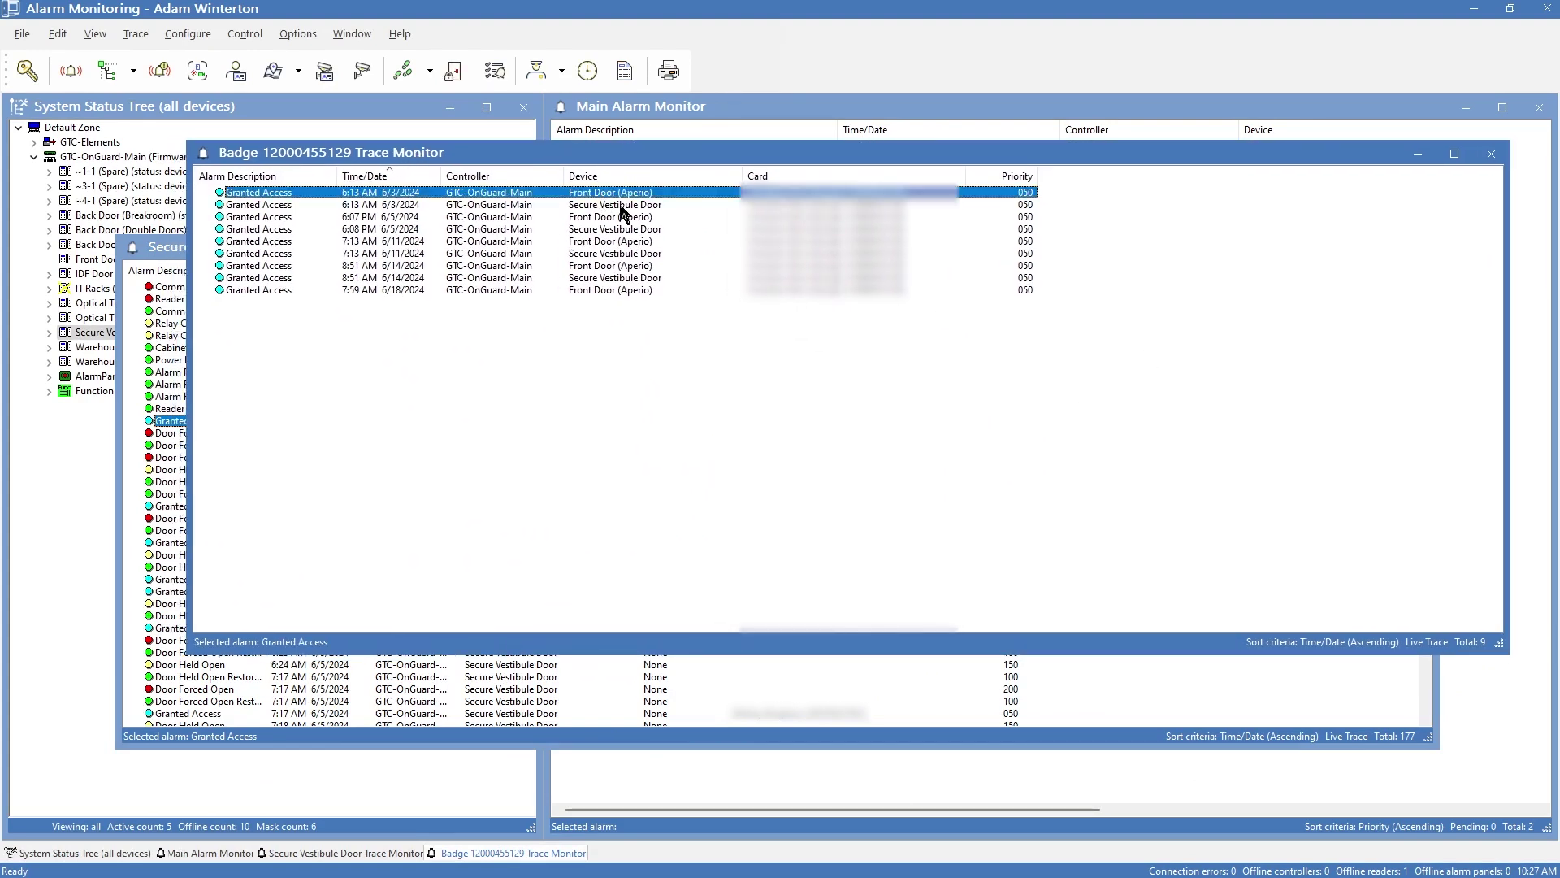
pyautogui.click(621, 205)
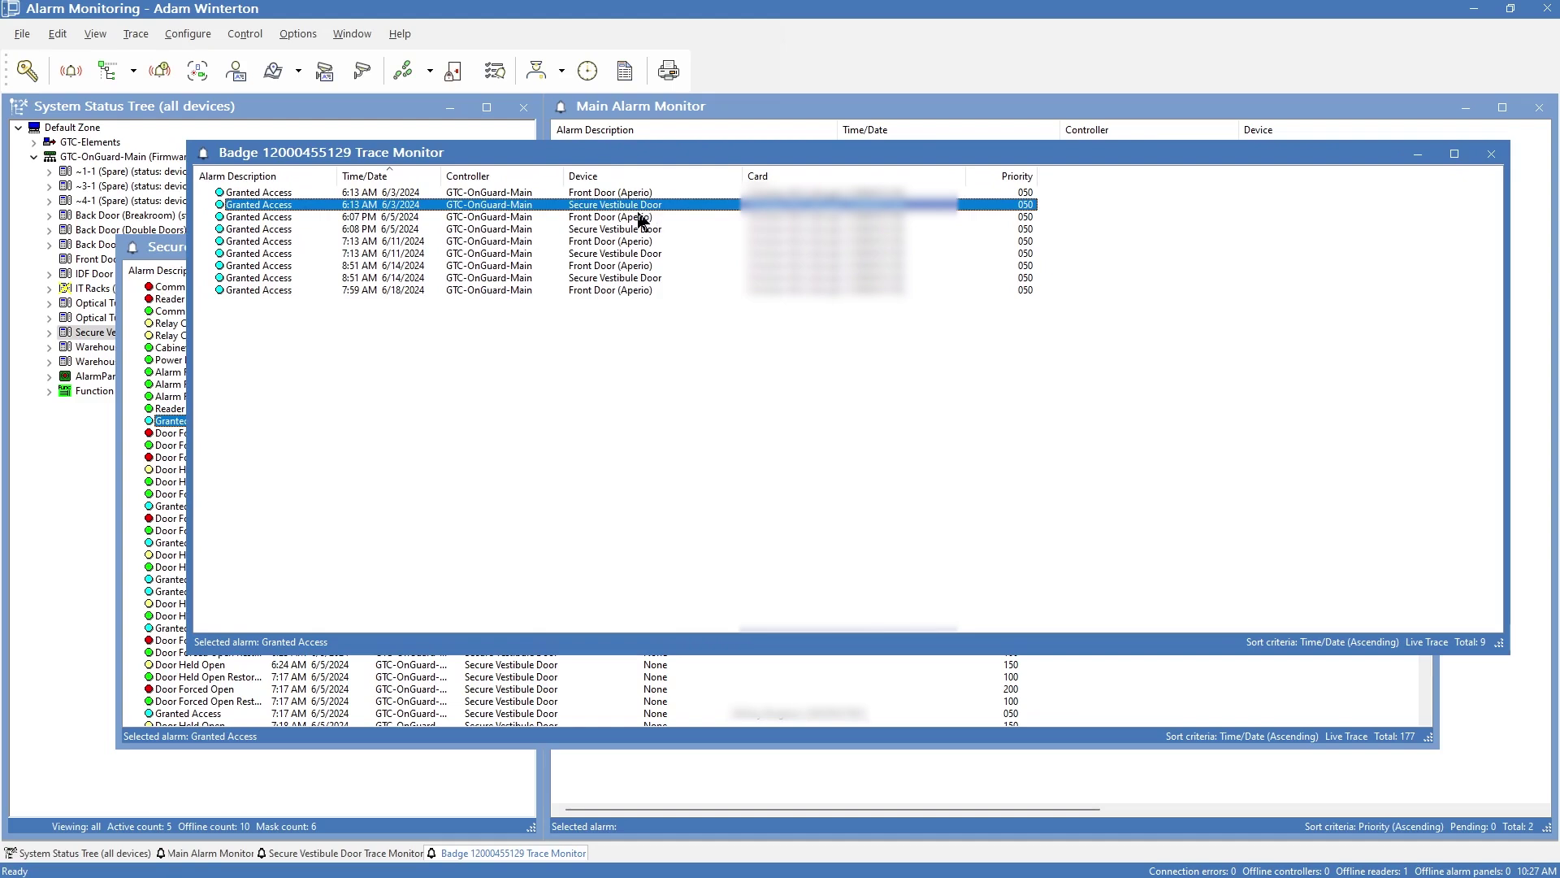
pyautogui.press('Down')
pyautogui.press('Down')
pyautogui.press('Down')
pyautogui.press('Down')
pyautogui.press('Down')
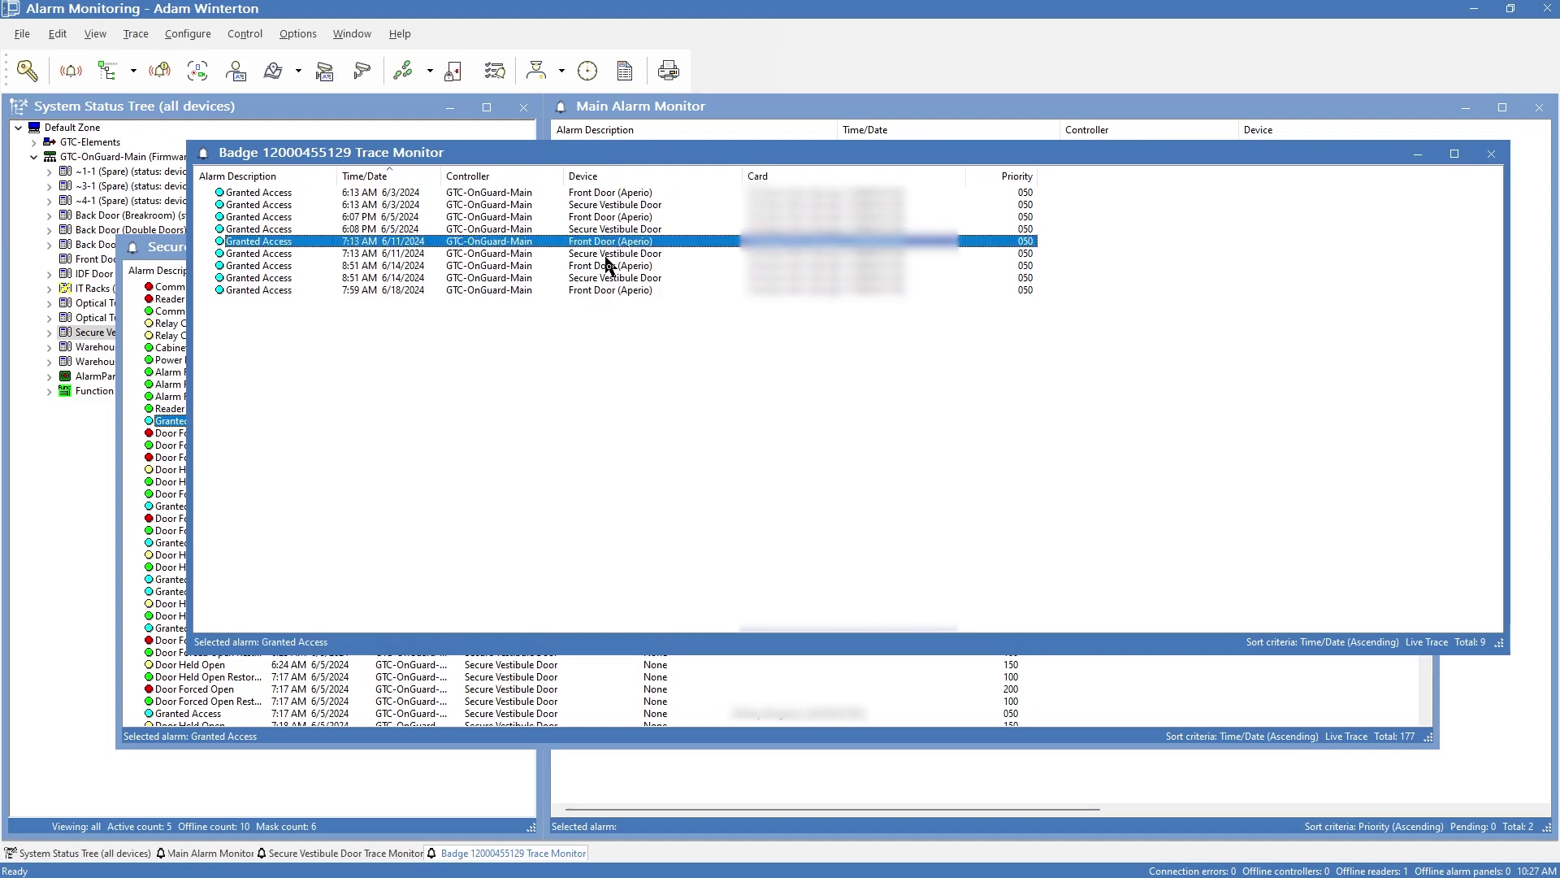
pyautogui.click(607, 278)
pyautogui.click(603, 290)
pyautogui.click(613, 340)
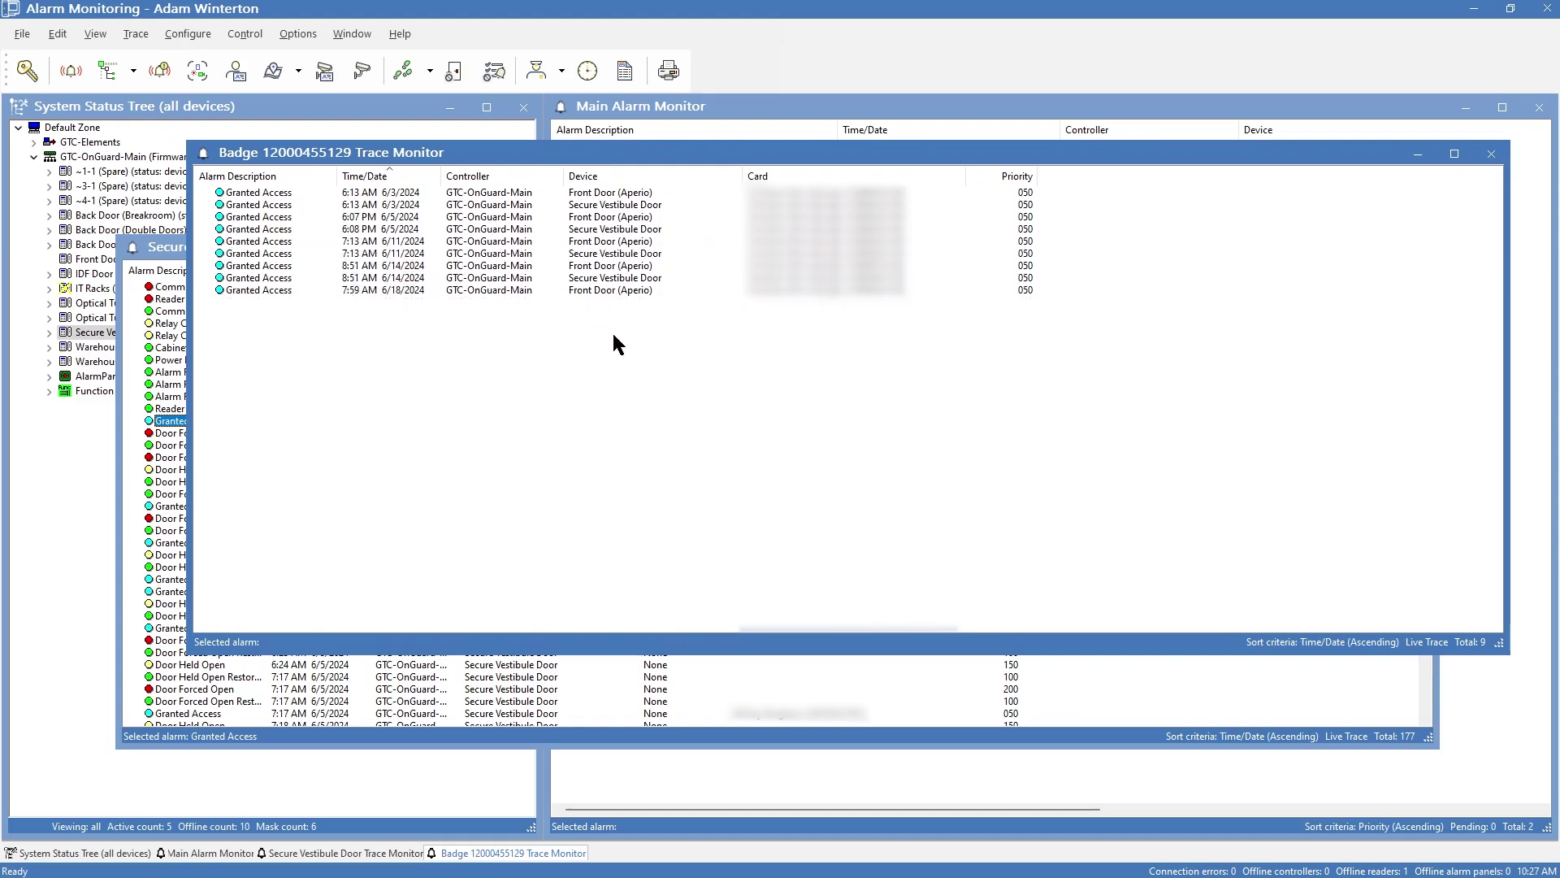
pyautogui.moveTo(1245, 167); pyautogui.dragTo(1218, 170)
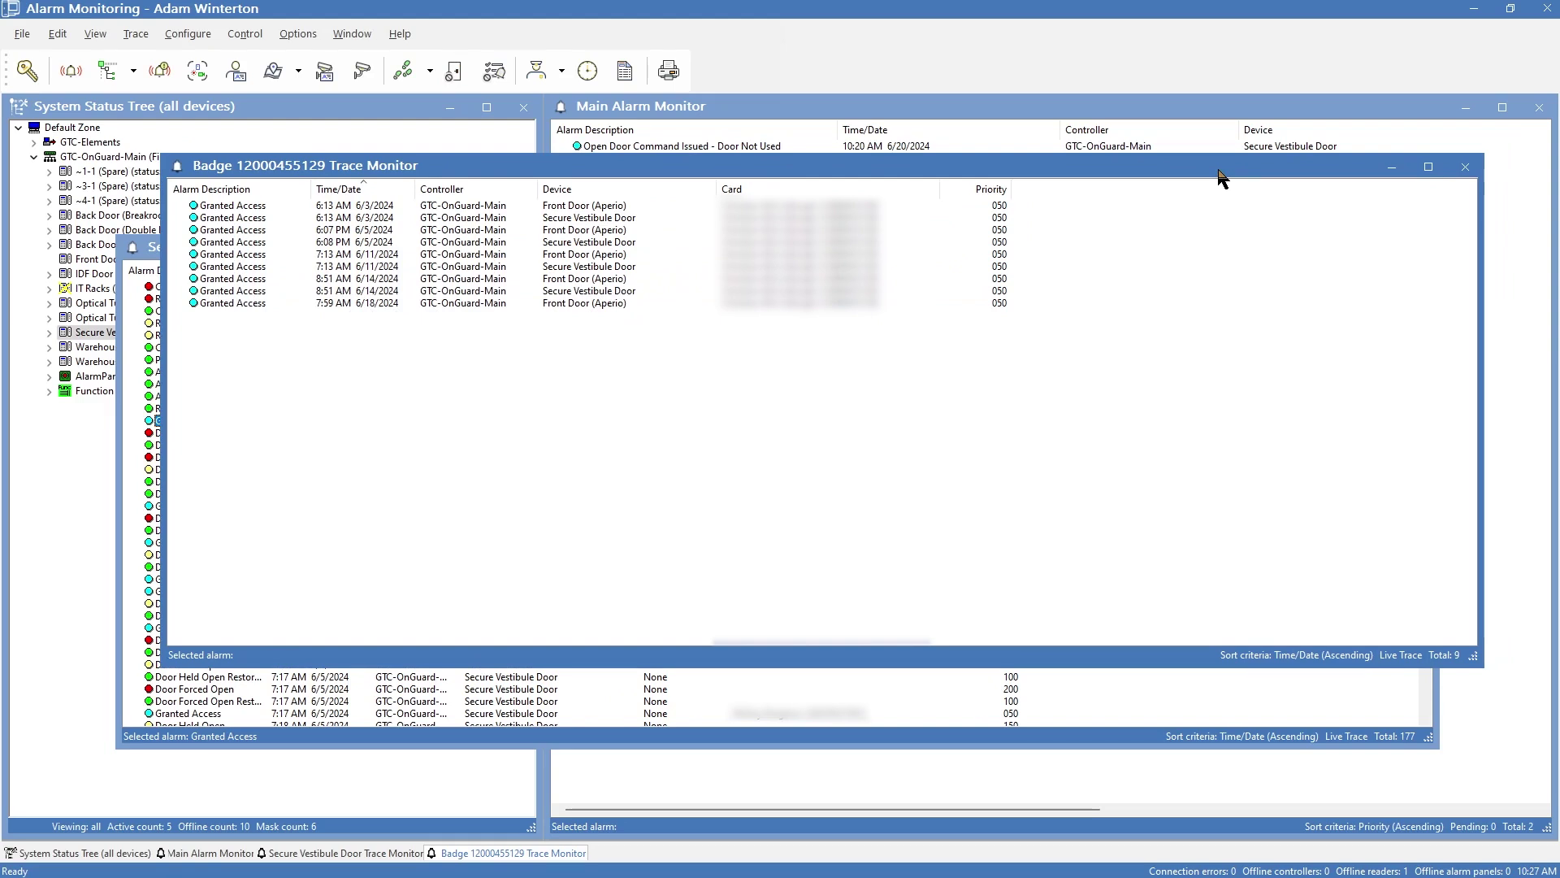
pyautogui.click(1465, 168)
# - Close the Secure Vestibule Door trace window and dismiss the GTC-OnGuard-Main controller menu
pyautogui.moveTo(1284, 256); pyautogui.dragTo(1278, 247)
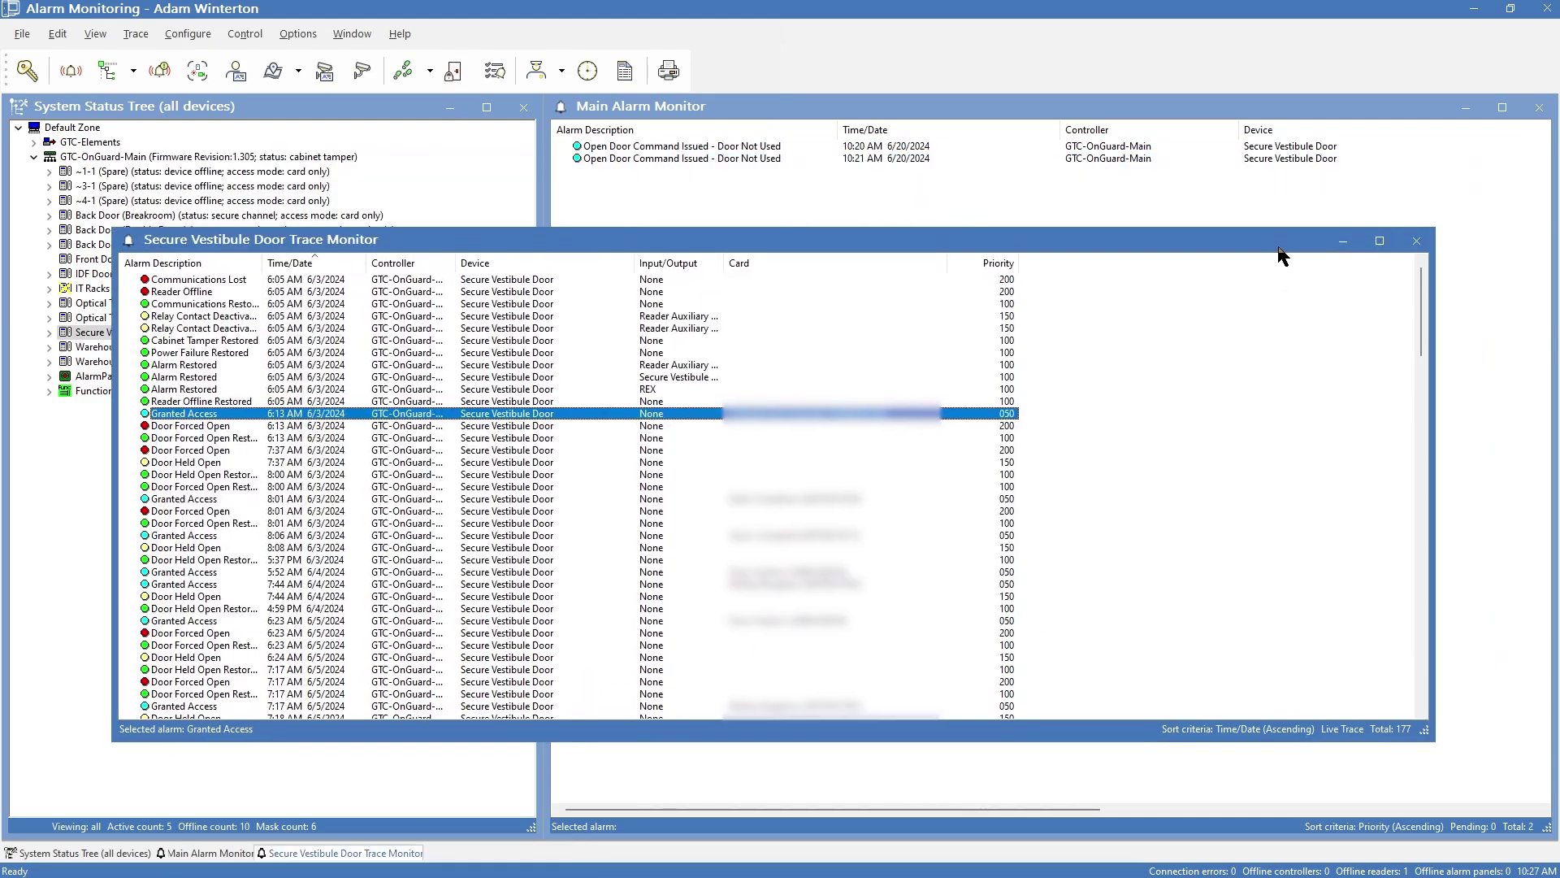
pyautogui.click(1413, 240)
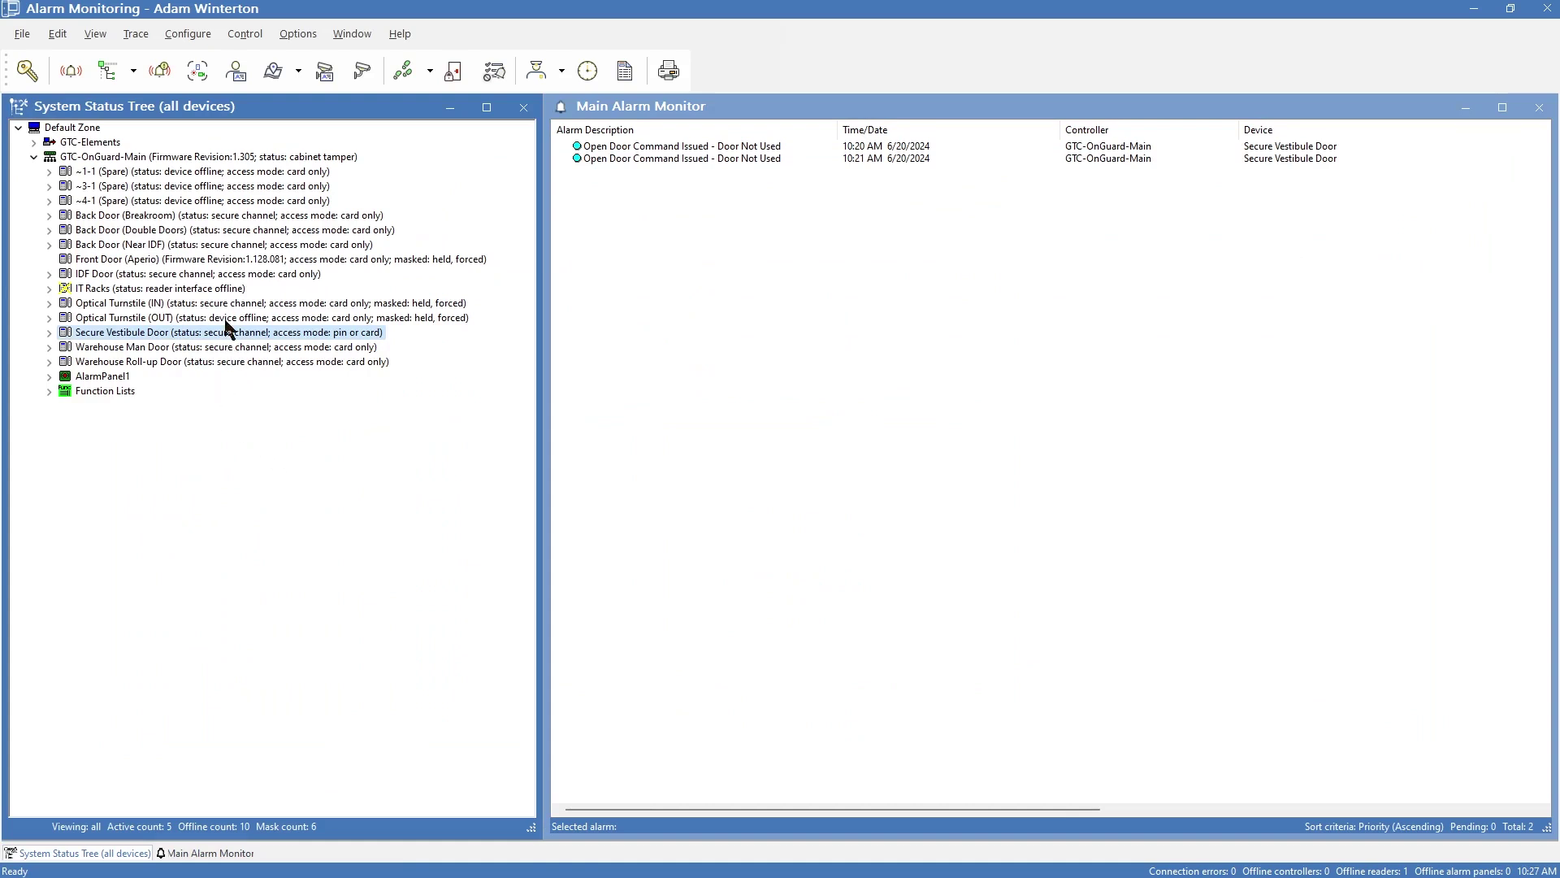
pyautogui.rightClick(165, 244)
pyautogui.rightClick(122, 157)
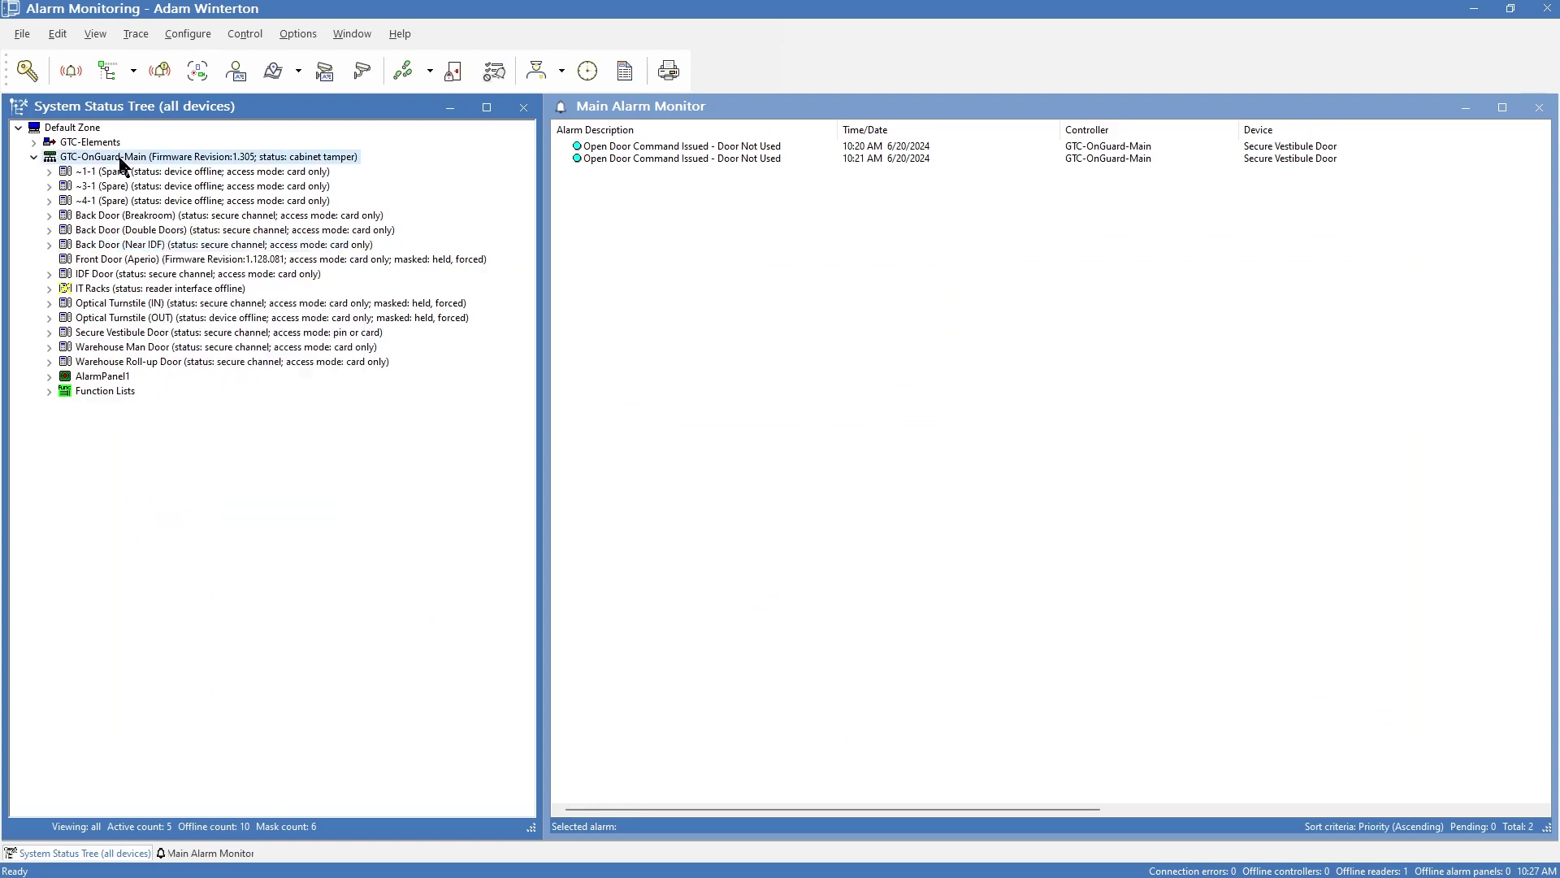
pyautogui.click(203, 192)
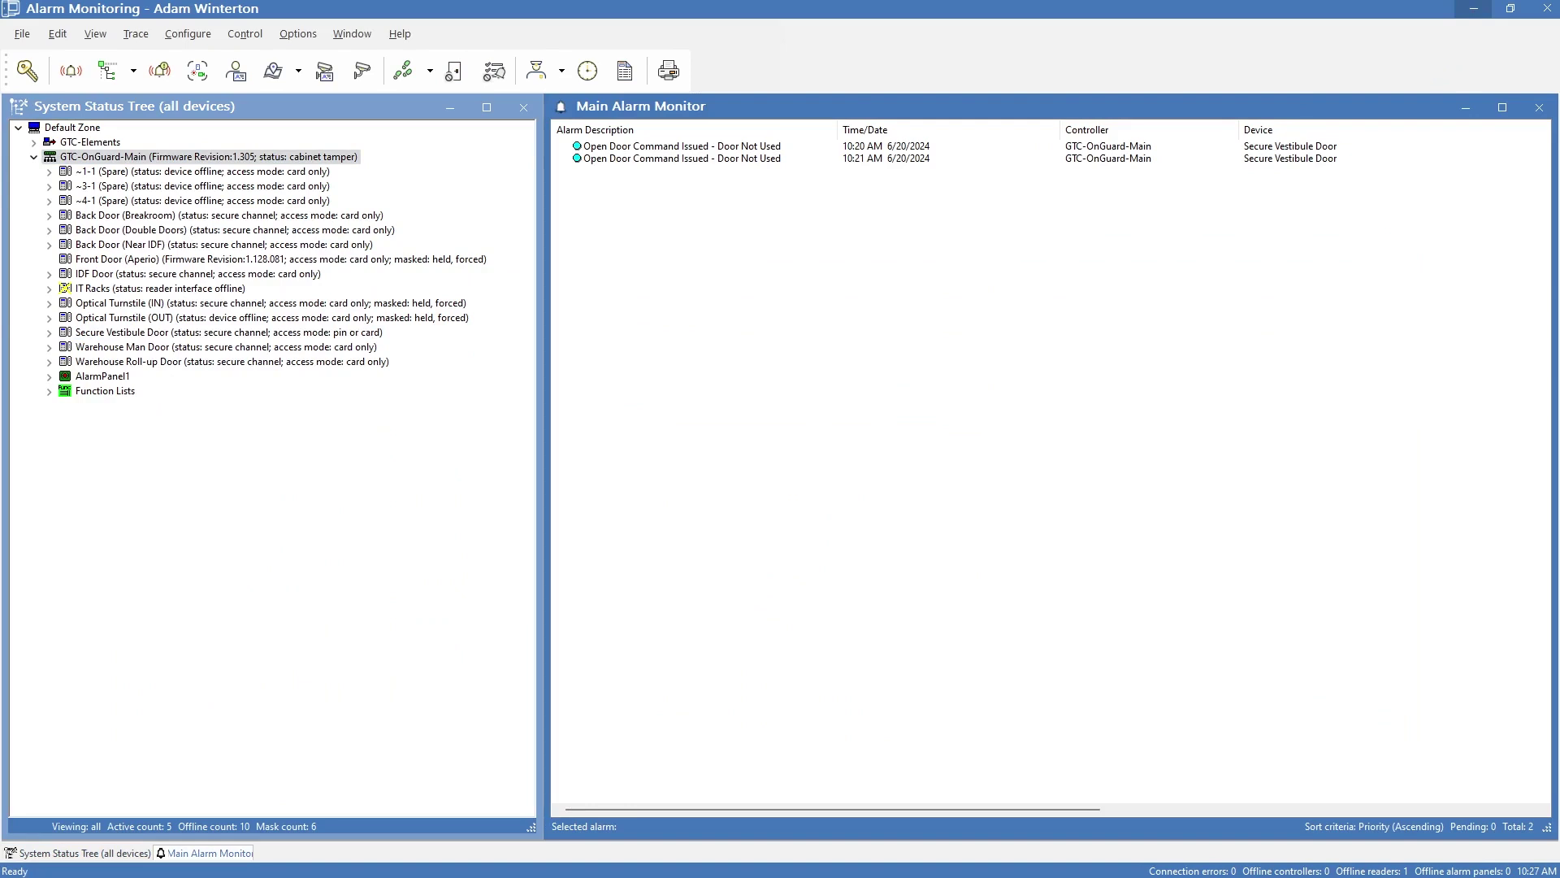
# - Show All Alarms historically with the Last 7 days preset, 06/13/2024–06/20/2024
pyautogui.click(1473, 8)
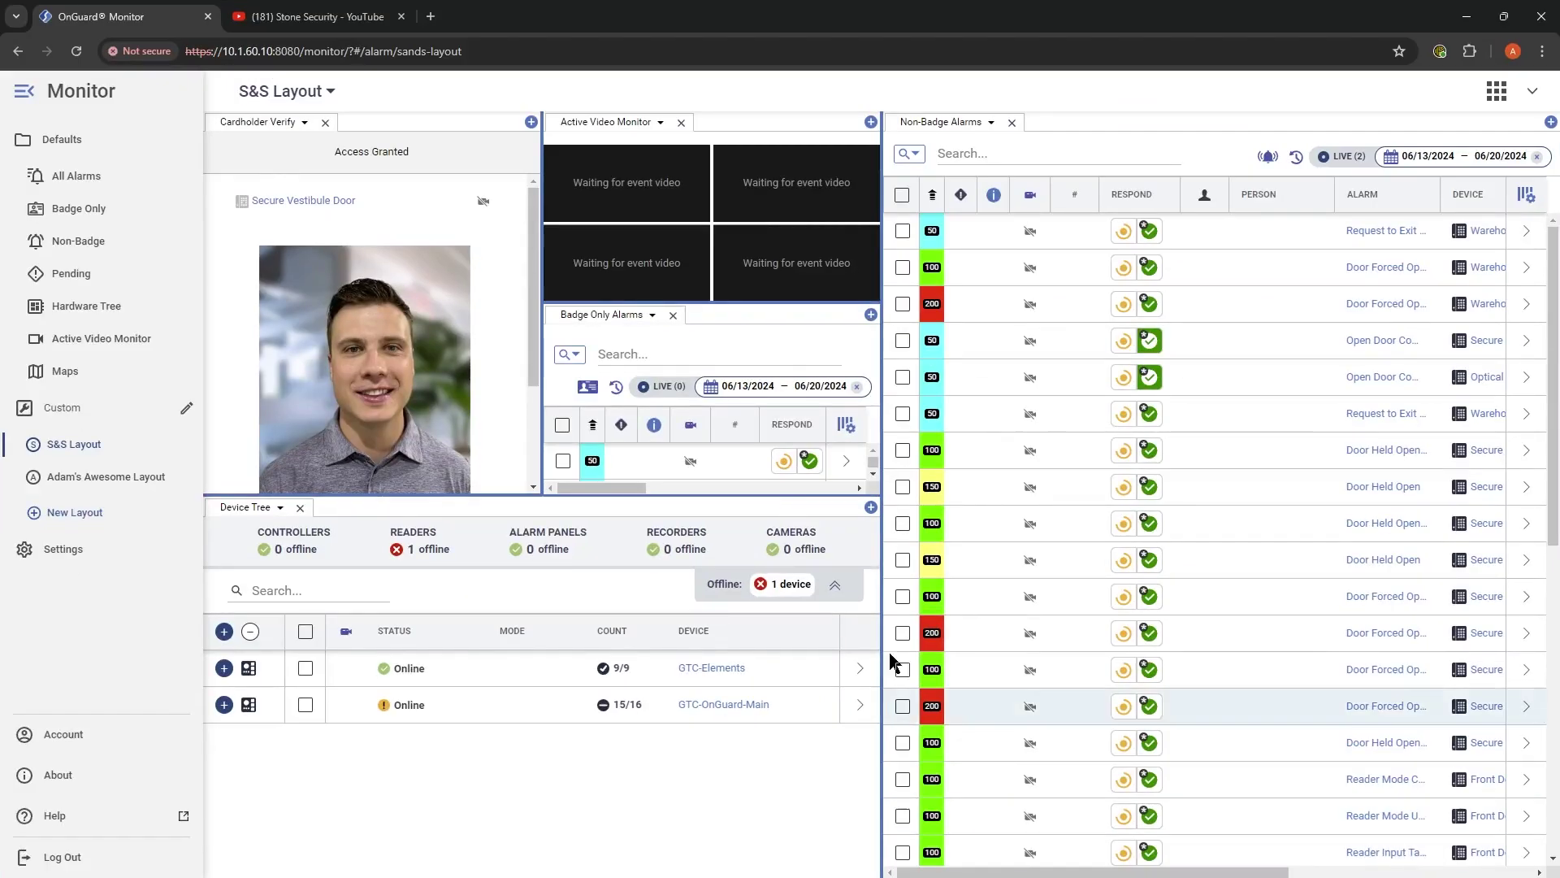
pyautogui.click(67, 176)
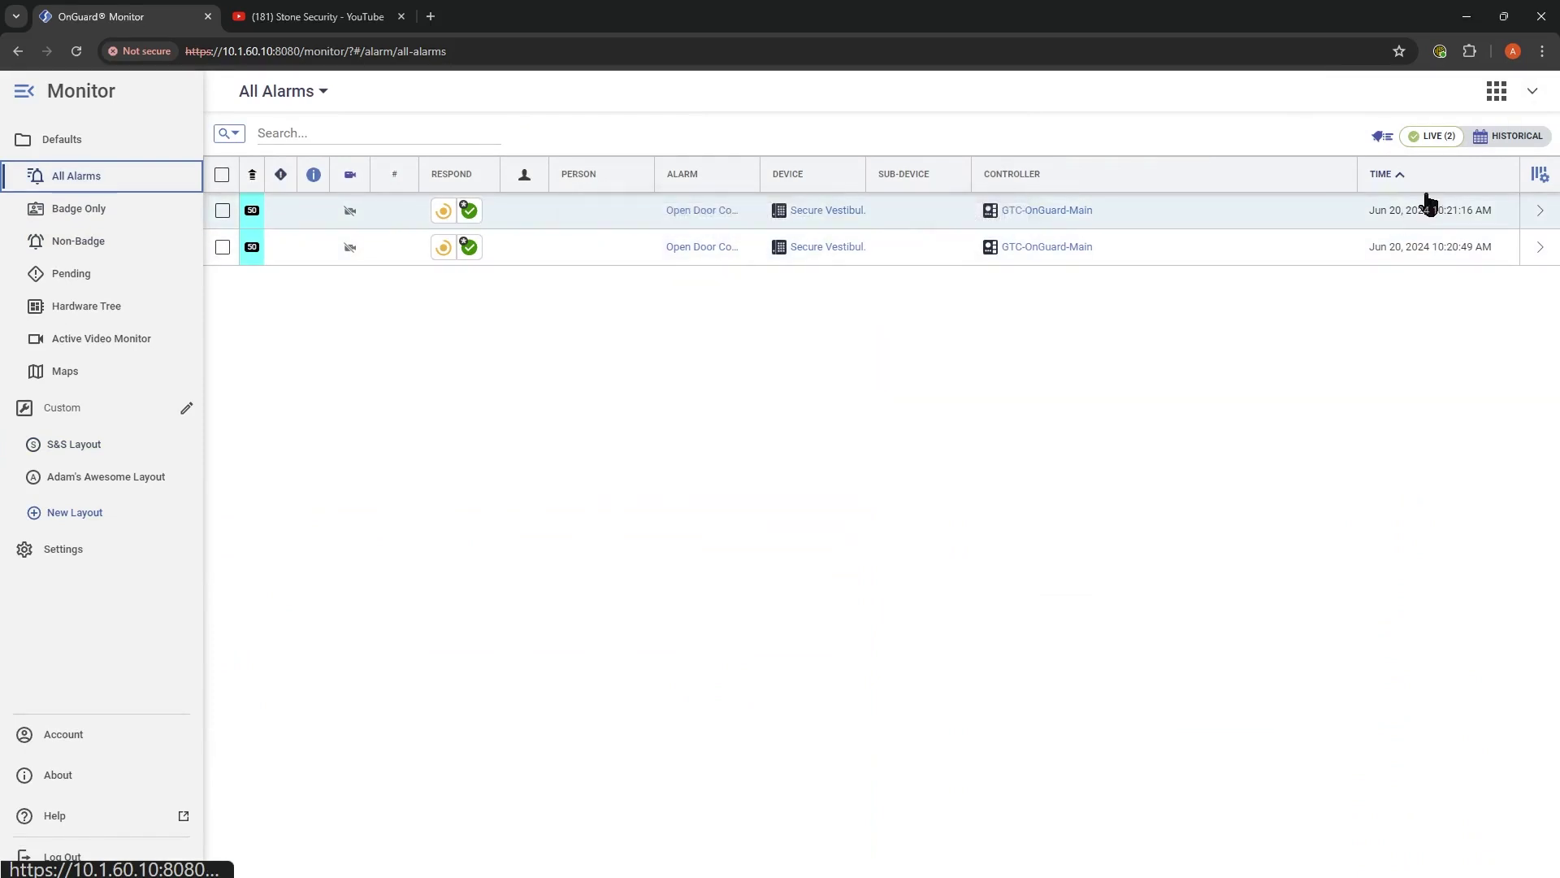
pyautogui.click(1505, 140)
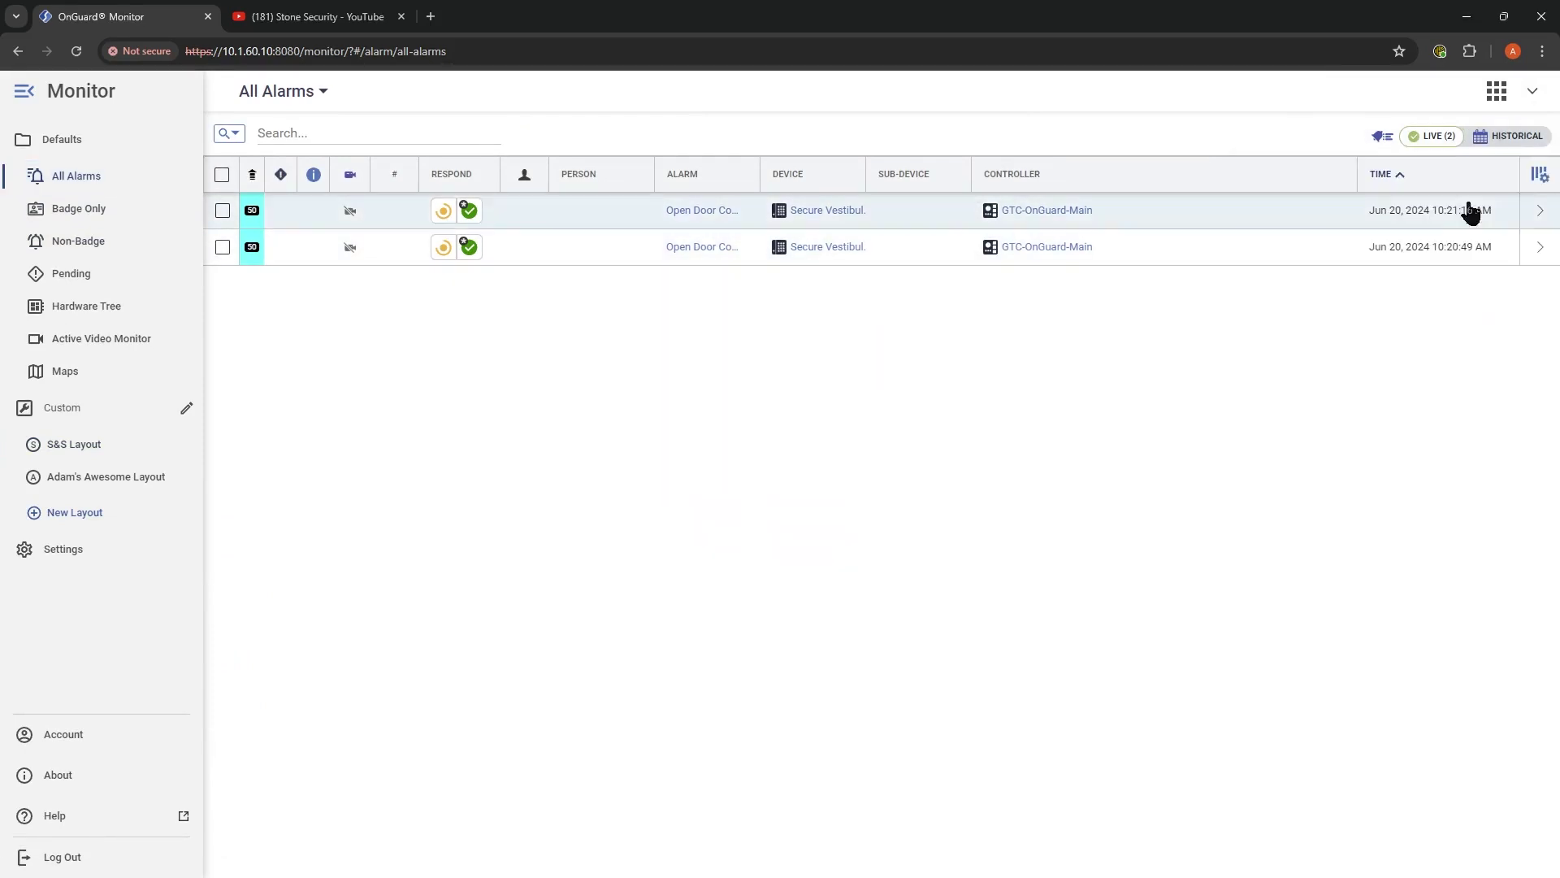
pyautogui.click(1513, 140)
pyautogui.click(1374, 199)
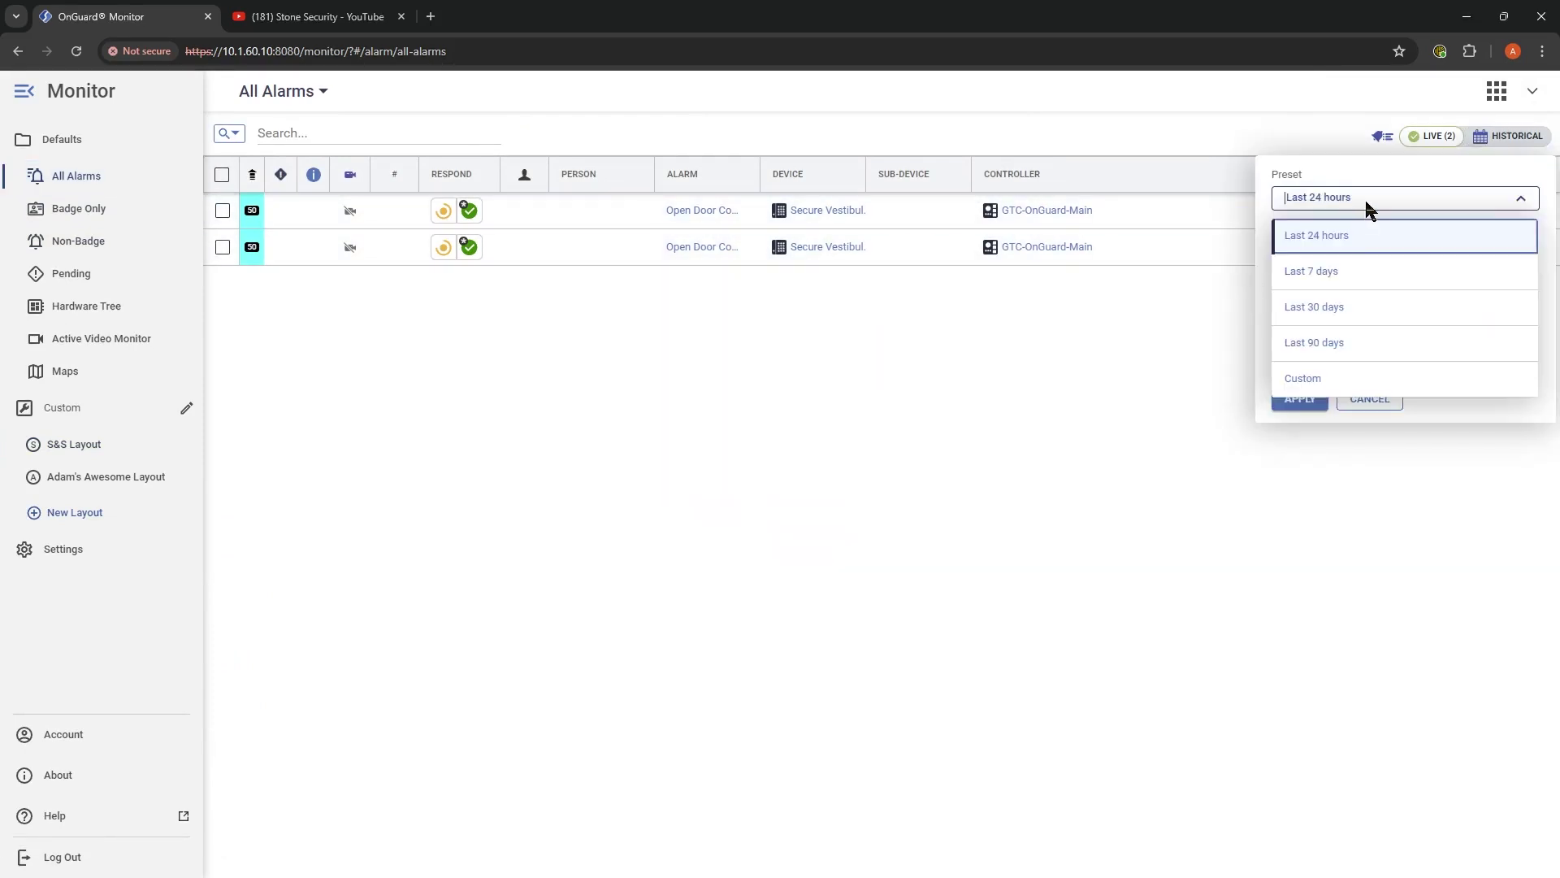
pyautogui.click(1329, 273)
pyautogui.click(1309, 398)
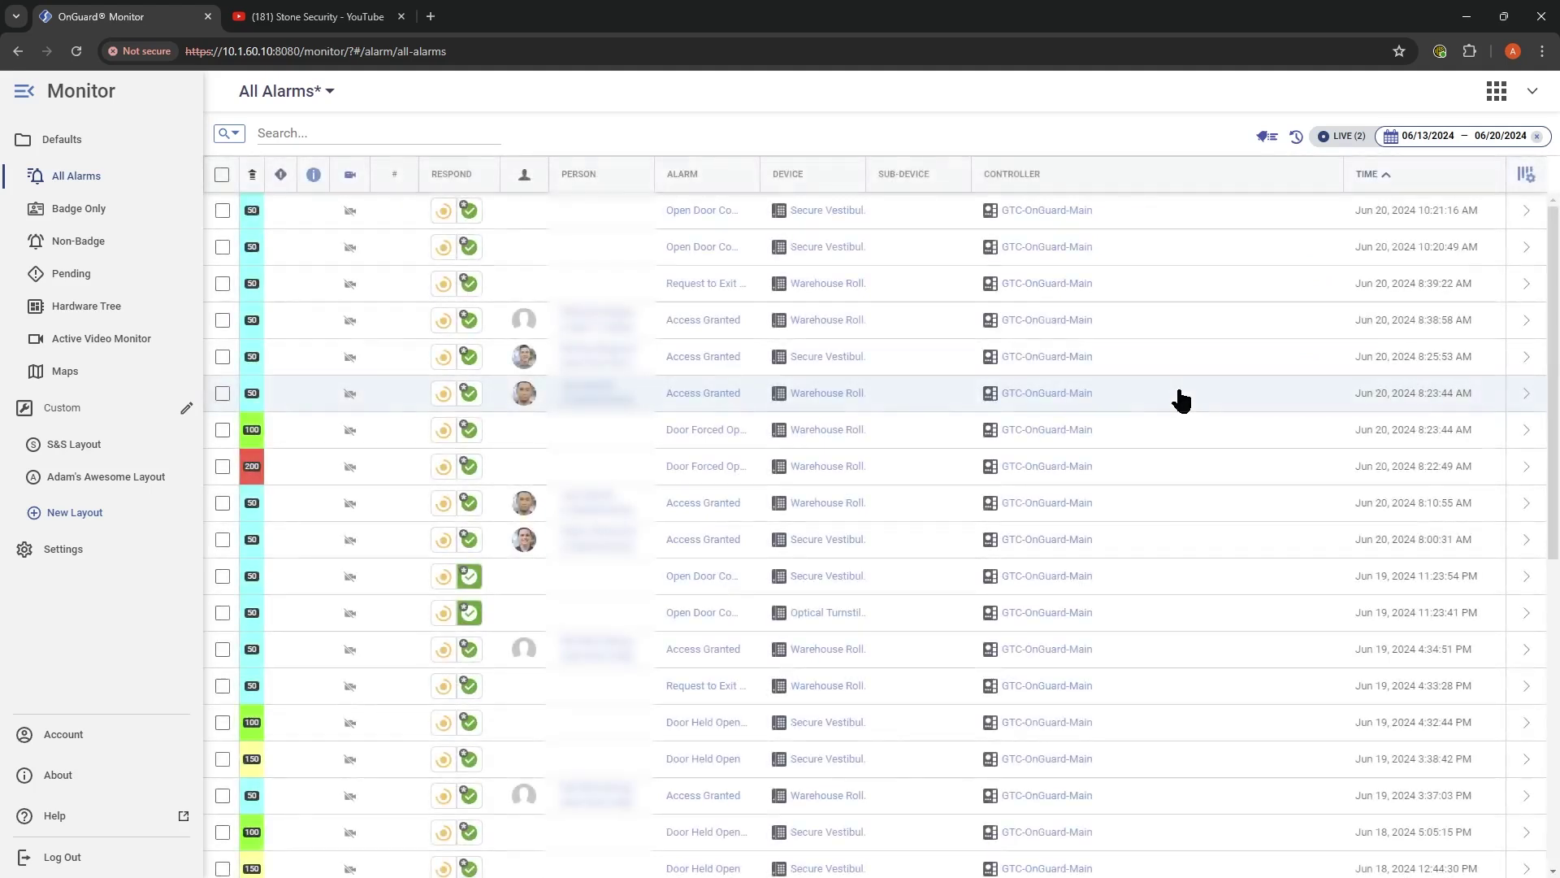
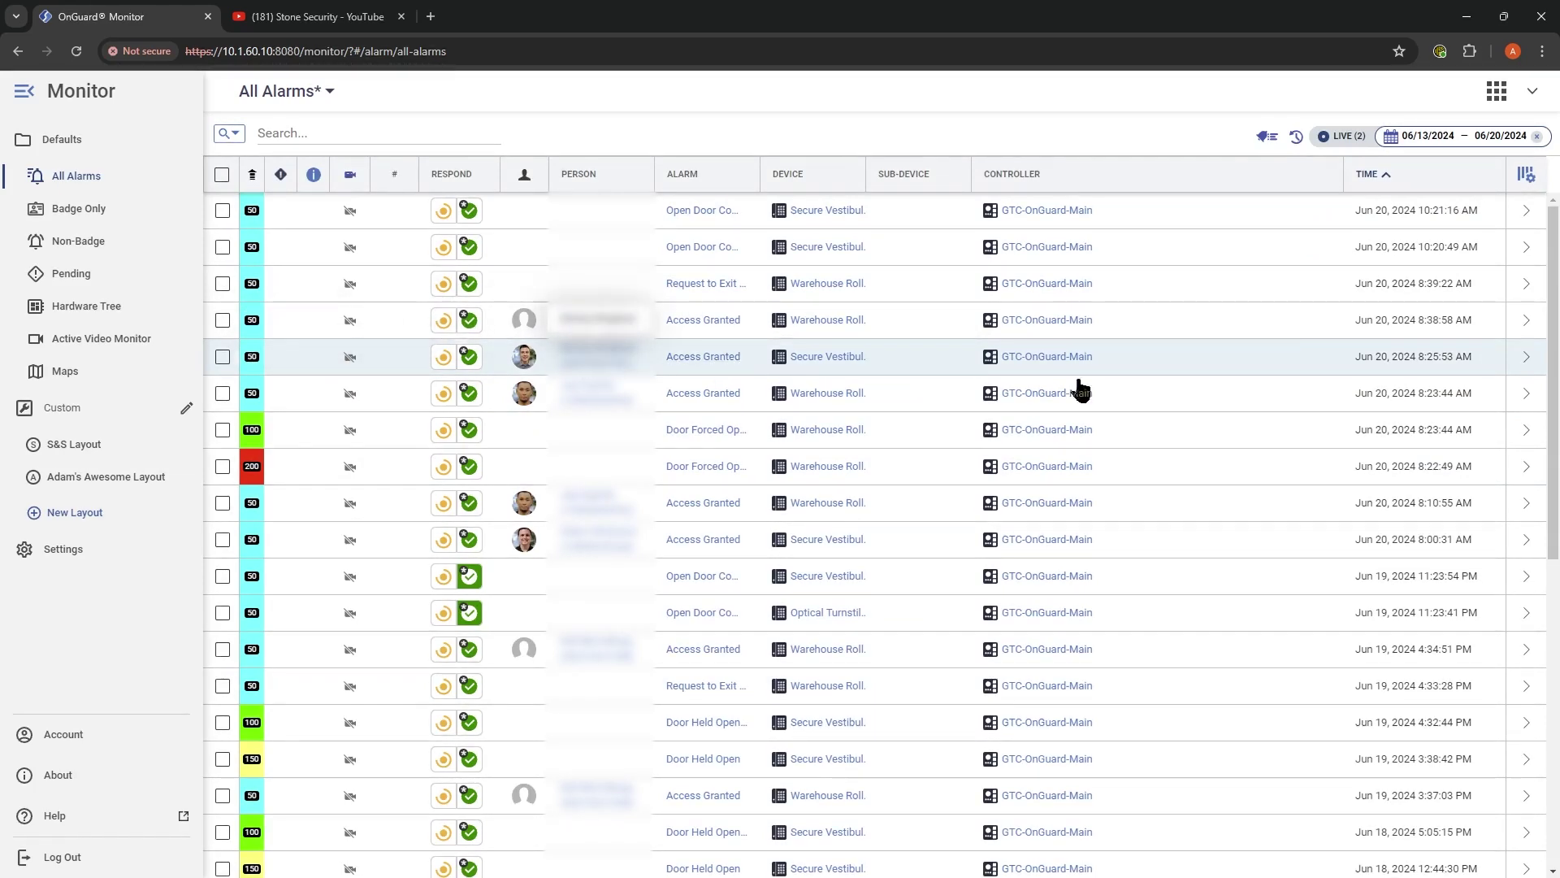
# - Open the alarm's cardholder details, scroll Recent Activity, and open its Filter choices
pyautogui.click(590, 356)
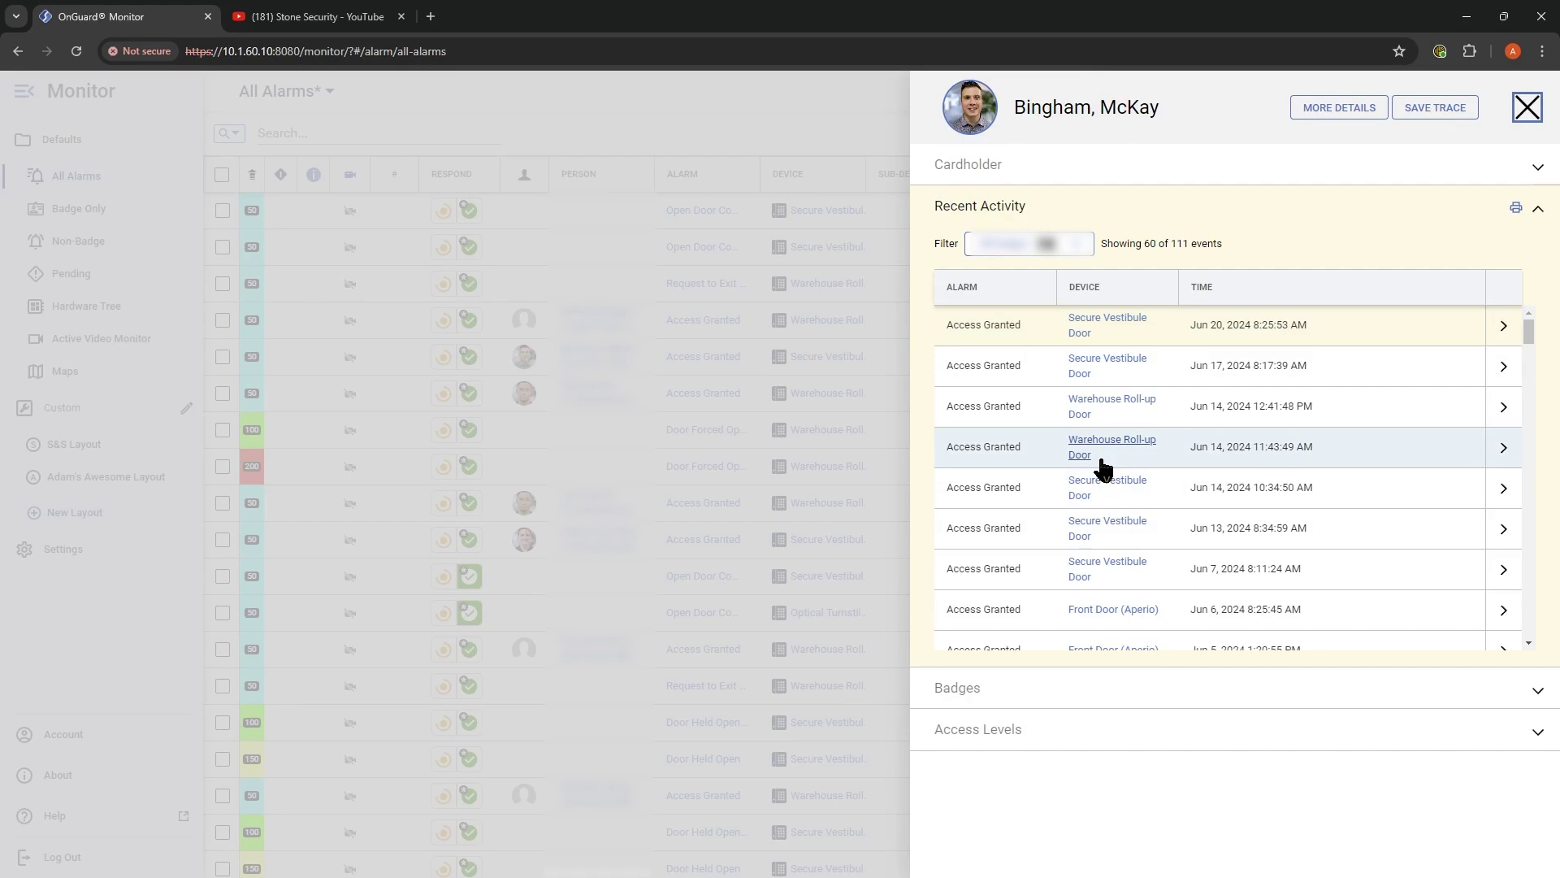
pyautogui.scroll(-3, 1113, 423)
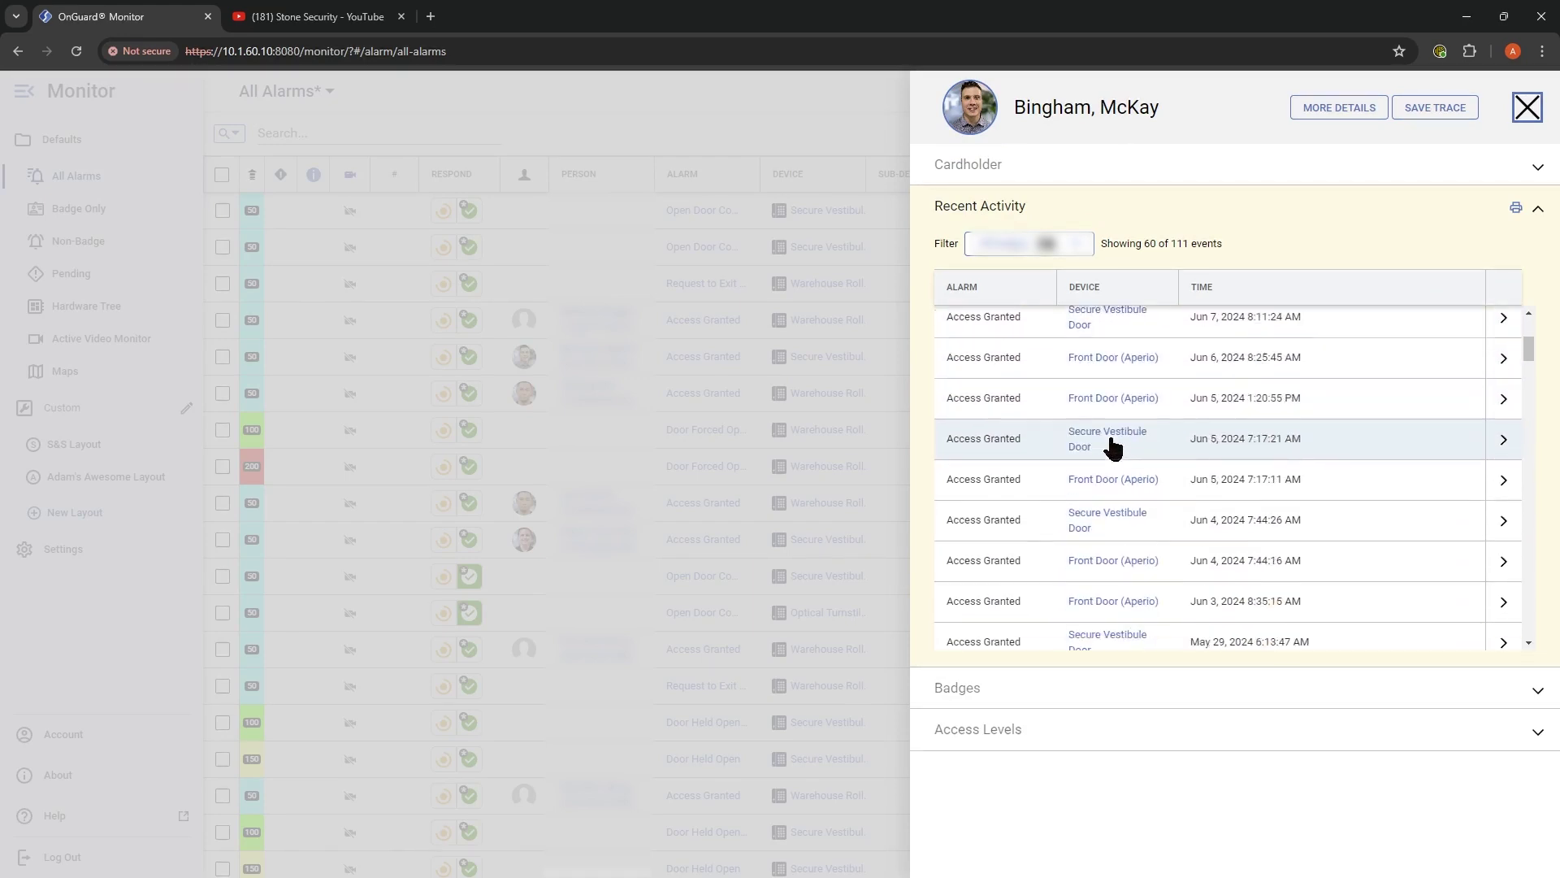
pyautogui.scroll(-10, 1109, 503)
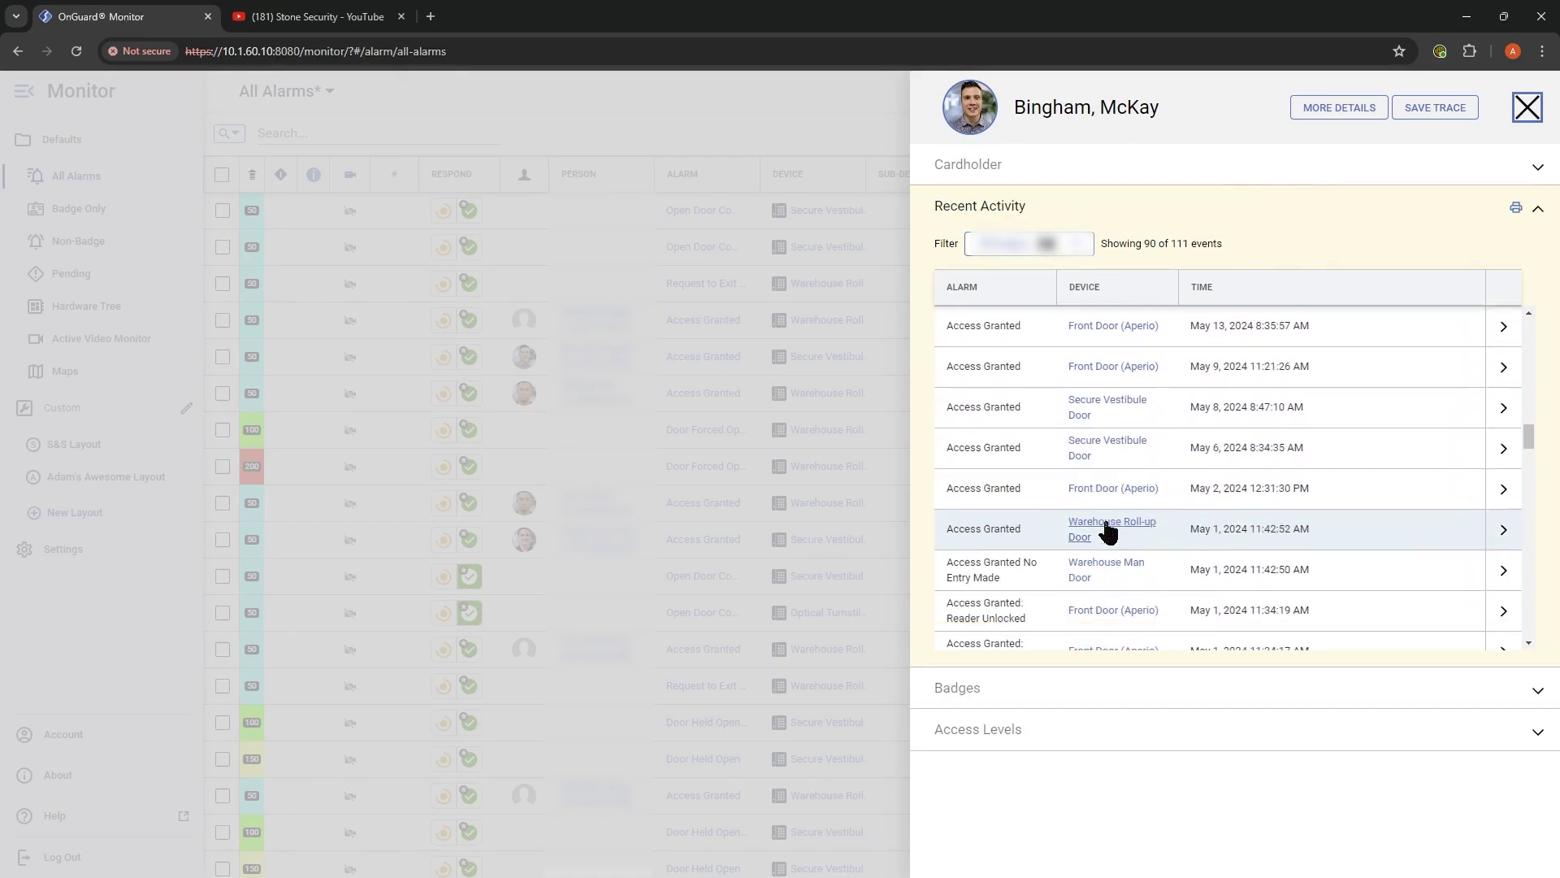
pyautogui.scroll(-3, 1138, 617)
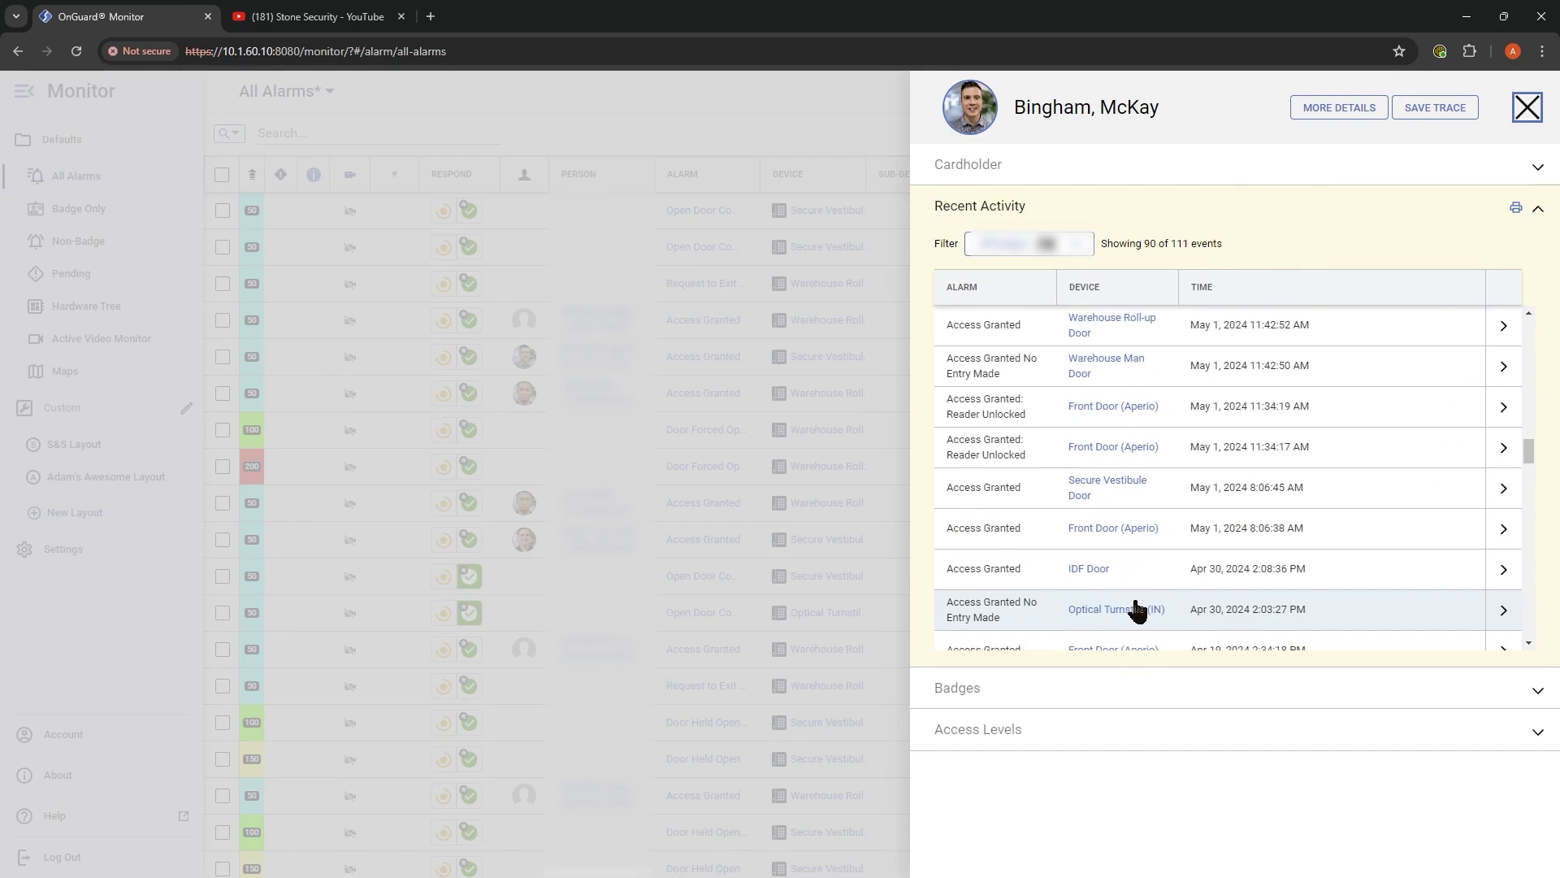
pyautogui.scroll(15, 1135, 609)
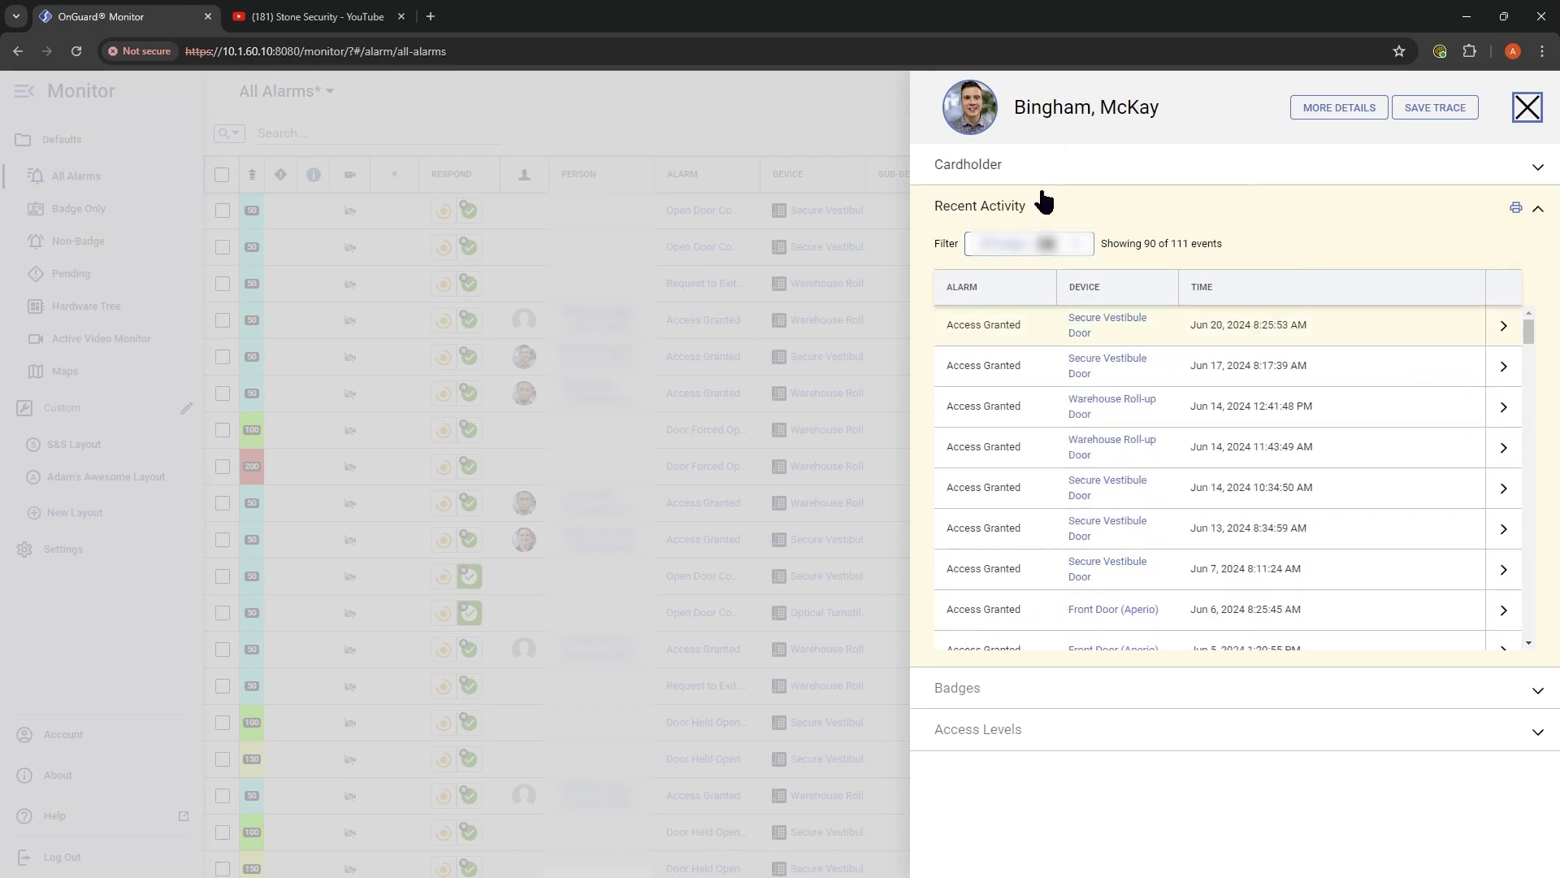
pyautogui.click(1074, 244)
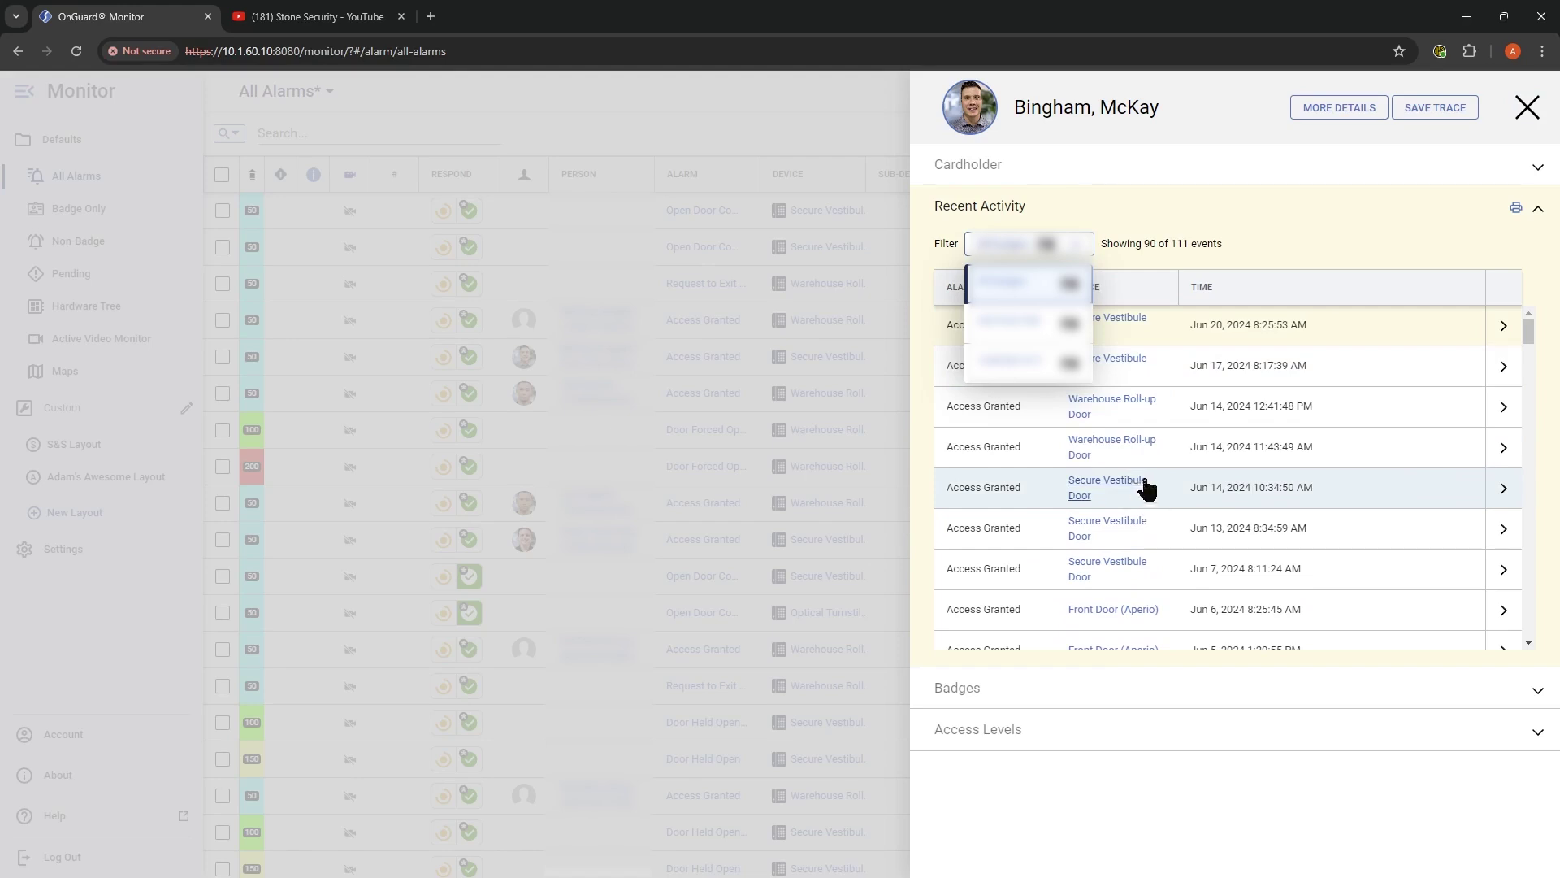
# - Cycle through the Recent Activity filters, ending back on the full 110-event list
pyautogui.click(1048, 333)
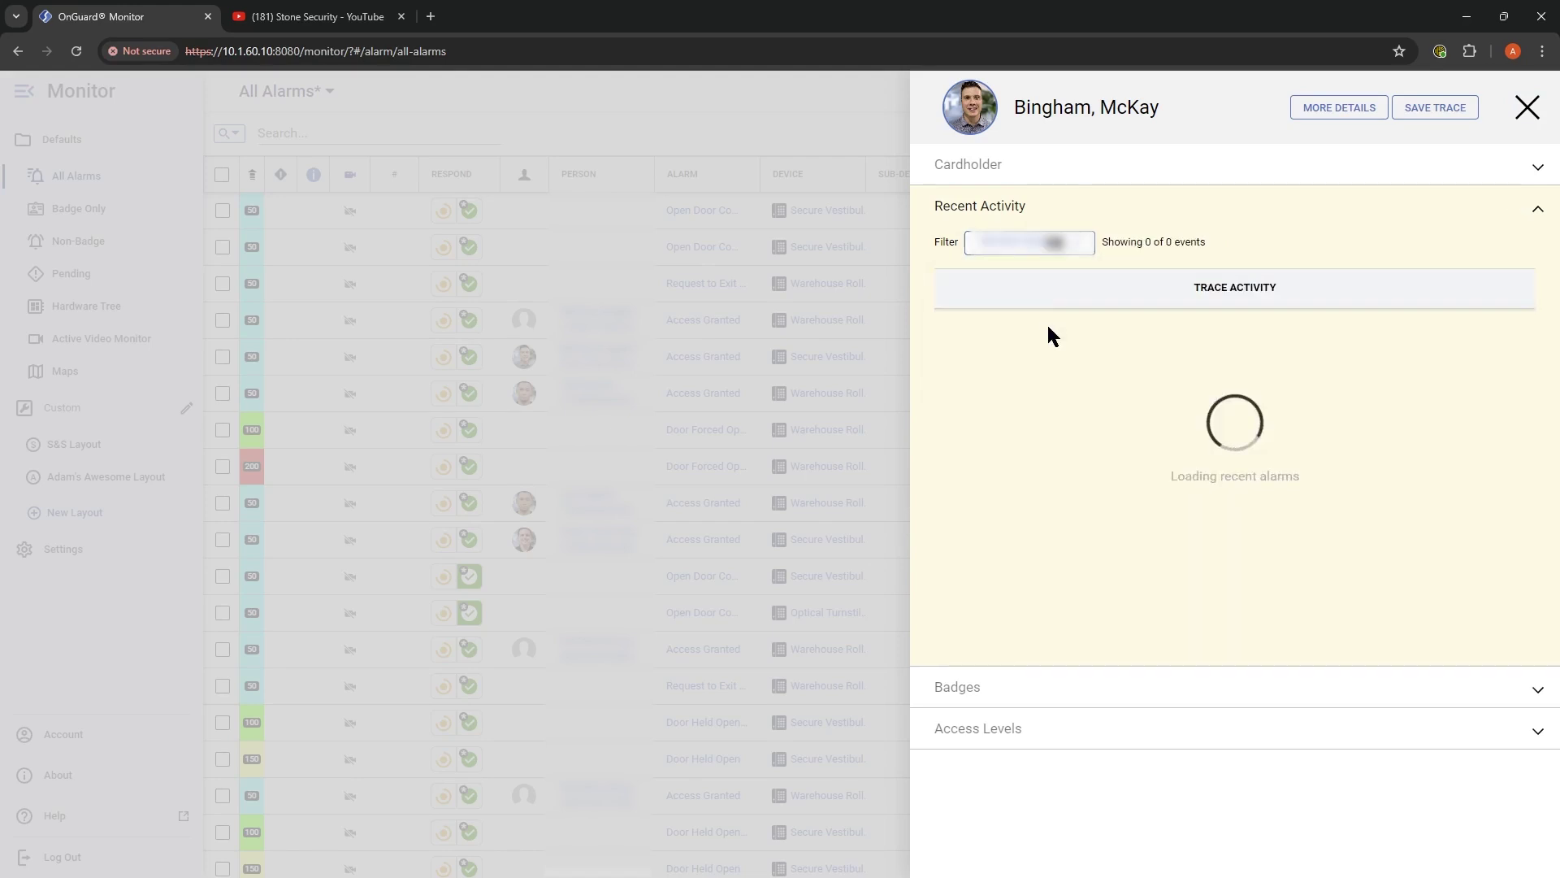
pyautogui.click(1032, 243)
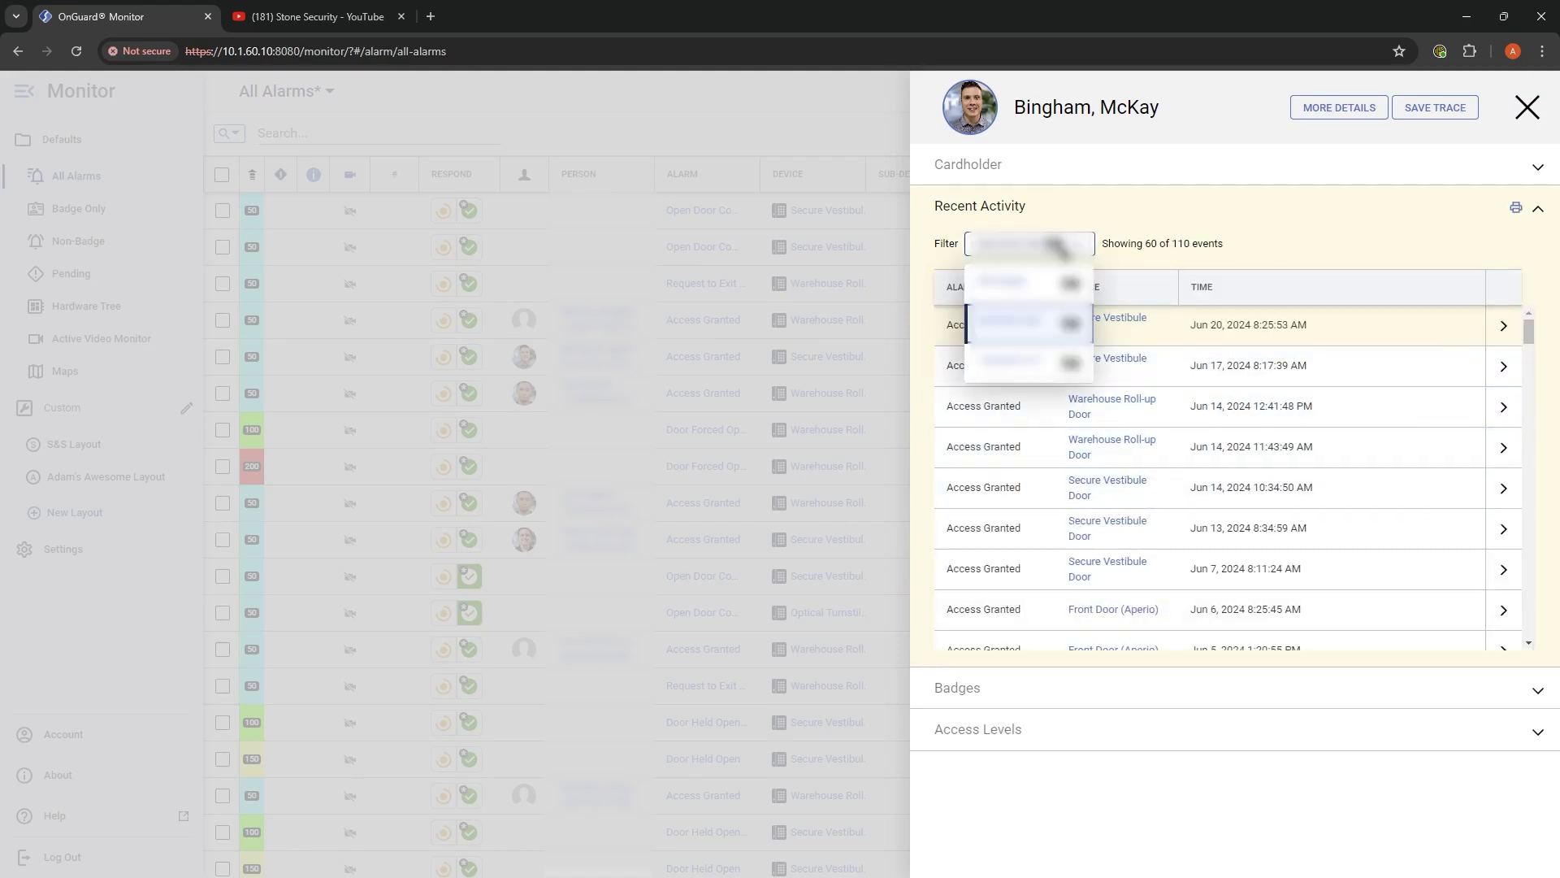
pyautogui.click(1032, 364)
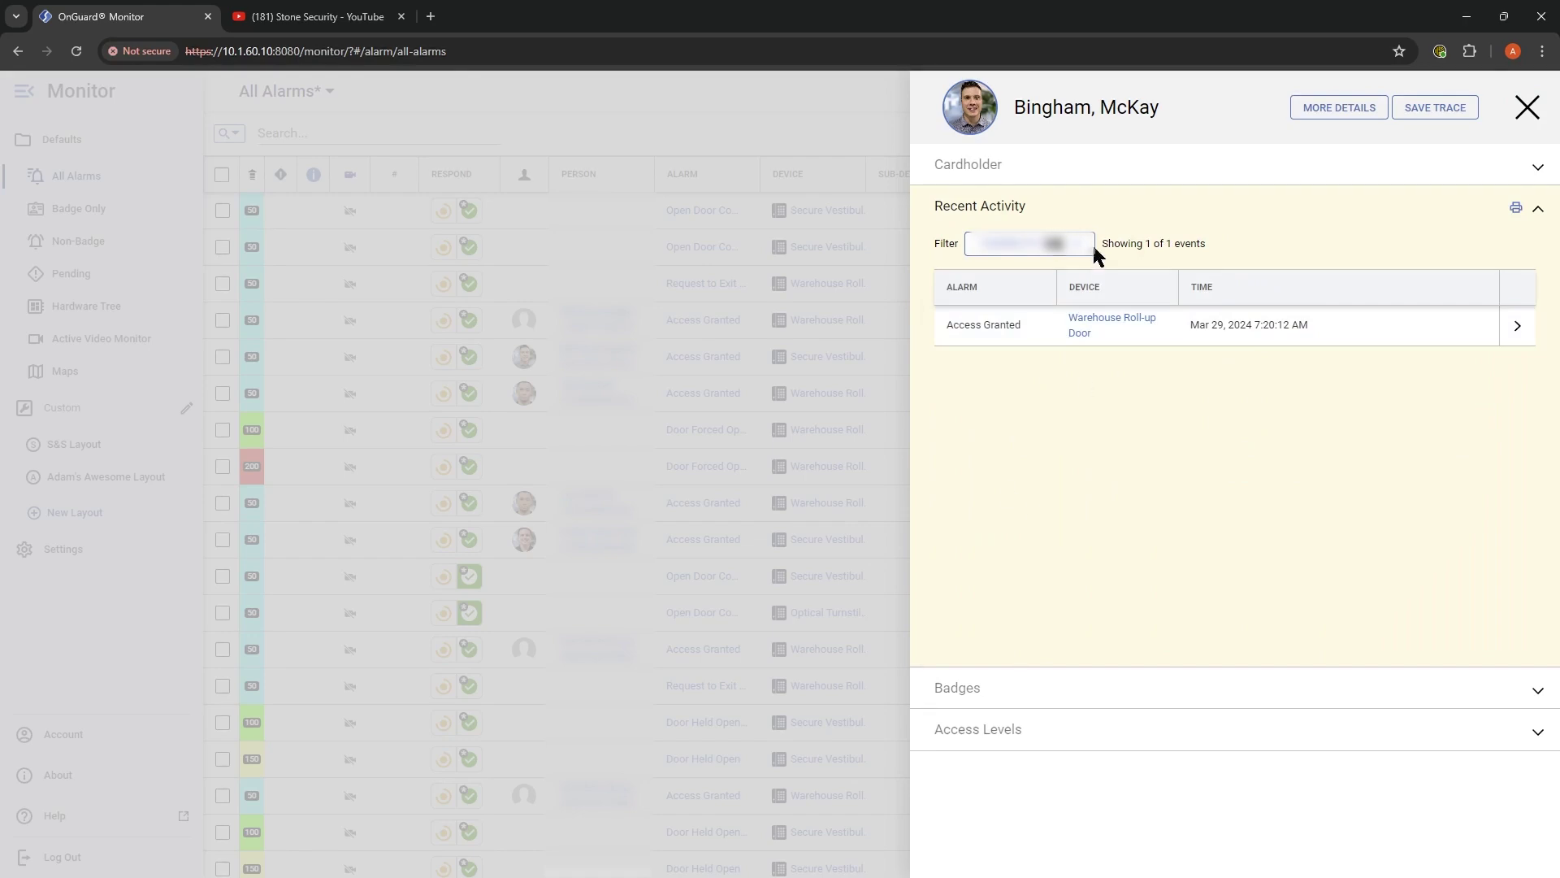
pyautogui.click(1089, 244)
pyautogui.click(1048, 321)
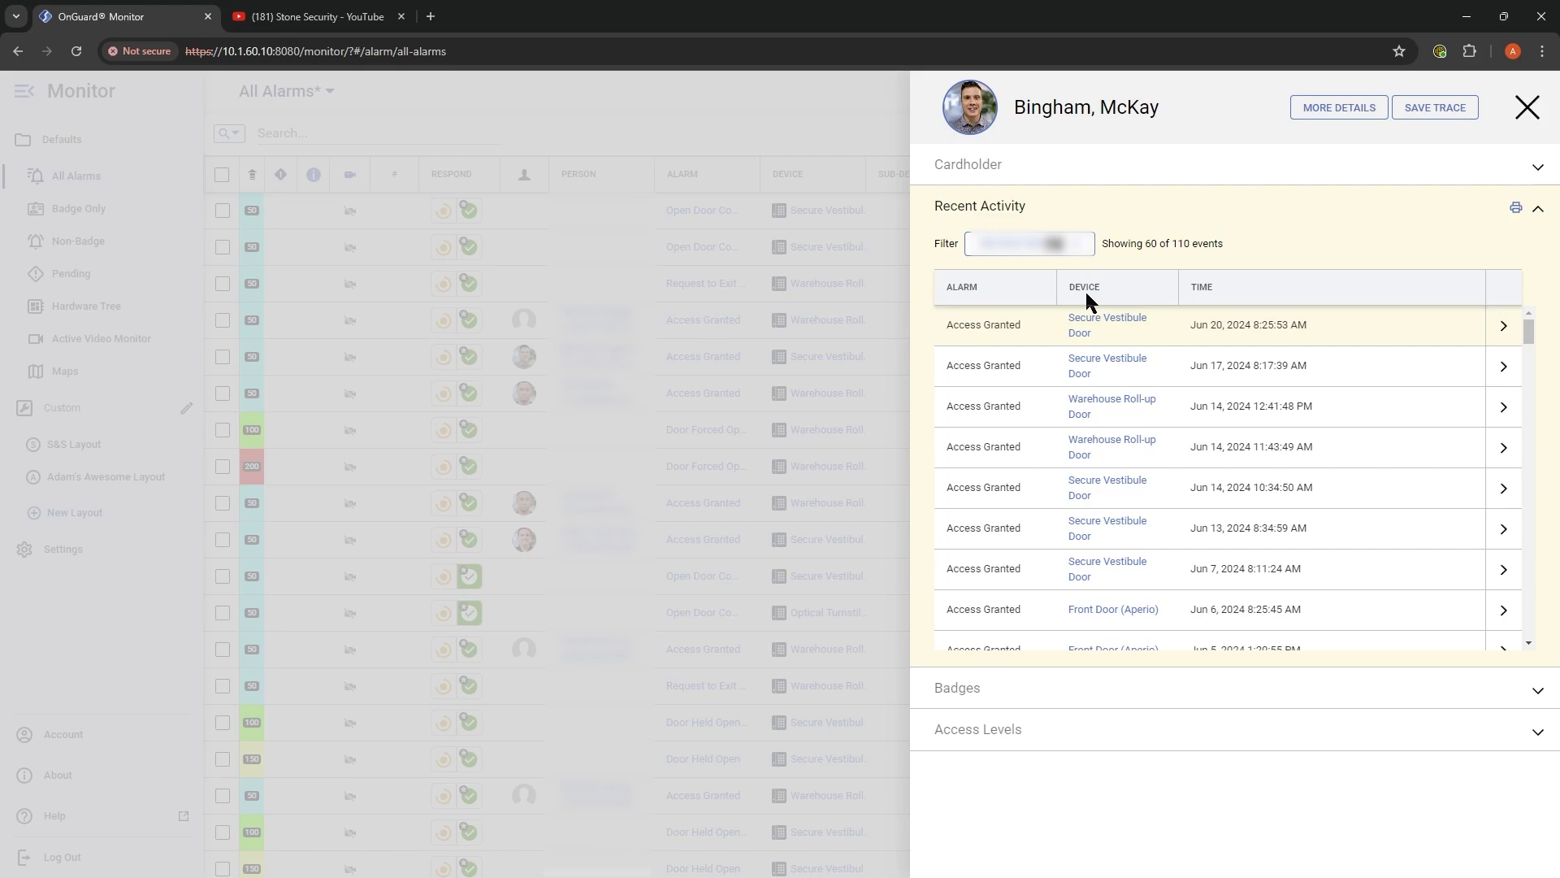
# - Highlight the 110-event count and scroll through the activity list
pyautogui.moveTo(1240, 244); pyautogui.dragTo(1203, 242)
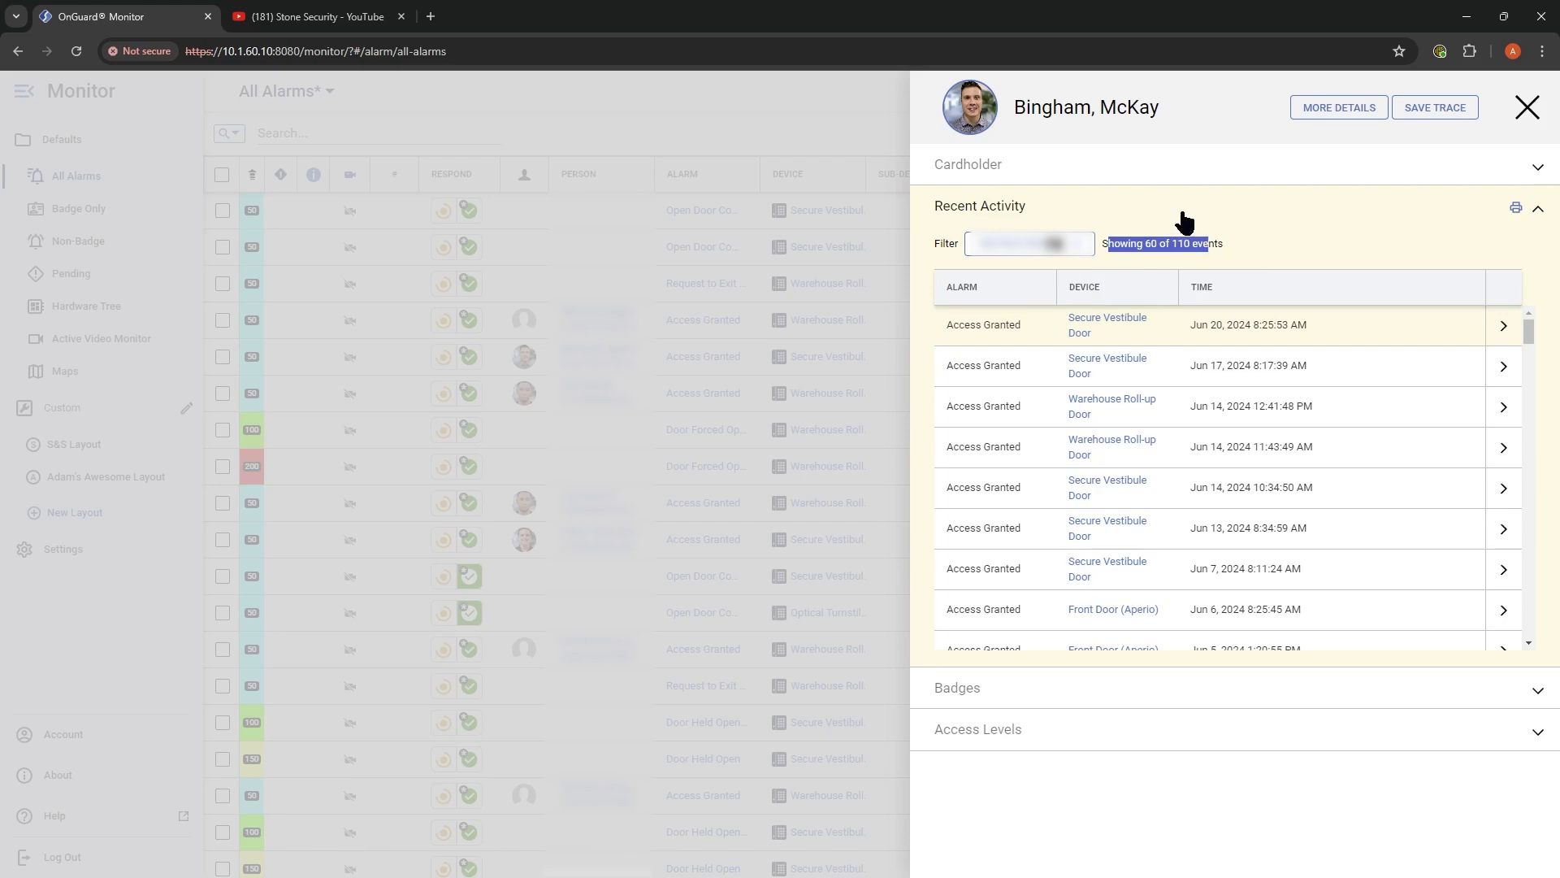
pyautogui.click(1220, 247)
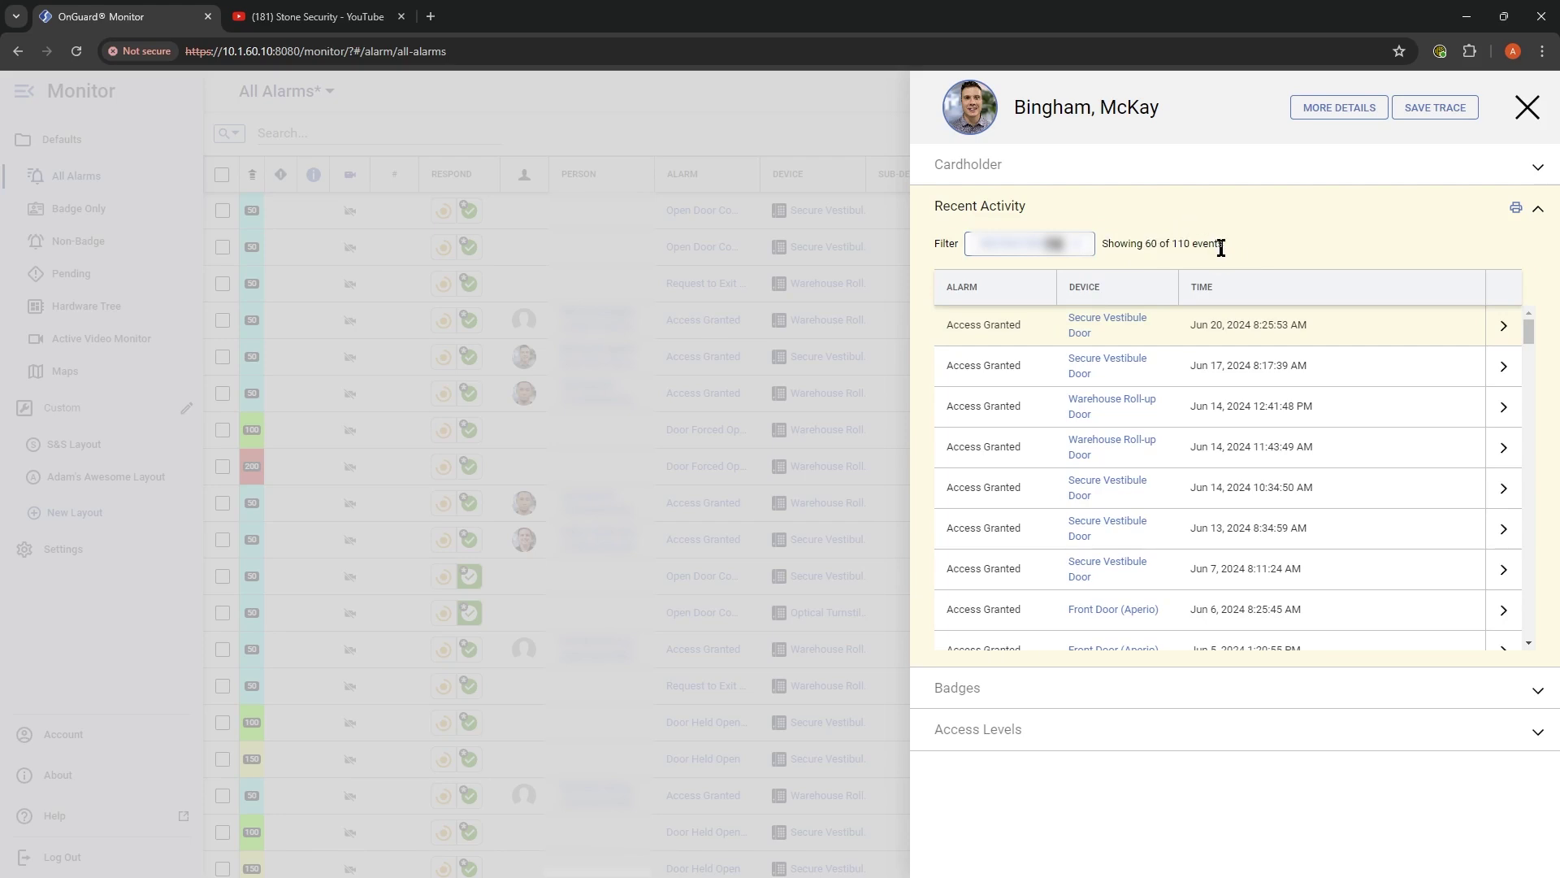
pyautogui.moveTo(1117, 244); pyautogui.dragTo(1224, 244)
pyautogui.click(1138, 248)
pyautogui.scroll(-4, 1017, 577)
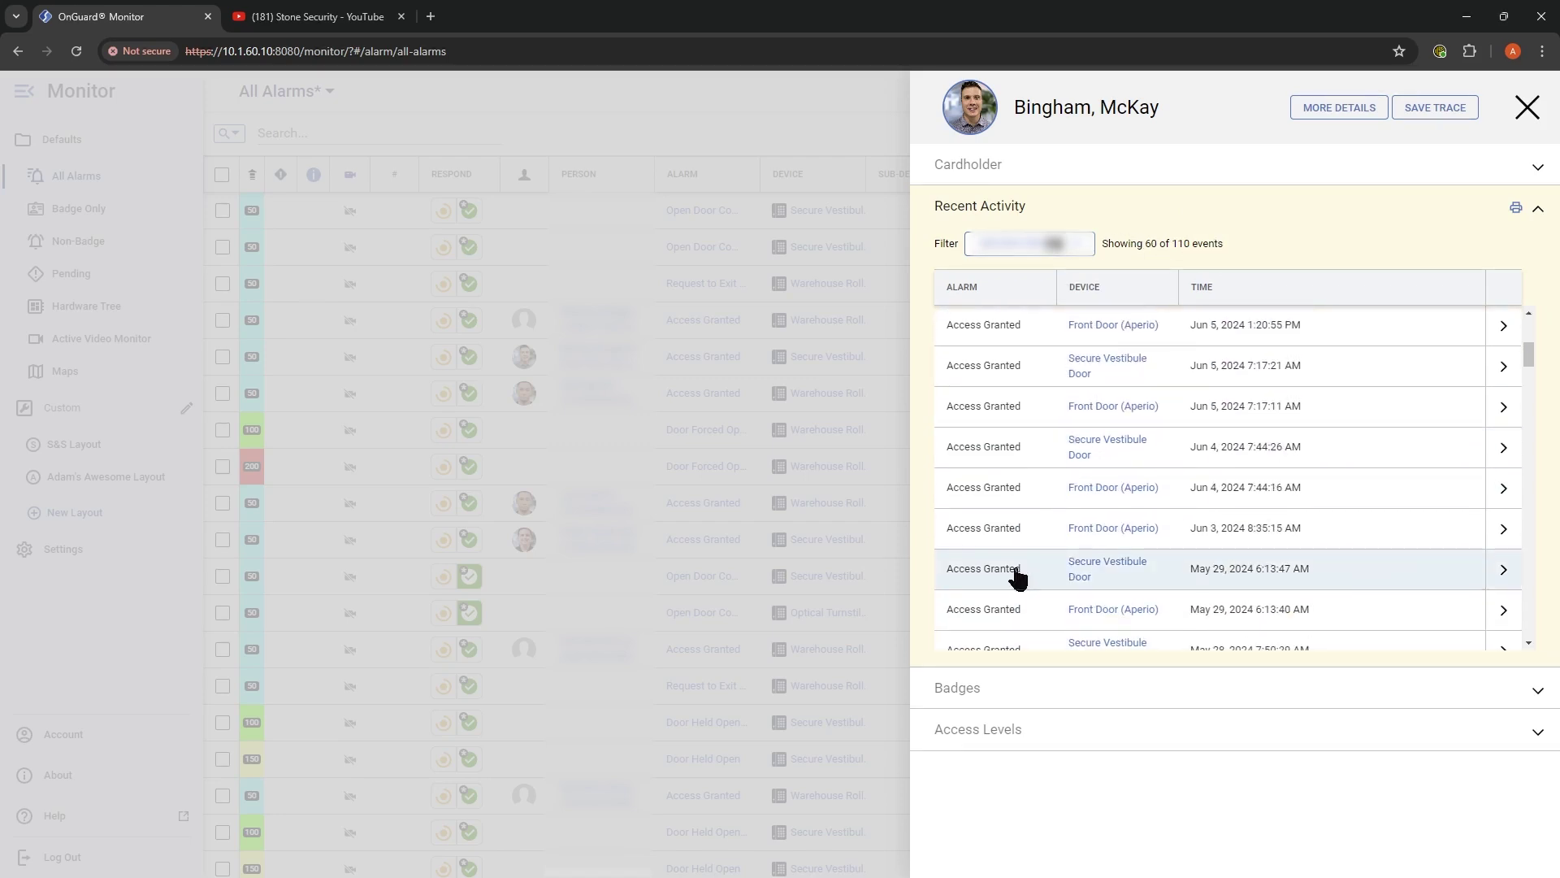
pyautogui.scroll(-5, 1018, 579)
pyautogui.scroll(10, 1061, 610)
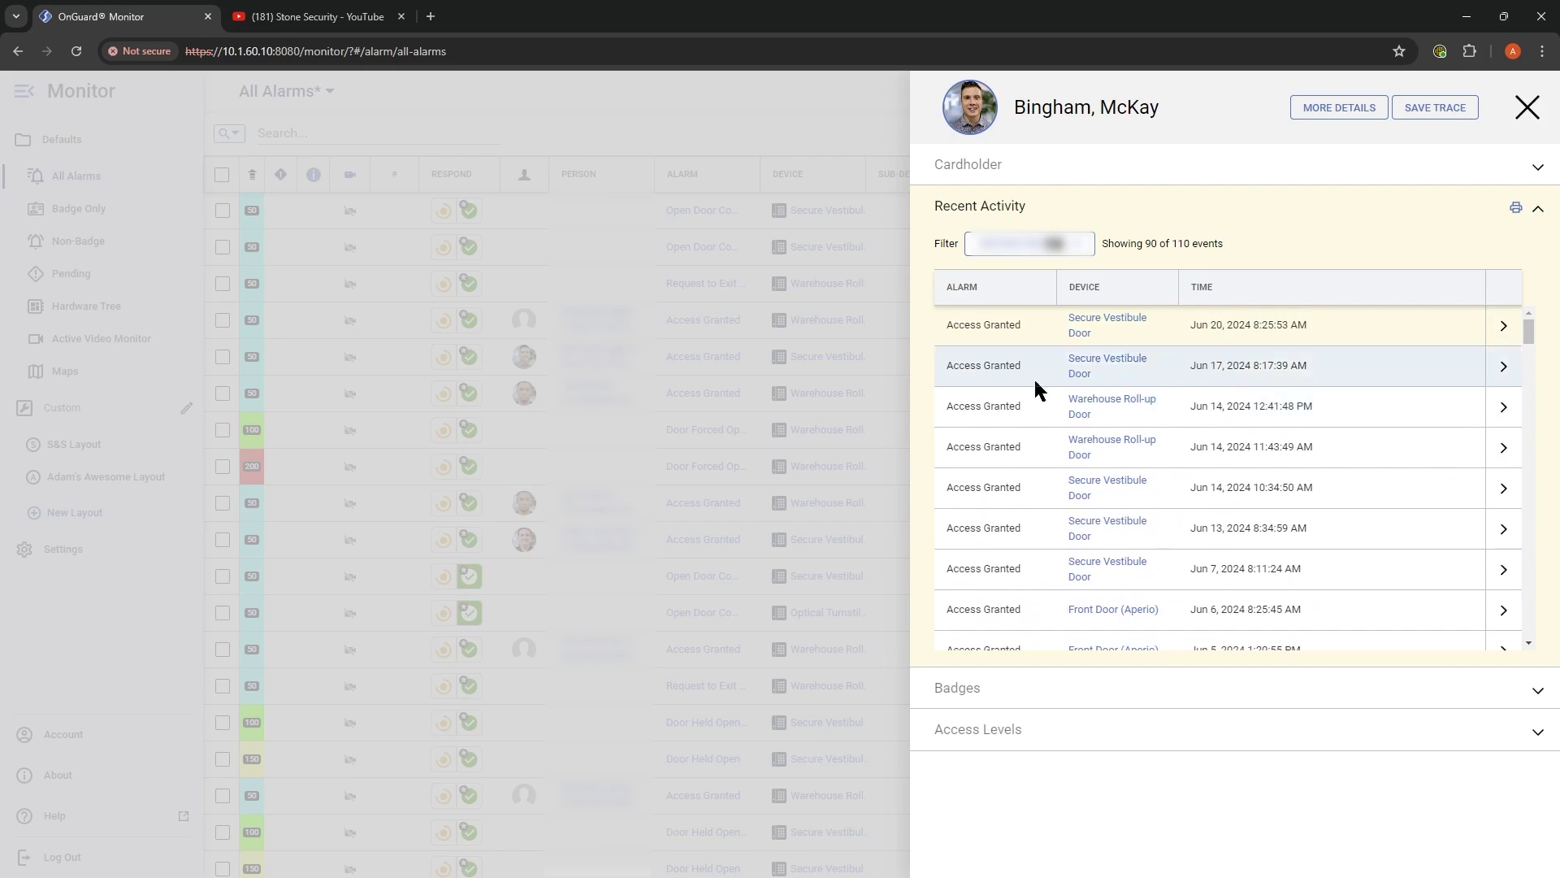
pyautogui.click(1508, 330)
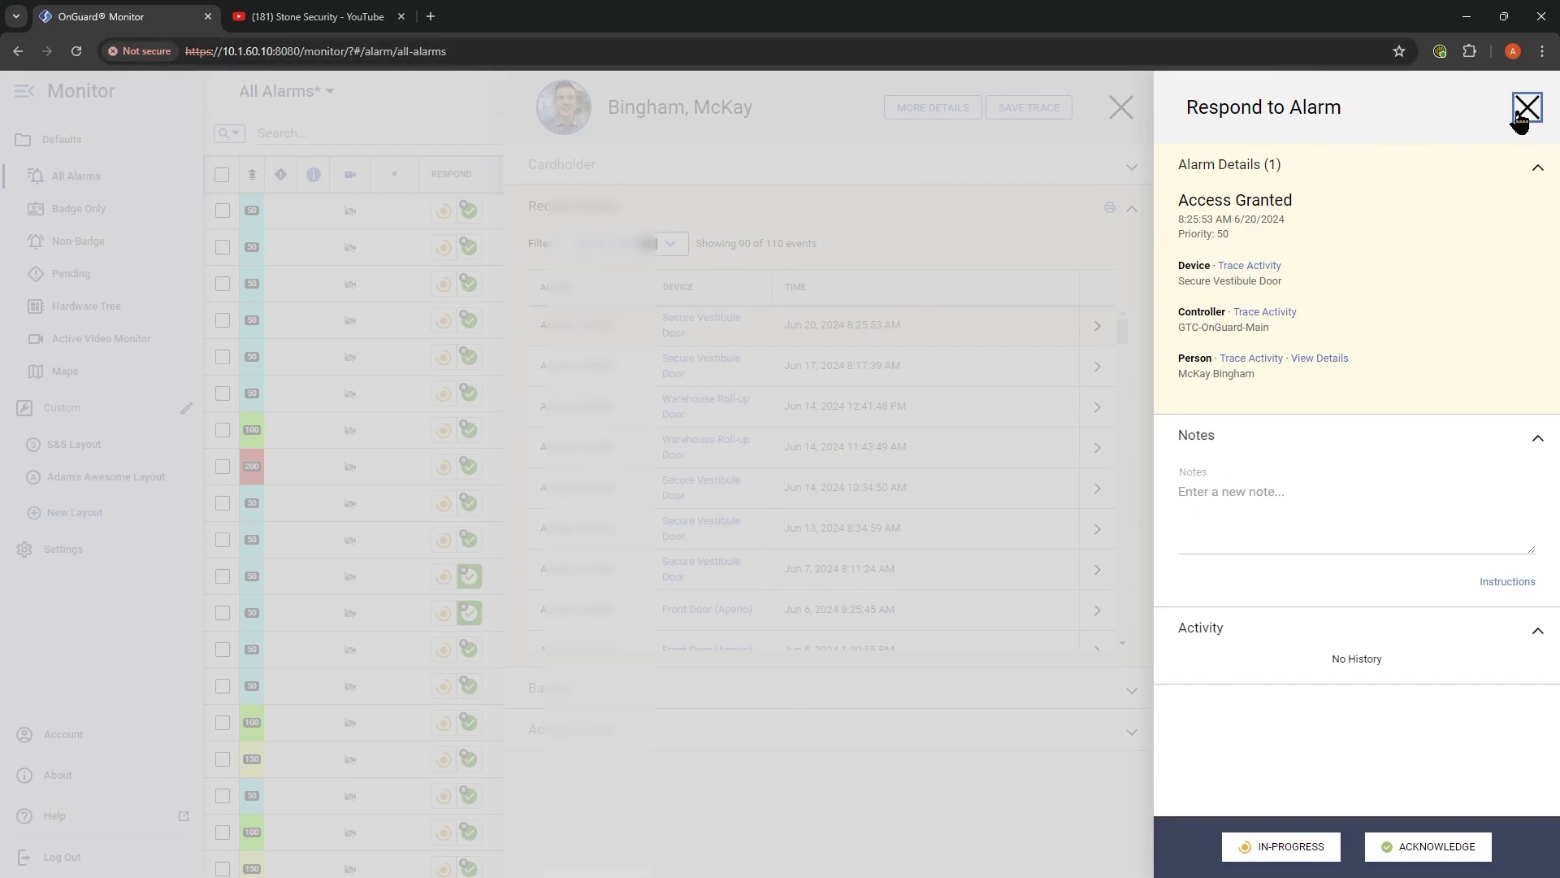
pyautogui.moveTo(1188, 200); pyautogui.dragTo(1182, 197)
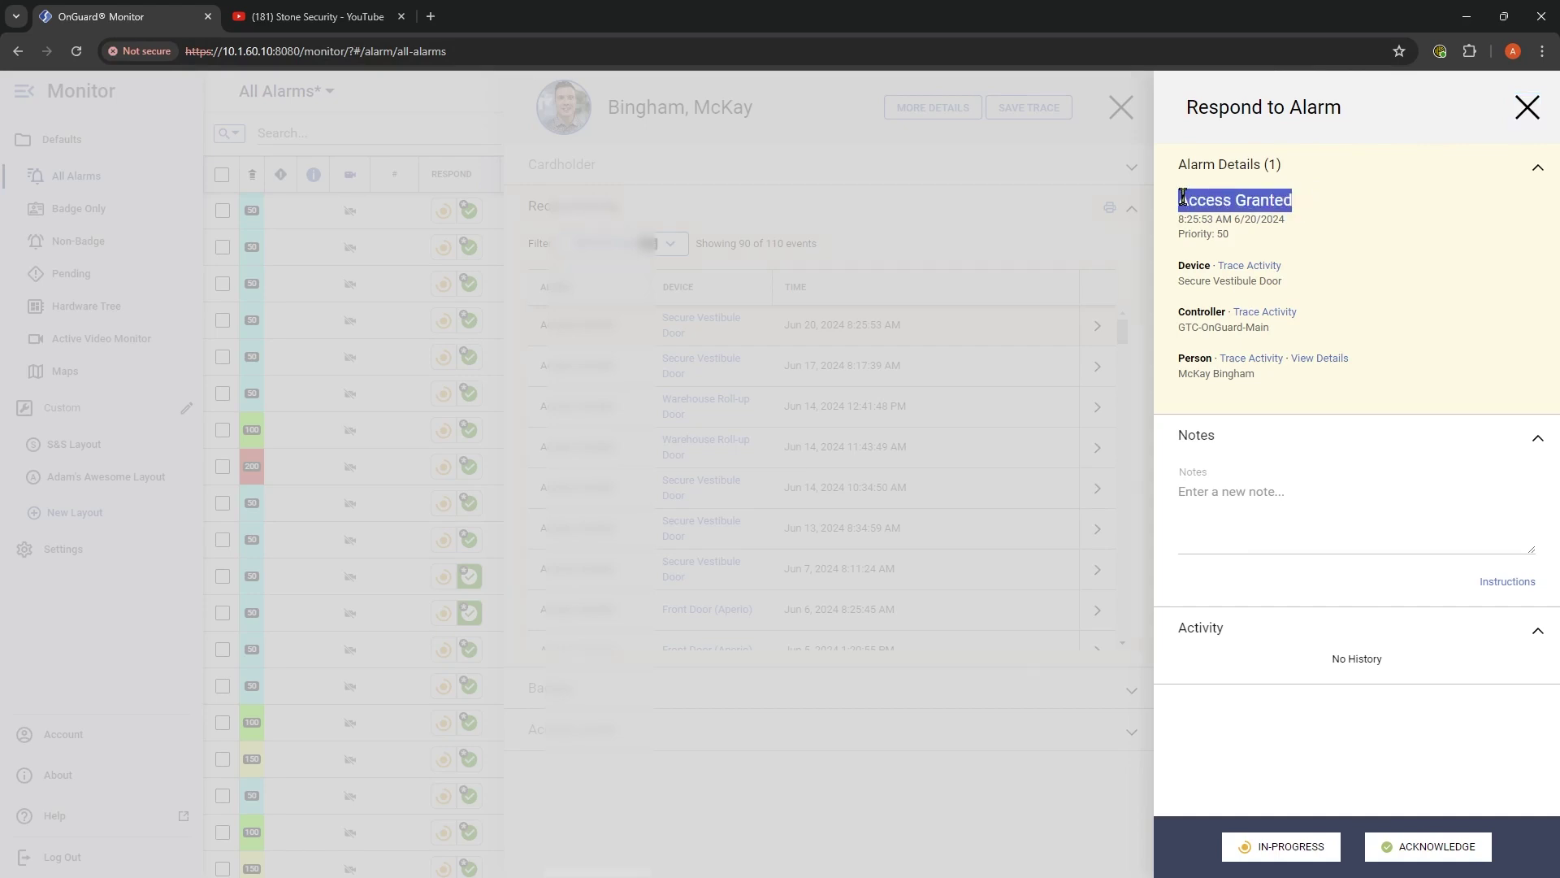
pyautogui.tripleClick(1253, 204)
pyautogui.click(1244, 510)
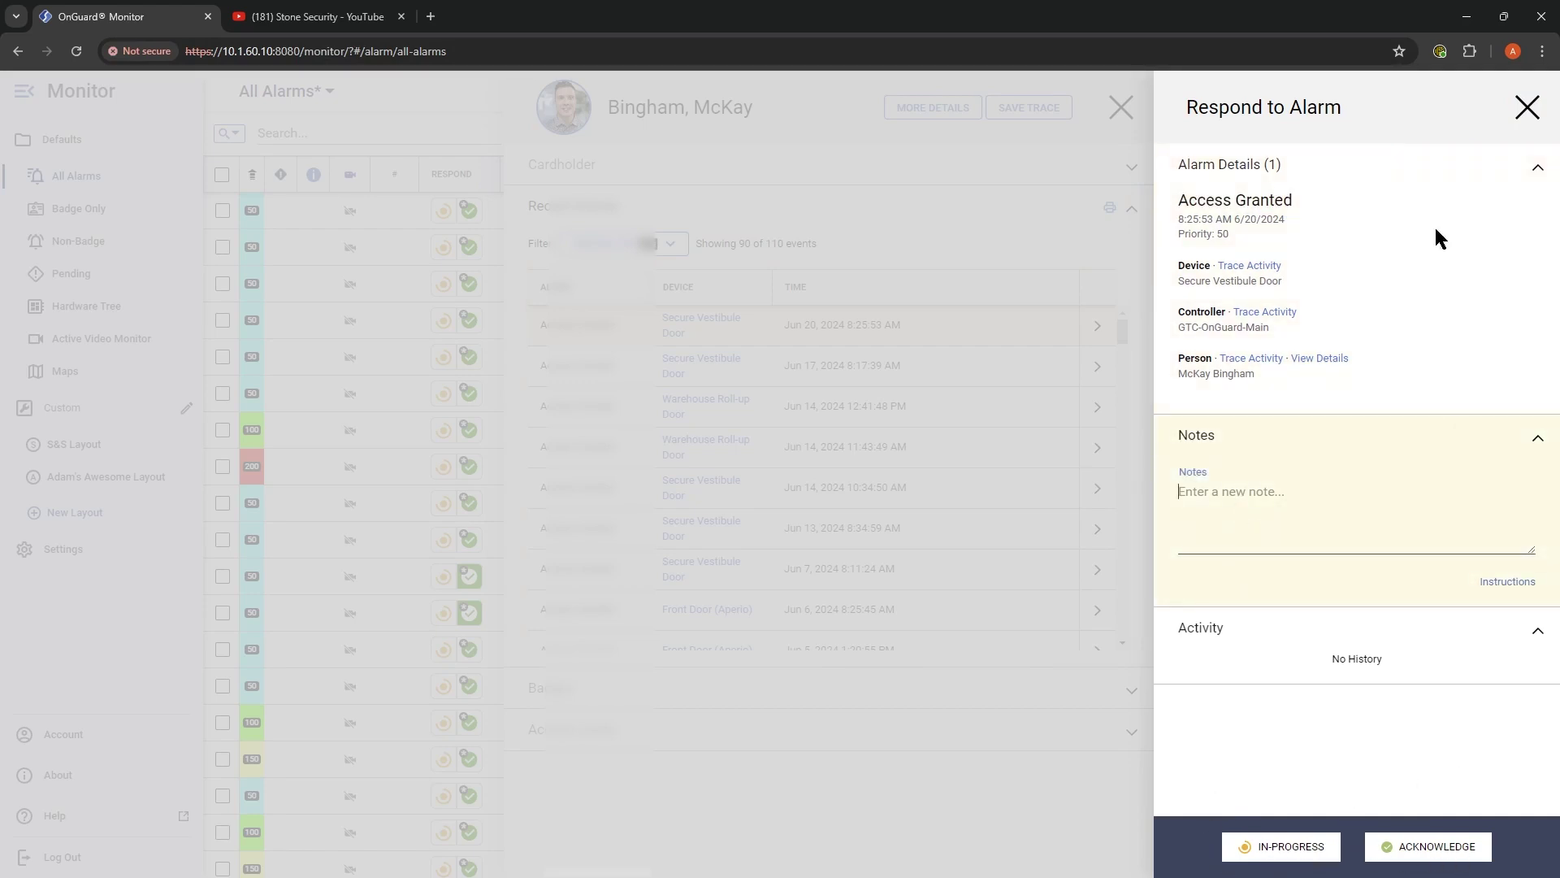
pyautogui.click(1527, 110)
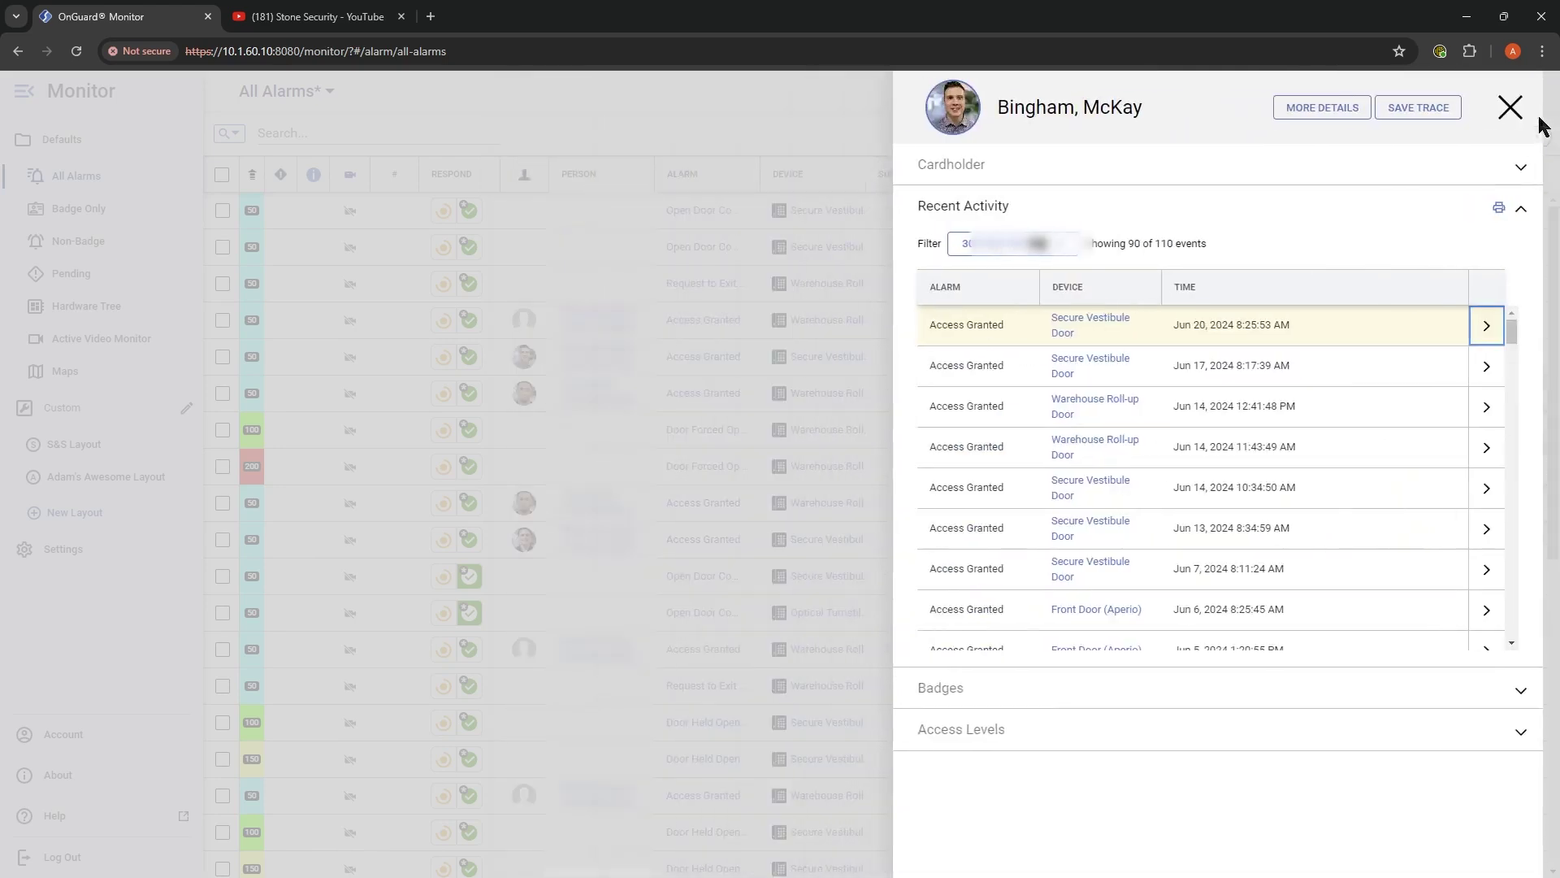
# - Save the cardholder's activity as a trace and save a copy of the All Alarms layout
pyautogui.click(1435, 108)
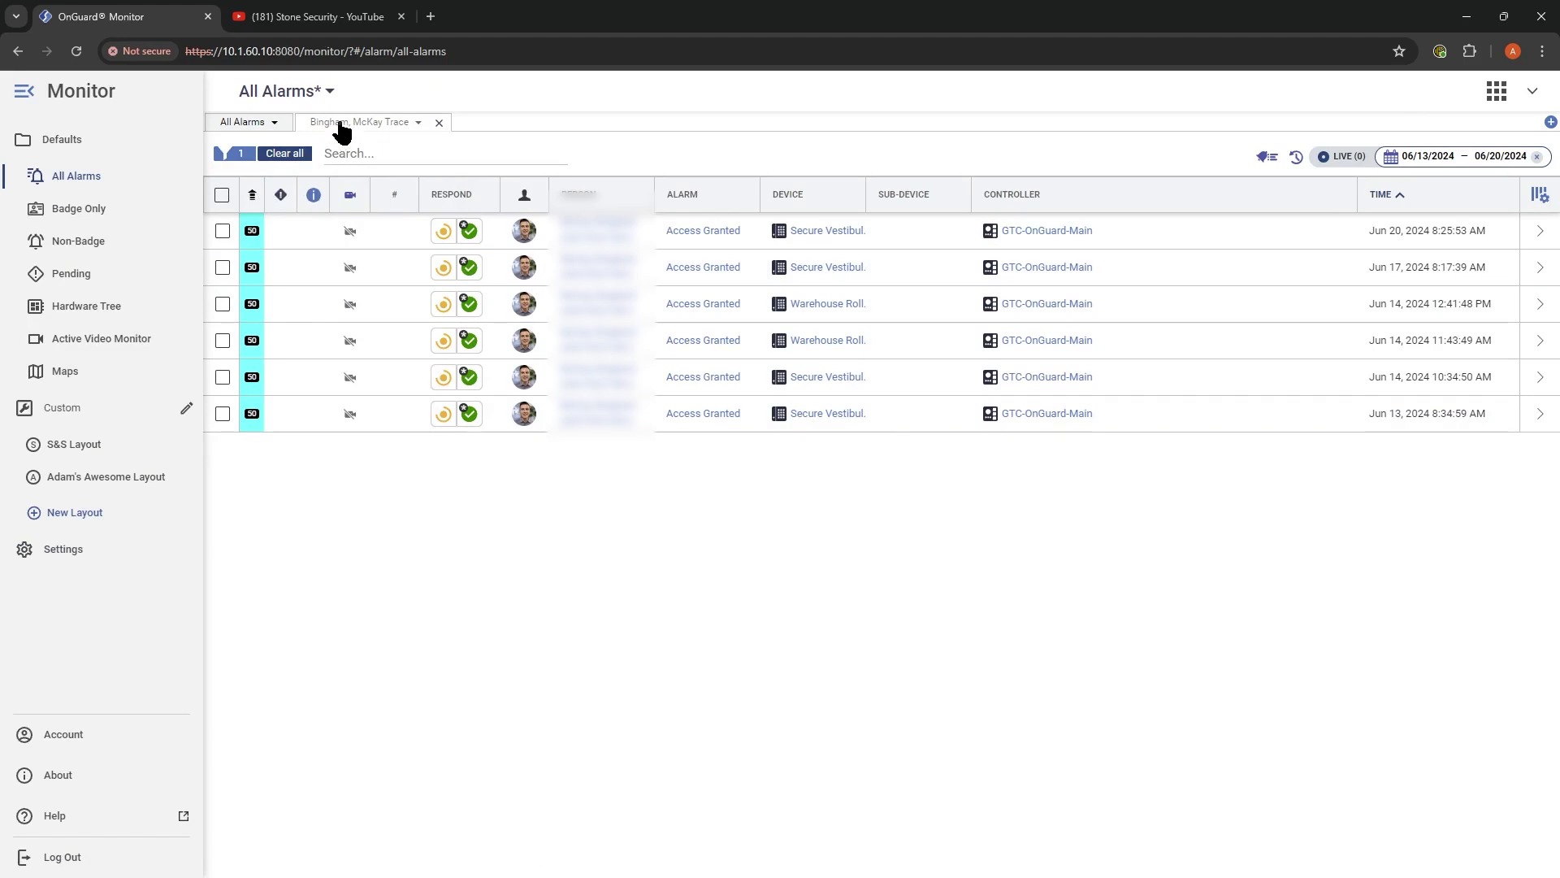
pyautogui.click(333, 92)
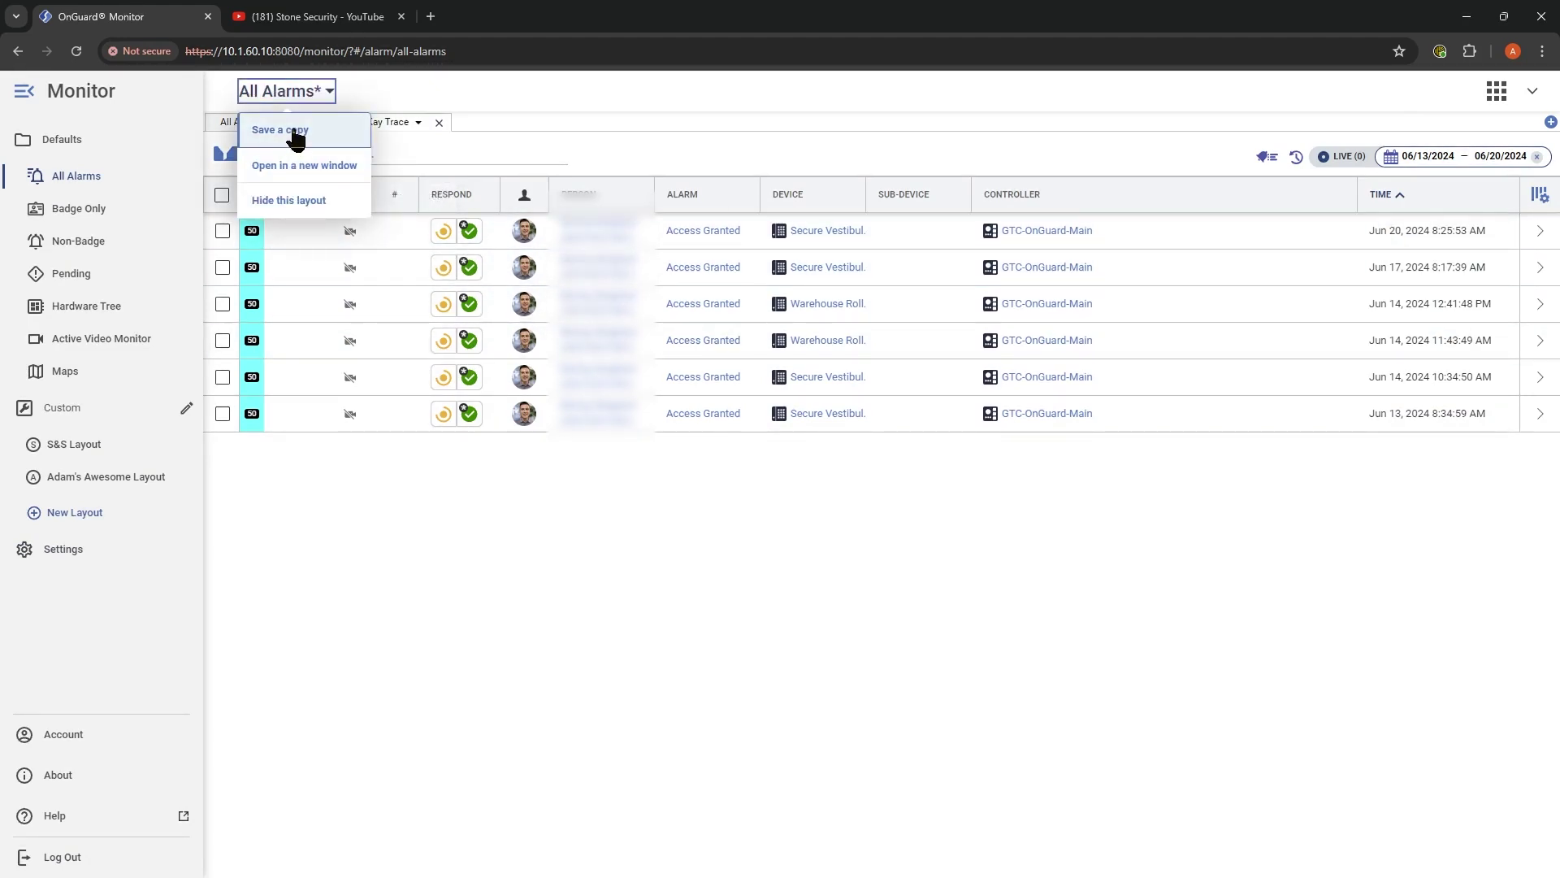
pyautogui.click(294, 133)
# - Rename the copied layout to the cardholder's surname followed by 'Trace'
pyautogui.click(380, 94)
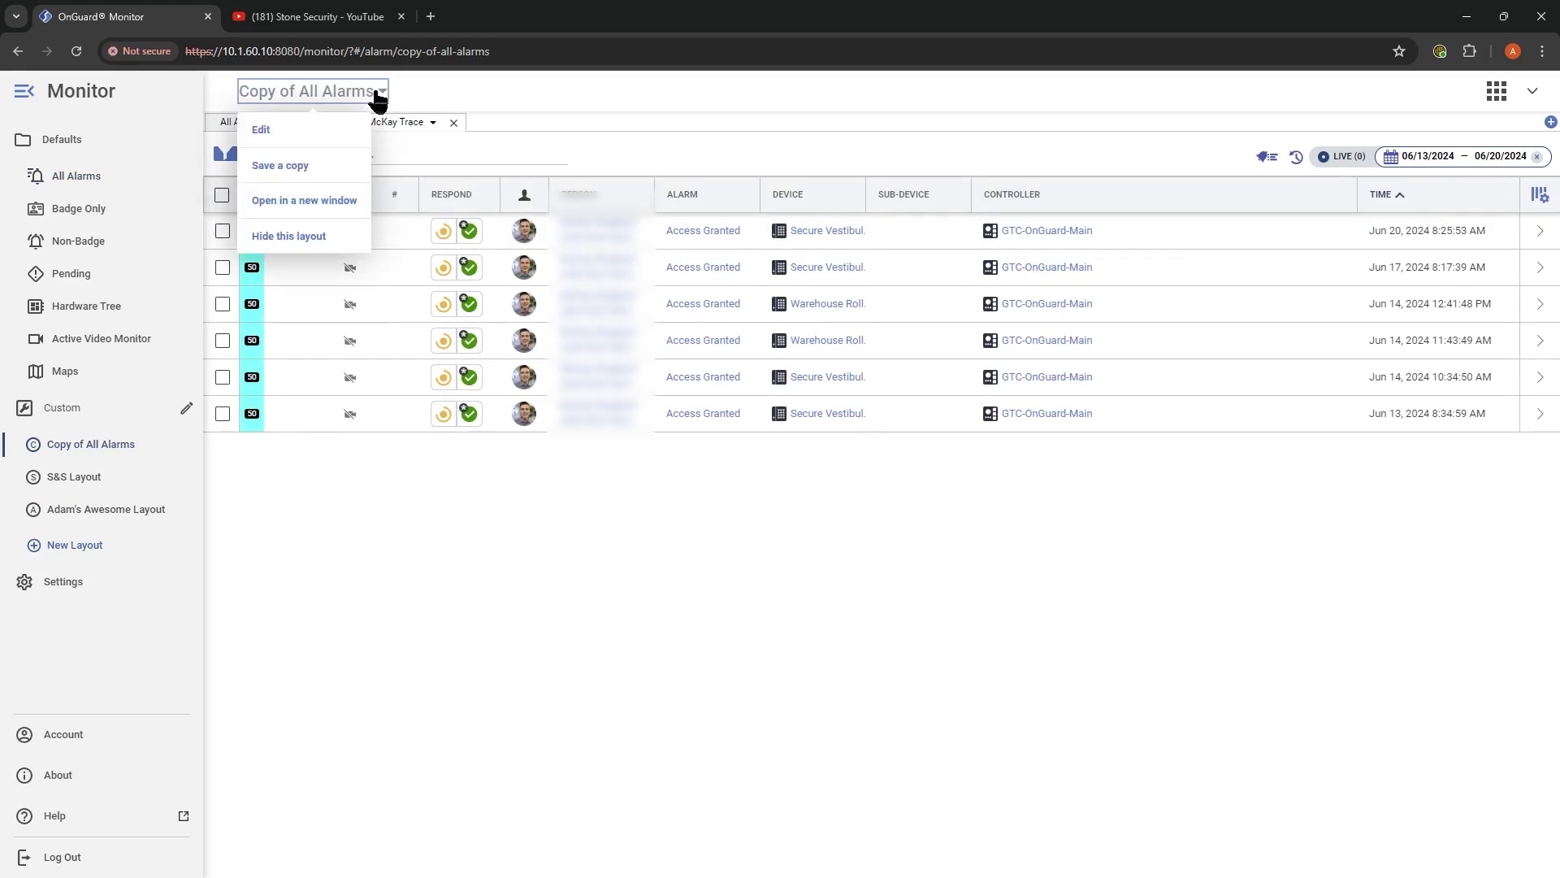
pyautogui.click(281, 129)
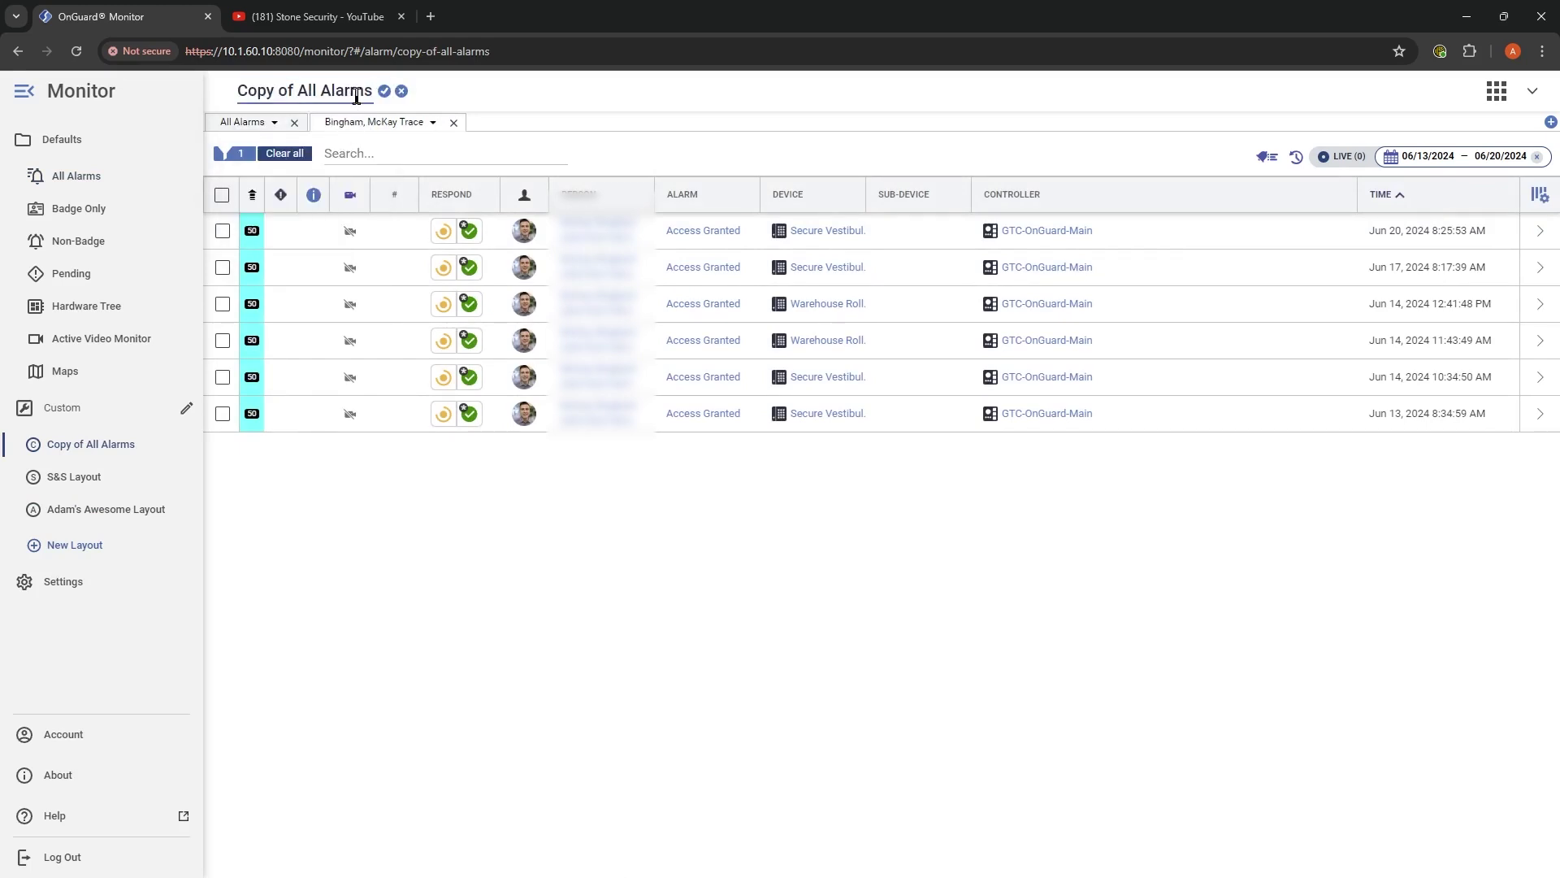
pyautogui.moveTo(339, 90); pyautogui.dragTo(261, 90)
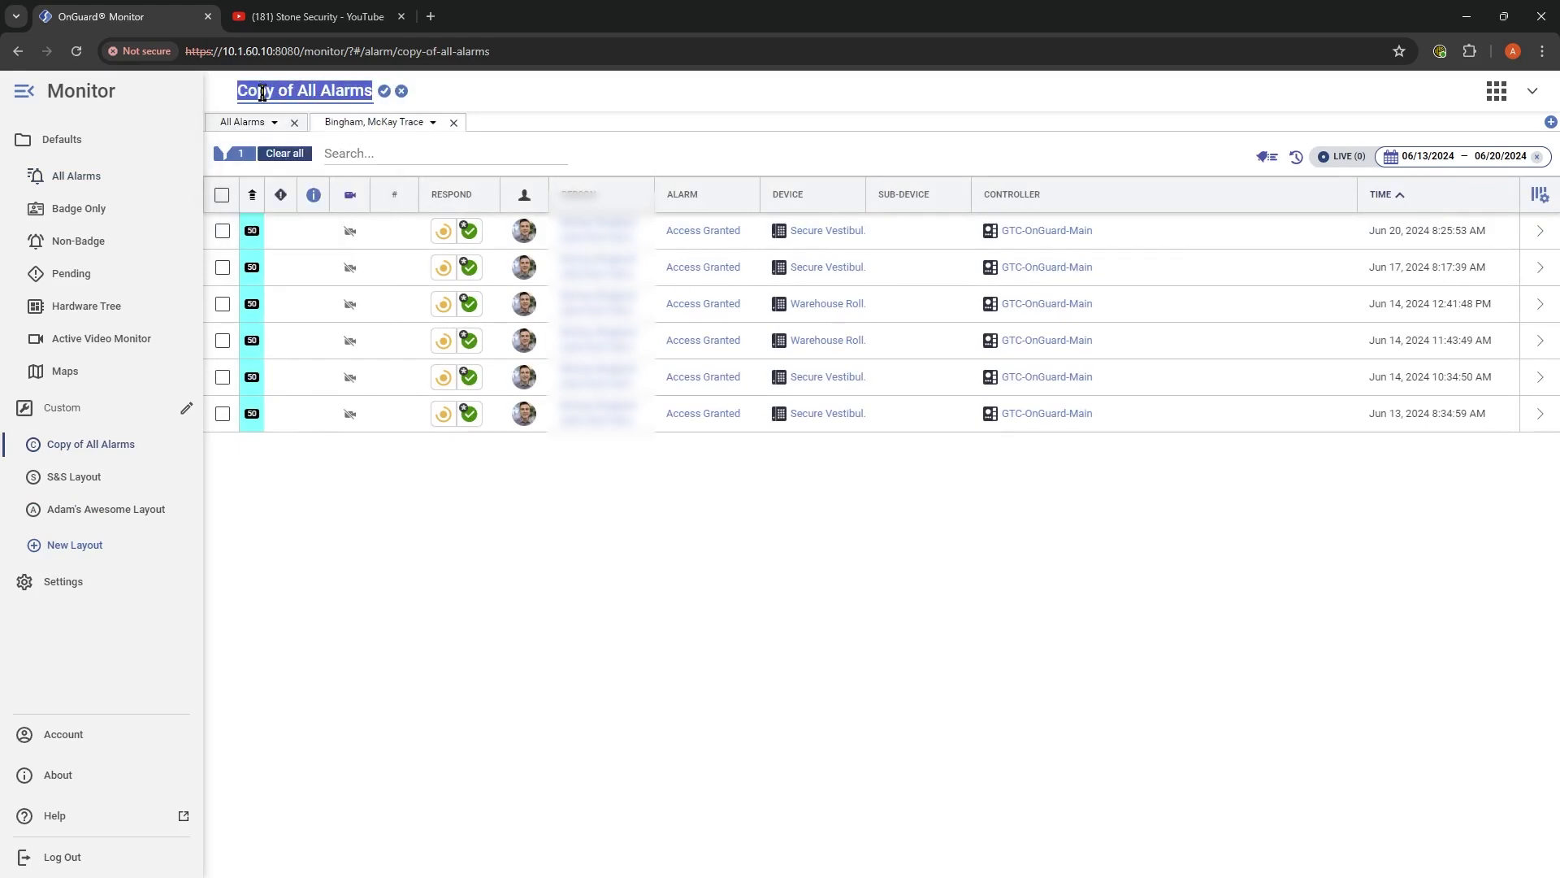
pyautogui.write('McKay')
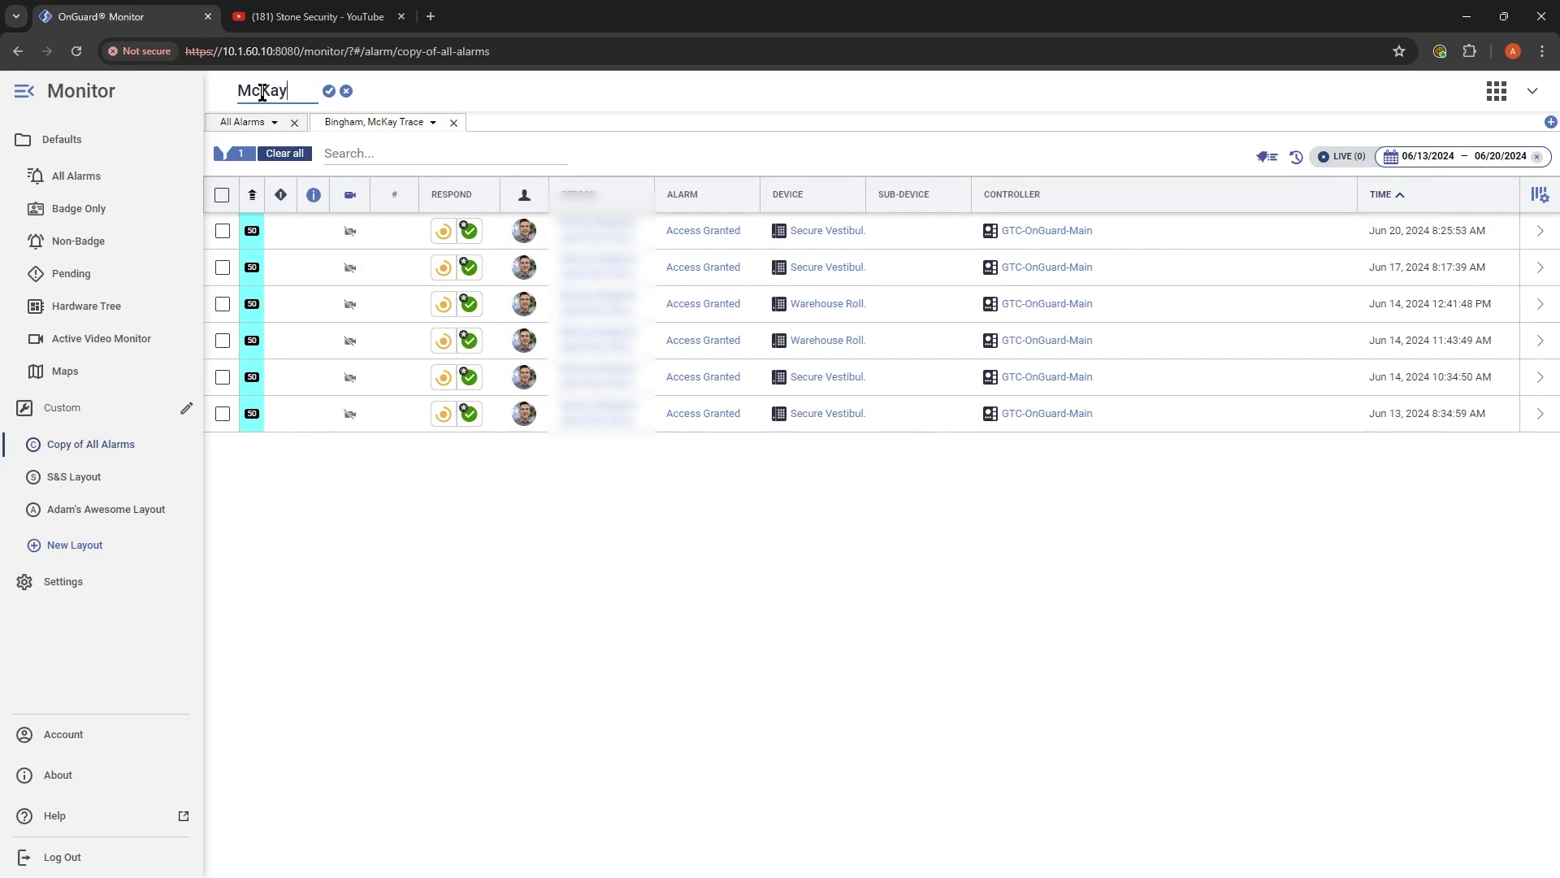
pyautogui.write(' Trace')
# - Confirm the trace layout's new name and set its historical range to Last 7 days
pyautogui.click(344, 90)
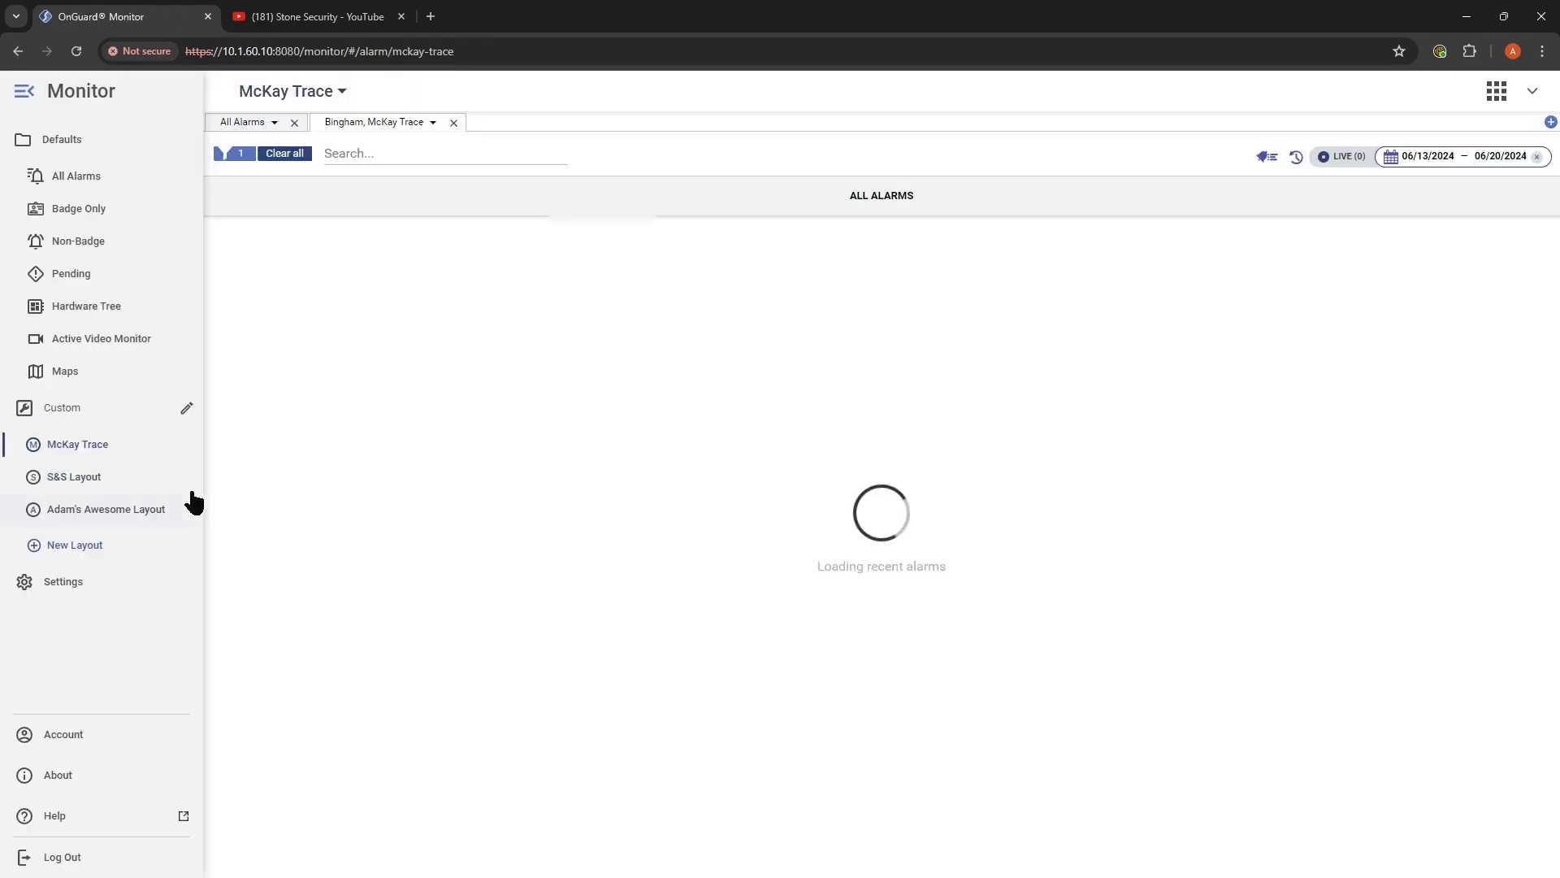
pyautogui.click(113, 481)
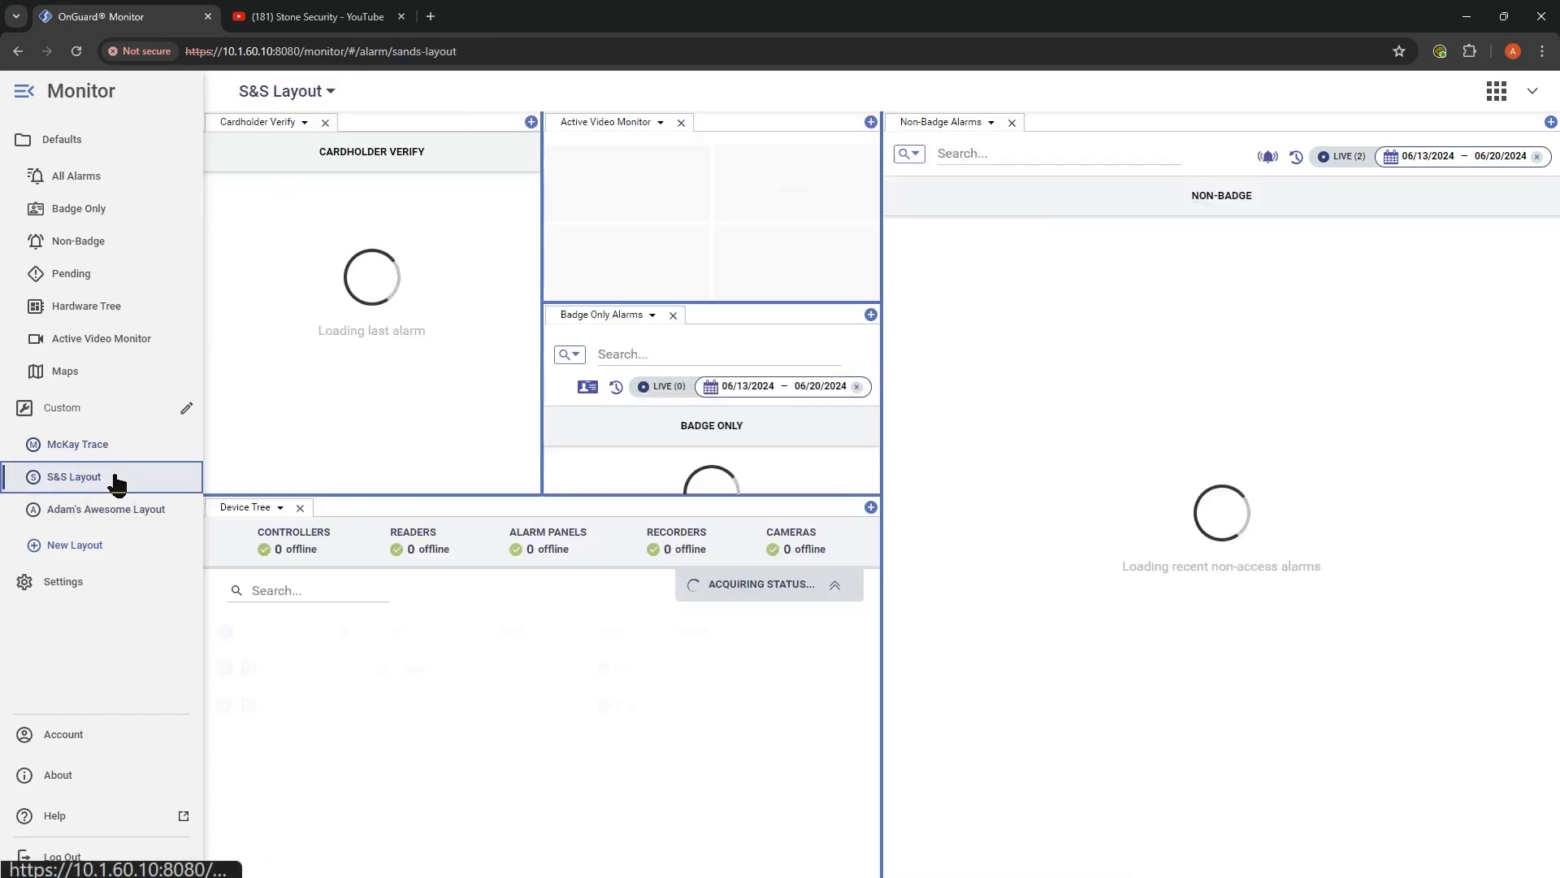
pyautogui.click(111, 450)
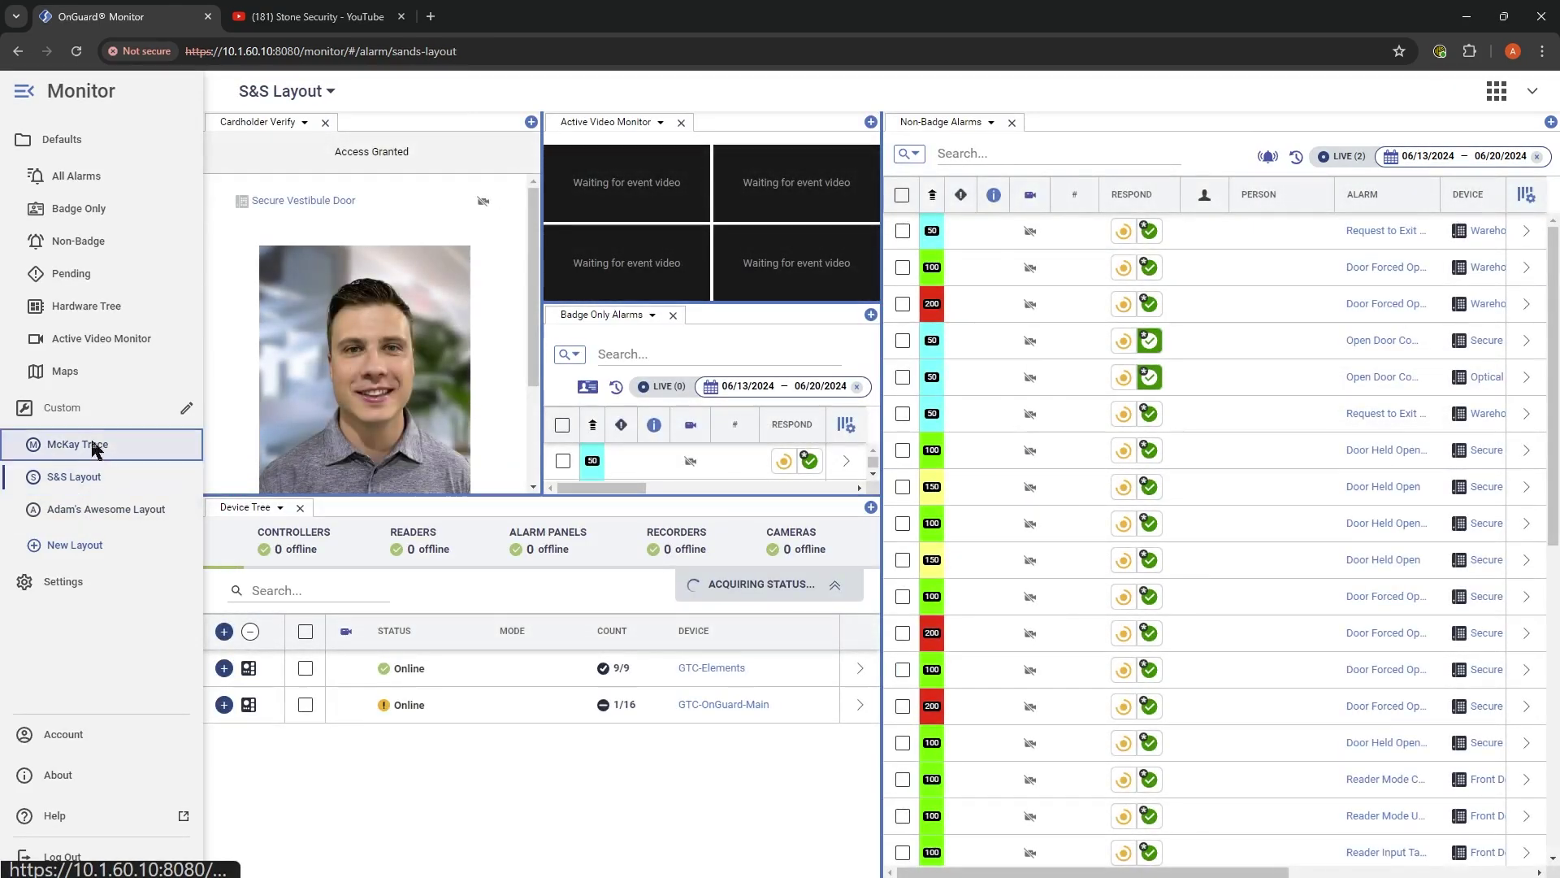
pyautogui.click(1332, 155)
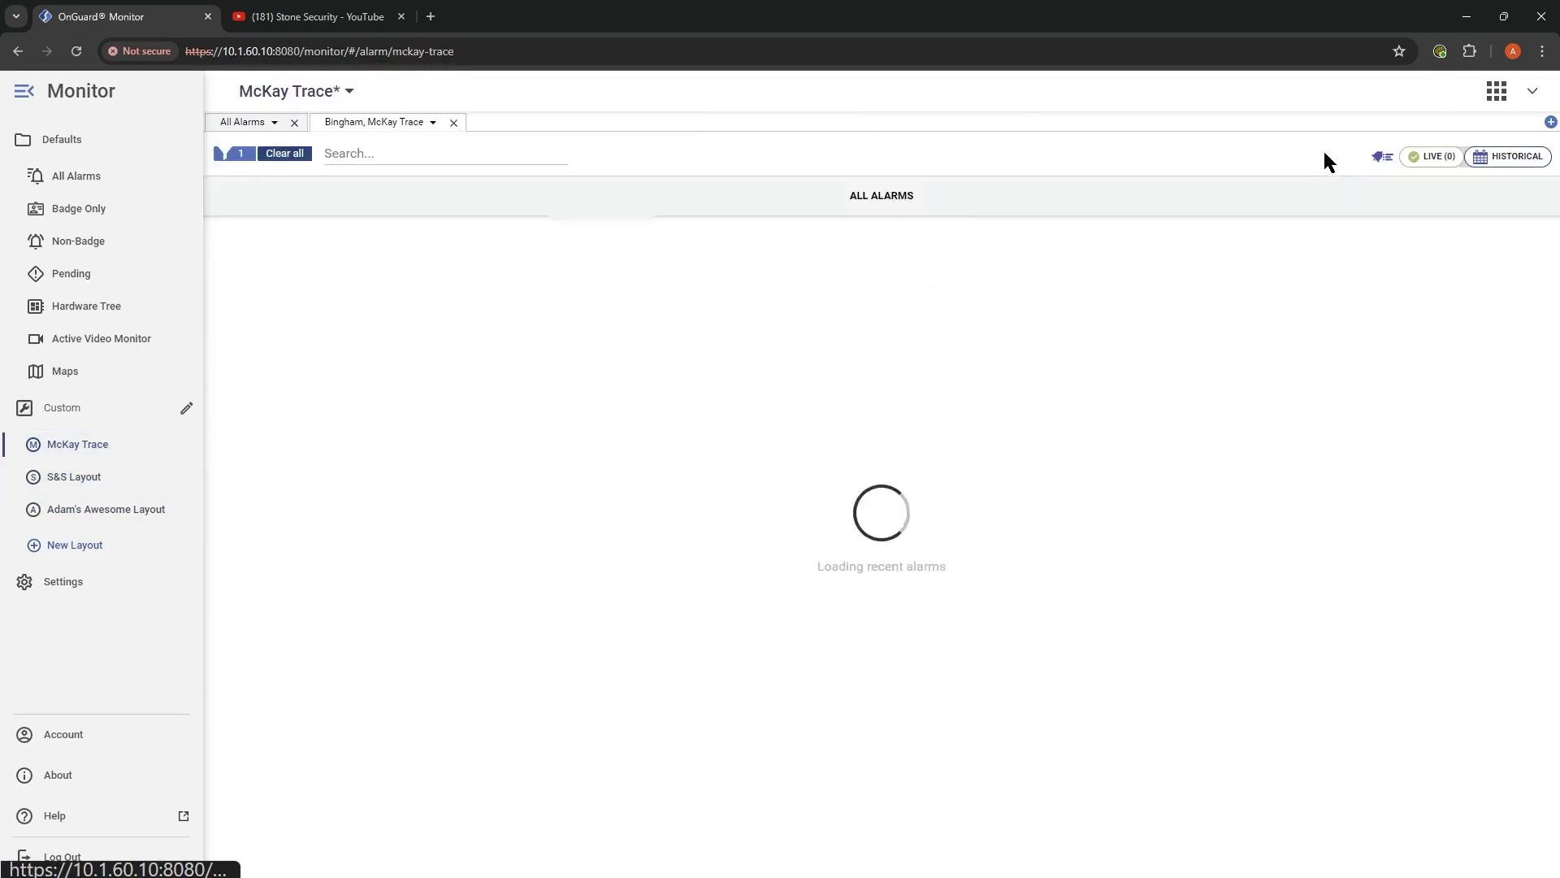
pyautogui.click(1509, 162)
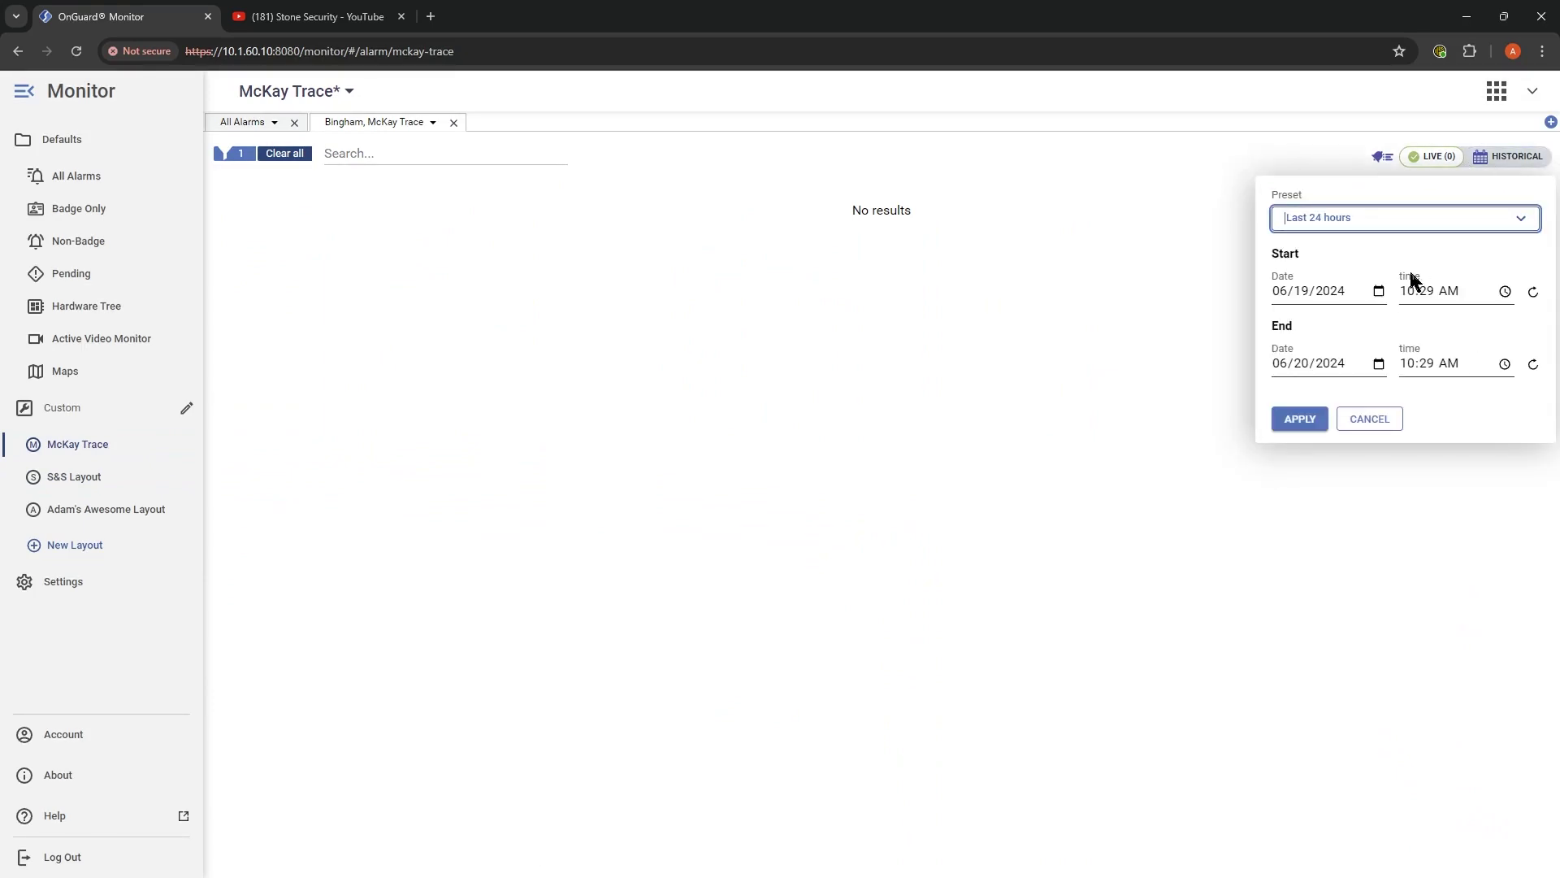
pyautogui.click(1493, 216)
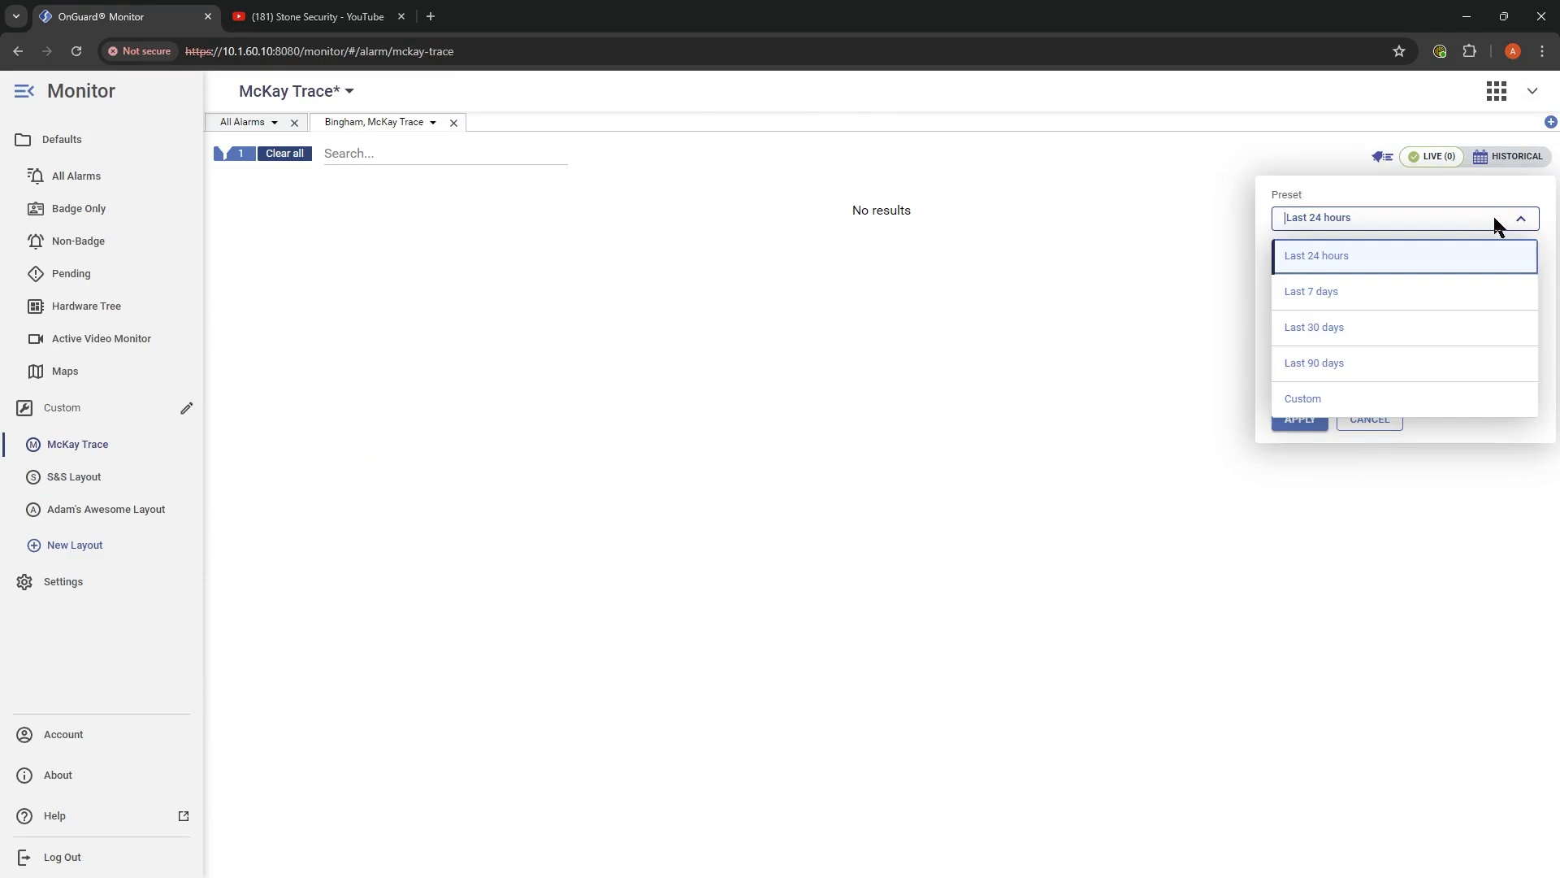
pyautogui.click(1306, 289)
pyautogui.click(1302, 420)
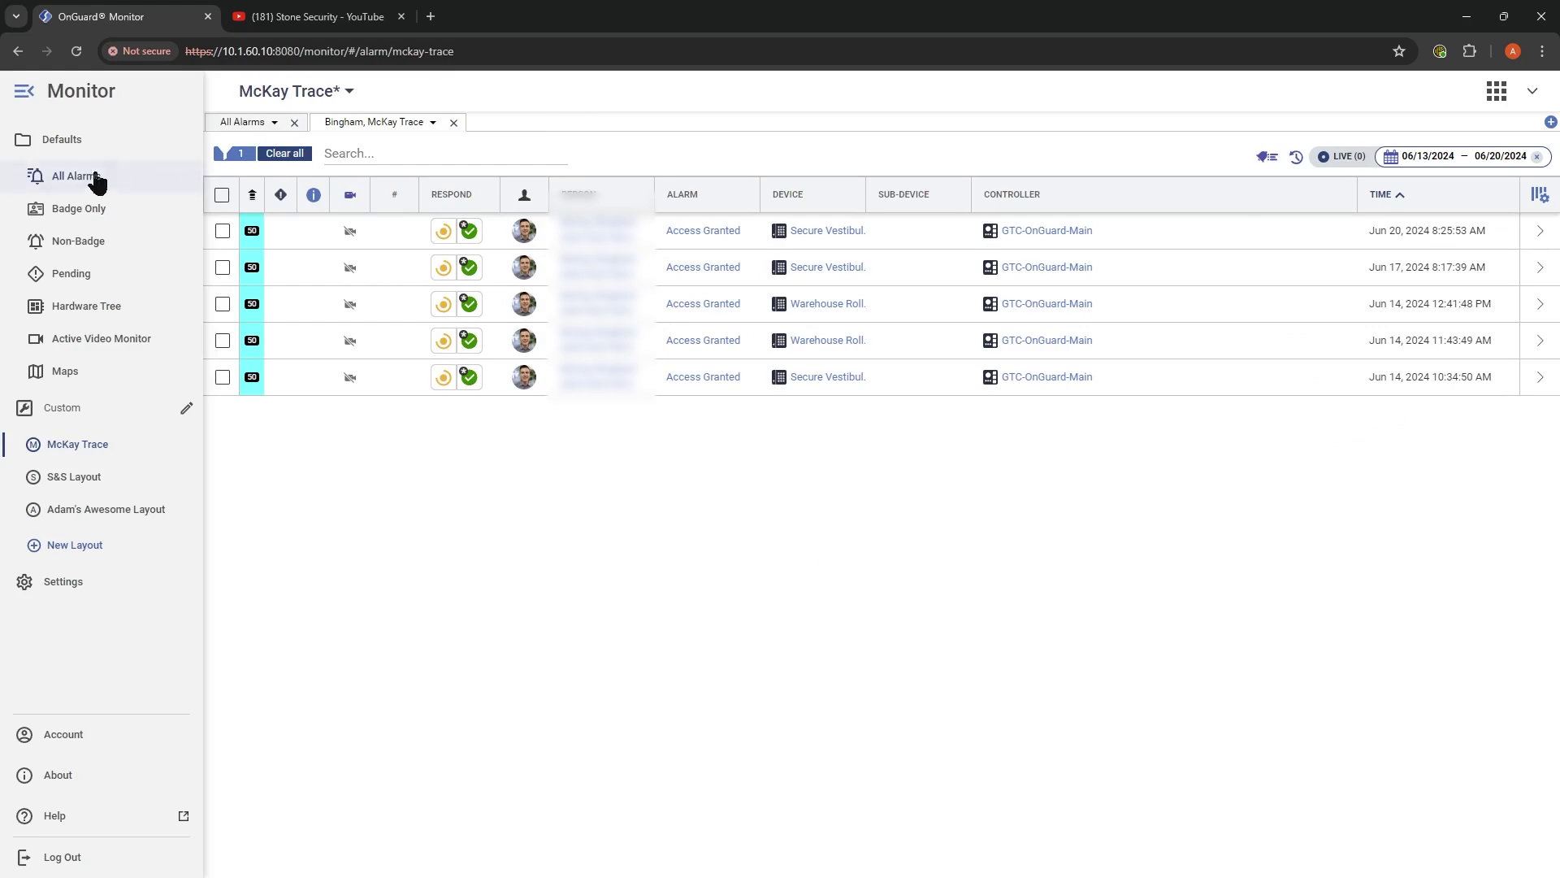
# - Switch to All Alarms without saving and show historical alarms from the last 7 days
pyautogui.click(163, 176)
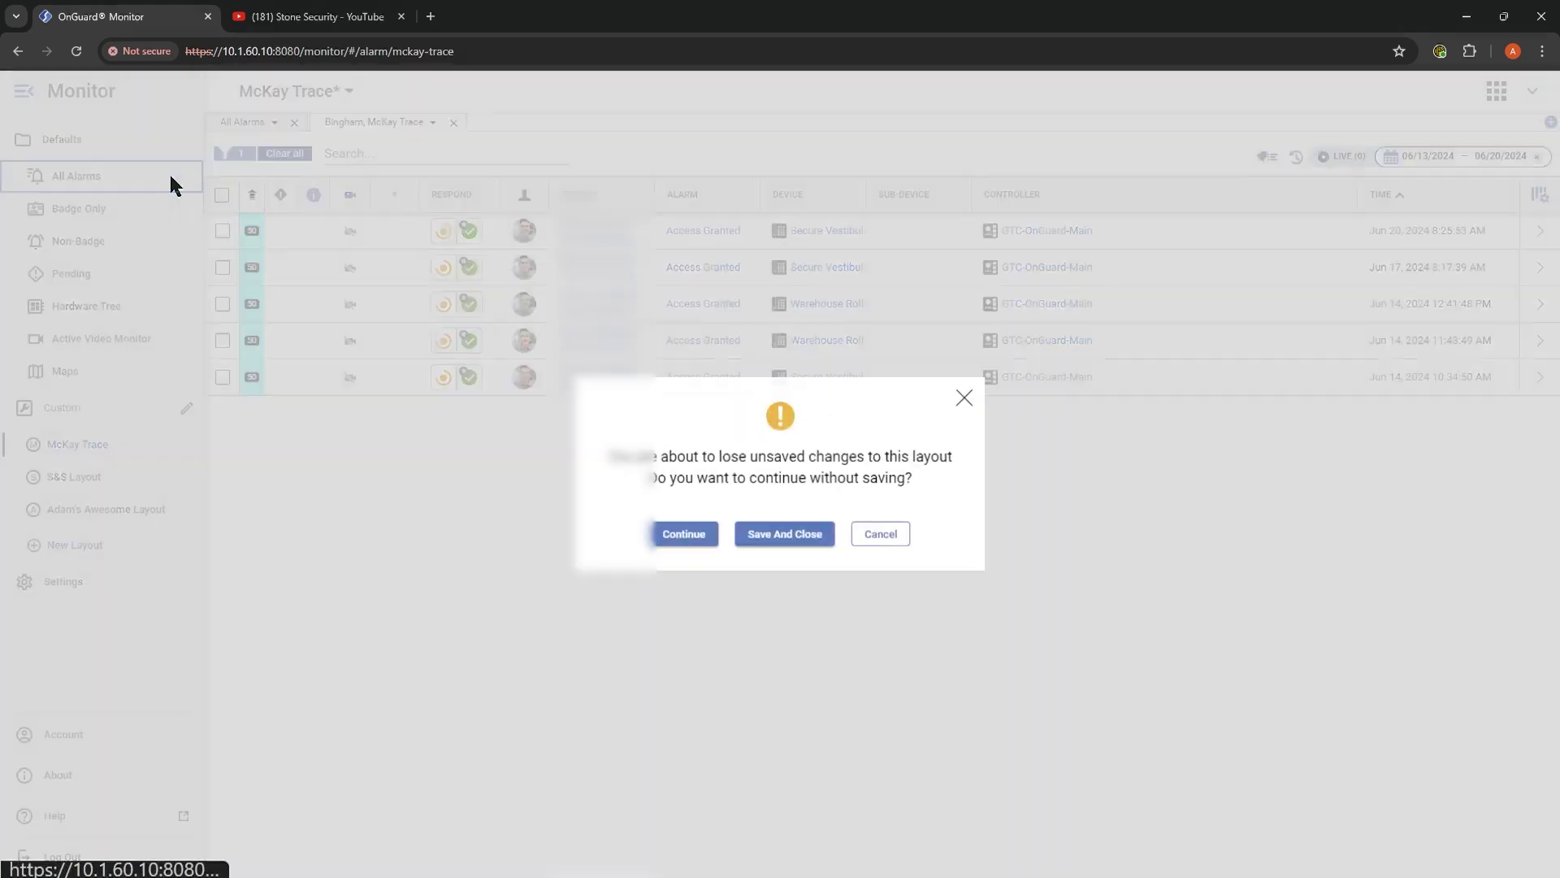
pyautogui.click(674, 539)
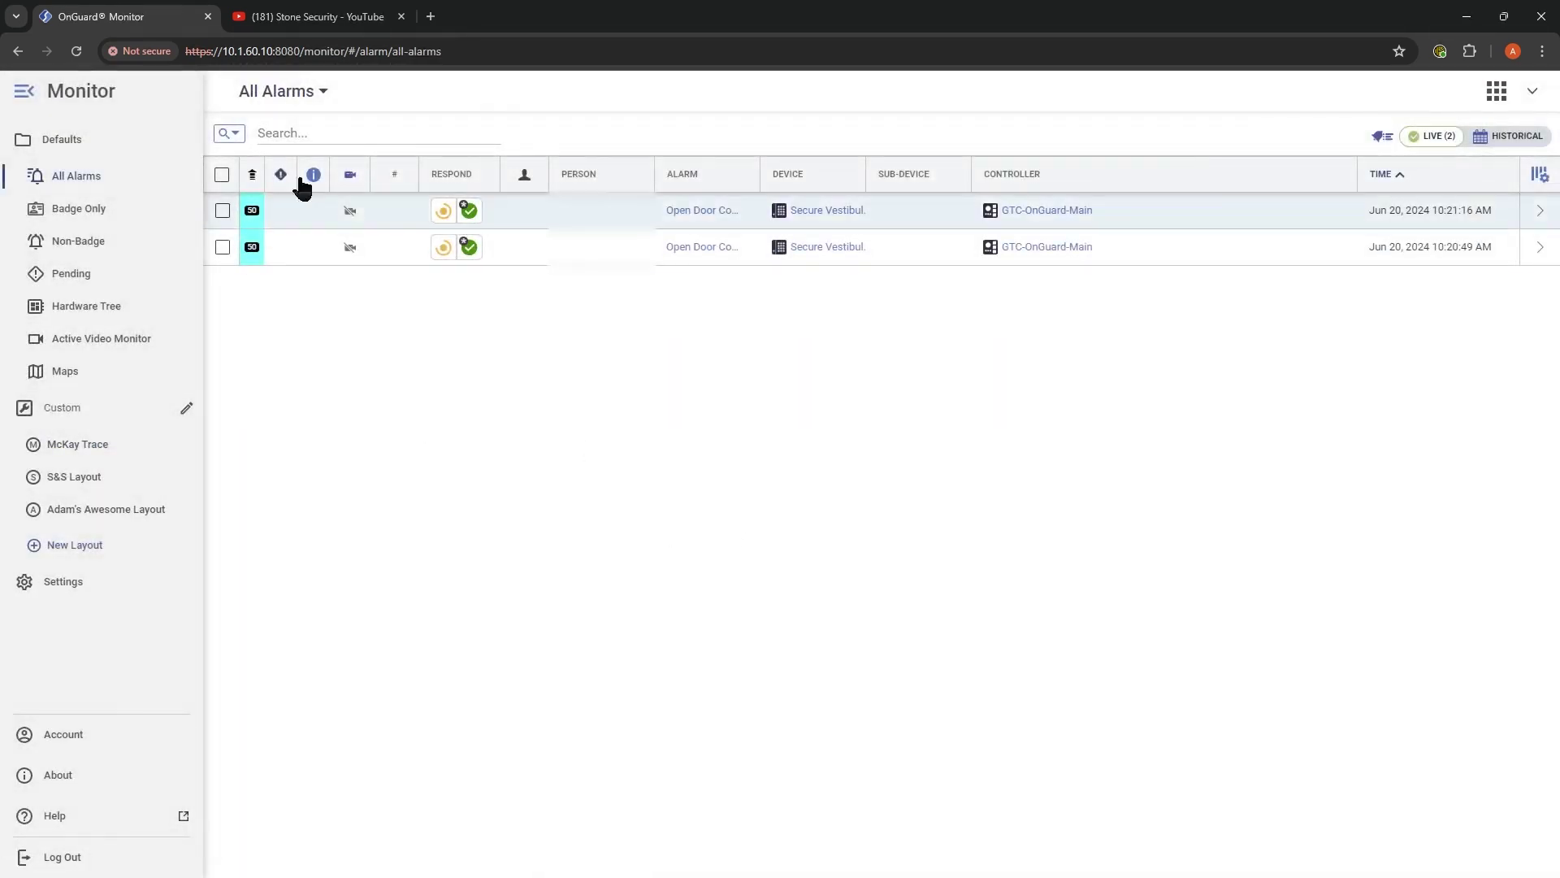
pyautogui.click(1510, 138)
pyautogui.click(1370, 202)
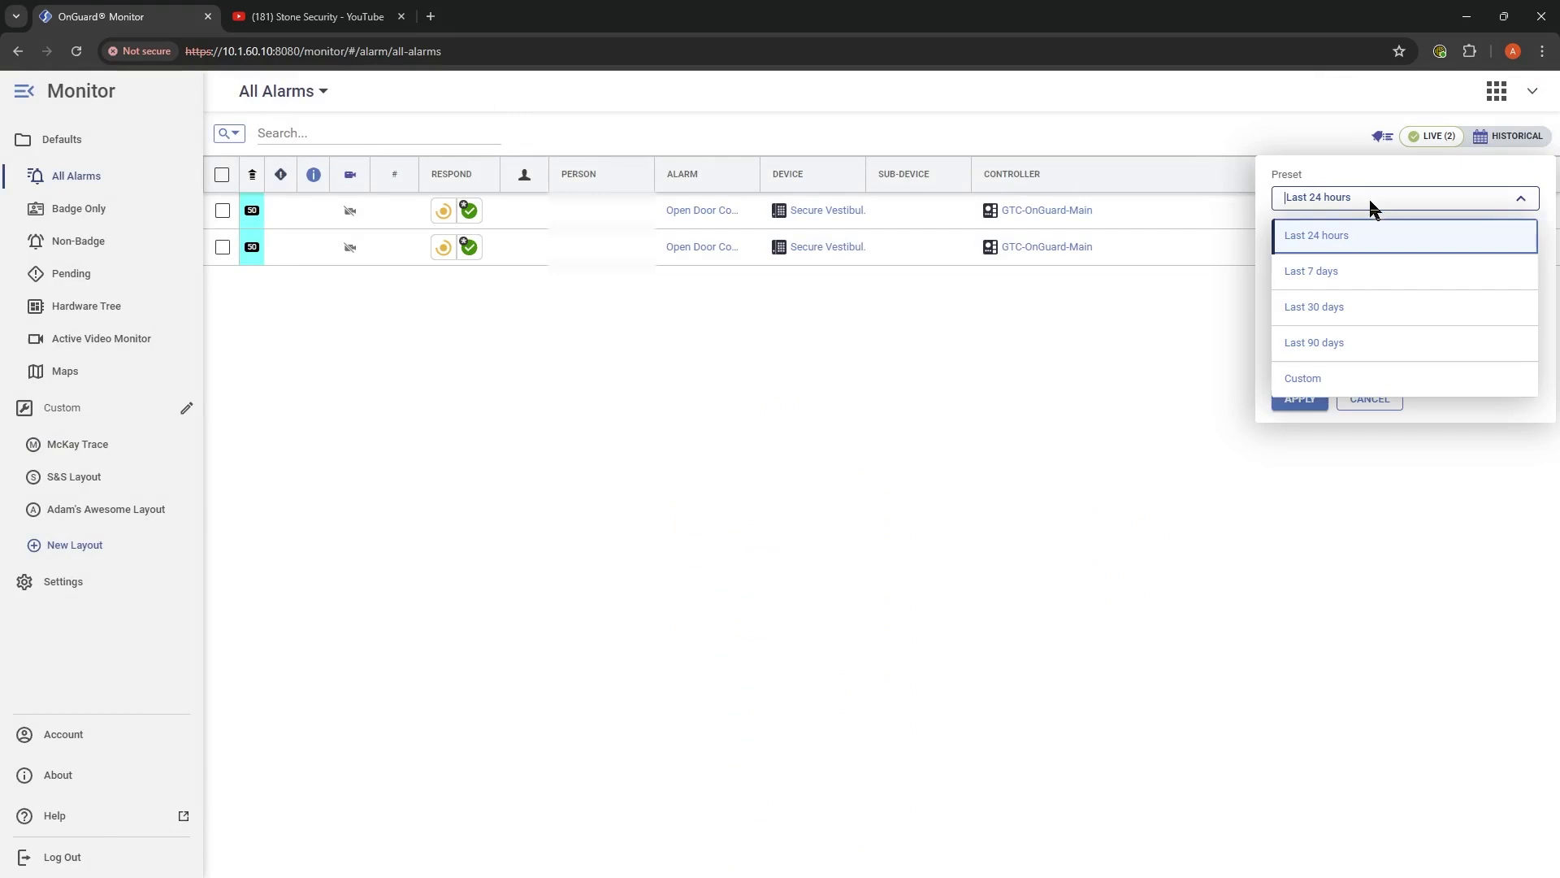
pyautogui.click(1375, 276)
pyautogui.click(1298, 402)
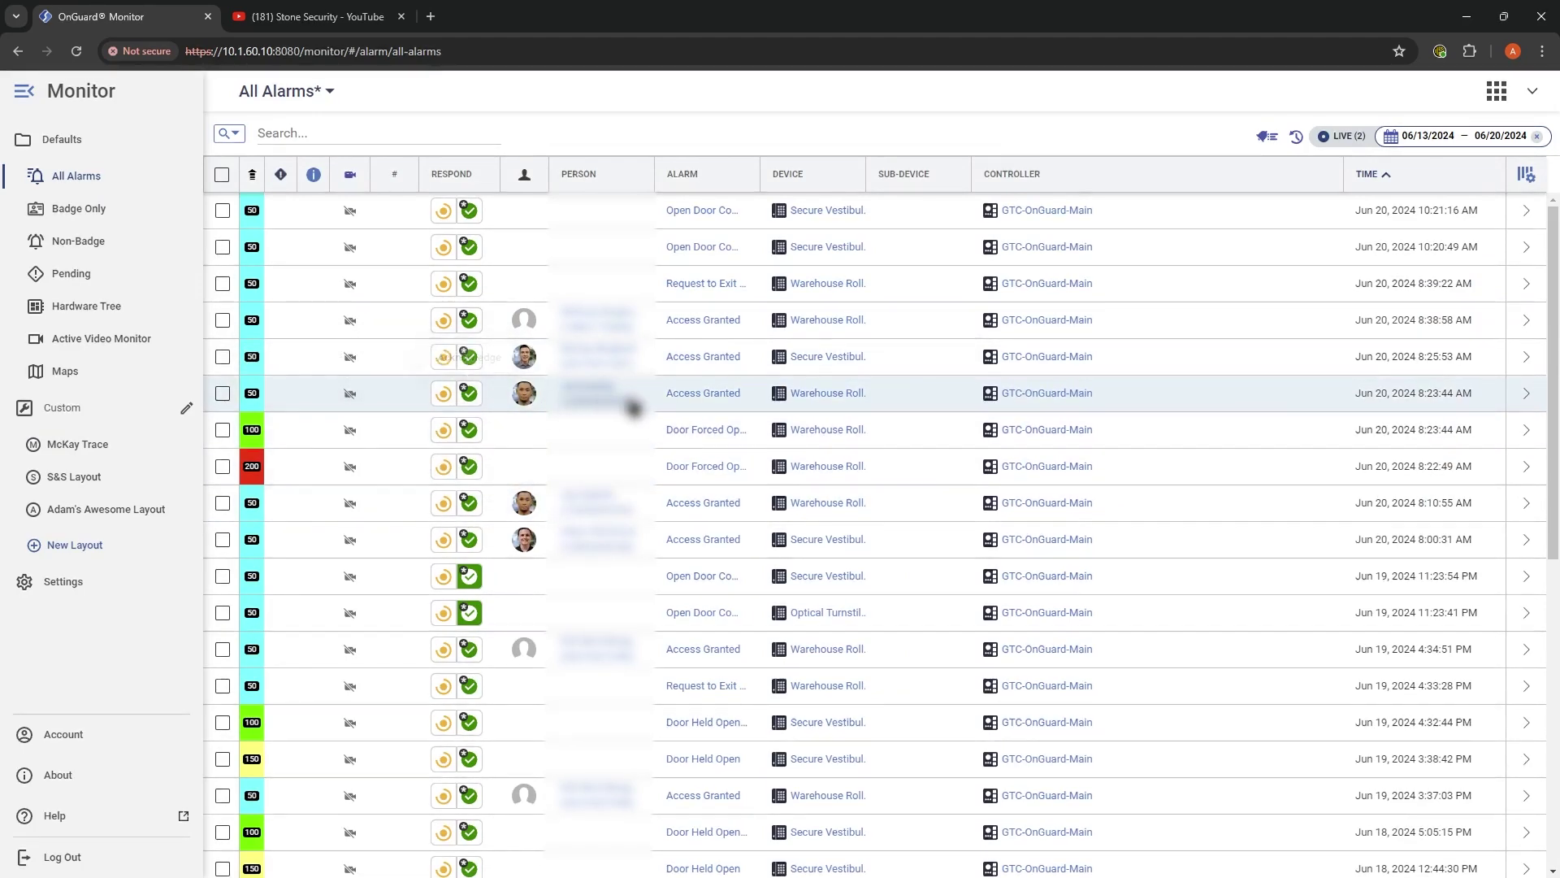
# - Check the Access Granted alarm's response details, then trace the Warehouse Roll-up Door device
pyautogui.click(704, 393)
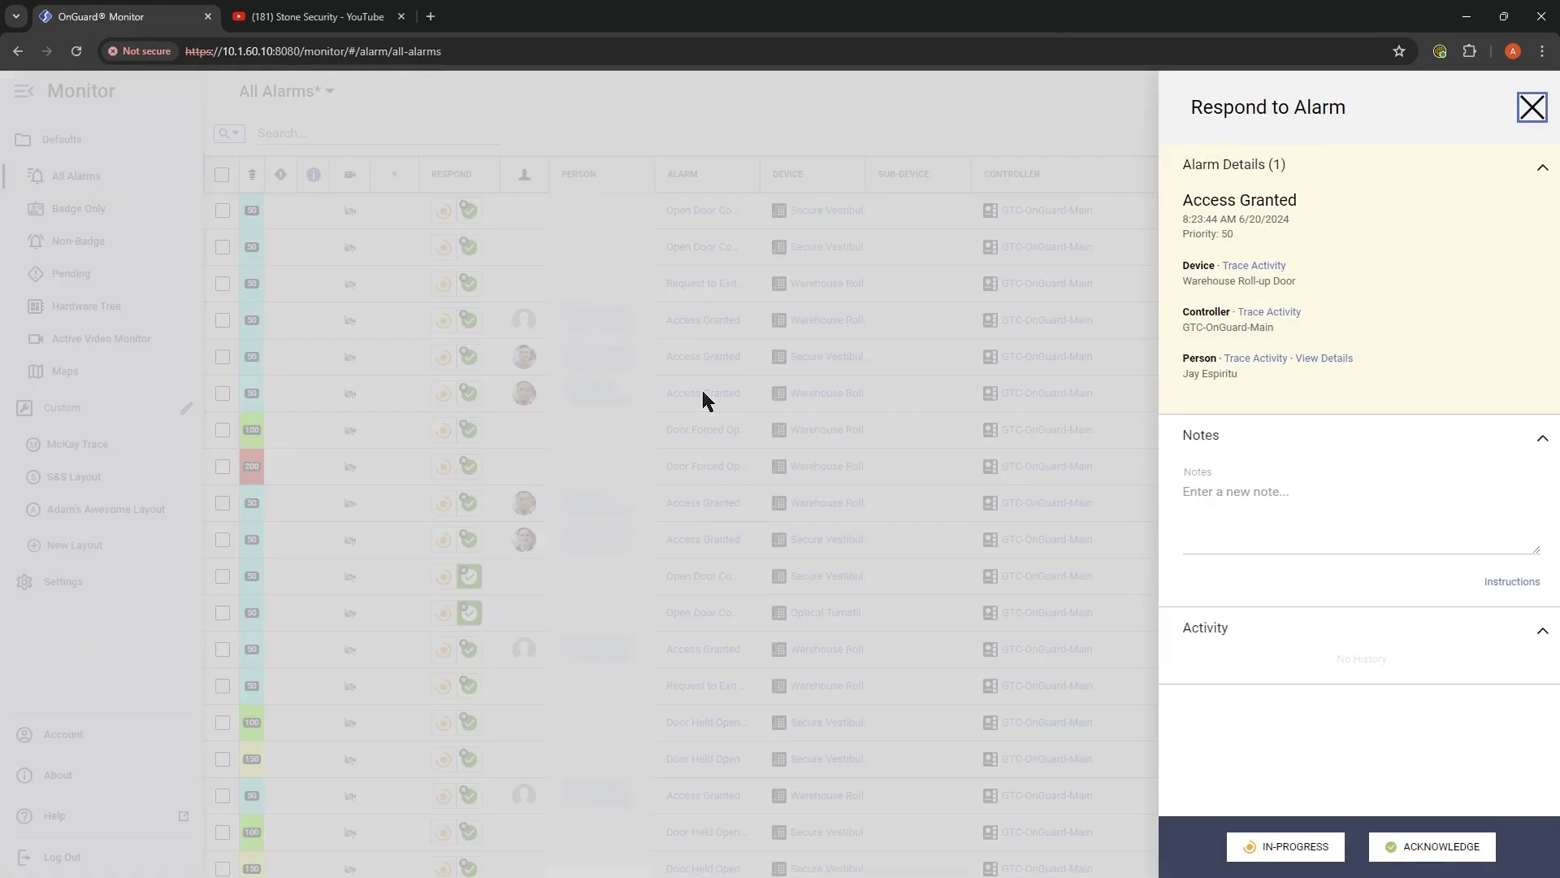
pyautogui.click(1525, 107)
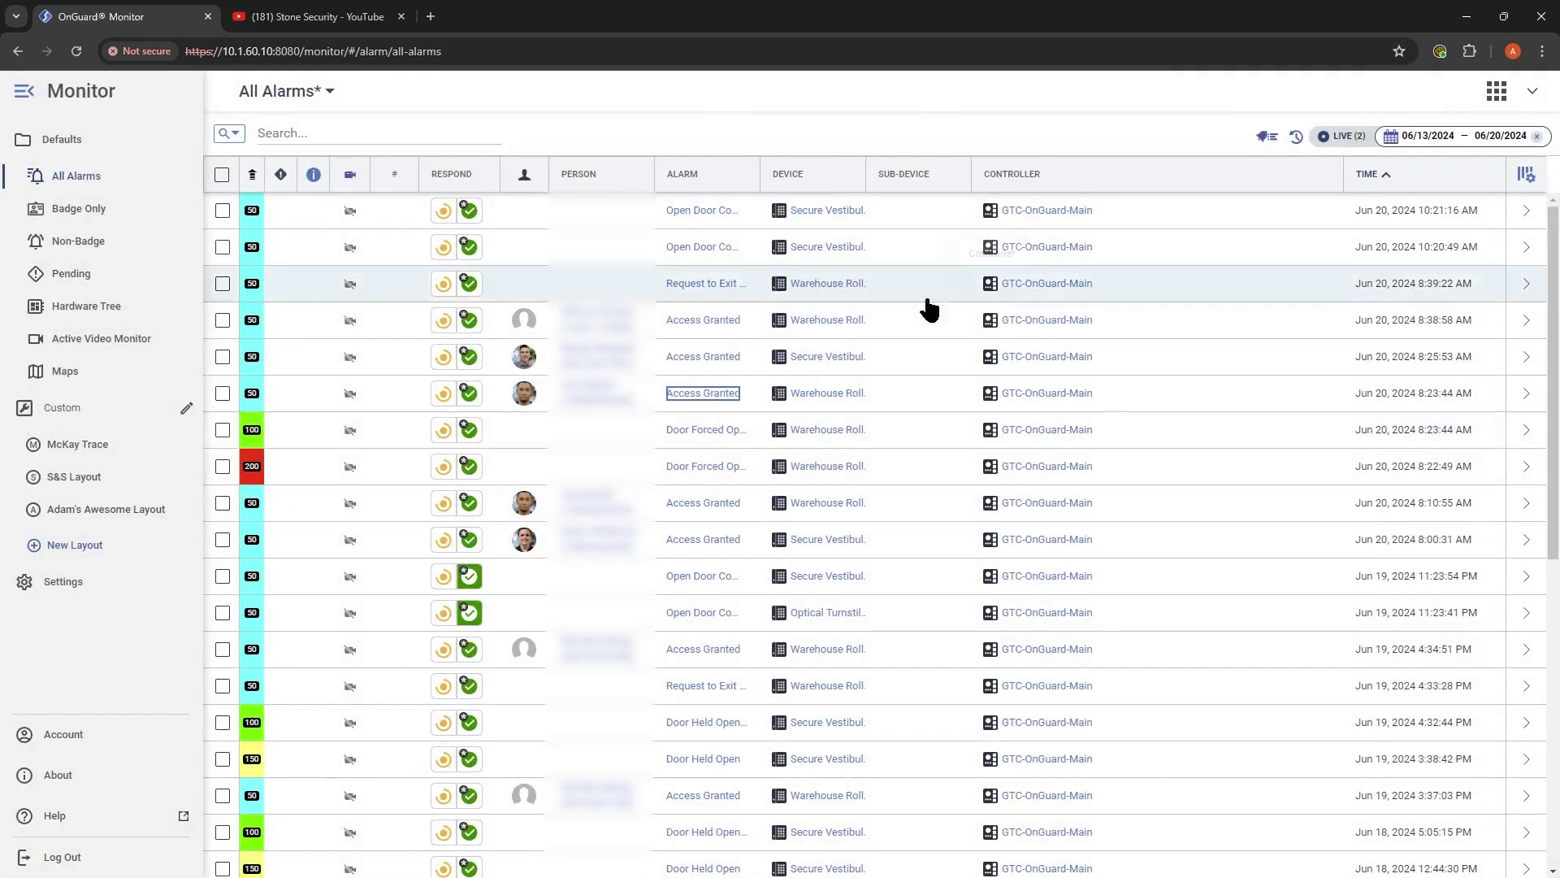
pyautogui.click(1527, 394)
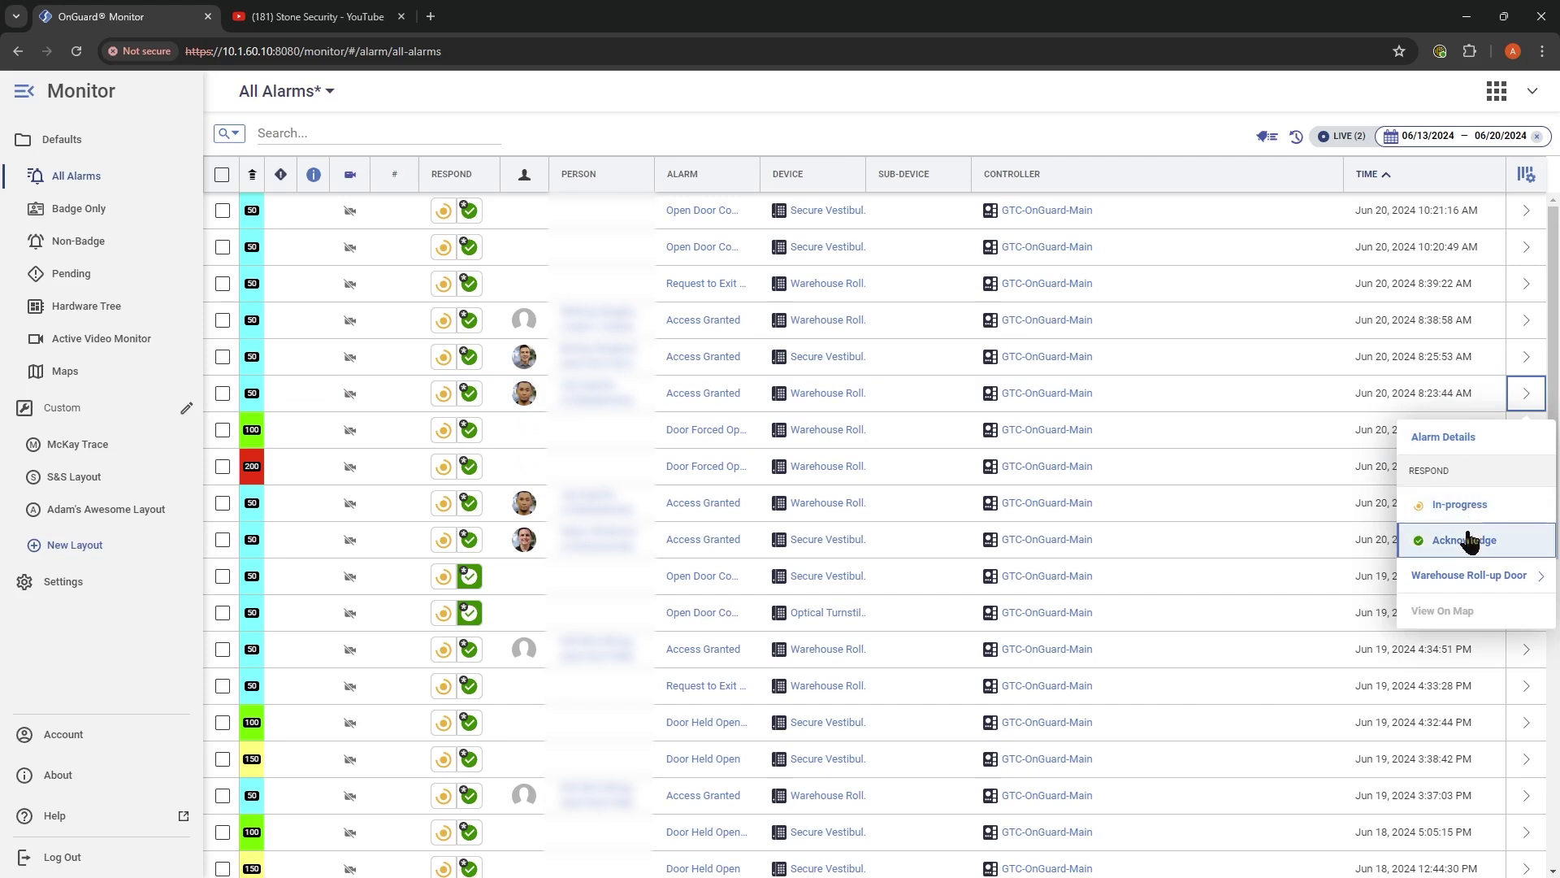
pyautogui.moveTo(1473, 579)
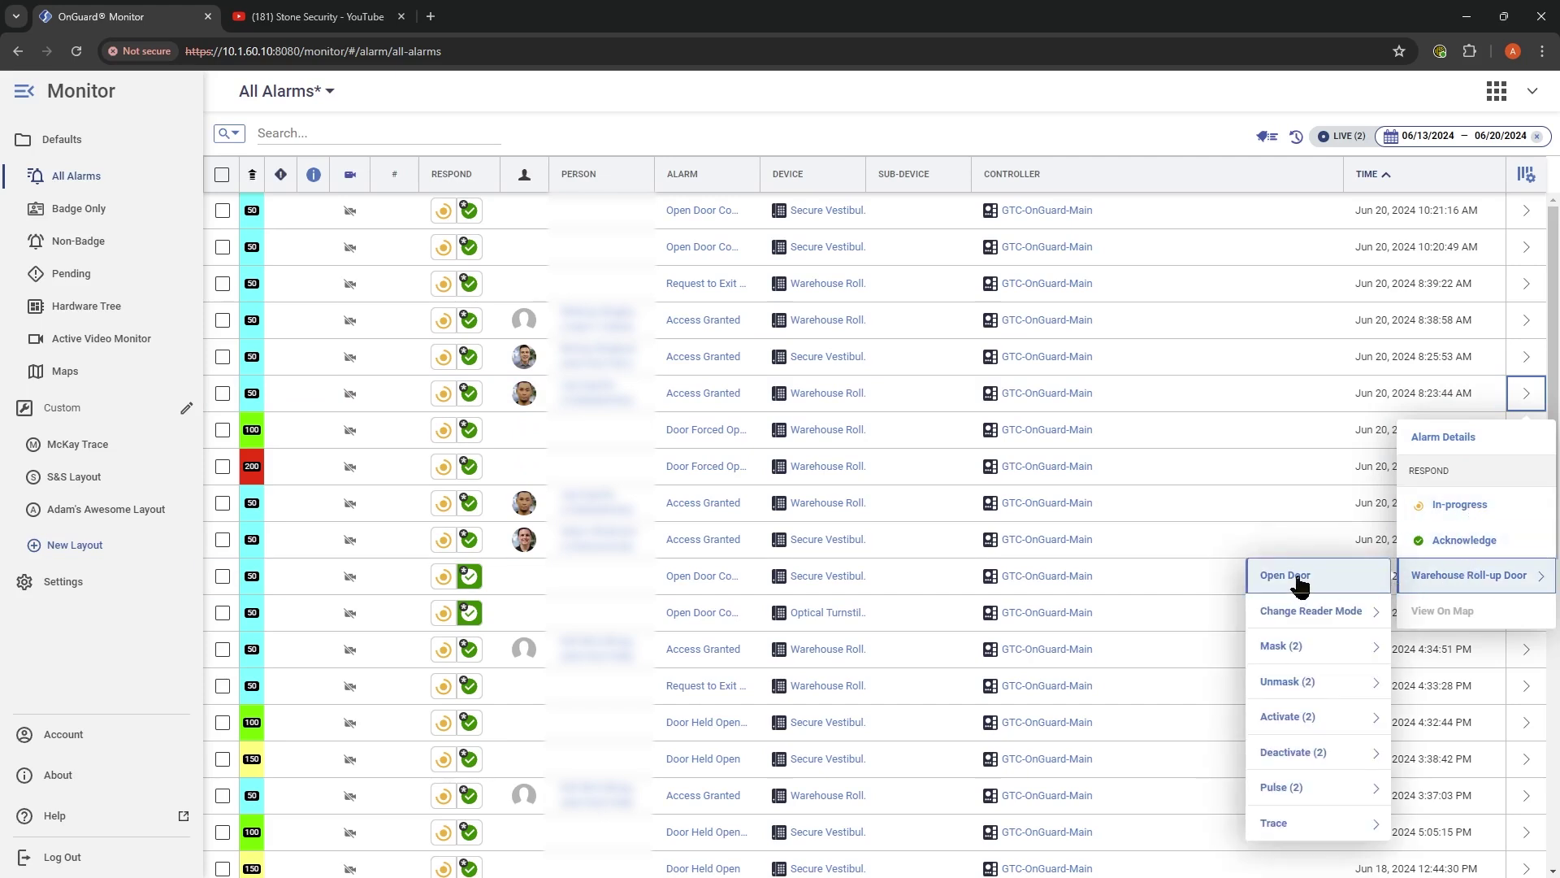
pyautogui.moveTo(1313, 627)
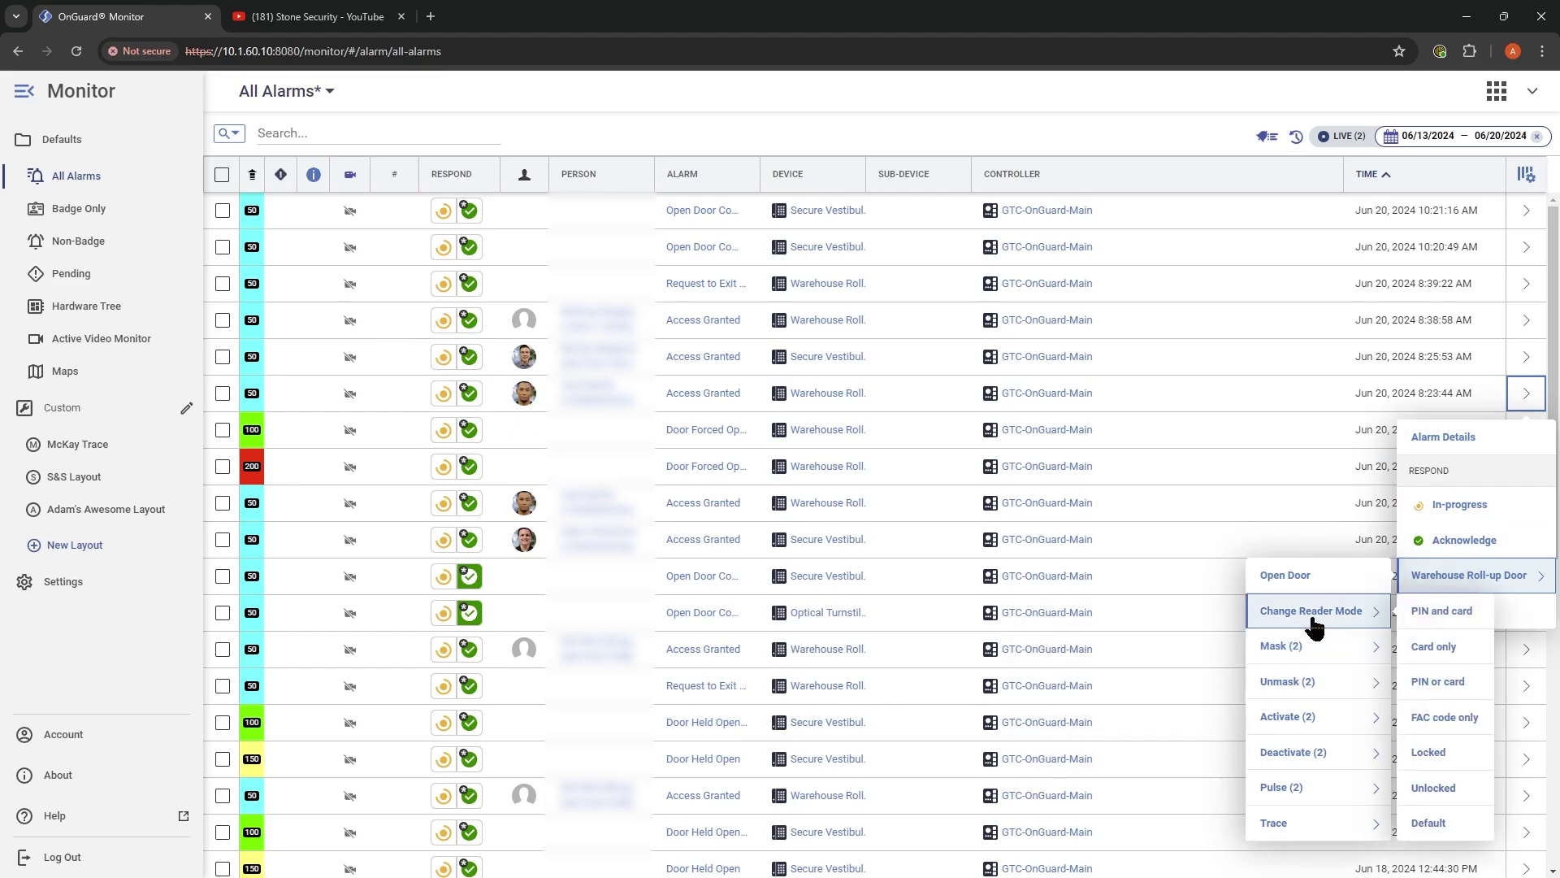
pyautogui.moveTo(1287, 830)
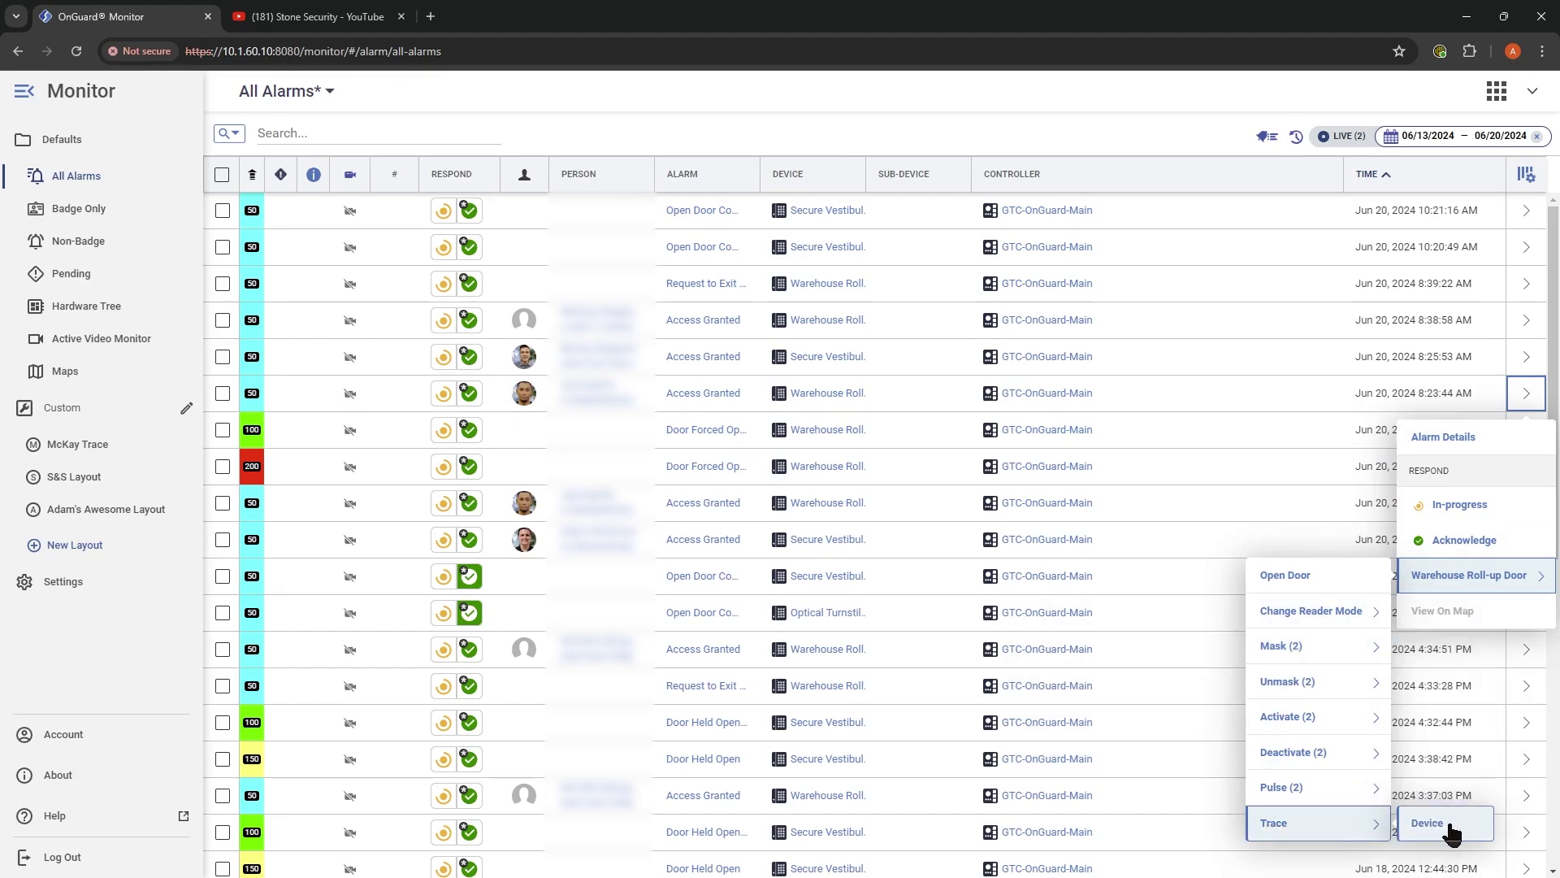
pyautogui.click(1435, 824)
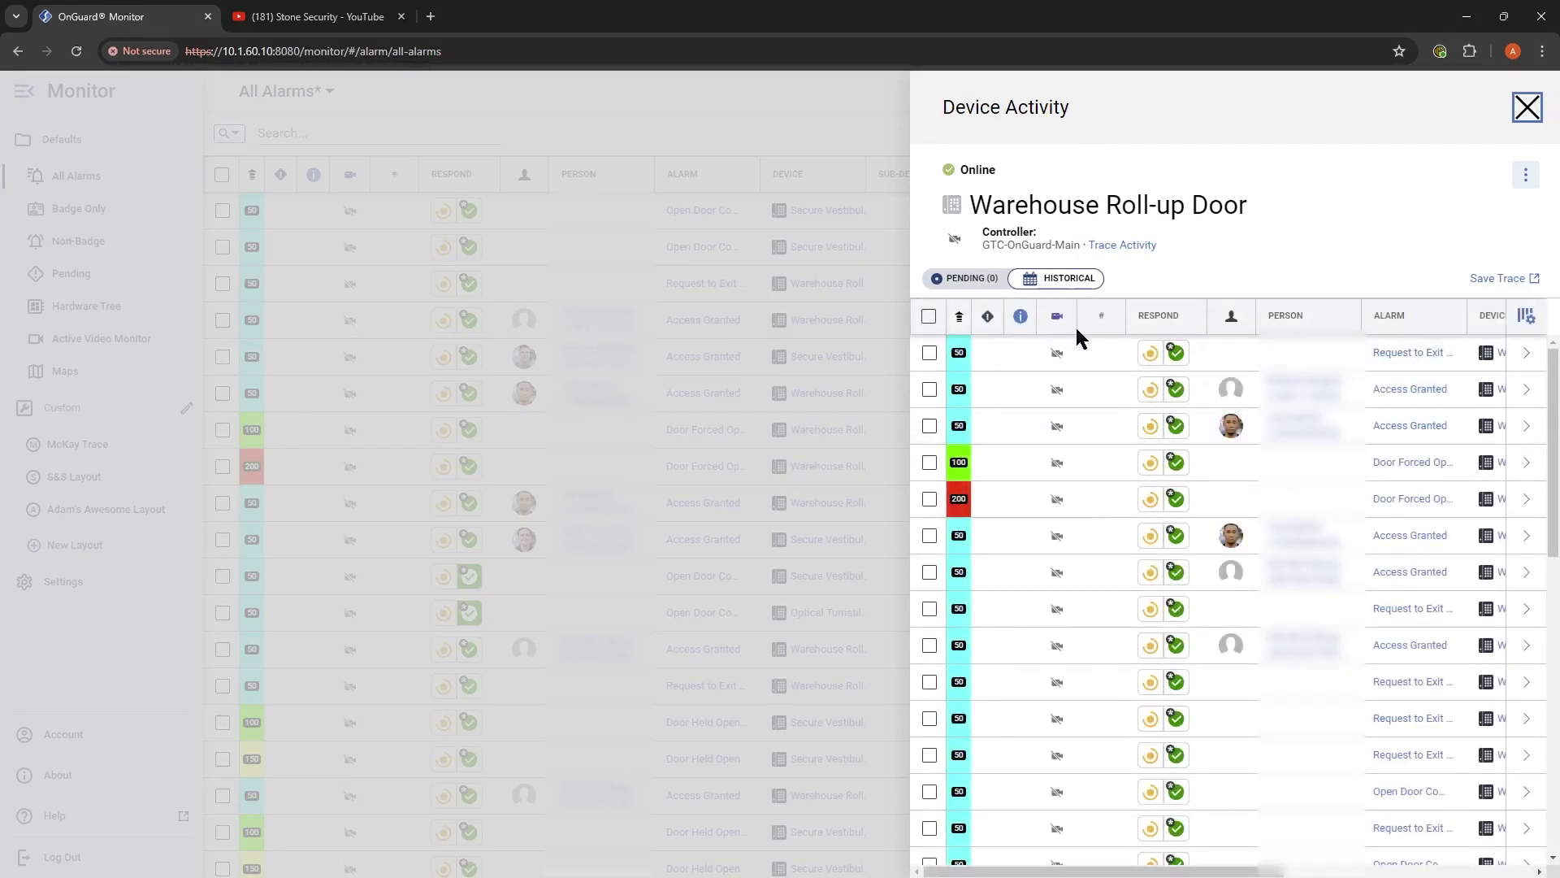
# - Review the Warehouse Roll-up Door activity trace, close it, and go to Hardware Tree
pyautogui.moveTo(993, 205); pyautogui.dragTo(1237, 205)
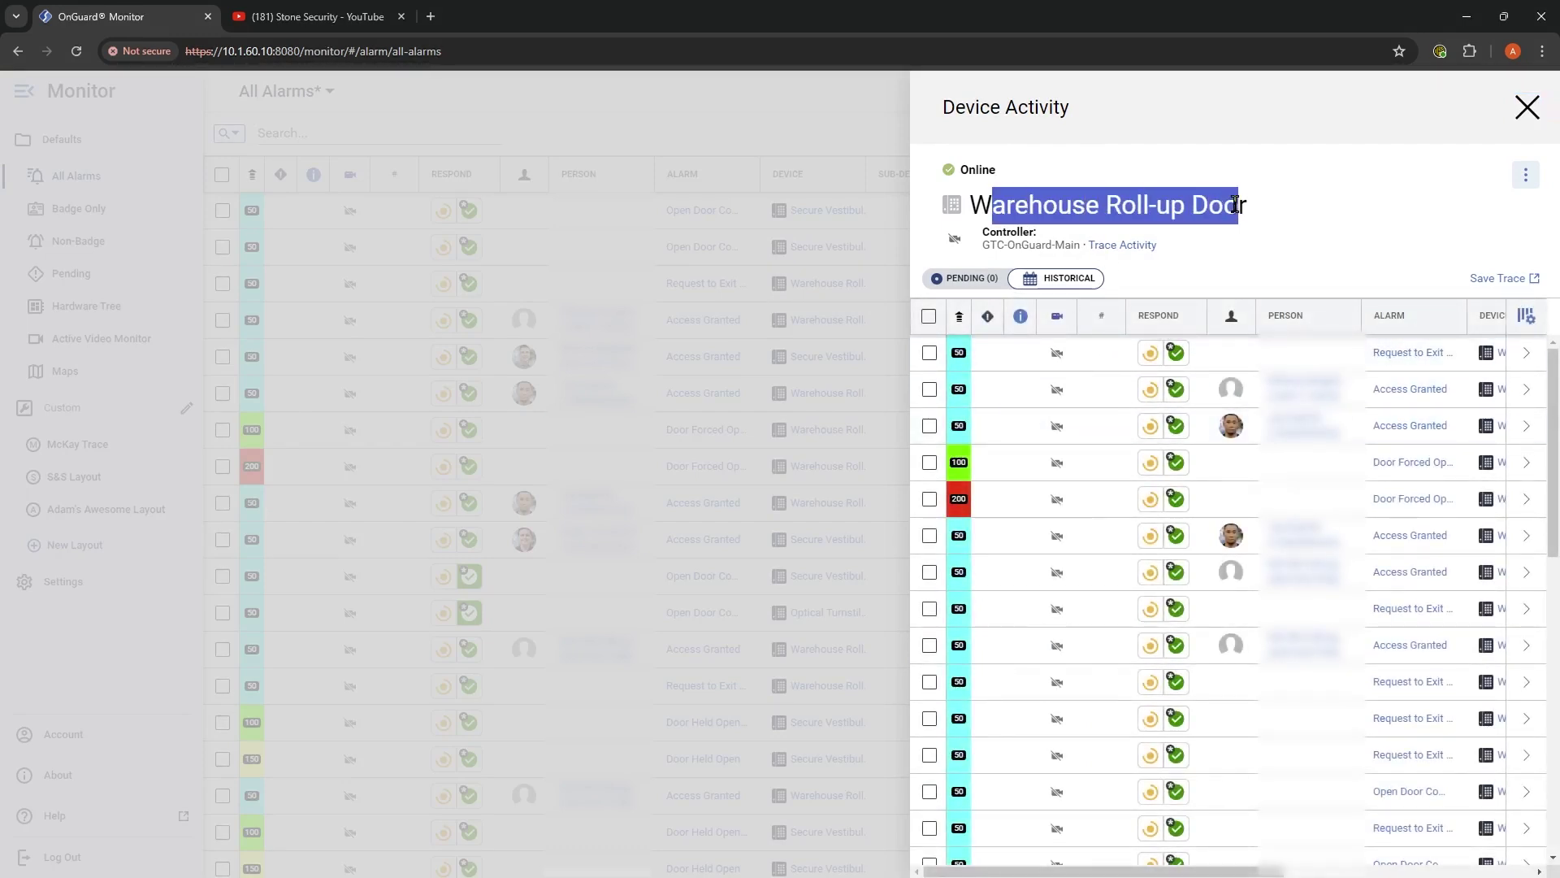
pyautogui.scroll(-3, 1190, 552)
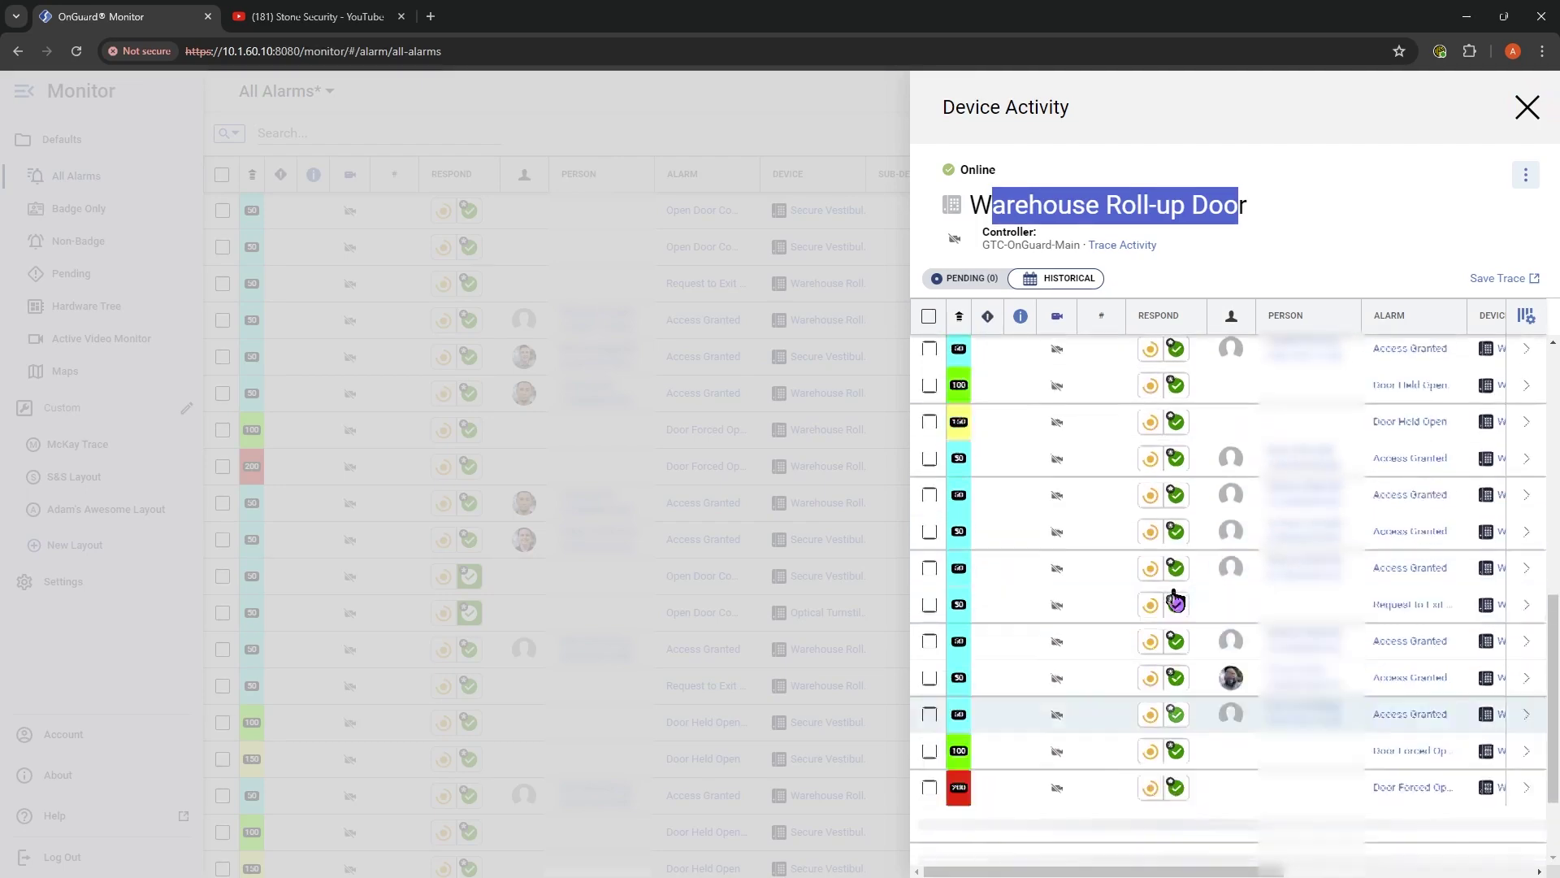
pyautogui.click(1527, 108)
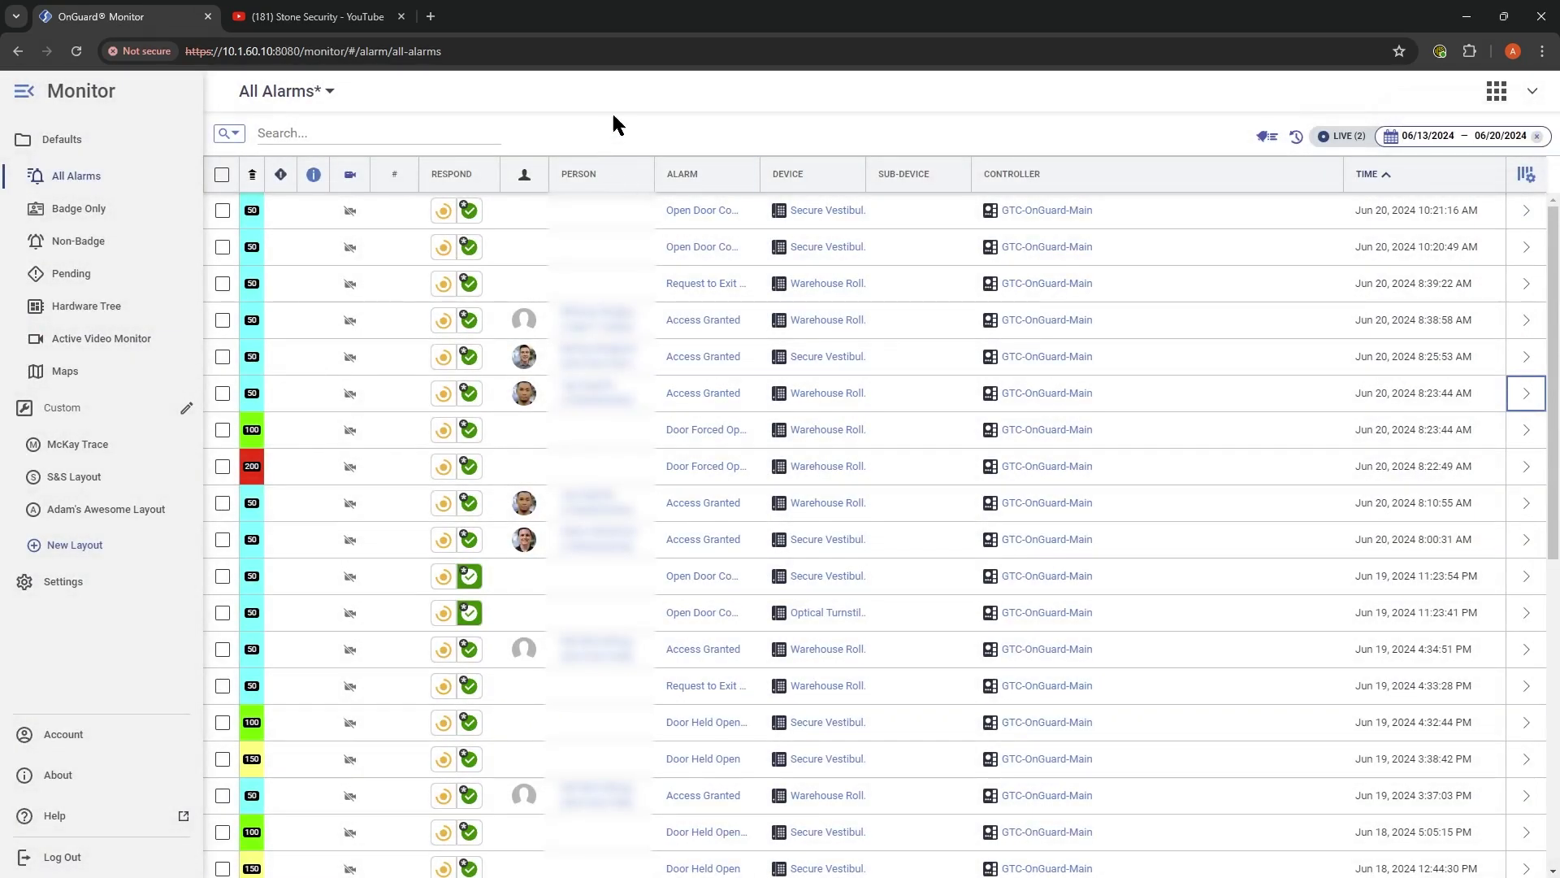
pyautogui.click(103, 307)
# - Expand GTC-OnGuard-Main and select the Warehouse Roll-up Door with its aux points
pyautogui.click(697, 539)
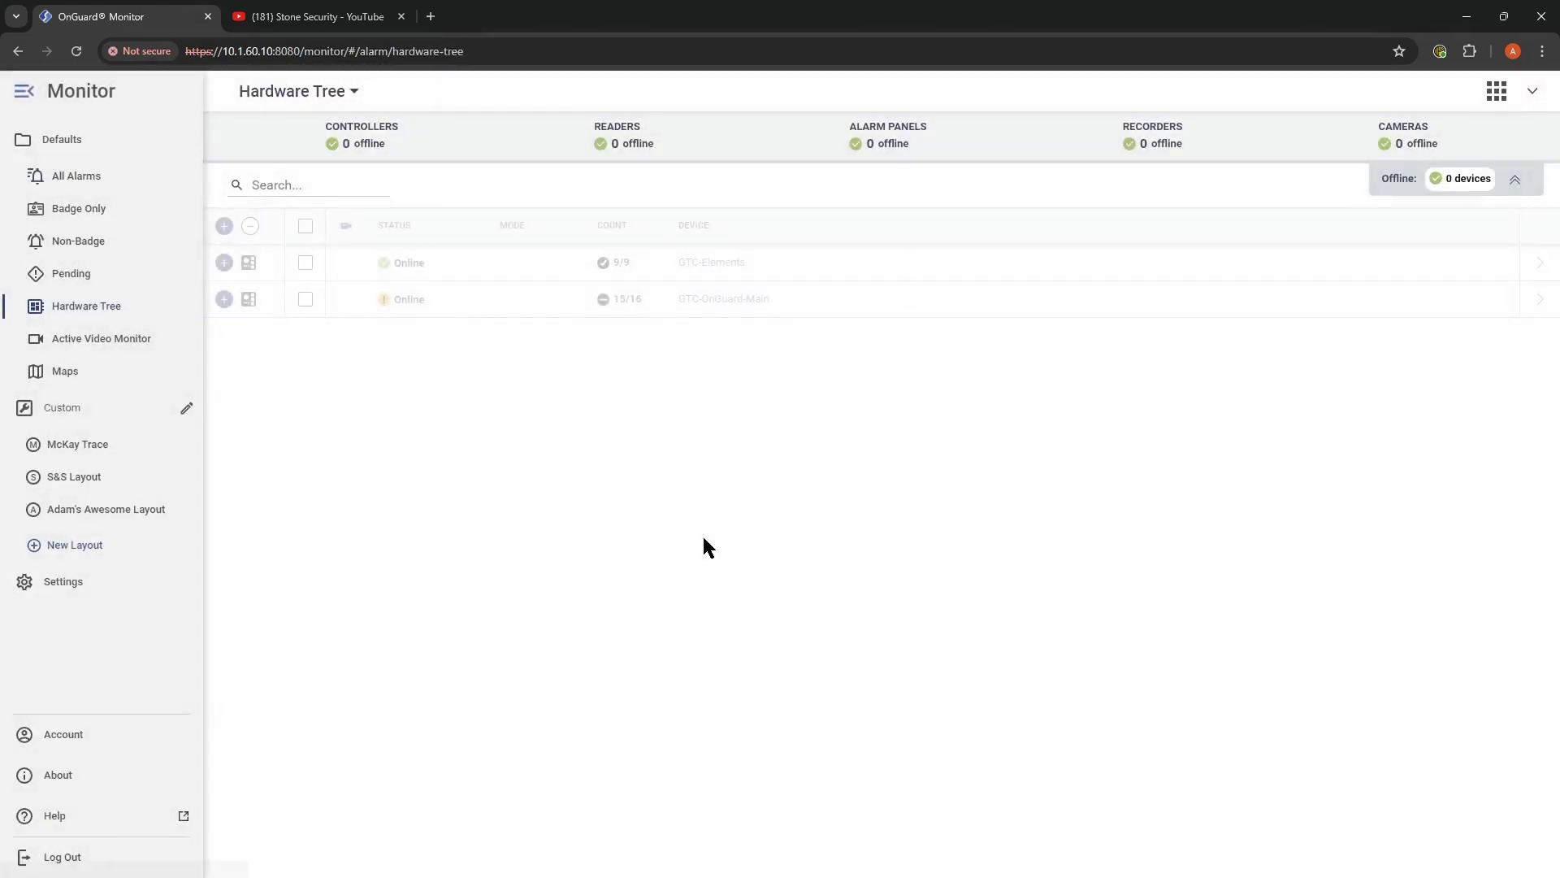
pyautogui.click(224, 299)
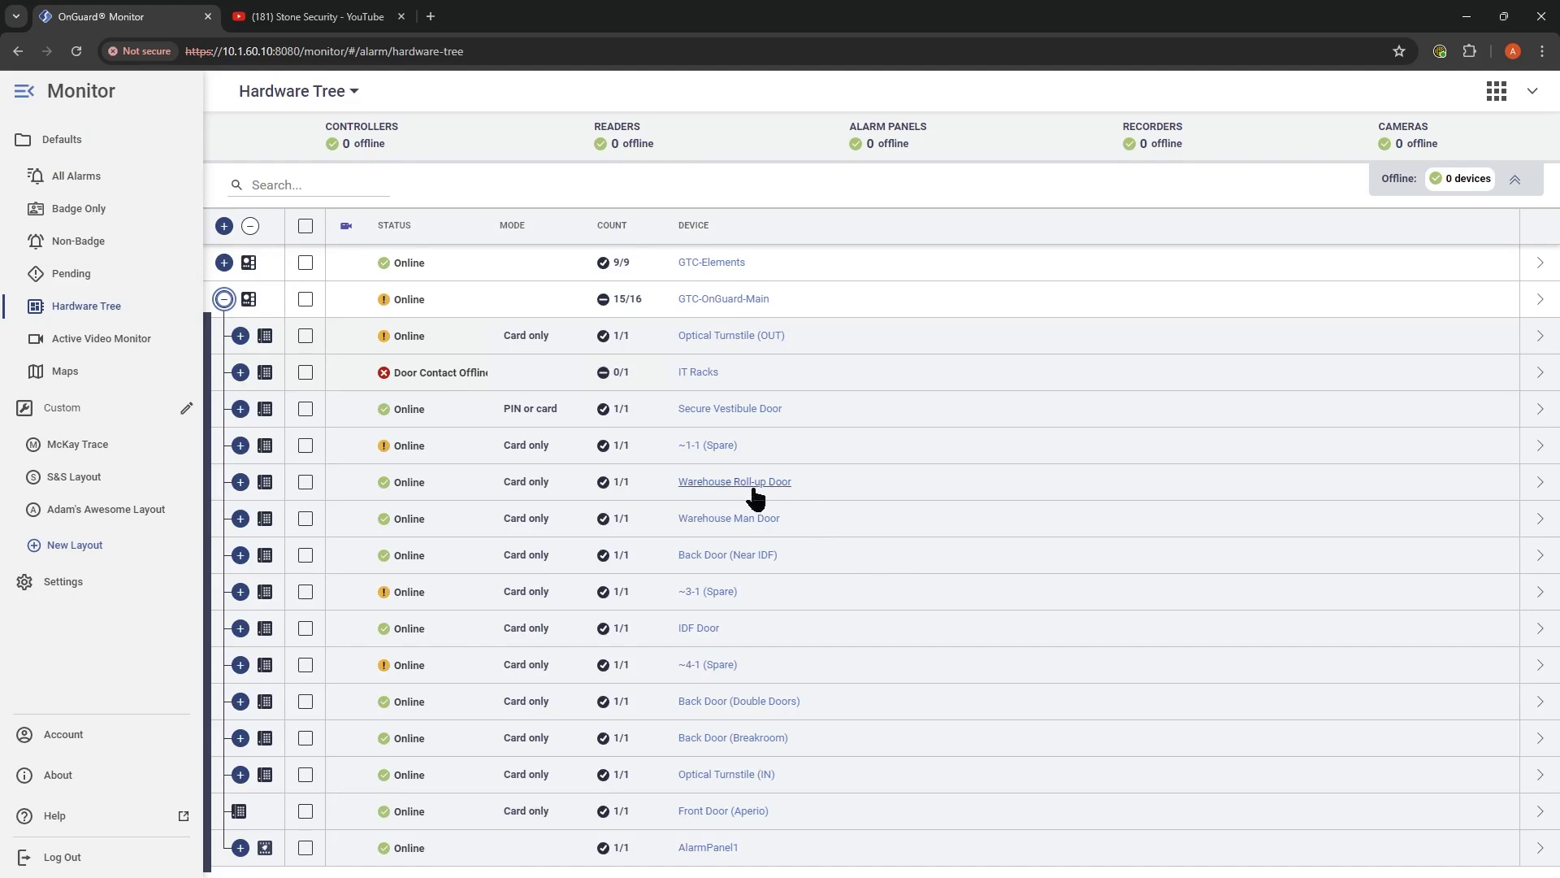
pyautogui.click(875, 487)
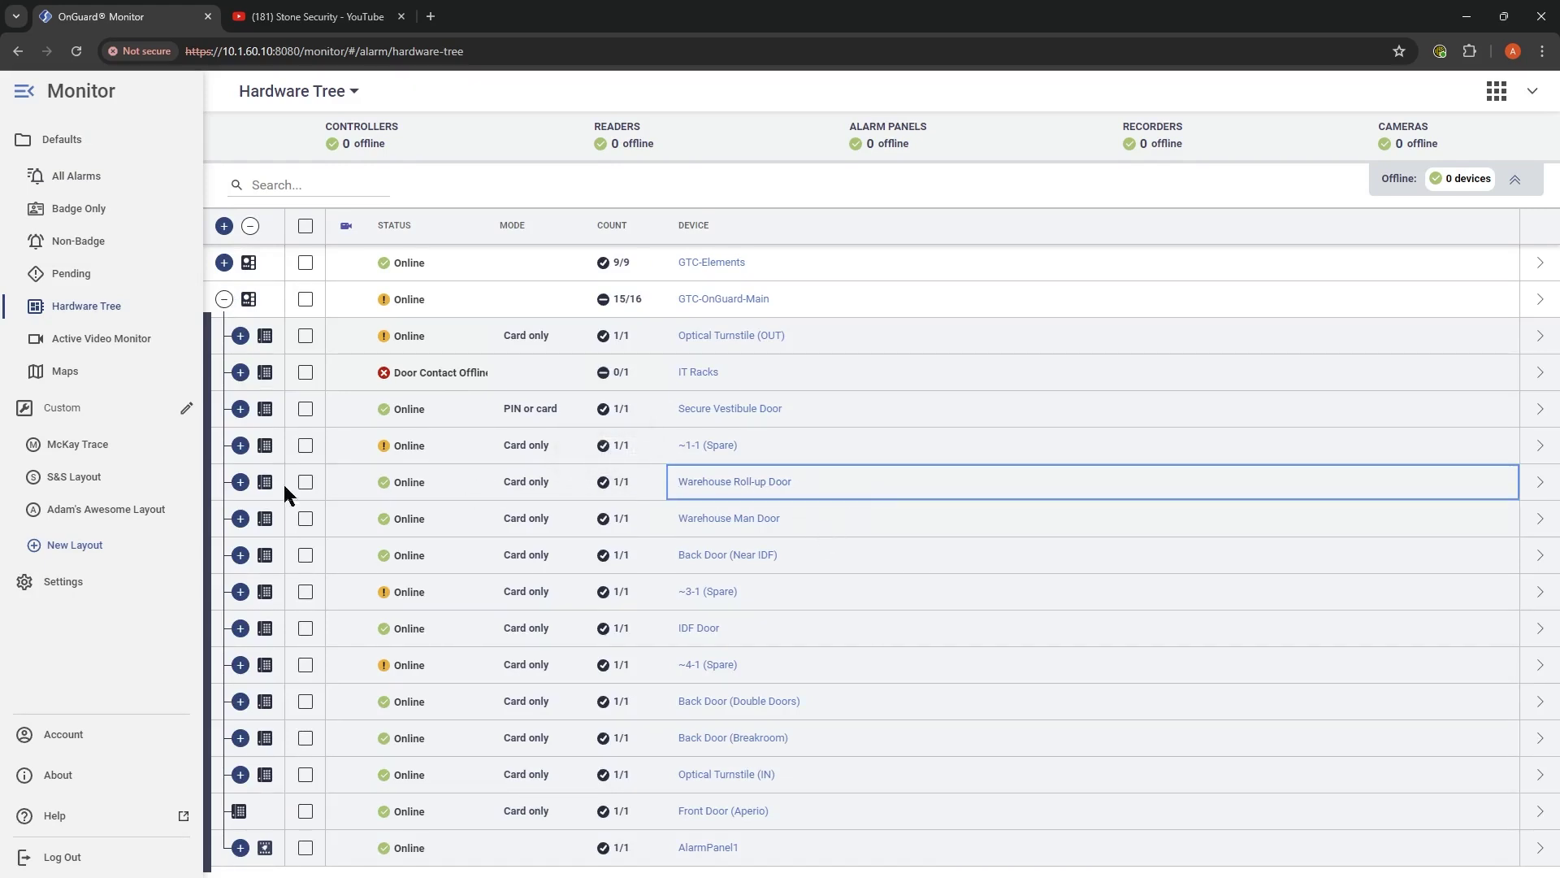
pyautogui.click(240, 482)
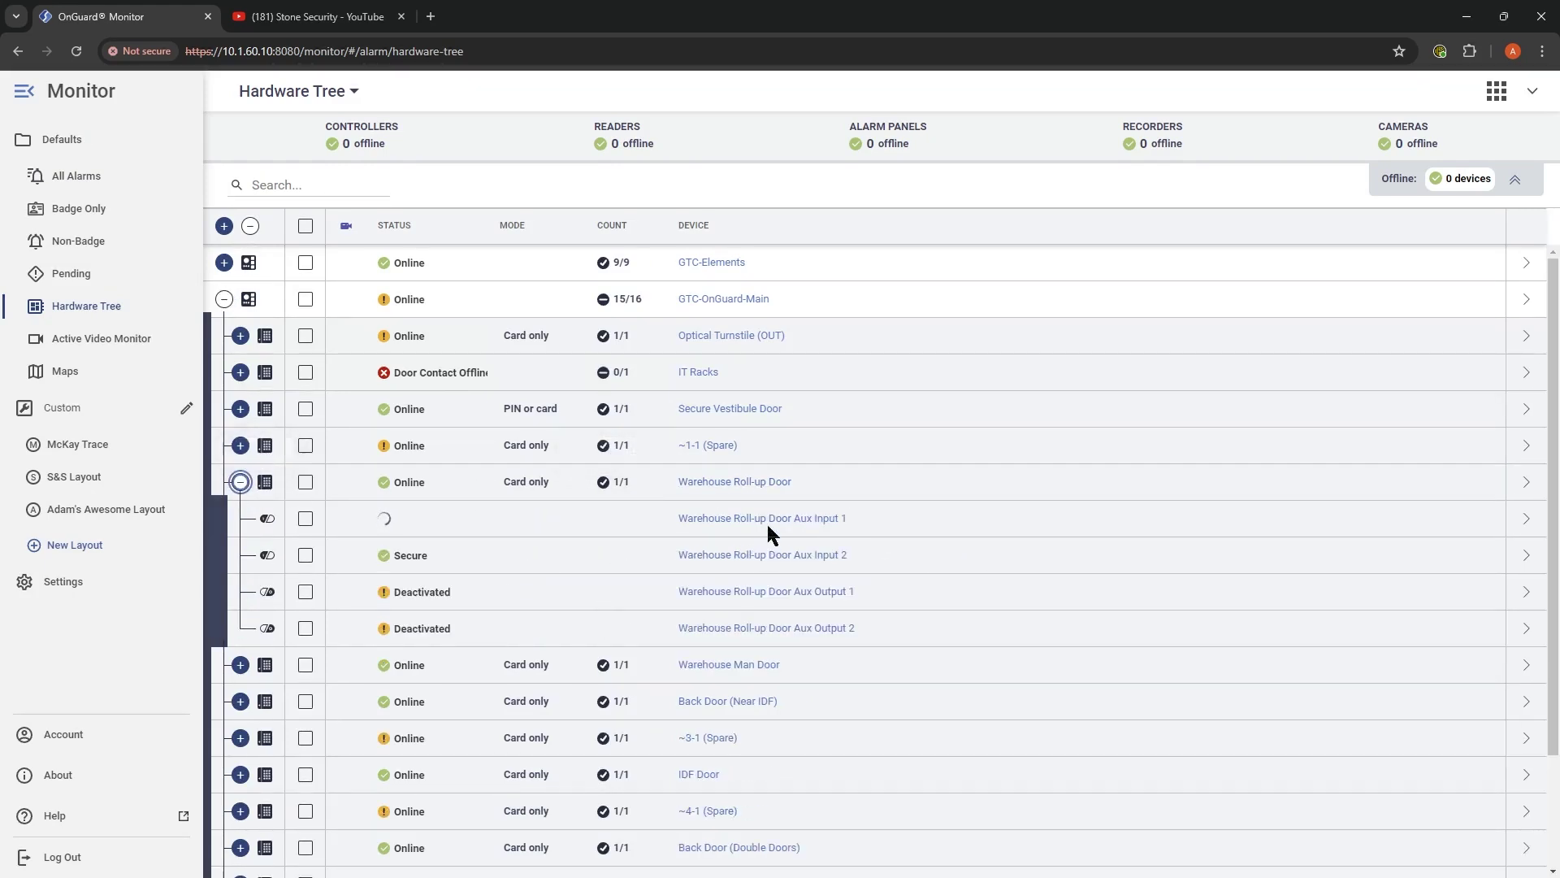
pyautogui.click(242, 483)
pyautogui.click(305, 483)
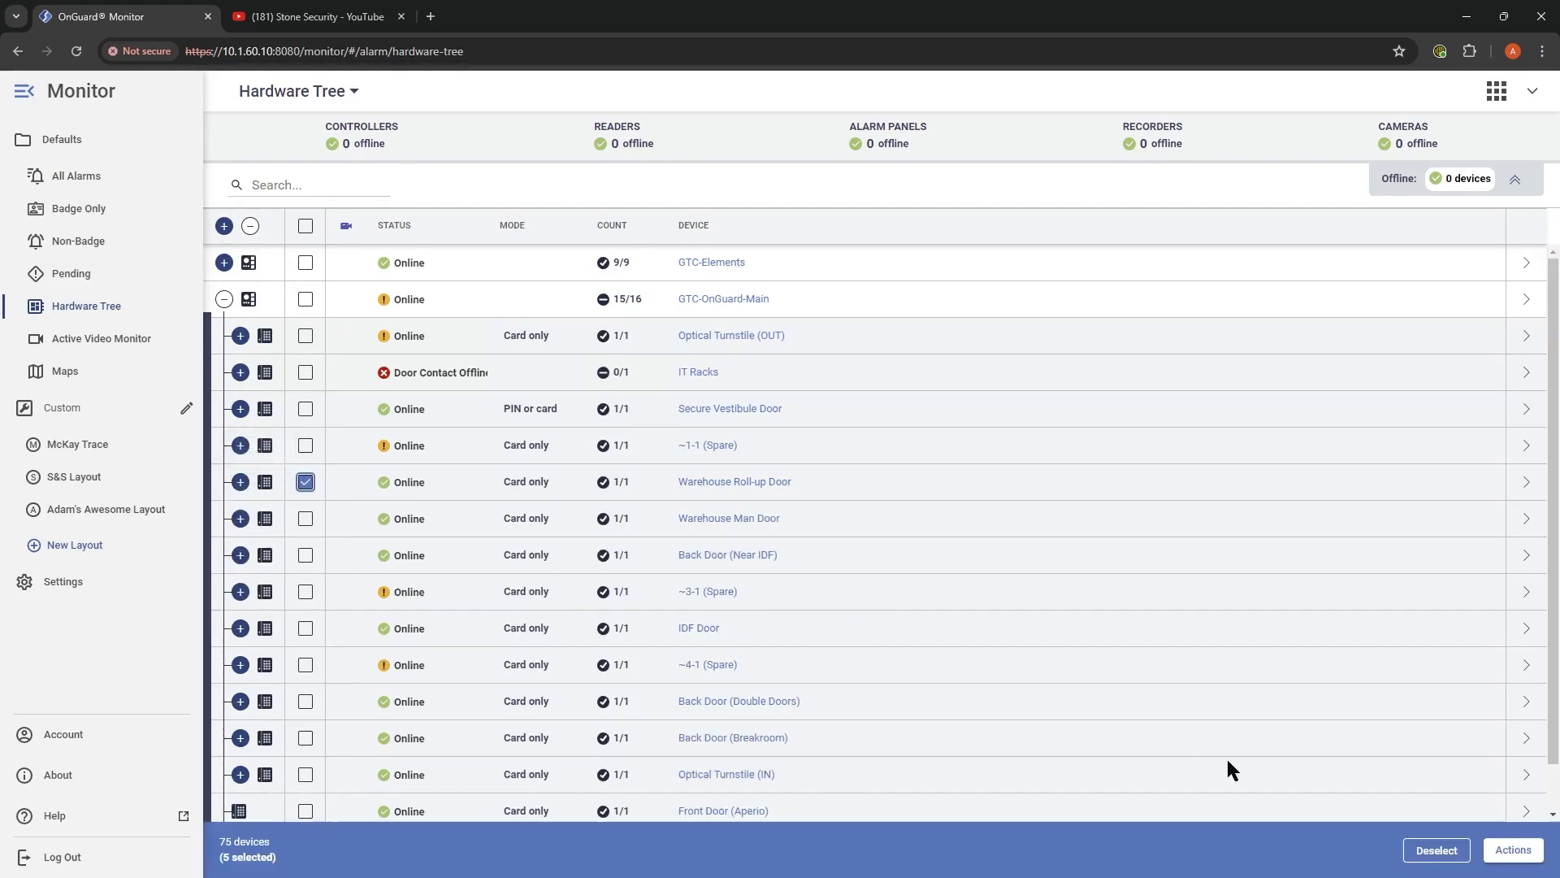
# - Trace activity for the five selected devices, then close the trace
pyautogui.click(1507, 850)
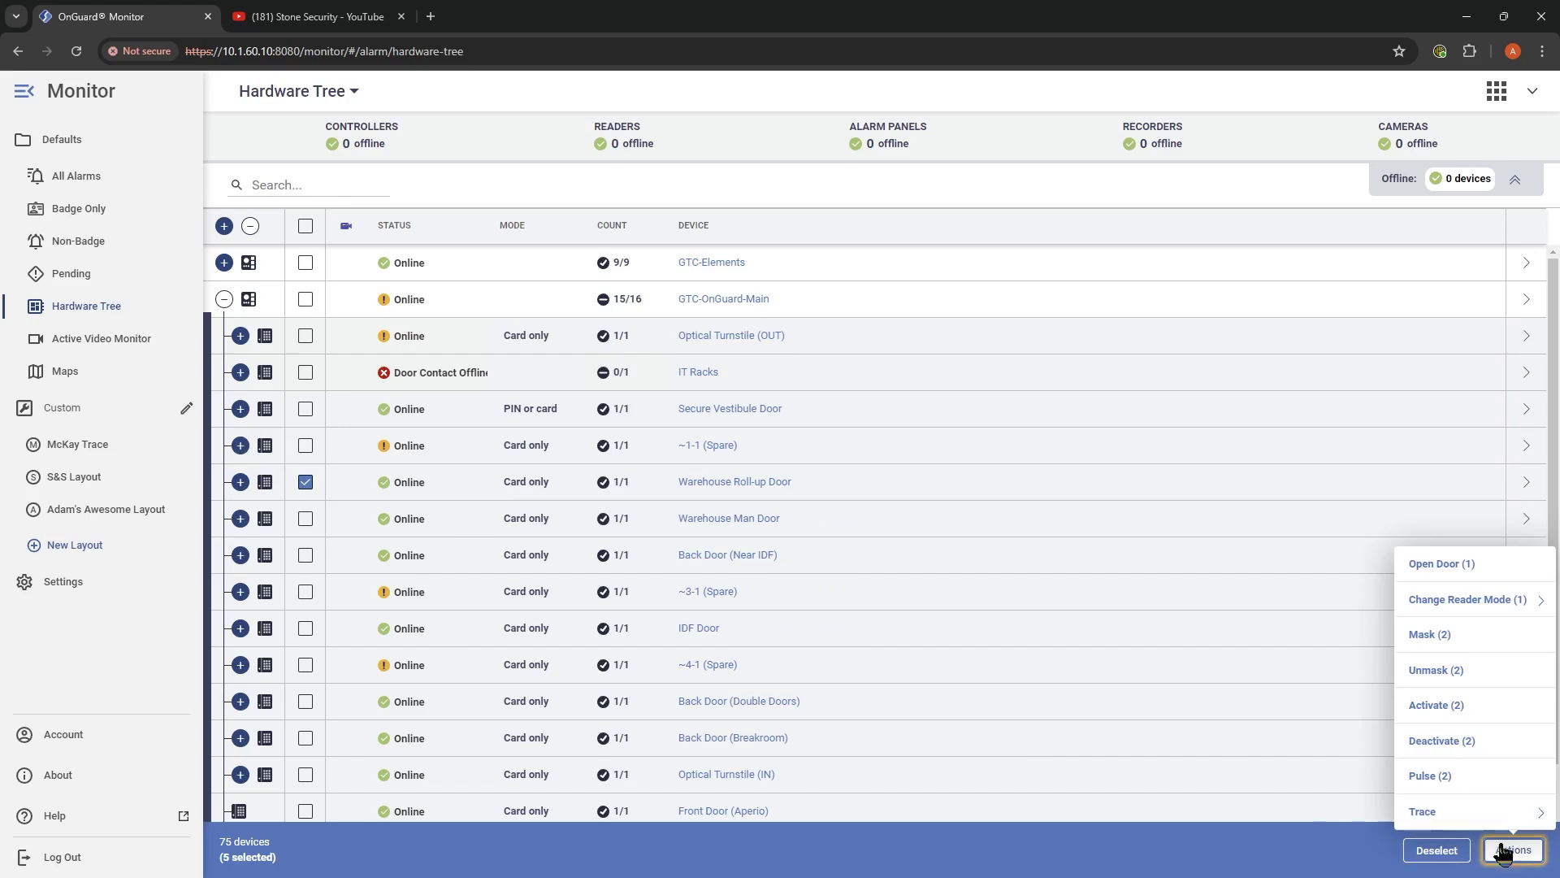
pyautogui.moveTo(1503, 812)
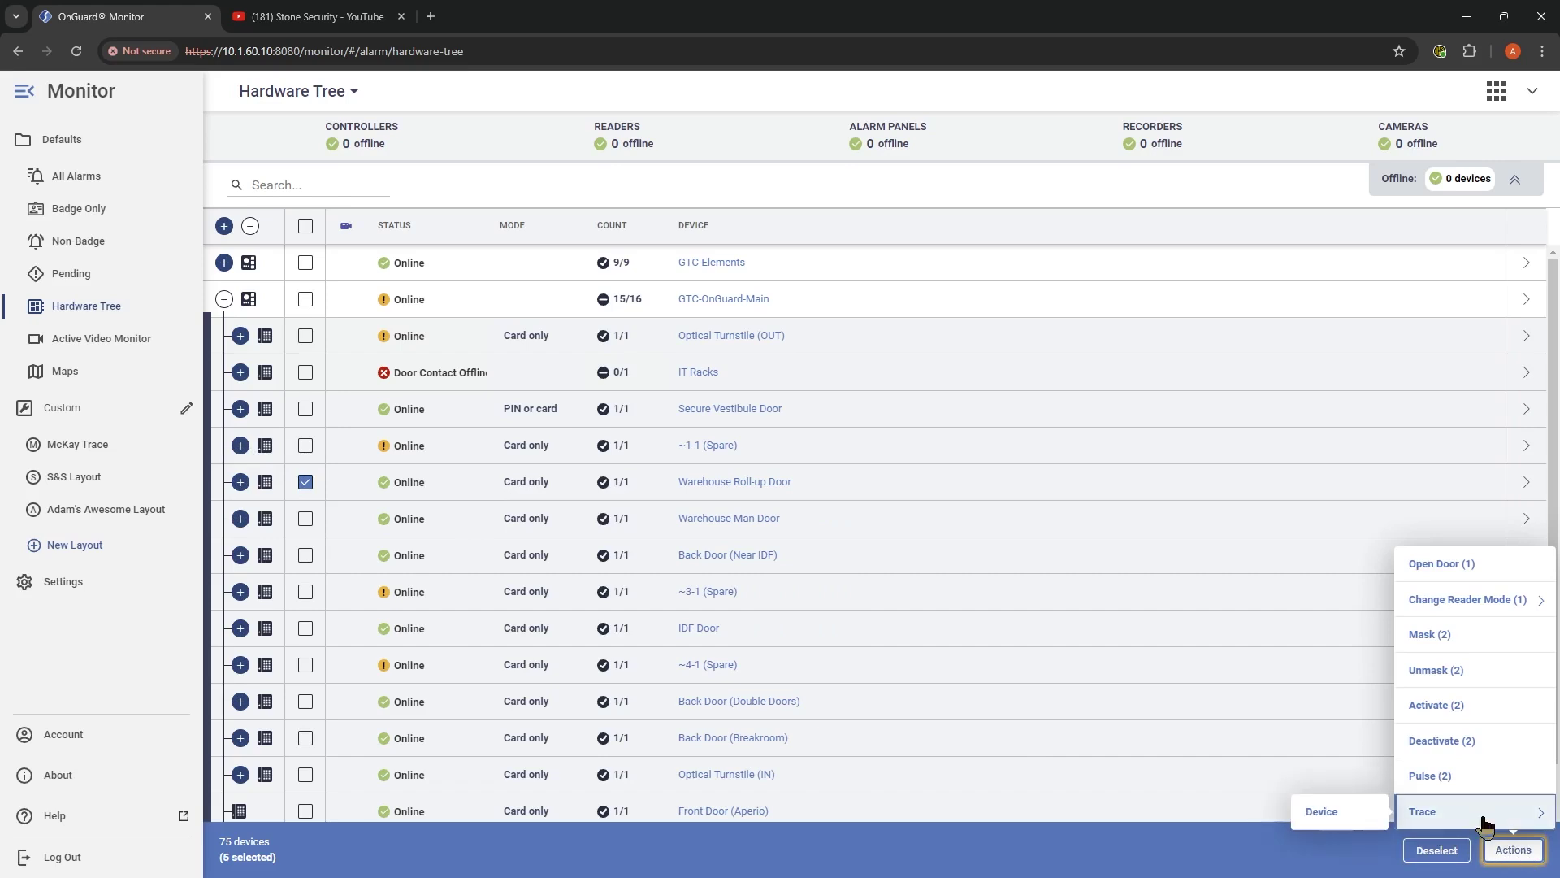
pyautogui.click(1331, 814)
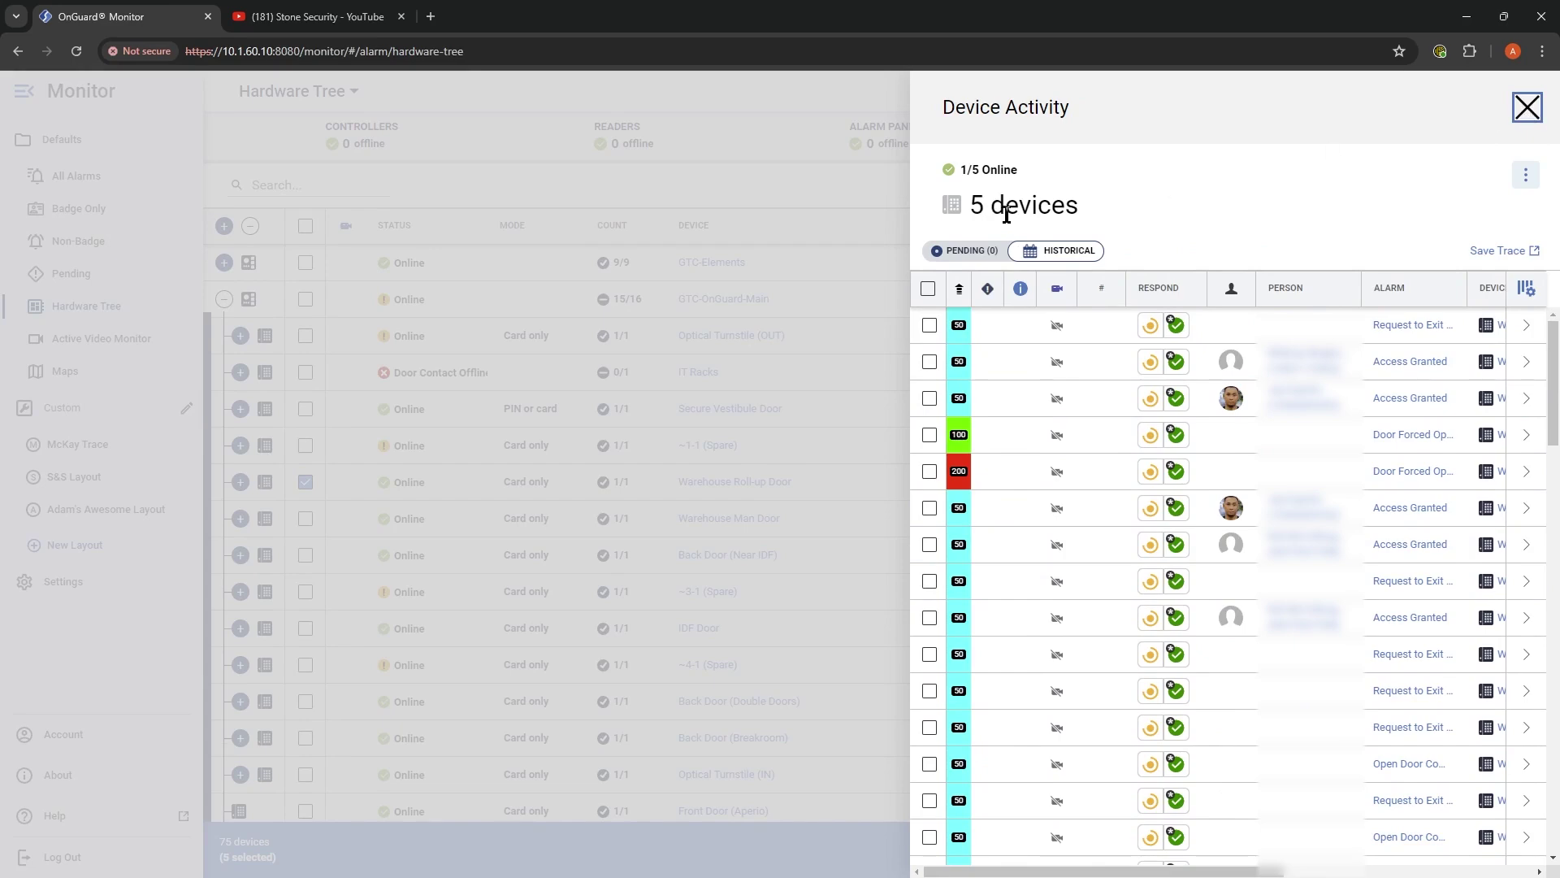
pyautogui.moveTo(969, 210); pyautogui.dragTo(1086, 213)
pyautogui.click(1531, 103)
pyautogui.click(1526, 107)
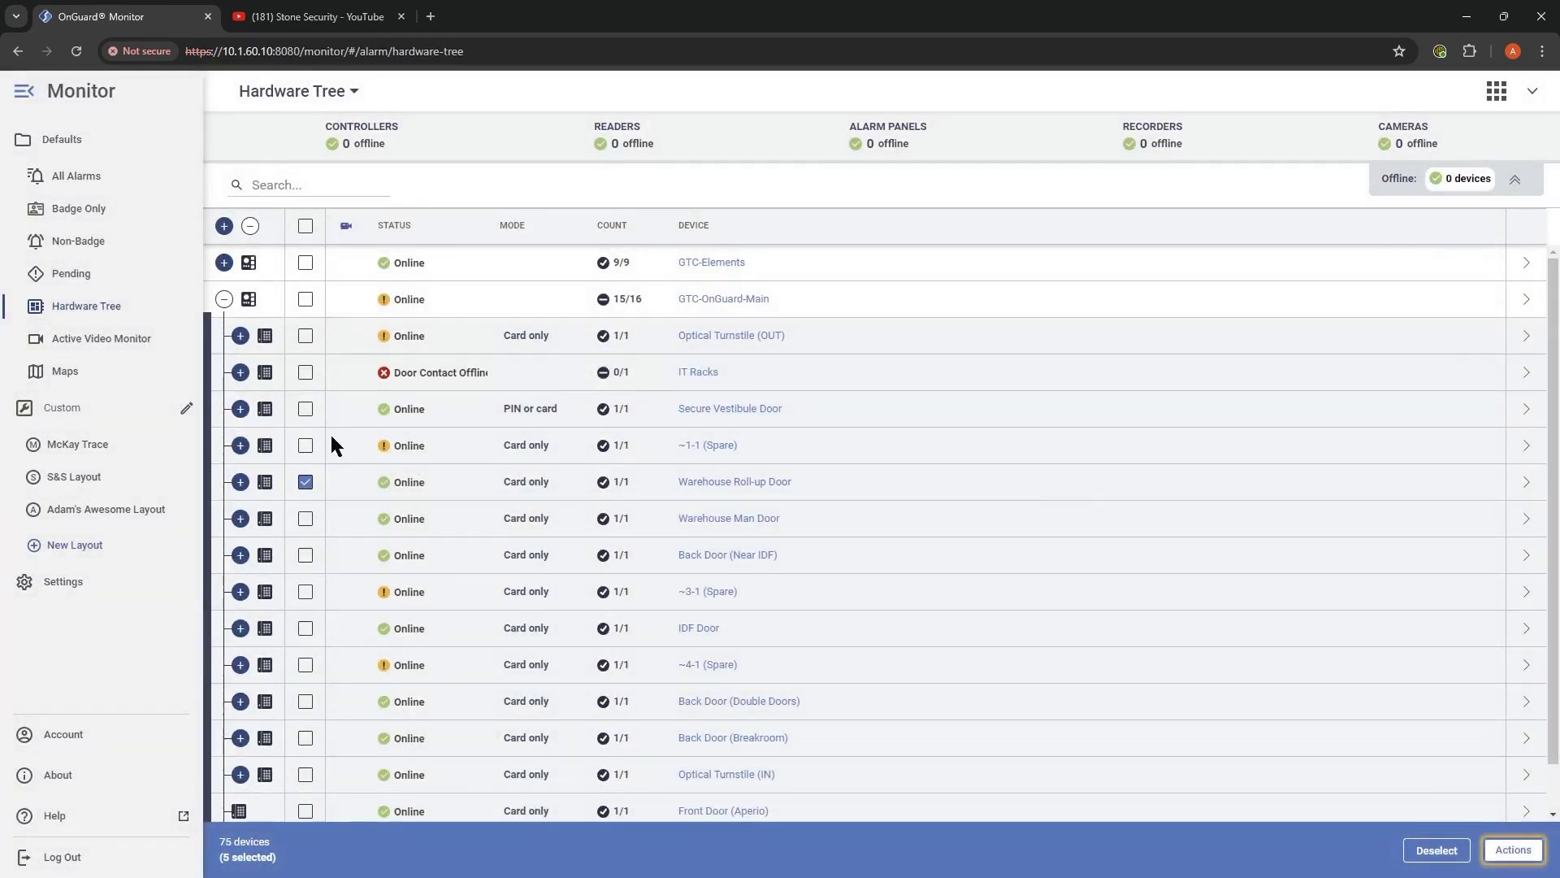
# - Toggle the door's four aux input/output checkboxes, then clear the whole door selection
pyautogui.click(241, 483)
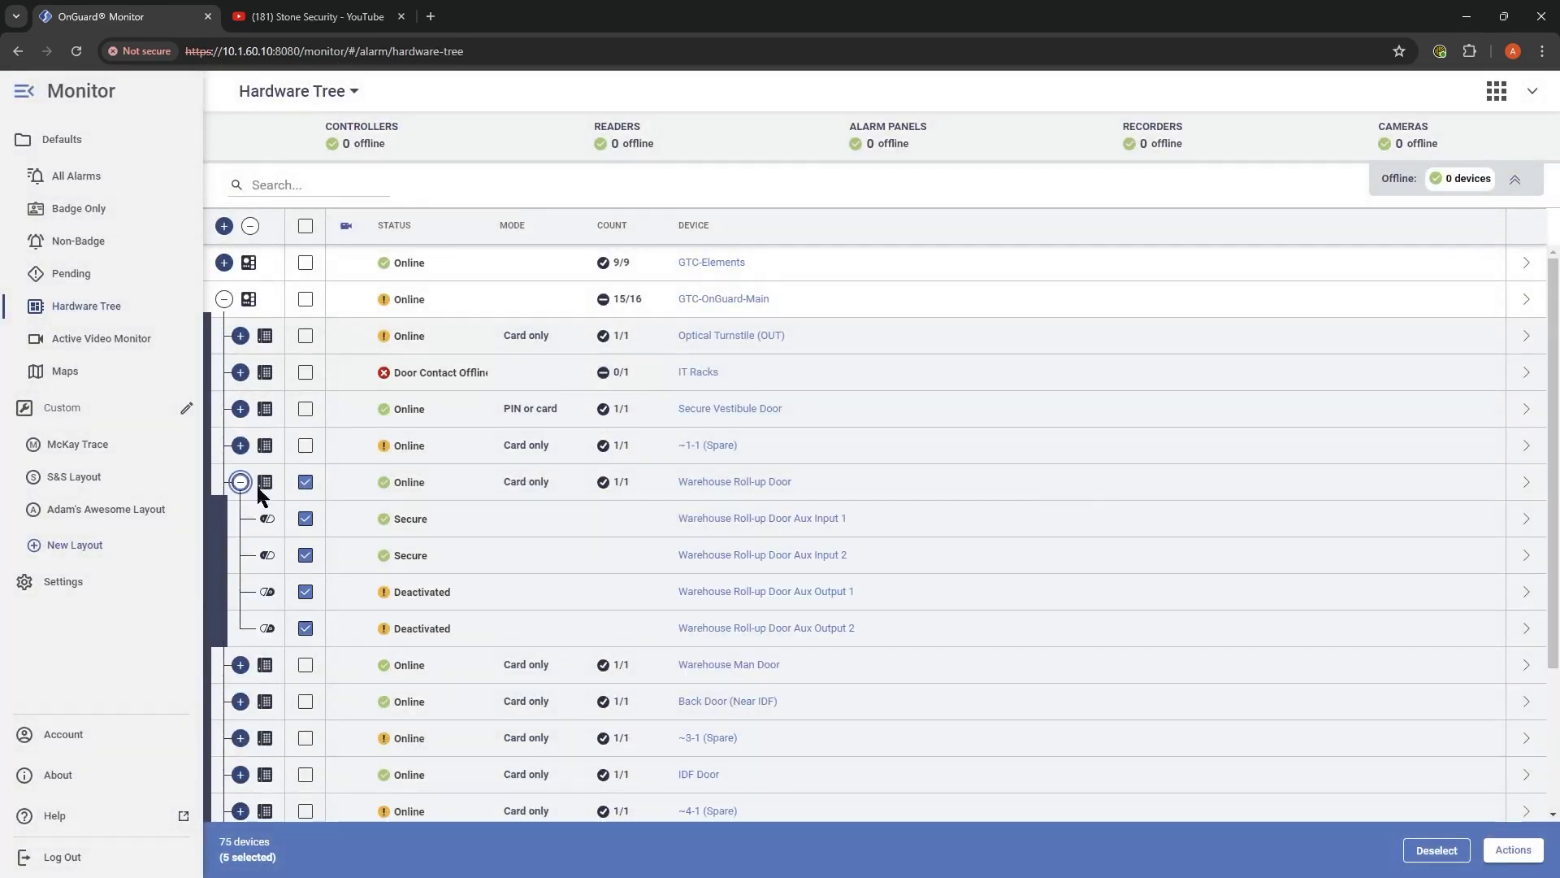
pyautogui.click(307, 520)
pyautogui.click(307, 555)
pyautogui.click(306, 628)
pyautogui.click(306, 592)
pyautogui.click(305, 483)
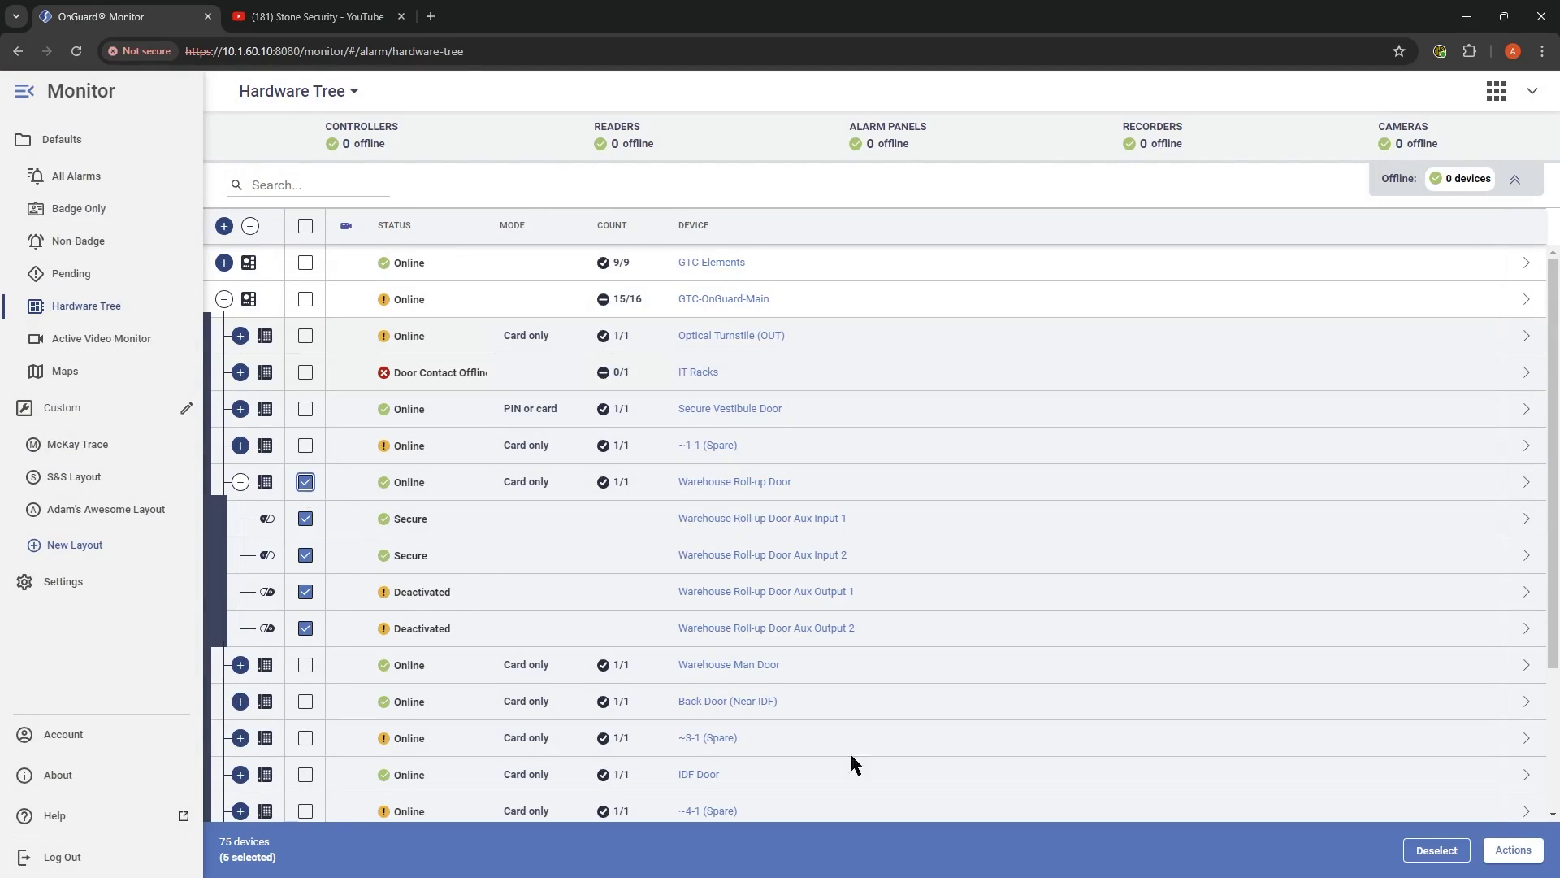
pyautogui.click(307, 483)
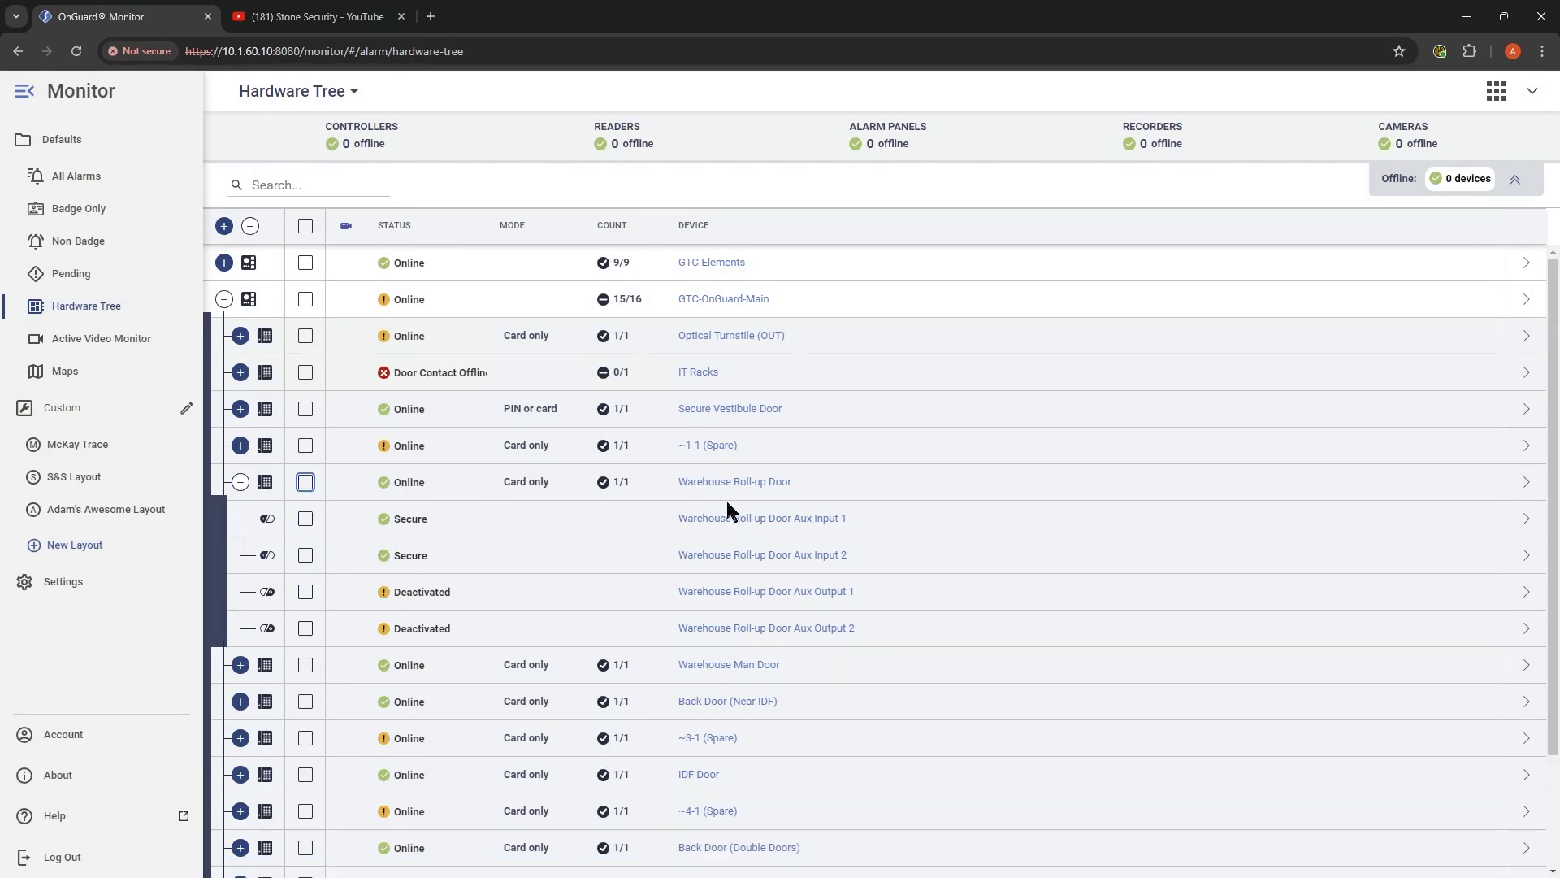
# - Open the Warehouse Roll-up Door's Device Activity history and scroll its events
pyautogui.click(742, 483)
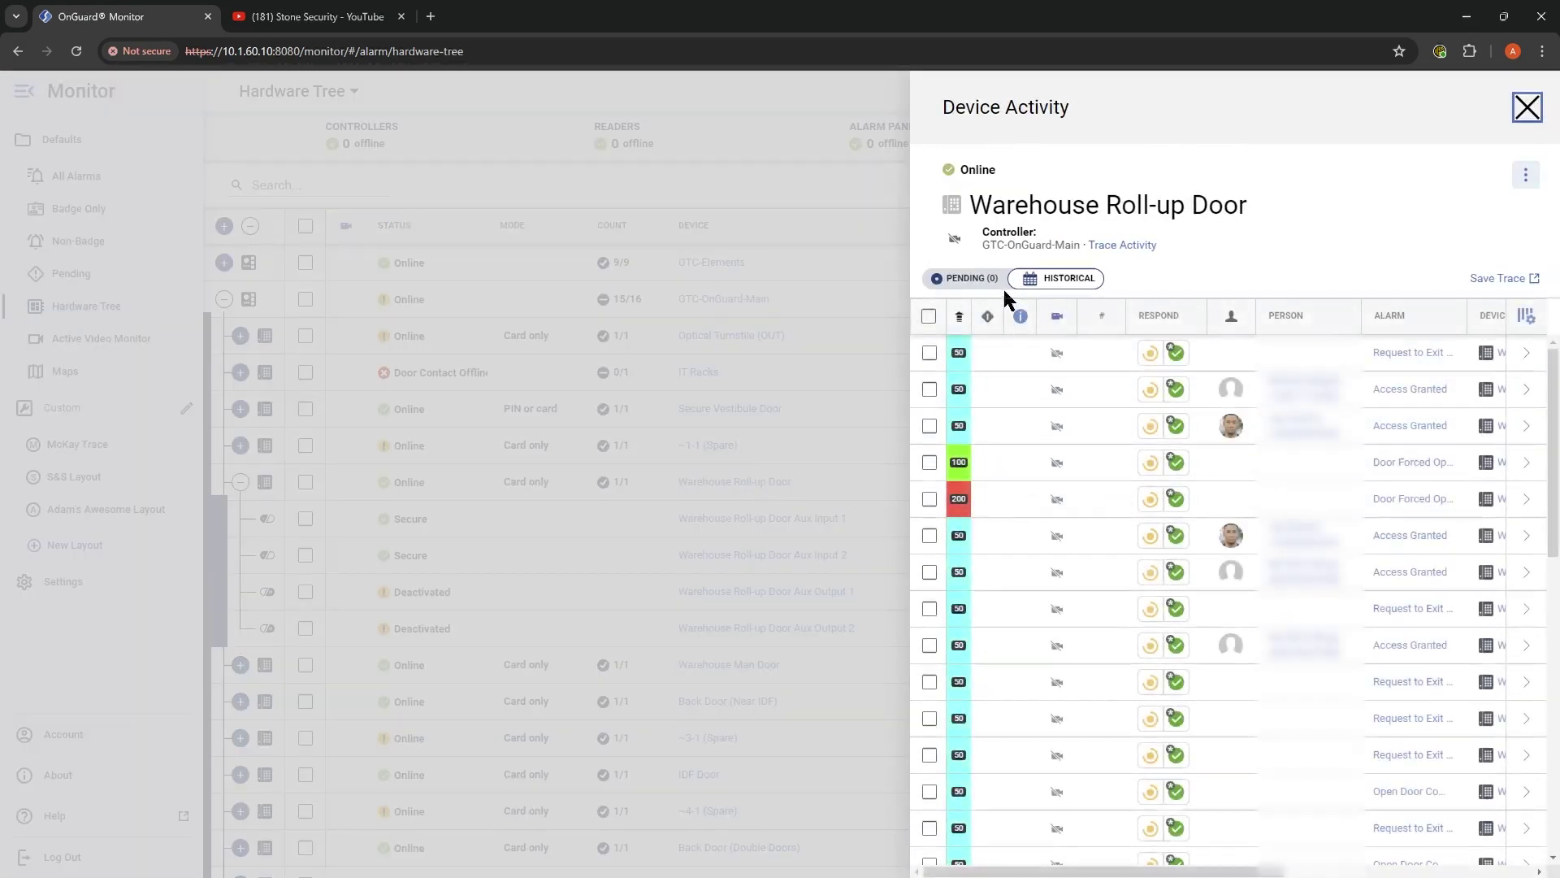
pyautogui.scroll(-5, 1091, 557)
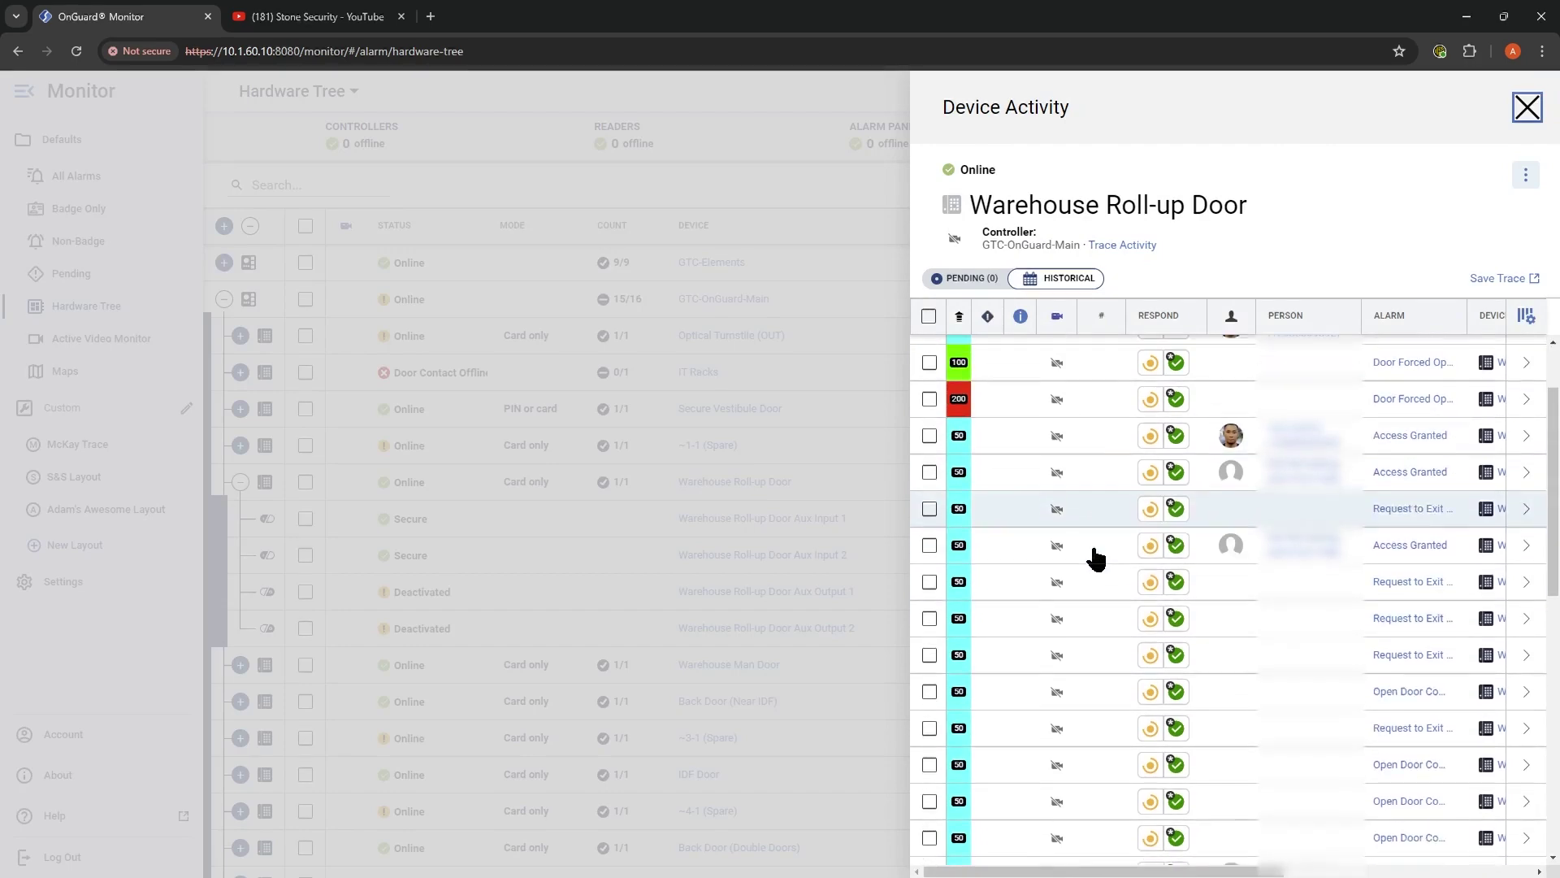
pyautogui.scroll(10, 1097, 592)
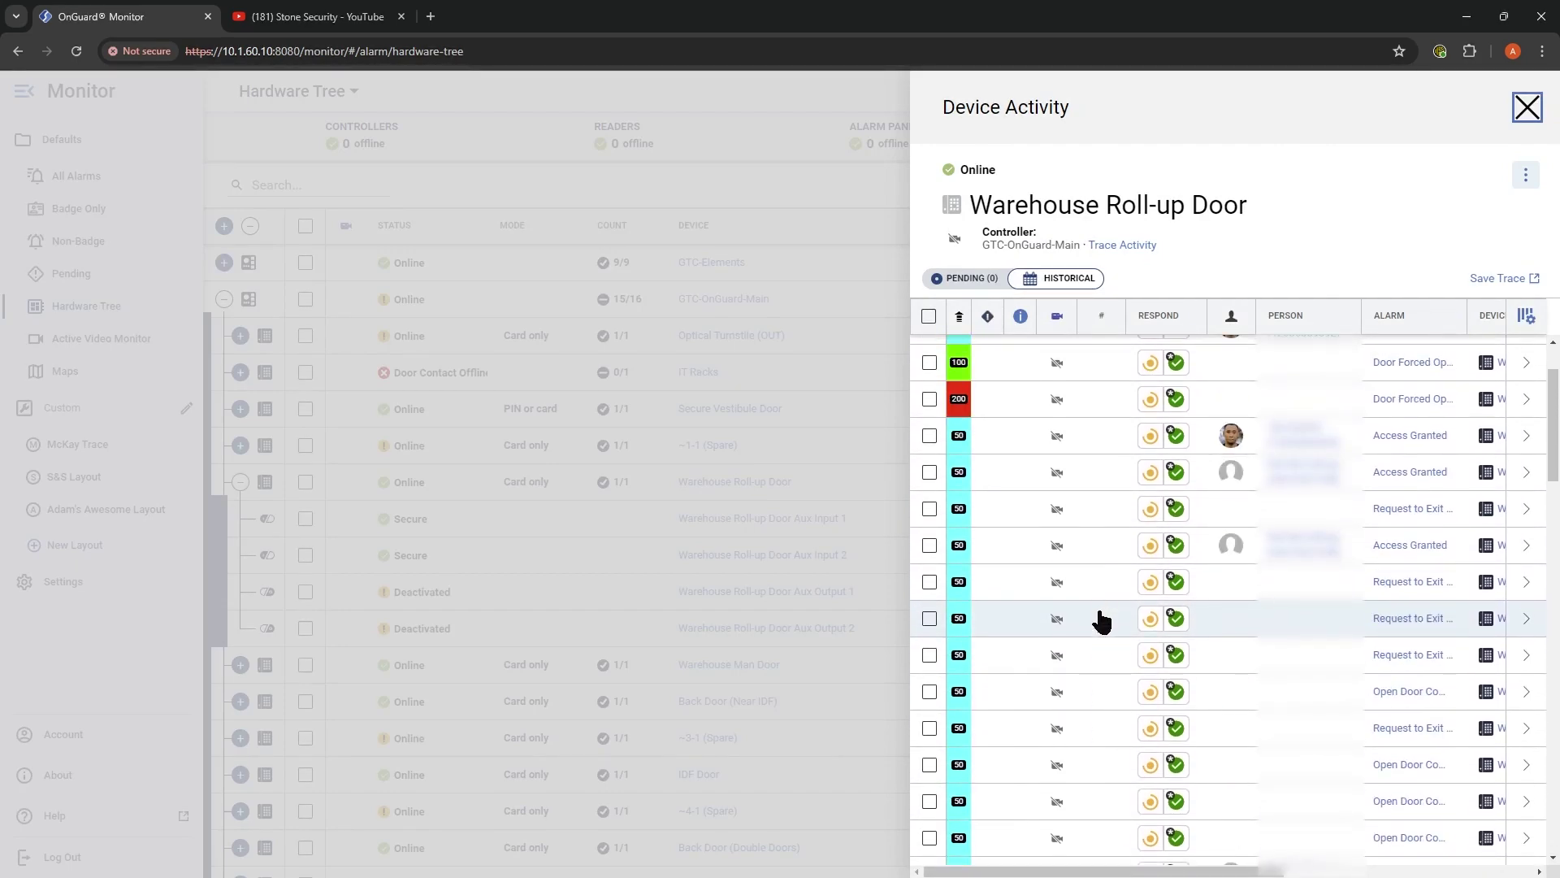
# - Close the device activity details and minimize Chrome to reach MapDesigner on the desktop
pyautogui.click(1527, 102)
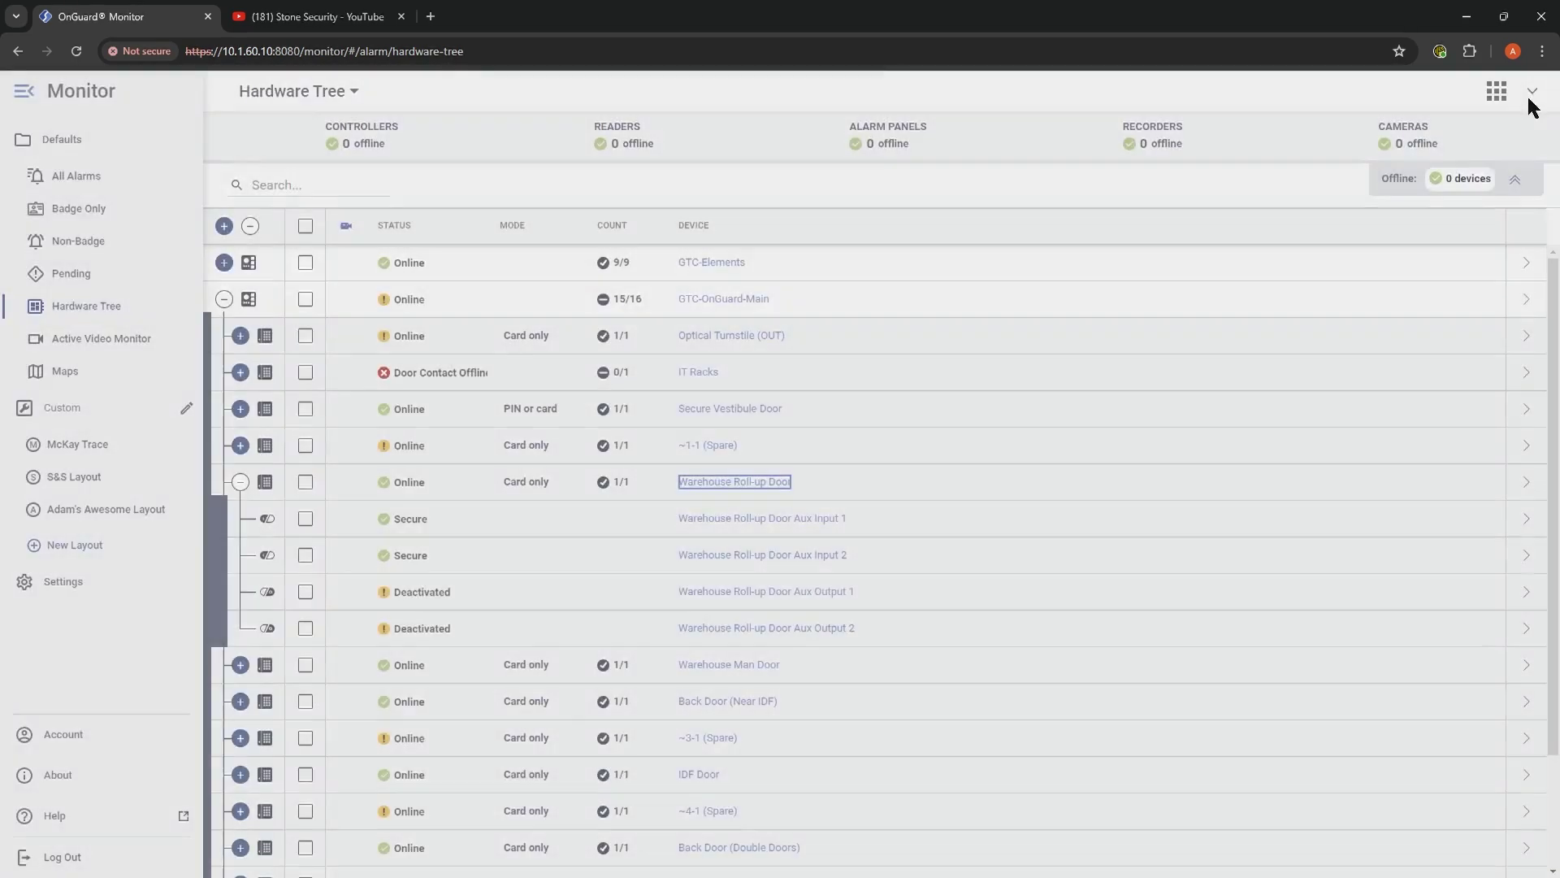
pyautogui.click(1122, 516)
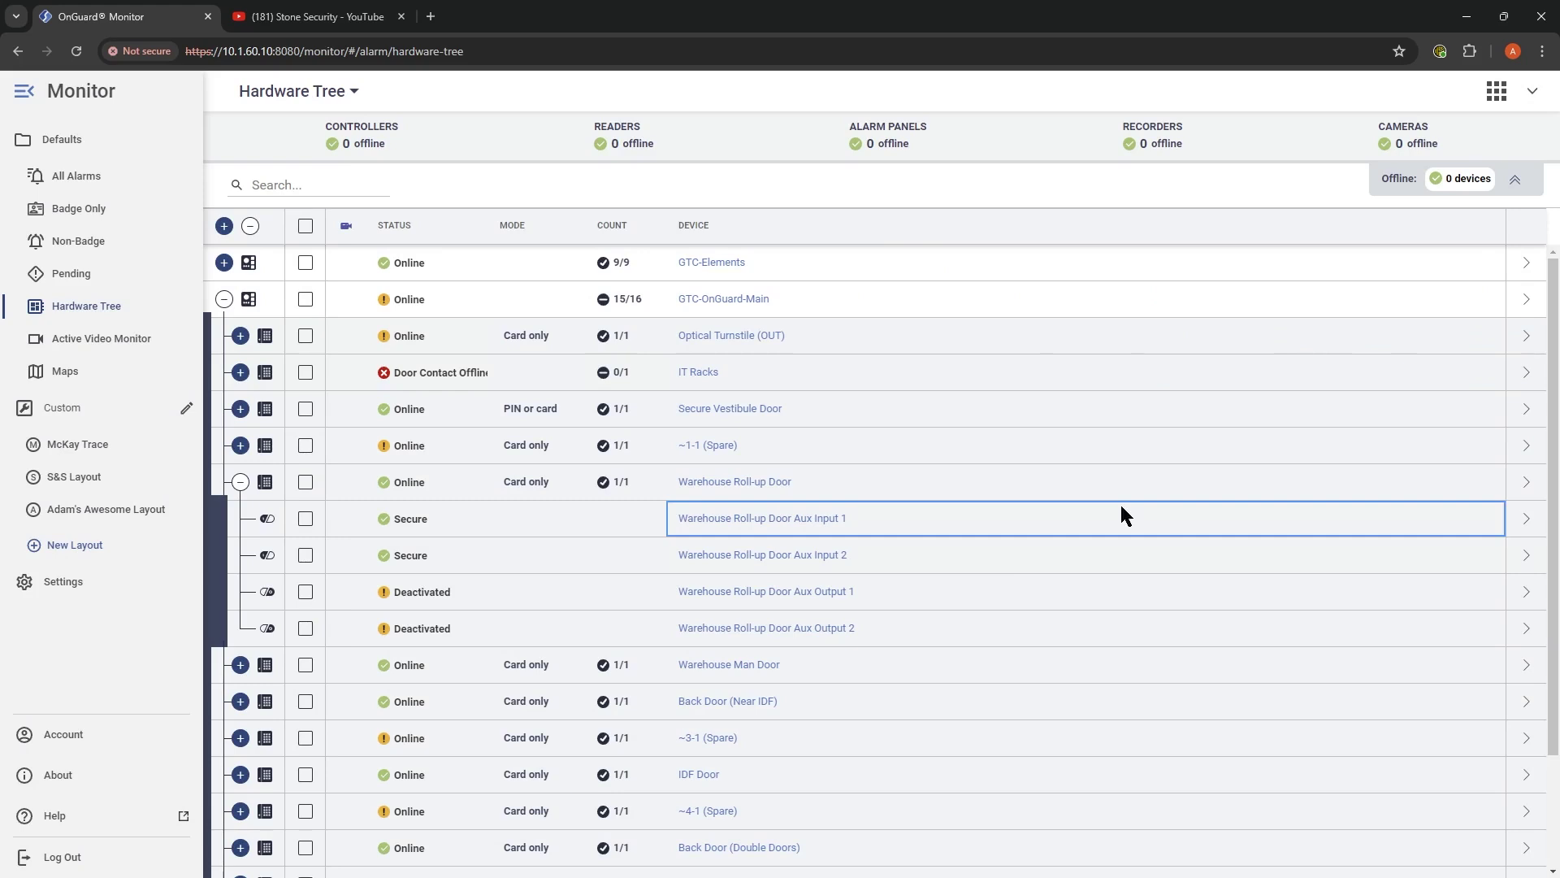
pyautogui.click(1027, 88)
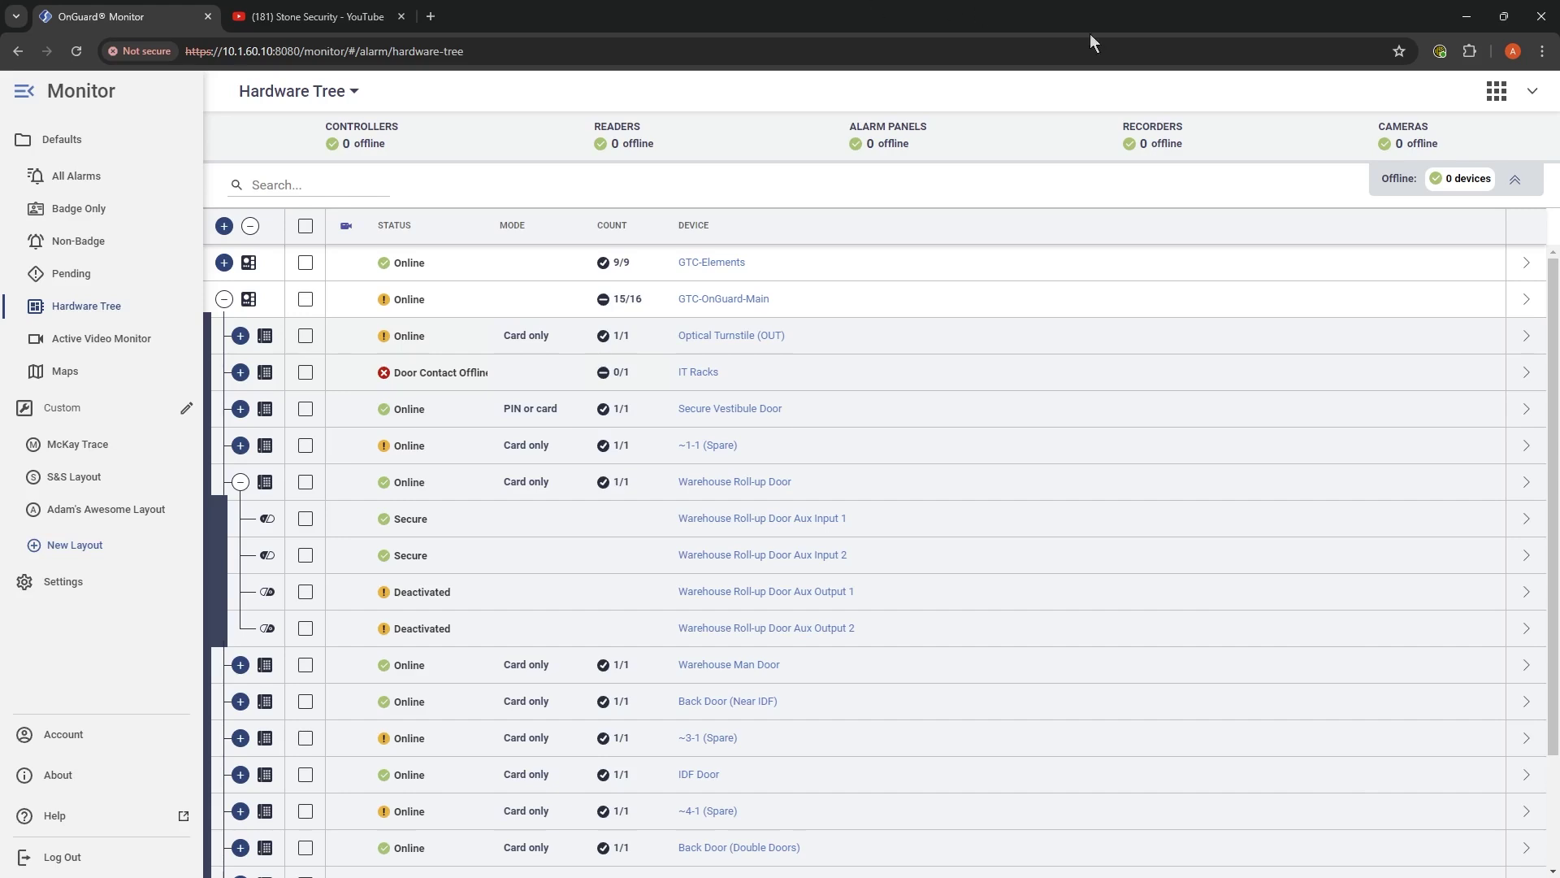
pyautogui.click(1466, 16)
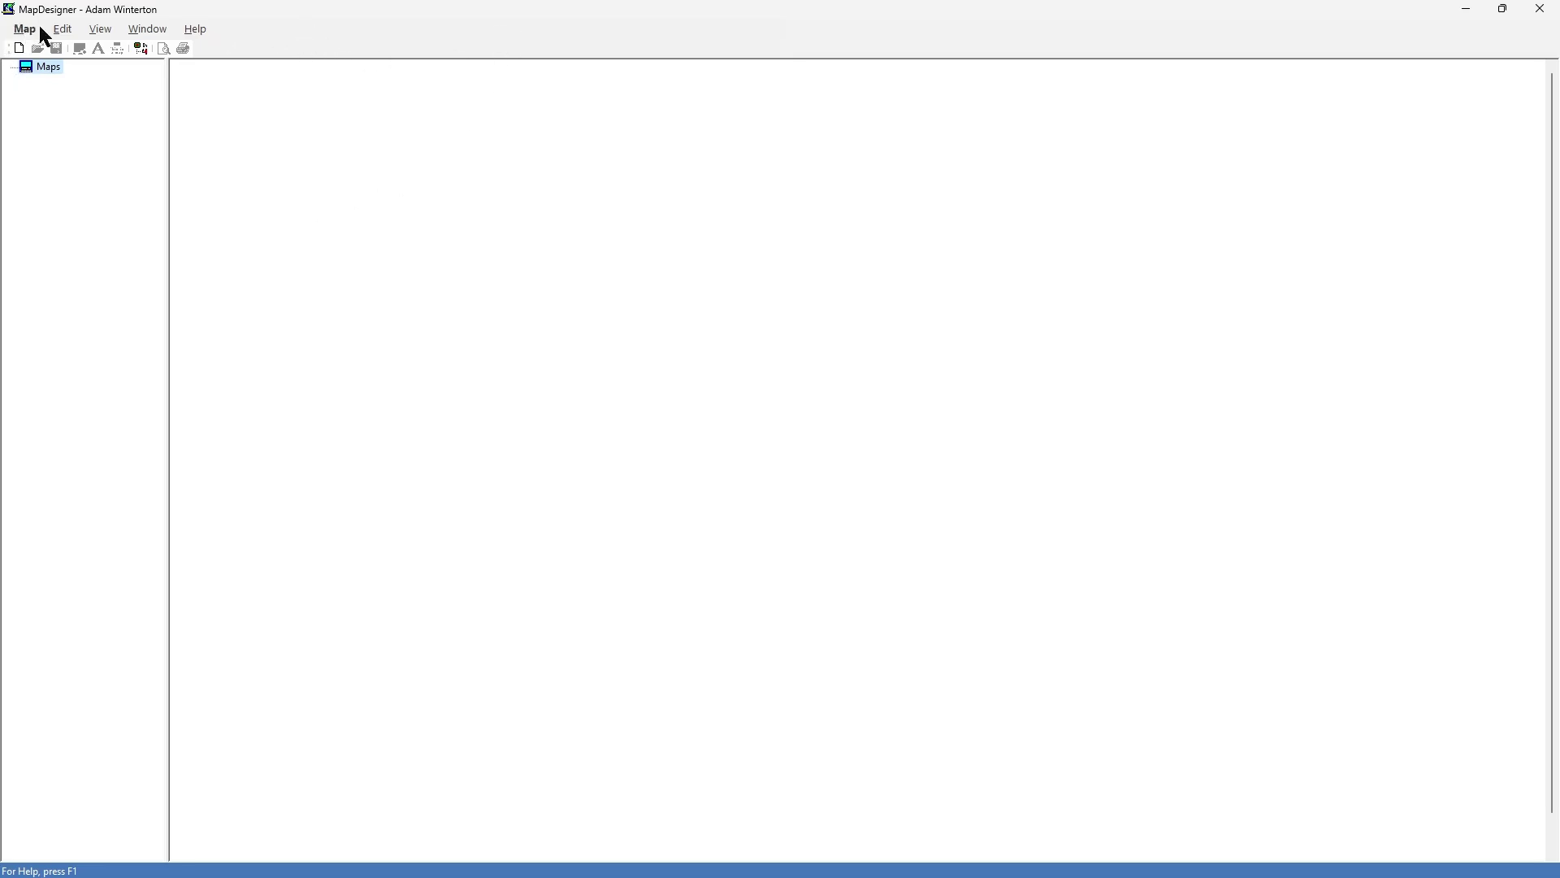
# - Create a new map using GTC Blank Floorplan.jpg from Pictures as its background
pyautogui.moveTo(169, 153); pyautogui.dragTo(173, 150)
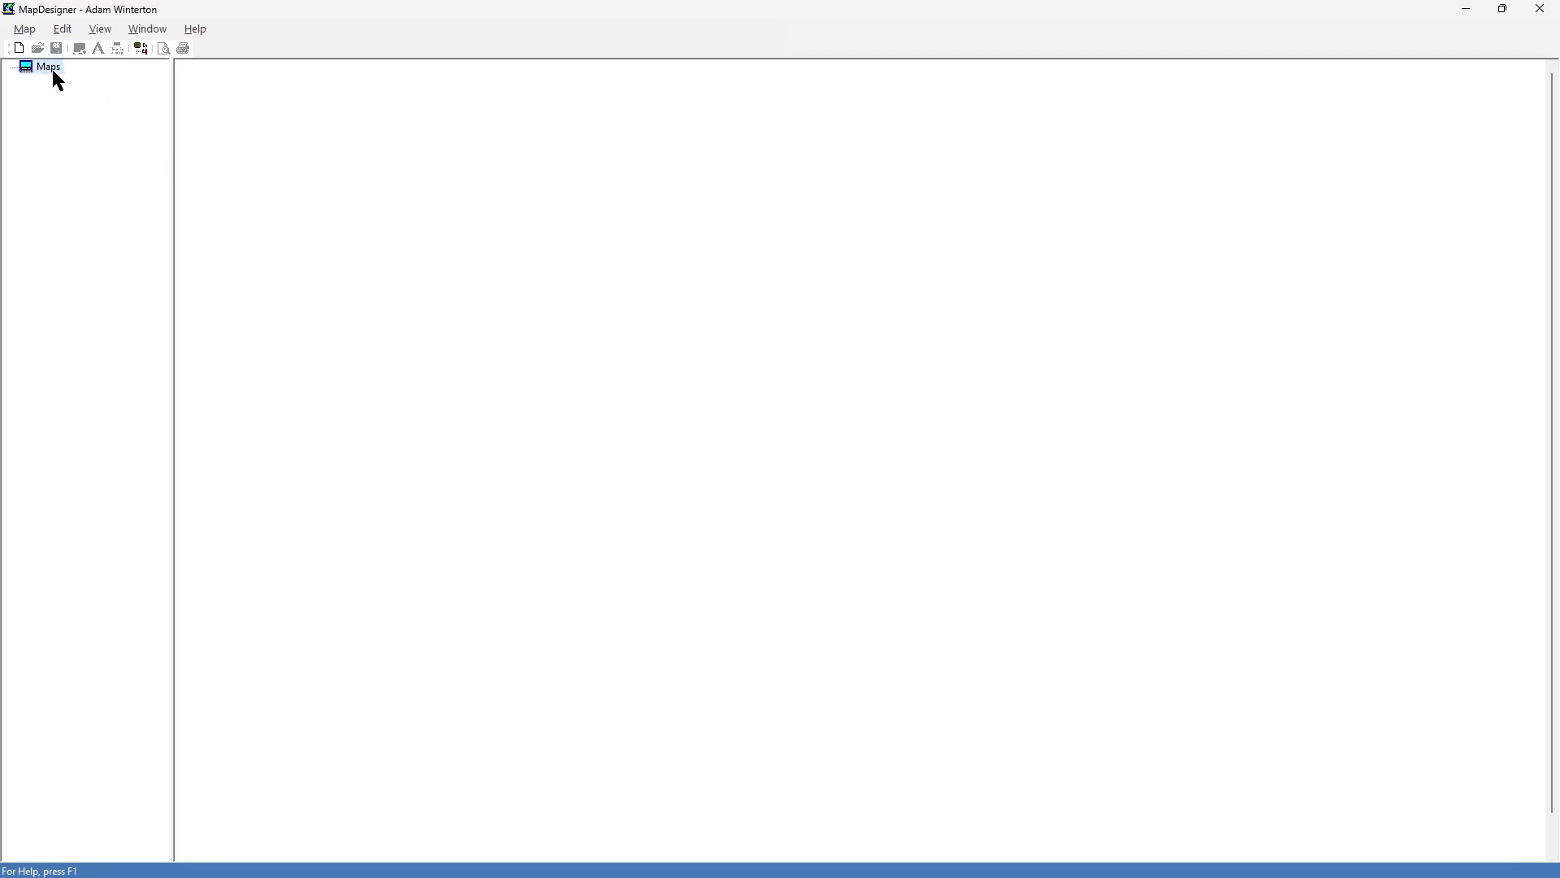
pyautogui.click(18, 49)
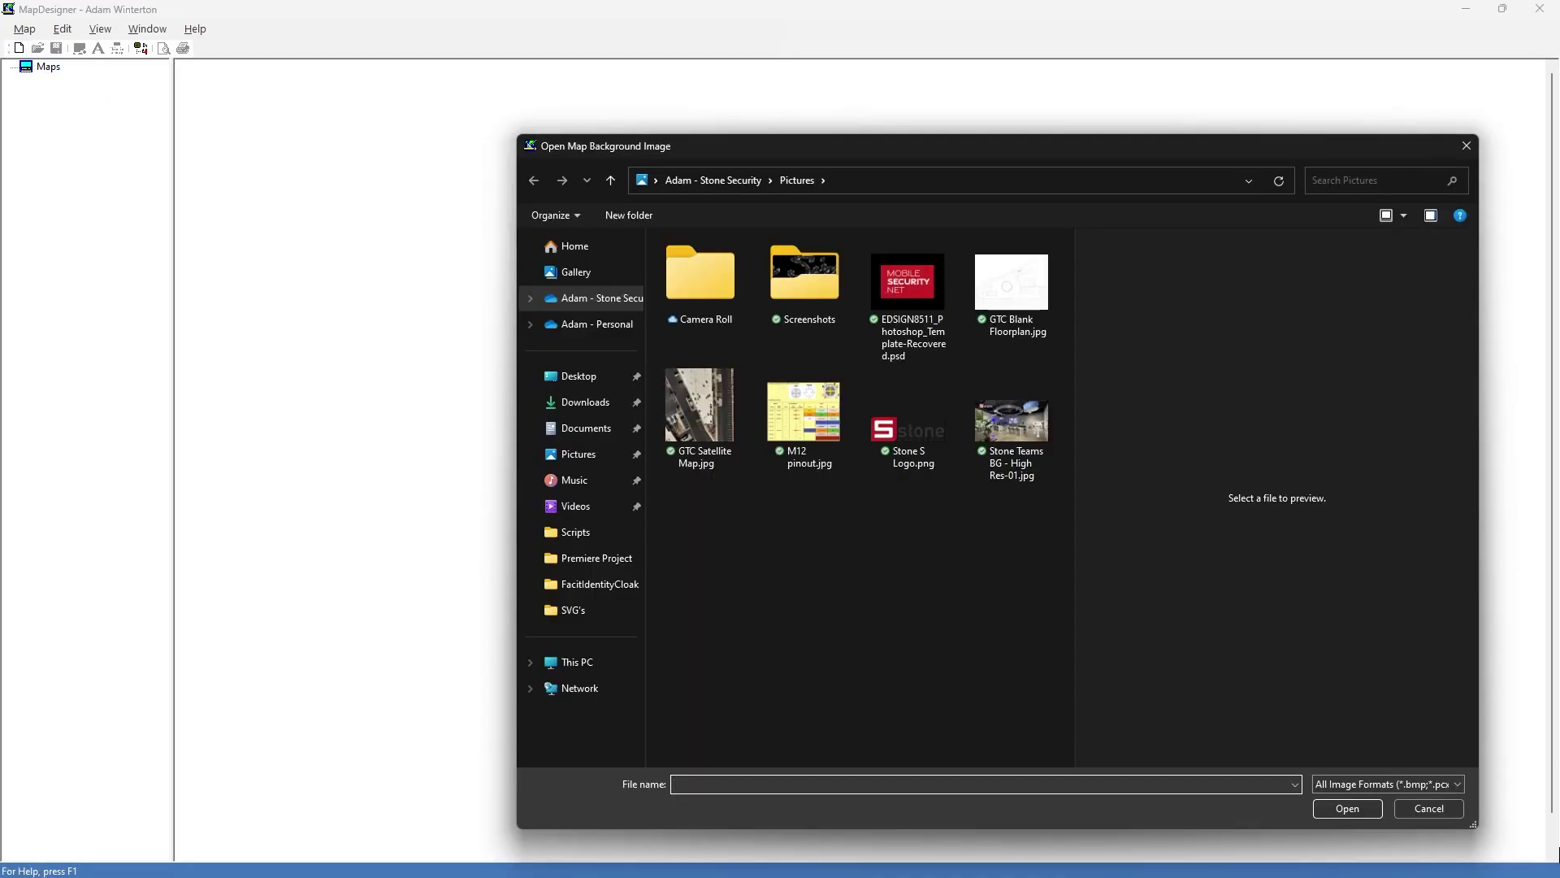
pyautogui.click(1417, 809)
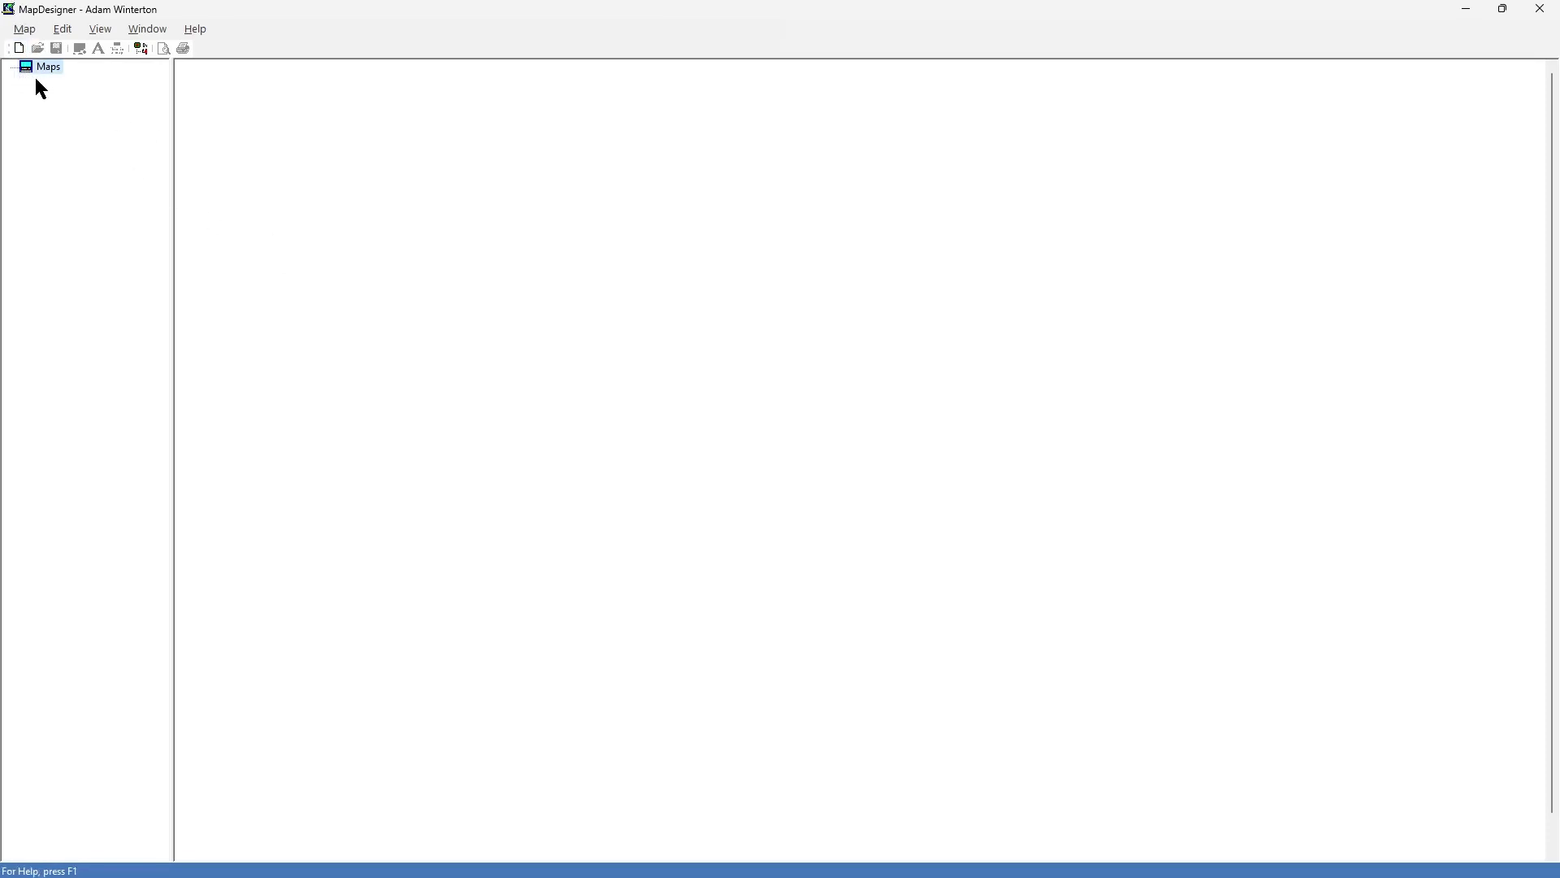
pyautogui.click(18, 49)
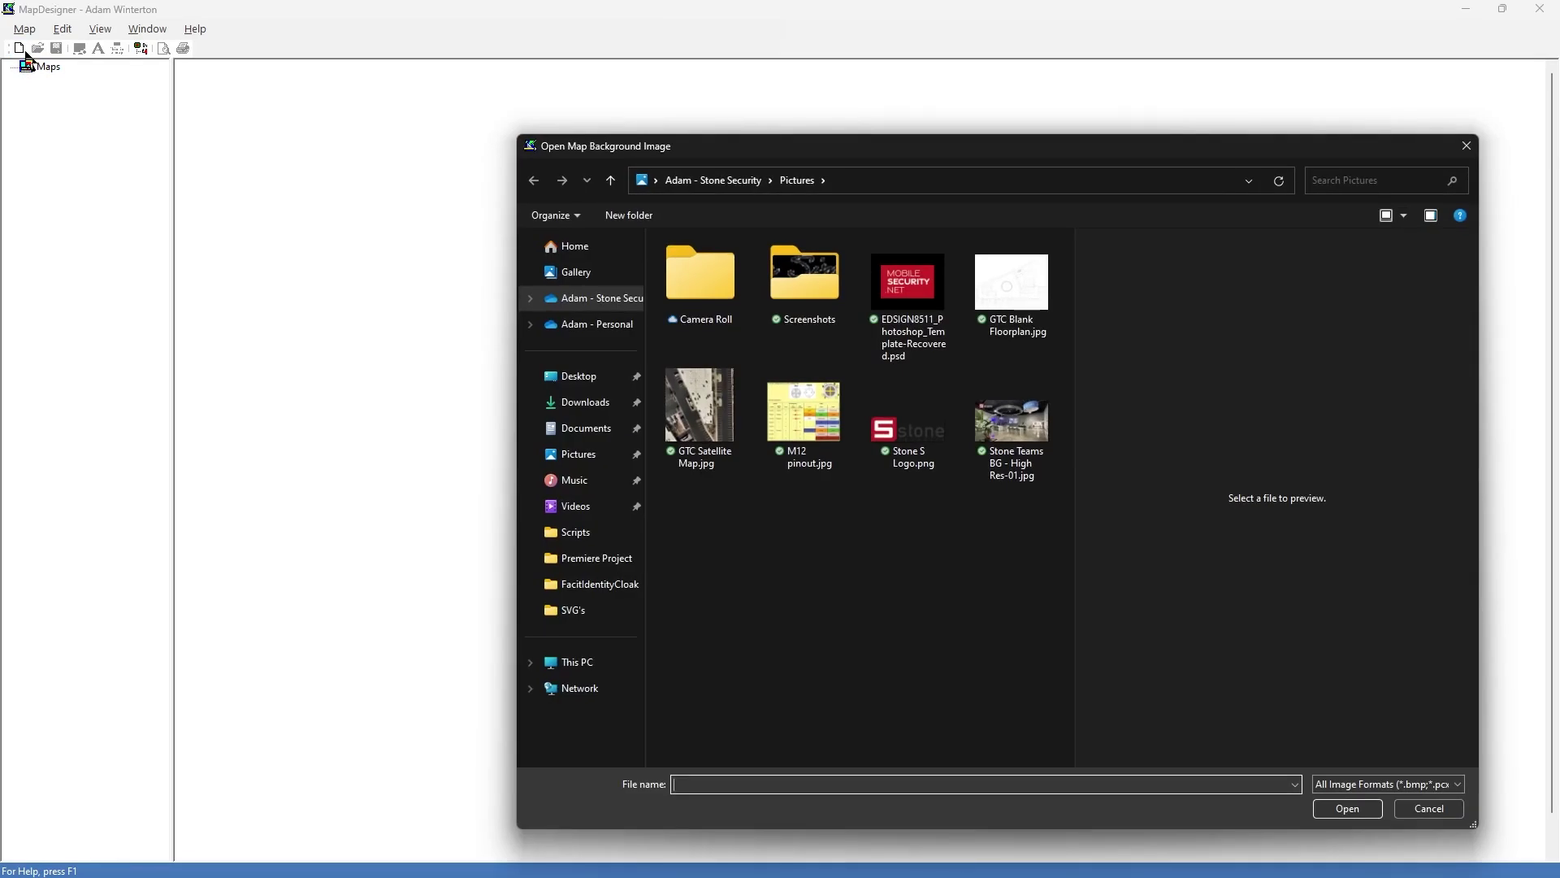
pyautogui.moveTo(877, 147); pyautogui.dragTo(739, 120)
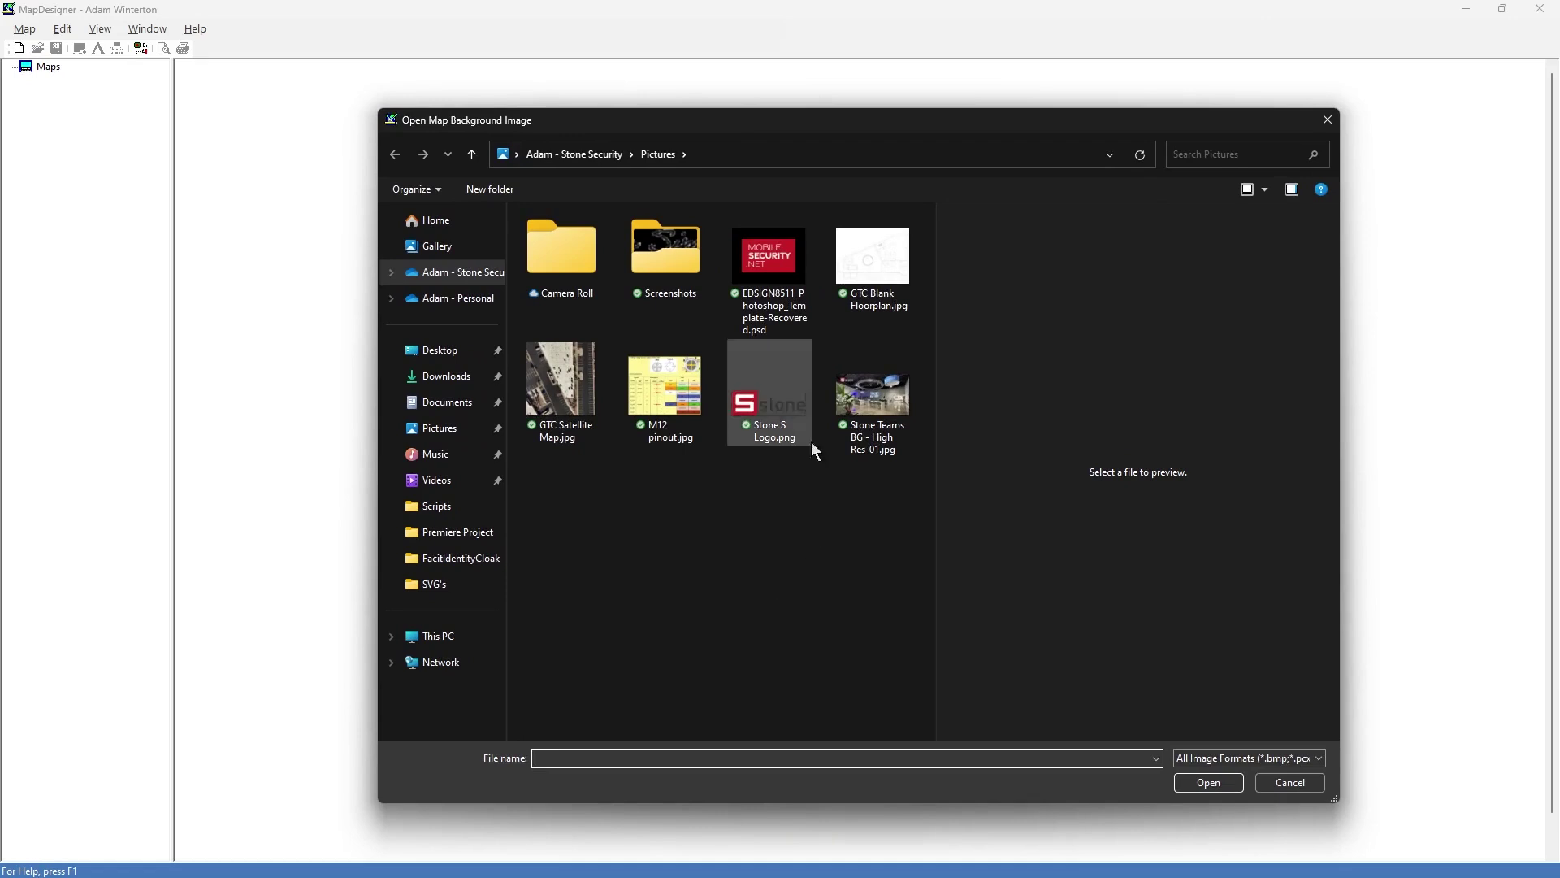
pyautogui.click(876, 259)
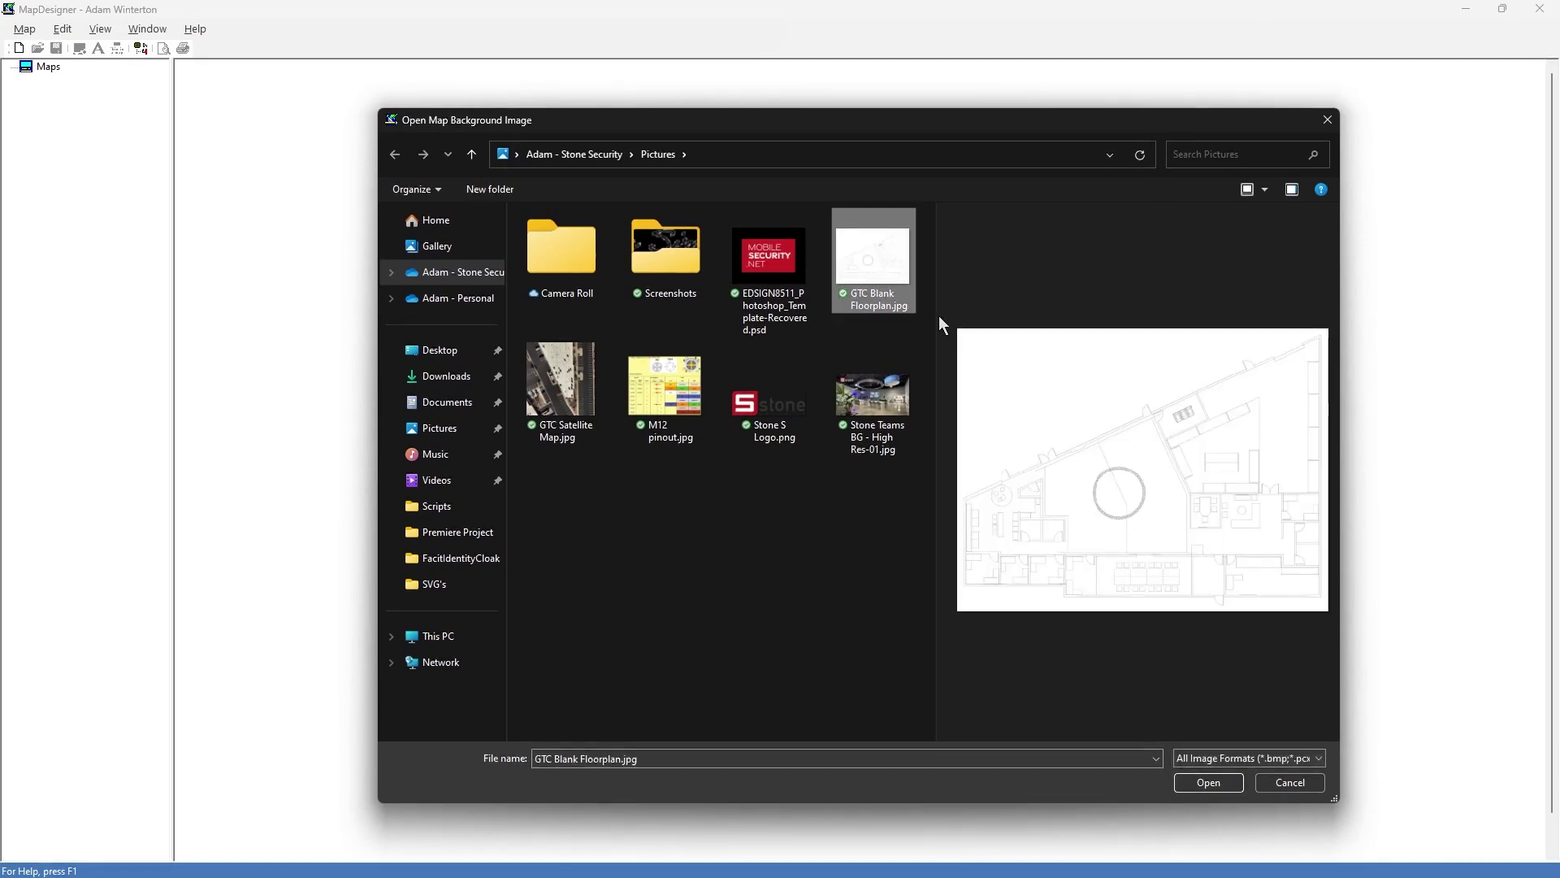
pyautogui.click(1323, 759)
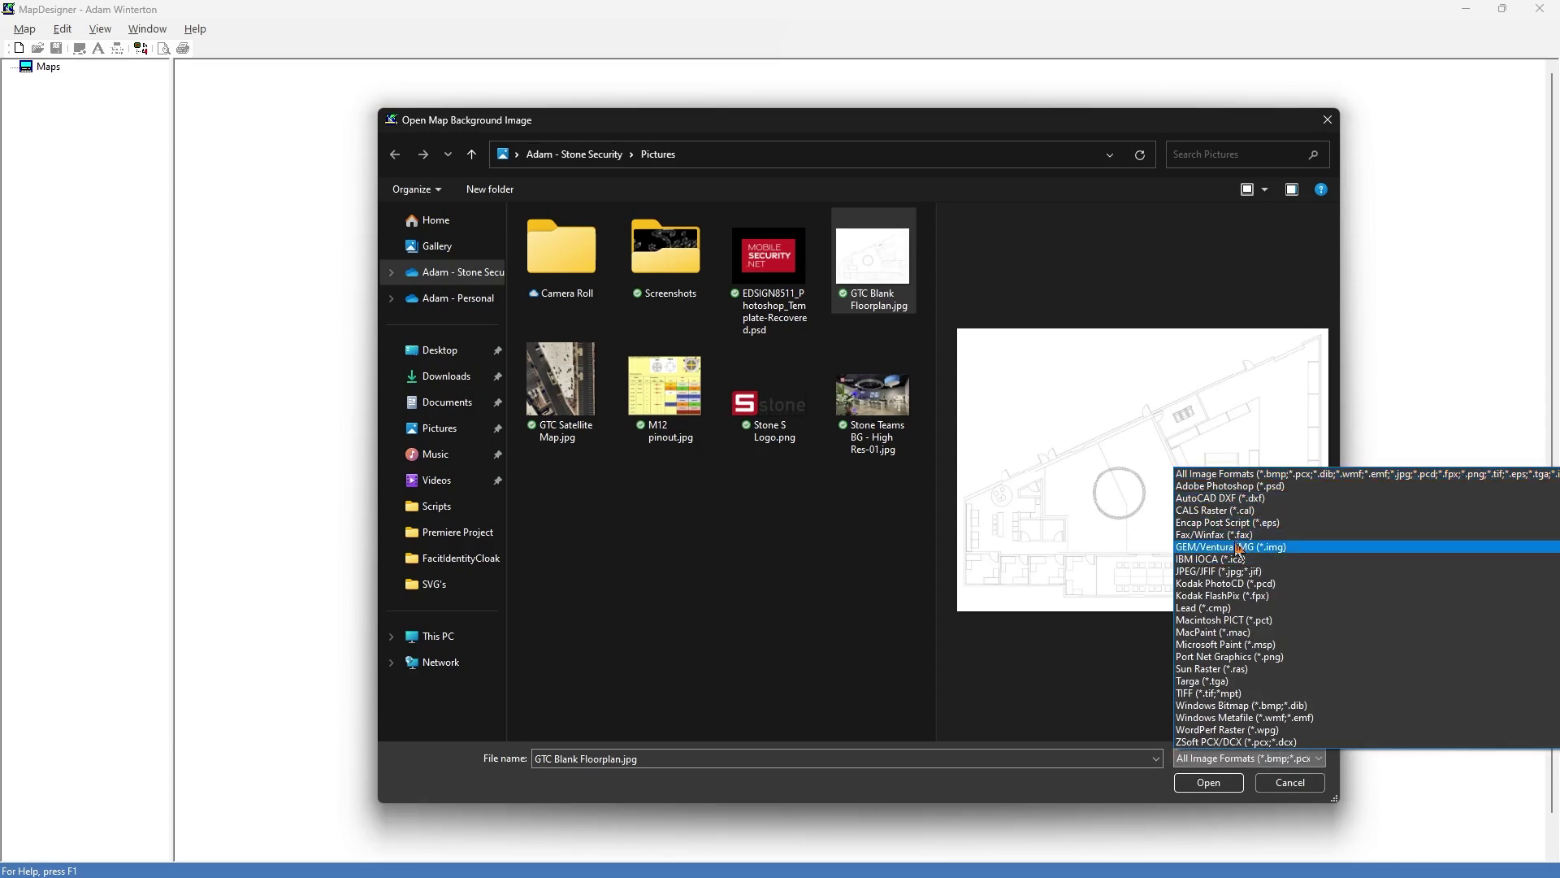
pyautogui.click(1115, 685)
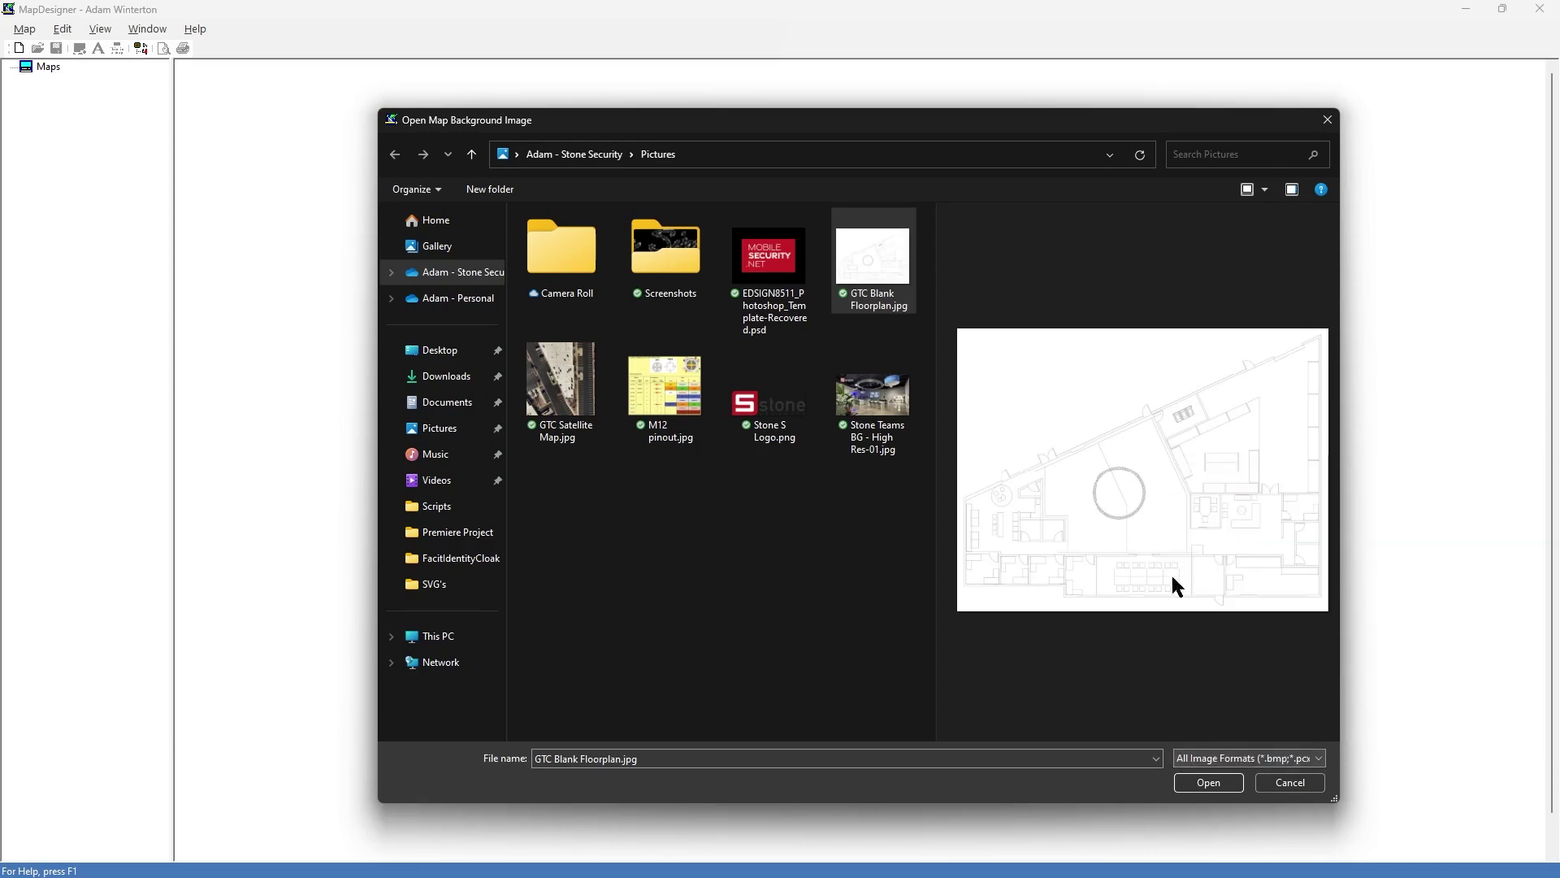
pyautogui.click(1197, 783)
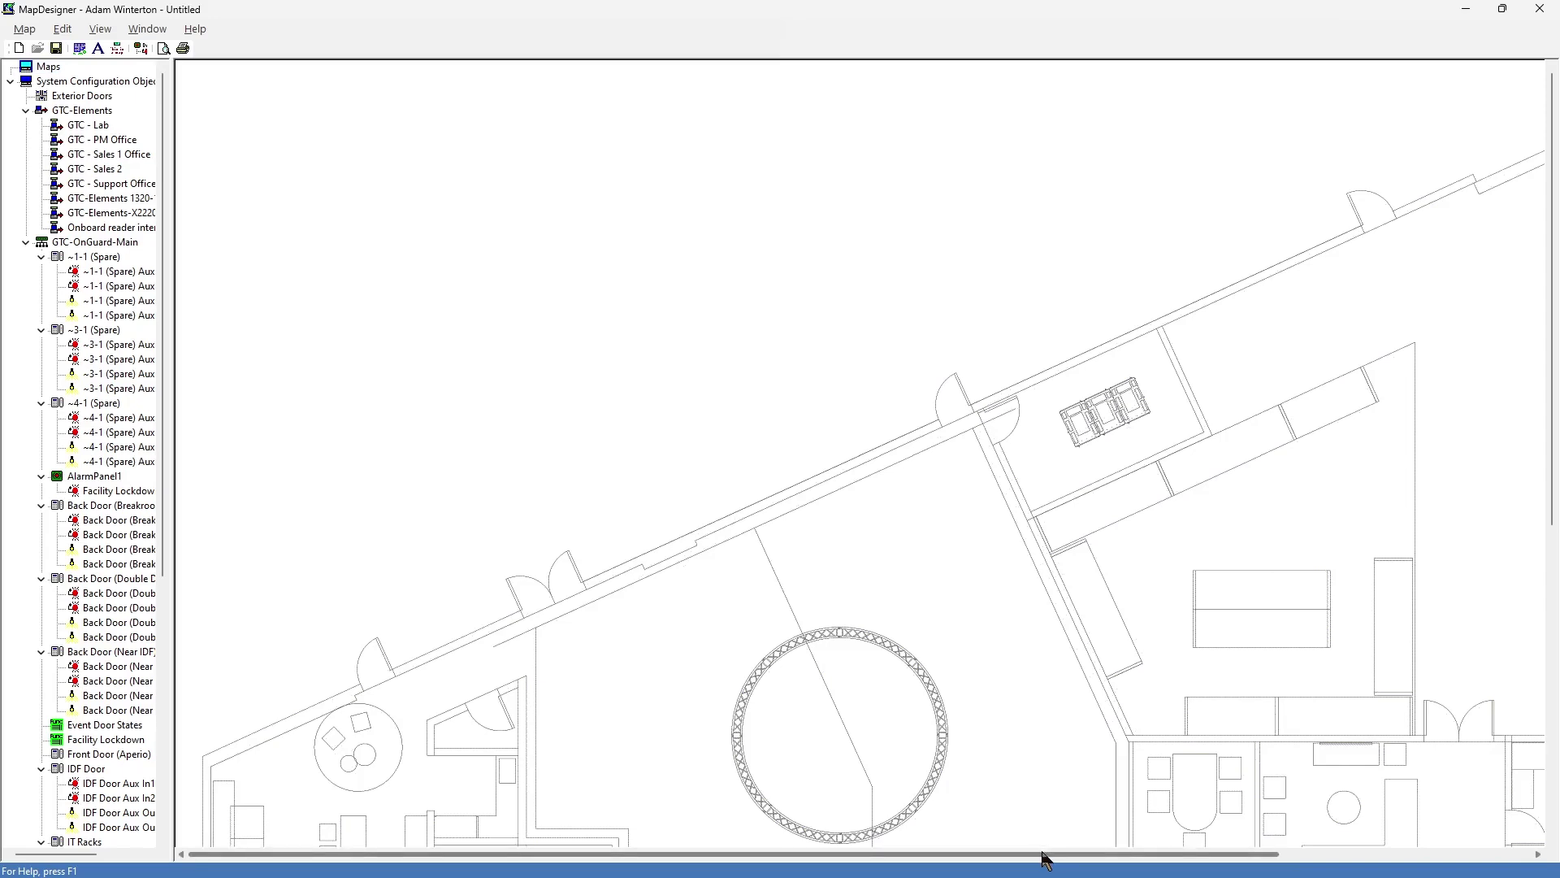
# - Resize the map boundary to fit the full floorplan and widen the object tree pane
pyautogui.moveTo(1049, 854); pyautogui.dragTo(1287, 855)
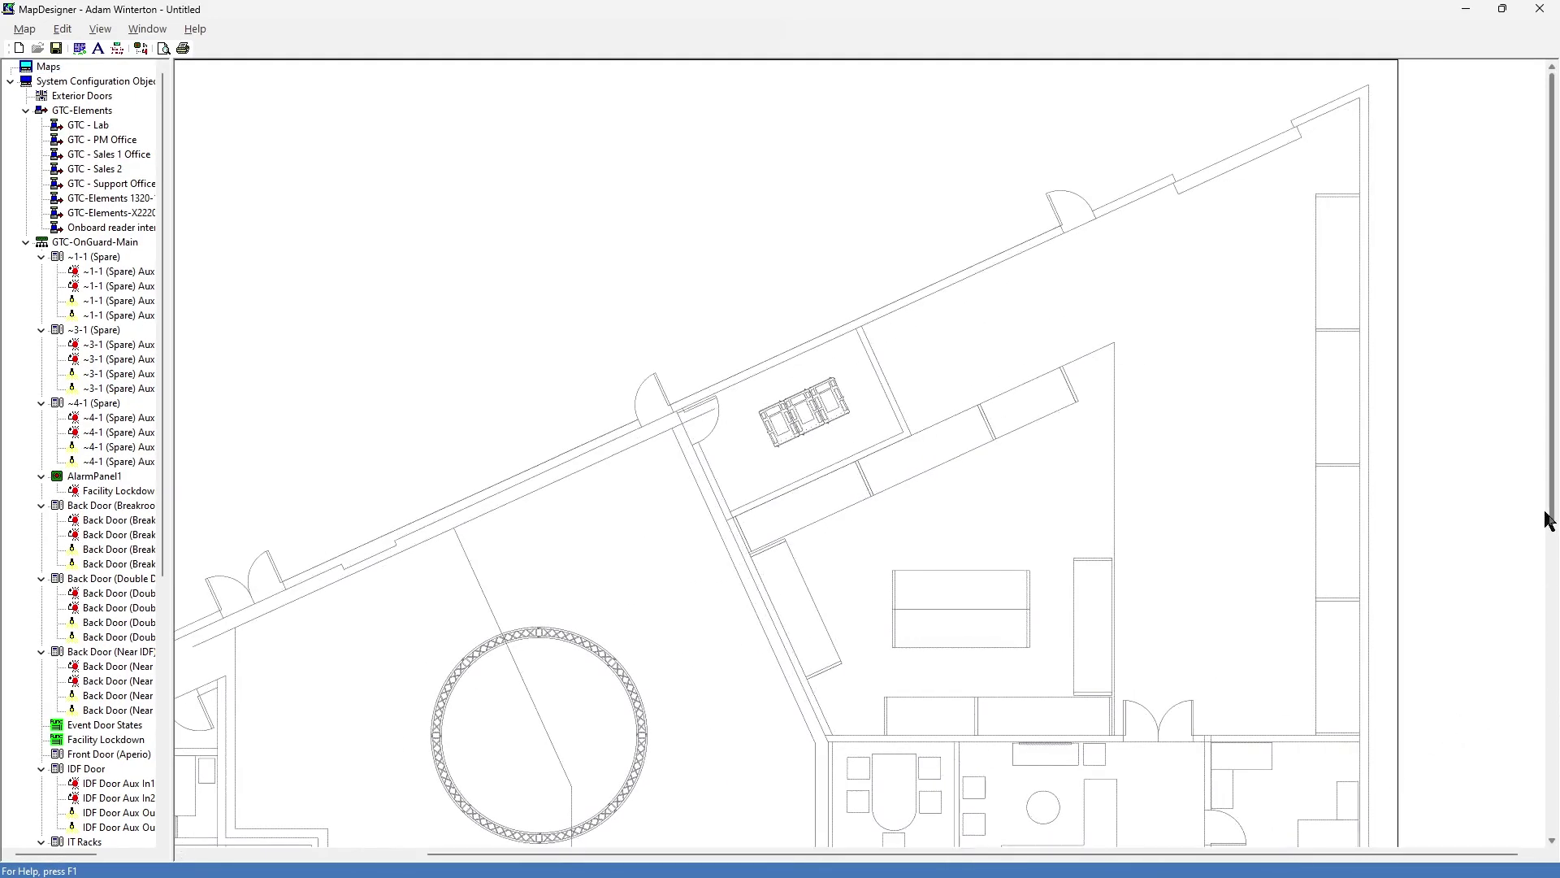
pyautogui.moveTo(1549, 520); pyautogui.dragTo(1553, 829)
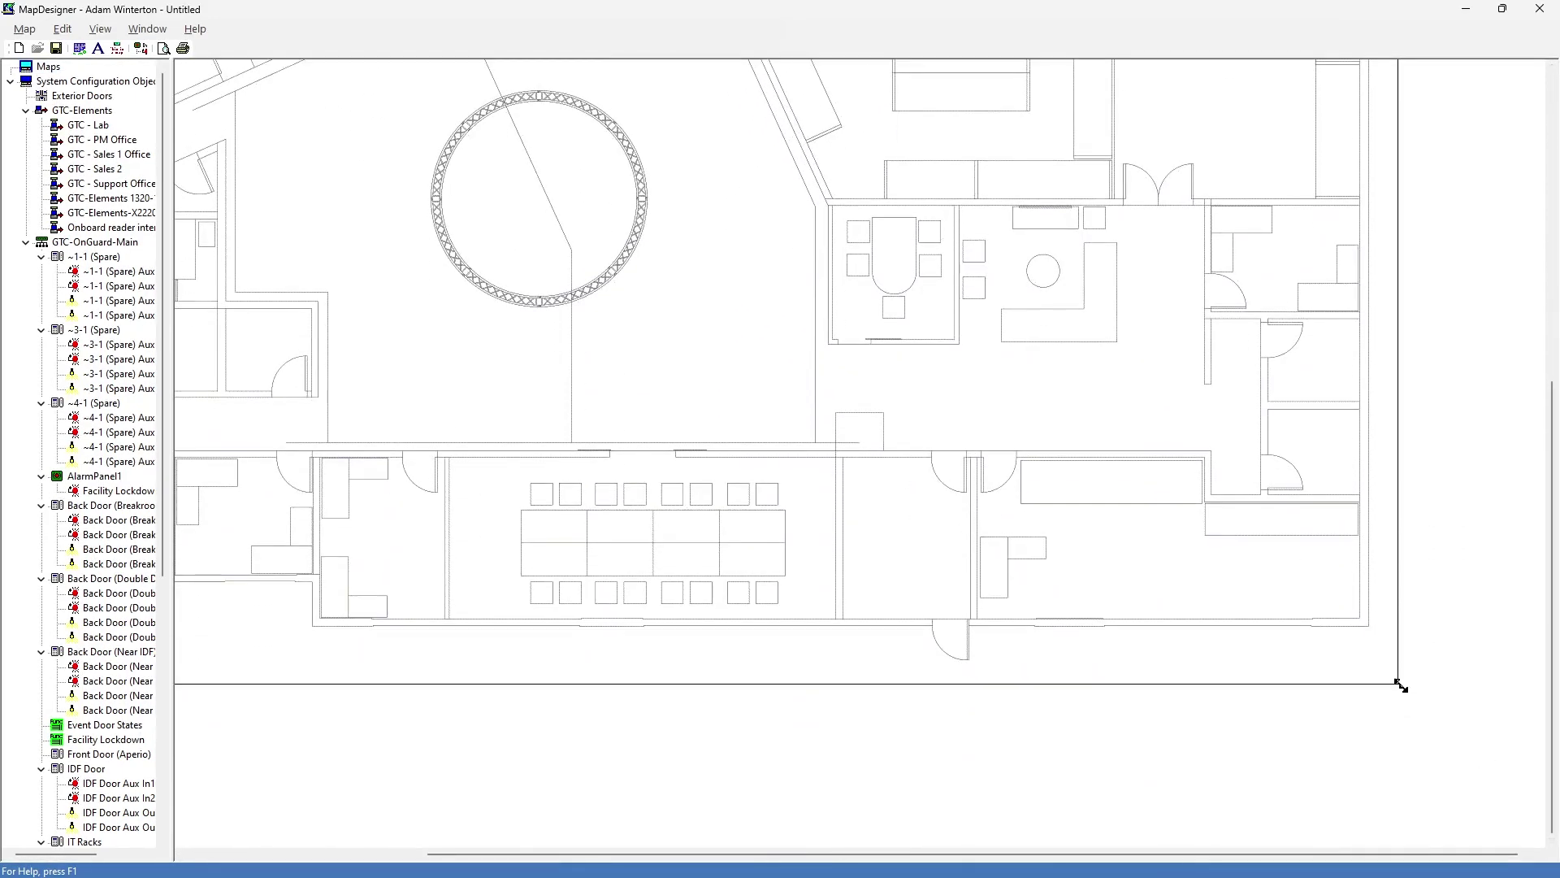
pyautogui.moveTo(1400, 687); pyautogui.dragTo(820, 361)
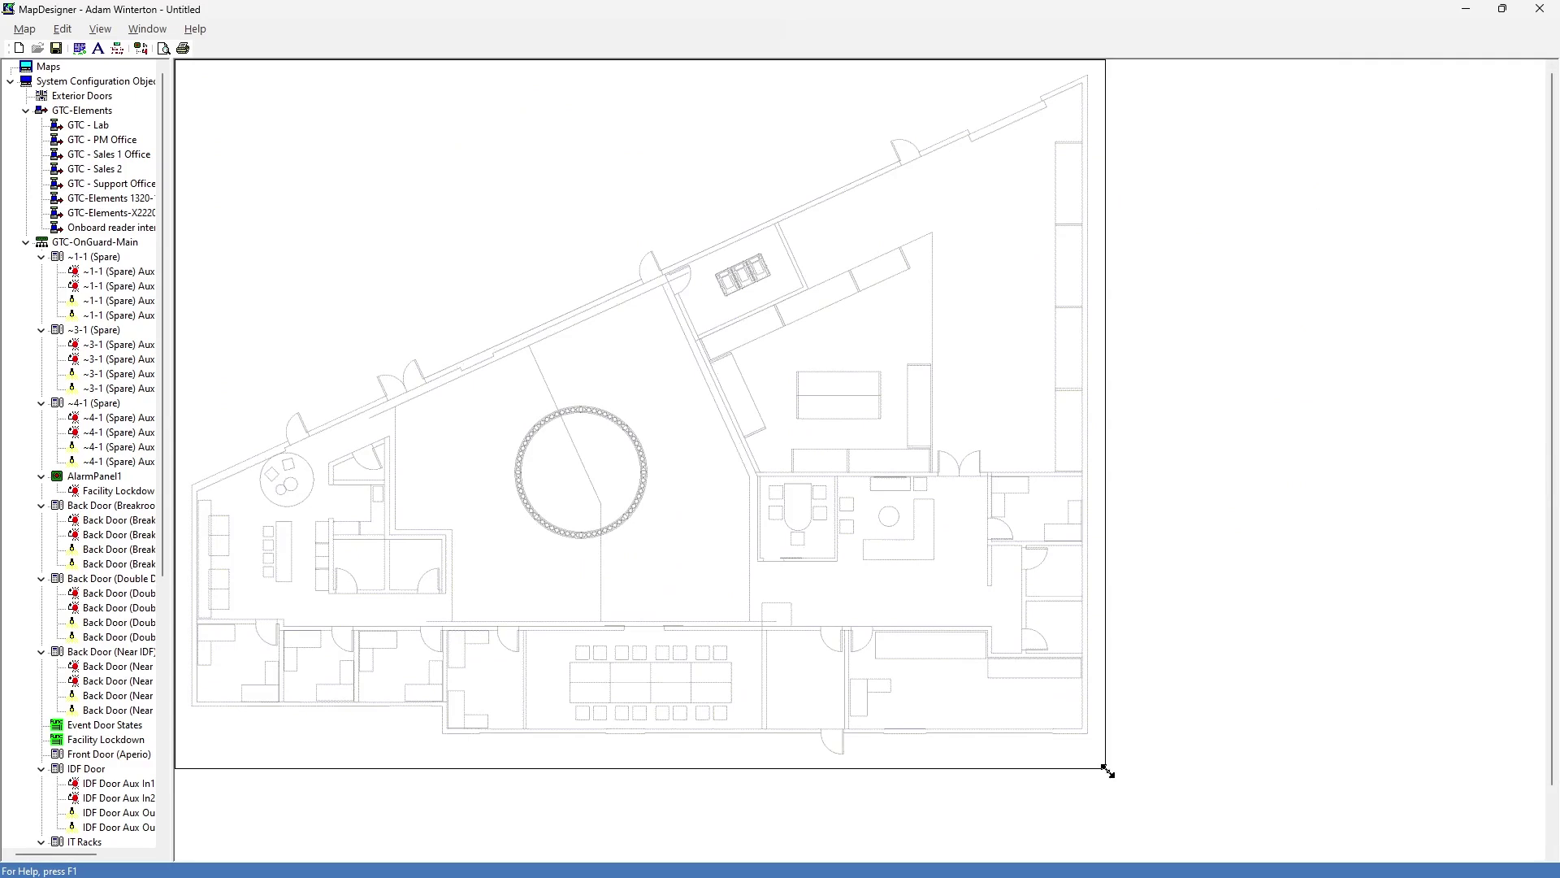
pyautogui.moveTo(1108, 770); pyautogui.dragTo(1261, 845)
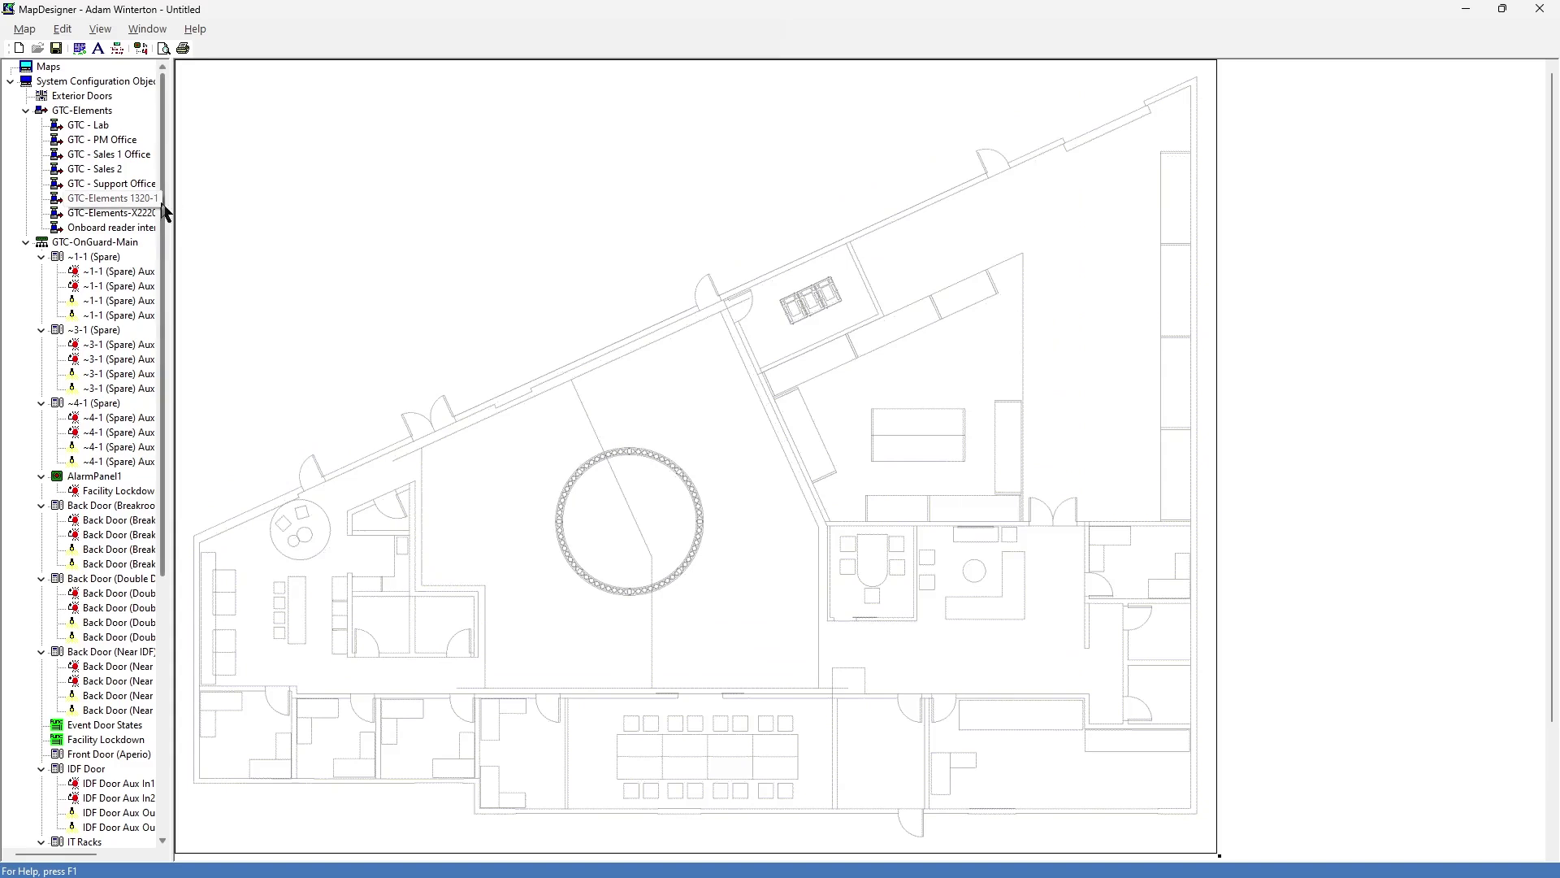
pyautogui.moveTo(166, 208); pyautogui.dragTo(244, 208)
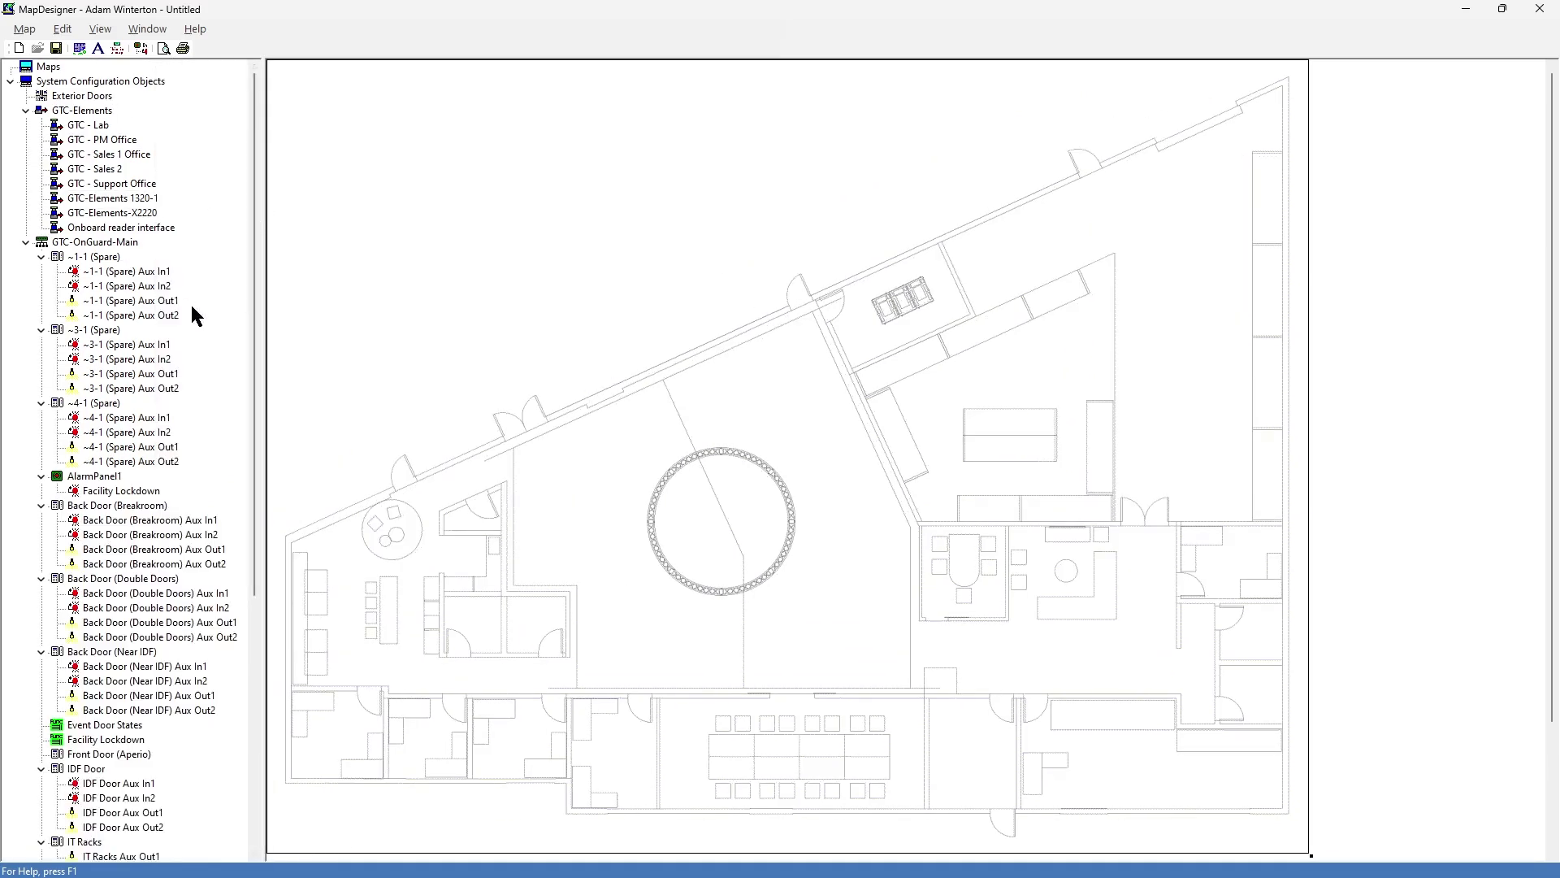
# - Place the PM Office, Sales 1 Office, Sales 2 and Support Office readers along the bottom offices
pyautogui.click(72, 113)
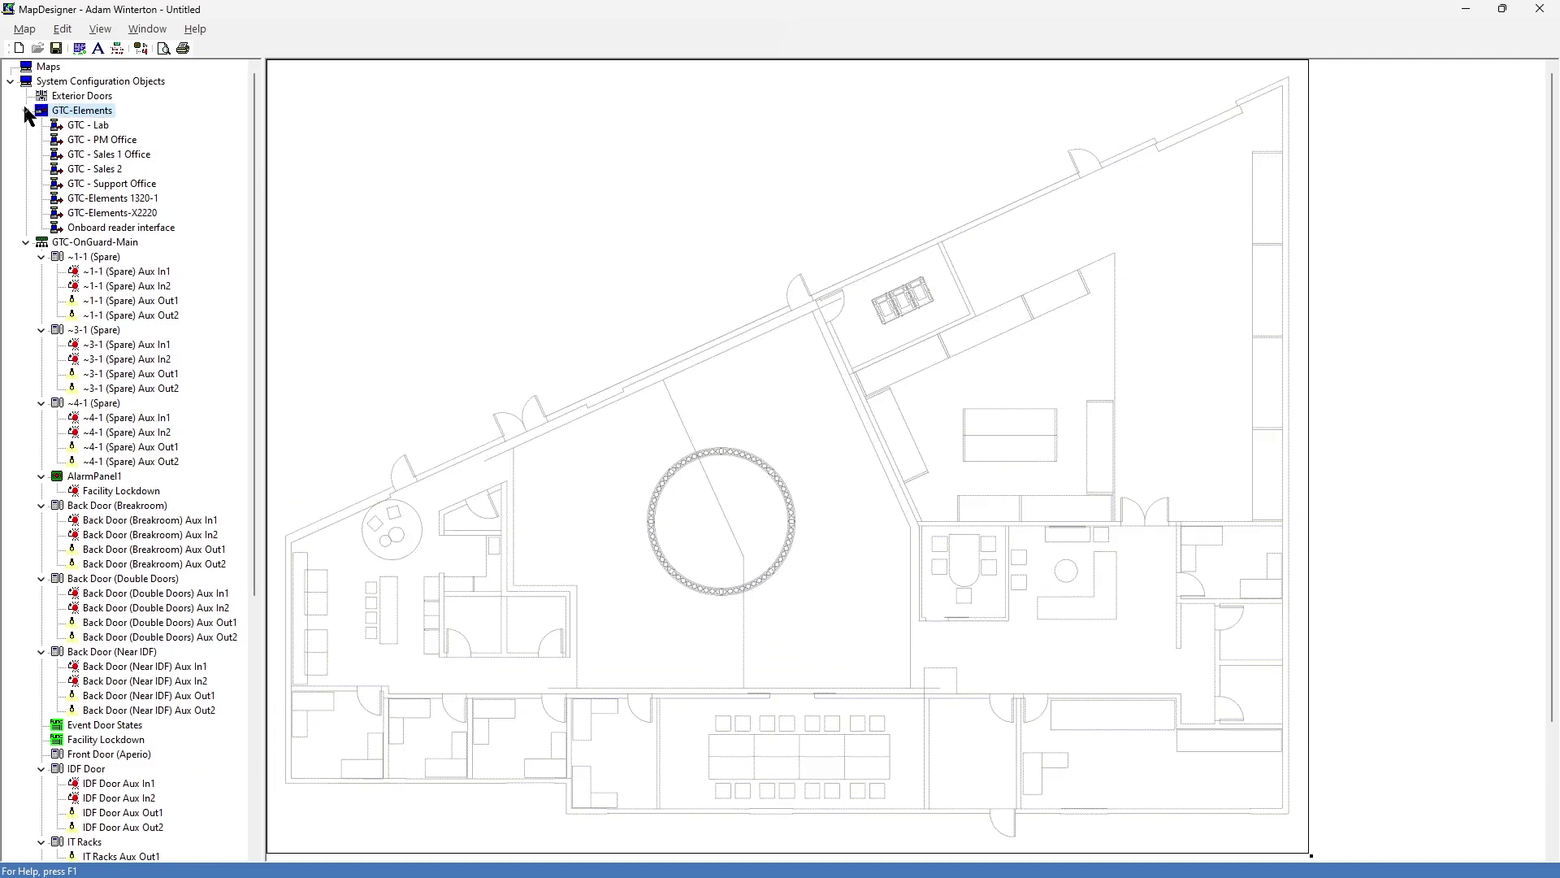
pyautogui.click(96, 127)
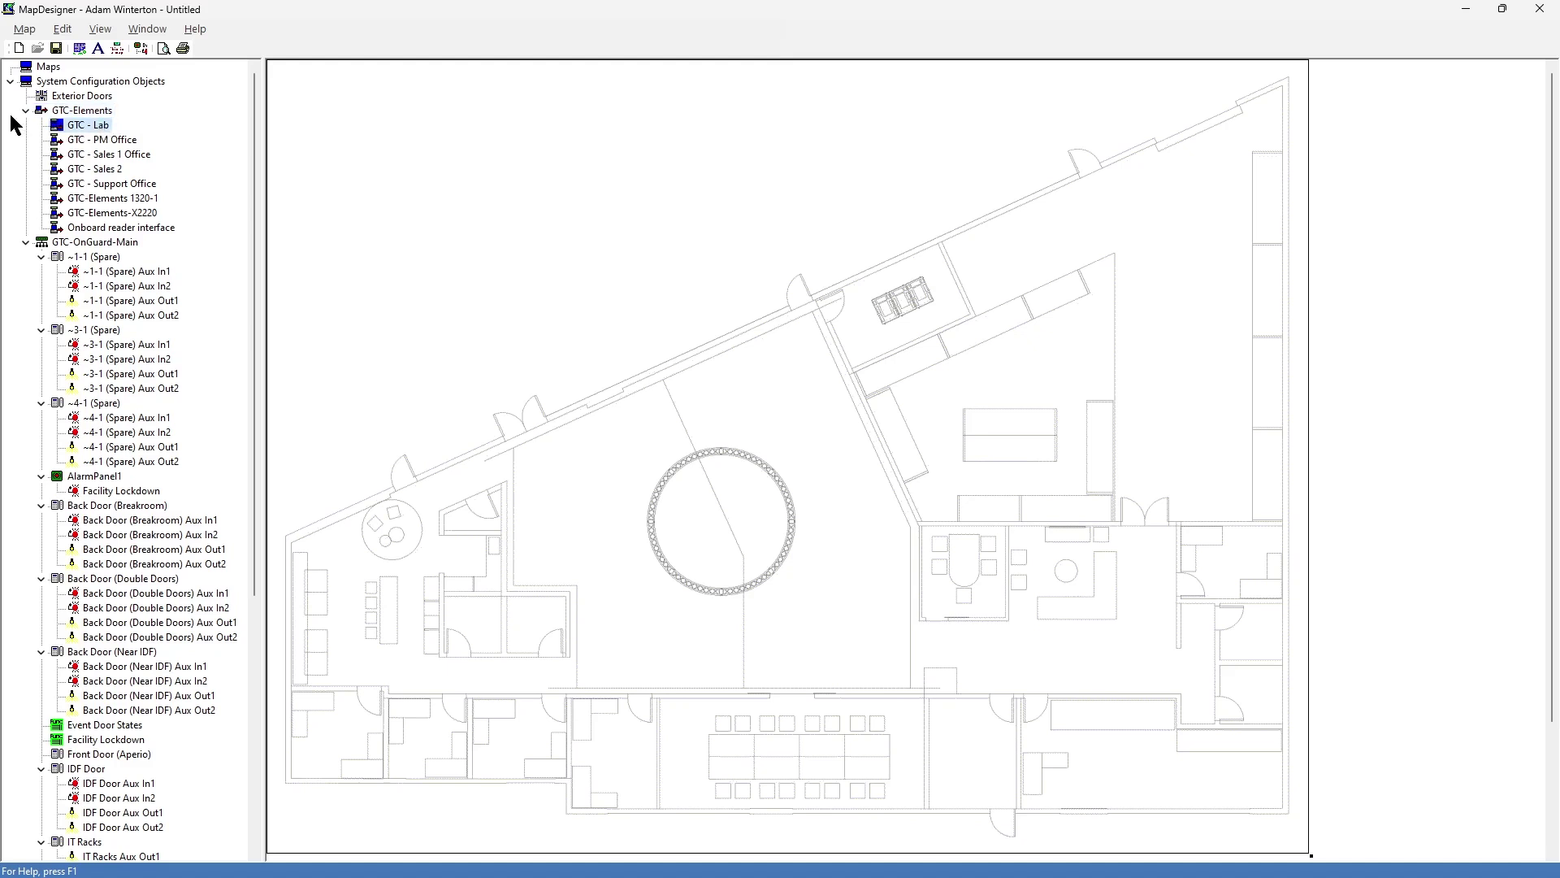
pyautogui.click(97, 141)
pyautogui.moveTo(94, 146); pyautogui.dragTo(447, 701)
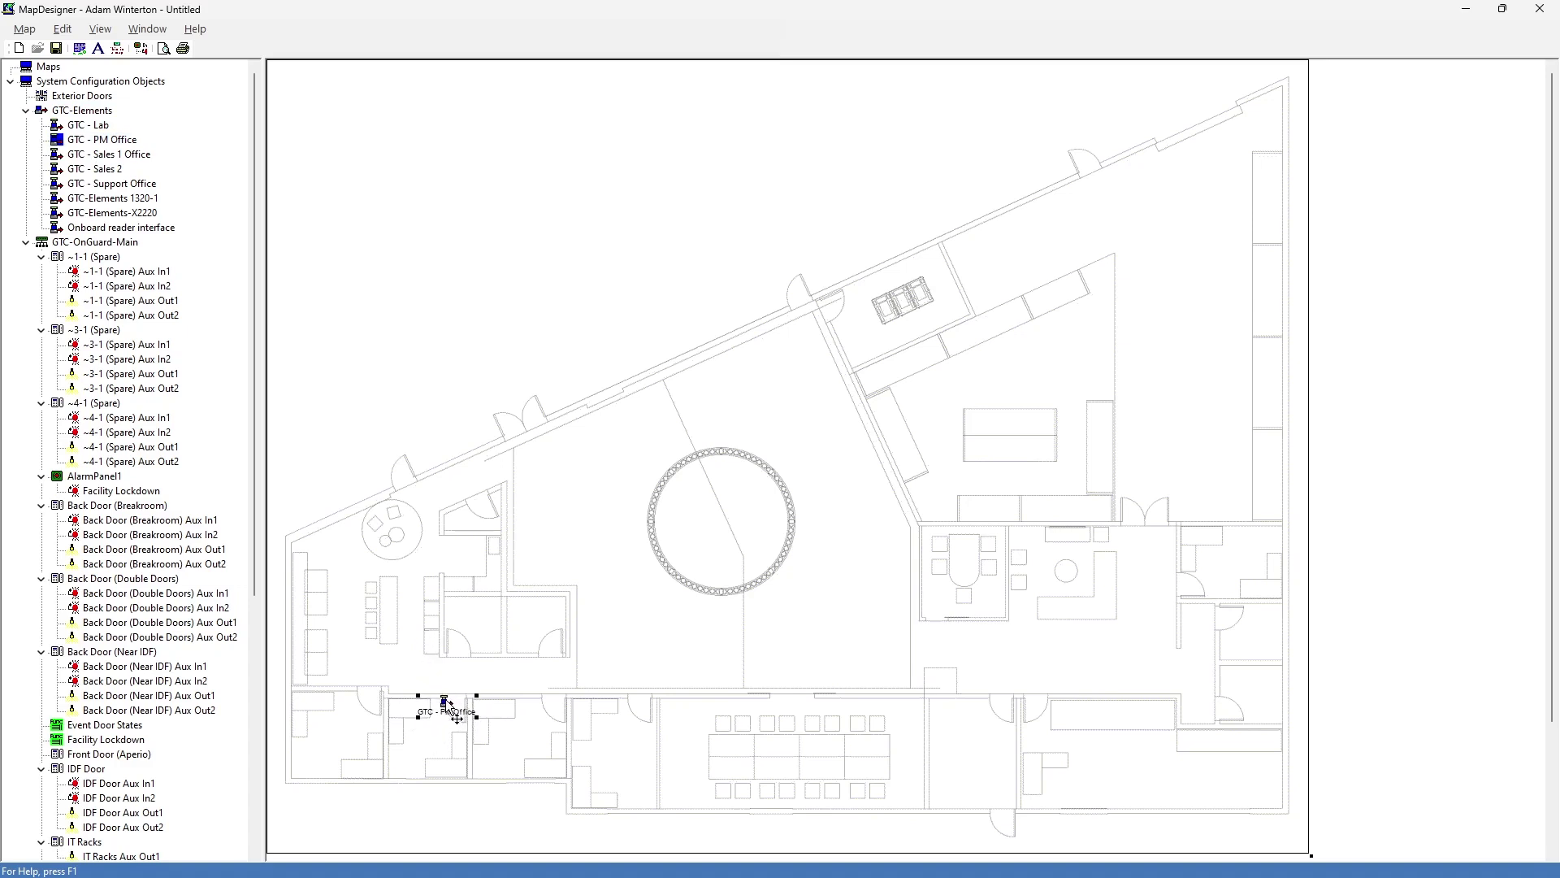
pyautogui.click(97, 155)
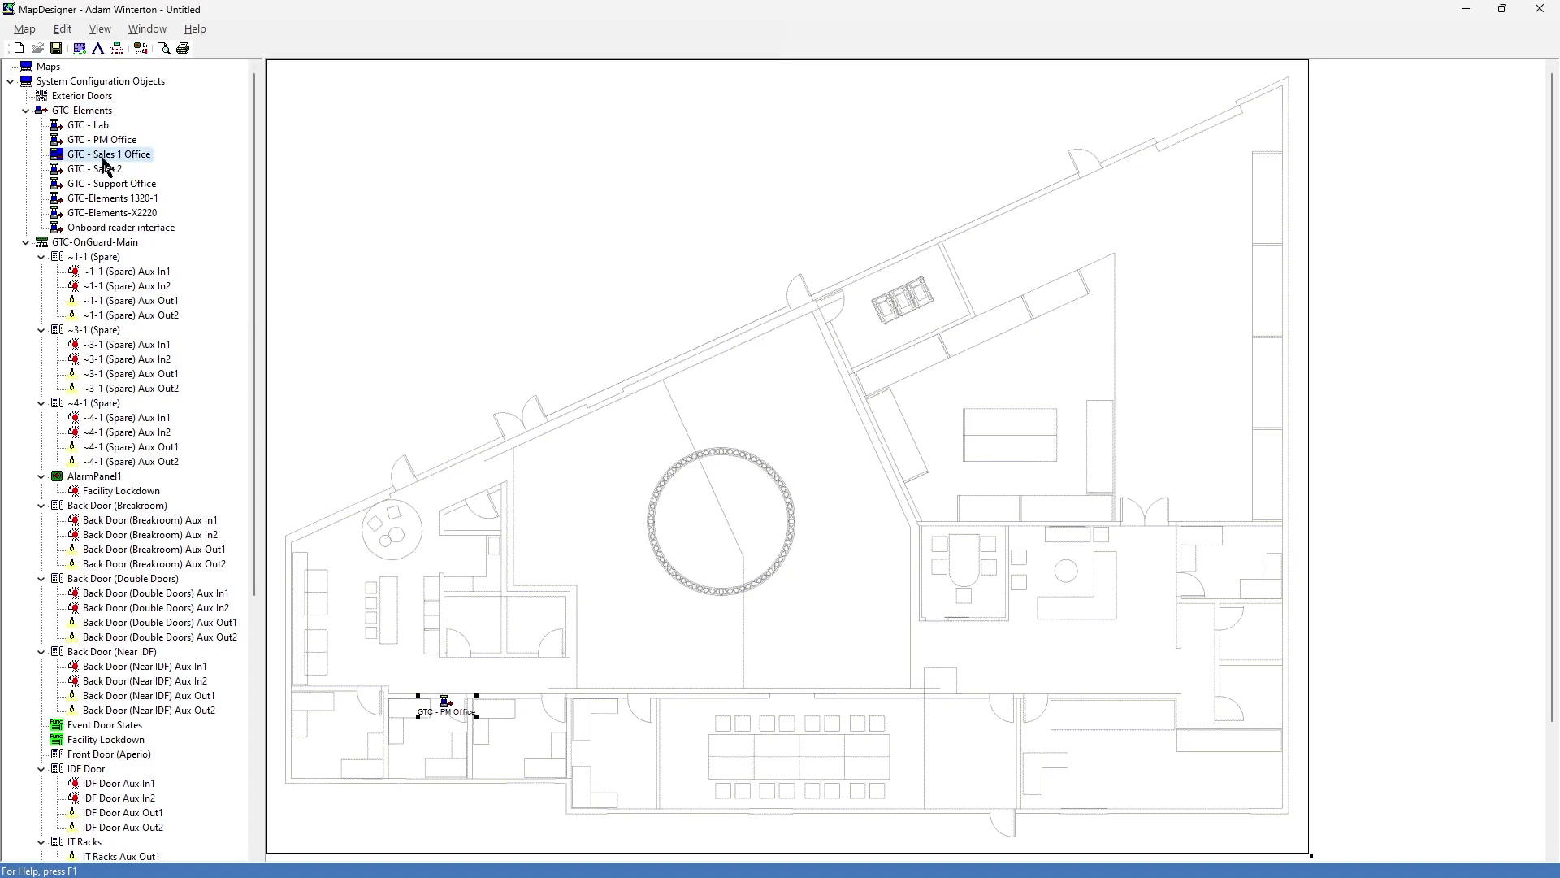
pyautogui.moveTo(445, 479); pyautogui.dragTo(373, 711)
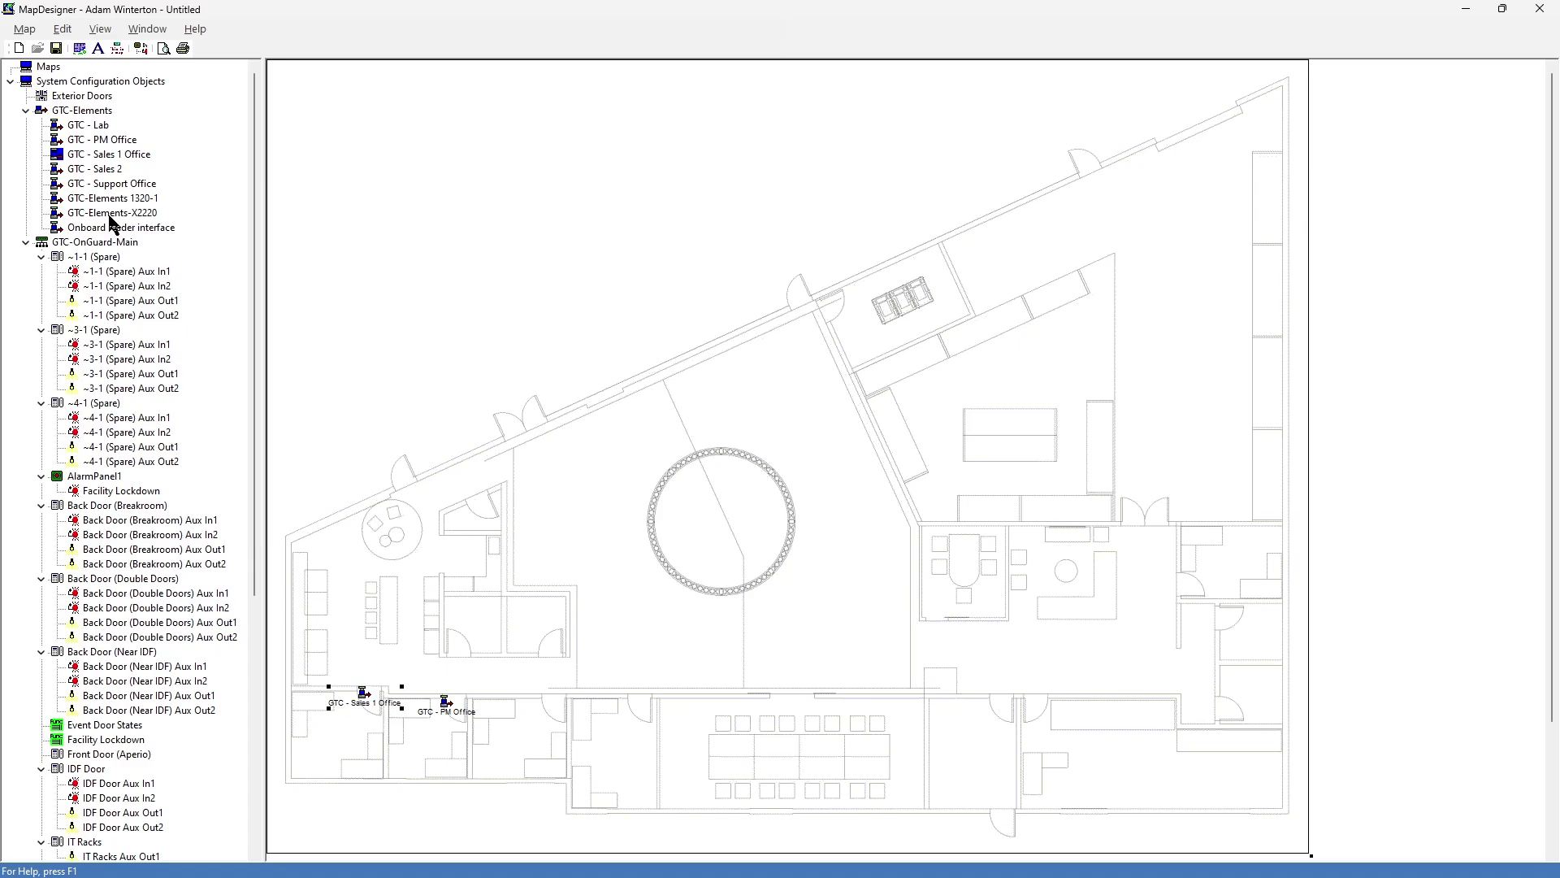
pyautogui.moveTo(107, 168); pyautogui.dragTo(552, 703)
pyautogui.moveTo(116, 185); pyautogui.dragTo(637, 711)
pyautogui.moveTo(656, 723); pyautogui.dragTo(650, 720)
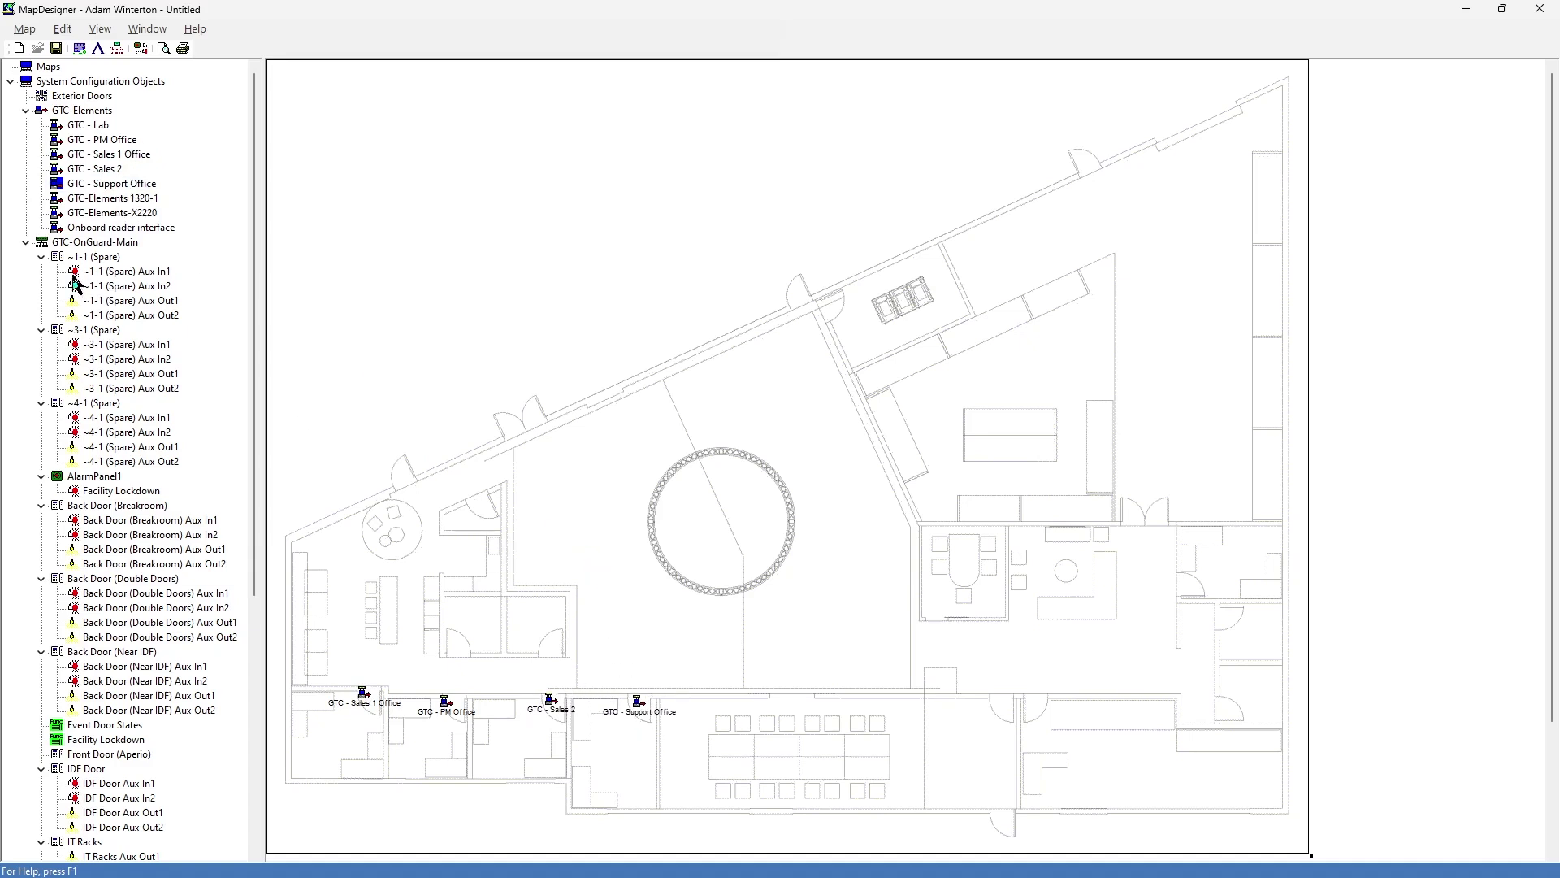
# - Collapse the spare groups and place the GTC-OnGuard-Main panel with Facility Lockdown below it
pyautogui.click(41, 256)
pyautogui.click(41, 271)
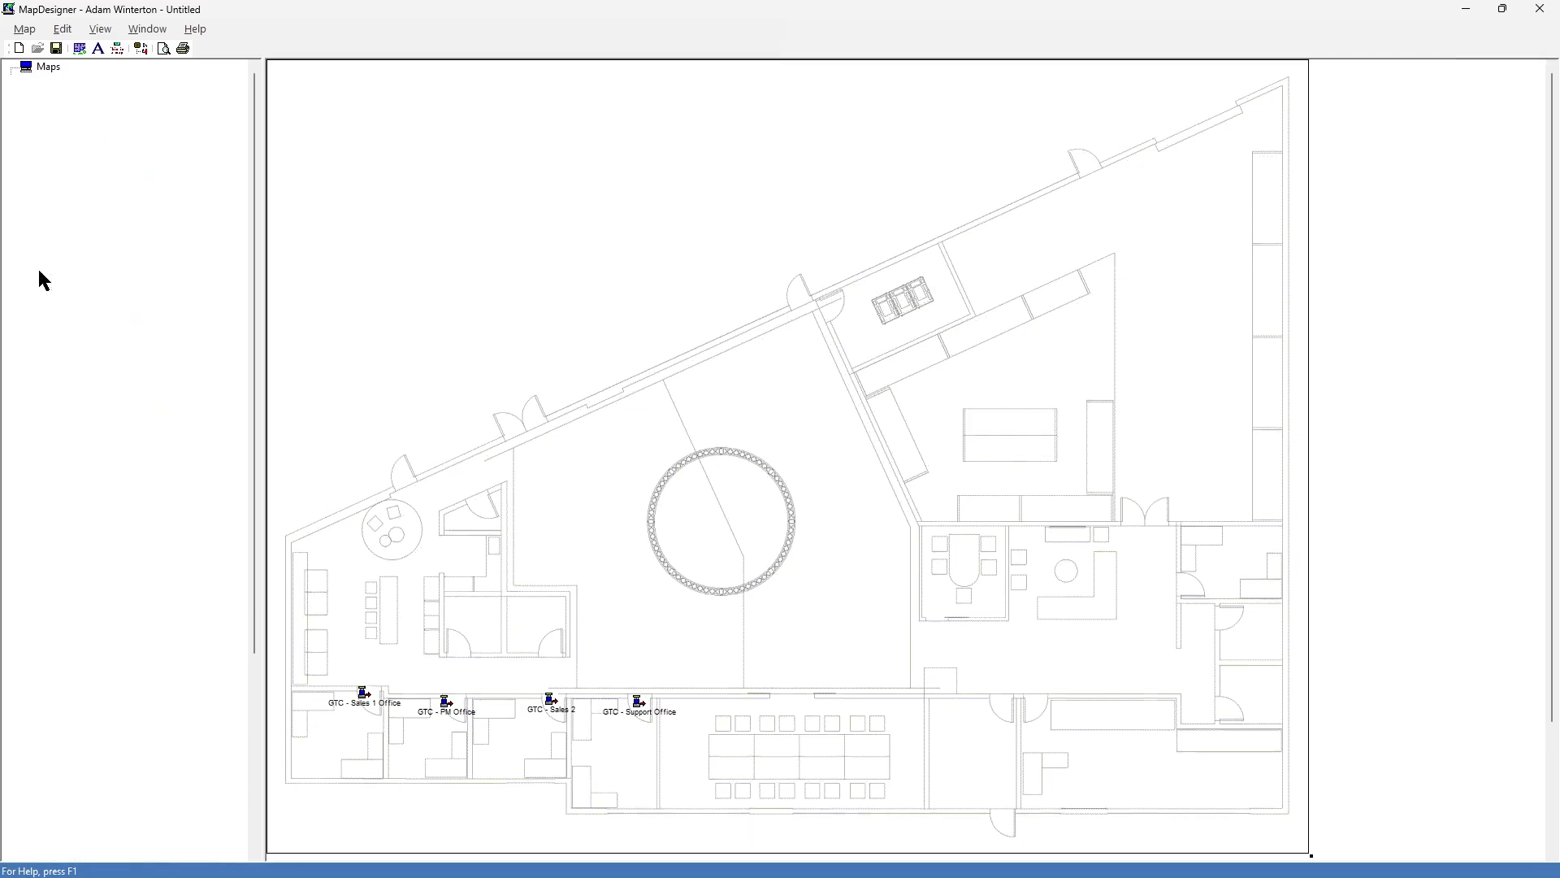
pyautogui.click(41, 286)
pyautogui.click(111, 243)
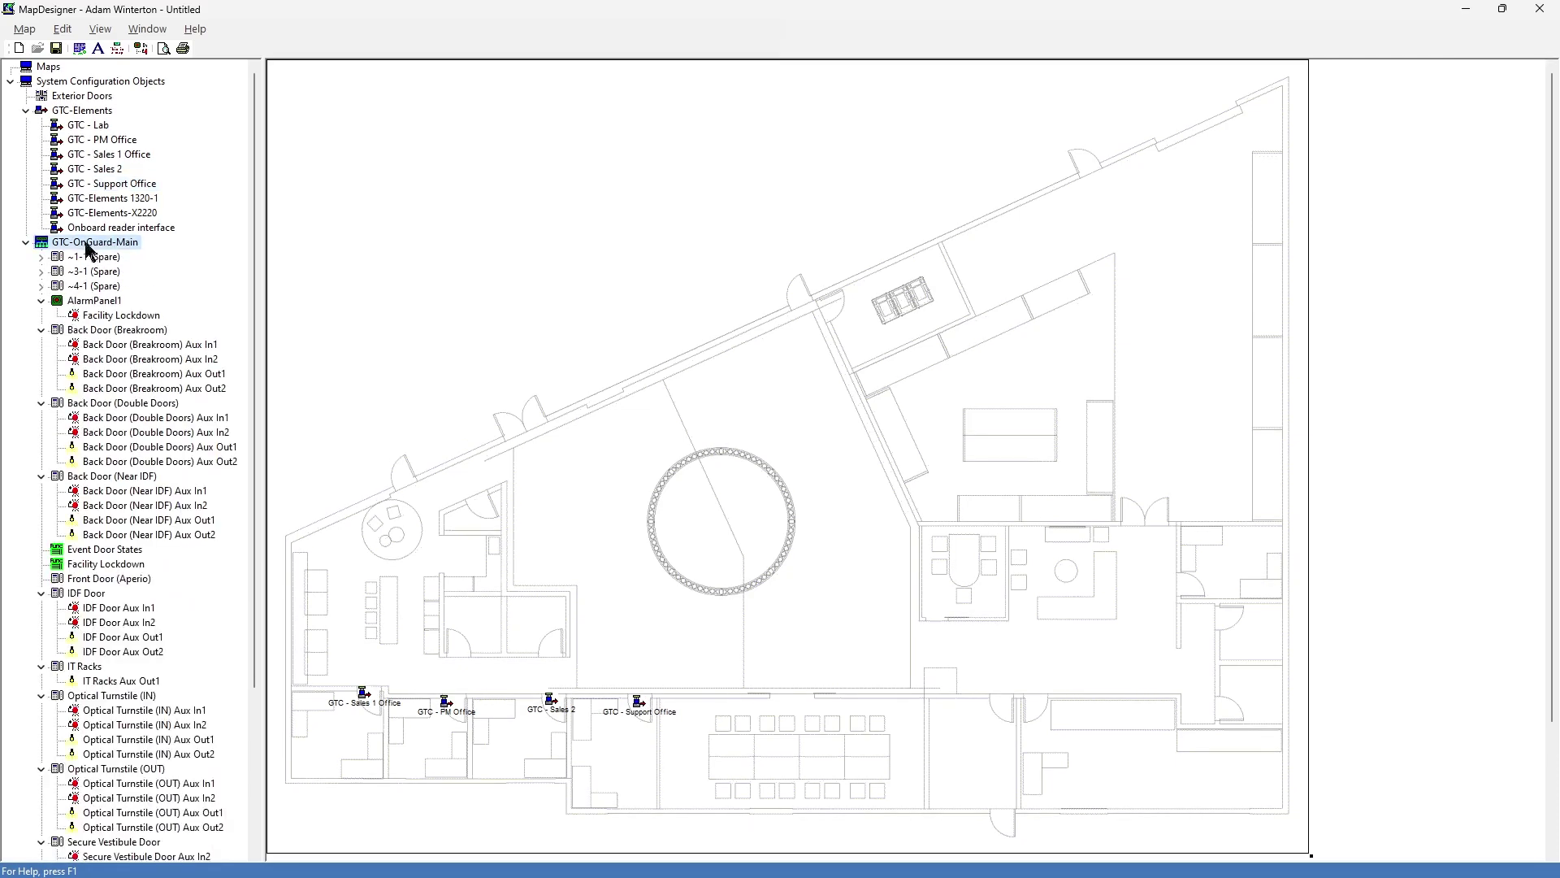
pyautogui.moveTo(87, 248); pyautogui.dragTo(827, 344)
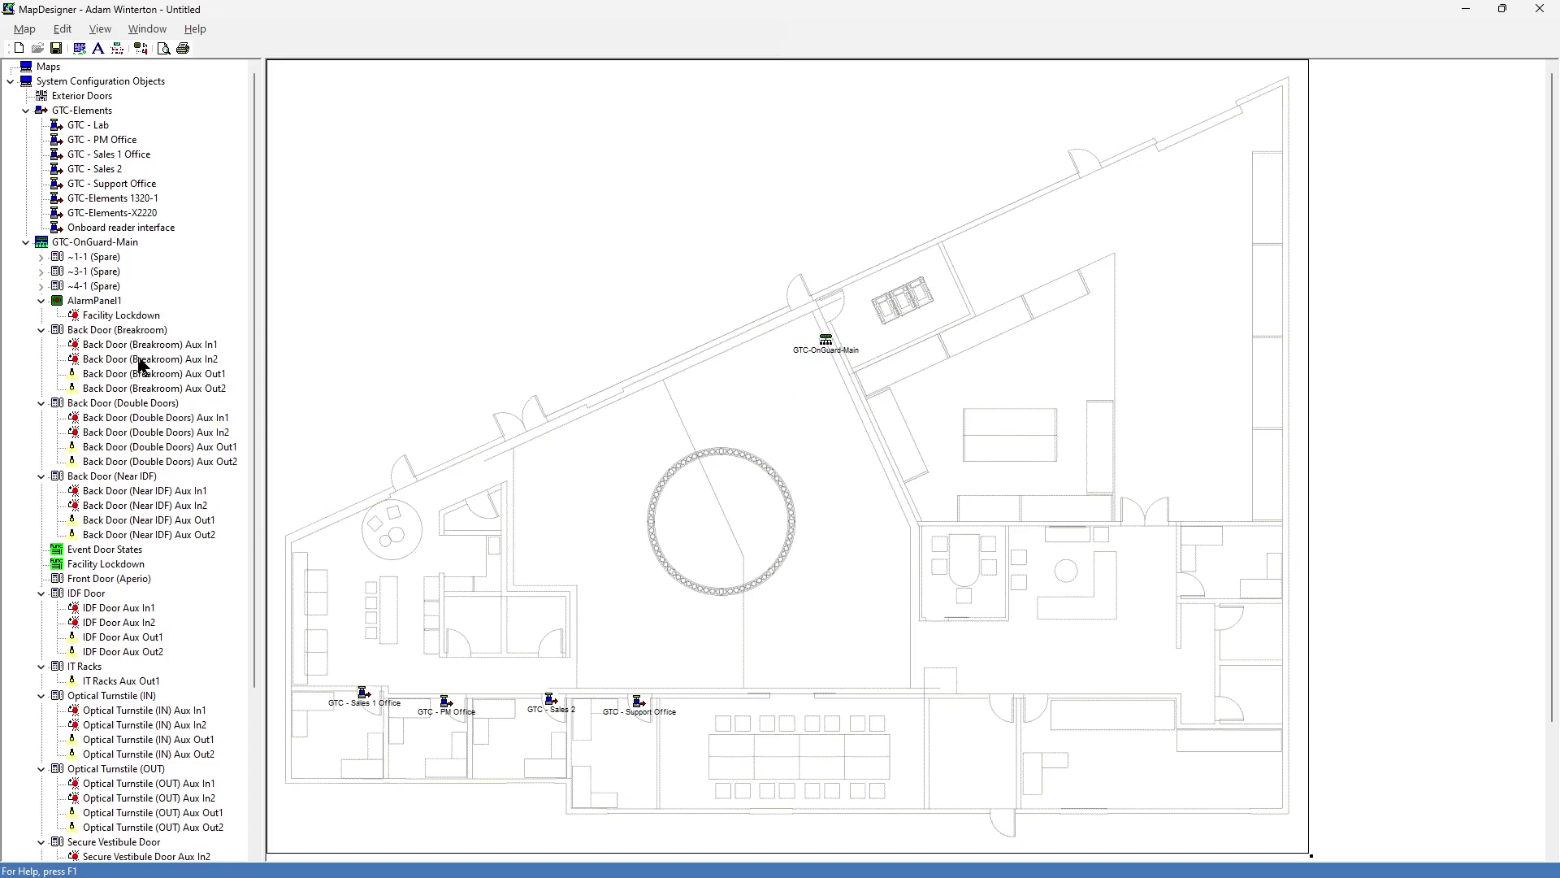
pyautogui.moveTo(122, 318); pyautogui.dragTo(827, 379)
# - Place the three Back Doors, IDF Door and IT Racks at their rooms
pyautogui.scroll(-2, 98, 367)
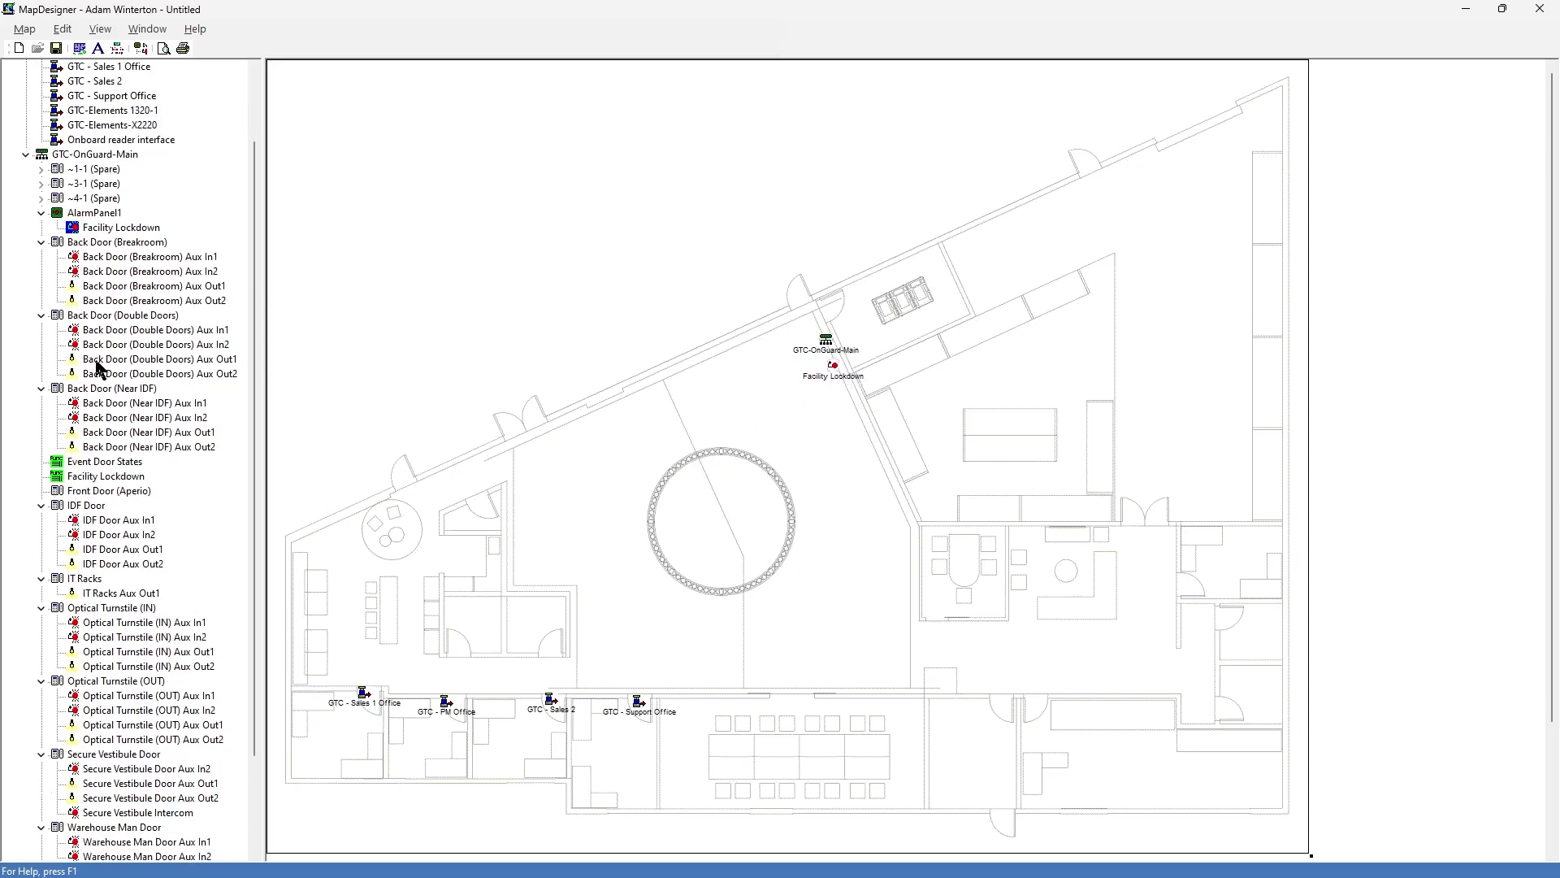
pyautogui.click(105, 243)
pyautogui.moveTo(94, 251); pyautogui.dragTo(416, 494)
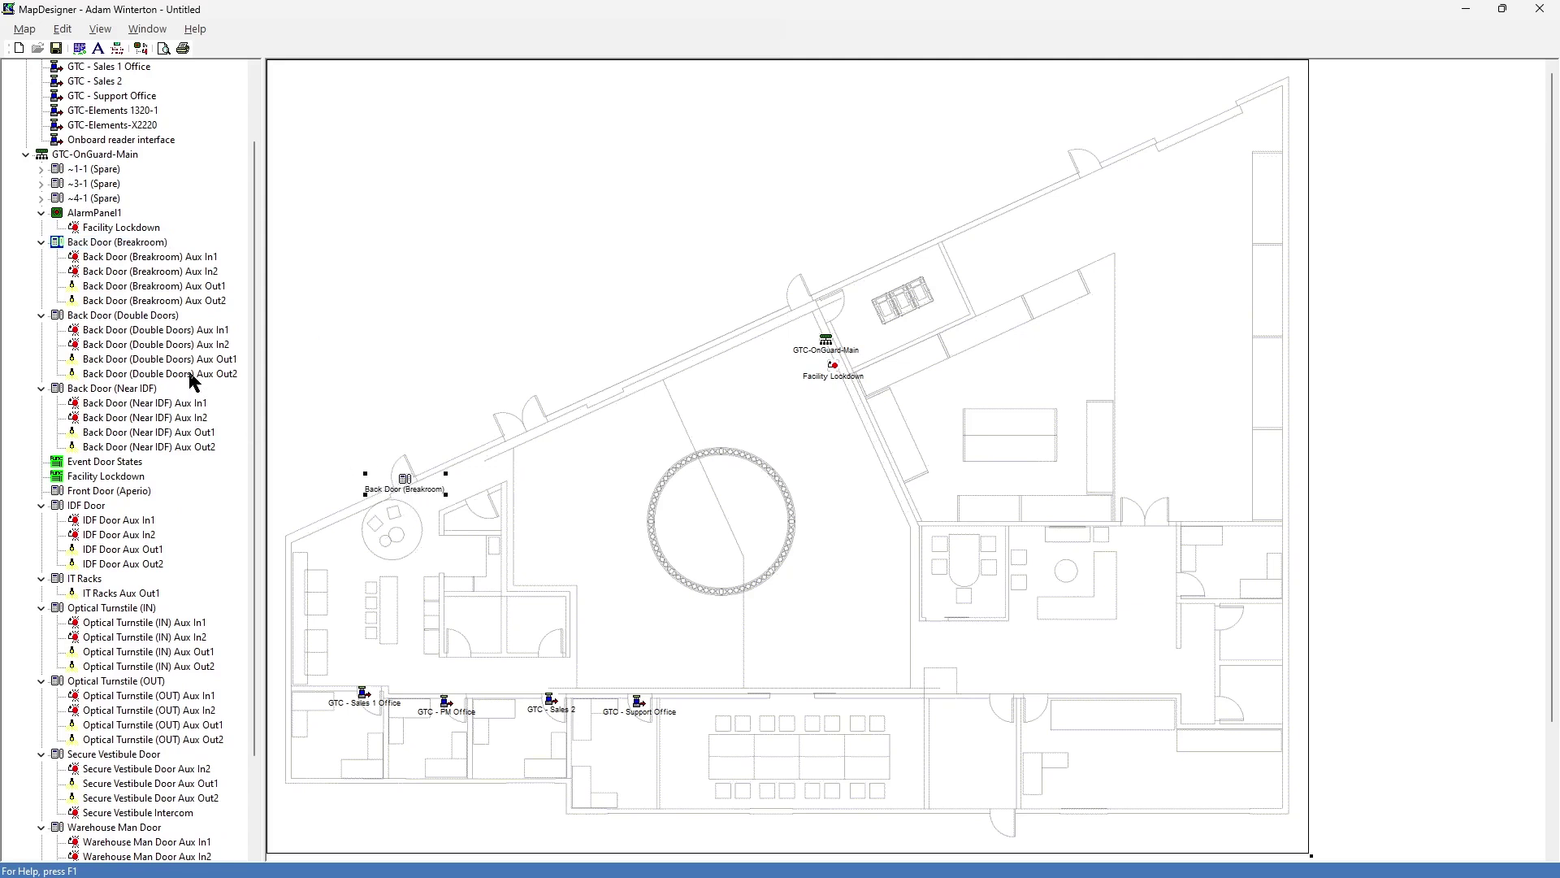
pyautogui.moveTo(146, 317); pyautogui.dragTo(531, 440)
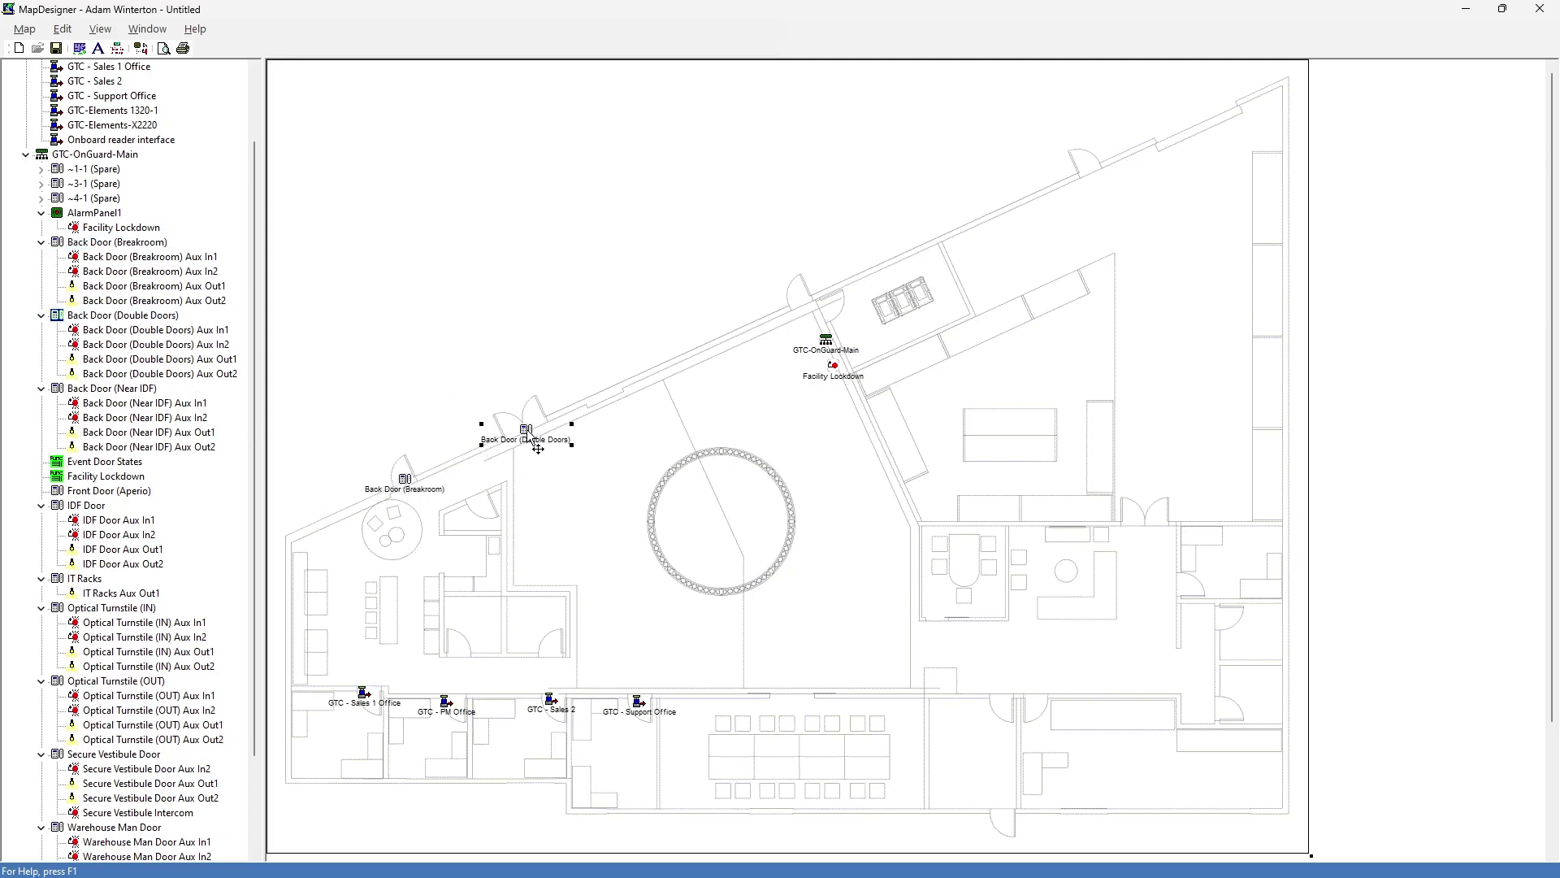
pyautogui.moveTo(114, 390); pyautogui.dragTo(807, 310)
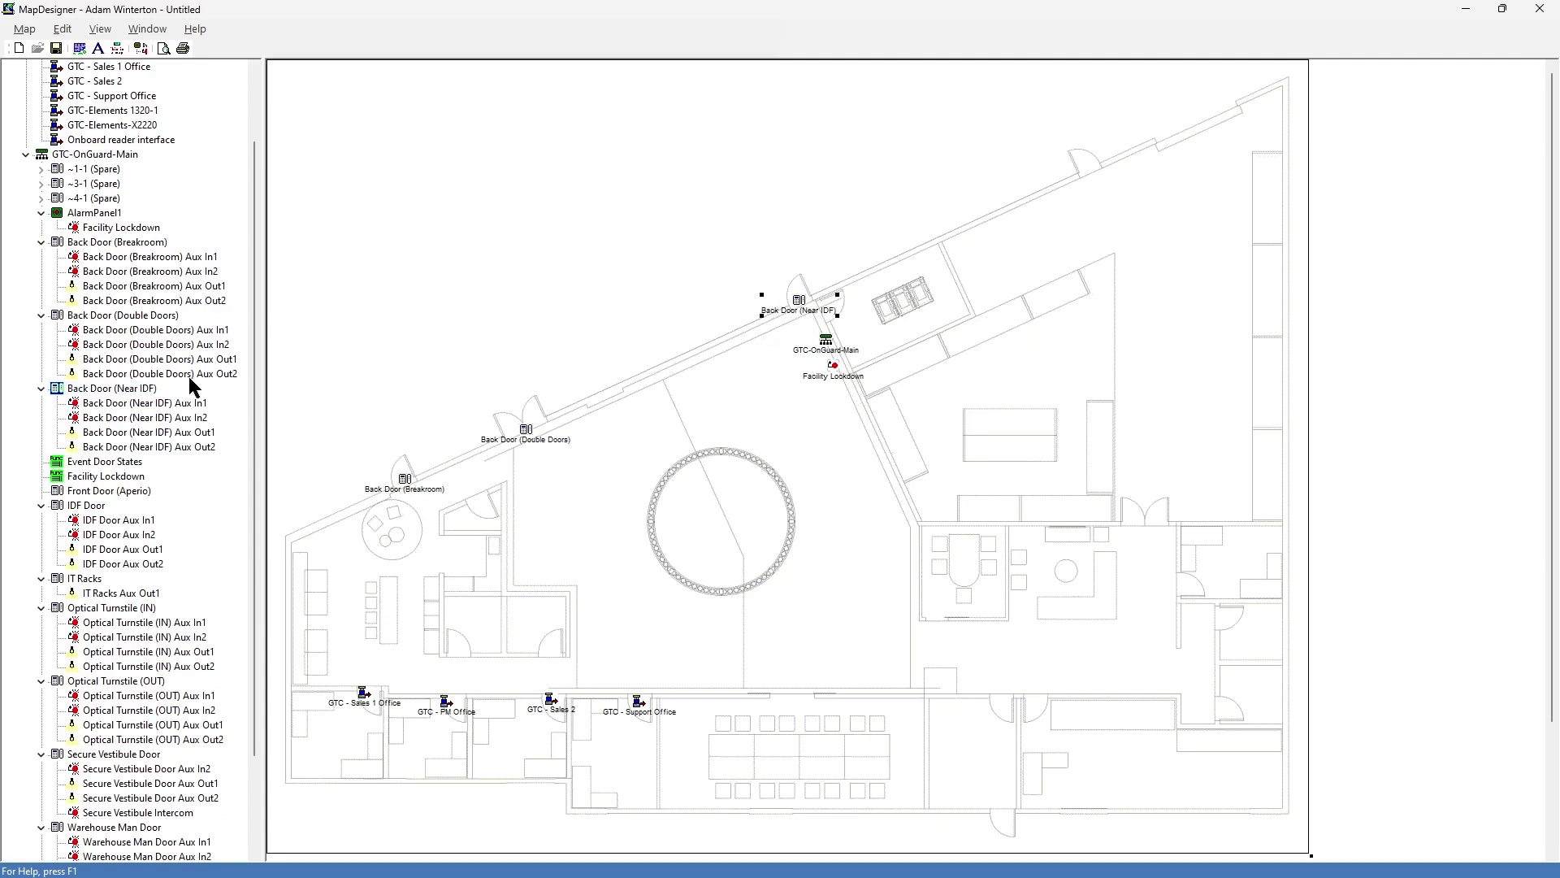
pyautogui.moveTo(97, 507); pyautogui.dragTo(835, 326)
pyautogui.moveTo(79, 578); pyautogui.dragTo(916, 378)
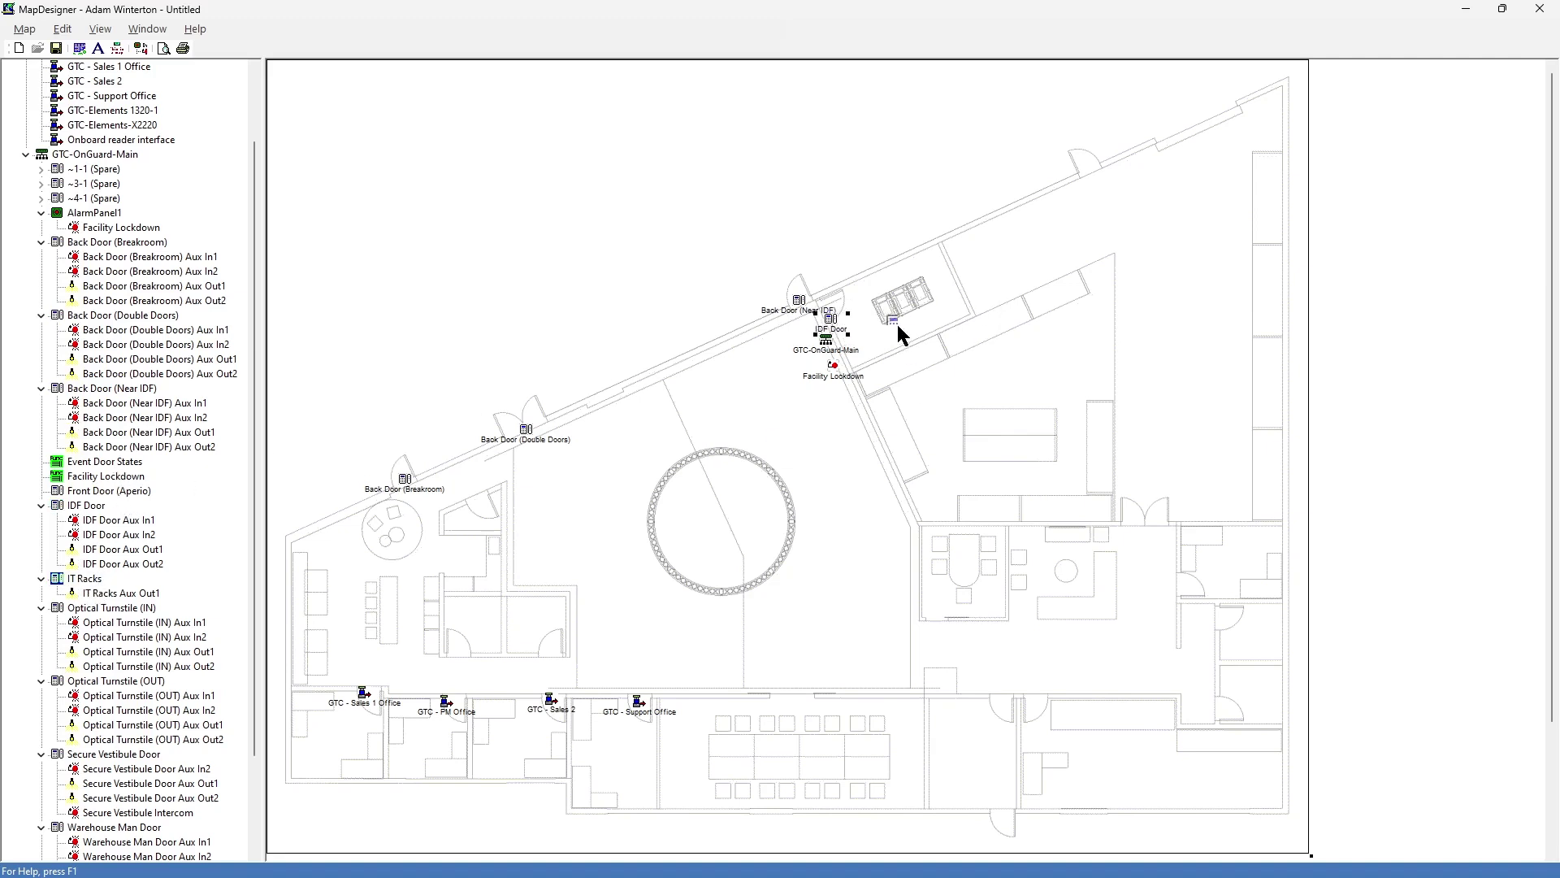
pyautogui.moveTo(884, 325); pyautogui.dragTo(883, 328)
# - Place both Optical Turnstiles, Secure Vestibule Door, Warehouse Man Door and Warehouse Roll-up Door
pyautogui.scroll(-1, 119, 578)
pyautogui.scroll(-2, 108, 537)
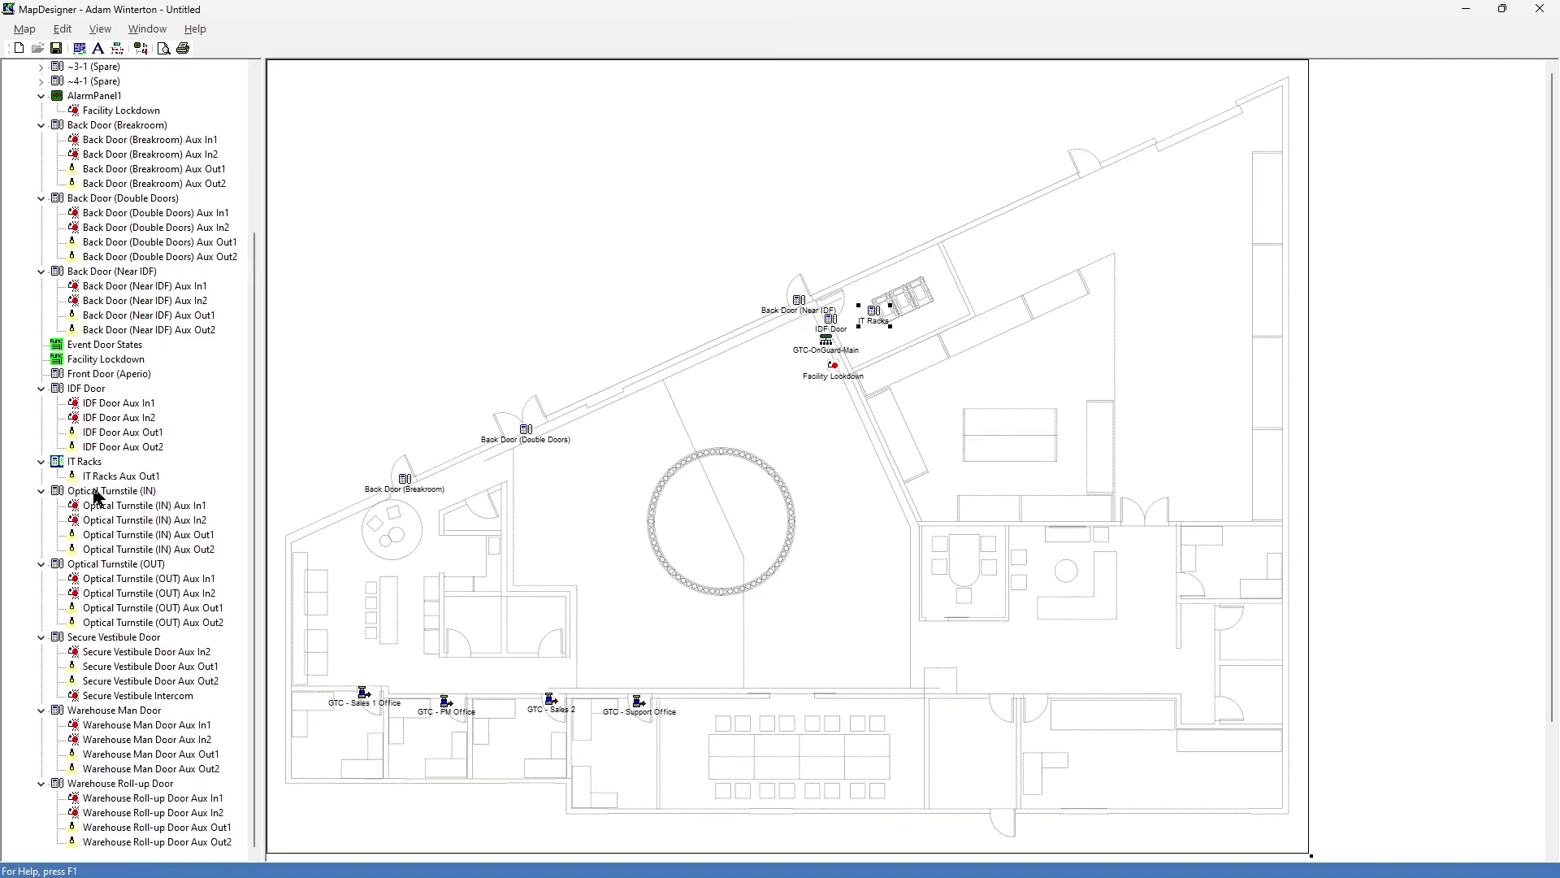
pyautogui.moveTo(99, 493); pyautogui.dragTo(647, 663)
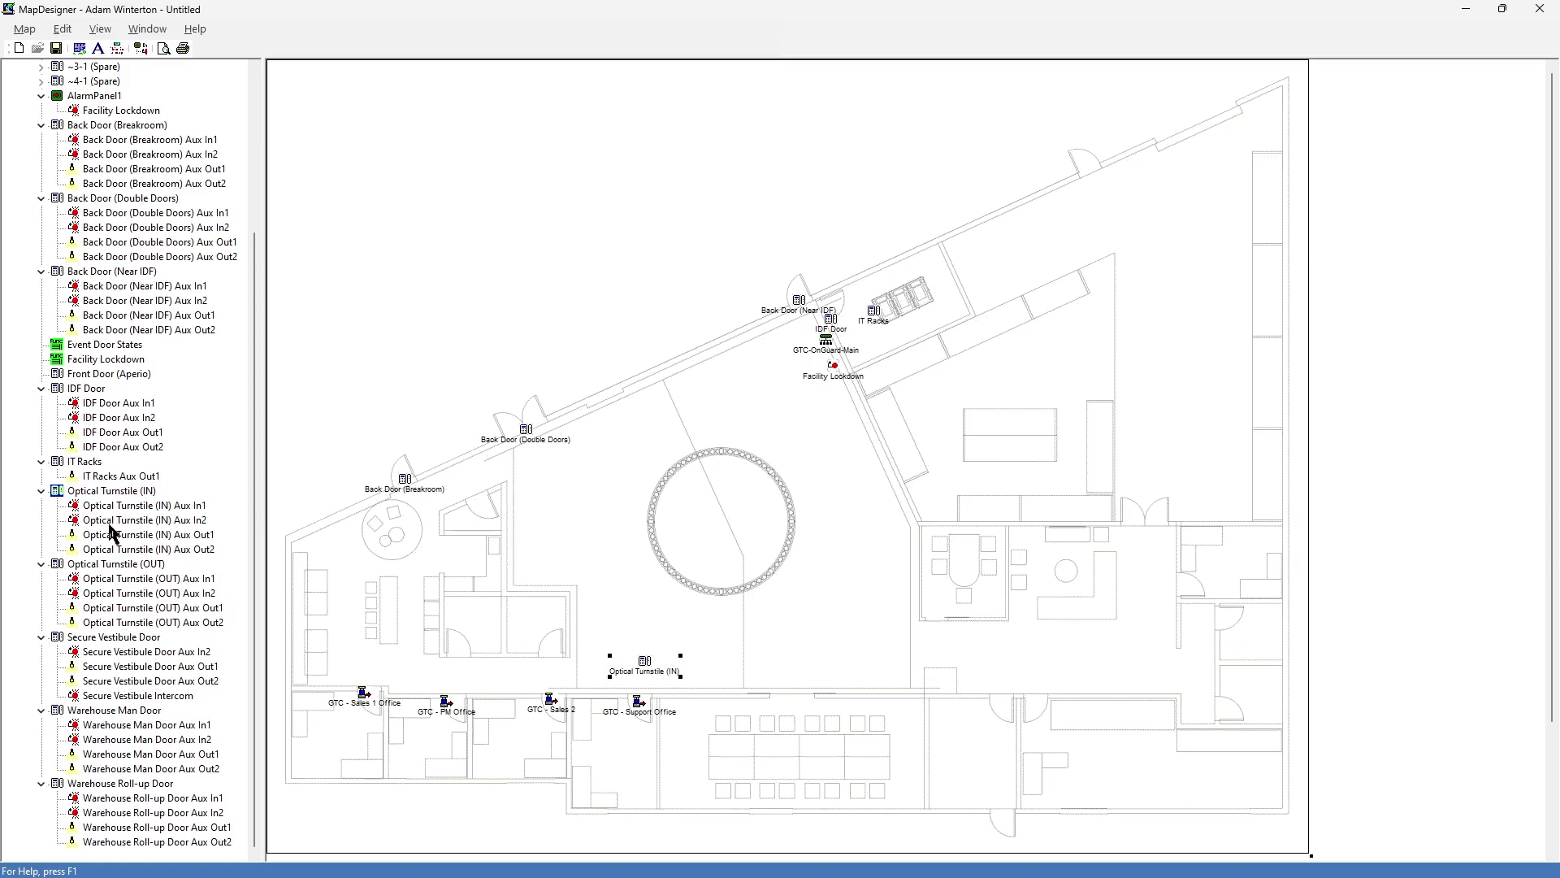
pyautogui.moveTo(122, 577); pyautogui.dragTo(586, 688)
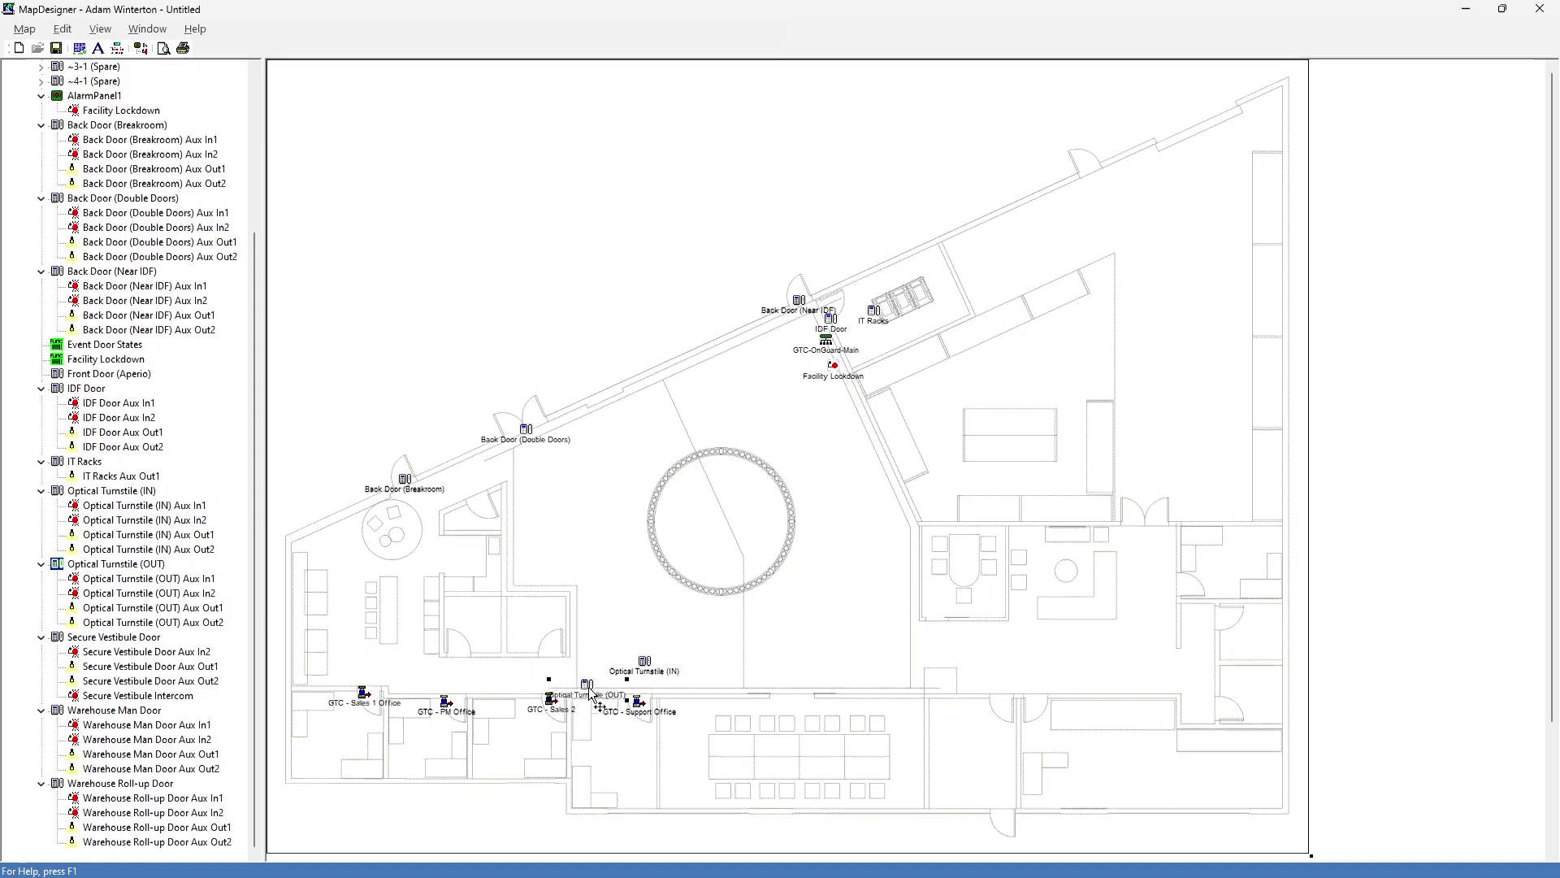
pyautogui.click(147, 622)
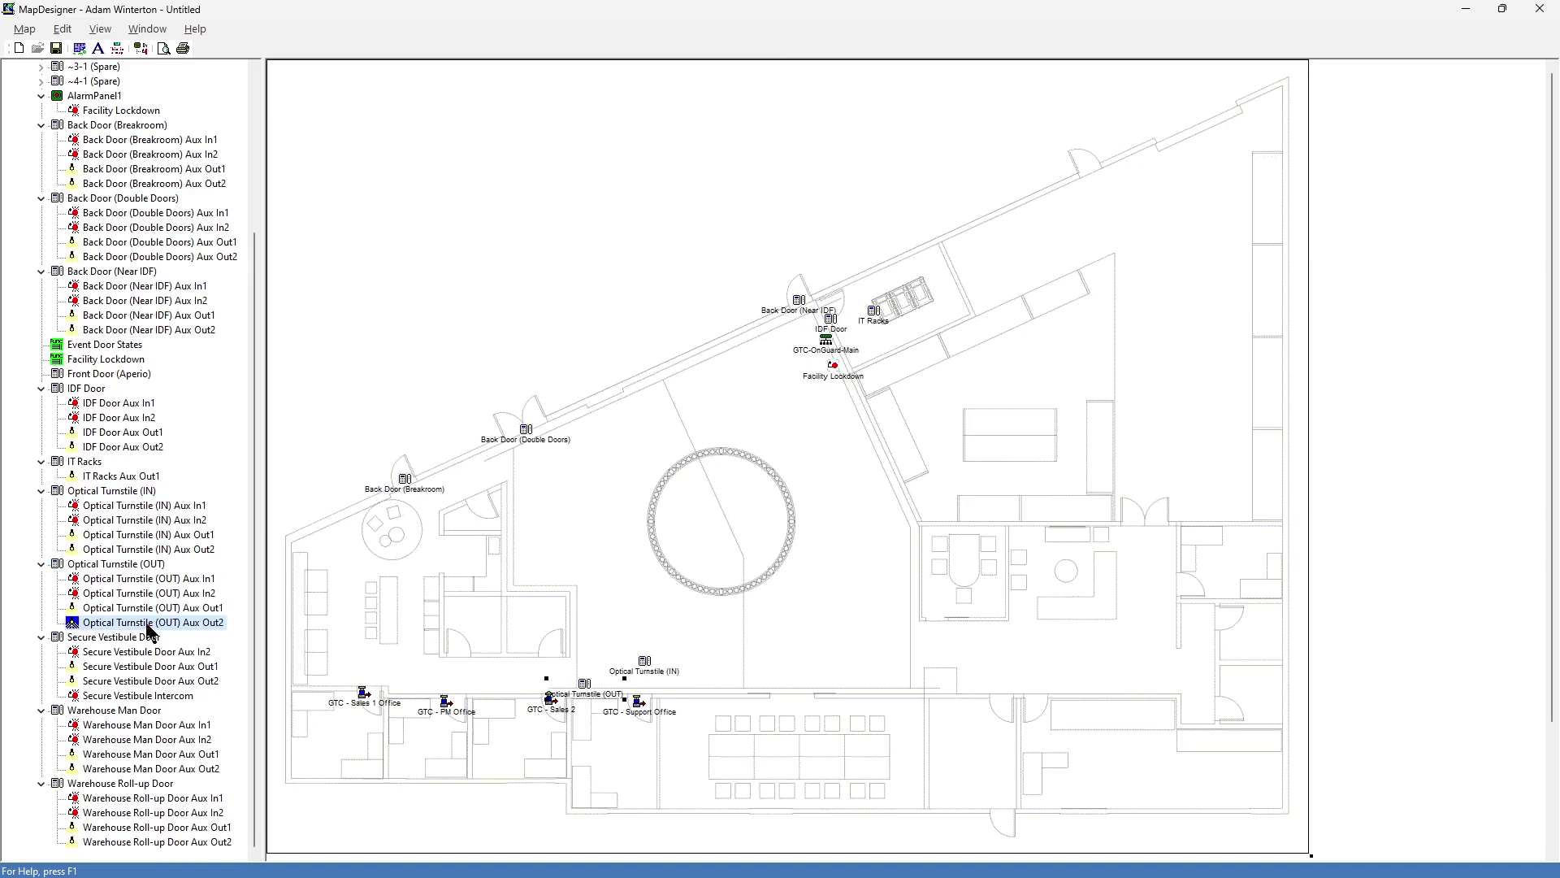
pyautogui.moveTo(147, 638); pyautogui.dragTo(999, 715)
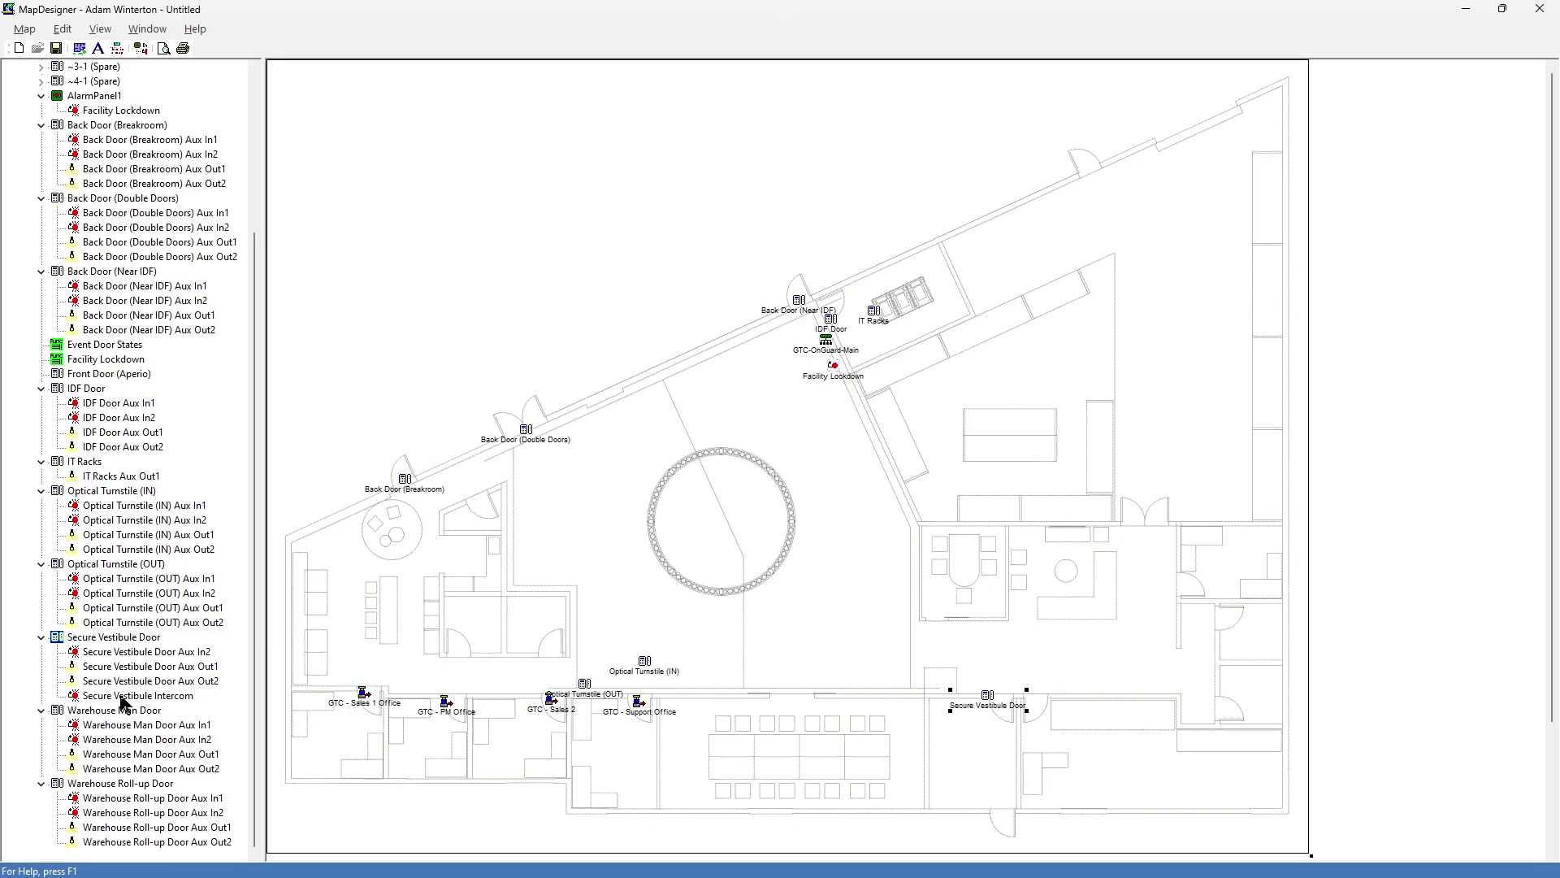
pyautogui.moveTo(123, 708); pyautogui.dragTo(1101, 187)
pyautogui.click(116, 784)
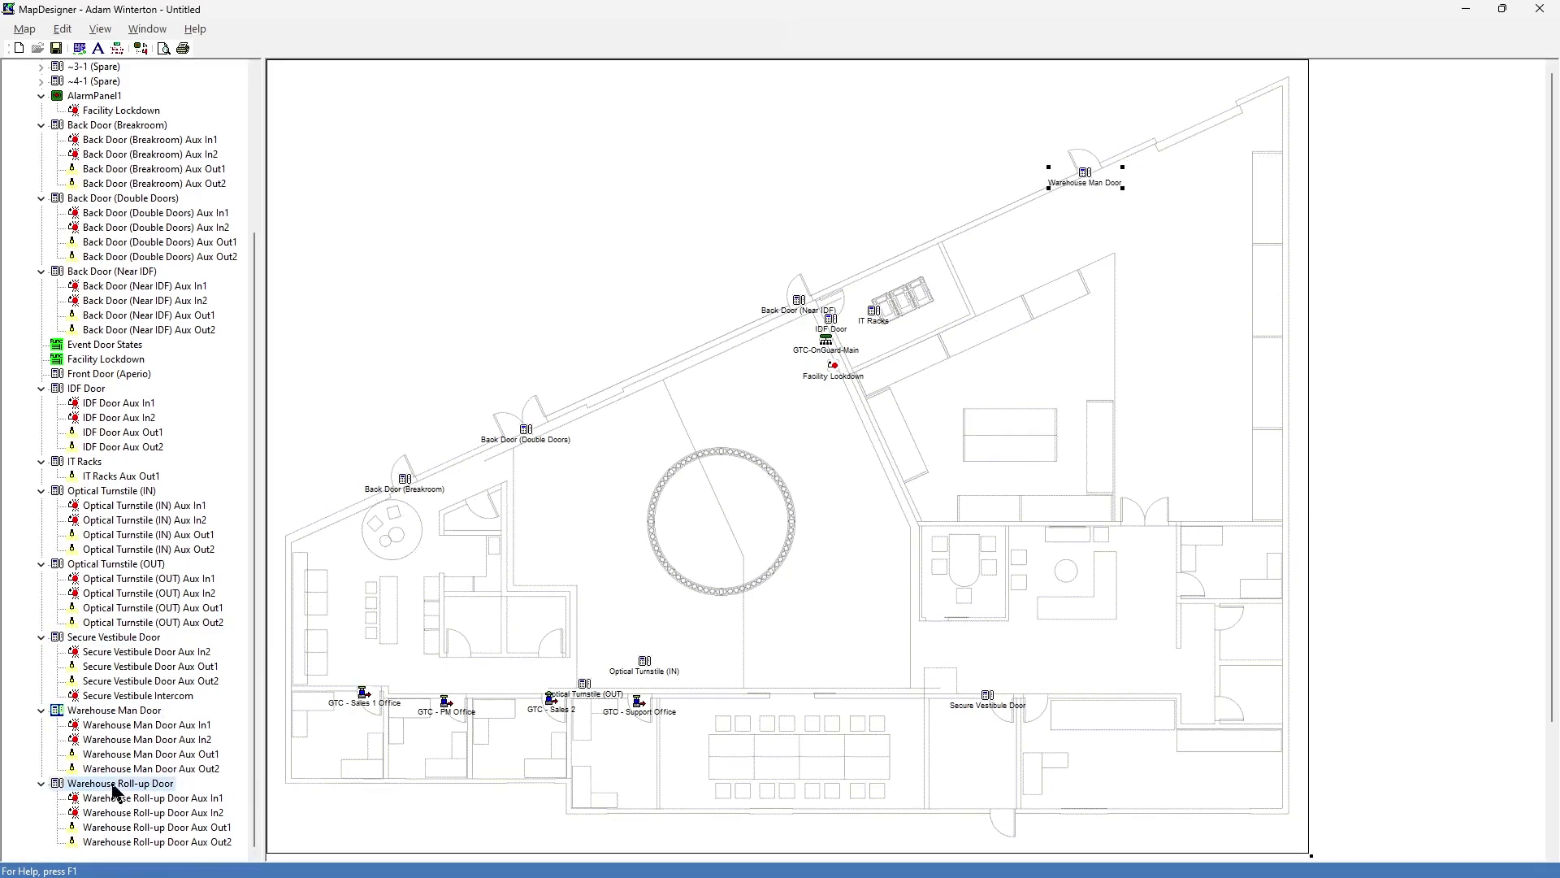
pyautogui.moveTo(116, 788); pyautogui.dragTo(1198, 130)
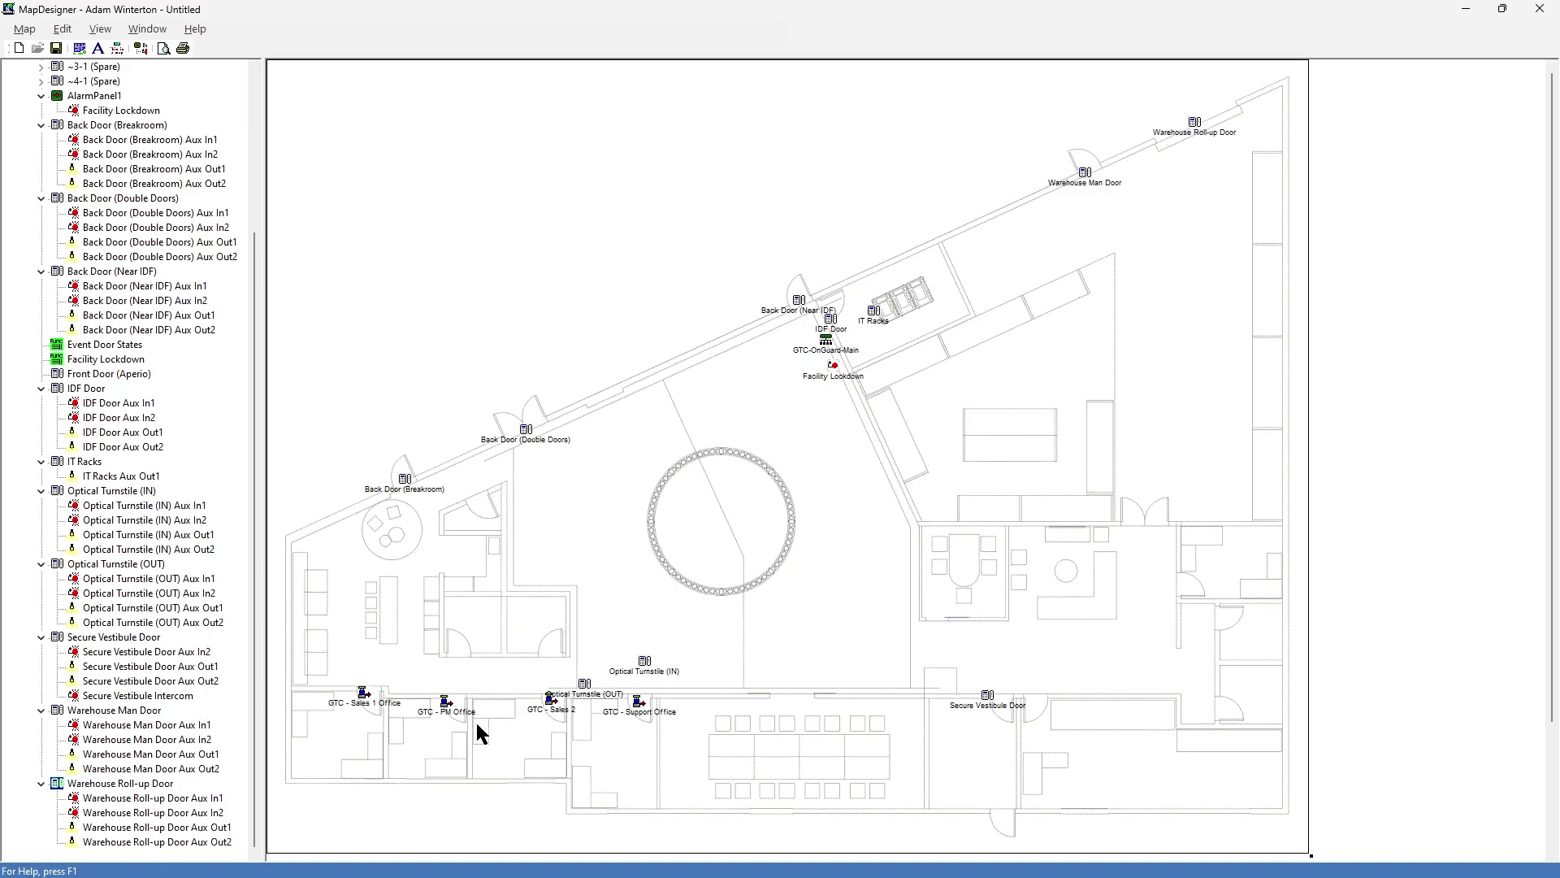
# - Inspect the GTC - Sales 1 Office properties and options without changing anything
pyautogui.doubleClick(366, 706)
pyautogui.click(656, 286)
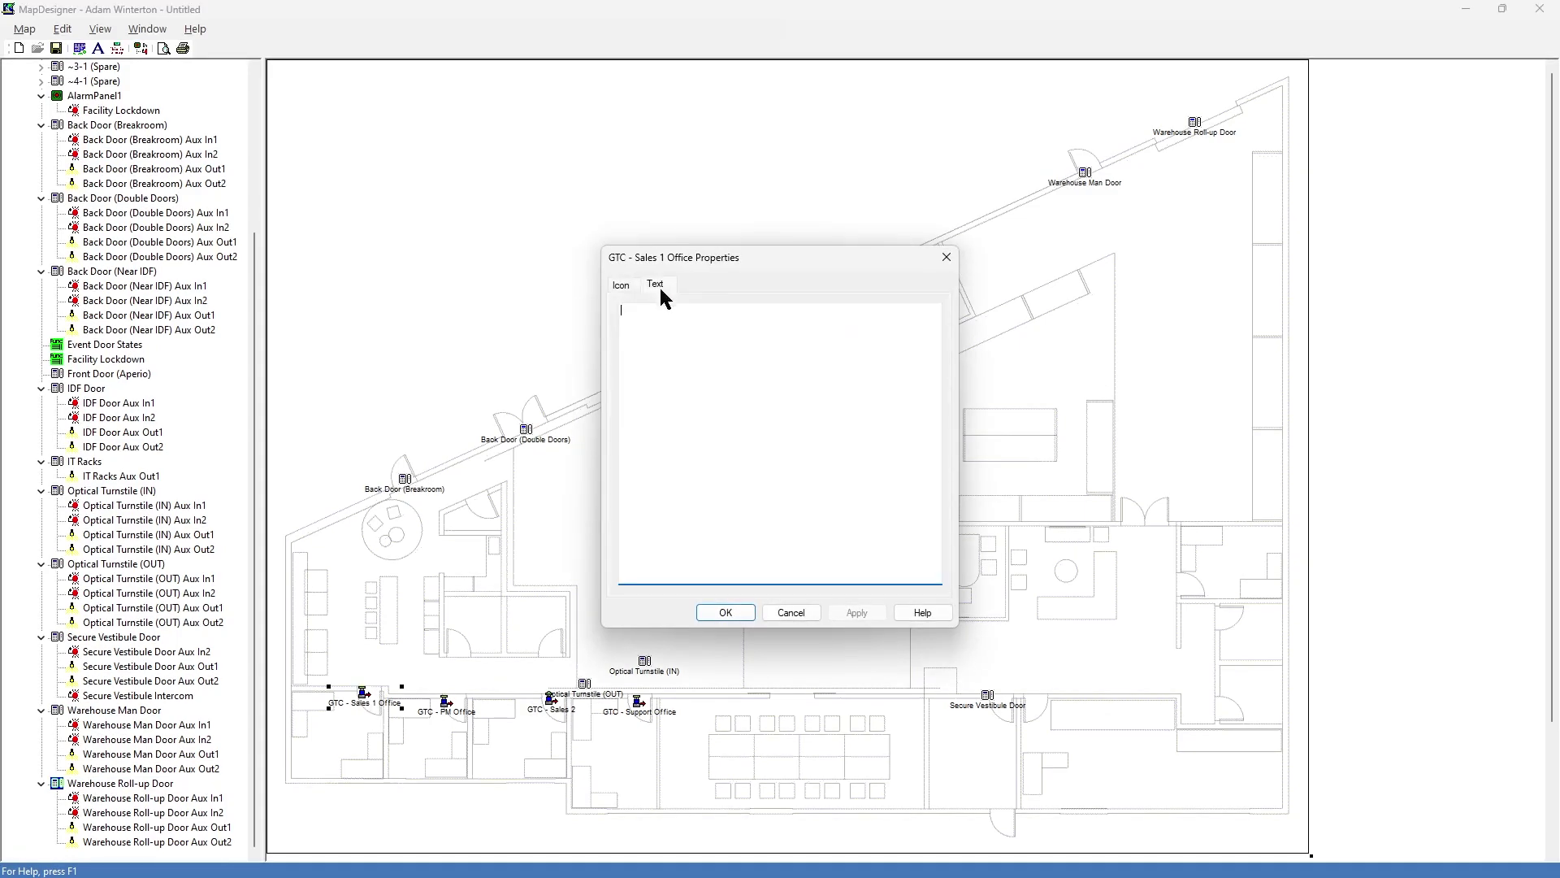
pyautogui.click(785, 611)
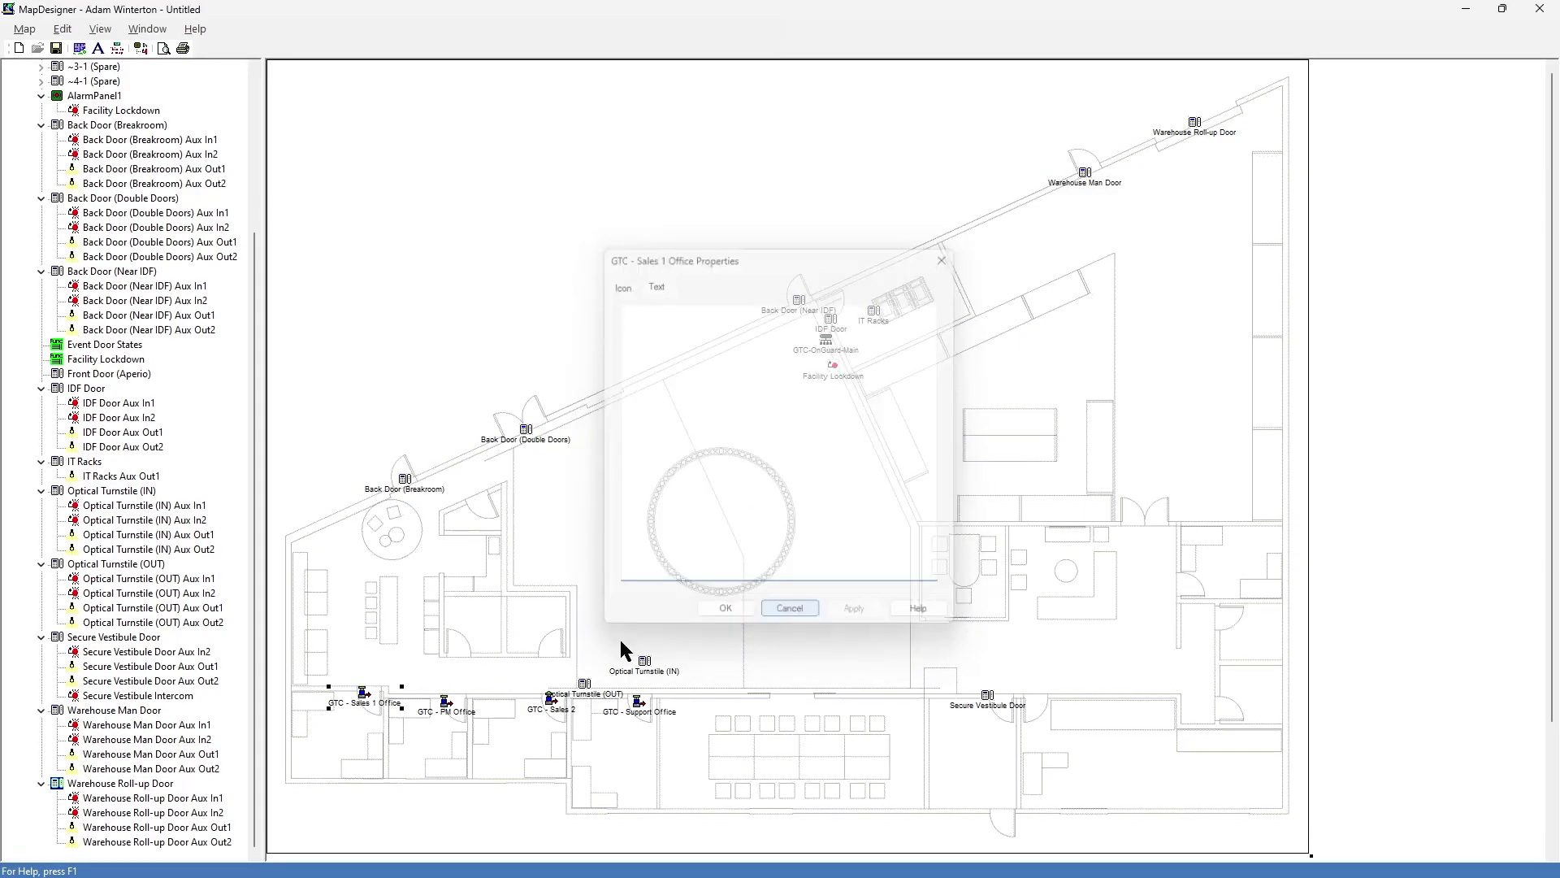
pyautogui.rightClick(360, 695)
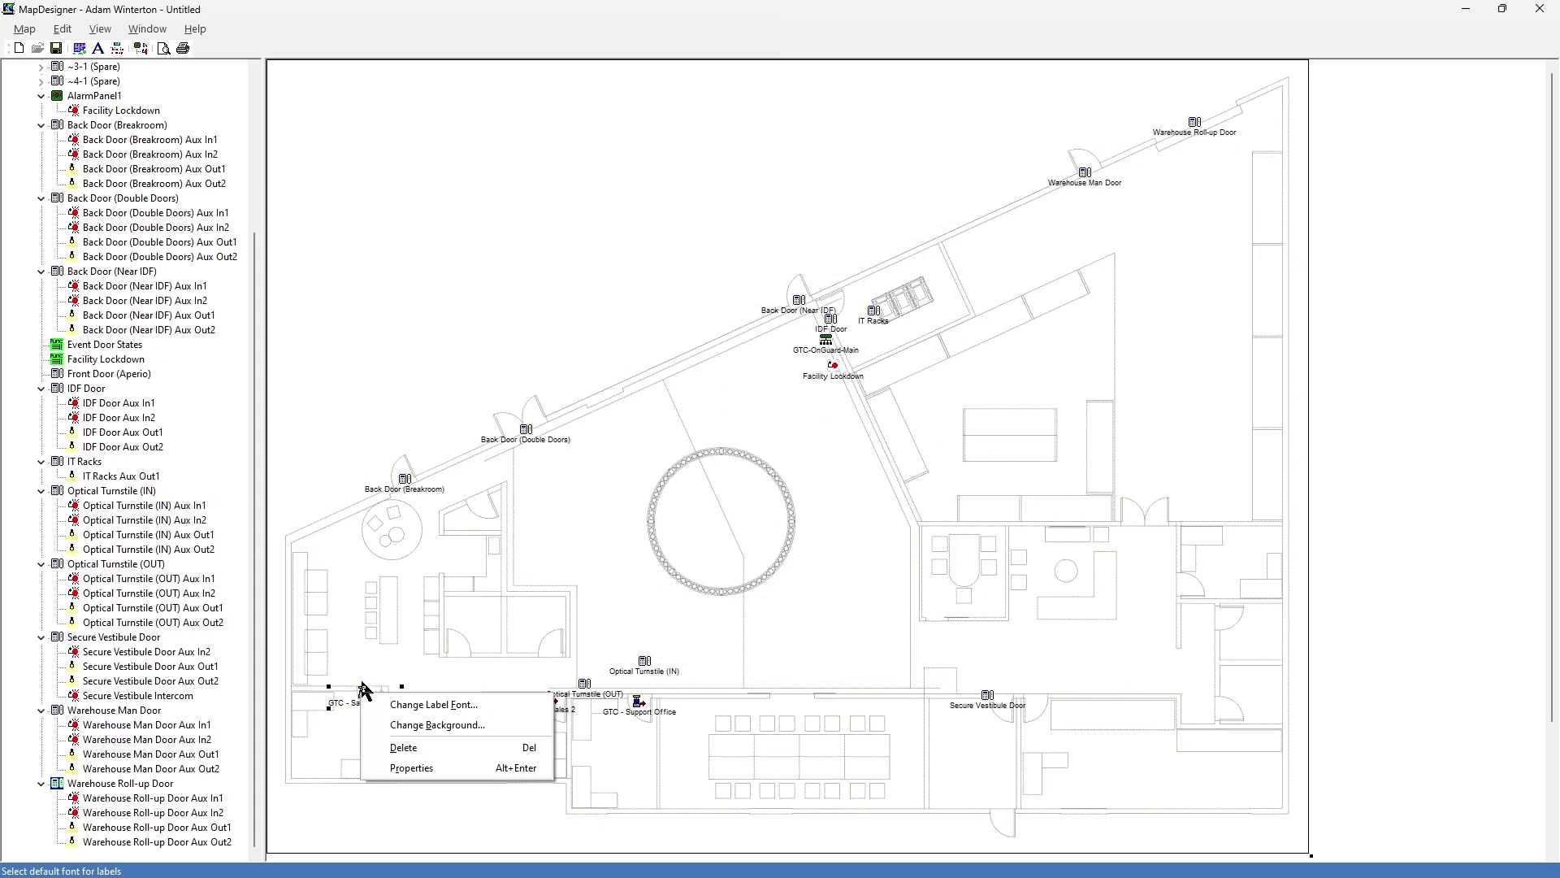
pyautogui.press('Escape')
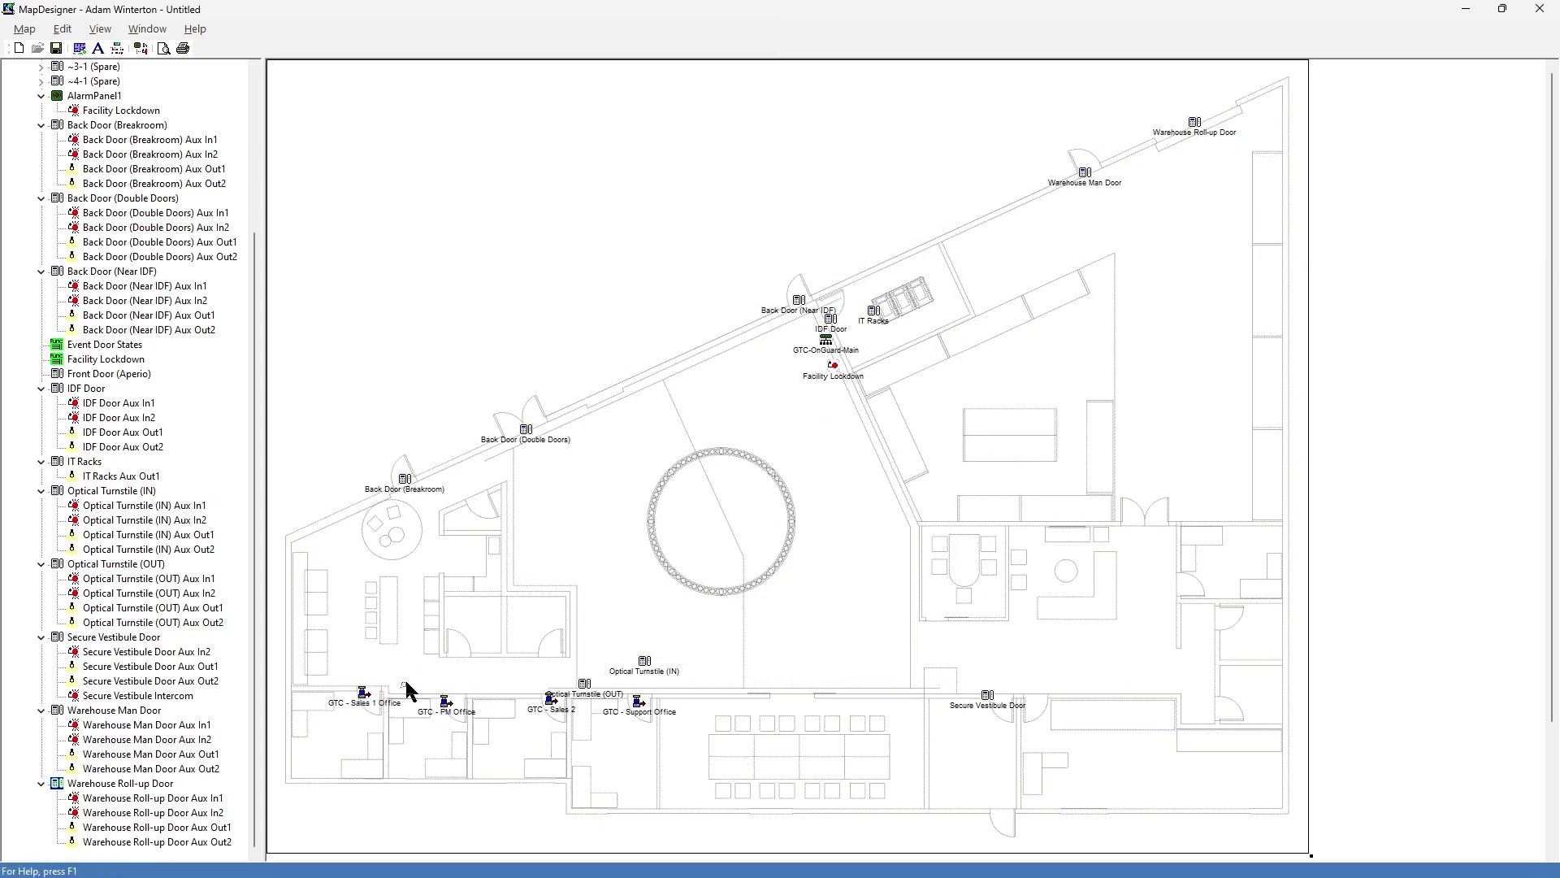
# - Select the Sales 1 Office and PM Office labels and set their label font size to 12
pyautogui.click(378, 704)
pyautogui.moveTo(404, 710); pyautogui.dragTo(403, 708)
pyautogui.keyDown('shift'); pyautogui.click(465, 706); pyautogui.keyUp('shift')
pyautogui.rightClick(372, 698)
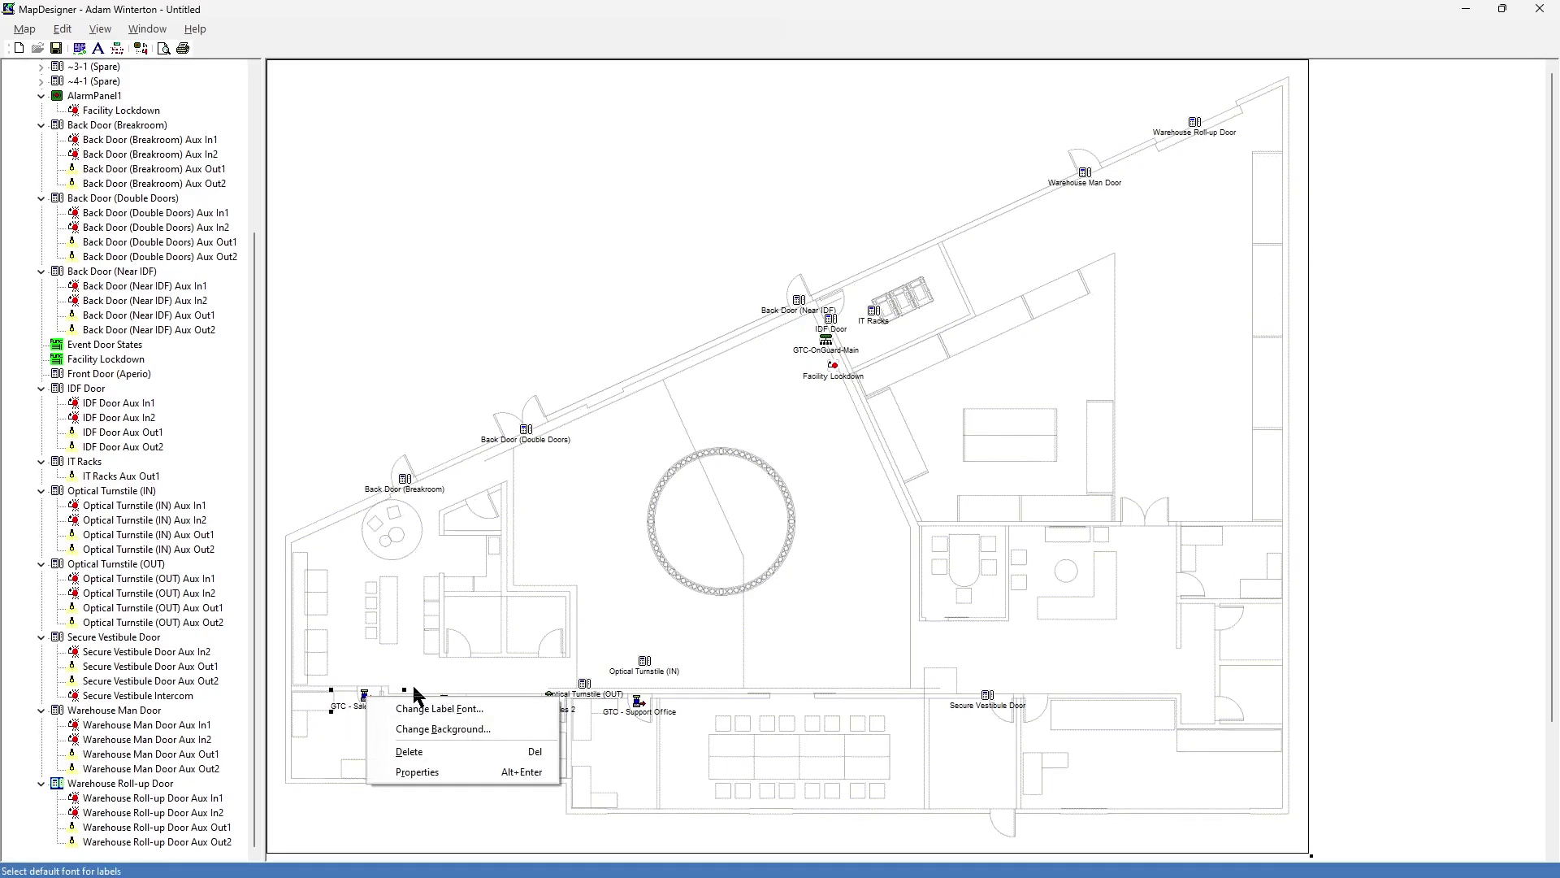
pyautogui.click(431, 709)
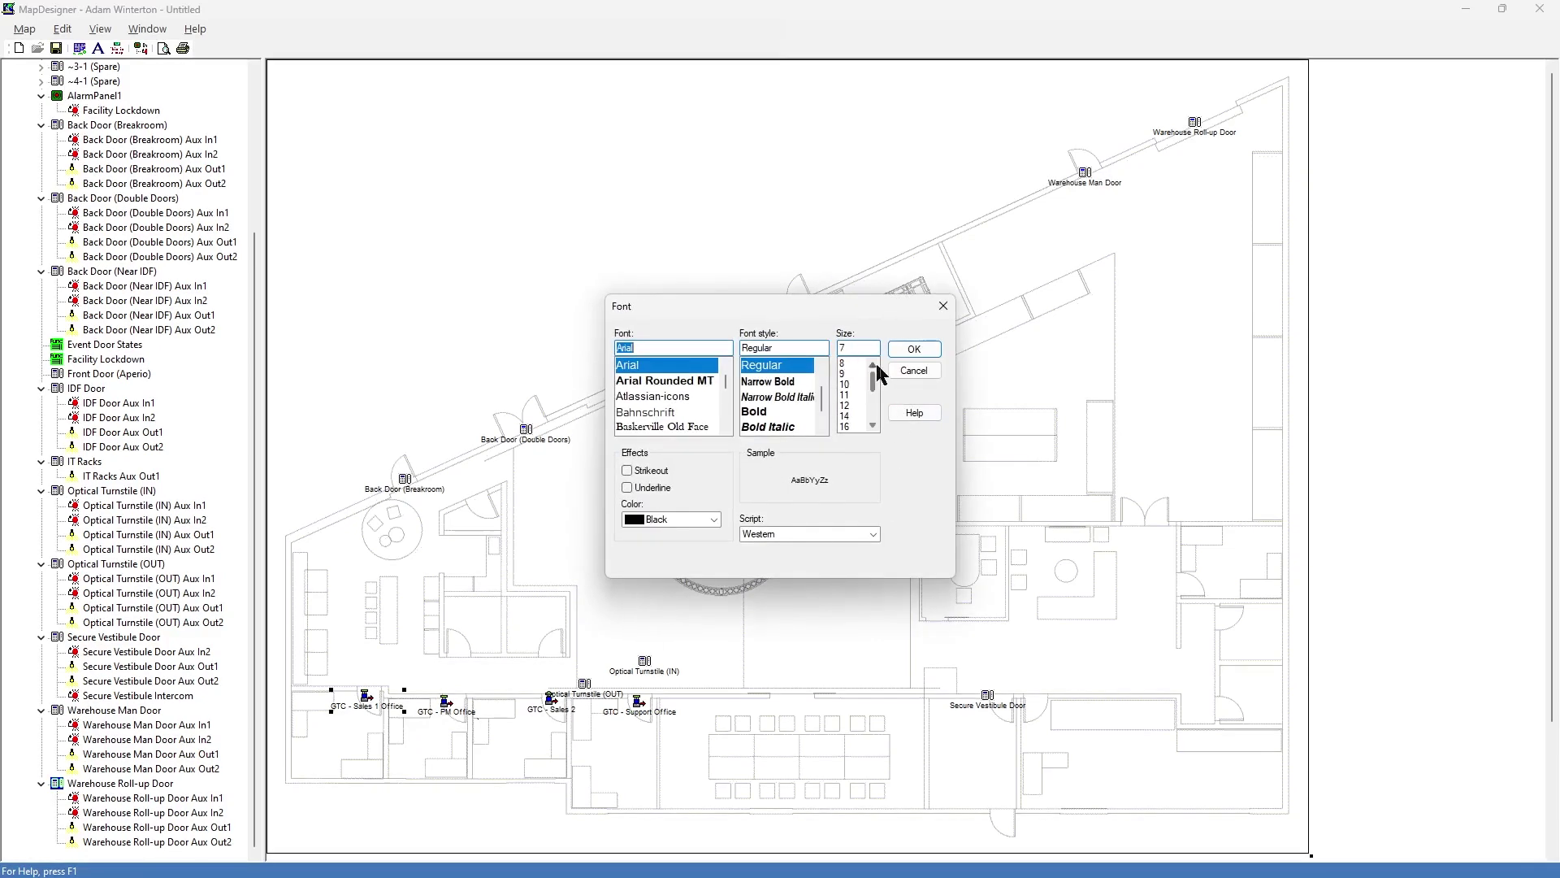
pyautogui.click(847, 403)
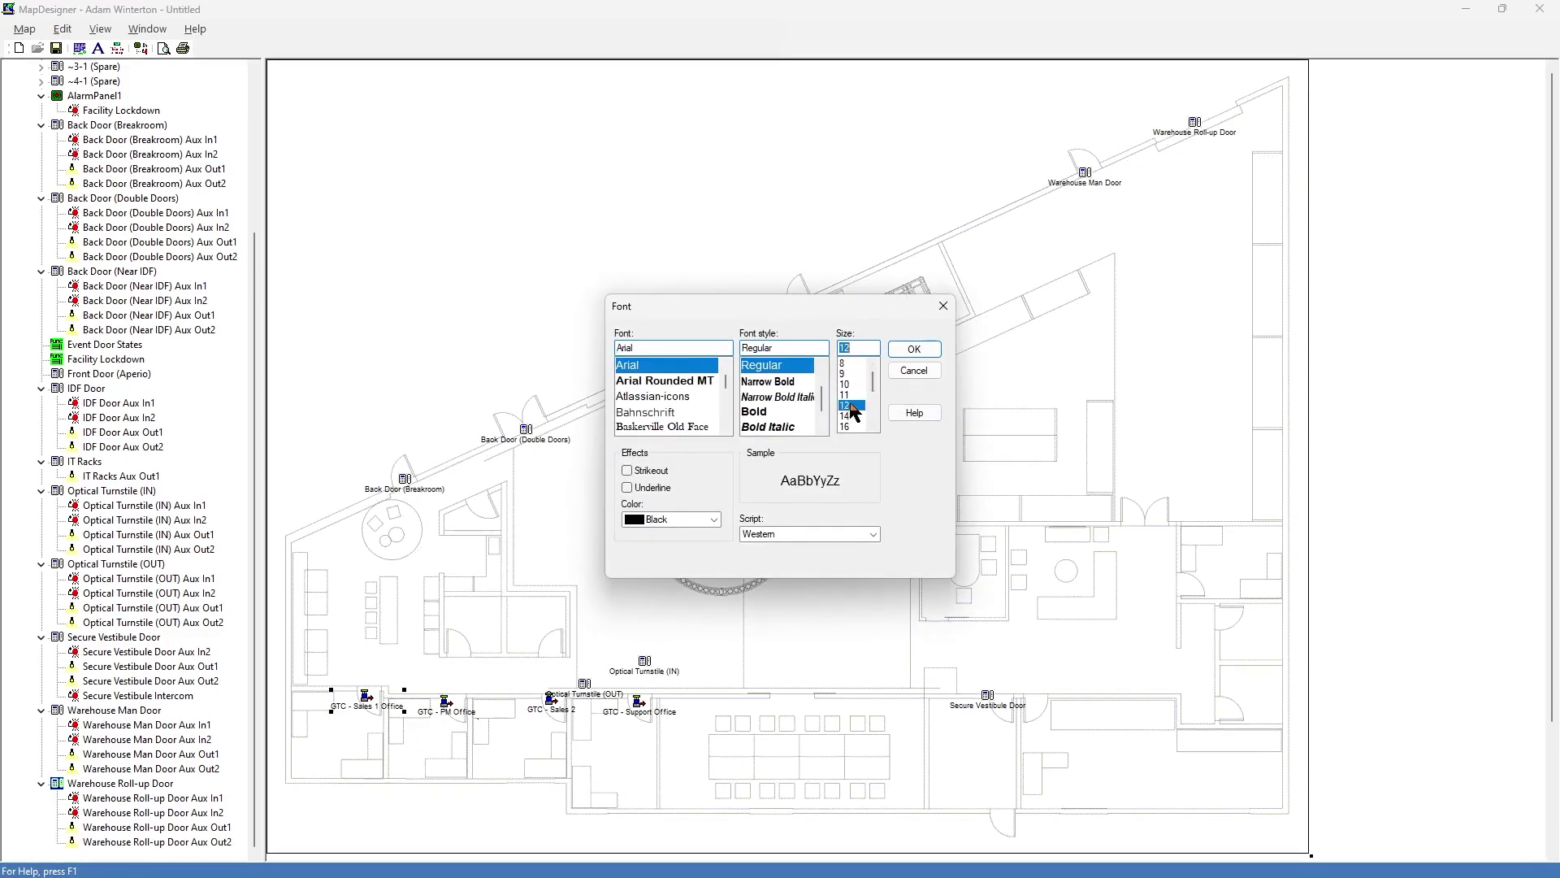
pyautogui.click(913, 350)
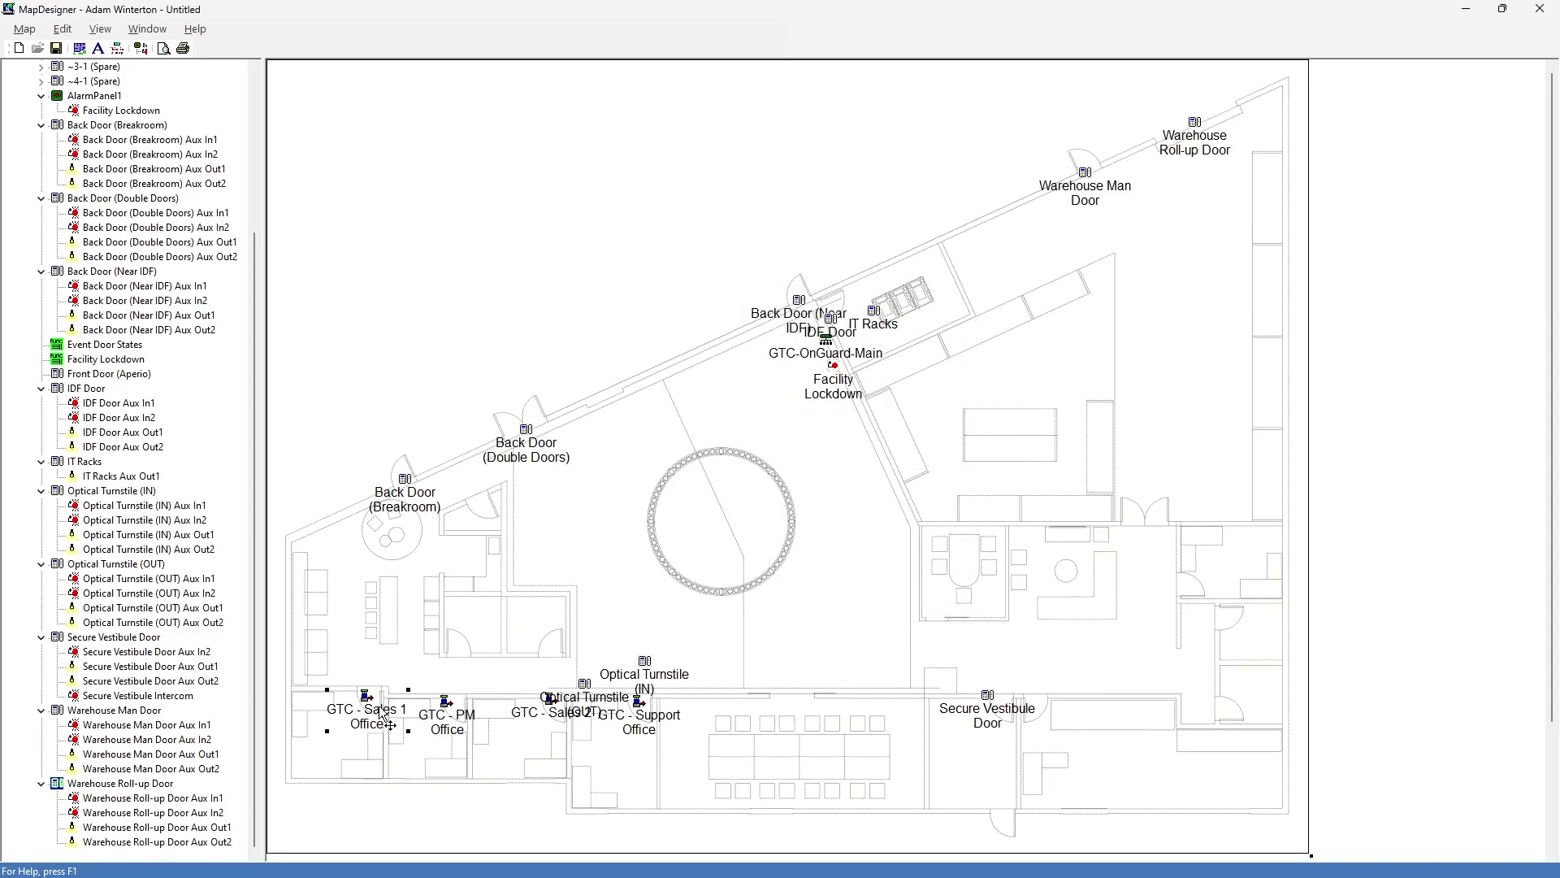
# - Move the Sales 1, PM Office, Sales 2 and Support Office icons into the rooms below, and shift Secure Vestibule Door
pyautogui.moveTo(379, 719); pyautogui.dragTo(451, 720)
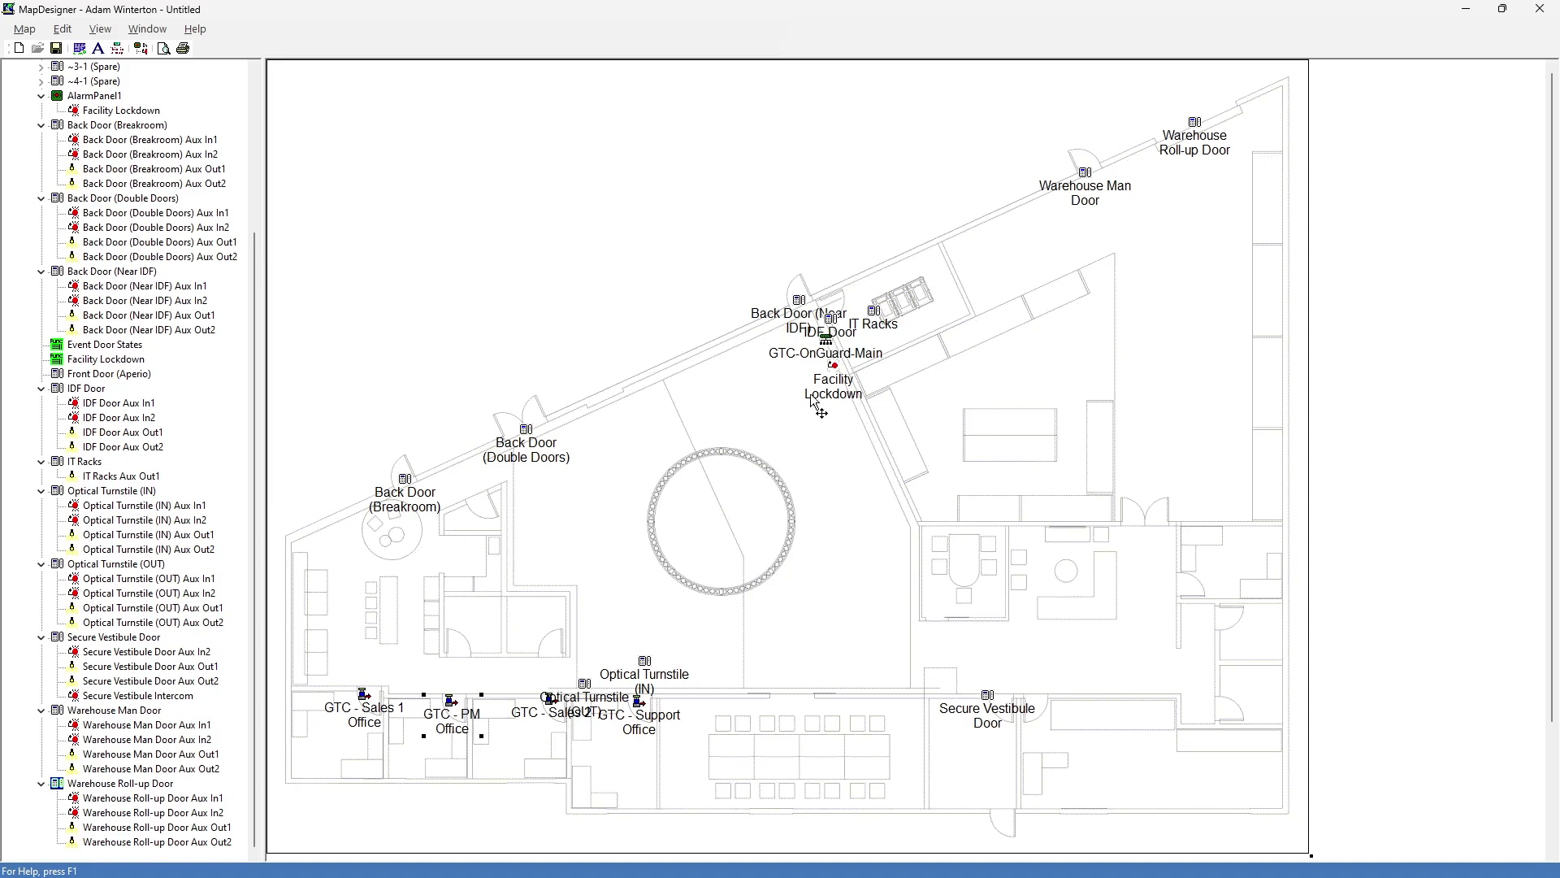
pyautogui.moveTo(987, 697); pyautogui.dragTo(974, 705)
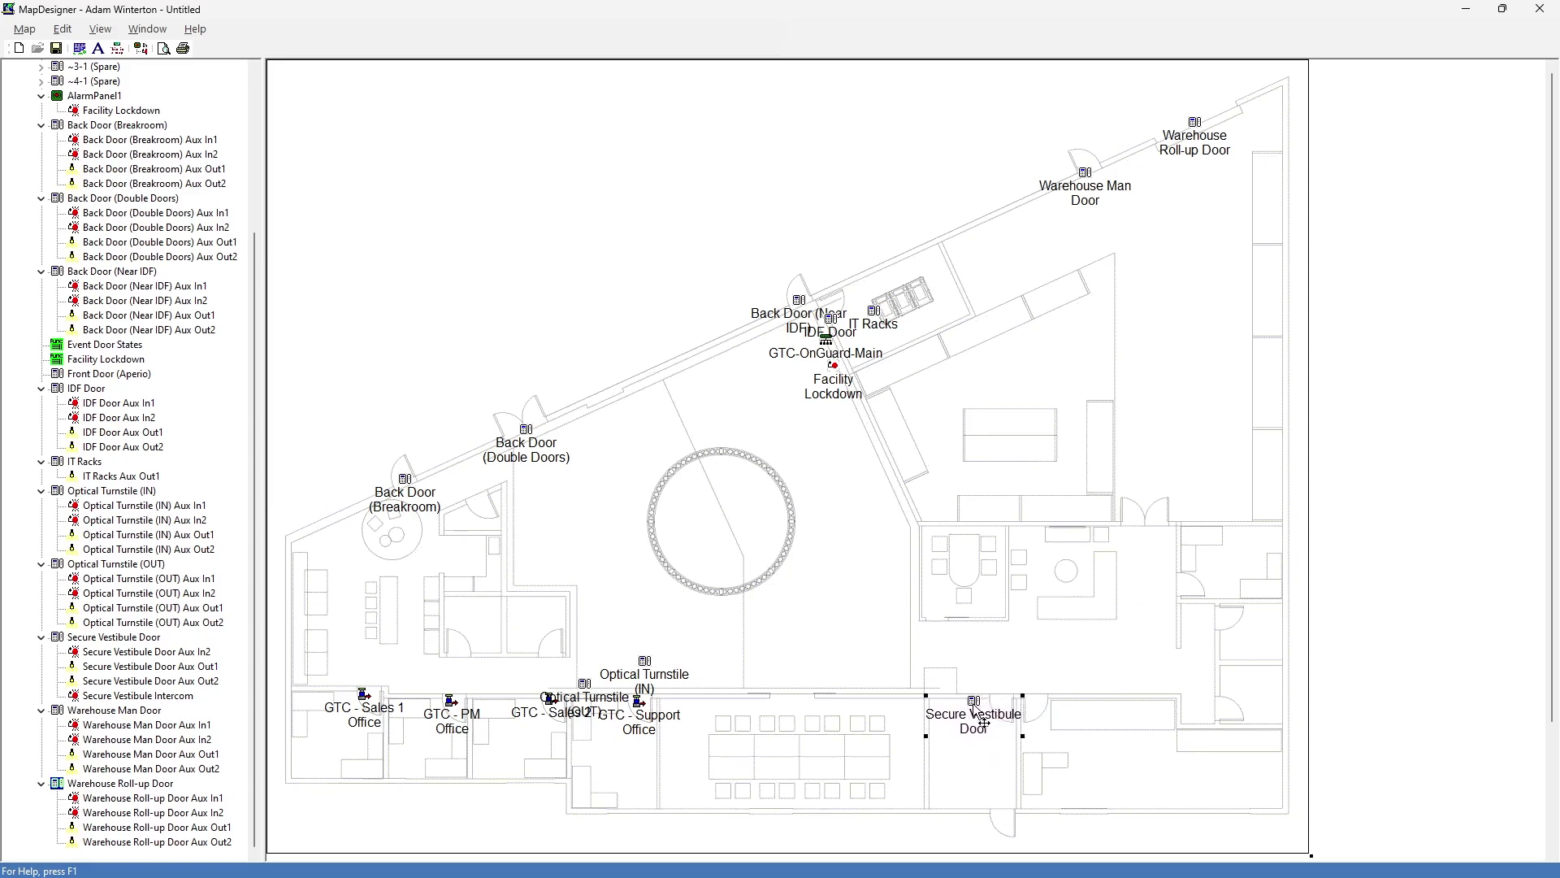
pyautogui.click(813, 737)
pyautogui.moveTo(359, 710); pyautogui.dragTo(332, 736)
pyautogui.moveTo(446, 712); pyautogui.dragTo(424, 736)
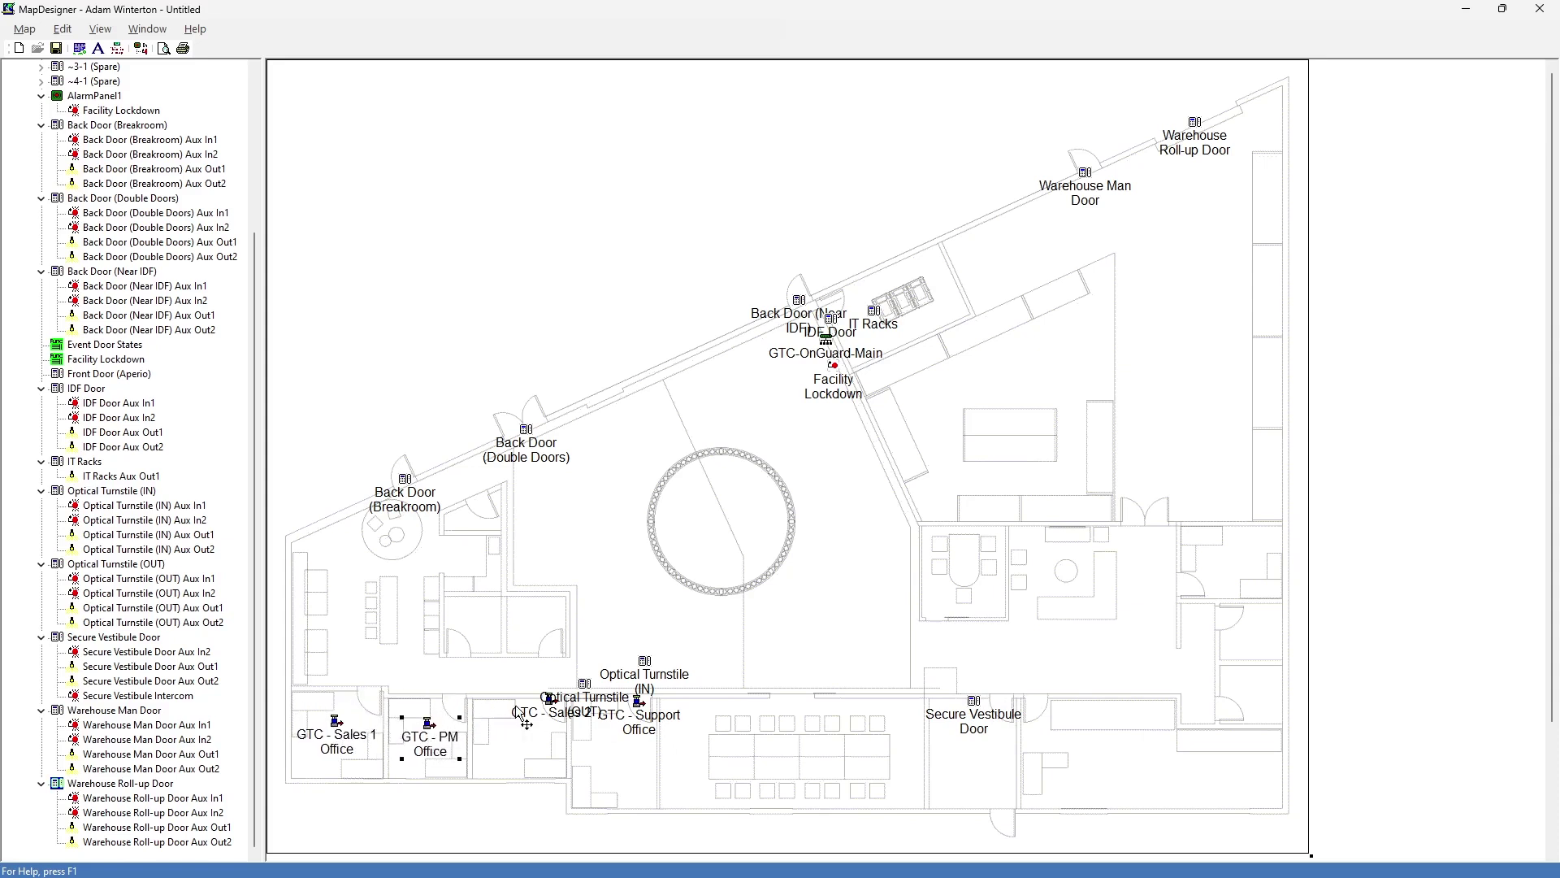
pyautogui.moveTo(521, 714); pyautogui.dragTo(486, 743)
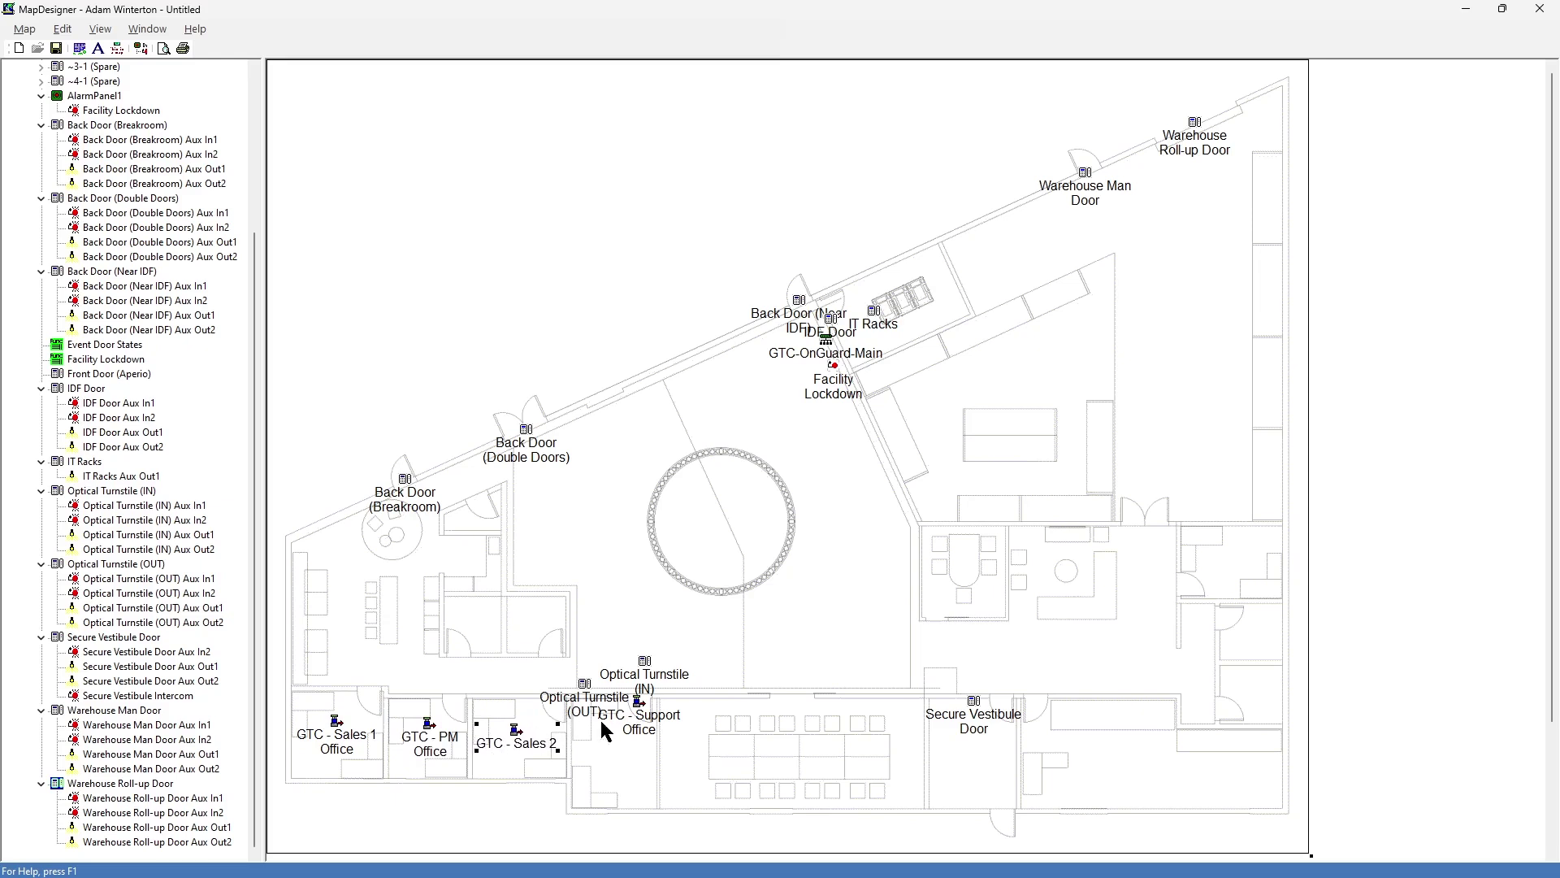
pyautogui.moveTo(652, 722); pyautogui.dragTo(626, 752)
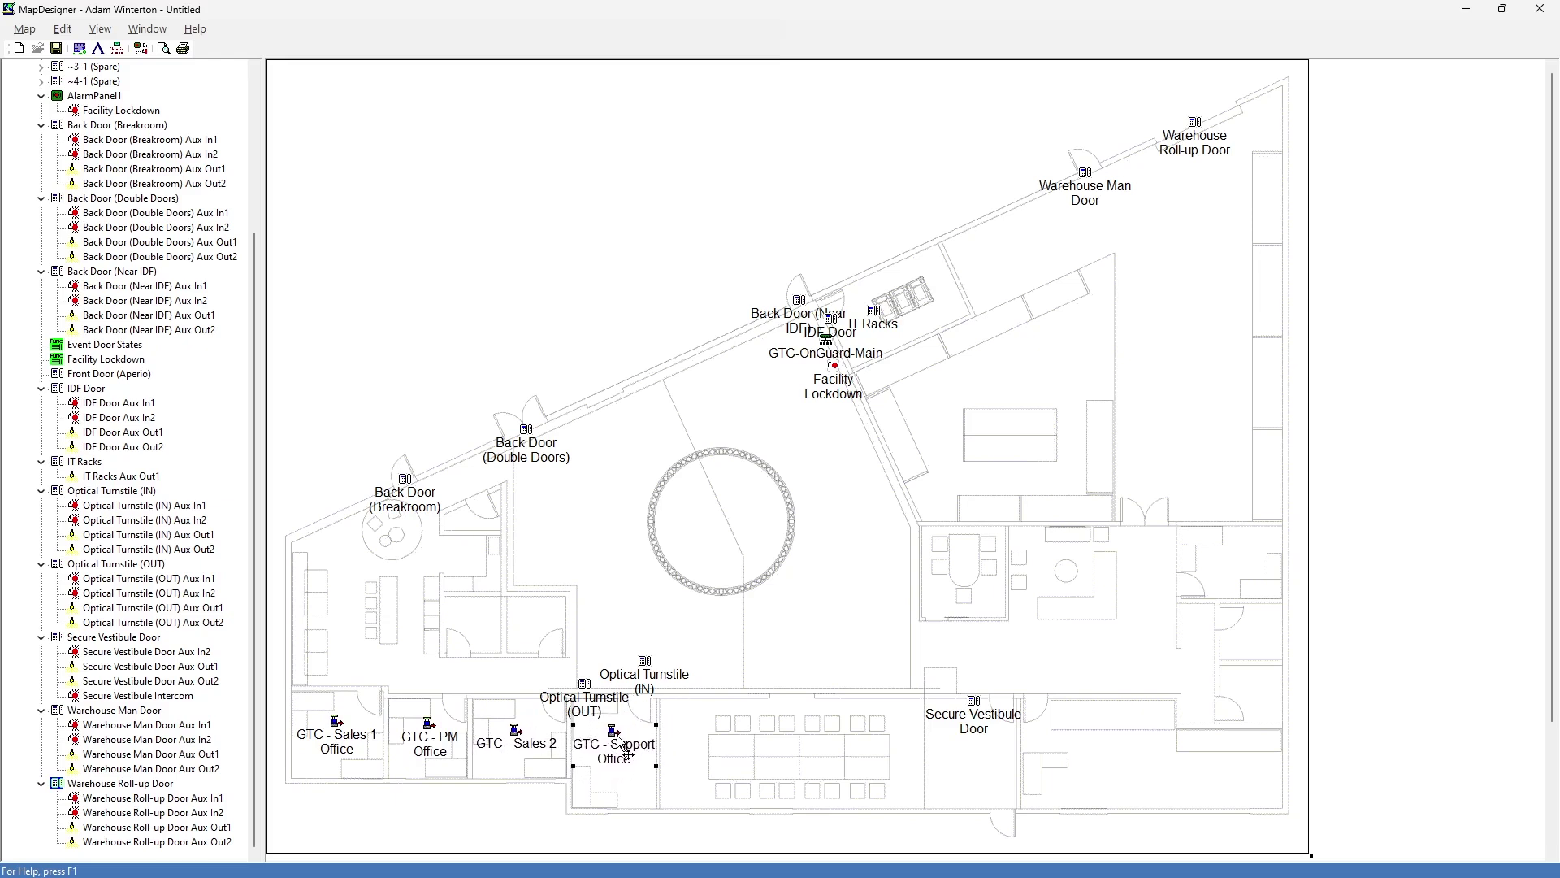
# - Separate both Optical Turnstiles, reposition Sales 1 and Support Office, and nudge Secure Vestibule Door right
pyautogui.moveTo(654, 672); pyautogui.dragTo(674, 662)
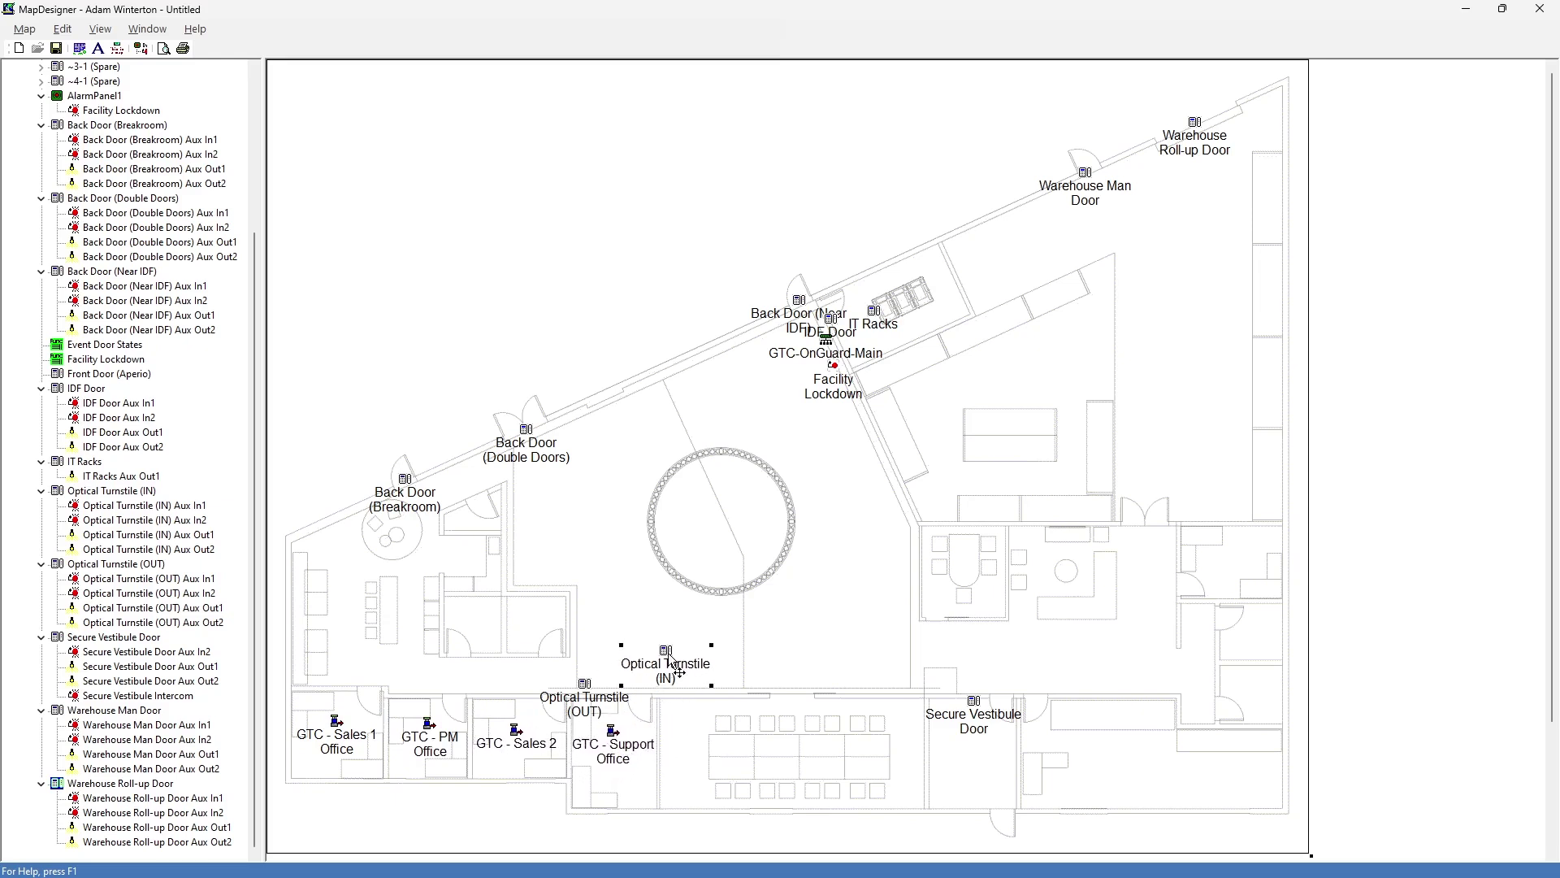
pyautogui.moveTo(582, 689); pyautogui.dragTo(656, 668)
pyautogui.click(617, 627)
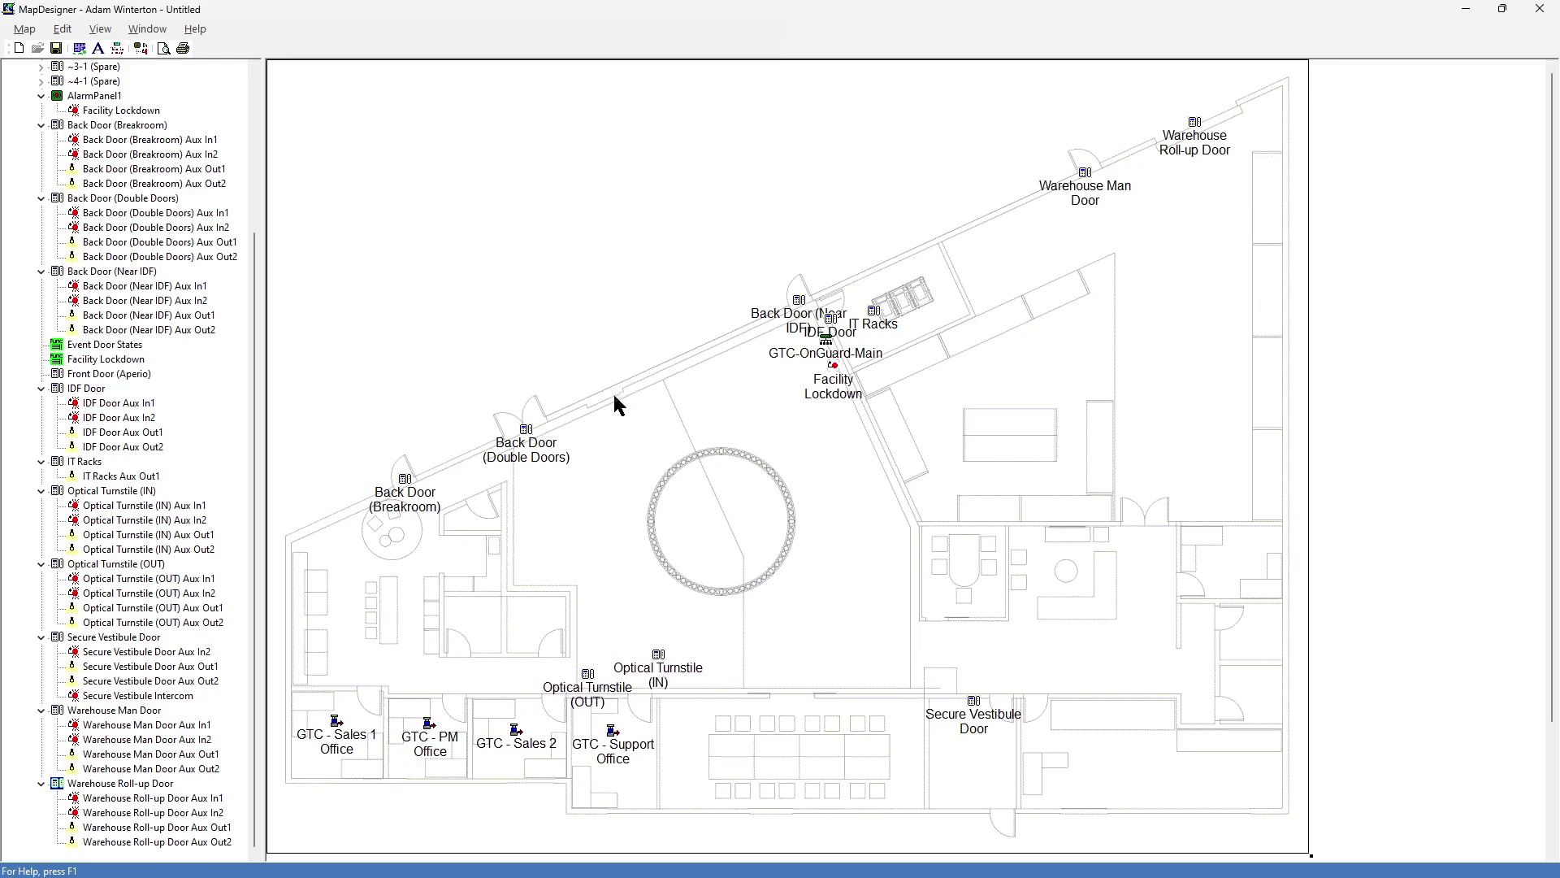
pyautogui.moveTo(341, 733); pyautogui.dragTo(526, 693)
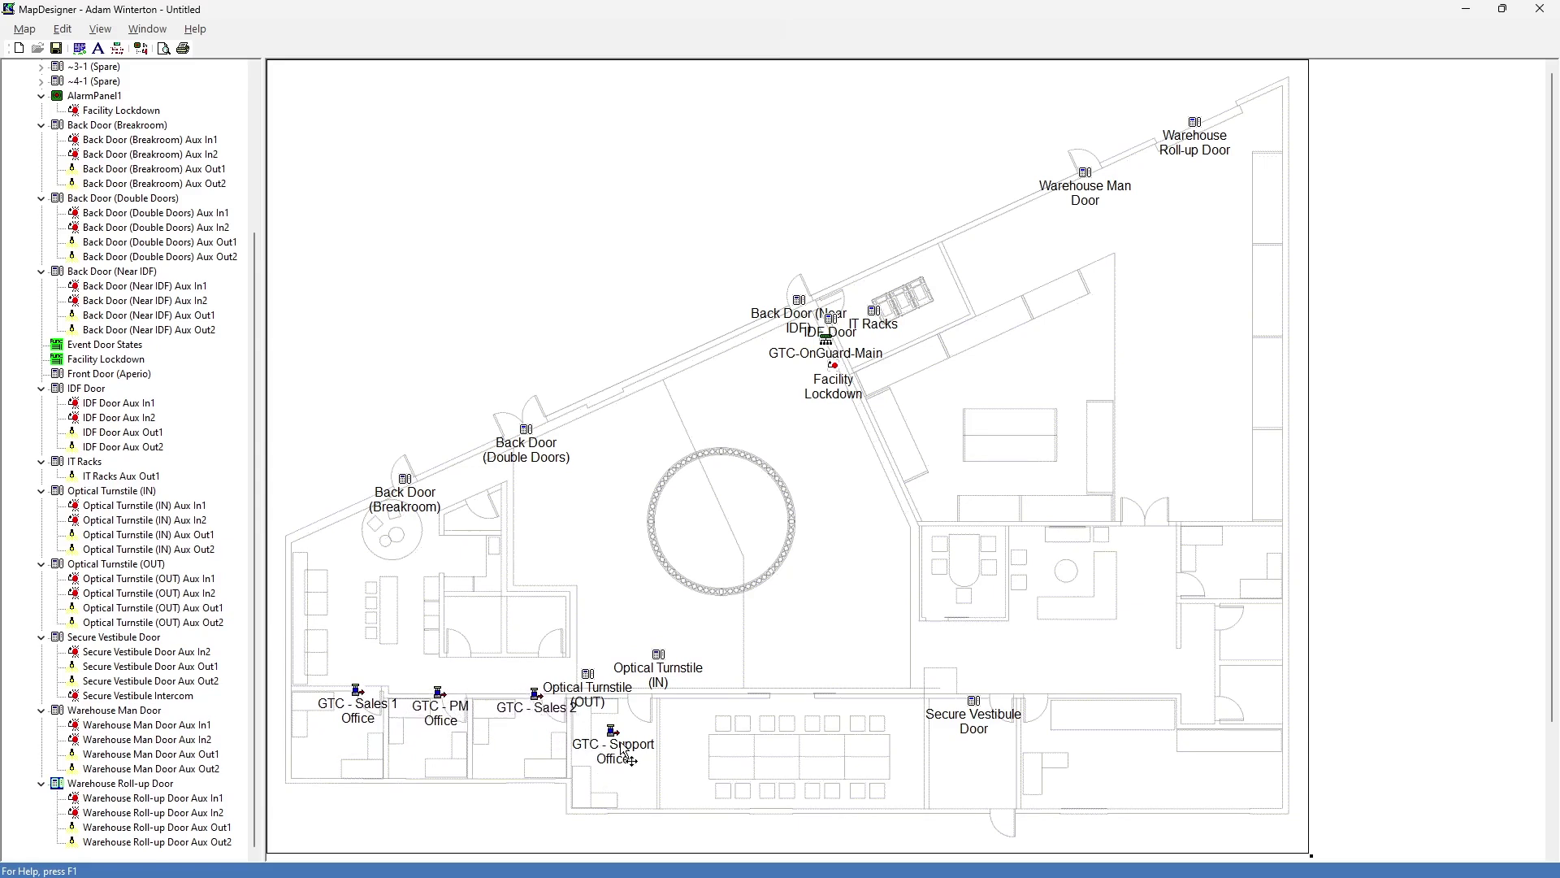
pyautogui.moveTo(620, 738); pyautogui.dragTo(681, 659)
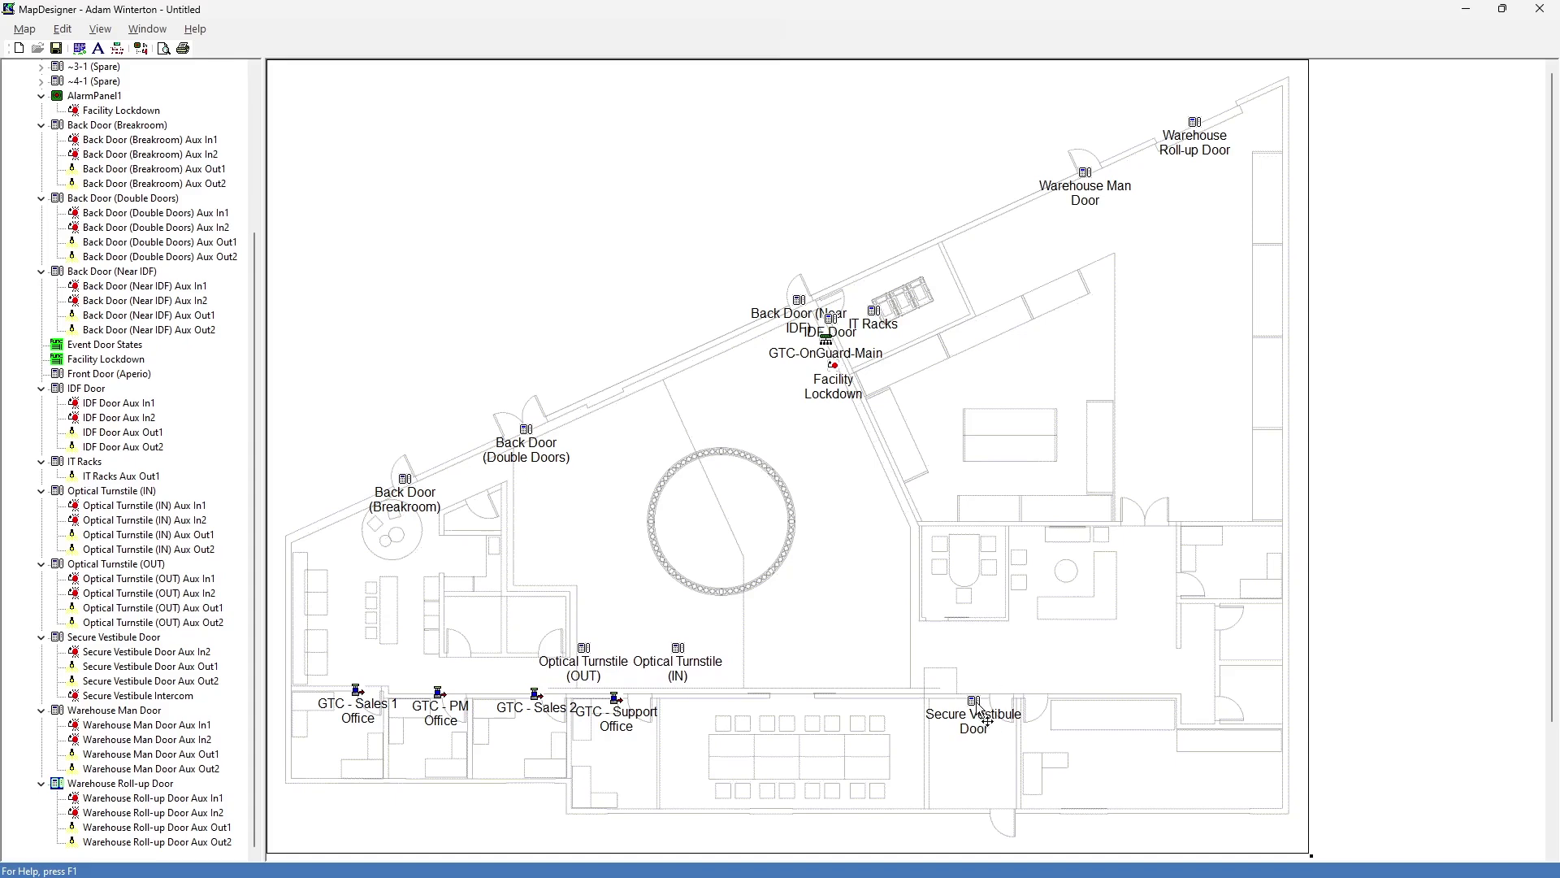
pyautogui.moveTo(986, 718); pyautogui.dragTo(995, 716)
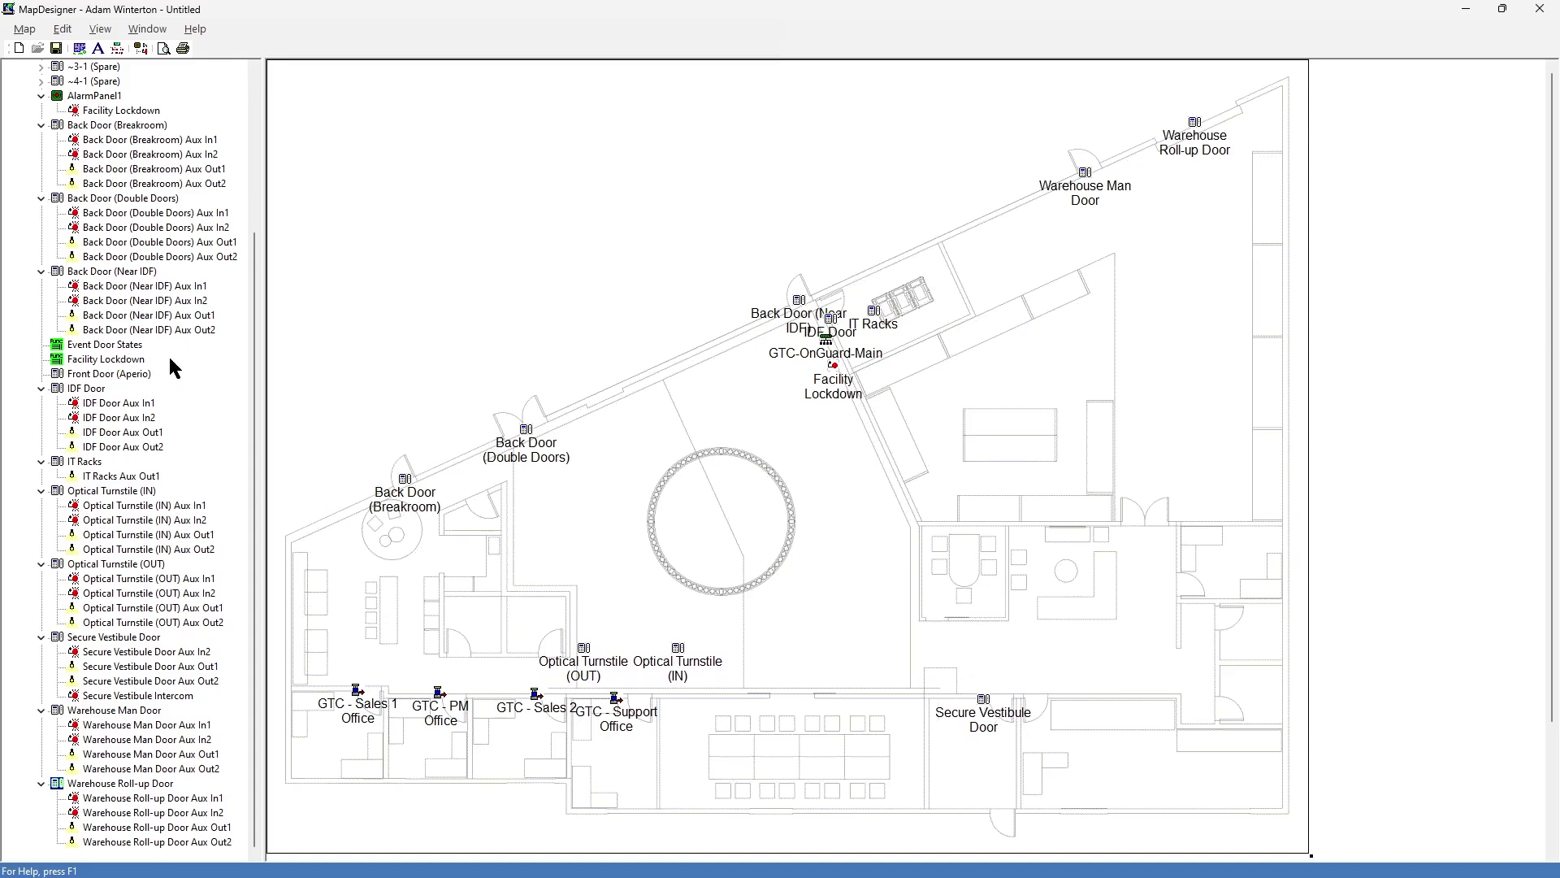
# - Reduce the device label font to 10-point Arial from the Back Door (Breakroom) icon's menu
pyautogui.rightClick(404, 493)
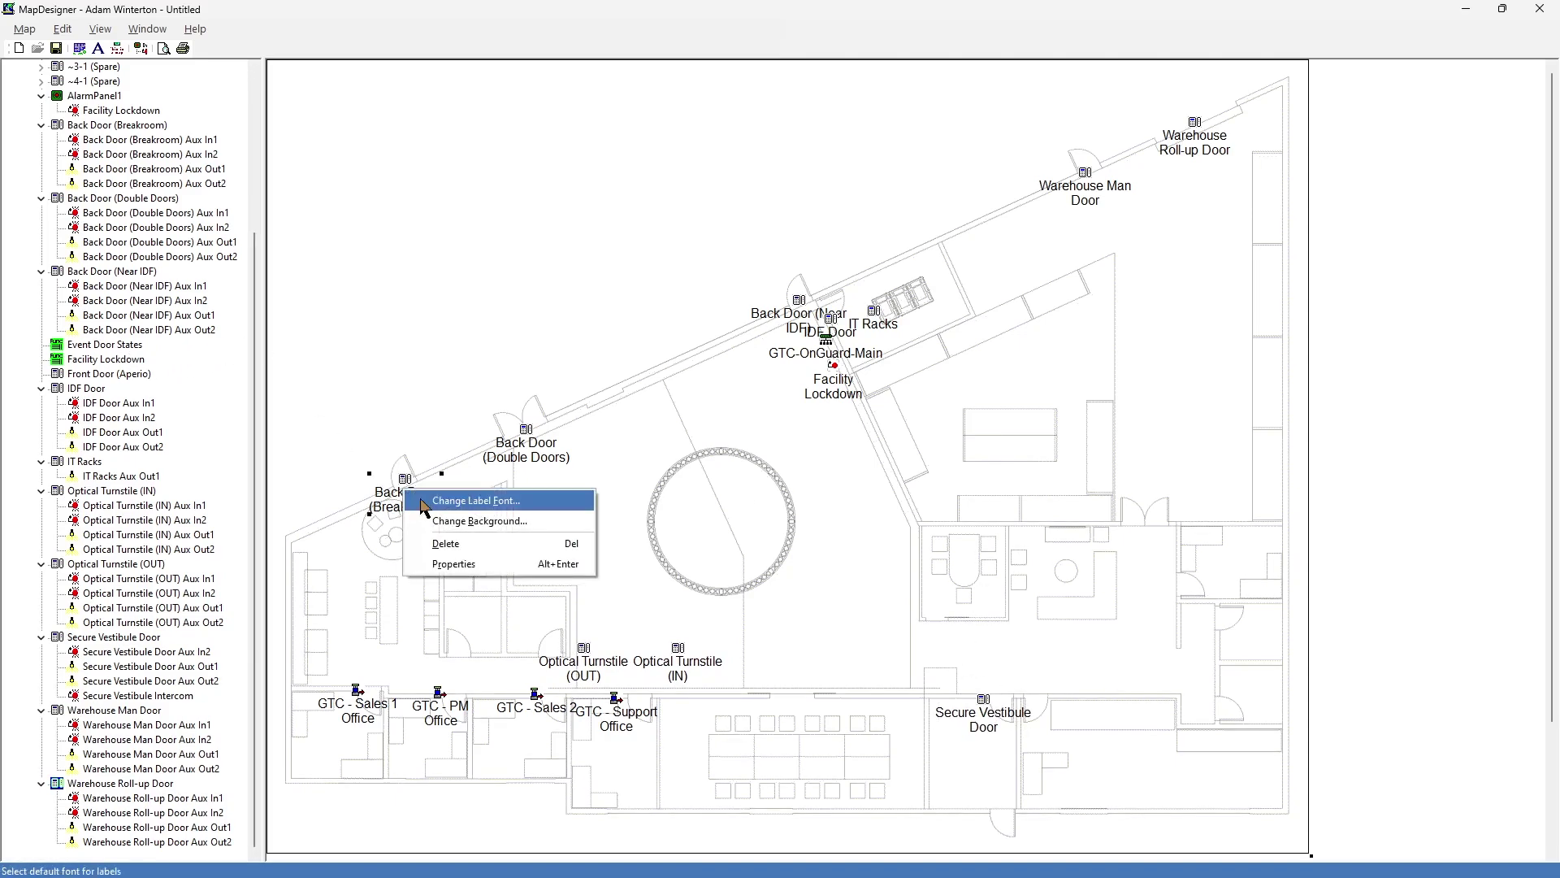
pyautogui.click(444, 506)
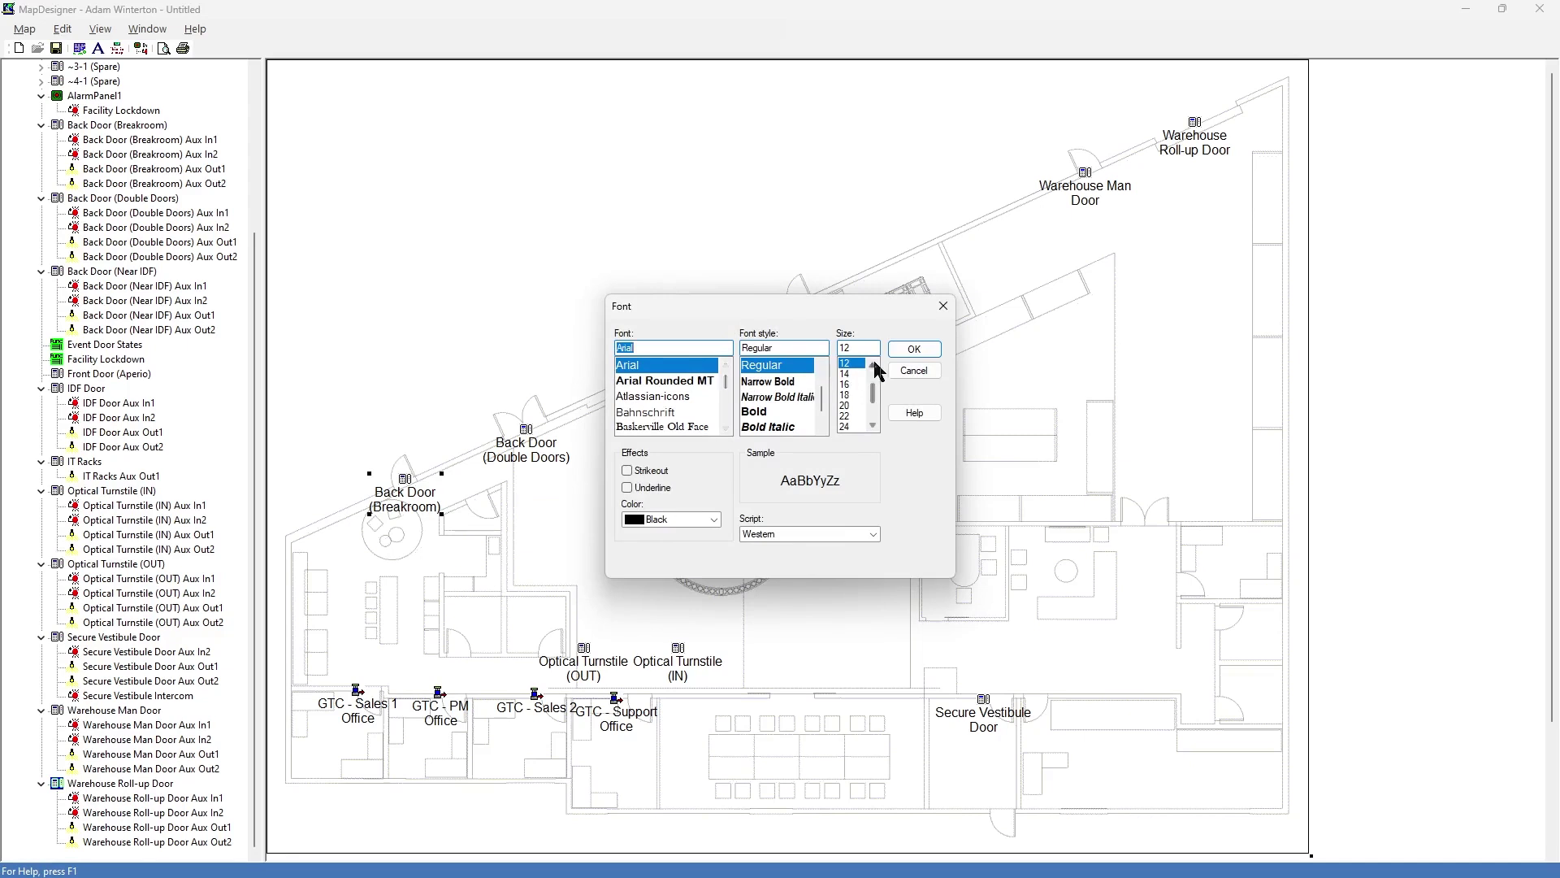
pyautogui.click(875, 364)
pyautogui.click(874, 364)
pyautogui.click(850, 364)
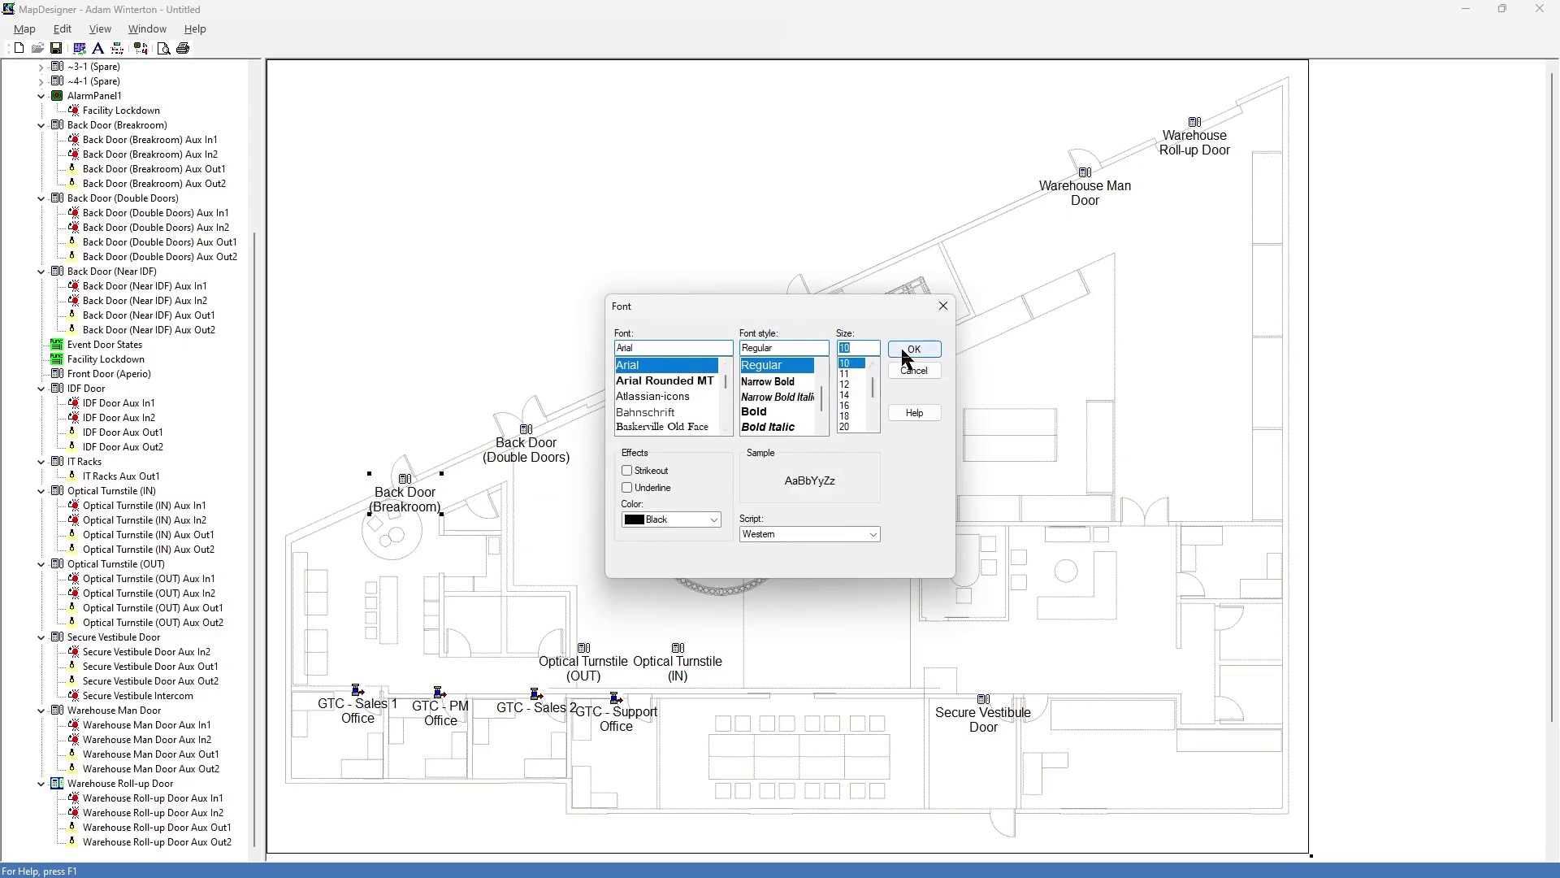
pyautogui.scroll(-6, 673, 407)
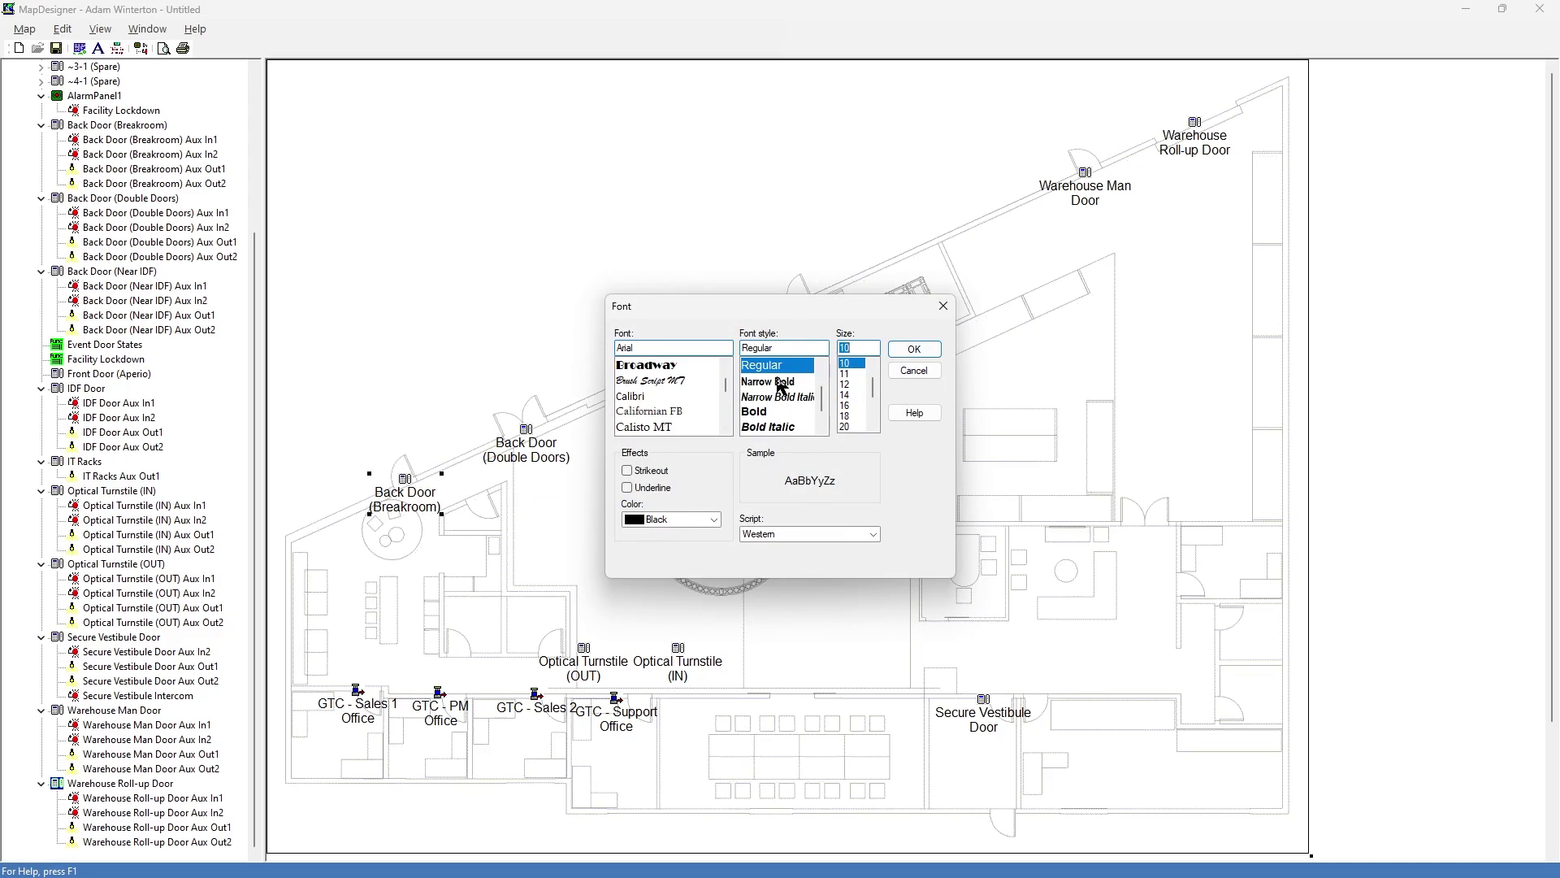
pyautogui.scroll(-3, 780, 385)
pyautogui.scroll(1, 842, 380)
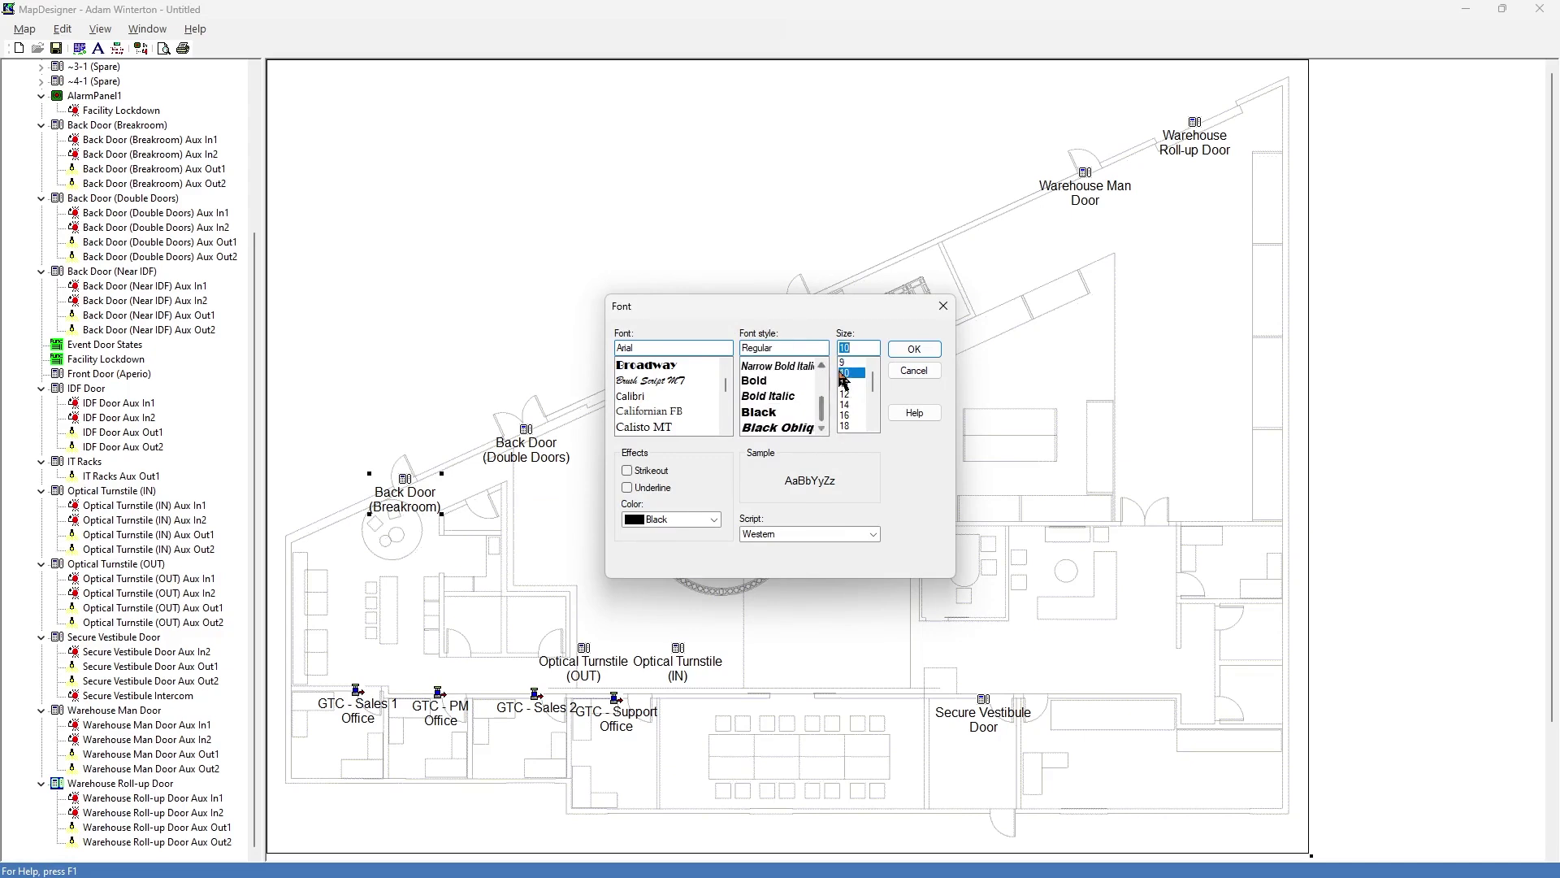
pyautogui.scroll(-2, 843, 382)
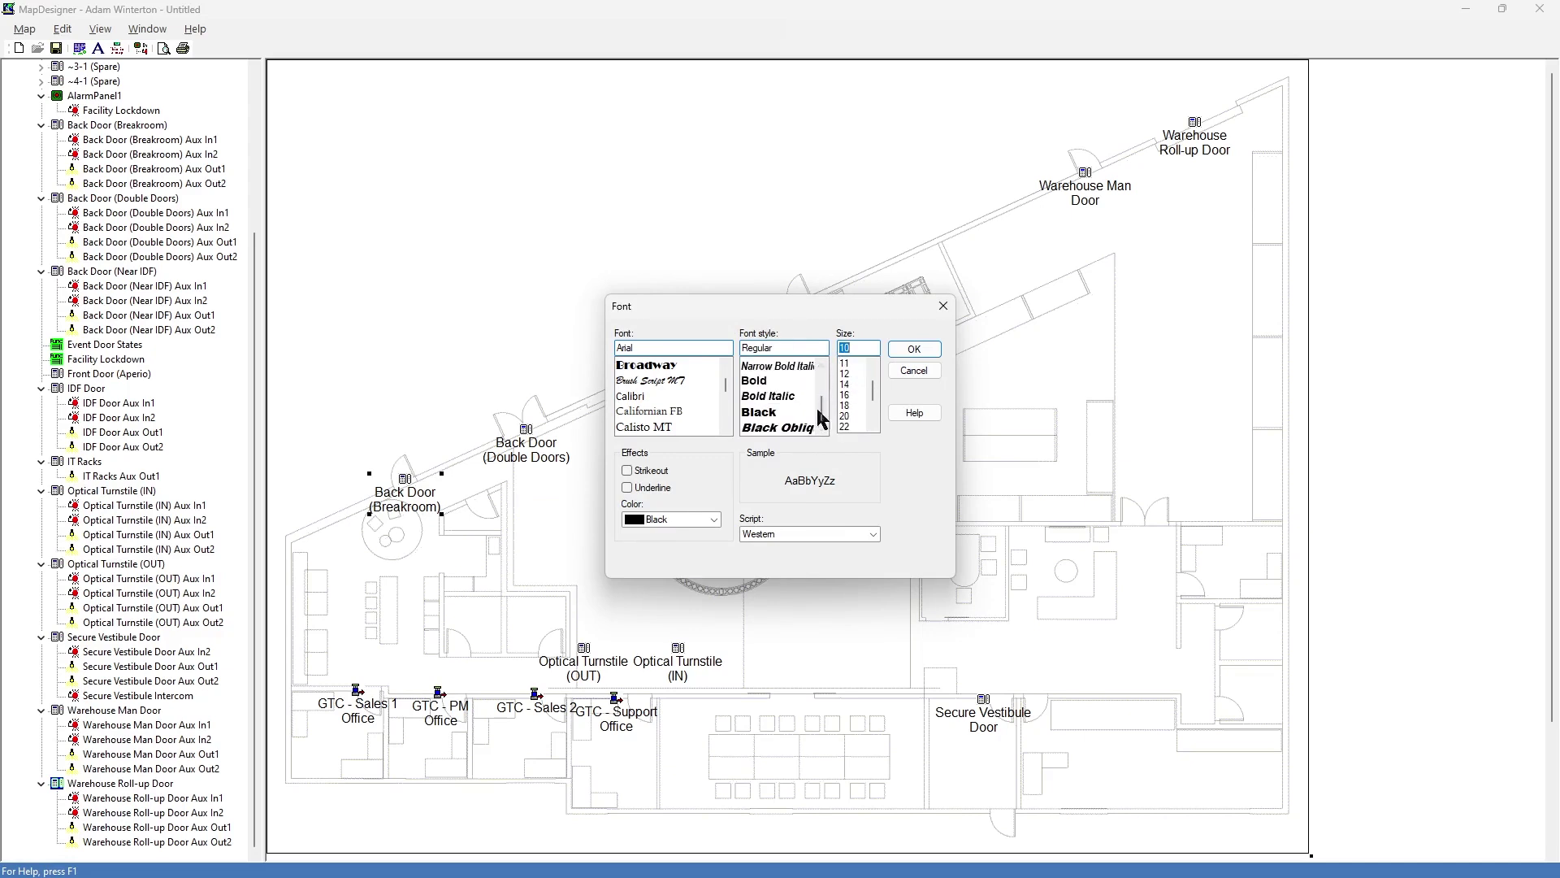
pyautogui.click(914, 349)
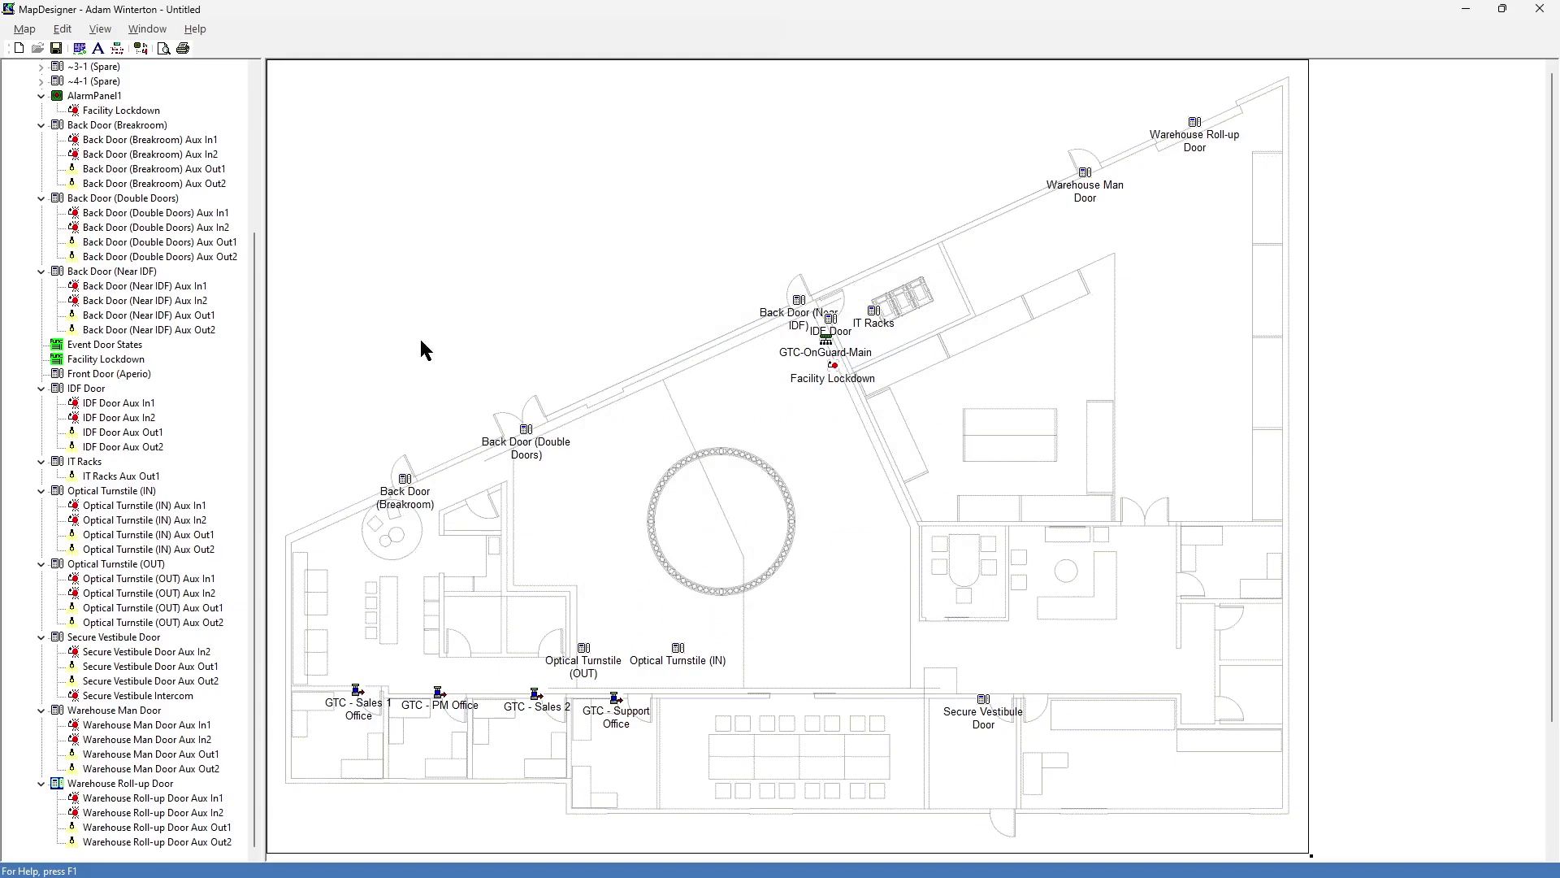
pyautogui.scroll(5, 176, 334)
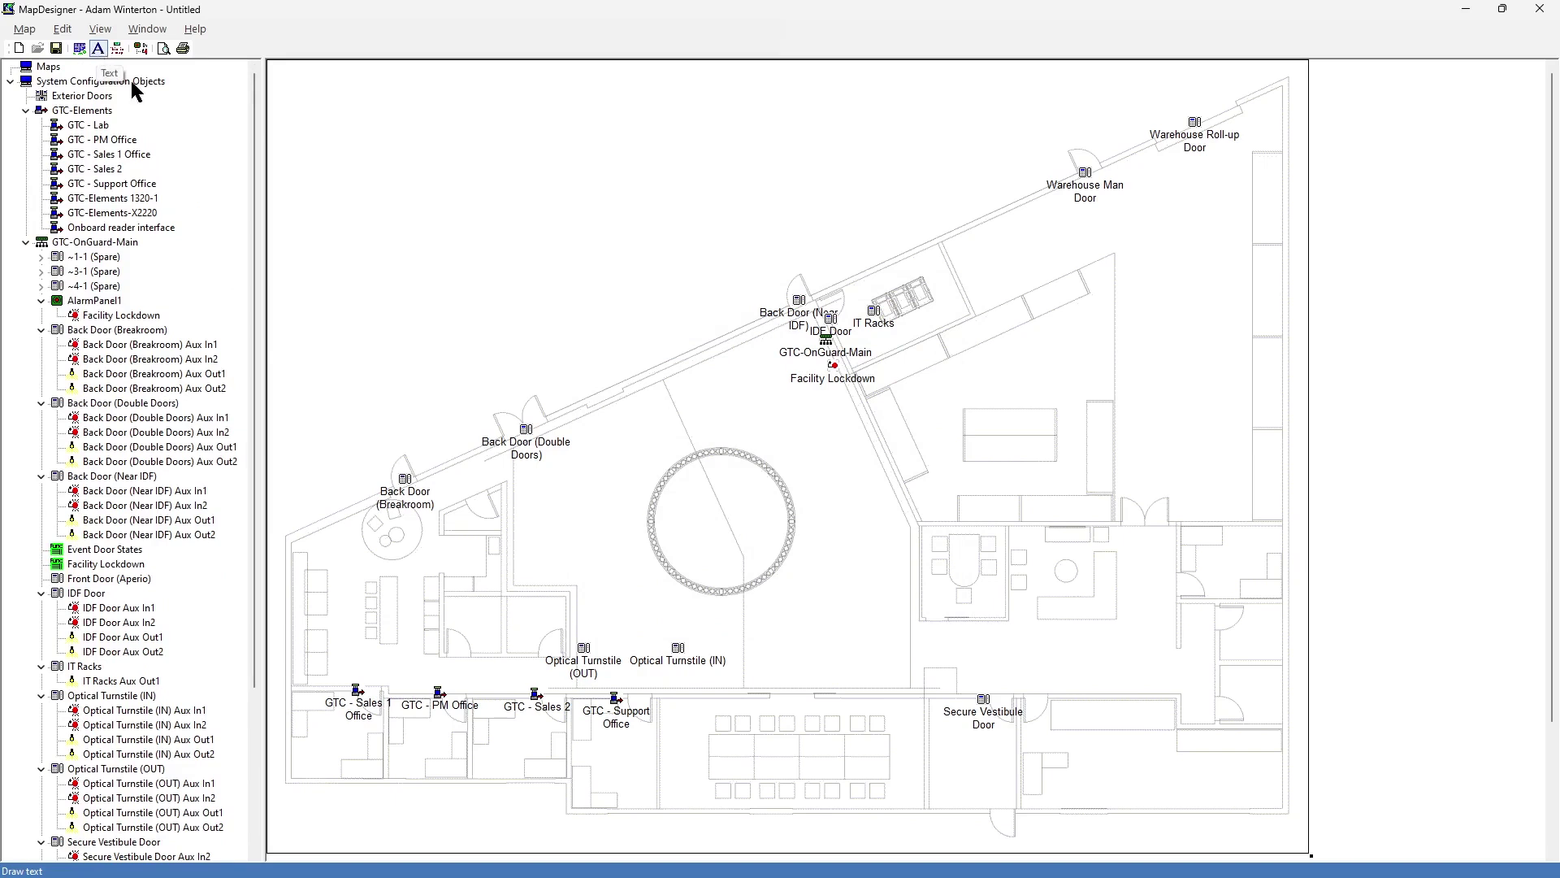
# - Create a text box near the map's top, discarding 'OnGuard Doors + Elements' and 'Main Floor' drafts
pyautogui.moveTo(683, 269); pyautogui.dragTo(689, 271)
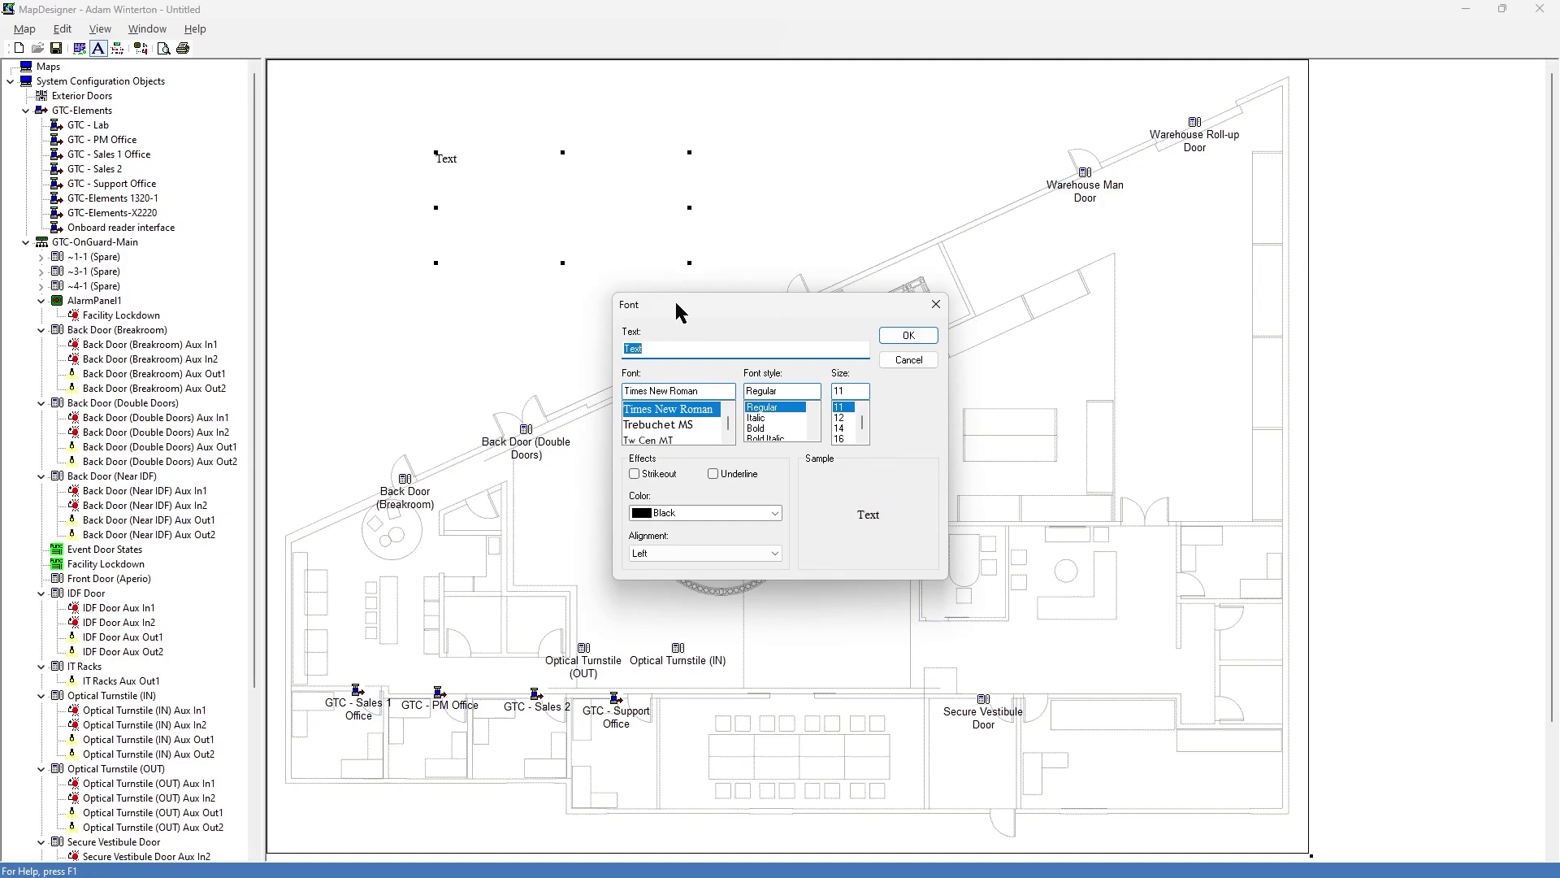
pyautogui.press('BackSpace')
pyautogui.write('ONGU')
pyautogui.press('BackSpace')
pyautogui.press('BackSpace')
pyautogui.press('BackSpace')
pyautogui.write('nGuard Doors + Elemen')
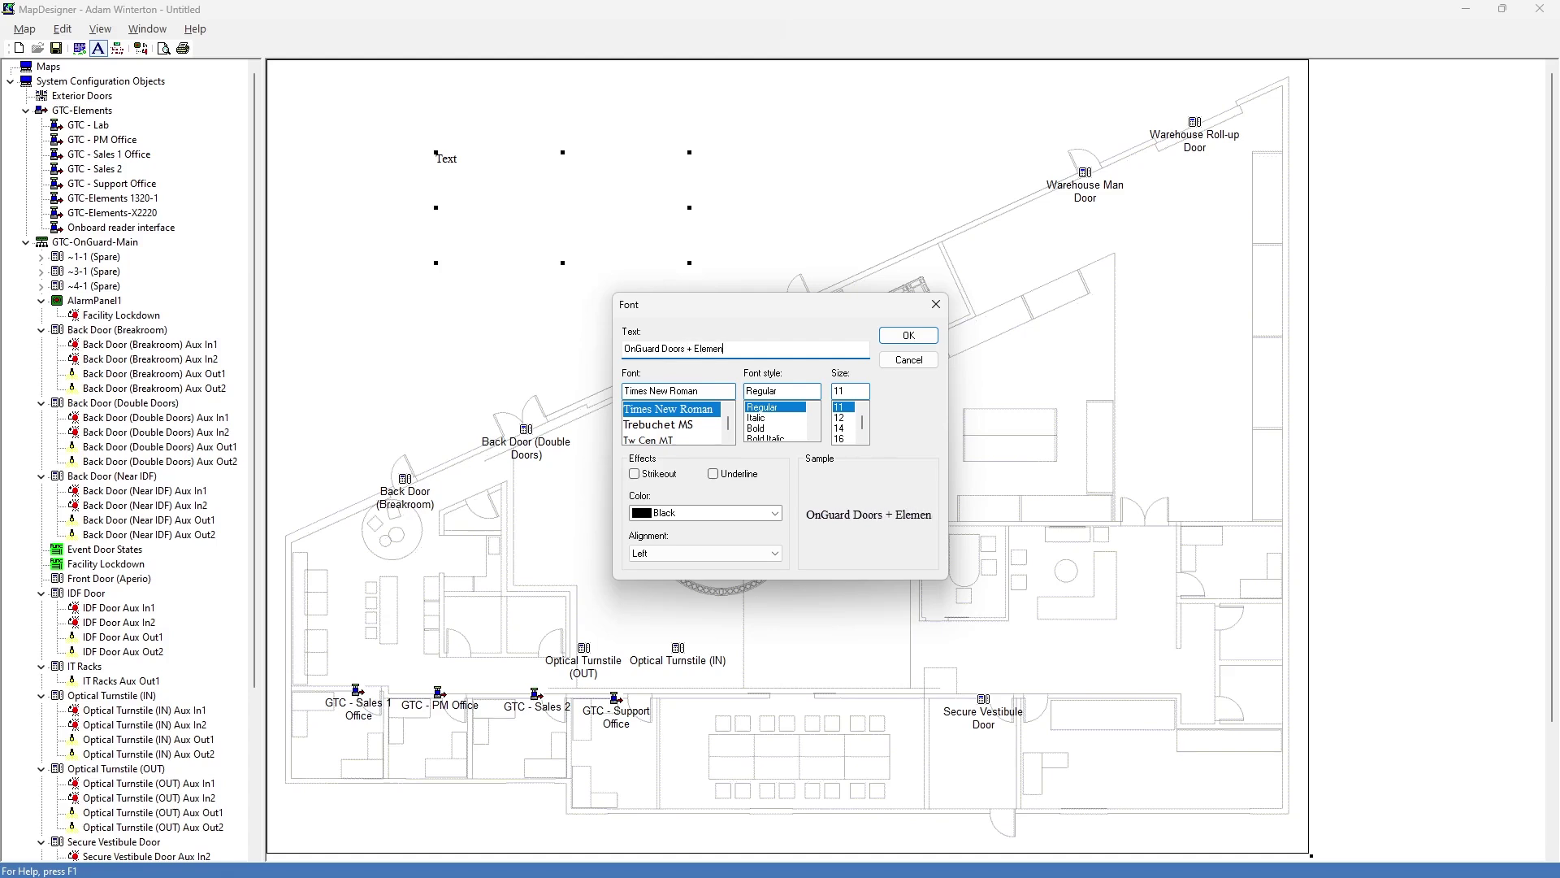
pyautogui.write('ts')
pyautogui.moveTo(778, 349); pyautogui.dragTo(609, 352)
pyautogui.press('BackSpace')
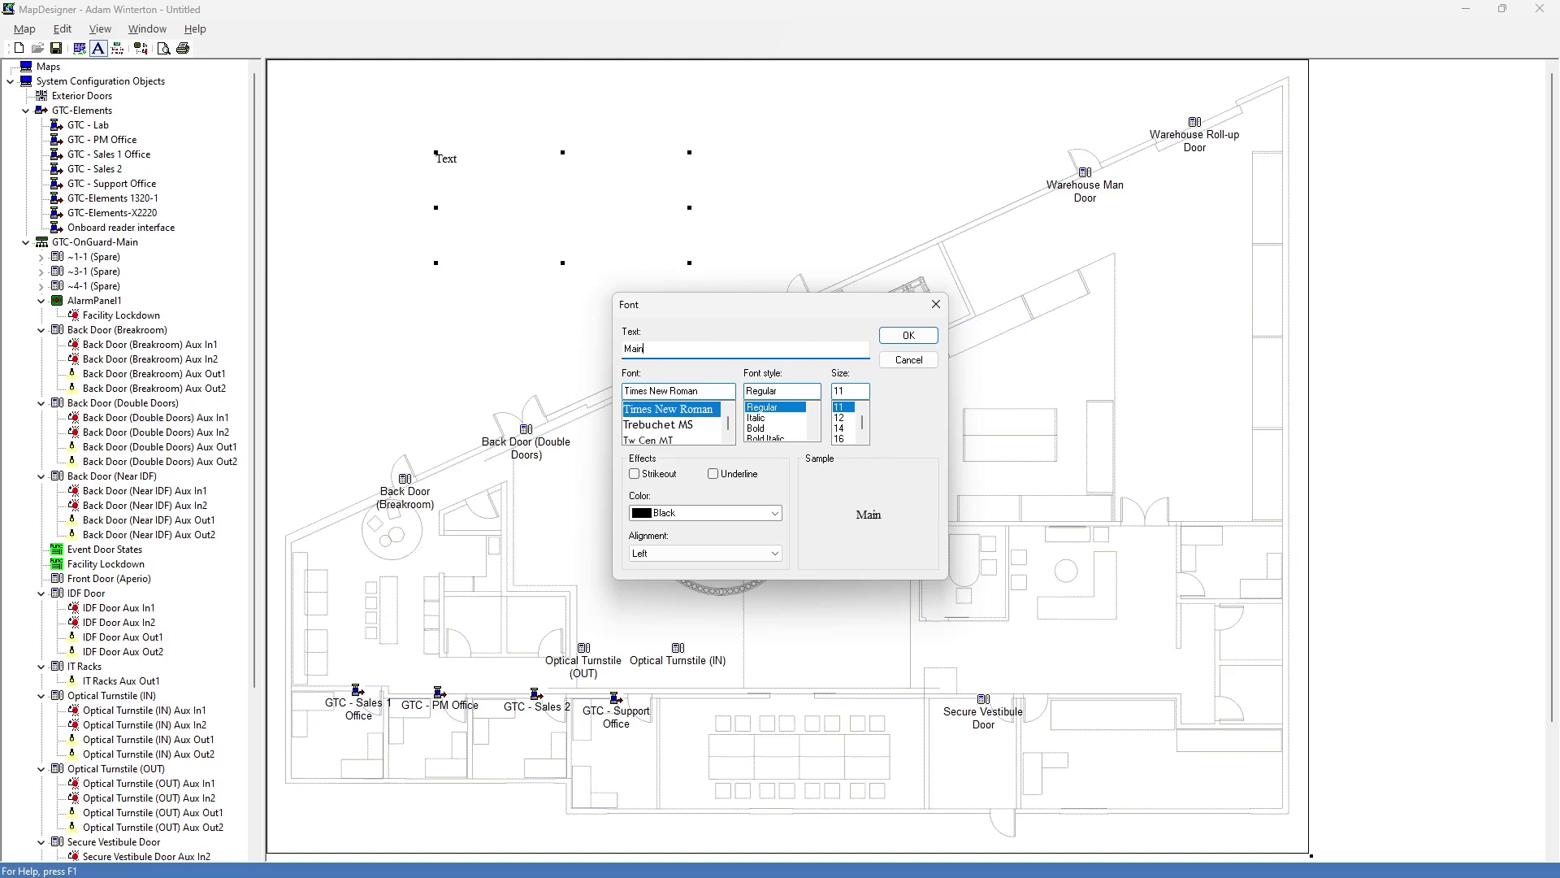
pyautogui.write('Main Floor')
pyautogui.press('BackSpace')
pyautogui.press('BackSpace')
pyautogui.press('BackSpace')
pyautogui.press('BackSpace')
pyautogui.press('BackSpace')
pyautogui.press('BackSpace')
pyautogui.press('BackSpace')
pyautogui.press('BackSpace')
pyautogui.press('BackSpace')
pyautogui.press('BackSpace')
pyautogui.press('BackSpace')
pyautogui.press('BackSpace')
# - Set the Interior title to size 28 and confirm it
pyautogui.scroll(-3, 863, 435)
pyautogui.click(841, 408)
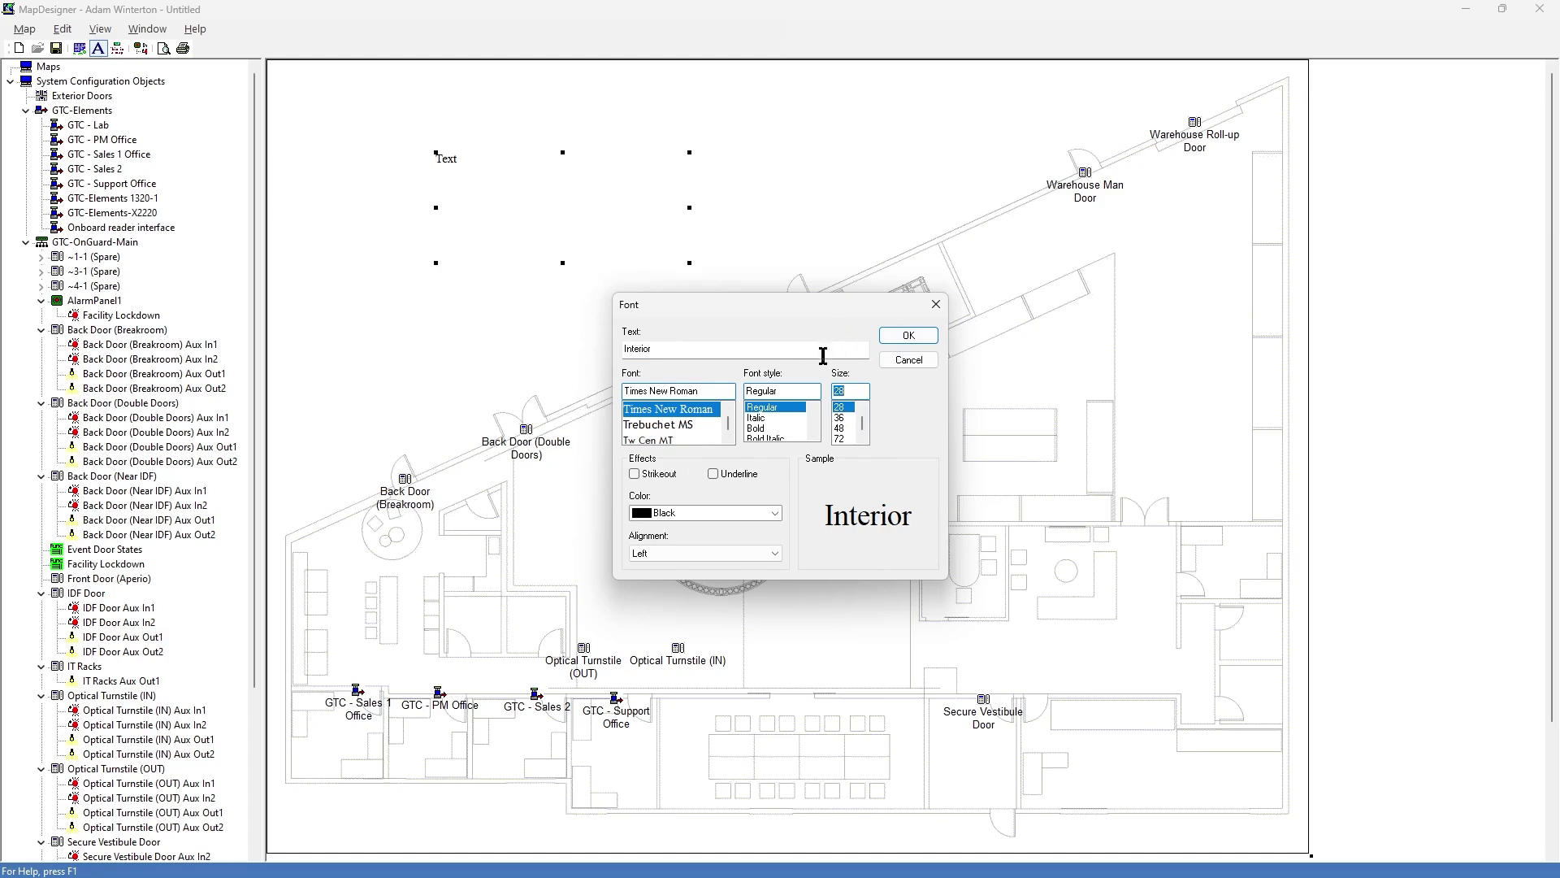
pyautogui.moveTo(807, 314); pyautogui.dragTo(805, 326)
pyautogui.click(894, 348)
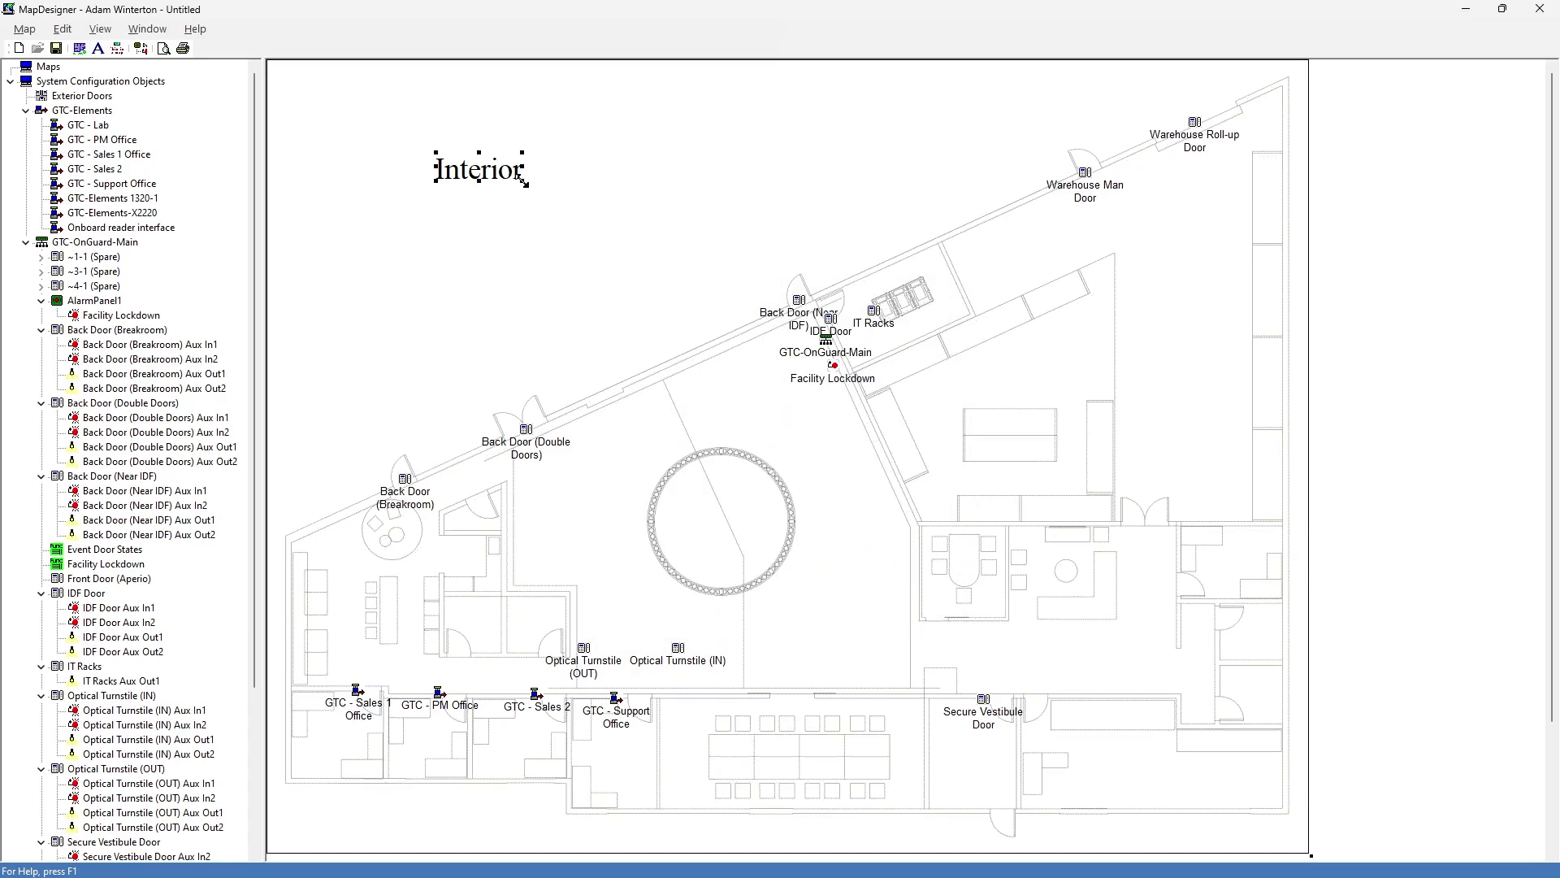
# - Widen the Interior title box and move it lower onto the floor plan
pyautogui.moveTo(522, 181); pyautogui.dragTo(533, 183)
pyautogui.click(600, 323)
pyautogui.moveTo(490, 175); pyautogui.dragTo(522, 259)
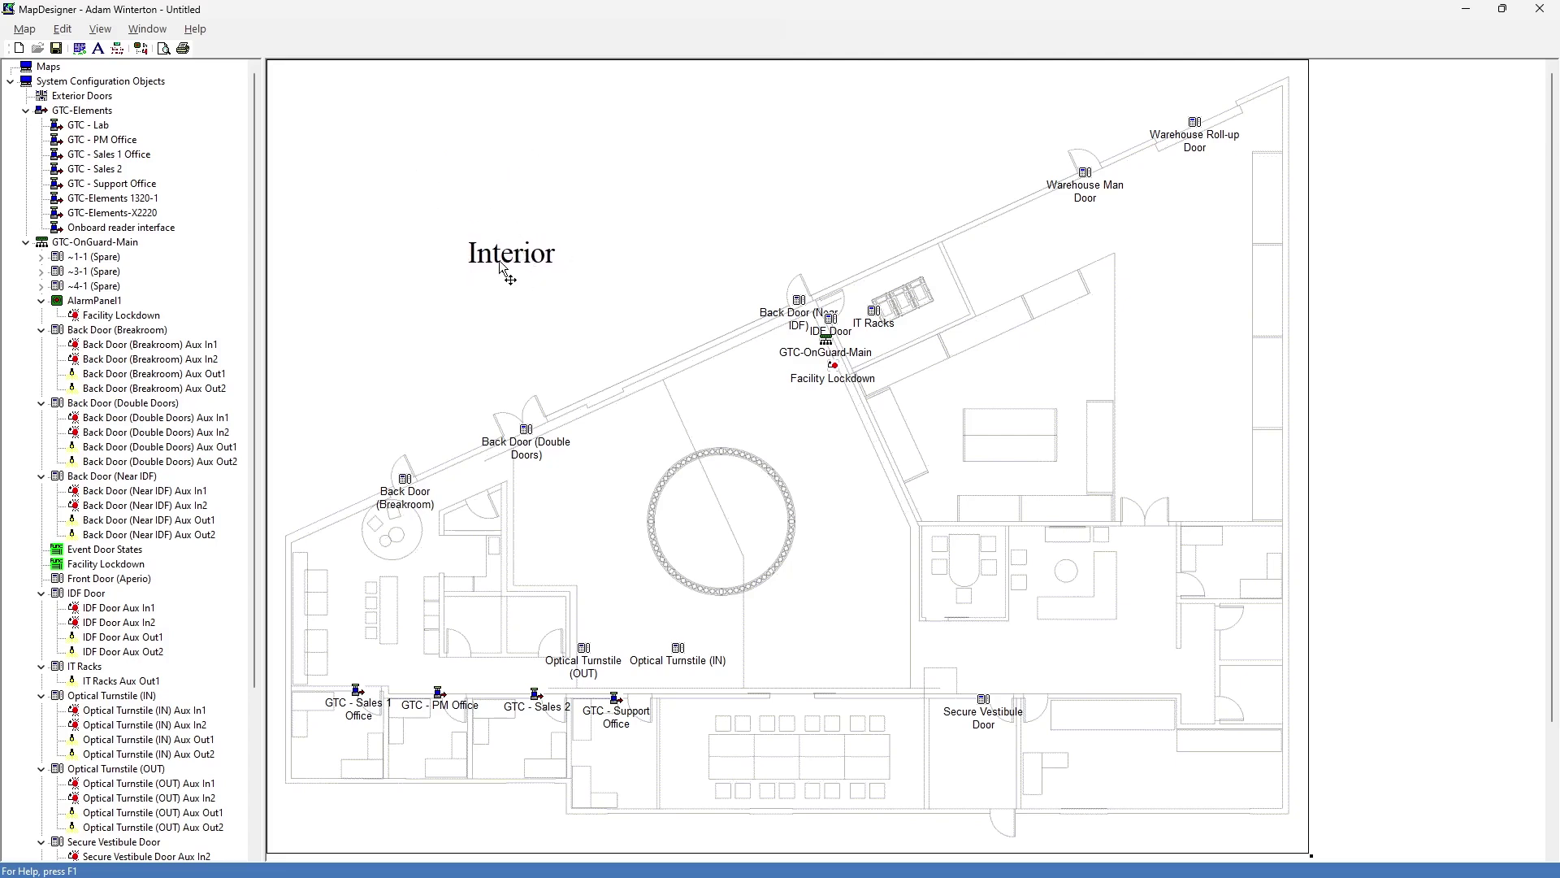
pyautogui.doubleClick(501, 268)
pyautogui.press('Escape')
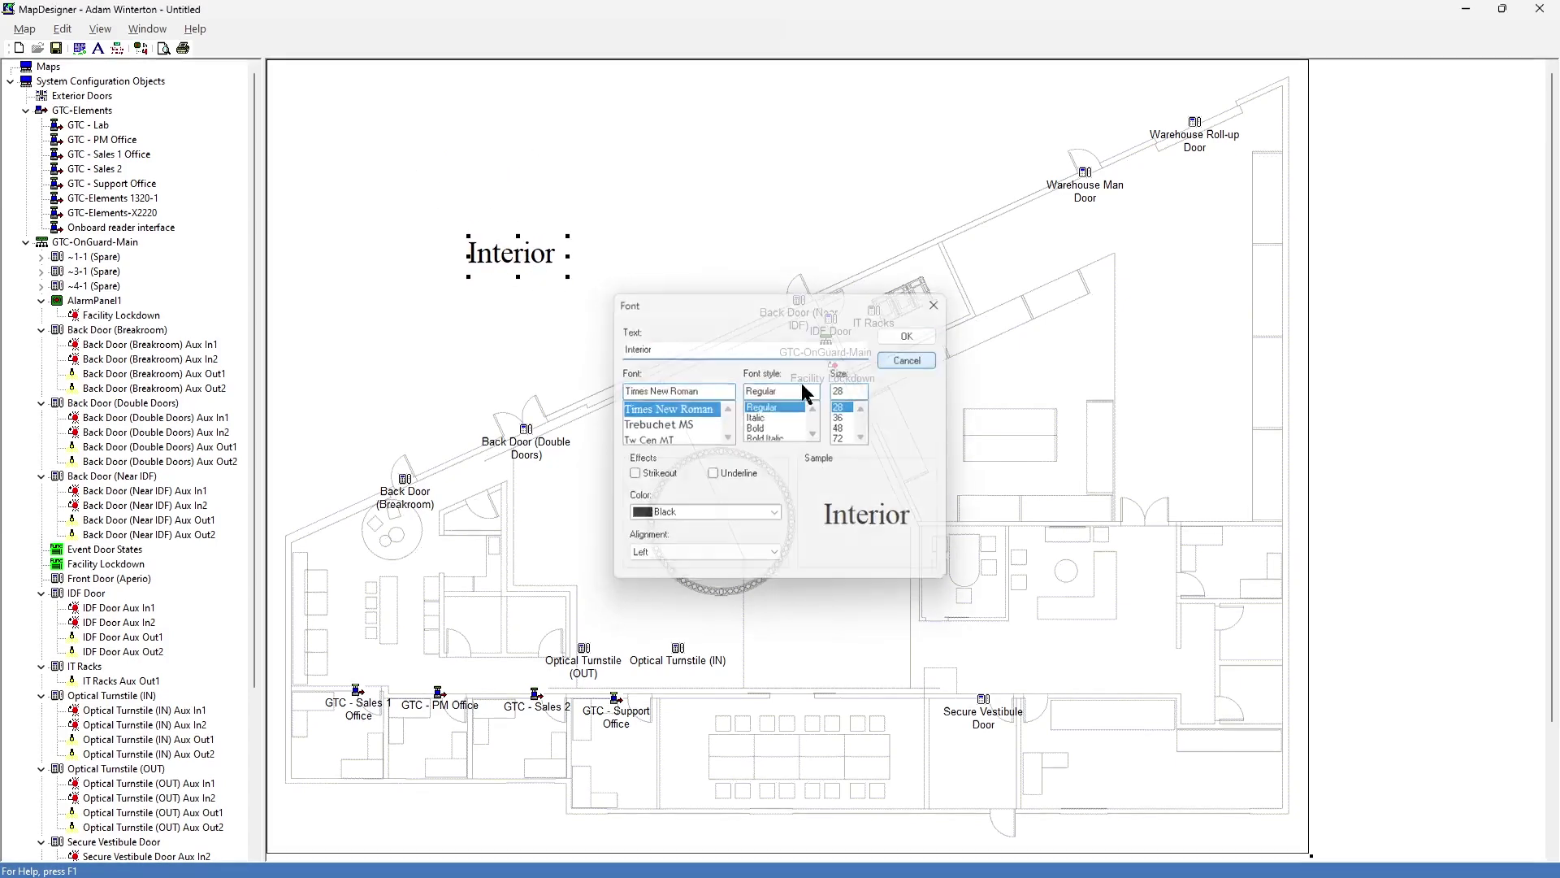
pyautogui.click(399, 355)
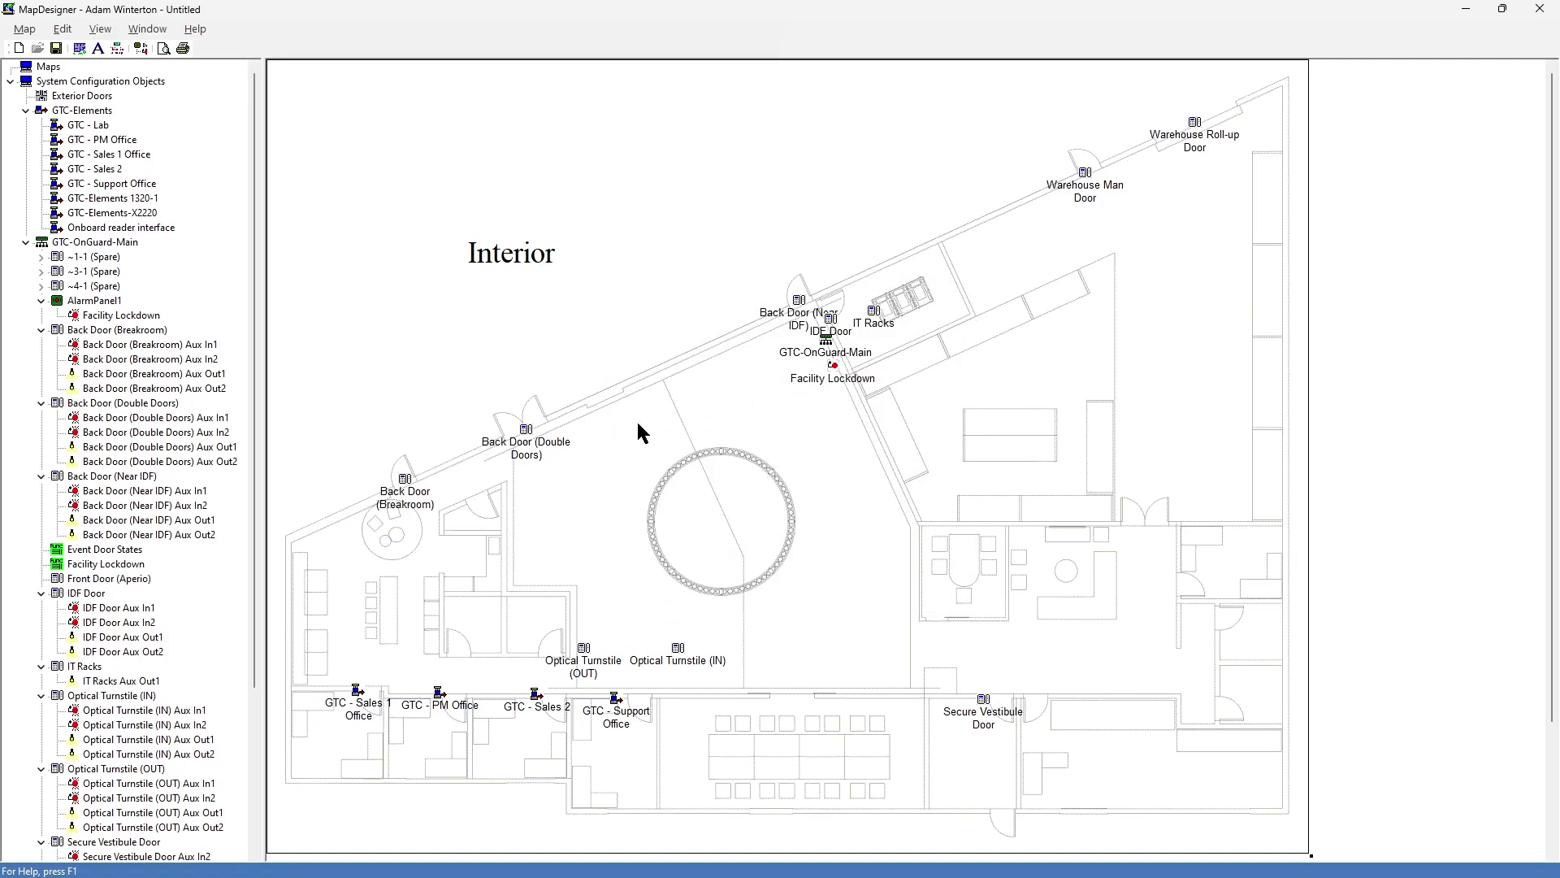
# - Open Back Door (Double Doors) properties and preview the Reader, Door Unlocked and Fault icons
pyautogui.rightClick(525, 438)
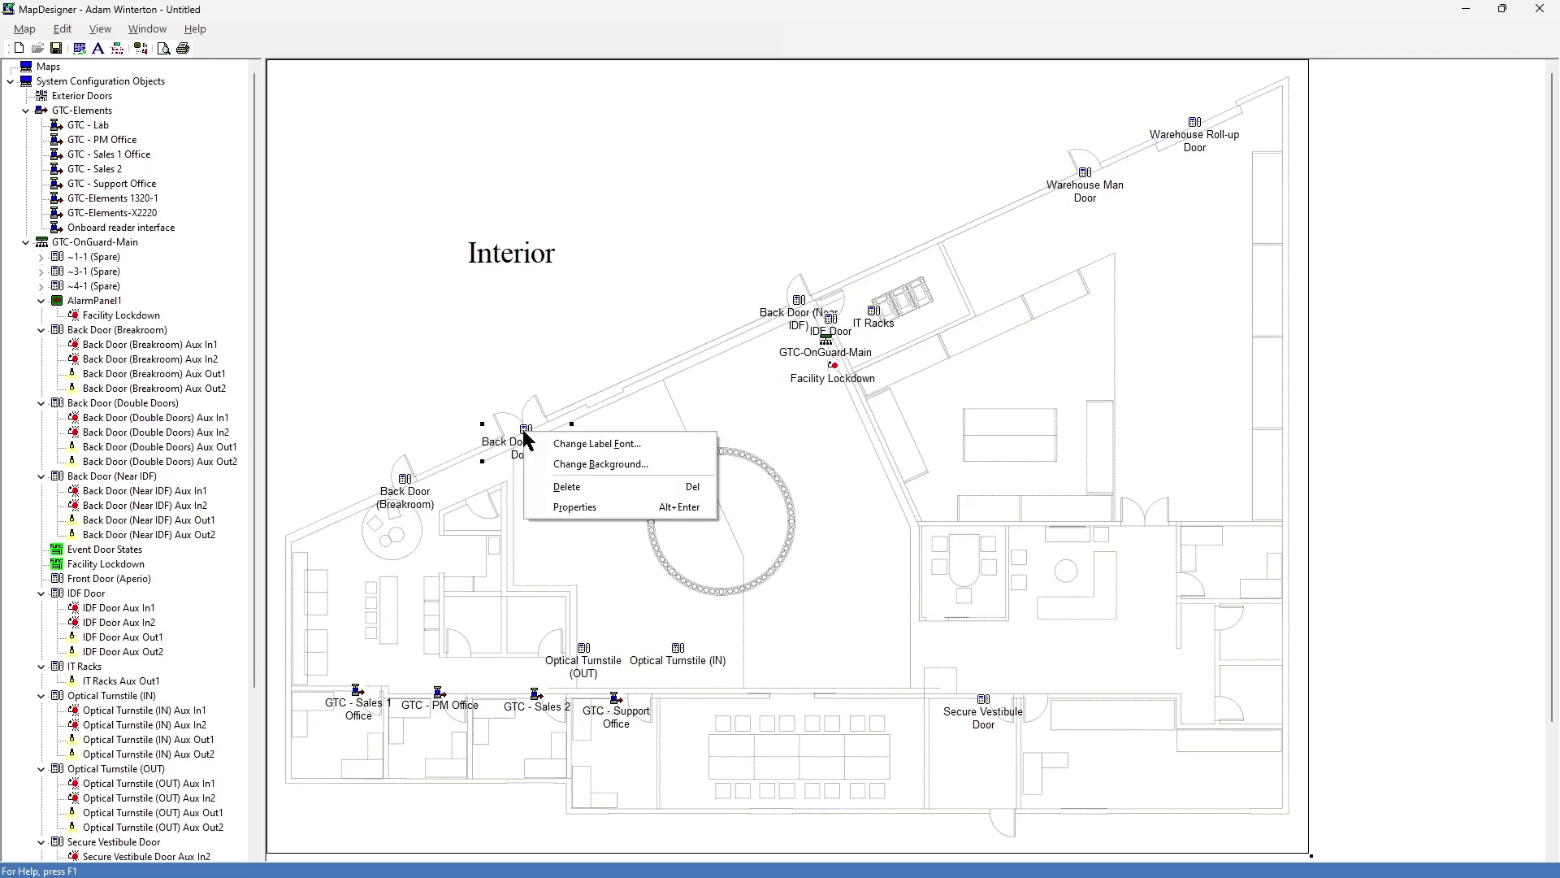
pyautogui.click(574, 508)
pyautogui.moveTo(710, 258); pyautogui.dragTo(695, 202)
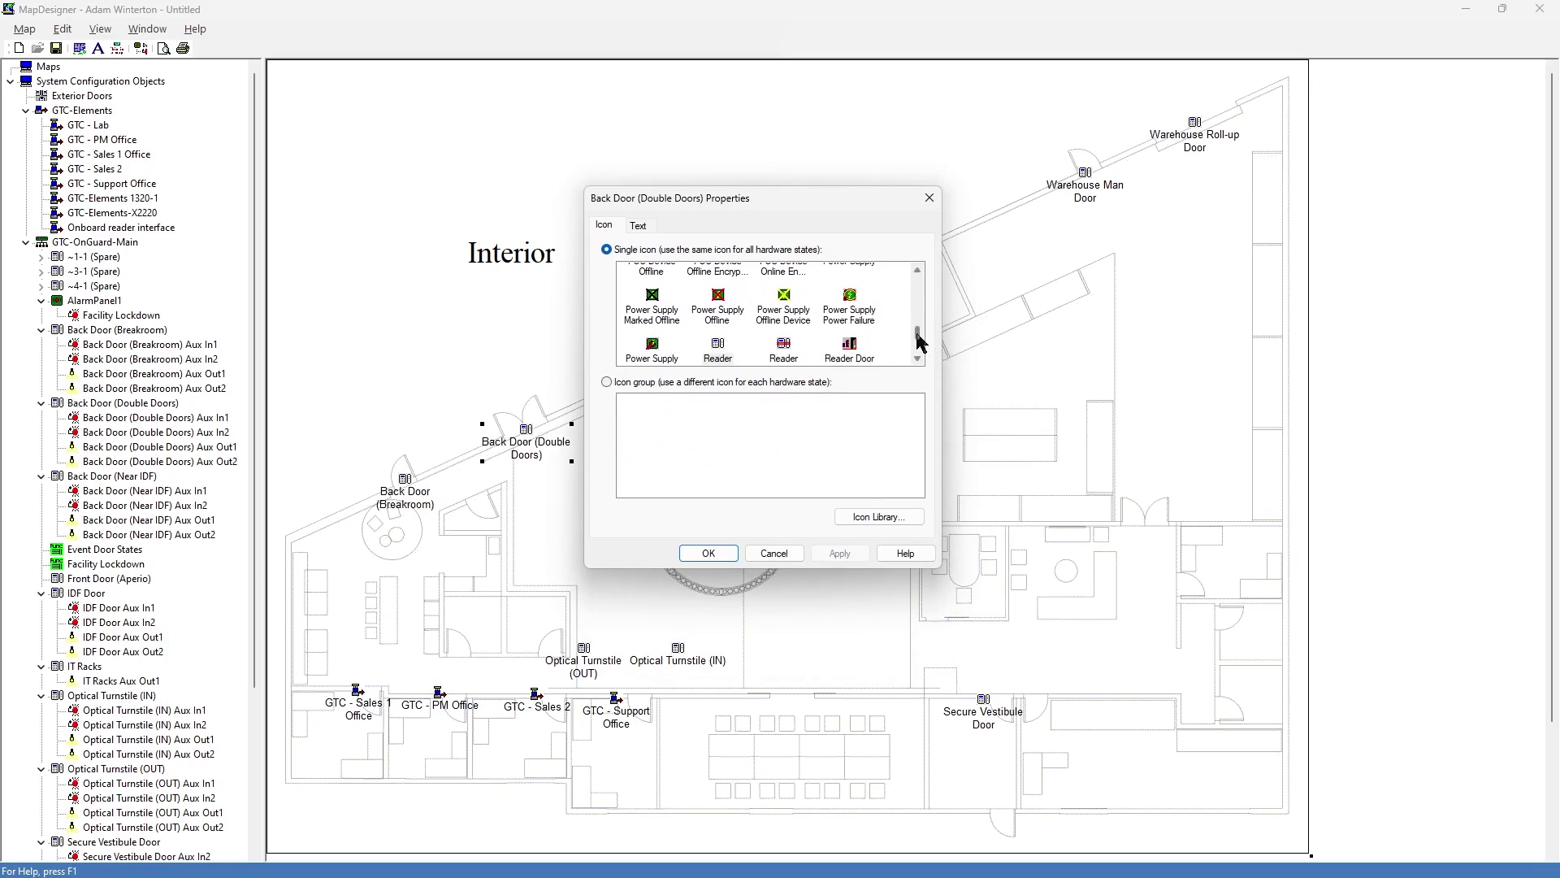
pyautogui.moveTo(918, 340); pyautogui.dragTo(922, 337)
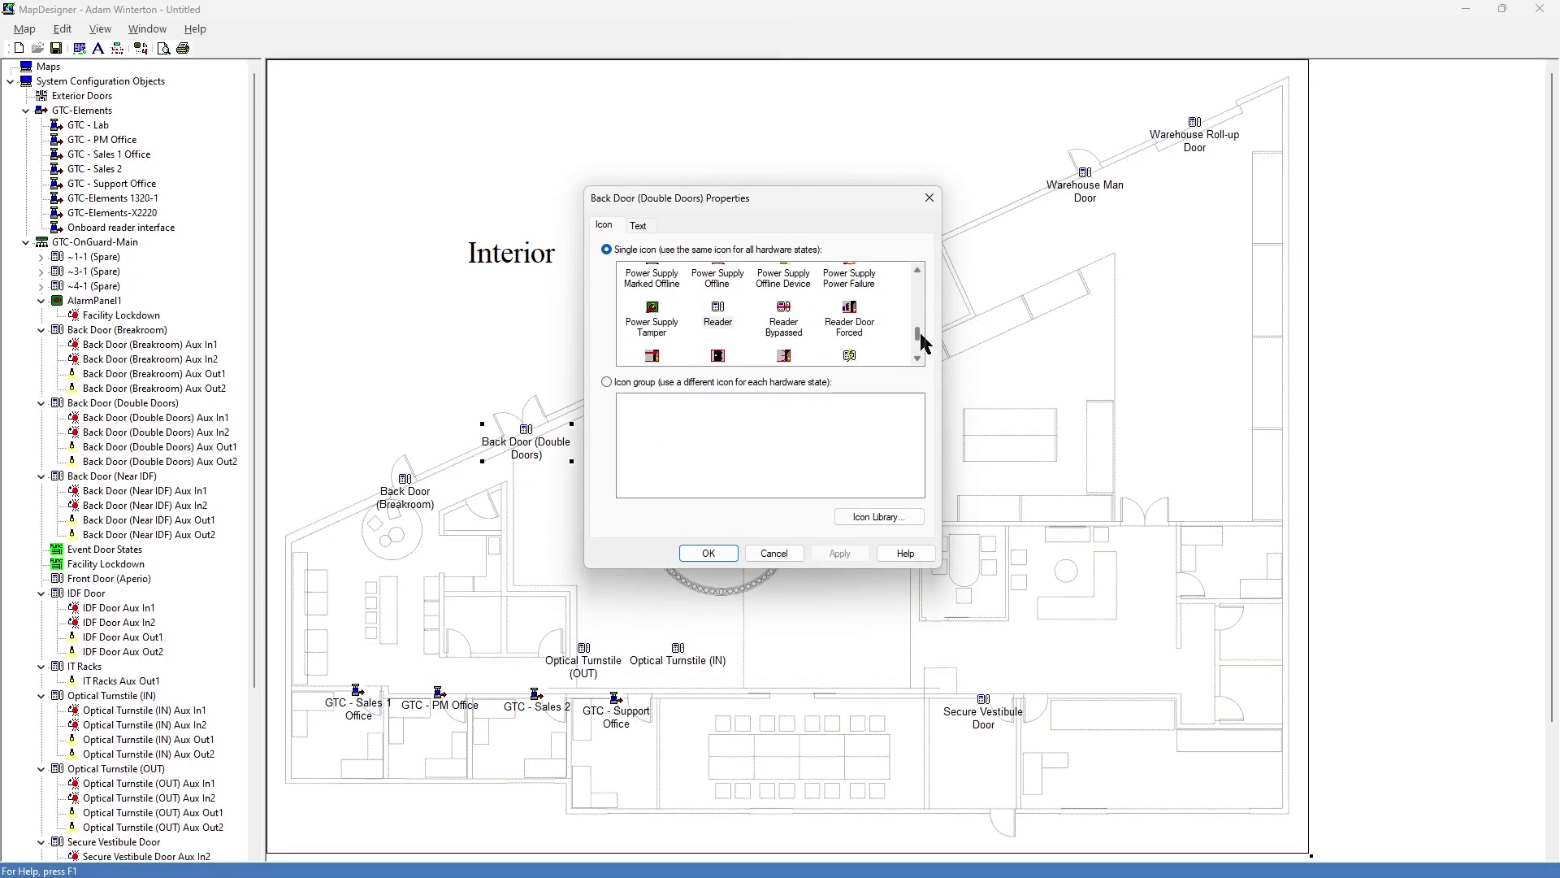
pyautogui.click(723, 316)
pyautogui.scroll(-1, 723, 318)
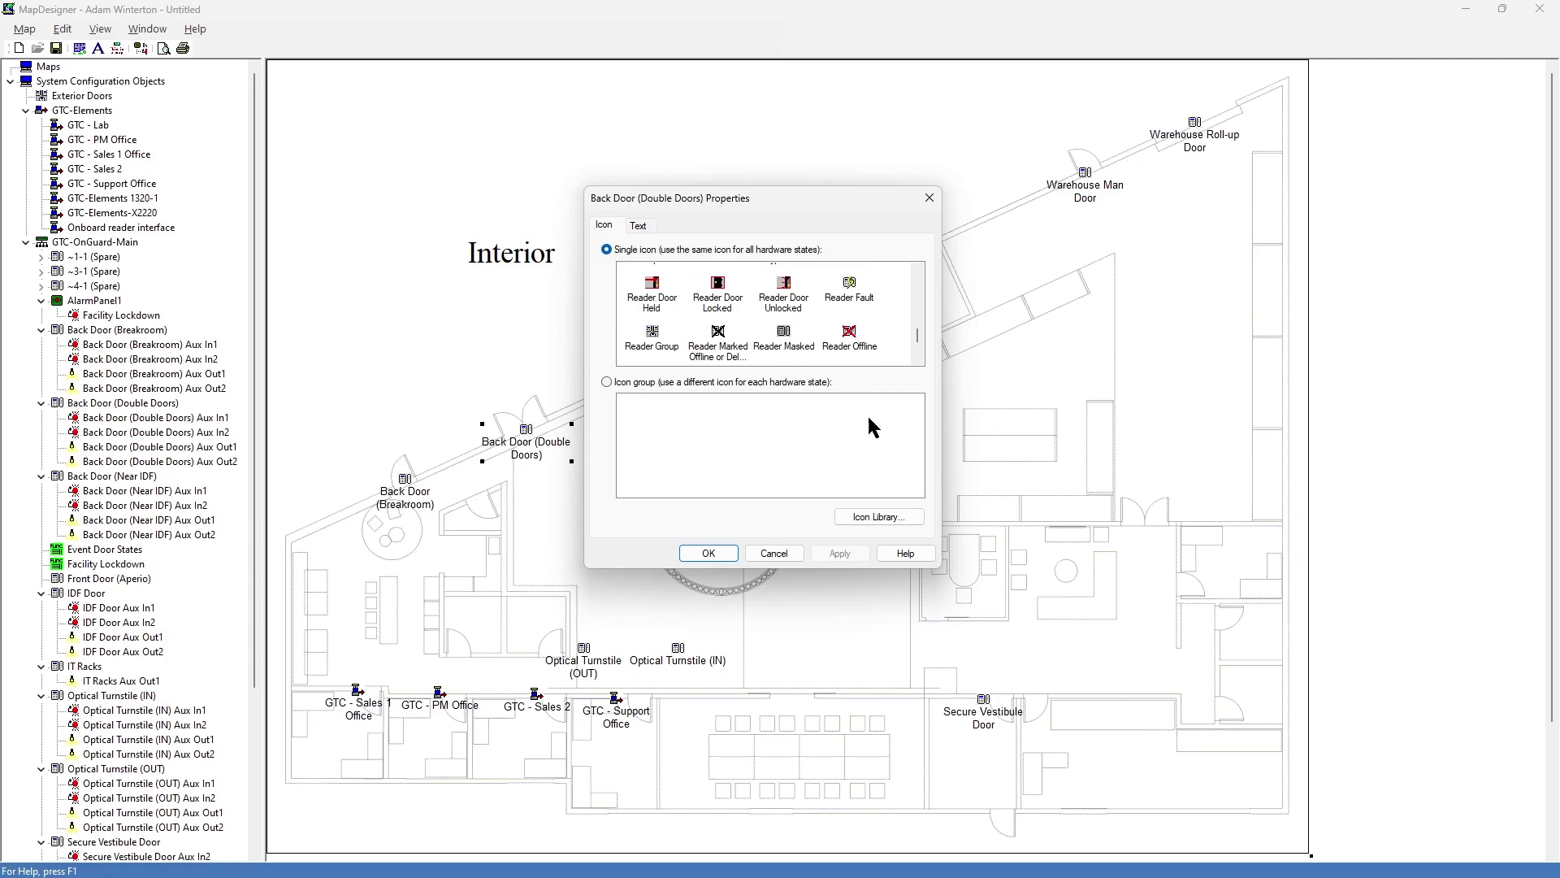
pyautogui.click(788, 288)
pyautogui.click(848, 289)
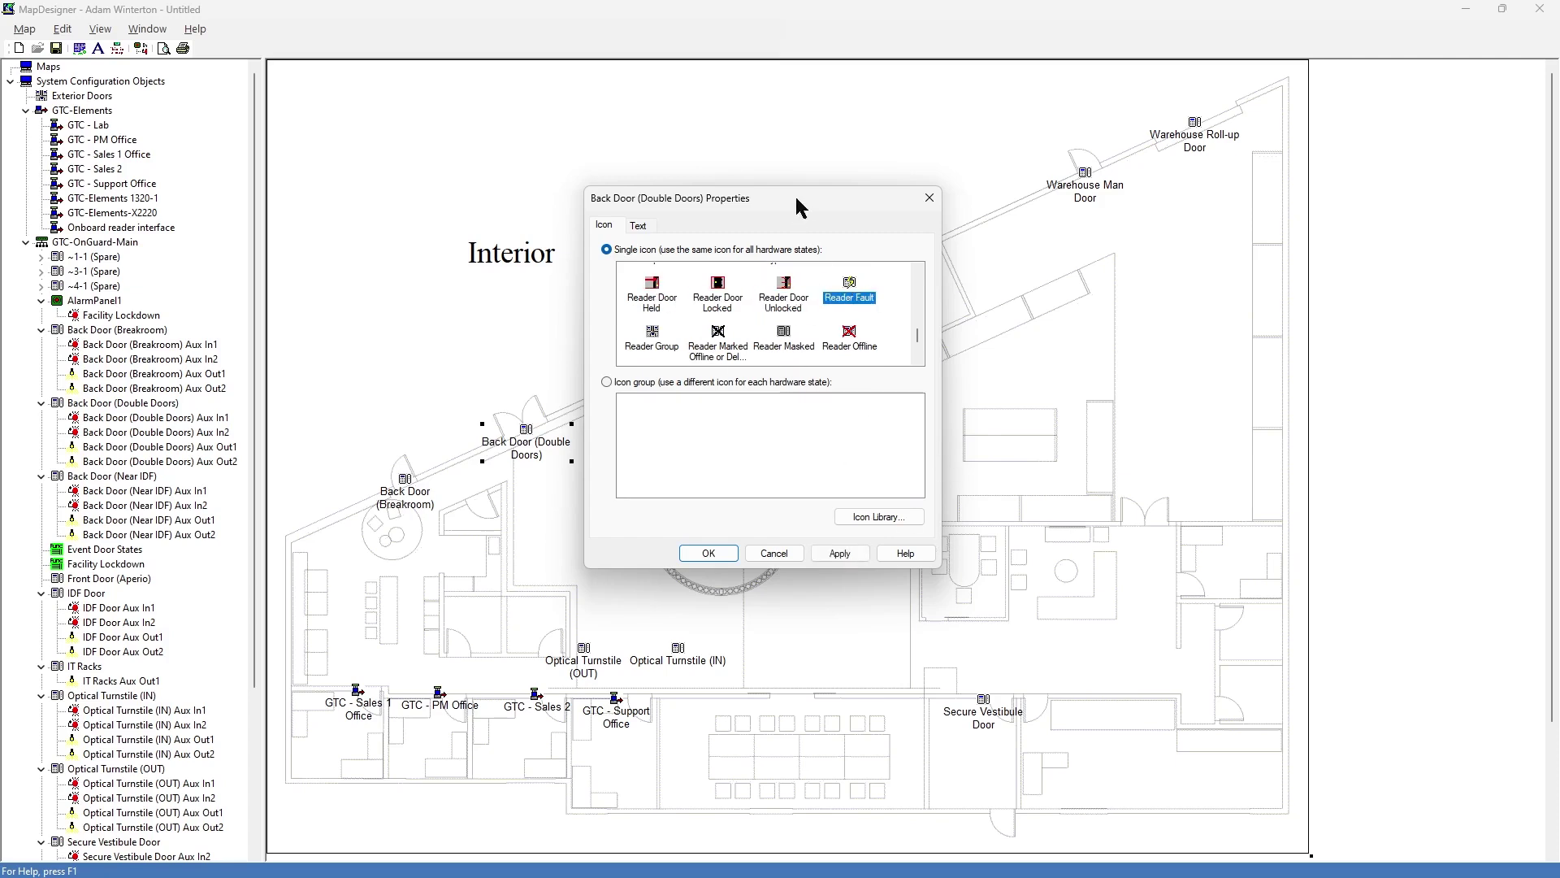
pyautogui.moveTo(797, 203); pyautogui.dragTo(1016, 199)
pyautogui.scroll(1, 955, 341)
pyautogui.click(943, 316)
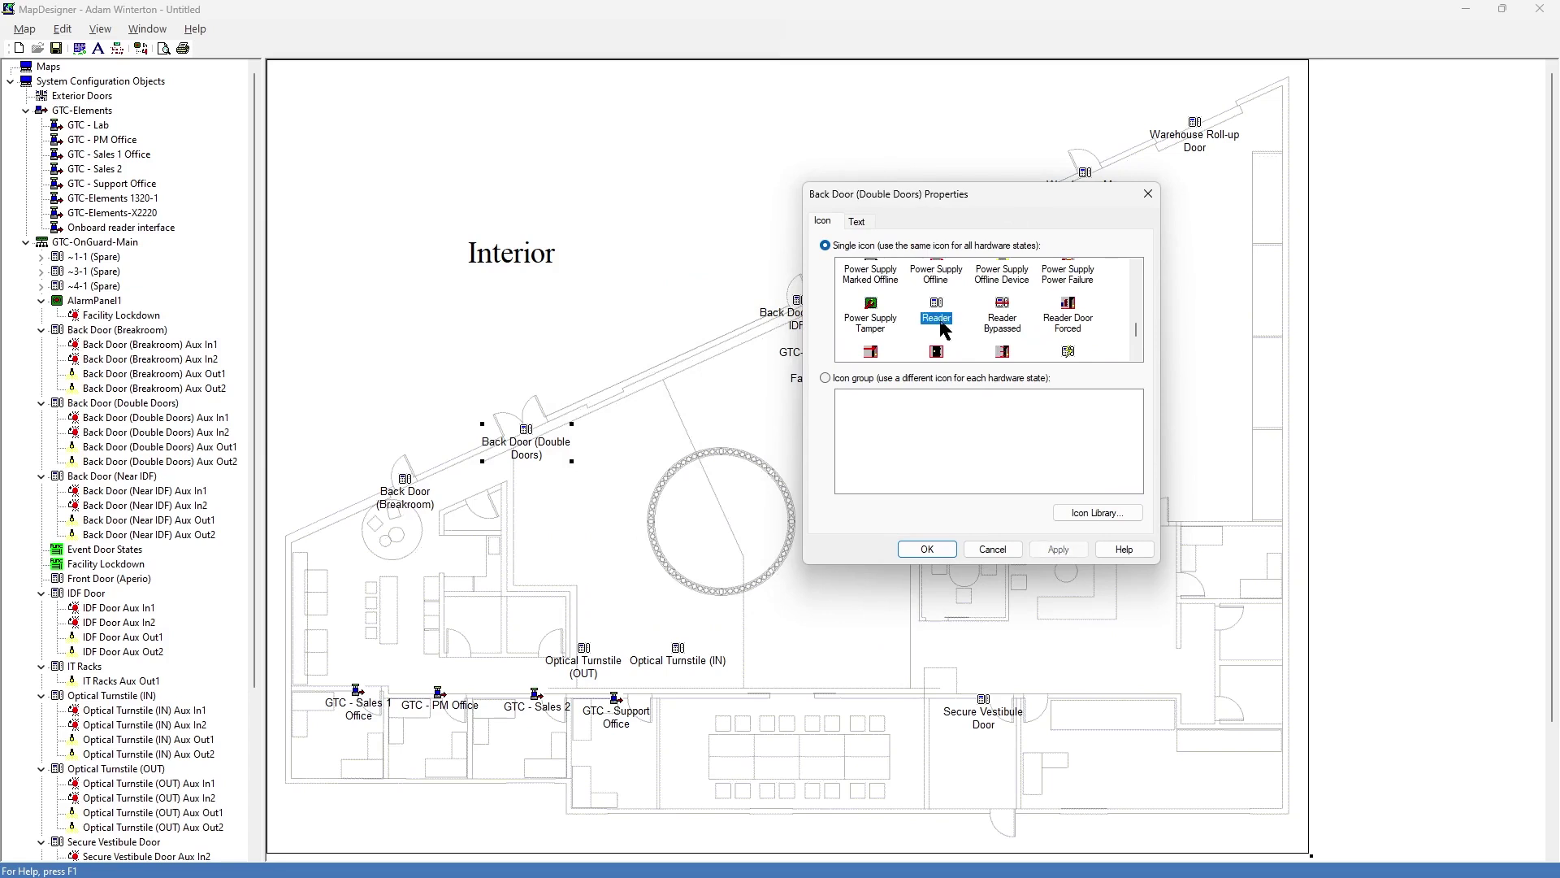
# - Switch Back Door (Double Doors) to the Reader (Stock) icon group and apply it
pyautogui.click(863, 246)
pyautogui.click(826, 379)
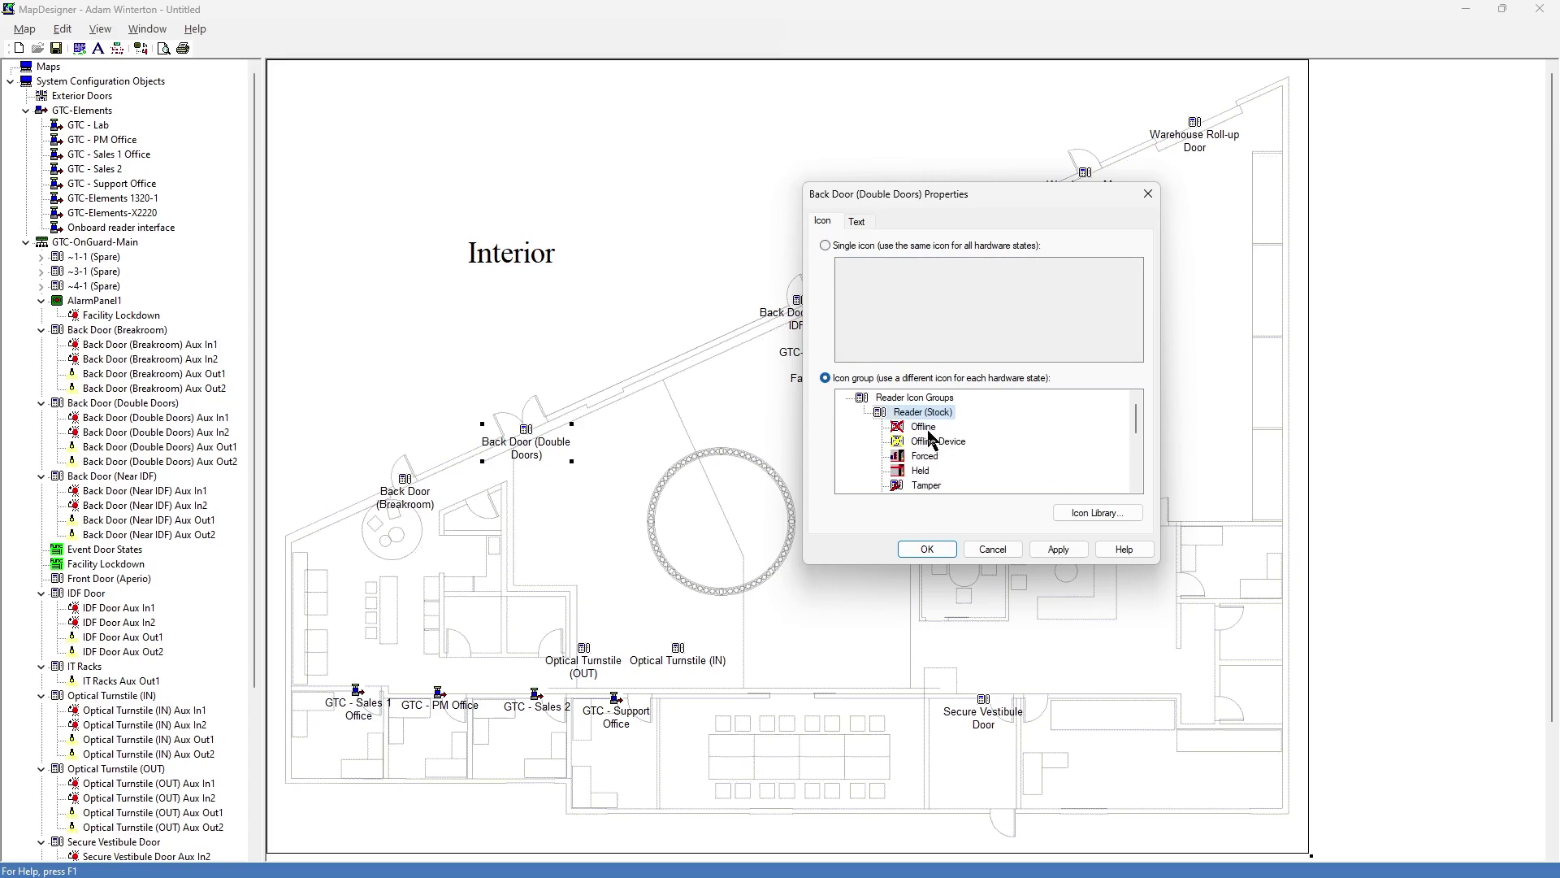
pyautogui.scroll(-4, 927, 439)
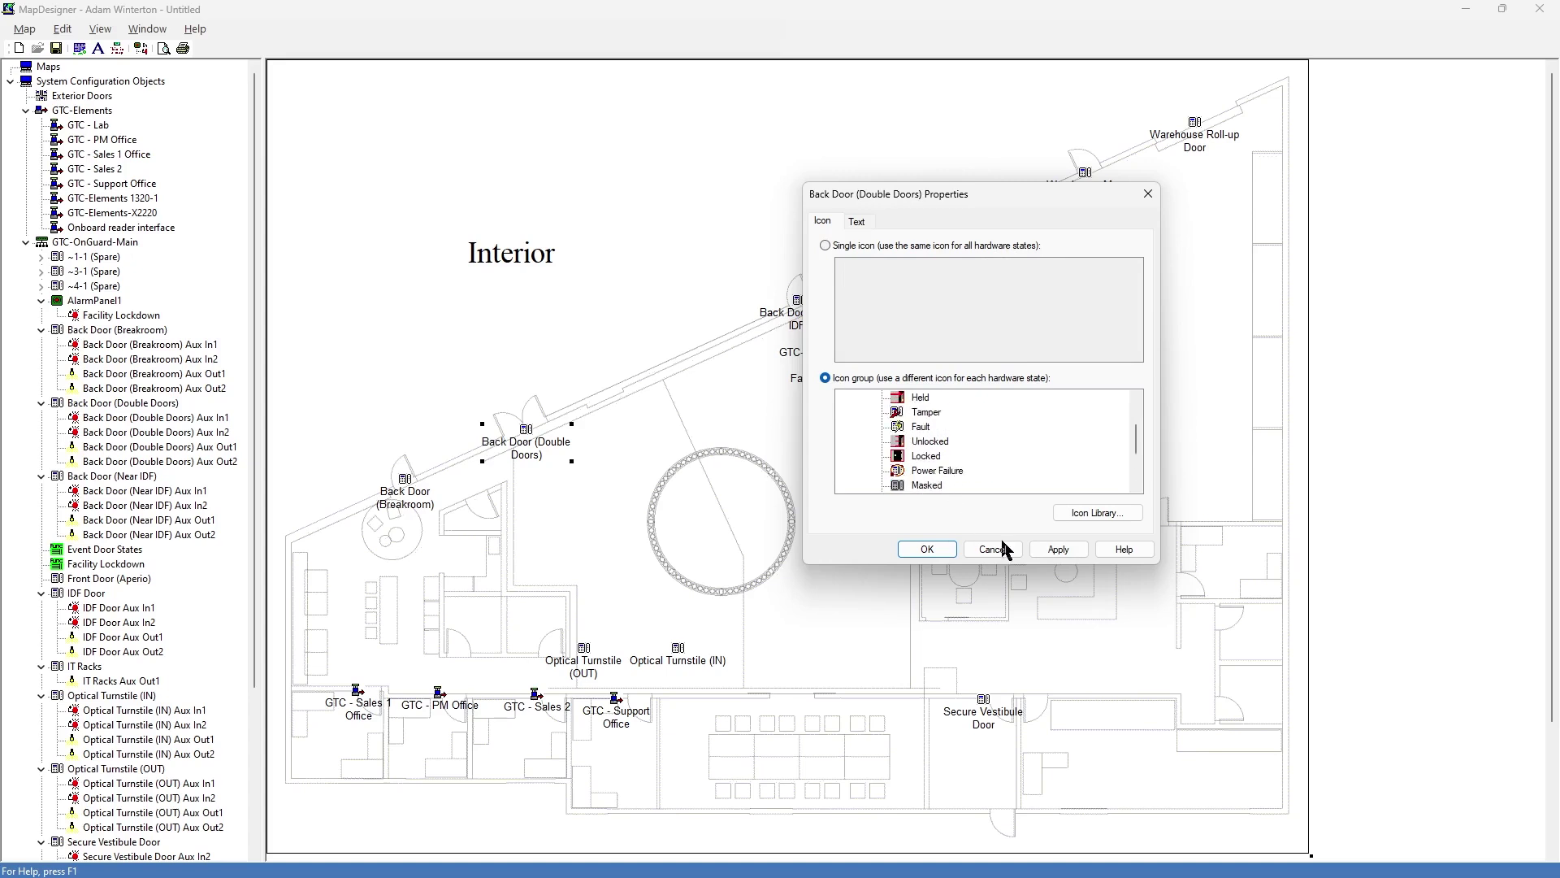
pyautogui.click(1059, 550)
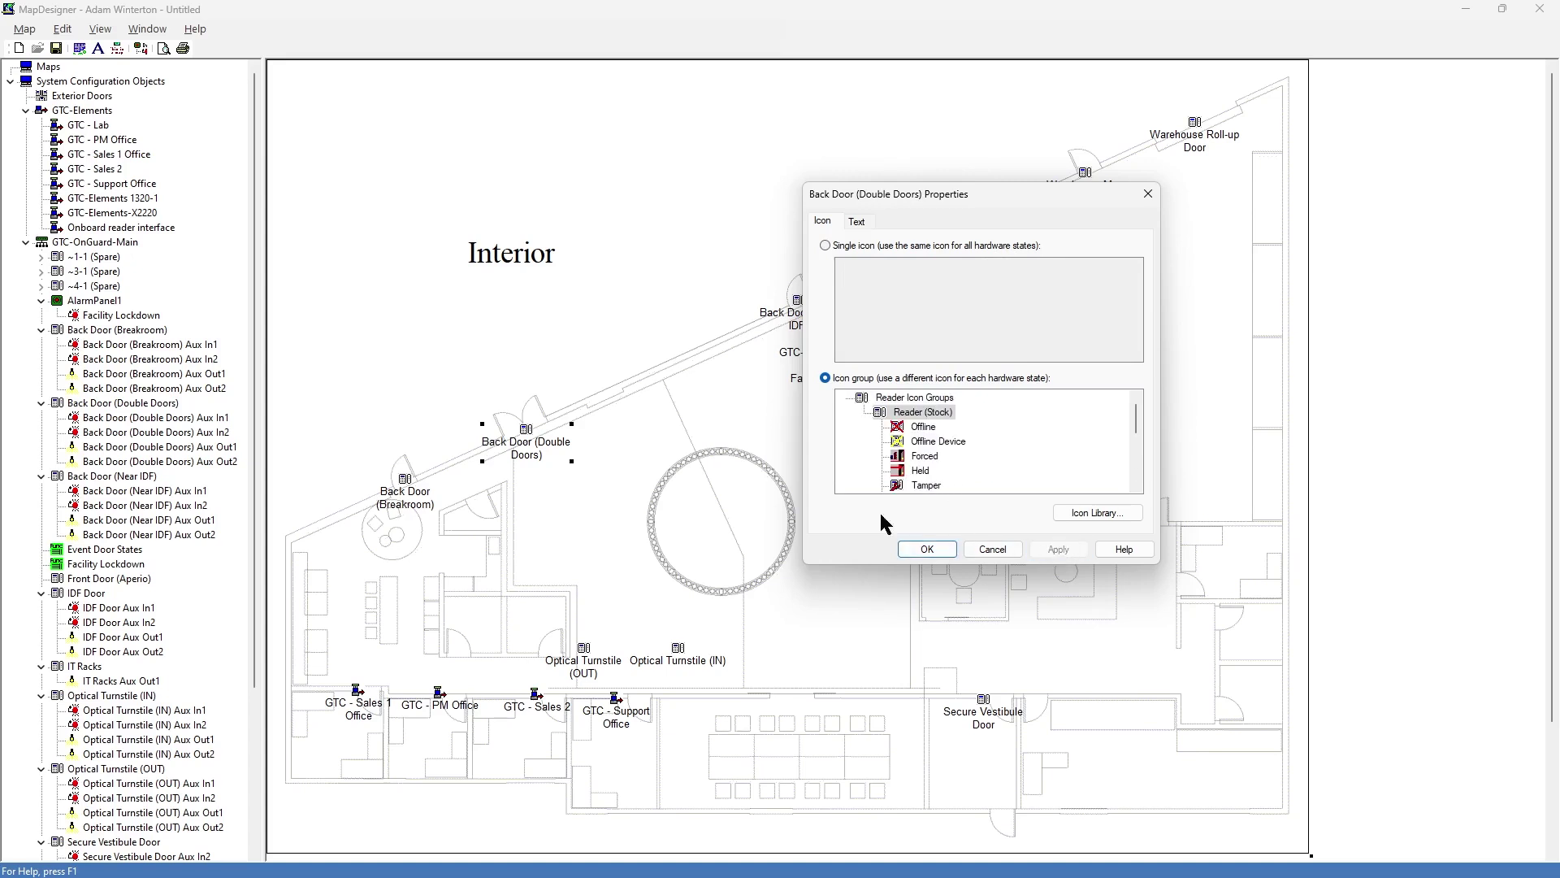
pyautogui.click(943, 549)
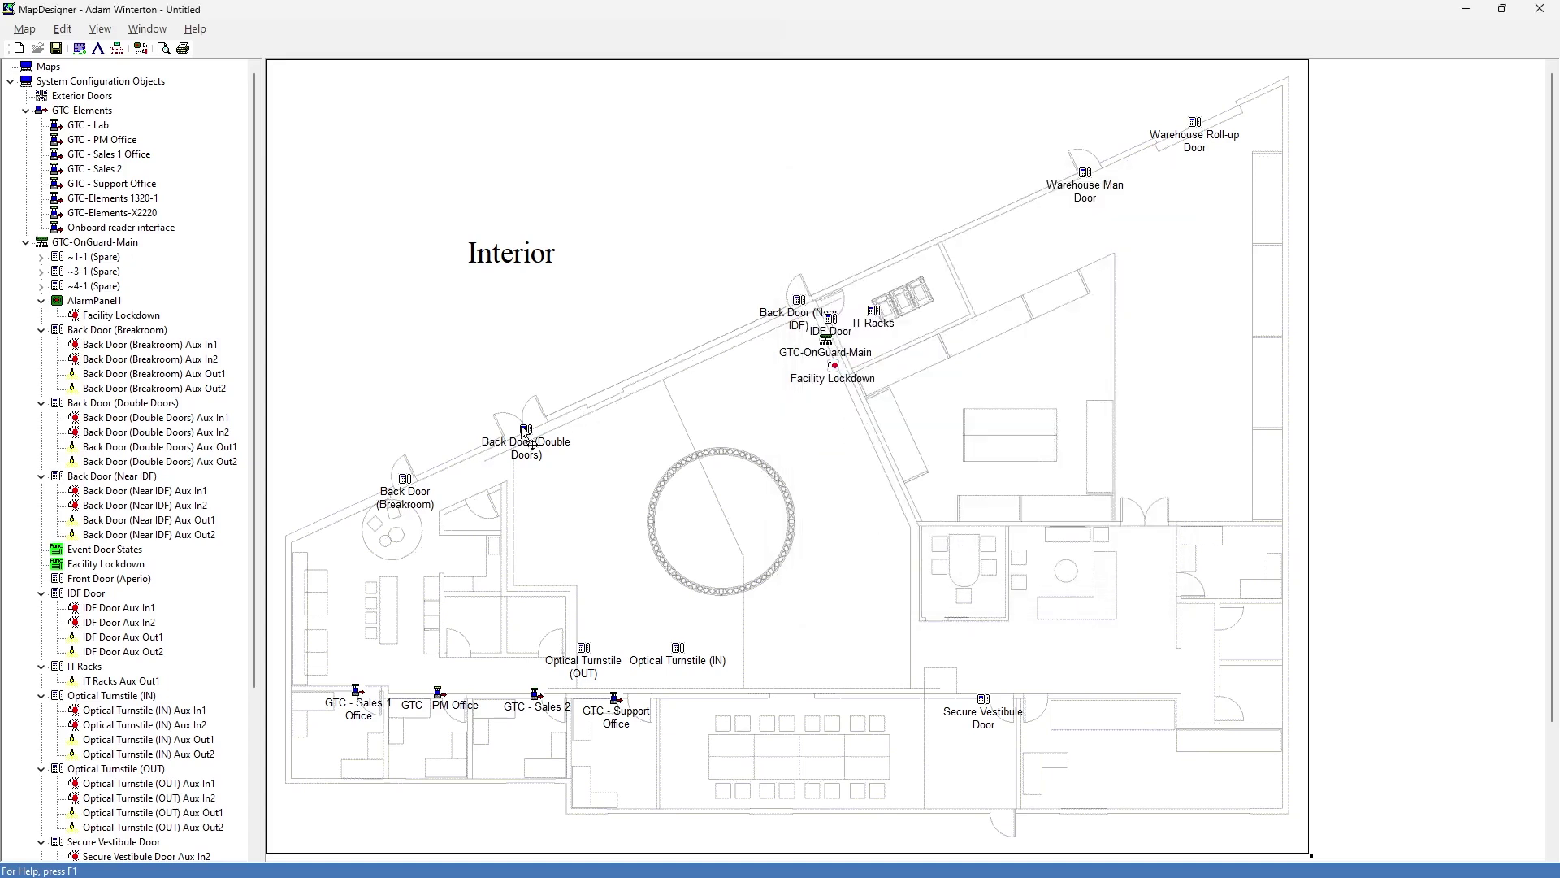
pyautogui.moveTo(522, 426); pyautogui.dragTo(523, 424)
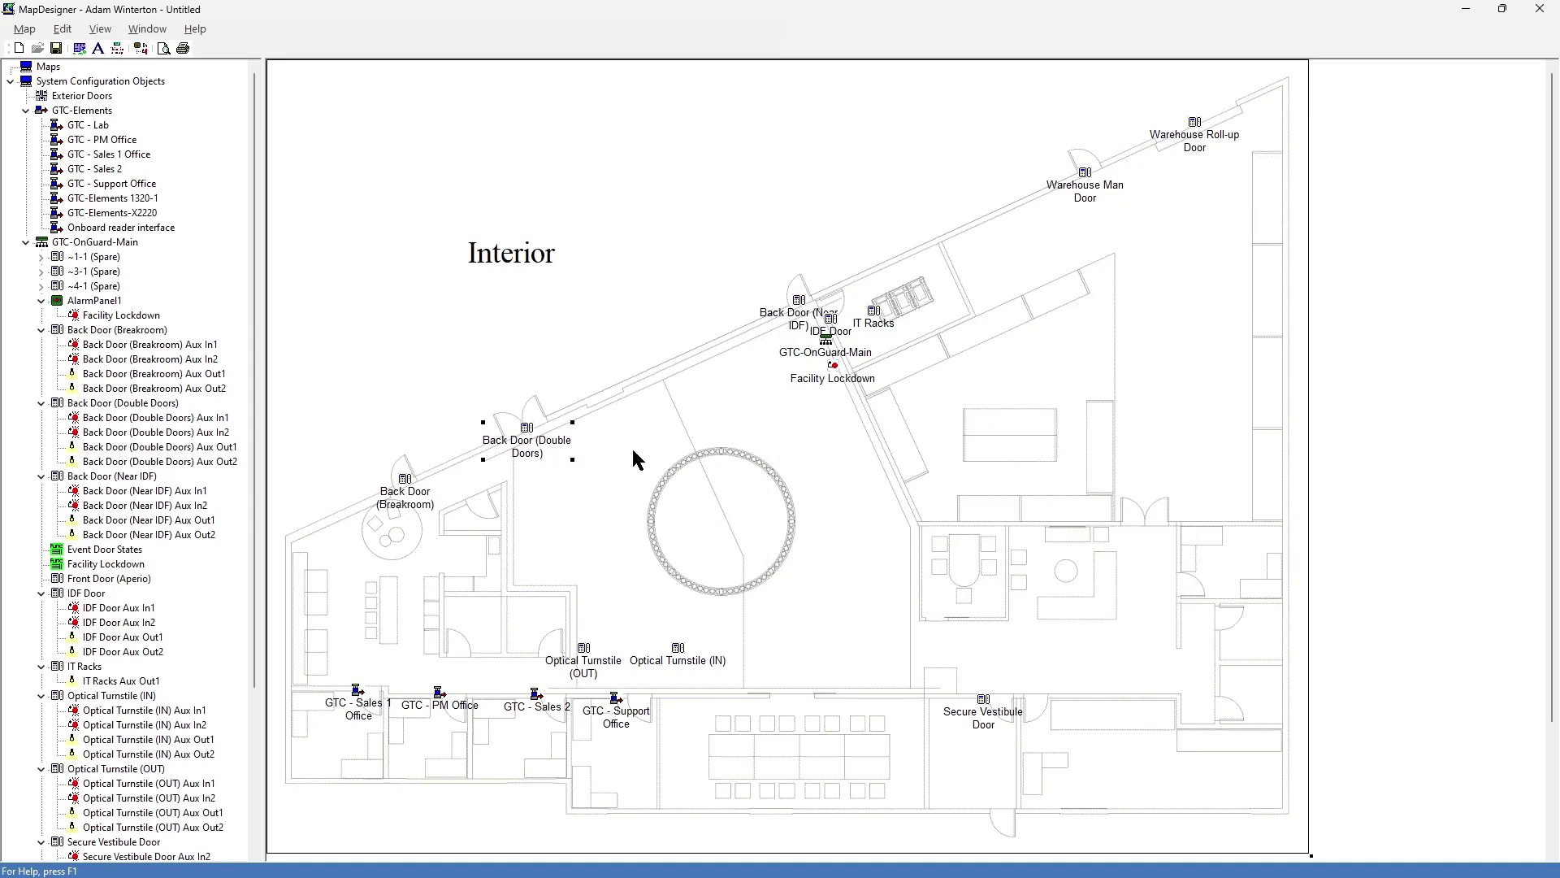
# - Set the Secure Vestibule Door to the Reader (Stock) icon group, one icon per hardware state
pyautogui.rightClick(983, 700)
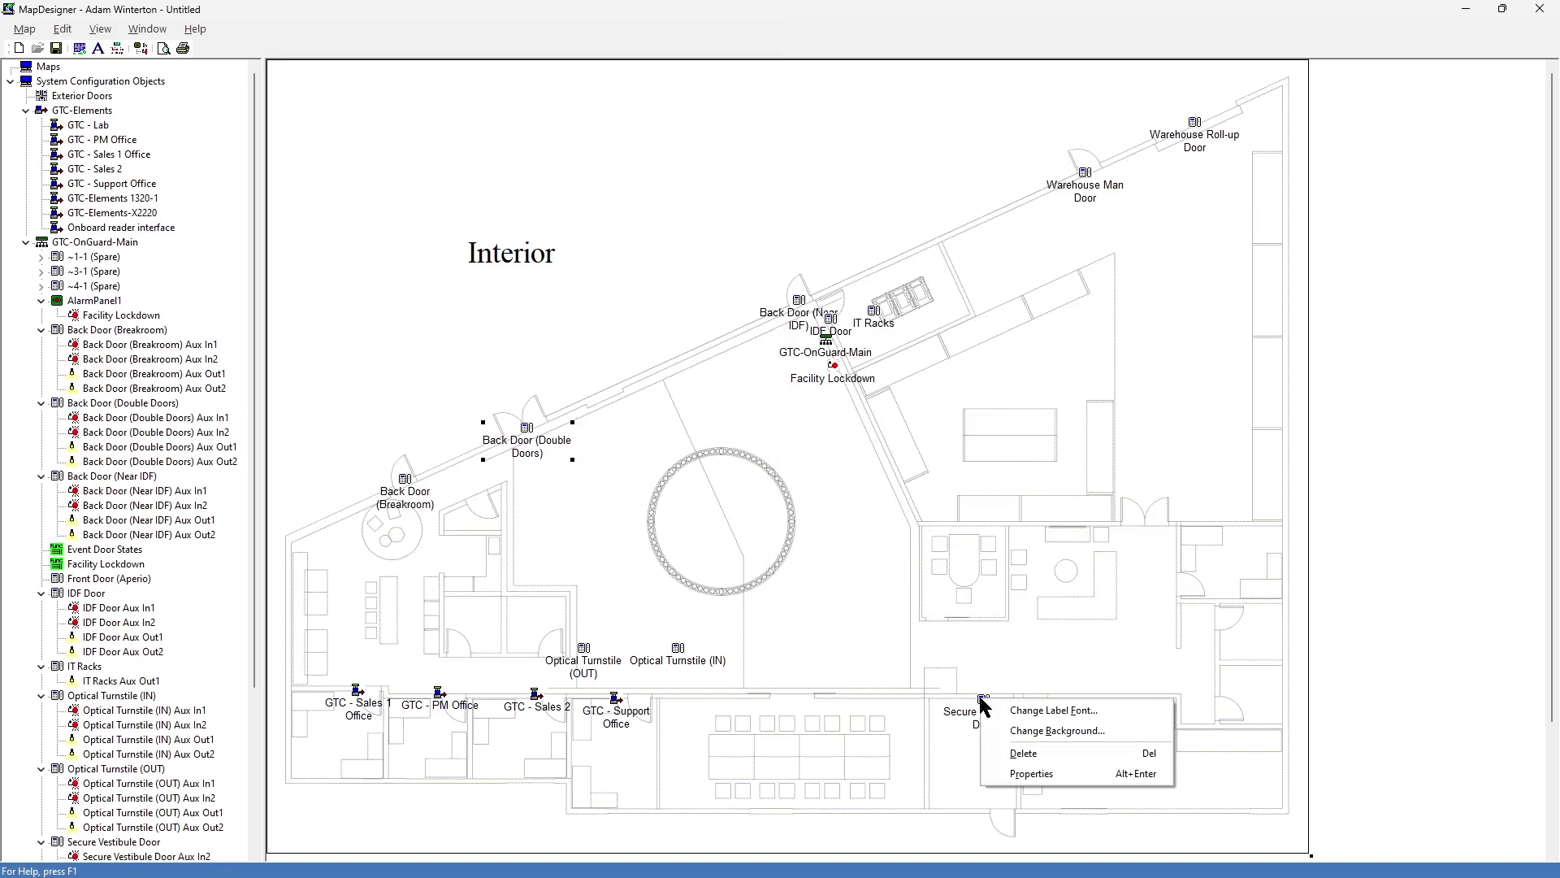
pyautogui.click(1031, 776)
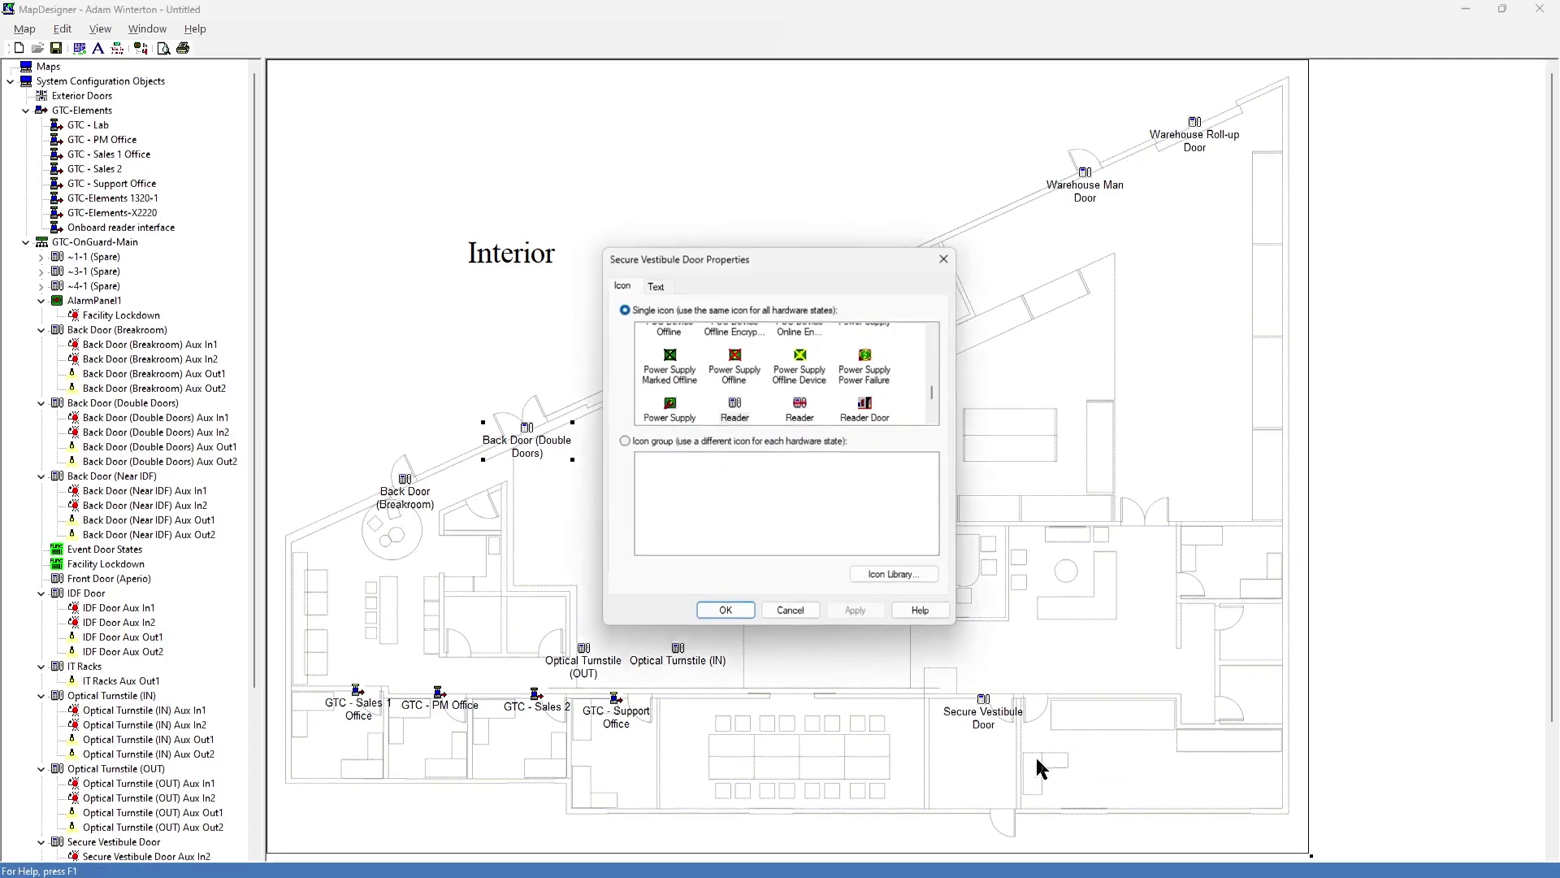
pyautogui.click(624, 441)
pyautogui.click(724, 478)
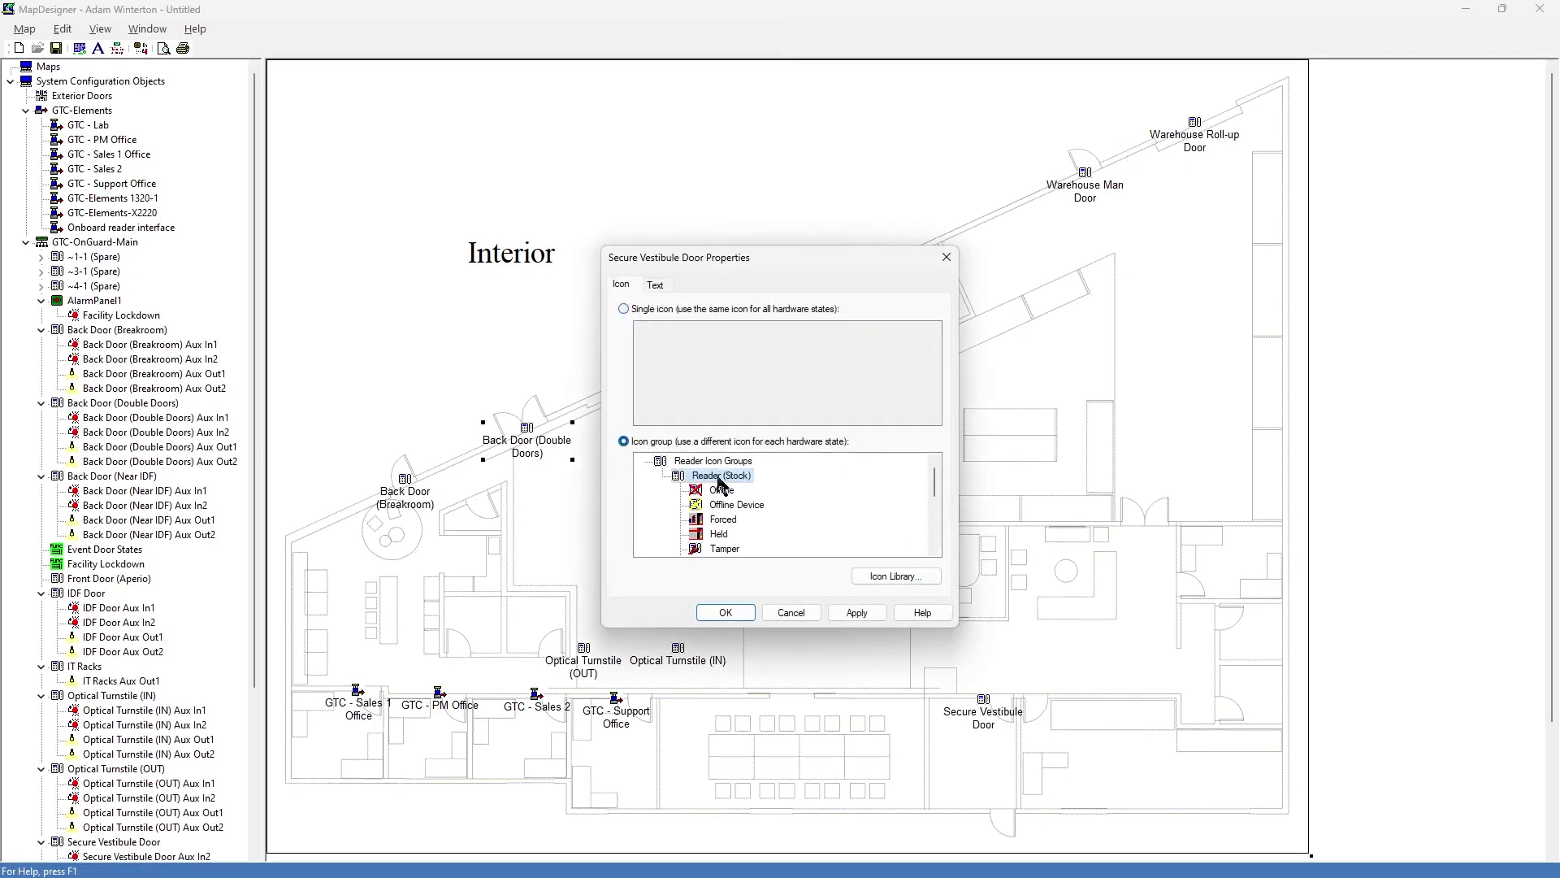
pyautogui.scroll(-2, 731, 487)
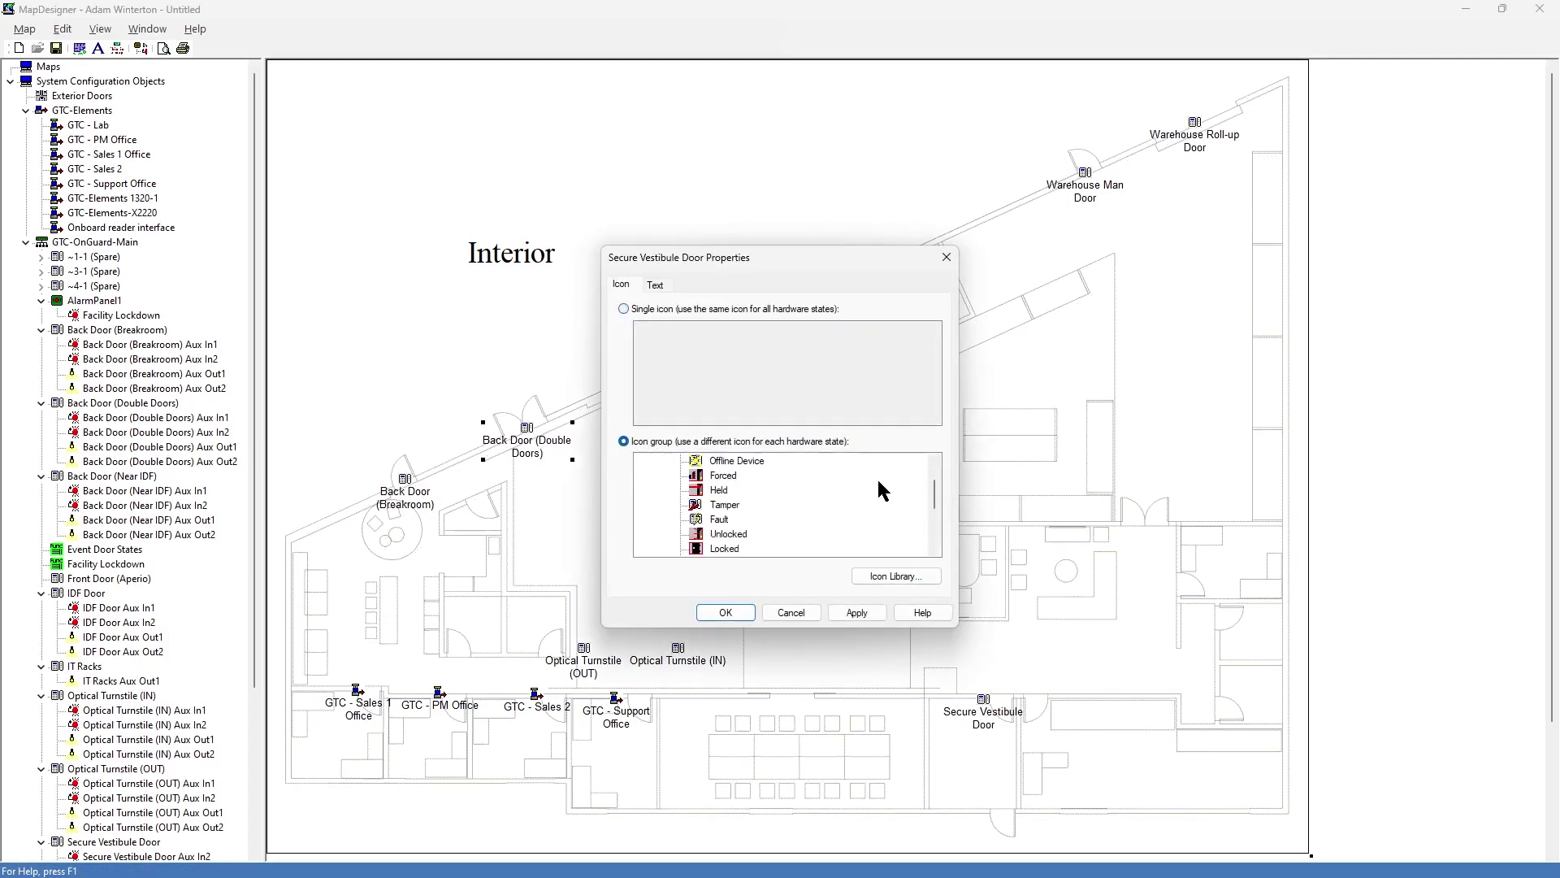
pyautogui.scroll(2, 729, 523)
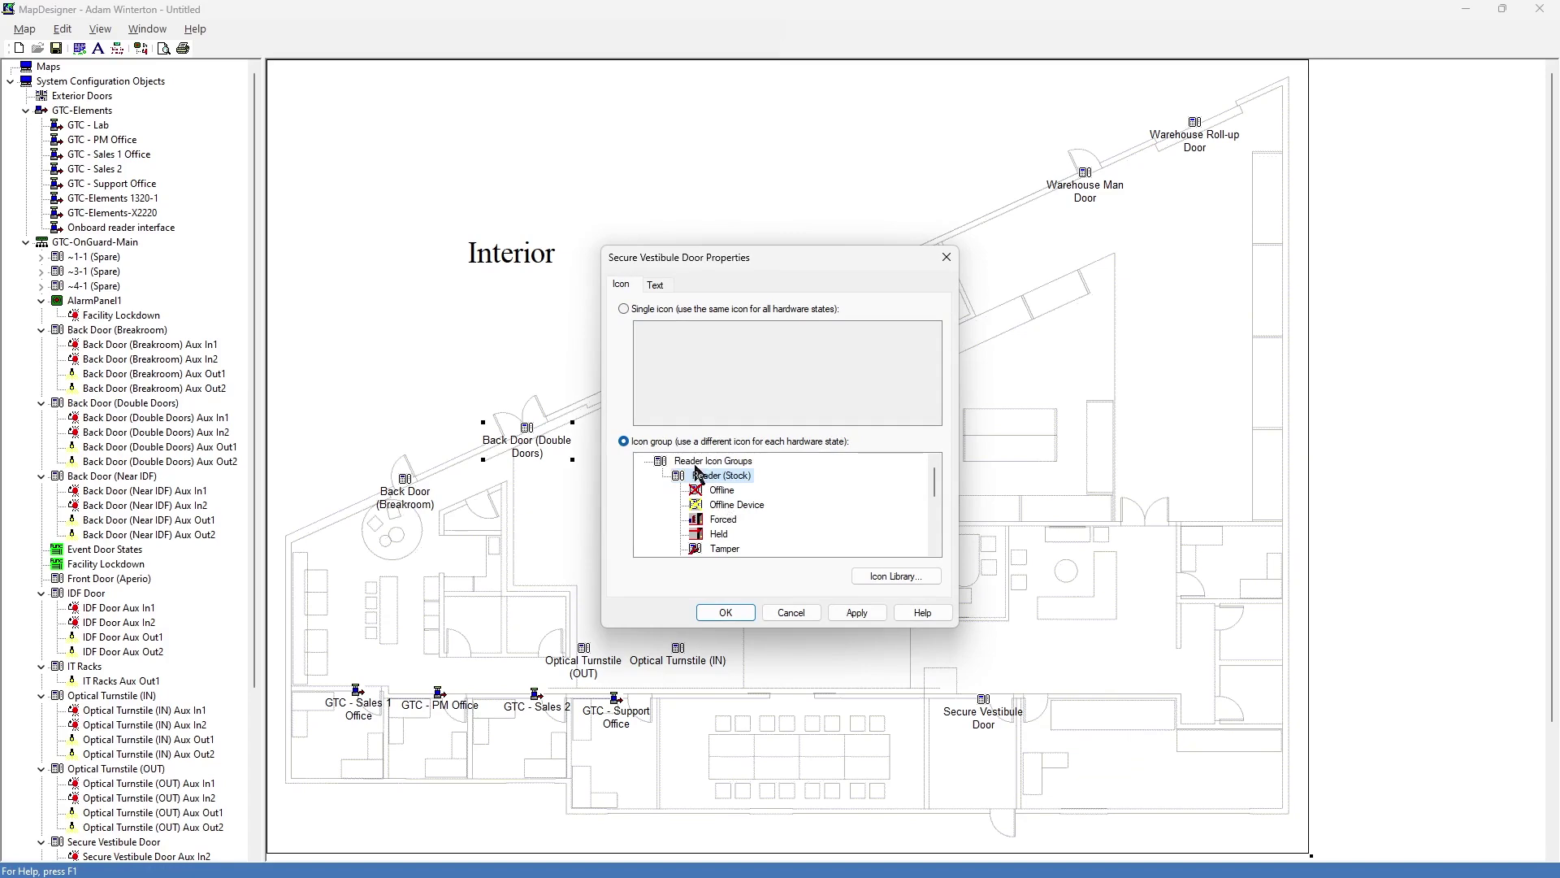
# - Browse the Icon Library, close it discarding changes, and confirm the door's icon settings
pyautogui.click(917, 575)
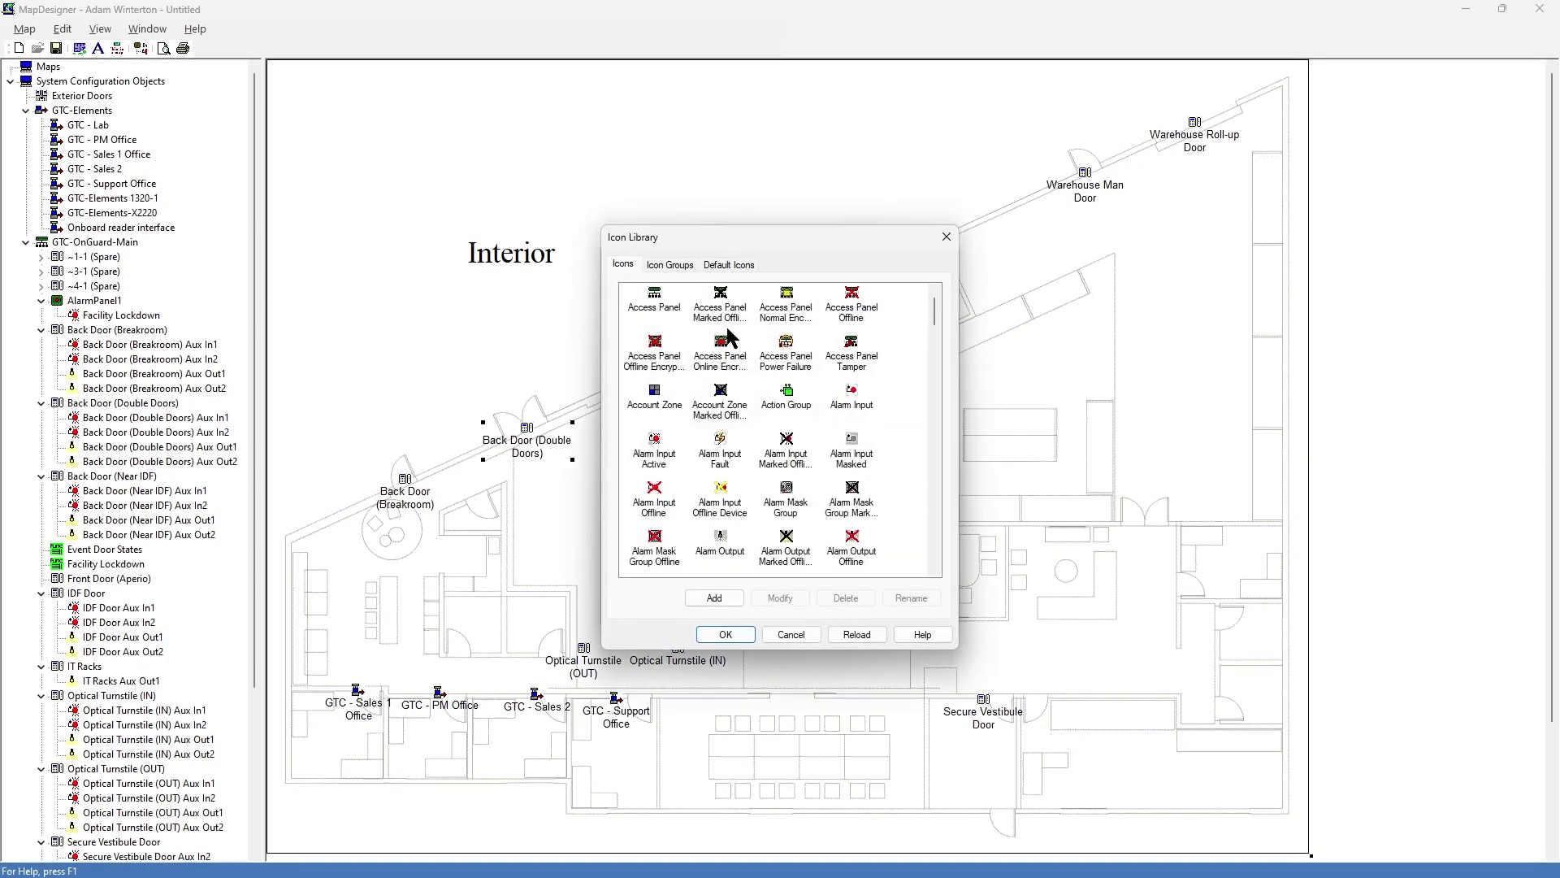
pyautogui.click(680, 268)
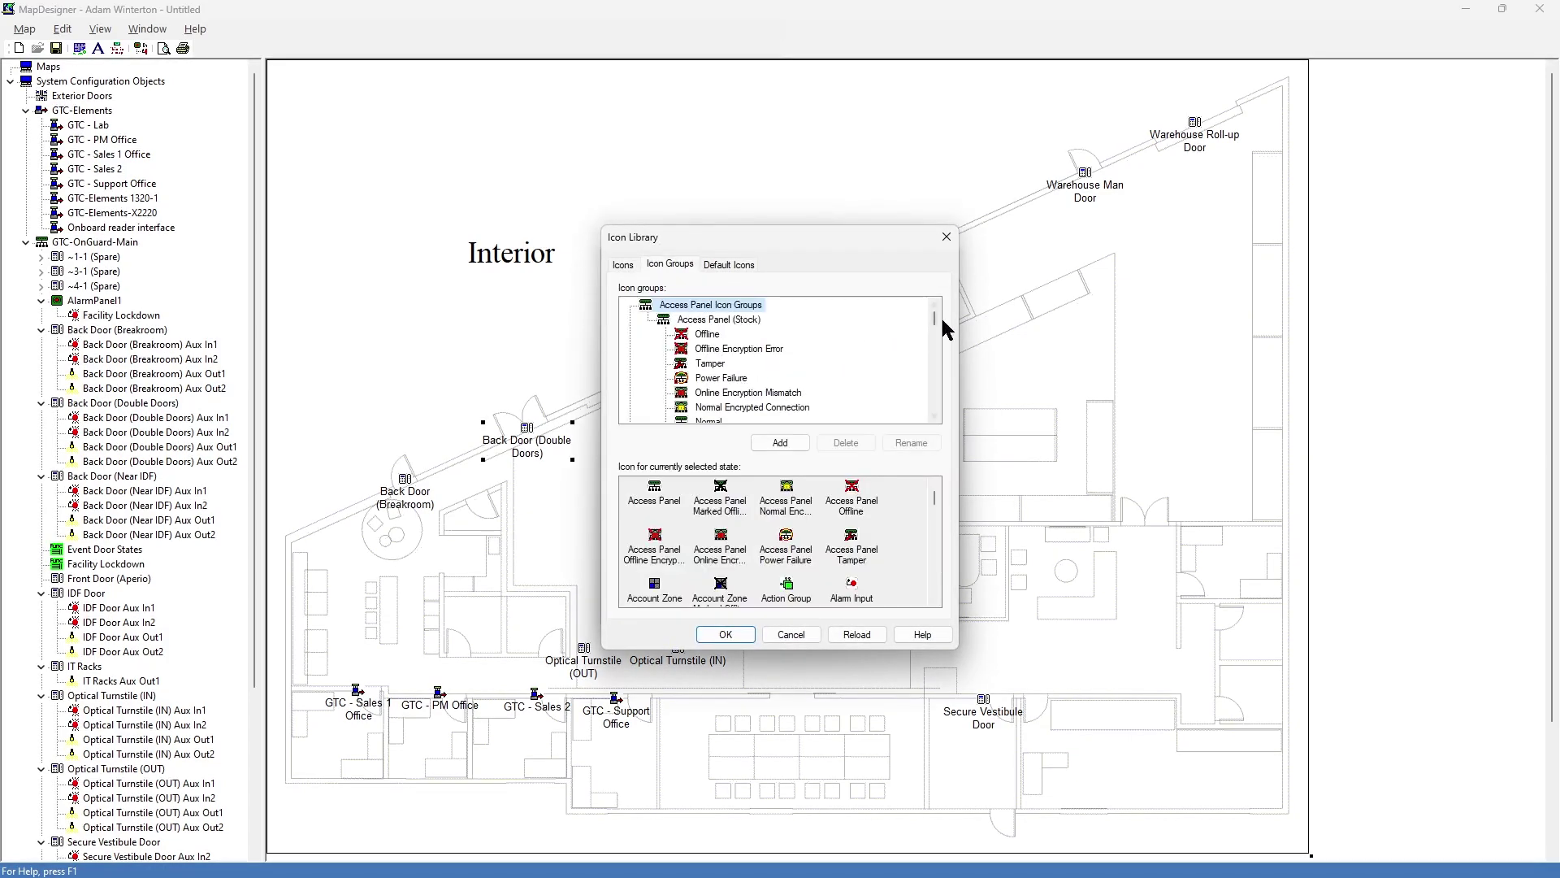
pyautogui.moveTo(934, 316); pyautogui.dragTo(939, 321)
pyautogui.click(791, 635)
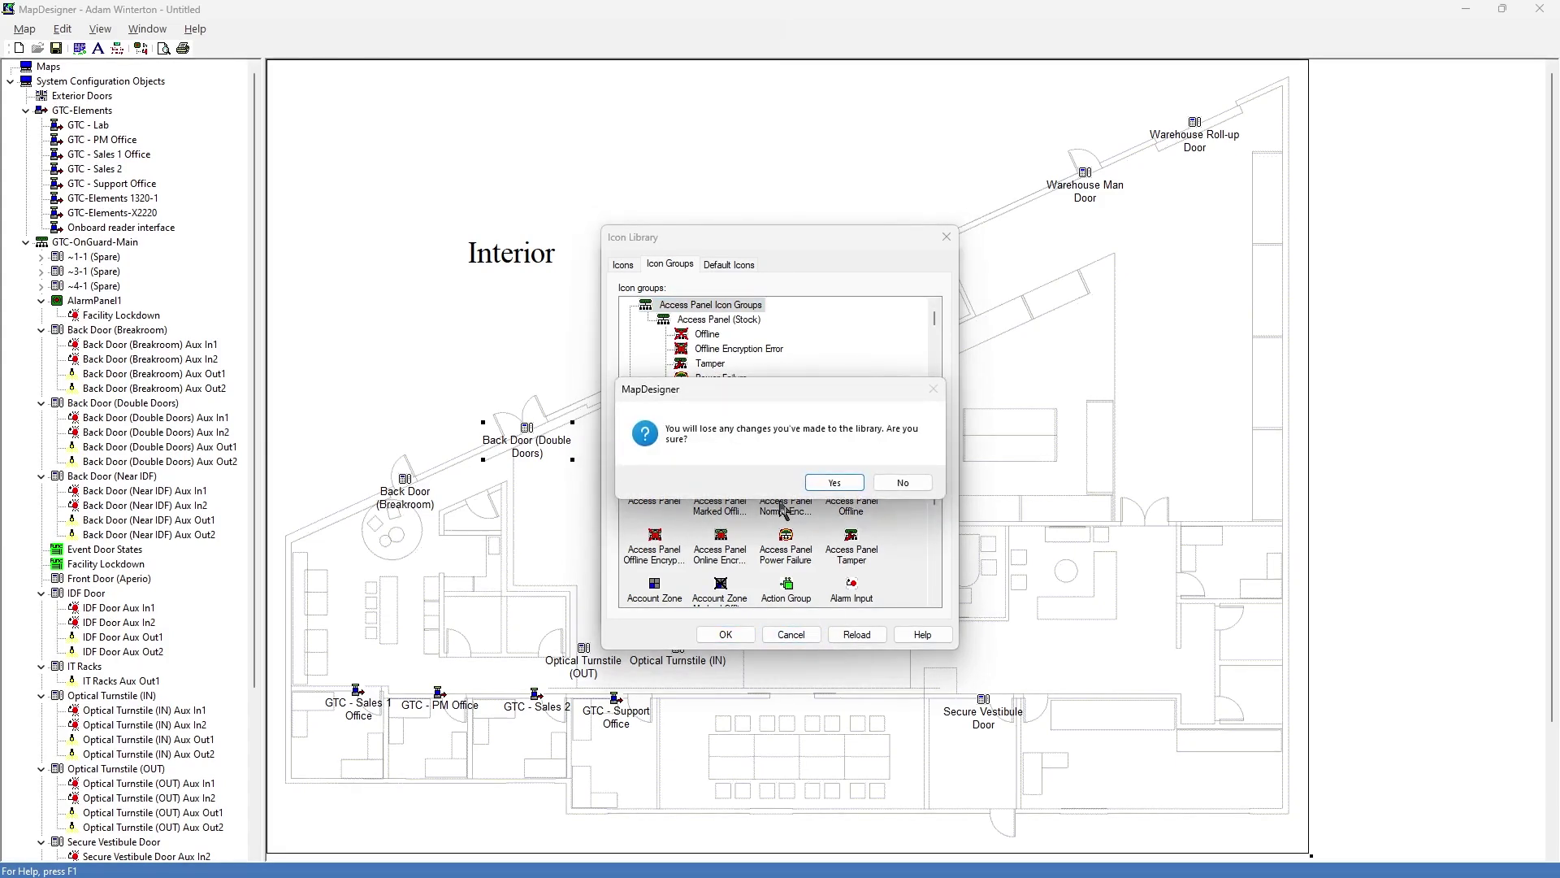
pyautogui.click(849, 483)
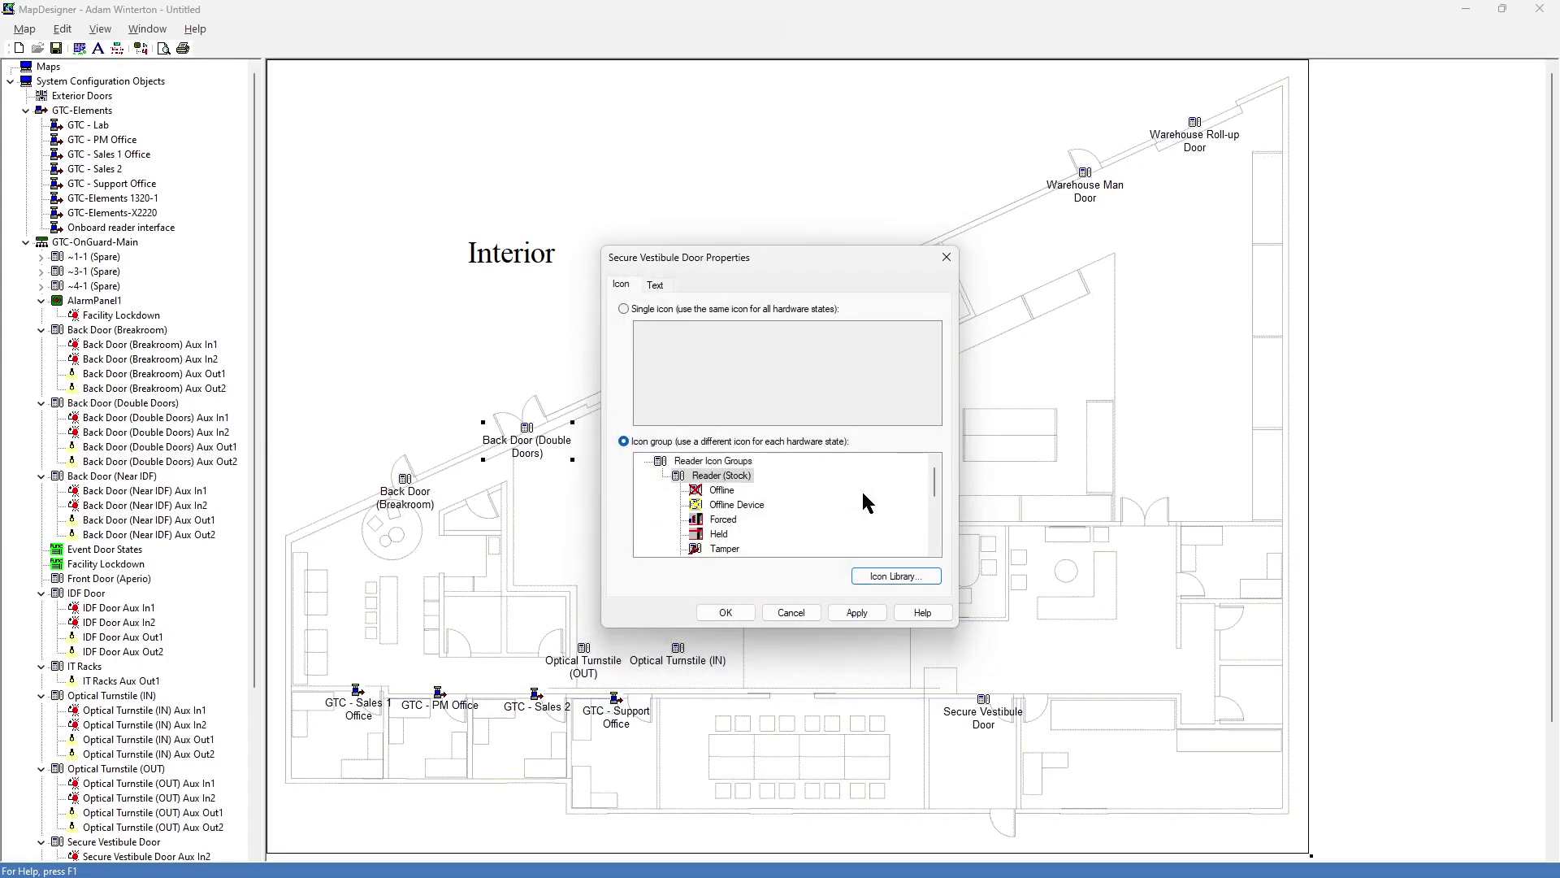
pyautogui.click(731, 613)
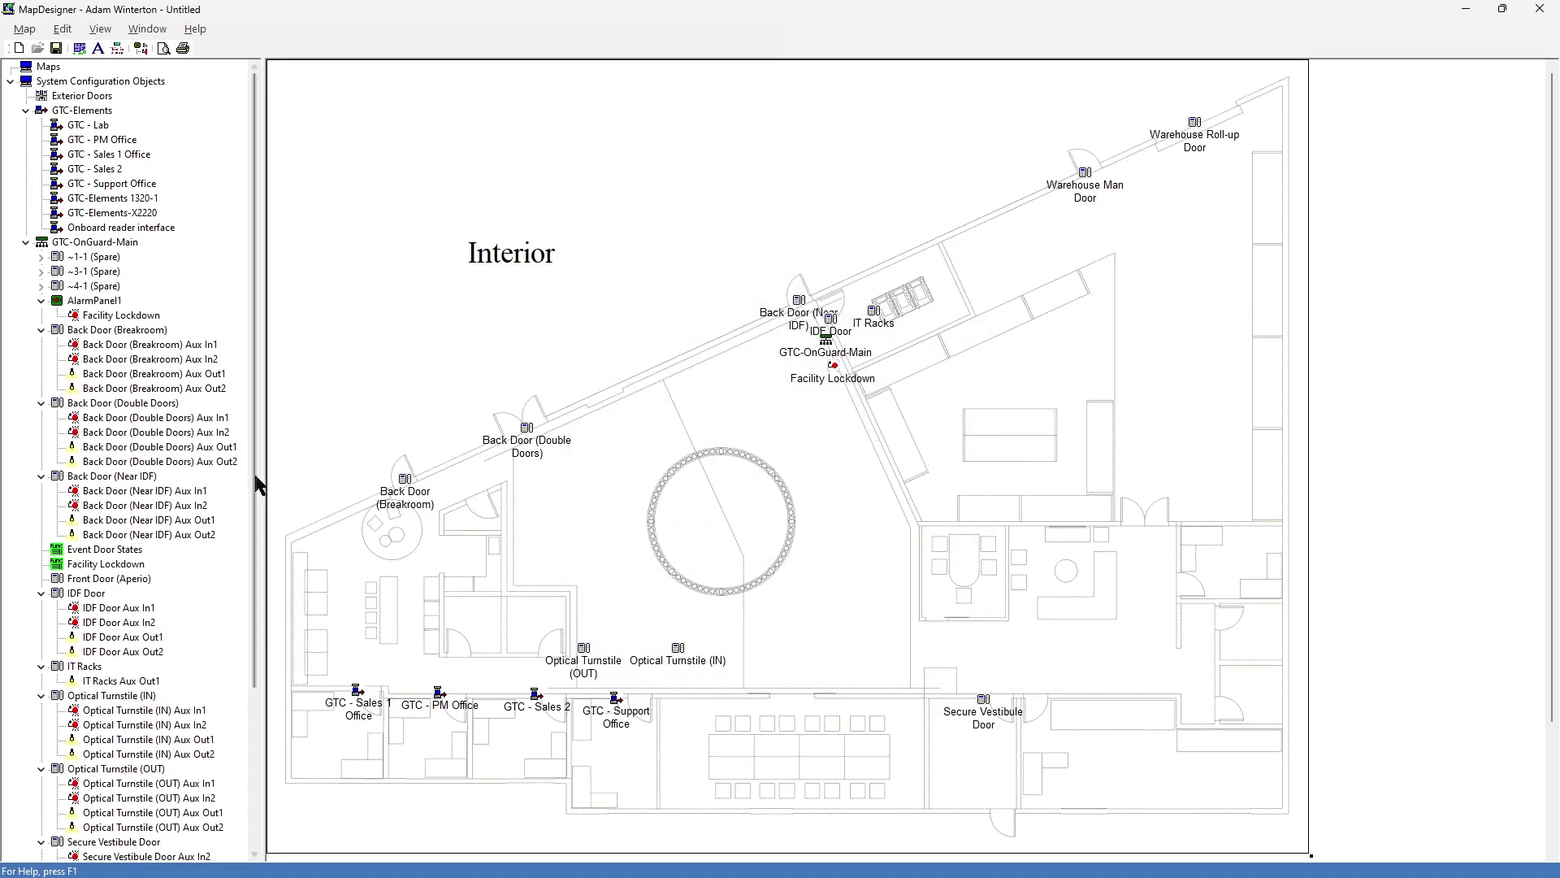
# - Save the map as 'GTC - Interior' and start a new map from a background image
pyautogui.click(56, 49)
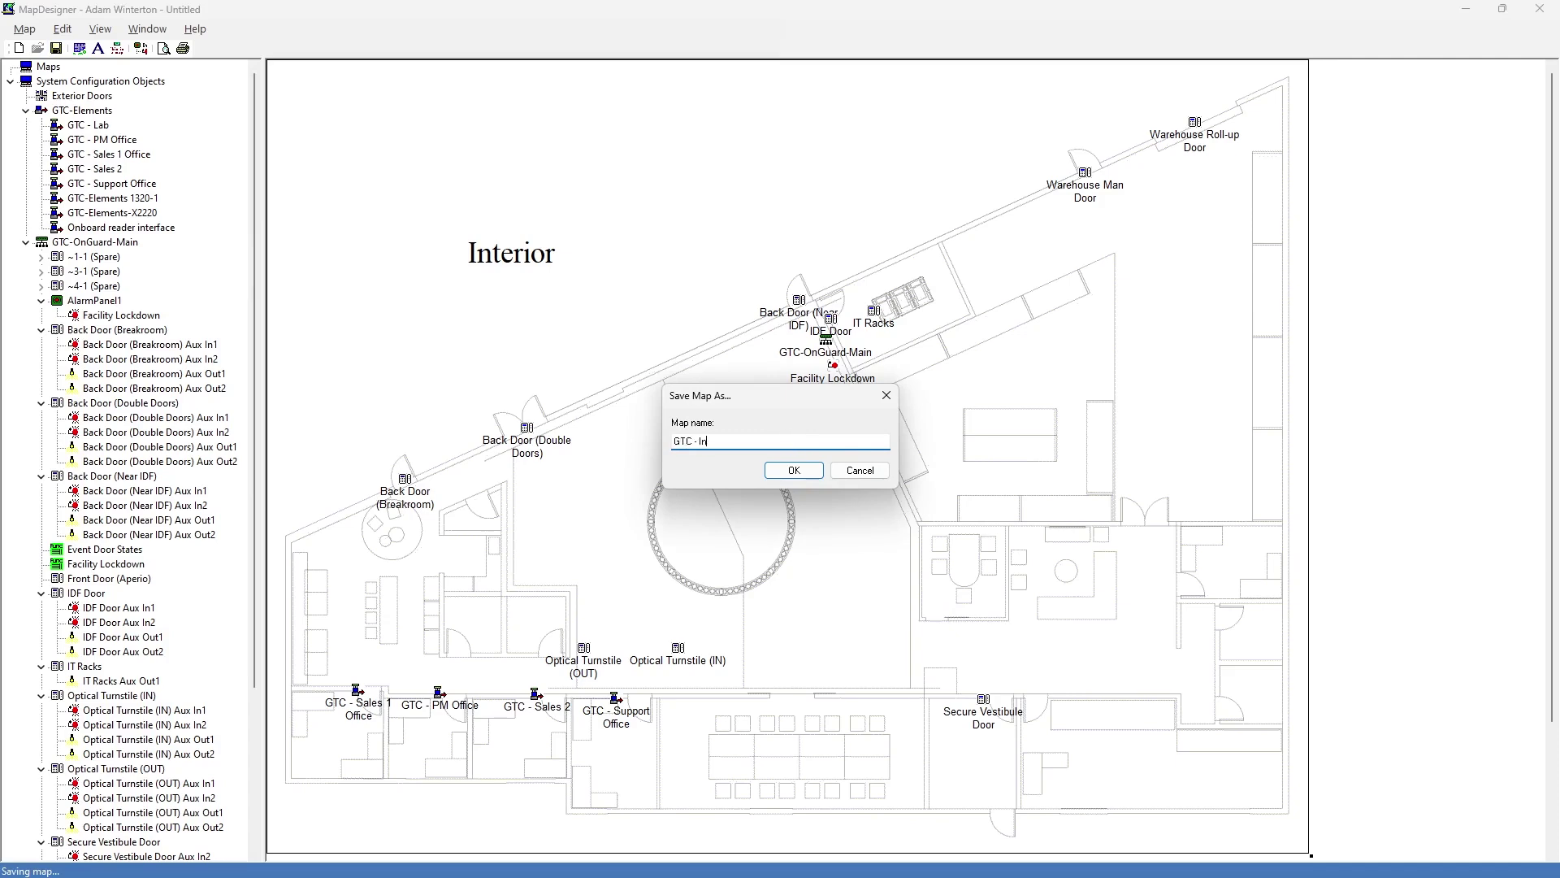
pyautogui.click(786, 470)
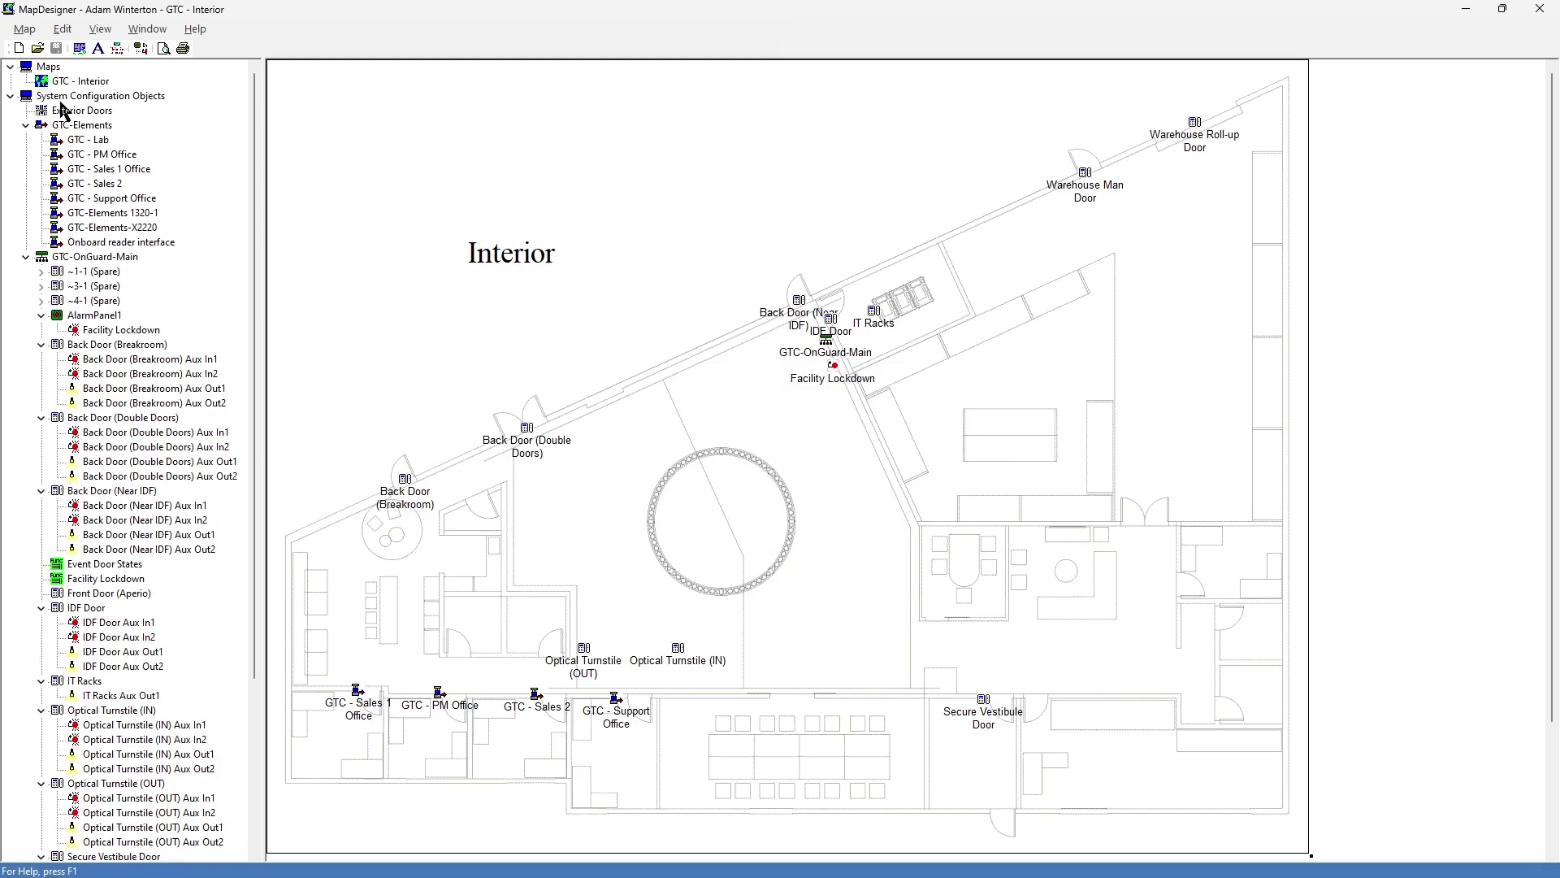
pyautogui.click(18, 48)
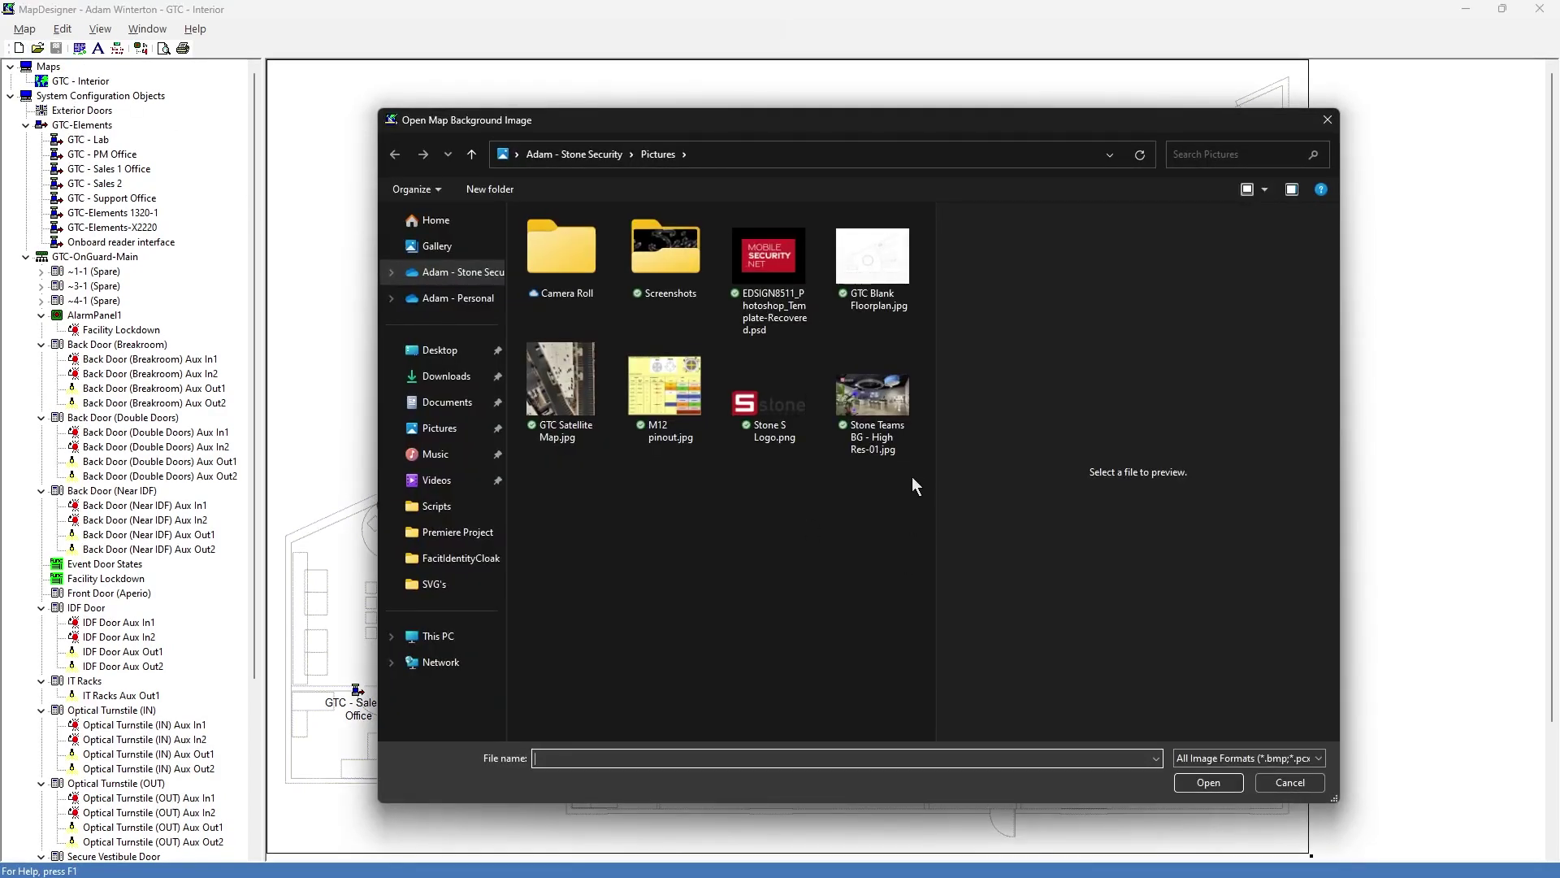
# - Load GTC Satellite Map.jpg as the new map's background
pyautogui.click(566, 372)
pyautogui.click(1224, 789)
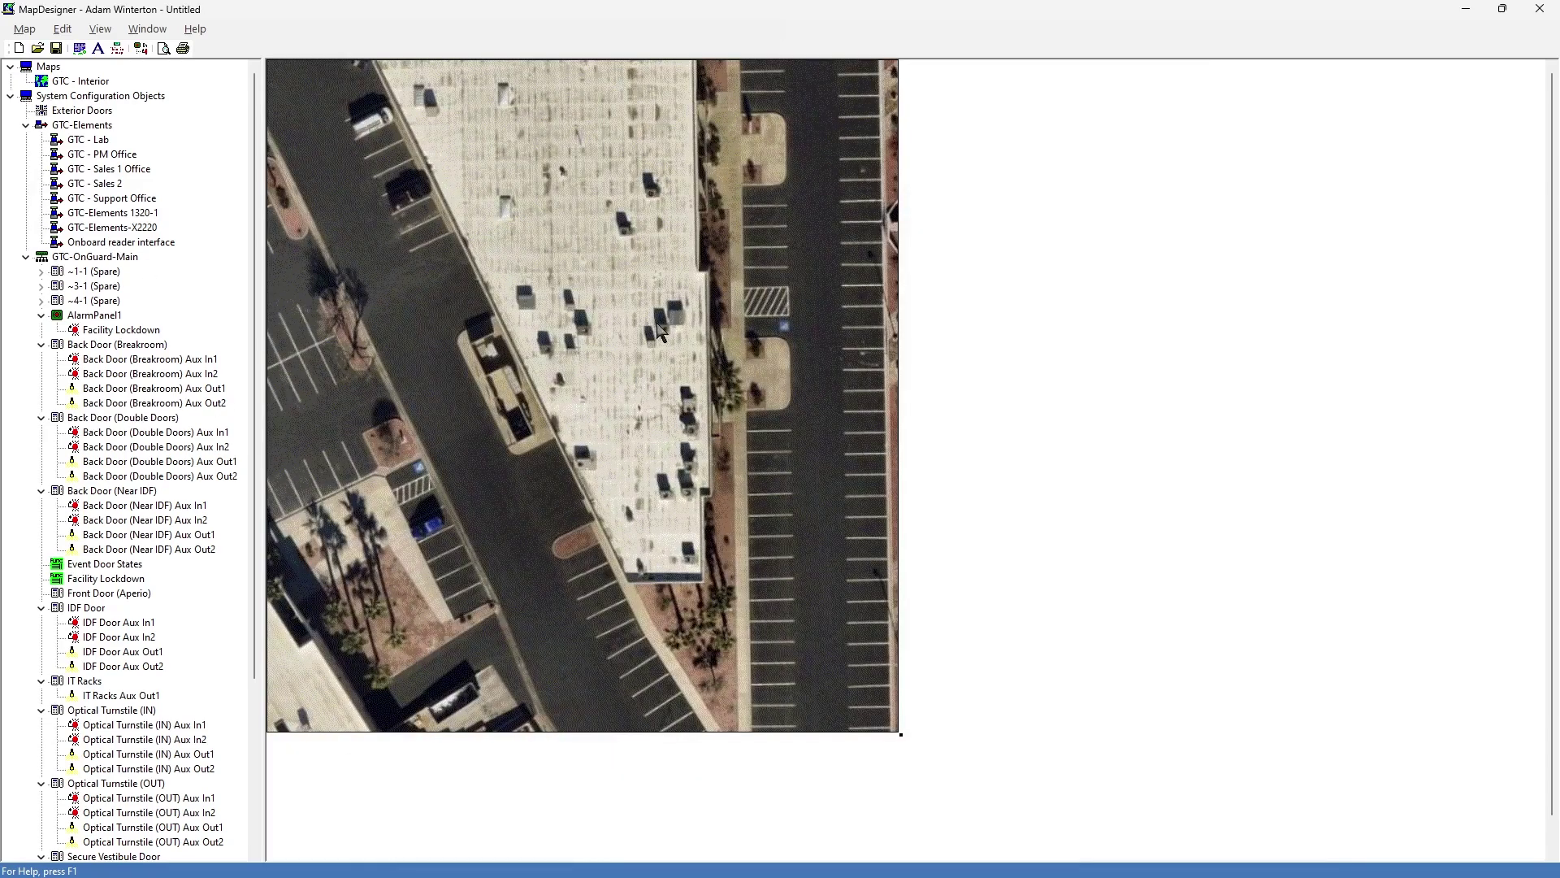
pyautogui.scroll(-5, 163, 617)
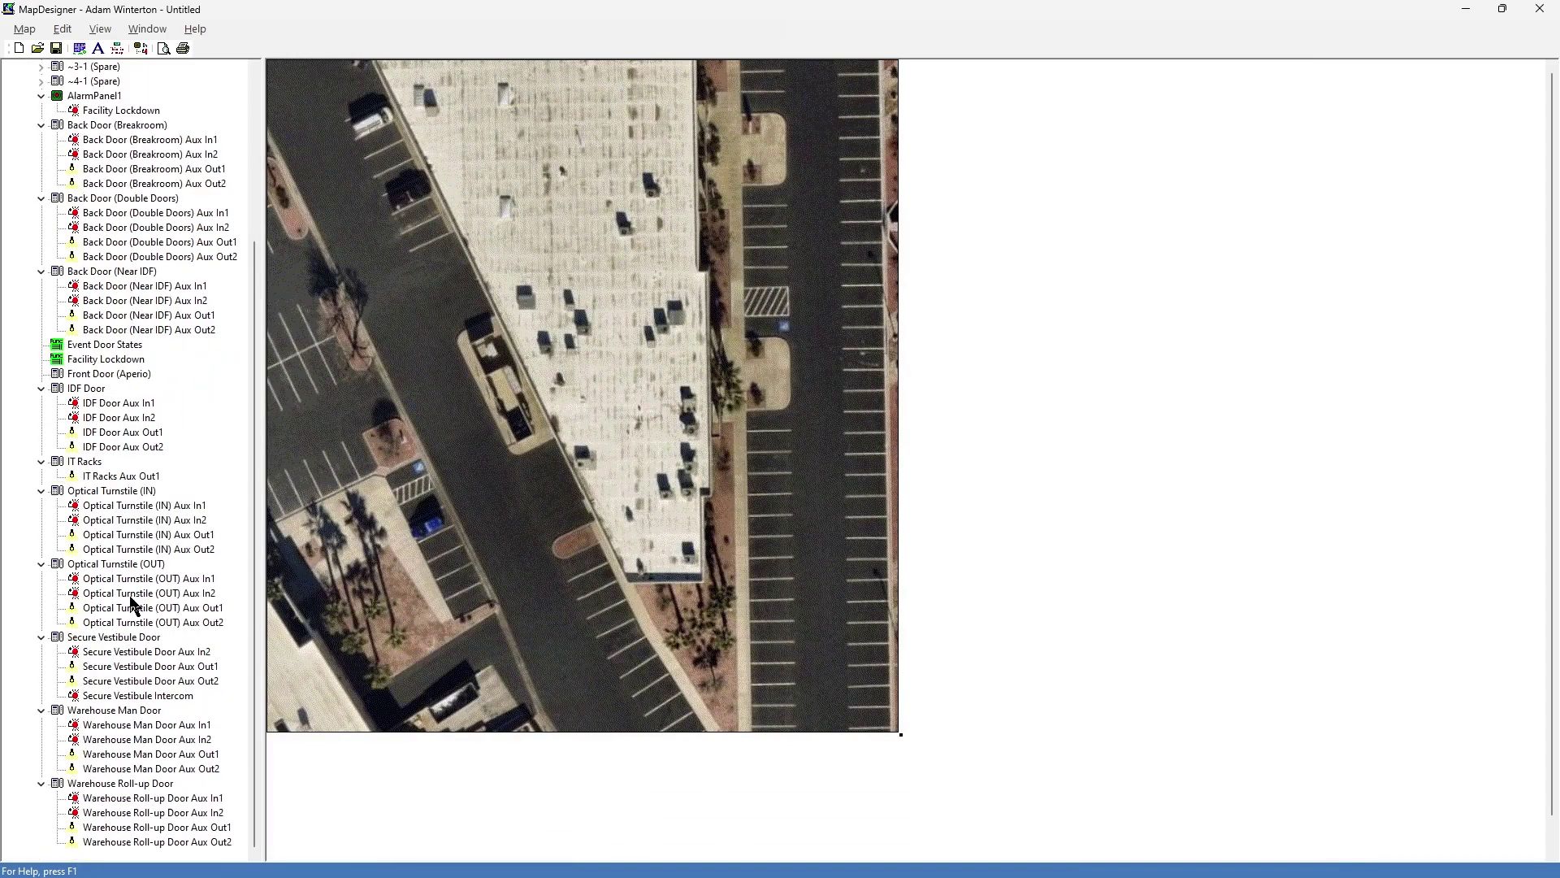
pyautogui.scroll(5, 168, 729)
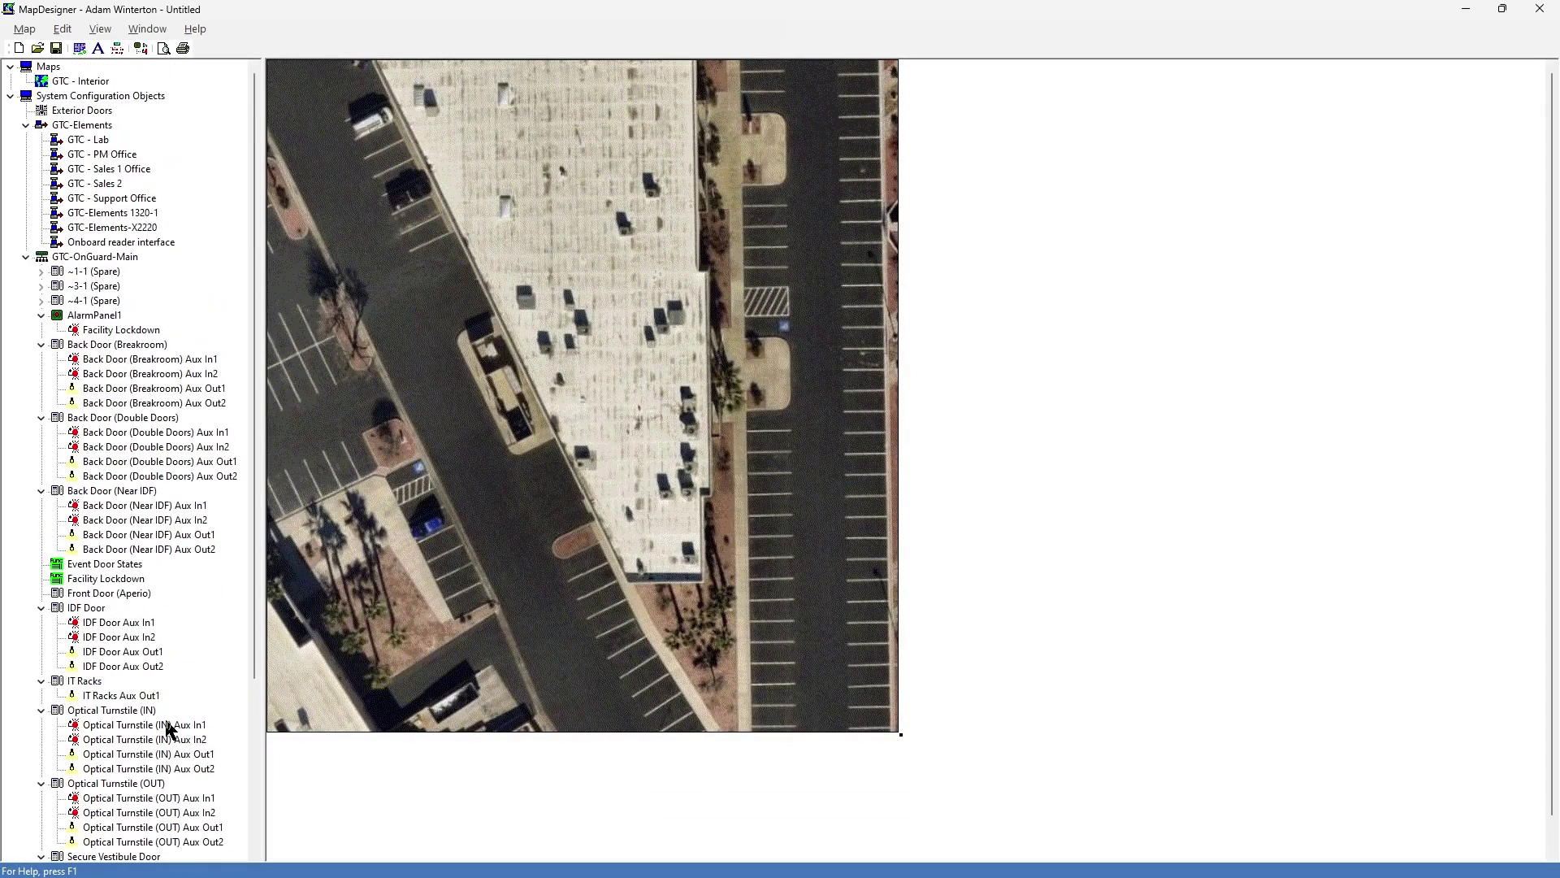
pyautogui.scroll(-2, 168, 729)
pyautogui.scroll(-2, 168, 729)
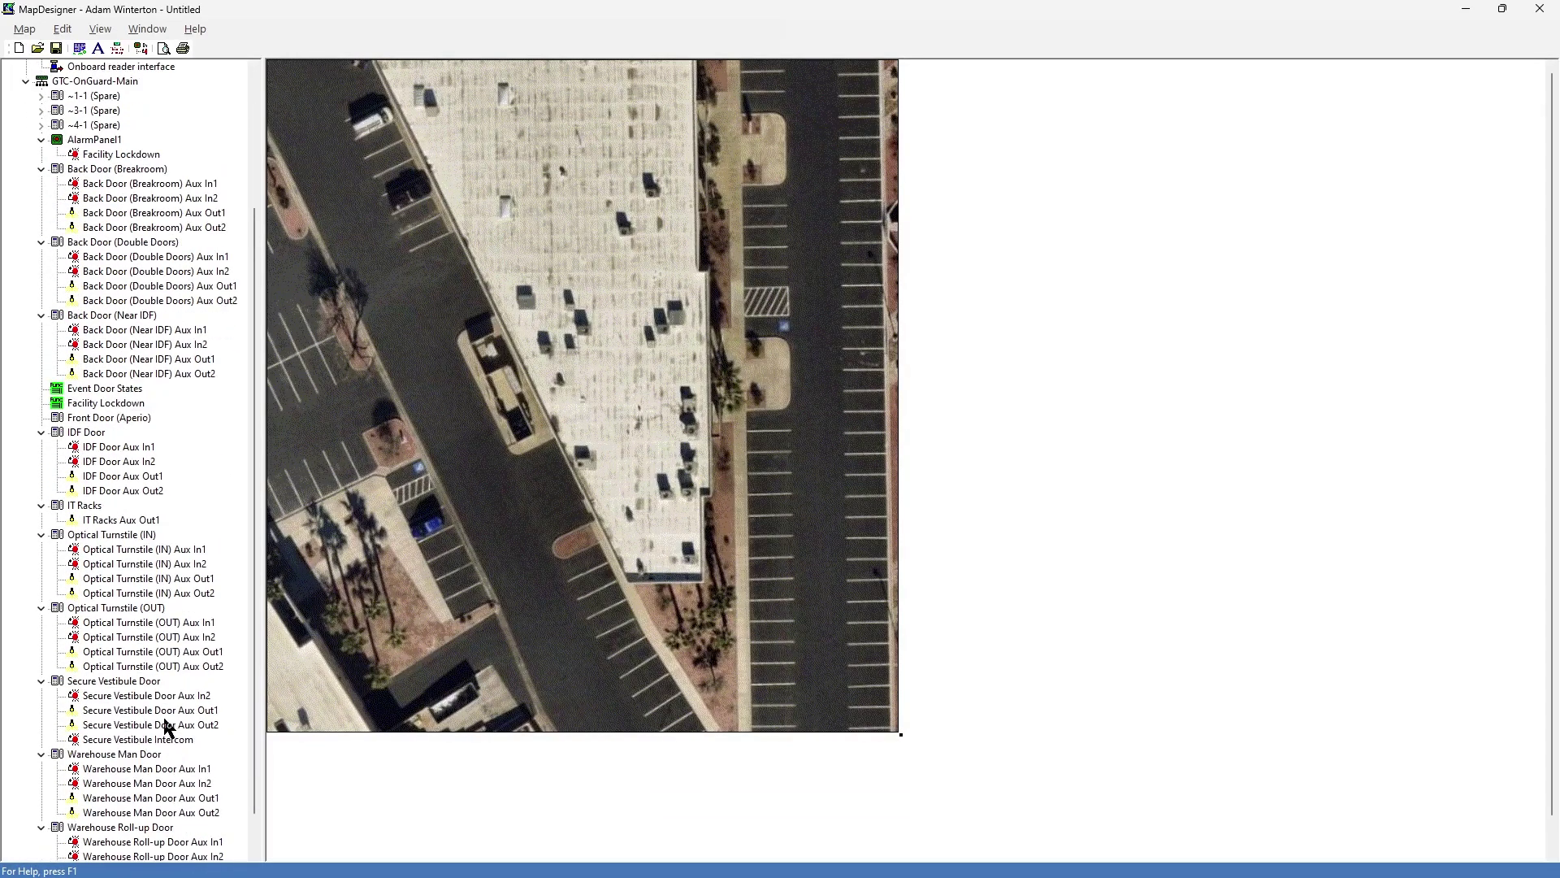
pyautogui.moveTo(163, 724); pyautogui.dragTo(930, 262)
# - Place Front Door (Aperio), Warehouse Man Door, Warehouse Roll-up Door and a GTC - Interior link on the building
pyautogui.click(97, 433)
pyautogui.moveTo(96, 418); pyautogui.dragTo(718, 465)
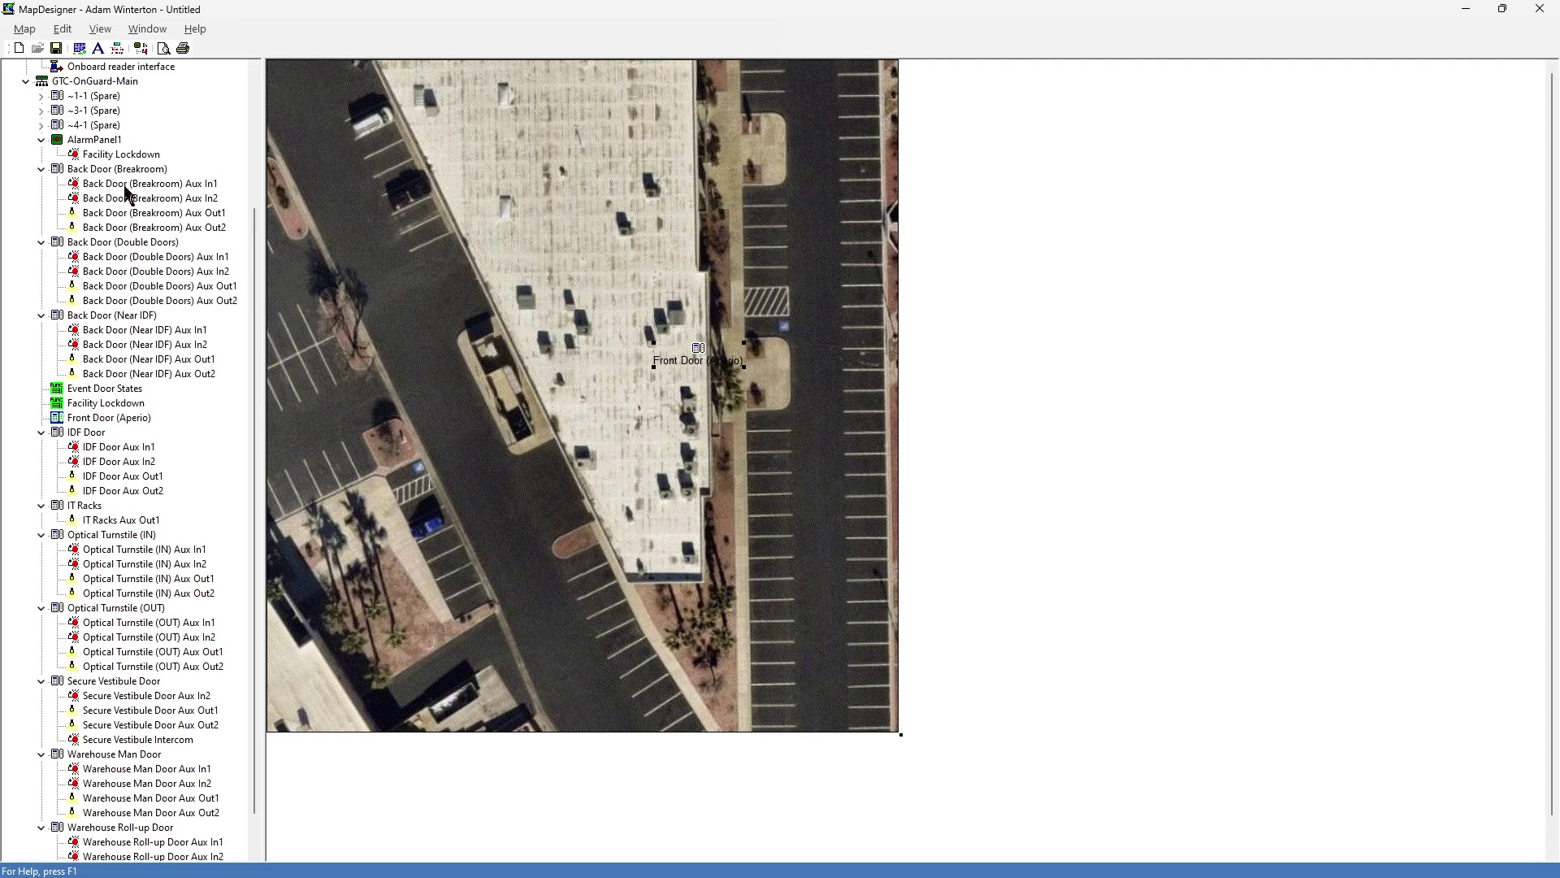
pyautogui.scroll(-1, 122, 549)
pyautogui.moveTo(142, 711); pyautogui.dragTo(512, 333)
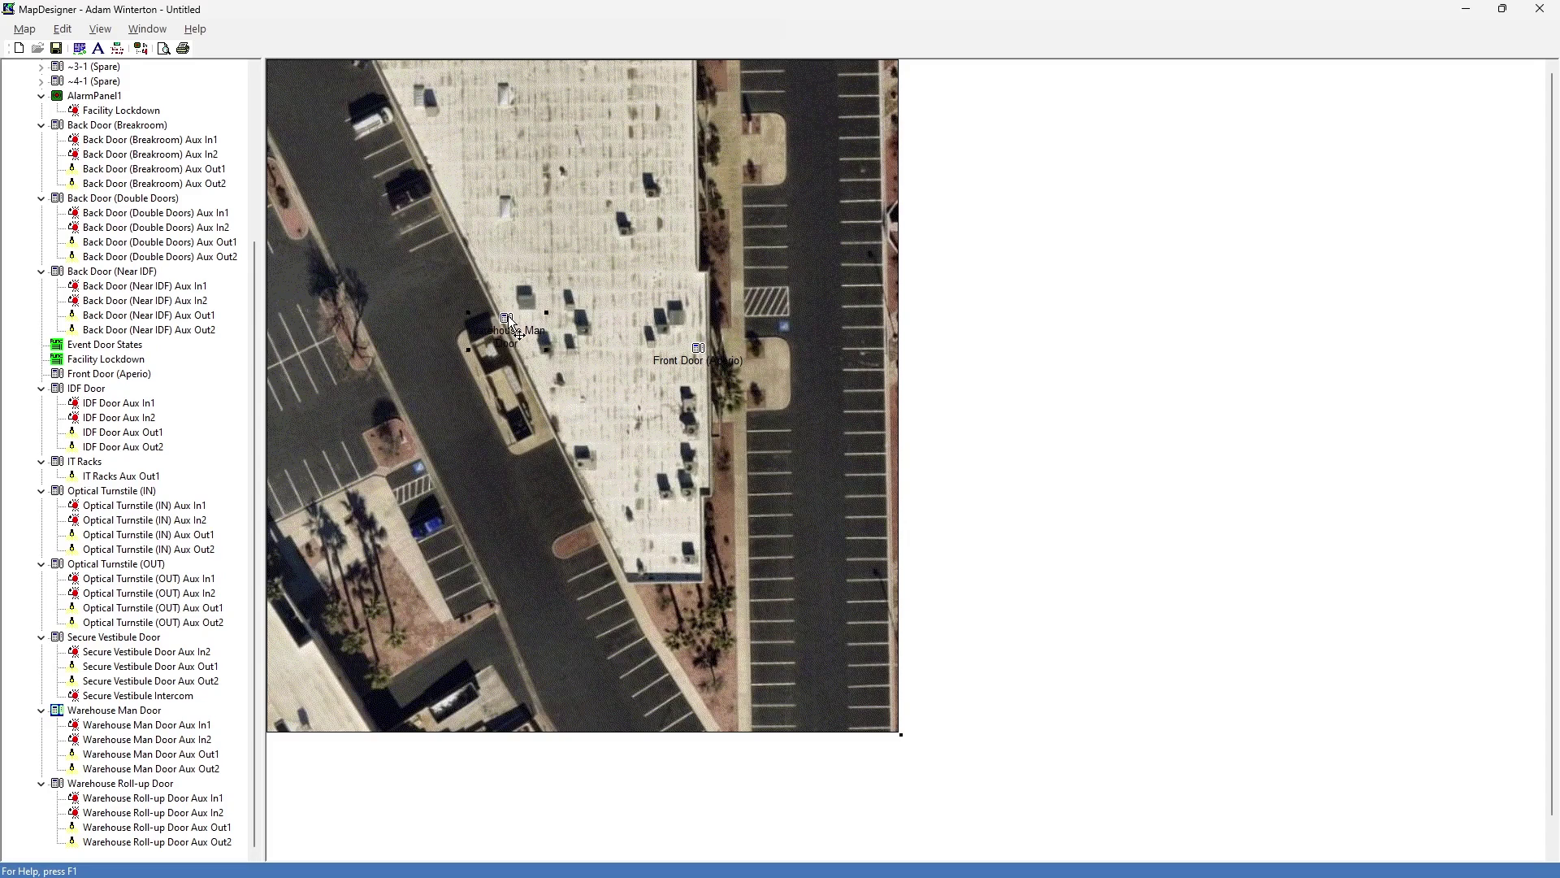
pyautogui.moveTo(163, 783); pyautogui.dragTo(479, 284)
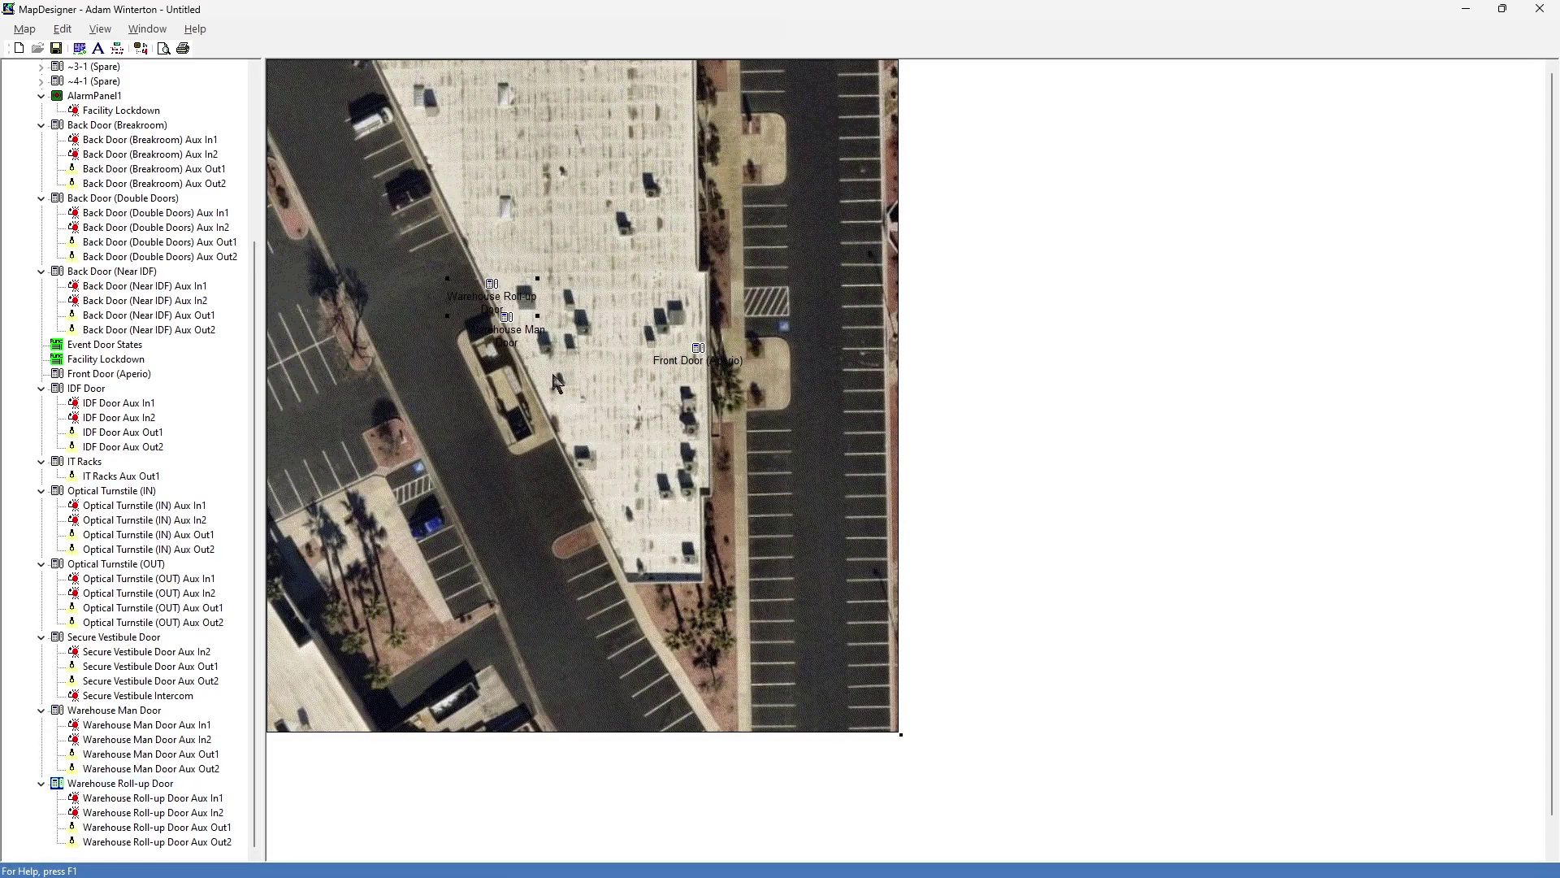
pyautogui.click(523, 519)
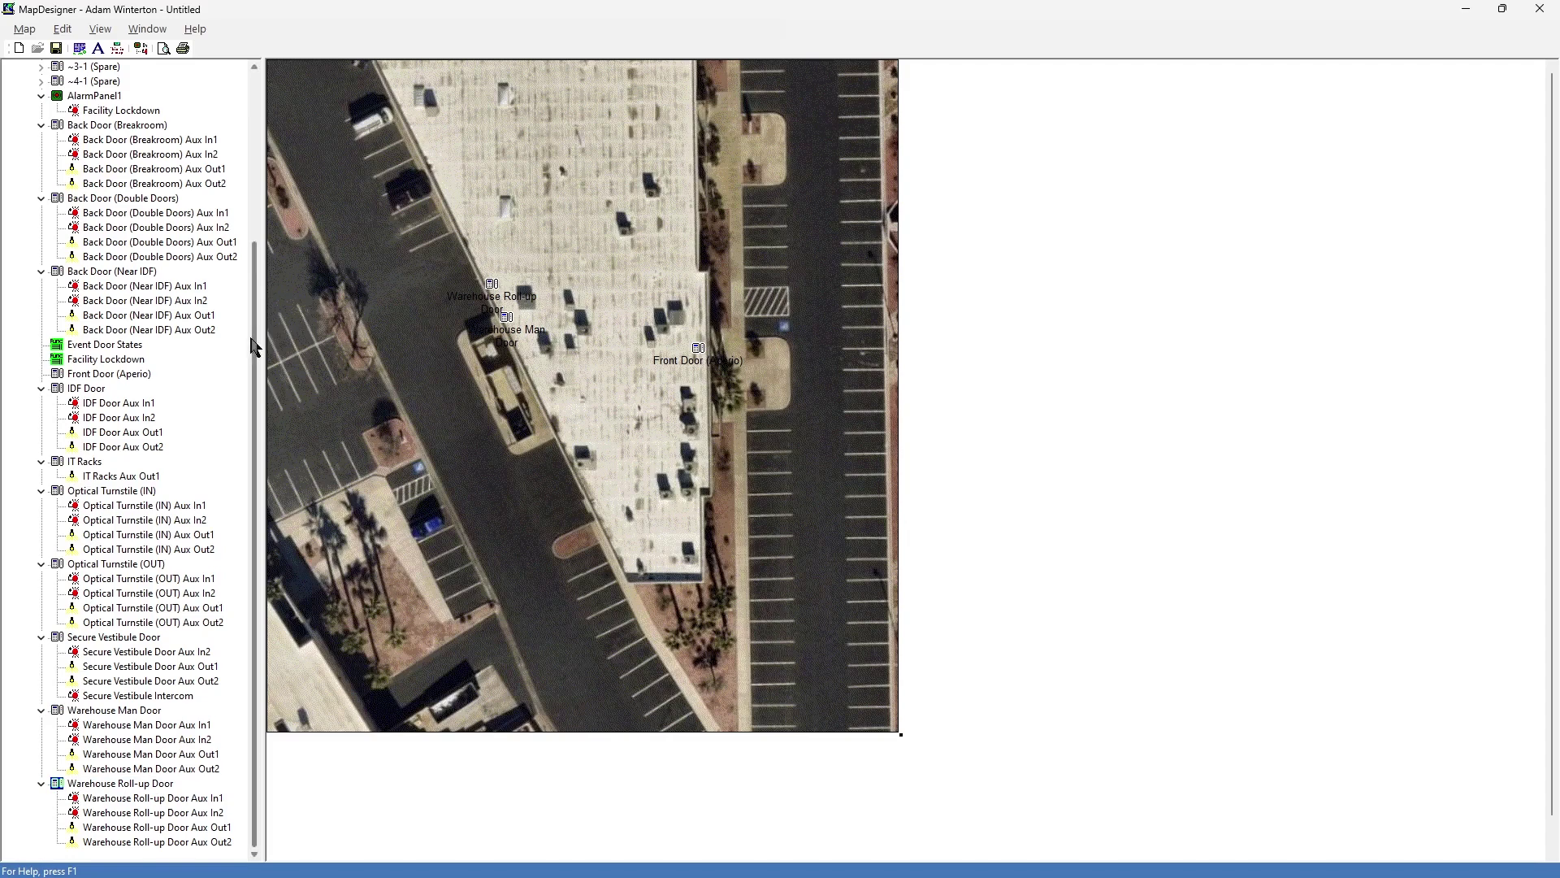
pyautogui.moveTo(257, 345); pyautogui.dragTo(229, 114)
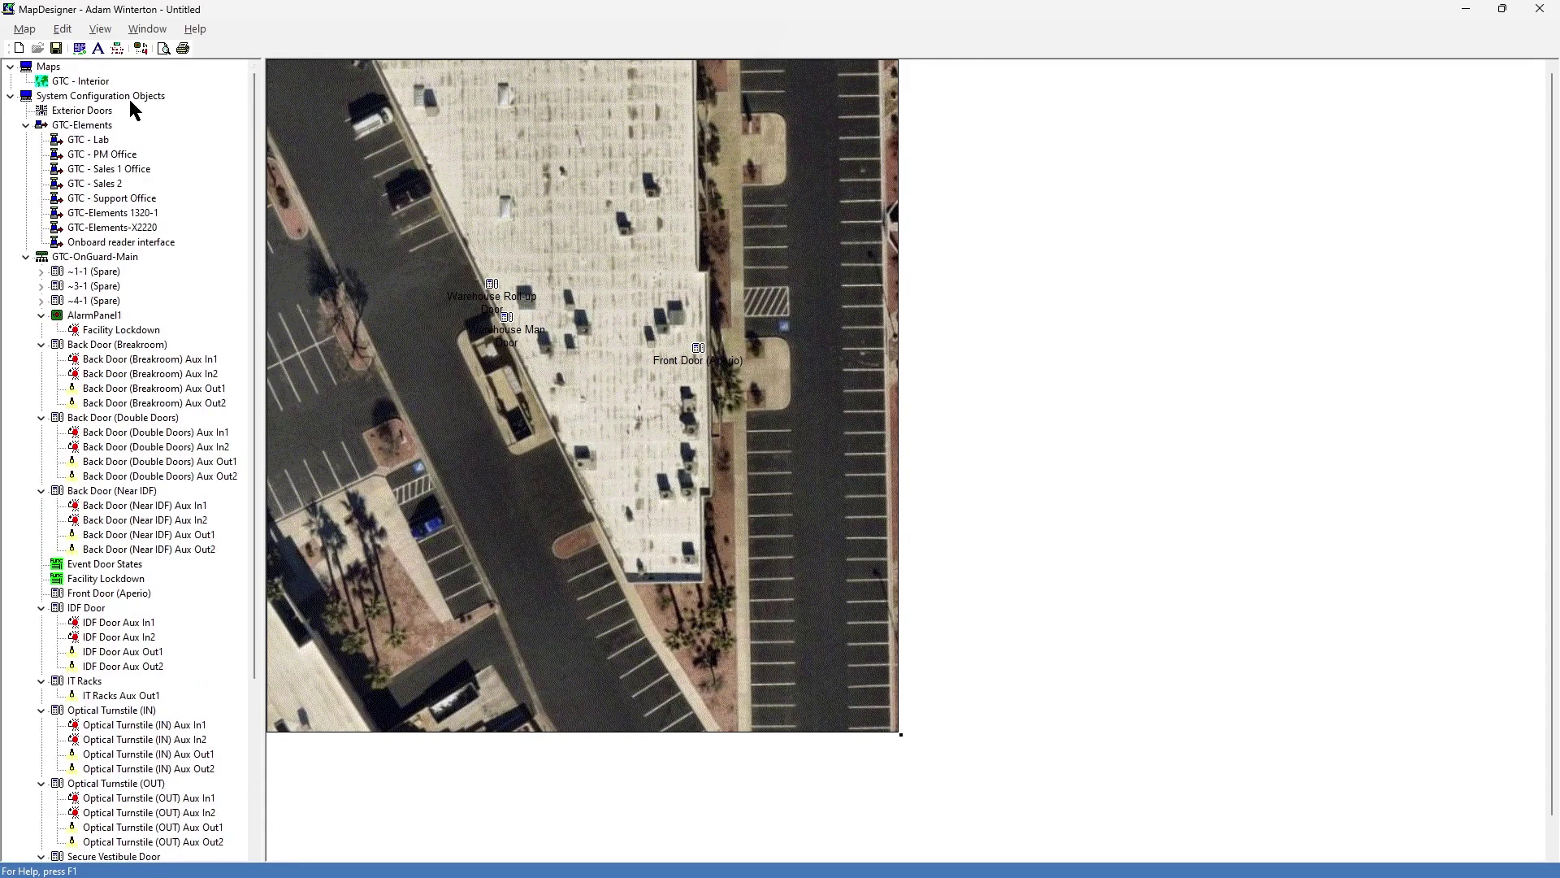
pyautogui.moveTo(65, 89); pyautogui.dragTo(627, 396)
# - Save the satellite map as 'GTC - Exterior'
pyautogui.click(56, 48)
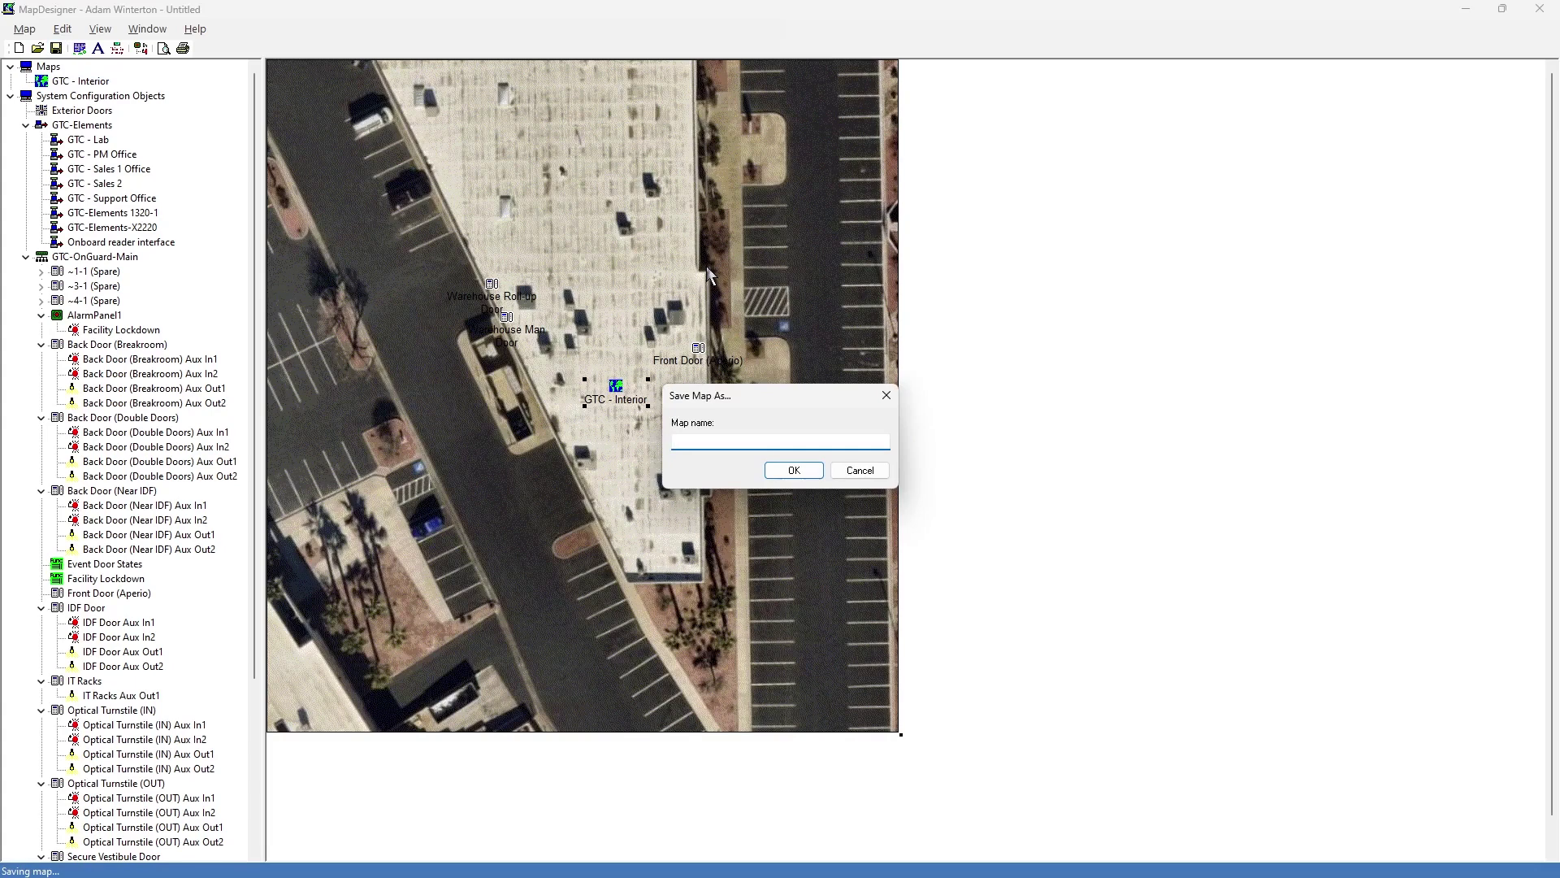
pyautogui.write('GTC - Exterior')
pyautogui.press('Return')
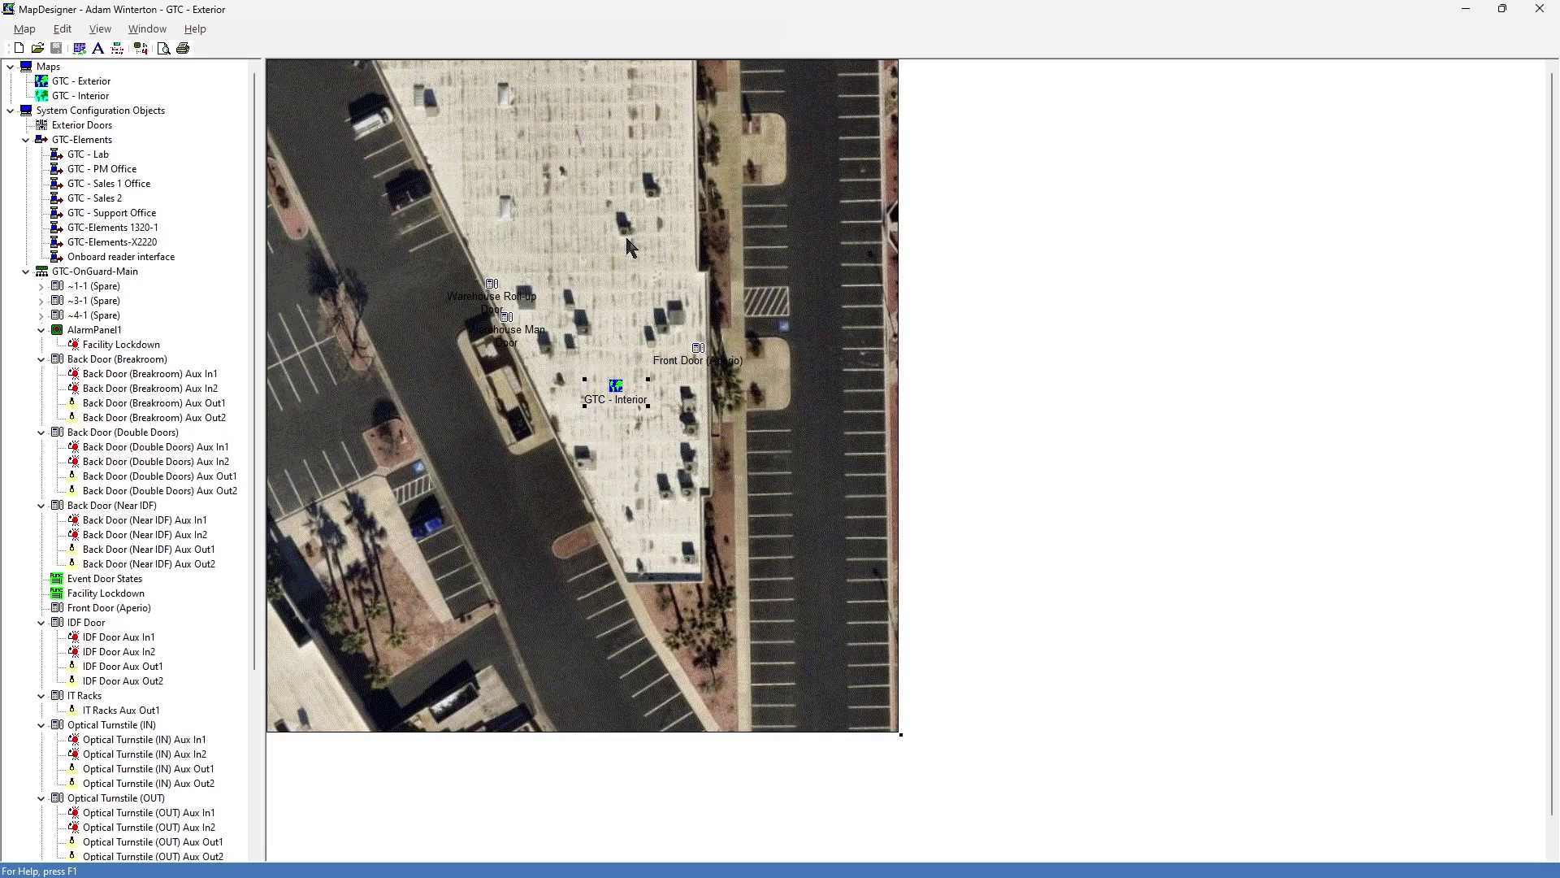
# - Add a GTC - Exterior link above the Interior title on GTC - Interior and save it
pyautogui.doubleClick(92, 95)
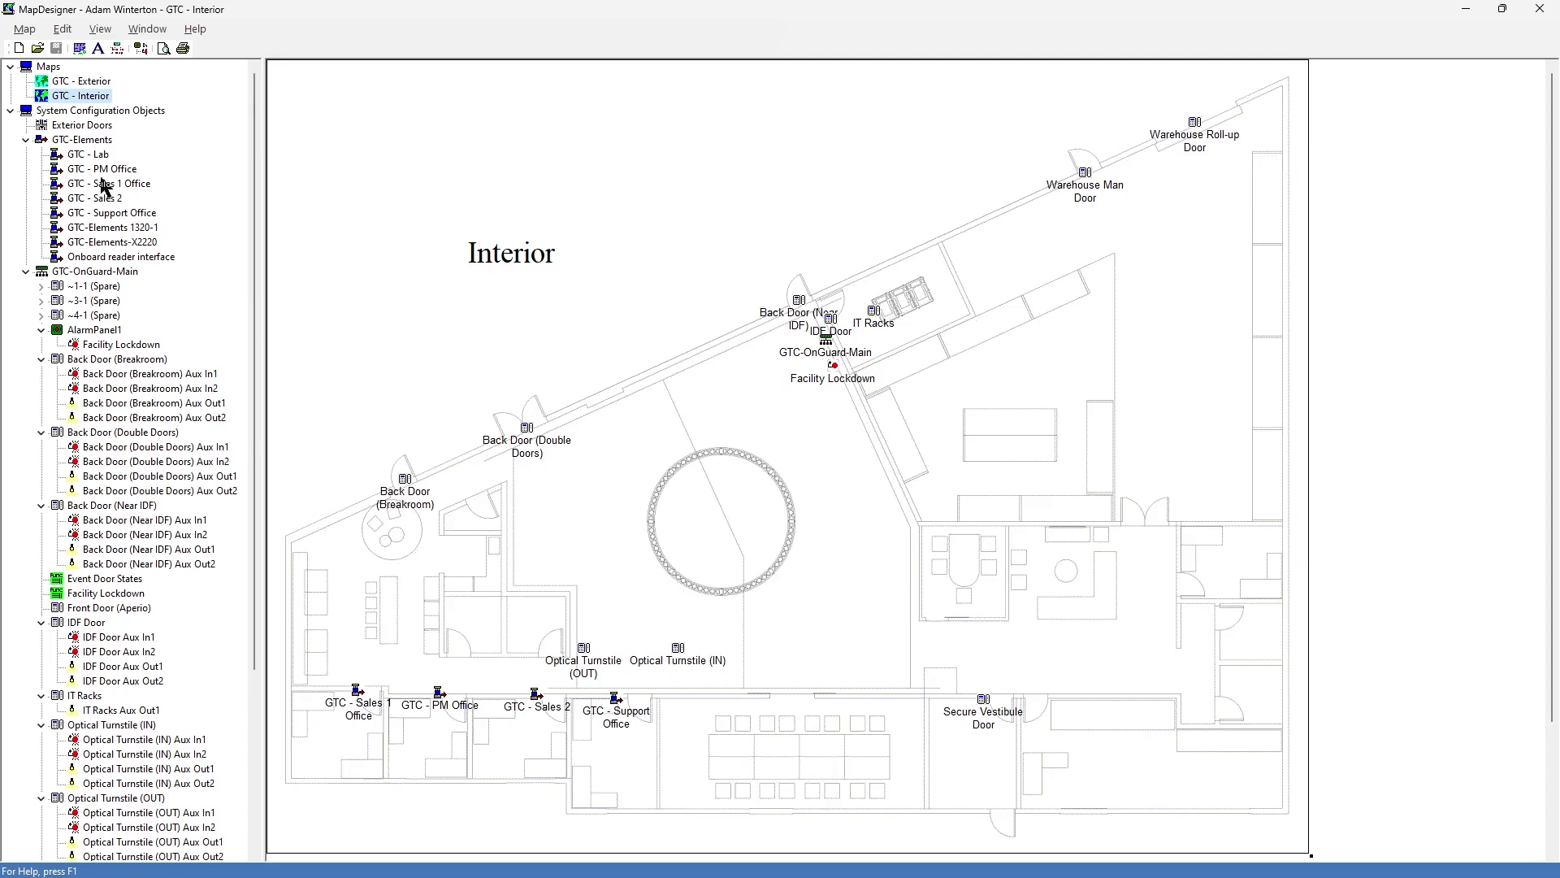
pyautogui.moveTo(79, 83); pyautogui.dragTo(661, 333)
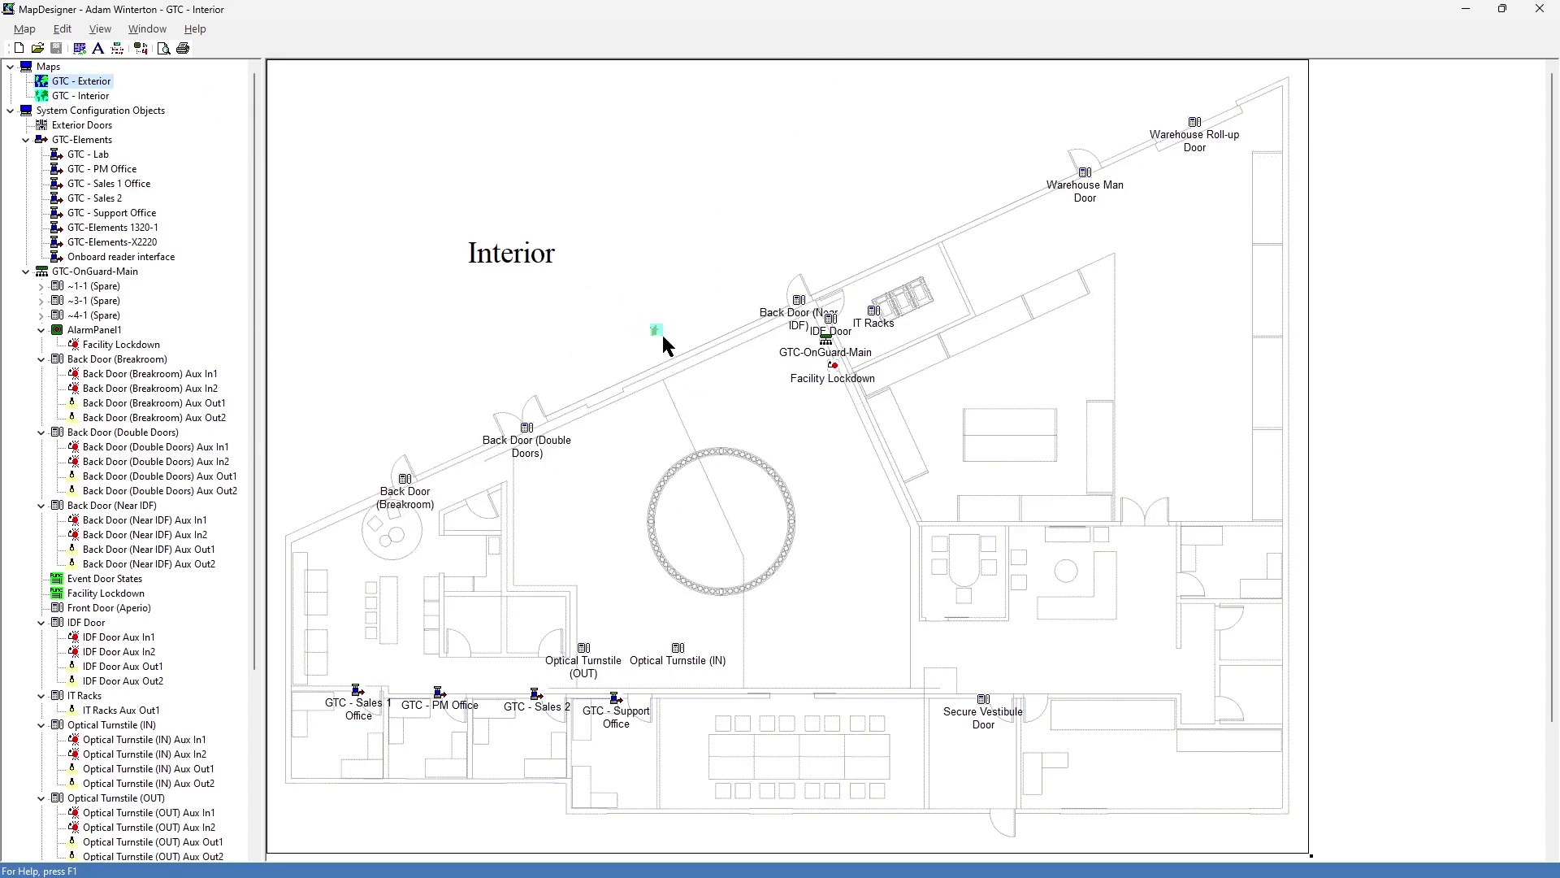
pyautogui.moveTo(532, 286); pyautogui.dragTo(520, 171)
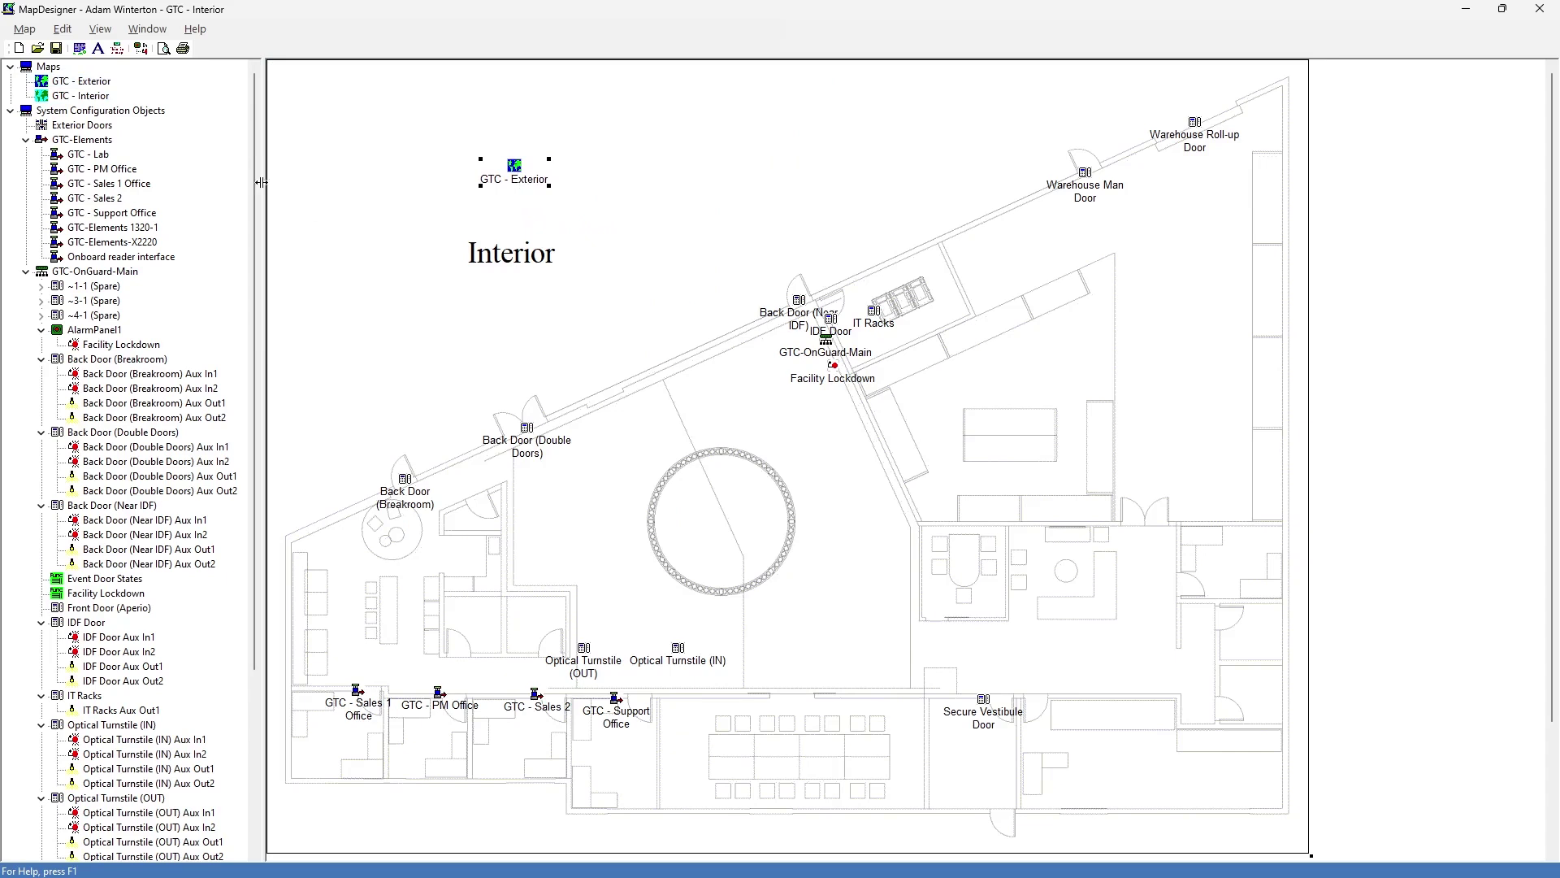
pyautogui.click(56, 48)
pyautogui.click(91, 95)
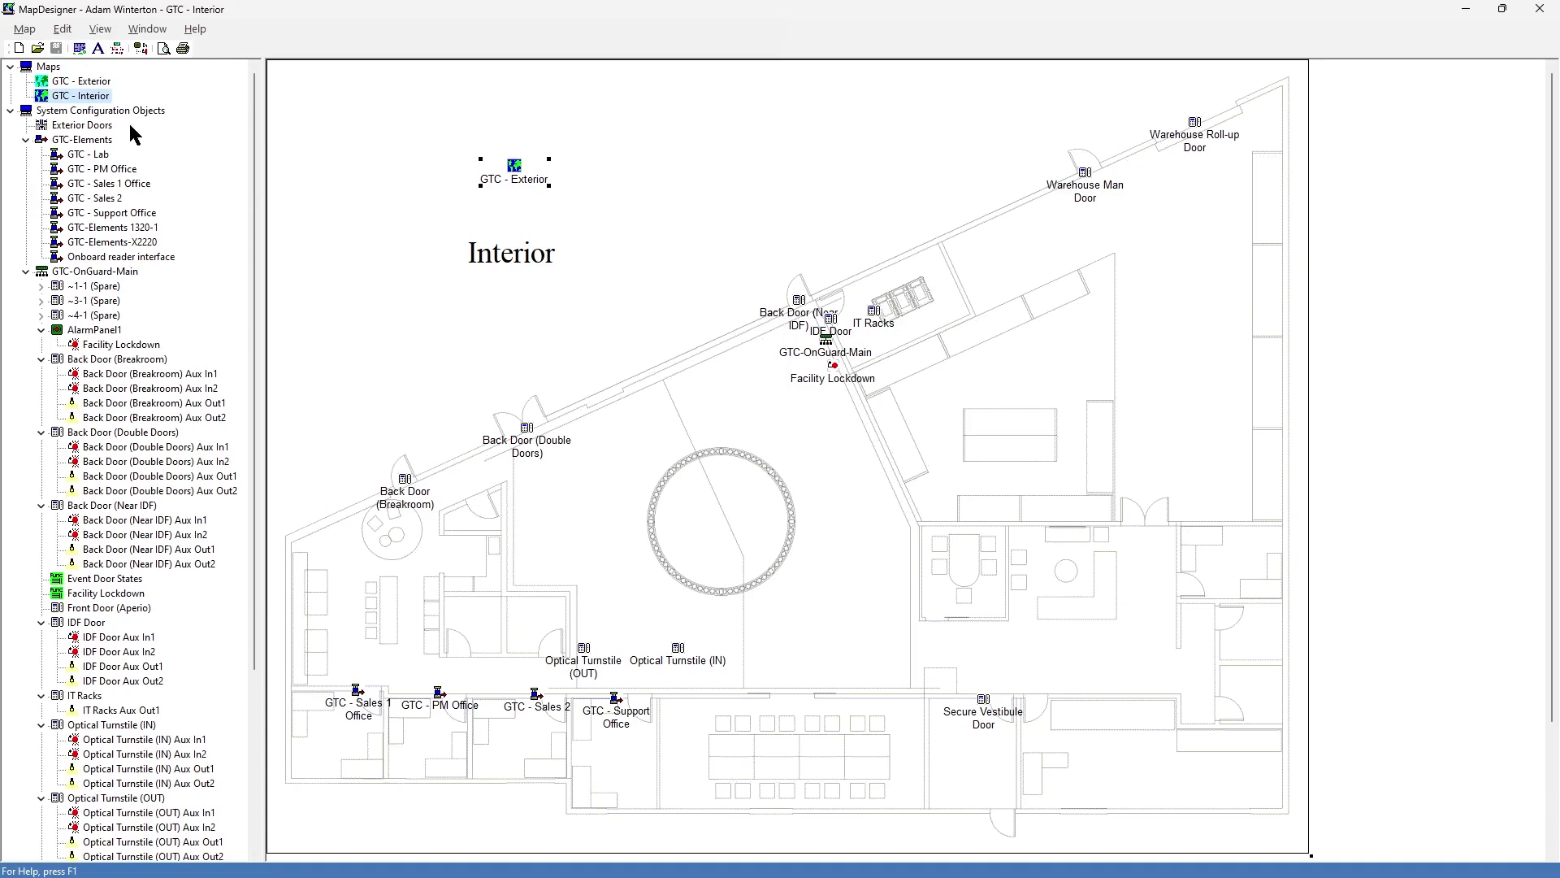
pyautogui.click(87, 81)
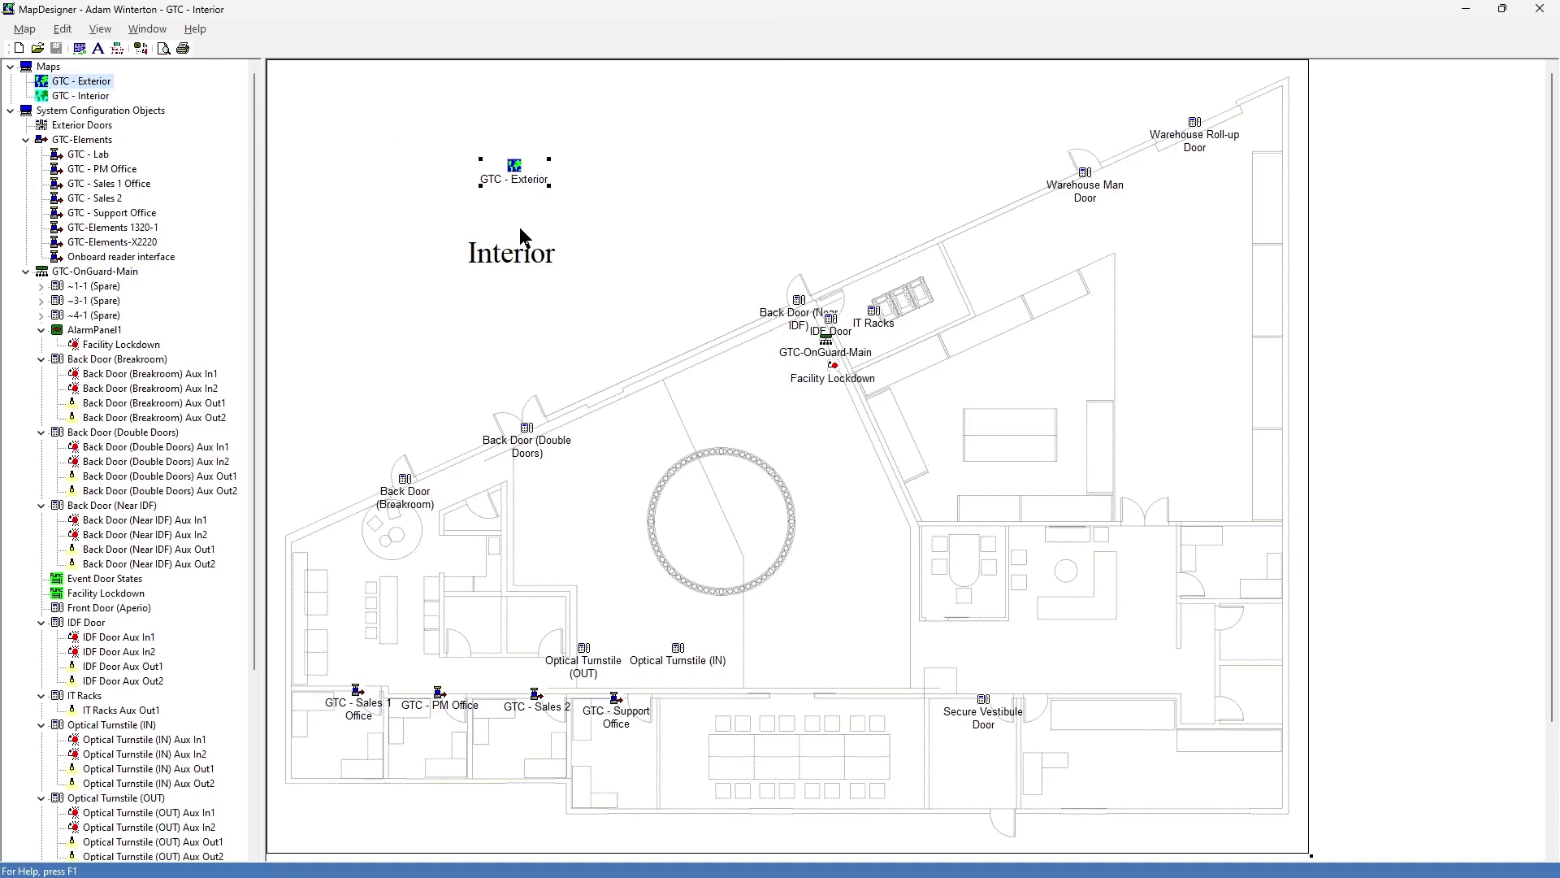
# - In Alarm Monitoring, check the View Map list, find it empty, and cancel
pyautogui.click(1466, 9)
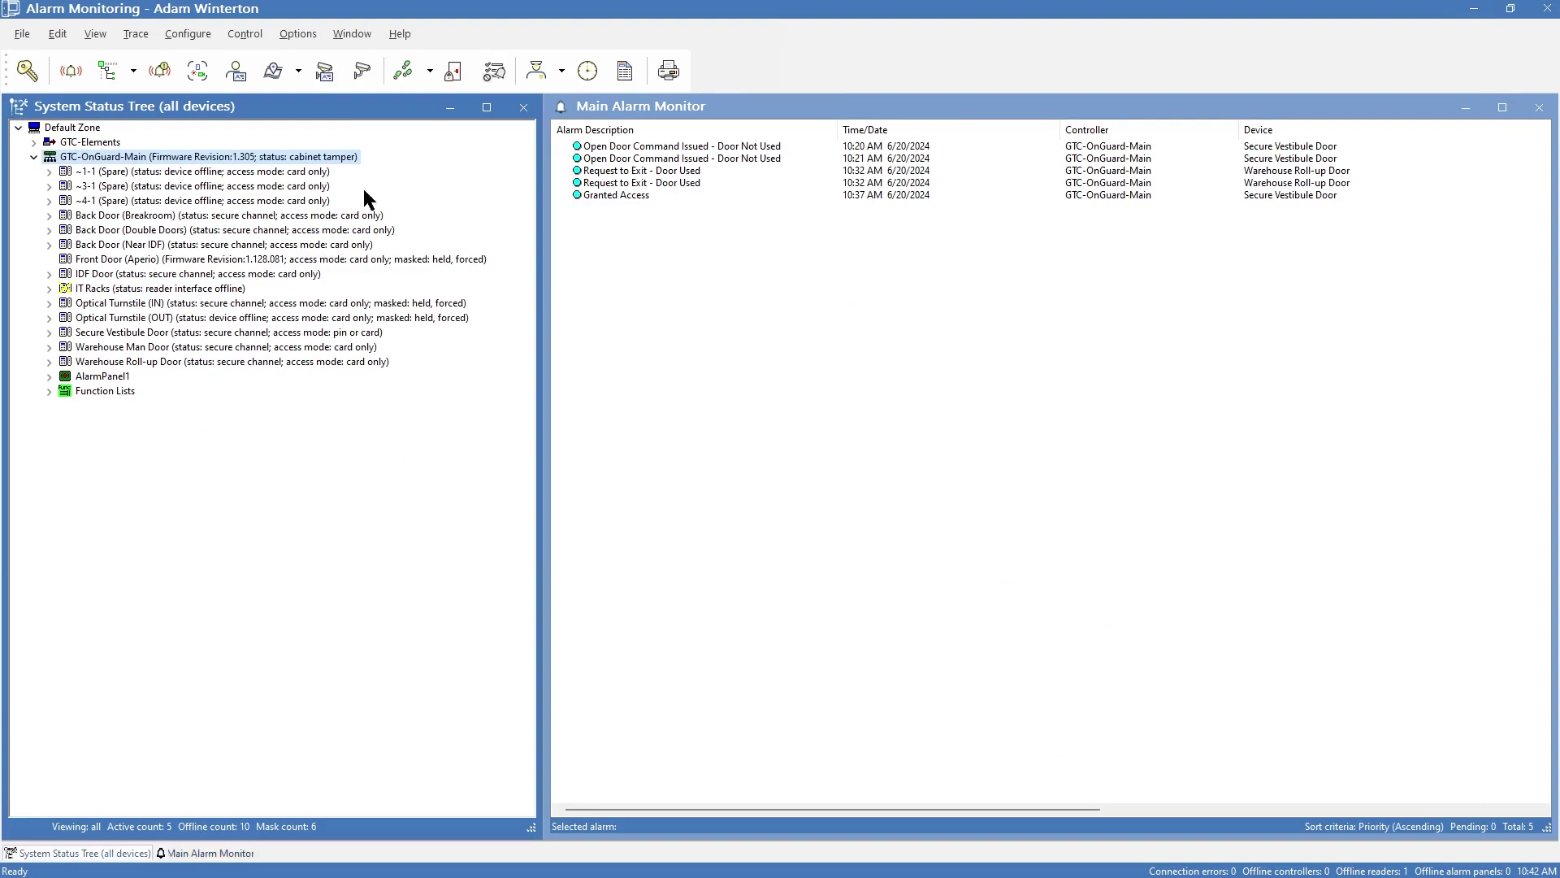
pyautogui.click(282, 71)
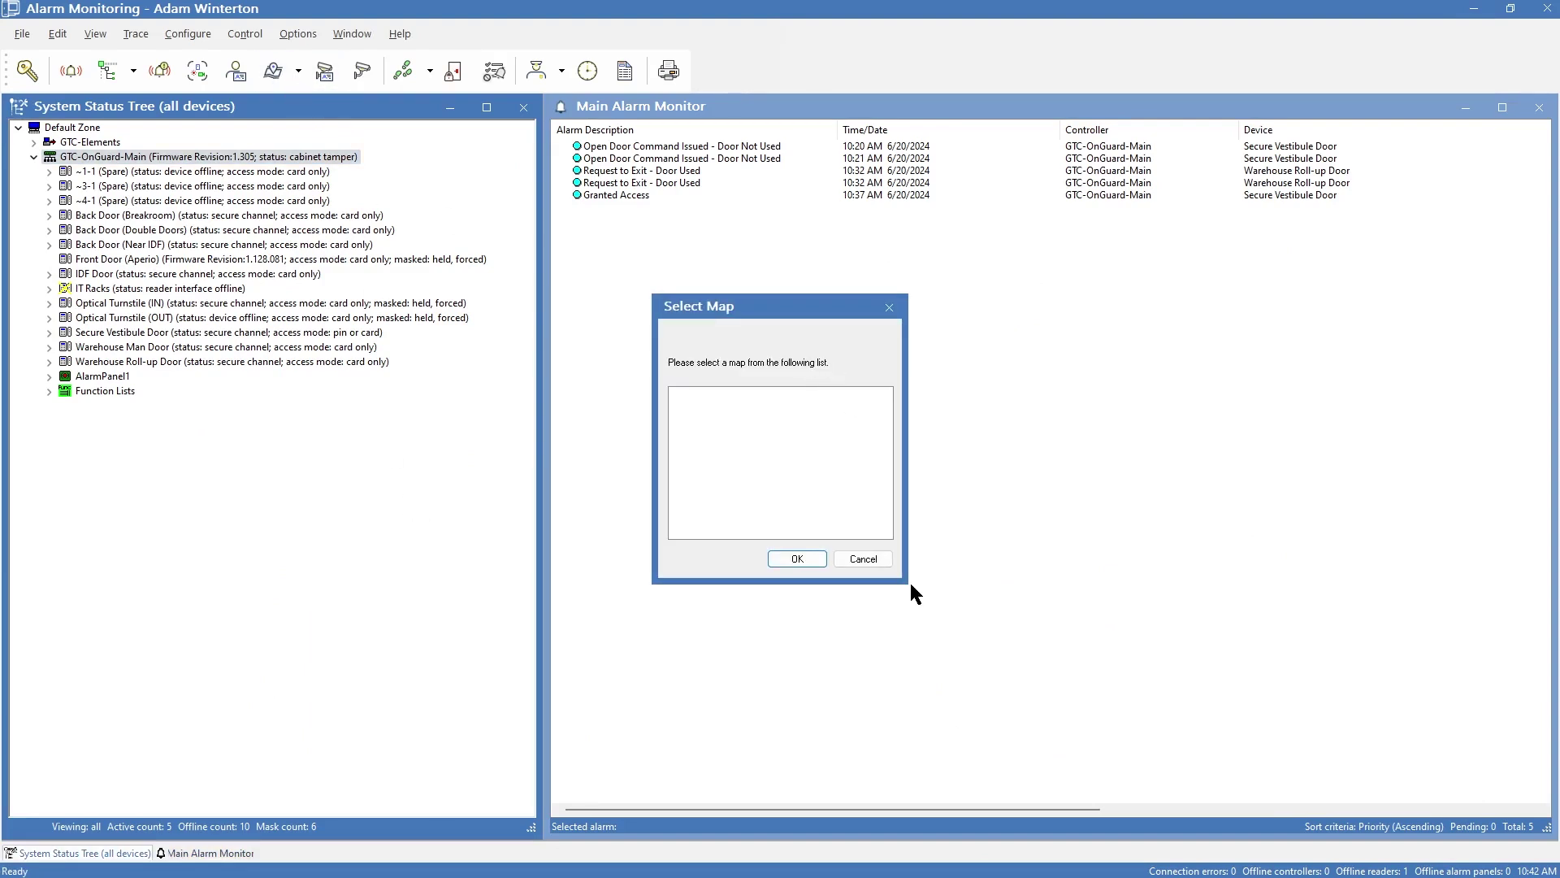
pyautogui.click(887, 560)
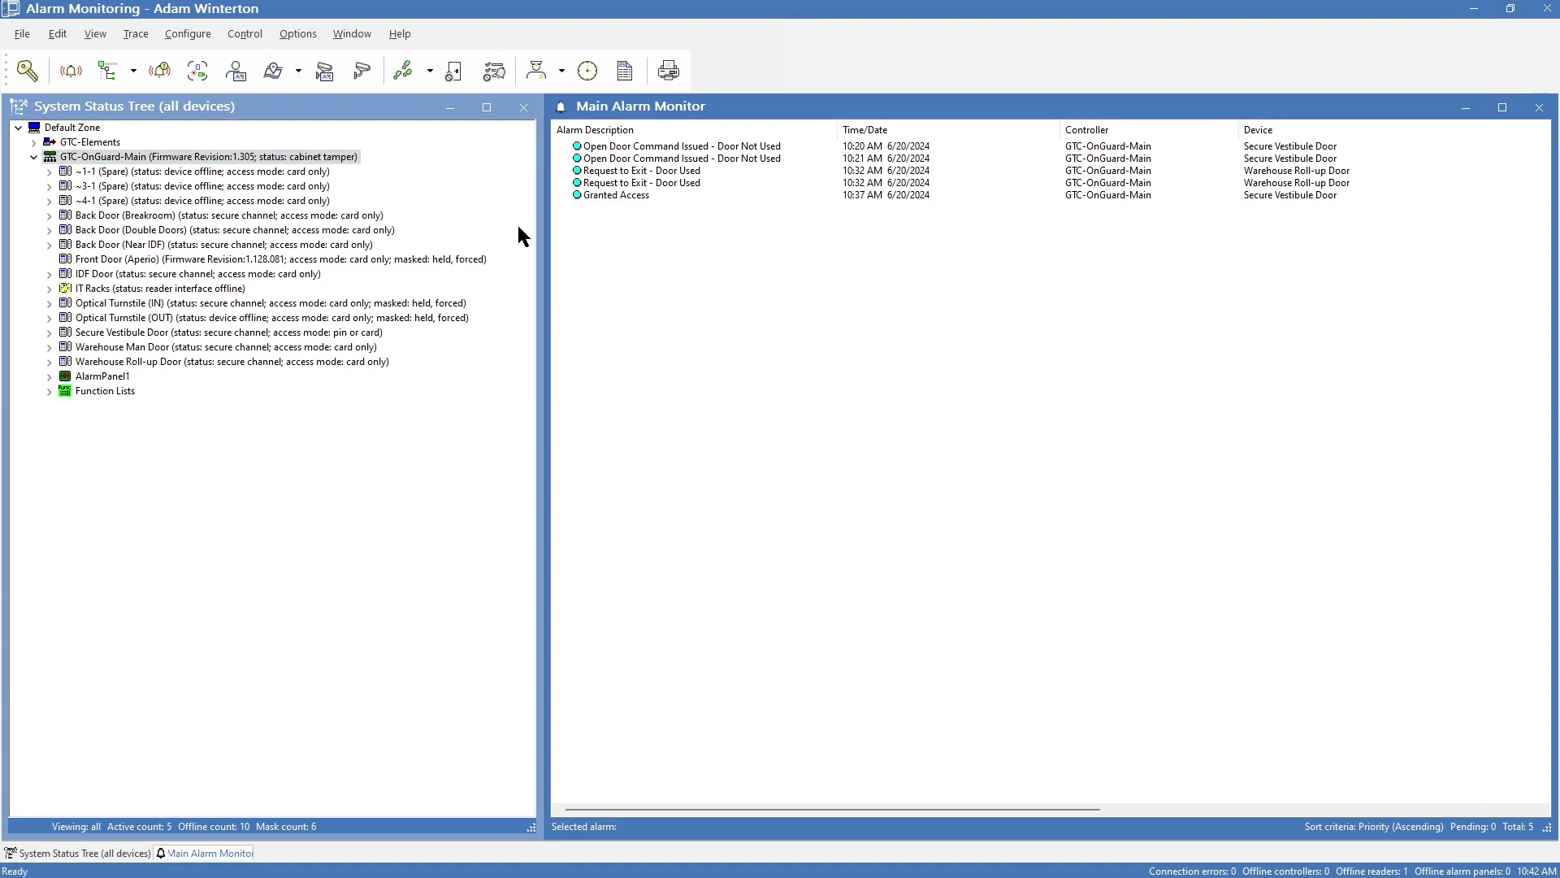
# - Log back on with the user's credentials on ad.stonesecurity.net and accept Default Zone
pyautogui.click(45, 74)
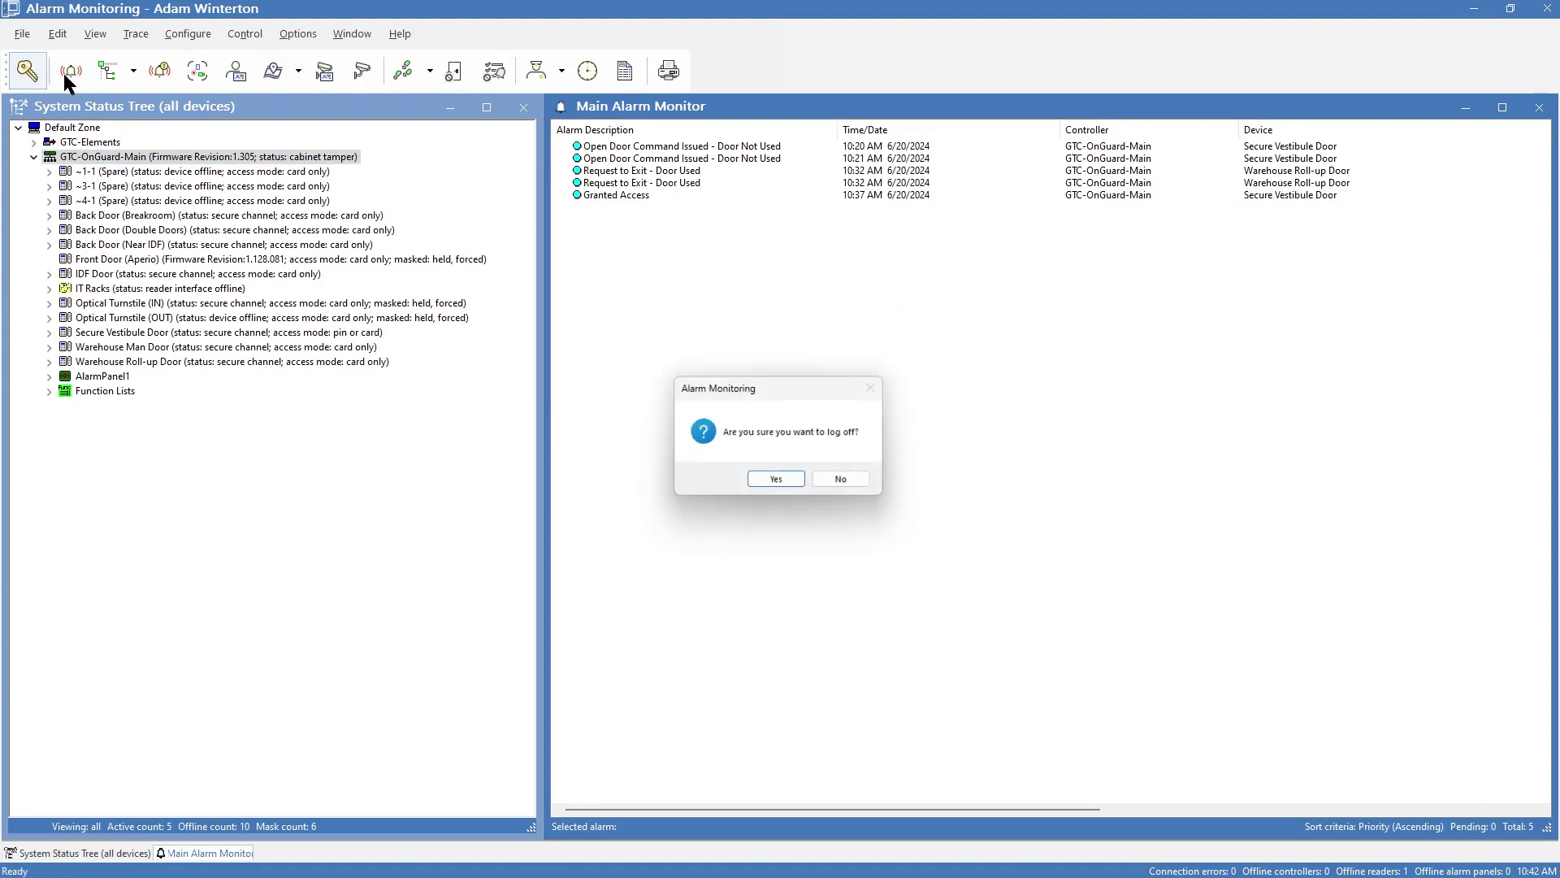
pyautogui.click(777, 481)
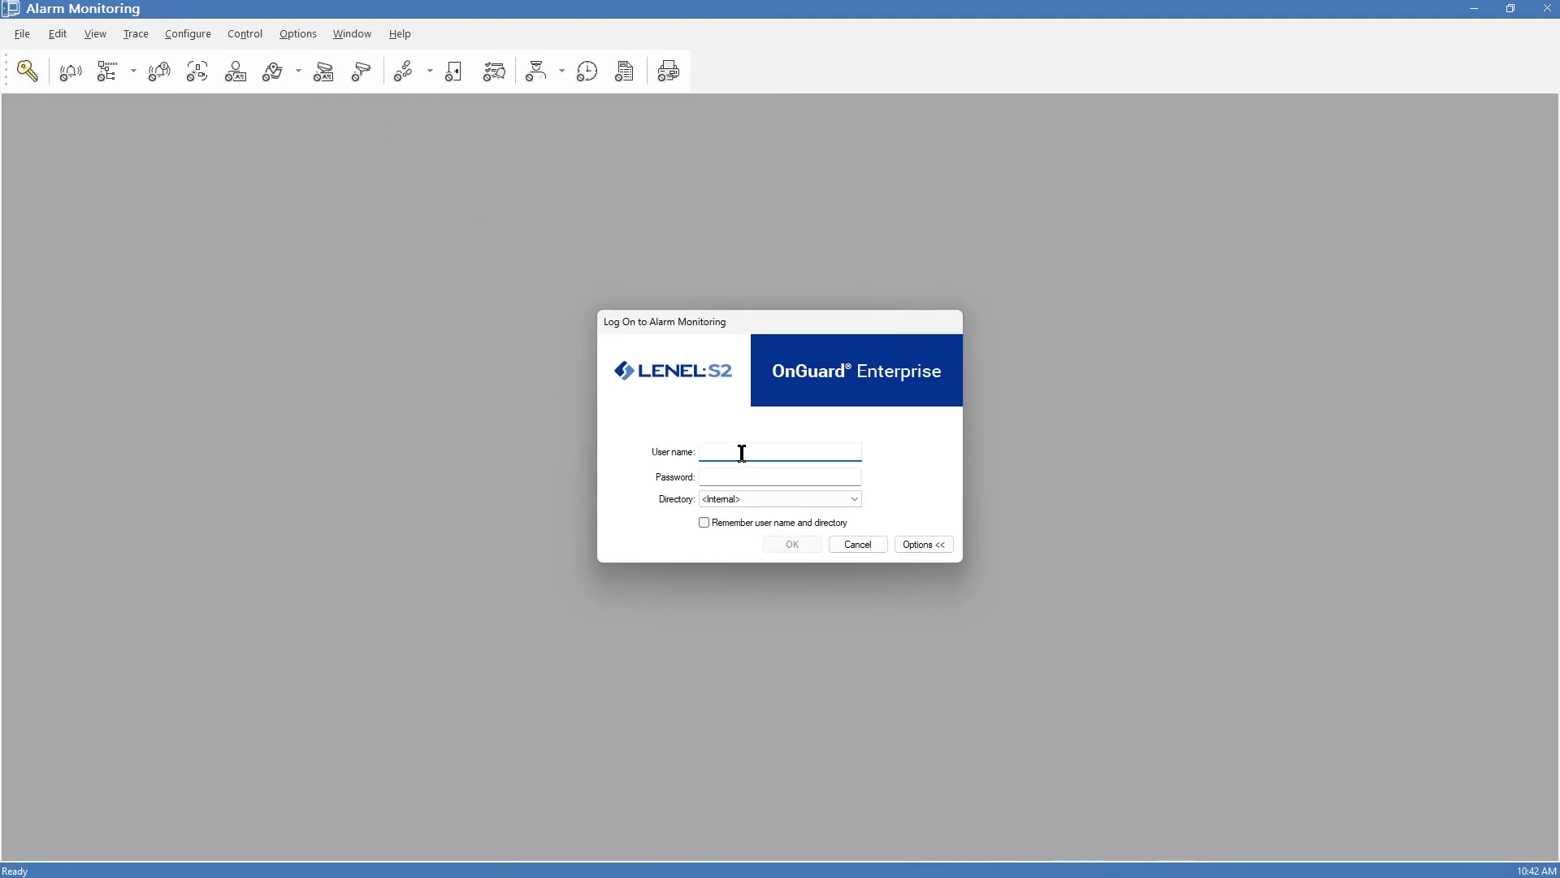
pyautogui.click(780, 476)
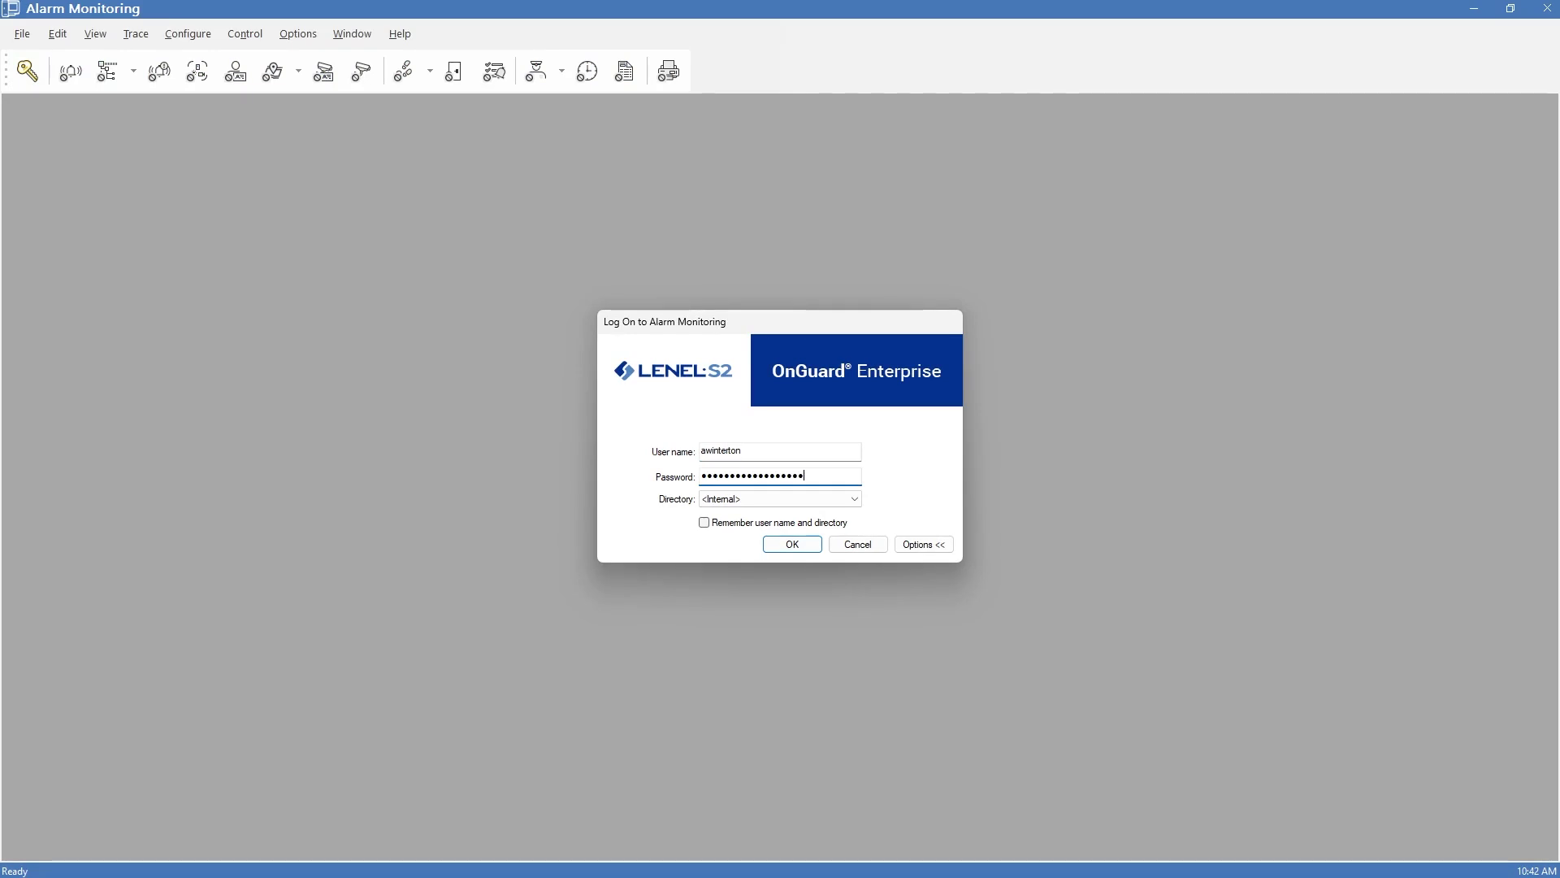
pyautogui.press('Tab')
pyautogui.press('Down')
pyautogui.press('Return')
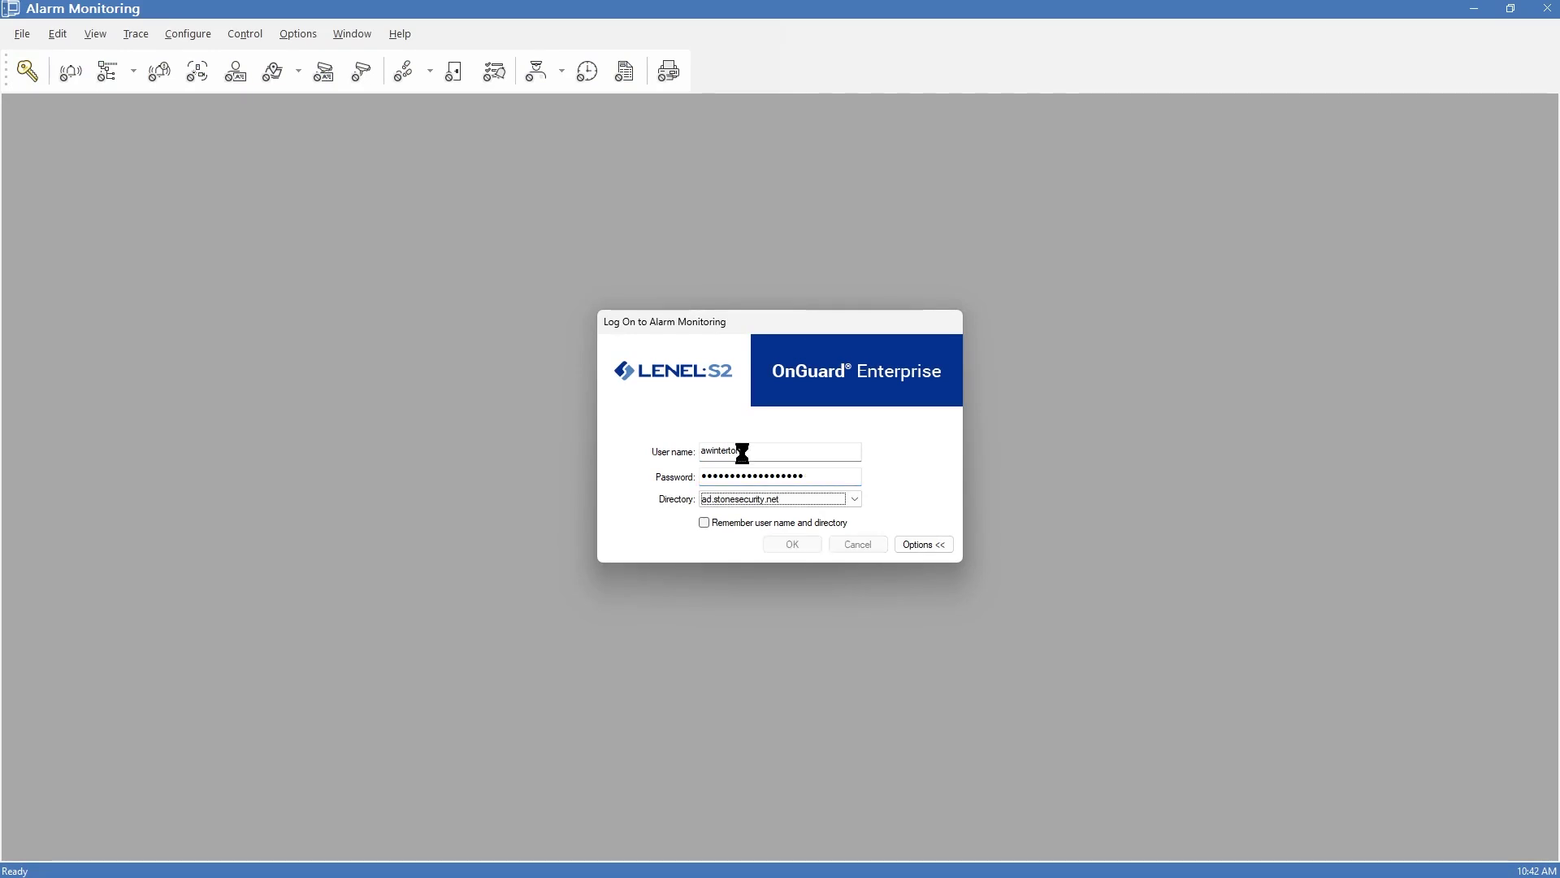
pyautogui.click(881, 513)
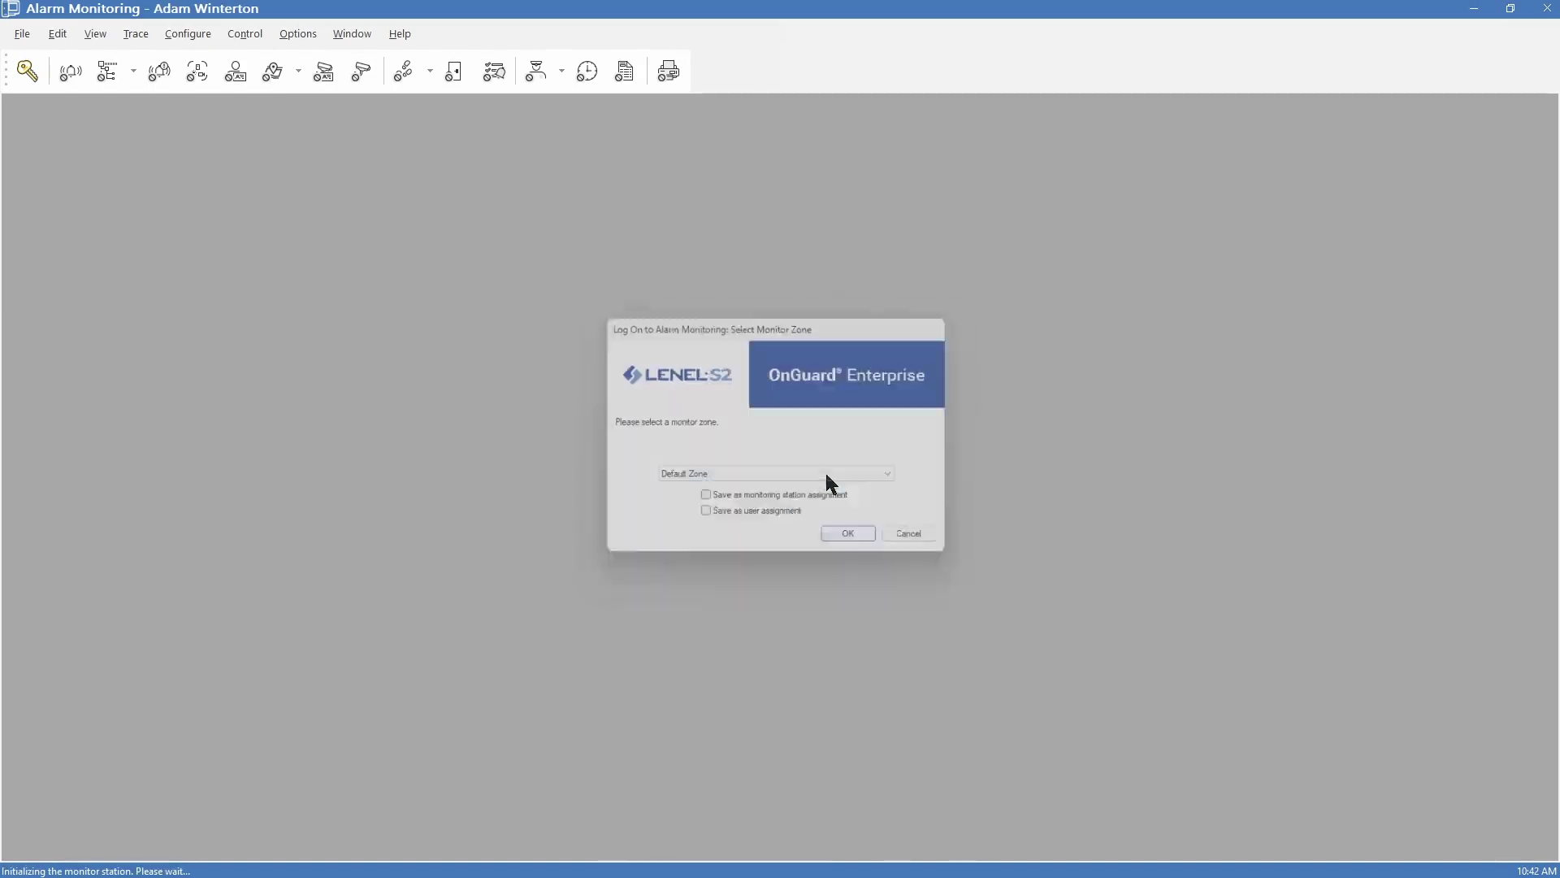
pyautogui.click(849, 537)
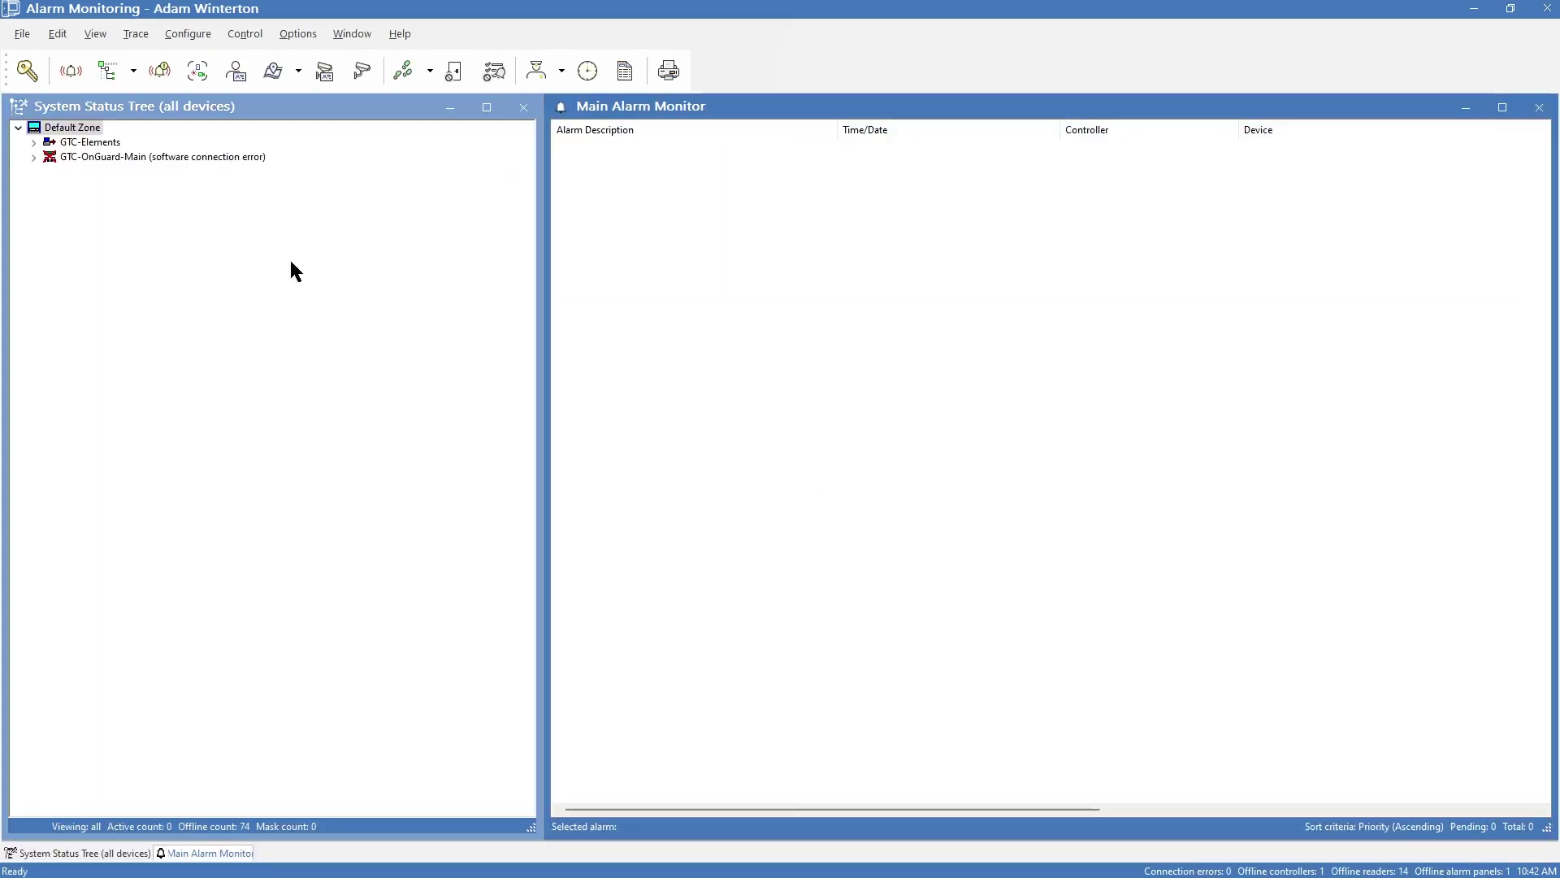
# - Open the GTC - Exterior map in Alarm Monitoring, then move its window up-left and widen it
pyautogui.click(275, 71)
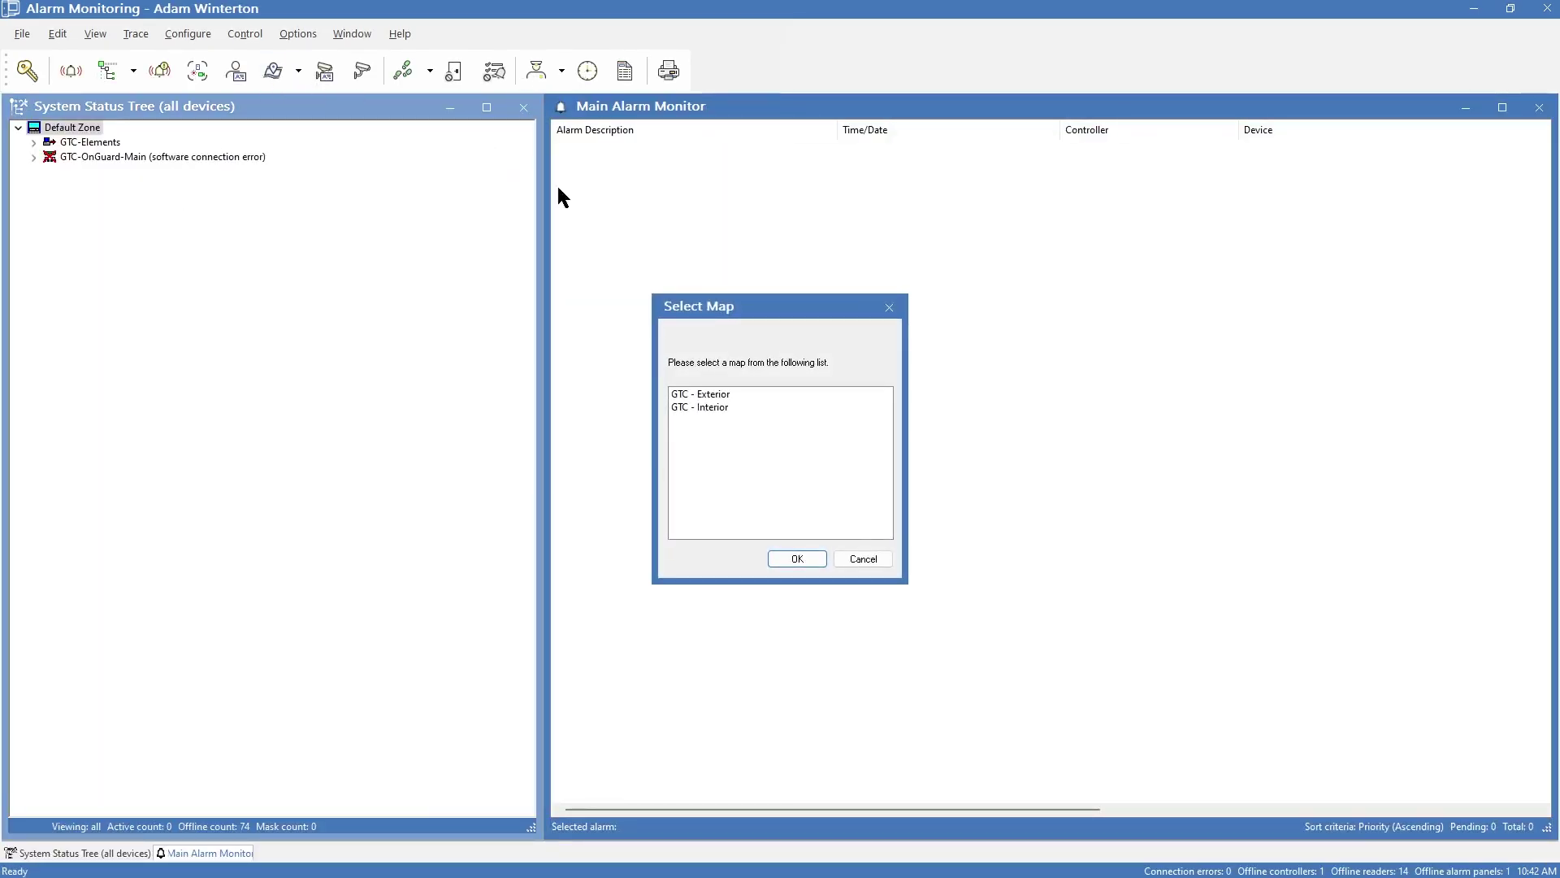
pyautogui.click(712, 396)
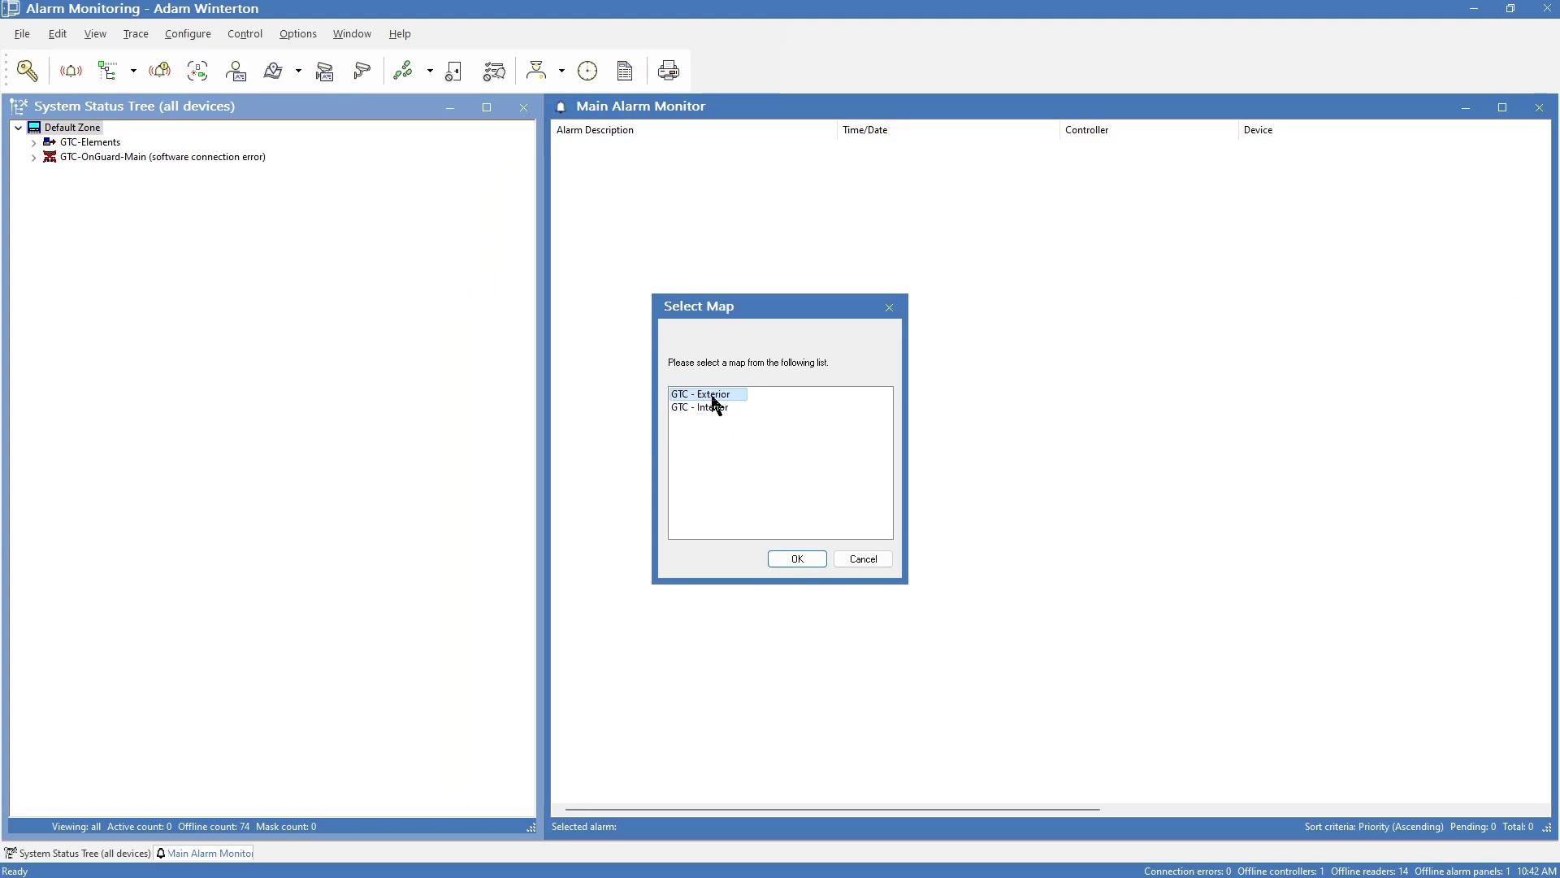
pyautogui.click(794, 558)
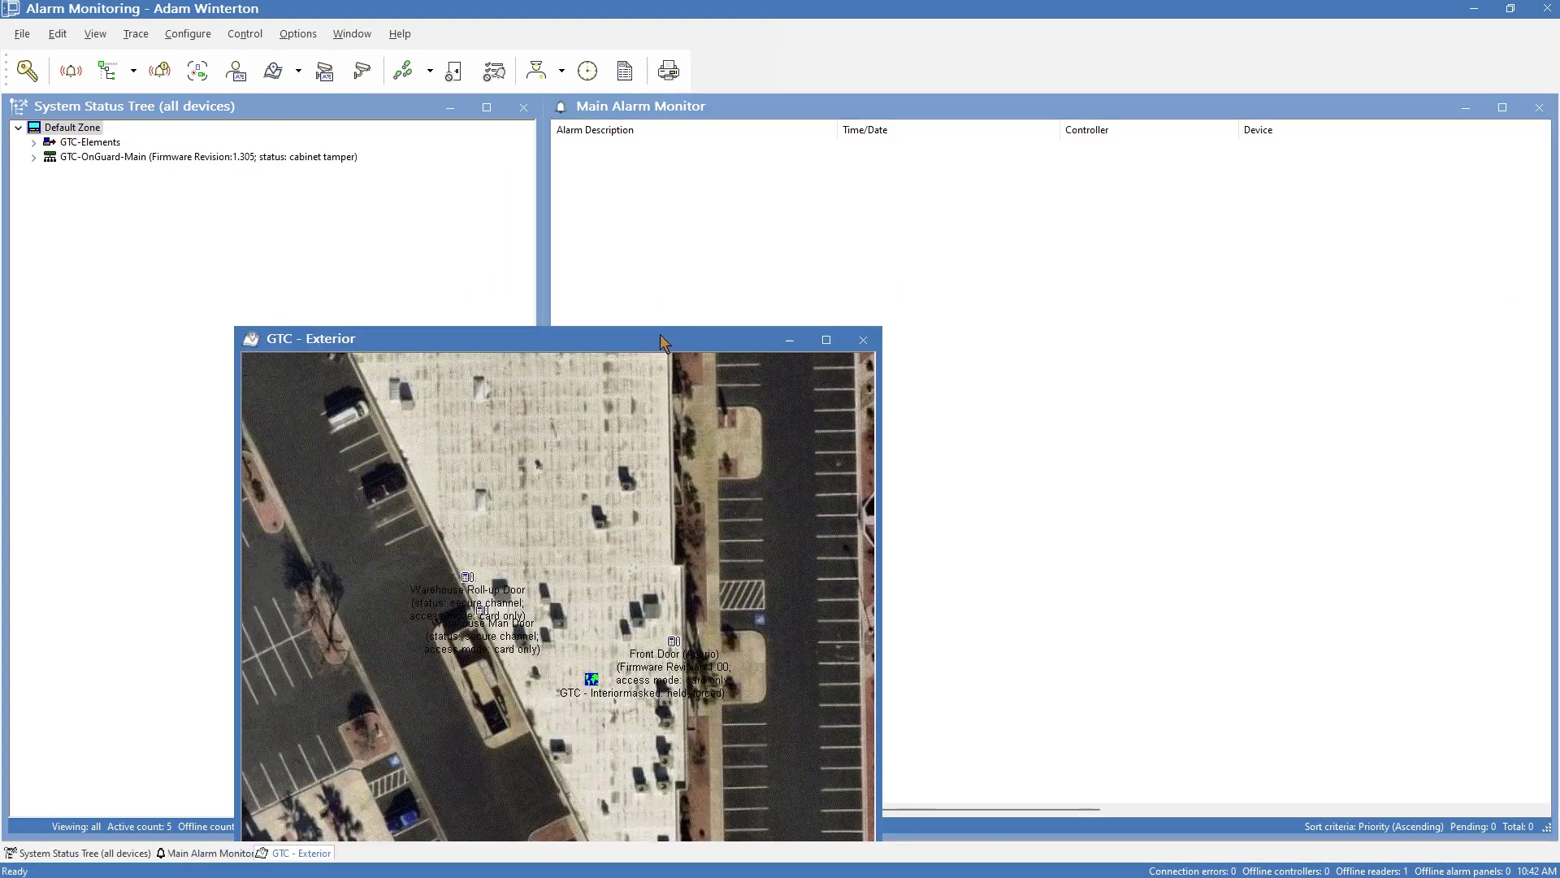
pyautogui.moveTo(660, 339); pyautogui.dragTo(598, 115)
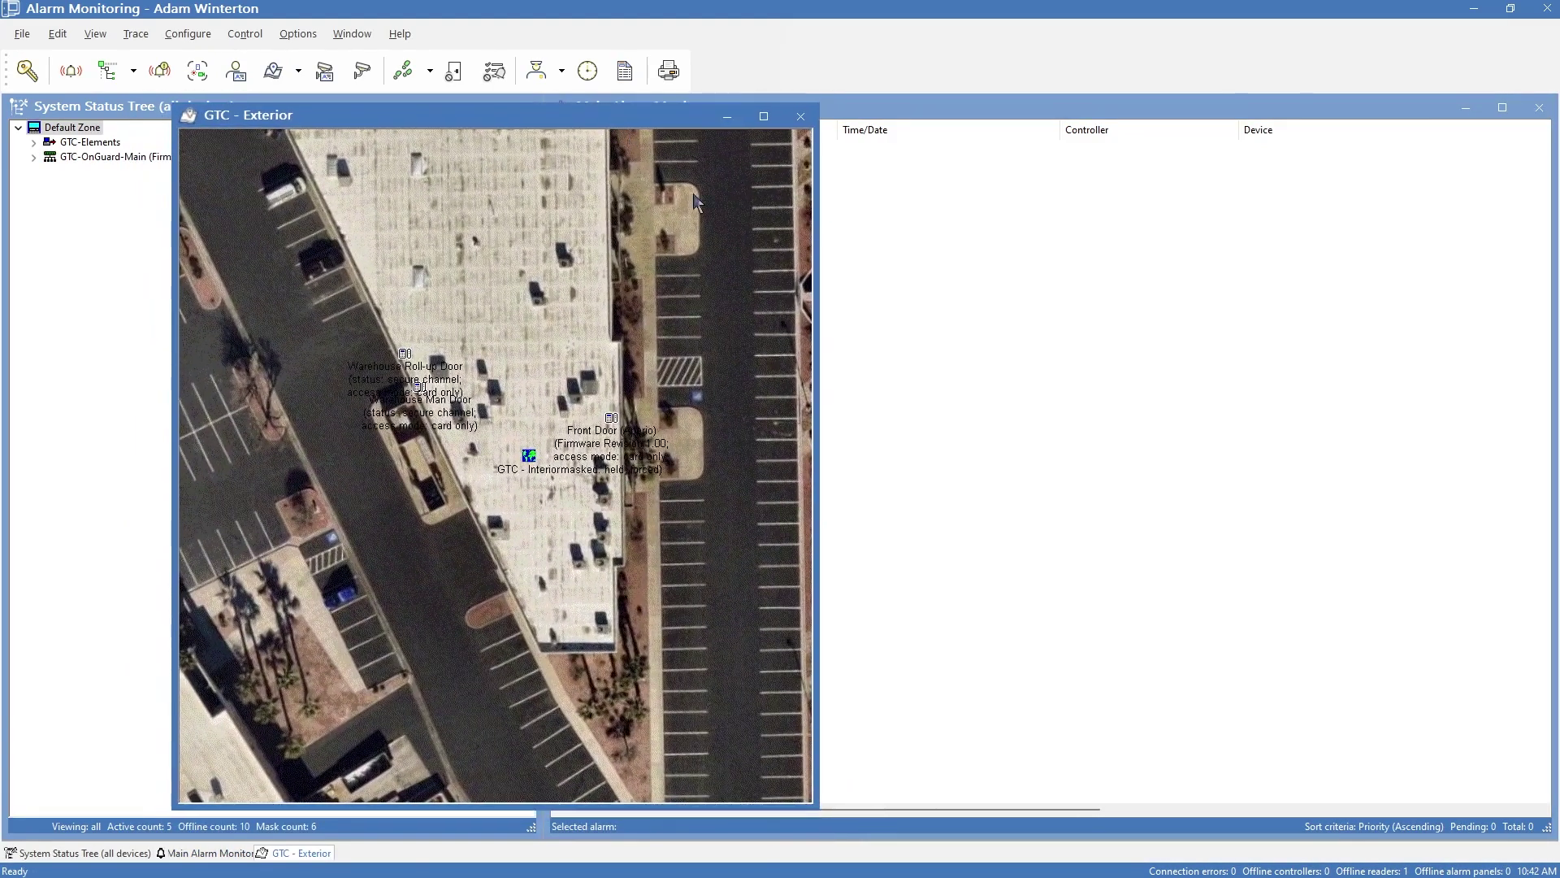
pyautogui.moveTo(819, 554); pyautogui.dragTo(963, 584)
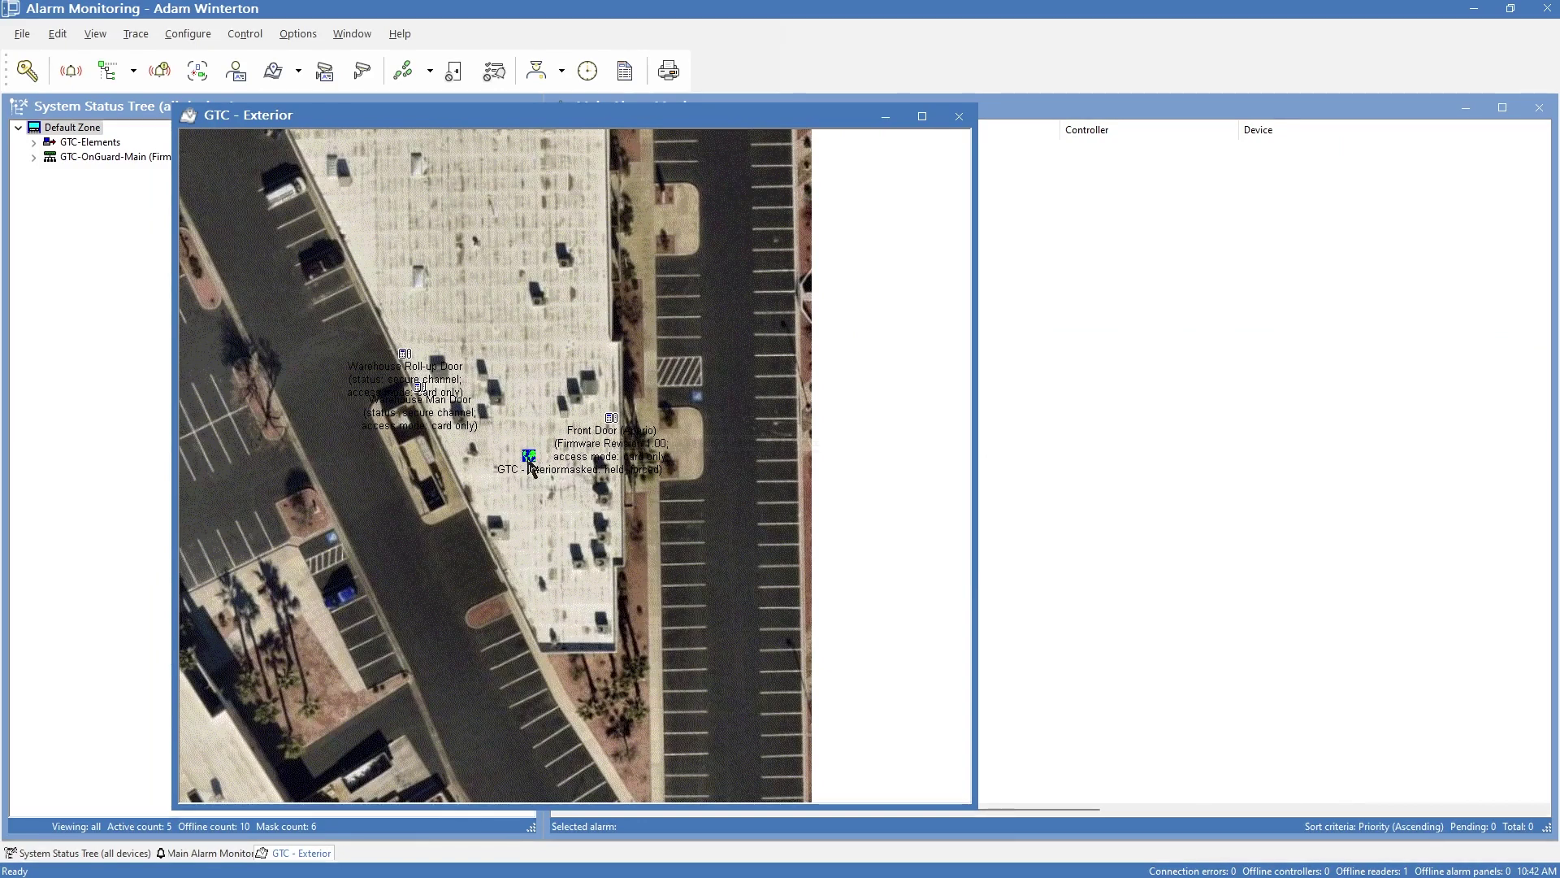
# - Open the GTC - Interior floor plan from its icon on the exterior map and reposition the window
pyautogui.doubleClick(539, 464)
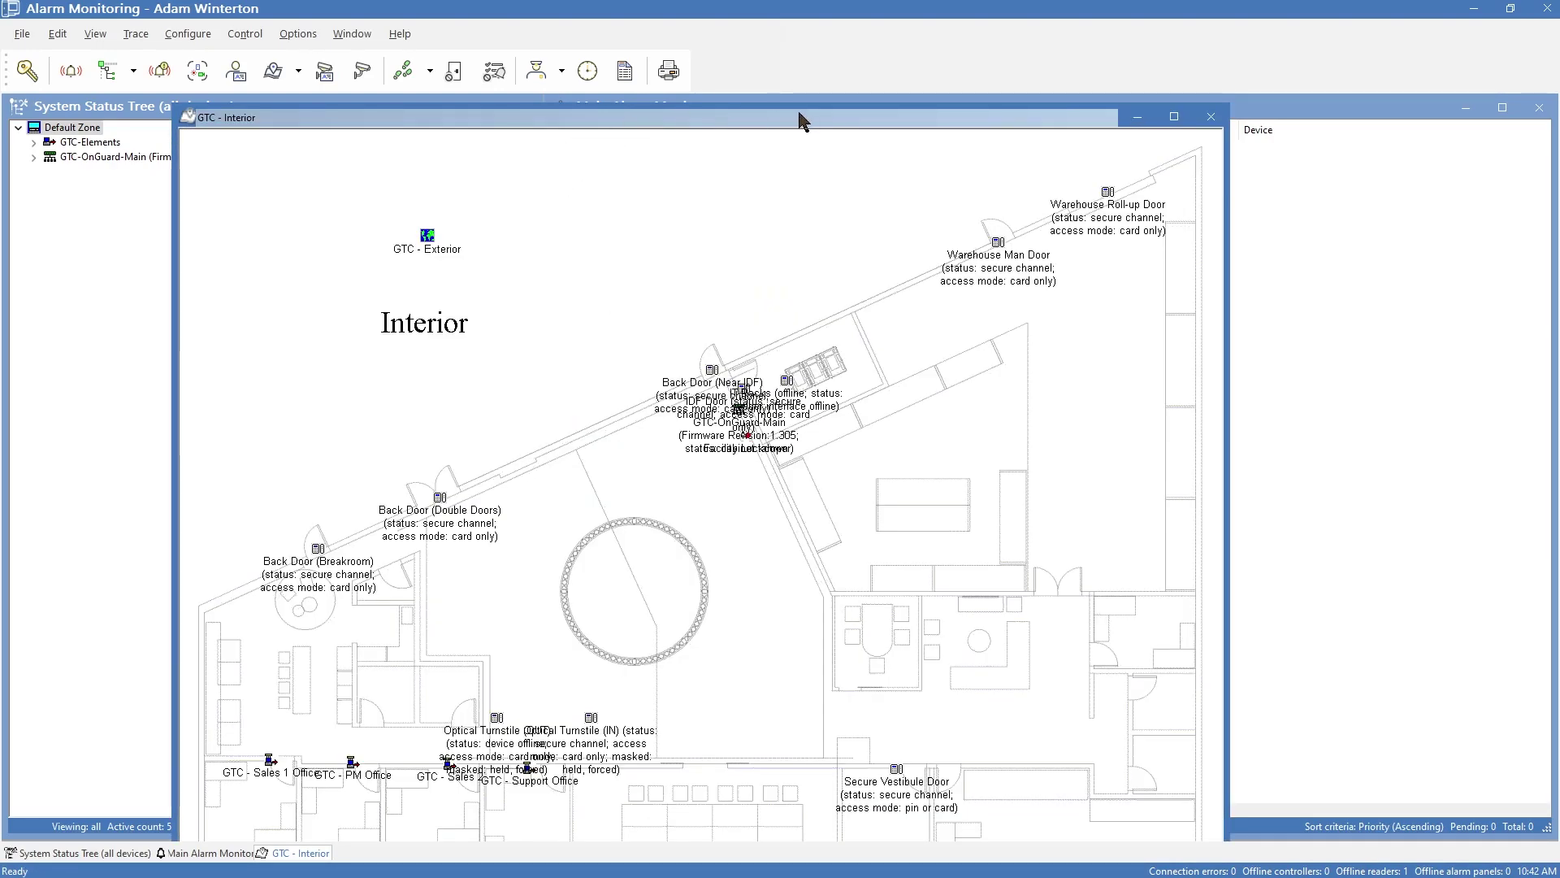
pyautogui.moveTo(801, 122); pyautogui.dragTo(803, 111)
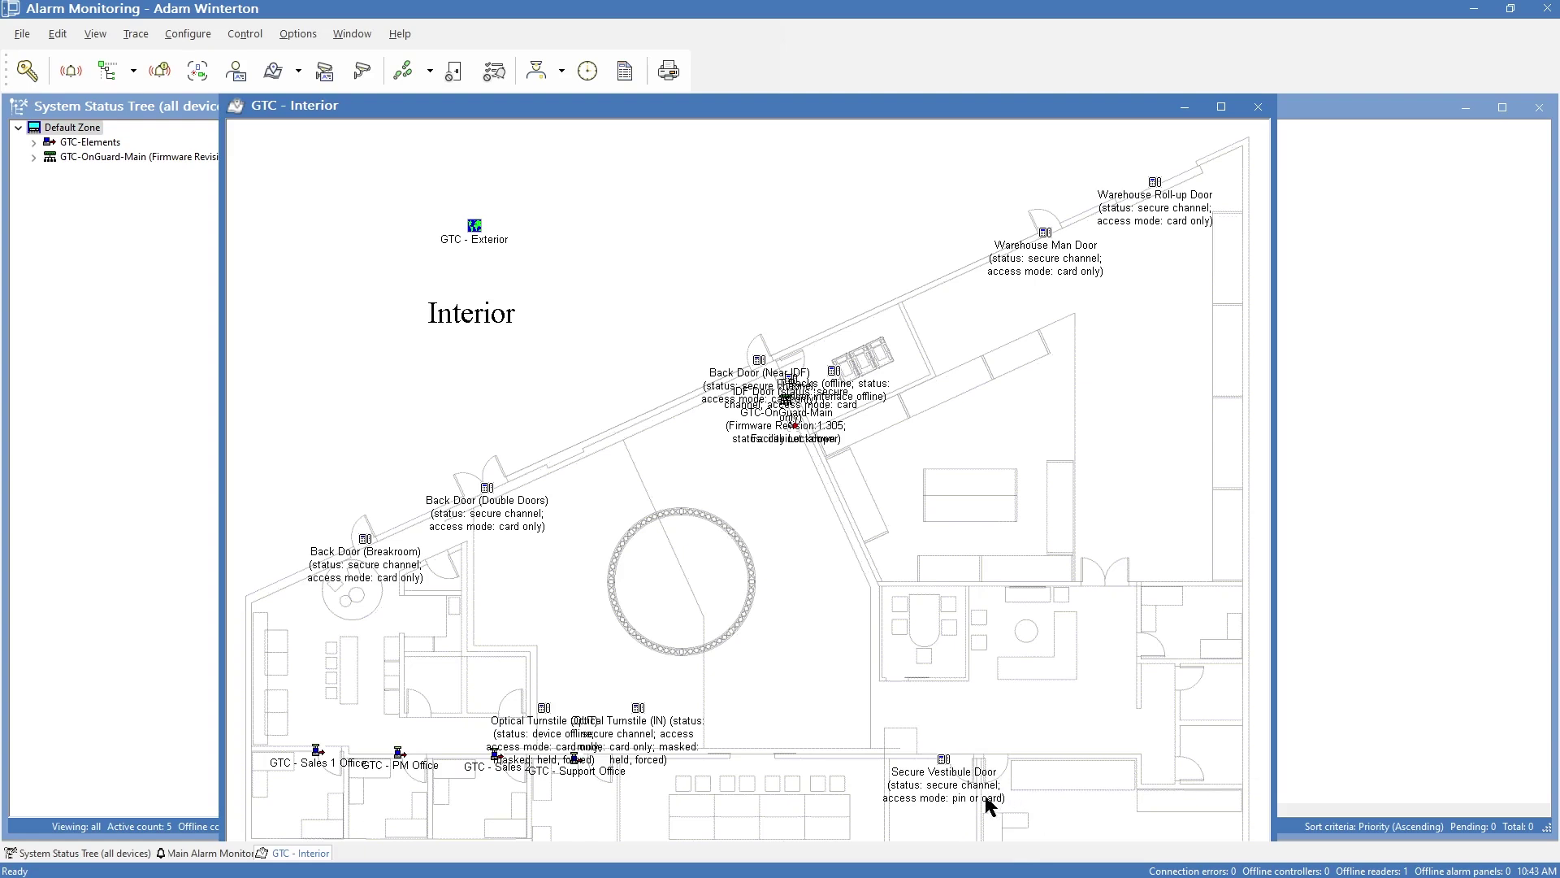
# - Set the Secure Vestibule Door reader access mode to Card Only and confirm
pyautogui.rightClick(949, 768)
pyautogui.click(893, 703)
pyautogui.rightClick(947, 764)
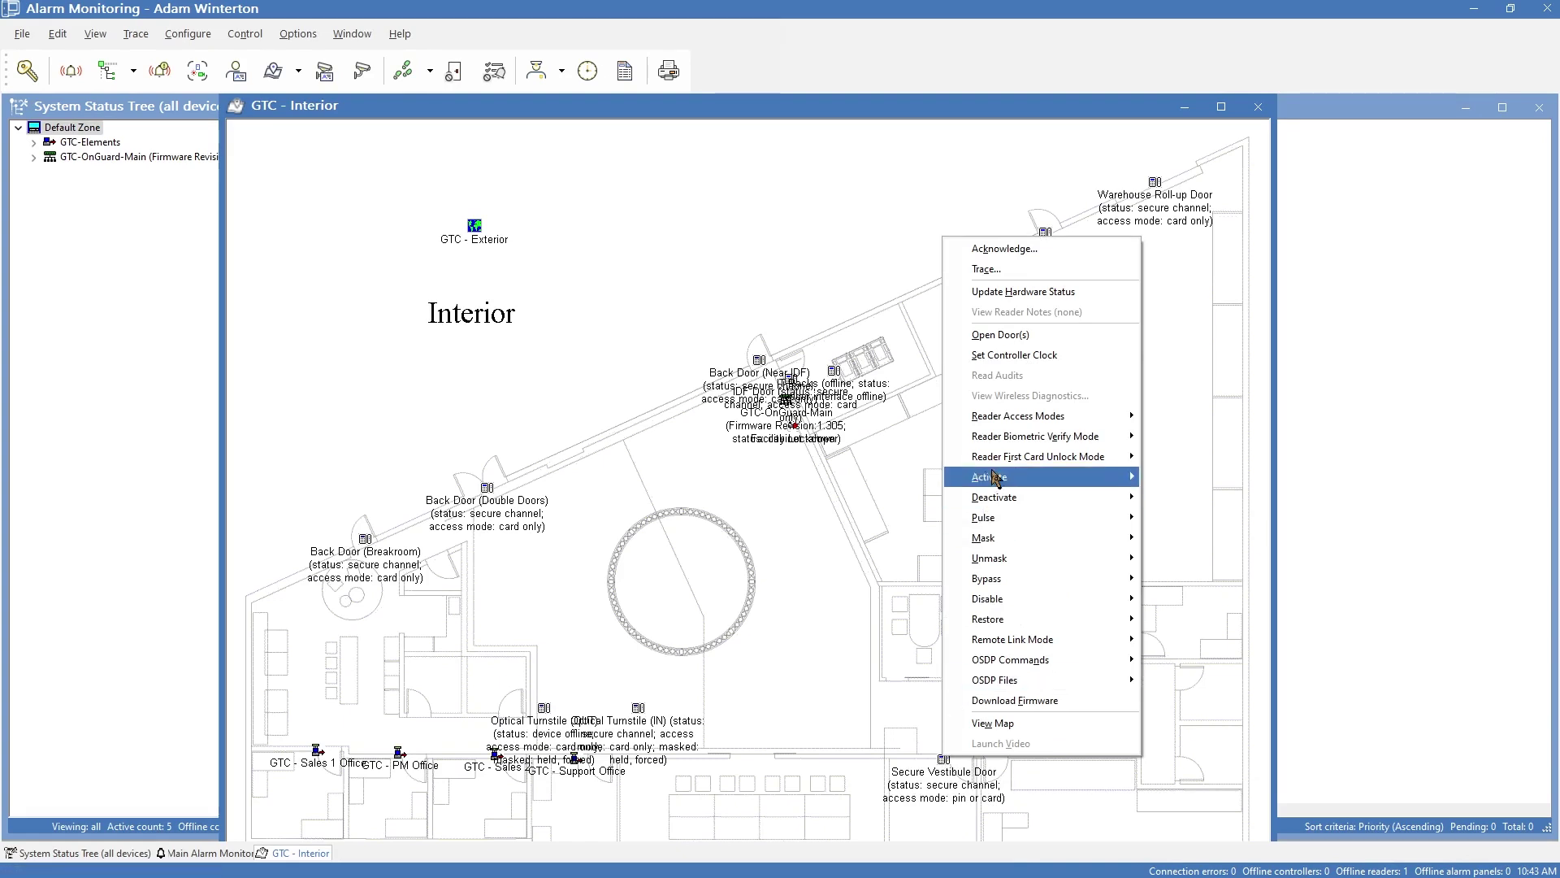
pyautogui.moveTo(1026, 416)
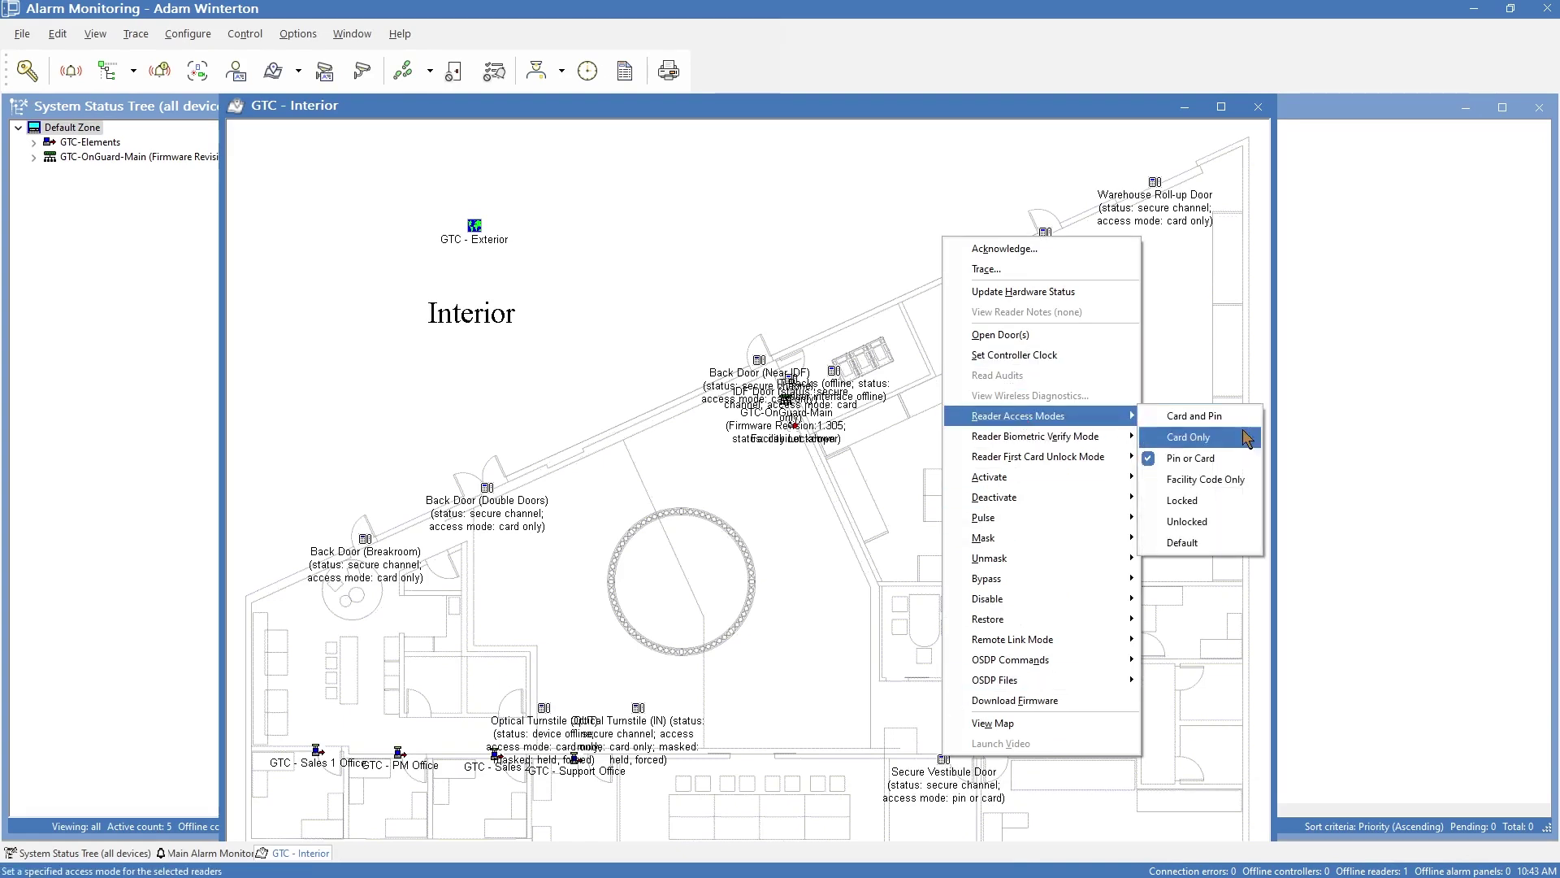
pyautogui.click(1193, 438)
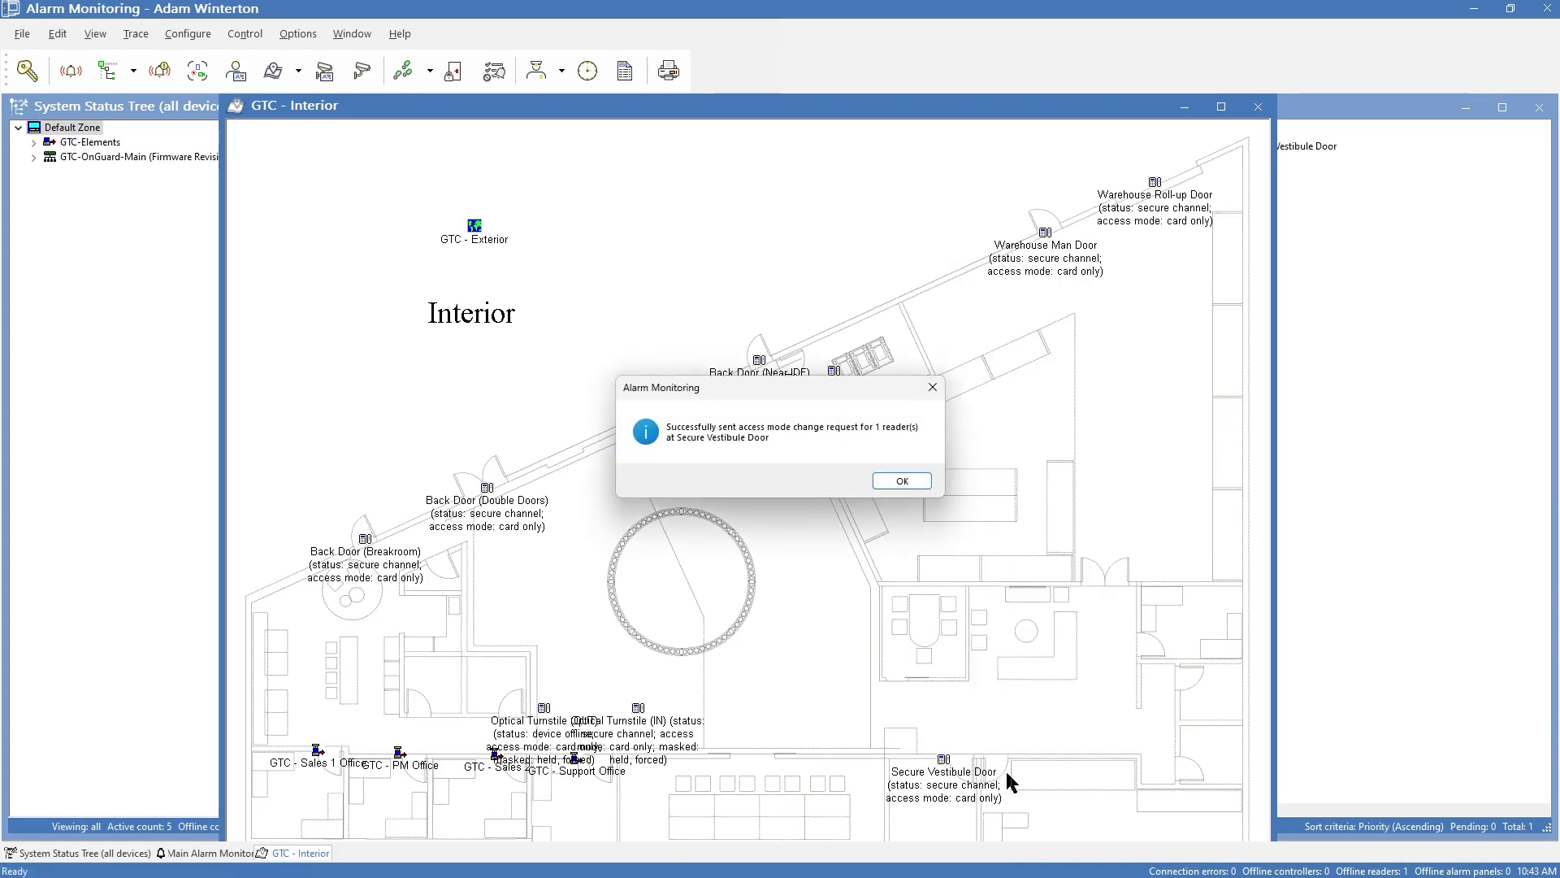
pyautogui.click(913, 484)
# - Issue an Open Door command to the Warehouse Man Door, then close the GTC - Interior map
pyautogui.rightClick(954, 776)
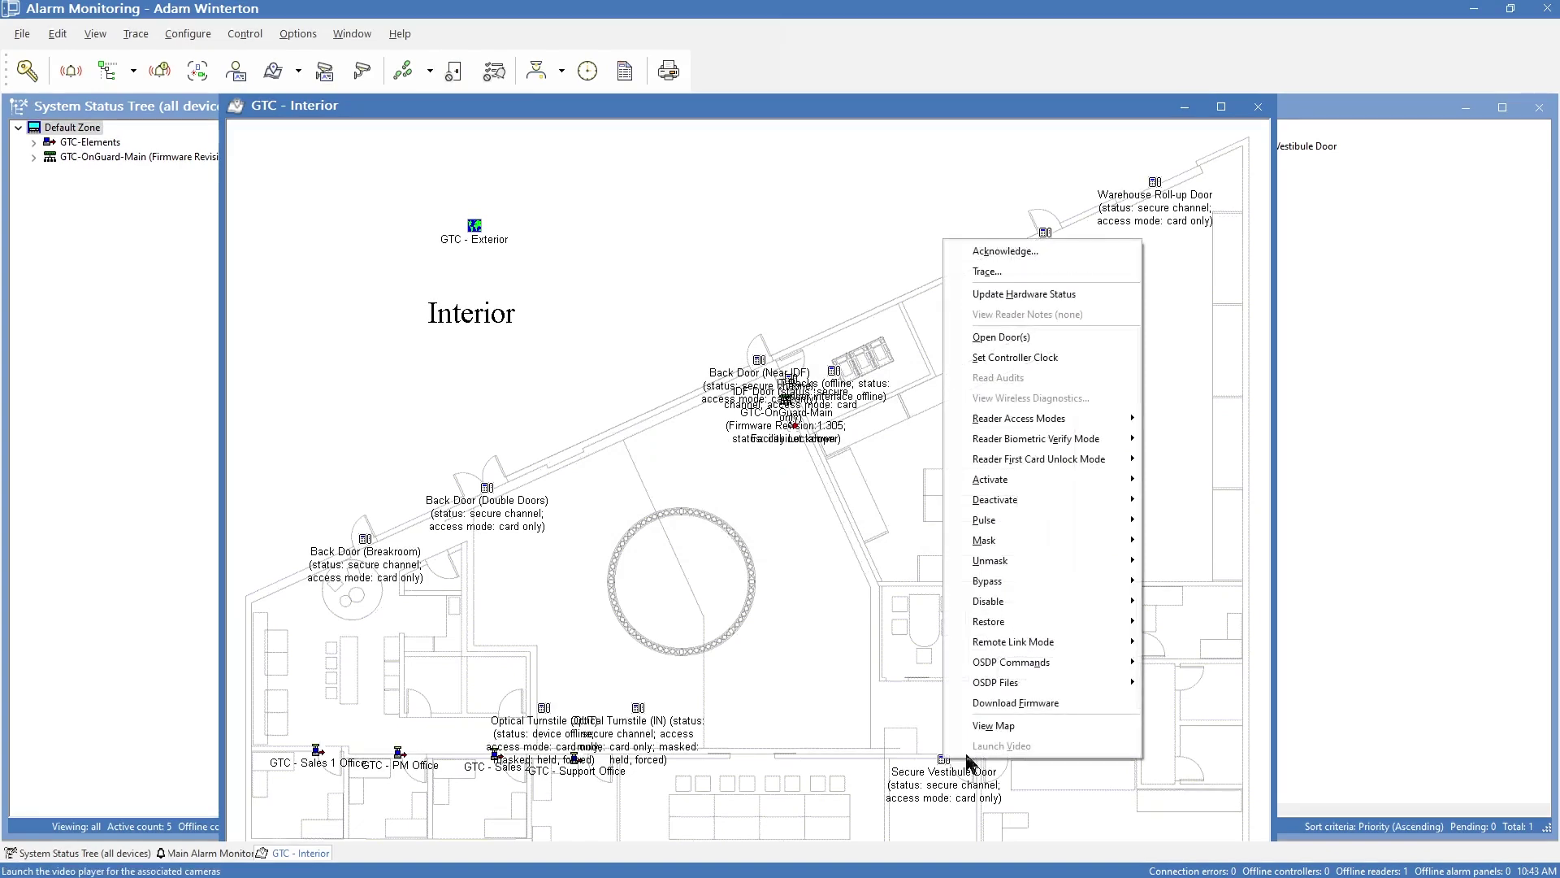
pyautogui.click(905, 752)
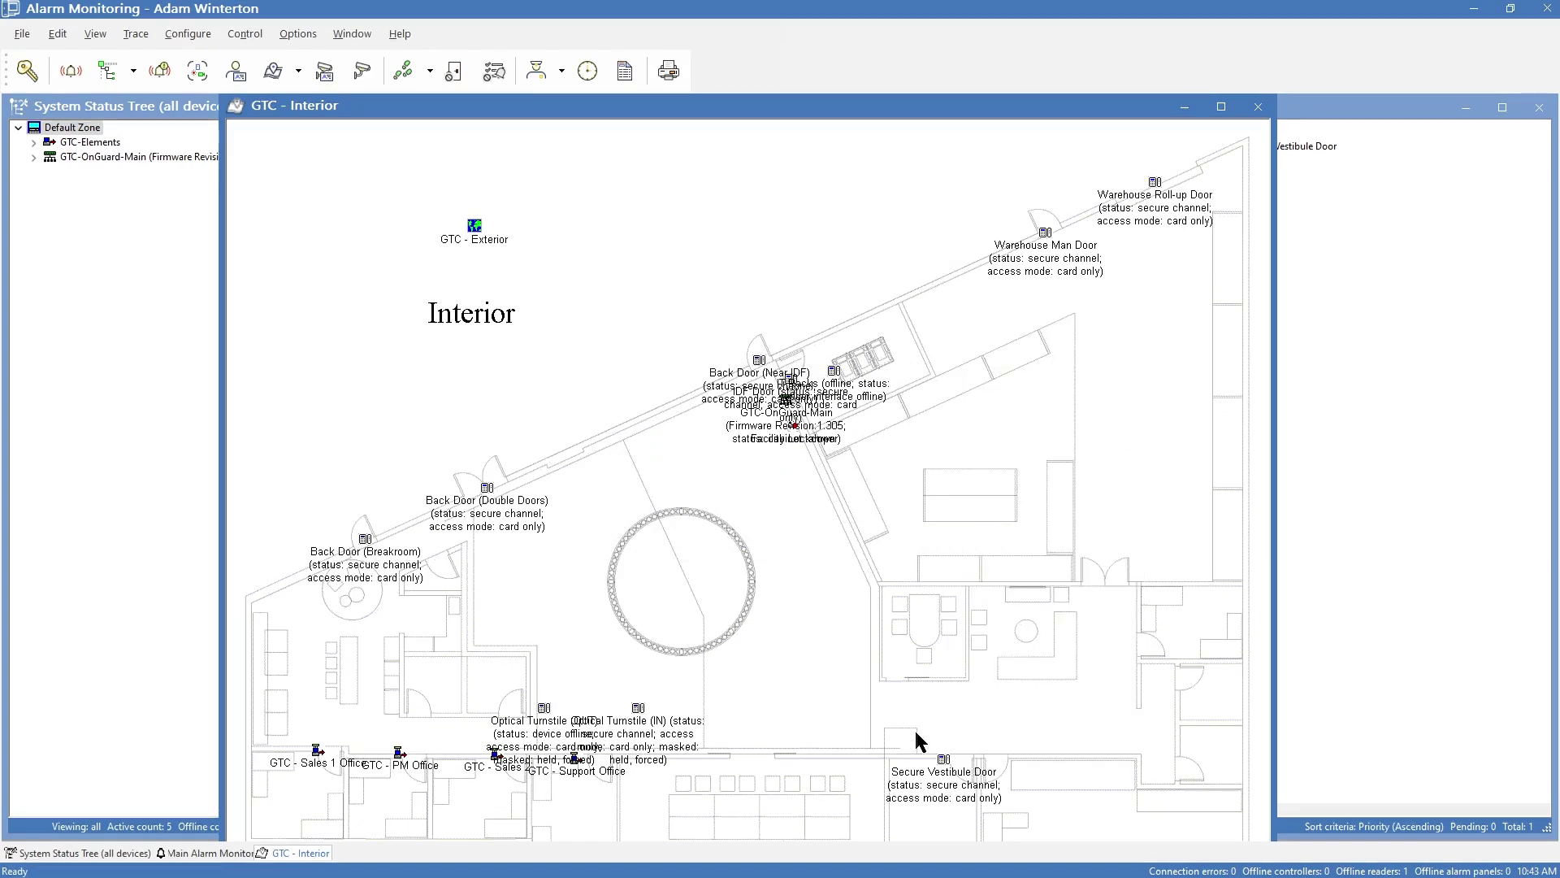
pyautogui.rightClick(1045, 235)
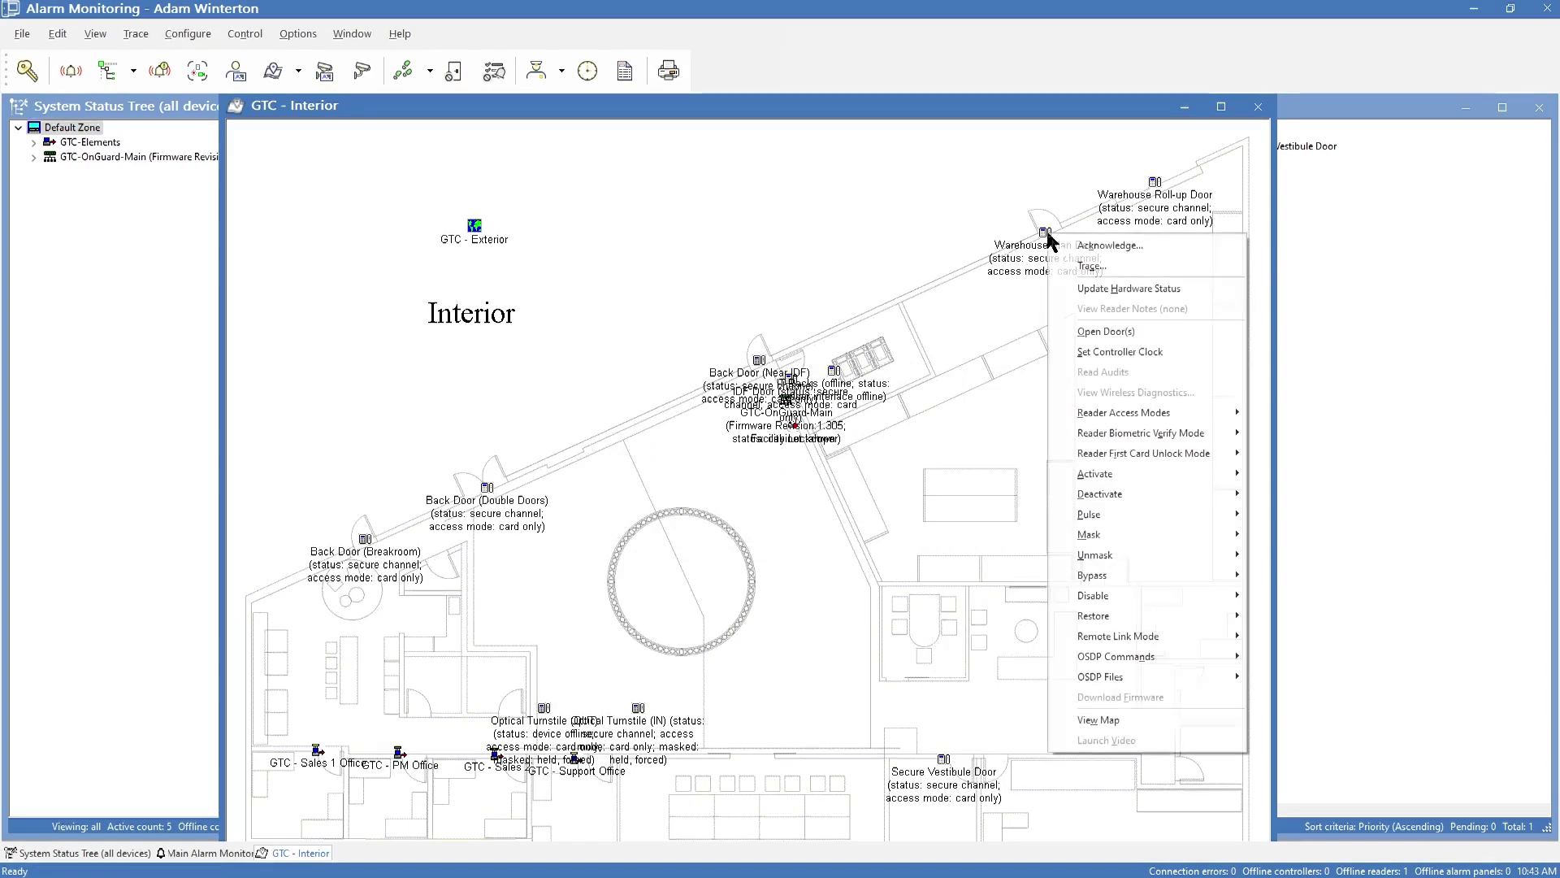
pyautogui.click(1128, 333)
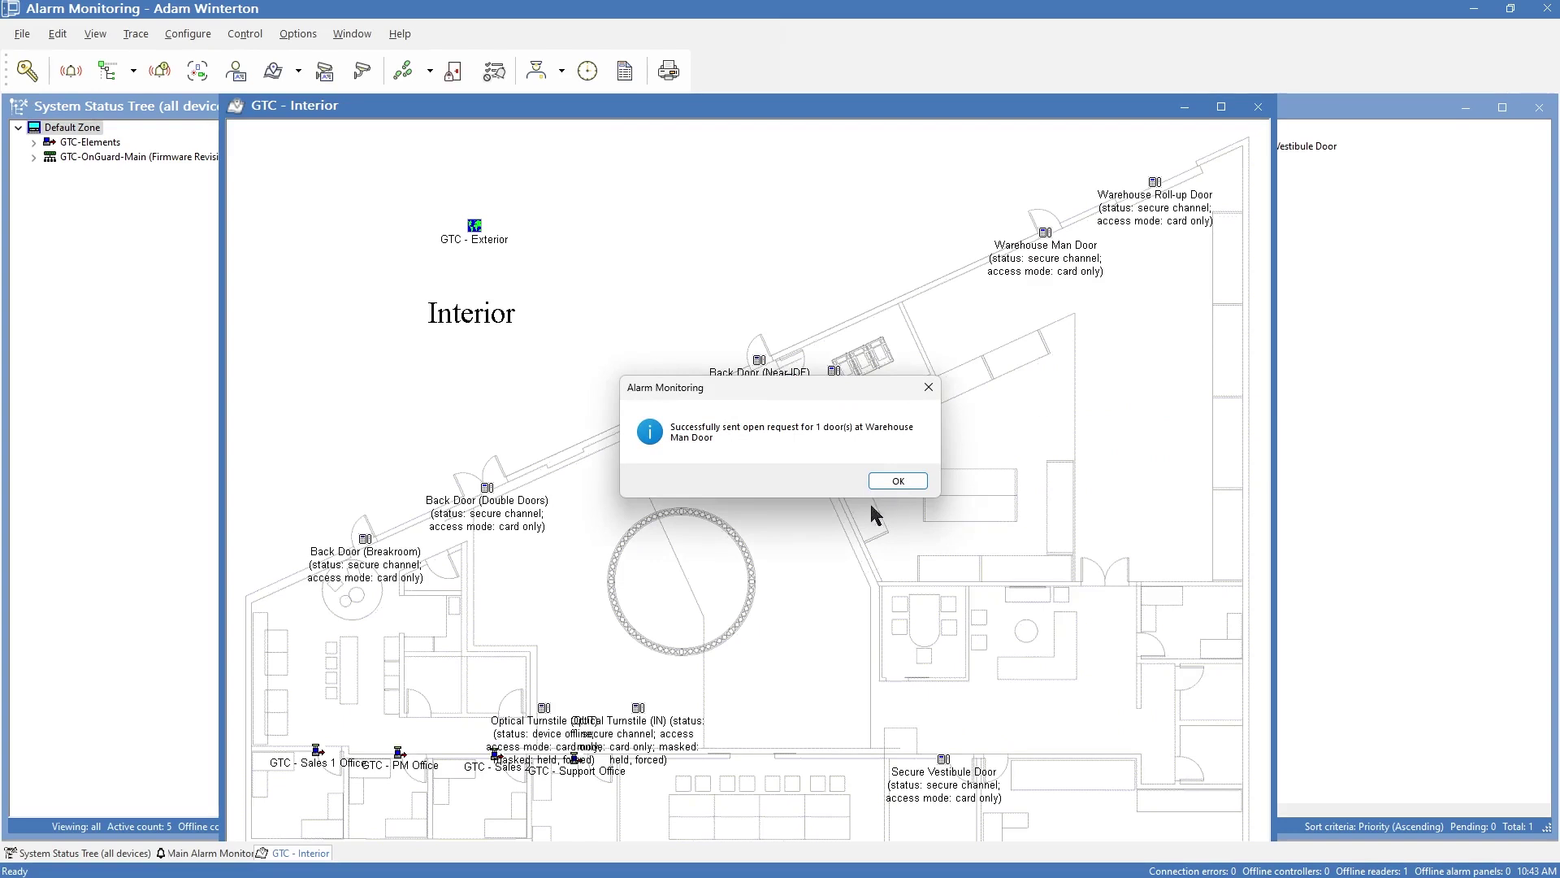
pyautogui.click(893, 485)
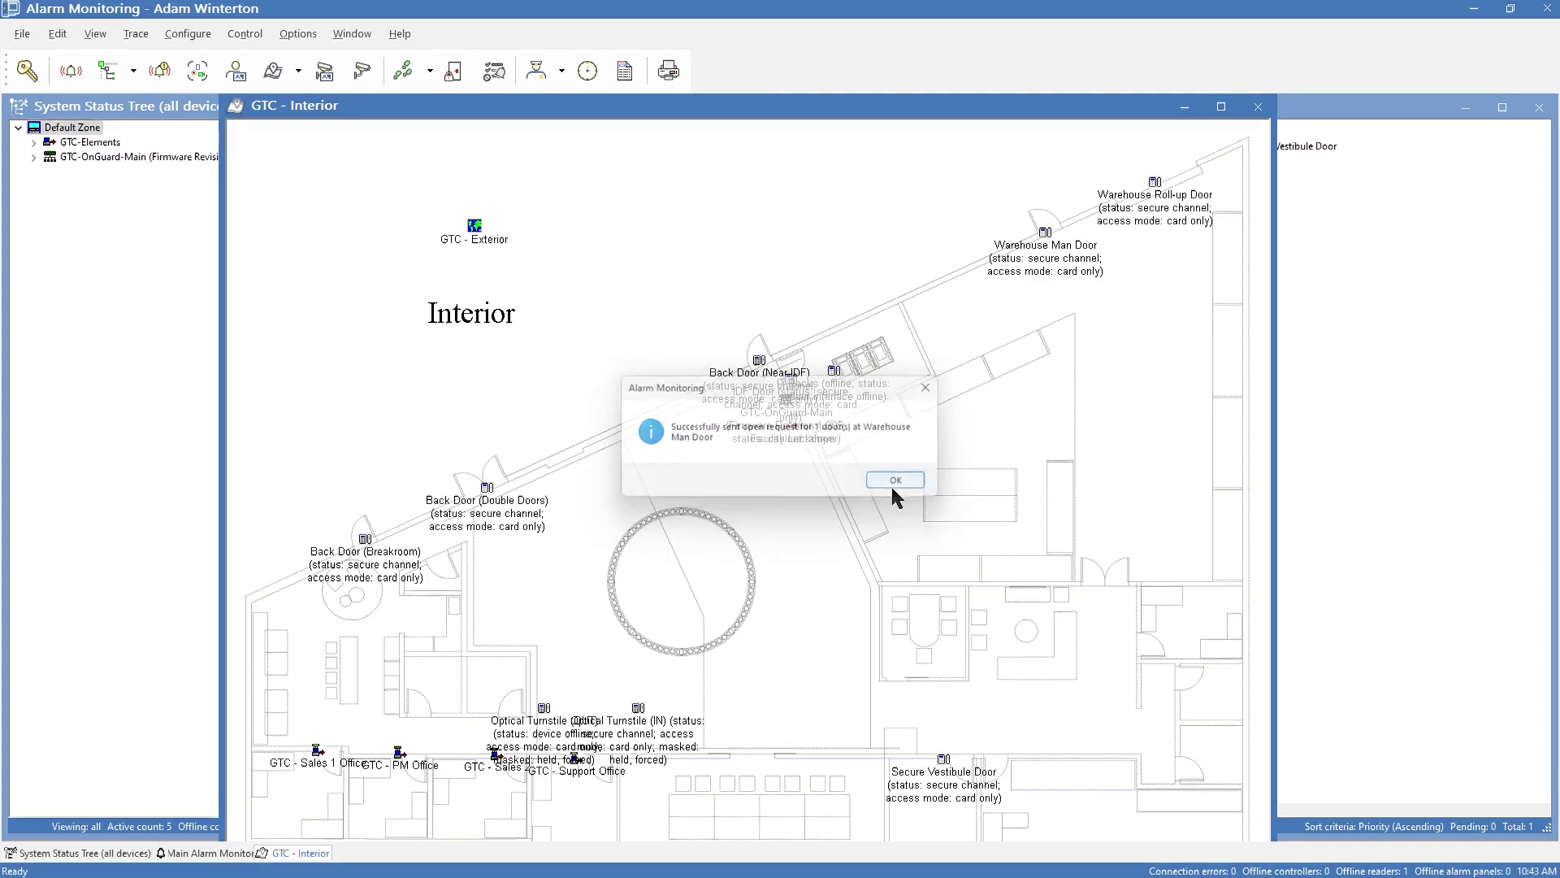
pyautogui.click(1261, 109)
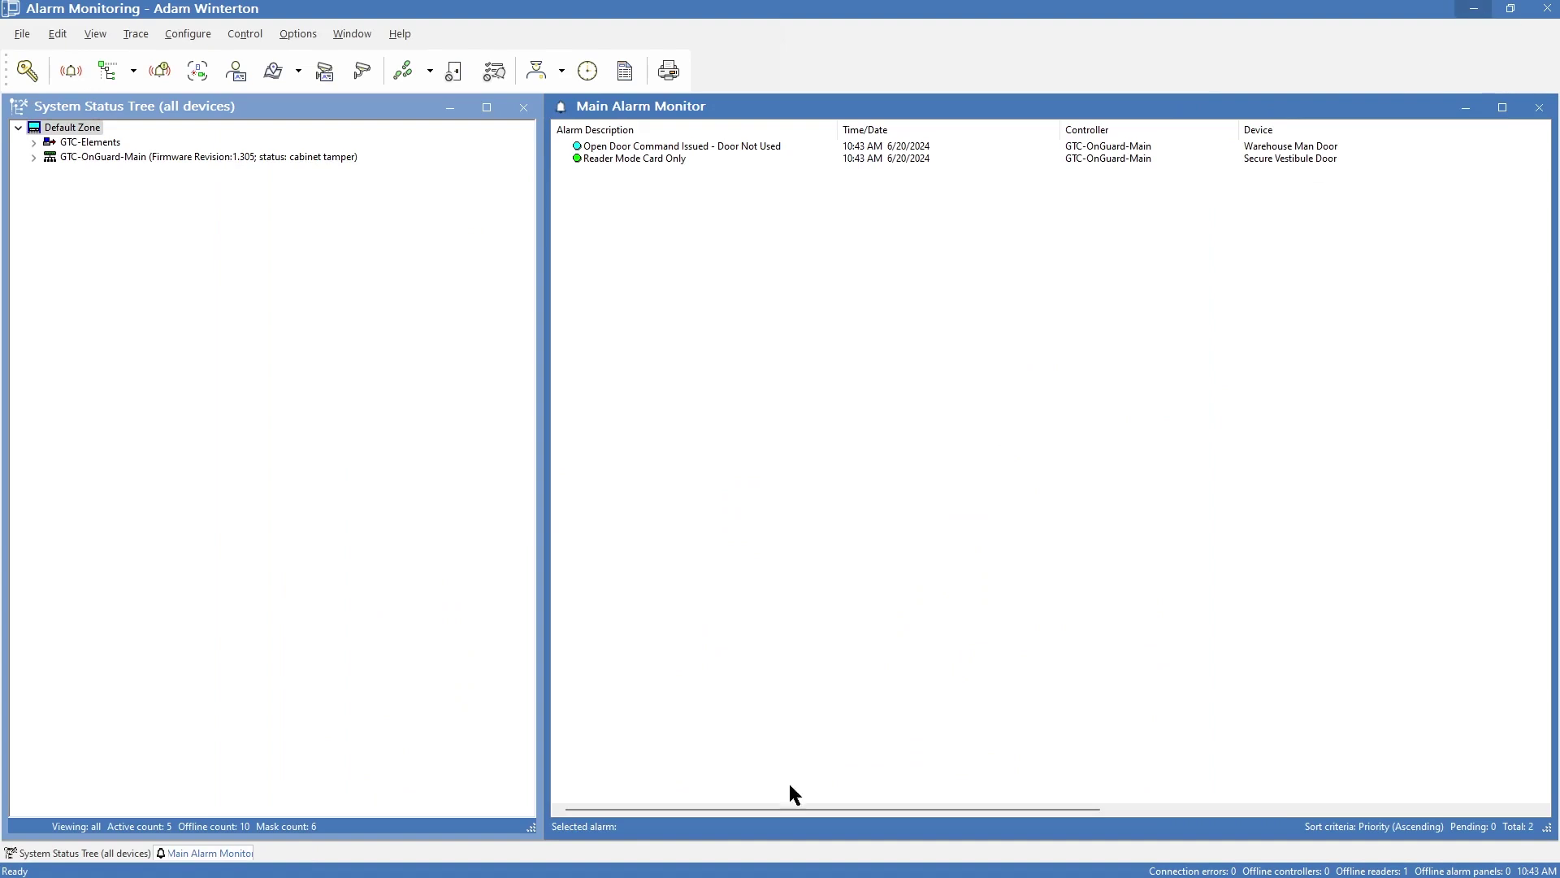
# - In OnGuard Monitor's Maps view, open GTC - Exterior and follow its GTC - Interior marker
pyautogui.click(1473, 8)
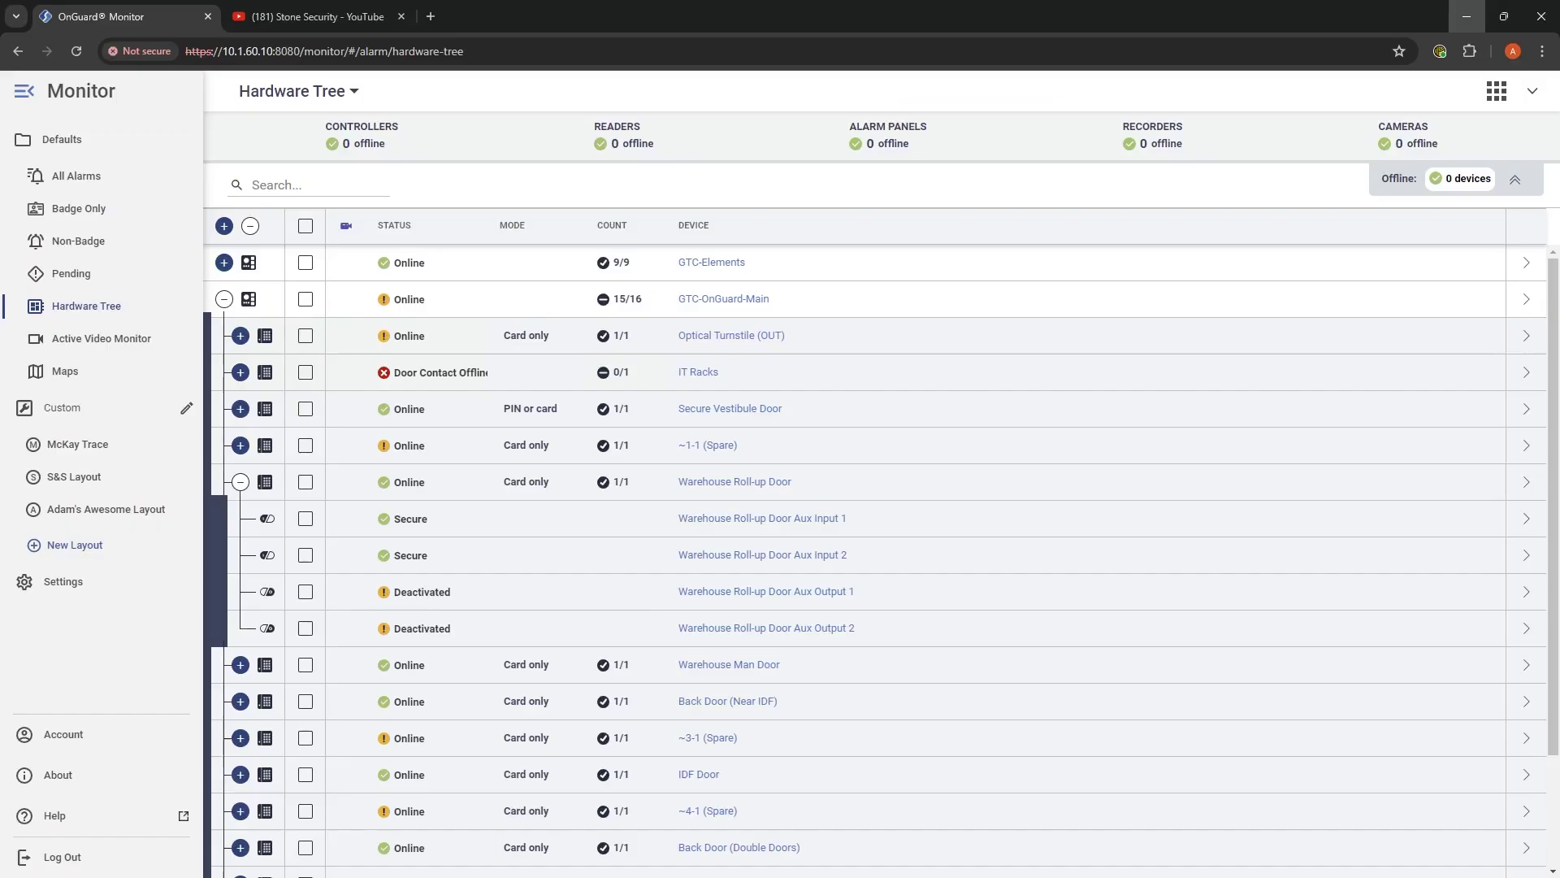
pyautogui.click(1466, 16)
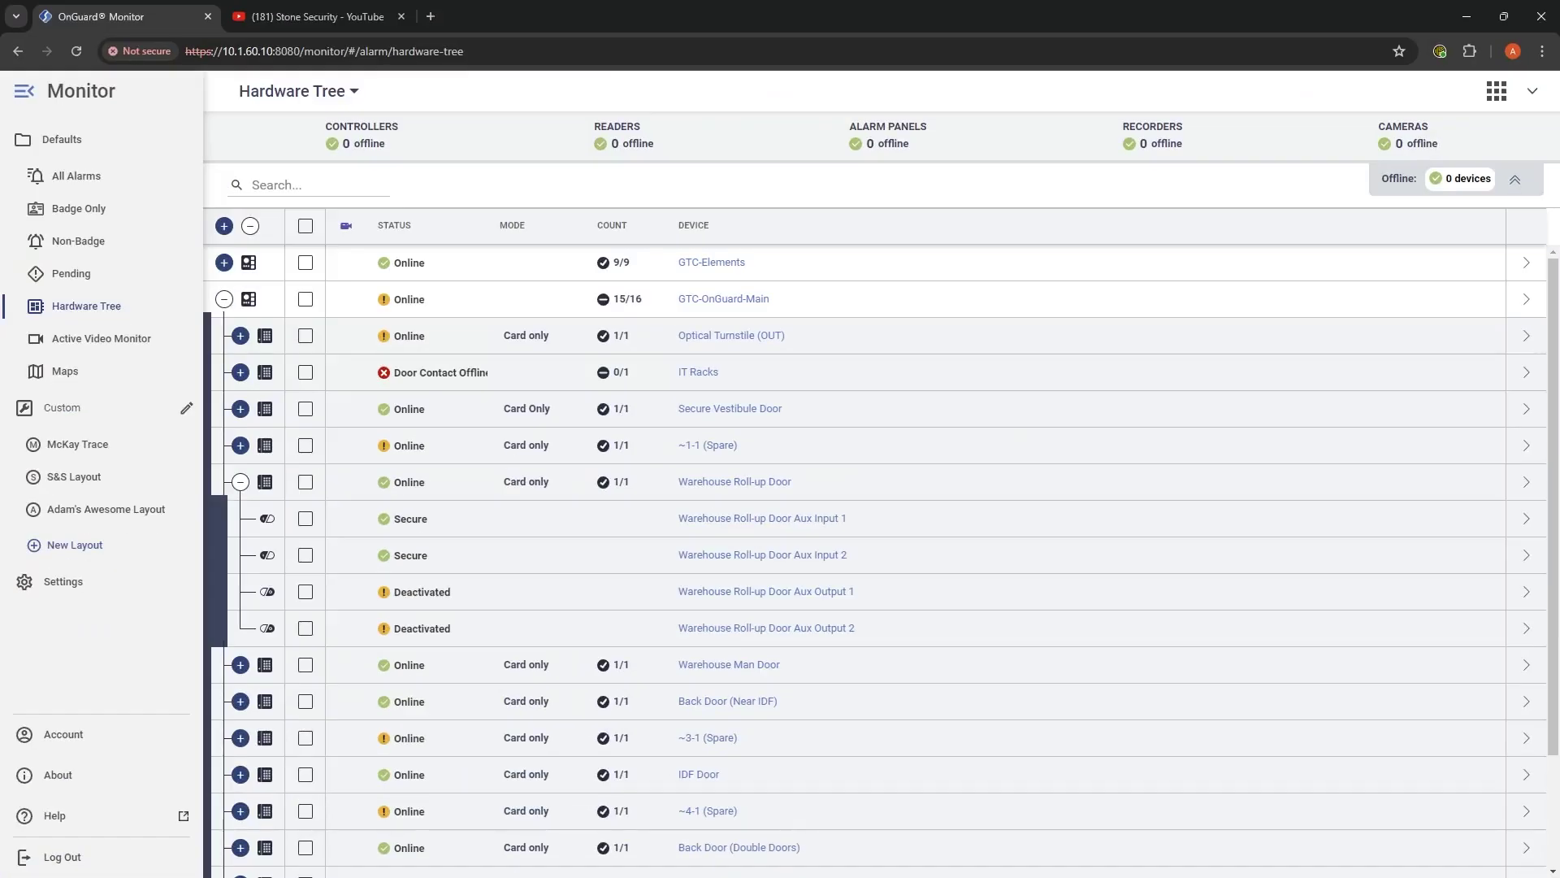
pyautogui.click(65, 371)
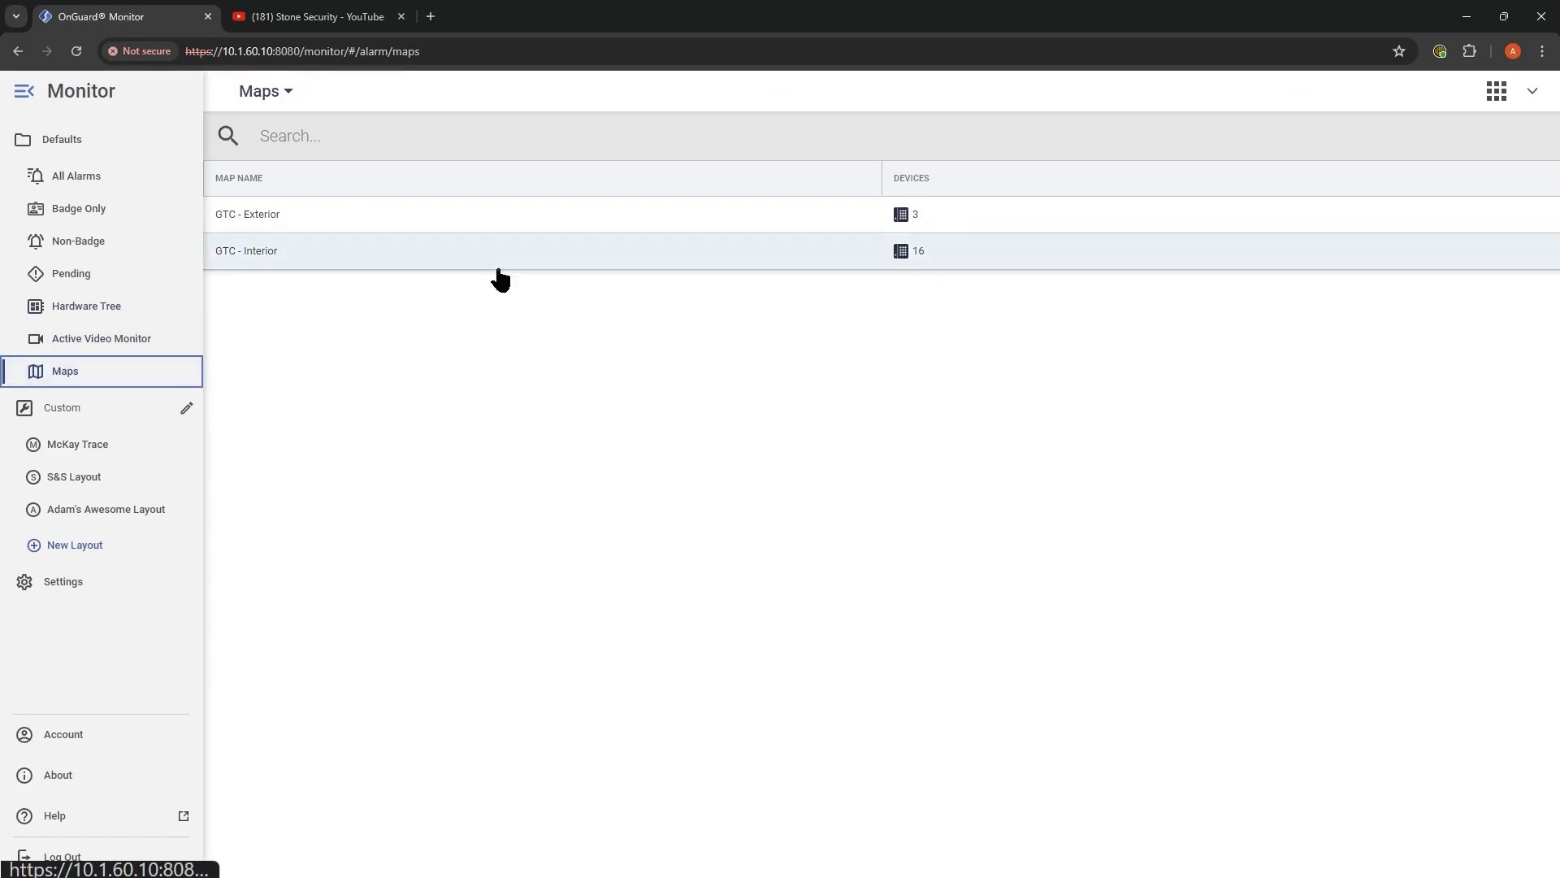
pyautogui.click(384, 214)
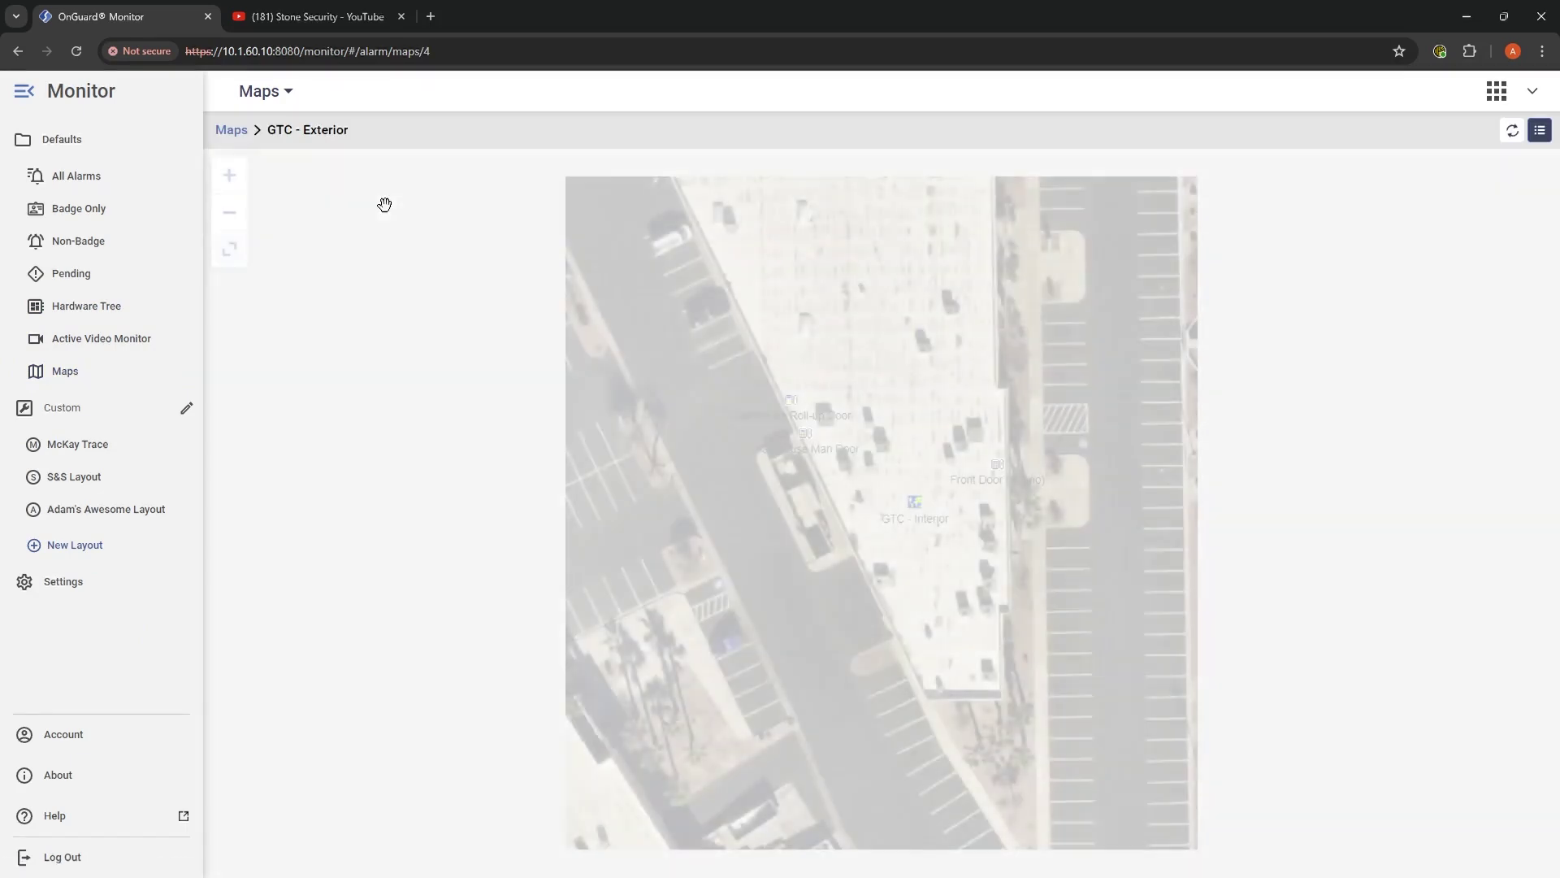
pyautogui.scroll(3, 914, 502)
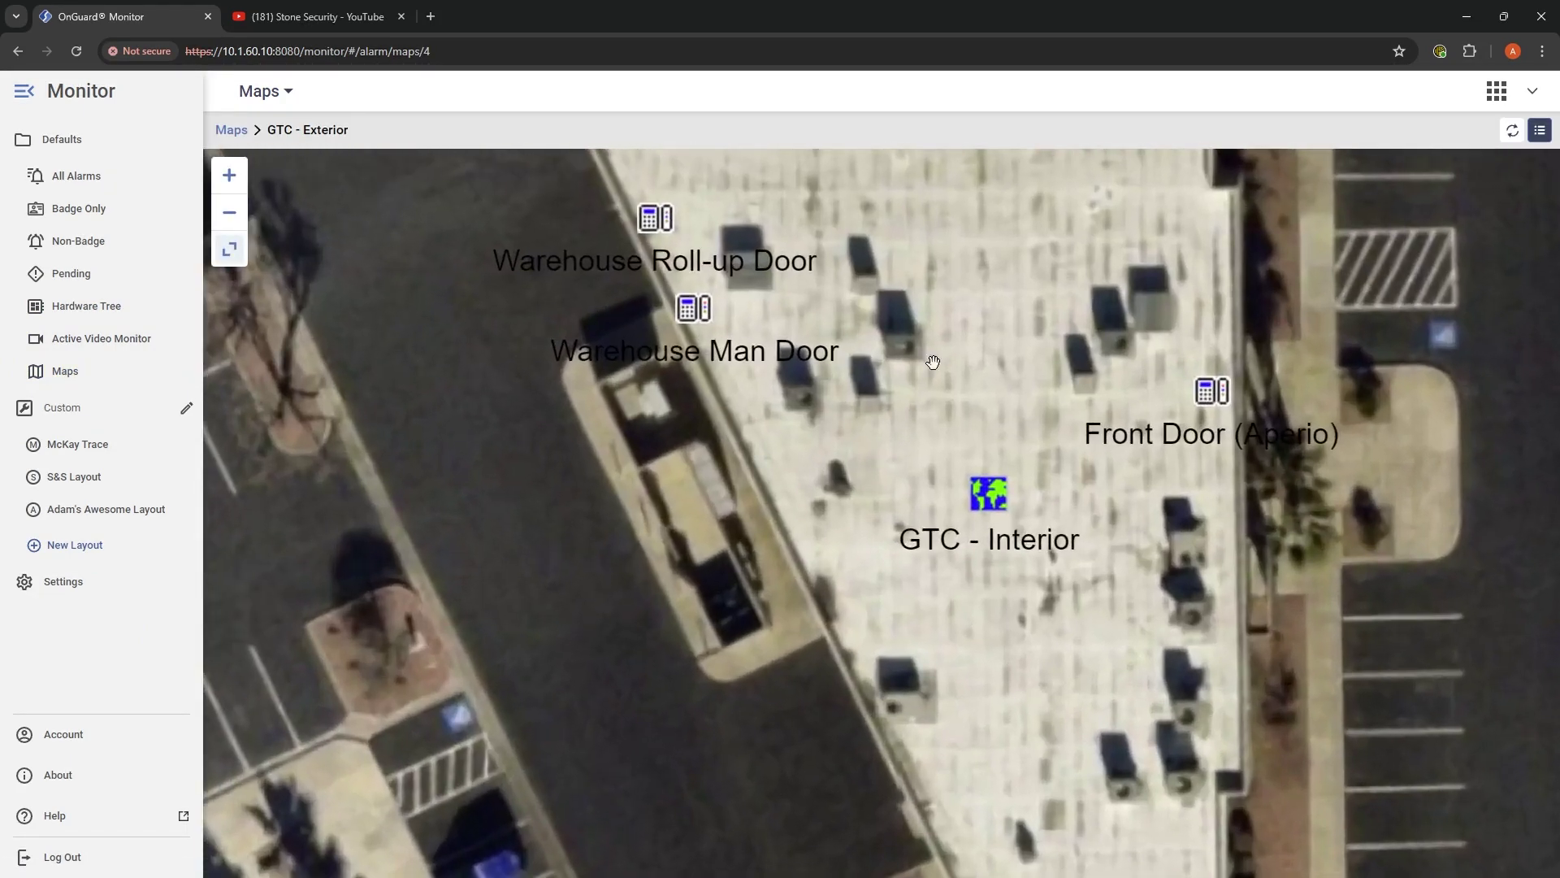
pyautogui.moveTo(933, 362)
pyautogui.mouseDown()
pyautogui.moveTo(1010, 525)
pyautogui.moveTo(926, 511)
pyautogui.moveTo(794, 393)
pyautogui.mouseUp()
pyautogui.scroll(-2, 928, 563)
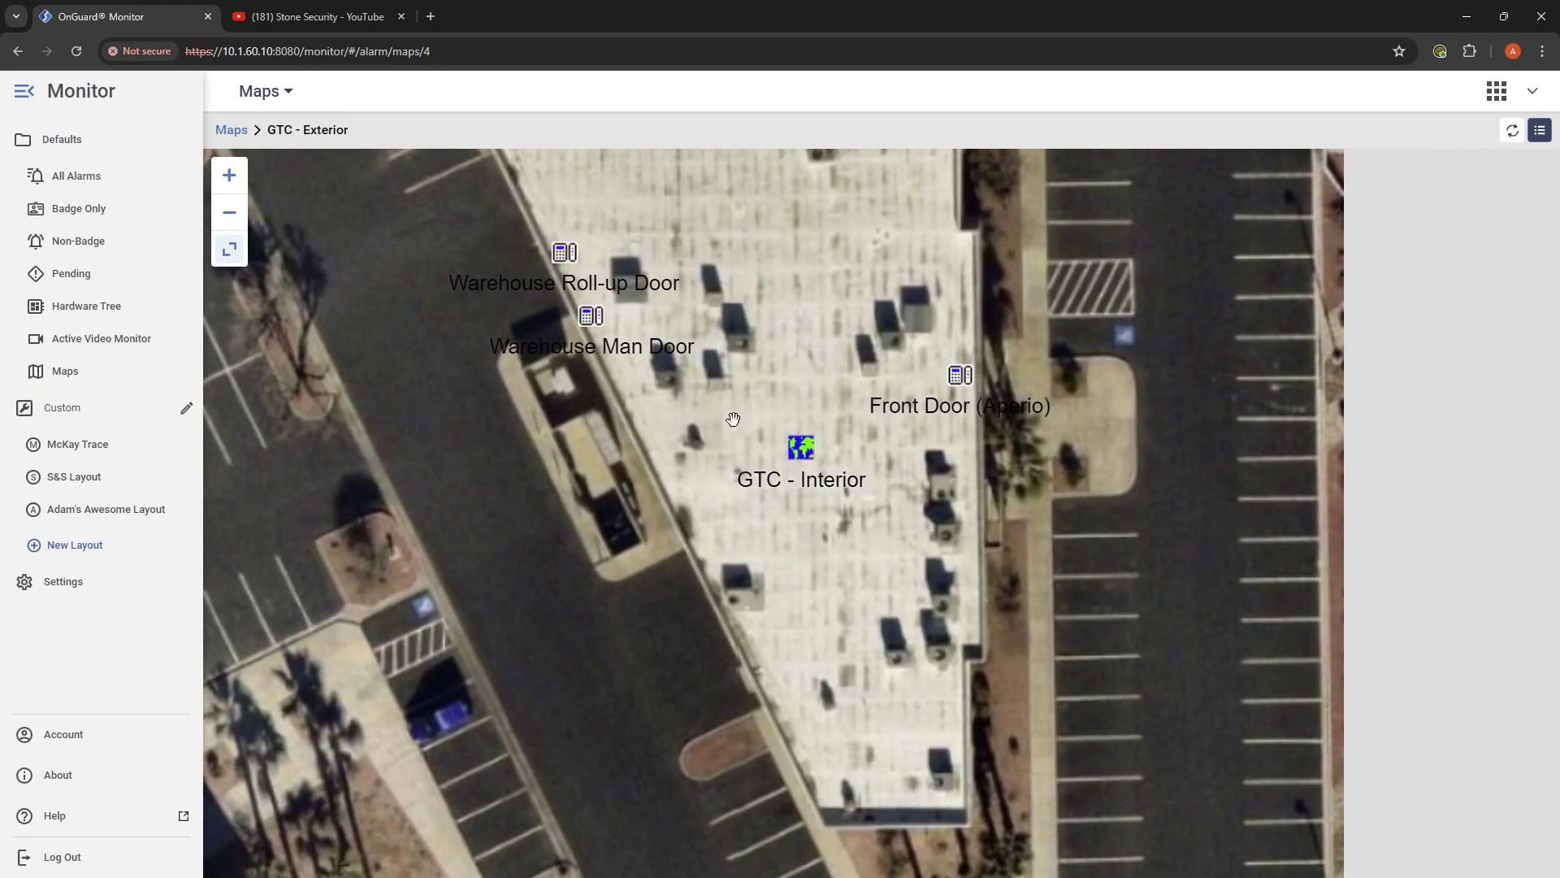
pyautogui.moveTo(796, 449); pyautogui.dragTo(756, 417)
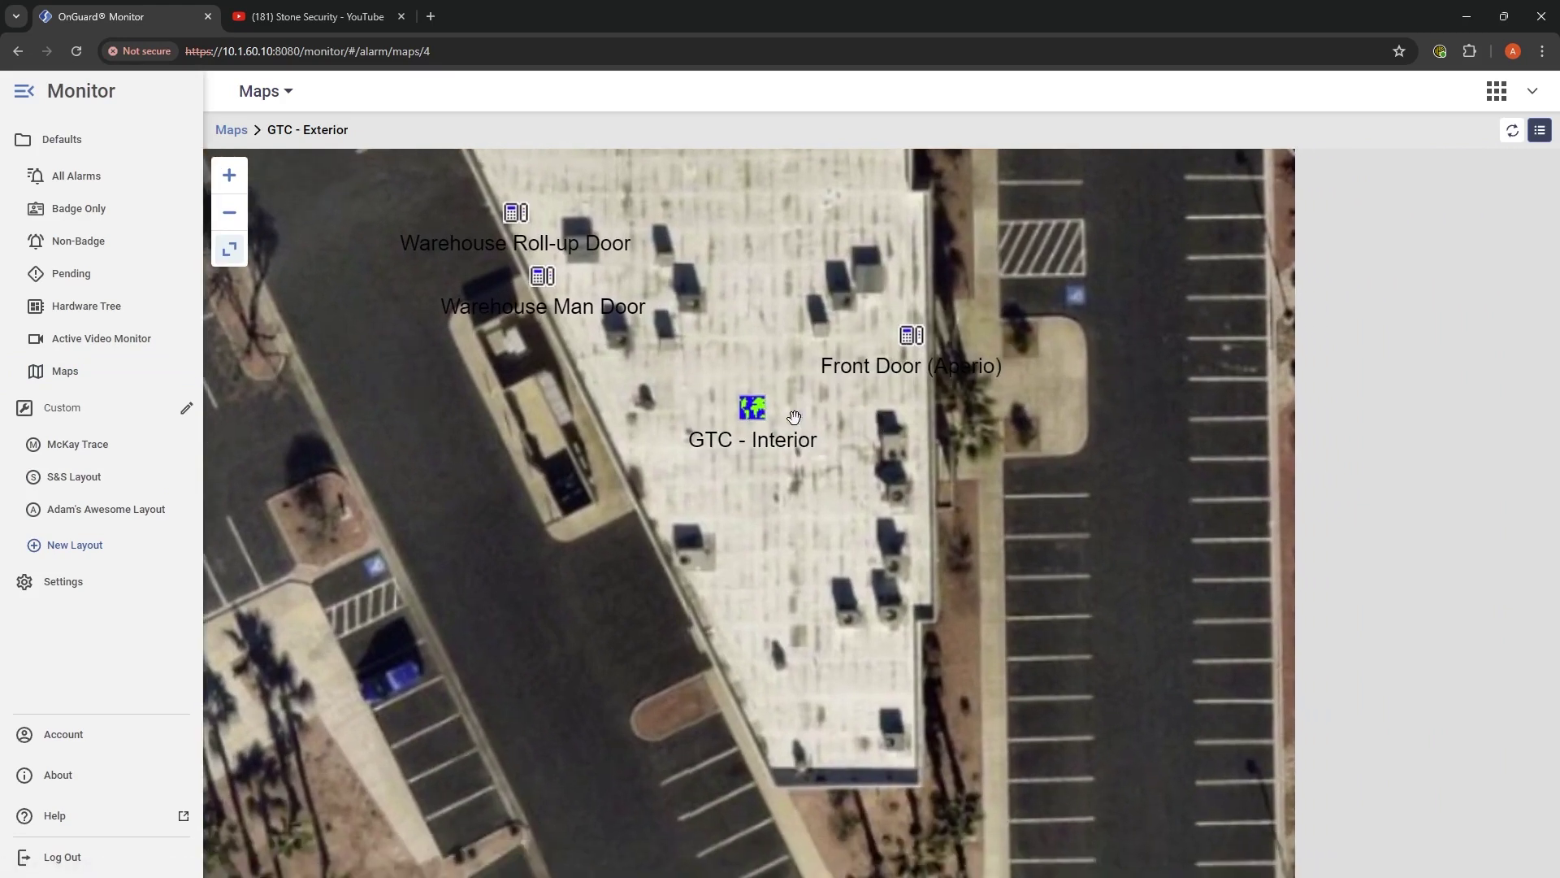
pyautogui.click(754, 409)
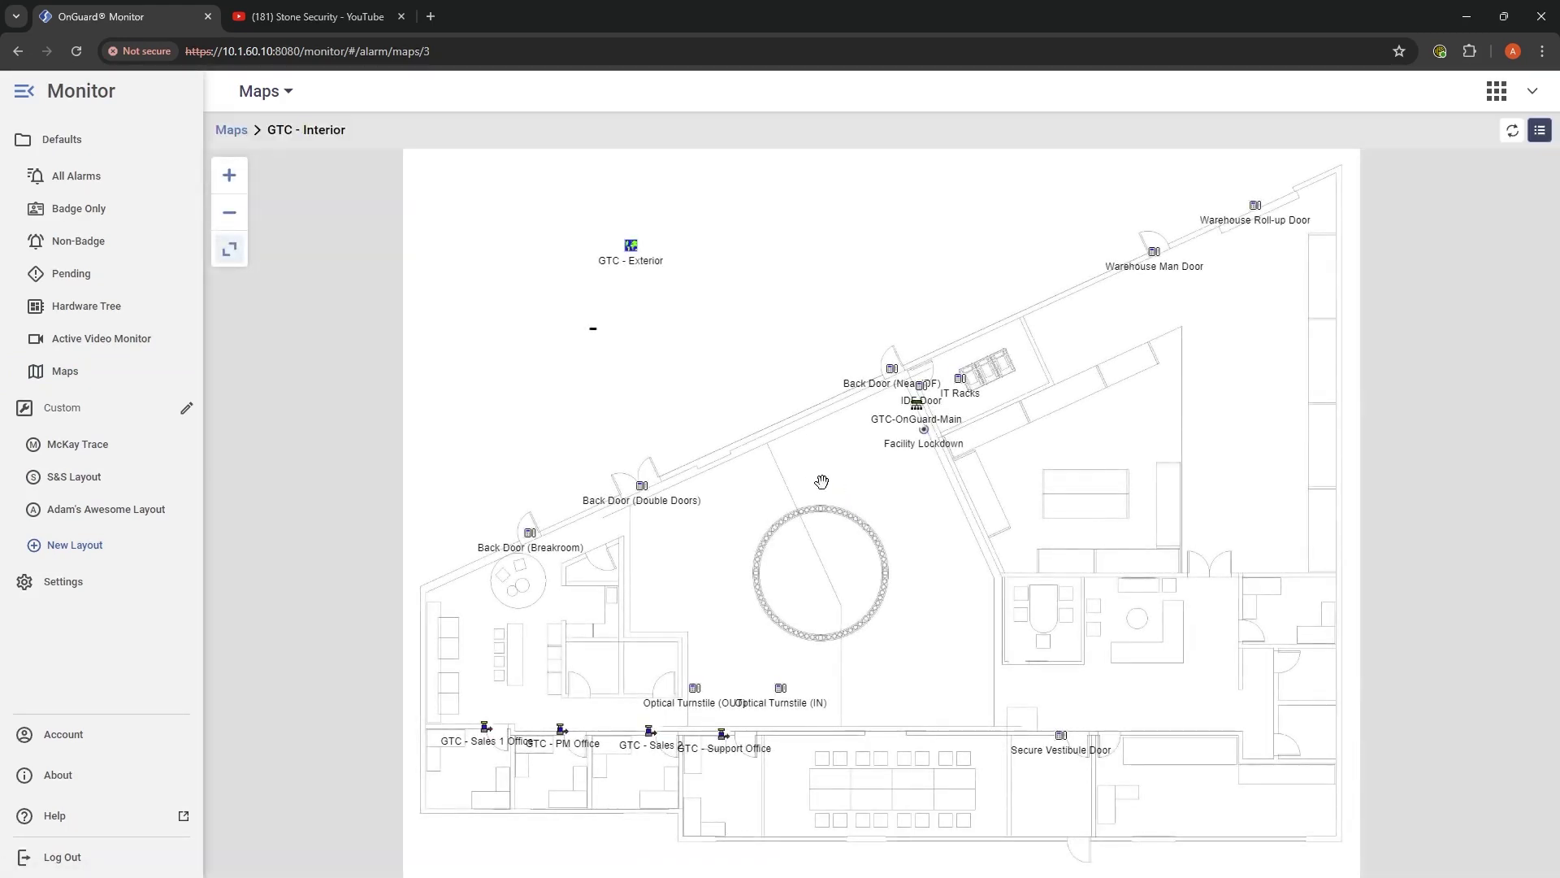
# - Return to GTC - Exterior, reopen GTC - Interior, and zoom toward the Double Doors area
pyautogui.click(633, 252)
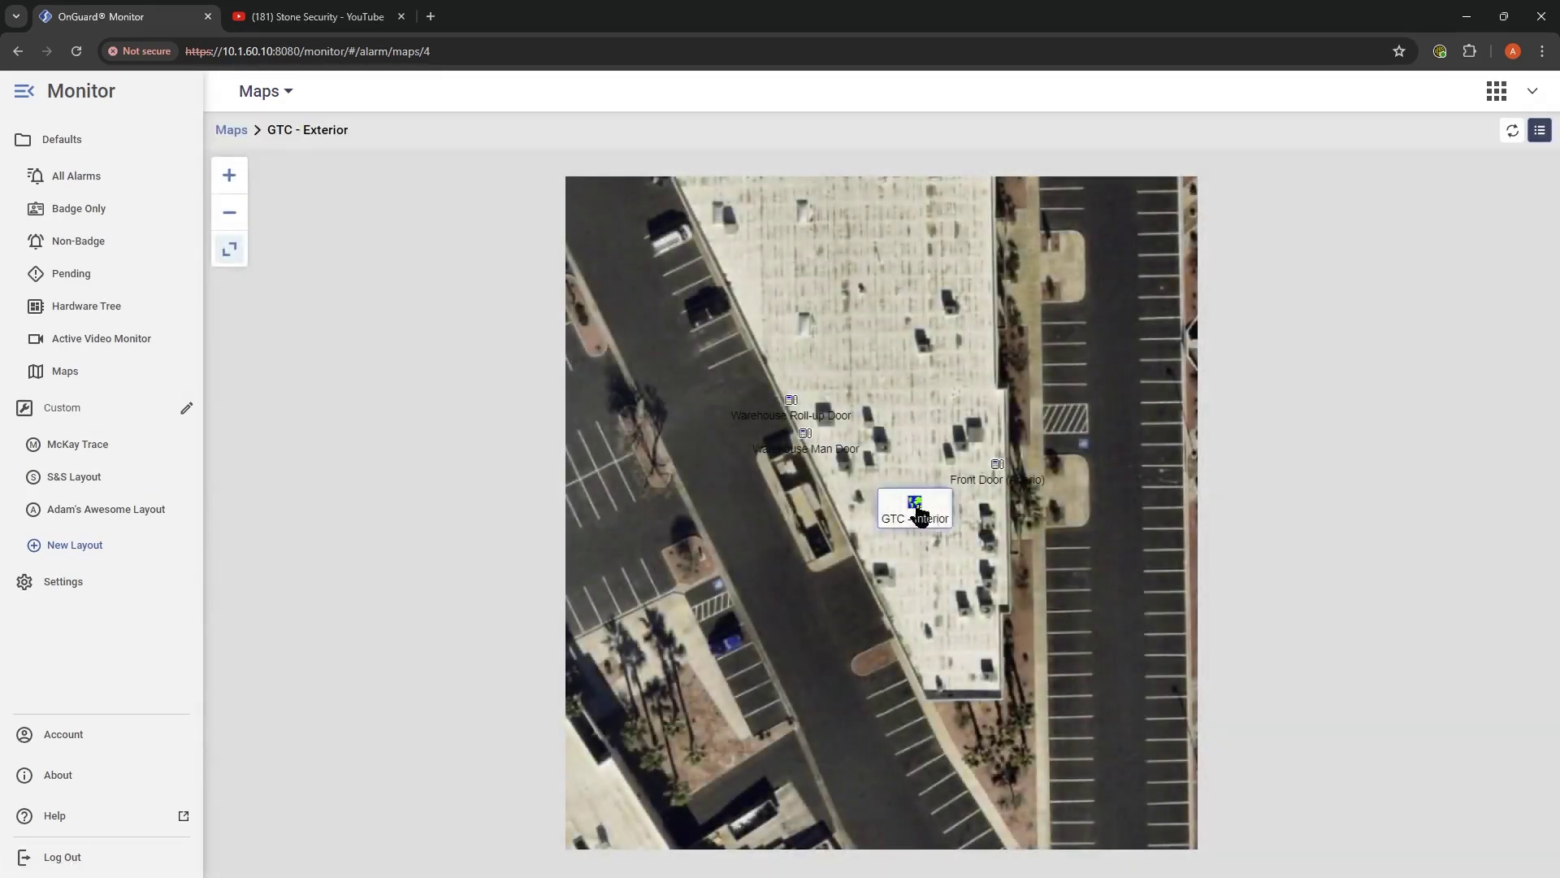
pyautogui.click(918, 510)
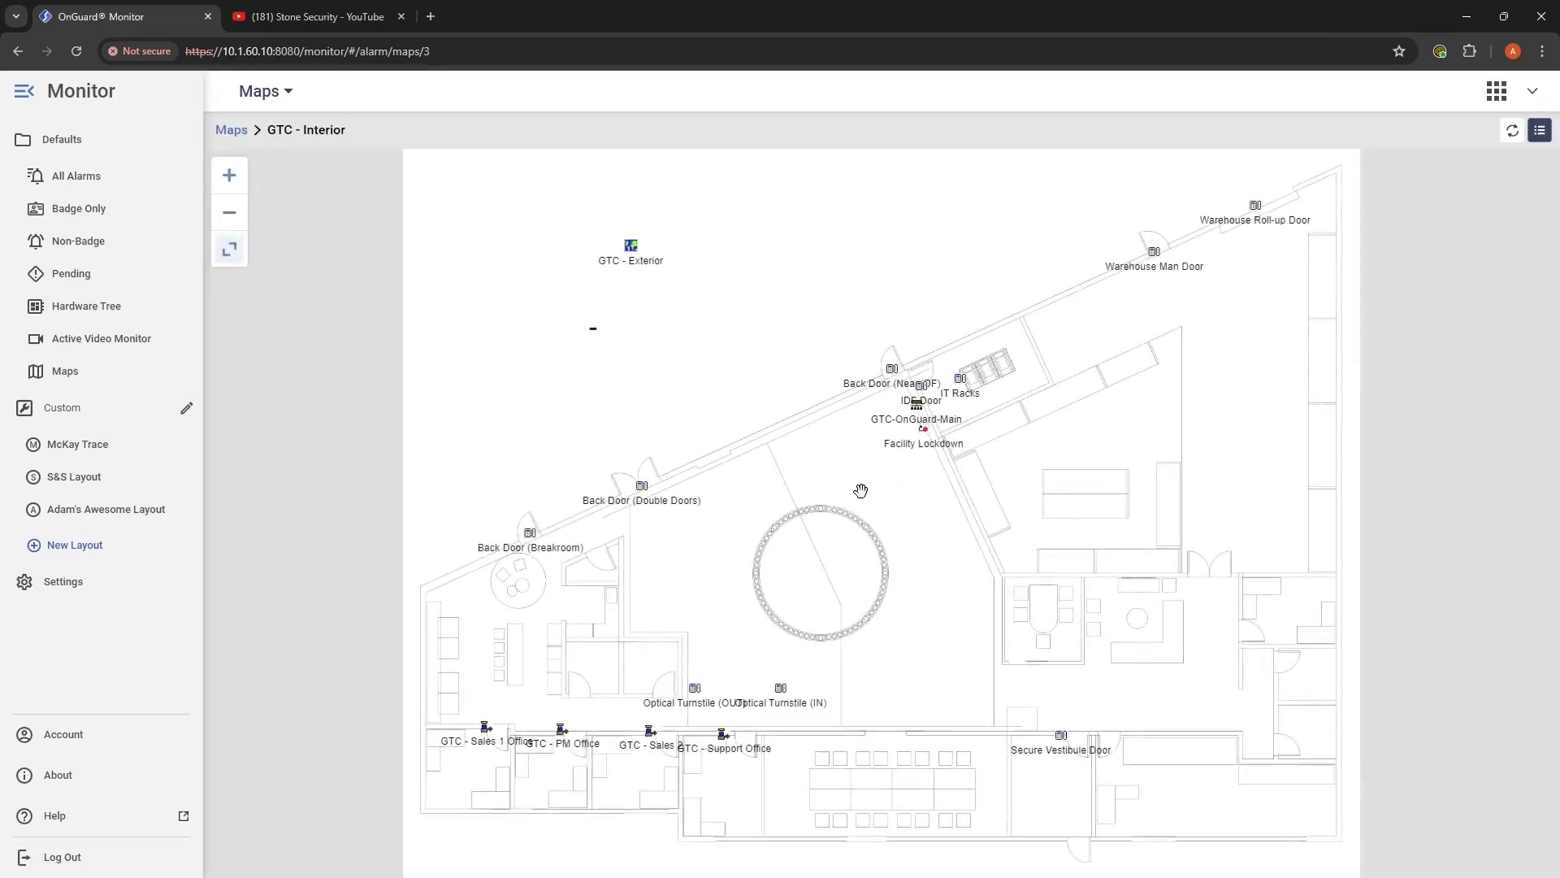
pyautogui.scroll(3, 828, 491)
pyautogui.moveTo(780, 457); pyautogui.dragTo(965, 488)
pyautogui.scroll(1, 846, 488)
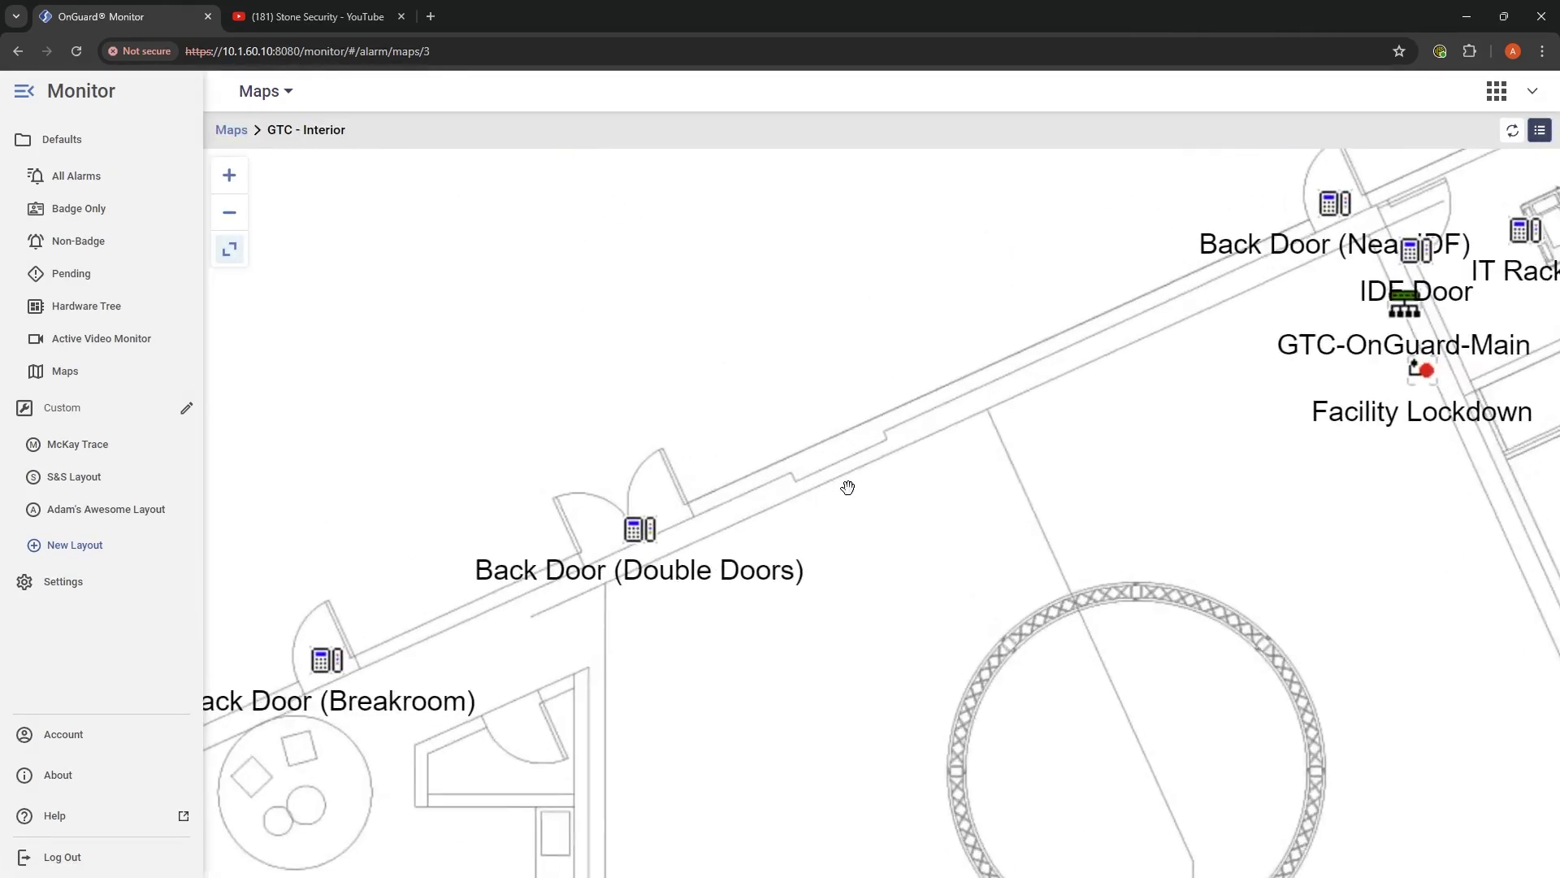
pyautogui.moveTo(846, 488); pyautogui.dragTo(954, 289)
pyautogui.moveTo(849, 533); pyautogui.dragTo(837, 451)
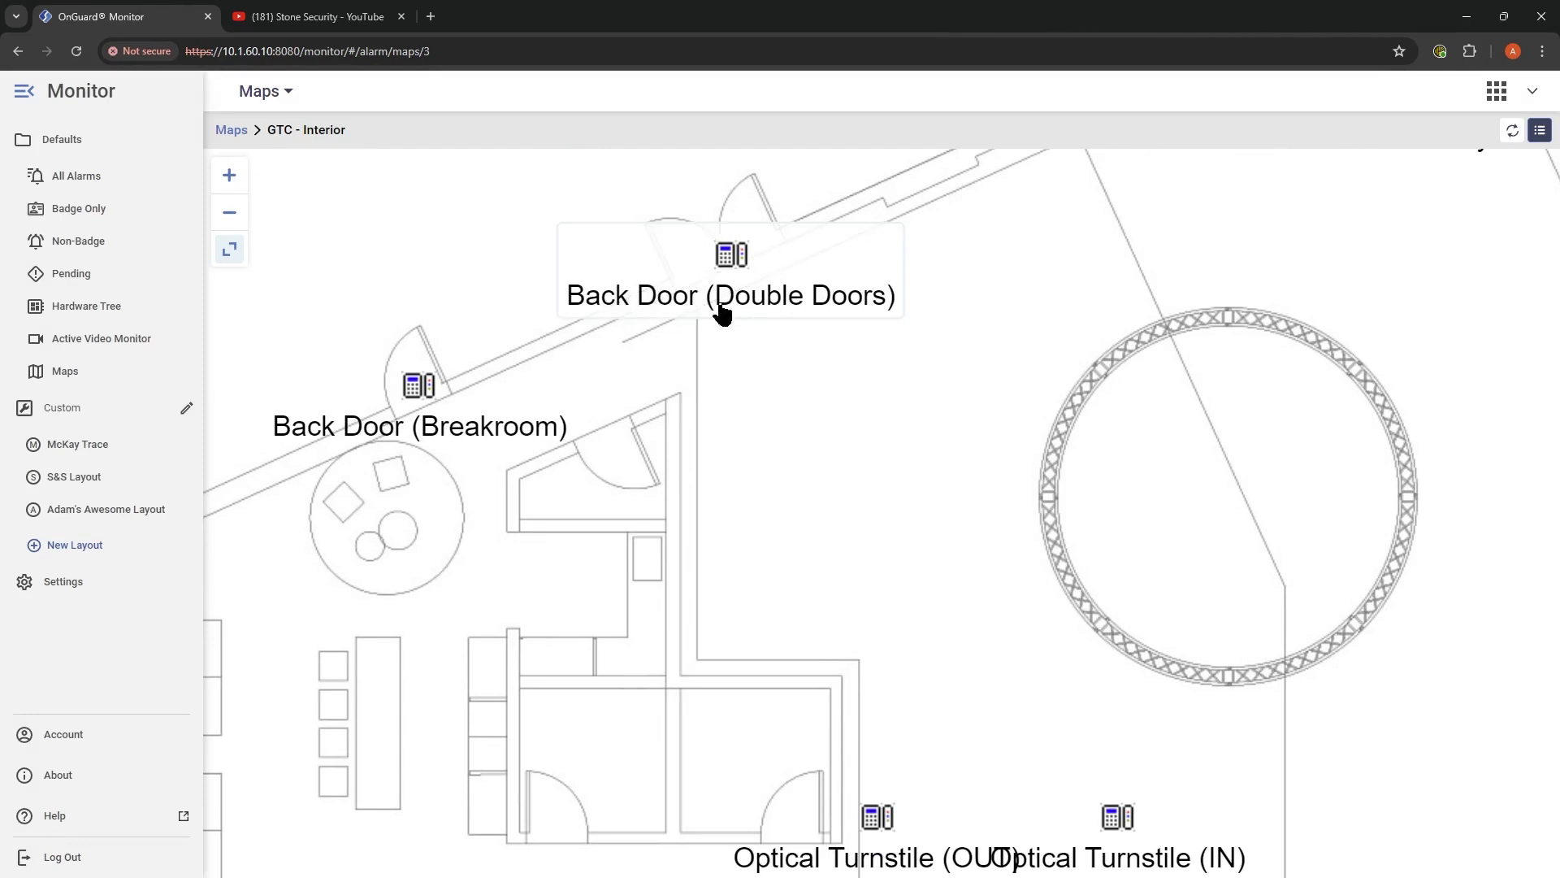
# - Open the Back Door (Double Doors) reader and acknowledge its pending Open Door Command Issued alarm
pyautogui.click(738, 254)
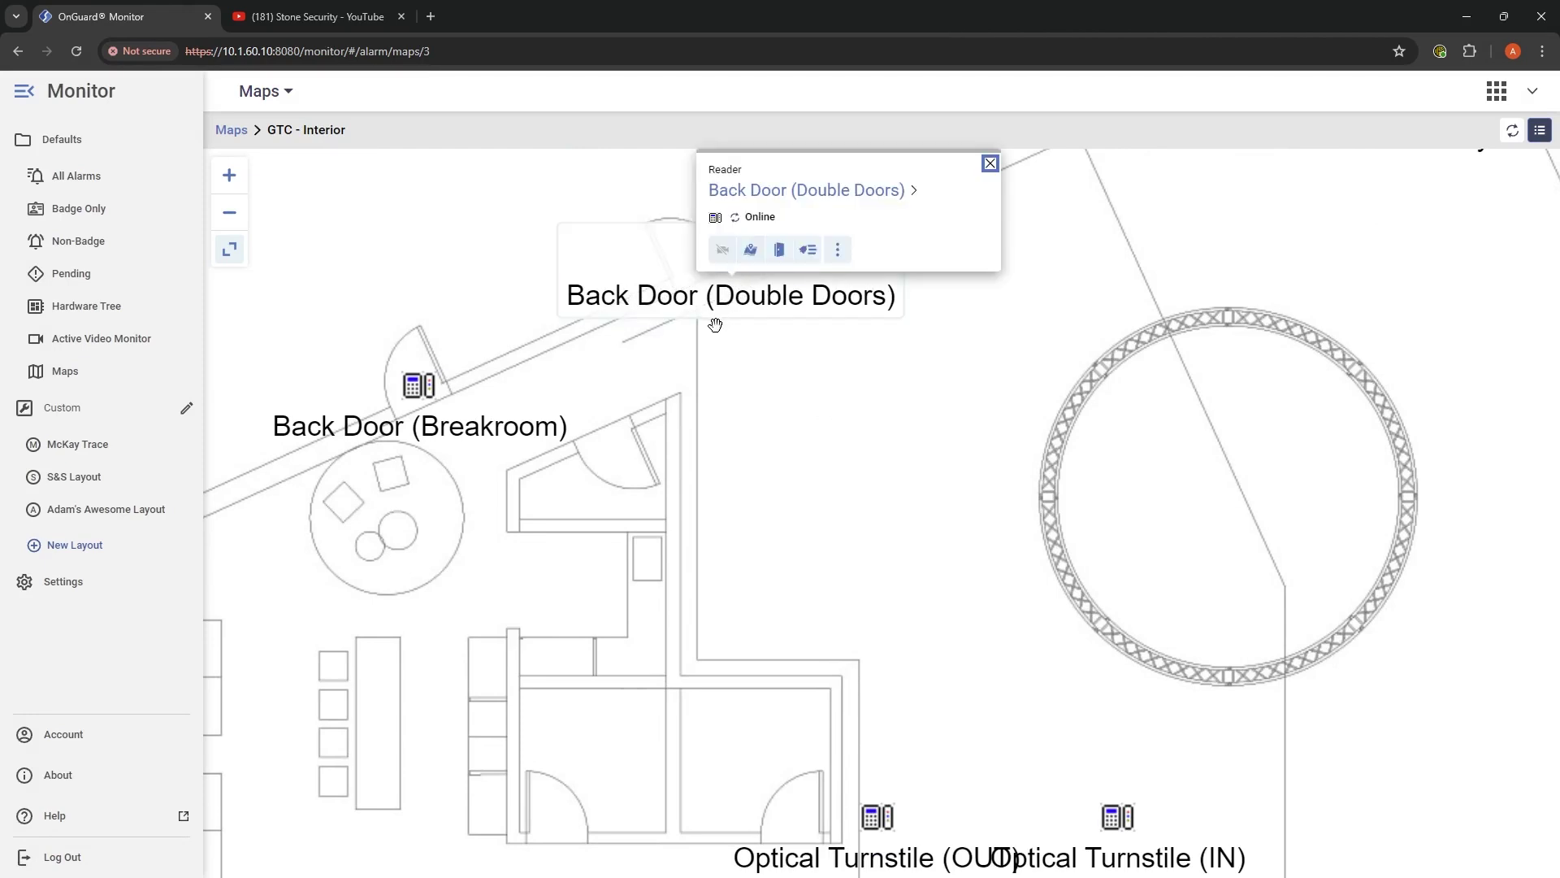
pyautogui.moveTo(839, 365); pyautogui.dragTo(805, 555)
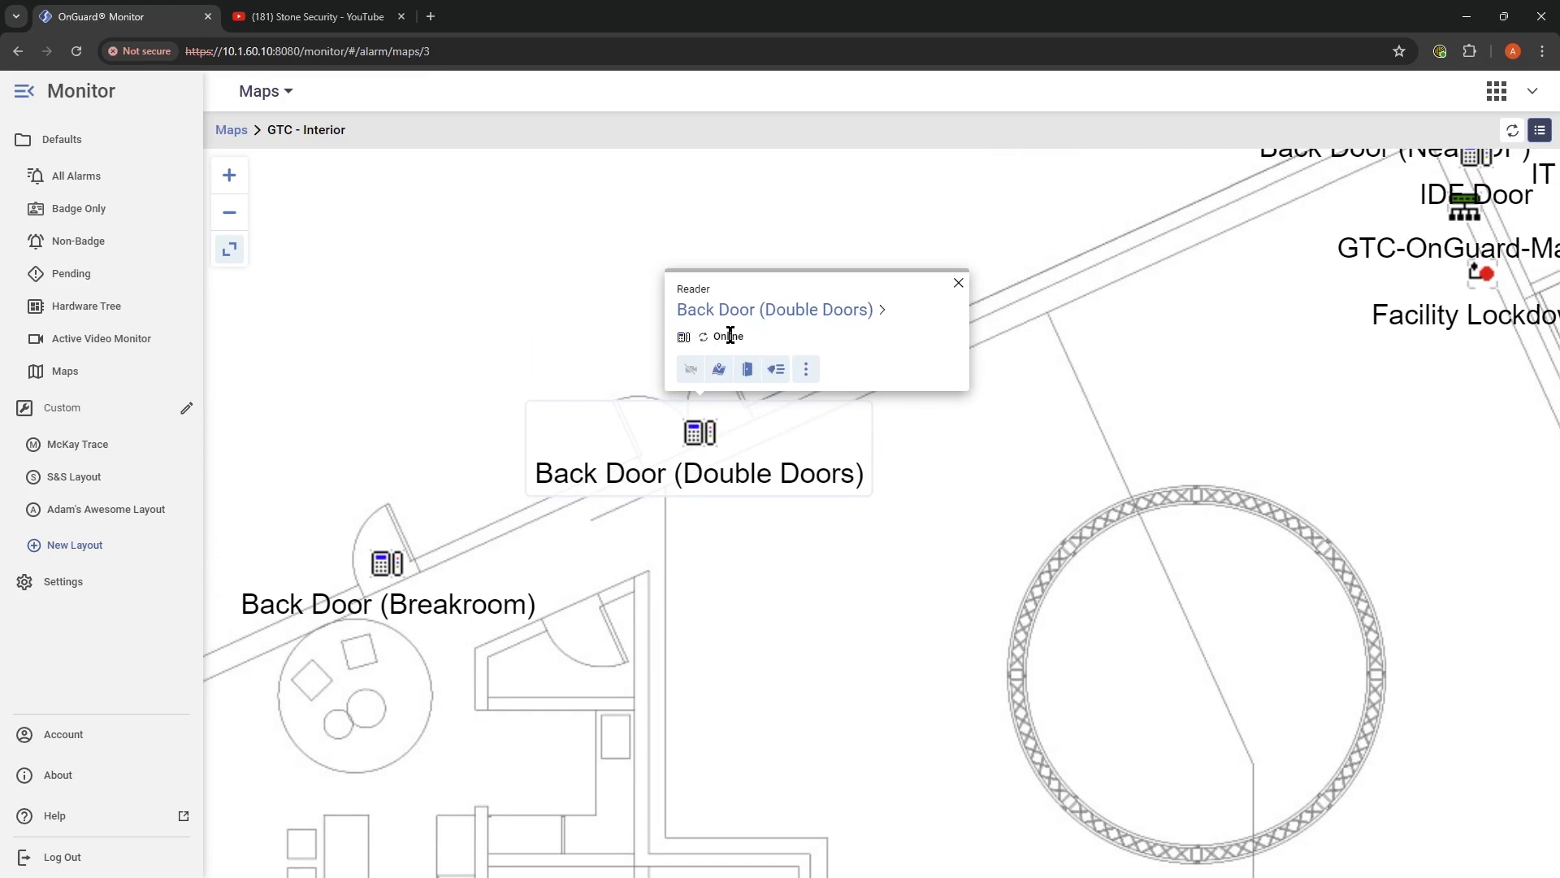
pyautogui.click(749, 370)
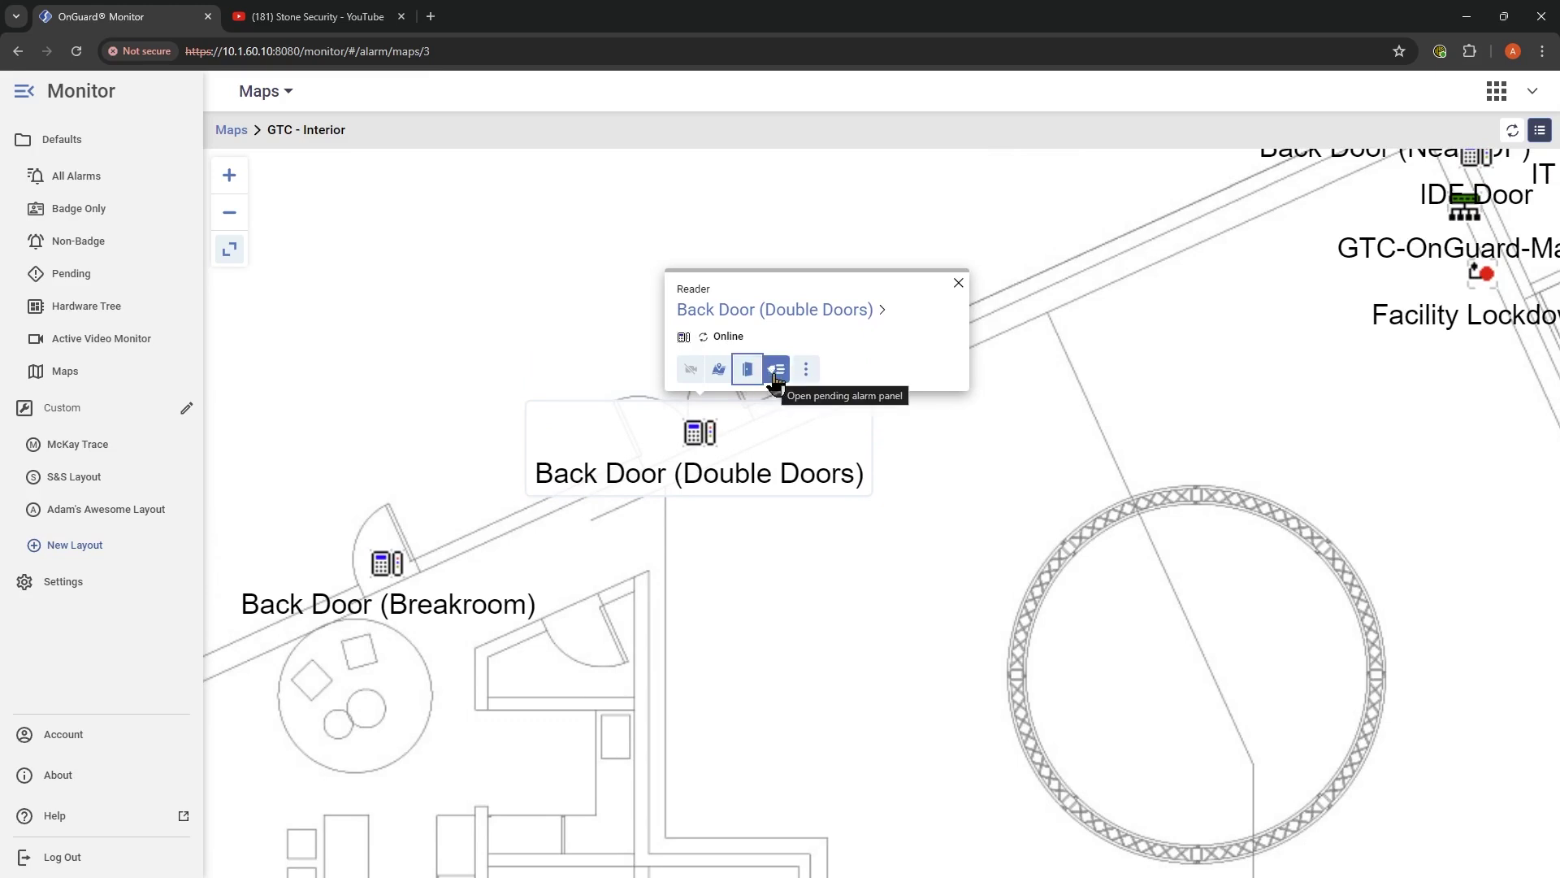
pyautogui.click(778, 371)
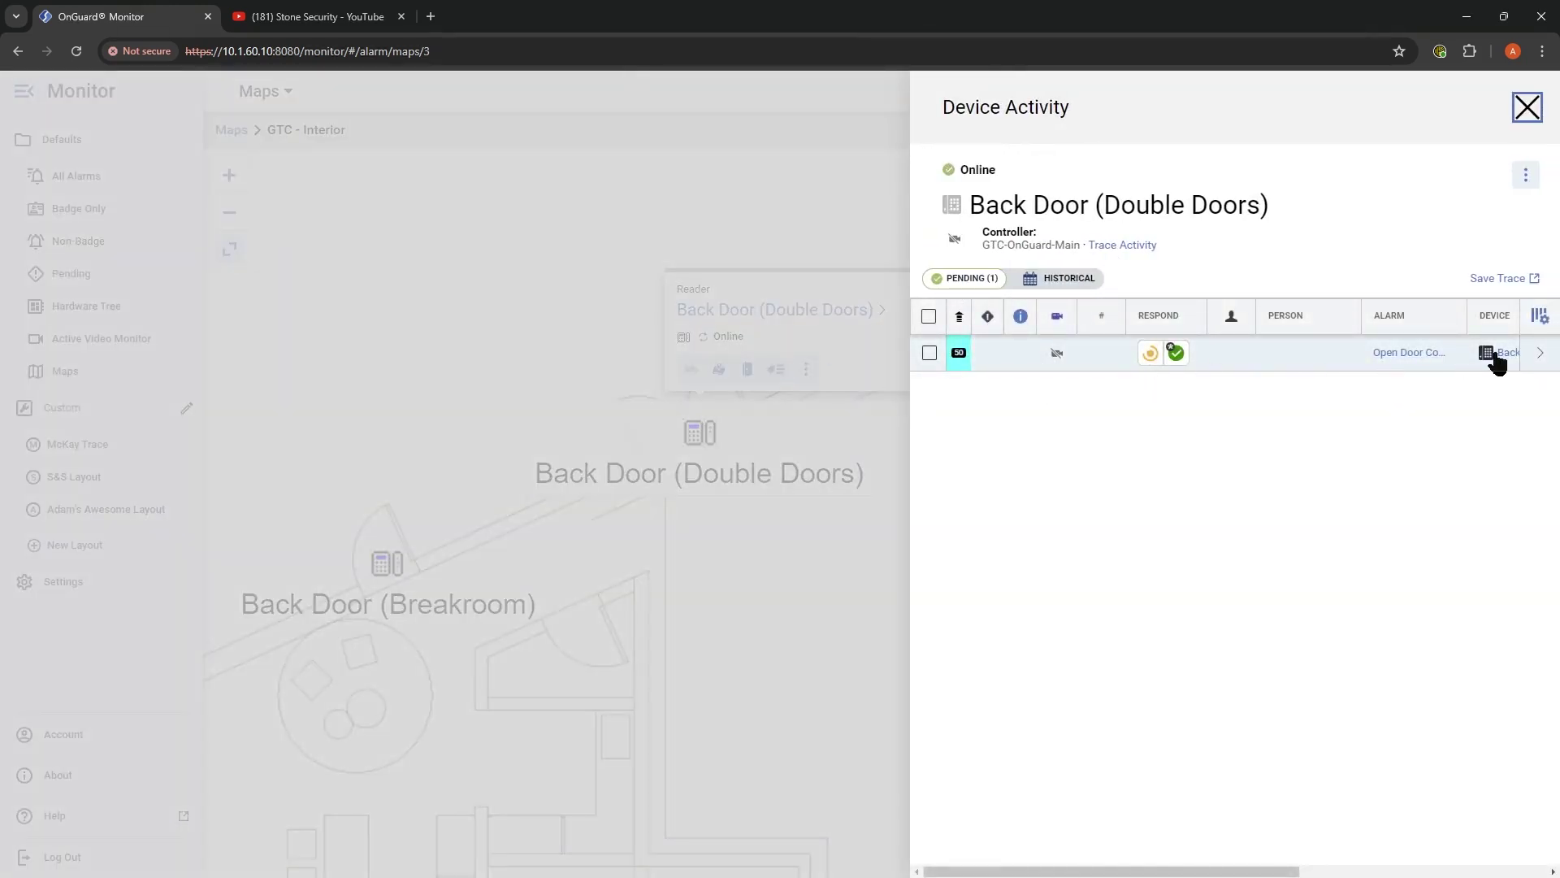
pyautogui.click(1177, 354)
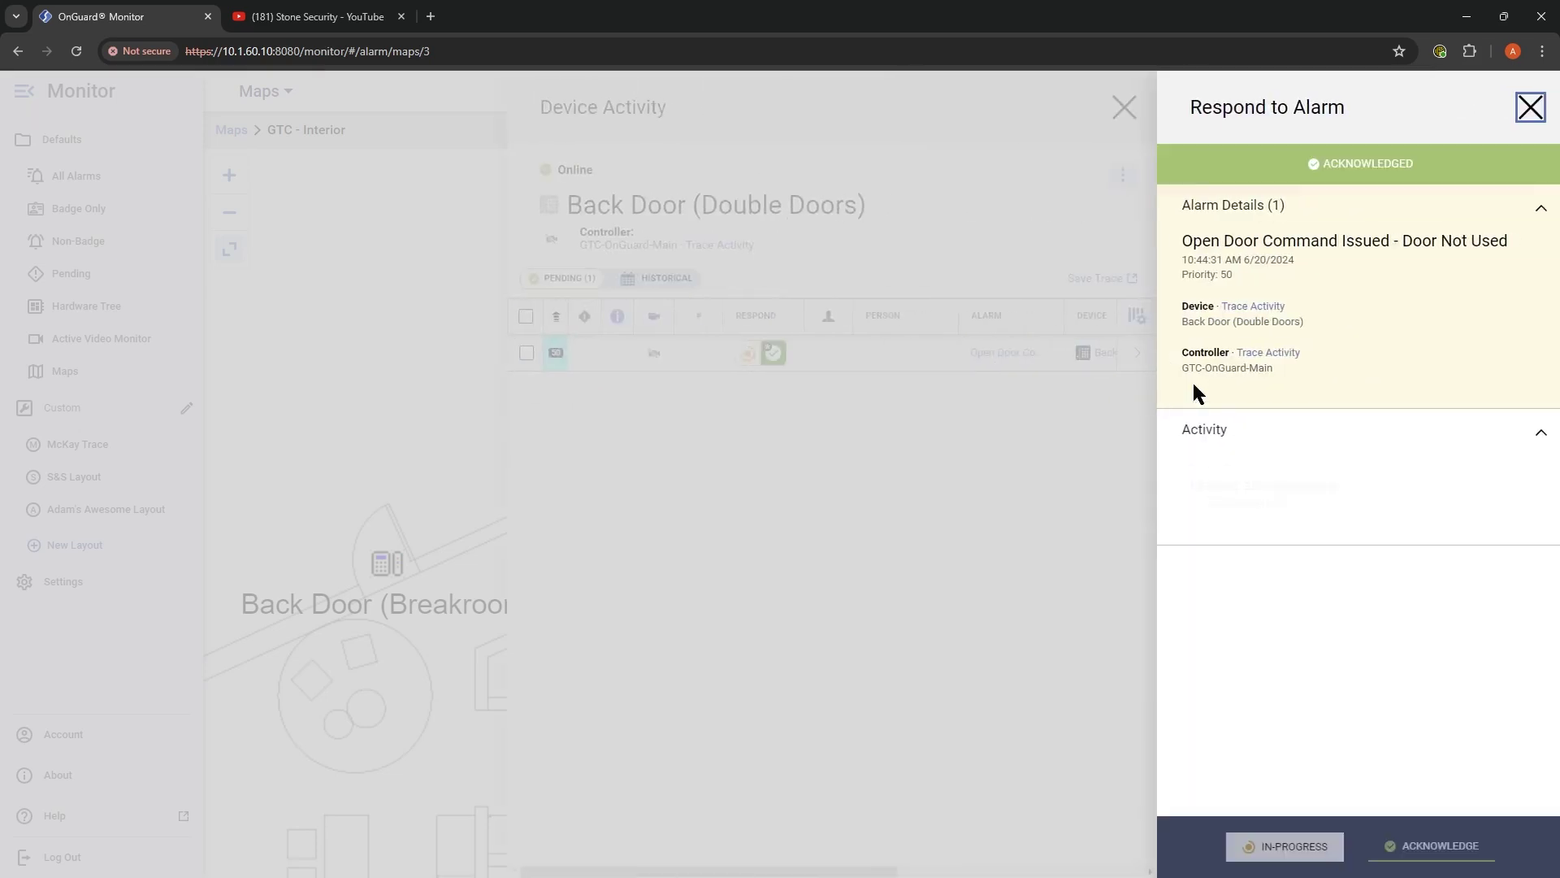
pyautogui.click(1511, 114)
pyautogui.click(1525, 106)
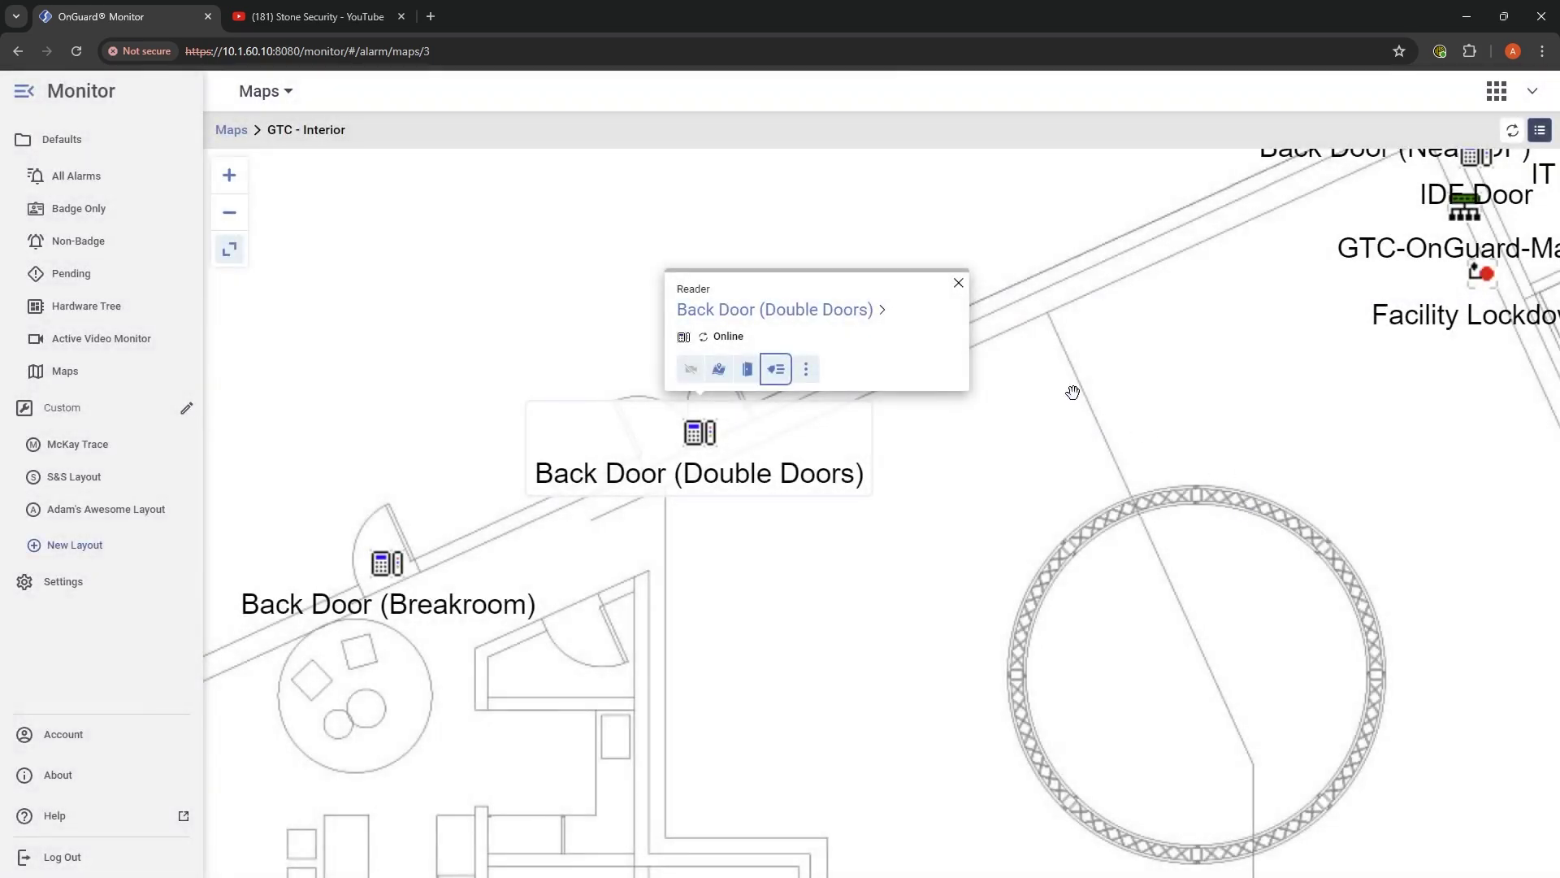
# - Trace the reader's device activity history, review it, and close the trace view
pyautogui.click(808, 371)
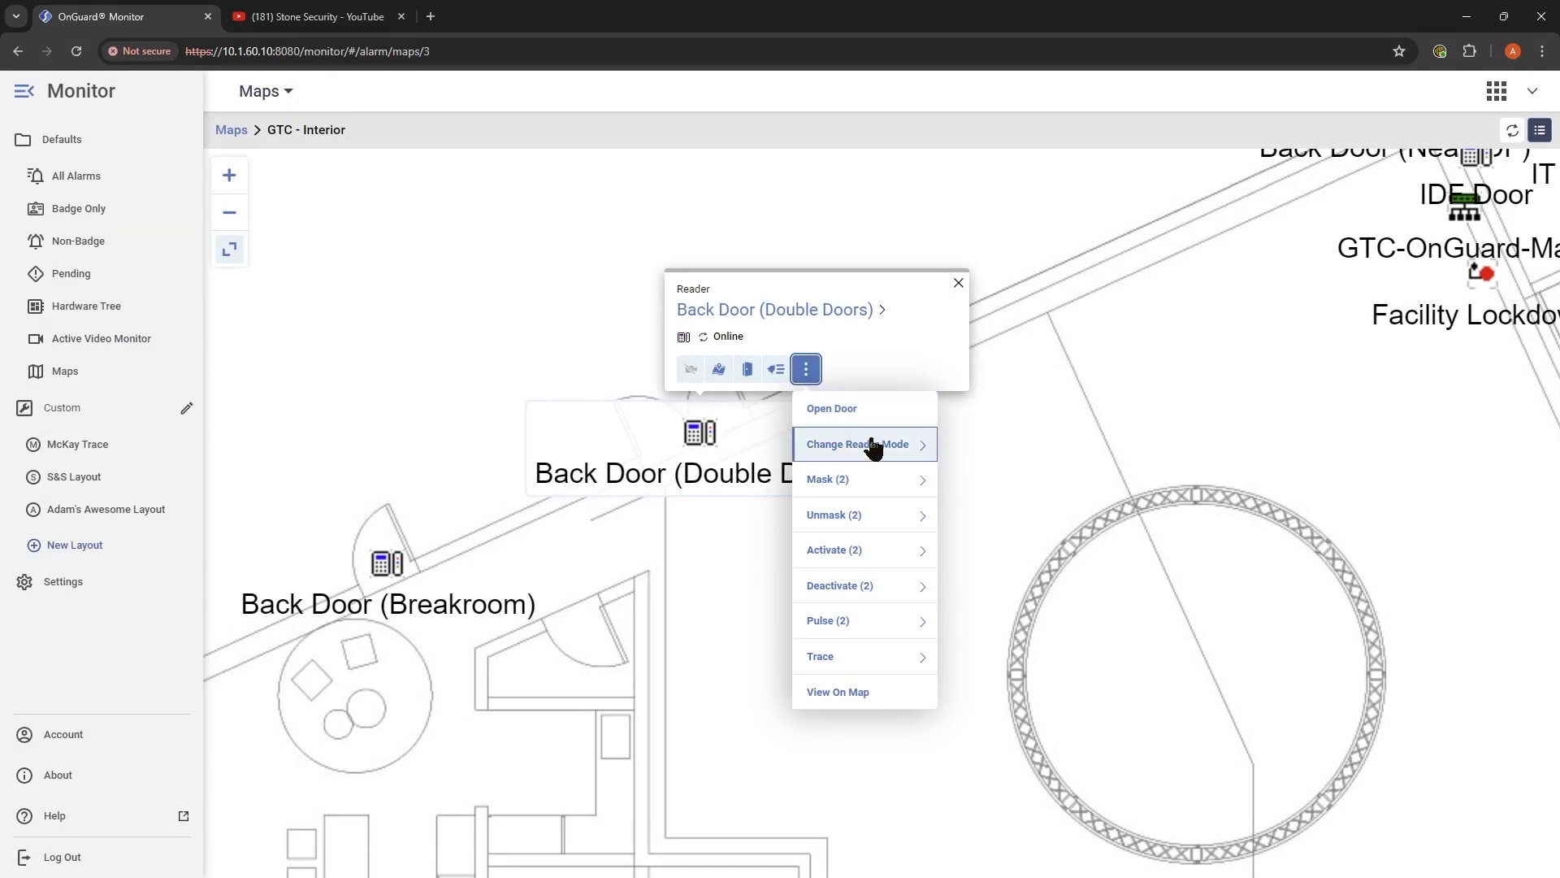
pyautogui.moveTo(870, 451)
pyautogui.moveTo(852, 484)
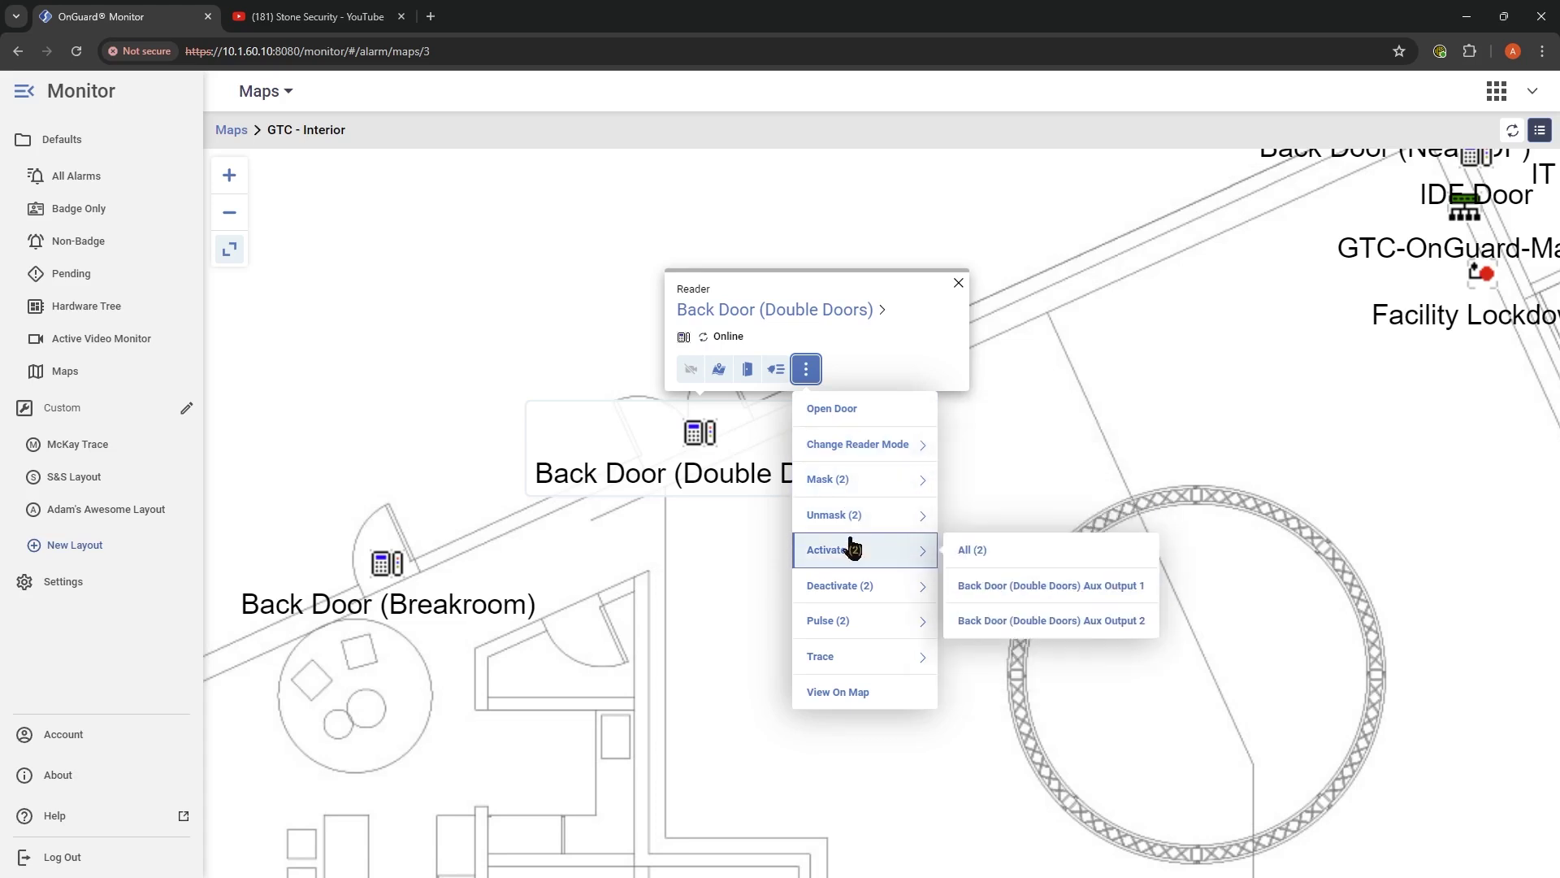
pyautogui.moveTo(879, 660)
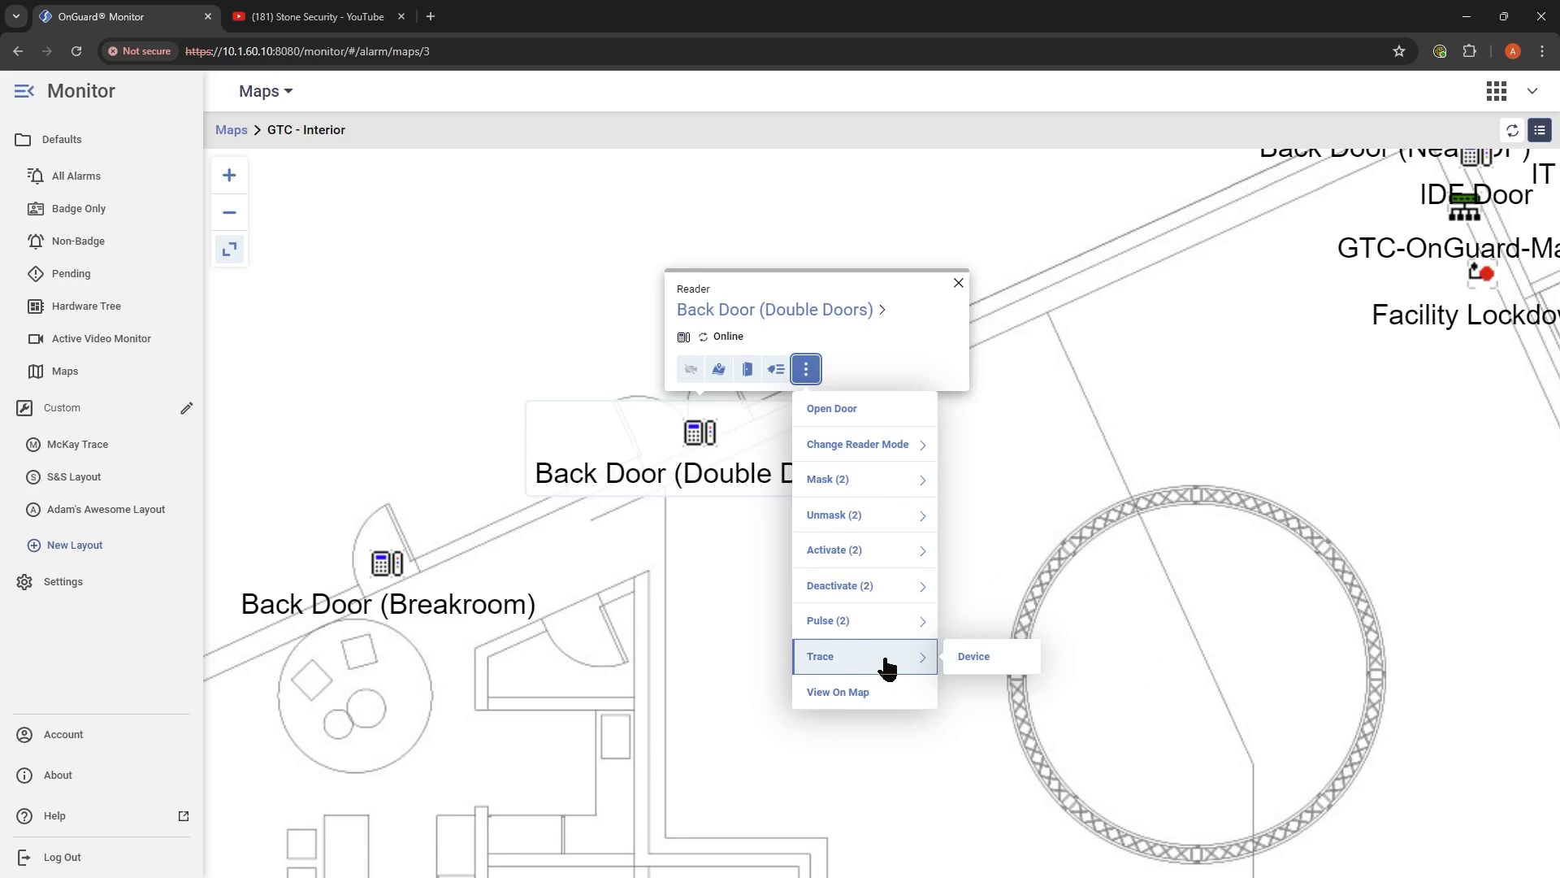
pyautogui.click(970, 674)
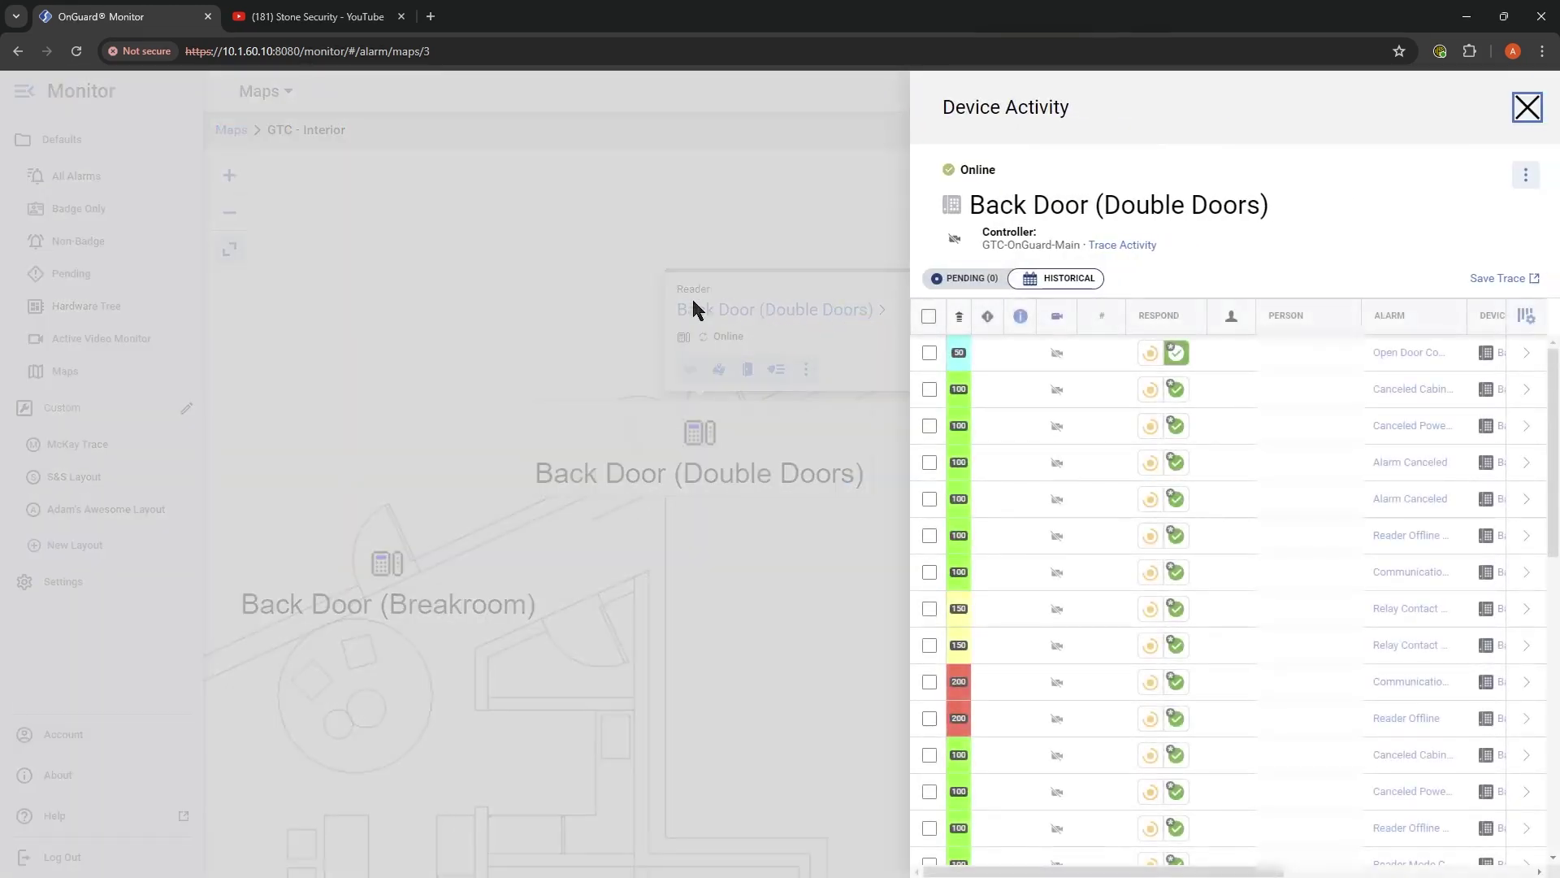
pyautogui.scroll(-2, 1100, 456)
pyautogui.scroll(2, 1107, 477)
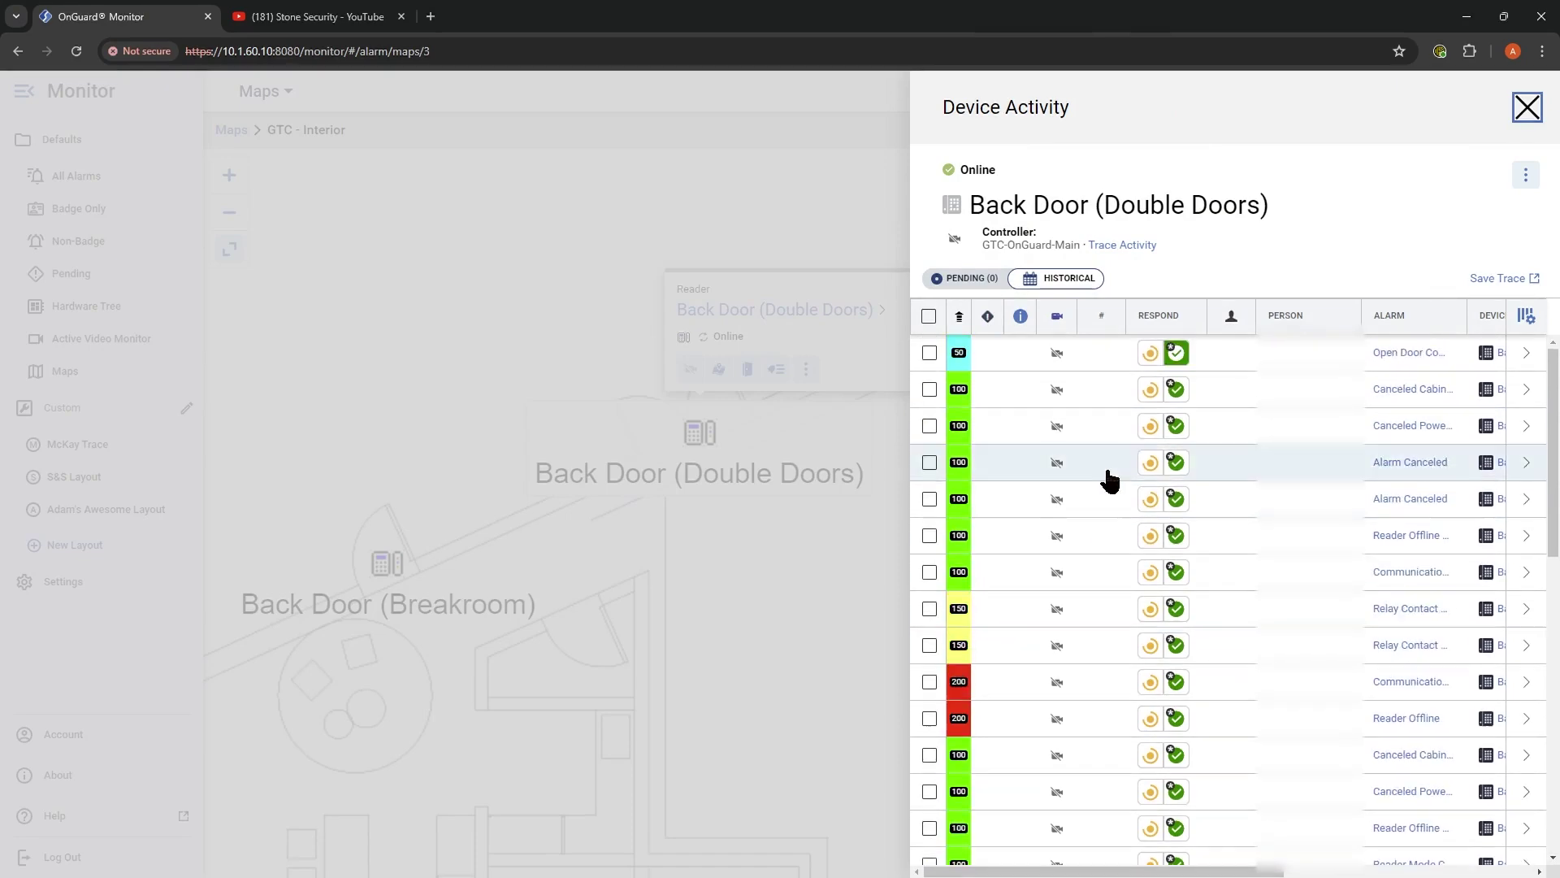
pyautogui.click(1528, 108)
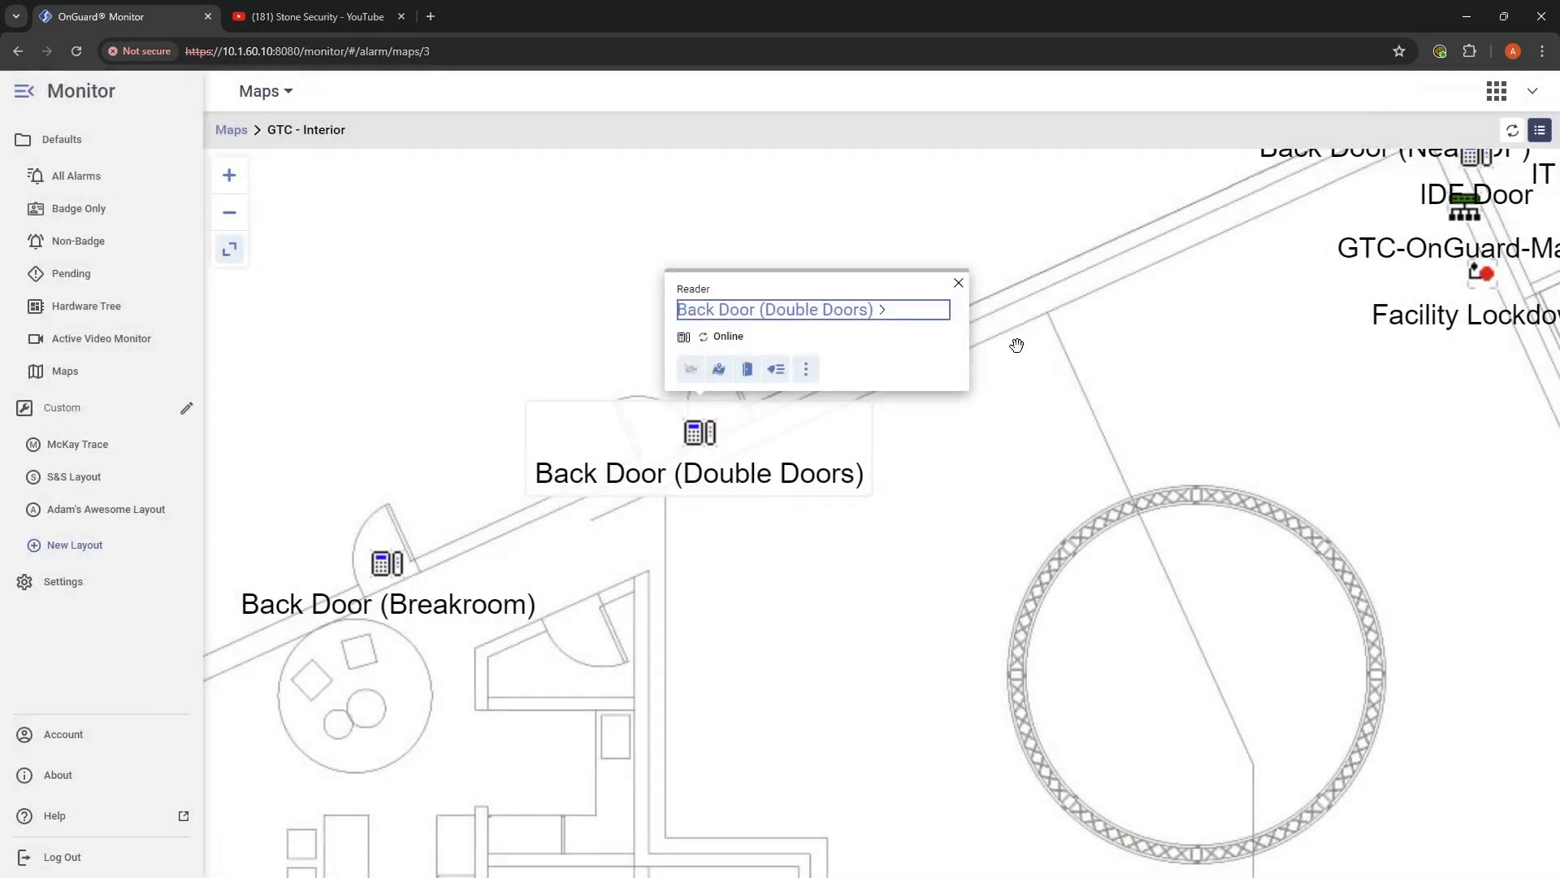
# - Close the Back Door (Double Doors) popup and zoom out to show the whole GTC - Interior plan
pyautogui.click(959, 283)
pyautogui.scroll(-2, 975, 338)
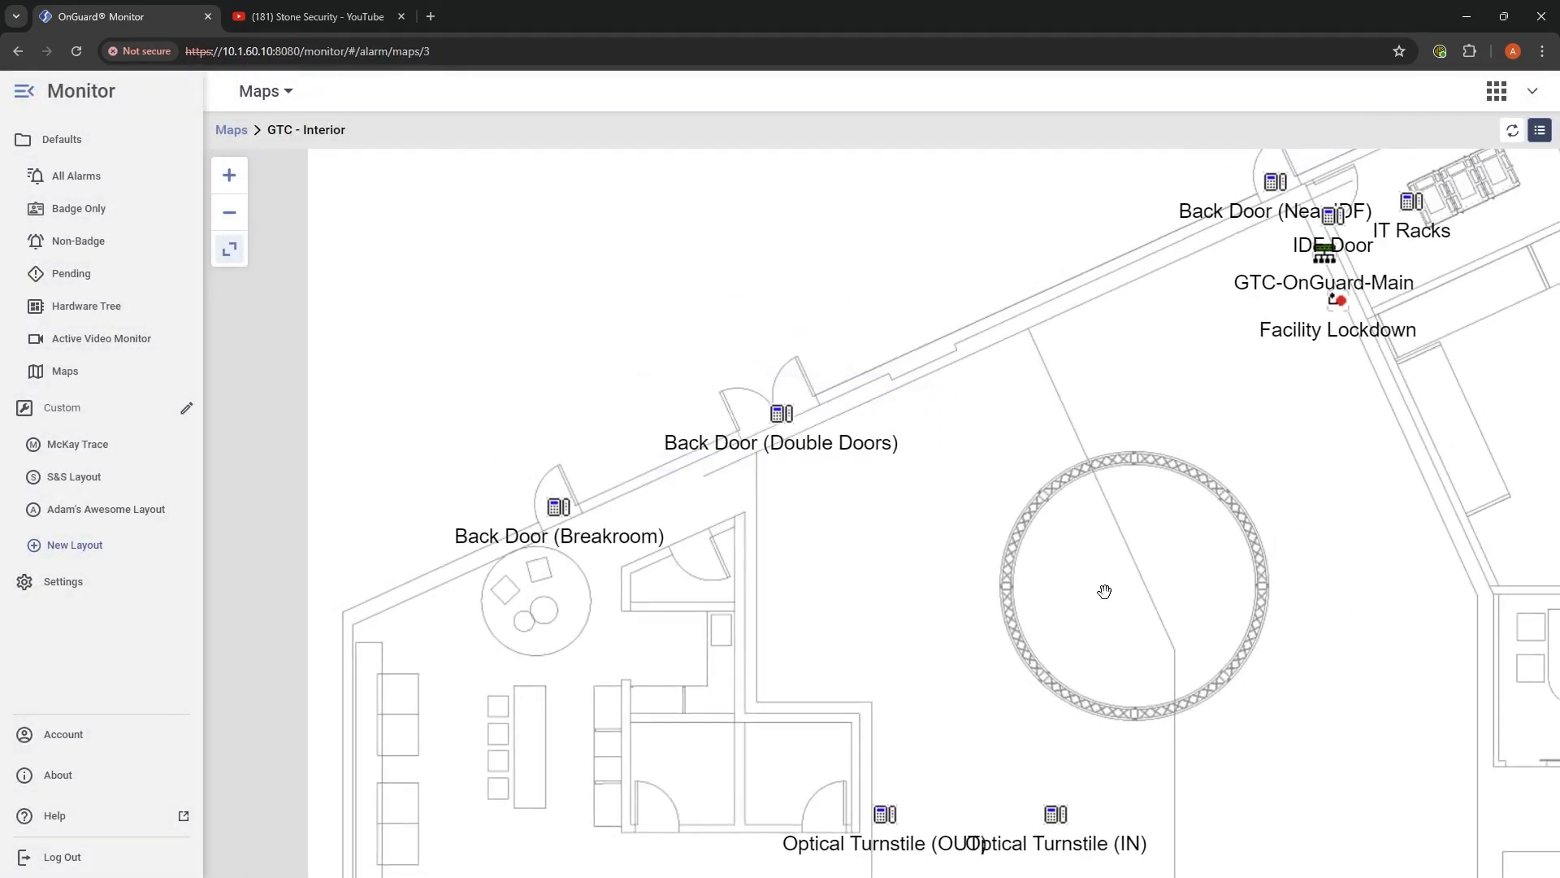
pyautogui.scroll(1, 1104, 592)
pyautogui.moveTo(1104, 592); pyautogui.dragTo(1012, 452)
pyautogui.scroll(-5, 1012, 452)
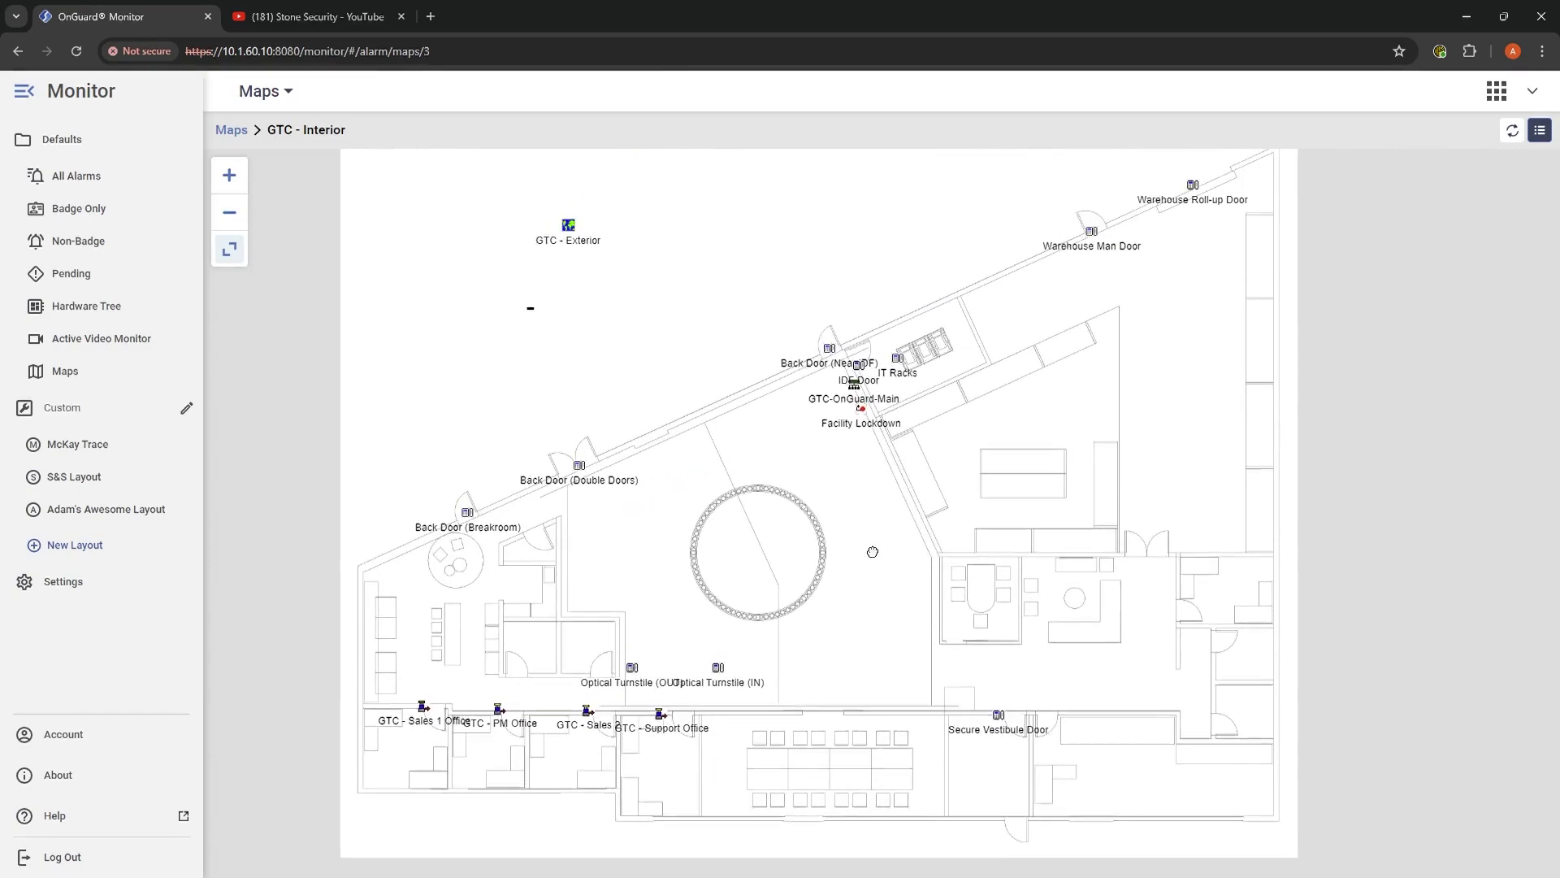
pyautogui.moveTo(911, 575); pyautogui.dragTo(909, 562)
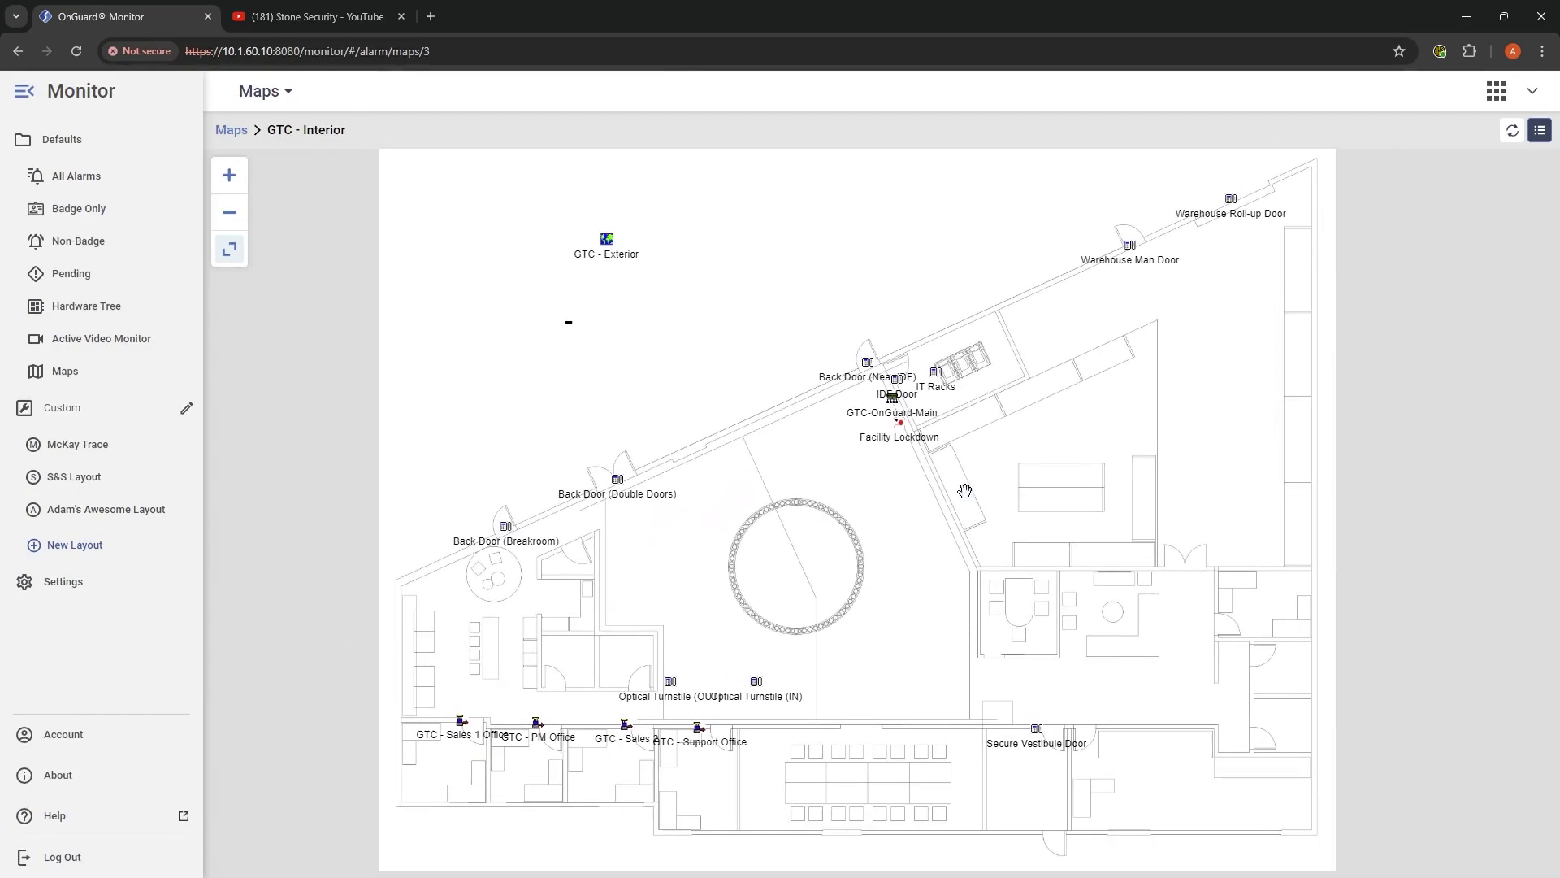
pyautogui.moveTo(964, 491); pyautogui.dragTo(1001, 458)
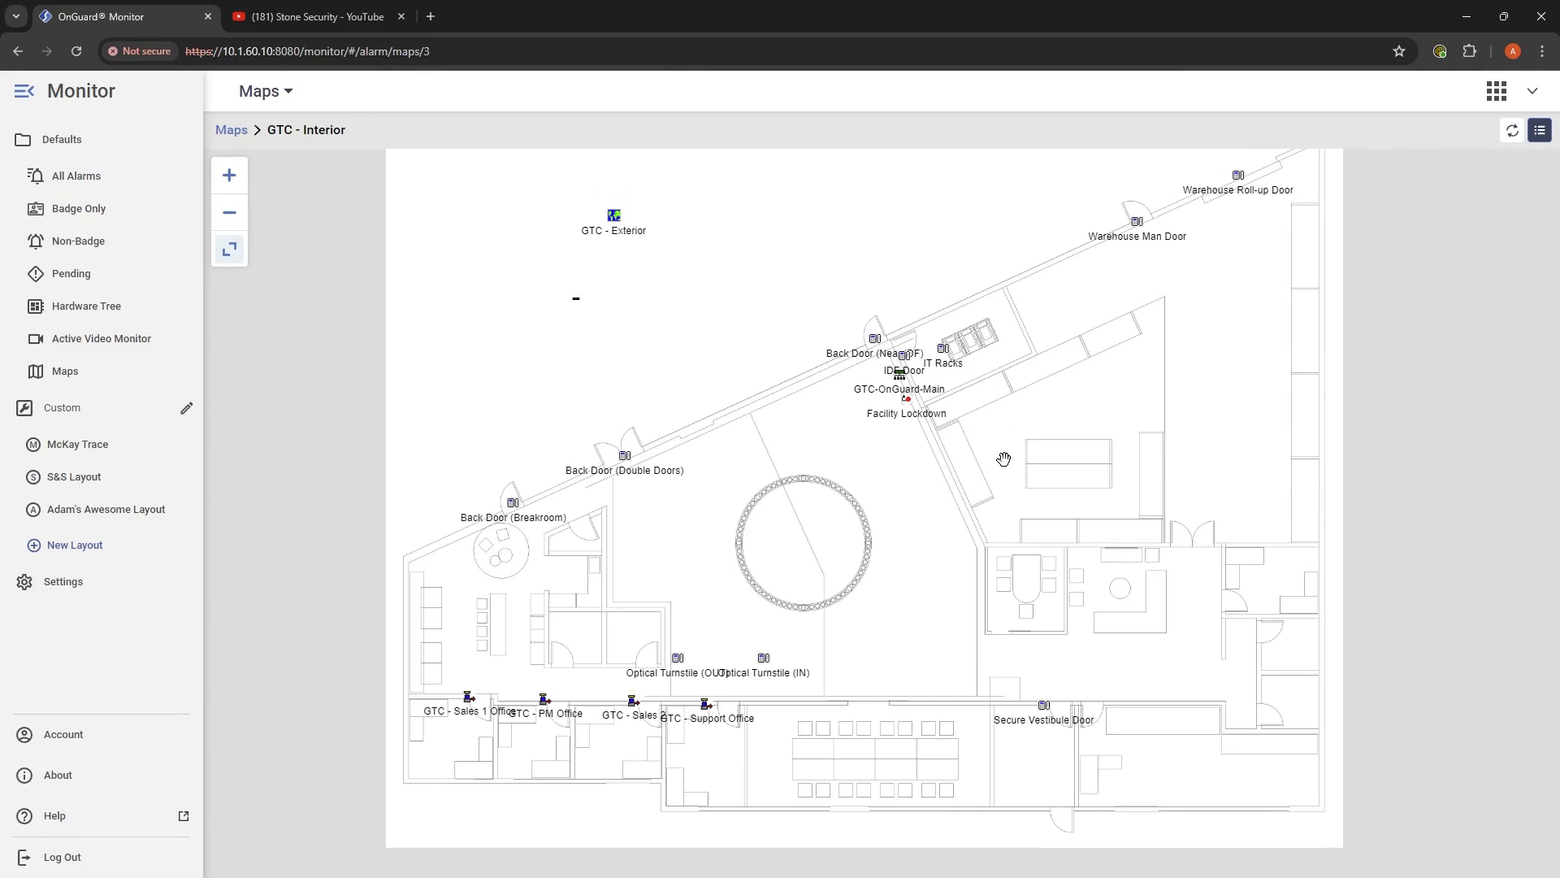
pyautogui.moveTo(993, 440); pyautogui.dragTo(988, 474)
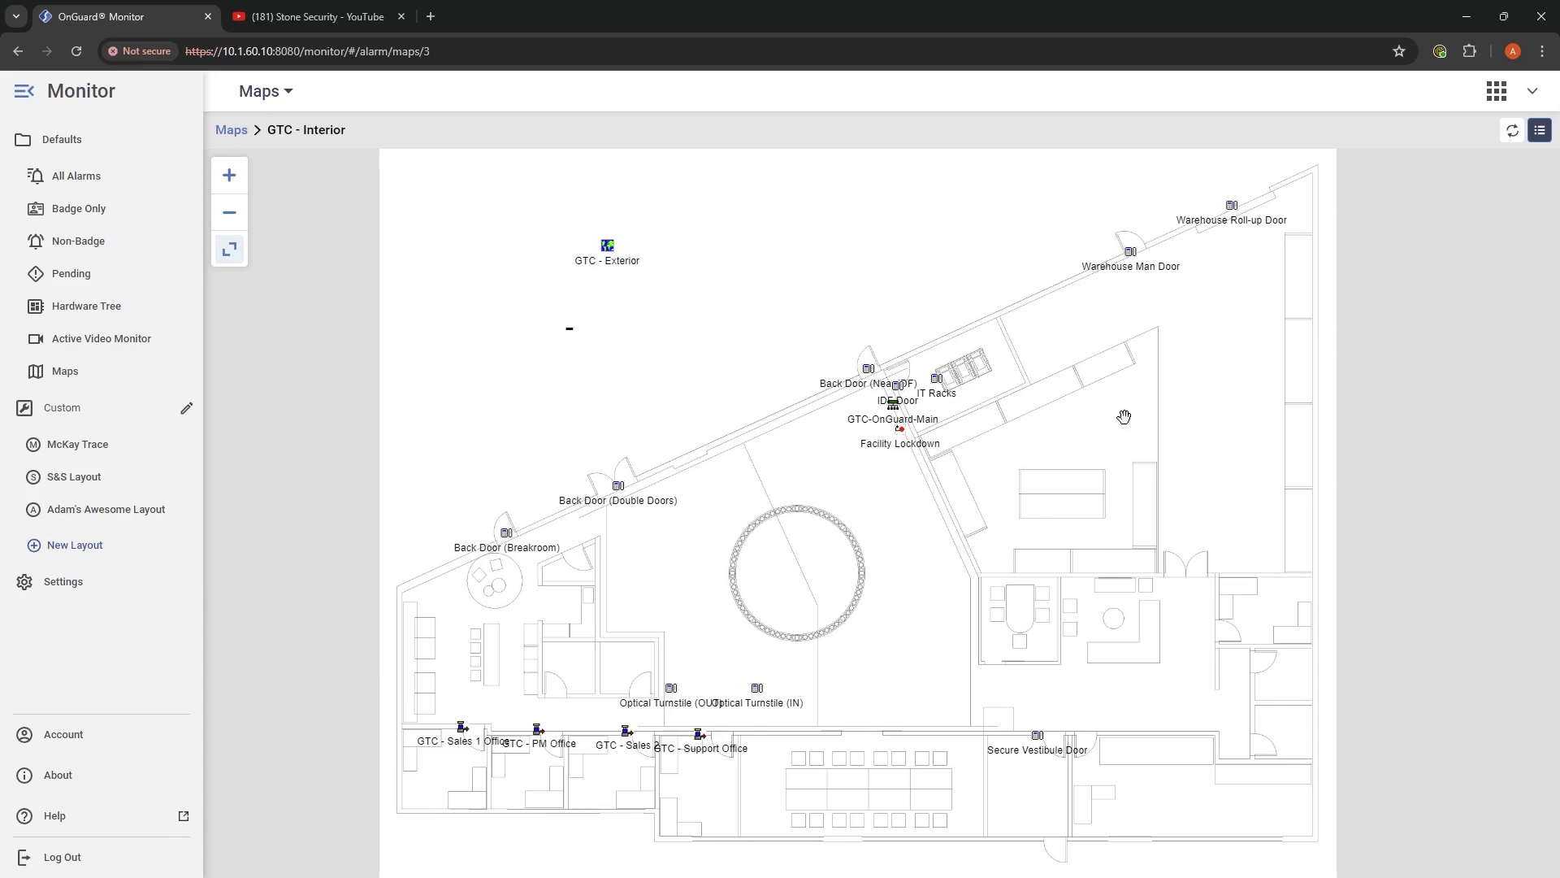
pyautogui.moveTo(1123, 417); pyautogui.dragTo(1128, 420)
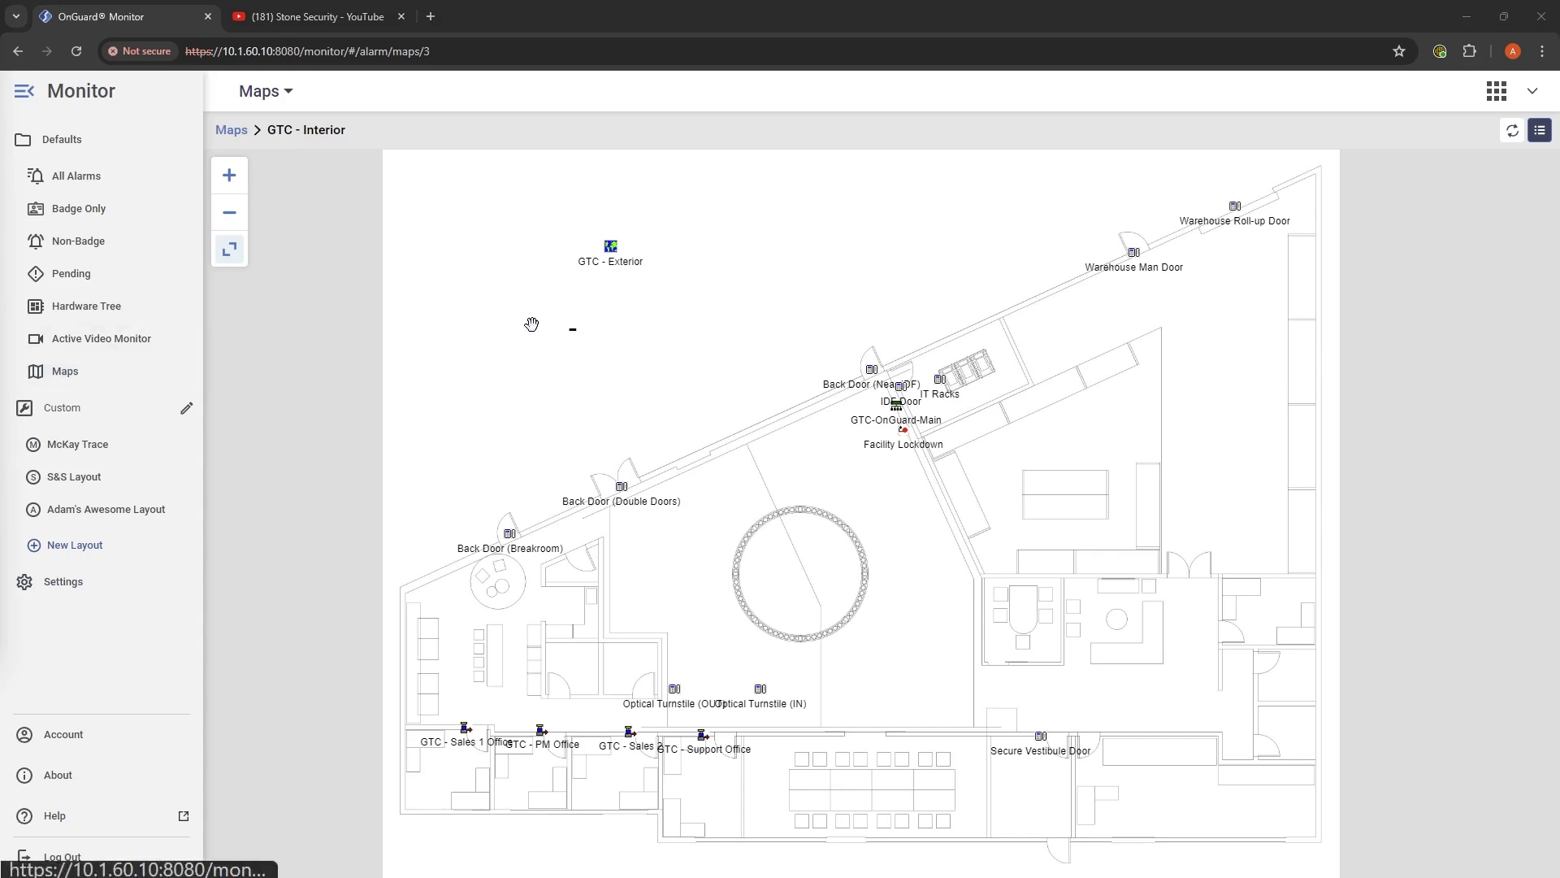
pyautogui.moveTo(686, 369); pyautogui.dragTo(684, 352)
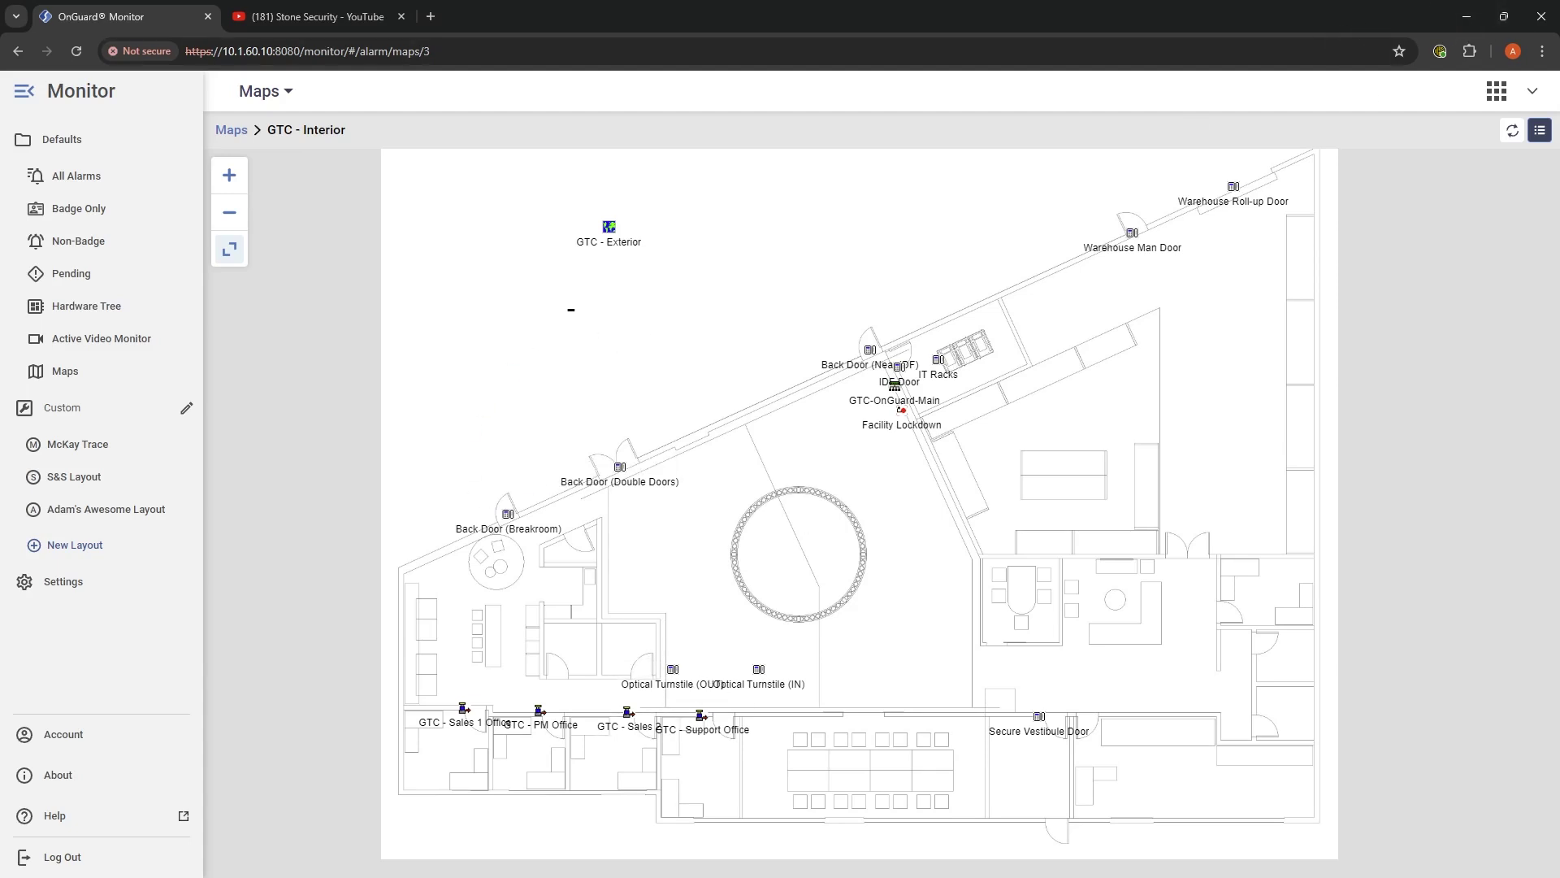
pyautogui.hotkey('alt', 'Tab')
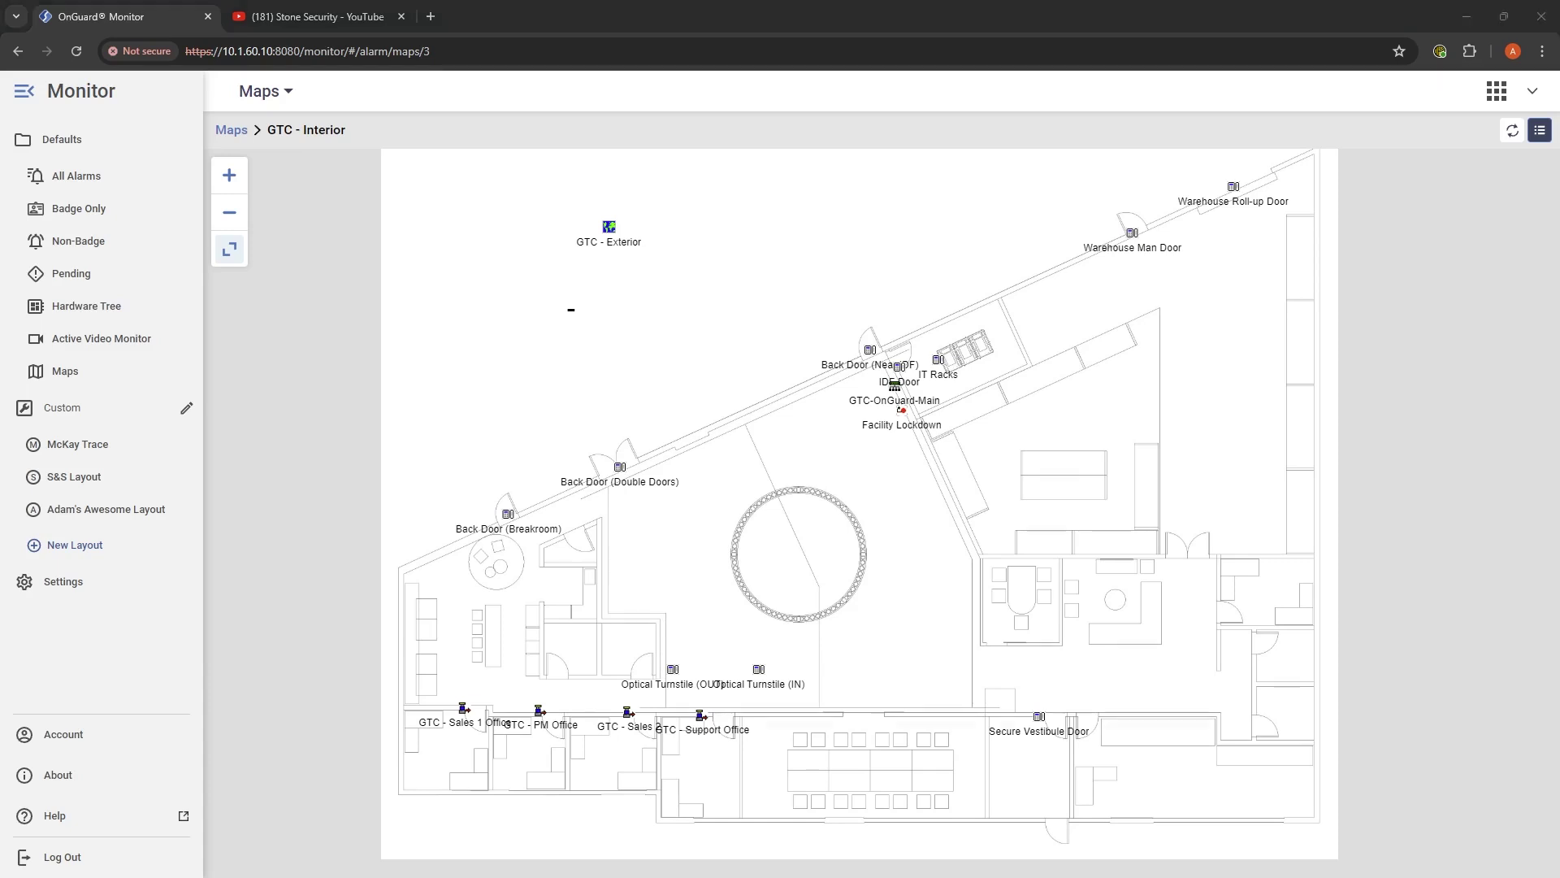
# - Start a new map on GTC Blank Floorplan.jpg and place the ~3-1 and ~4-1 spare readers
pyautogui.click(78, 97)
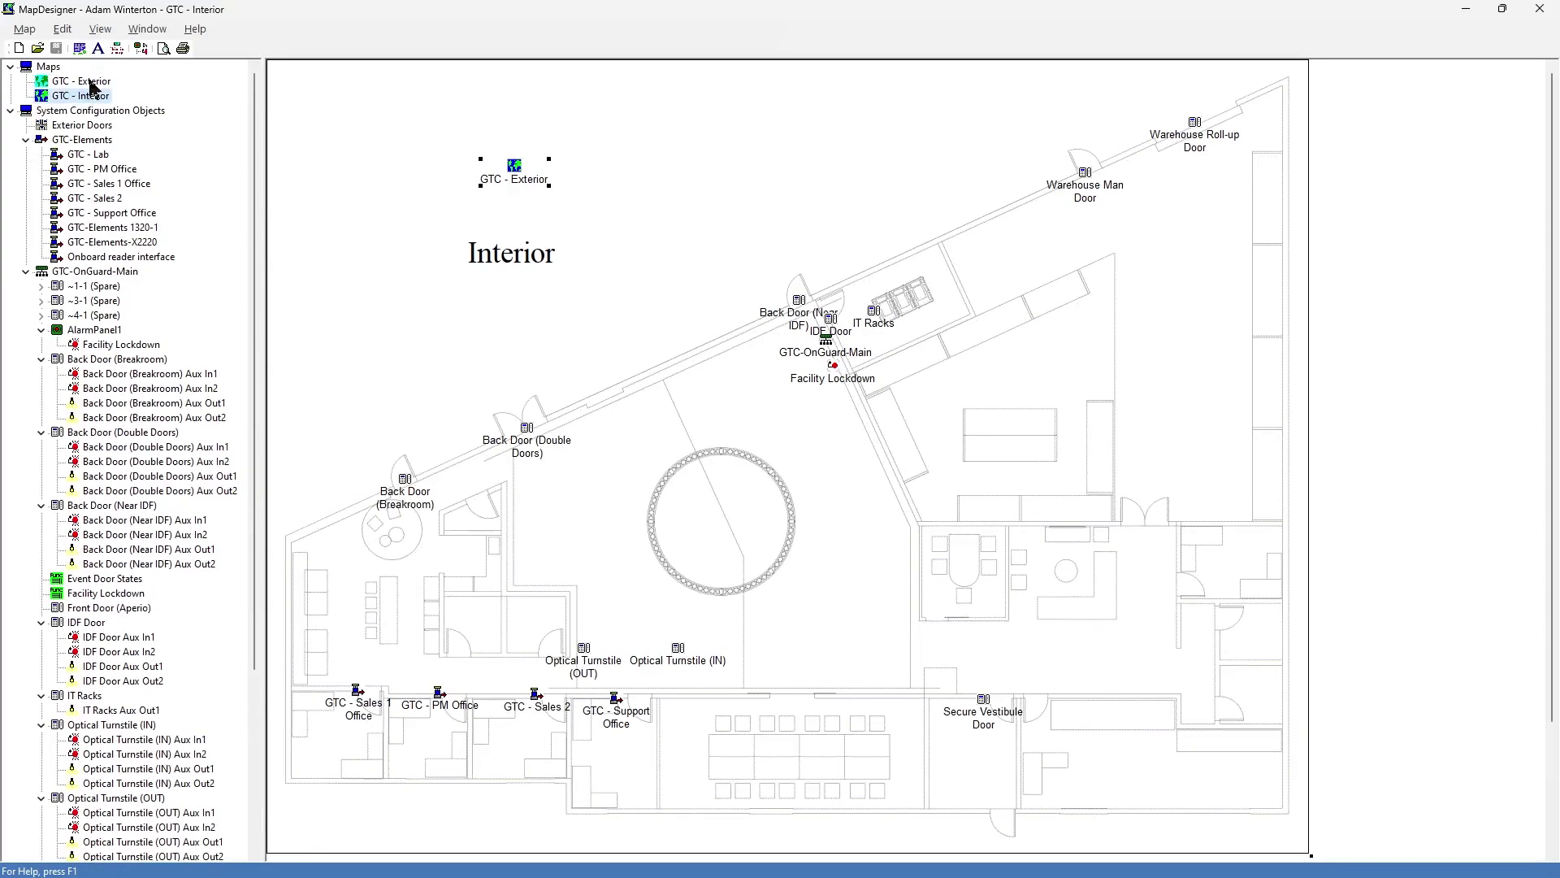
pyautogui.click(92, 82)
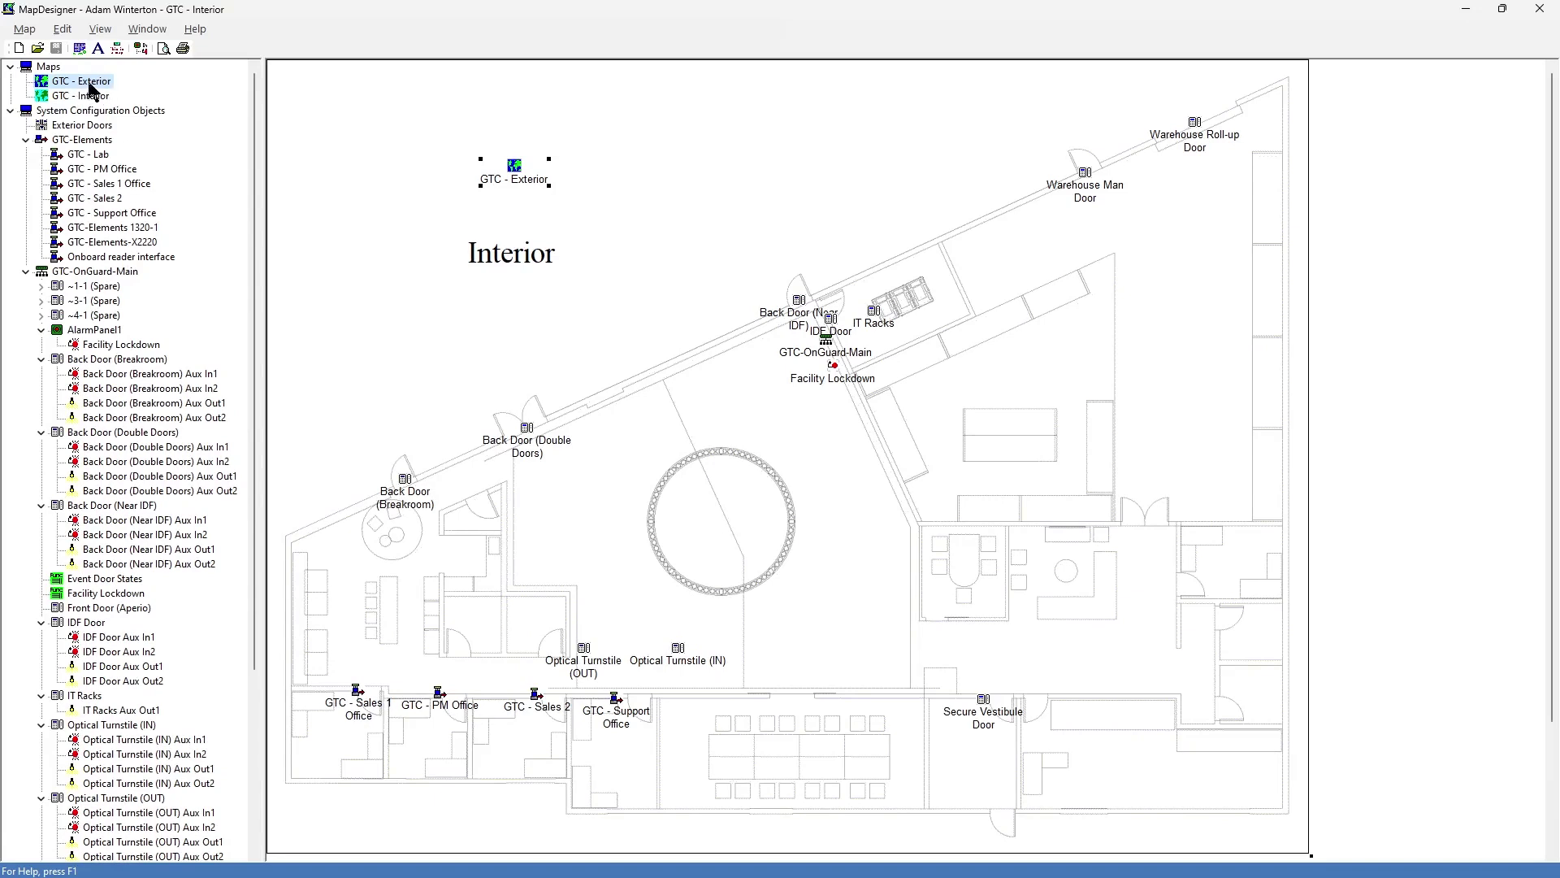
pyautogui.click(19, 48)
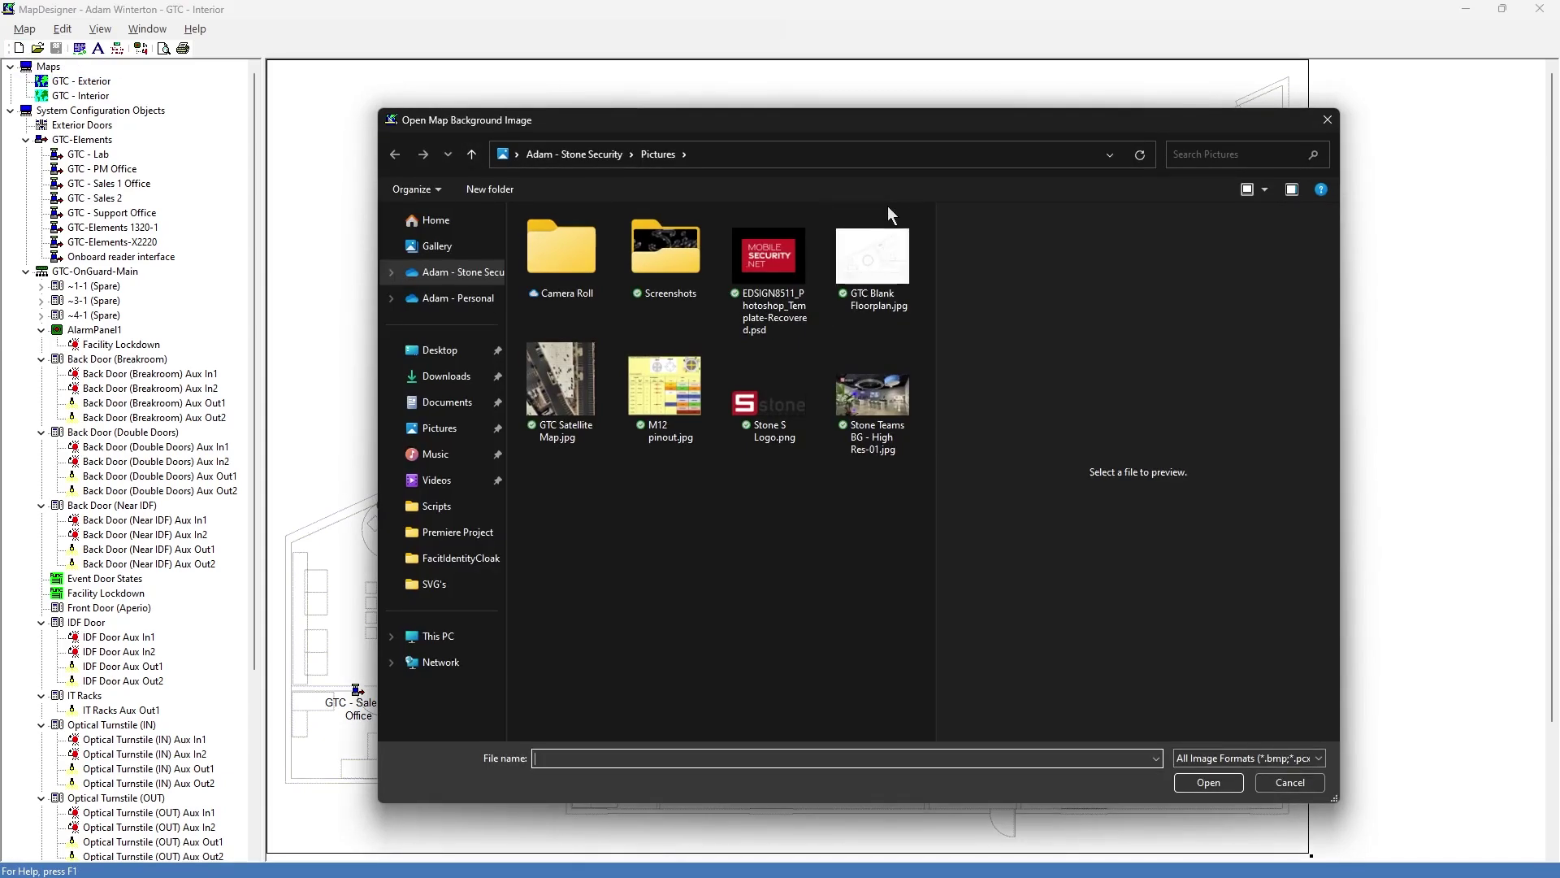
pyautogui.doubleClick(881, 247)
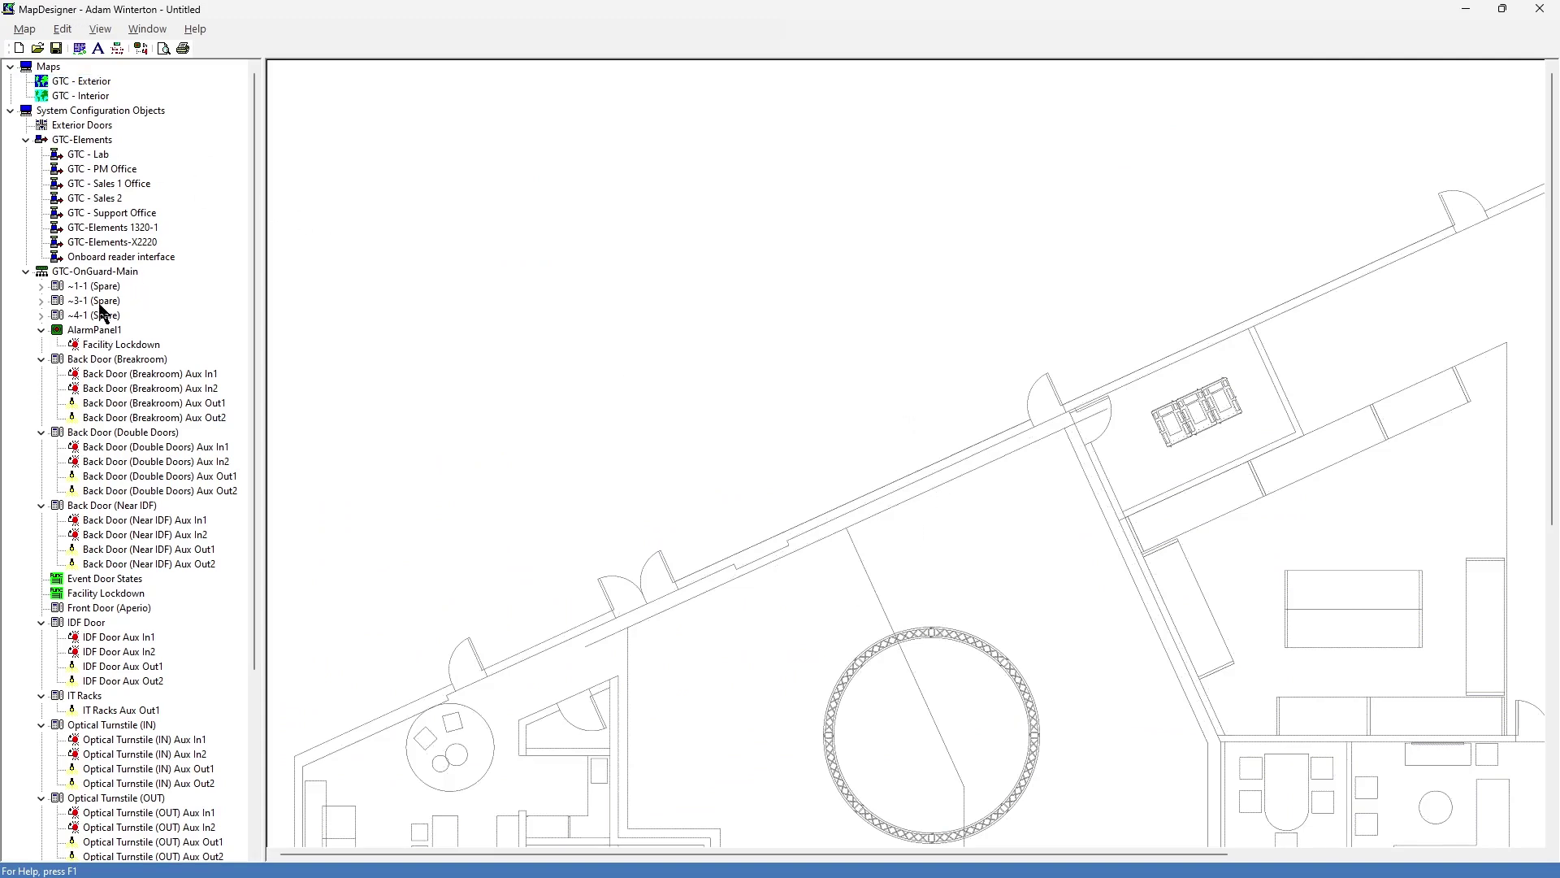
pyautogui.moveTo(95, 301); pyautogui.dragTo(416, 309)
pyautogui.moveTo(95, 315); pyautogui.dragTo(373, 348)
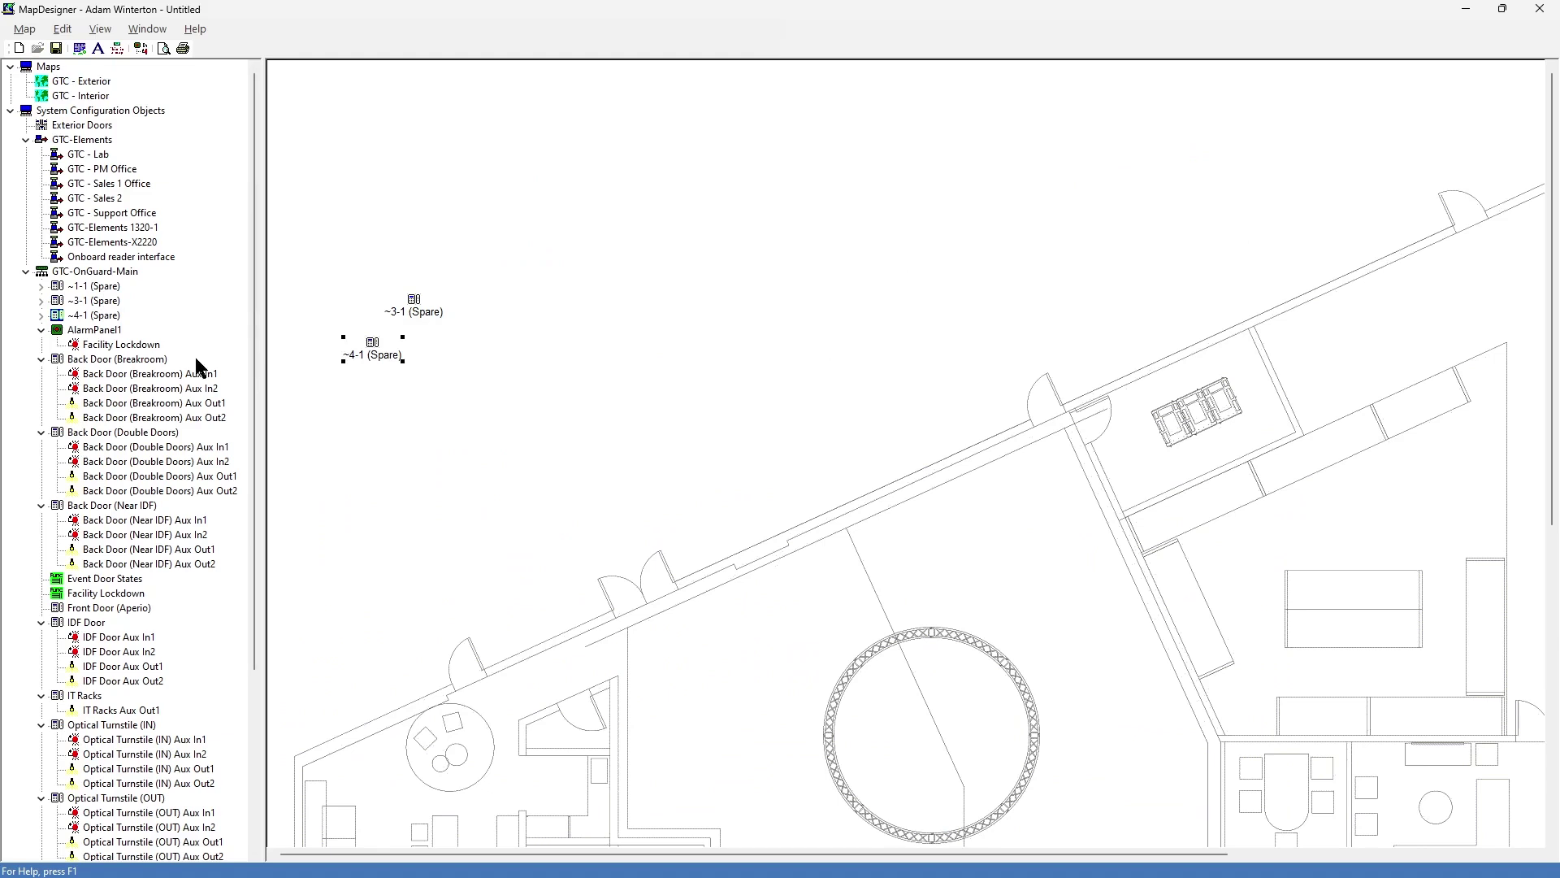
# - Save the new map as 'Interior 2'
pyautogui.click(59, 49)
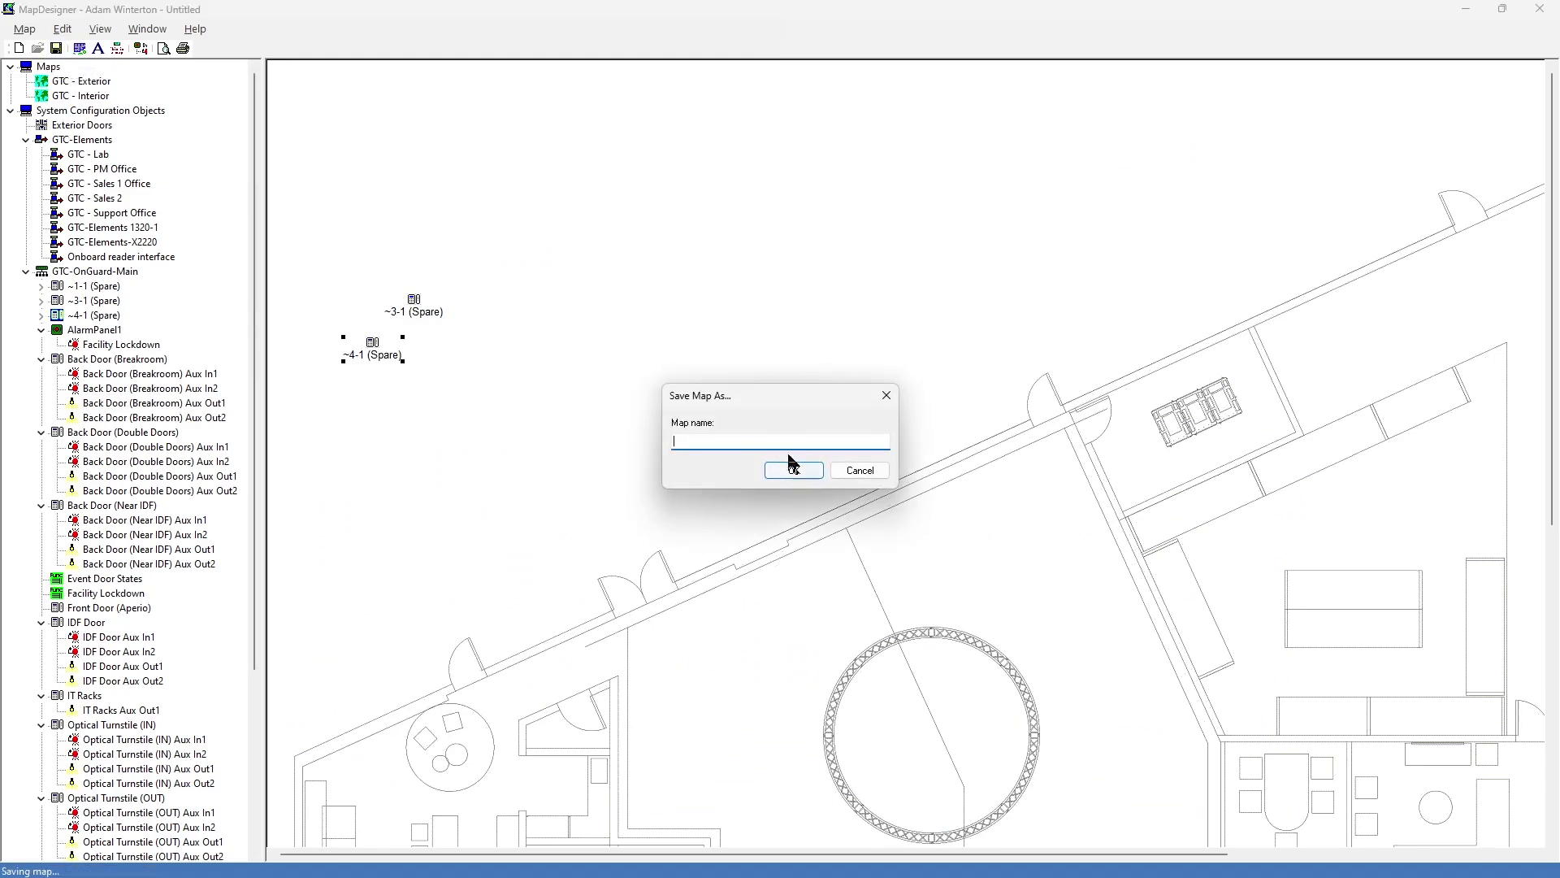
pyautogui.write('Inerio')
pyautogui.press('BackSpace')
pyautogui.press('BackSpace')
pyautogui.press('BackSpace')
pyautogui.press('BackSpace')
pyautogui.write('terior 2')
pyautogui.press('Return')
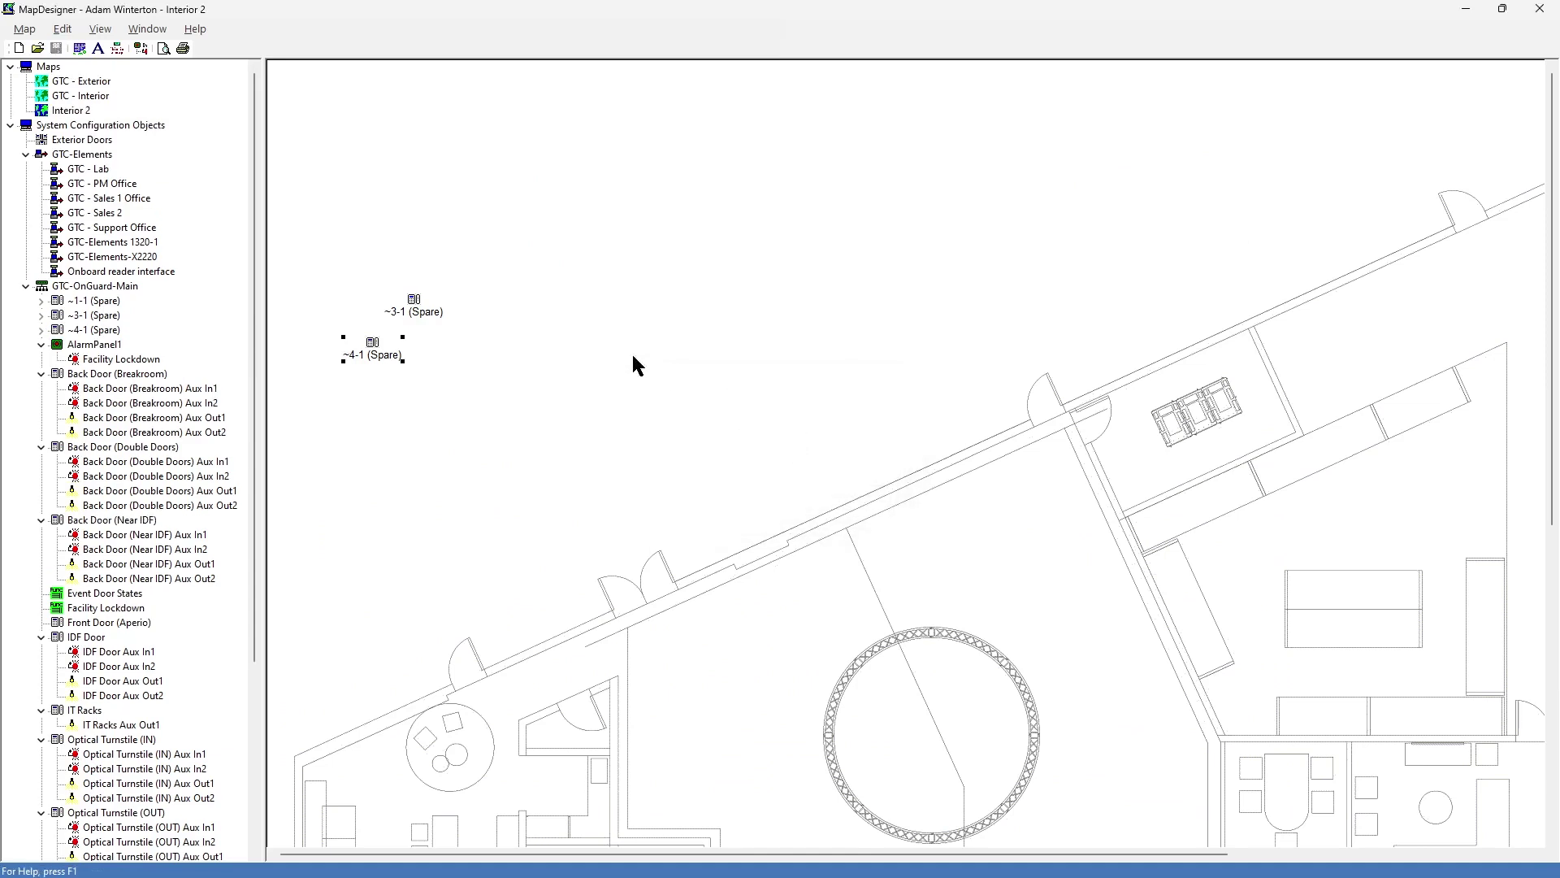
# - Browse the map list and load the GTC - Interior map
pyautogui.click(76, 84)
pyautogui.click(74, 112)
pyautogui.click(76, 97)
pyautogui.click(73, 111)
pyautogui.click(25, 30)
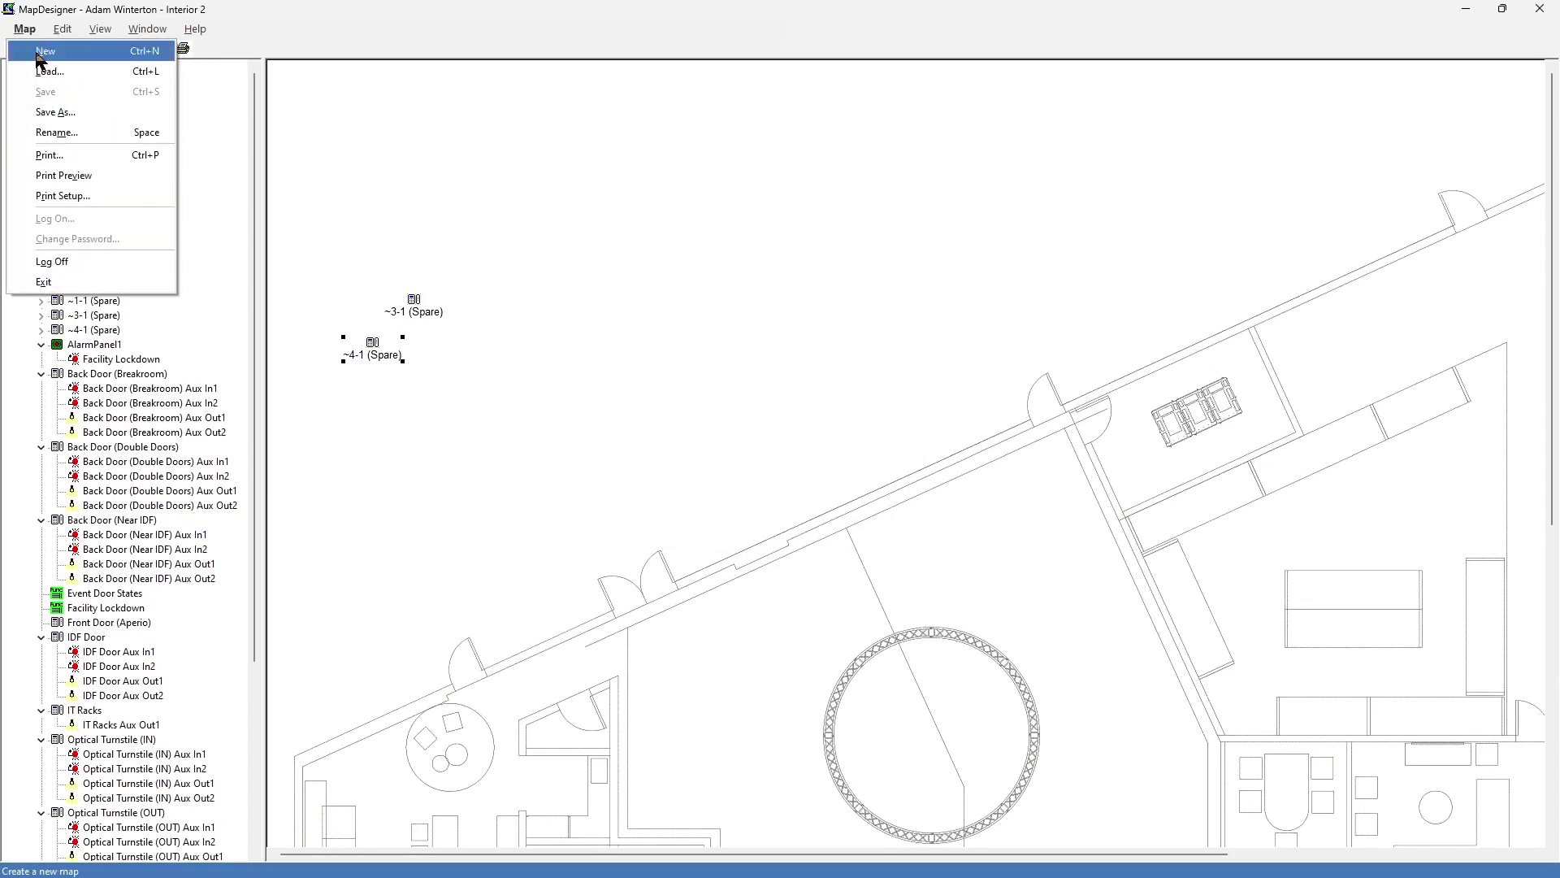
pyautogui.click(513, 173)
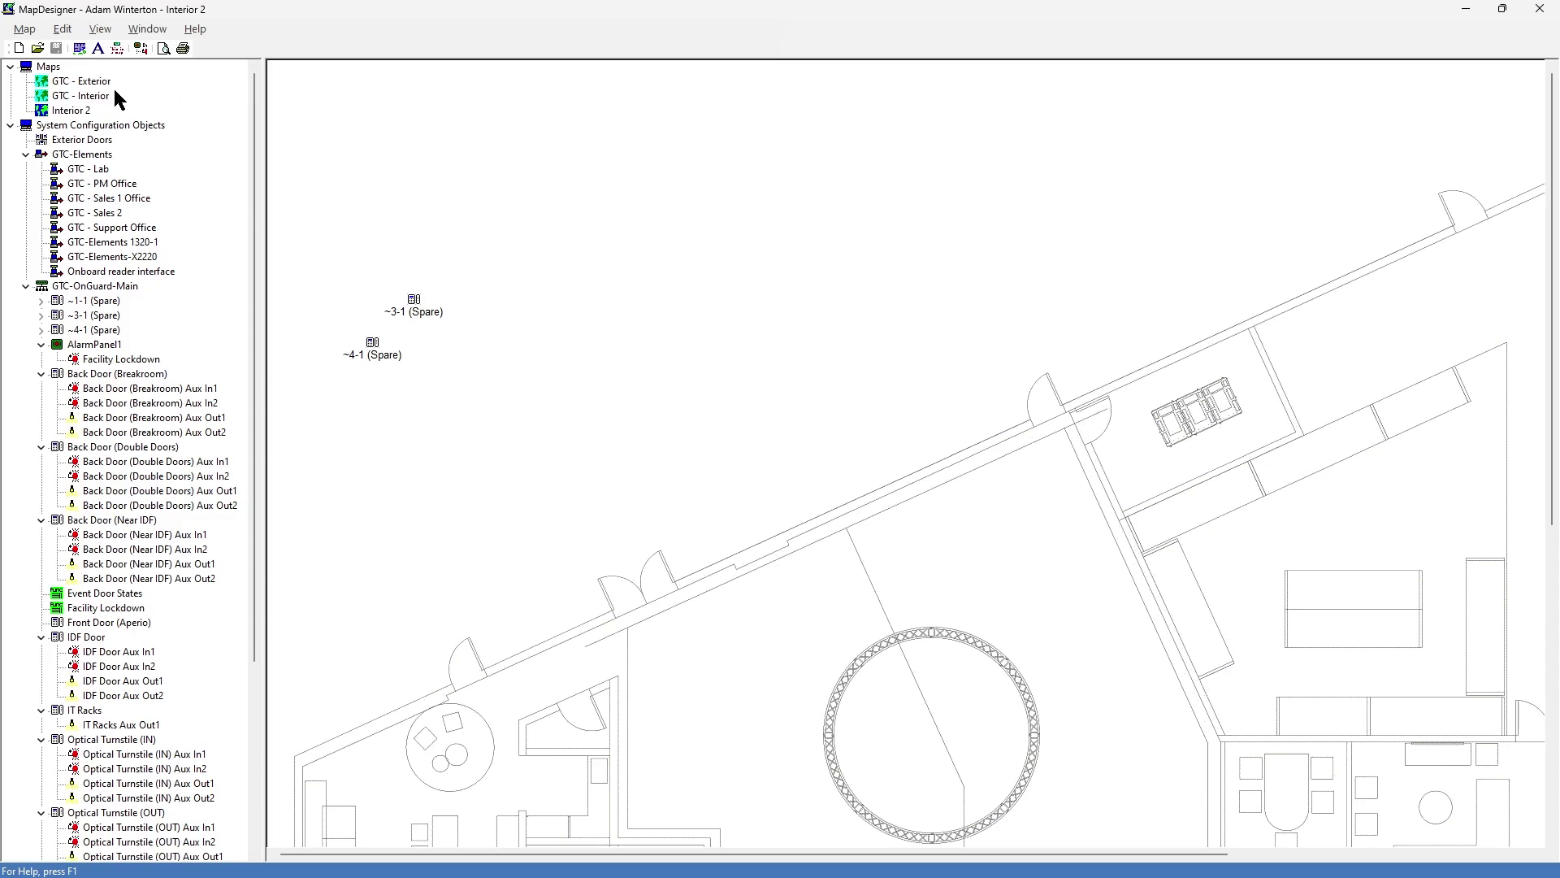
pyautogui.doubleClick(83, 81)
pyautogui.doubleClick(83, 95)
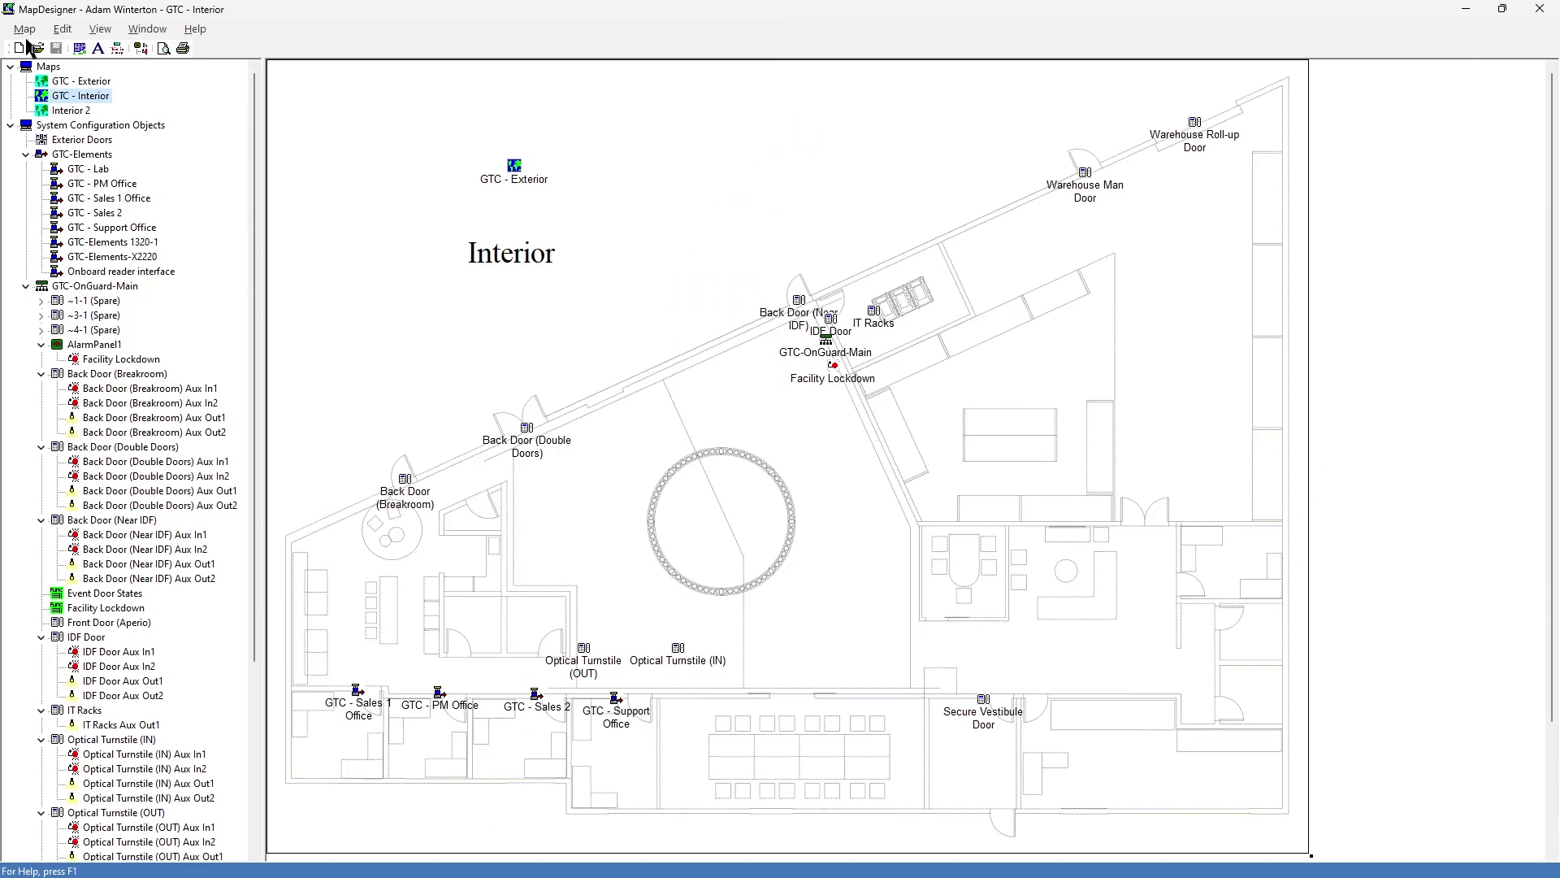
# - Save a copy of GTC - Interior as 'Interior 3' via Map > Save As
pyautogui.click(25, 30)
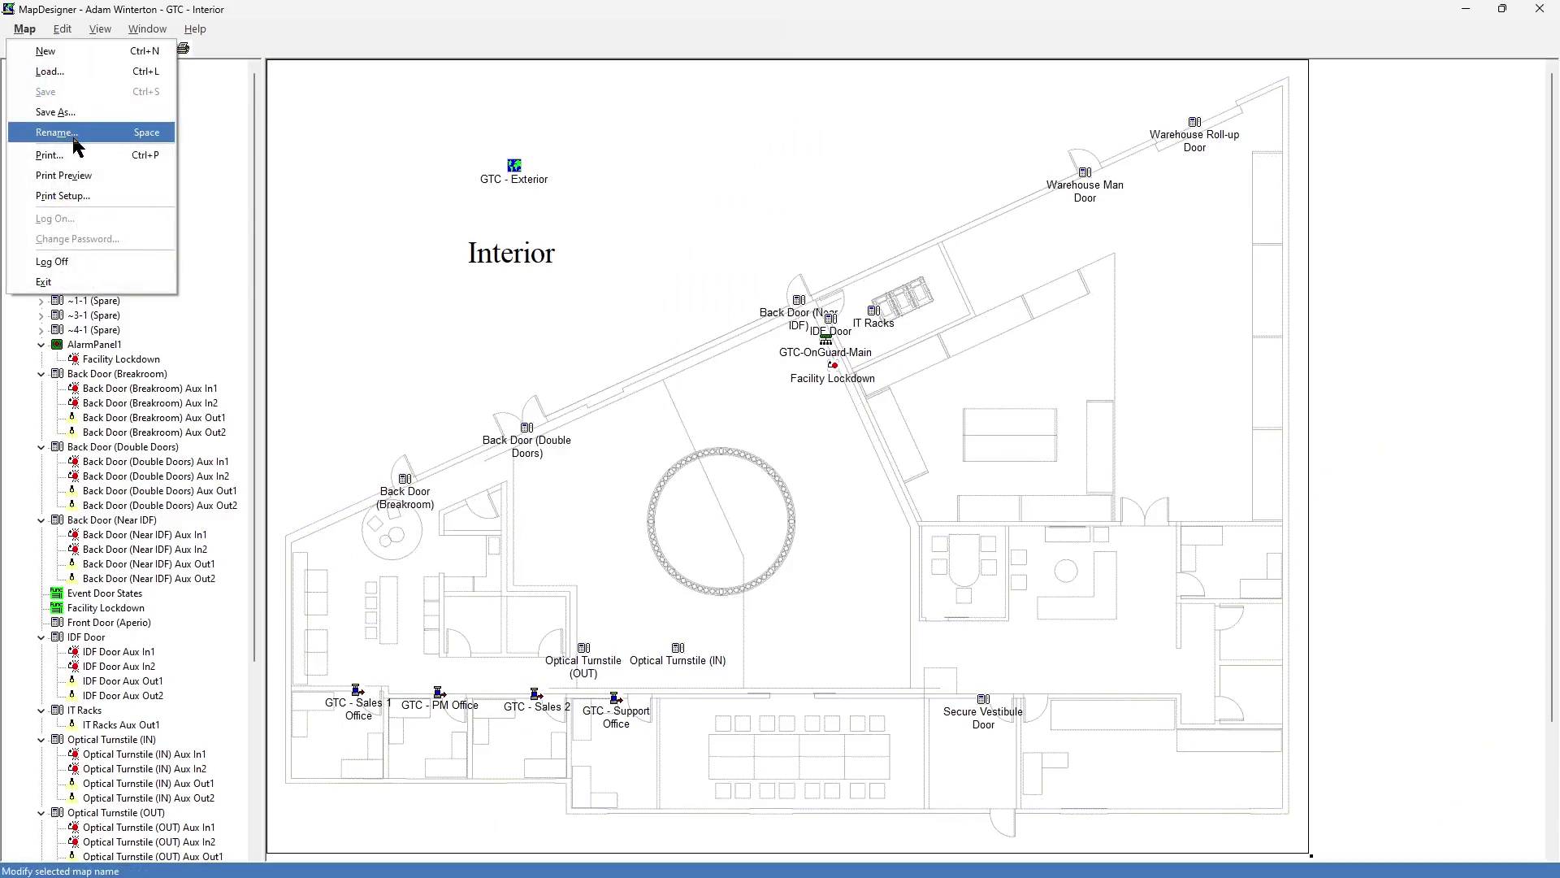
pyautogui.click(56, 112)
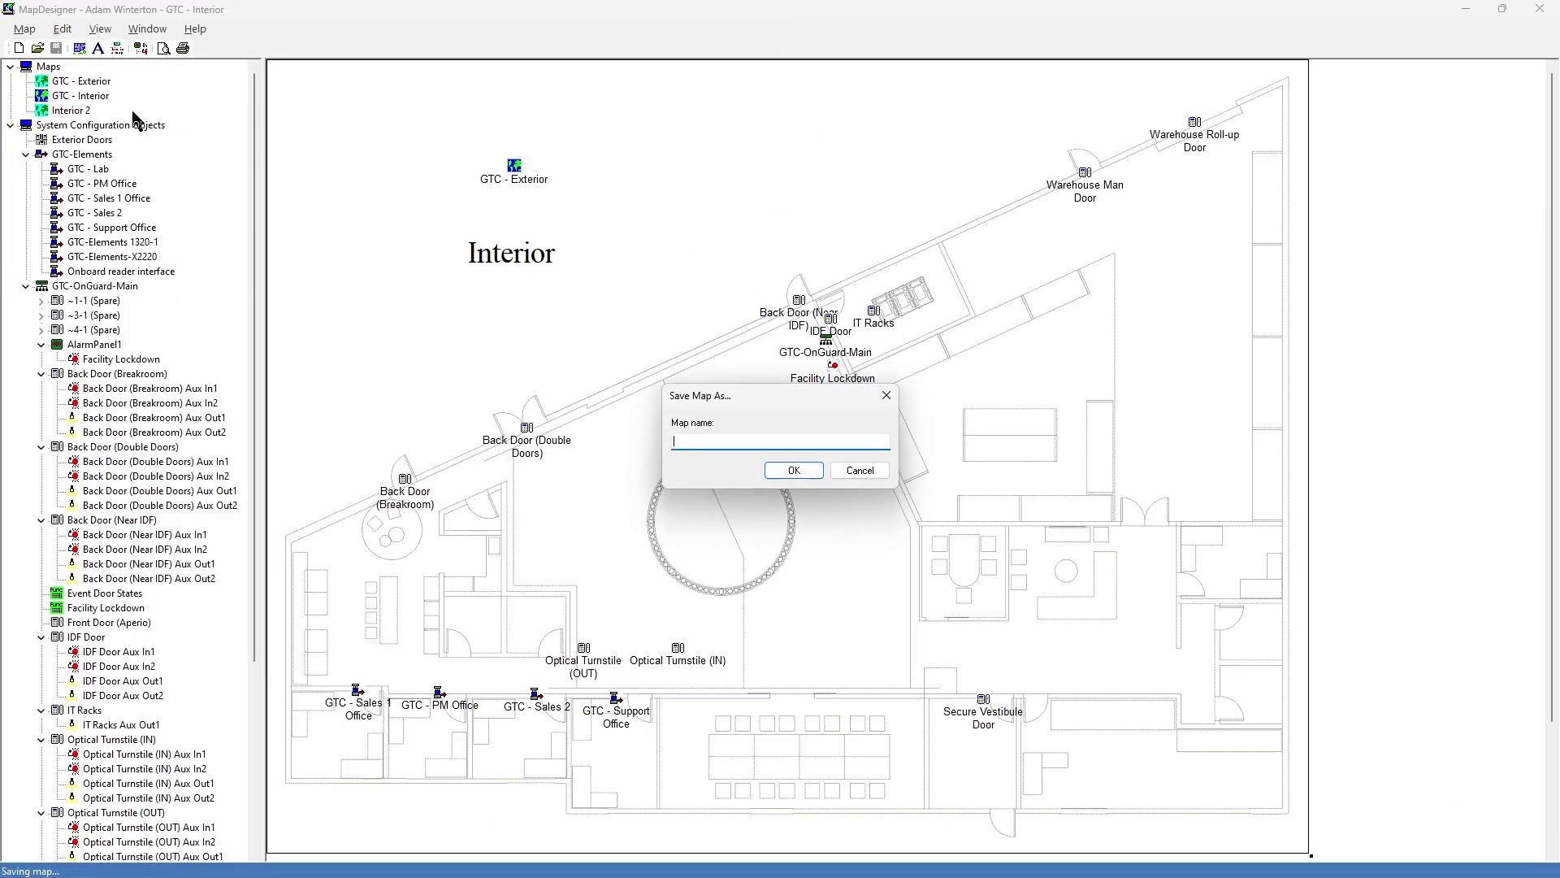
pyautogui.write('Interior 3')
pyautogui.click(790, 472)
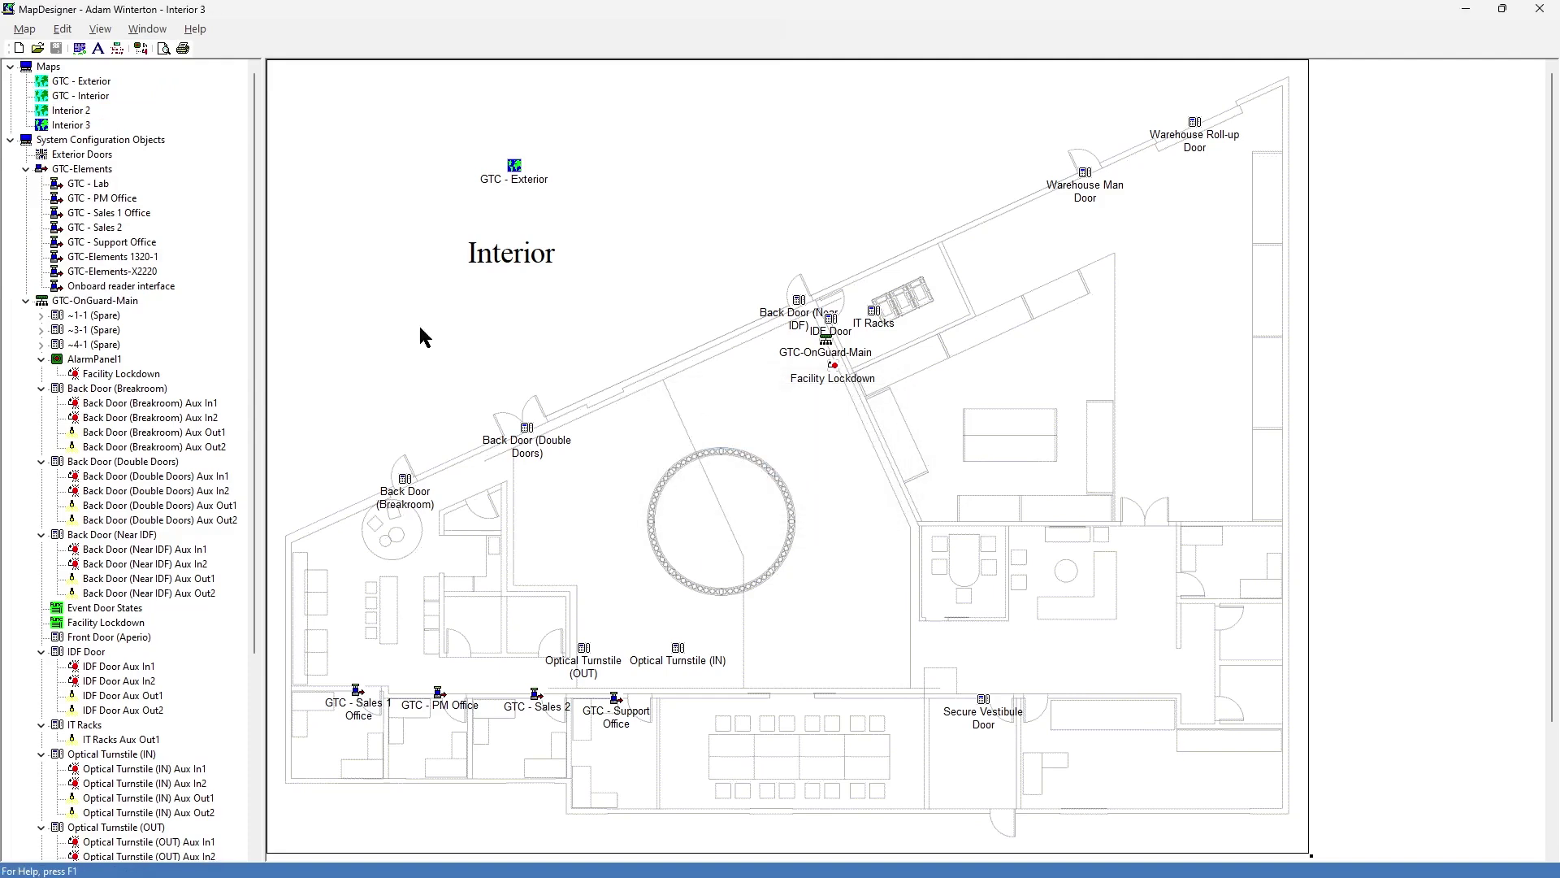
# - Place the ~1-1, ~3-1 and ~4-1 spare readers on Interior 3 and save it
pyautogui.click(85, 99)
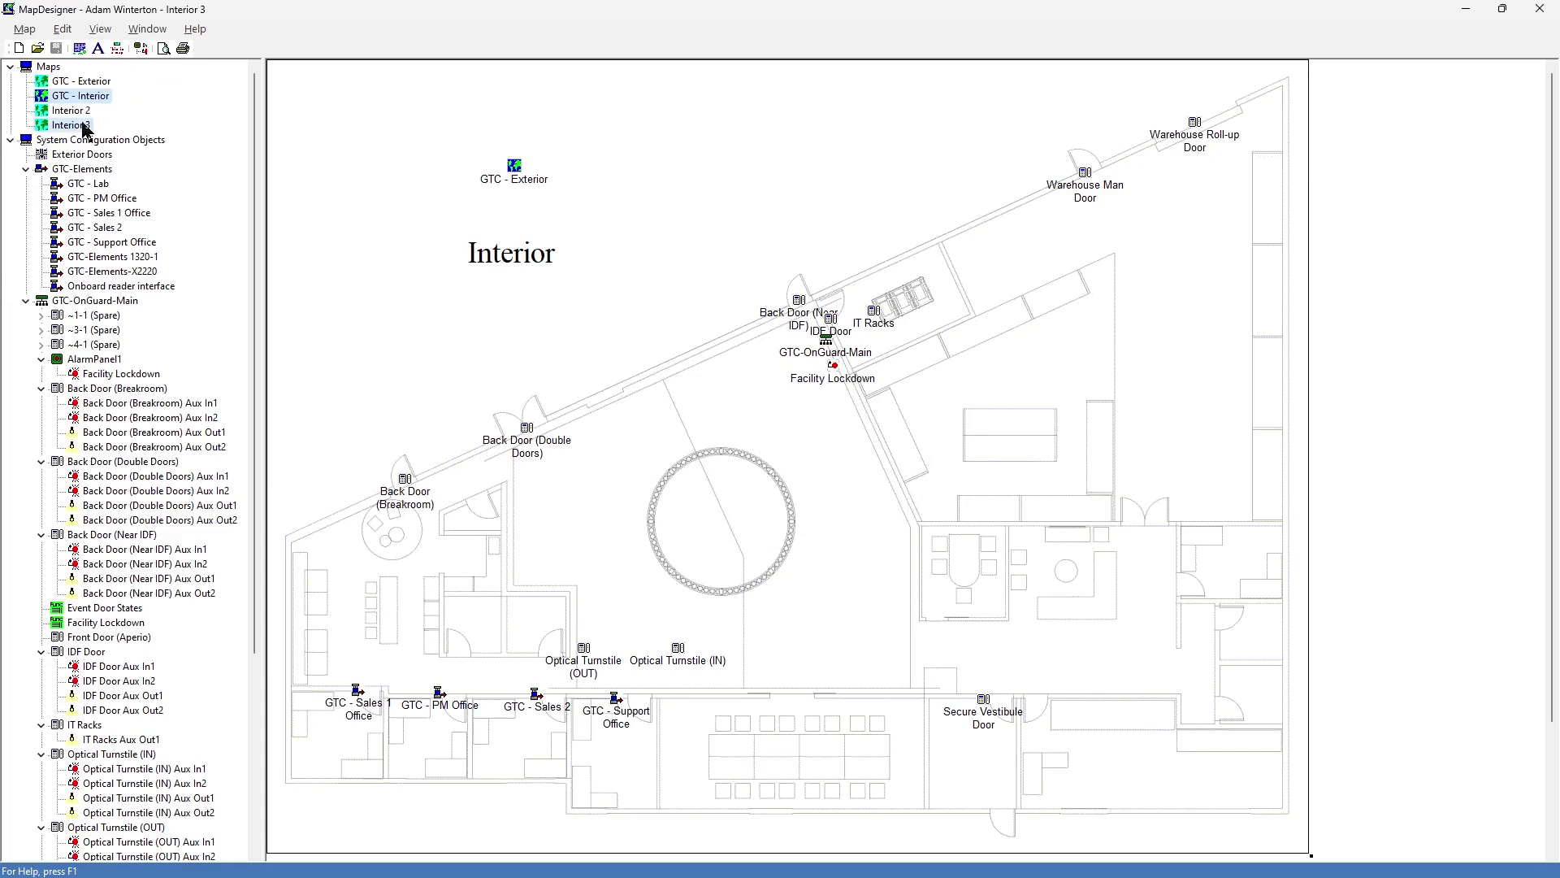
pyautogui.click(84, 127)
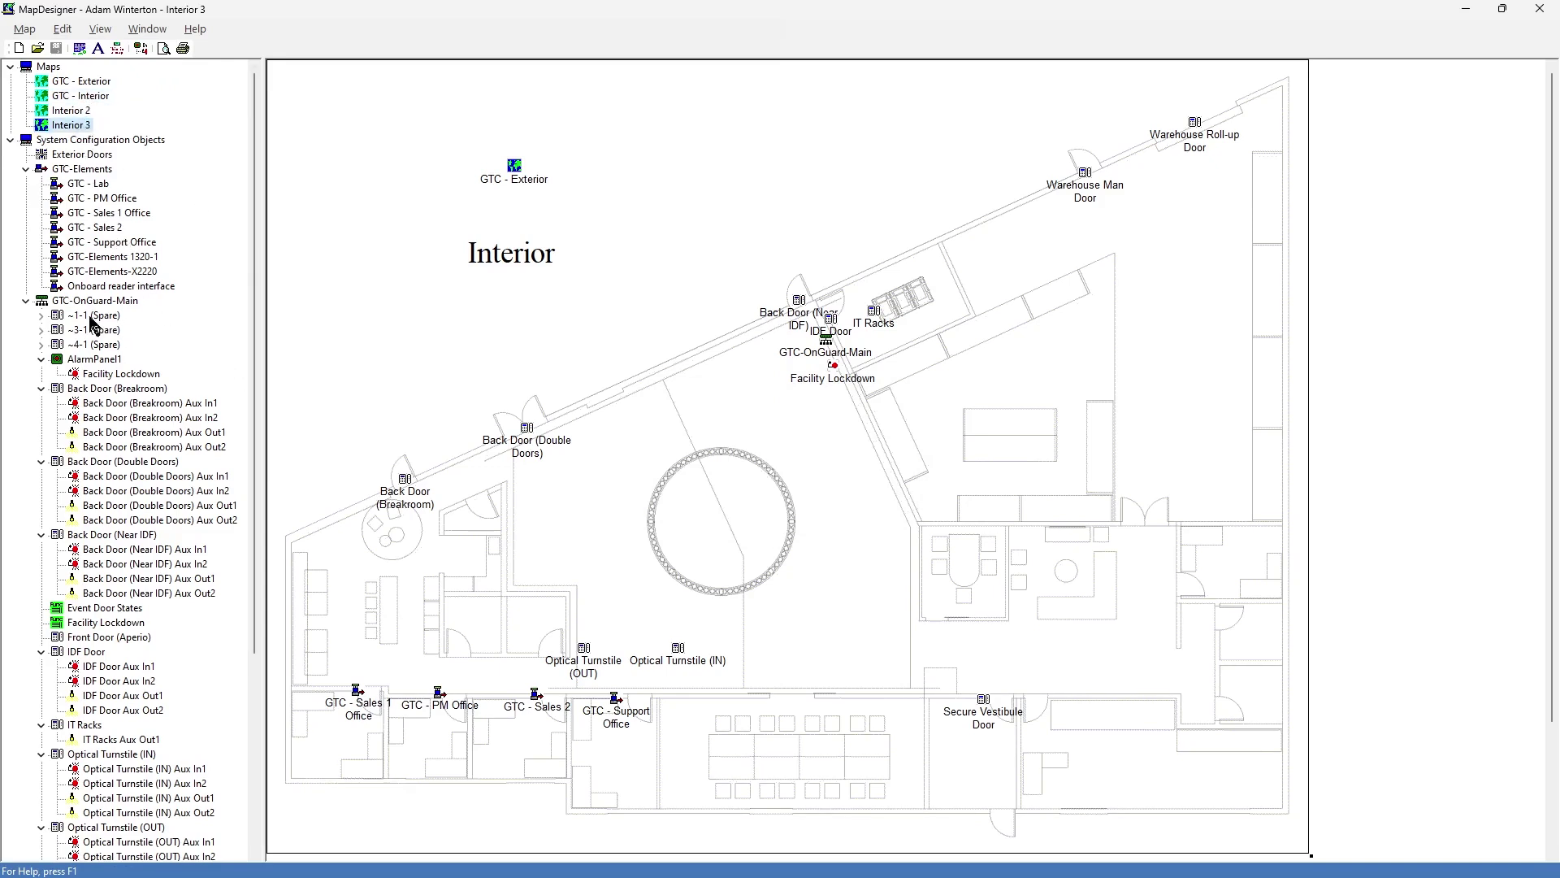
pyautogui.moveTo(91, 317); pyautogui.dragTo(357, 272)
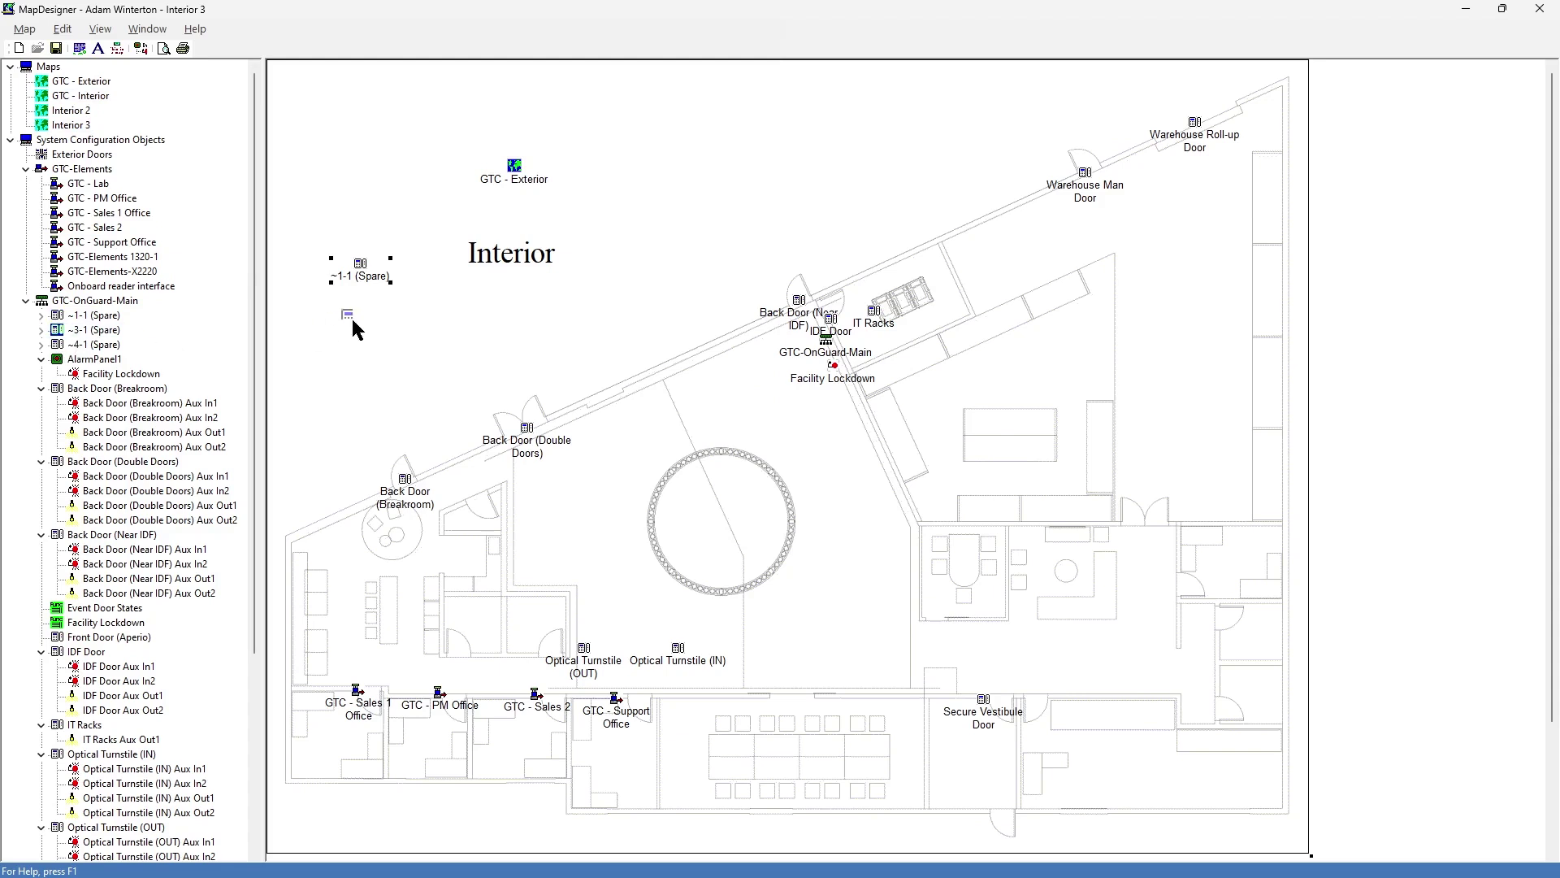
pyautogui.moveTo(354, 329); pyautogui.dragTo(354, 329)
pyautogui.moveTo(102, 347); pyautogui.dragTo(361, 364)
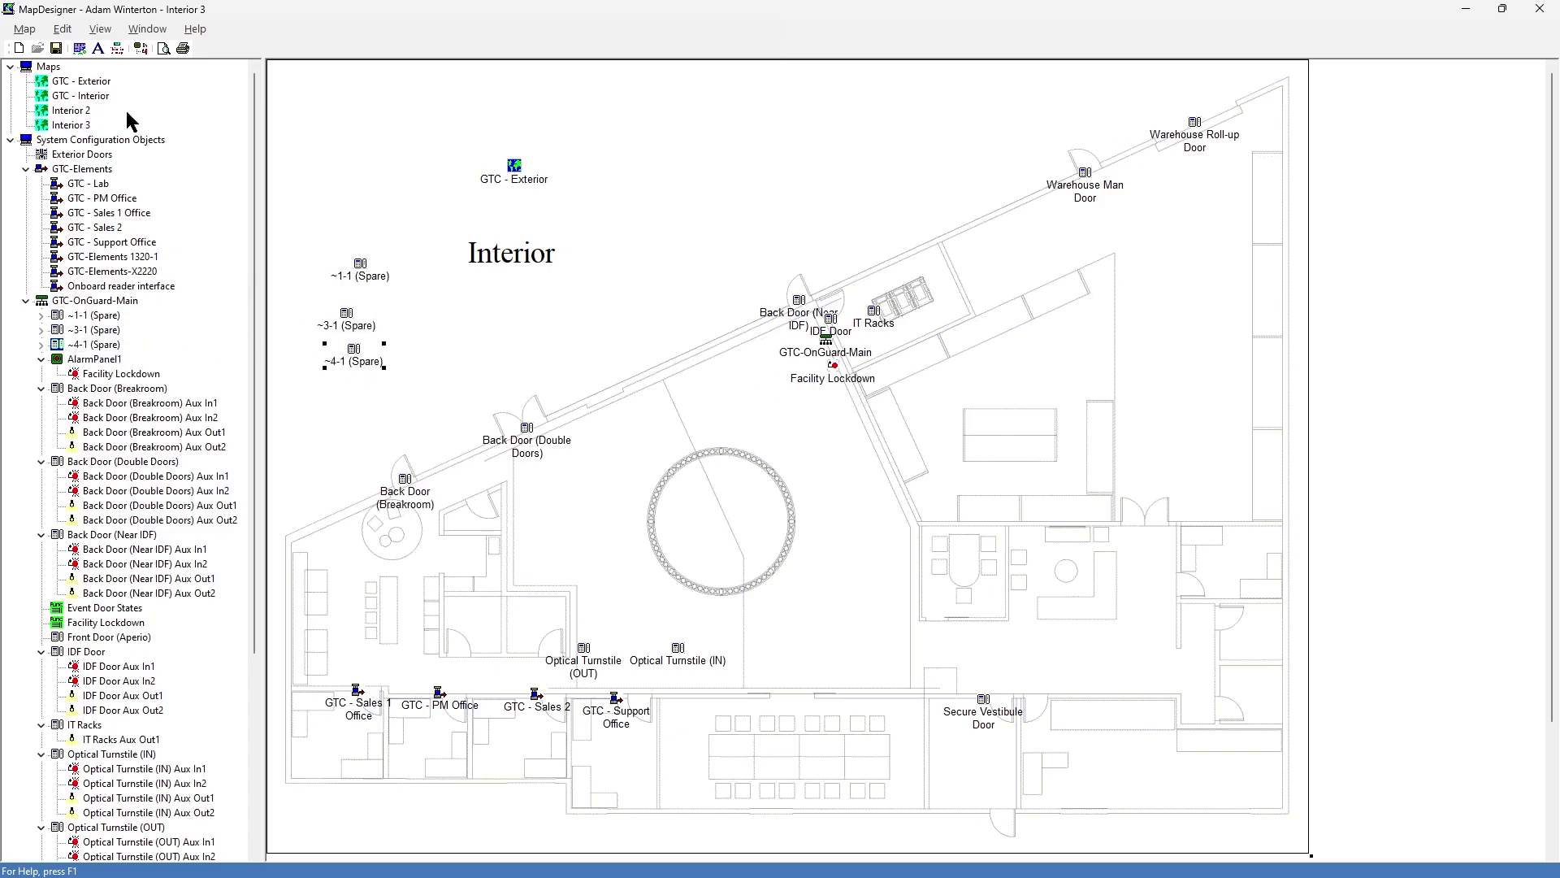
pyautogui.click(55, 48)
pyautogui.hotkey('alt', 'Tab')
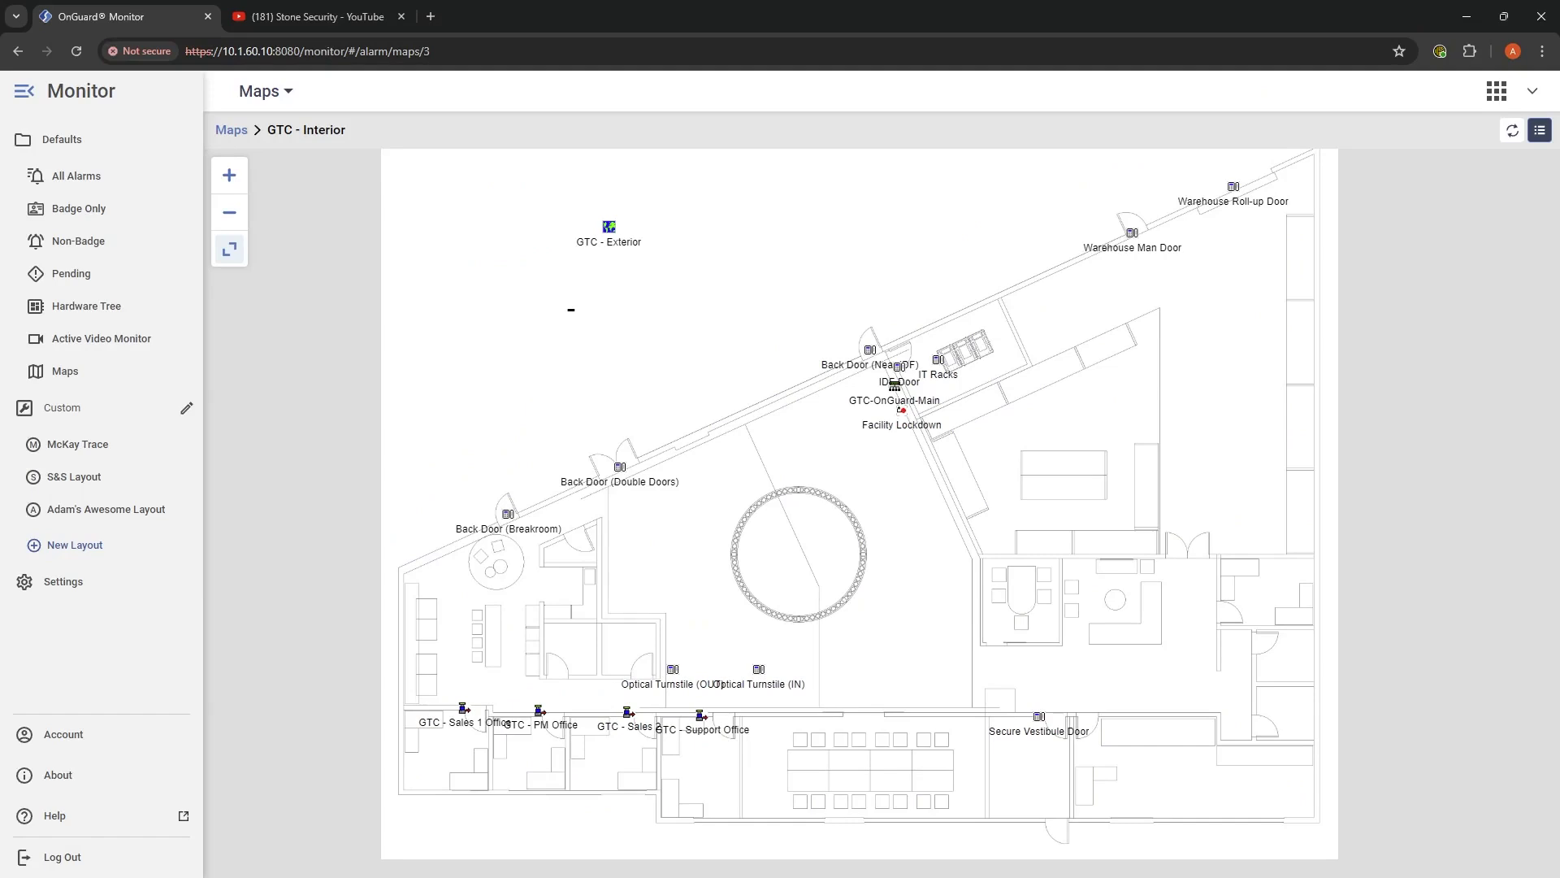
pyautogui.hotkey('alt', 'Tab')
pyautogui.hotkey('alt', 'Tab')
pyautogui.click(268, 93)
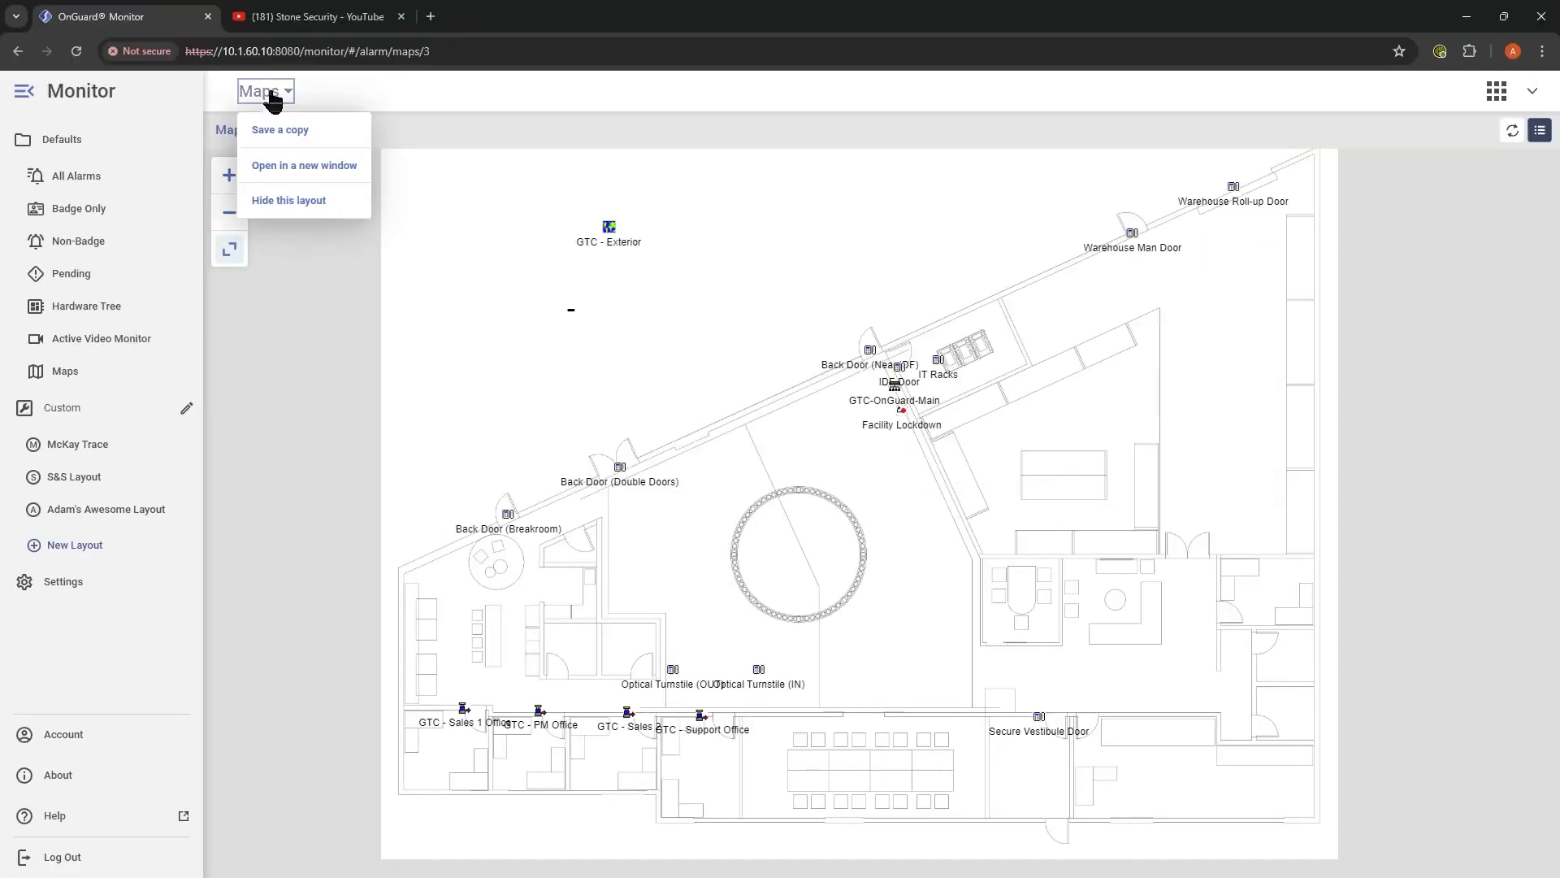
pyautogui.click(313, 436)
pyautogui.click(87, 367)
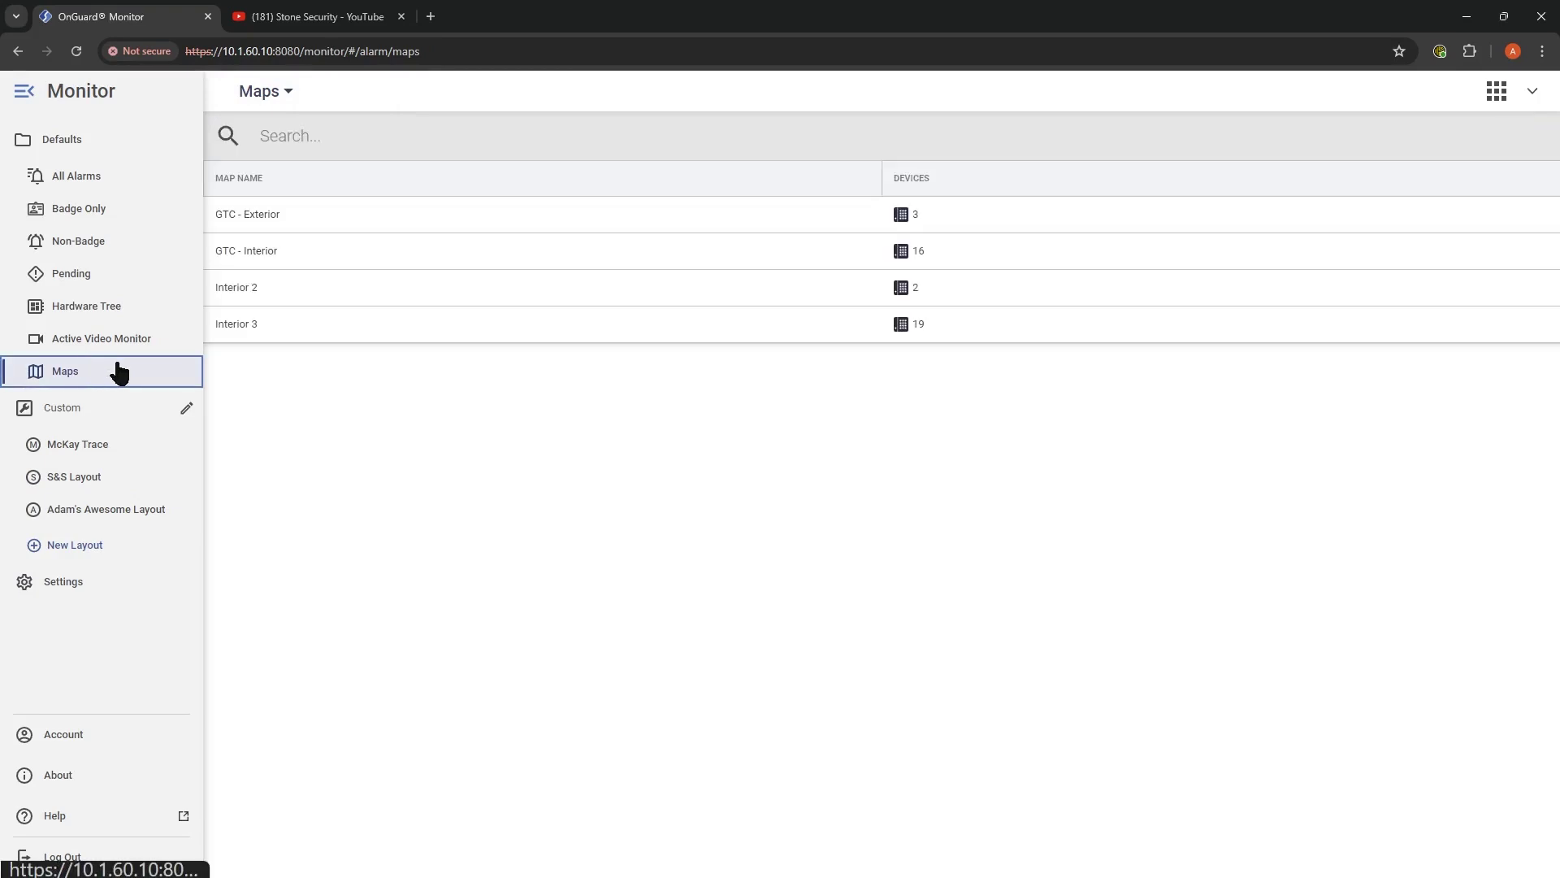
pyautogui.click(306, 329)
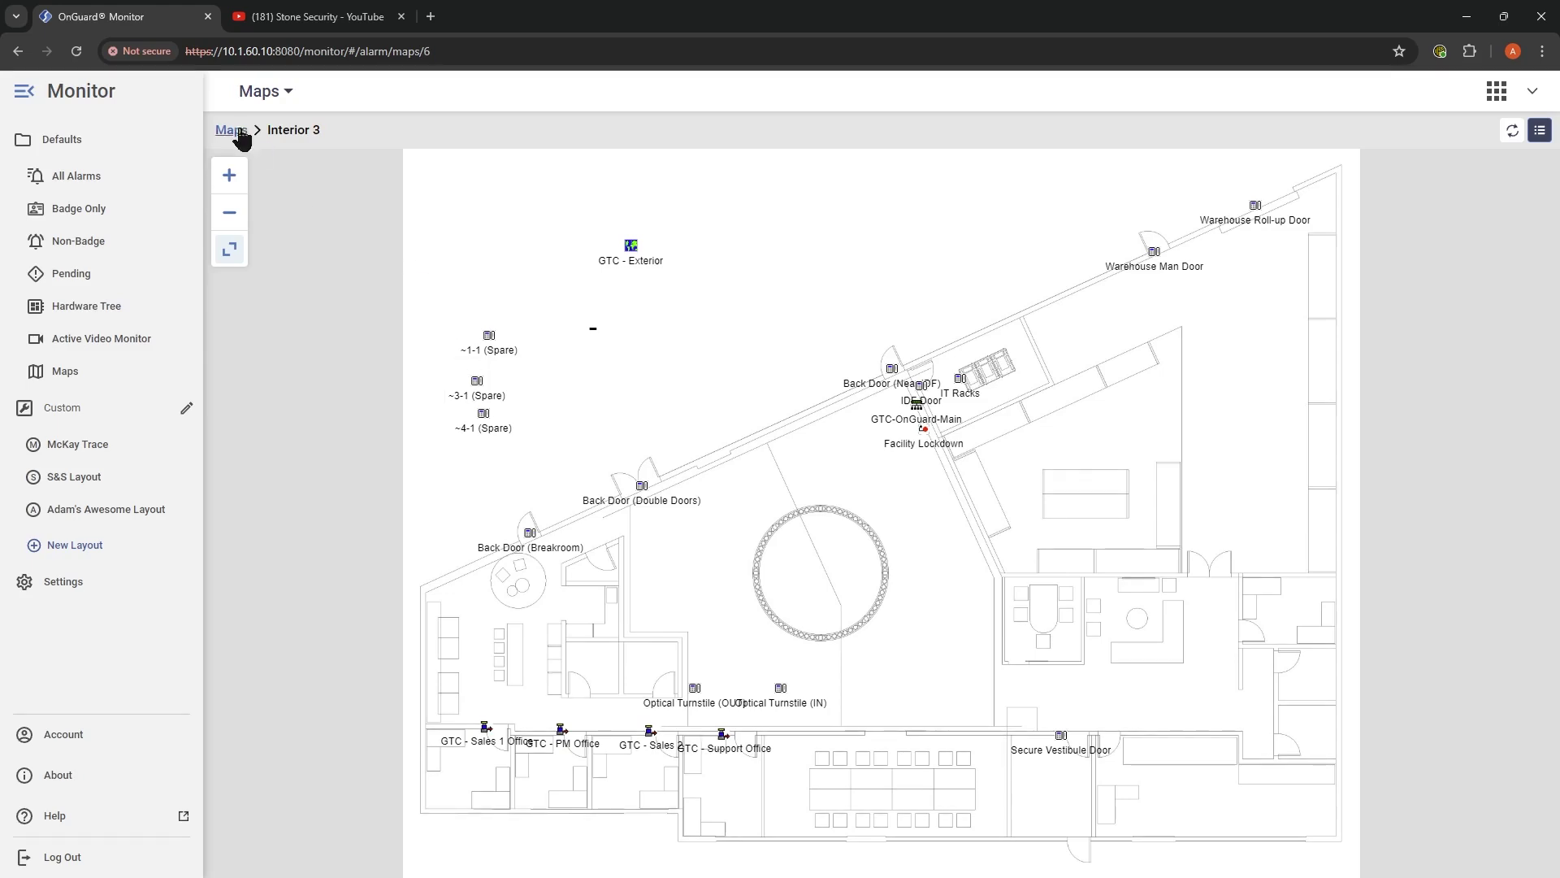
pyautogui.click(234, 131)
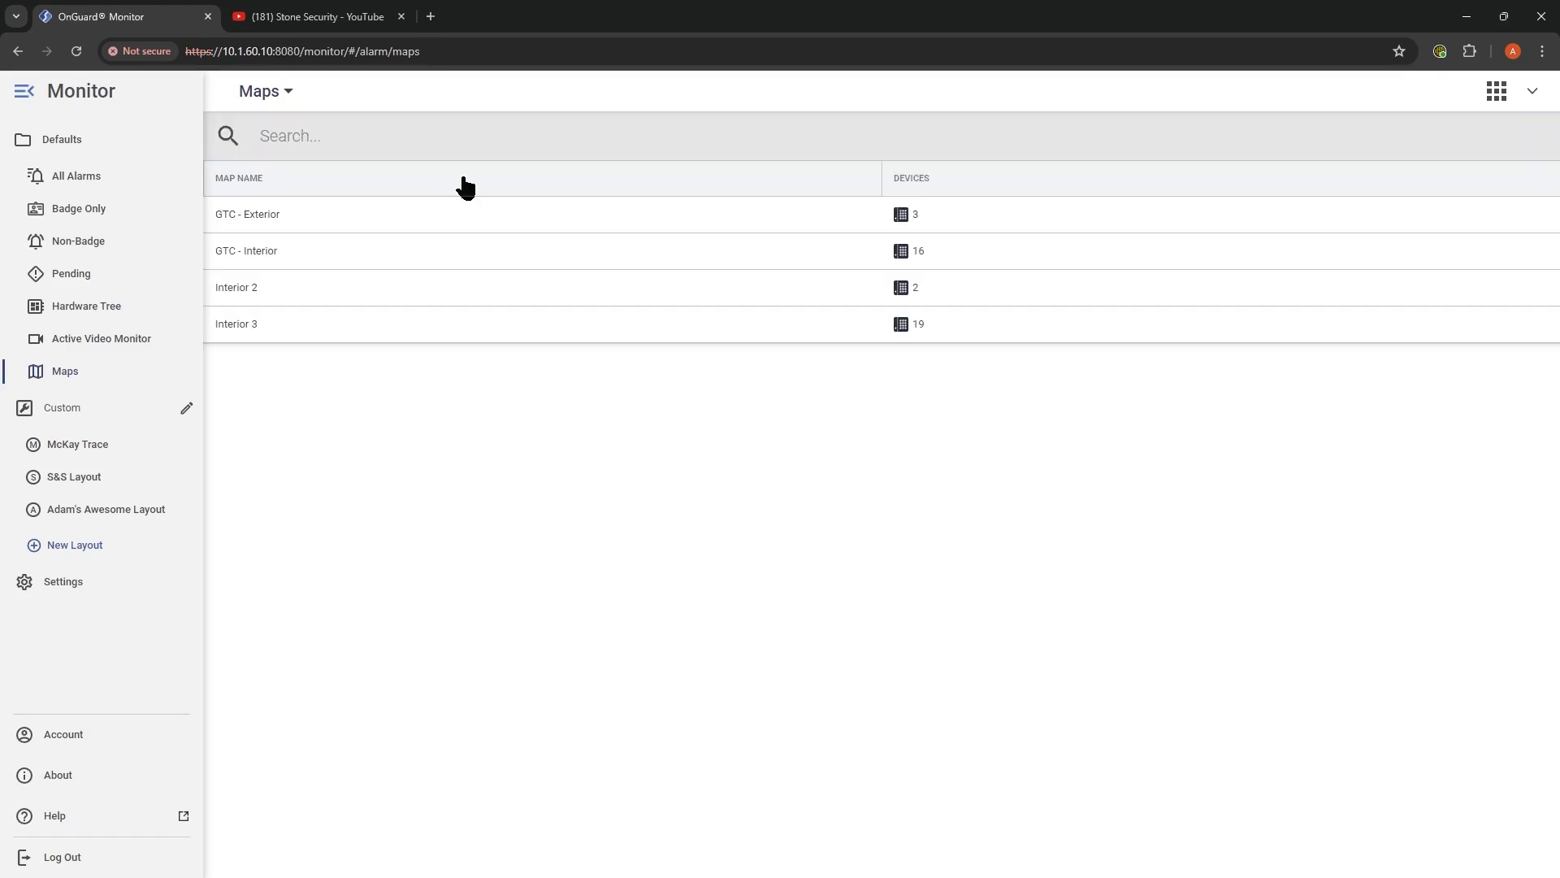
pyautogui.click(341, 215)
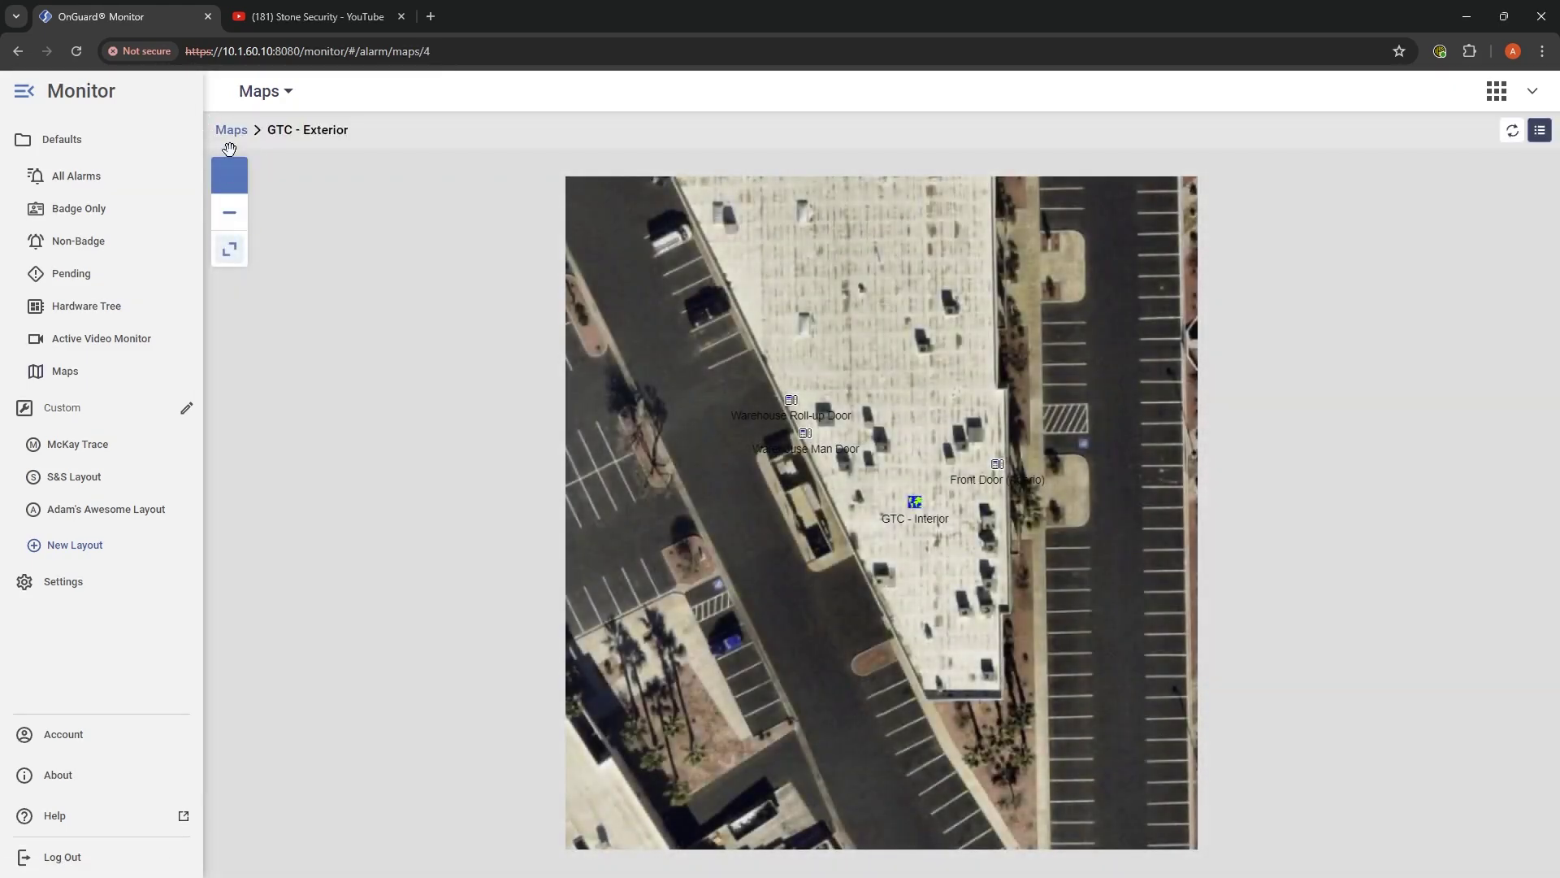
pyautogui.click(232, 131)
pyautogui.click(272, 246)
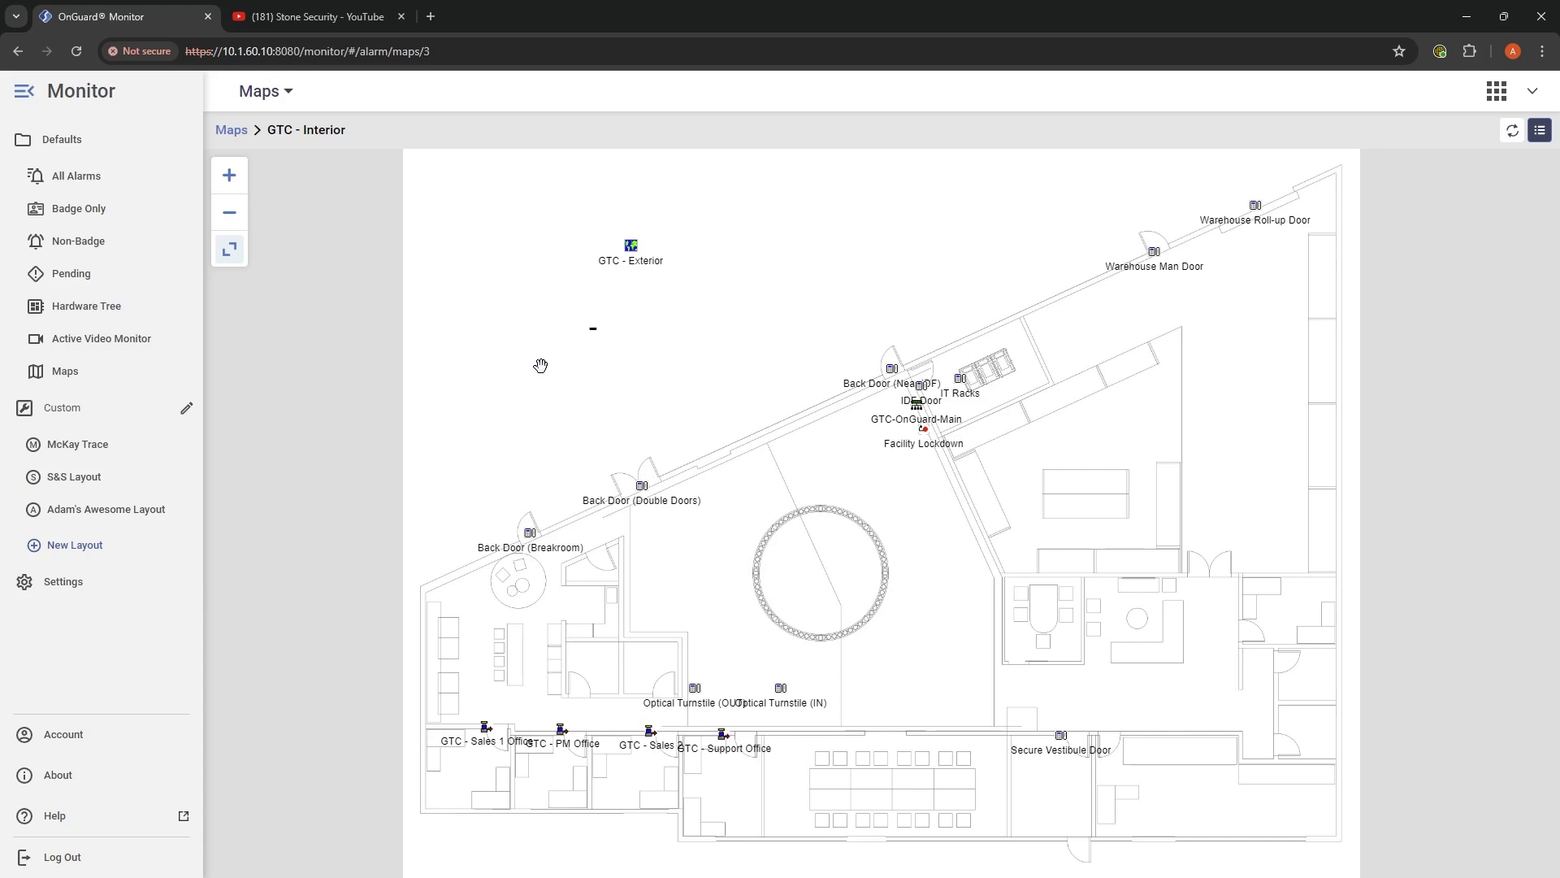
pyautogui.moveTo(605, 334); pyautogui.dragTo(610, 352)
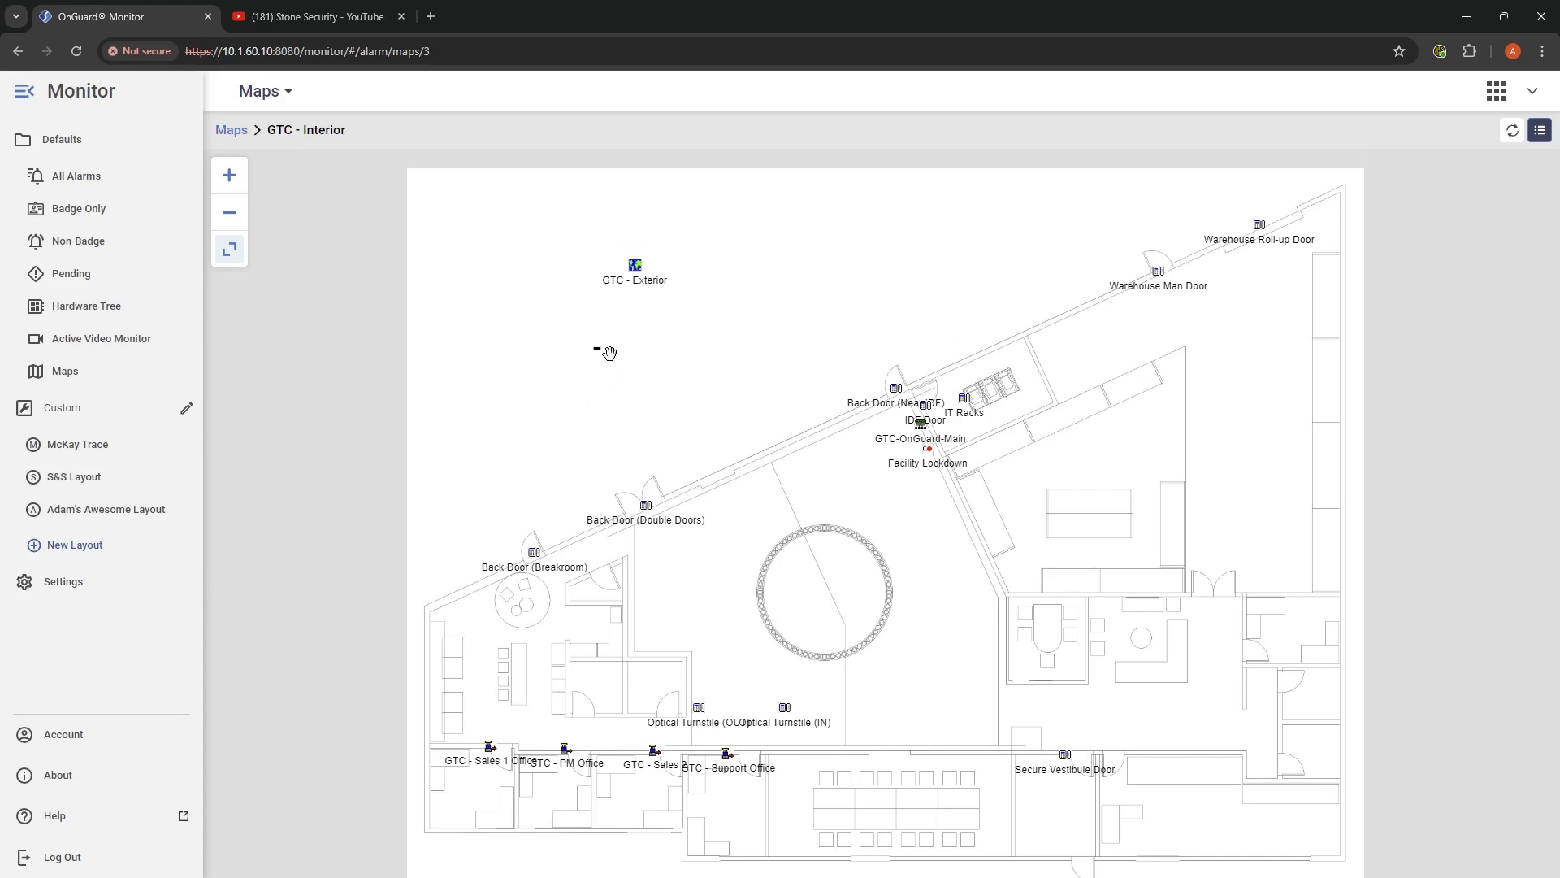
pyautogui.moveTo(466, 317); pyautogui.dragTo(456, 299)
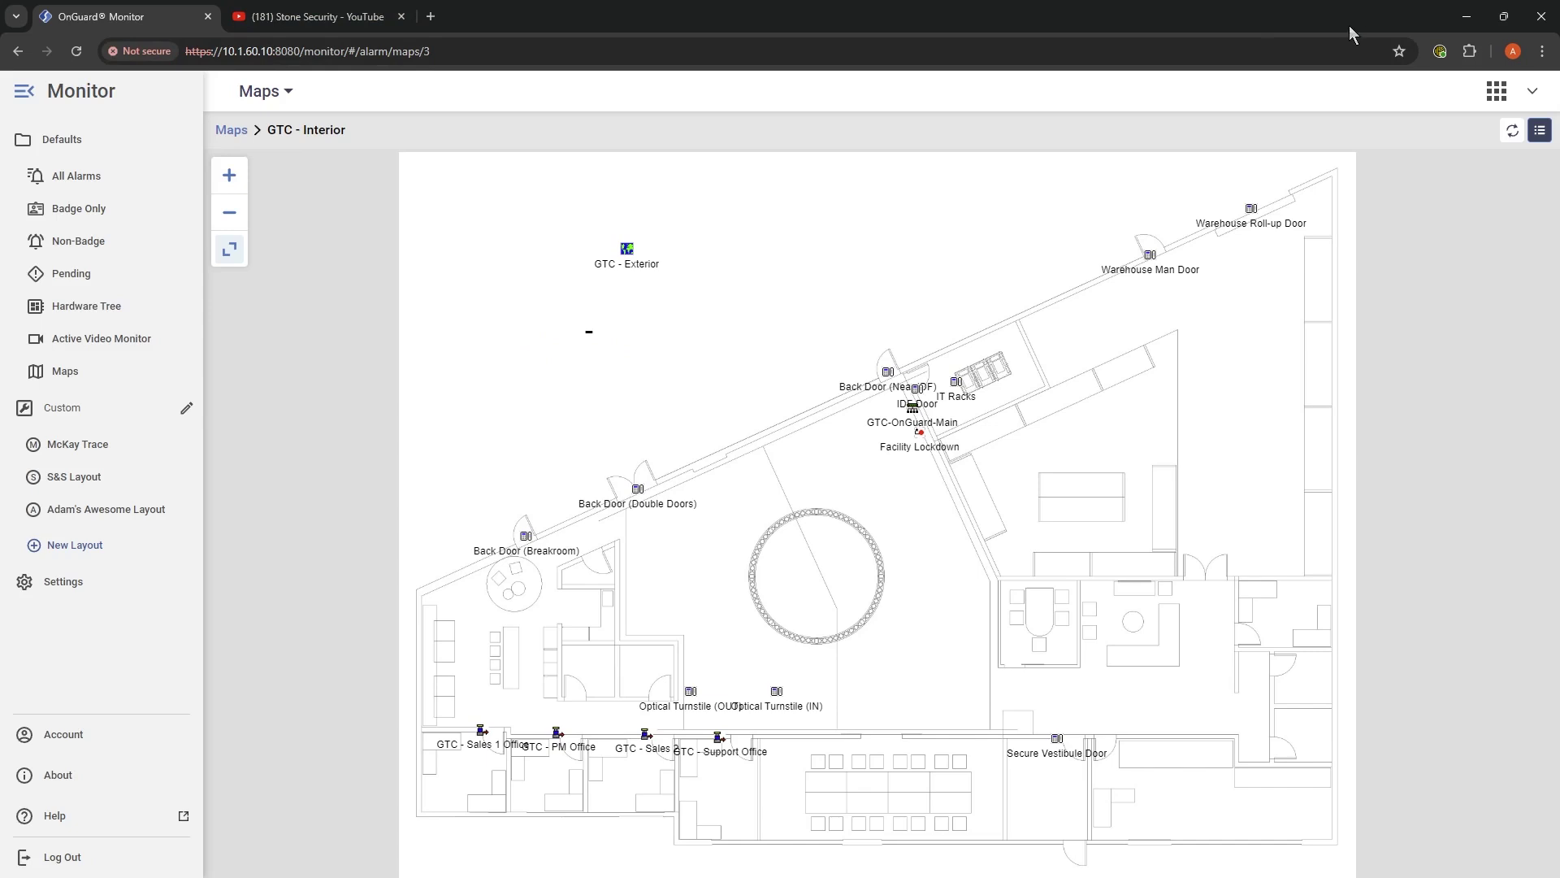
# - Minimize the browser, MapDesigner and Alarm Monitoring to reveal FormsDesigner's database-backup warning
pyautogui.click(1472, 20)
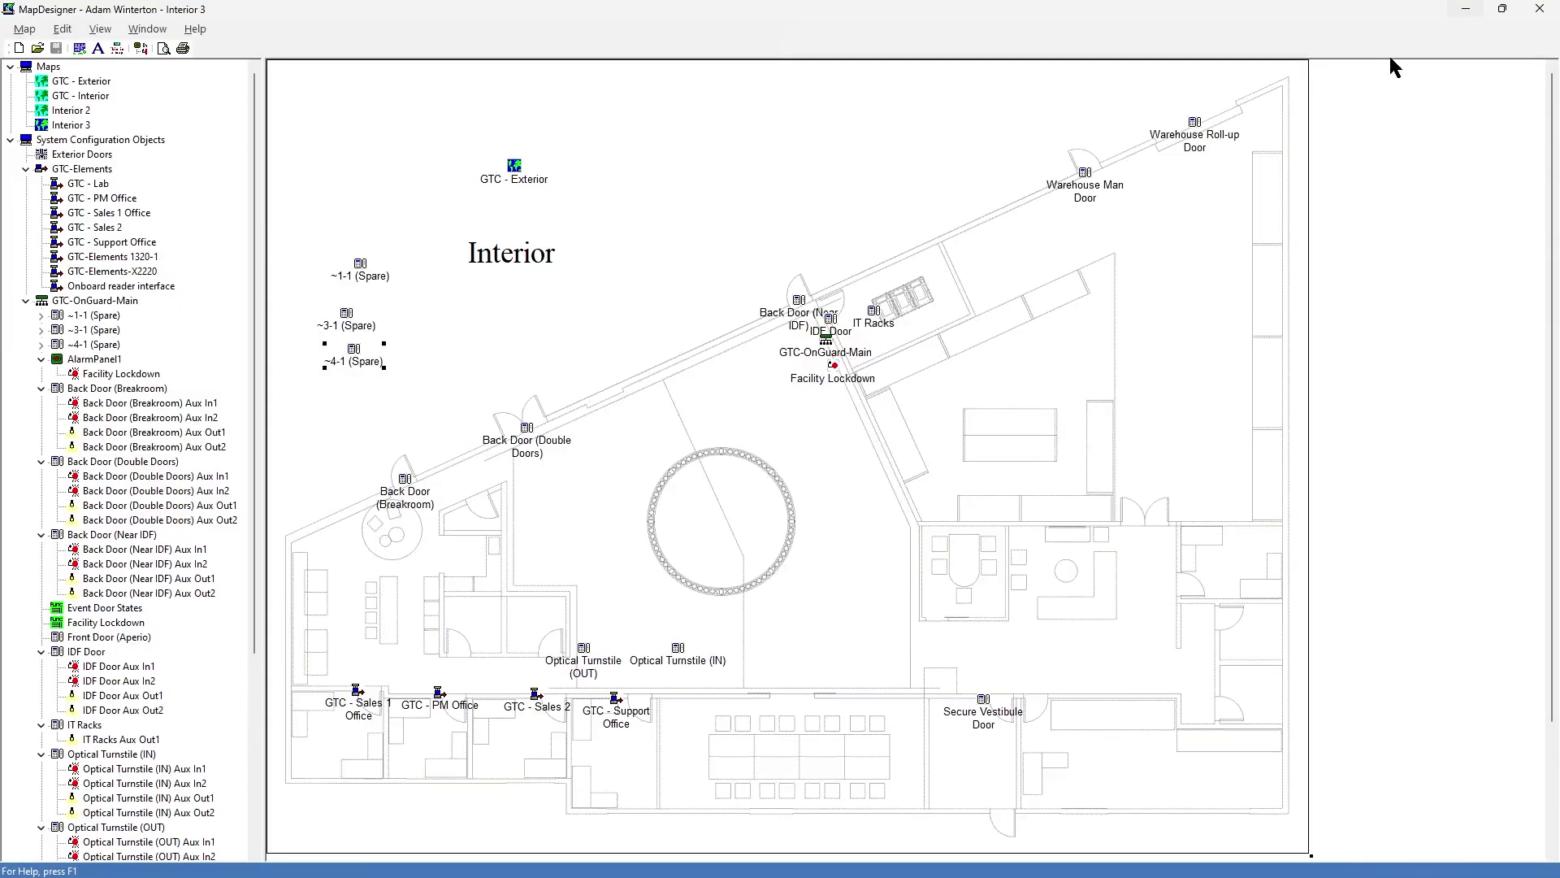
pyautogui.click(1466, 10)
pyautogui.click(1471, 11)
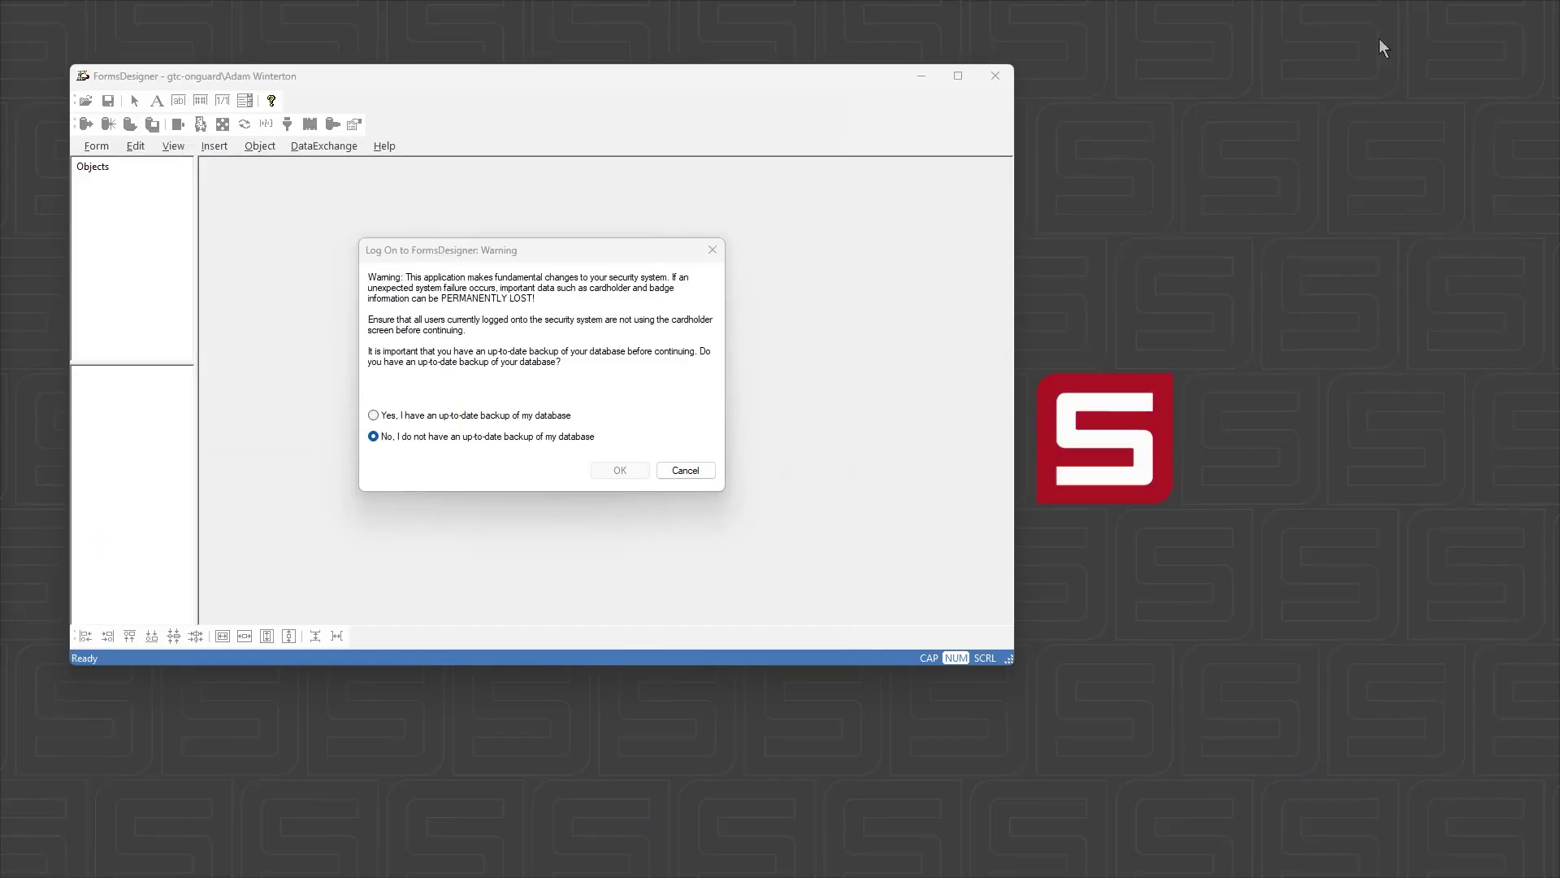
pyautogui.click(611, 83)
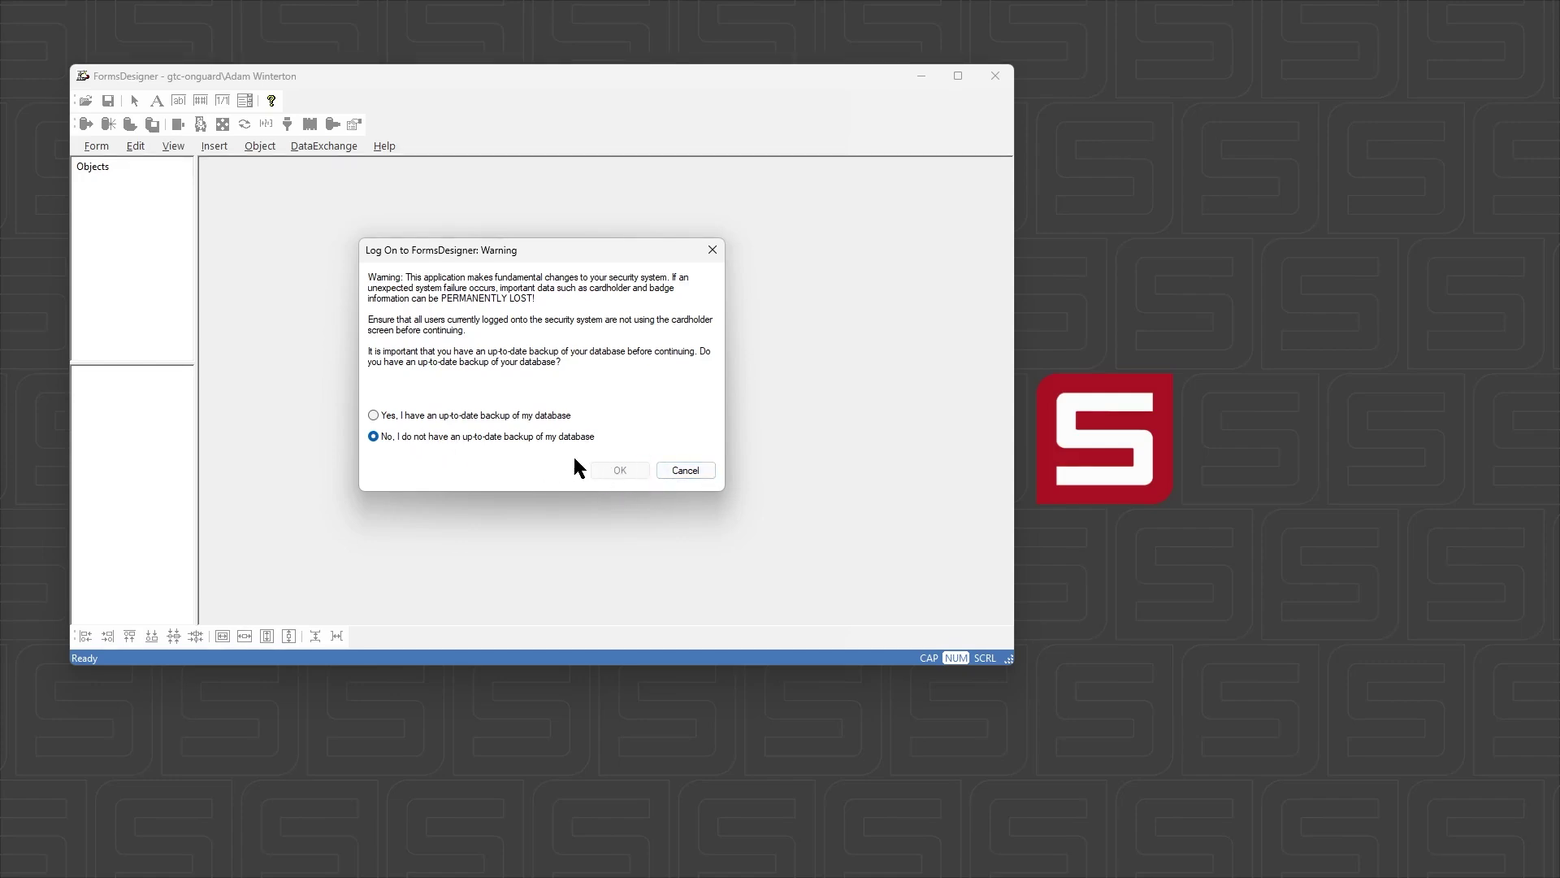
# - Confirm an up-to-date backup exists, then pick the Cardholder form from the form list and open it
pyautogui.click(421, 416)
pyautogui.click(641, 471)
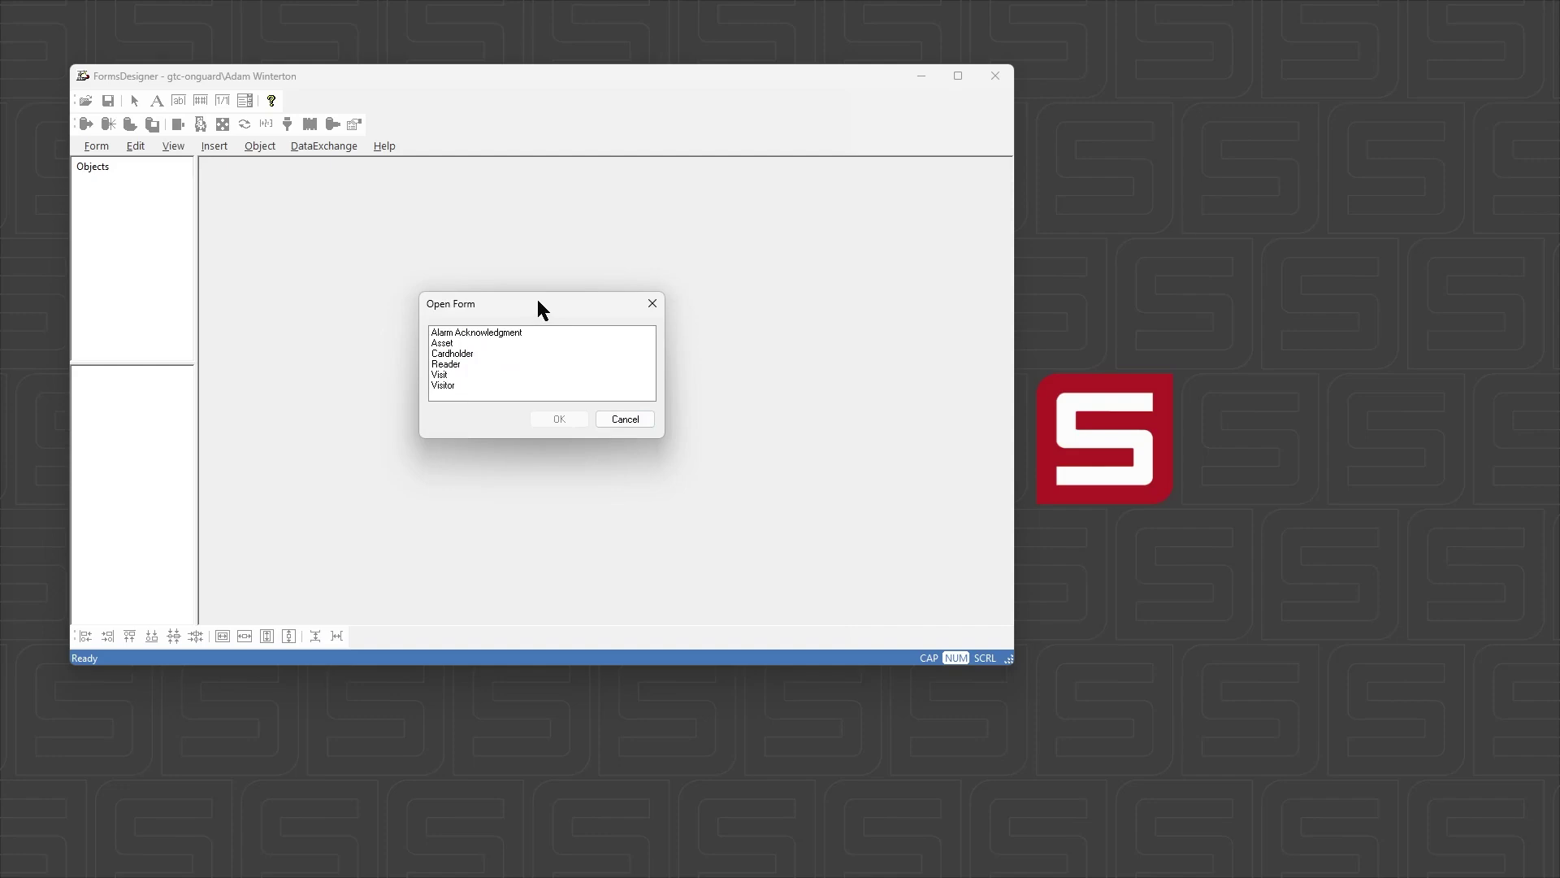
pyautogui.click(517, 332)
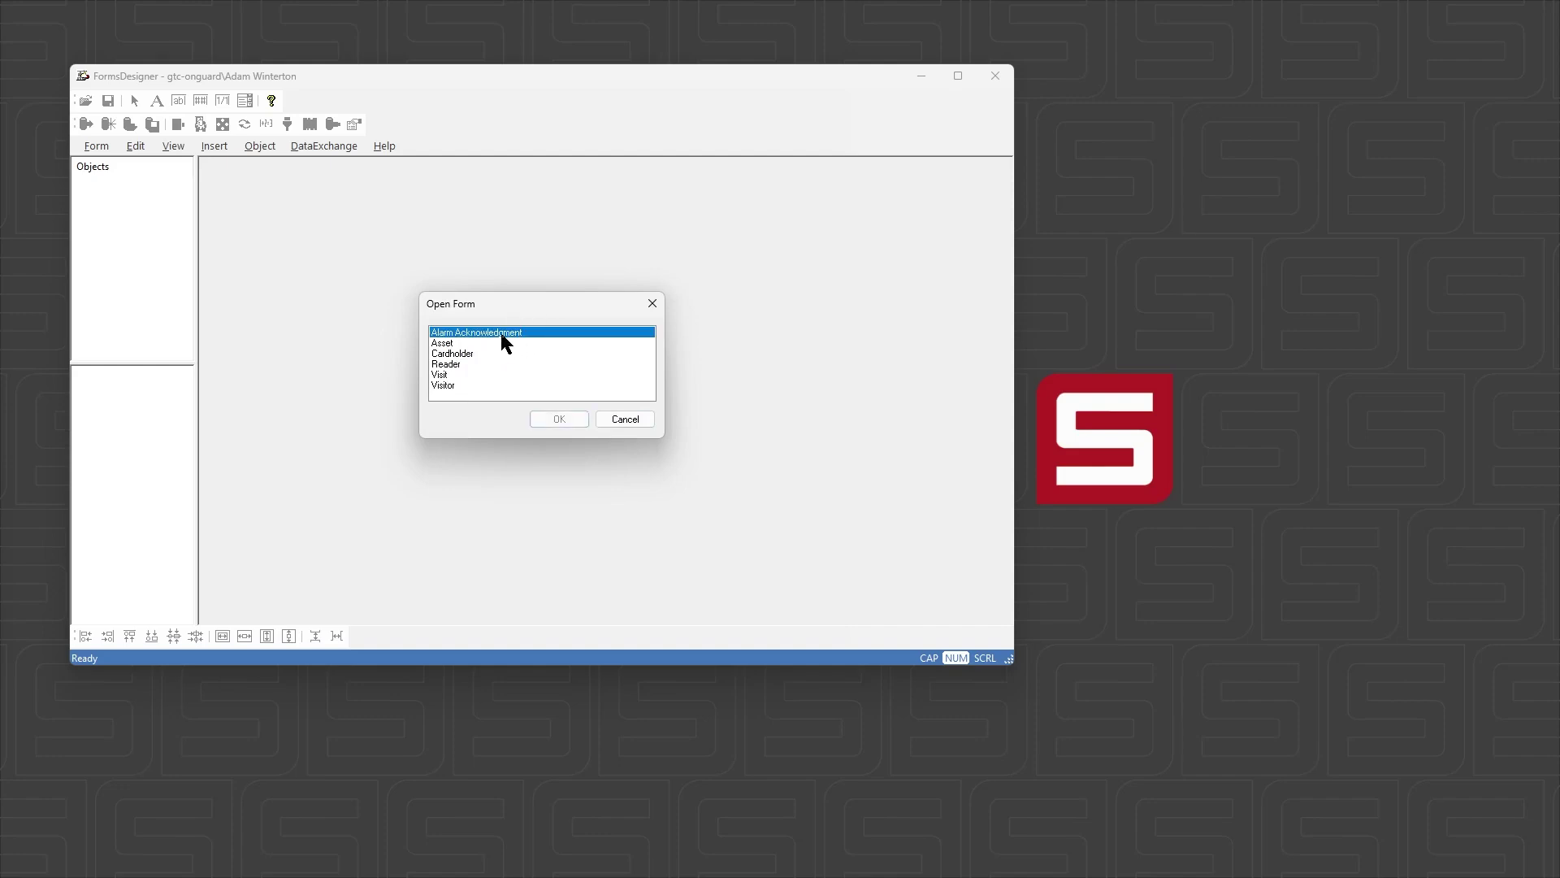
pyautogui.moveTo(460, 334); pyautogui.dragTo(453, 378)
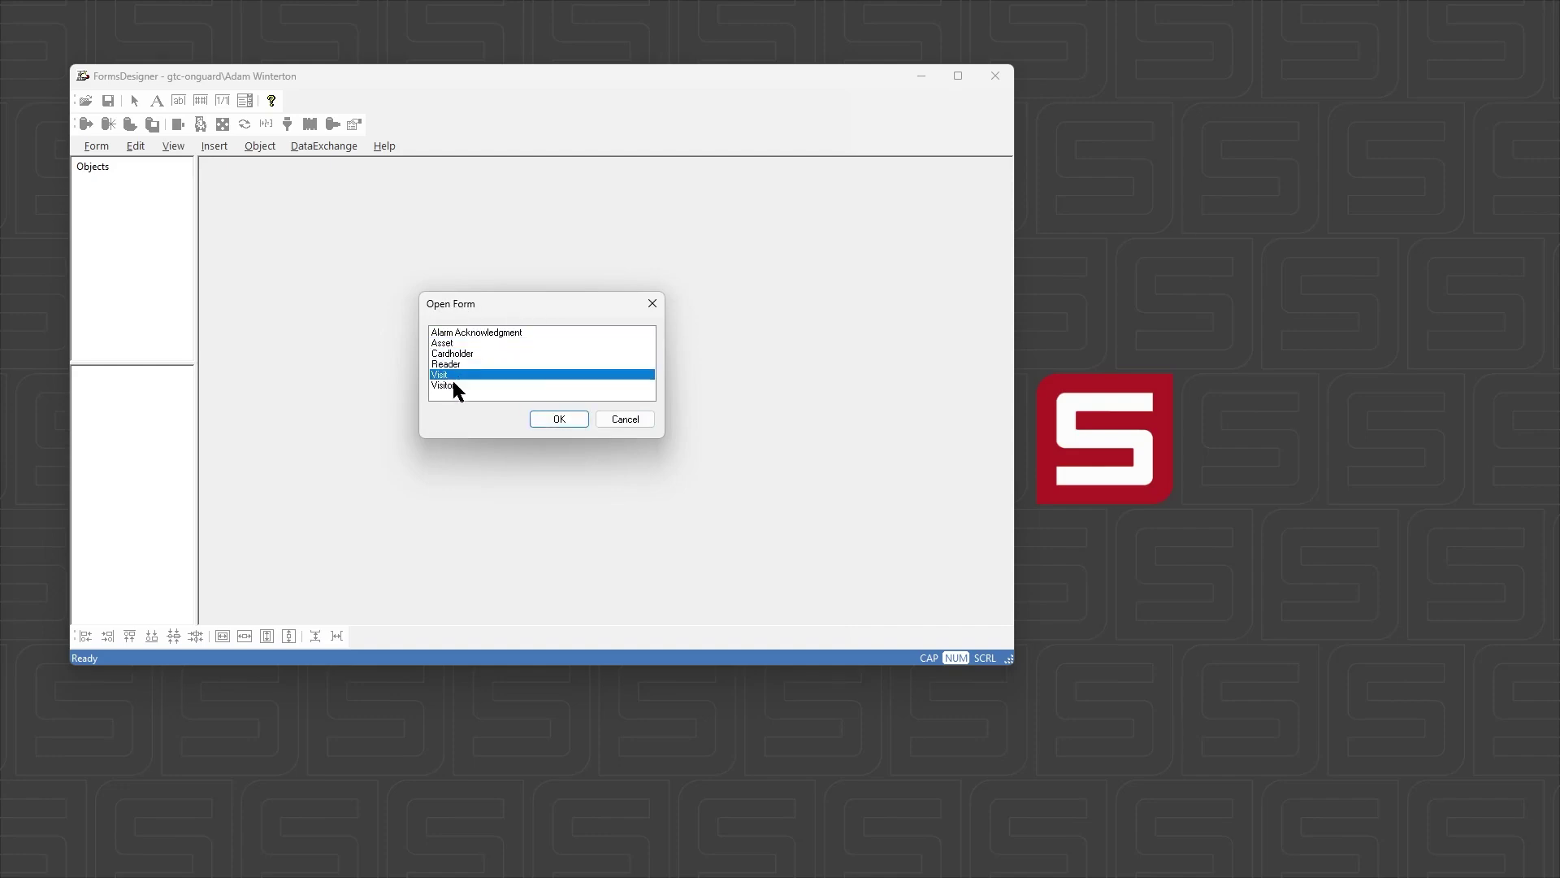
pyautogui.click(457, 334)
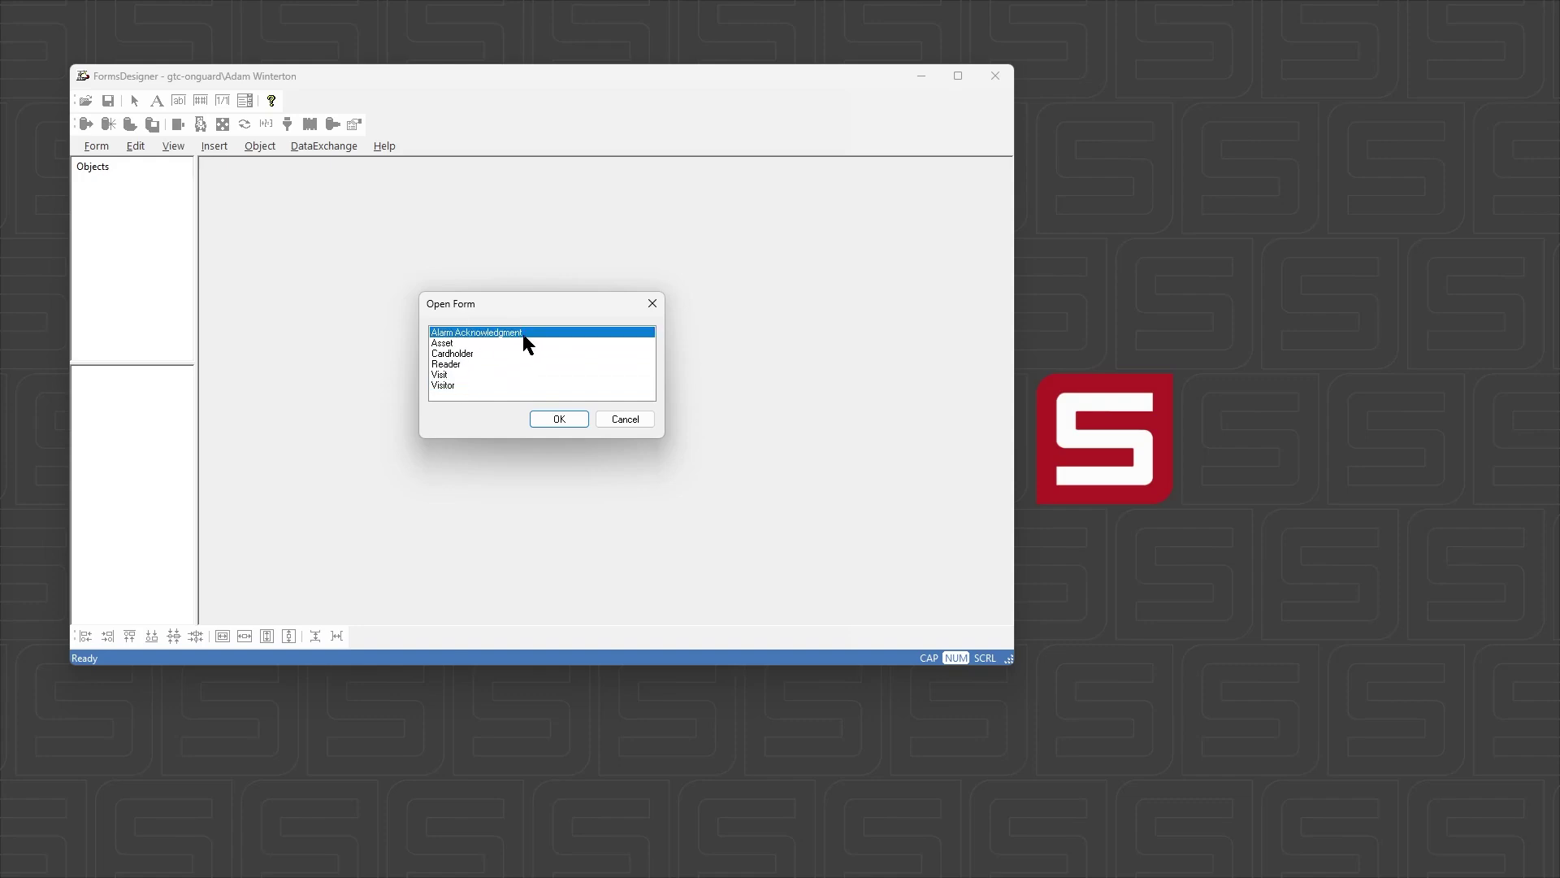
pyautogui.click(452, 343)
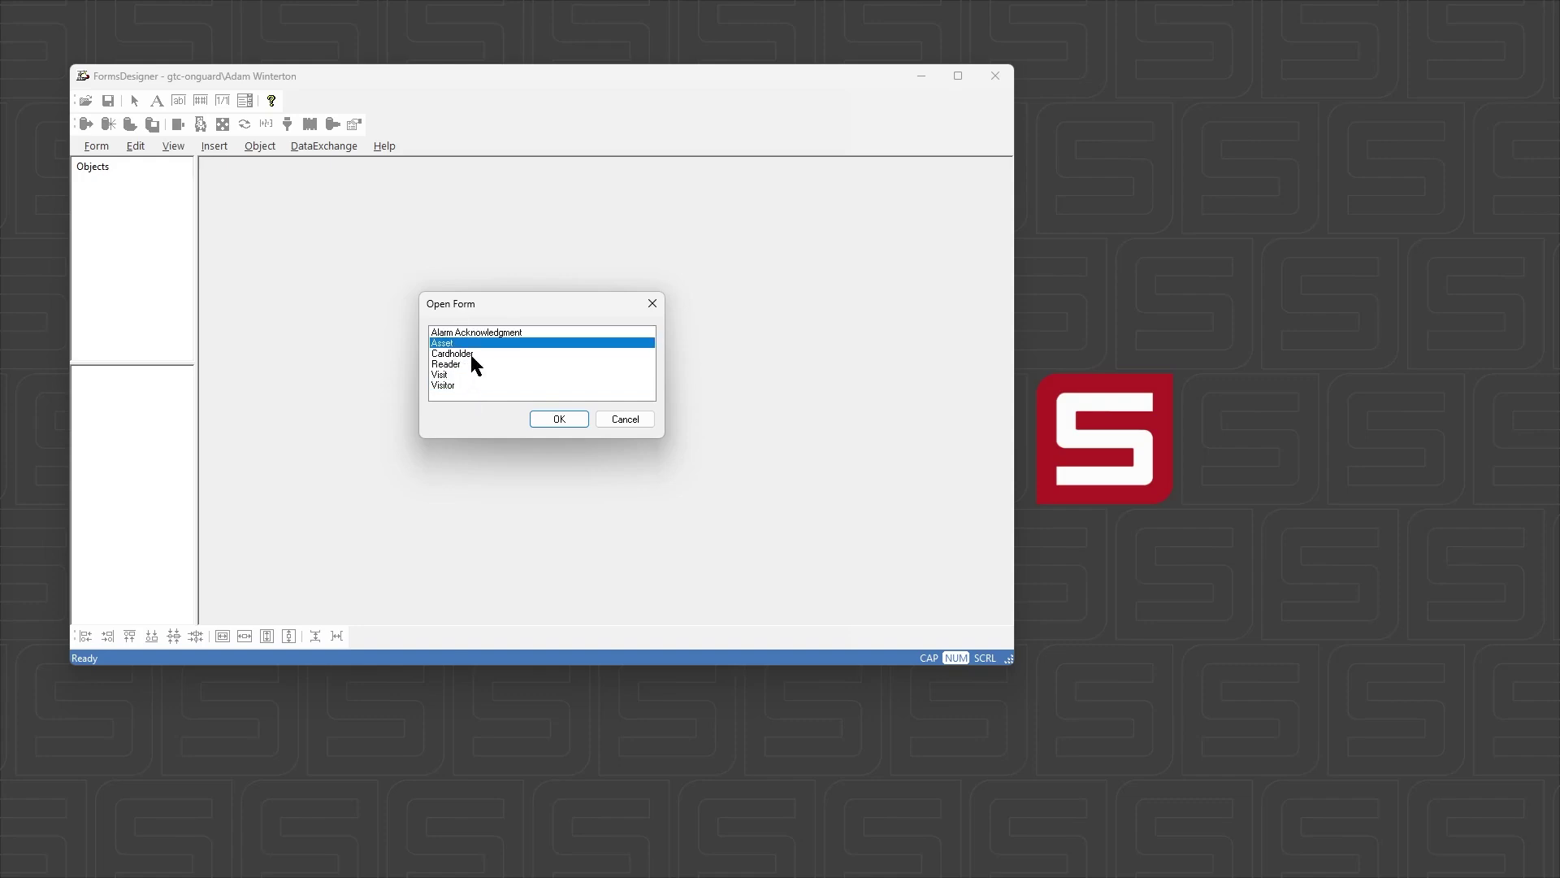
pyautogui.click(471, 354)
pyautogui.click(456, 364)
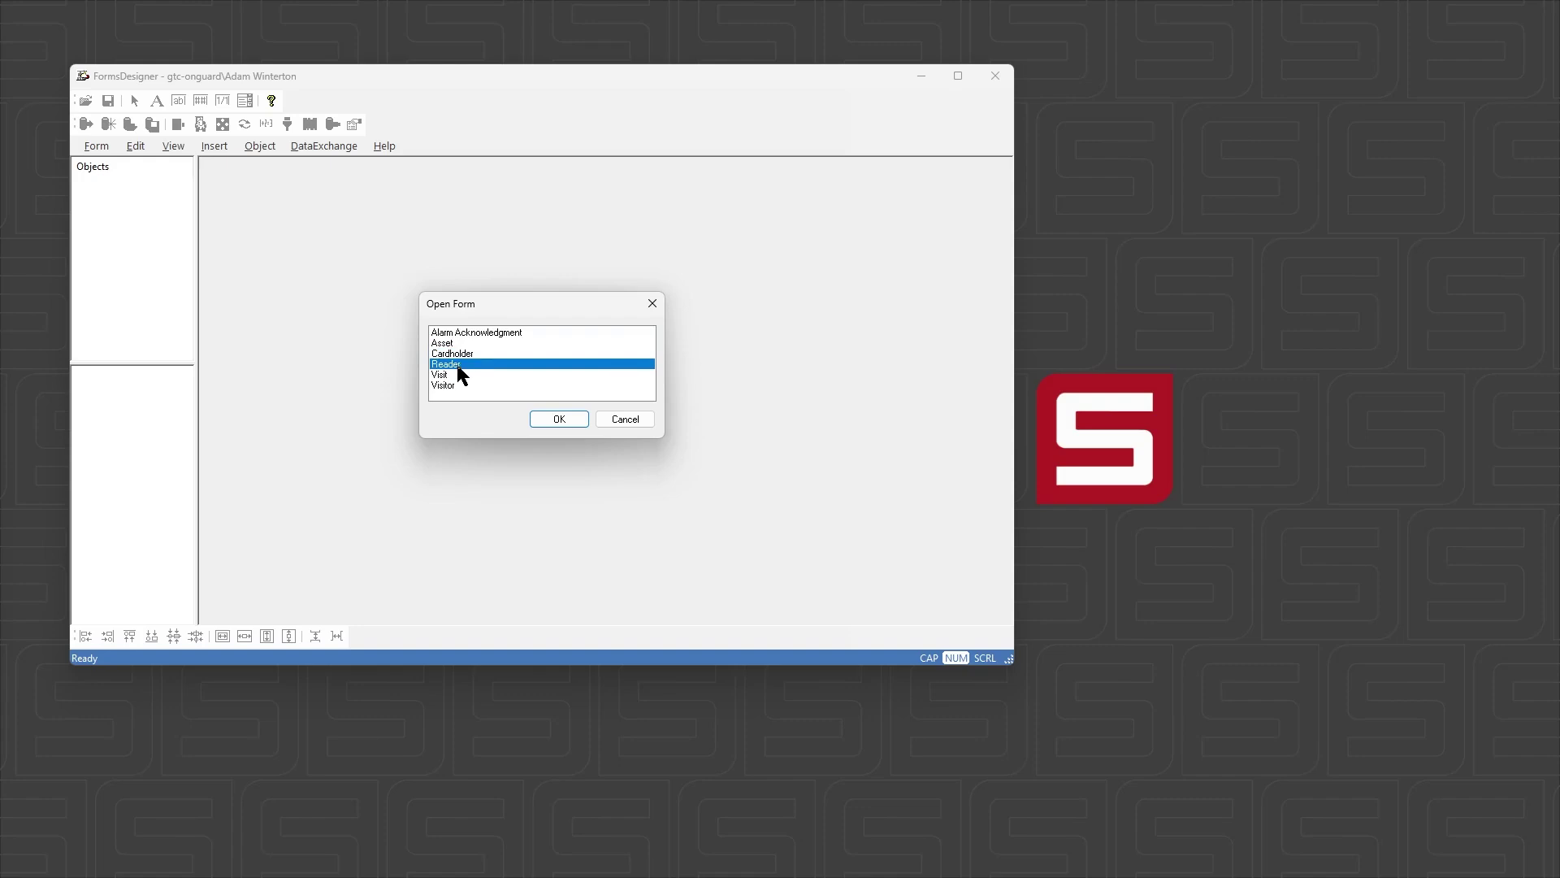
pyautogui.click(455, 374)
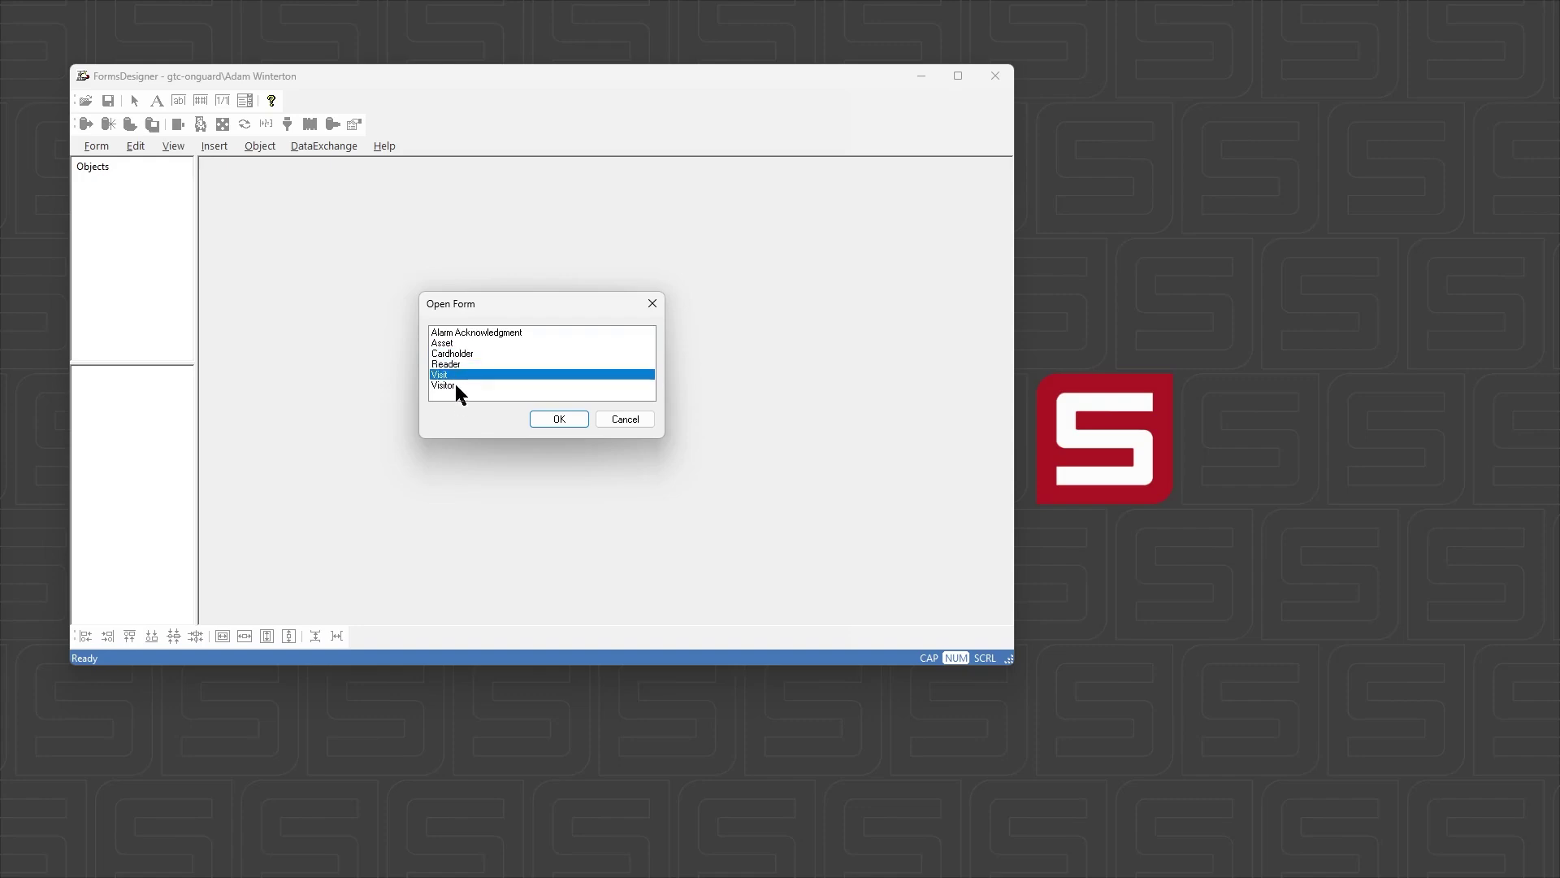
pyautogui.click(457, 385)
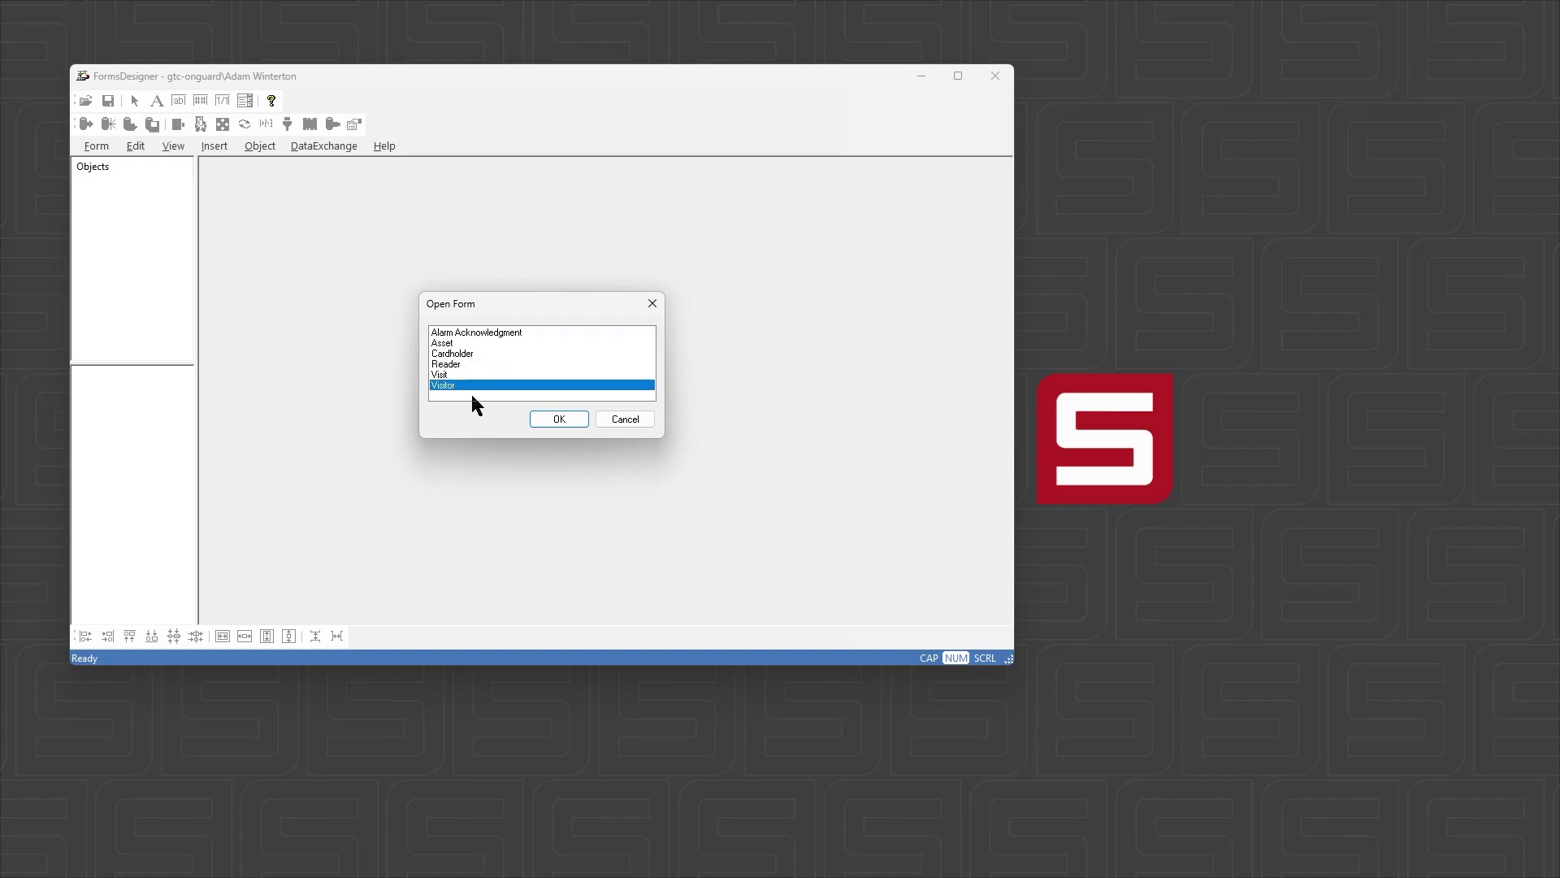
pyautogui.click(476, 354)
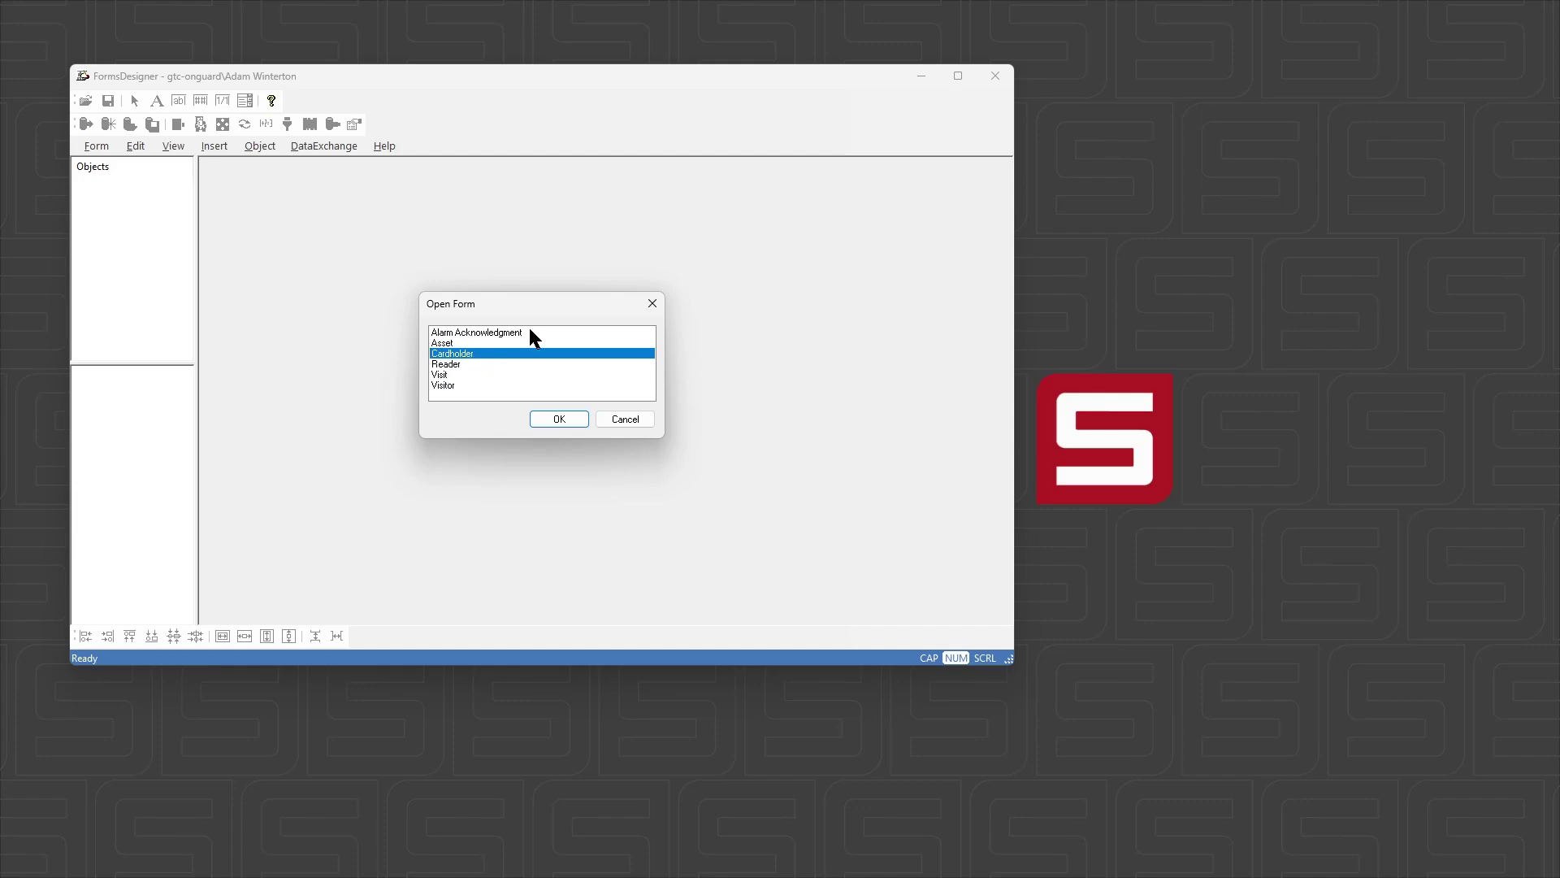
pyautogui.click(566, 418)
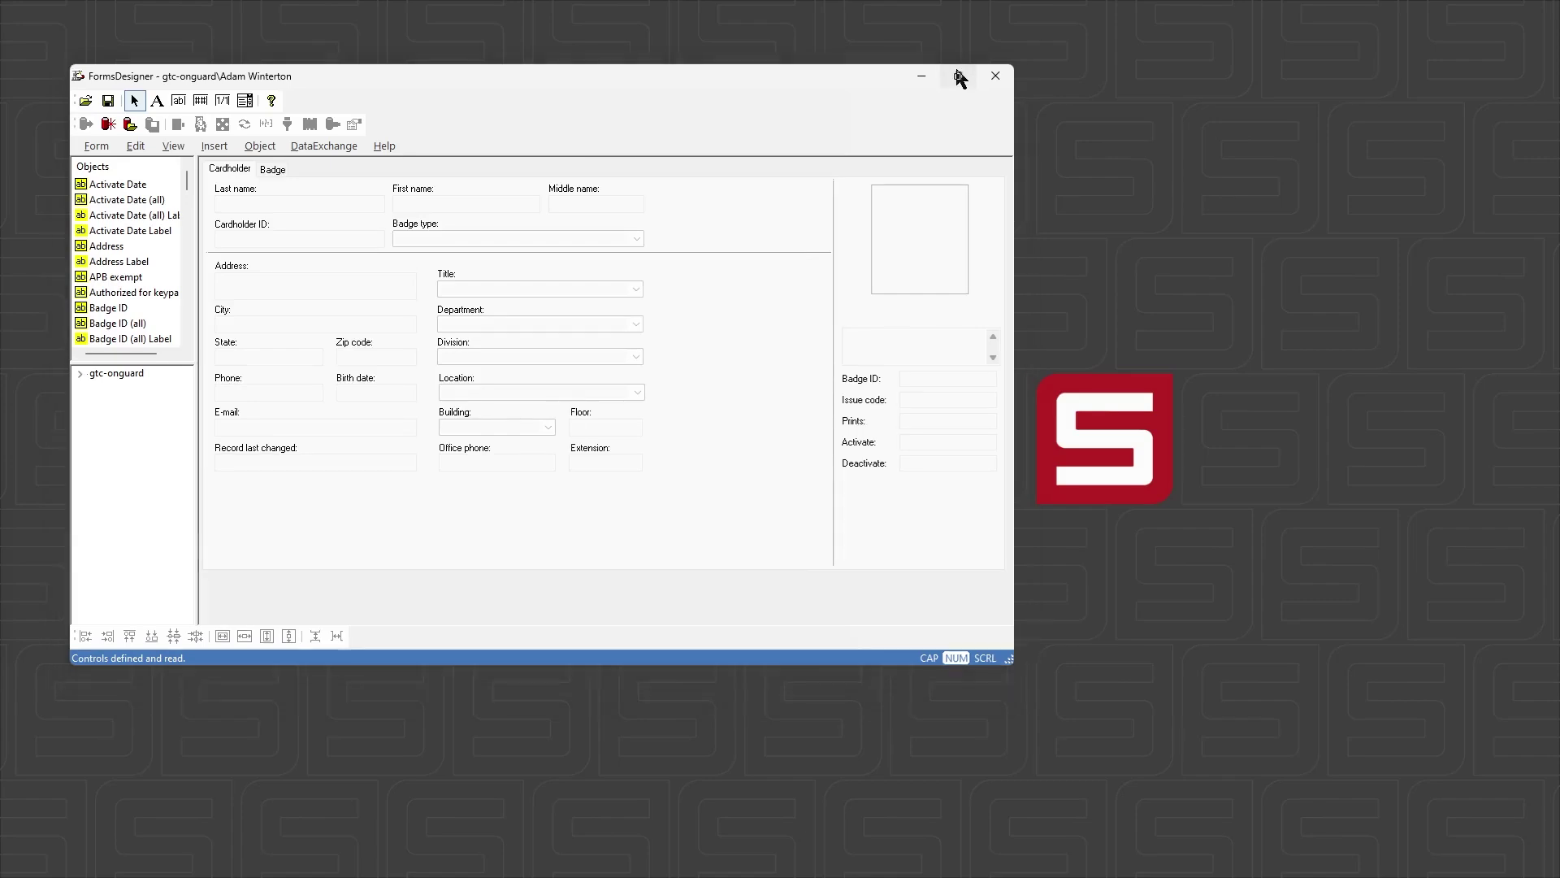
# - Maximize the designer, widen the Objects panel, and glance at the Badge and Cardholder tabs
pyautogui.click(957, 74)
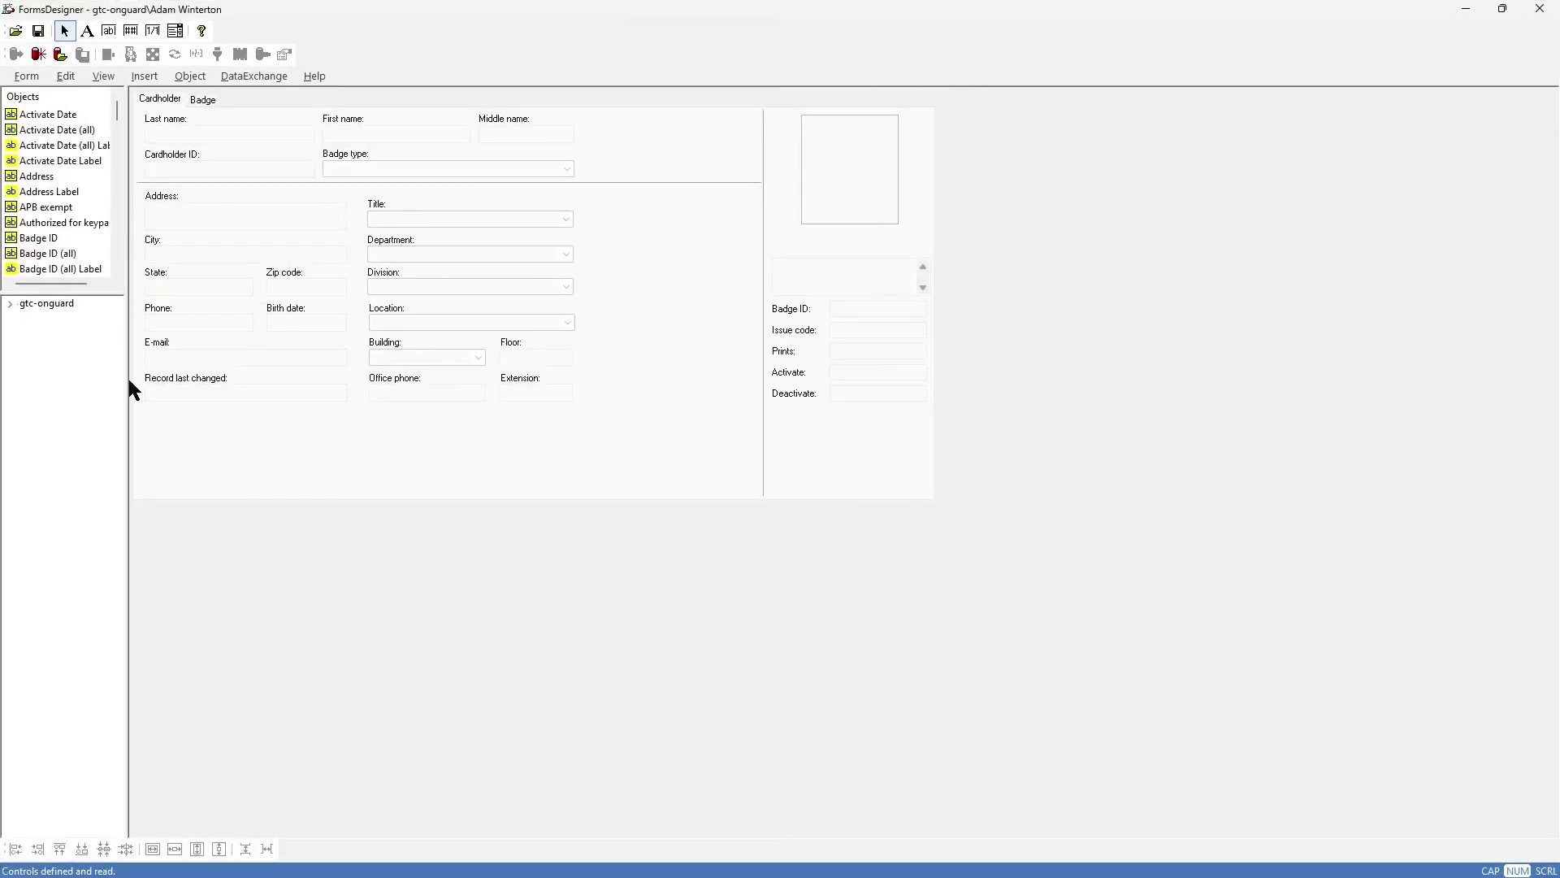
pyautogui.moveTo(130, 380); pyautogui.dragTo(331, 379)
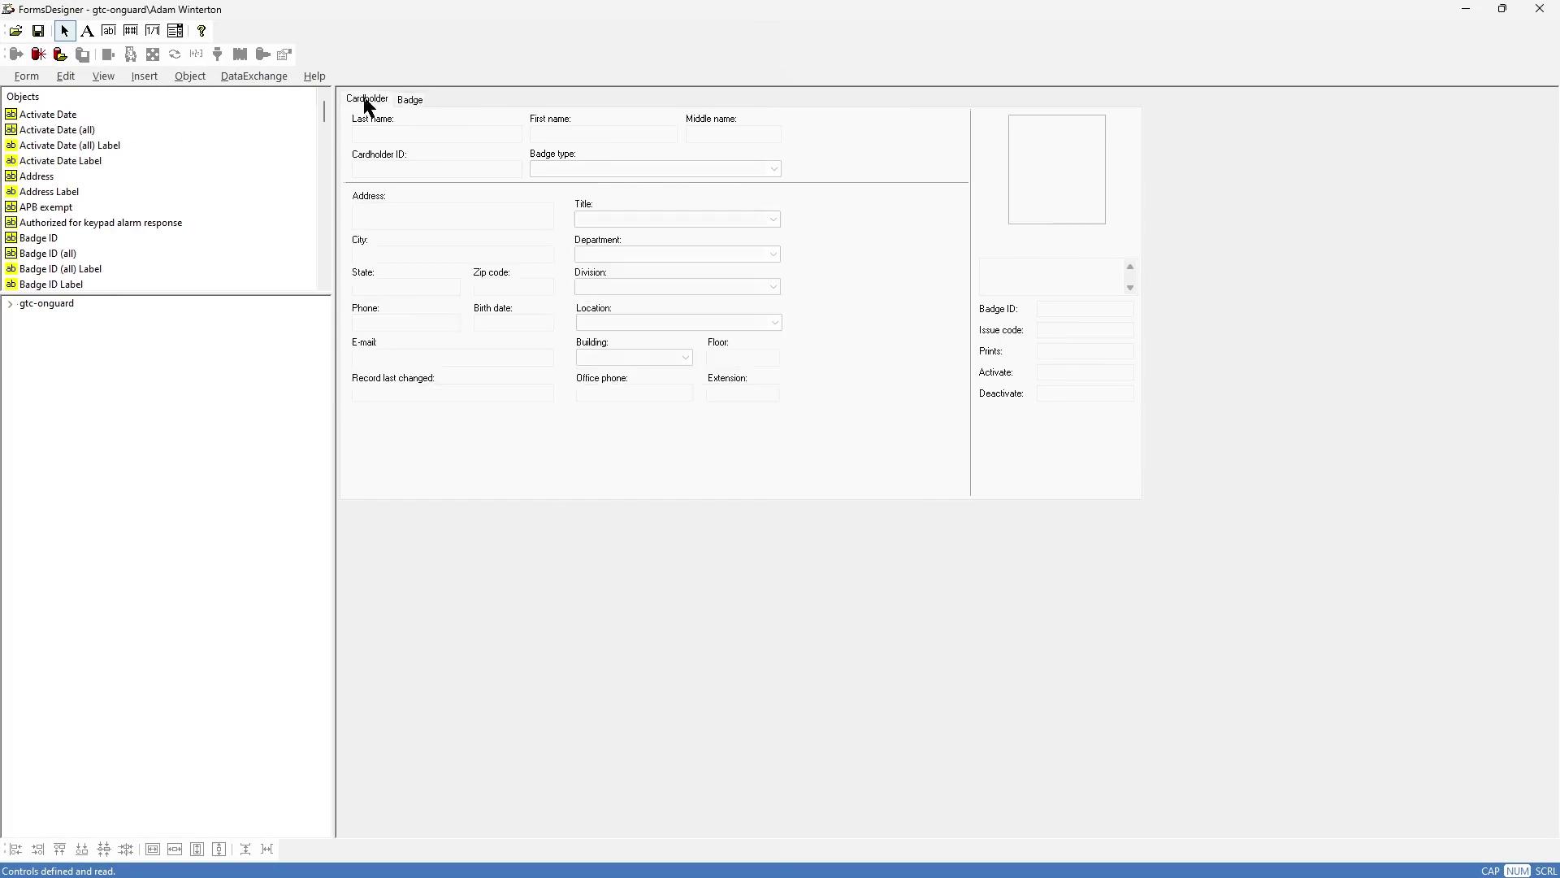
pyautogui.click(411, 100)
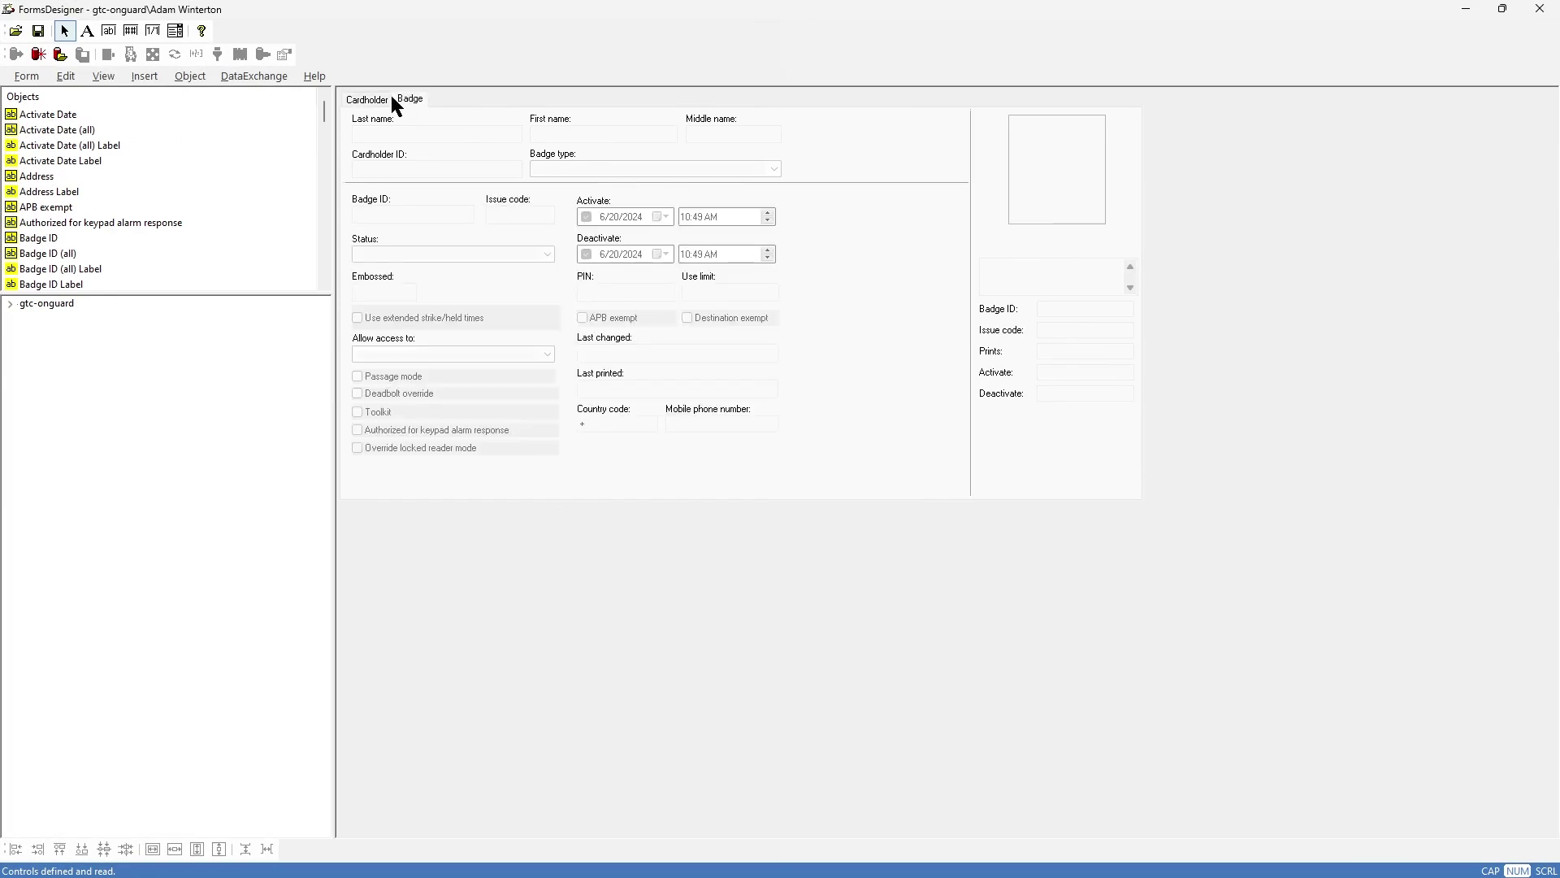
pyautogui.click(377, 99)
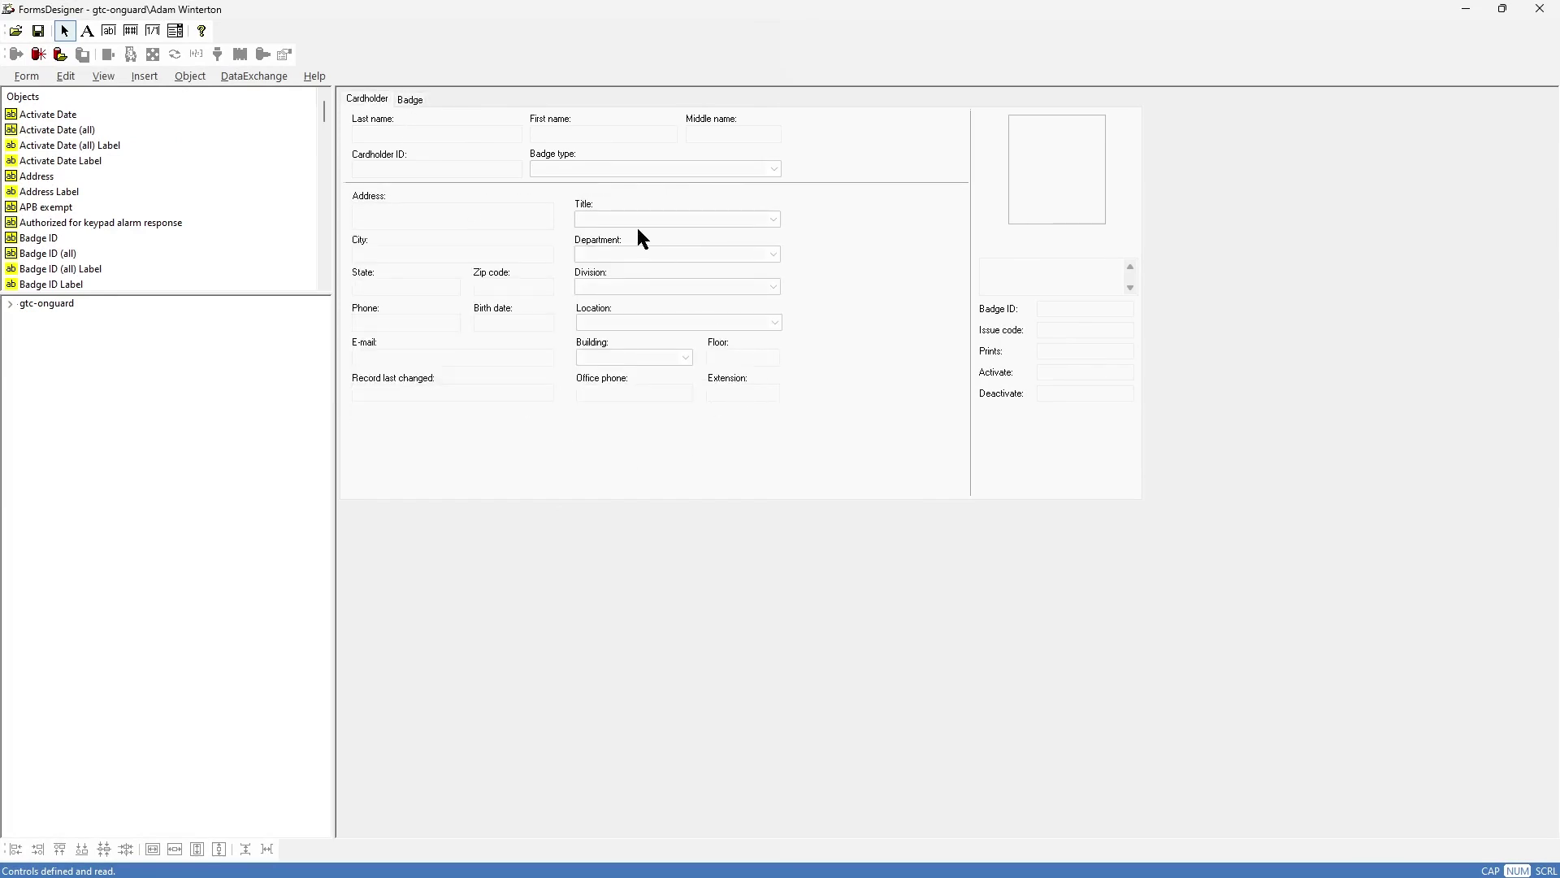
# - Inspect the Department, Division, Location, Building, phone and Extension fields, then lengthen the Objects list
pyautogui.click(591, 241)
pyautogui.click(600, 277)
pyautogui.click(598, 307)
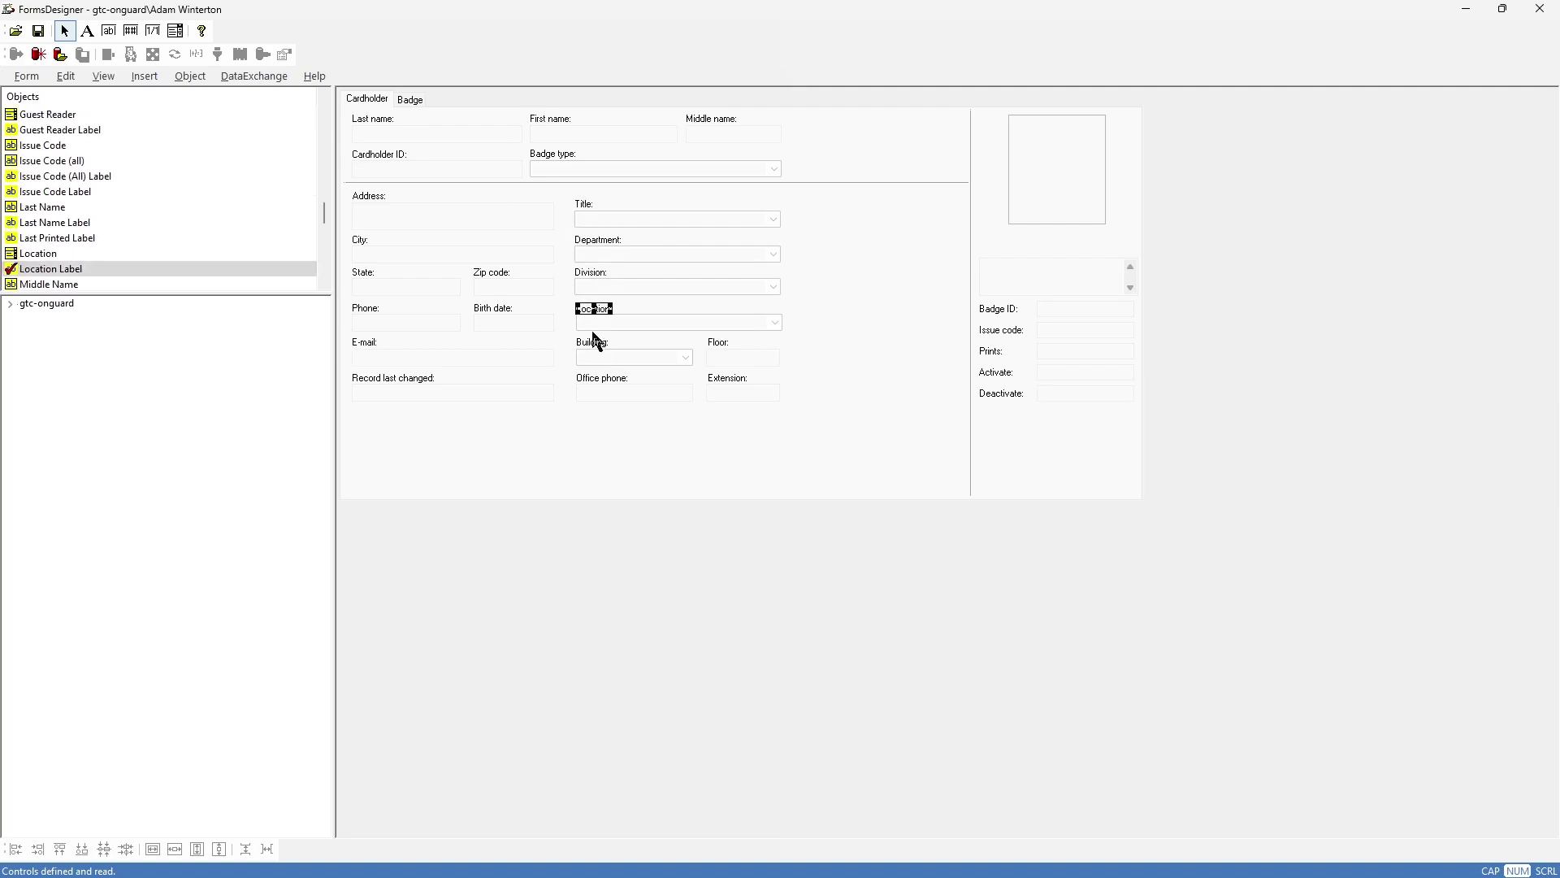
pyautogui.click(588, 345)
pyautogui.click(602, 379)
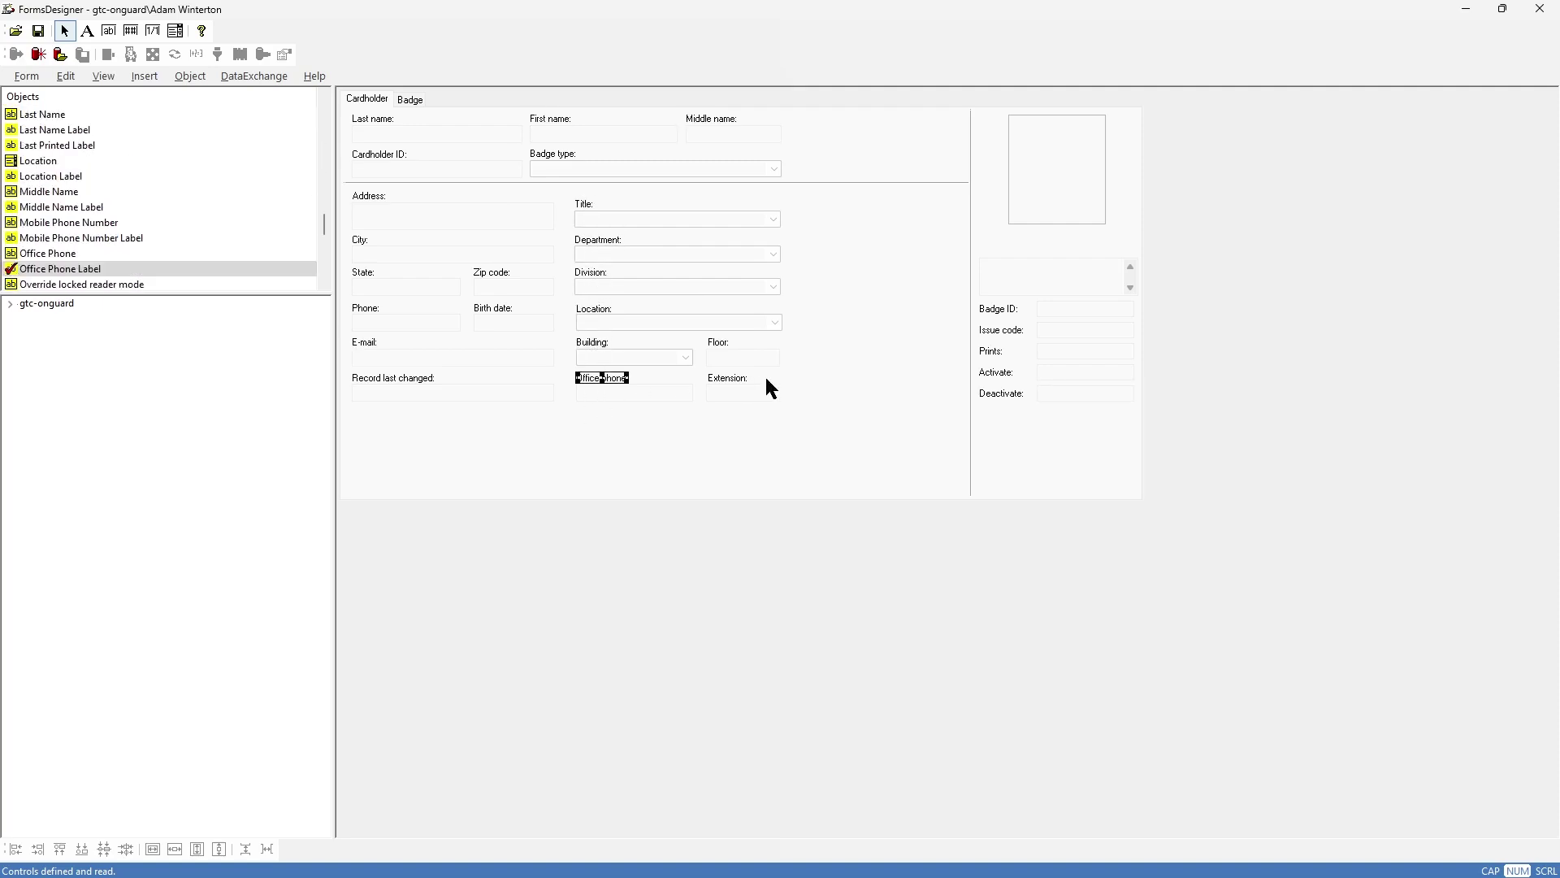
pyautogui.click(736, 394)
pyautogui.click(619, 323)
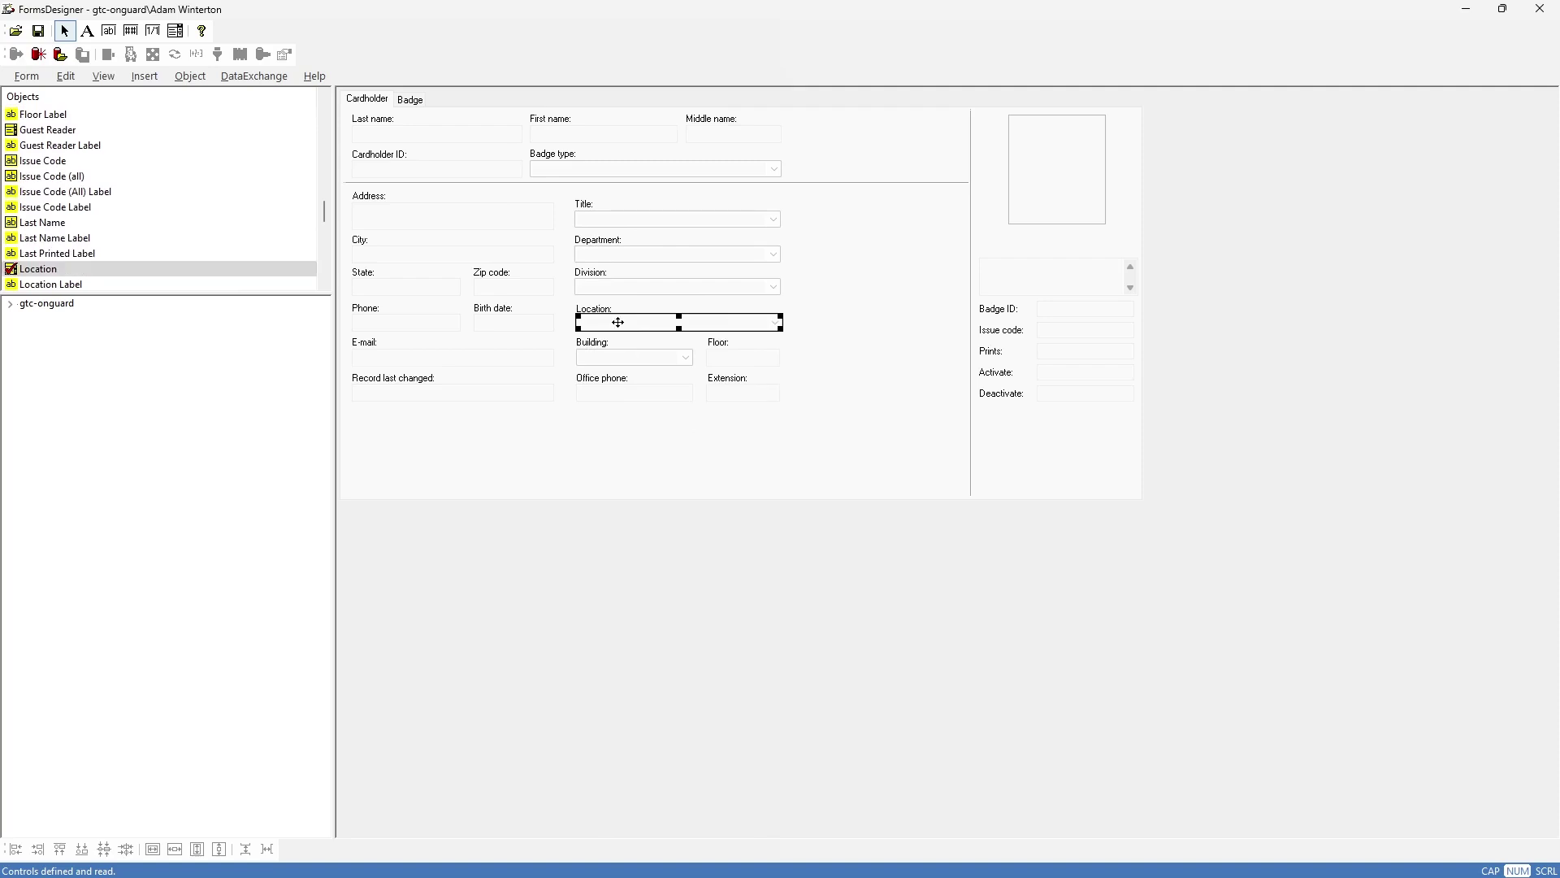
pyautogui.click(553, 483)
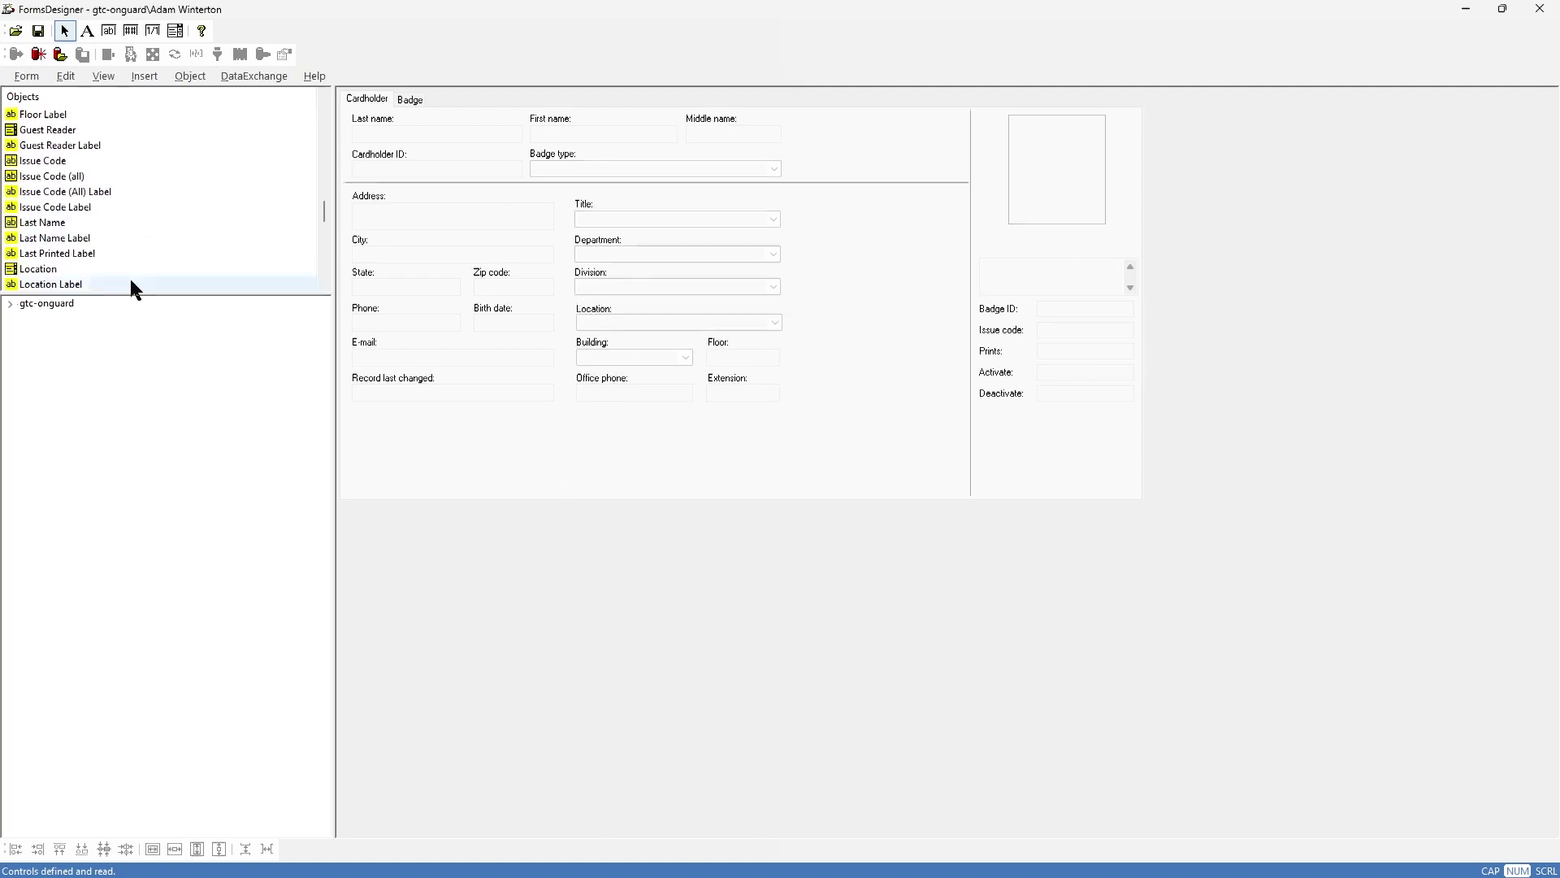
pyautogui.moveTo(160, 296); pyautogui.dragTo(180, 488)
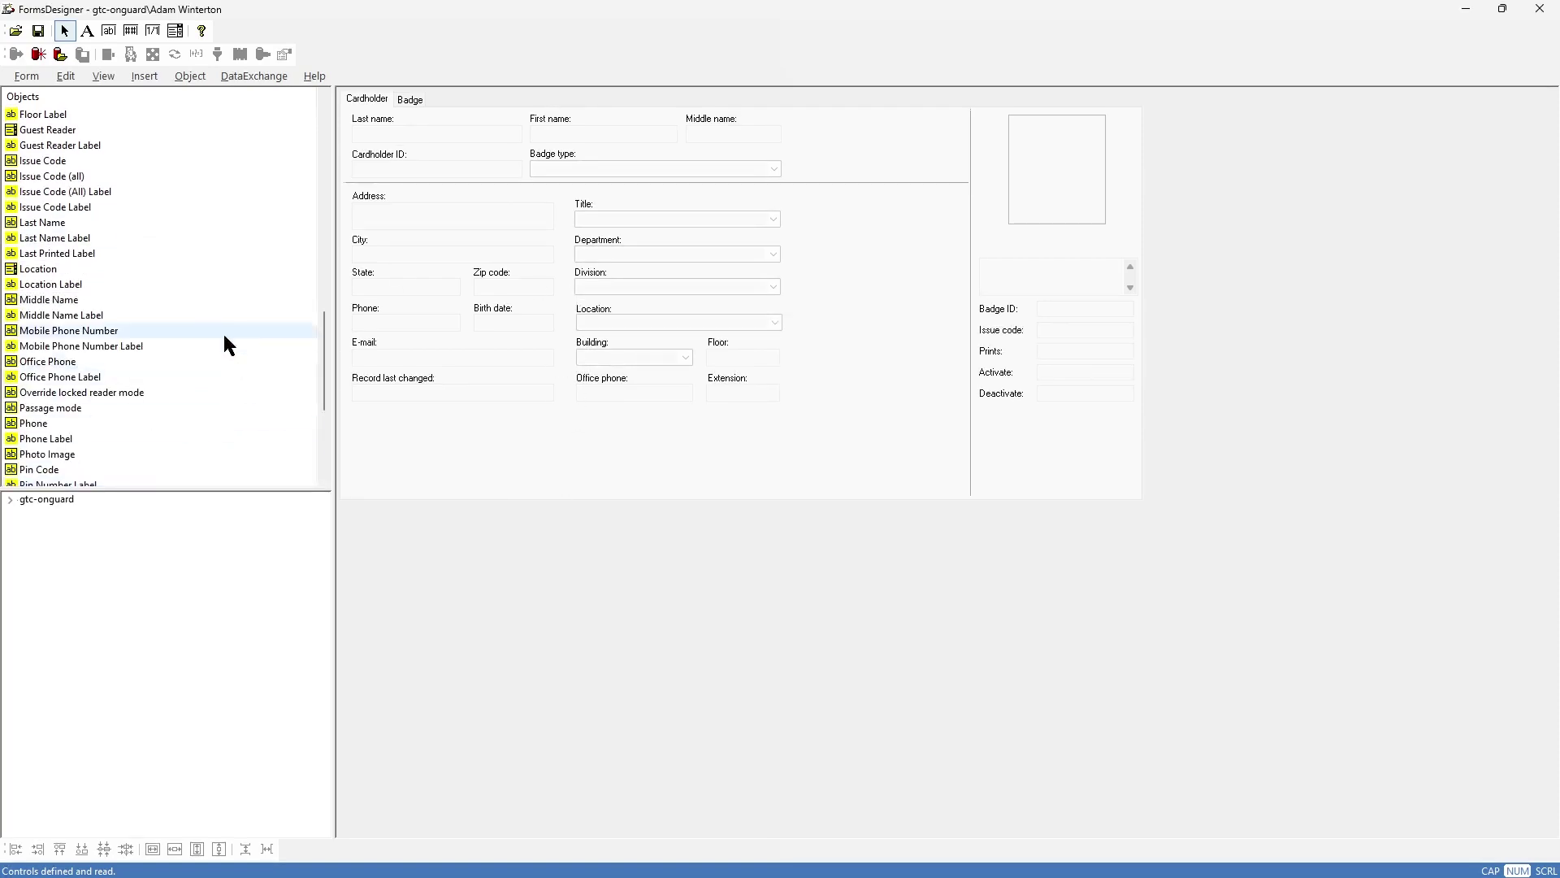
# - Scroll through the Objects list and check the Badge tab before returning to Cardholder
pyautogui.moveTo(323, 338); pyautogui.dragTo(322, 134)
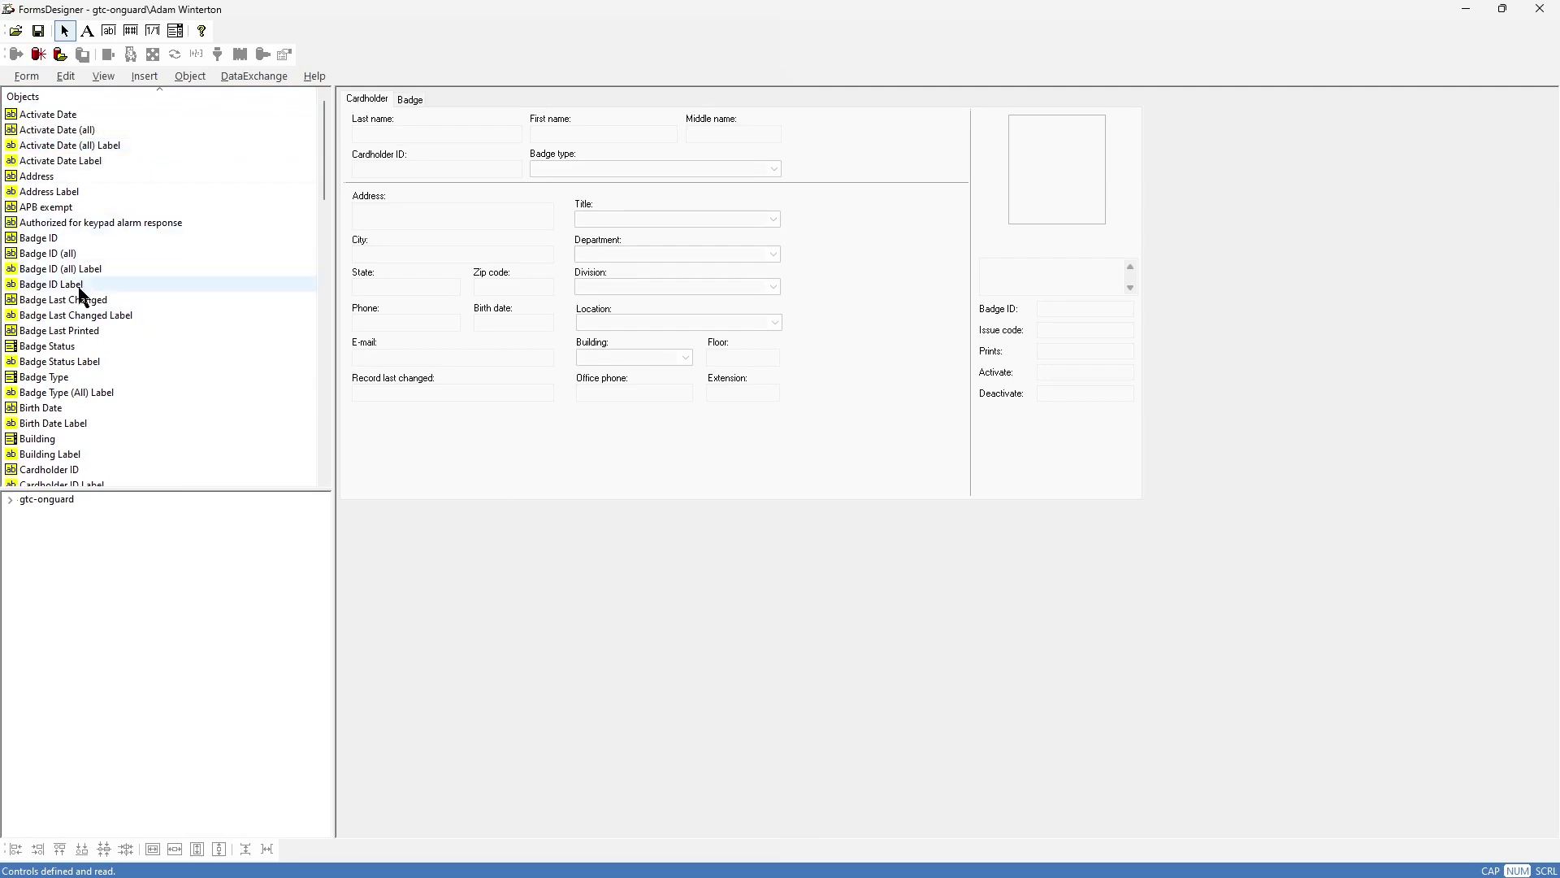
pyautogui.scroll(-1, 76, 286)
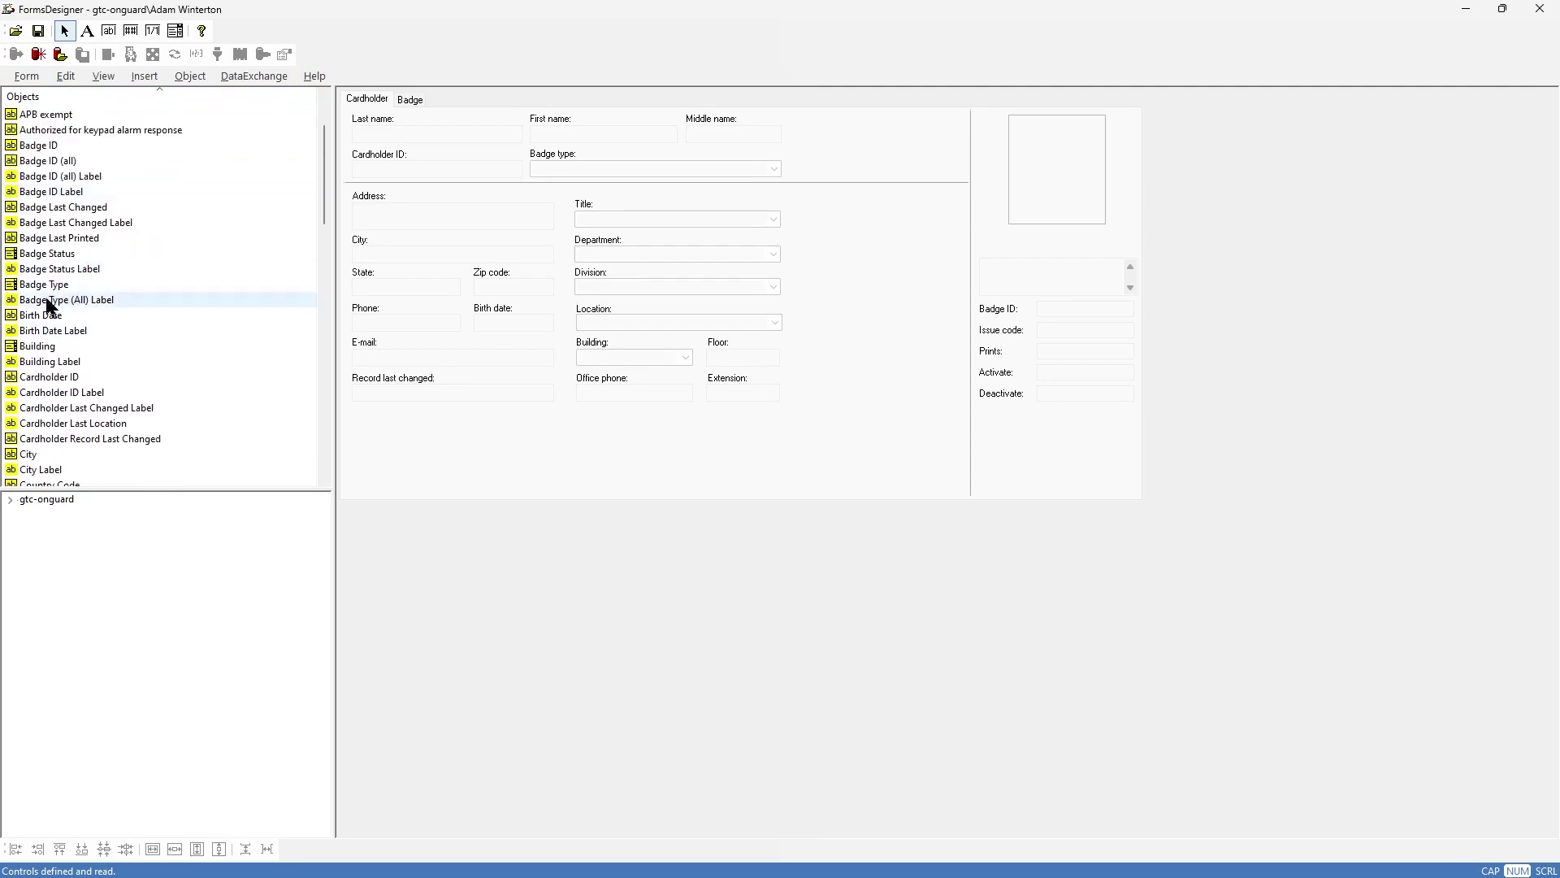
pyautogui.scroll(-4, 49, 302)
pyautogui.scroll(-4, 50, 304)
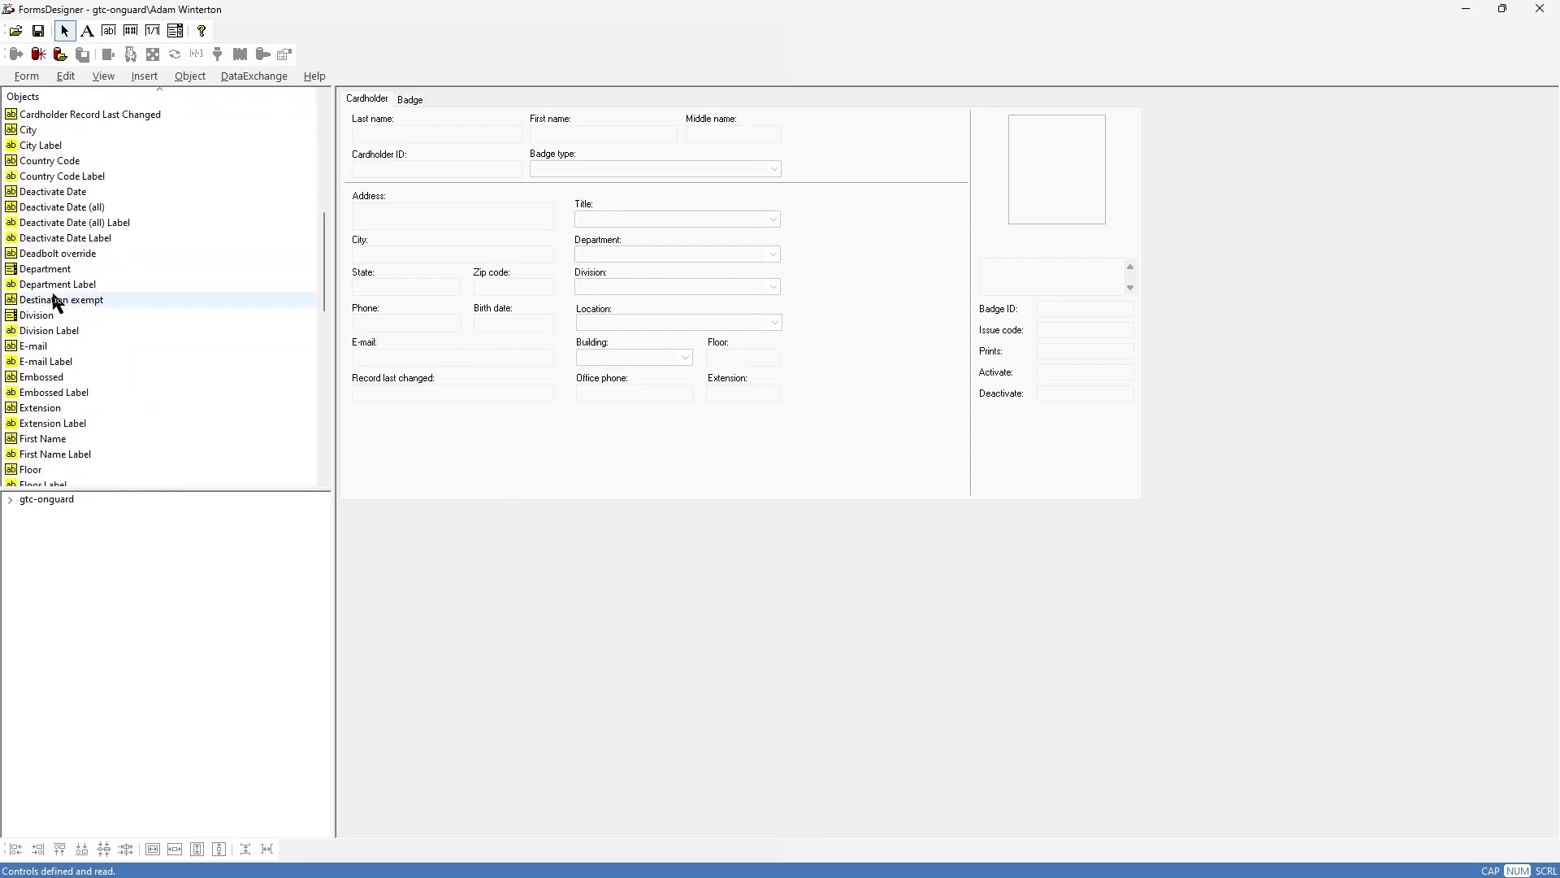
pyautogui.scroll(-15, 54, 302)
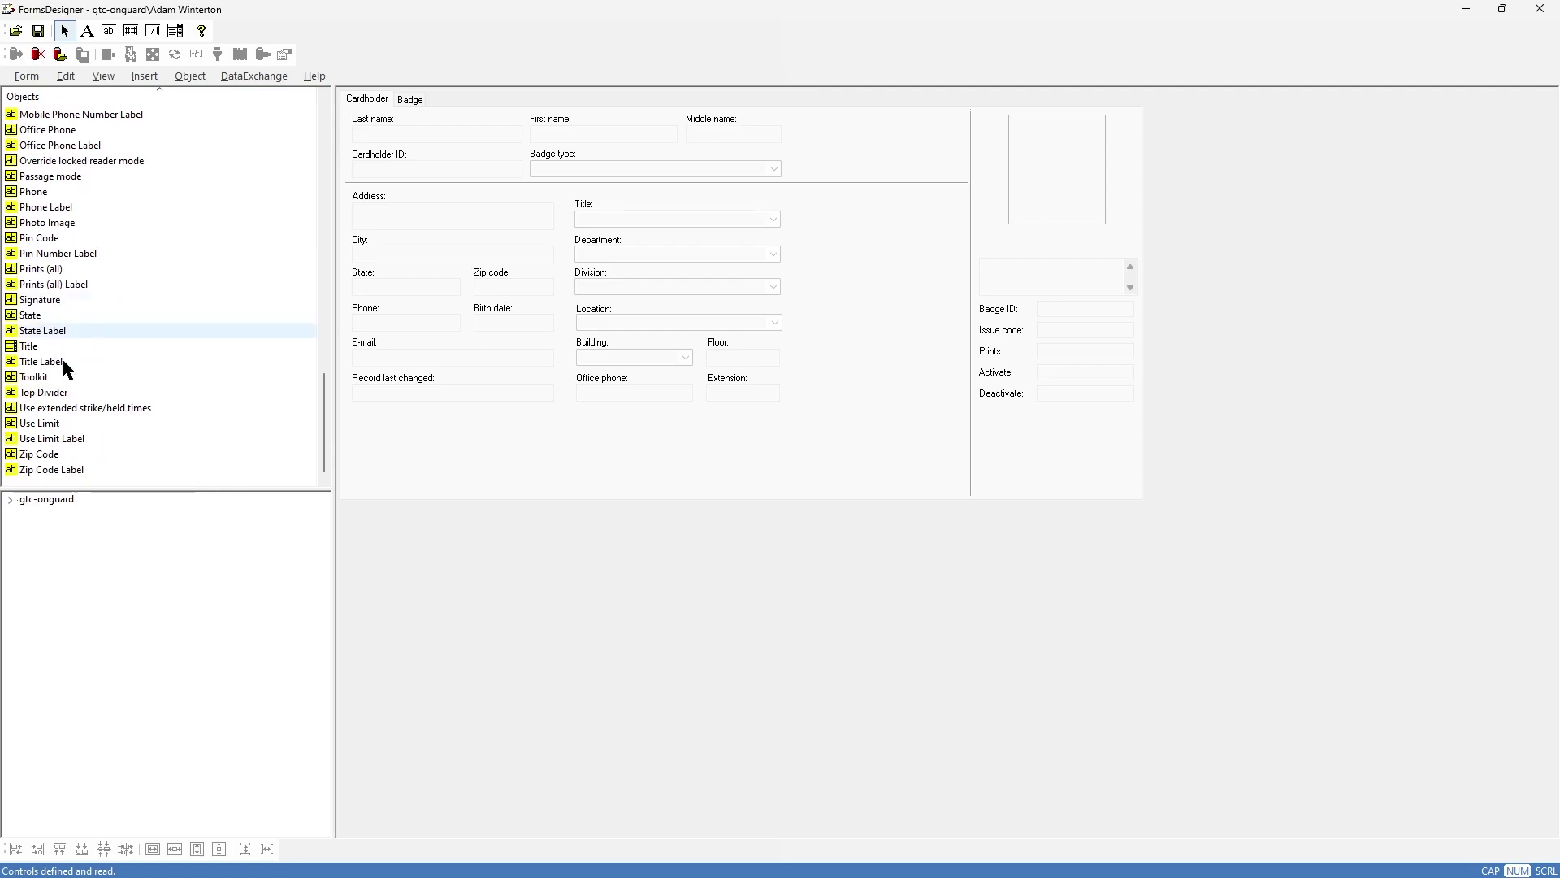
pyautogui.scroll(2, 40, 308)
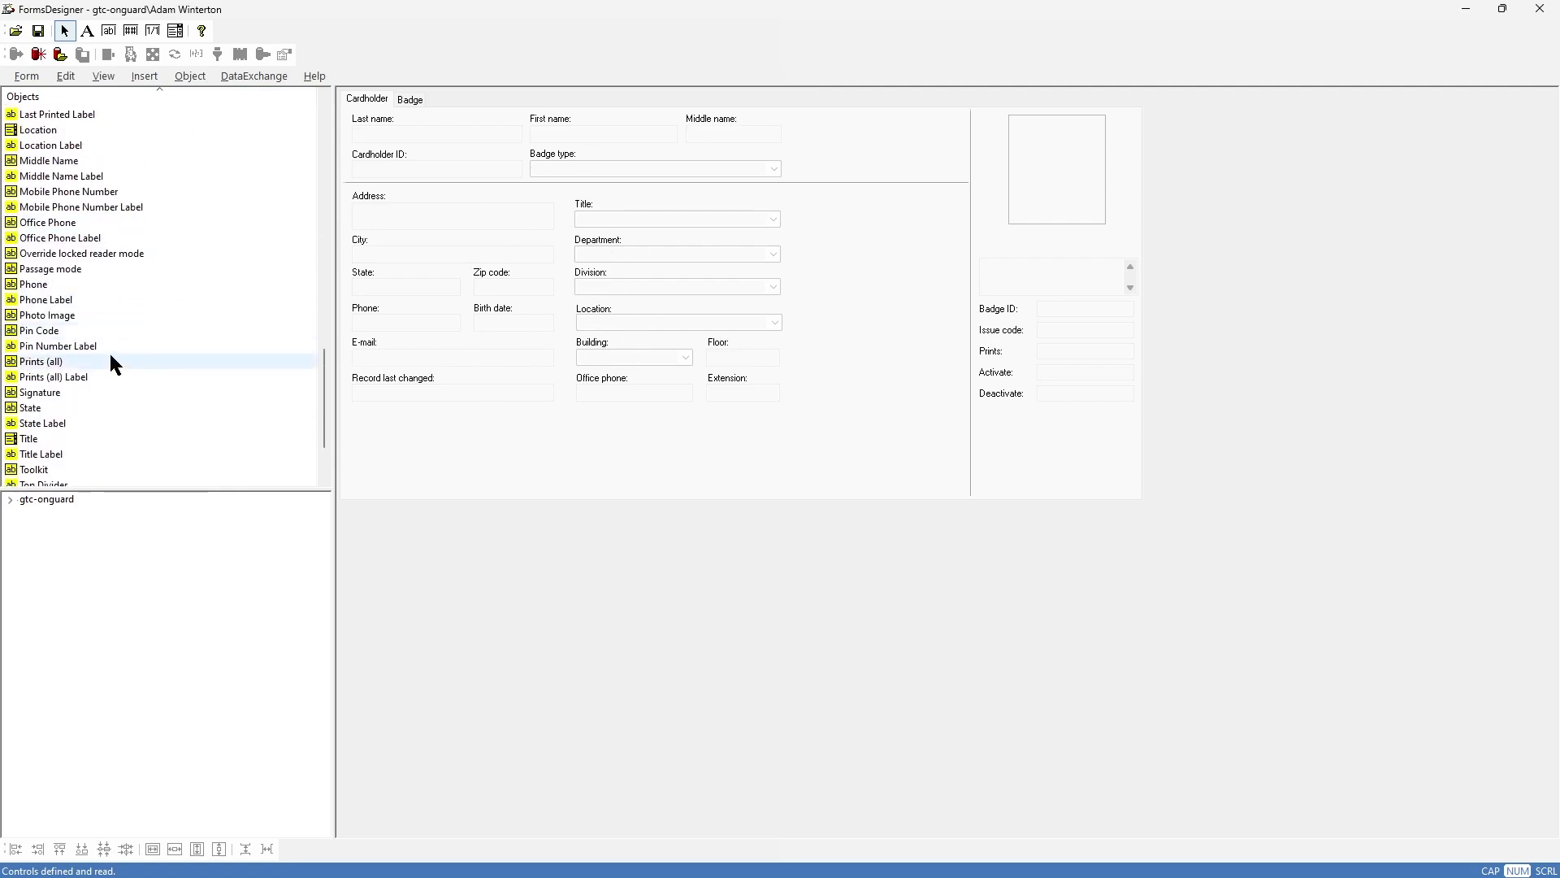
pyautogui.scroll(3, 106, 366)
pyautogui.scroll(2, 104, 369)
pyautogui.click(407, 99)
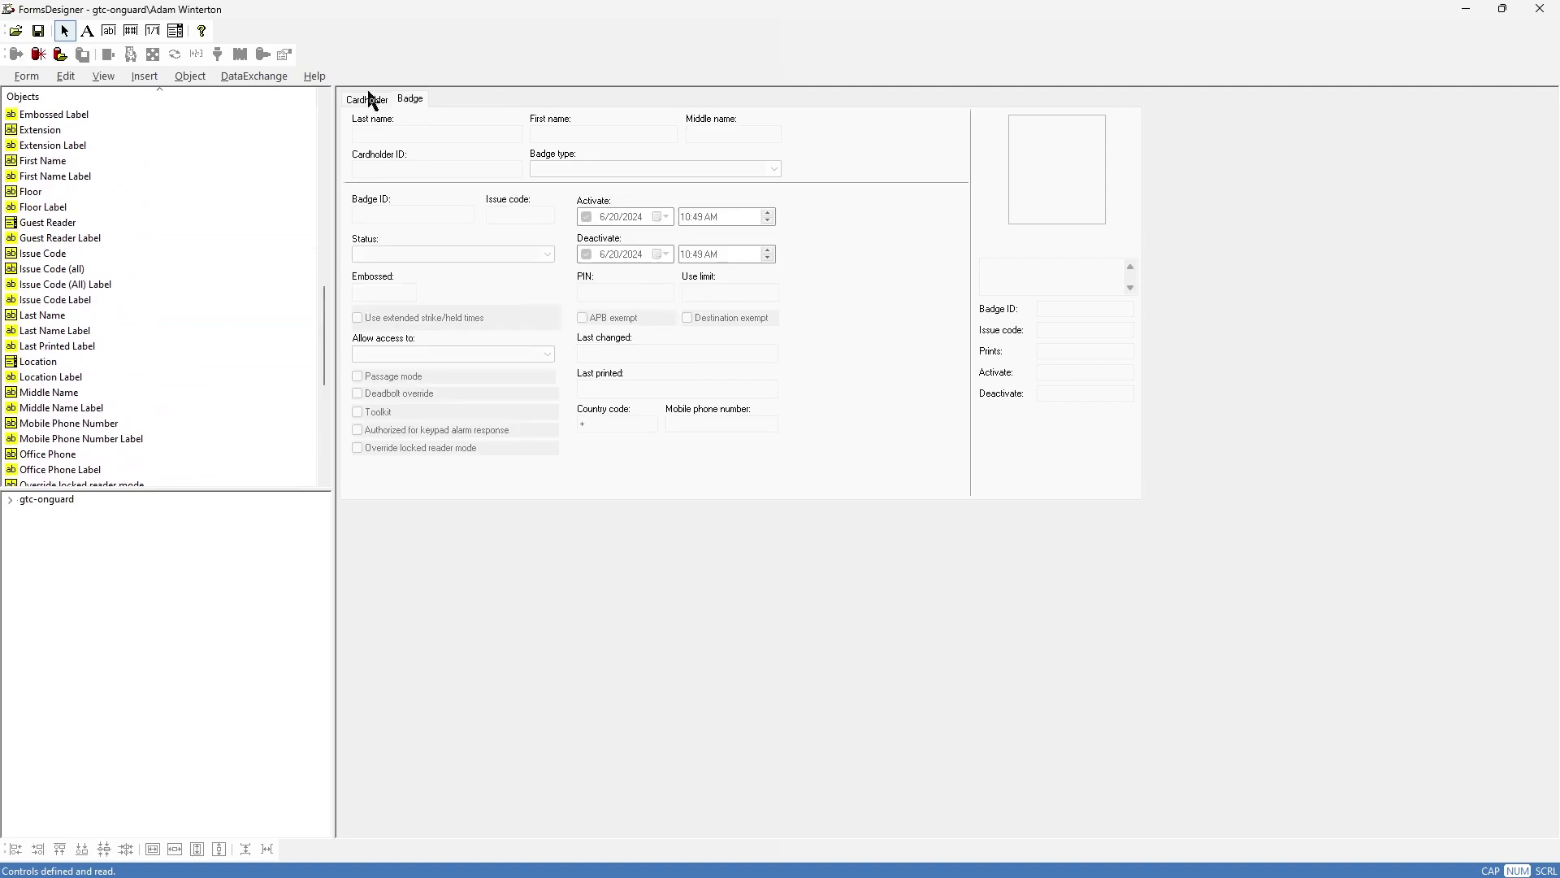
pyautogui.click(365, 99)
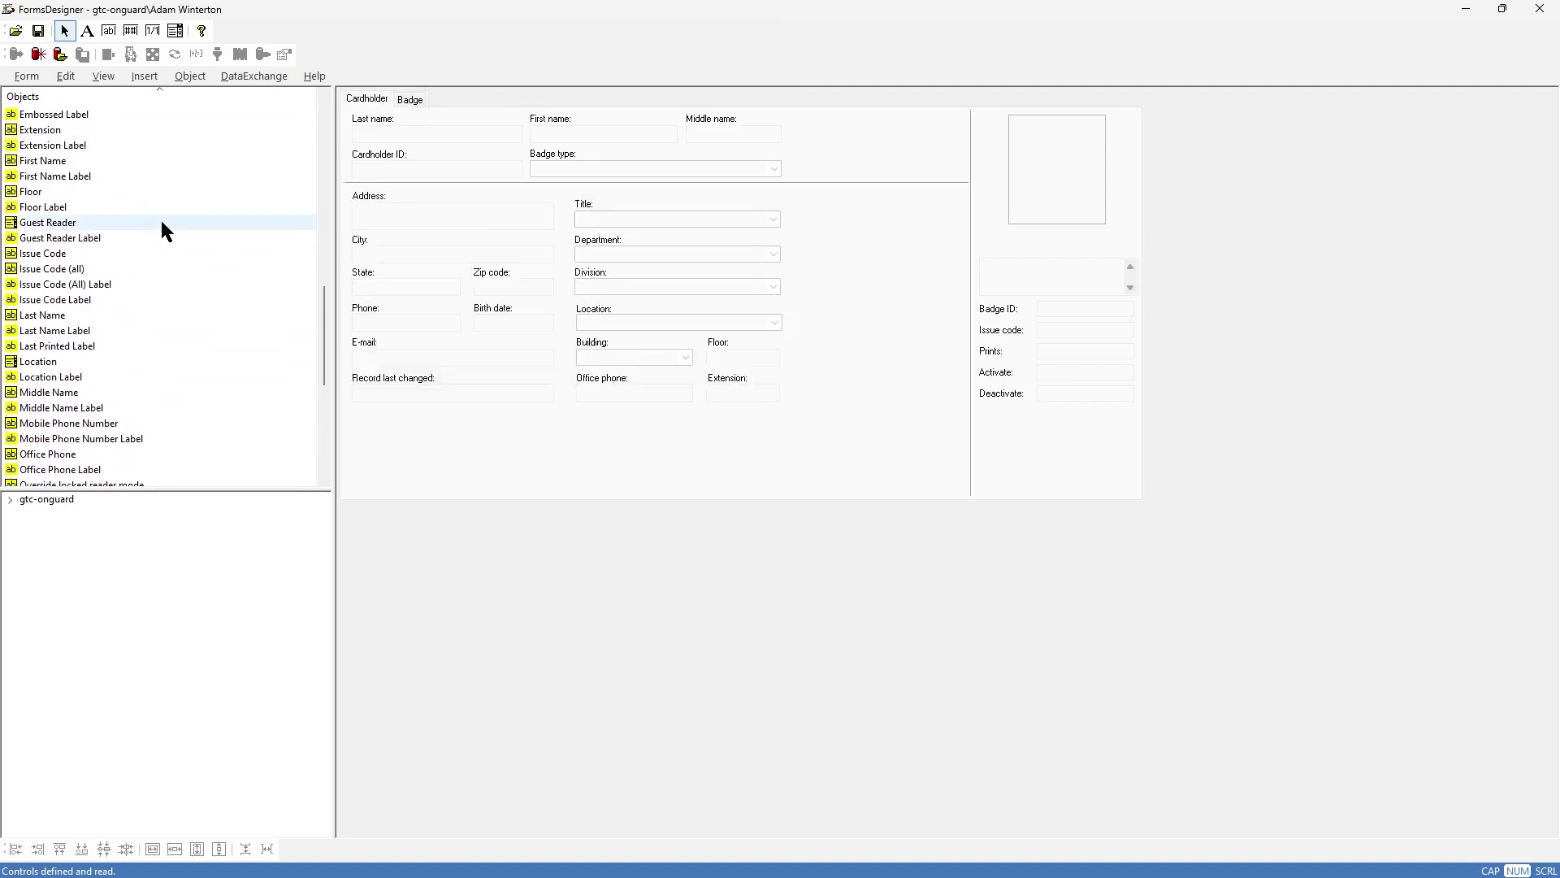
# - Expand the gtc-onguard database to list its tables, ACCESSLVL through VISITOR_UDF
pyautogui.click(10, 500)
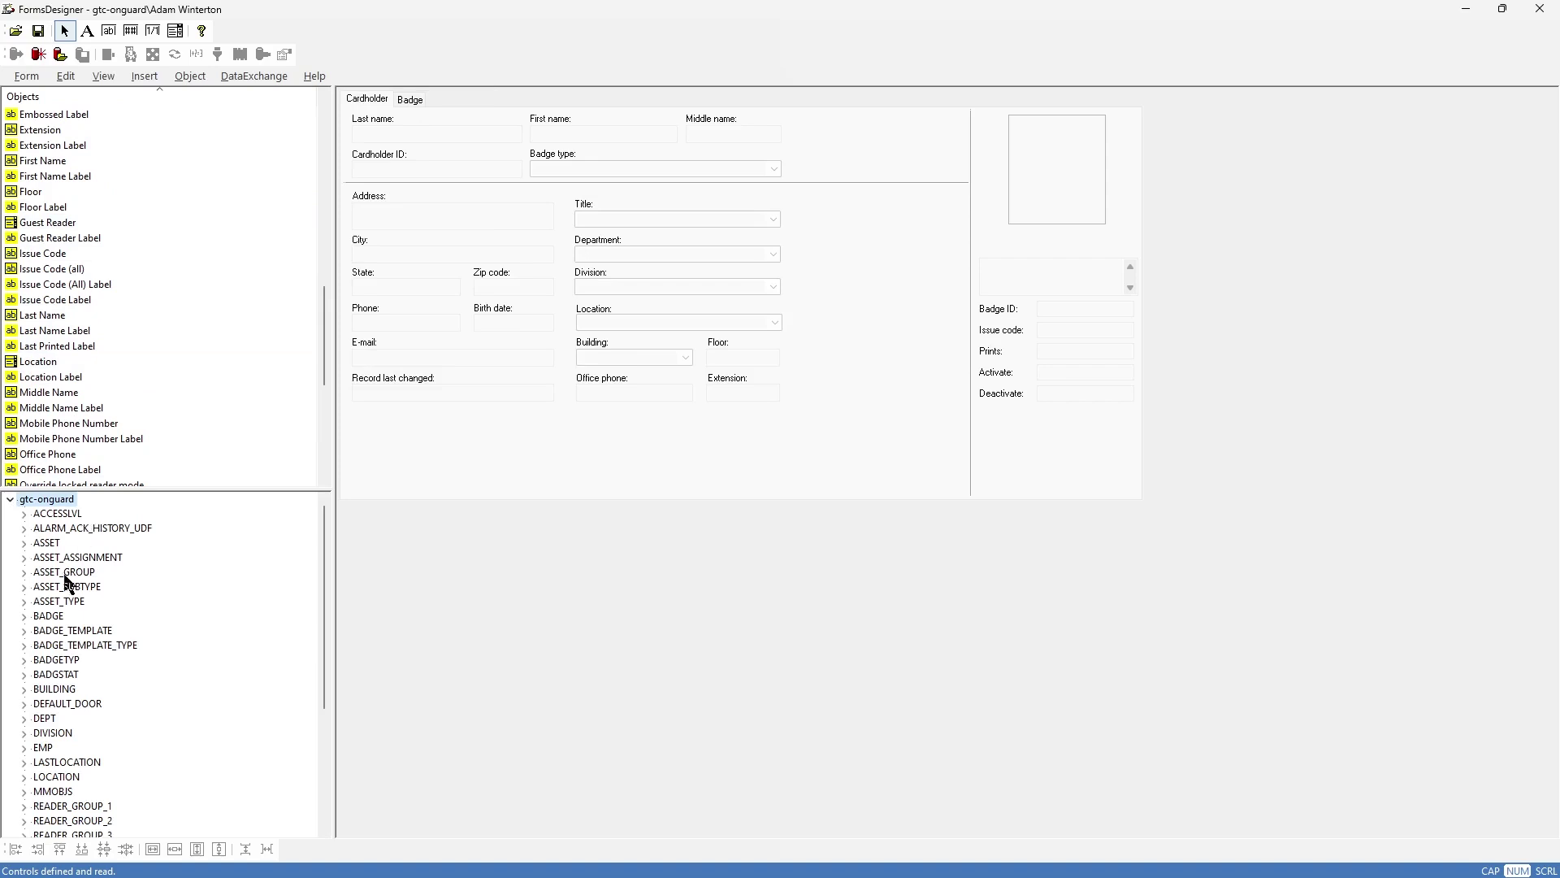
pyautogui.scroll(-2, 67, 616)
pyautogui.scroll(-3, 66, 614)
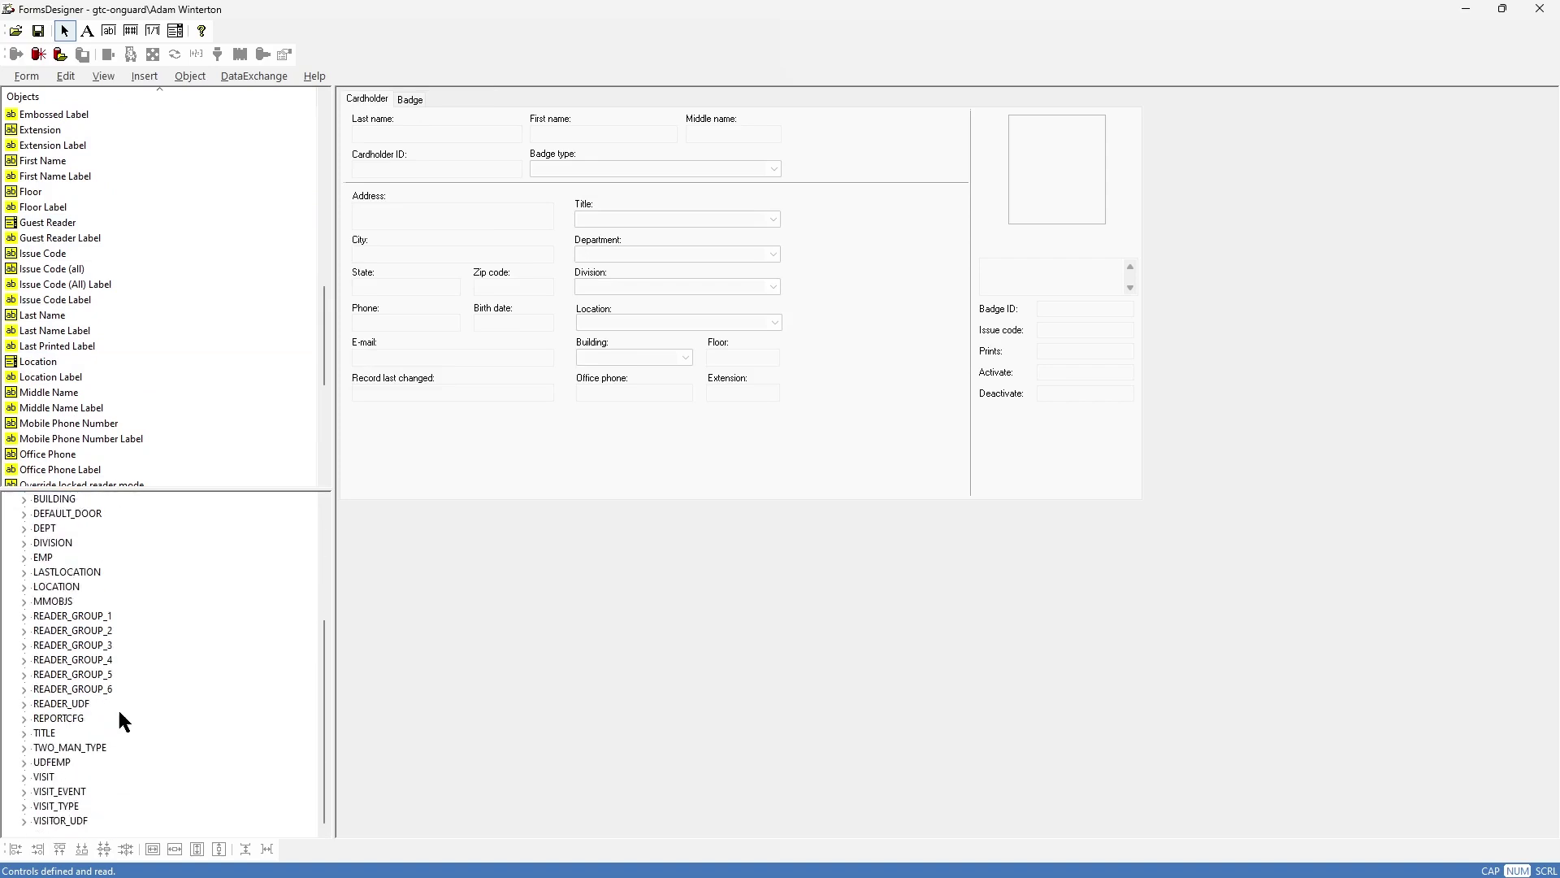
pyautogui.scroll(5, 102, 682)
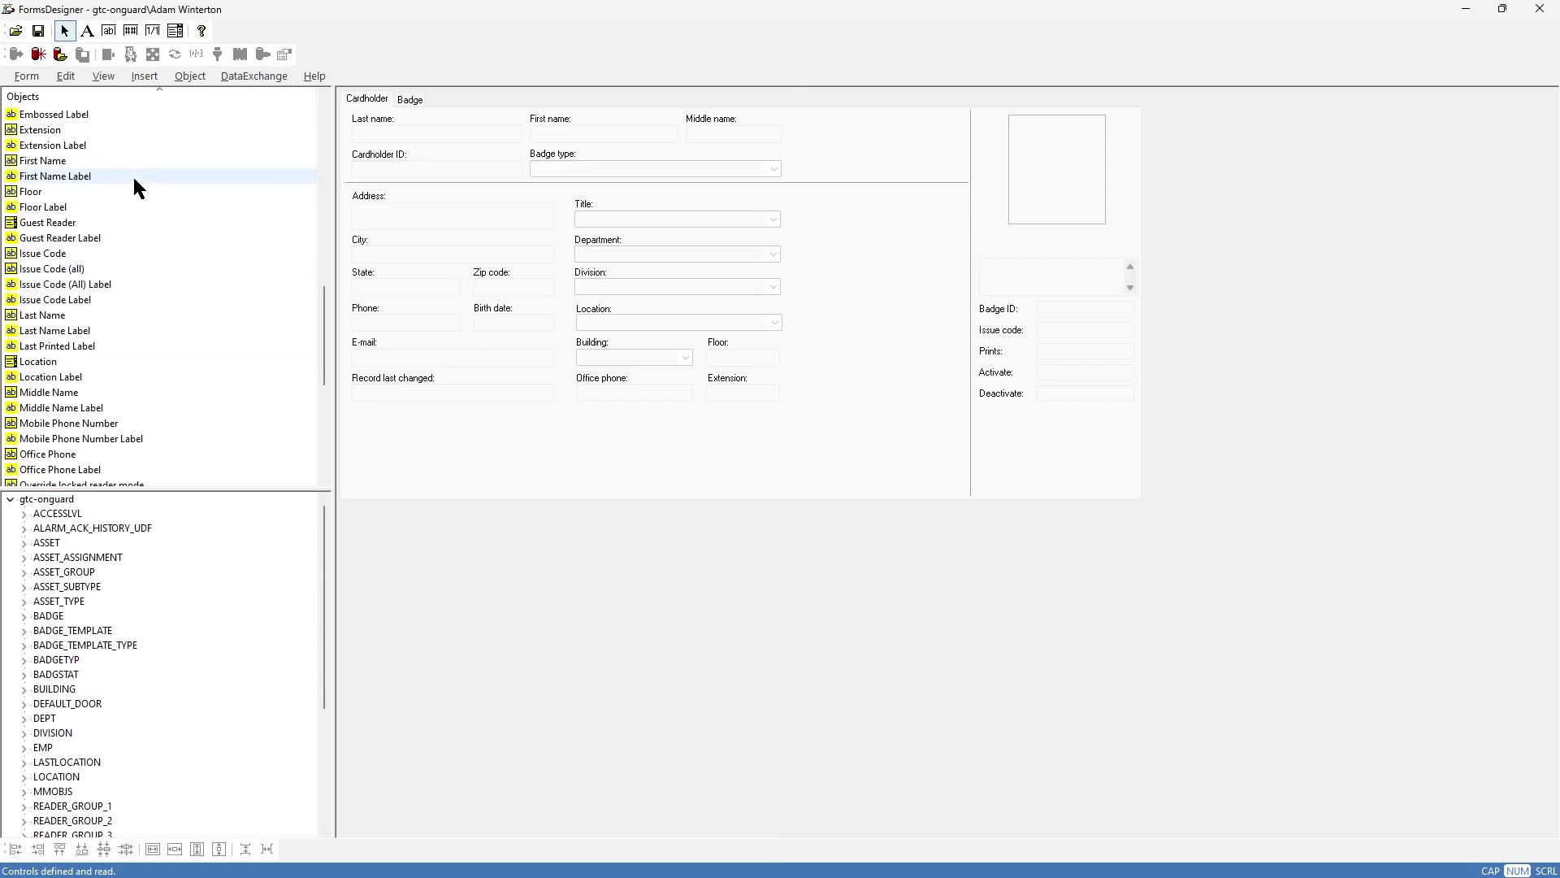
# - Rearrange the toolbars, moving the file tools onto a separate row and back
pyautogui.click(11, 79)
pyautogui.click(18, 78)
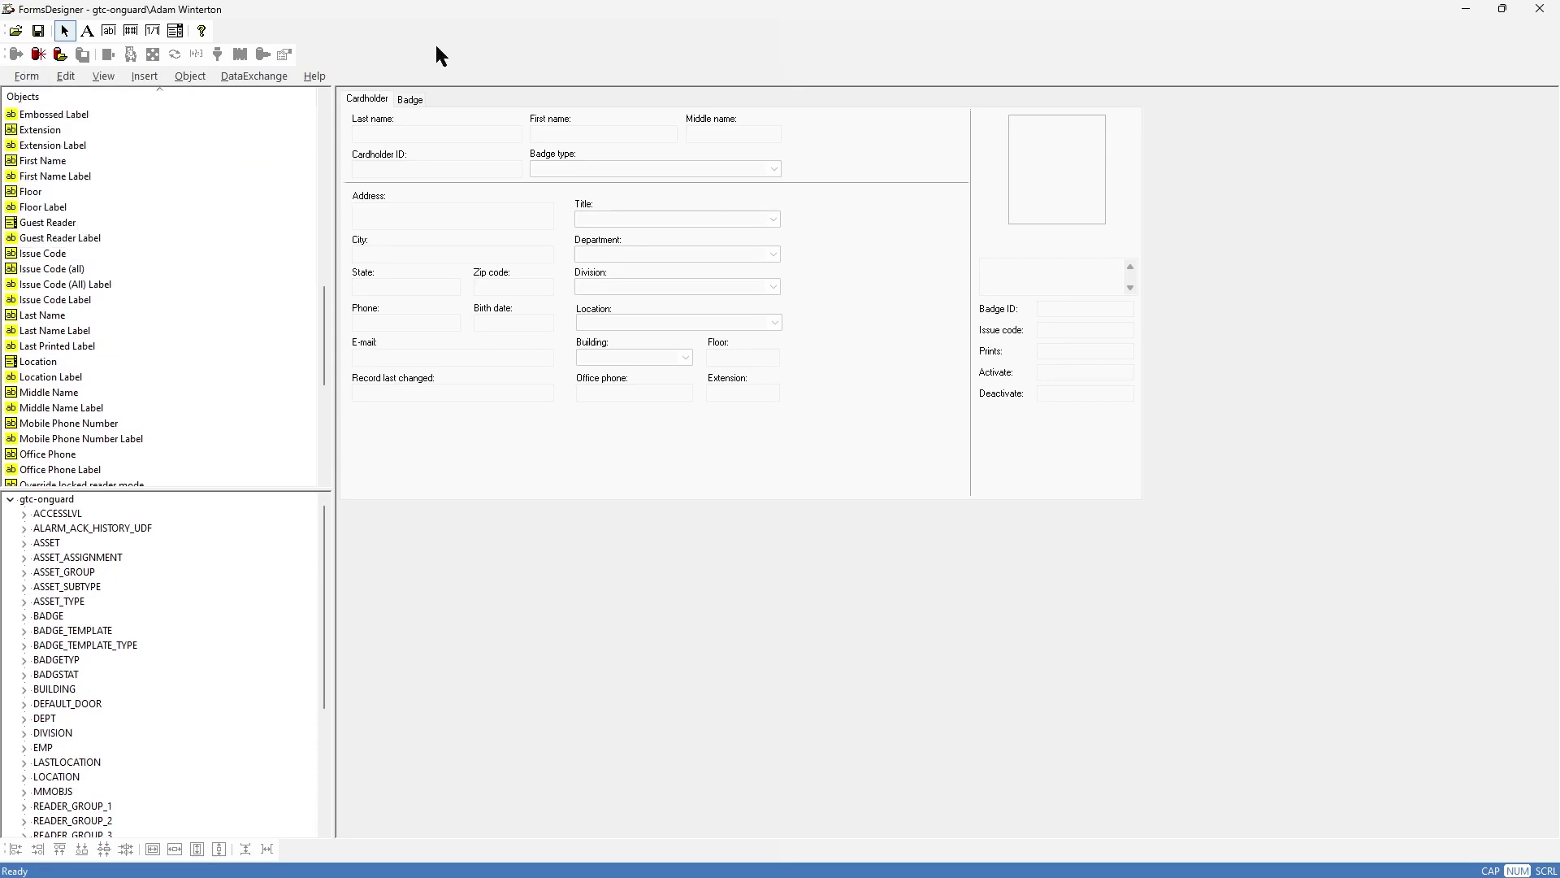
pyautogui.moveTo(7, 36); pyautogui.dragTo(364, 29)
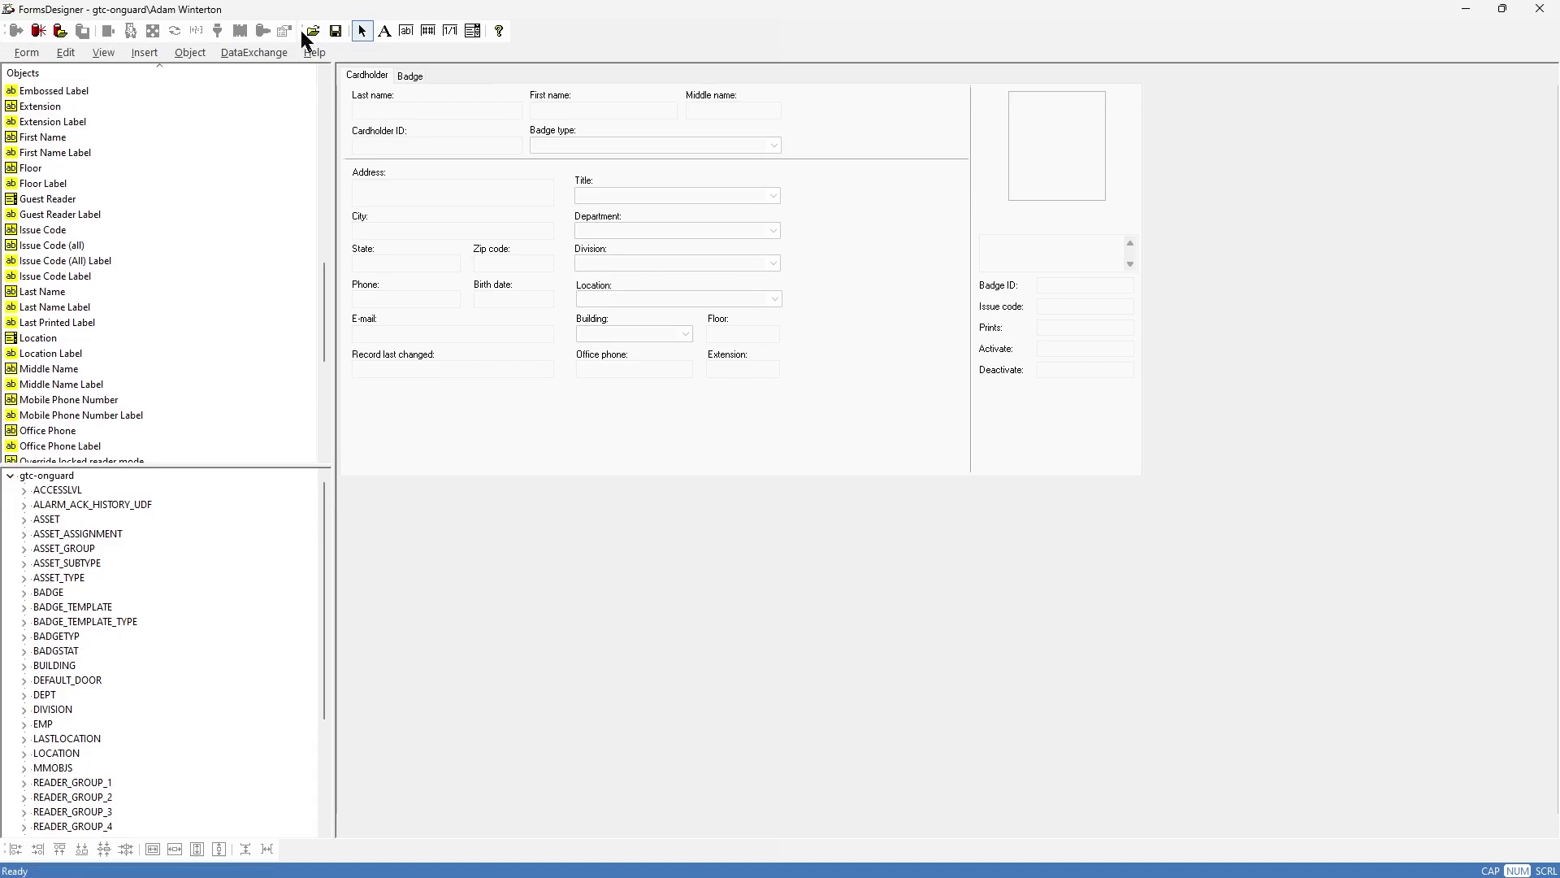
pyautogui.moveTo(301, 33); pyautogui.dragTo(301, 61)
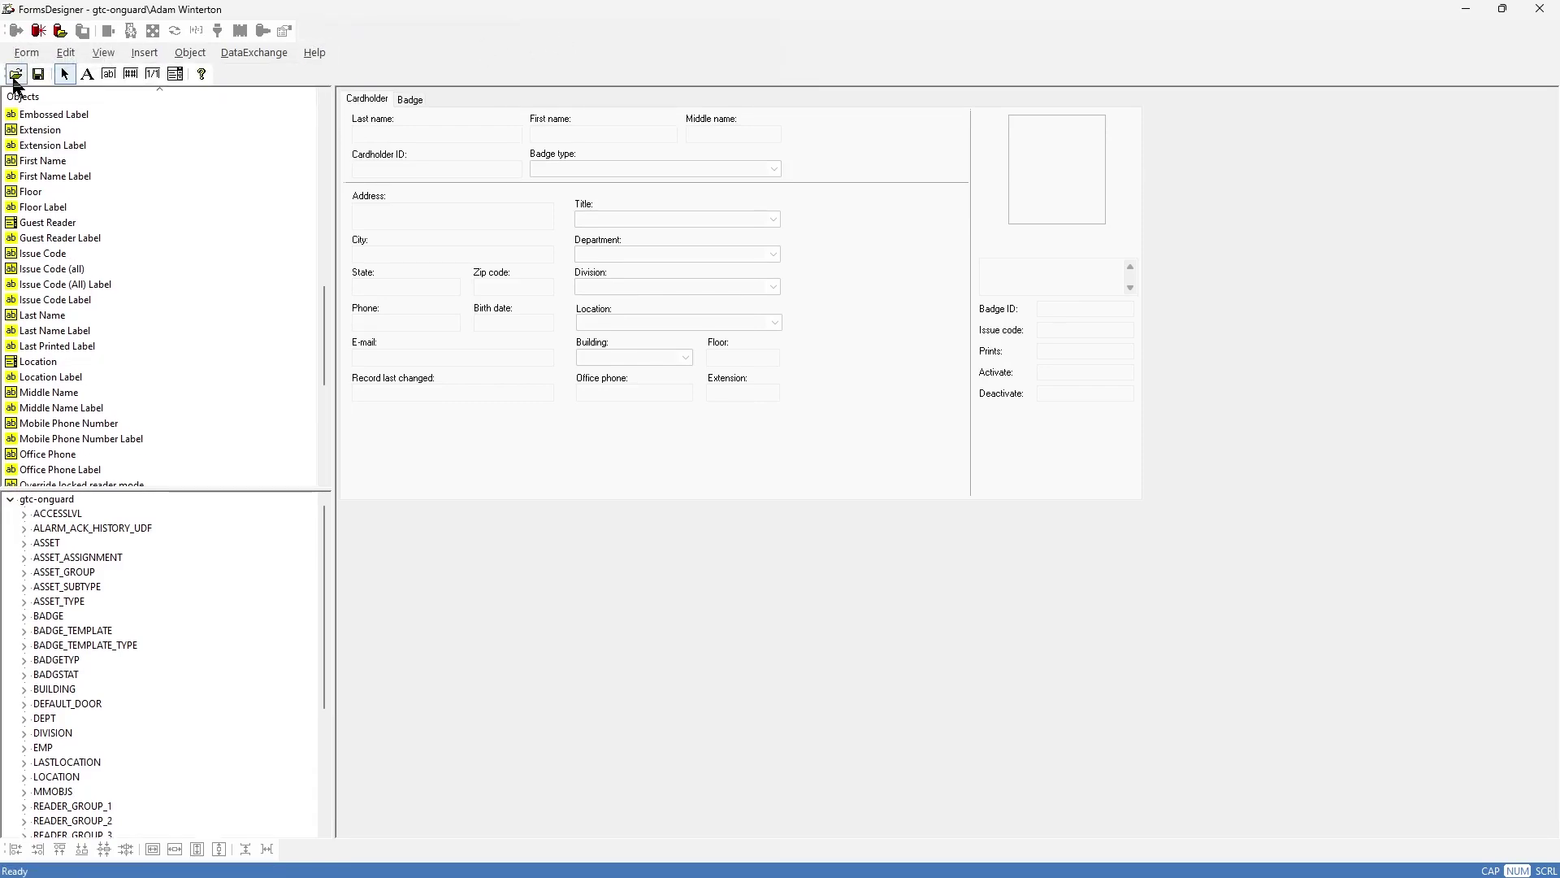
pyautogui.moveTo(13, 80); pyautogui.dragTo(14, 39)
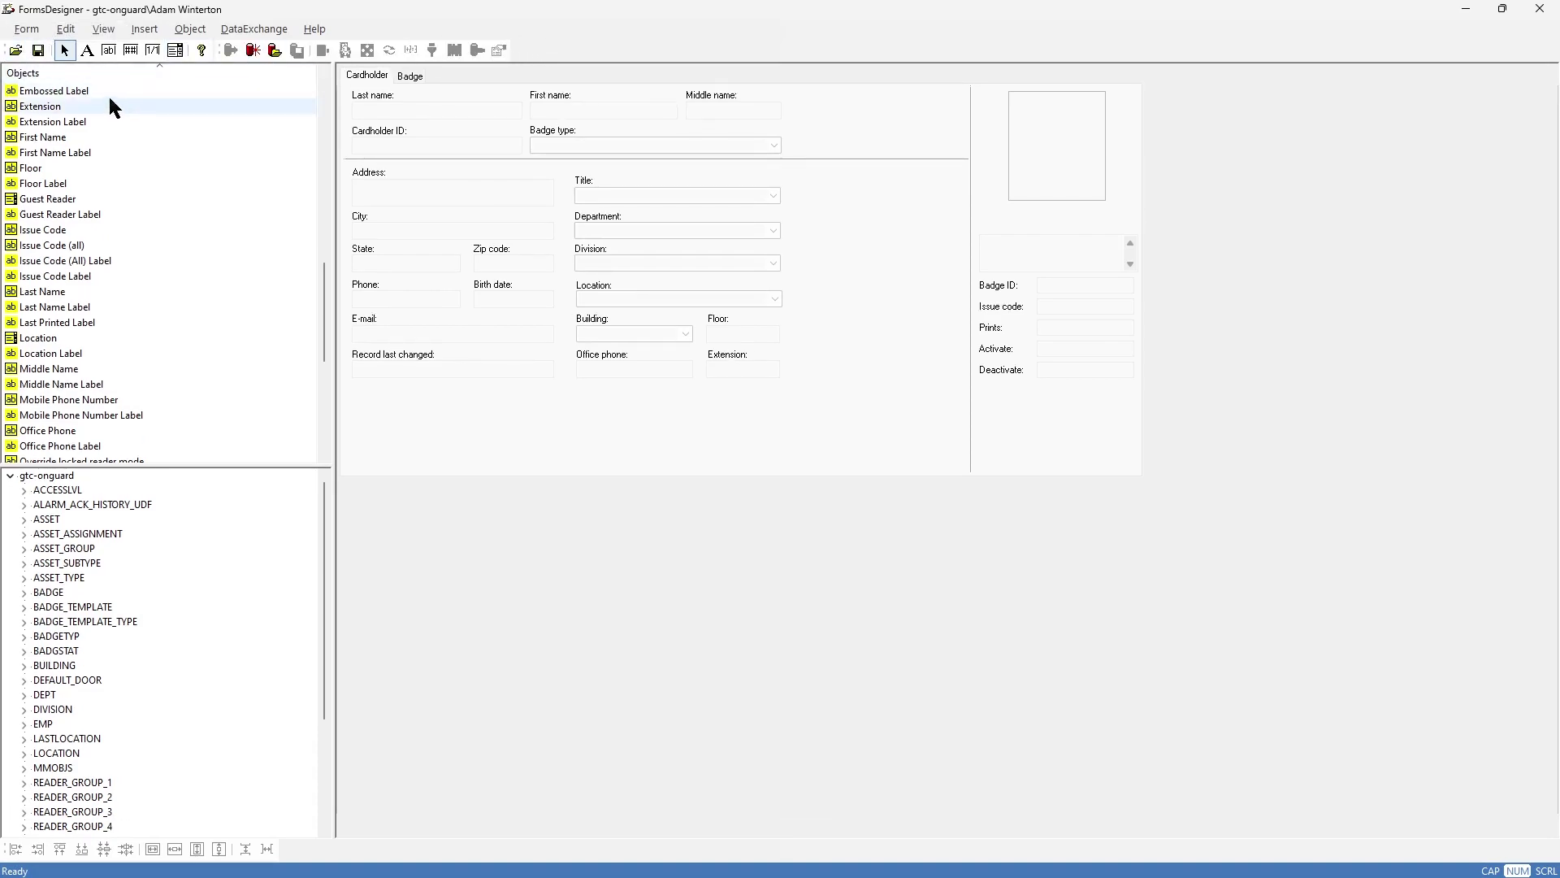
# - Reload the Cardholder form without saving the unsaved layout changes
pyautogui.click(14, 50)
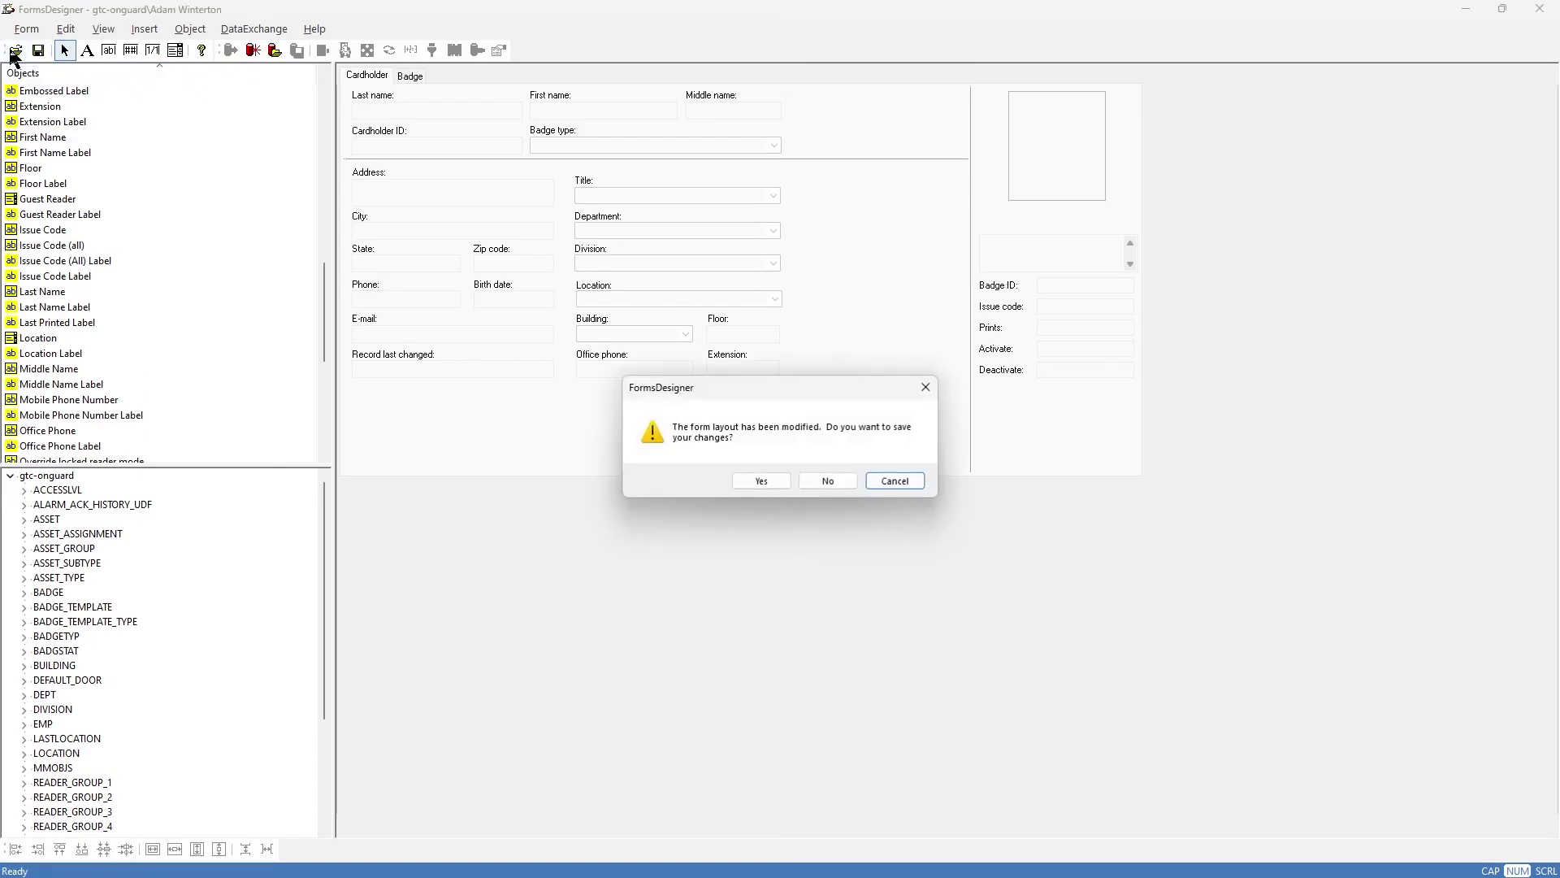
pyautogui.click(828, 481)
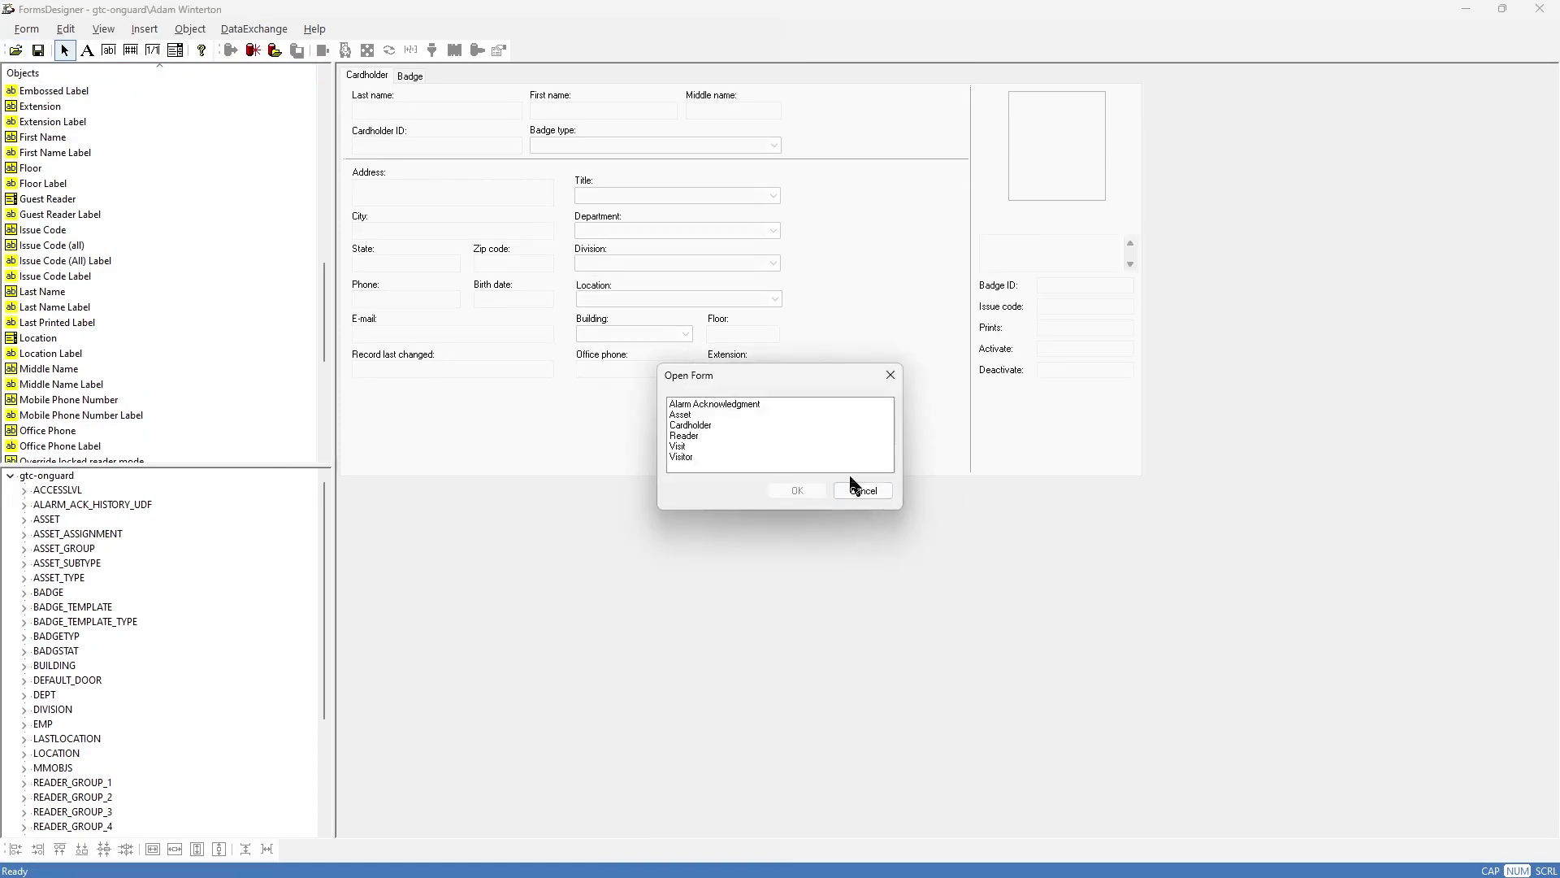
pyautogui.click(690, 424)
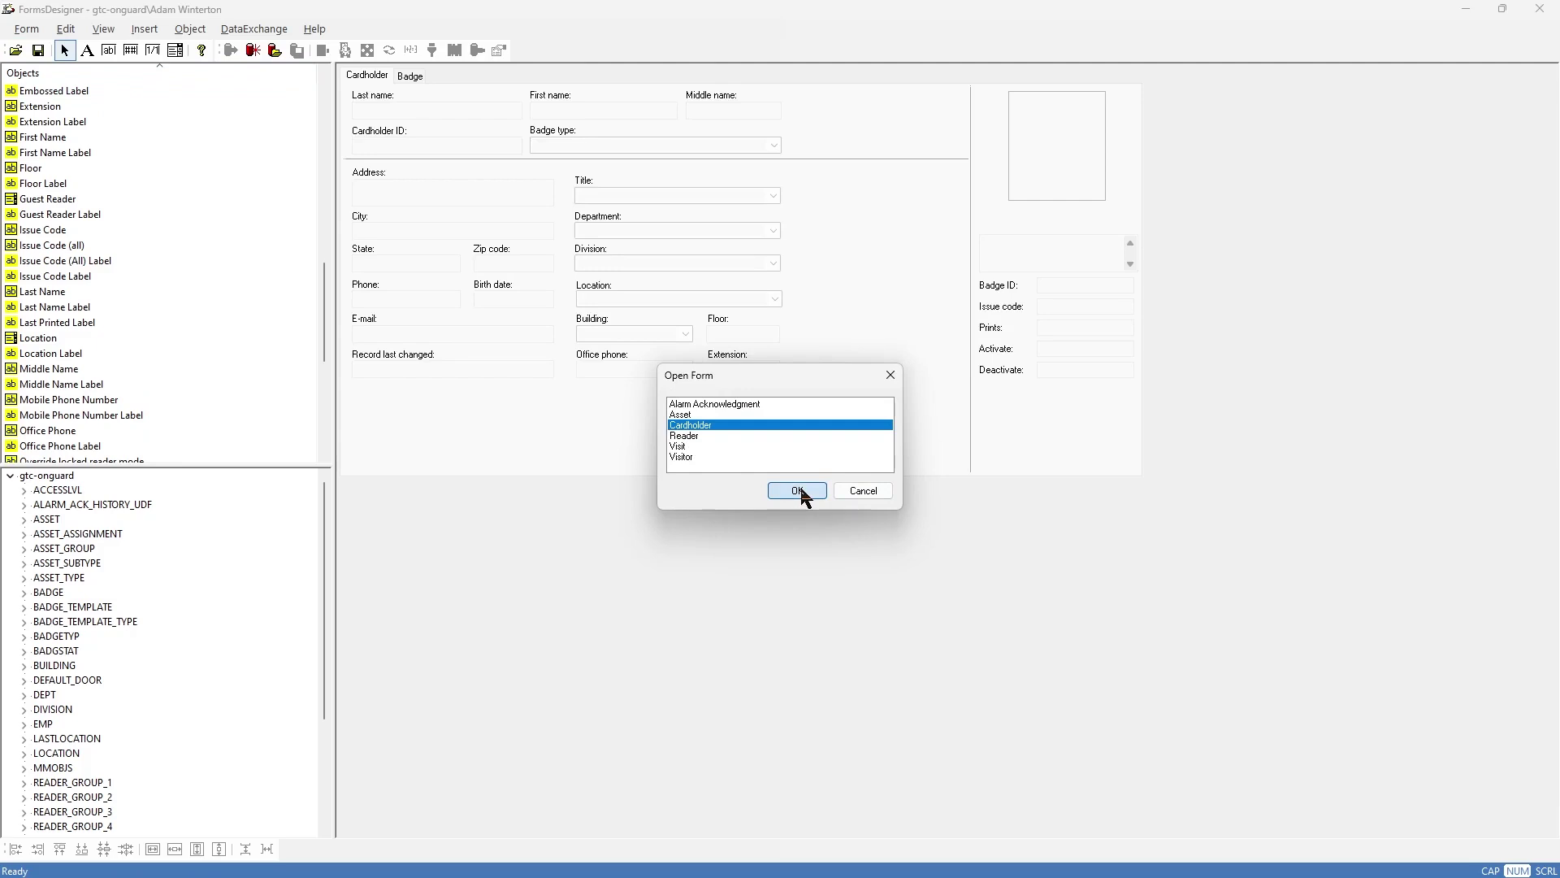
pyautogui.click(798, 490)
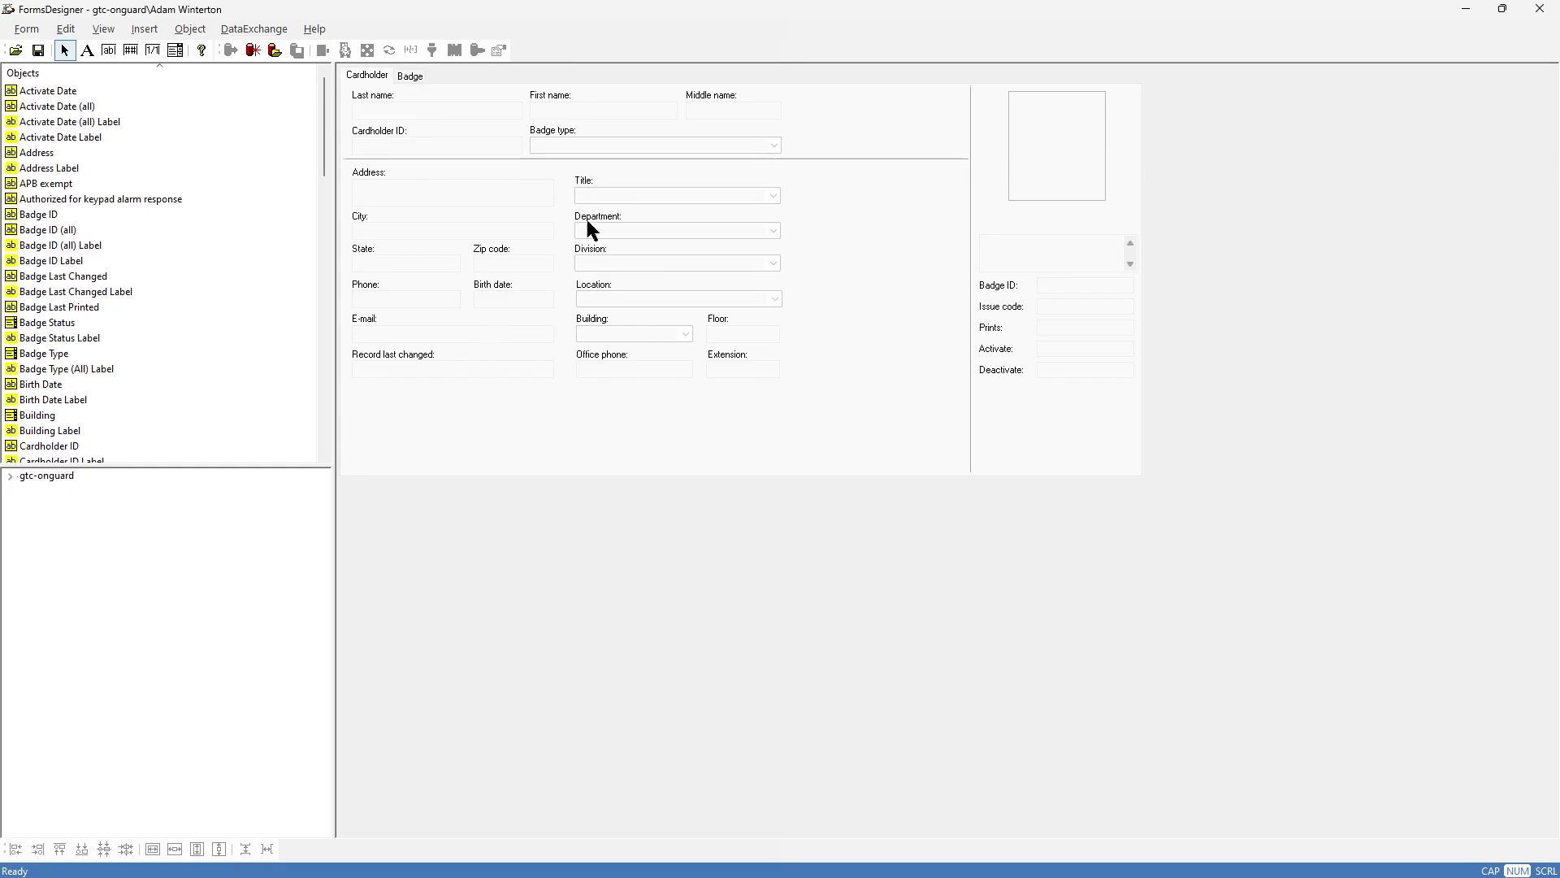
pyautogui.click(594, 249)
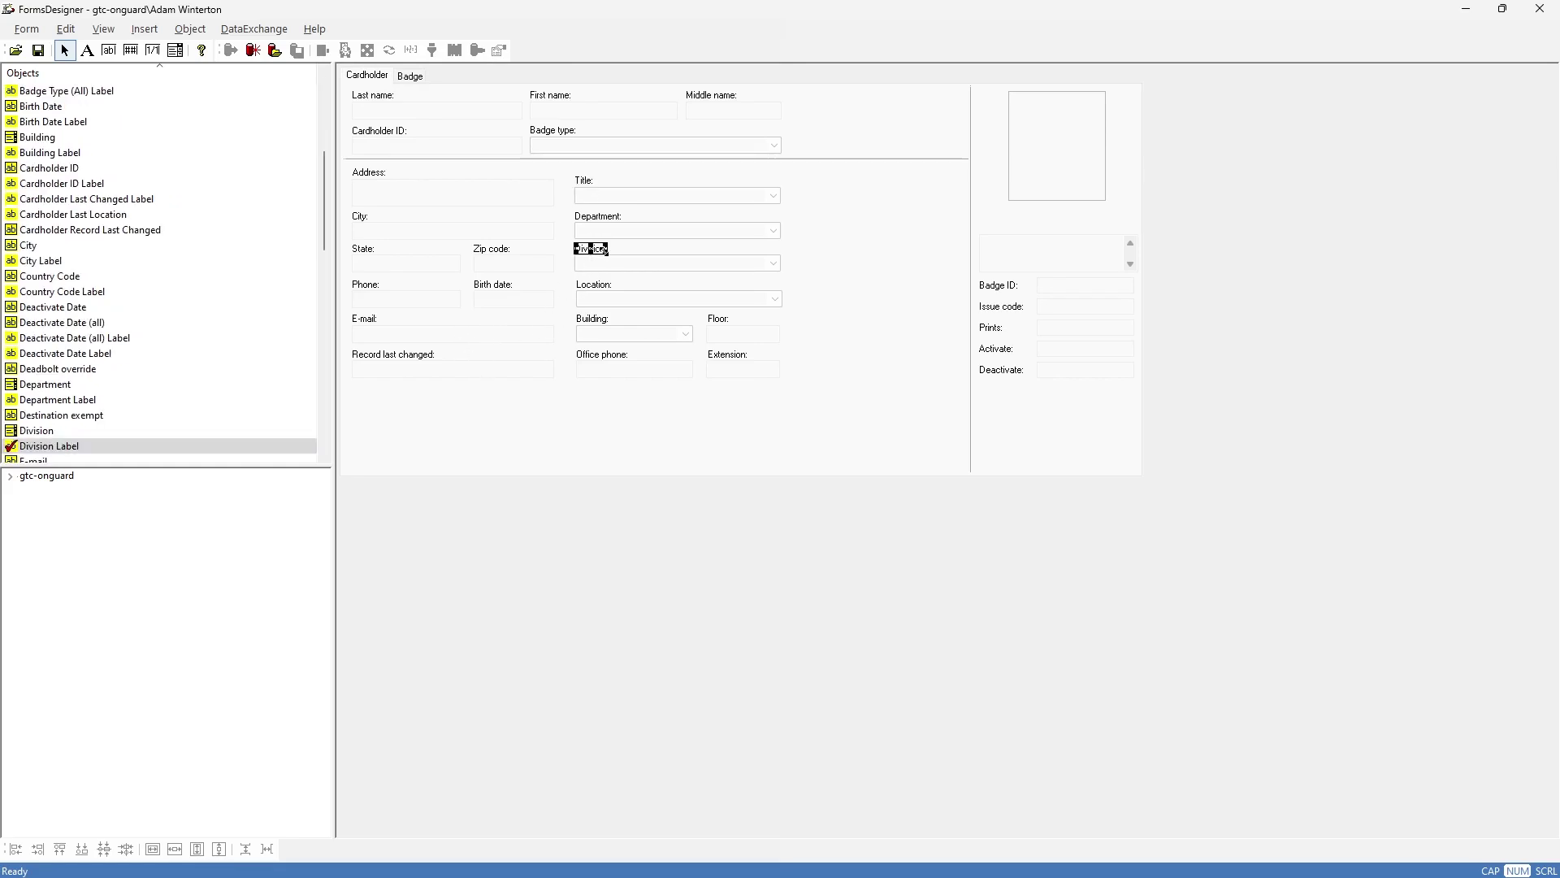
pyautogui.click(631, 261)
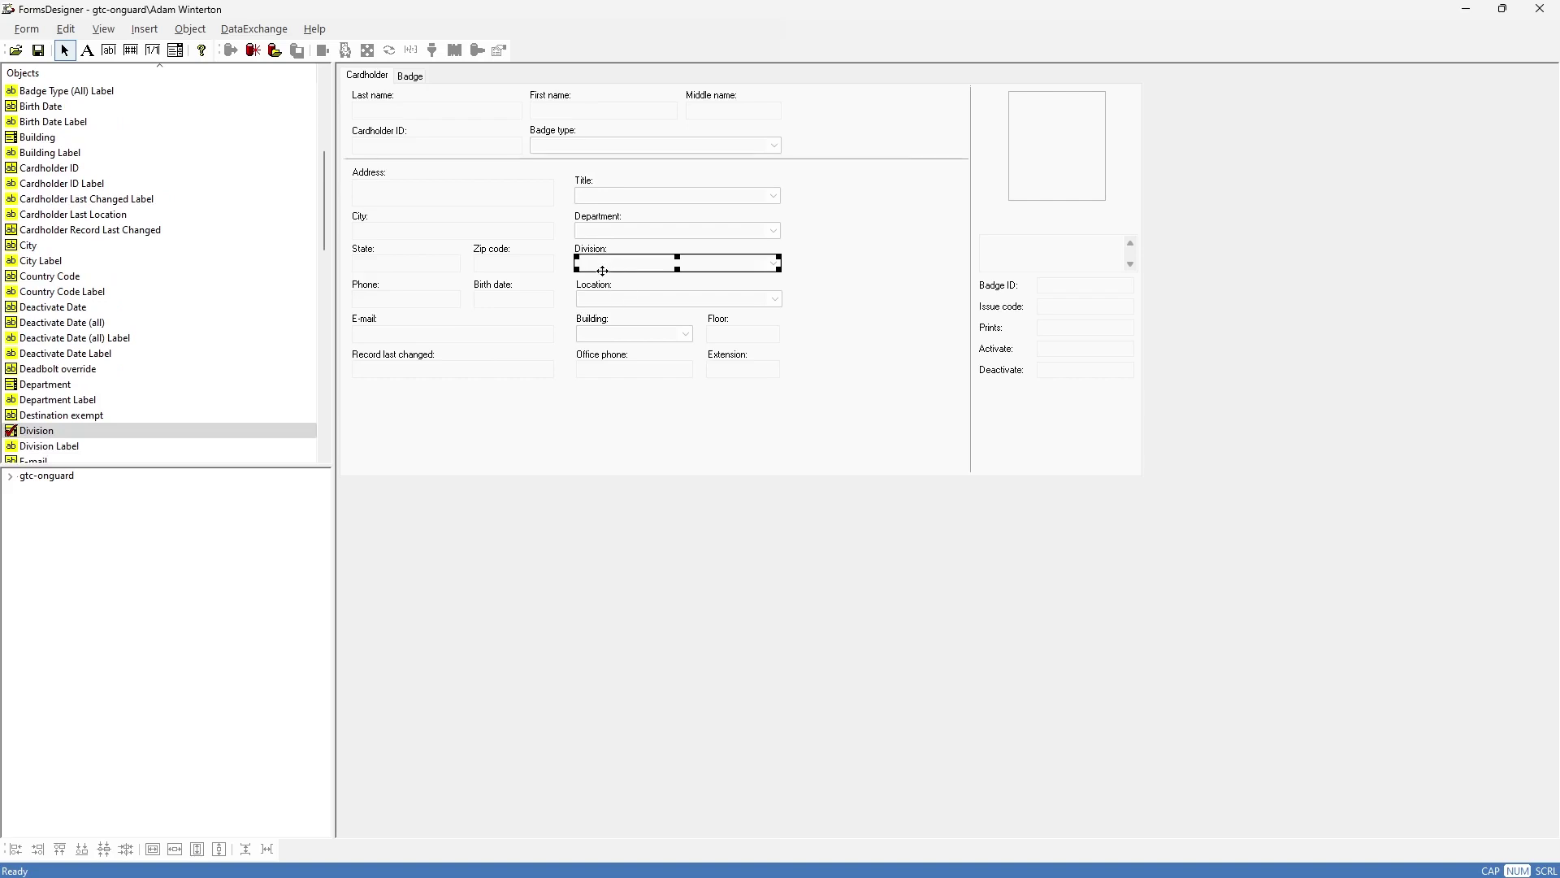
pyautogui.click(596, 249)
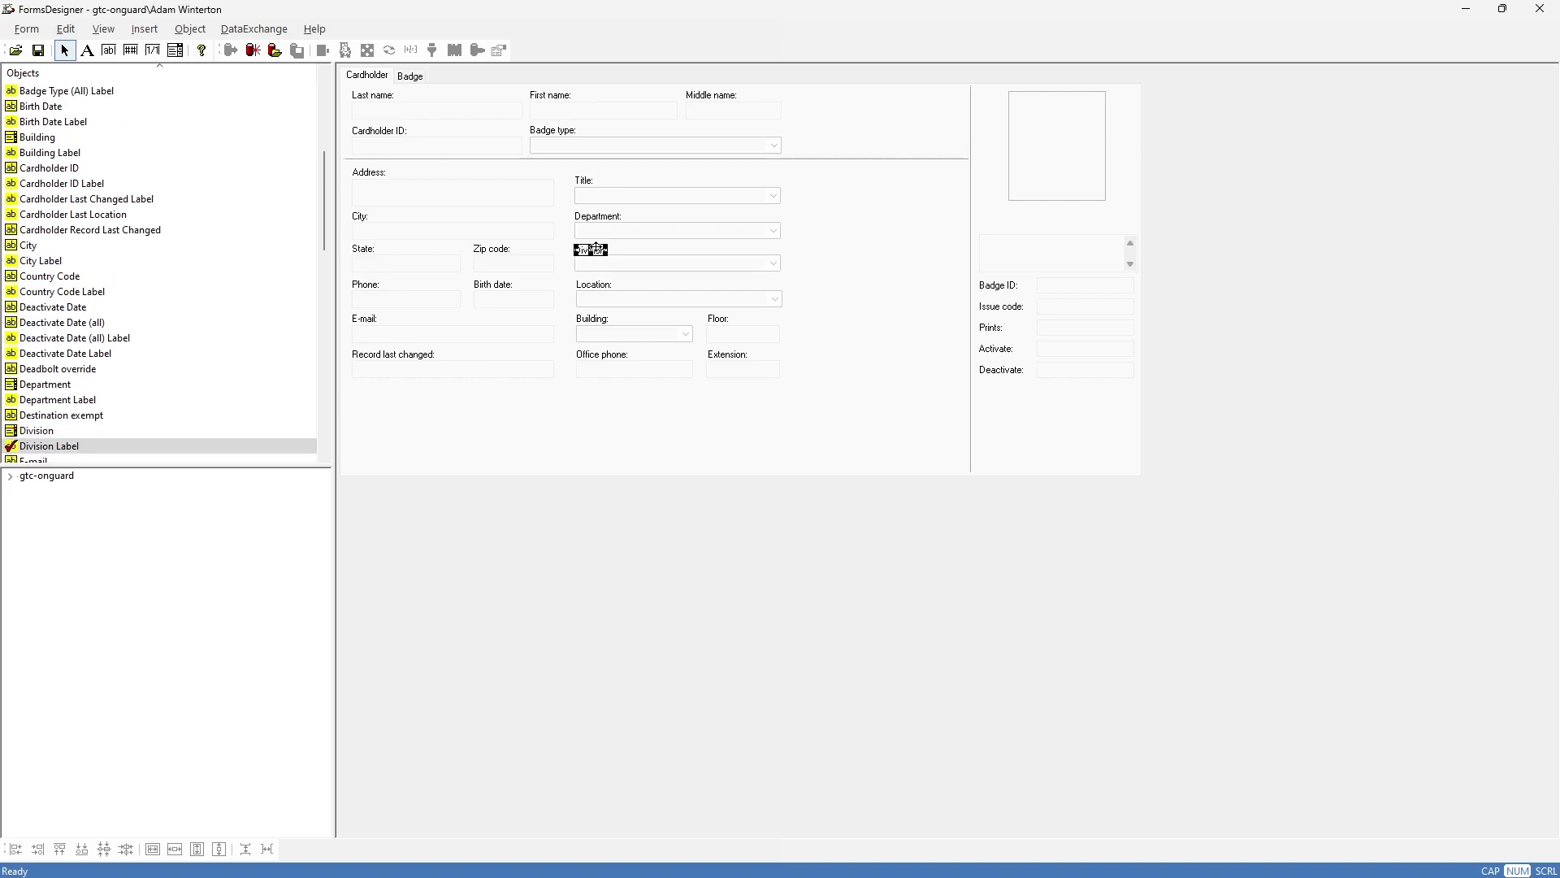
pyautogui.click(622, 245)
pyautogui.click(595, 251)
pyautogui.moveTo(600, 259); pyautogui.dragTo(599, 256)
pyautogui.click(627, 443)
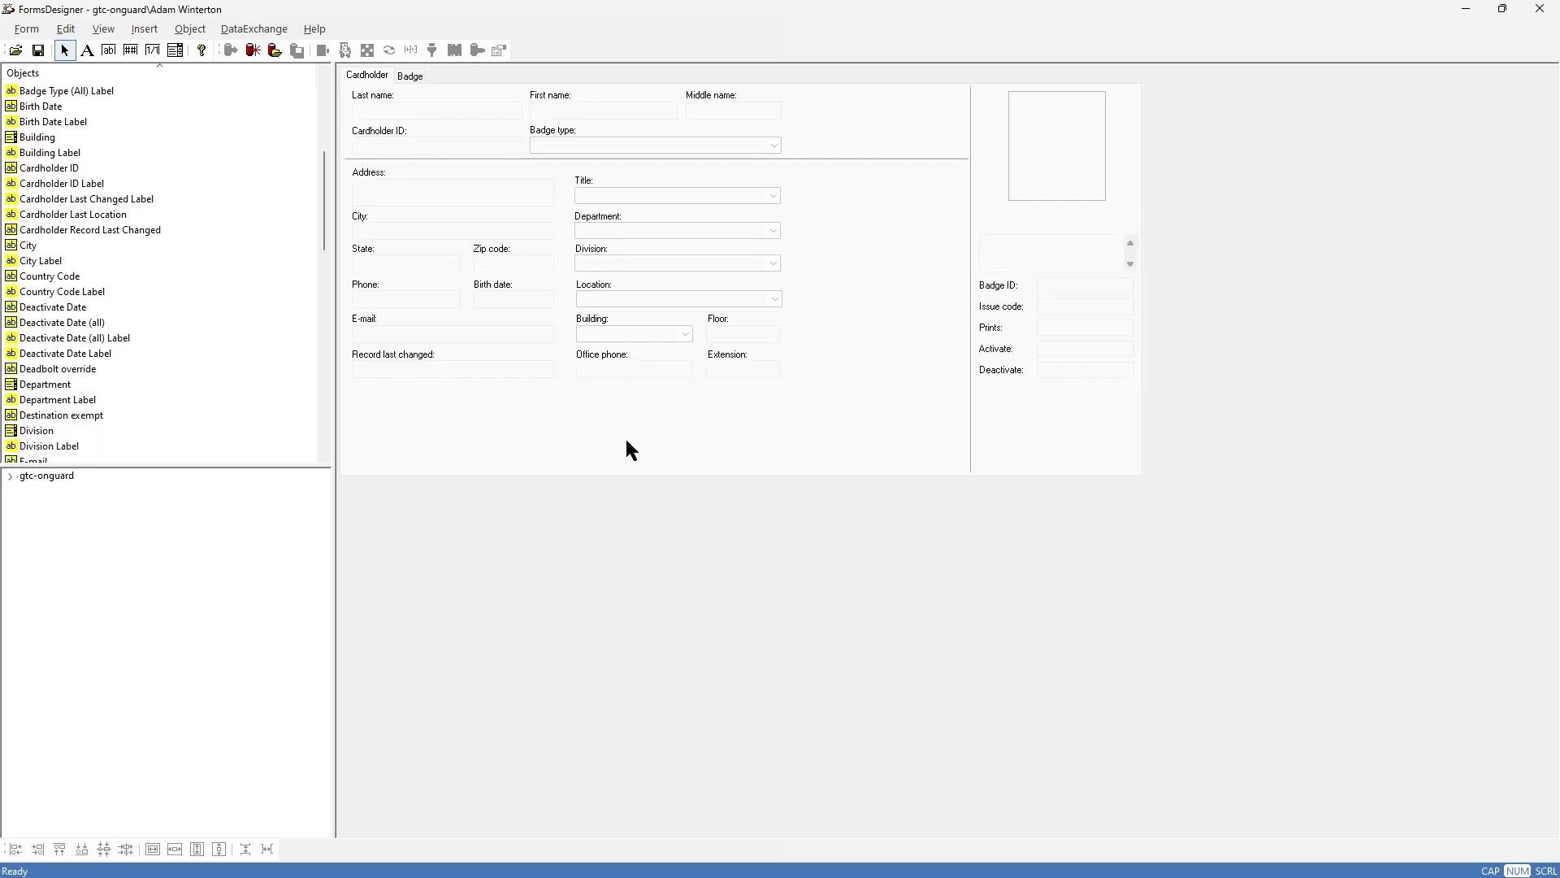
pyautogui.click(593, 249)
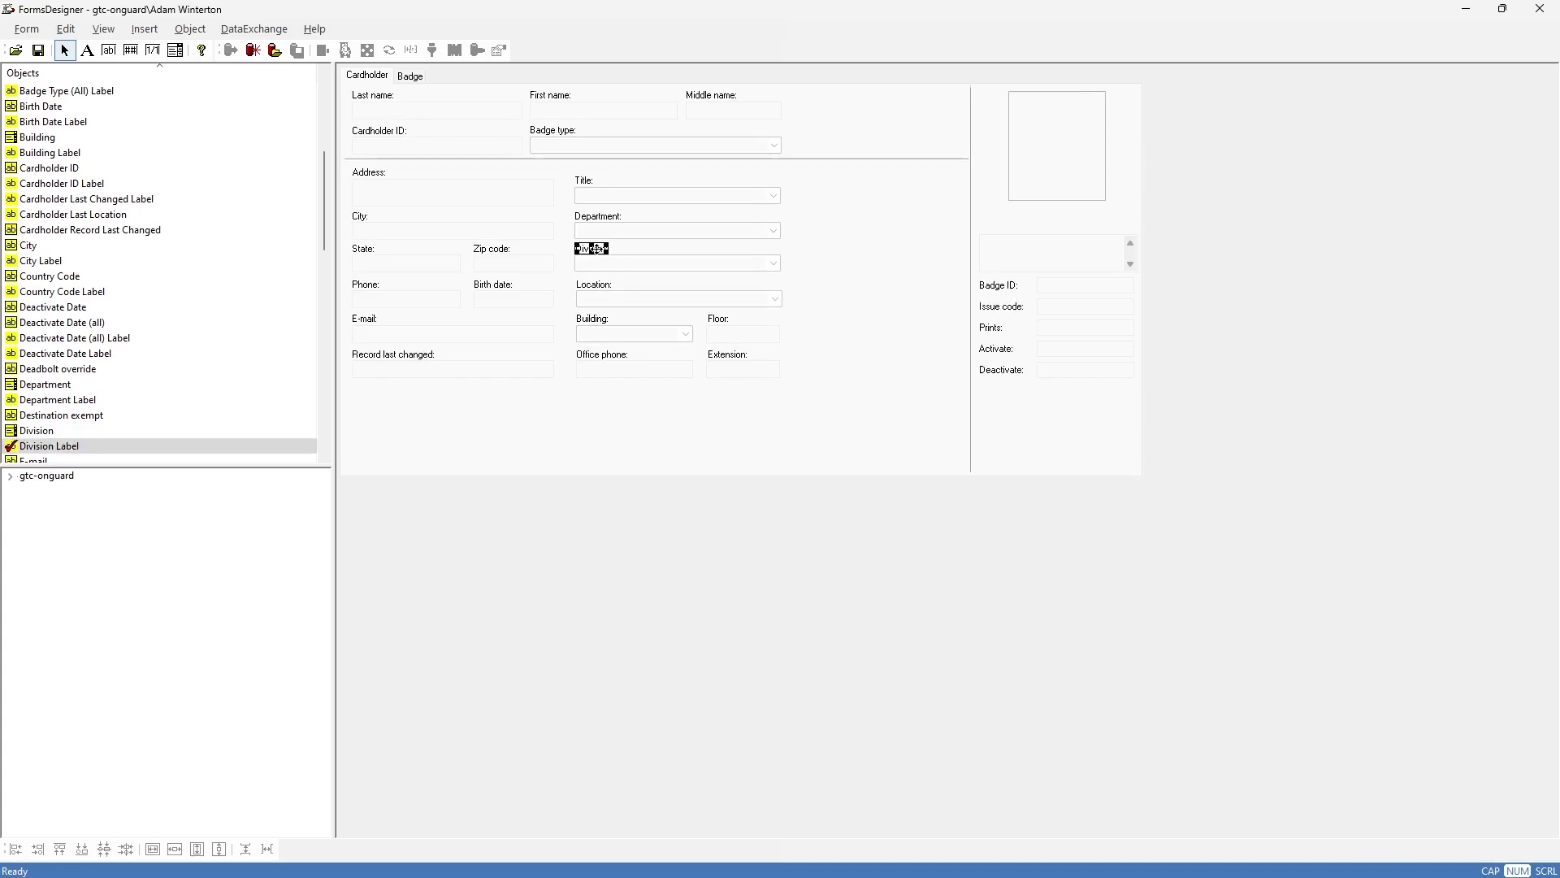
# - Inspect the Division label's properties: name Division Label, text 'Division:', assigned field Division
pyautogui.doubleClick(596, 249)
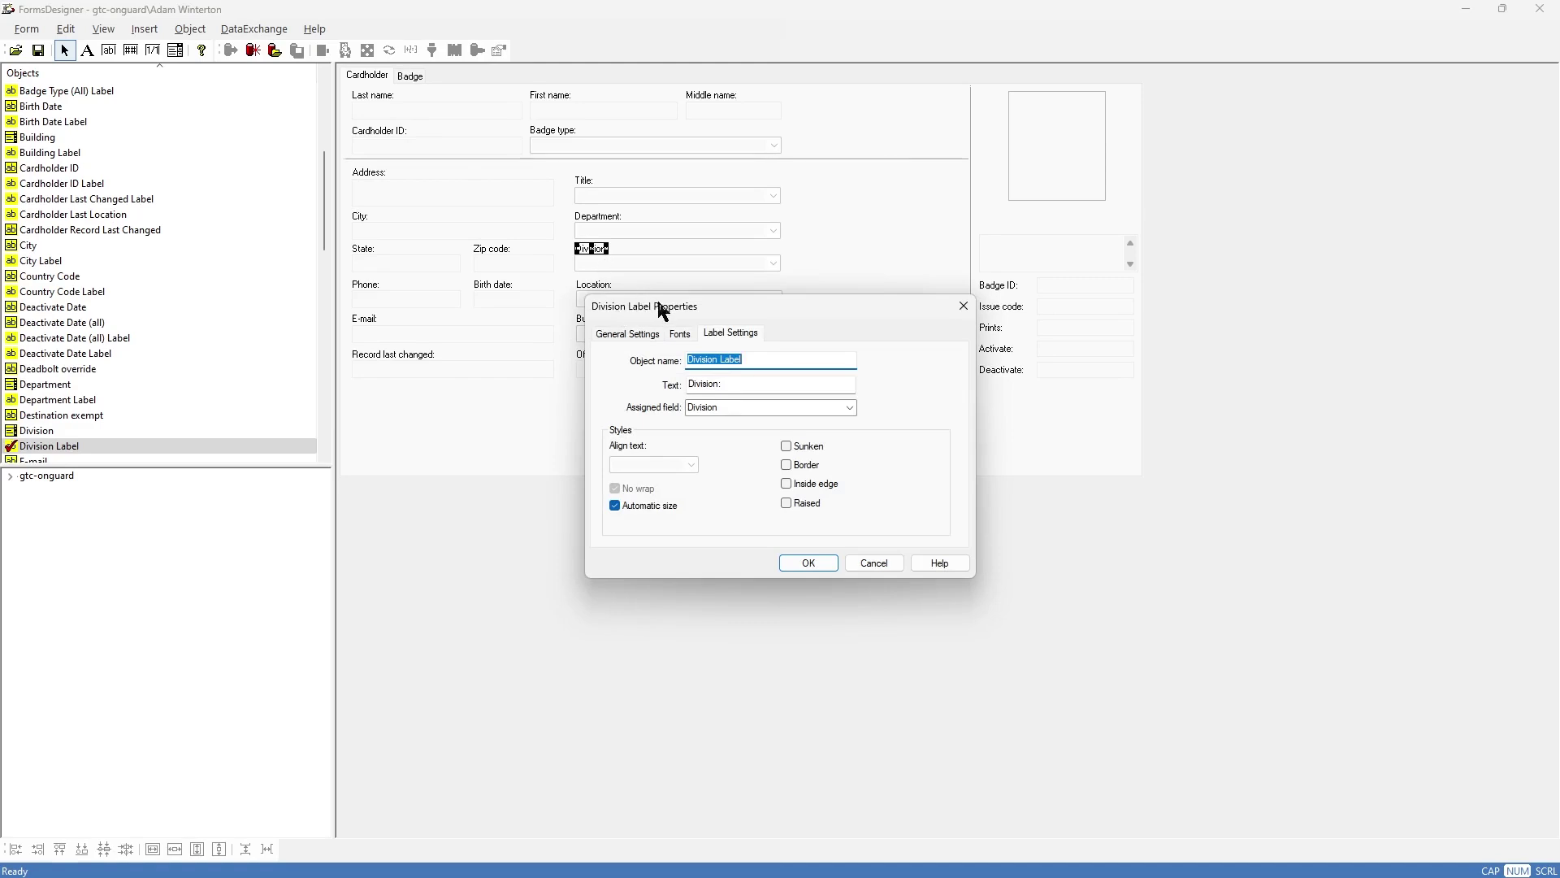
pyautogui.moveTo(658, 306); pyautogui.dragTo(651, 307)
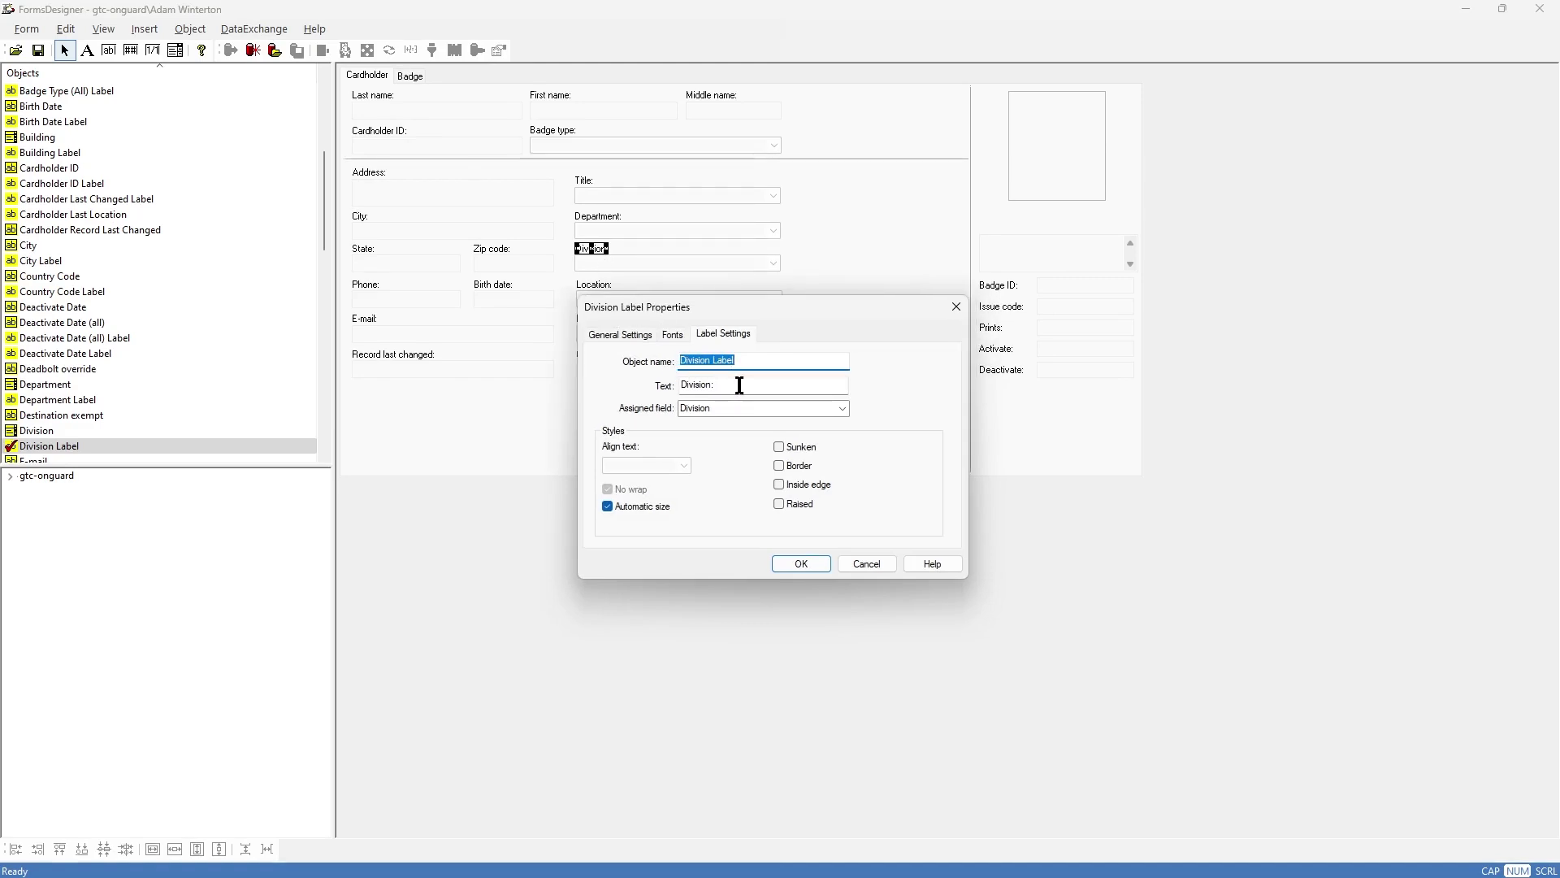
pyautogui.click(873, 565)
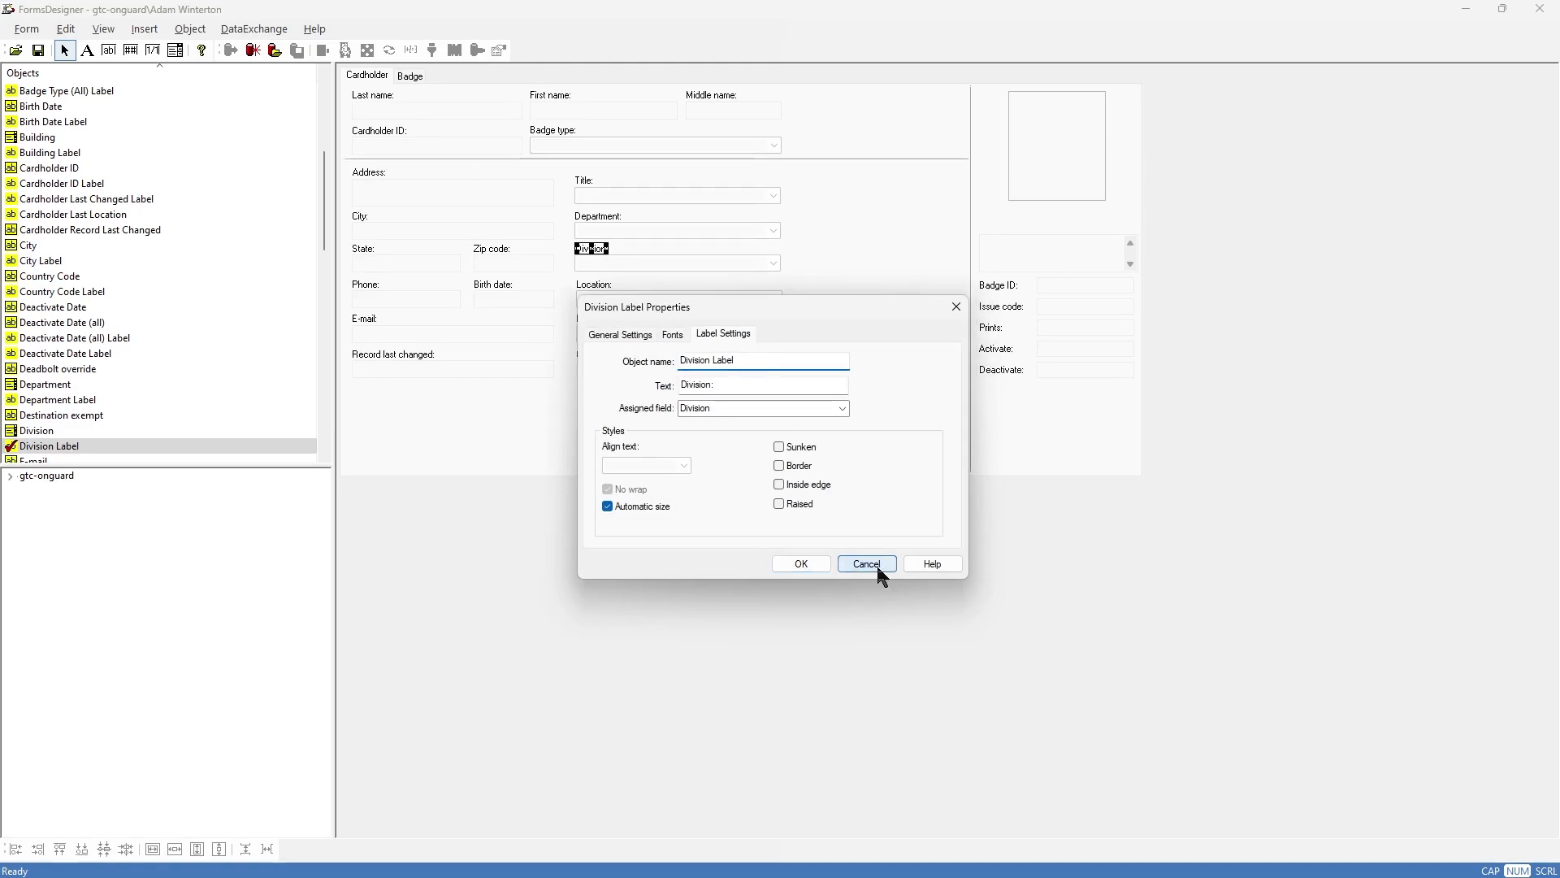
pyautogui.doubleClick(597, 248)
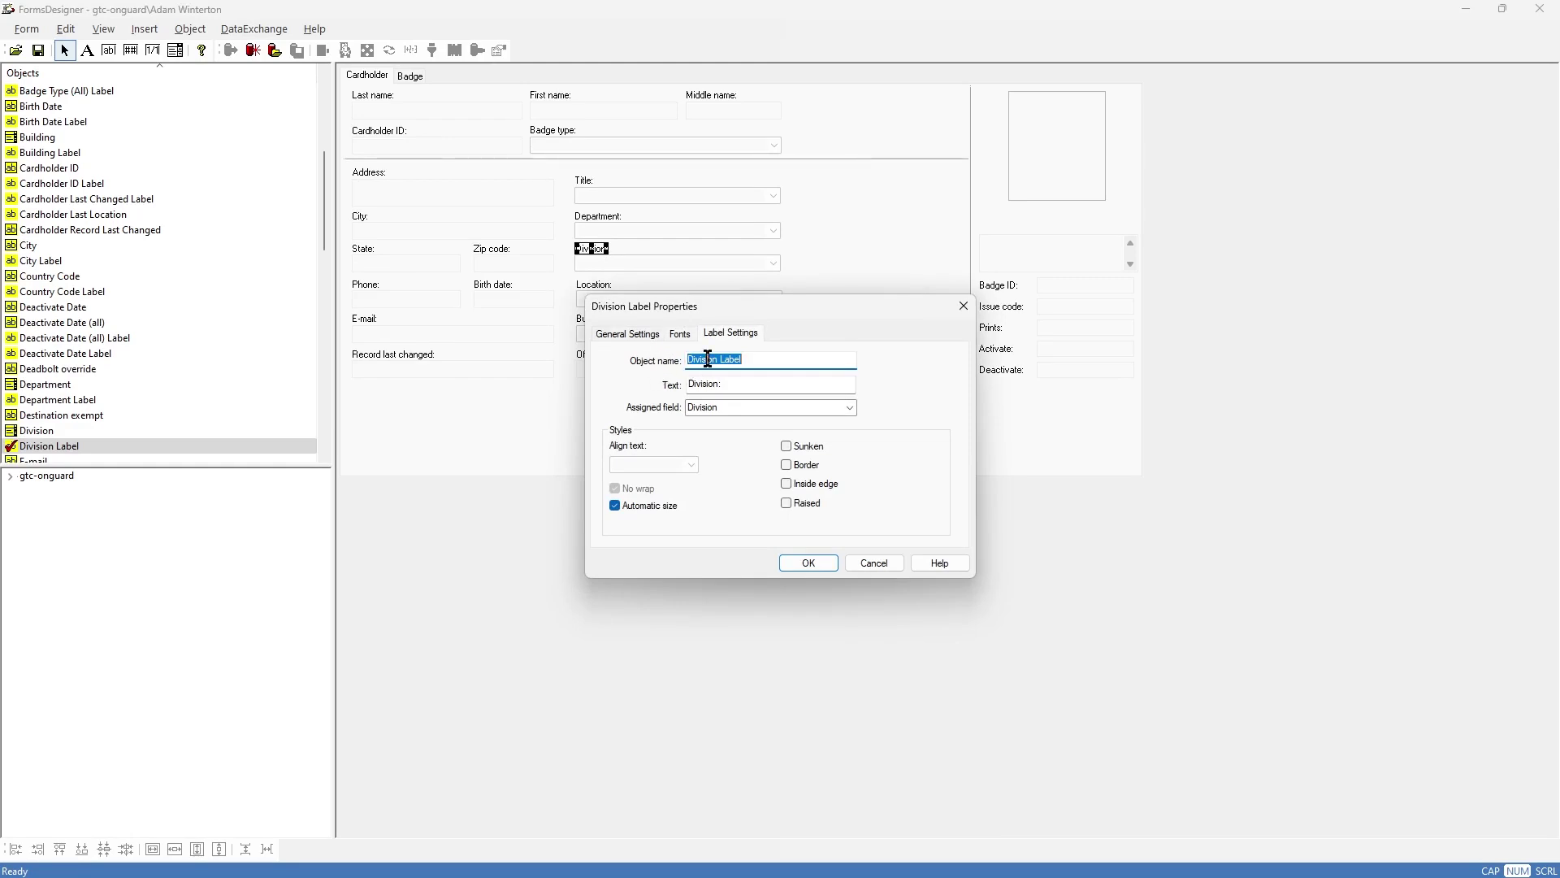
pyautogui.click(760, 359)
pyautogui.moveTo(760, 358); pyautogui.dragTo(689, 359)
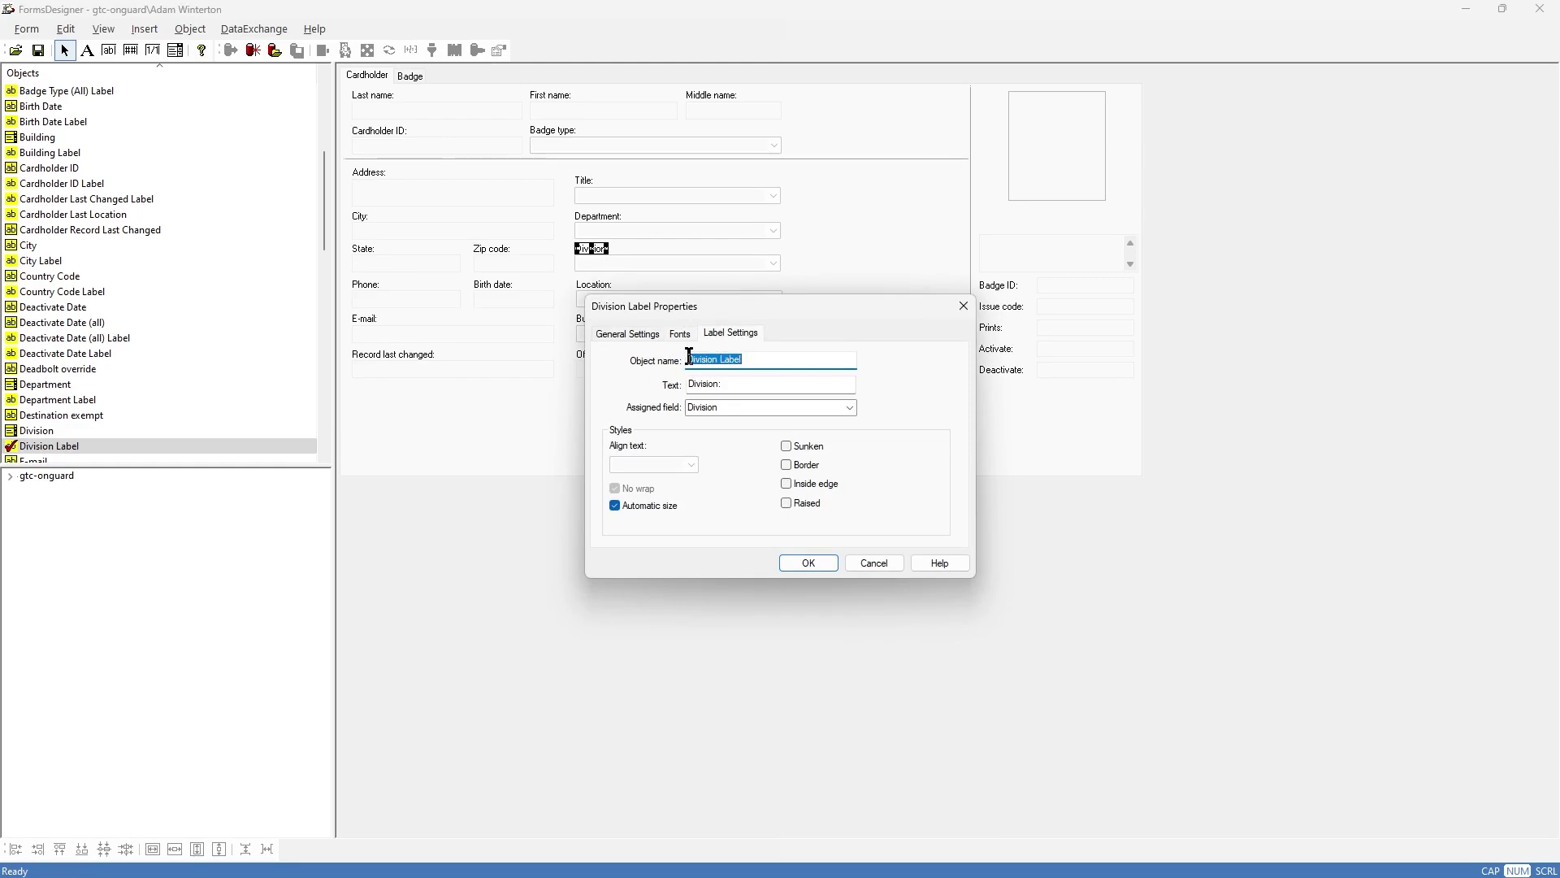
pyautogui.click(737, 388)
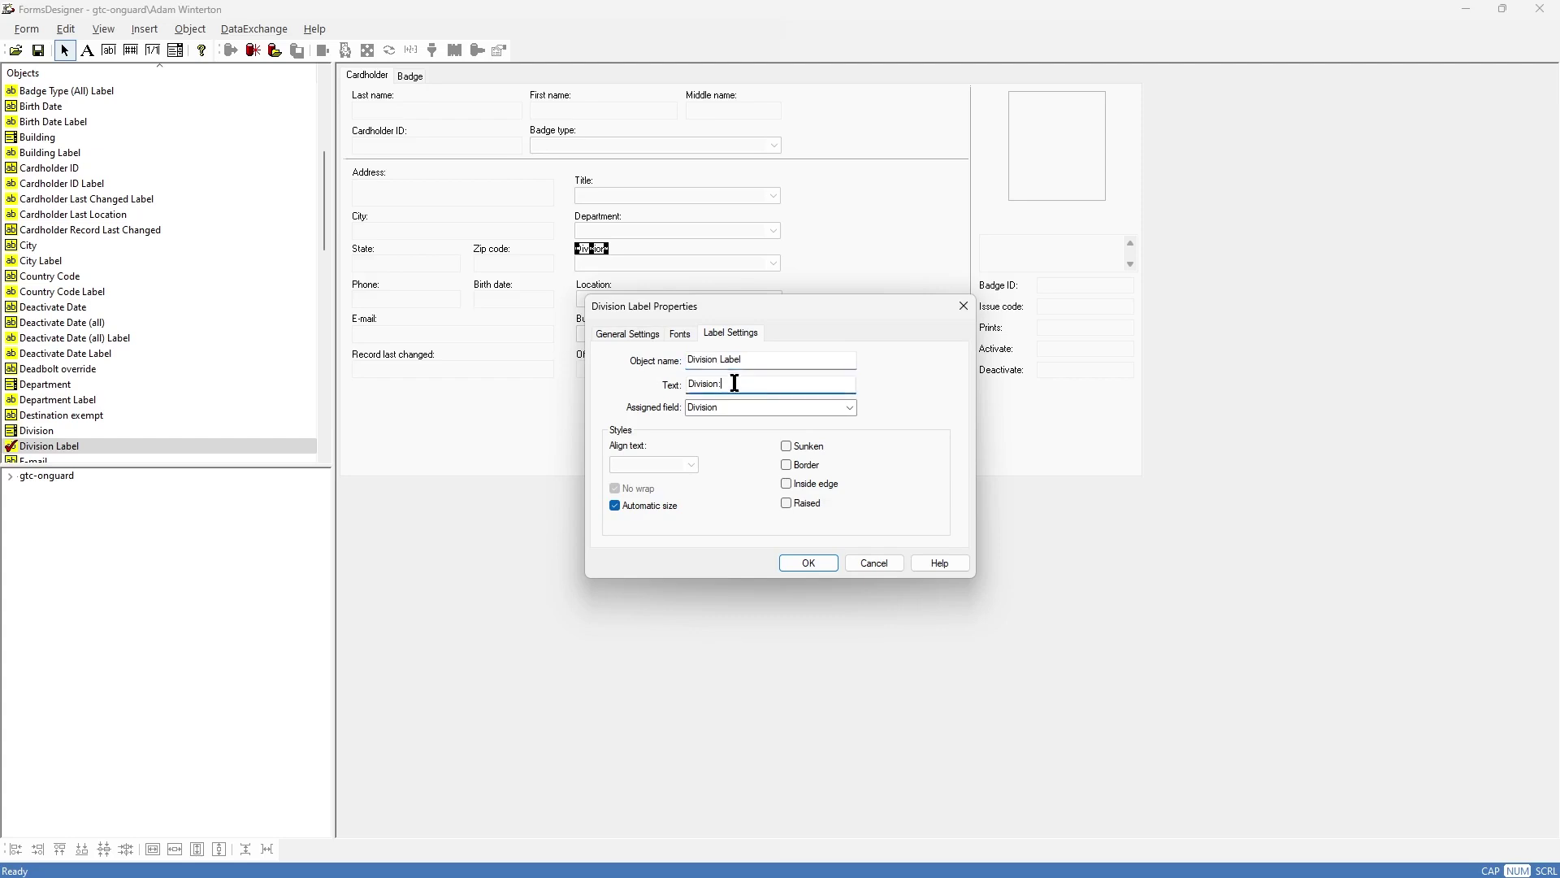
pyautogui.moveTo(736, 385); pyautogui.dragTo(685, 381)
pyautogui.click(726, 407)
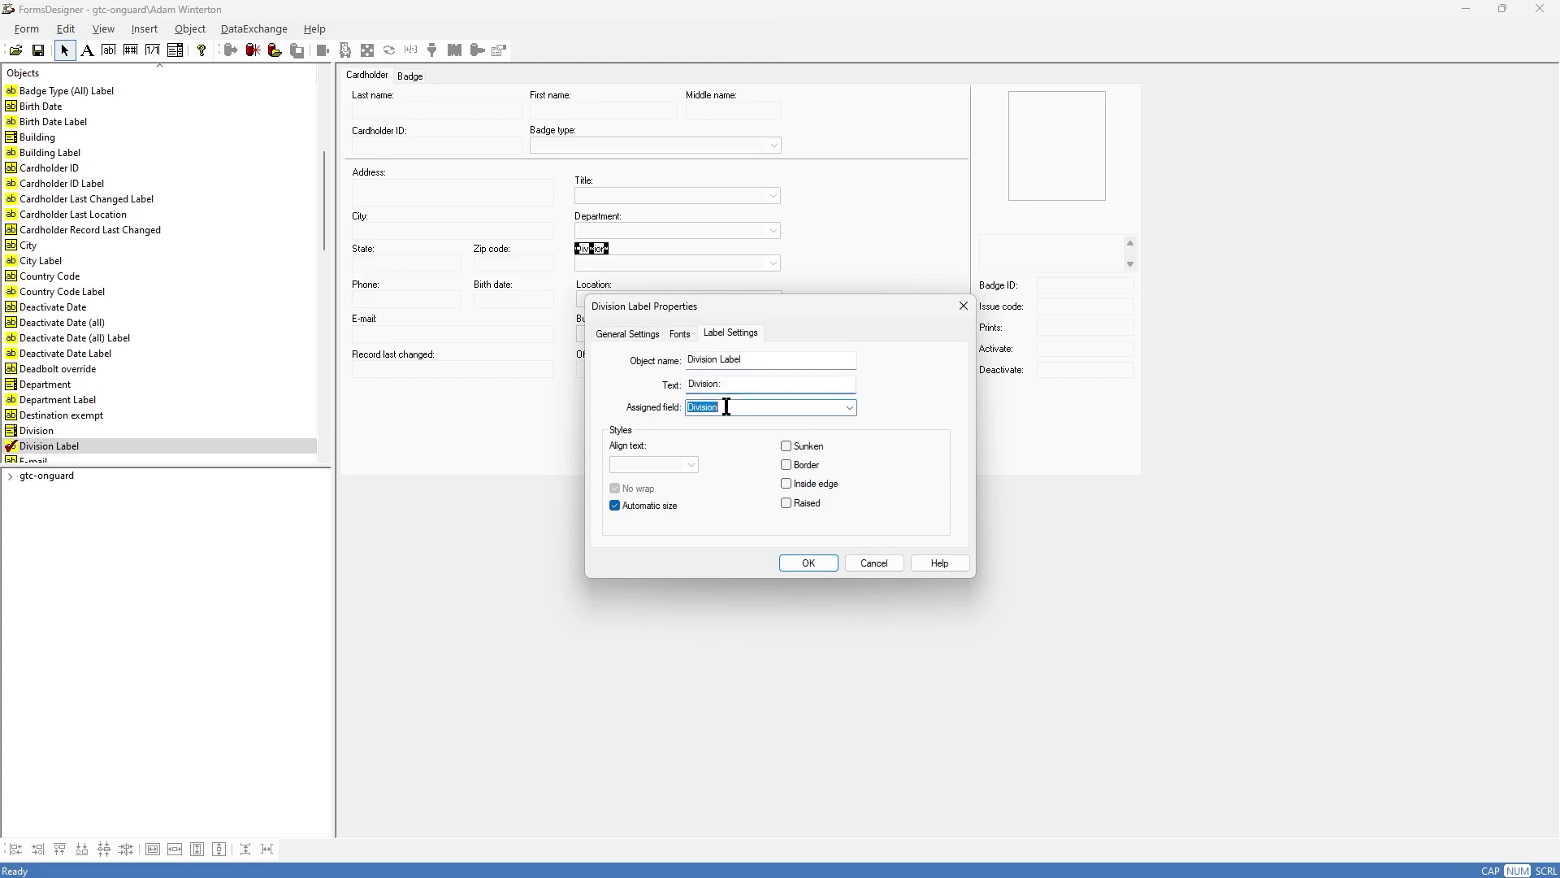
pyautogui.click(741, 393)
pyautogui.click(742, 408)
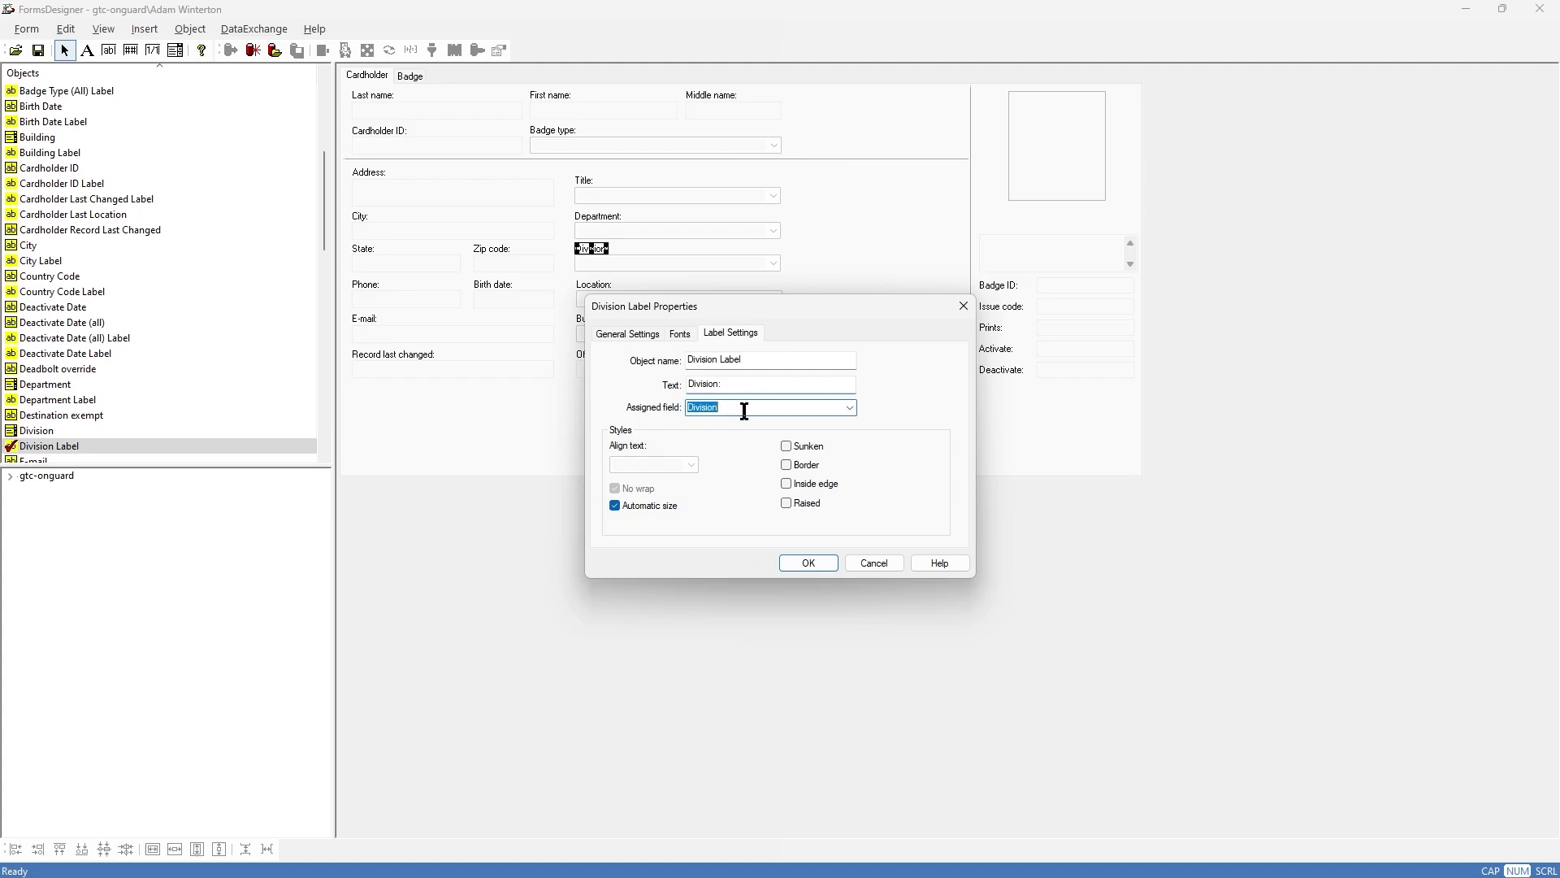
pyautogui.click(874, 566)
pyautogui.click(825, 407)
pyautogui.click(871, 562)
# - Check the Division dropdown's field name DIVISION, then reopen the Division label's properties
pyautogui.click(615, 262)
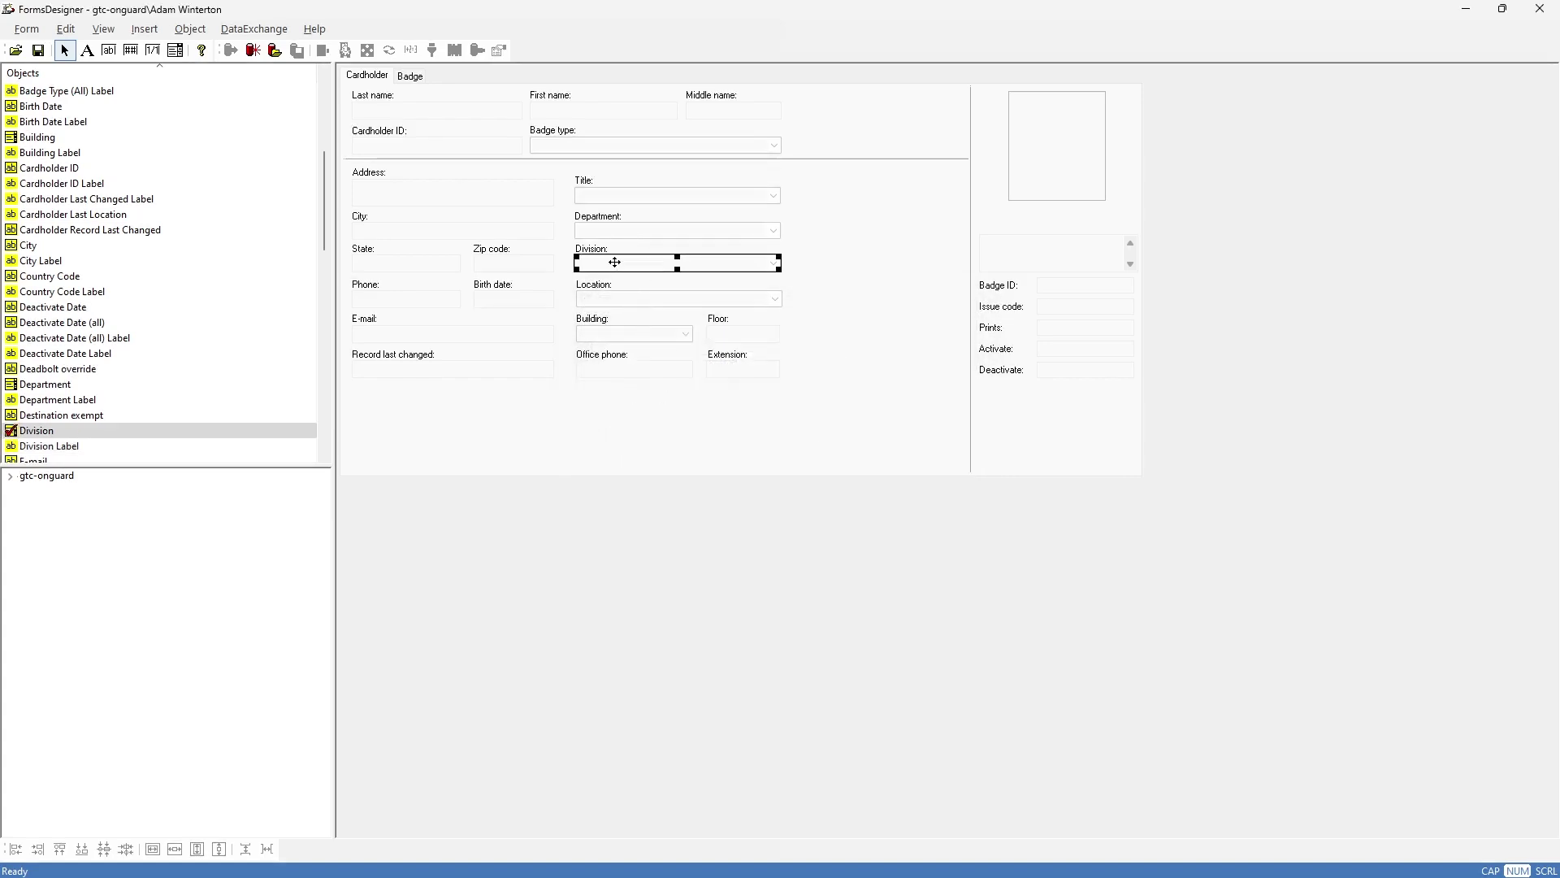
pyautogui.doubleClick(615, 262)
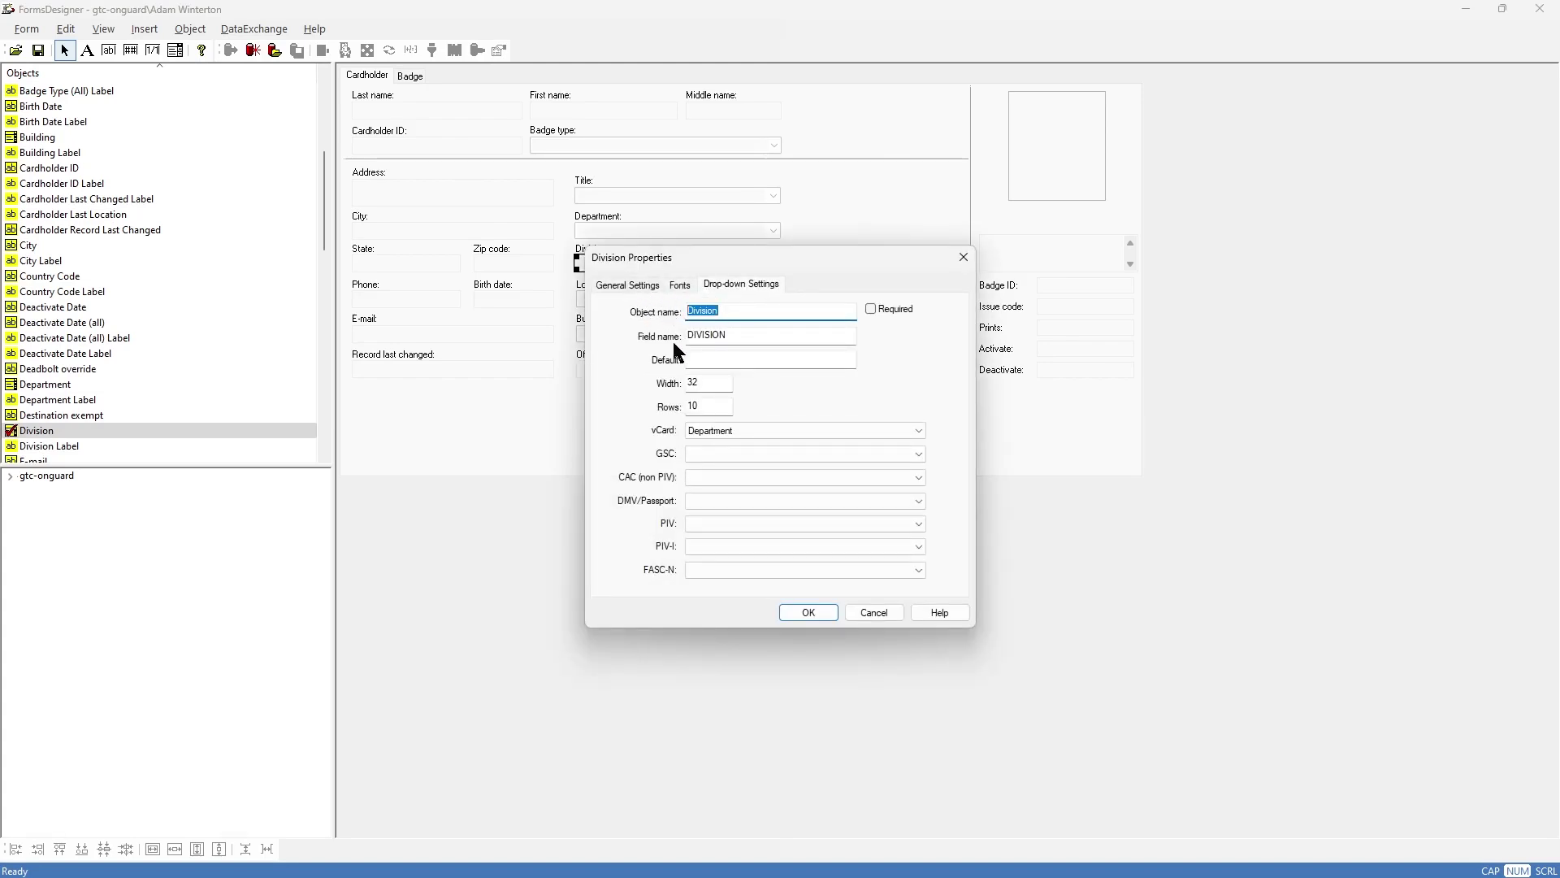
pyautogui.doubleClick(741, 337)
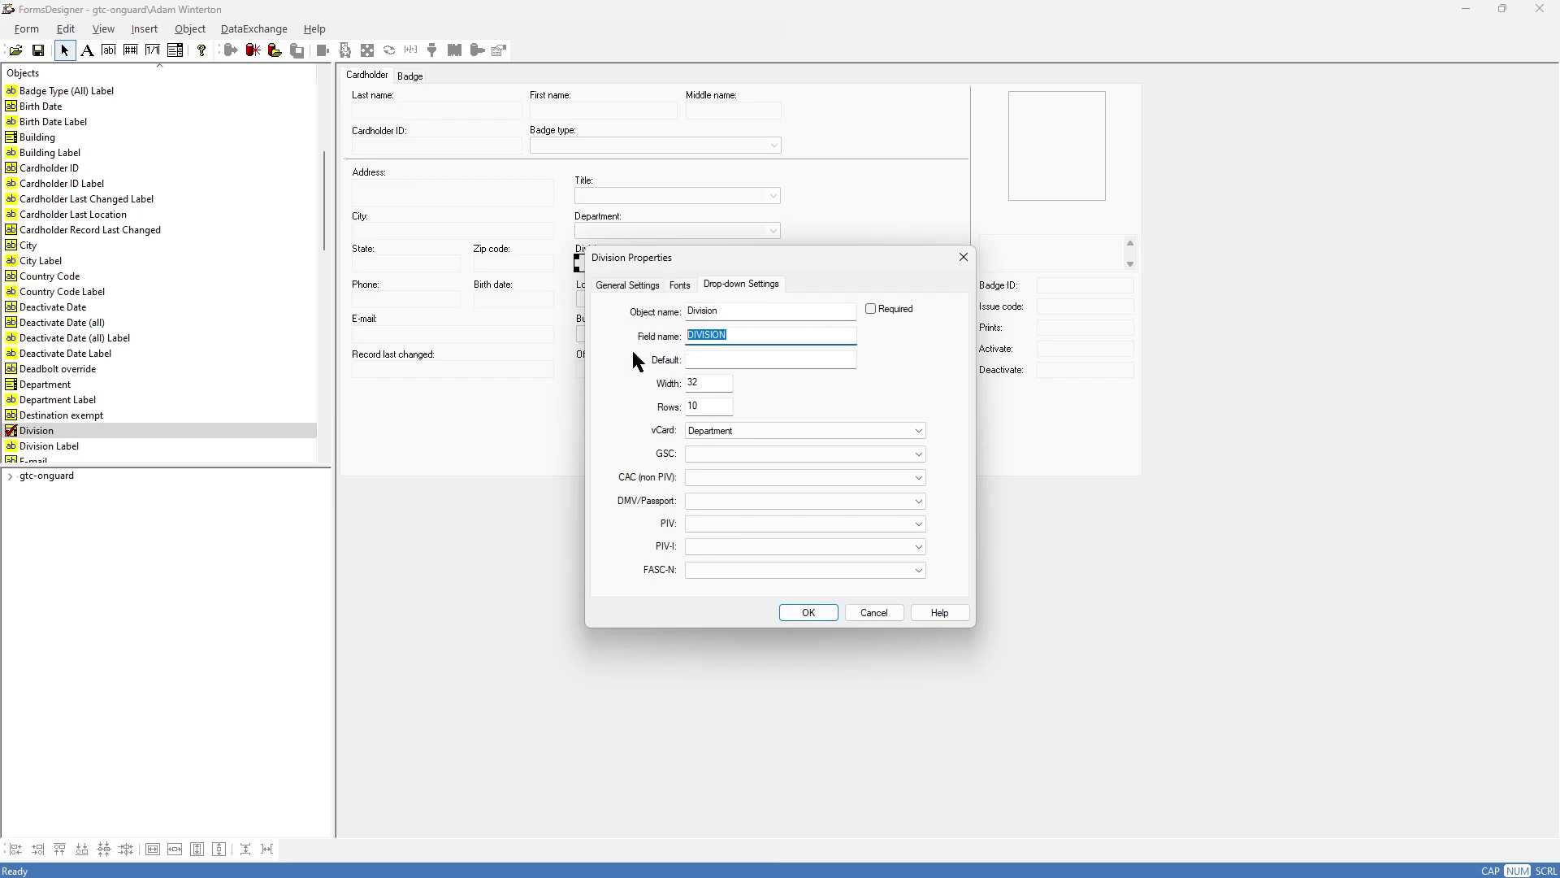
pyautogui.click(849, 613)
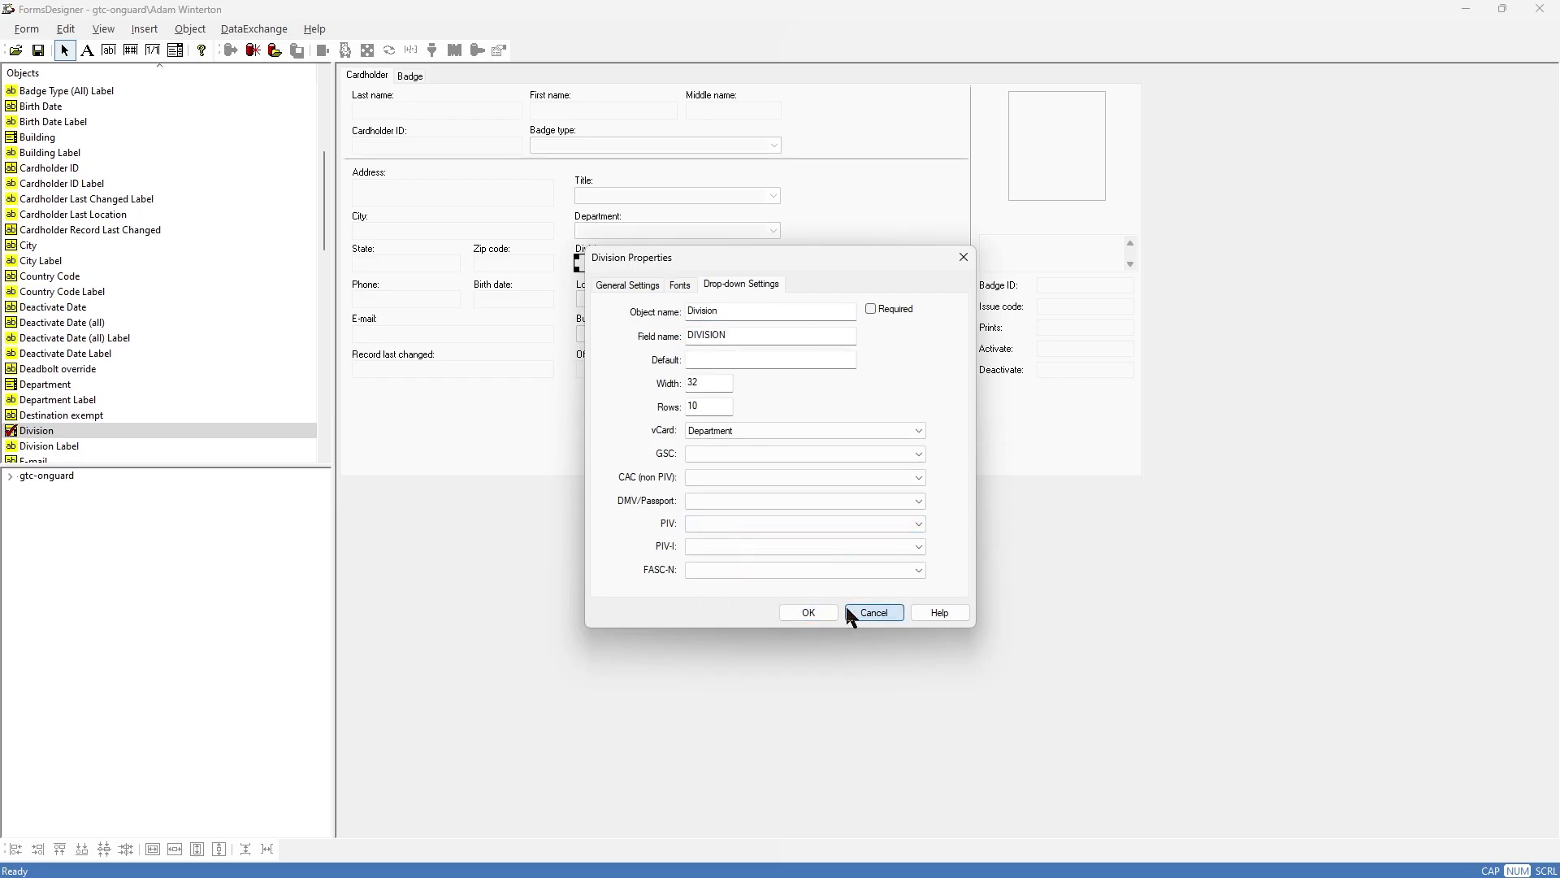
pyautogui.doubleClick(599, 248)
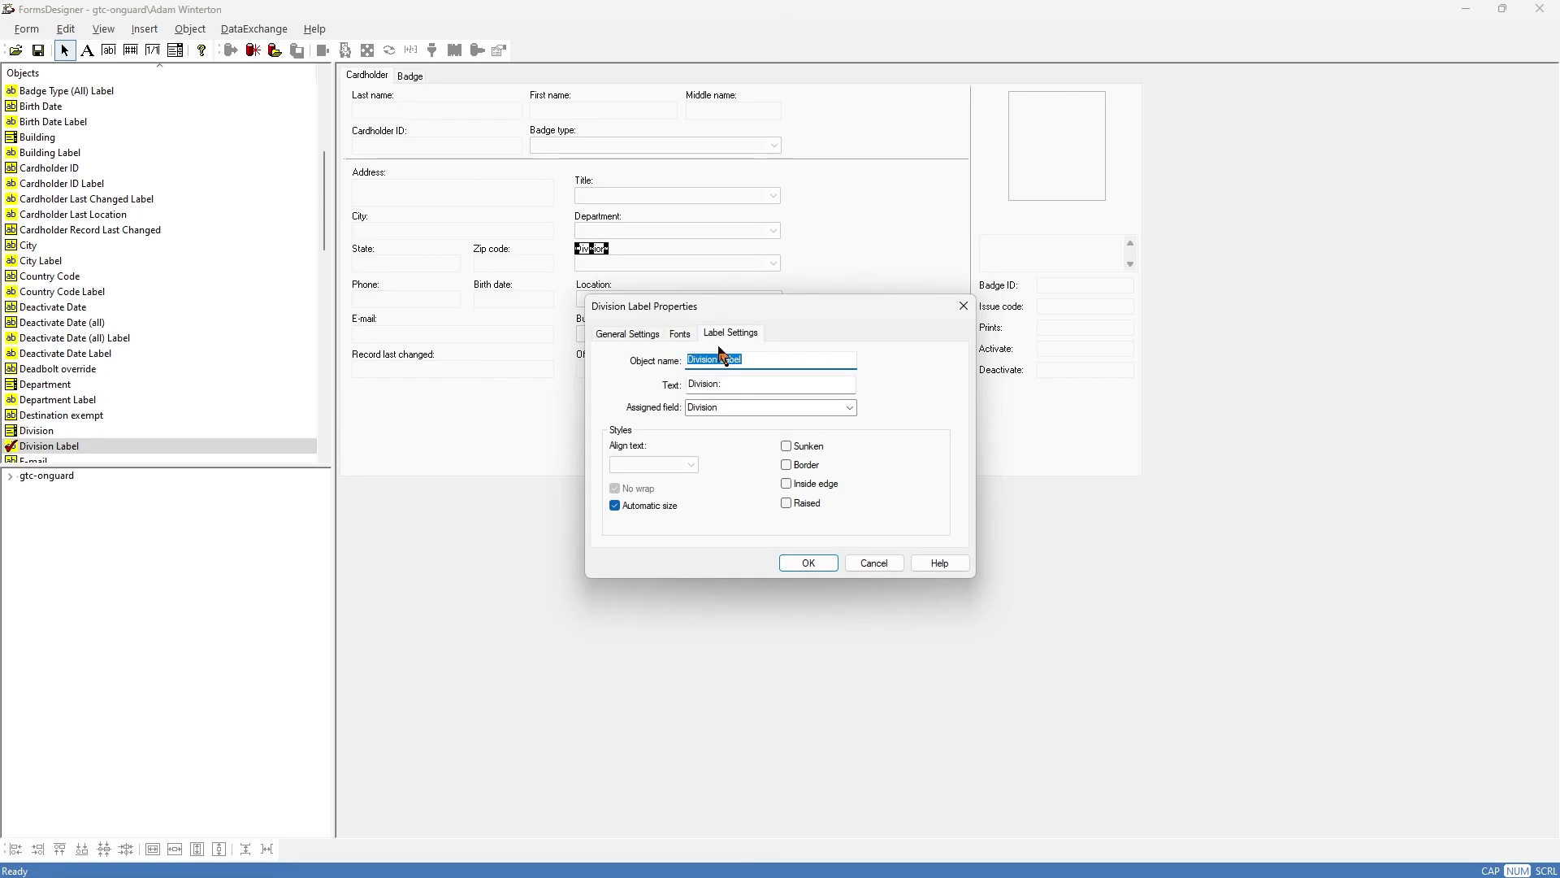
# - Replace the Division label's text 'Division:' with 'Remote/Onsite:'
pyautogui.doubleClick(736, 385)
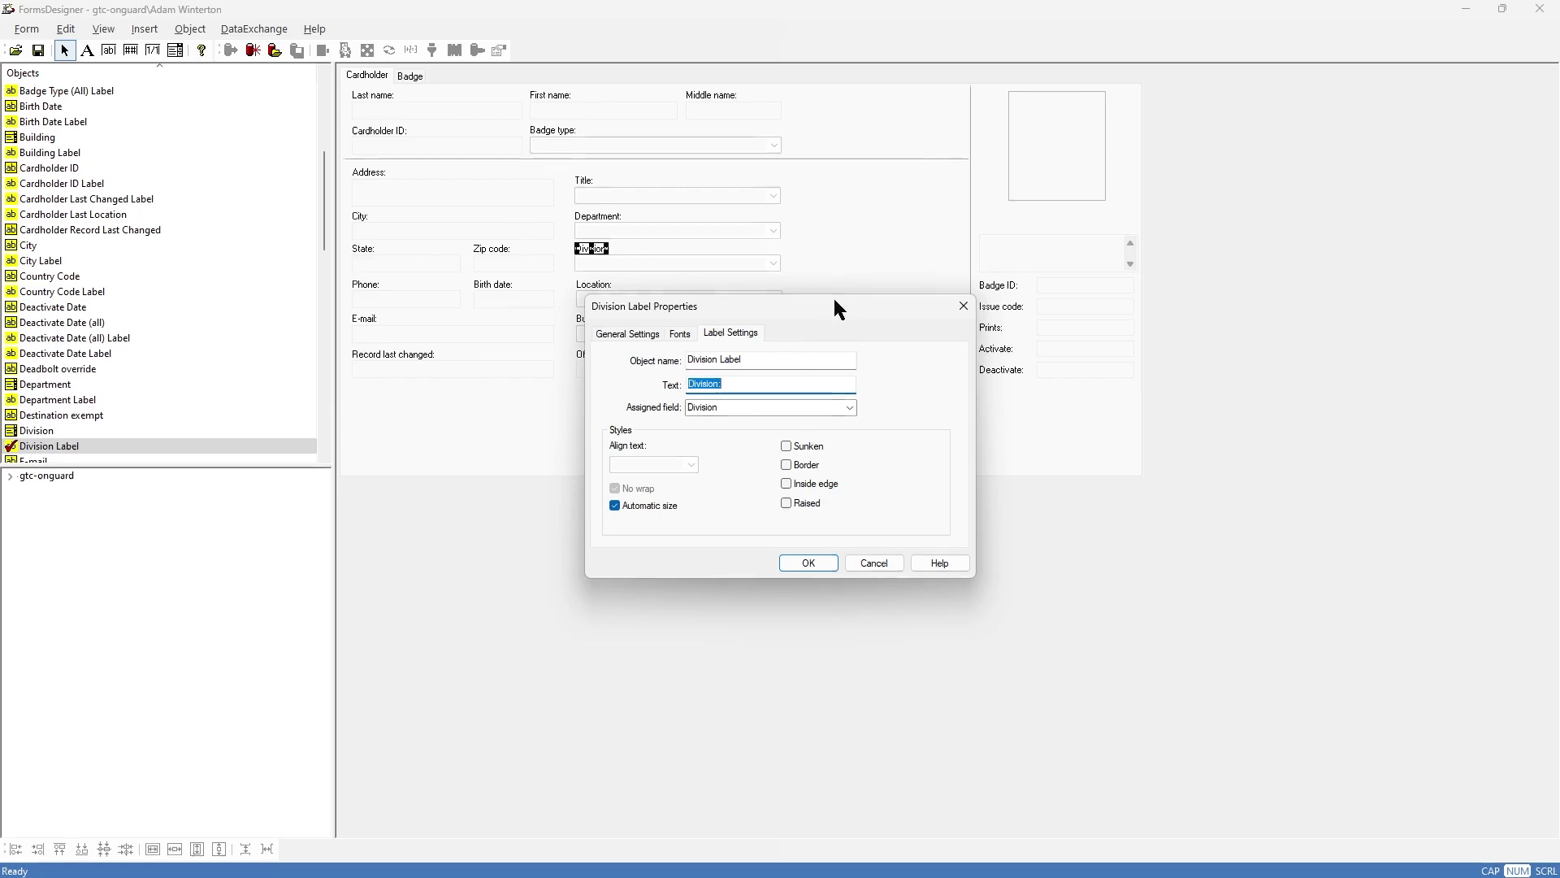
pyautogui.moveTo(835, 306); pyautogui.dragTo(813, 396)
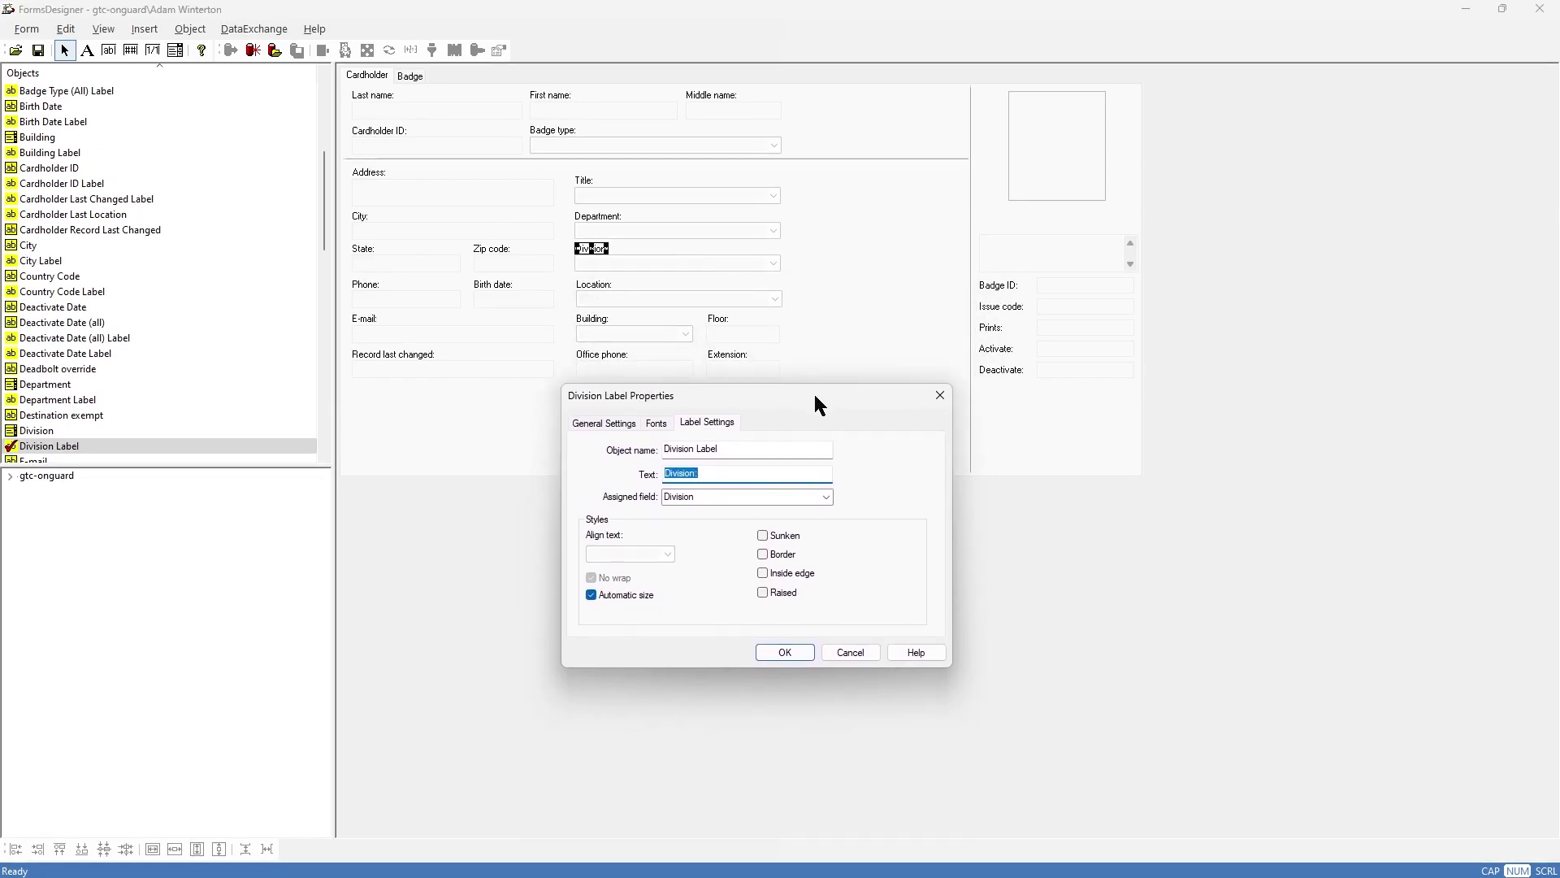
pyautogui.write('Remote/Onsite:')
# - Review the label's font and position settings, Left 295 and Top 222
pyautogui.click(654, 423)
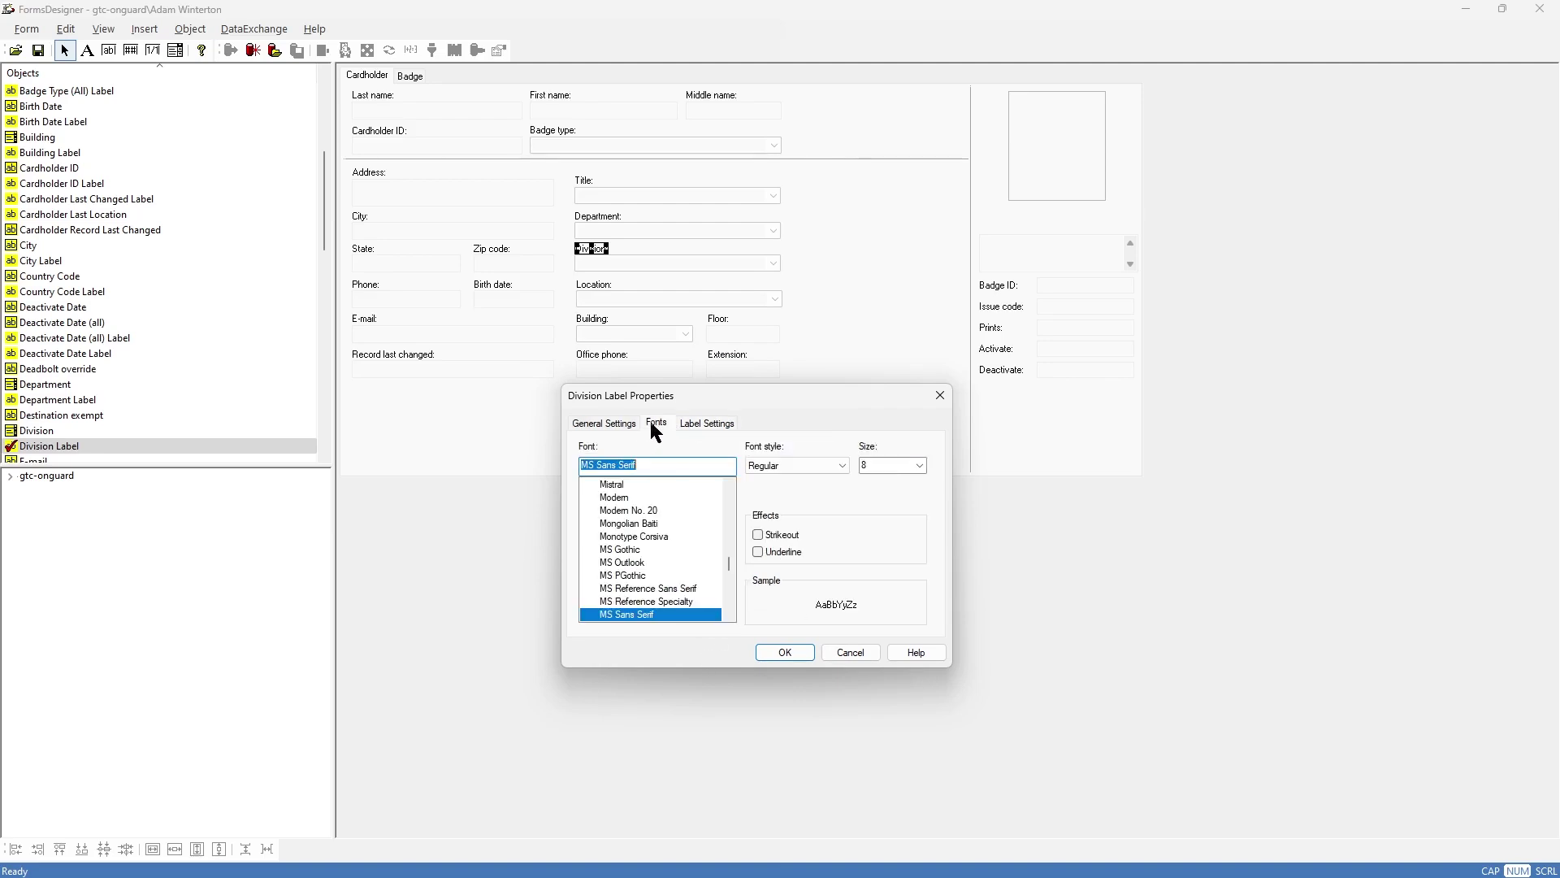
pyautogui.click(603, 421)
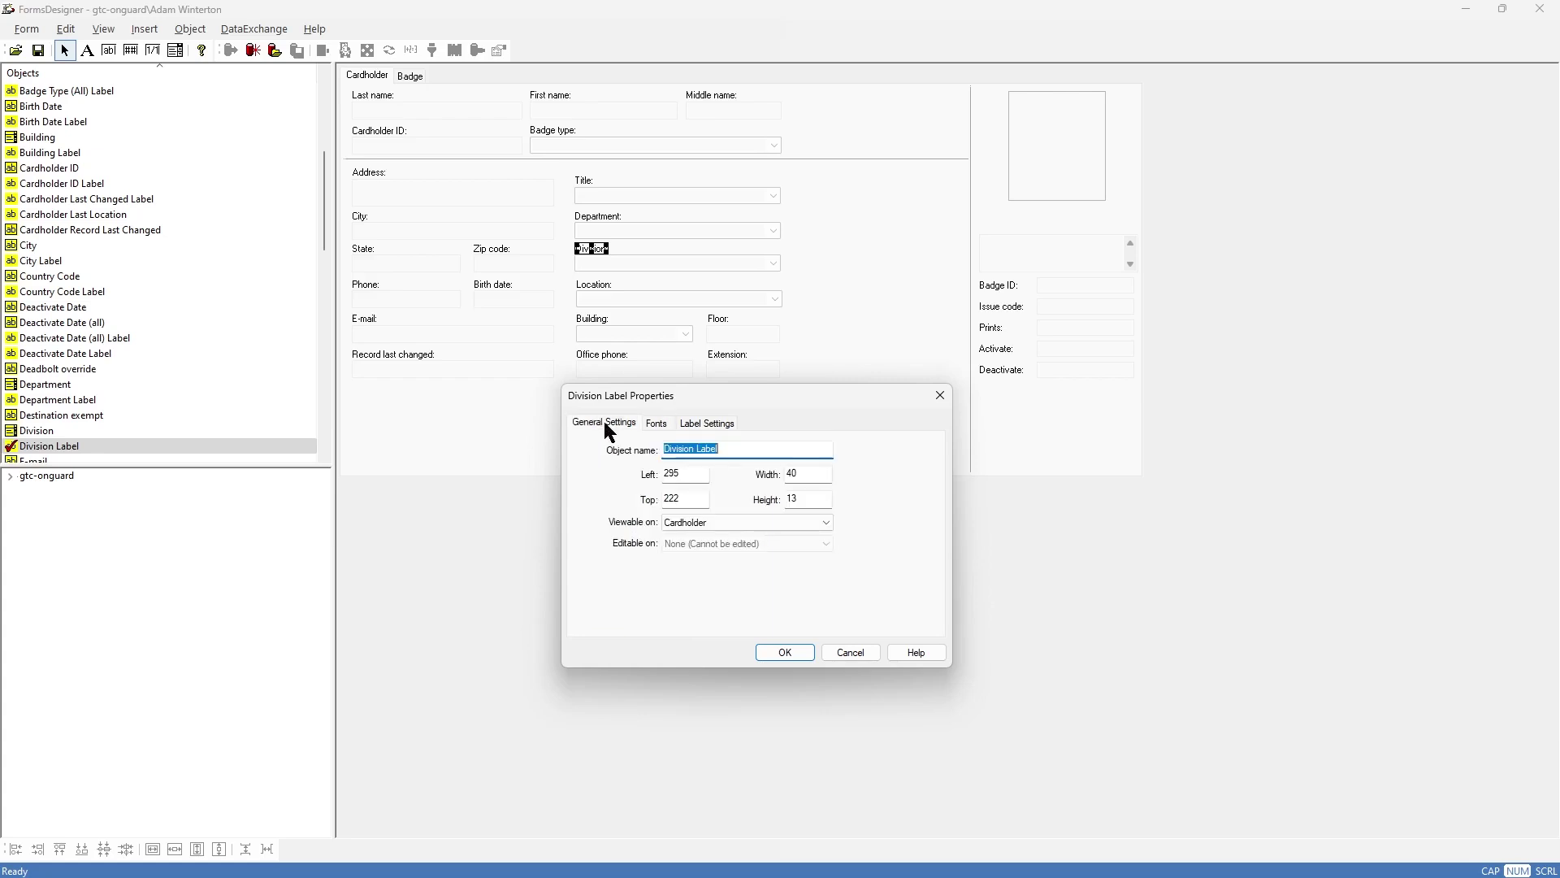
pyautogui.click(736, 448)
pyautogui.moveTo(679, 449); pyautogui.dragTo(729, 447)
pyautogui.click(696, 474)
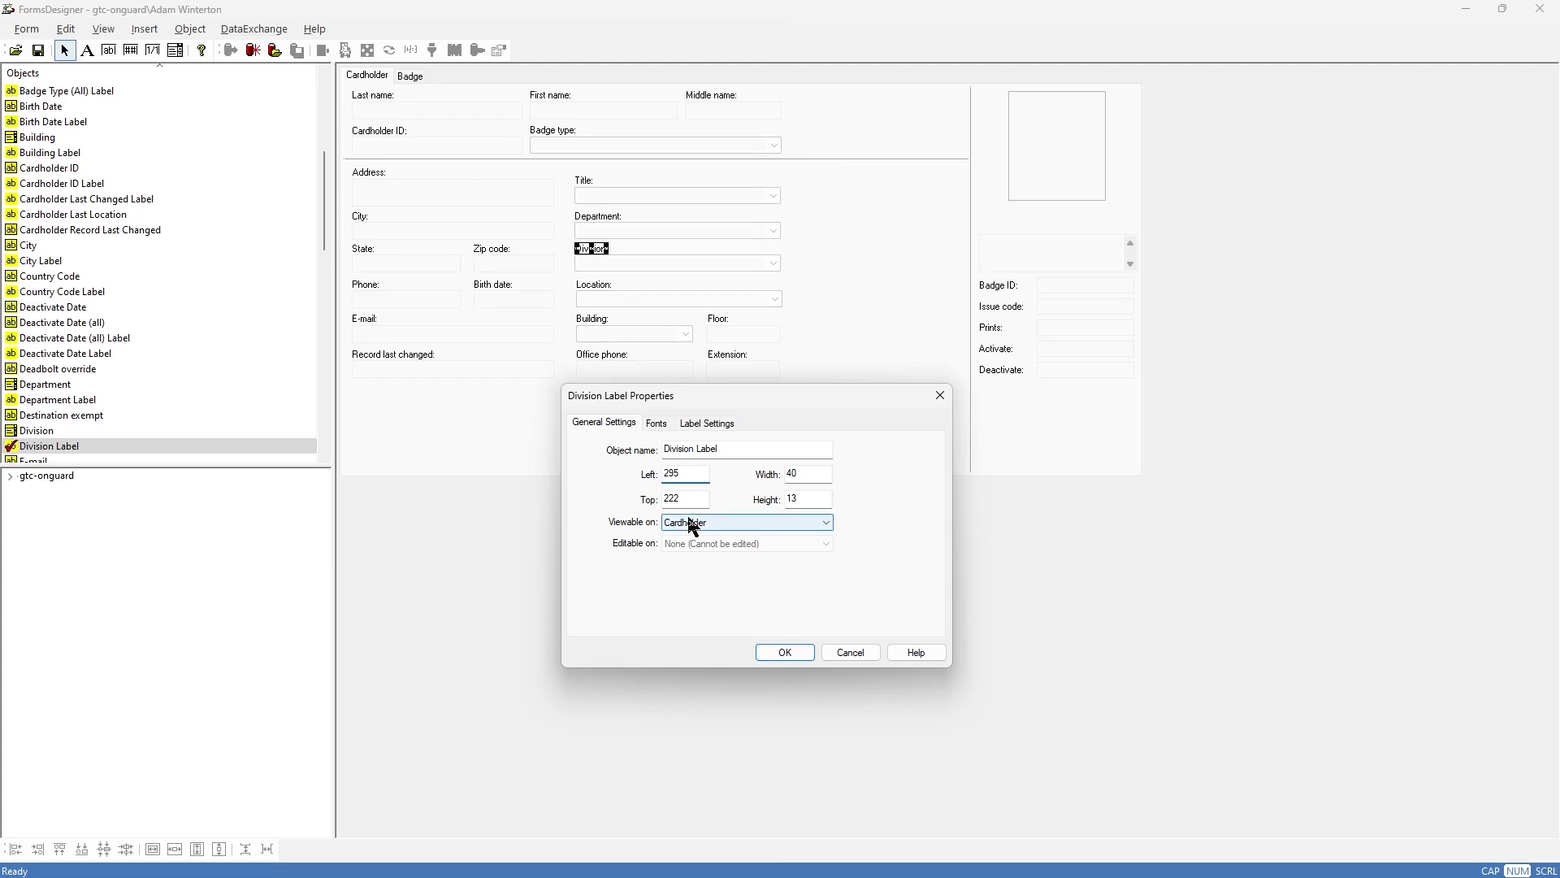
pyautogui.moveTo(686, 477); pyautogui.dragTo(655, 474)
pyautogui.click(690, 475)
pyautogui.click(690, 474)
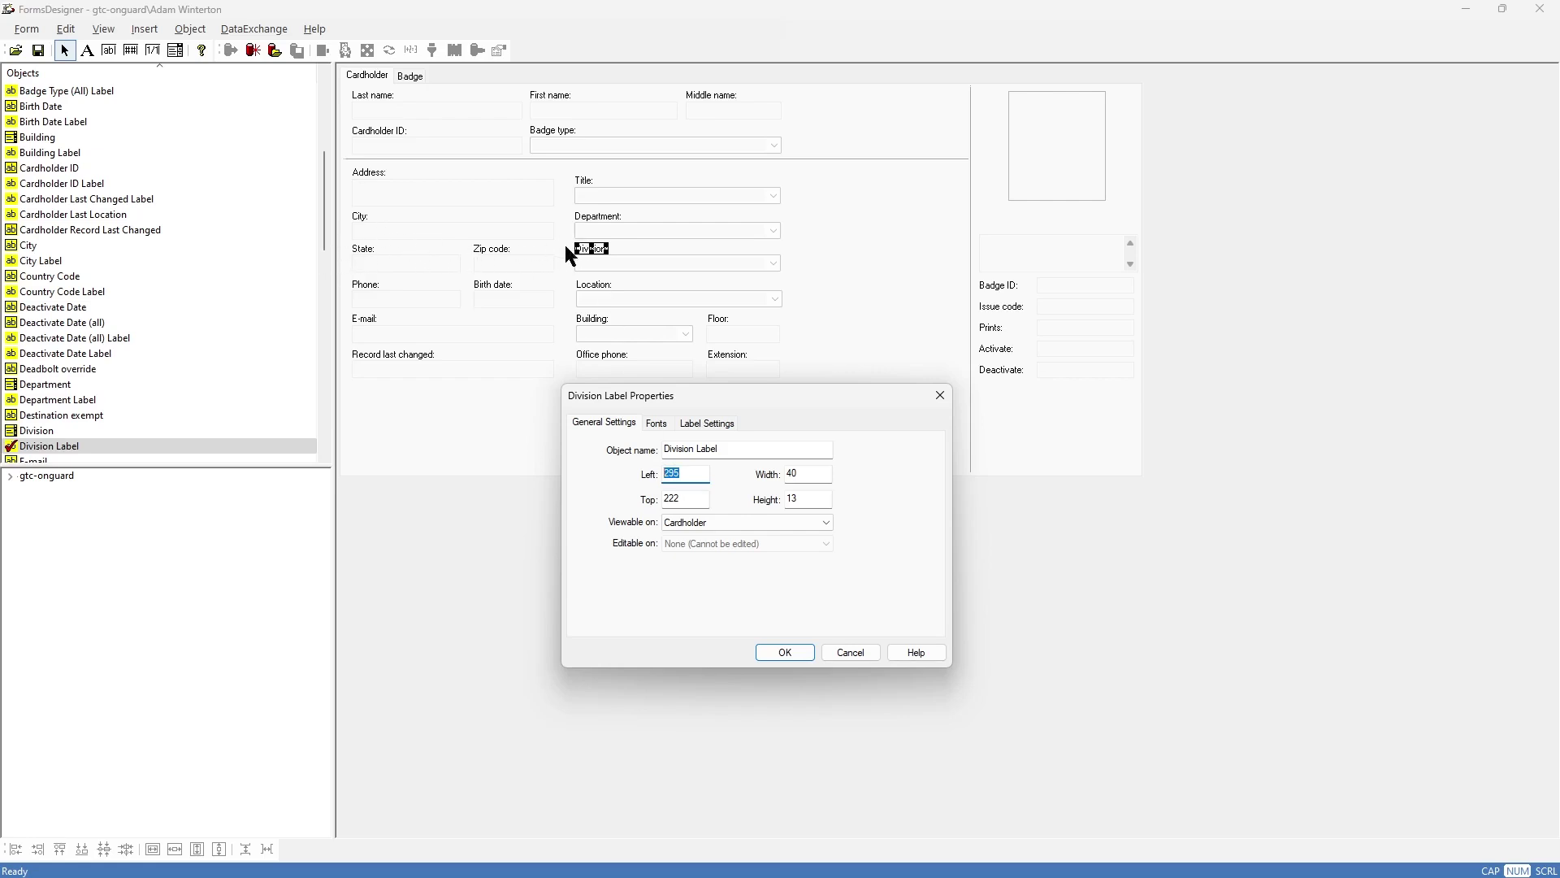
pyautogui.moveTo(687, 499); pyautogui.dragTo(646, 497)
pyautogui.moveTo(813, 393); pyautogui.dragTo(780, 494)
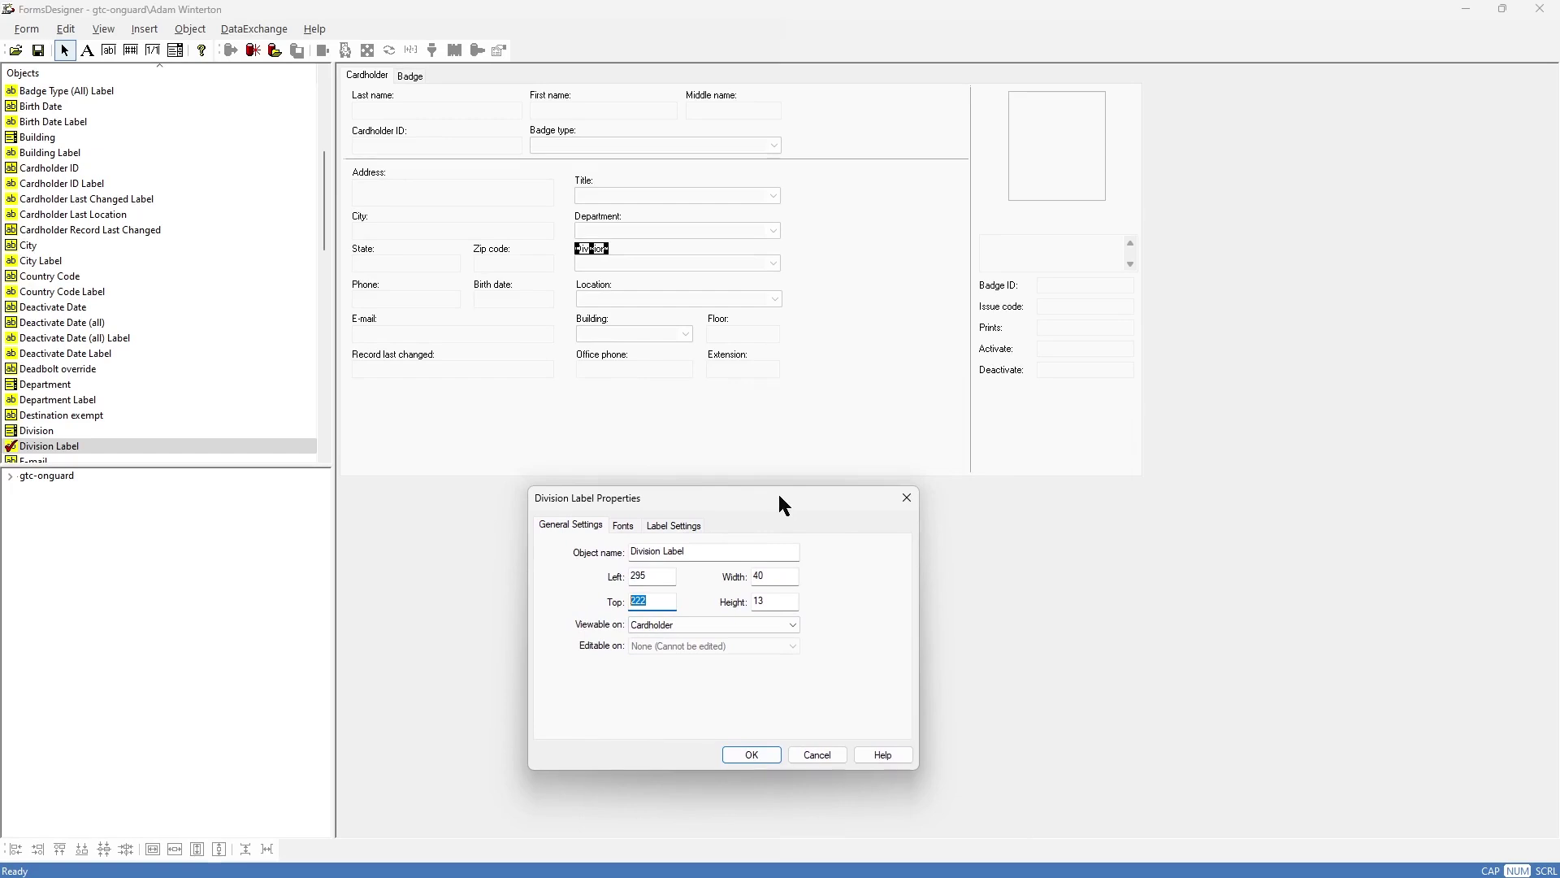
# - Confirm width 40, height 13, viewable on Cardholder only, and apply the label properties
pyautogui.doubleClick(658, 576)
pyautogui.doubleClick(652, 602)
pyautogui.doubleClick(646, 576)
pyautogui.click(662, 577)
pyautogui.doubleClick(663, 595)
pyautogui.click(771, 575)
pyautogui.doubleClick(772, 601)
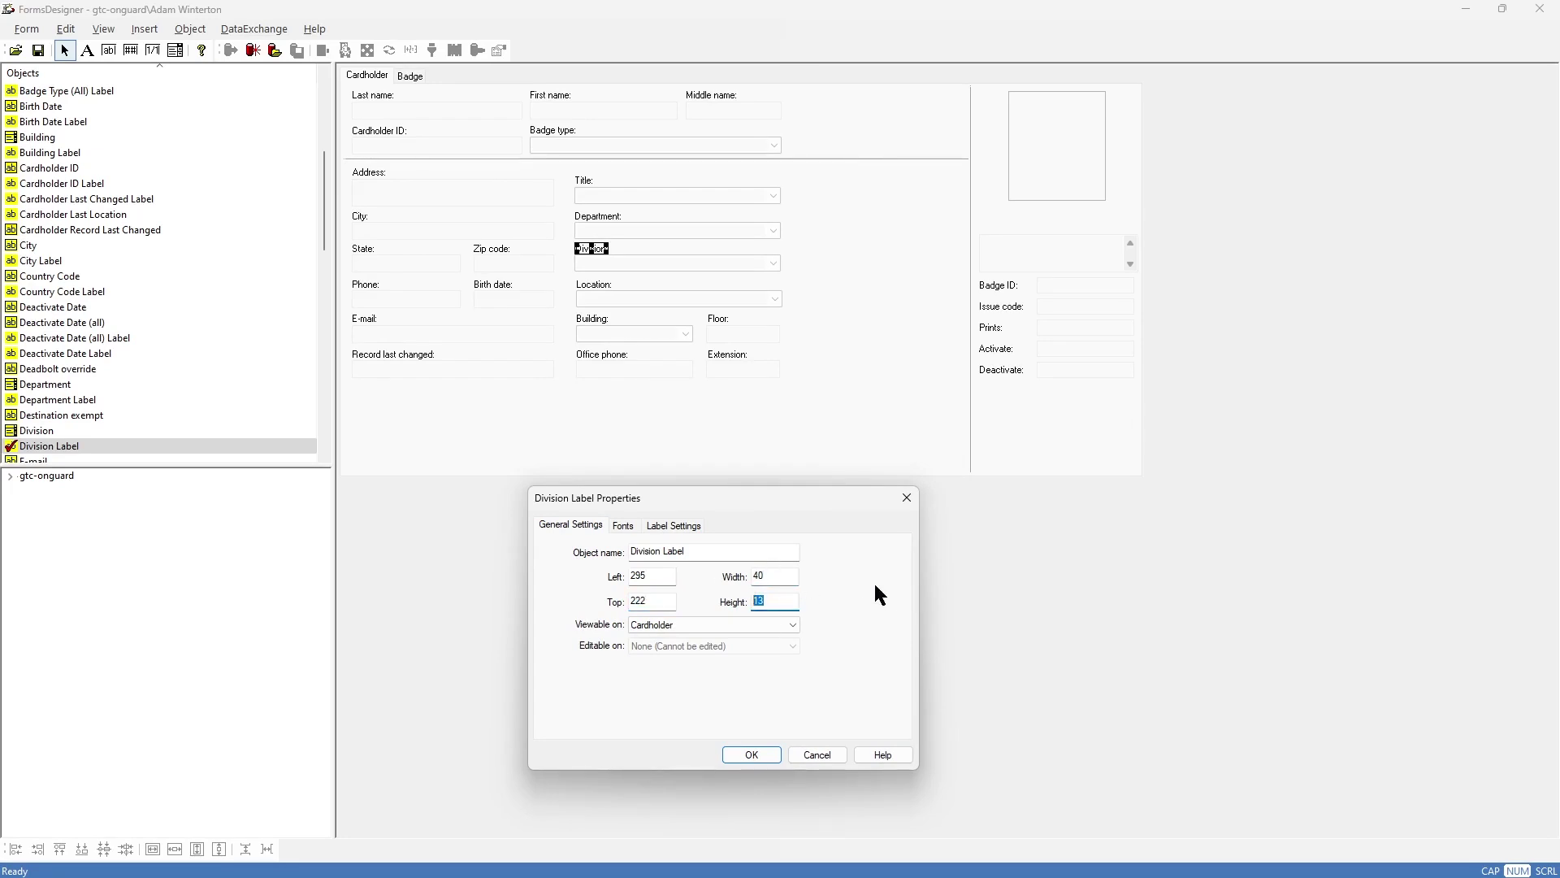
pyautogui.click(689, 624)
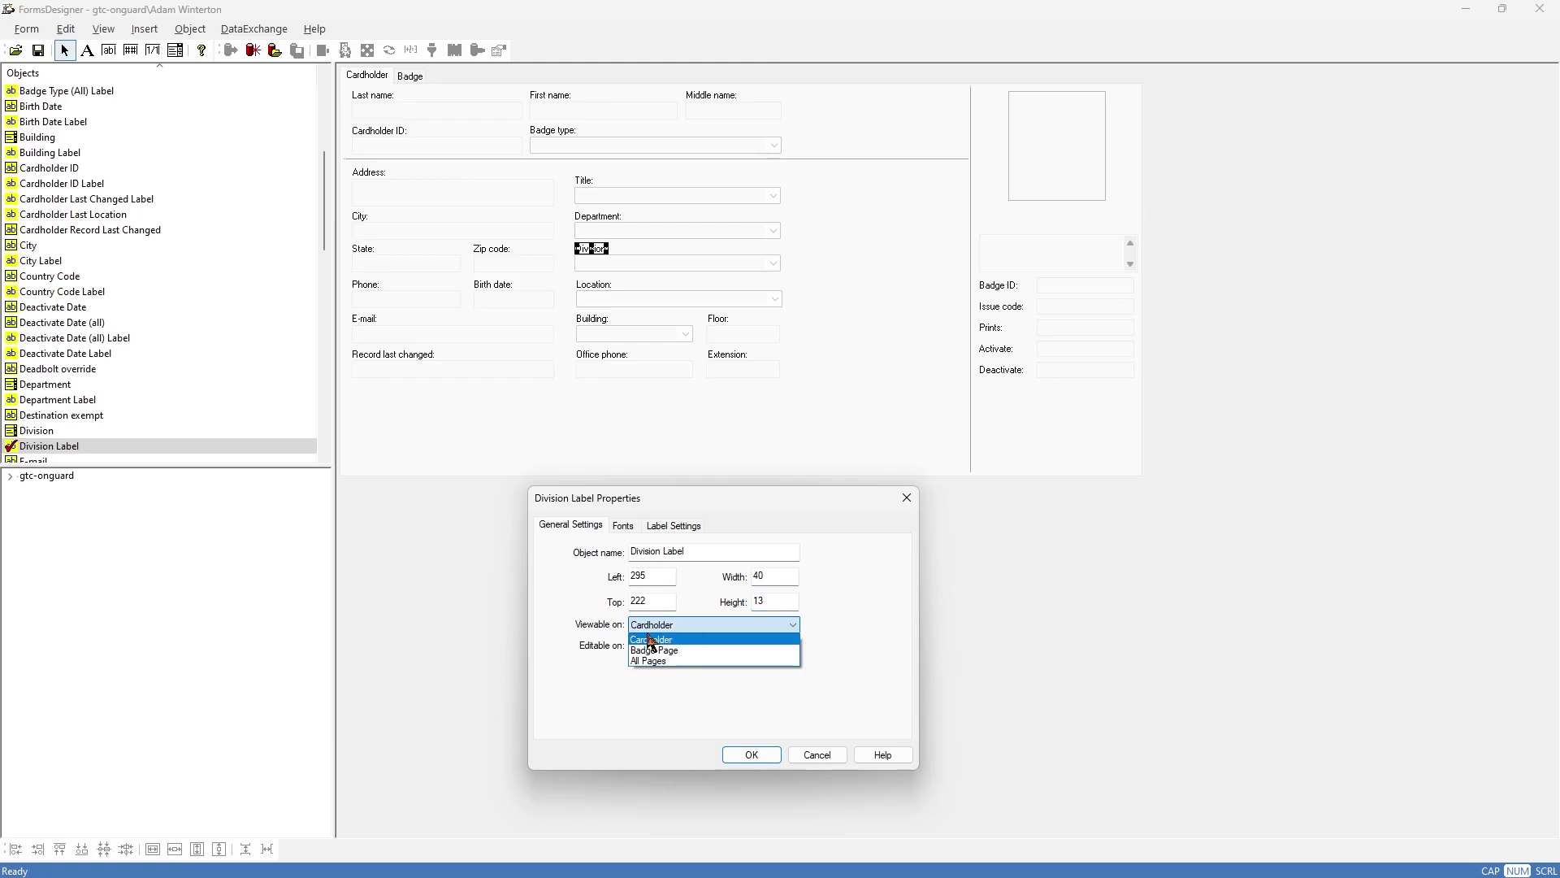
pyautogui.click(845, 621)
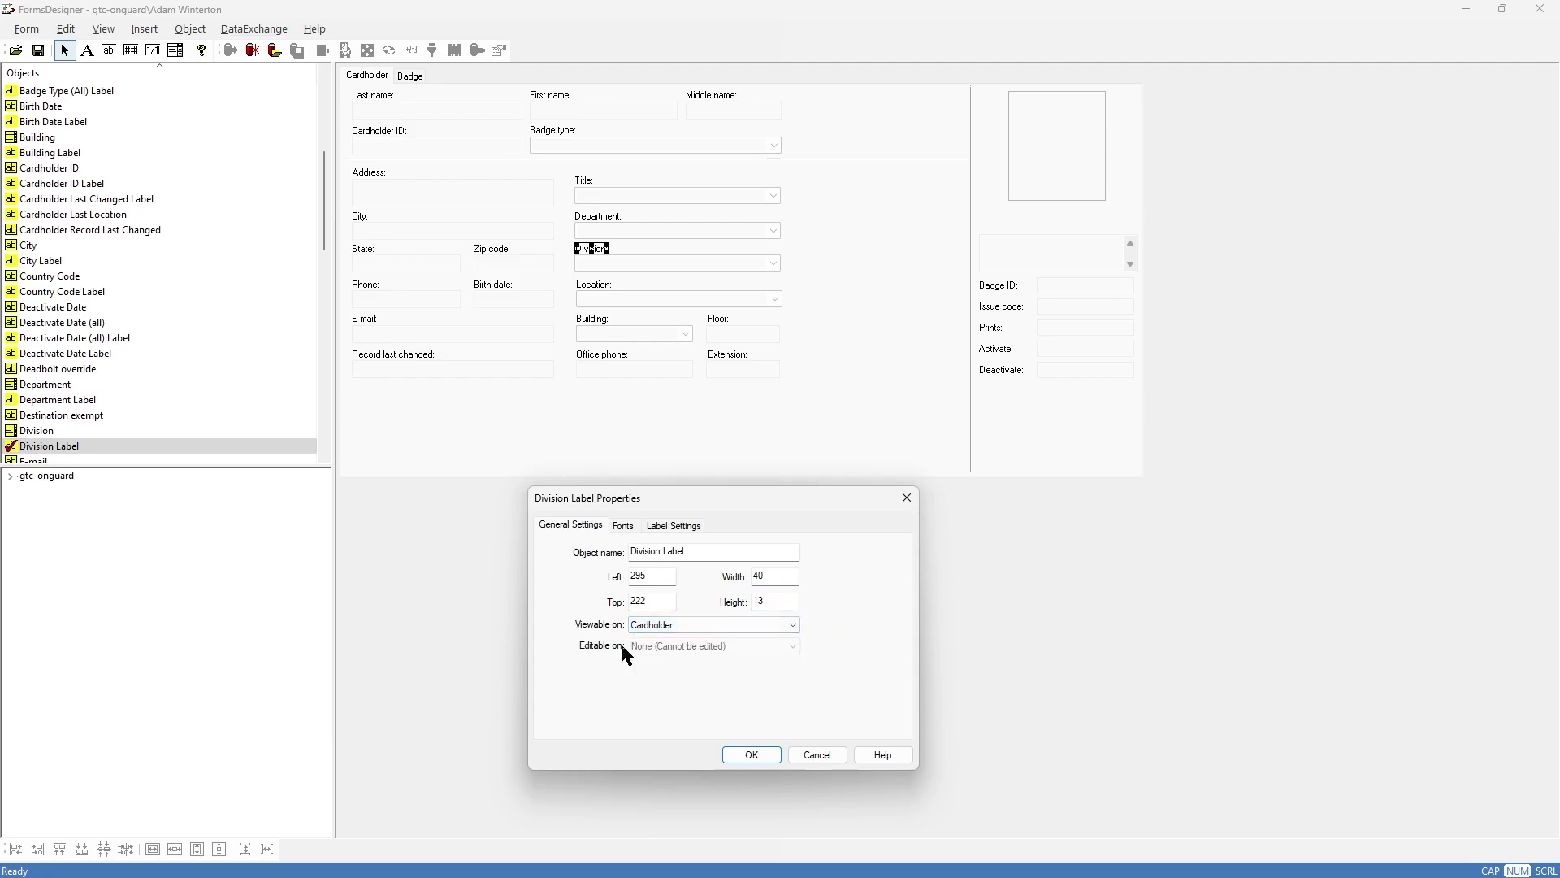
pyautogui.click(750, 754)
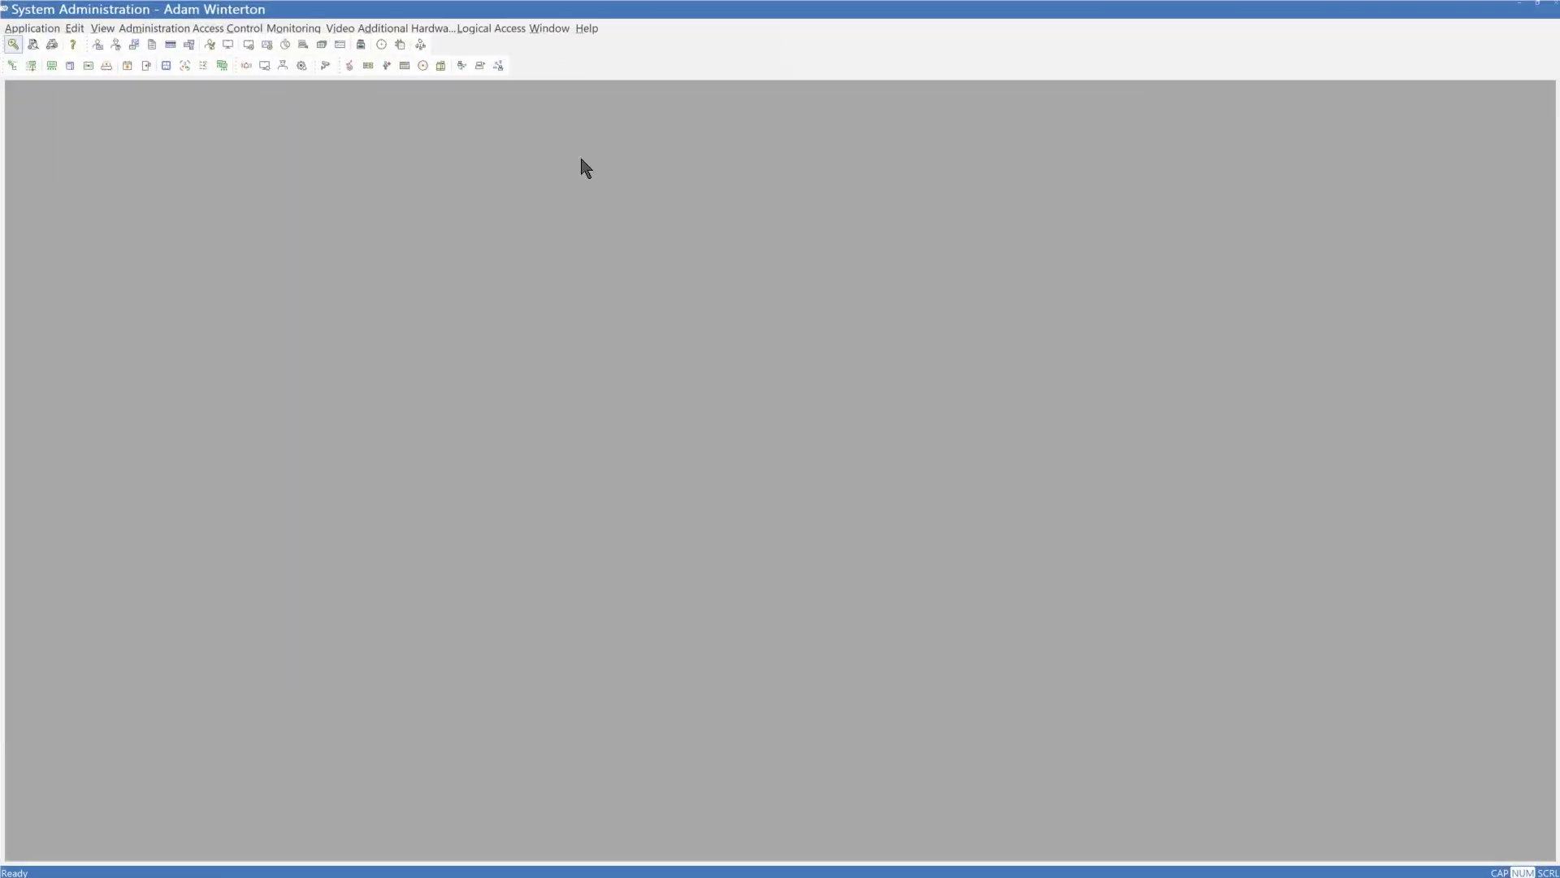
# - Open List Builder from Administration and show the Division list
pyautogui.click(216, 30)
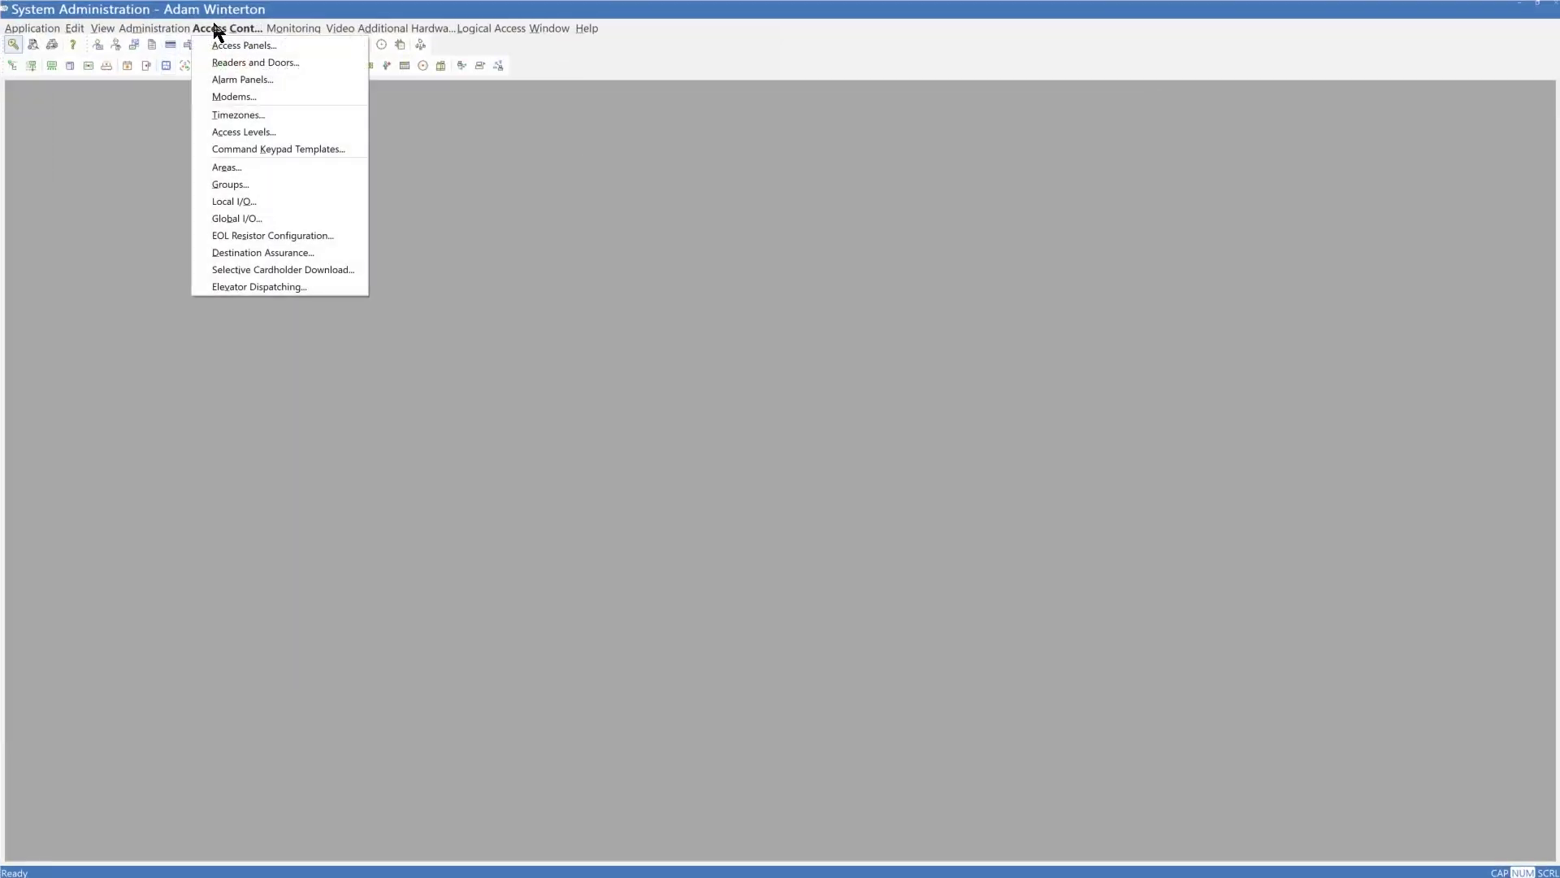
pyautogui.moveTo(175, 31)
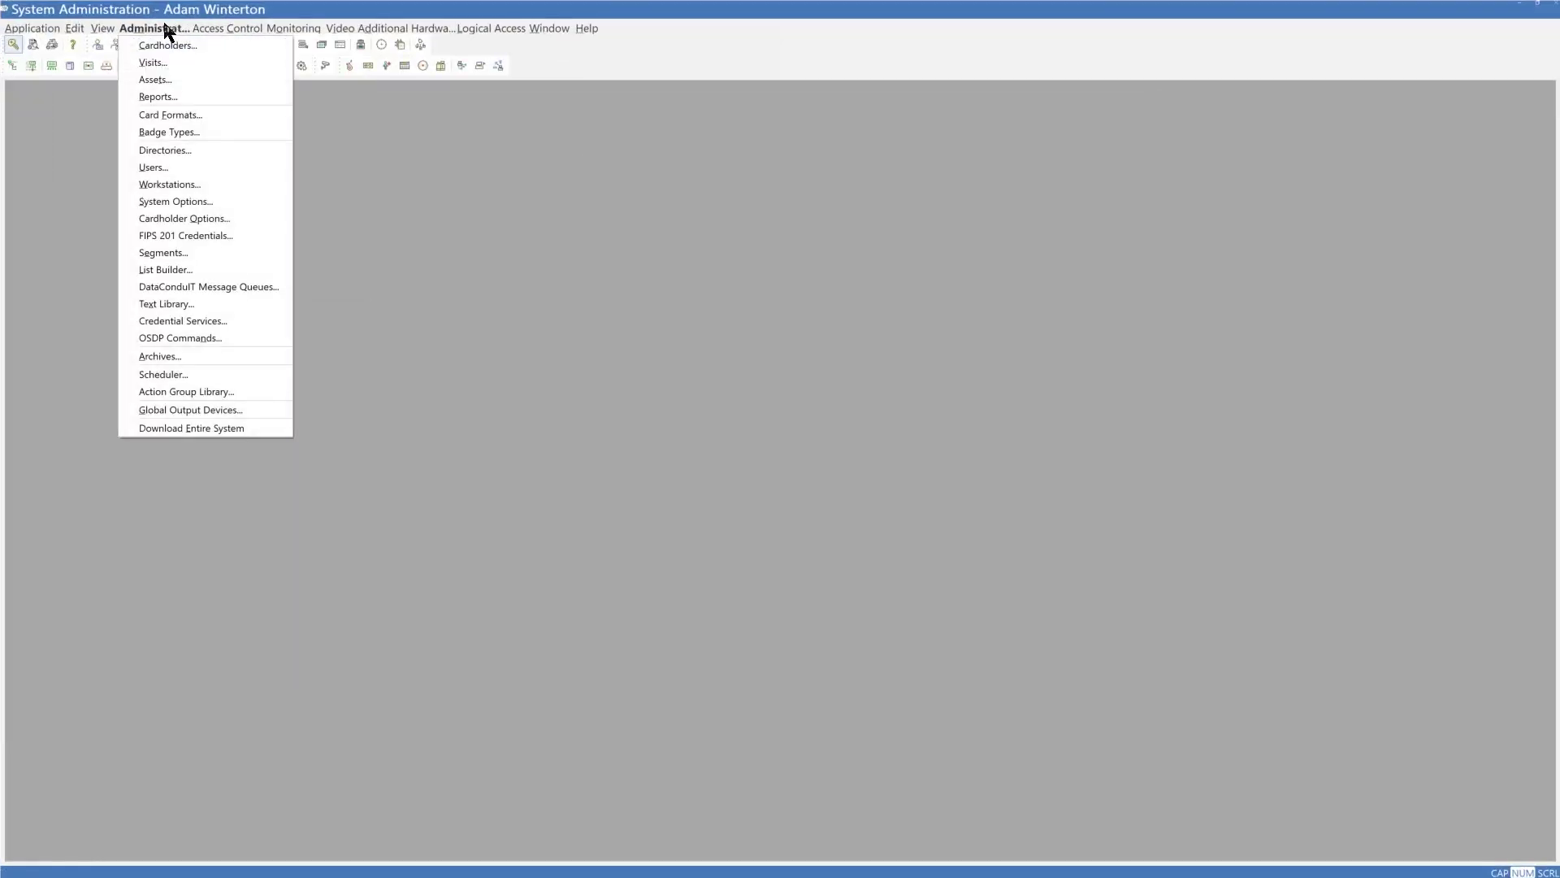
pyautogui.click(183, 272)
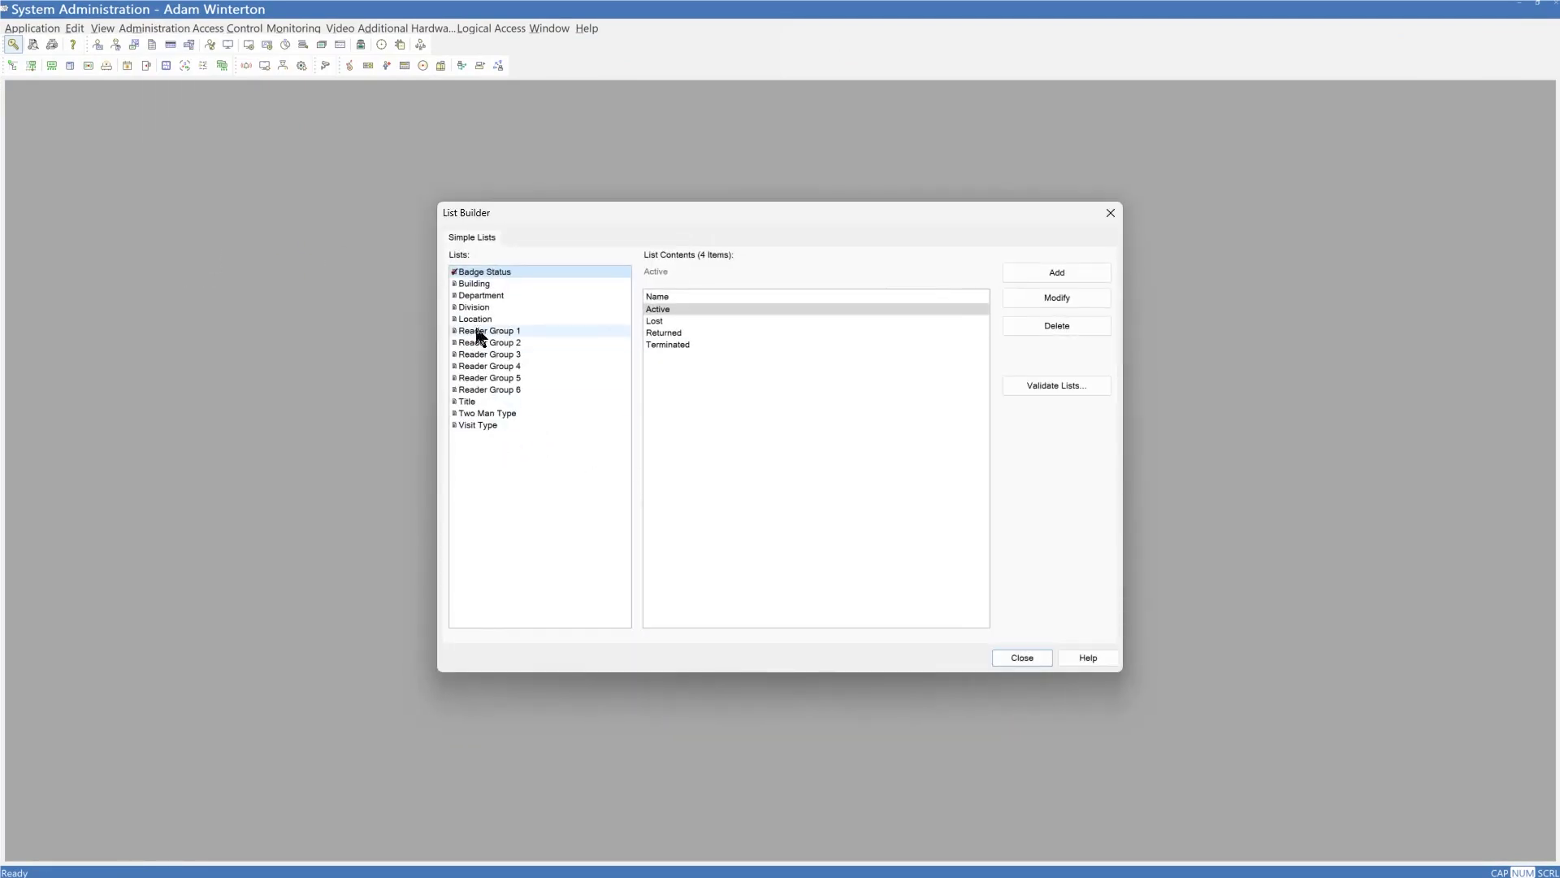
pyautogui.click(478, 307)
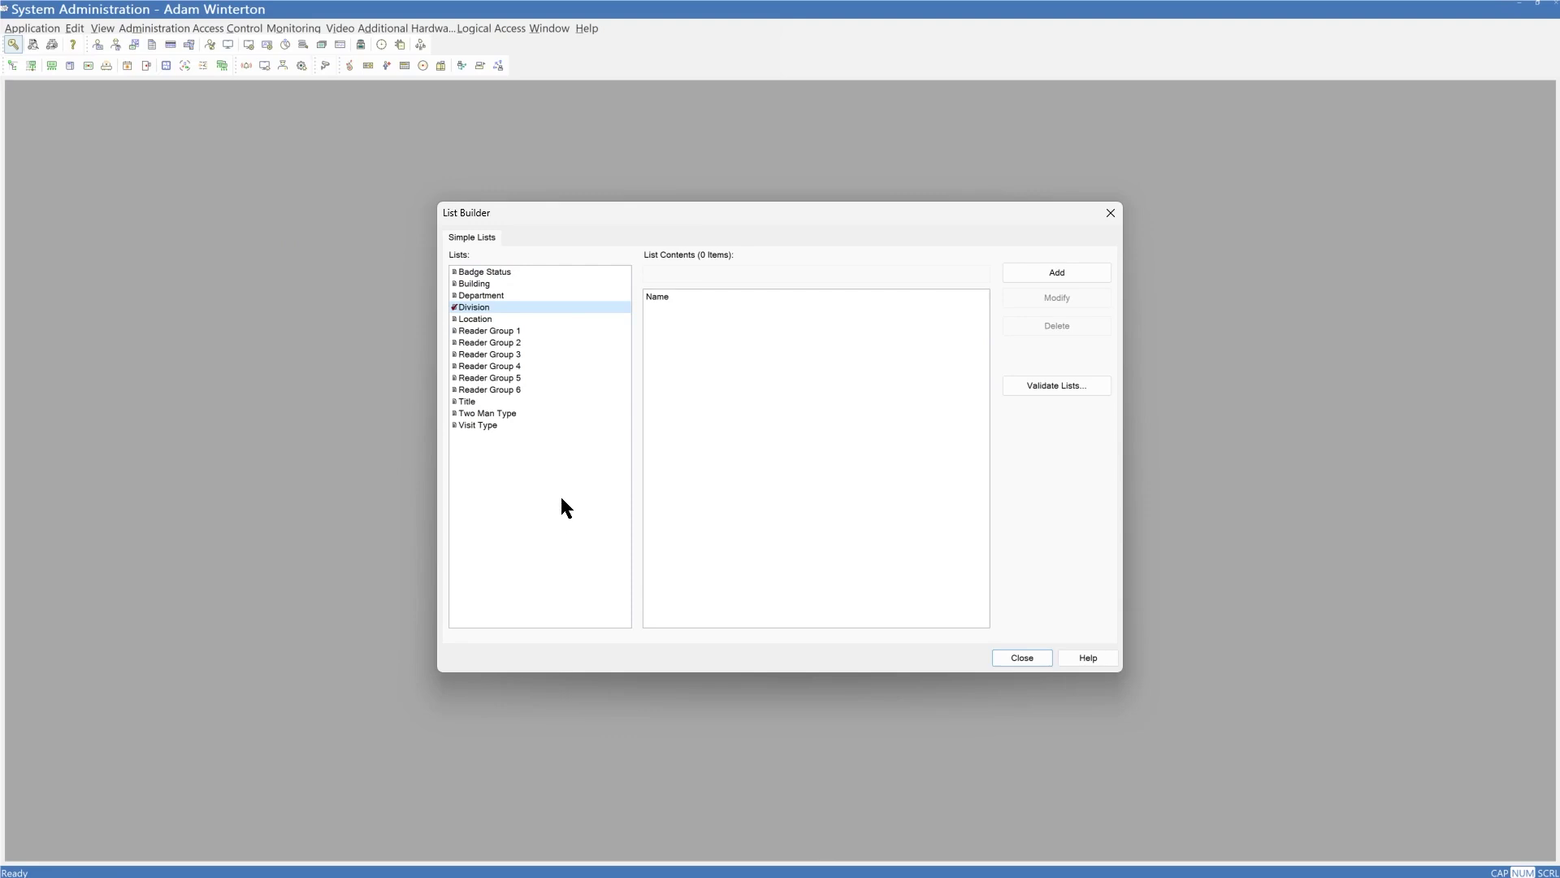
# - Add Remote Only, Hybrid and On Prem to the Division list, then close System Administration
pyautogui.click(1069, 271)
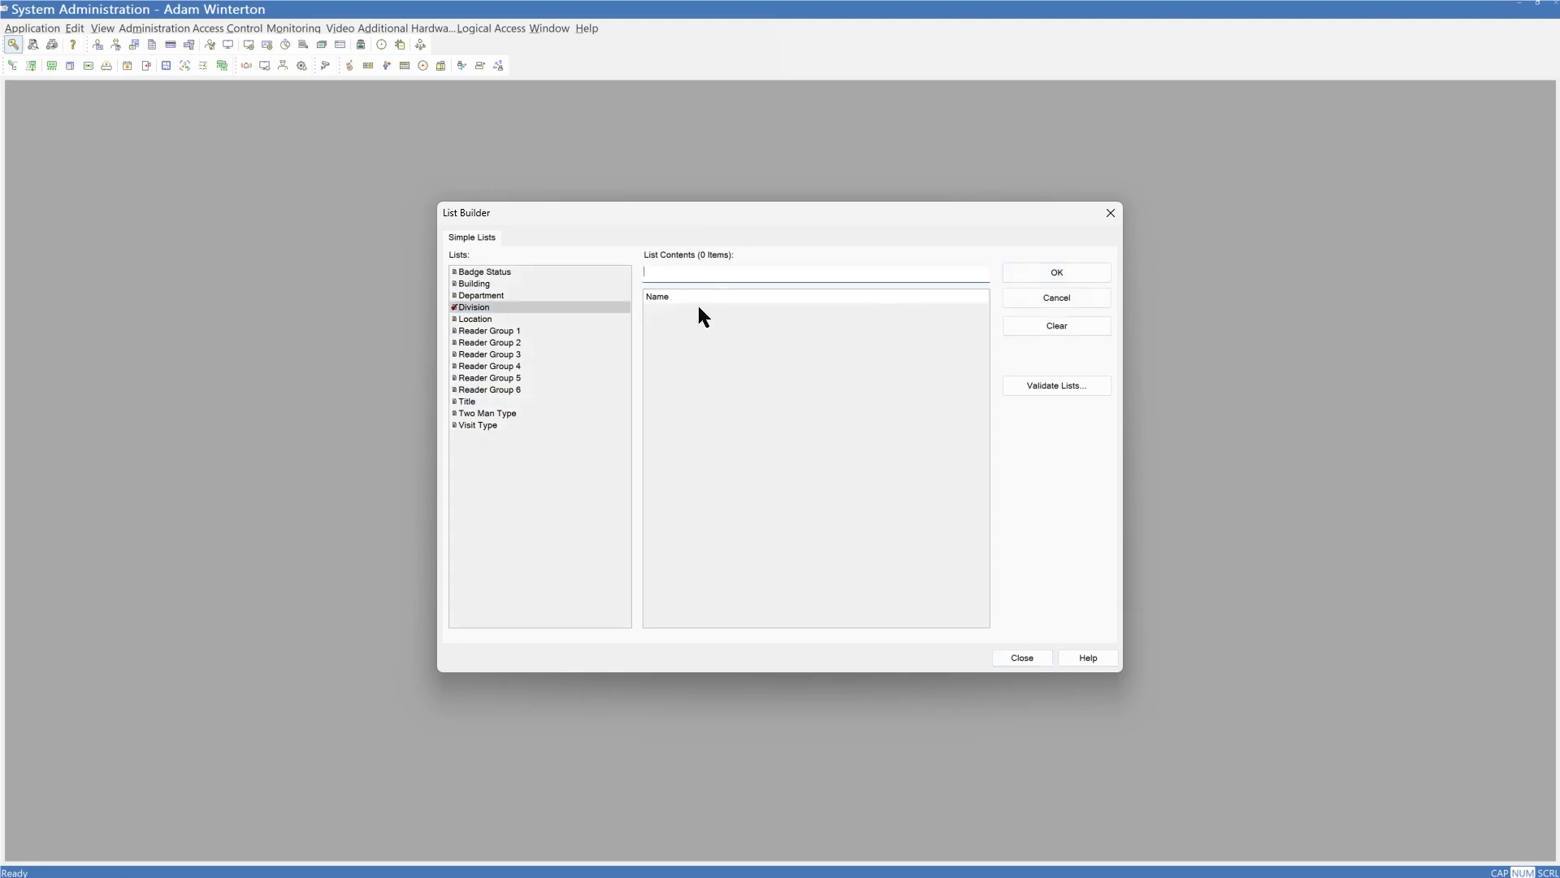
pyautogui.write('Remote Only')
pyautogui.click(1090, 265)
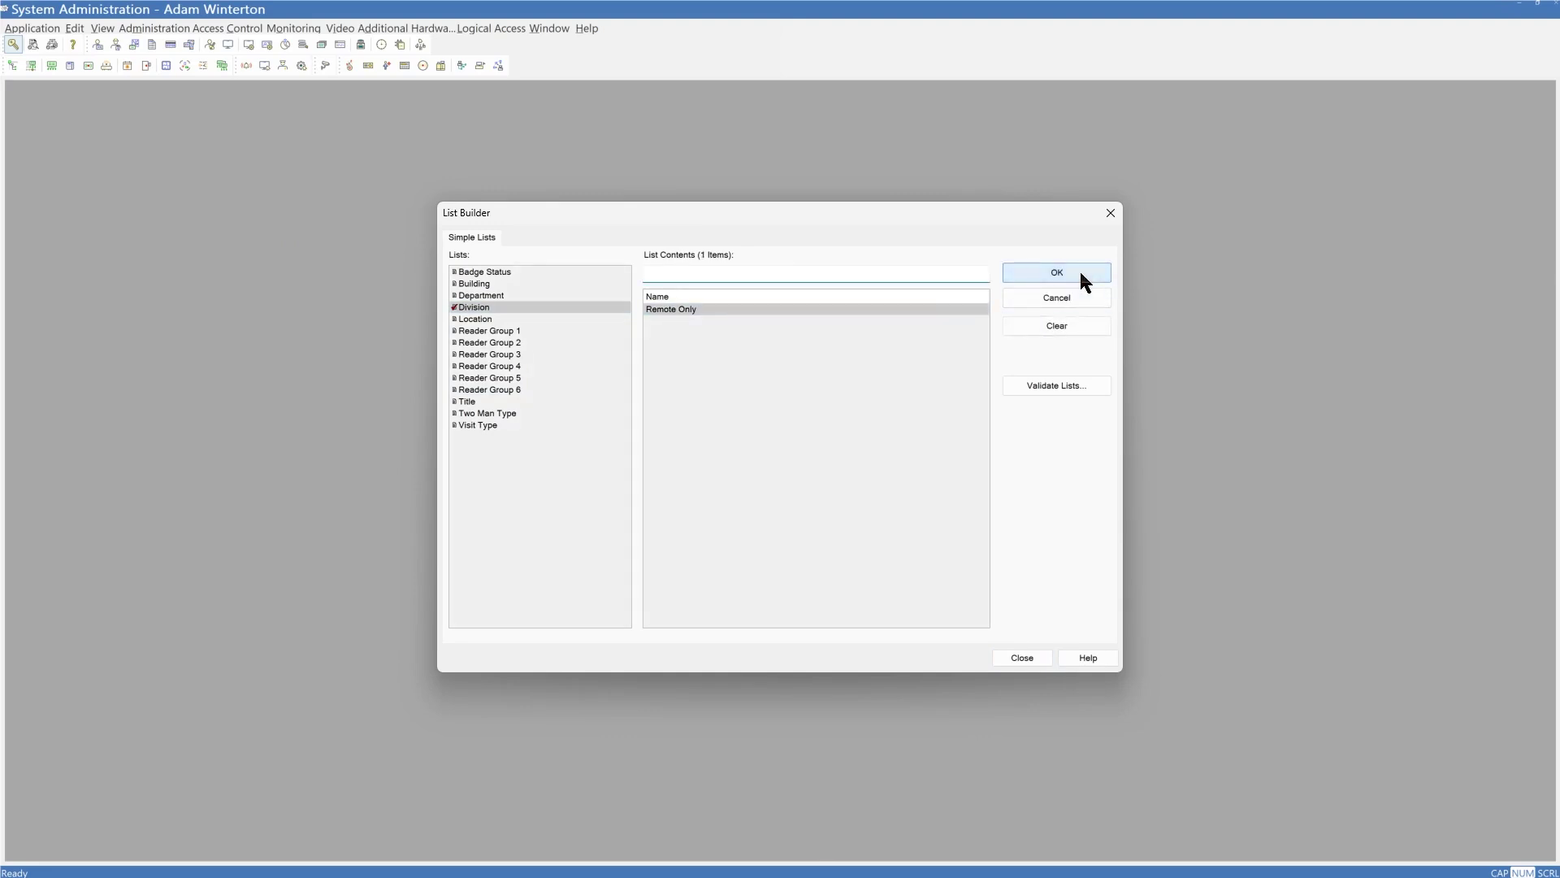
pyautogui.write('Hybrisd')
pyautogui.click(1036, 275)
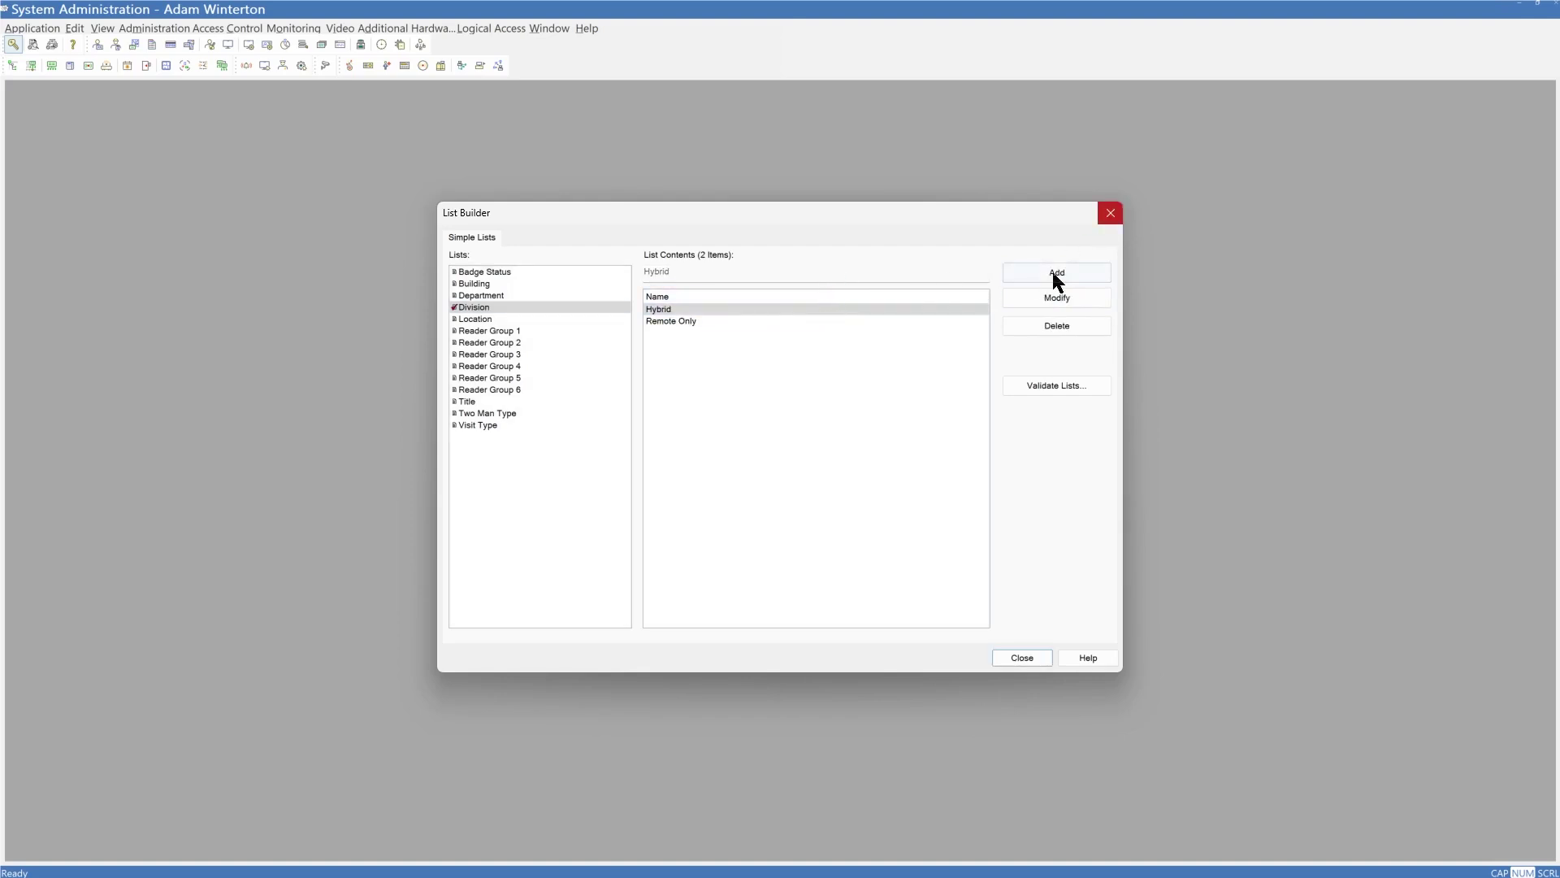
pyautogui.click(1053, 273)
pyautogui.write('On ')
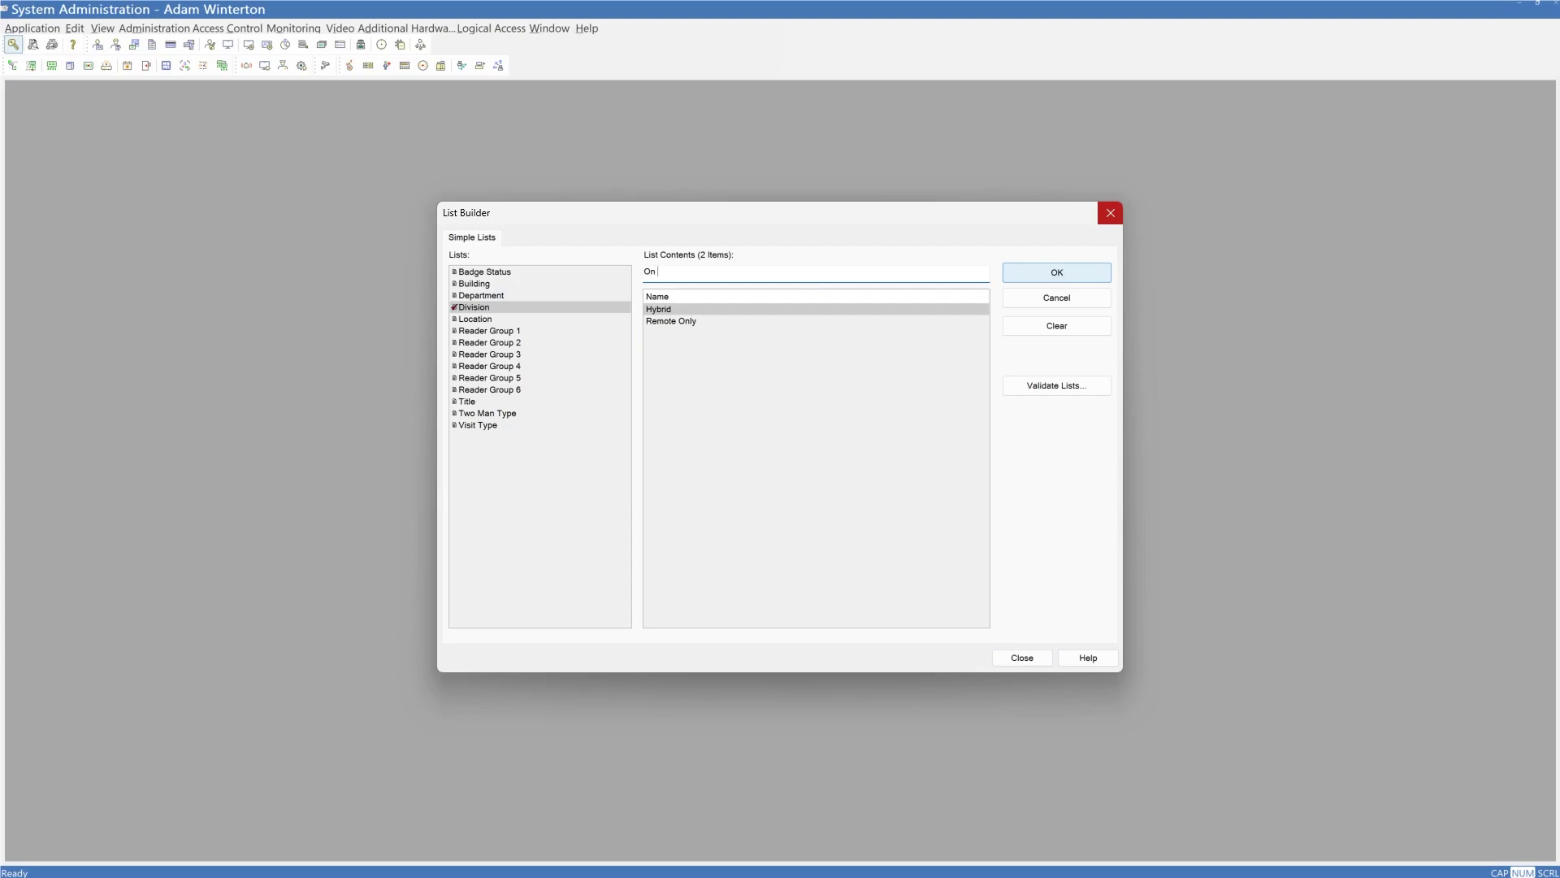
pyautogui.write('Prem')
pyautogui.click(1055, 274)
pyautogui.click(1023, 657)
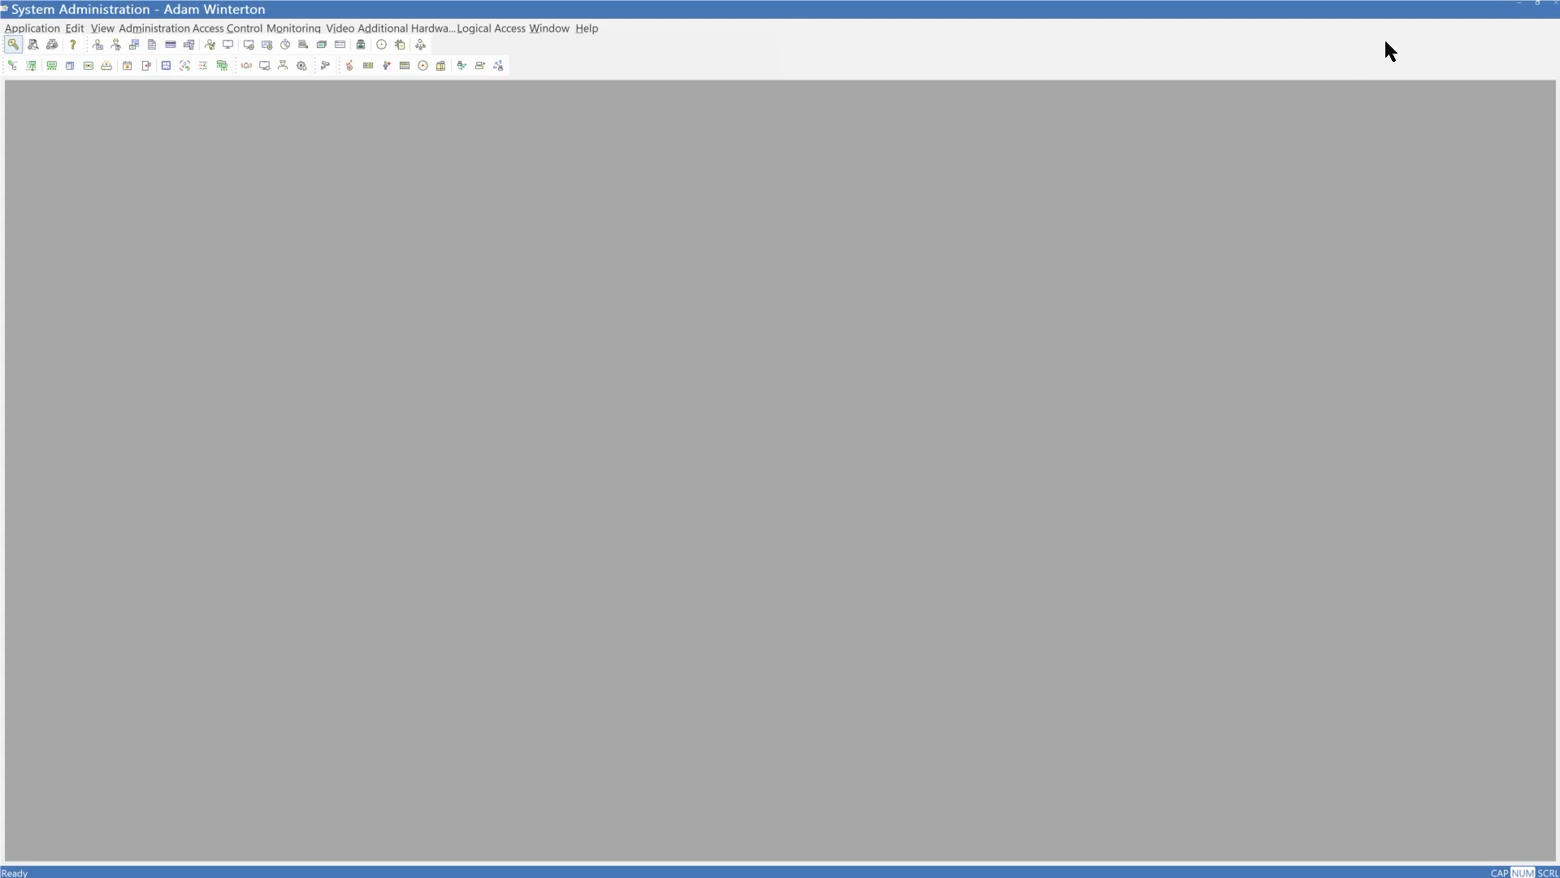
pyautogui.click(1540, 4)
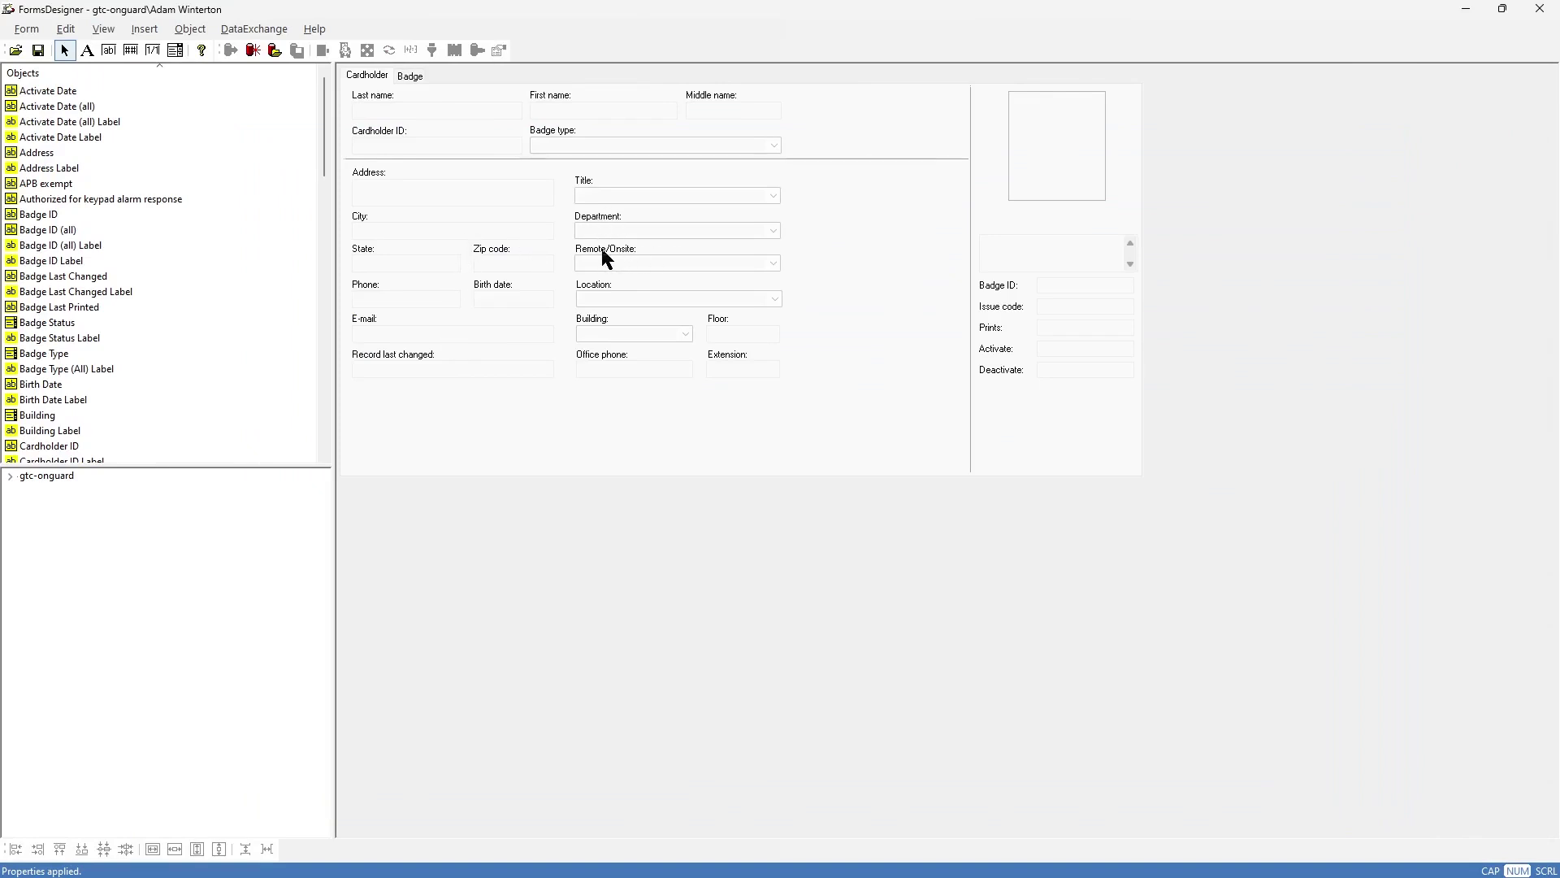
# - Check the Remote/Onsite dropdown on the Cardholder form and save the form layout
pyautogui.click(768, 264)
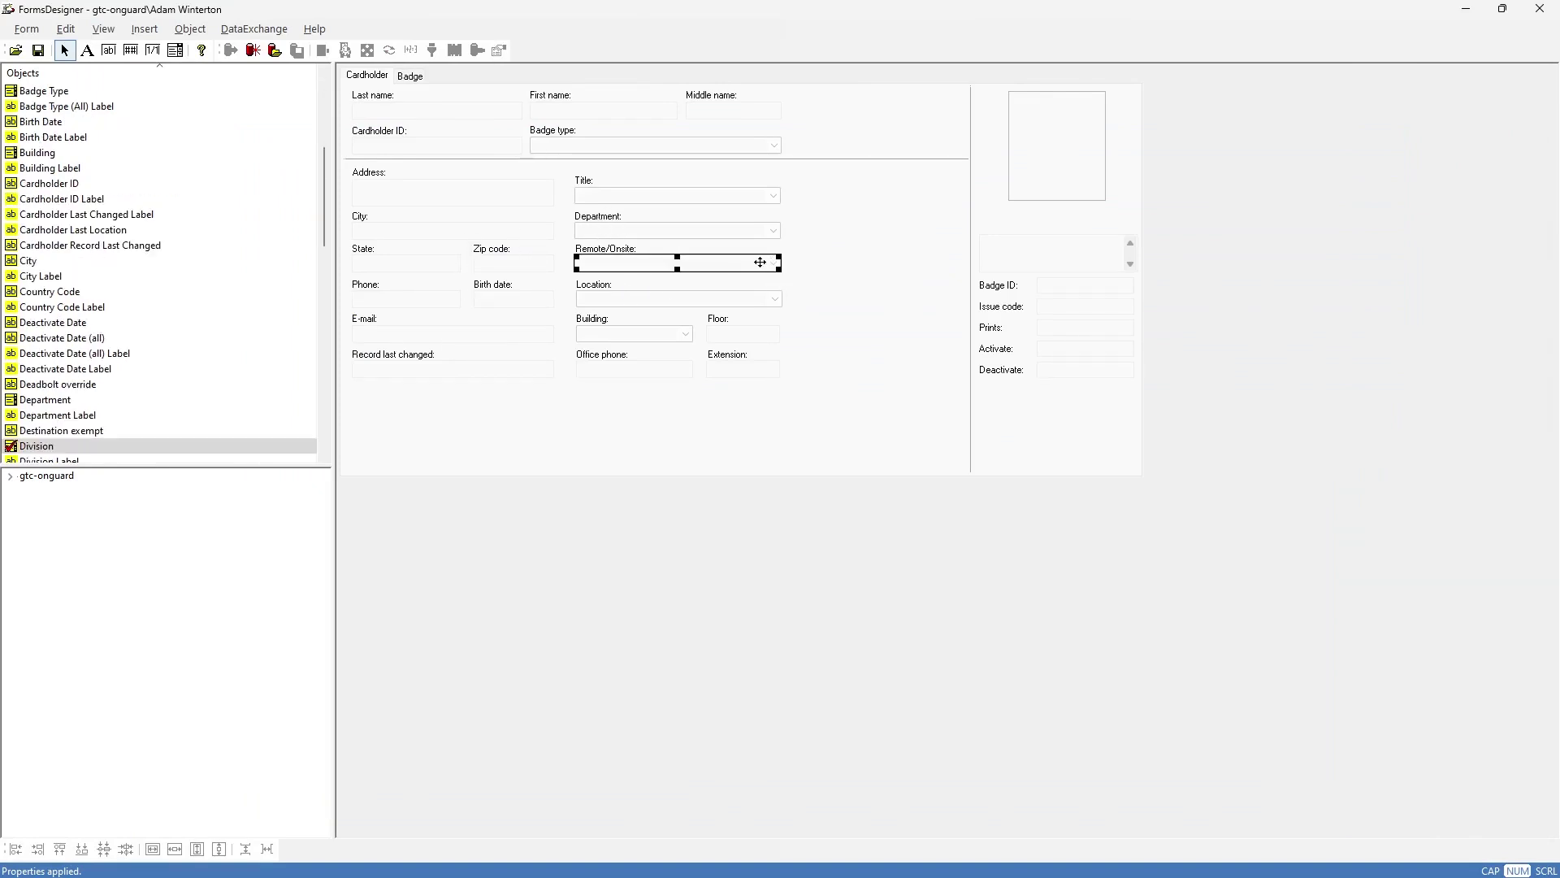
pyautogui.scroll(-2, 52, 449)
pyautogui.click(729, 452)
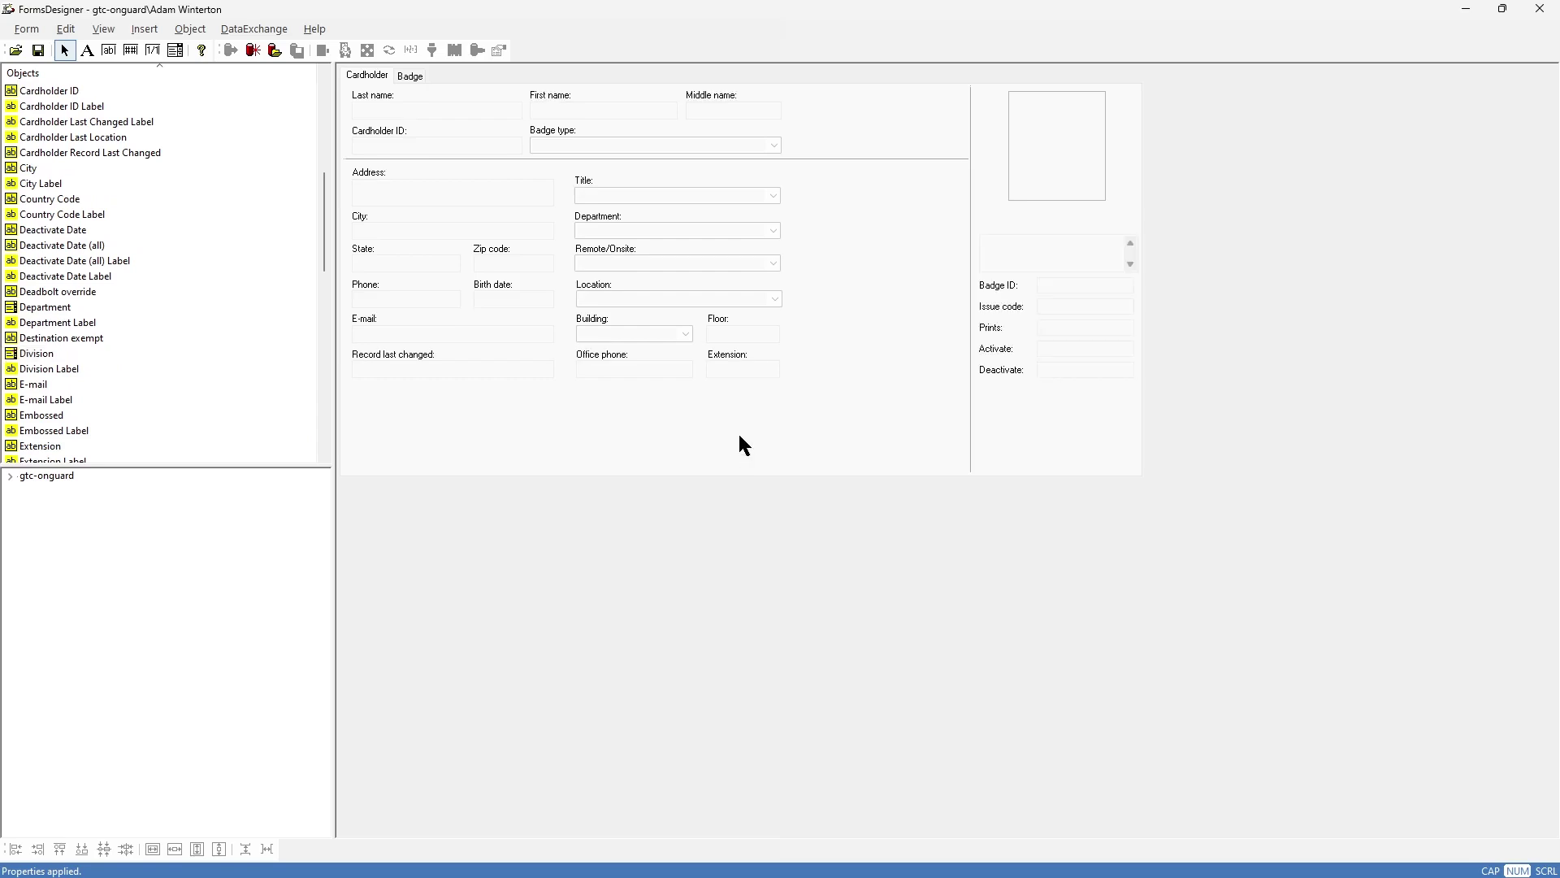
pyautogui.click(38, 51)
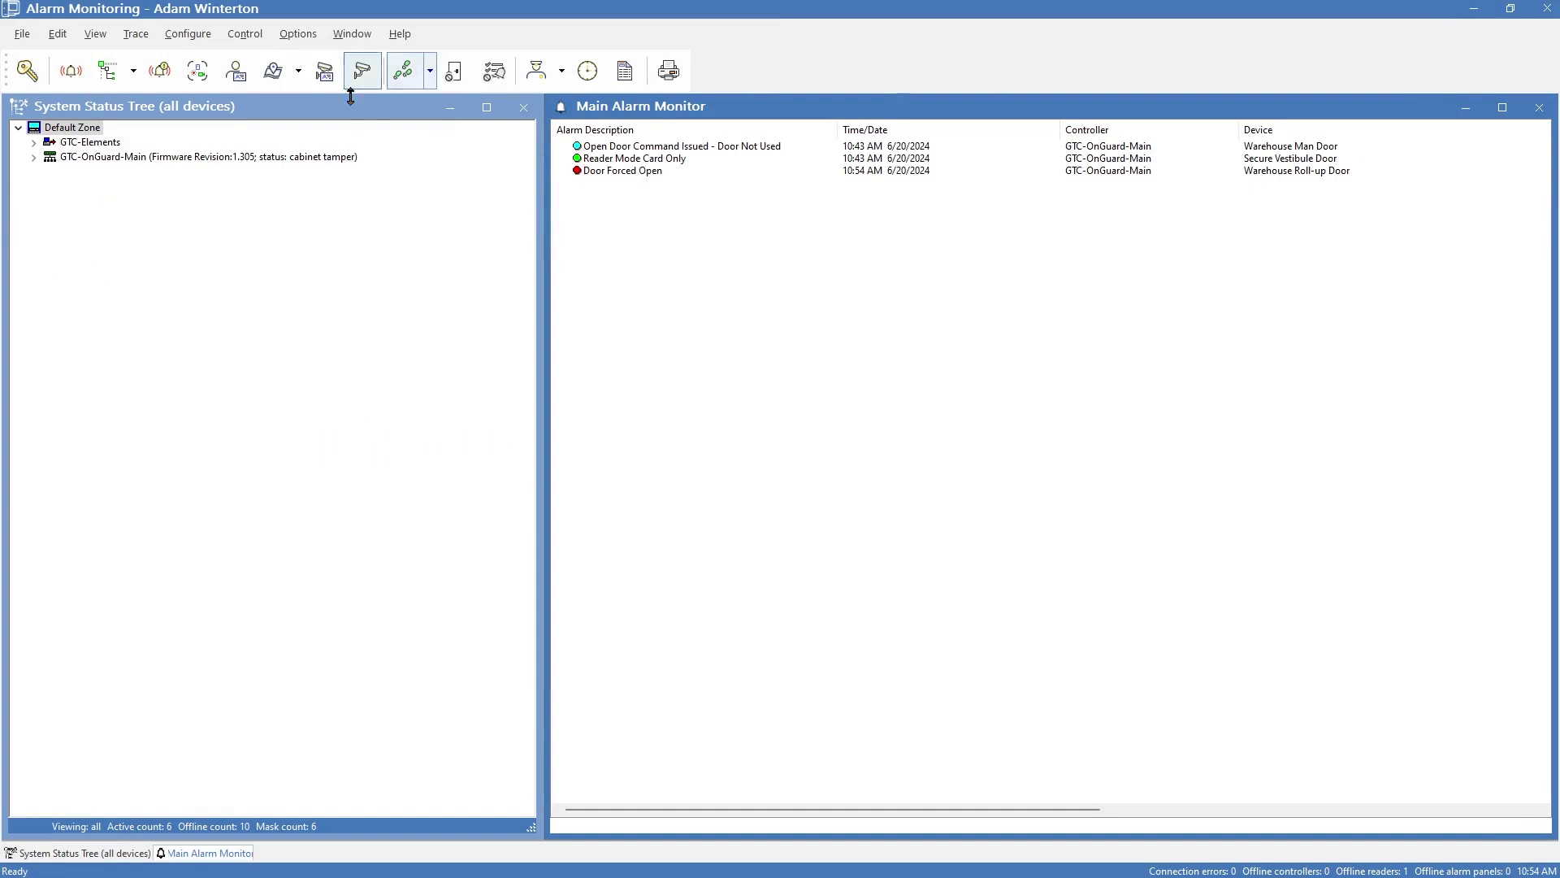
# - Select the Door Forced Open alarm in Alarm Monitoring
pyautogui.click(265, 32)
pyautogui.moveTo(294, 34)
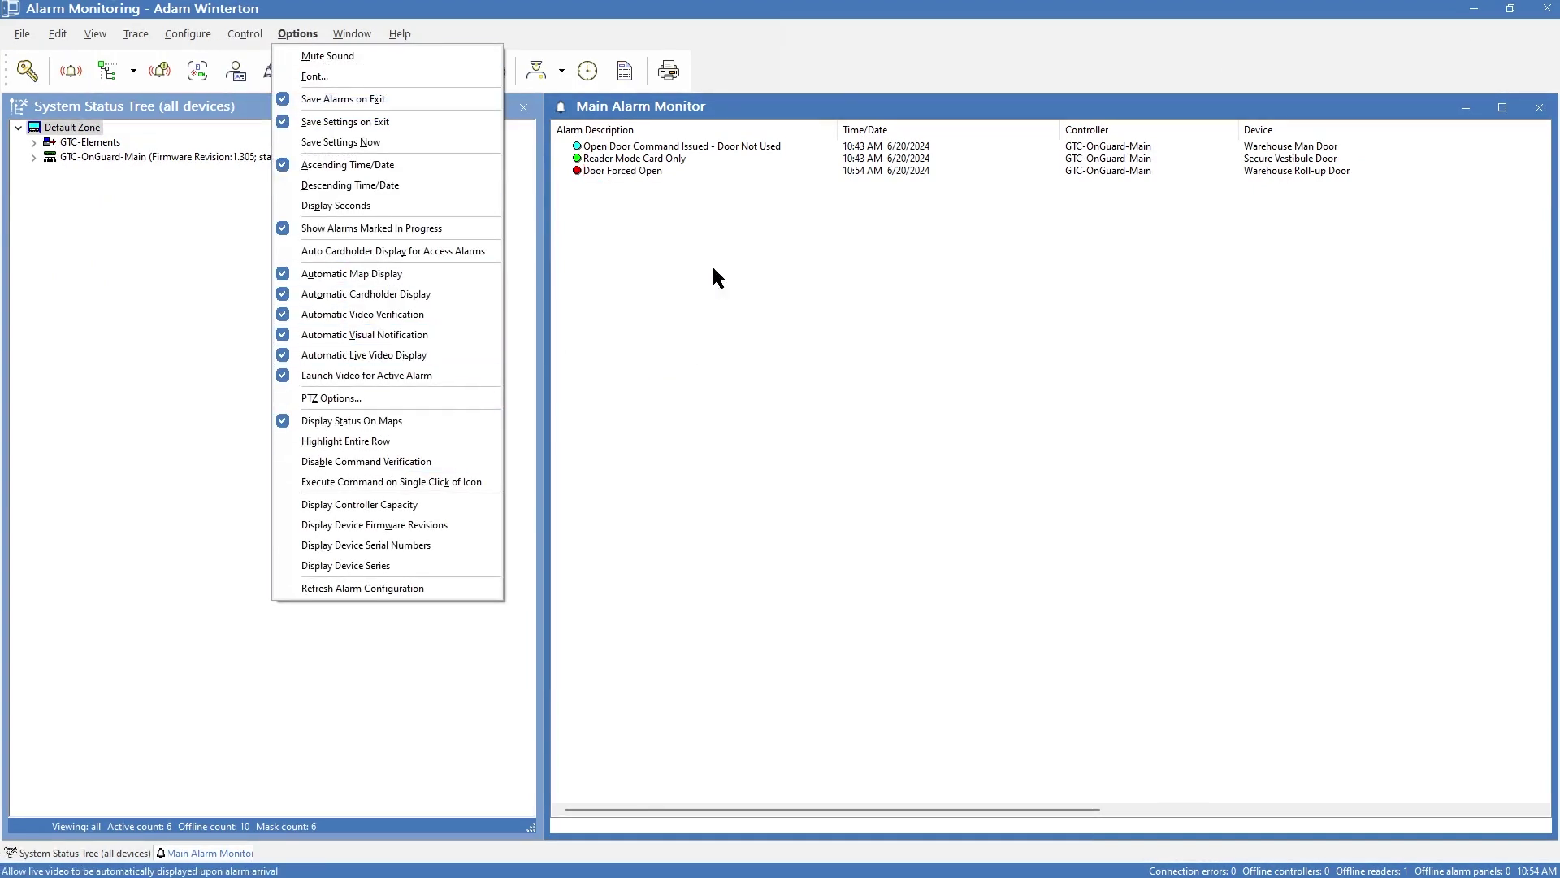
pyautogui.click(951, 48)
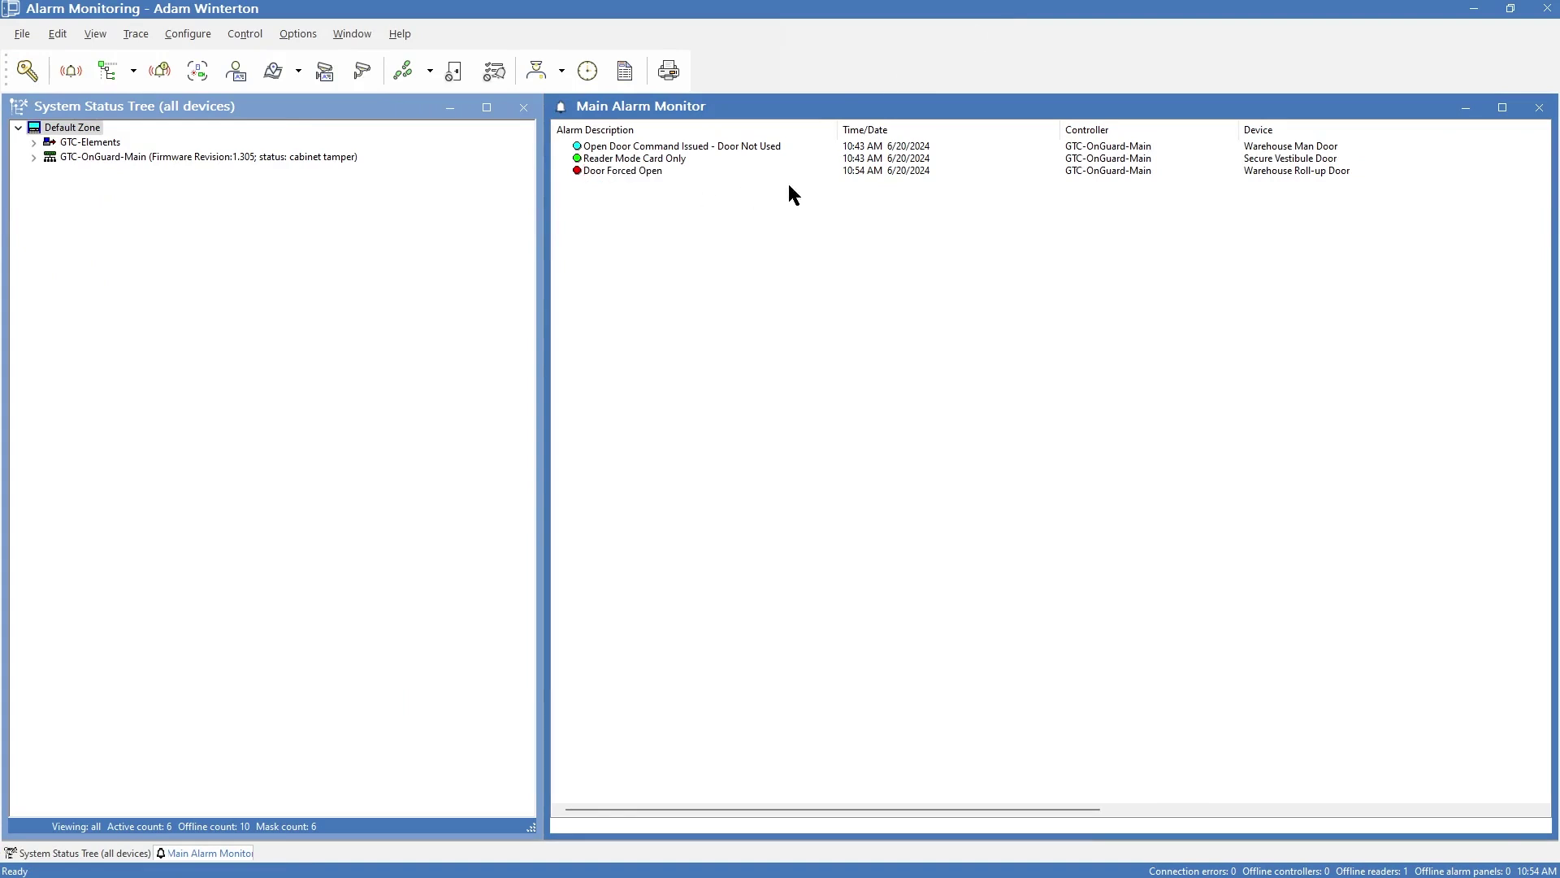
pyautogui.click(618, 173)
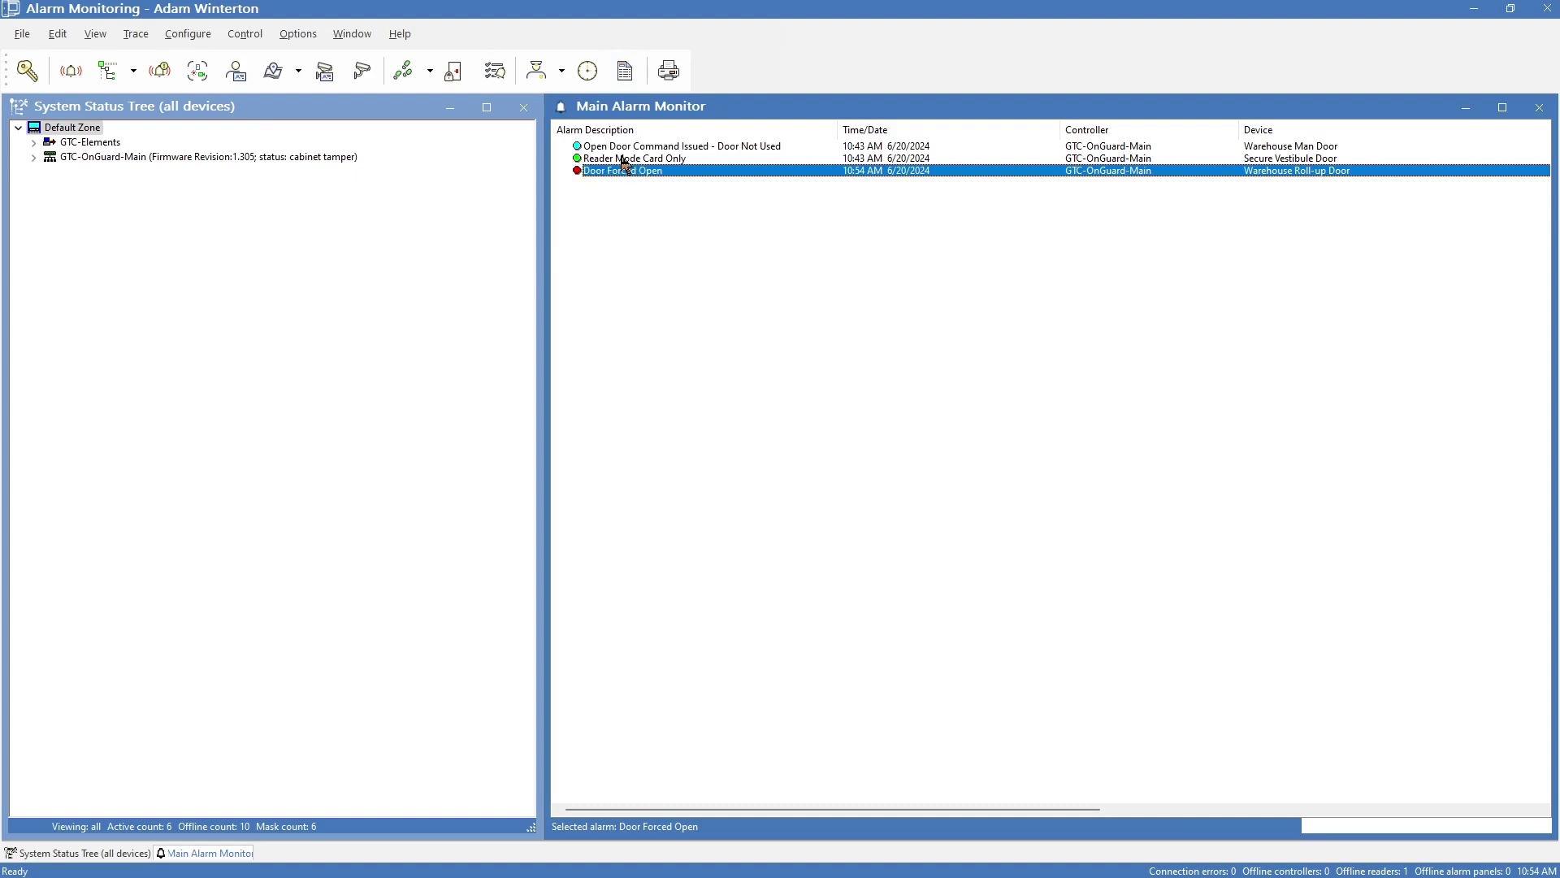
# - Uncheck Automatic Visual Notification, minimize Alarm Monitoring, and return to FormsDesigner
pyautogui.click(199, 34)
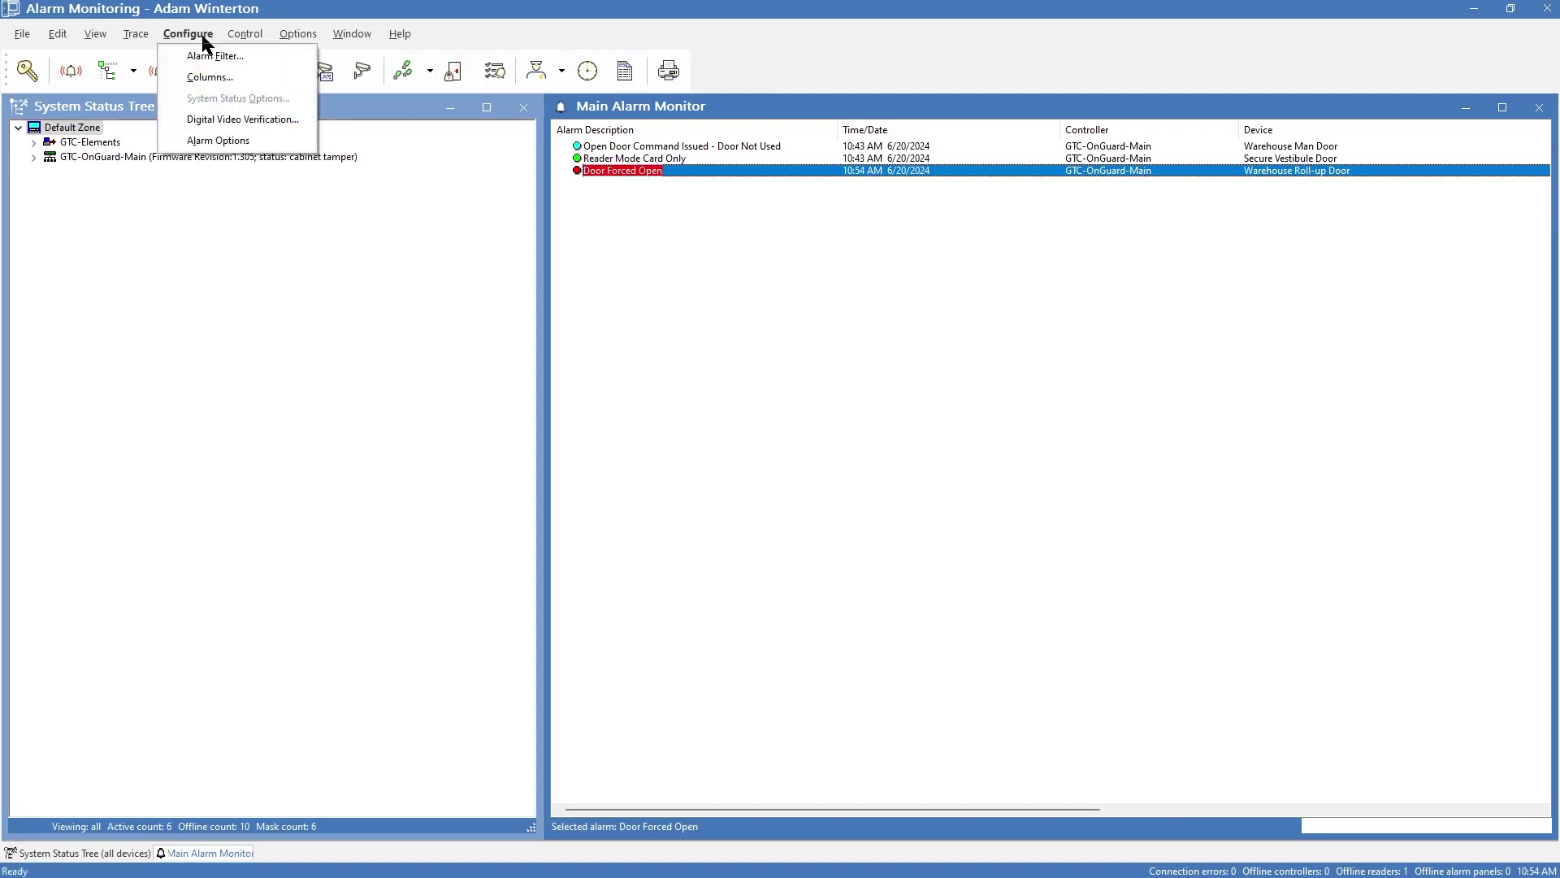
pyautogui.click(237, 36)
pyautogui.moveTo(288, 39)
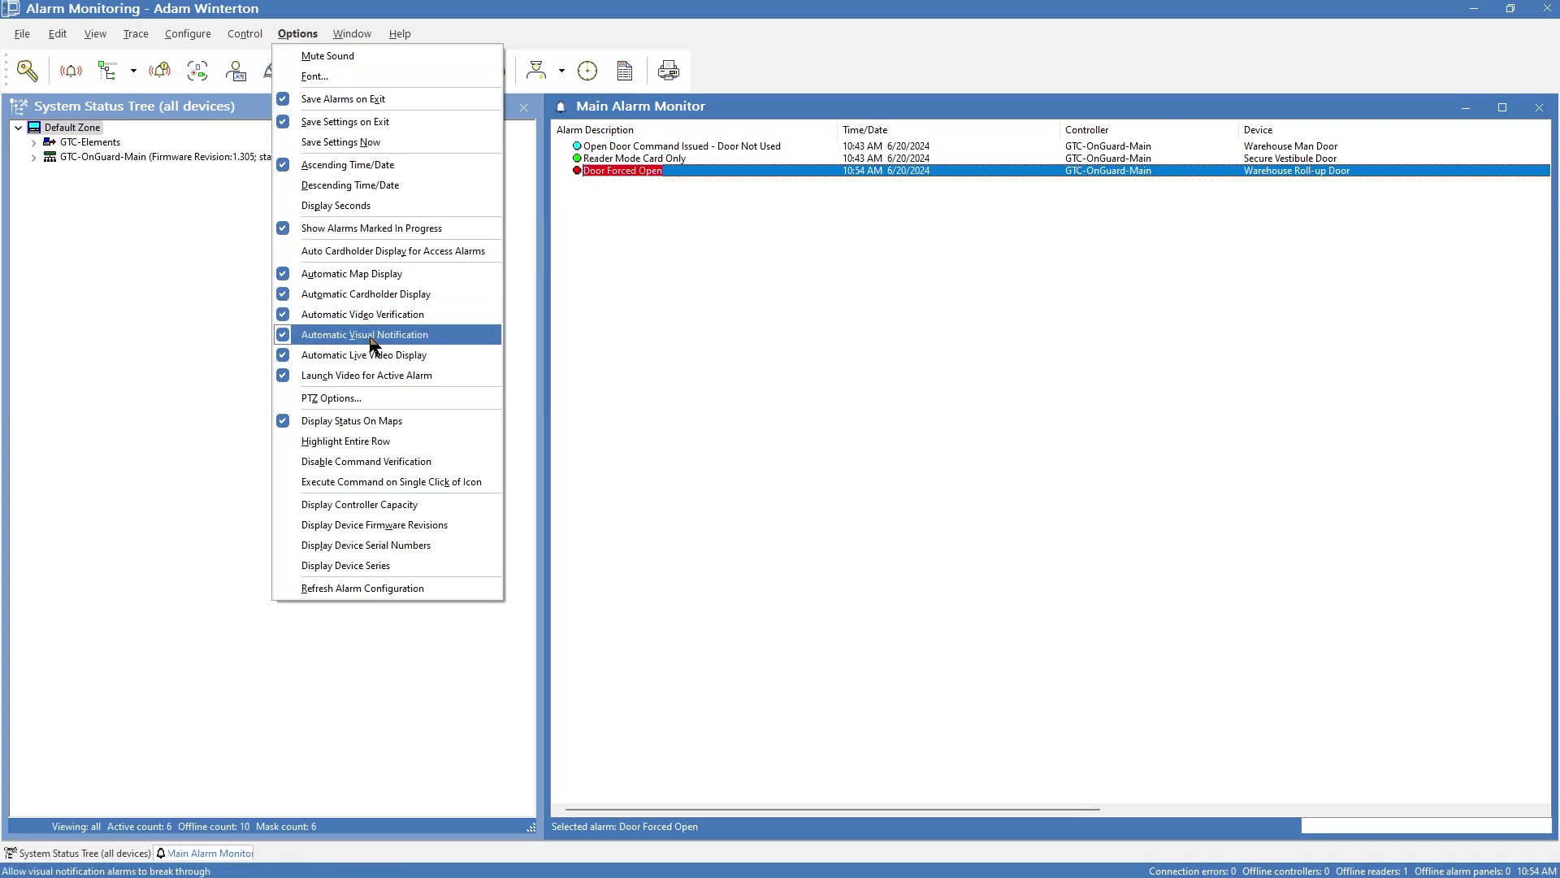
pyautogui.click(308, 340)
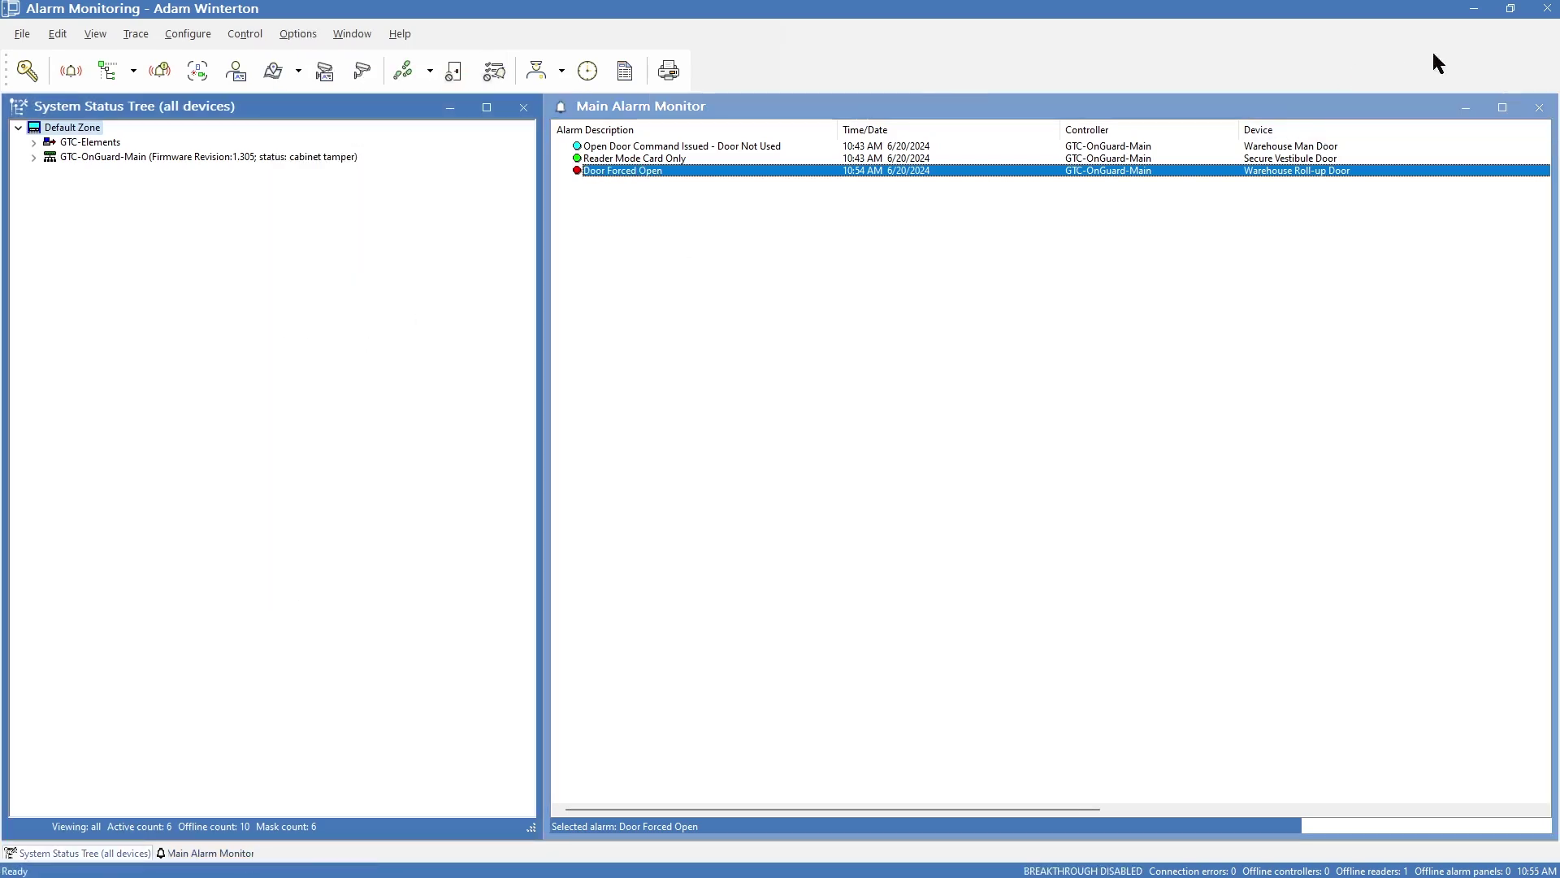
pyautogui.click(1476, 11)
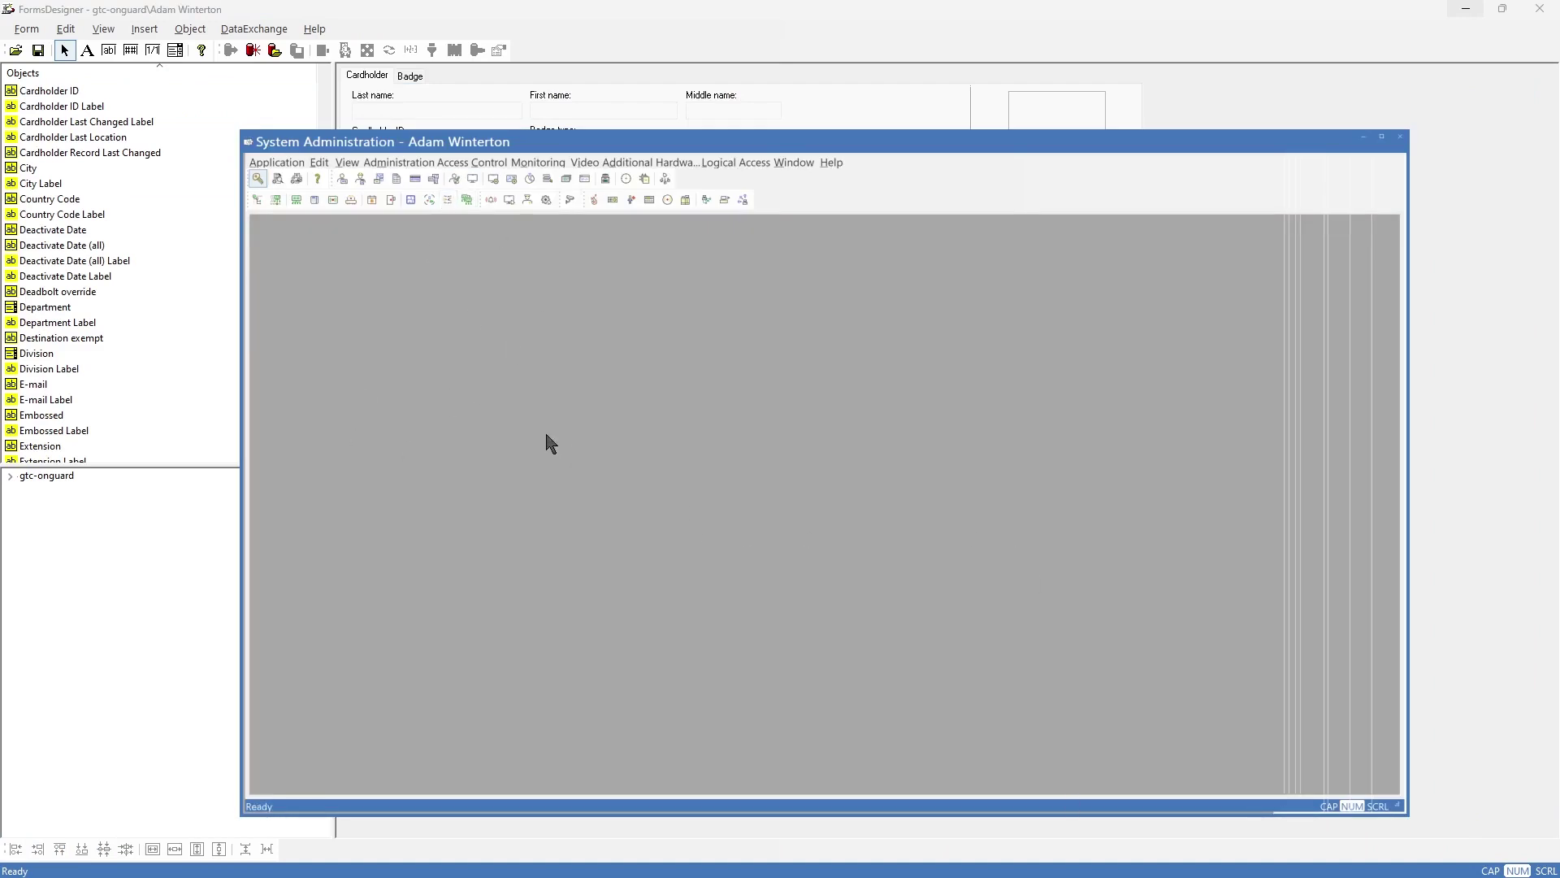
pyautogui.click(553, 10)
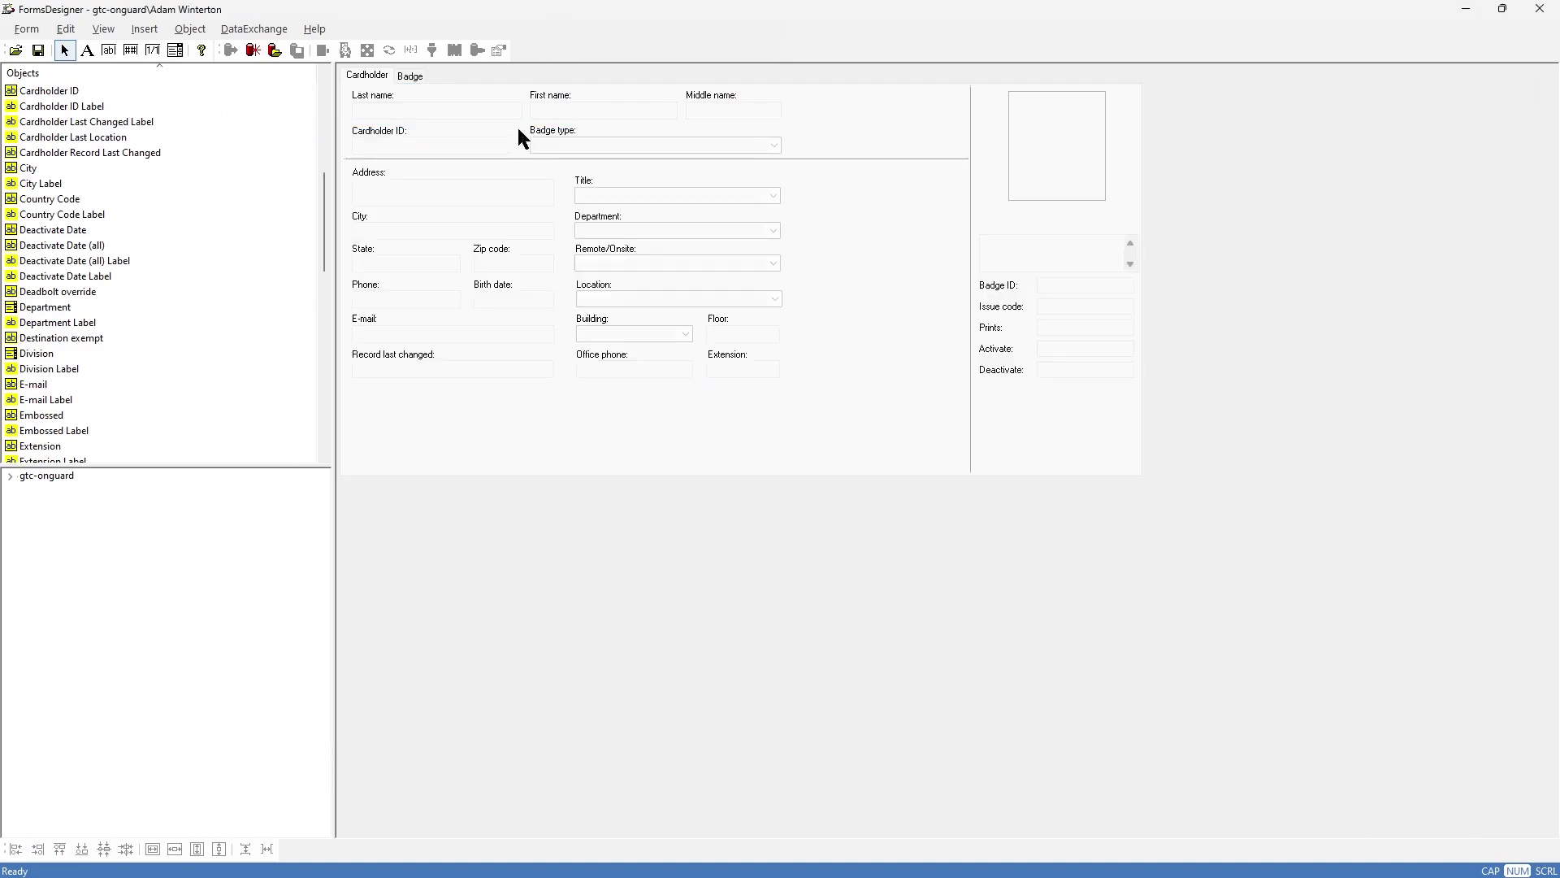
# - Save the Cardholder form with 'Save cosmetic changes only' and confirm with Yes
pyautogui.click(38, 50)
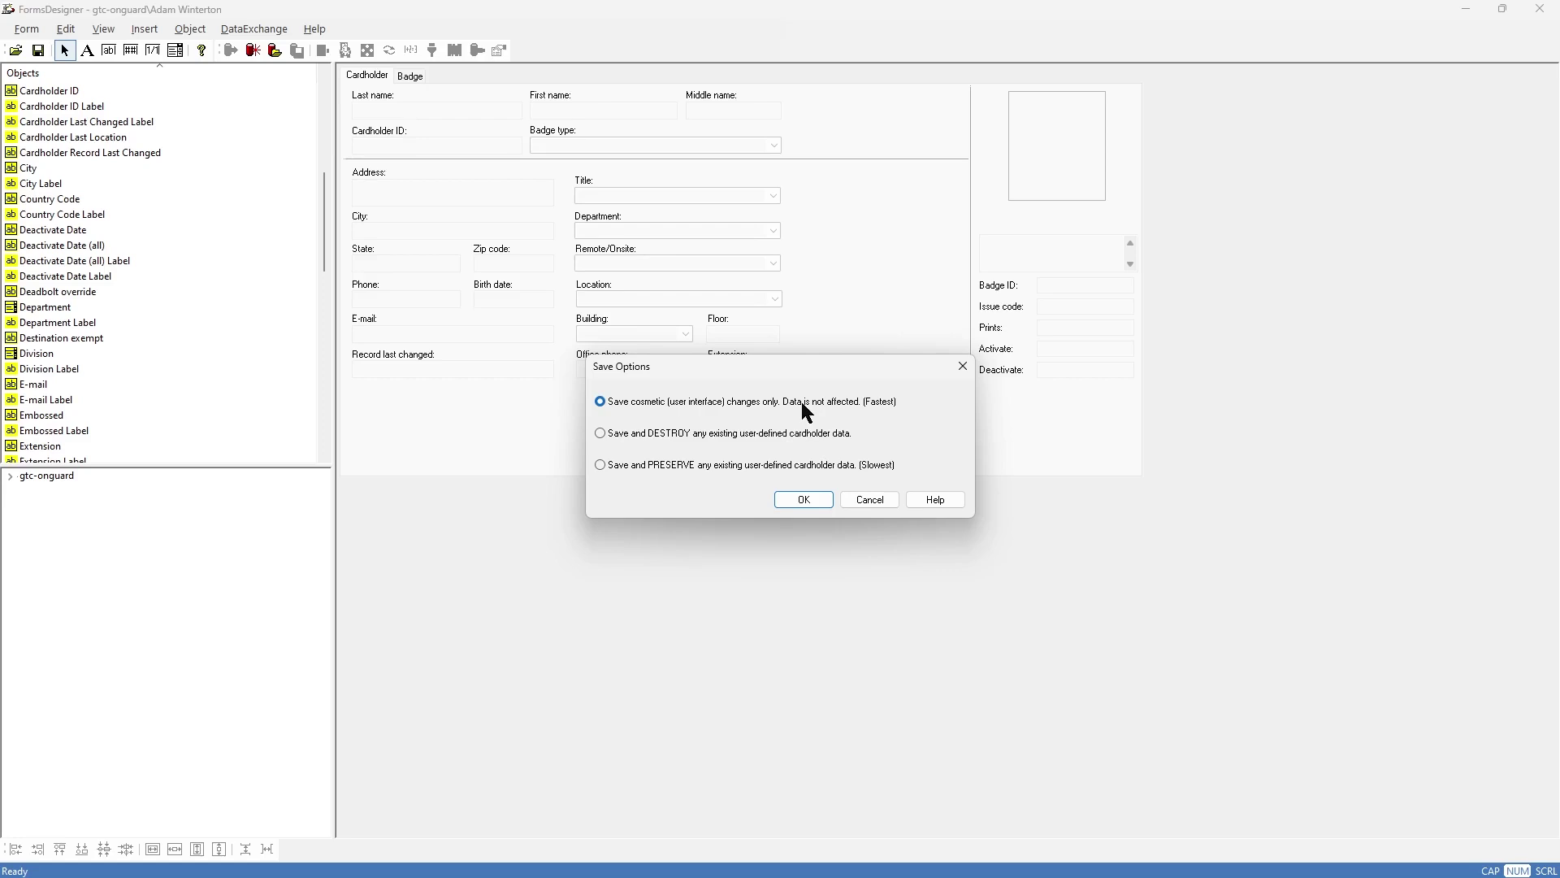
pyautogui.moveTo(787, 364); pyautogui.dragTo(768, 397)
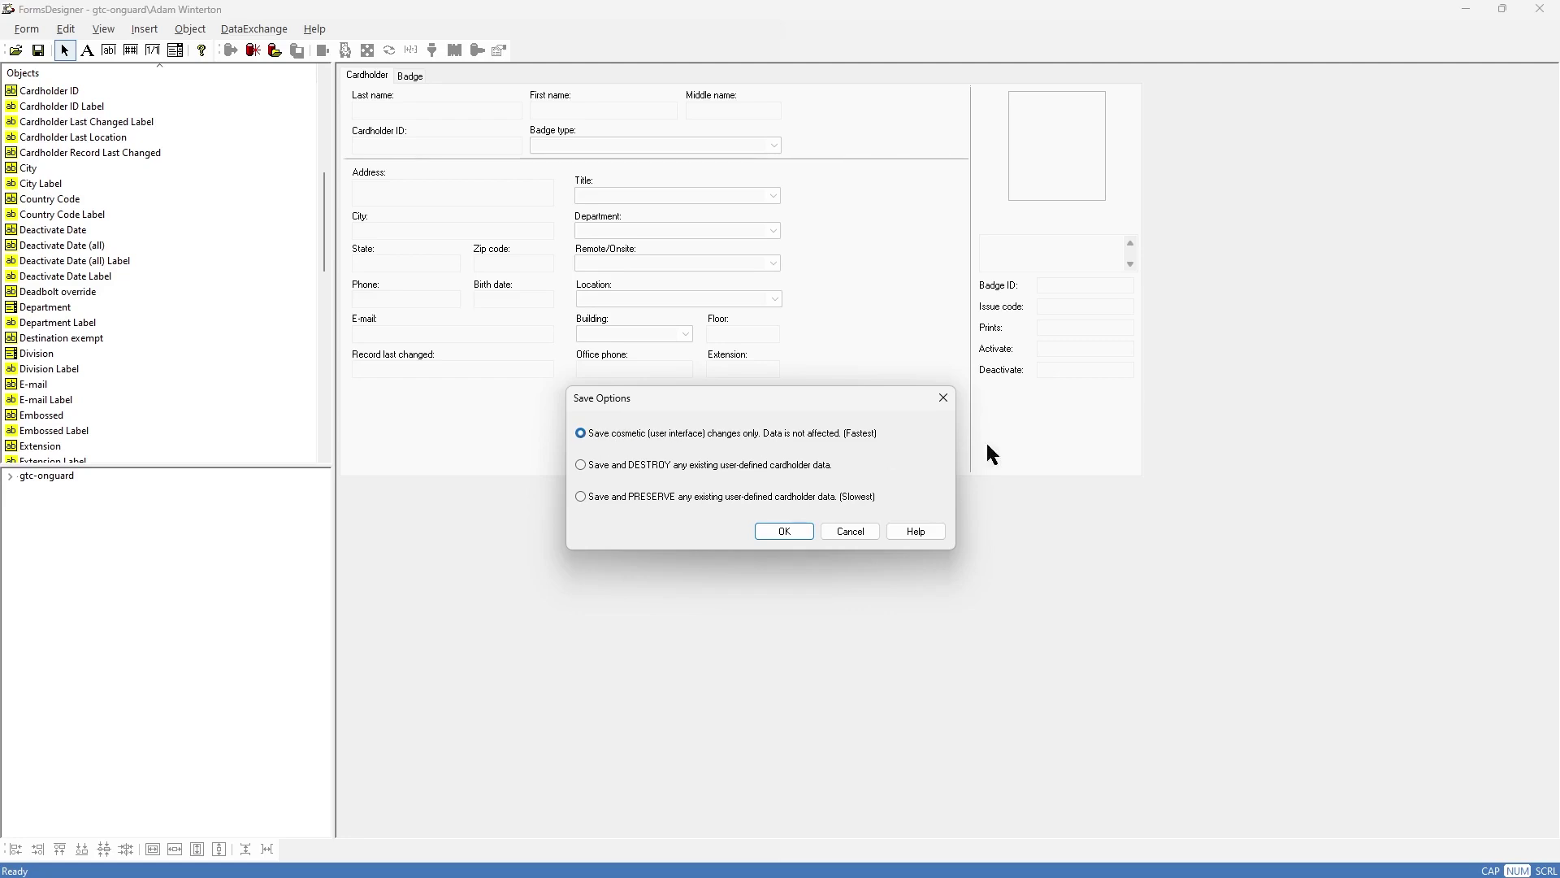
pyautogui.click(799, 530)
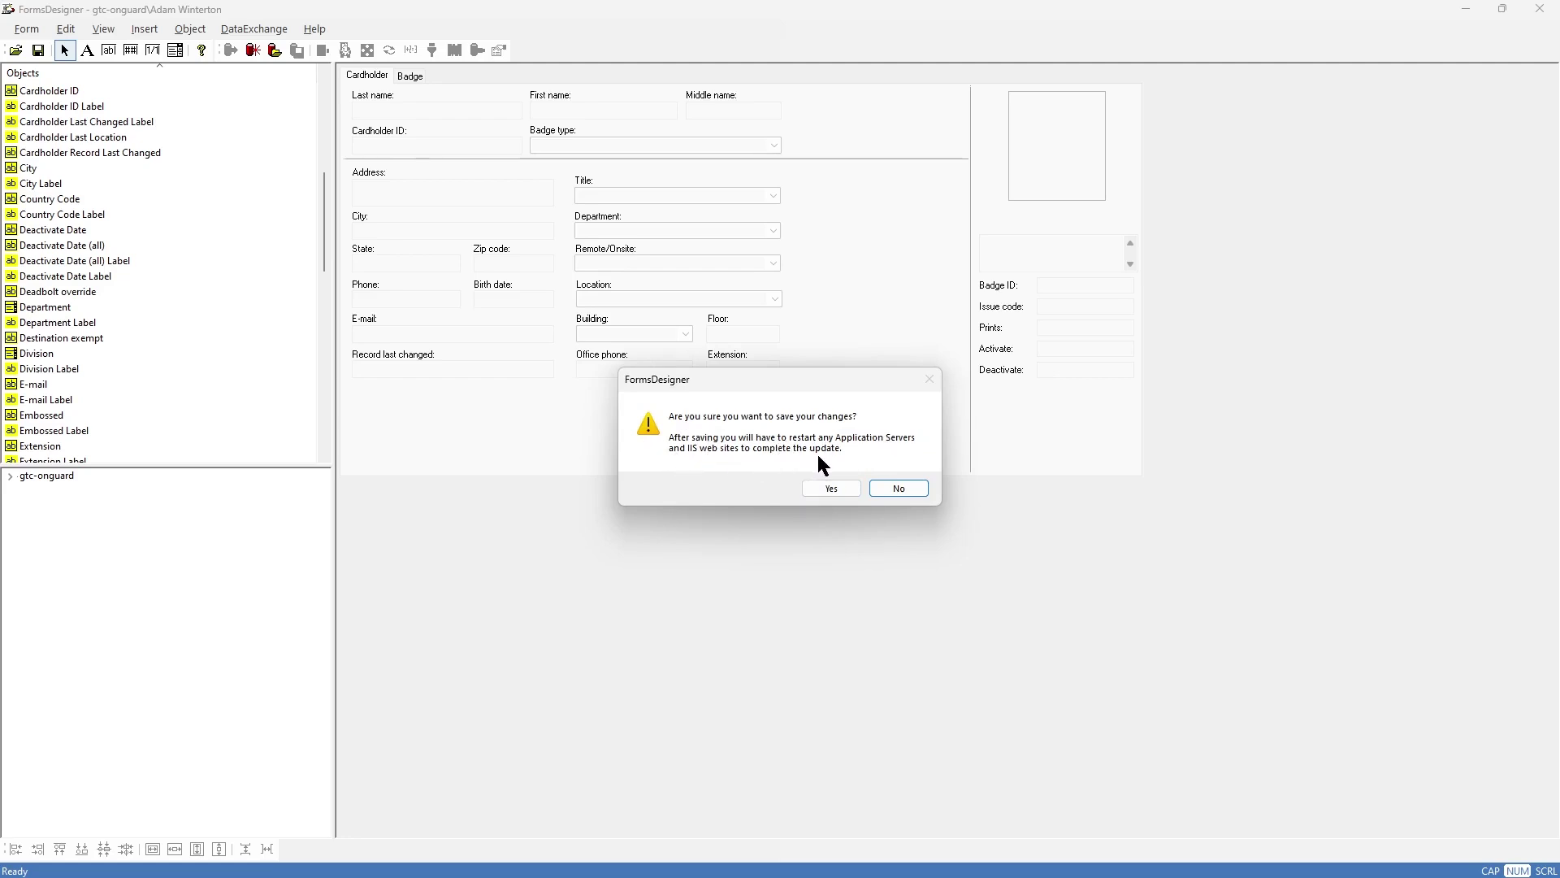
pyautogui.click(828, 489)
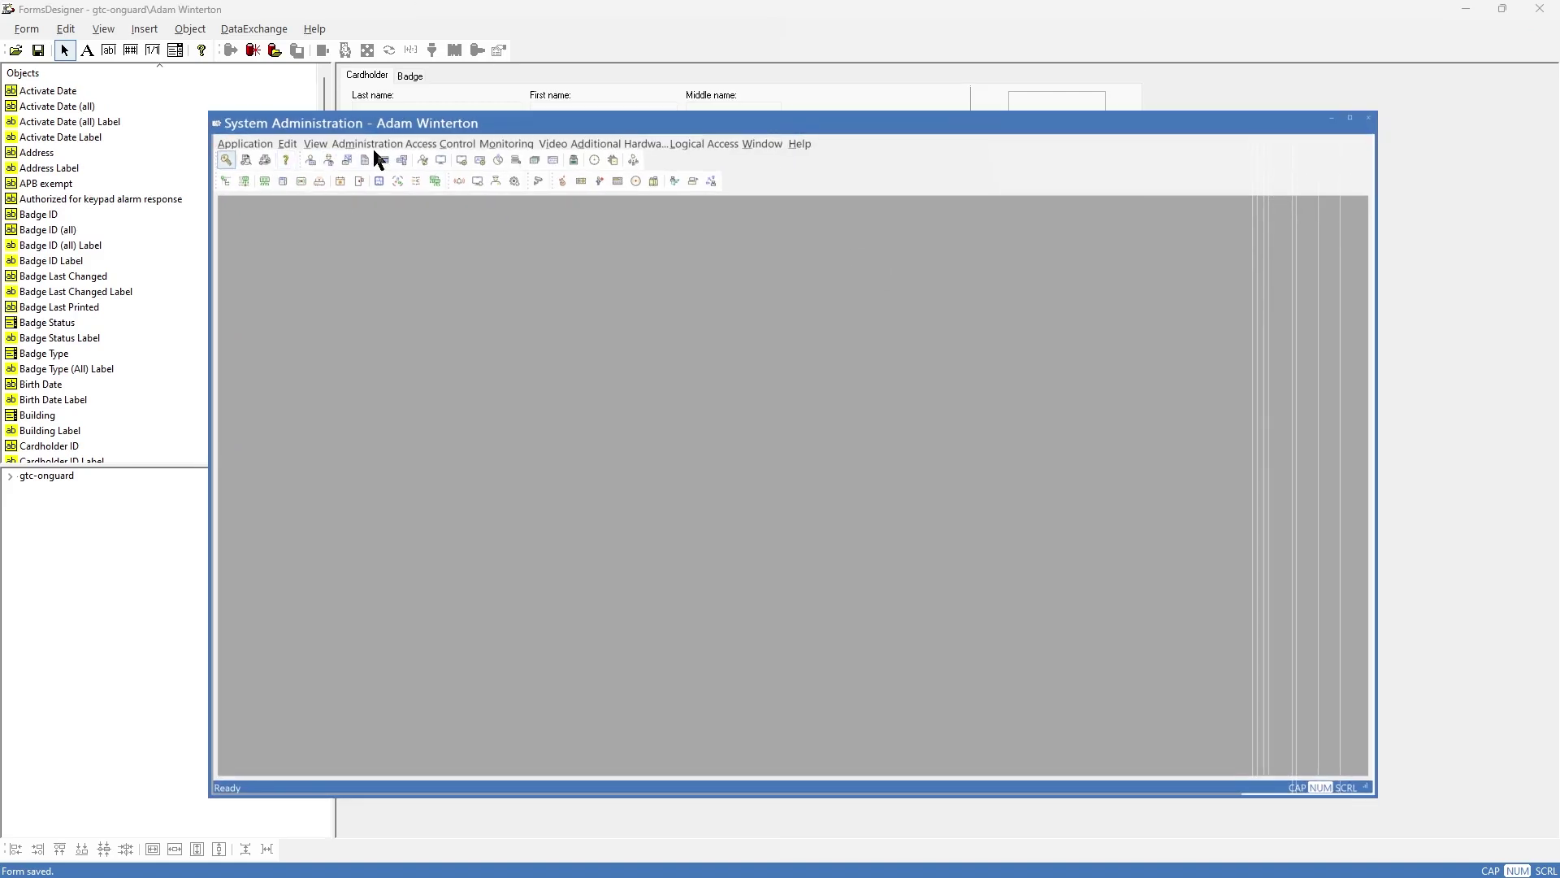
# - Open the Cardholders records in System Administration and move the window aside
pyautogui.click(375, 145)
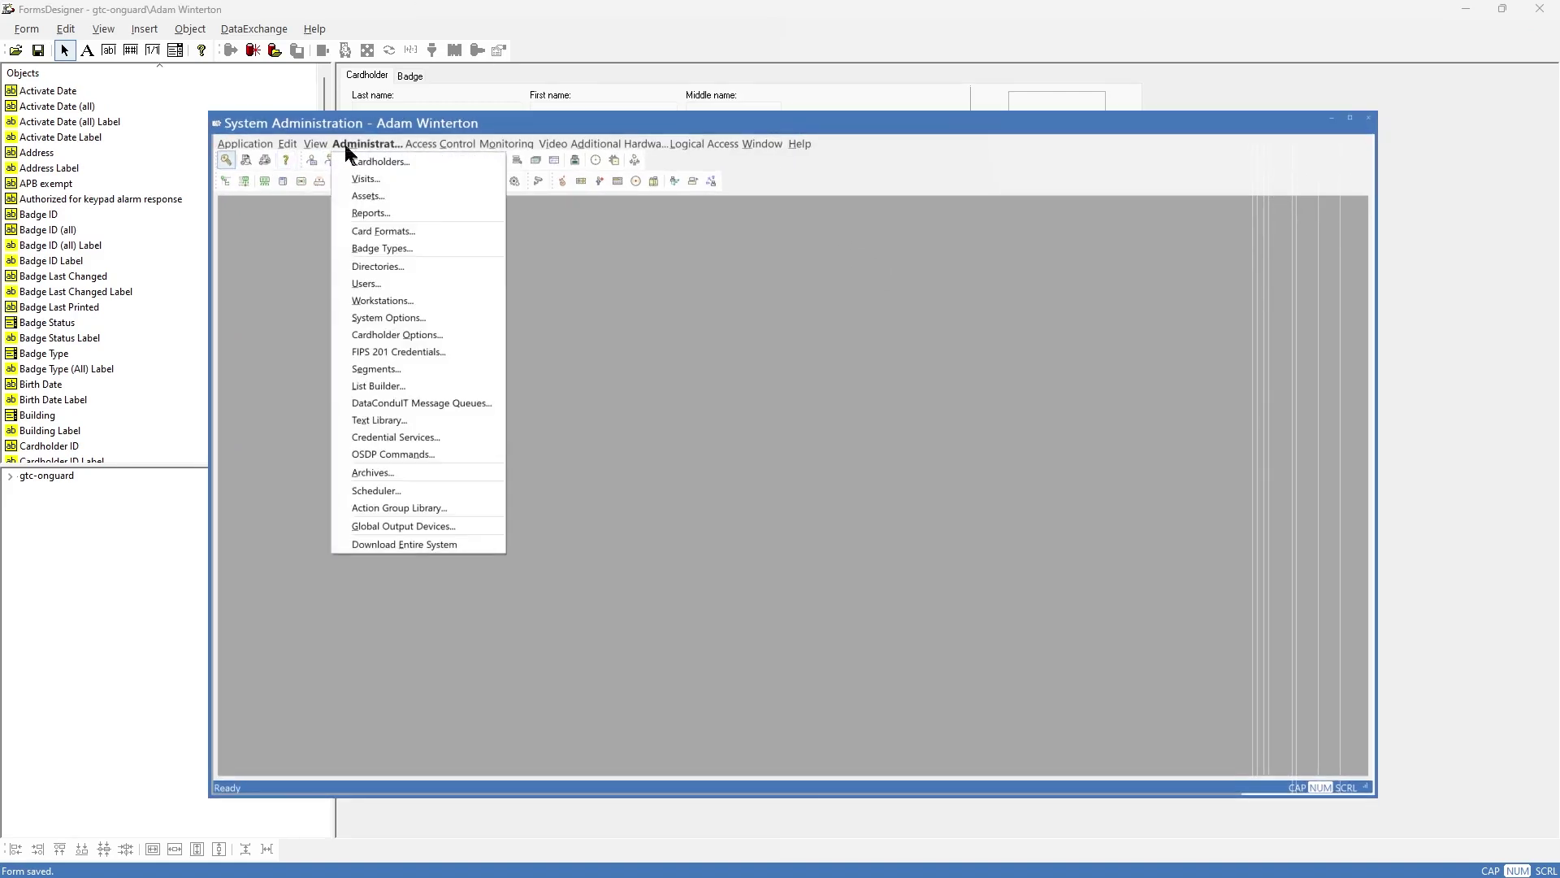
pyautogui.click(390, 162)
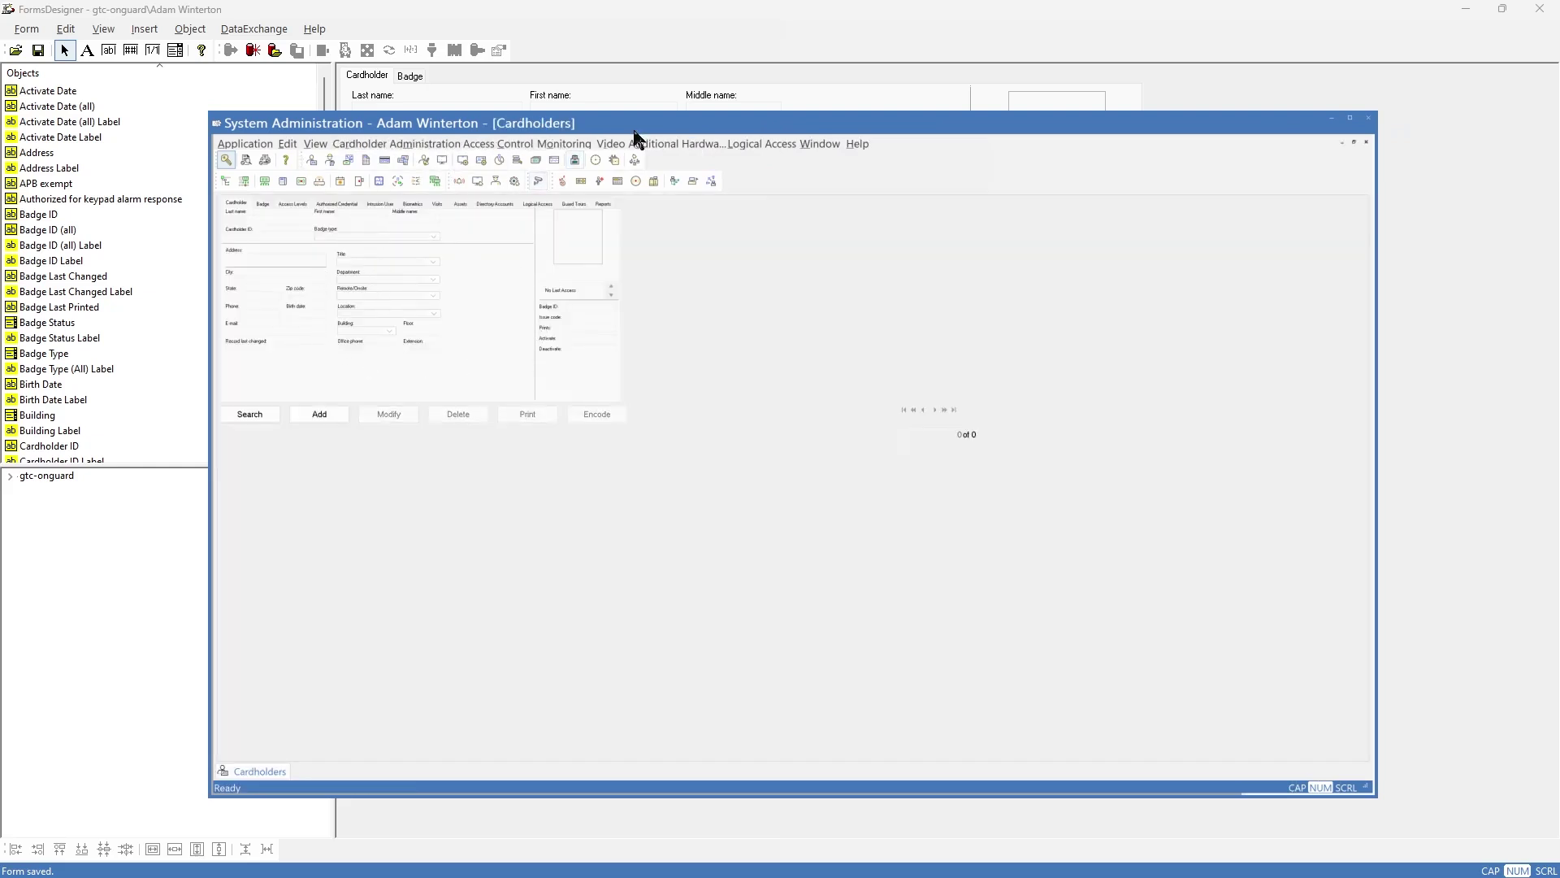
pyautogui.moveTo(672, 130); pyautogui.dragTo(669, 157)
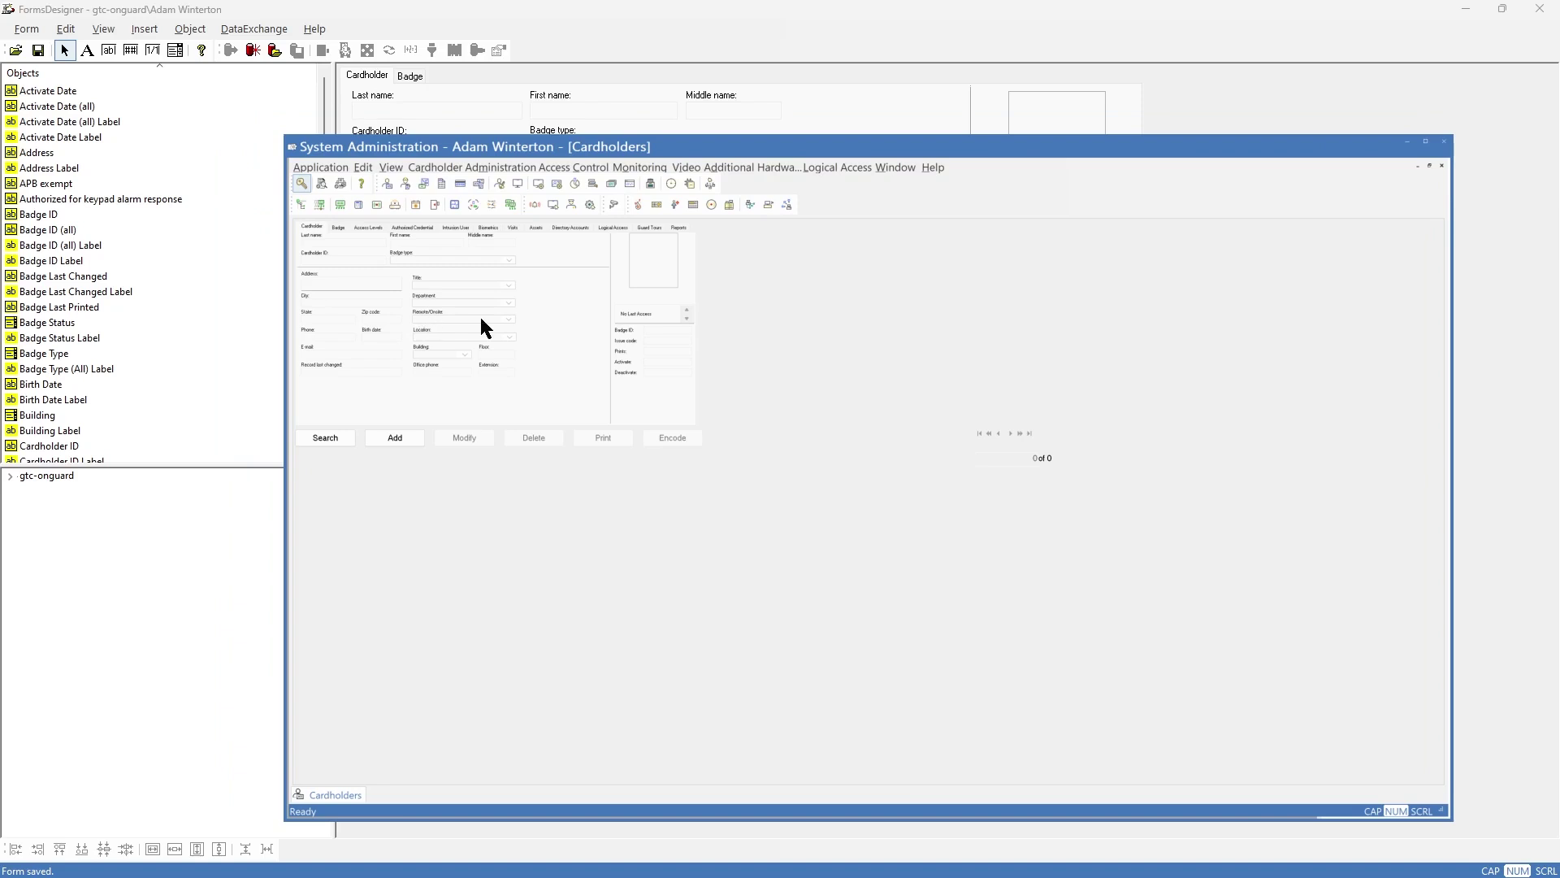
# - Start a new cardholder, check the Remote/Onsite choices, cancel, and close System Administration
pyautogui.click(399, 440)
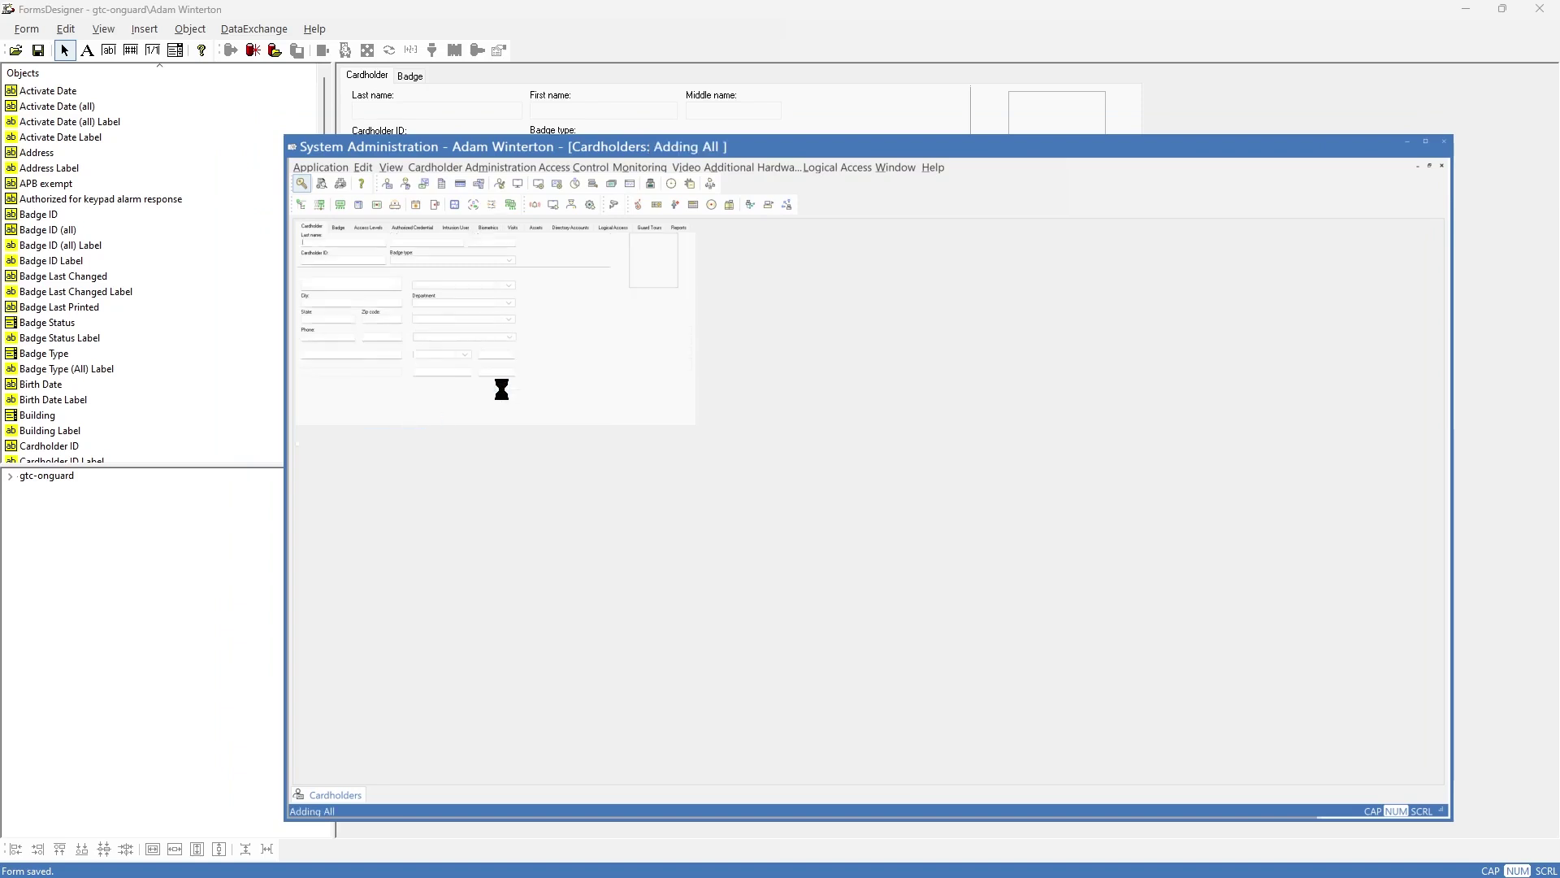
pyautogui.click(509, 319)
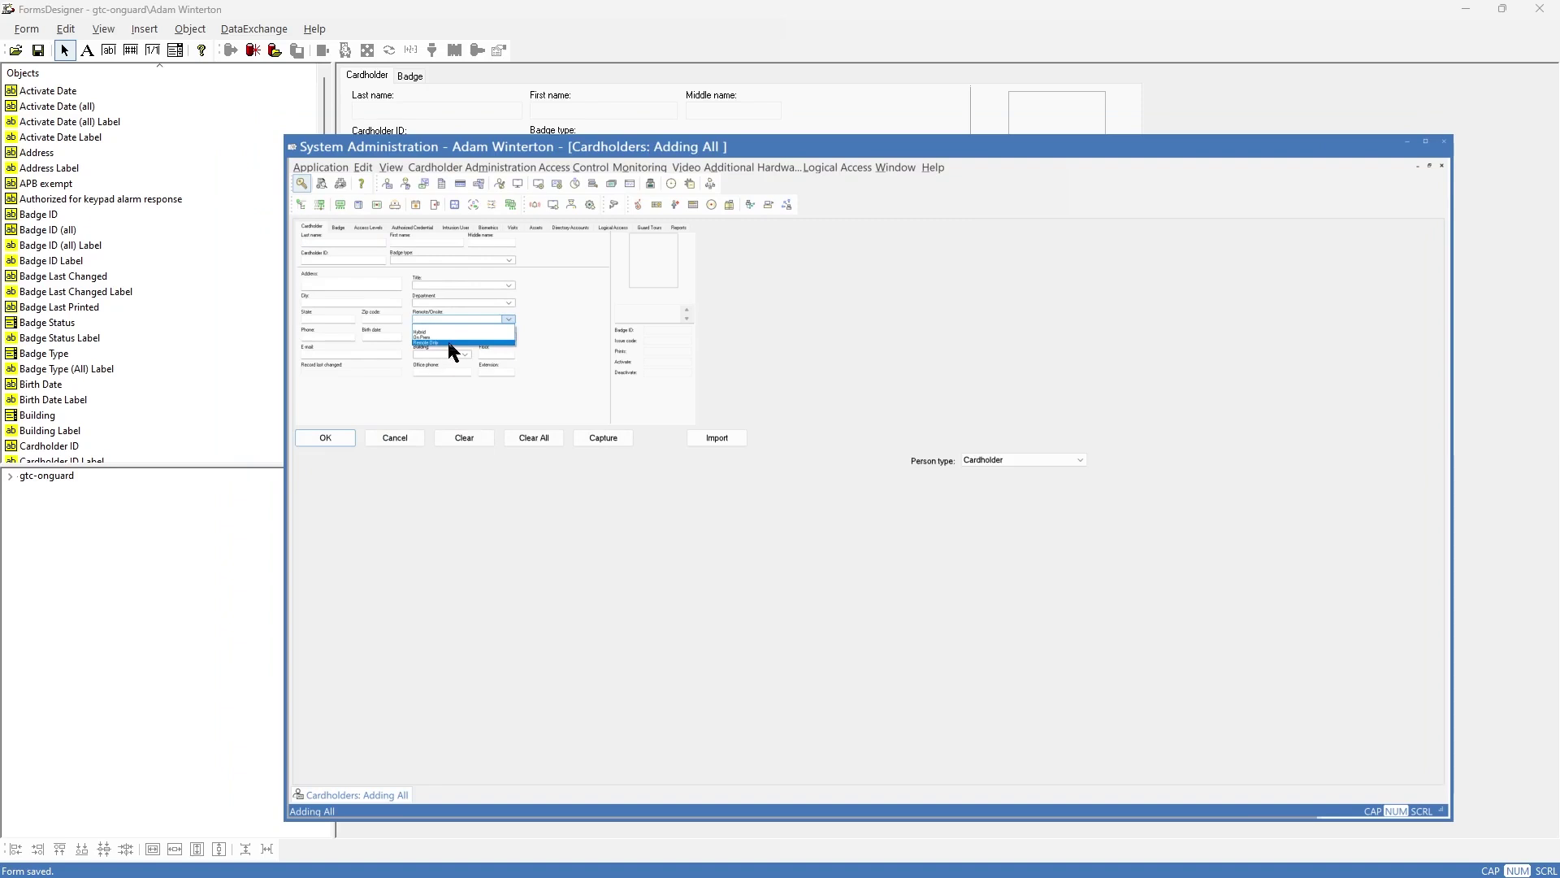
pyautogui.click(551, 342)
pyautogui.click(394, 437)
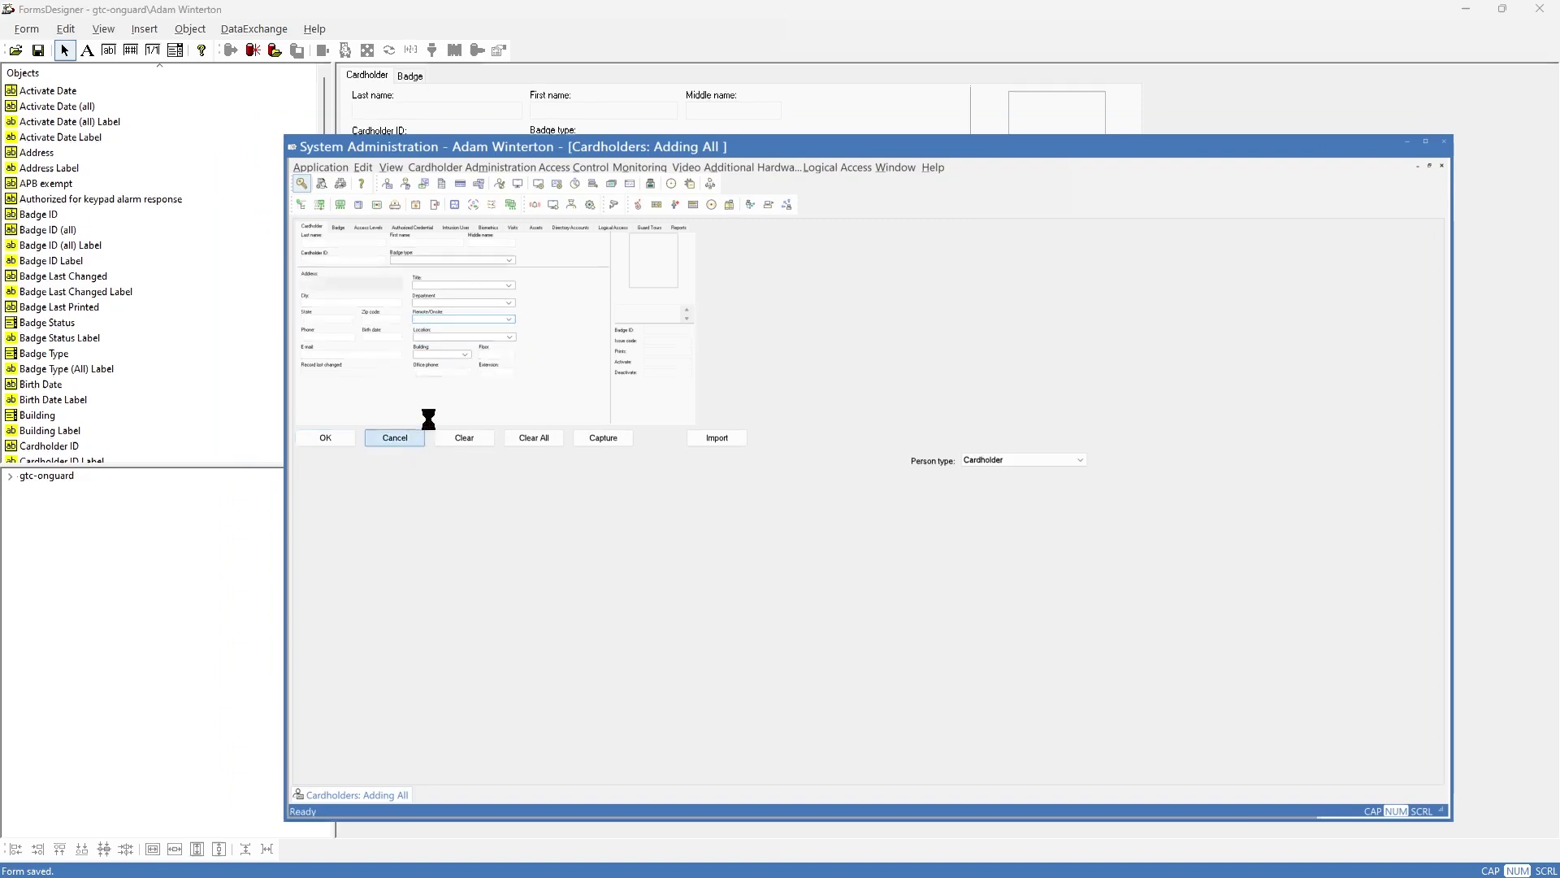
pyautogui.click(1445, 142)
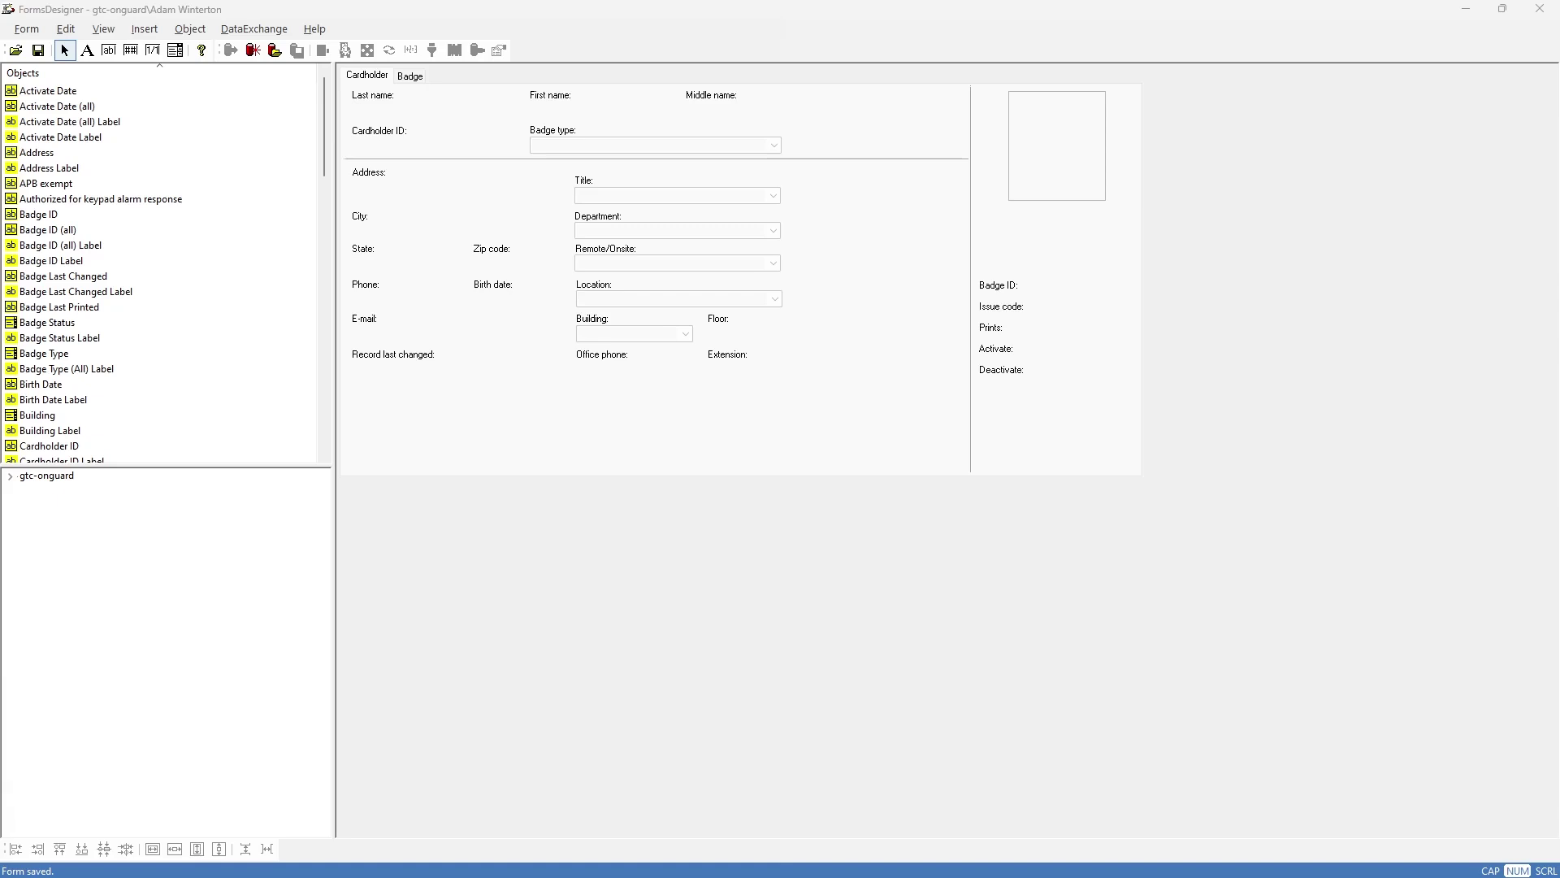
# - Bring the OnGuard 8.2 Programs folder over FormsDesigner and restore it to normal size
pyautogui.hotkey('alt', 'Tab')
pyautogui.moveTo(929, 52); pyautogui.dragTo(511, 213)
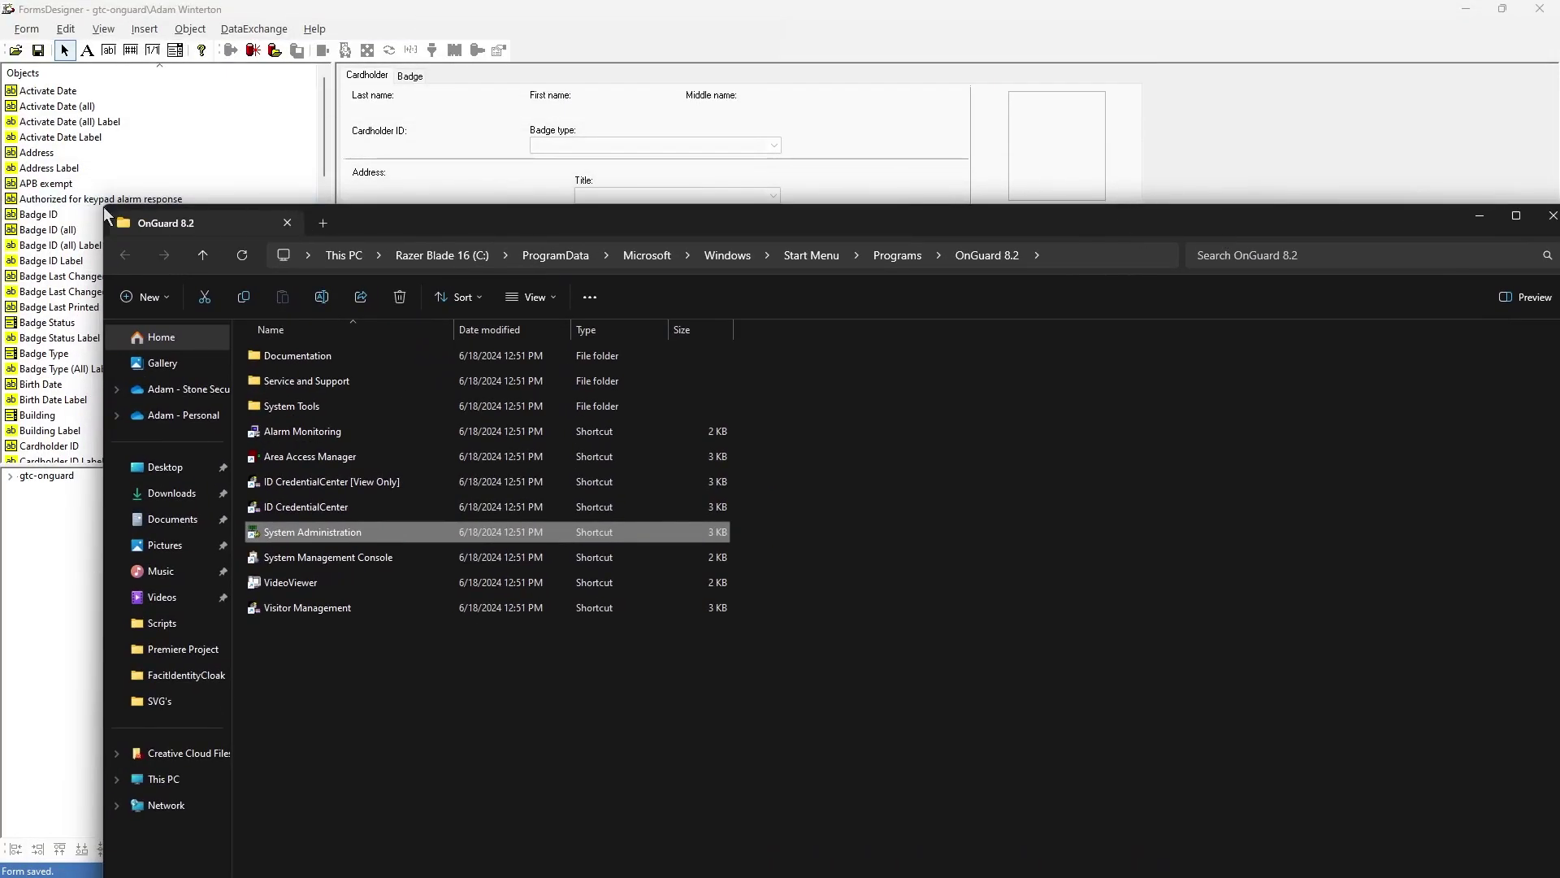
pyautogui.moveTo(550, 231); pyautogui.dragTo(674, 130)
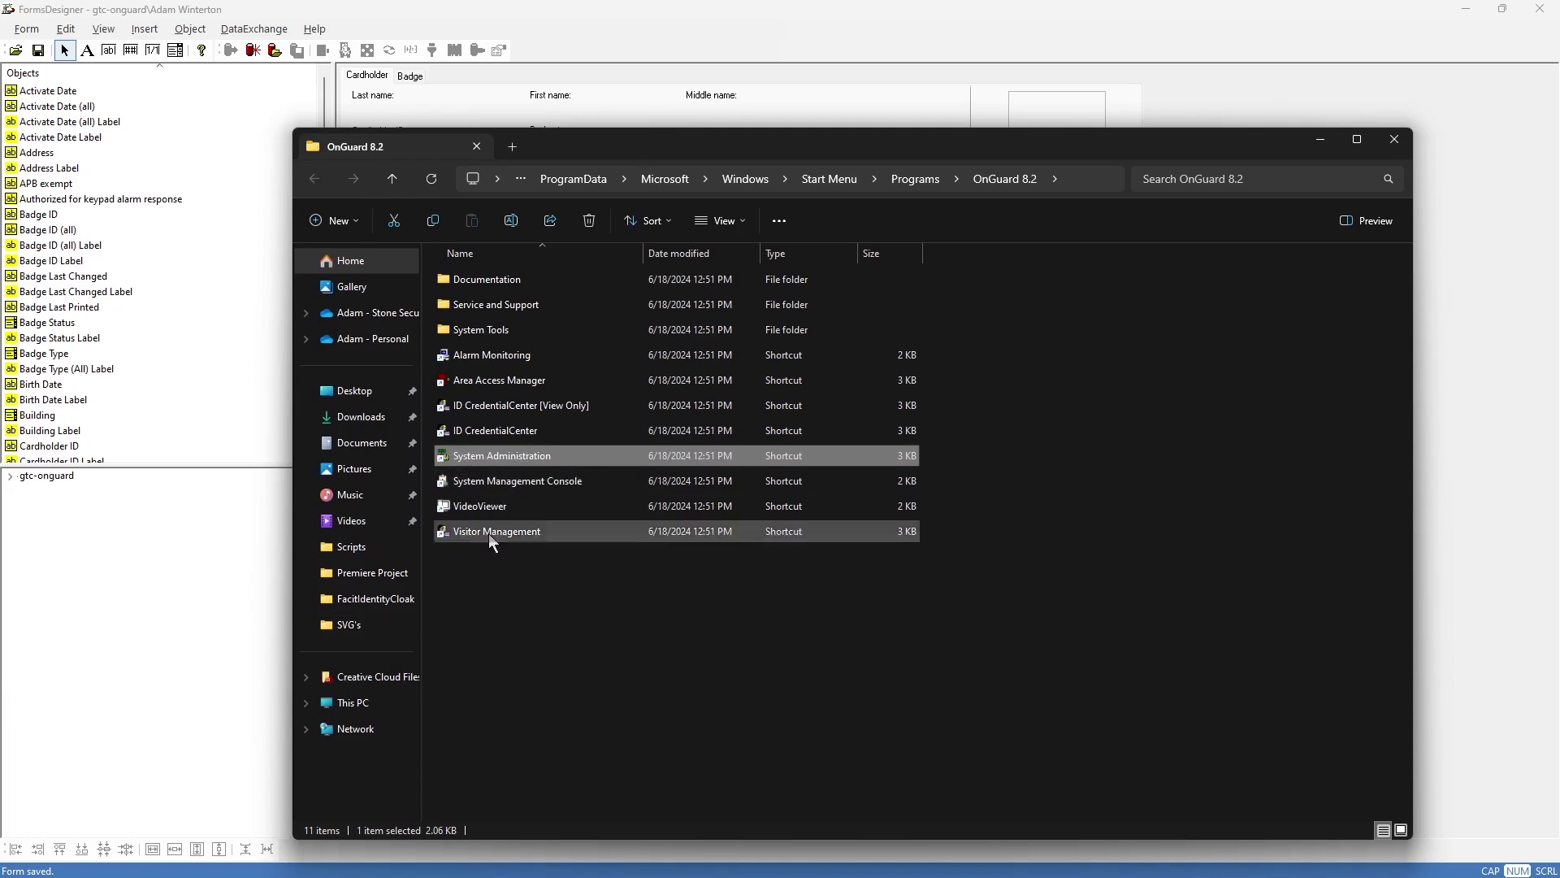
# - Open the System Administration shortcut's all-users compatibility settings and its high DPI settings
pyautogui.rightClick(495, 455)
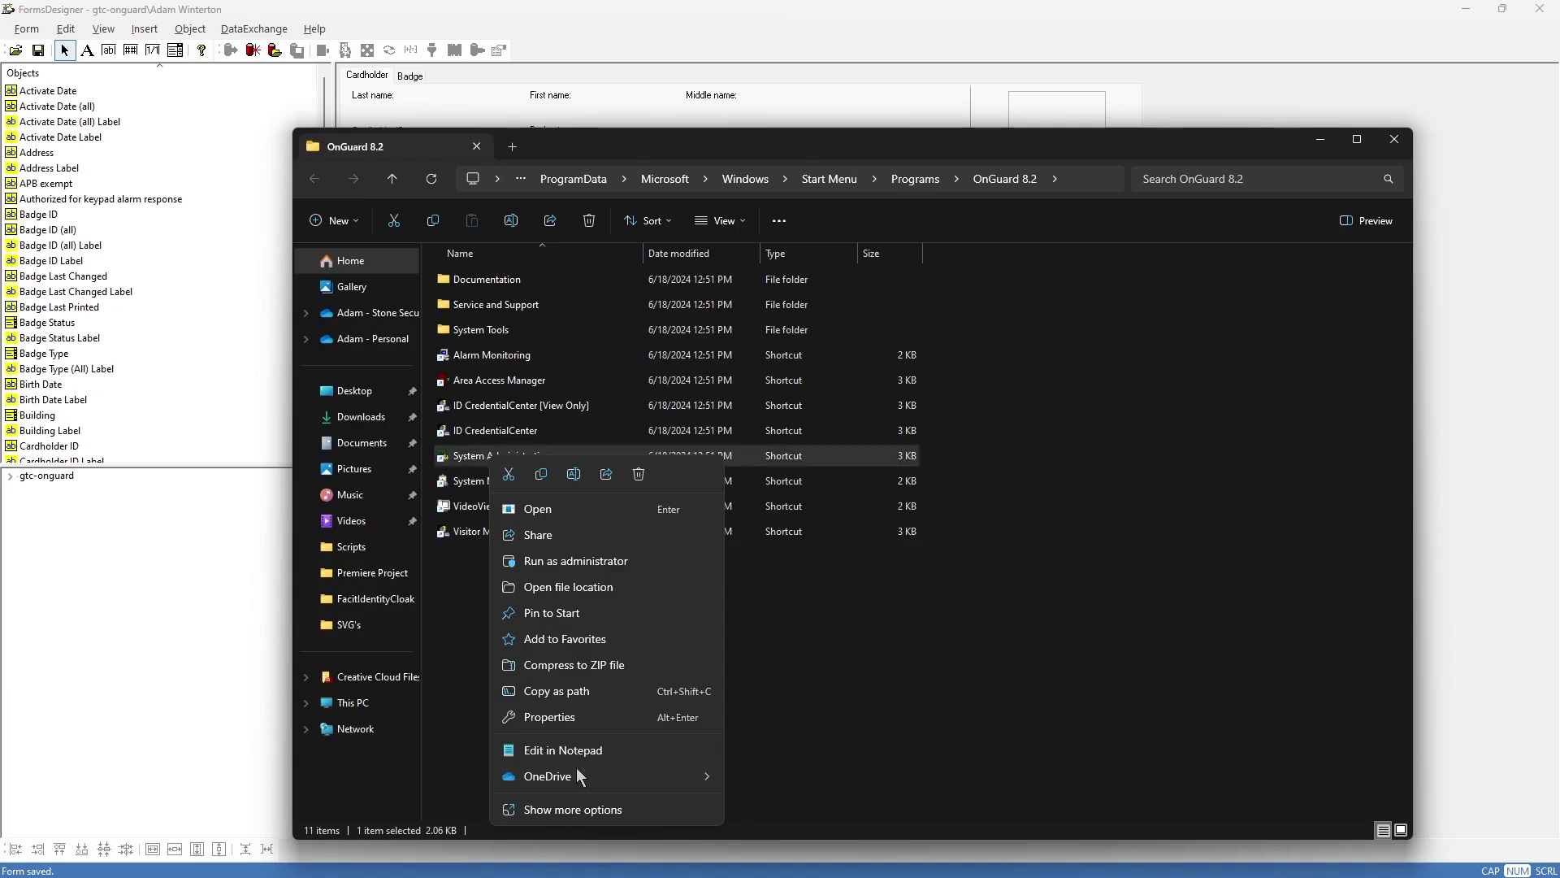
pyautogui.click(558, 715)
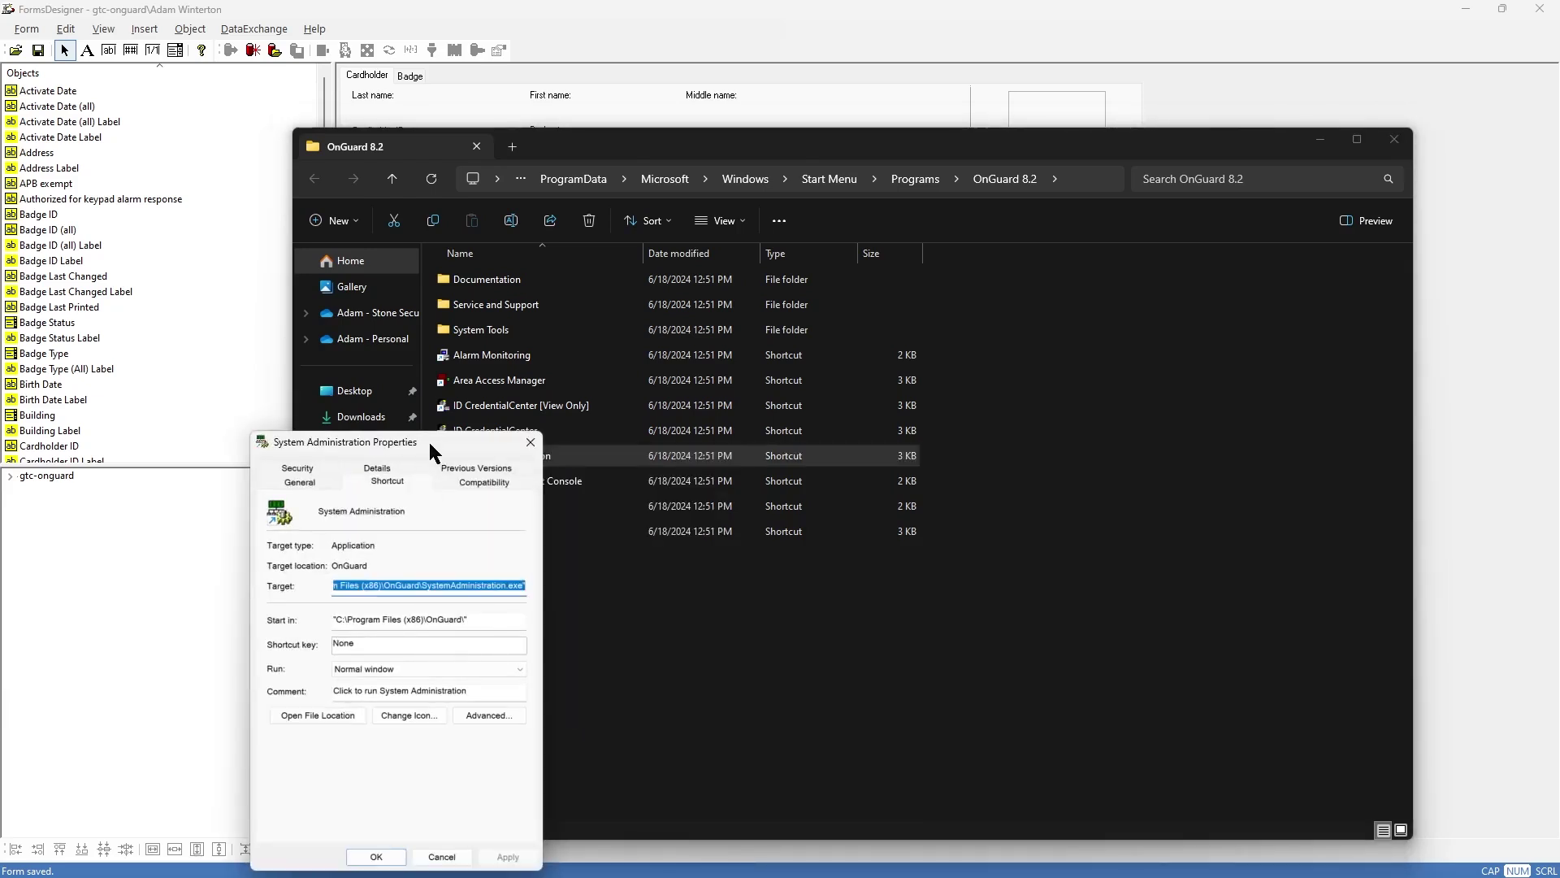
pyautogui.moveTo(429, 442); pyautogui.dragTo(482, 333)
pyautogui.click(533, 378)
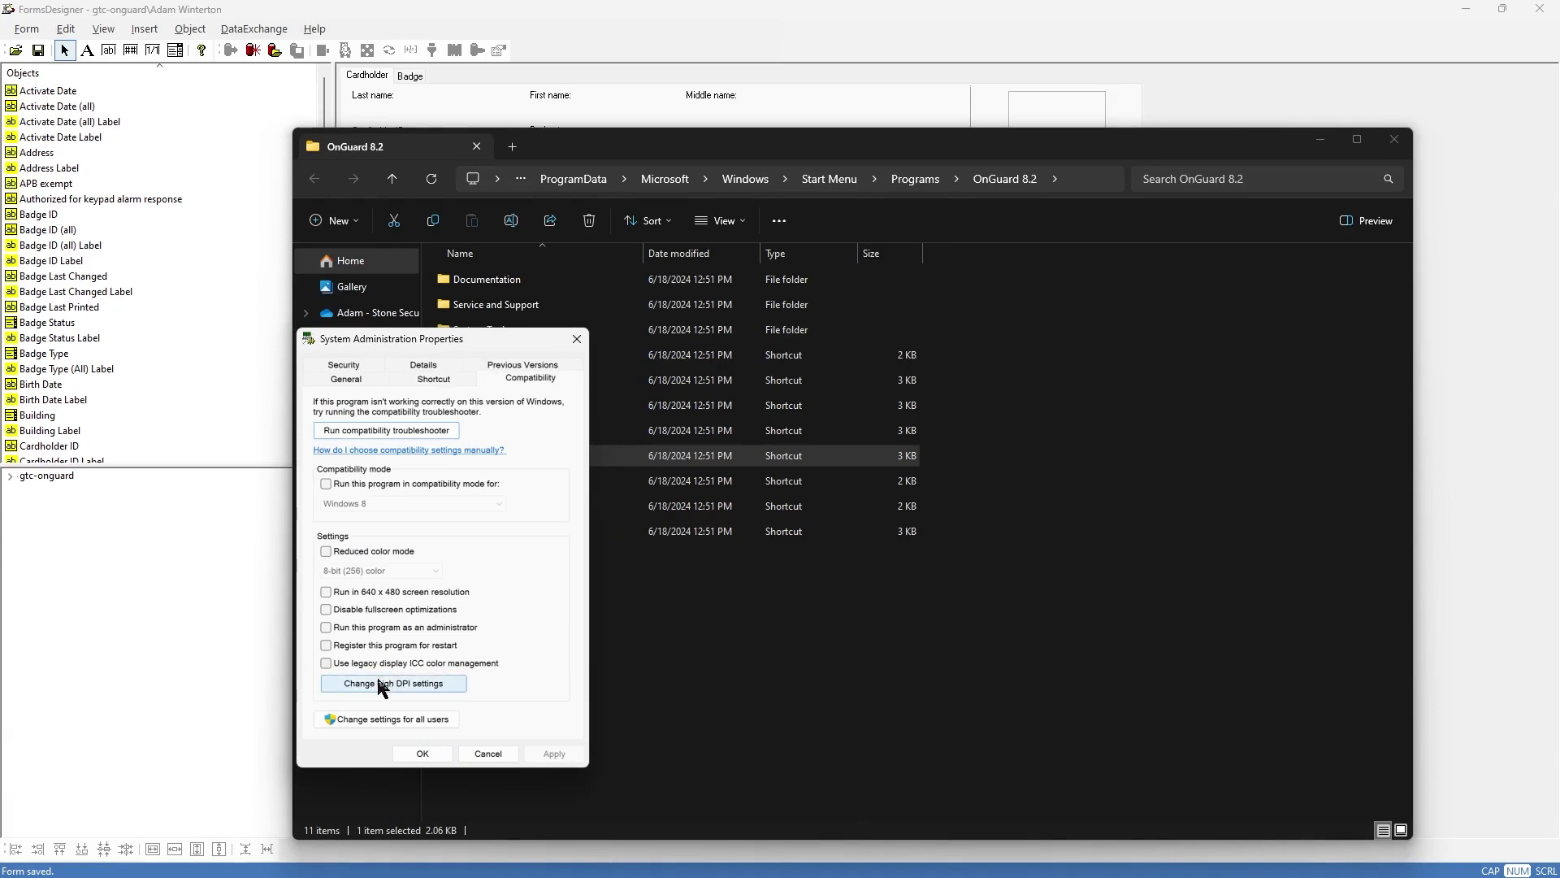
pyautogui.click(397, 720)
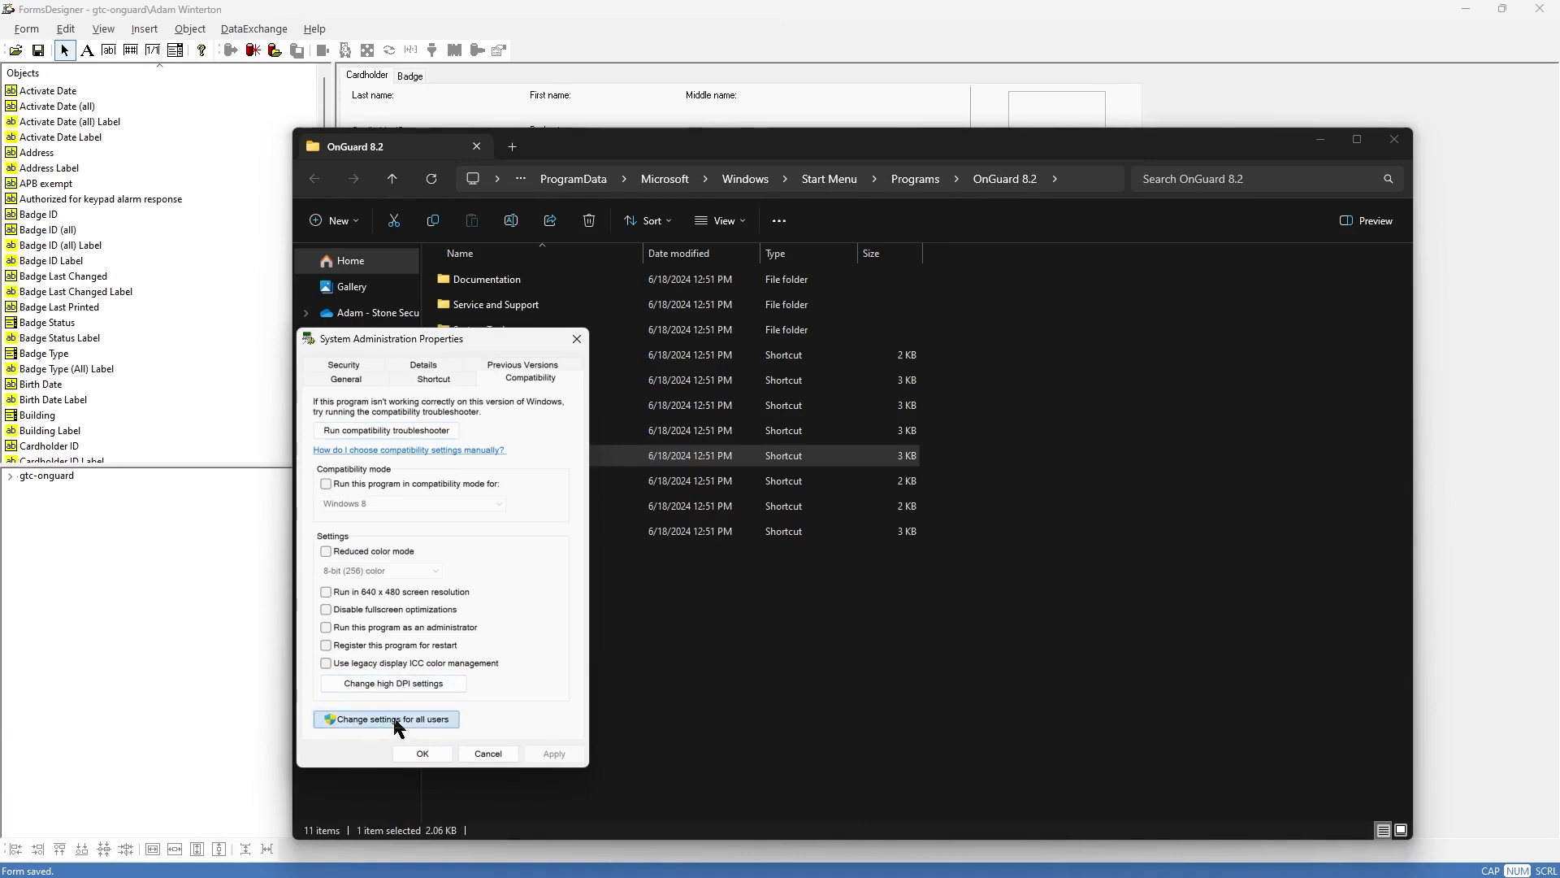
pyautogui.moveTo(492, 410); pyautogui.dragTo(504, 374)
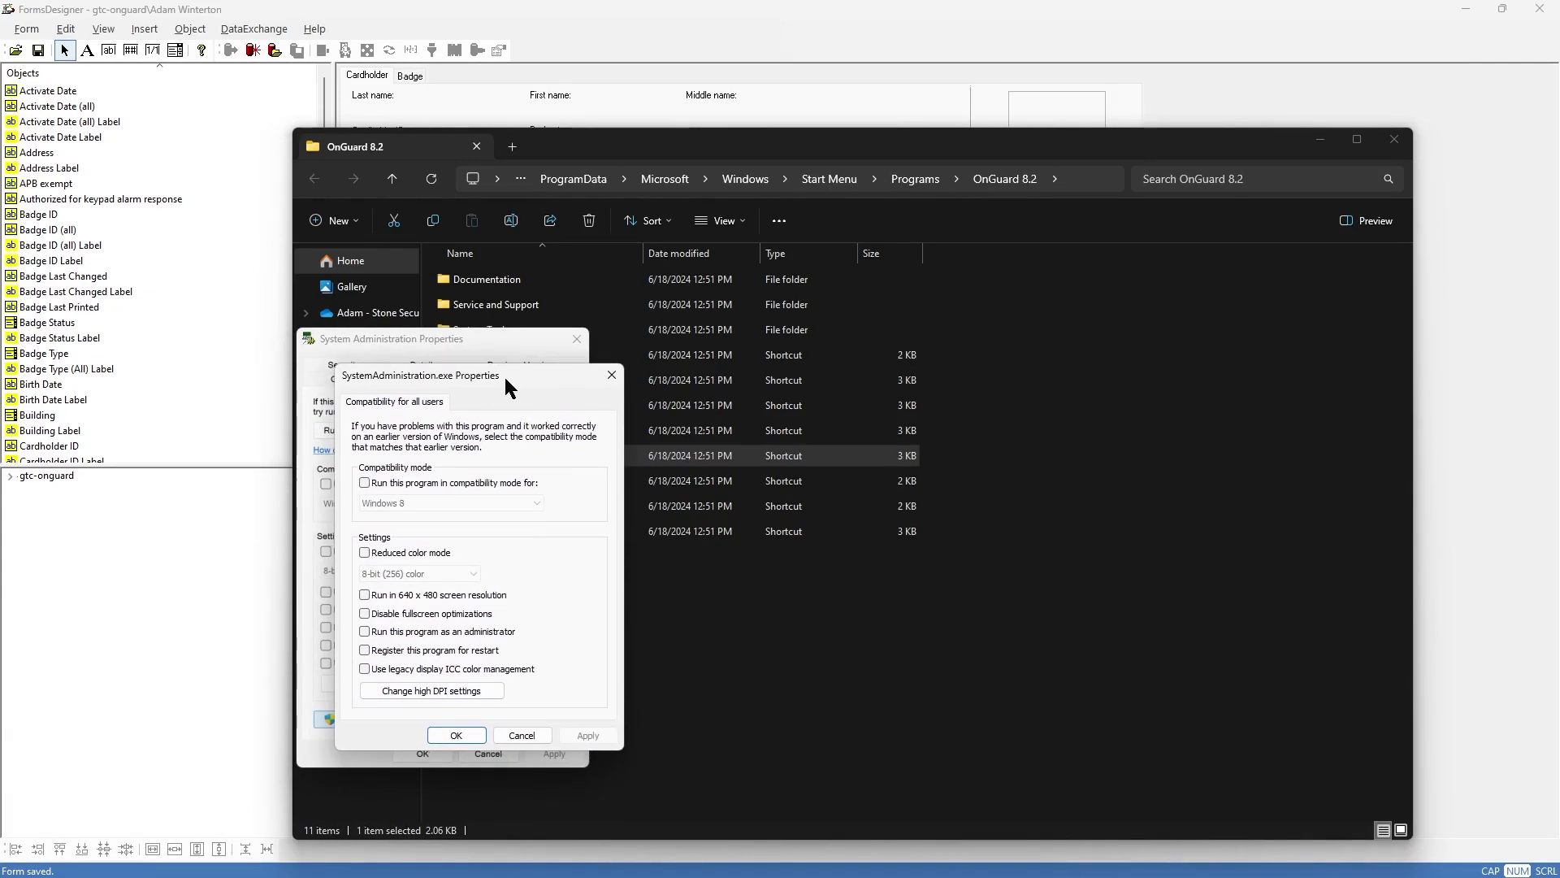
pyautogui.click(465, 692)
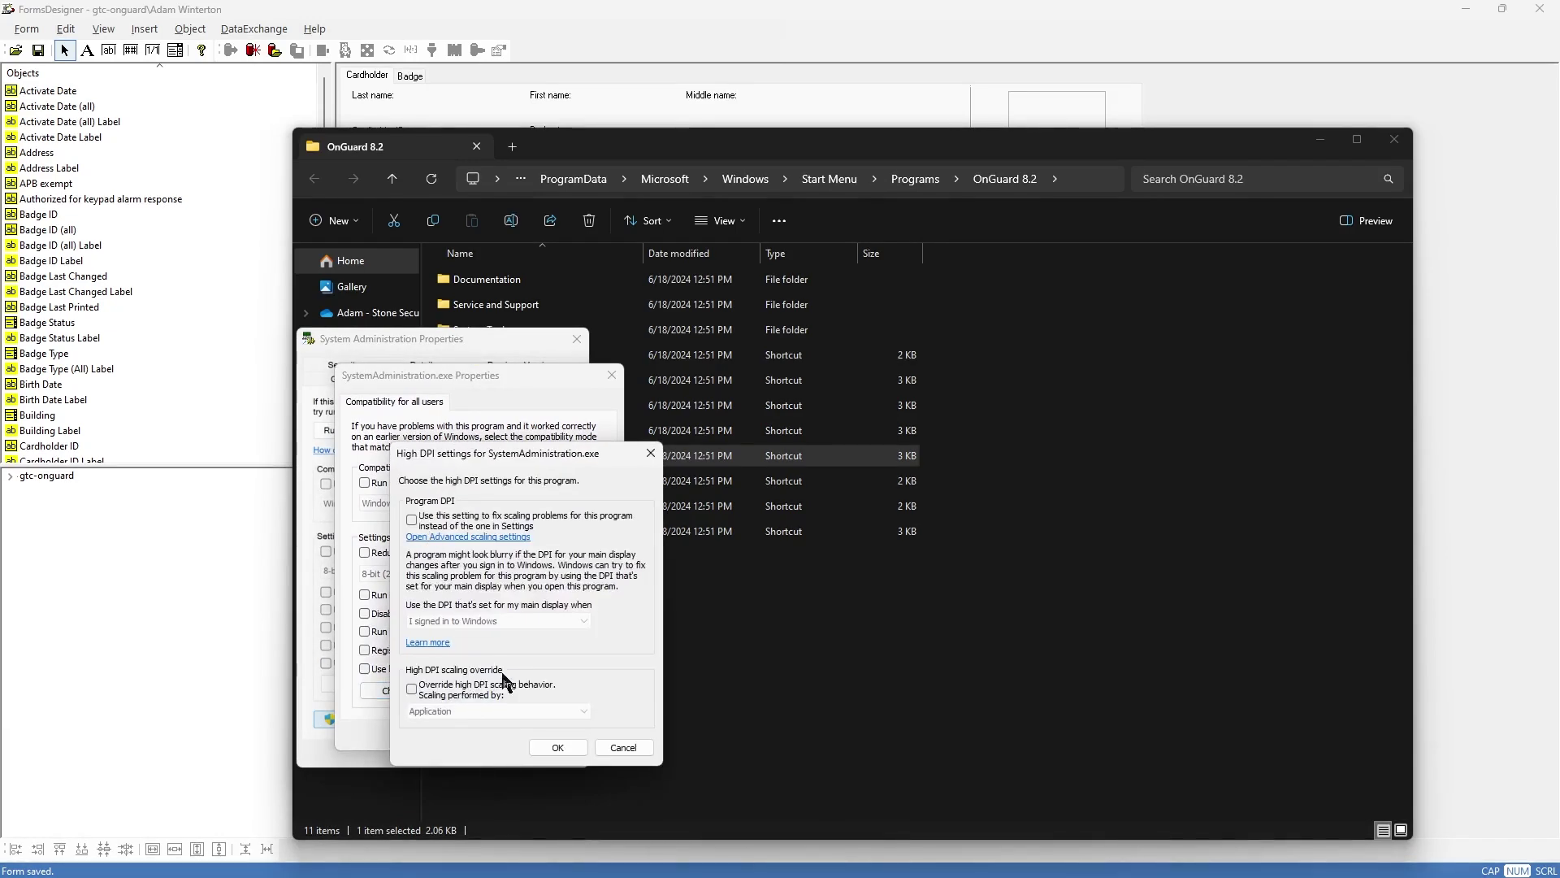
# - Let the program fix its scaling and override high DPI scaling with System (Enhanced)
pyautogui.click(411, 519)
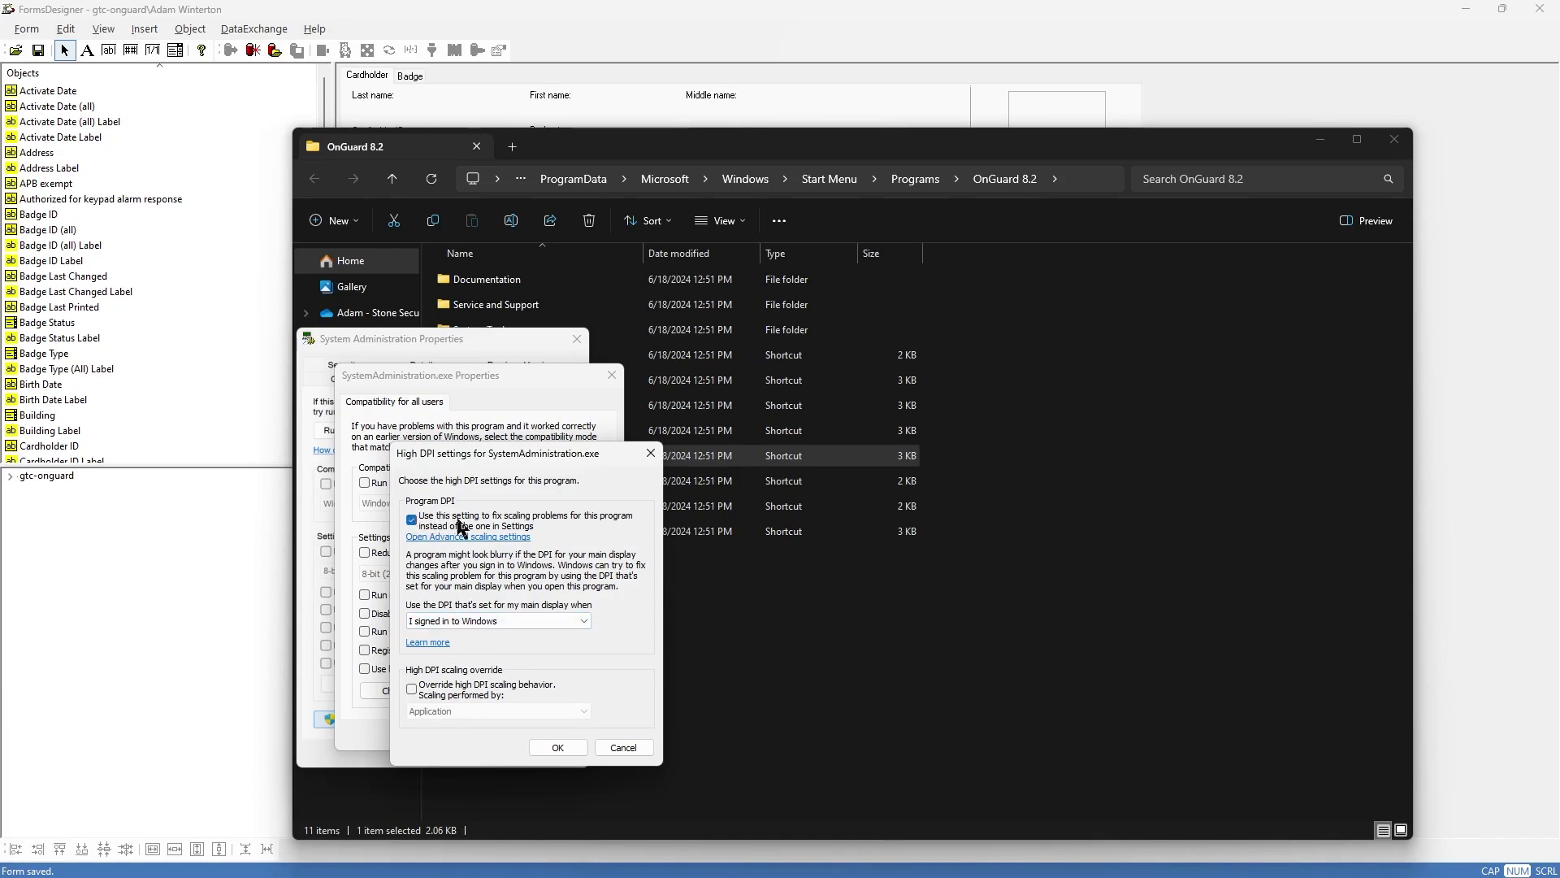
pyautogui.click(475, 621)
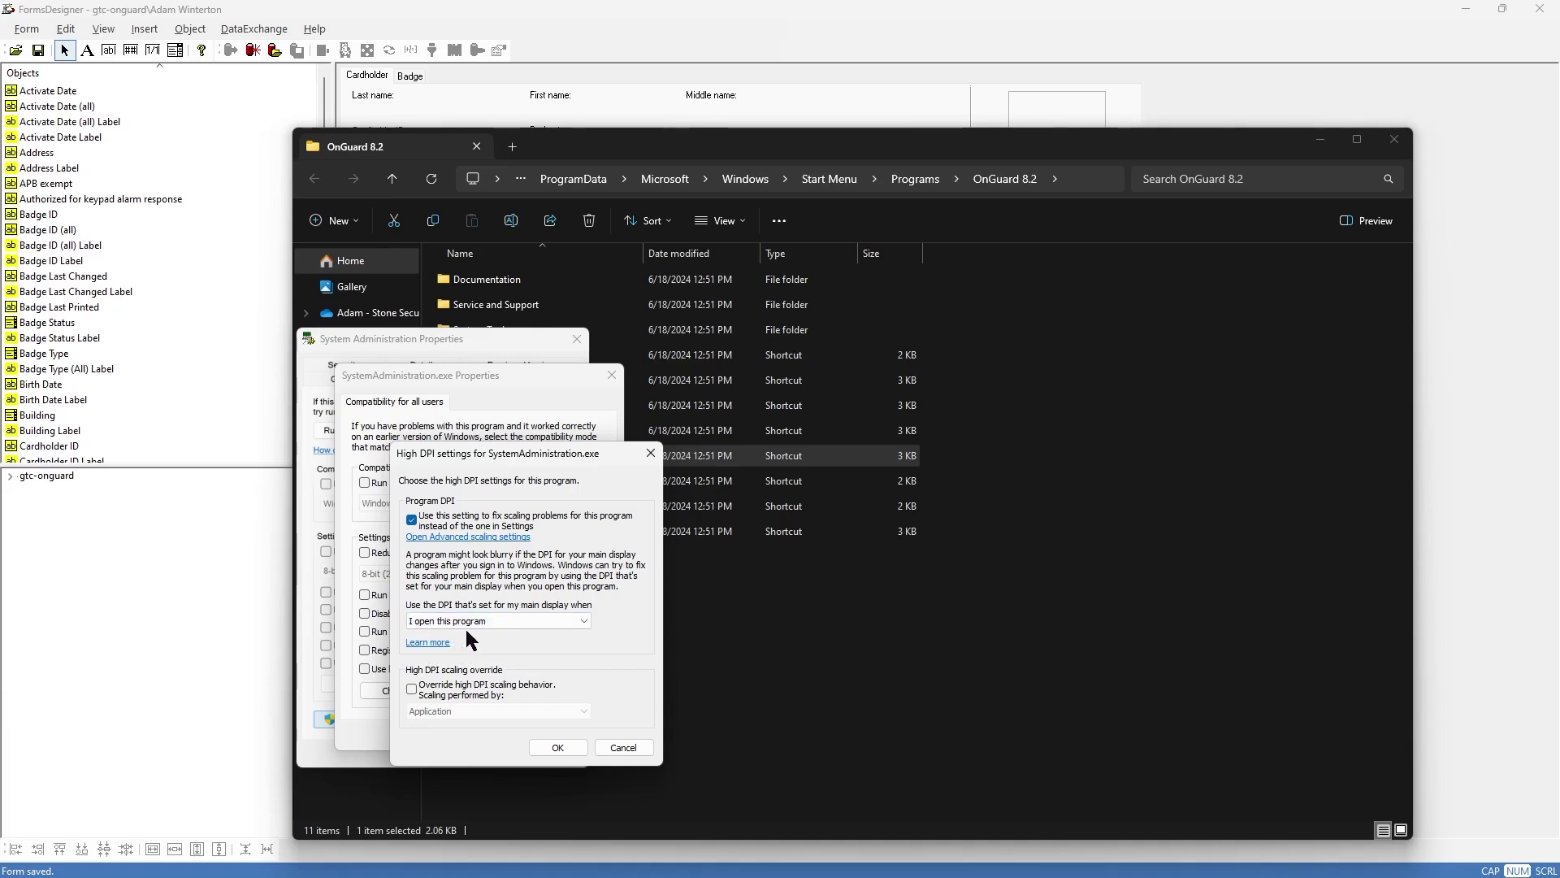
pyautogui.click(412, 689)
pyautogui.click(449, 712)
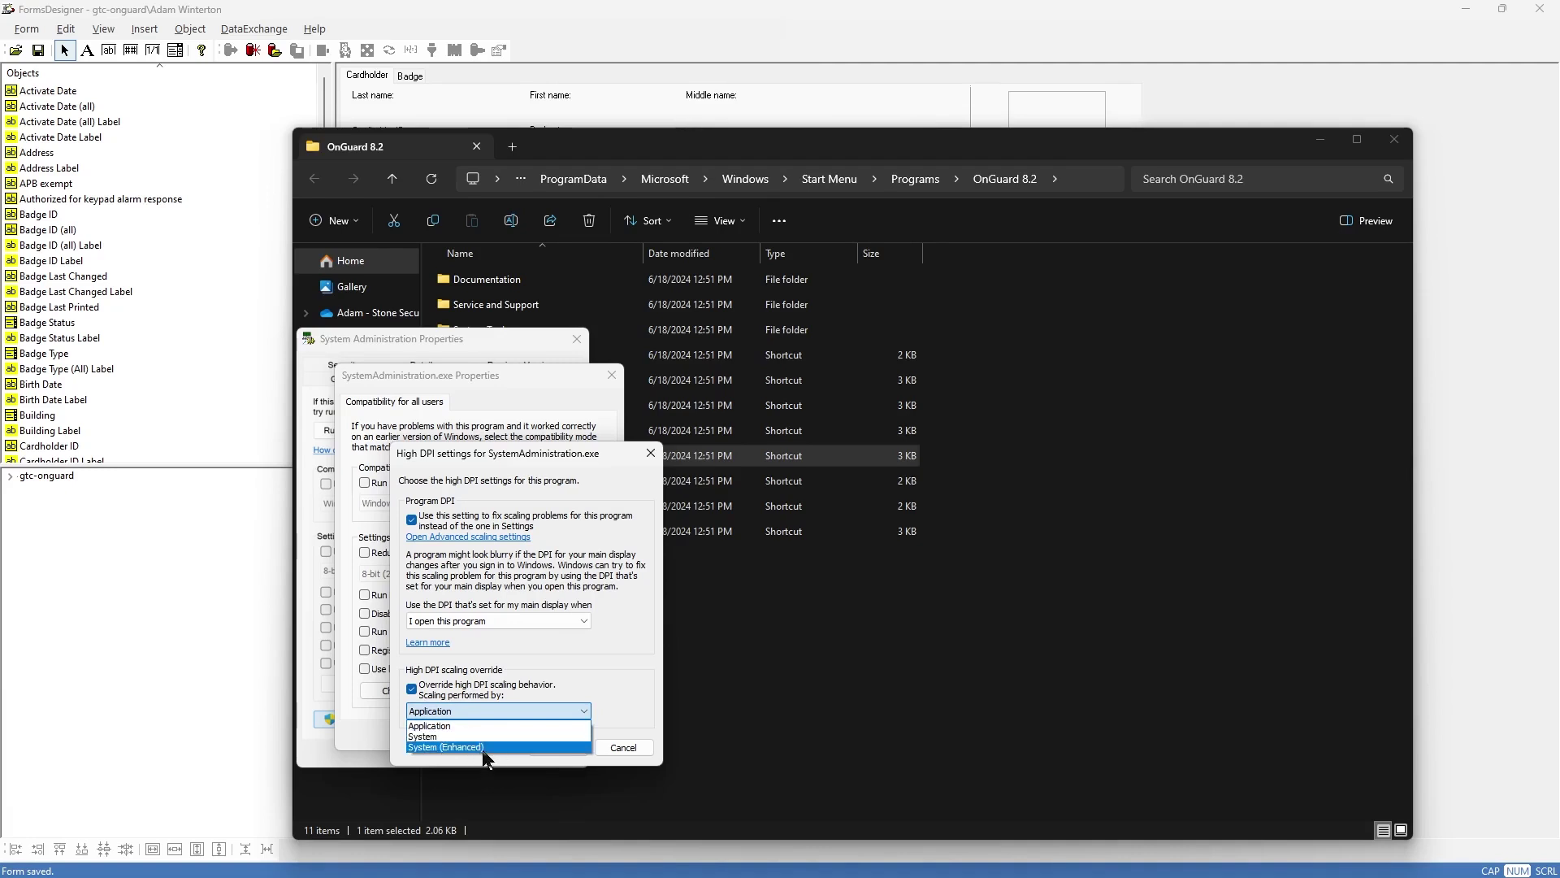
pyautogui.click(484, 747)
pyautogui.moveTo(546, 454); pyautogui.dragTo(558, 334)
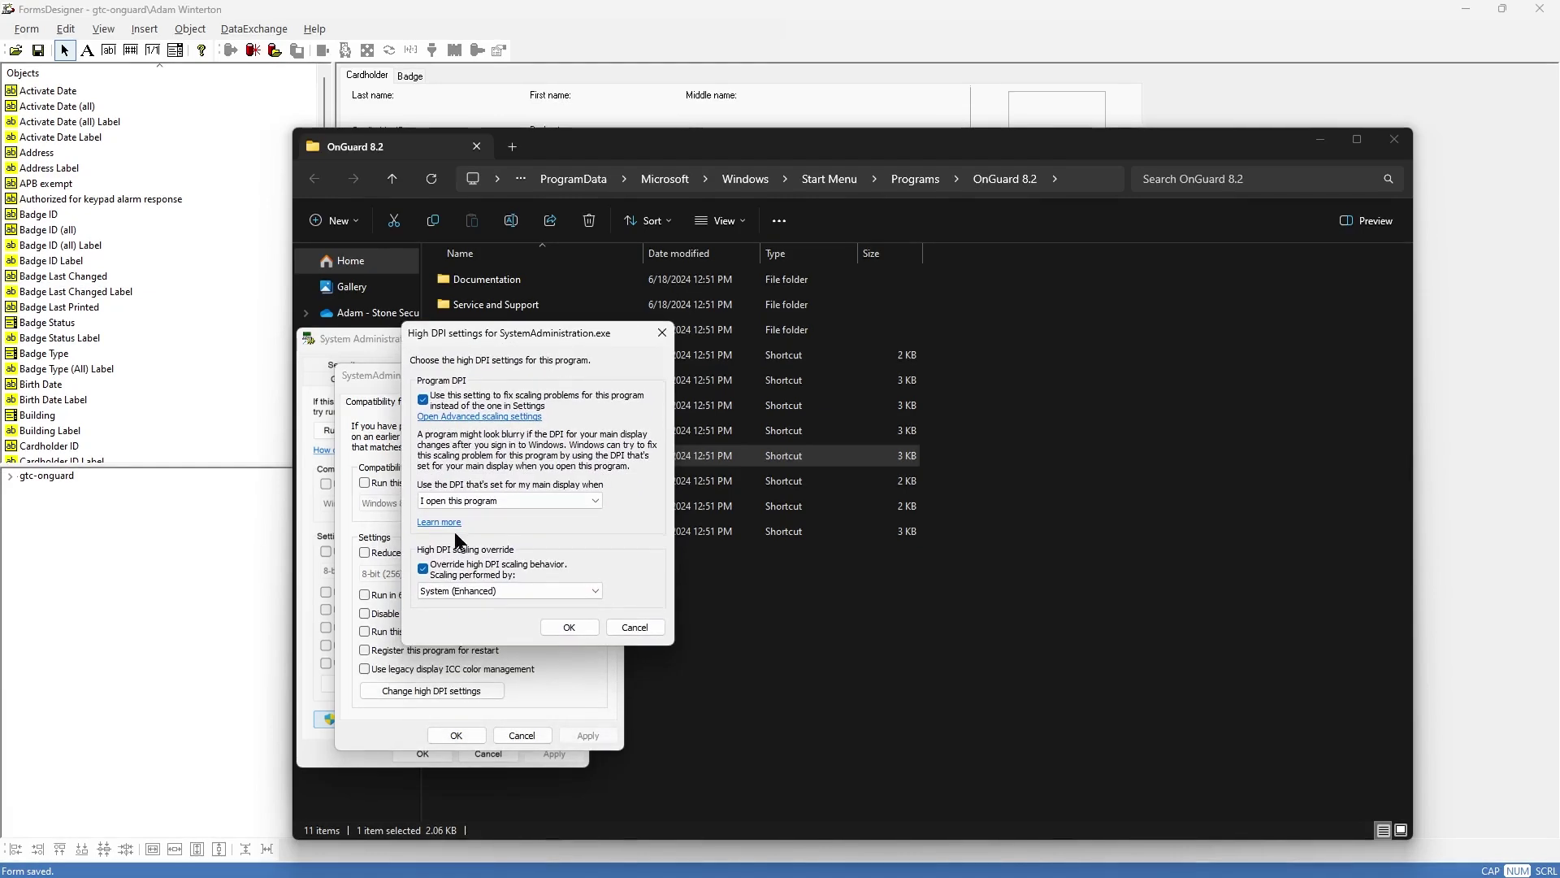
pyautogui.click(482, 592)
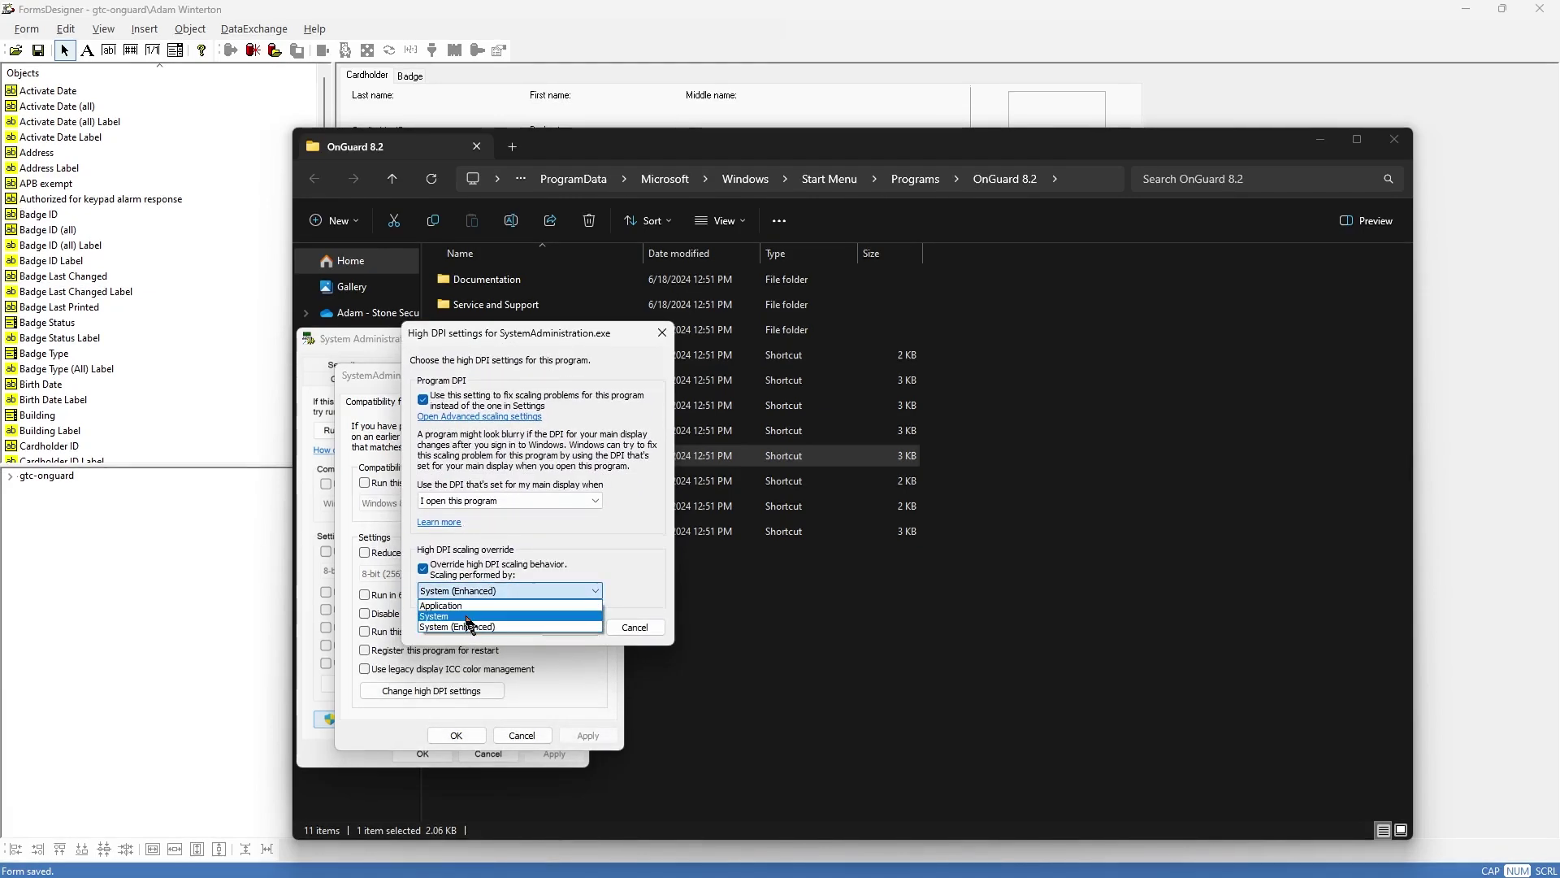
pyautogui.click(469, 626)
pyautogui.click(473, 591)
pyautogui.click(475, 626)
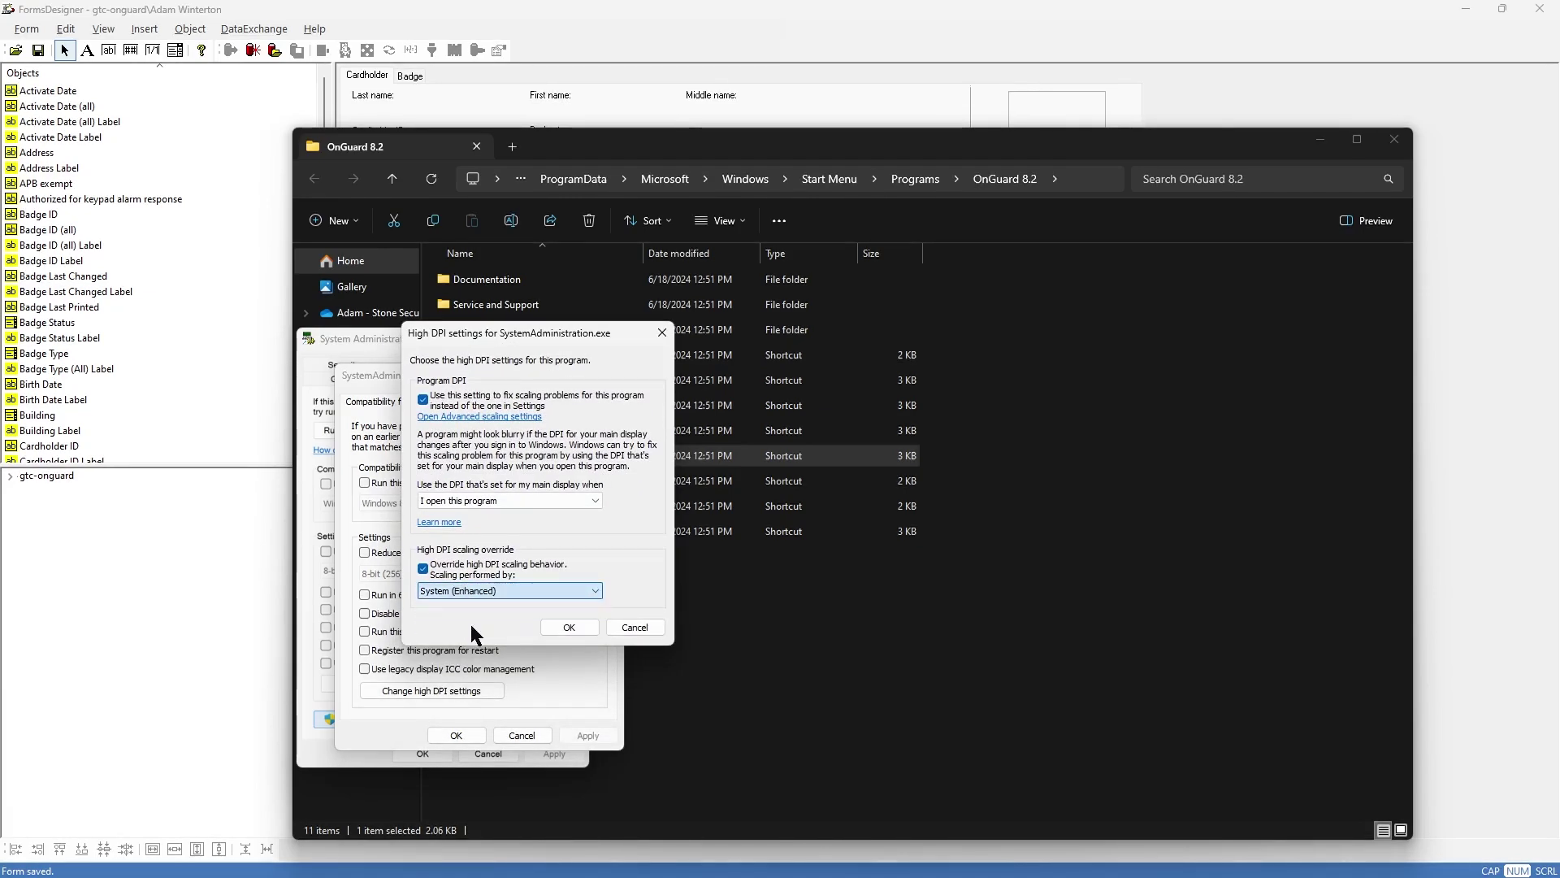
# - Confirm the DPI, all-users and Properties dialogs, then minimize the folder window
pyautogui.click(569, 627)
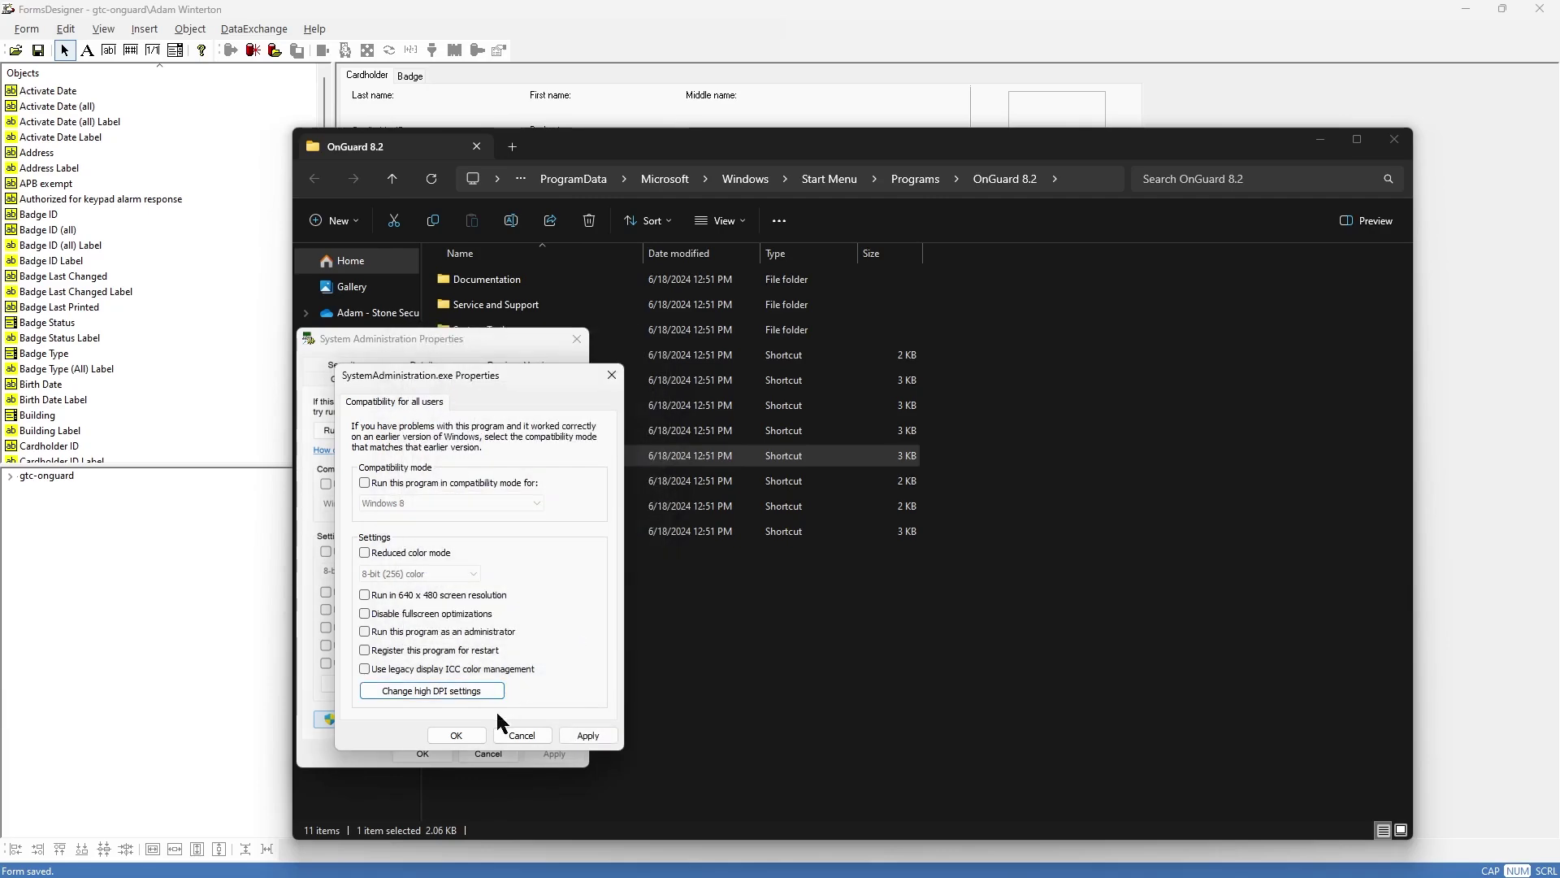
pyautogui.click(456, 735)
pyautogui.click(445, 751)
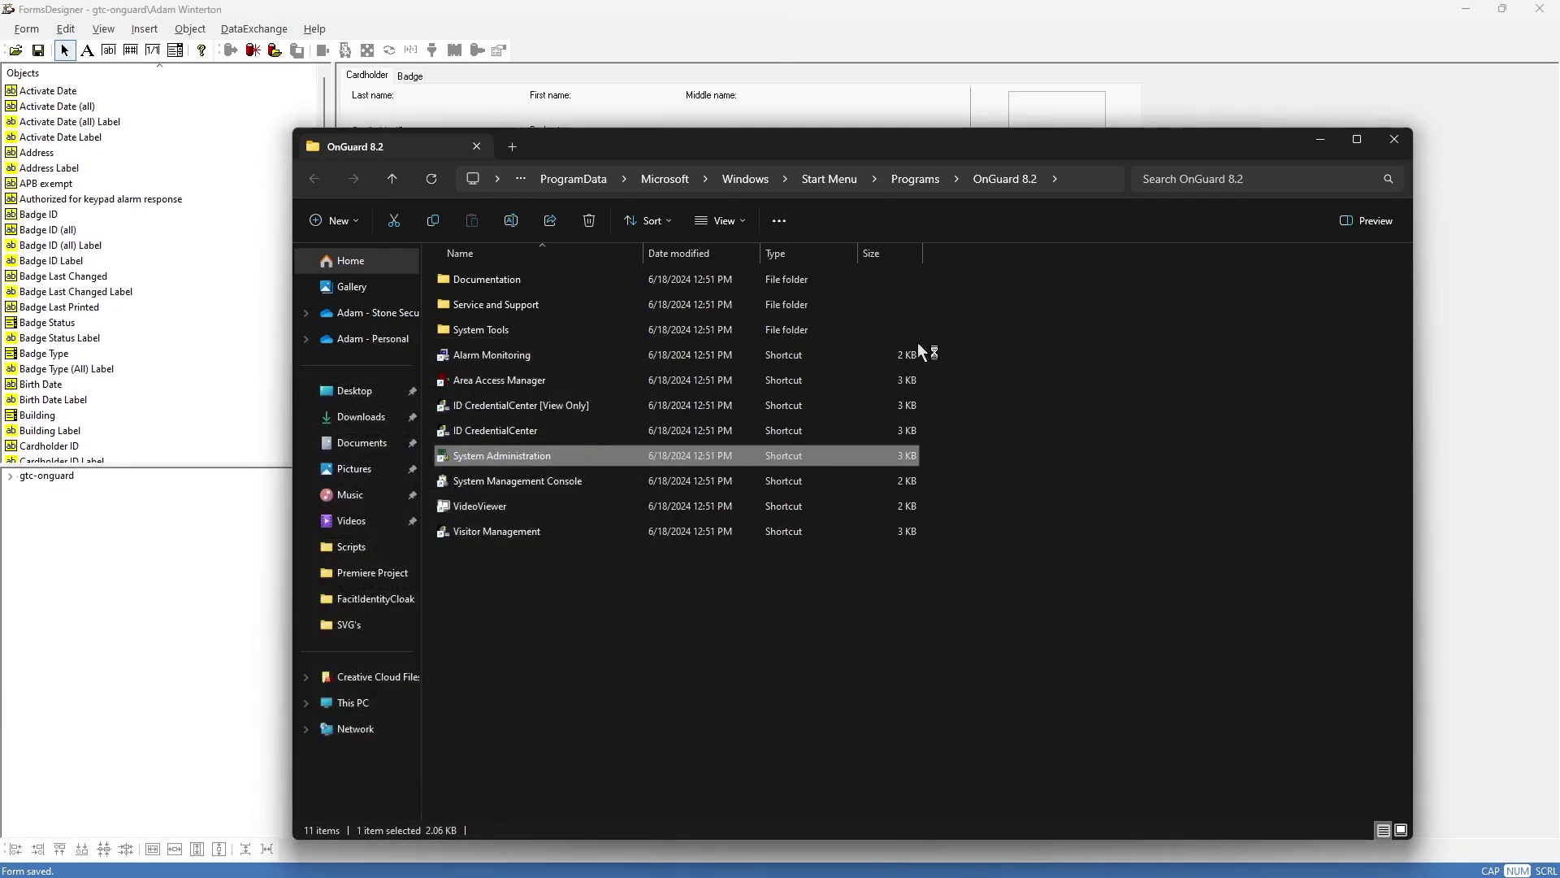
pyautogui.click(1323, 140)
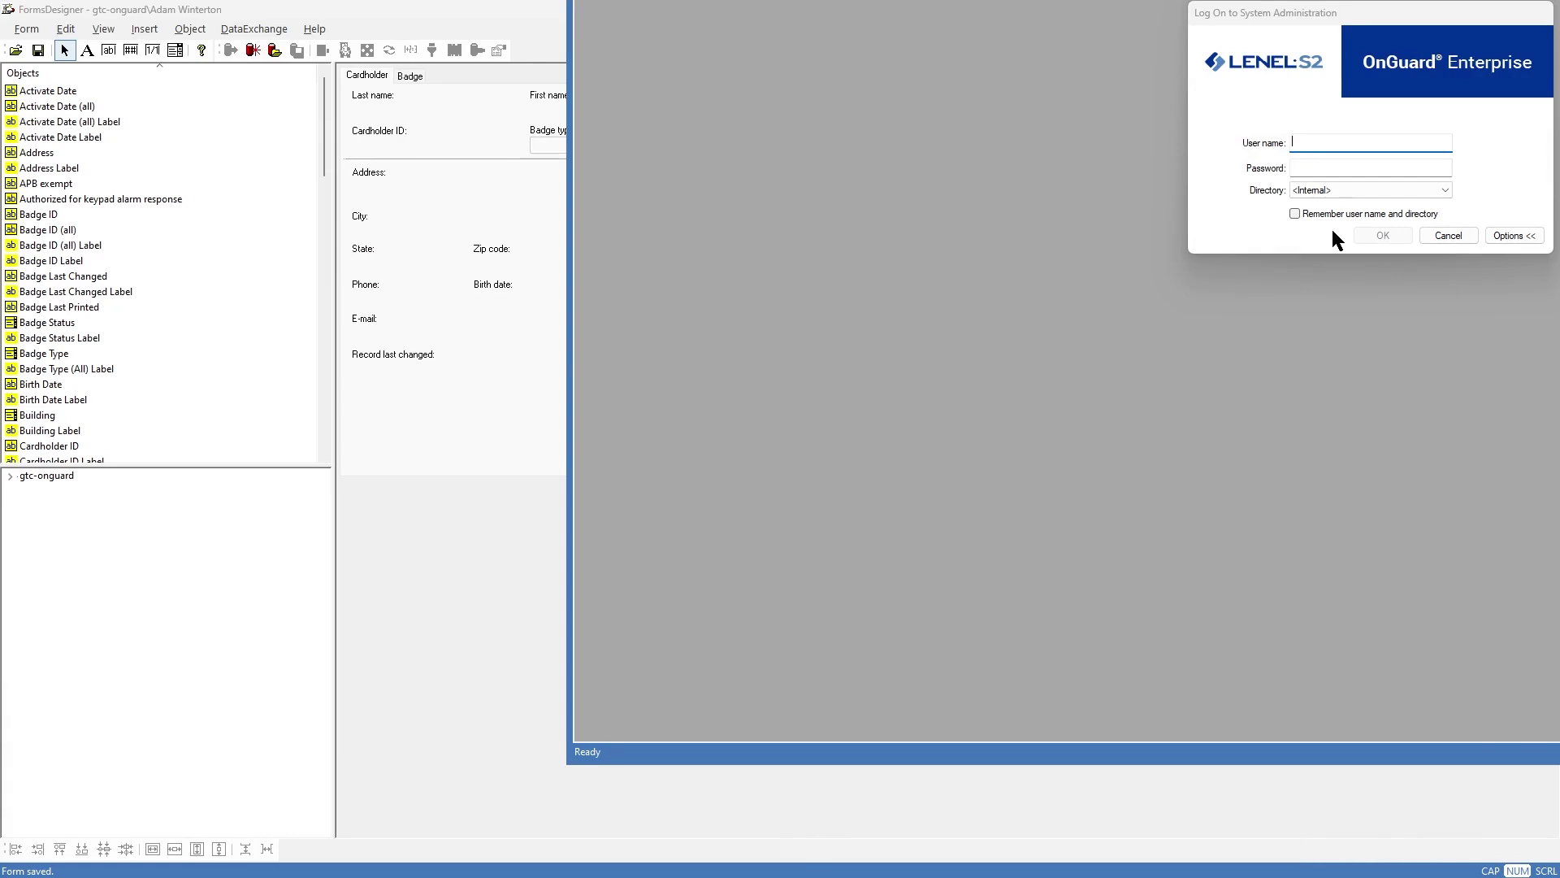
# - Log on with the user name and password, then acknowledge the password-standards warning
pyautogui.click(1309, 140)
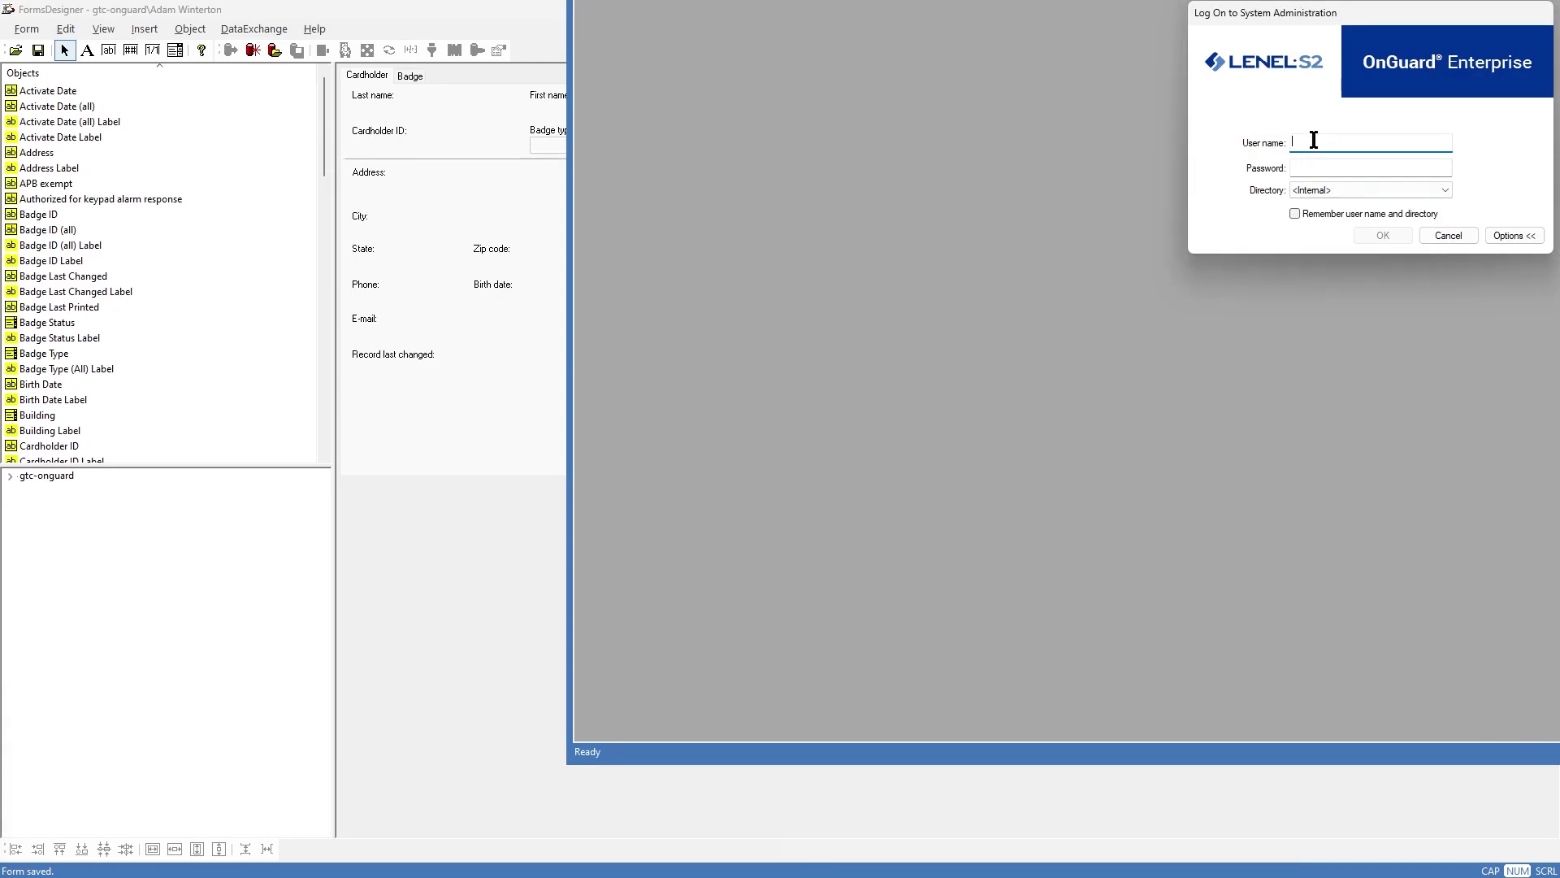
pyautogui.press('Tab')
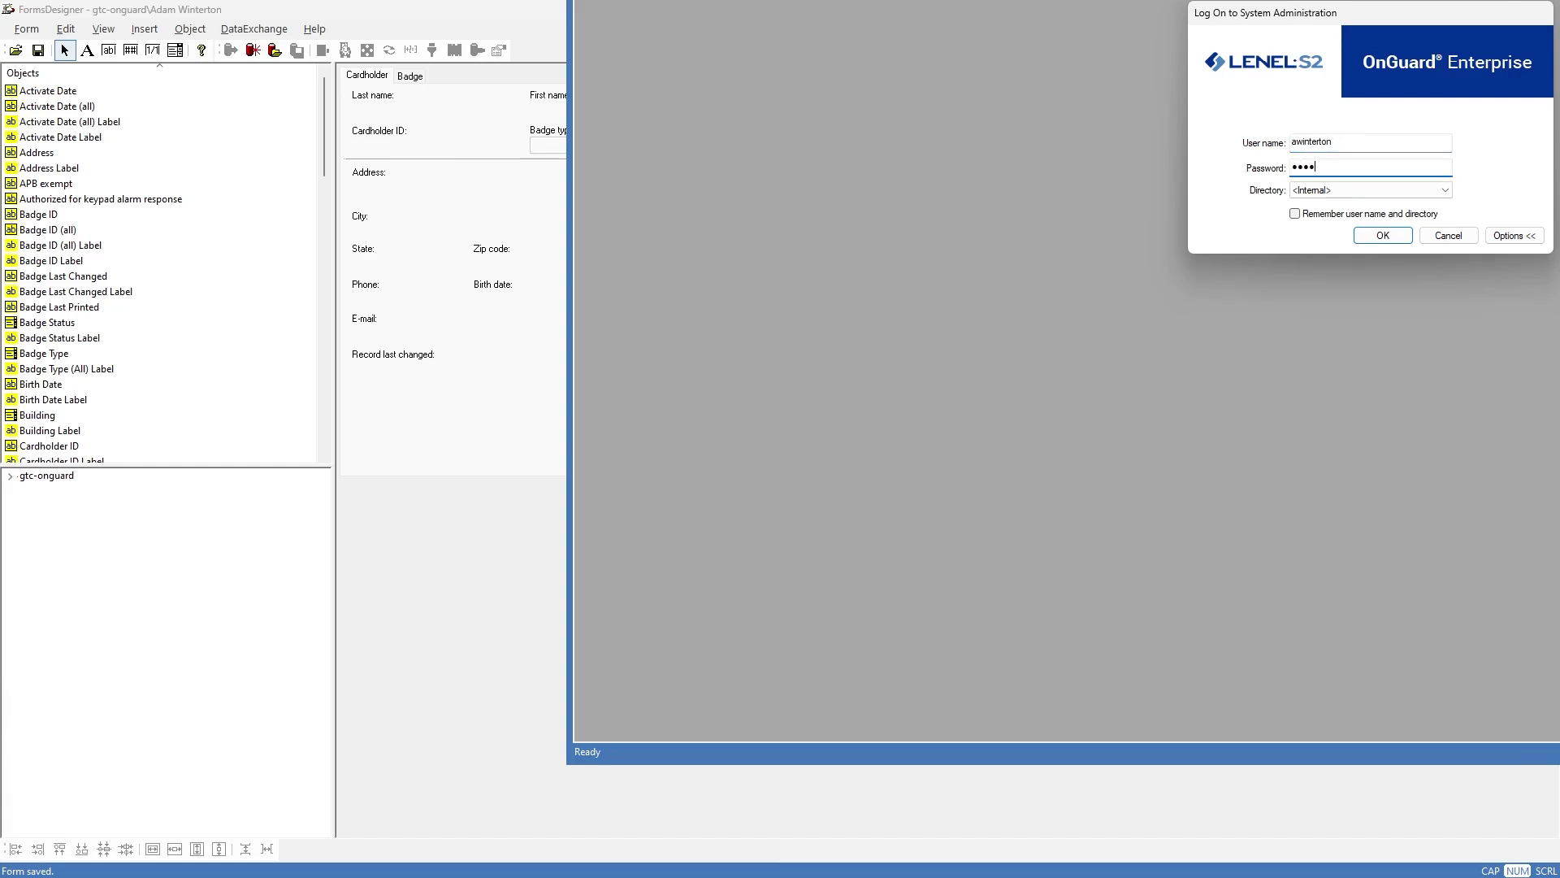
pyautogui.press('Tab')
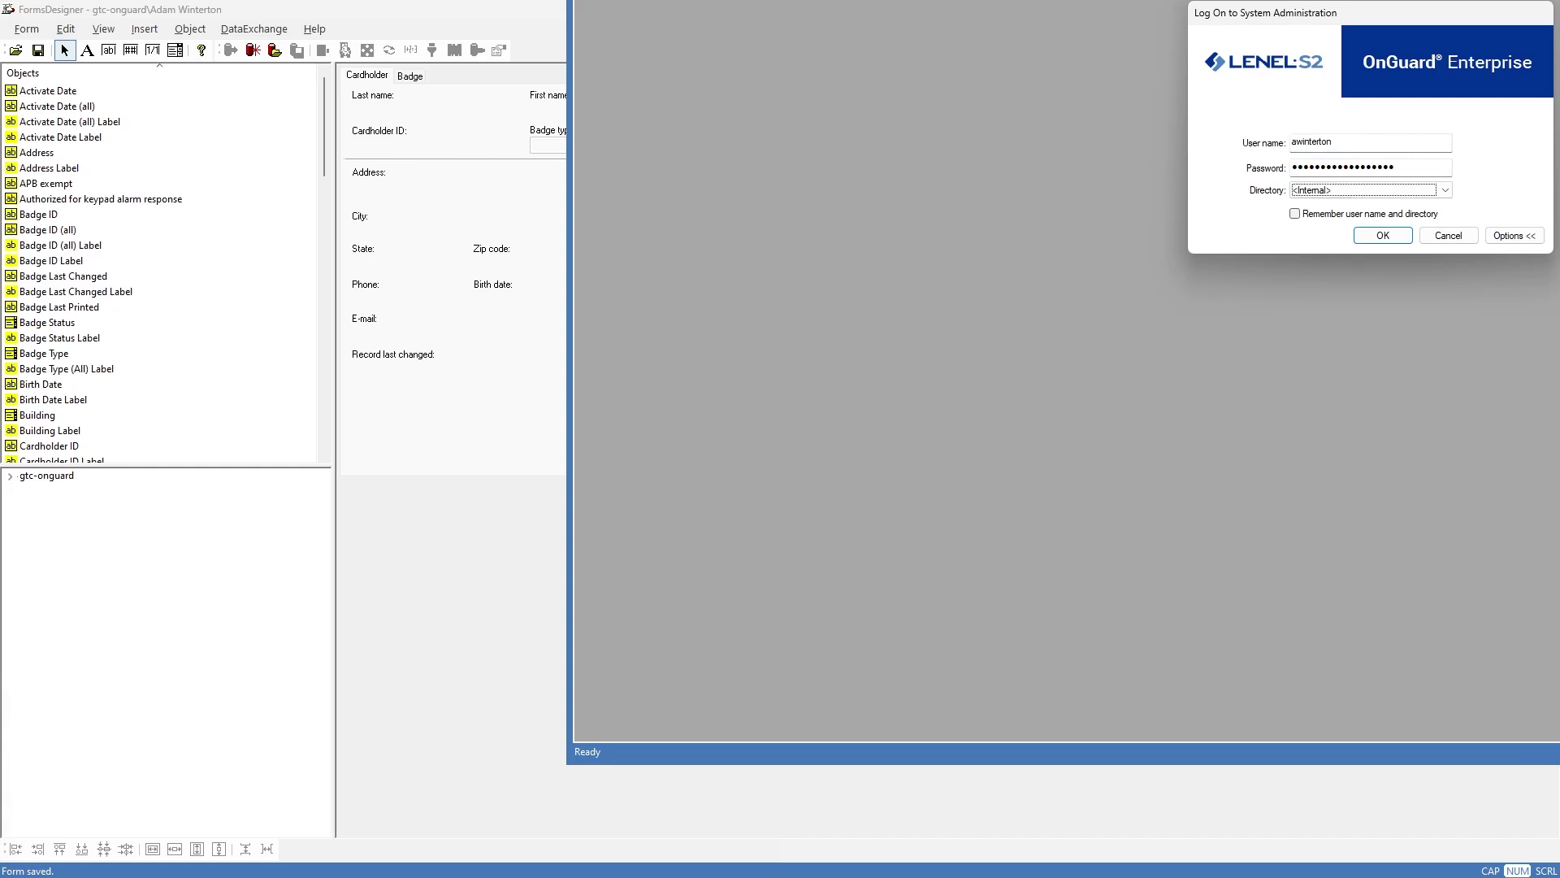
pyautogui.press('Down')
pyautogui.press('Return')
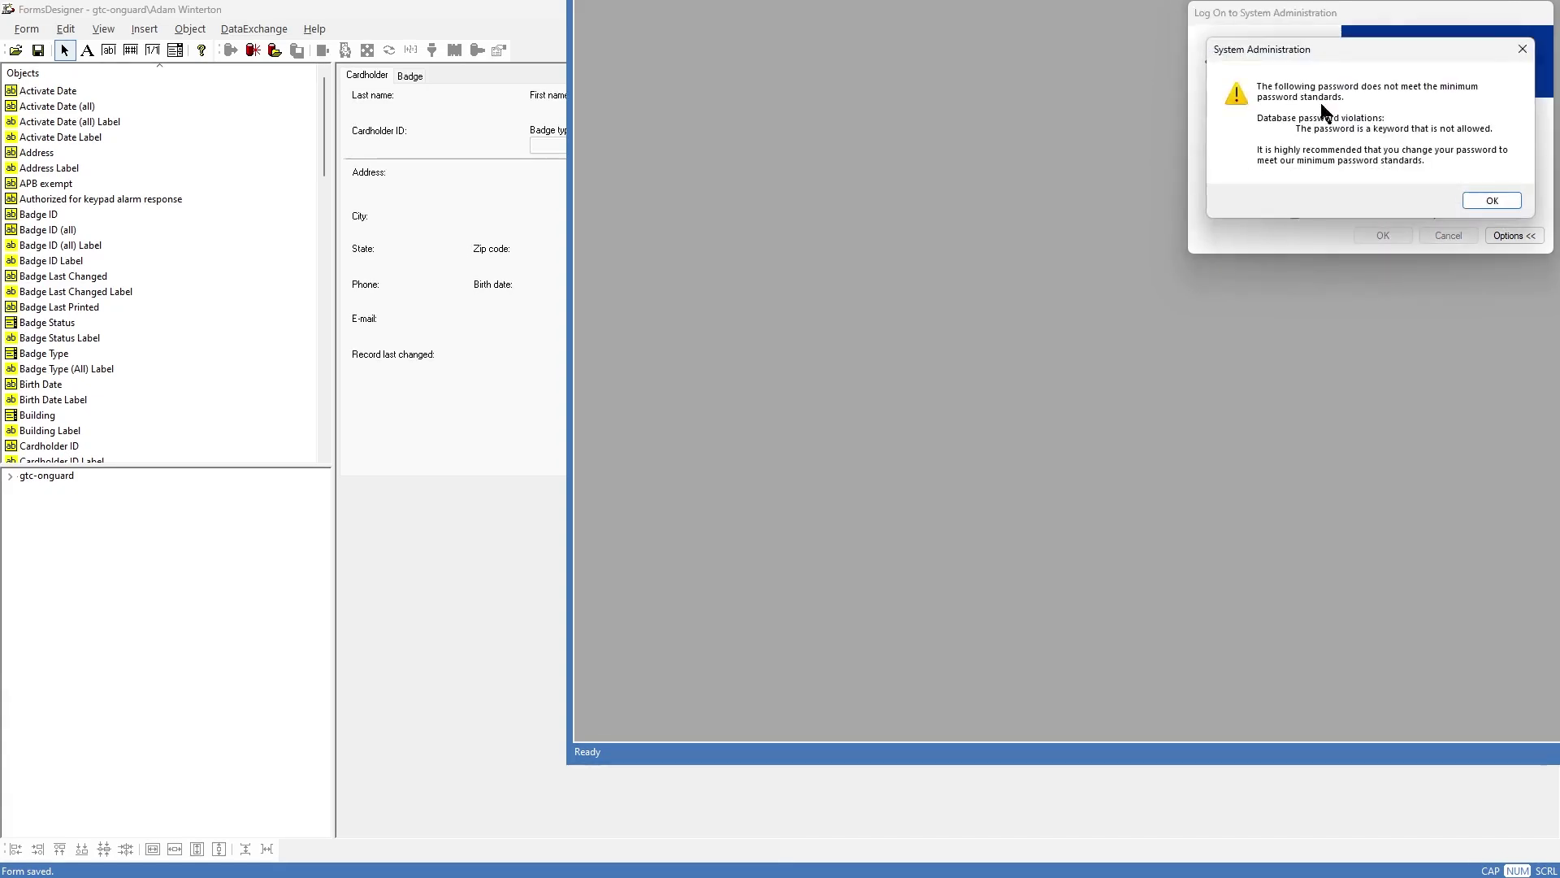
pyautogui.click(1498, 200)
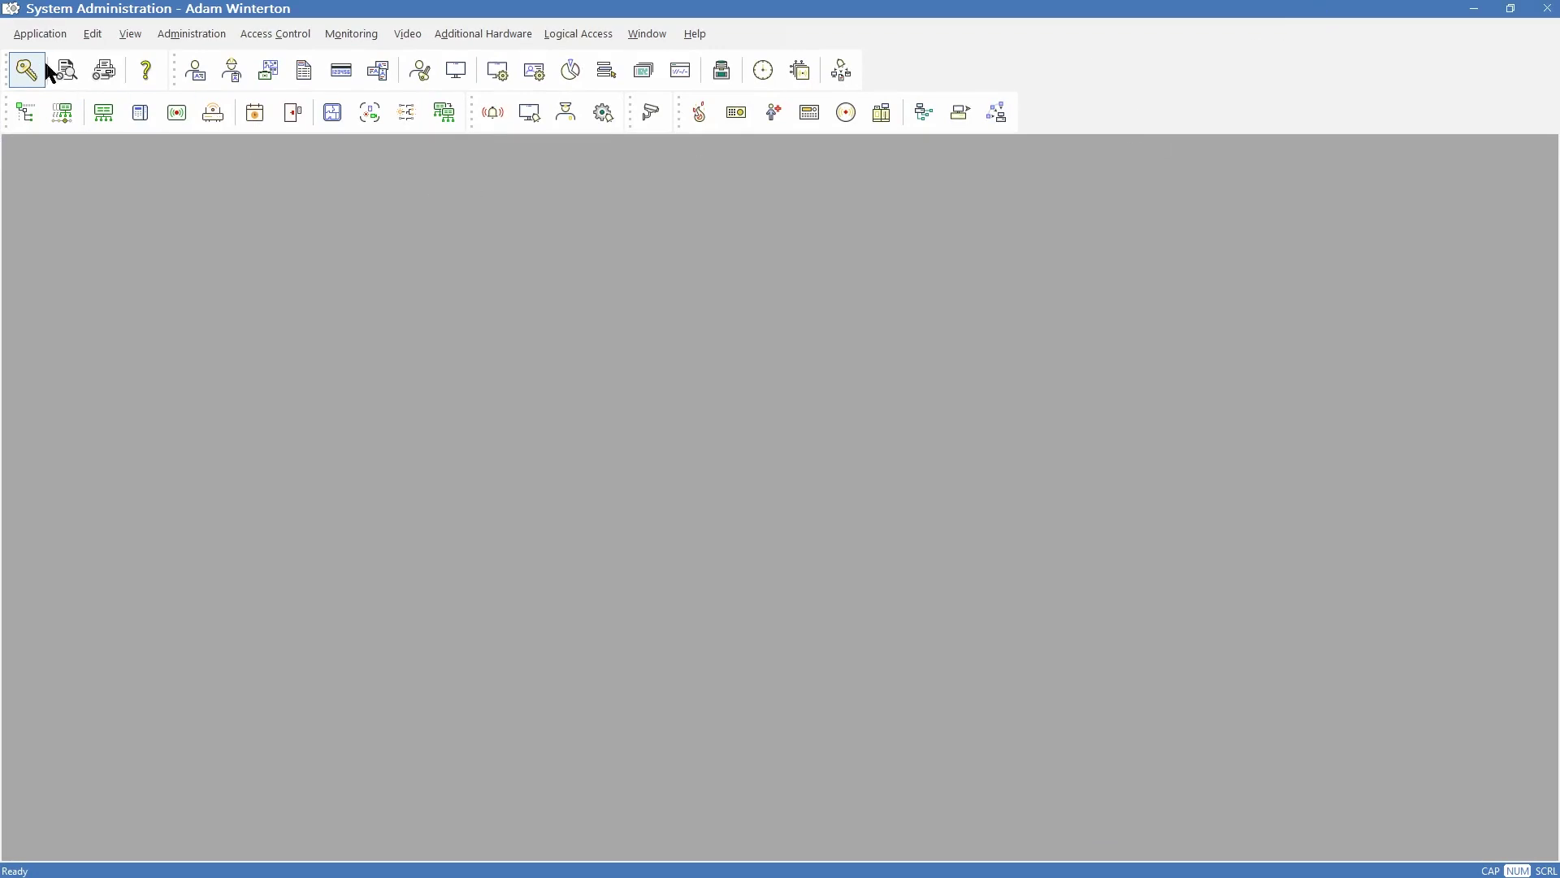
# - Open the Cardholders form from the Administration menu
pyautogui.click(186, 37)
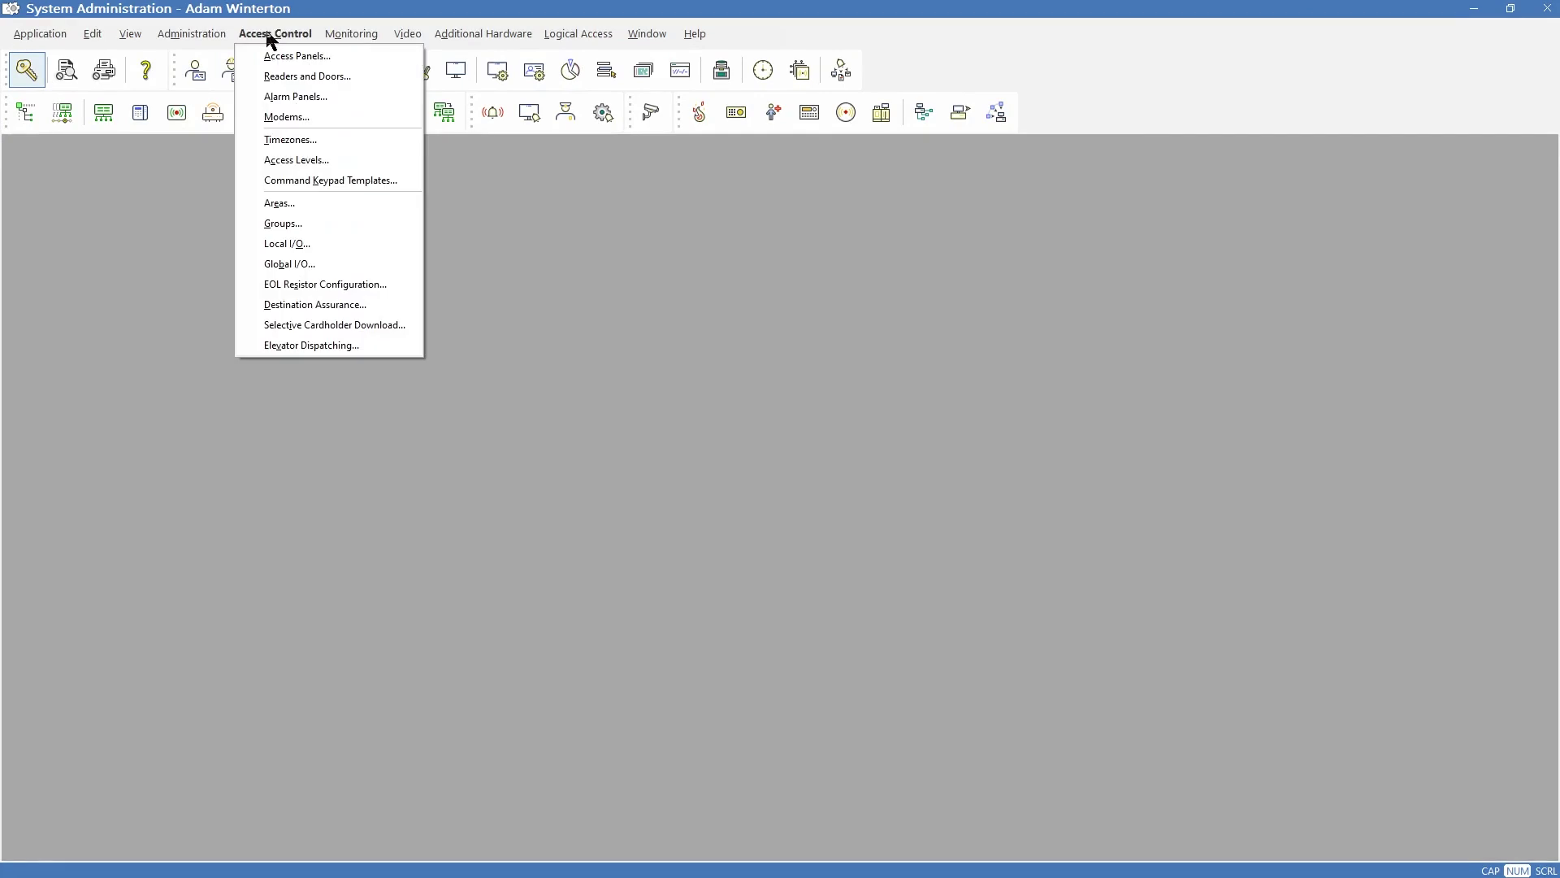
pyautogui.moveTo(189, 35)
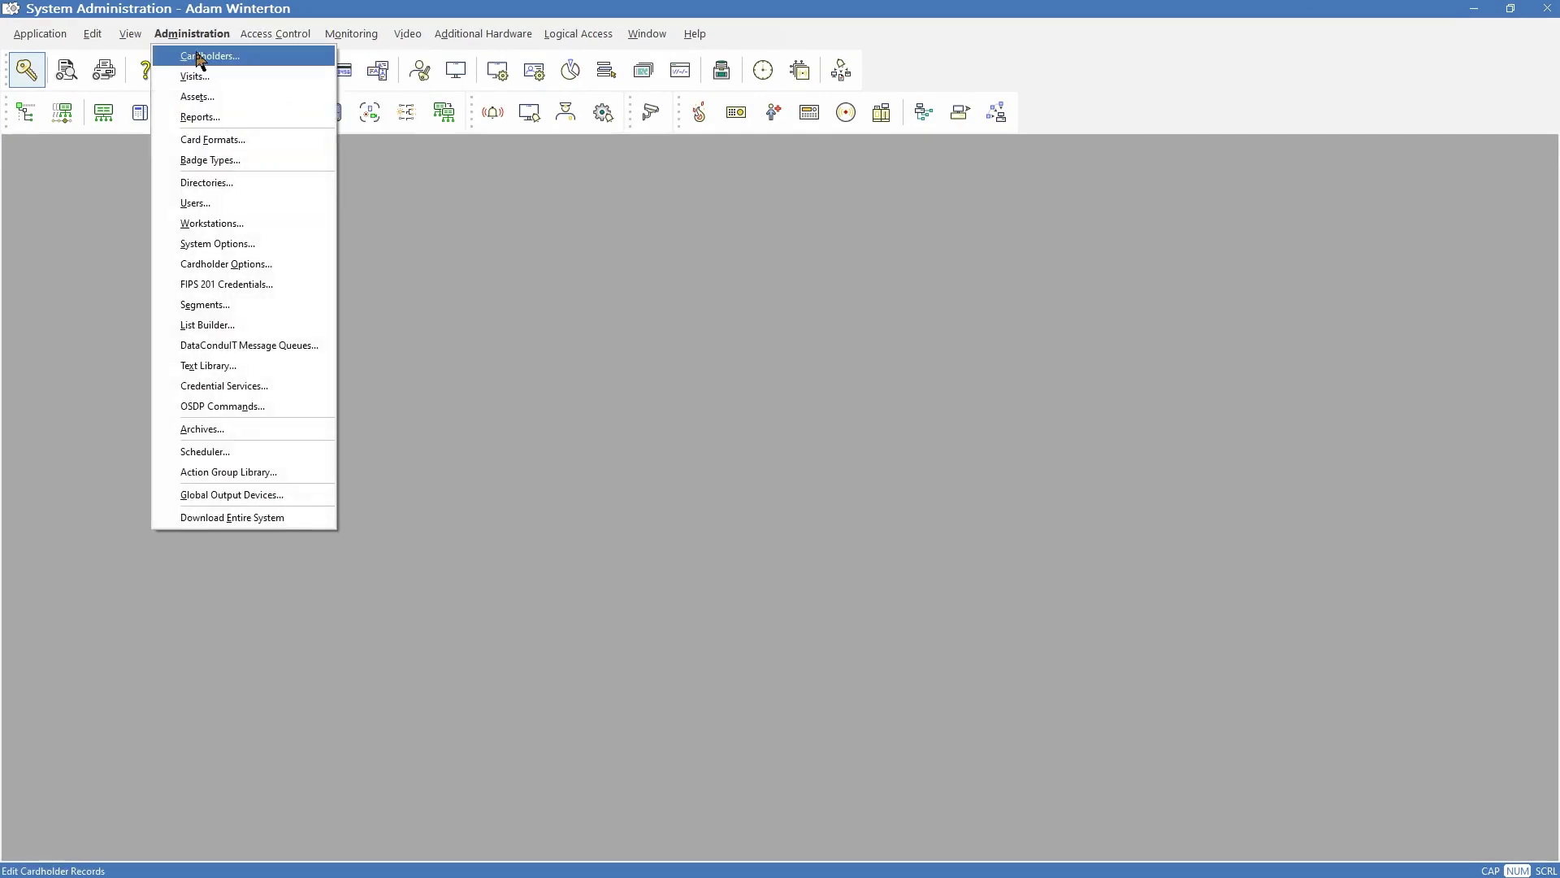
pyautogui.click(199, 59)
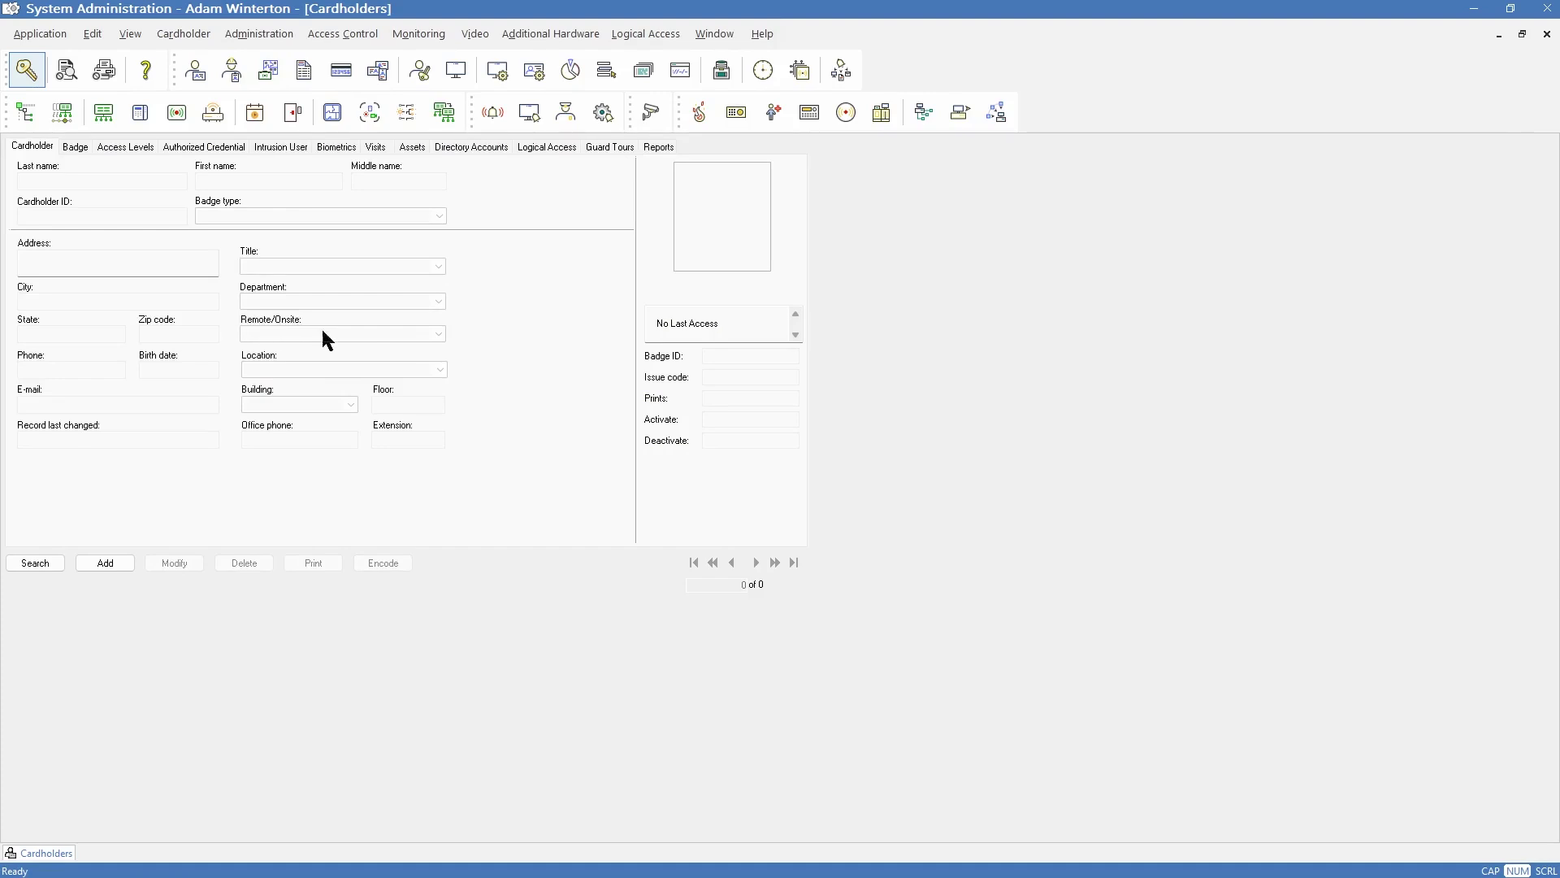
# - Add a cardholder, check the Remote/Onsite choices, then close the form abandoning changes
pyautogui.click(107, 564)
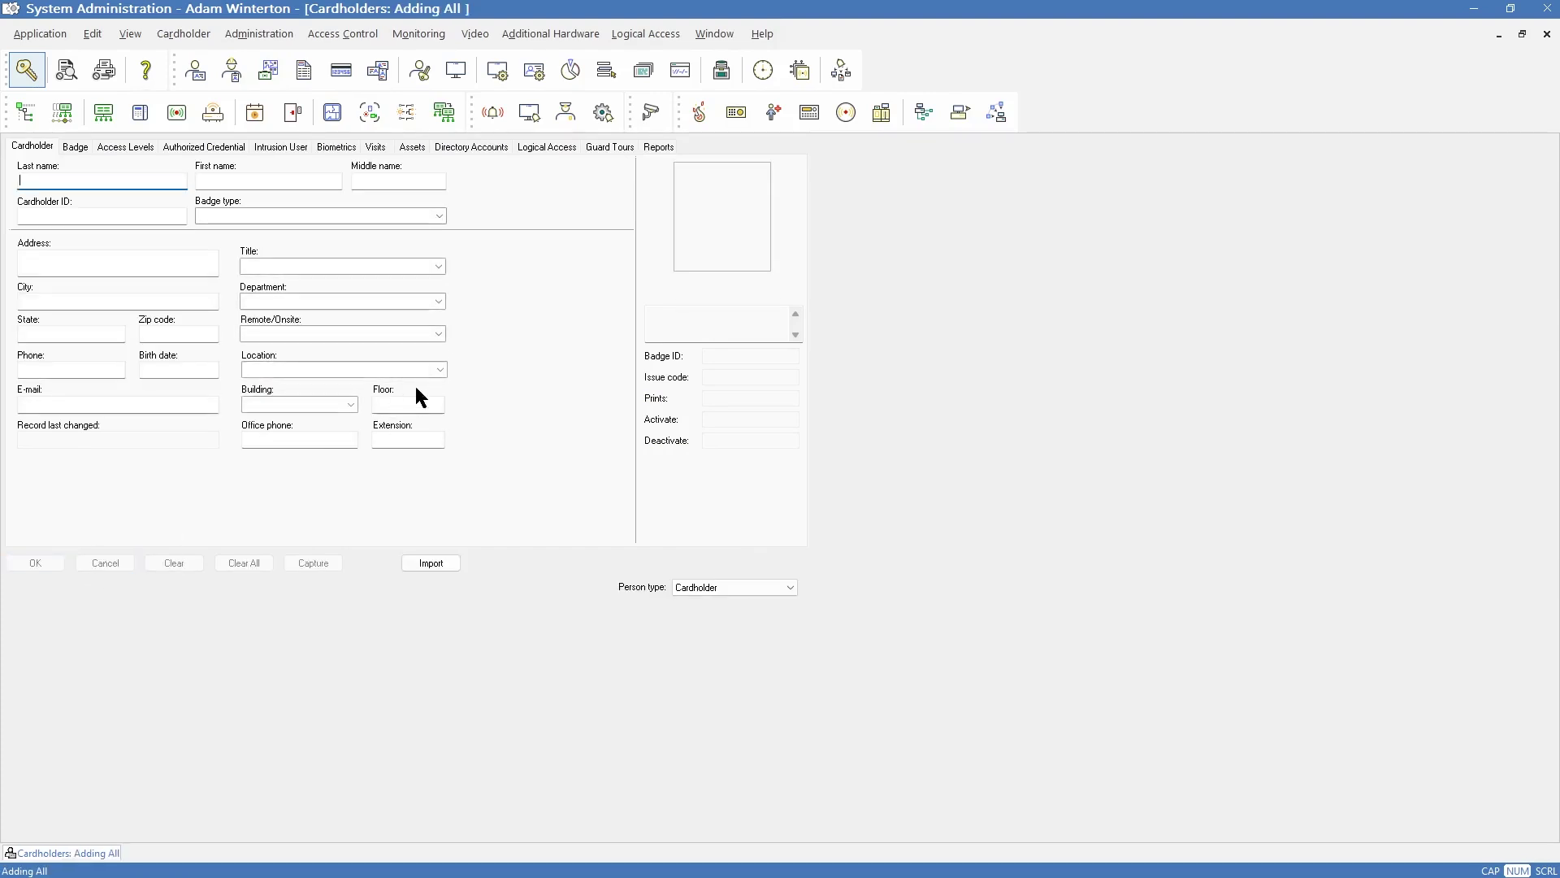
pyautogui.click(438, 334)
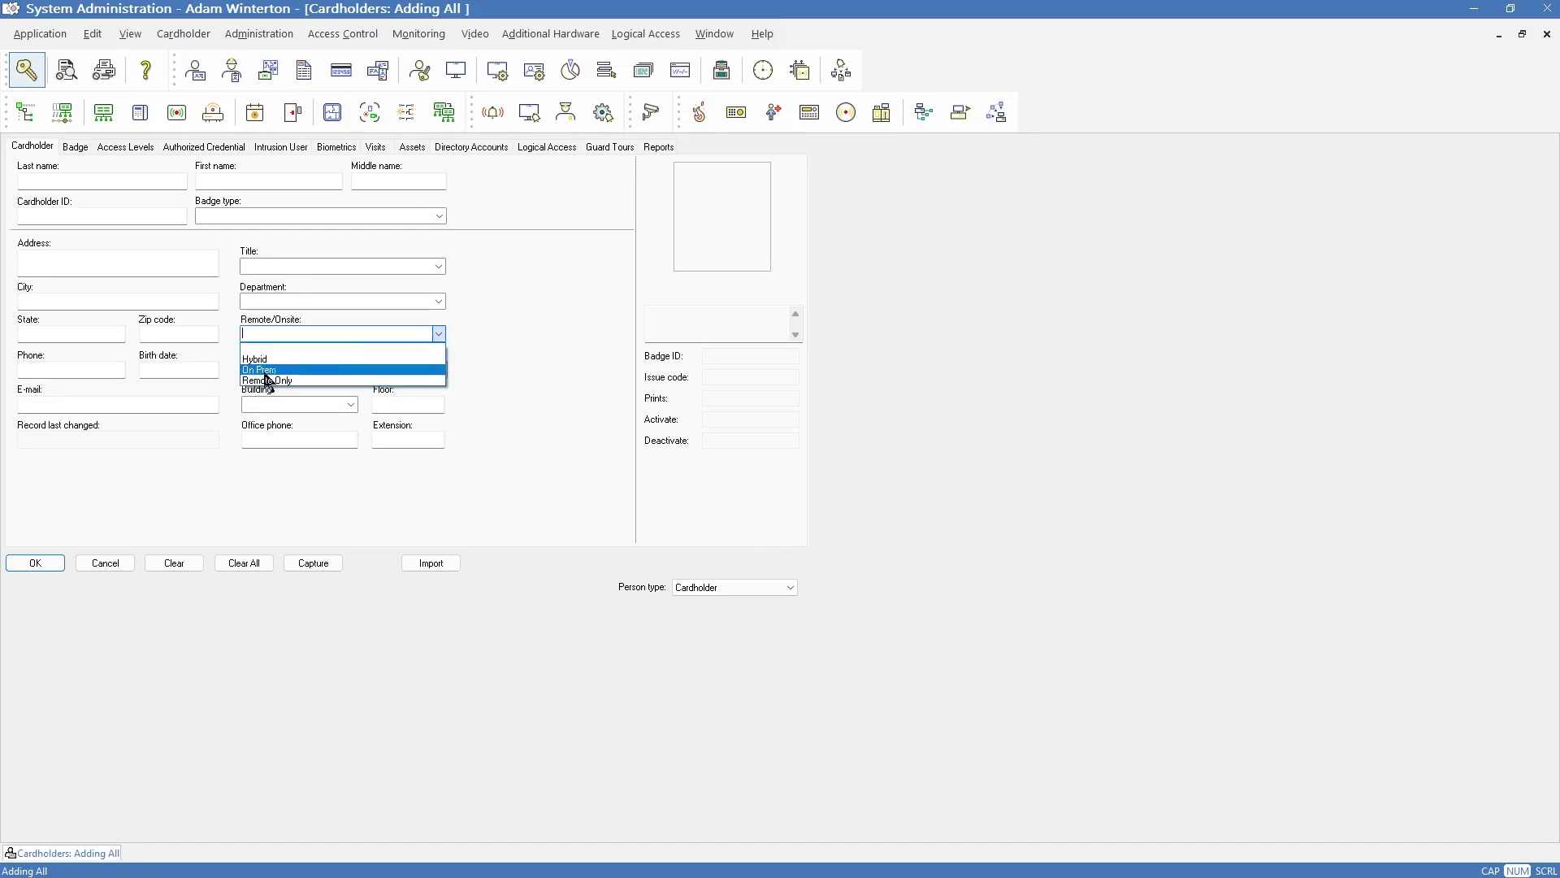
pyautogui.click(486, 332)
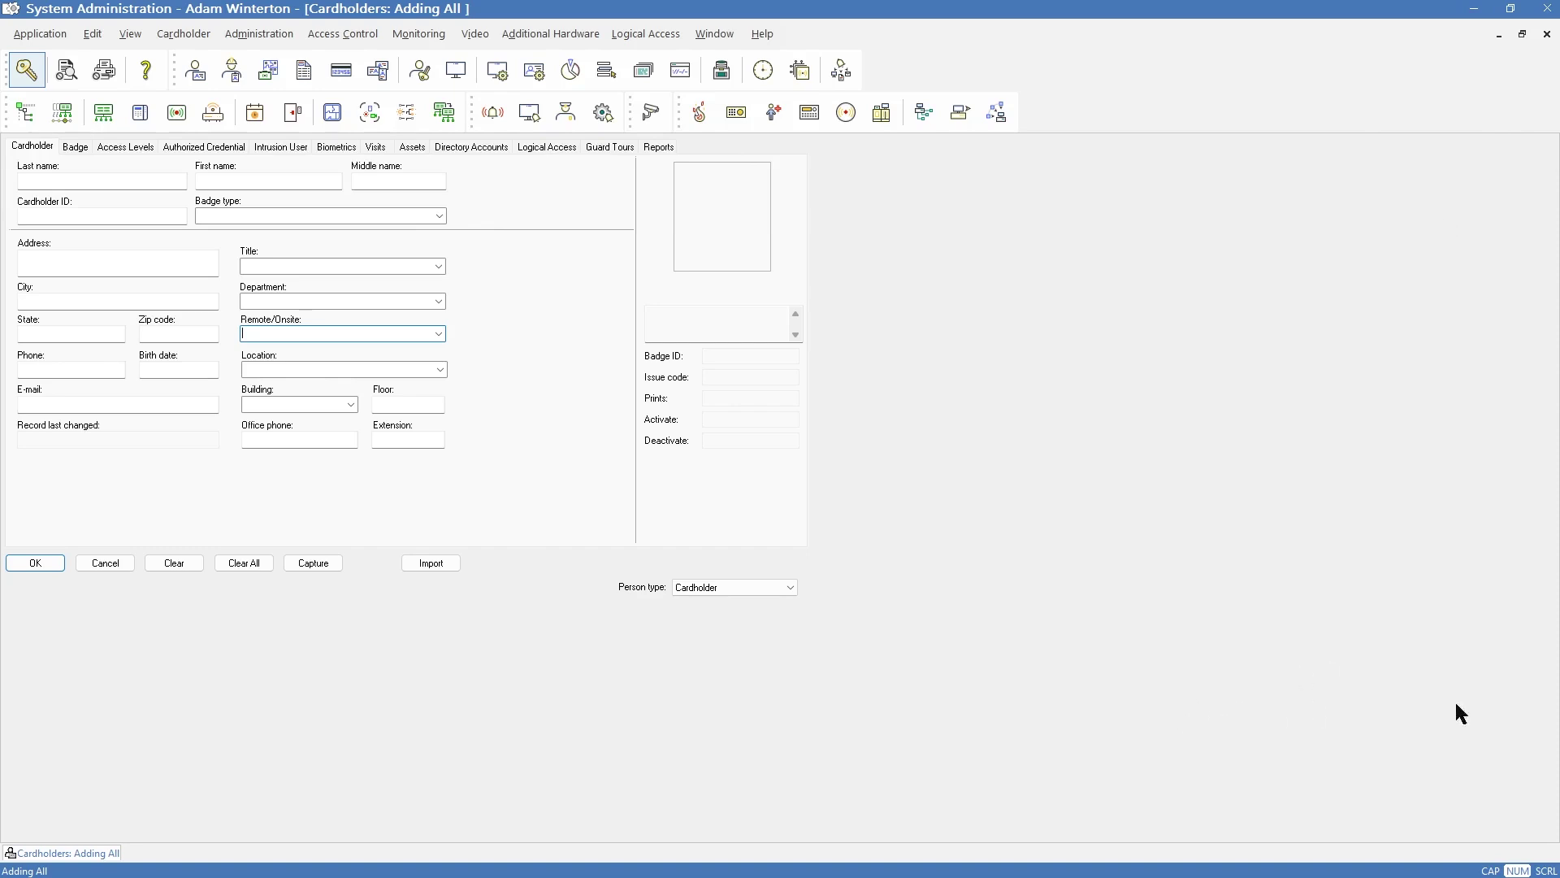
pyautogui.click(1546, 34)
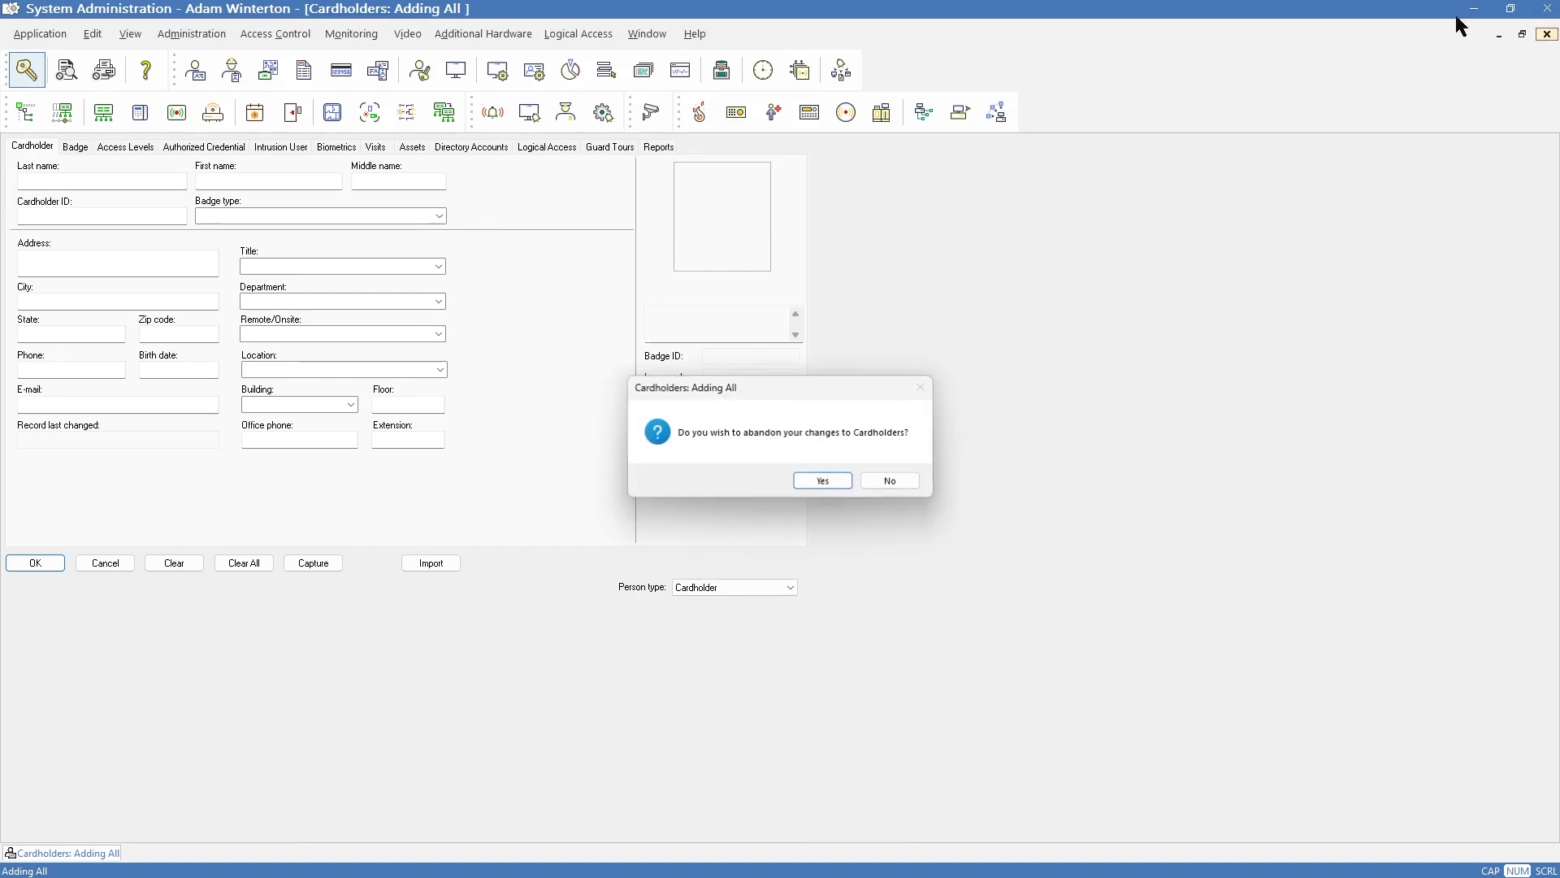
pyautogui.click(849, 481)
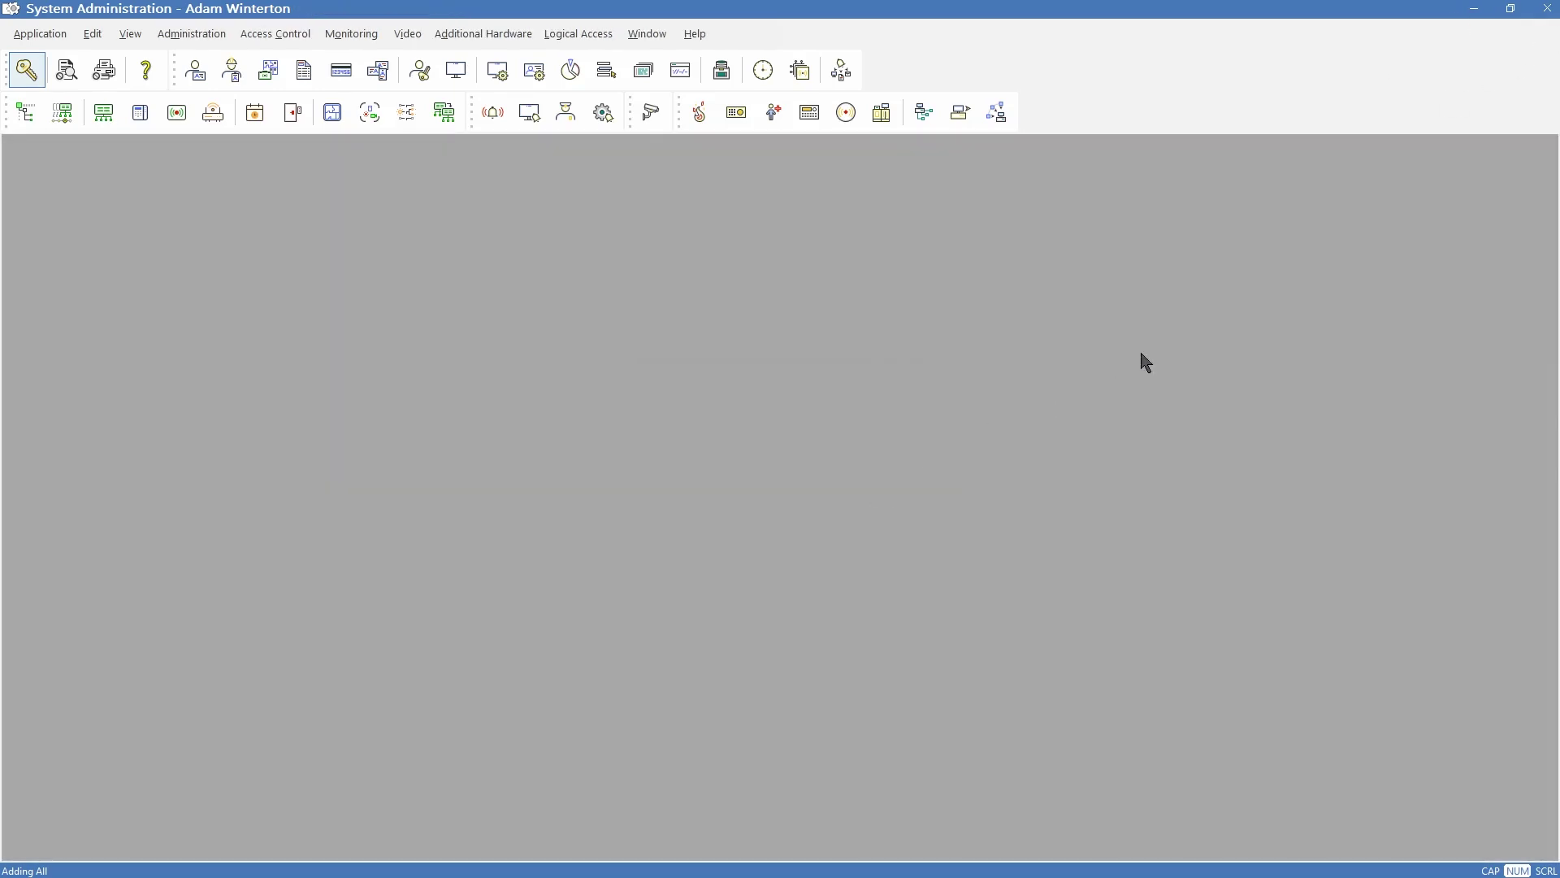
# - Minimize System Administration and draw date field FldDate865 below Record last changed
pyautogui.click(1471, 15)
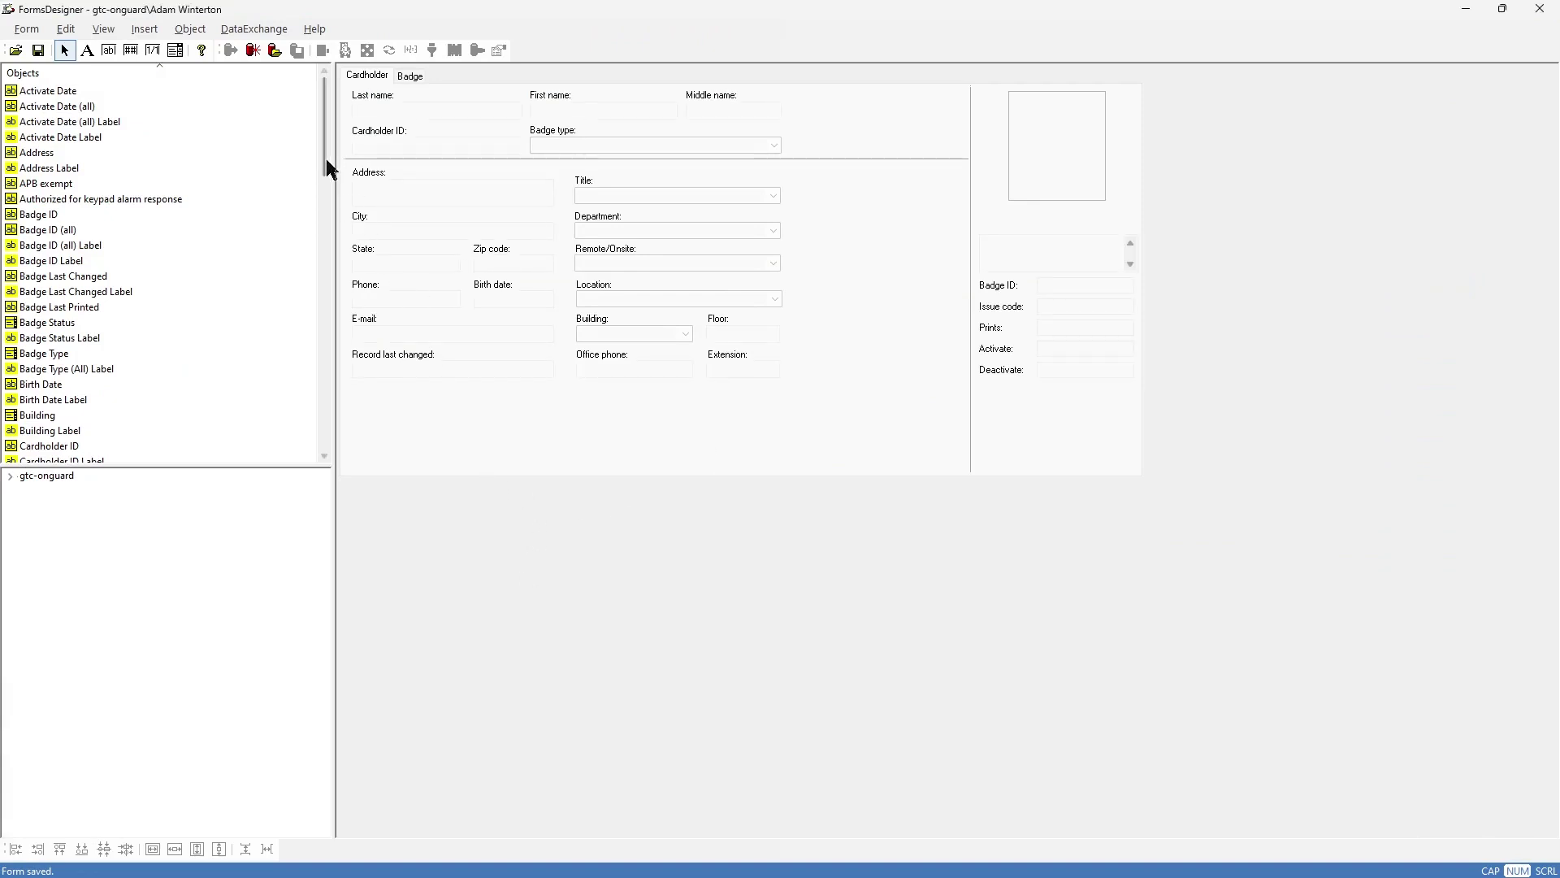
pyautogui.moveTo(326, 165); pyautogui.dragTo(326, 175)
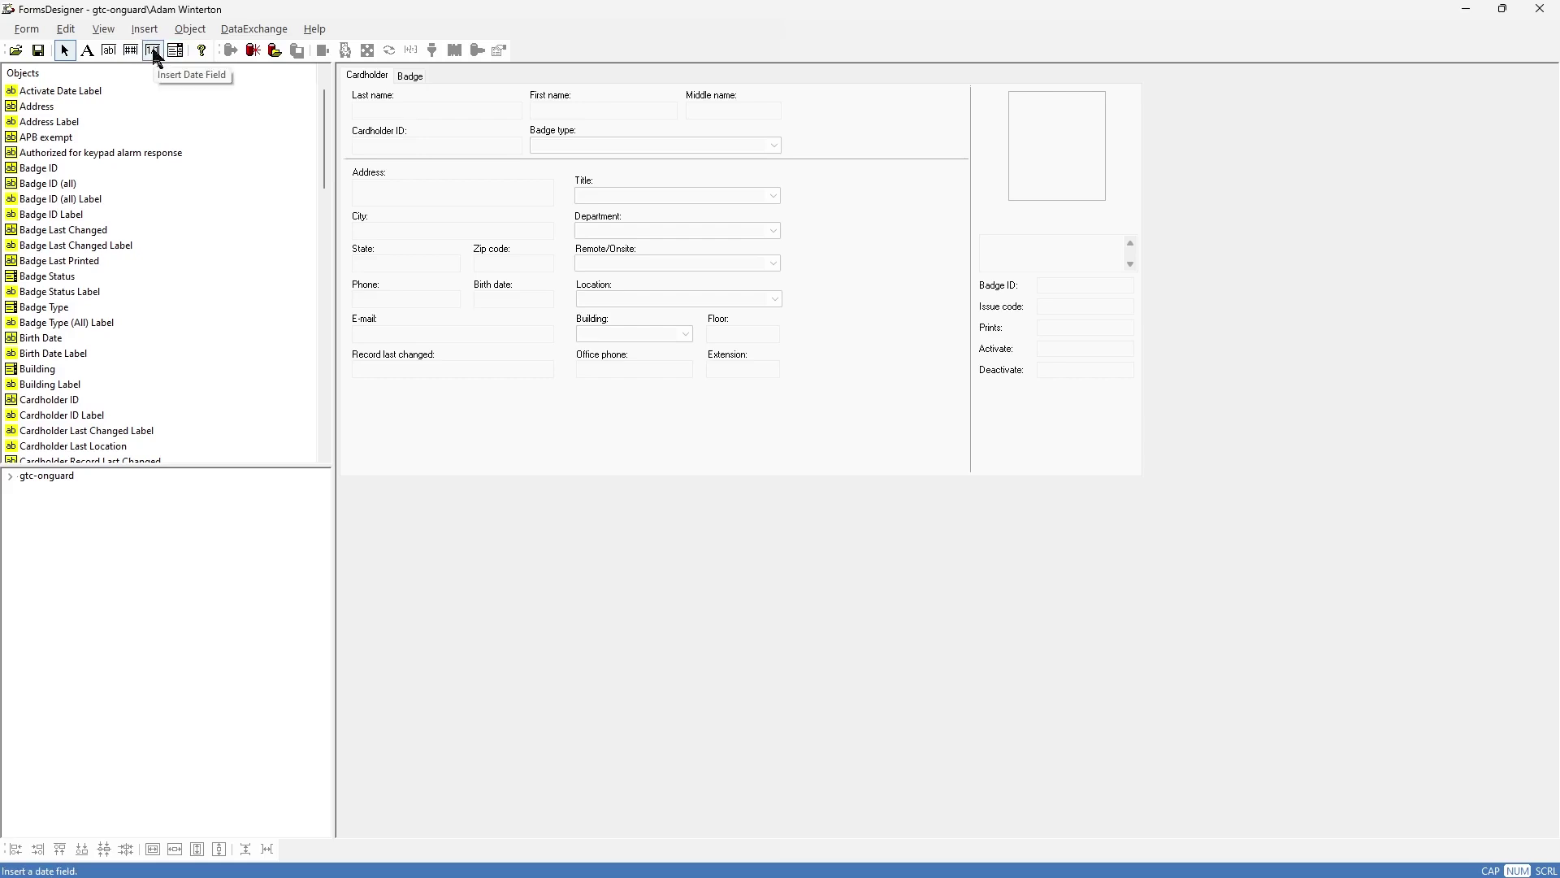
pyautogui.click(153, 52)
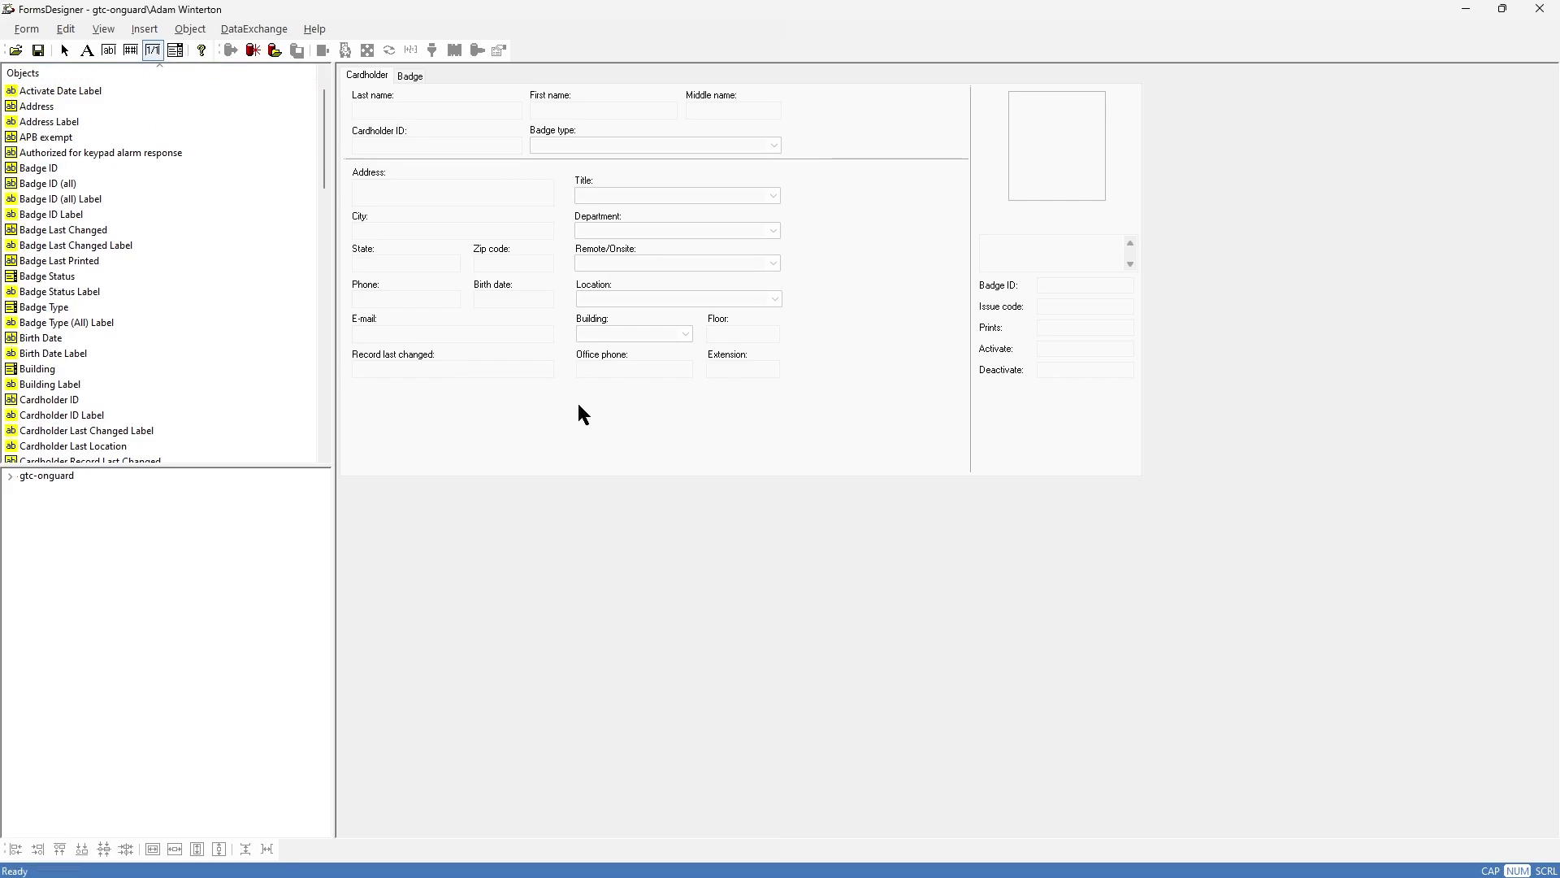
pyautogui.moveTo(585, 406); pyautogui.dragTo(726, 428)
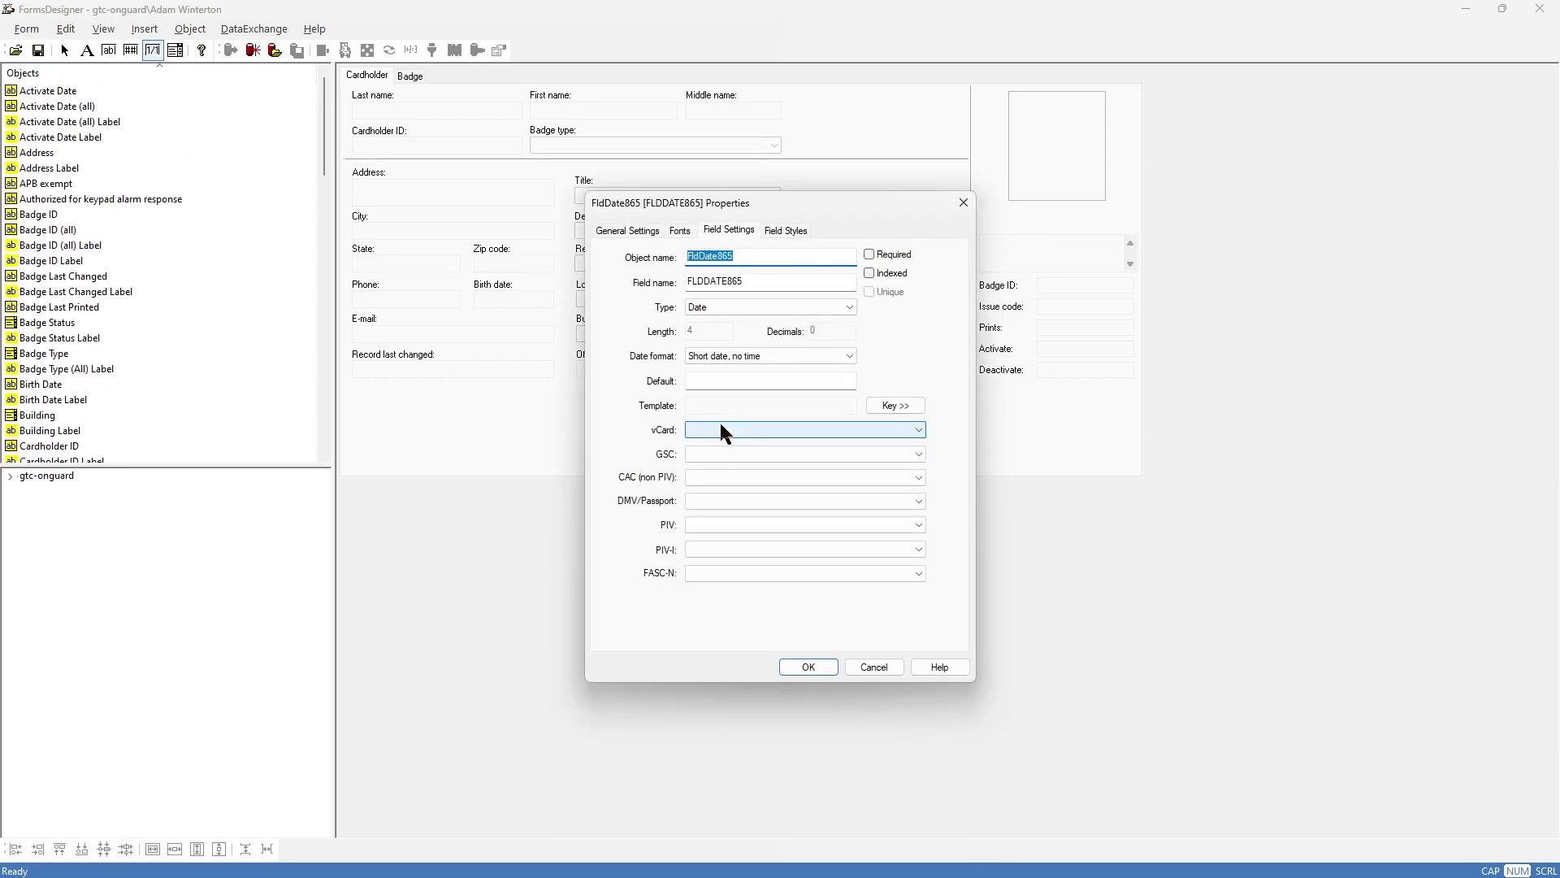
# - Move the Properties dialog aside and inspect the FldDate865 object name
pyautogui.moveTo(753, 196); pyautogui.dragTo(970, 199)
pyautogui.click(924, 265)
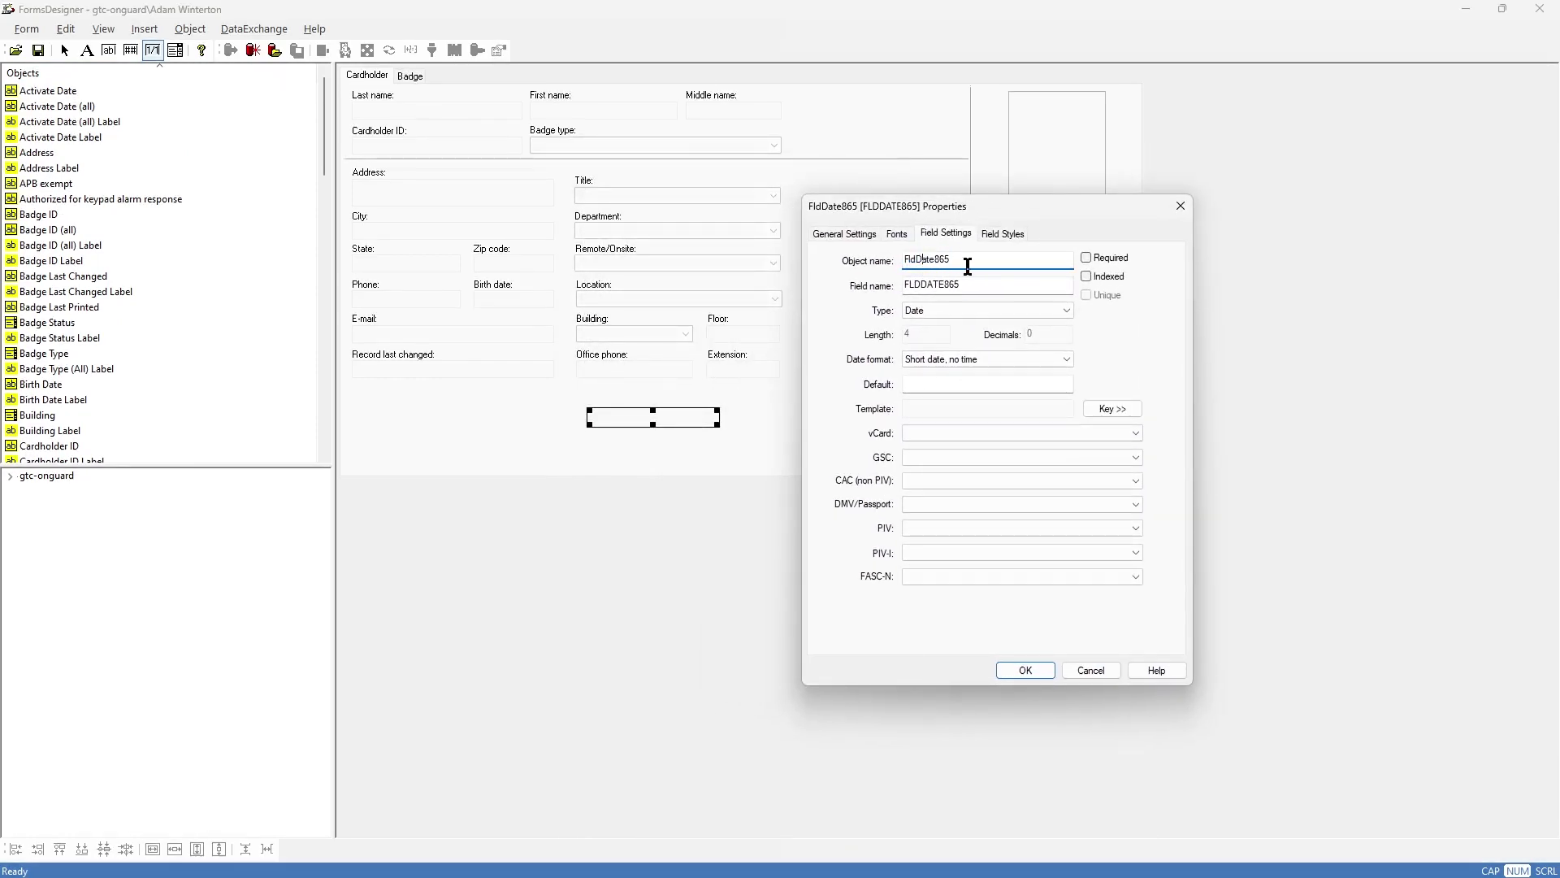
pyautogui.moveTo(967, 263); pyautogui.dragTo(900, 285)
pyautogui.click(967, 263)
pyautogui.click(918, 262)
pyautogui.click(958, 261)
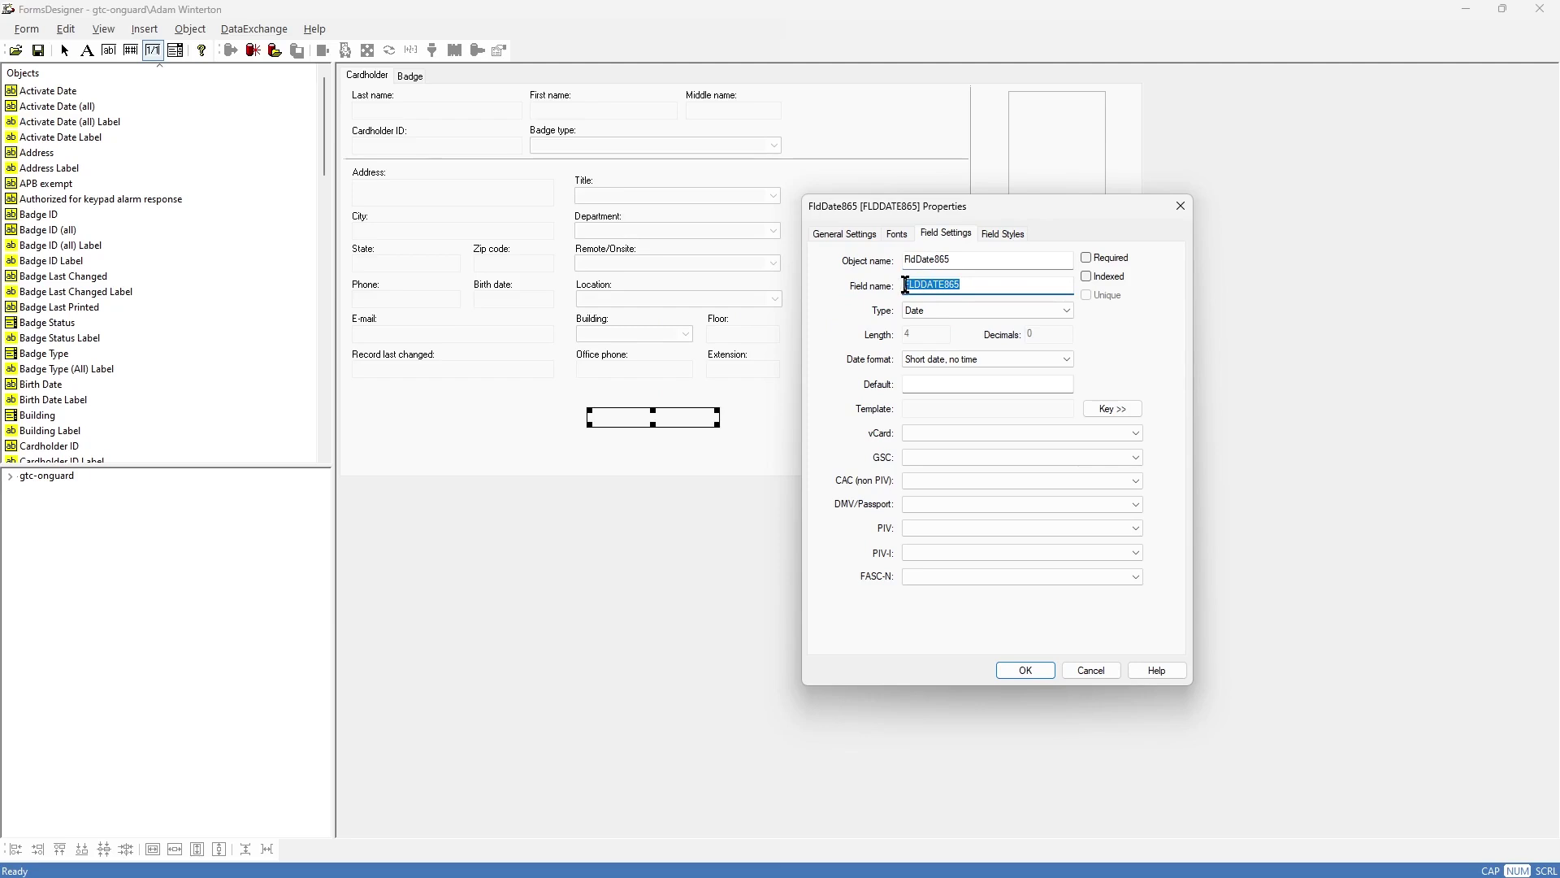
# - Try Numeric and Text field types, then set the type back to Date
pyautogui.click(979, 313)
pyautogui.click(979, 314)
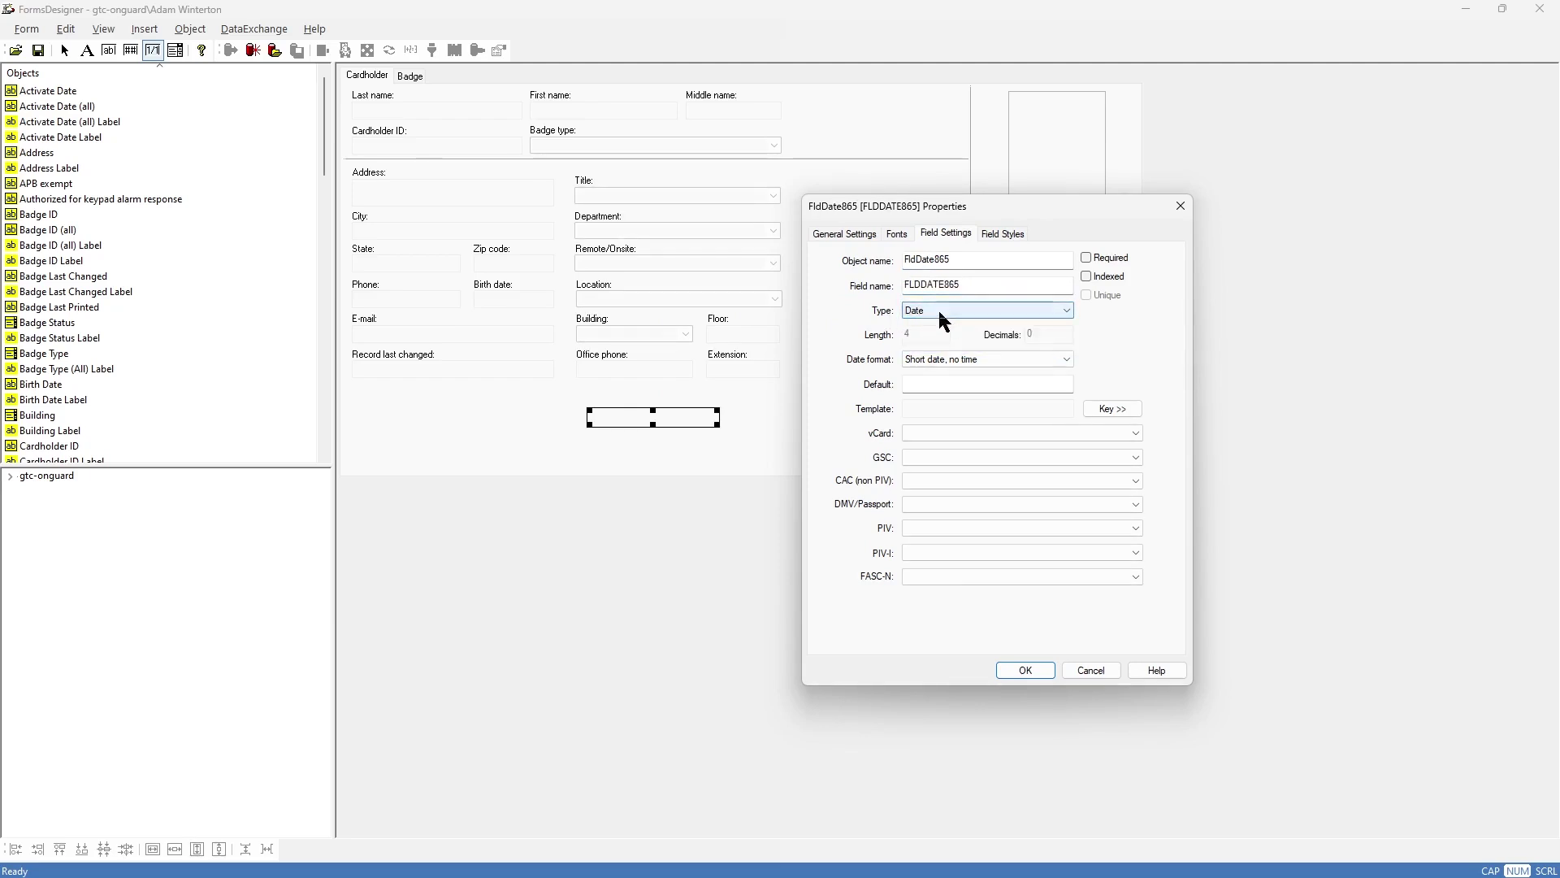
pyautogui.click(979, 313)
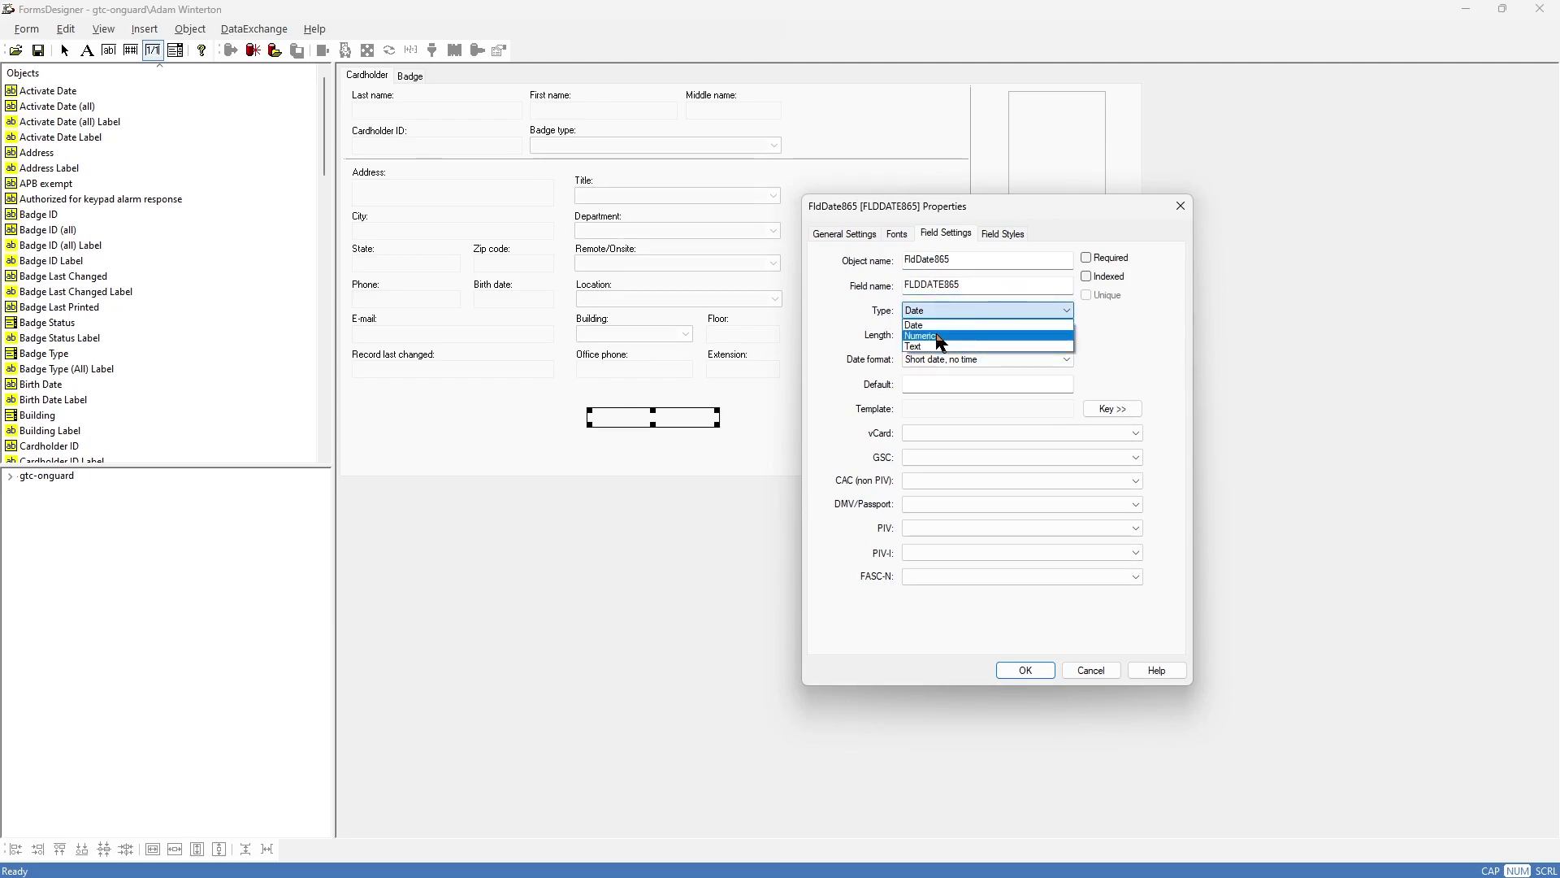
pyautogui.click(930, 335)
pyautogui.click(938, 316)
pyautogui.click(934, 339)
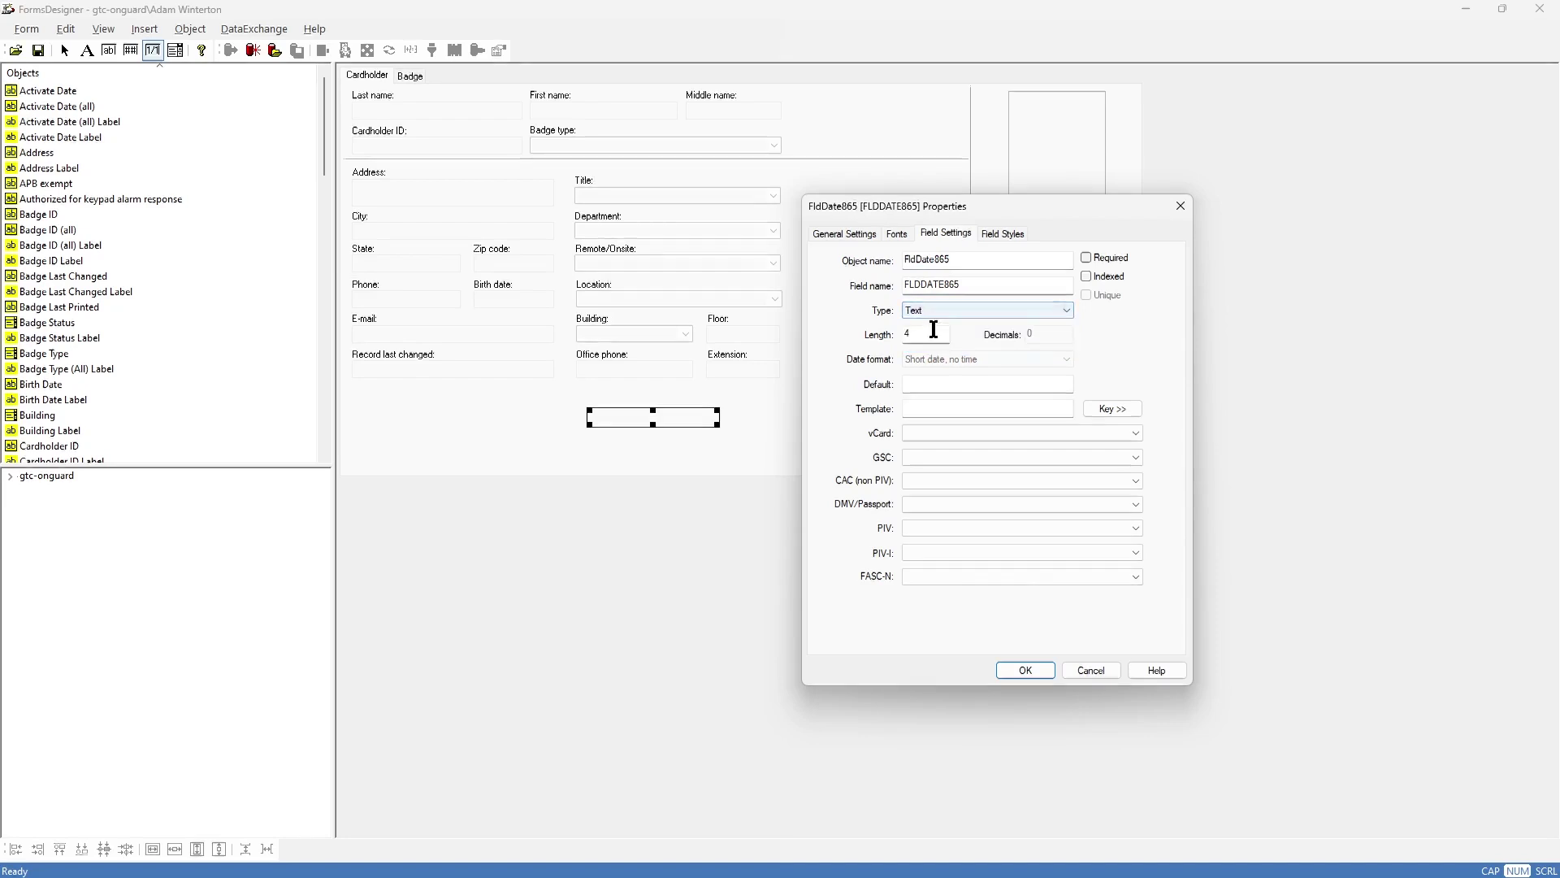
pyautogui.click(935, 314)
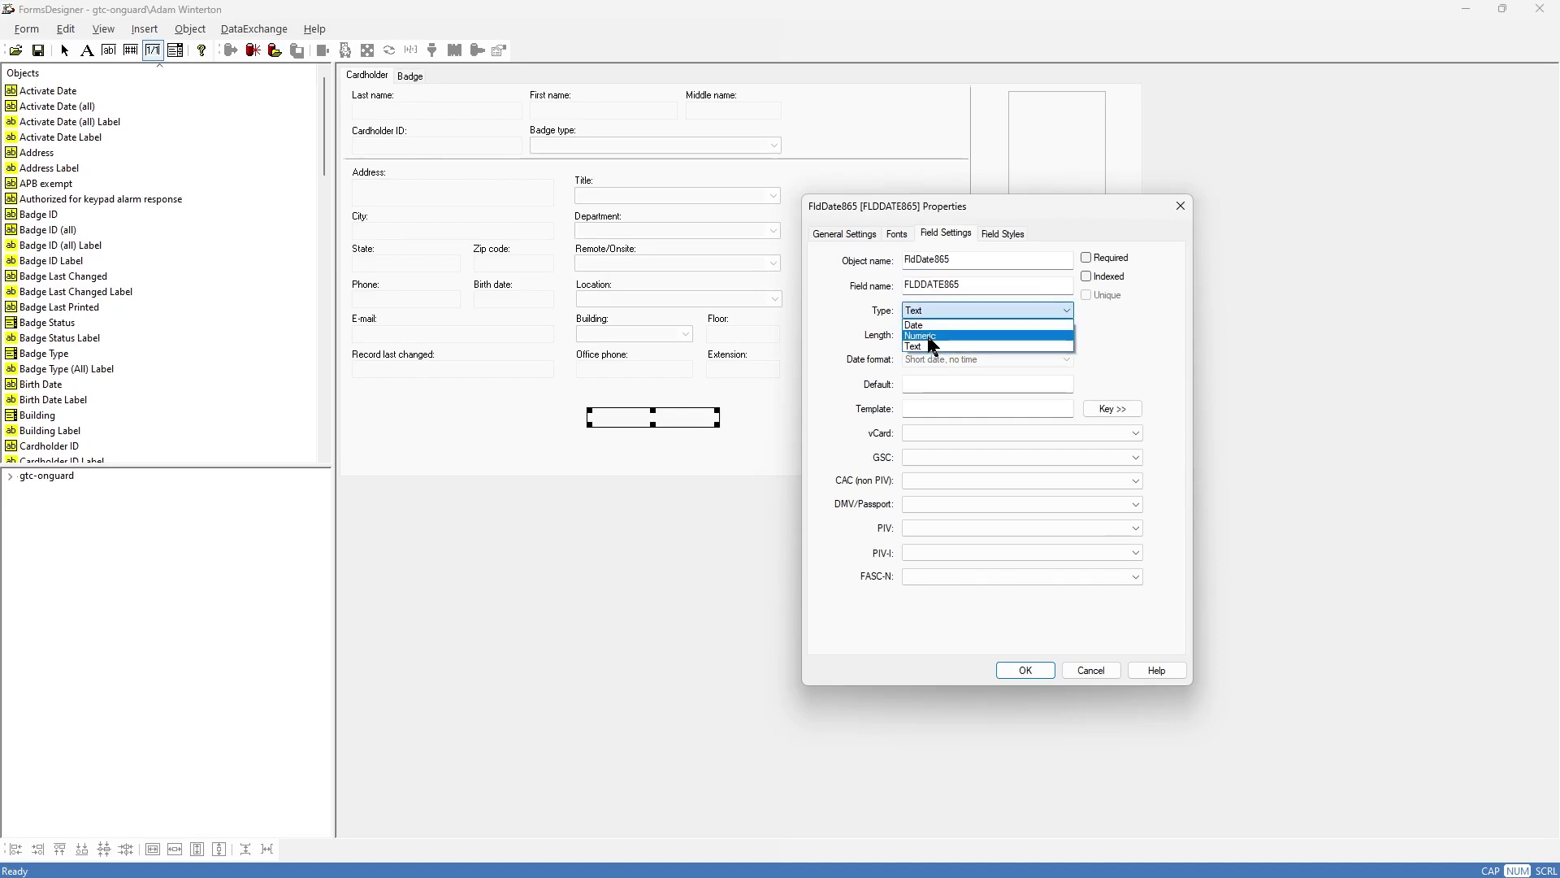
pyautogui.click(928, 324)
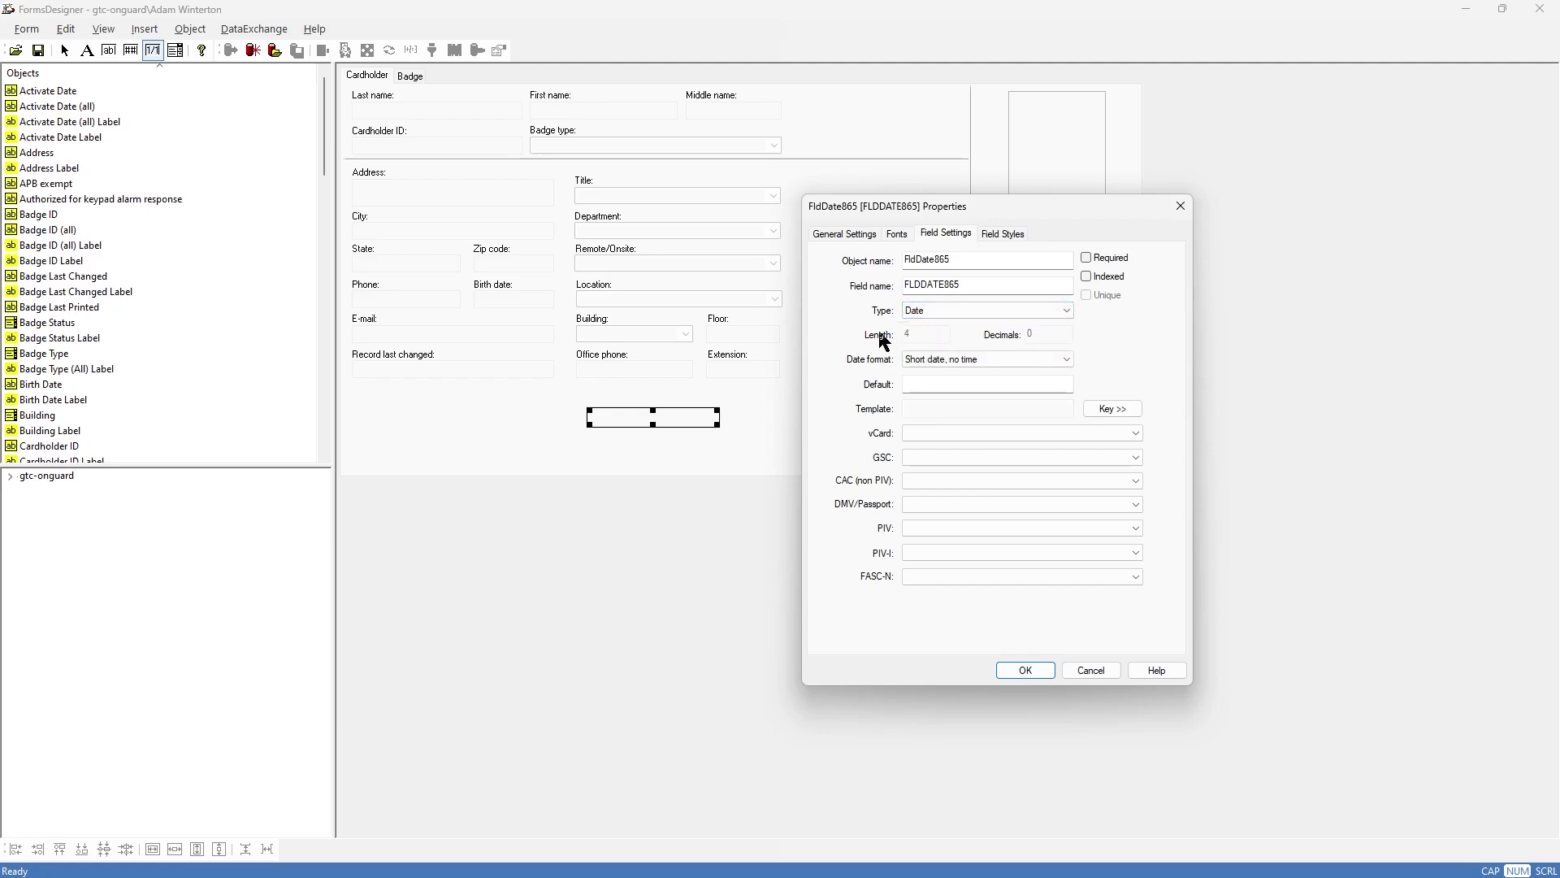
pyautogui.click(974, 315)
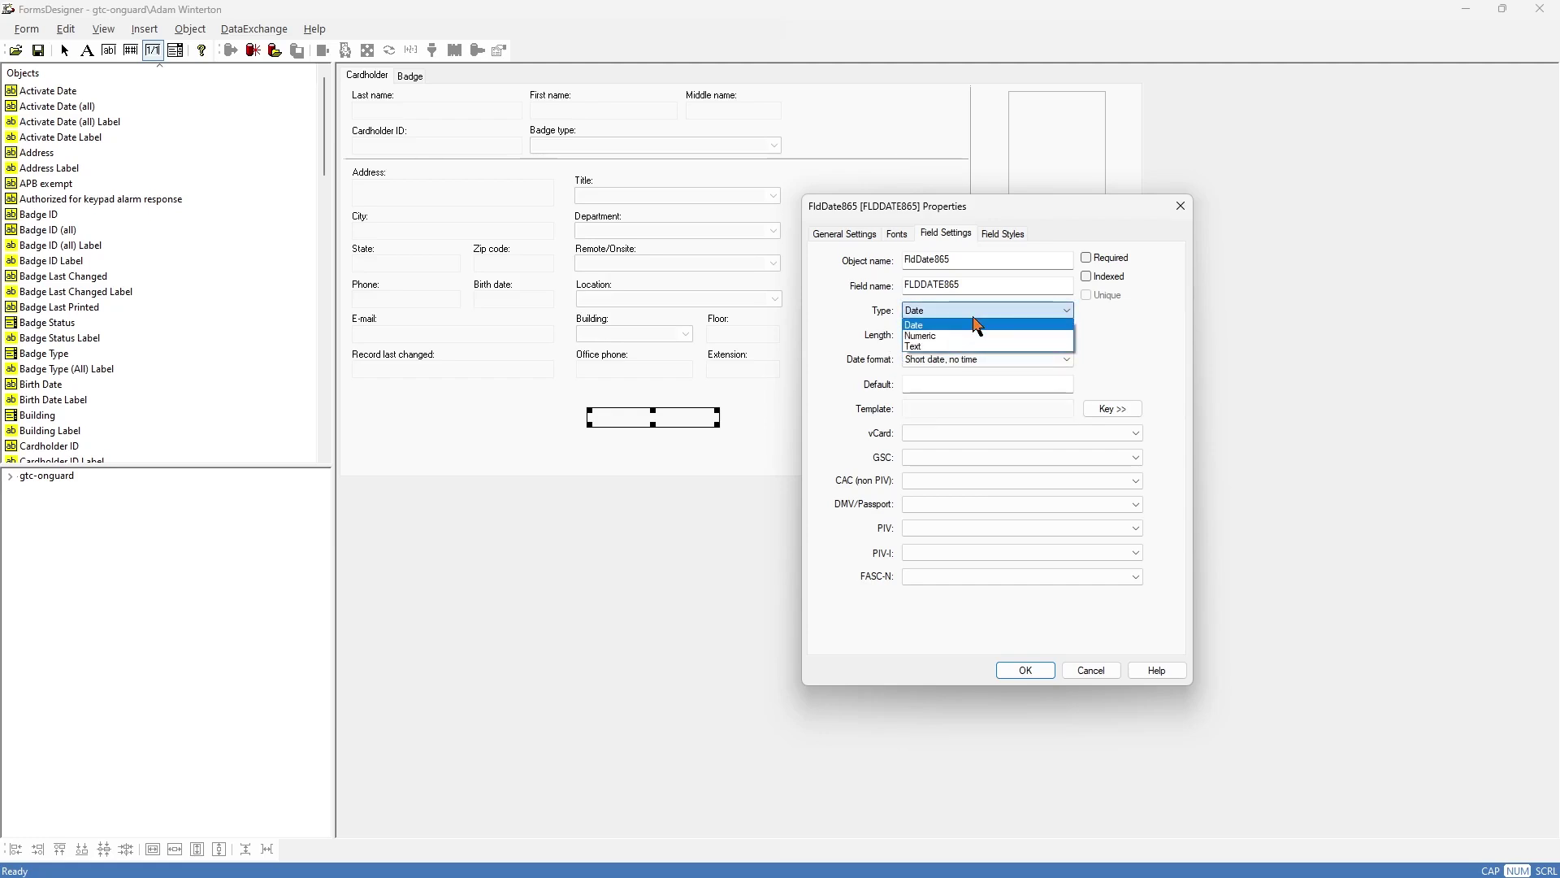
pyautogui.click(859, 329)
# - Toggle Required on and off so the field stays optional, then check the date formats
pyautogui.click(1105, 262)
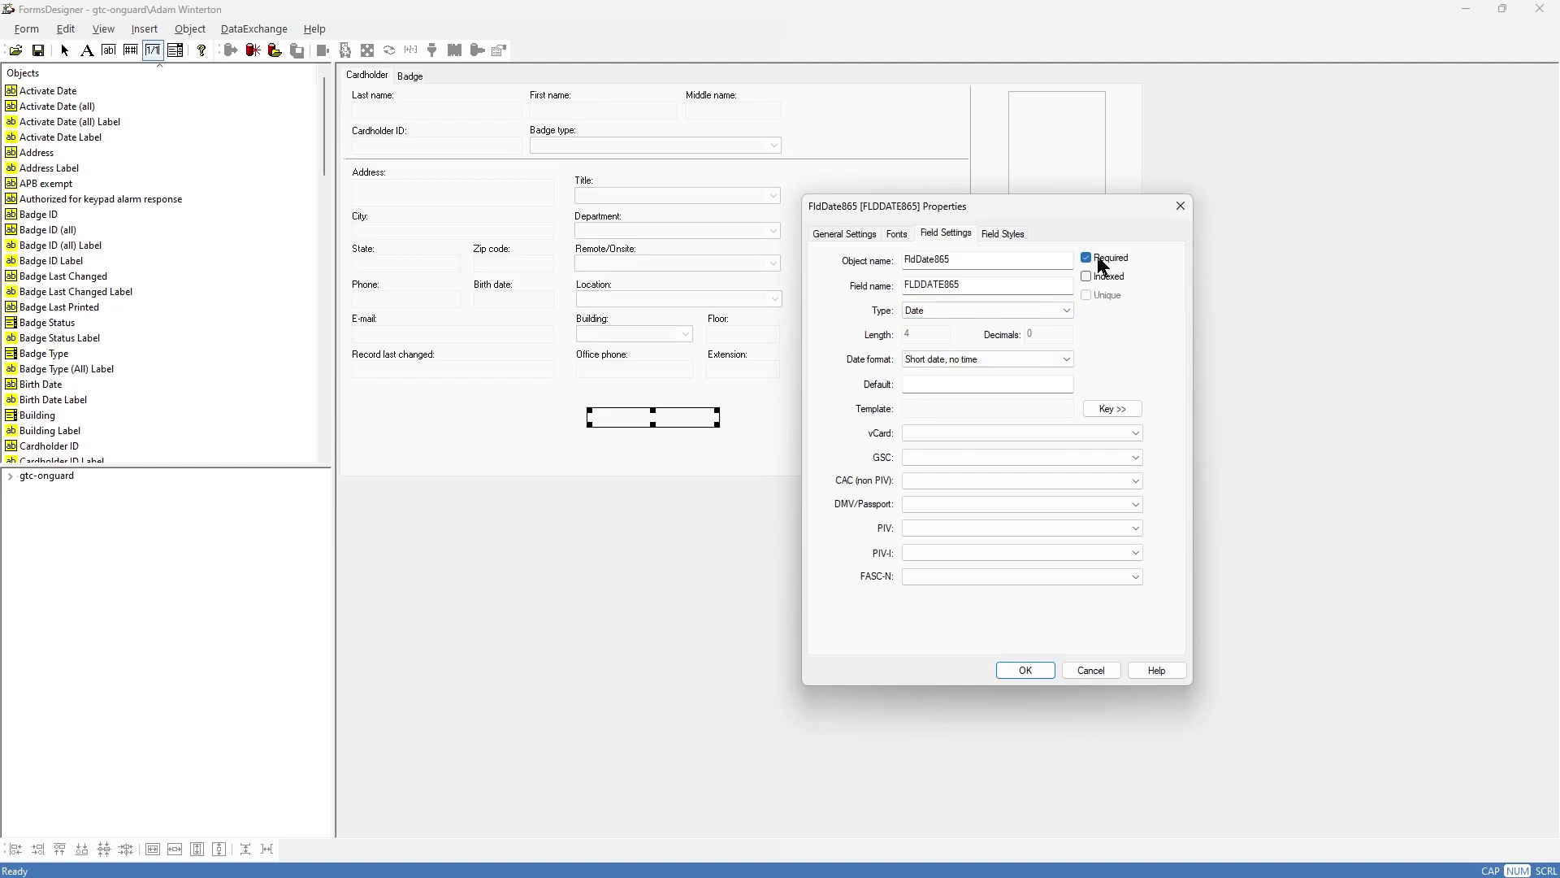
pyautogui.click(1087, 260)
pyautogui.click(943, 384)
pyautogui.click(1067, 360)
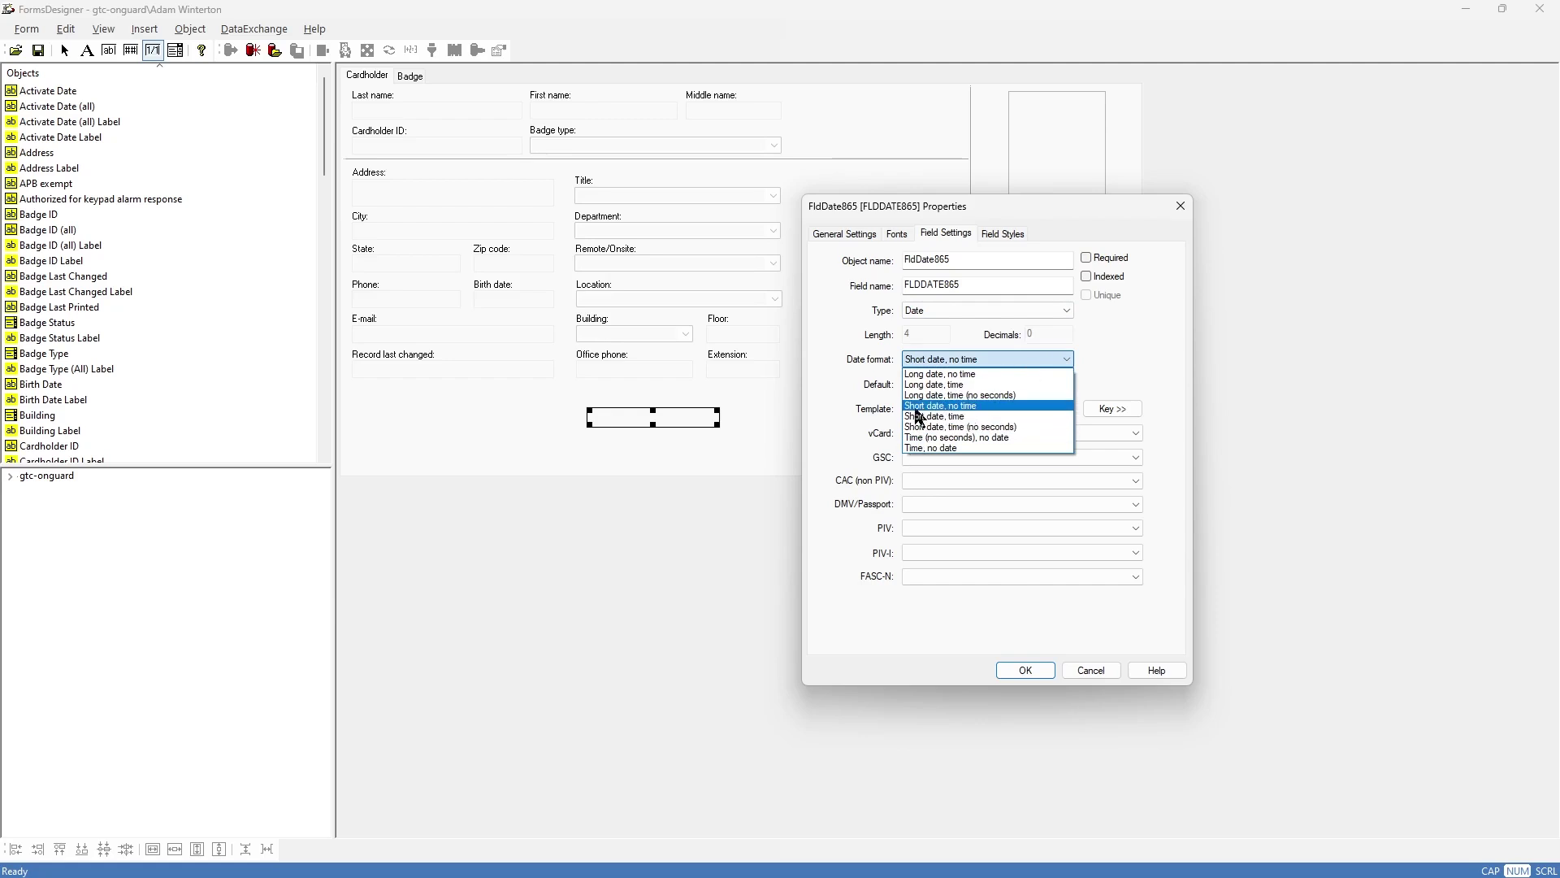
# - Keep the Short date, no time format and show the template characters legend via Key >>
pyautogui.click(918, 406)
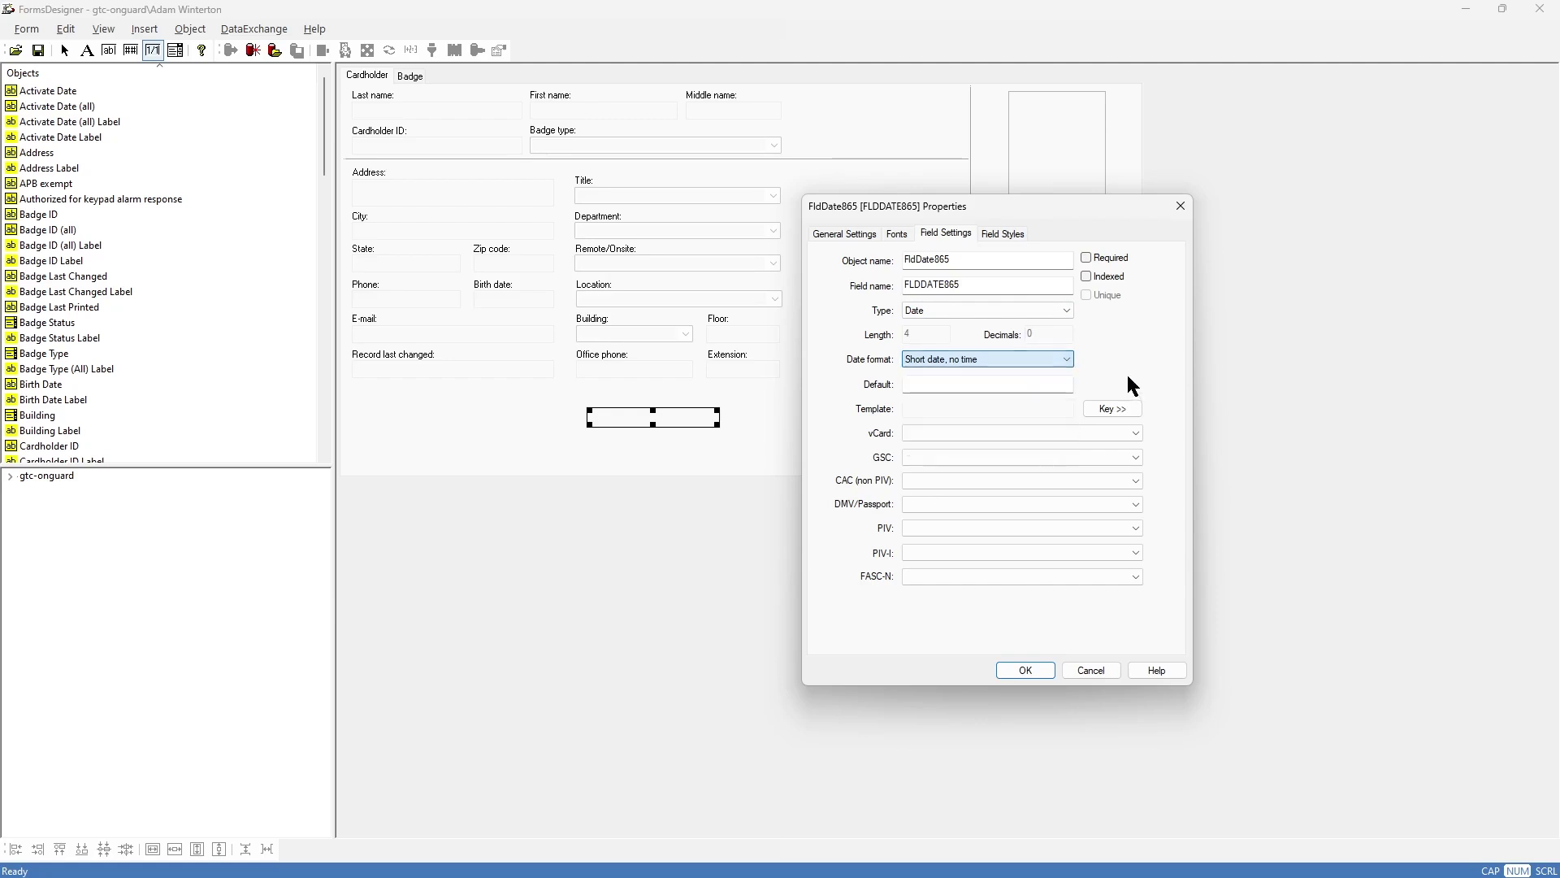
pyautogui.click(955, 382)
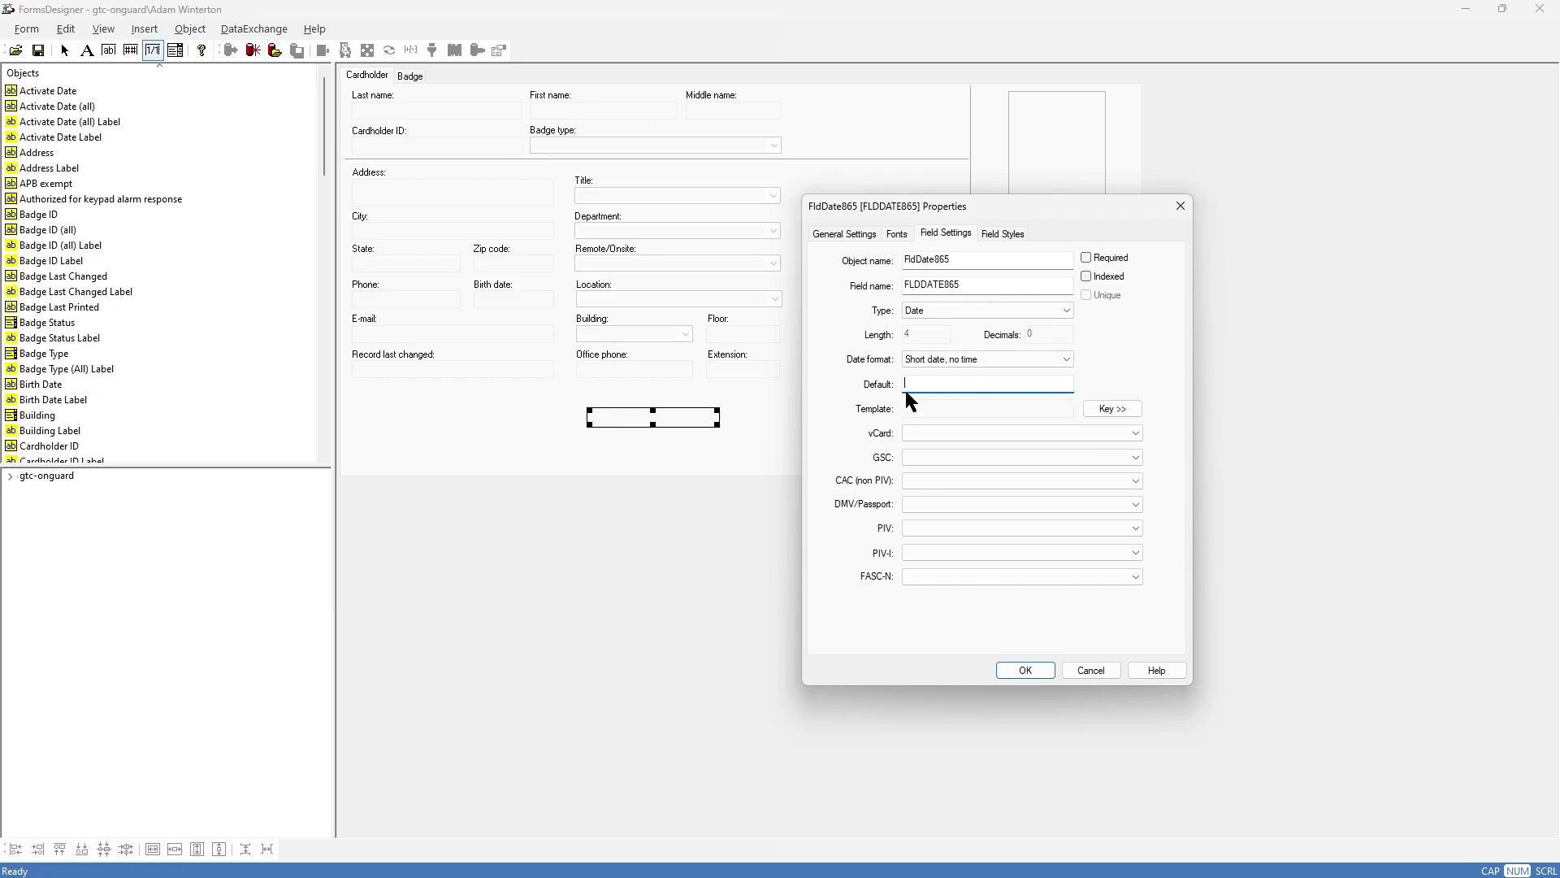
pyautogui.click(1013, 363)
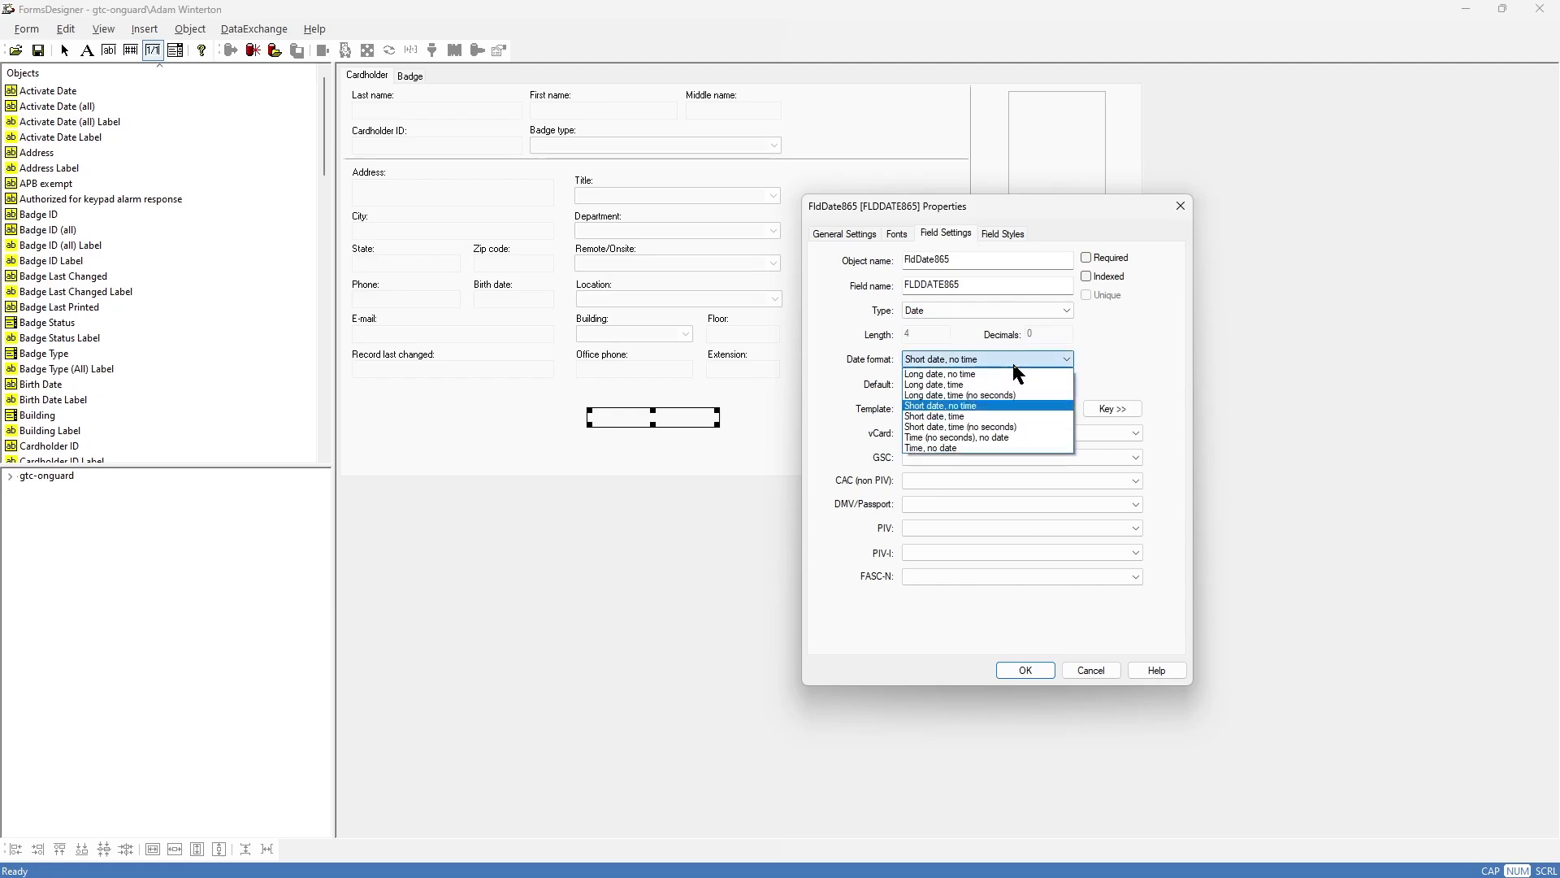
pyautogui.click(868, 380)
pyautogui.click(952, 383)
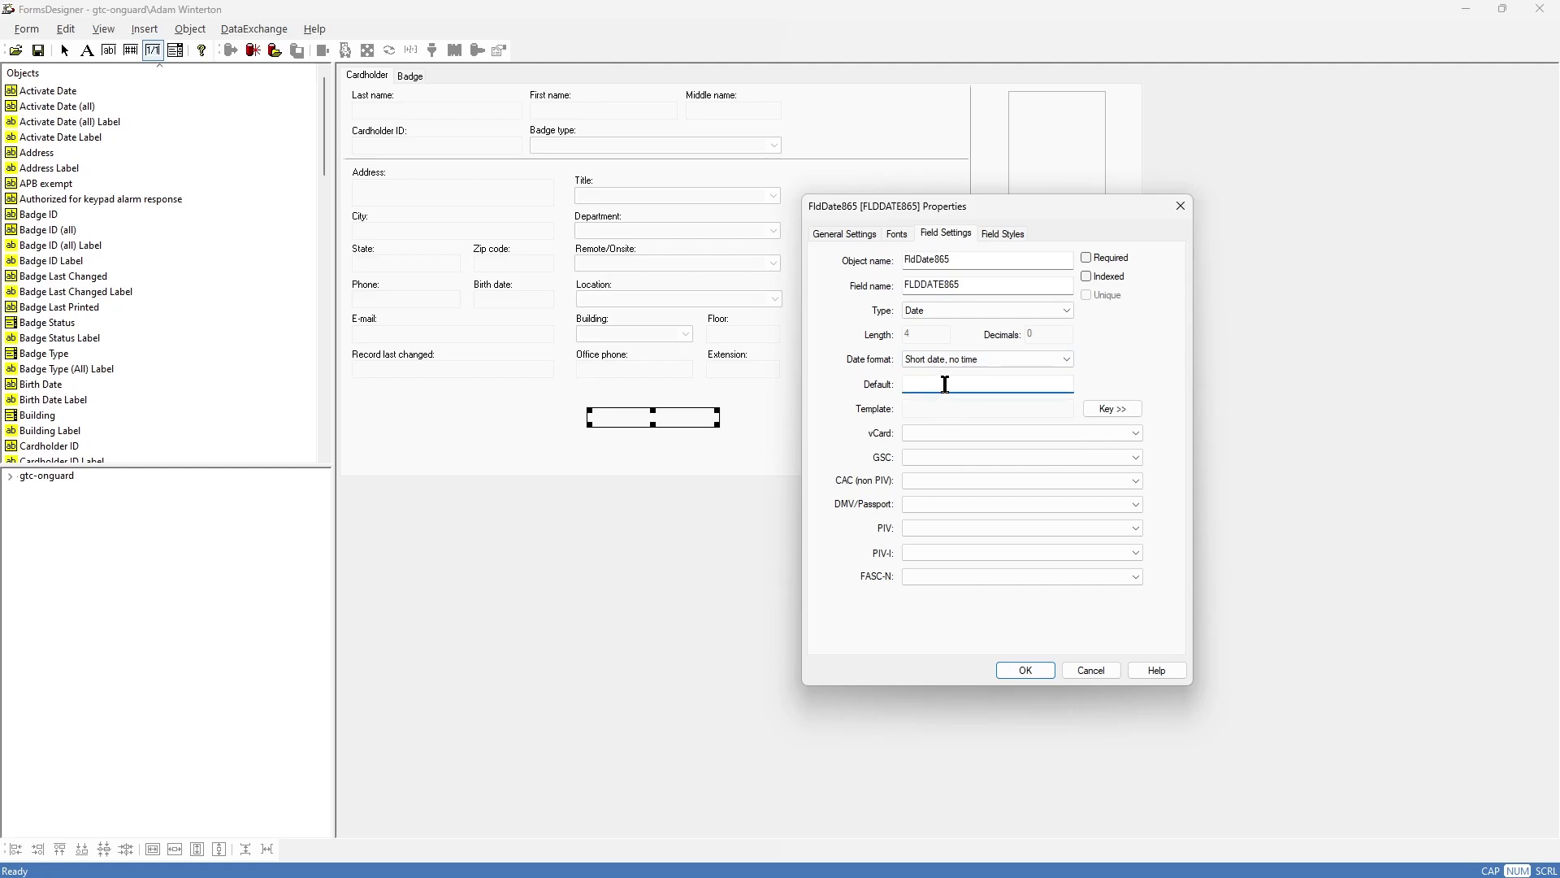
pyautogui.click(996, 364)
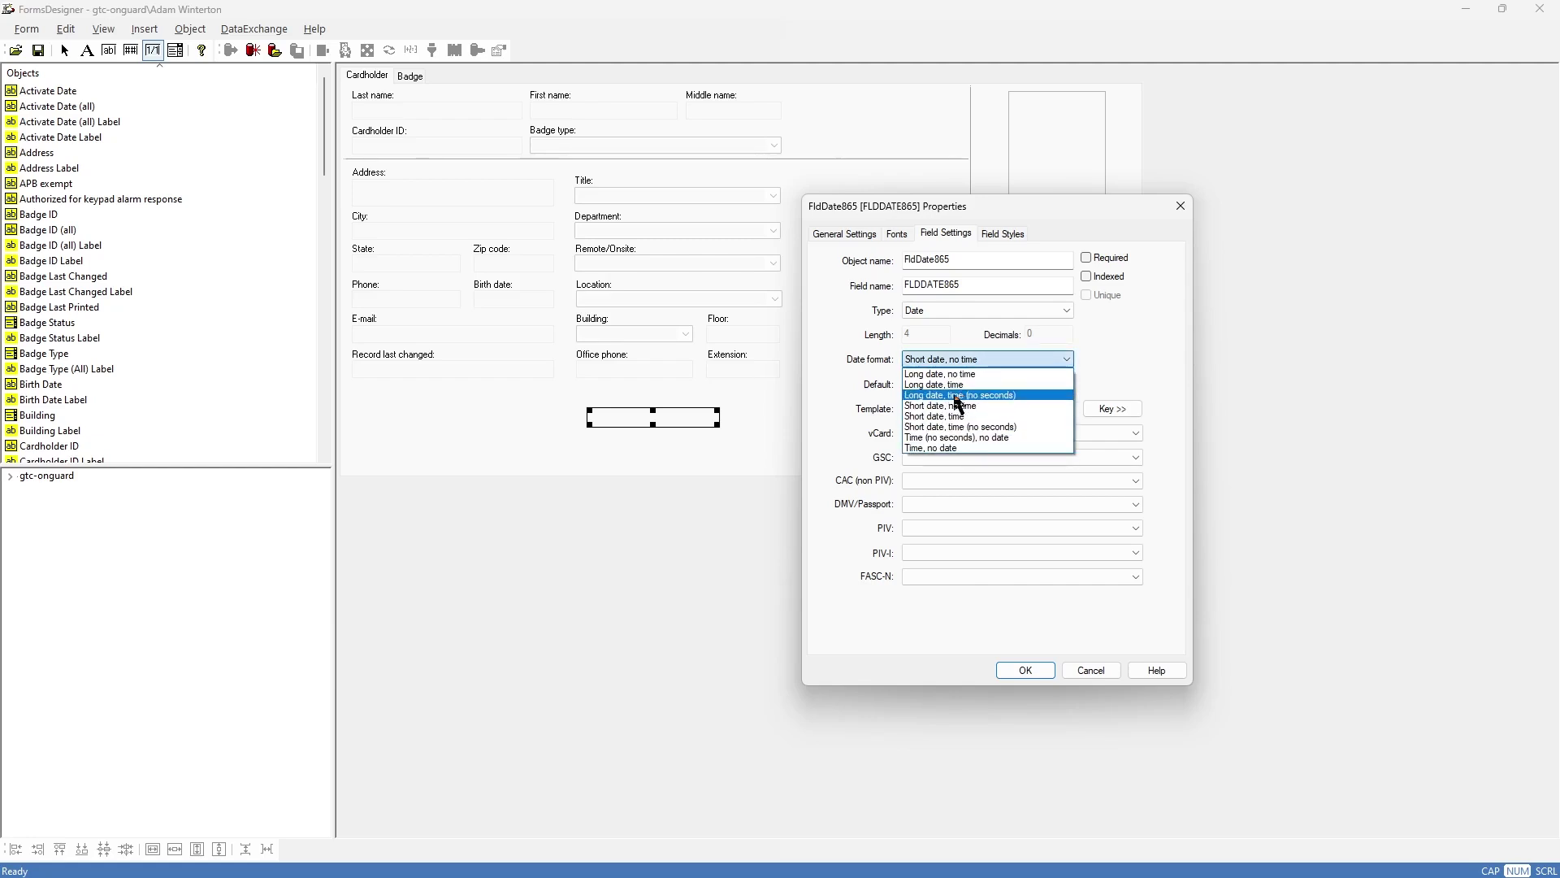
pyautogui.click(879, 387)
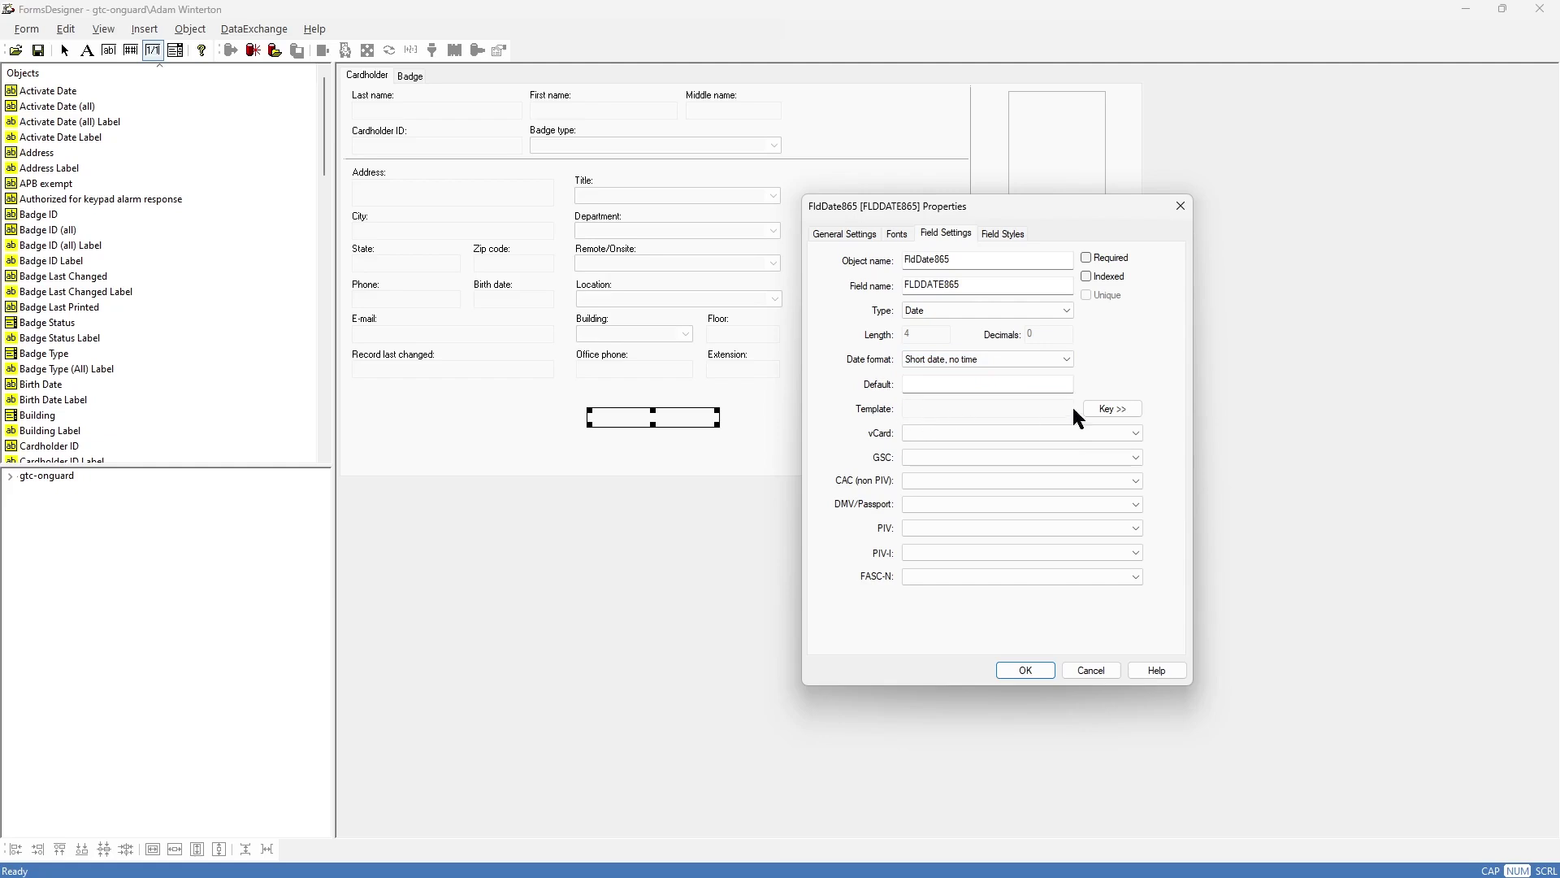
pyautogui.click(1100, 411)
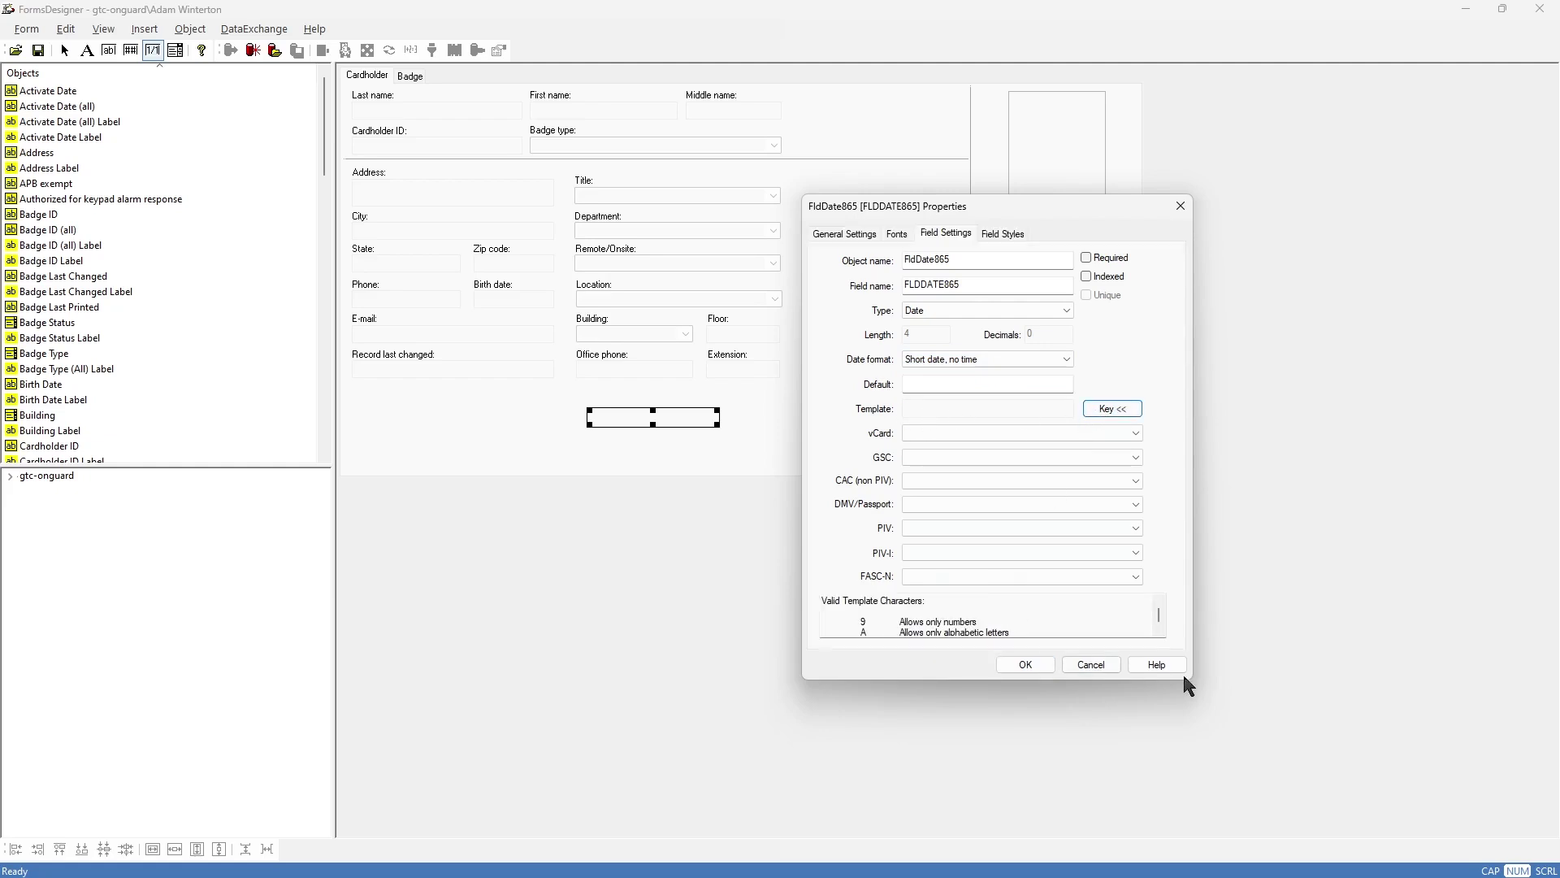
# - Scroll through FldDate865's Valid Template Characters legend, including the N row description
pyautogui.scroll(-1, 1001, 624)
pyautogui.scroll(1, 1001, 624)
pyautogui.click(837, 603)
pyautogui.moveTo(864, 628); pyautogui.dragTo(1012, 609)
pyautogui.scroll(-1, 1018, 622)
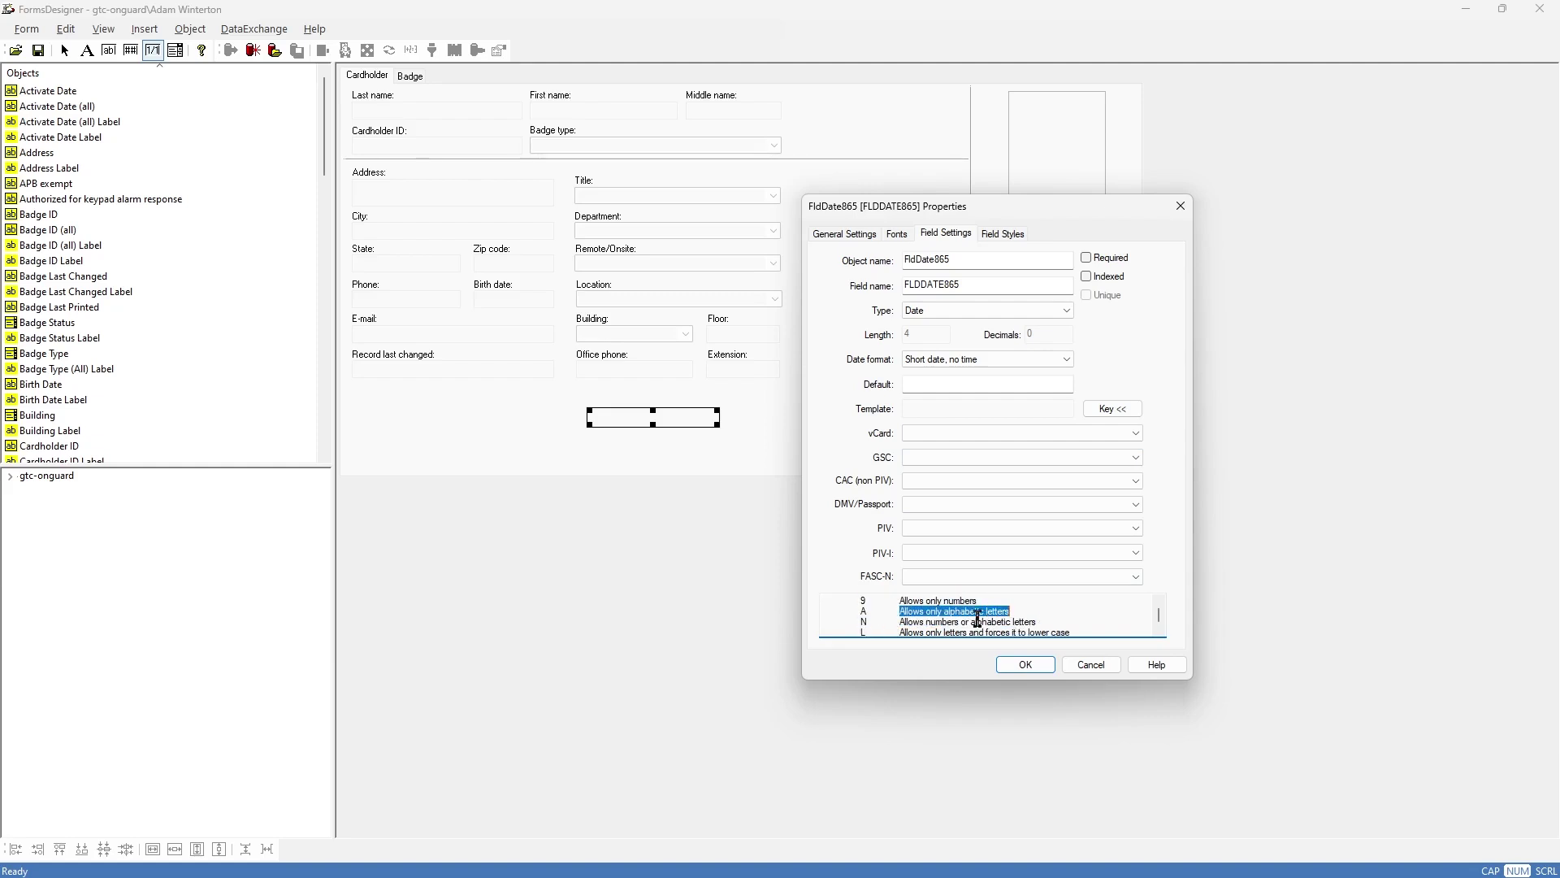
pyautogui.moveTo(912, 621); pyautogui.dragTo(1021, 623)
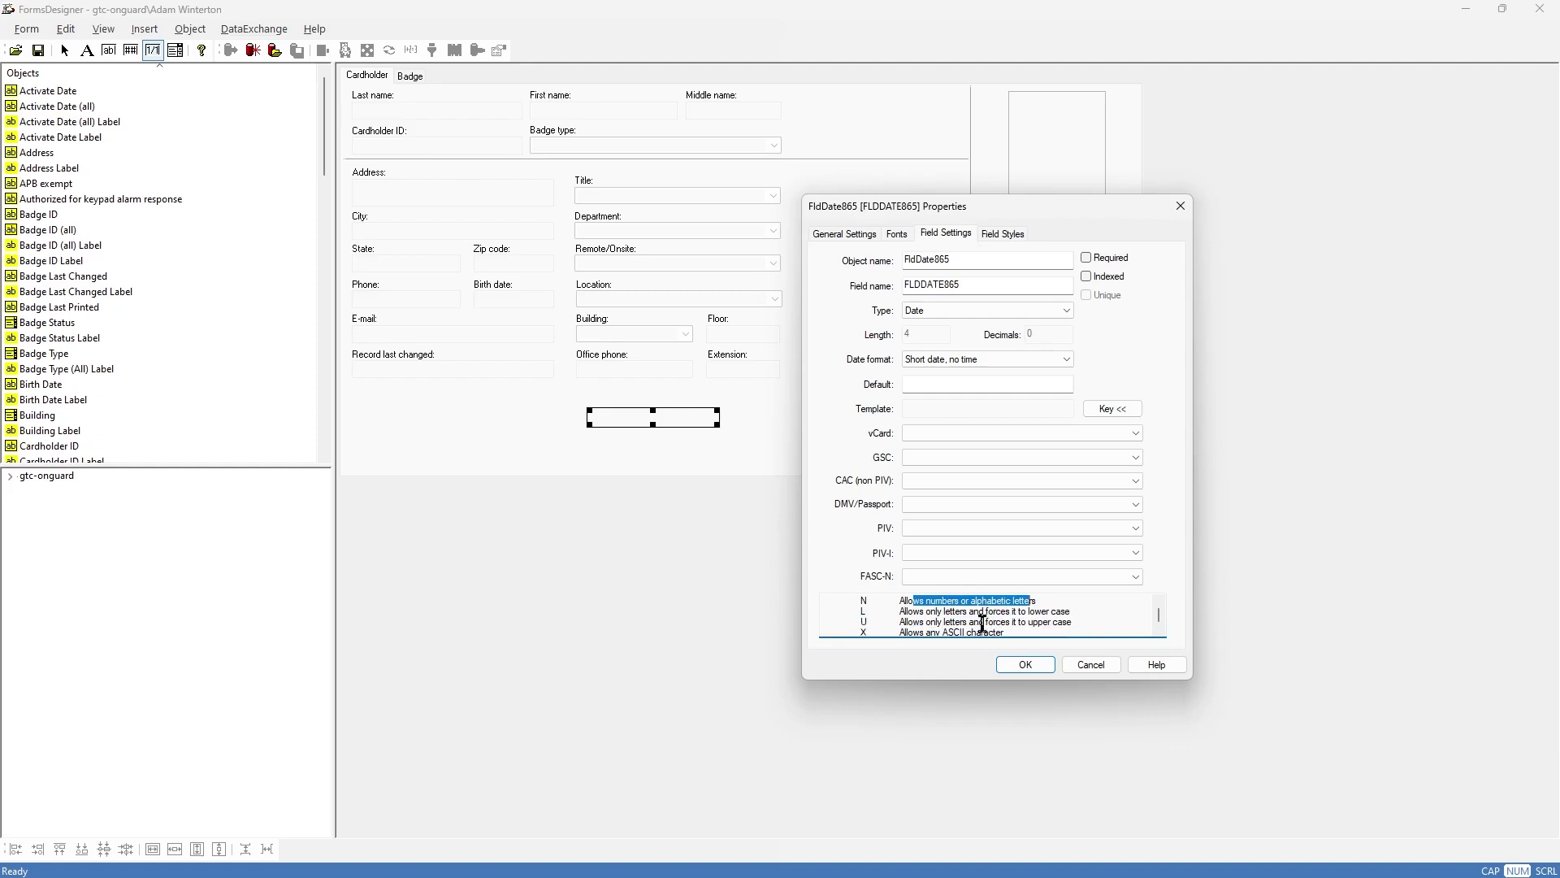
pyautogui.scroll(-2, 971, 626)
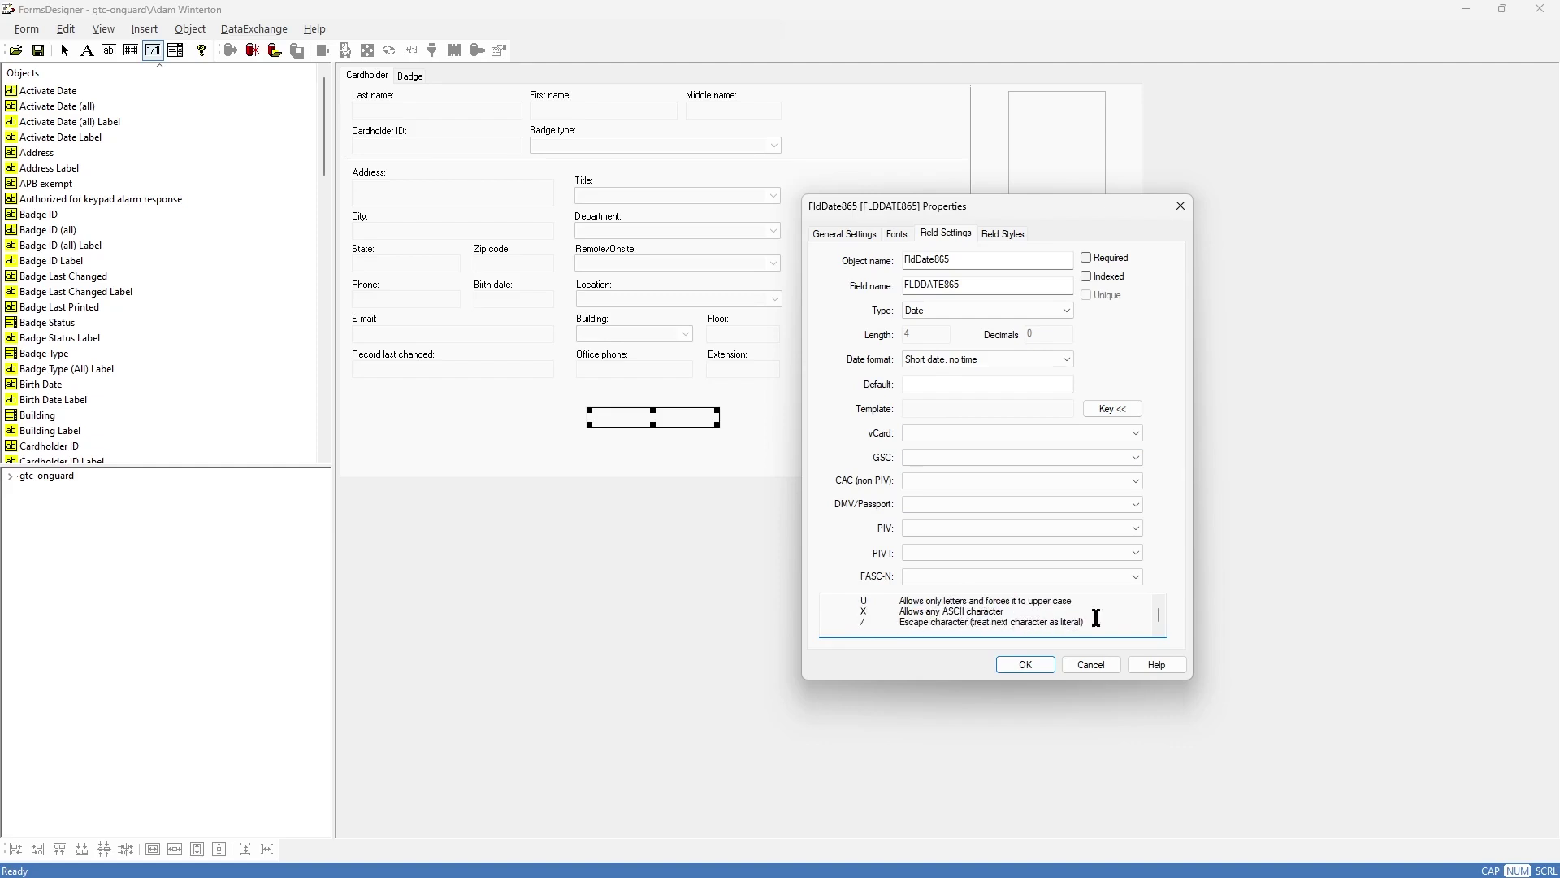
pyautogui.moveTo(1094, 622); pyautogui.dragTo(866, 601)
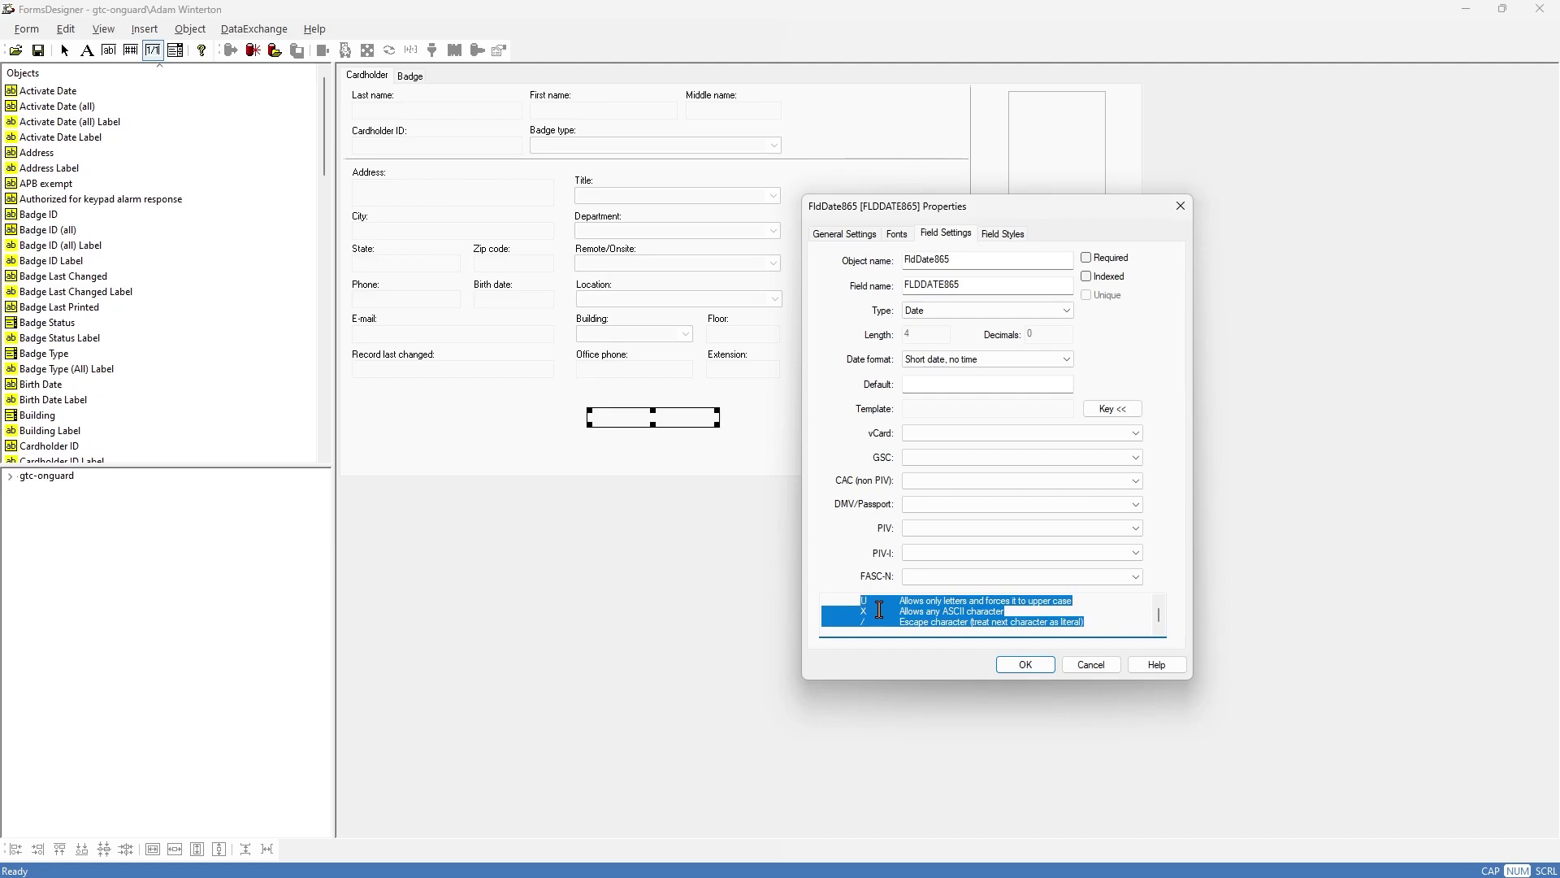
pyautogui.click(885, 611)
pyautogui.scroll(4, 934, 626)
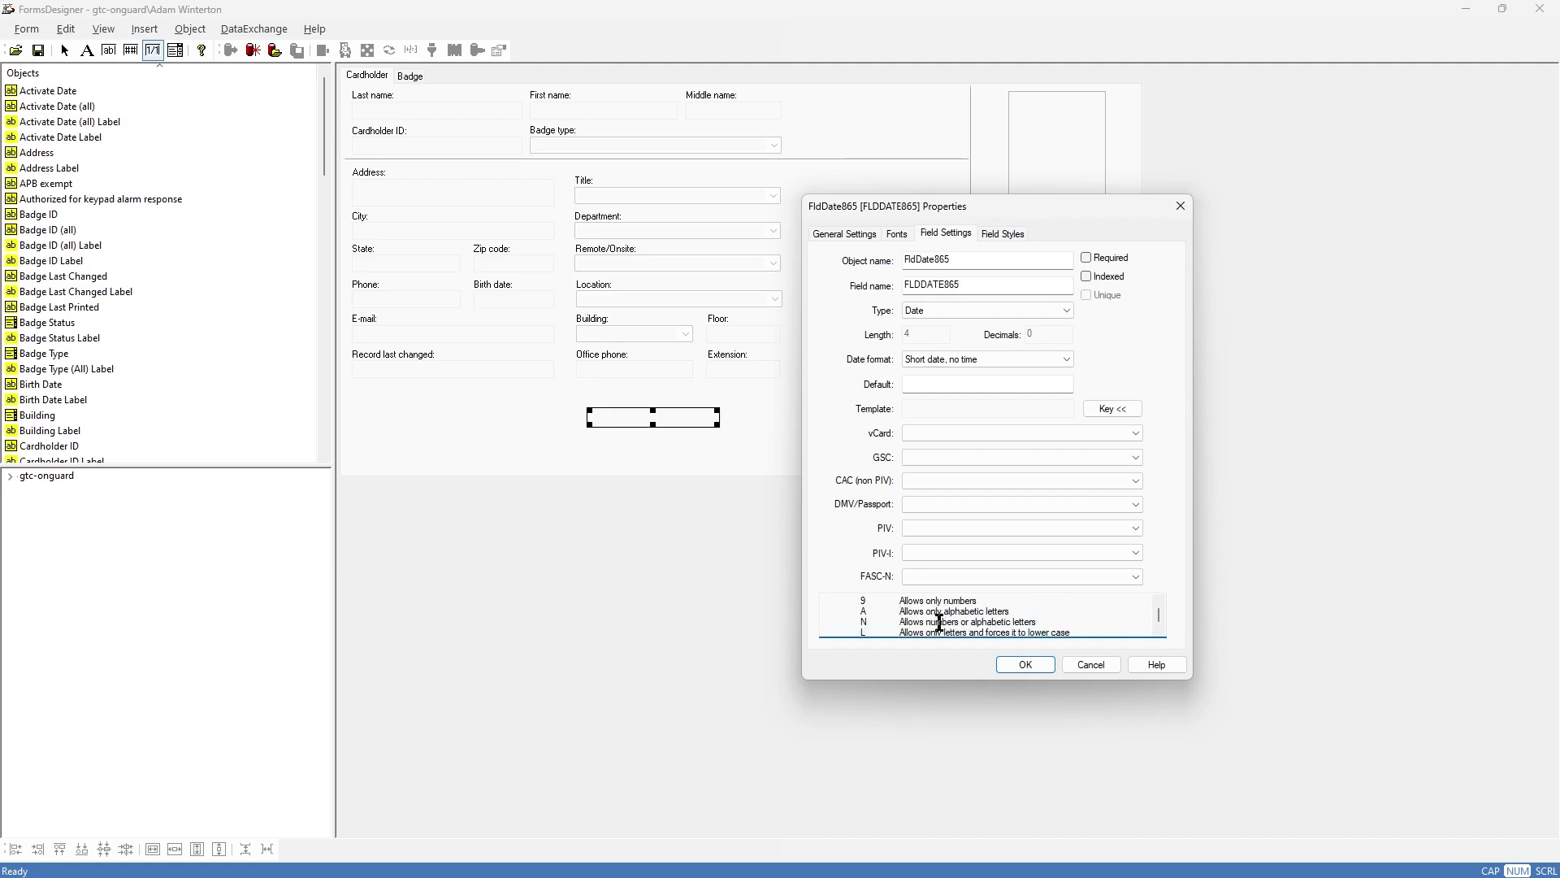
pyautogui.click(915, 384)
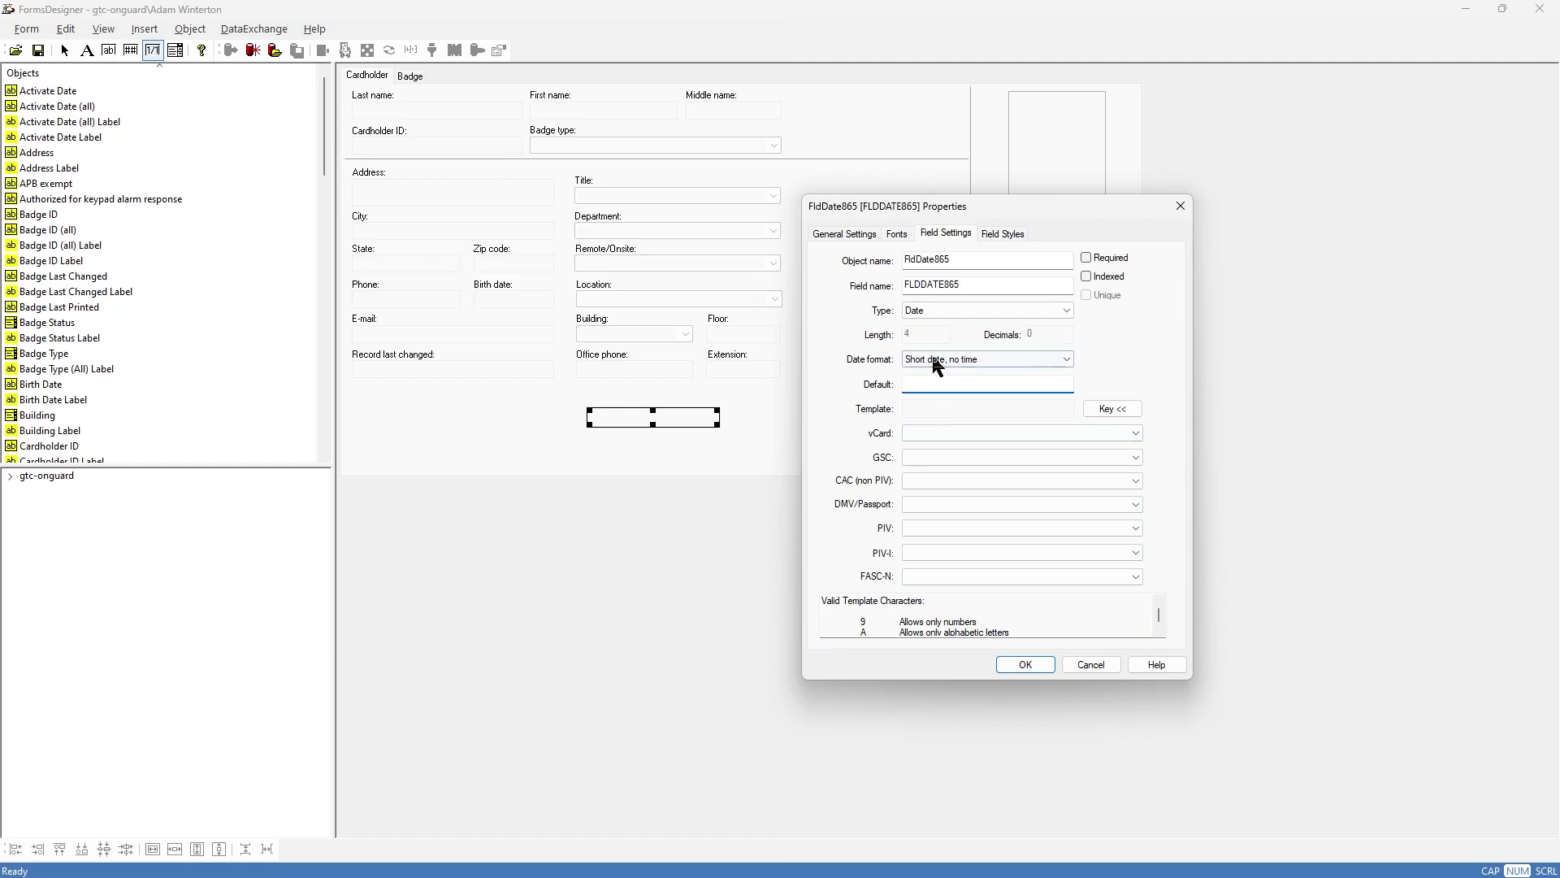
pyautogui.click(935, 359)
pyautogui.click(890, 419)
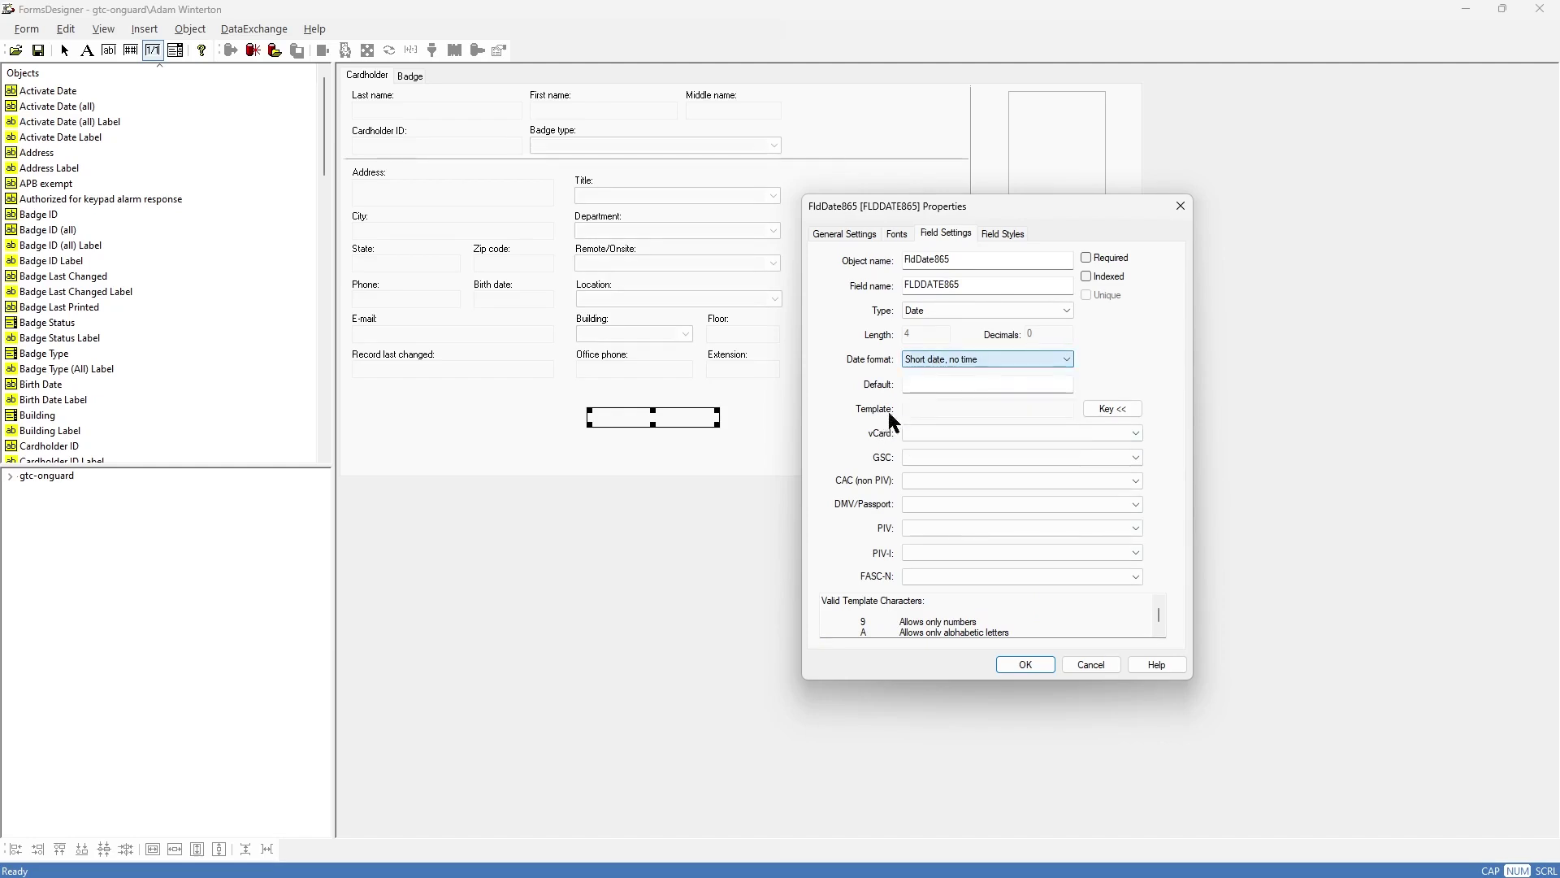
pyautogui.click(957, 362)
pyautogui.click(891, 359)
pyautogui.click(926, 311)
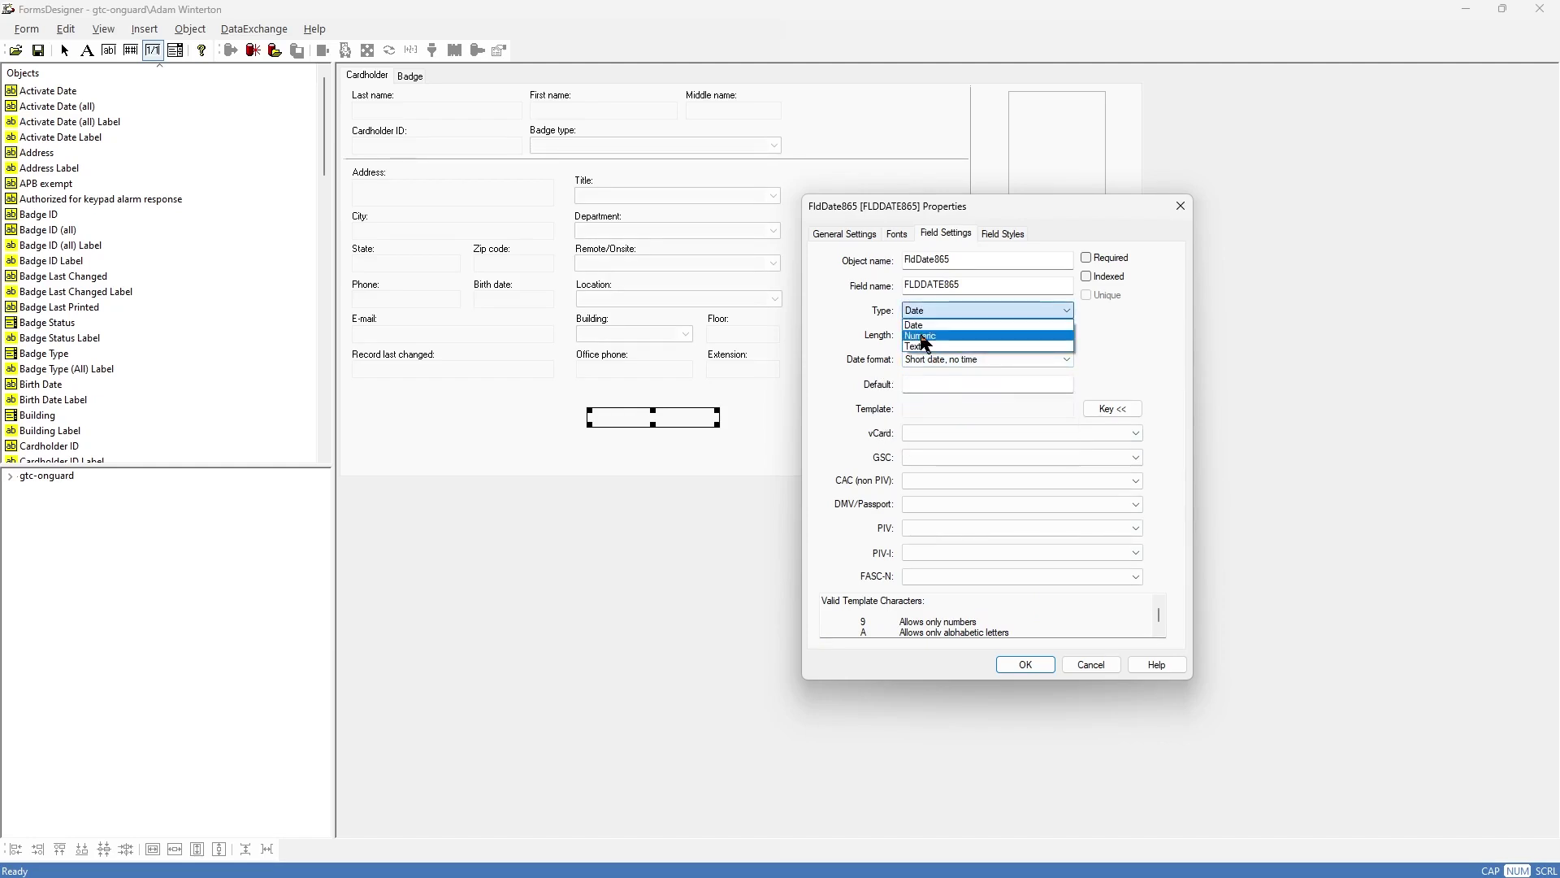
pyautogui.click(935, 340)
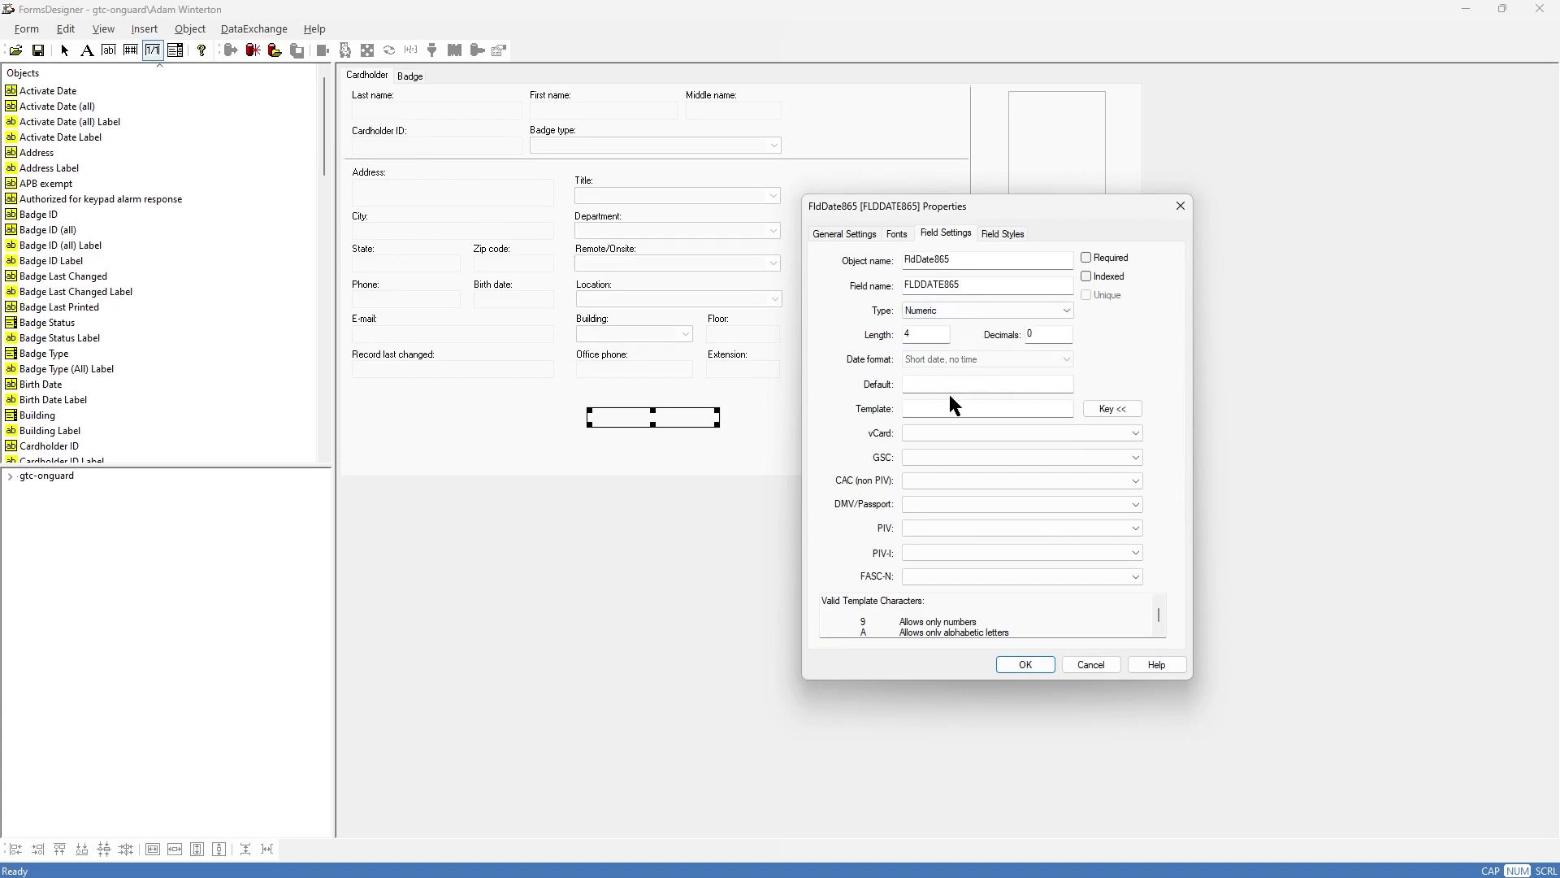
pyautogui.click(950, 313)
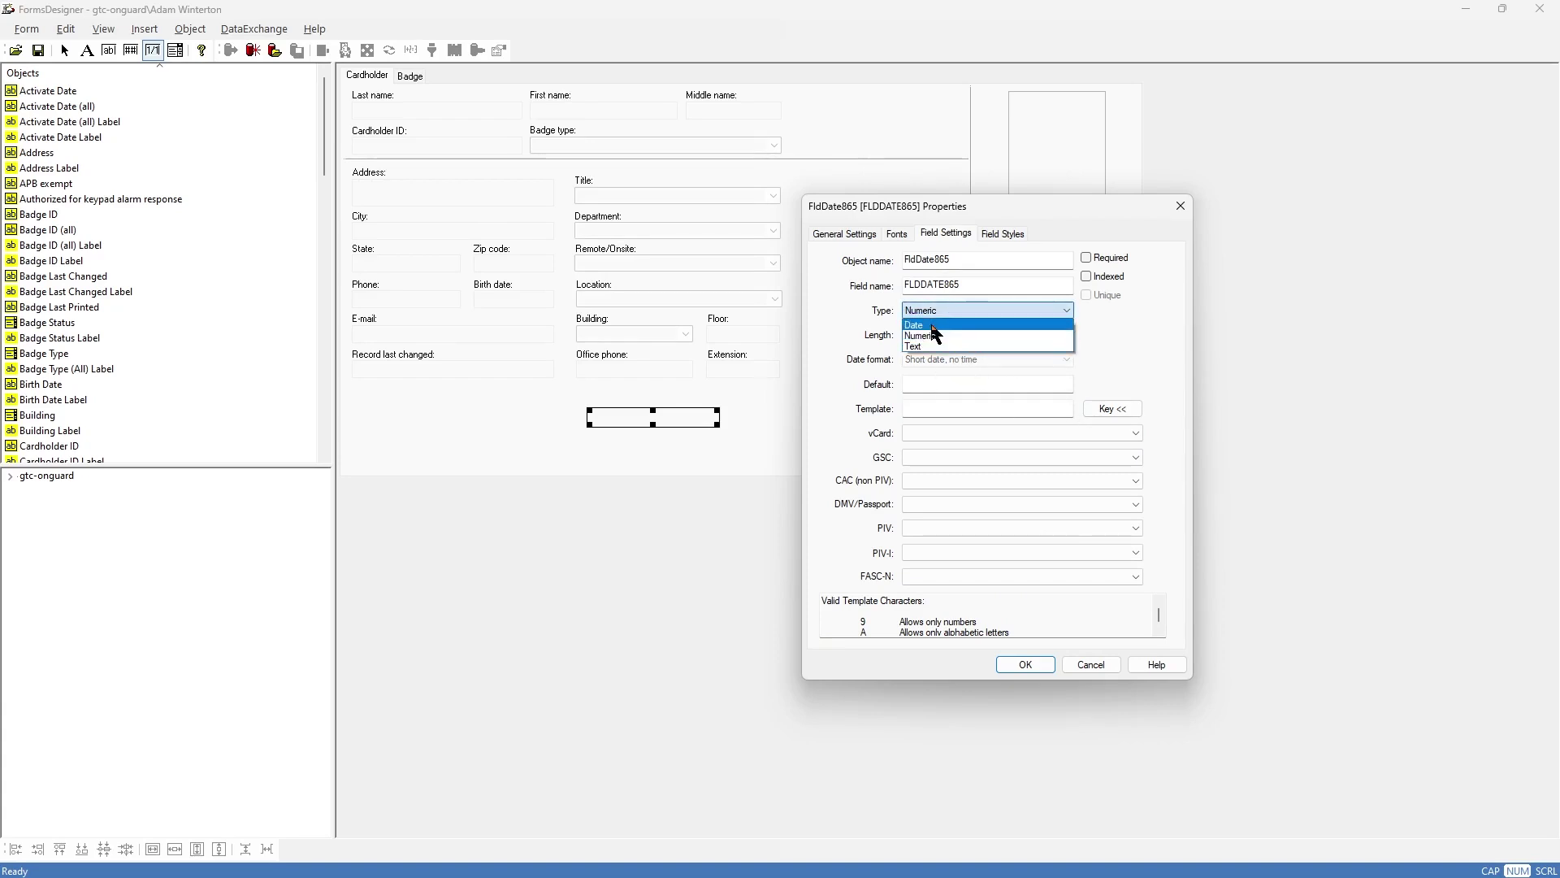
pyautogui.click(956, 322)
pyautogui.click(926, 384)
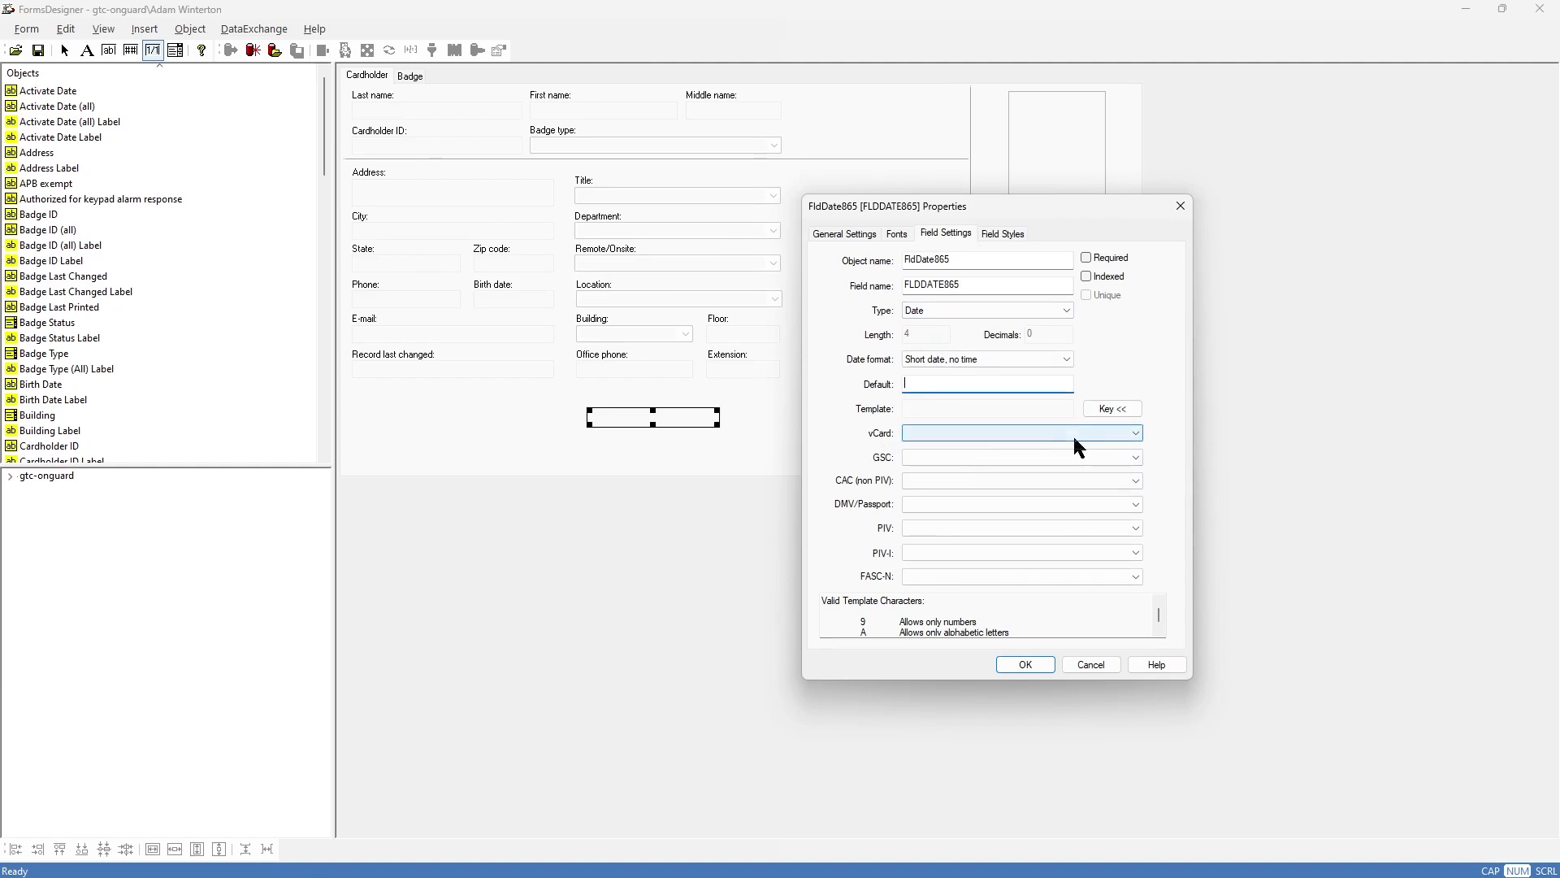
# - Leave the vCard, GSC and CAC mappings blank, apply the date settings, and drag the field under Office phone
pyautogui.click(1099, 435)
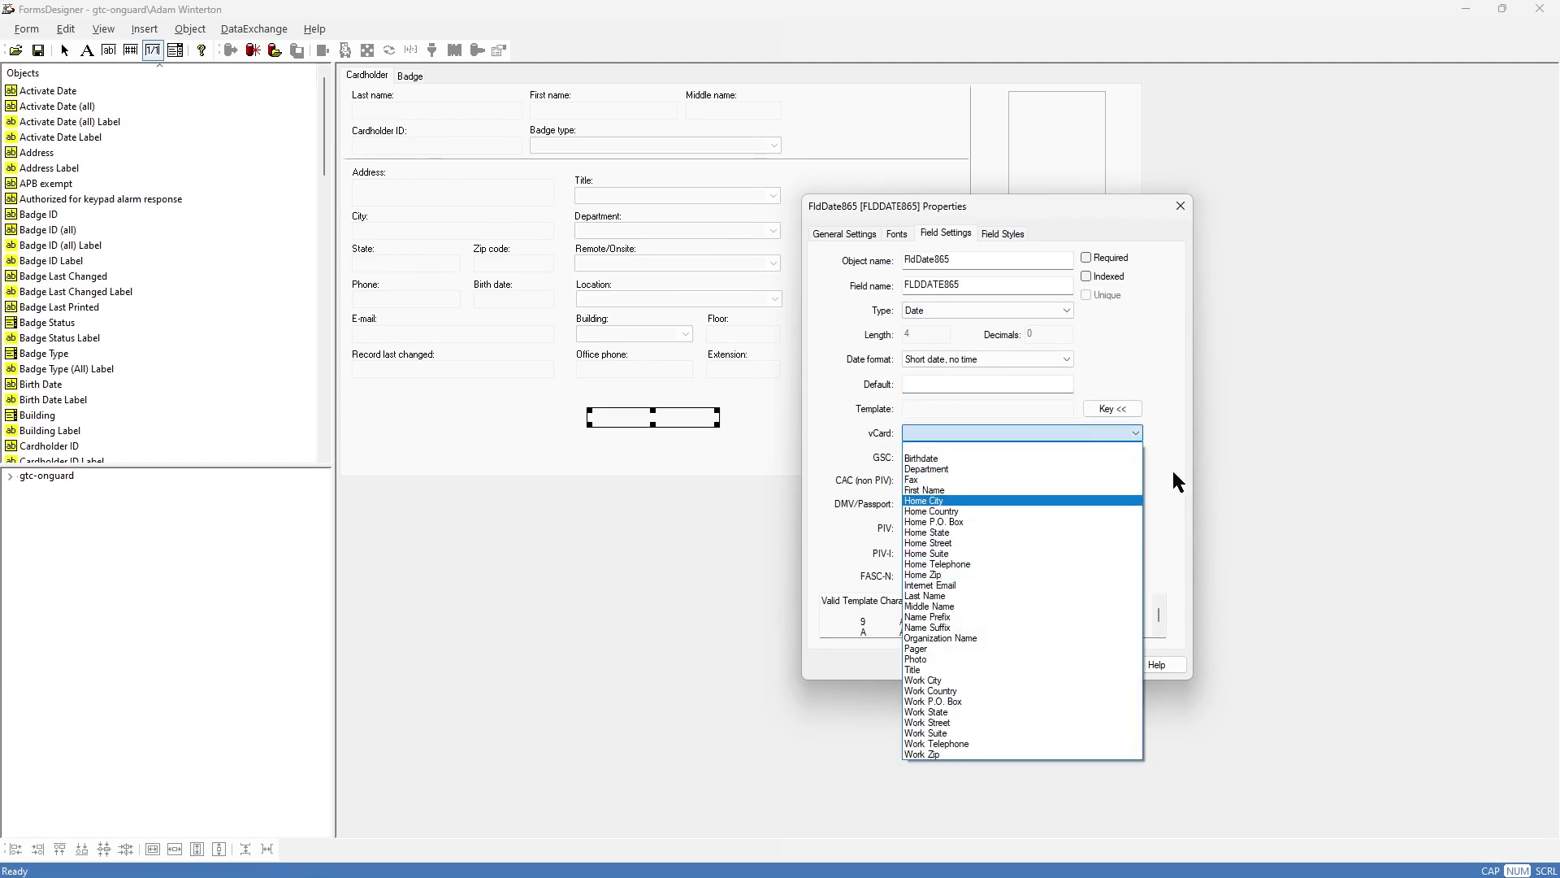
pyautogui.click(949, 458)
pyautogui.click(949, 457)
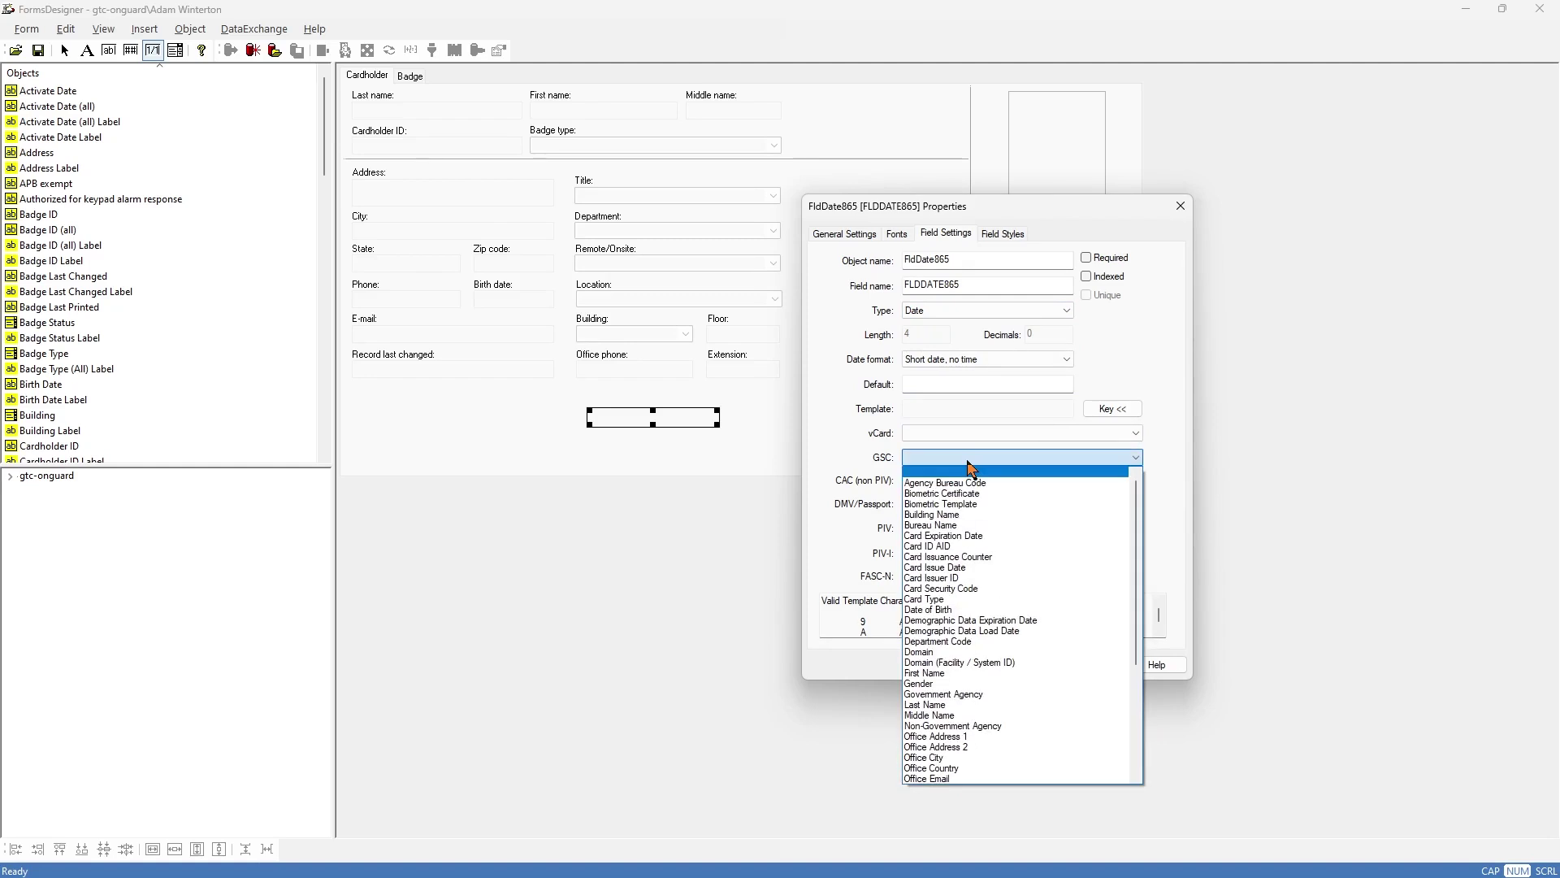
pyautogui.click(955, 481)
pyautogui.click(955, 481)
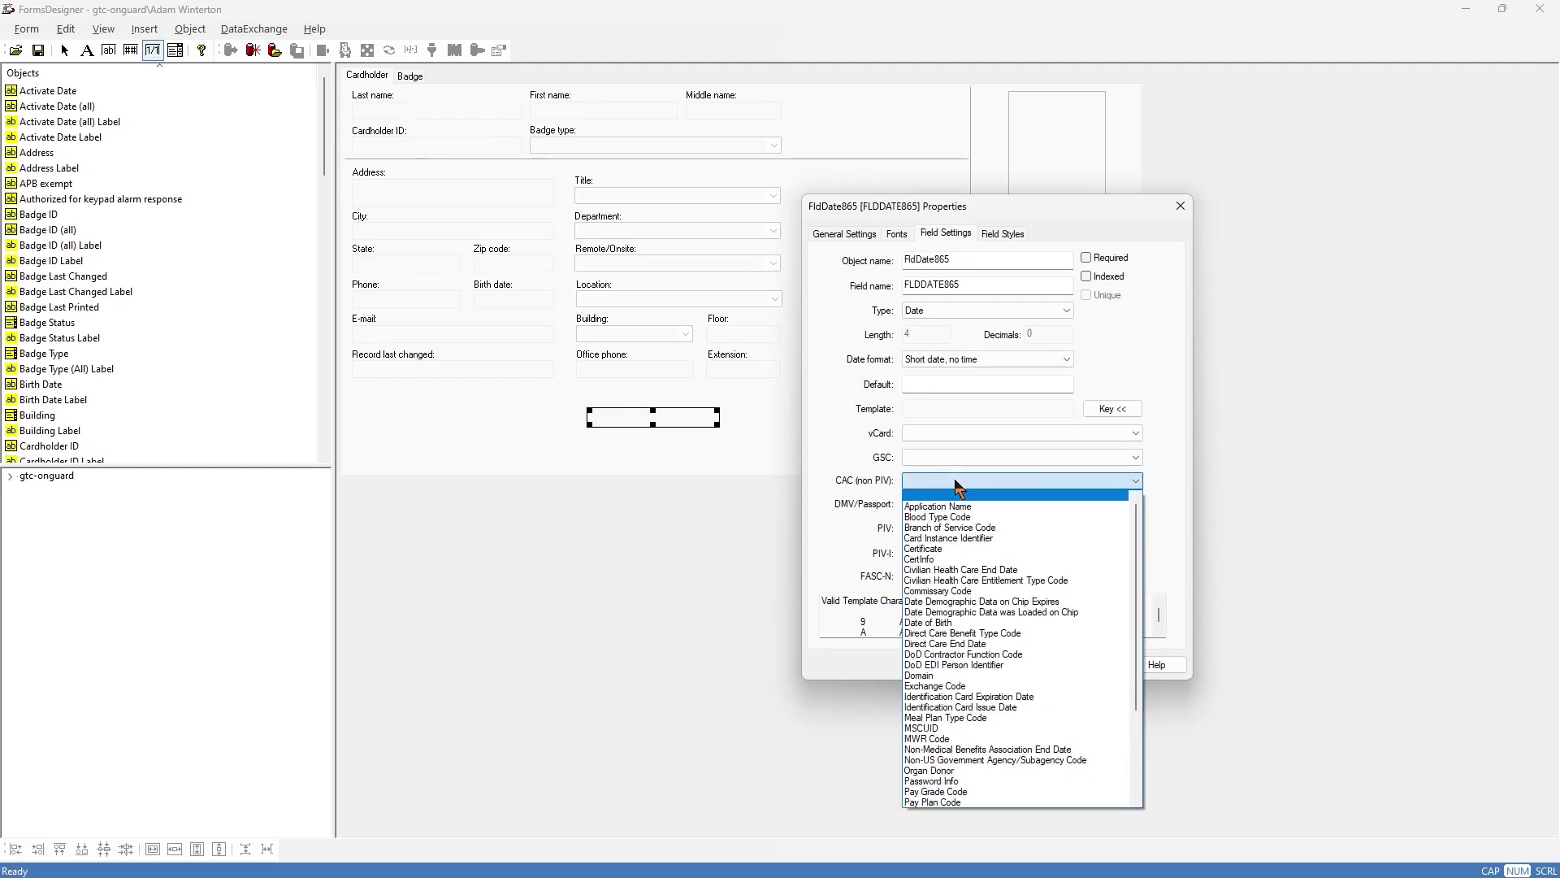
pyautogui.click(865, 479)
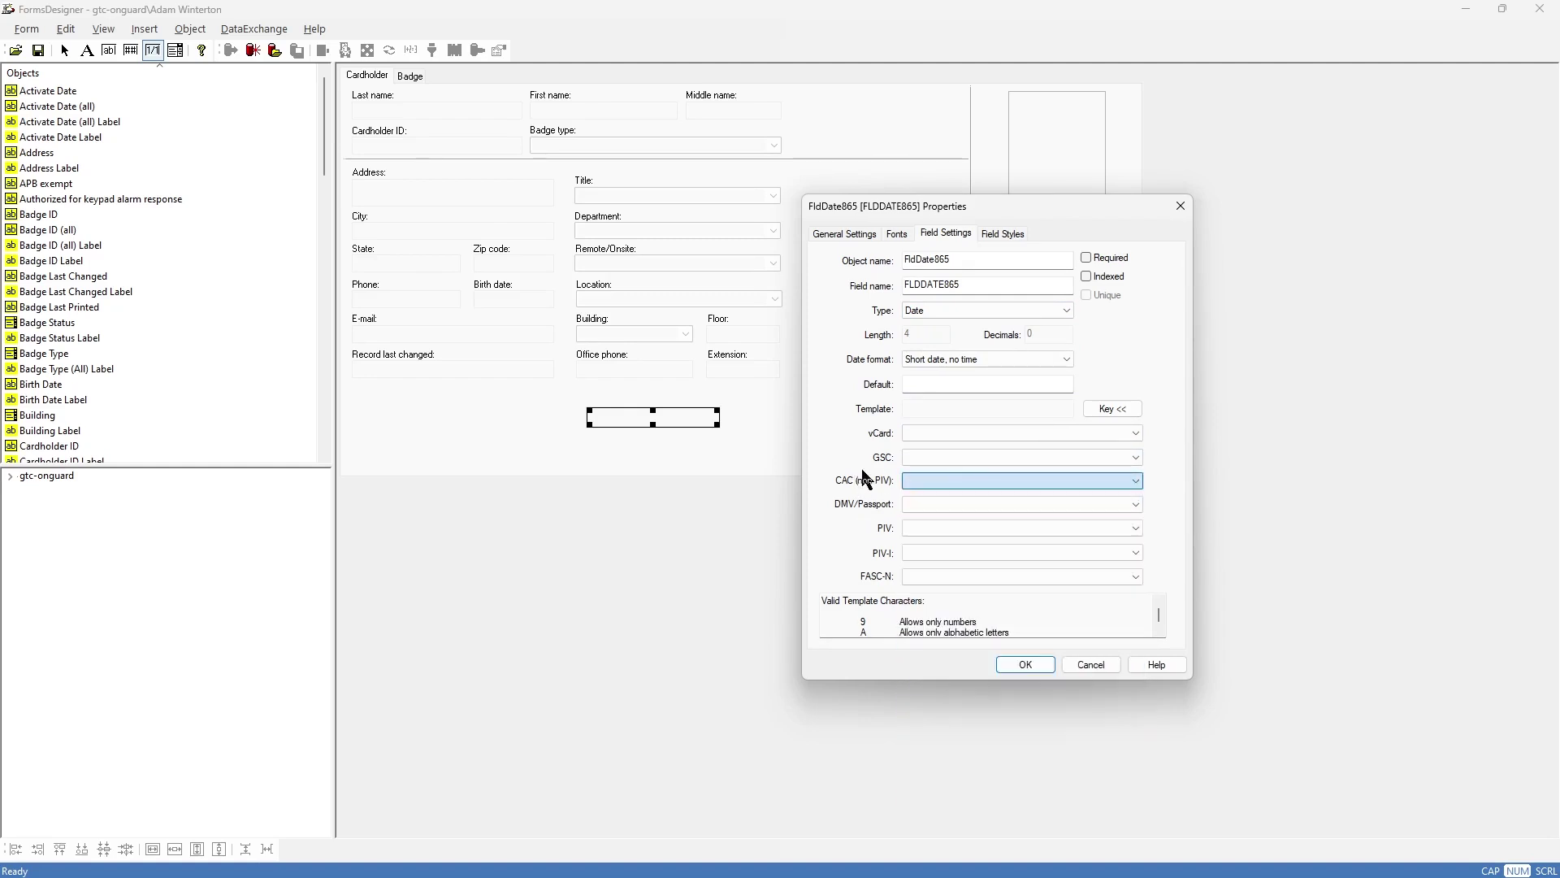
pyautogui.click(944, 433)
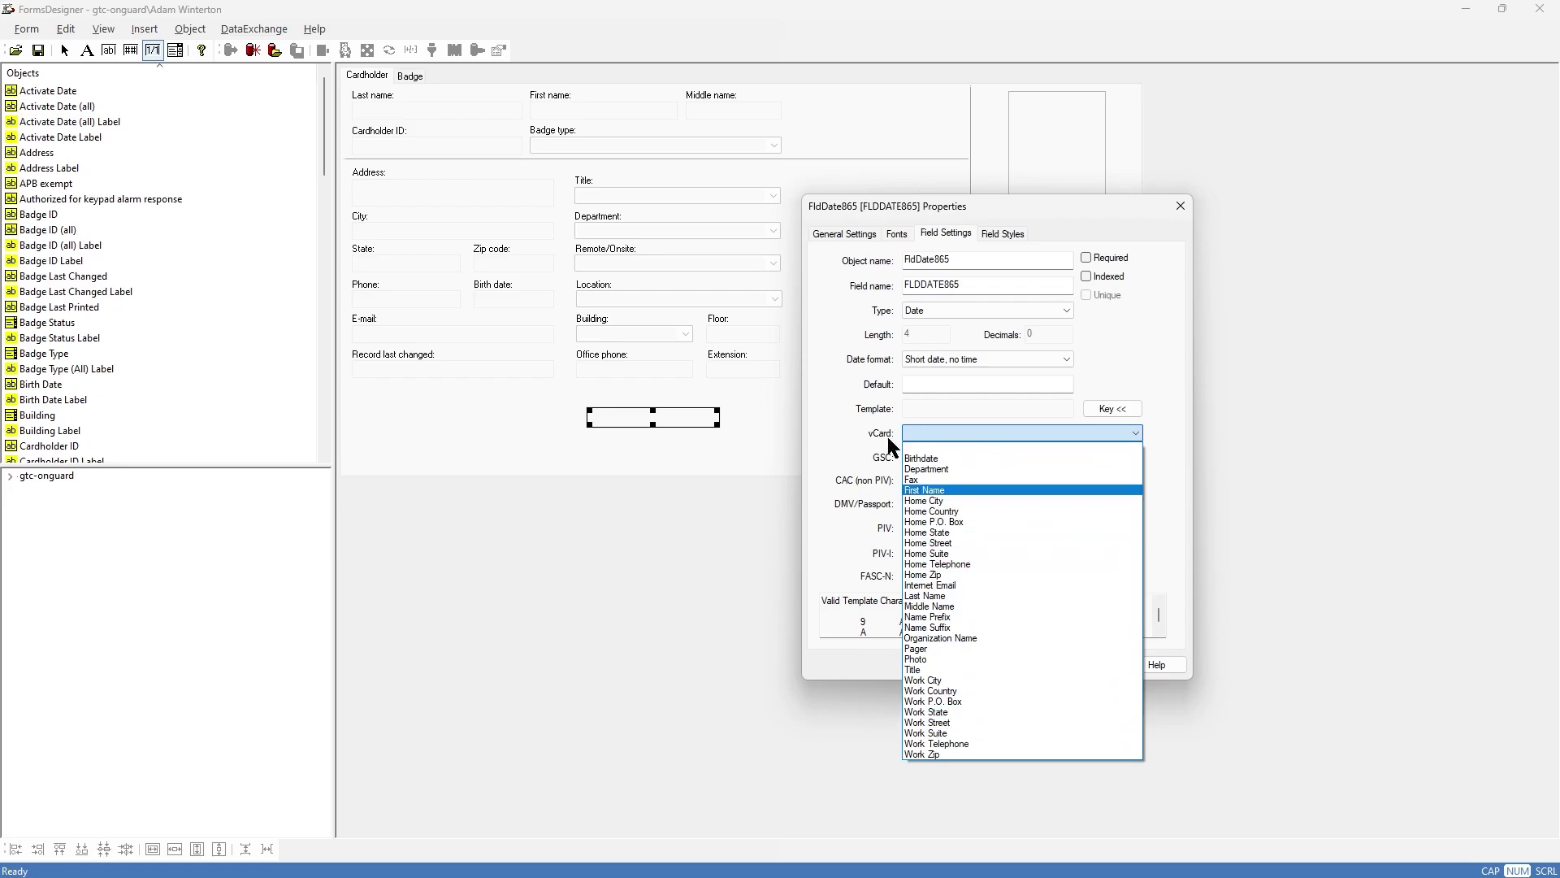
pyautogui.click(868, 443)
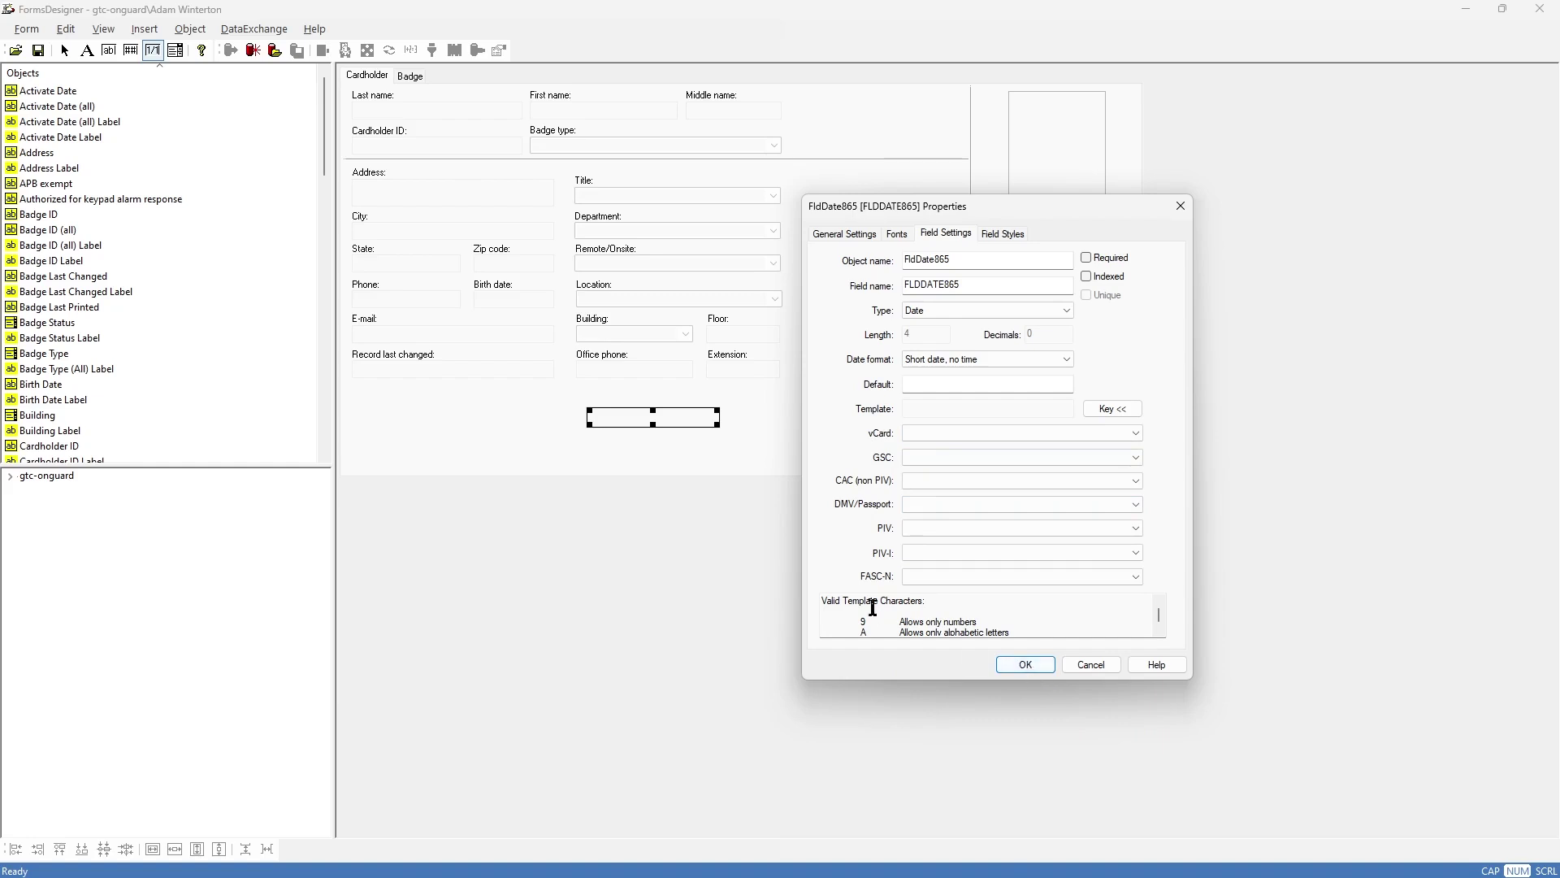
pyautogui.click(1023, 666)
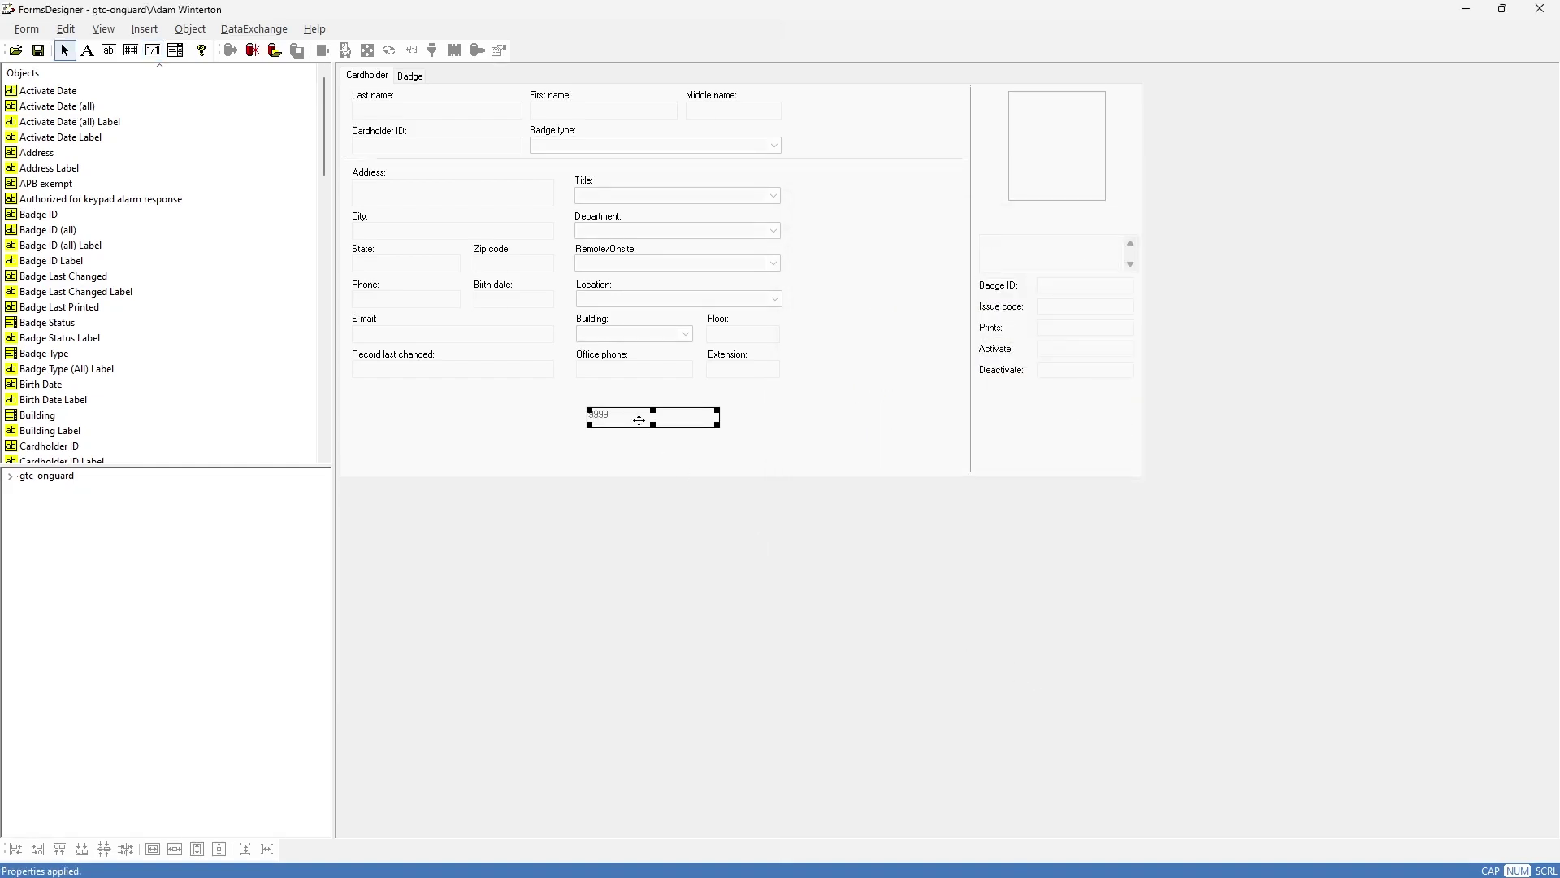
pyautogui.moveTo(639, 421); pyautogui.dragTo(620, 403)
# - Check the Office phone field's size: width 144 and height 22
pyautogui.click(607, 373)
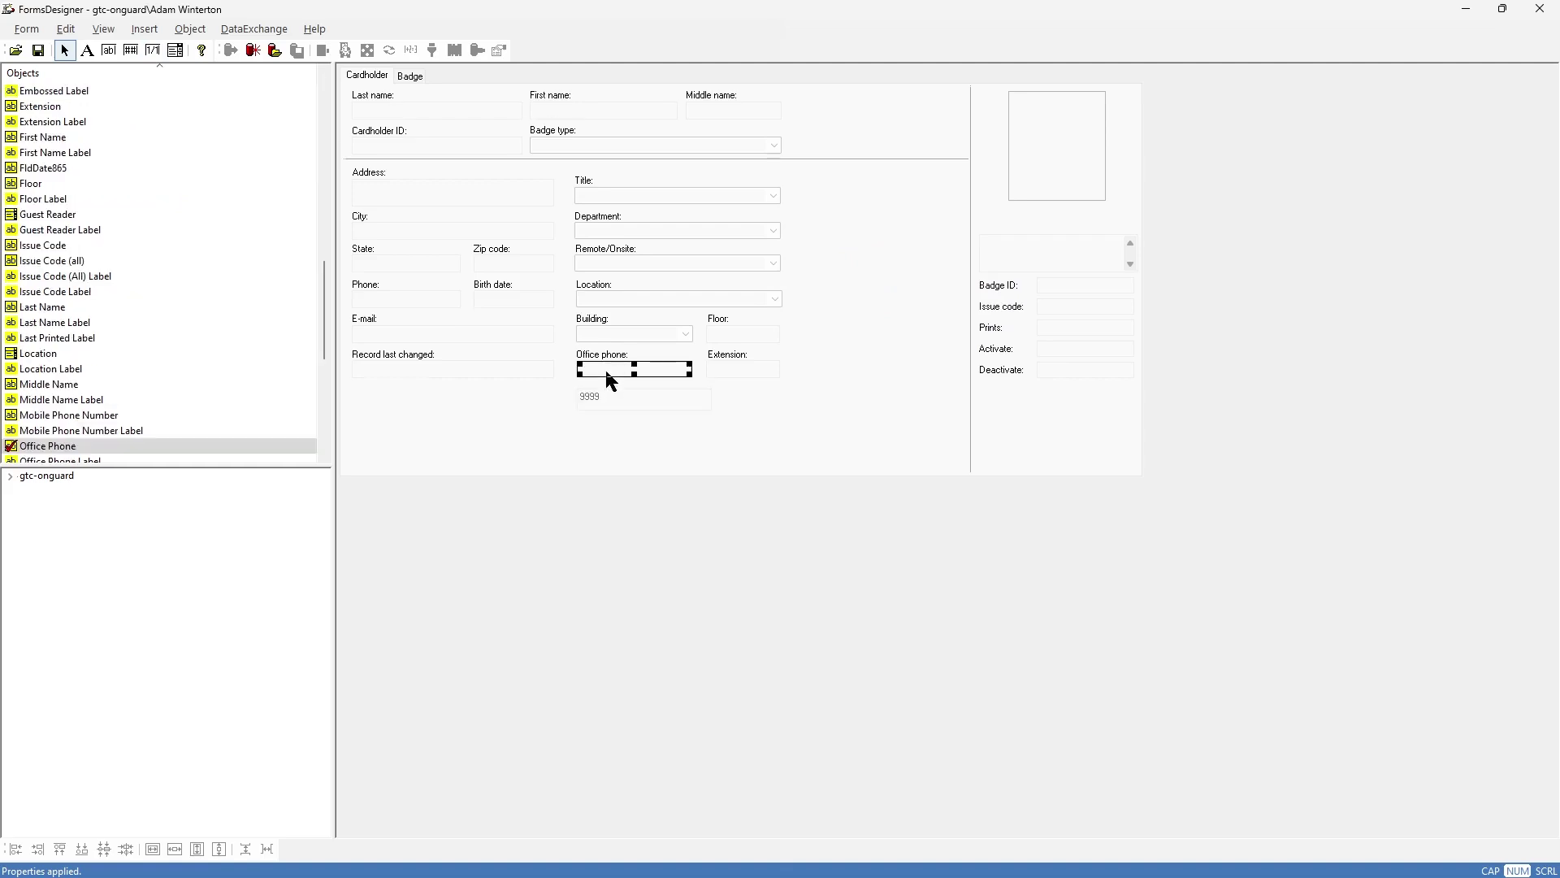
pyautogui.doubleClick(604, 367)
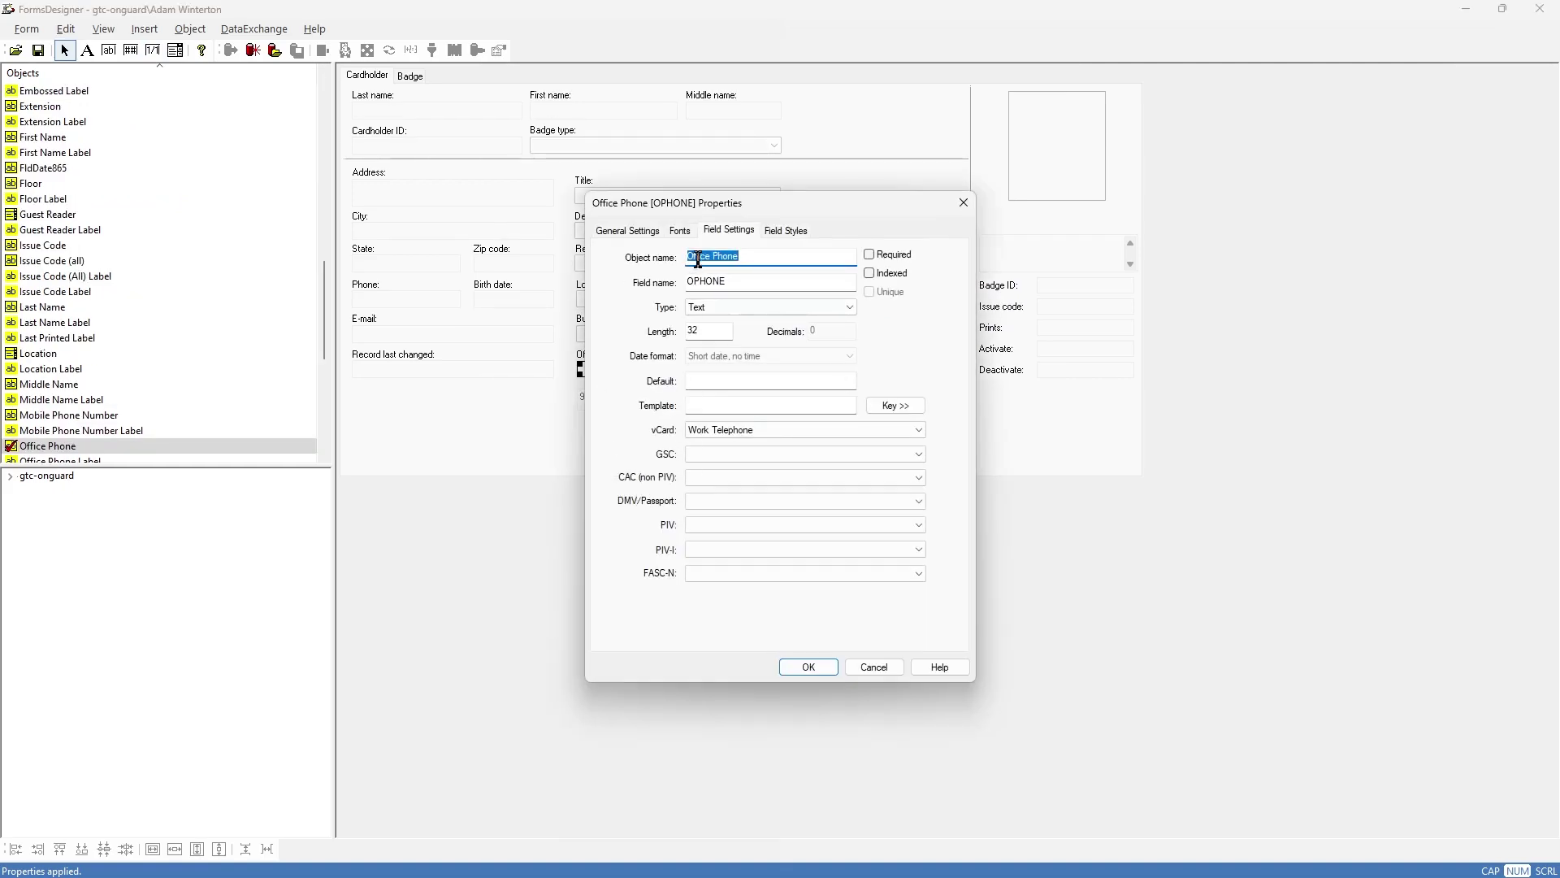
pyautogui.click(809, 671)
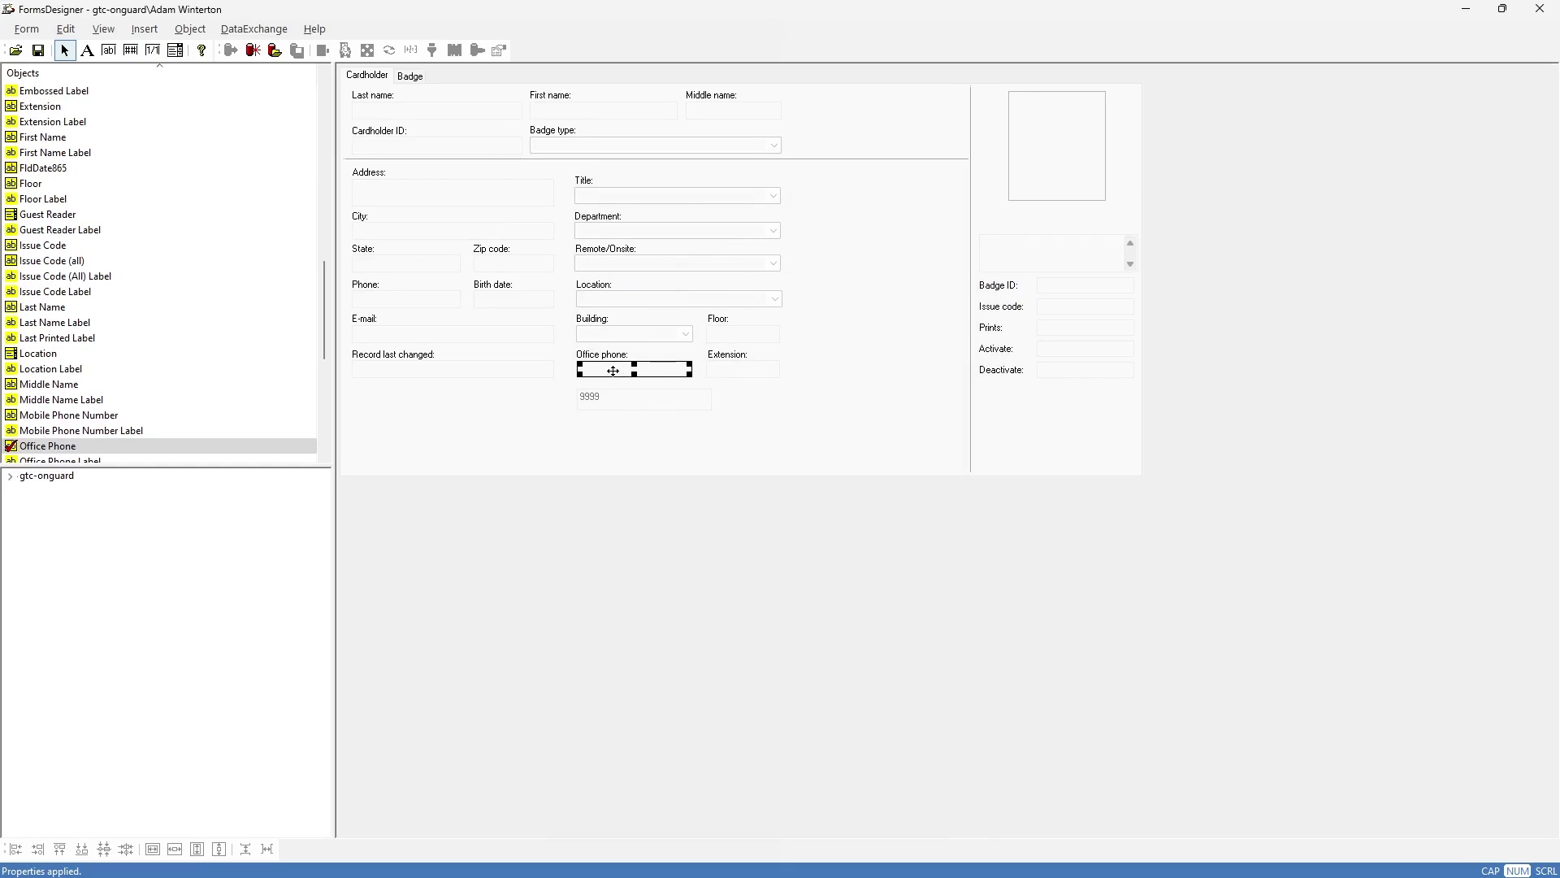
pyautogui.doubleClick(613, 370)
pyautogui.click(627, 231)
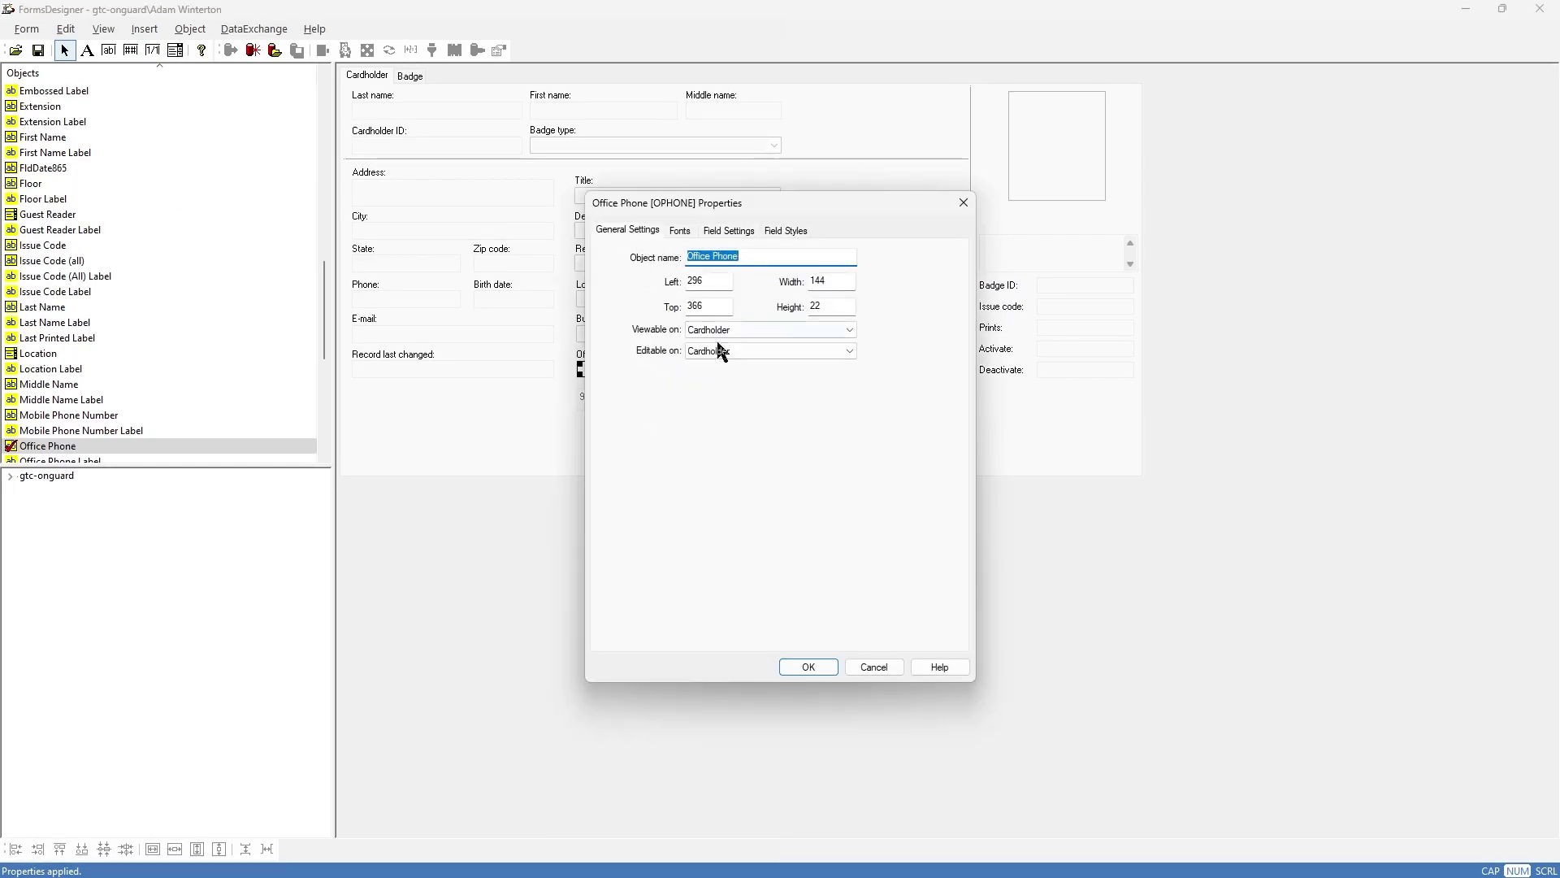
pyautogui.moveTo(826, 212); pyautogui.dragTo(1081, 219)
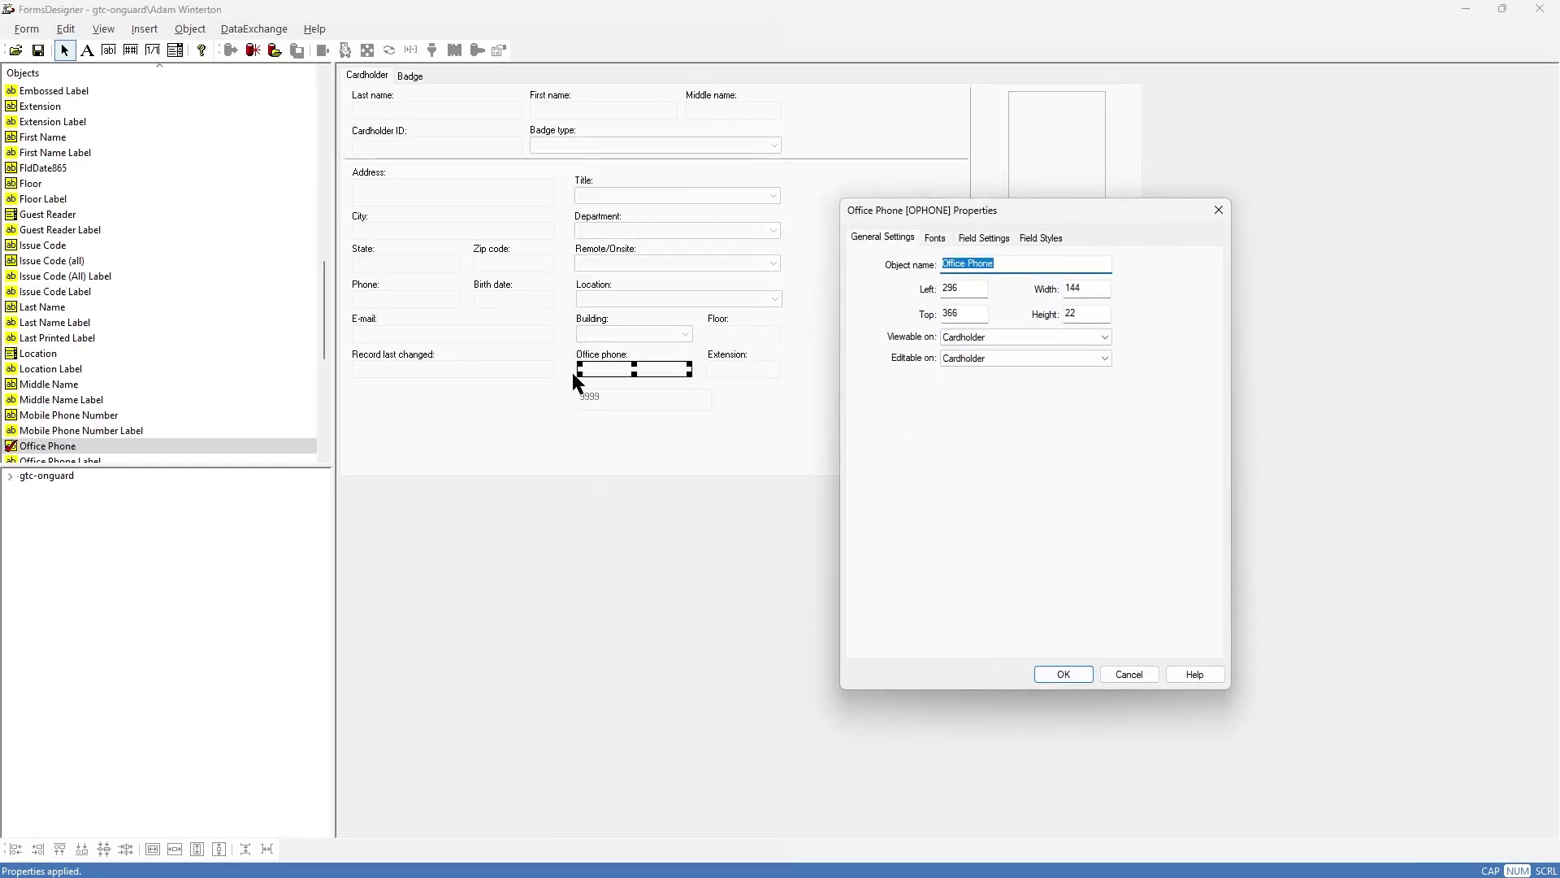
pyautogui.doubleClick(1089, 288)
pyautogui.moveTo(1083, 317); pyautogui.dragTo(1055, 315)
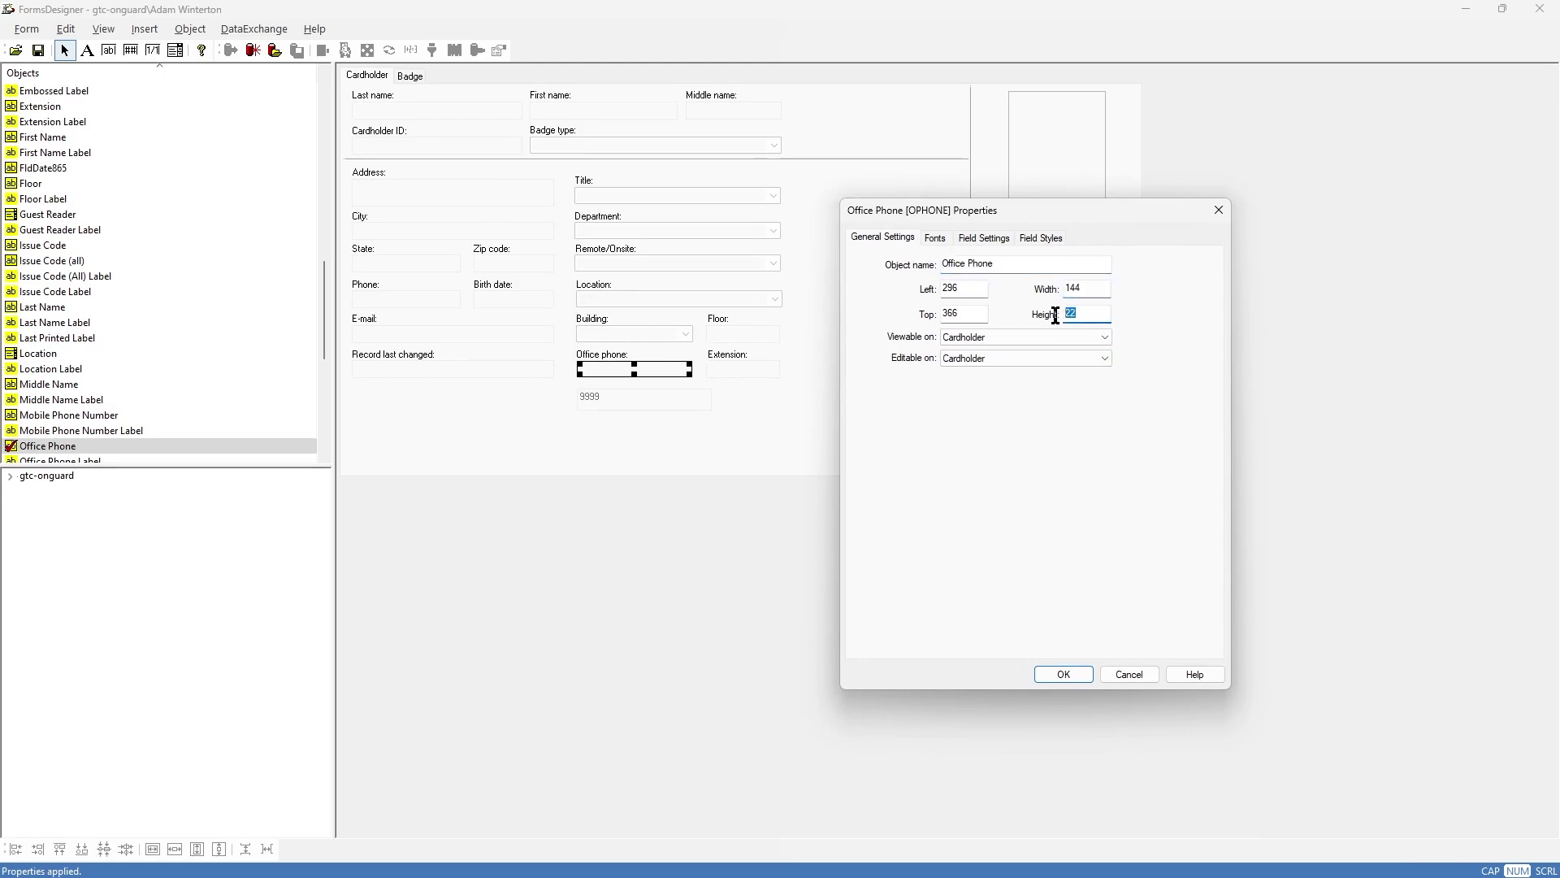
pyautogui.click(1135, 677)
# - Change the new date field's height from 27 to 22
pyautogui.click(637, 404)
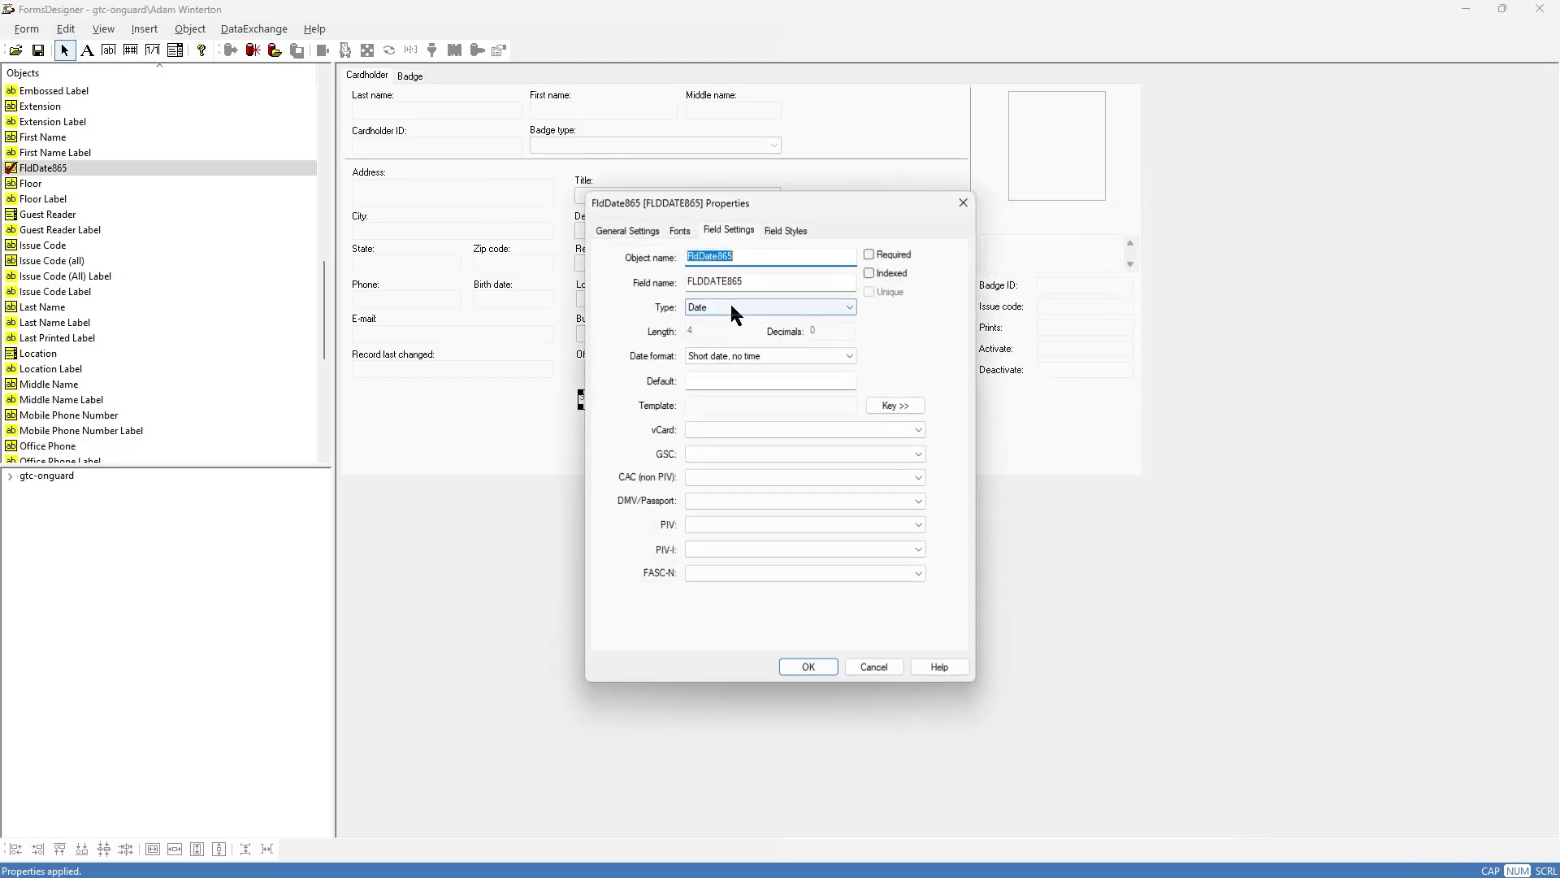
pyautogui.click(627, 231)
pyautogui.moveTo(825, 306); pyautogui.dragTo(794, 309)
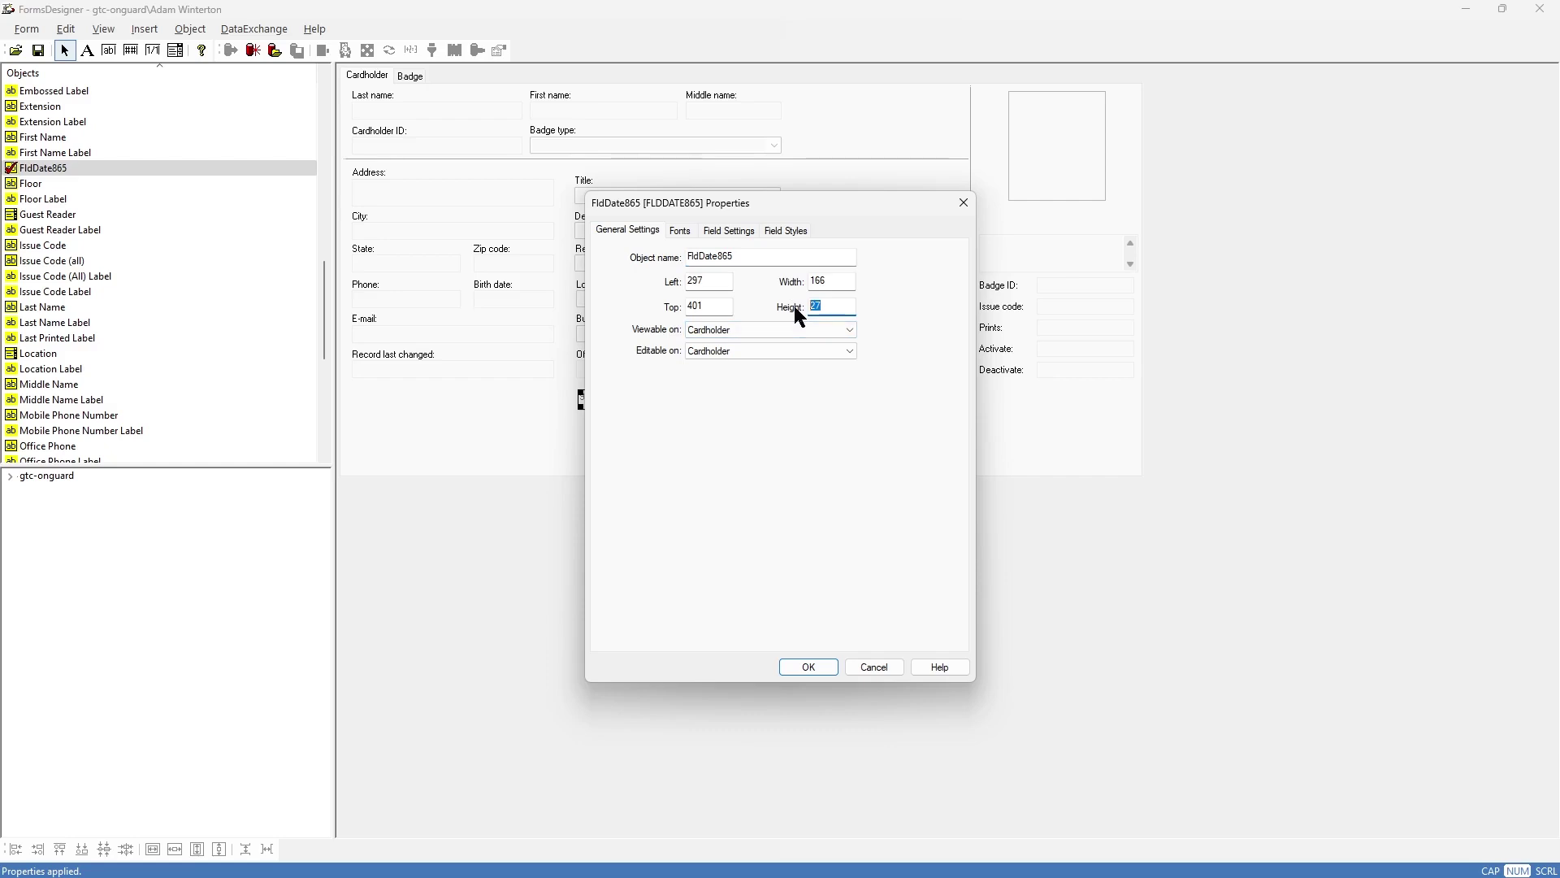
pyautogui.write('22')
# - Apply the 22 height and nudge the 9999 date field to sit just below Office phone
pyautogui.click(808, 667)
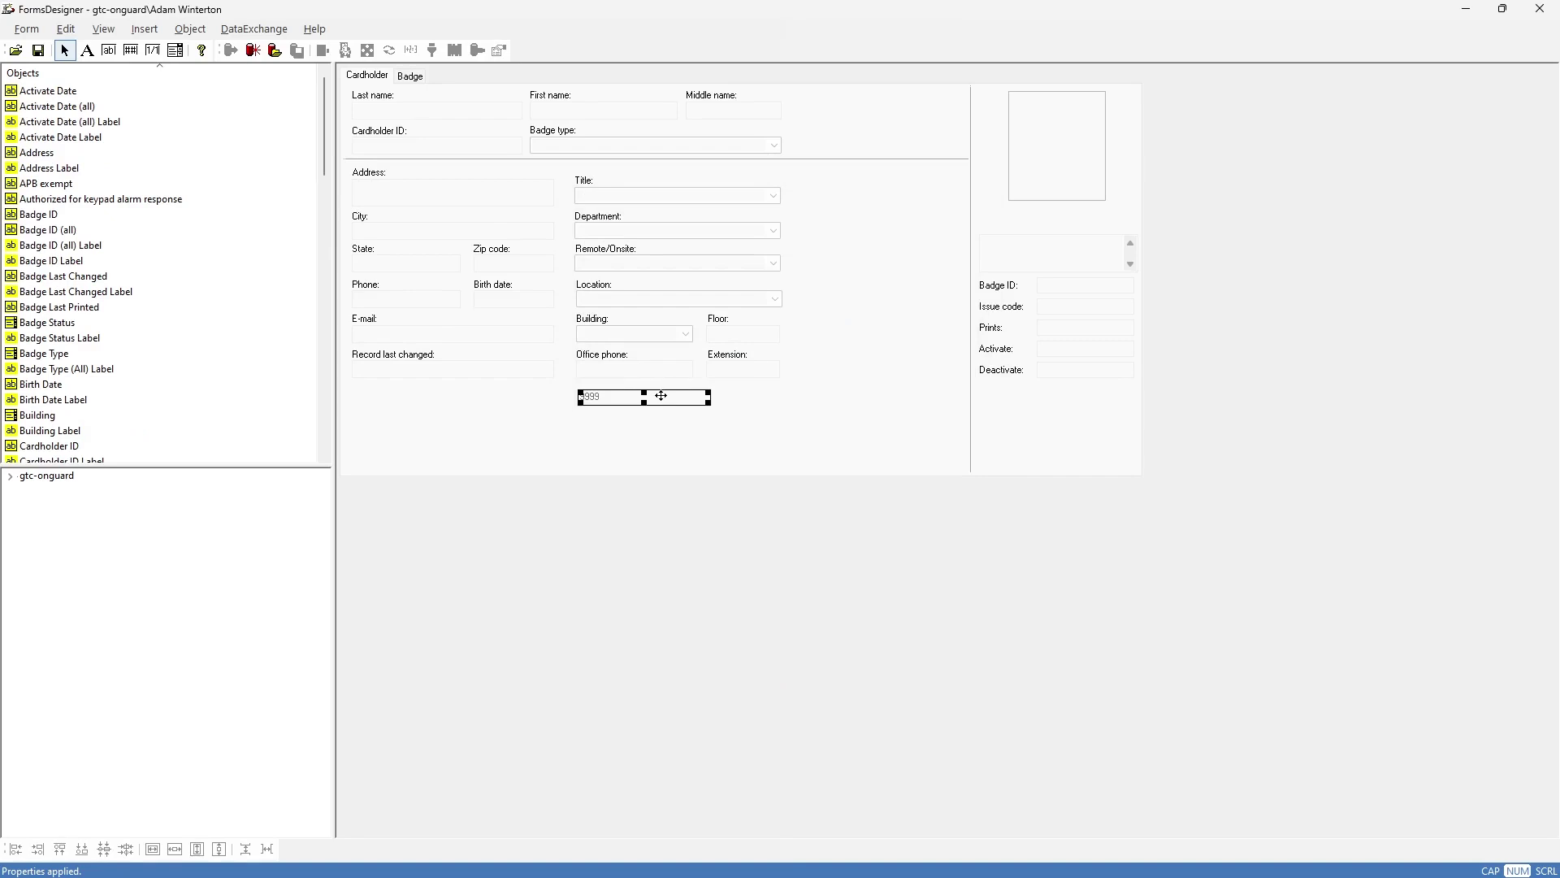
pyautogui.moveTo(661, 396); pyautogui.dragTo(599, 400)
pyautogui.click(656, 450)
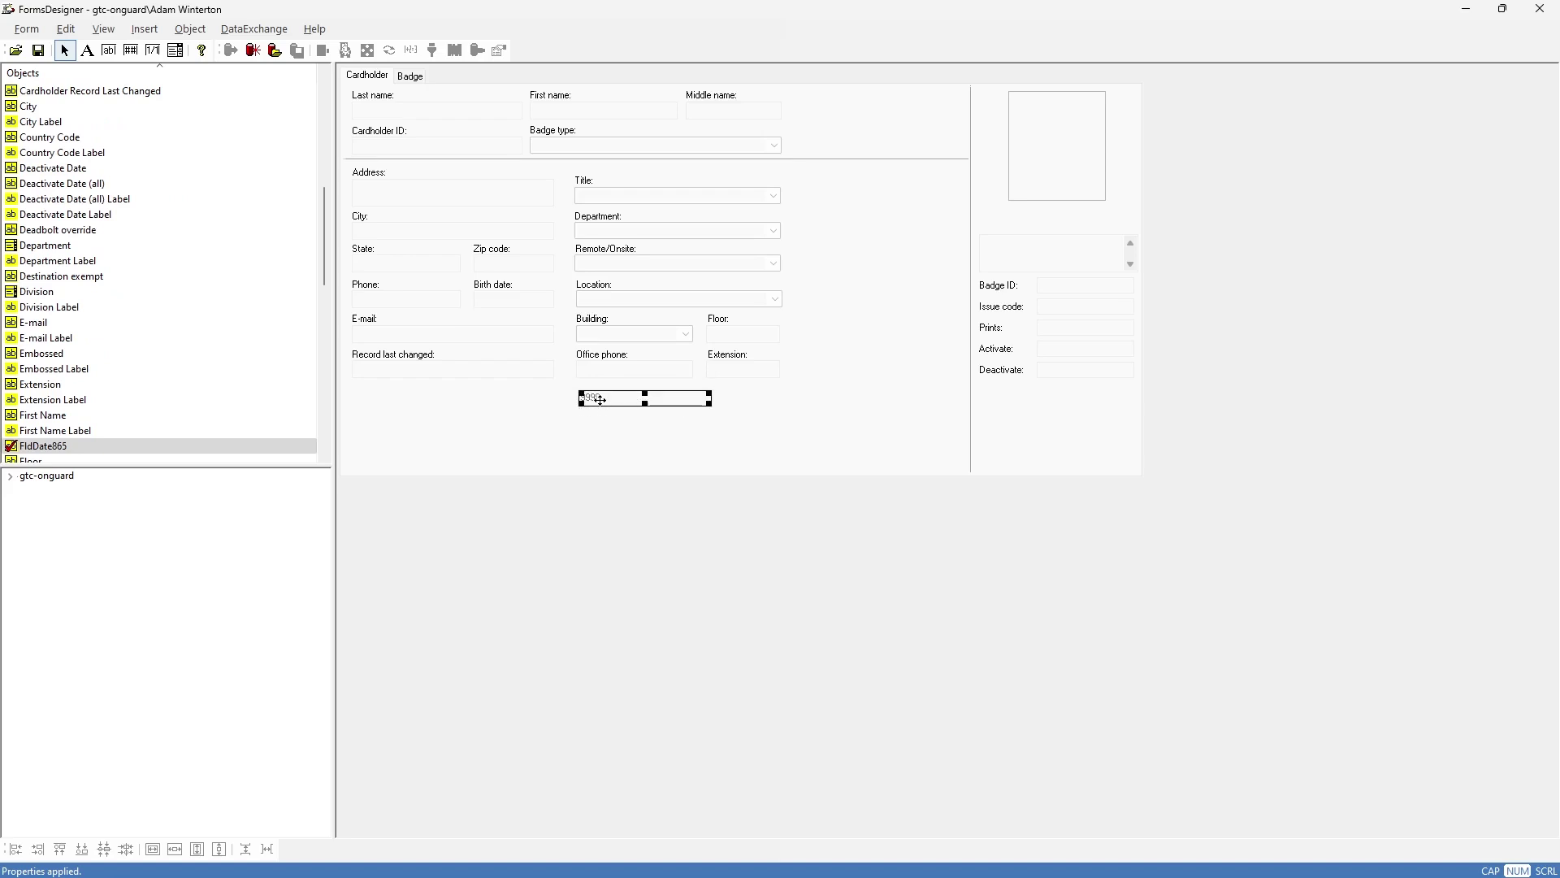
pyautogui.press('Left')
pyautogui.press('Right')
pyautogui.press('Right')
pyautogui.moveTo(600, 399); pyautogui.dragTo(602, 375)
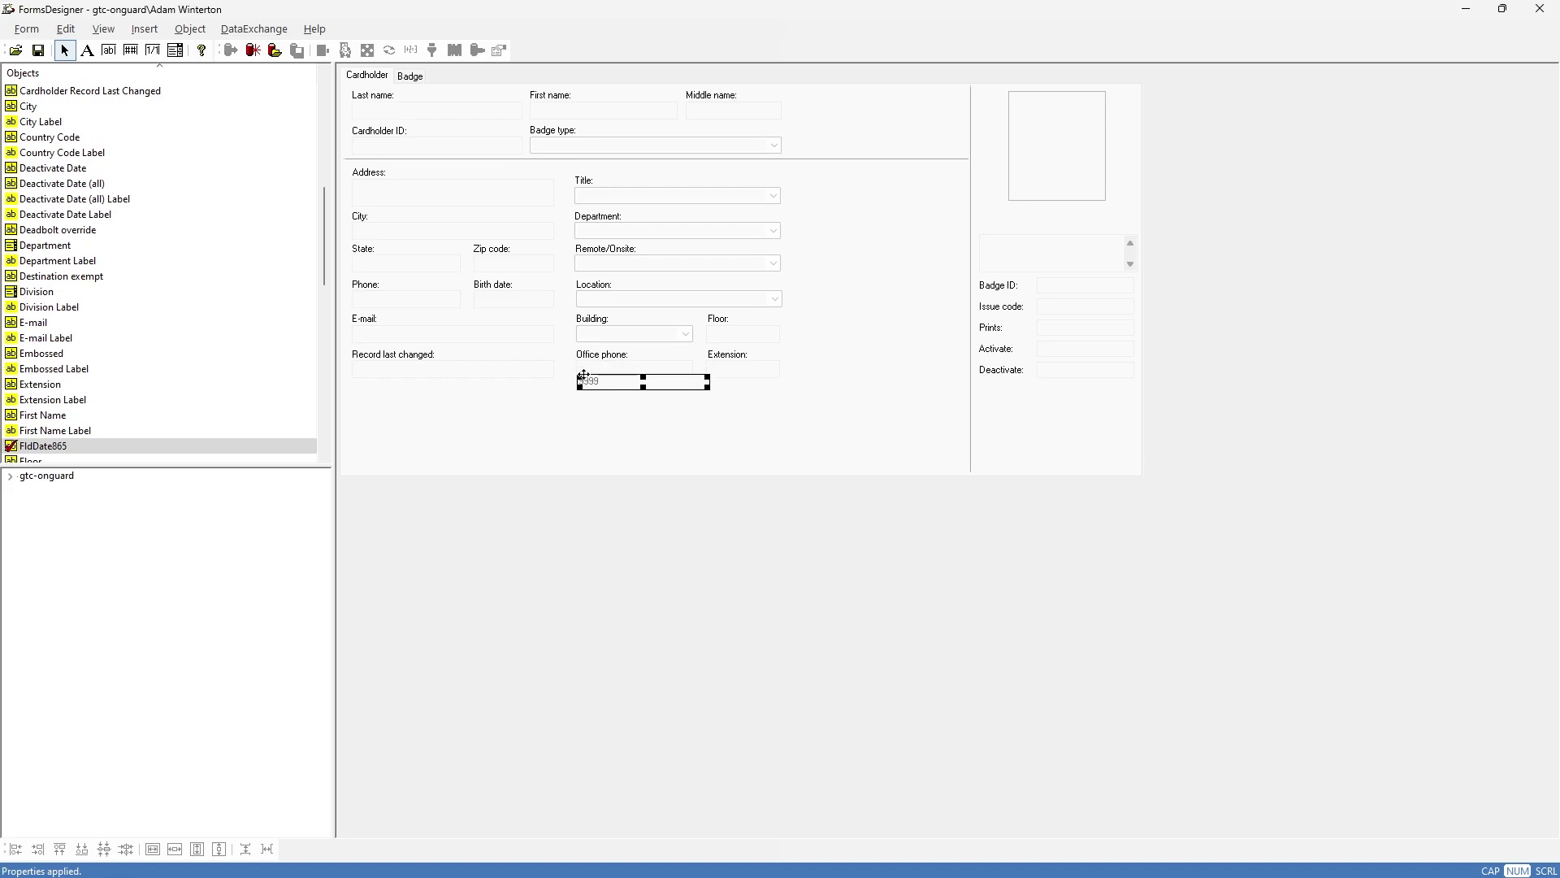
pyautogui.press('Down')
pyautogui.press('Down')
pyautogui.press('Down')
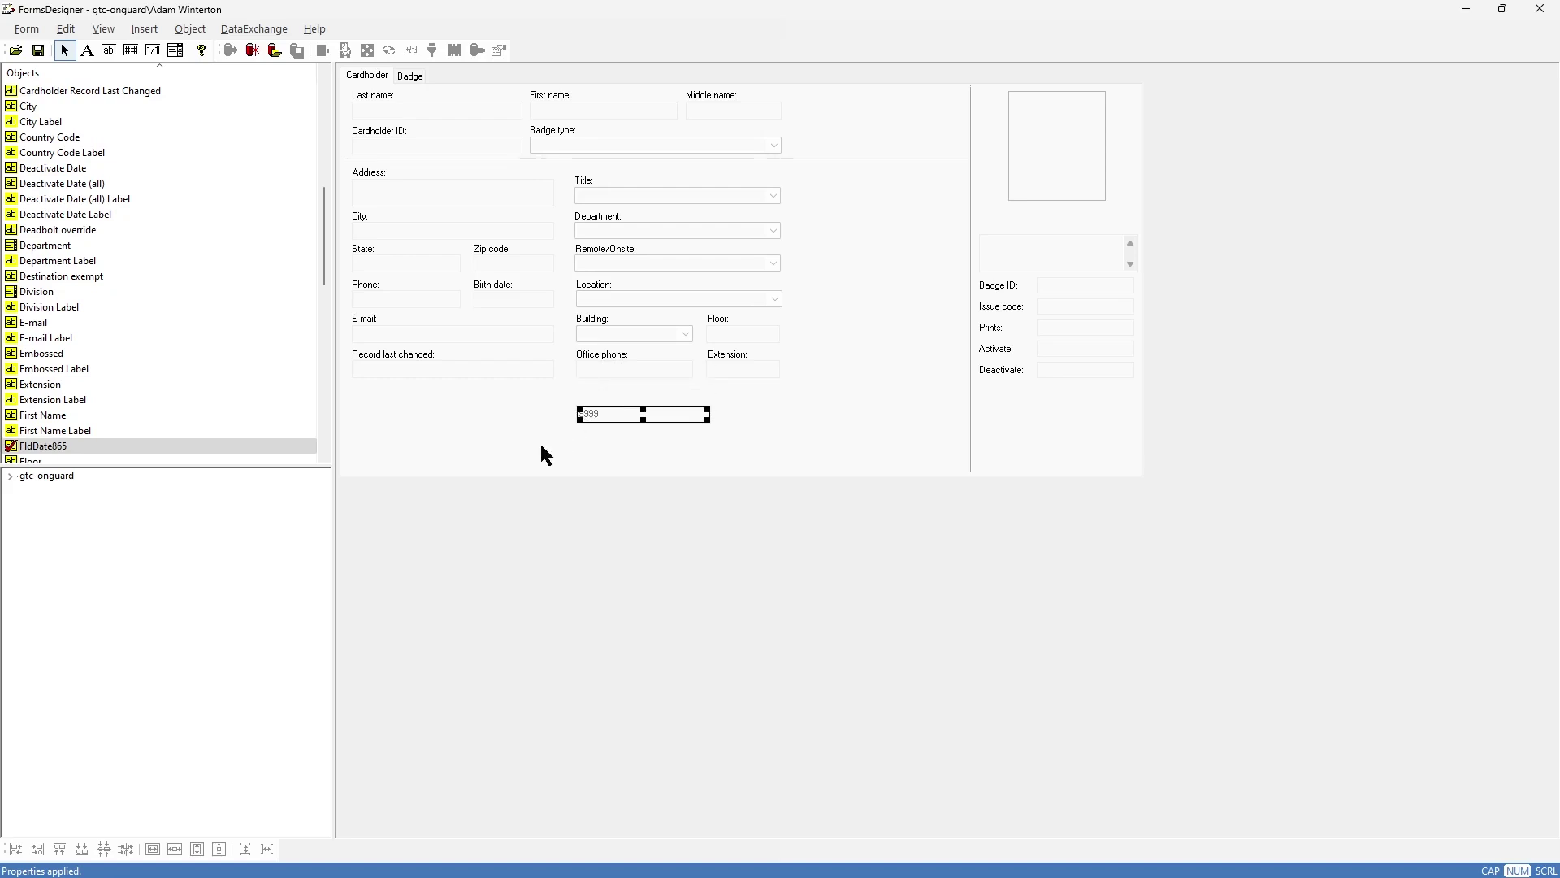
pyautogui.click(545, 429)
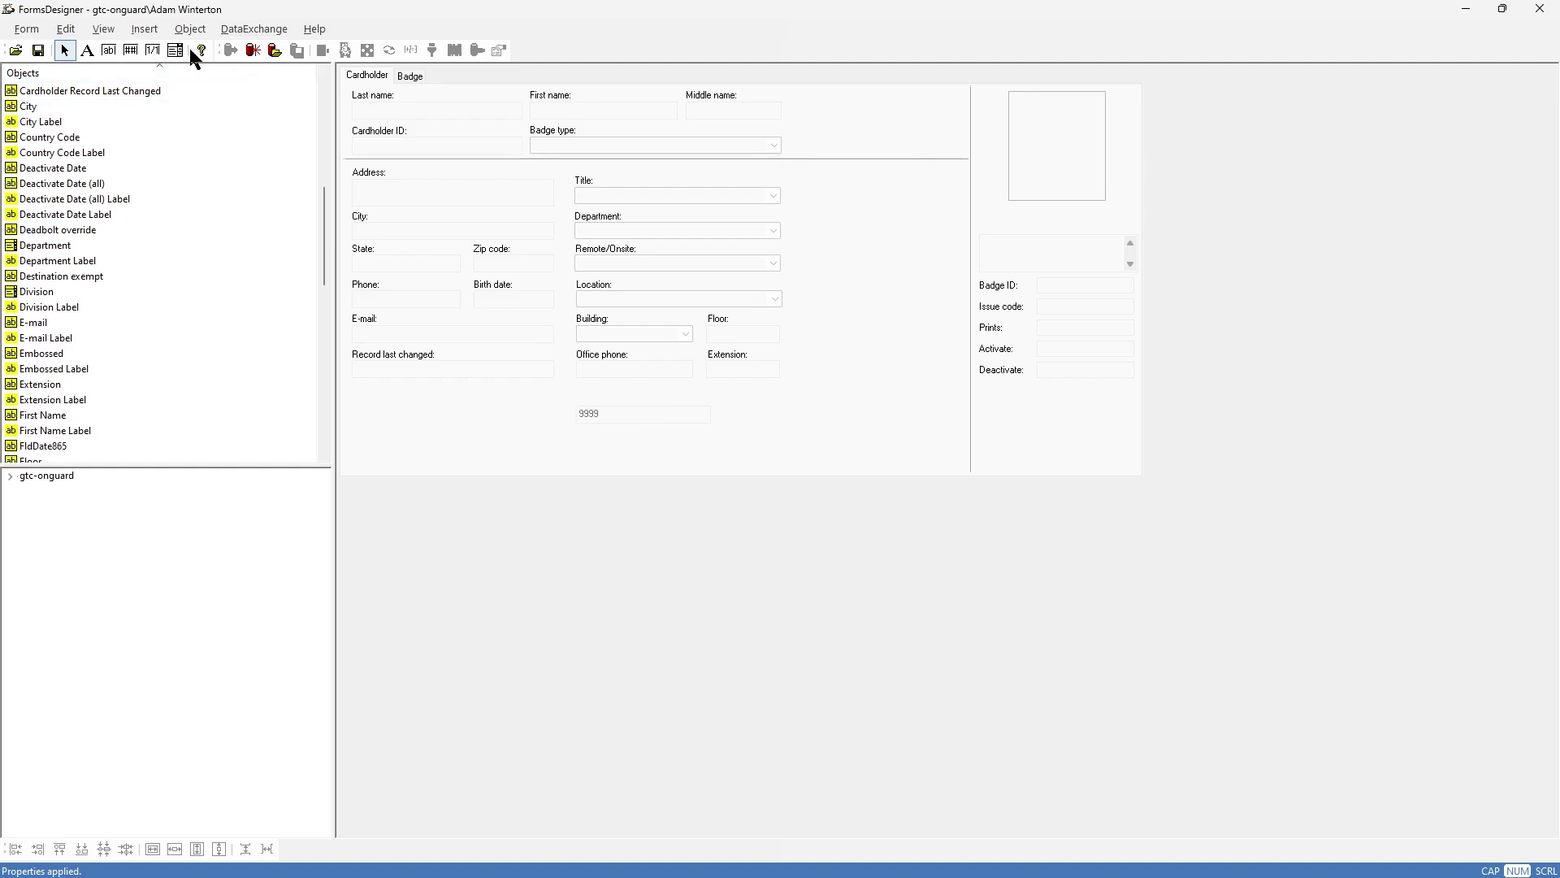
# - Draw a new text label next to the date field
pyautogui.click(87, 51)
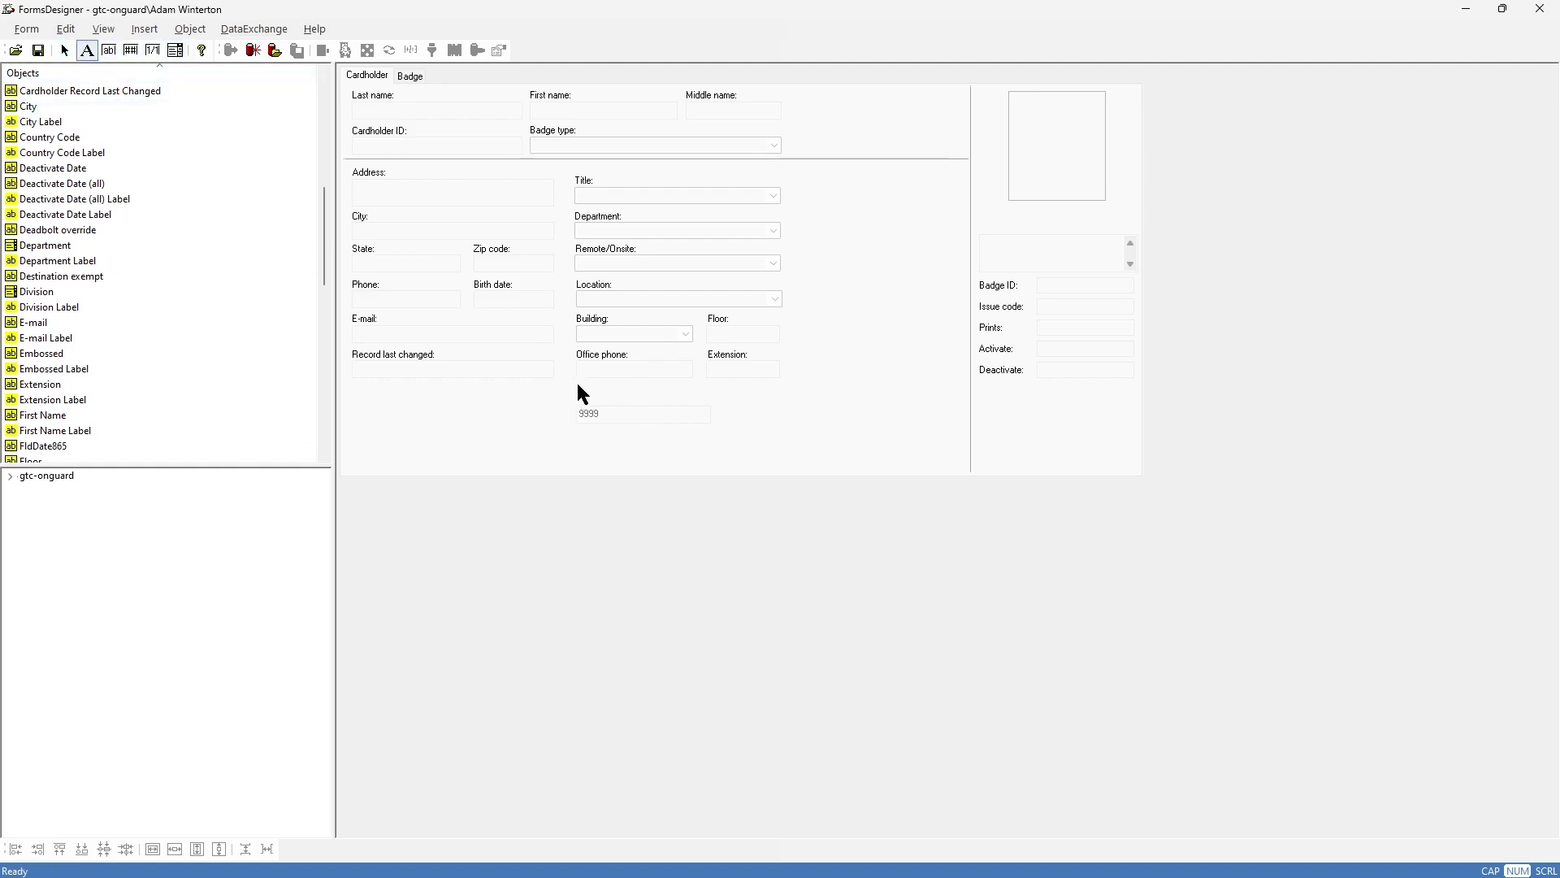
pyautogui.moveTo(692, 403); pyautogui.dragTo(704, 399)
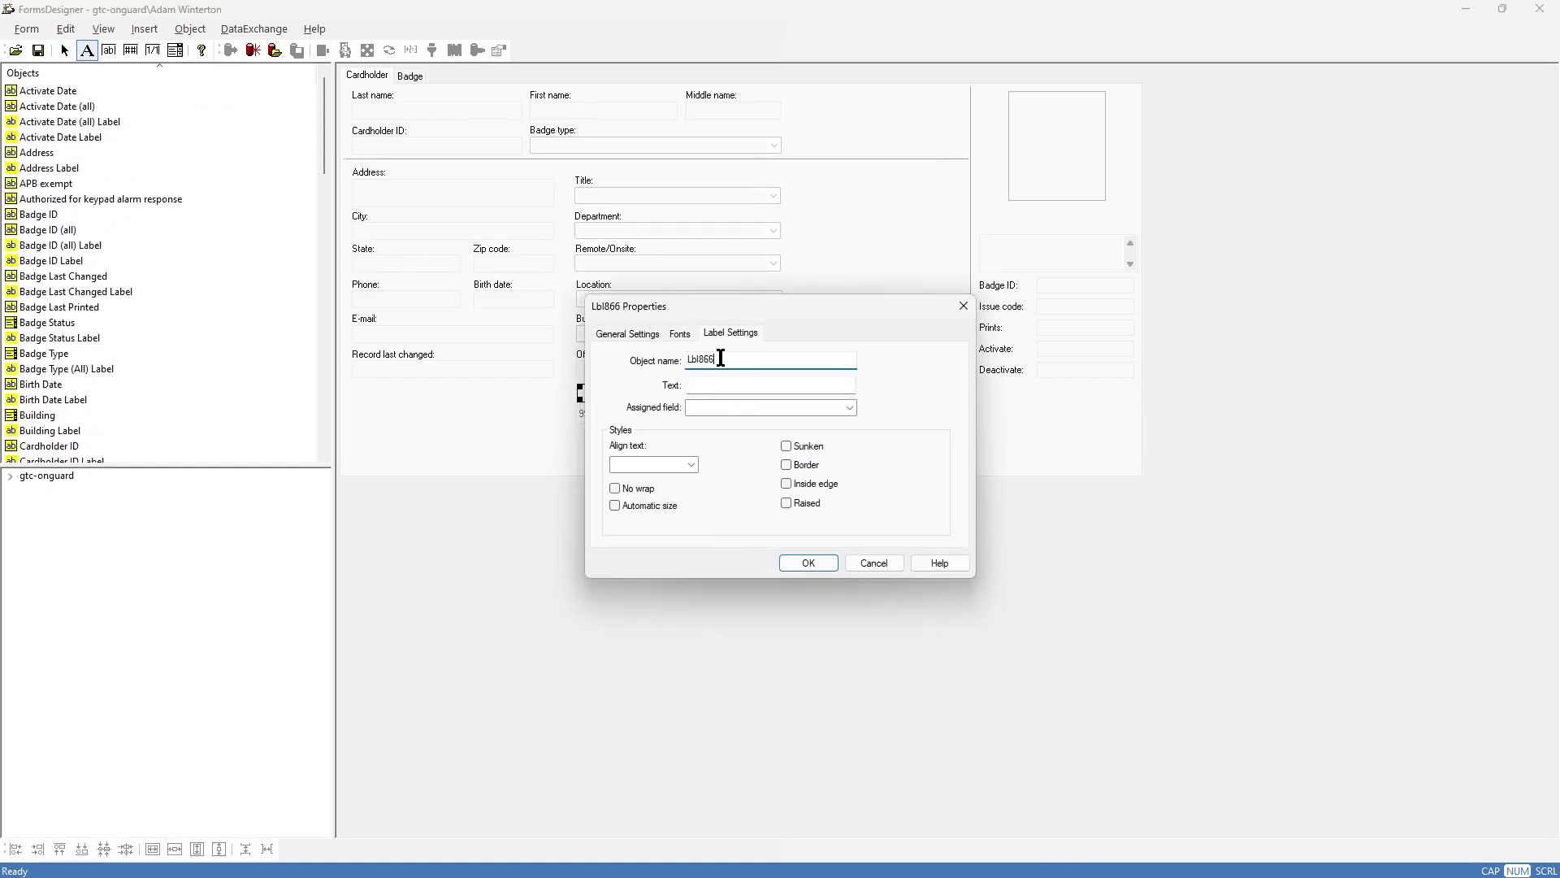
pyautogui.click(720, 362)
pyautogui.click(703, 384)
# - Assign the label to the FldDate865 field
pyautogui.click(850, 408)
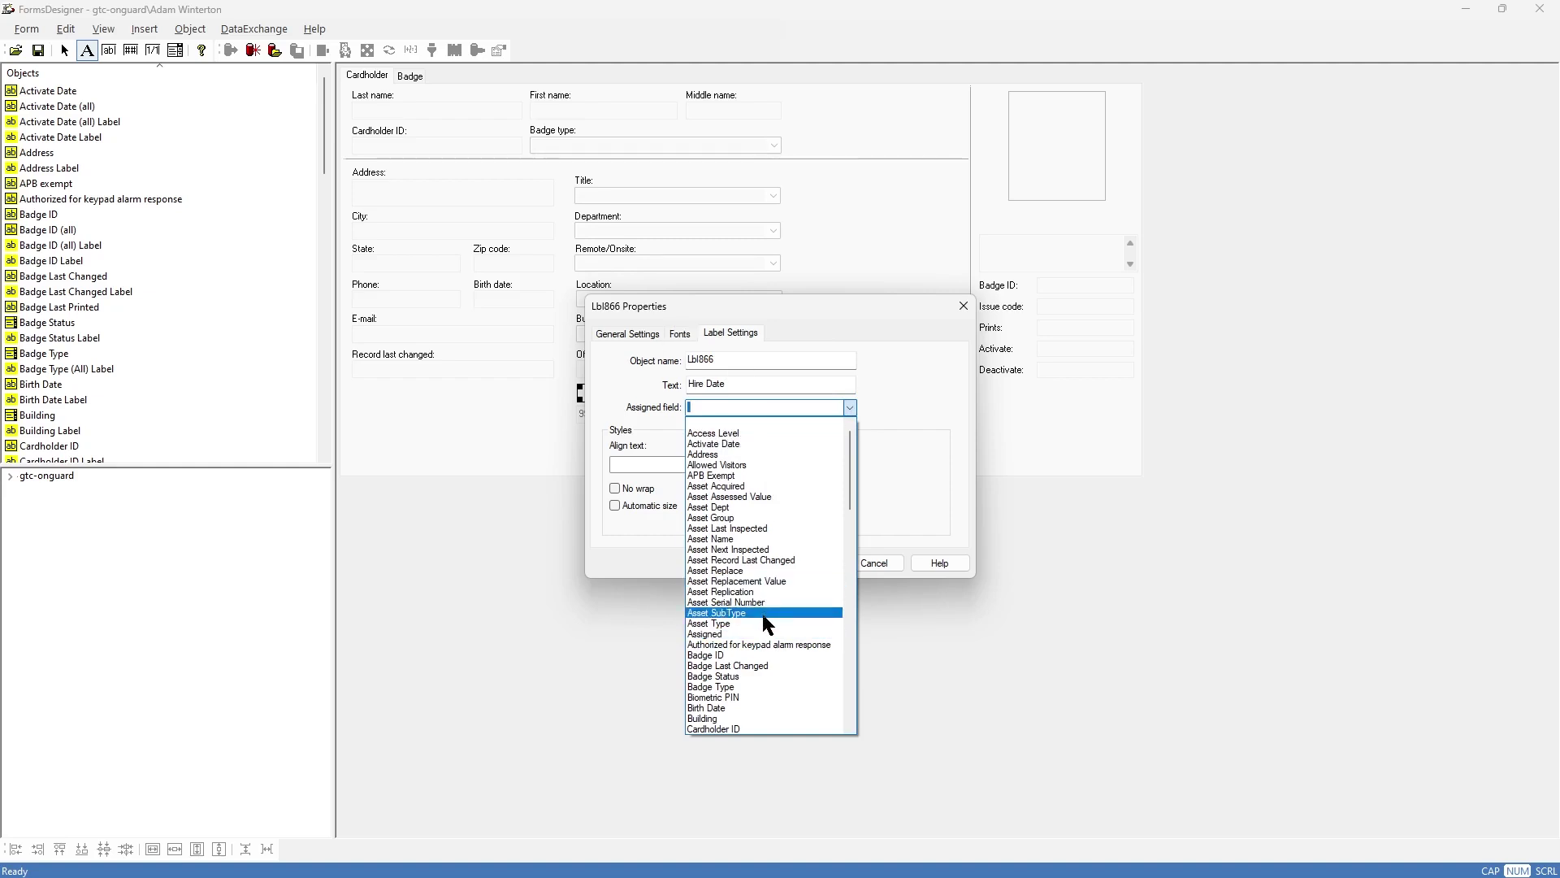
pyautogui.scroll(-19, 762, 613)
pyautogui.scroll(-6, 757, 624)
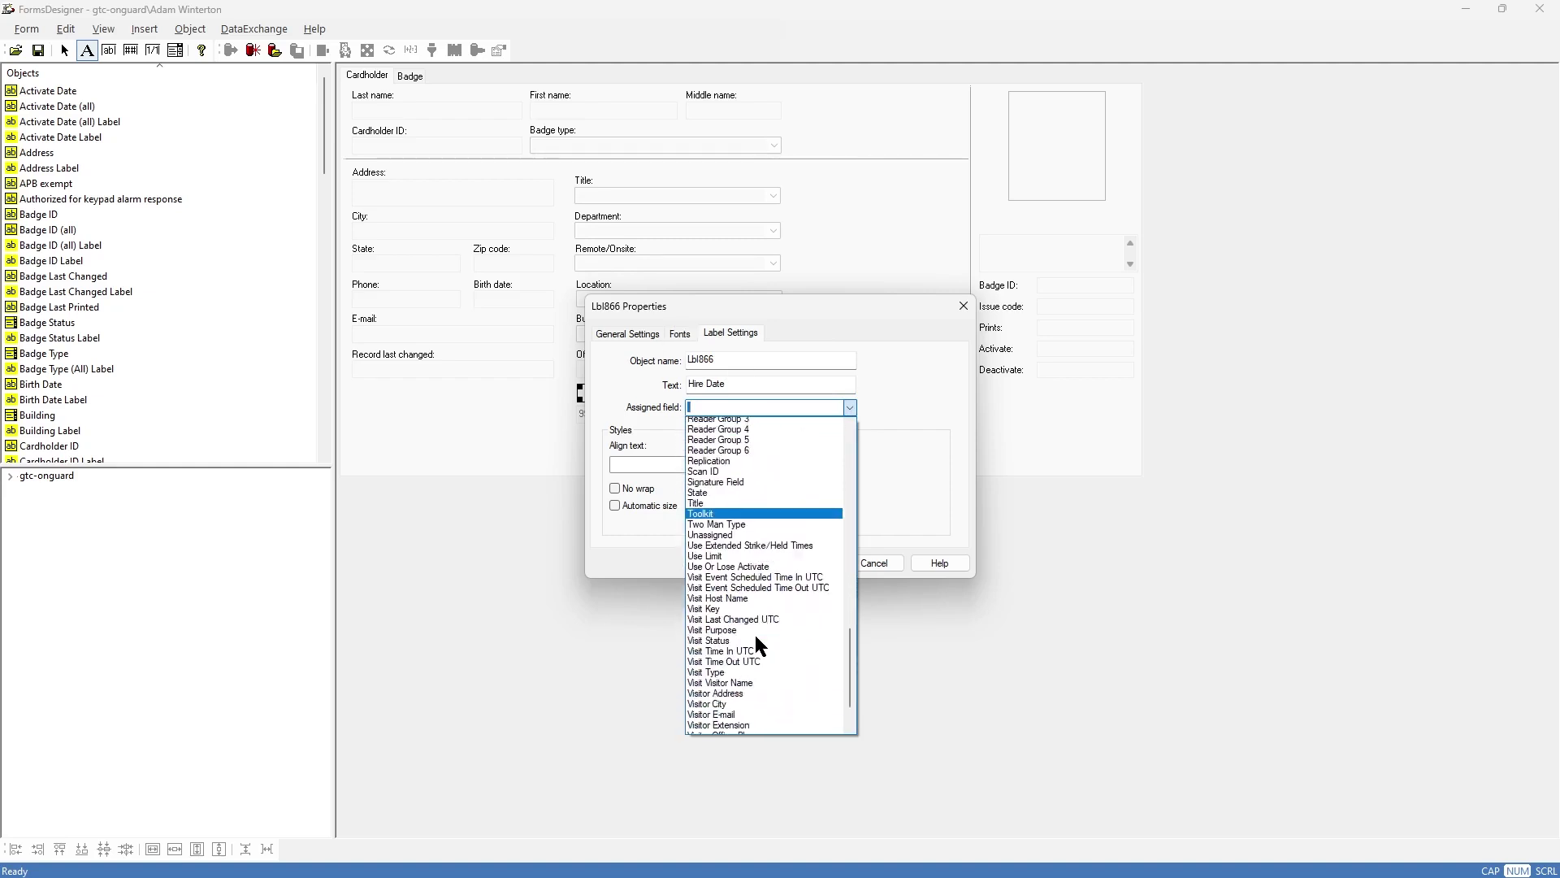
pyautogui.scroll(8, 738, 561)
pyautogui.scroll(3, 736, 544)
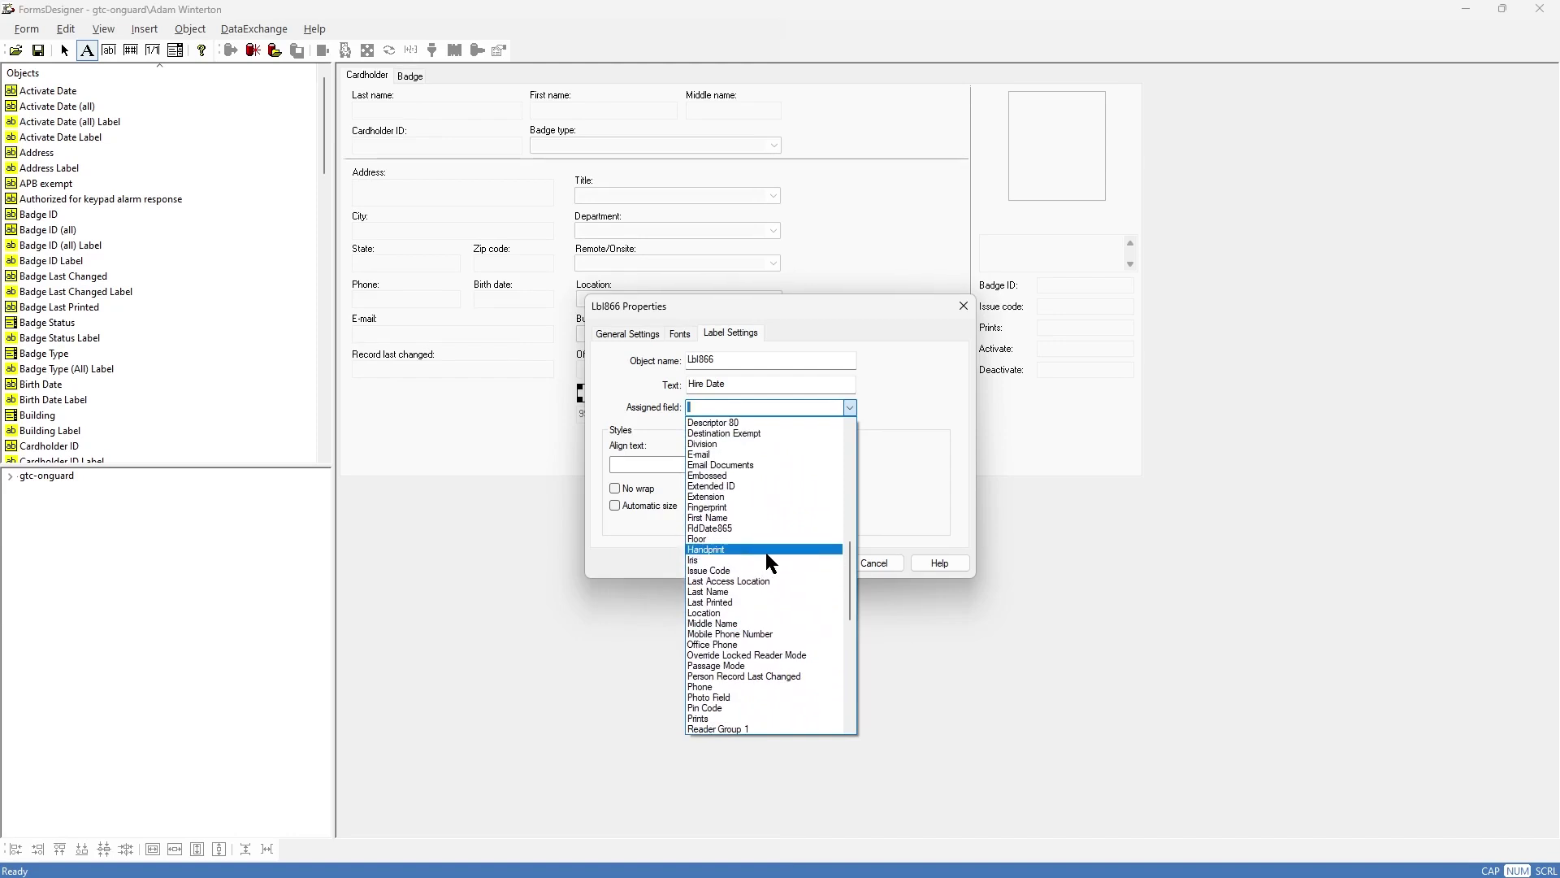
pyautogui.click(736, 529)
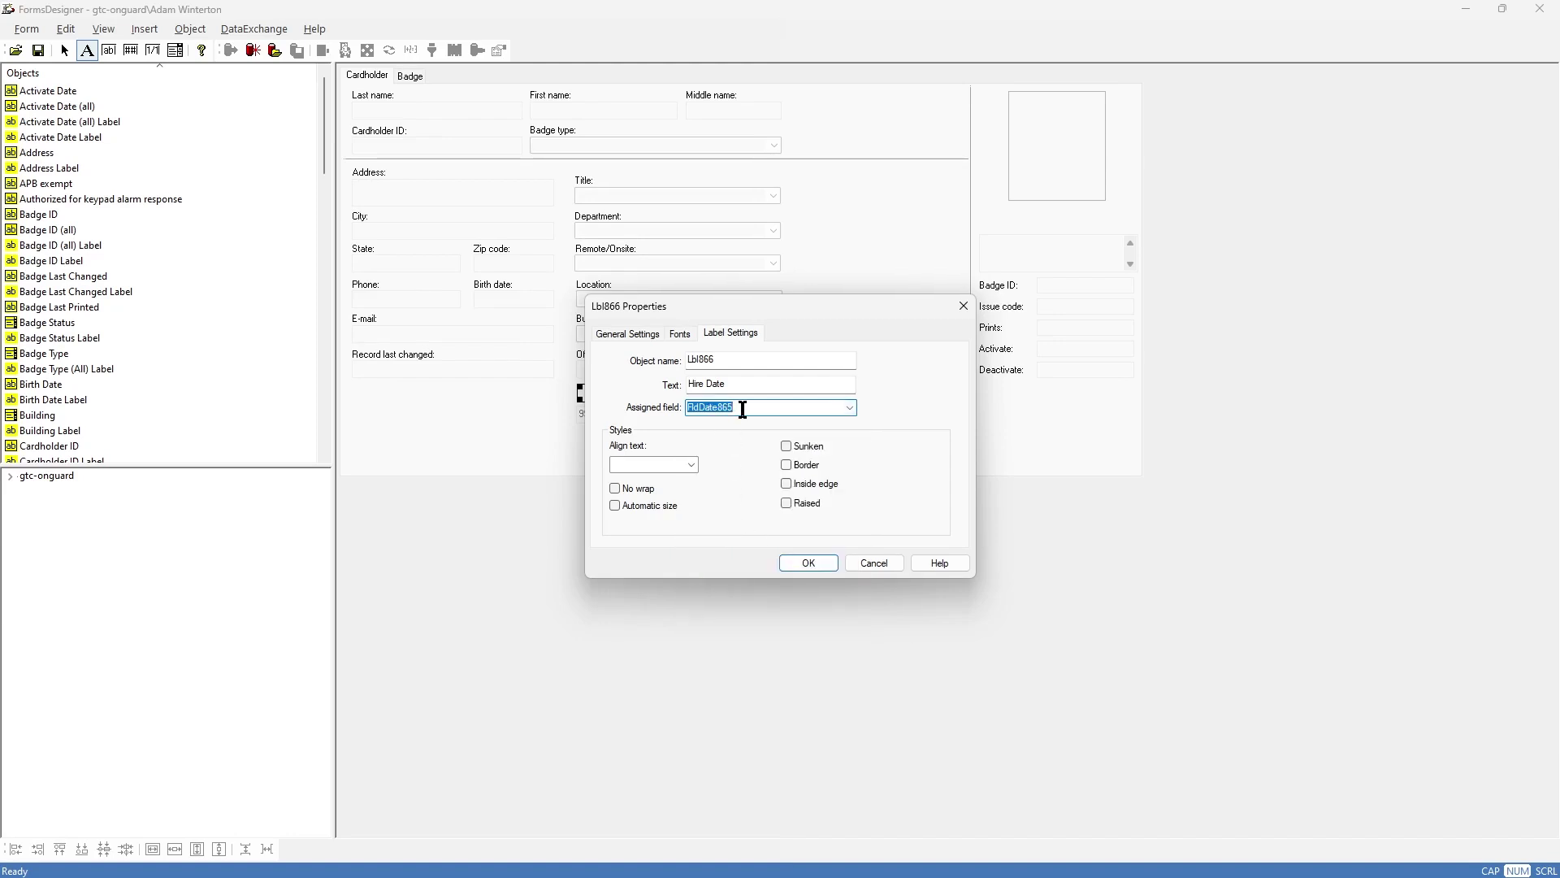
pyautogui.click(808, 560)
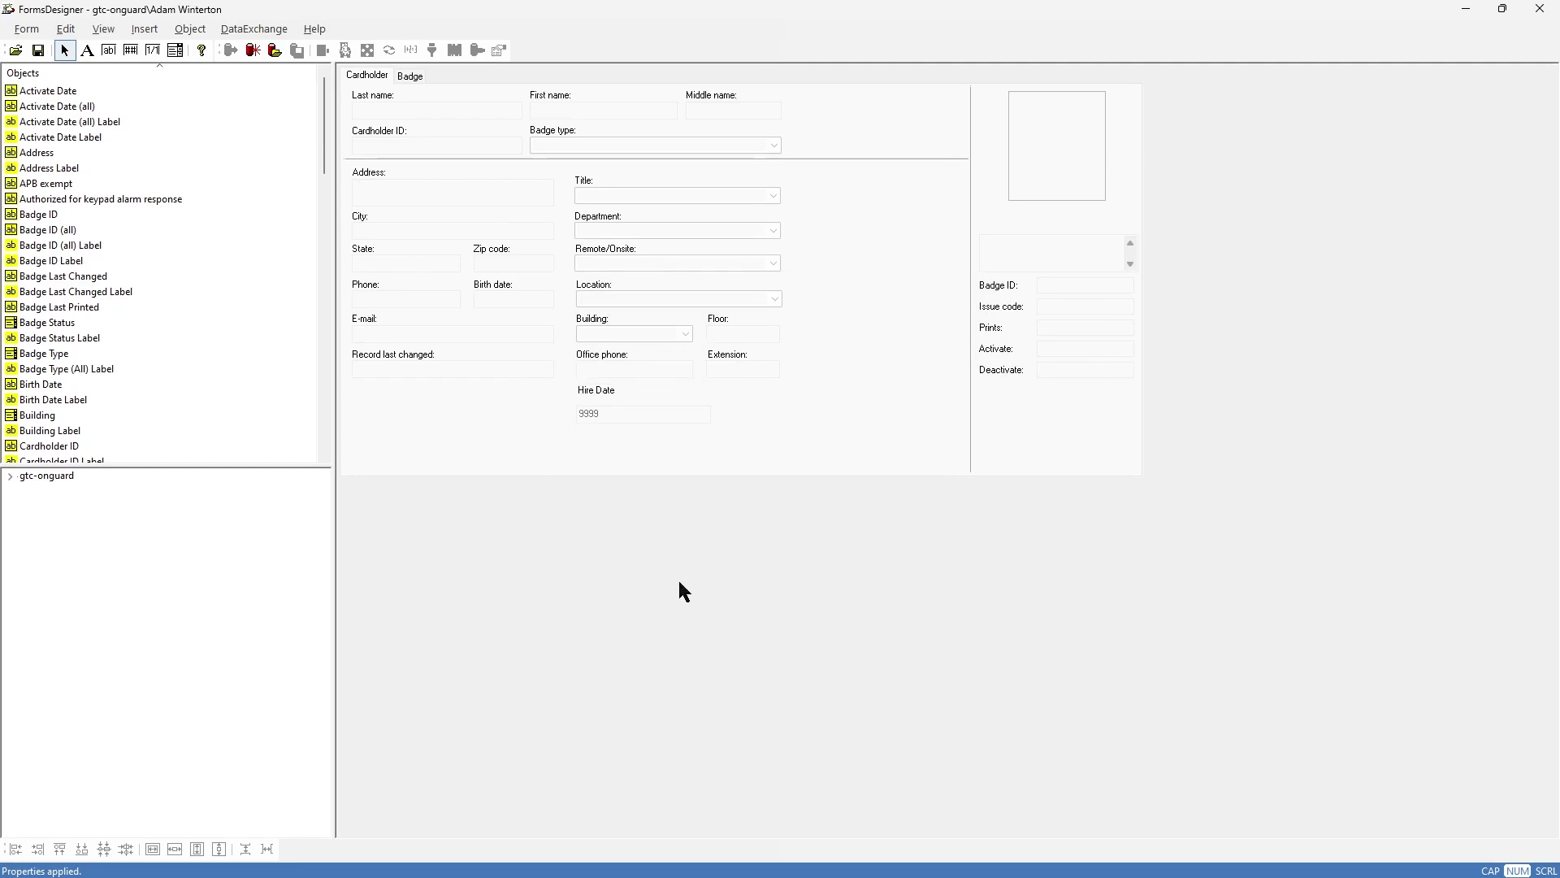
# - Change the label text to 'Hire Date:' with a trailing colon
pyautogui.click(602, 392)
pyautogui.doubleClick(603, 392)
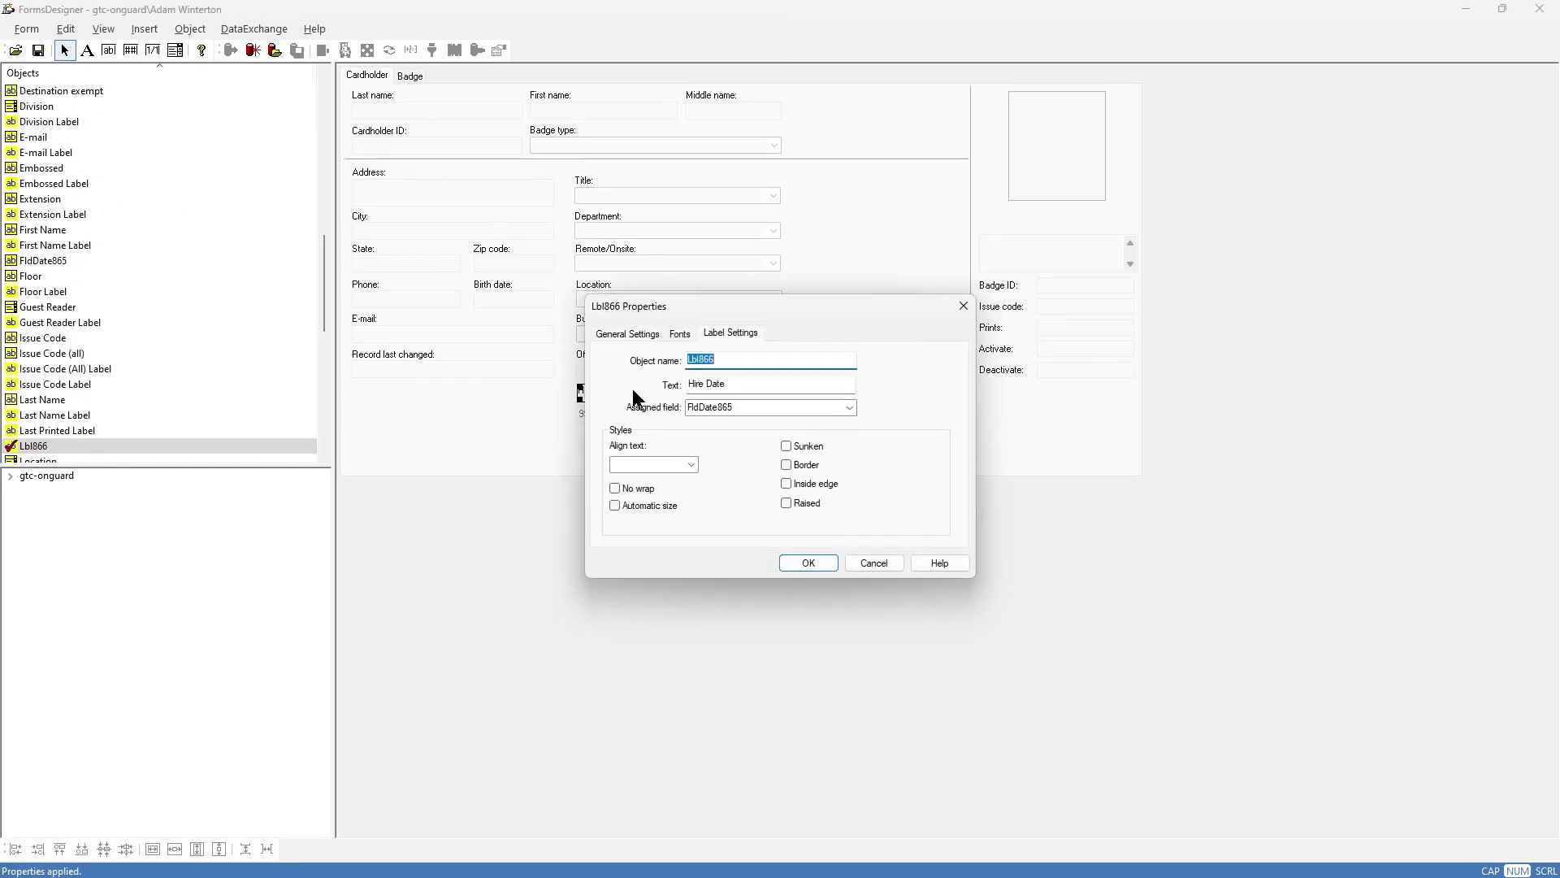
pyautogui.click(745, 383)
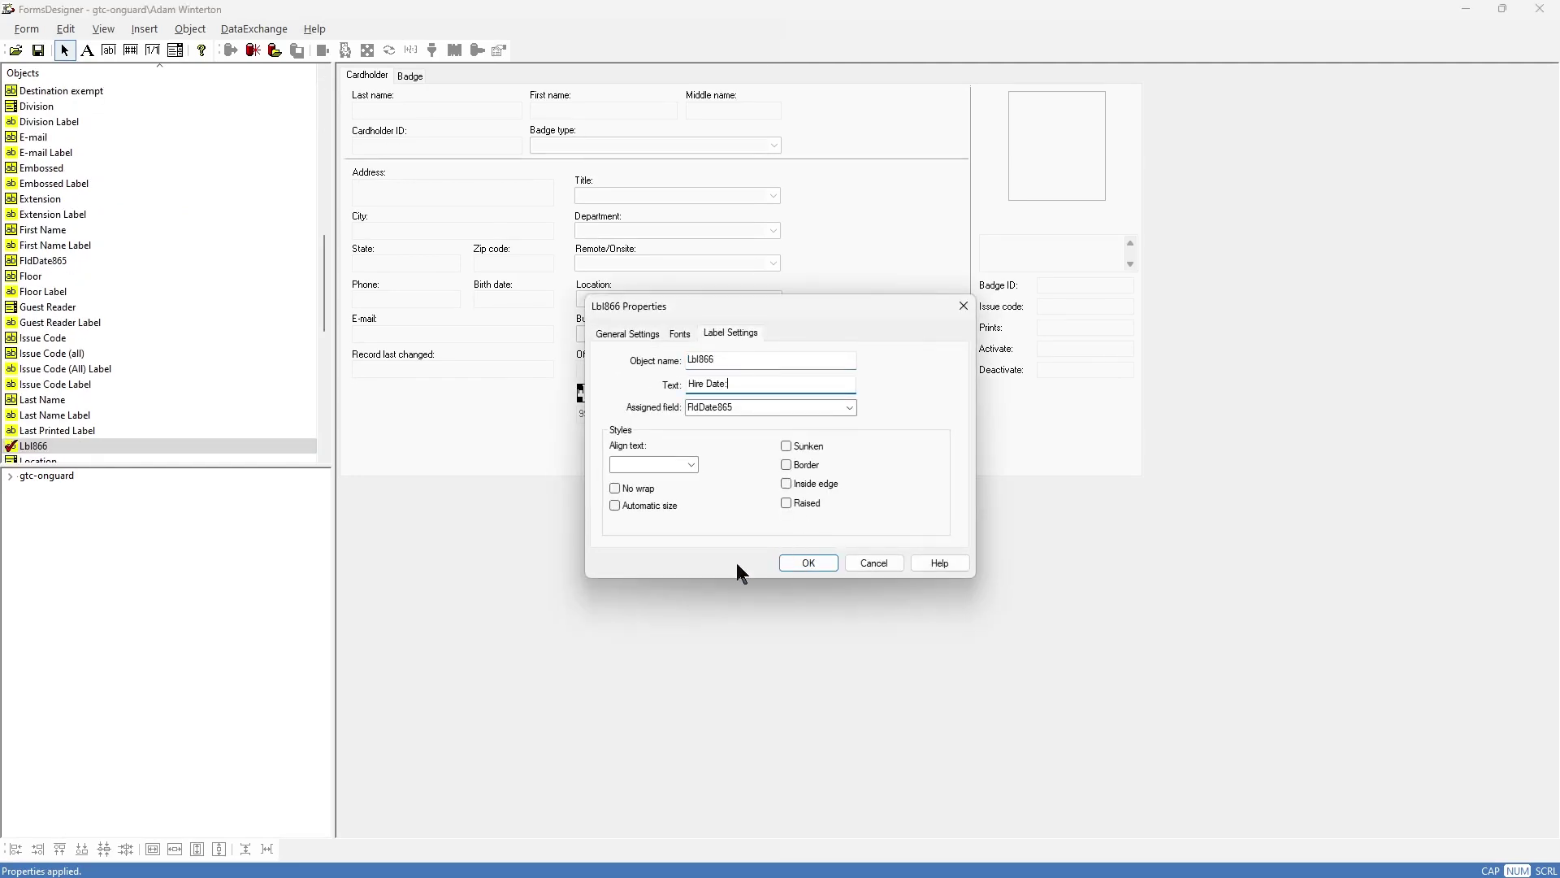
pyautogui.click(808, 563)
pyautogui.click(611, 411)
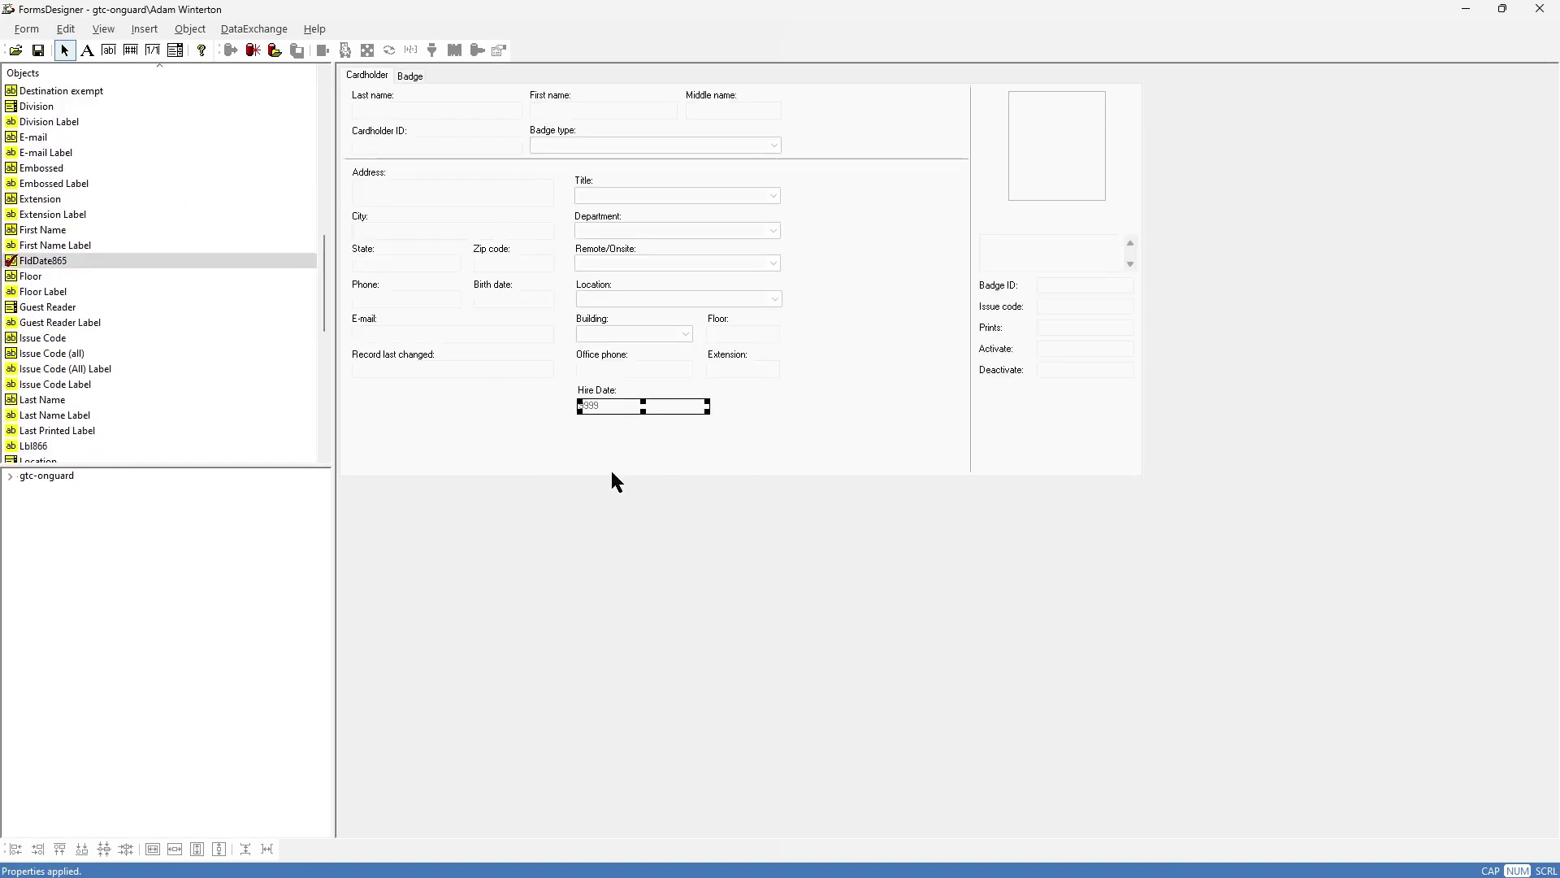
pyautogui.click(641, 483)
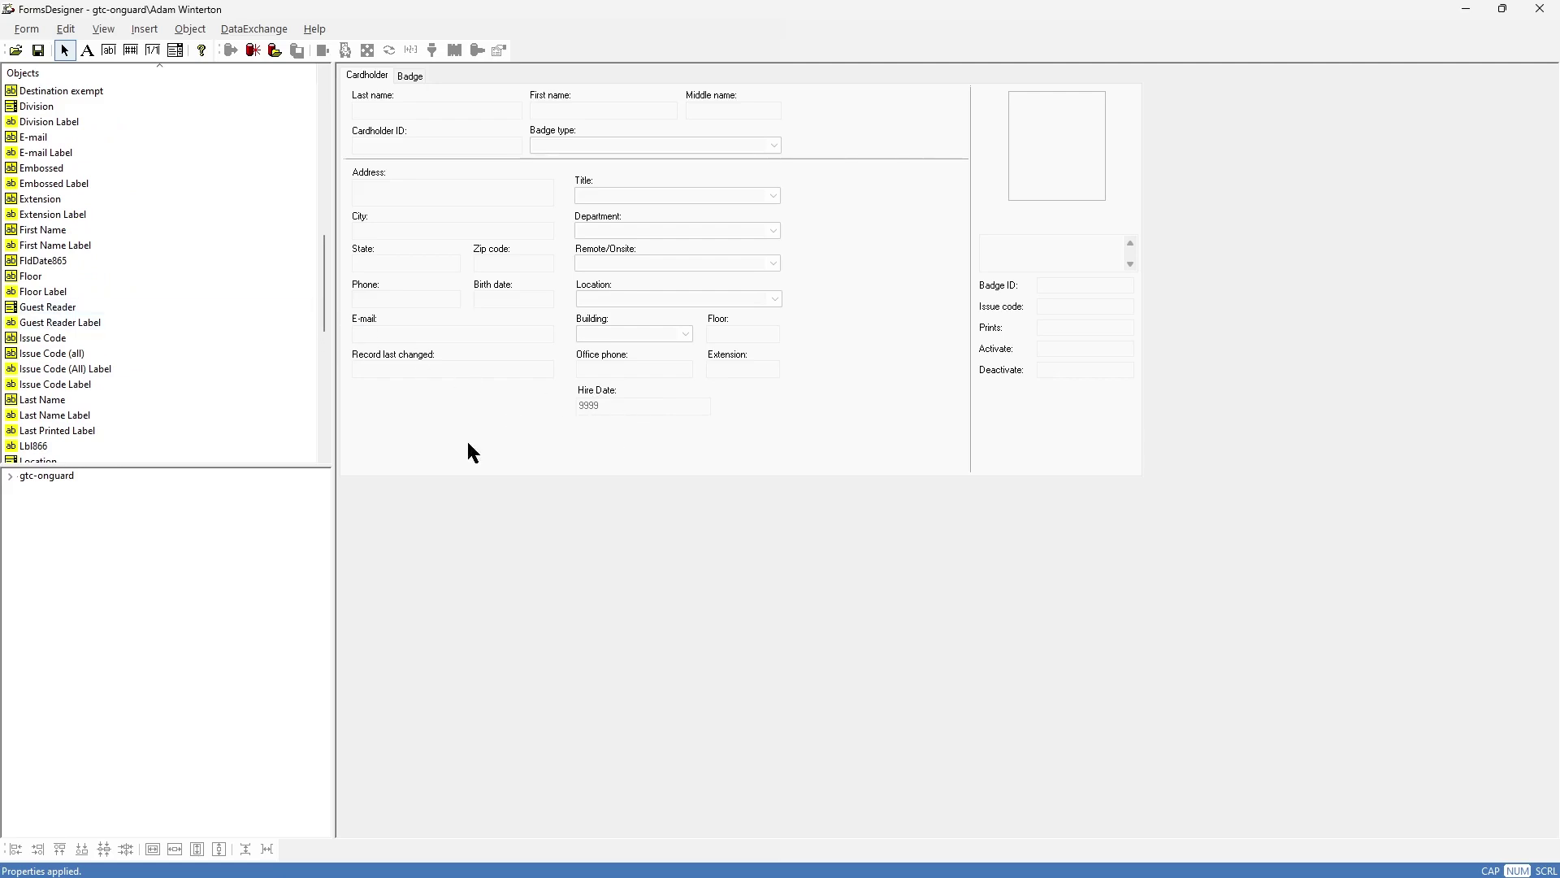
pyautogui.click(38, 50)
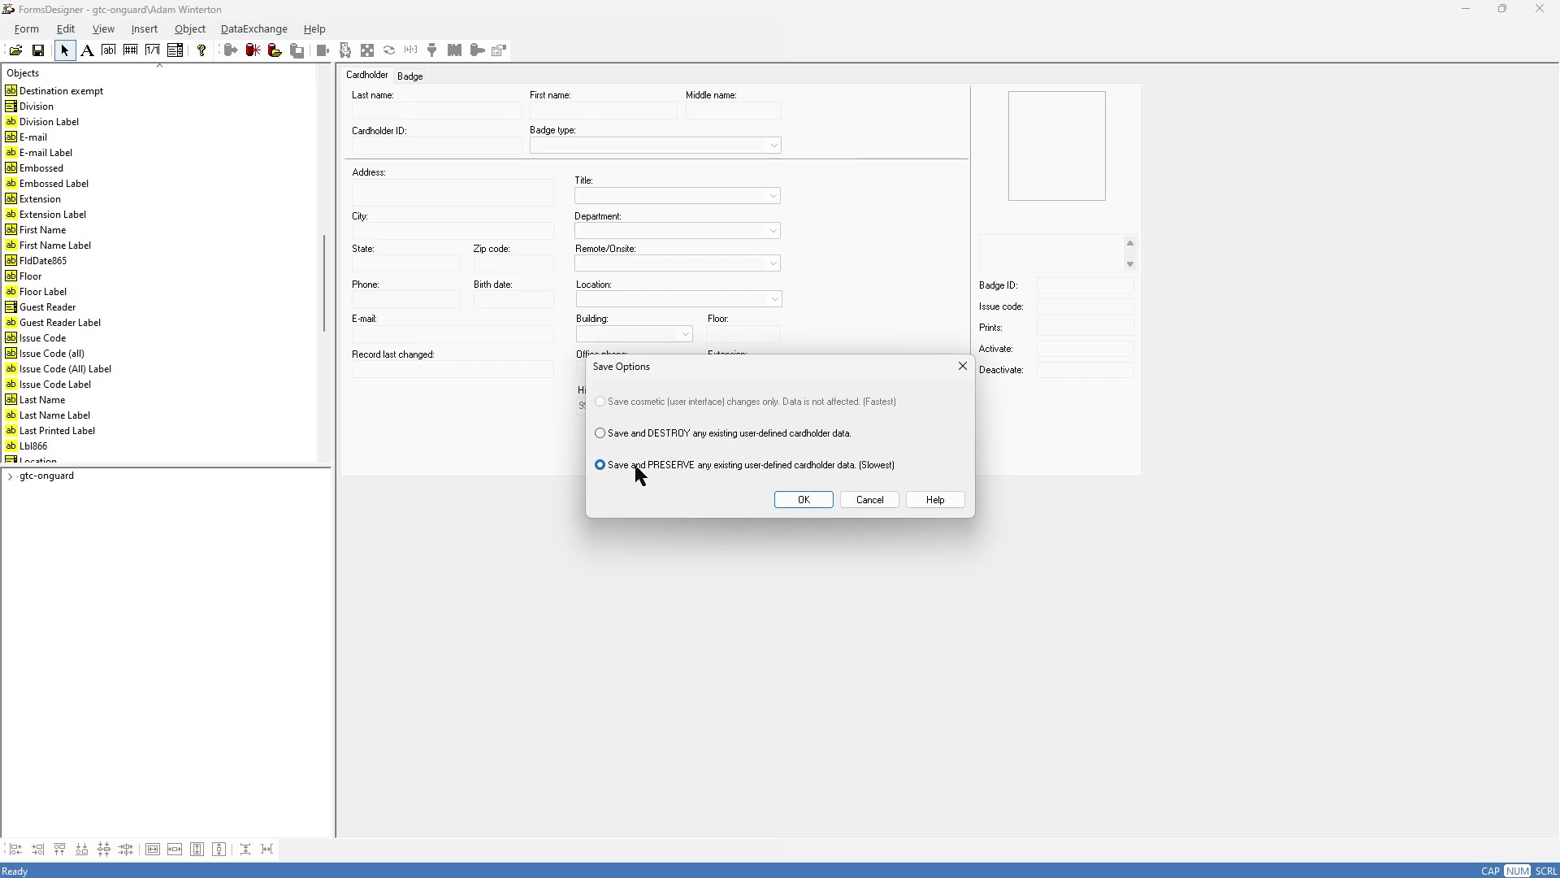
# - Save with 'Save and PRESERVE existing user-defined cardholder data' and confirm updating the records
pyautogui.click(657, 432)
pyautogui.click(622, 465)
pyautogui.click(805, 499)
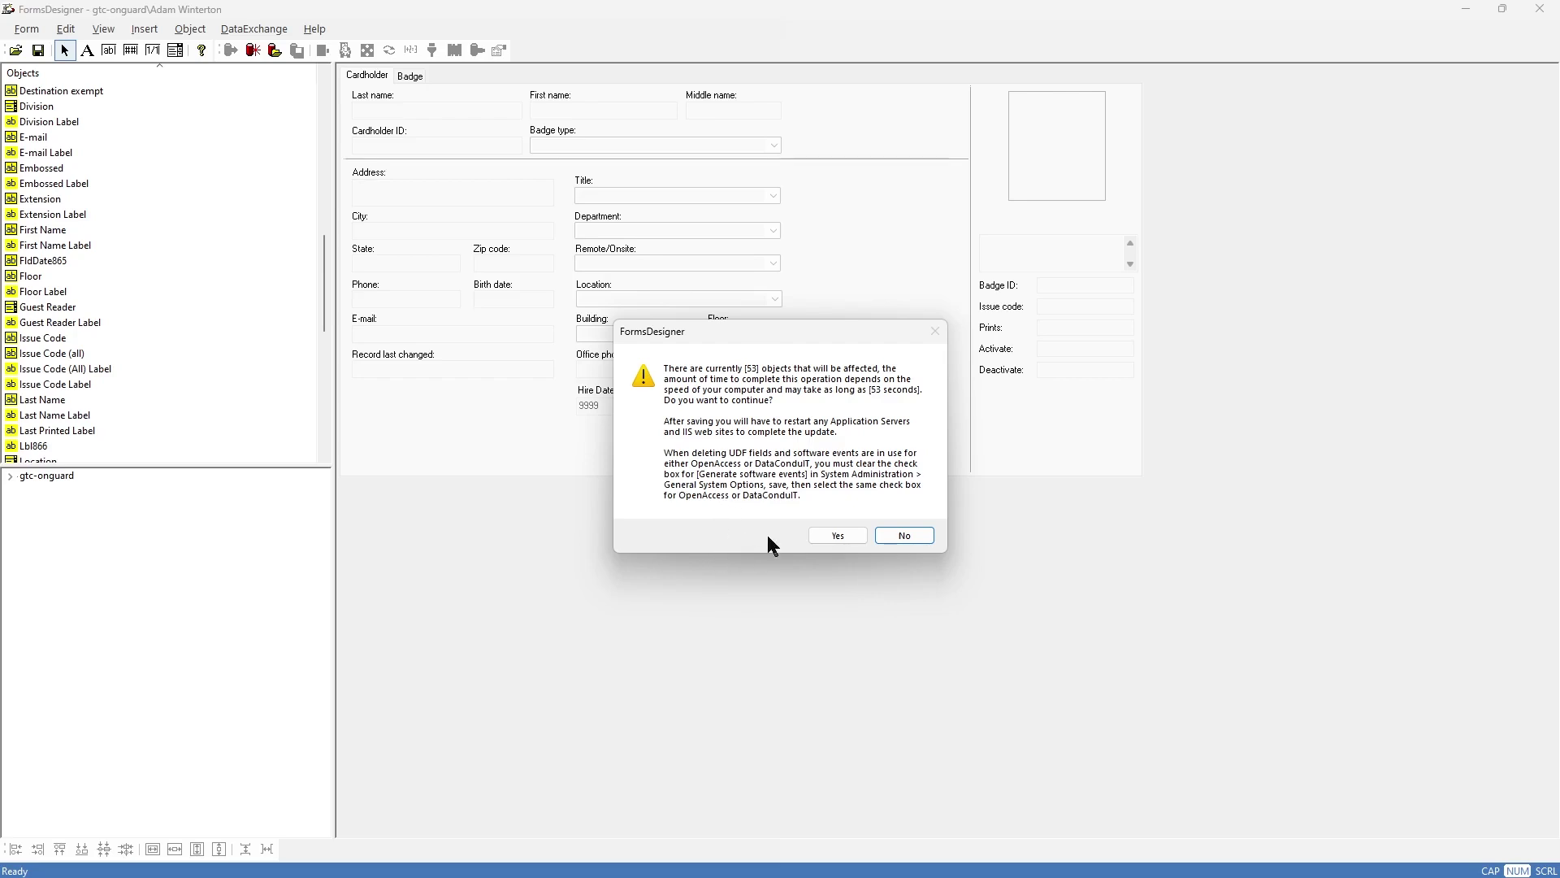
pyautogui.click(838, 536)
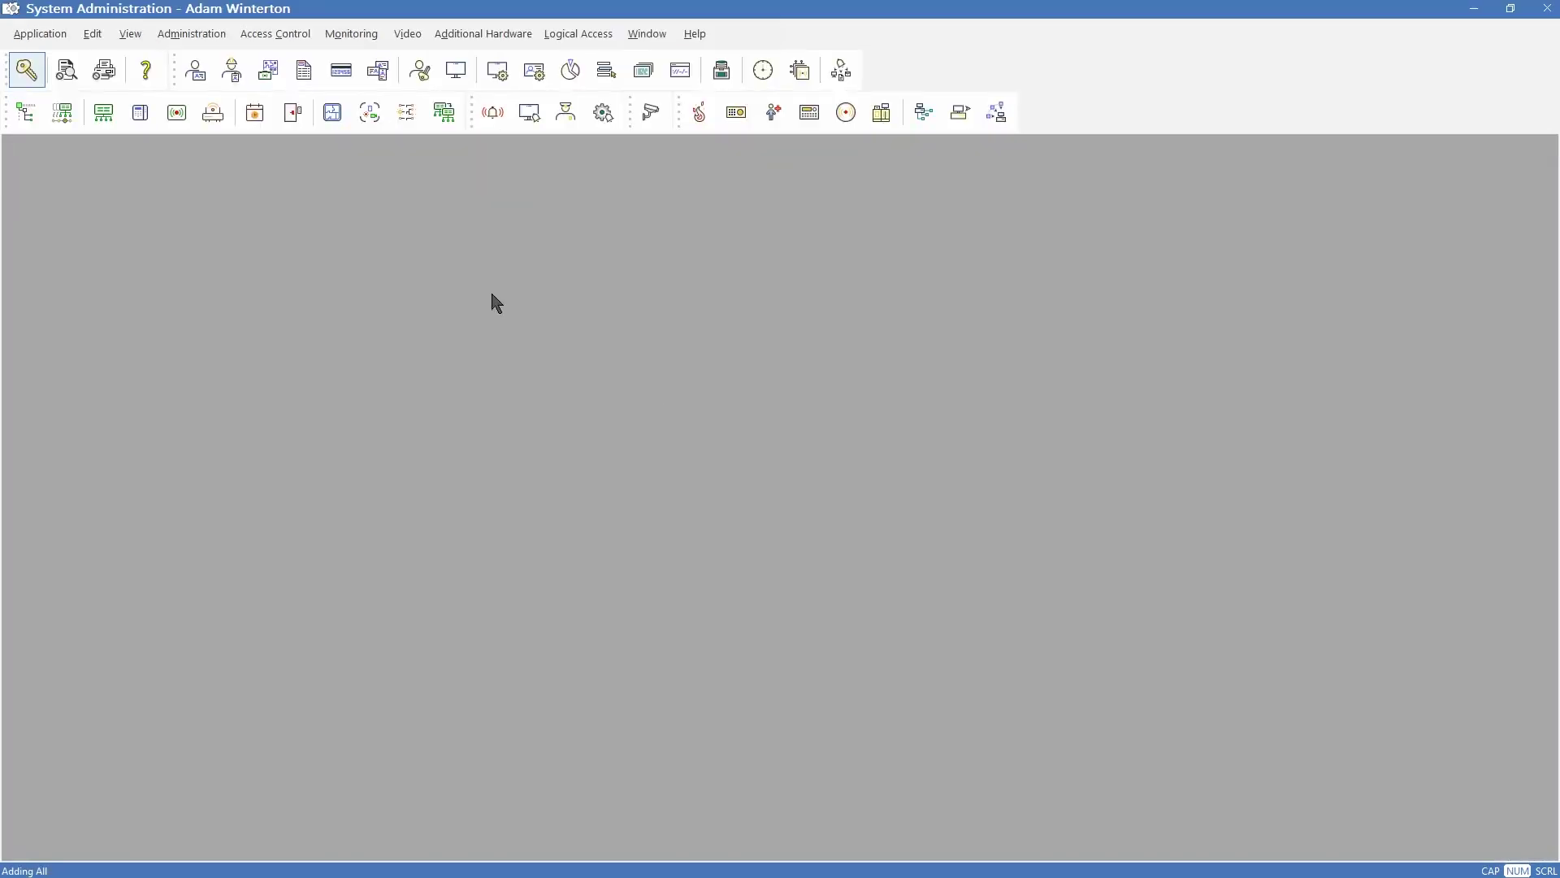
# - Open Cardholders and try 03/12/2010 in a new record's Hire Date field
pyautogui.click(196, 70)
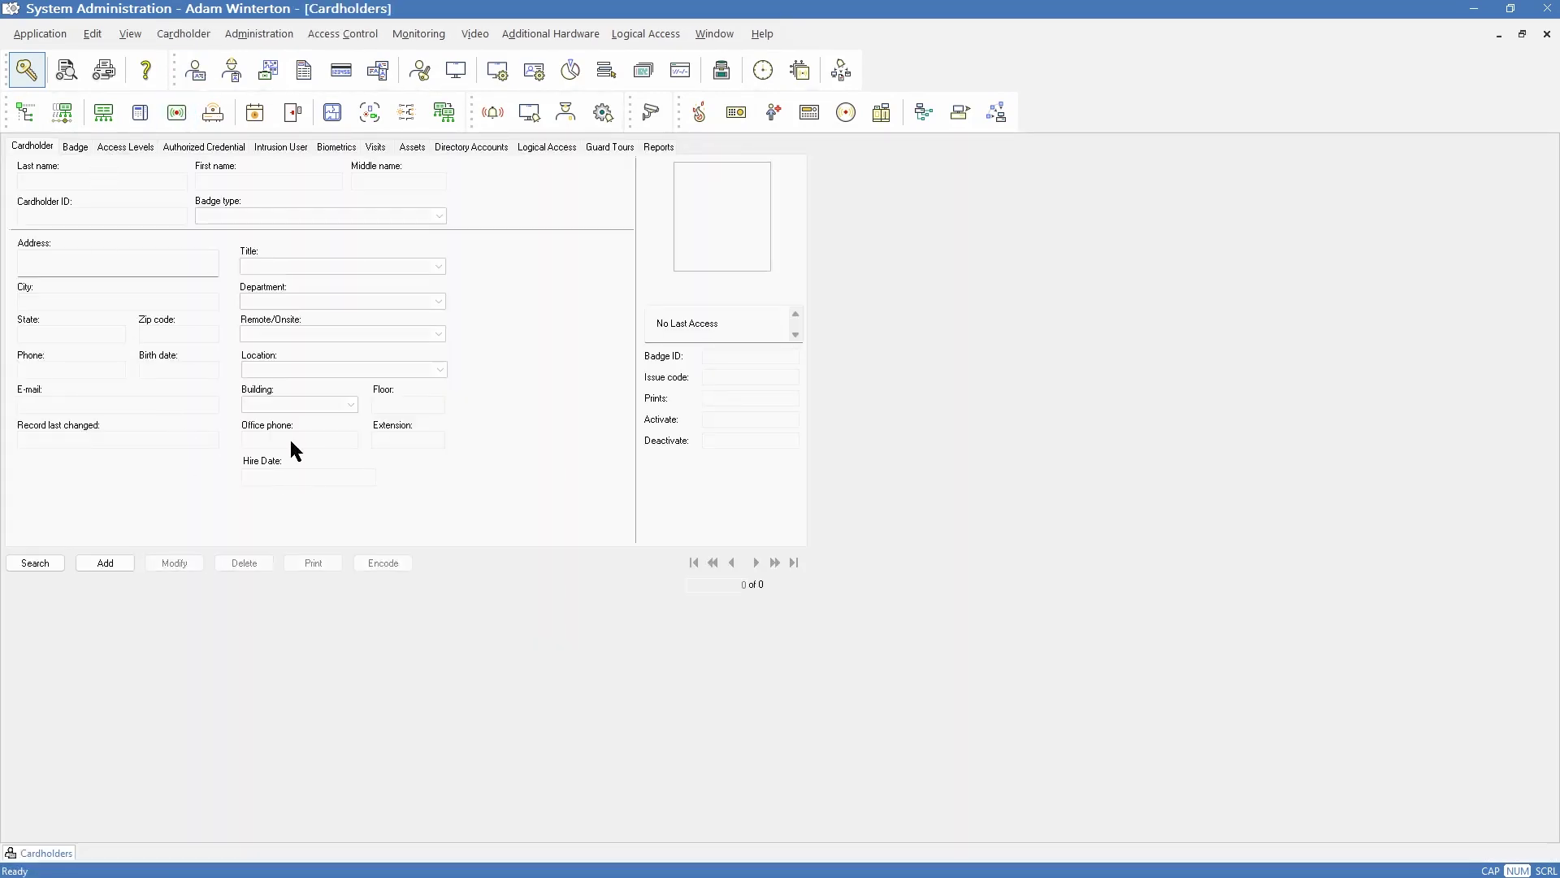
pyautogui.click(107, 566)
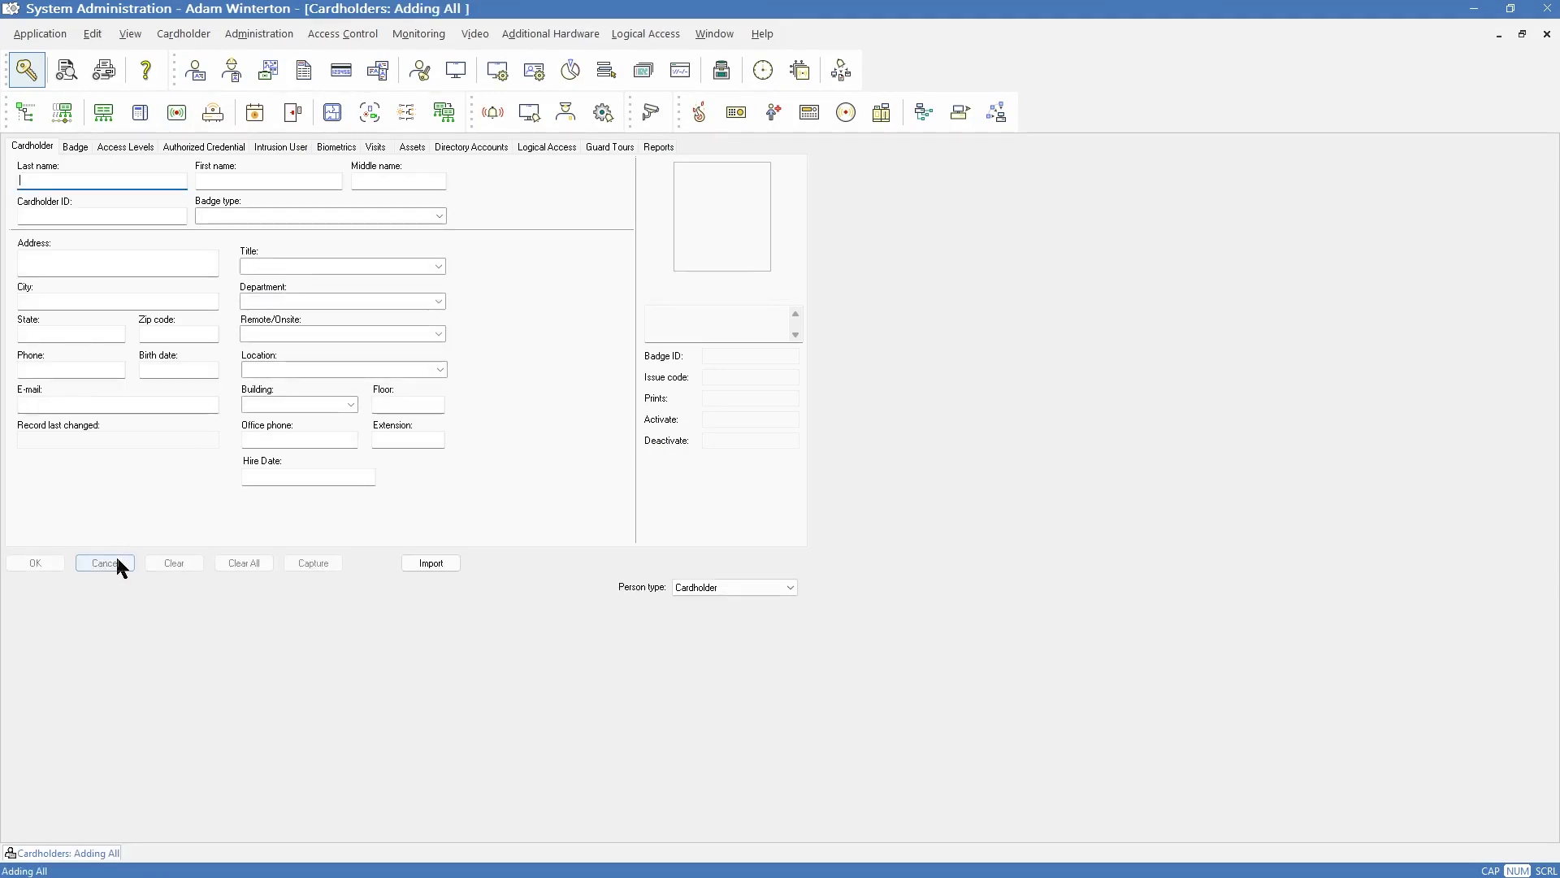
pyautogui.click(322, 479)
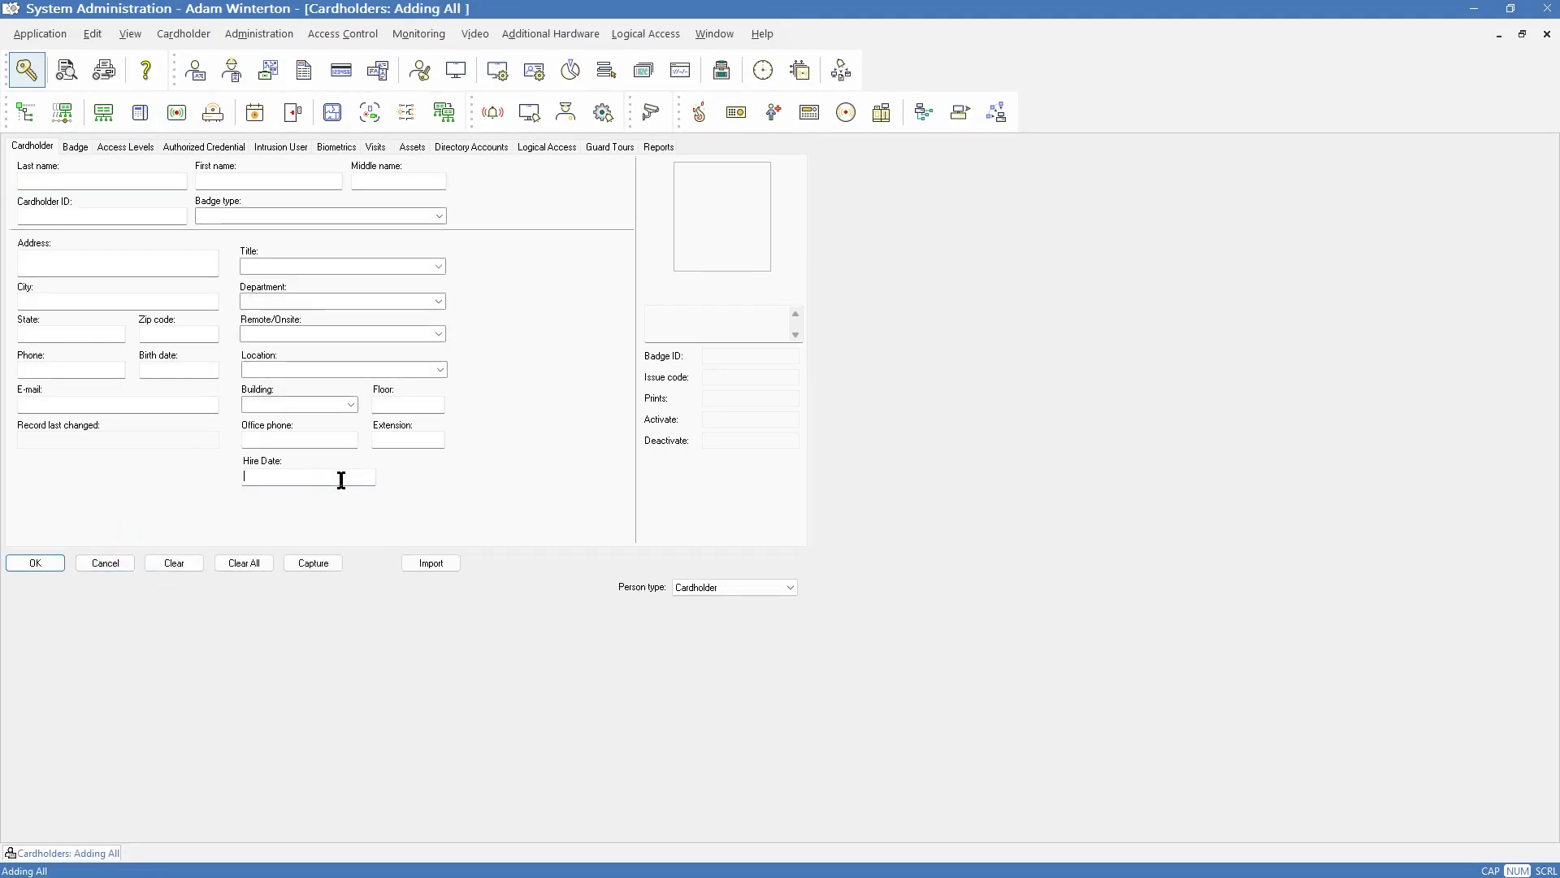
pyautogui.click(341, 479)
pyautogui.write('03/')
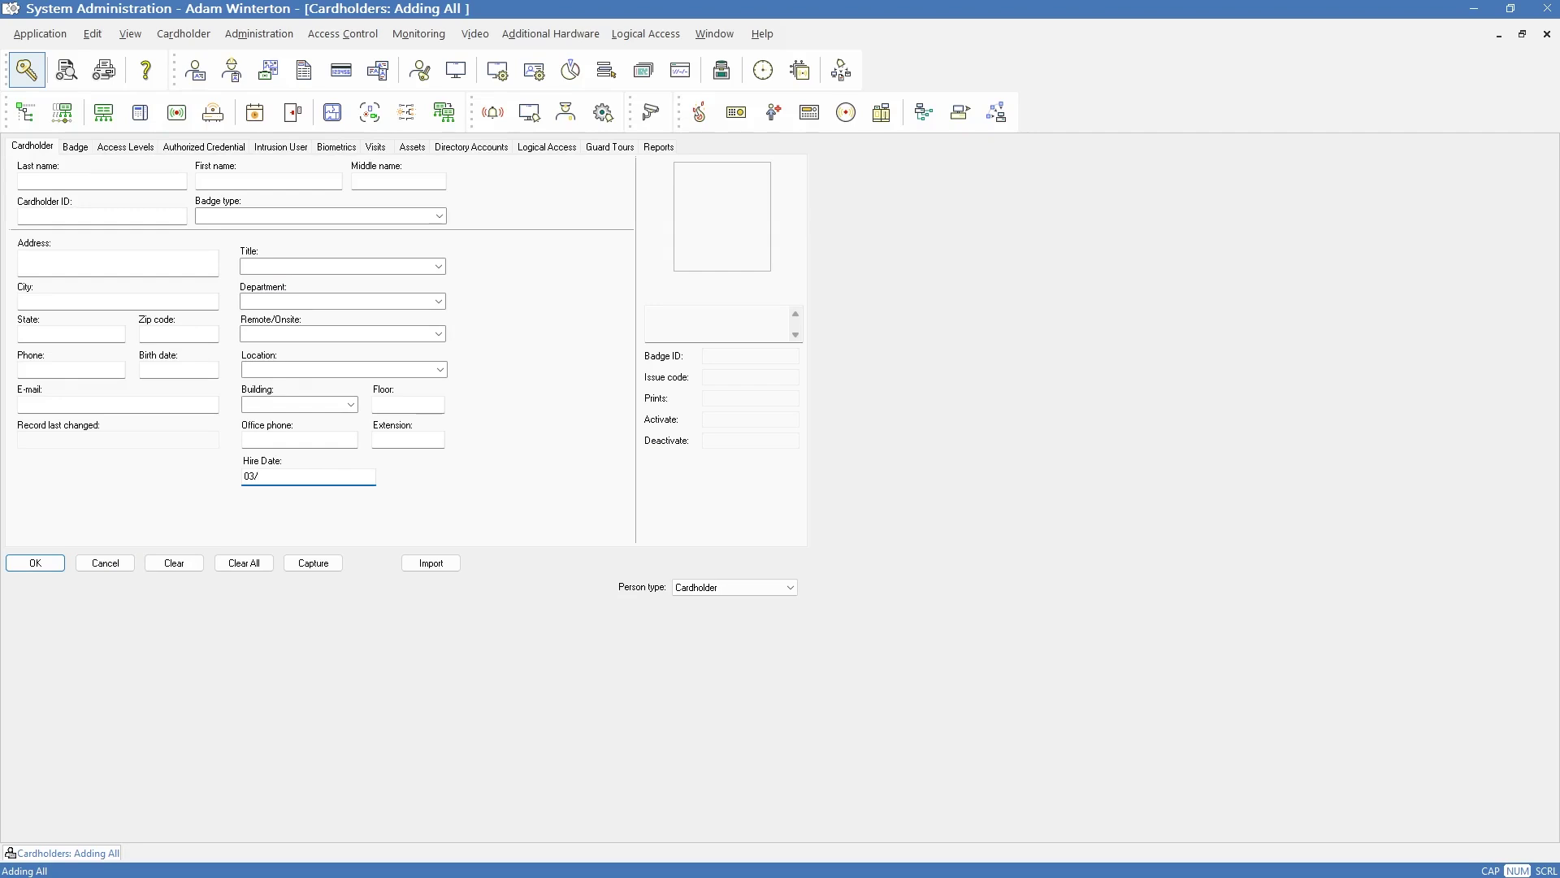
pyautogui.write('12/2010')
pyautogui.press('Tab')
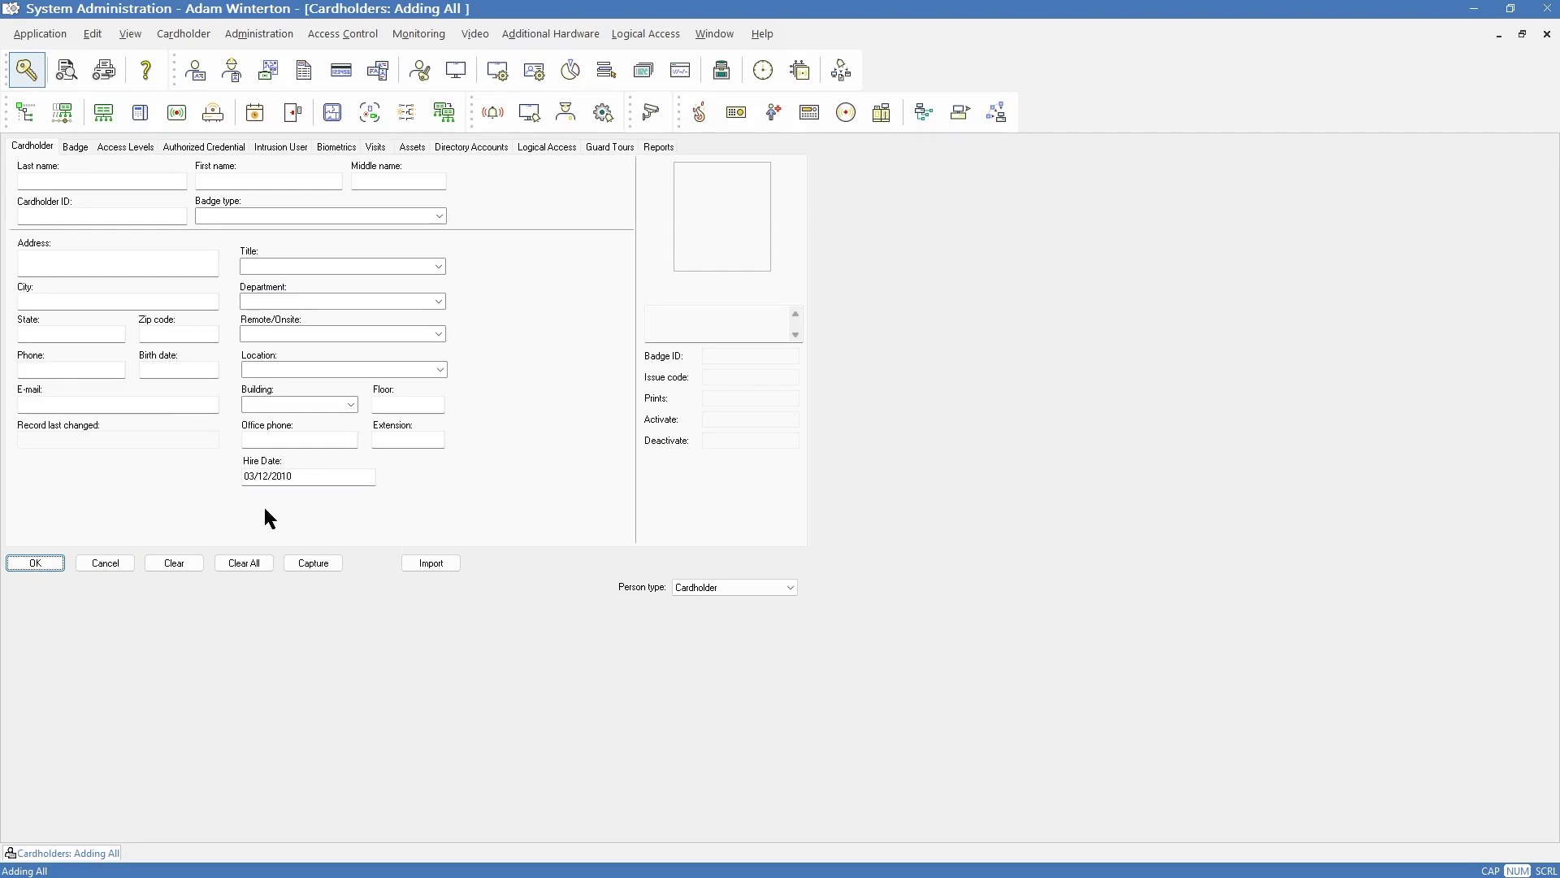
# - Cancel the trial cardholder and switch to search mode
pyautogui.click(94, 178)
pyautogui.click(104, 562)
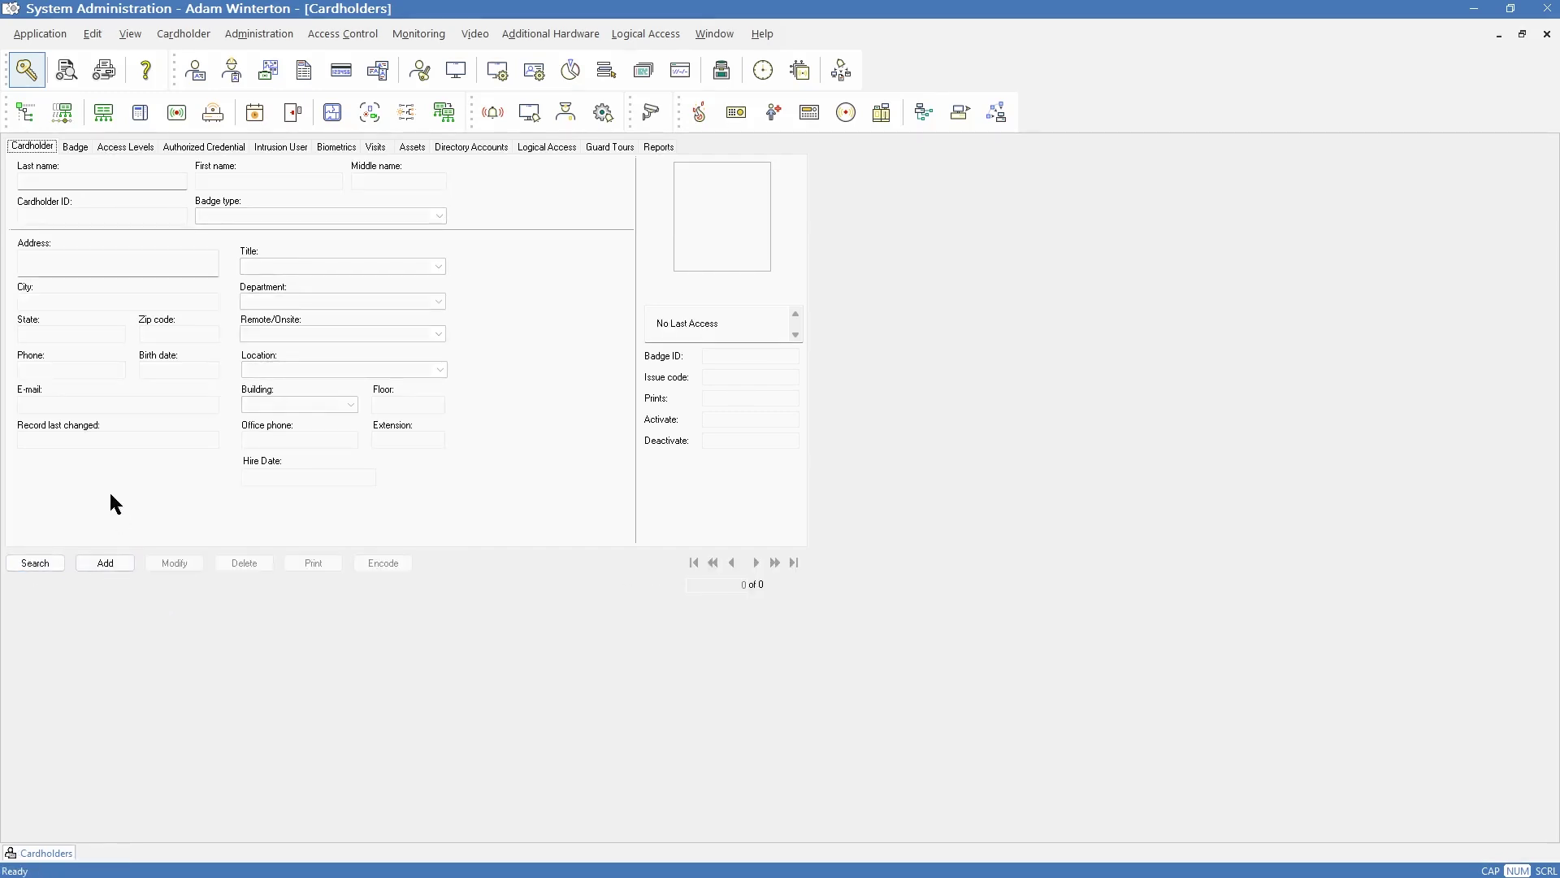
pyautogui.click(39, 564)
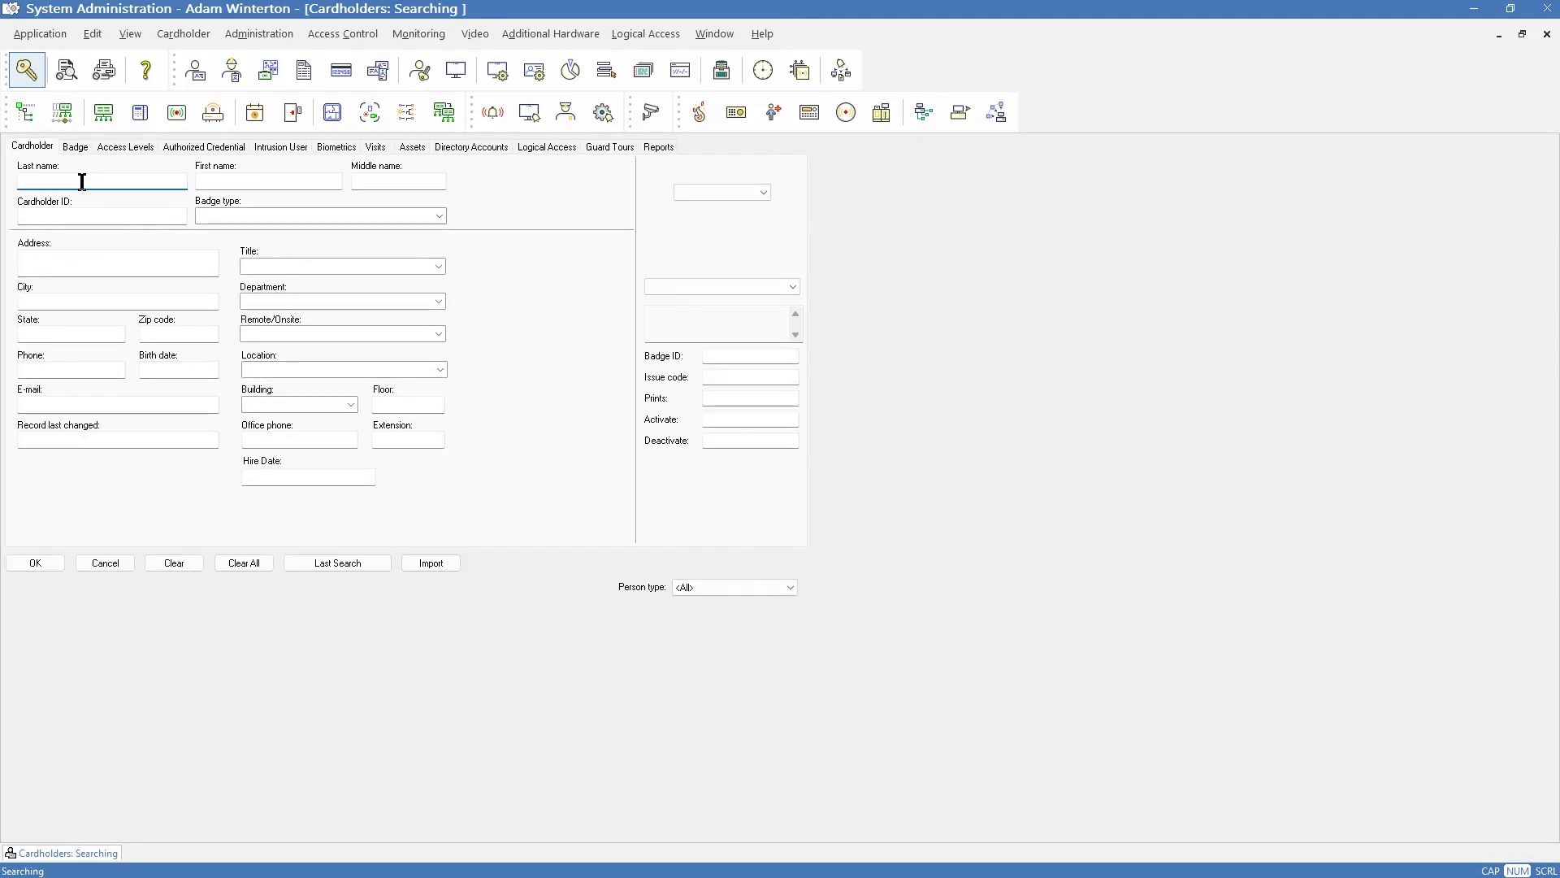
# - Search for the cardholder by last name, discarding an accidental new-record hire date entry
pyautogui.write('Winter')
pyautogui.press('Return')
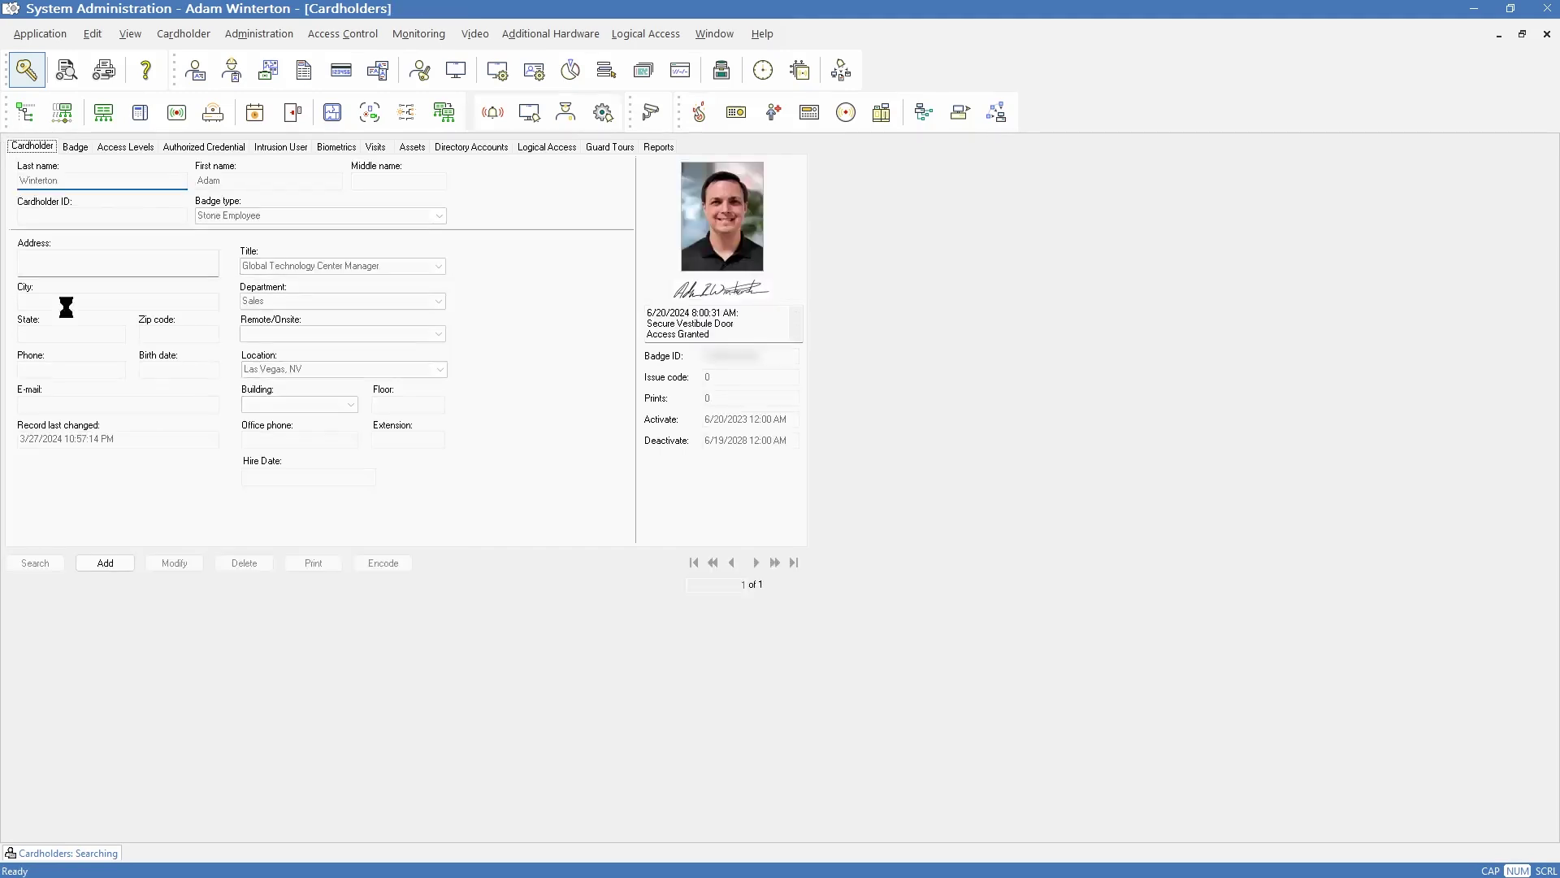
pyautogui.click(102, 561)
pyautogui.click(270, 478)
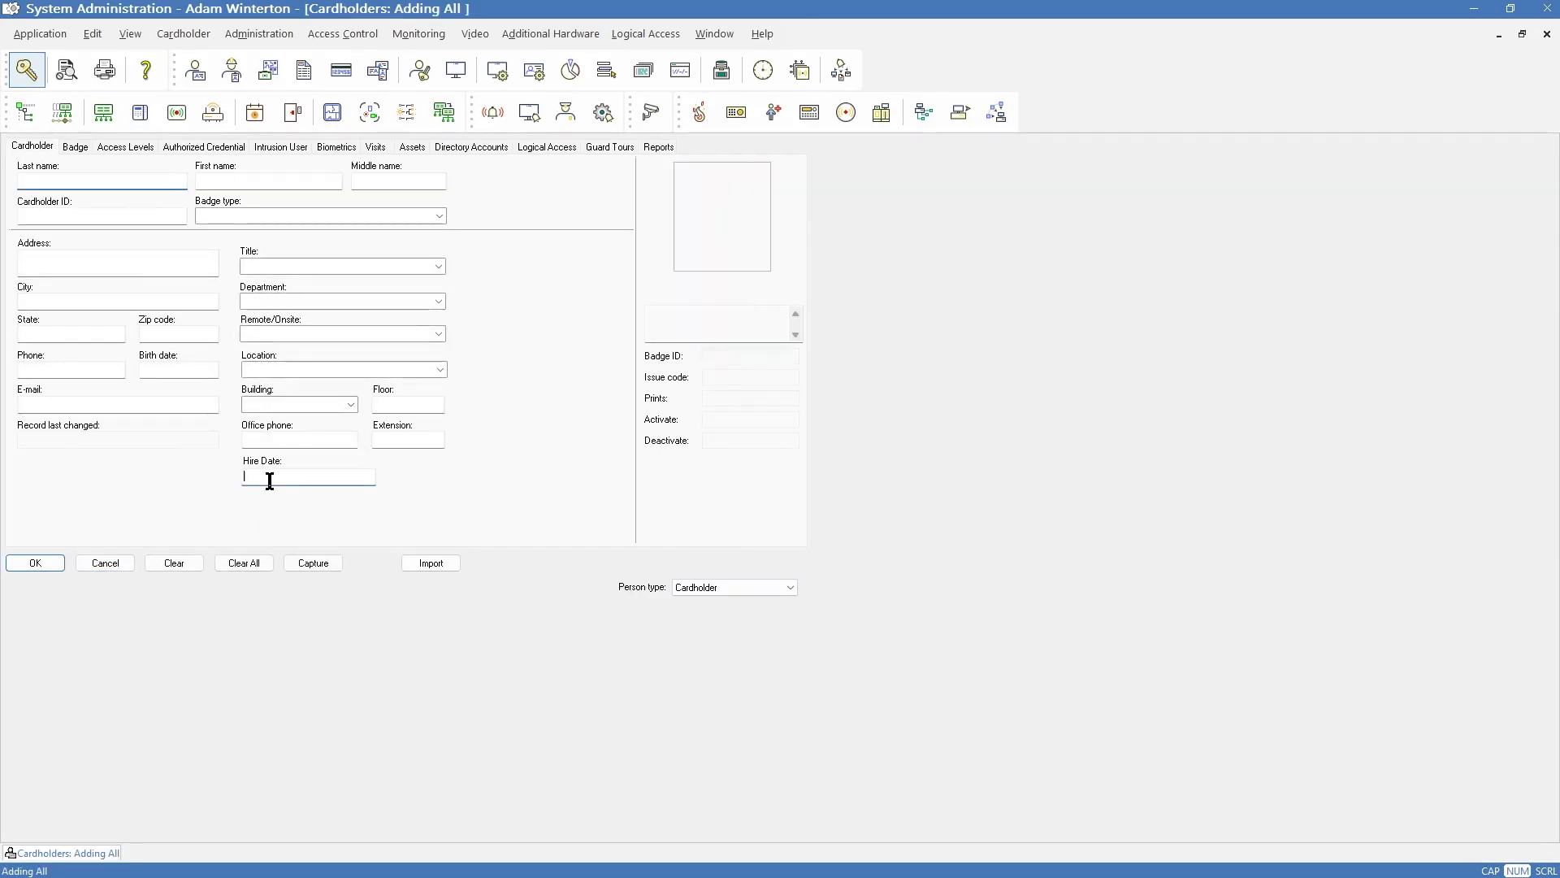
pyautogui.write('11/')
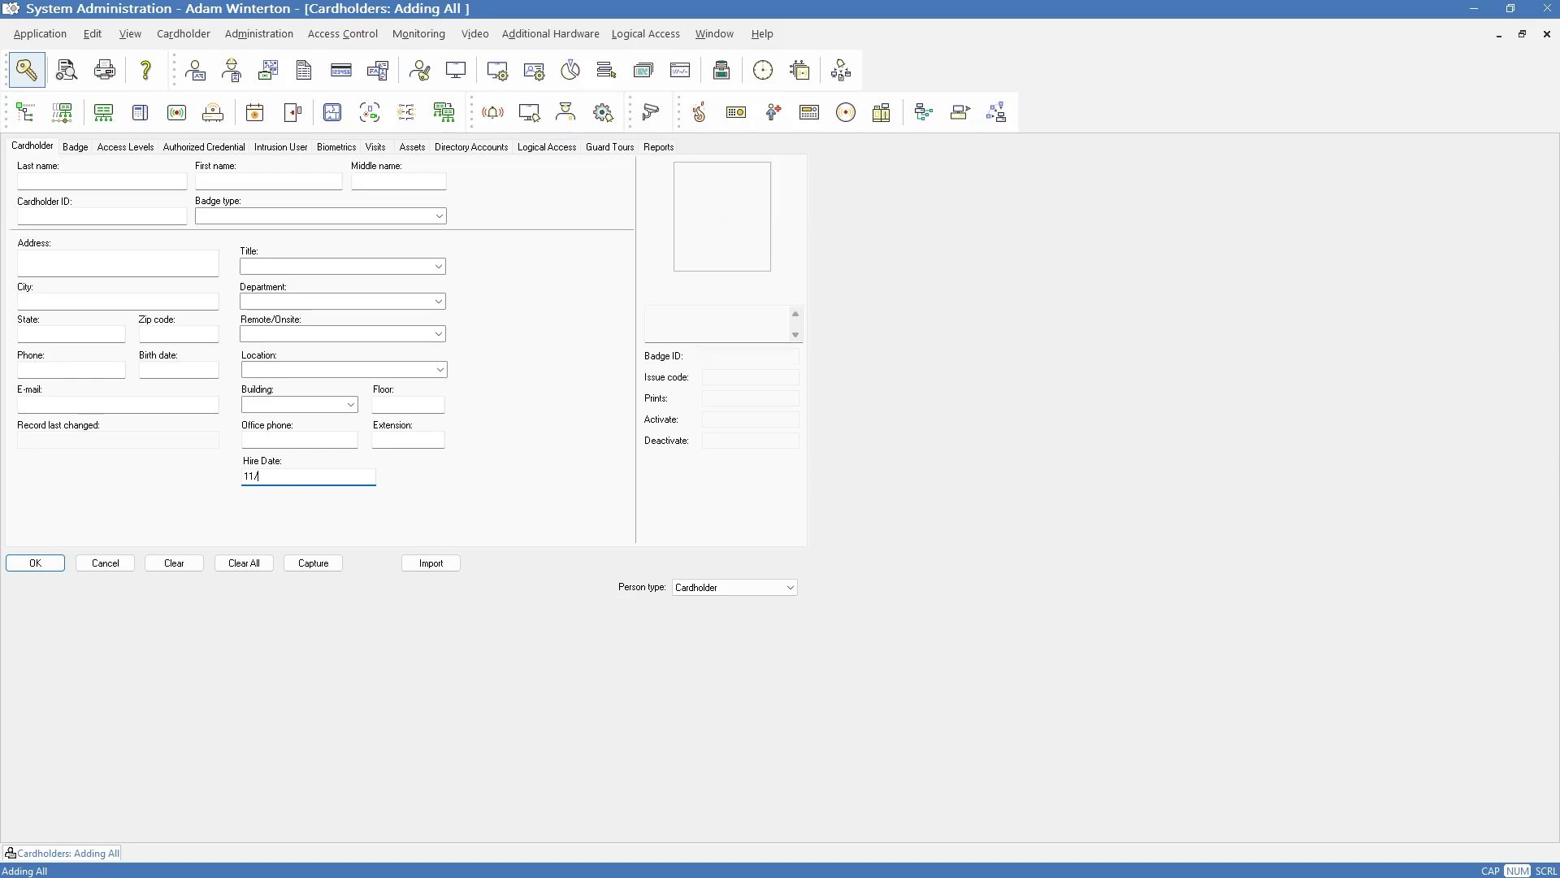
pyautogui.write('19/2019')
pyautogui.click(113, 562)
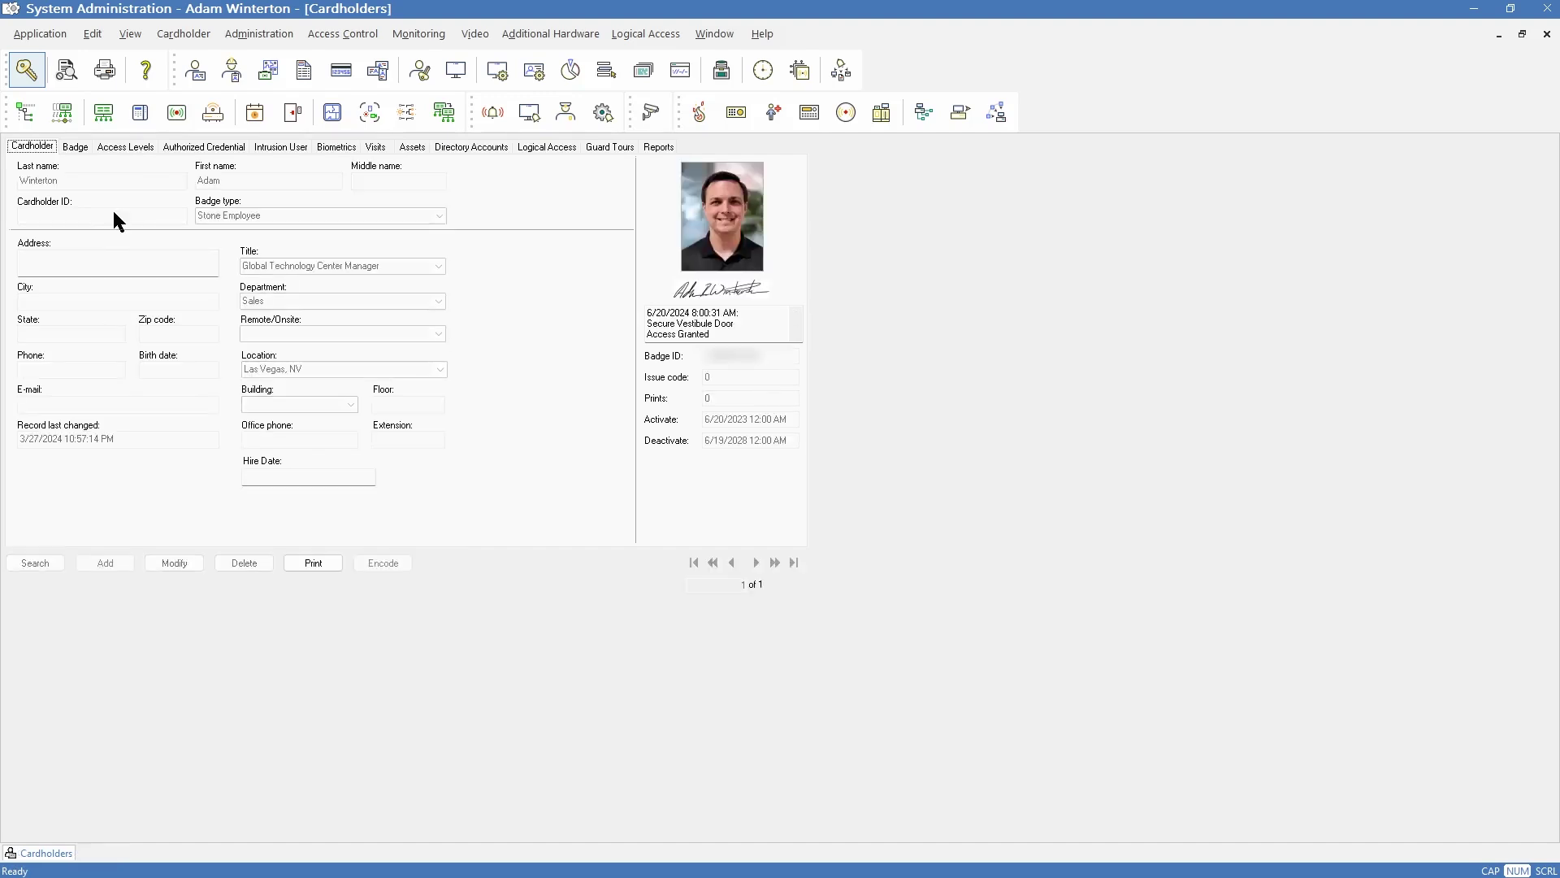
# - Set the found cardholder's Hire Date to 11/19/2014 and save the record
pyautogui.click(177, 562)
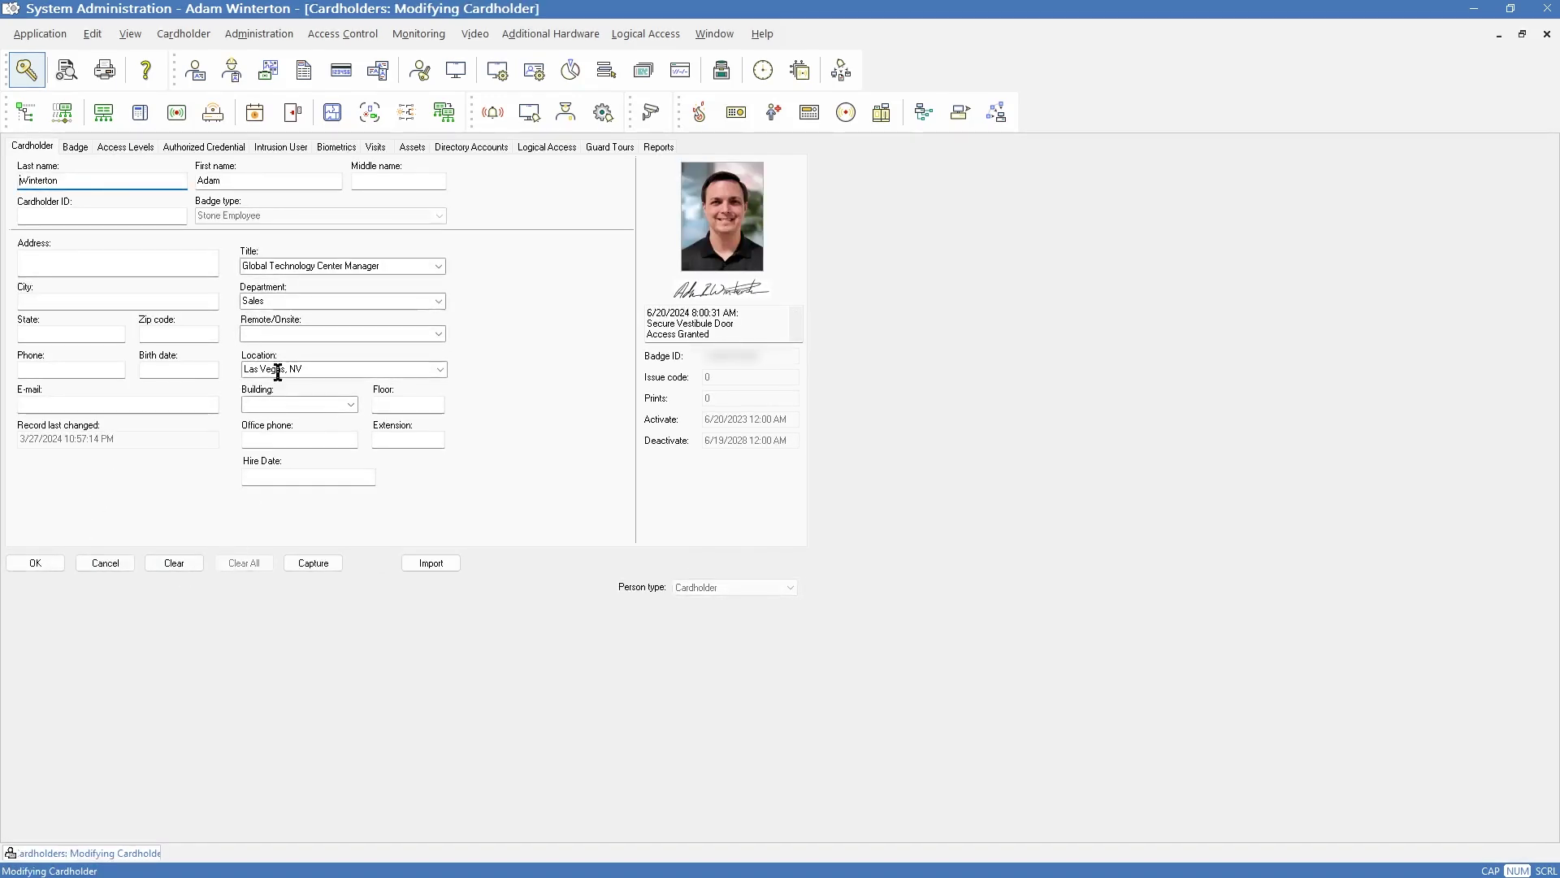
pyautogui.click(302, 477)
pyautogui.write('11')
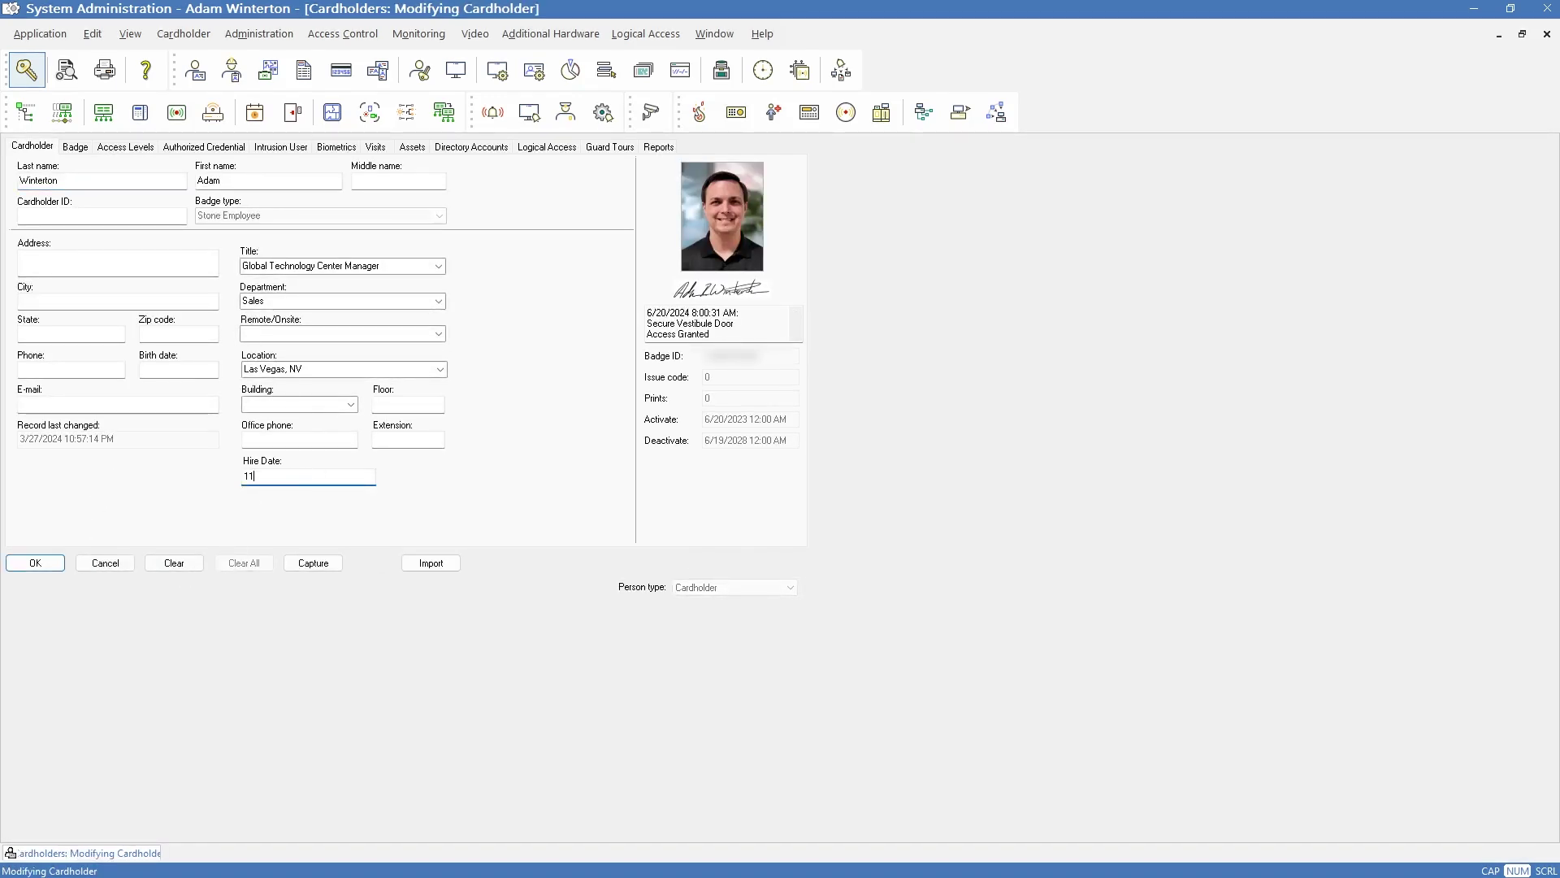
pyautogui.write('/19/201')
pyautogui.write('4')
pyautogui.click(40, 562)
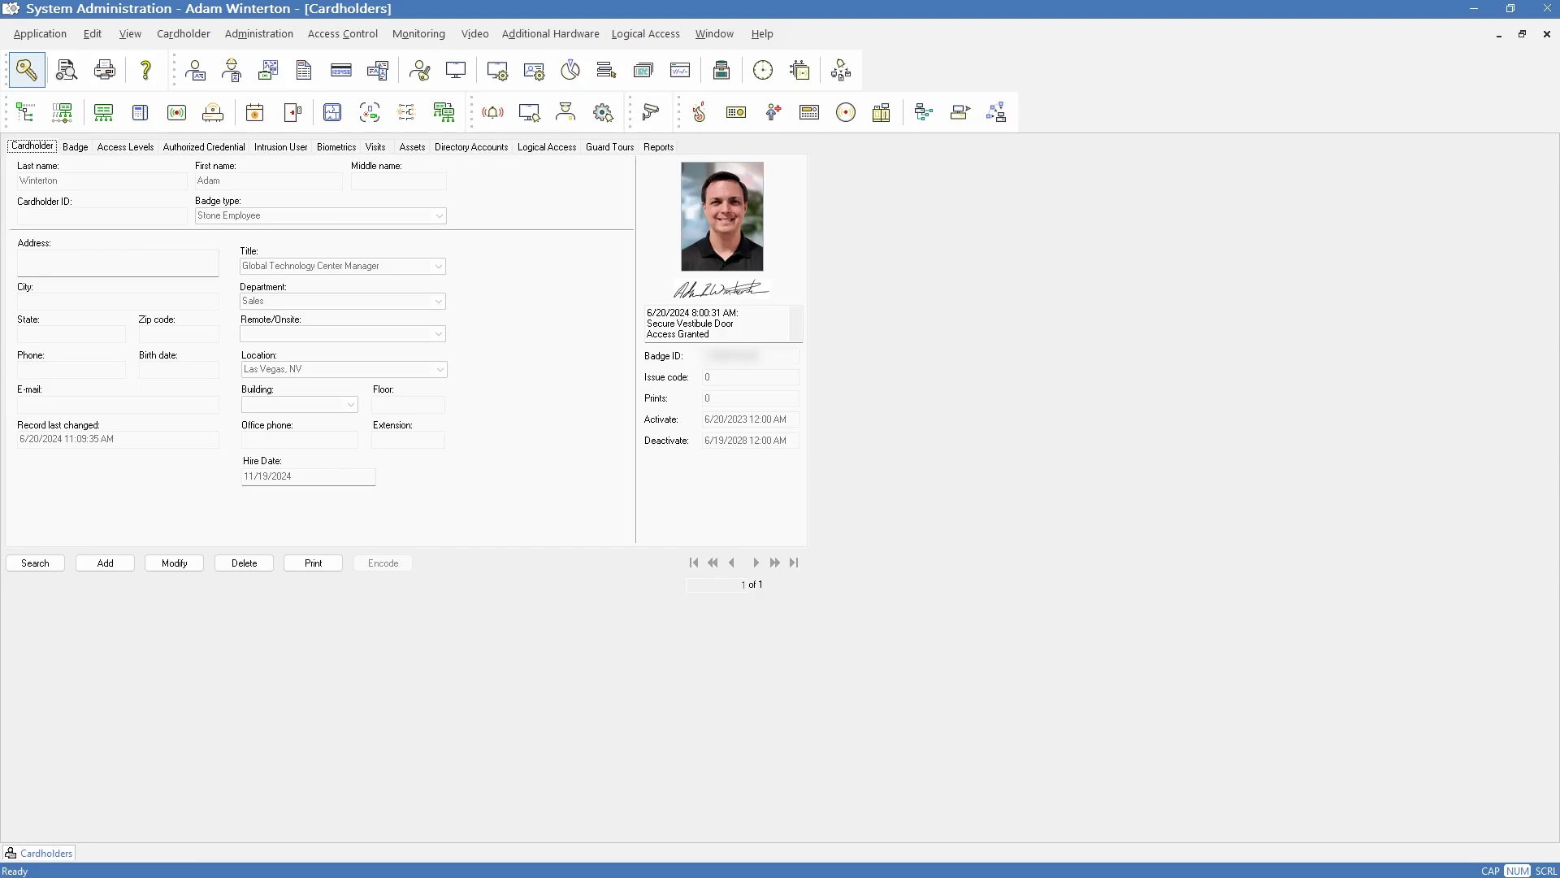
# - Switch from the System Administration Cardholders window to FormsDesigner with Alt+Tab
pyautogui.hotkey('alt', 'Tab')
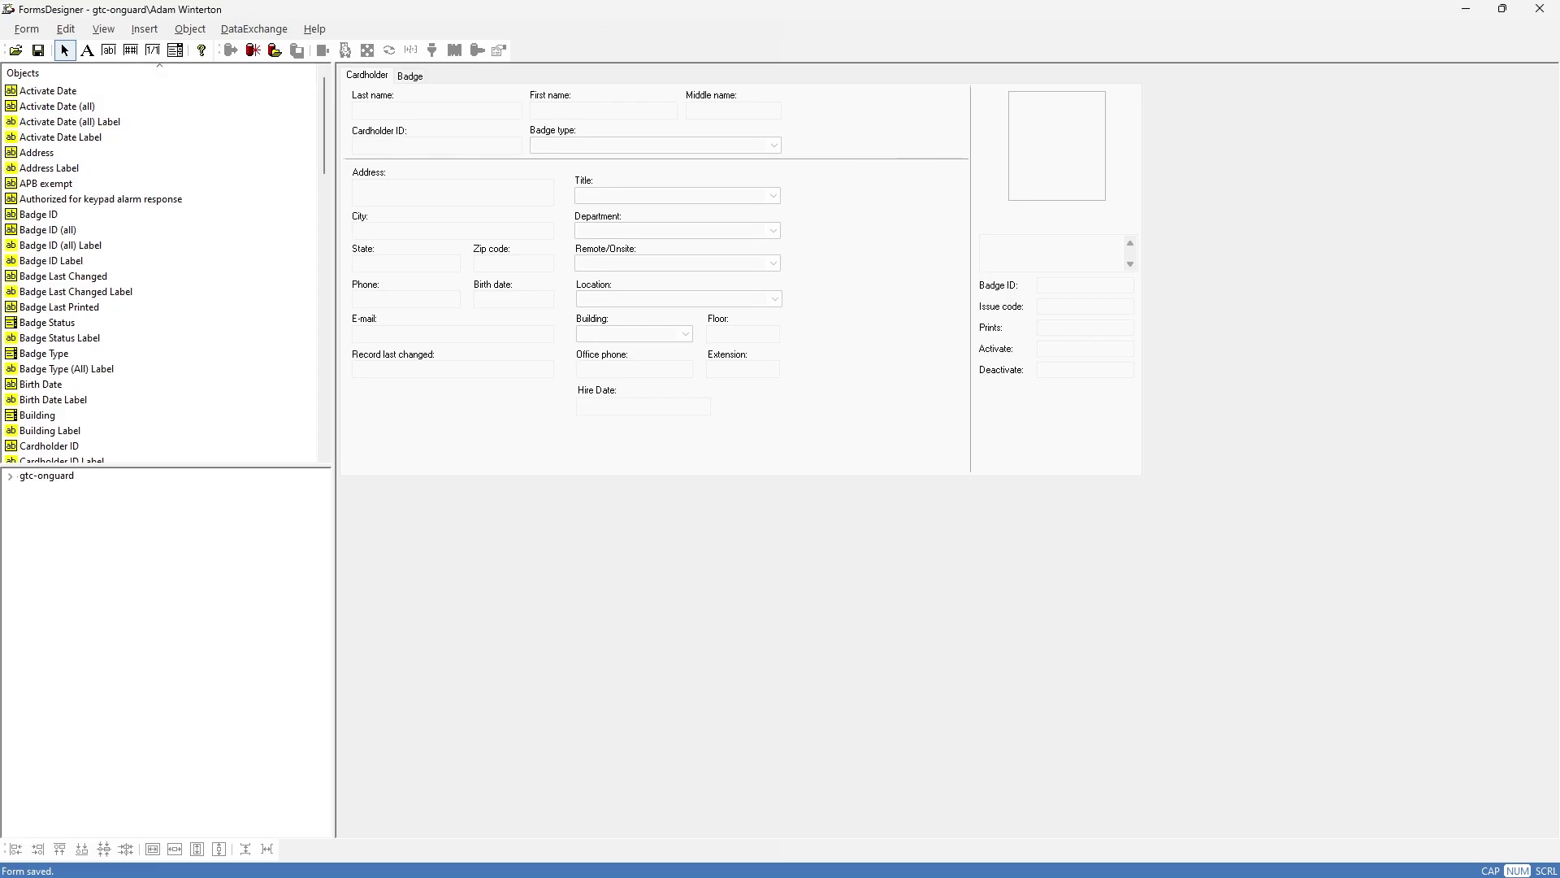
pyautogui.hotkey('alt', 'Tab')
pyautogui.click(159, 28)
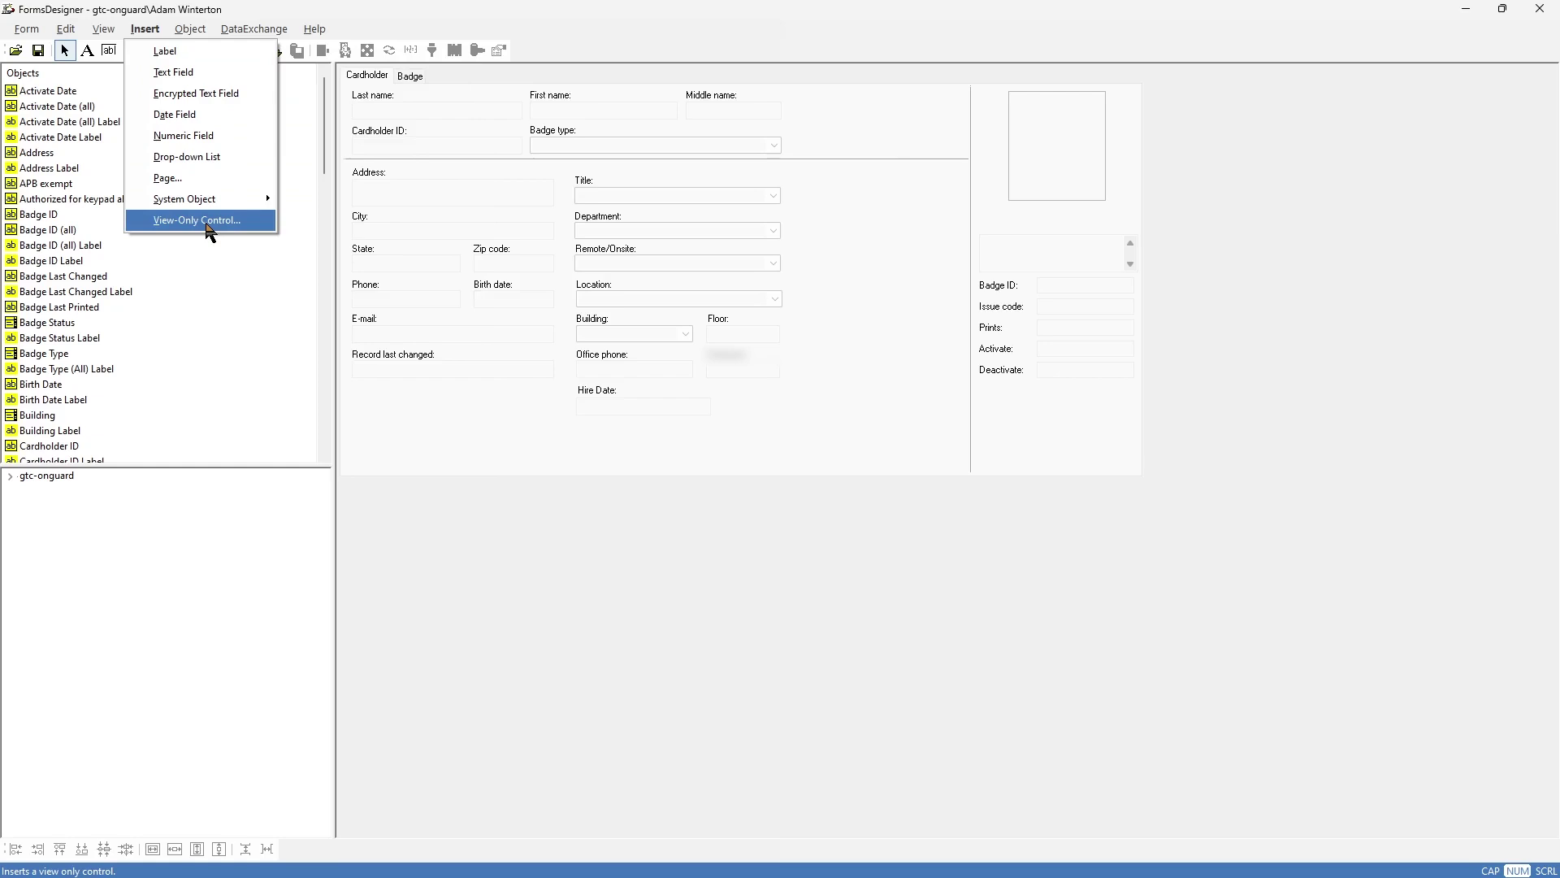
pyautogui.click(180, 32)
pyautogui.click(146, 31)
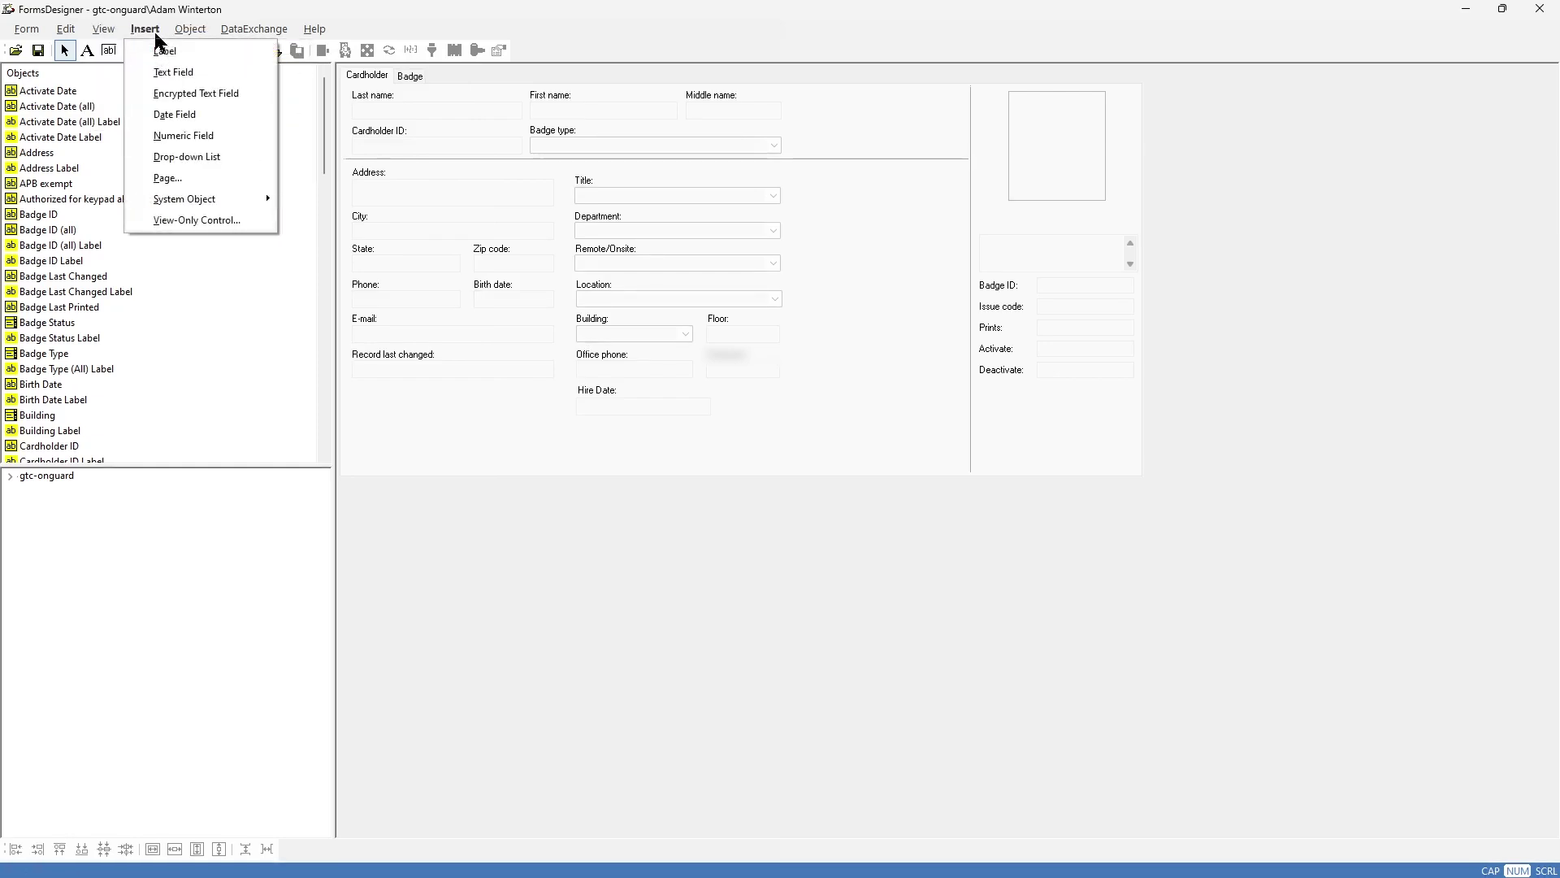
pyautogui.click(165, 51)
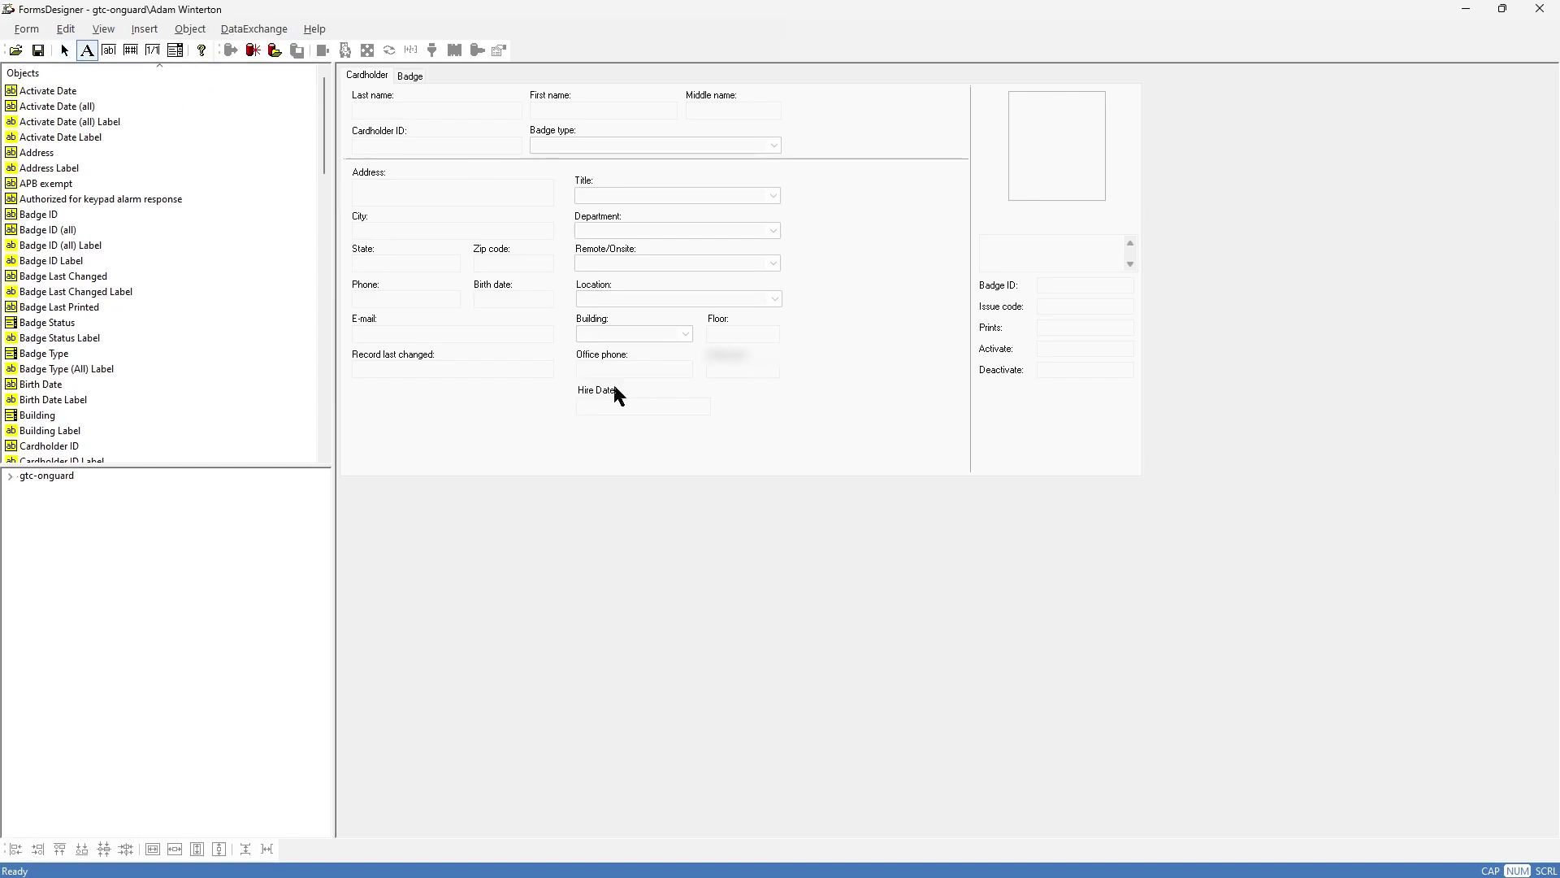
pyautogui.moveTo(554, 431); pyautogui.dragTo(660, 455)
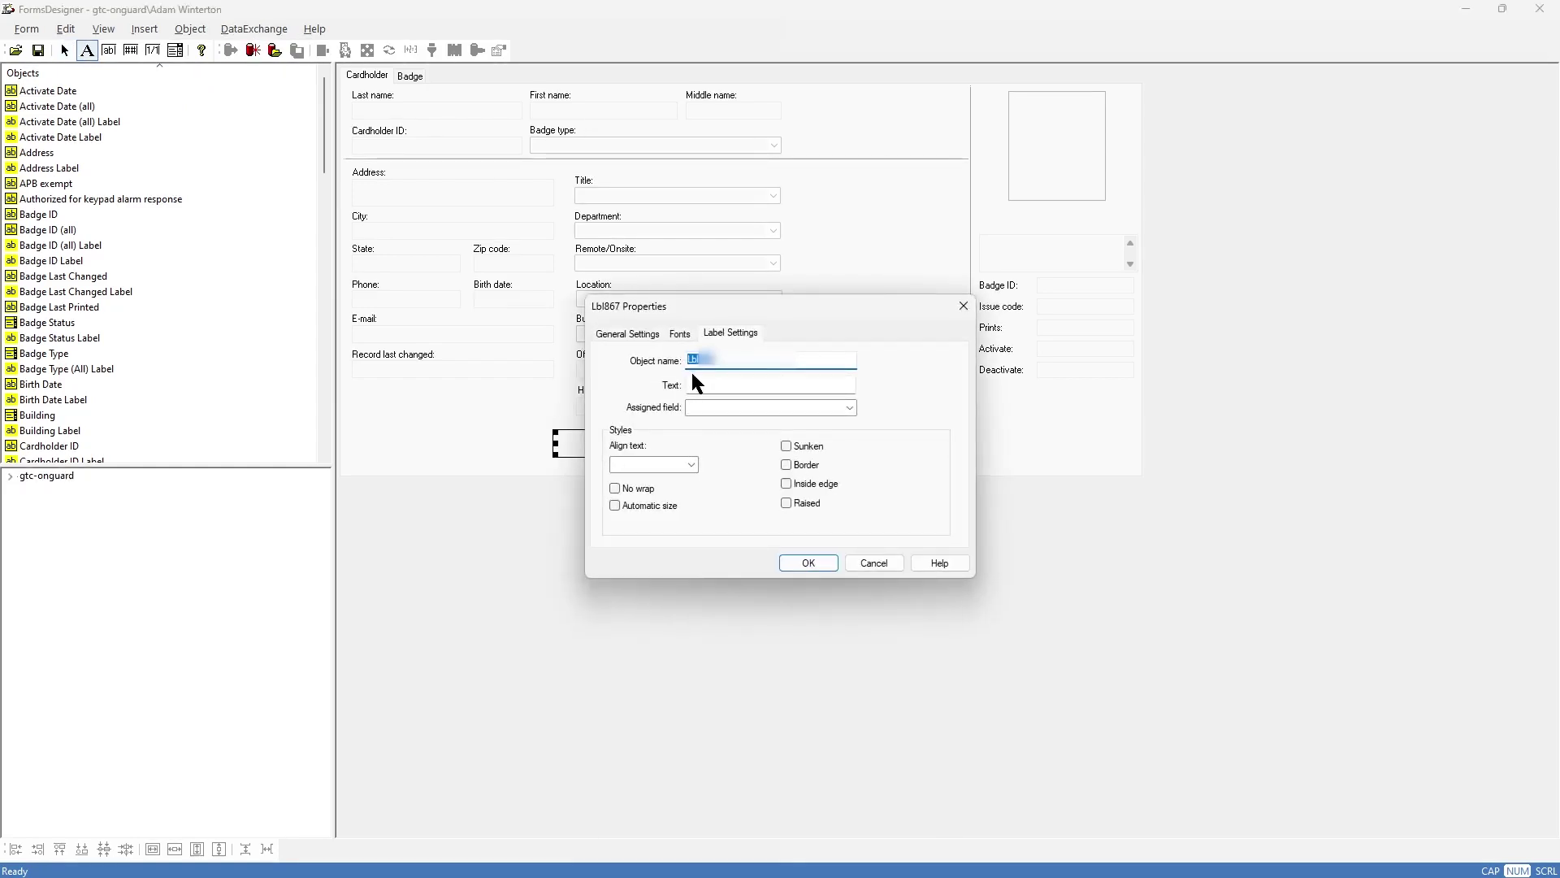
pyautogui.click(631, 334)
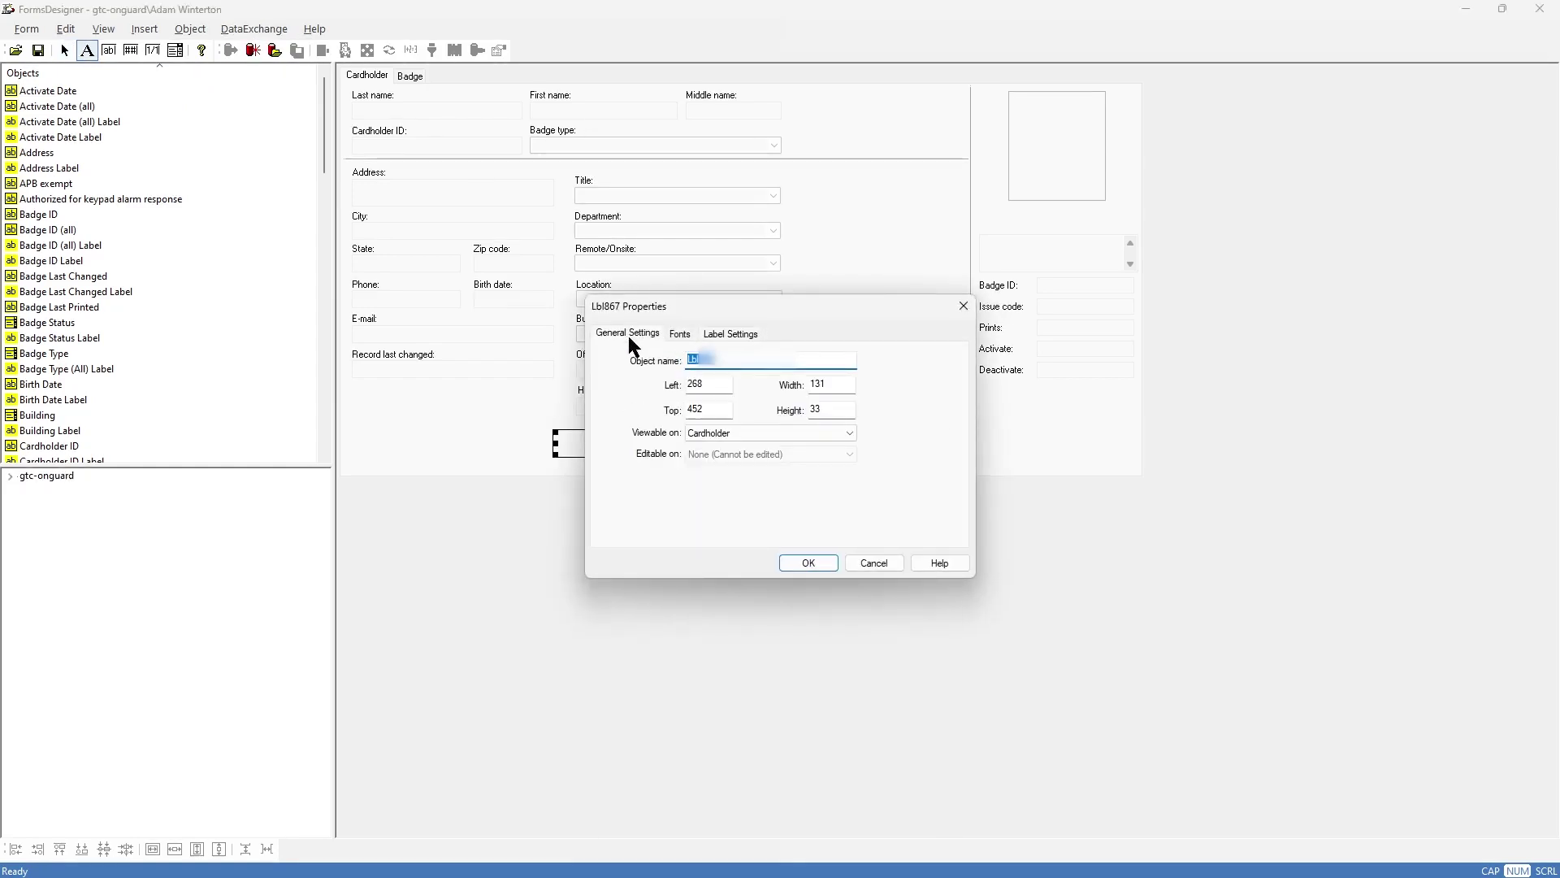
pyautogui.click(690, 333)
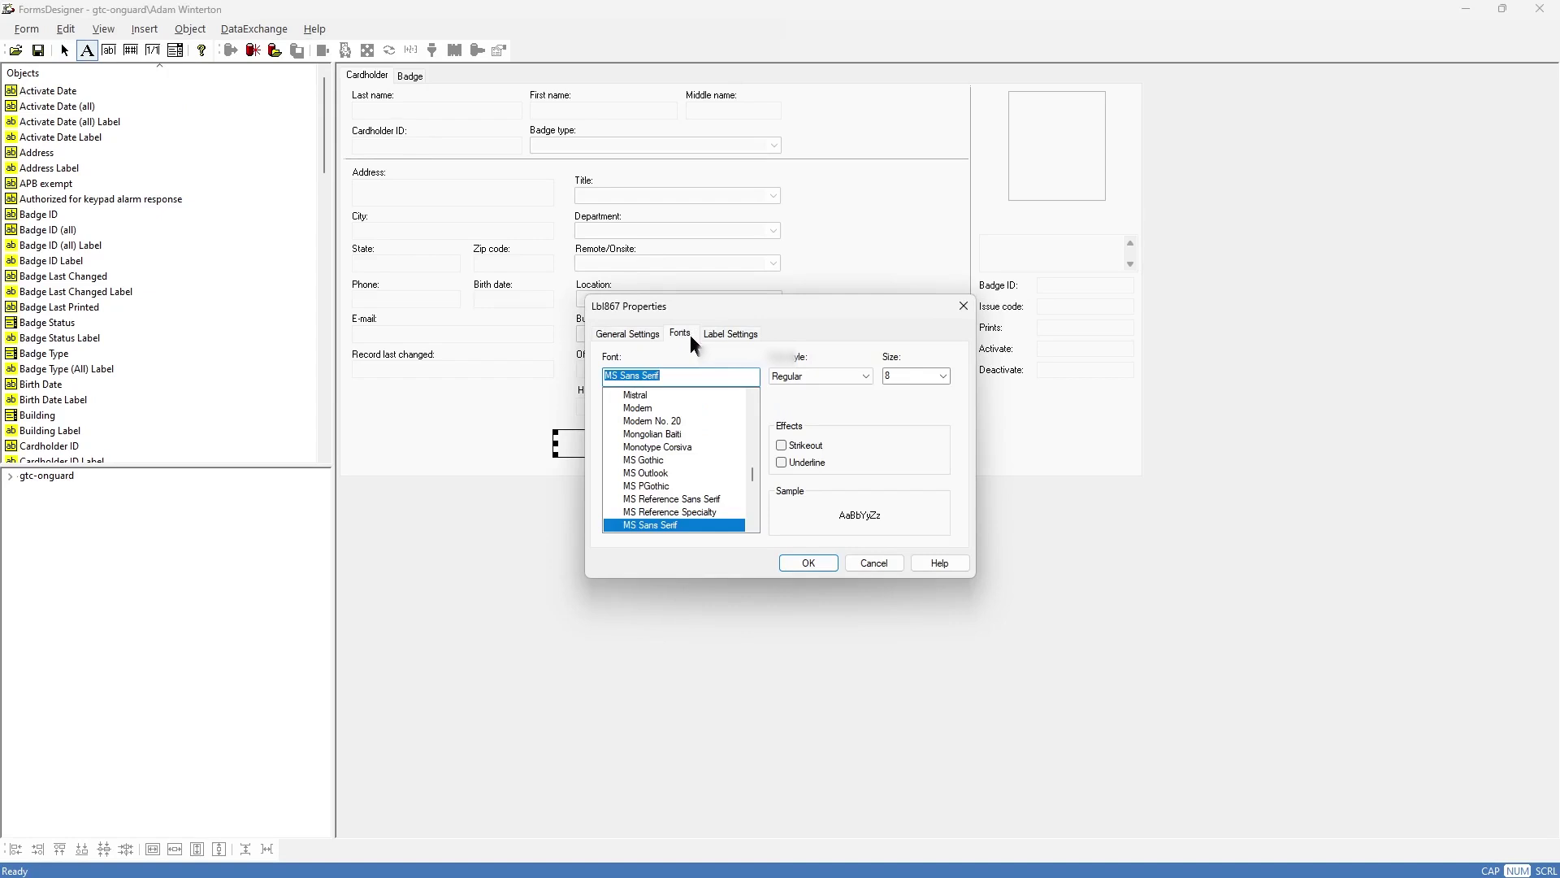
pyautogui.click(734, 333)
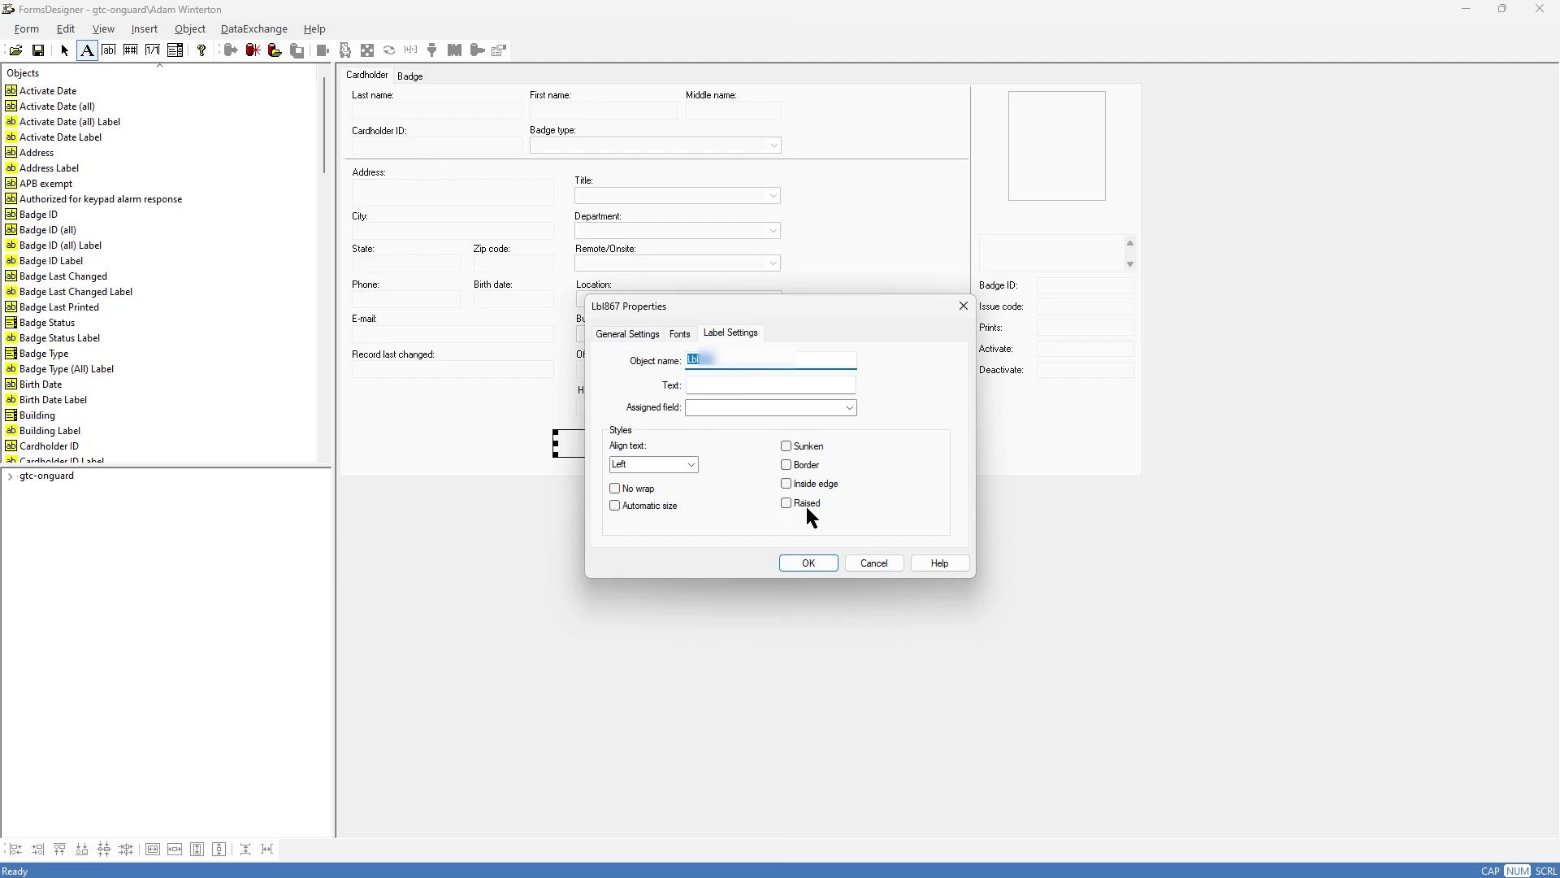
pyautogui.click(853, 565)
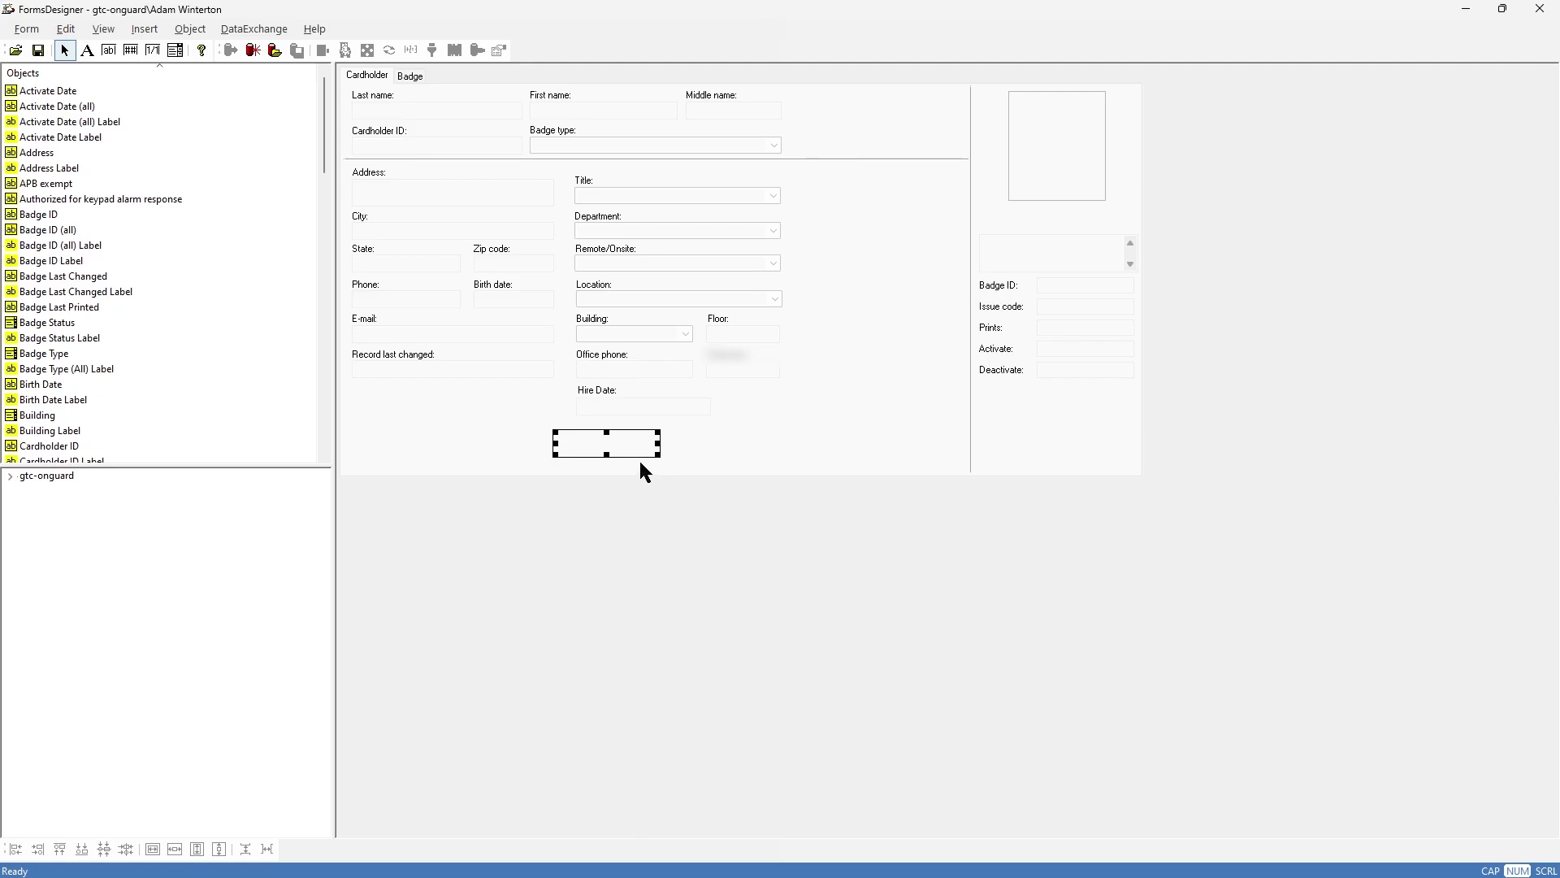
pyautogui.moveTo(577, 437); pyautogui.dragTo(456, 419)
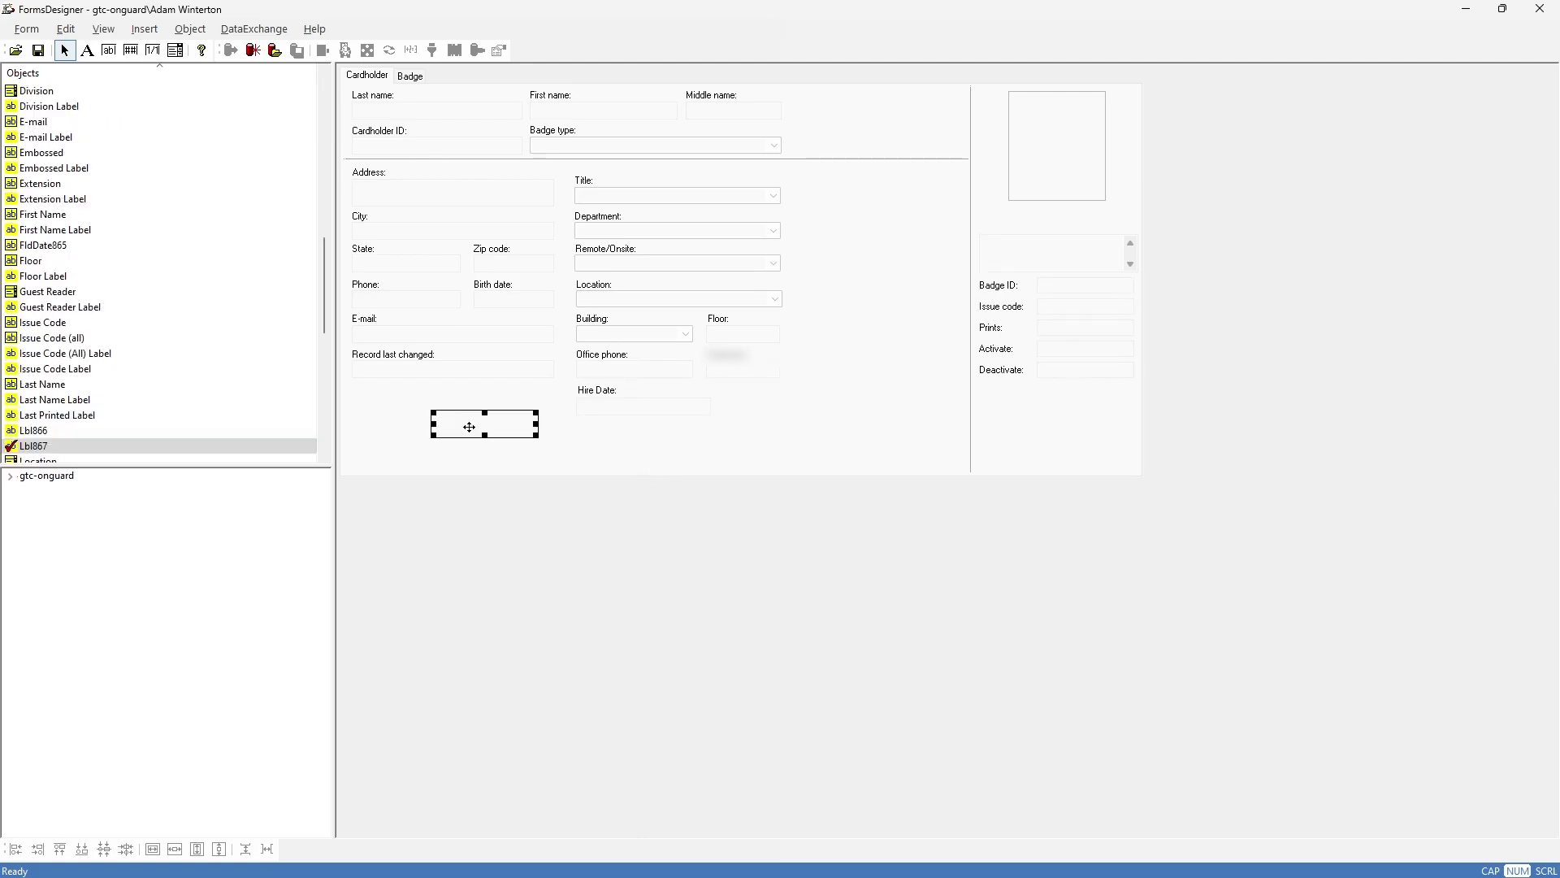
pyautogui.press('Delete')
pyautogui.click(836, 480)
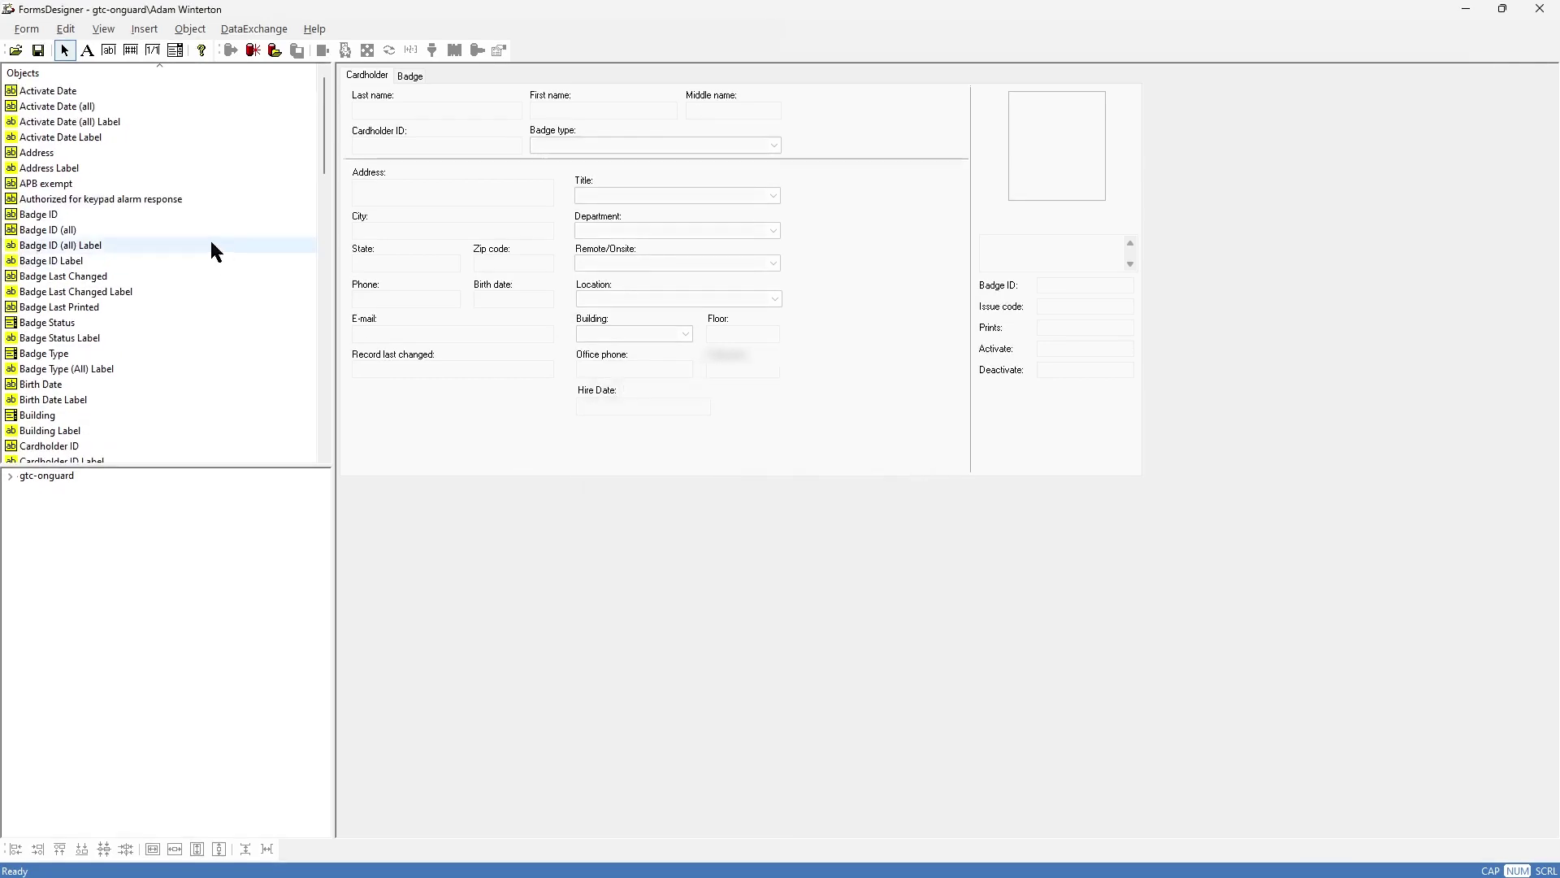
pyautogui.click(101, 29)
pyautogui.moveTo(69, 34)
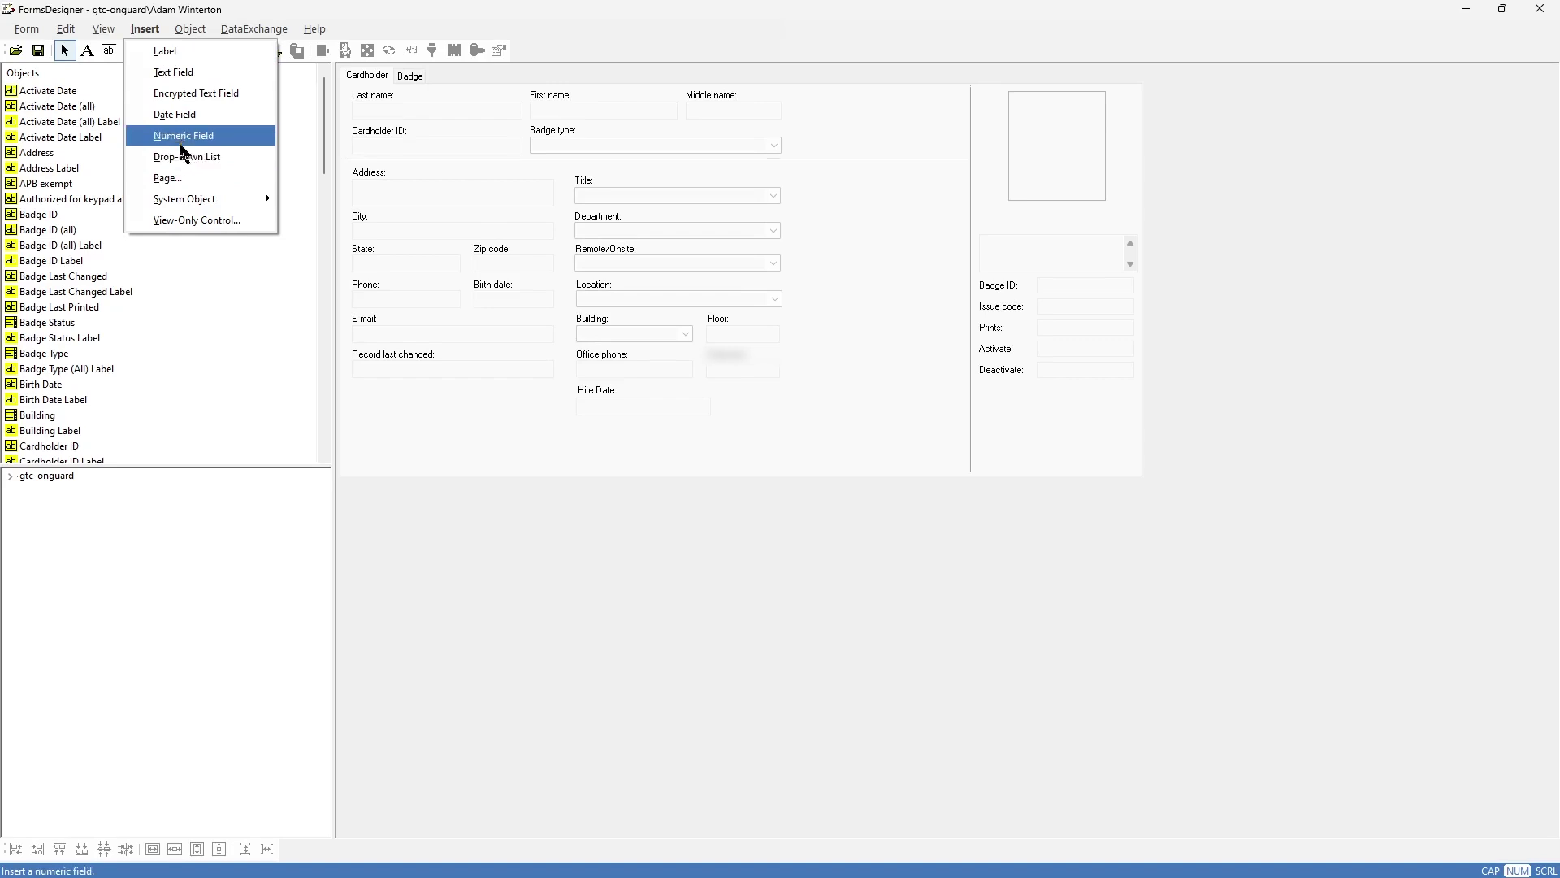
pyautogui.moveTo(185, 203)
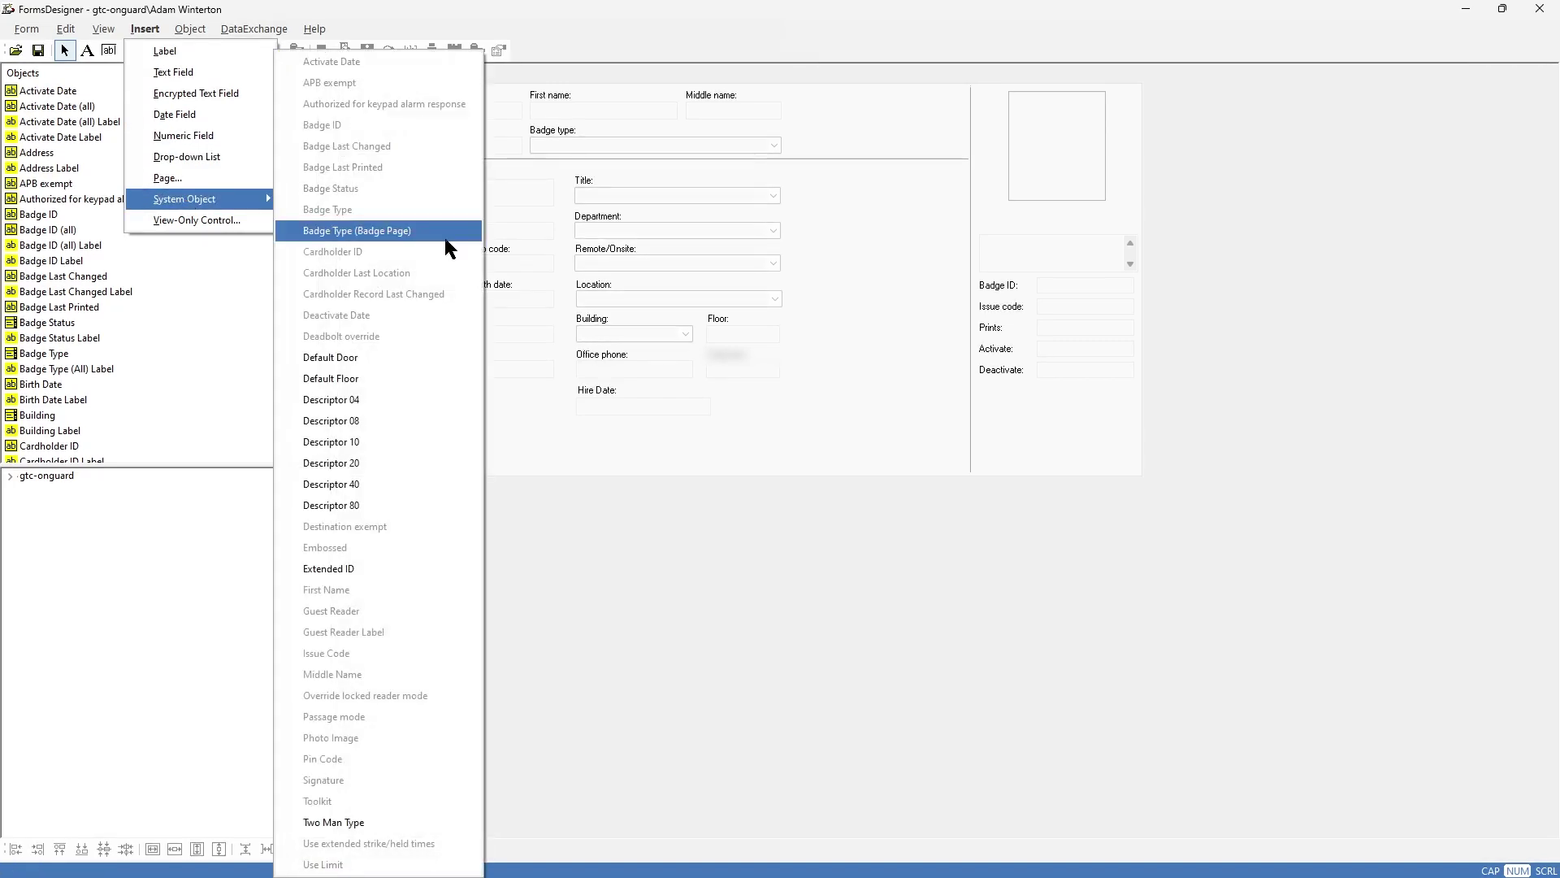
pyautogui.click(227, 220)
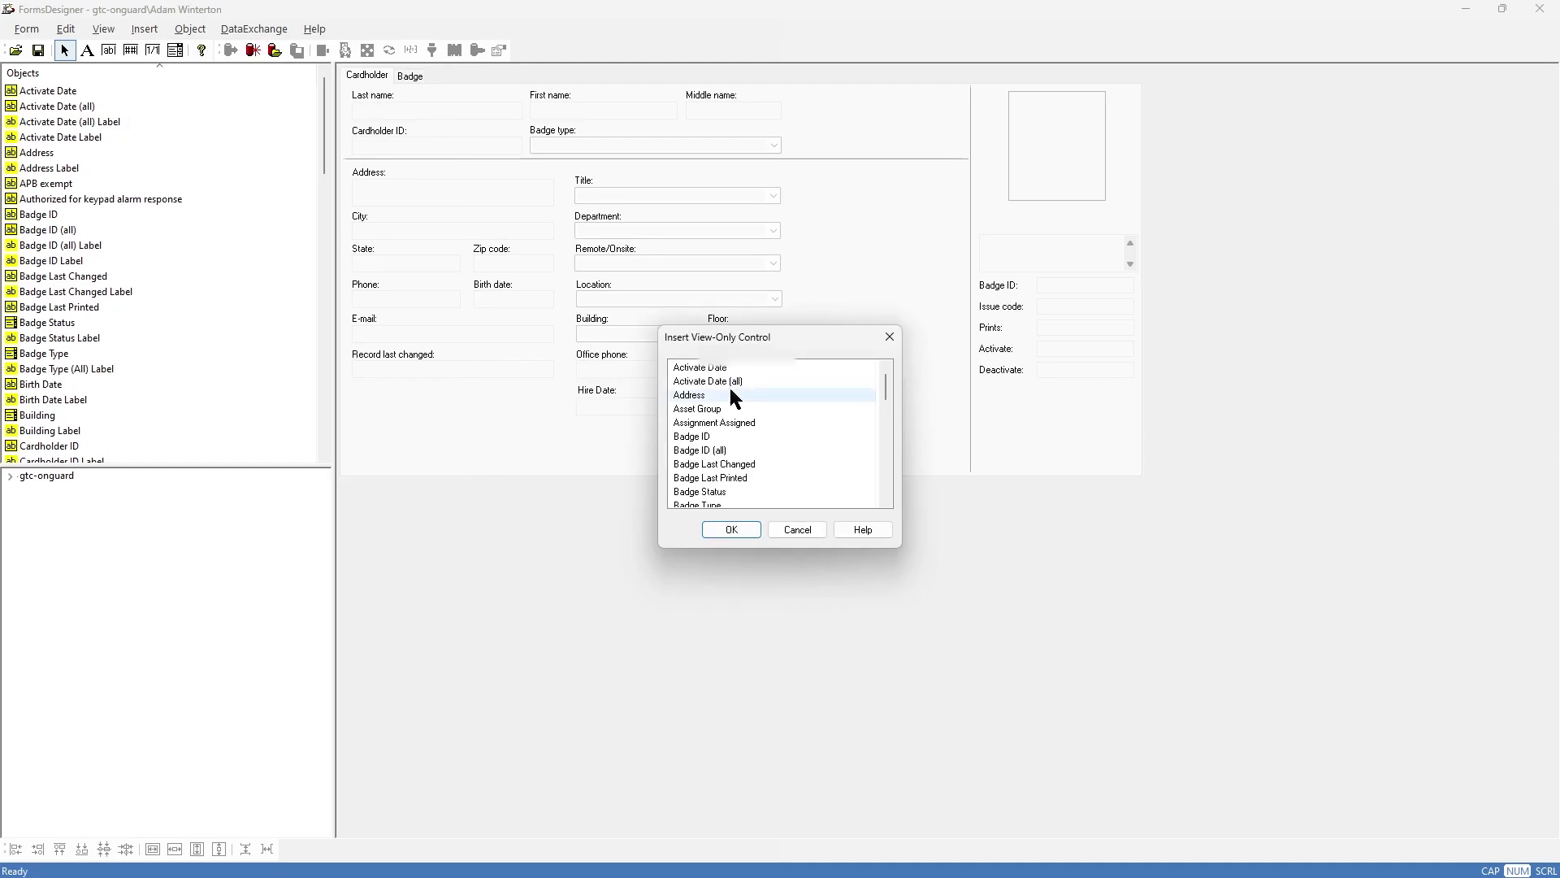
pyautogui.scroll(-5, 748, 418)
pyautogui.scroll(-4, 752, 466)
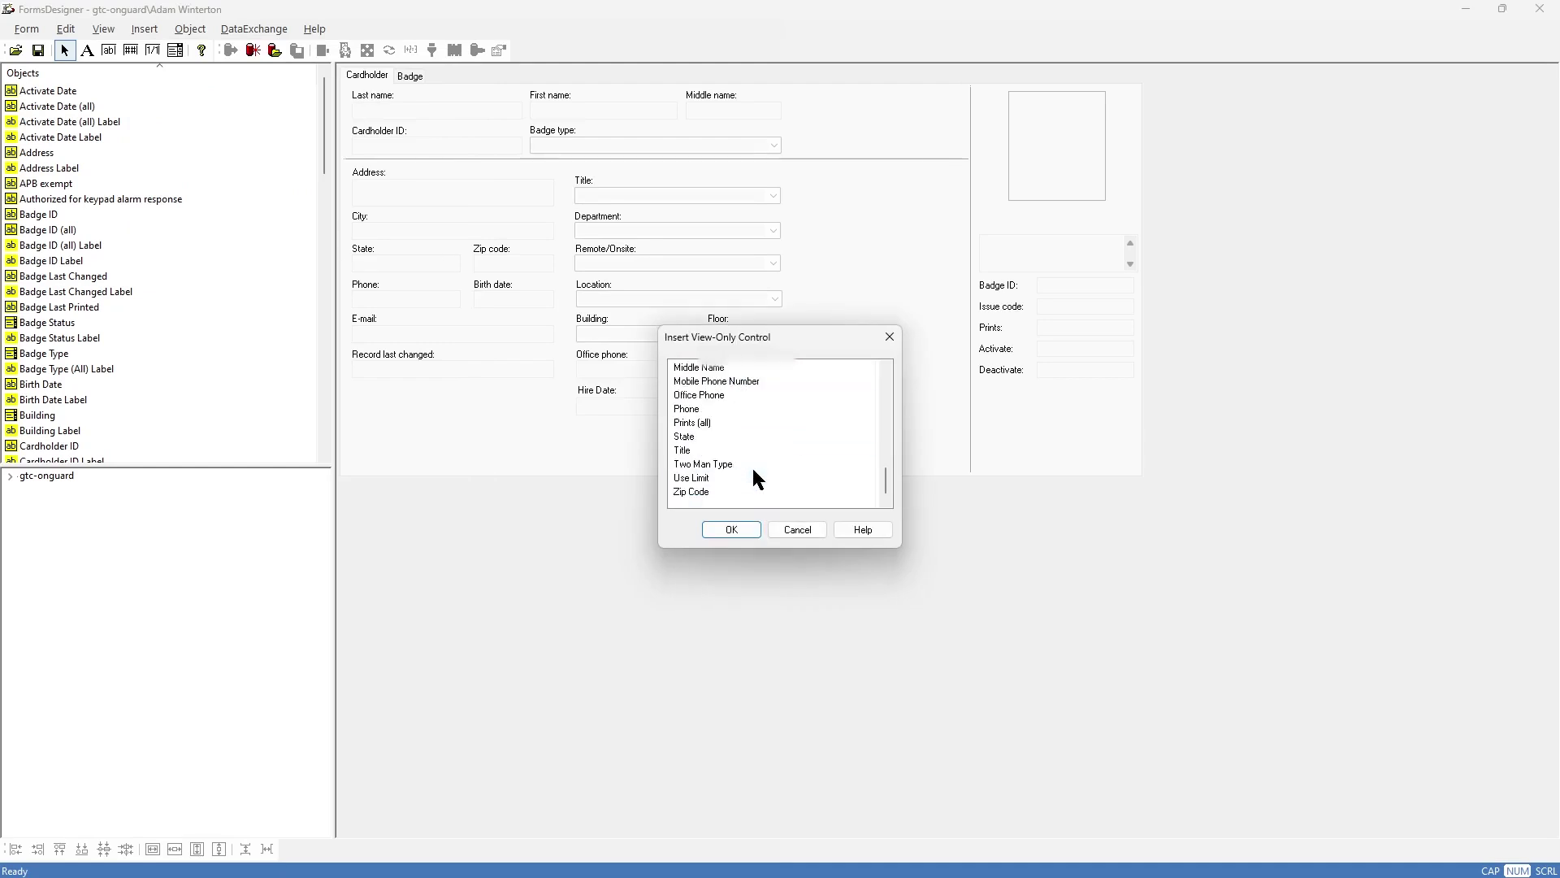
pyautogui.scroll(10, 752, 465)
pyautogui.click(796, 530)
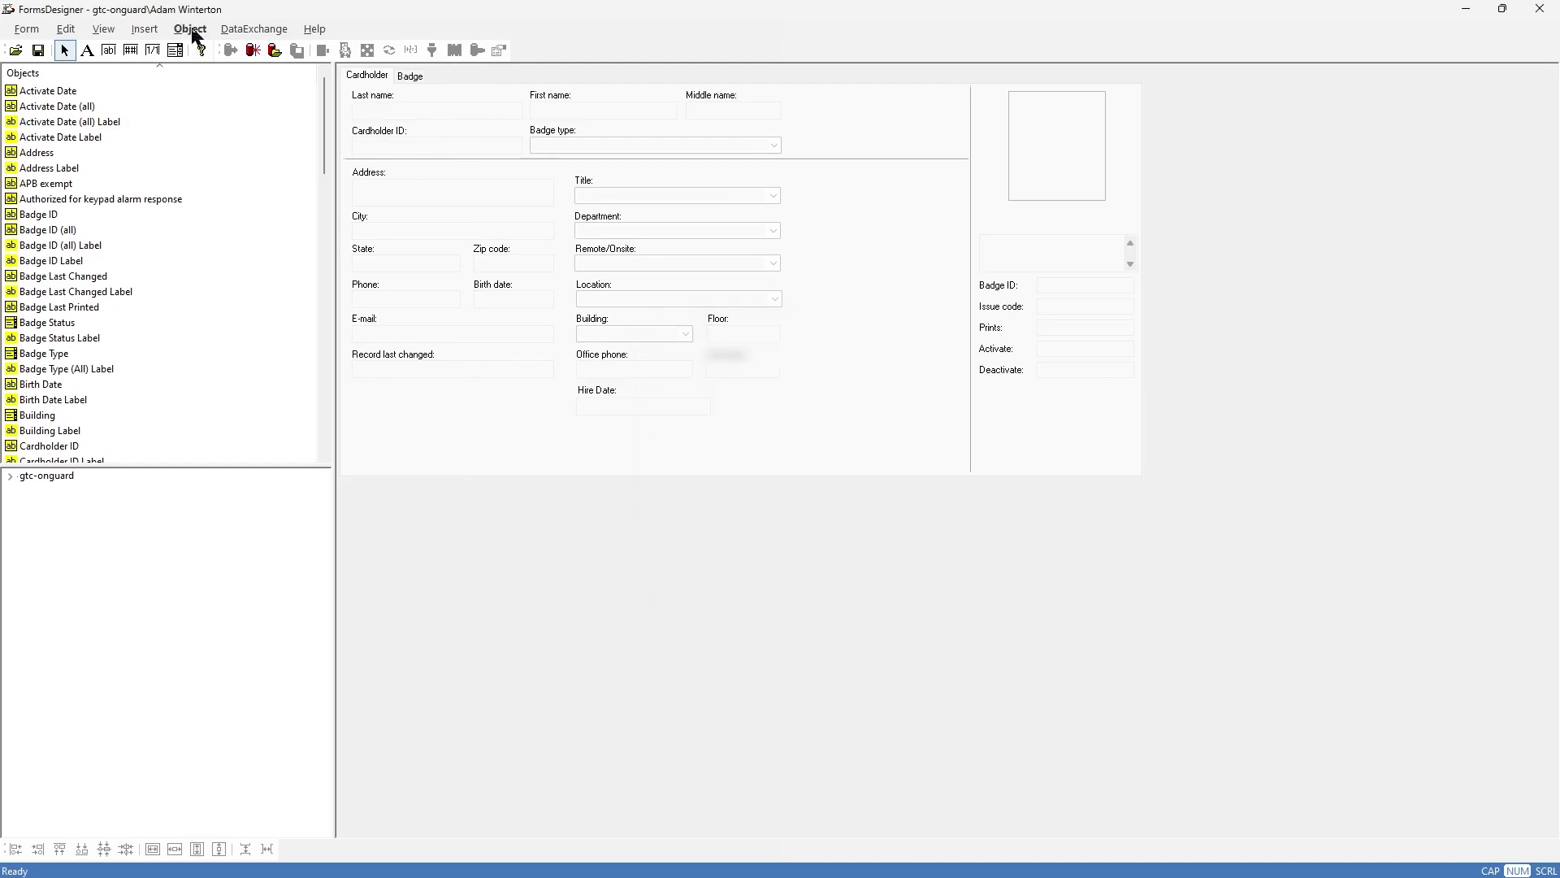
pyautogui.click(103, 28)
pyautogui.moveTo(144, 28)
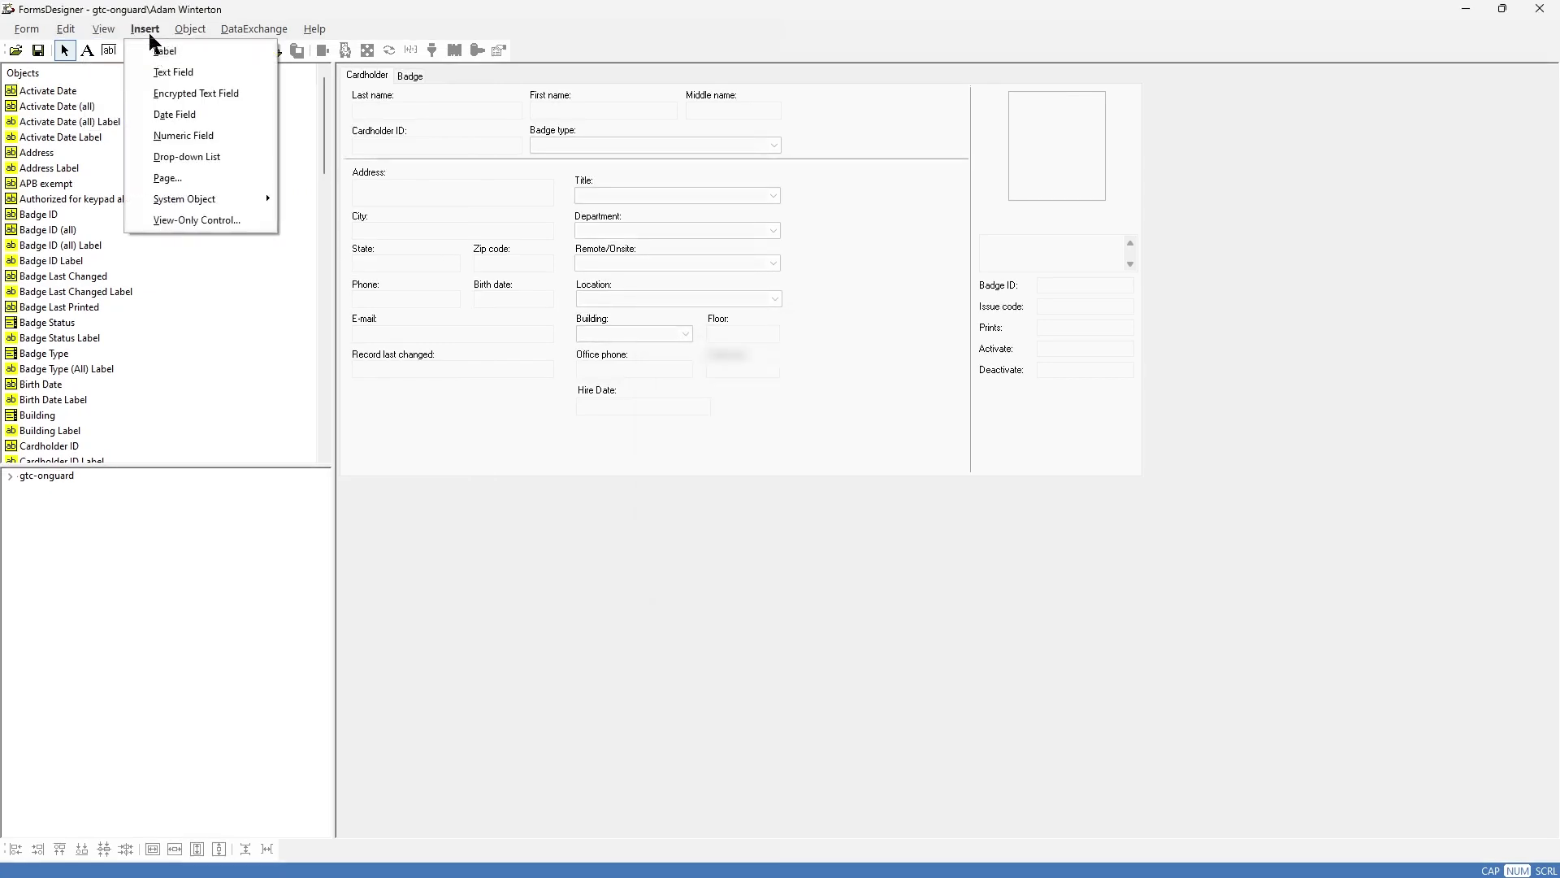
pyautogui.click(183, 95)
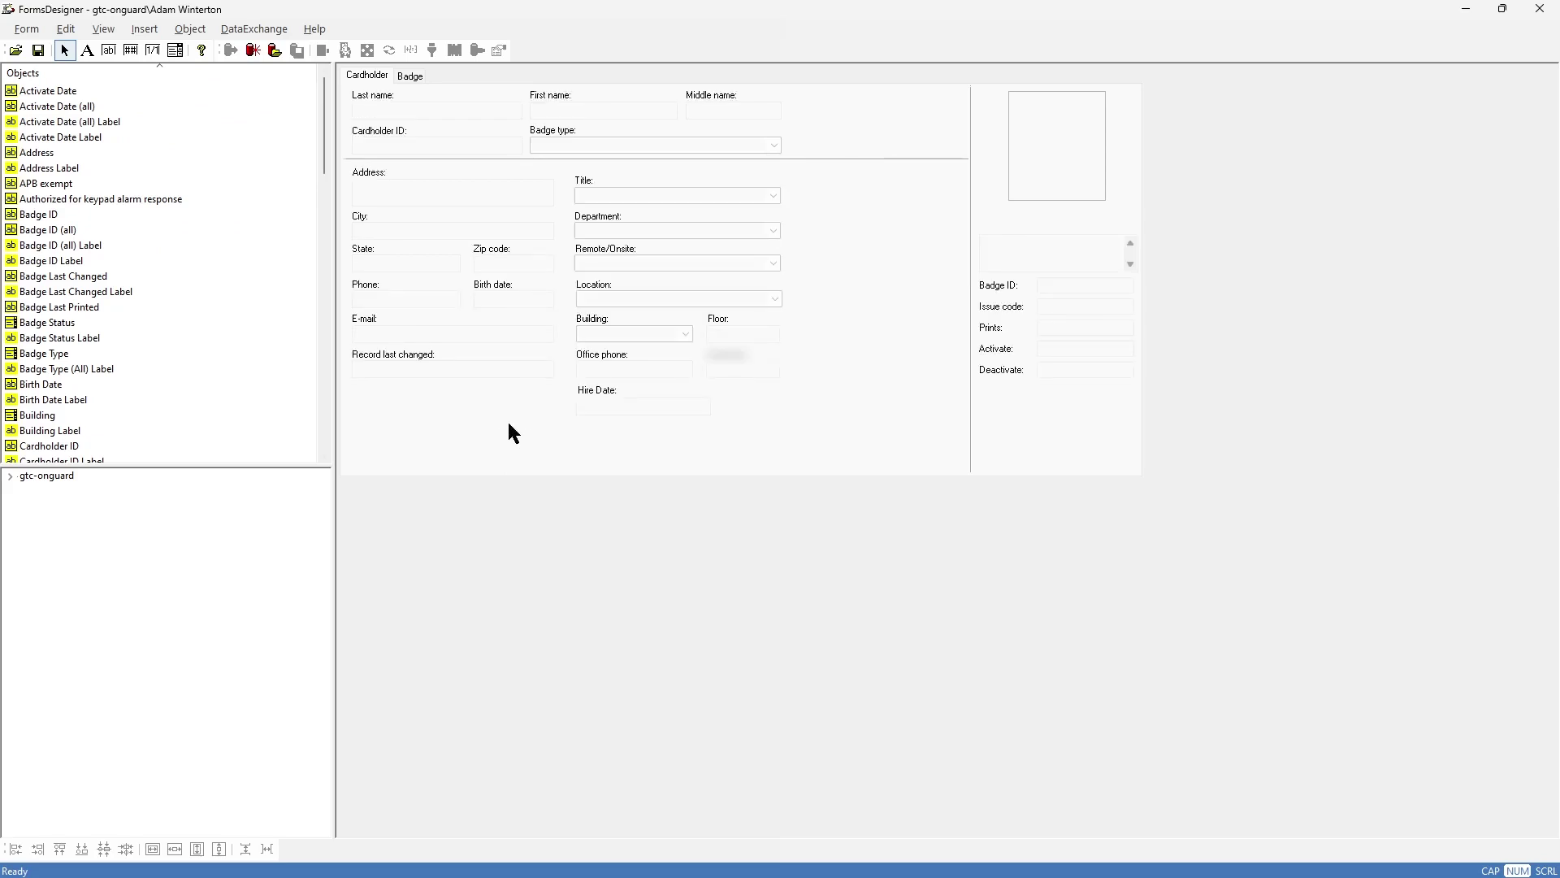
# - Open the Hire Date label's properties and bring up its font settings
pyautogui.click(589, 391)
pyautogui.doubleClick(585, 392)
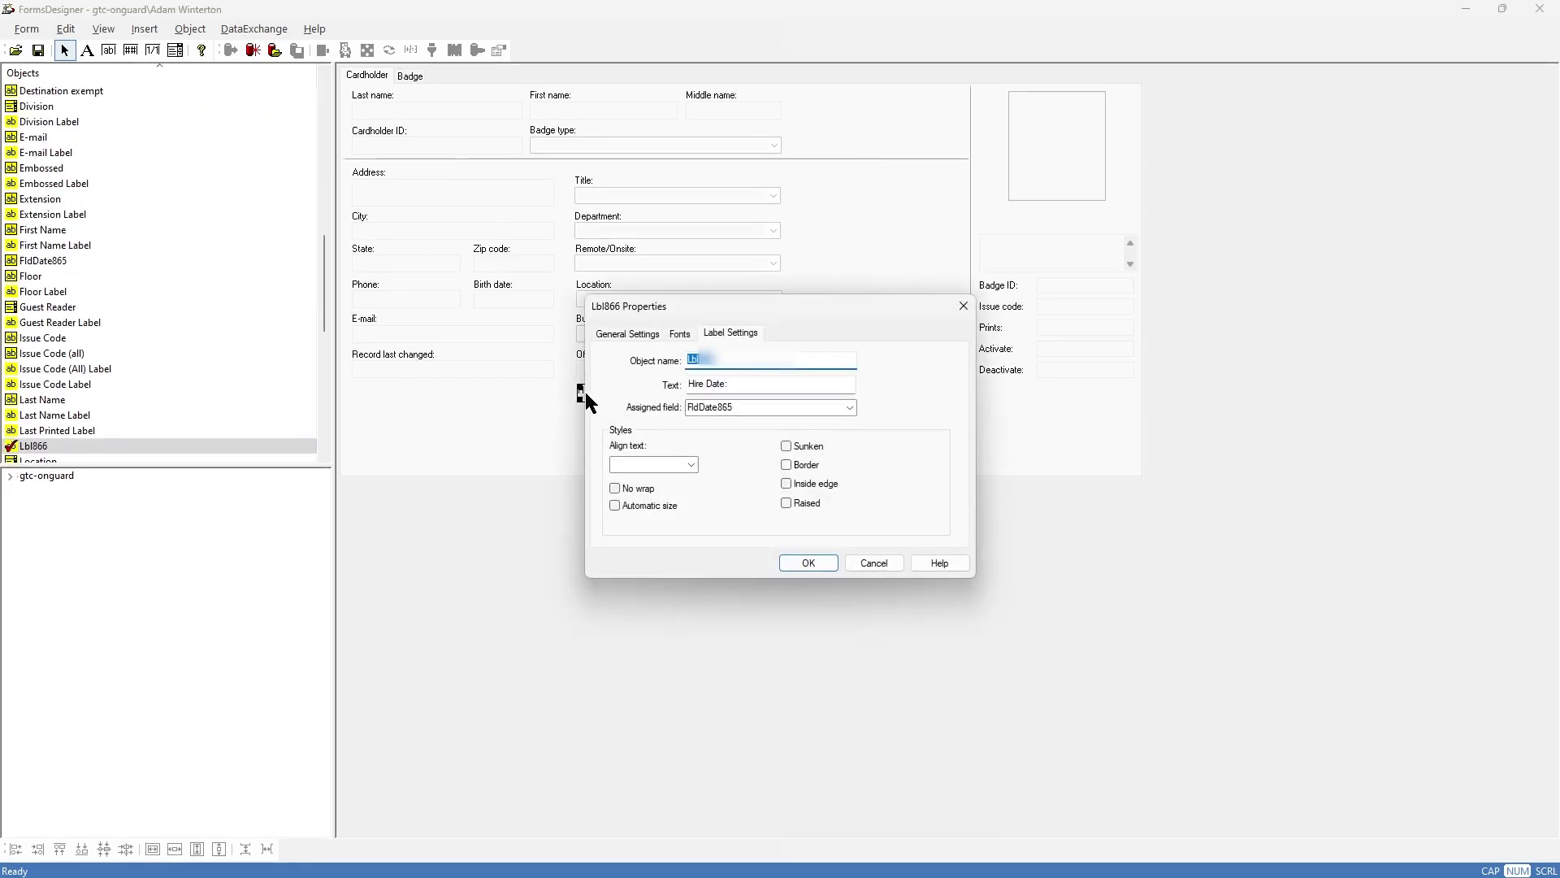
pyautogui.moveTo(641, 320); pyautogui.dragTo(637, 477)
pyautogui.click(641, 491)
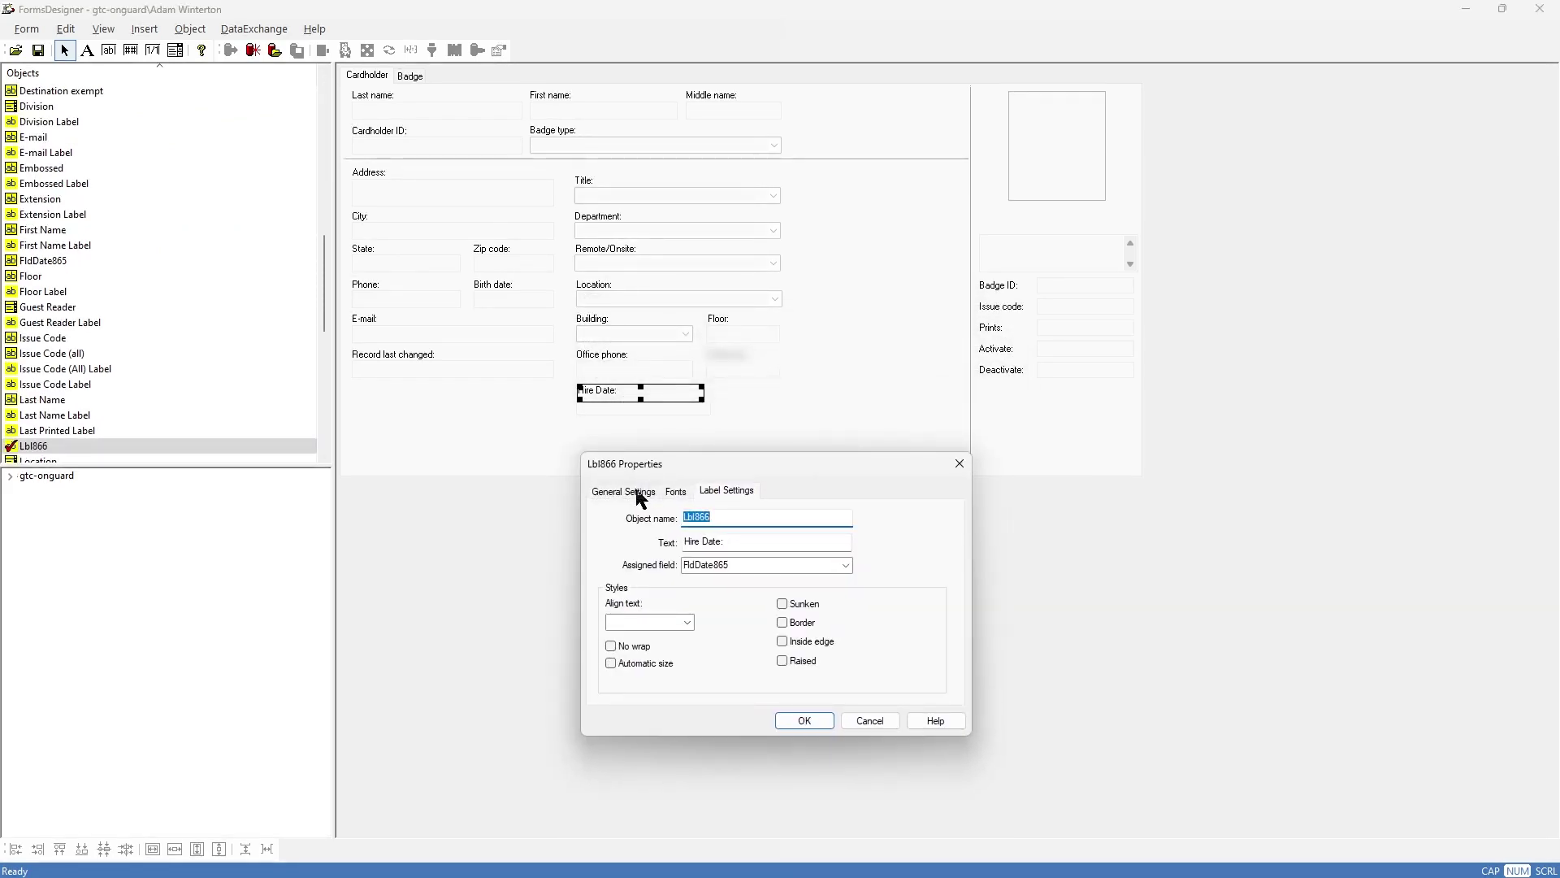
pyautogui.click(676, 491)
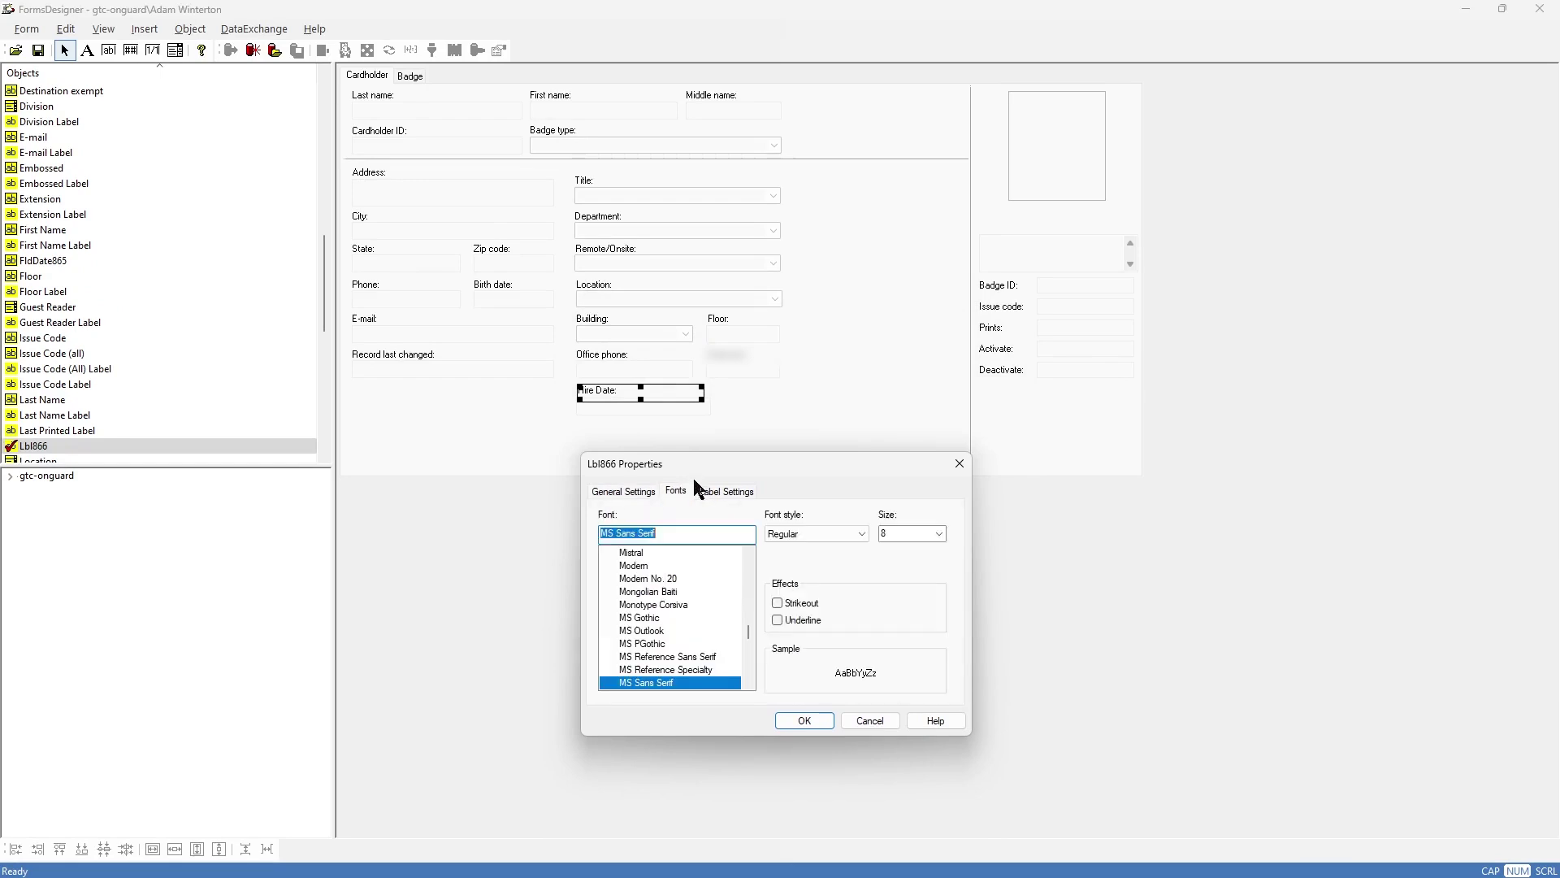
pyautogui.scroll(5, 690, 614)
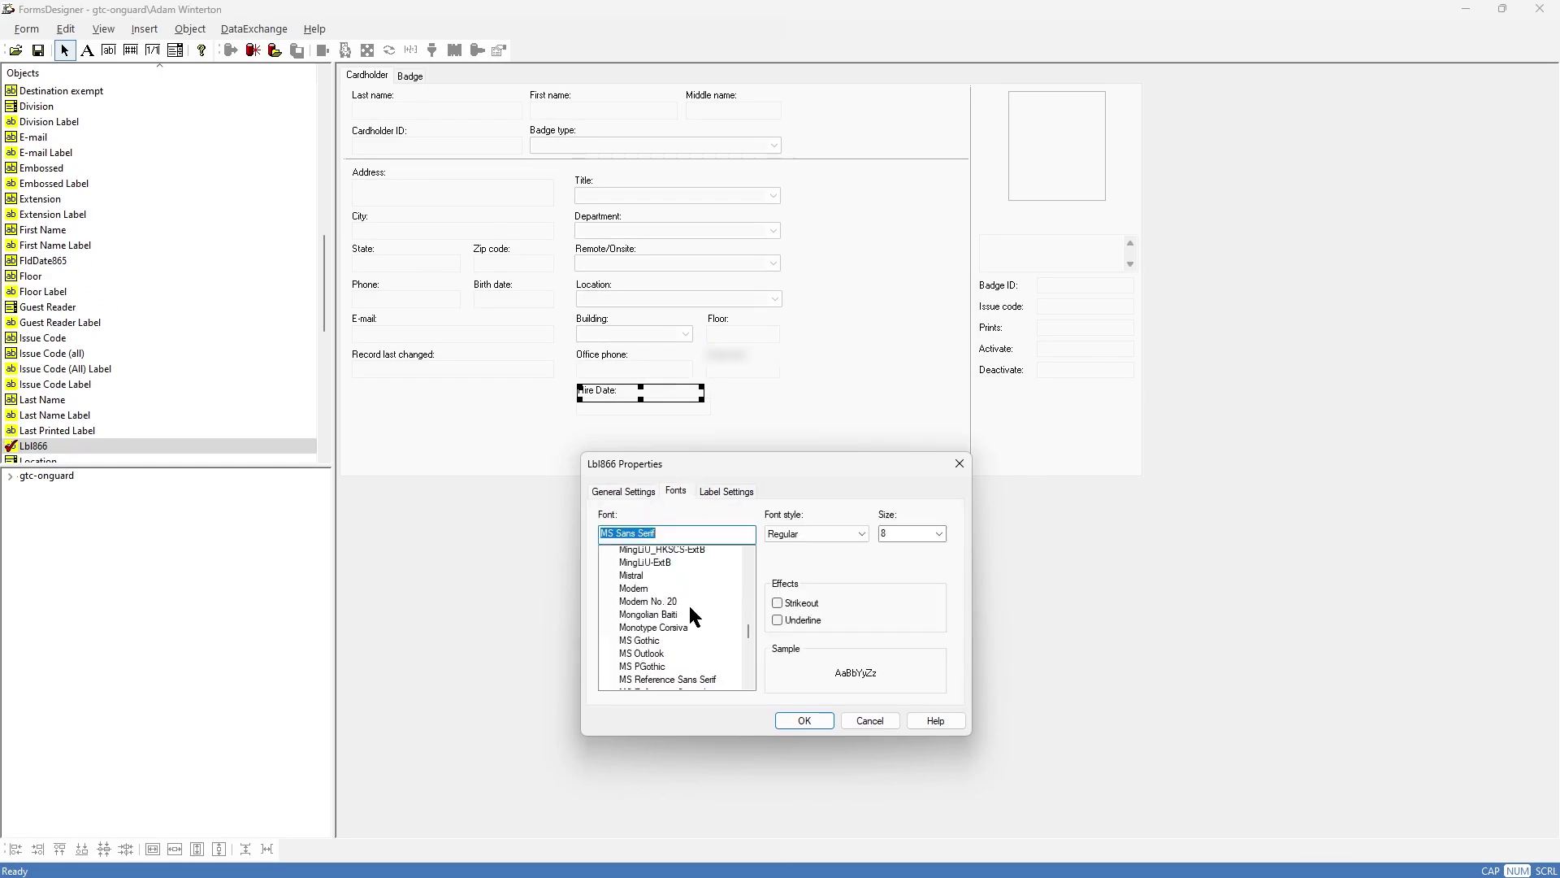
pyautogui.scroll(20, 666, 607)
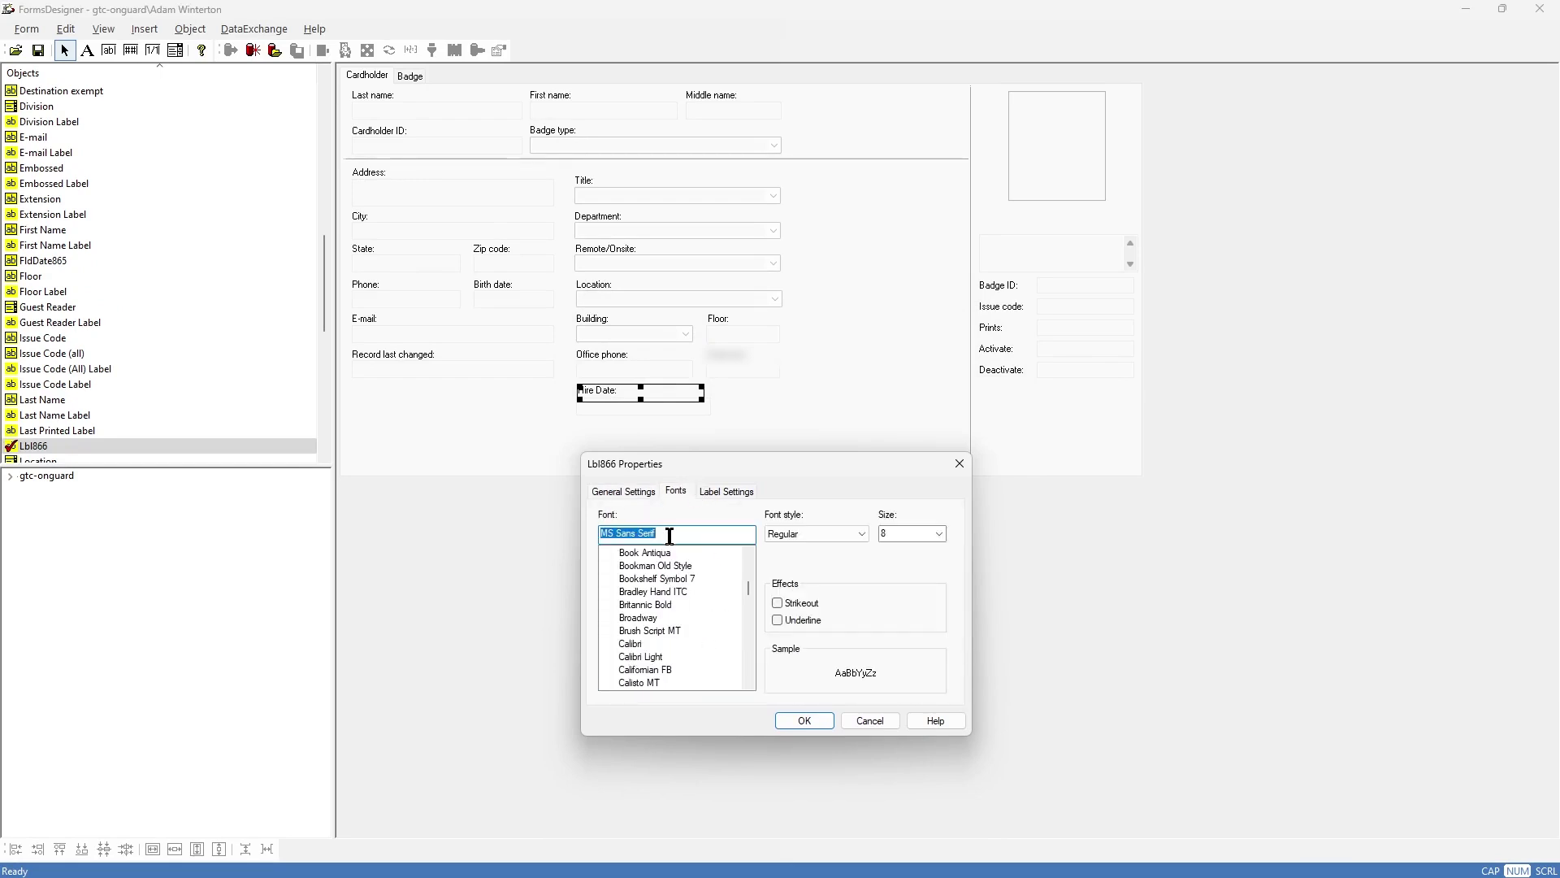
# - Set the Hire Date label font to Calibri Bold and apply it
pyautogui.write('cali')
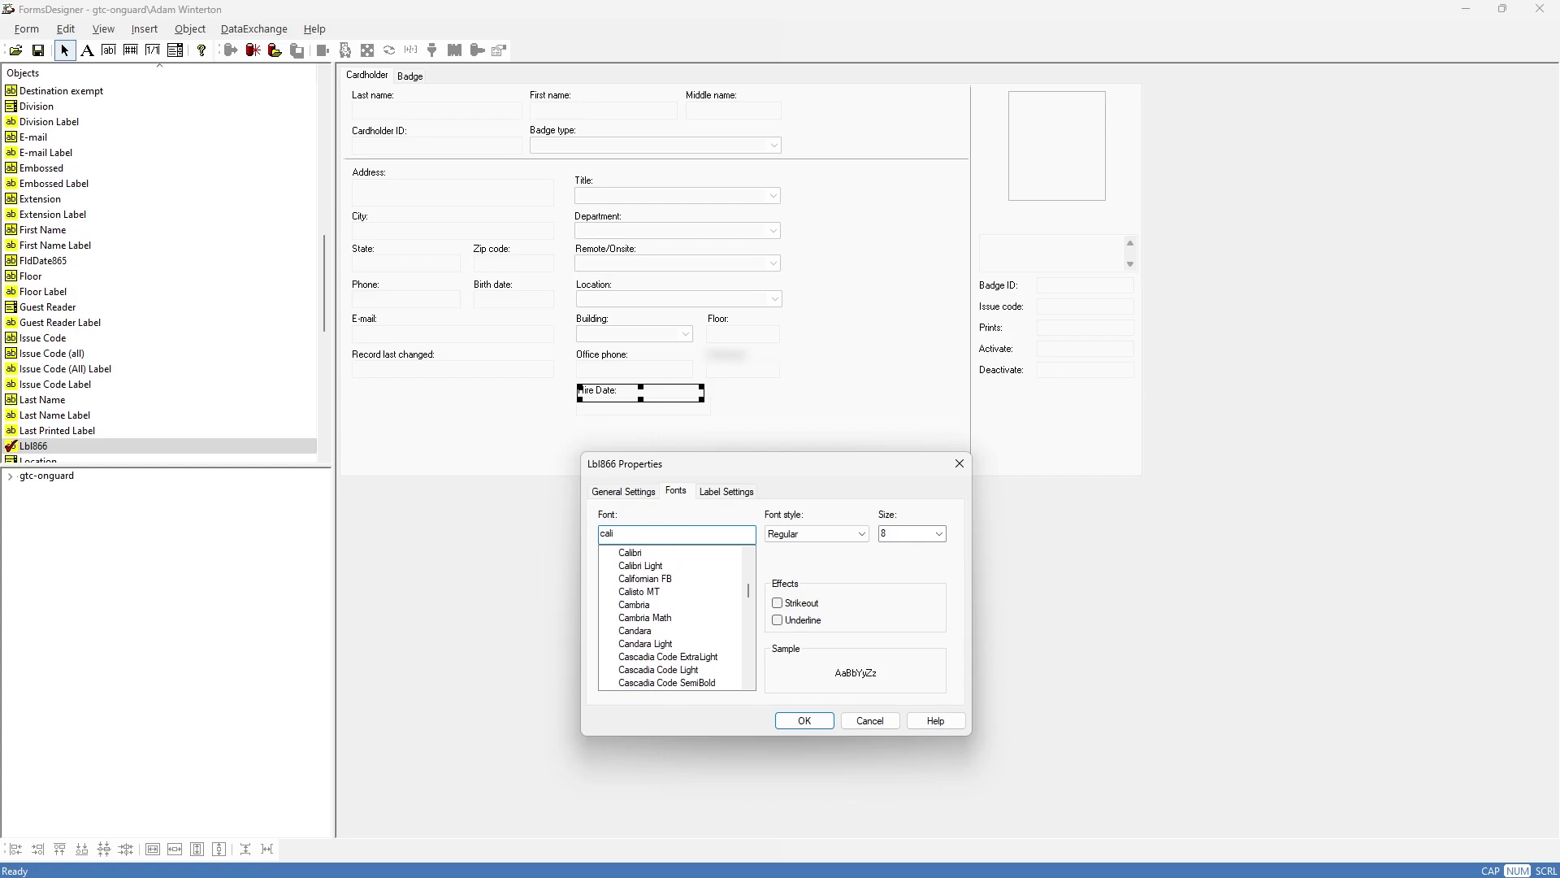
pyautogui.click(648, 553)
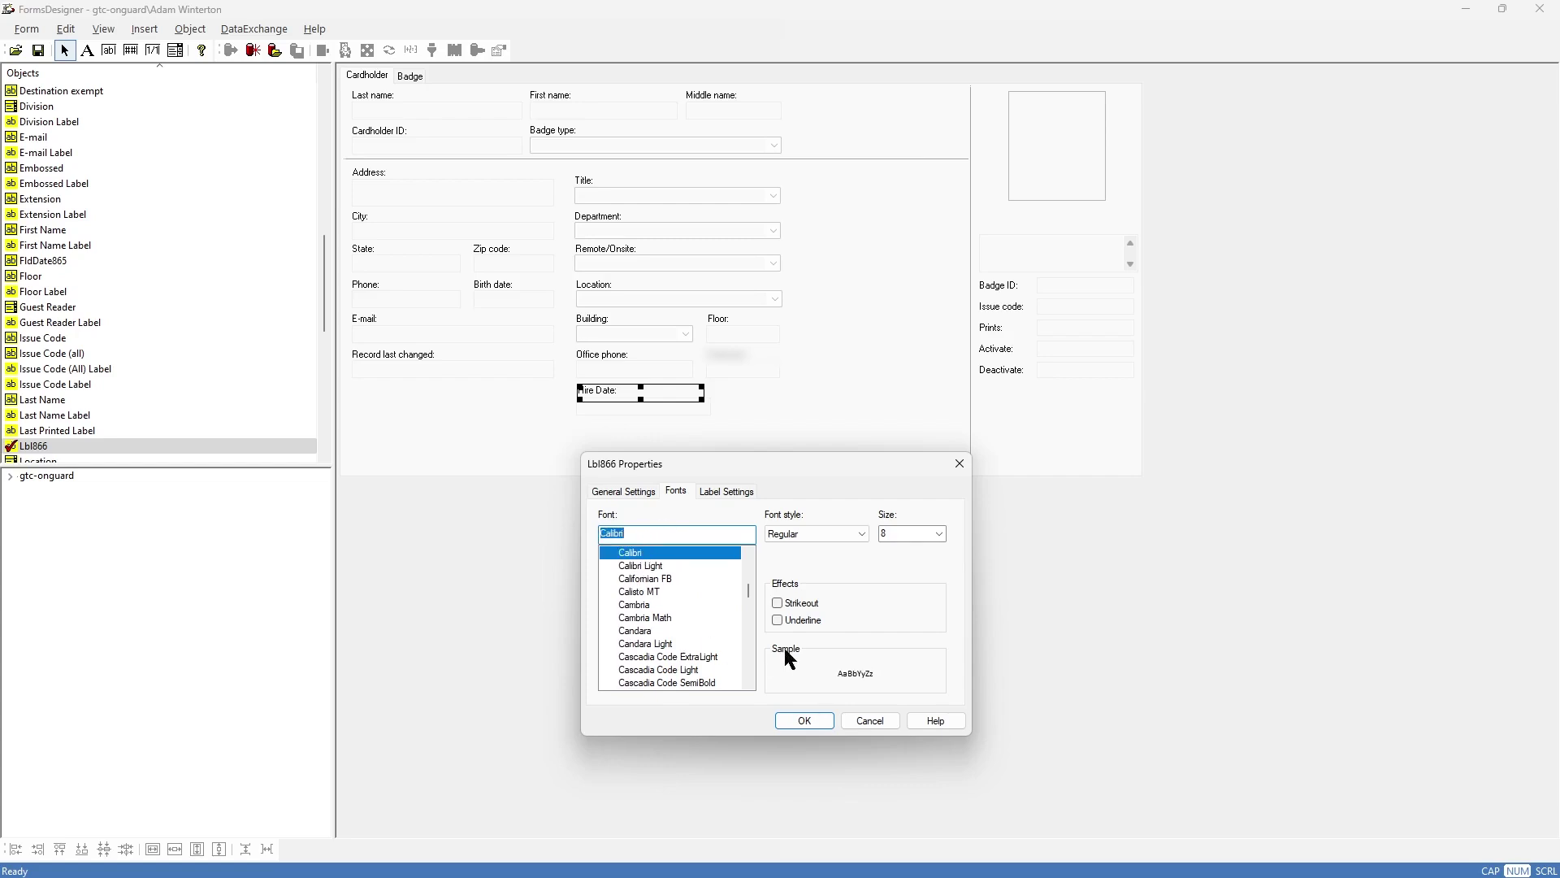
pyautogui.click(813, 533)
pyautogui.click(796, 569)
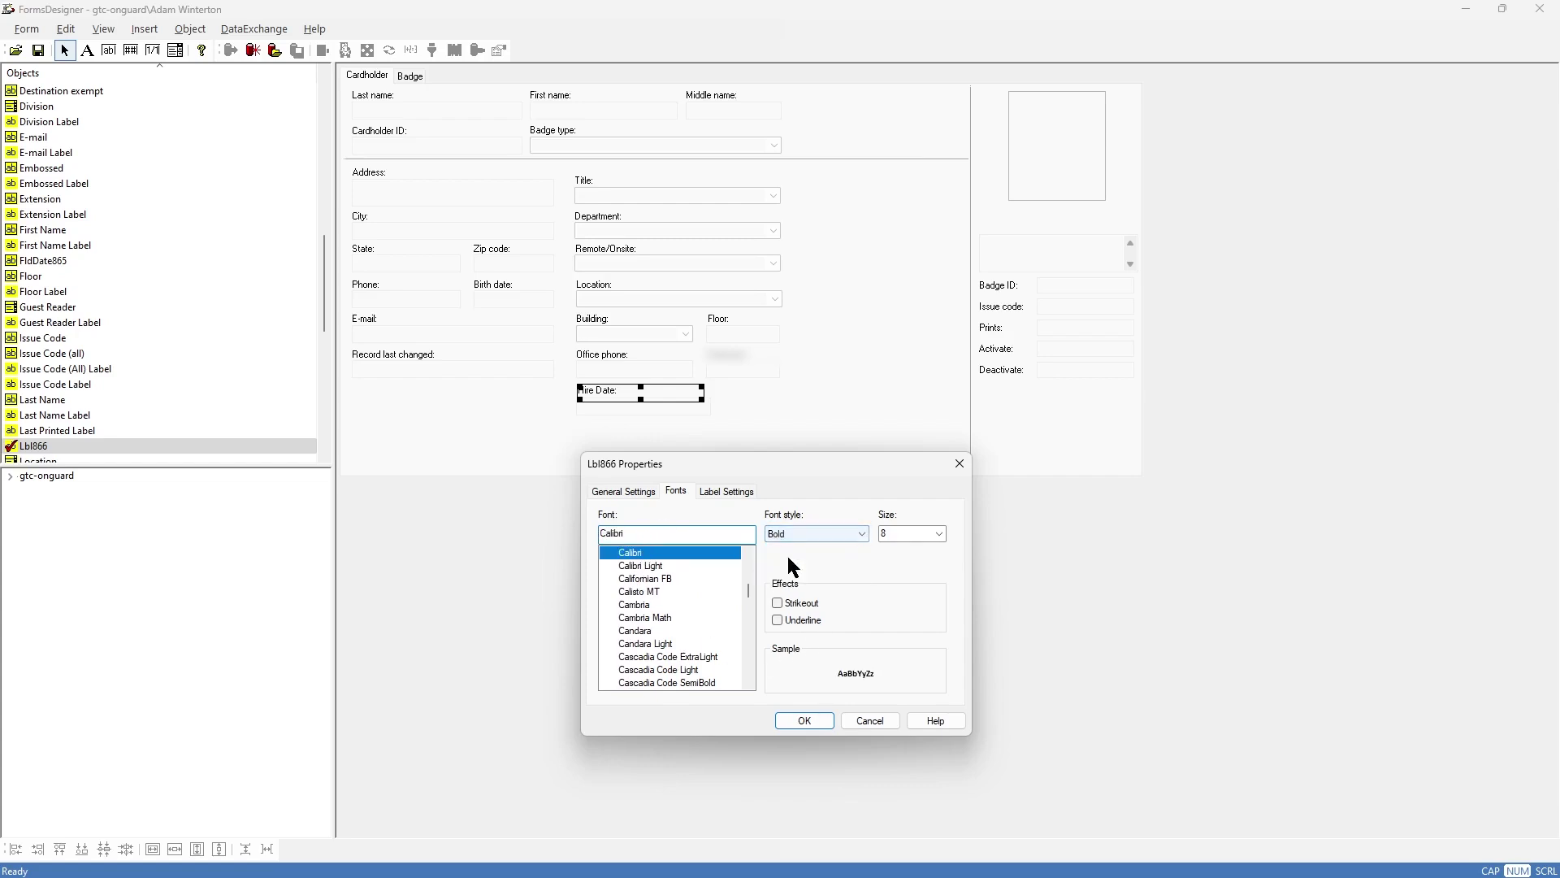
pyautogui.click(727, 492)
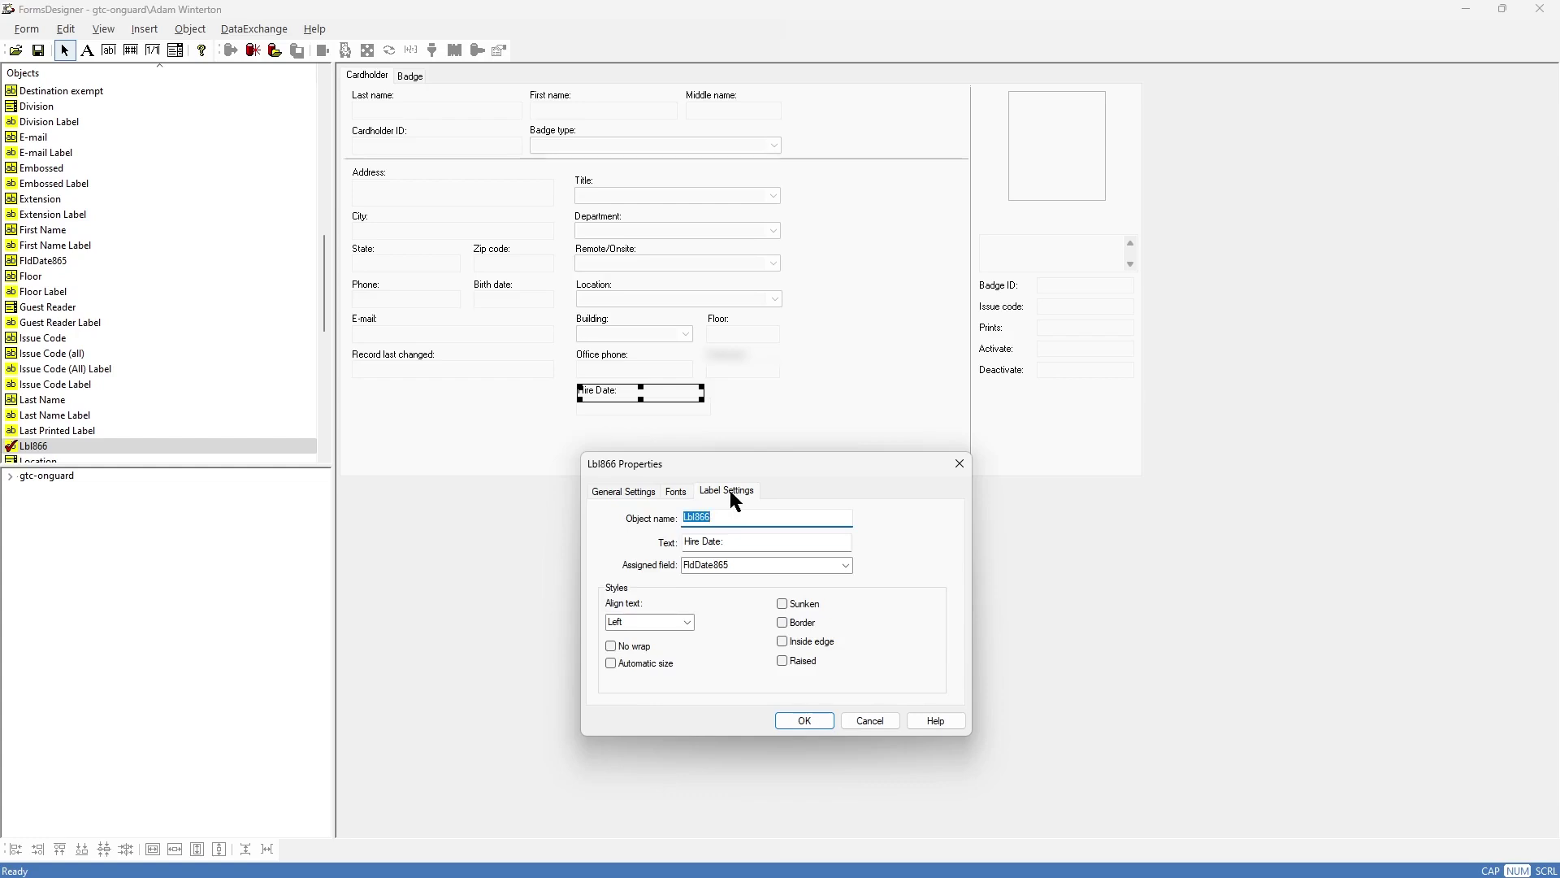
pyautogui.click(804, 720)
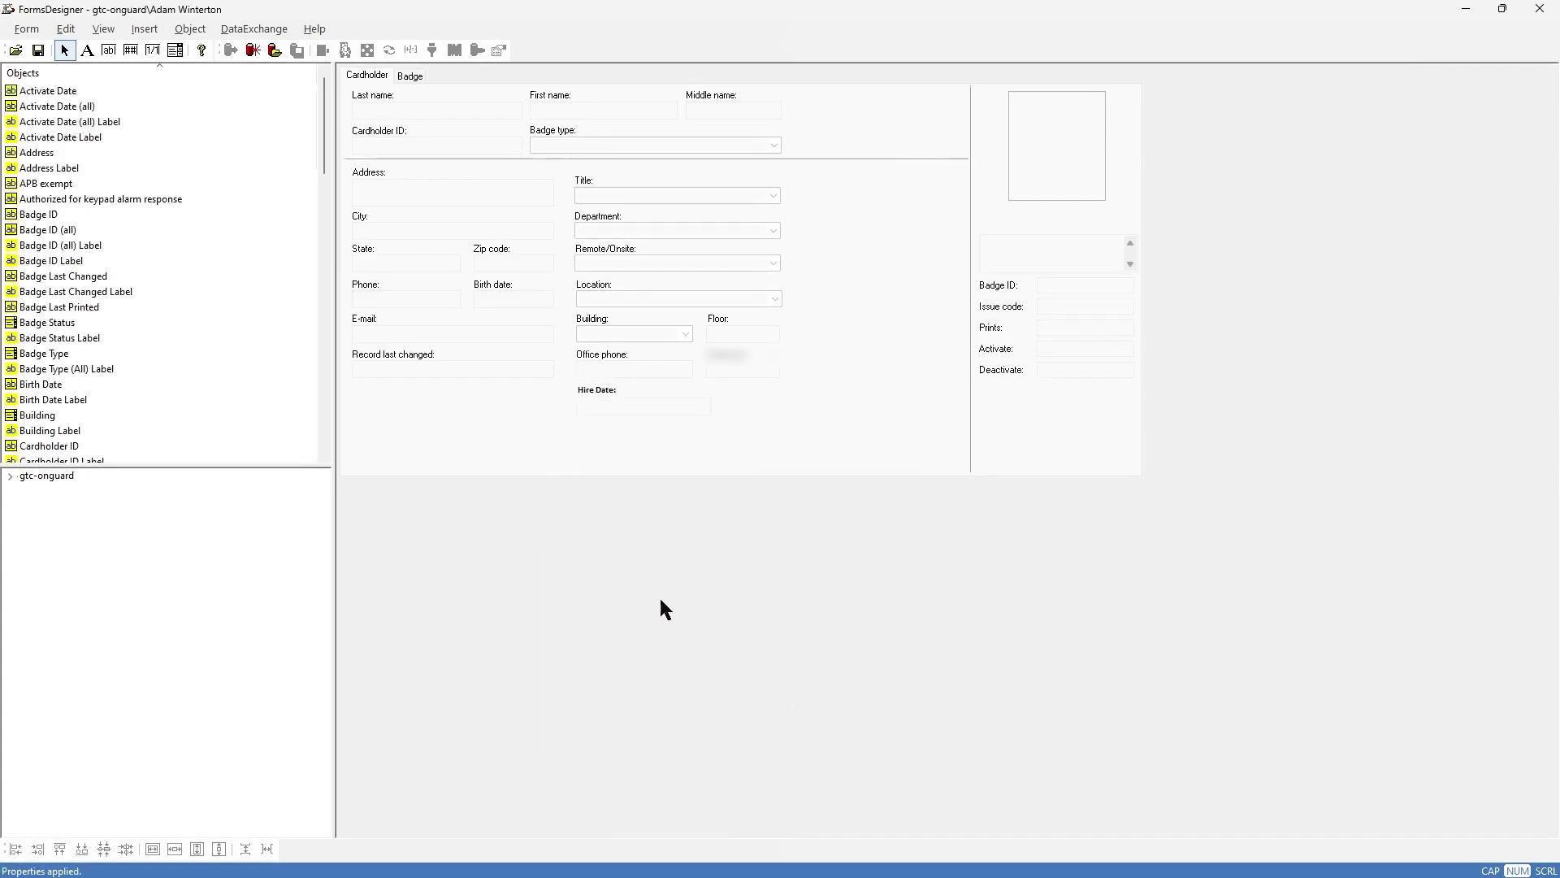
# - Mark the Hire Date field (FldDate865) as Required, then switch to the browser
pyautogui.click(592, 404)
pyautogui.doubleClick(591, 405)
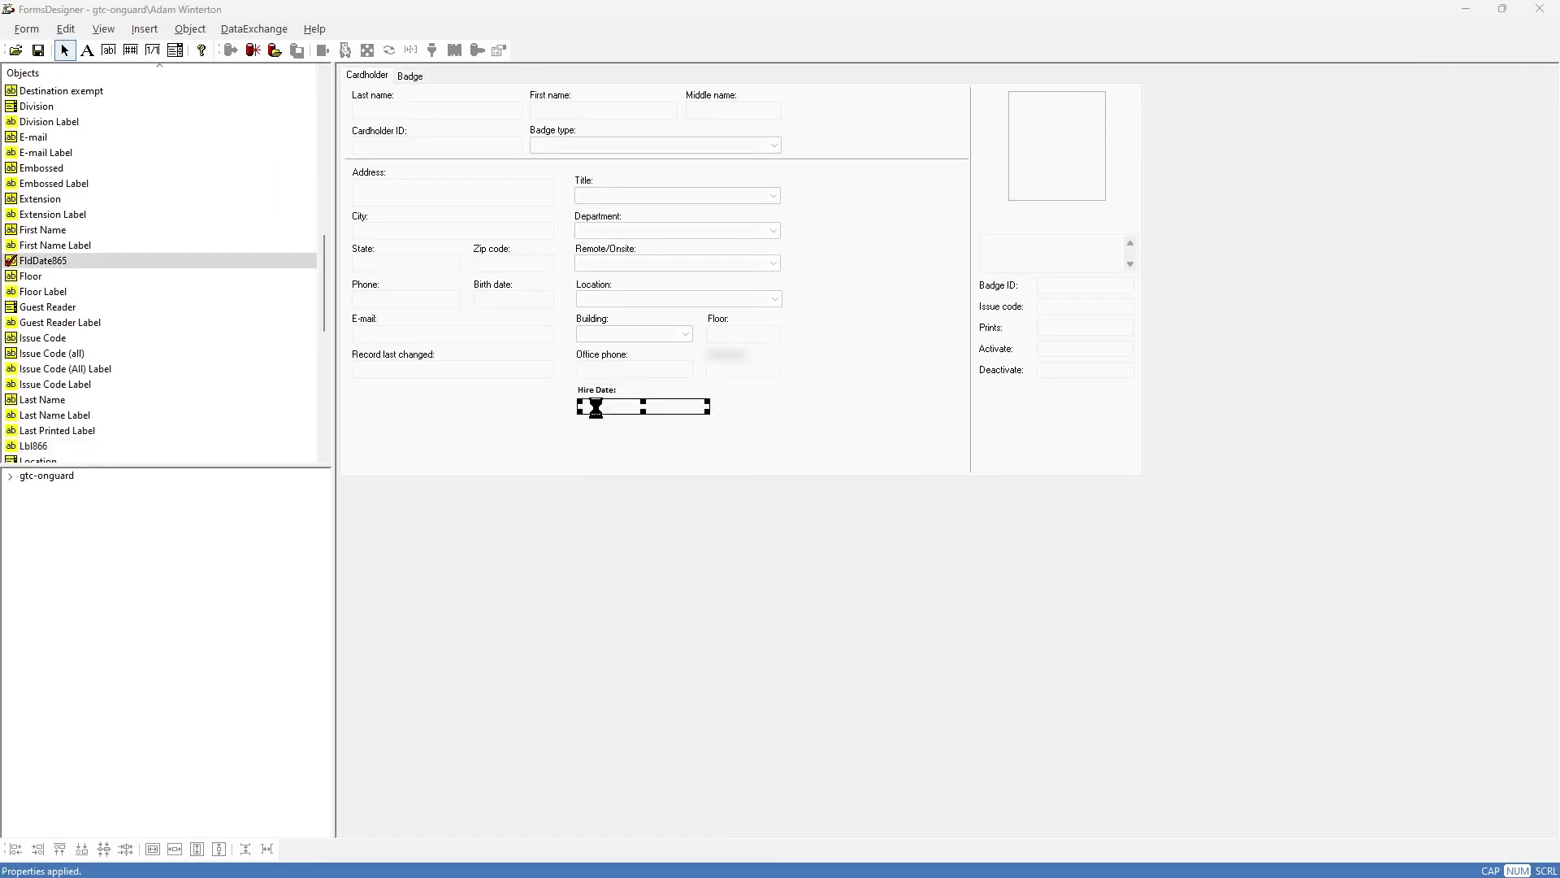
pyautogui.click(884, 257)
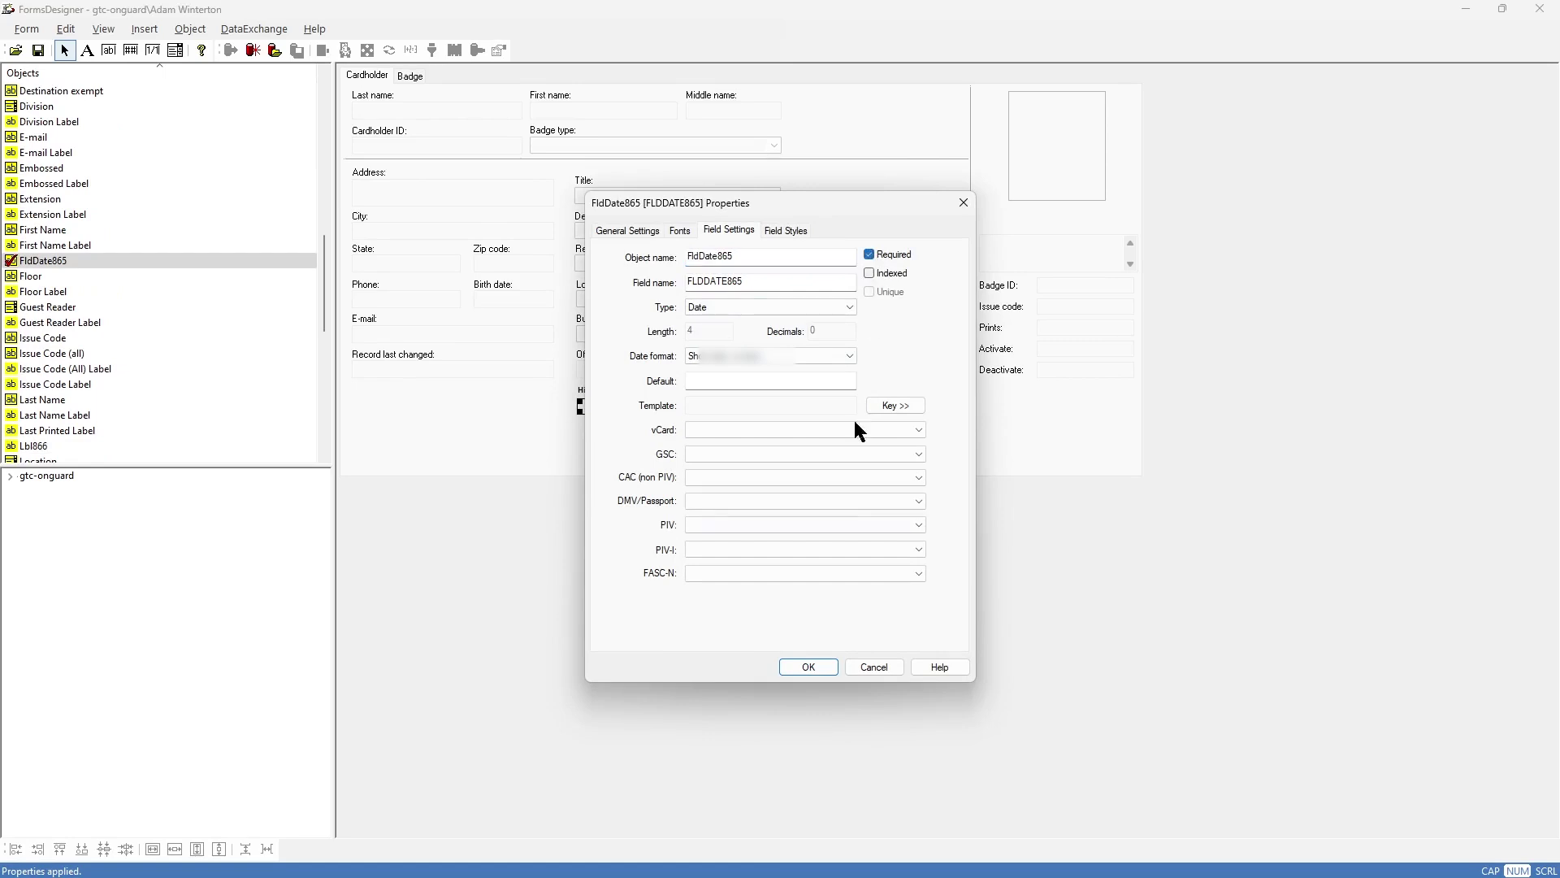
pyautogui.click(809, 666)
pyautogui.click(808, 672)
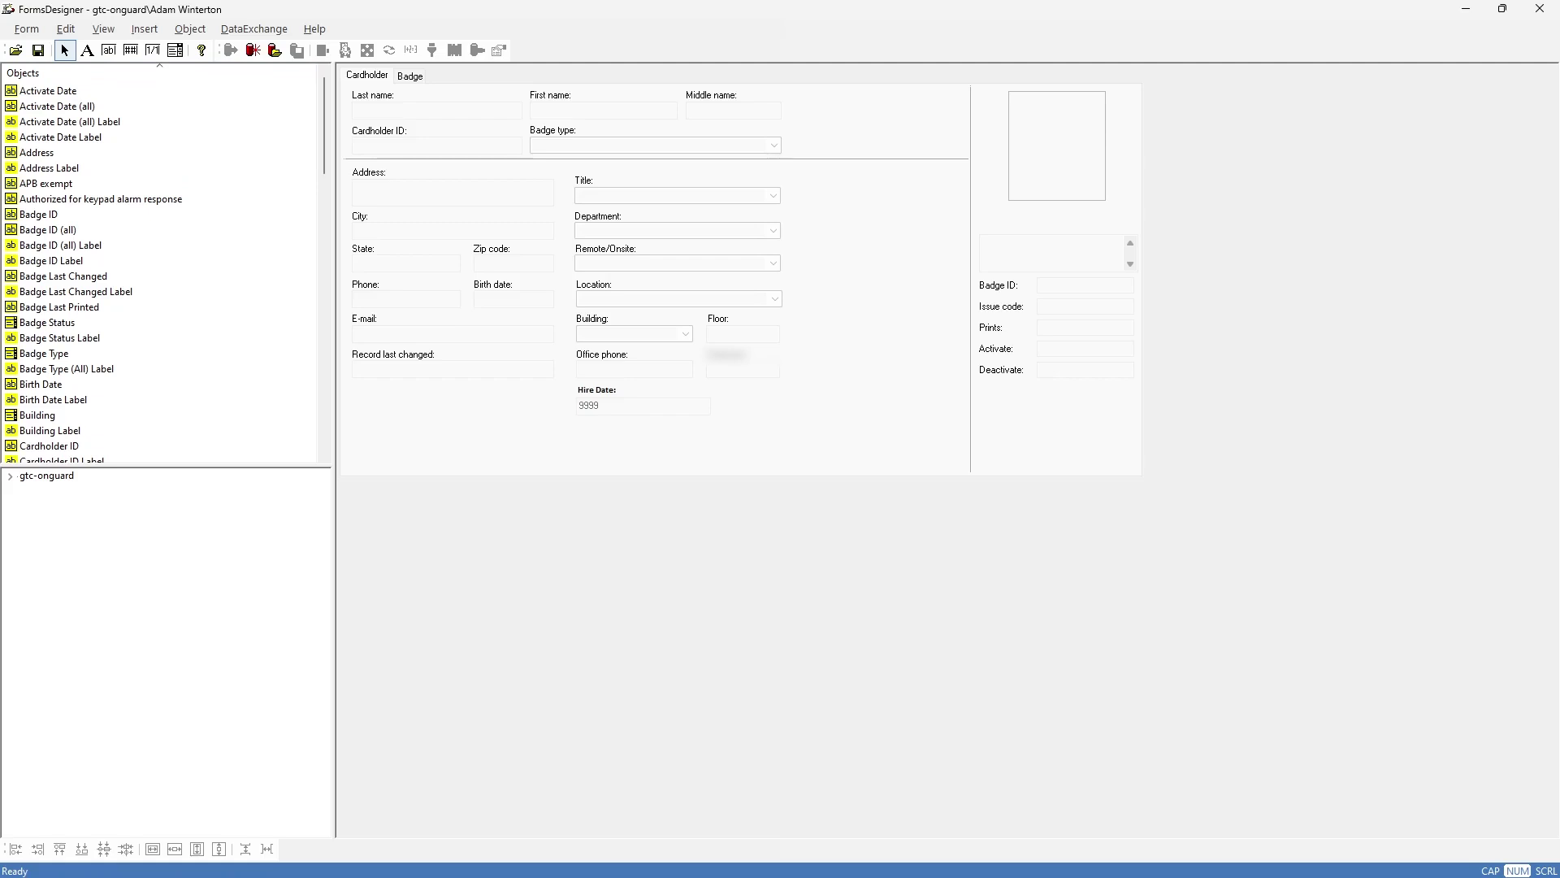
pyautogui.hotkey('alt', 'Tab')
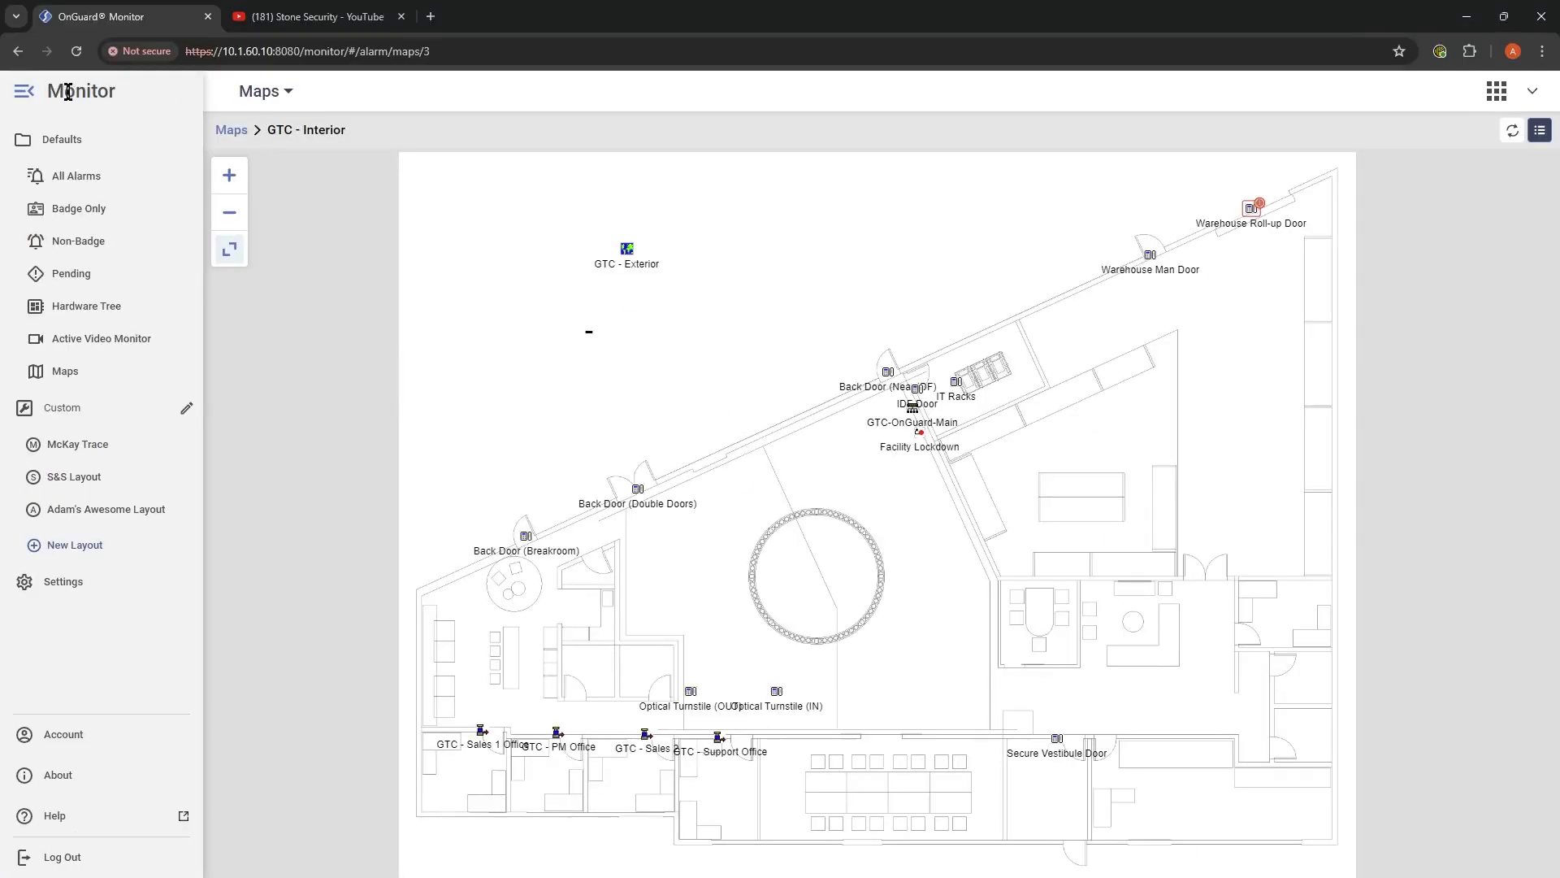
# - Open the Credentials app from the LenelS2 Console tiles
pyautogui.click(1495, 91)
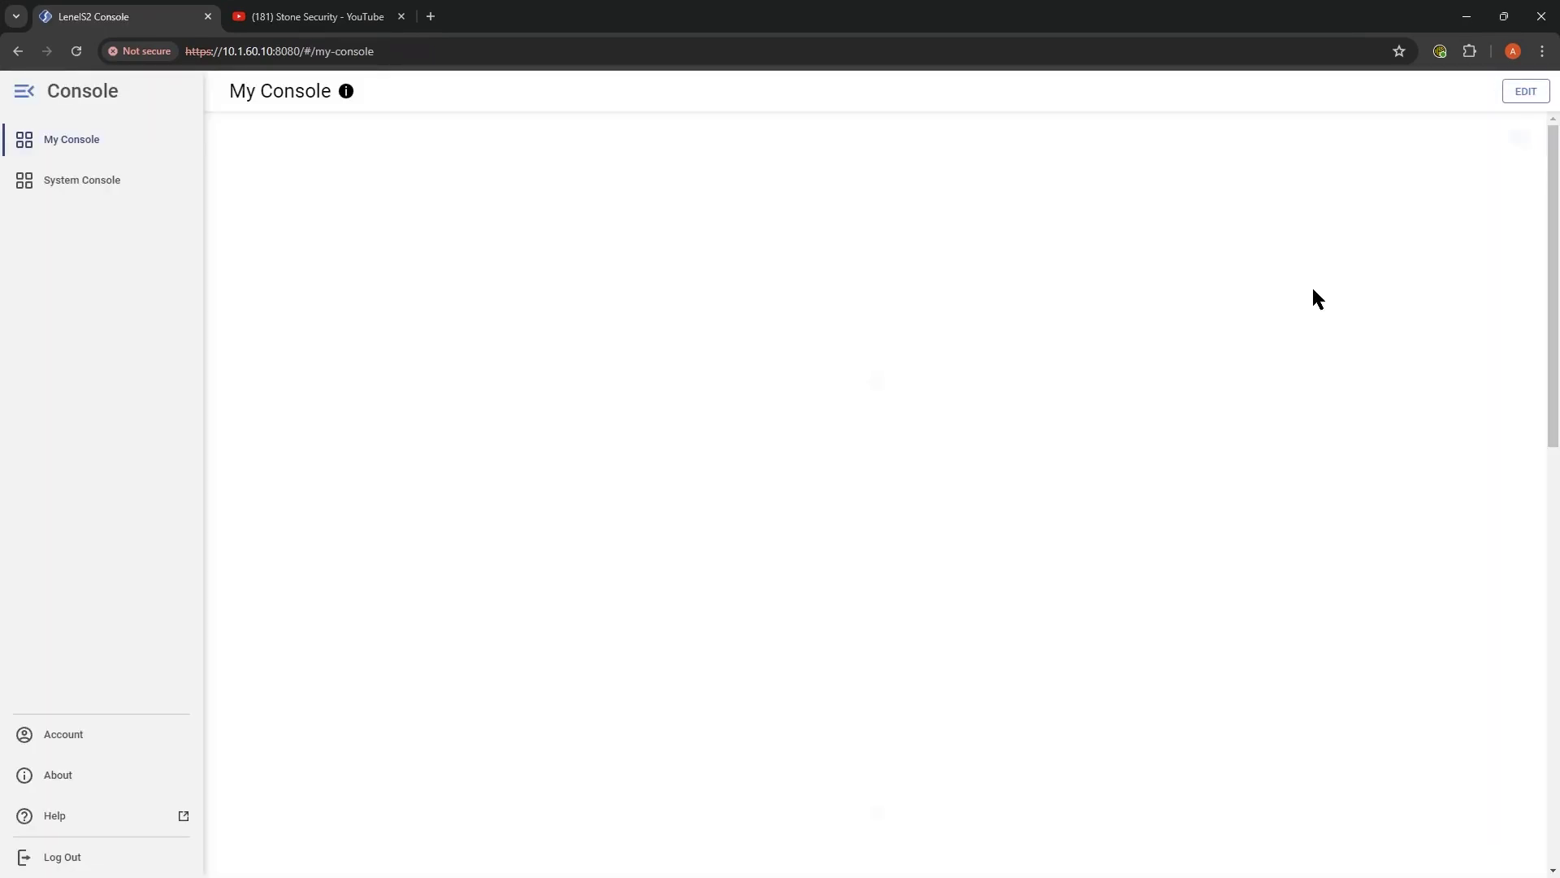
pyautogui.scroll(-10, 1531, 345)
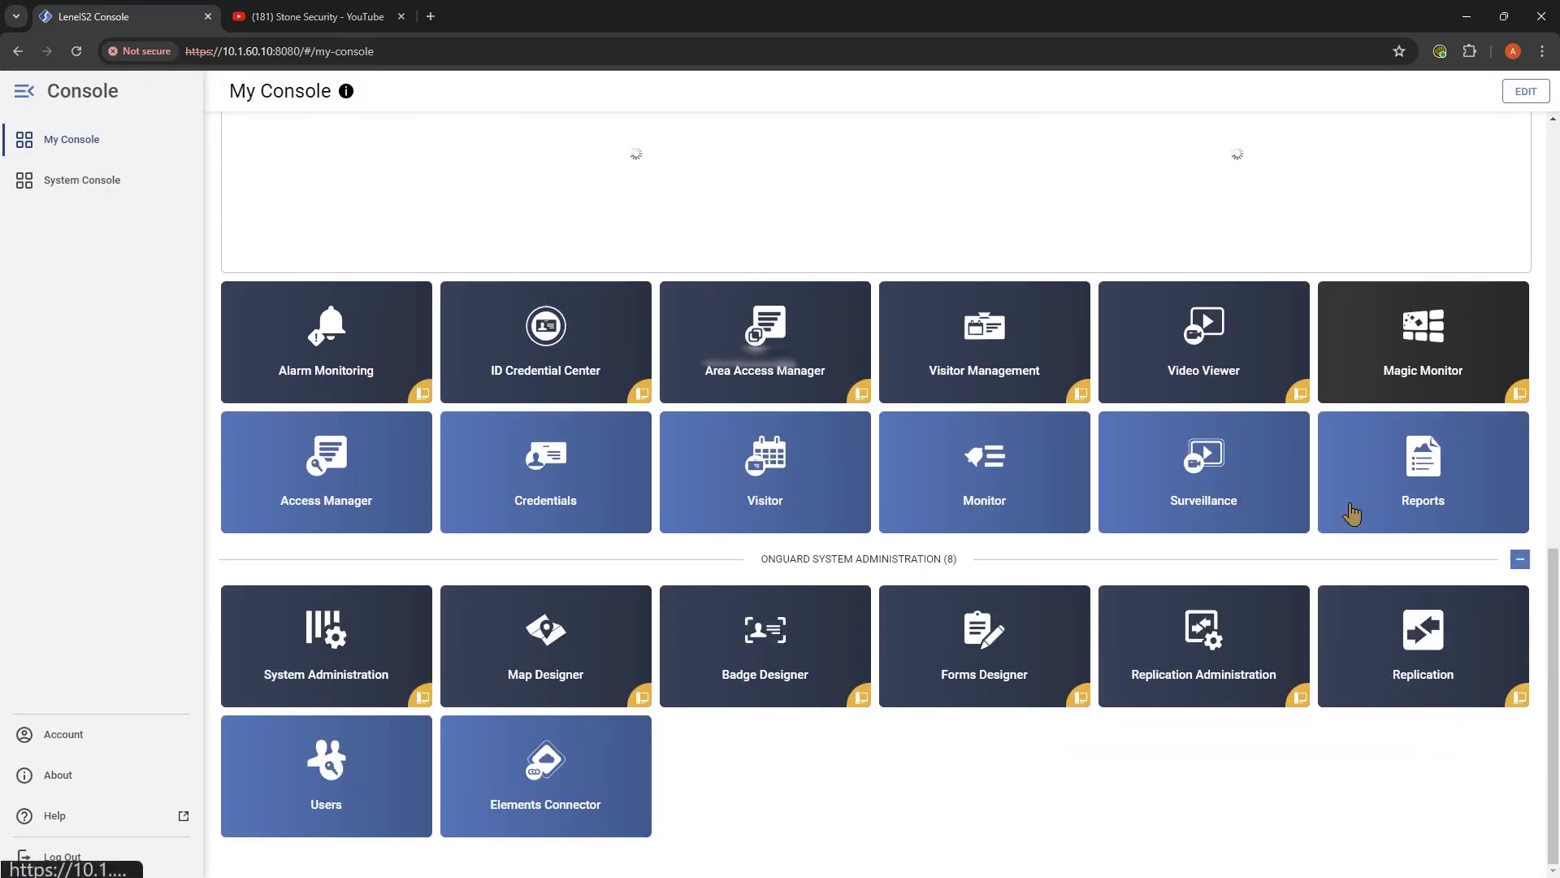
pyautogui.click(631, 459)
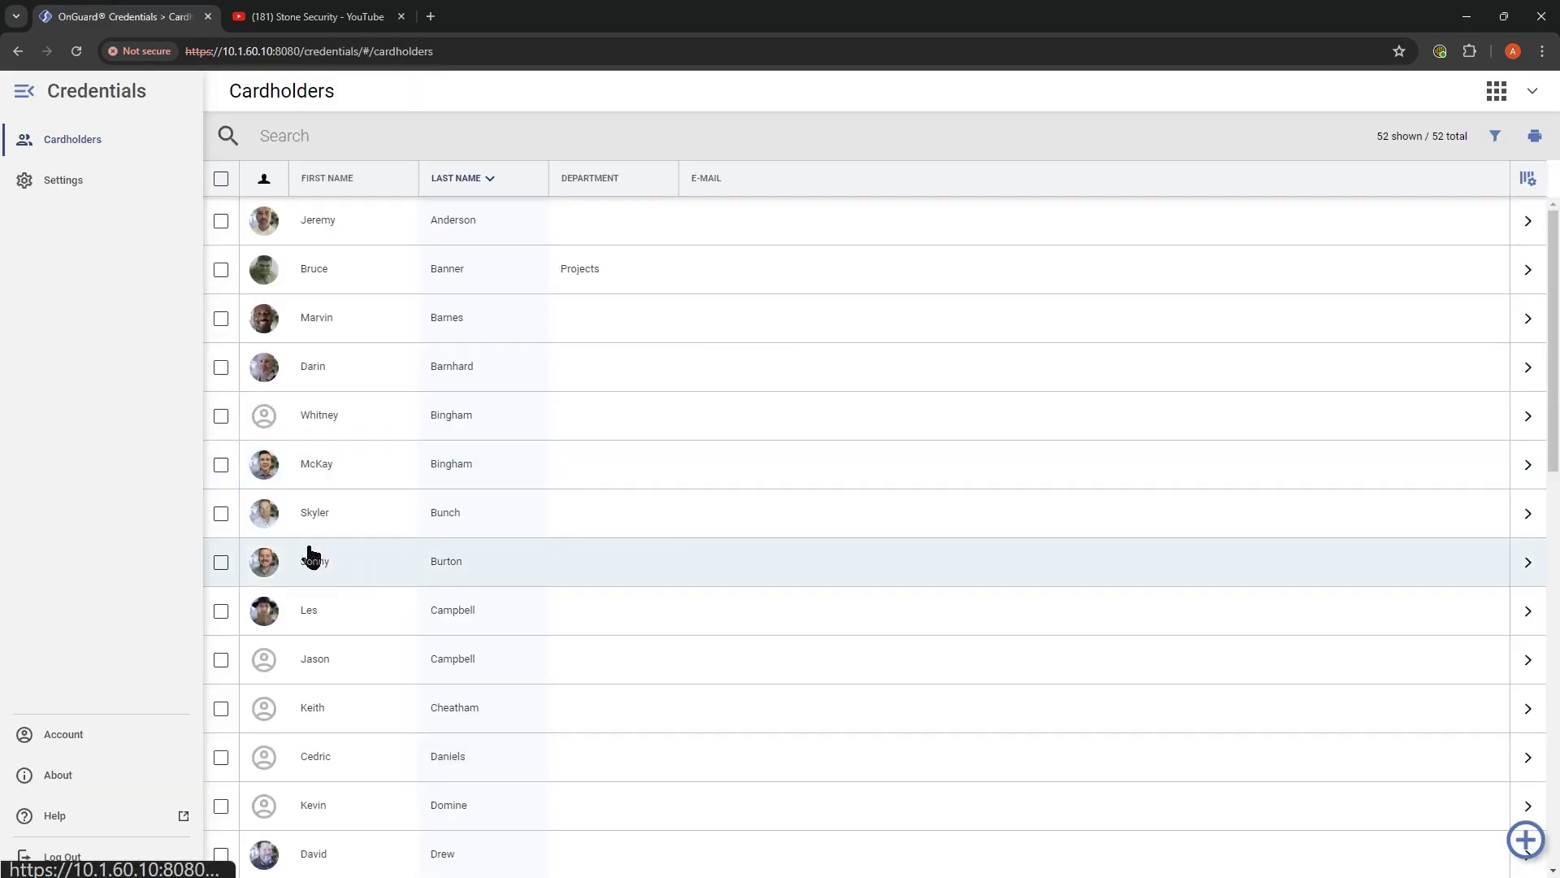
# - Open the Projects-department cardholder's profile and its Cardholder details page
pyautogui.click(385, 274)
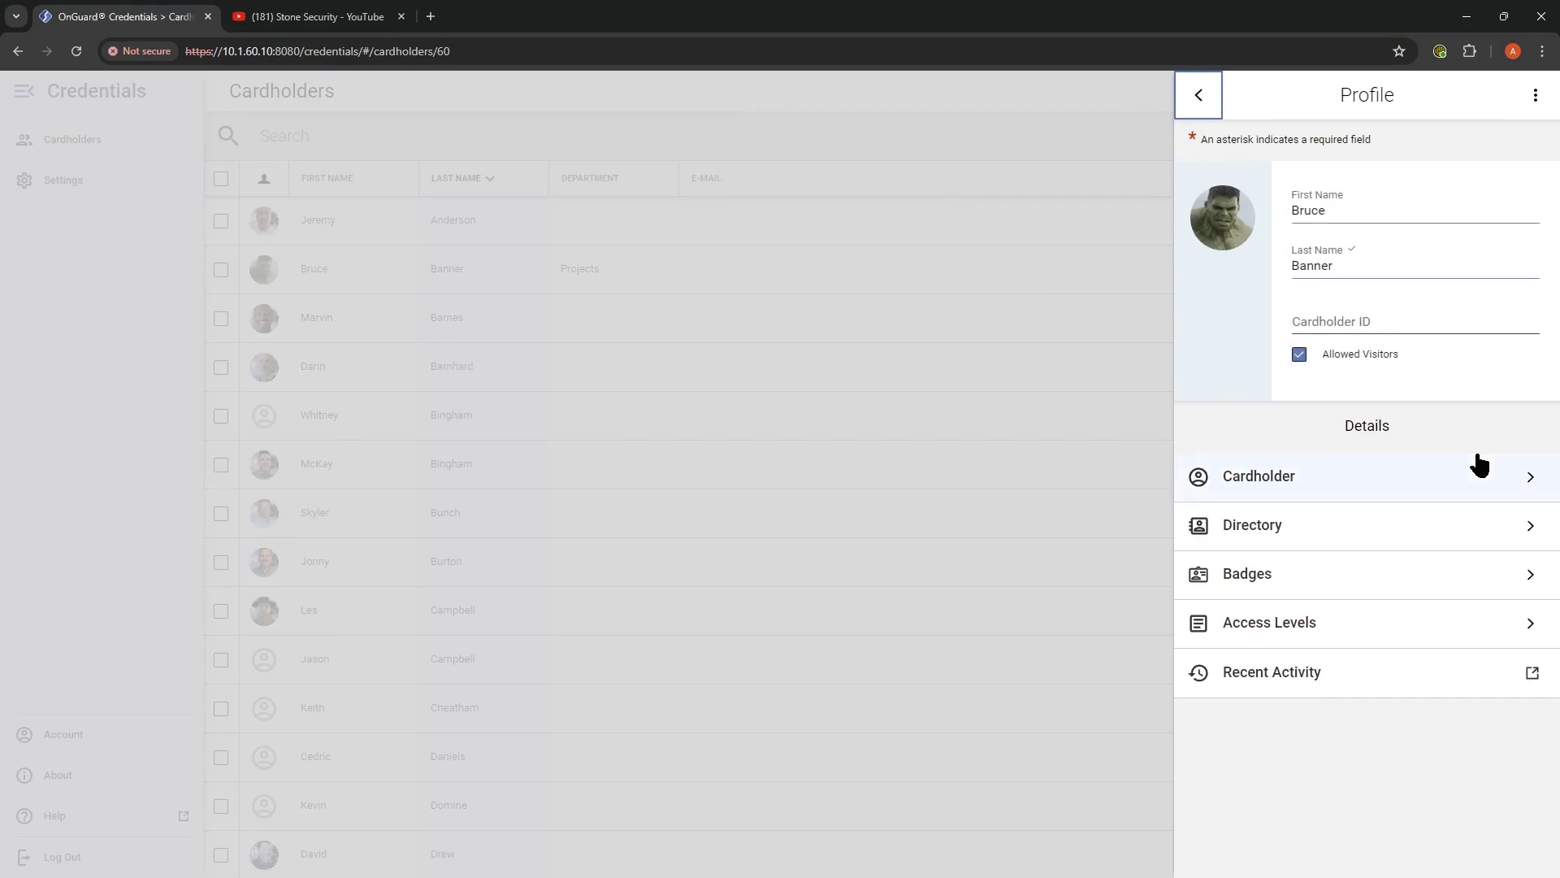
pyautogui.click(1291, 479)
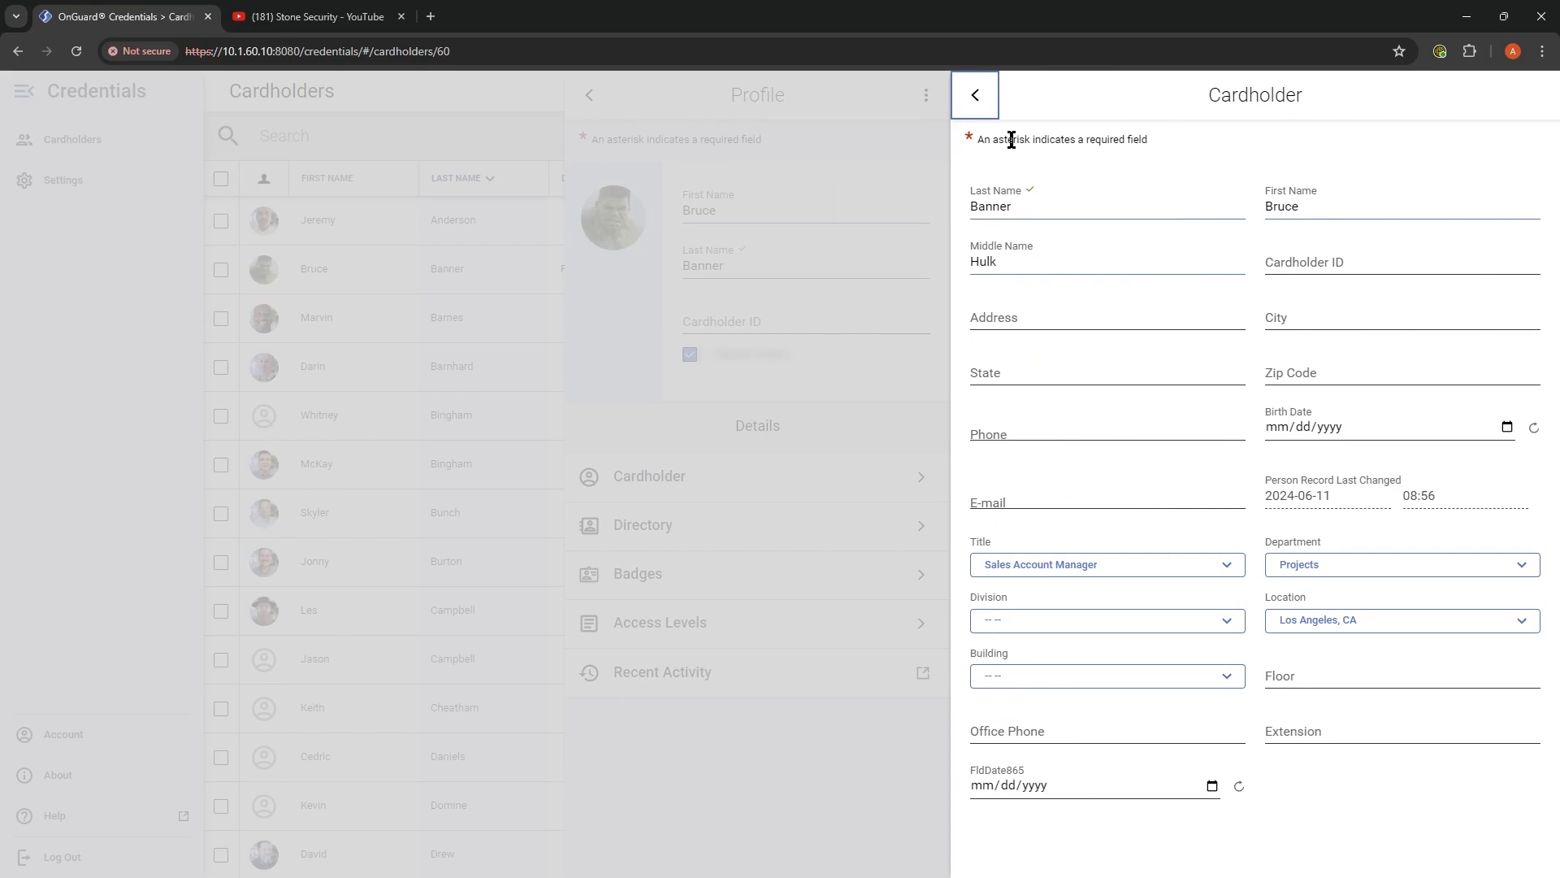
pyautogui.click(1208, 96)
pyautogui.moveTo(1207, 96); pyautogui.dragTo(1308, 96)
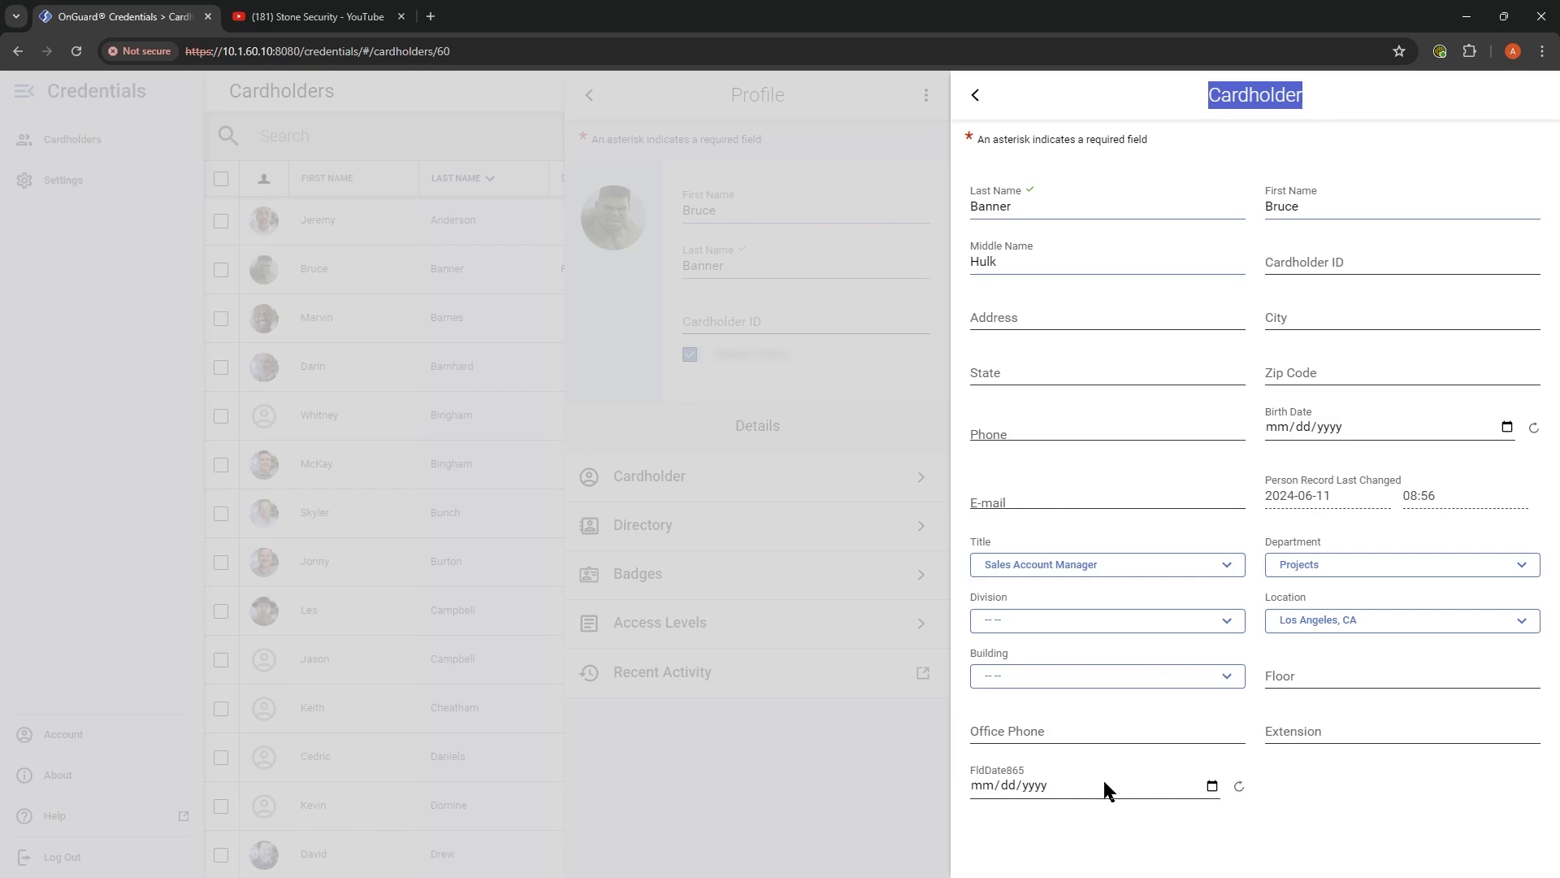
# - Set the cardholder's FldDate865 date to 05/01/2024 from the calendar
pyautogui.click(1054, 784)
pyautogui.click(1212, 785)
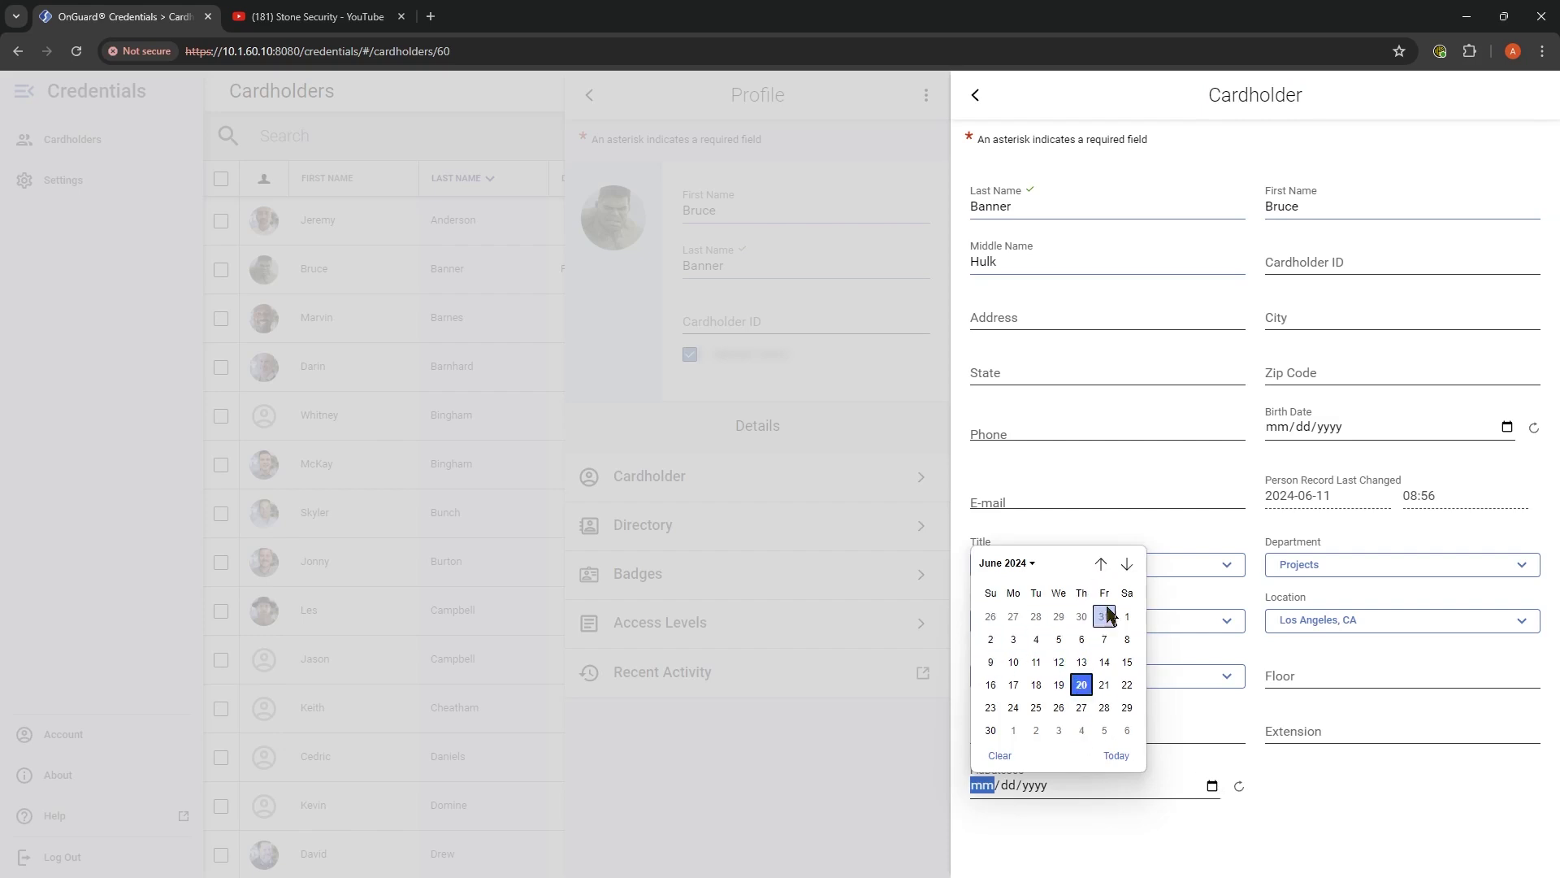
pyautogui.click(1101, 564)
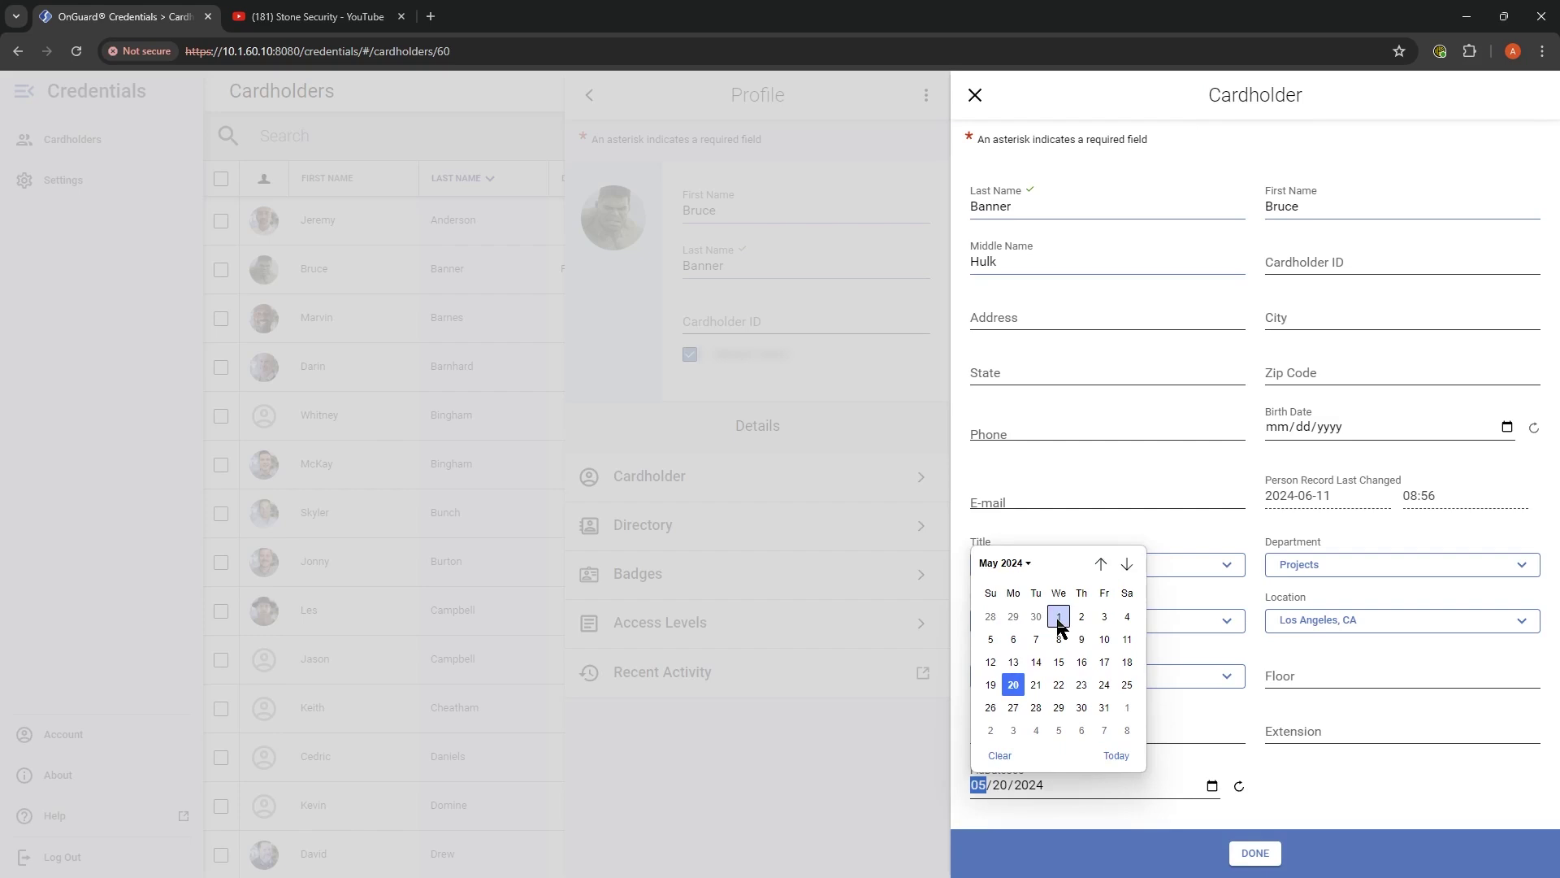
pyautogui.click(1059, 616)
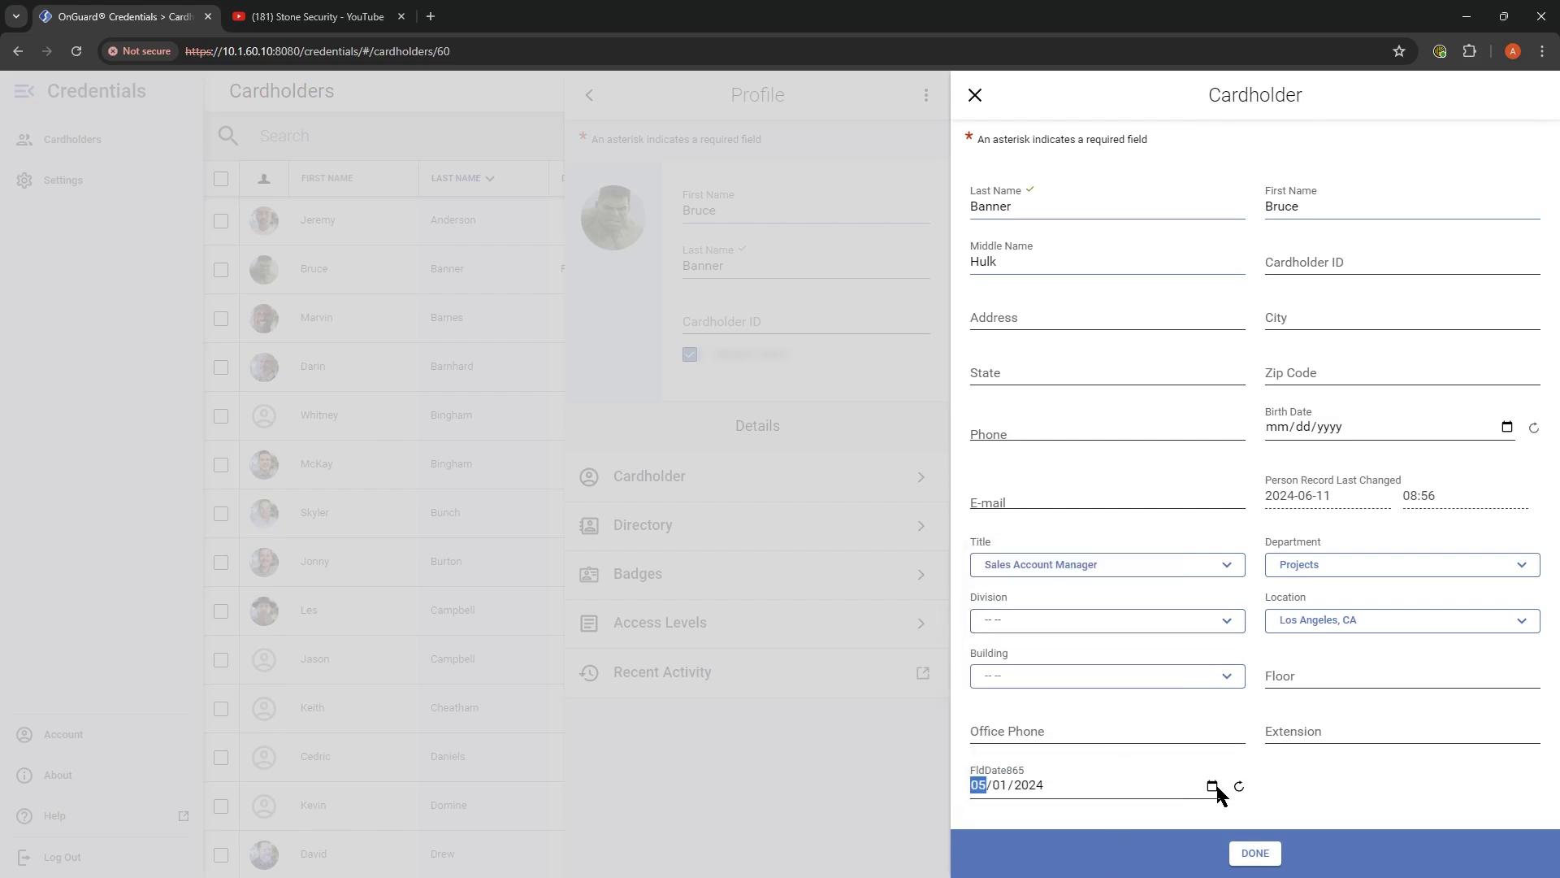
pyautogui.click(1257, 852)
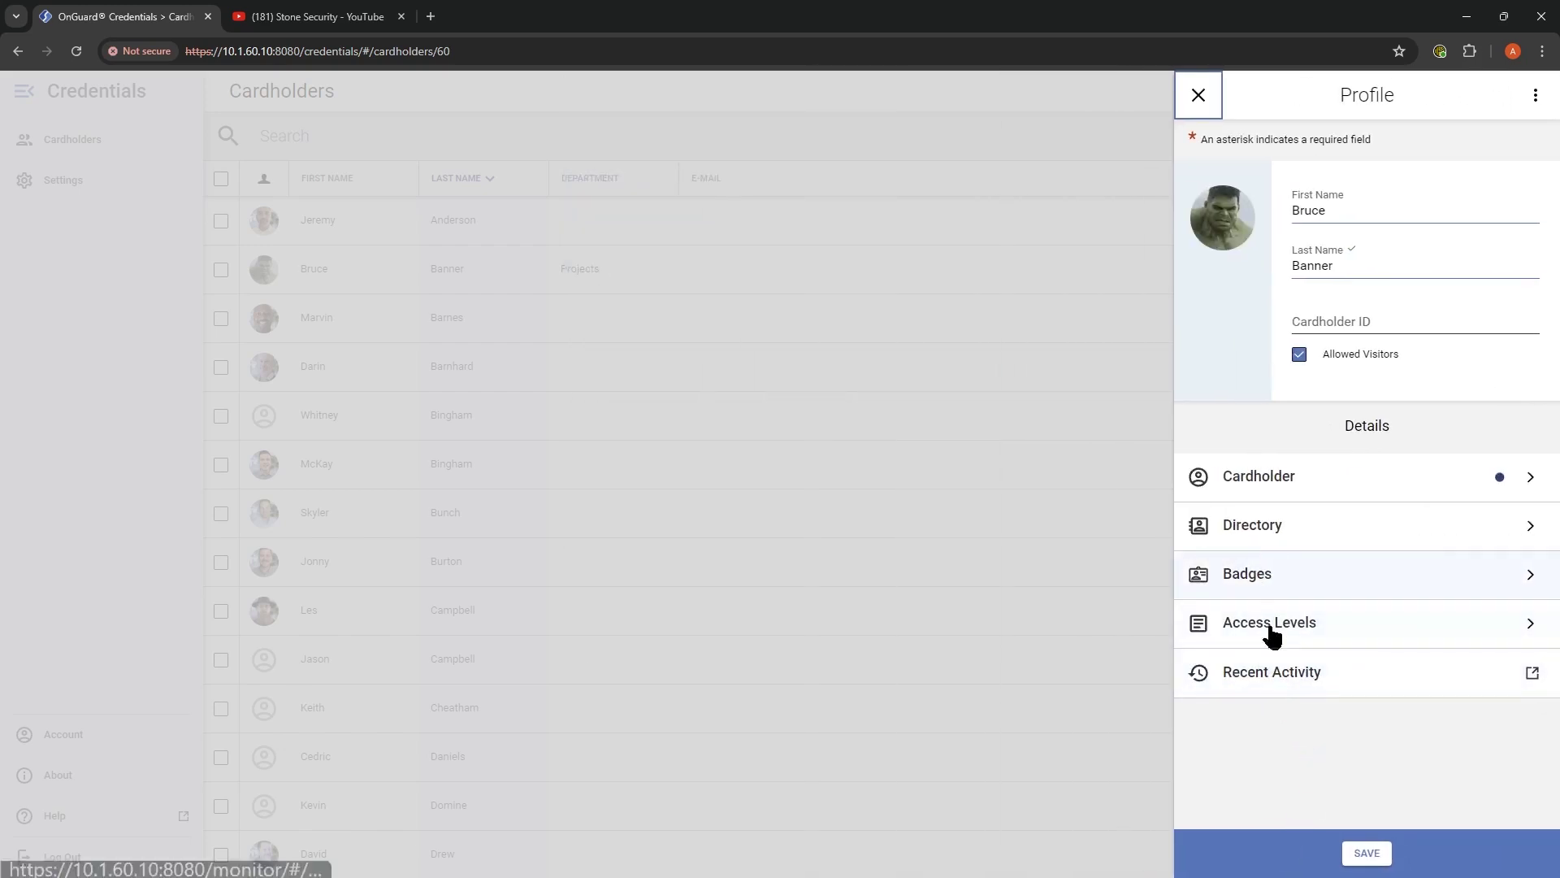
# - Change the cardholder's Division to Remote Only
pyautogui.click(1274, 486)
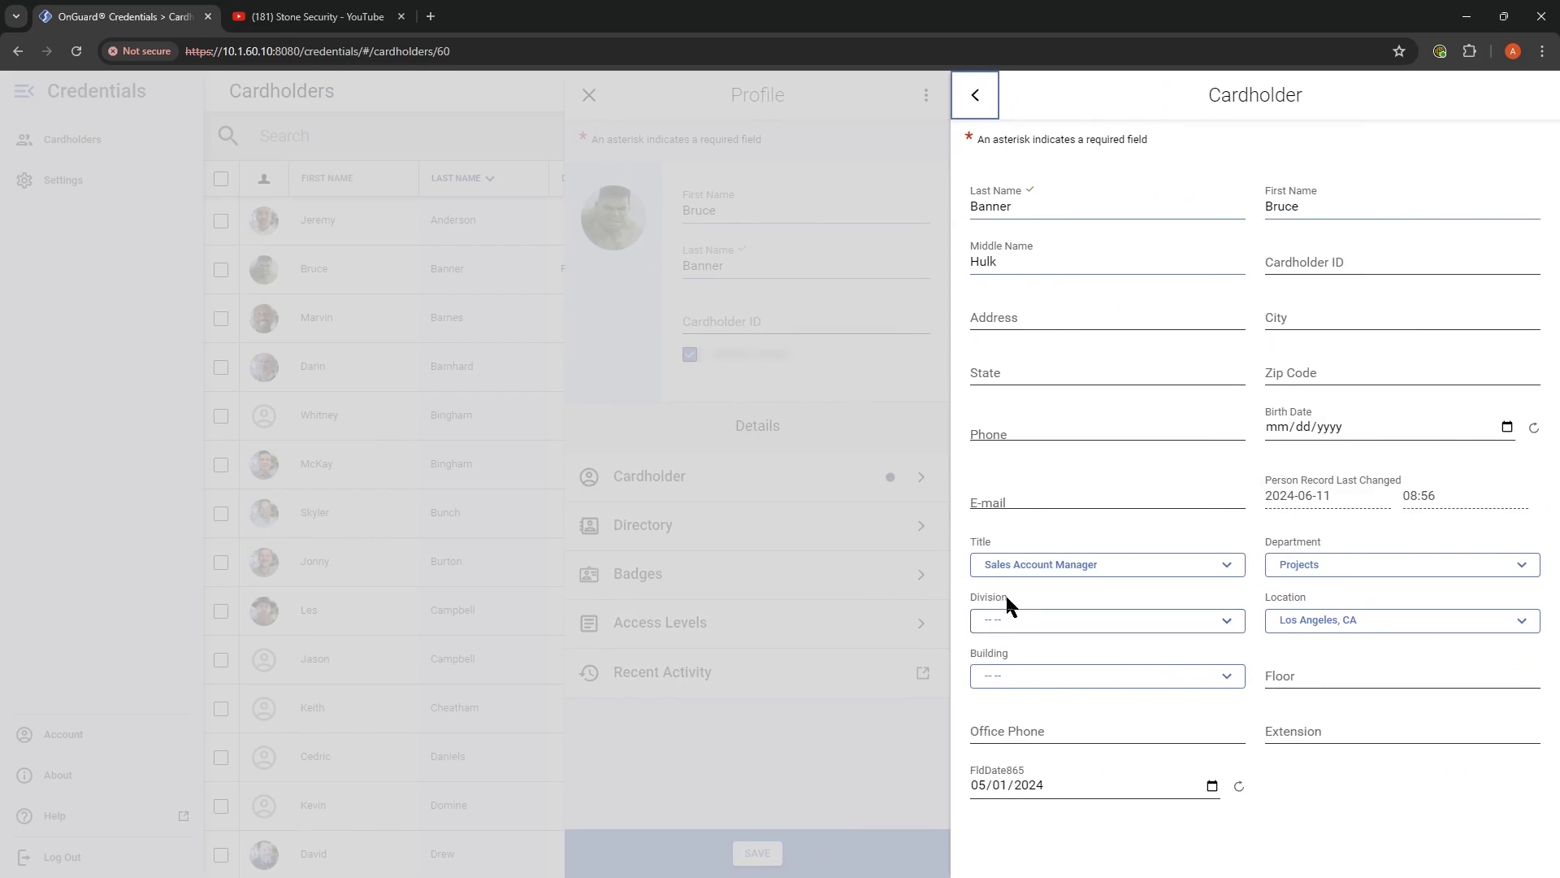
pyautogui.click(1075, 618)
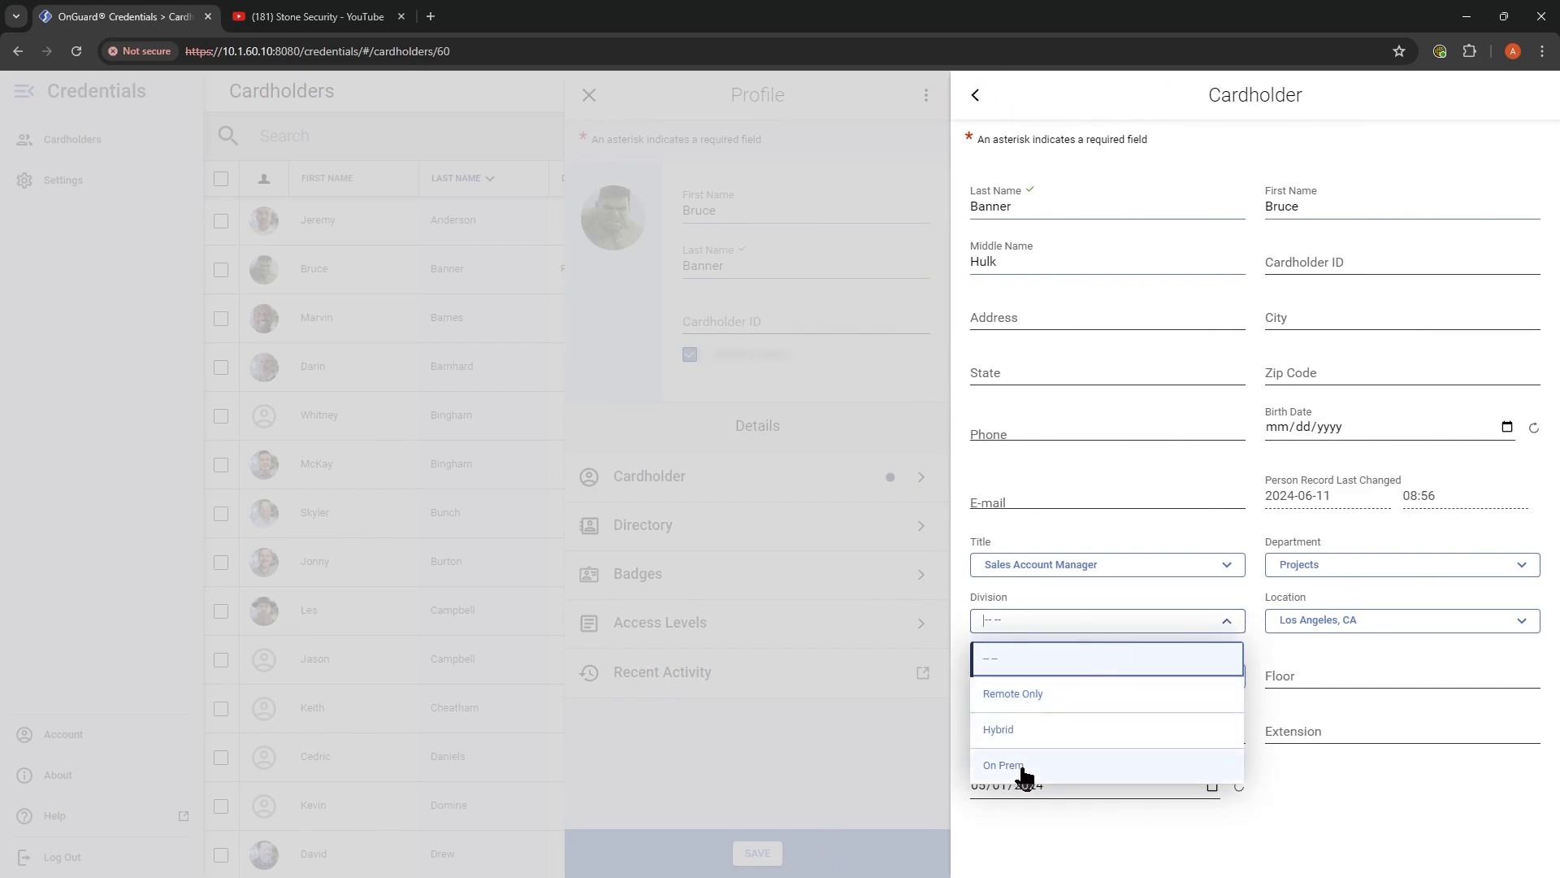
pyautogui.click(1031, 701)
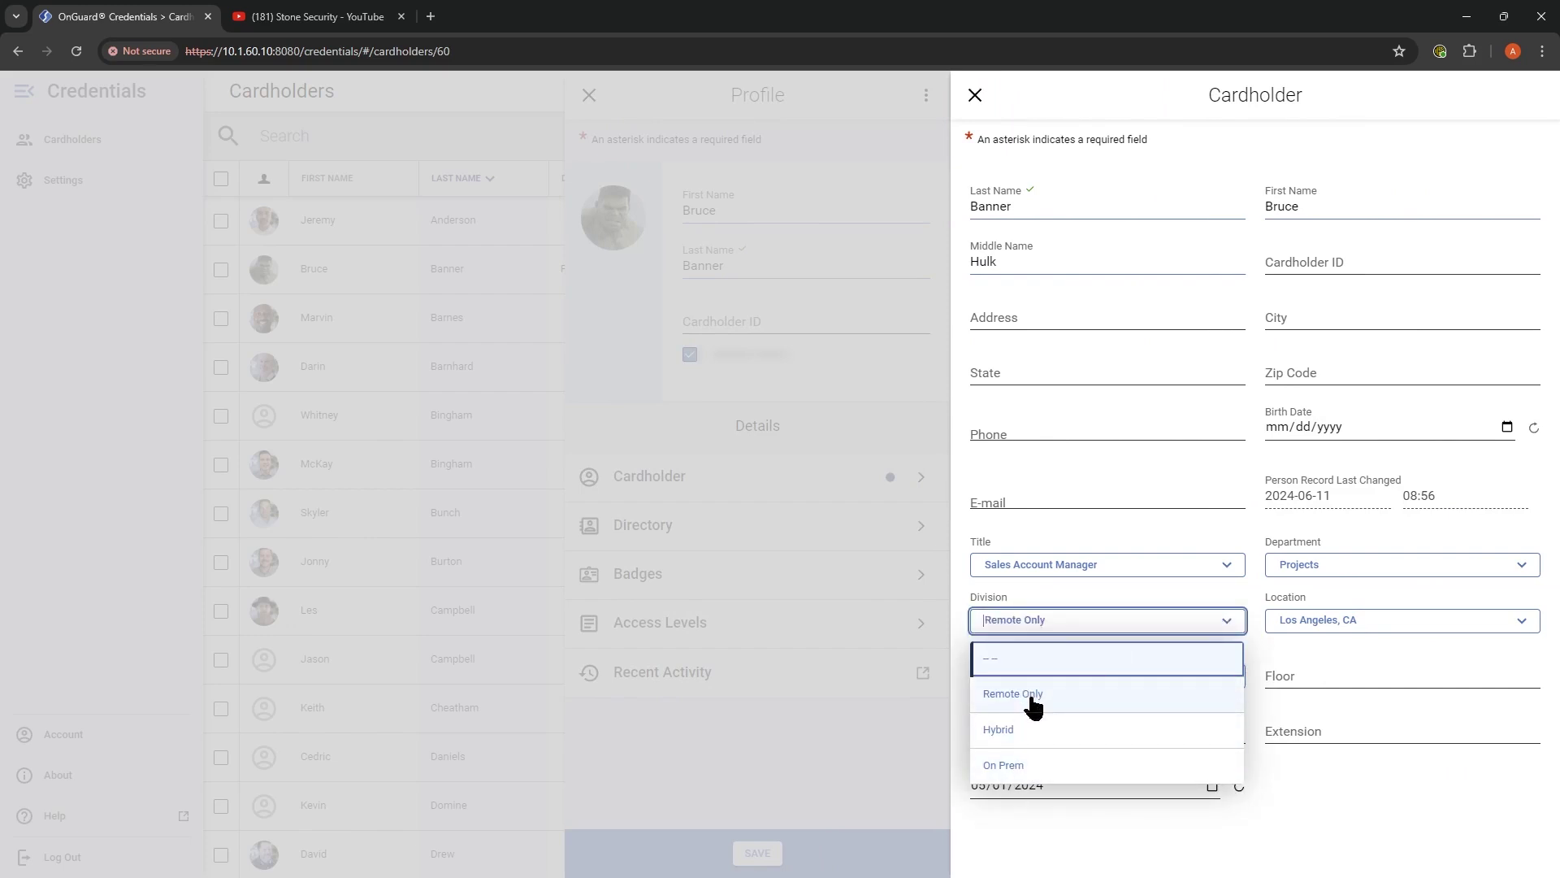
# - Save the edited cardholder record, close the profile, and return to FormsDesigner
pyautogui.click(1255, 852)
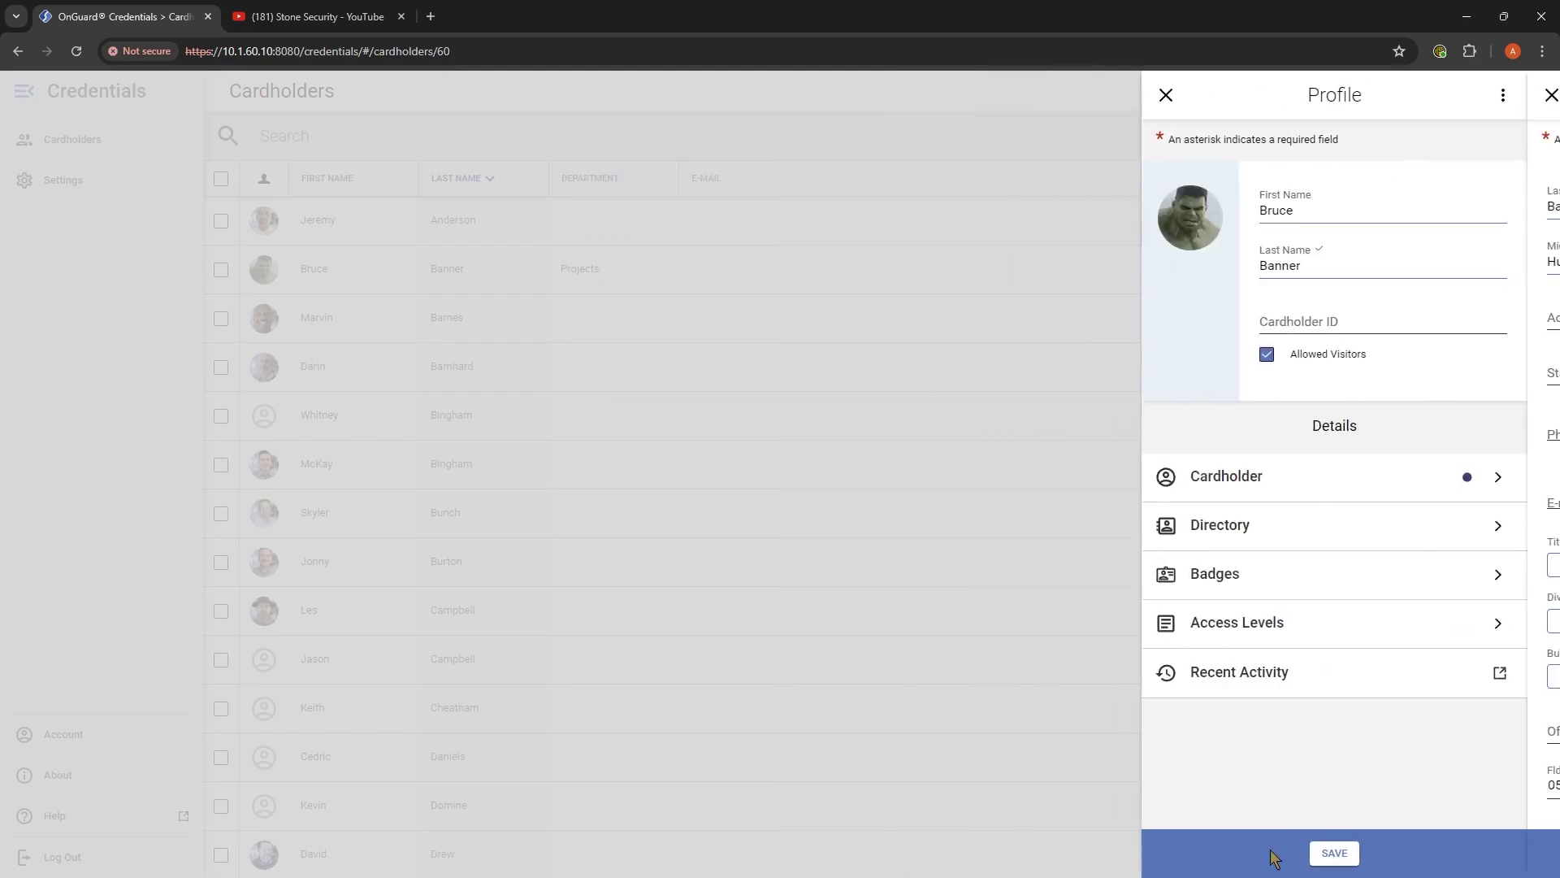
pyautogui.click(1362, 854)
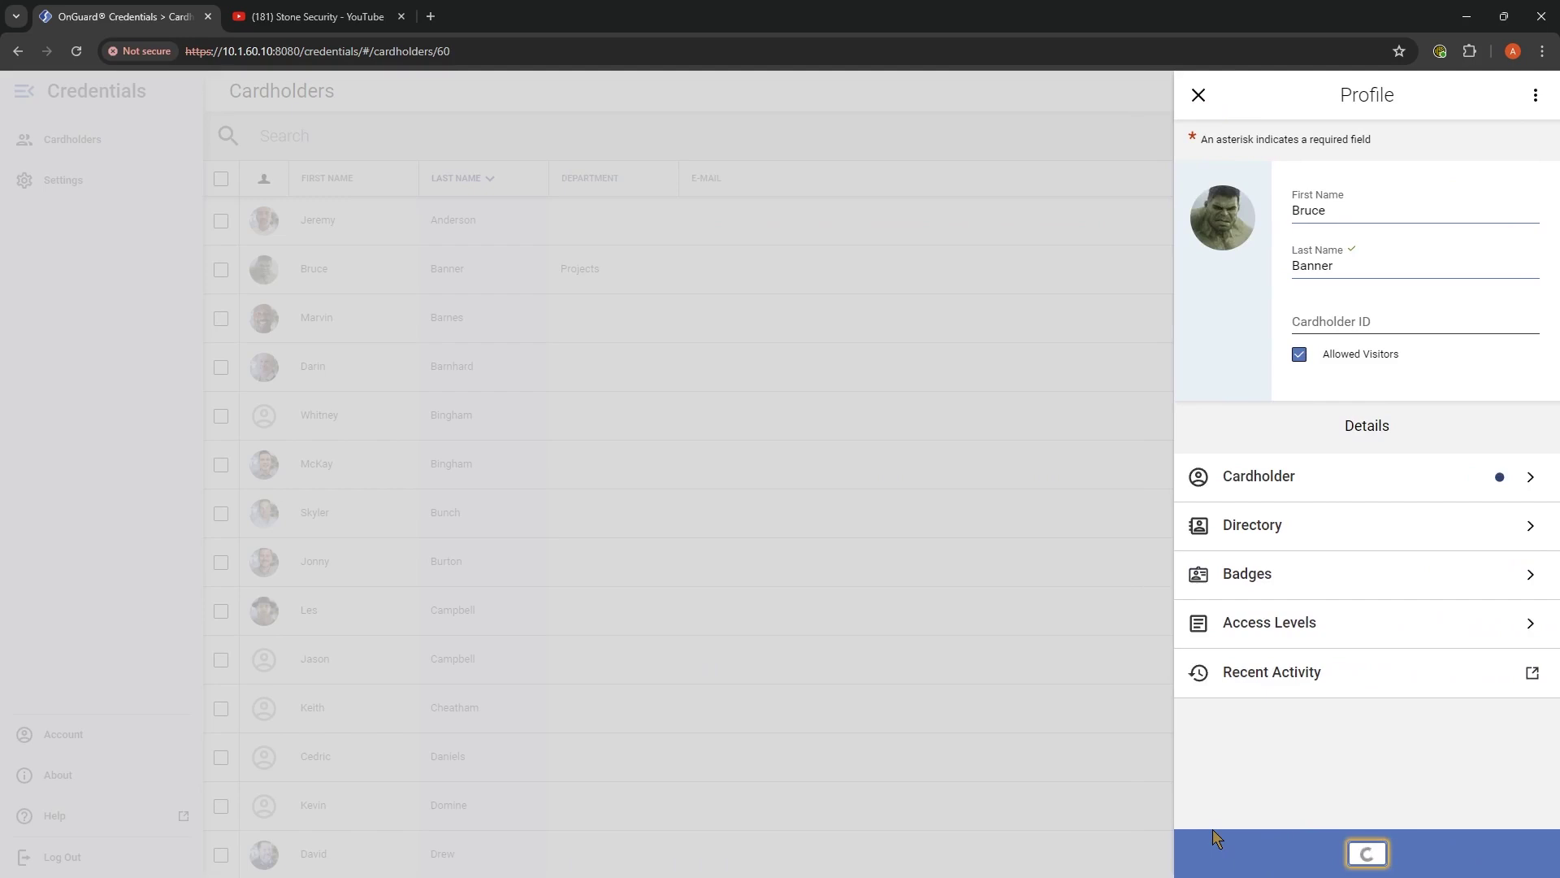
pyautogui.press('Escape')
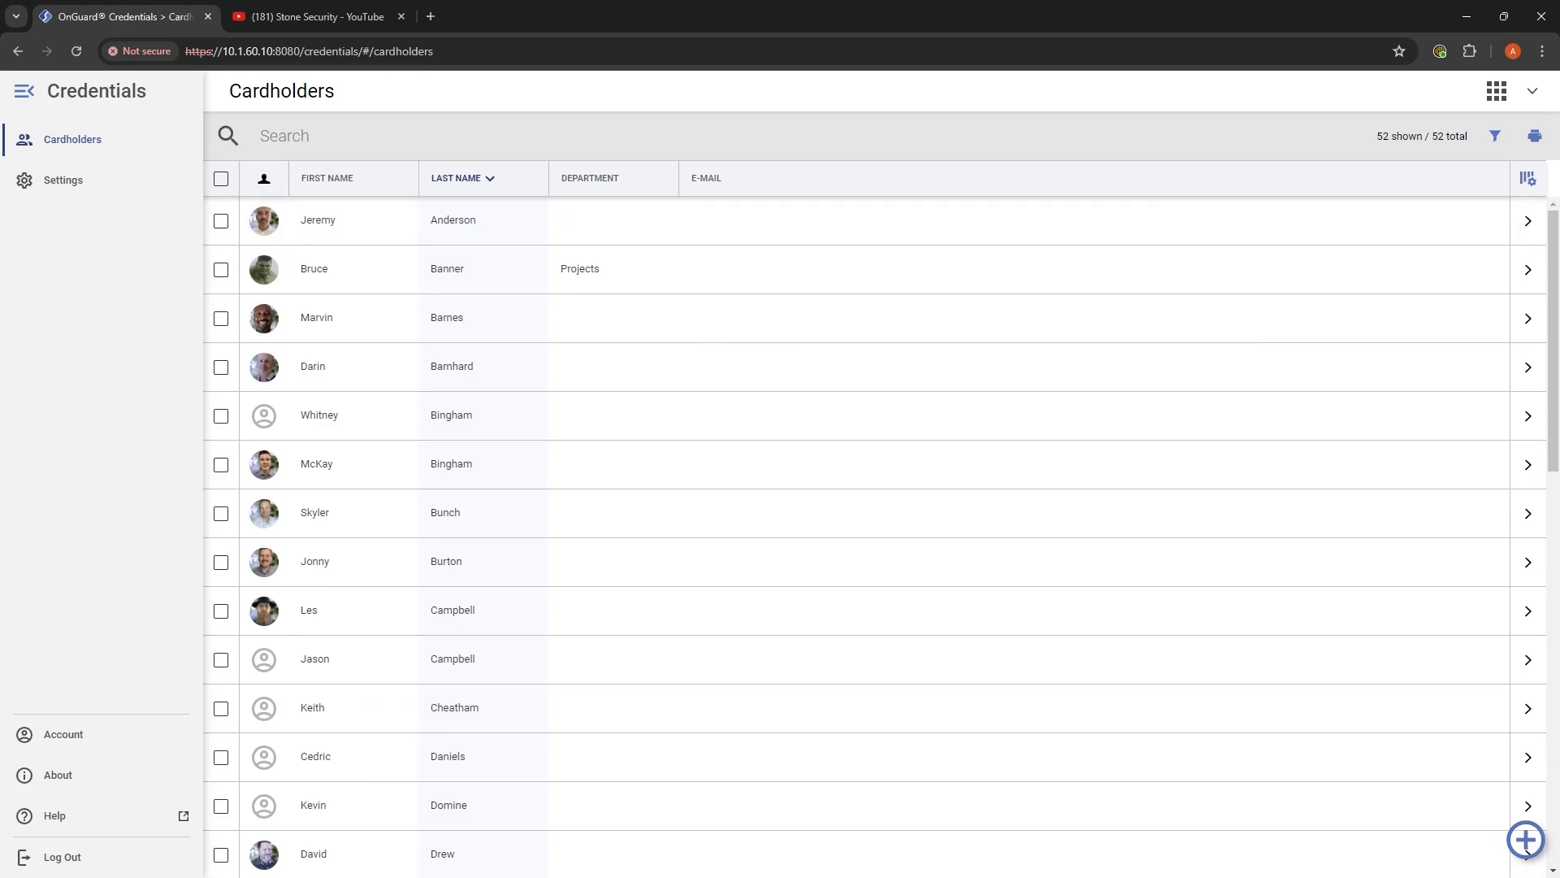
pyautogui.hotkey('alt', 'Tab')
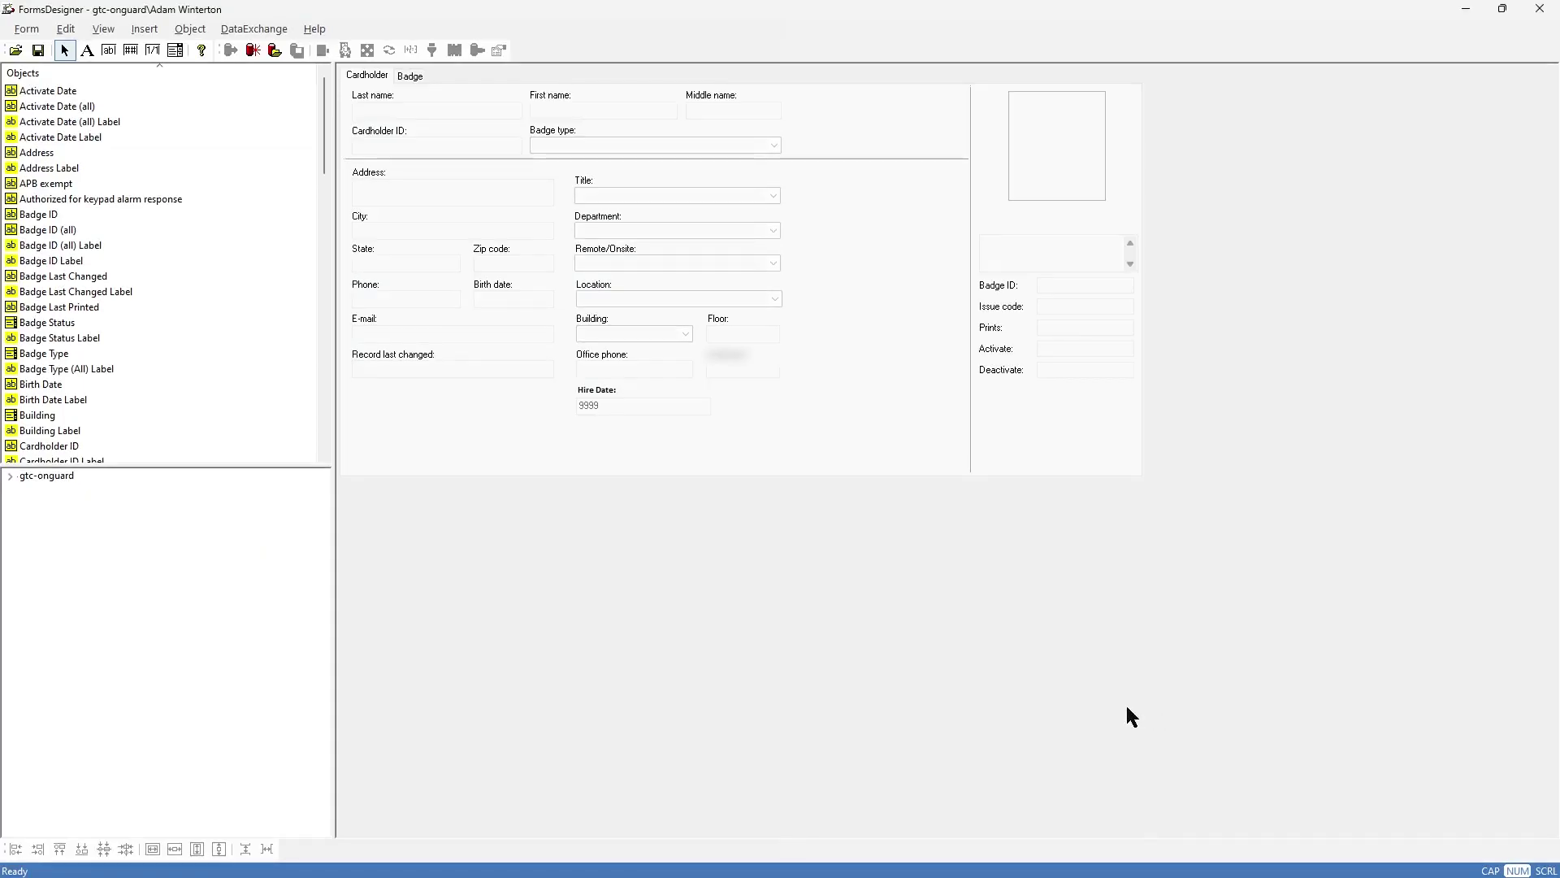
pyautogui.click(628, 404)
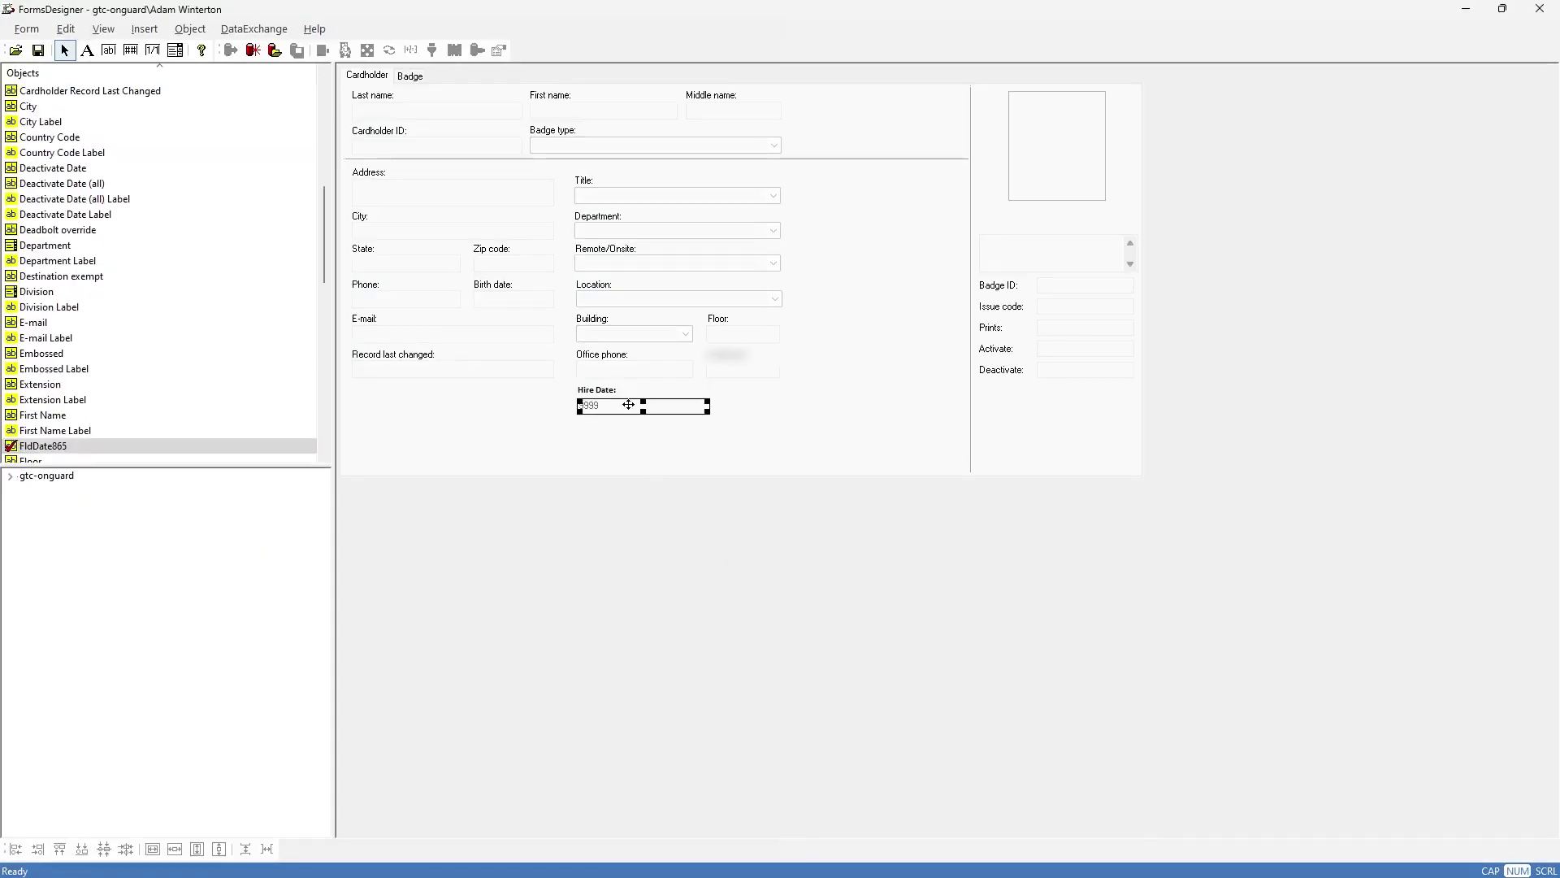
pyautogui.doubleClick(628, 404)
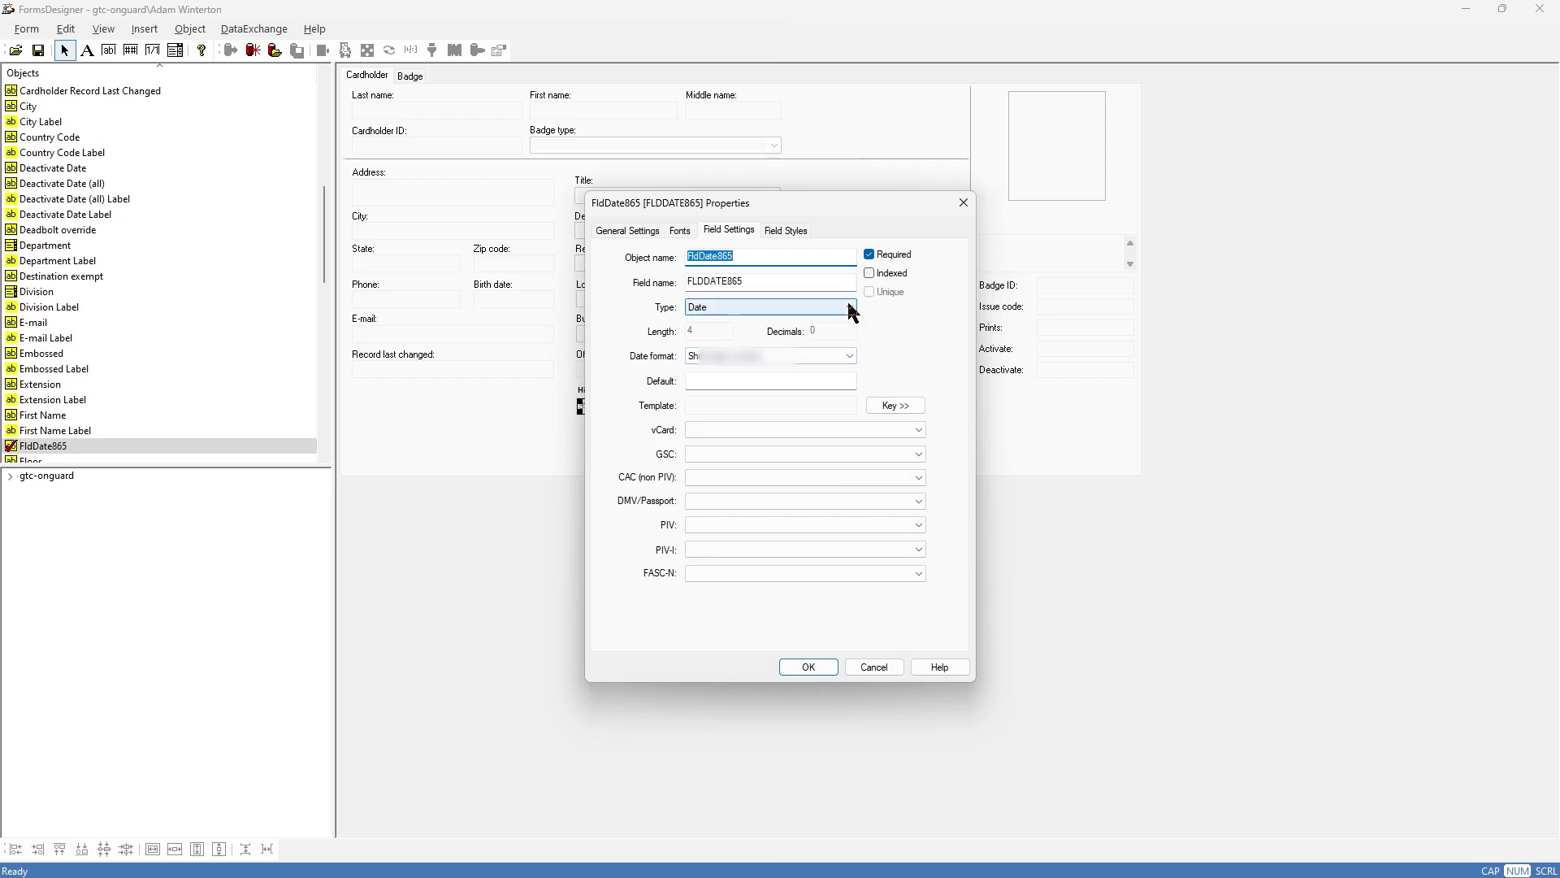
pyautogui.moveTo(824, 201); pyautogui.dragTo(1048, 251)
pyautogui.click(1099, 716)
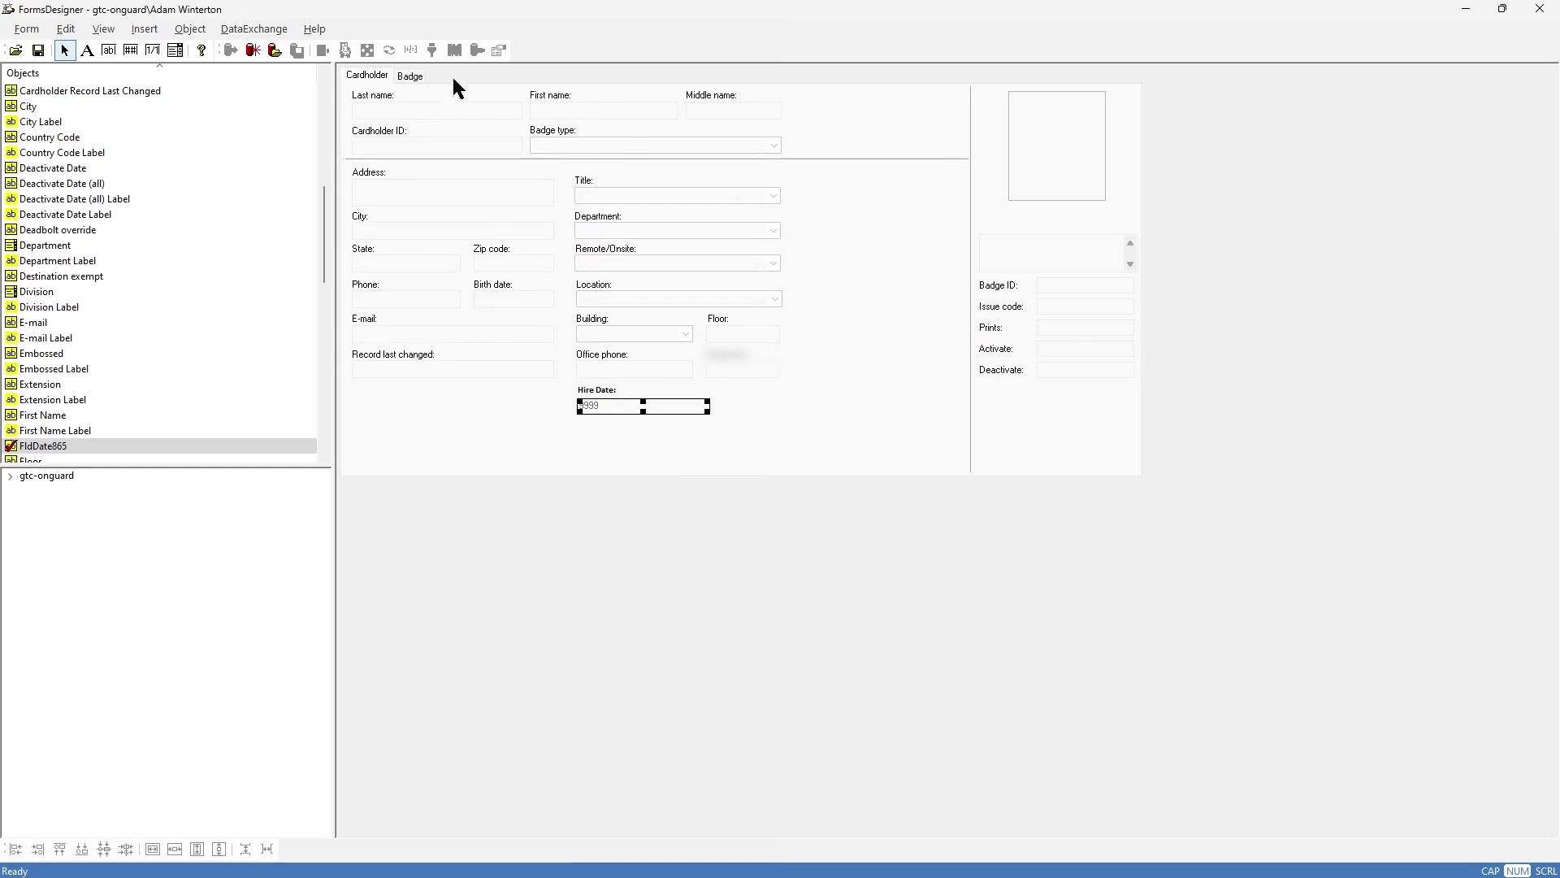
# - On the Badge page, review the Activate Date field's property tabs and cancel unchanged
pyautogui.click(410, 76)
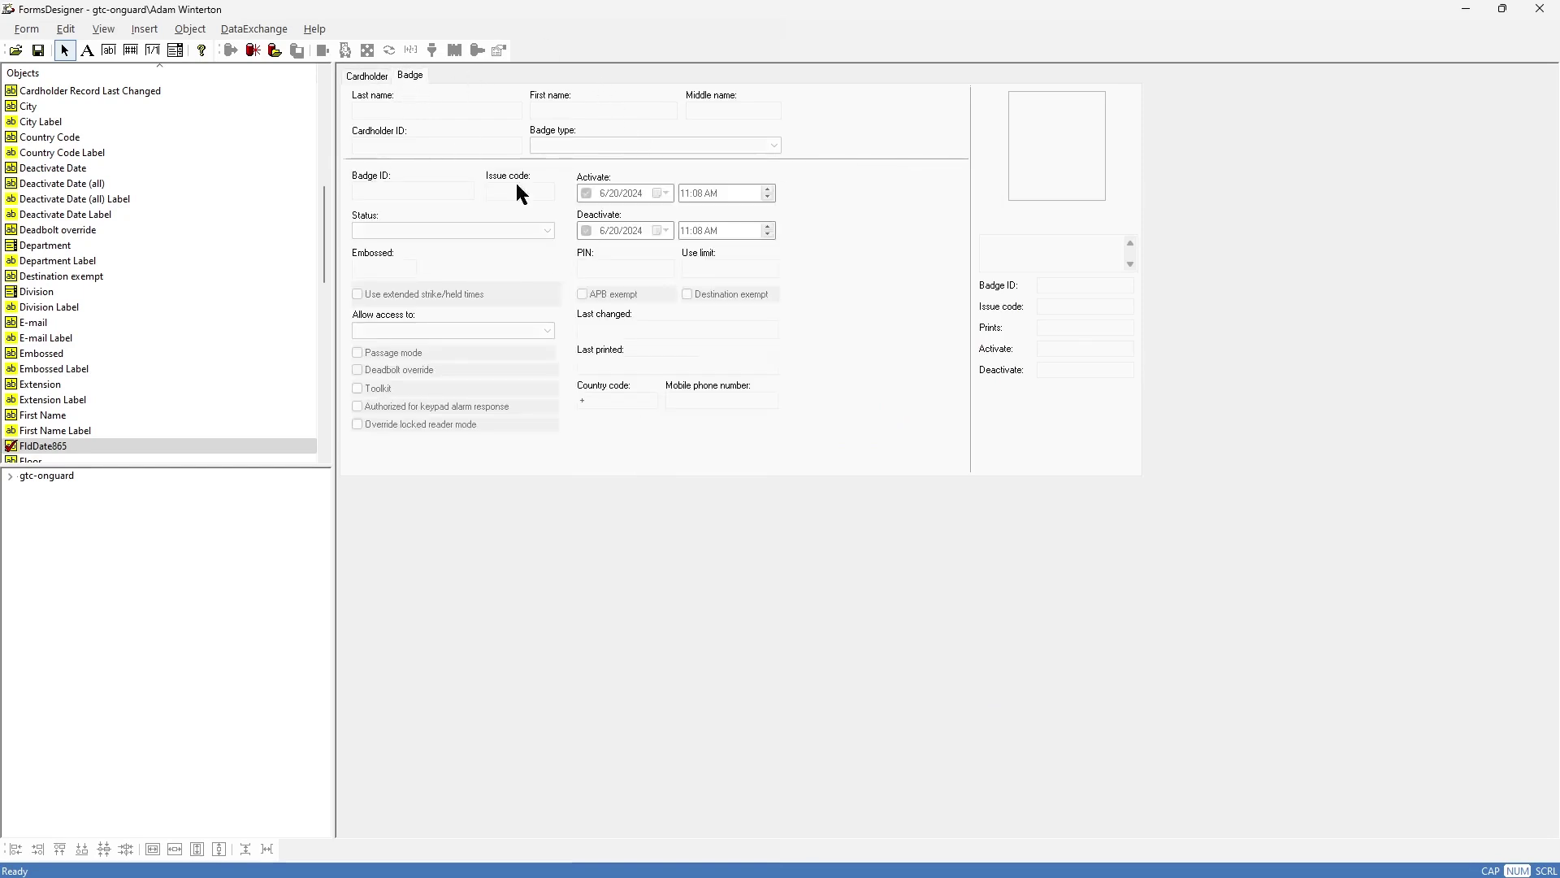
pyautogui.click(627, 193)
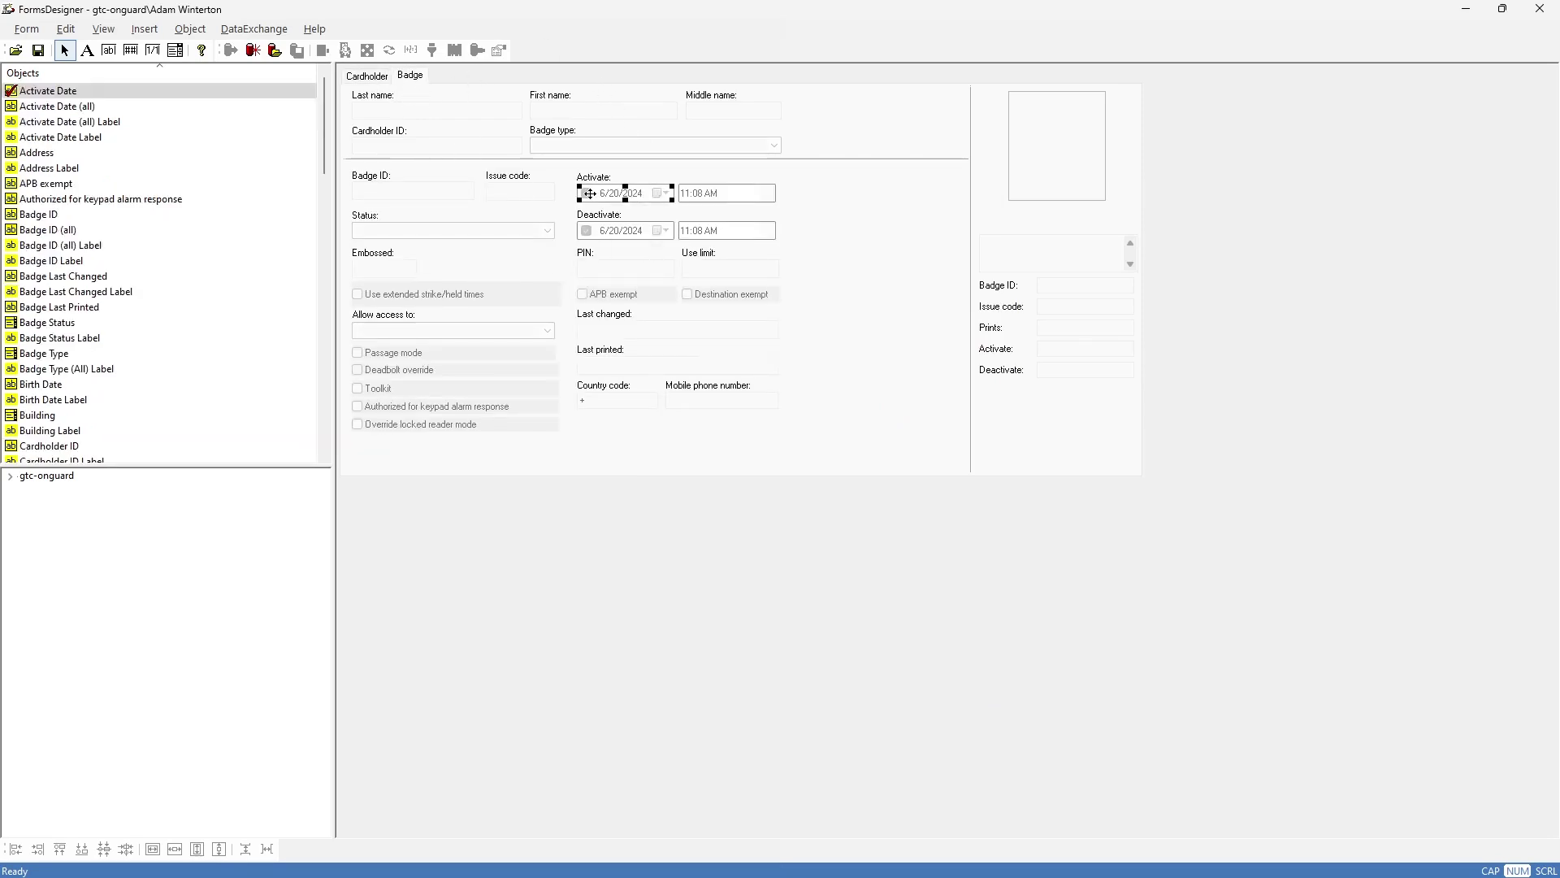
pyautogui.doubleClick(600, 195)
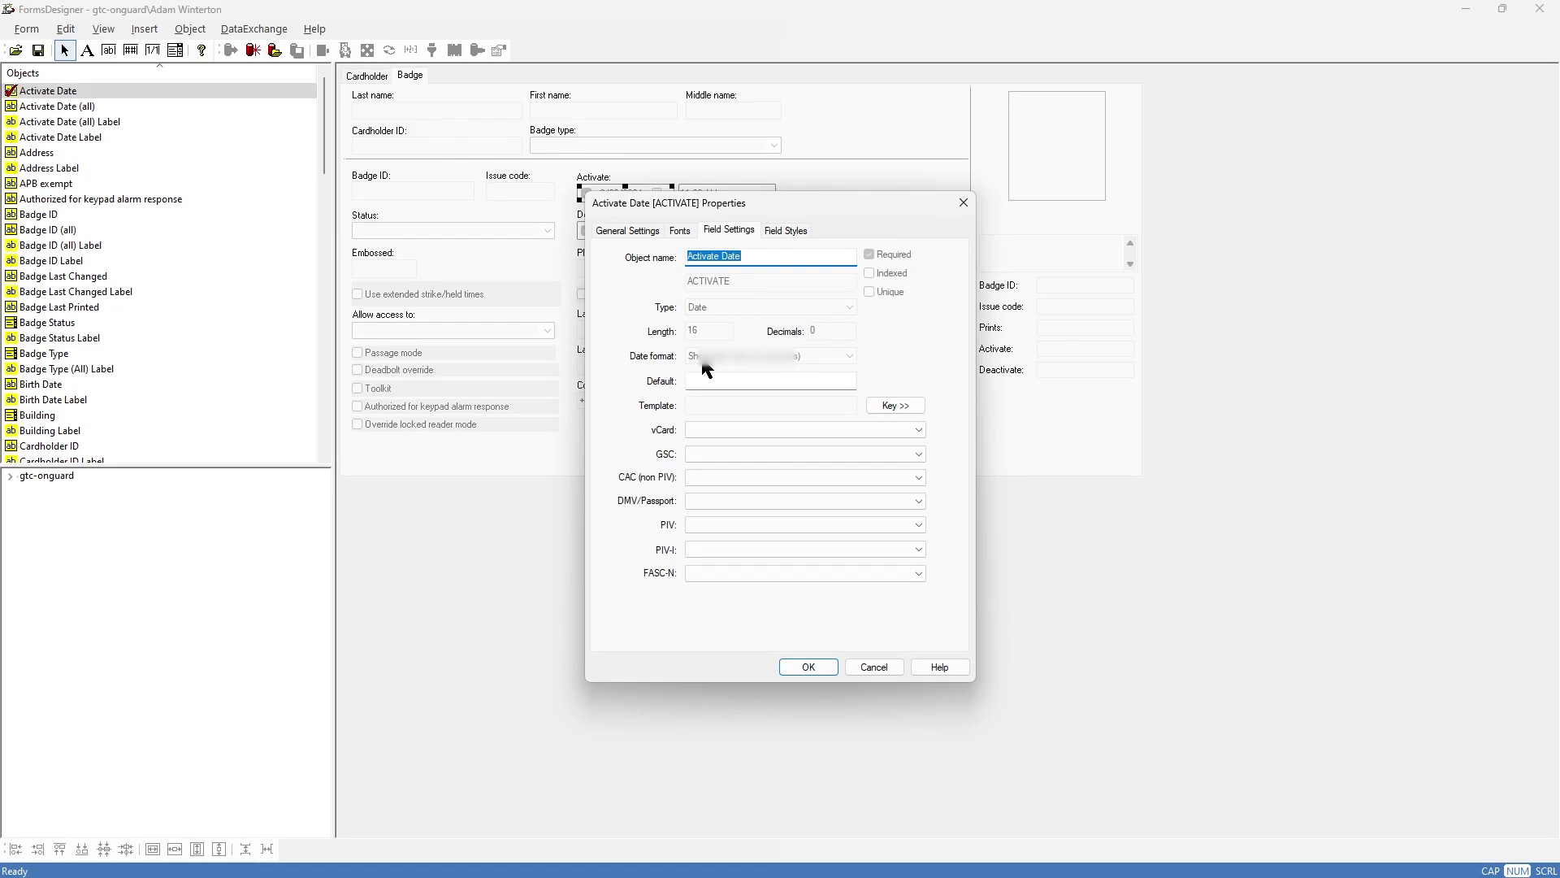
pyautogui.click(786, 234)
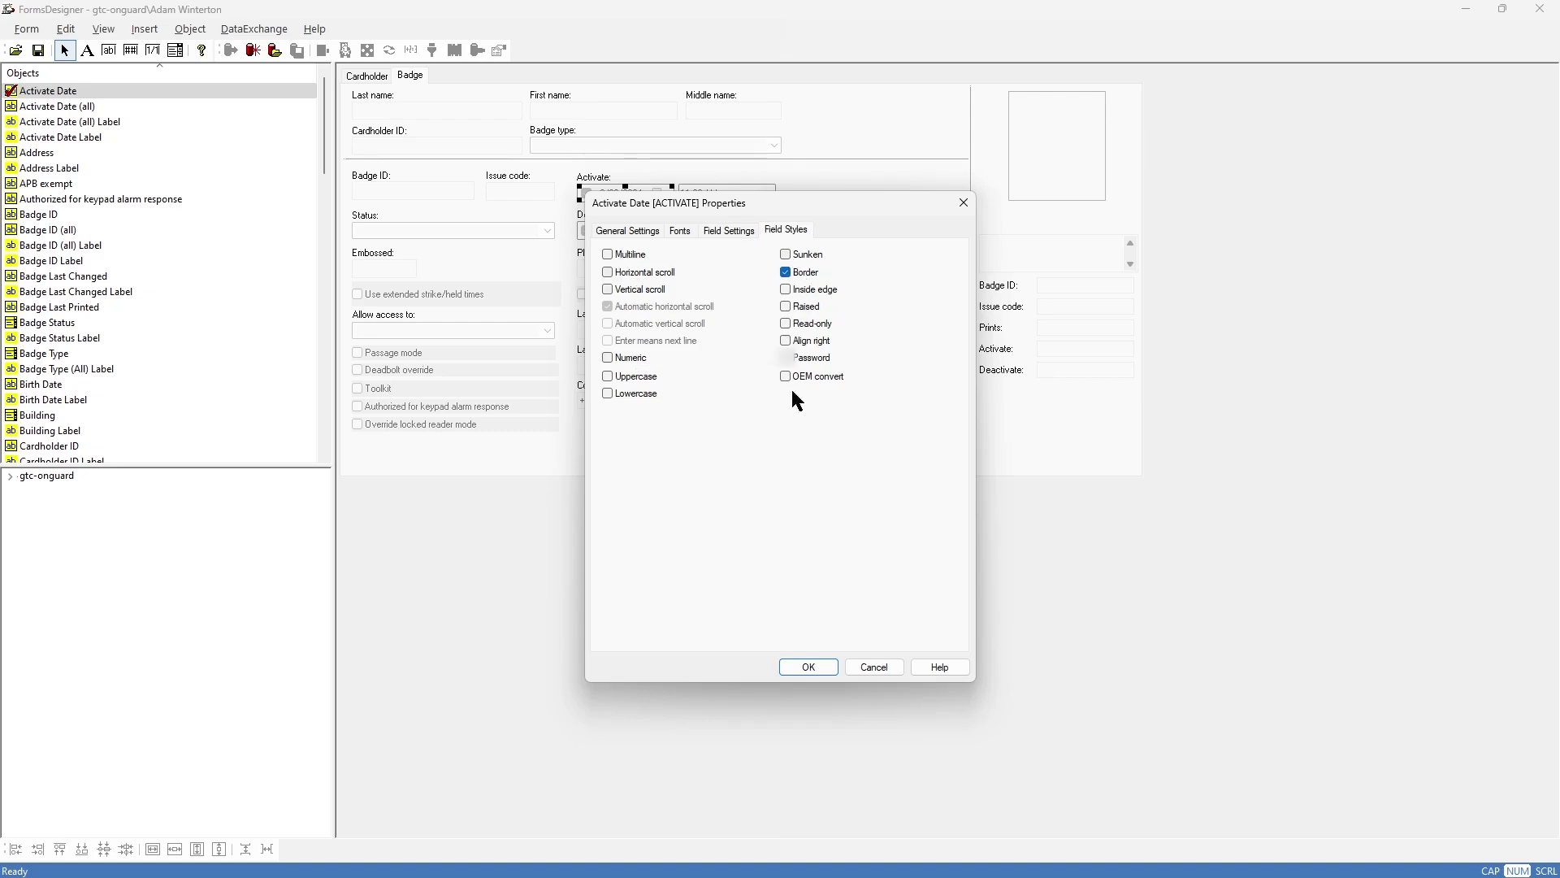
pyautogui.click(741, 231)
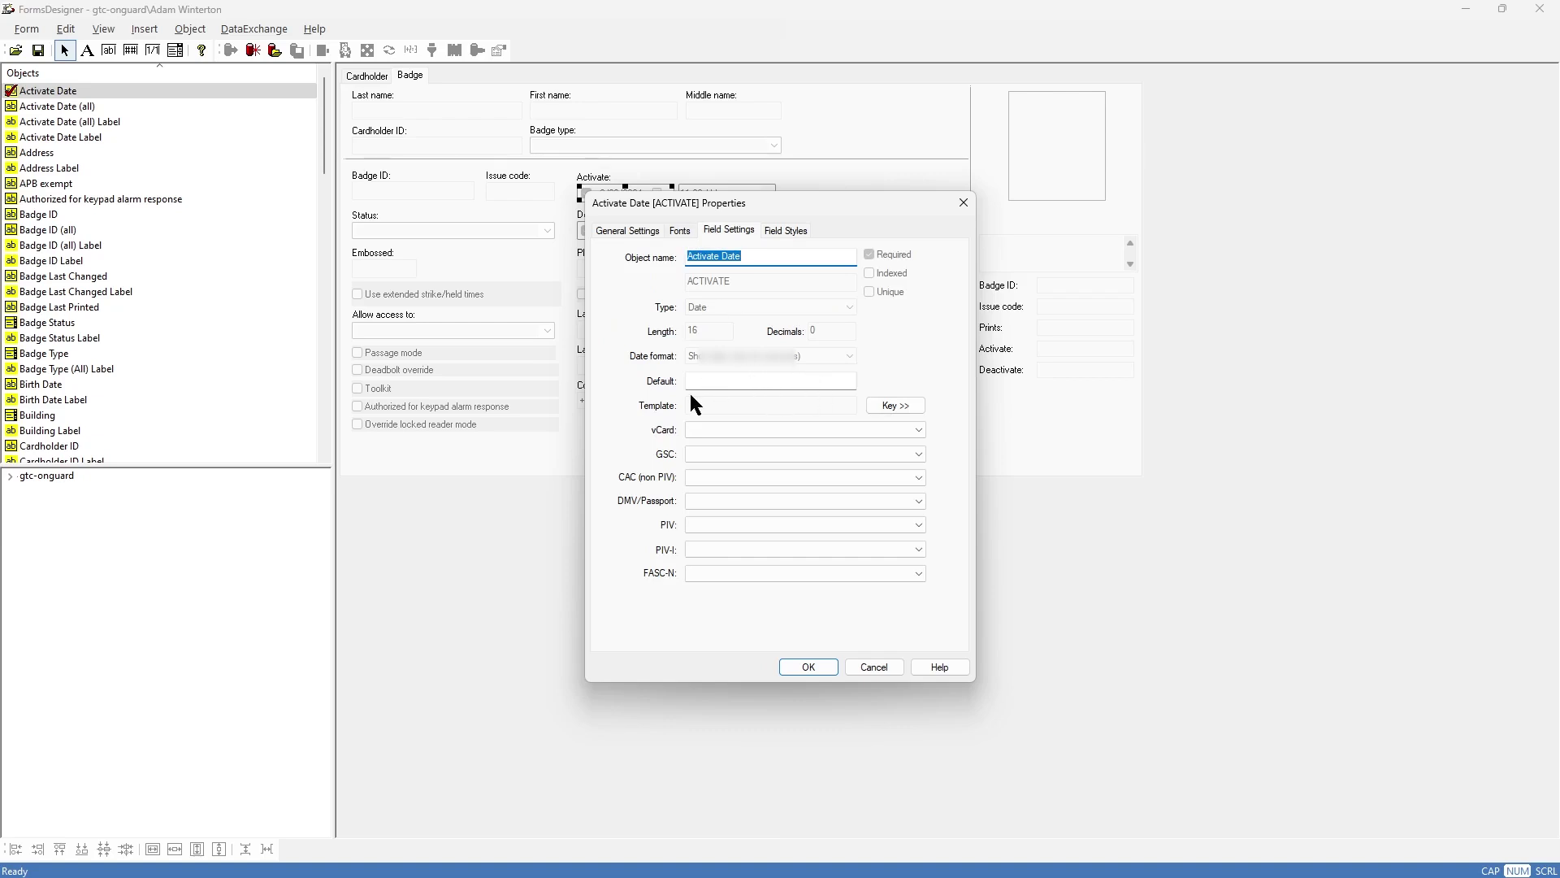
pyautogui.click(679, 231)
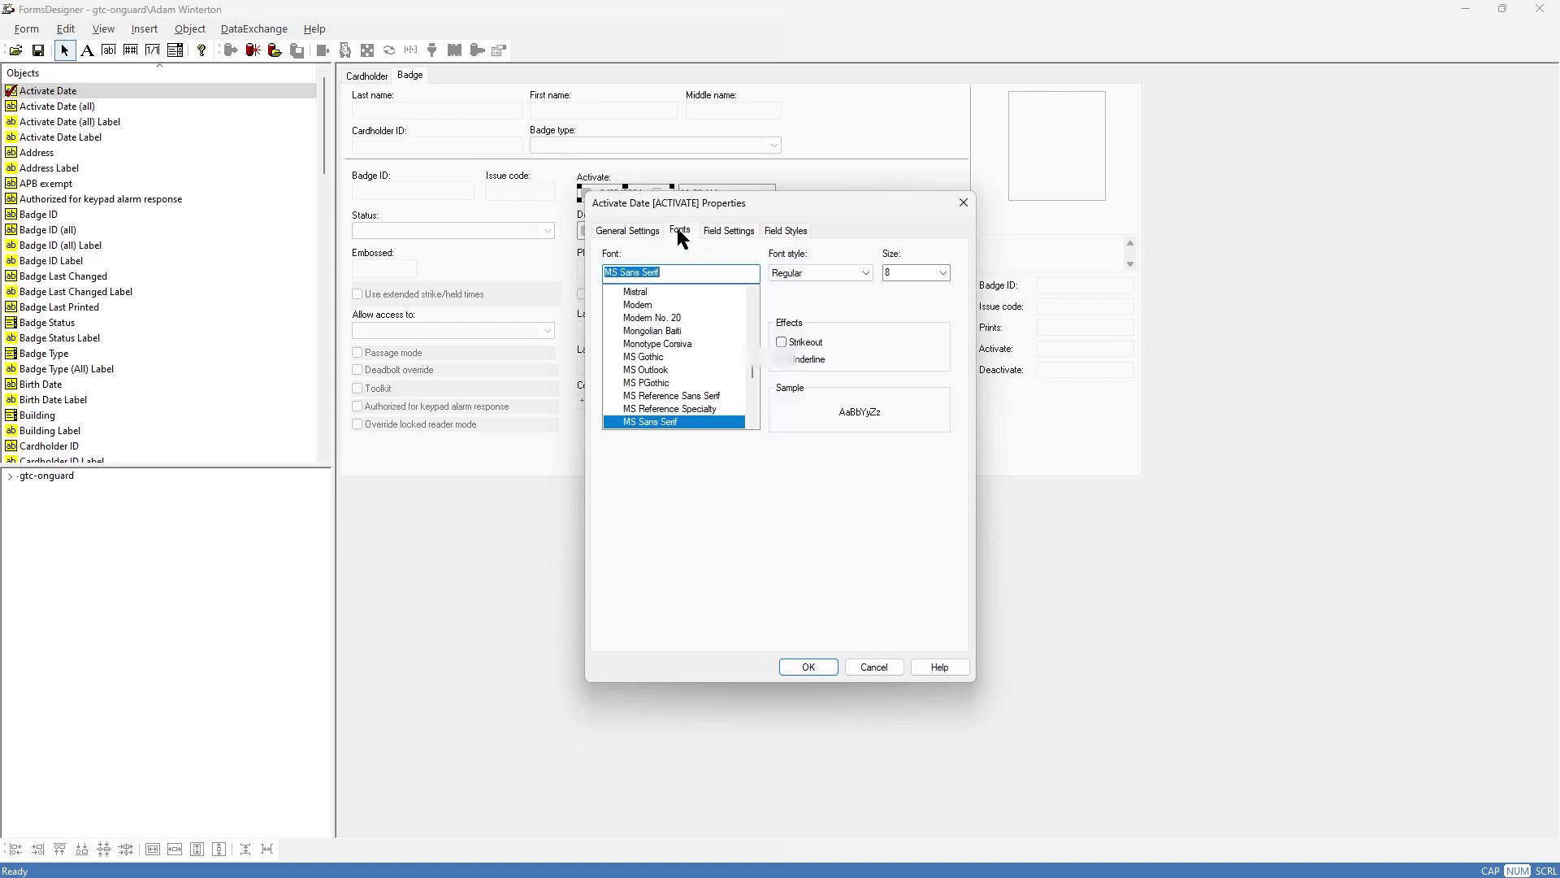
pyautogui.click(632, 230)
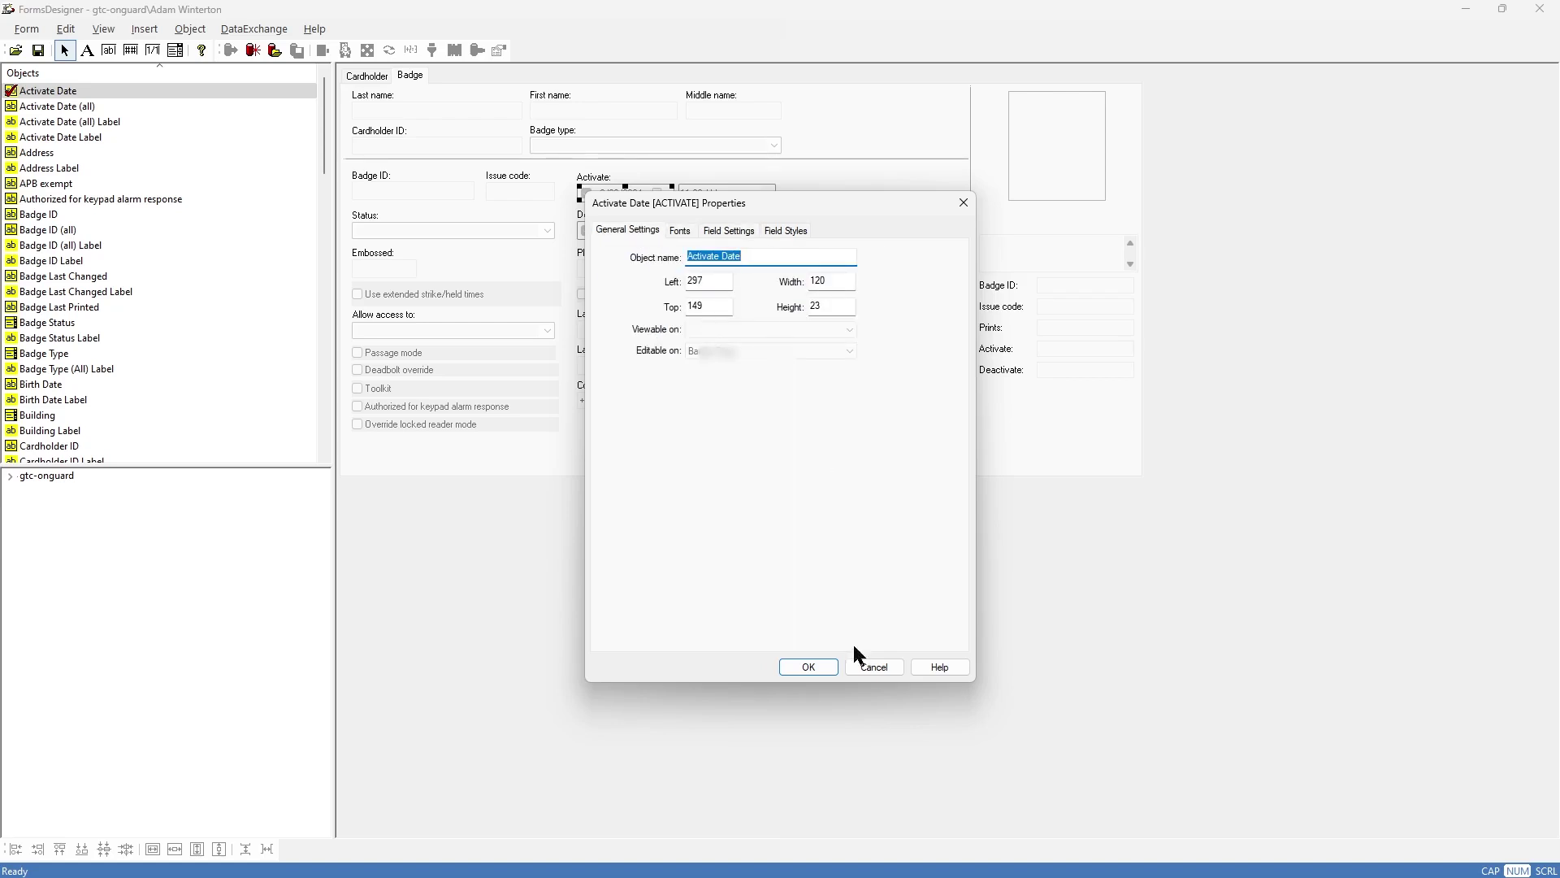
pyautogui.click(878, 668)
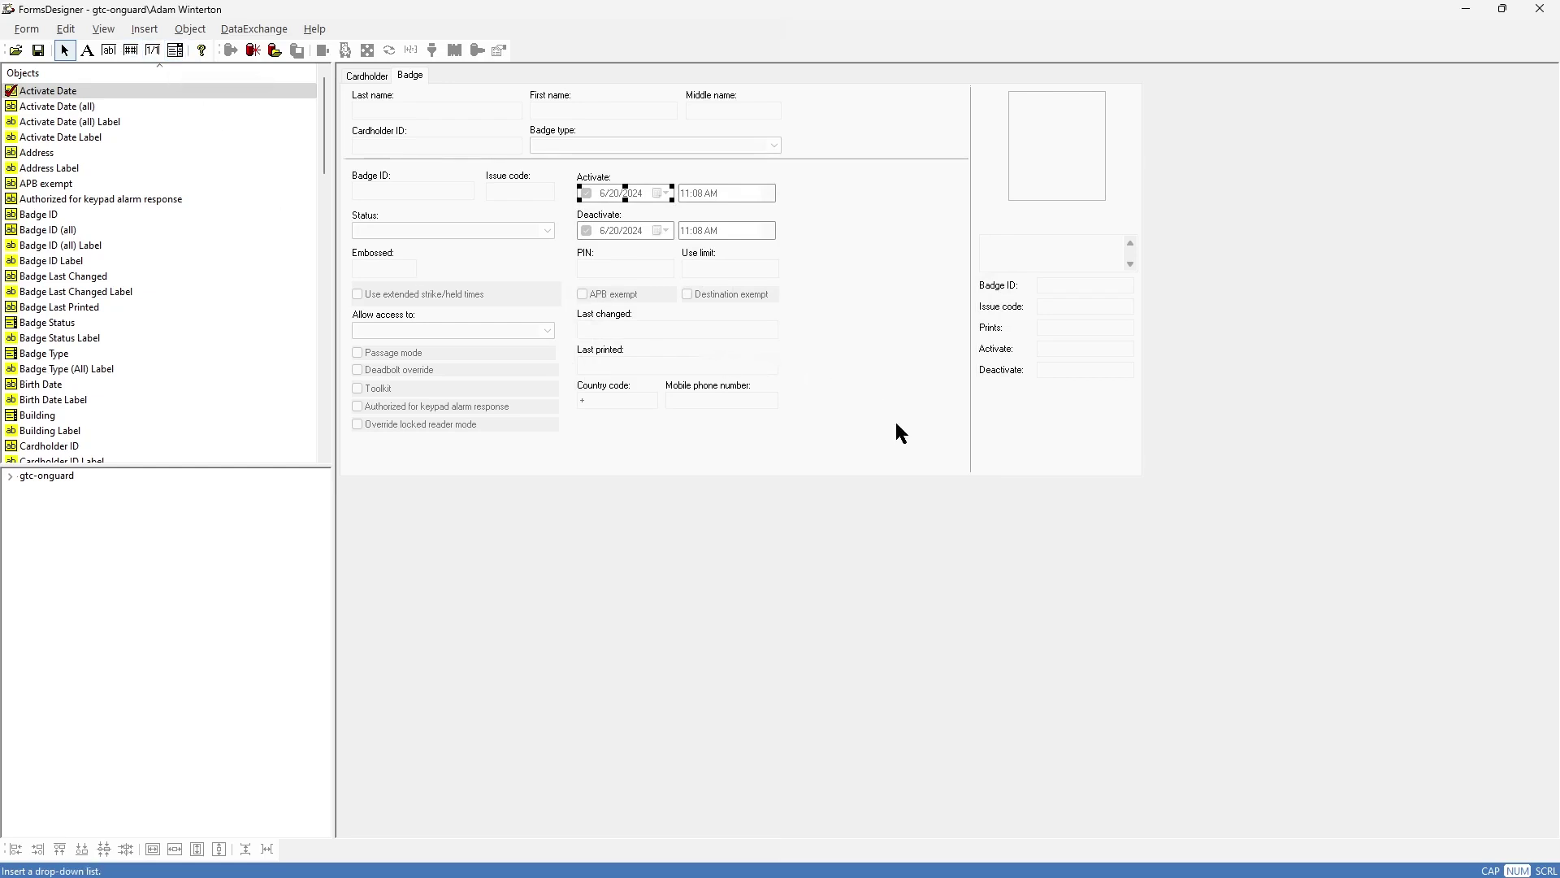
pyautogui.click(175, 49)
pyautogui.moveTo(841, 395); pyautogui.dragTo(959, 414)
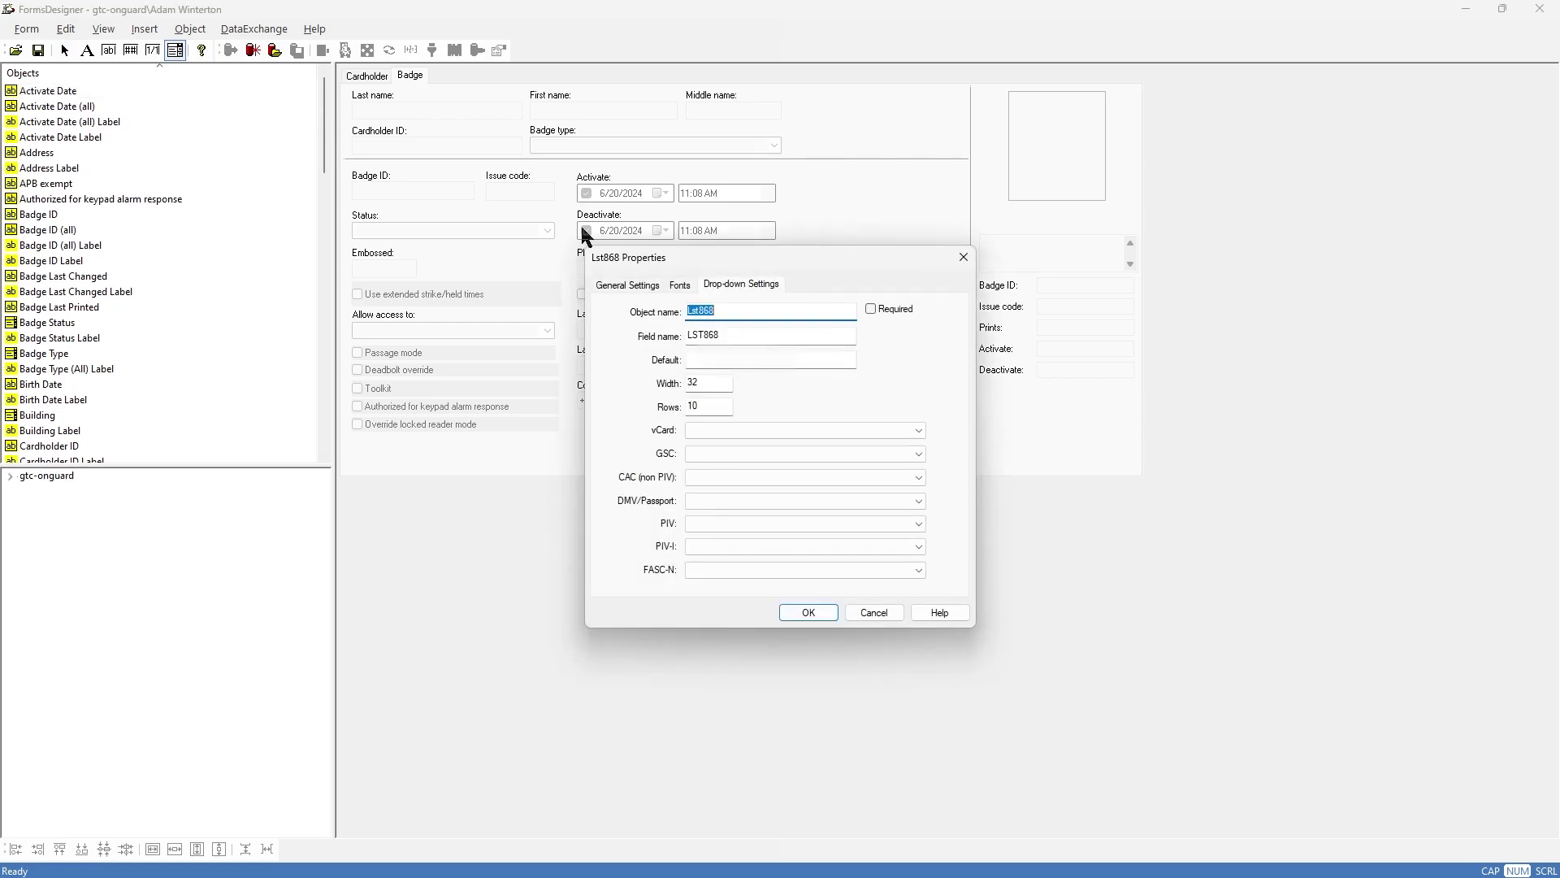
pyautogui.moveTo(808, 260); pyautogui.dragTo(824, 299)
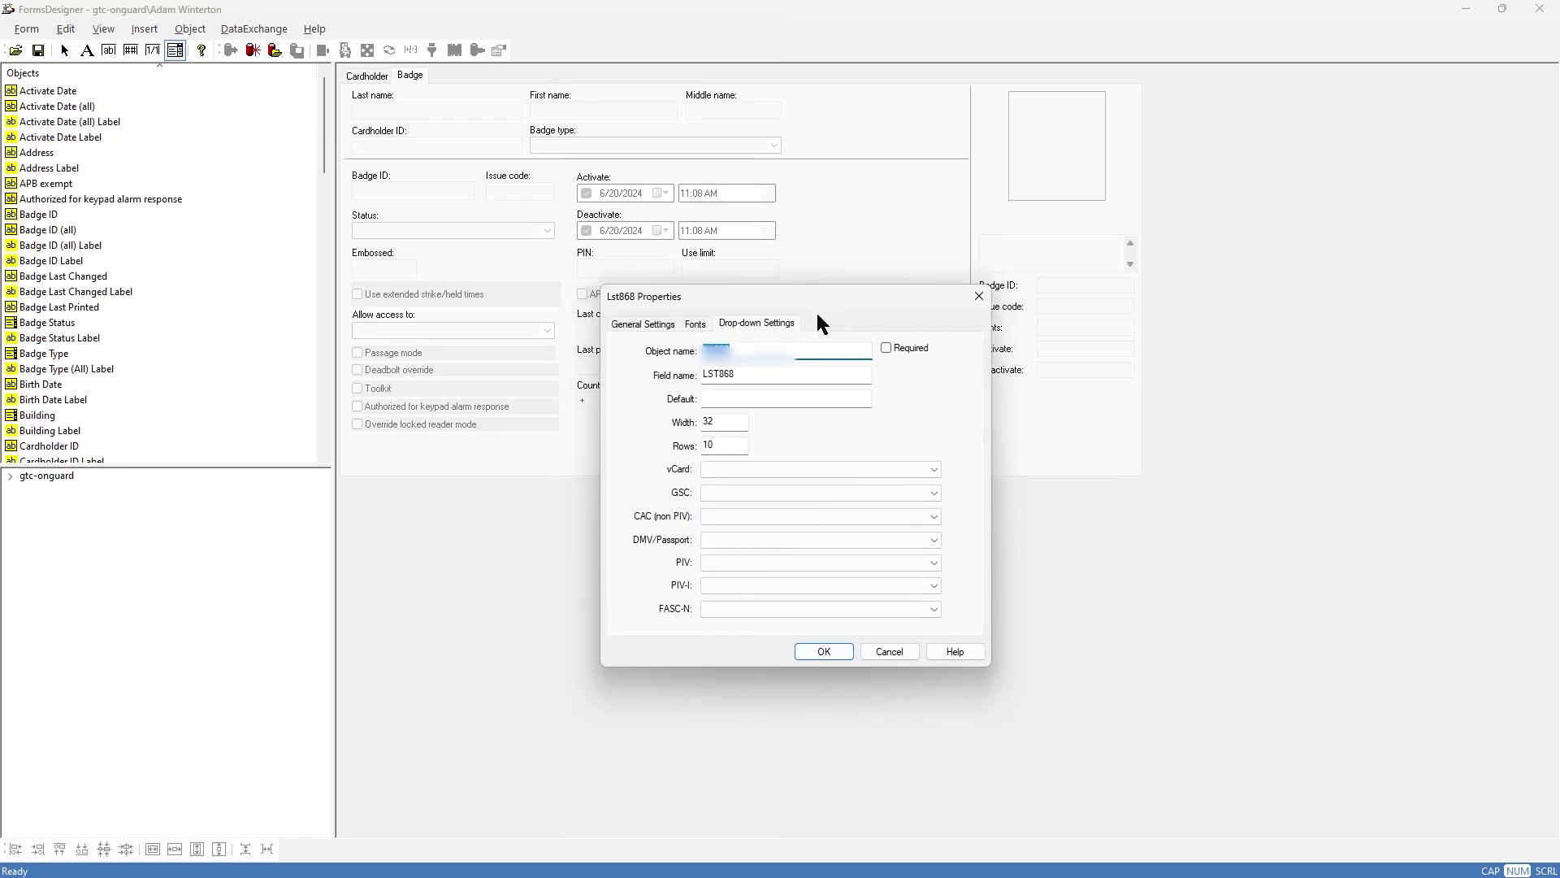
pyautogui.click(723, 398)
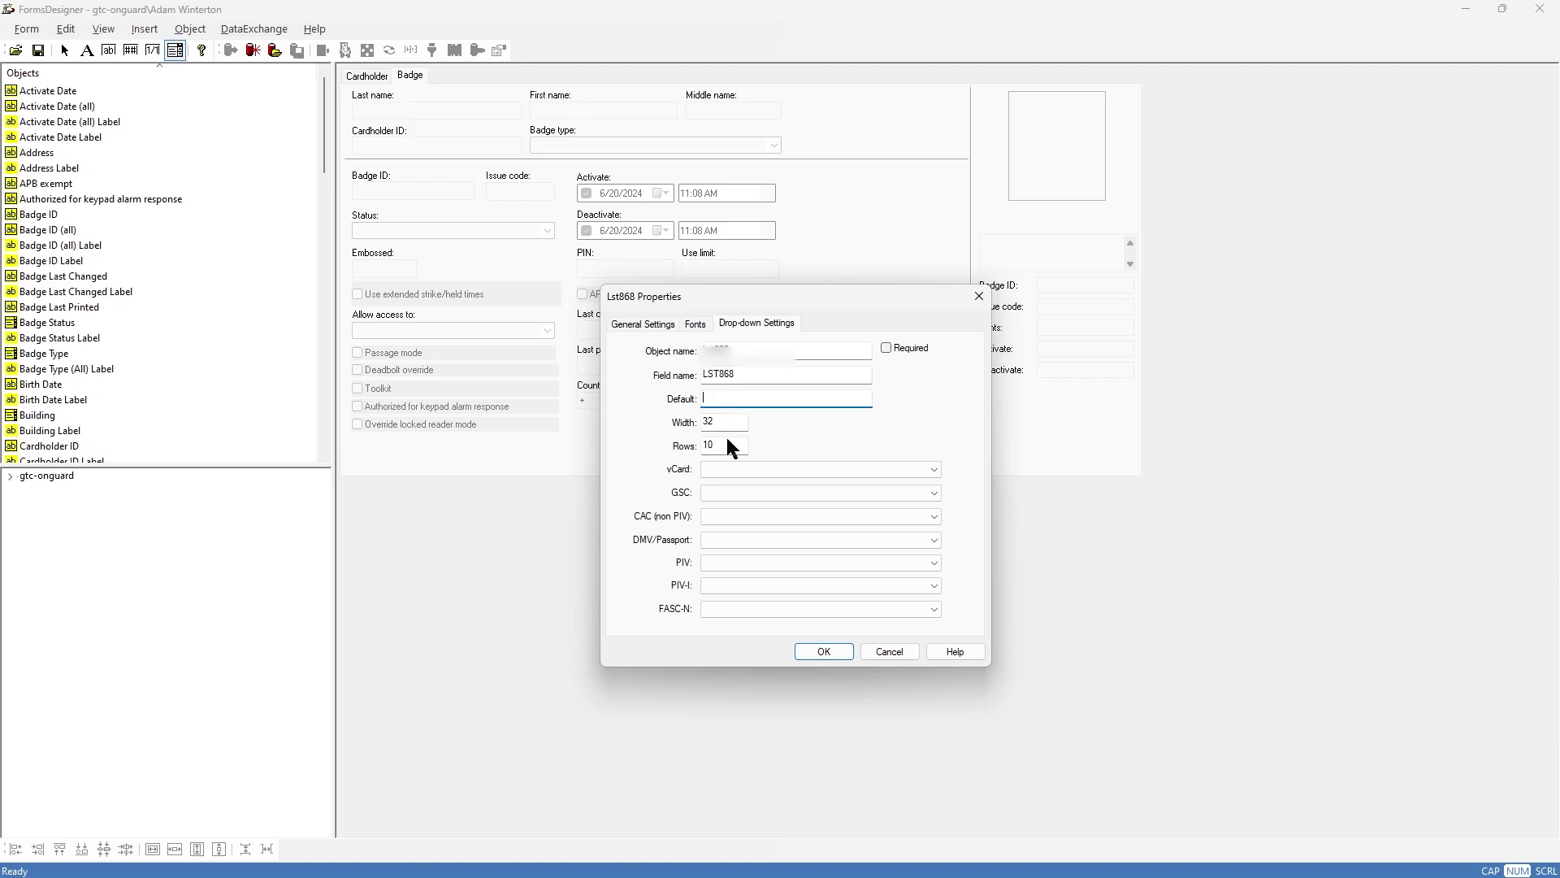
pyautogui.click(695, 324)
pyautogui.click(642, 325)
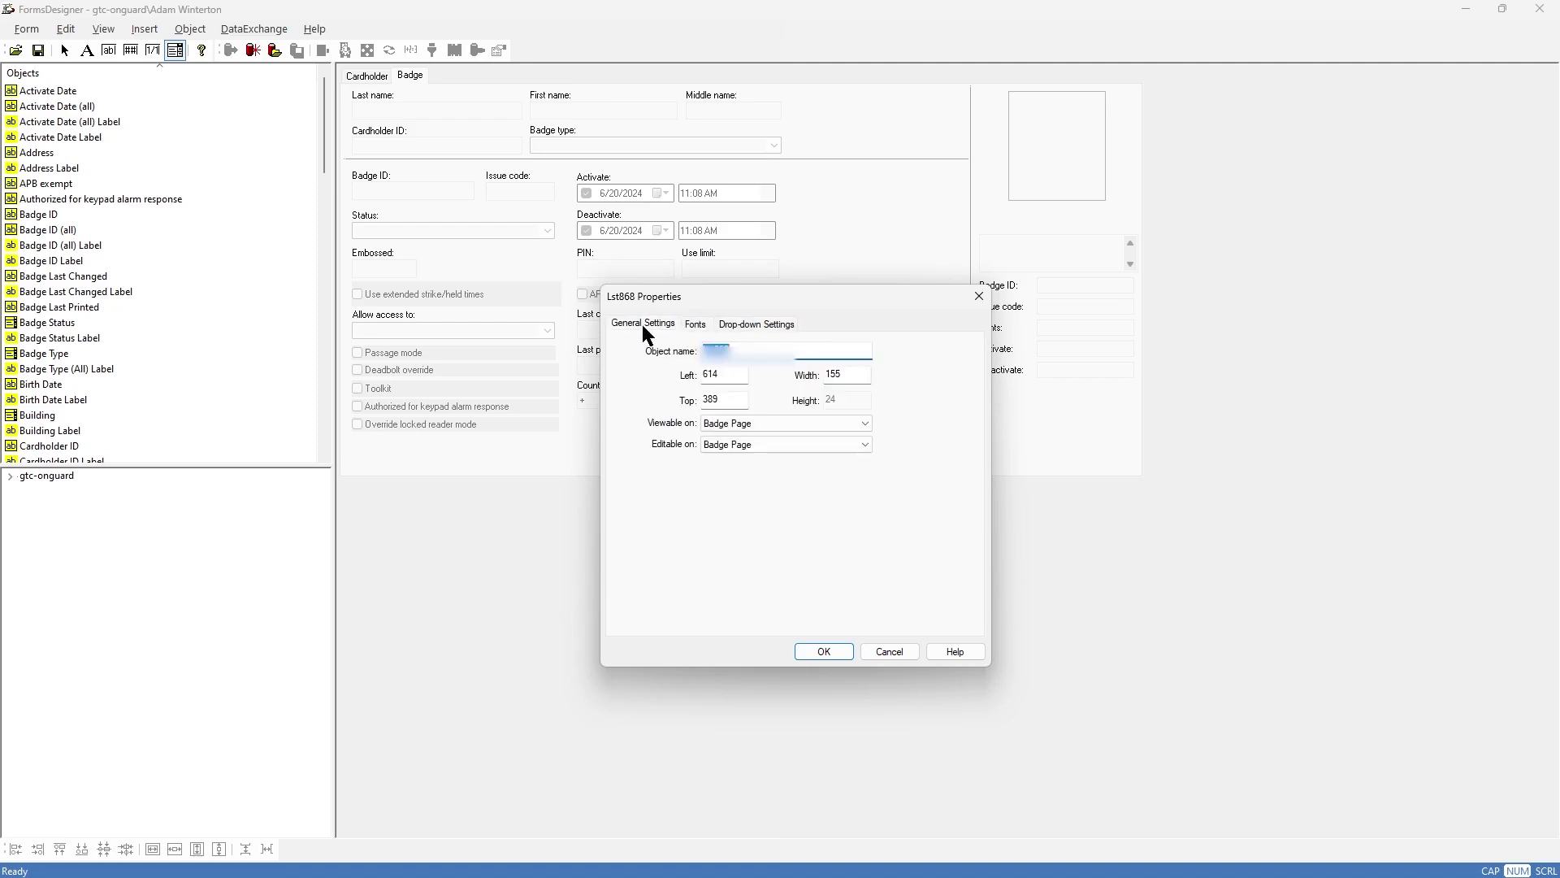
pyautogui.click(700, 325)
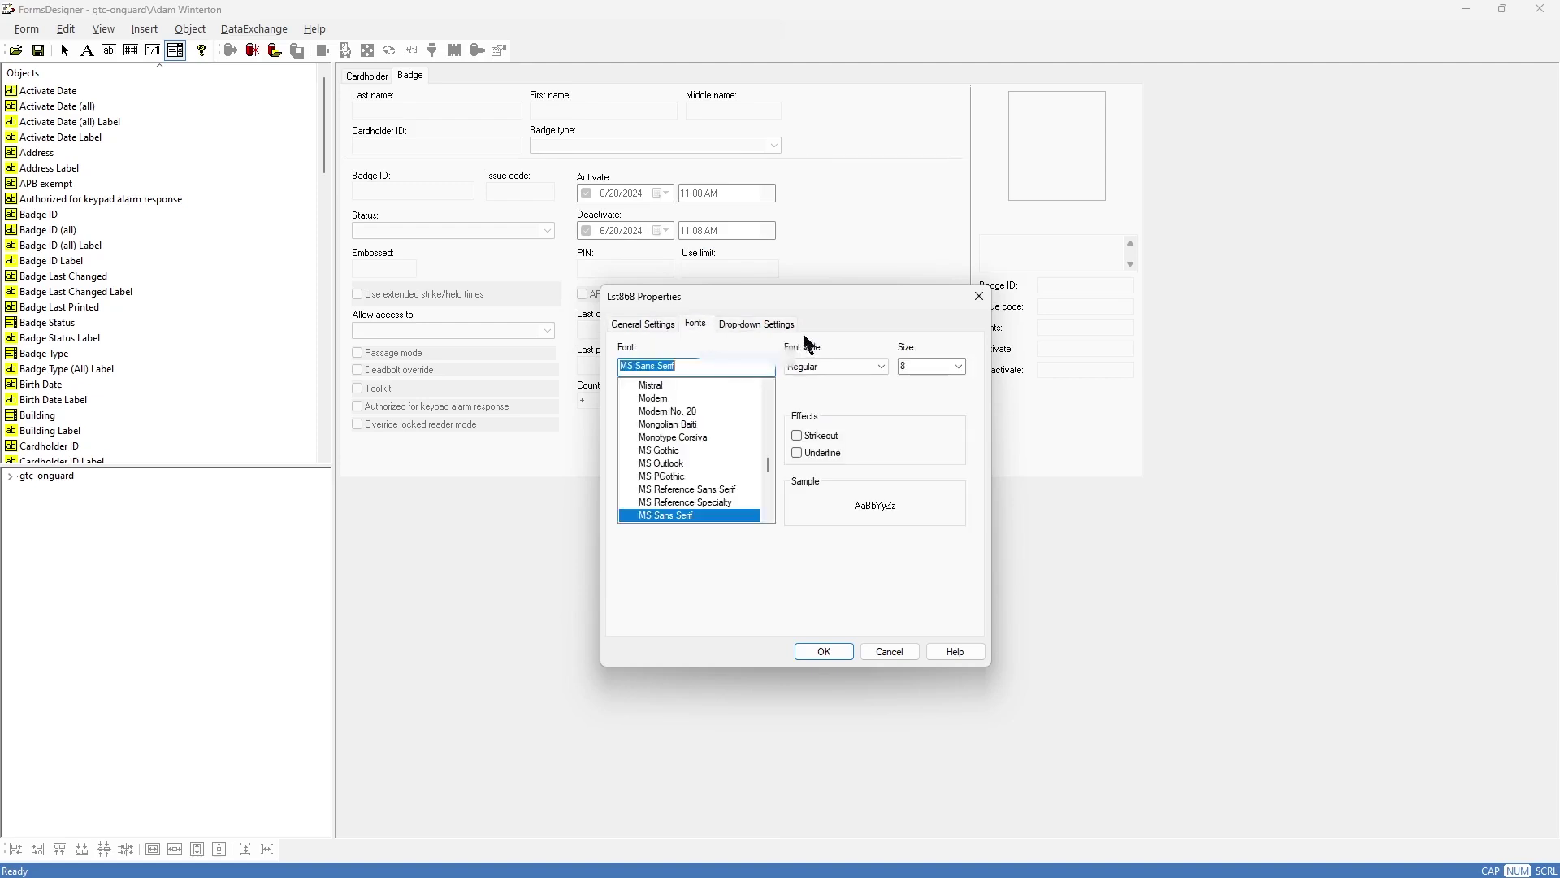
pyautogui.click(749, 324)
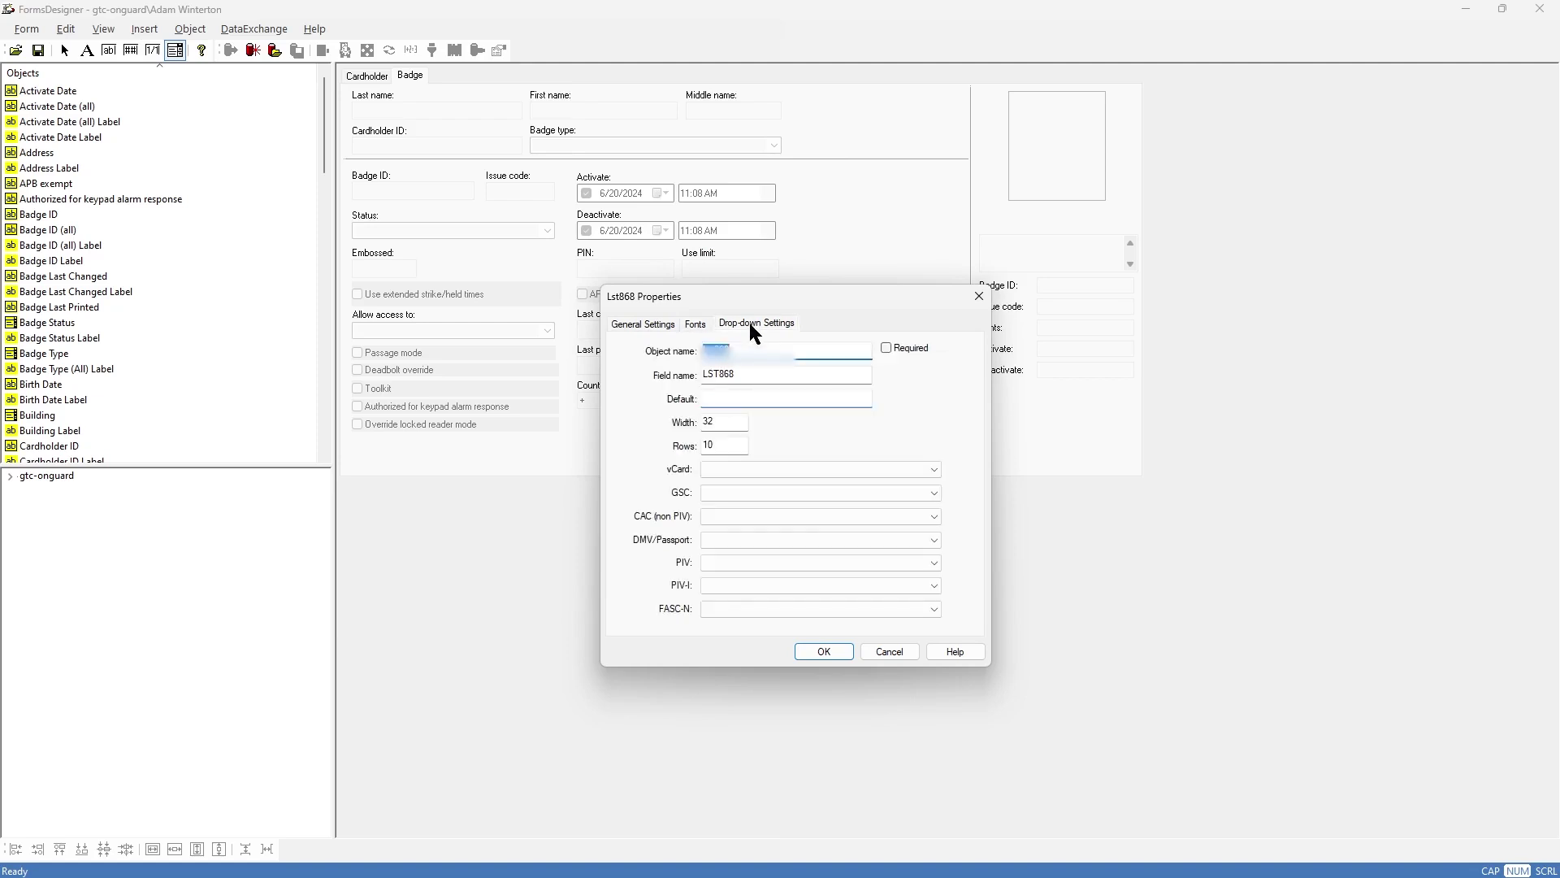
pyautogui.doubleClick(700, 375)
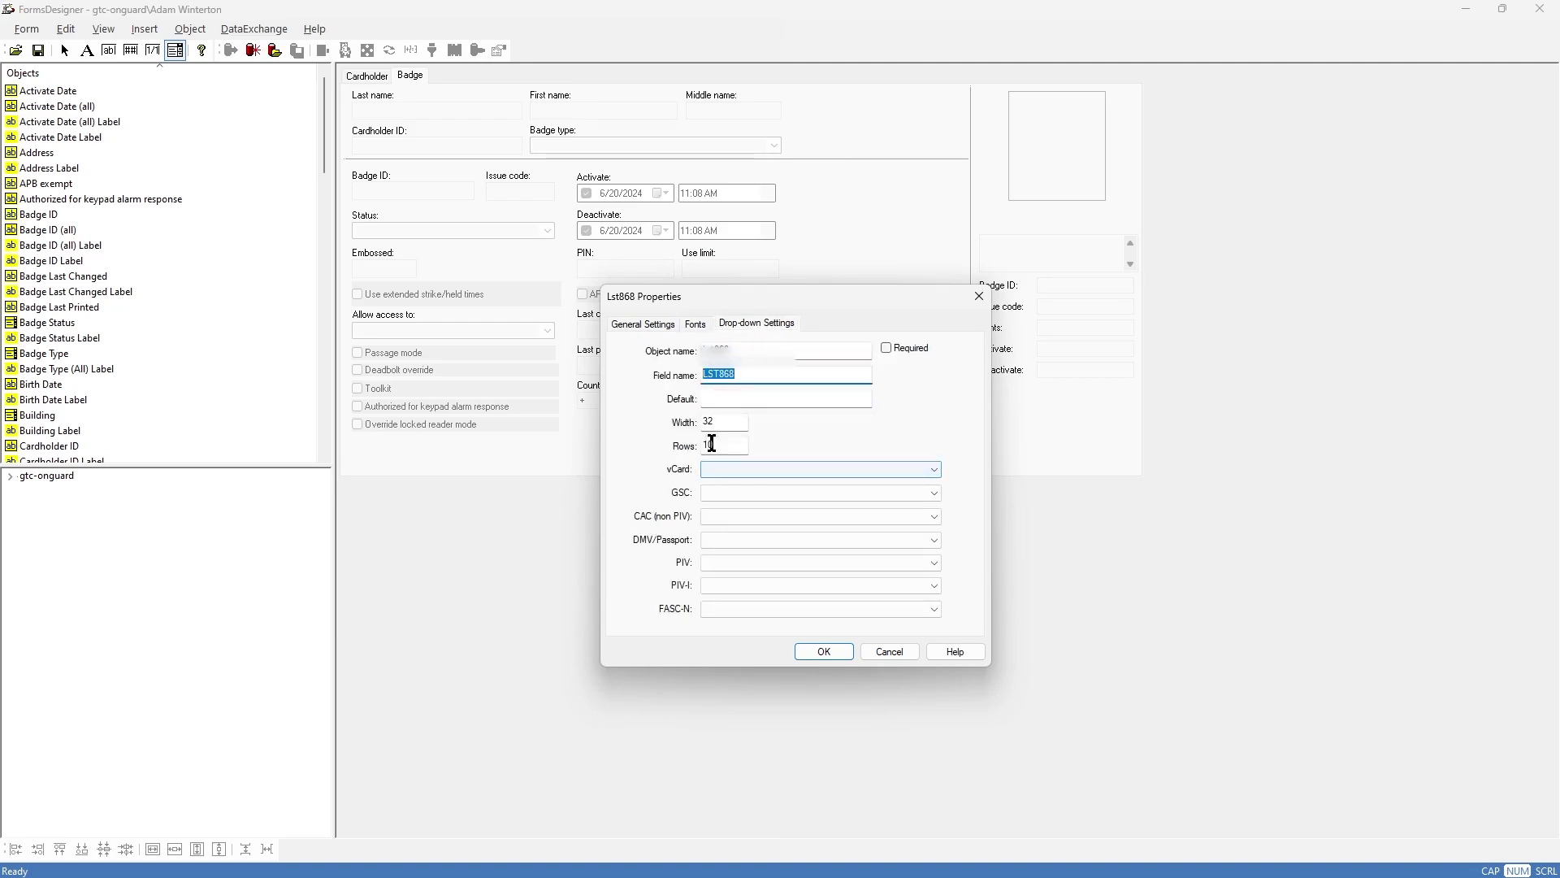
pyautogui.click(894, 652)
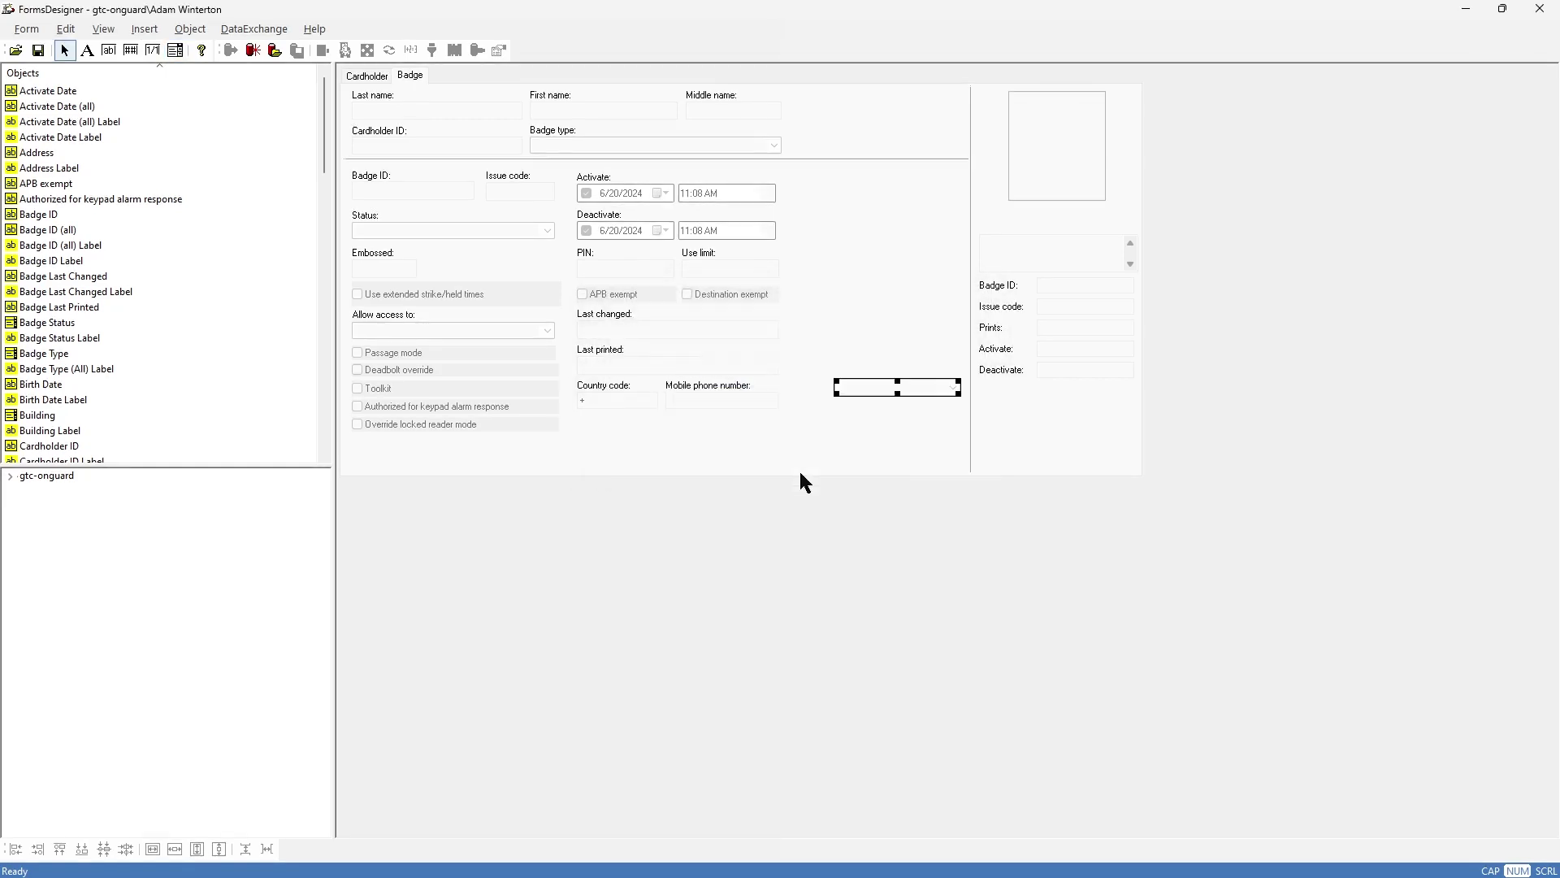
pyautogui.press('Delete')
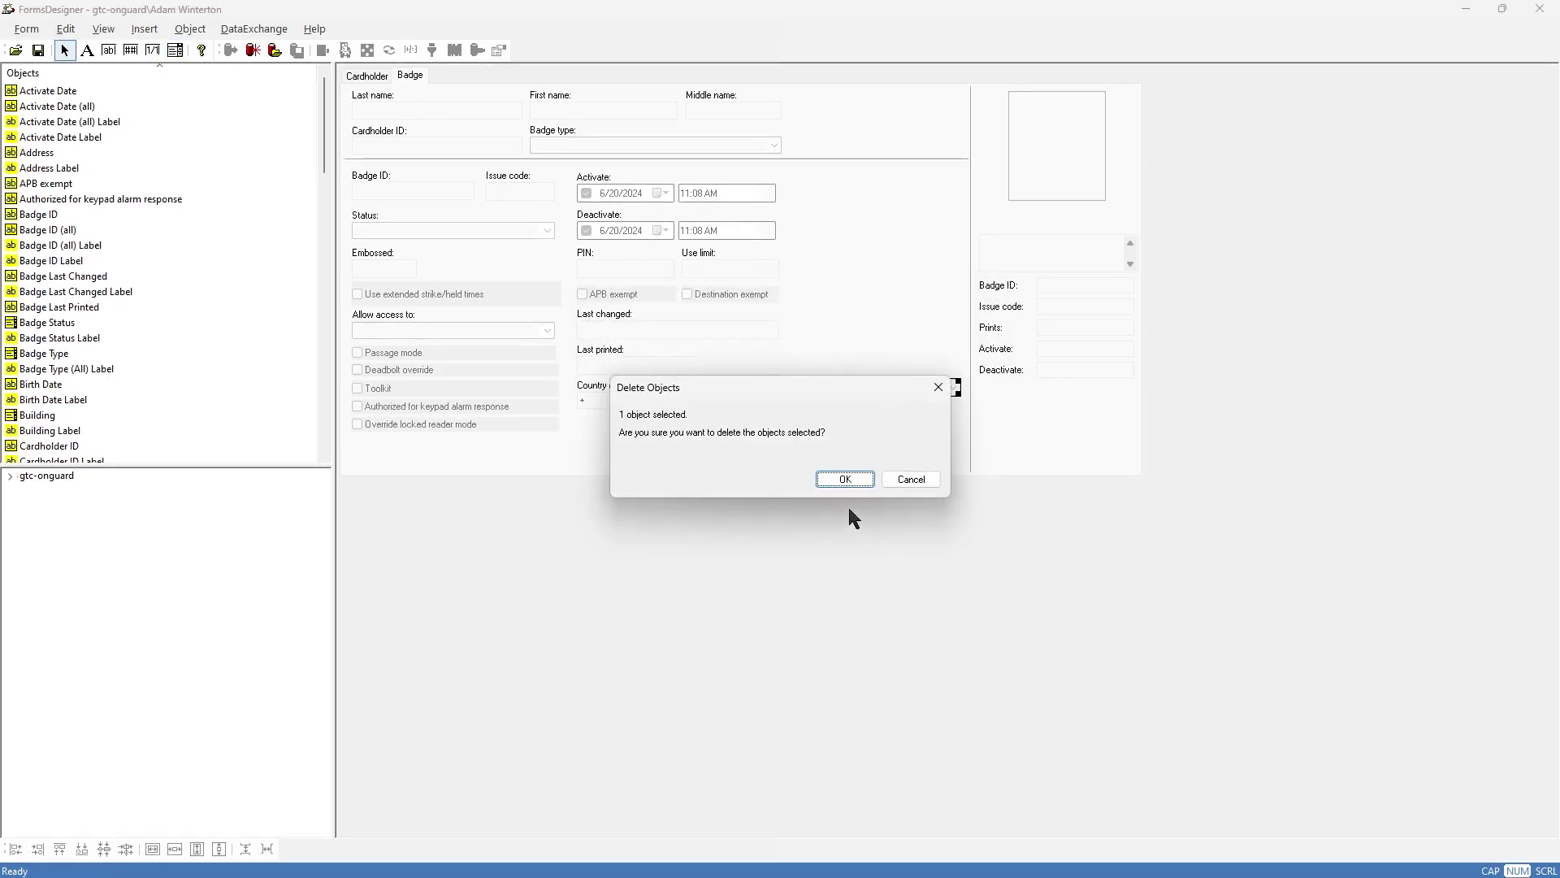
pyautogui.click(849, 478)
pyautogui.click(656, 231)
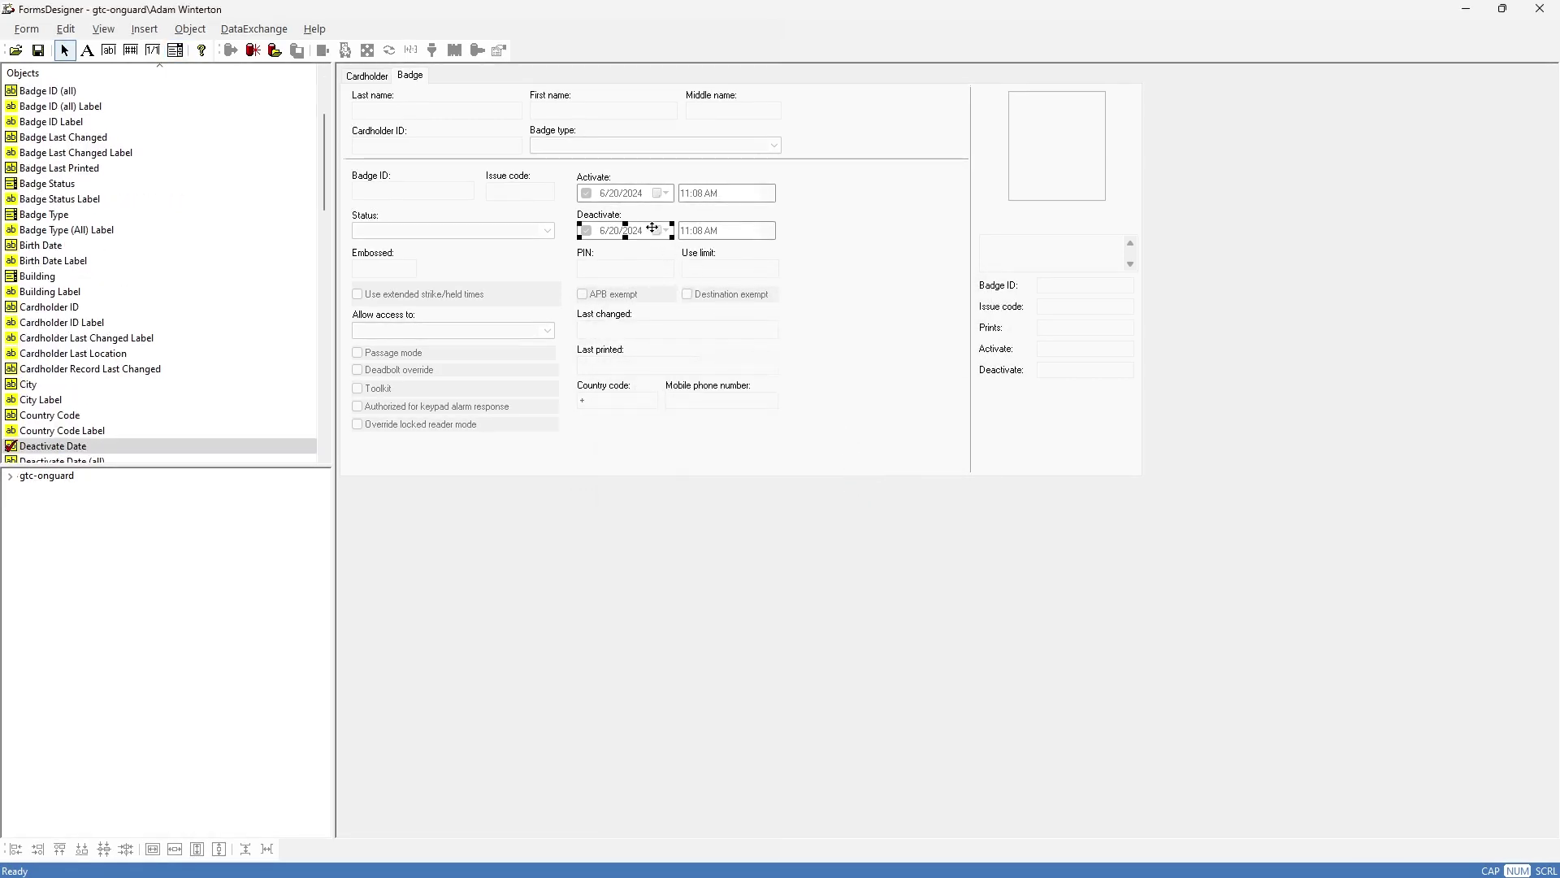
# - Open the Deactivate Date field's properties twice and close them without changes
pyautogui.doubleClick(651, 229)
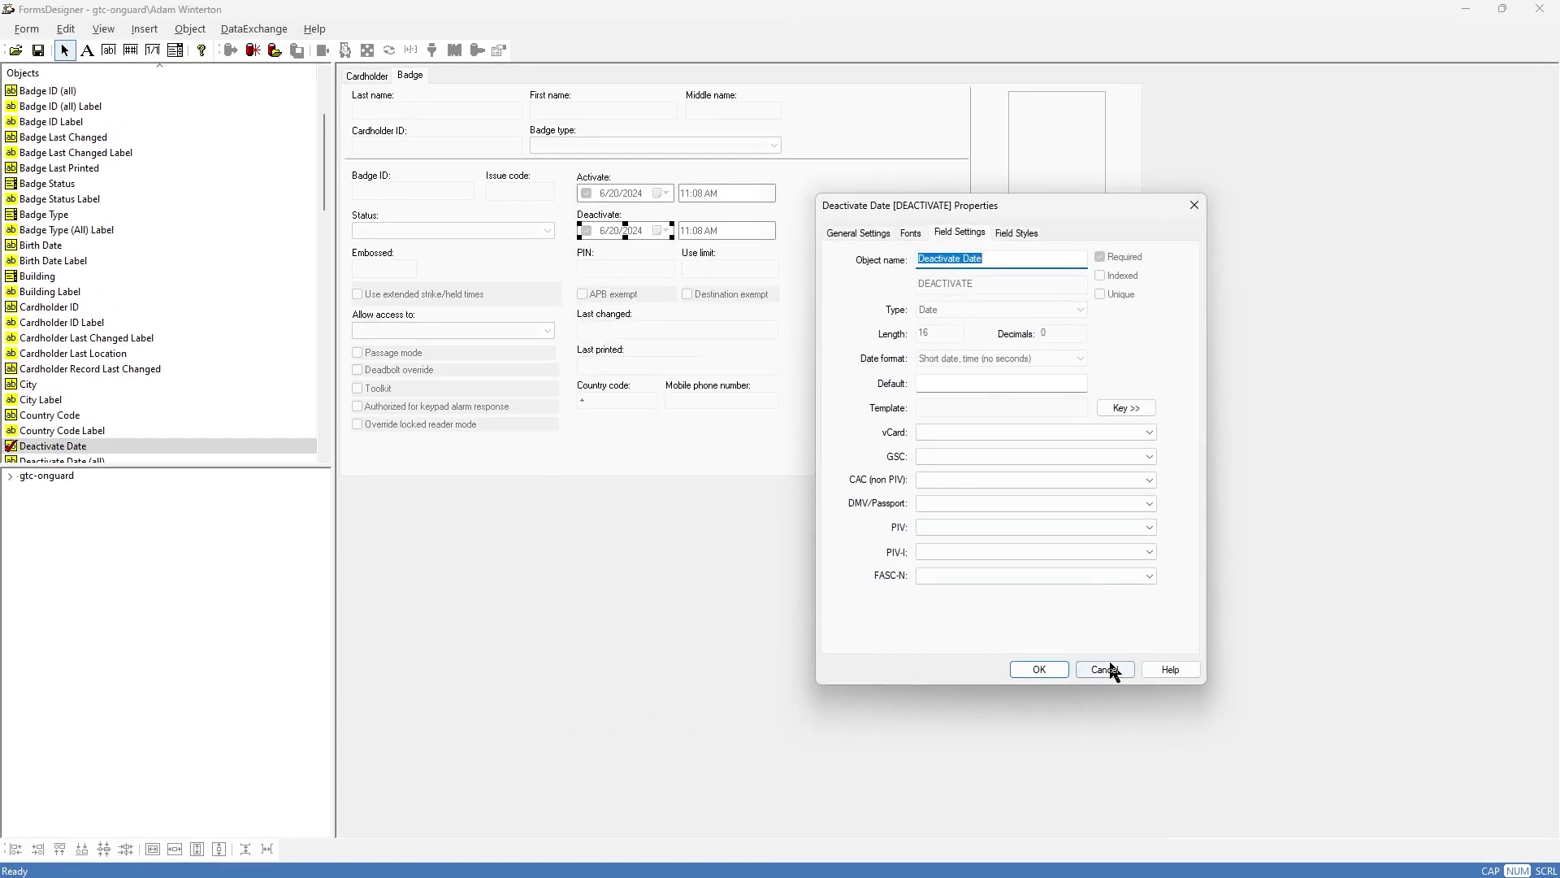
pyautogui.click(1105, 669)
pyautogui.doubleClick(636, 236)
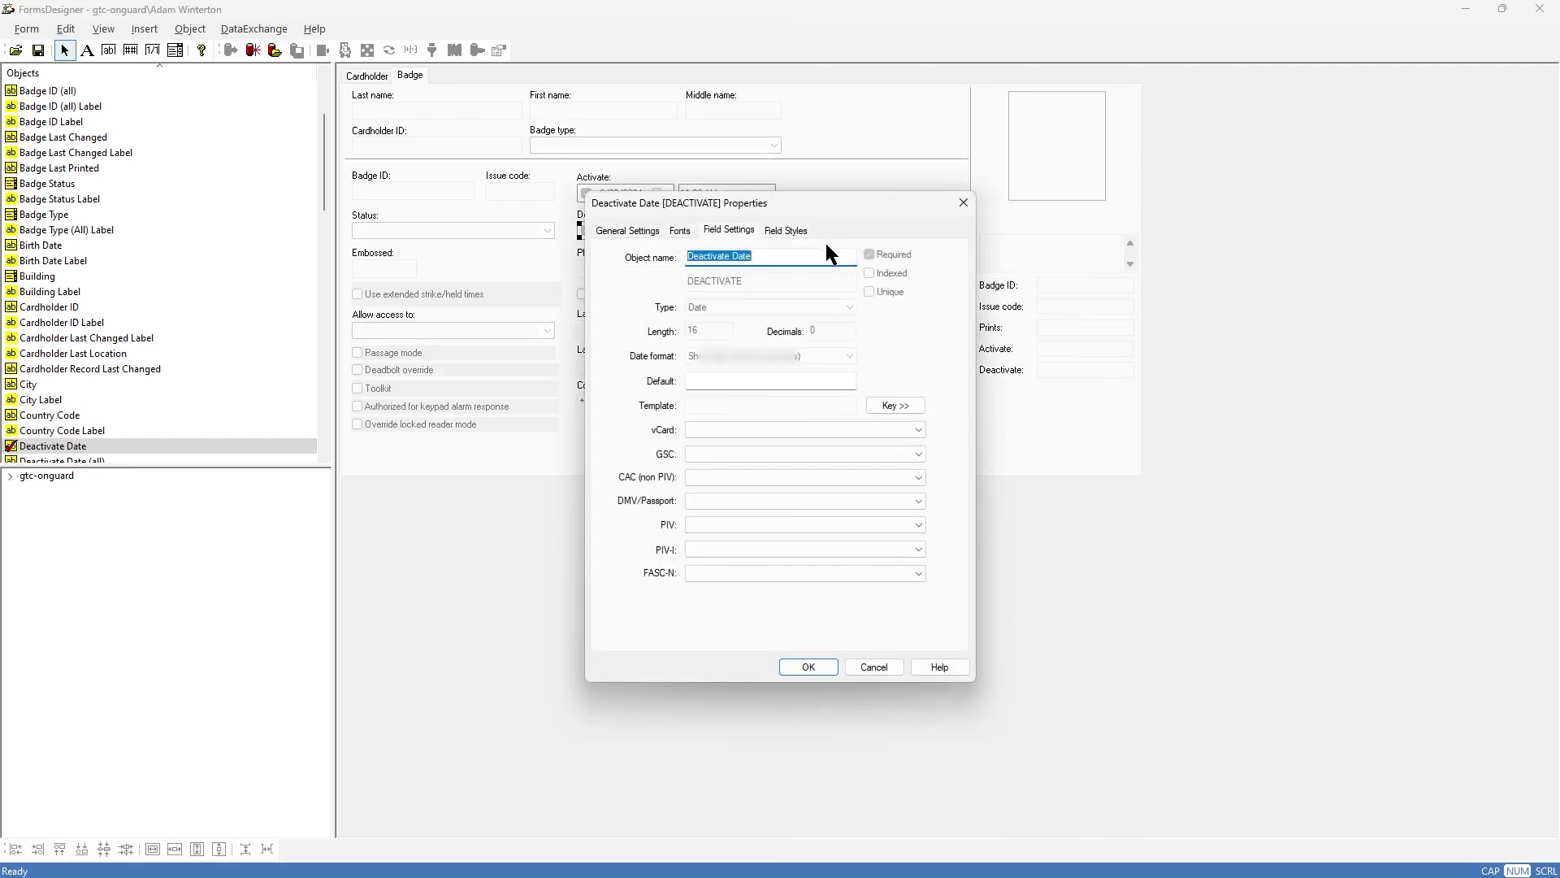
pyautogui.click(965, 204)
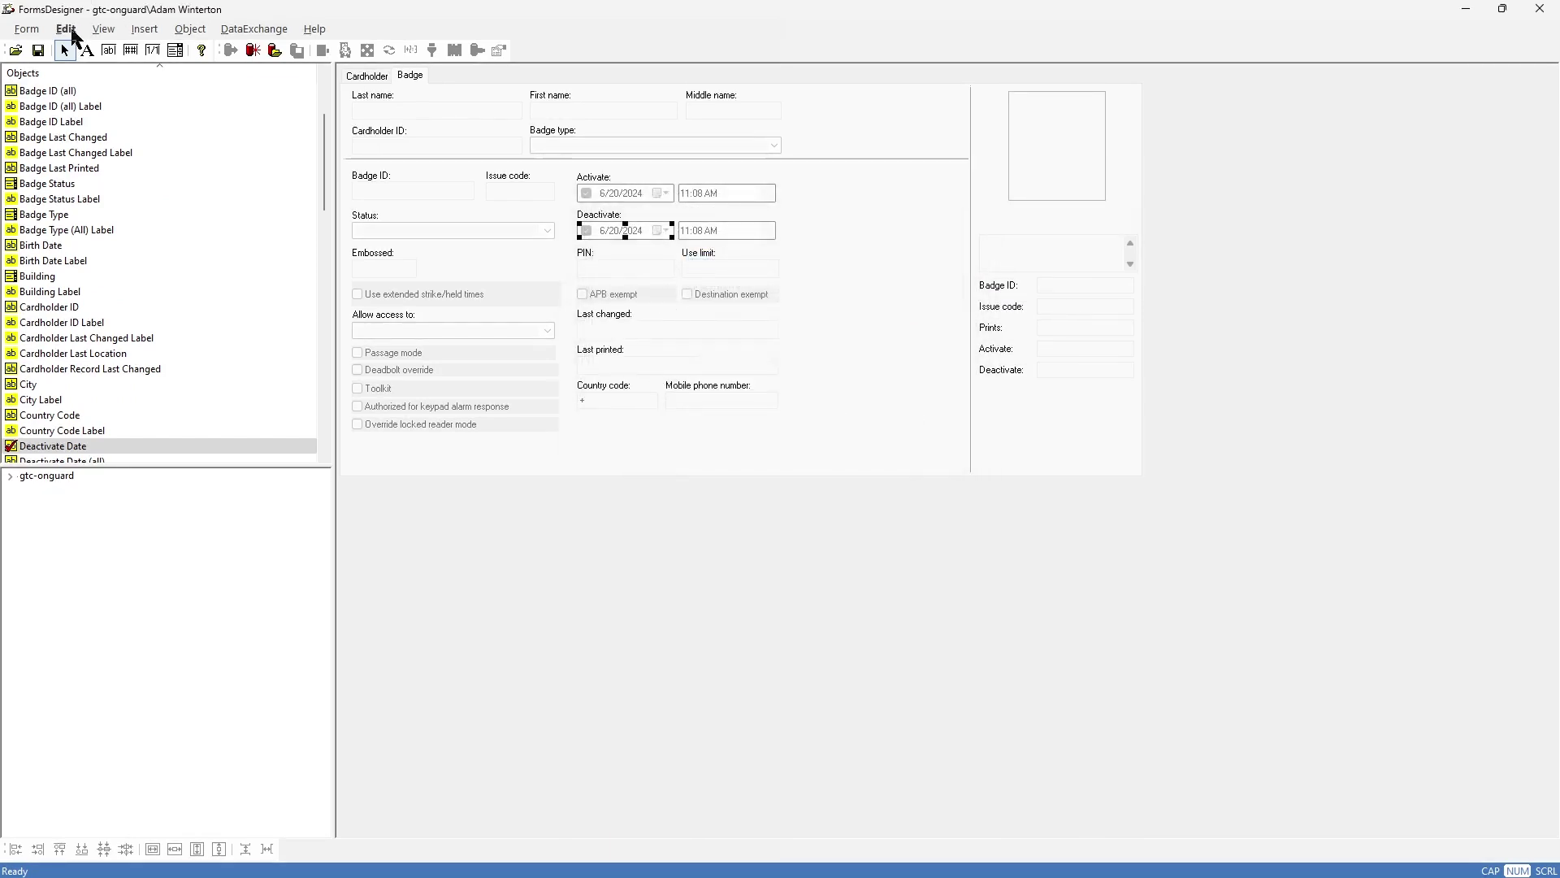
# - Browse the Edit and DataExchange menus, then reselect the Deactivate date field
pyautogui.click(66, 30)
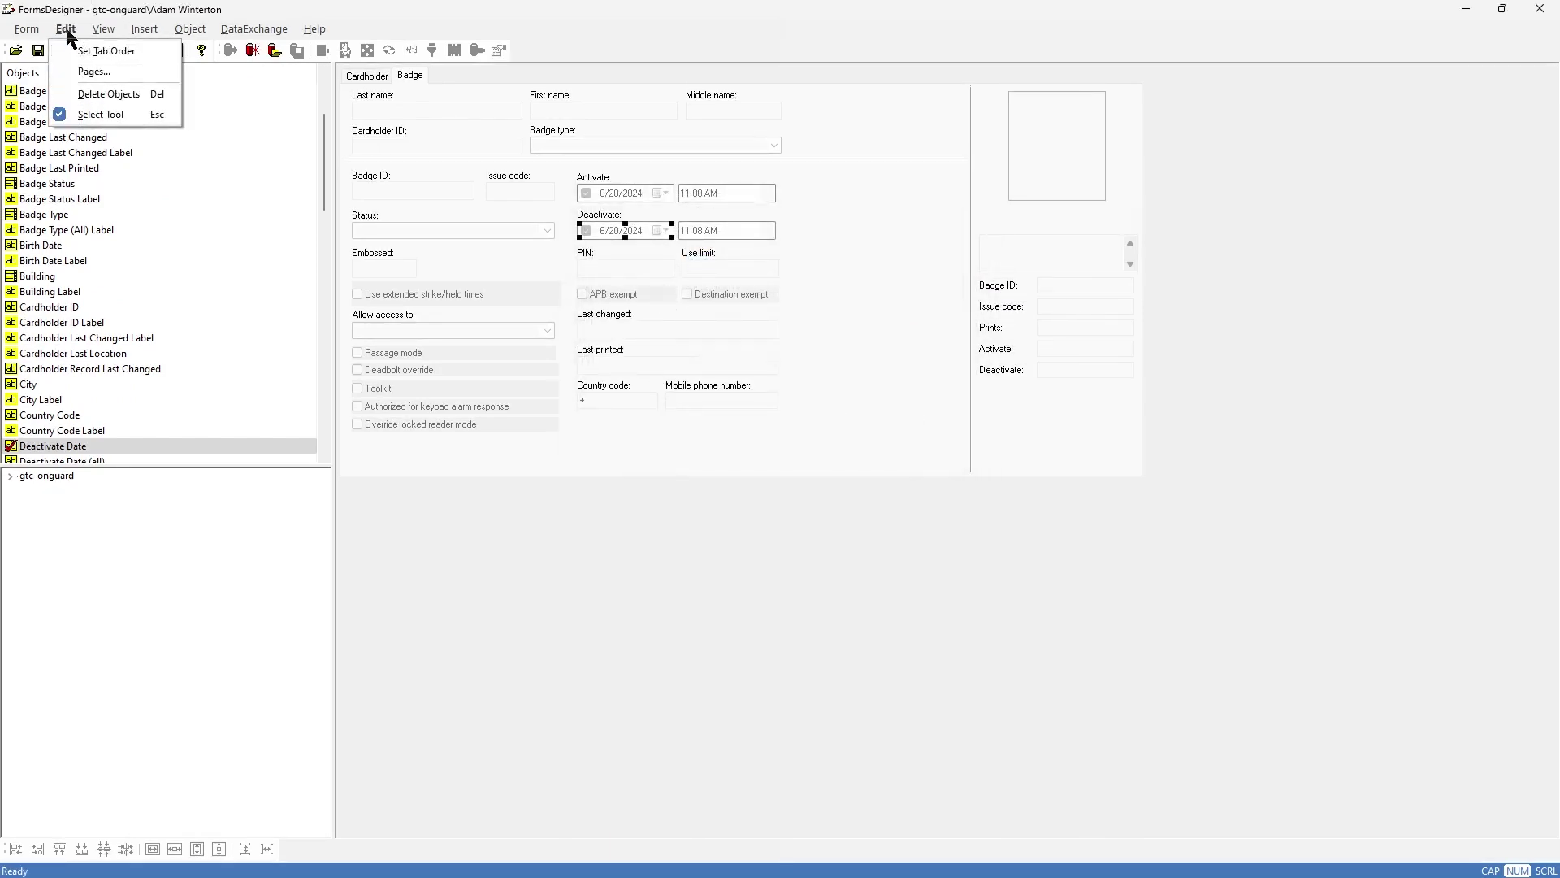
pyautogui.moveTo(255, 28)
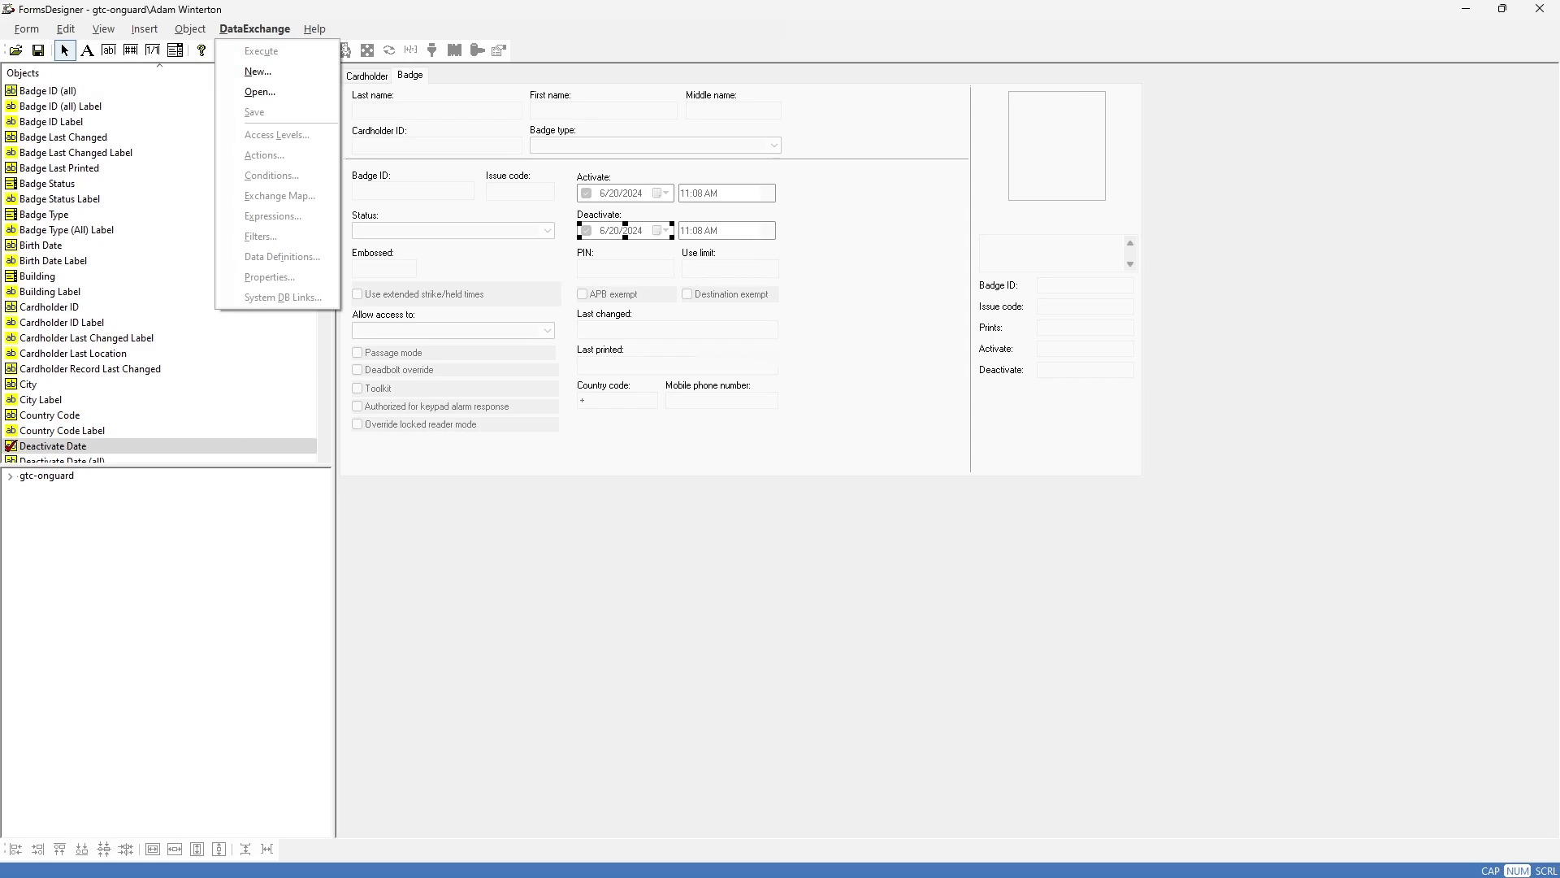
pyautogui.press('Escape')
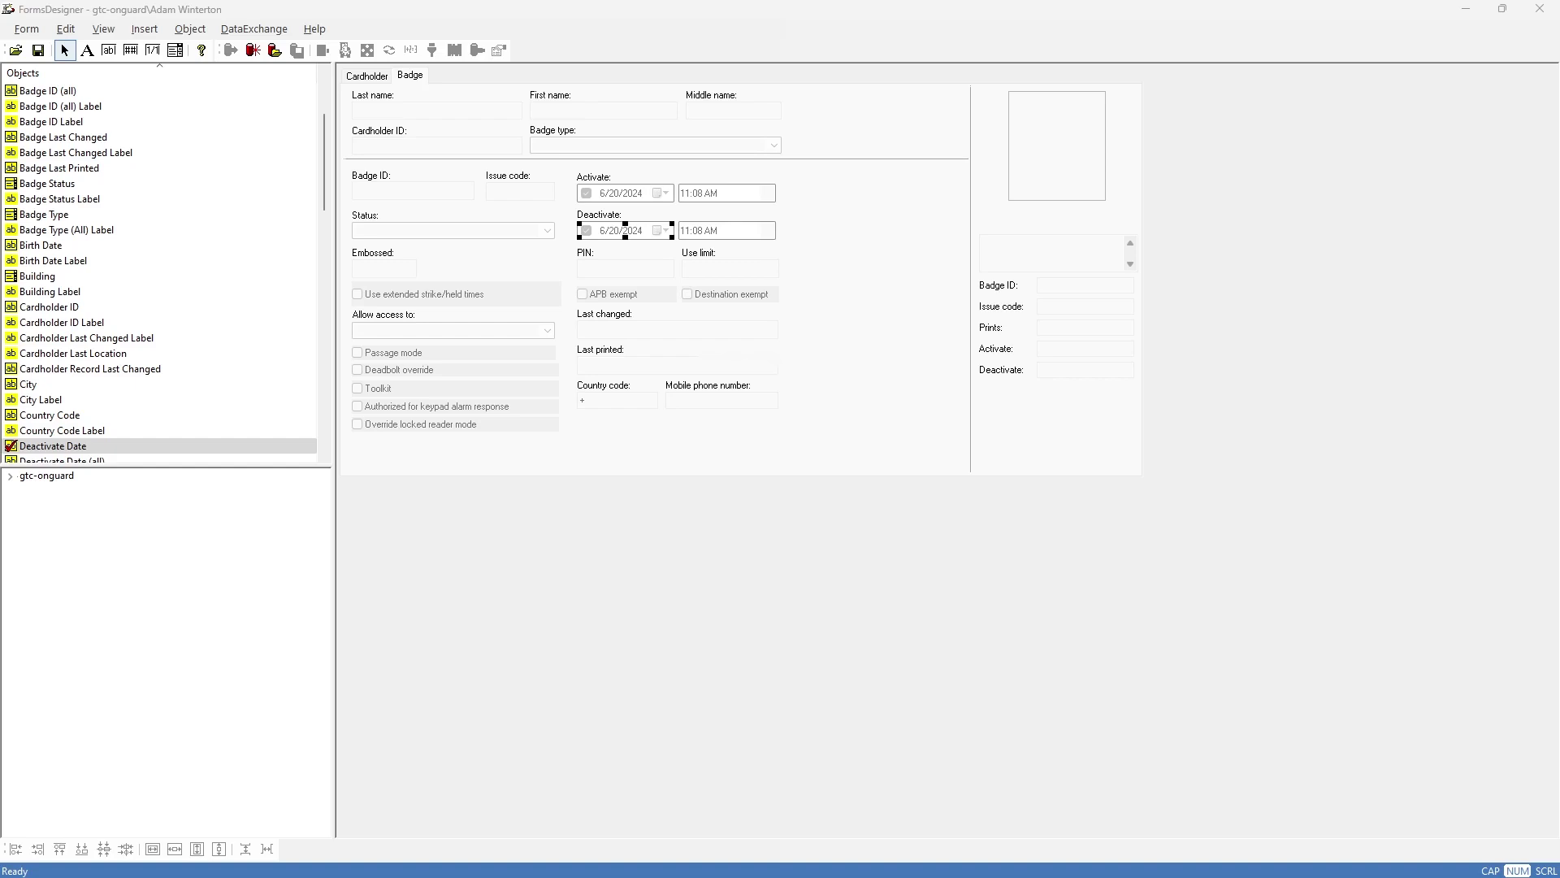
pyautogui.click(497, 465)
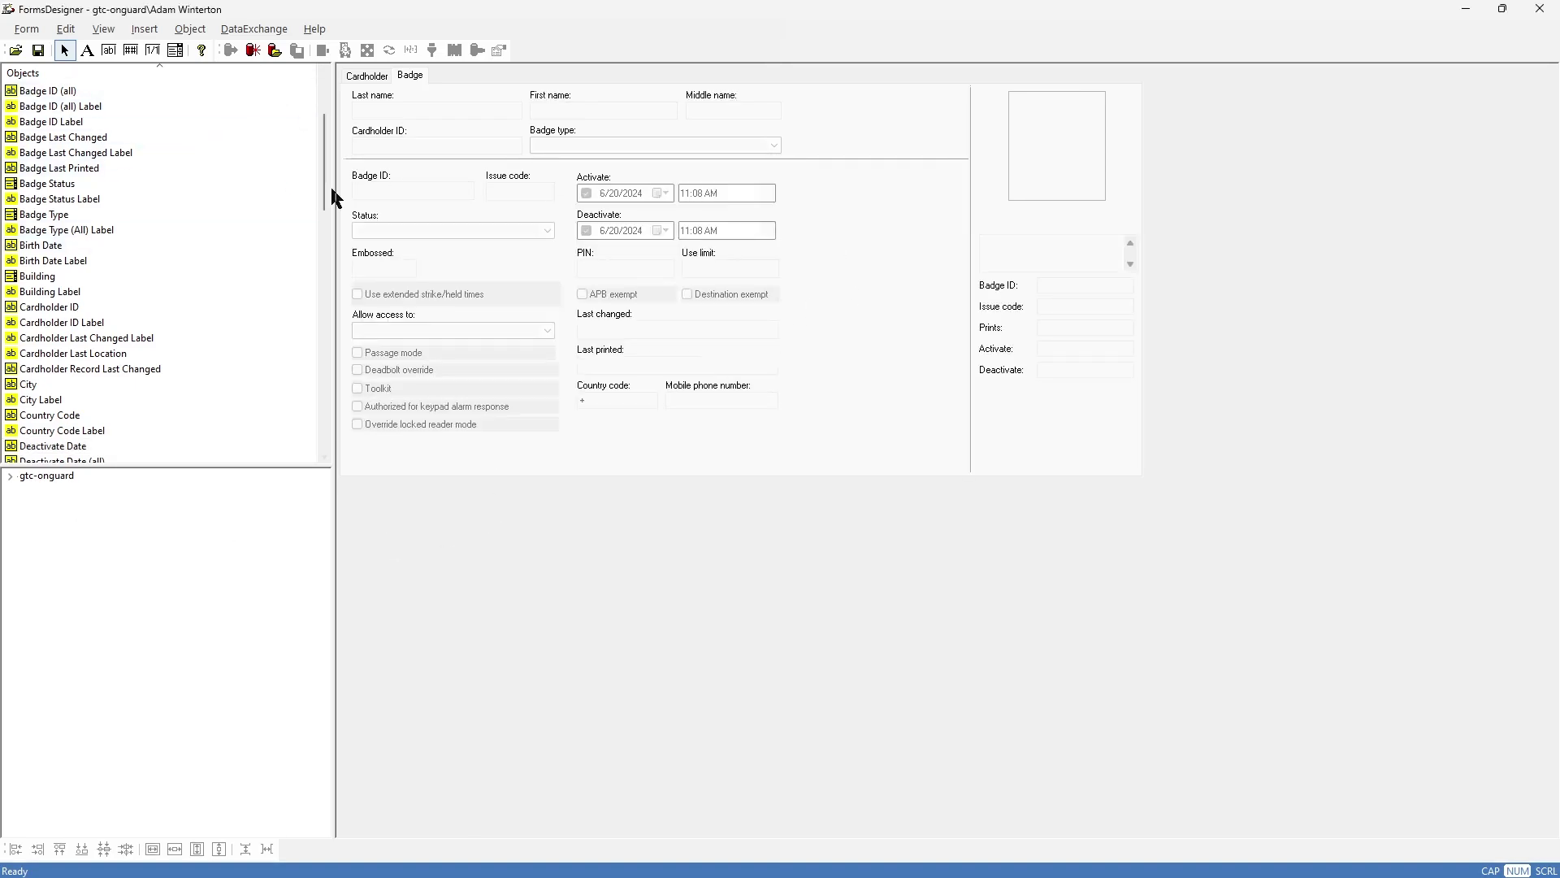
pyautogui.scroll(-1, 325, 193)
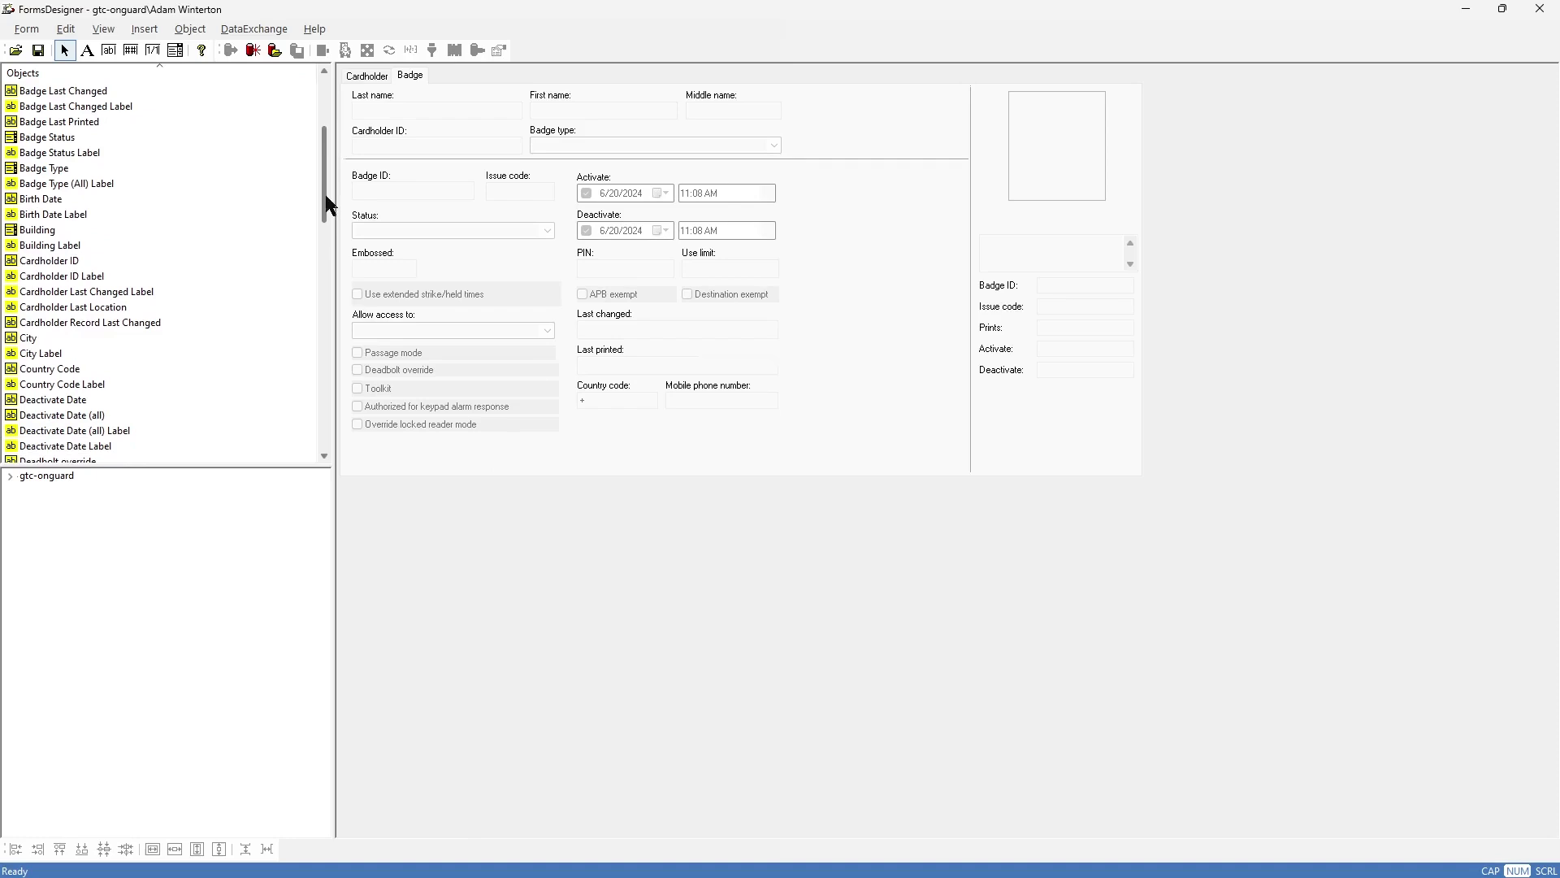
pyautogui.click(631, 237)
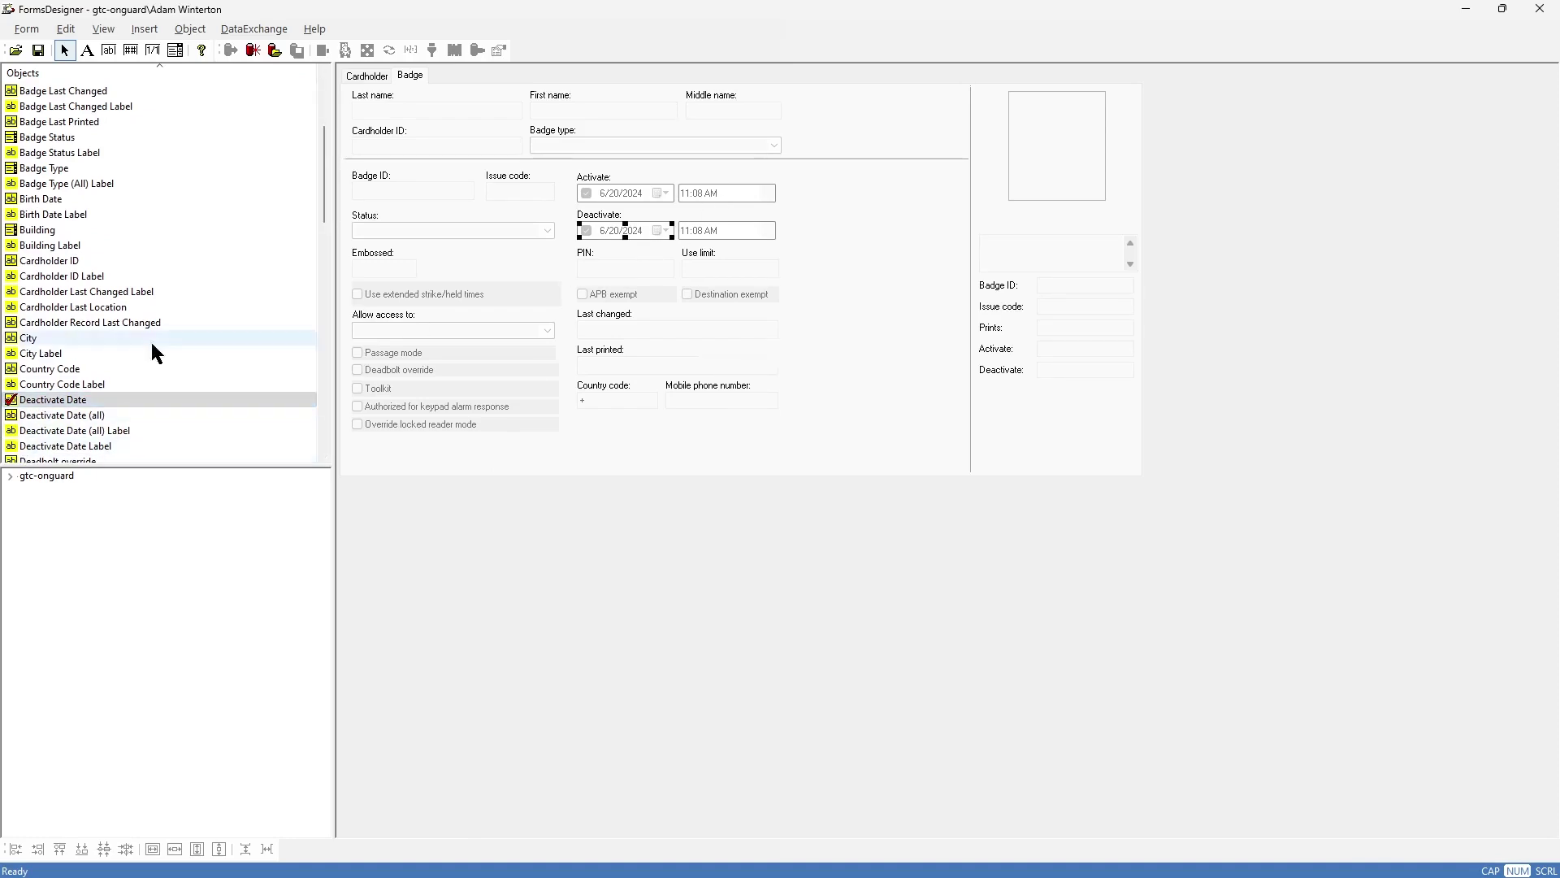
pyautogui.click(352, 76)
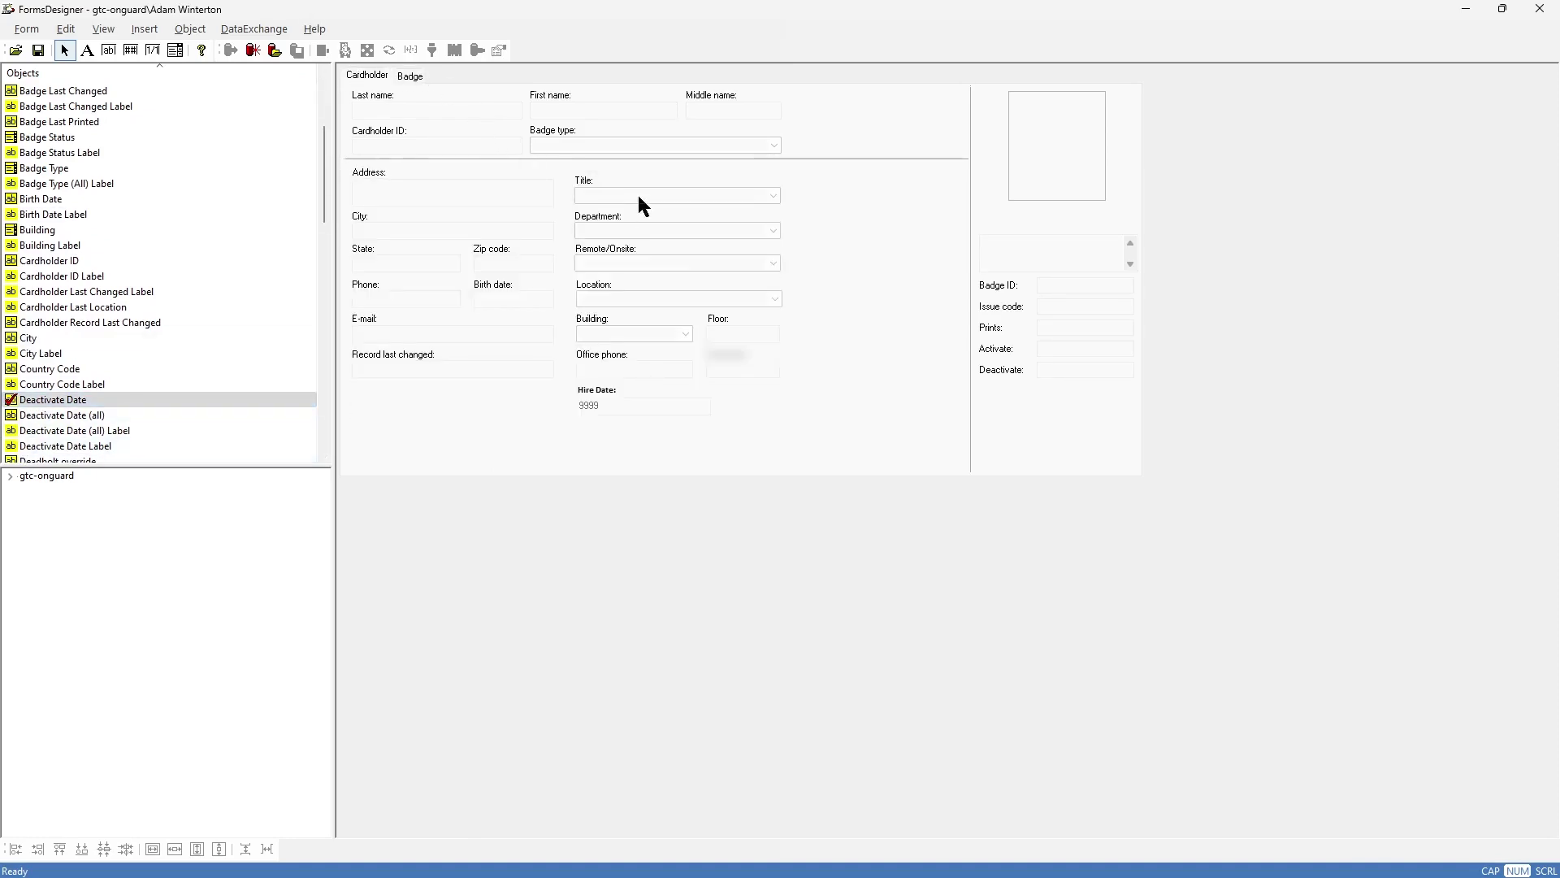
pyautogui.click(644, 406)
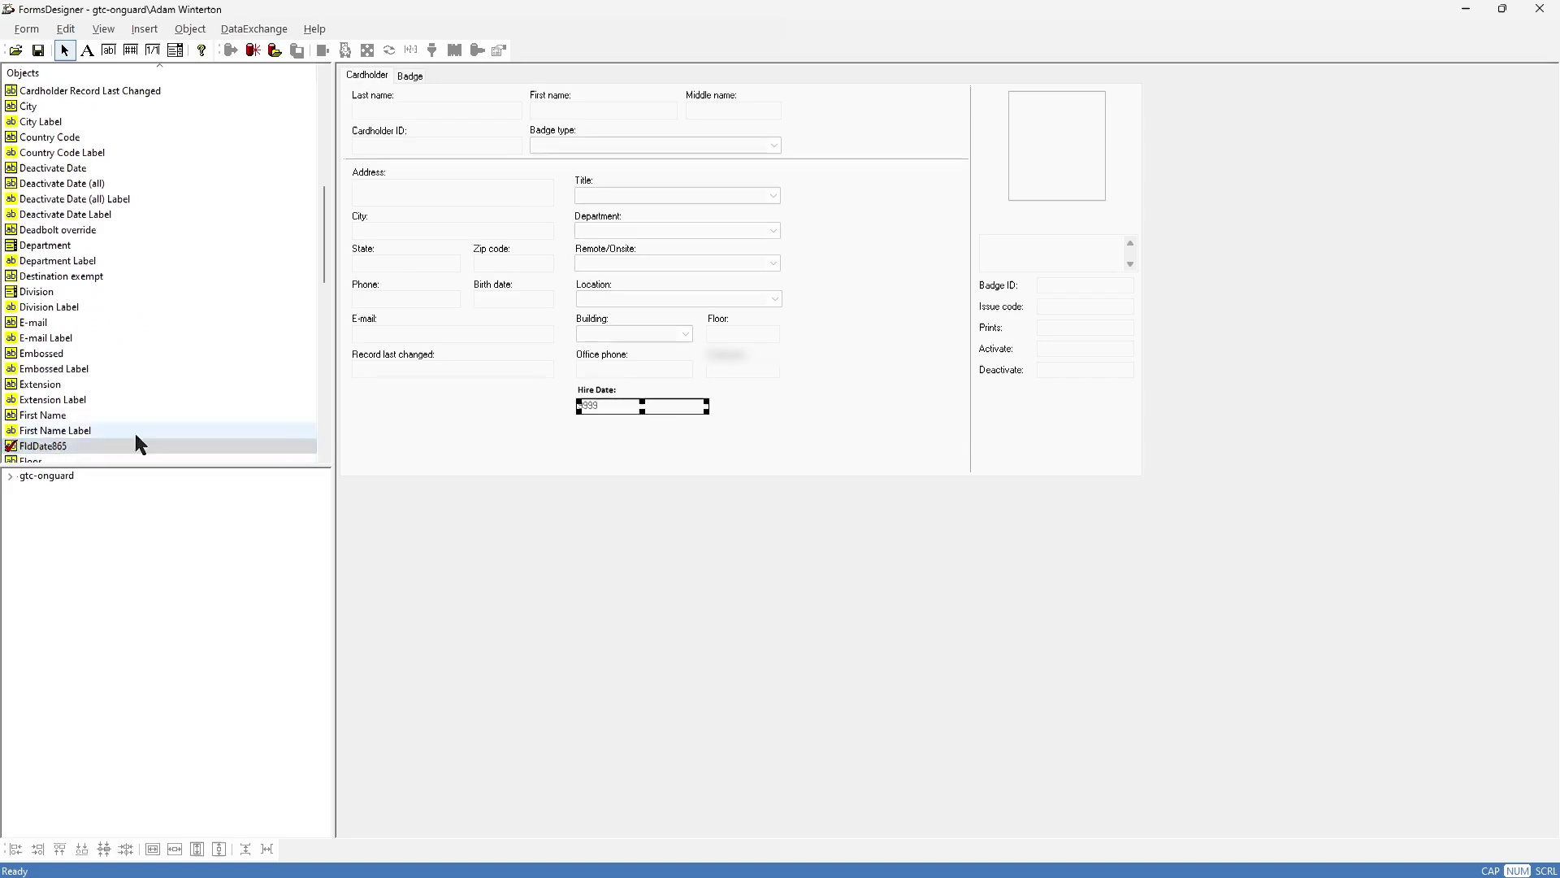
pyautogui.doubleClick(662, 407)
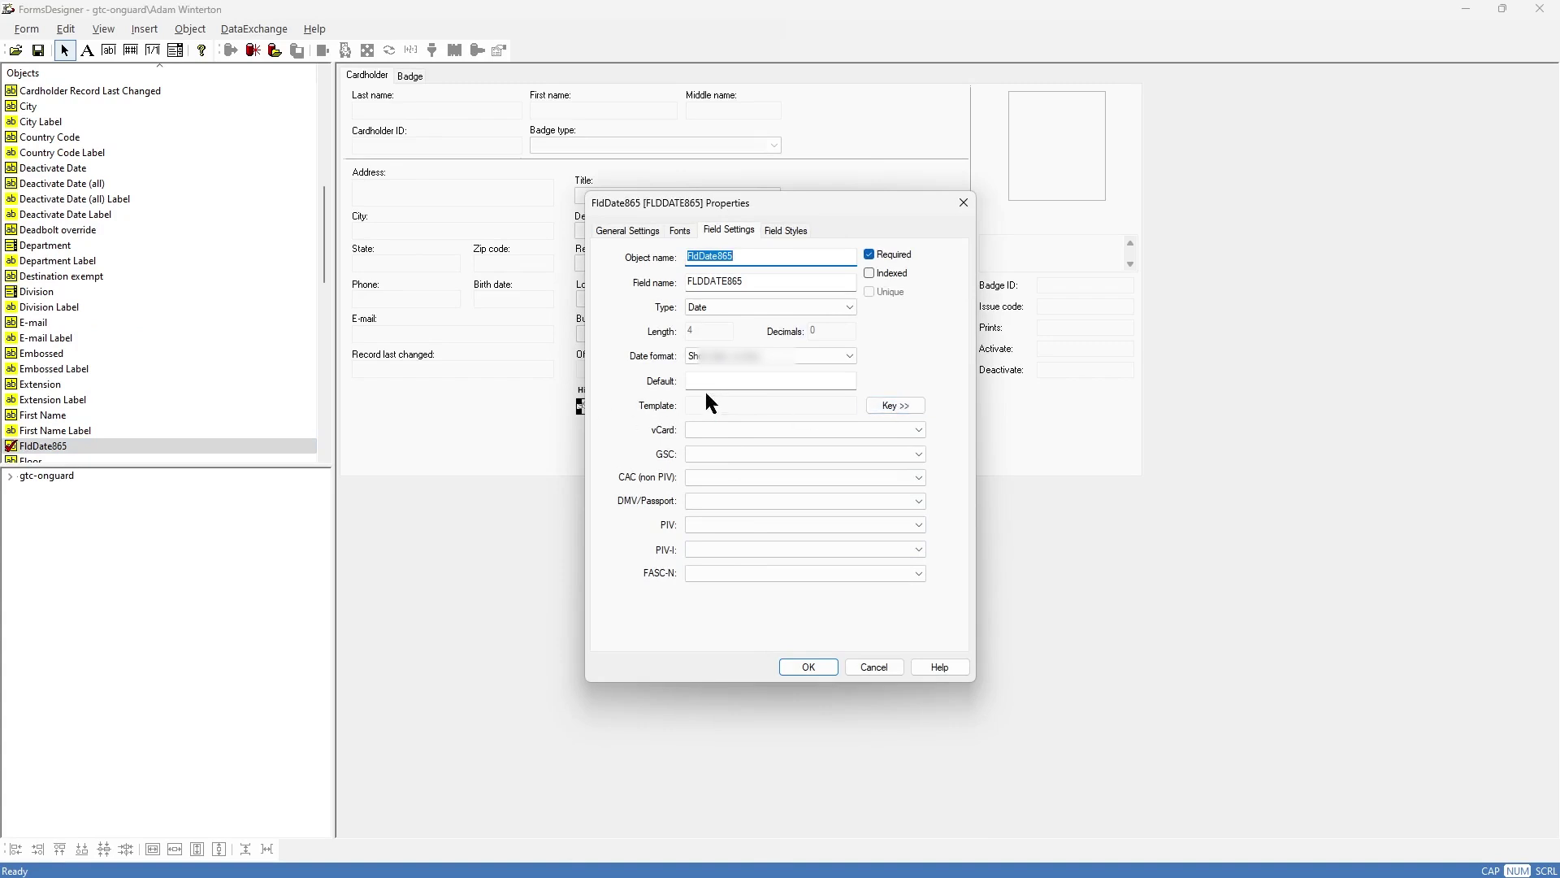
pyautogui.click(739, 382)
pyautogui.click(827, 355)
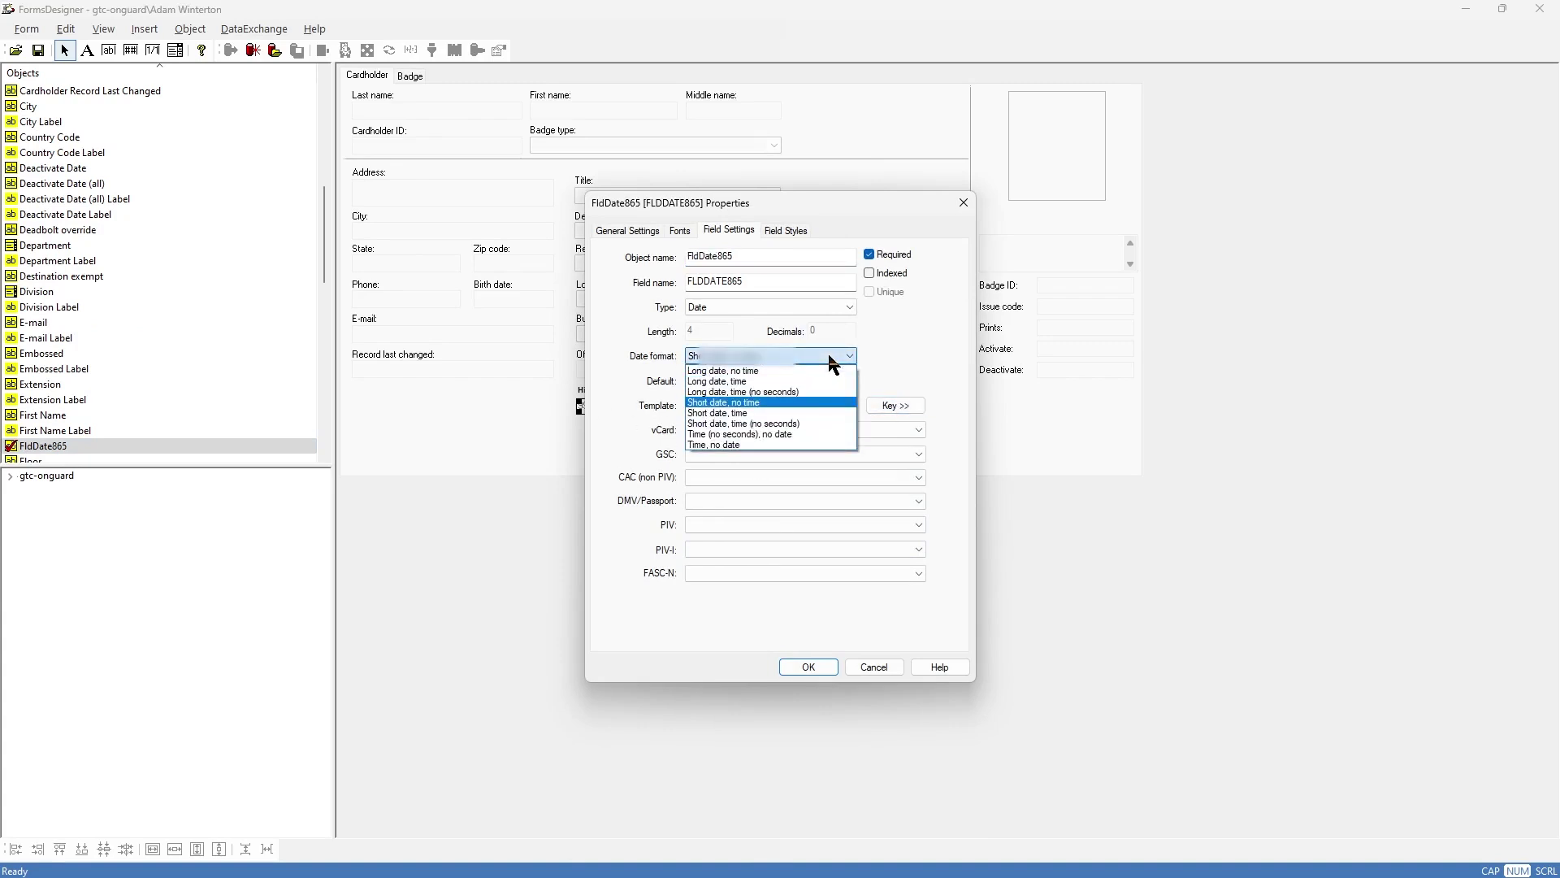
pyautogui.click(755, 393)
pyautogui.click(784, 358)
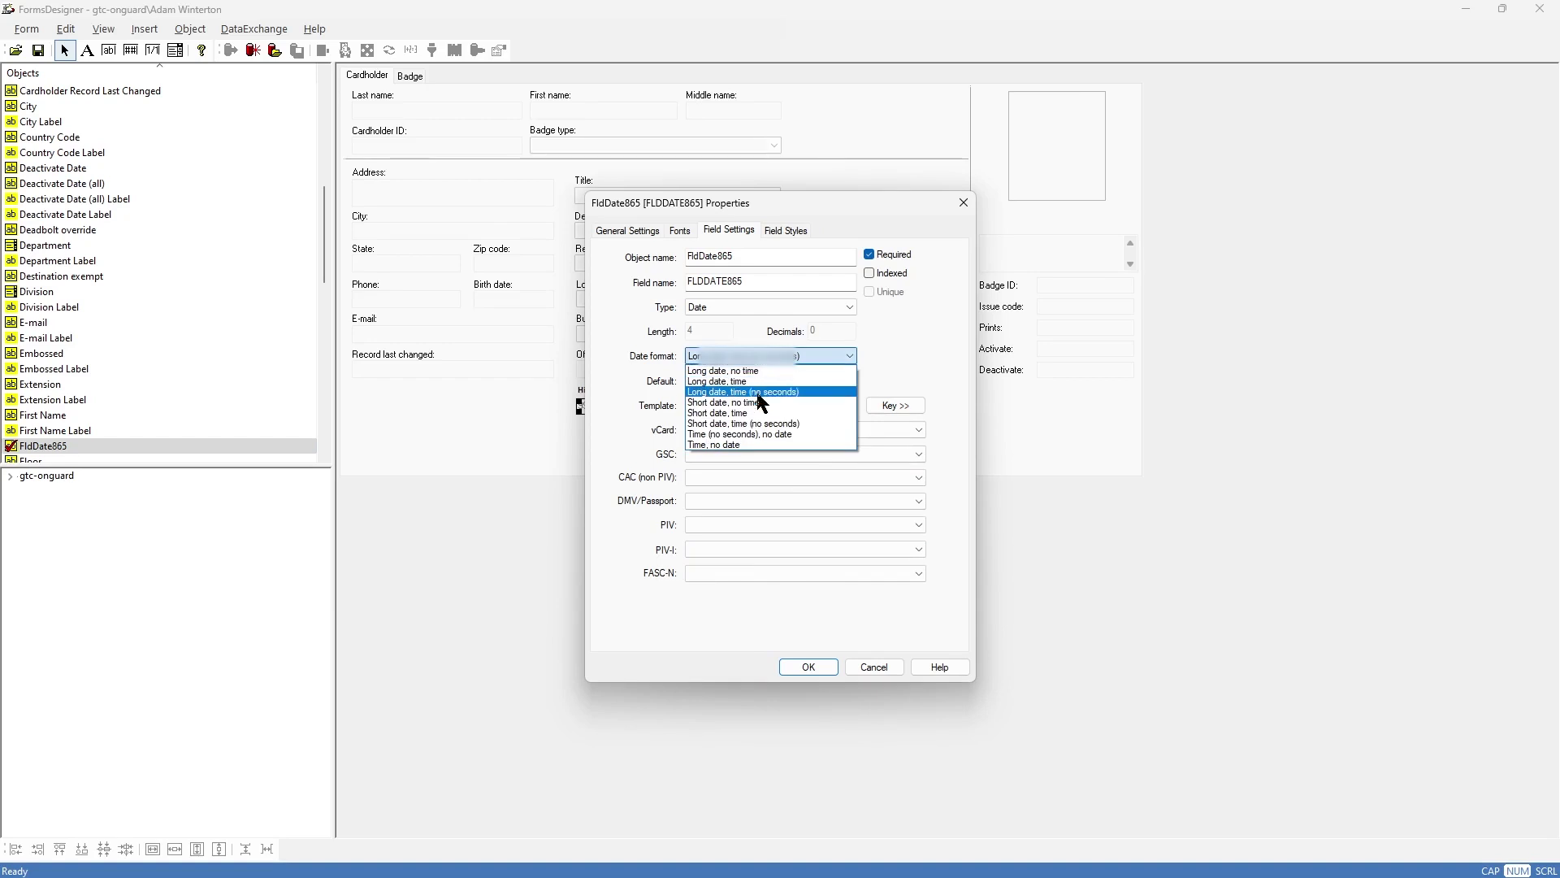
pyautogui.click(761, 402)
pyautogui.click(766, 309)
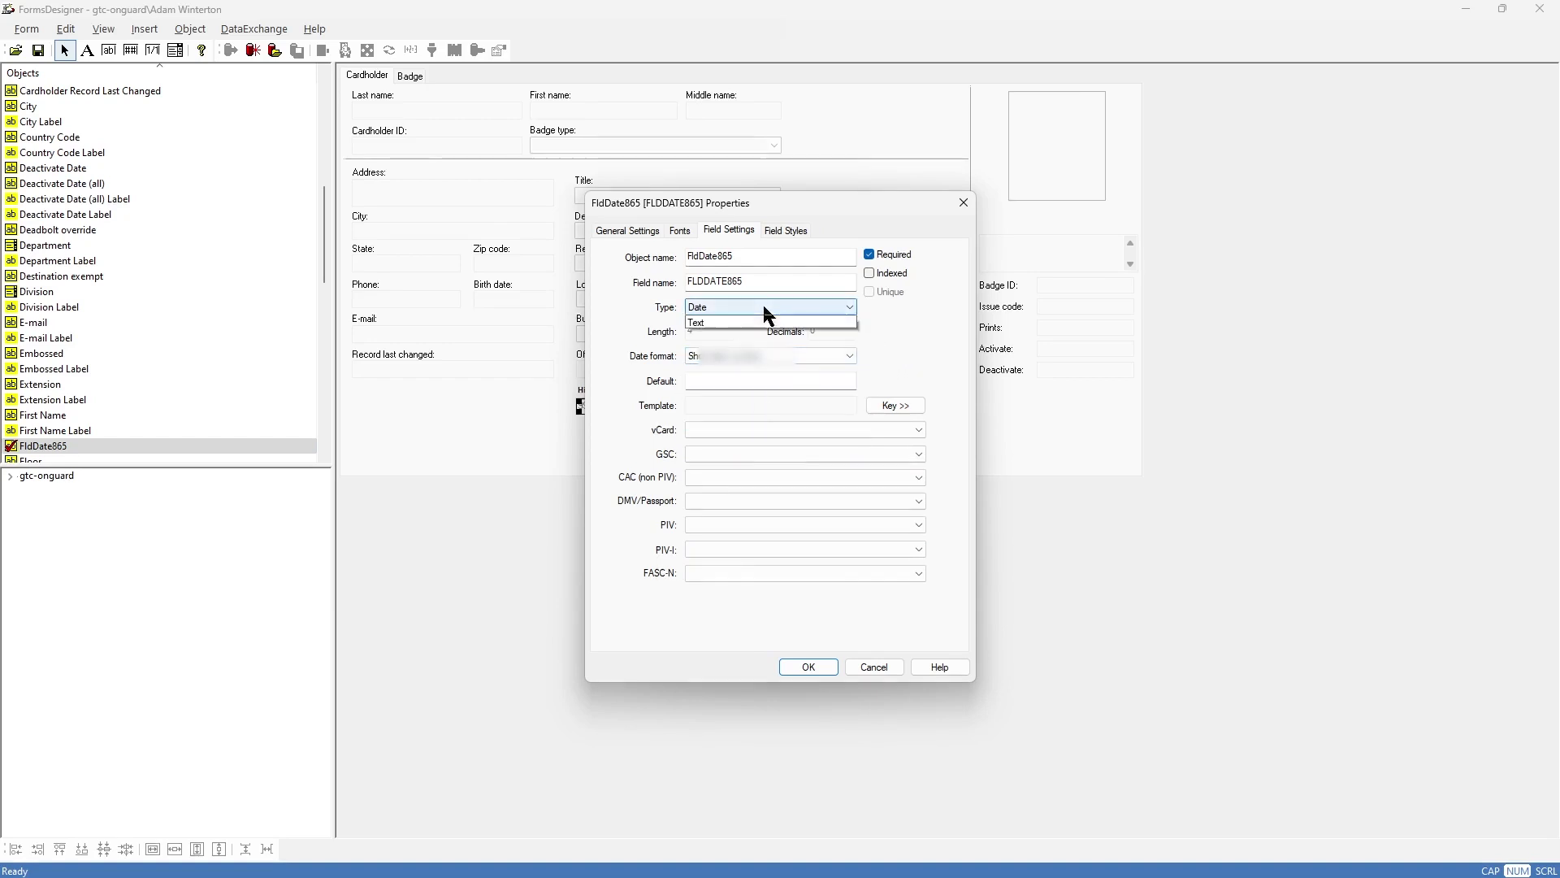
pyautogui.click(766, 311)
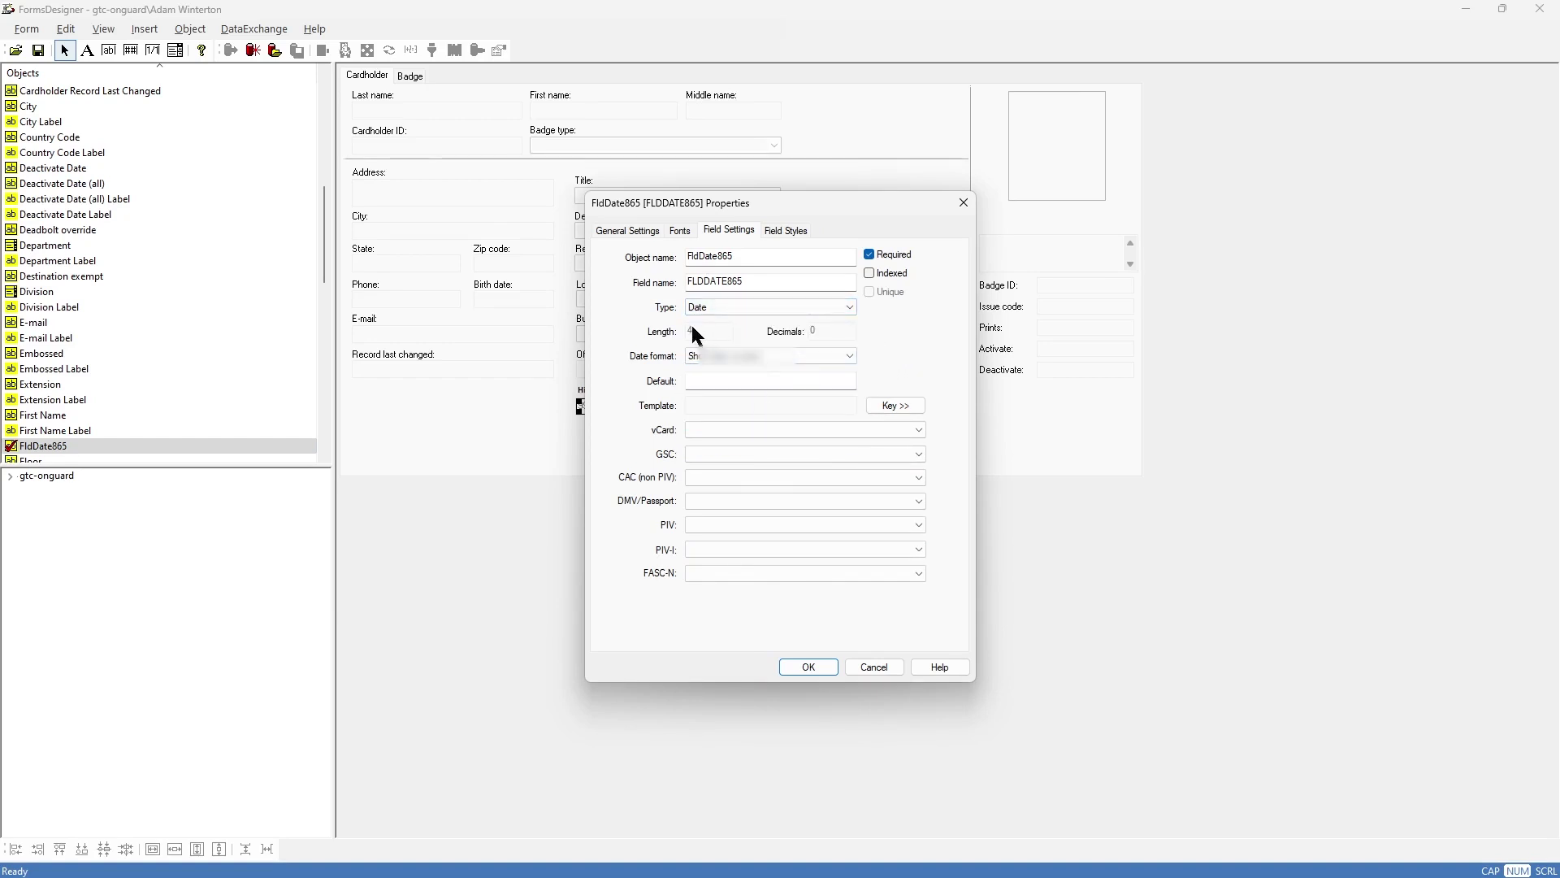
pyautogui.click(881, 666)
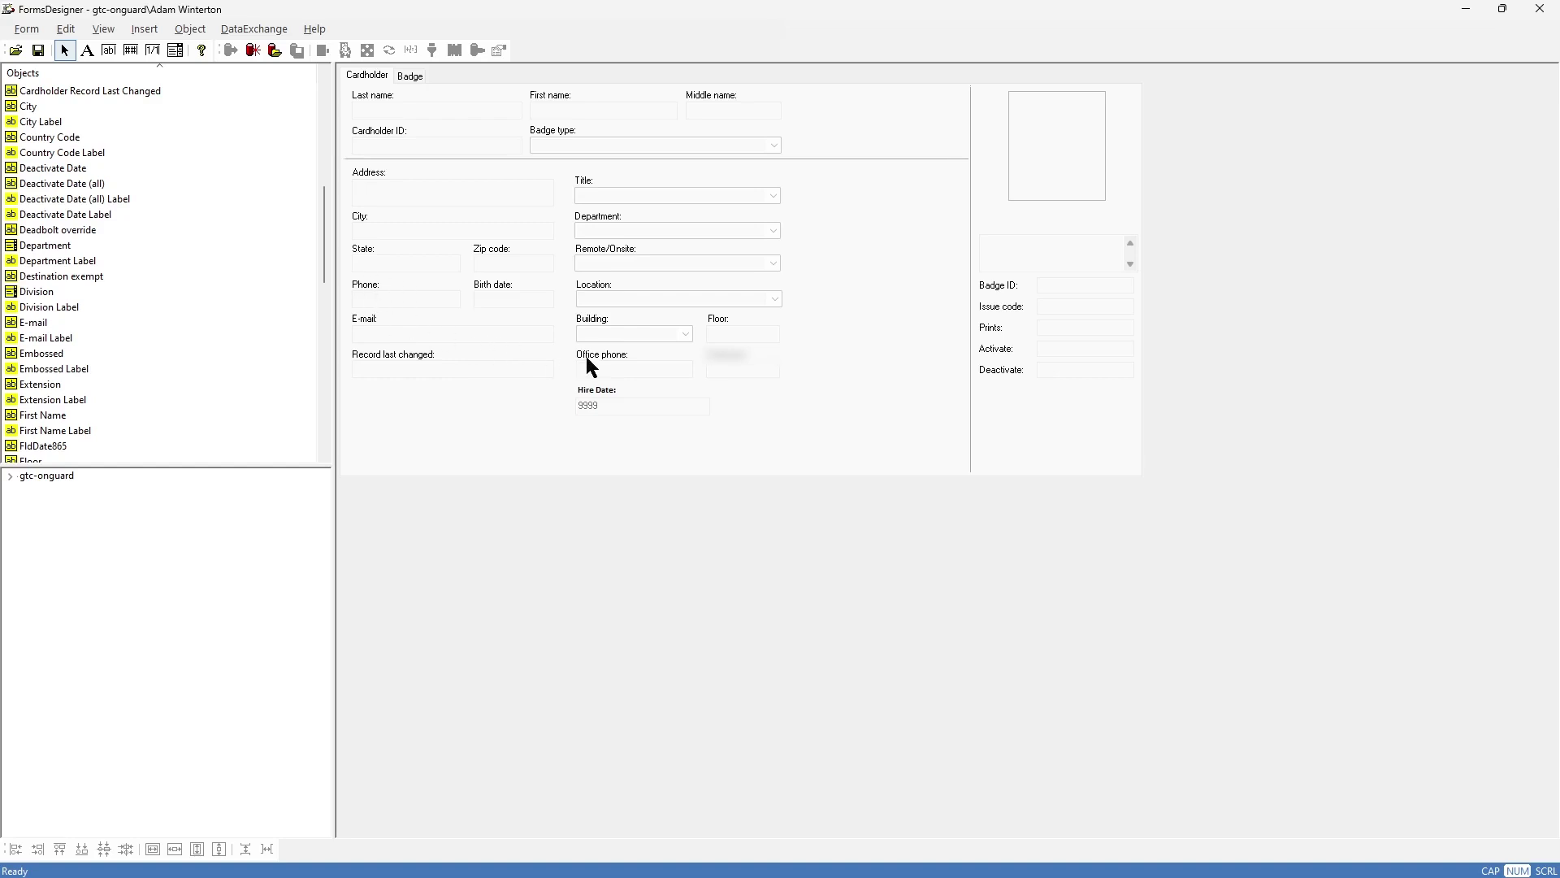
# - Open the Phone field's properties, keeping its vCard mapping as Home Telephone
pyautogui.click(420, 300)
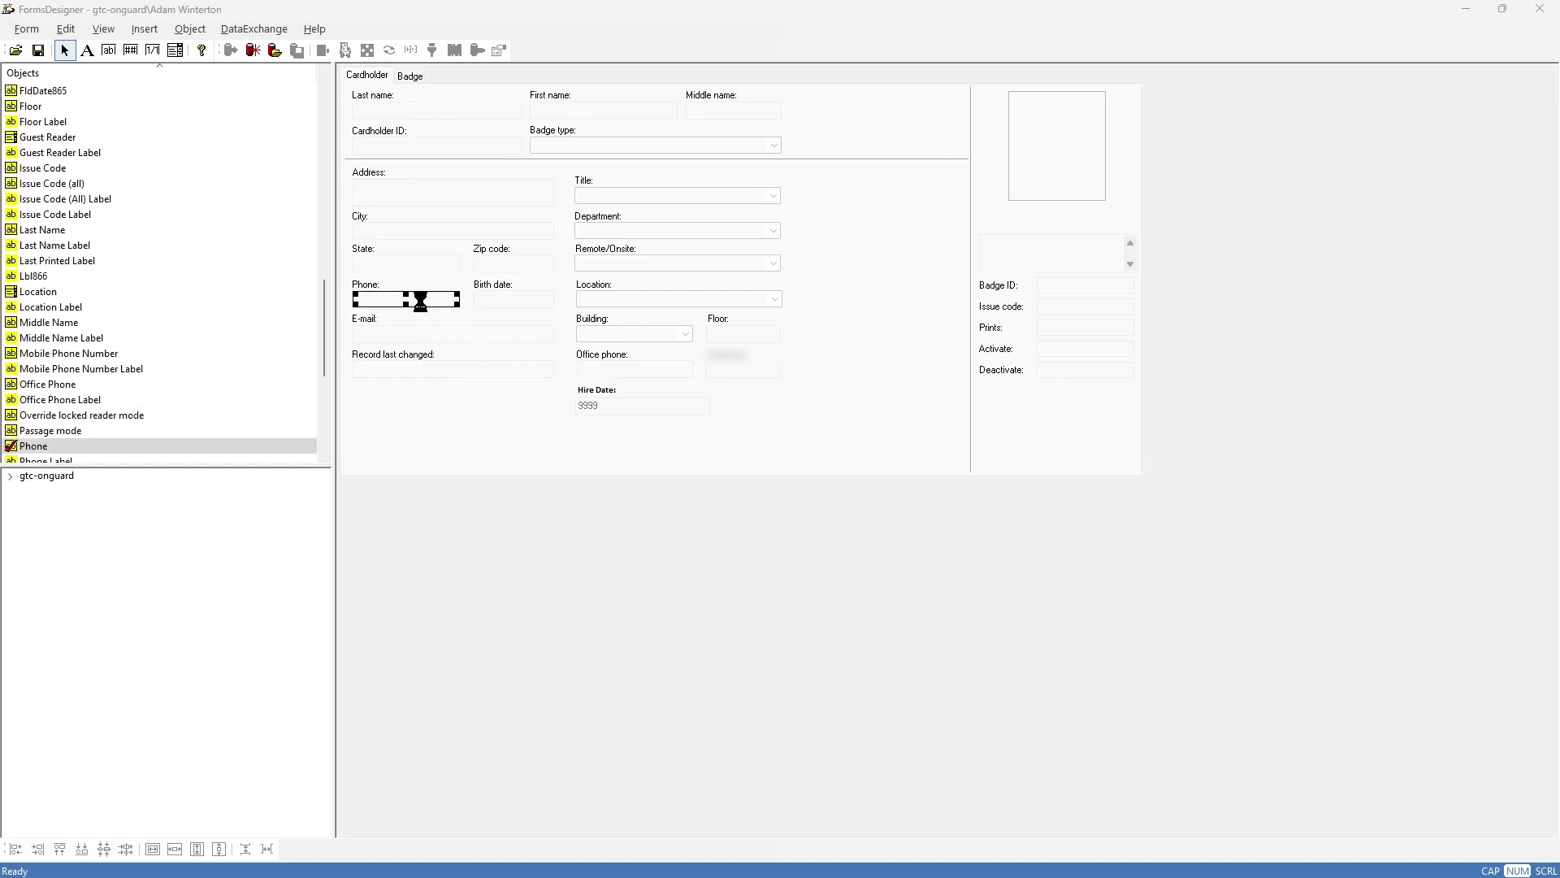
pyautogui.doubleClick(420, 301)
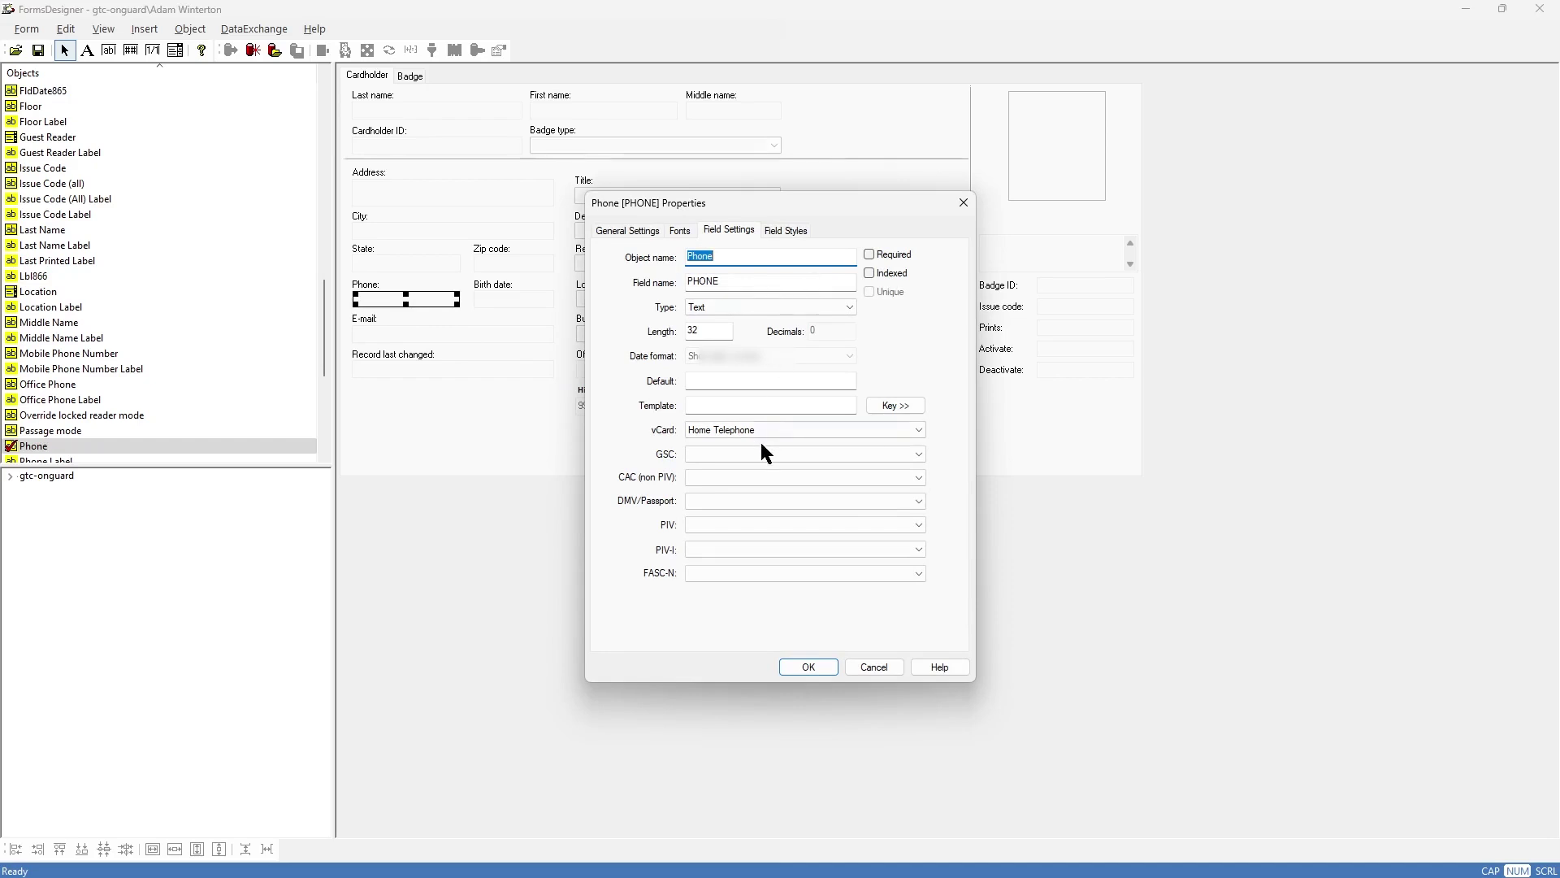
pyautogui.click(705, 431)
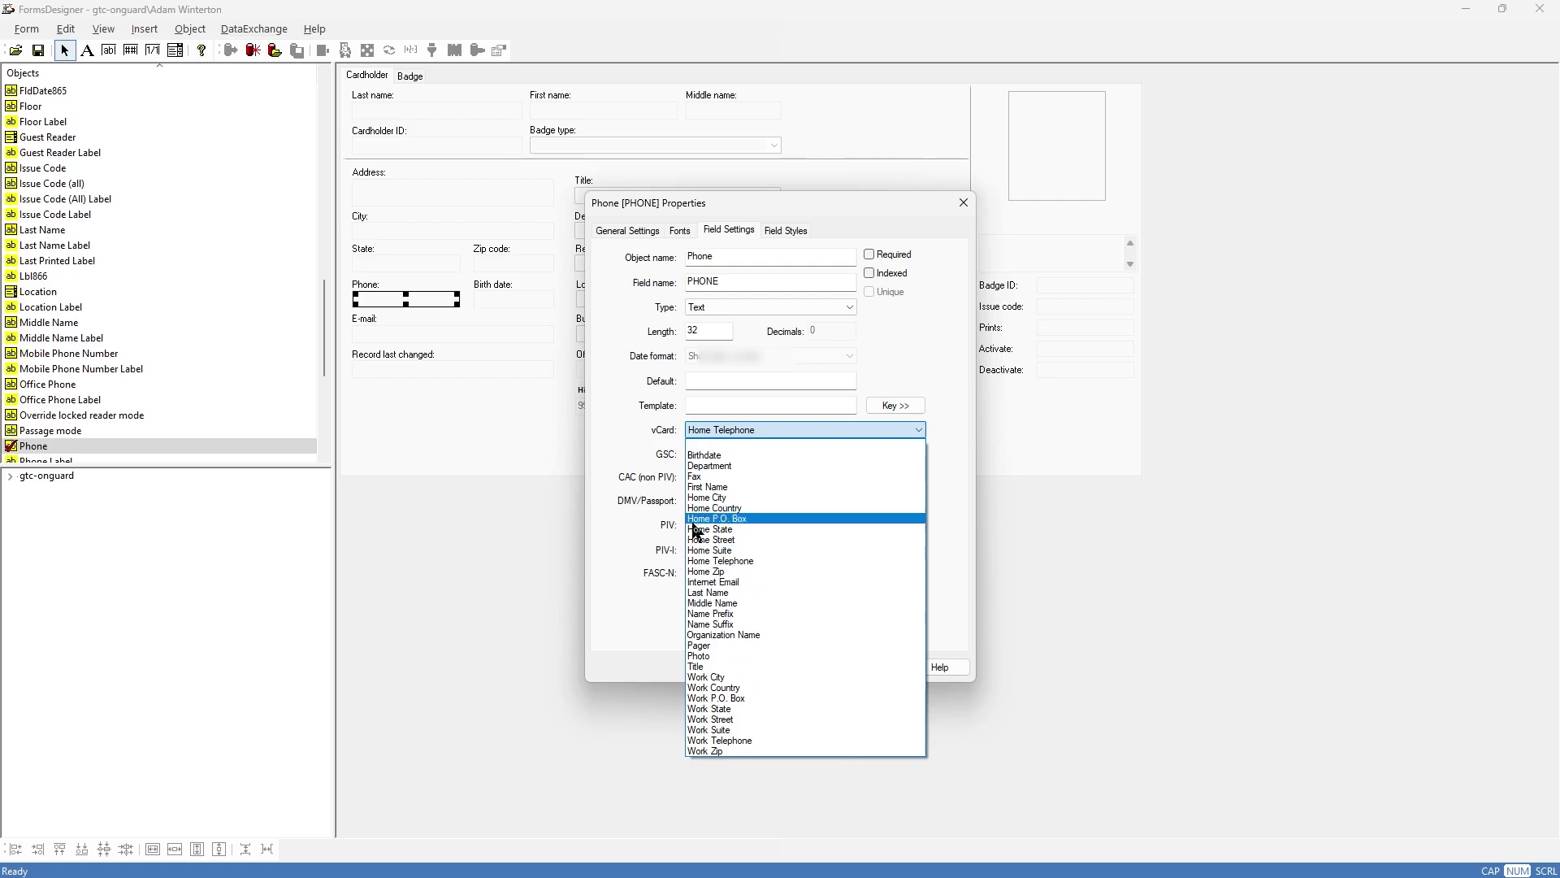
pyautogui.click(652, 445)
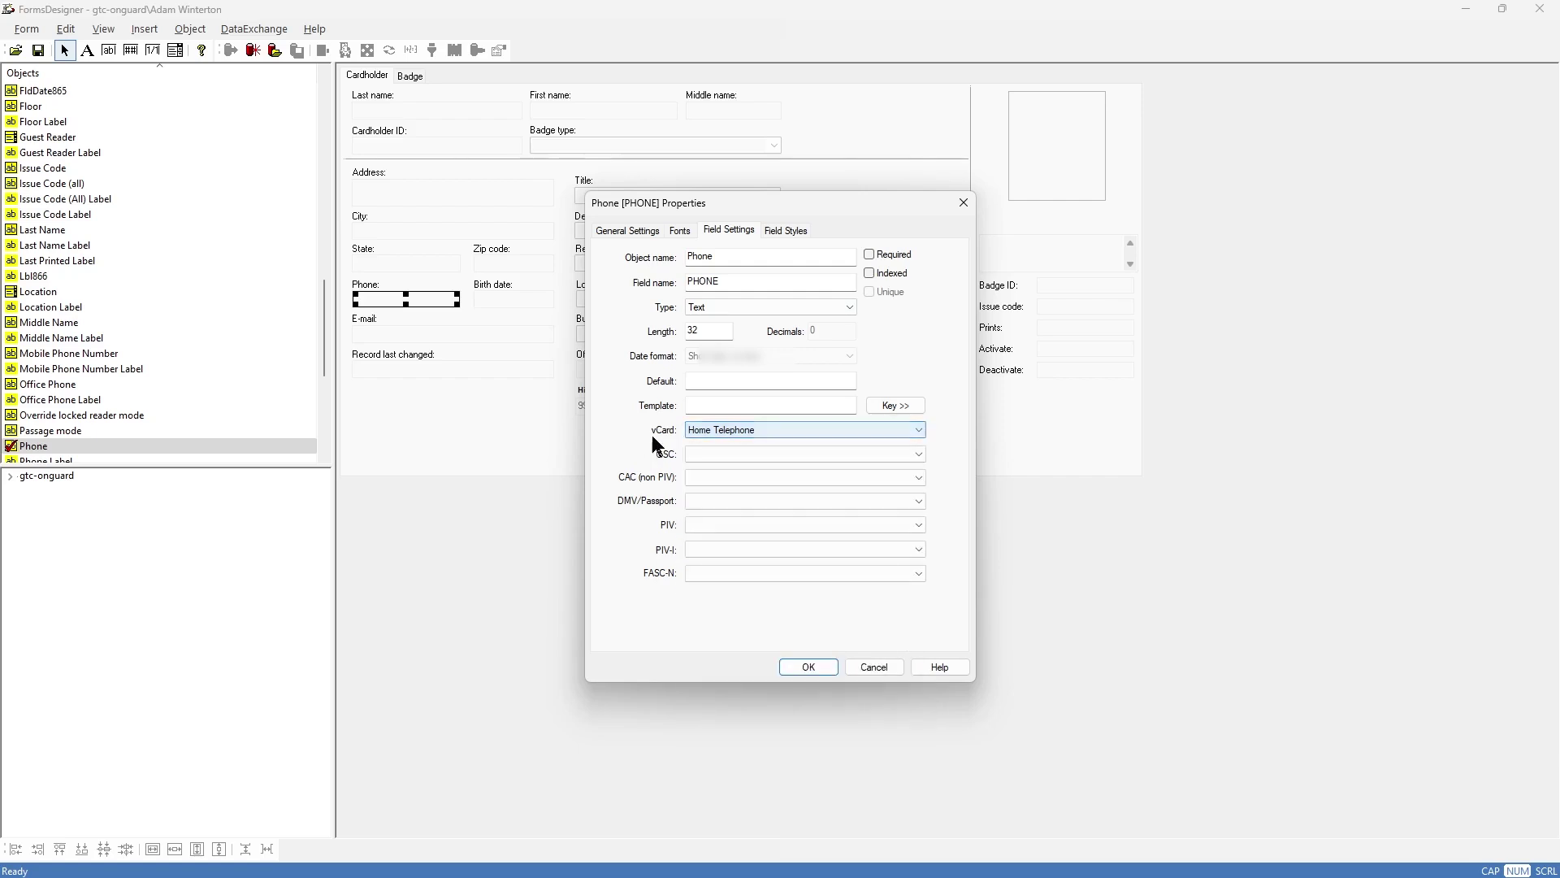
pyautogui.click(707, 405)
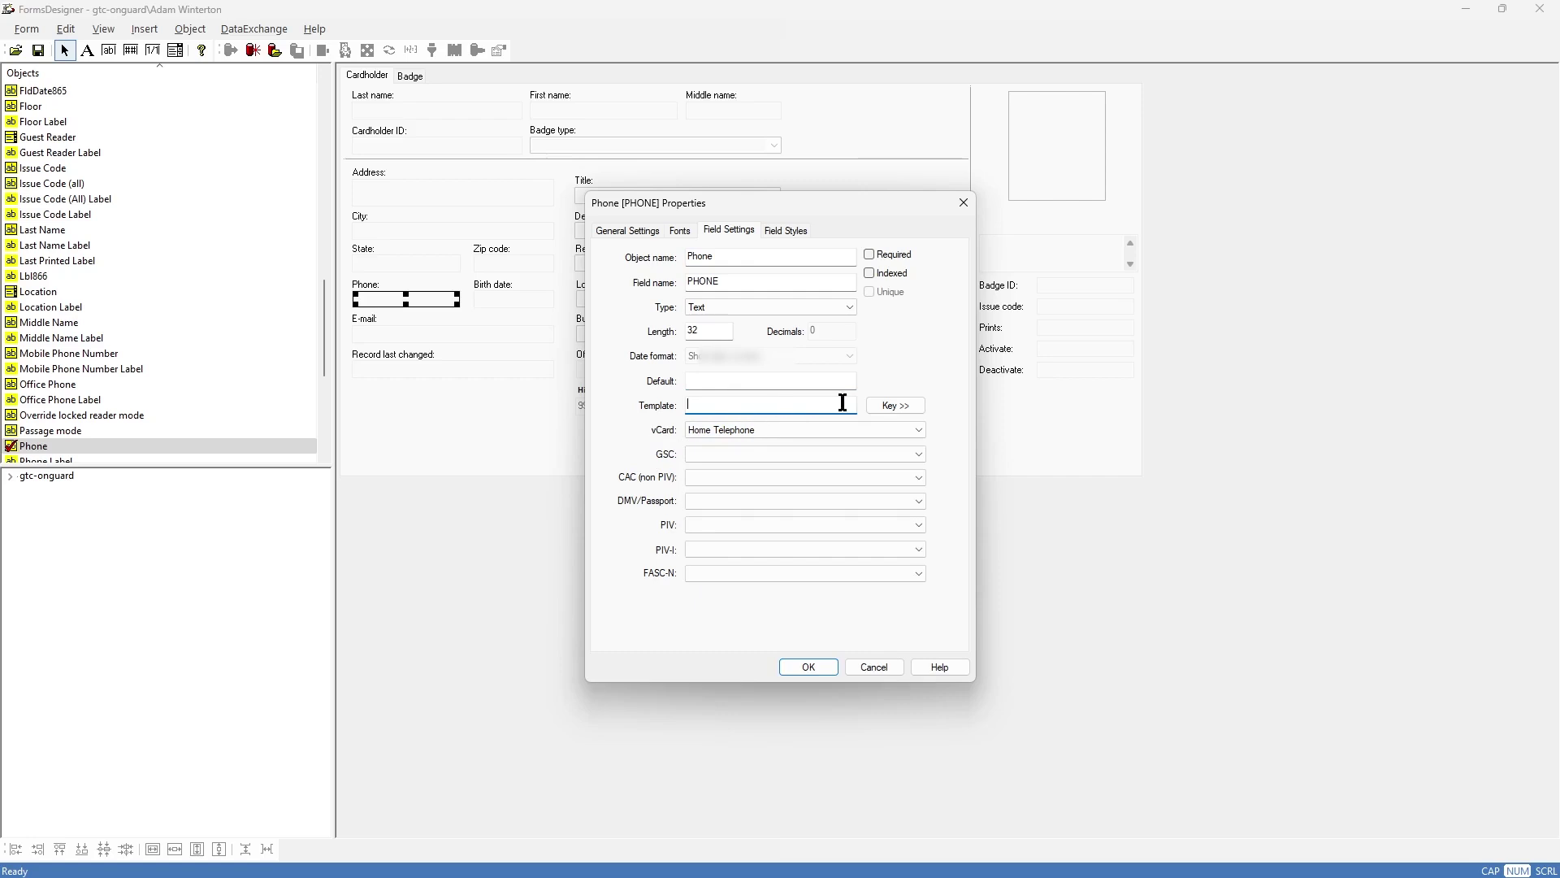
pyautogui.click(899, 404)
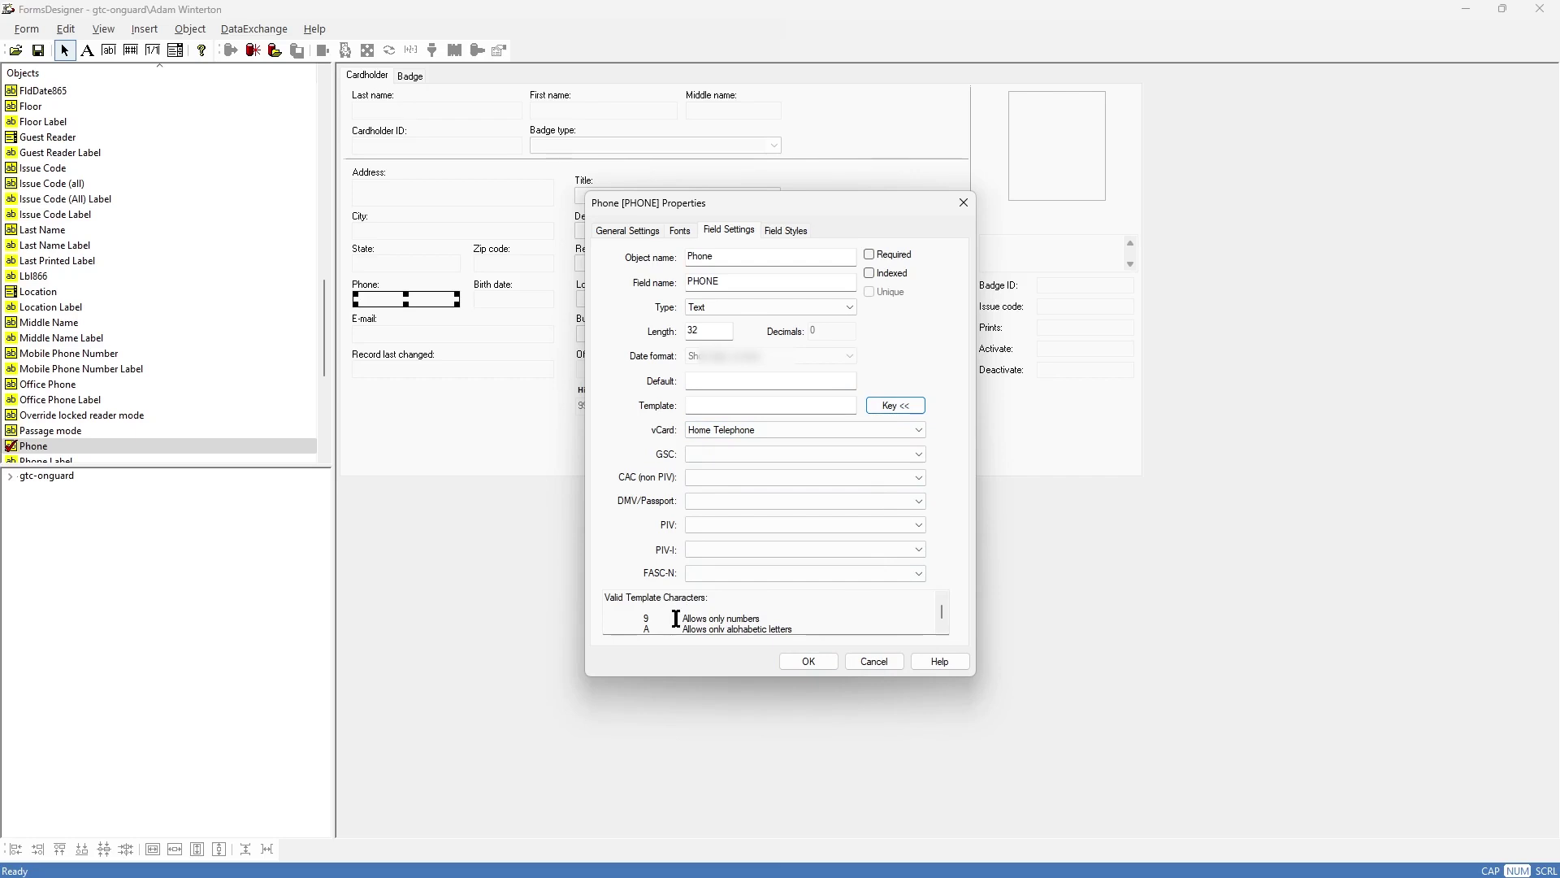
pyautogui.scroll(-5, 675, 619)
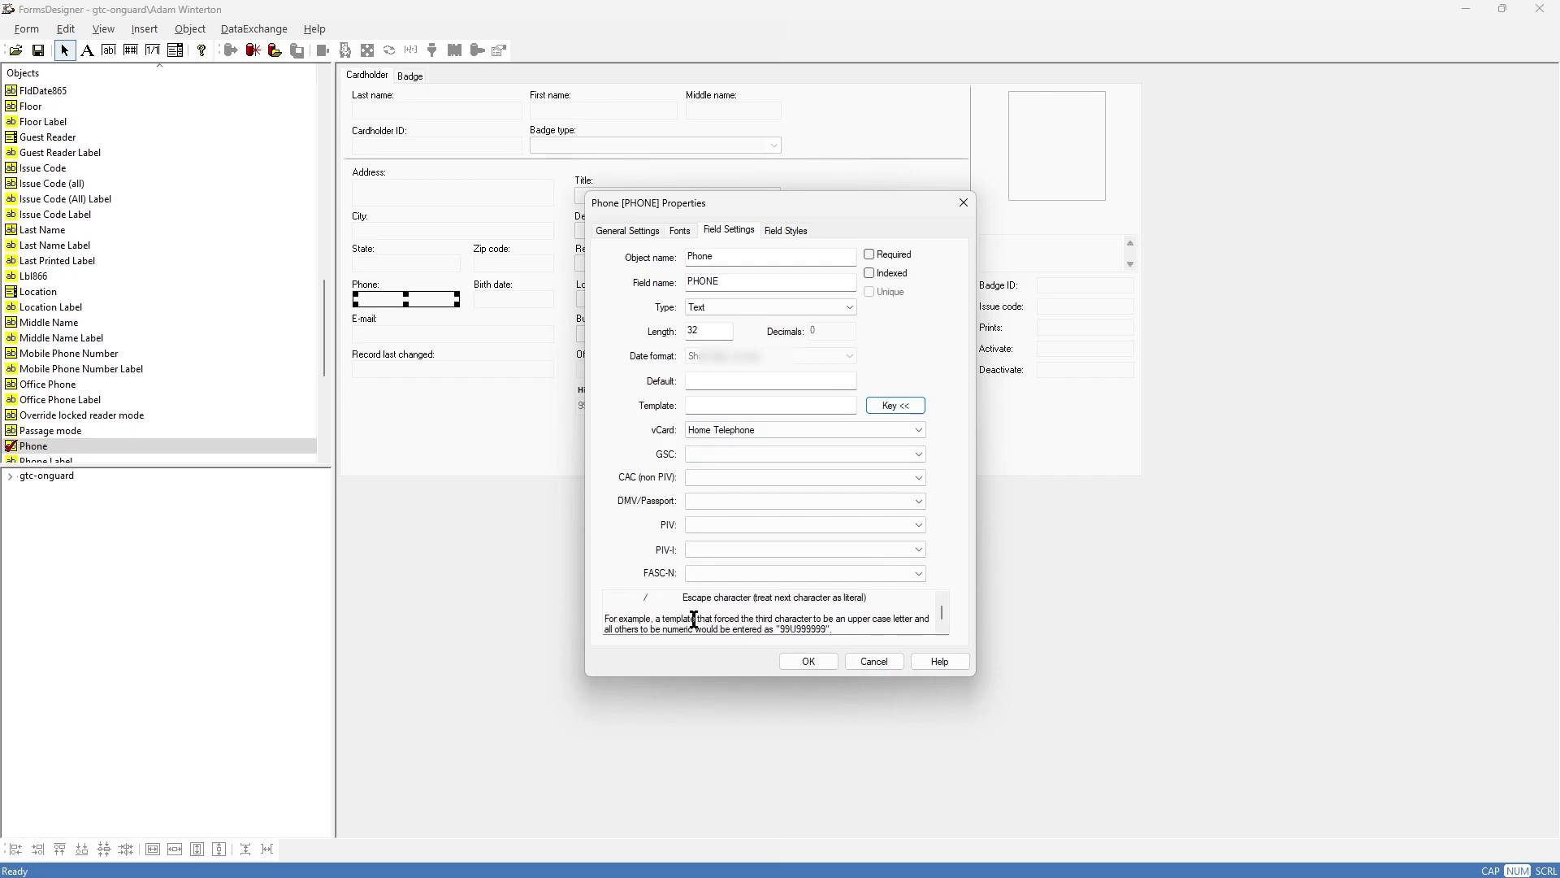
pyautogui.scroll(-3, 694, 618)
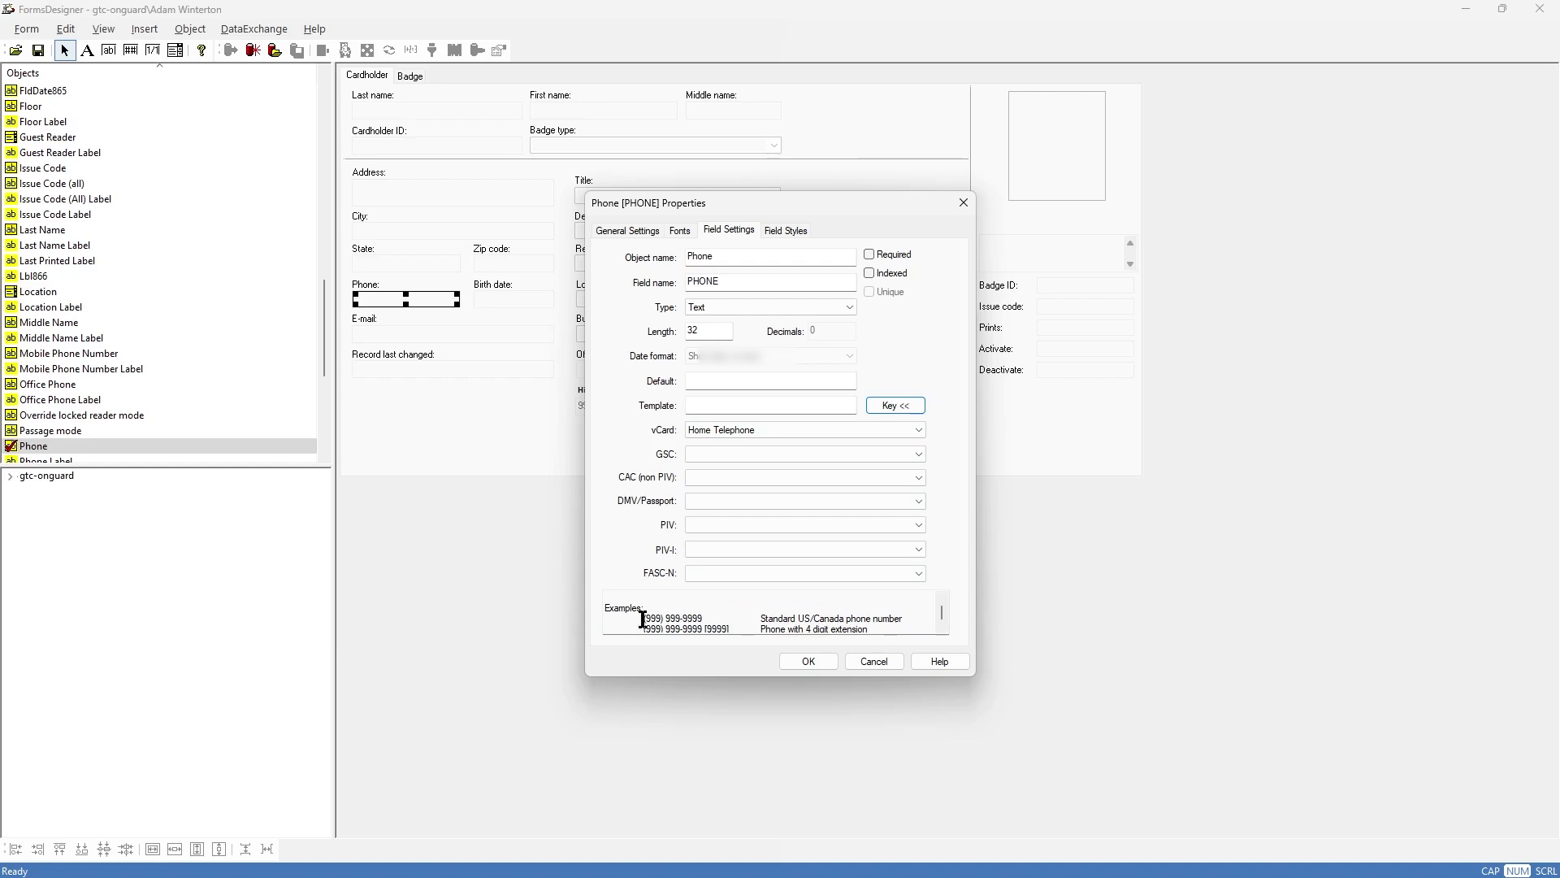
pyautogui.scroll(-1, 707, 616)
pyautogui.scroll(1, 715, 611)
pyautogui.moveTo(764, 618); pyautogui.dragTo(904, 616)
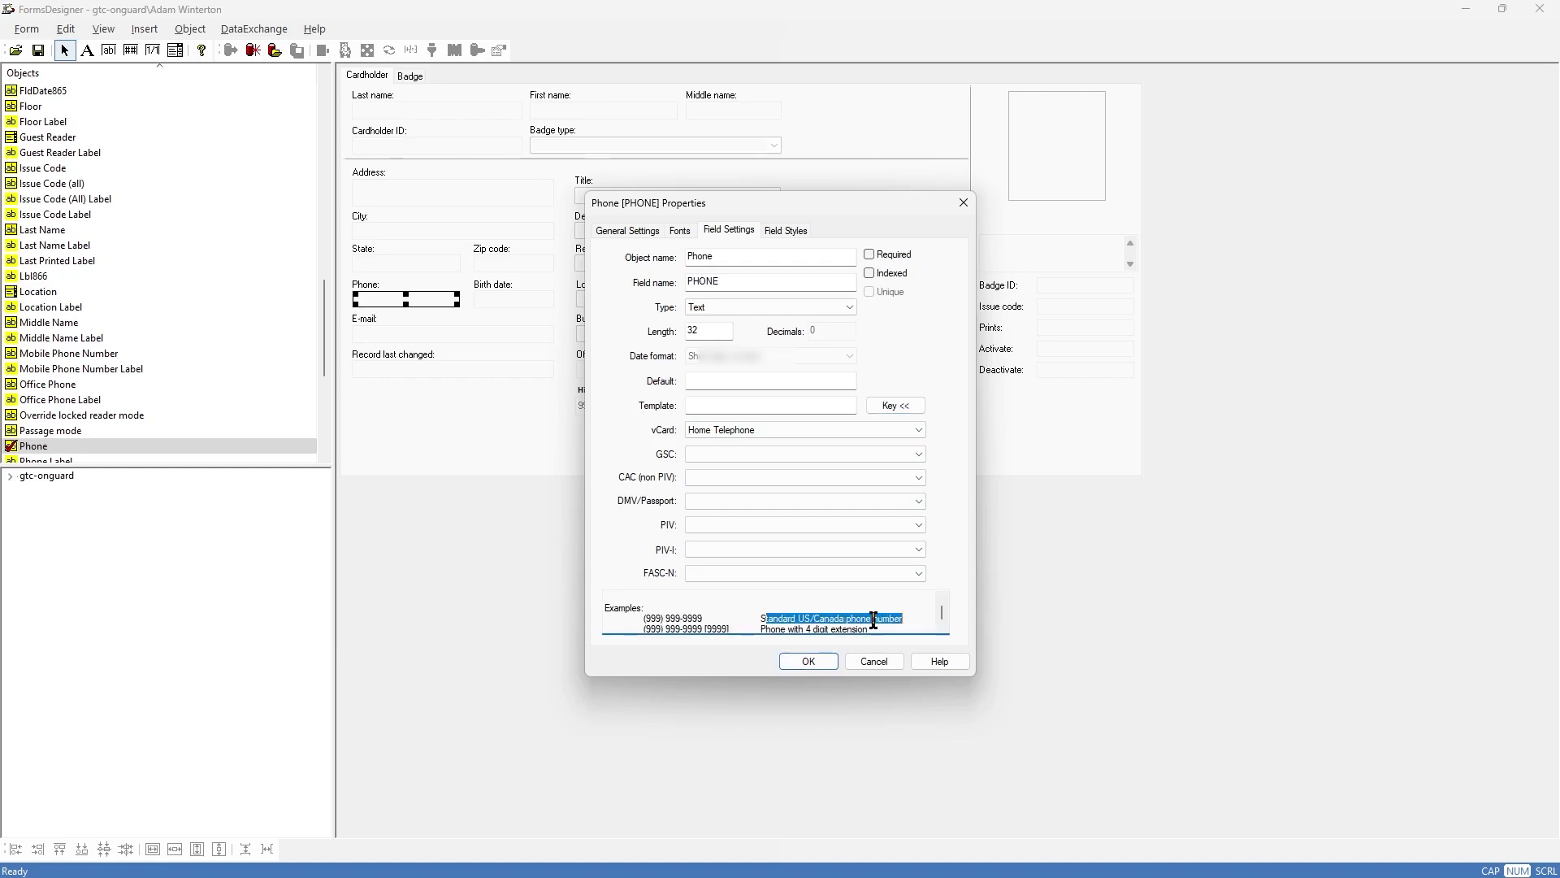
pyautogui.click(665, 618)
pyautogui.moveTo(645, 618); pyautogui.dragTo(698, 619)
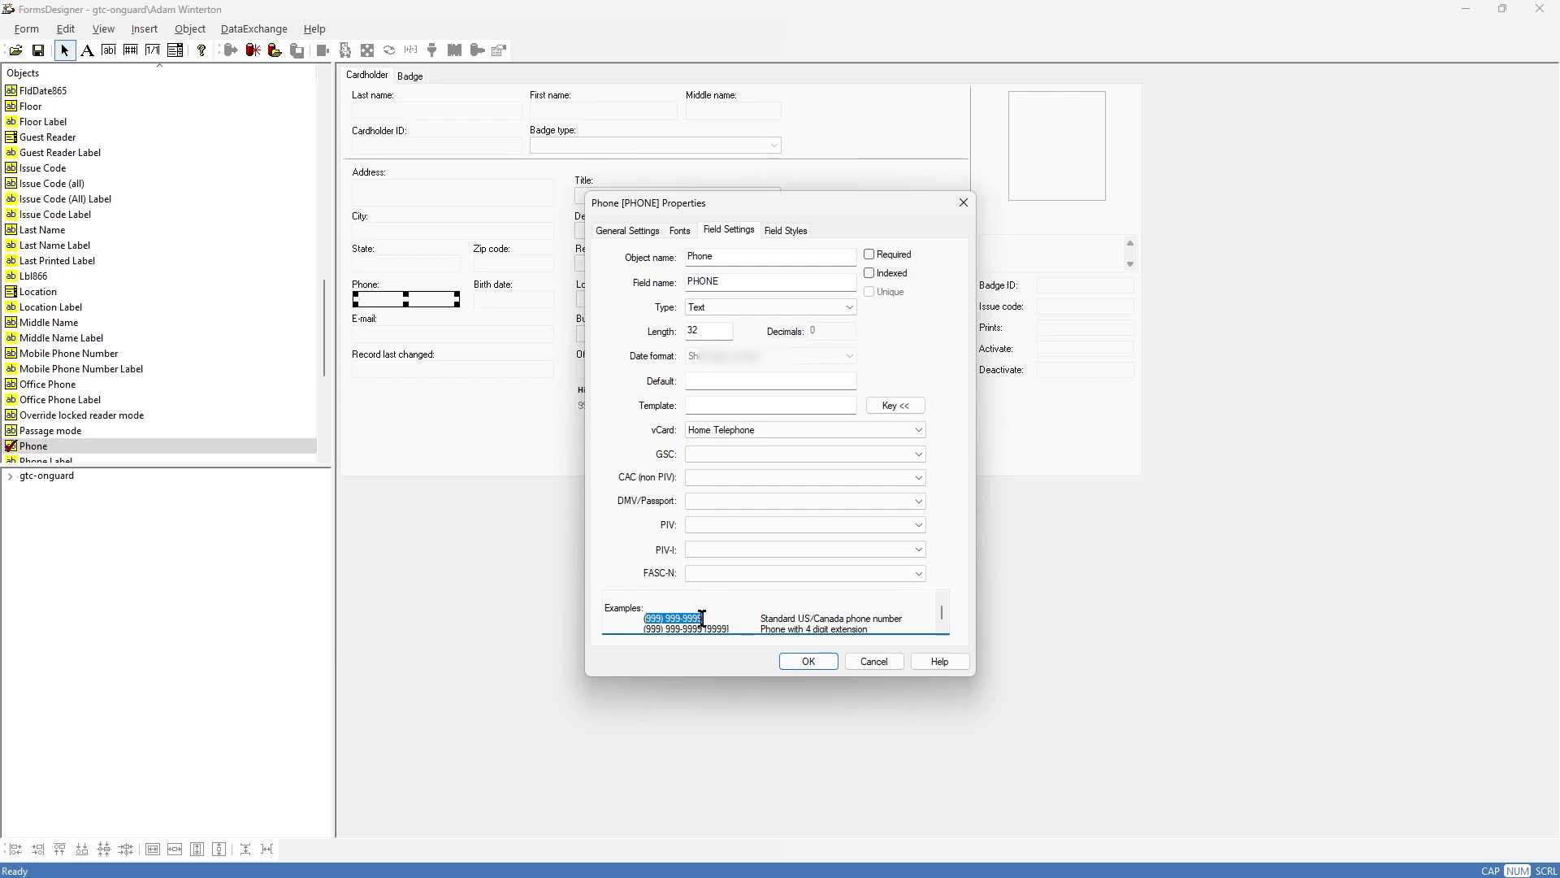
pyautogui.click(708, 404)
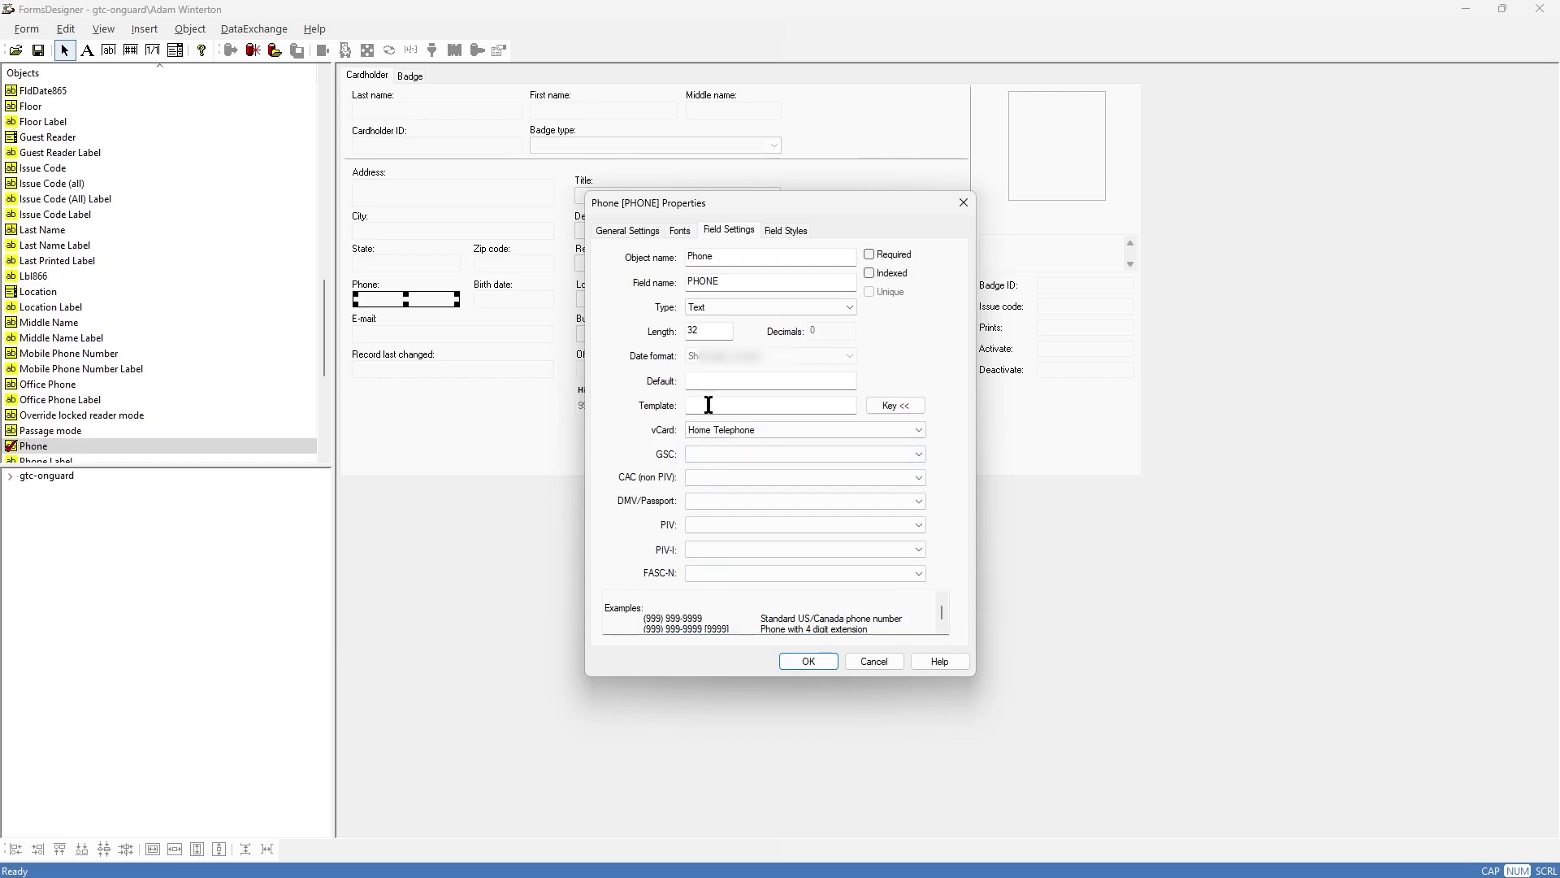
pyautogui.write('(999) 999-9999')
# - Type a trial +99 country prefix at the start of the Phone template
pyautogui.moveTo(748, 405); pyautogui.dragTo(688, 405)
pyautogui.click(773, 404)
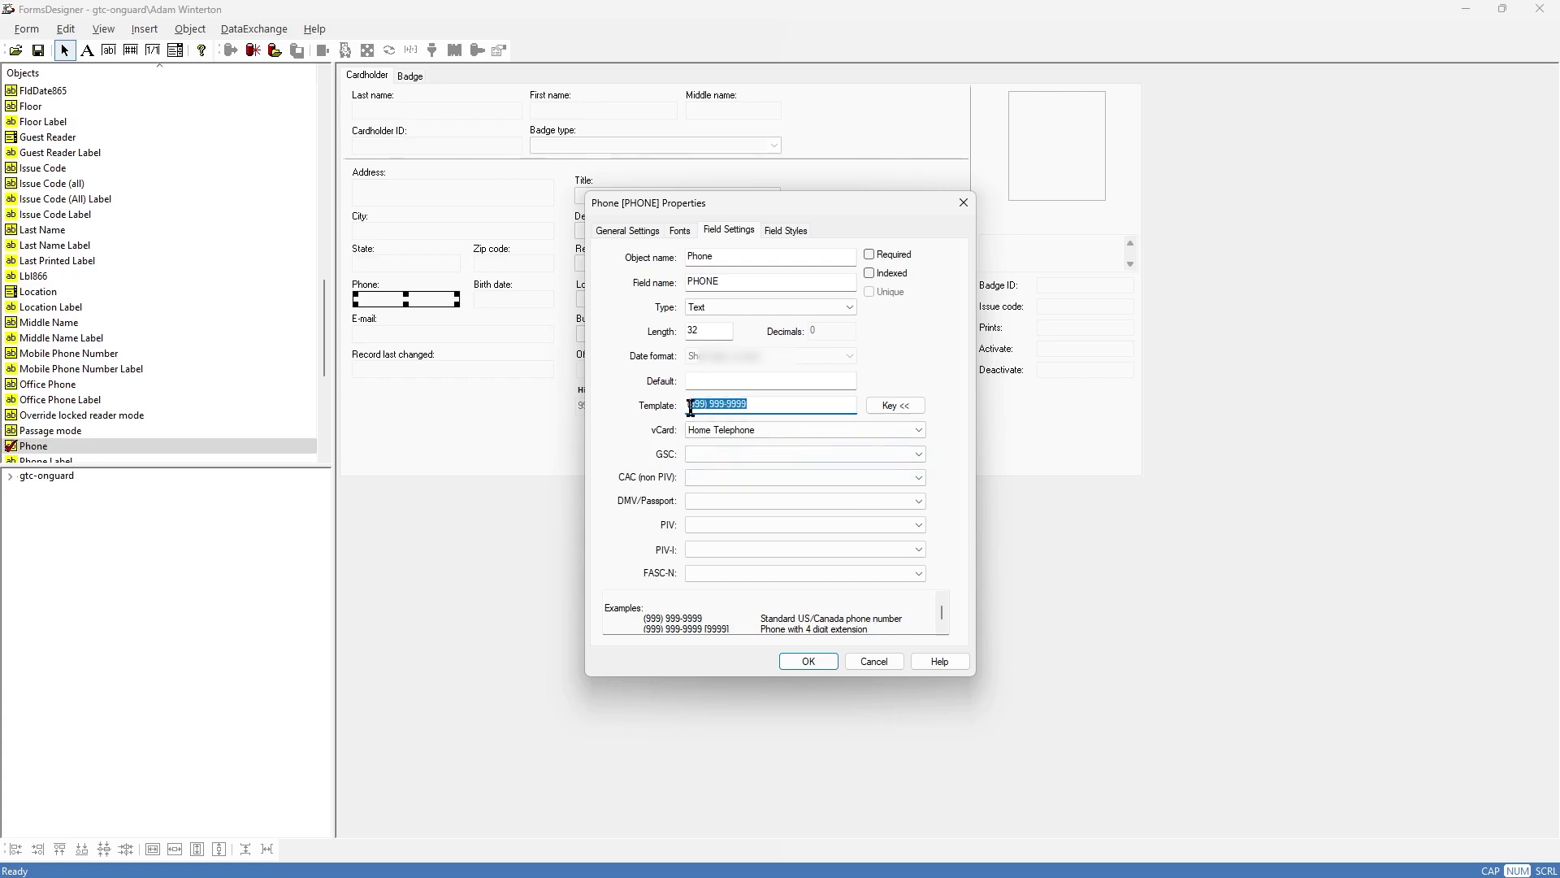
pyautogui.click(772, 402)
pyautogui.click(689, 405)
pyautogui.write('+1')
pyautogui.press('BackSpace')
pyautogui.write('9')
pyautogui.write('99')
pyautogui.scroll(-1, 821, 615)
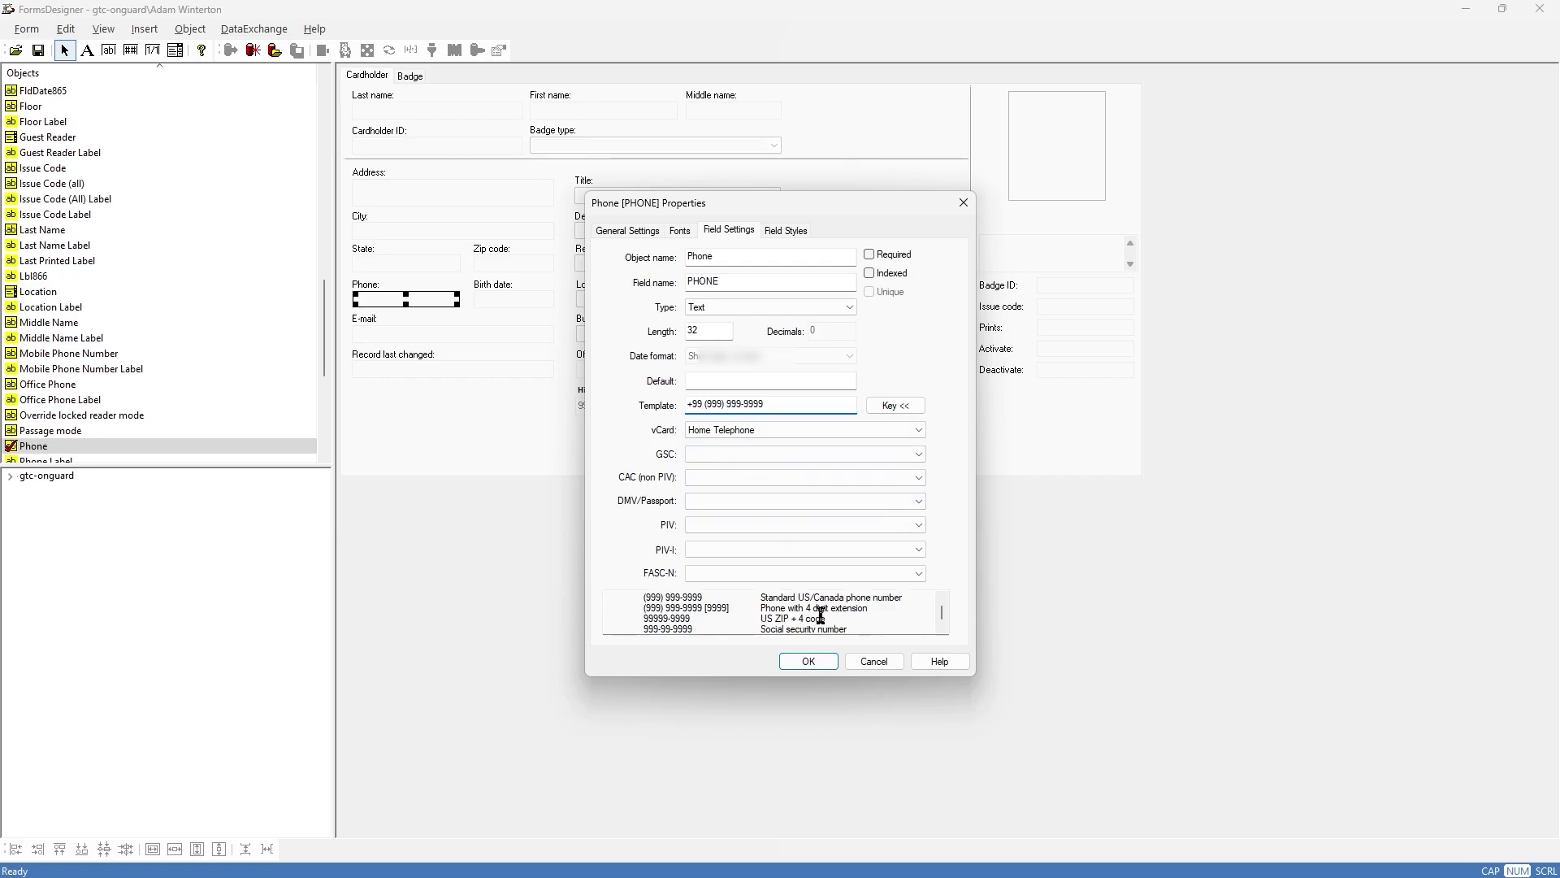
pyautogui.scroll(-1, 869, 609)
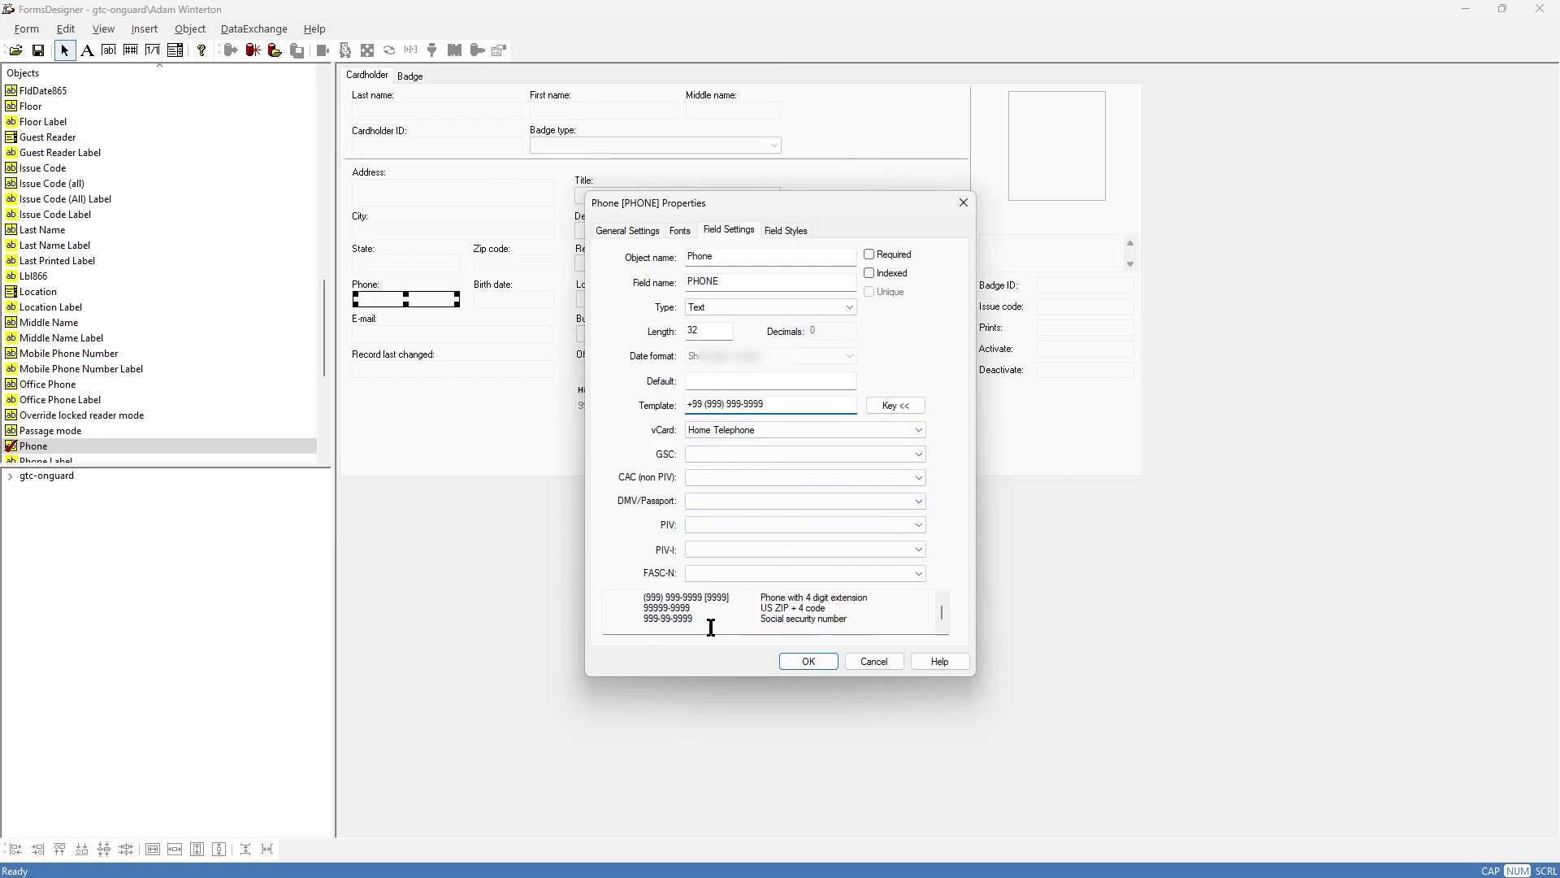
pyautogui.click(682, 619)
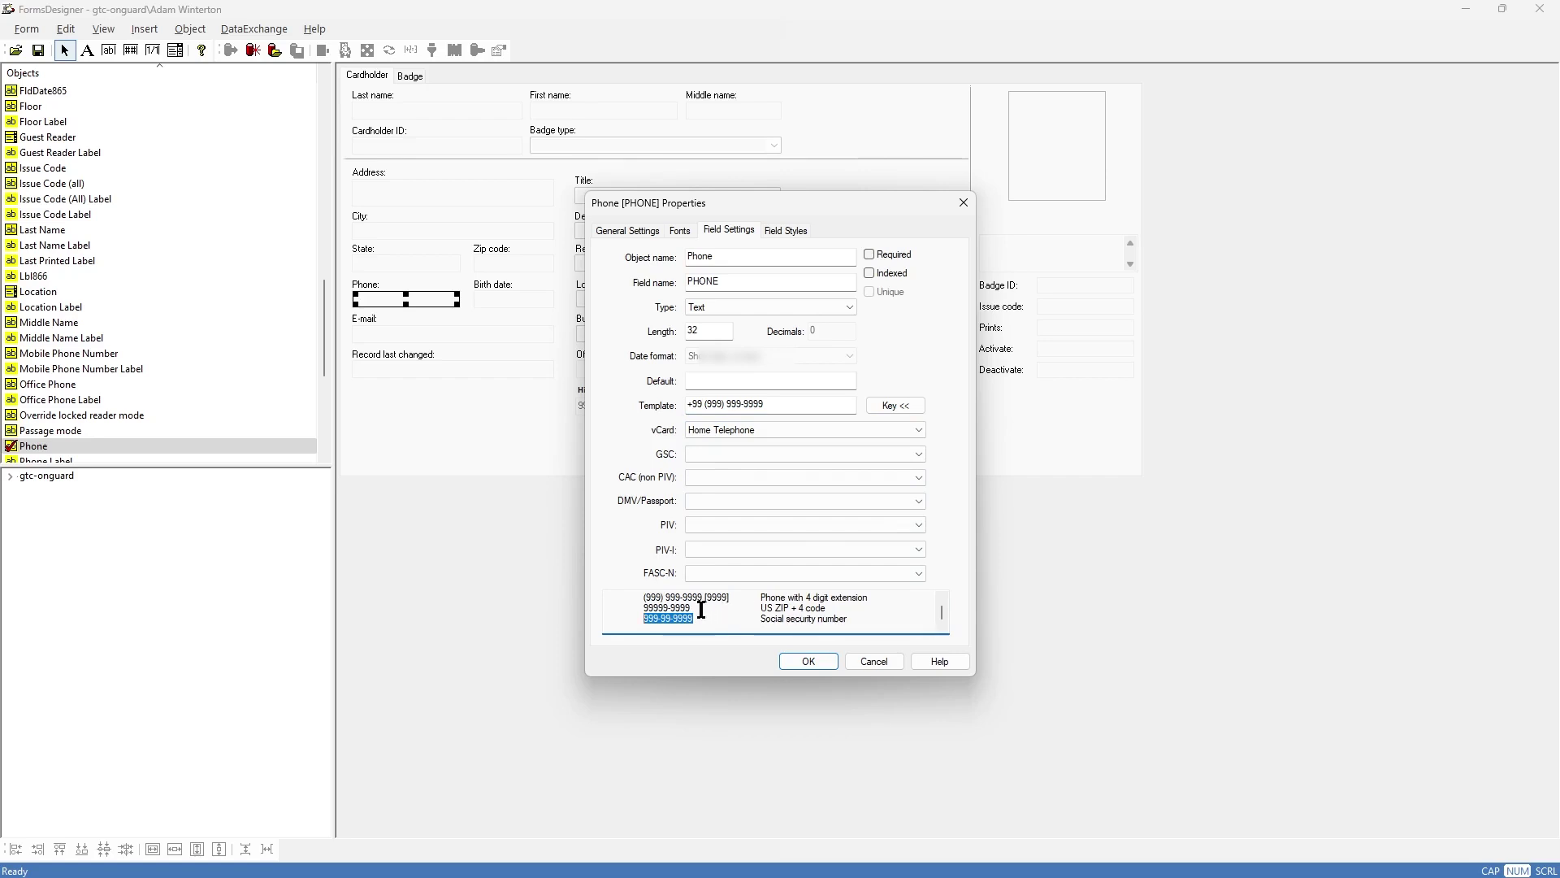
pyautogui.click(638, 610)
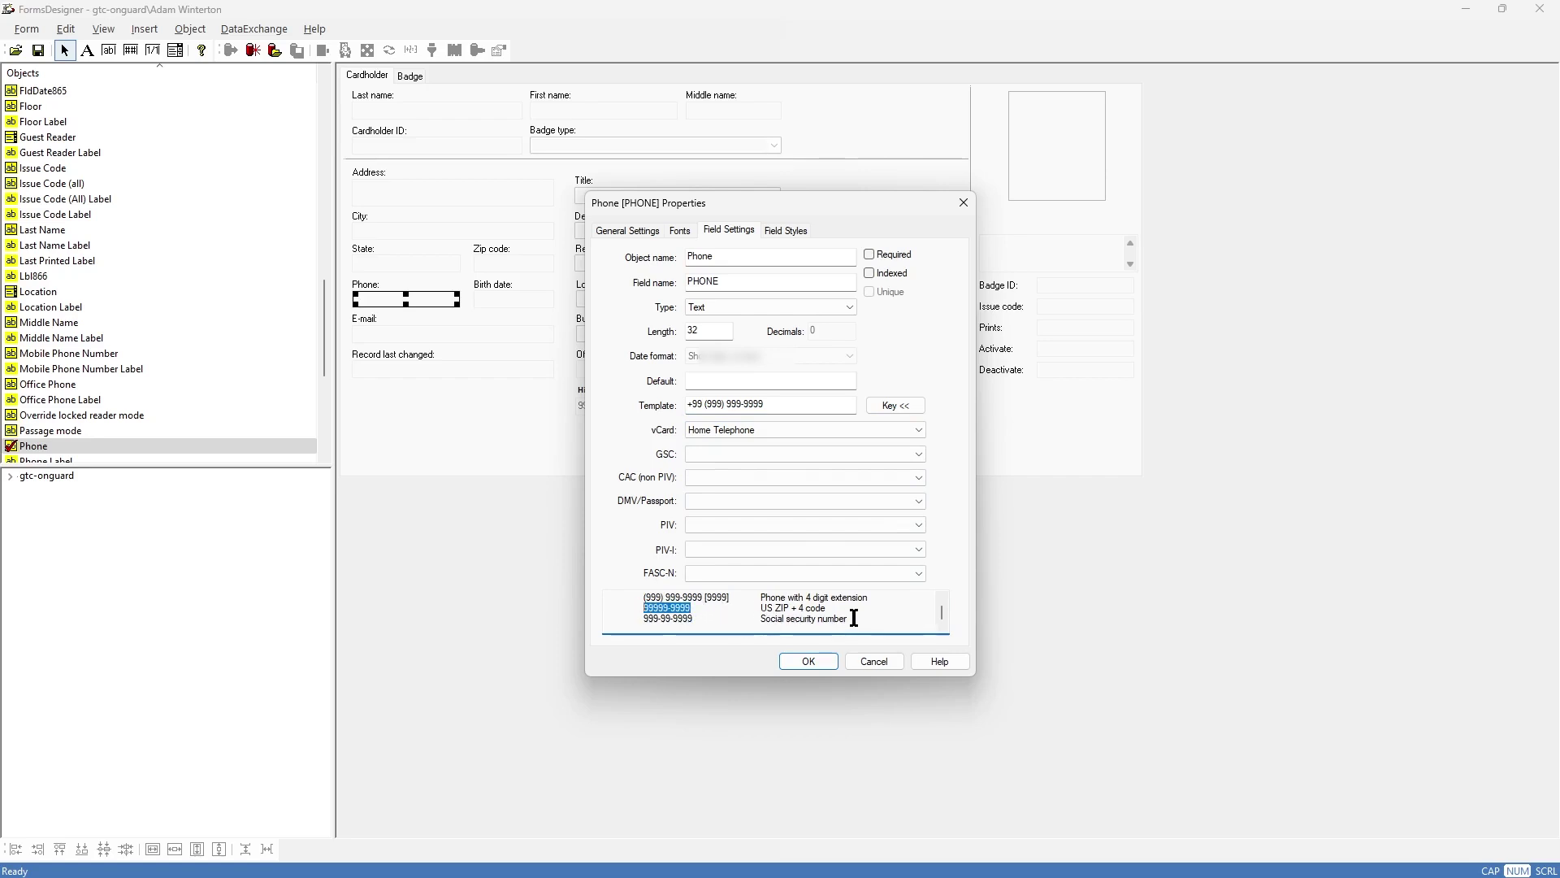
pyautogui.click(723, 605)
pyautogui.scroll(-5, 723, 605)
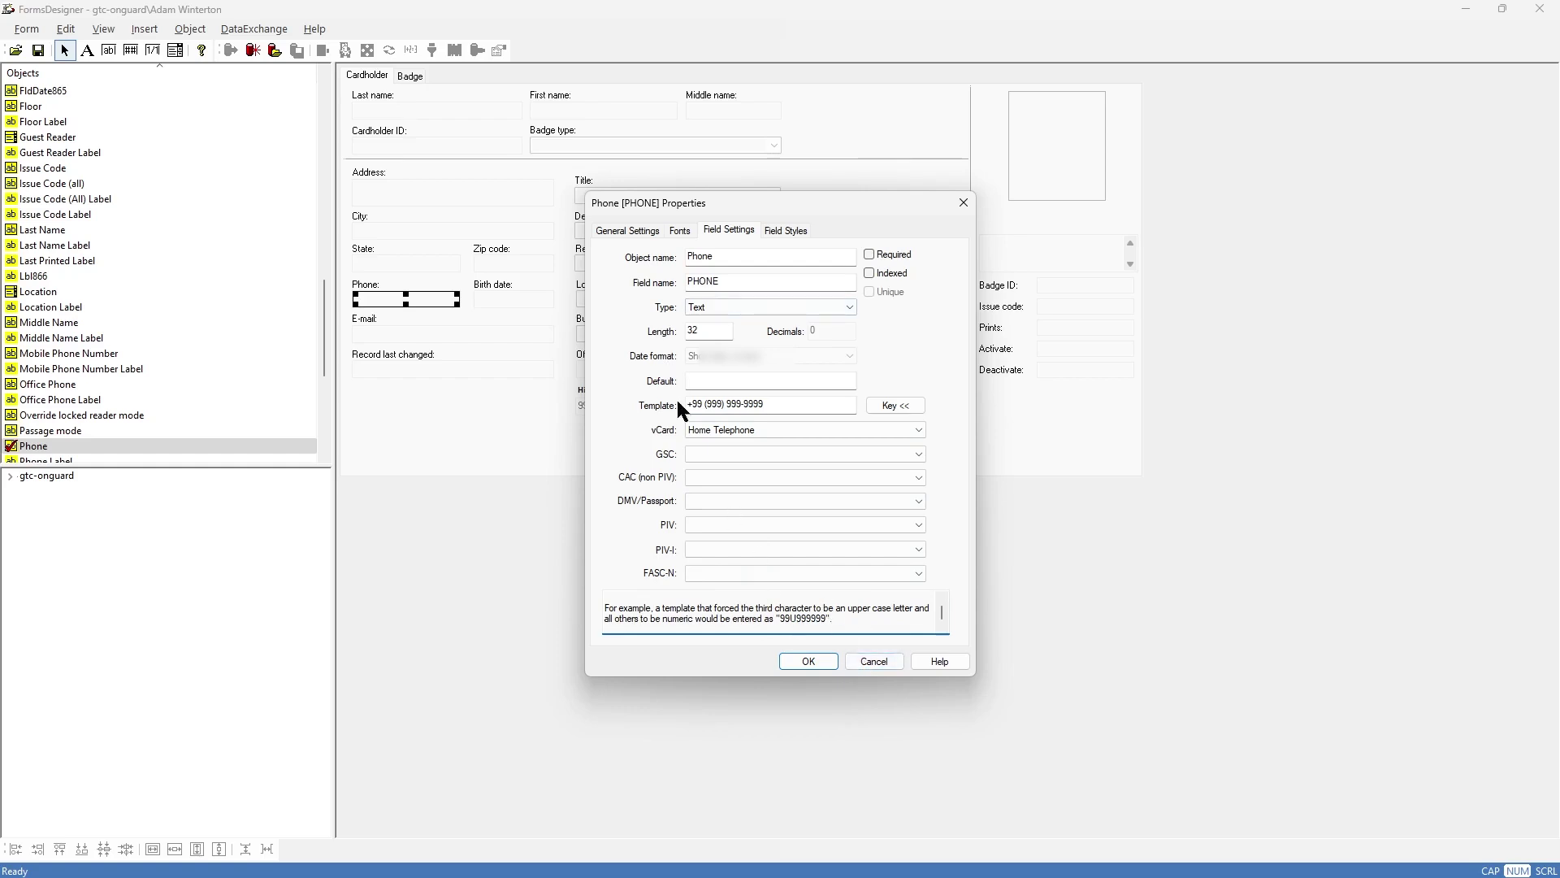
pyautogui.moveTo(707, 404); pyautogui.dragTo(664, 408)
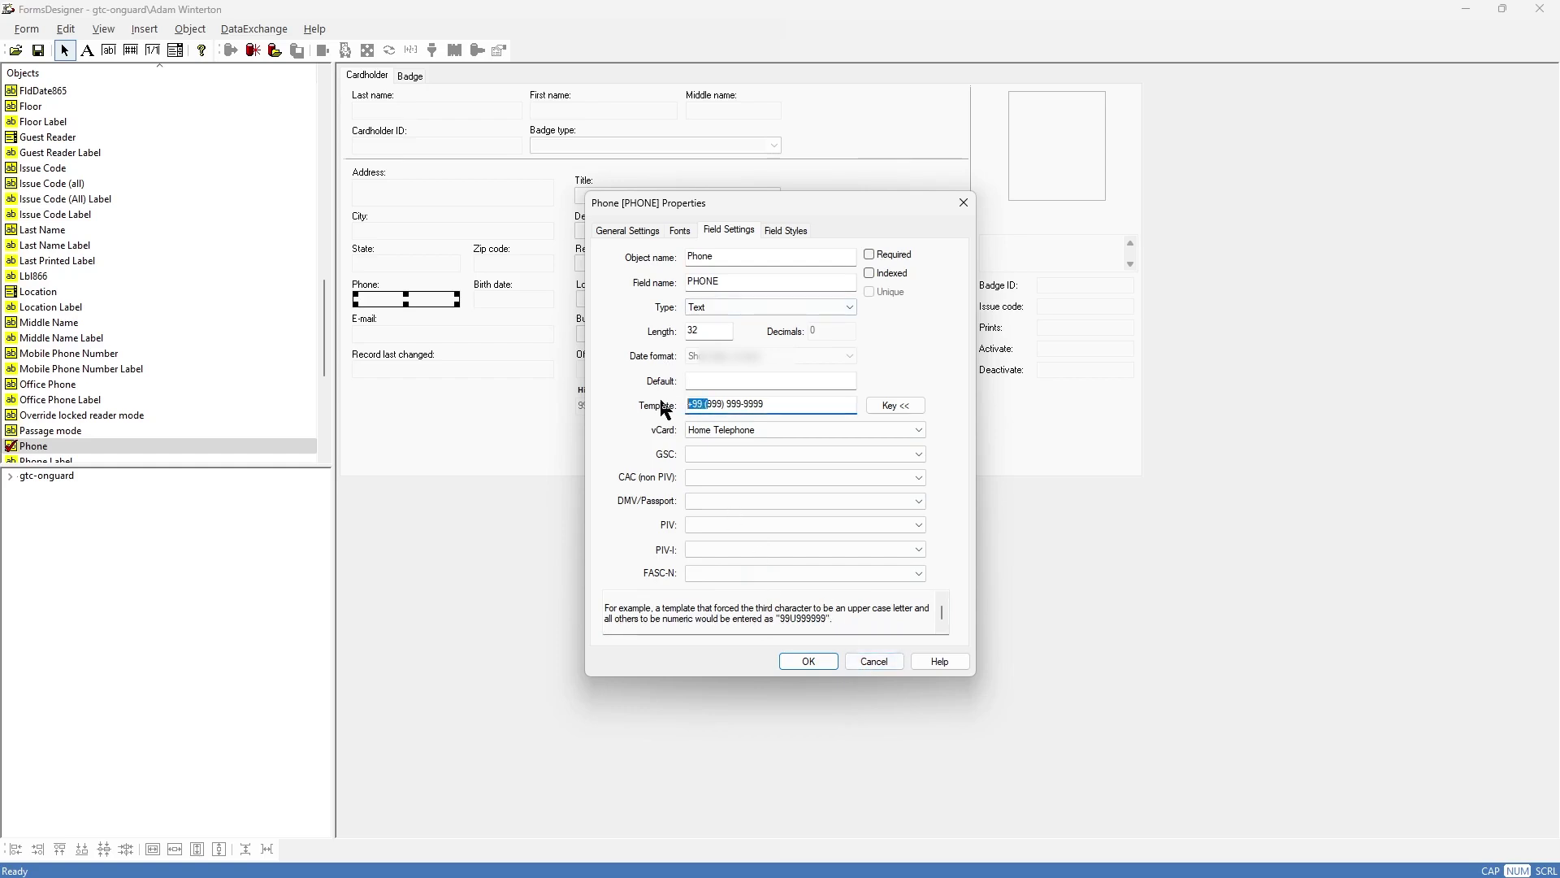
pyautogui.press('BackSpace')
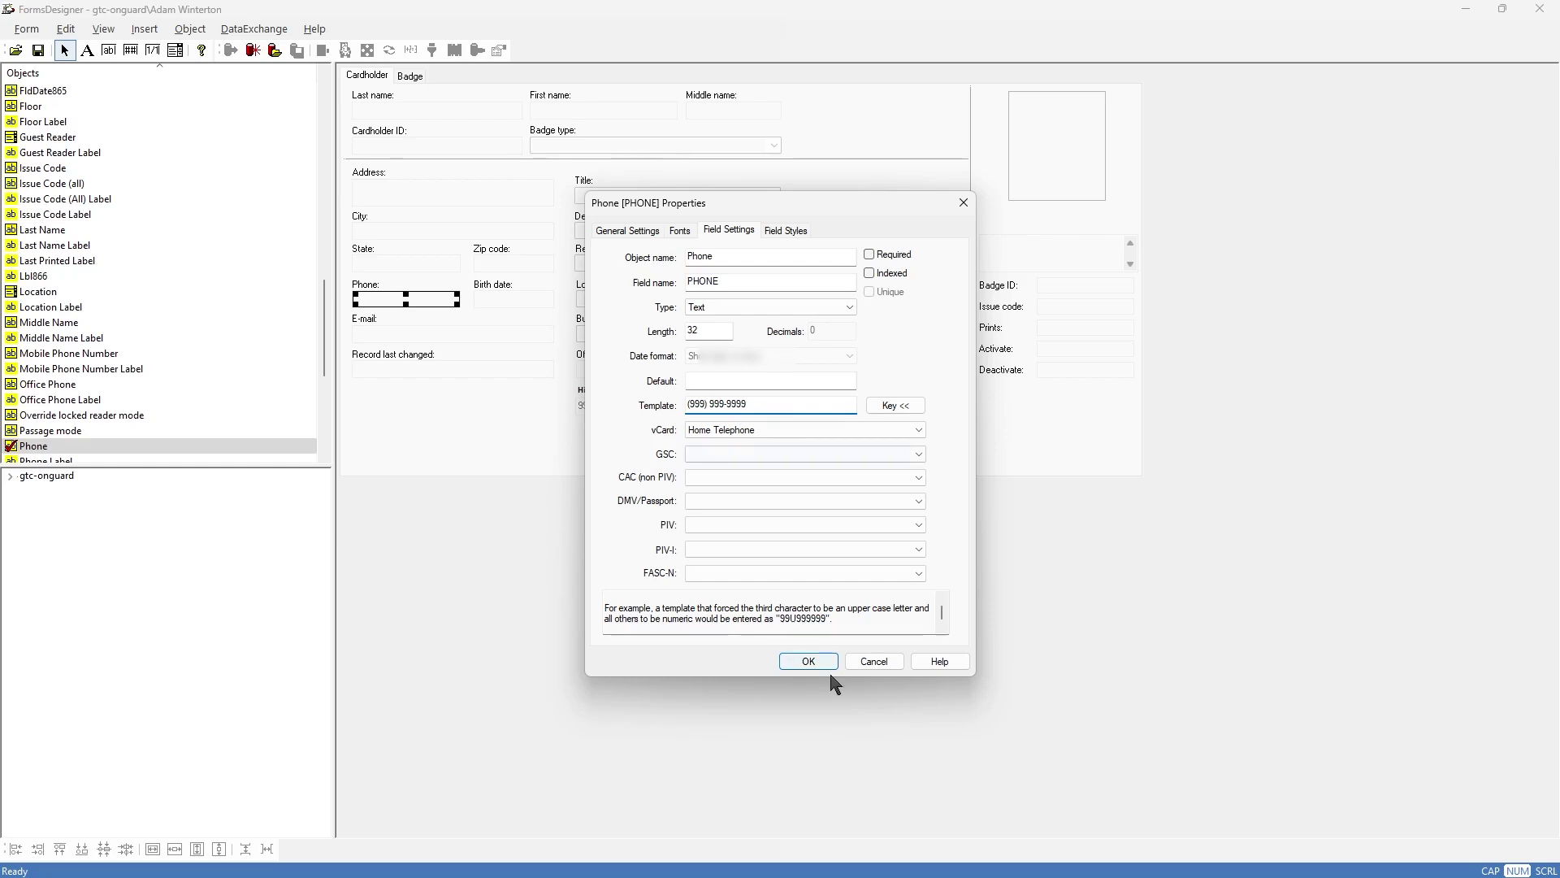
pyautogui.click(821, 662)
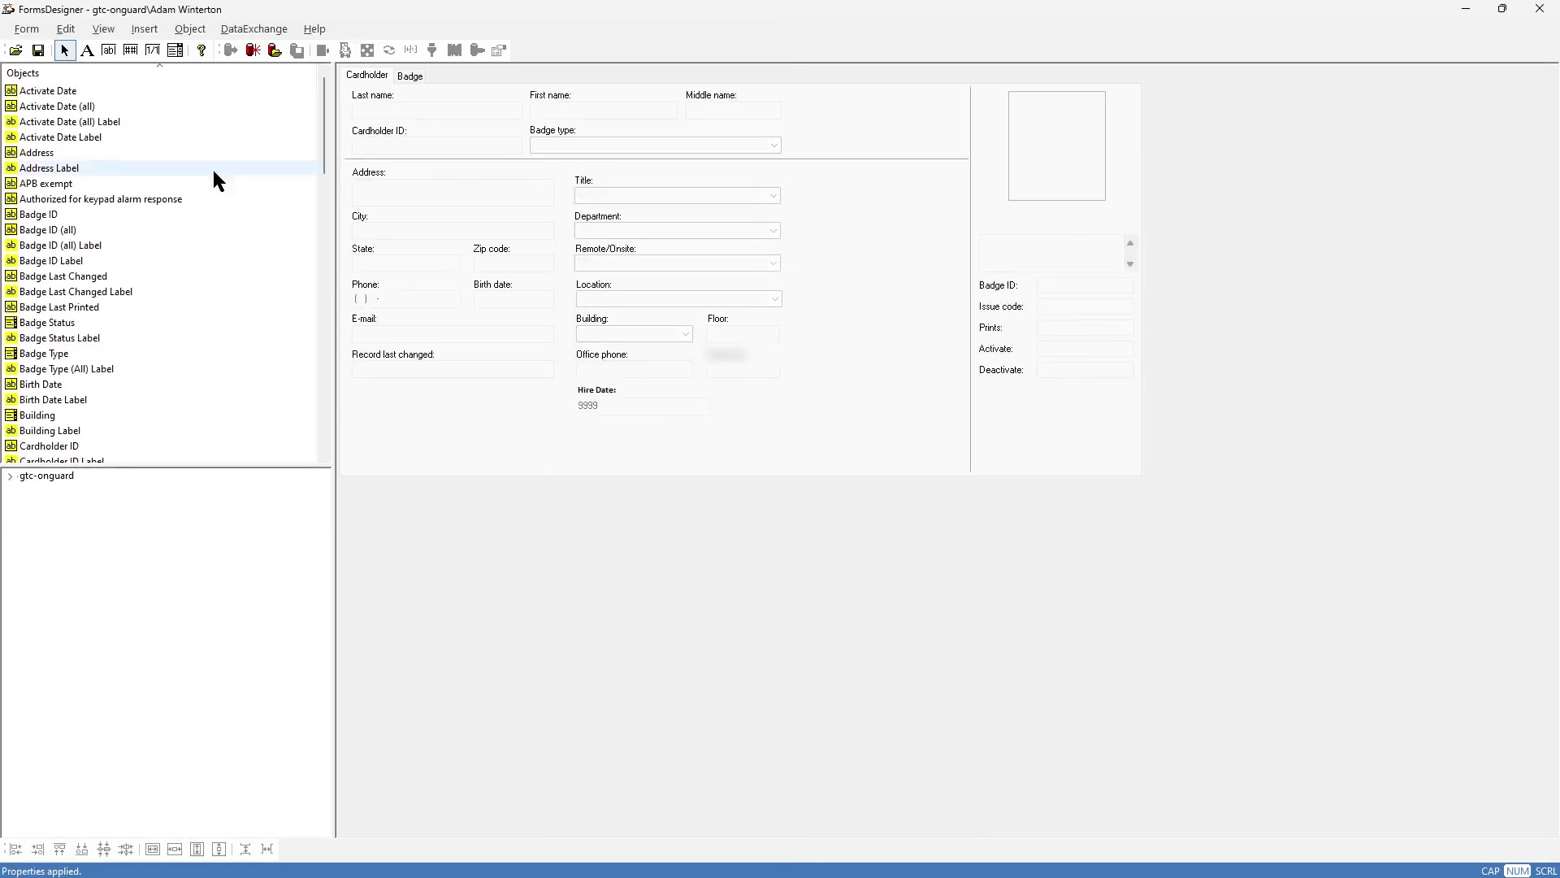
# - Save the Cardholder form, preserving existing cardholder data and accepting the warning
pyautogui.click(422, 304)
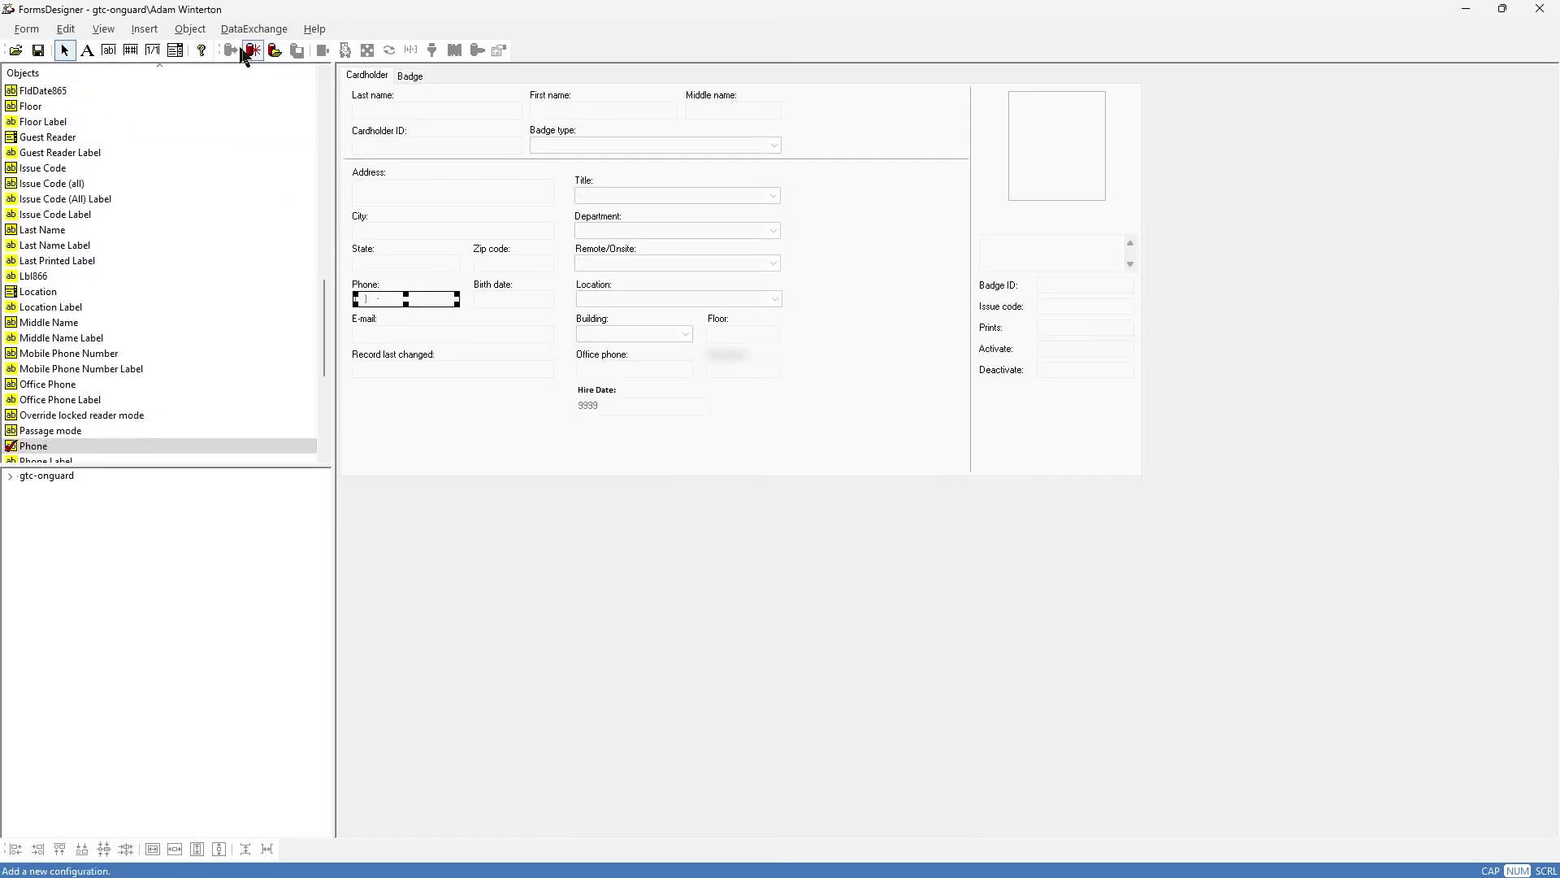
pyautogui.click(39, 51)
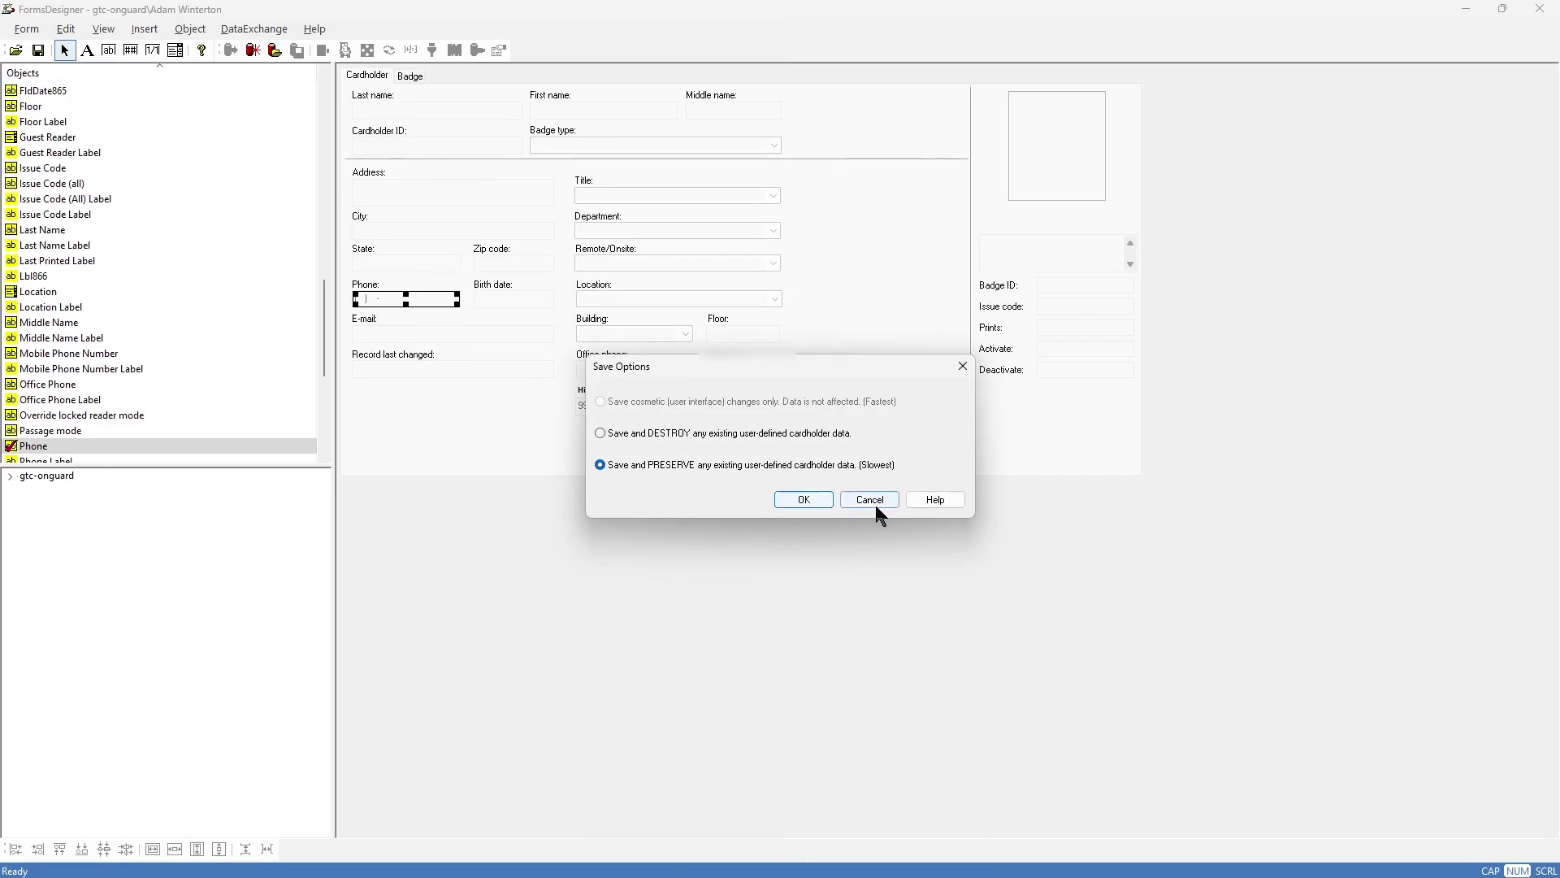
pyautogui.click(804, 499)
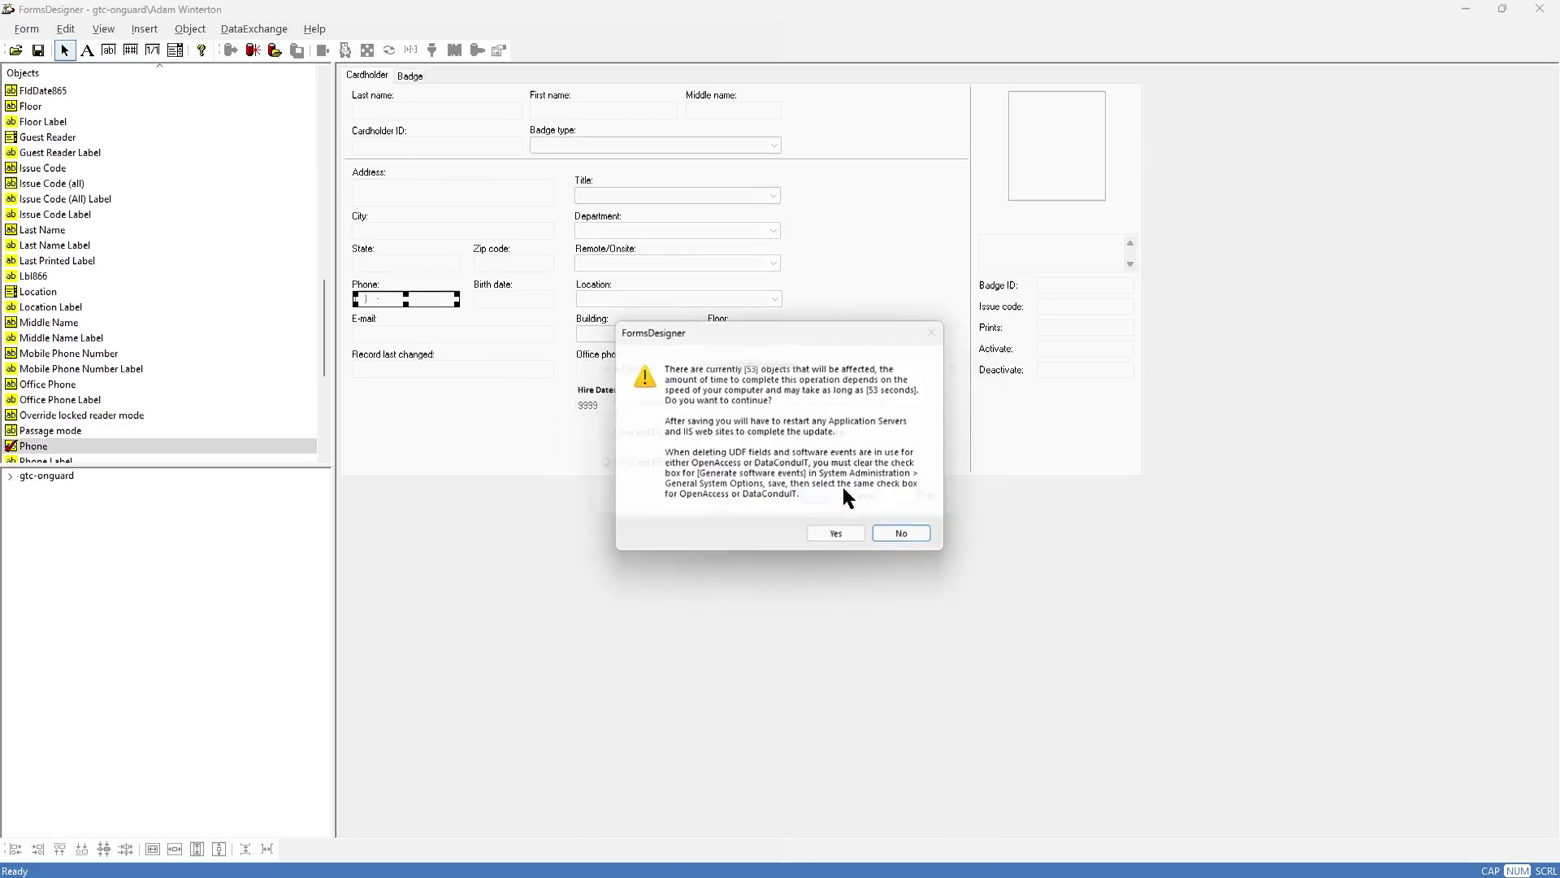
pyautogui.click(838, 536)
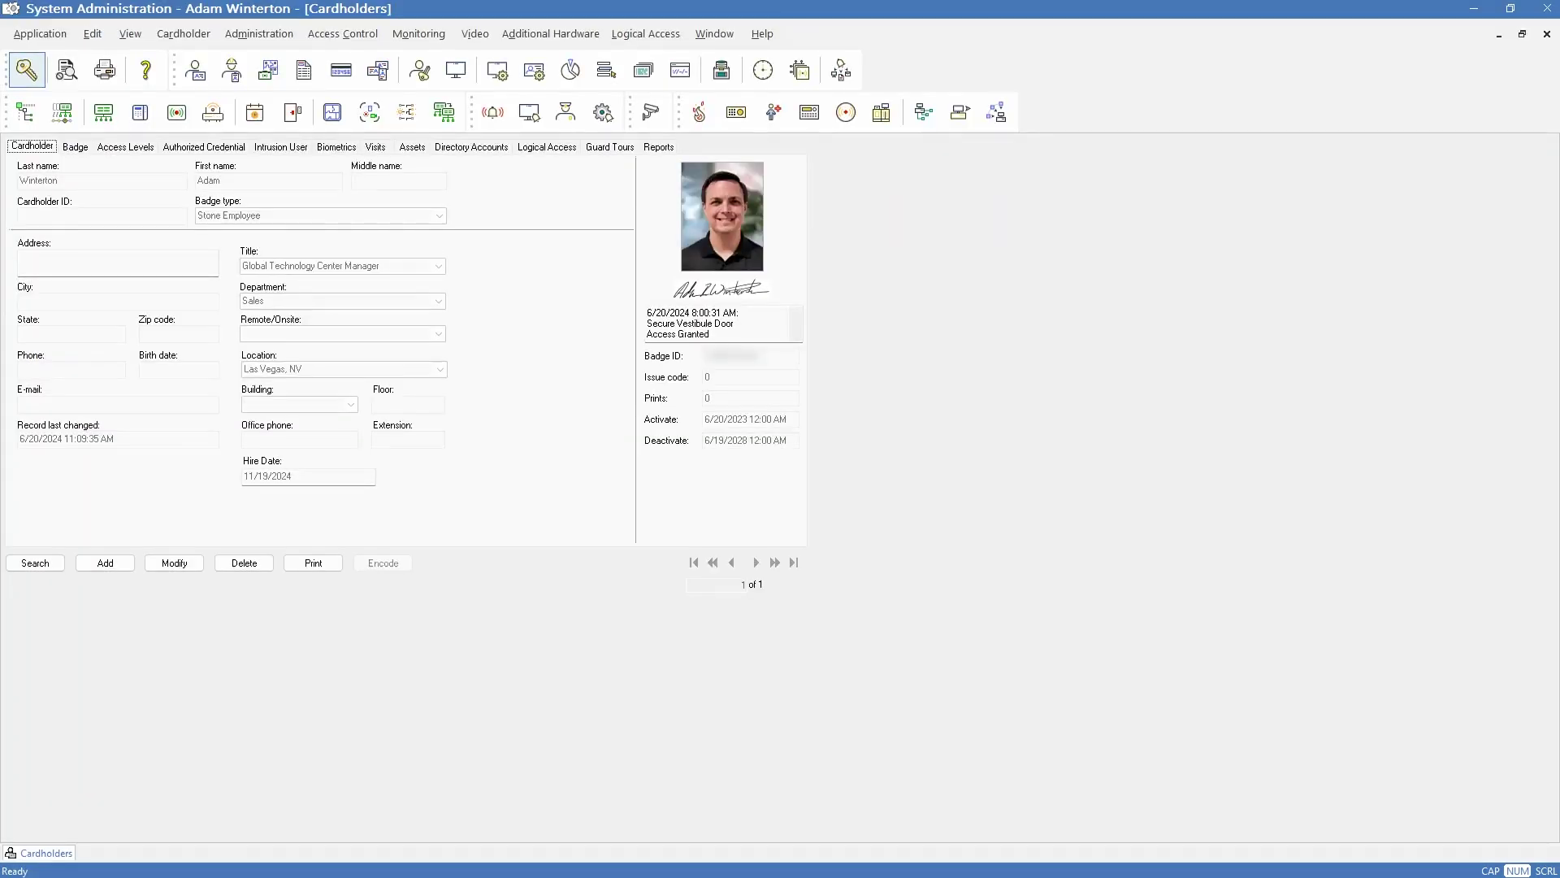
pyautogui.click(1546, 34)
pyautogui.click(195, 70)
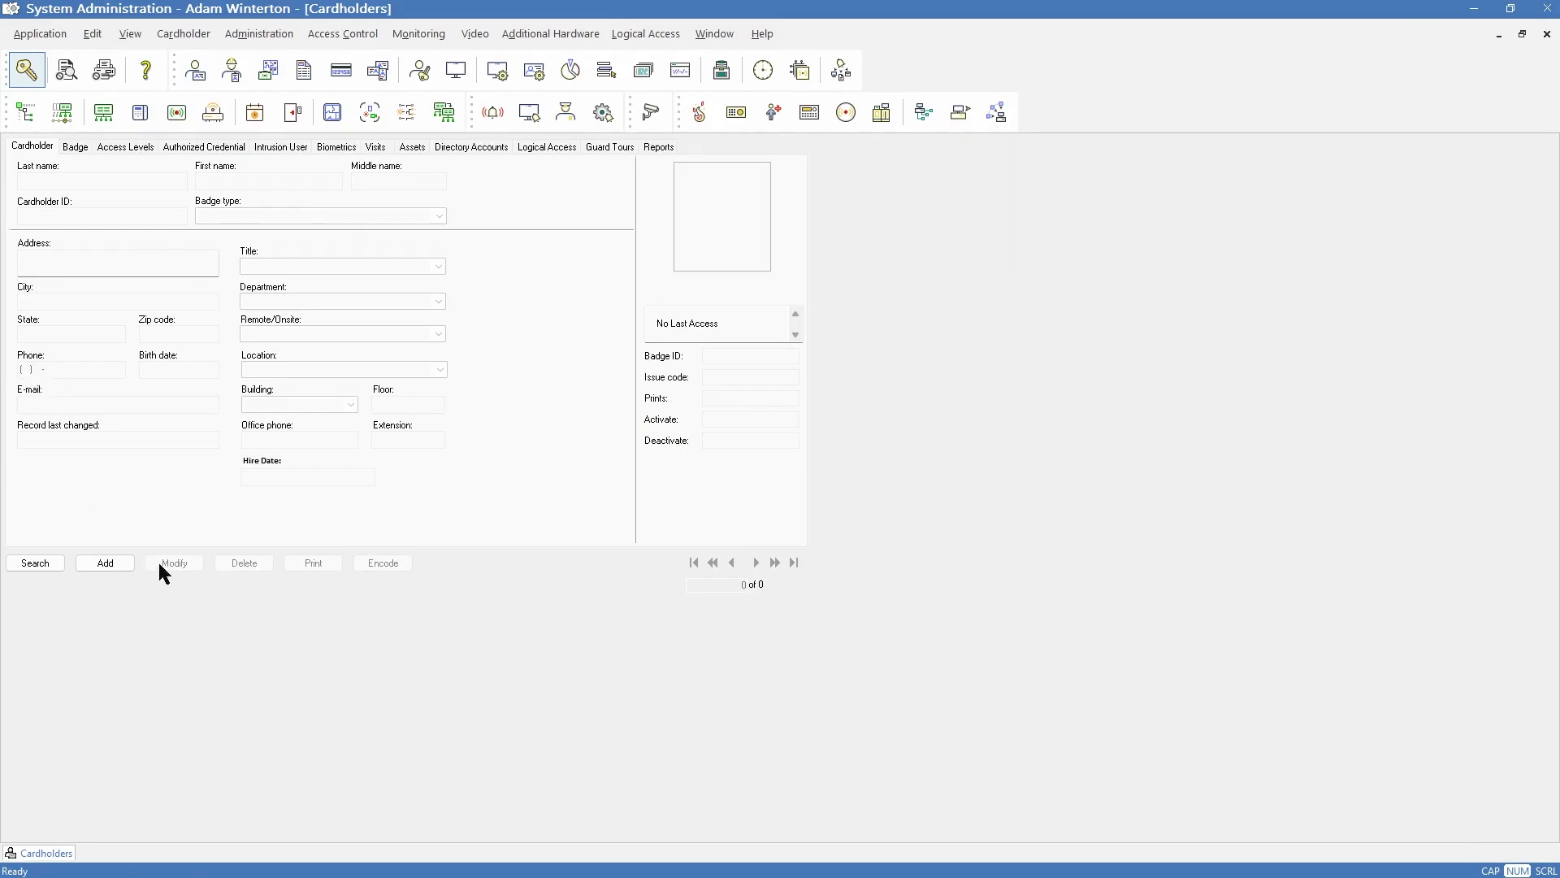
pyautogui.click(44, 560)
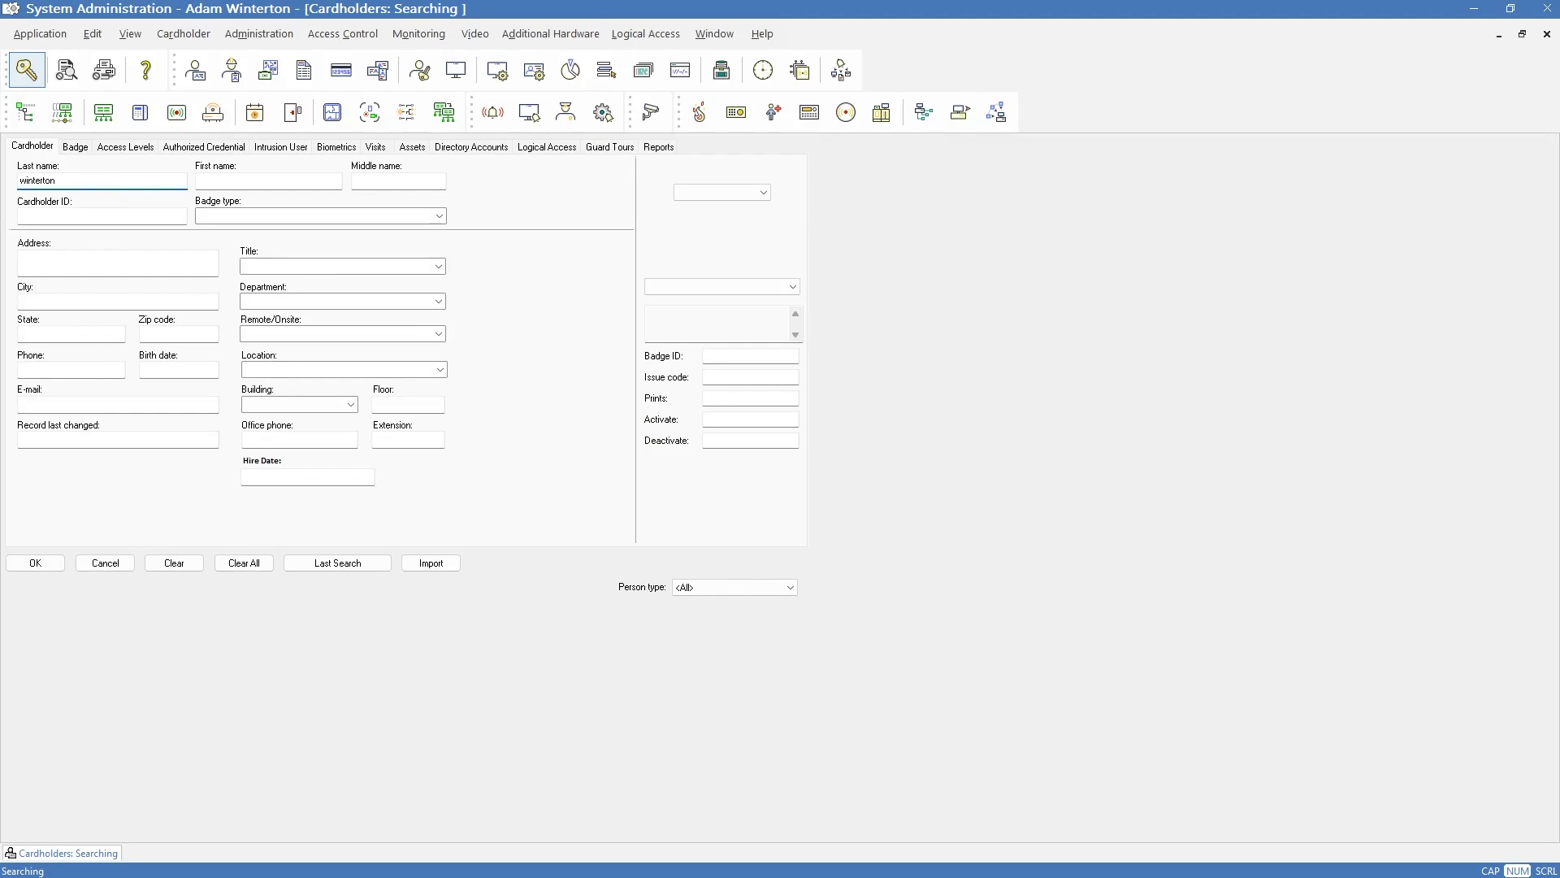
pyautogui.press('Return')
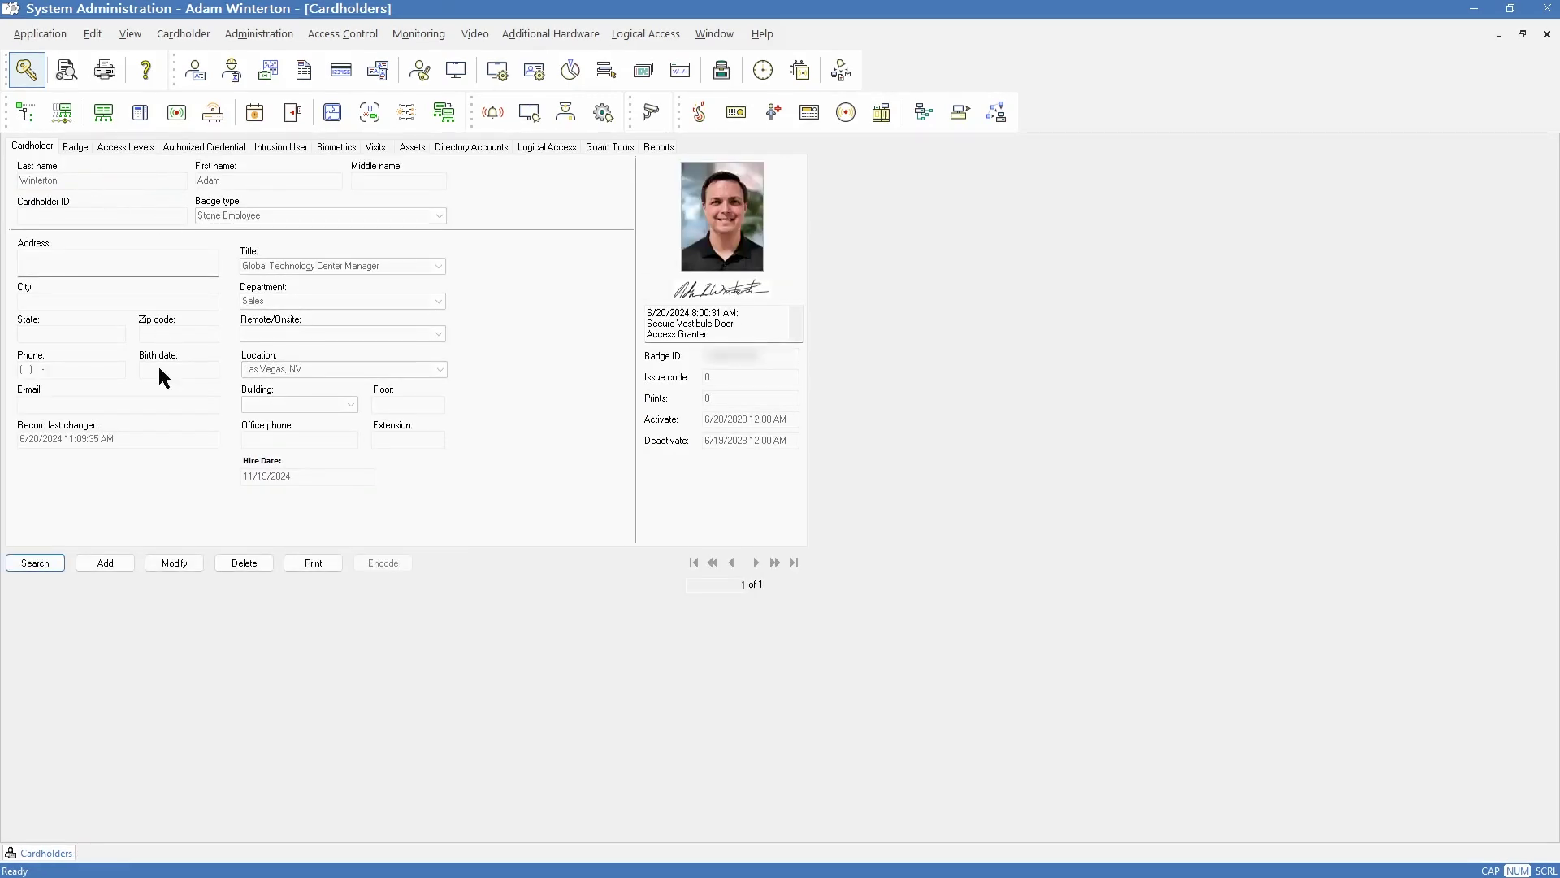
pyautogui.click(174, 562)
pyautogui.click(35, 369)
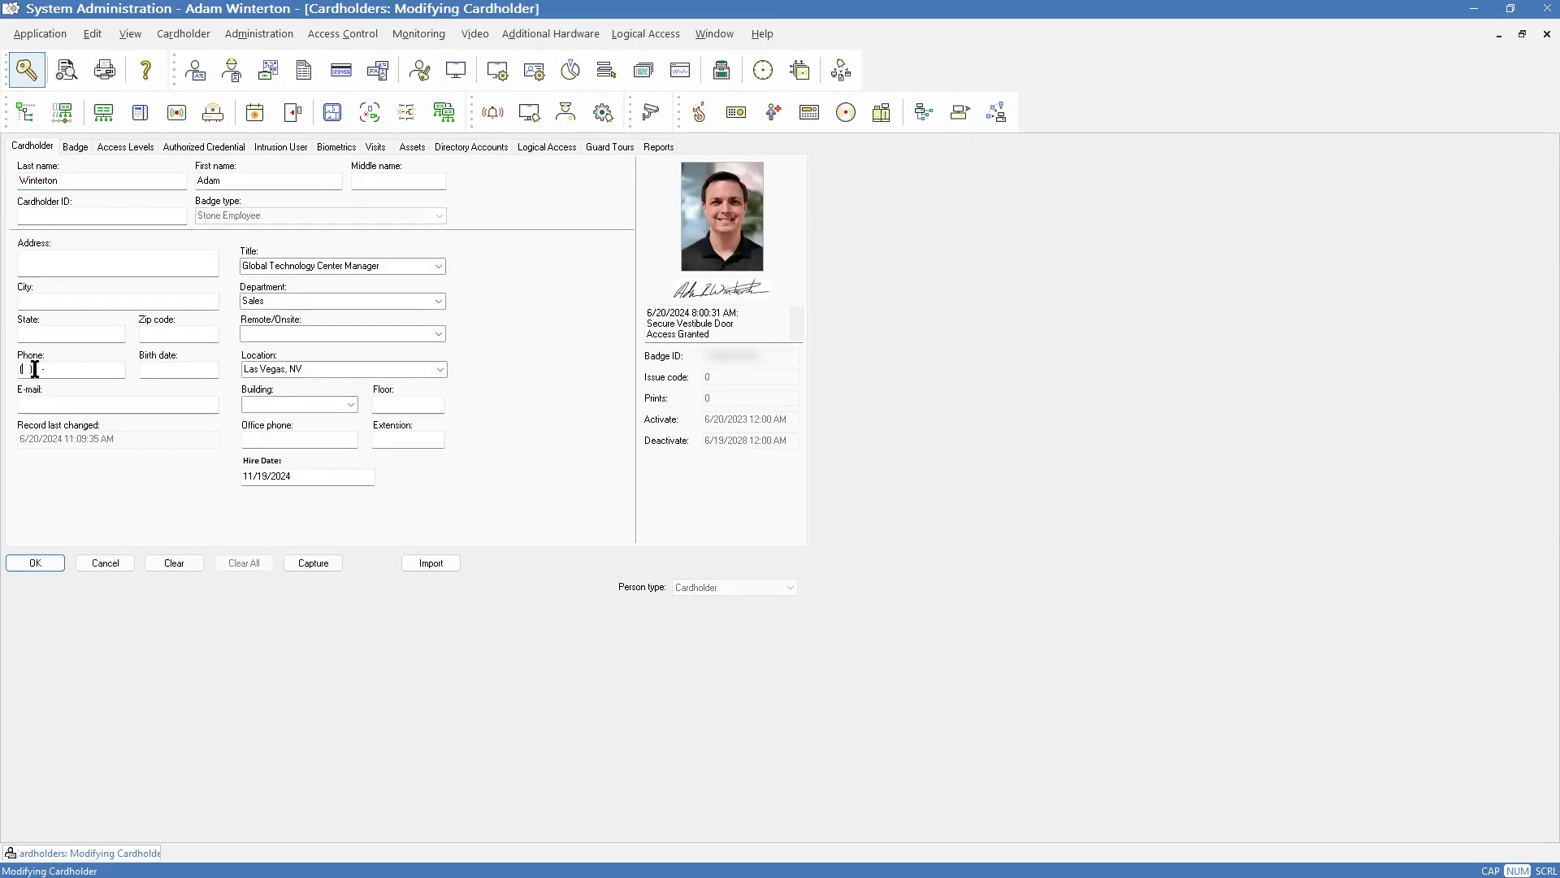
pyautogui.write('801) 703')
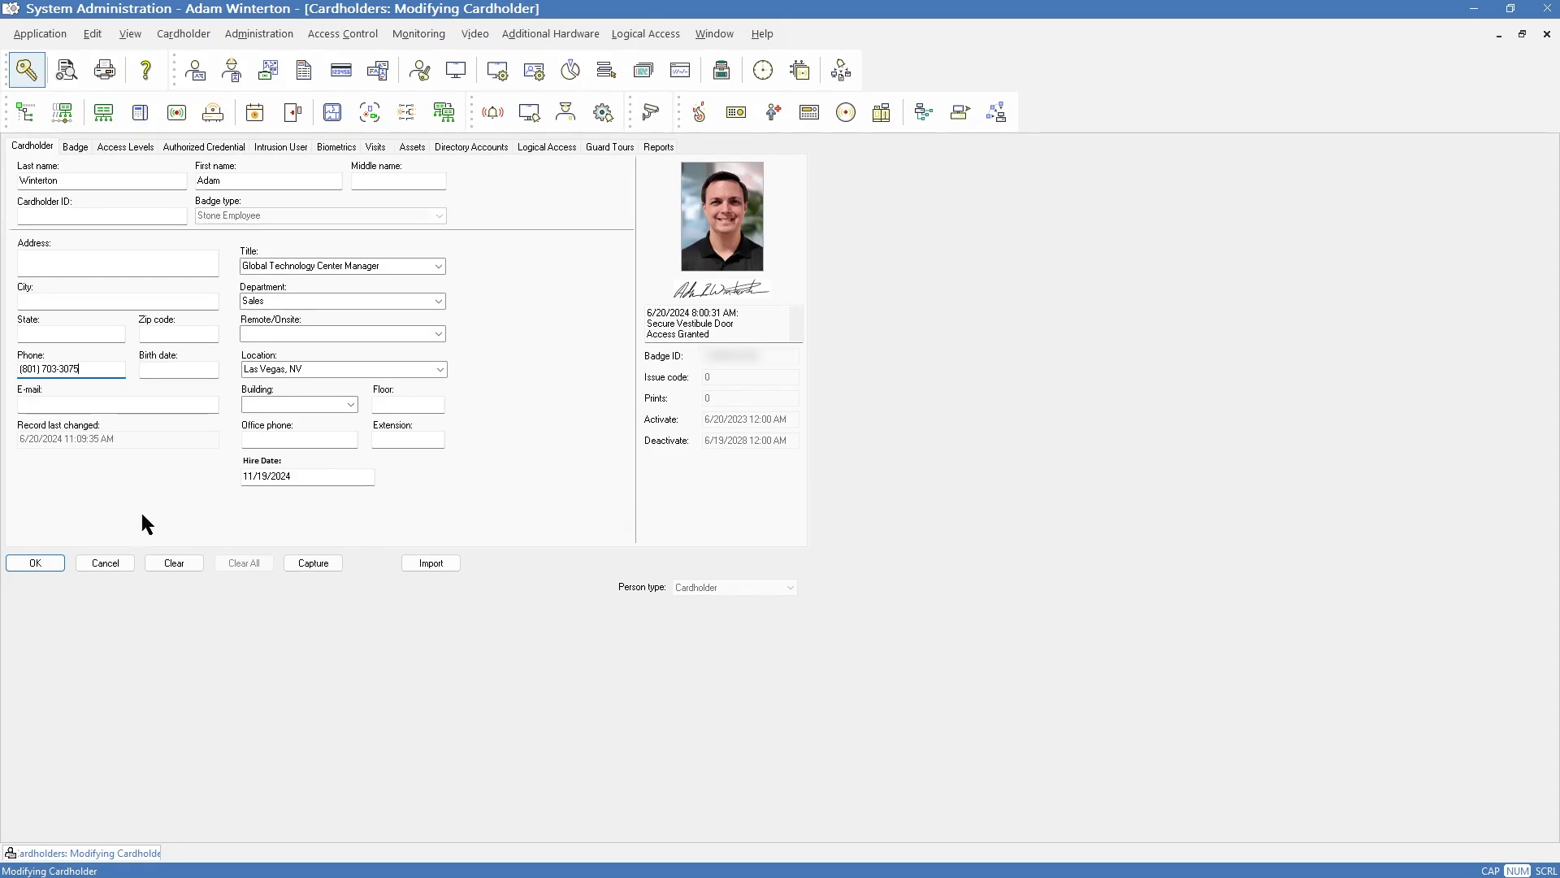
pyautogui.click(36, 564)
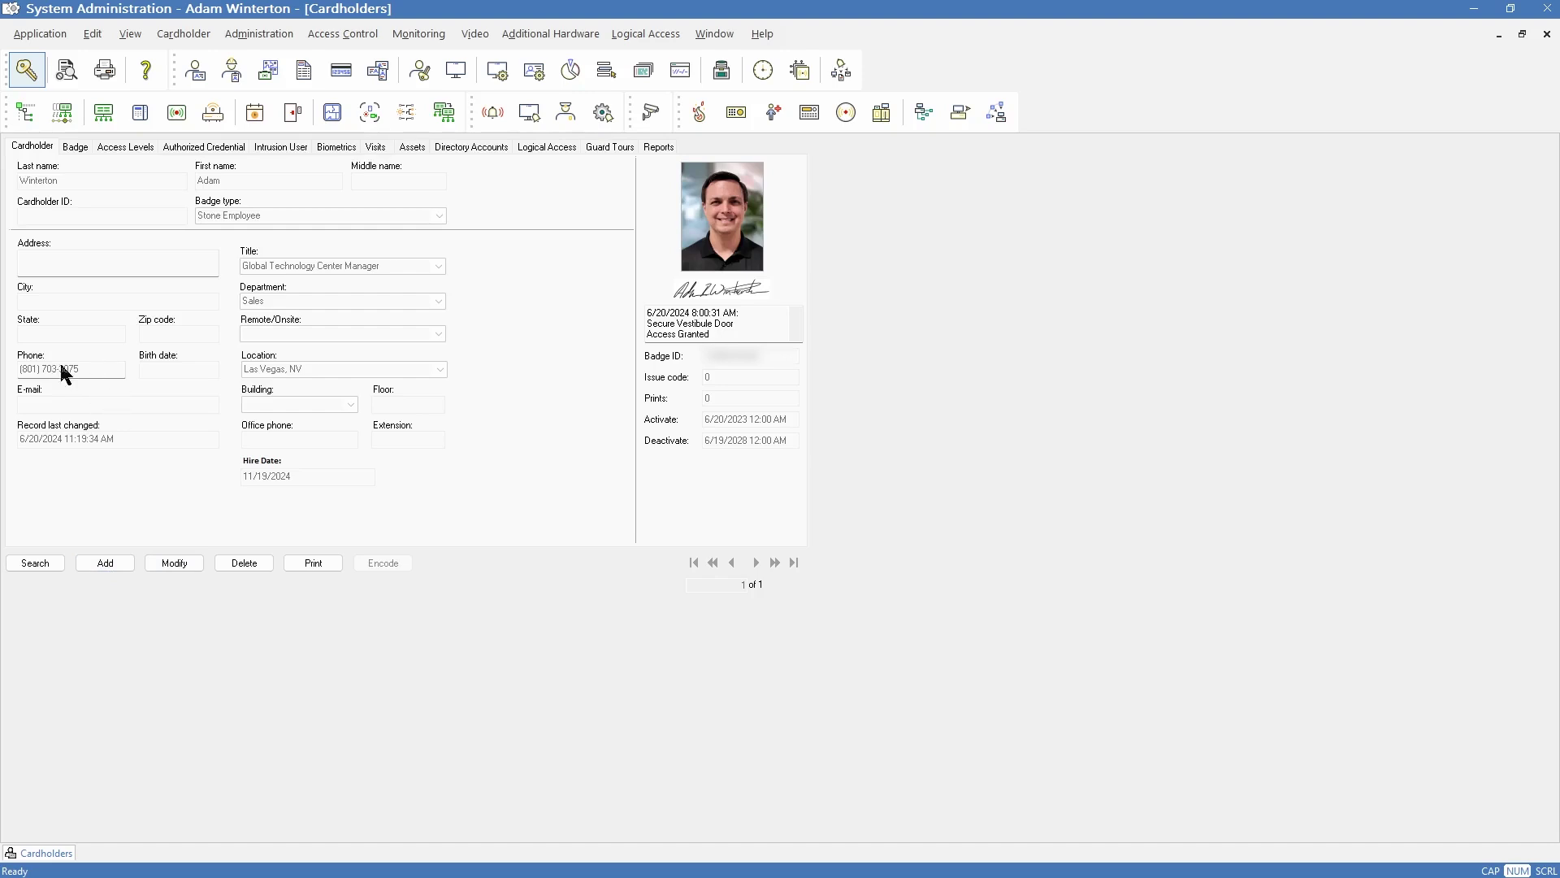
pyautogui.click(179, 565)
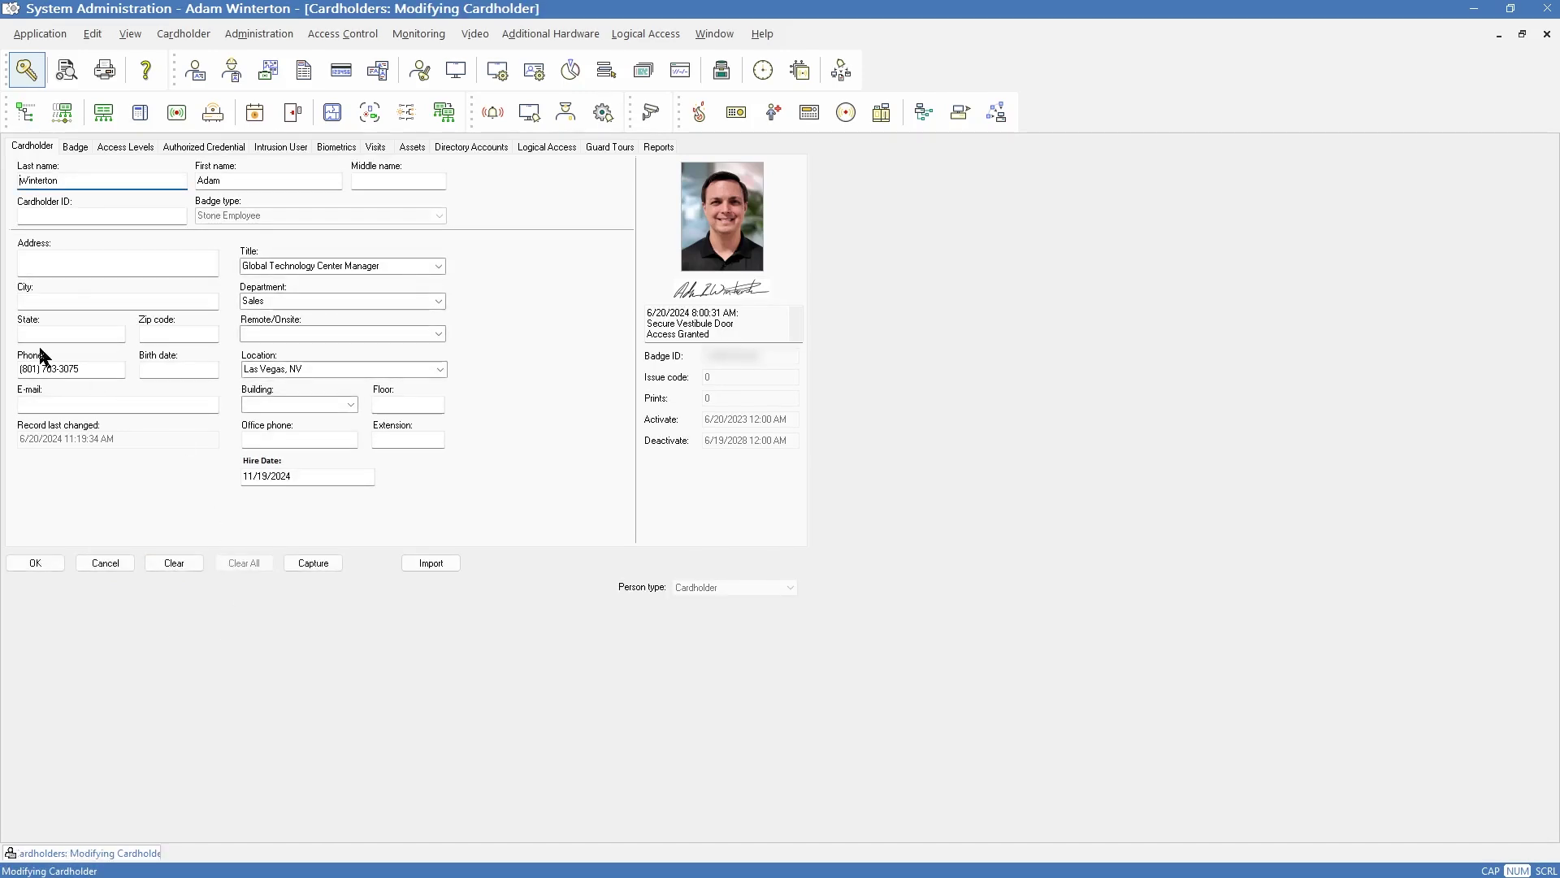
pyautogui.click(102, 370)
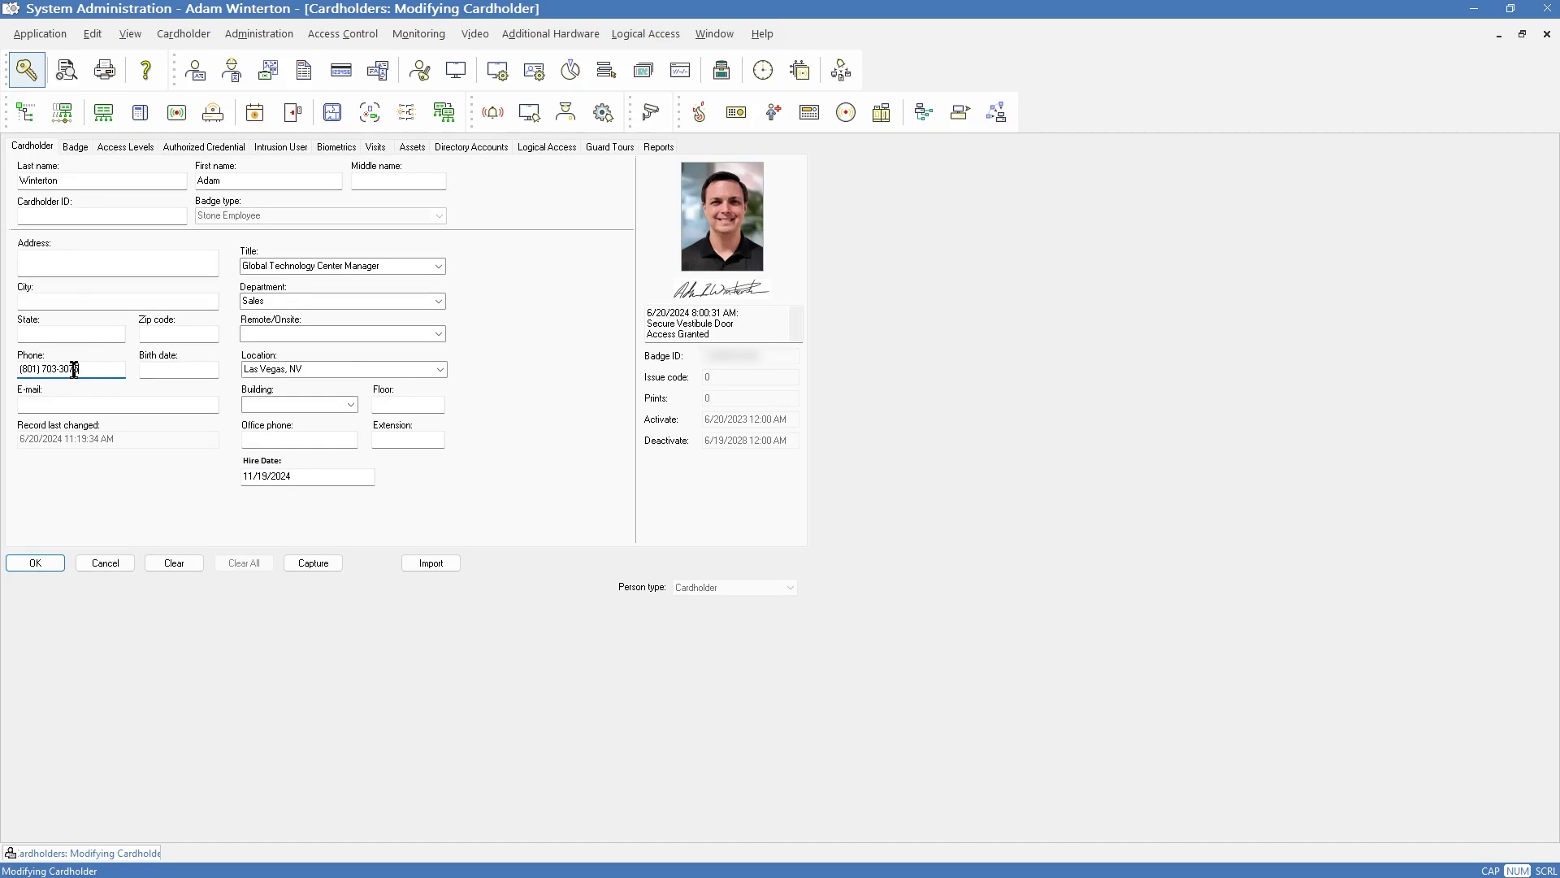
pyautogui.moveTo(74, 369); pyautogui.dragTo(83, 370)
pyautogui.moveTo(79, 369); pyautogui.dragTo(64, 369)
pyautogui.press('BackSpace')
pyautogui.moveTo(88, 372); pyautogui.dragTo(63, 372)
pyautogui.press('BackSpace')
pyautogui.click(108, 563)
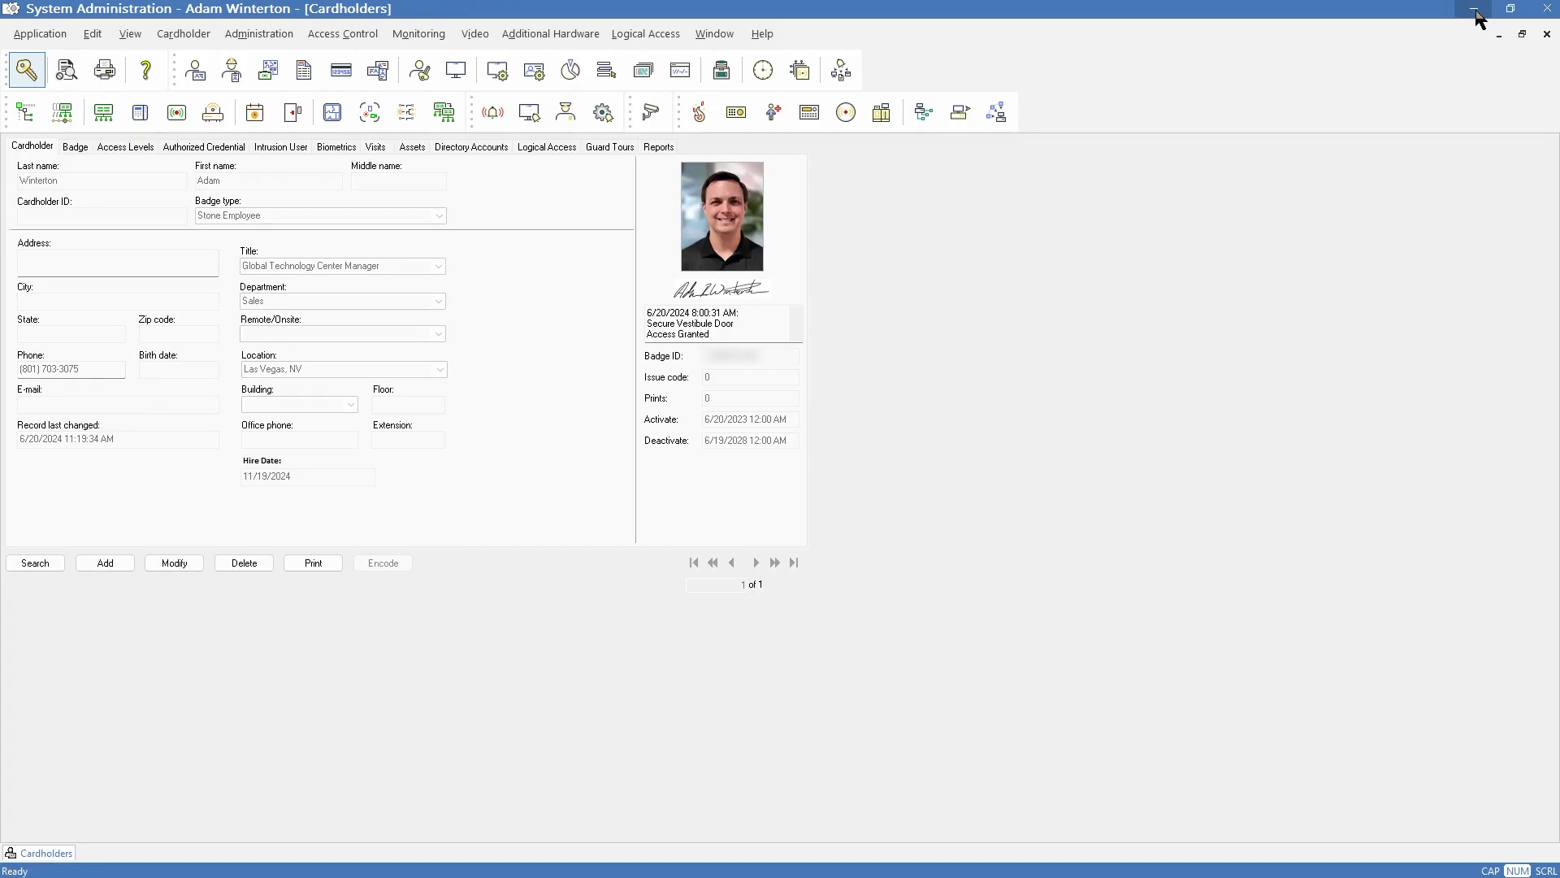
# - Minimize both admin windows and run Access Granted Events from LenelS2 Console's Reports
pyautogui.click(1475, 12)
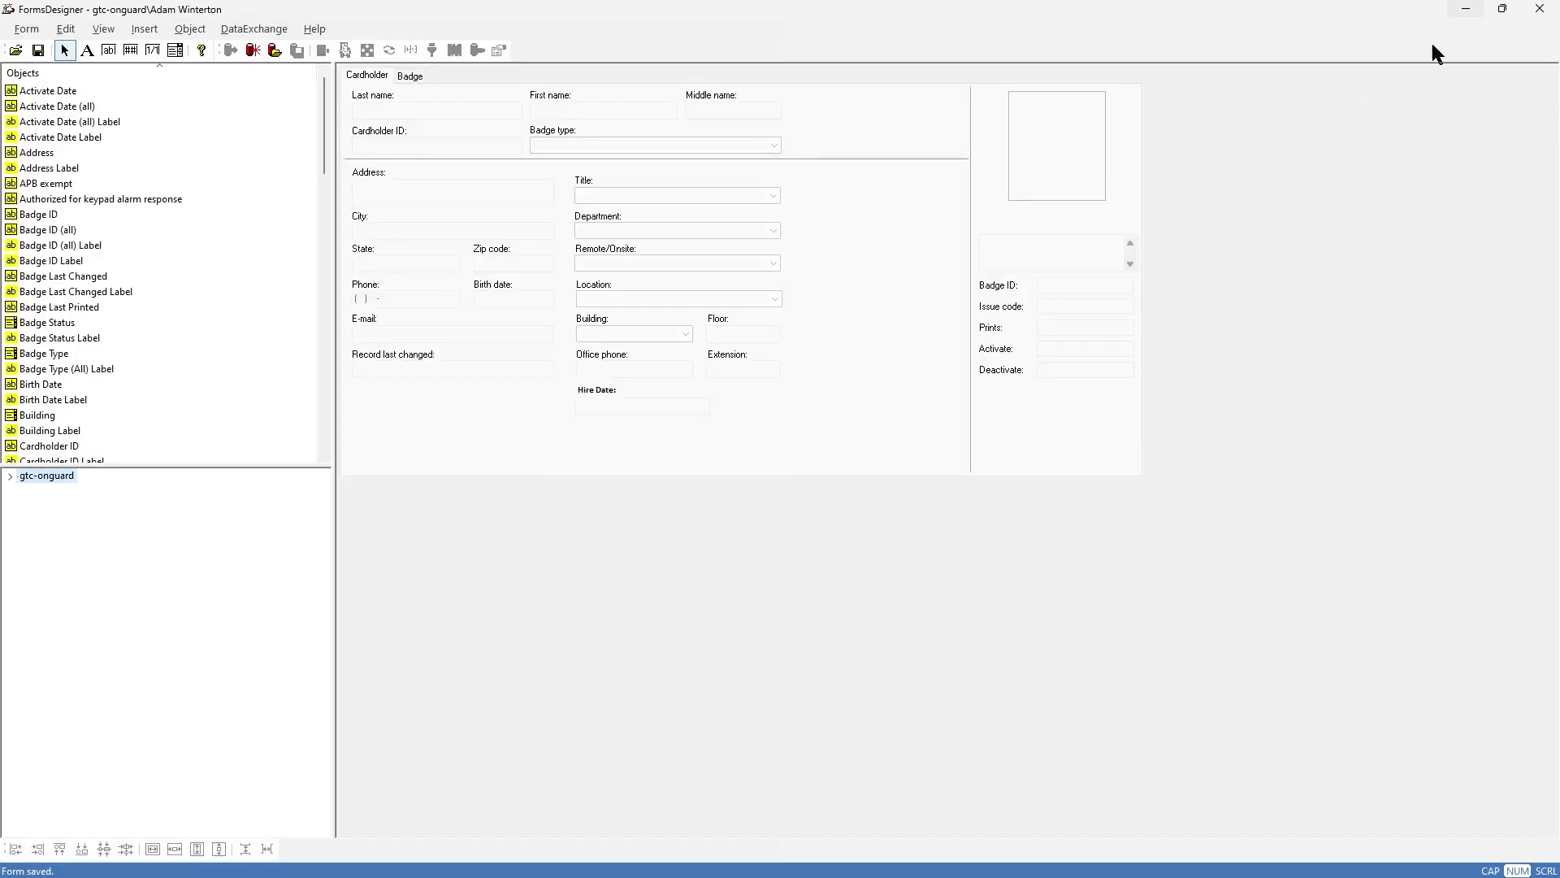
pyautogui.click(1462, 16)
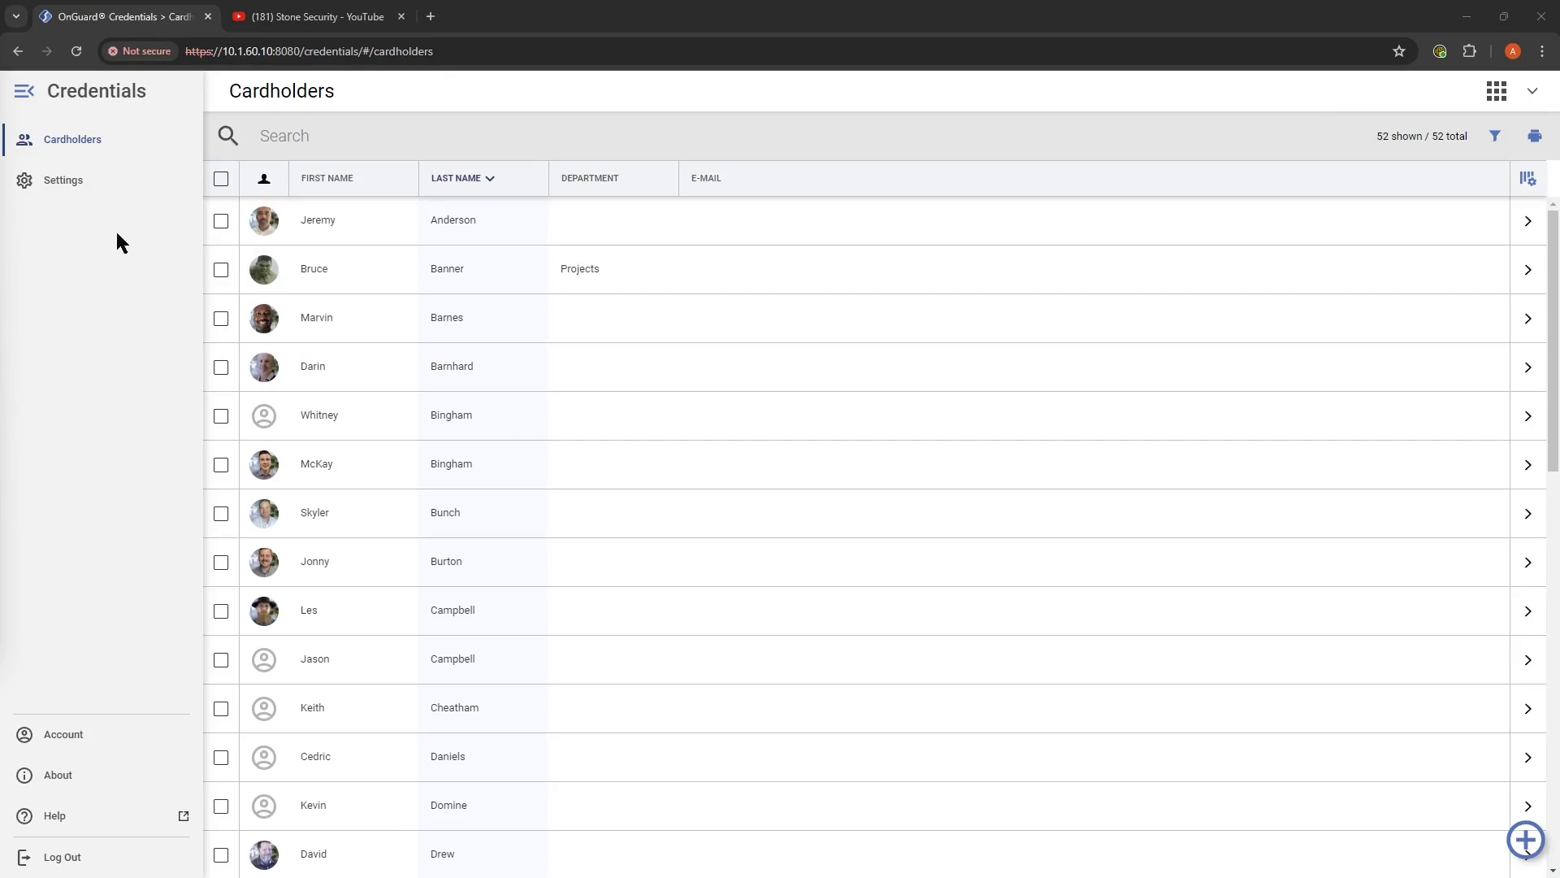
pyautogui.click(1495, 96)
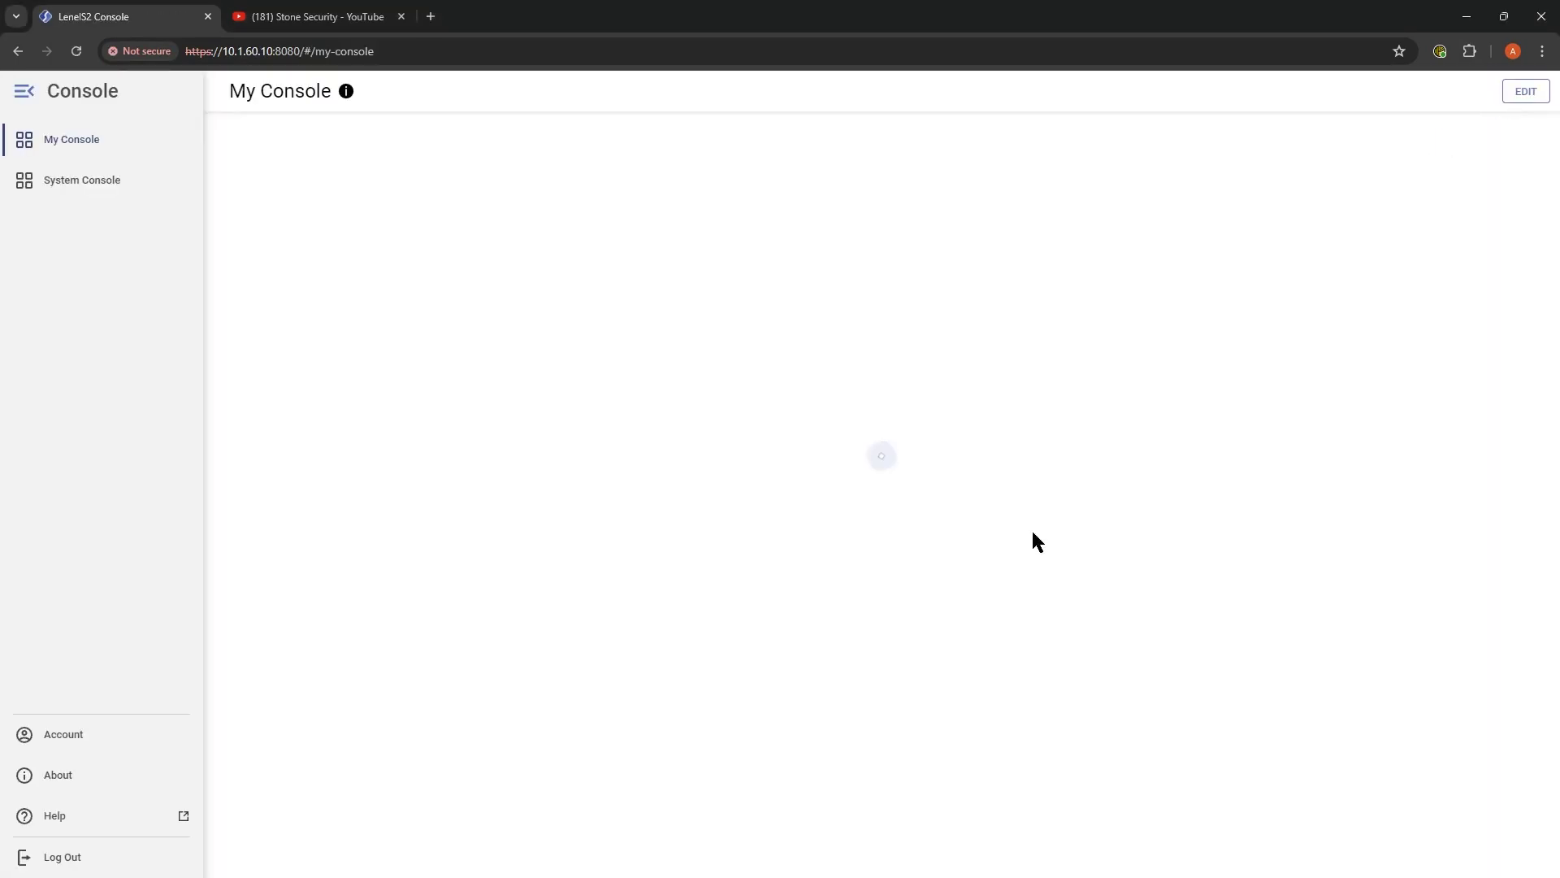
pyautogui.scroll(-2, 1001, 529)
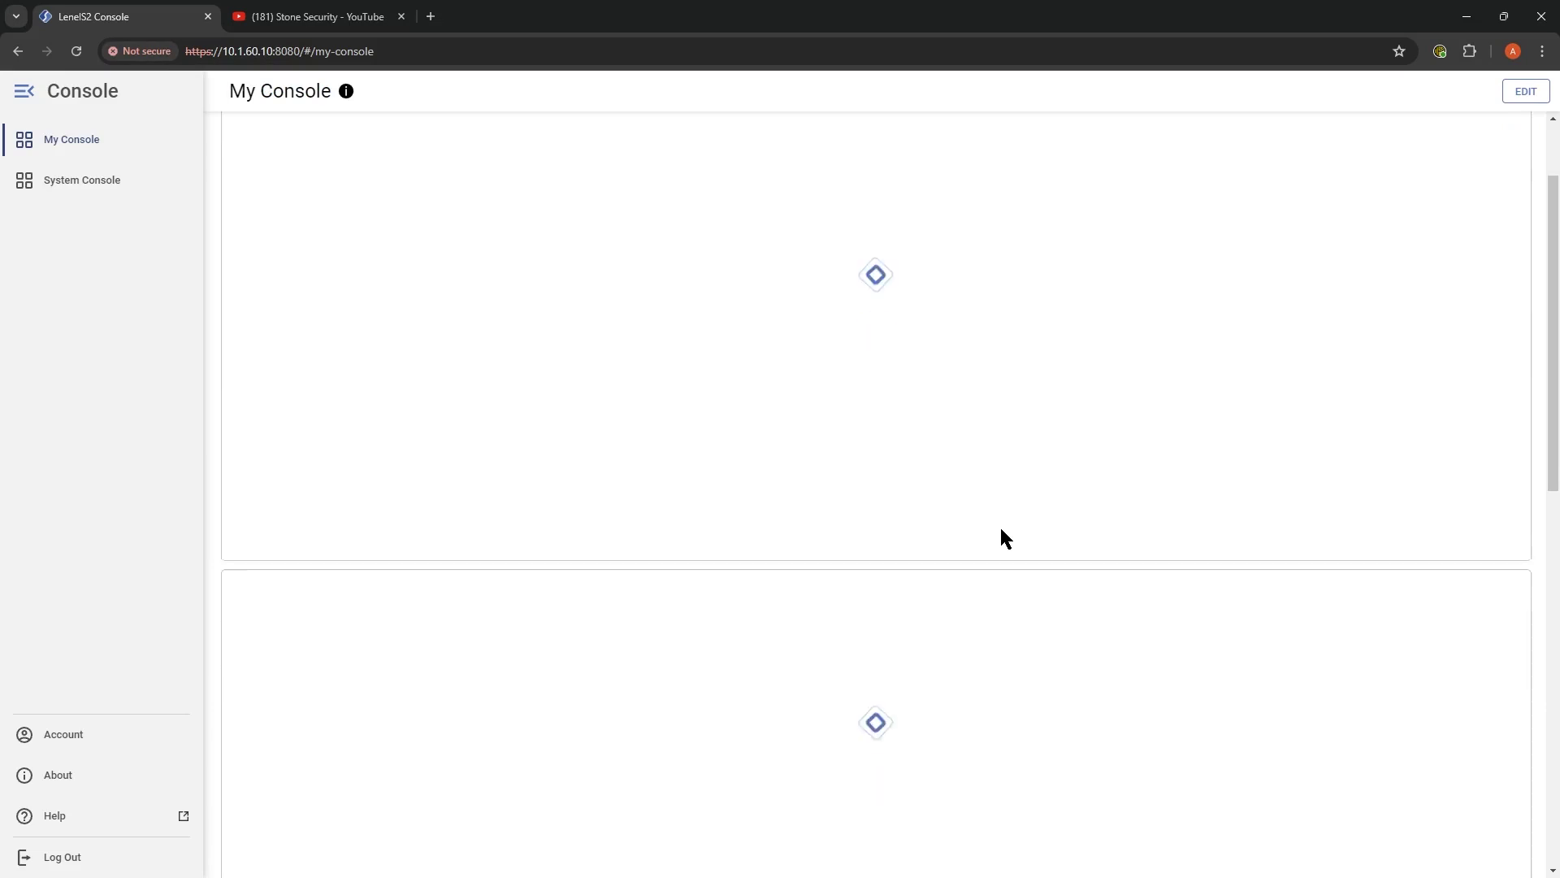
pyautogui.scroll(-5, 1002, 529)
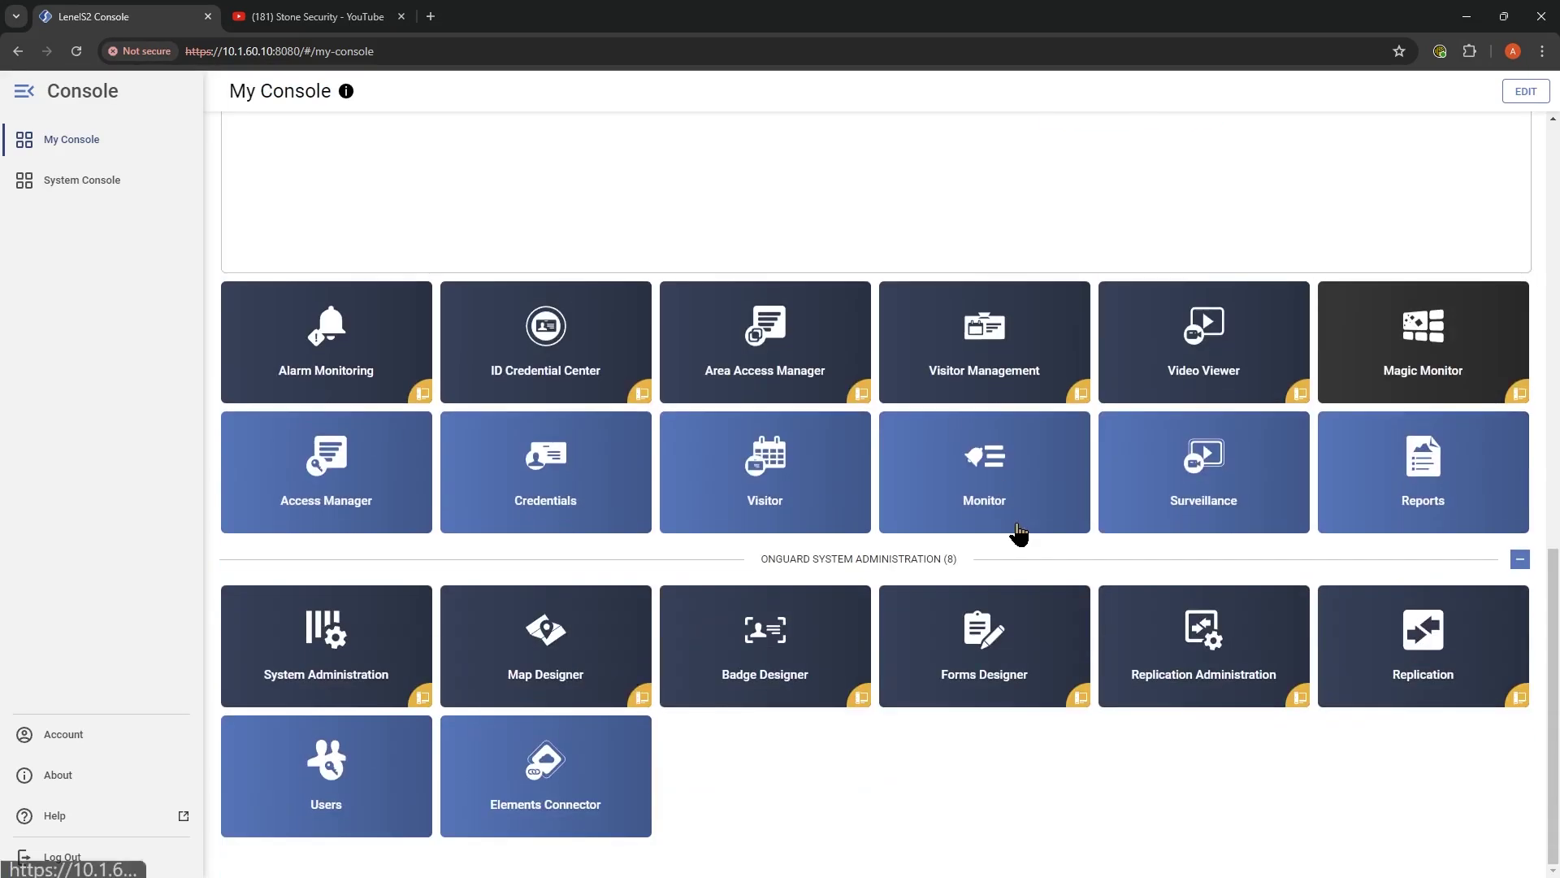
pyautogui.click(1426, 507)
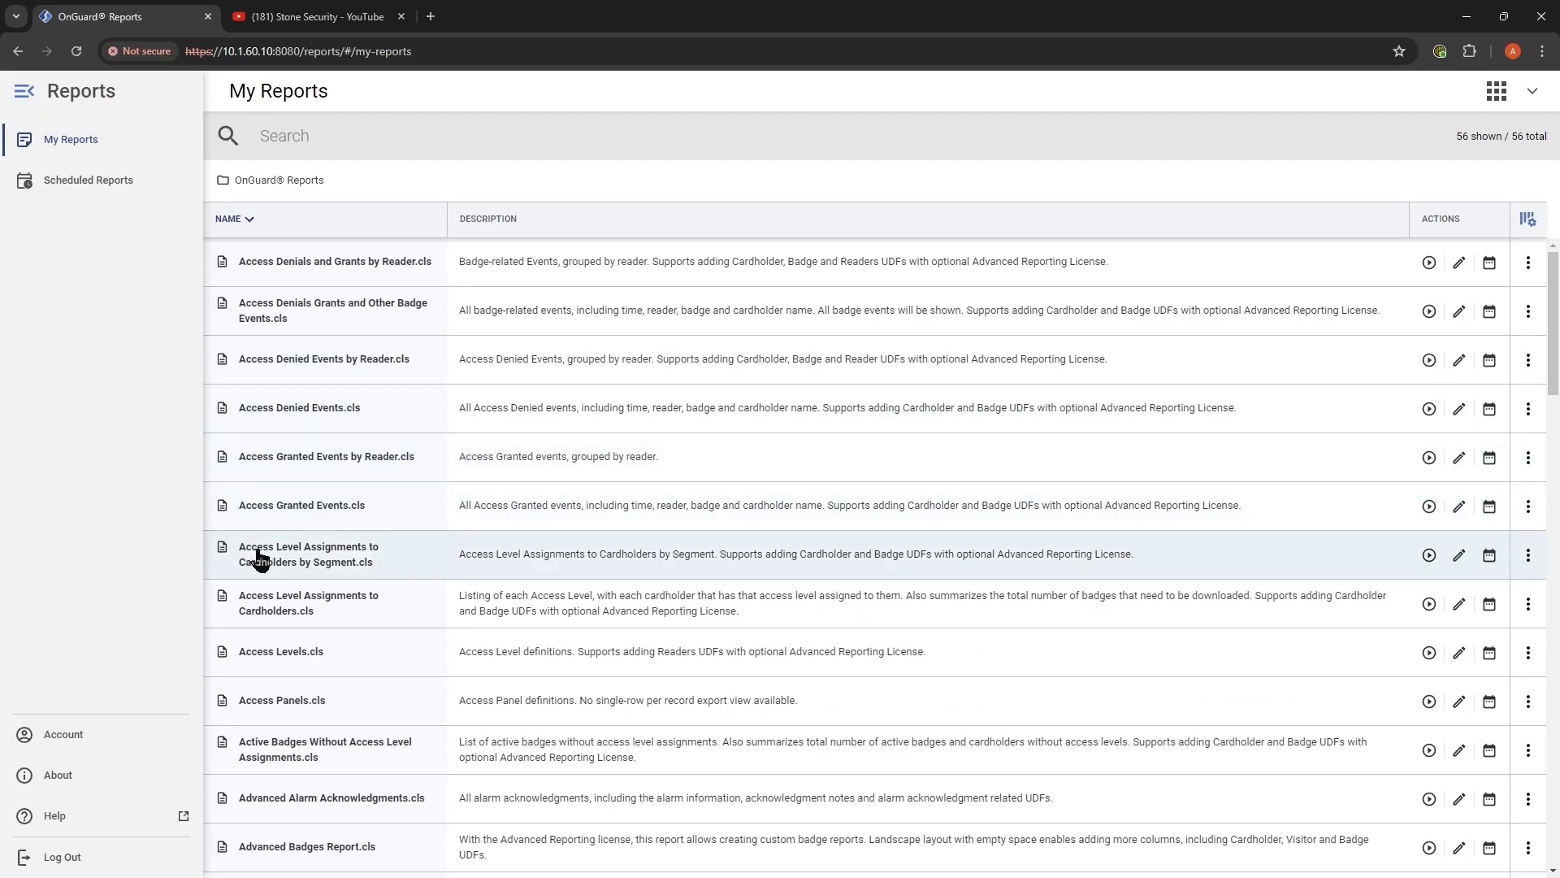
pyautogui.click(307, 506)
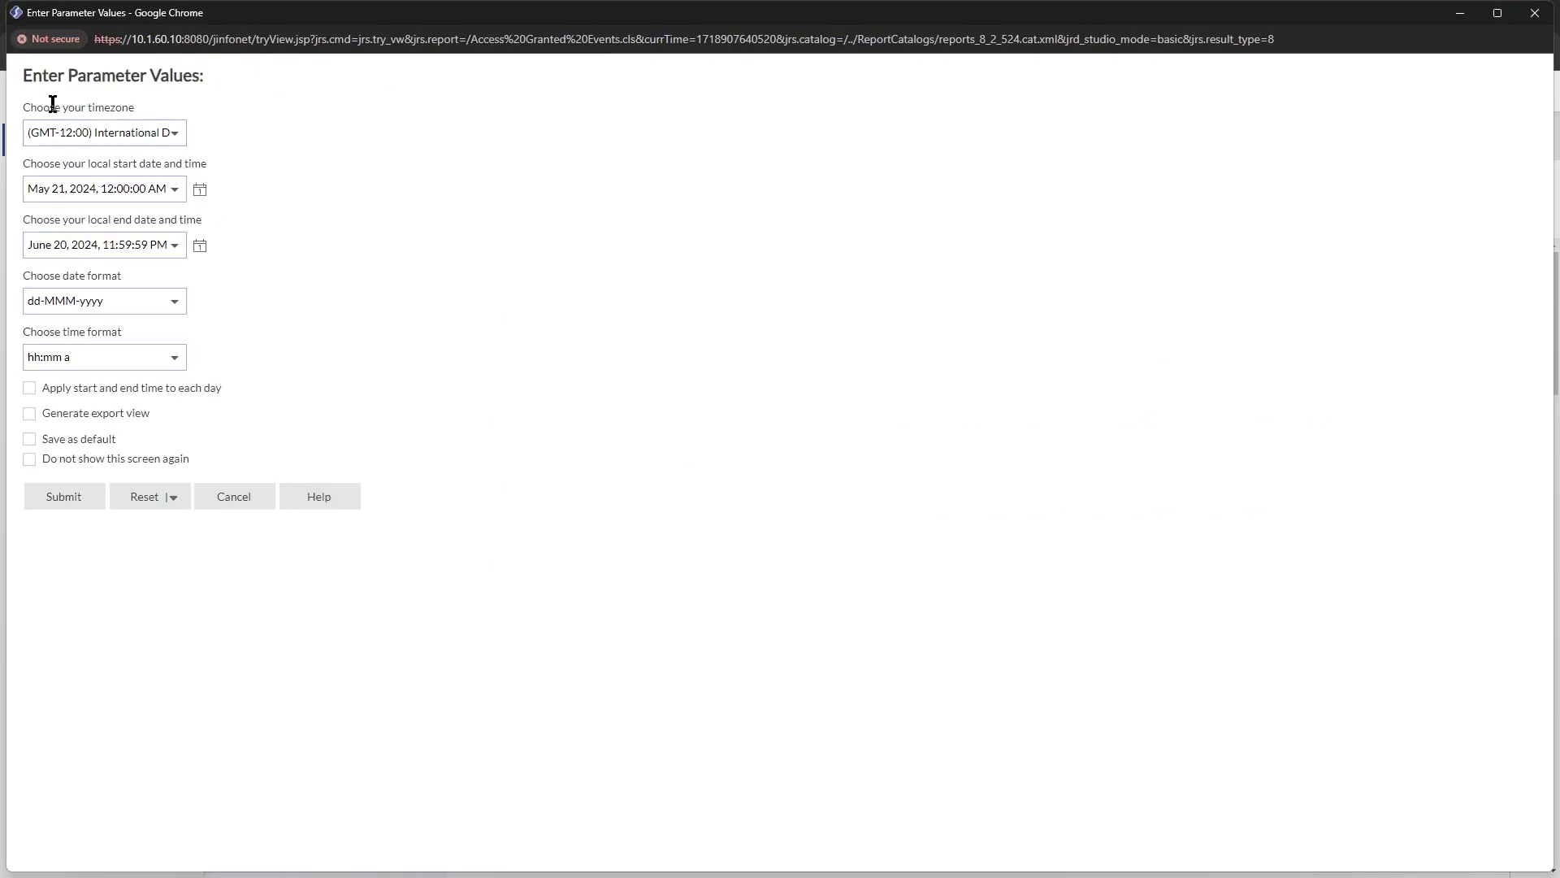
# - Submit the Access Granted Events report with the default 21 May–20 June 2024 dates
pyautogui.click(200, 189)
pyautogui.click(174, 190)
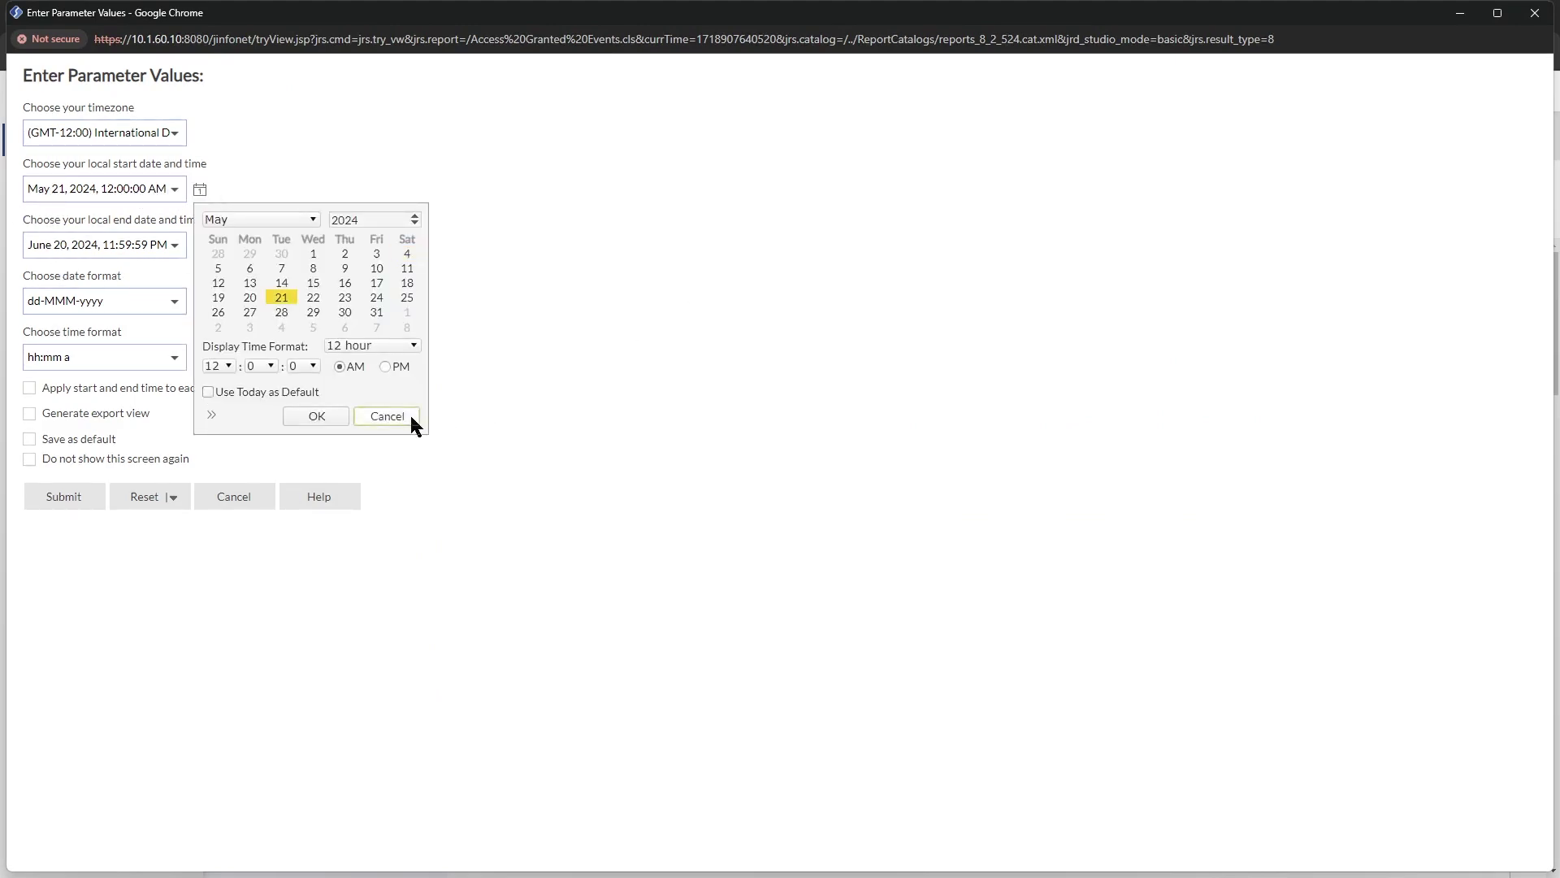
pyautogui.click(410, 415)
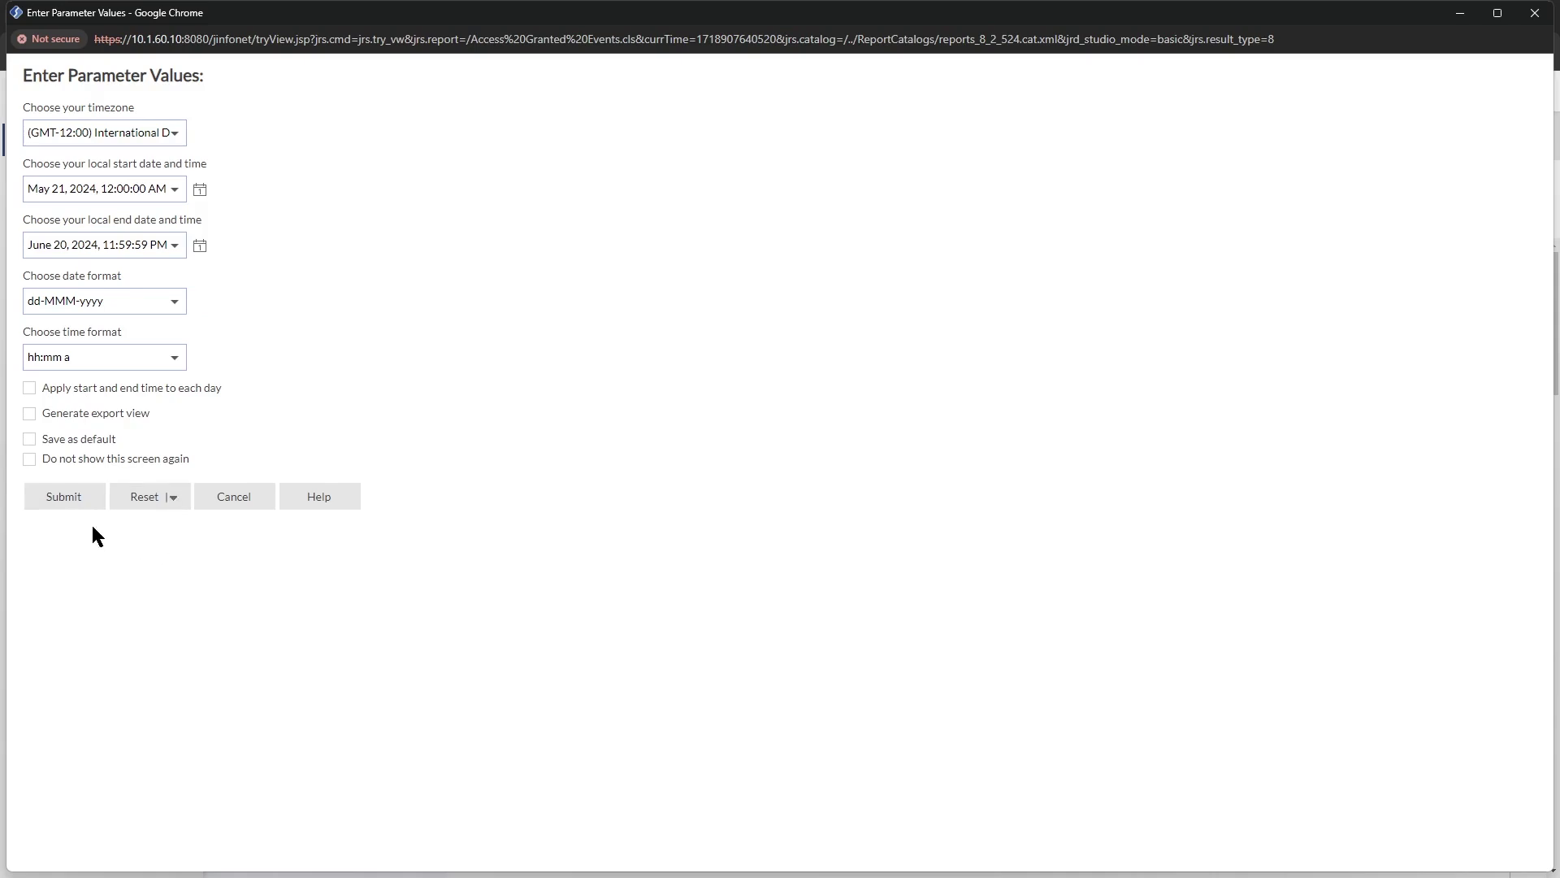
pyautogui.click(77, 497)
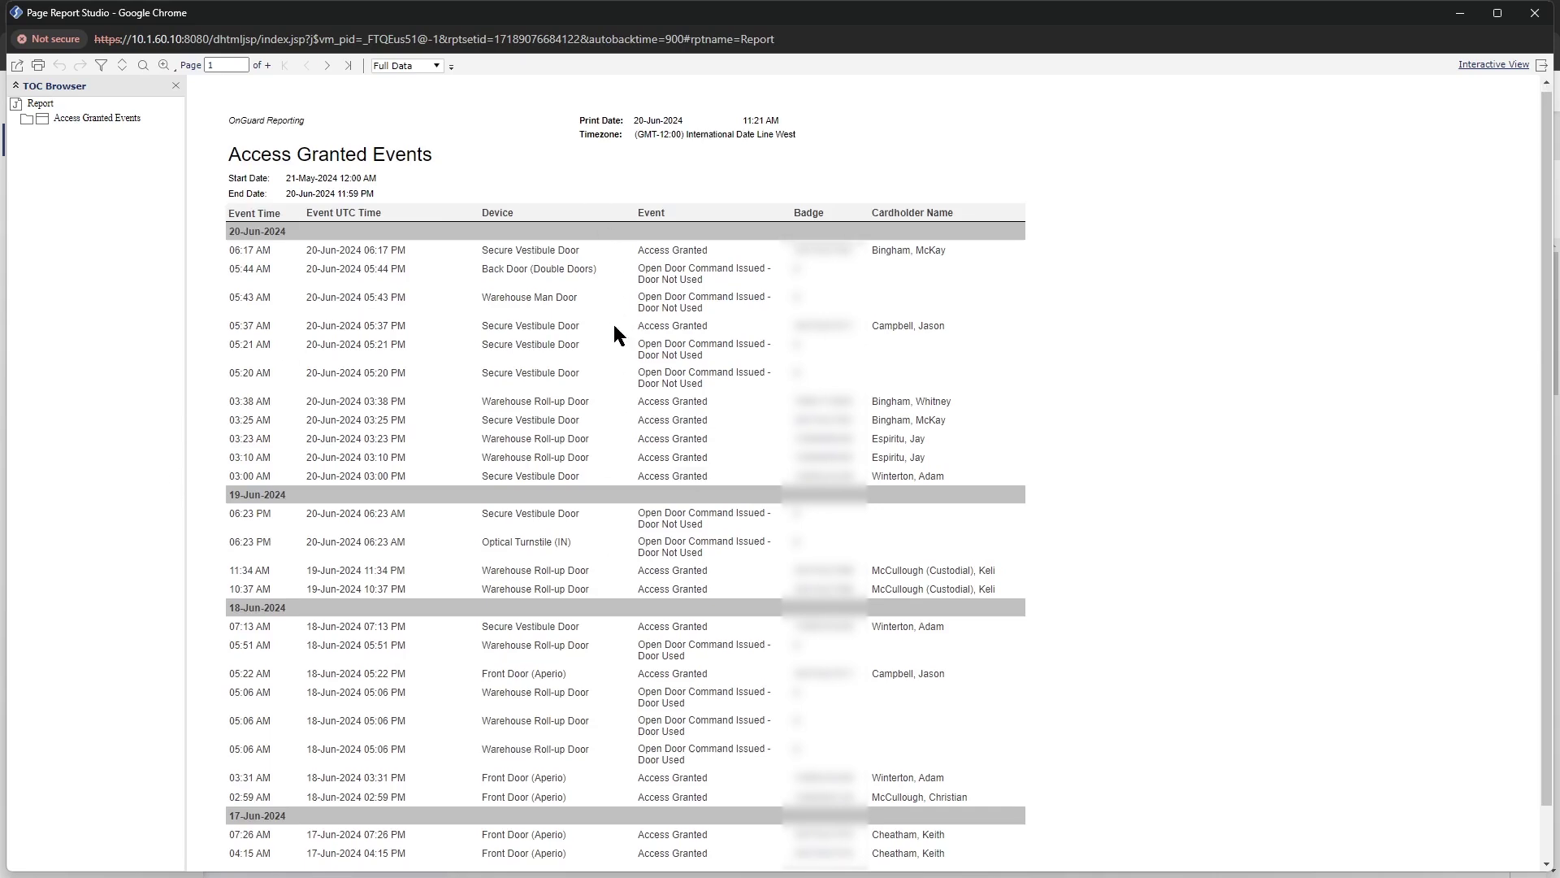
# - Page through the generated report, return to page 1, and switch to Interactive View
pyautogui.scroll(-3, 612, 324)
pyautogui.scroll(-3, 662, 533)
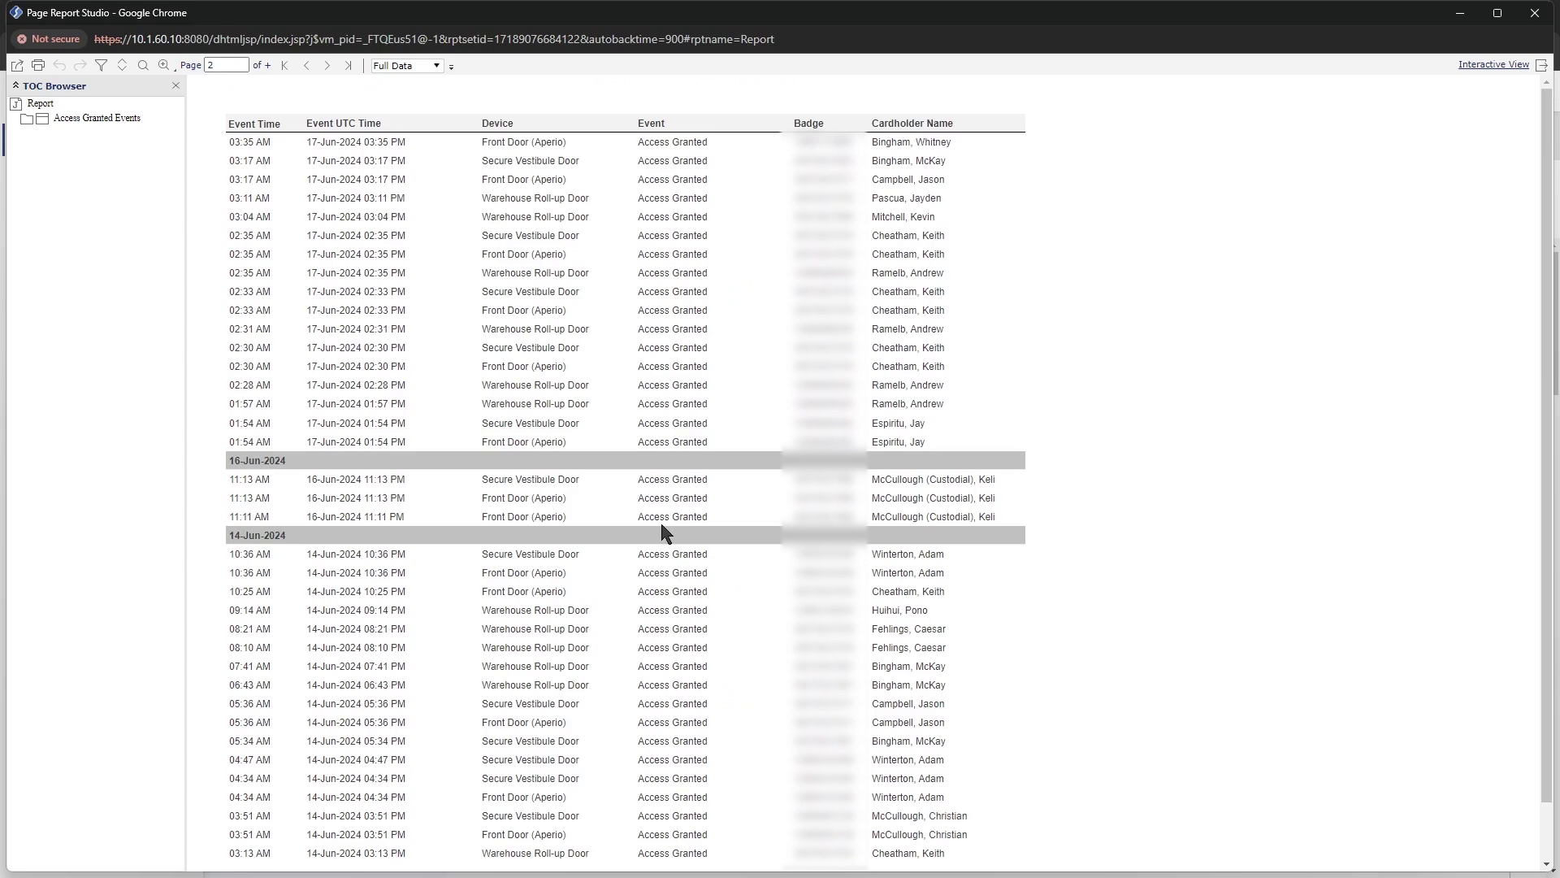
pyautogui.scroll(-3, 663, 526)
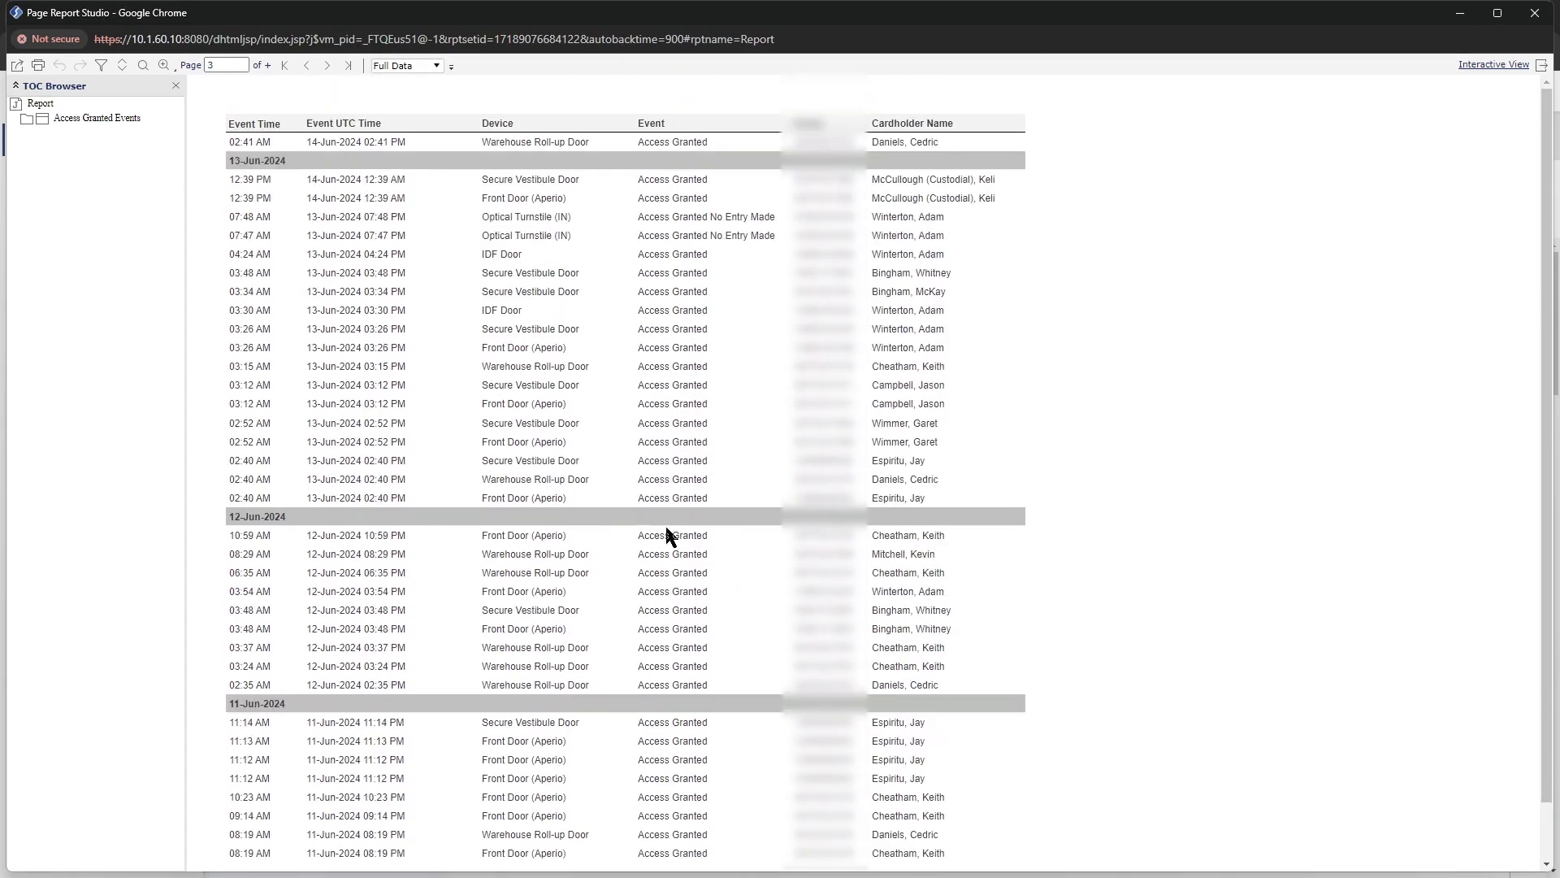
pyautogui.press('Home')
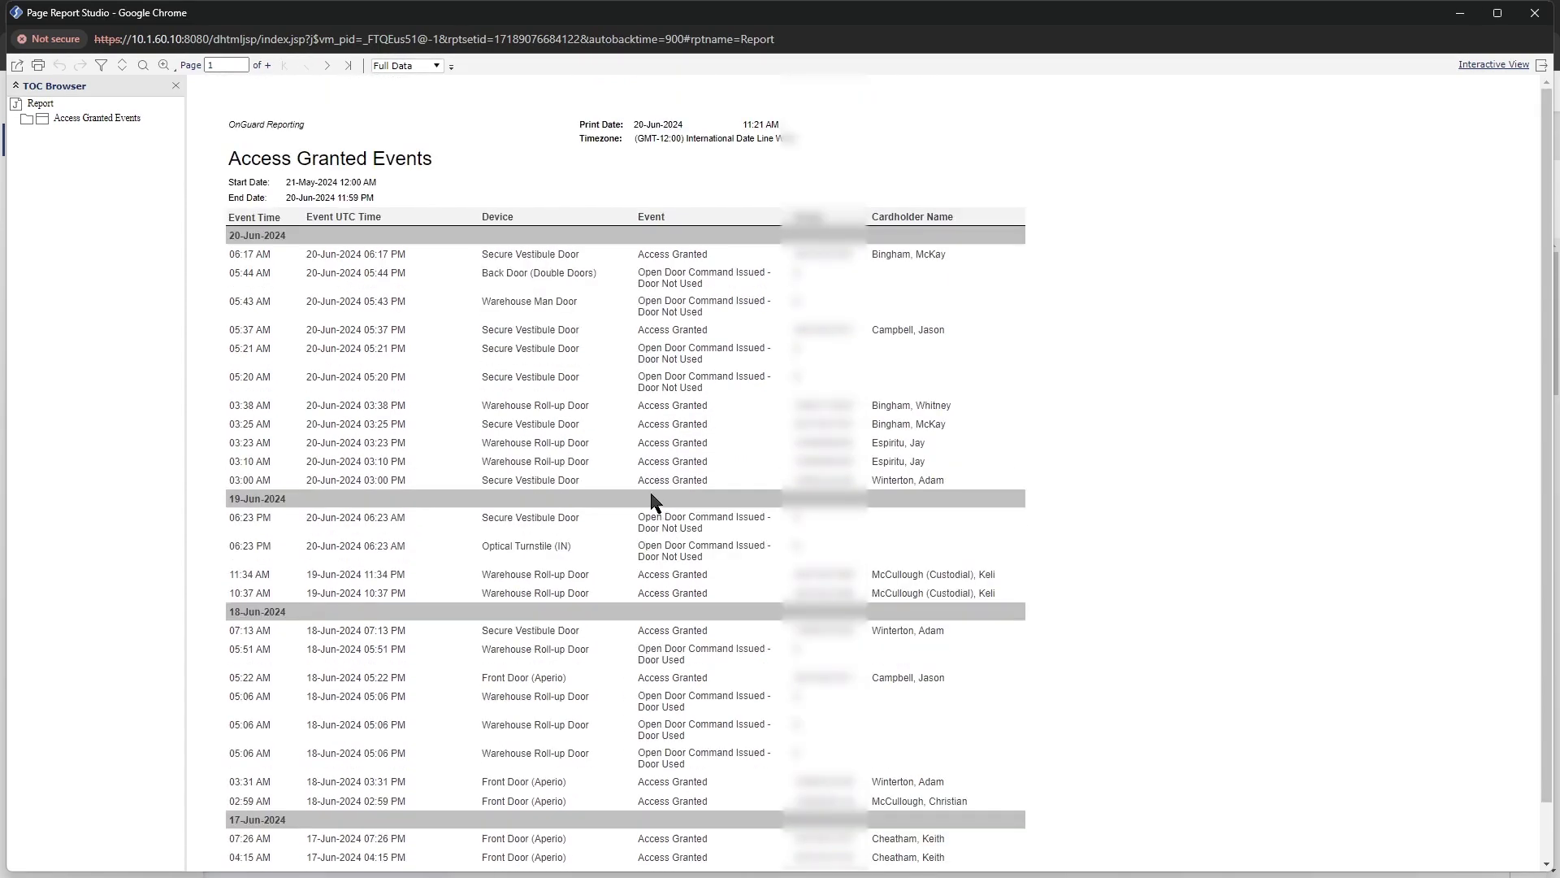
pyautogui.scroll(-10, 654, 501)
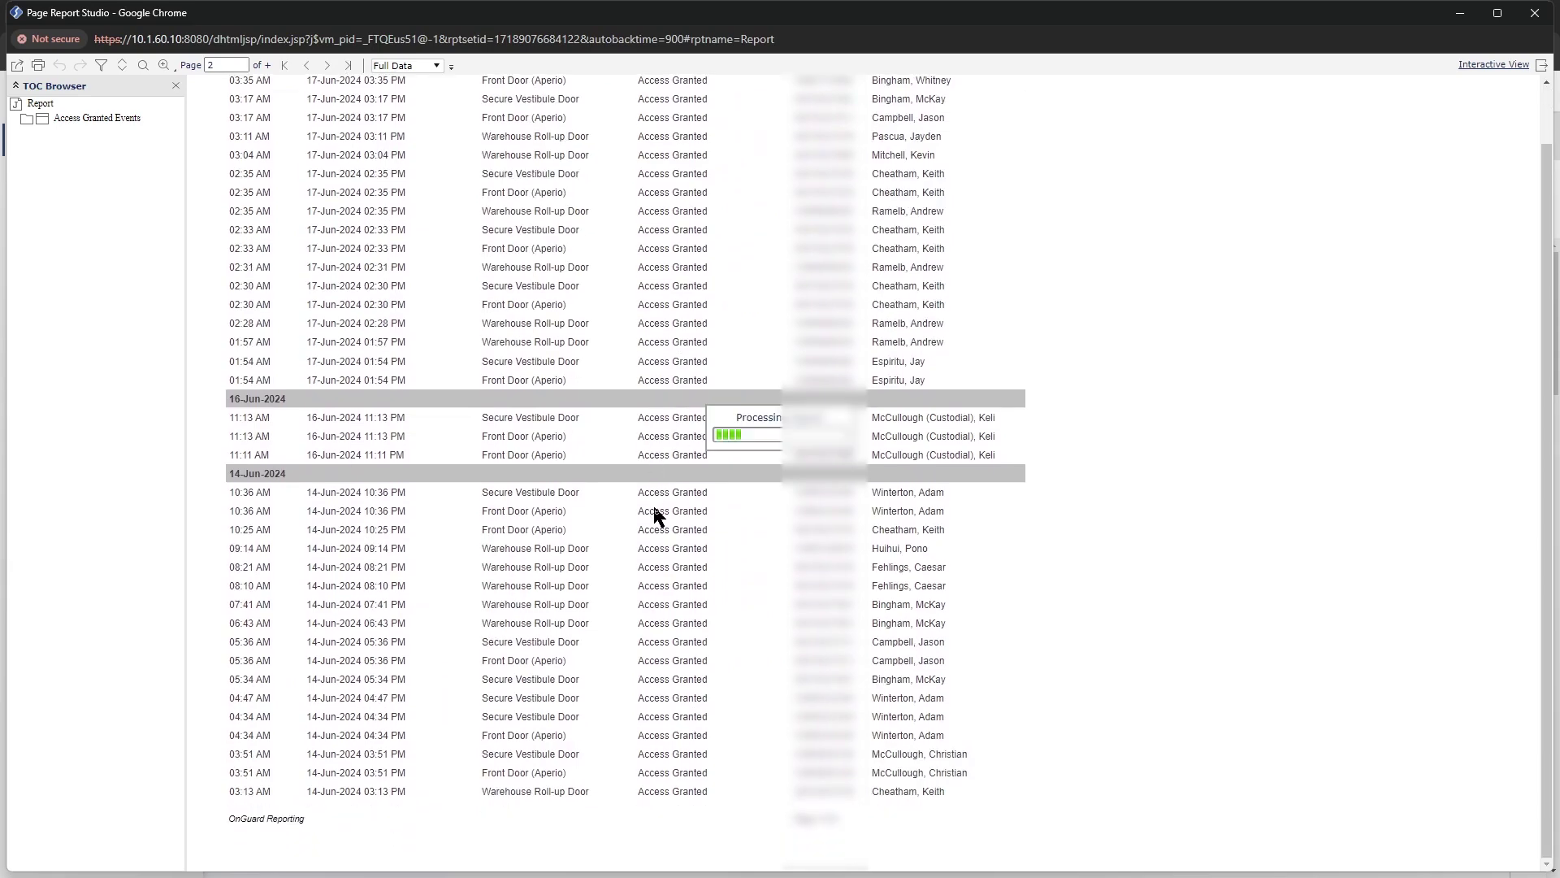
pyautogui.scroll(3, 658, 516)
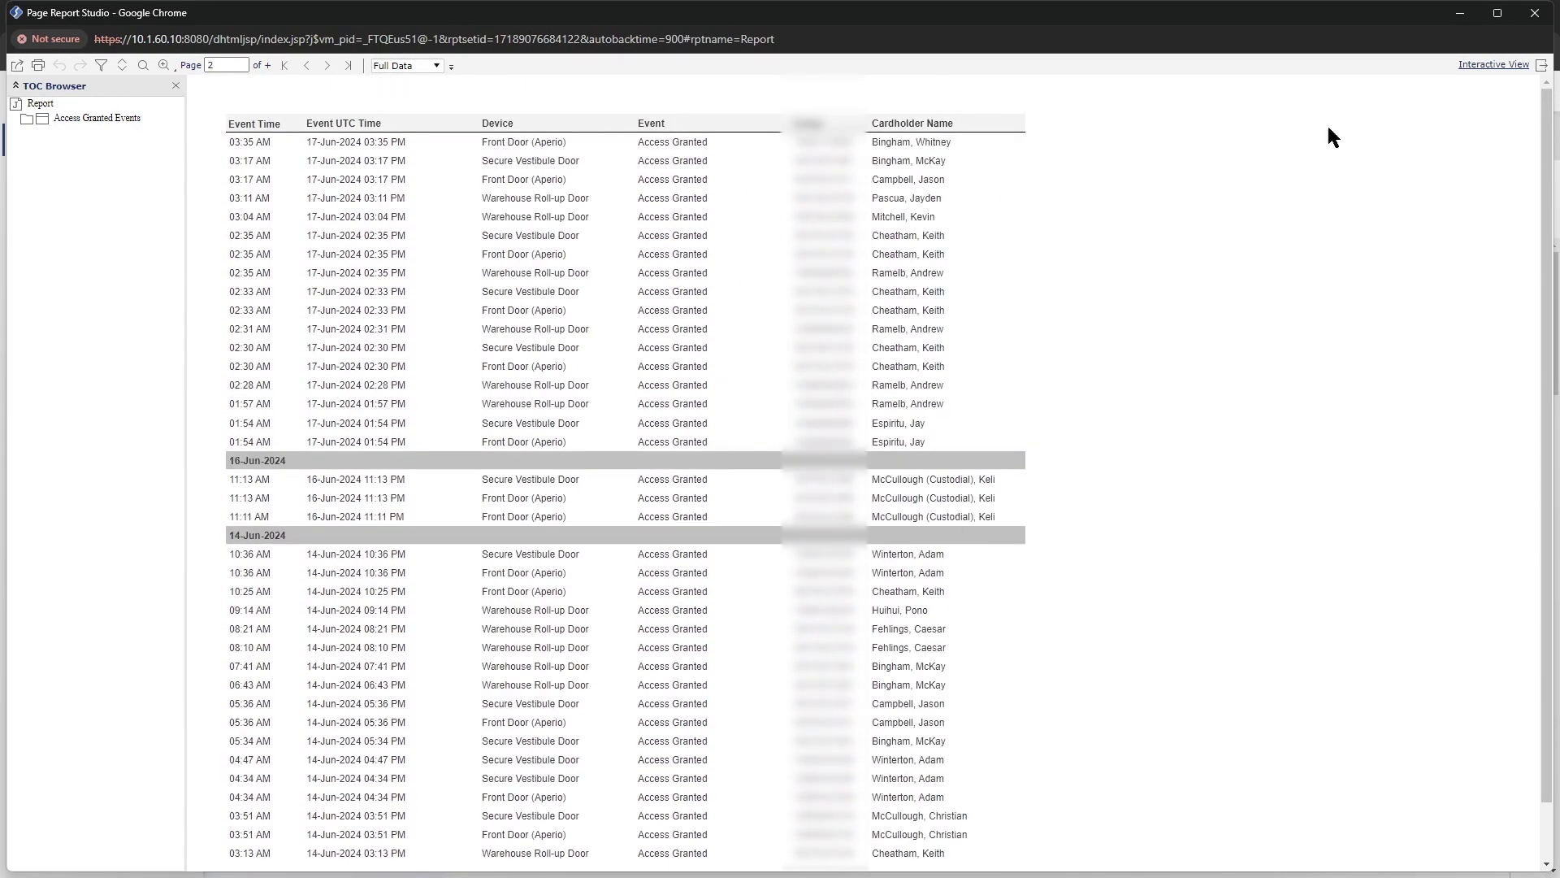
pyautogui.click(1502, 65)
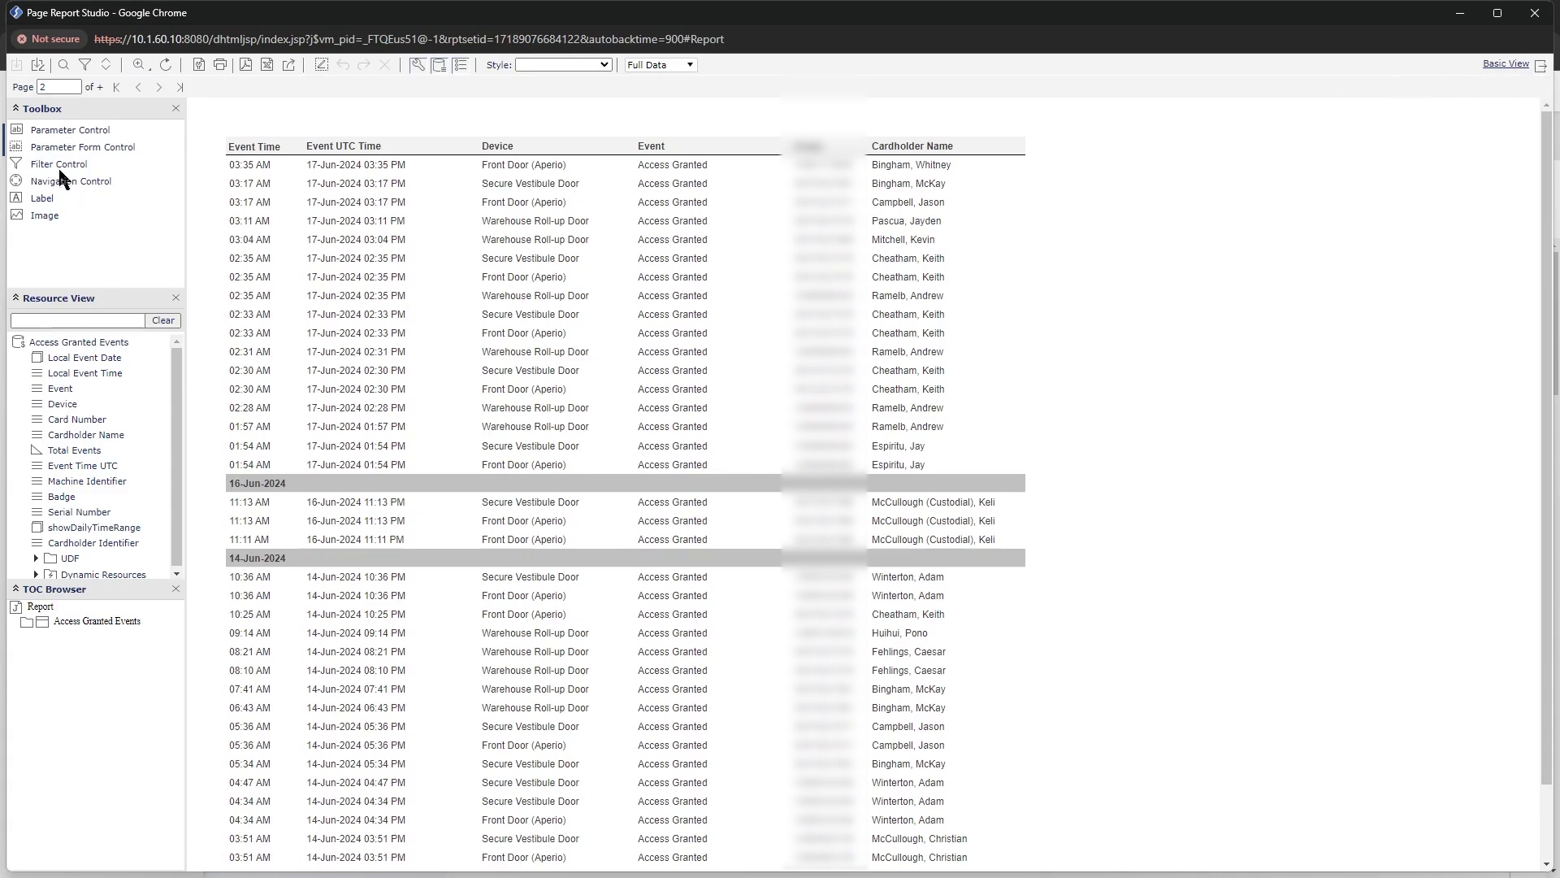
# - Browse the Resource View control items and the Cardholder Name field
pyautogui.click(71, 421)
pyautogui.click(93, 374)
pyautogui.click(90, 132)
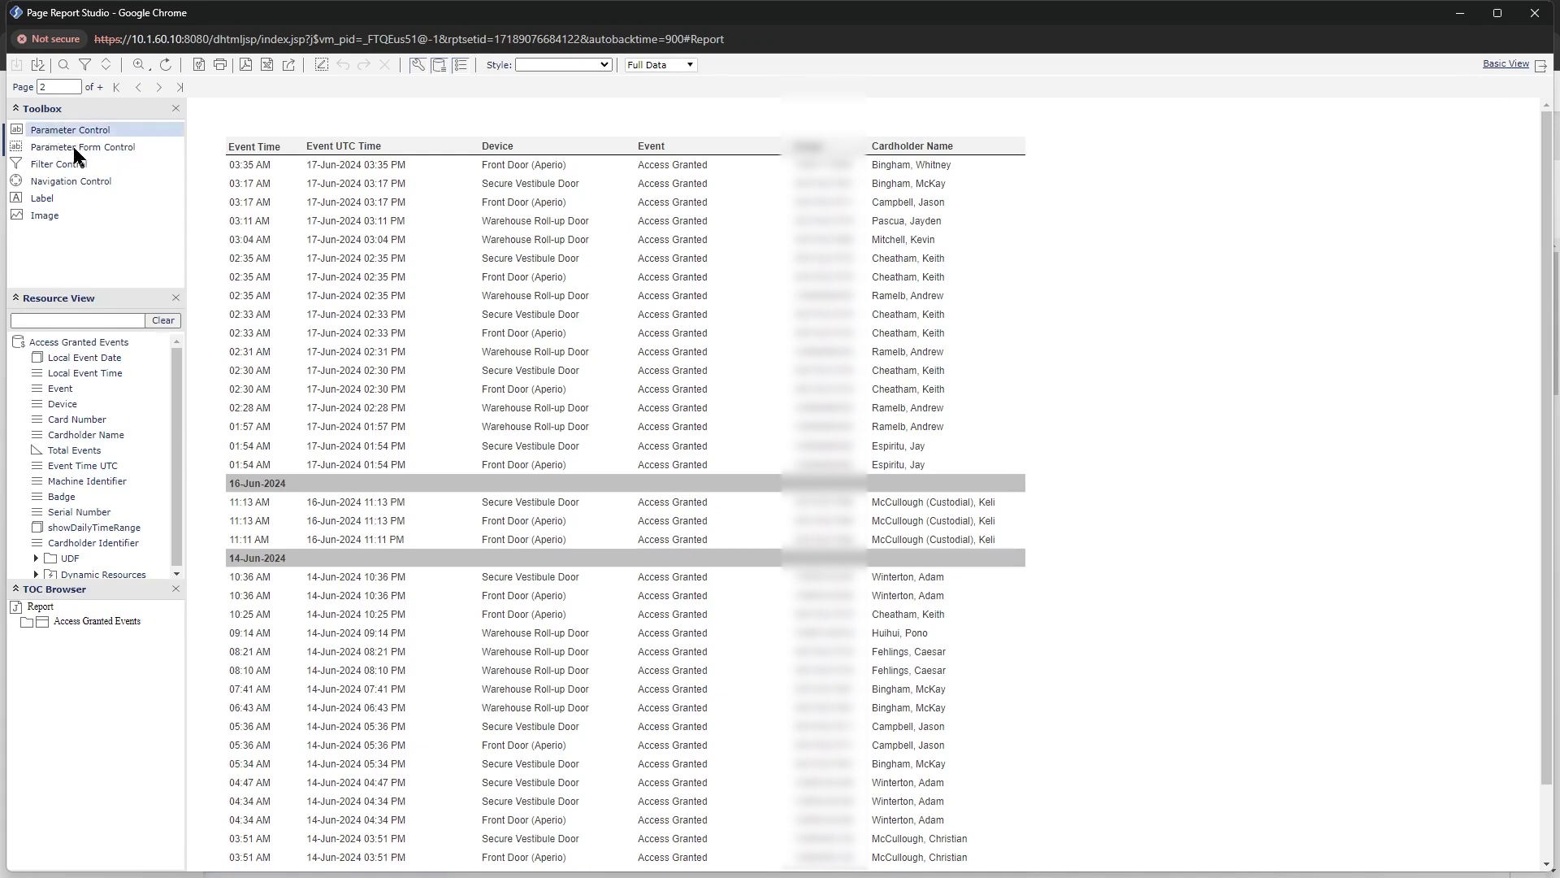
pyautogui.click(95, 148)
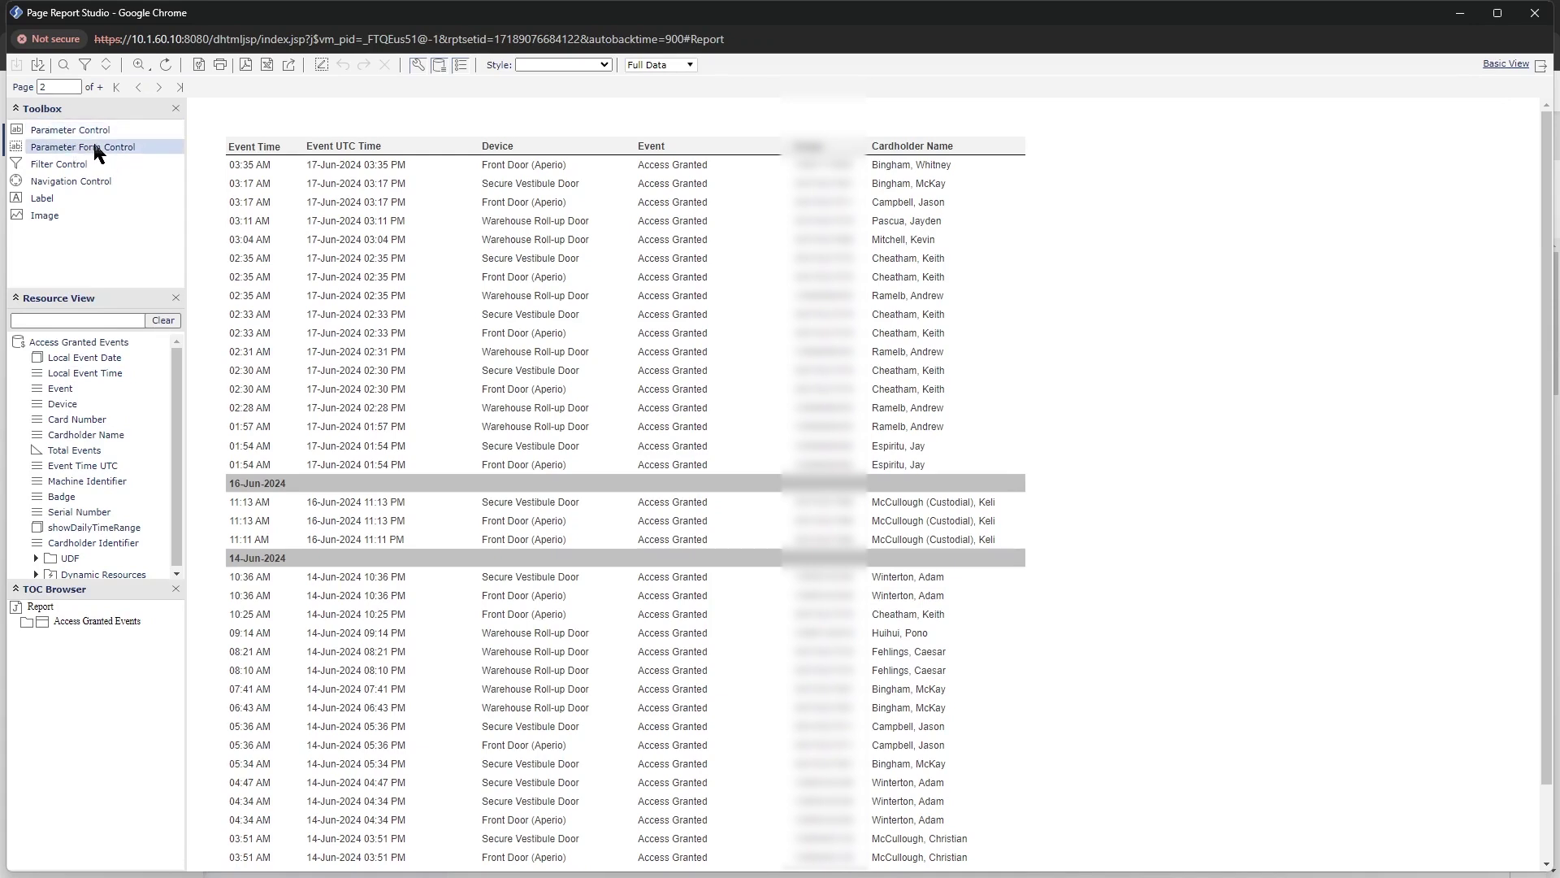
pyautogui.click(52, 184)
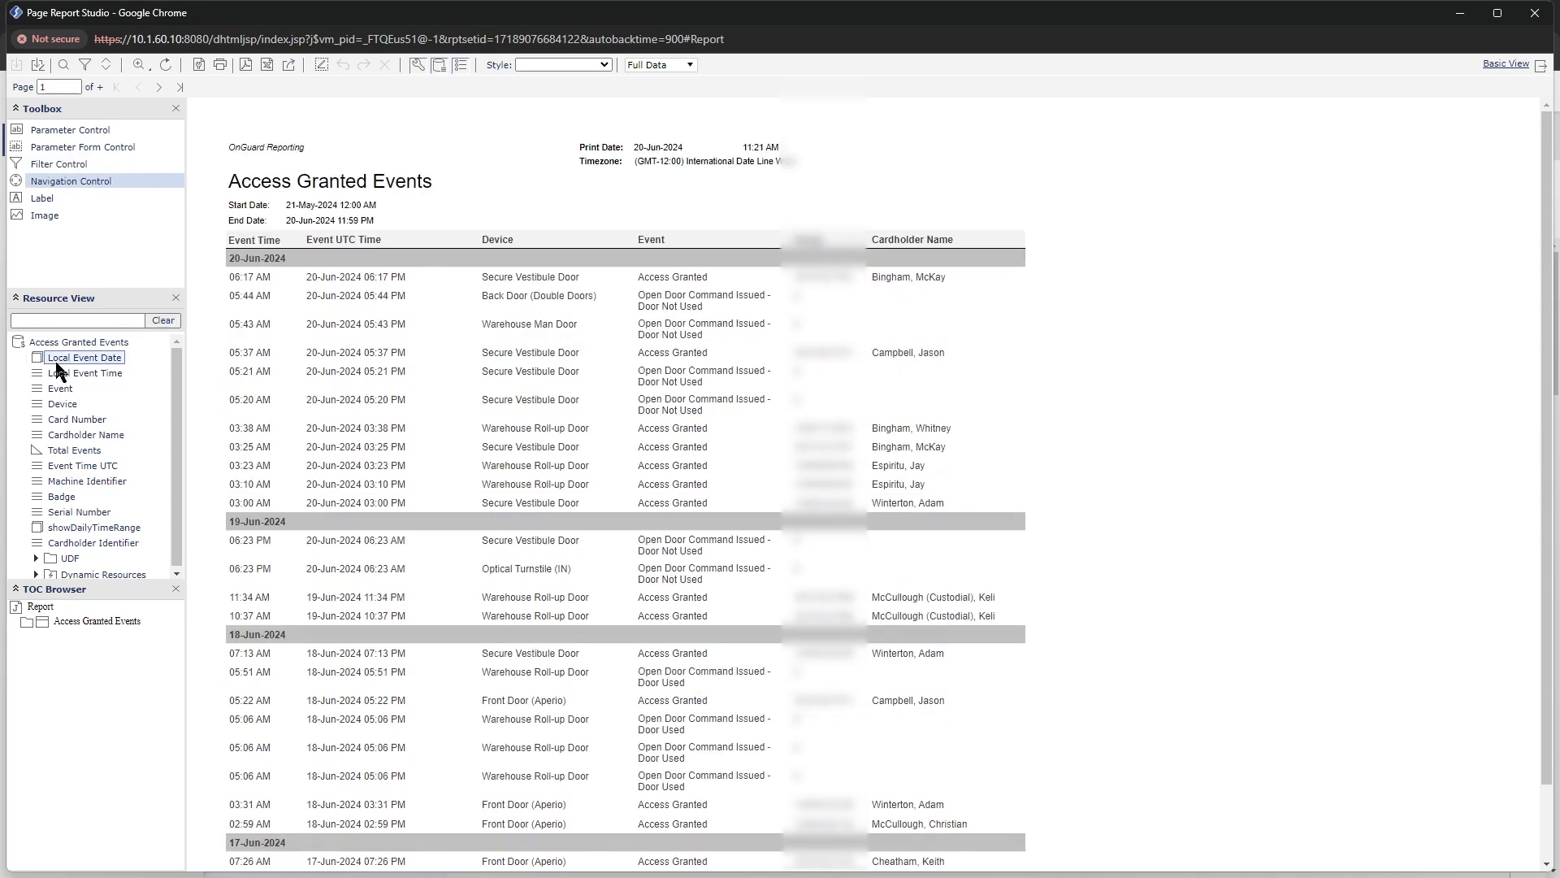
pyautogui.click(91, 437)
pyautogui.moveTo(179, 455); pyautogui.dragTo(180, 487)
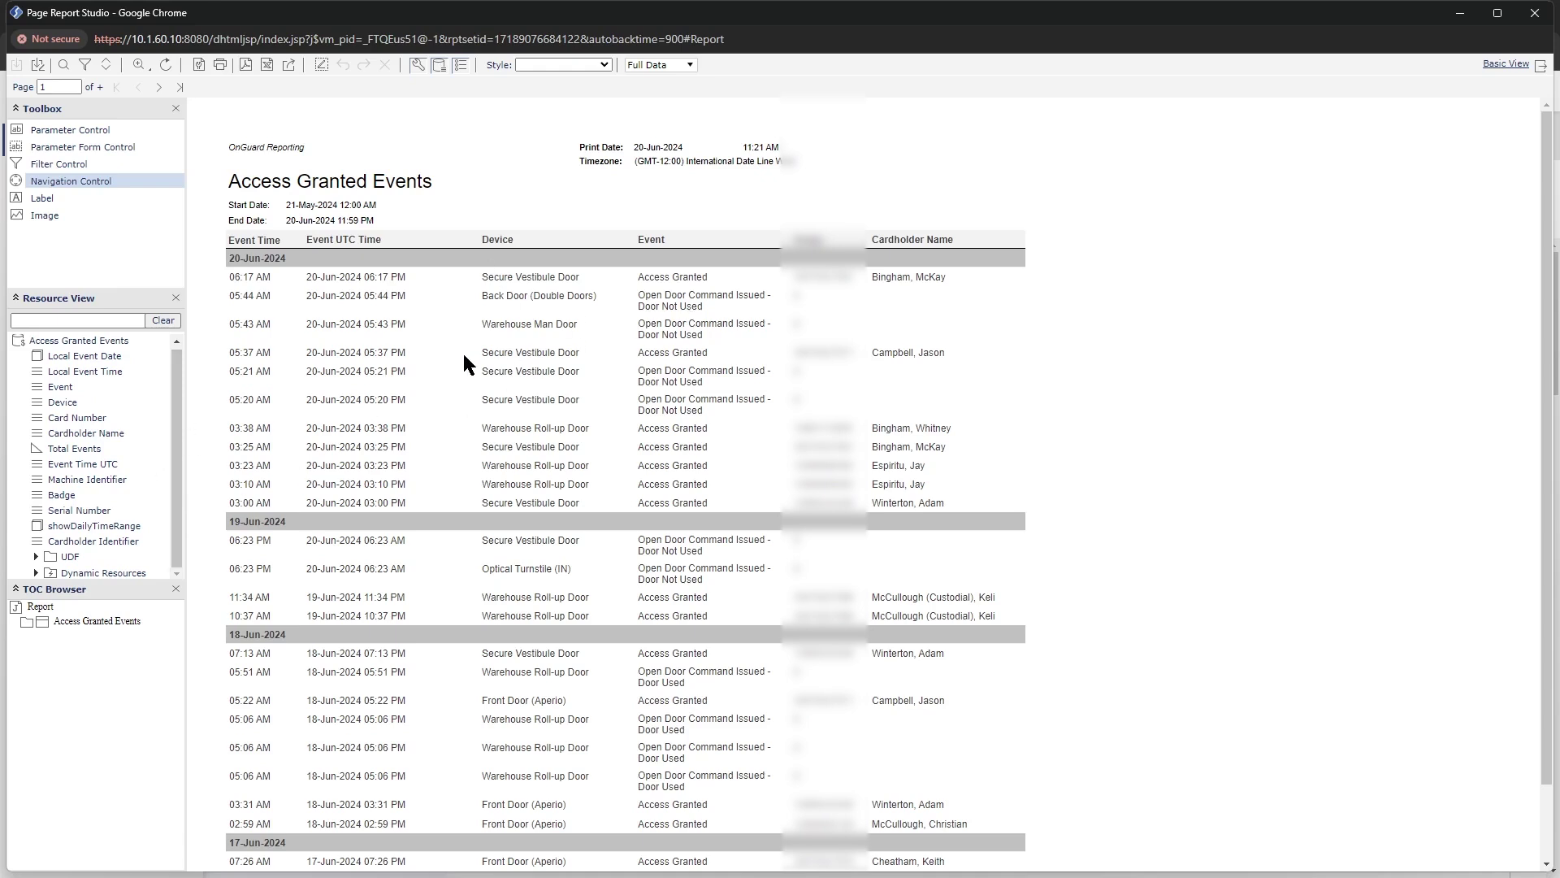
pyautogui.click(246, 184)
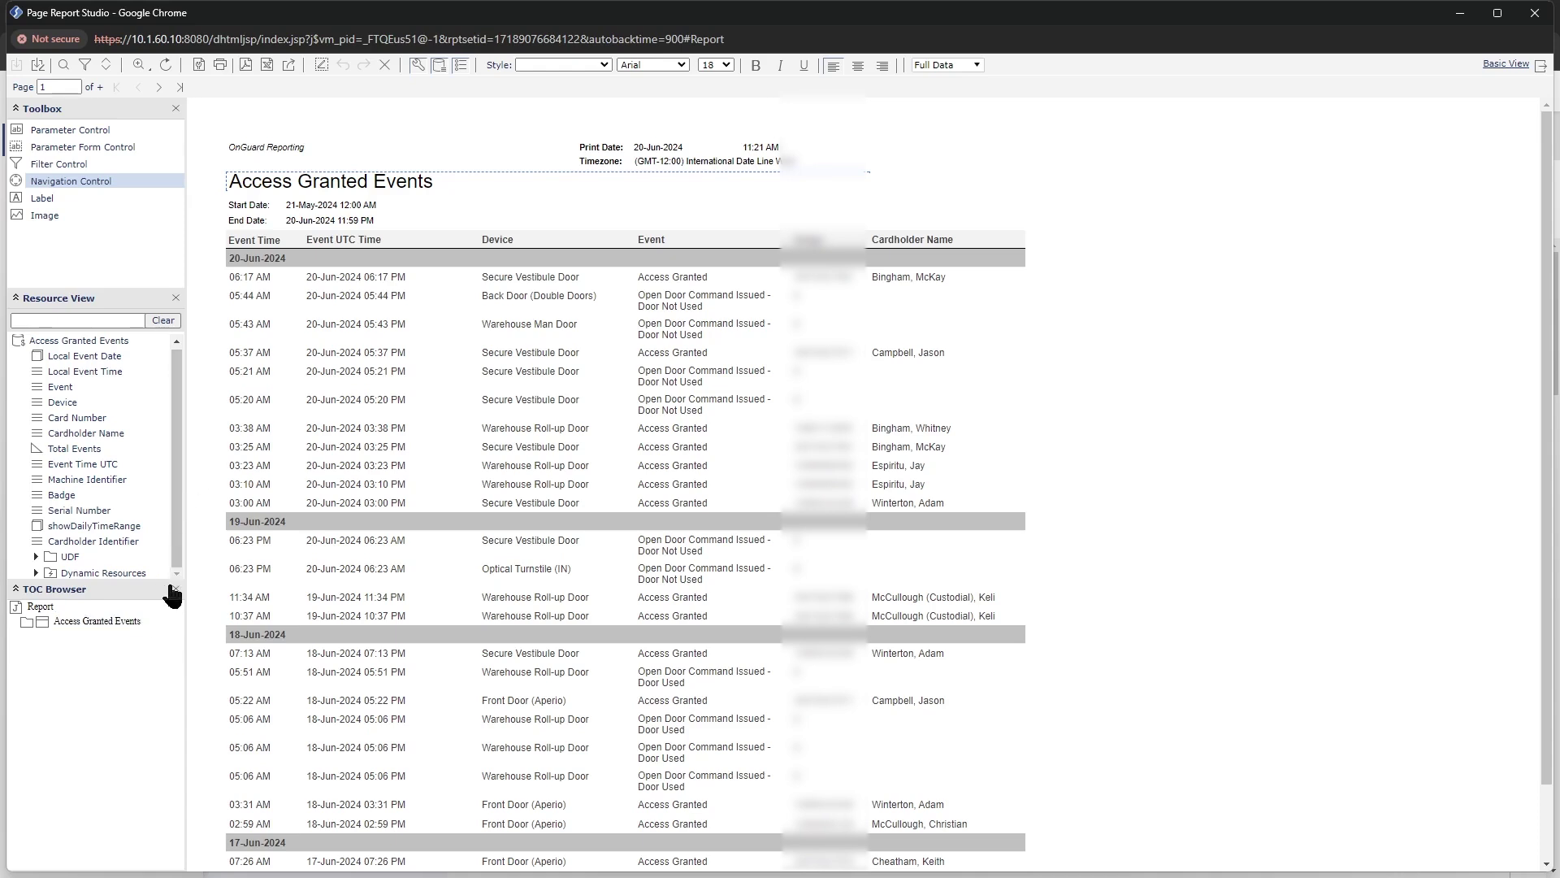
# - Expand the UDF folder and select FldDate865 at the bottom of the list
pyautogui.click(37, 557)
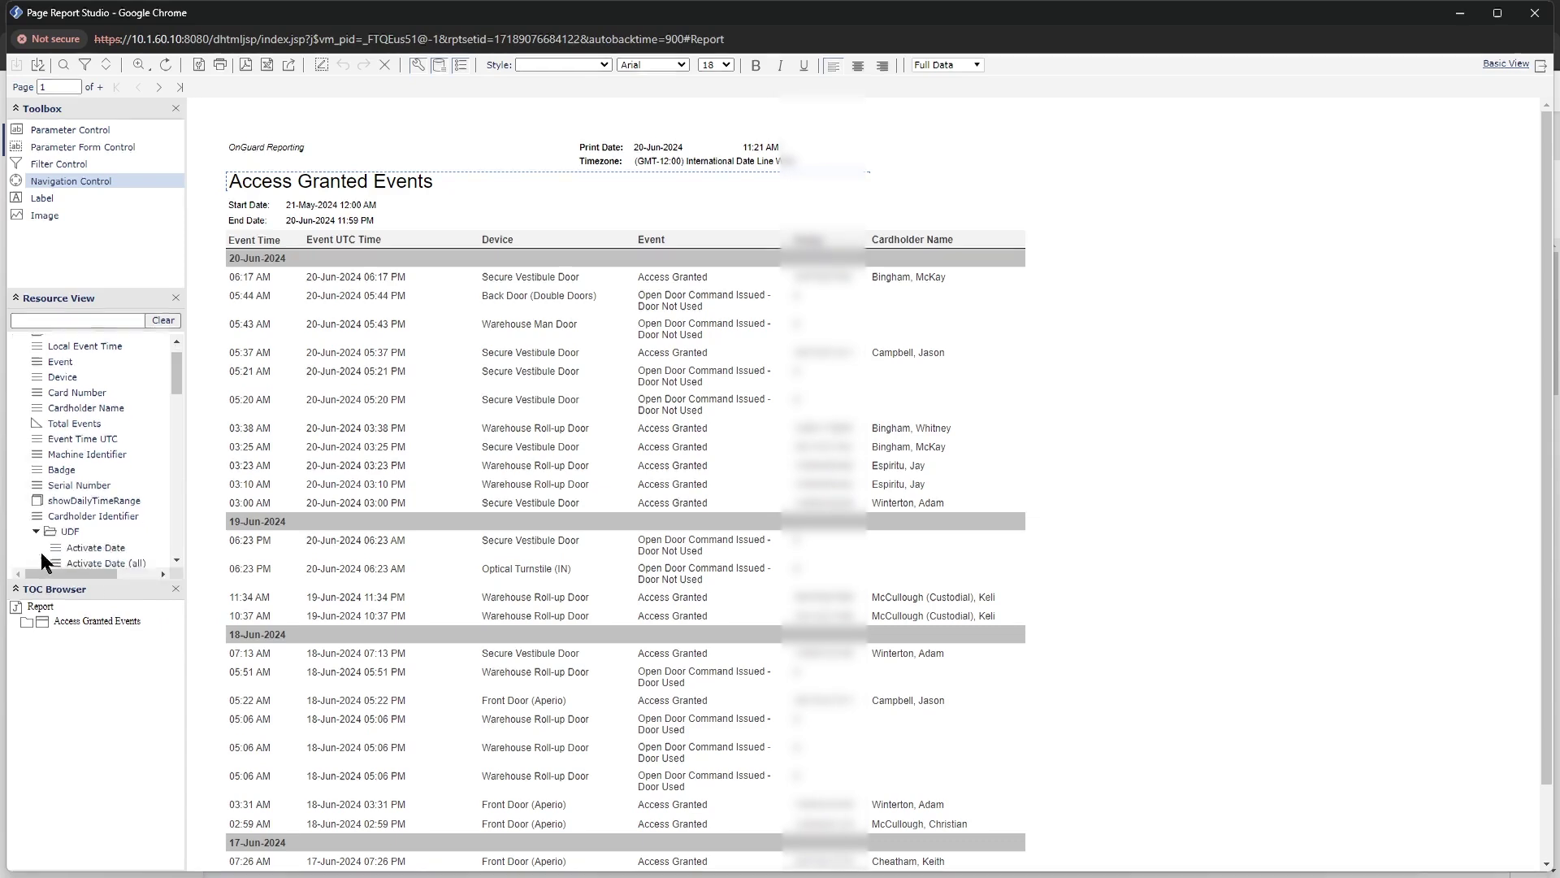
pyautogui.scroll(-5, 41, 549)
pyautogui.moveTo(177, 475); pyautogui.dragTo(181, 556)
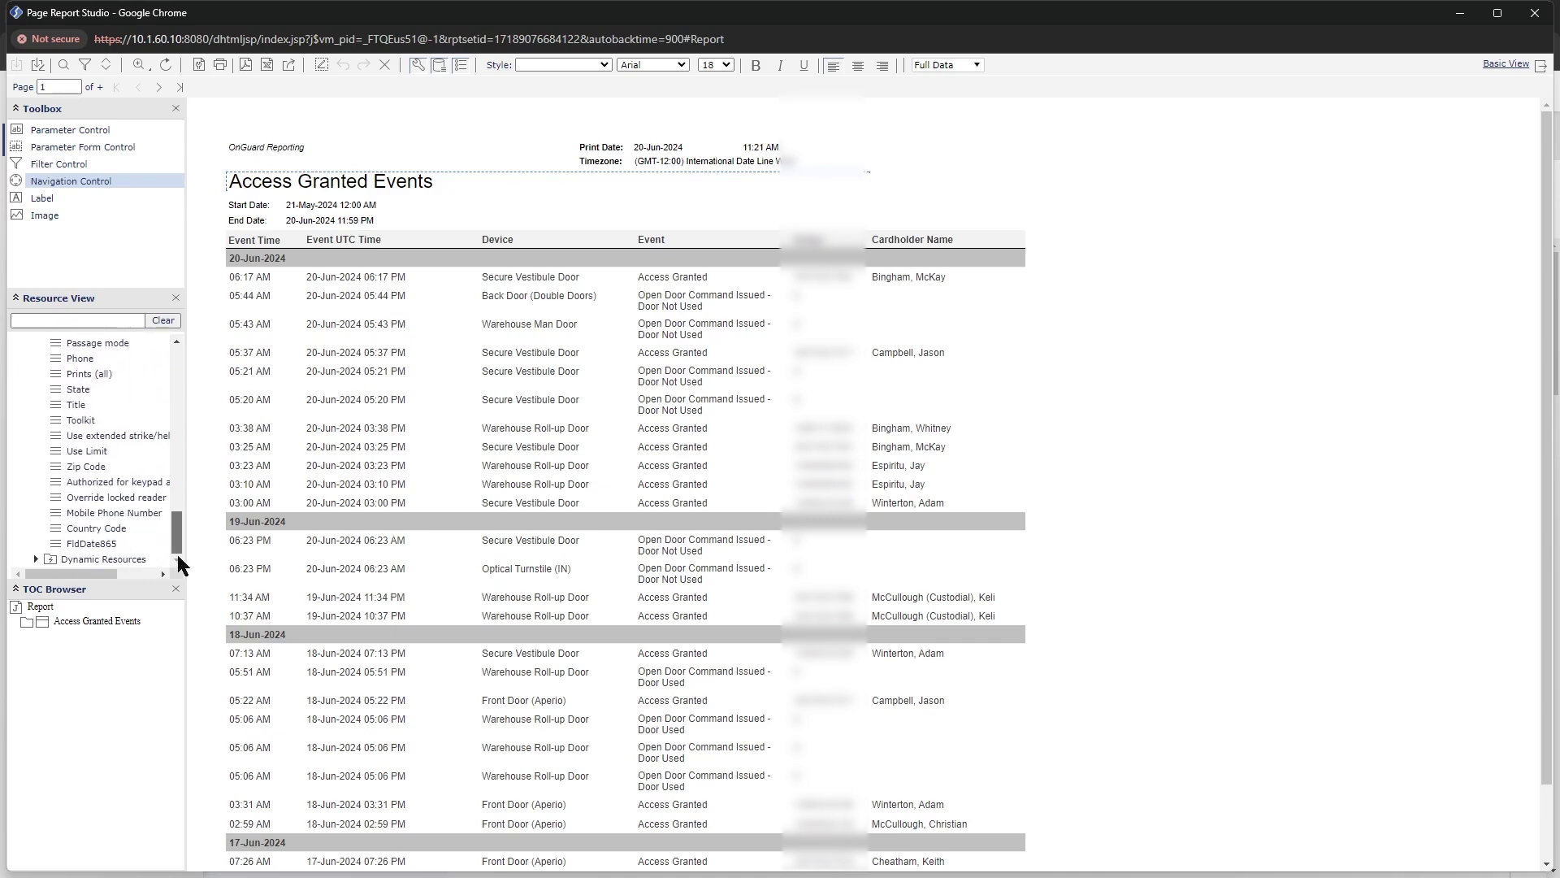
pyautogui.click(100, 559)
pyautogui.click(95, 545)
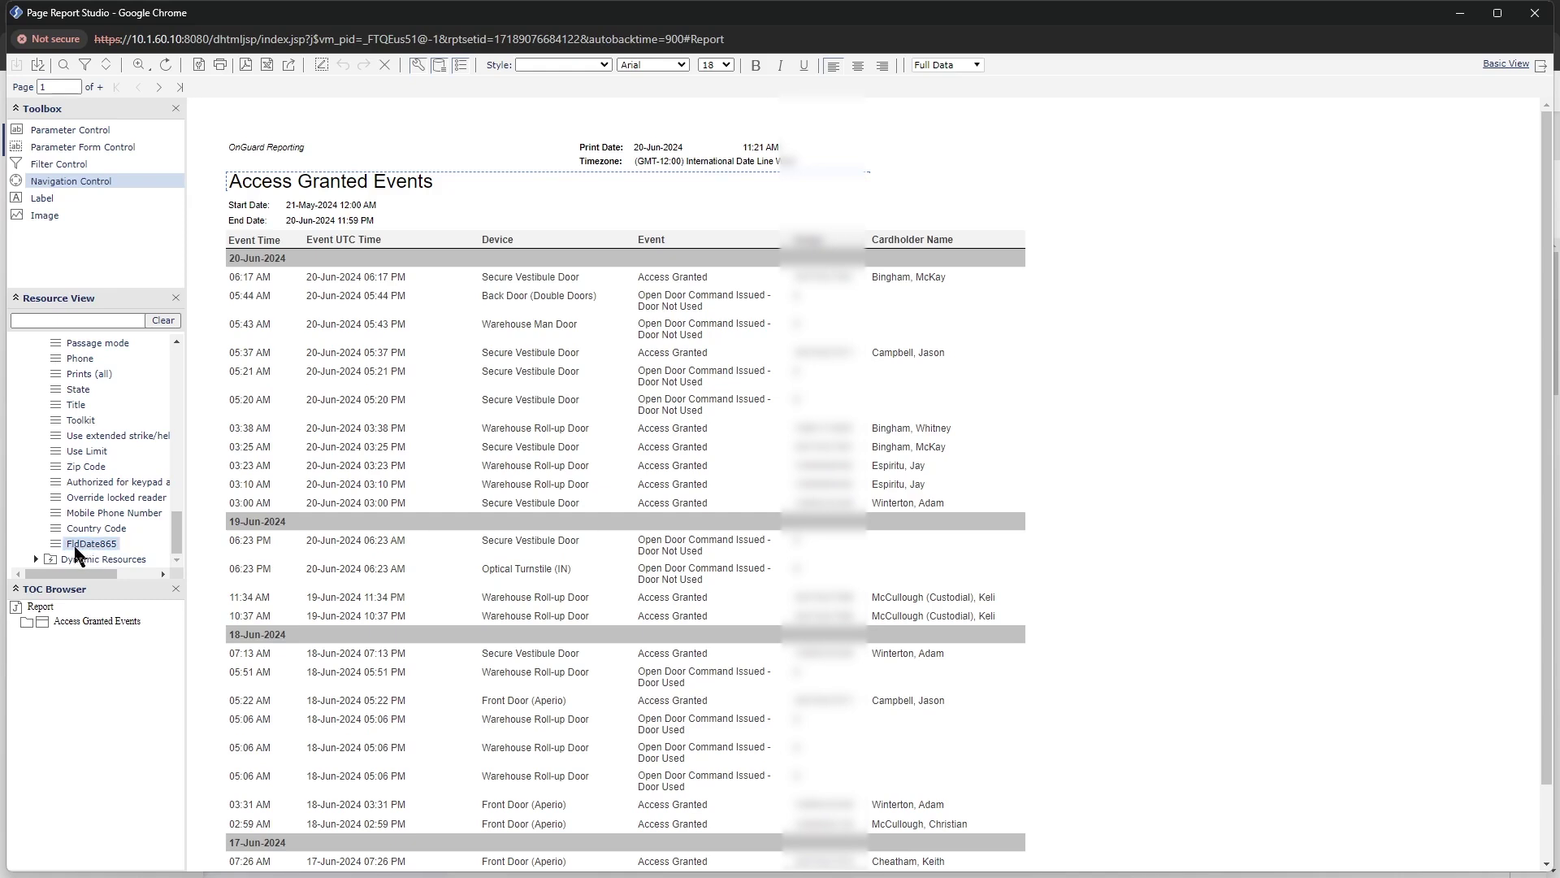
pyautogui.moveTo(80, 544); pyautogui.dragTo(1013, 242)
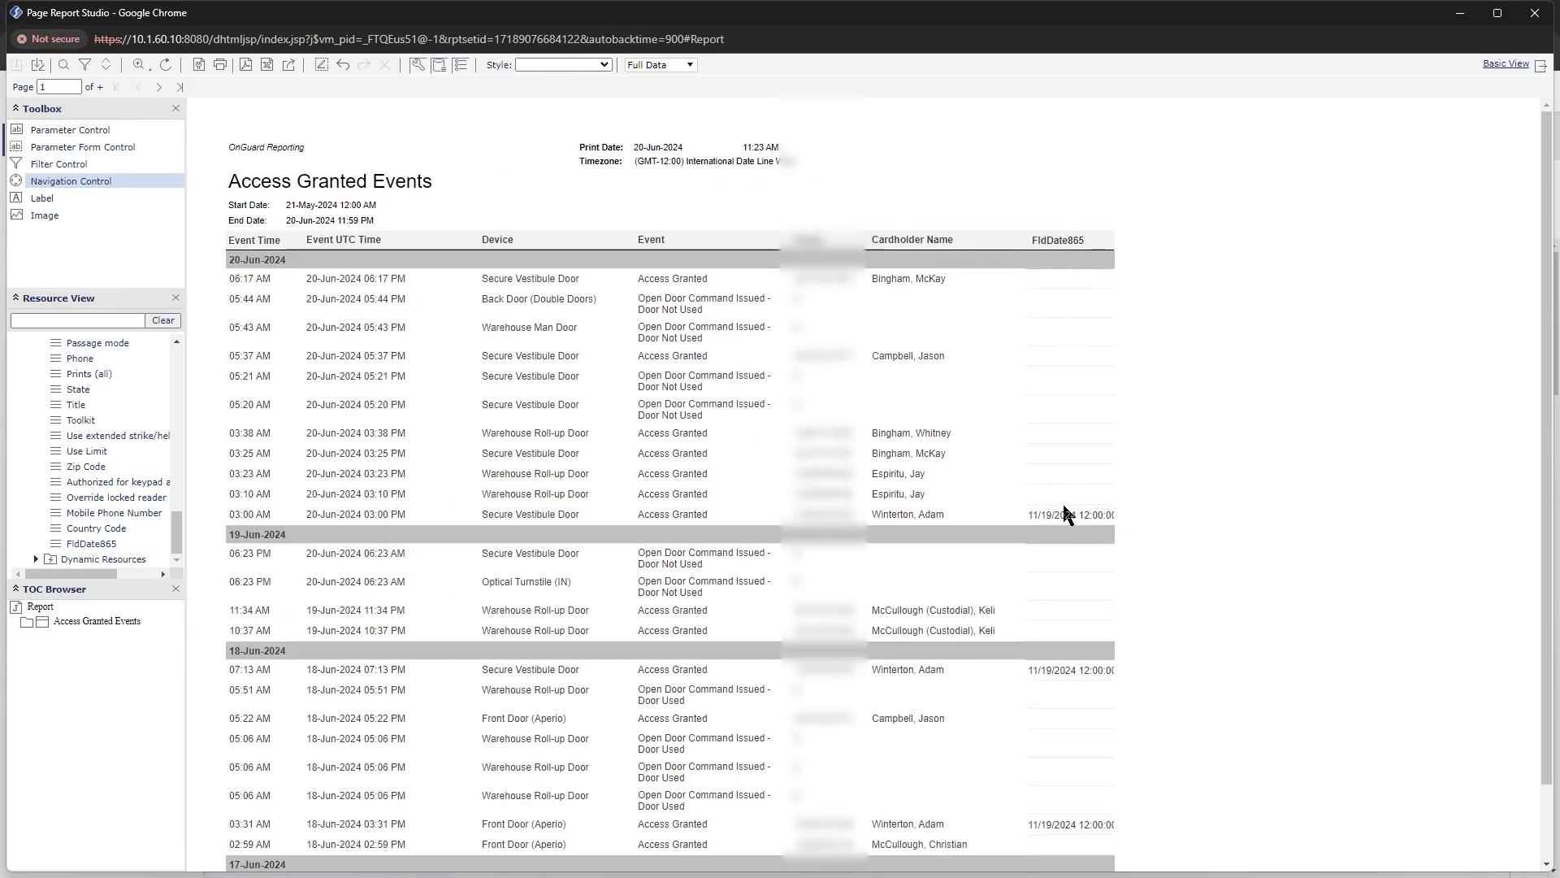
pyautogui.scroll(-1, 1059, 513)
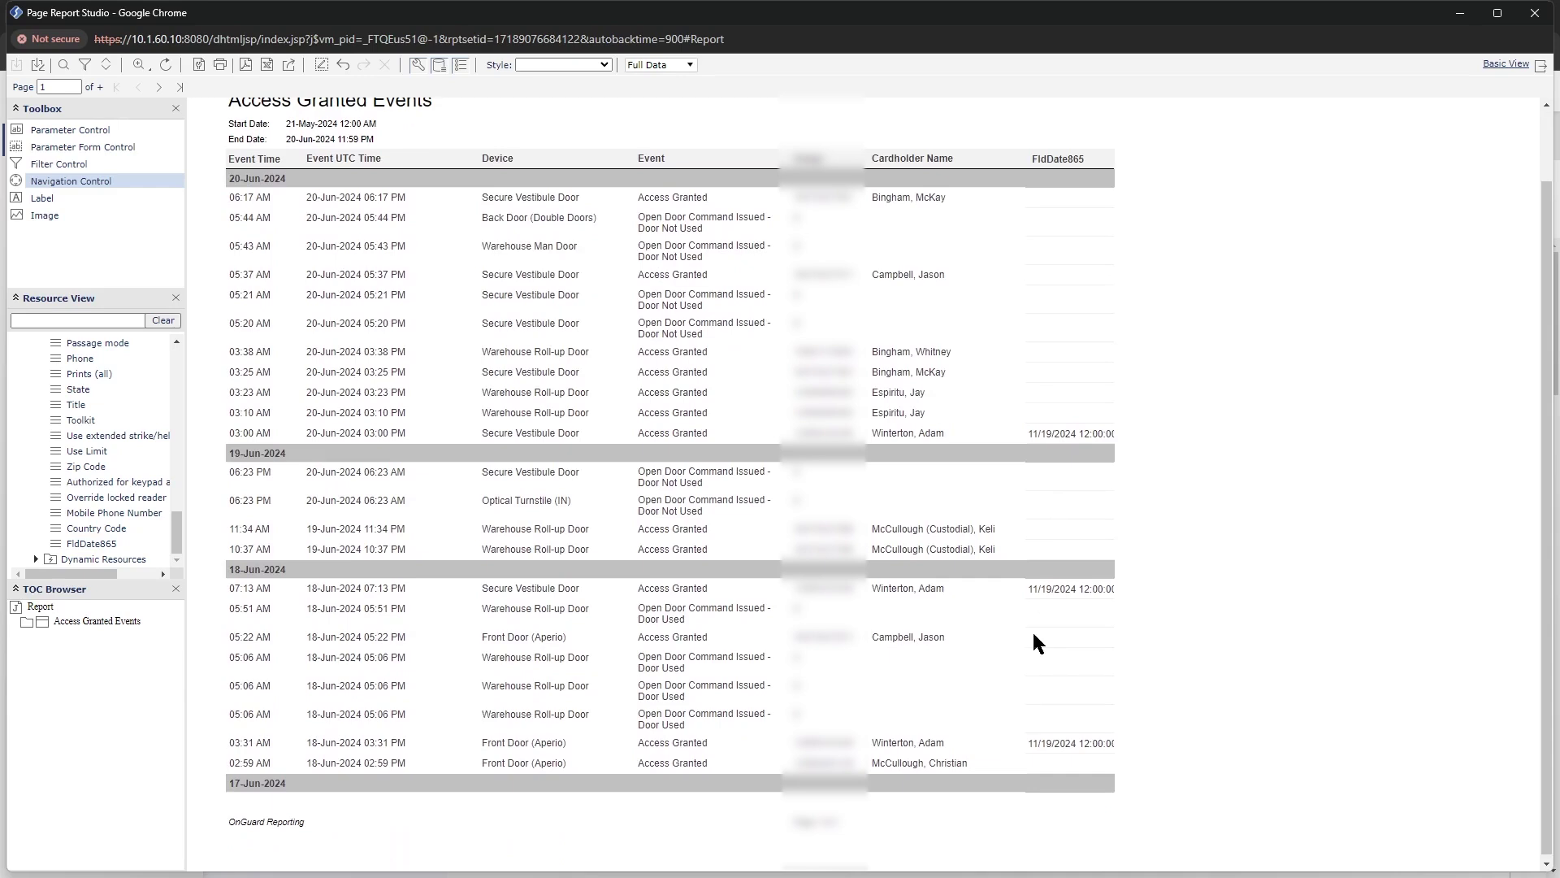
pyautogui.click(1052, 159)
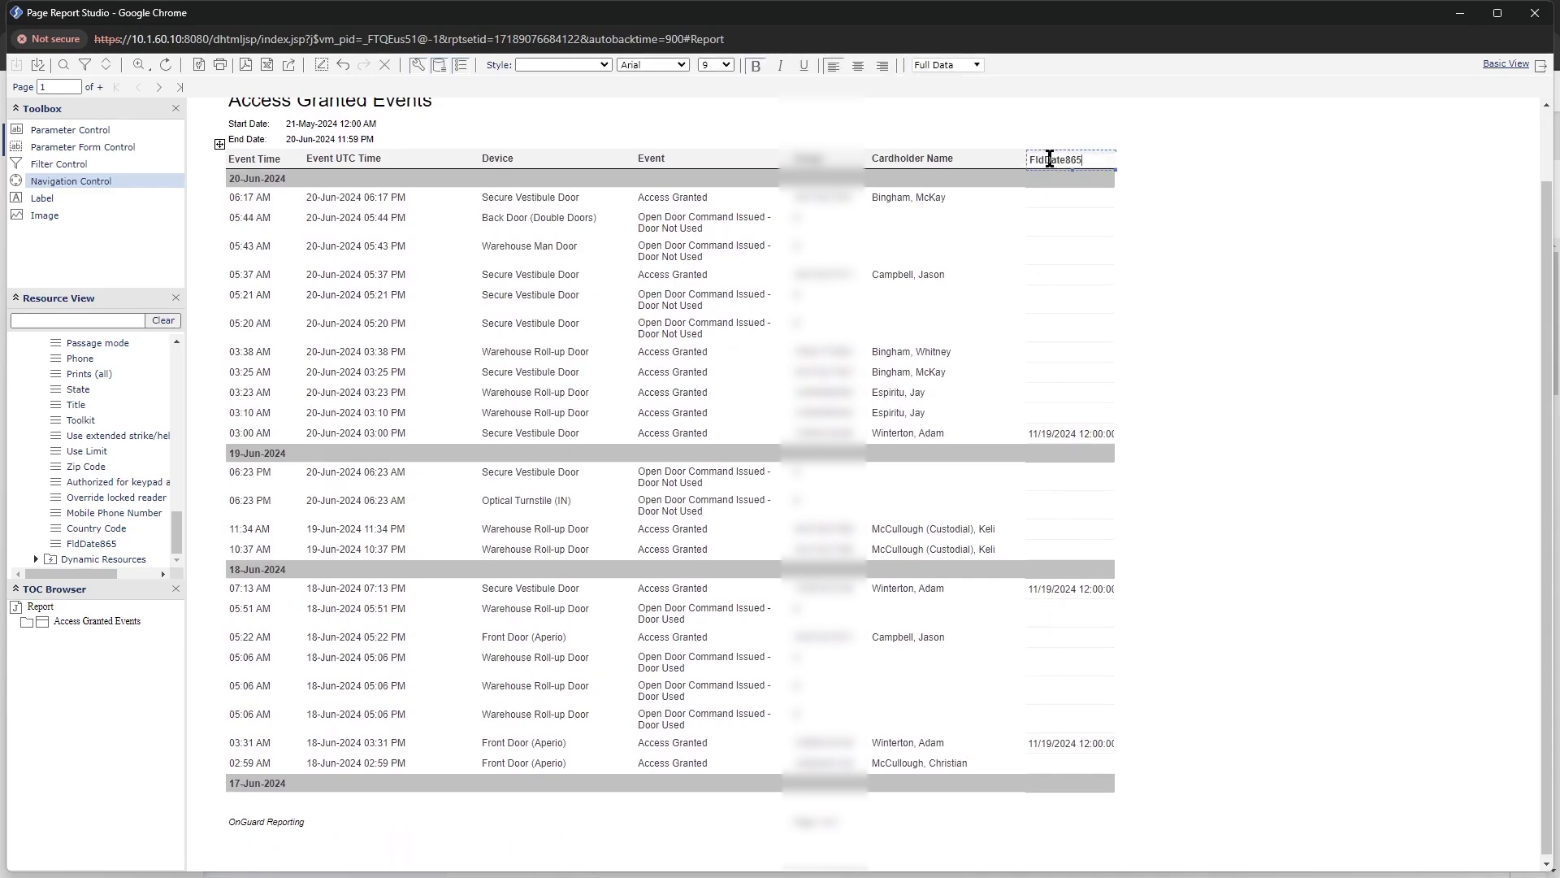
pyautogui.moveTo(1087, 157); pyautogui.dragTo(1030, 159)
pyautogui.write('Hire Date')
pyautogui.press('Escape')
pyautogui.click(1173, 179)
pyautogui.click(1076, 164)
pyautogui.click(1068, 160)
pyautogui.write('Hire')
pyautogui.press('Escape')
pyautogui.click(1157, 174)
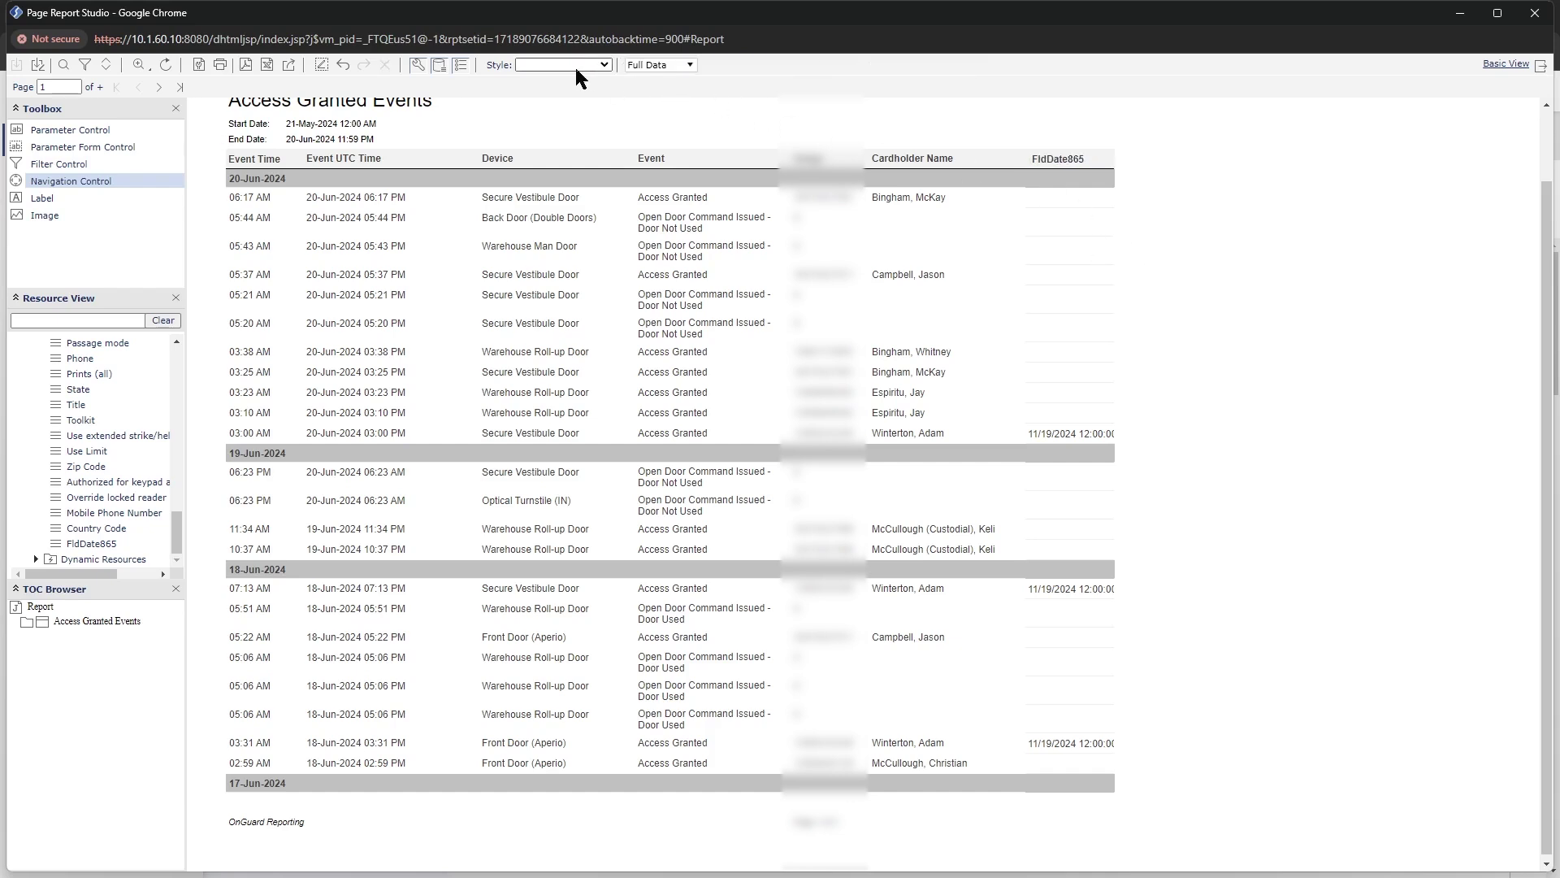
pyautogui.doubleClick(1060, 159)
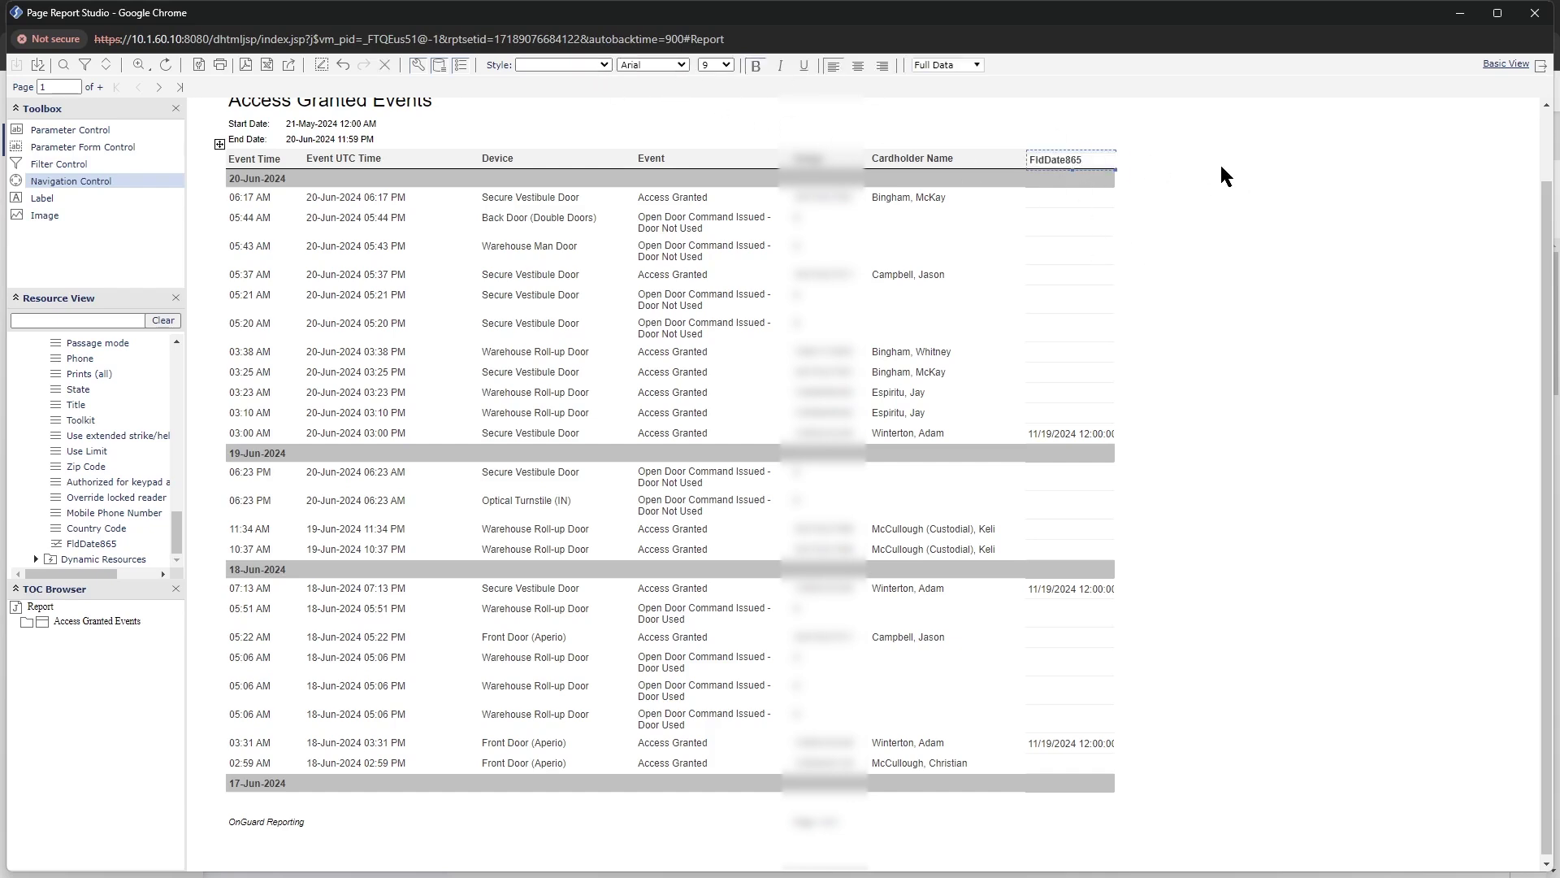
pyautogui.click(976, 65)
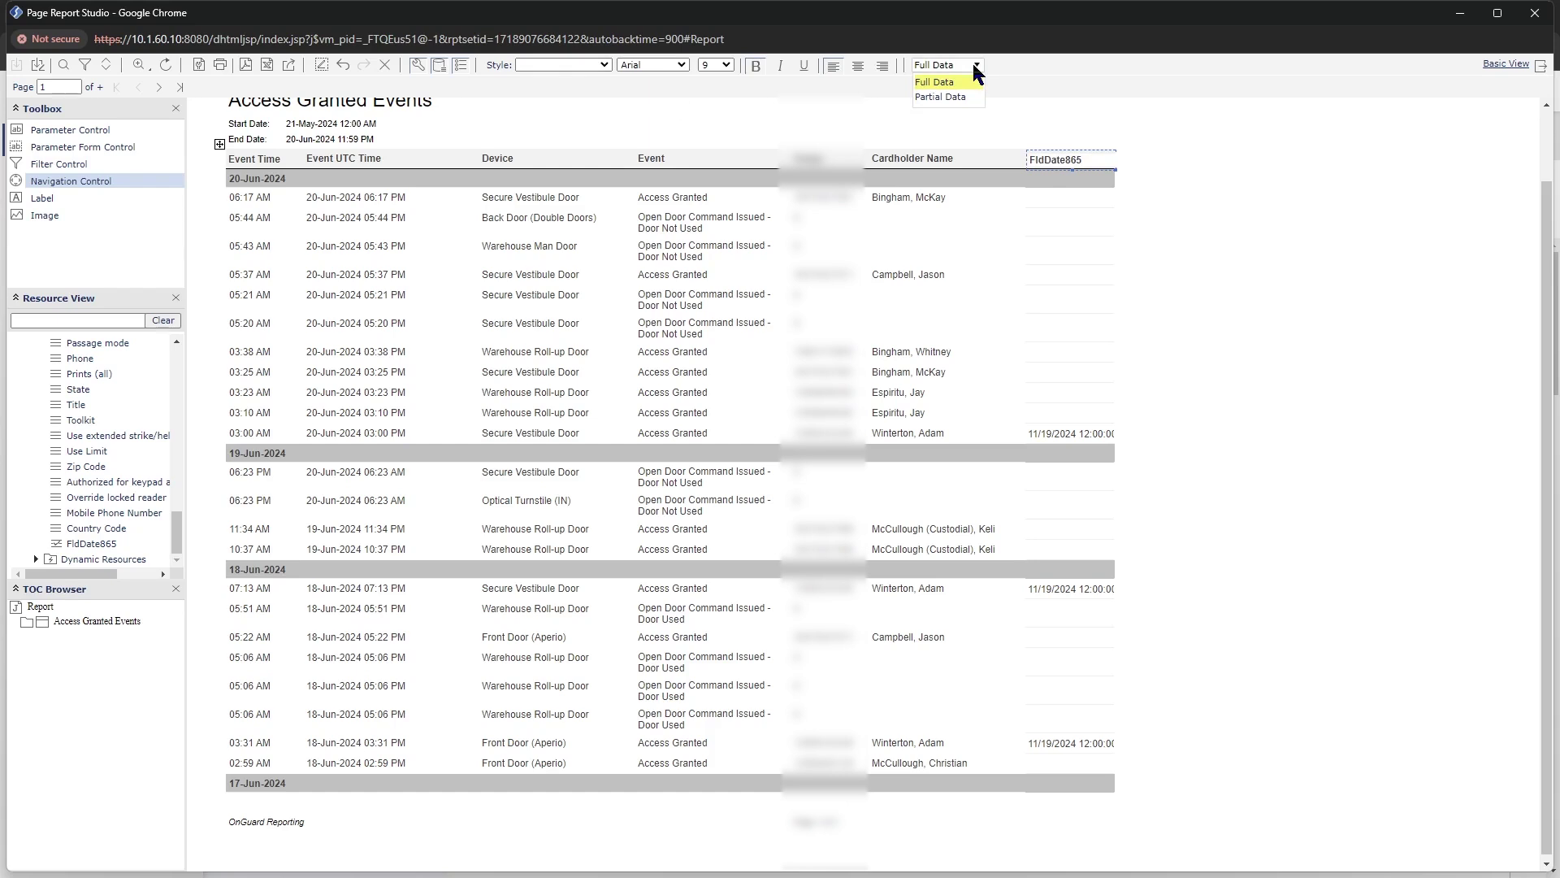
pyautogui.click(963, 94)
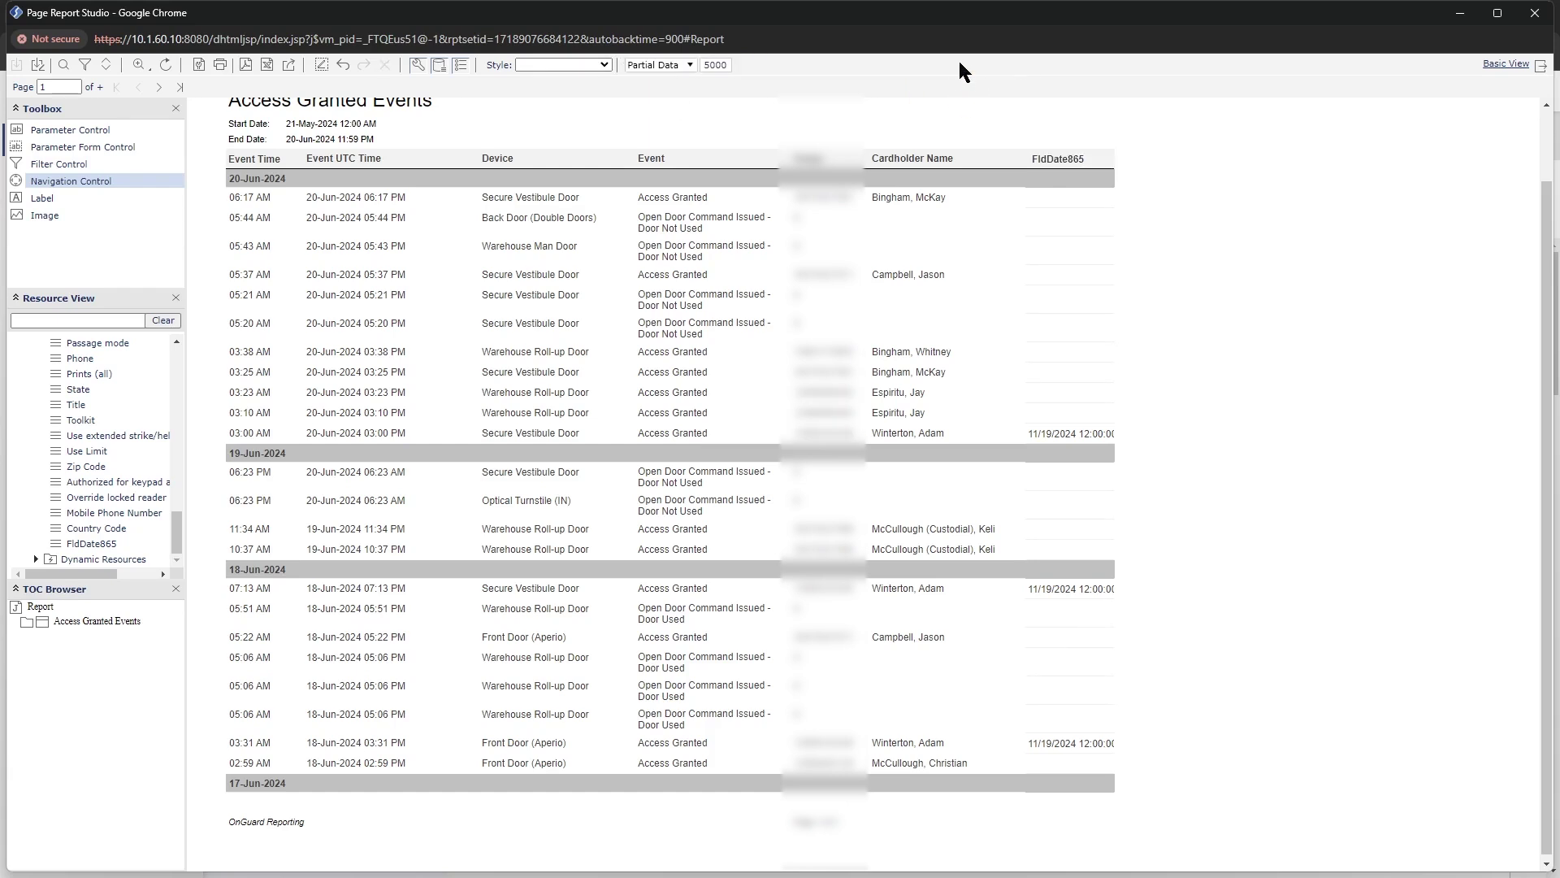
pyautogui.click(690, 65)
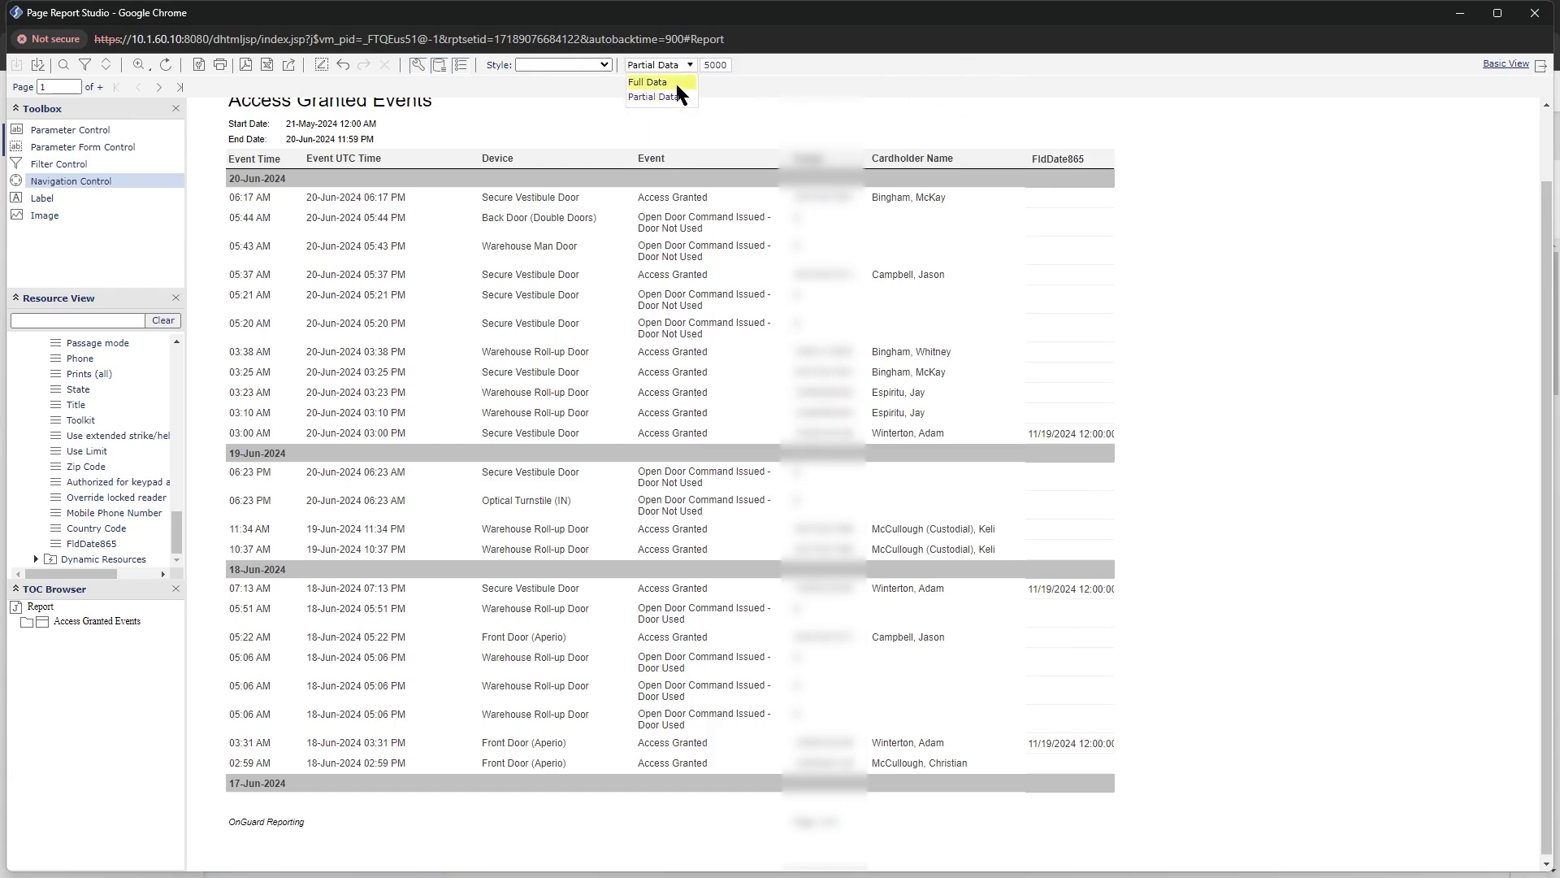
pyautogui.click(677, 83)
pyautogui.click(588, 64)
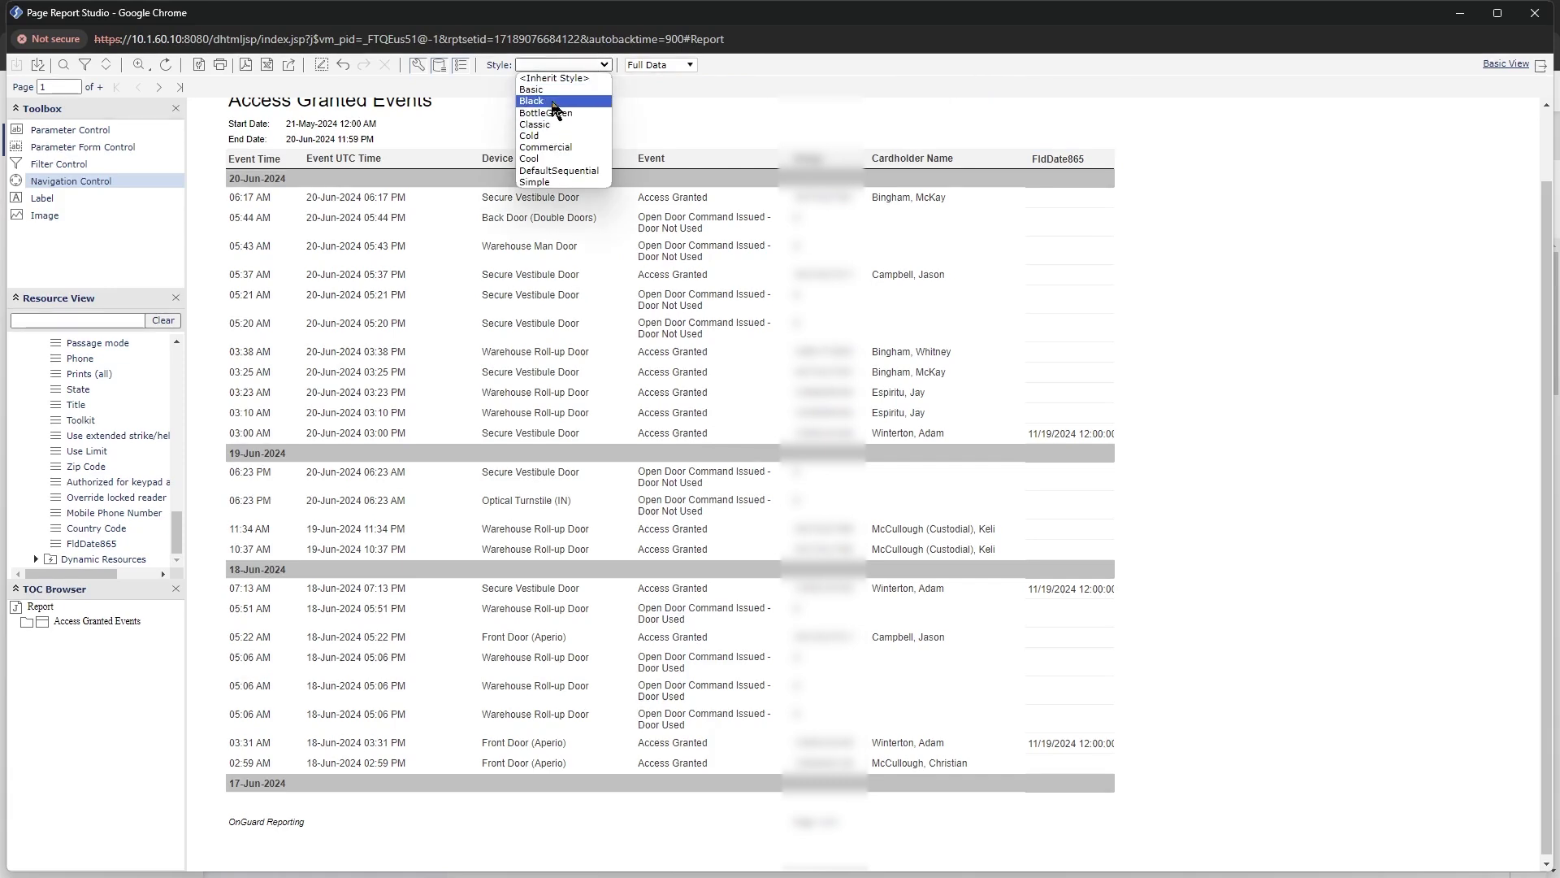
pyautogui.click(587, 136)
pyautogui.scroll(1, 455, 219)
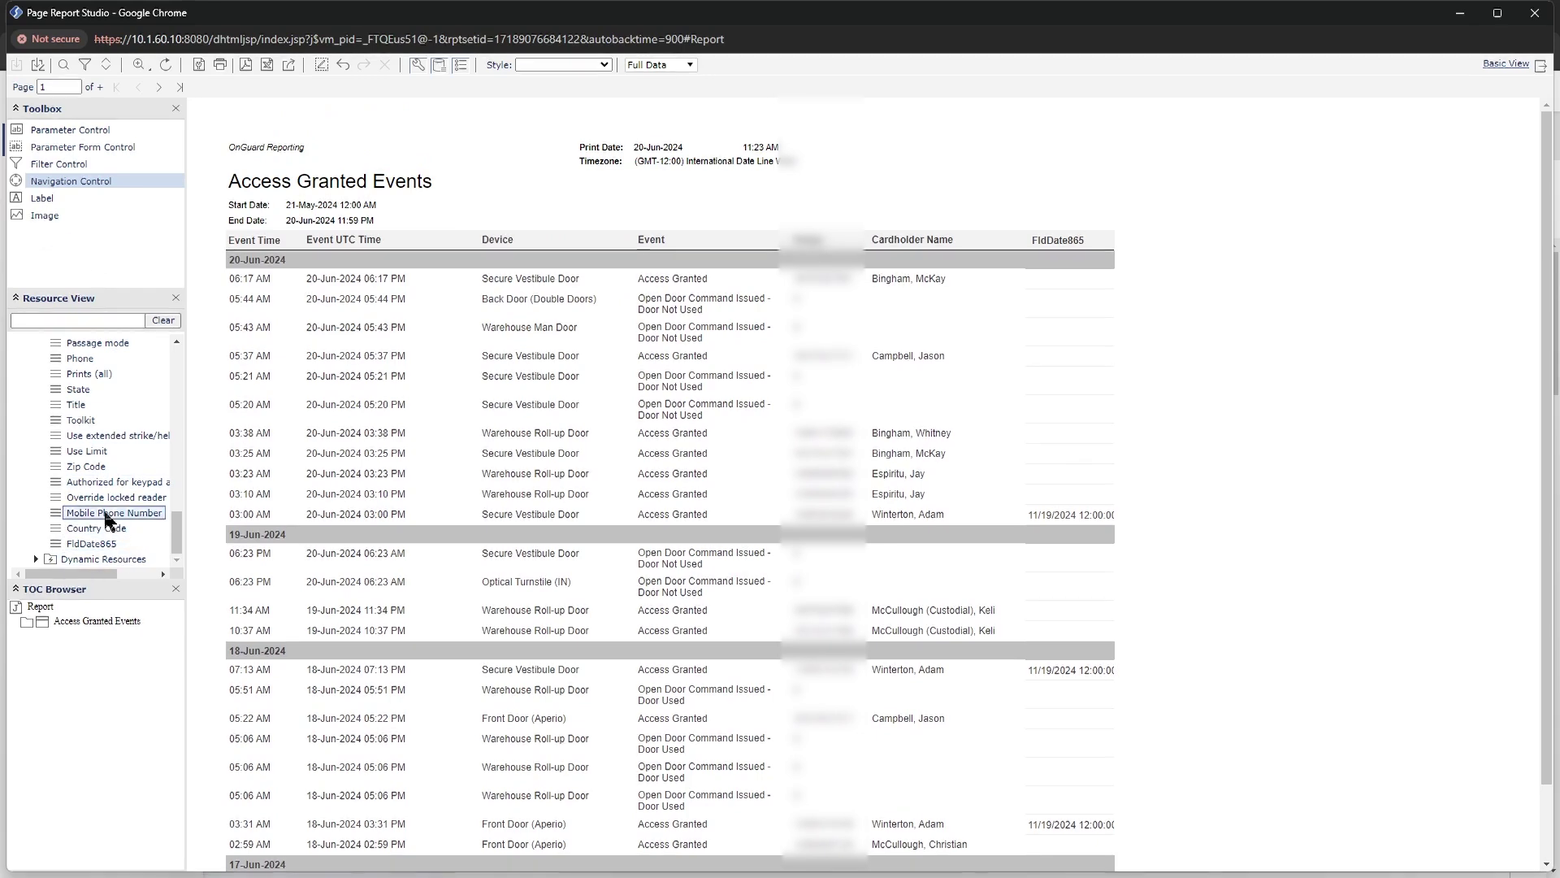
# - Drag the Phone field into the report table right after the FldDate865 column
pyautogui.moveTo(179, 535); pyautogui.dragTo(173, 527)
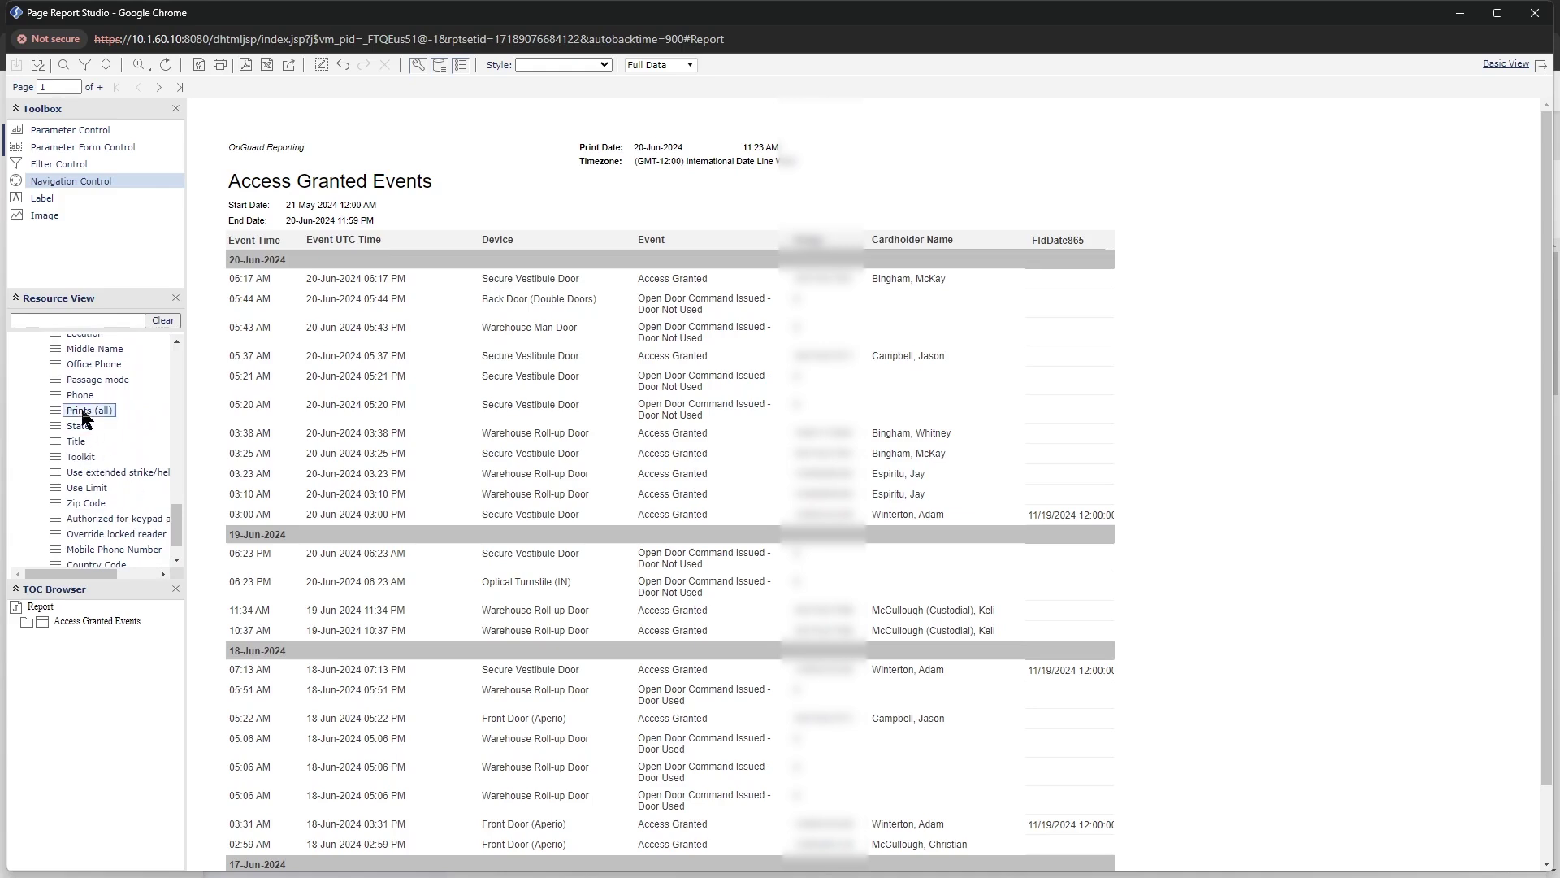
pyautogui.moveTo(80, 397); pyautogui.dragTo(1115, 252)
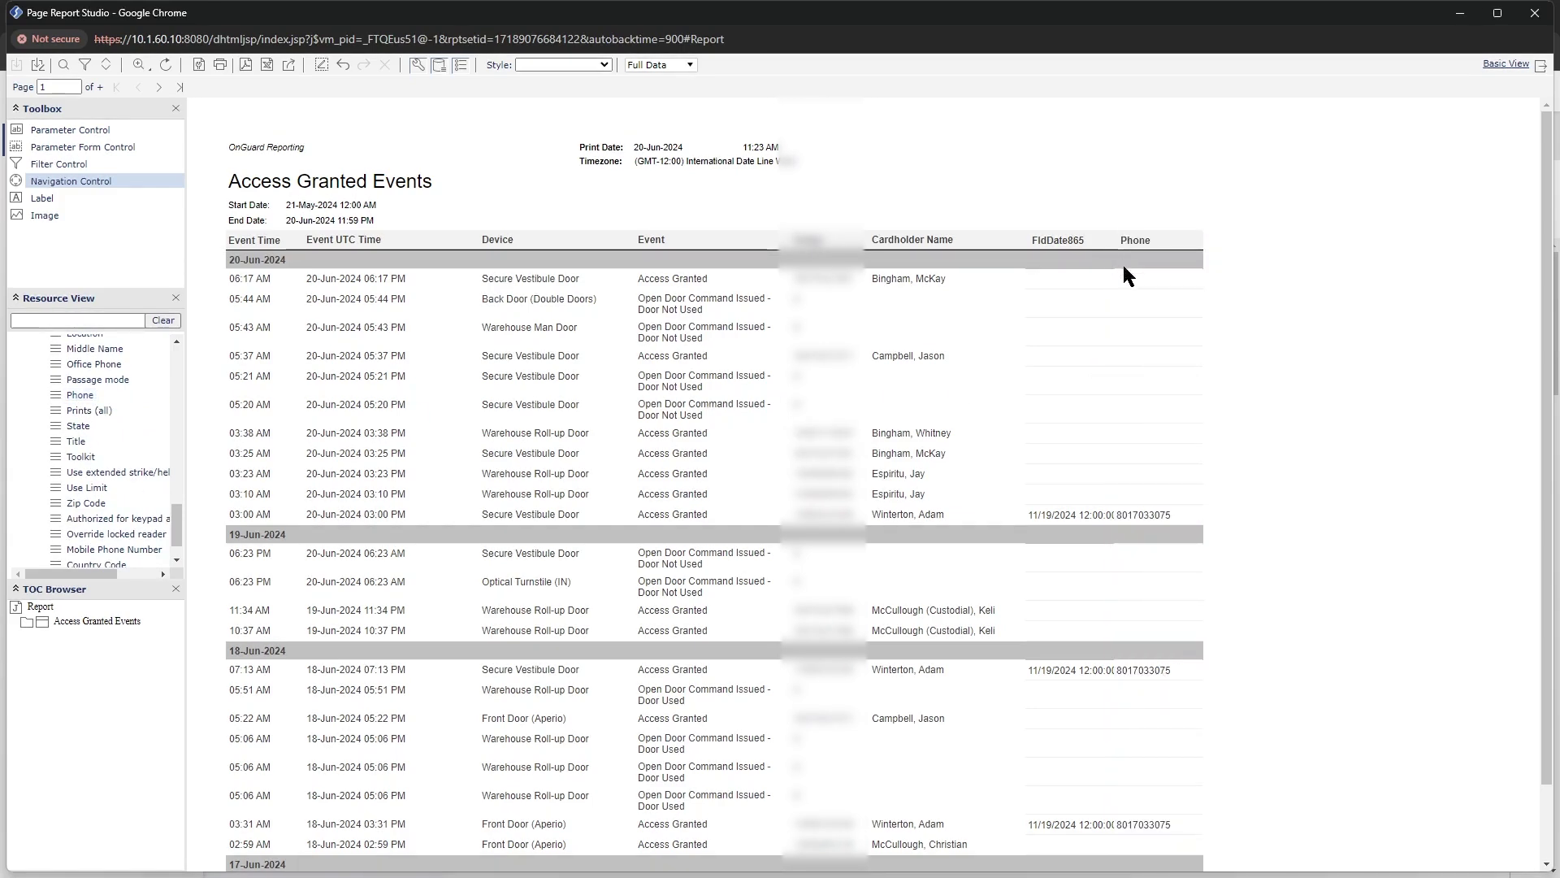
pyautogui.click(1147, 515)
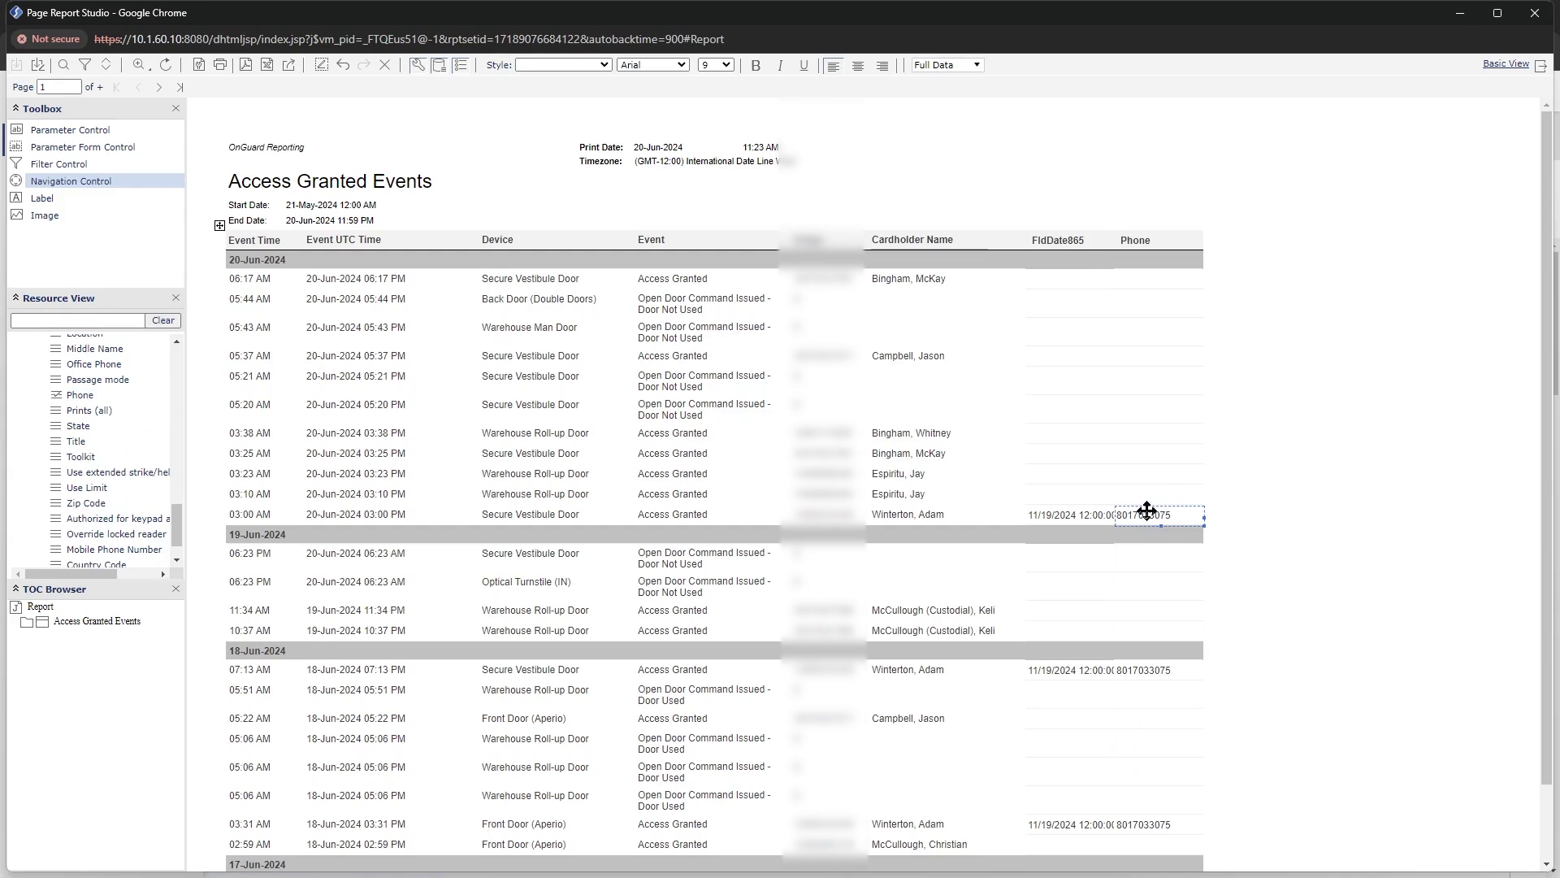
pyautogui.click(1132, 241)
# - Bring up the column actions menus for the Phone and FldDate865 headers
pyautogui.rightClick(1132, 242)
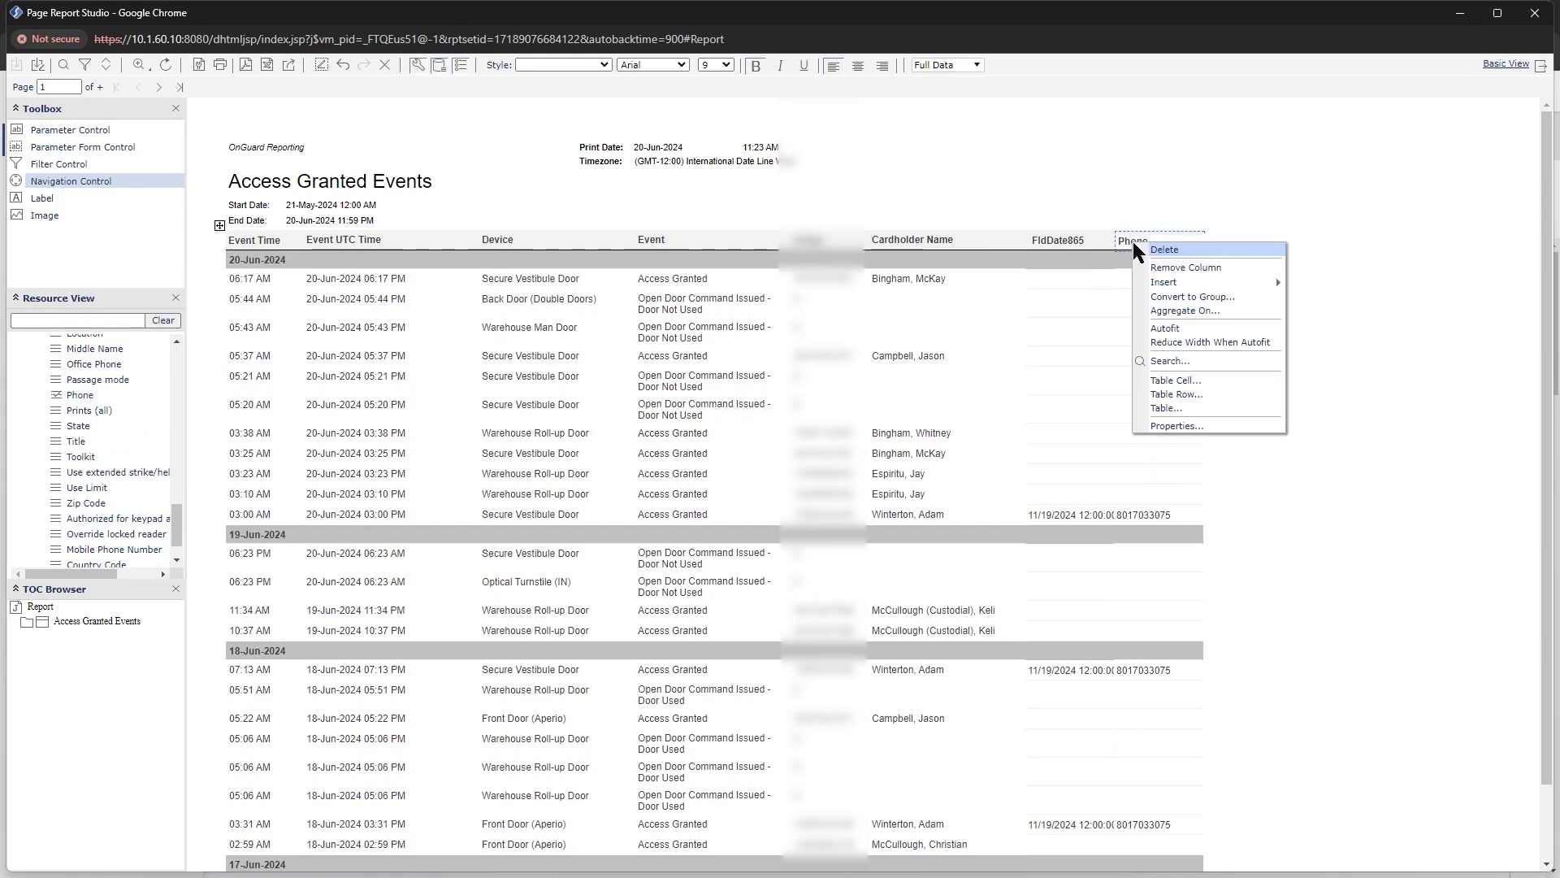
pyautogui.click(1163, 229)
pyautogui.click(1051, 240)
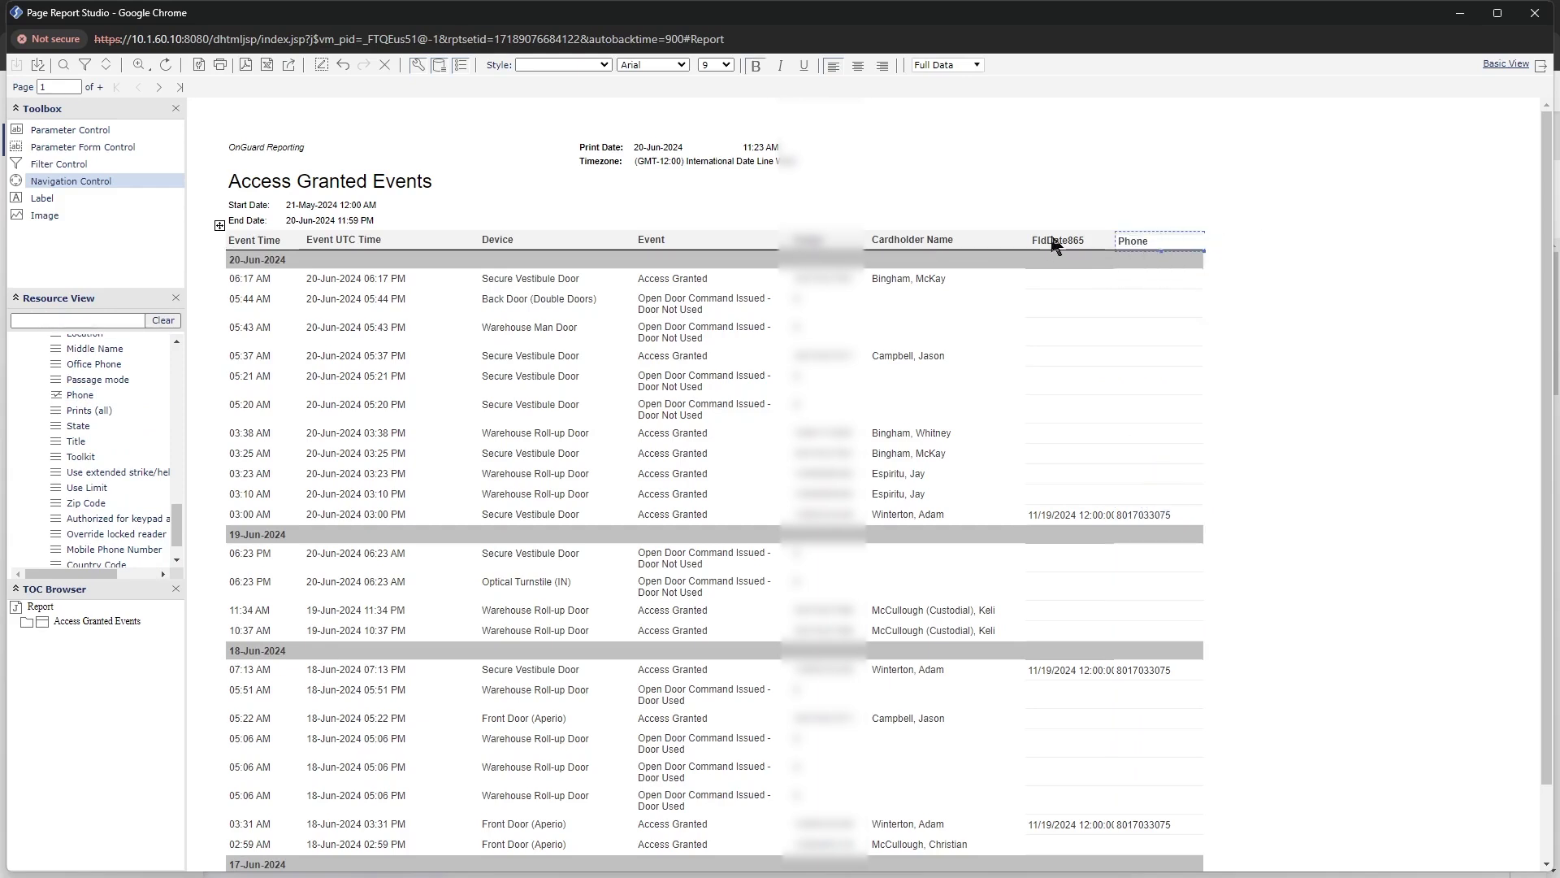
pyautogui.rightClick(1051, 242)
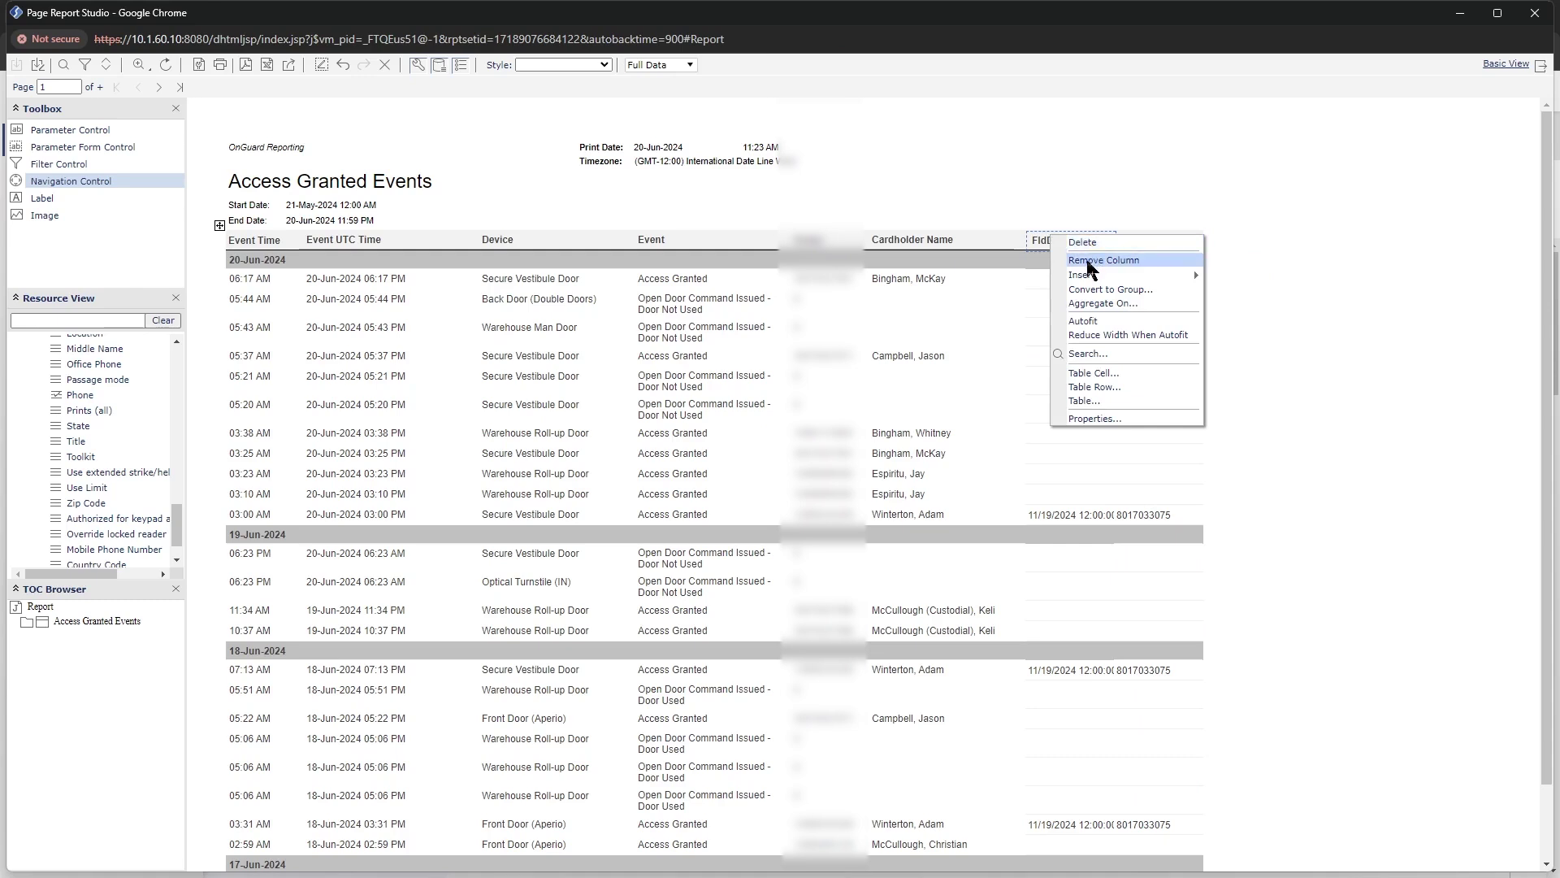
pyautogui.moveTo(1083, 279)
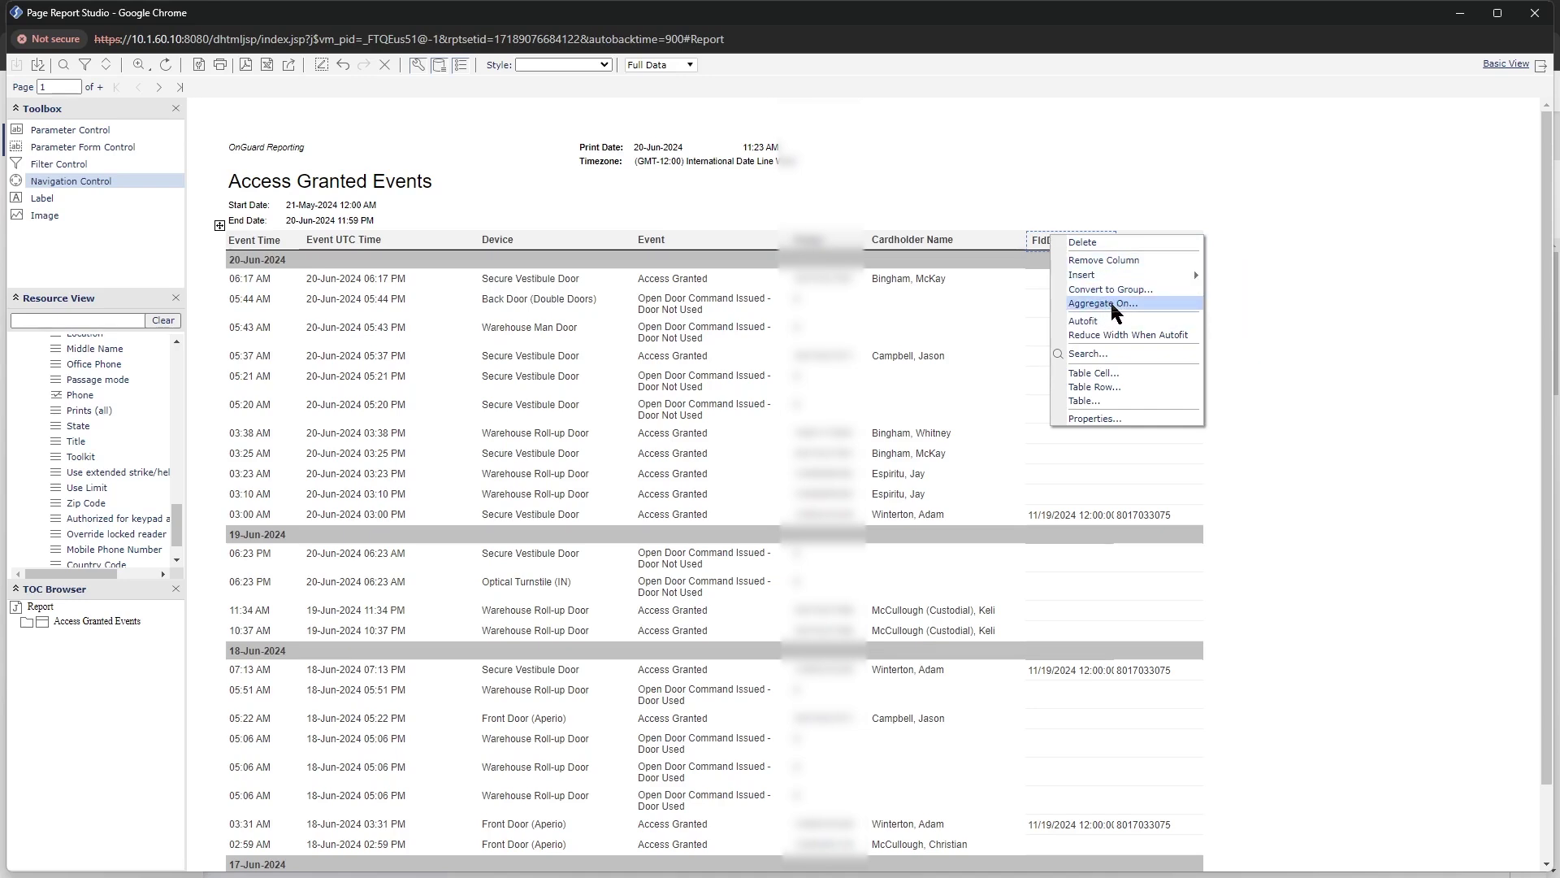
pyautogui.click(1111, 303)
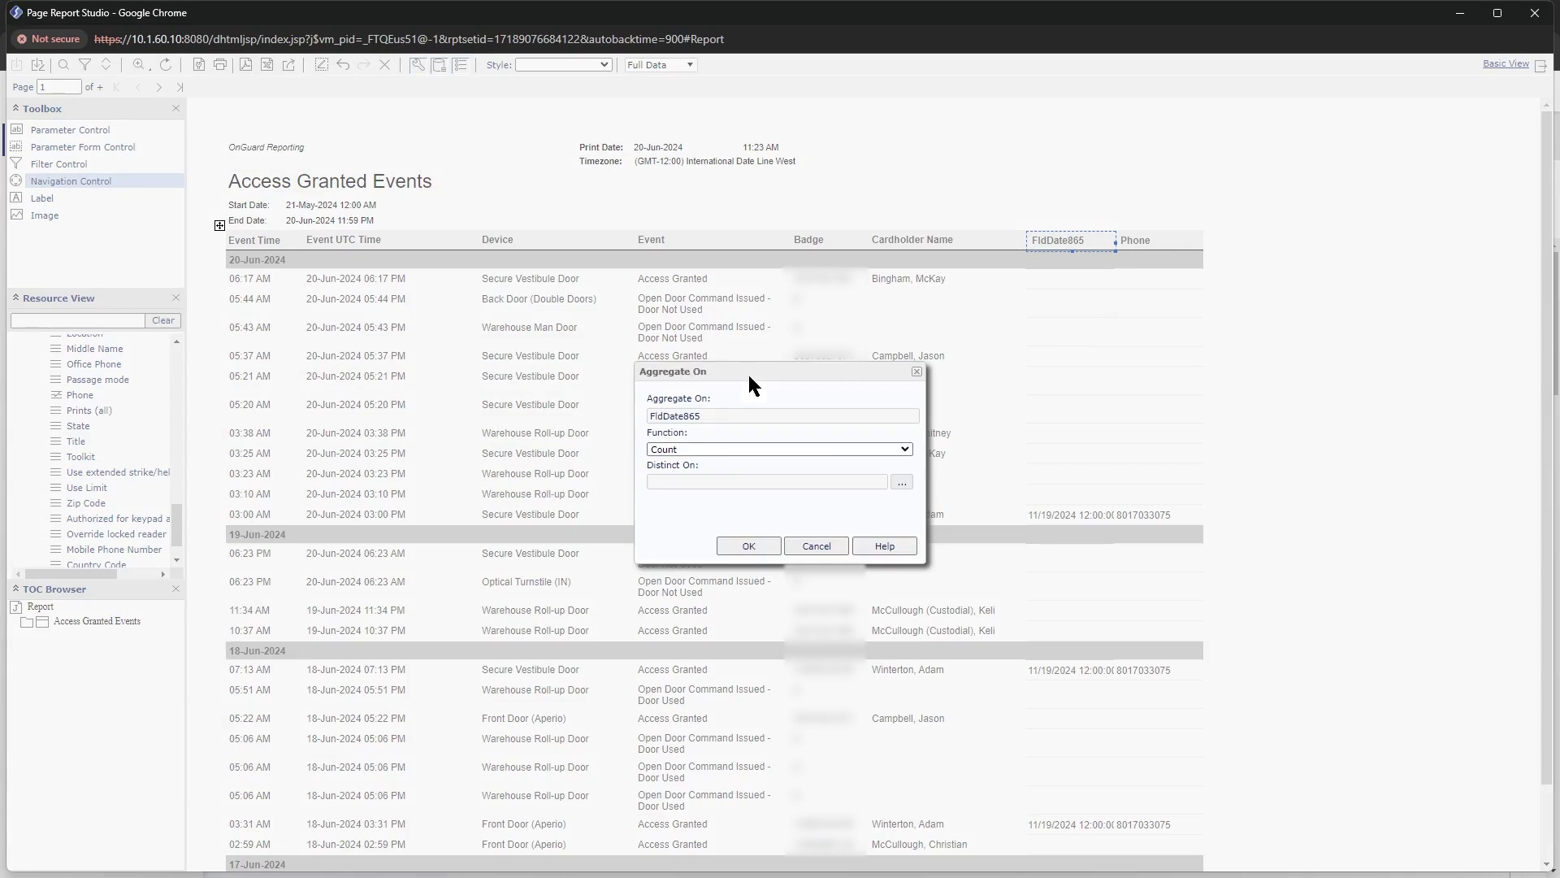
pyautogui.click(723, 449)
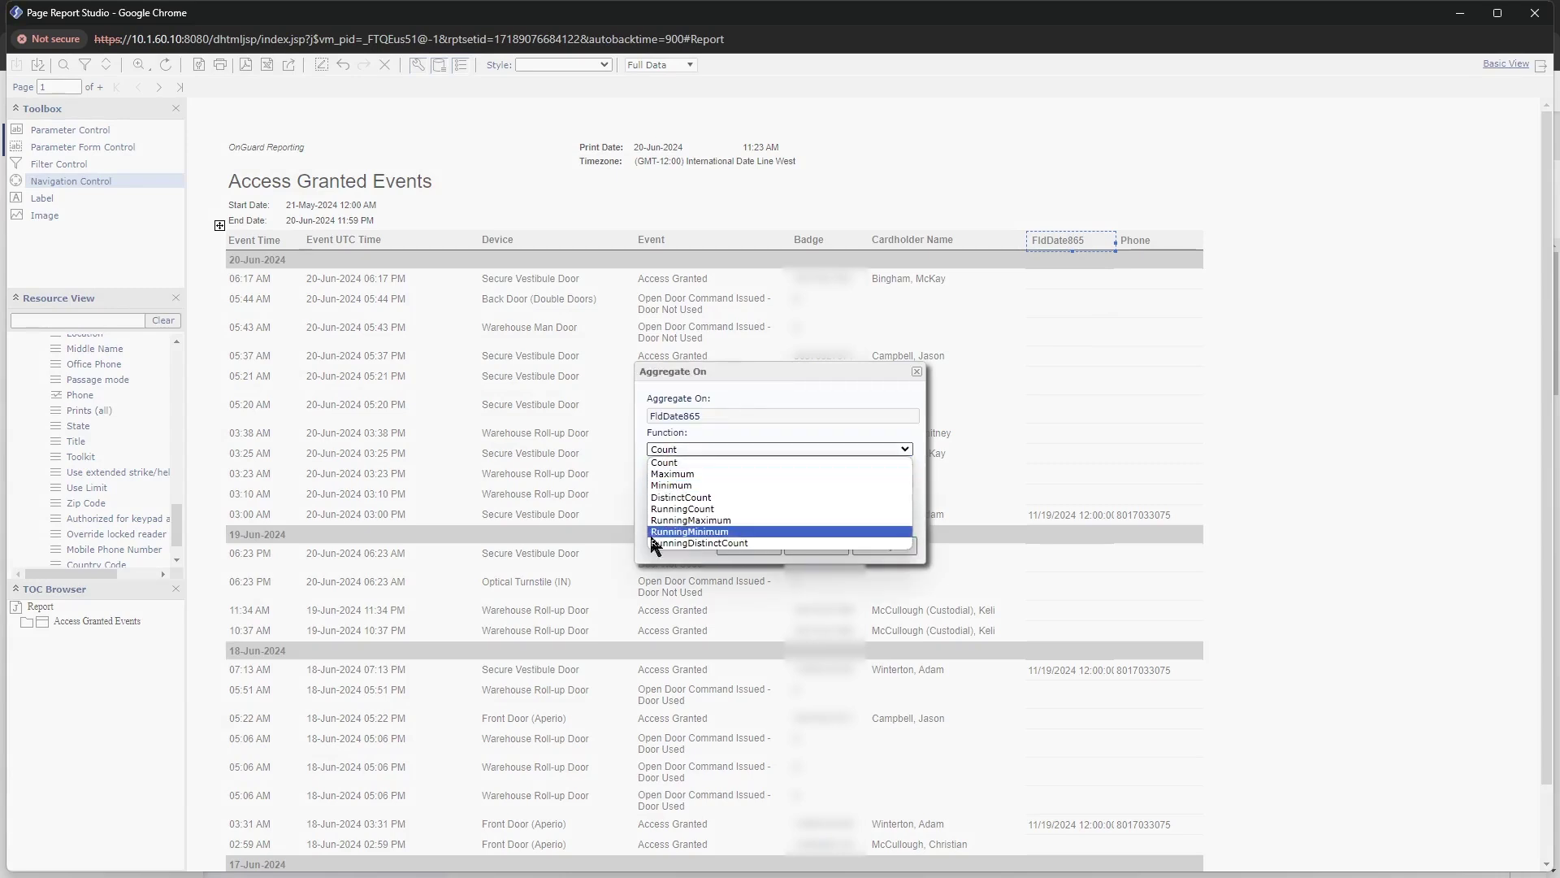
pyautogui.click(731, 462)
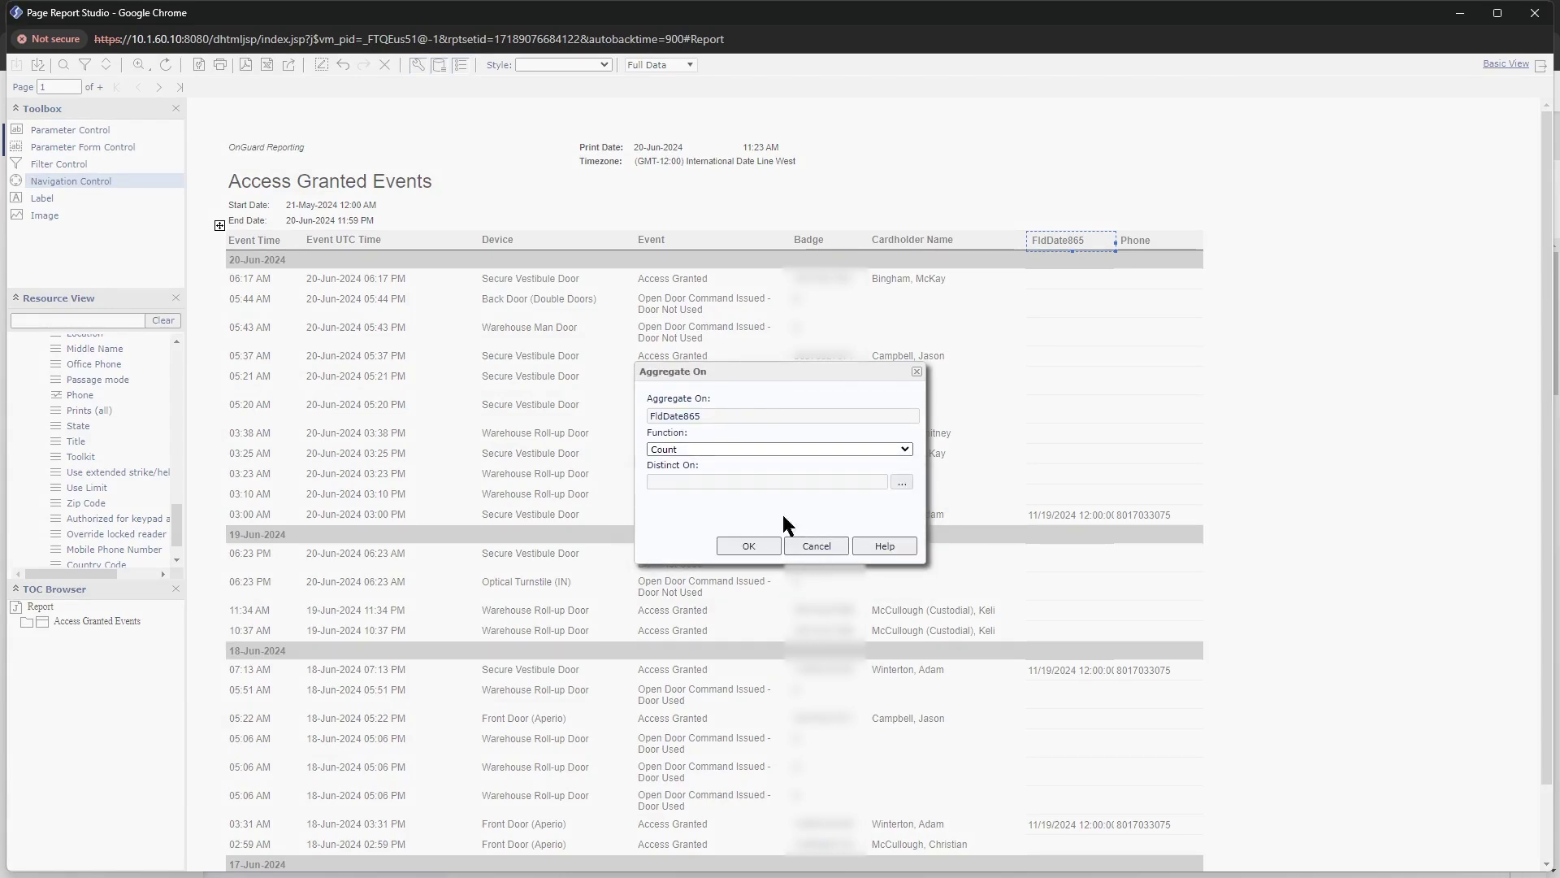
pyautogui.press('Escape')
pyautogui.rightClick(1093, 241)
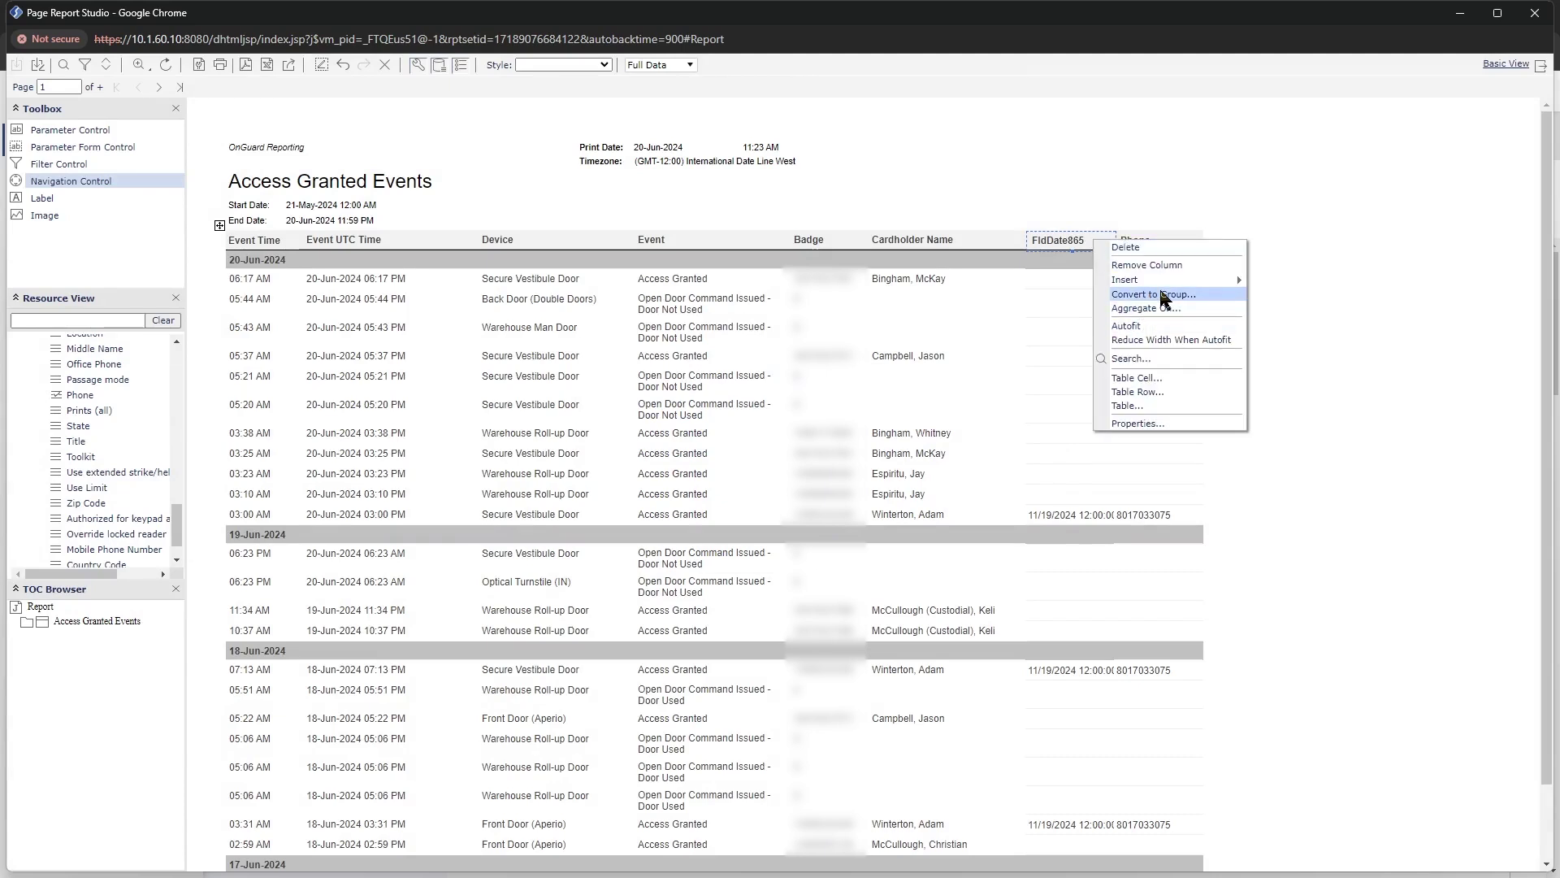
pyautogui.click(1146, 295)
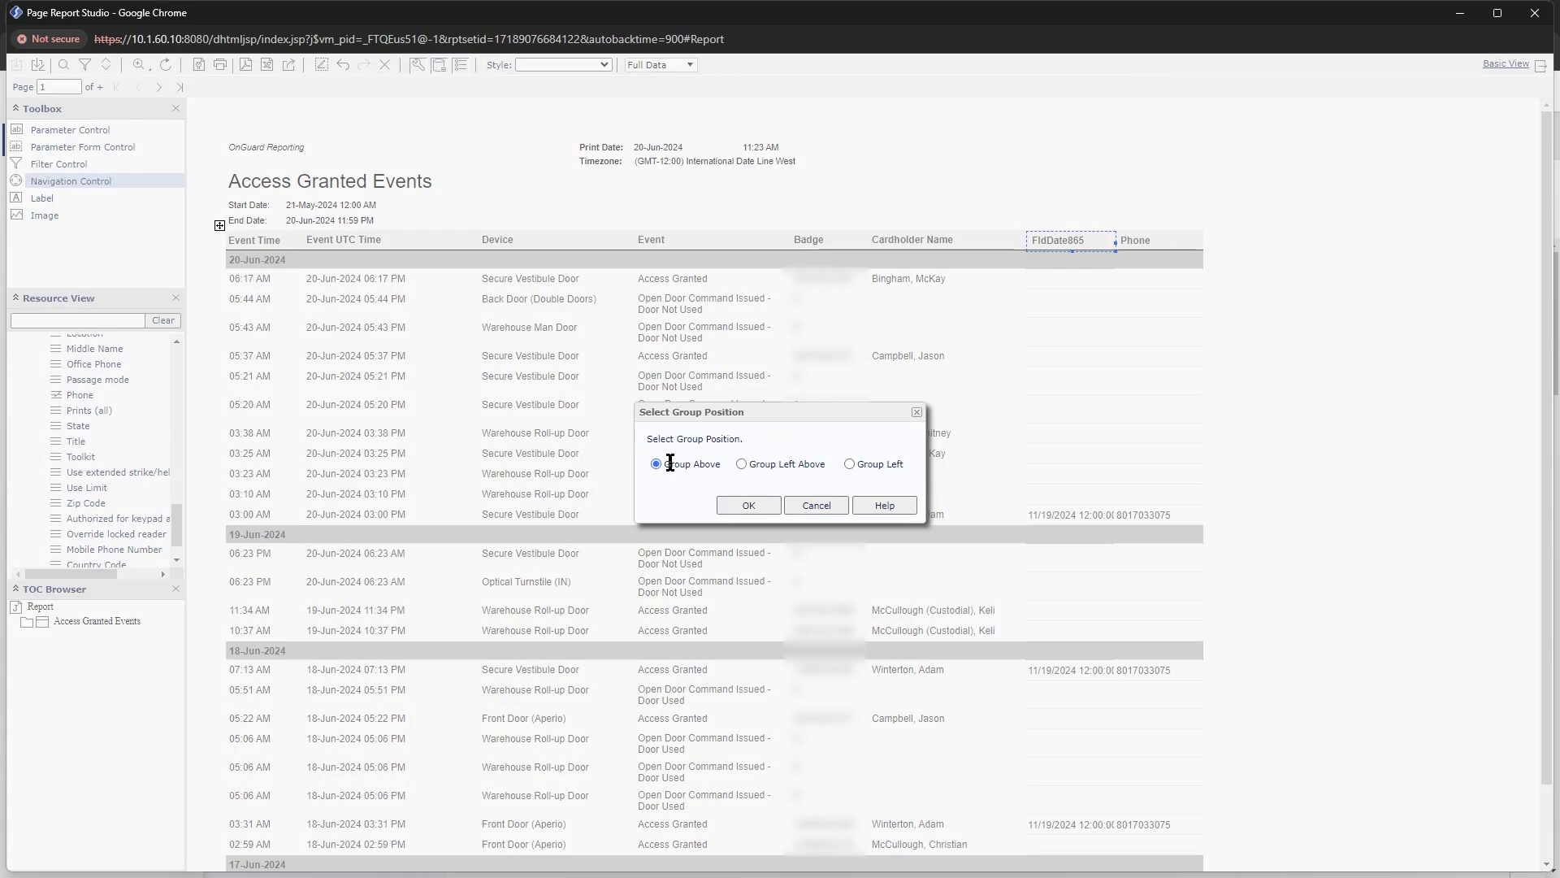
pyautogui.click(742, 464)
pyautogui.click(749, 504)
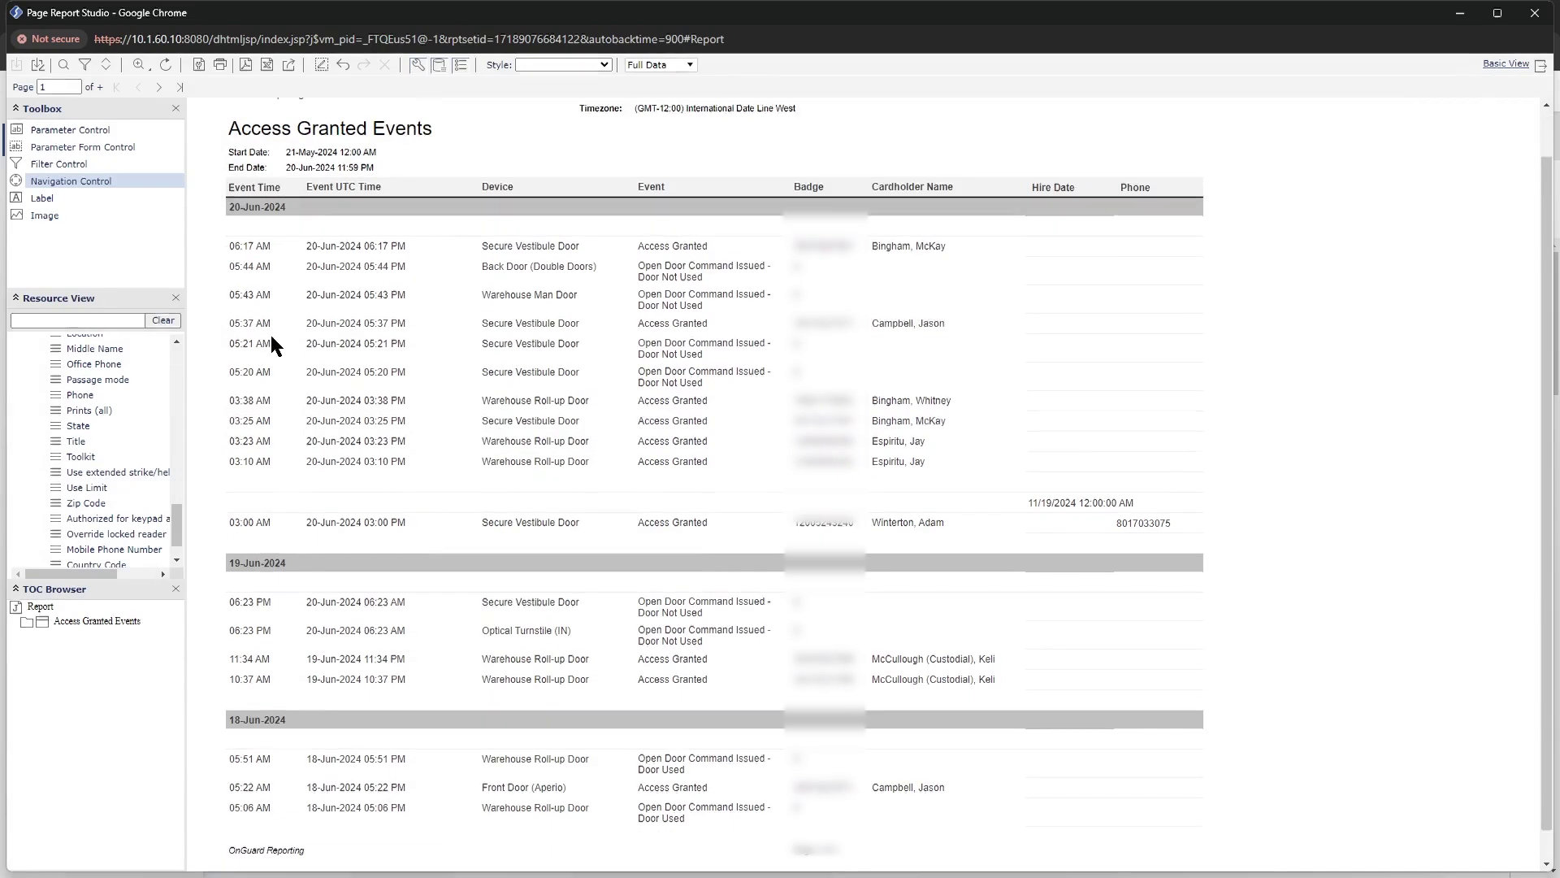
pyautogui.scroll(-1, 271, 335)
pyautogui.scroll(3, 410, 449)
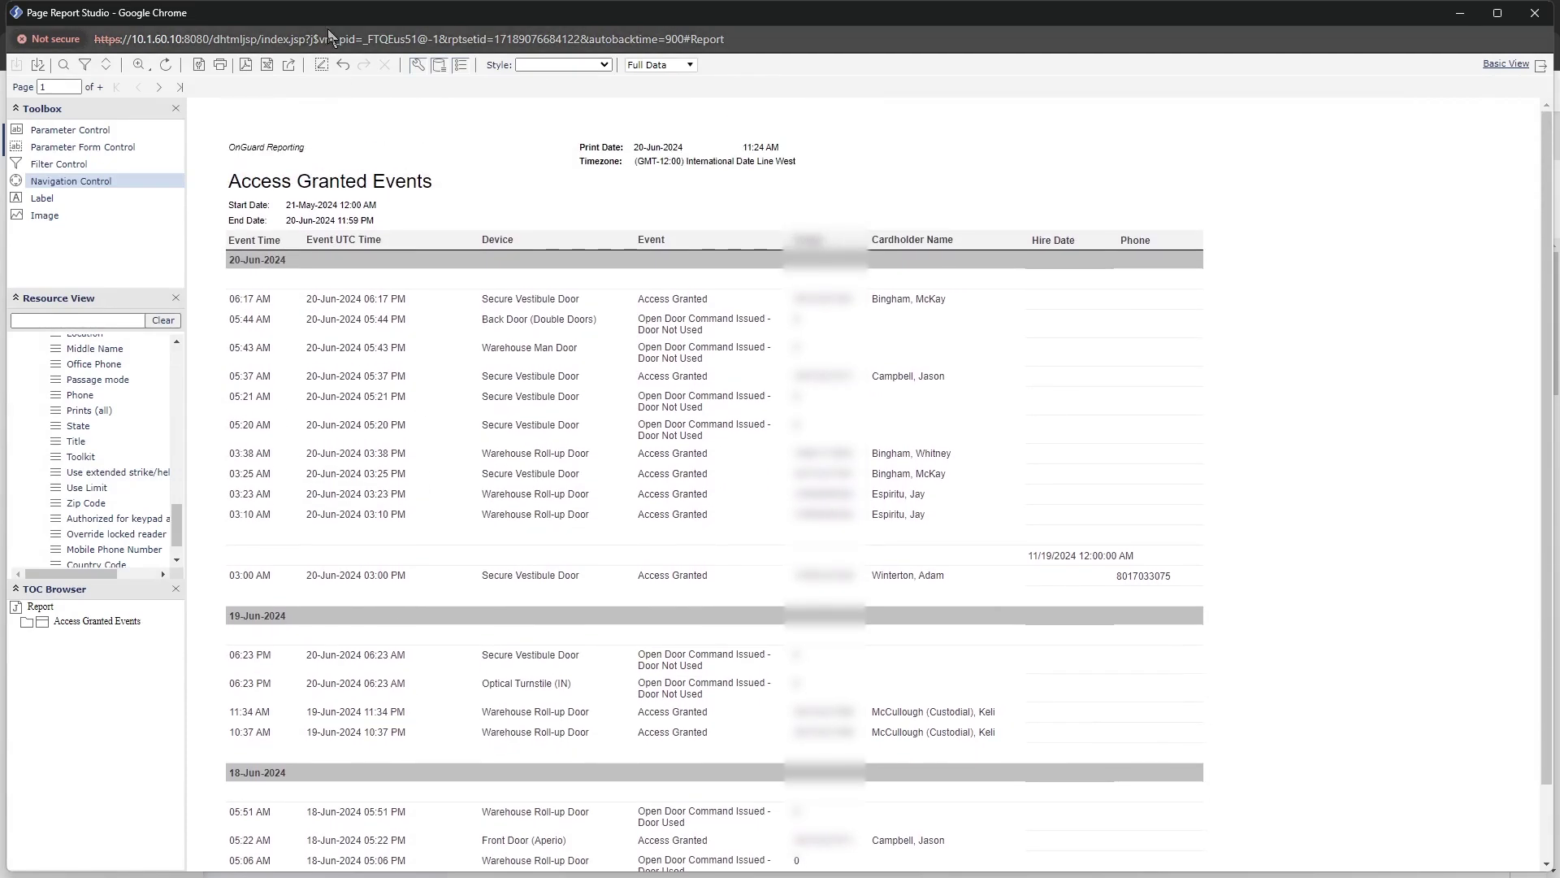
pyautogui.click(342, 64)
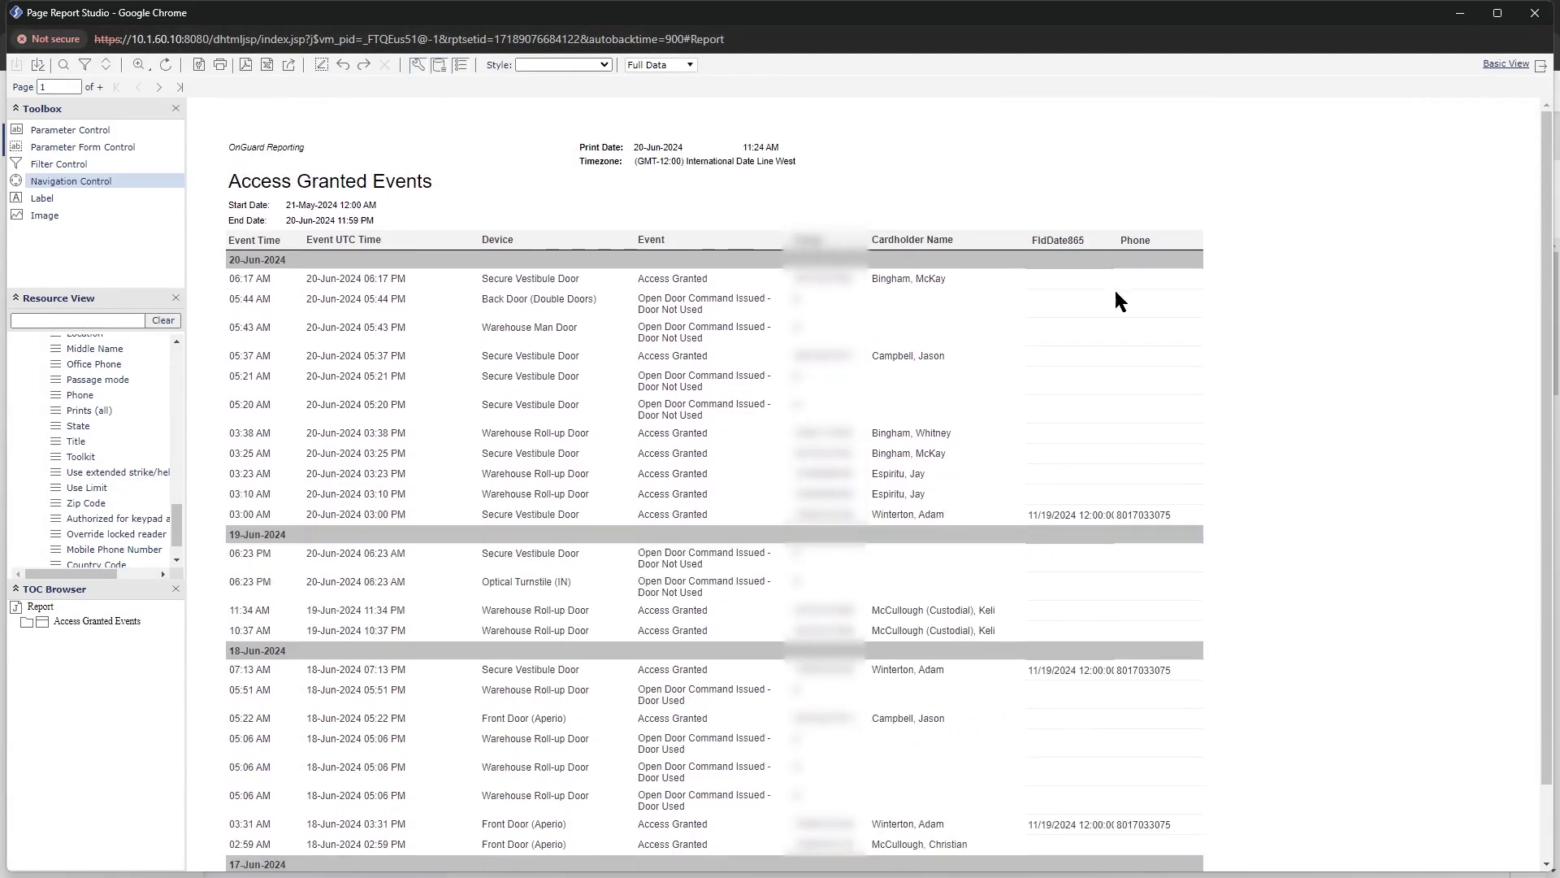
# - Inspect the FldDate865 header cell's border and export properties without changing them
pyautogui.rightClick(1067, 248)
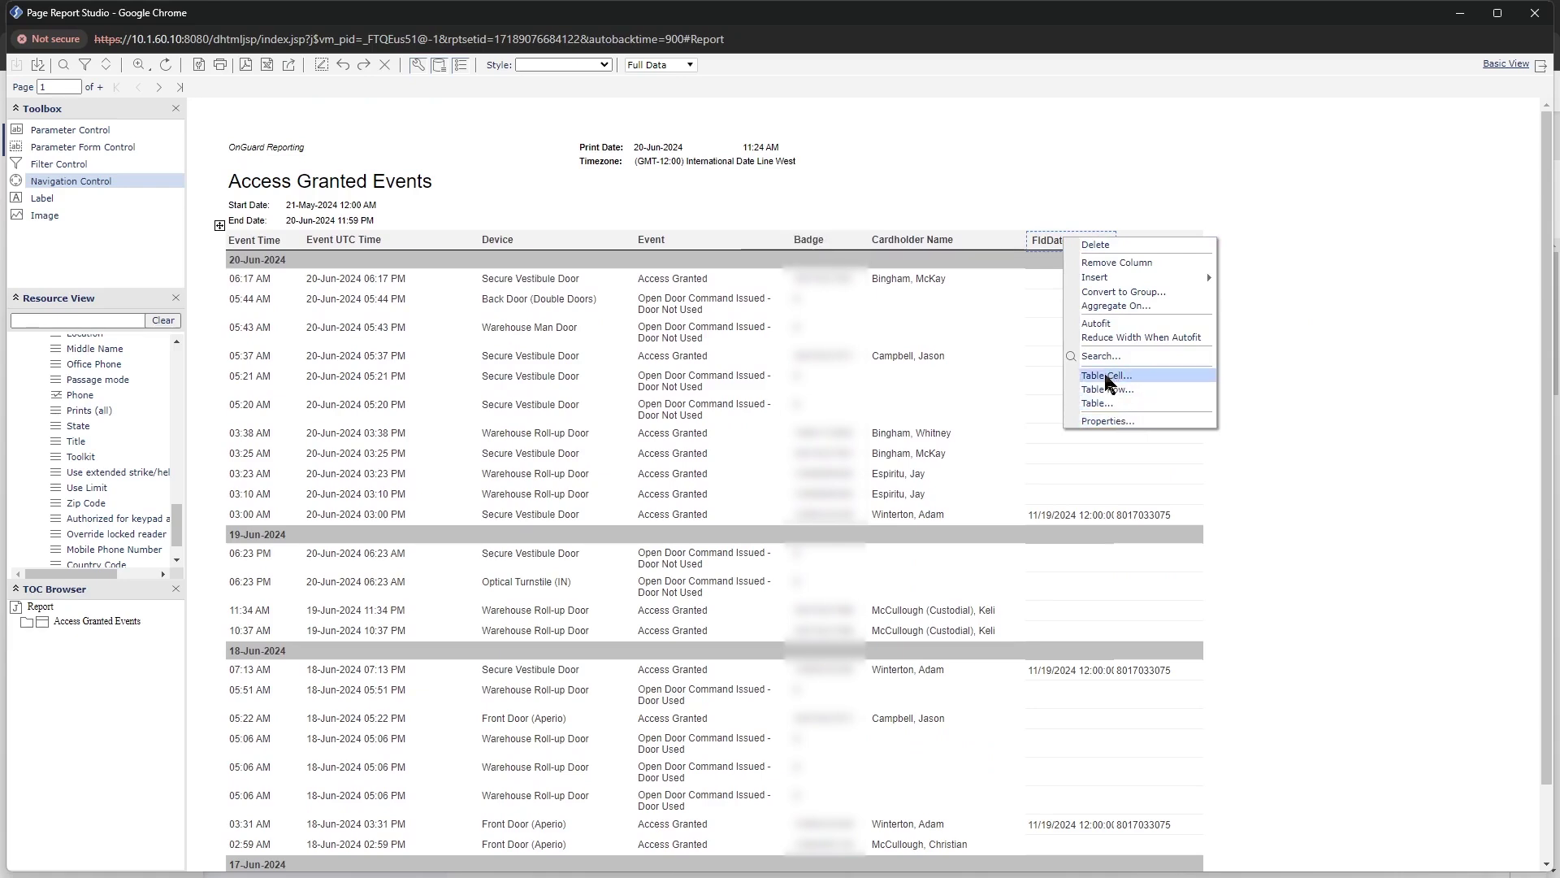
pyautogui.click(1105, 372)
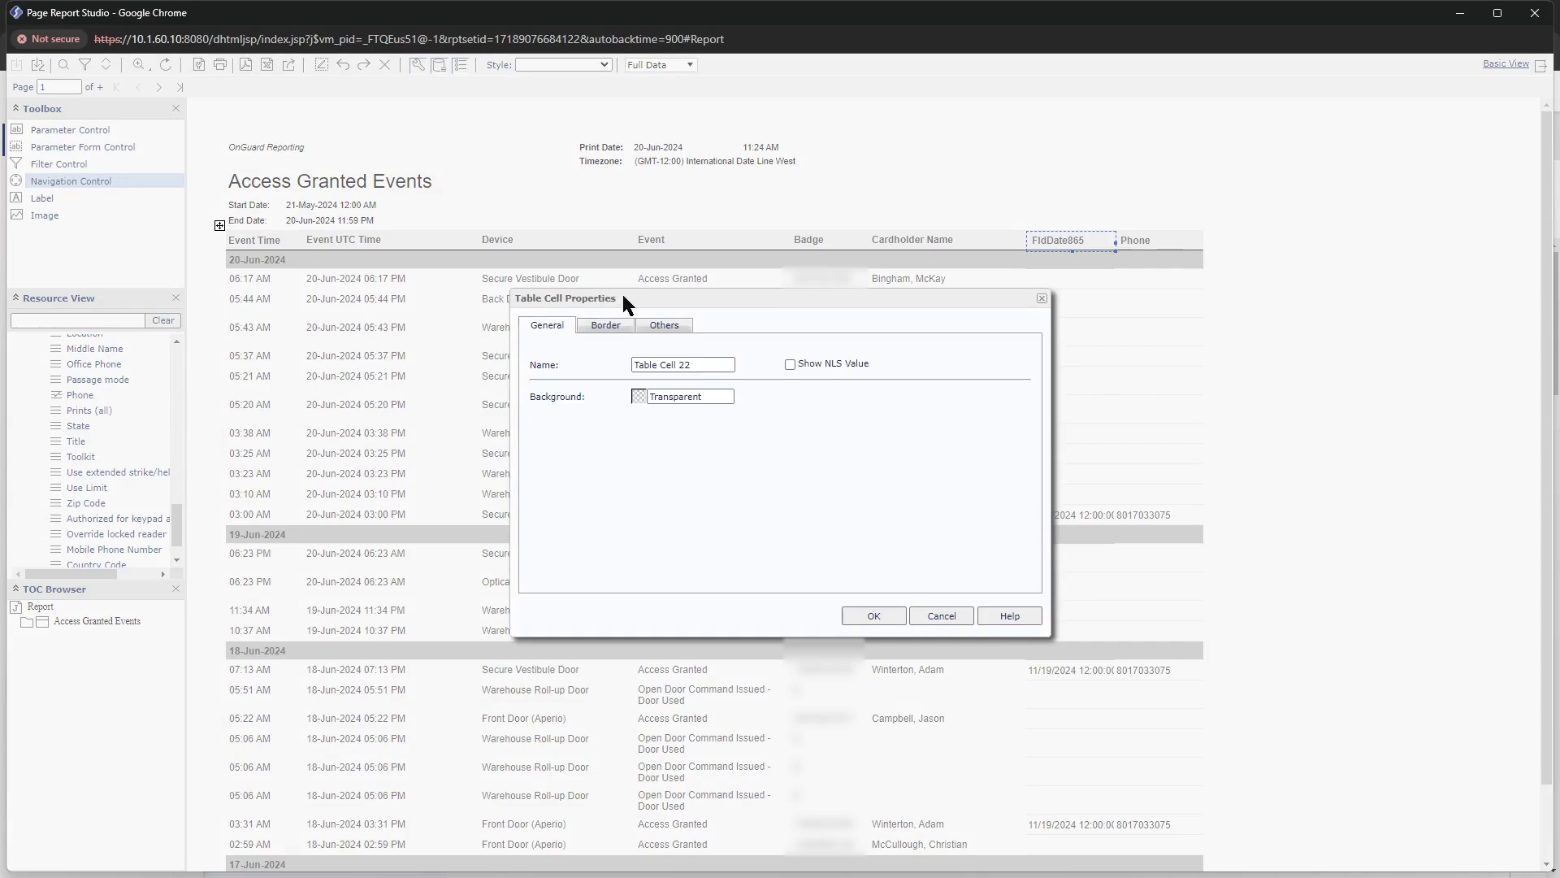
pyautogui.moveTo(648, 297); pyautogui.dragTo(657, 315)
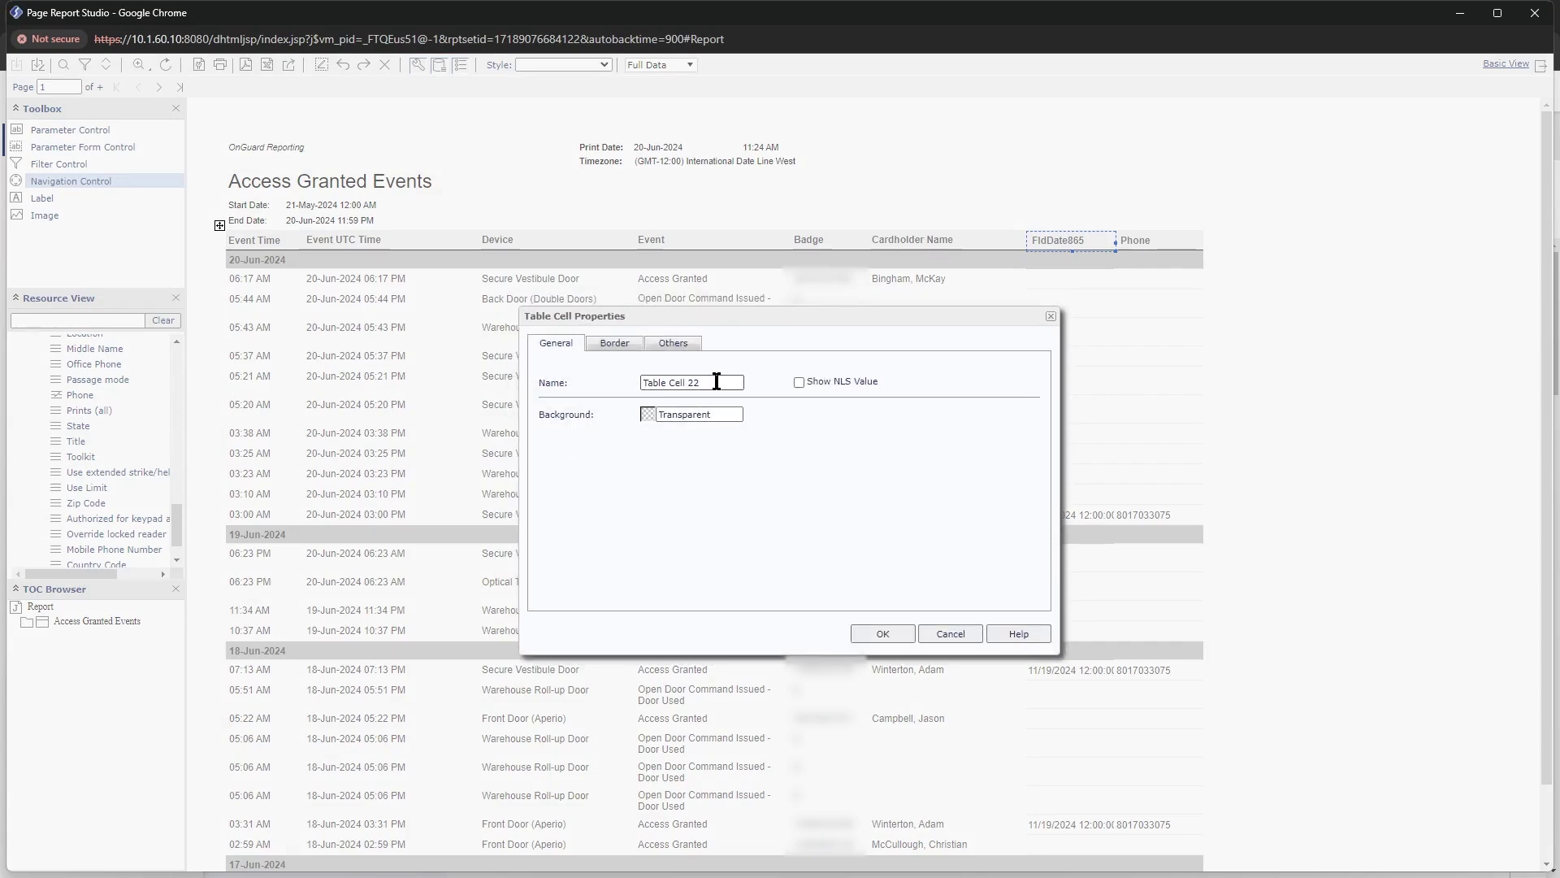
pyautogui.click(616, 343)
pyautogui.click(674, 345)
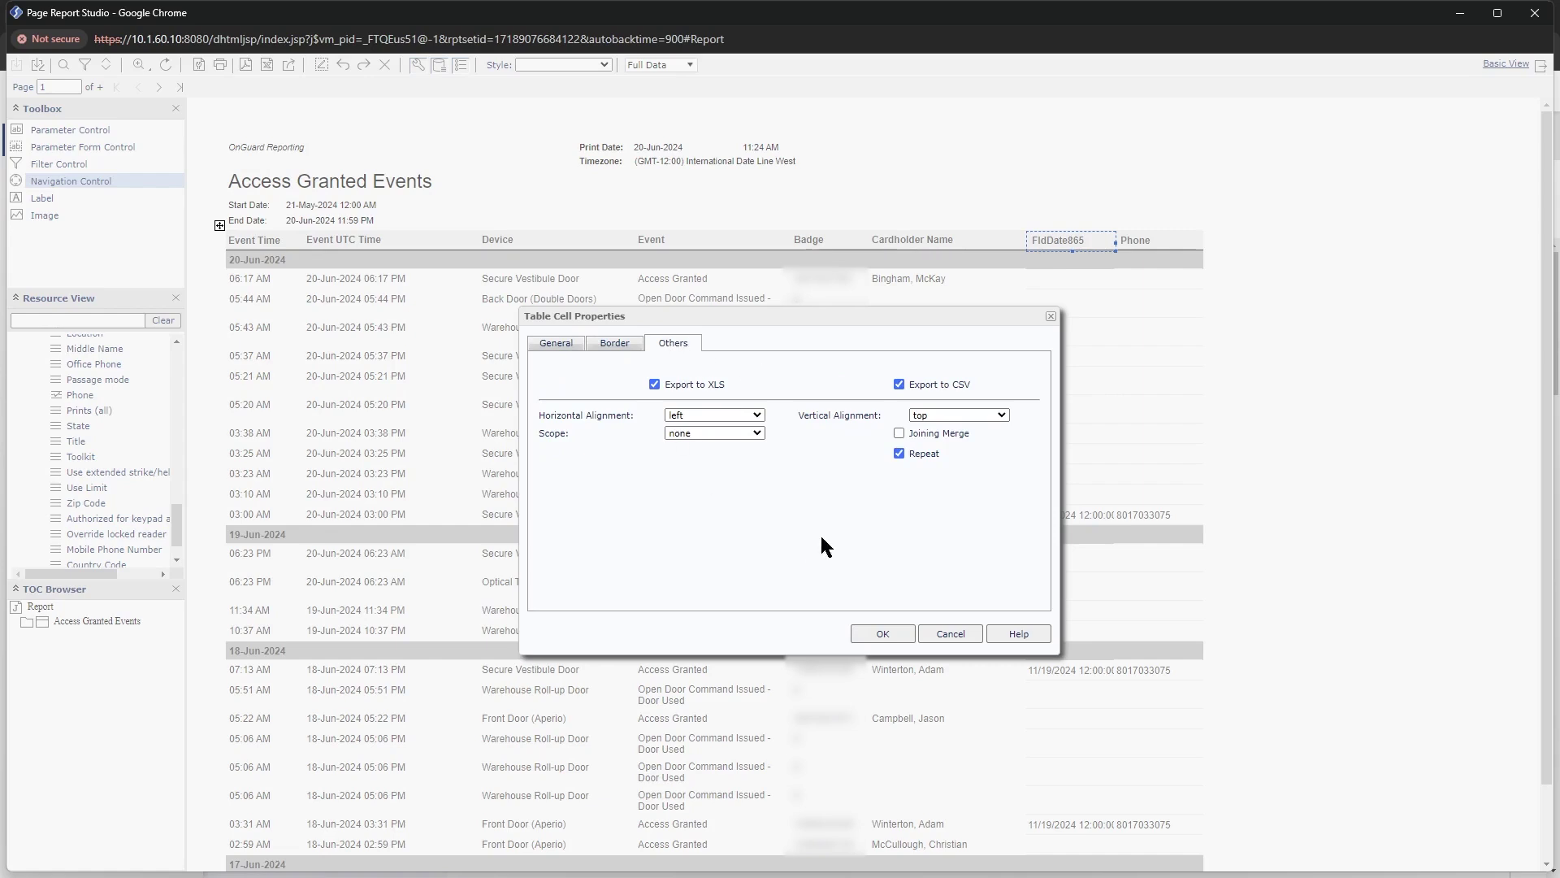
pyautogui.click(952, 632)
# - Rename the FldDate865 header label to Hire Date, keeping absolute position
pyautogui.rightClick(1065, 233)
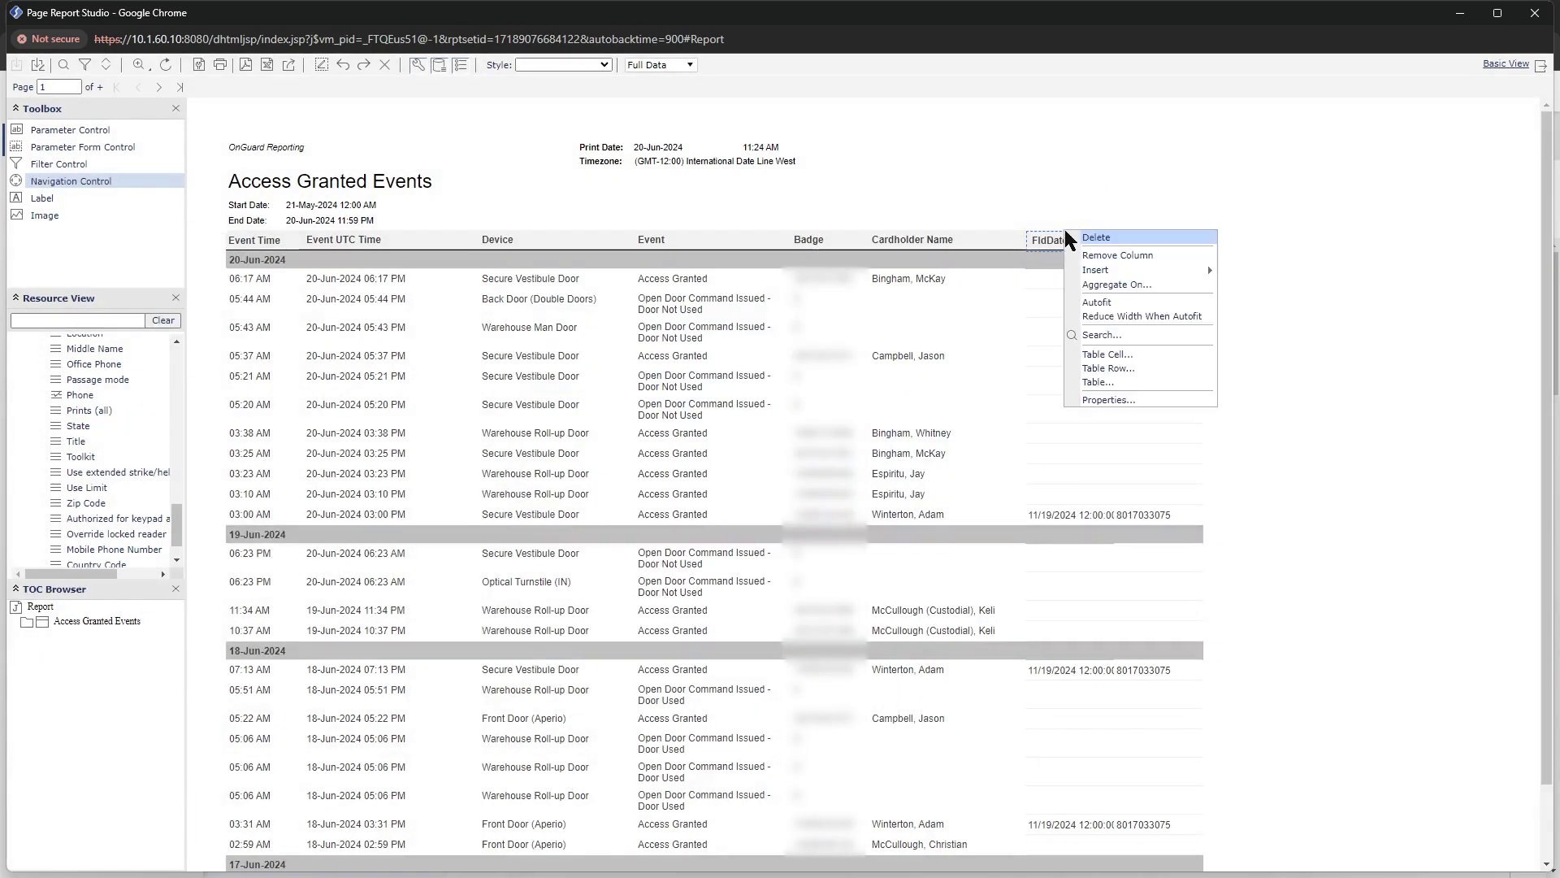
pyautogui.click(1110, 400)
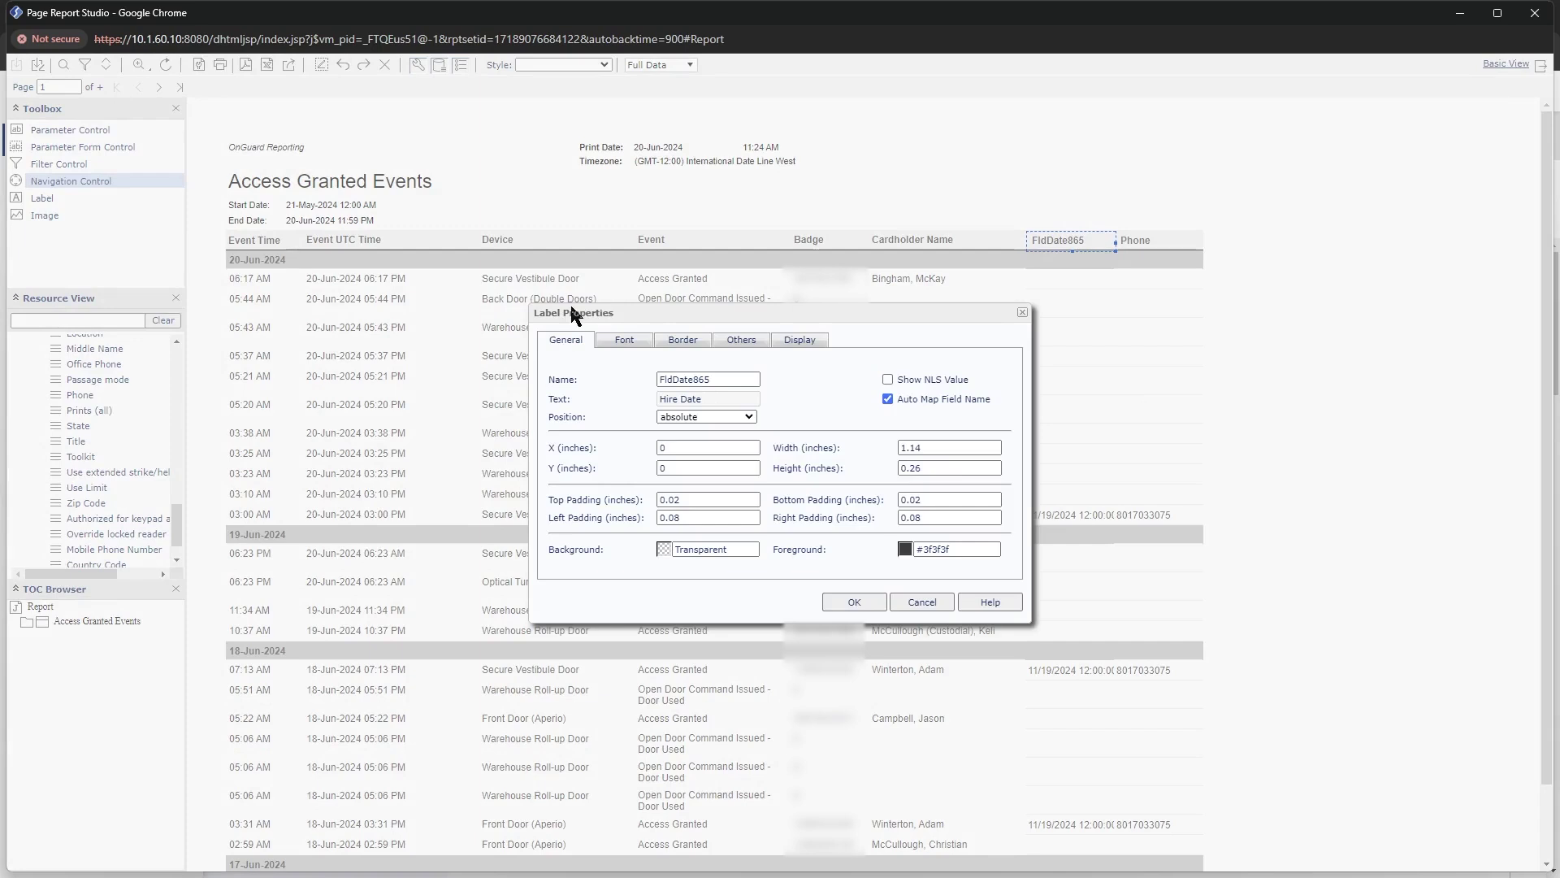
pyautogui.moveTo(715, 380); pyautogui.dragTo(646, 379)
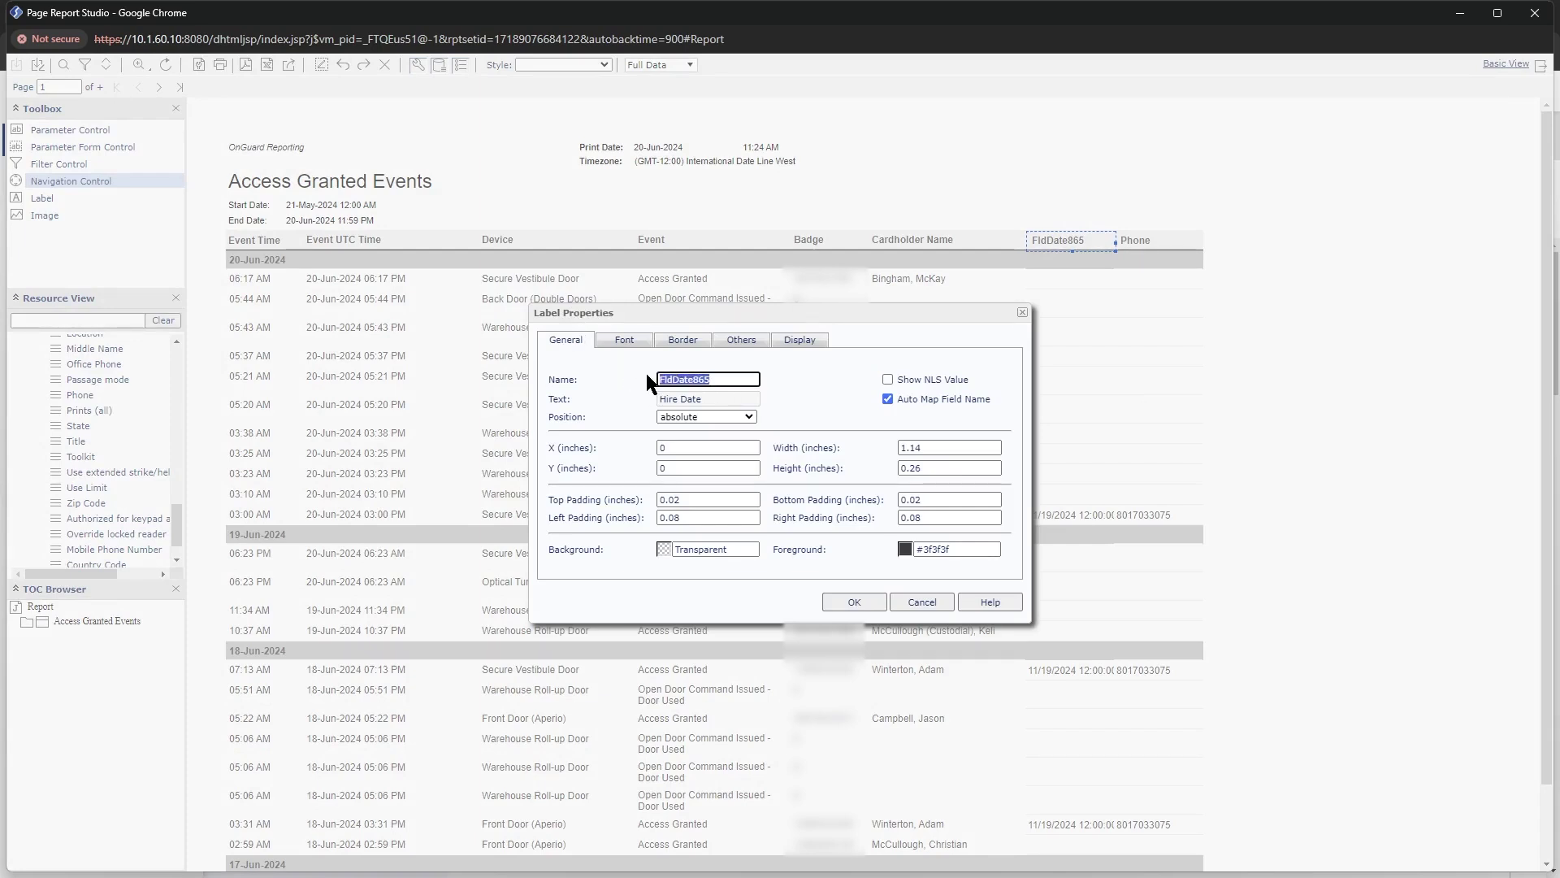
pyautogui.write('Hire Date')
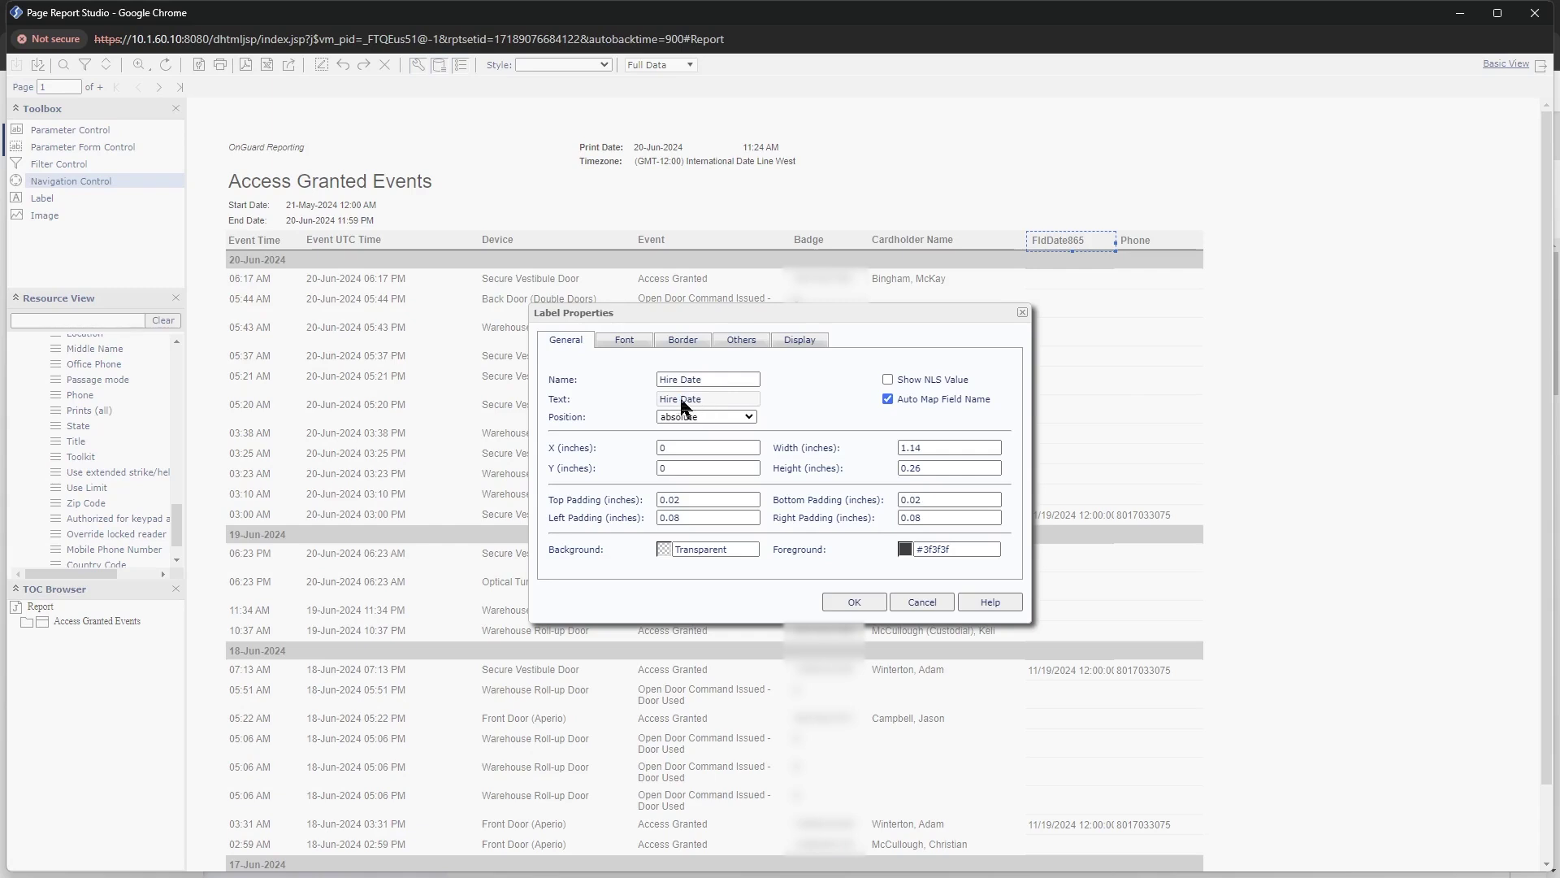
pyautogui.click(675, 386)
pyautogui.click(722, 379)
pyautogui.click(748, 417)
pyautogui.click(827, 414)
# - Review the label's Font, Border, Others and Display settings, then apply the changes
pyautogui.click(624, 342)
pyautogui.click(690, 345)
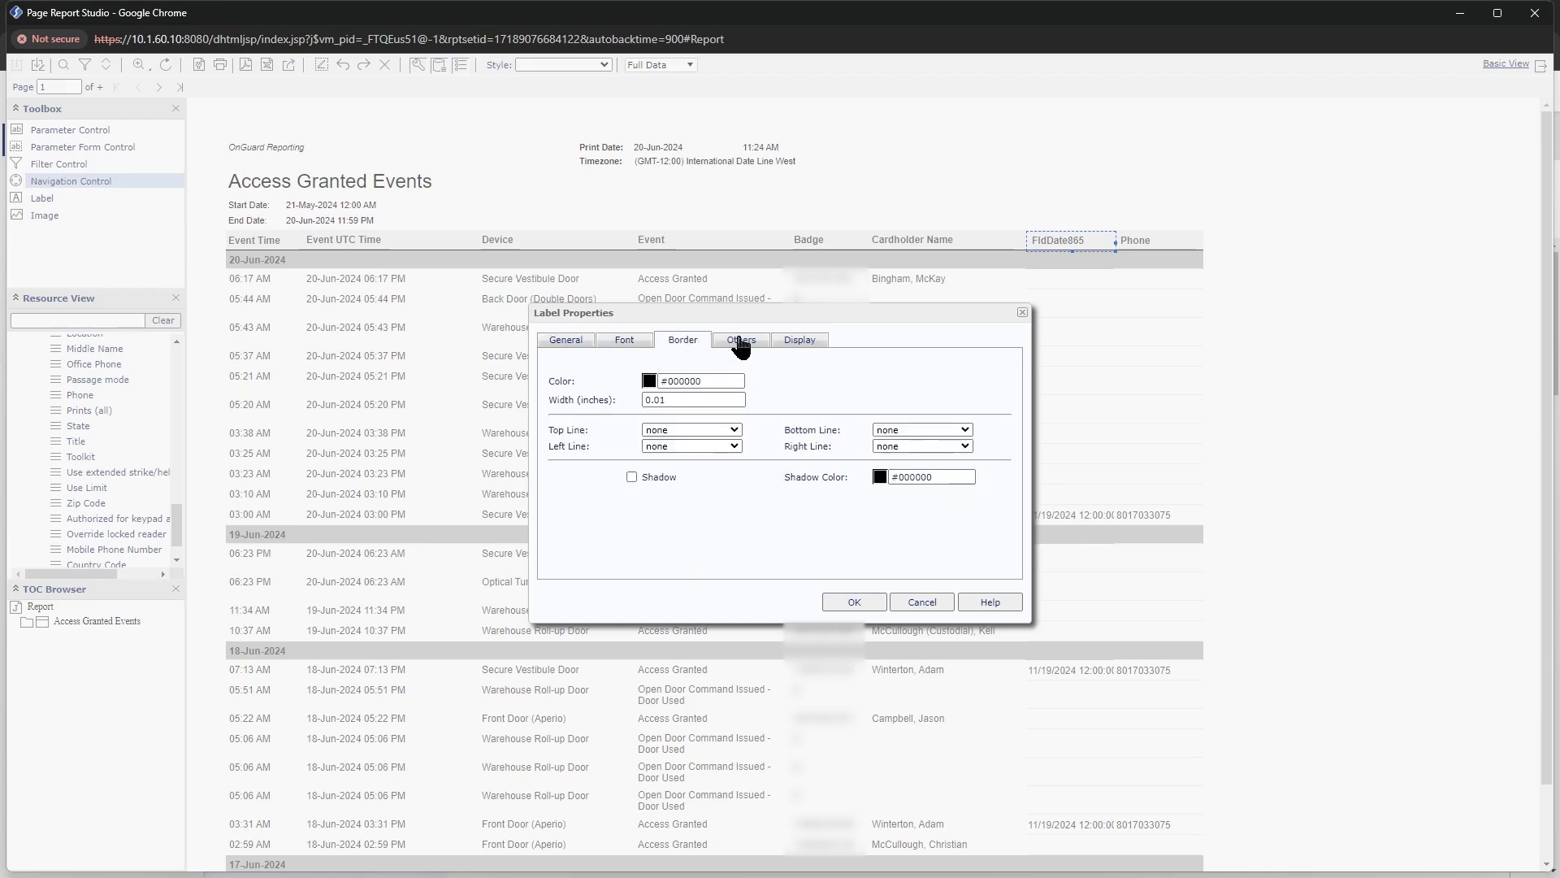
pyautogui.click(742, 341)
pyautogui.click(615, 342)
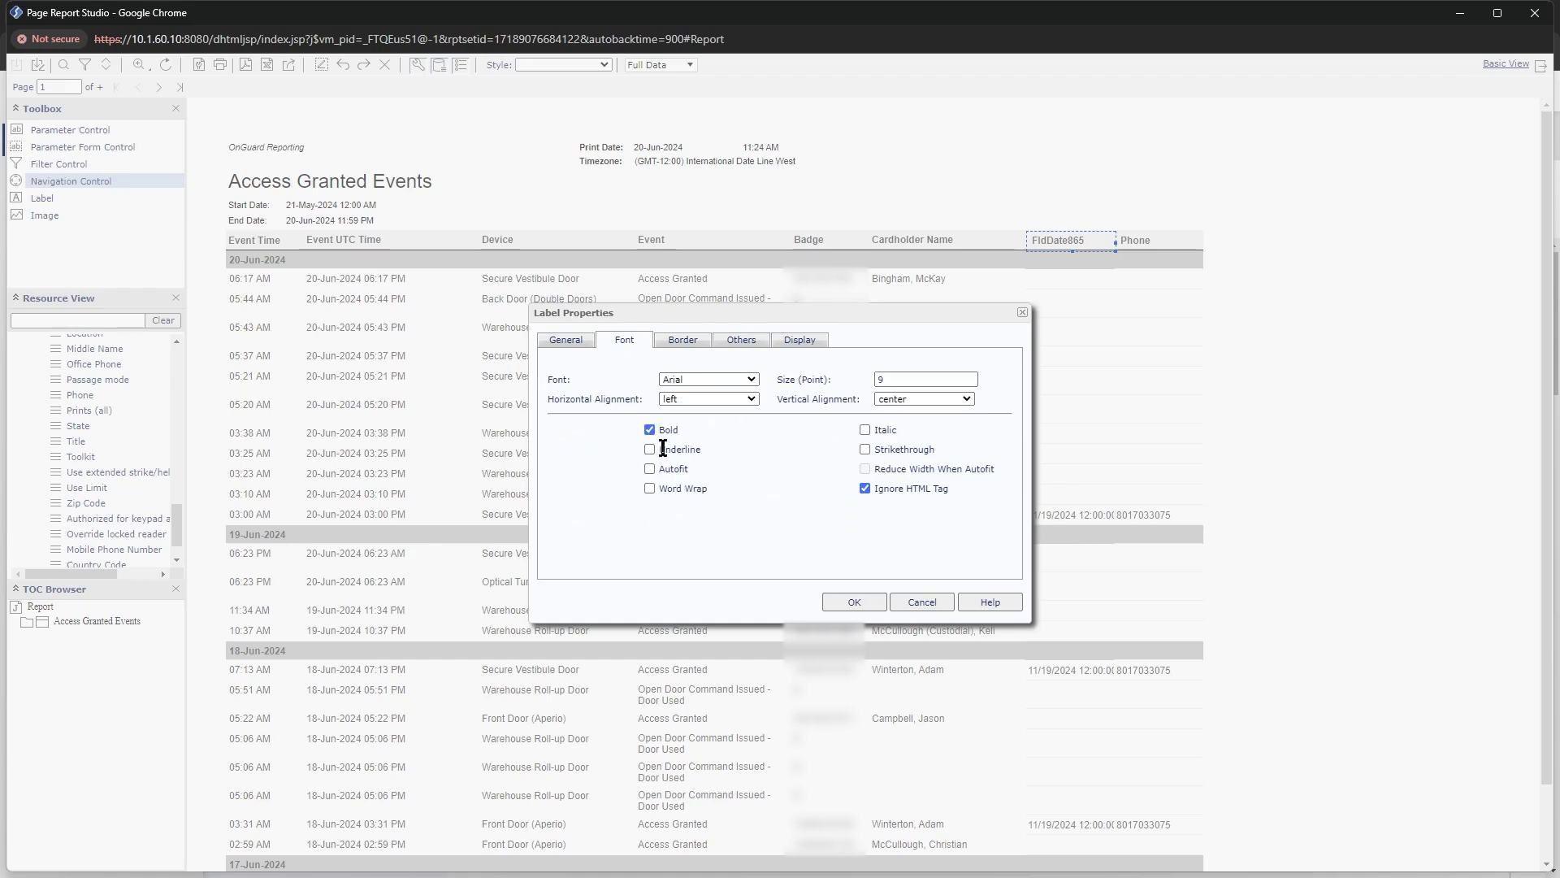
pyautogui.click(754, 344)
pyautogui.click(801, 346)
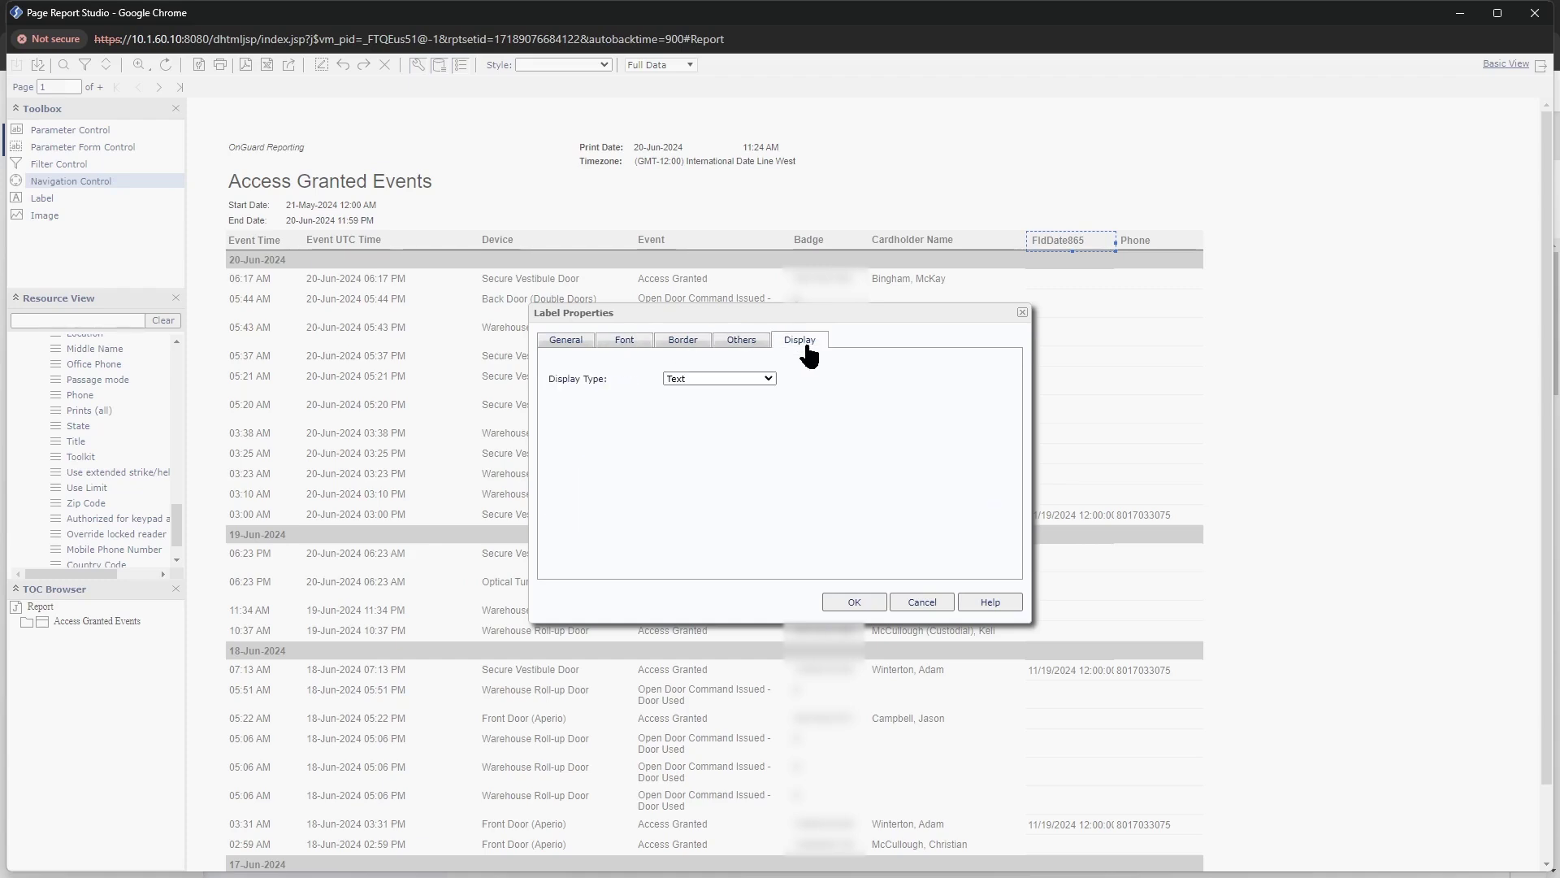
pyautogui.click(857, 602)
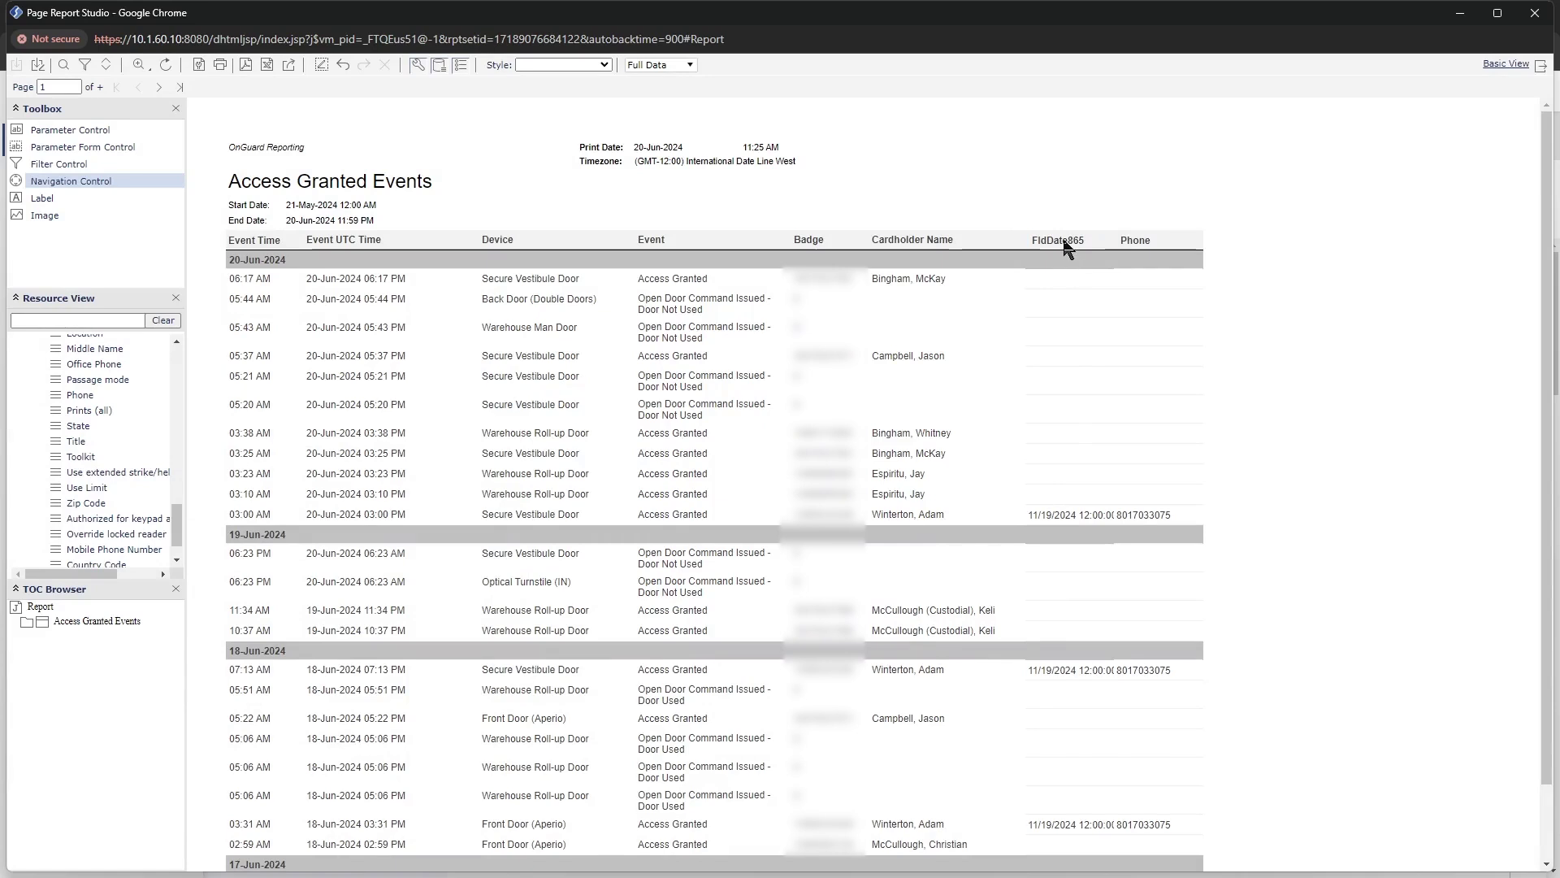
# - From Basic View, export the report as PDF named report 1 and view the result
pyautogui.click(1506, 63)
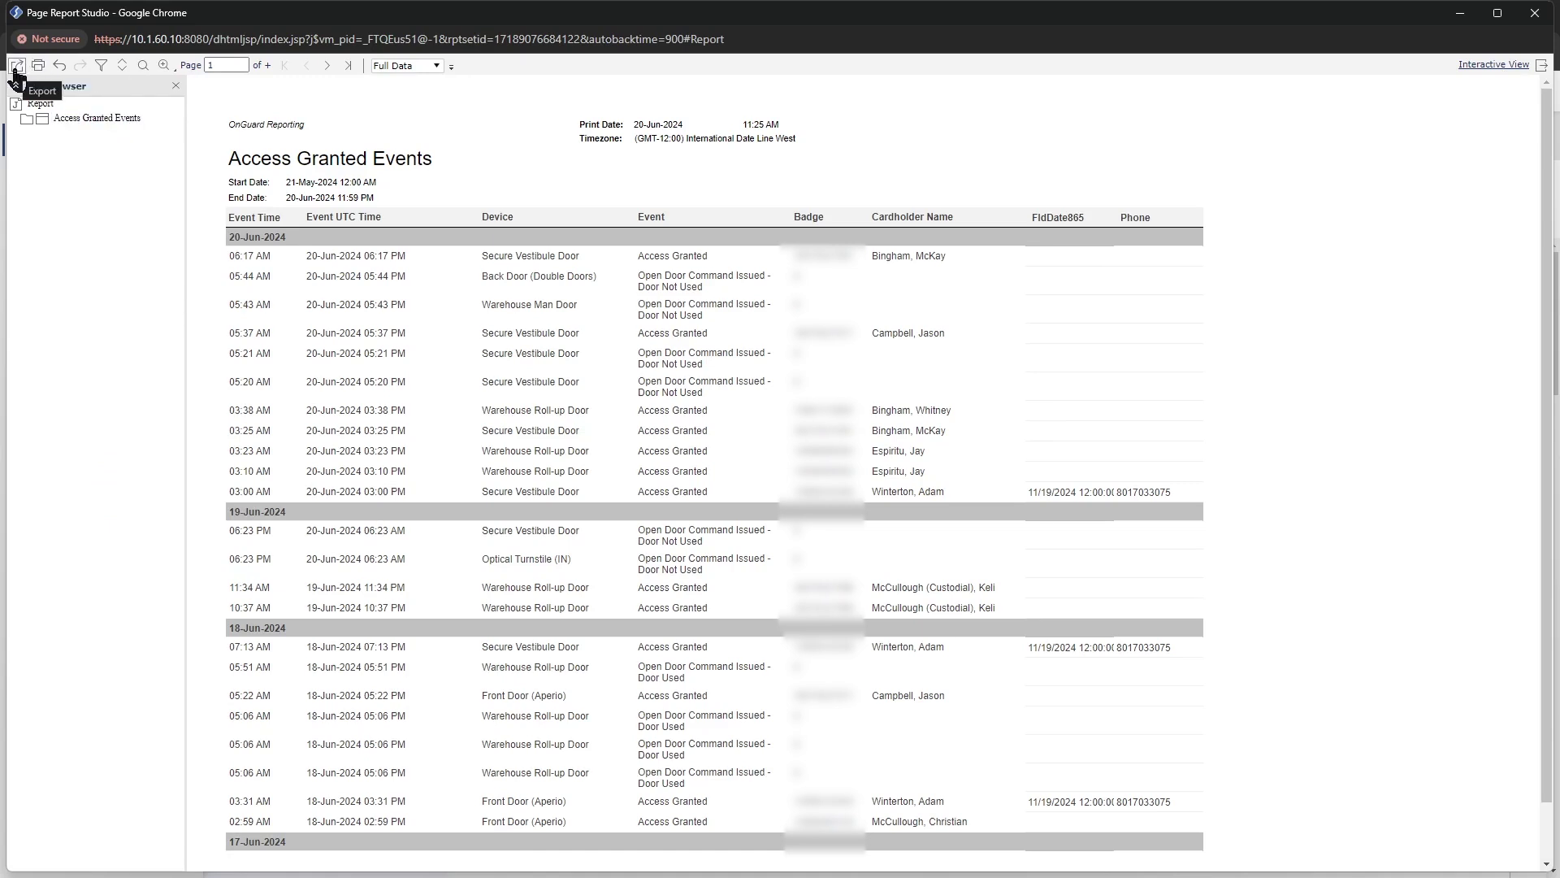
pyautogui.click(16, 65)
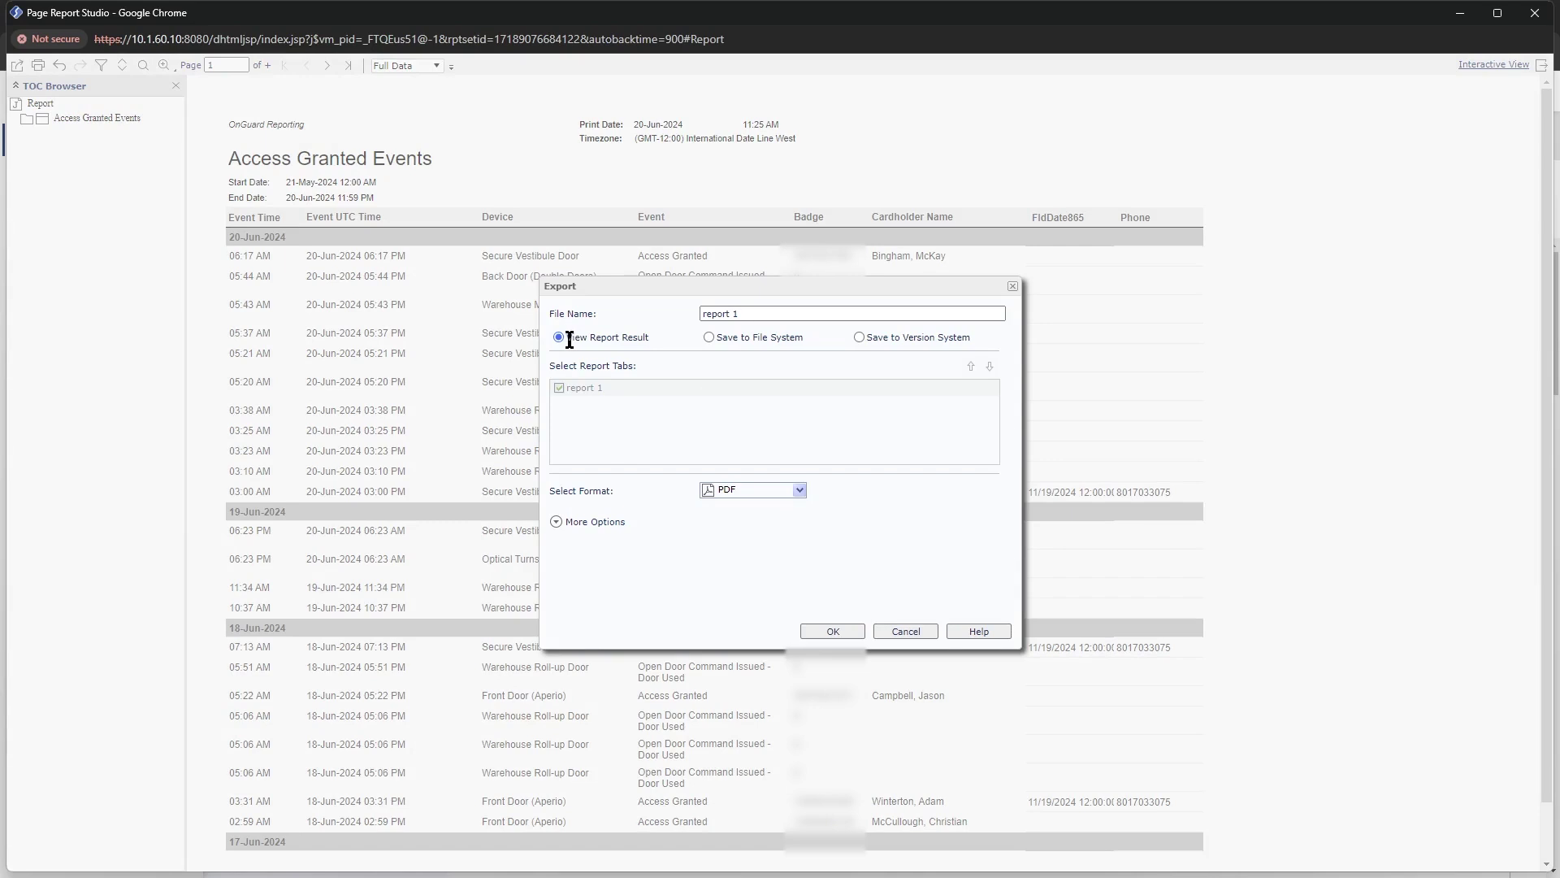
pyautogui.click(790, 313)
pyautogui.moveTo(791, 314); pyautogui.dragTo(676, 323)
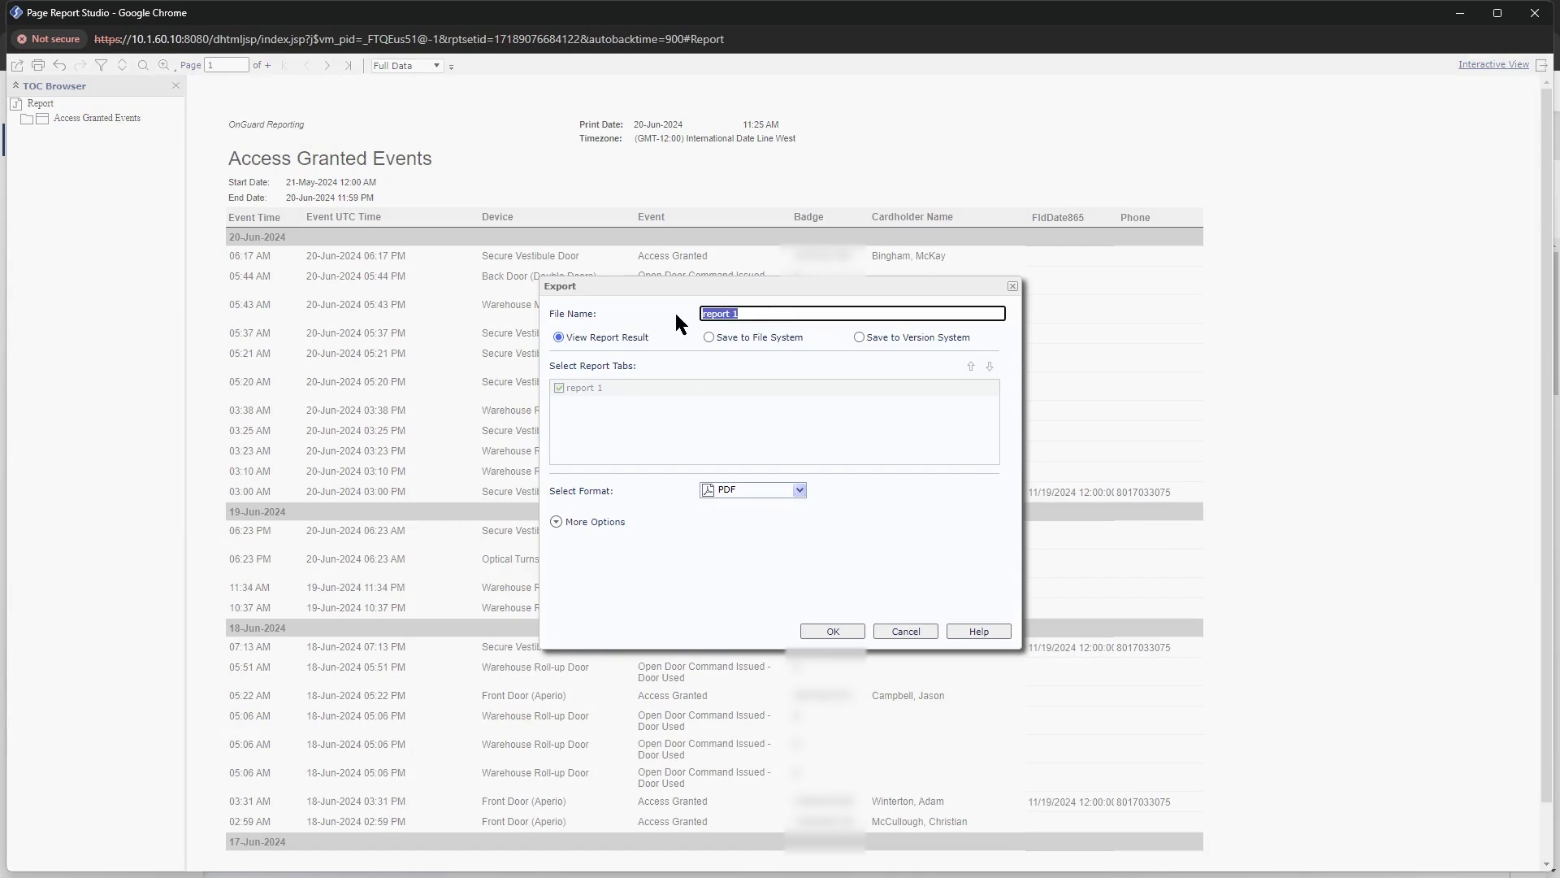
pyautogui.click(556, 523)
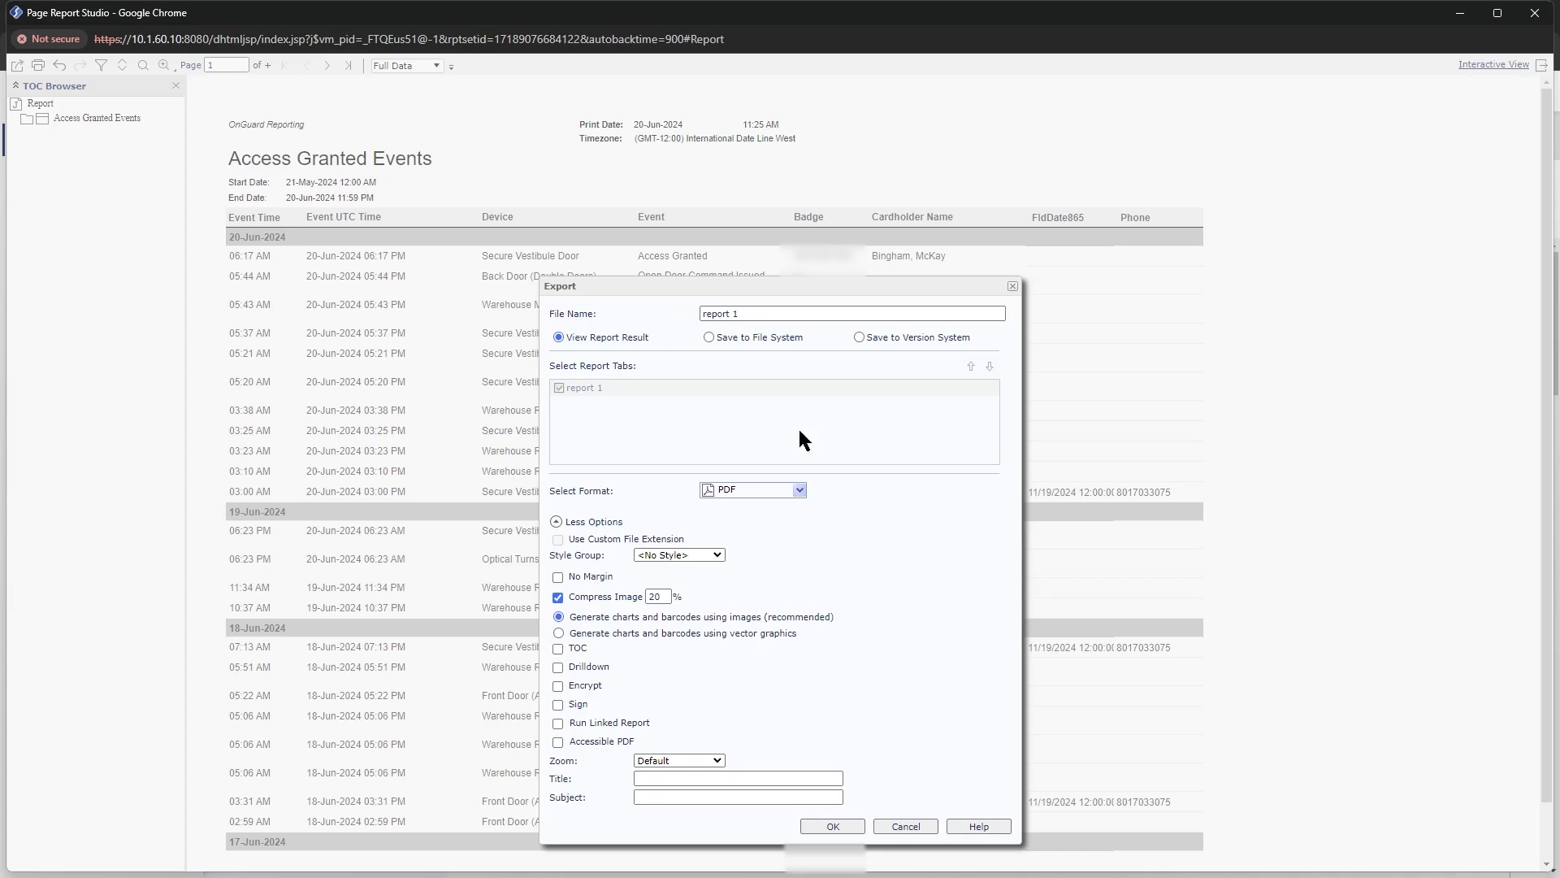
pyautogui.moveTo(825, 288); pyautogui.dragTo(811, 233)
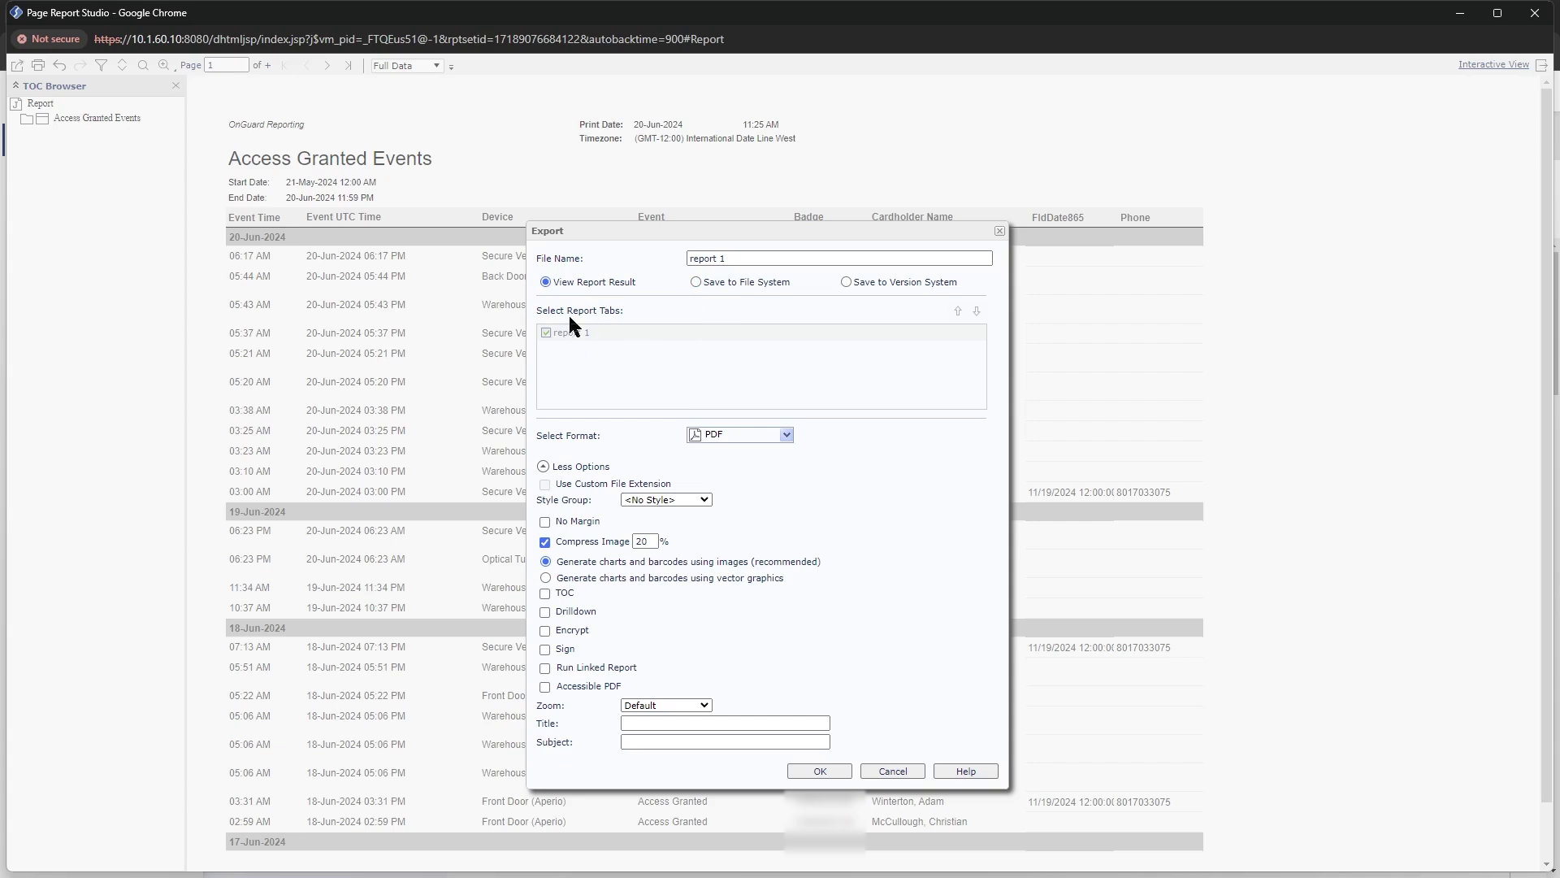
pyautogui.click(753, 437)
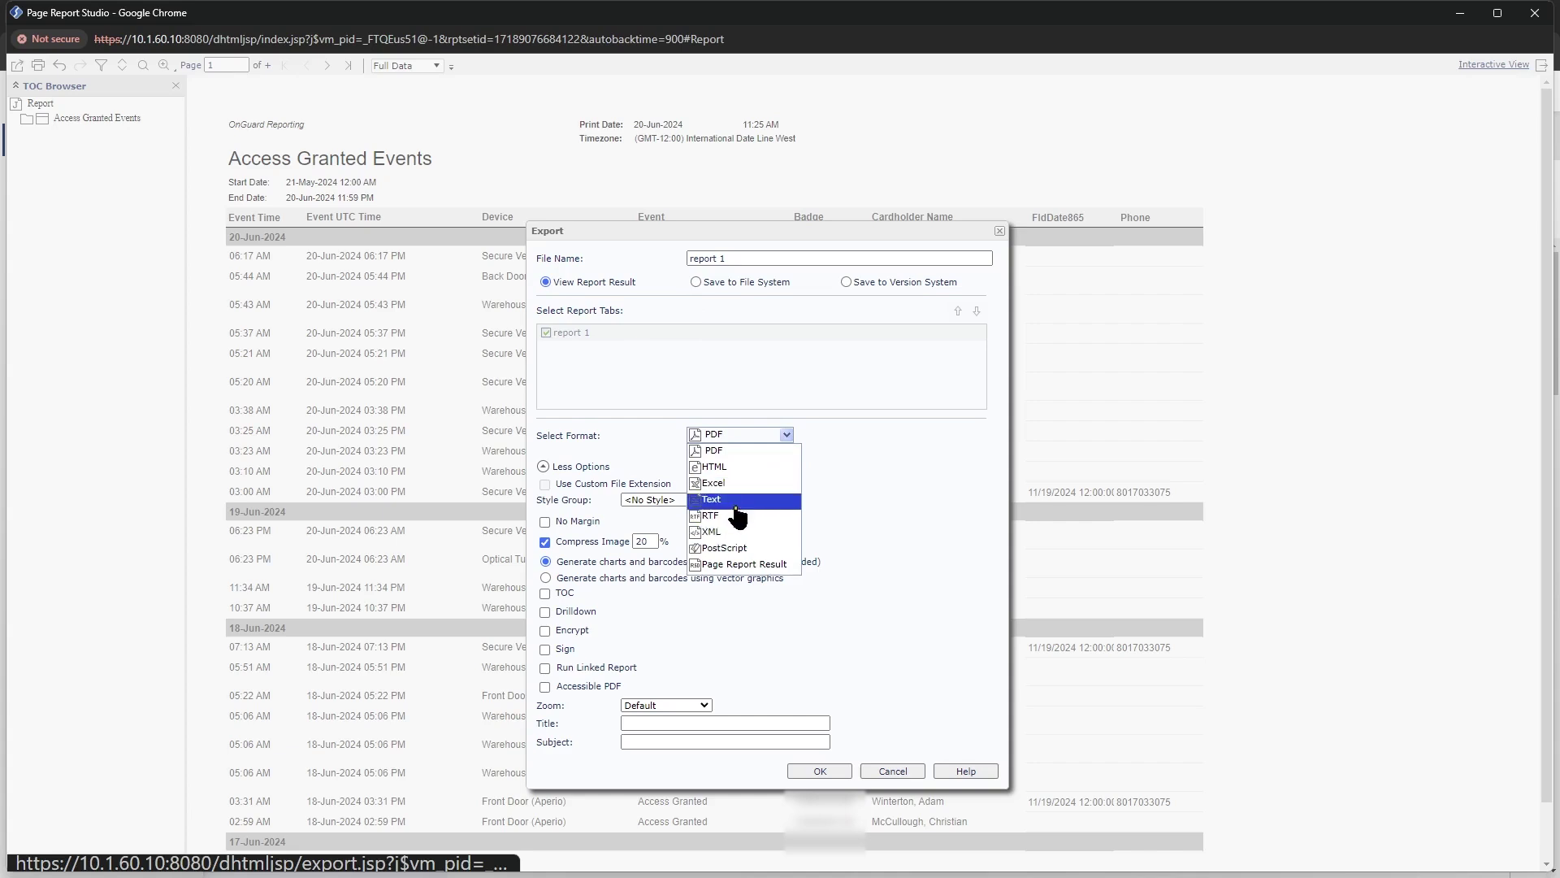
pyautogui.click(784, 450)
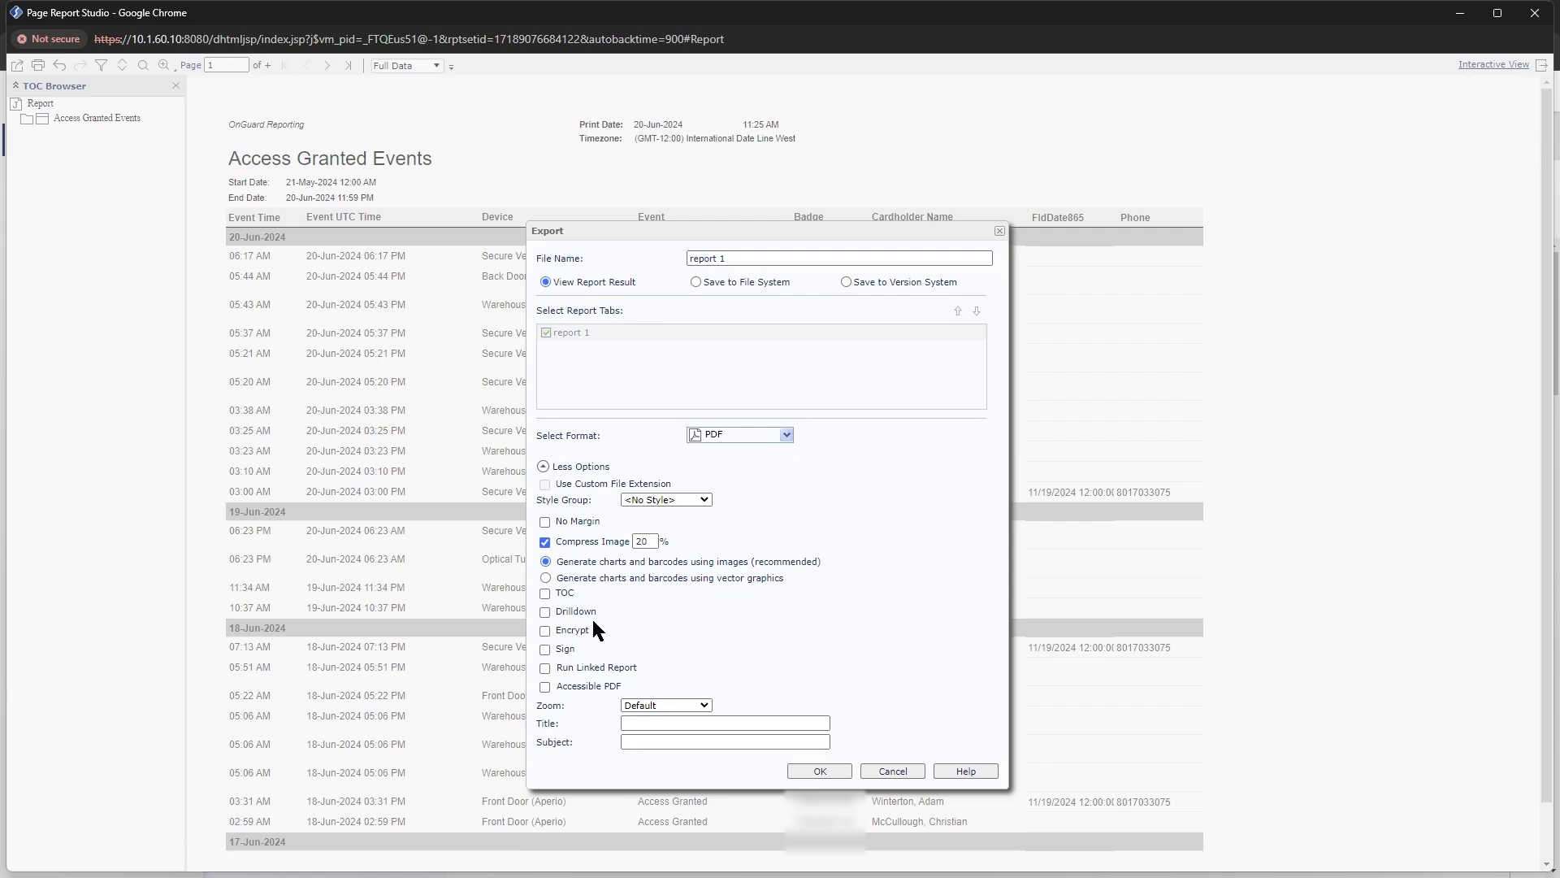
pyautogui.click(664, 722)
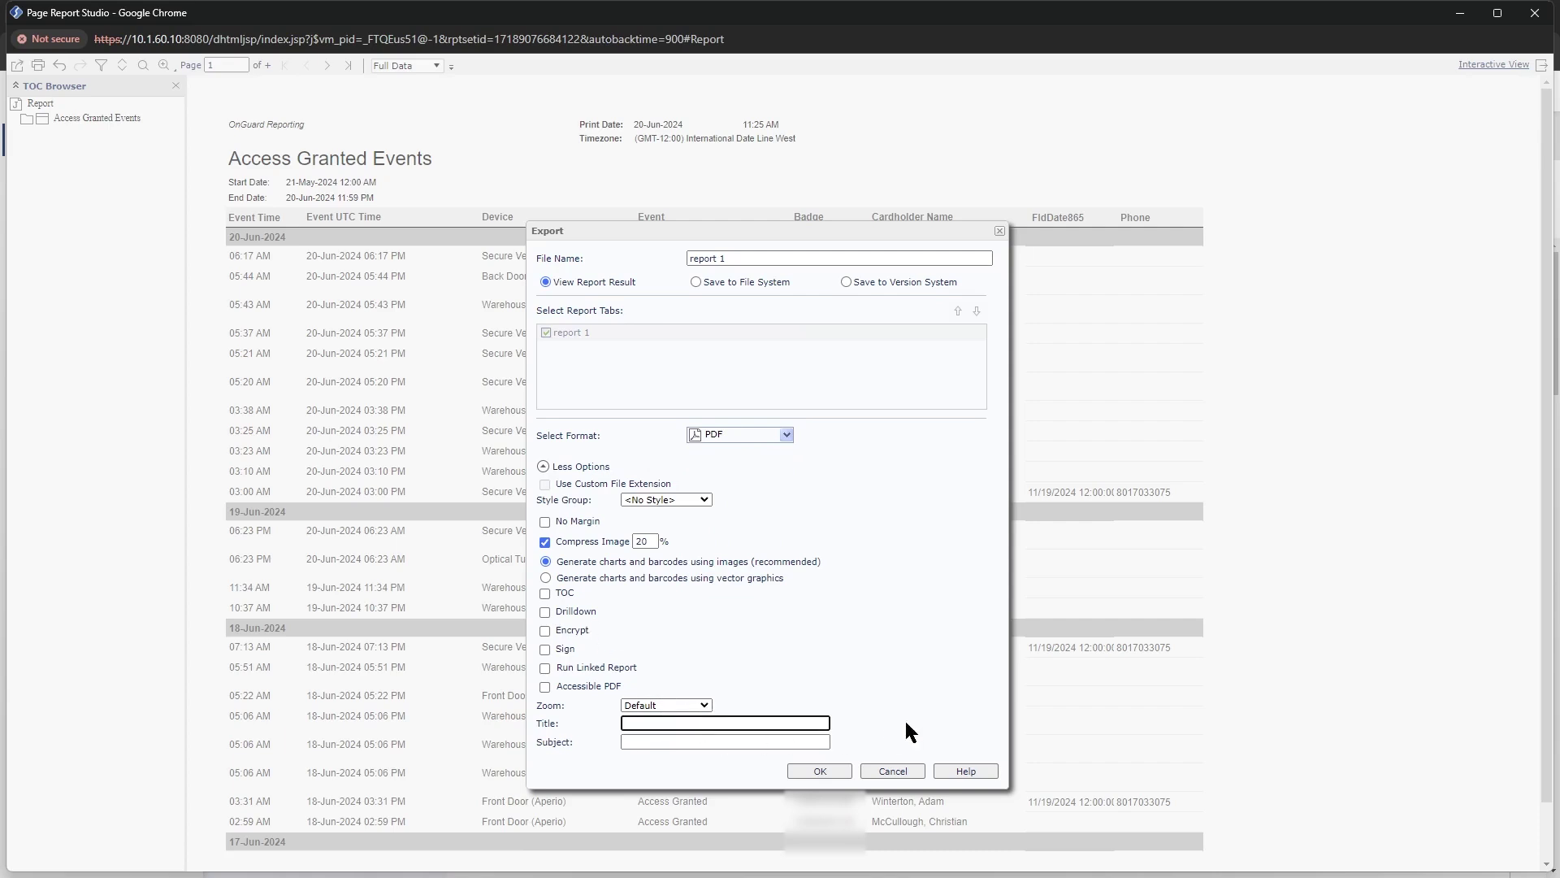
pyautogui.click(812, 771)
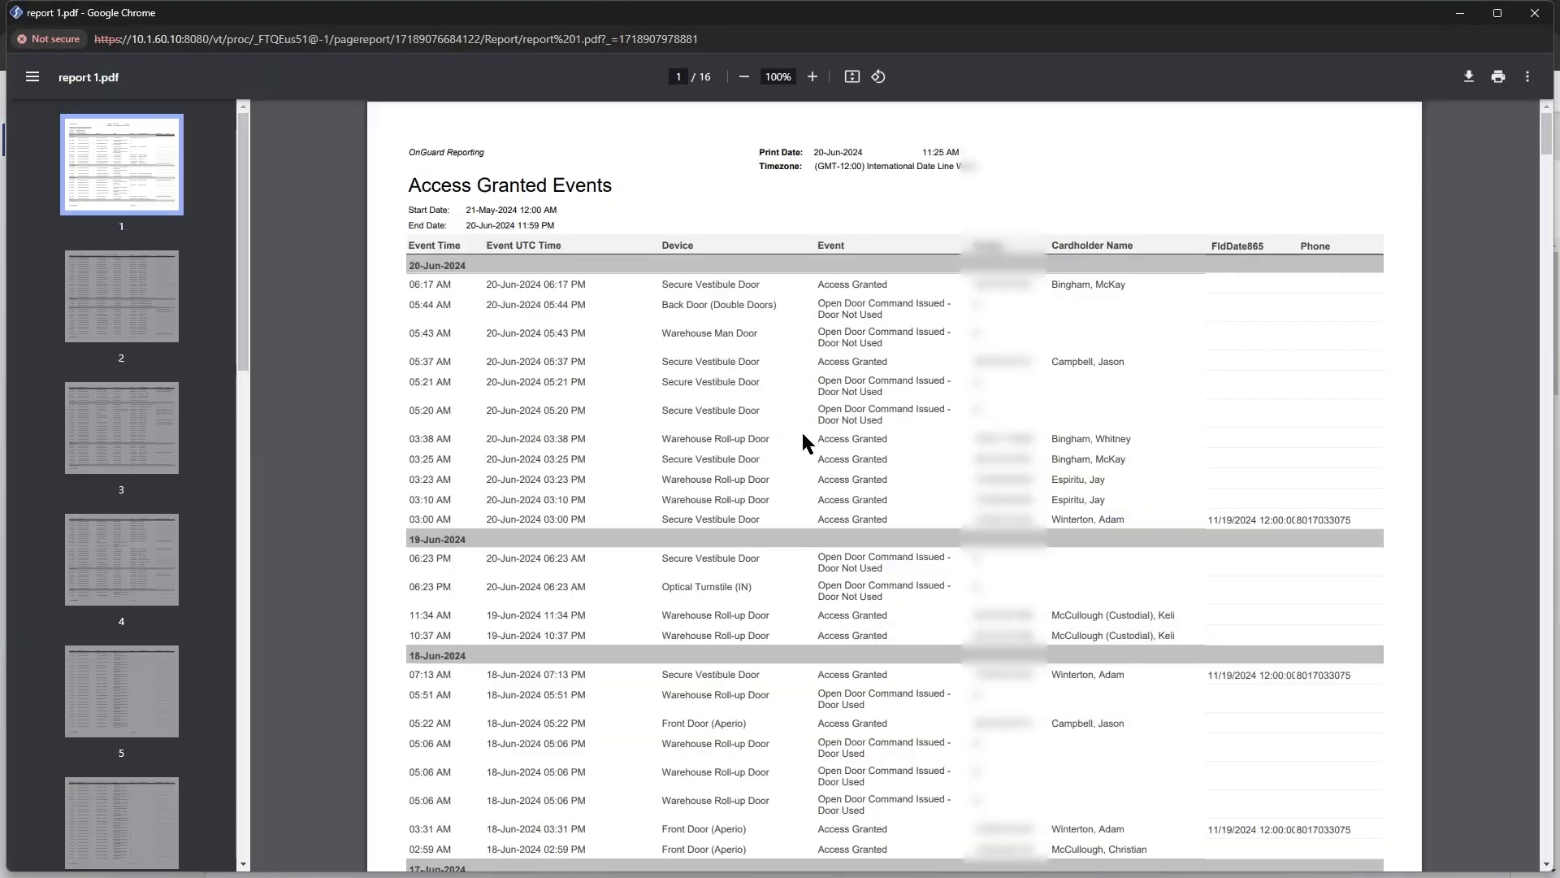
# - Scroll through the 16-page report 1.pdf, then close the Chrome viewer window
pyautogui.scroll(-4, 663, 474)
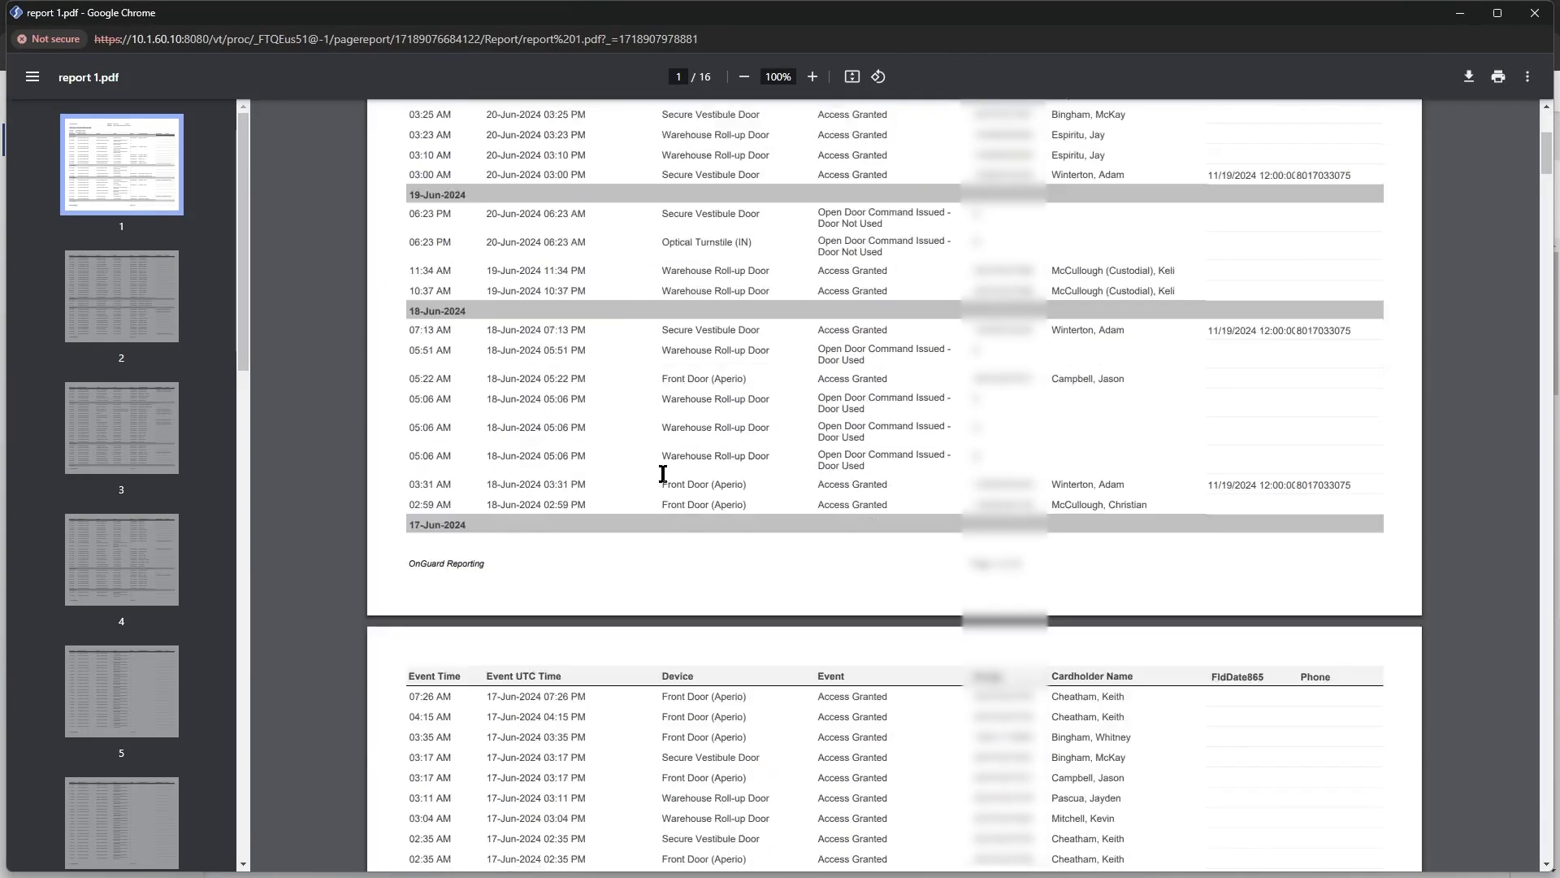
pyautogui.scroll(-20, 663, 473)
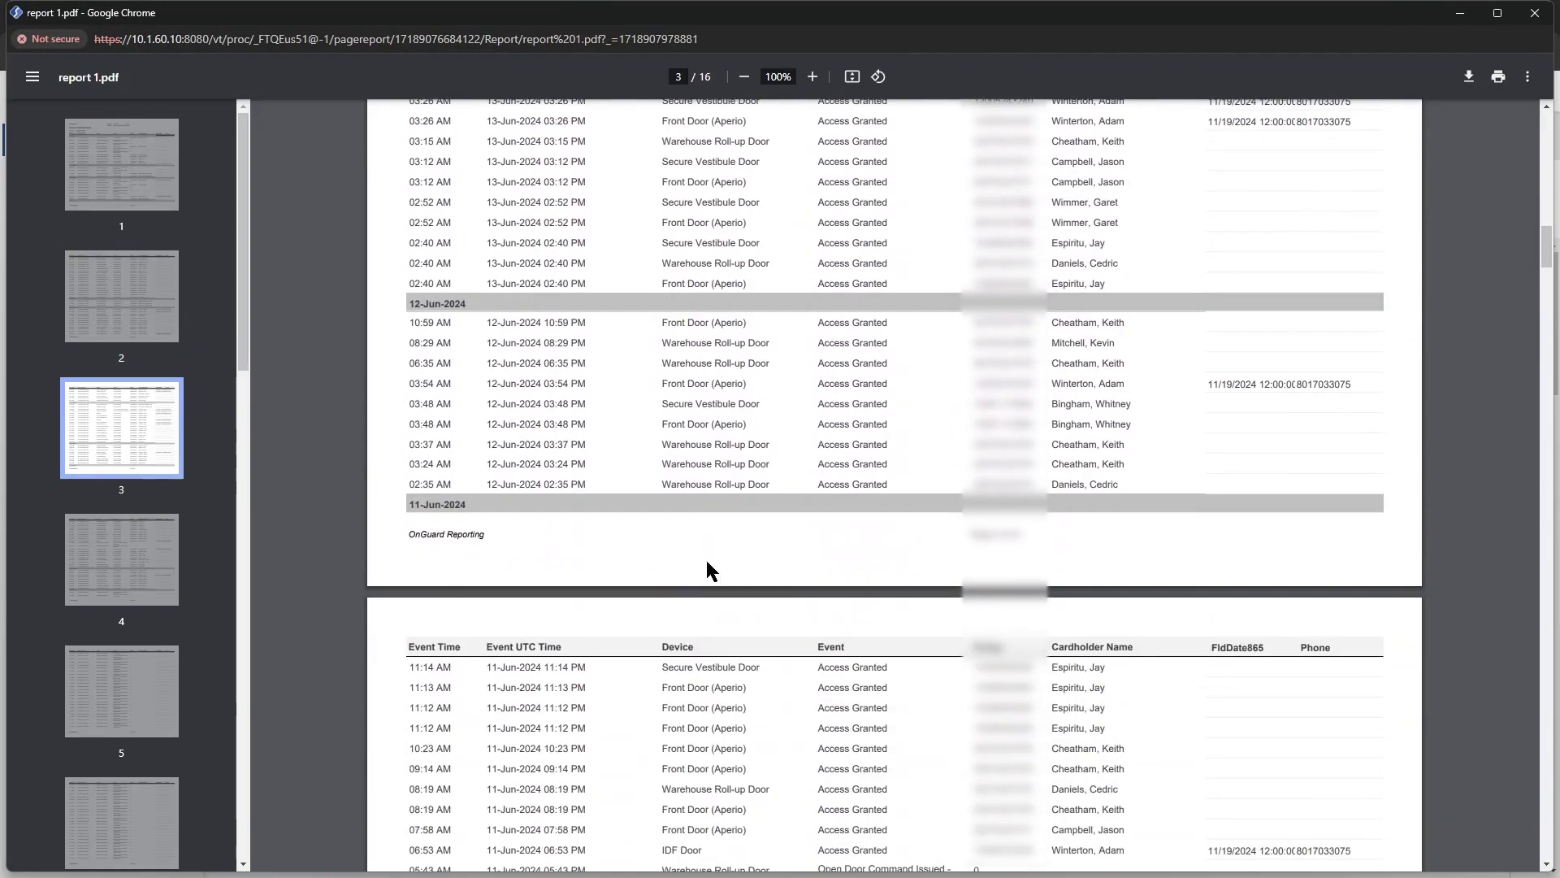
pyautogui.scroll(20, 717, 644)
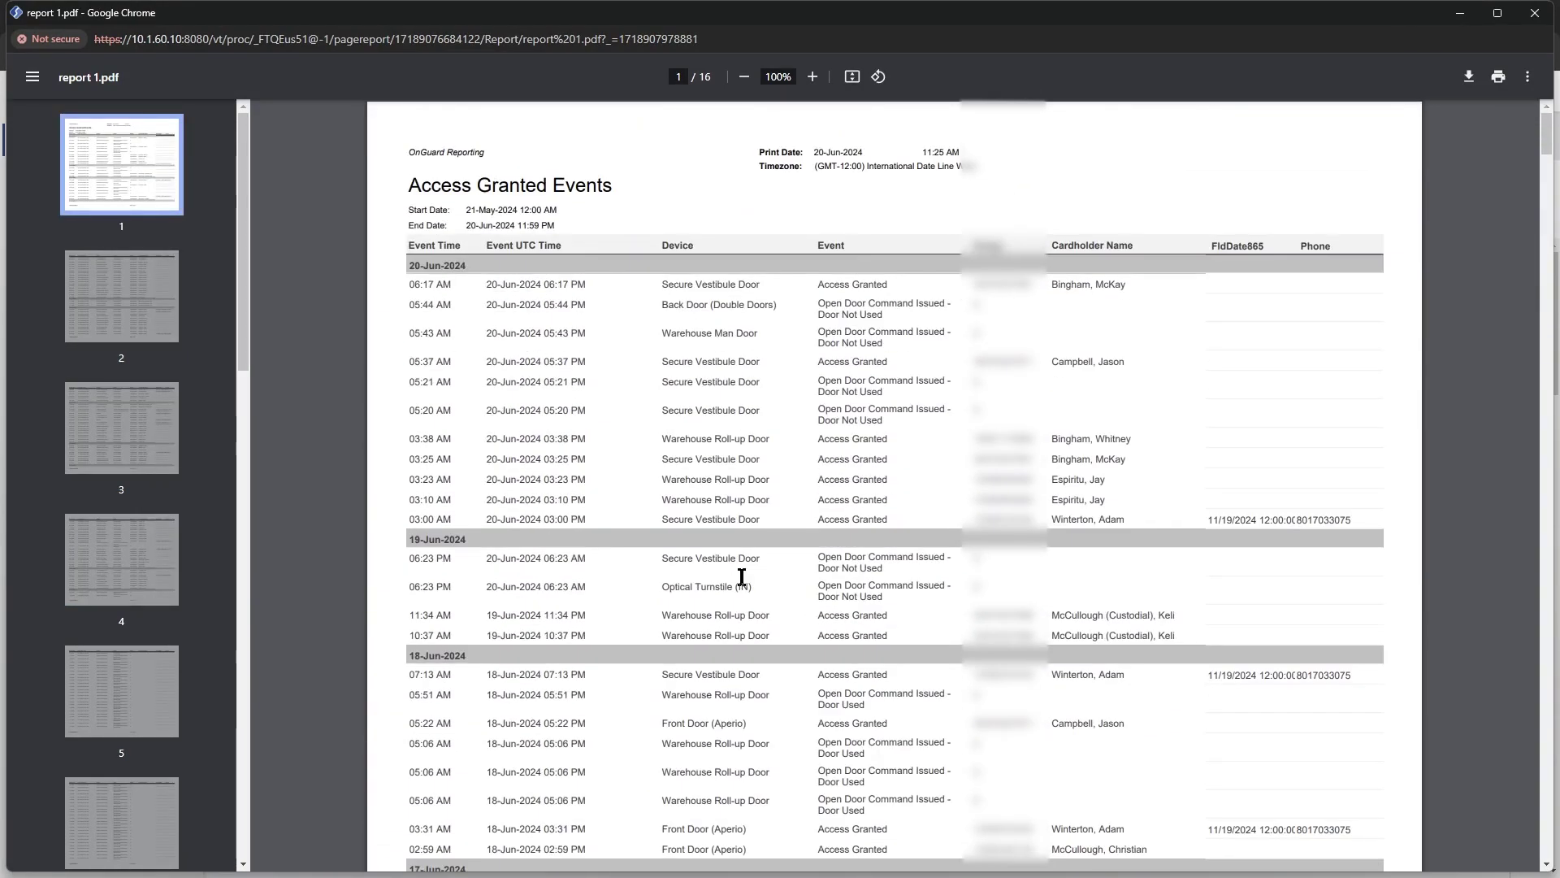
pyautogui.click(1357, 41)
pyautogui.click(1522, 24)
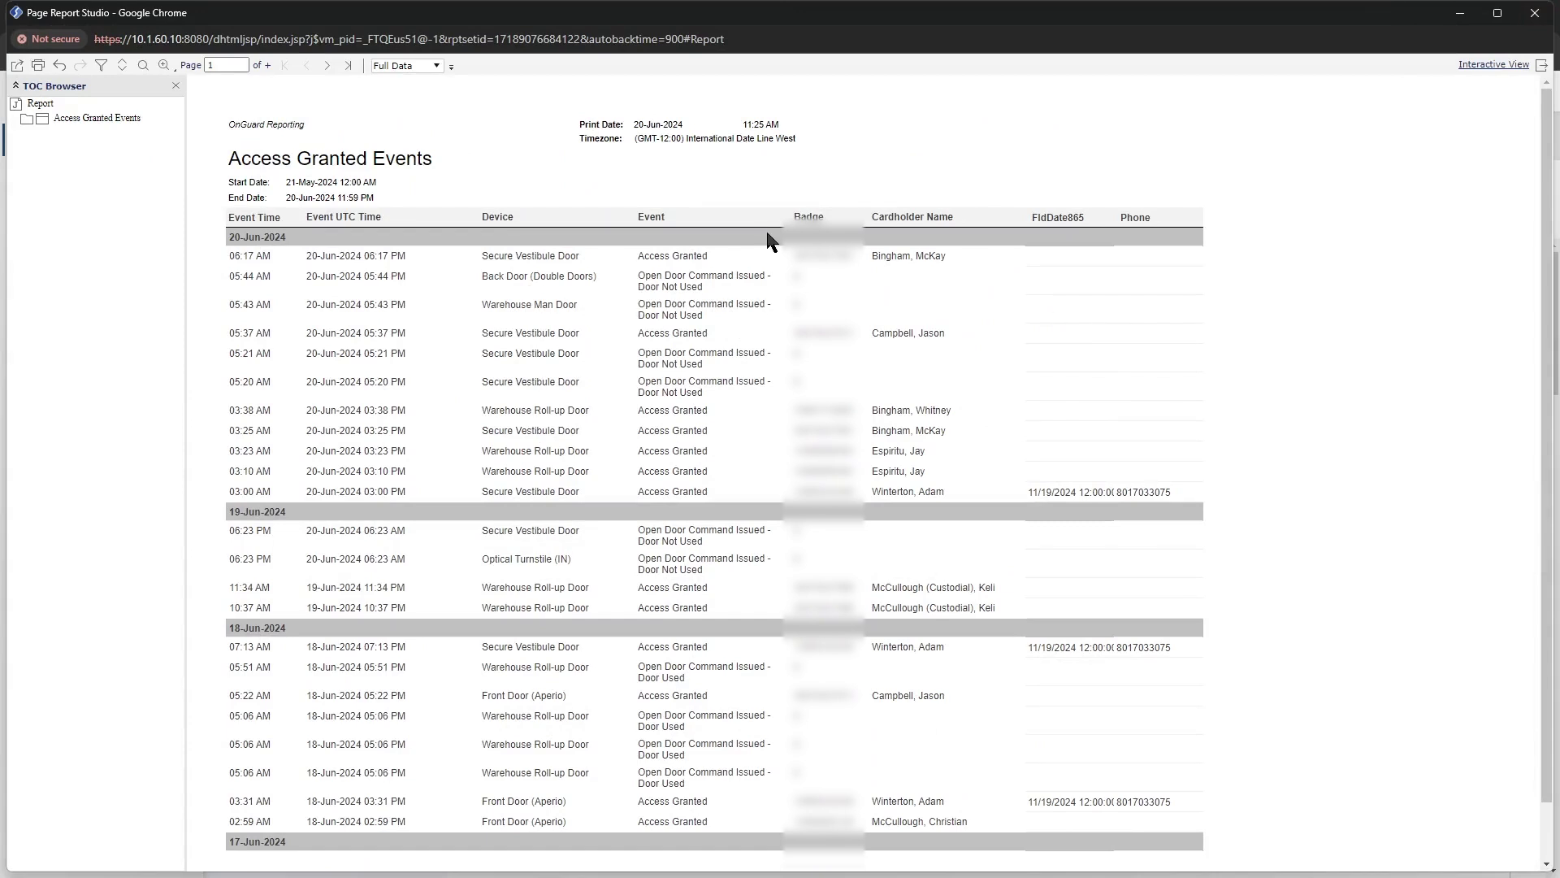
# - Close the edited report and re-run Access Granted Events.cls from My Reports with its default parameters
pyautogui.click(1493, 64)
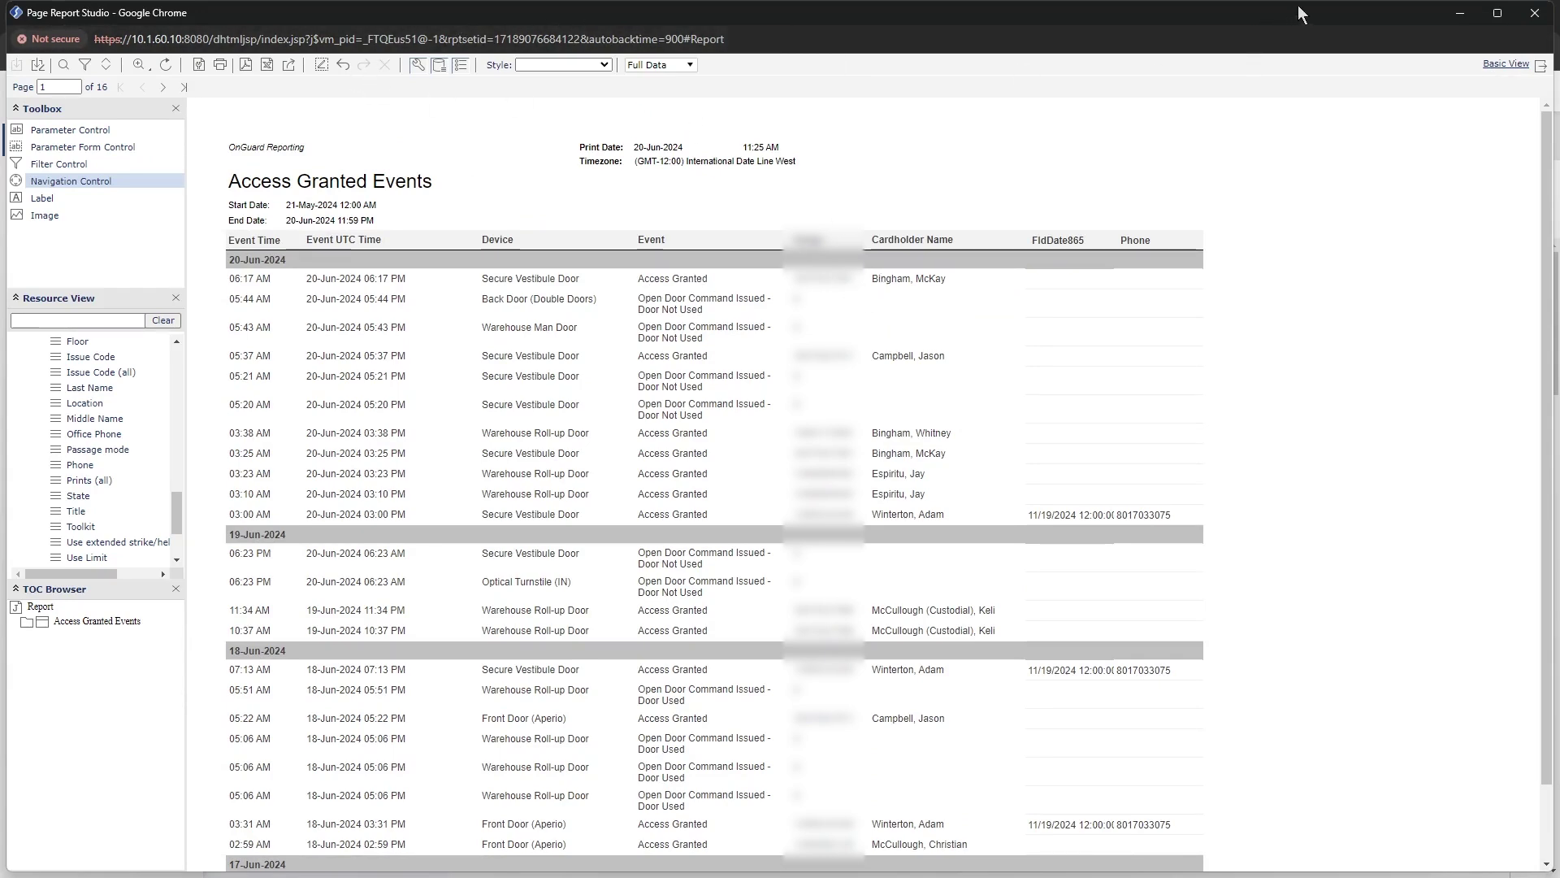
pyautogui.moveTo(1306, 13); pyautogui.dragTo(1226, 60)
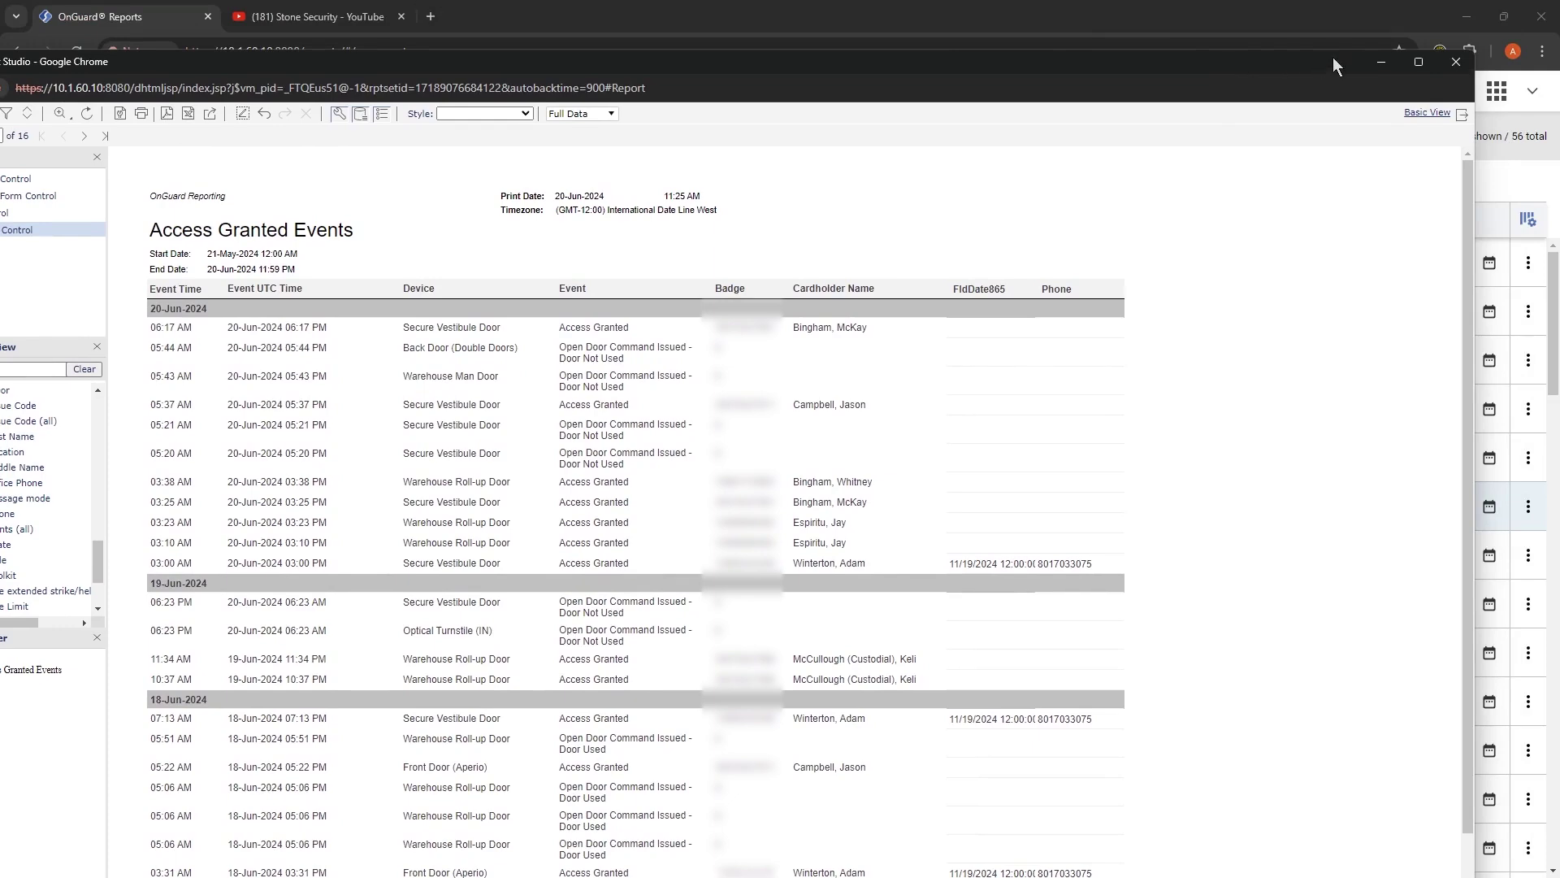
pyautogui.click(1456, 62)
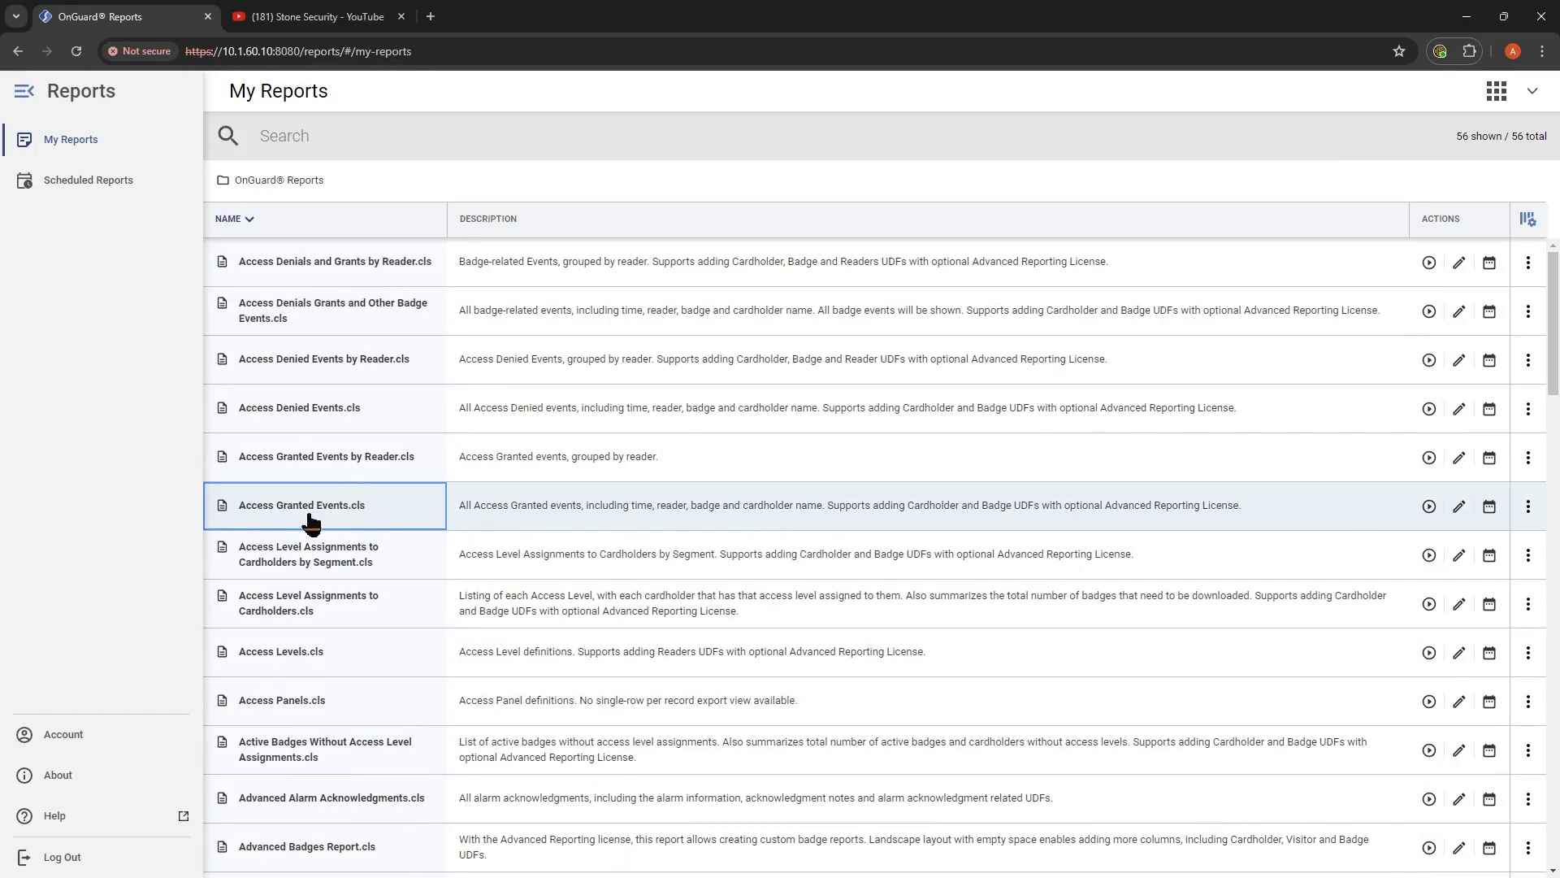
pyautogui.doubleClick(274, 512)
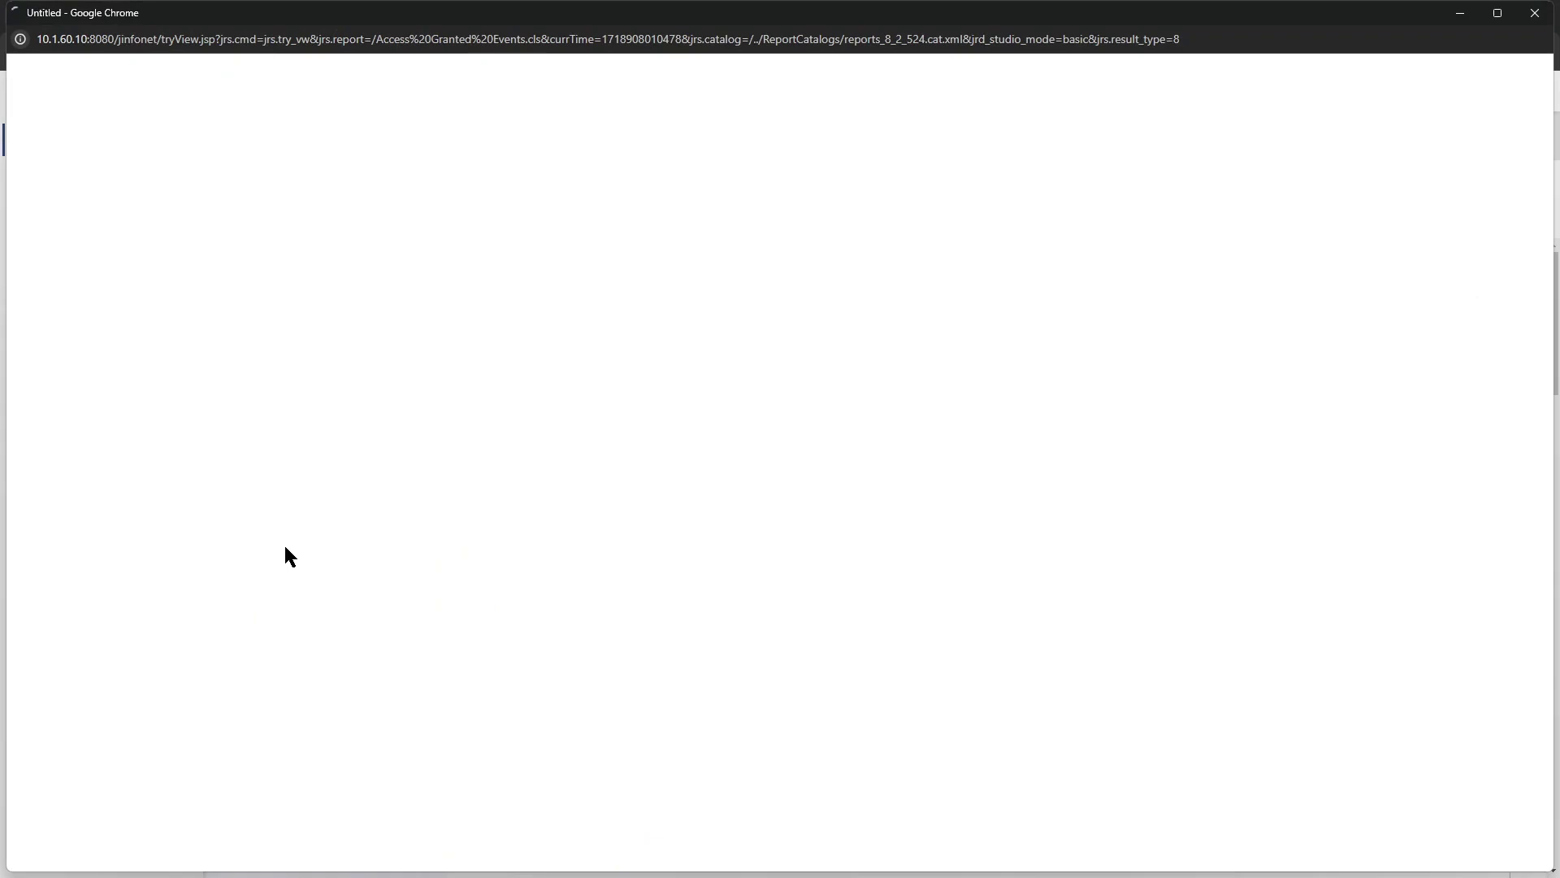
pyautogui.click(76, 492)
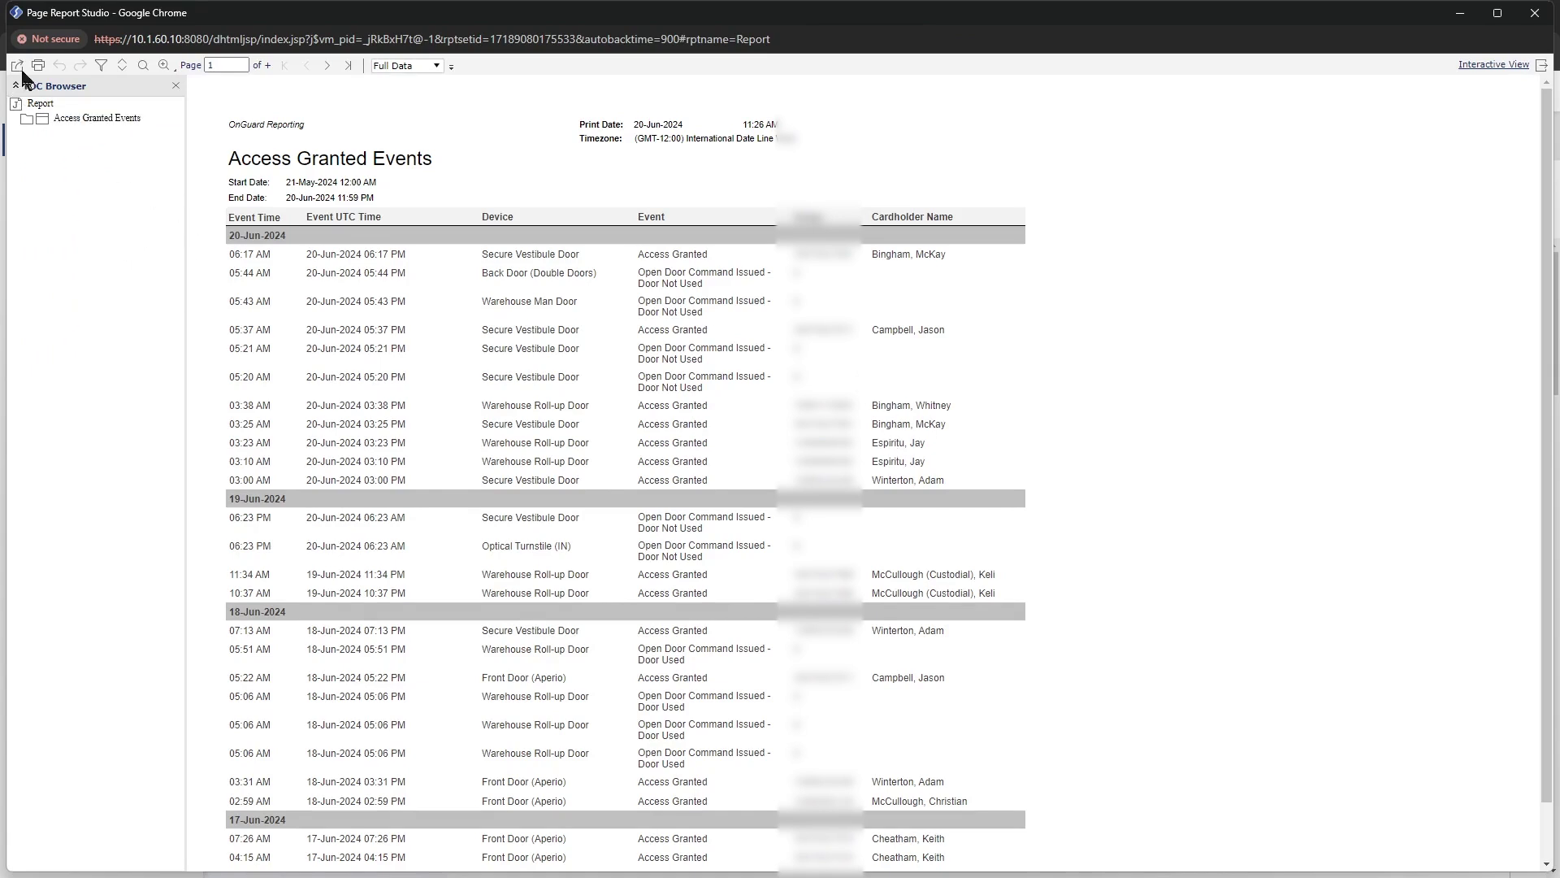
# - Add the UDF field FldDate865 as a new column right after Cardholder Name
pyautogui.click(1499, 67)
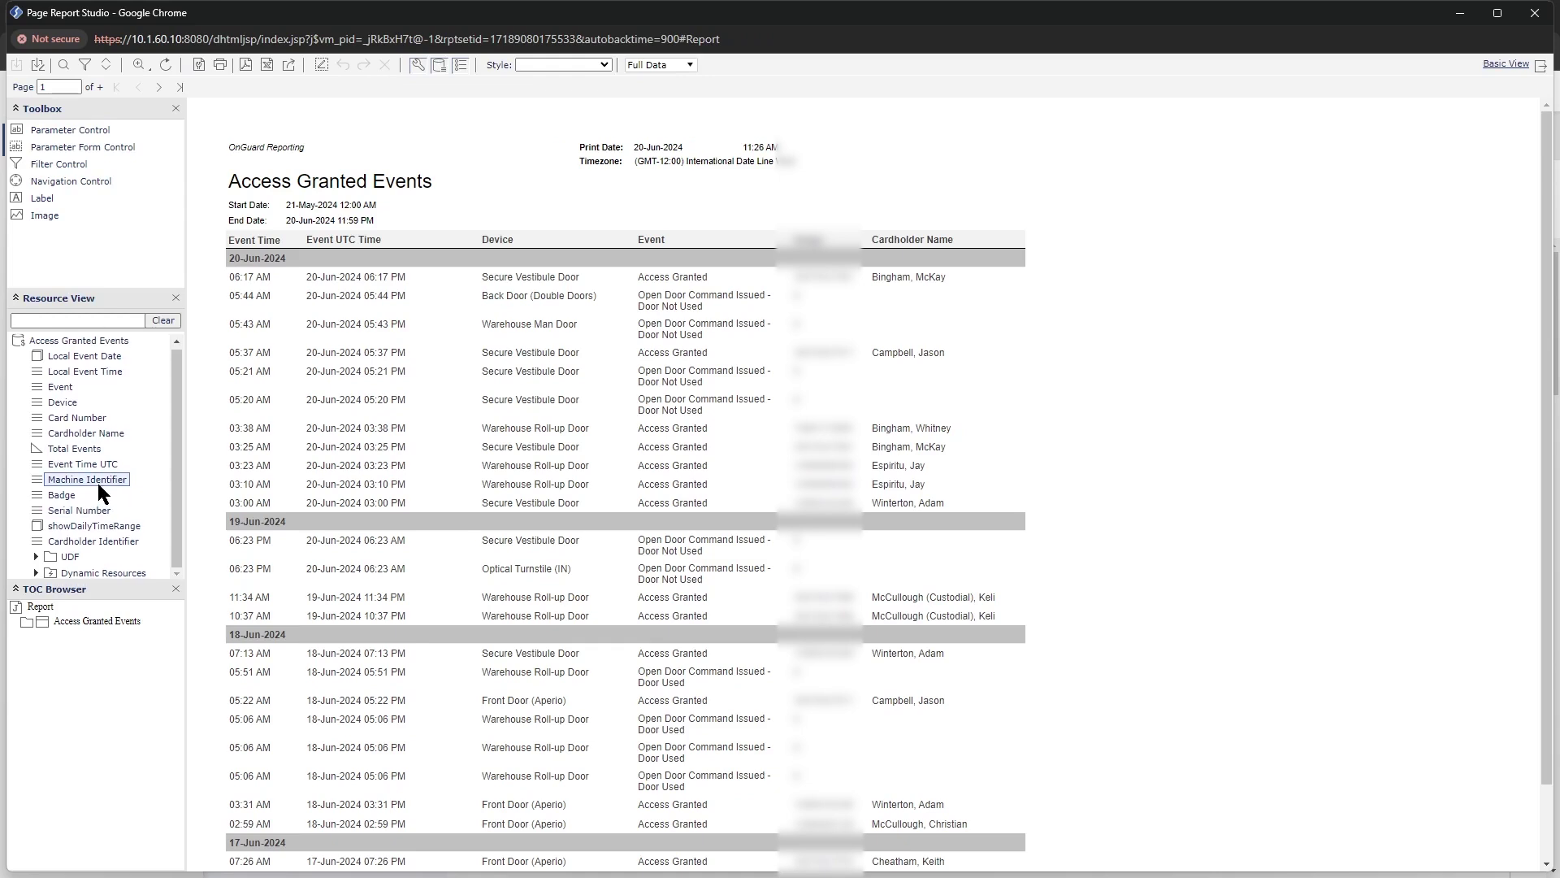
pyautogui.click(36, 556)
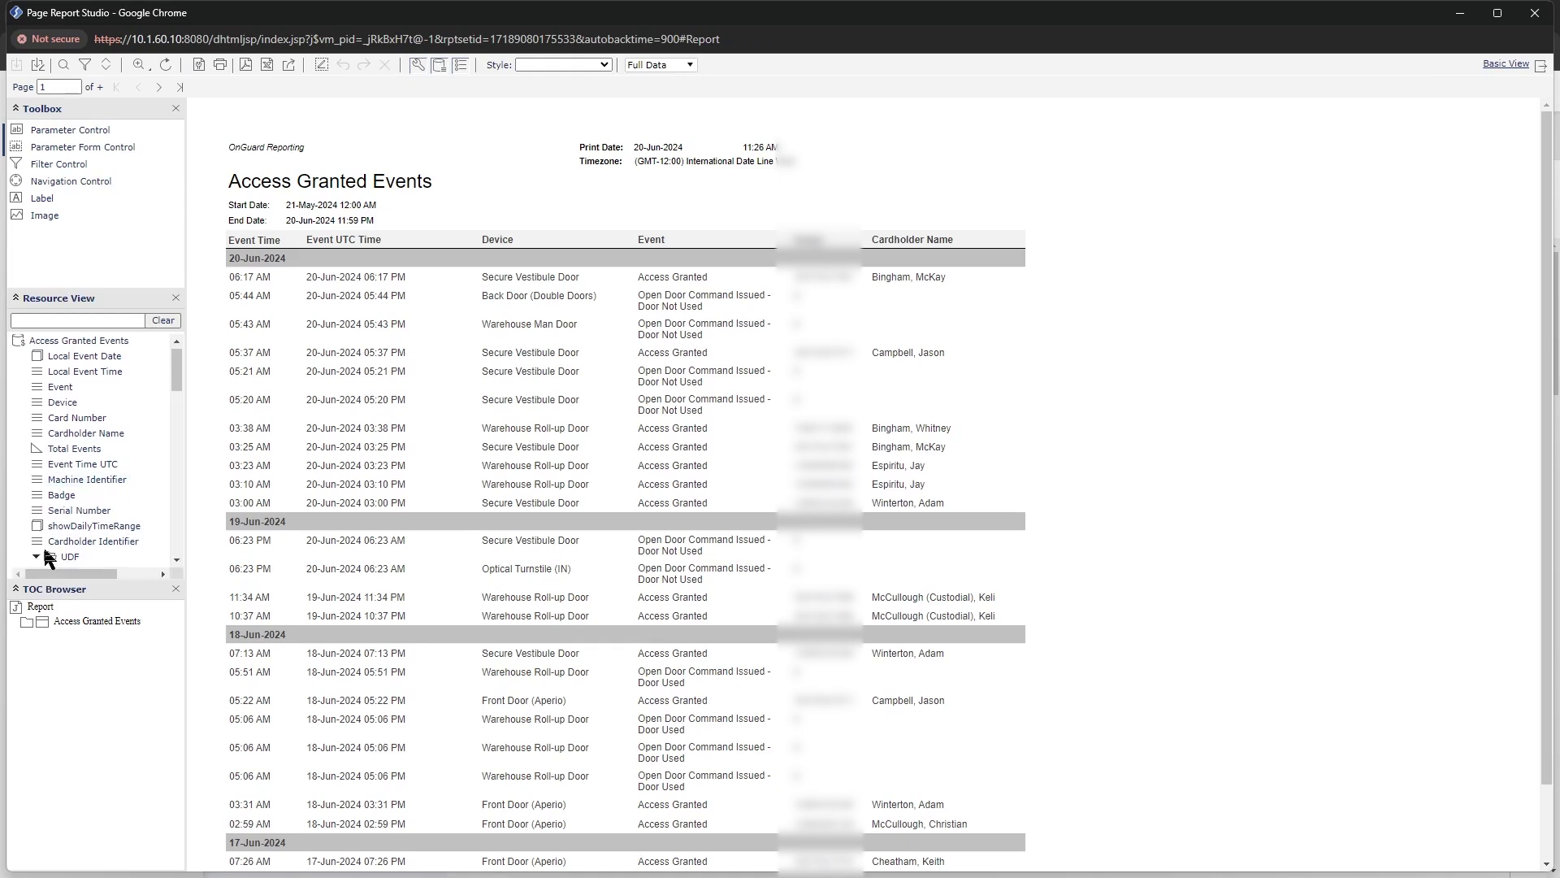
pyautogui.scroll(-6, 43, 545)
pyautogui.scroll(-4, 99, 530)
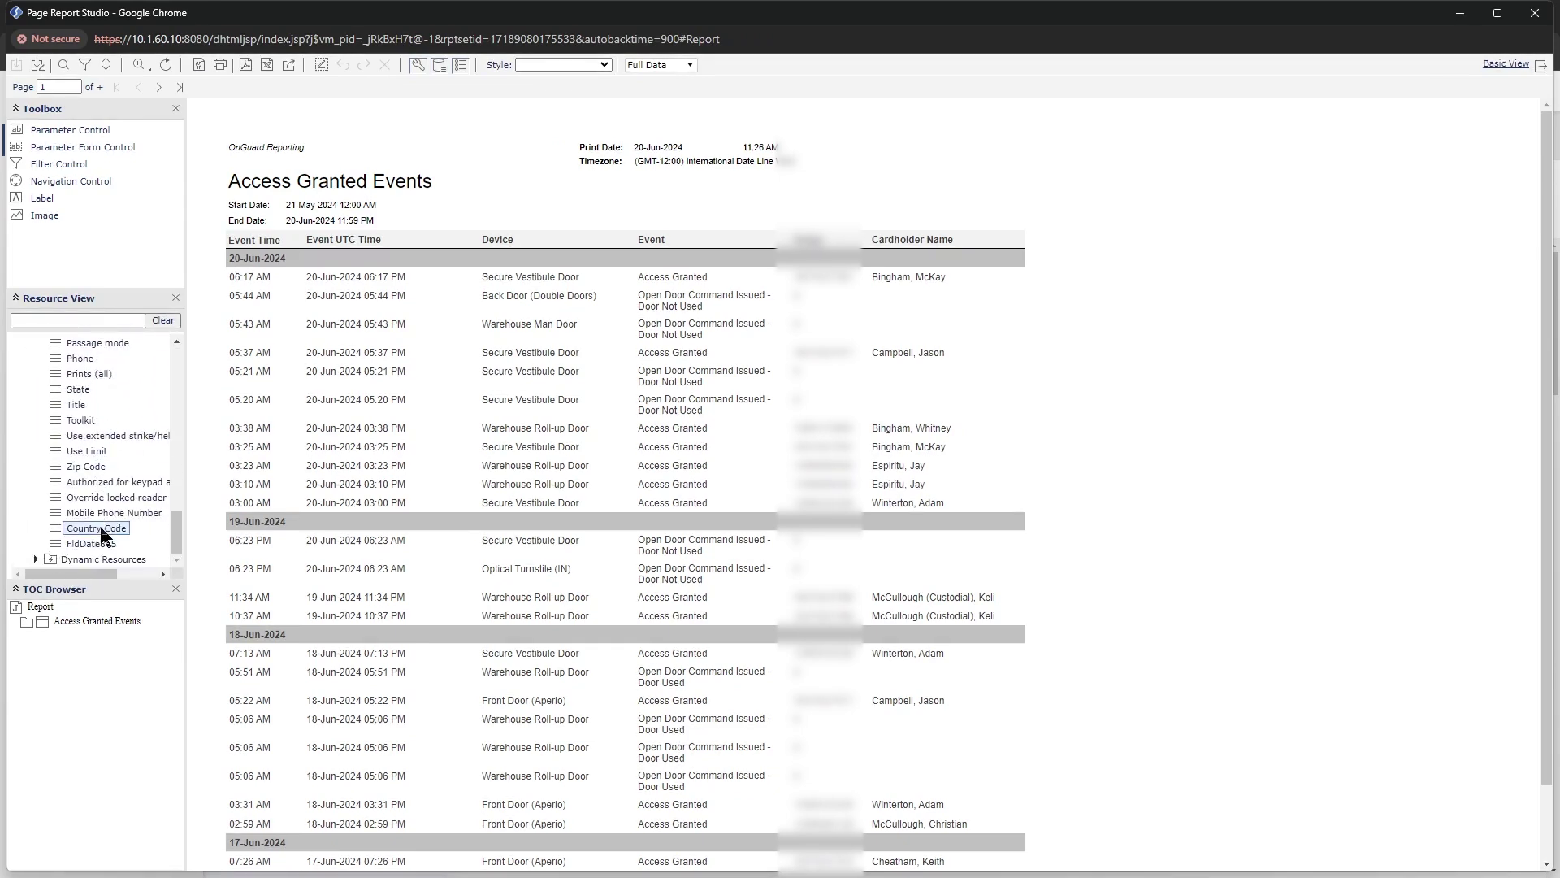
pyautogui.moveTo(91, 543); pyautogui.dragTo(1044, 252)
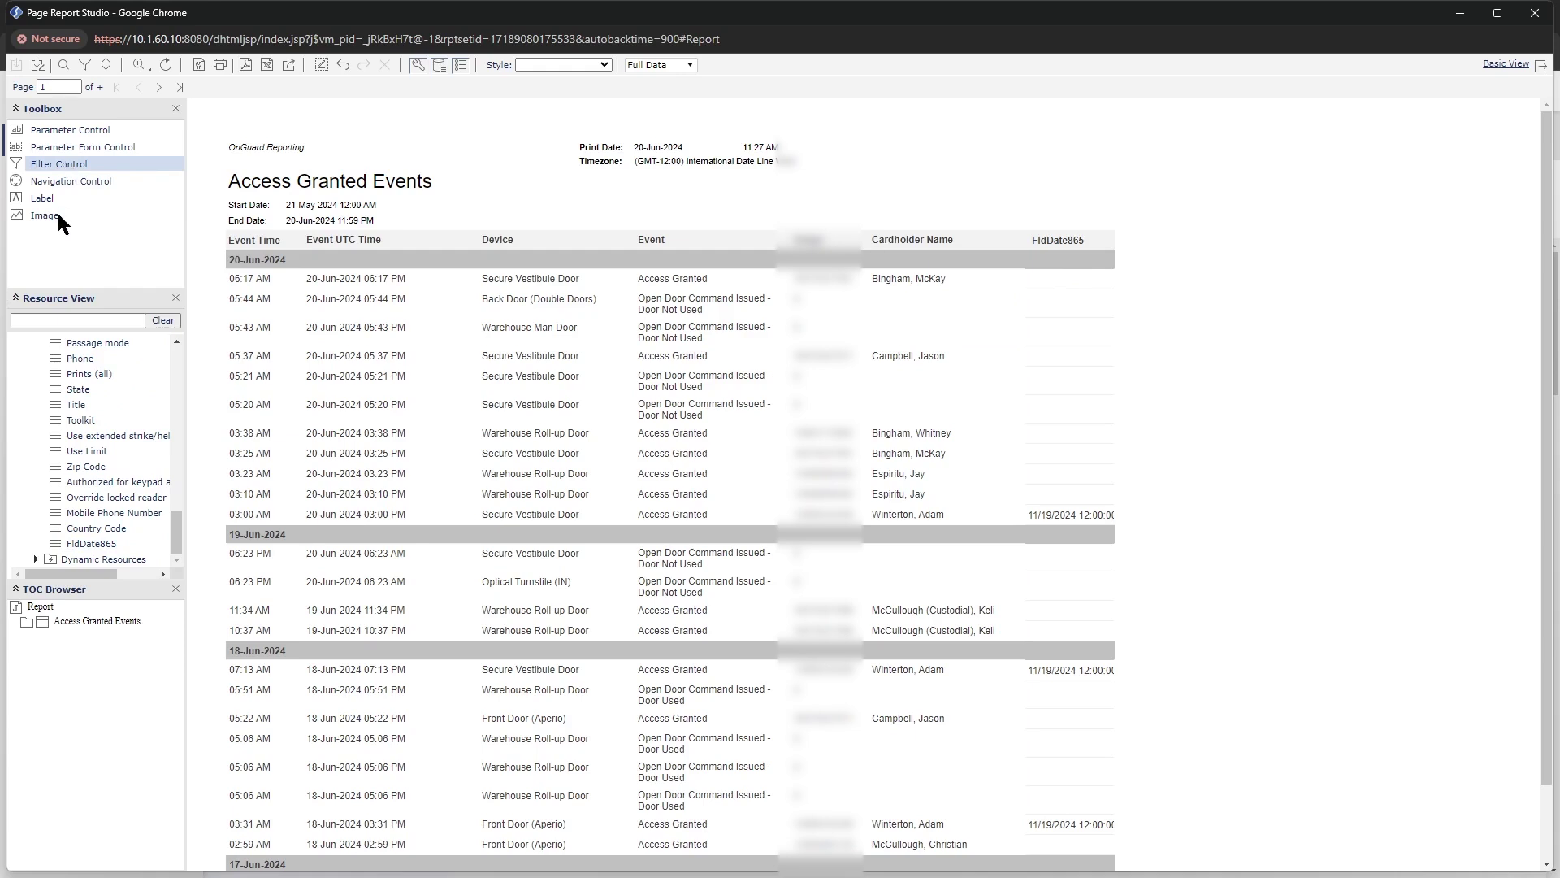
# - Set the first filter condition to Event != 'Open Door Command Issued - Door Not Used'
pyautogui.click(84, 64)
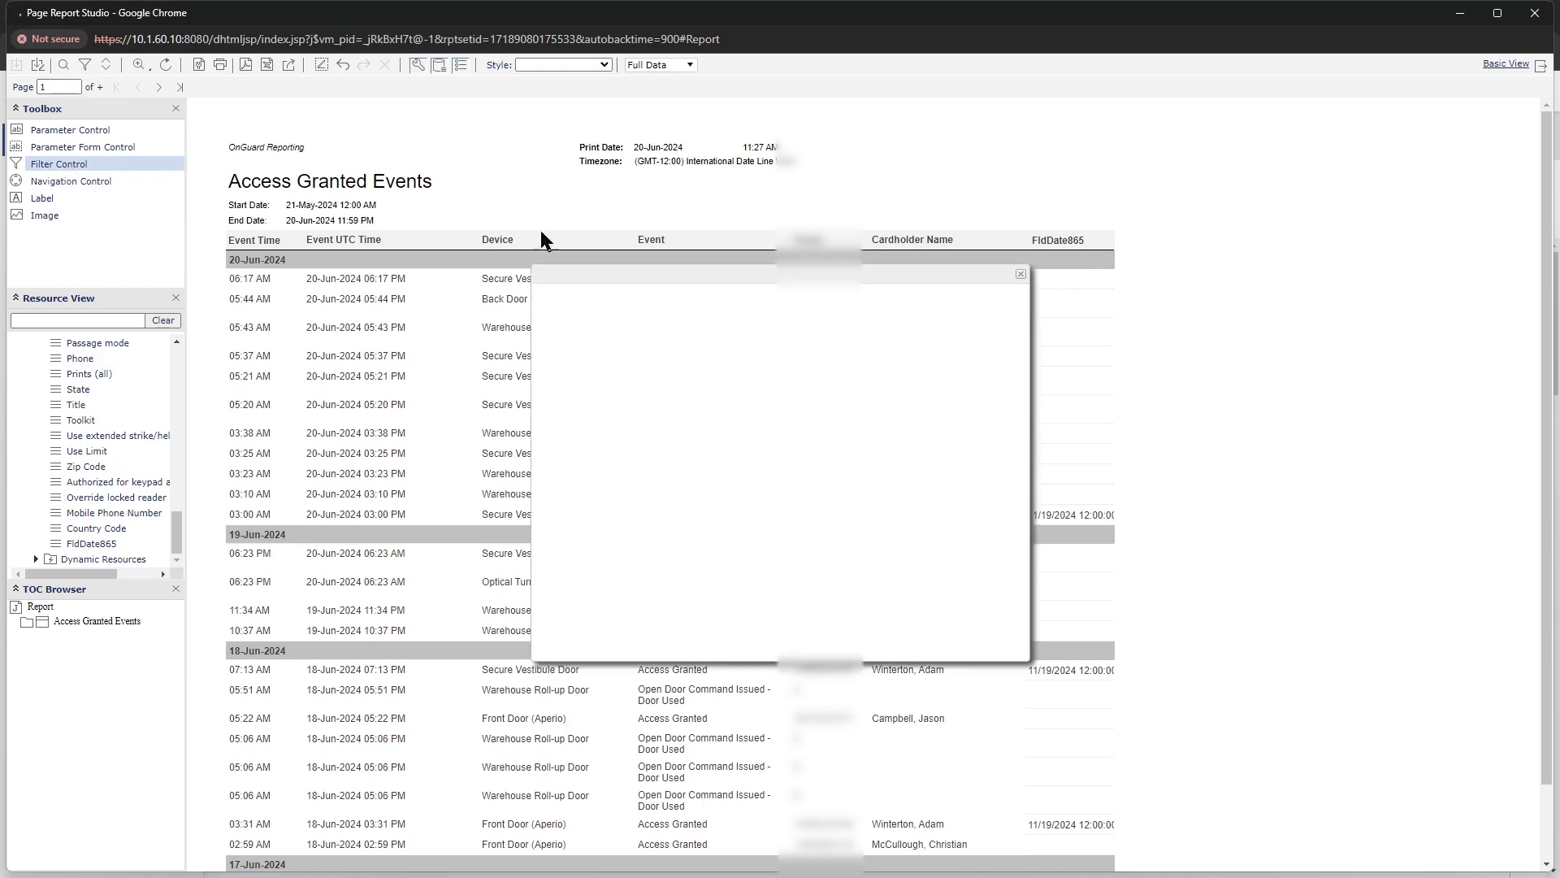
pyautogui.moveTo(740, 283); pyautogui.dragTo(558, 439)
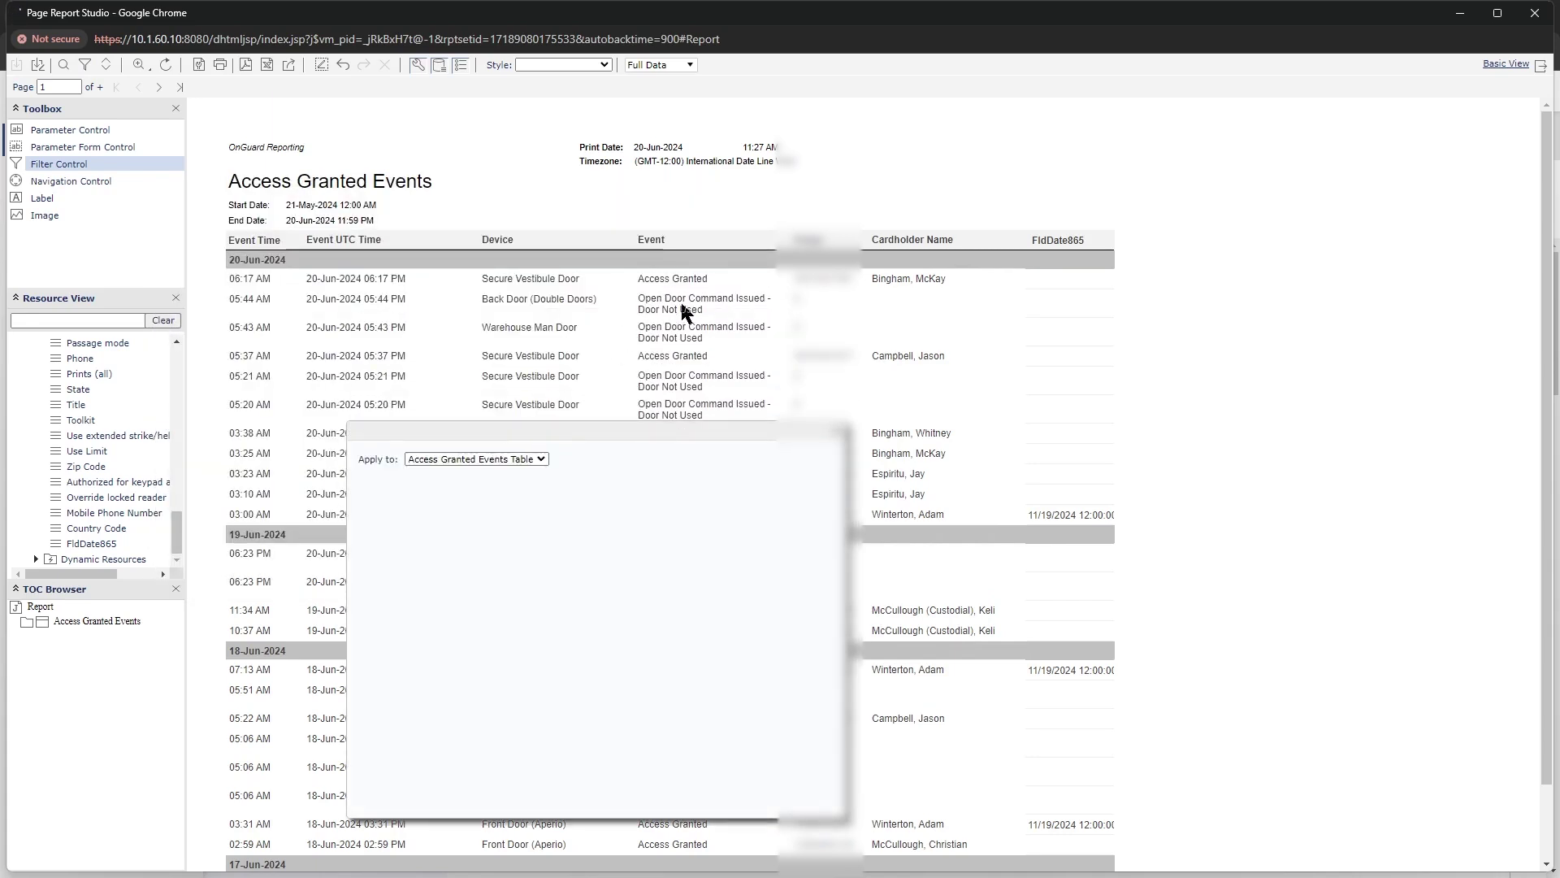
pyautogui.moveTo(707, 436); pyautogui.dragTo(710, 356)
pyautogui.click(518, 410)
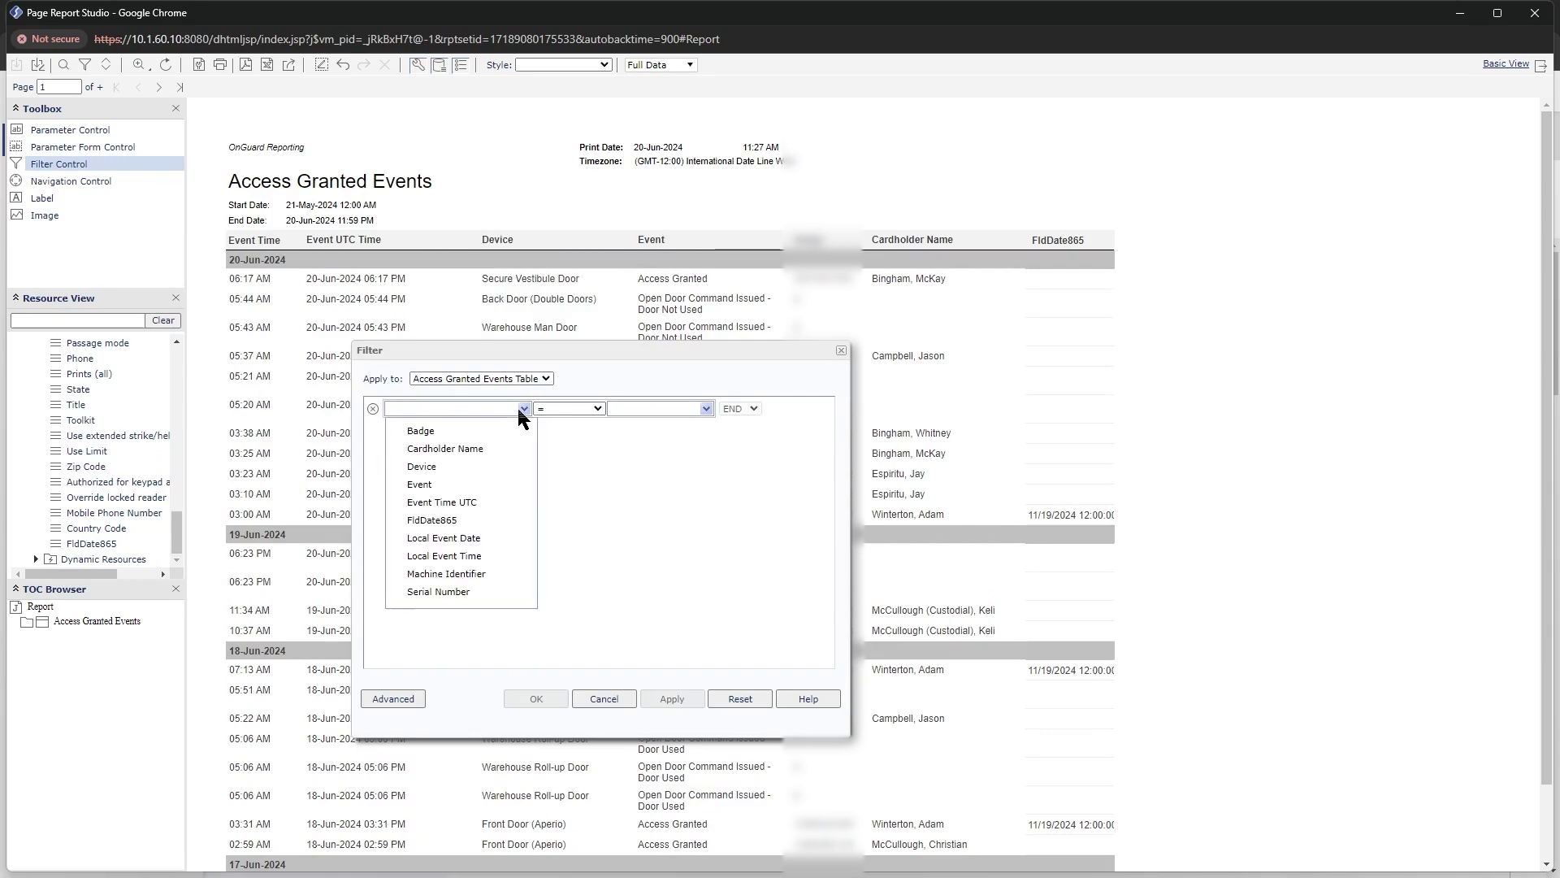
pyautogui.click(420, 485)
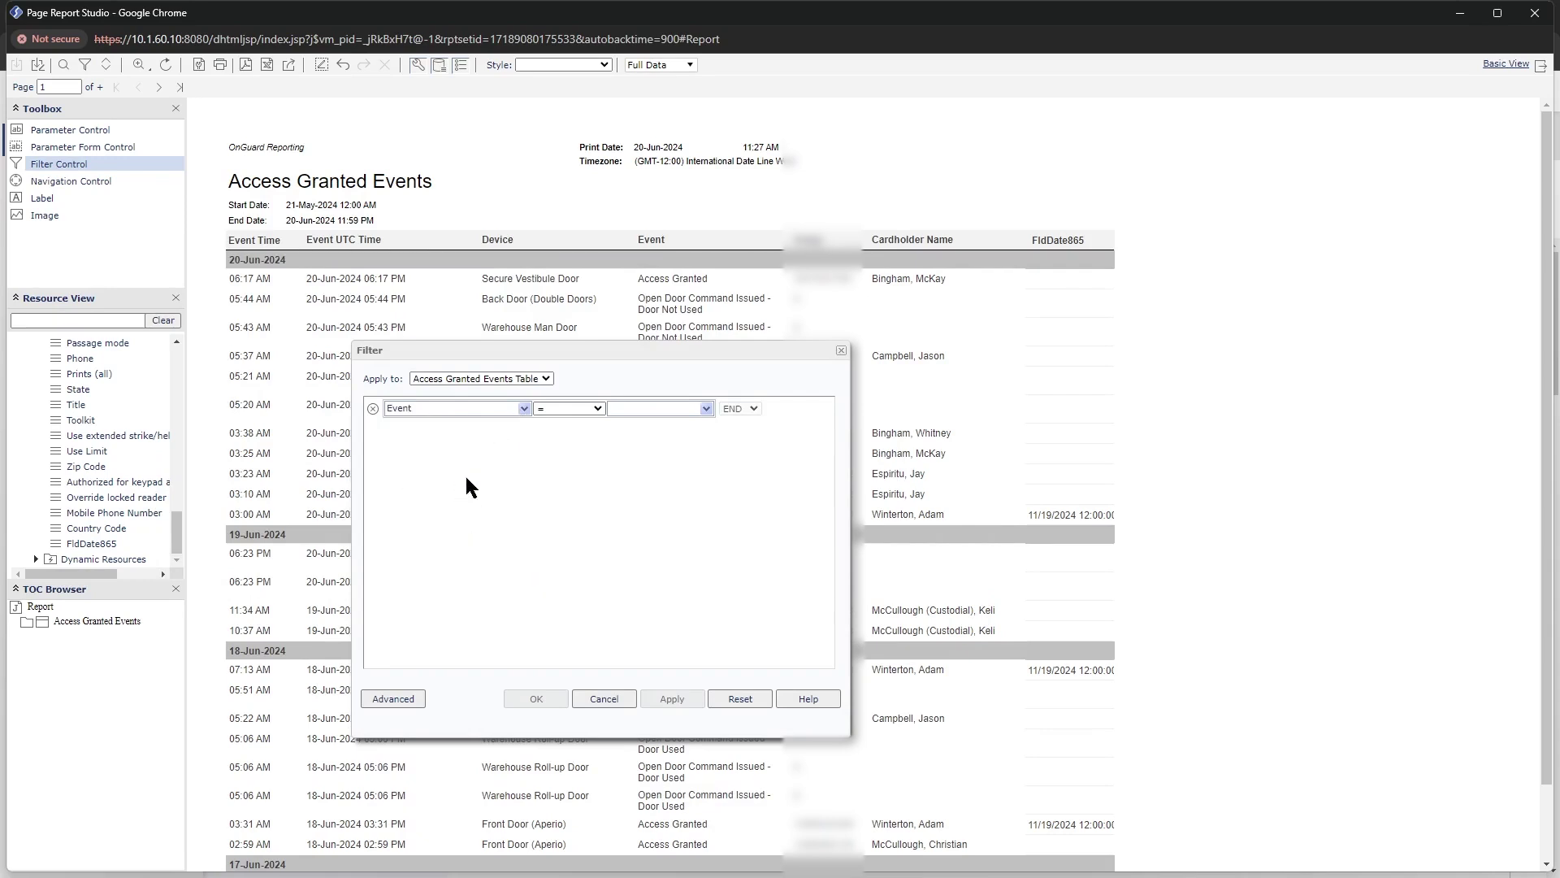
pyautogui.click(583, 410)
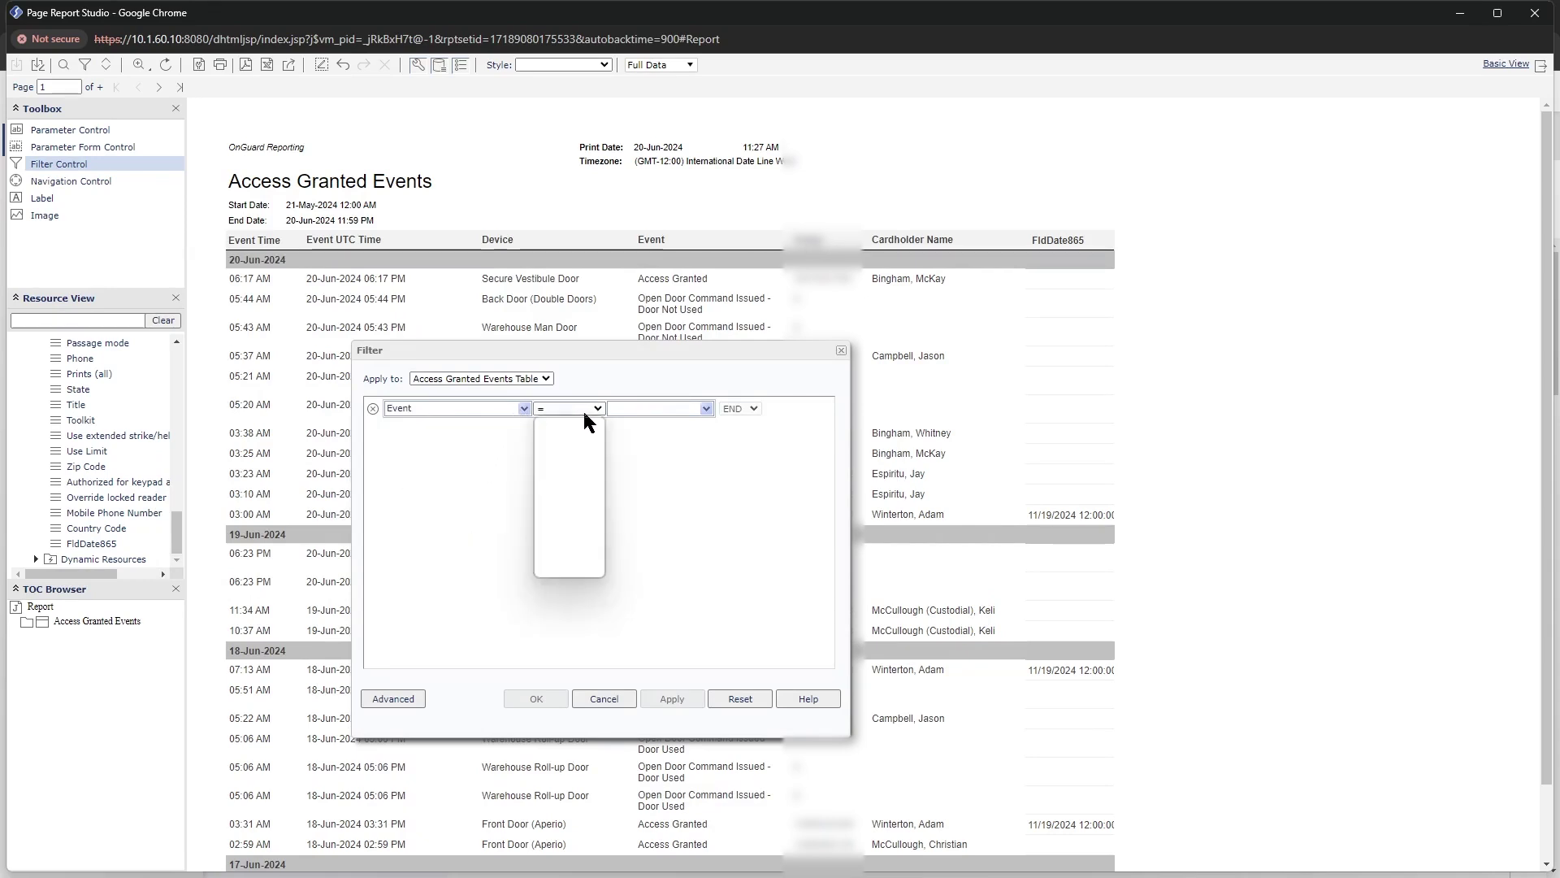
pyautogui.click(598, 421)
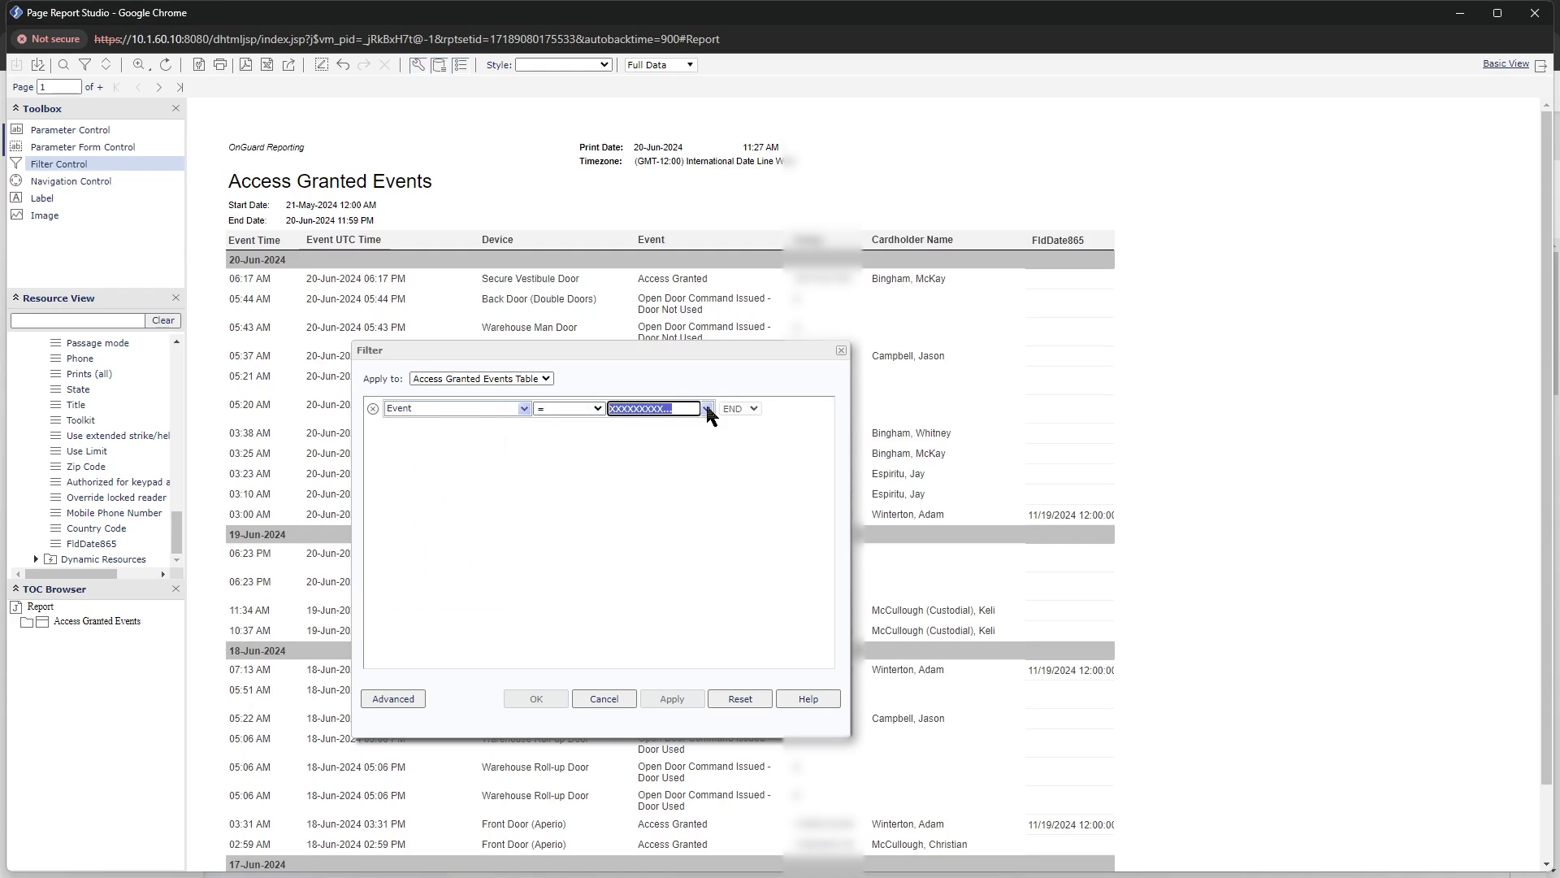
pyautogui.click(599, 410)
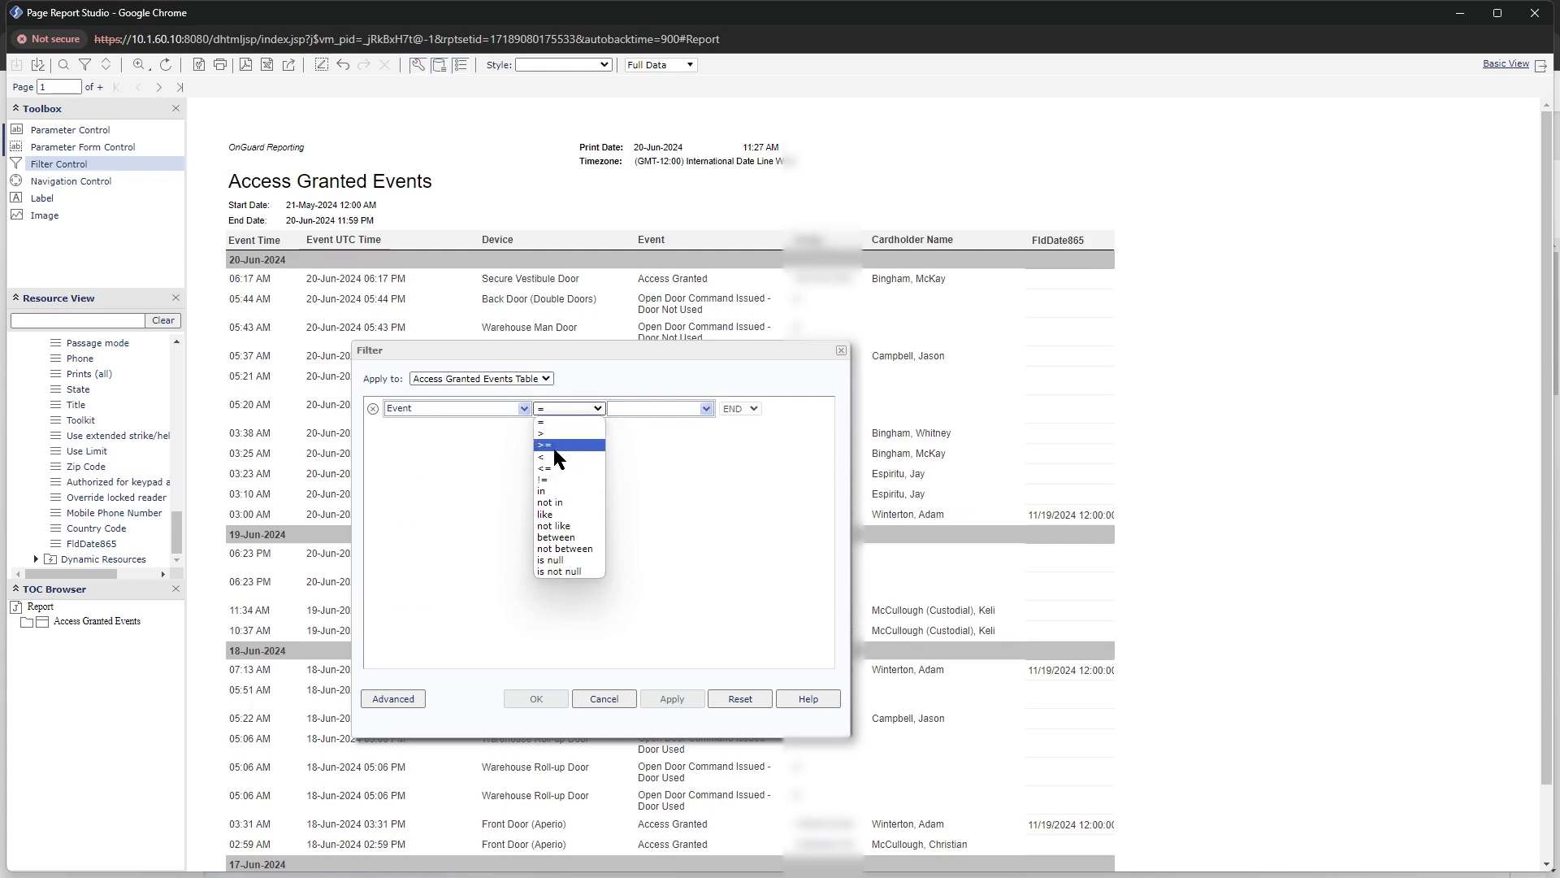
pyautogui.press('Escape')
pyautogui.click(546, 485)
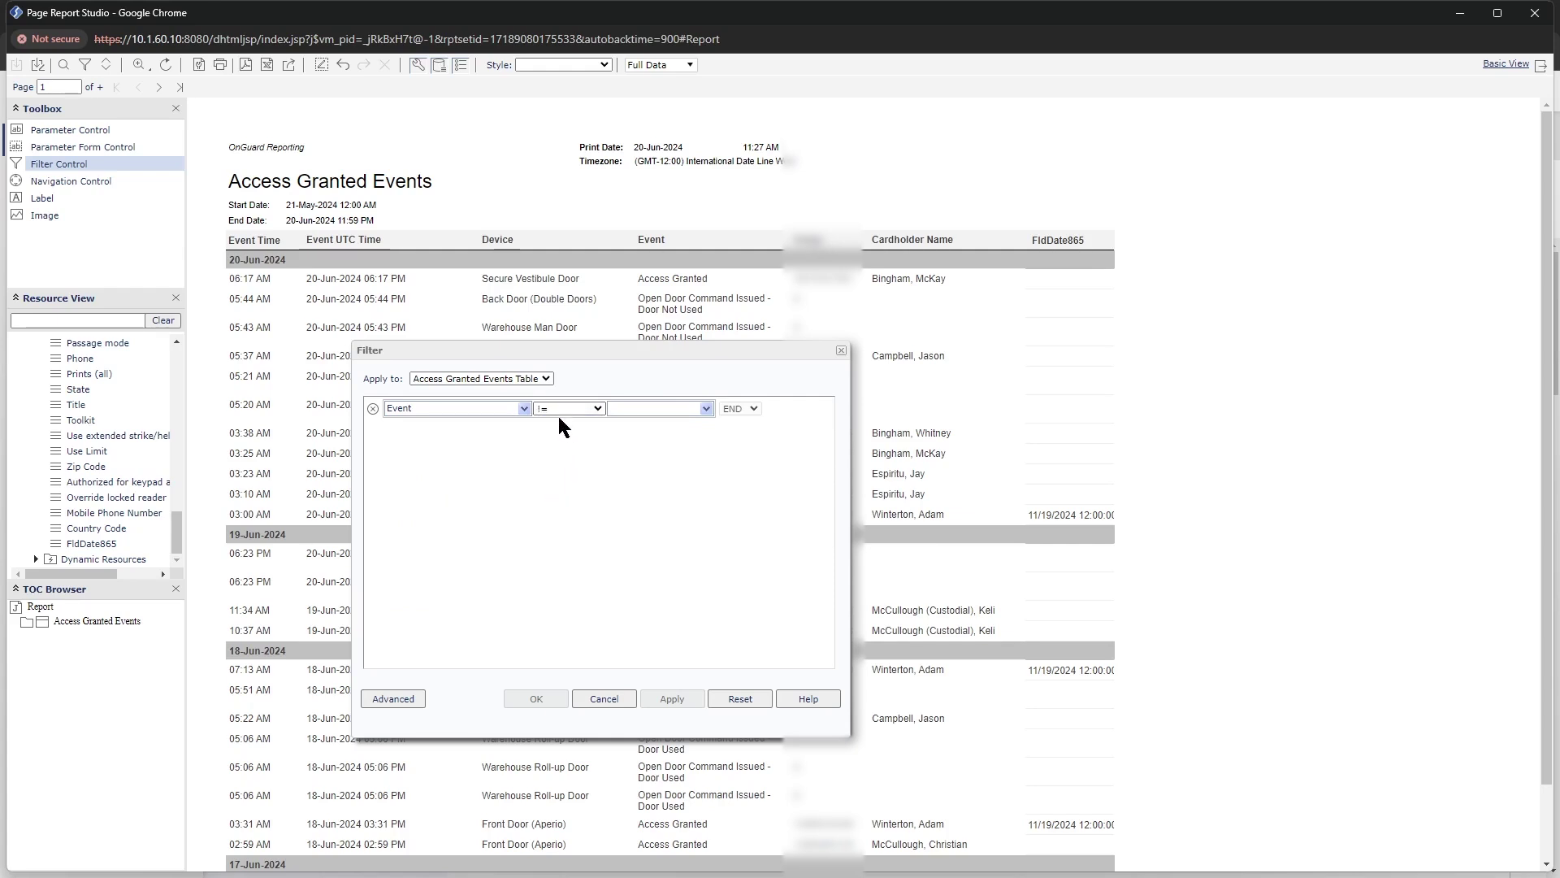
pyautogui.click(705, 409)
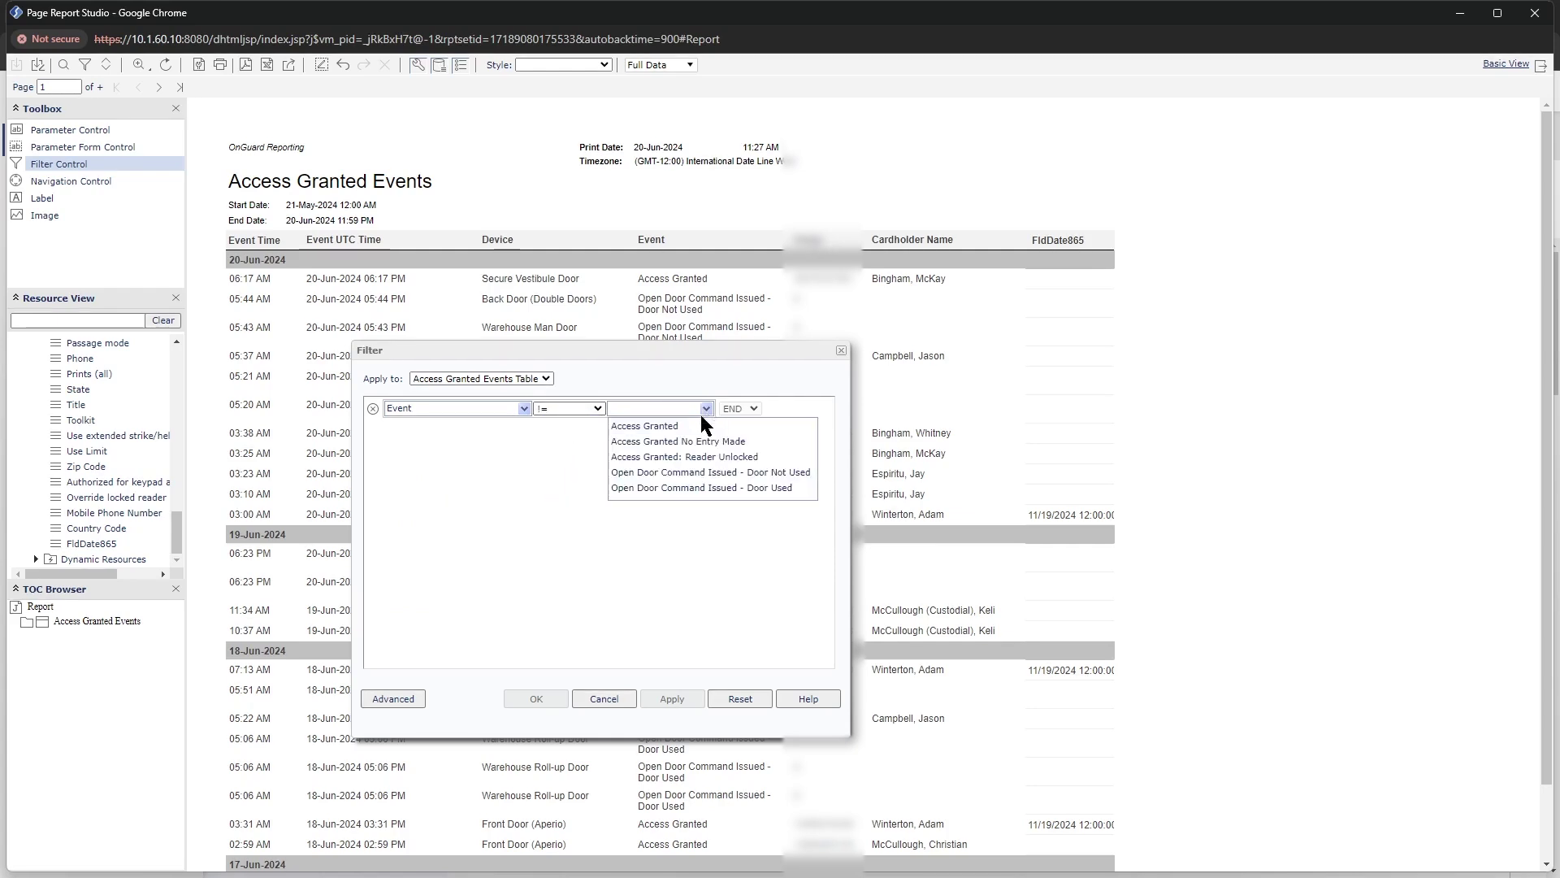
pyautogui.click(678, 474)
# - Add an OR condition Event = 'Open Door Command Issued - Door Used' and apply the filter
pyautogui.click(753, 410)
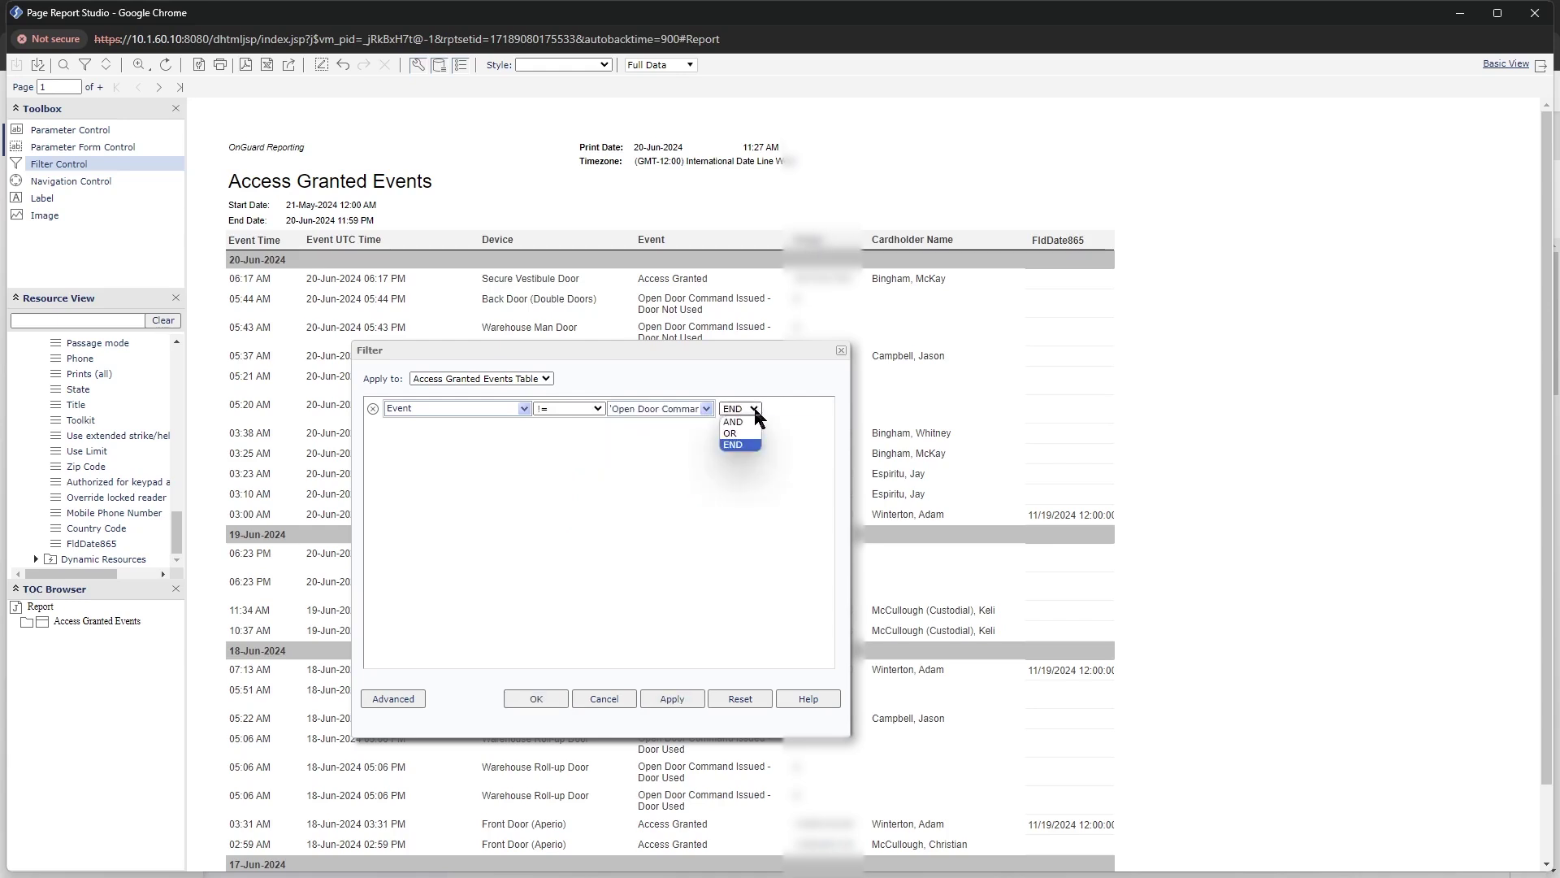
pyautogui.click(744, 443)
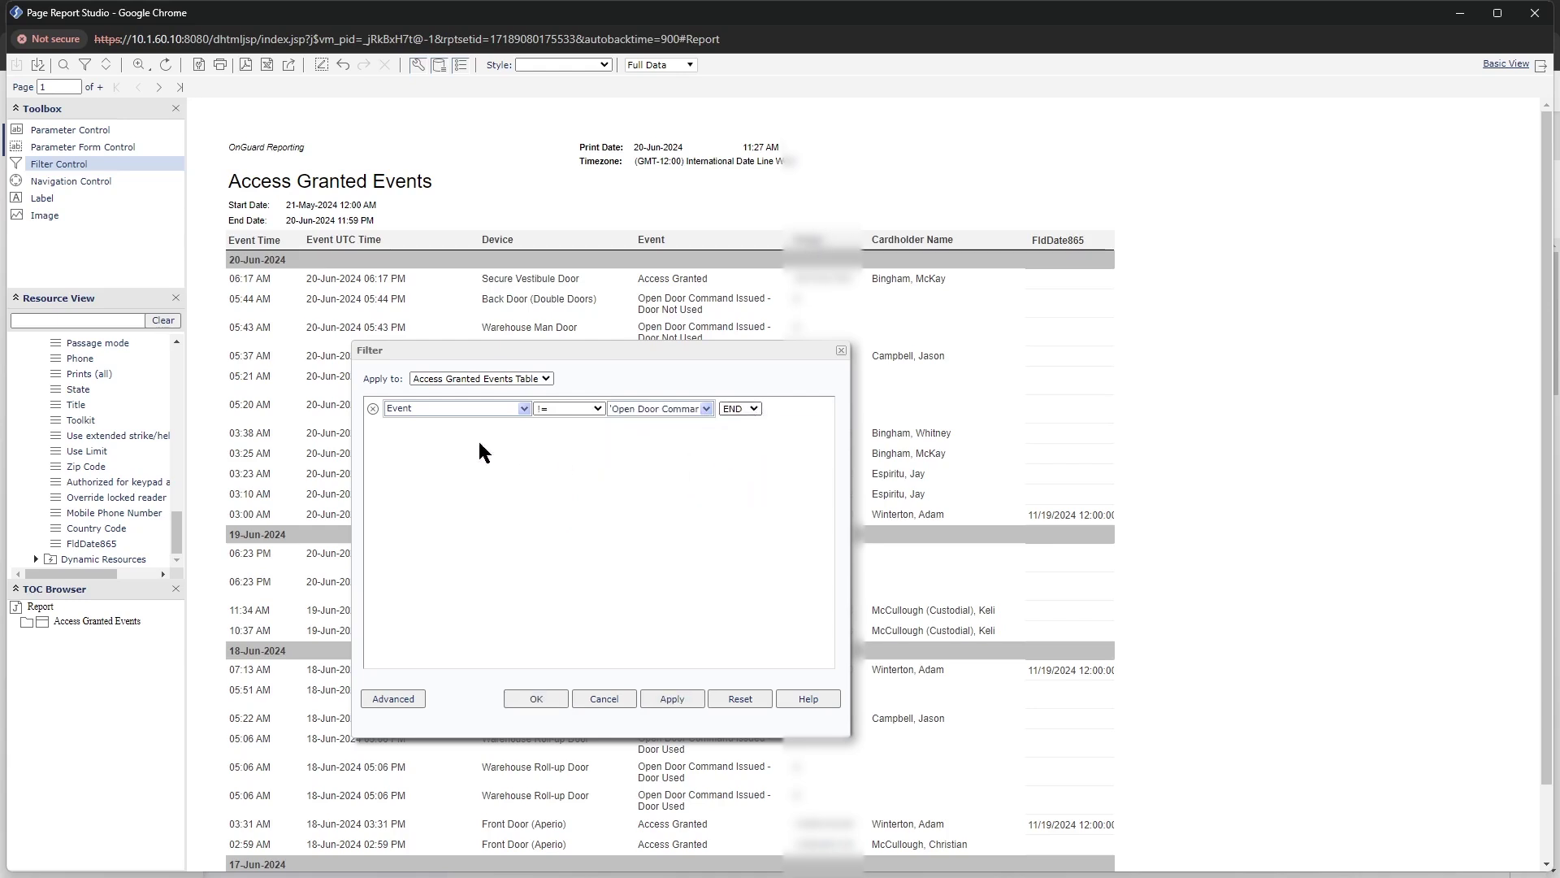
pyautogui.click(455, 430)
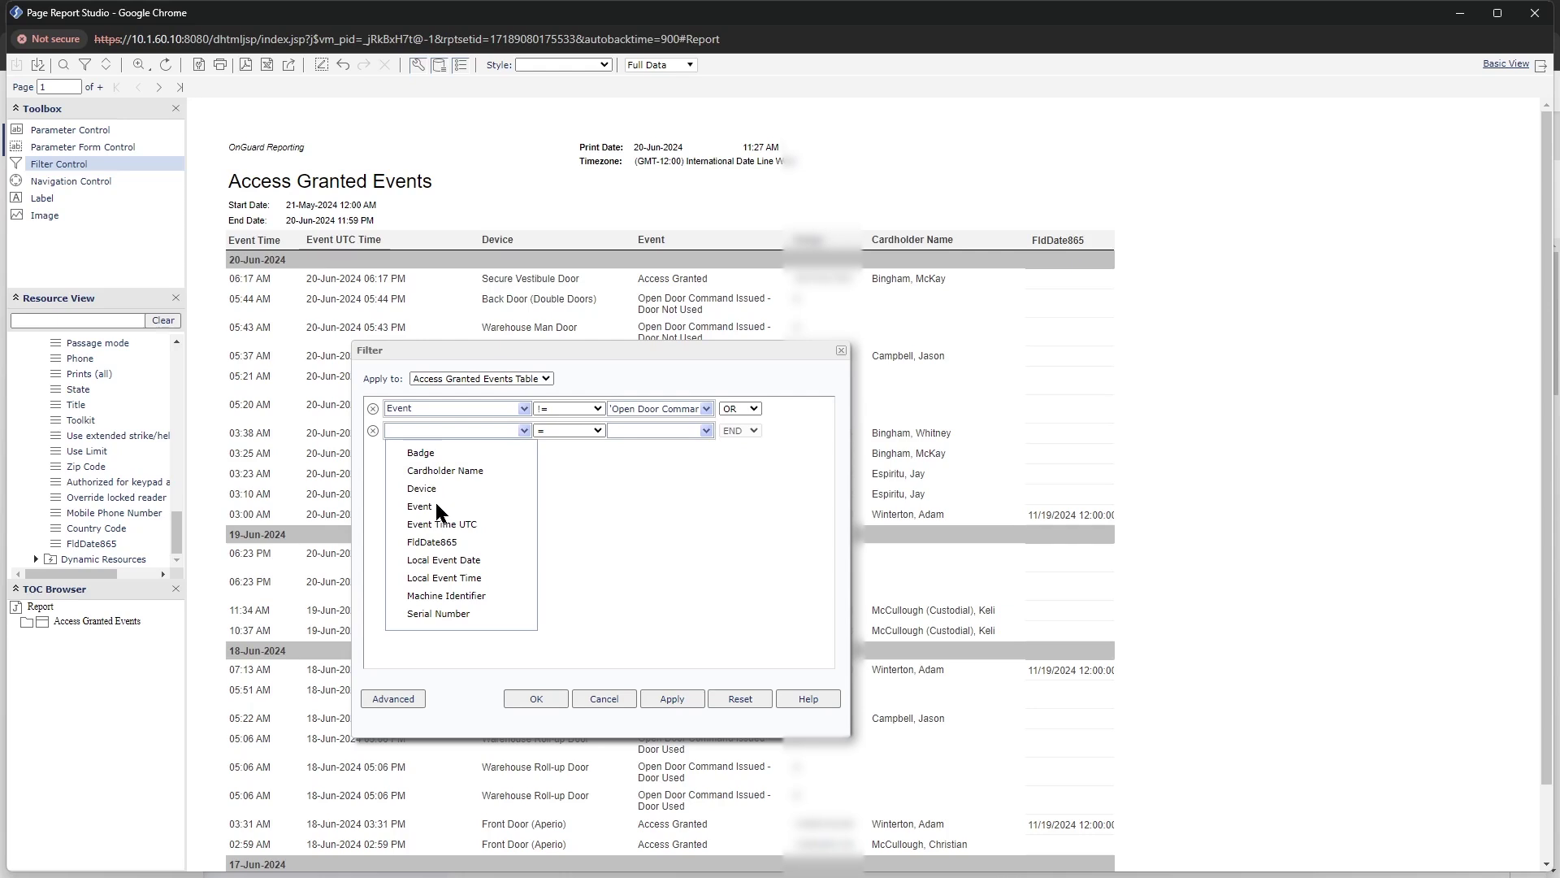
pyautogui.click(525, 483)
pyautogui.click(603, 431)
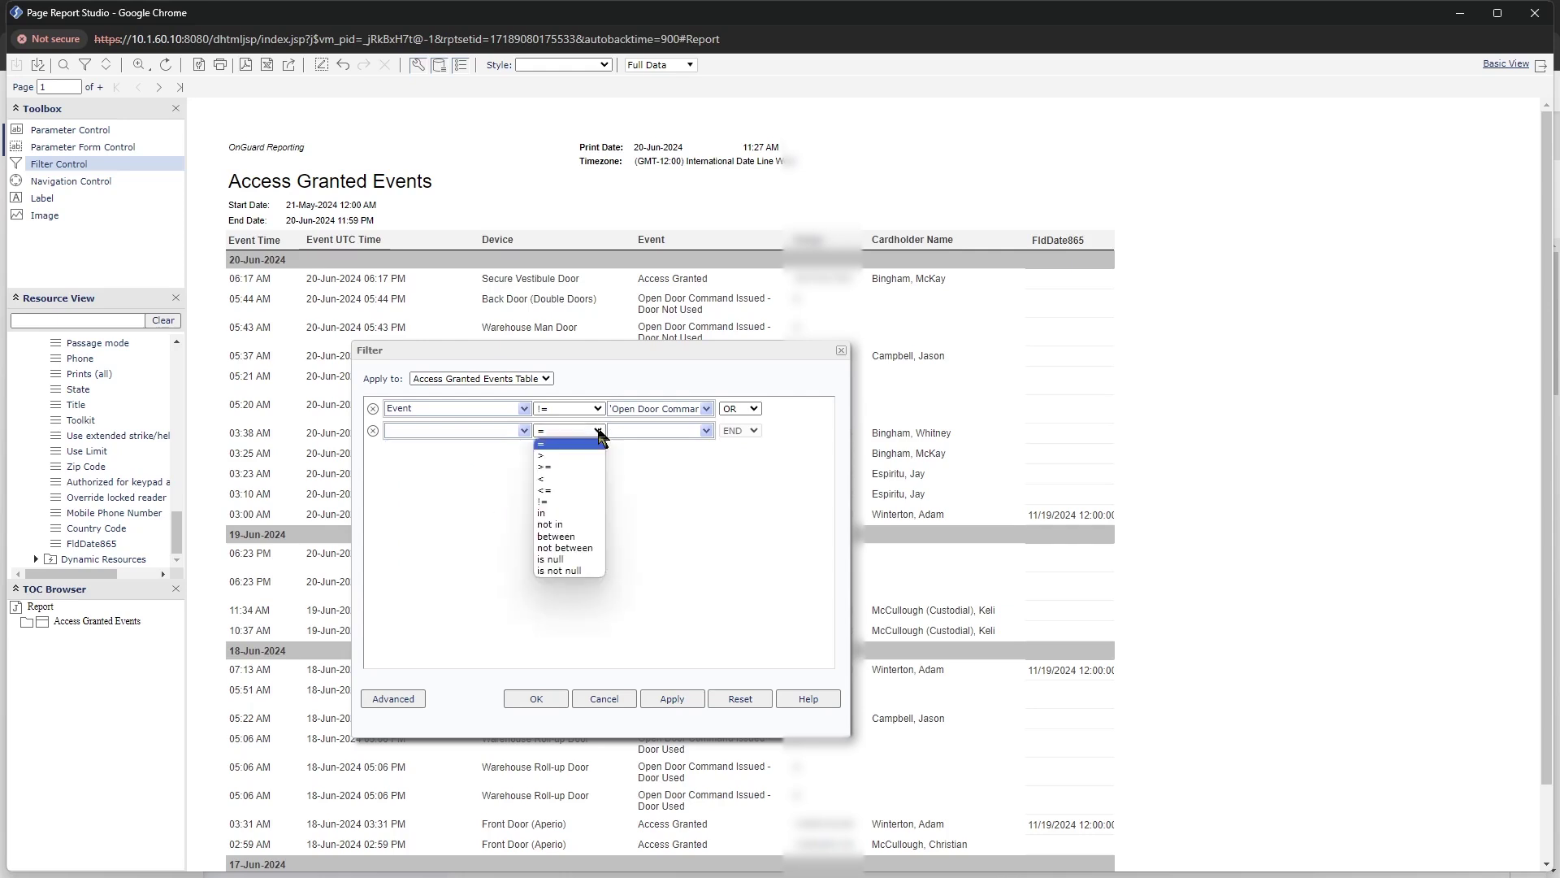
pyautogui.click(546, 501)
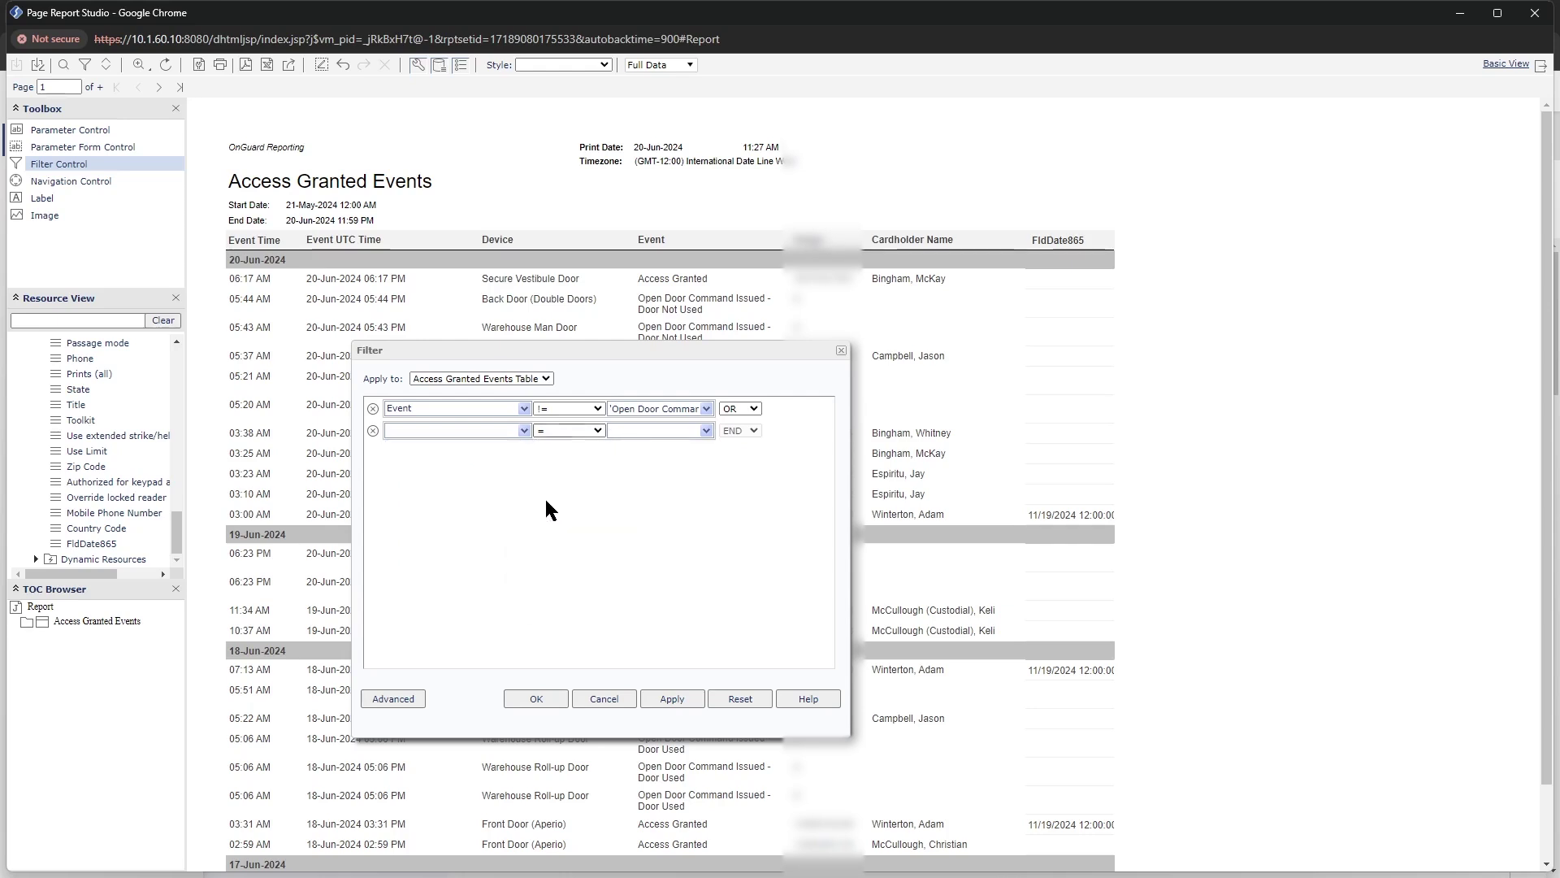
pyautogui.click(524, 430)
pyautogui.click(432, 503)
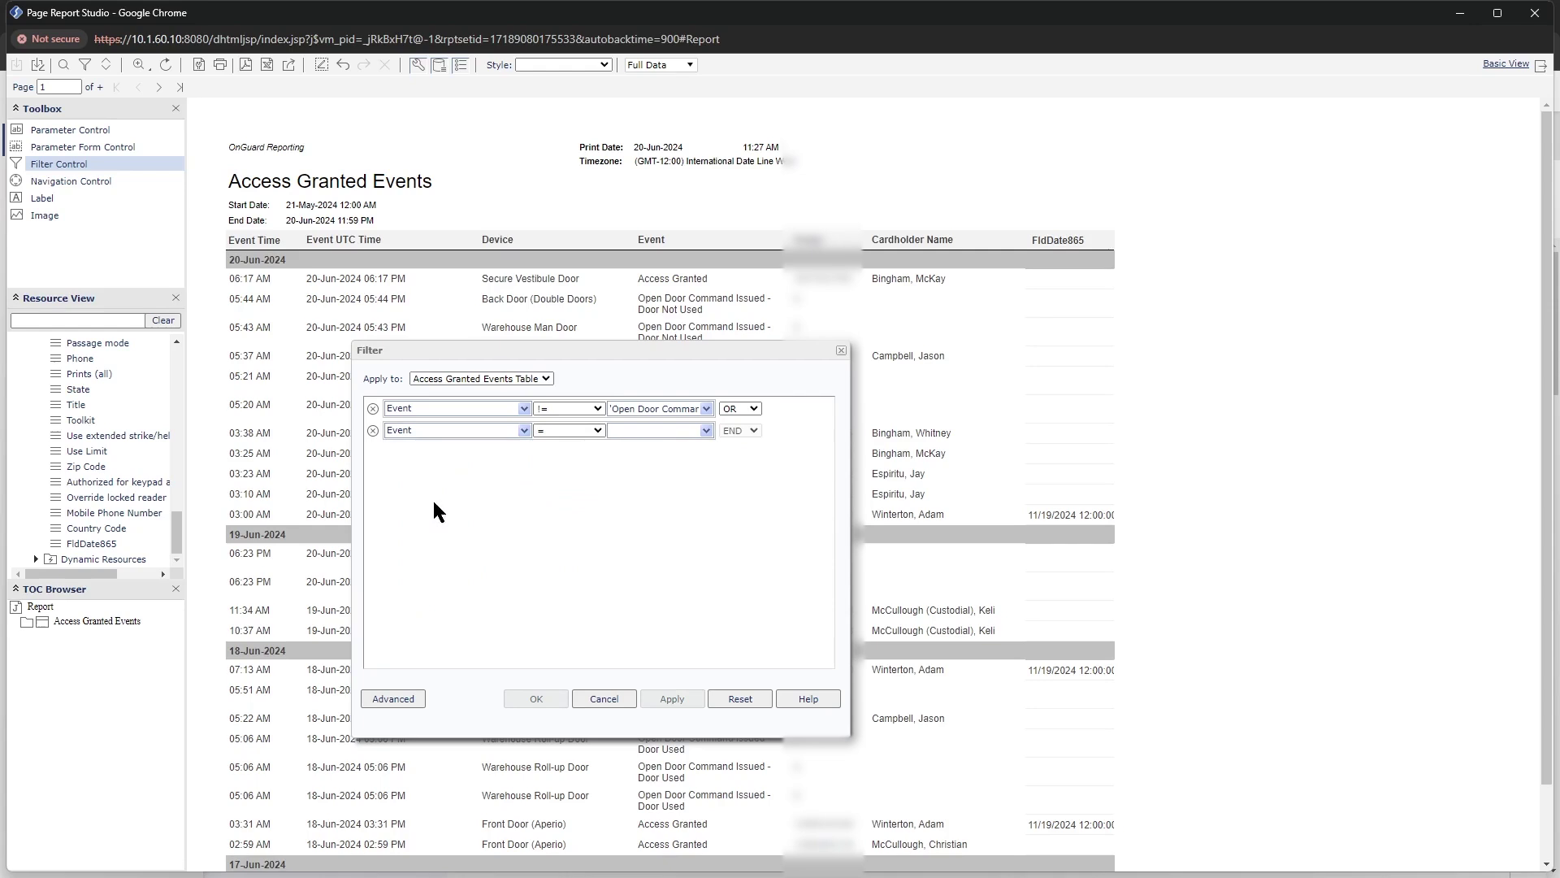
pyautogui.click(706, 431)
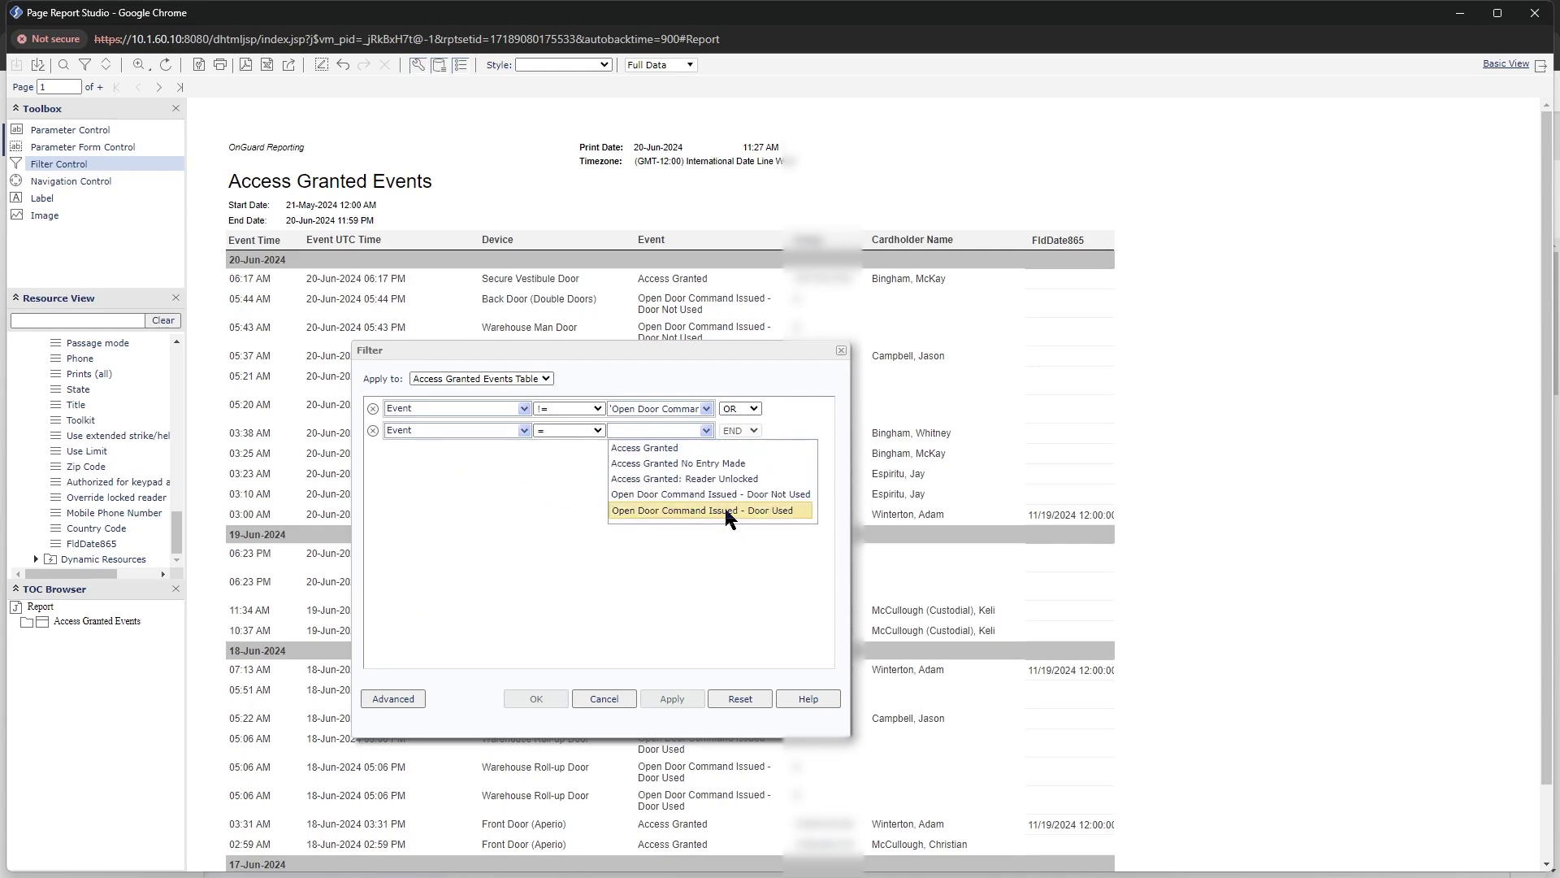
pyautogui.click(724, 508)
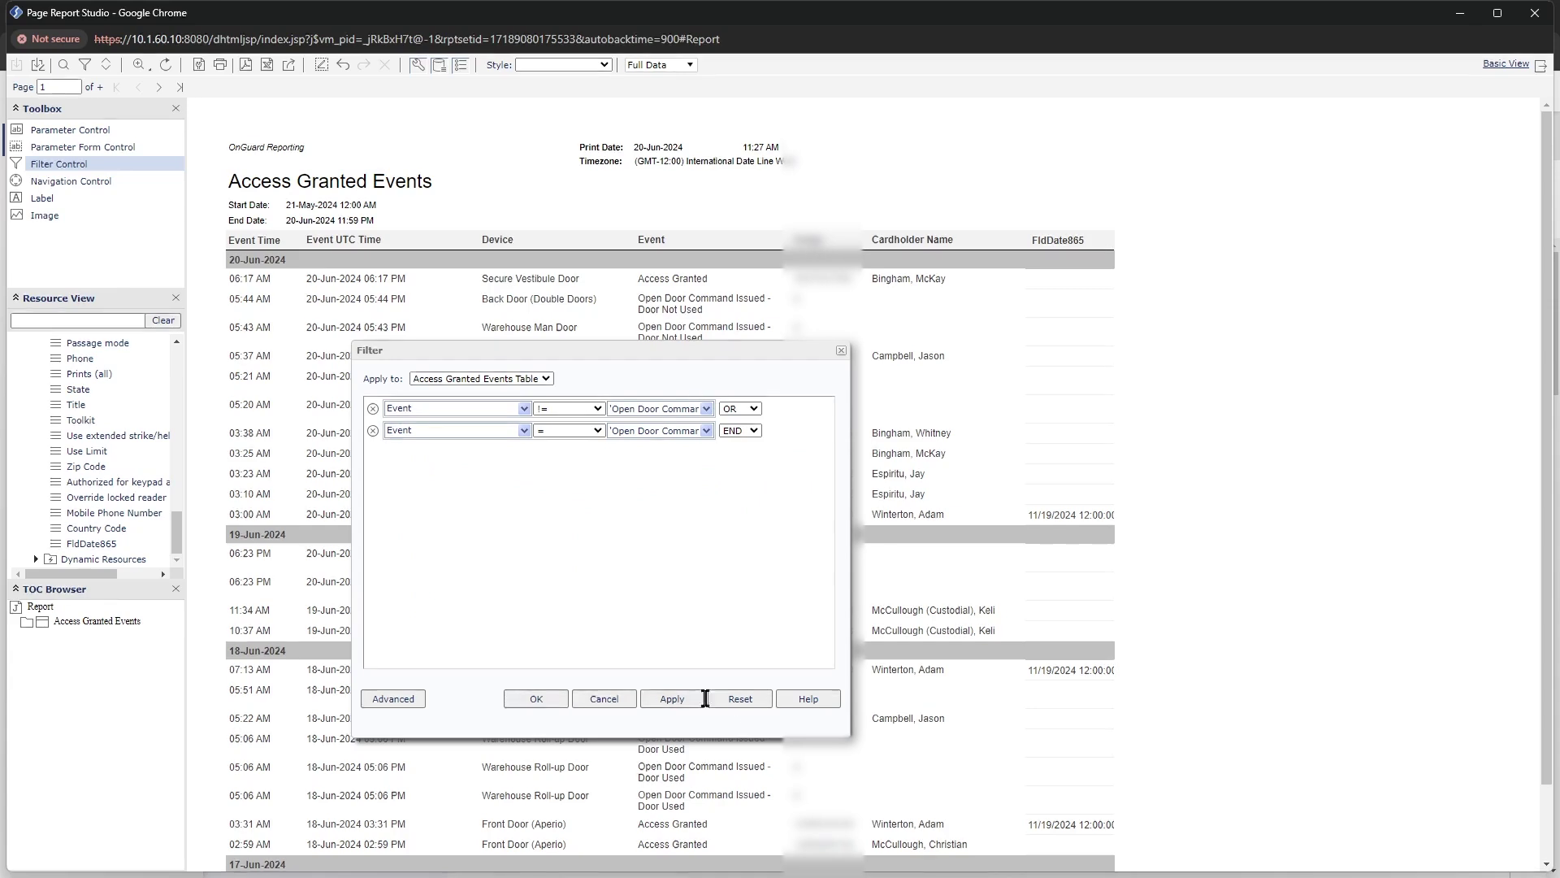
pyautogui.click(675, 699)
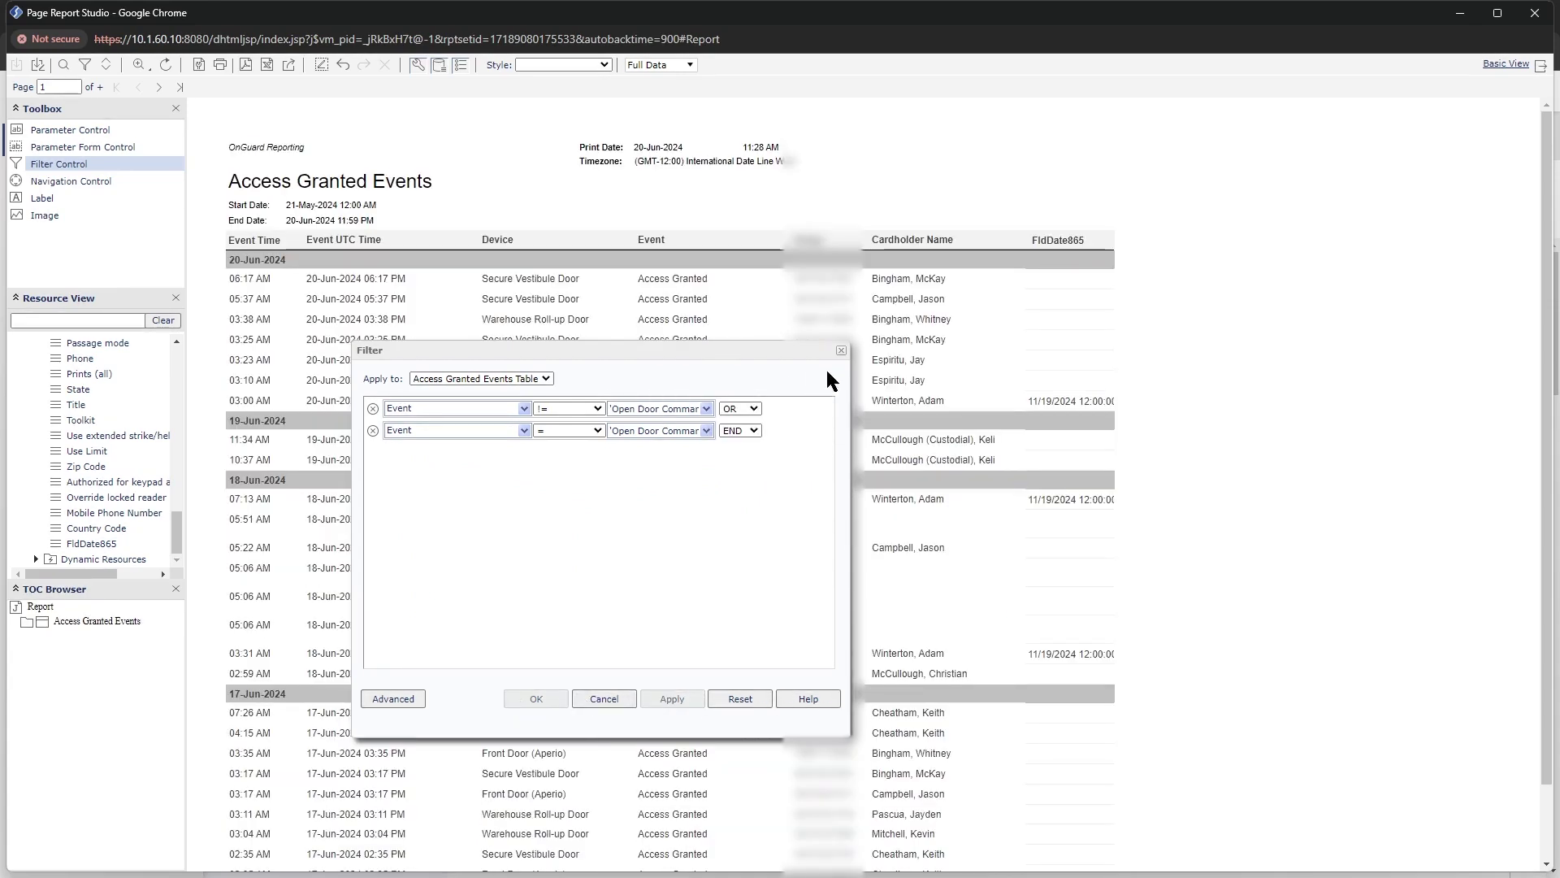
# - Reopen the Event filter, keep 'Open Door Command Issued - Door Used' for row two, and confirm with OK
pyautogui.click(841, 351)
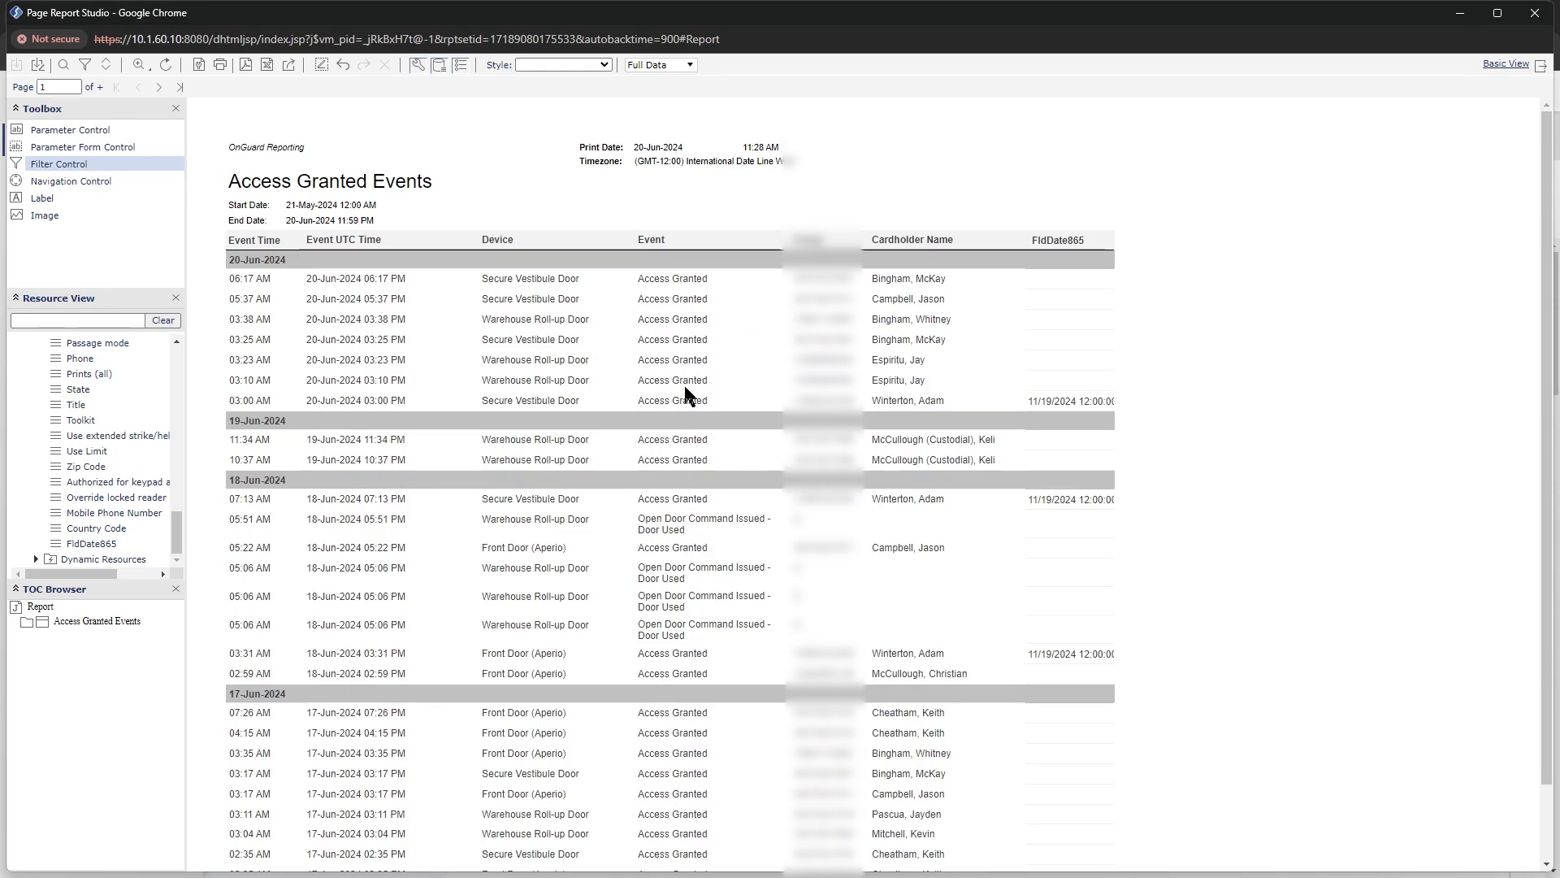
pyautogui.click(85, 64)
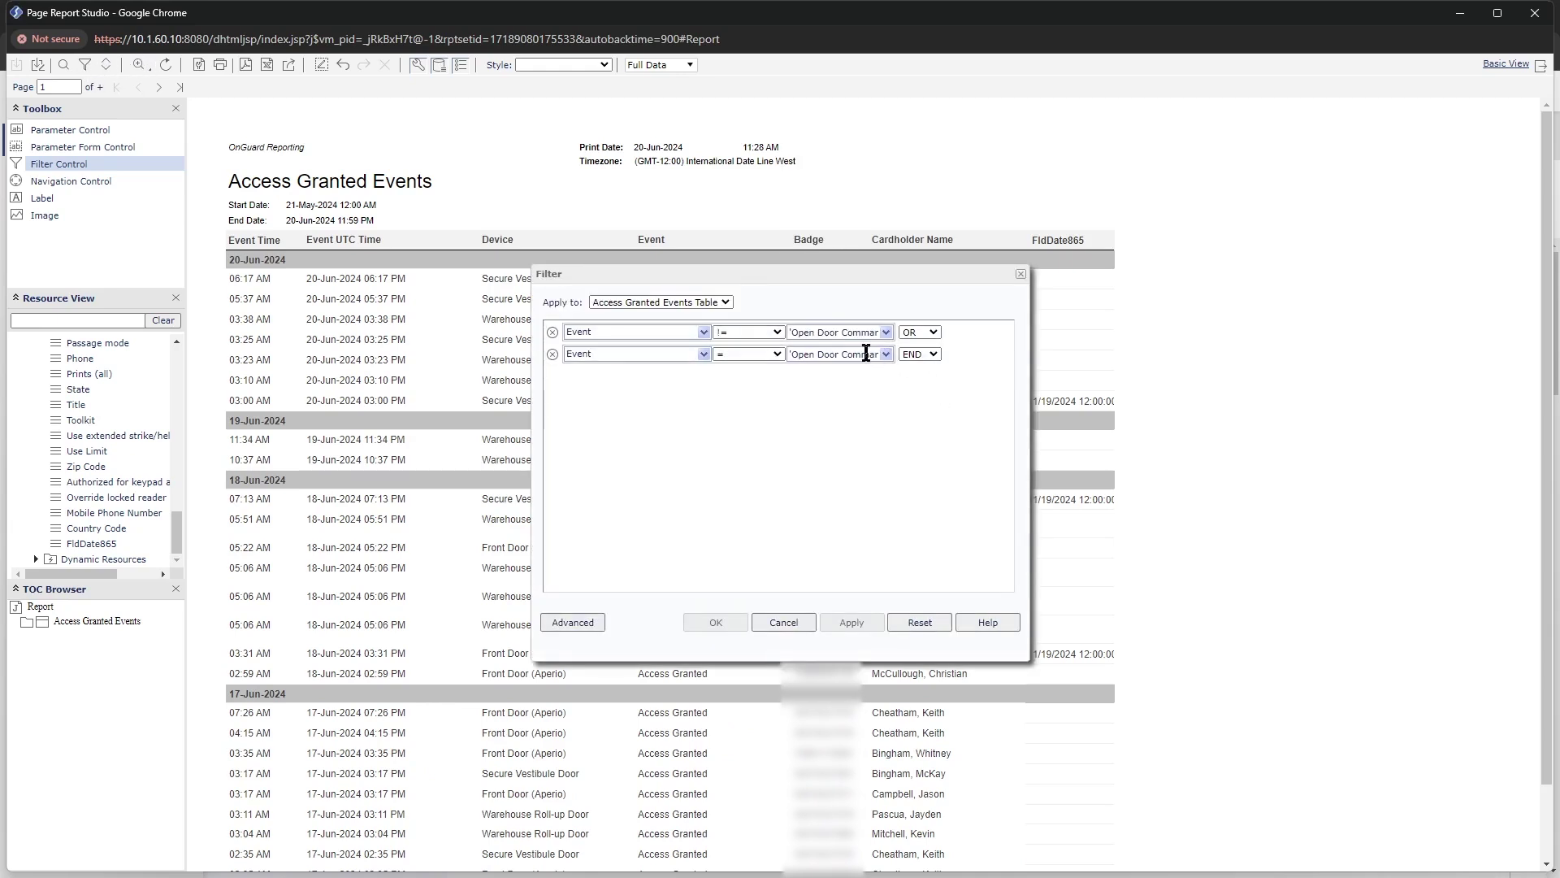
pyautogui.click(888, 353)
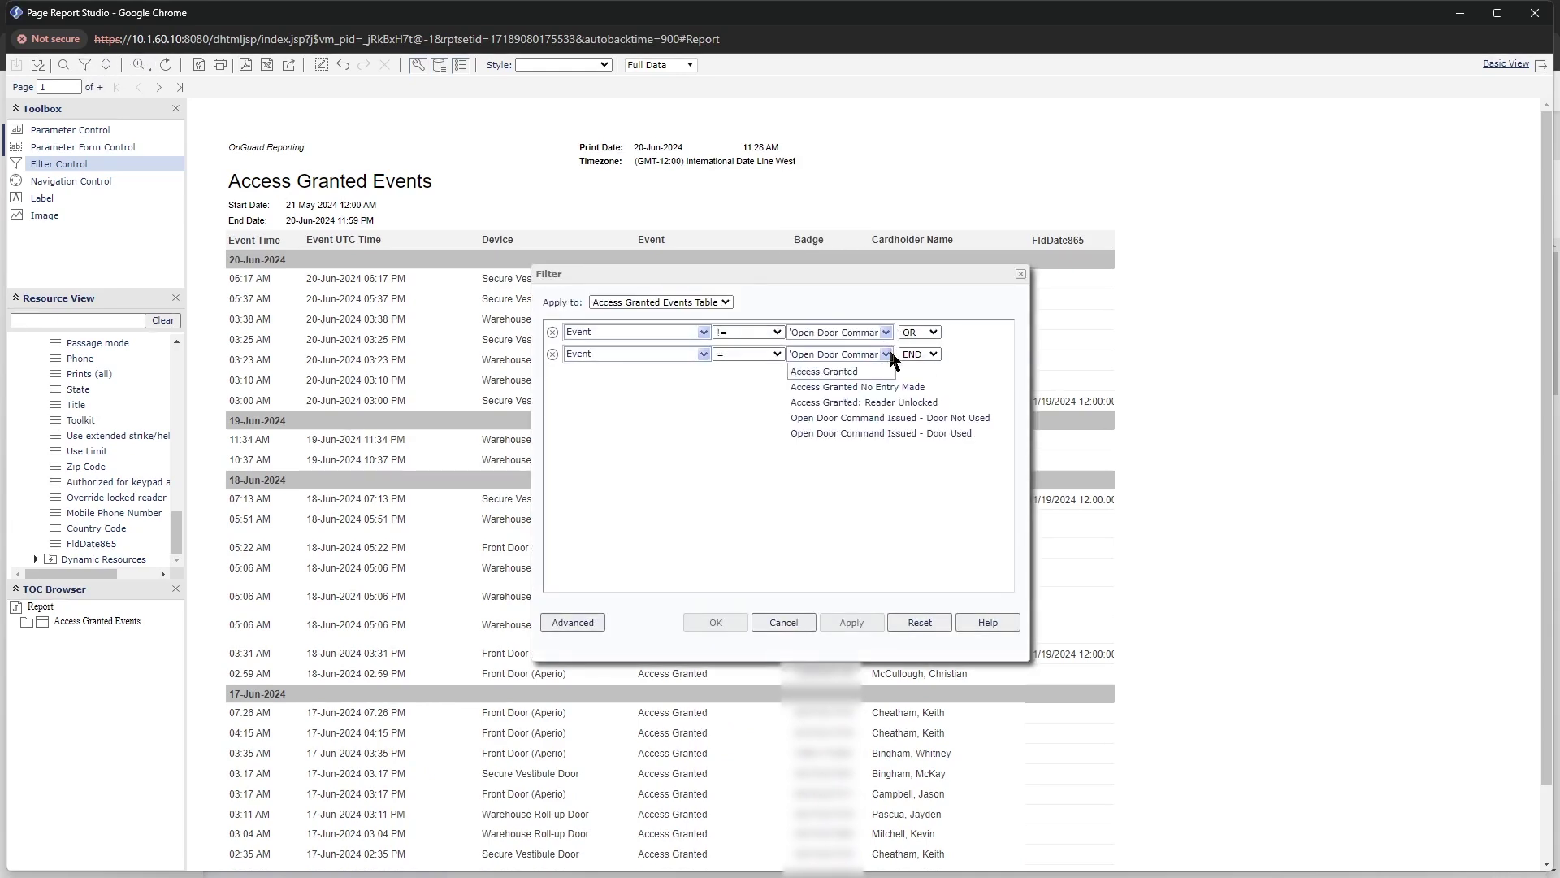
pyautogui.click(917, 433)
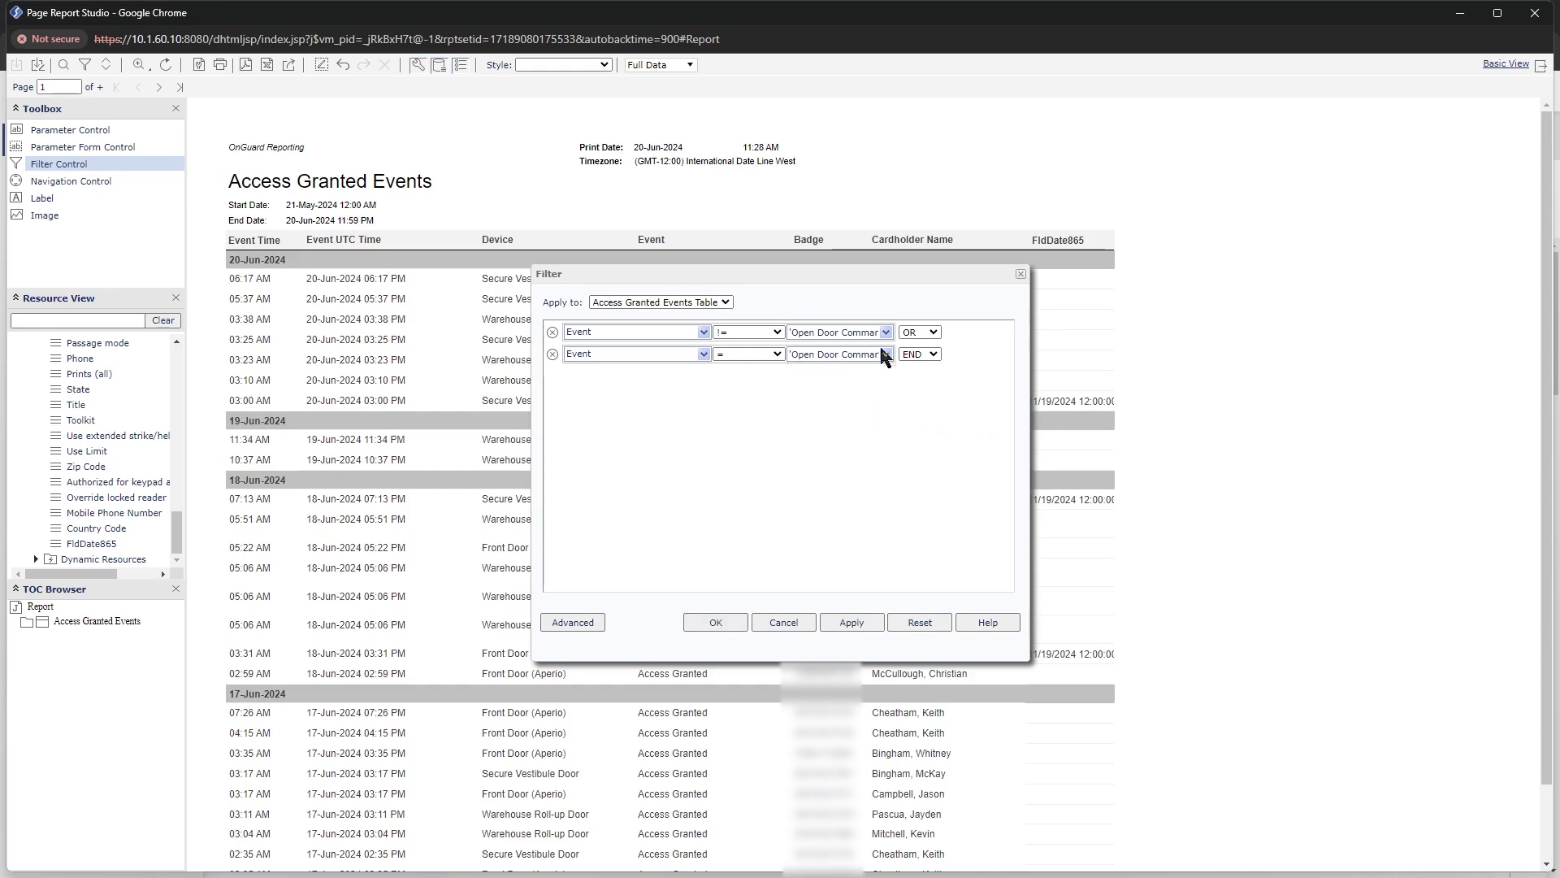
pyautogui.click(886, 333)
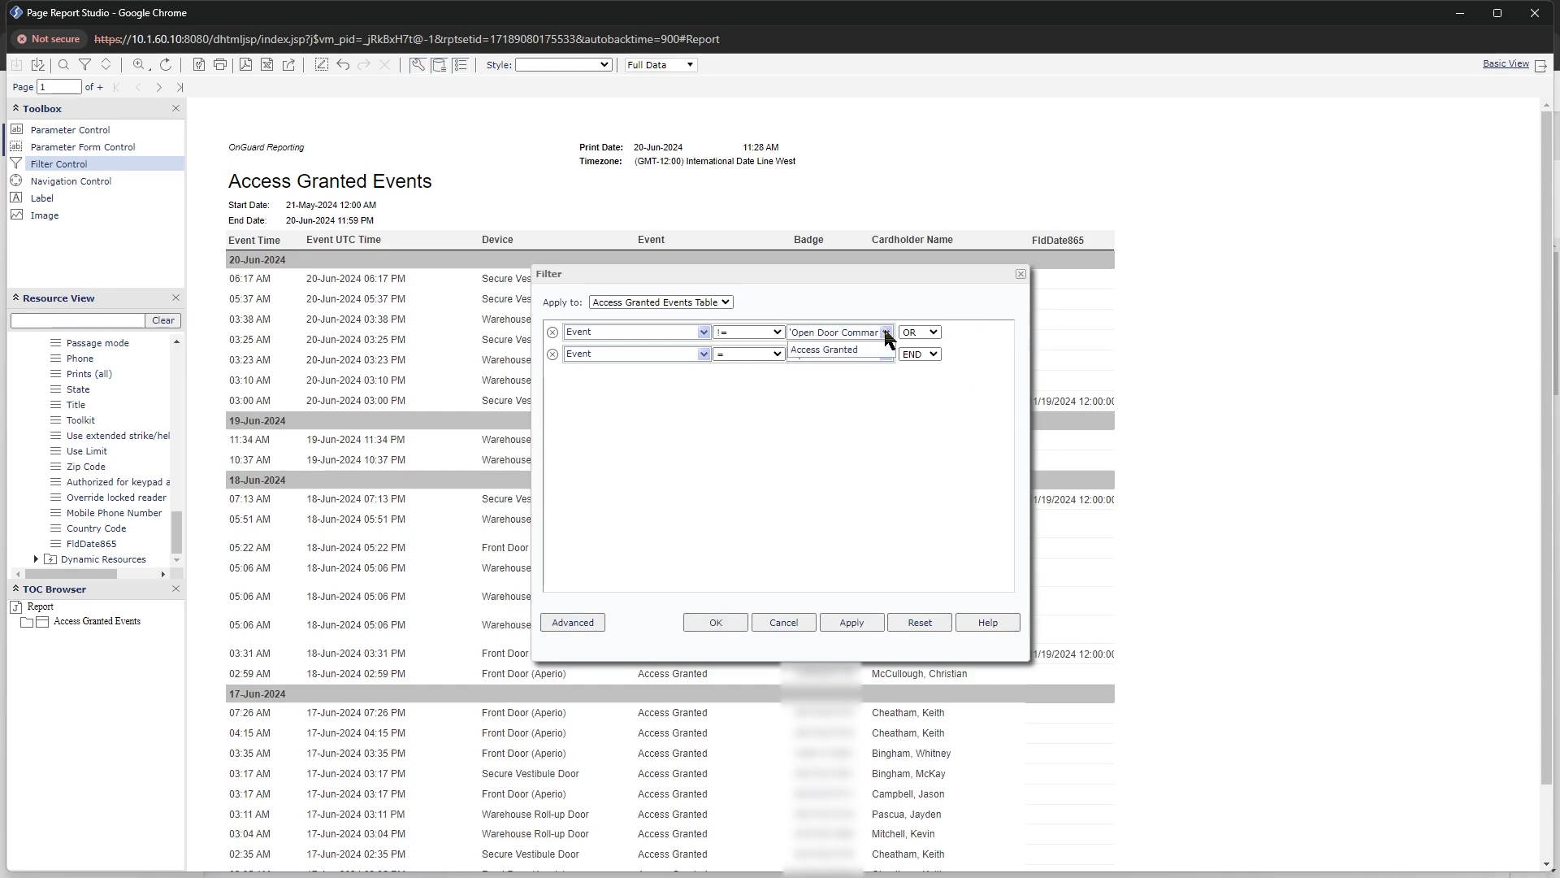
pyautogui.click(886, 332)
pyautogui.click(914, 398)
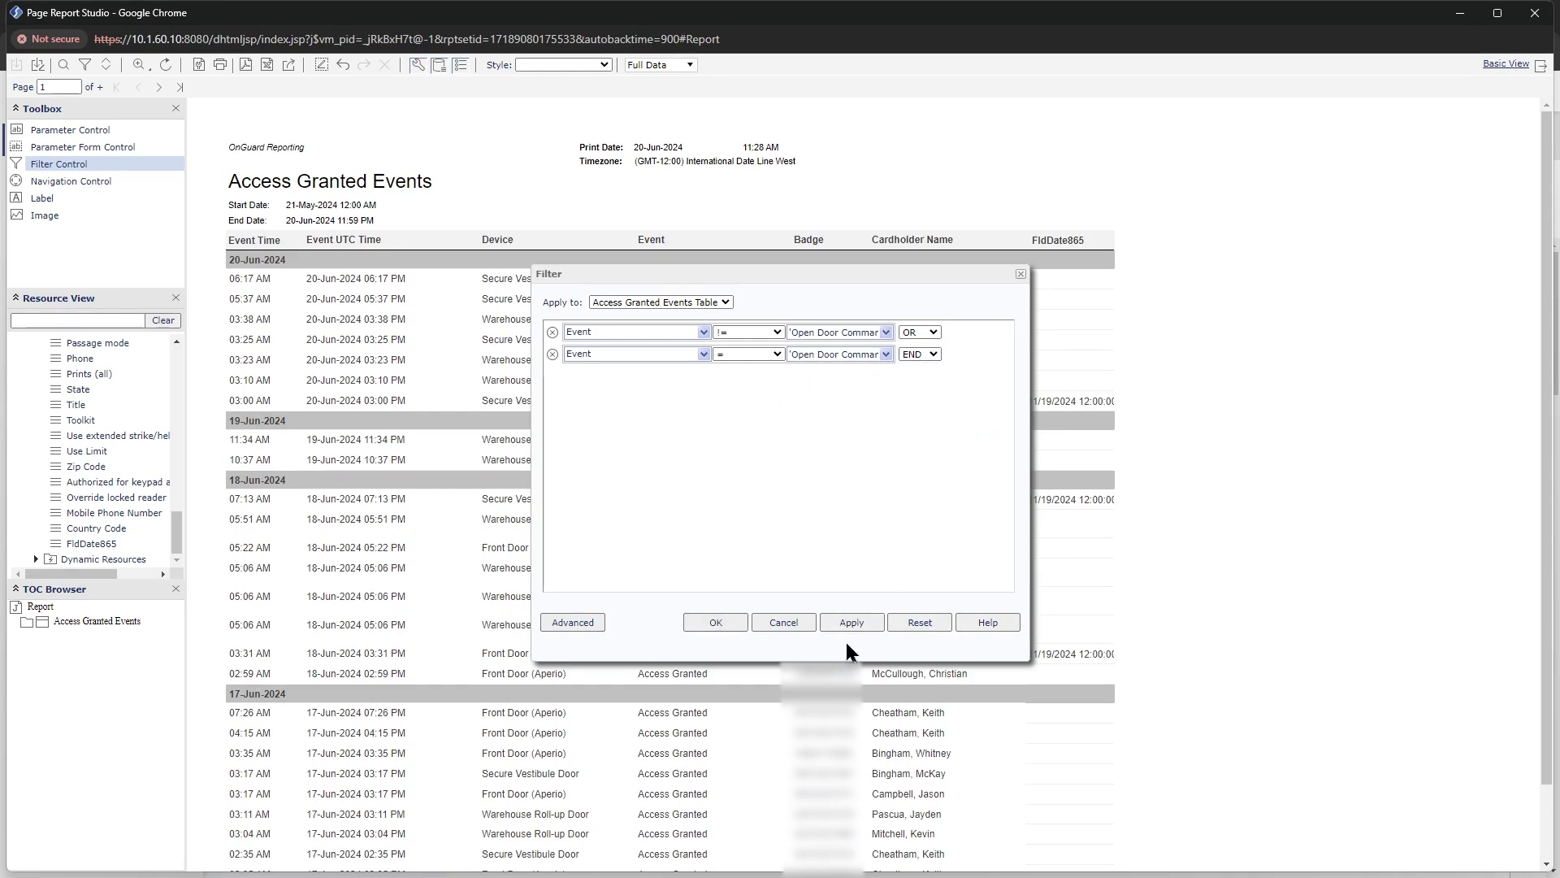
pyautogui.click(745, 623)
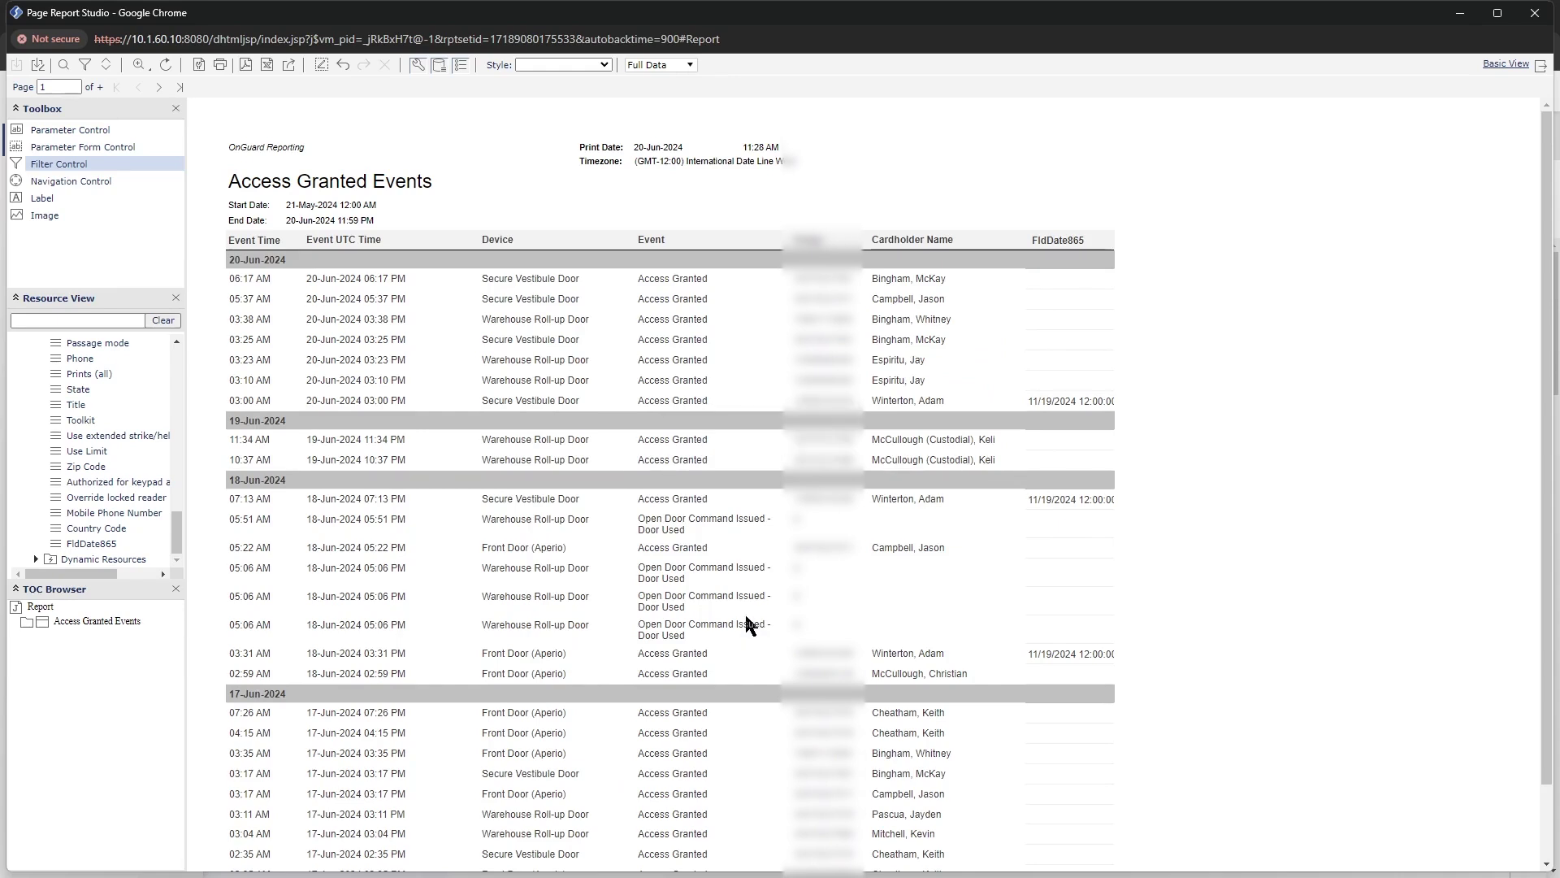
pyautogui.click(654, 374)
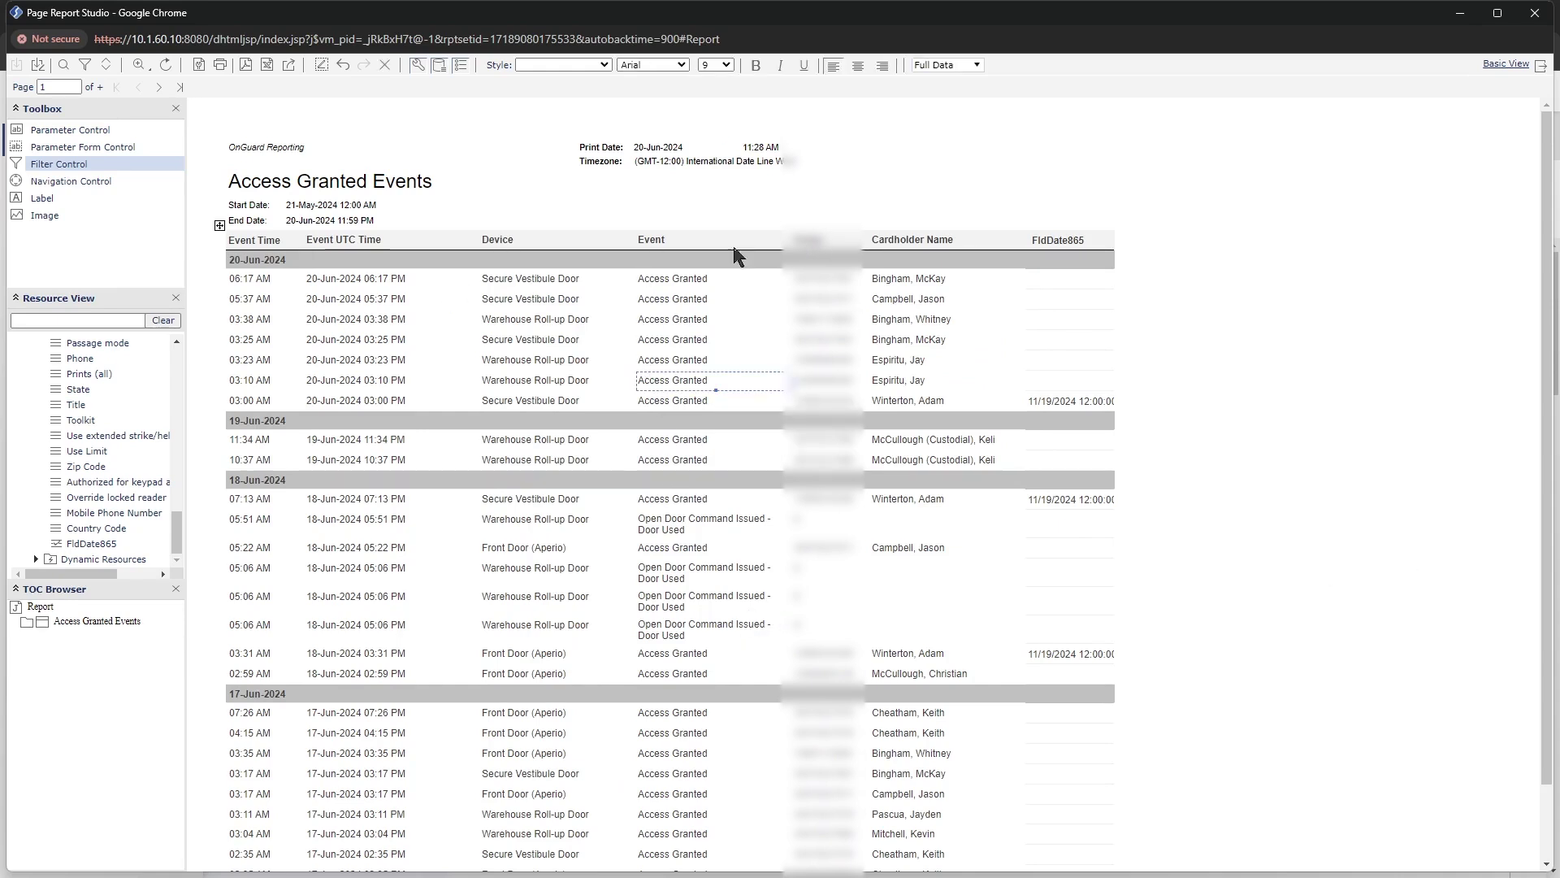
pyautogui.click(672, 238)
pyautogui.rightClick(651, 238)
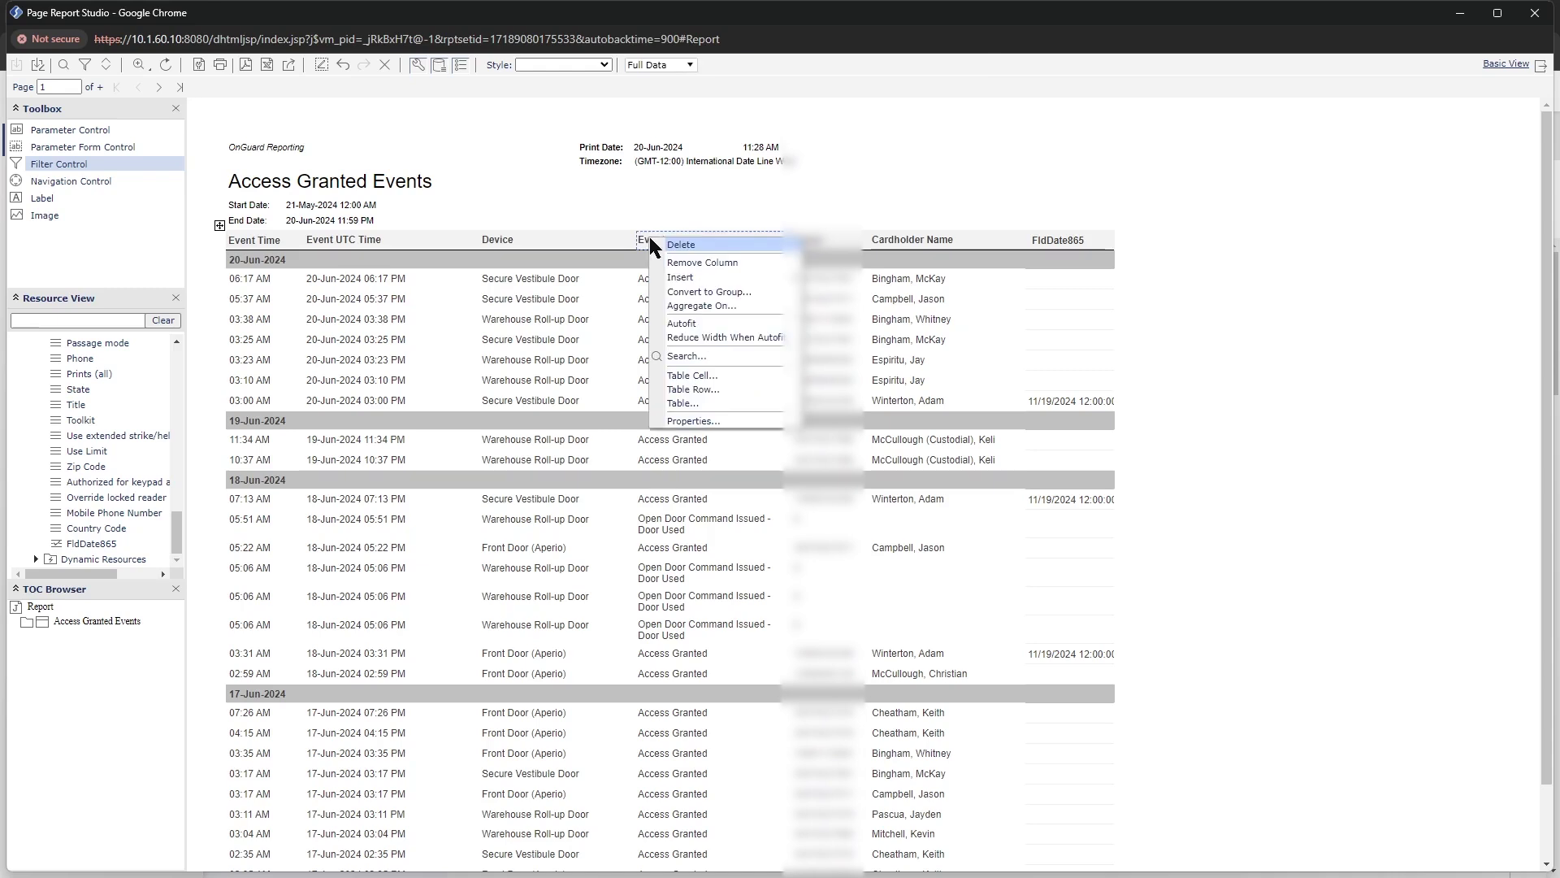
pyautogui.click(681, 244)
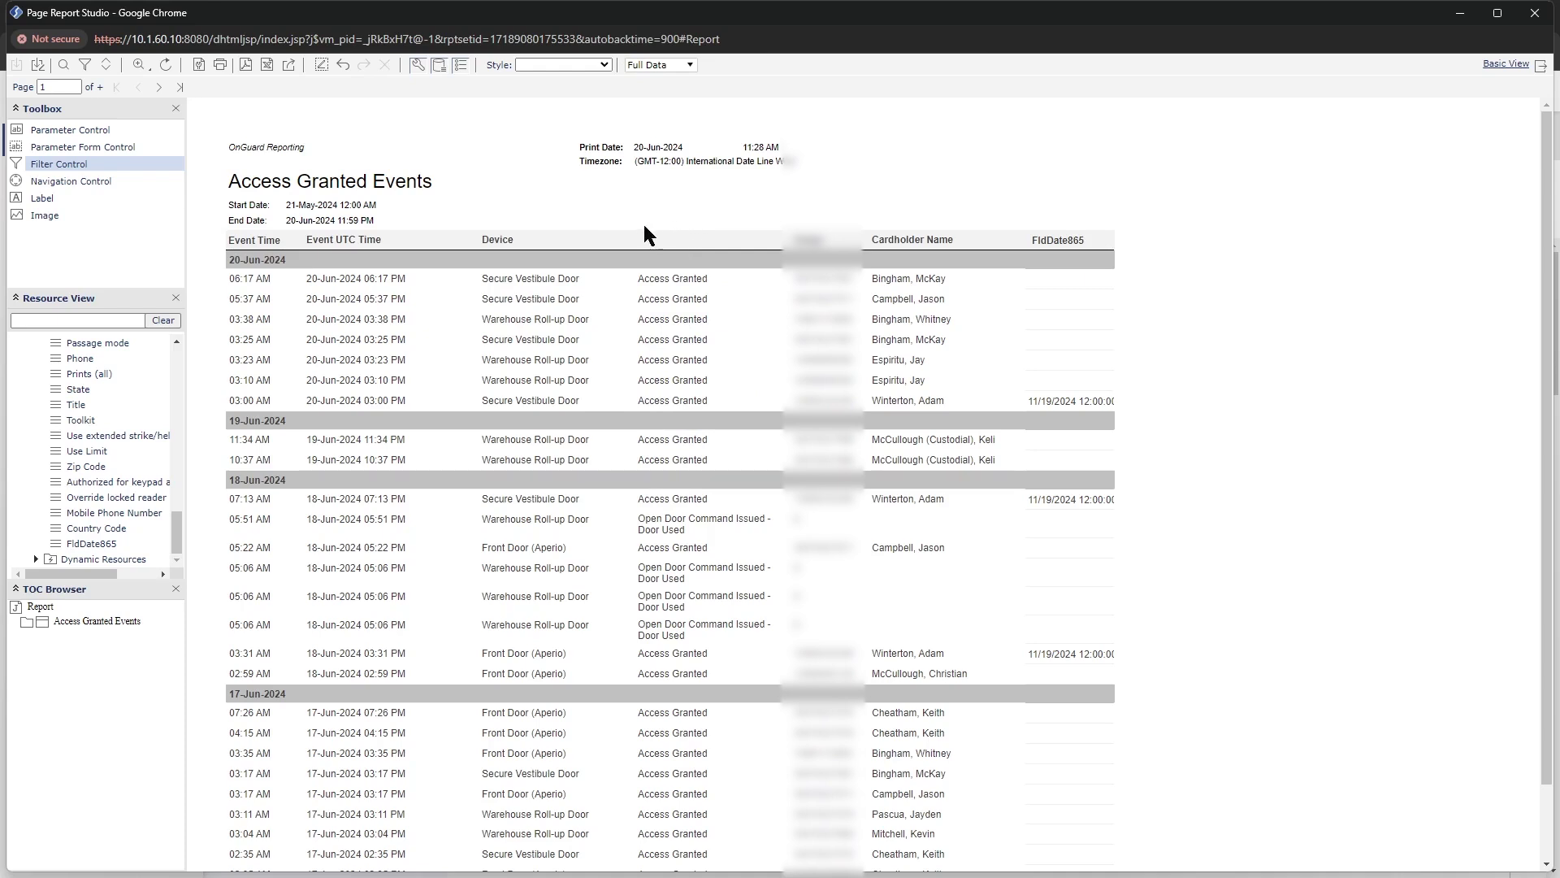
pyautogui.click(343, 65)
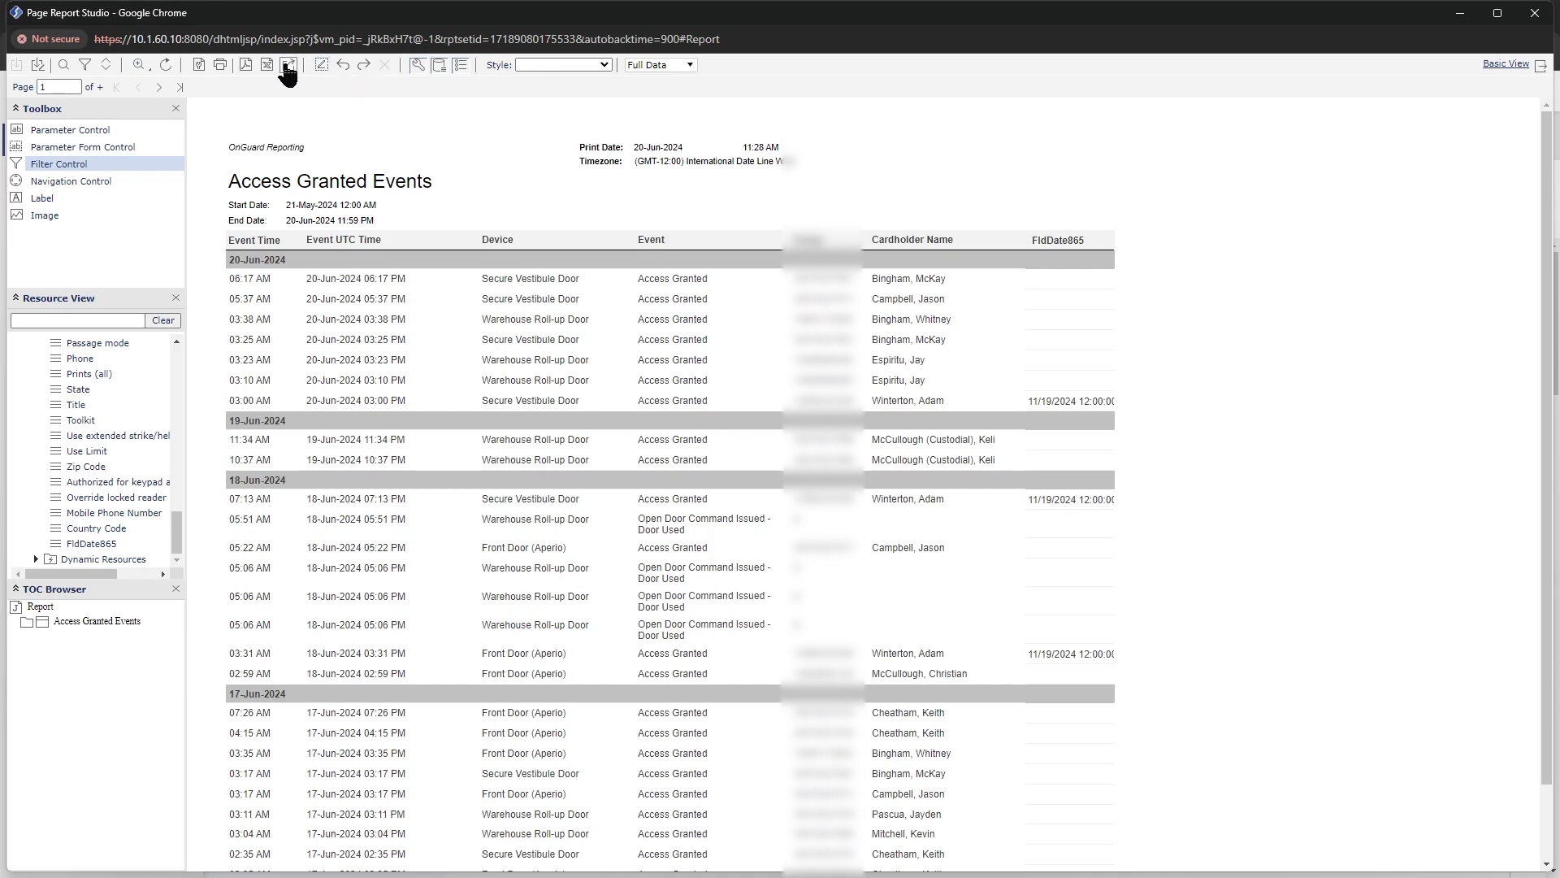
# - Open Save As and set the destination folder to My Reports
pyautogui.click(36, 65)
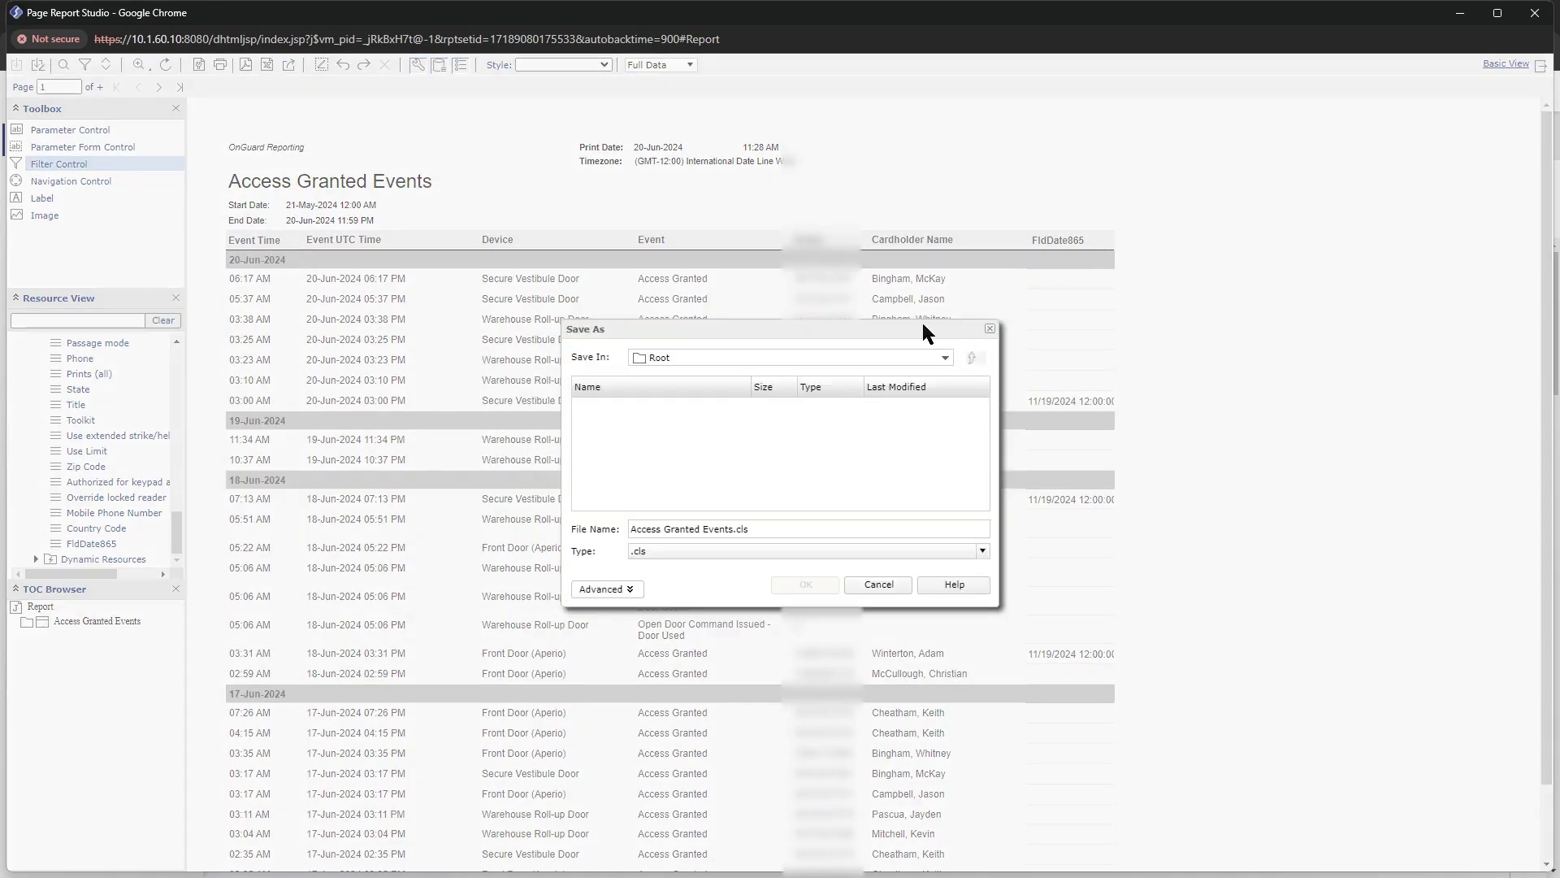
pyautogui.moveTo(923, 325); pyautogui.dragTo(914, 338)
pyautogui.click(870, 597)
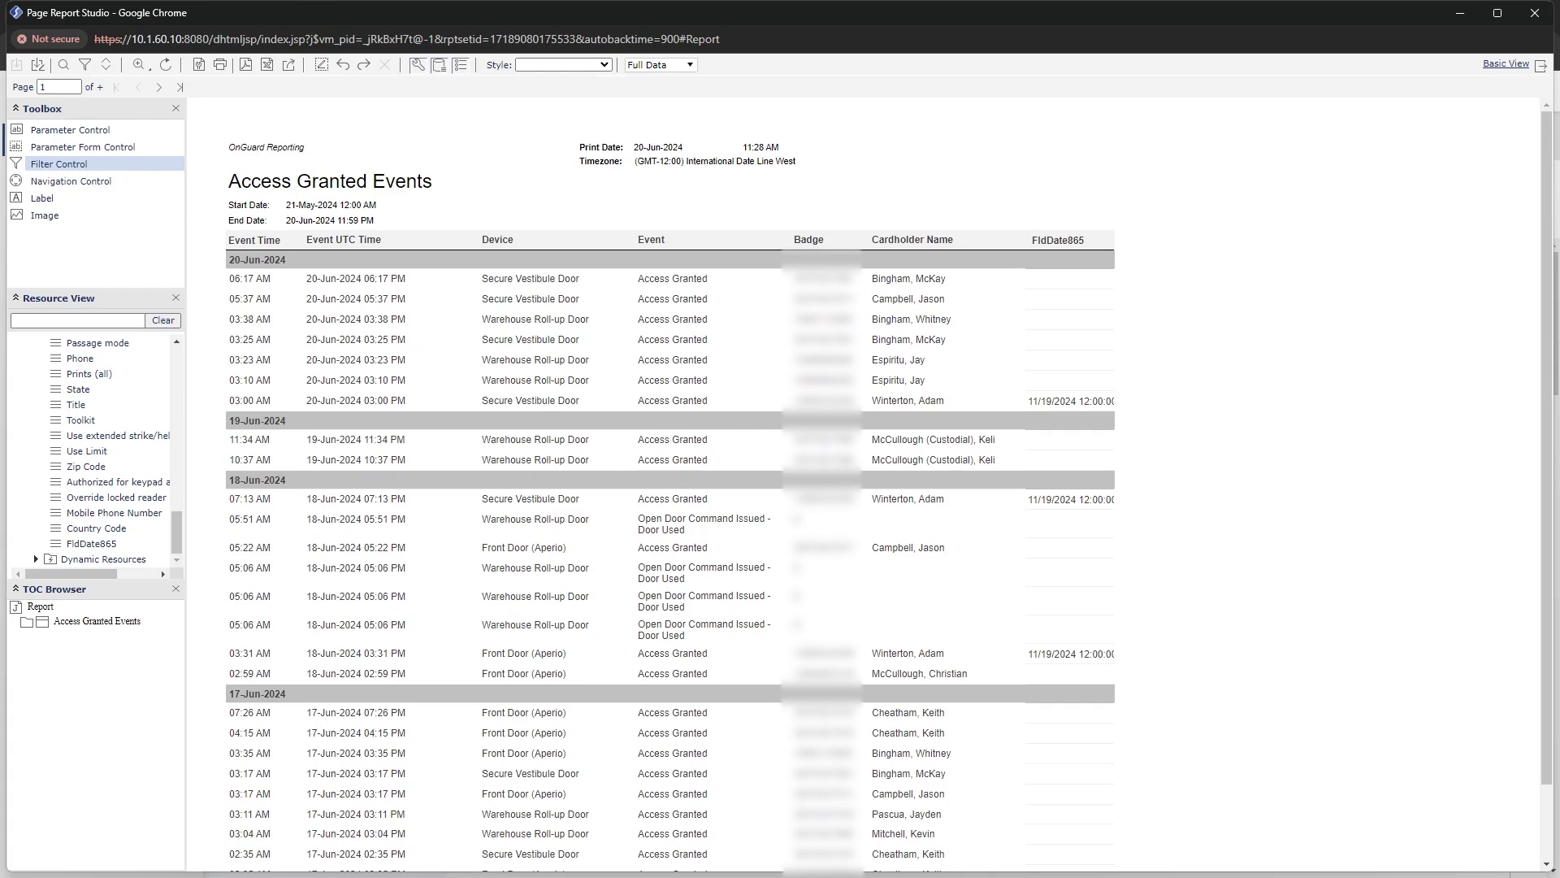
pyautogui.click(36, 63)
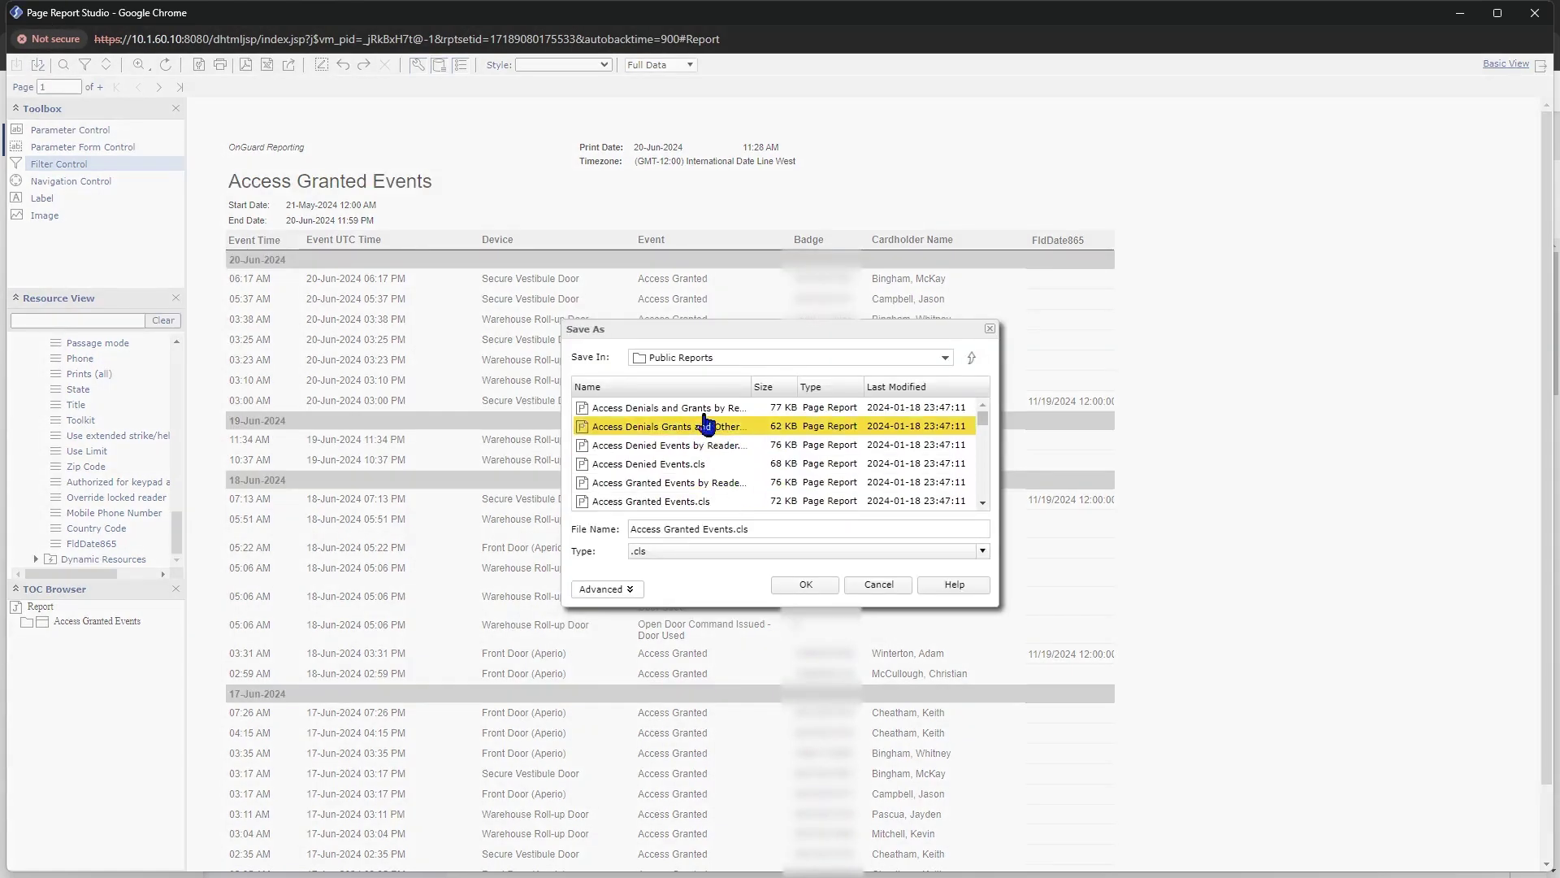
pyautogui.click(721, 360)
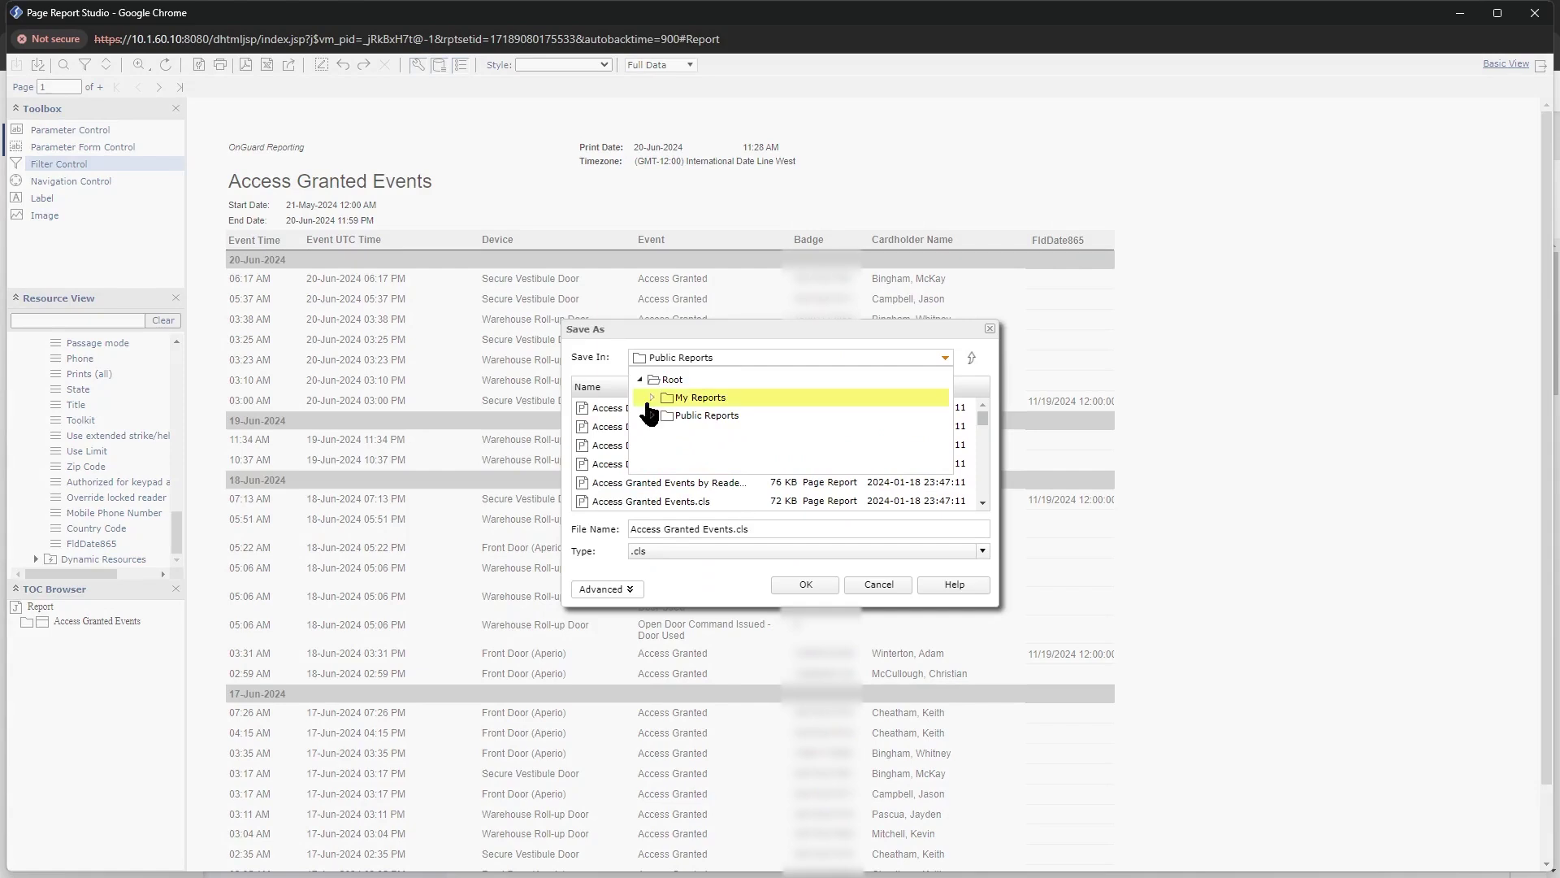
pyautogui.click(698, 402)
pyautogui.click(732, 359)
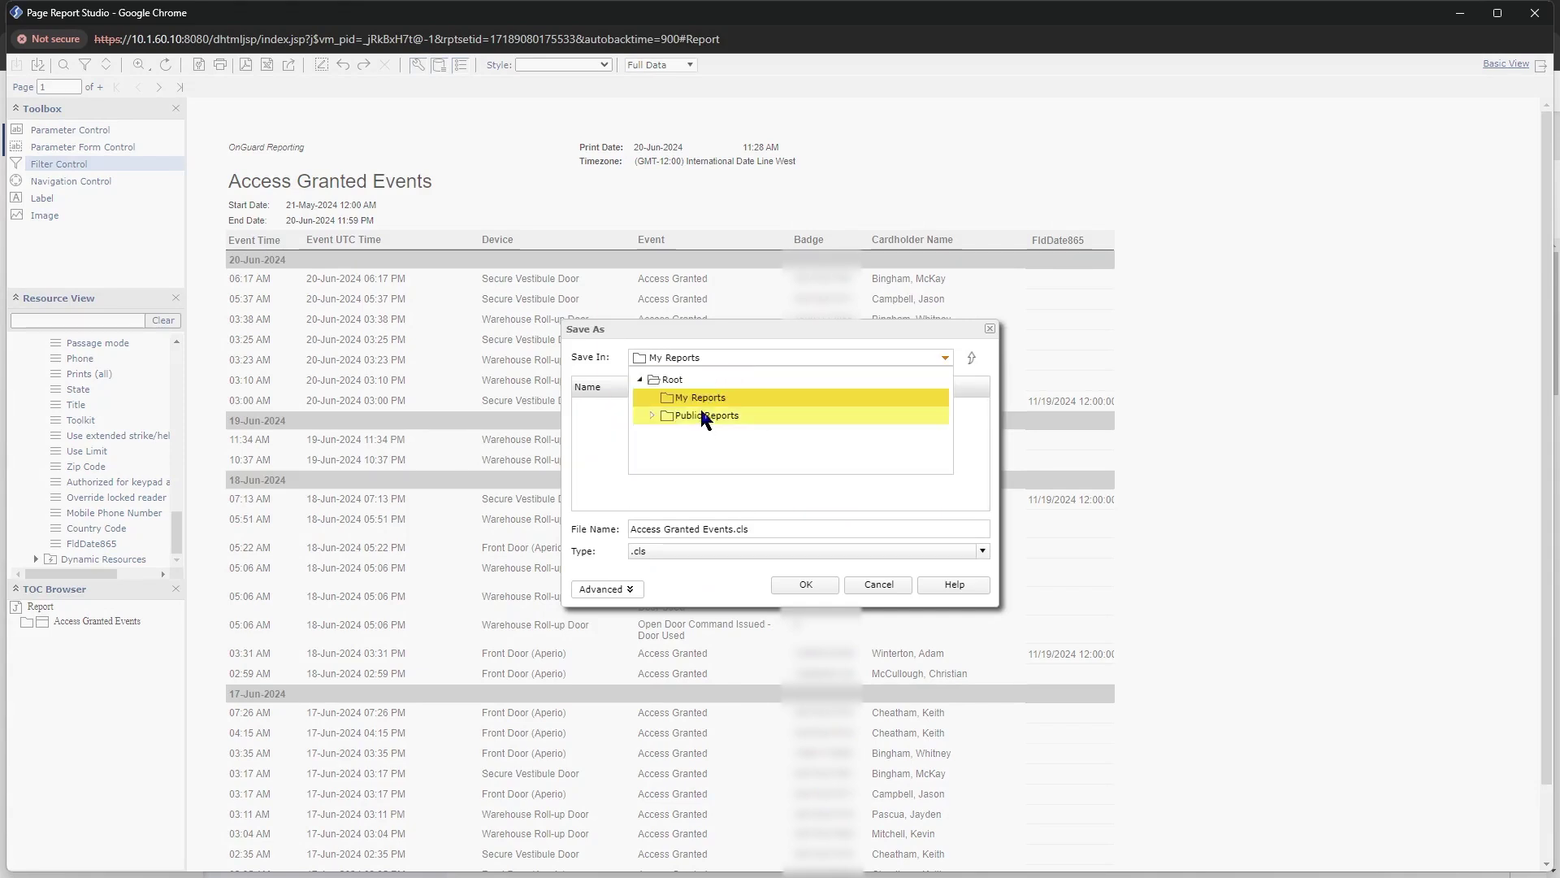
pyautogui.click(696, 477)
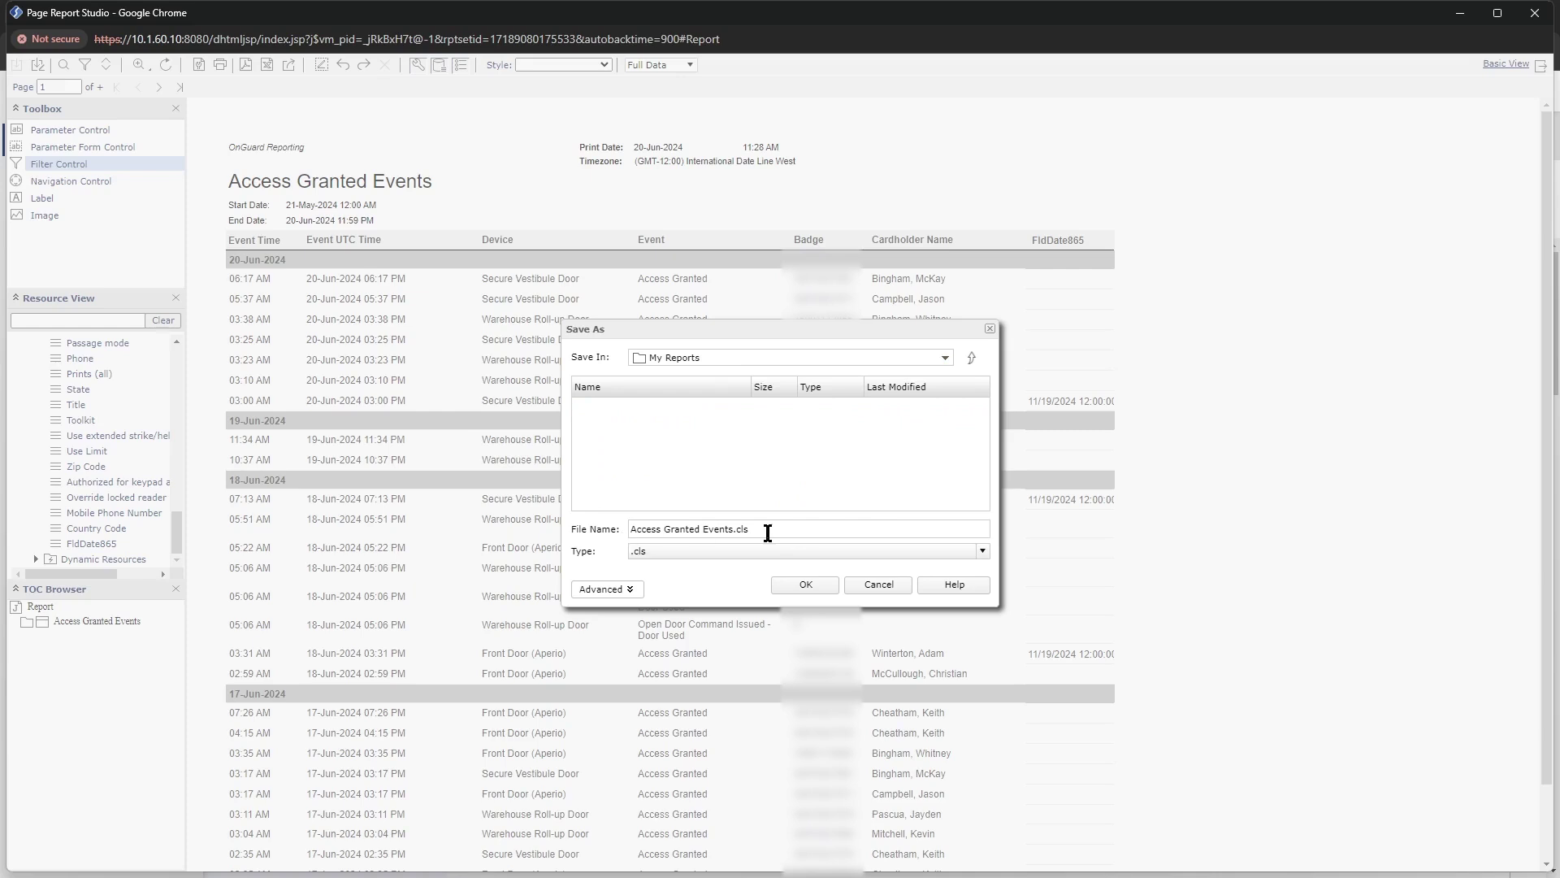
# - Name the copy 'Access Granted Events with Remote Work Status.cls' and save it
pyautogui.moveTo(767, 532); pyautogui.dragTo(721, 531)
pyautogui.click(734, 529)
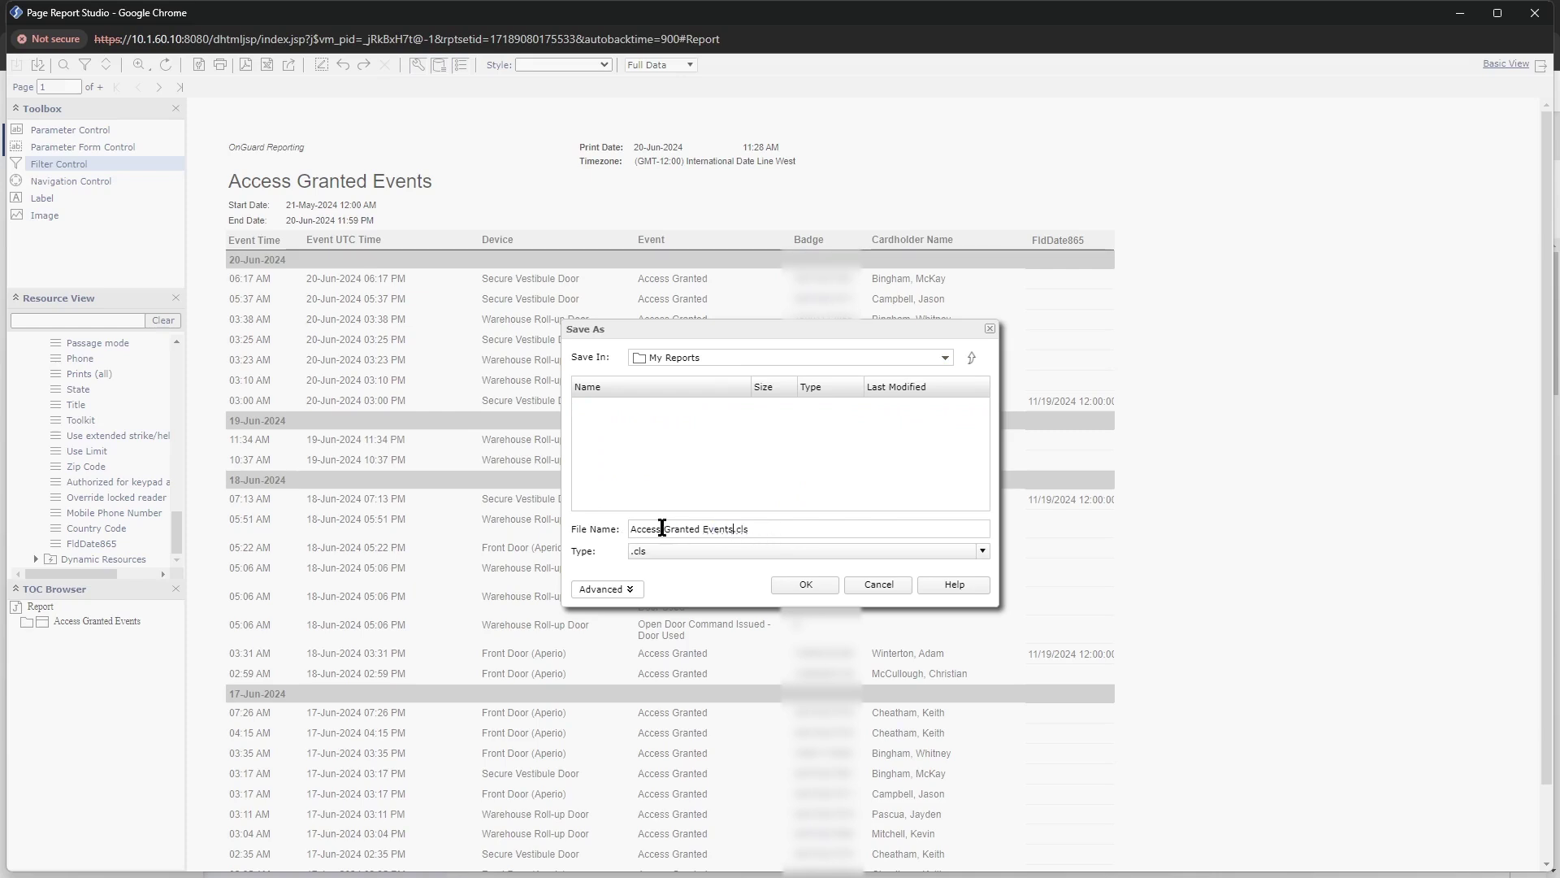
pyautogui.moveTo(631, 528); pyautogui.dragTo(736, 529)
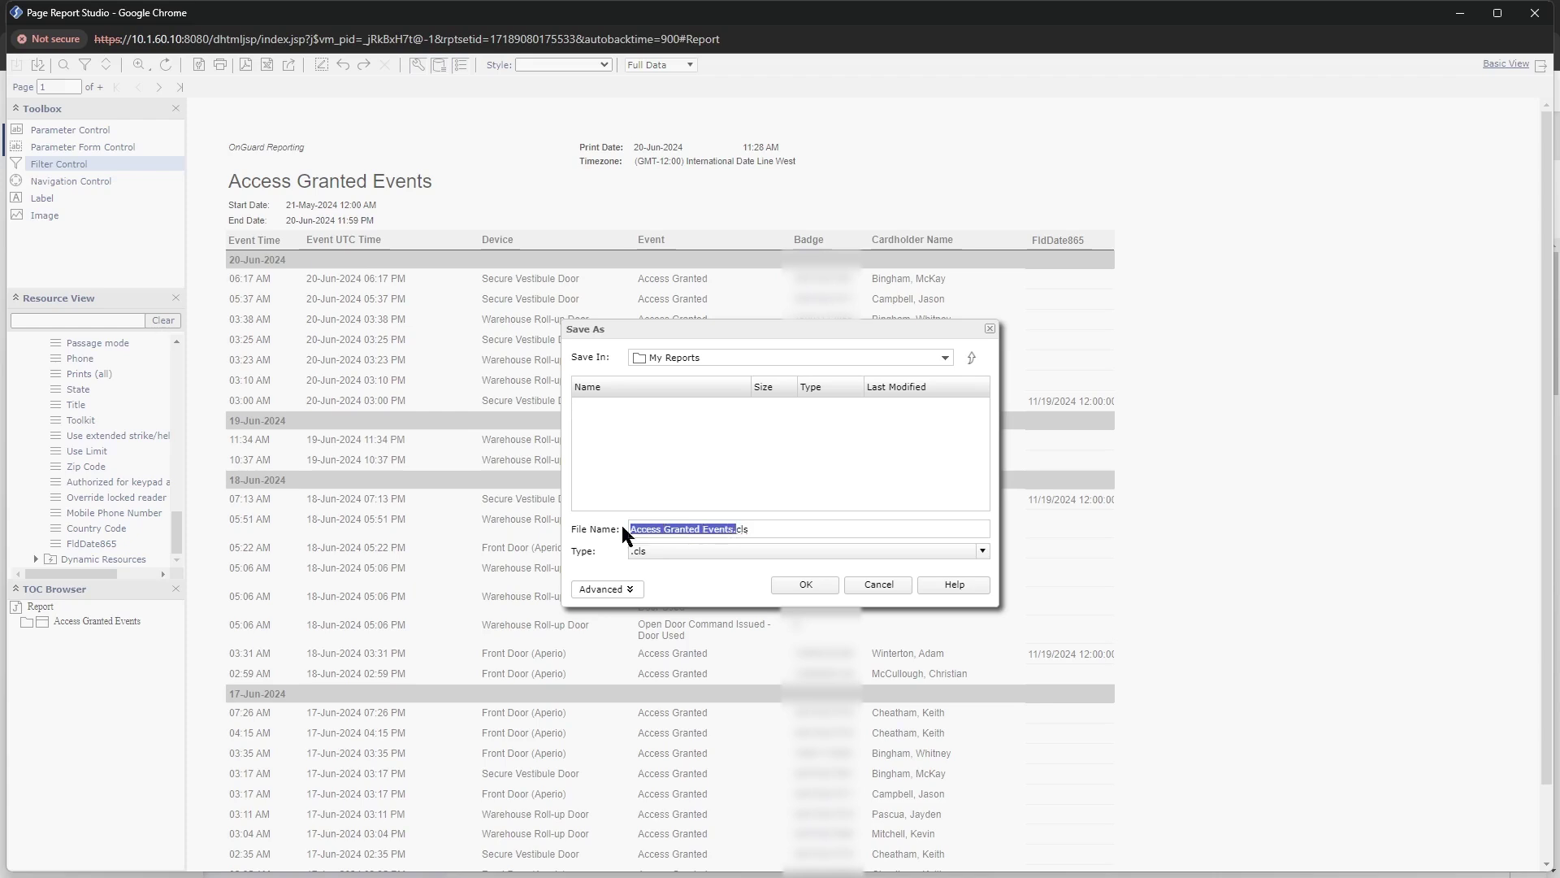
pyautogui.press('Right')
pyautogui.write('with Emp')
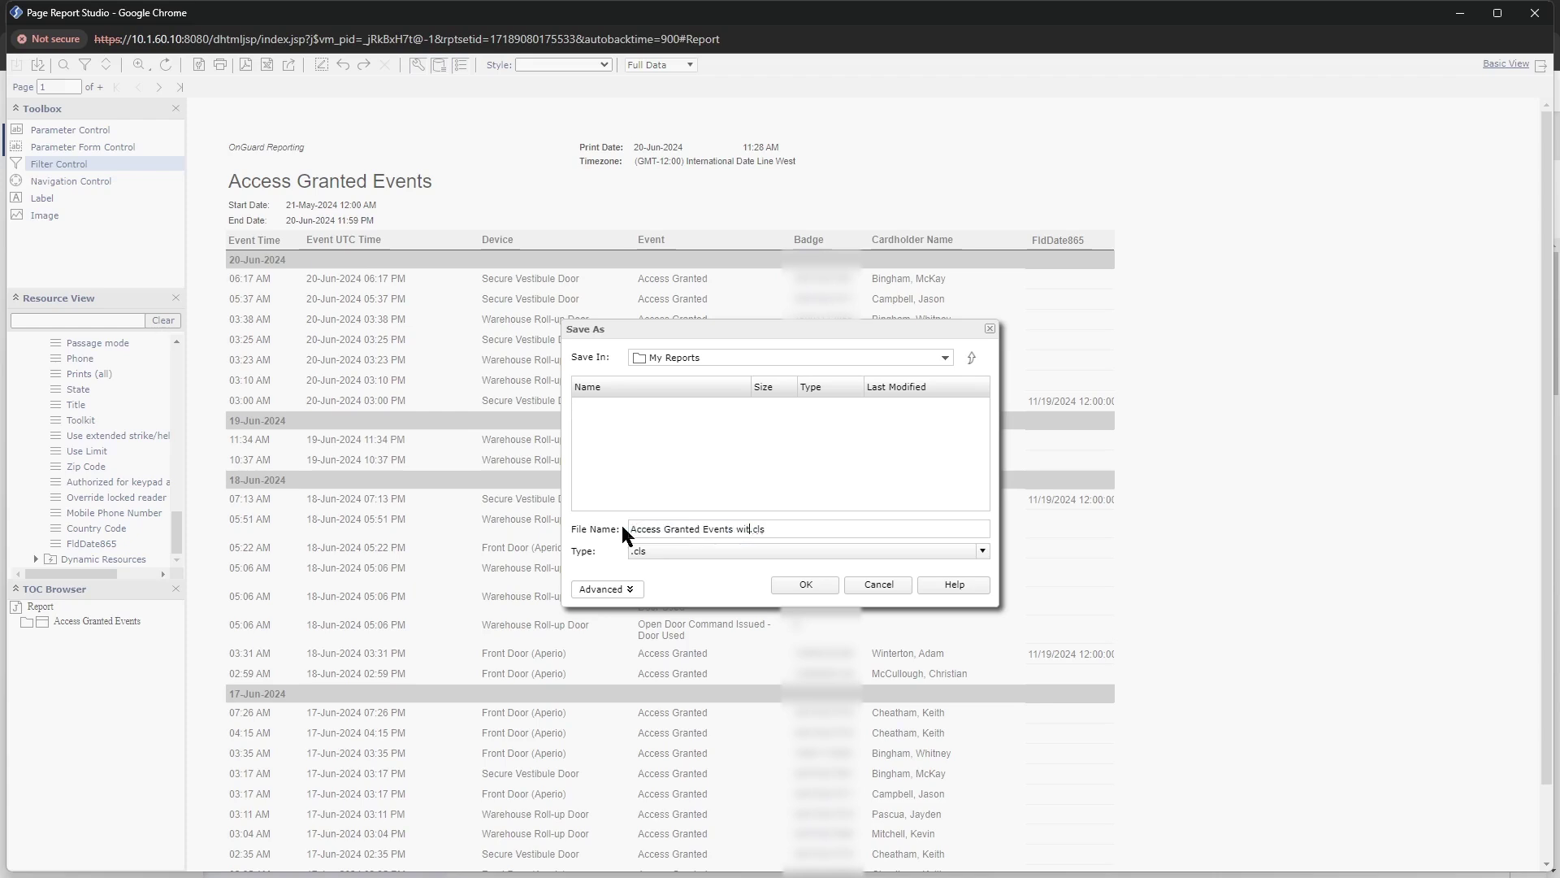
pyautogui.press('BackSpace')
pyautogui.press('BackSpace')
pyautogui.press('BackSpace')
pyautogui.write('Remote Work Status')
pyautogui.click(838, 583)
pyautogui.click(869, 503)
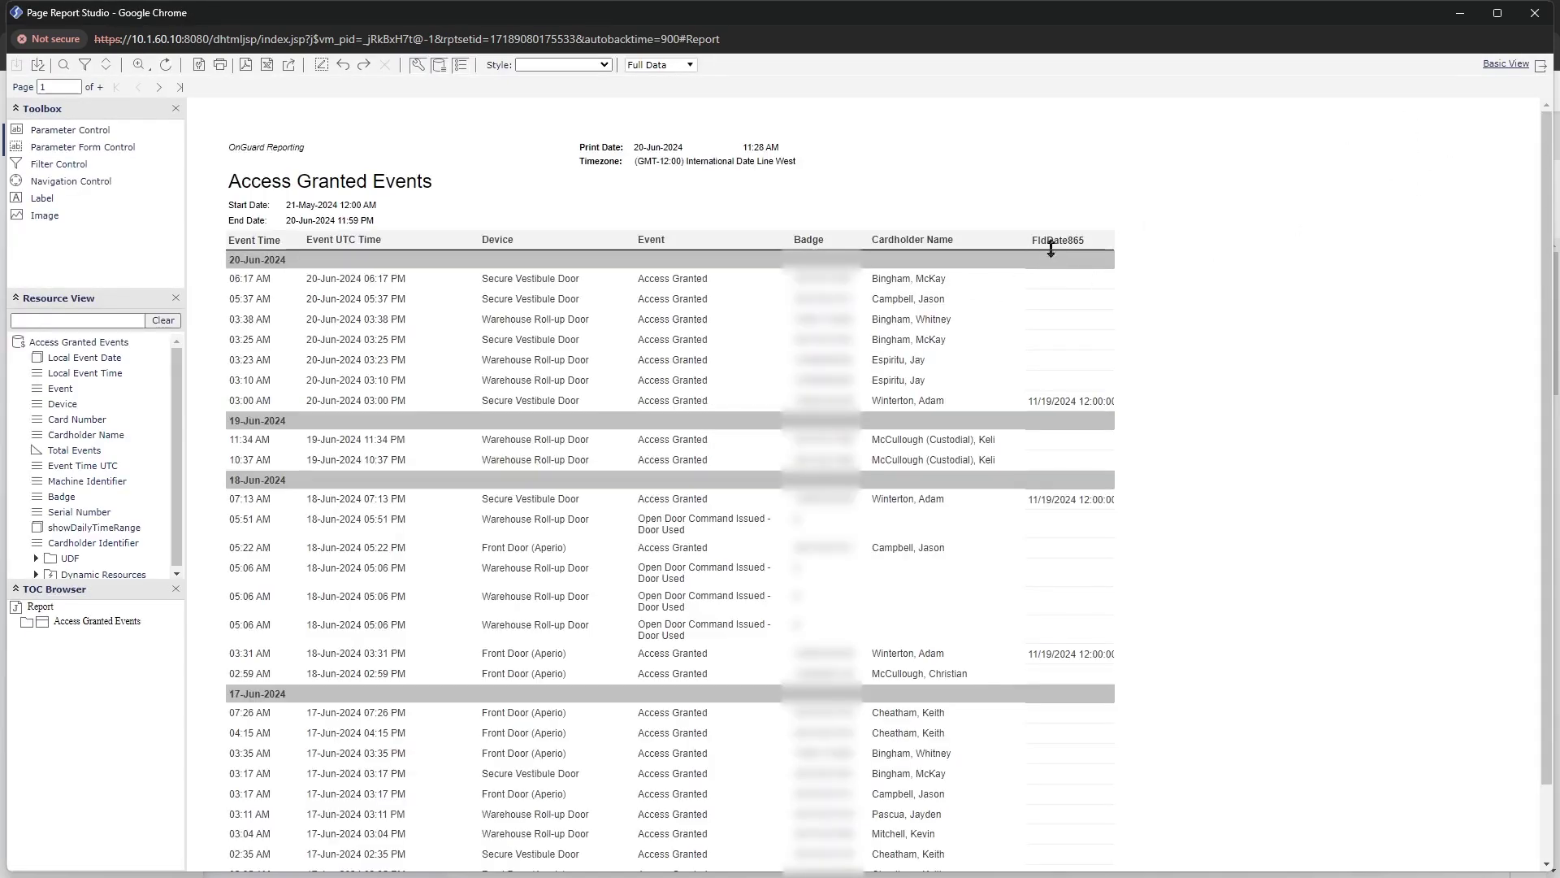
# - Remove the FldDate865 column and drag the UDF Division field into the table
pyautogui.click(1053, 243)
pyautogui.rightClick(1053, 242)
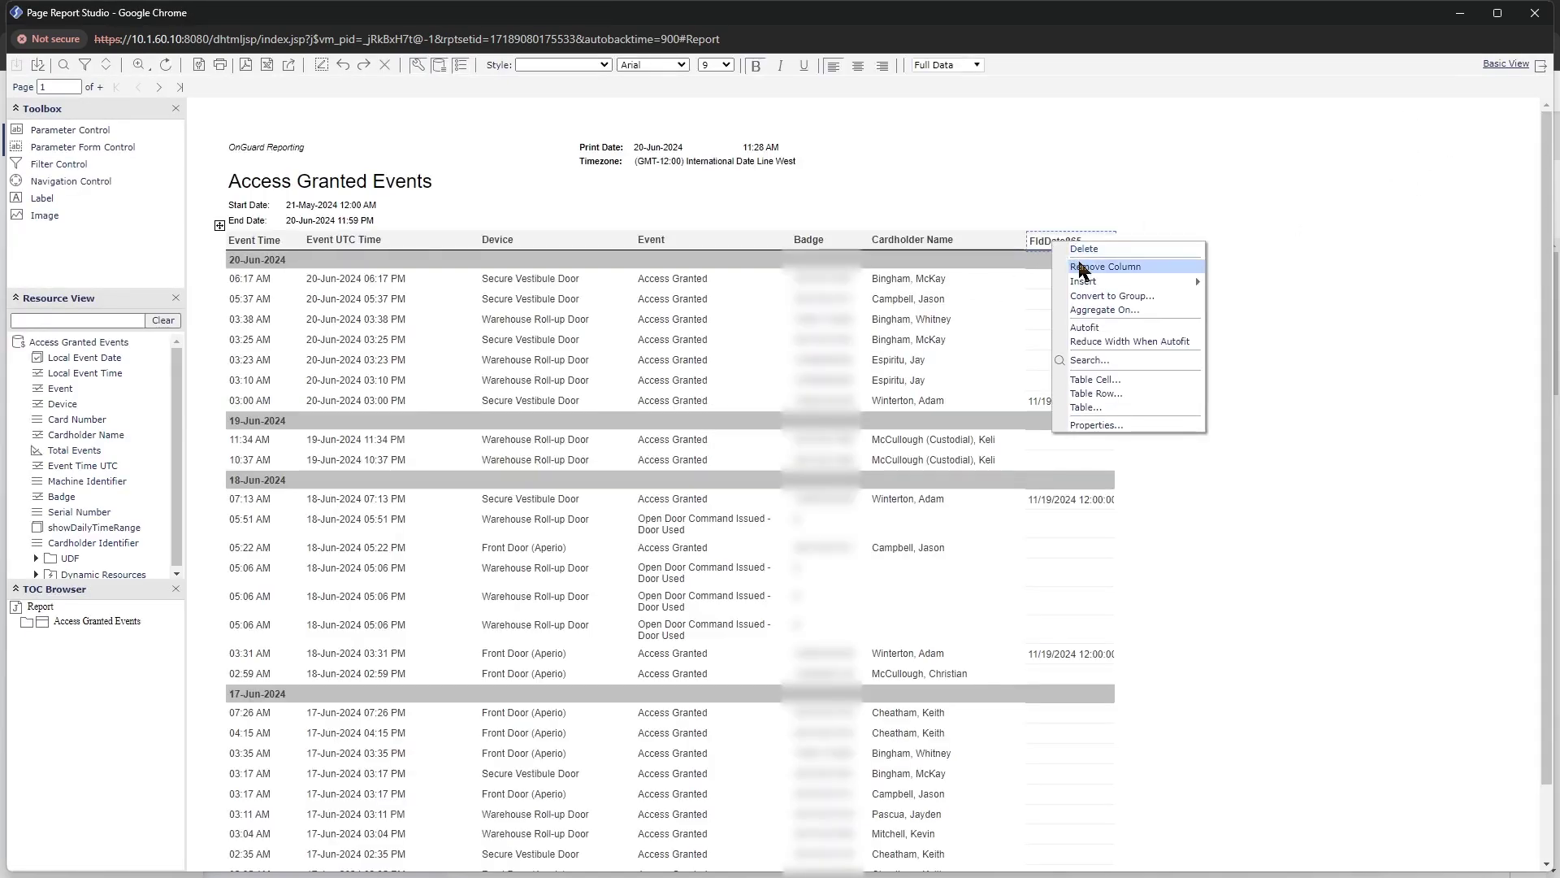
pyautogui.click(1081, 267)
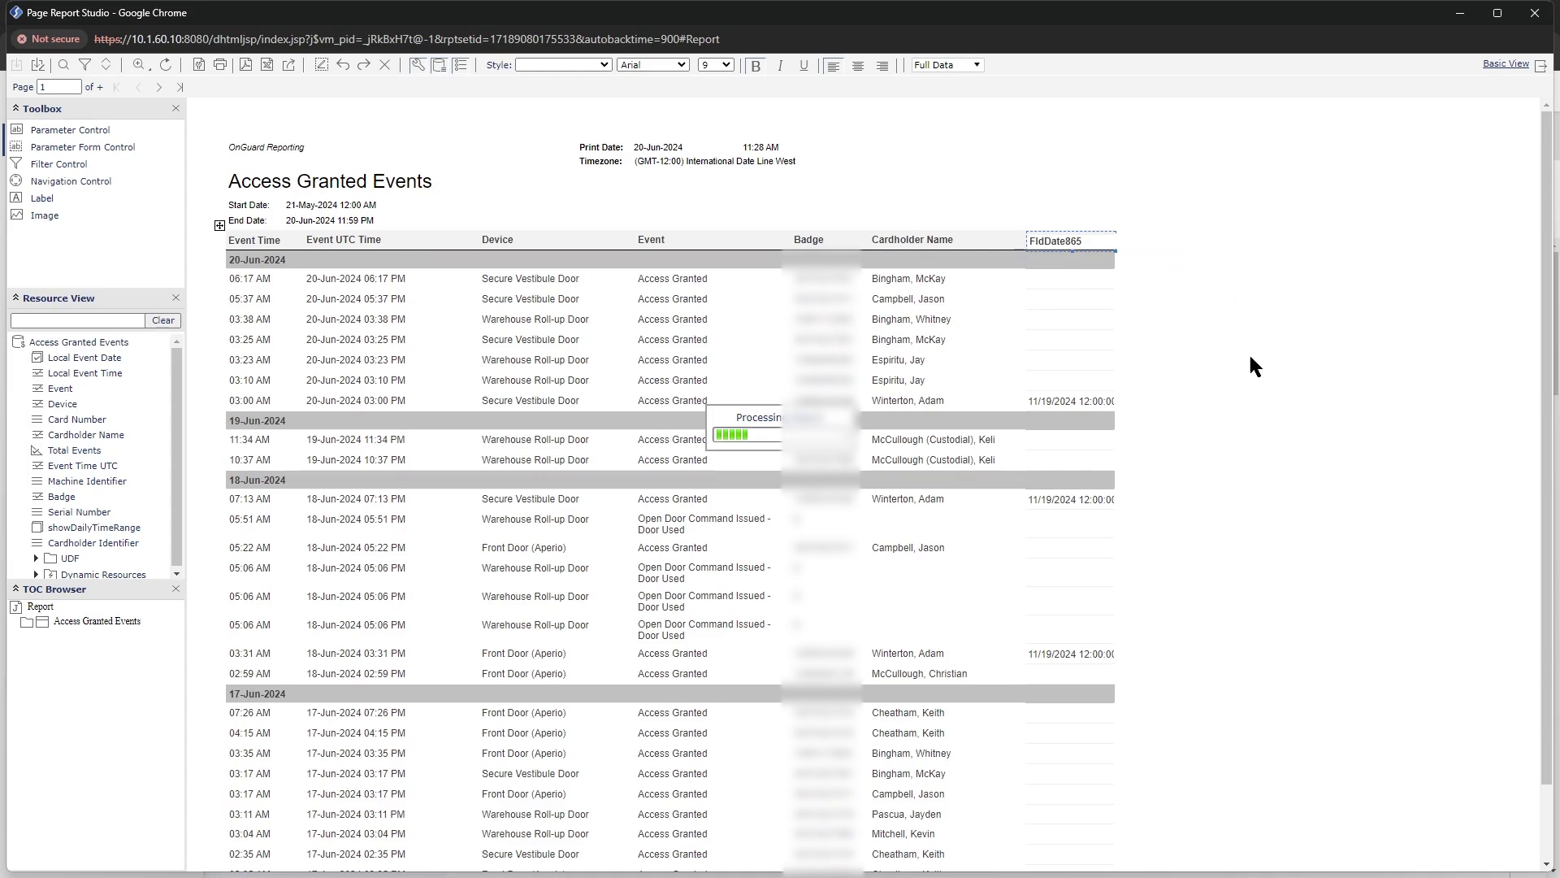
pyautogui.click(44, 554)
pyautogui.scroll(-5, 59, 538)
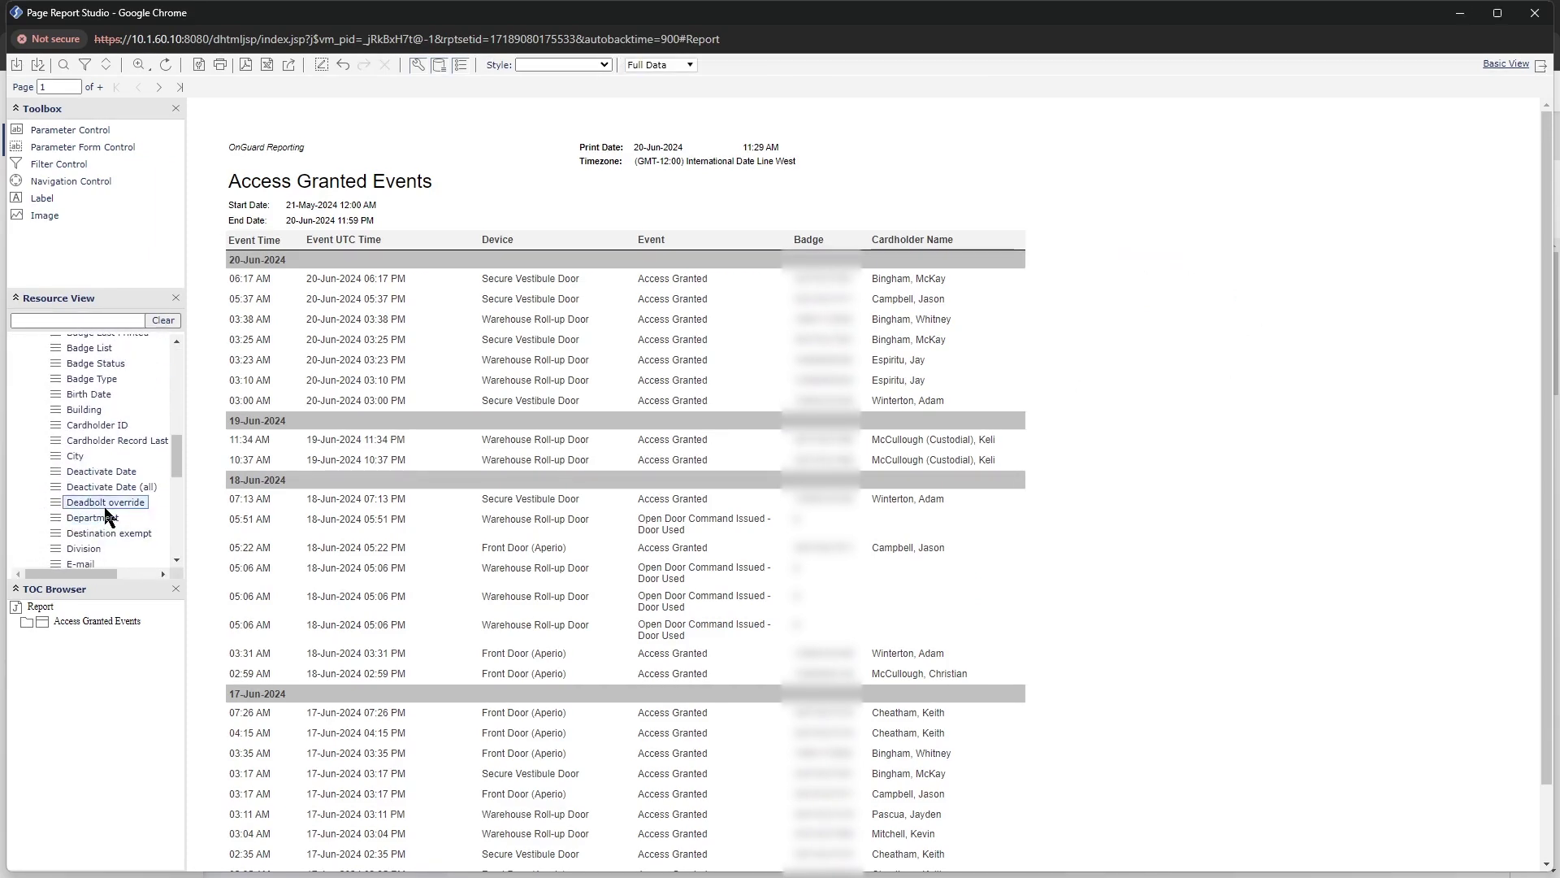
pyautogui.scroll(-3, 106, 514)
pyautogui.moveTo(88, 466); pyautogui.dragTo(1021, 231)
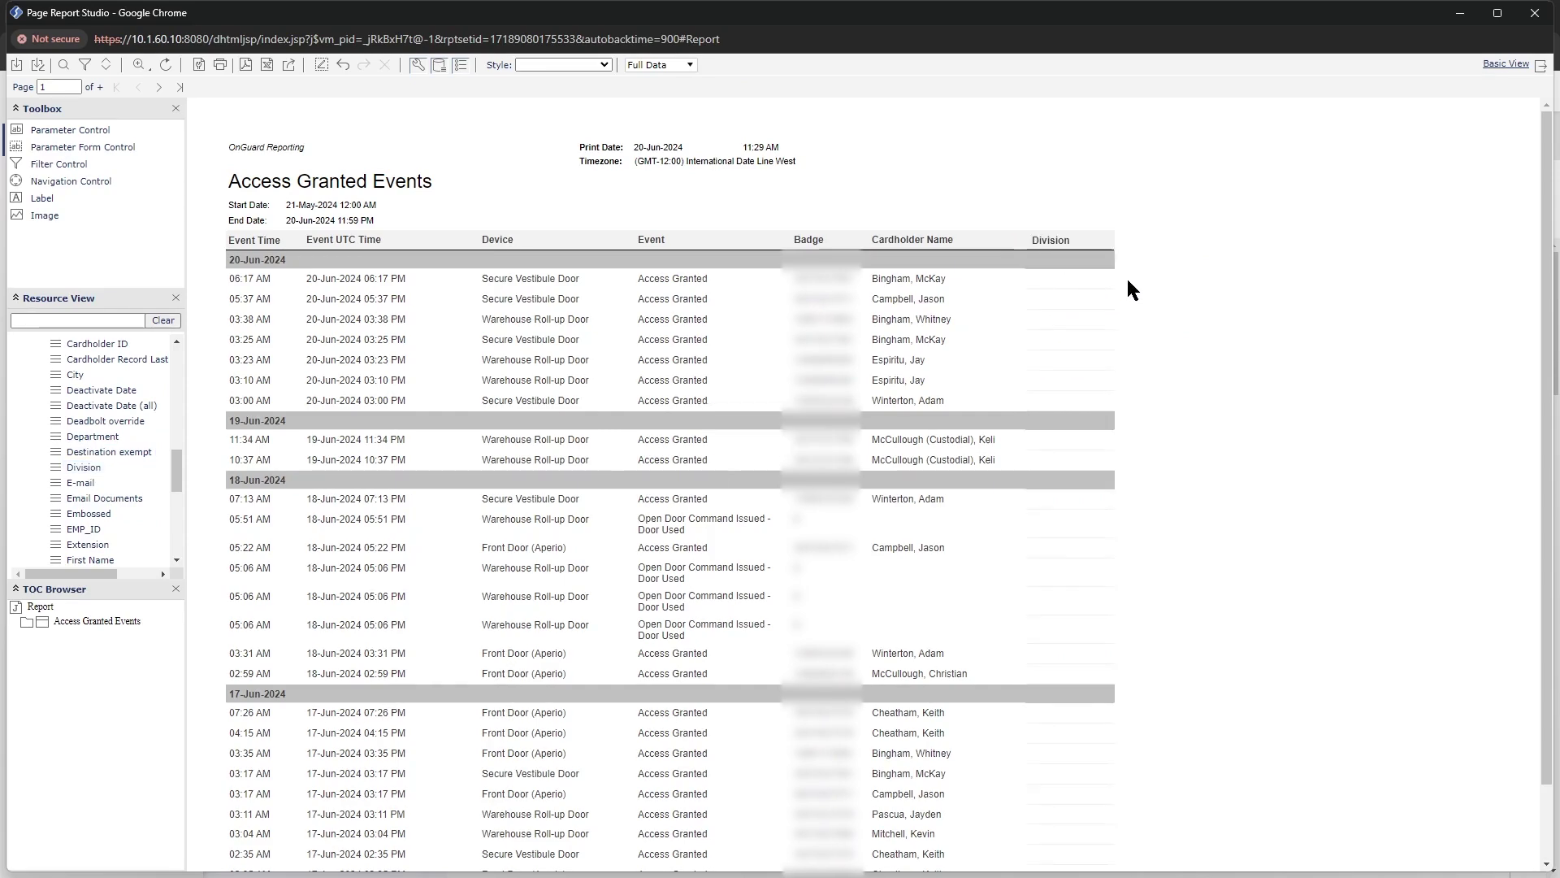
pyautogui.scroll(-10, 1059, 509)
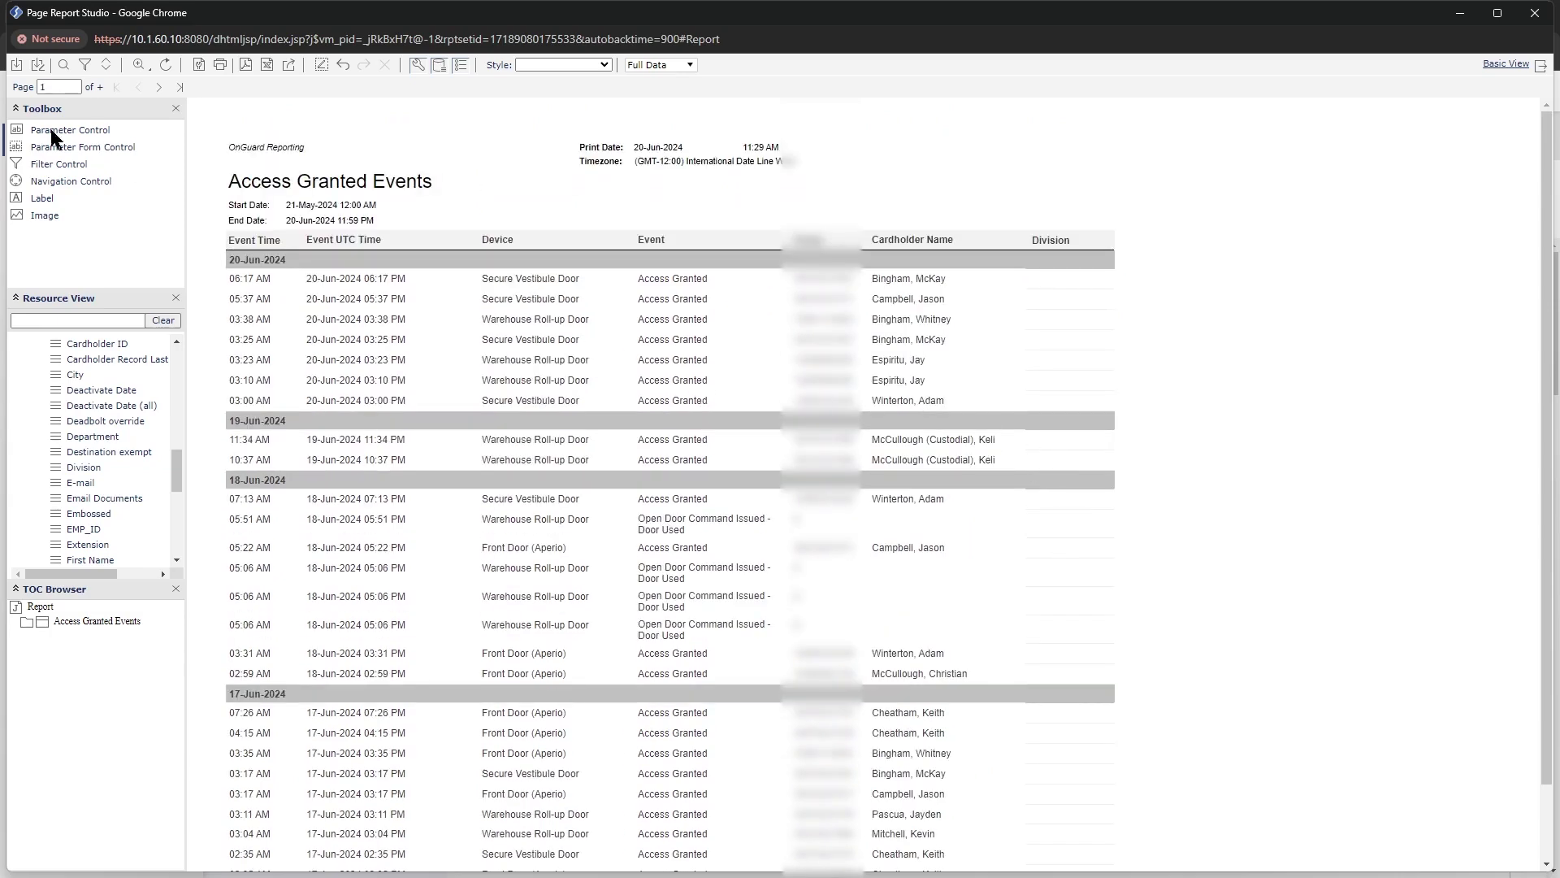
# - Save the changes to the existing report and acknowledge the success message
pyautogui.click(38, 62)
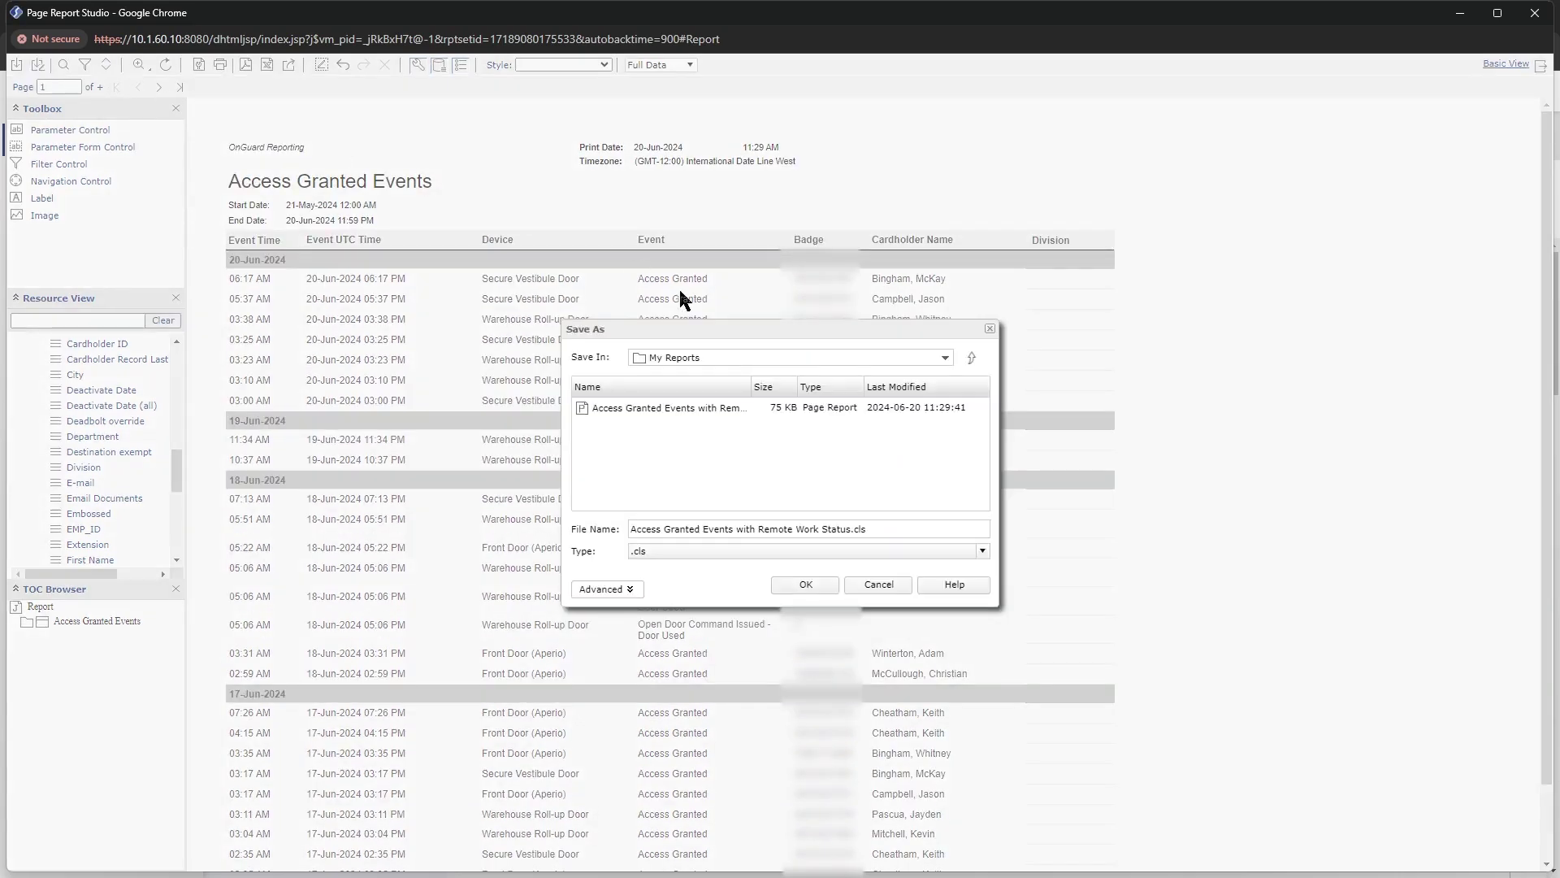
pyautogui.click(903, 578)
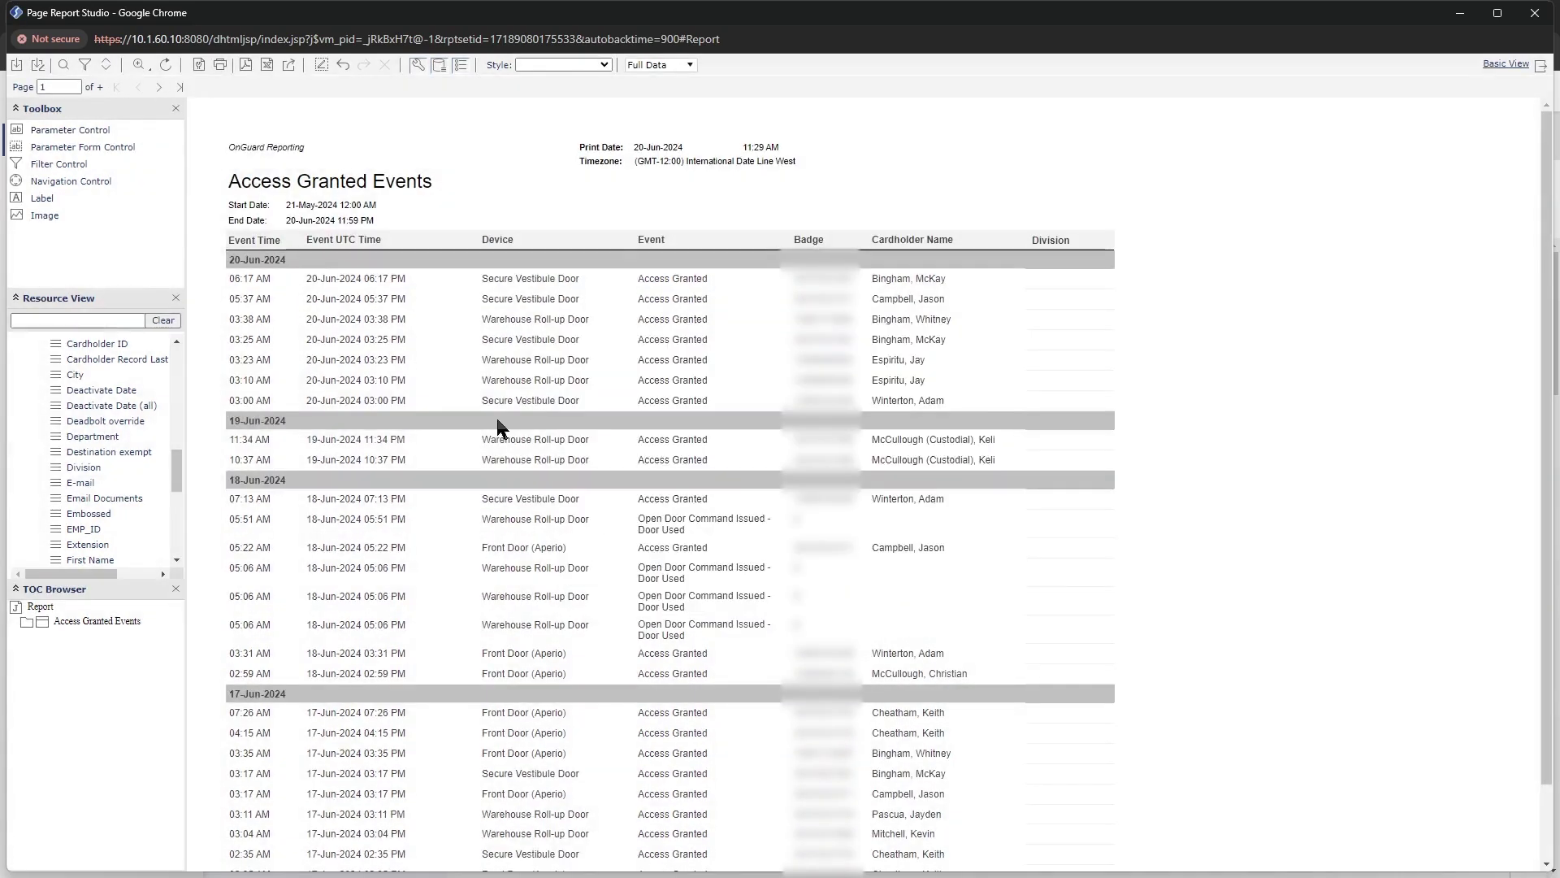
pyautogui.click(18, 65)
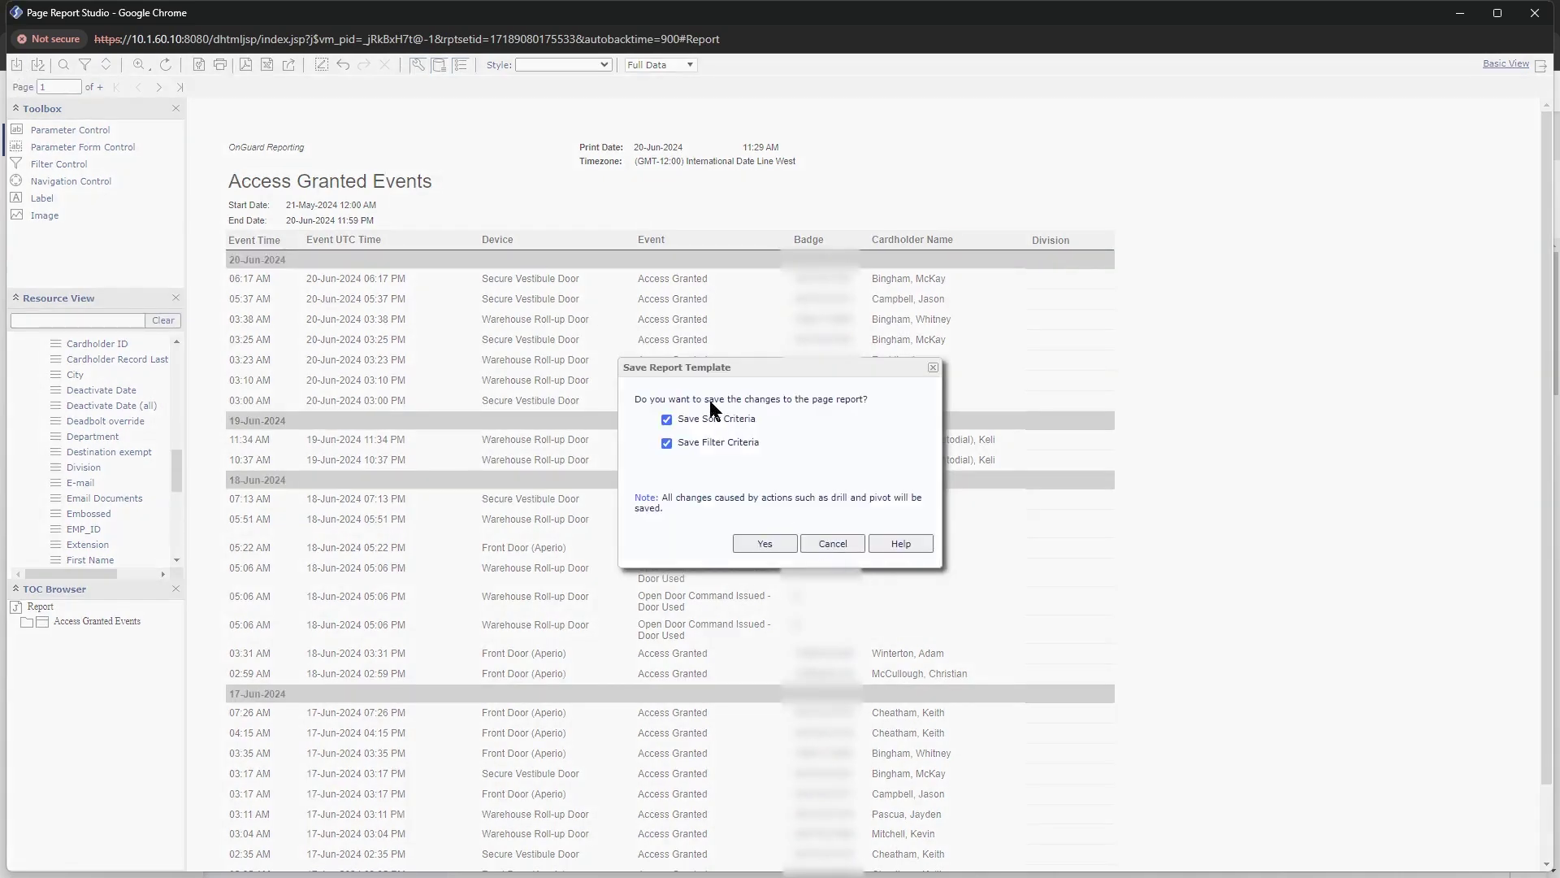
pyautogui.click(769, 539)
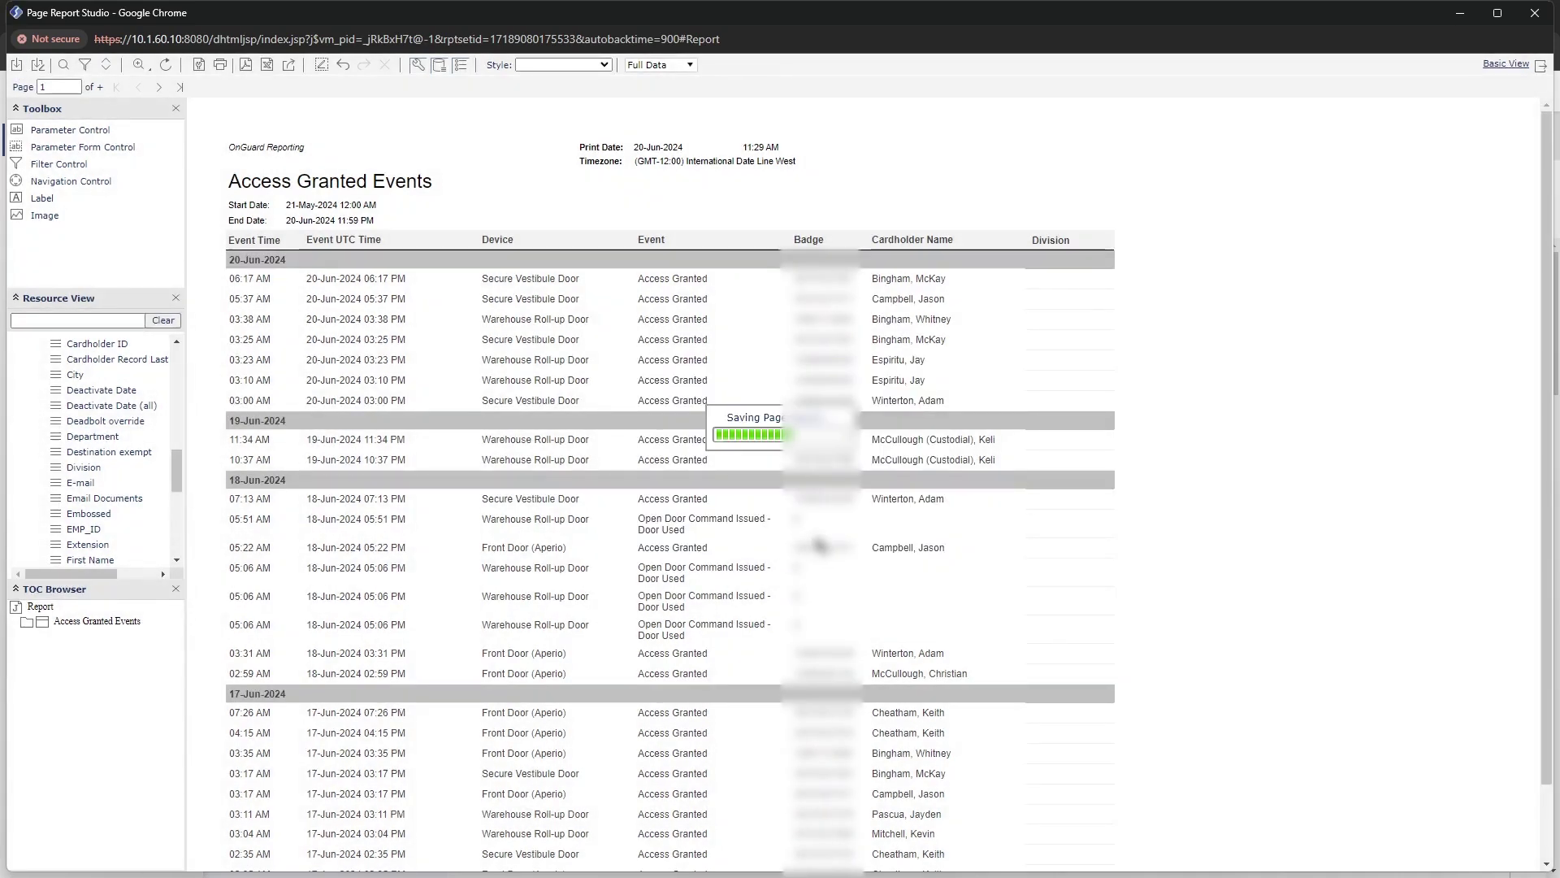
pyautogui.click(885, 125)
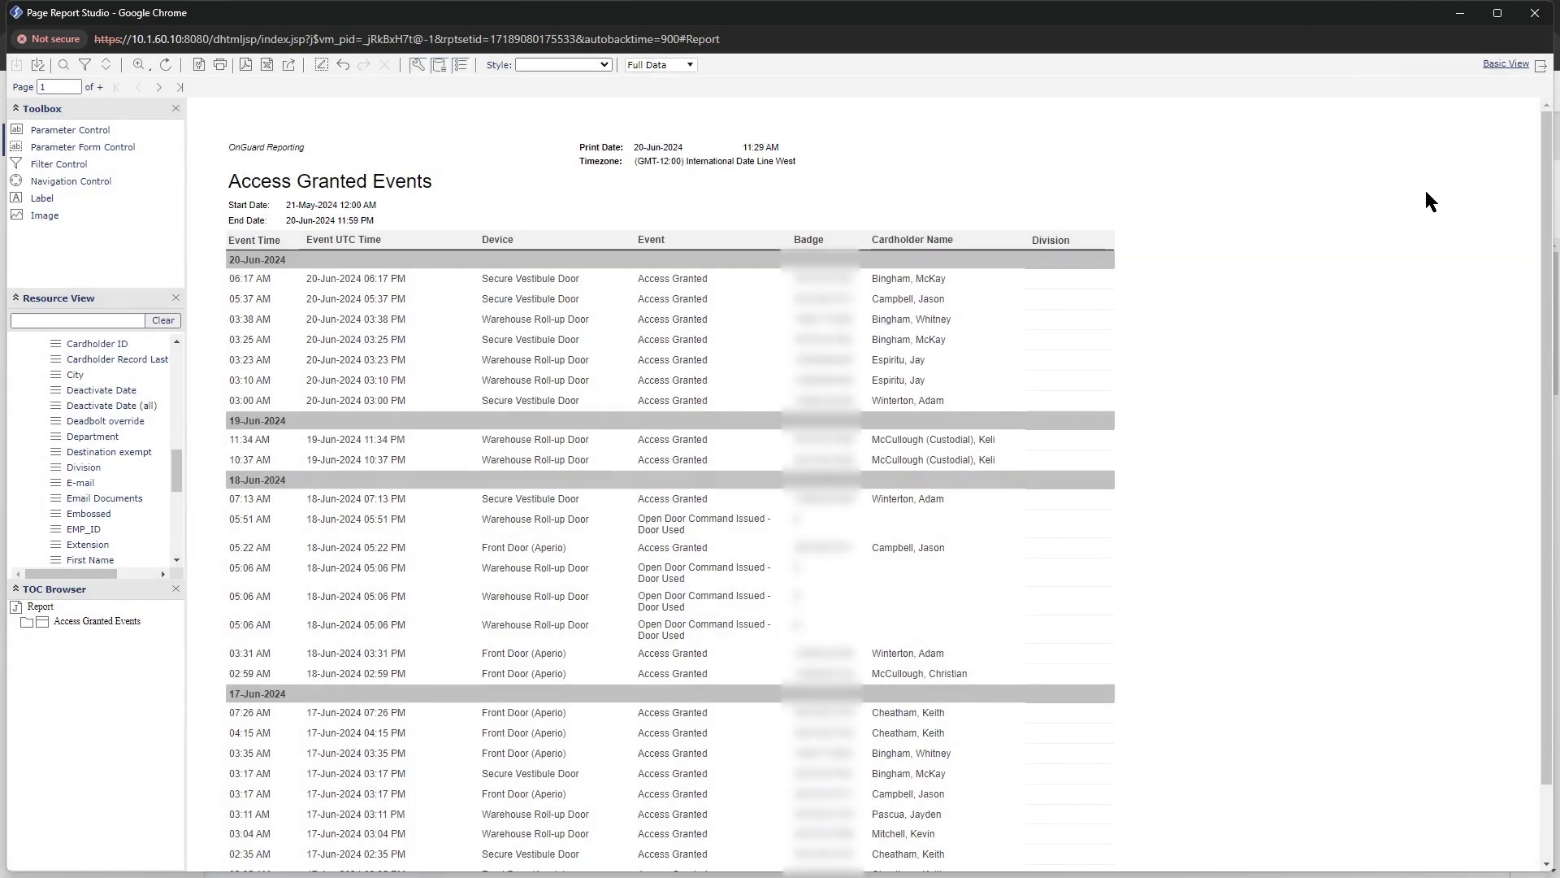
pyautogui.click(1534, 13)
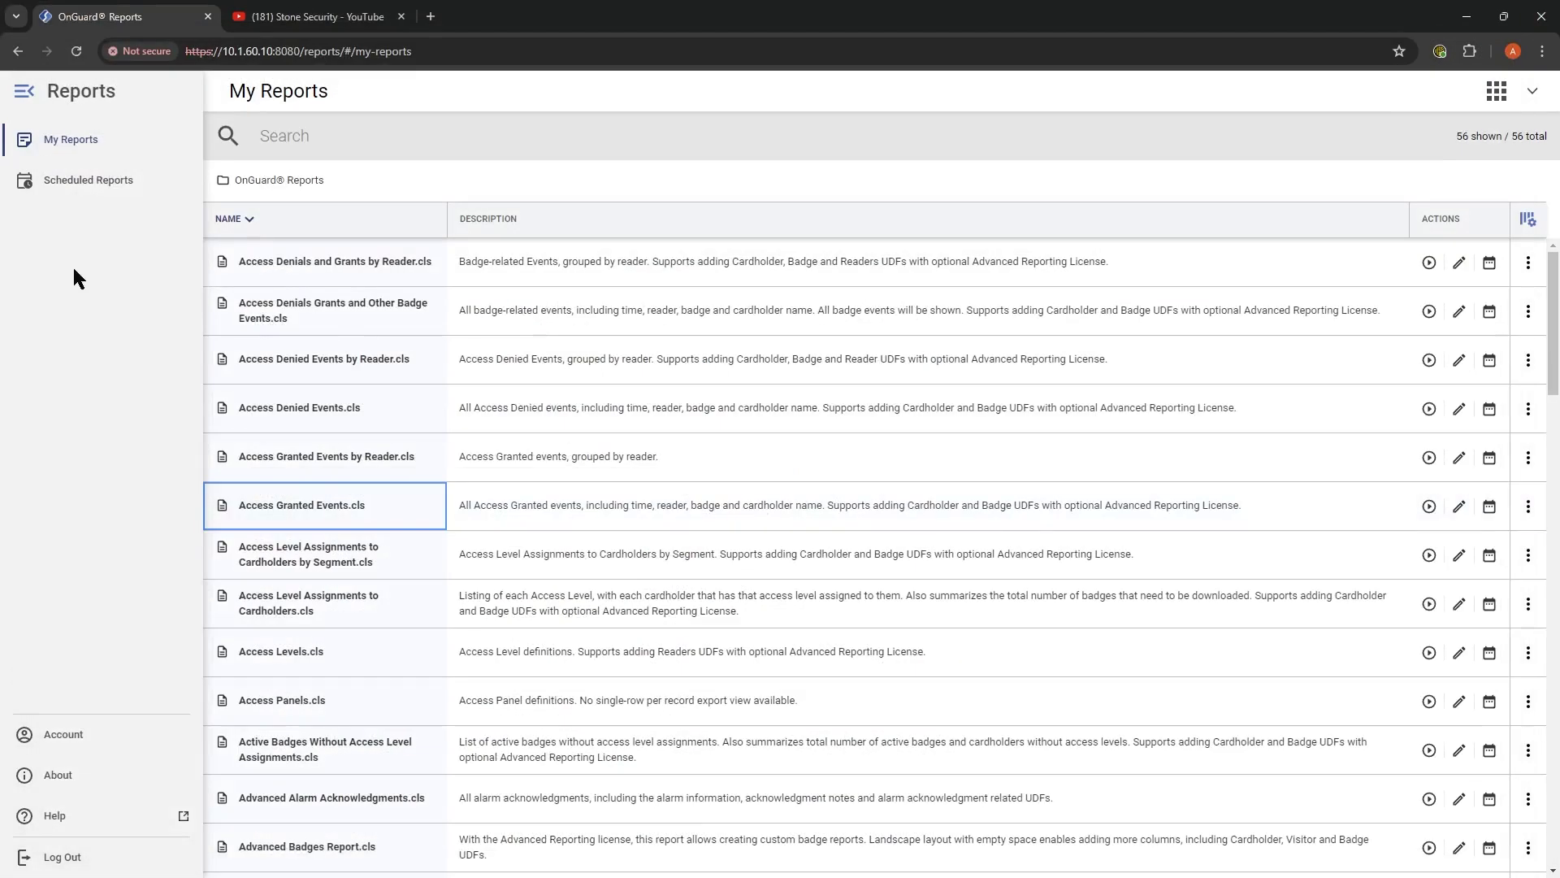
pyautogui.click(71, 181)
pyautogui.click(71, 141)
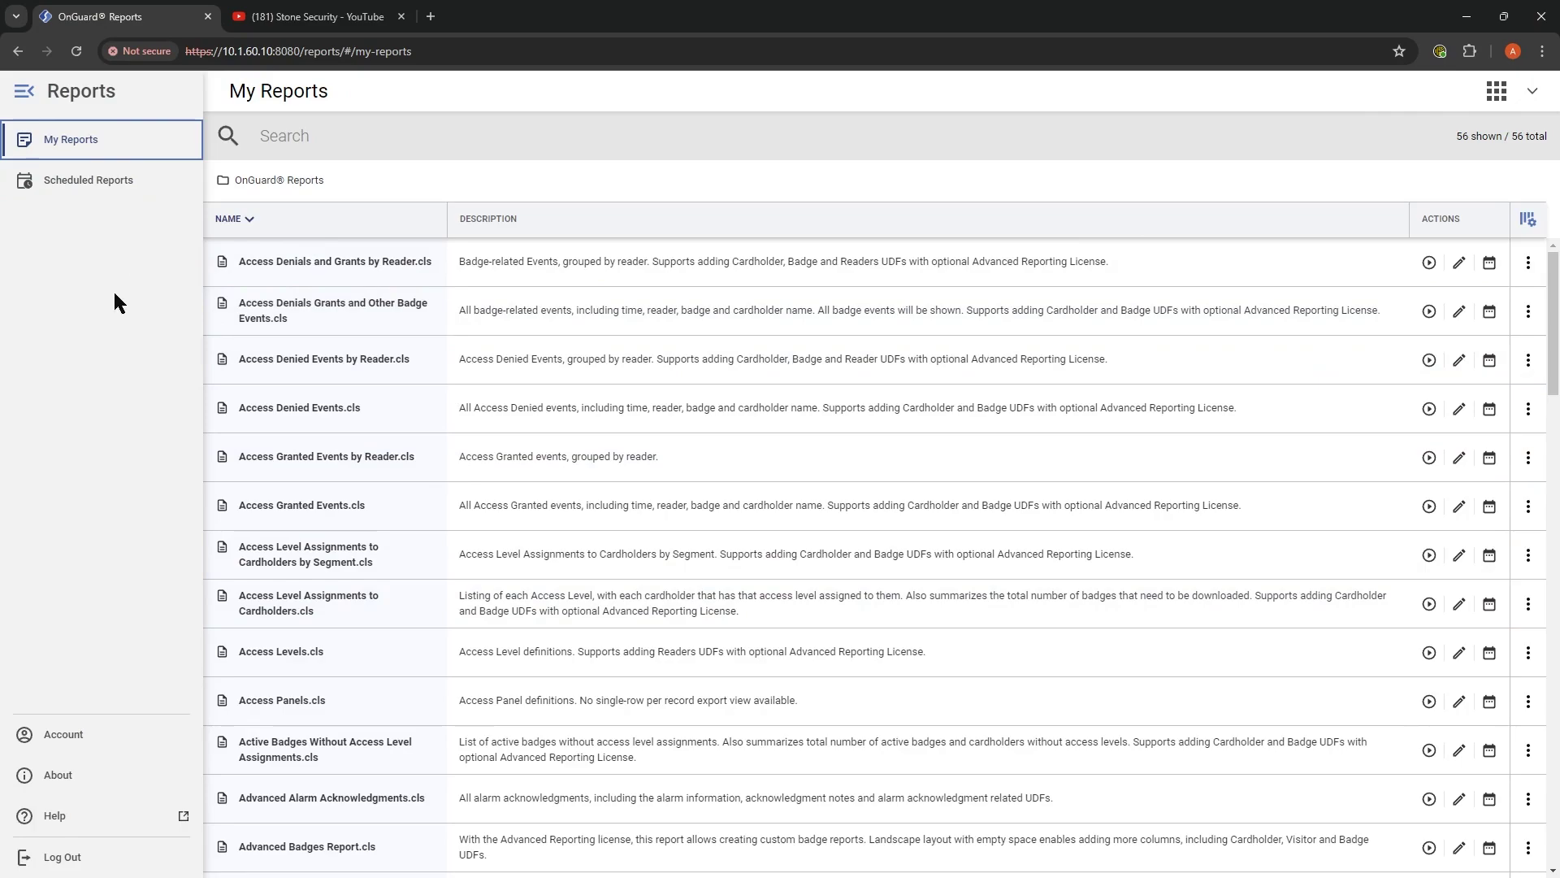
pyautogui.scroll(-8, 843, 474)
pyautogui.scroll(-4, 590, 637)
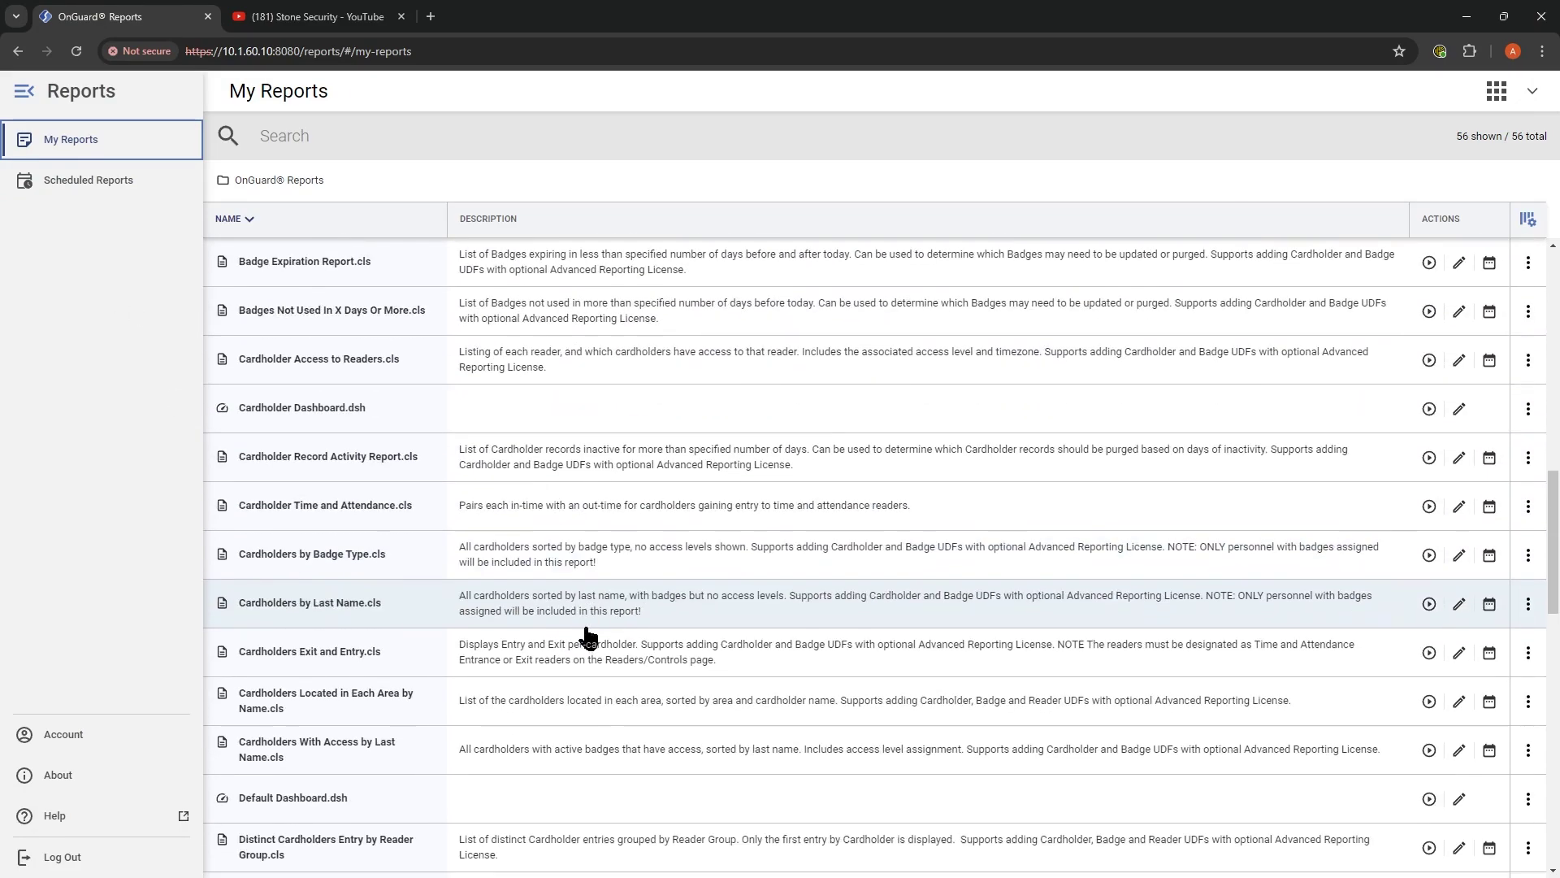
pyautogui.scroll(-14, 590, 637)
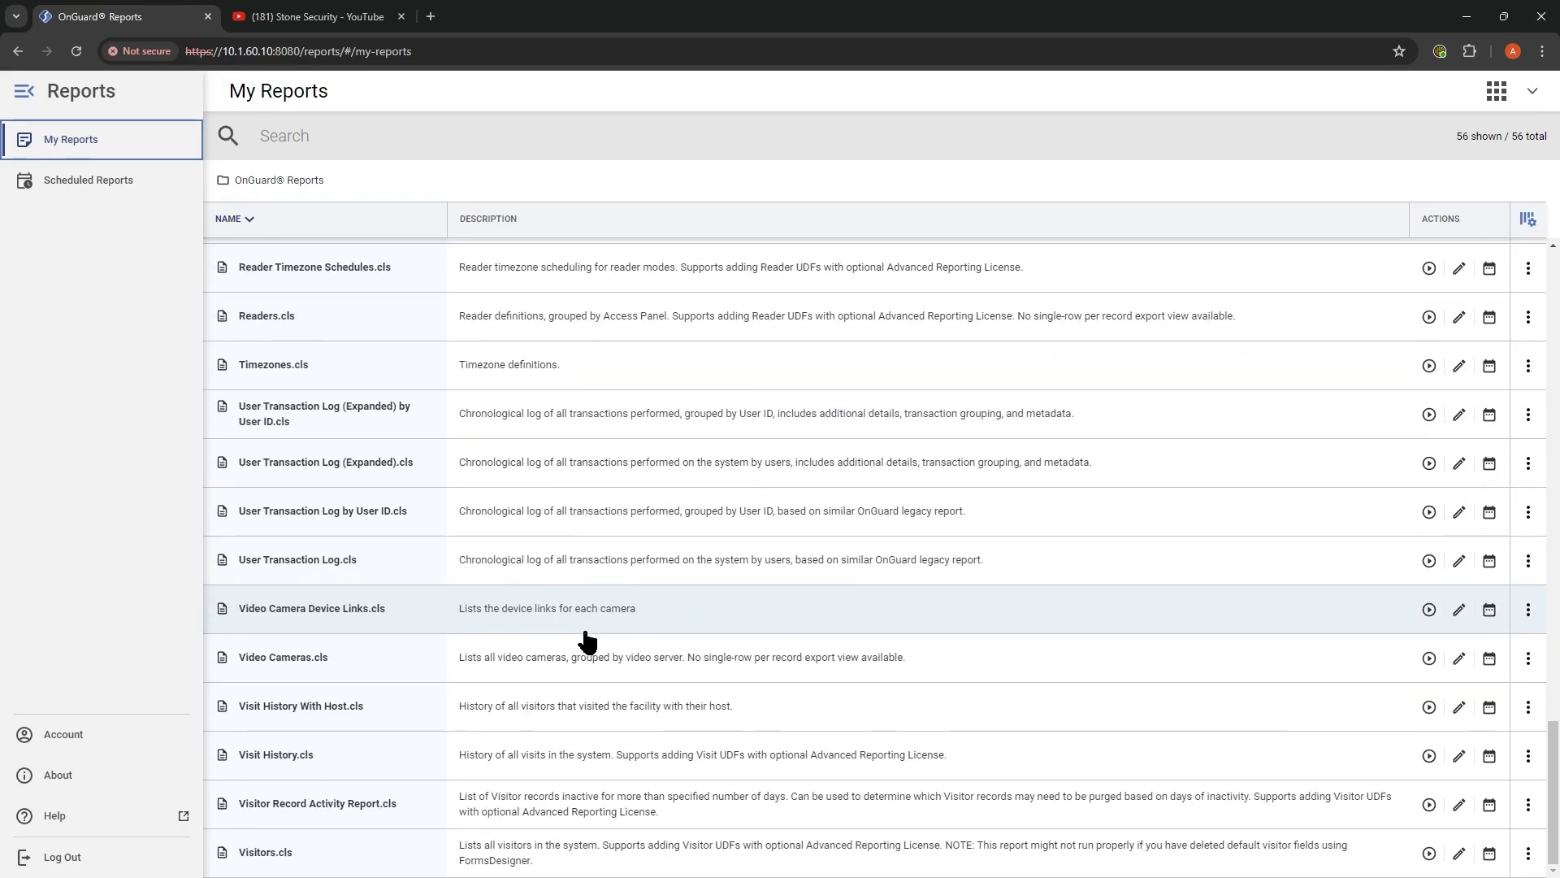
pyautogui.scroll(20, 586, 642)
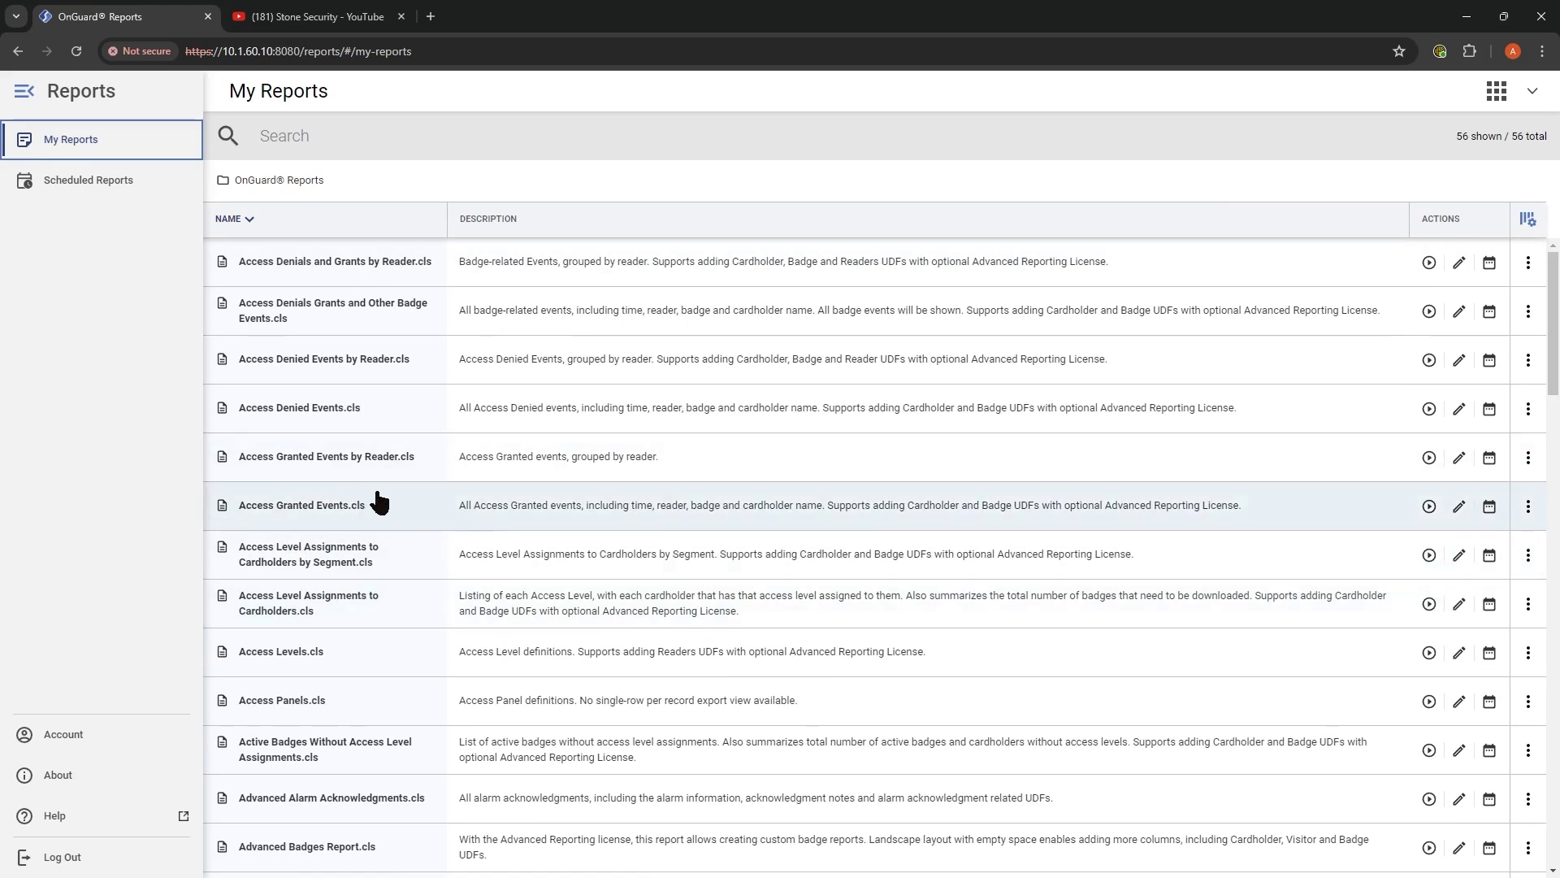
pyautogui.click(1497, 90)
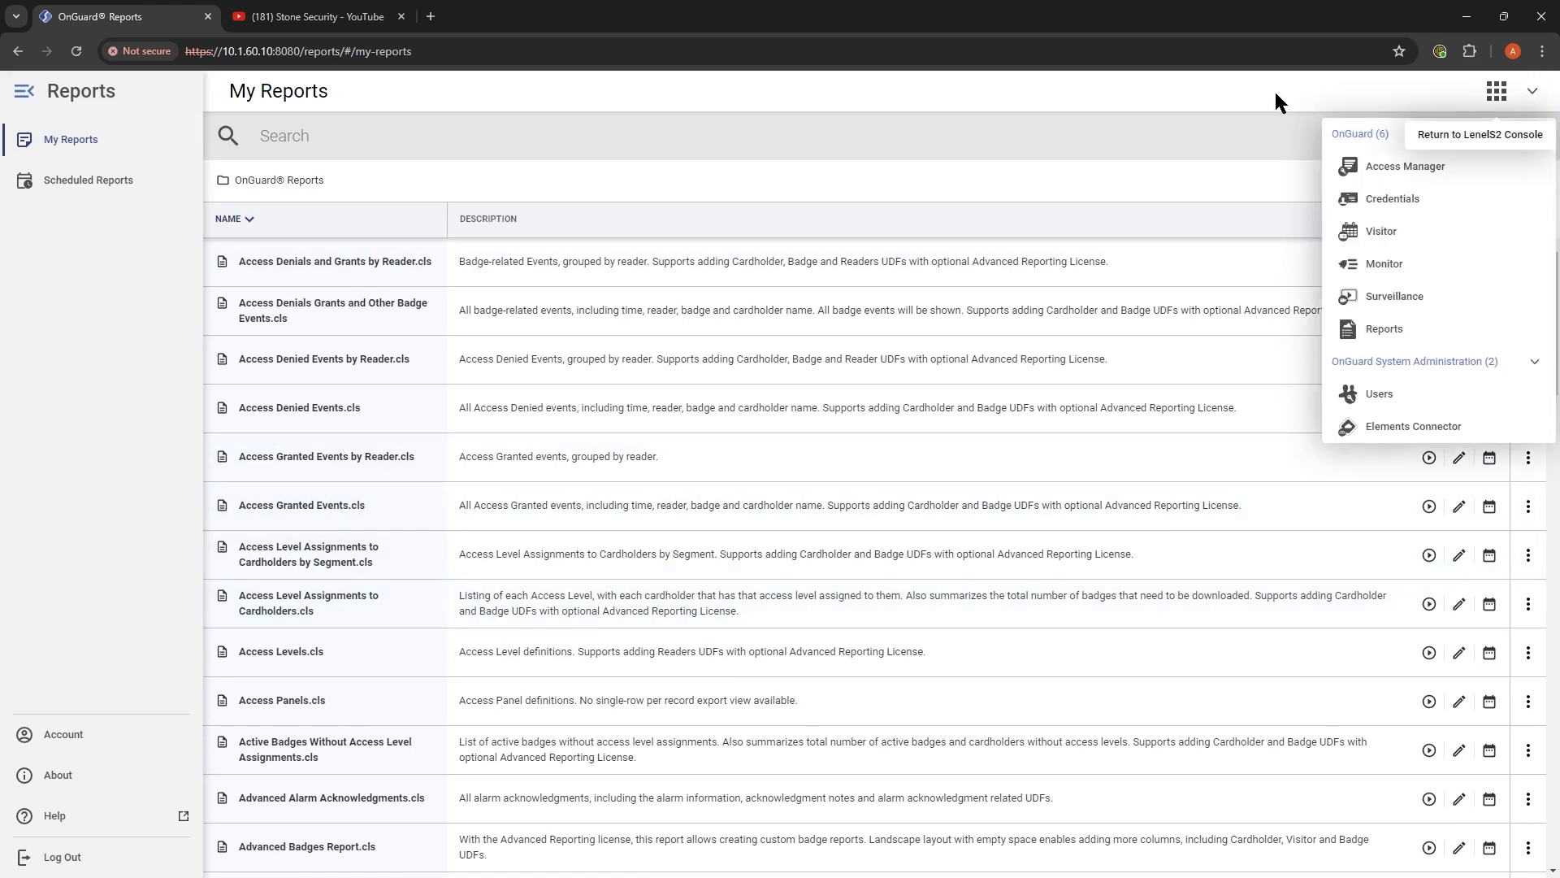
pyautogui.click(996, 125)
pyautogui.click(77, 51)
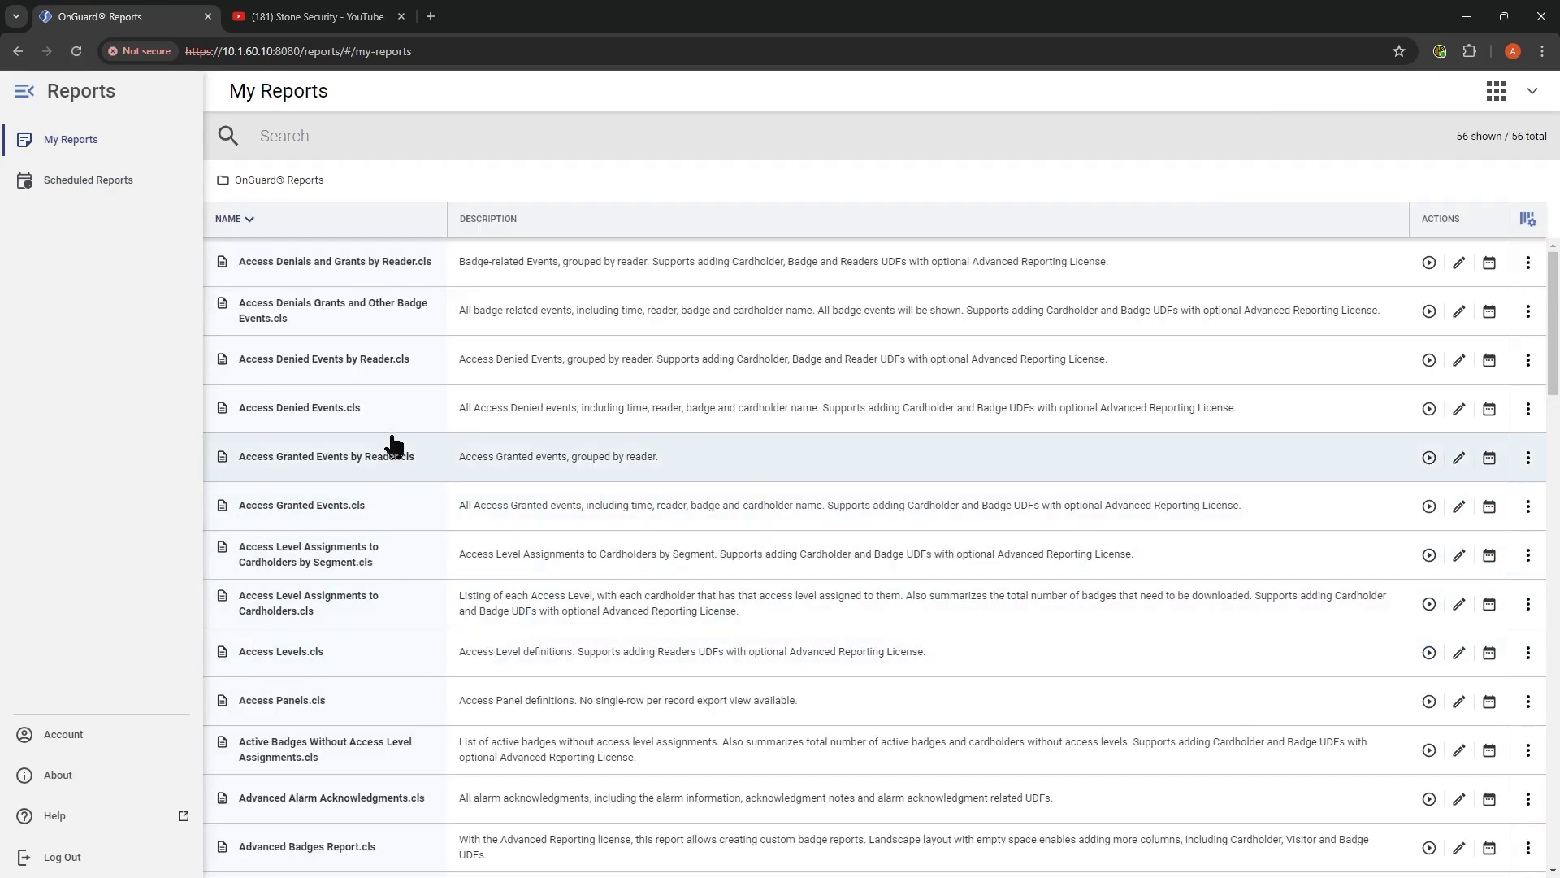
pyautogui.click(76, 192)
pyautogui.click(72, 145)
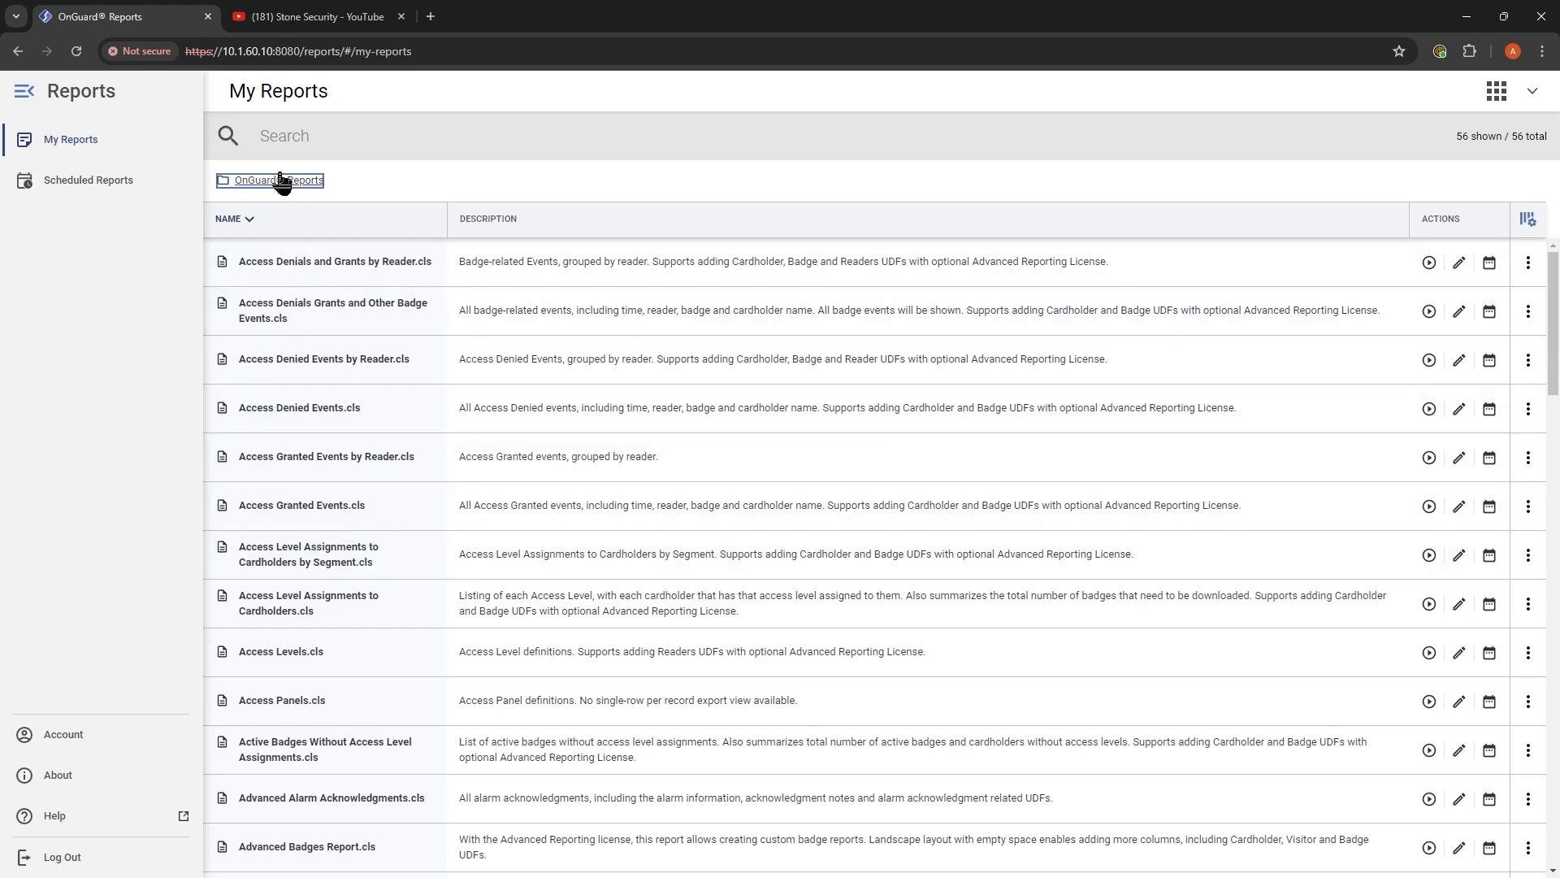
pyautogui.click(294, 140)
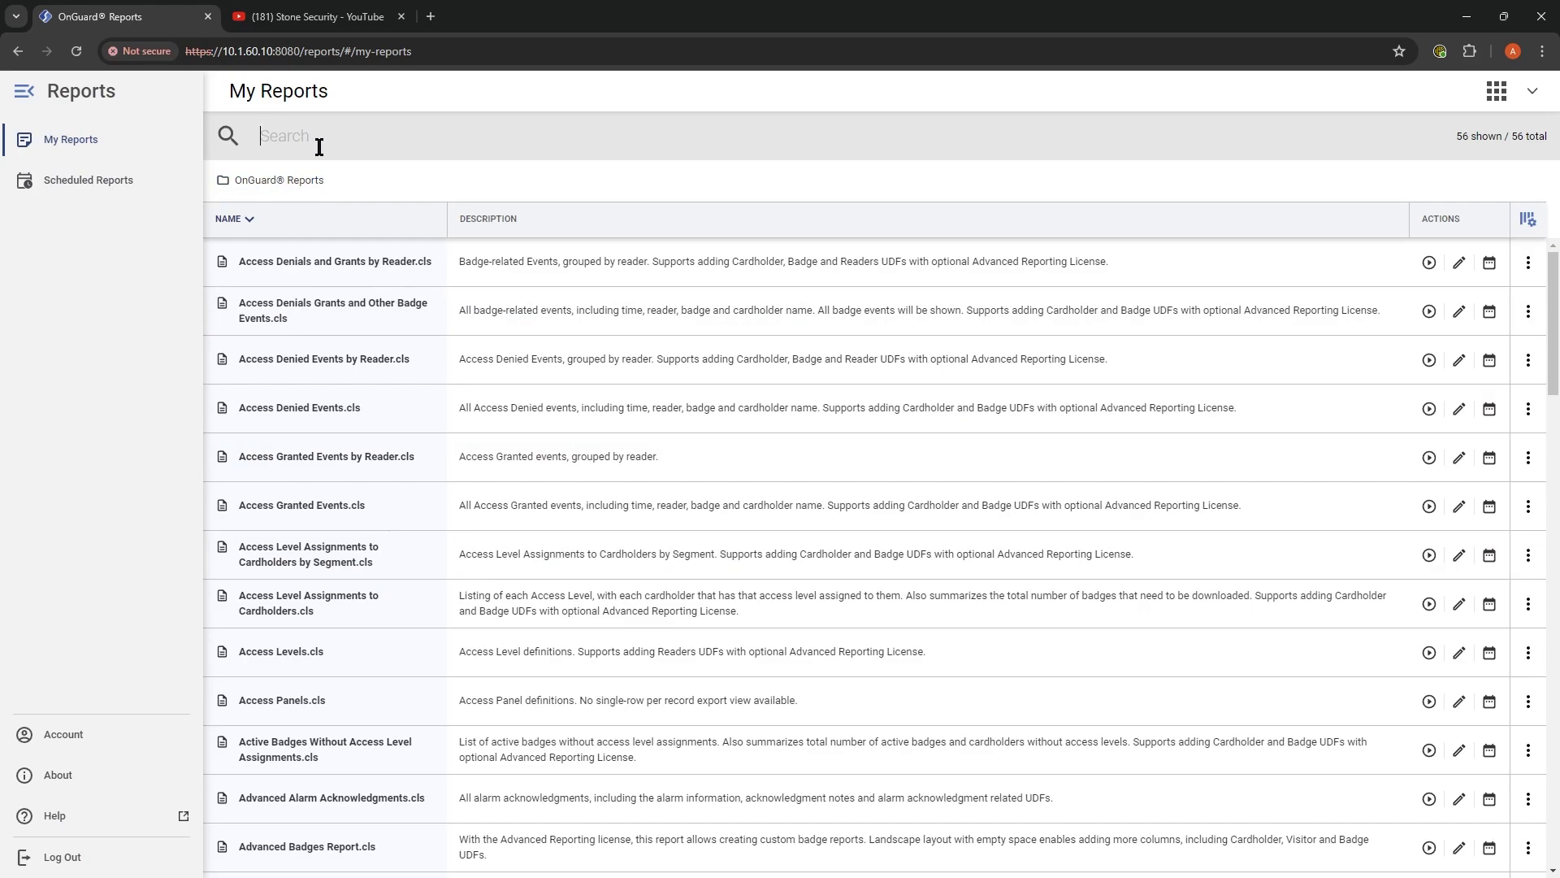
pyautogui.scroll(-20, 1055, 560)
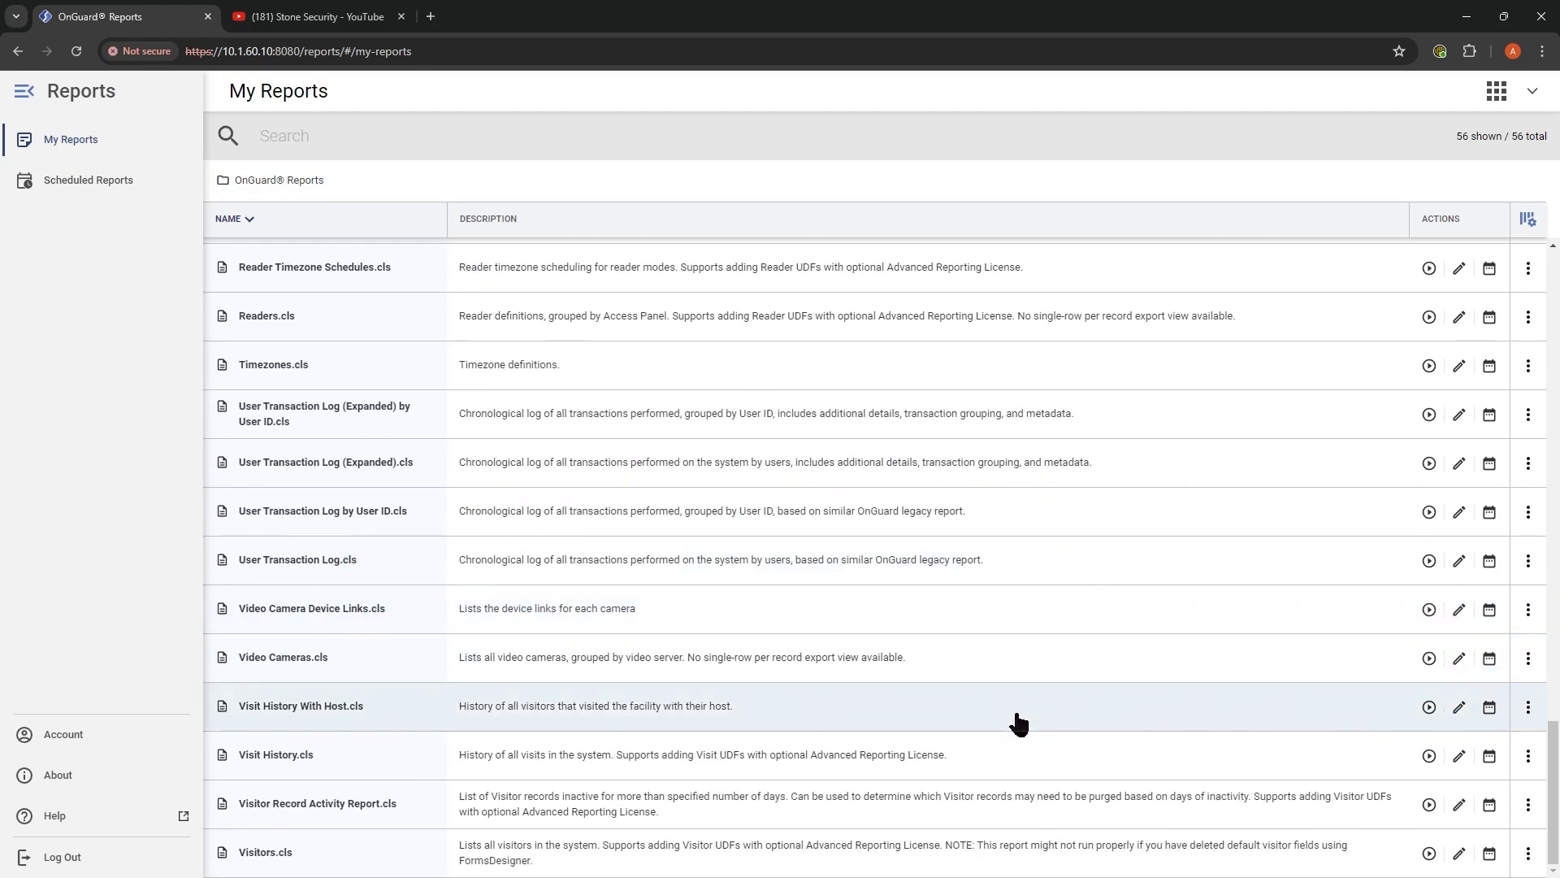
pyautogui.scroll(10, 1017, 721)
pyautogui.scroll(8, 1018, 727)
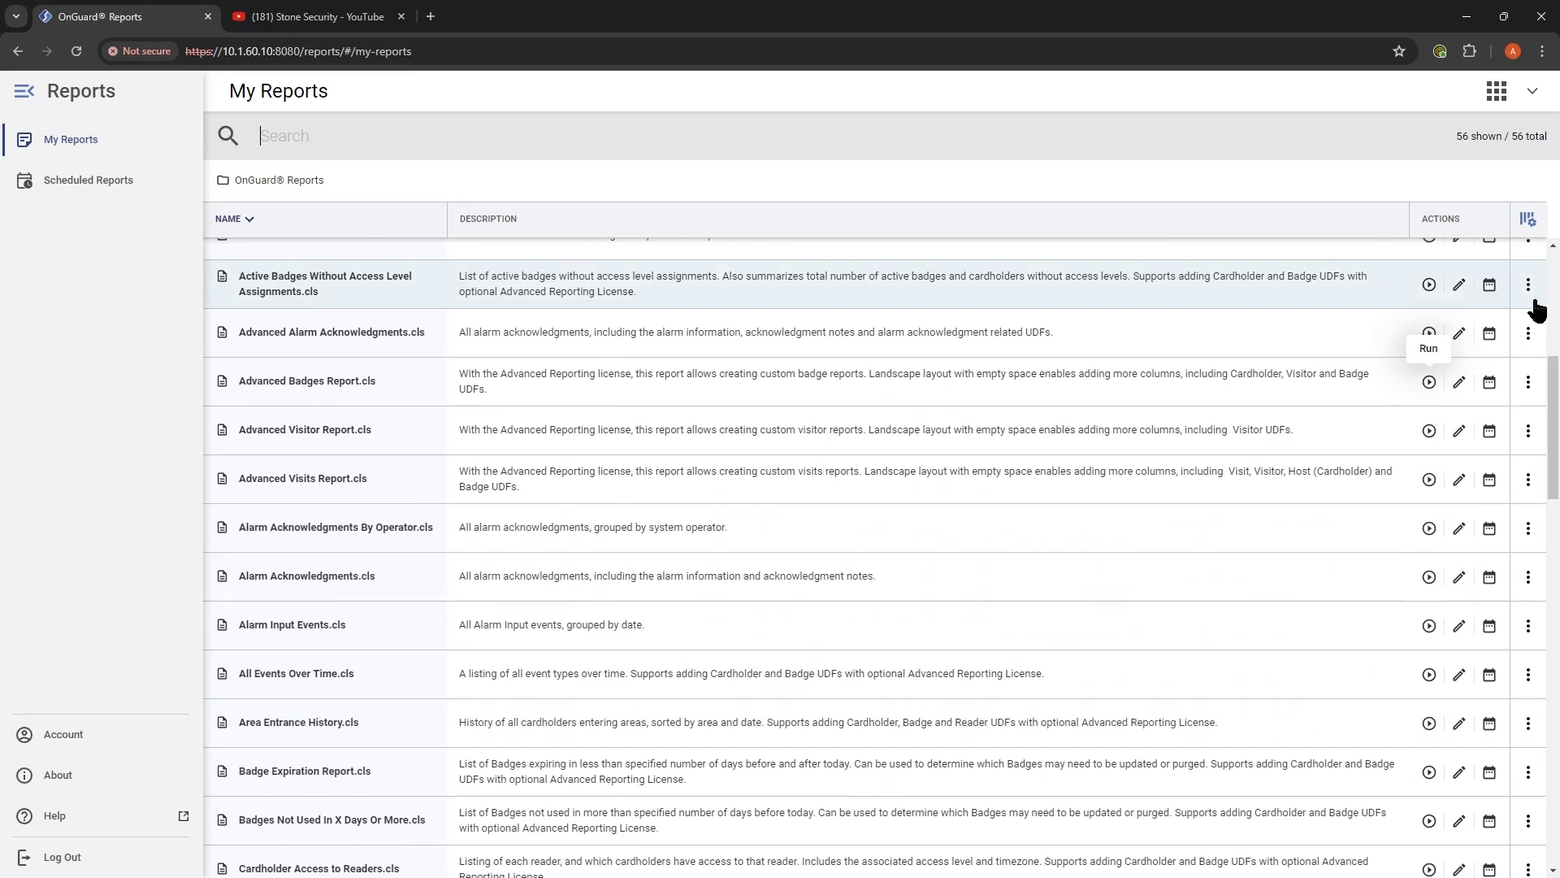
# - Turn on the Type column in the My Reports list's column settings
pyautogui.click(1528, 218)
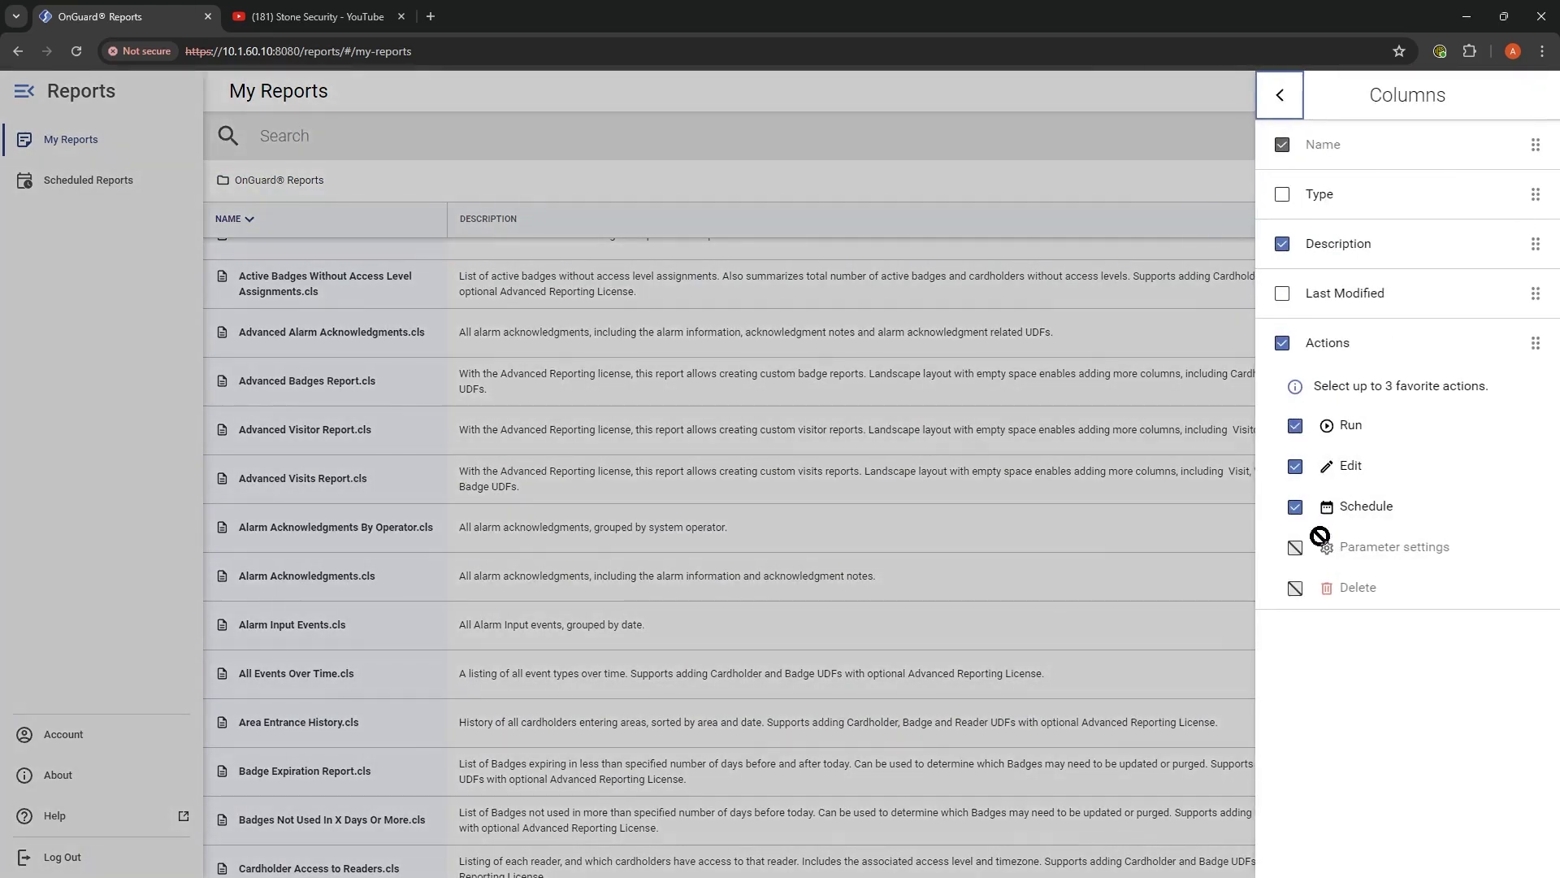
pyautogui.click(1283, 195)
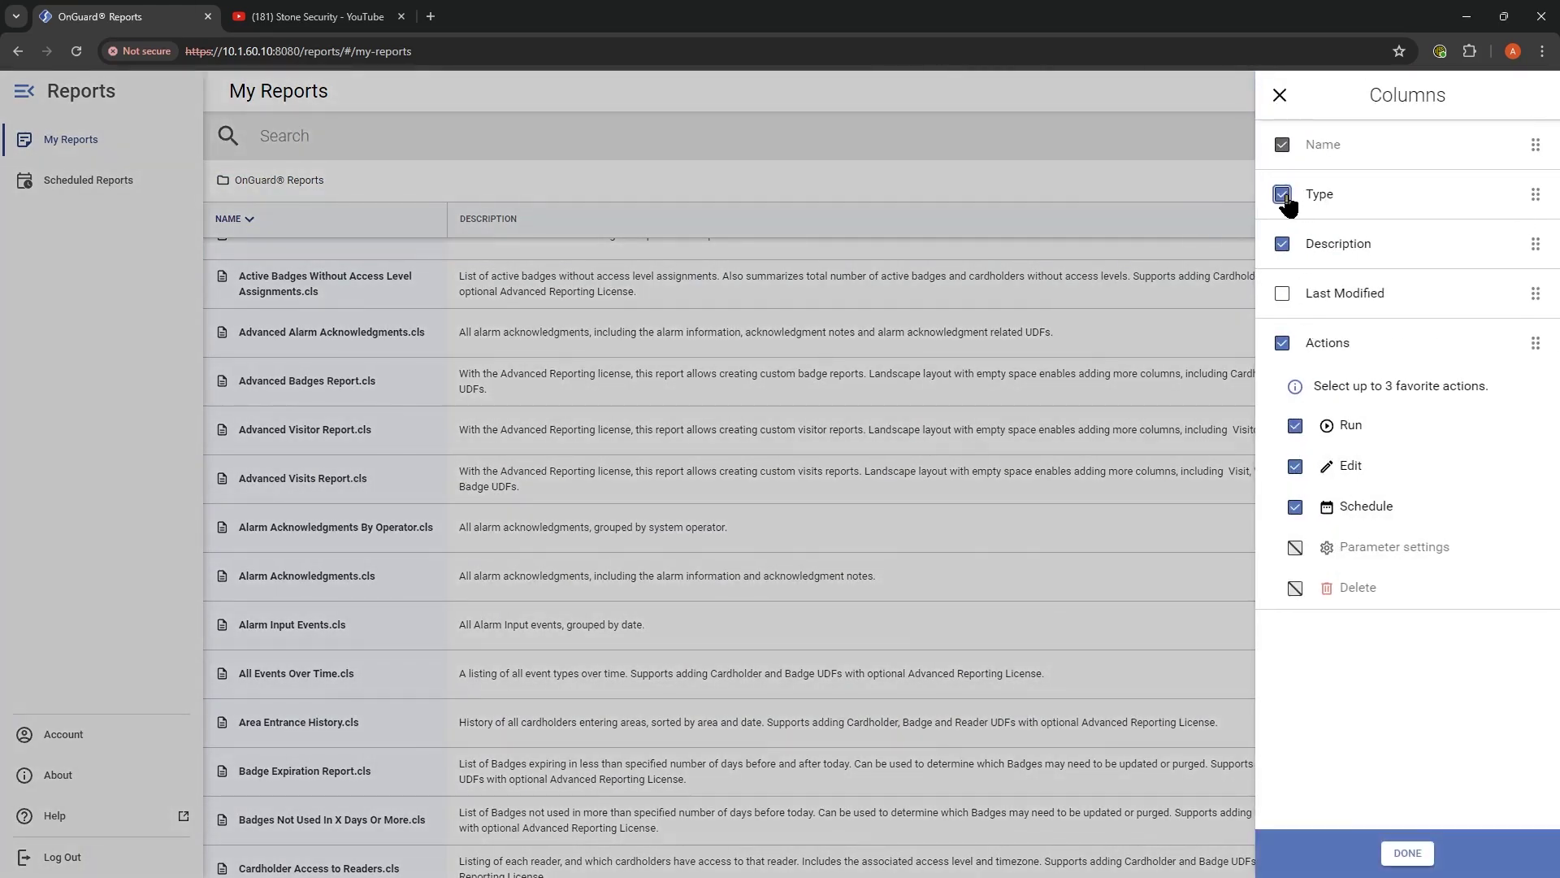
pyautogui.click(1407, 849)
pyautogui.scroll(6, 411, 306)
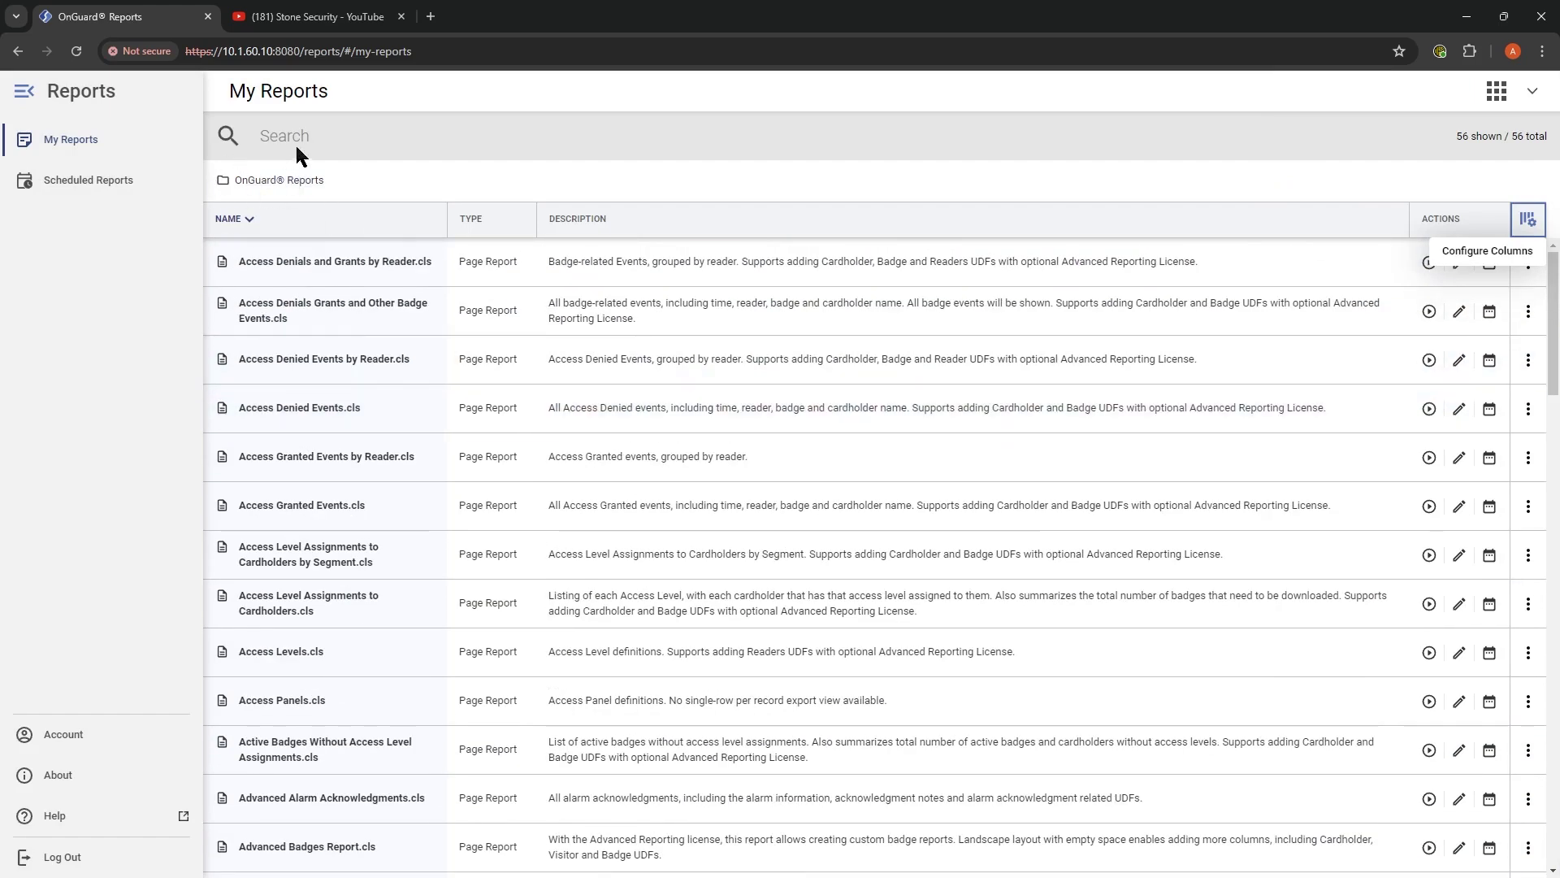
pyautogui.click(296, 153)
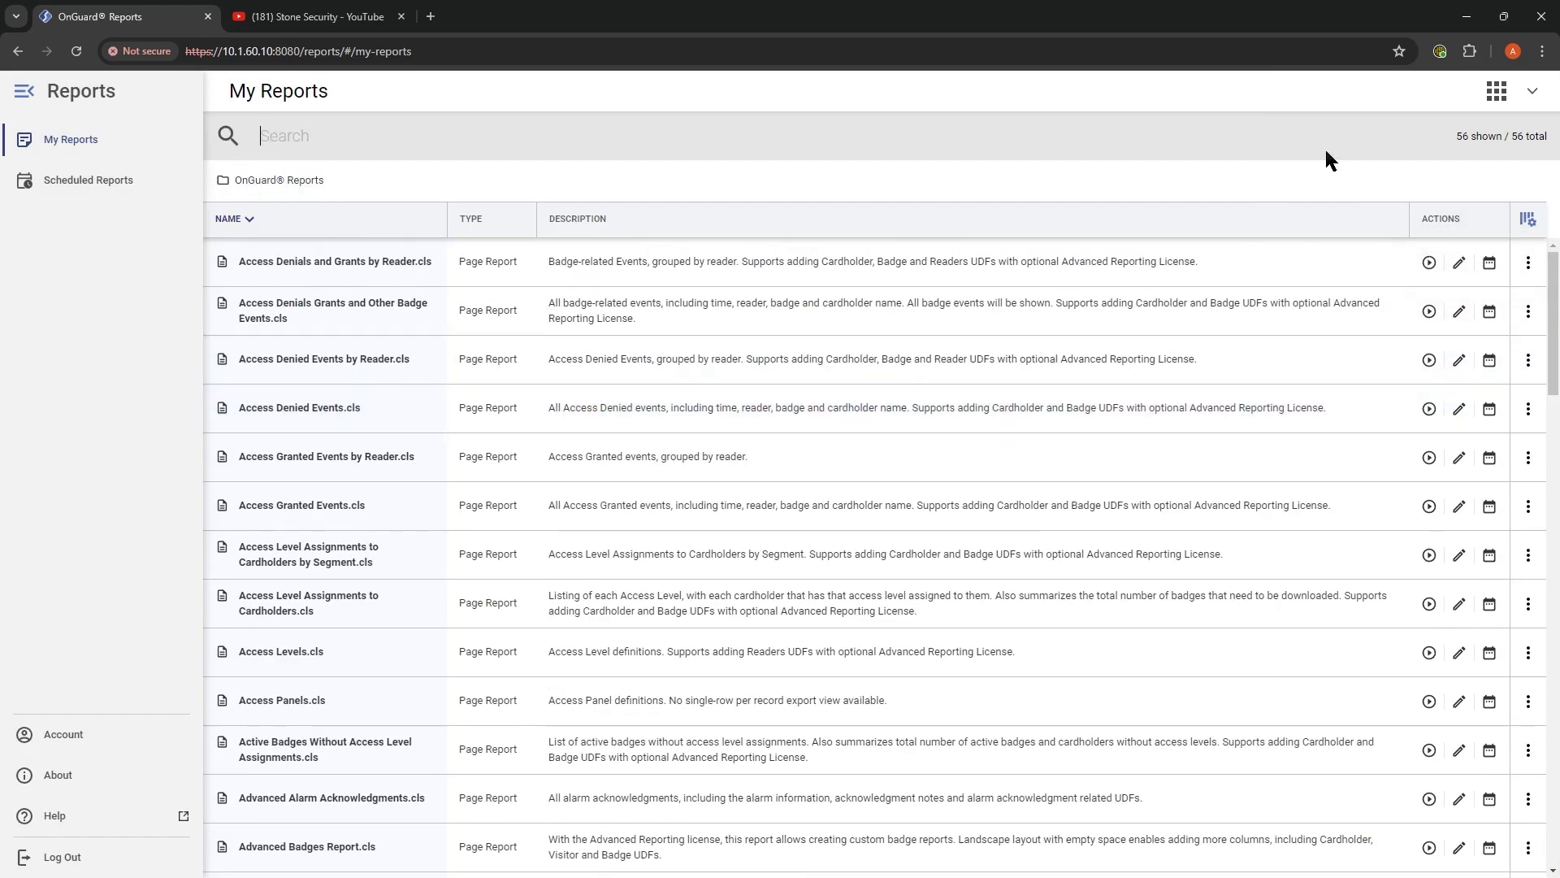
pyautogui.click(1531, 96)
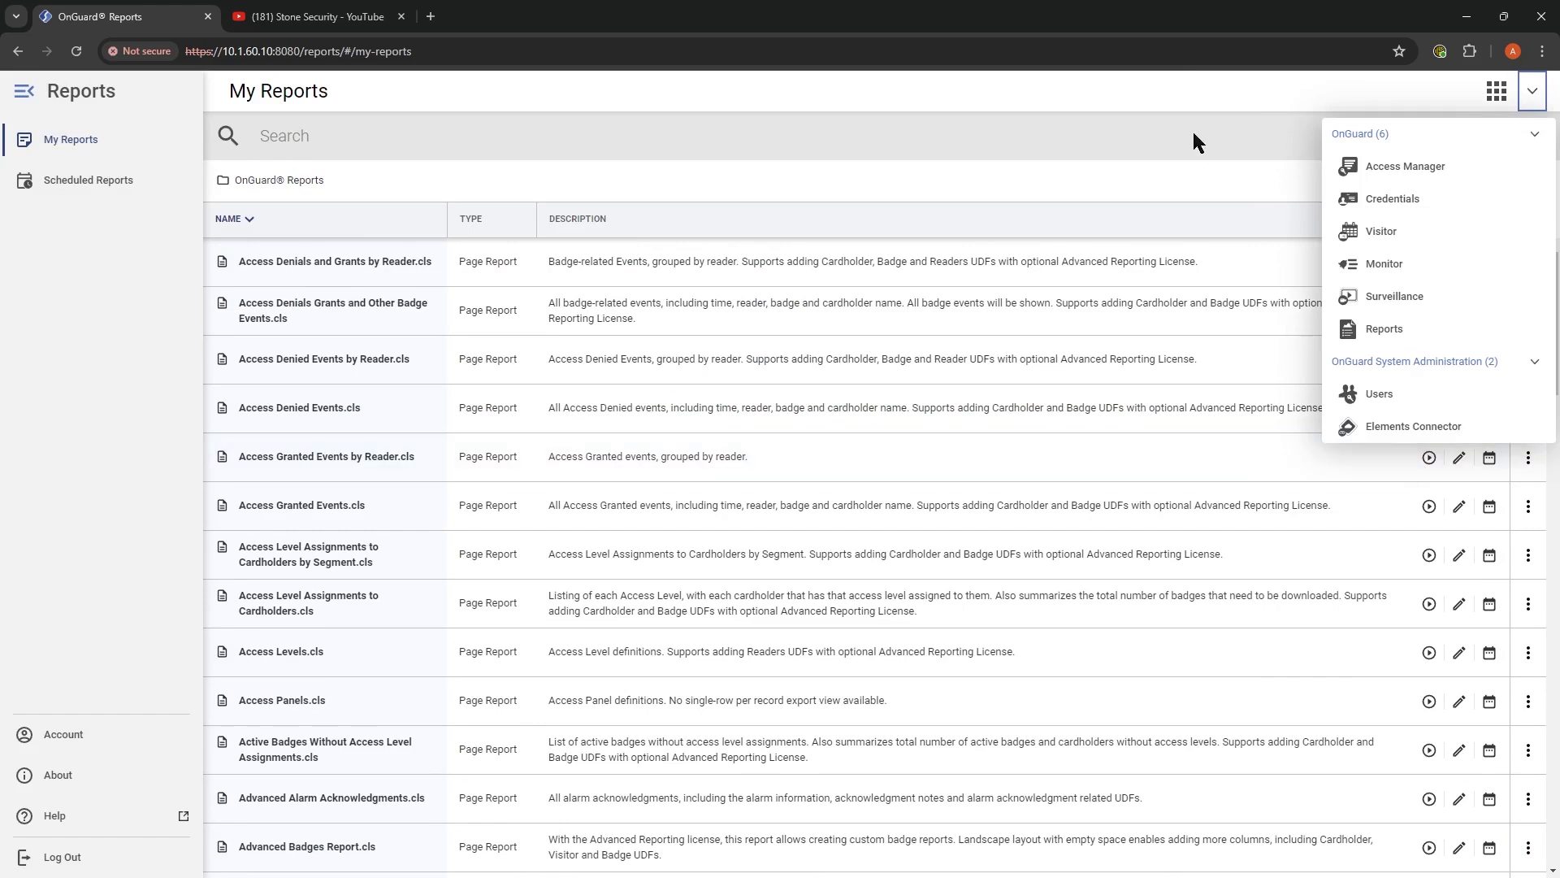
pyautogui.click(1056, 127)
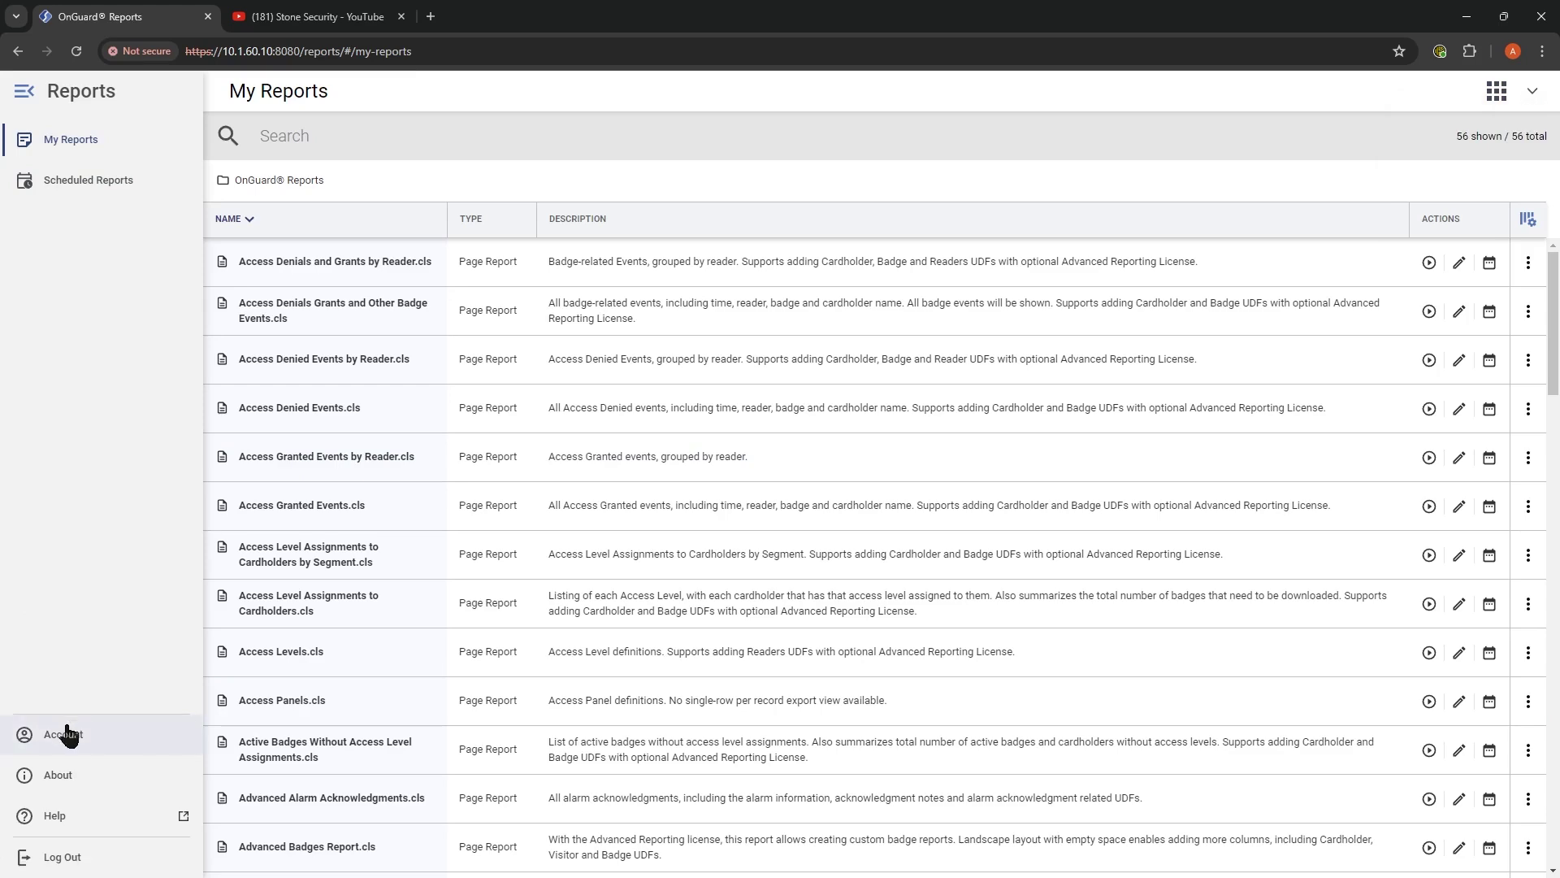
pyautogui.click(107, 183)
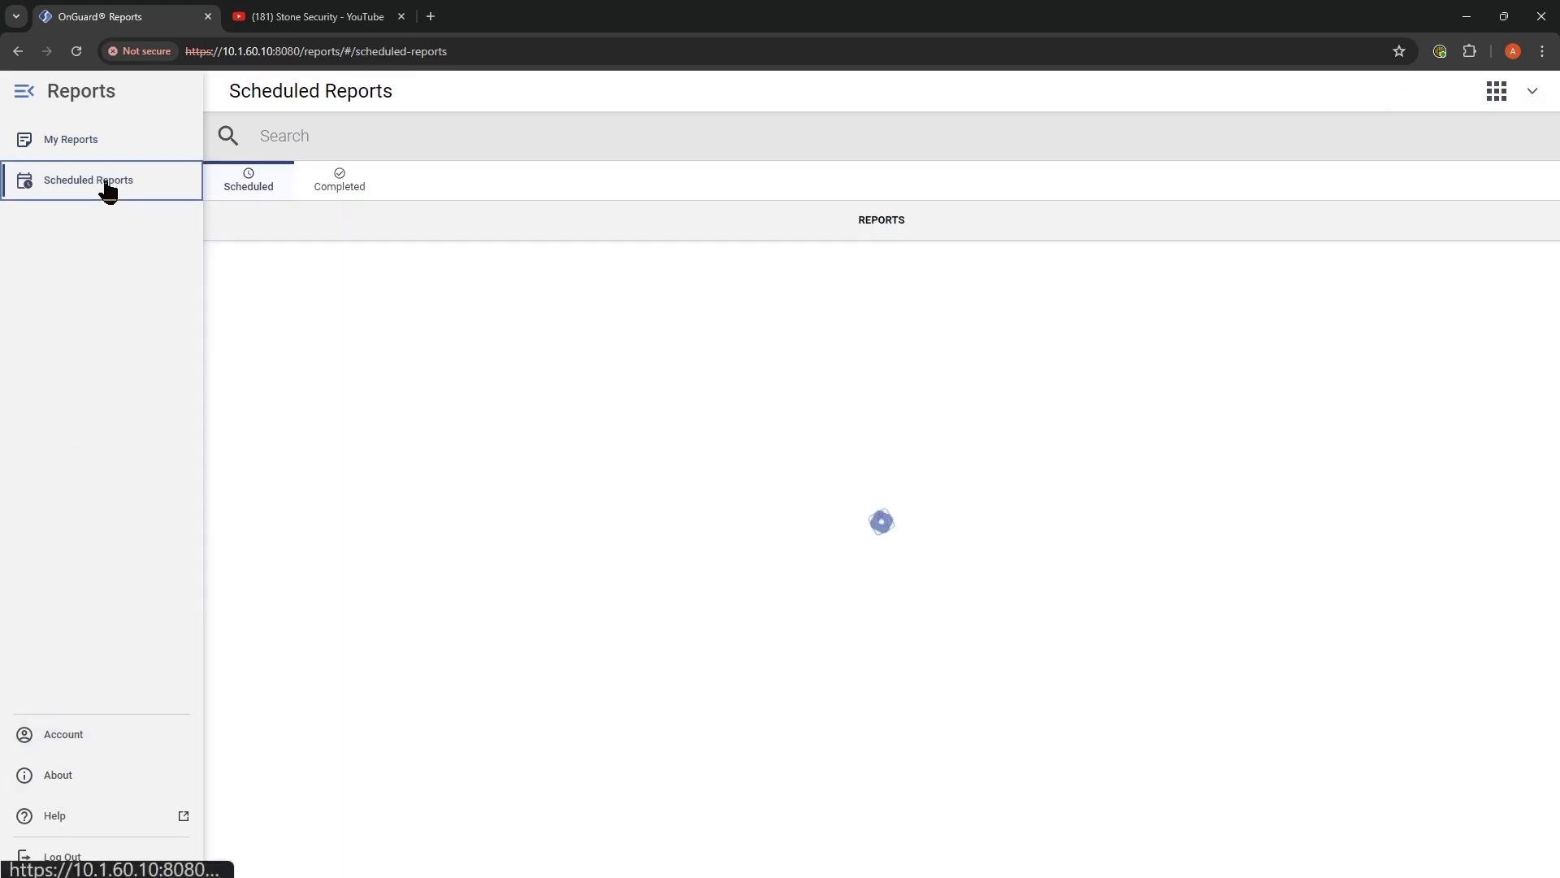
pyautogui.click(82, 143)
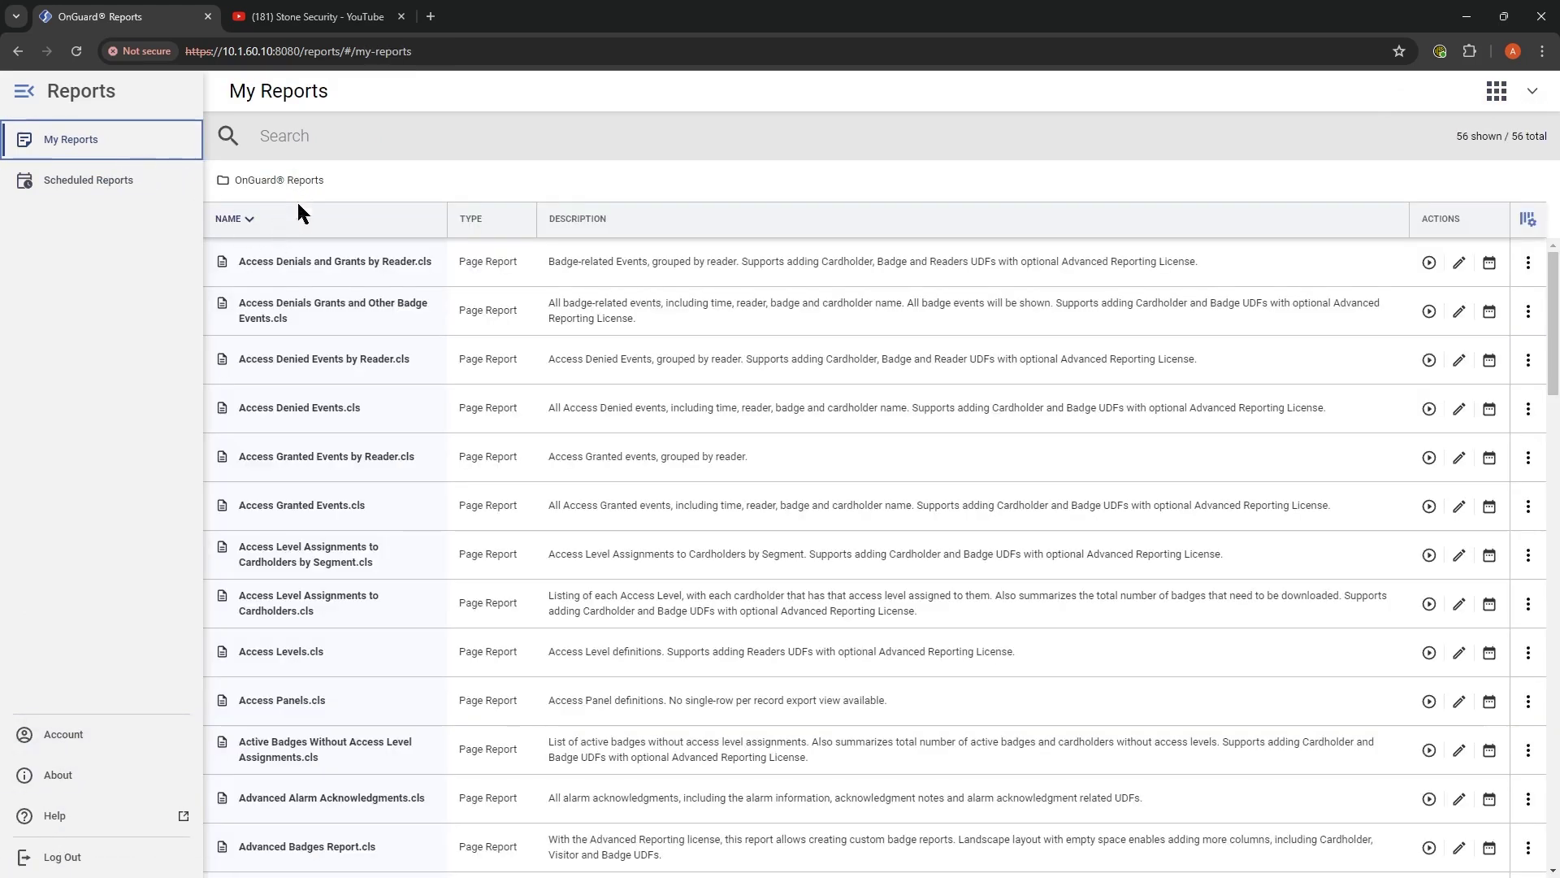
pyautogui.click(310, 175)
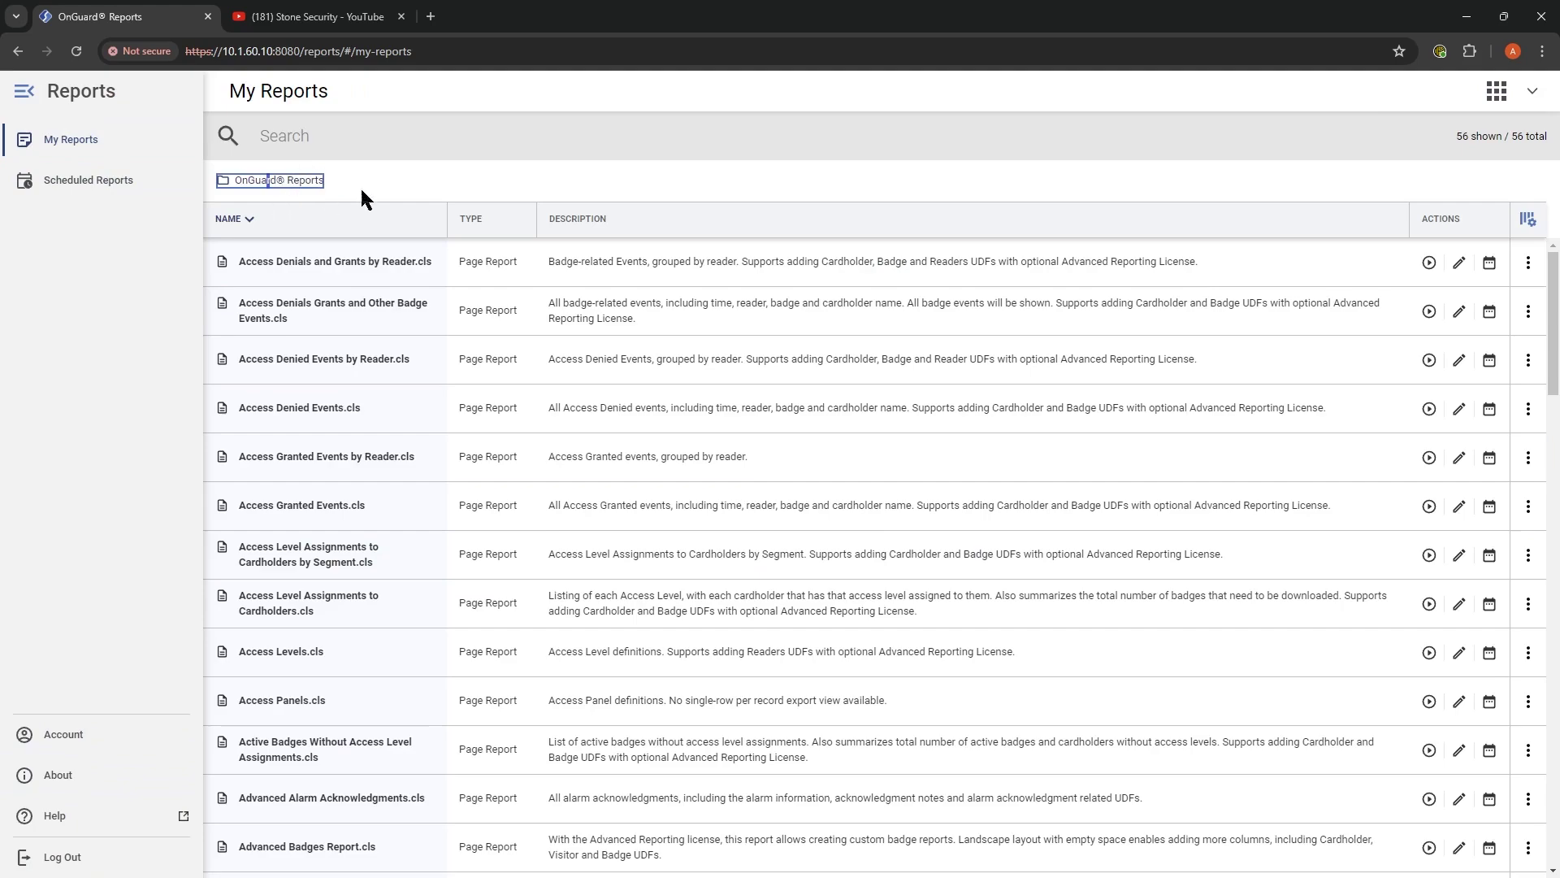
pyautogui.scroll(-7, 324, 512)
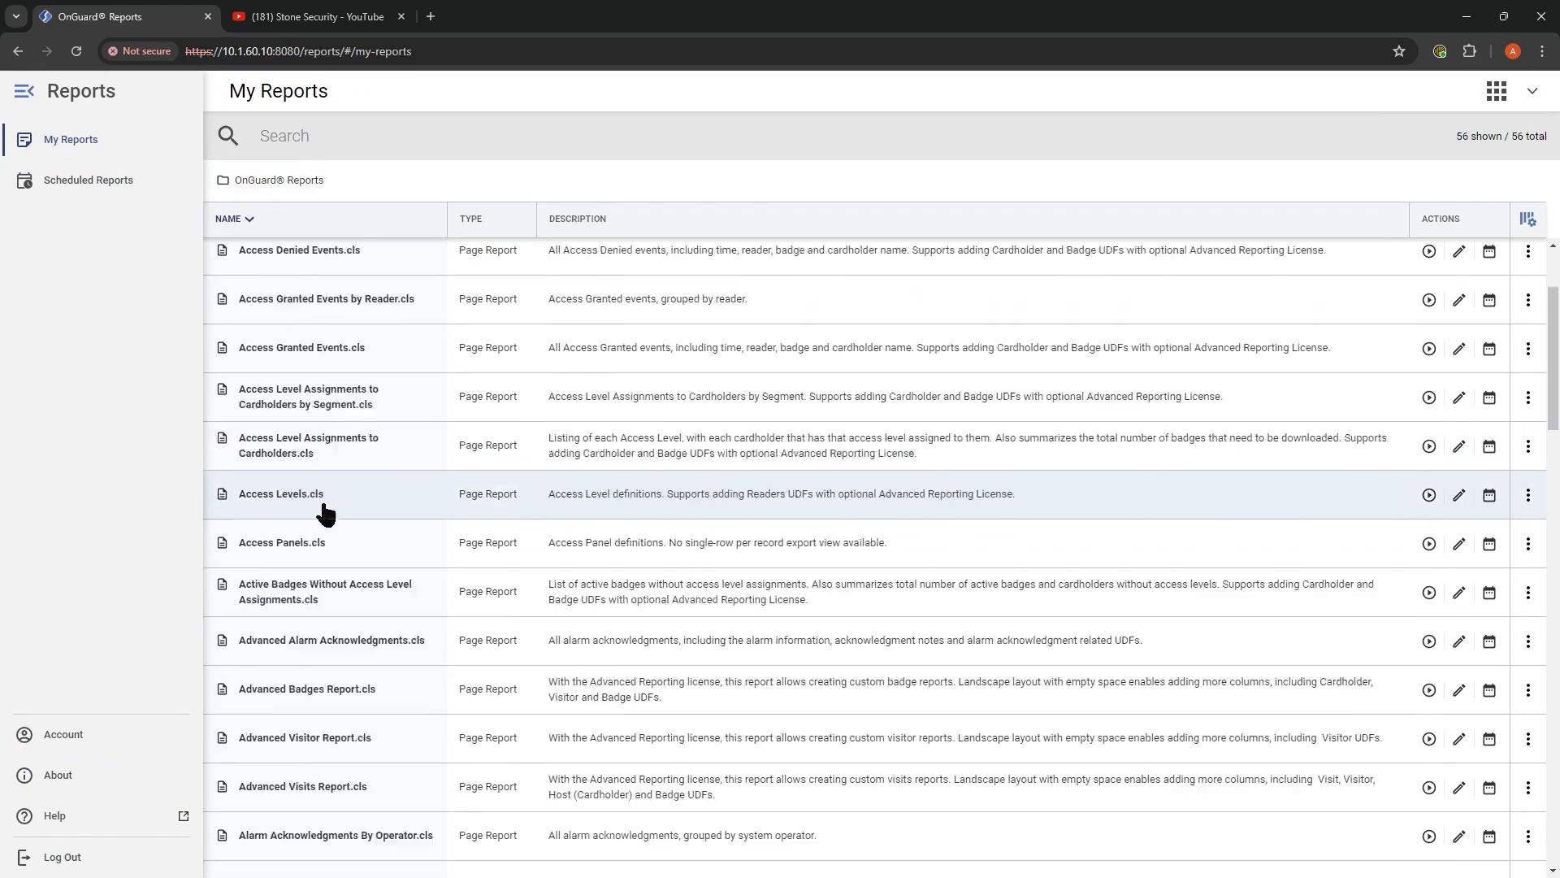
pyautogui.scroll(-4, 325, 512)
pyautogui.scroll(11, 324, 510)
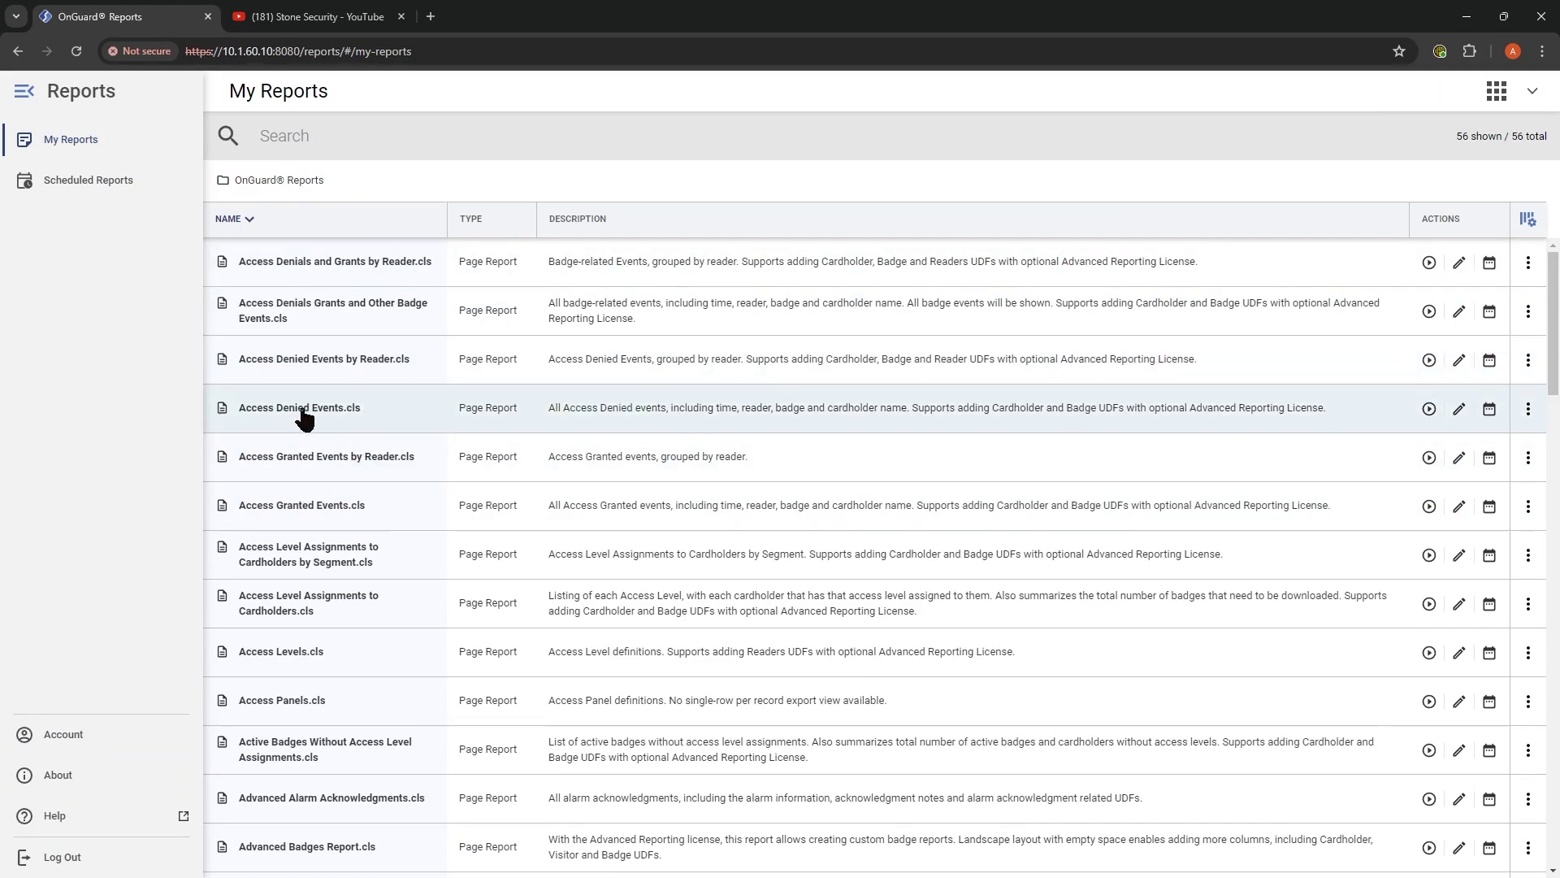
# - Run Access Granted Events.cls and switch to Interactive View
pyautogui.click(299, 510)
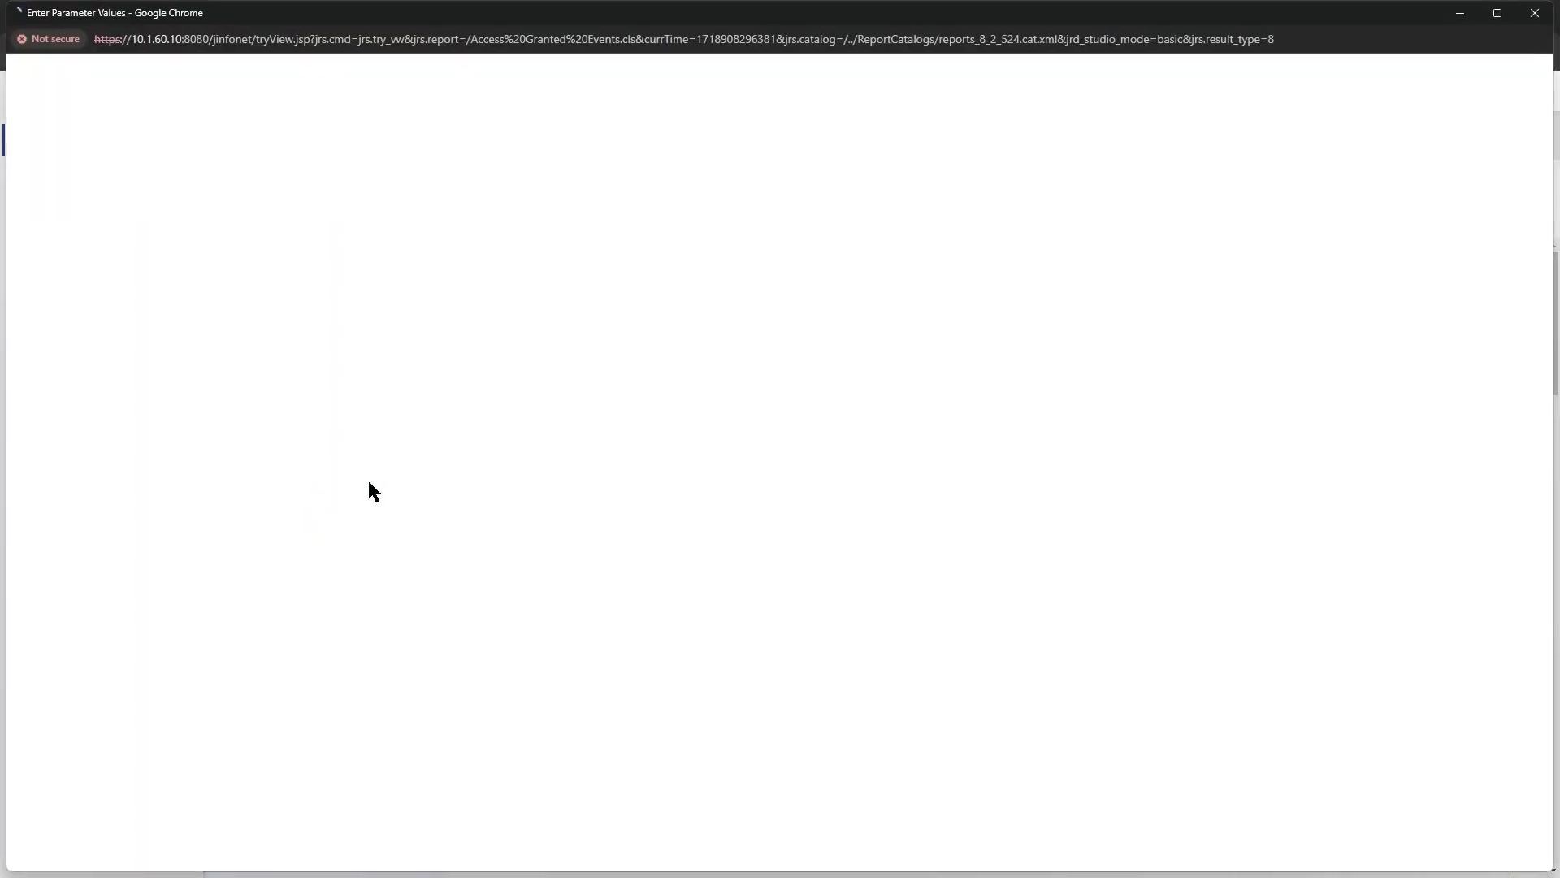
pyautogui.click(72, 498)
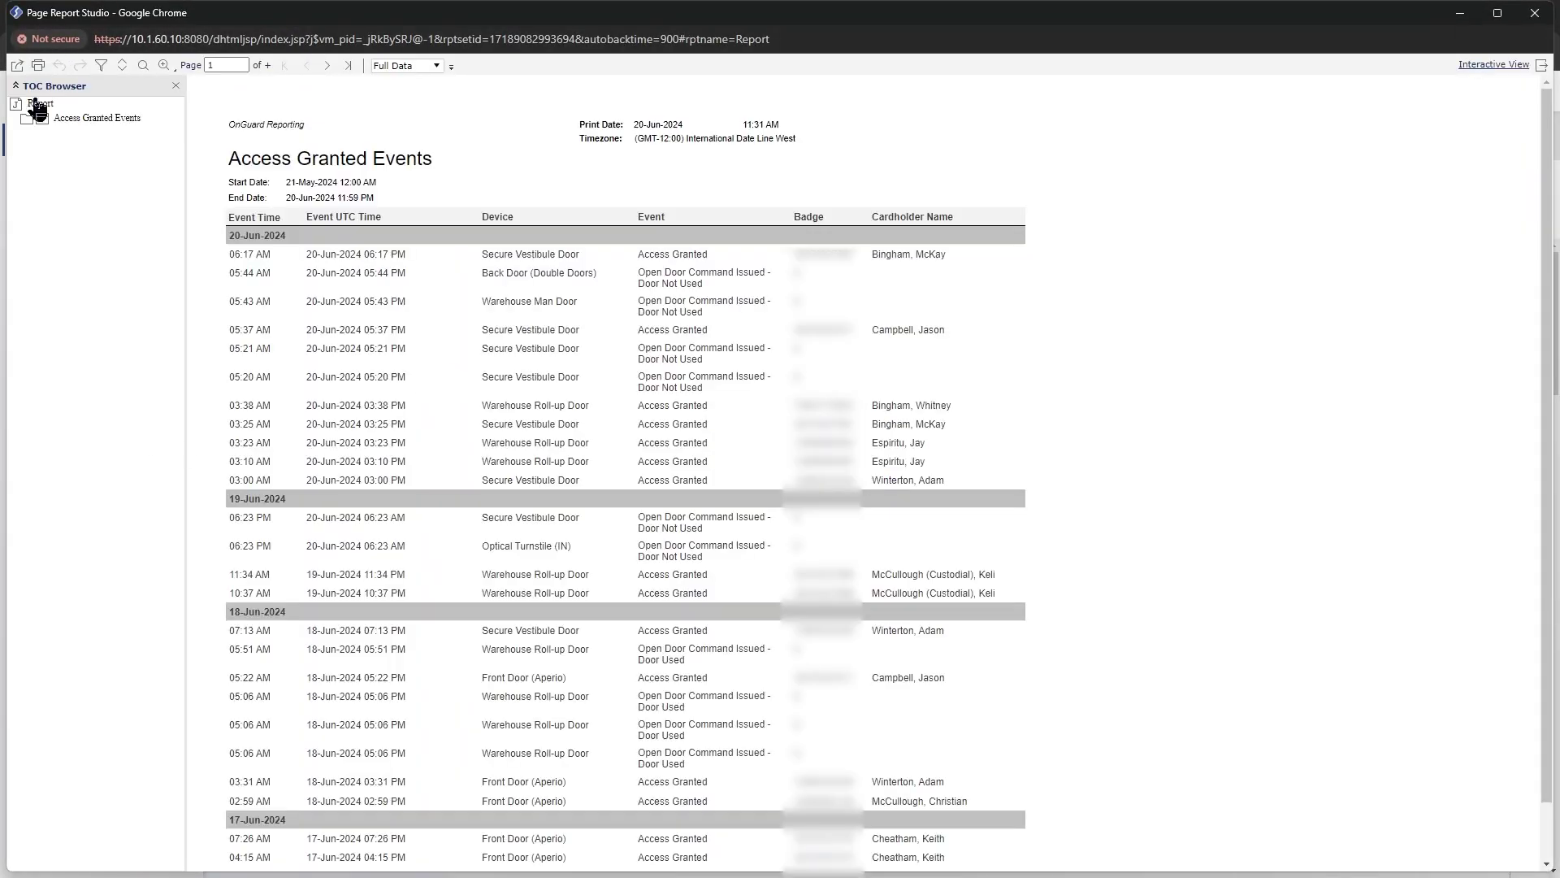
pyautogui.click(1498, 65)
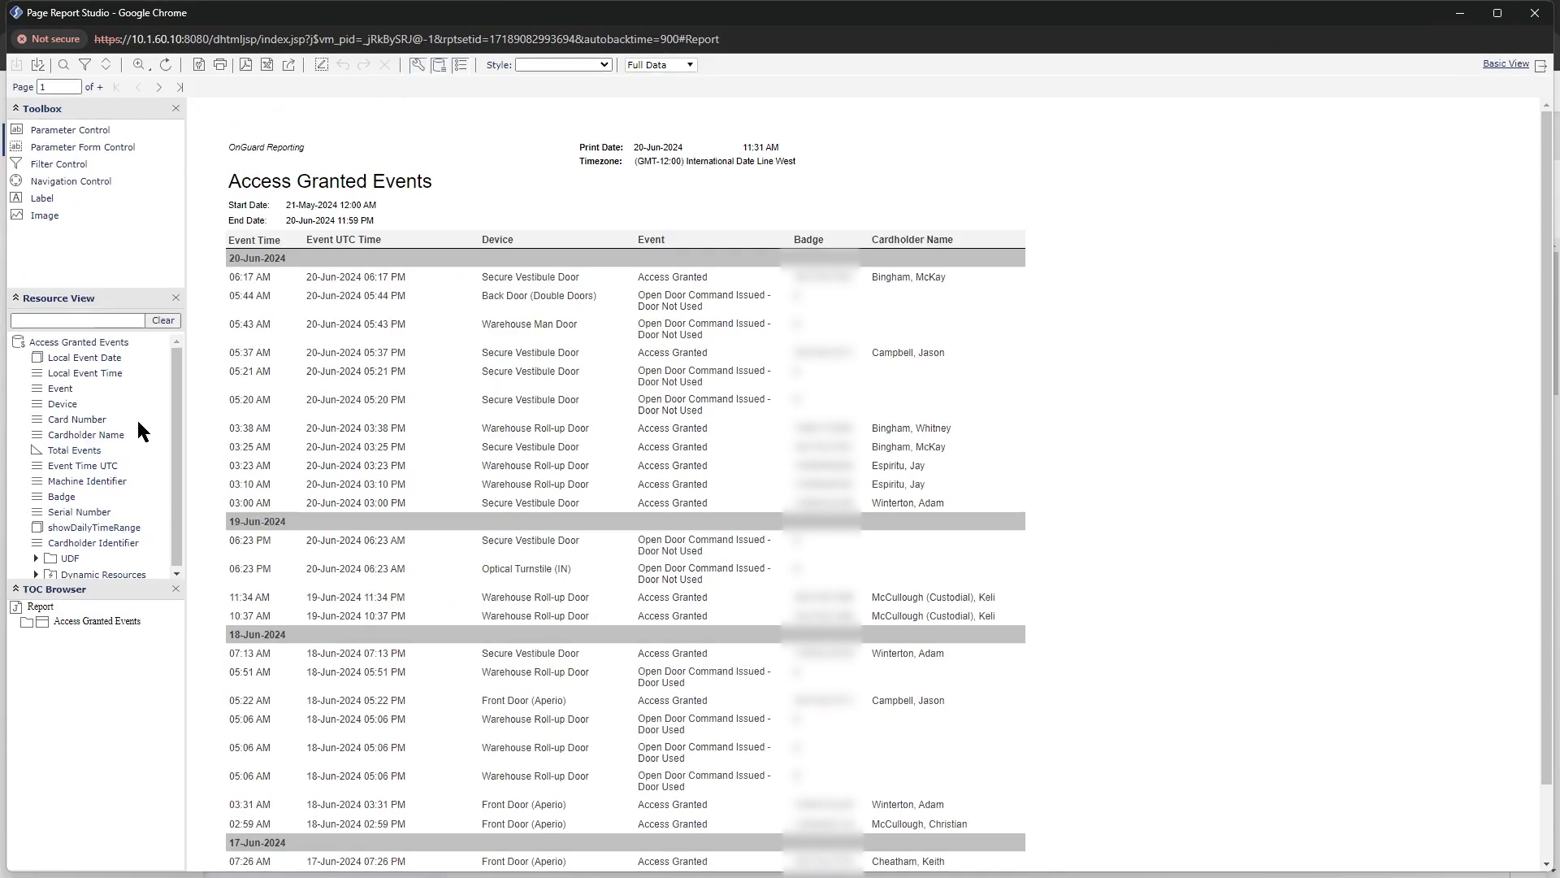
# - Drag the UDF Division field onto the table's right edge as a new column
pyautogui.click(36, 558)
pyautogui.scroll(-5, 81, 520)
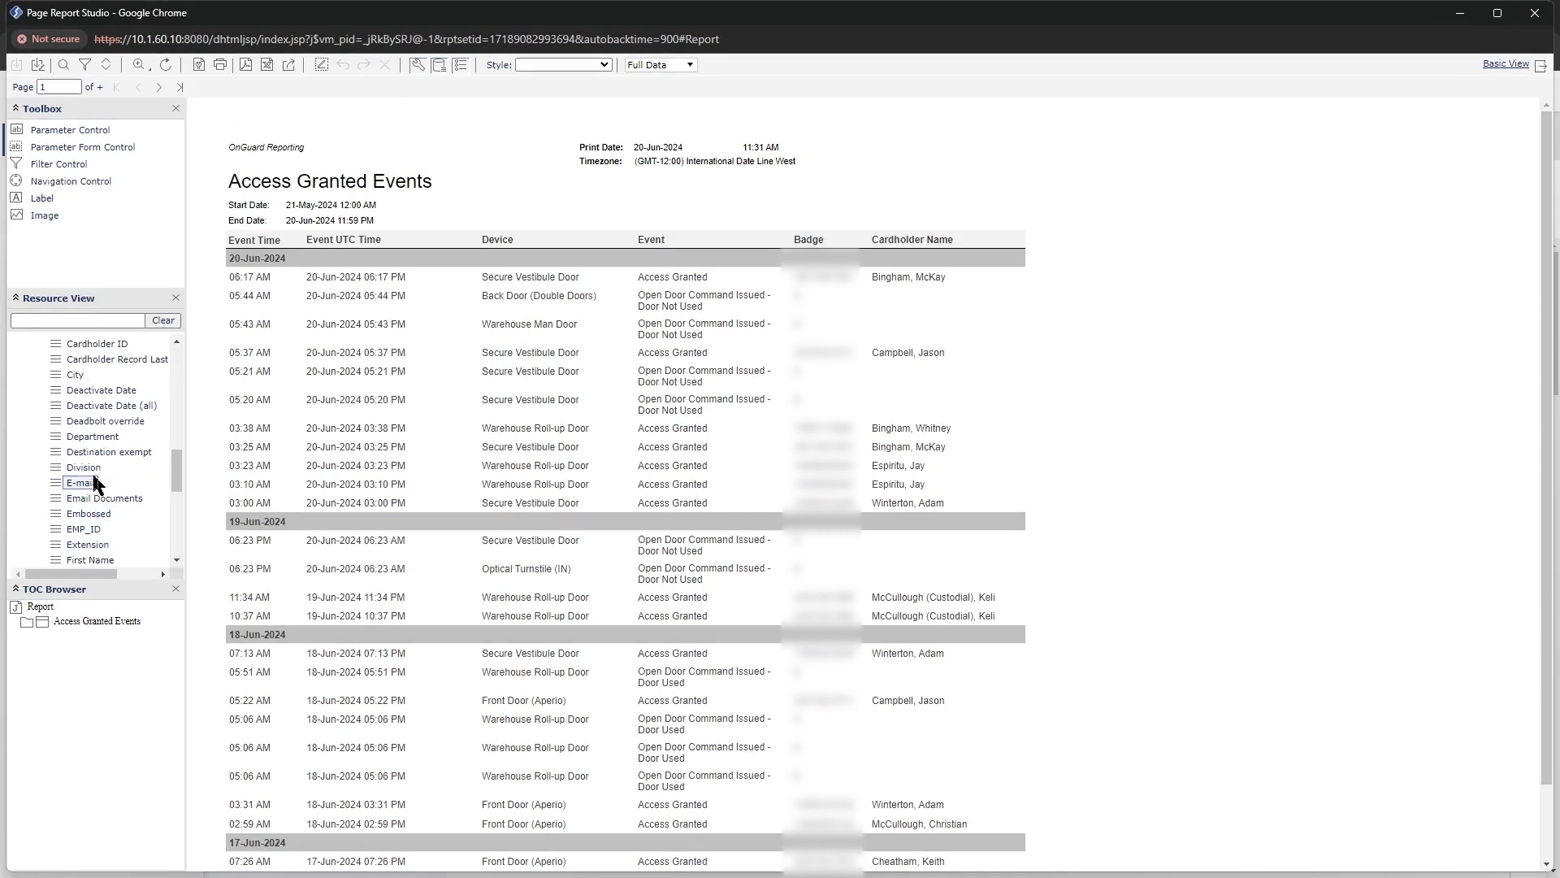
pyautogui.moveTo(83, 467); pyautogui.dragTo(1014, 258)
pyautogui.moveTo(1014, 250); pyautogui.dragTo(1017, 252)
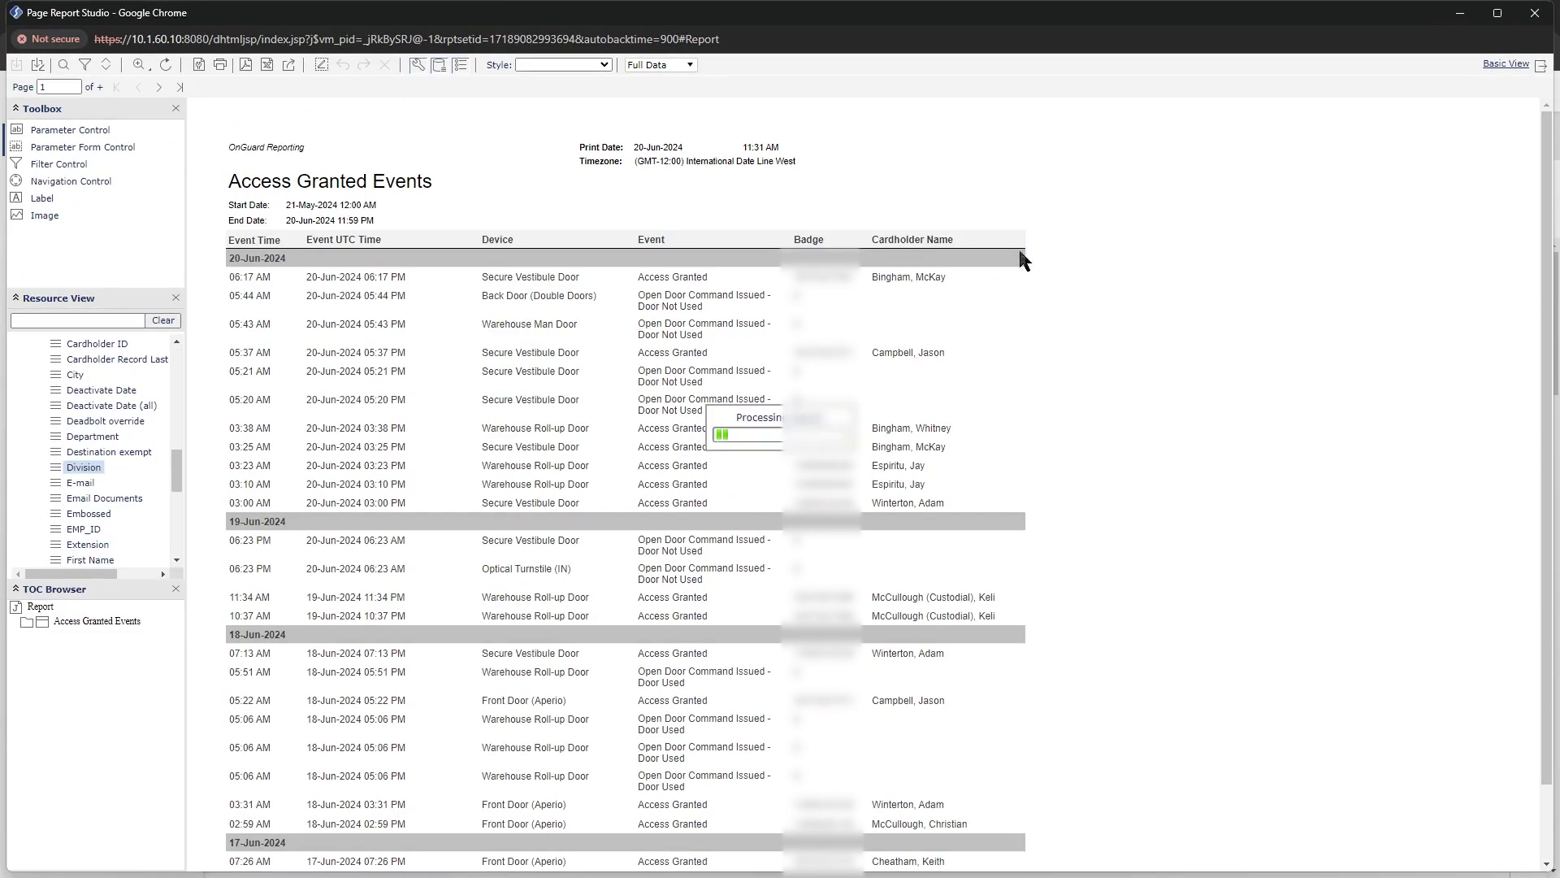
# - In Save As, reuse the Remote Work Status file name and choose Public Reports
pyautogui.click(38, 65)
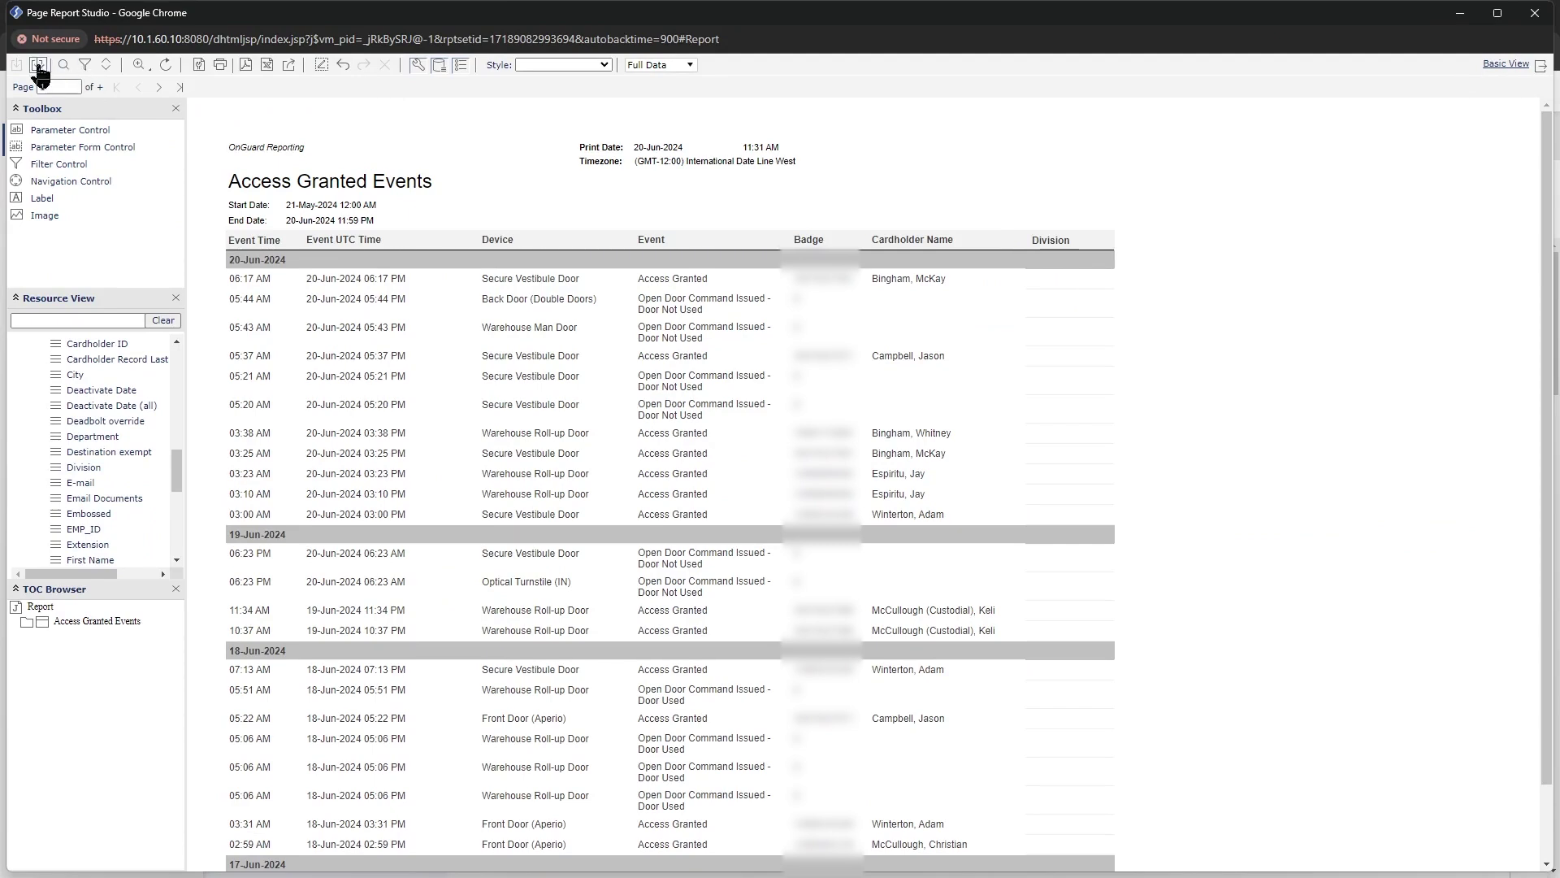
pyautogui.click(693, 362)
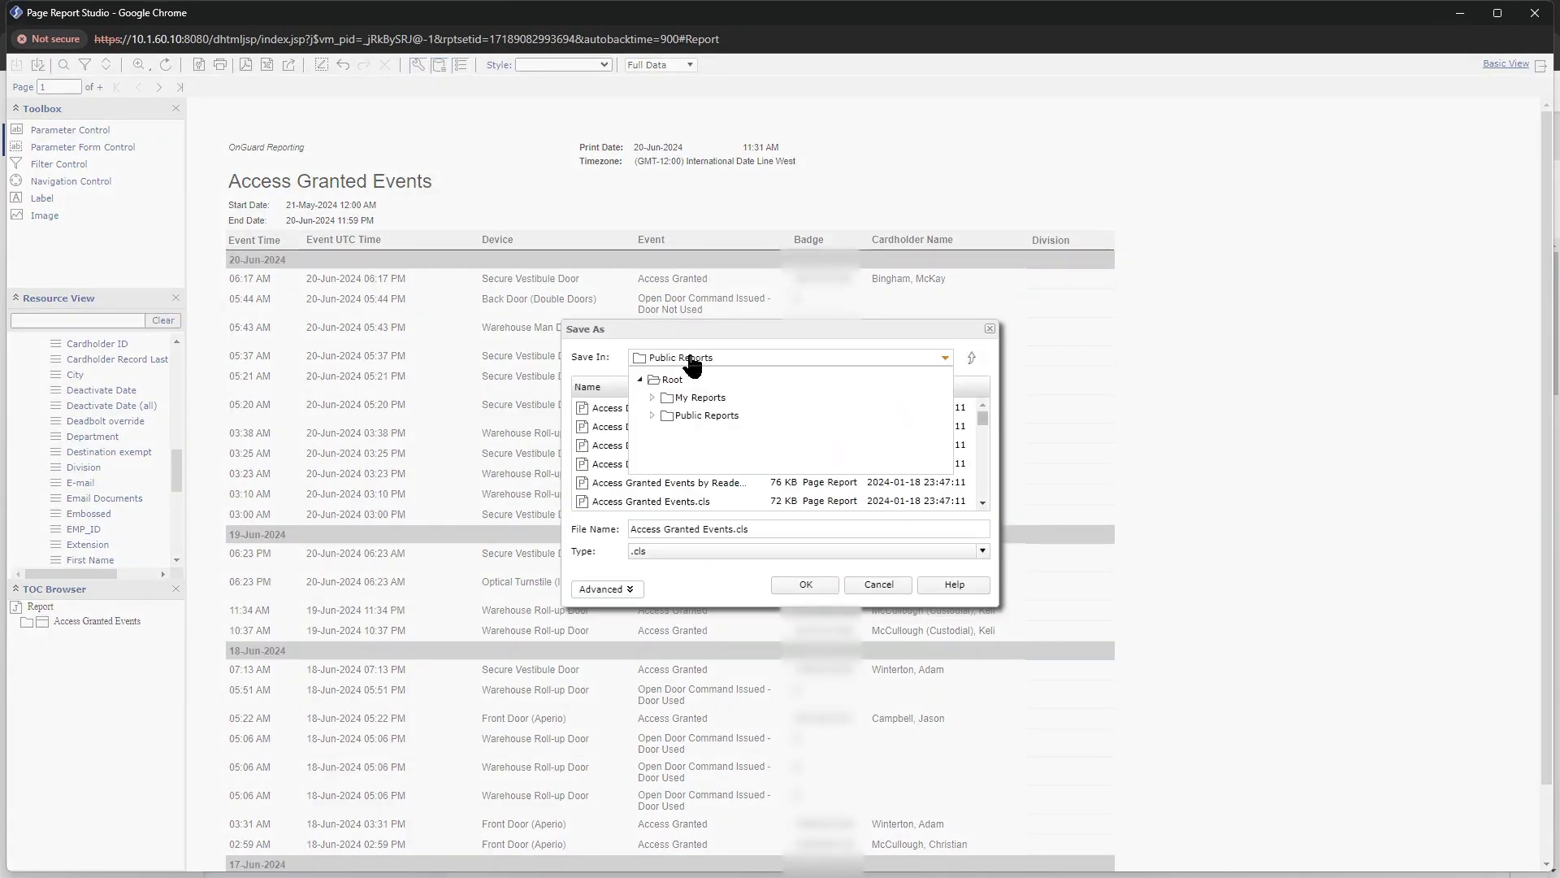
pyautogui.click(725, 415)
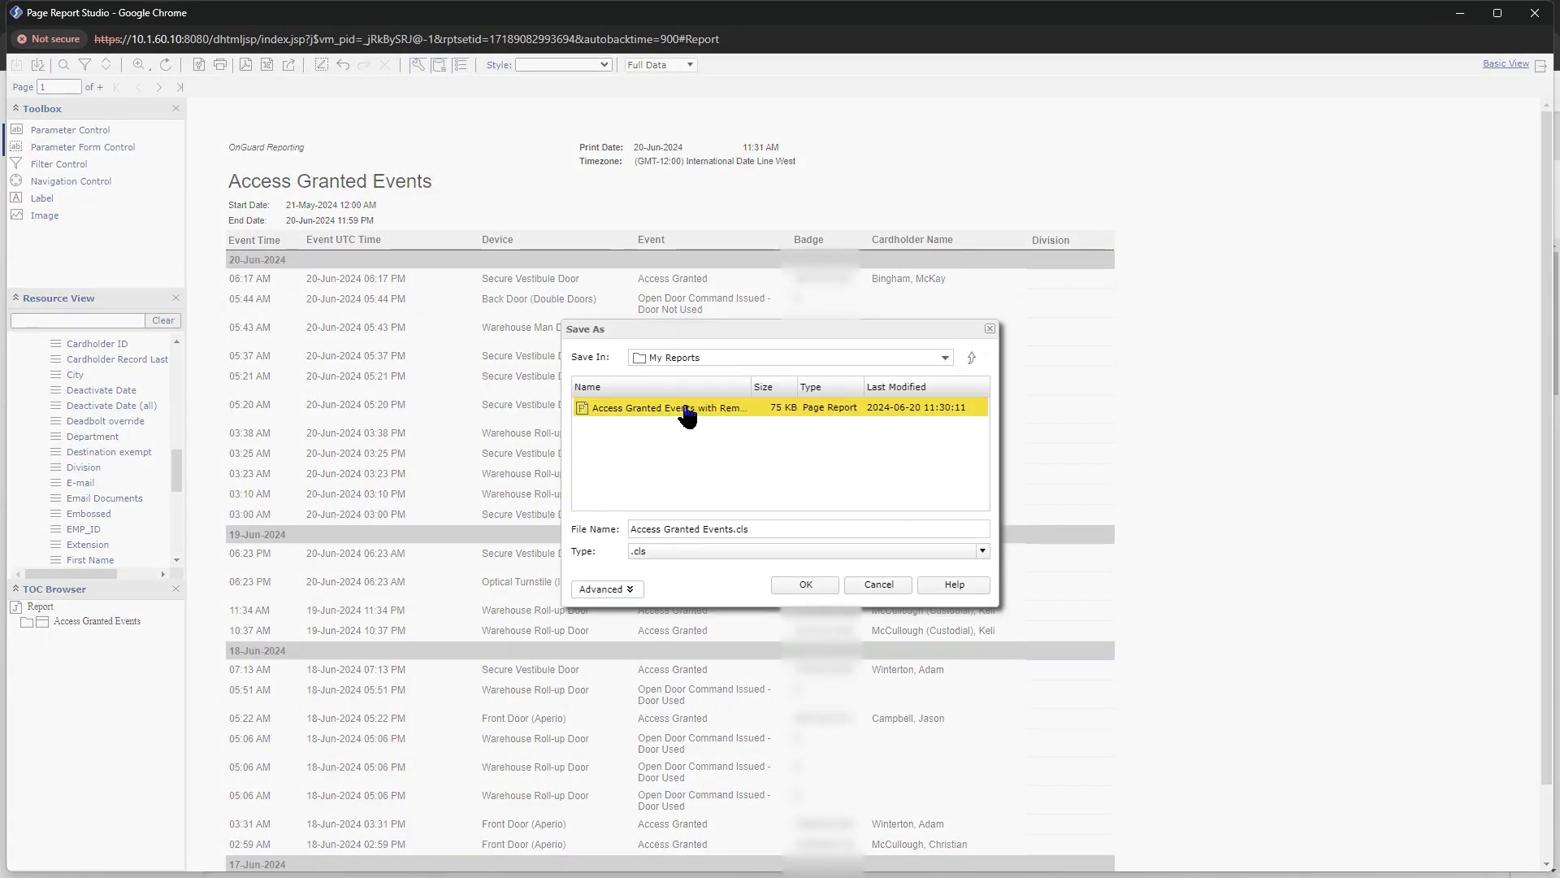
pyautogui.click(713, 362)
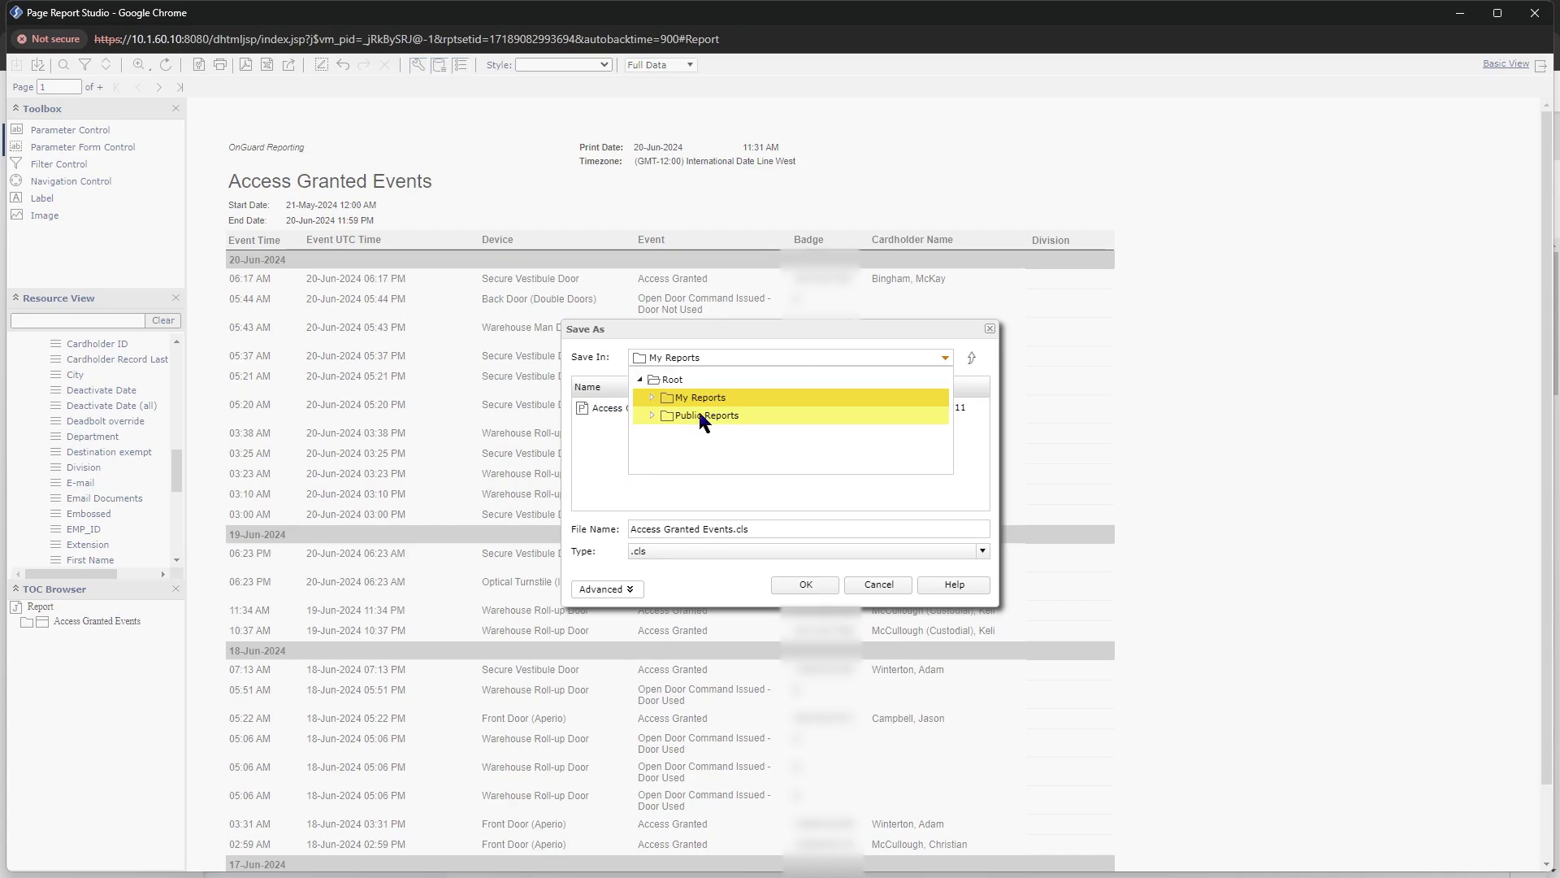
pyautogui.click(609, 407)
pyautogui.click(609, 407)
pyautogui.click(714, 362)
pyautogui.click(699, 415)
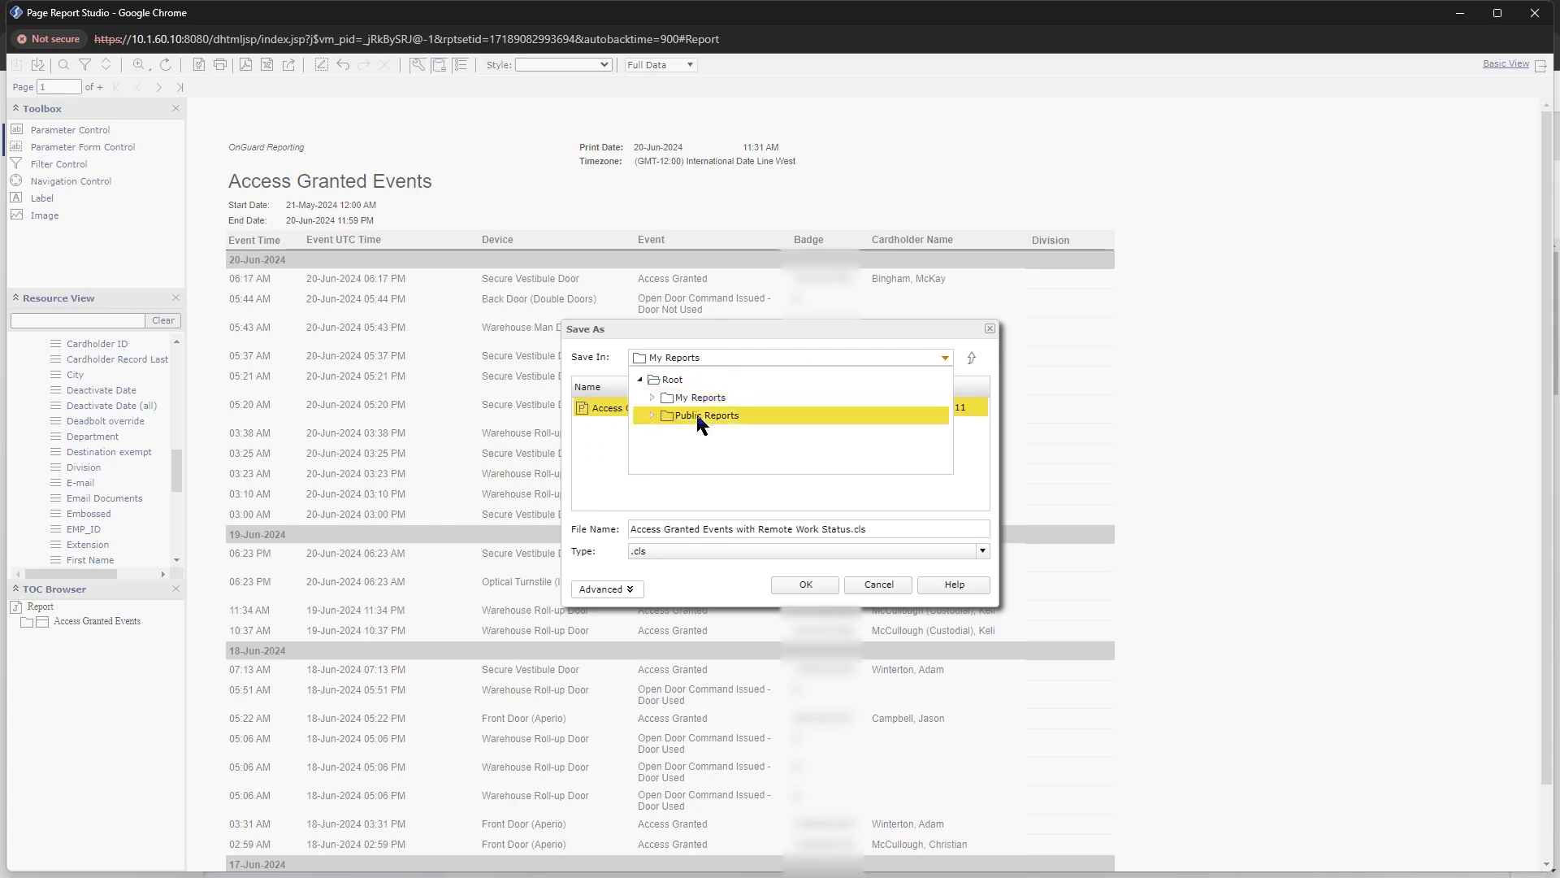
pyautogui.click(697, 415)
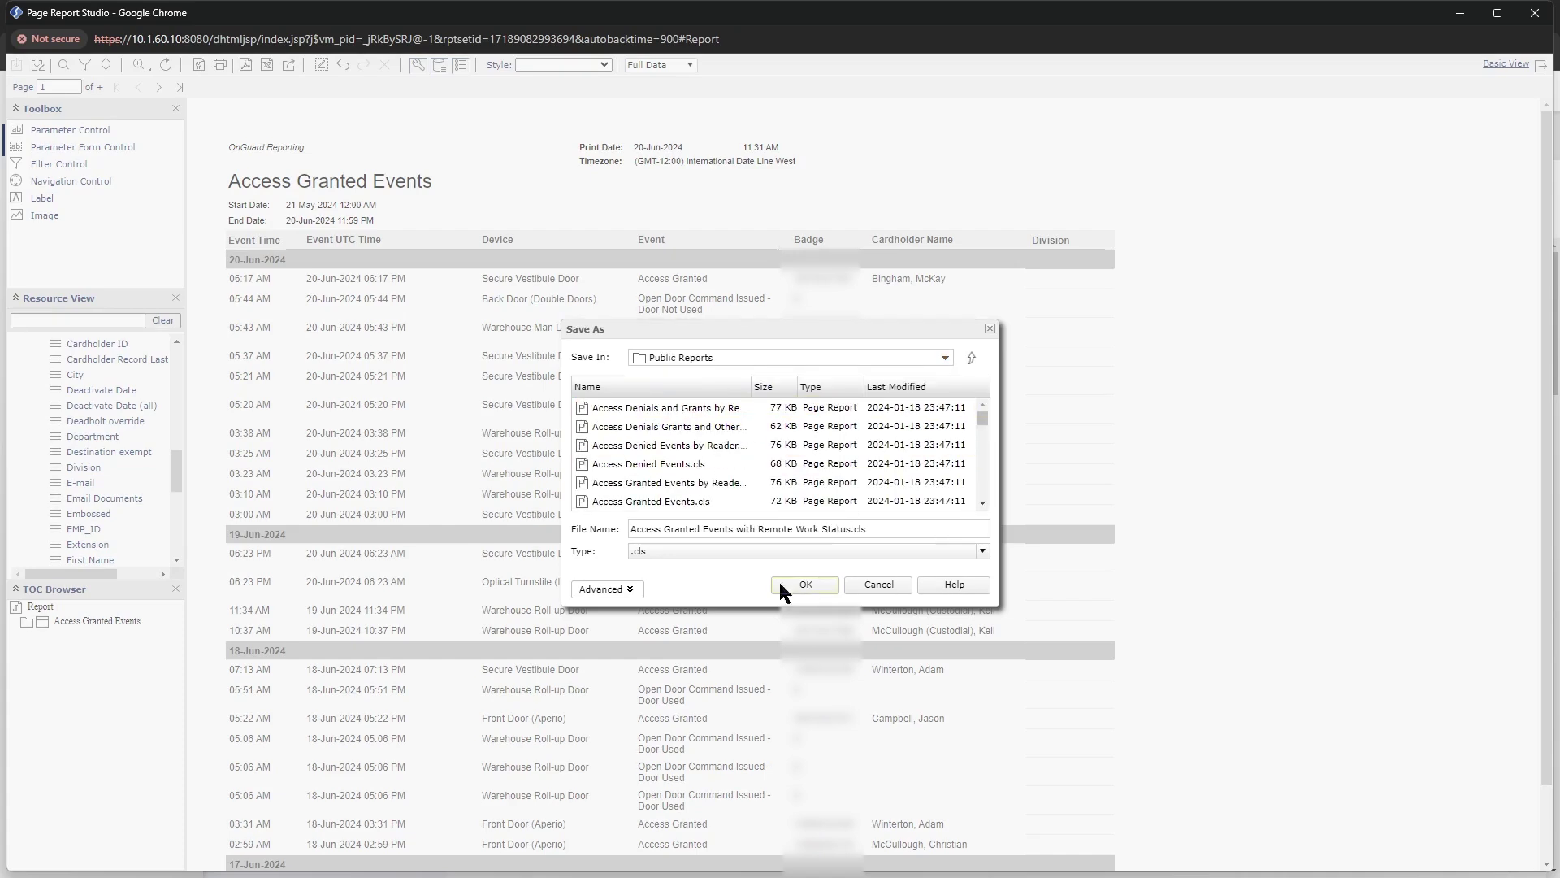
# - Save the report, acknowledge the confirmation, and close Page Report Studio
pyautogui.click(825, 586)
pyautogui.click(871, 503)
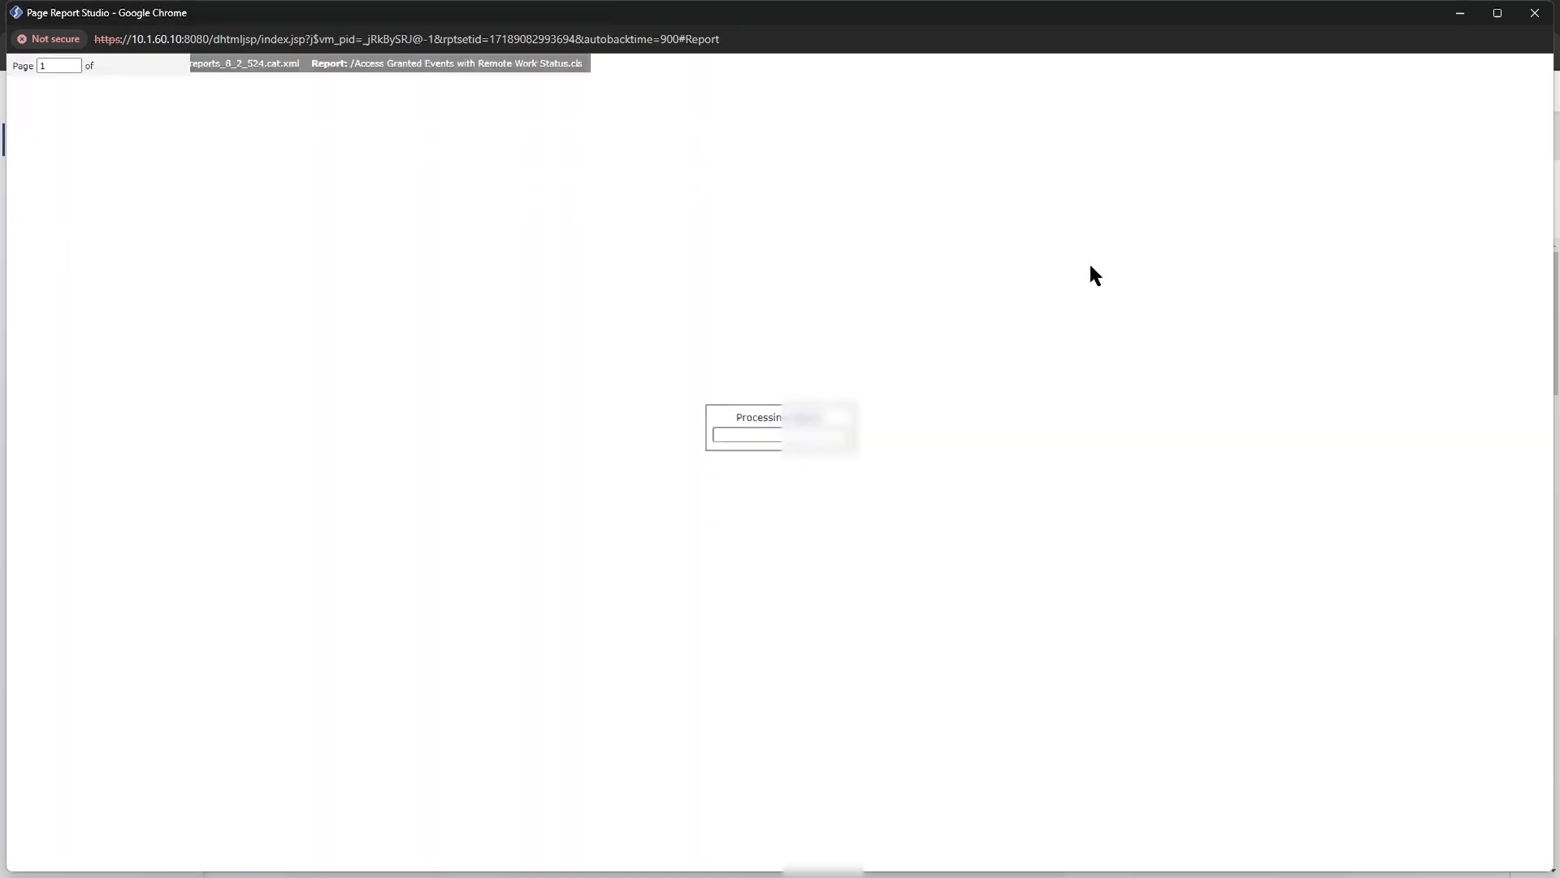
pyautogui.click(1535, 14)
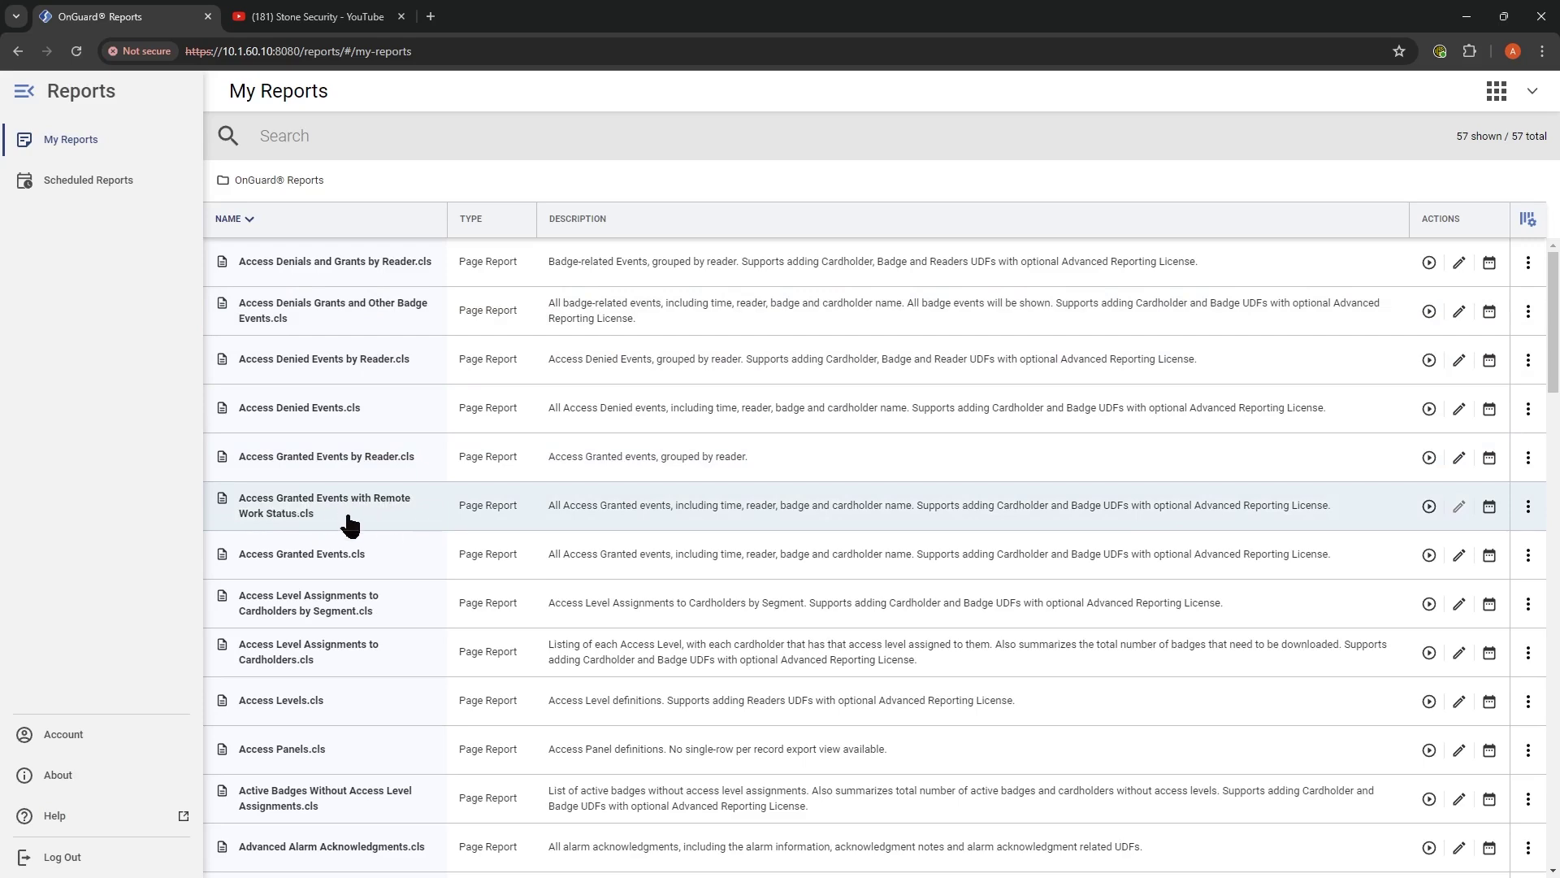
pyautogui.click(362, 513)
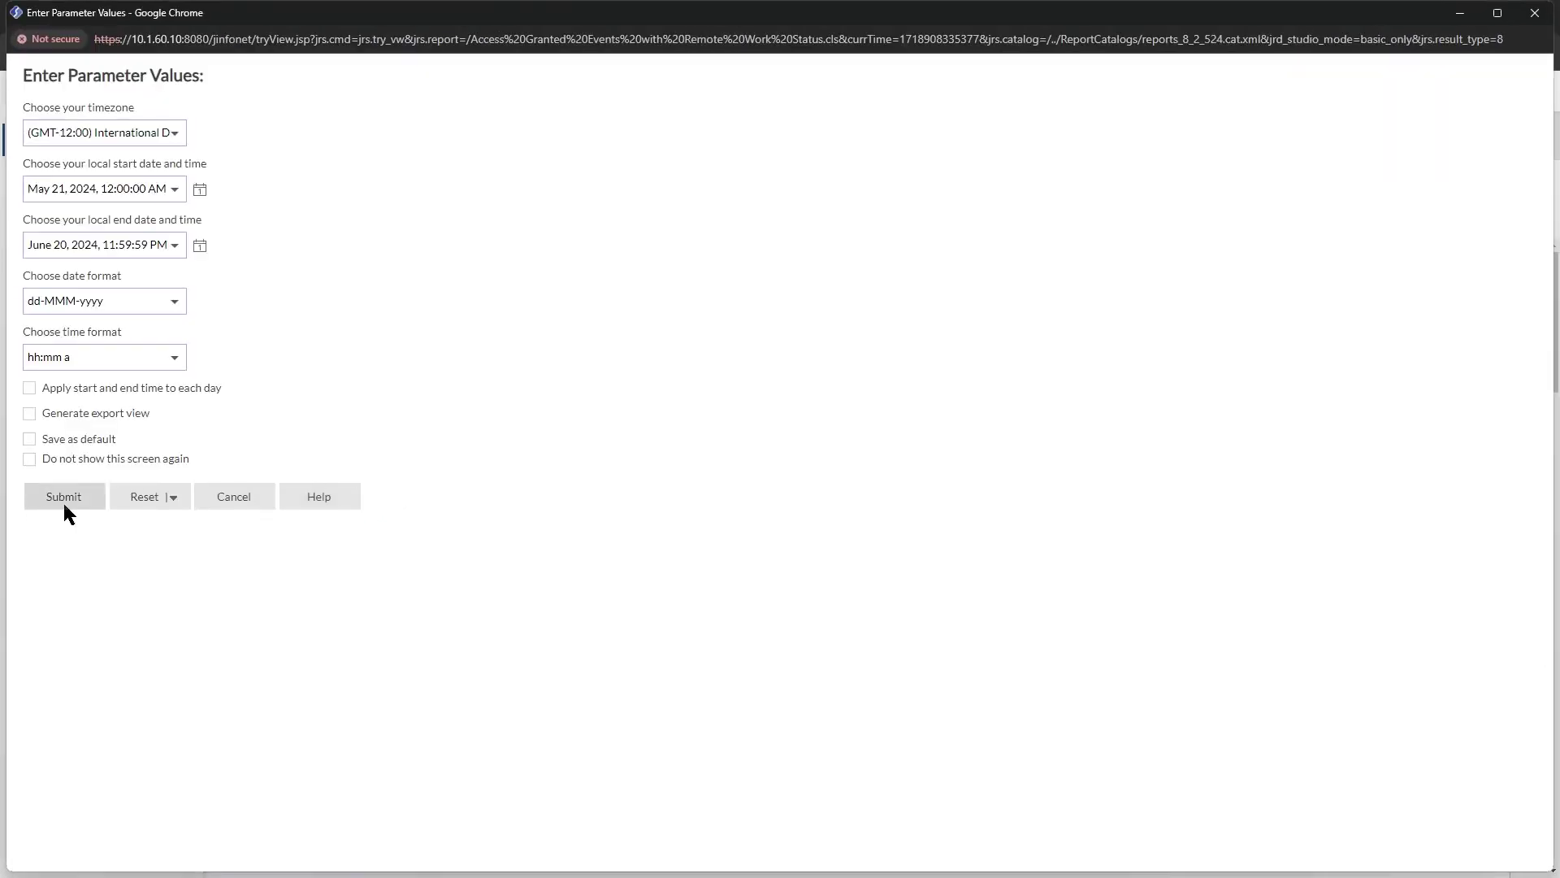
pyautogui.click(63, 503)
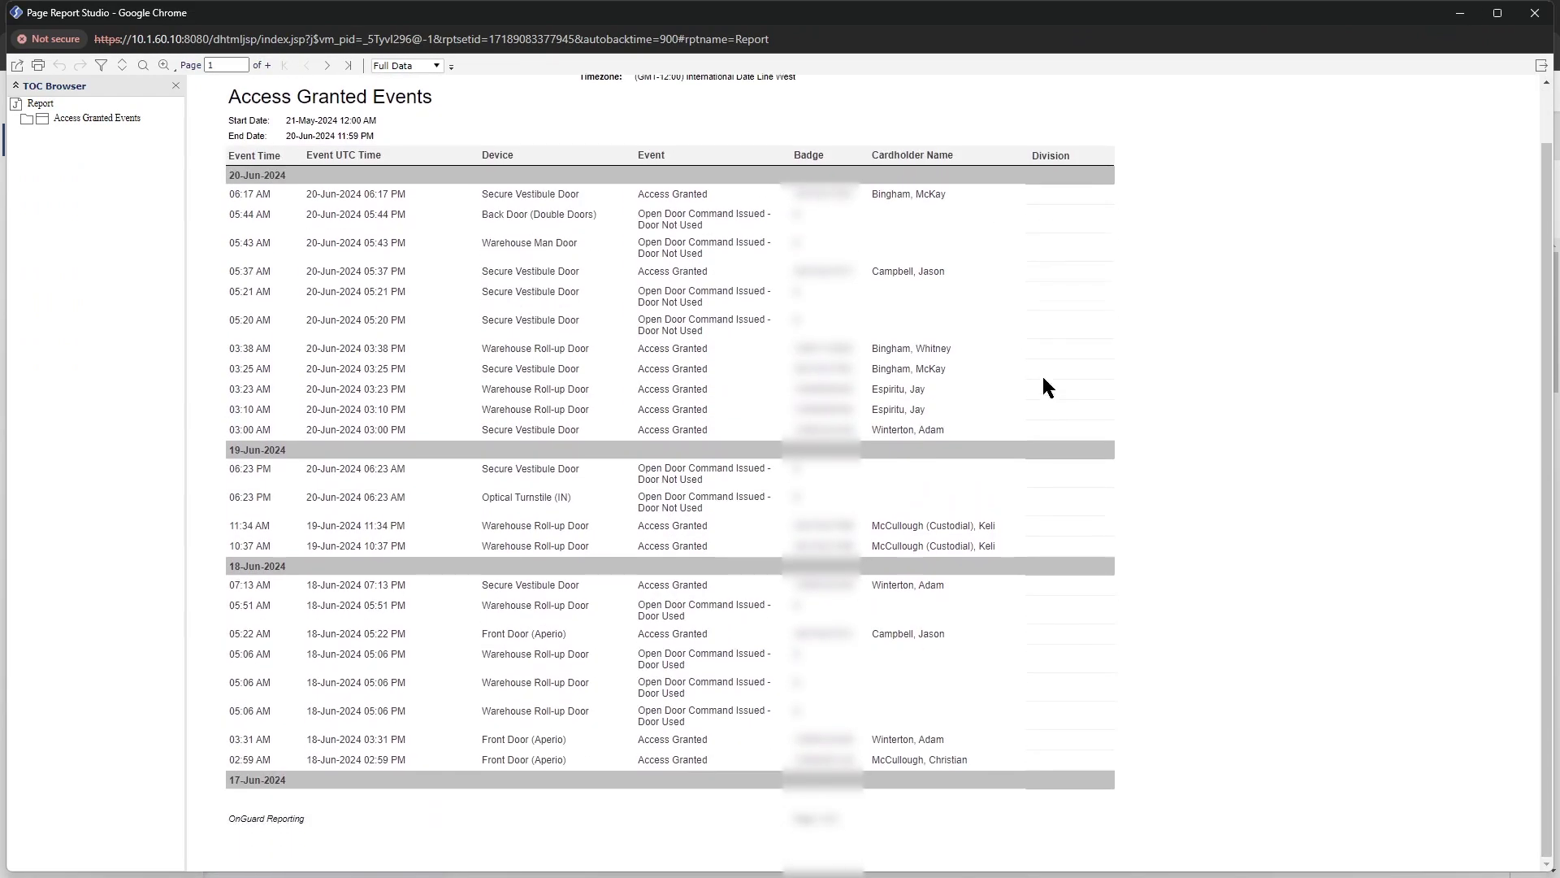
pyautogui.click(1534, 13)
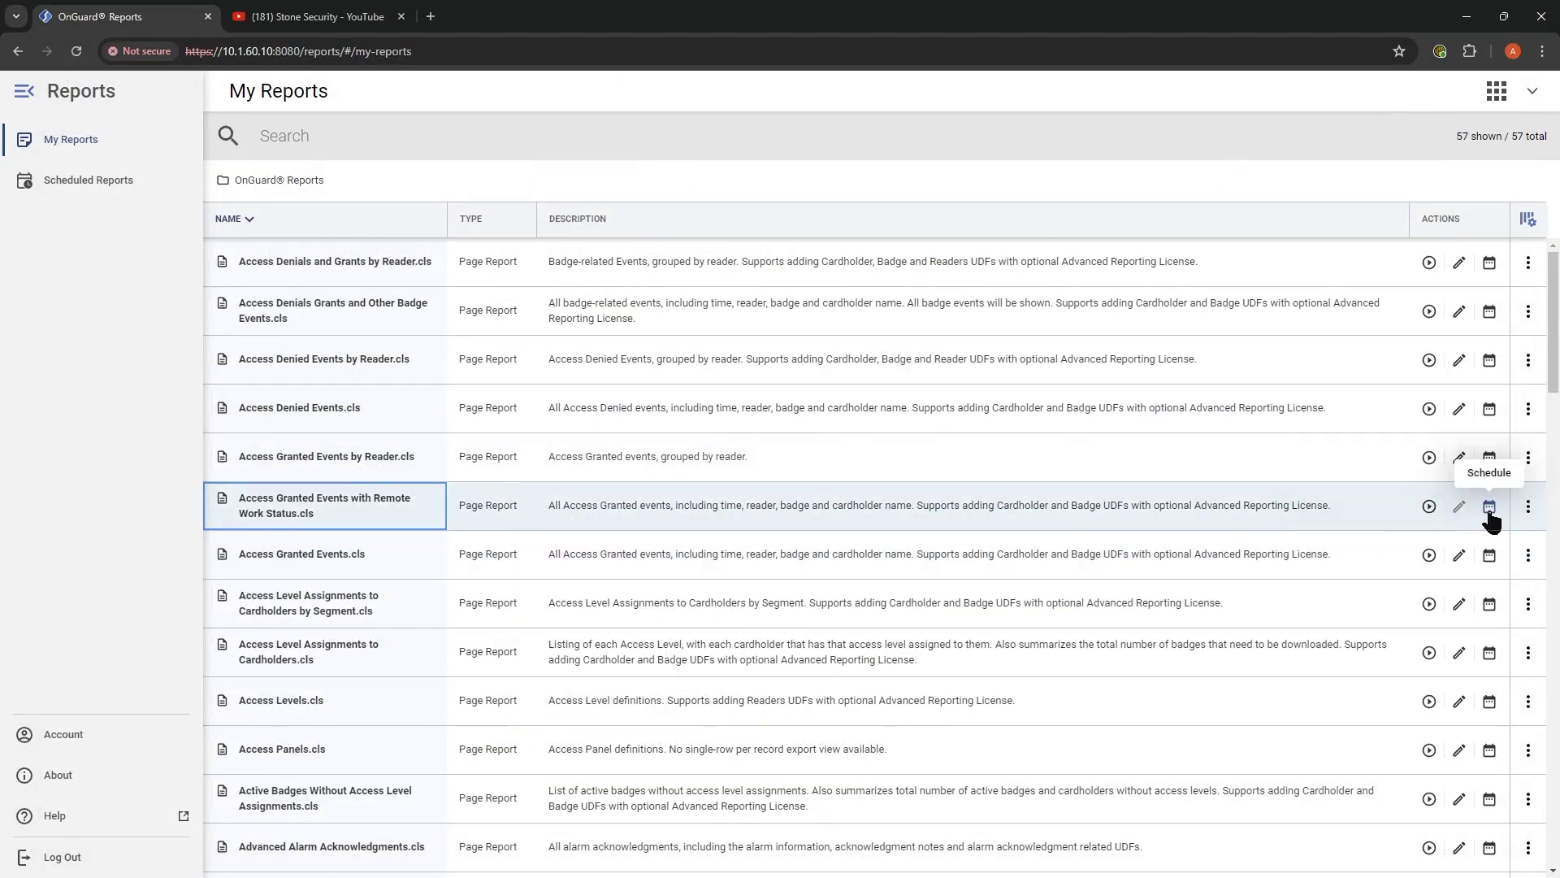
# - Start a schedule for the Remote Work Status report repeating weekly on Friday
pyautogui.click(1489, 507)
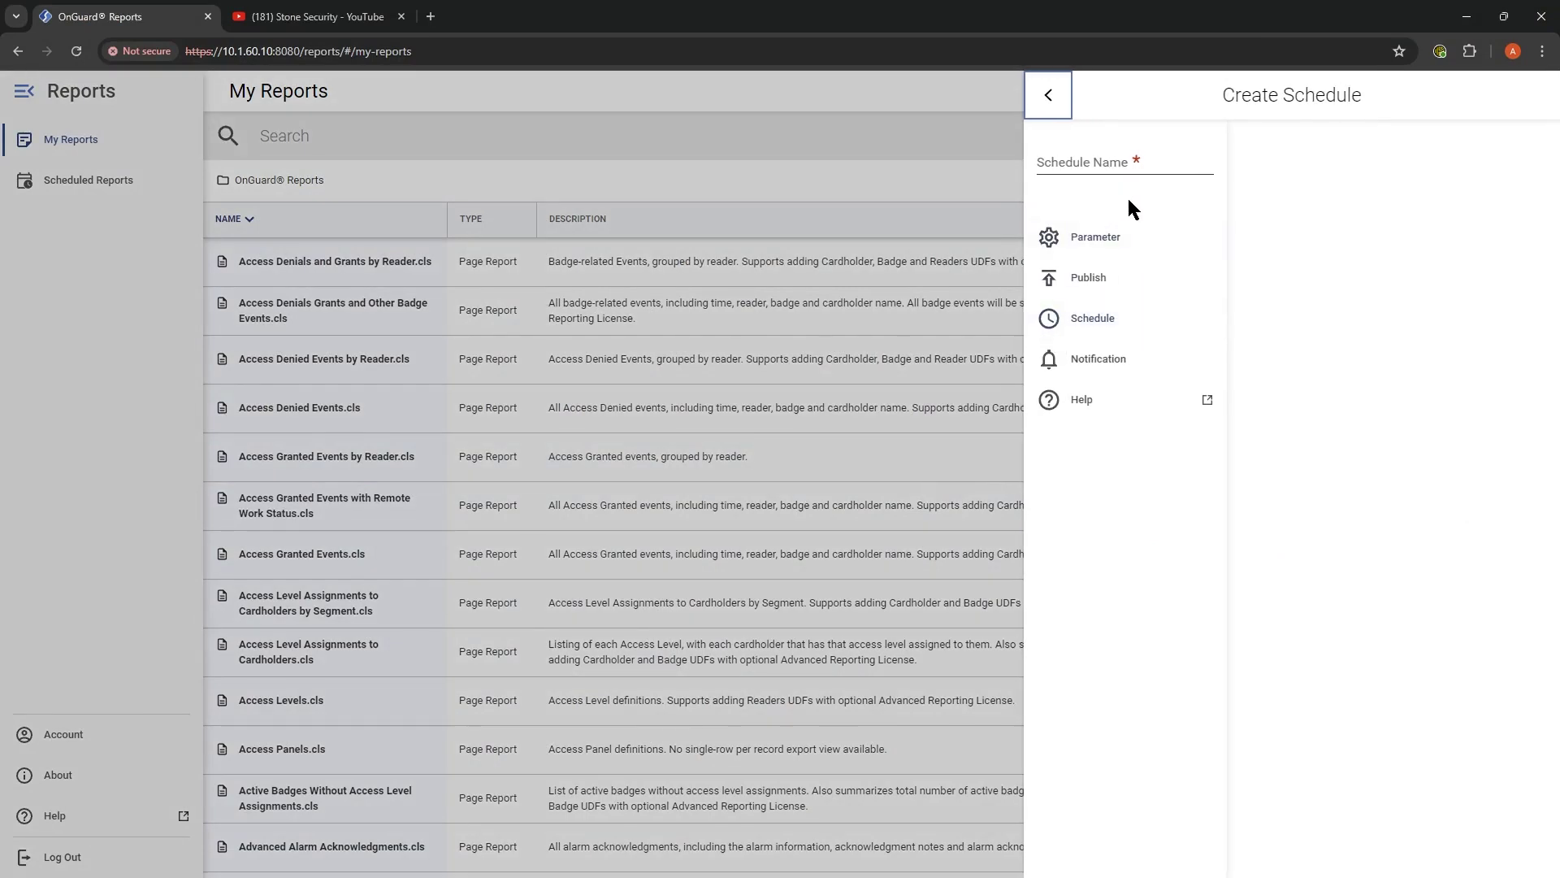
pyautogui.click(1078, 329)
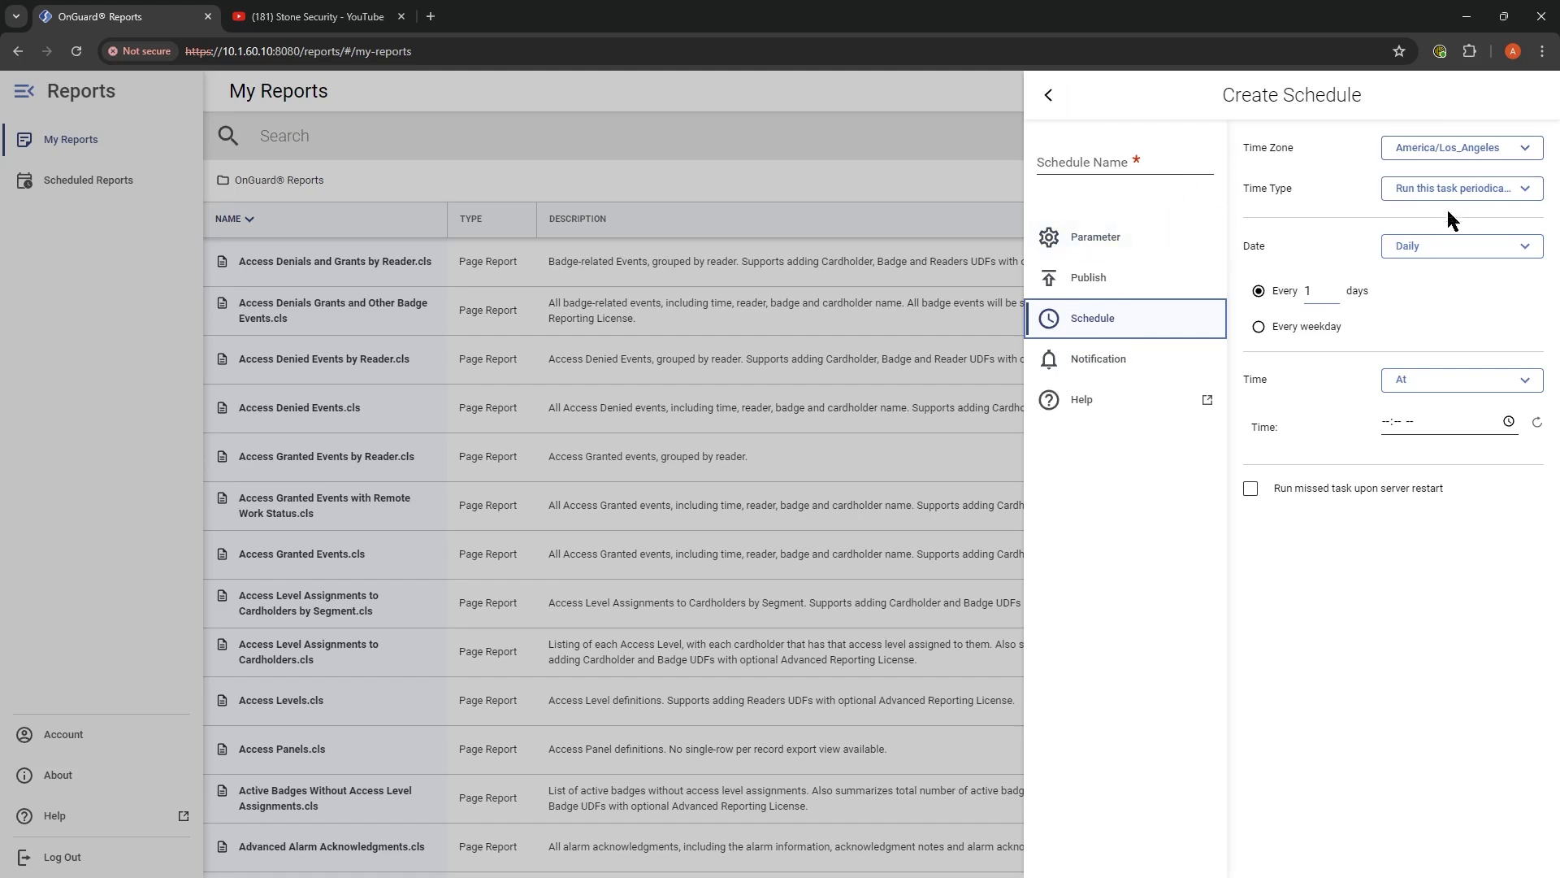
pyautogui.click(1433, 244)
pyautogui.click(1437, 317)
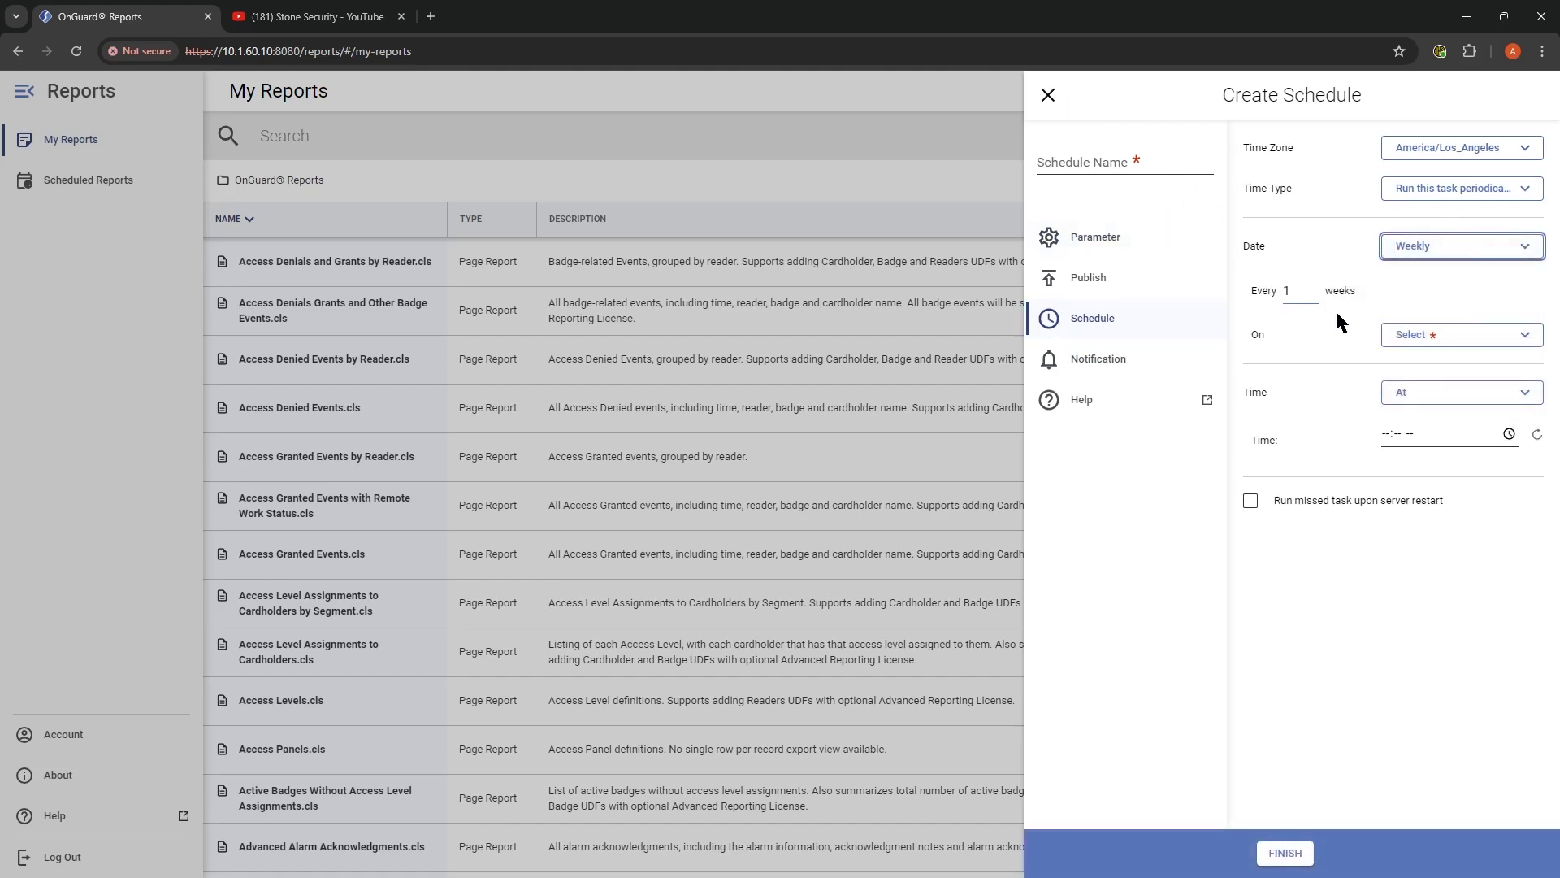
pyautogui.click(1463, 334)
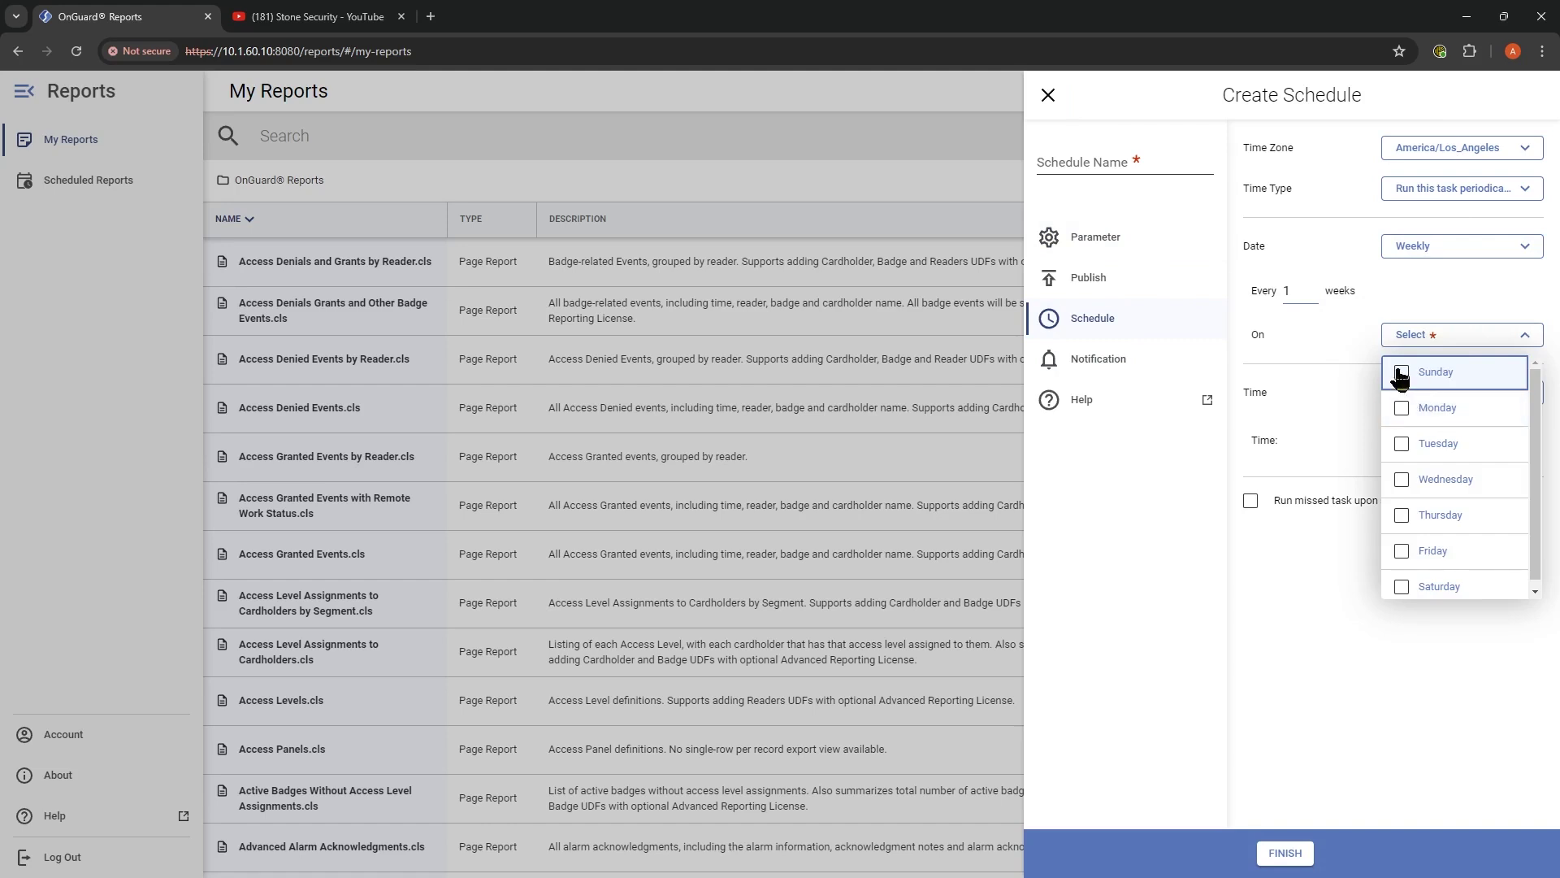
pyautogui.moveTo(1399, 376); pyautogui.dragTo(1401, 539)
pyautogui.click(1454, 335)
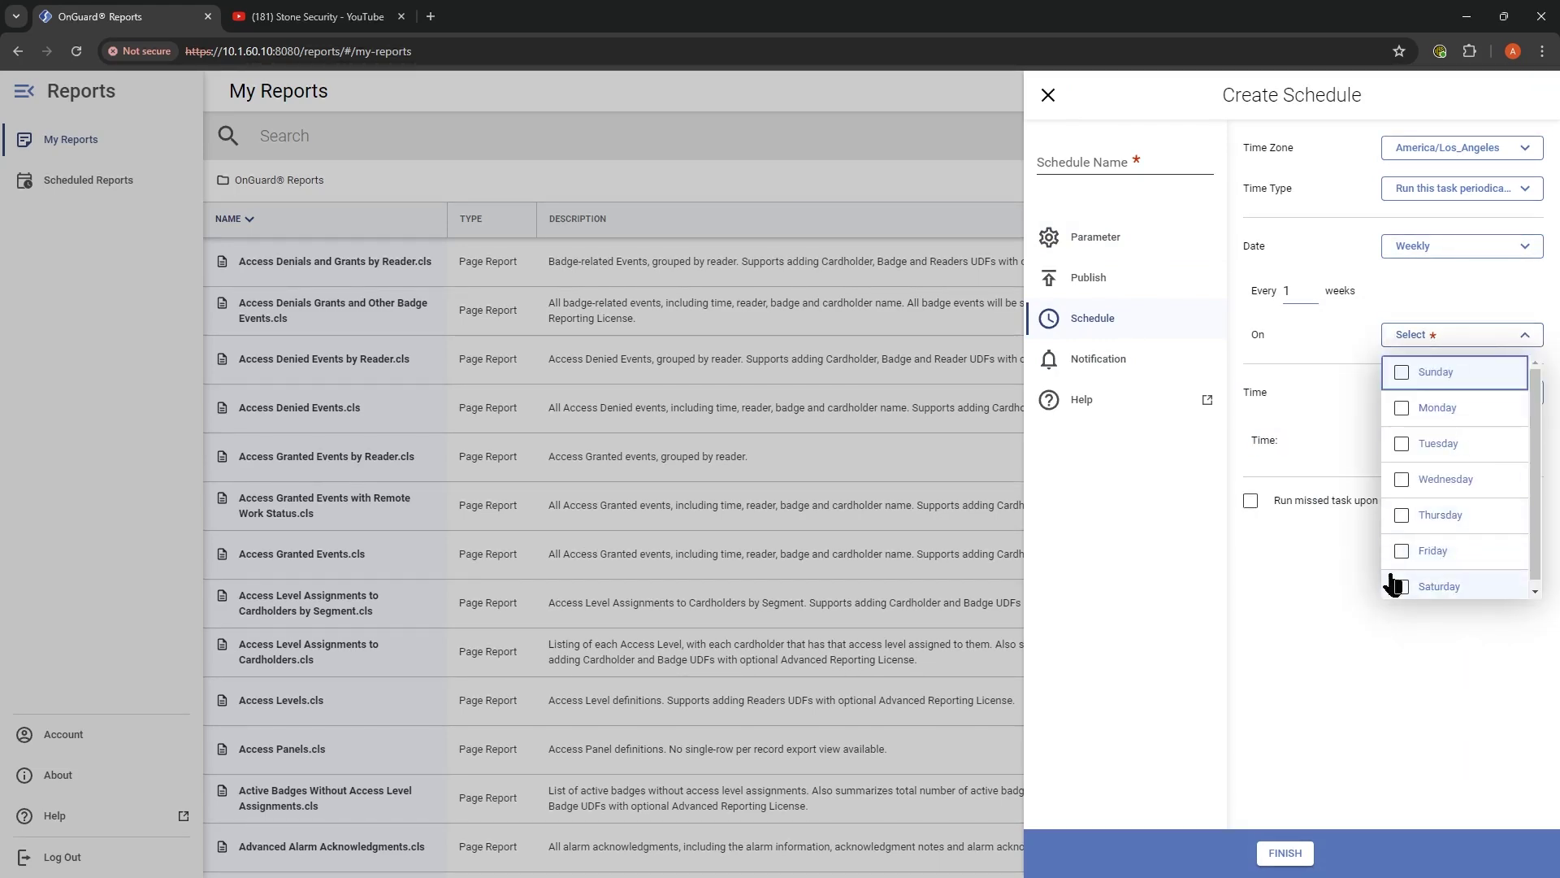
pyautogui.click(1401, 552)
pyautogui.click(1341, 534)
# - Set the schedule's run time to 08:00 AM
pyautogui.click(1447, 431)
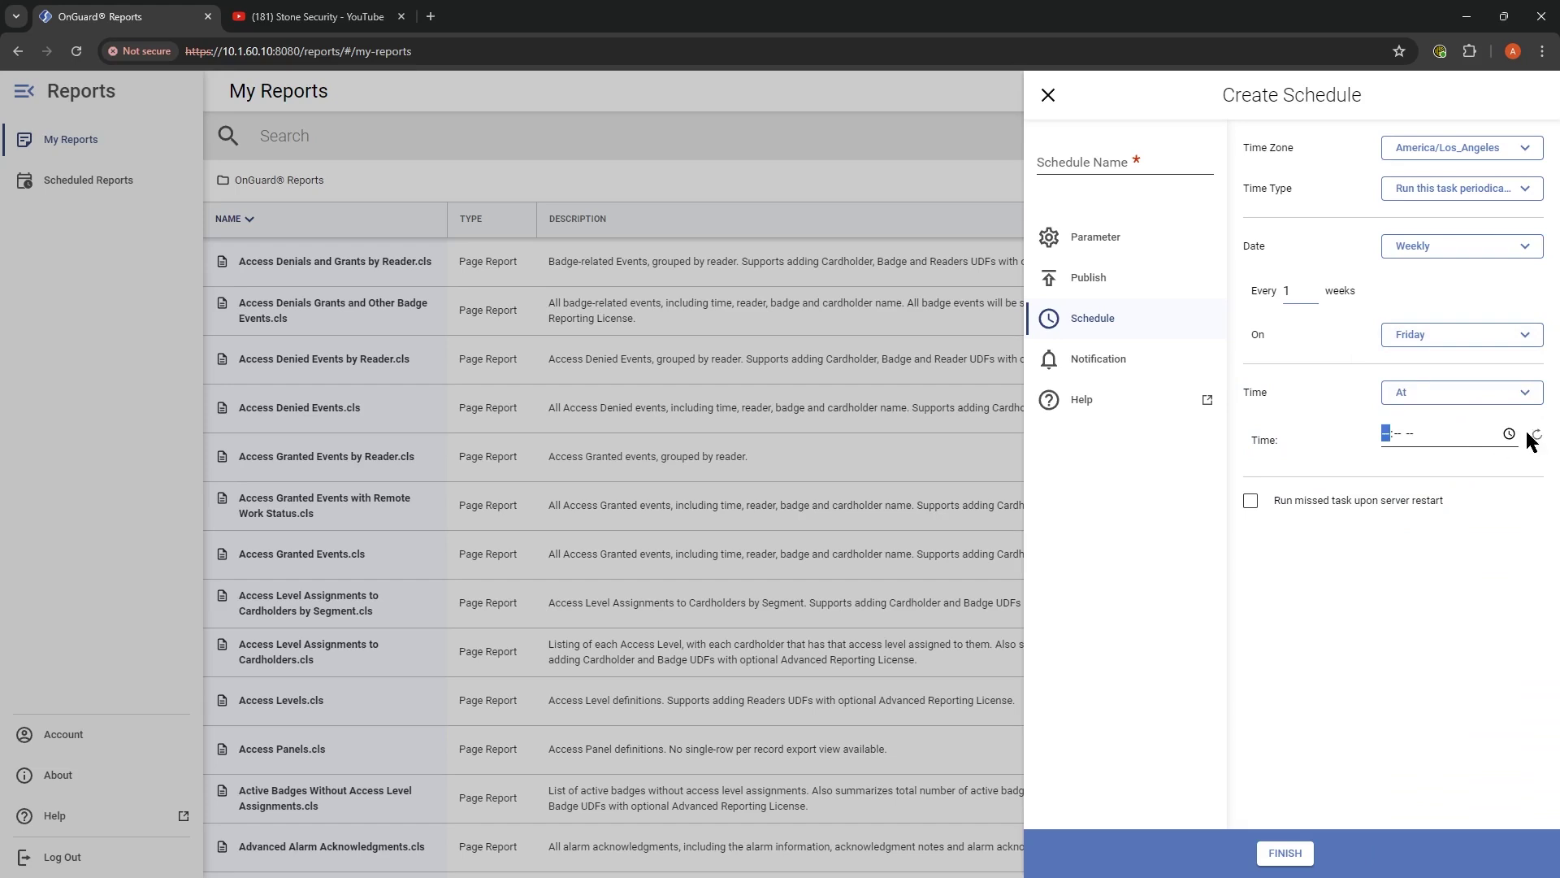
pyautogui.click(1536, 434)
pyautogui.click(1508, 434)
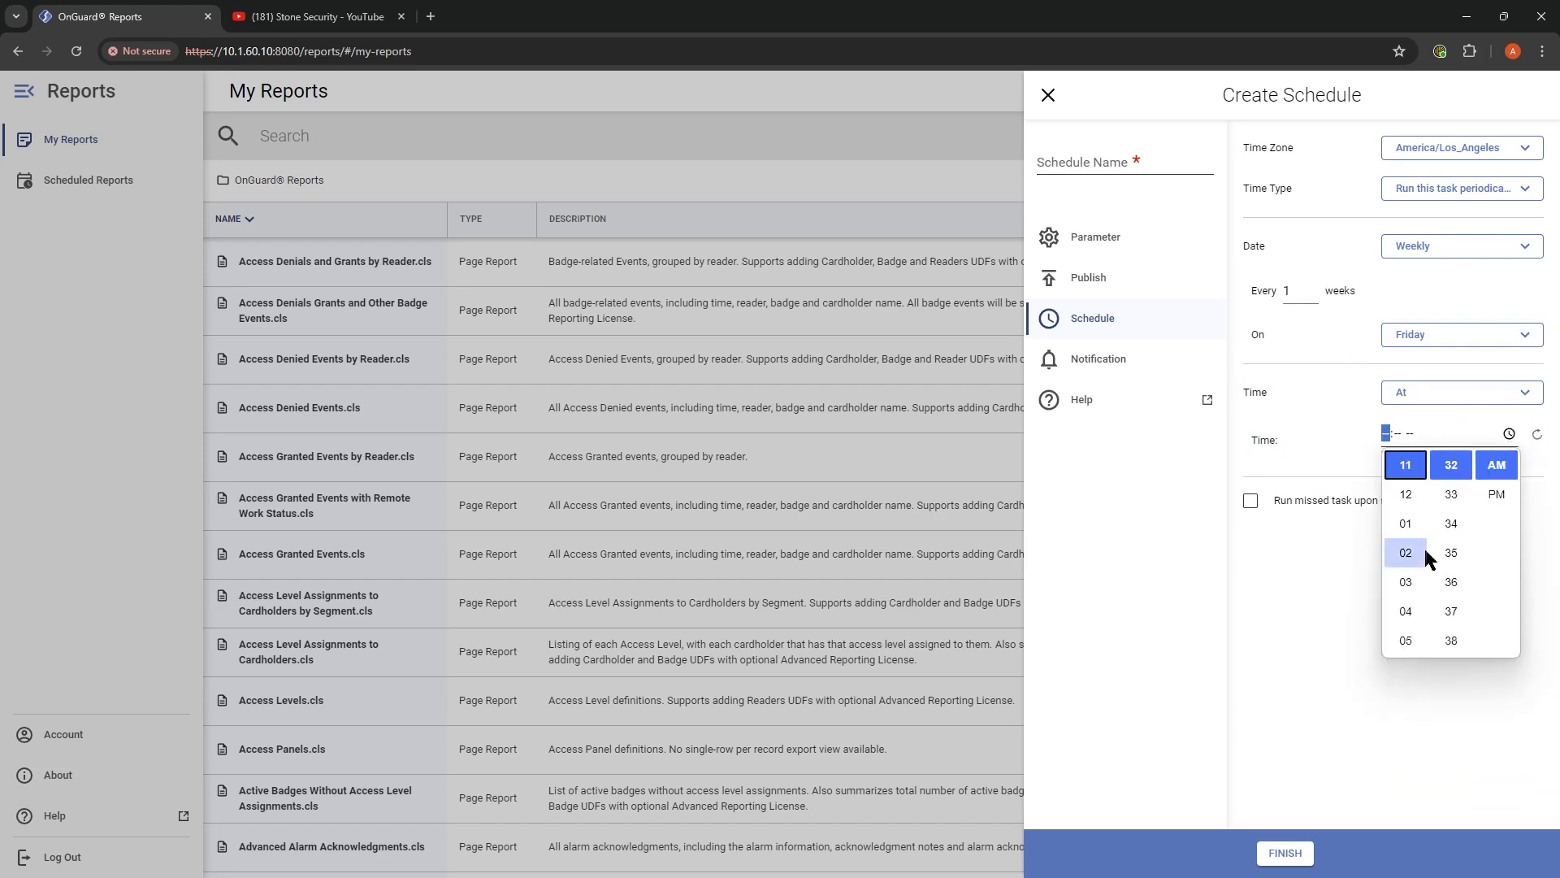
pyautogui.click(1405, 641)
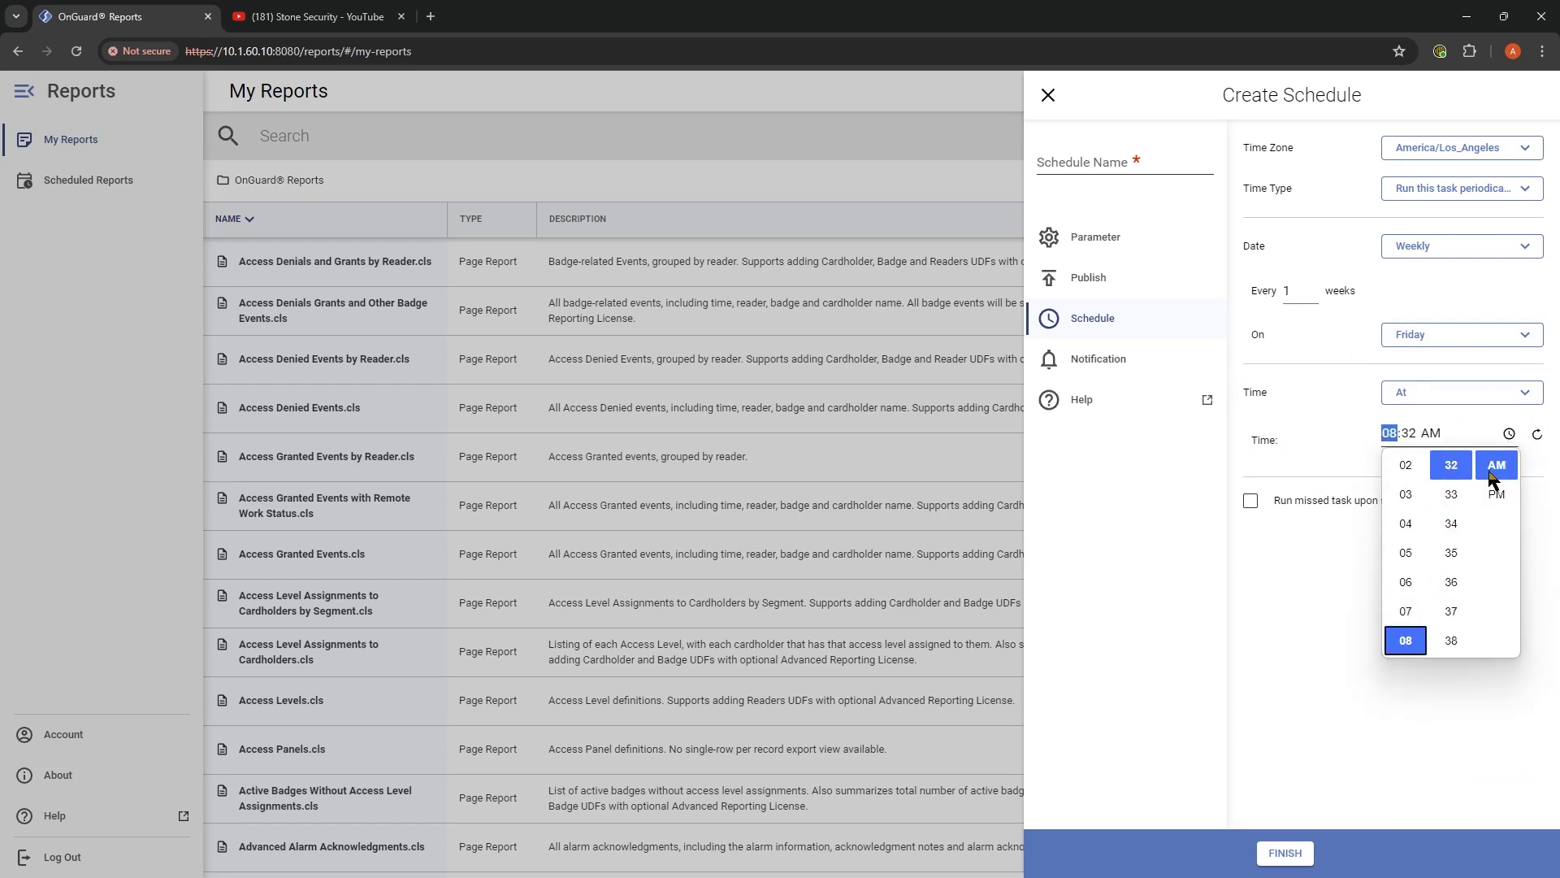
pyautogui.scroll(10, 1454, 488)
pyautogui.click(1455, 487)
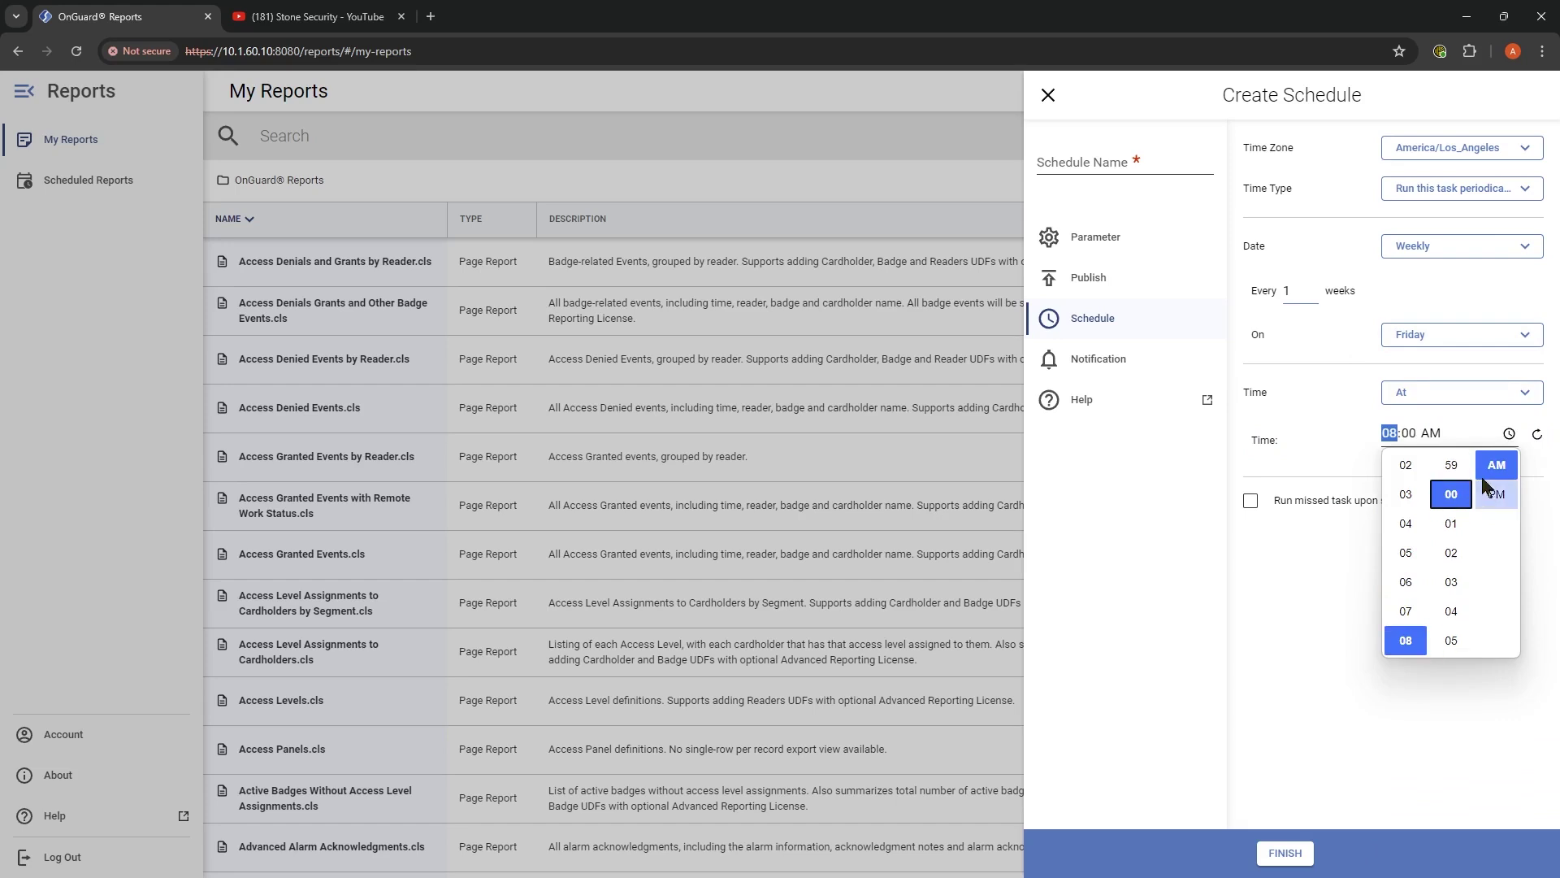
pyautogui.click(1379, 674)
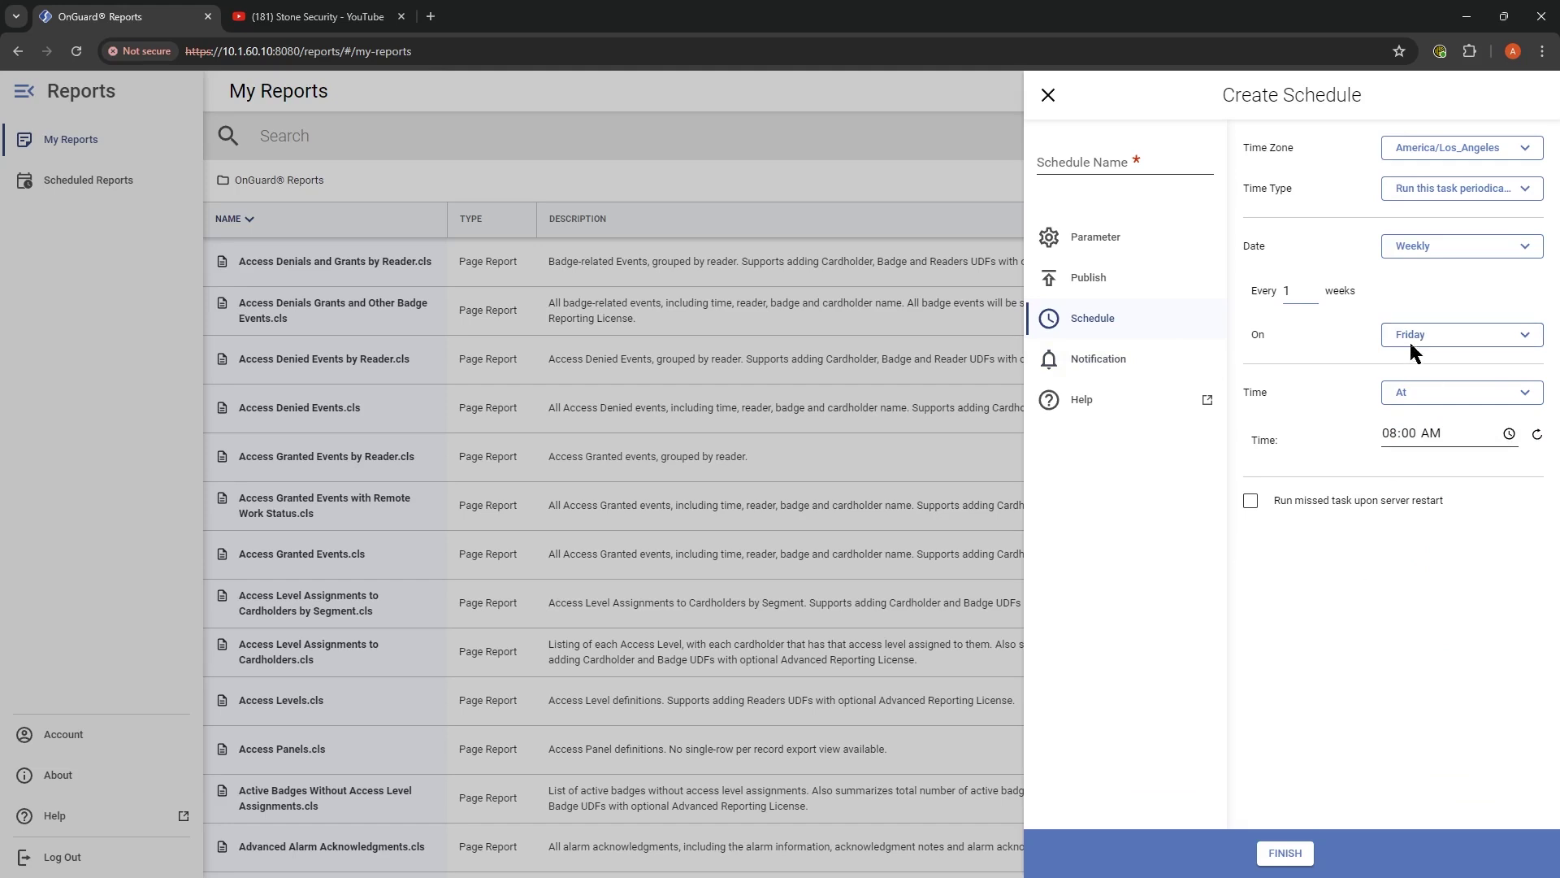
# - Keep the task running periodically, then go to the publishing options
pyautogui.click(1476, 190)
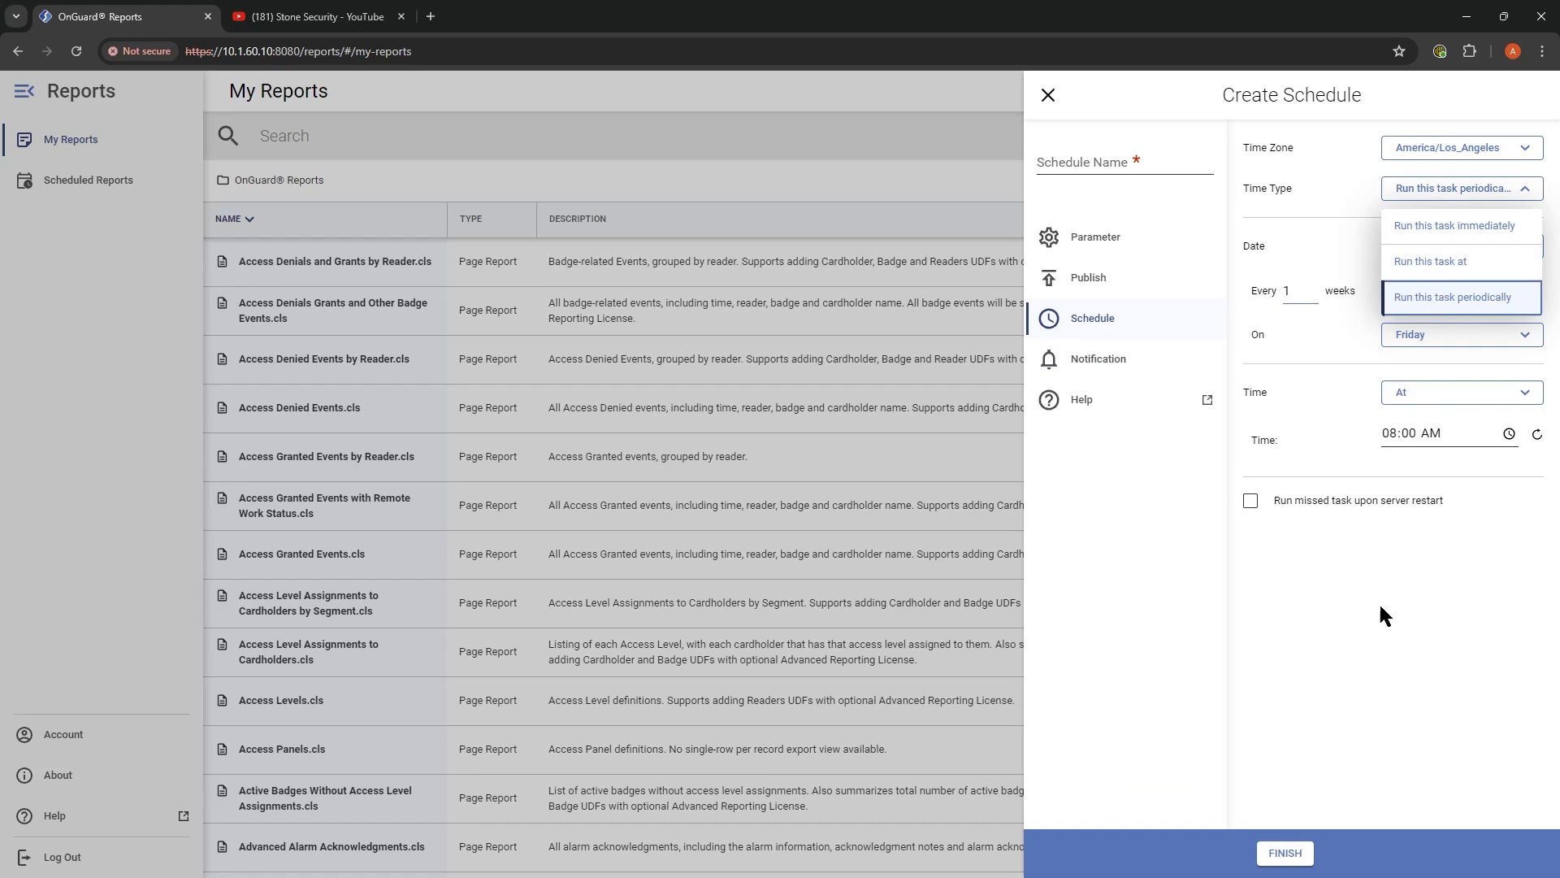
pyautogui.click(1436, 298)
pyautogui.click(1434, 195)
pyautogui.click(1426, 262)
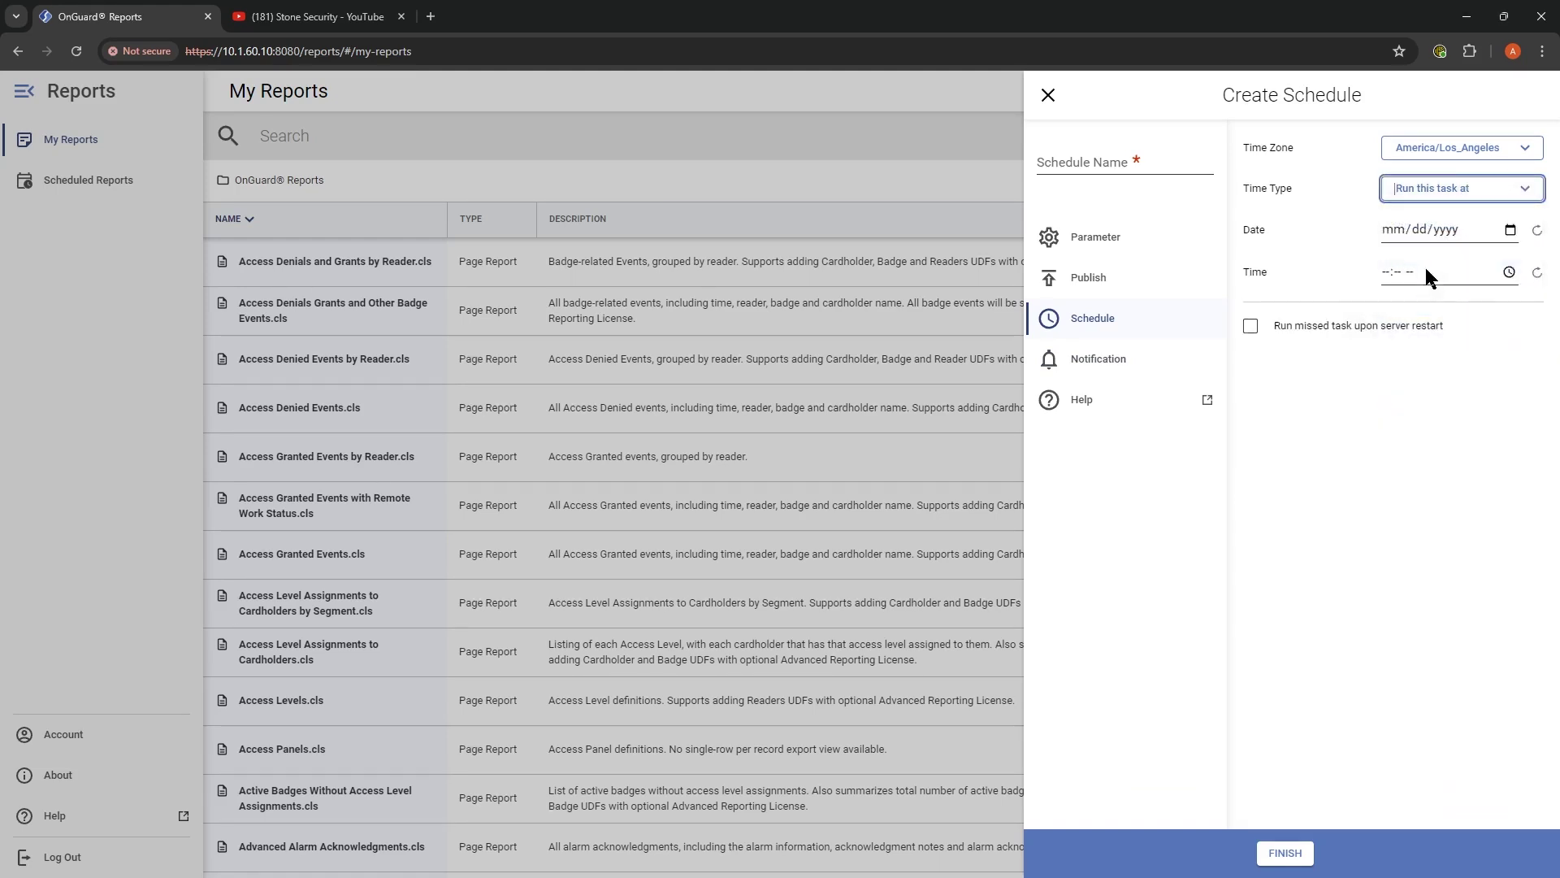
pyautogui.click(1447, 189)
pyautogui.click(1450, 297)
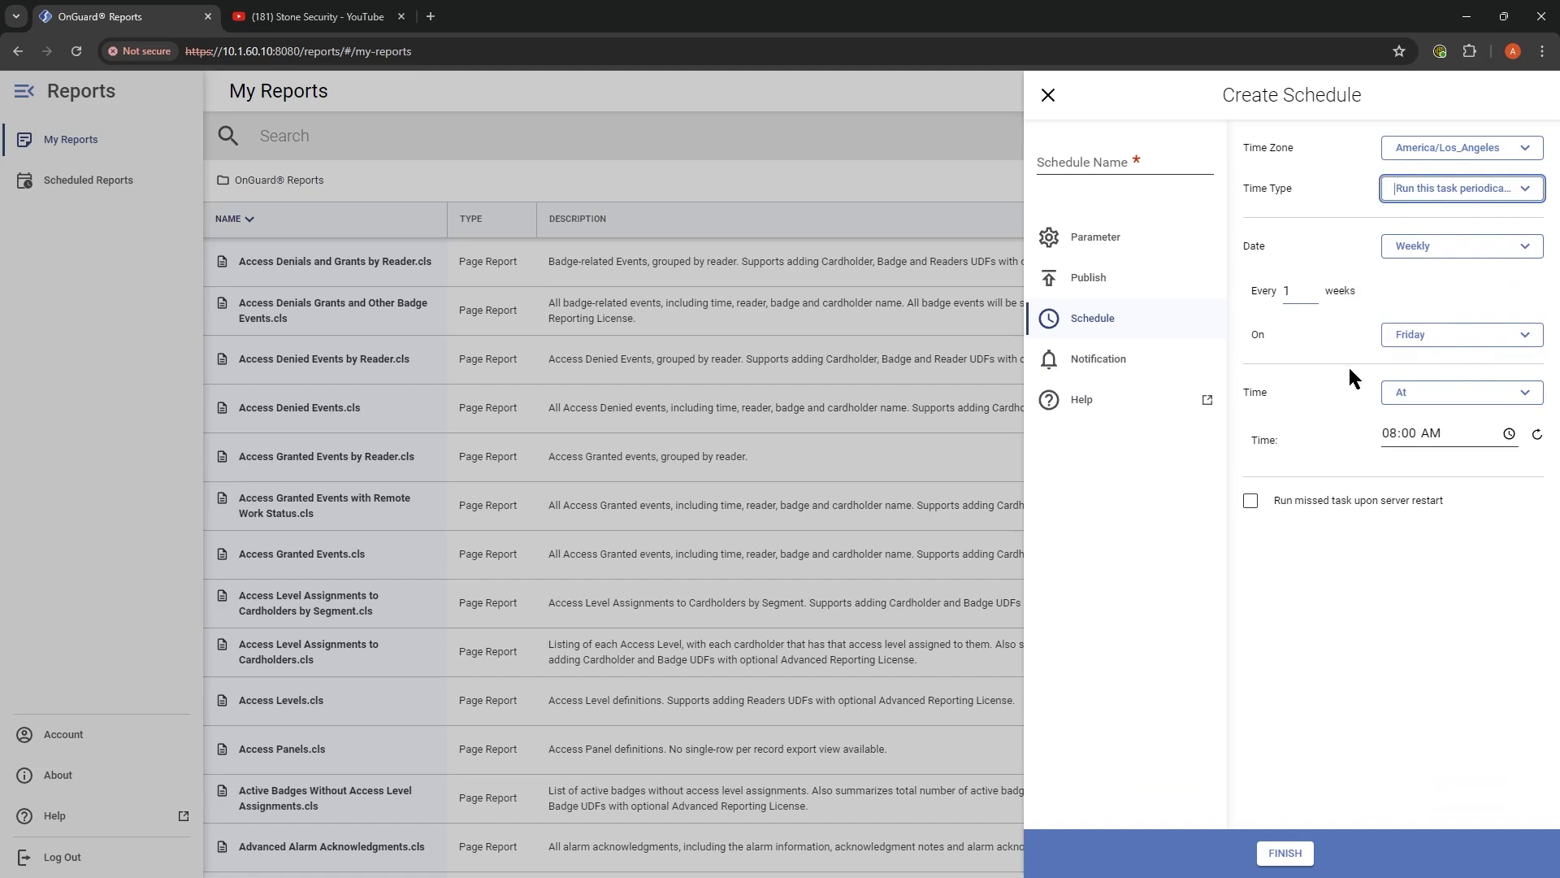
pyautogui.click(1110, 283)
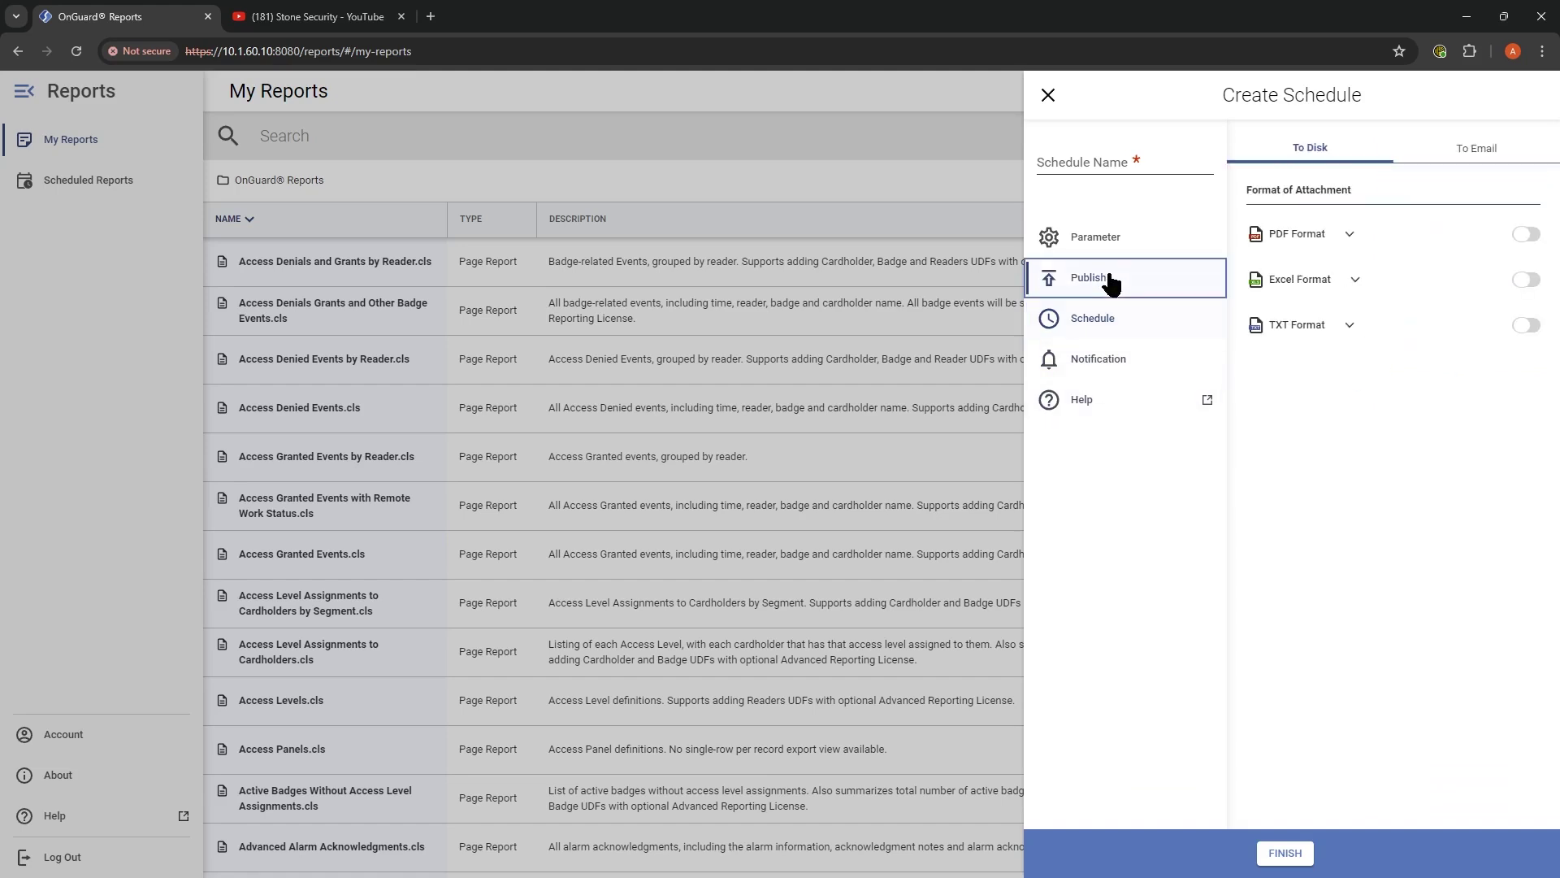
# - Review the PDF disk path and date range parameters, then open Notification settings
pyautogui.click(1345, 238)
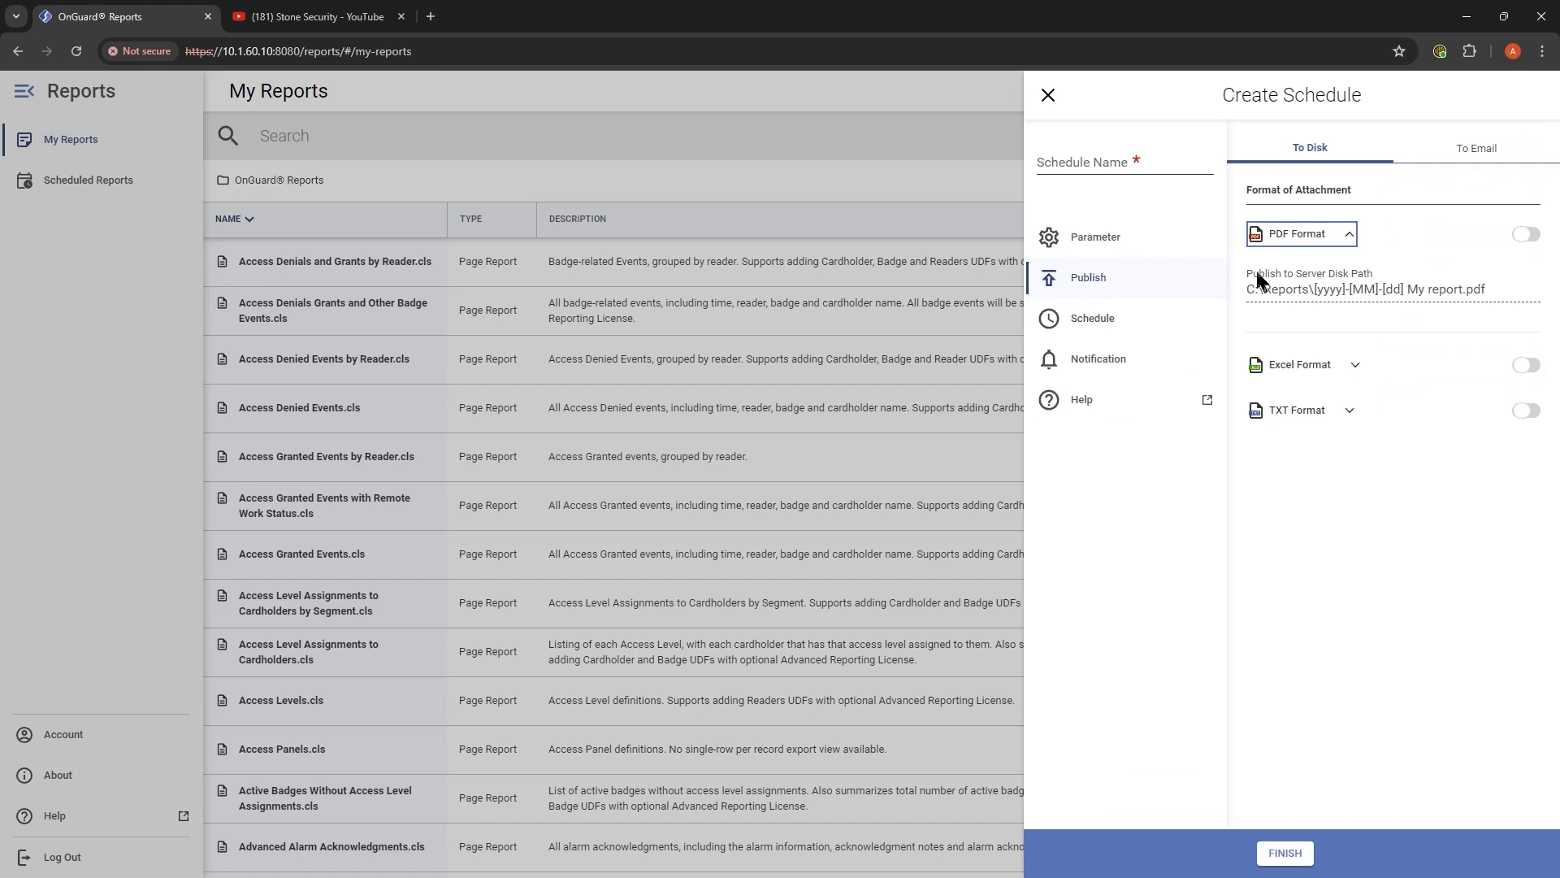
pyautogui.click(1349, 236)
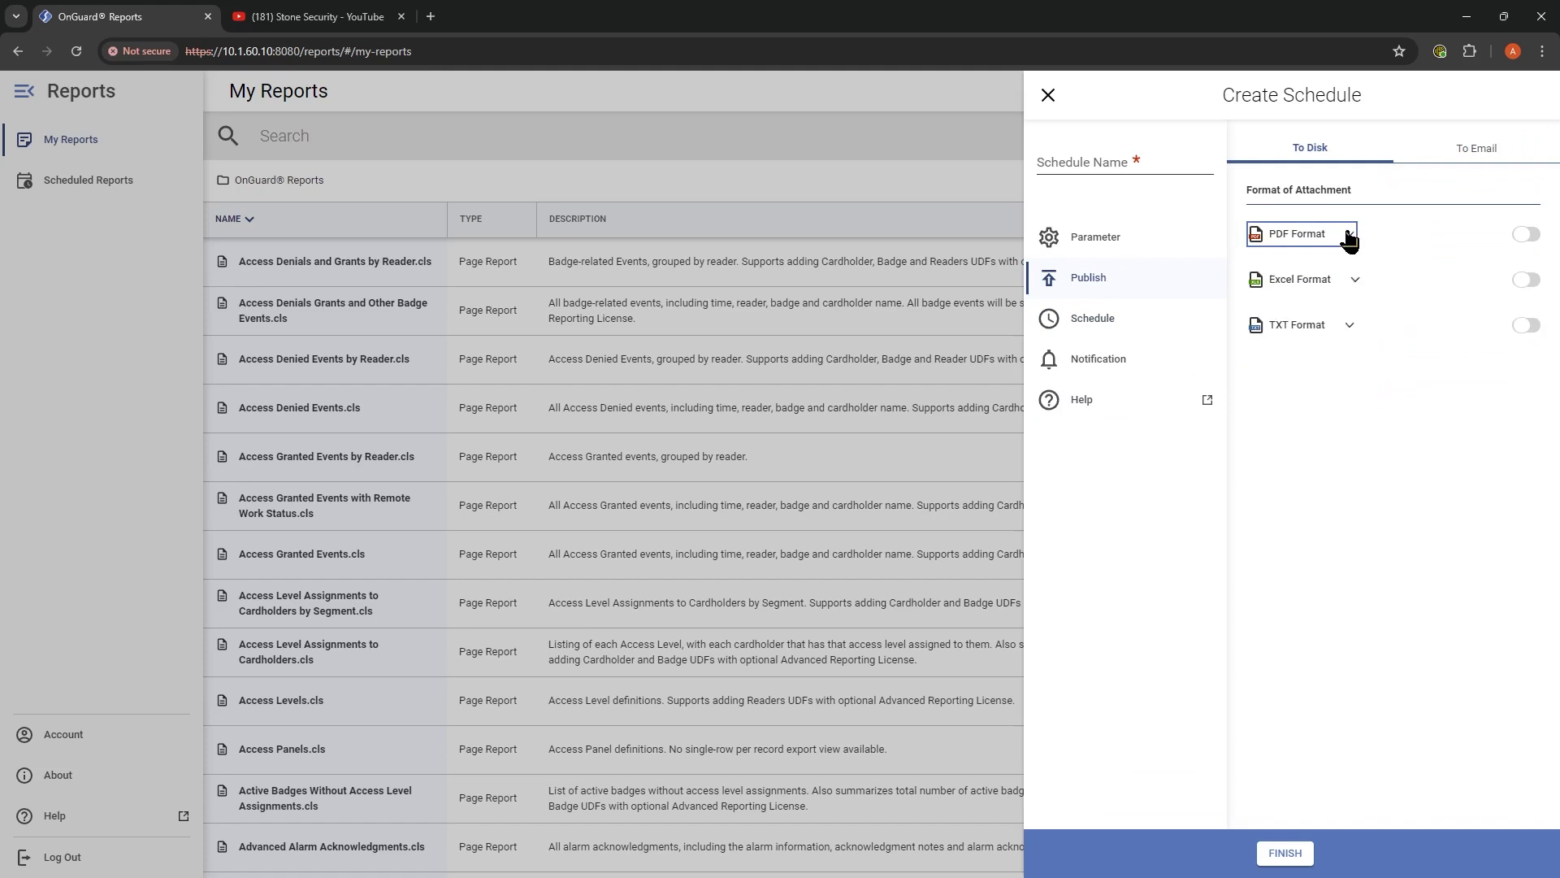
pyautogui.click(1098, 244)
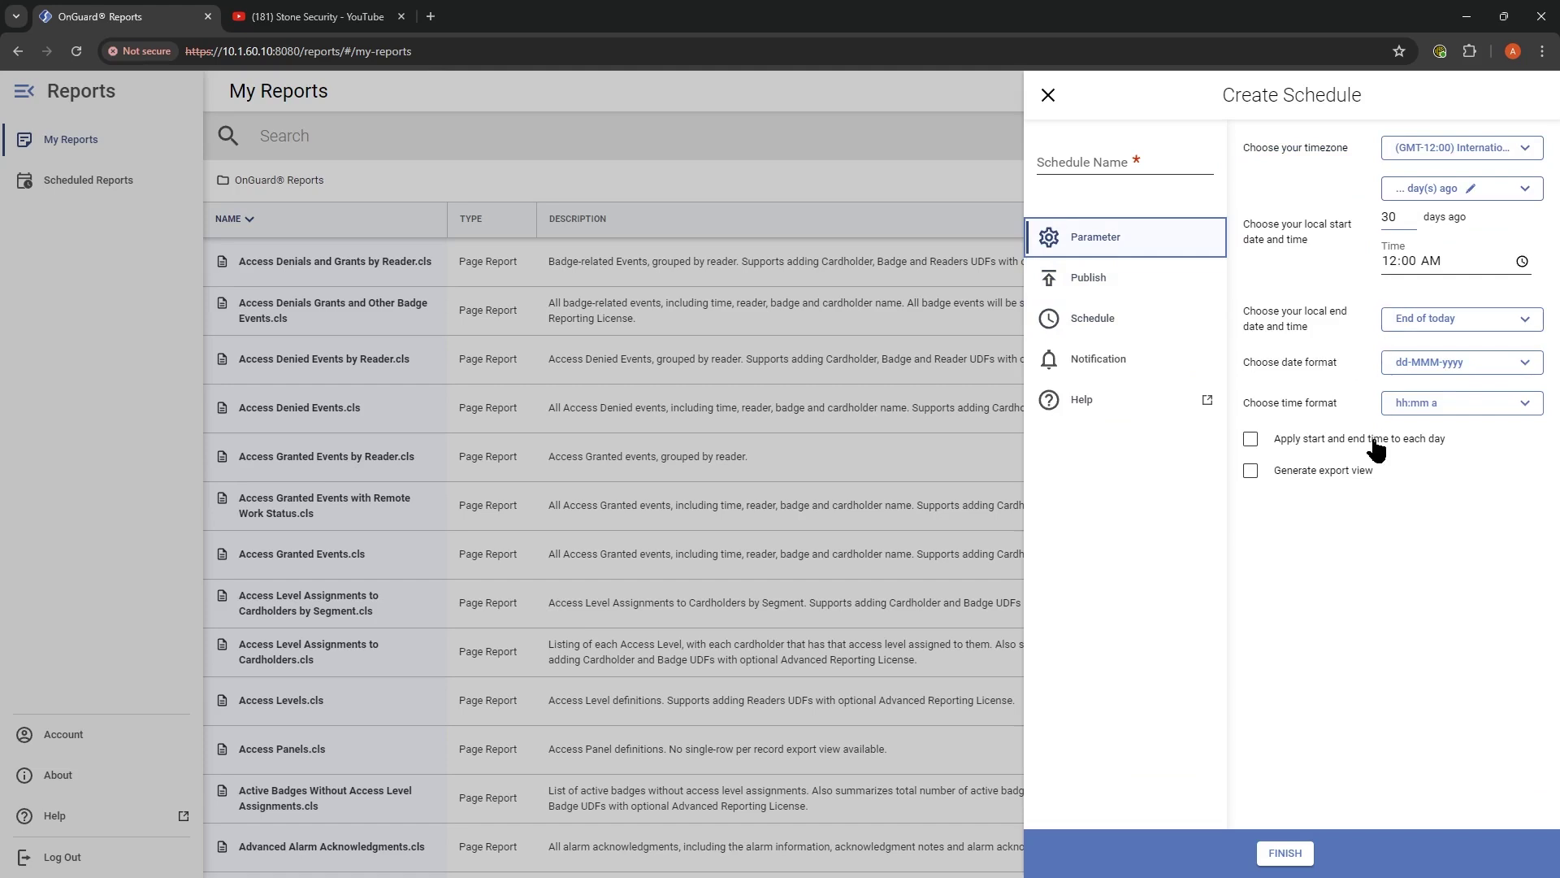
pyautogui.click(1125, 365)
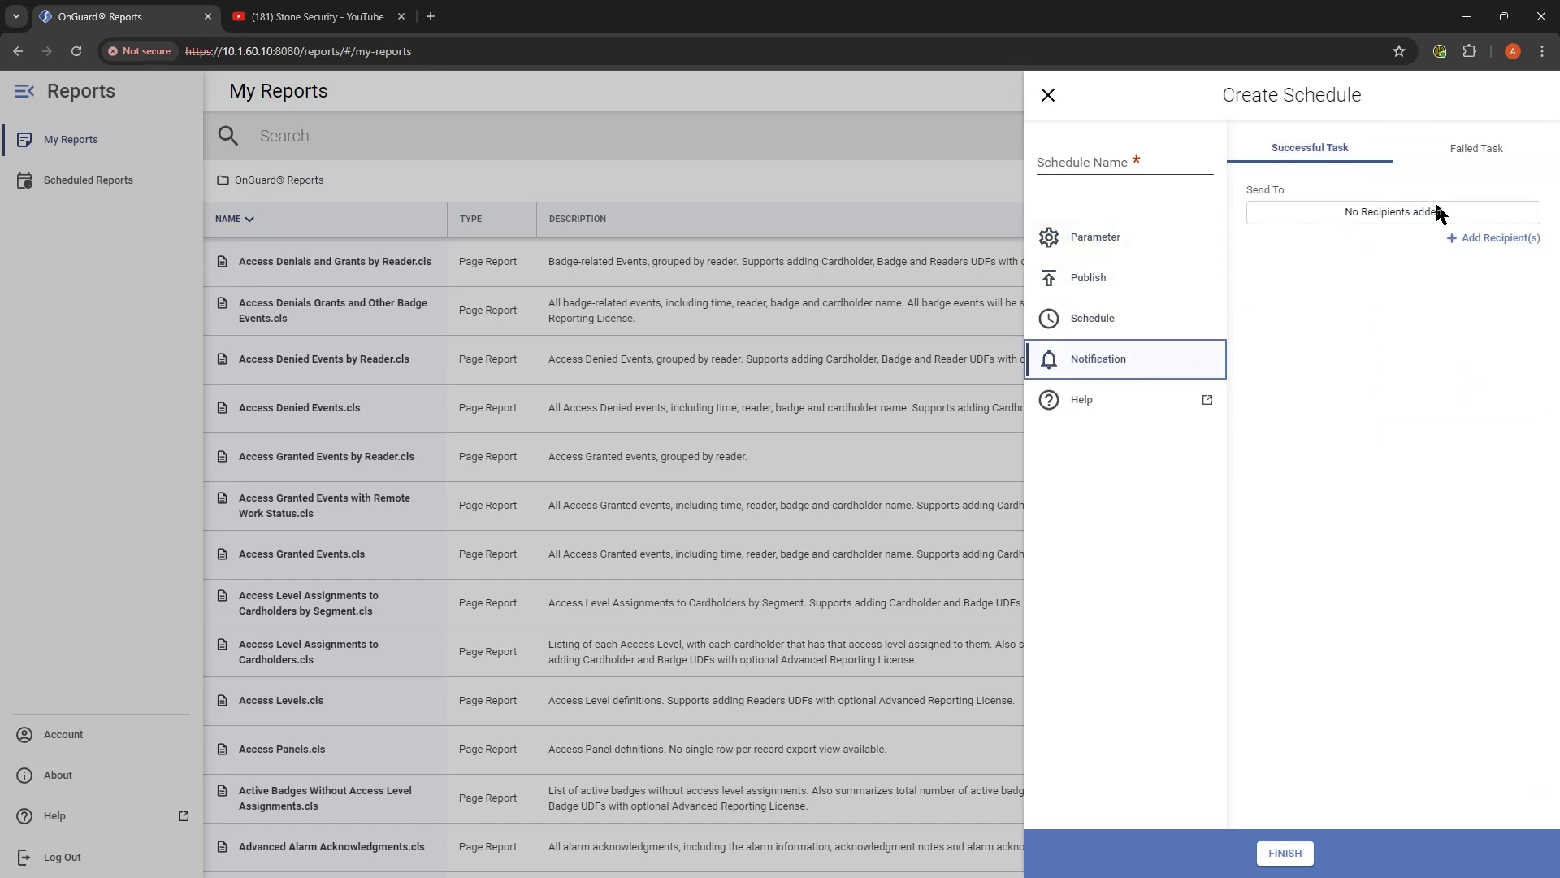
# - Add a To: e-mail recipient for the Successful Task notification
pyautogui.click(1477, 237)
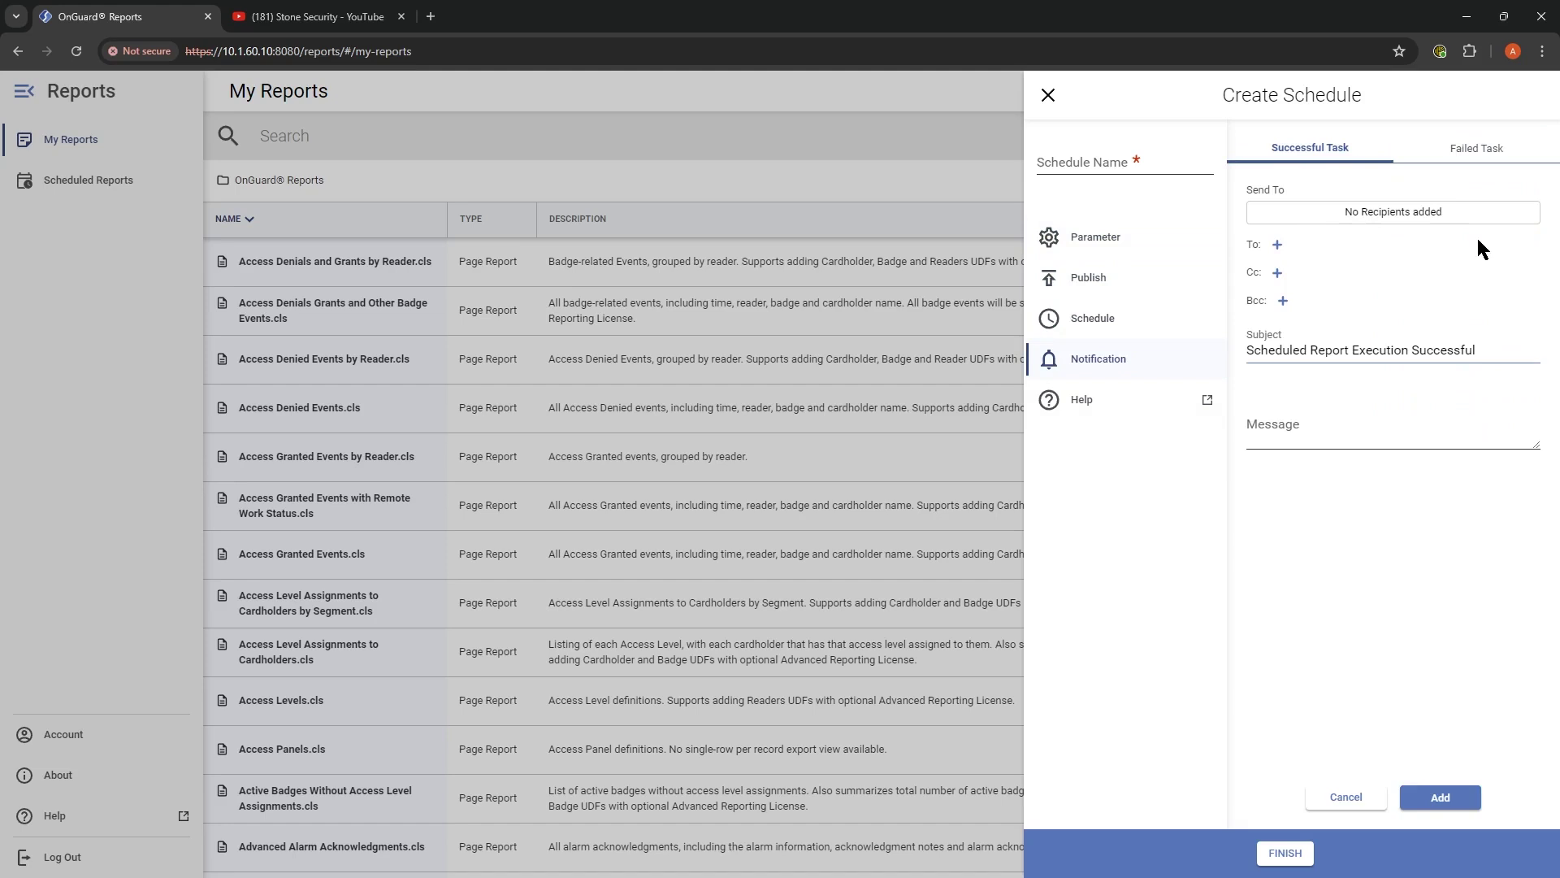
pyautogui.click(1276, 244)
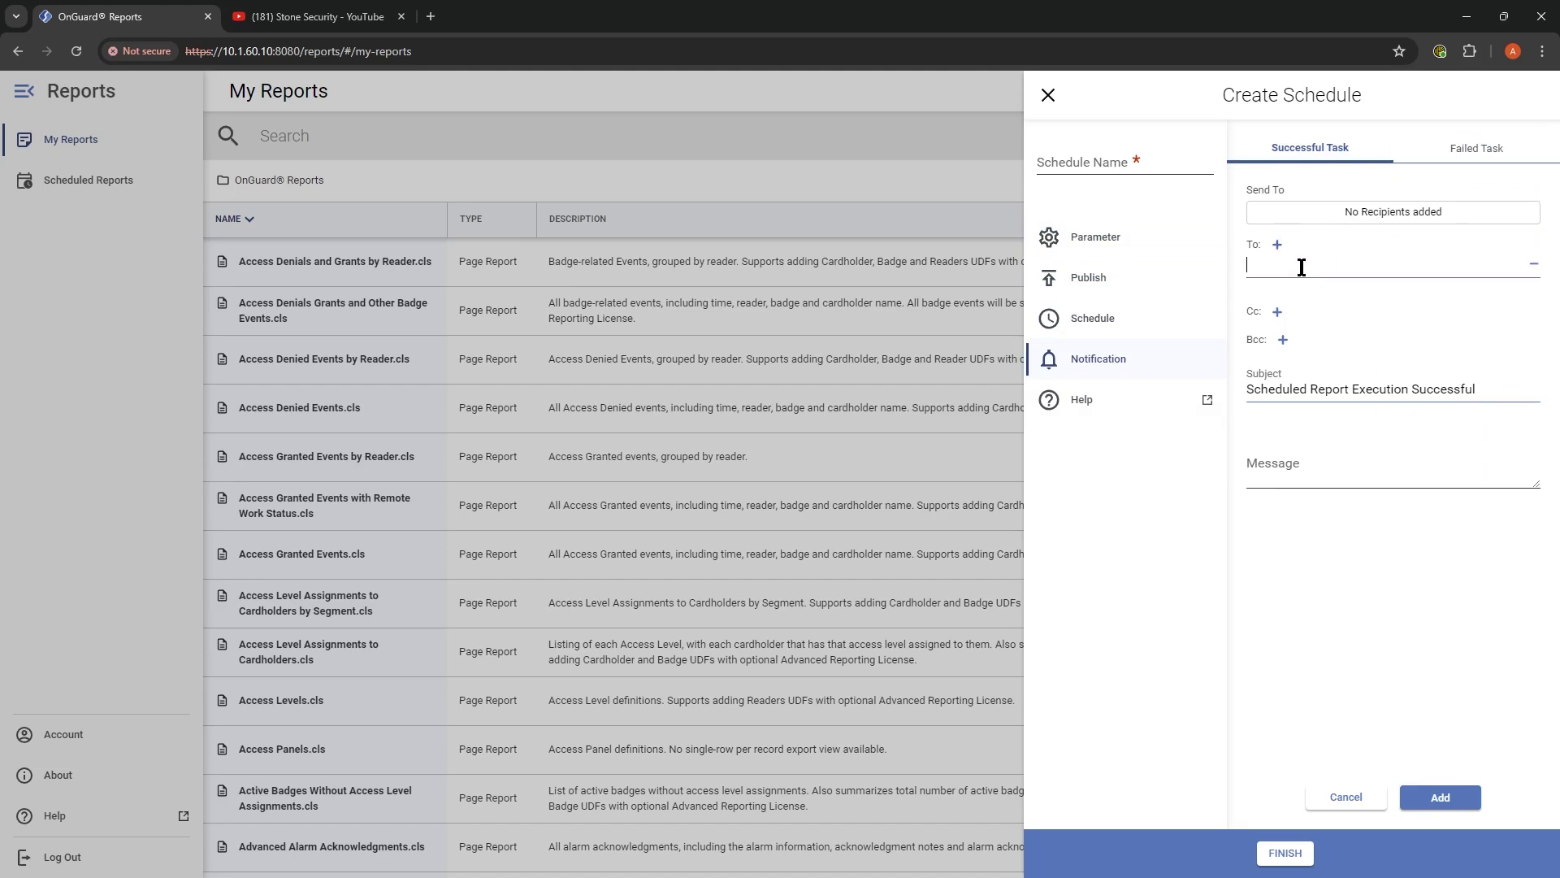
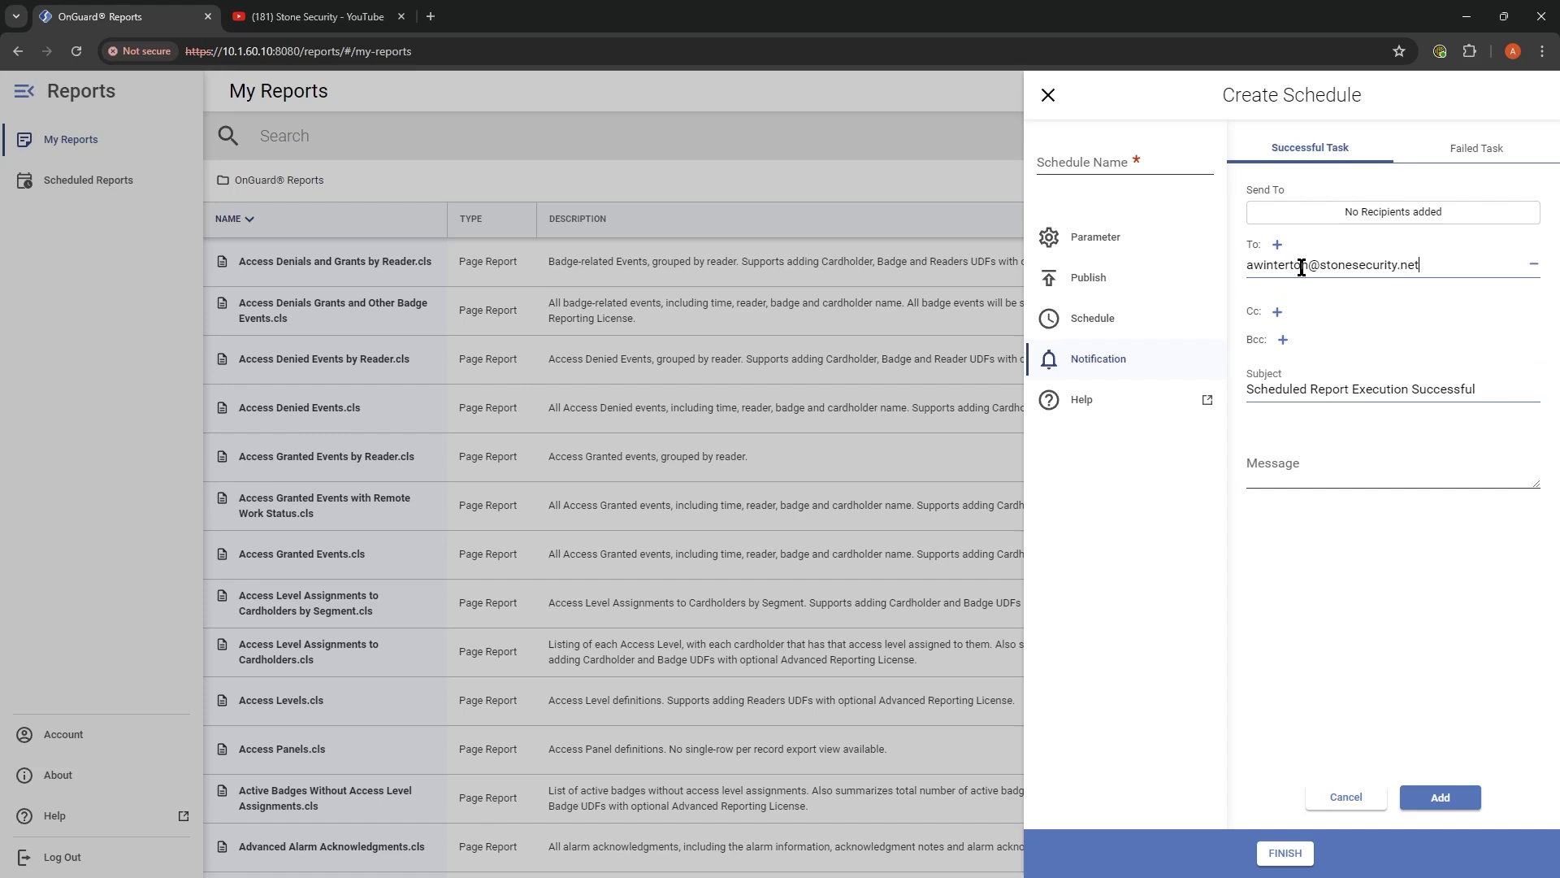
pyautogui.click(1311, 456)
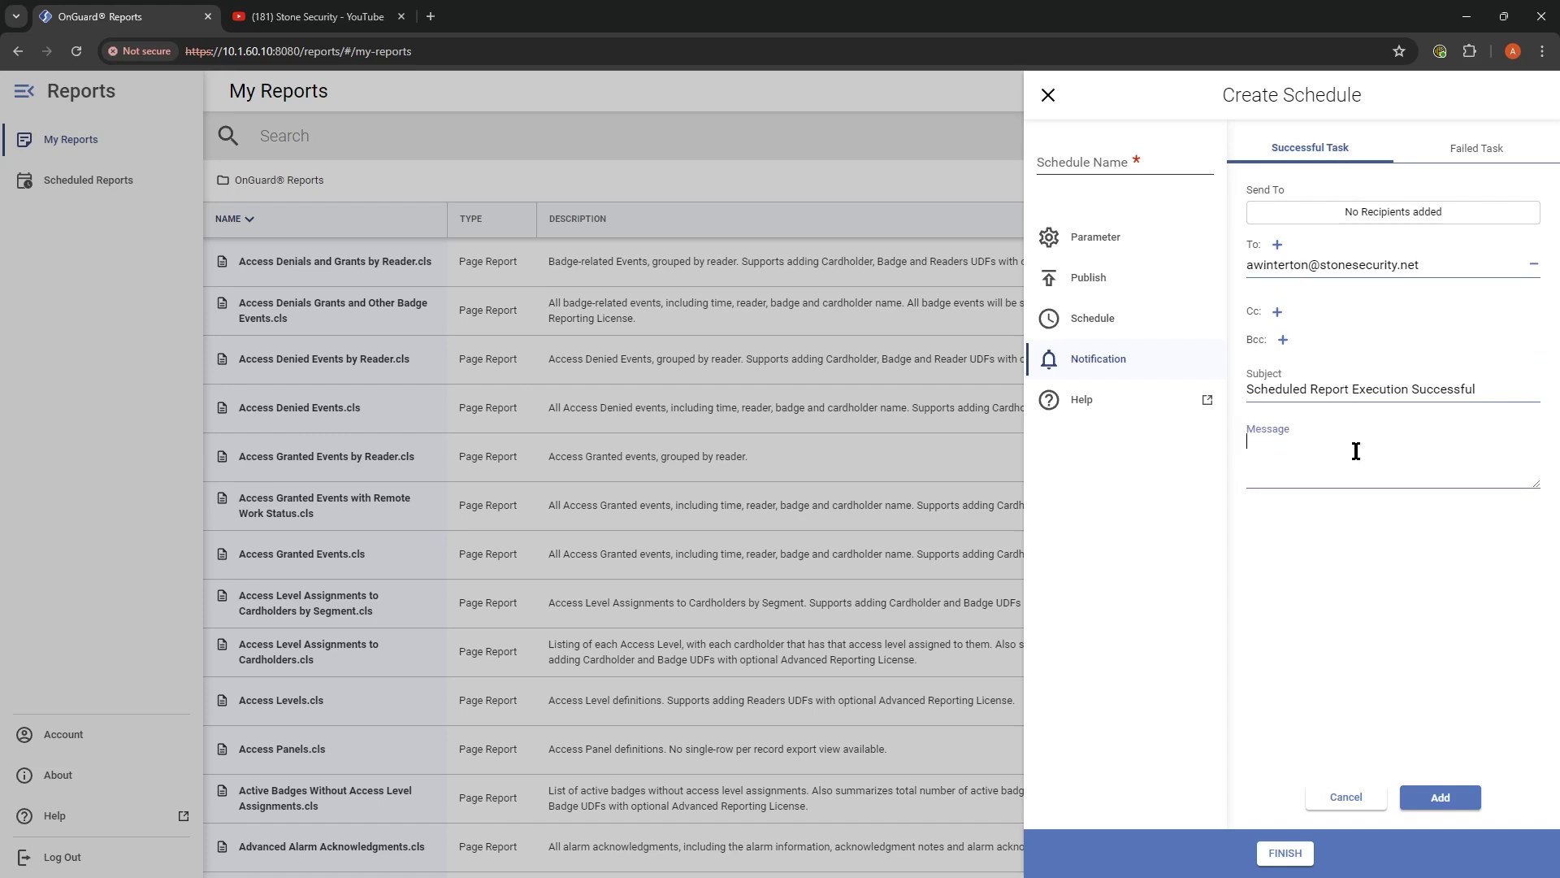
pyautogui.click(1365, 685)
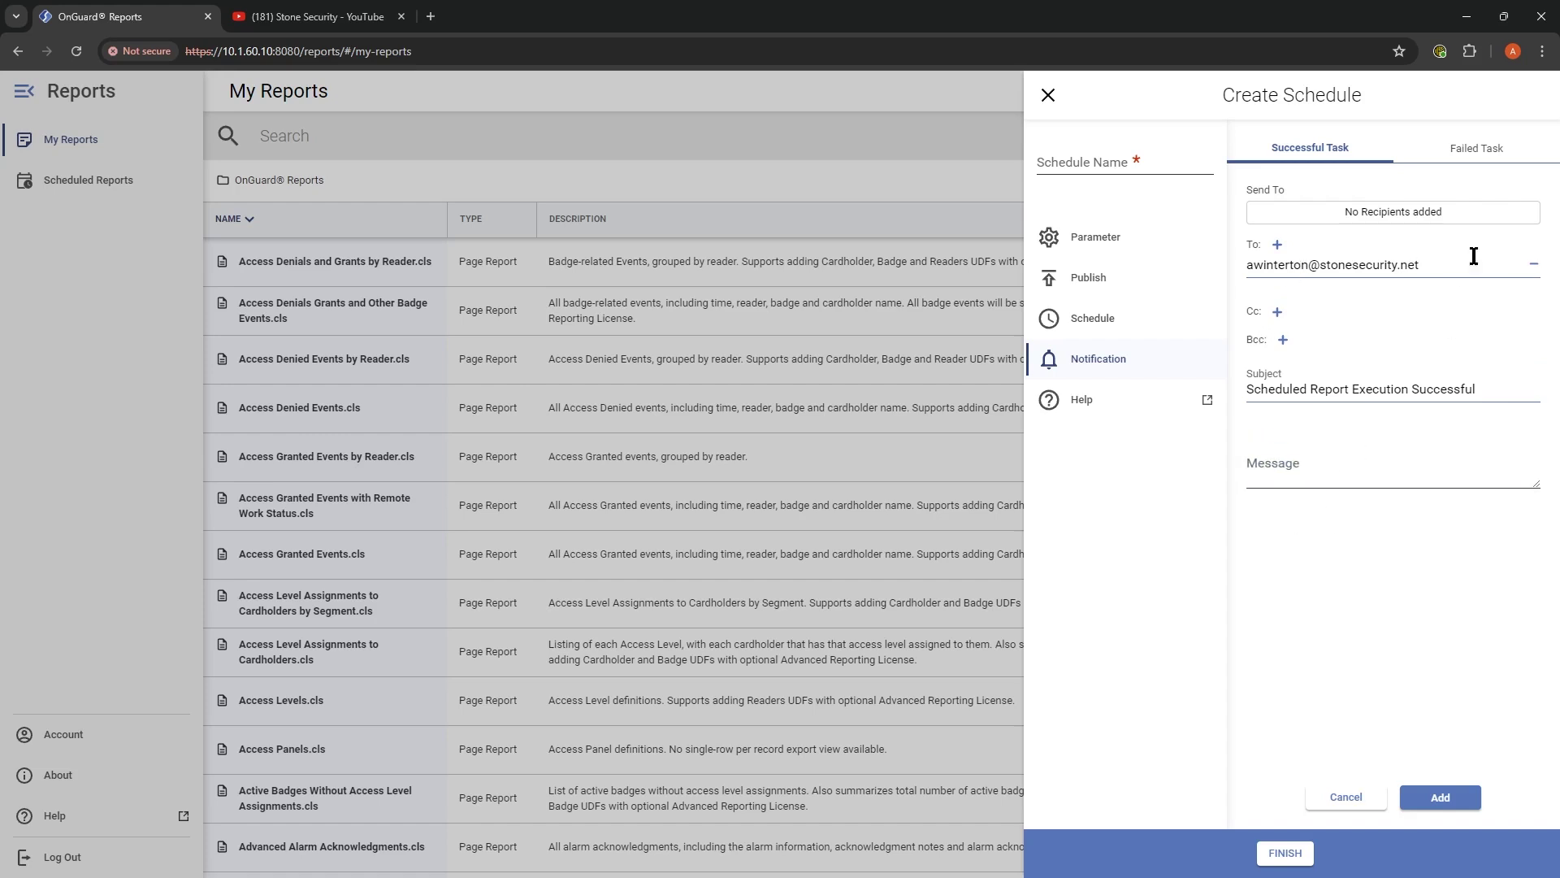
pyautogui.click(1437, 798)
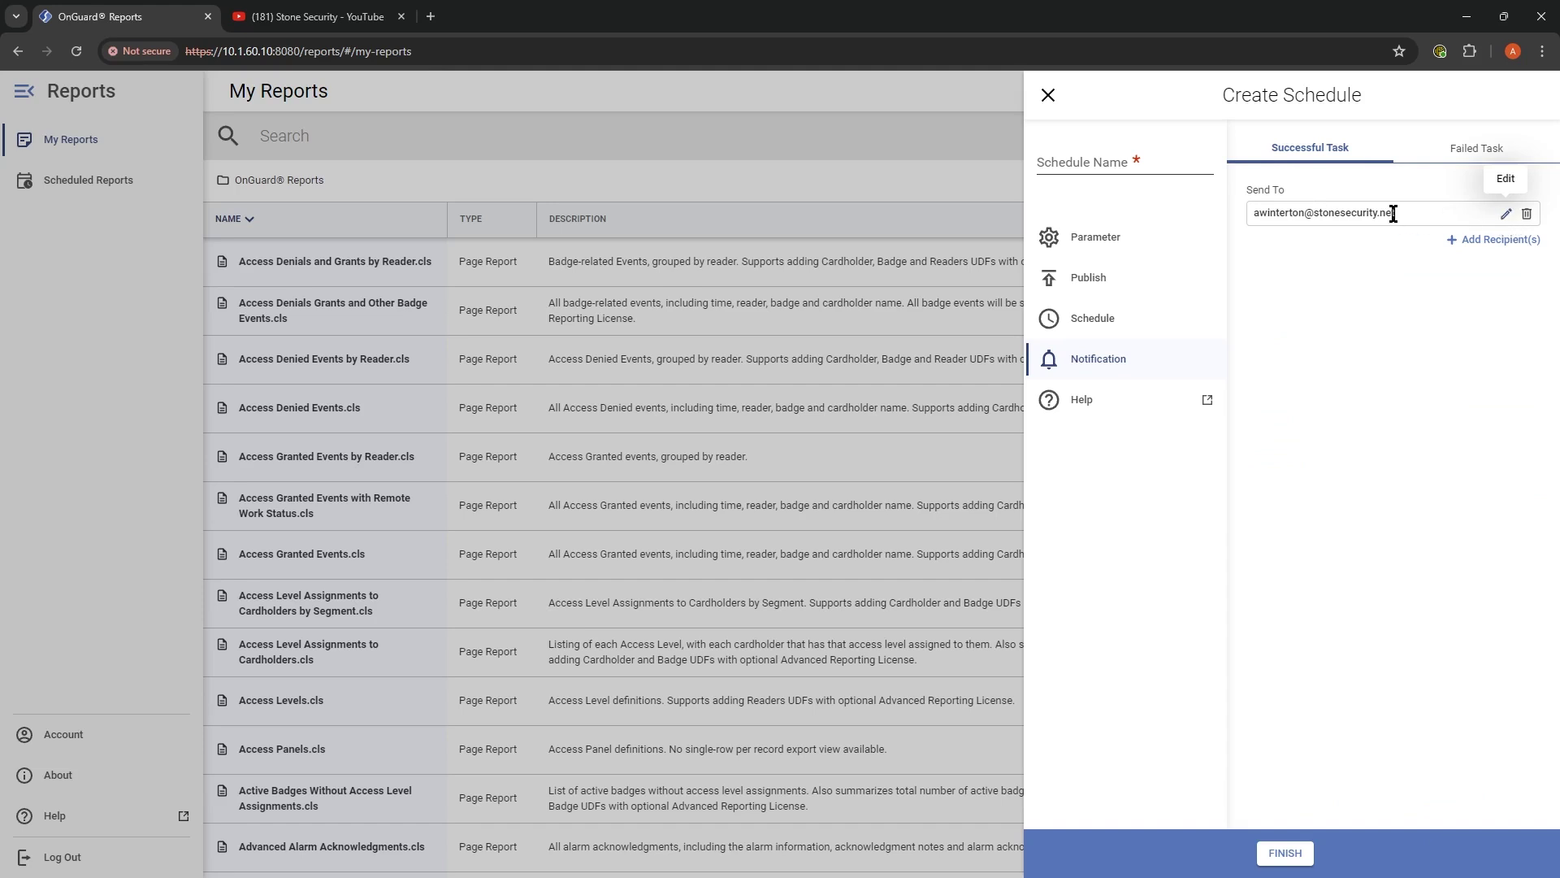
# - Check the recipient's e-mail message details, then return to the Schedule settings
pyautogui.click(1506, 213)
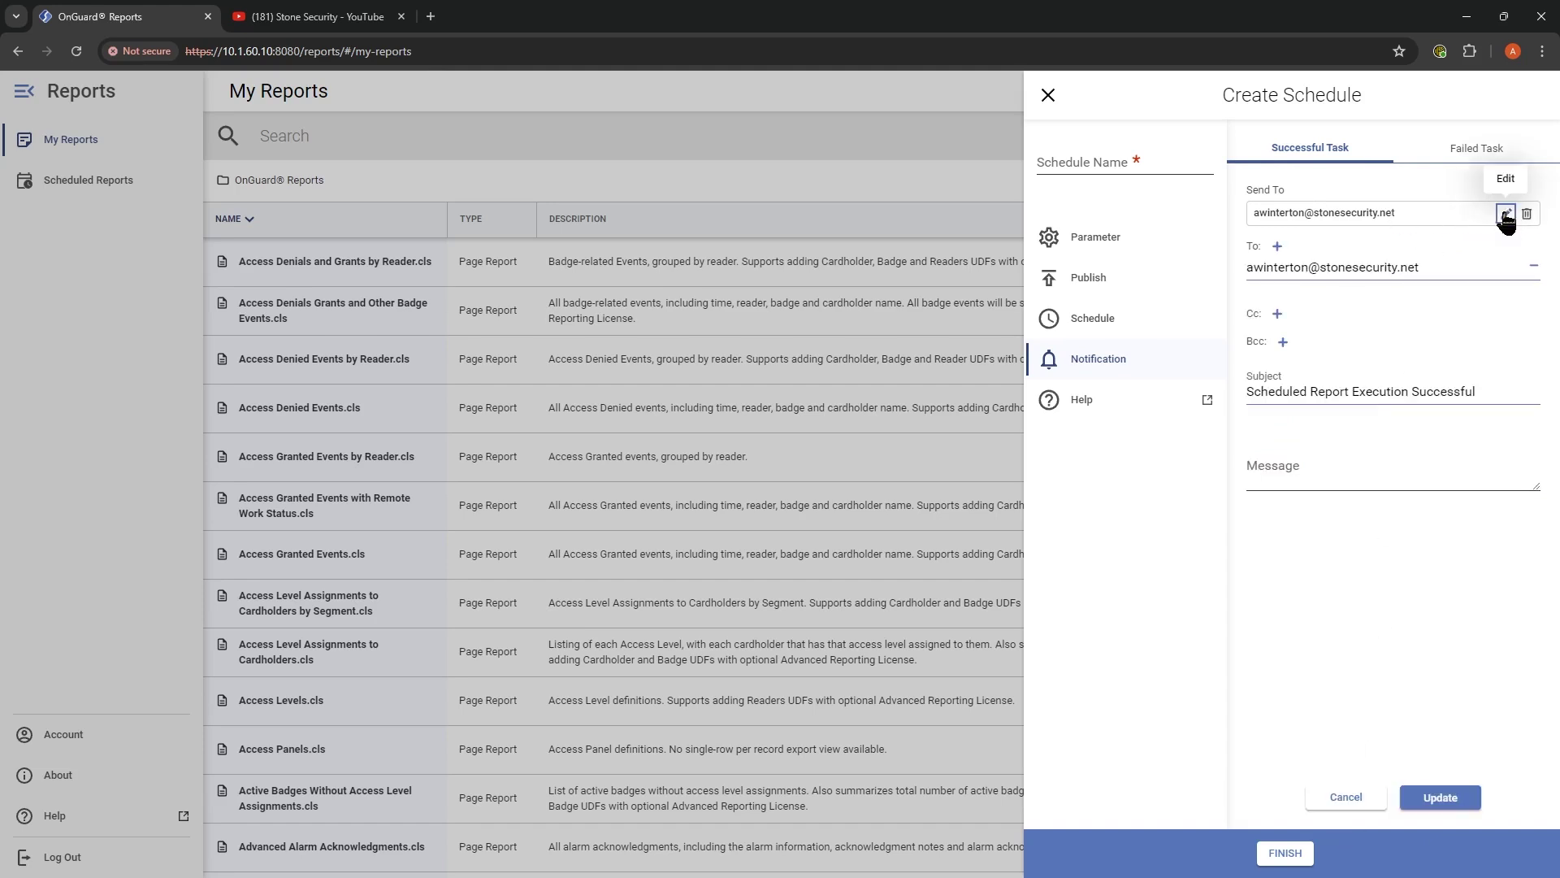
pyautogui.click(1373, 486)
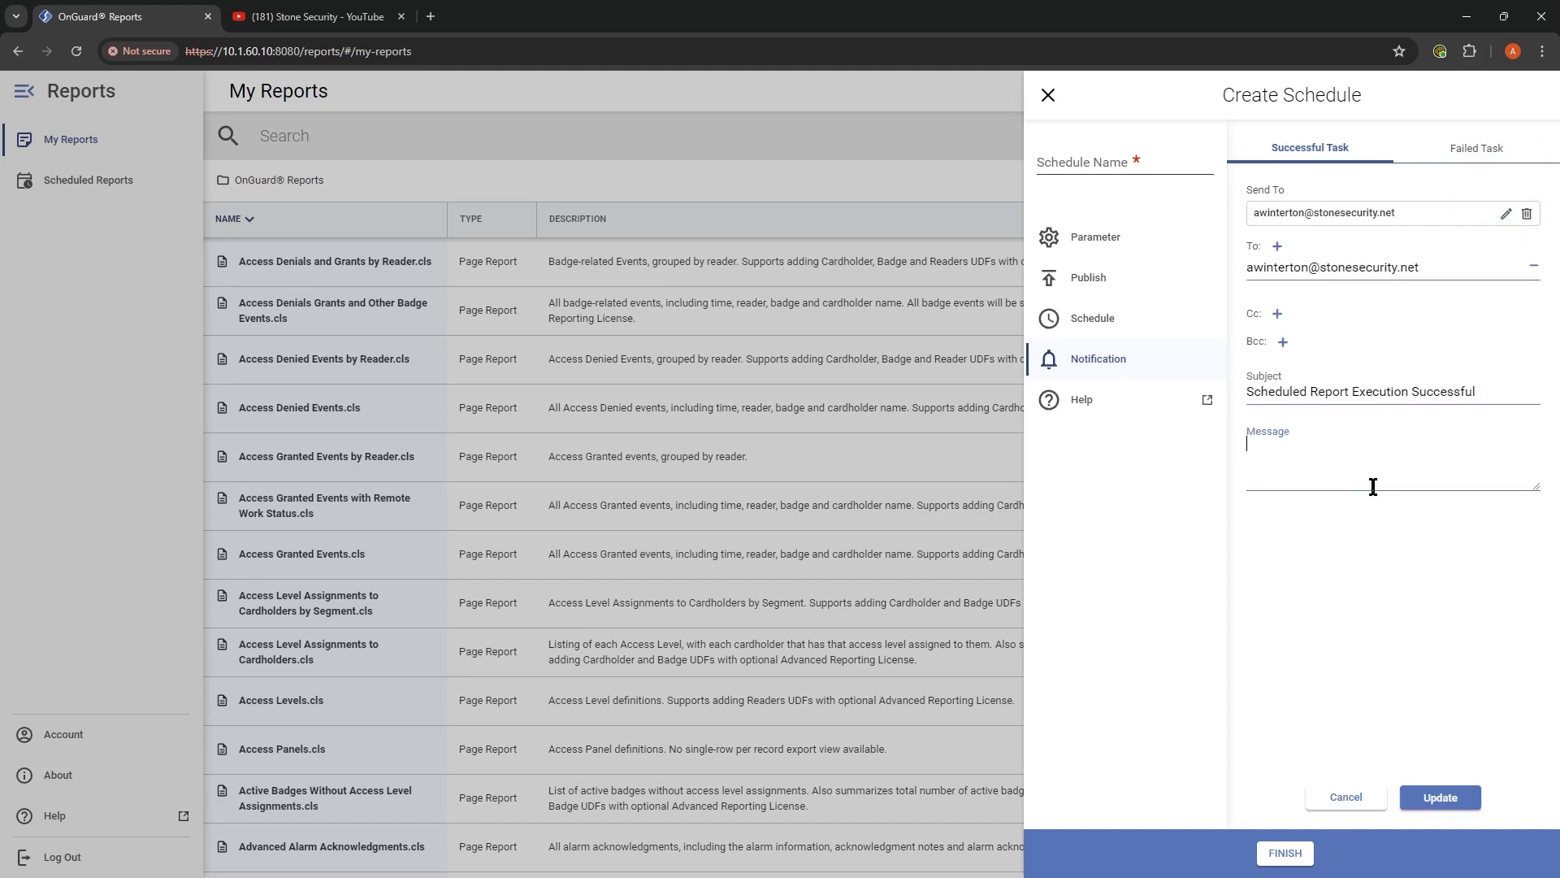
pyautogui.click(1101, 318)
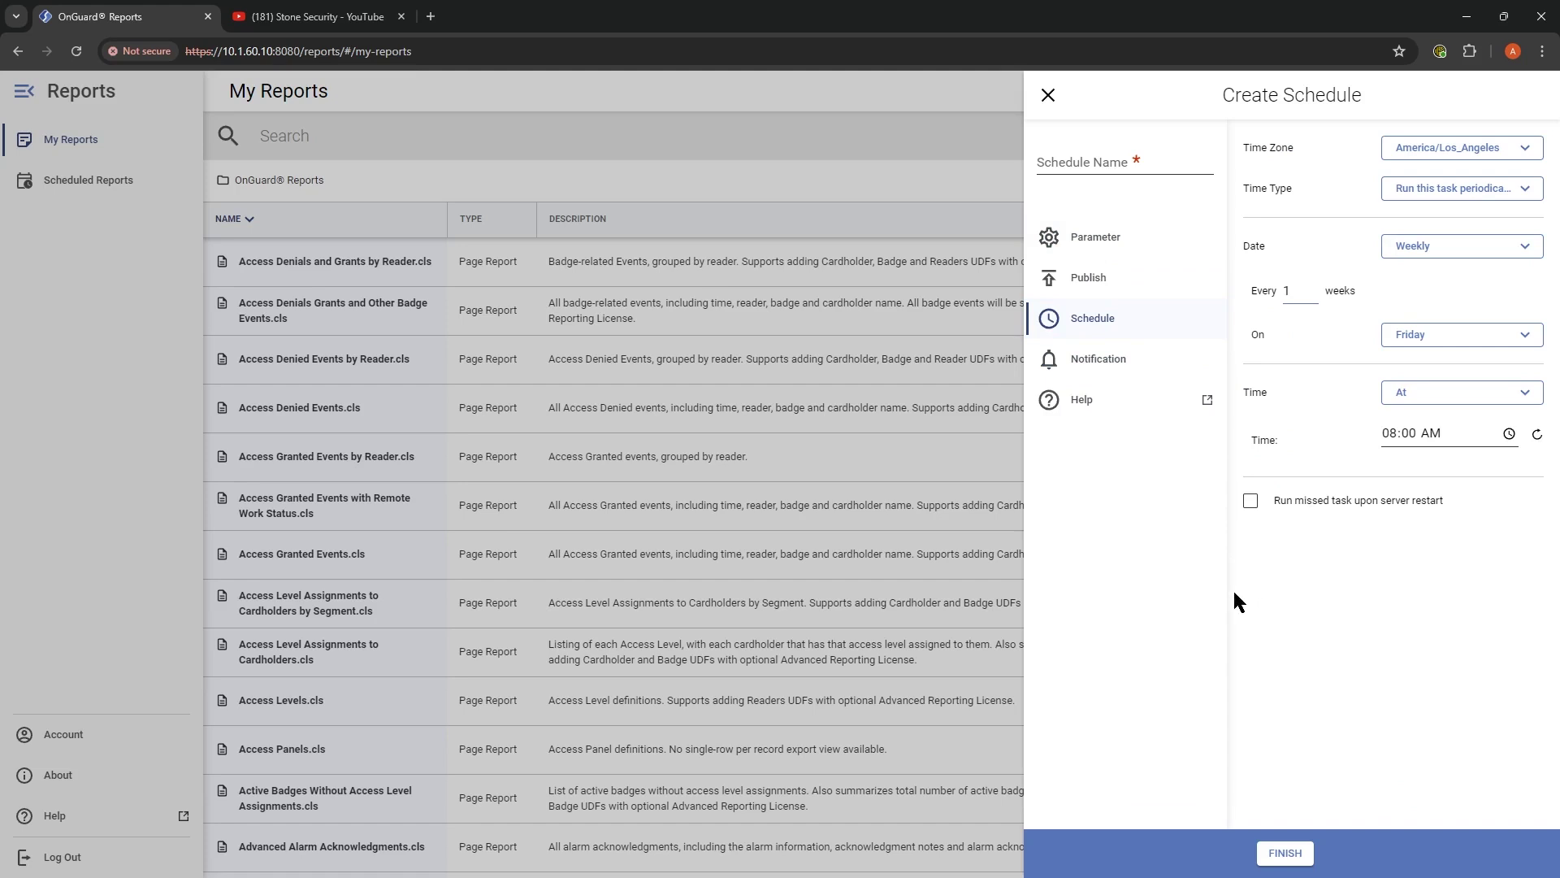
# - Name the schedule 'Test Report Scheduled' and switch on PDF publishing to disk
pyautogui.click(1105, 358)
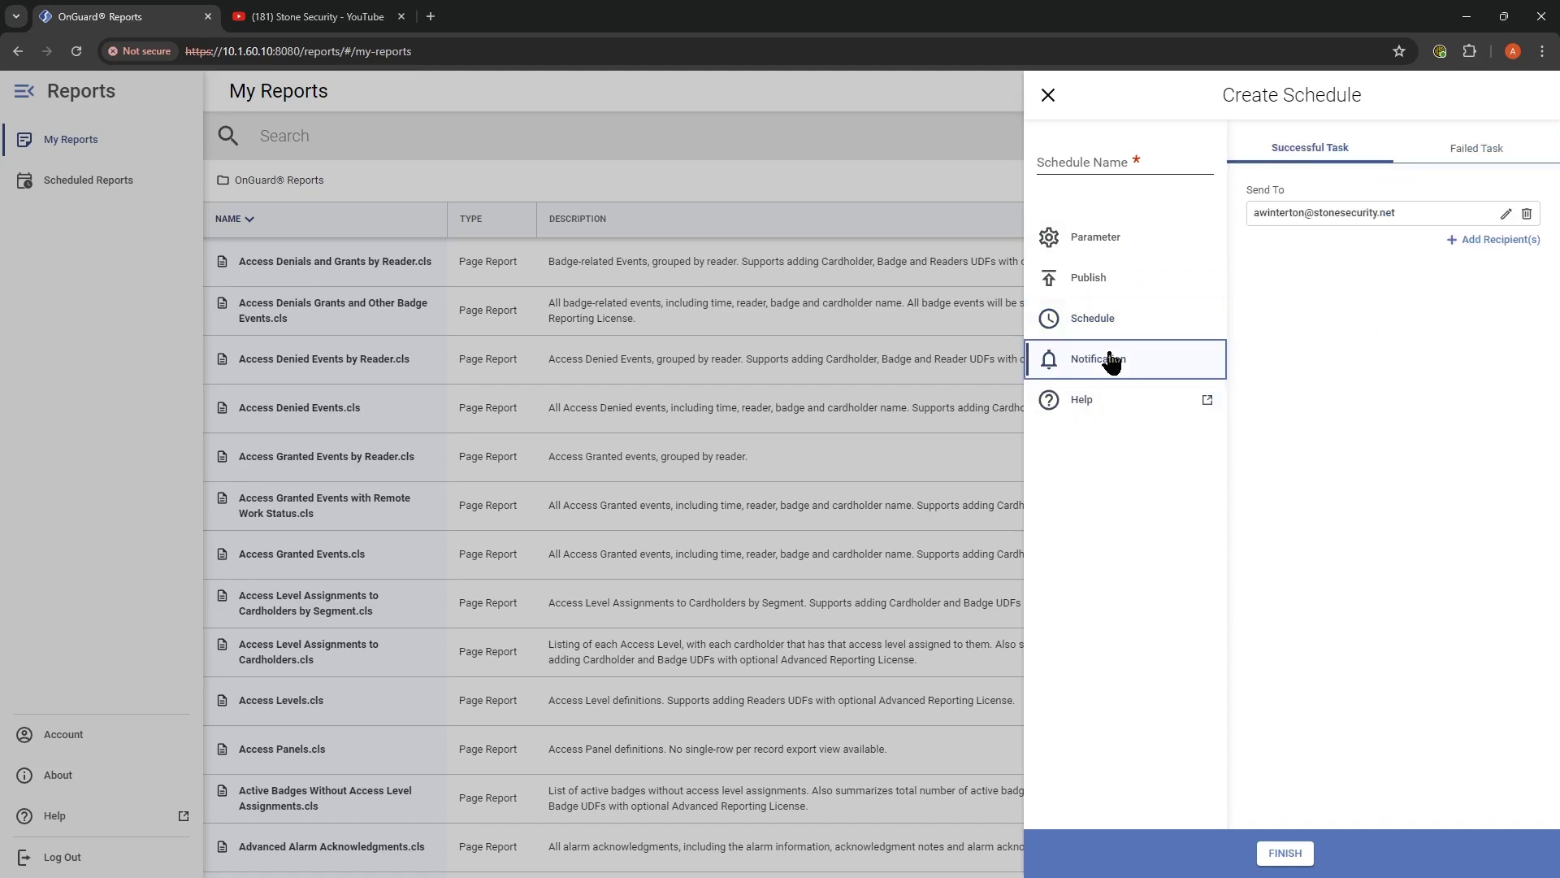
pyautogui.click(1109, 280)
pyautogui.click(1077, 160)
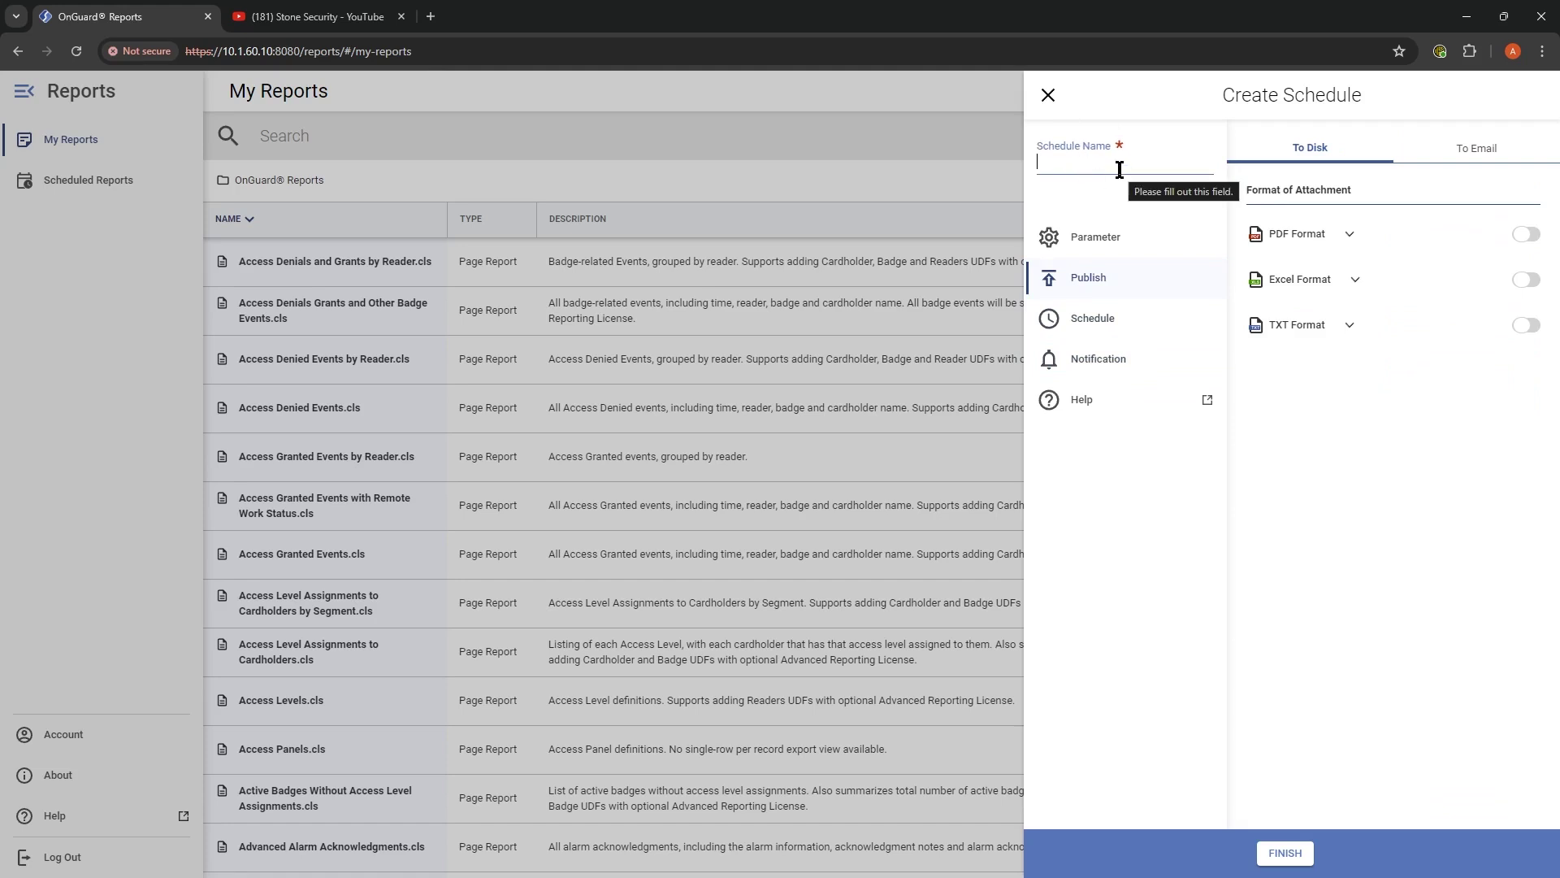
pyautogui.write('Test Report Scheduled')
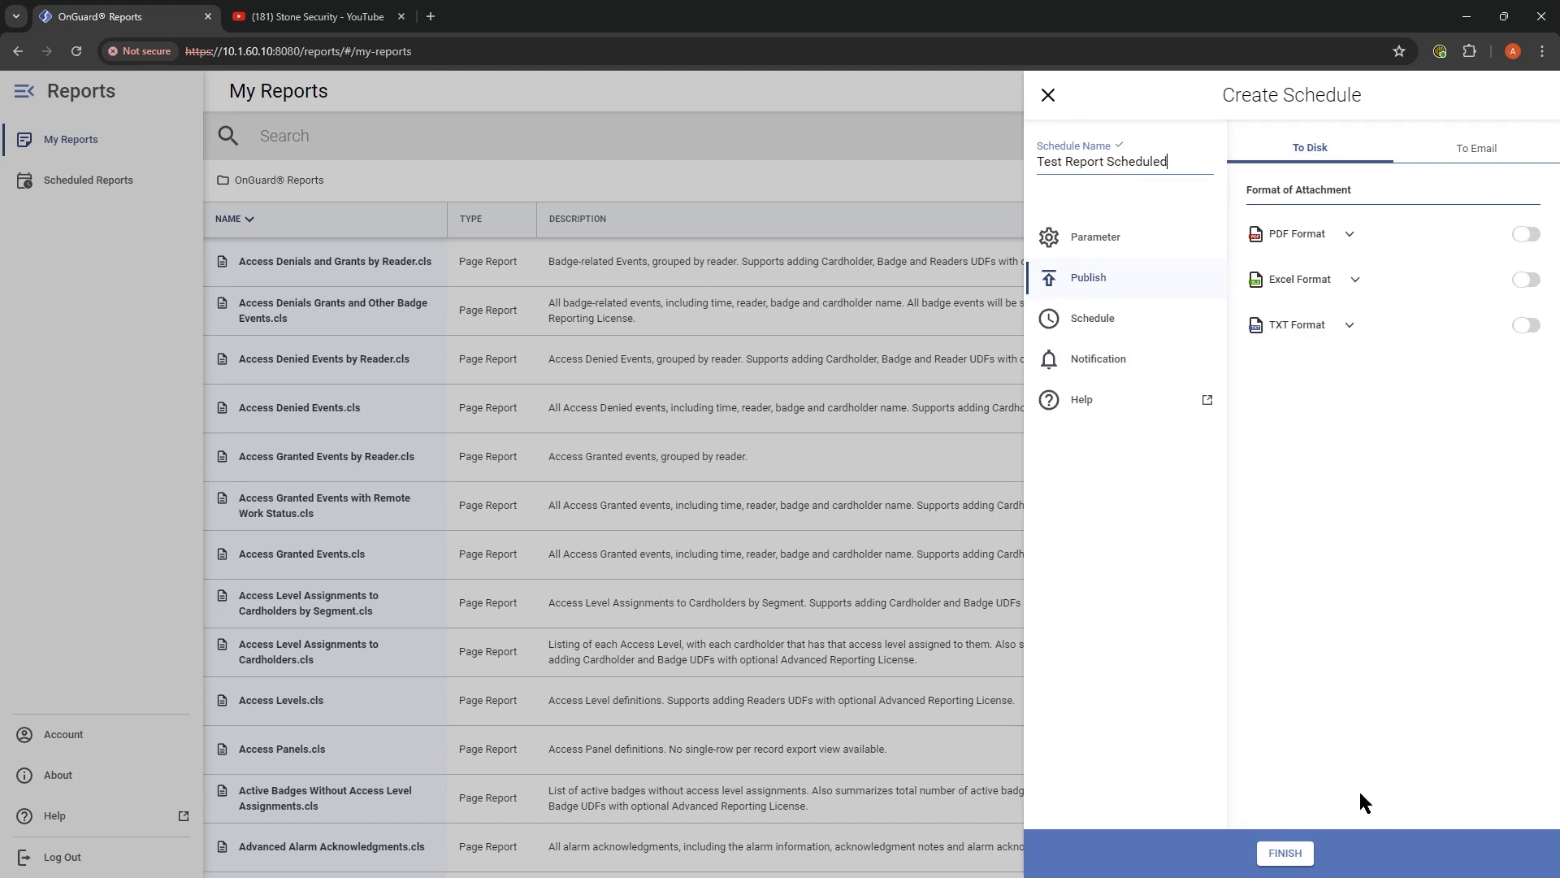
pyautogui.click(1285, 852)
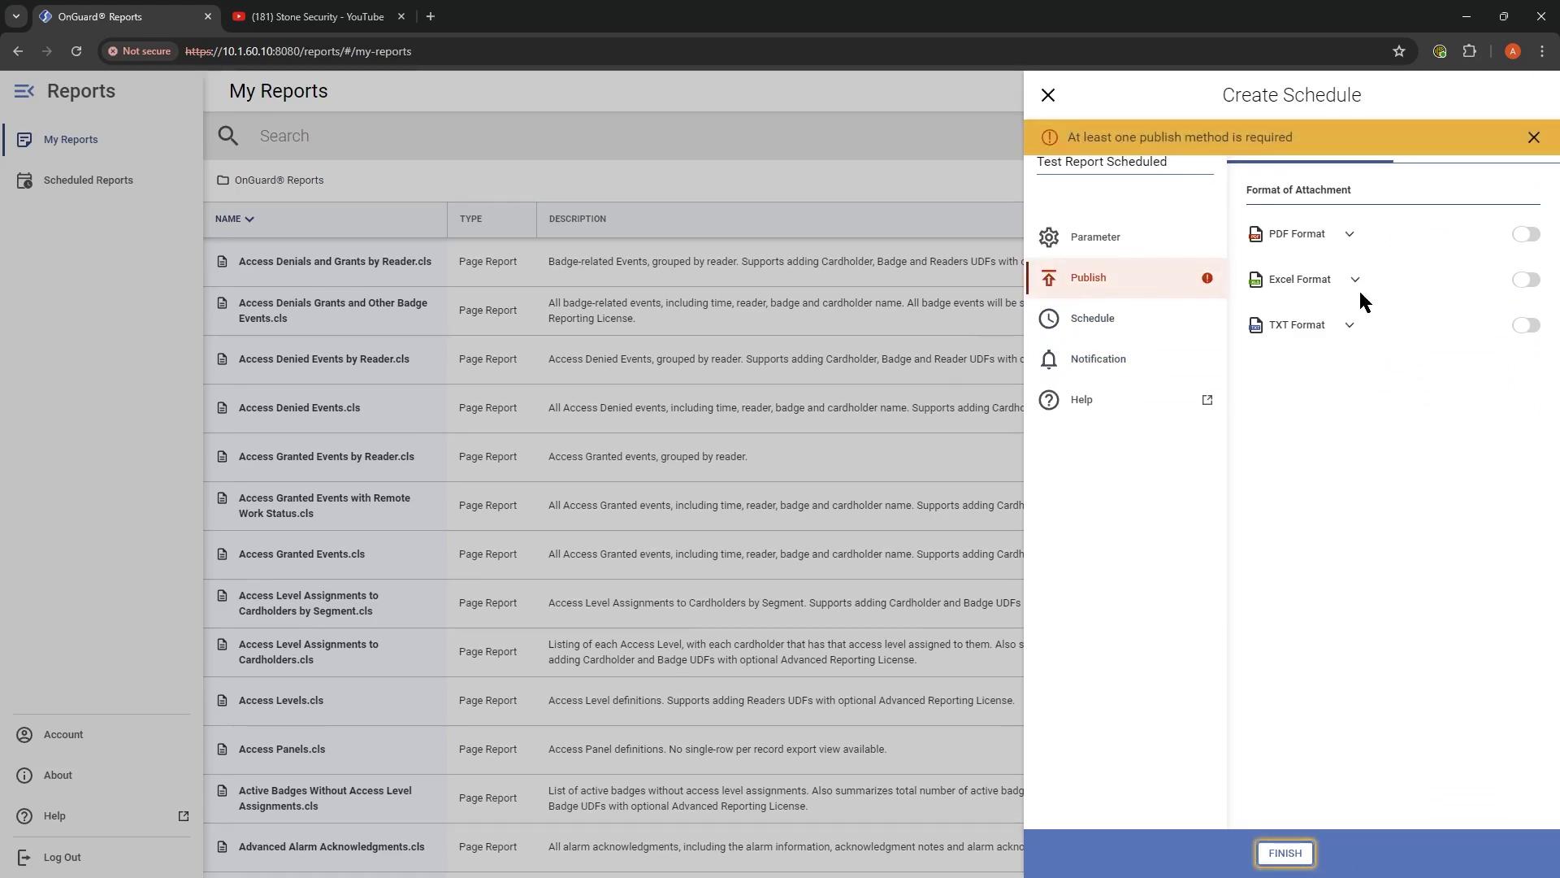
pyautogui.click(1523, 235)
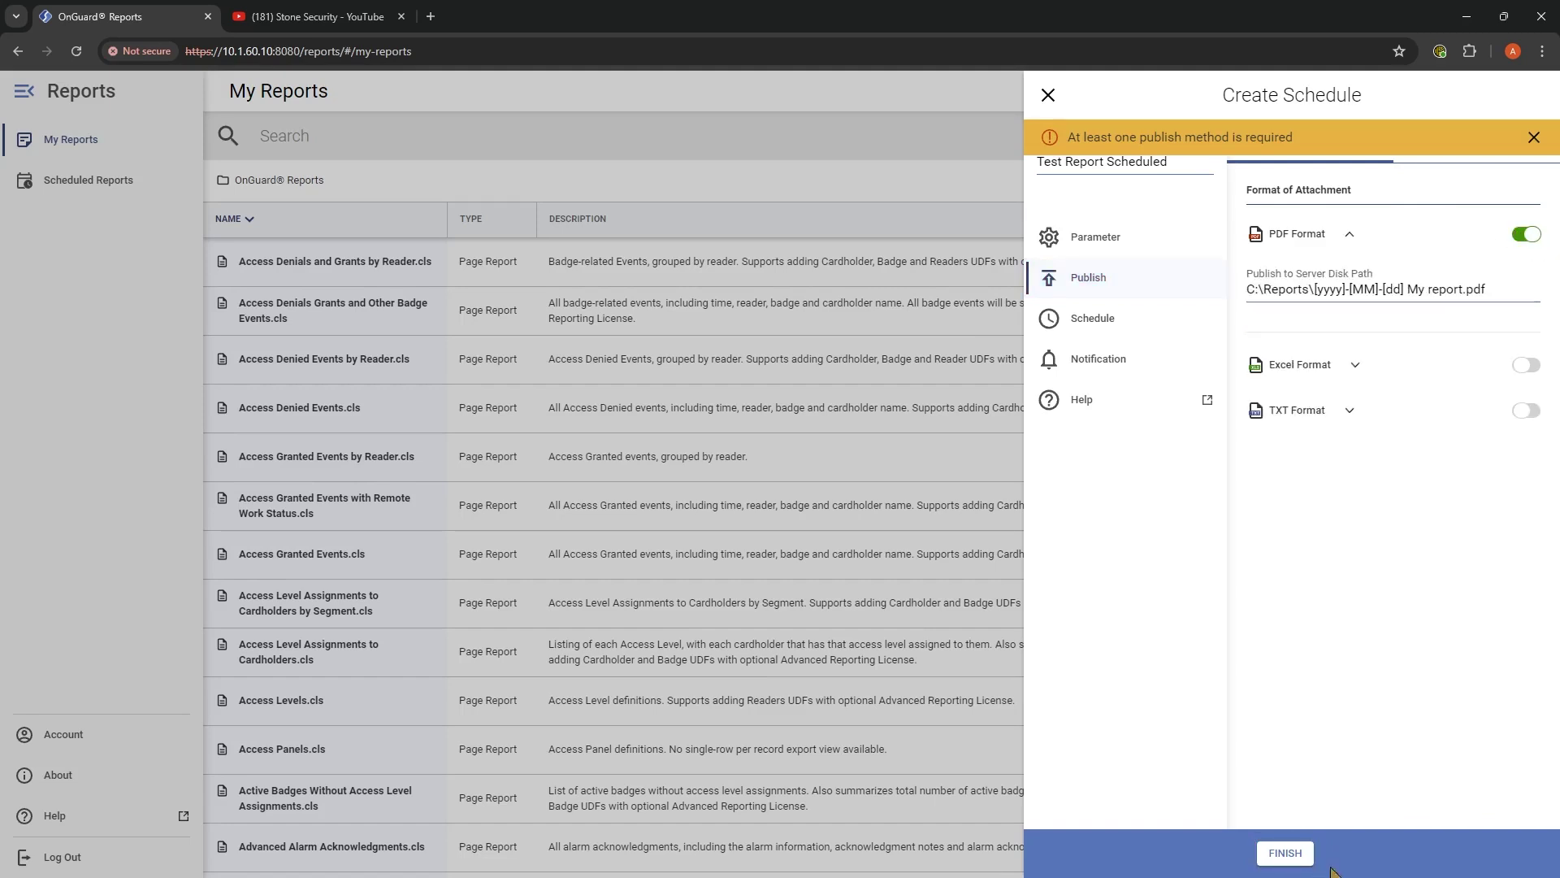
# - Finish the schedule and scroll through the 57-report My Reports list back to the top
pyautogui.click(1286, 853)
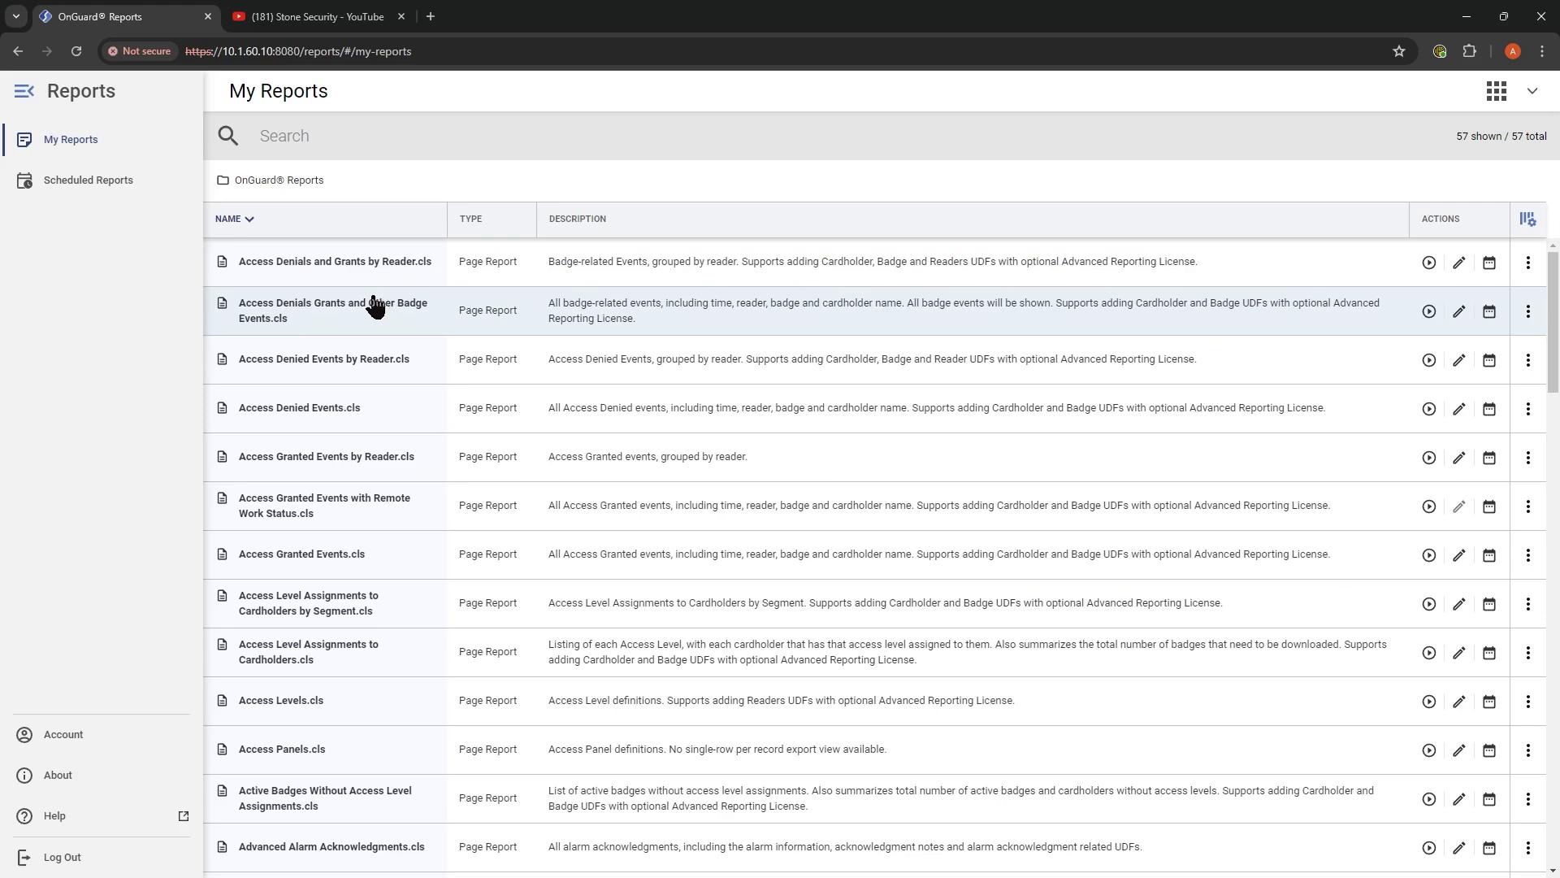
pyautogui.scroll(-2, 362, 362)
pyautogui.scroll(-1, 363, 369)
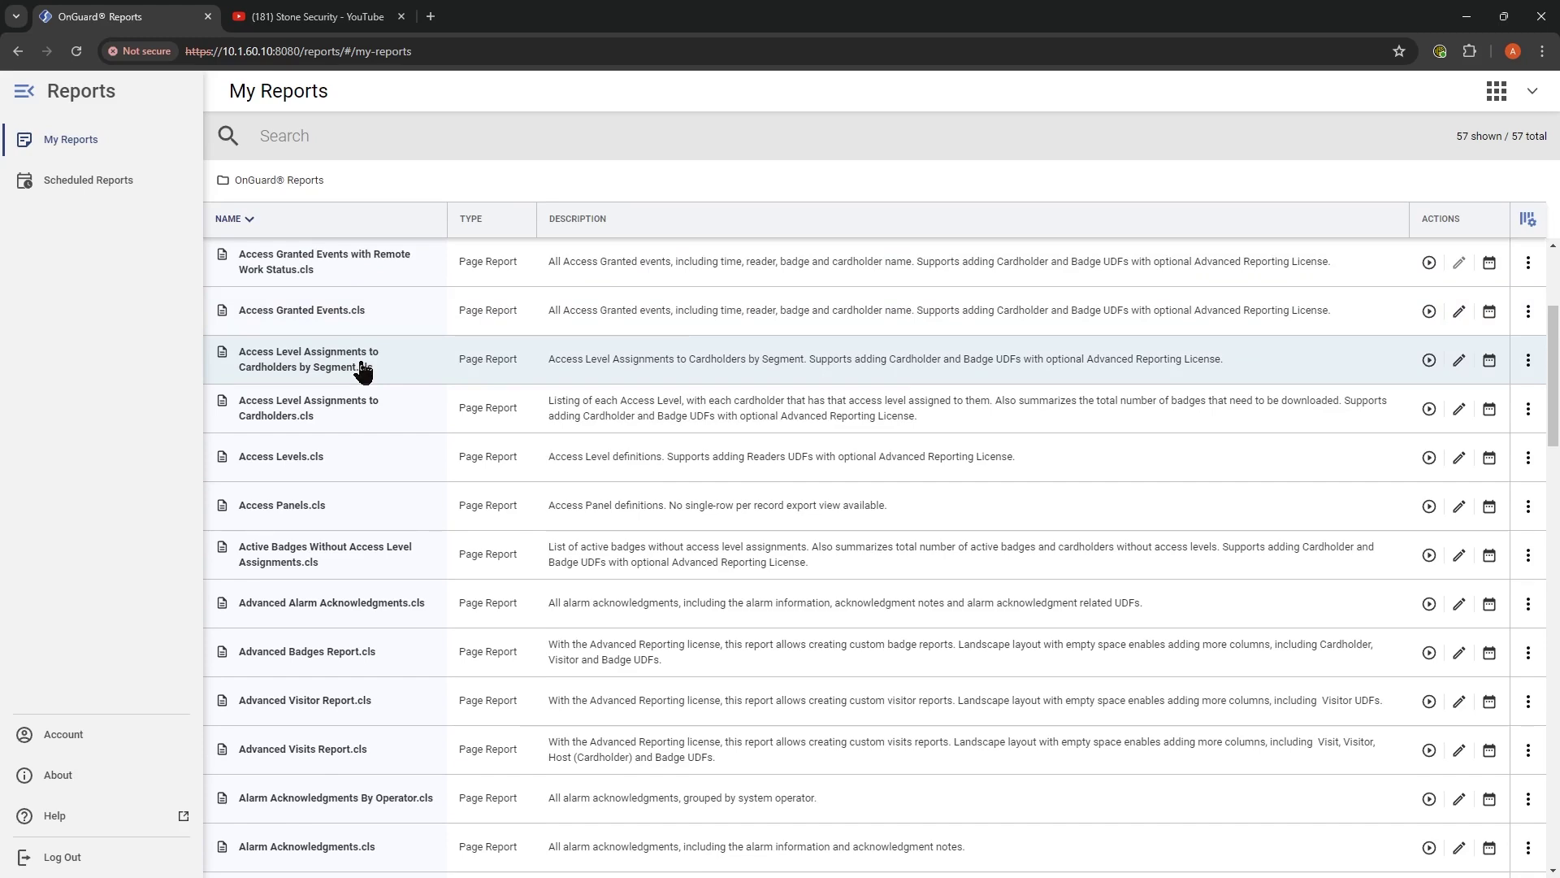
pyautogui.scroll(-20, 362, 370)
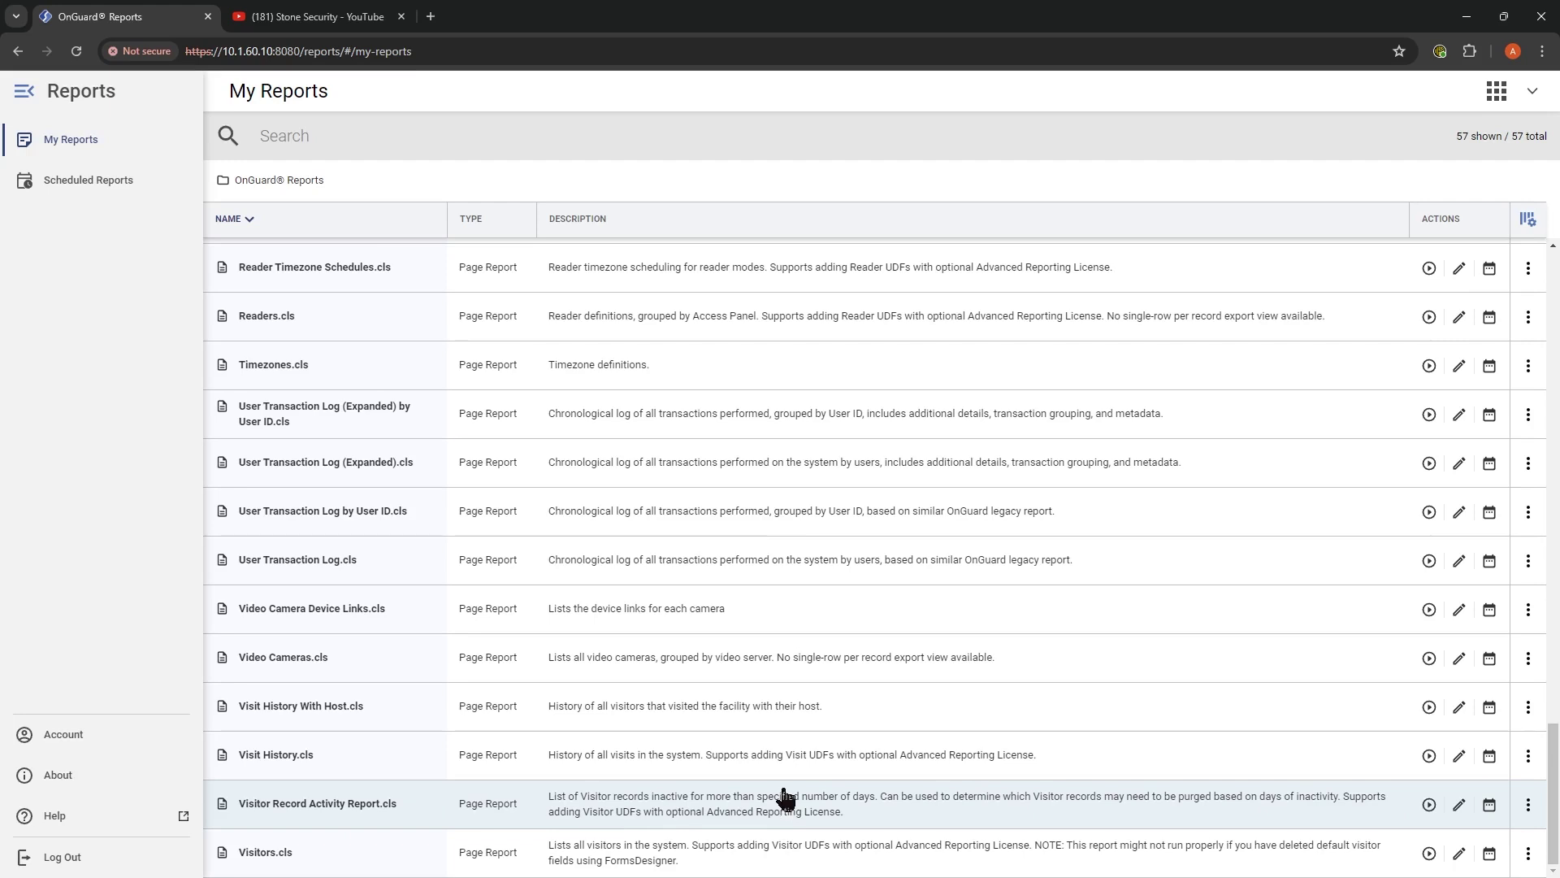
pyautogui.scroll(6, 784, 799)
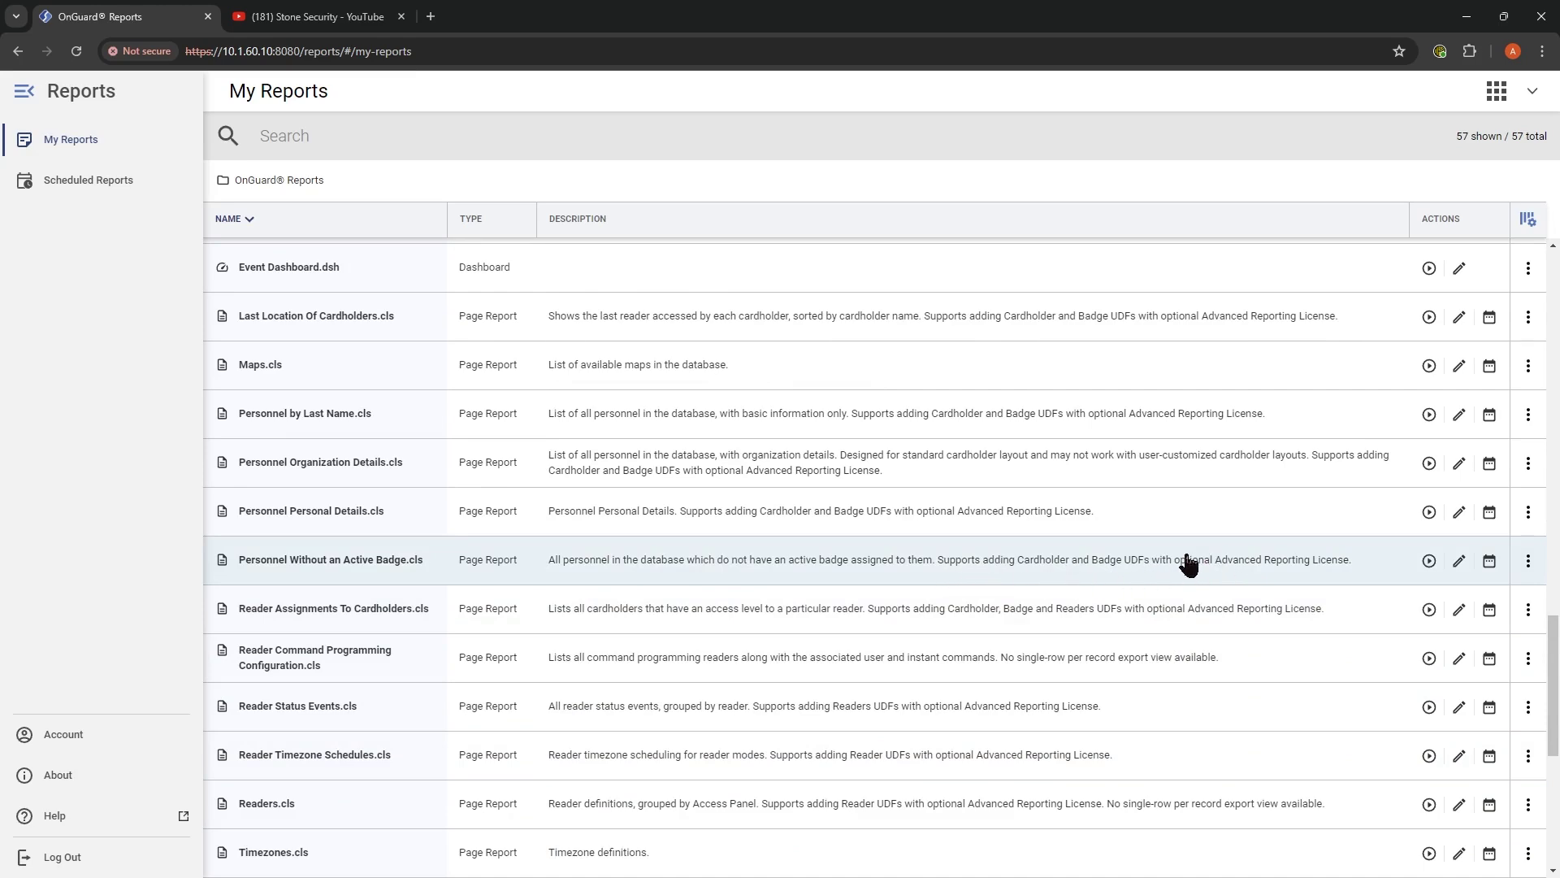
pyautogui.scroll(7, 1187, 563)
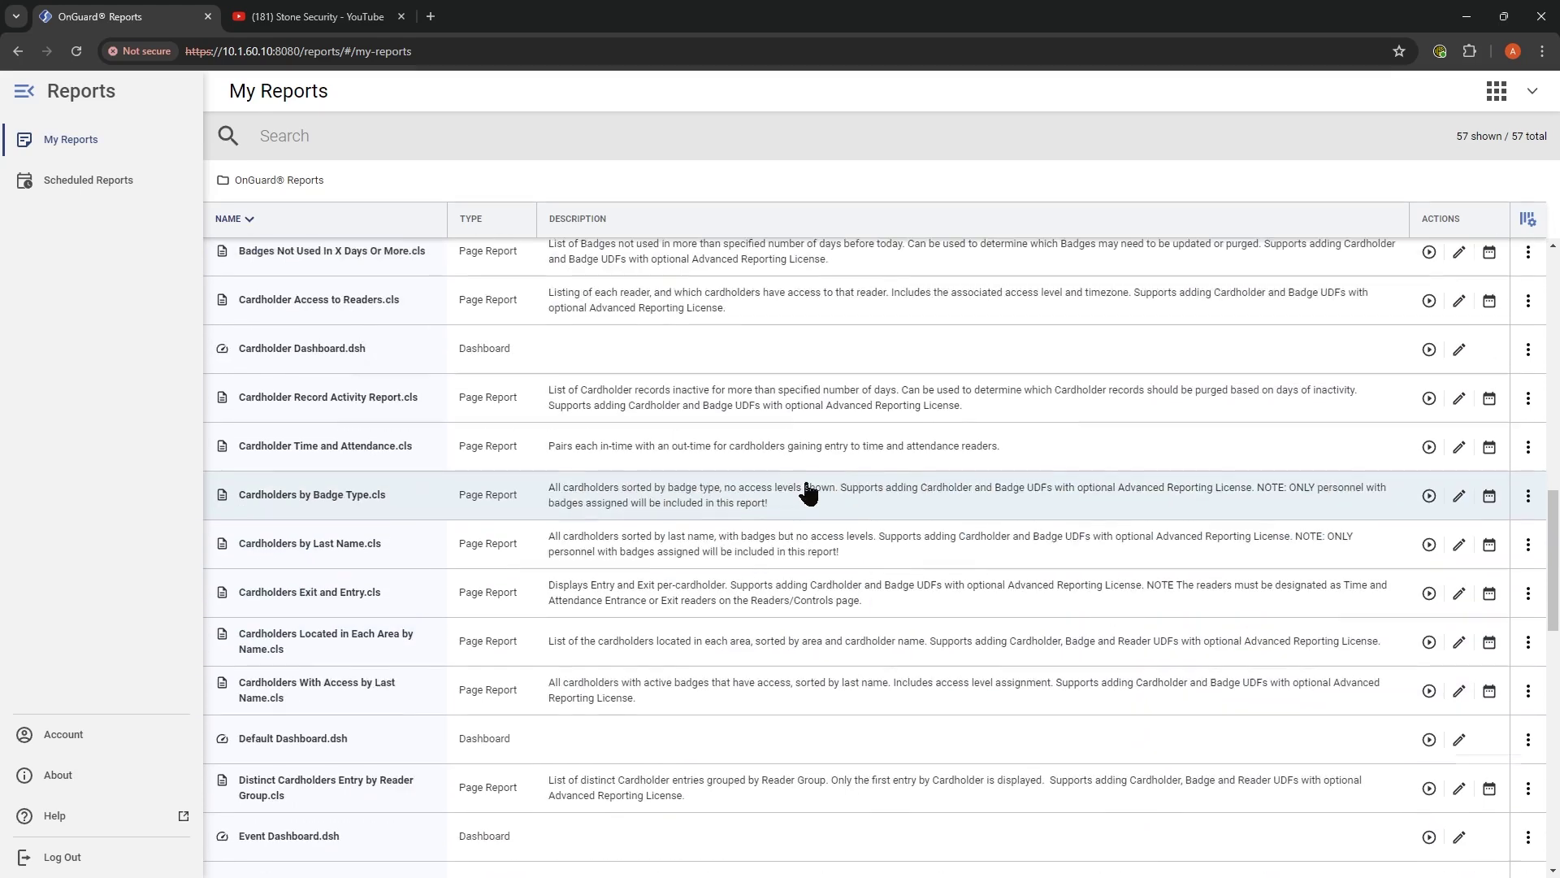
pyautogui.scroll(15, 702, 487)
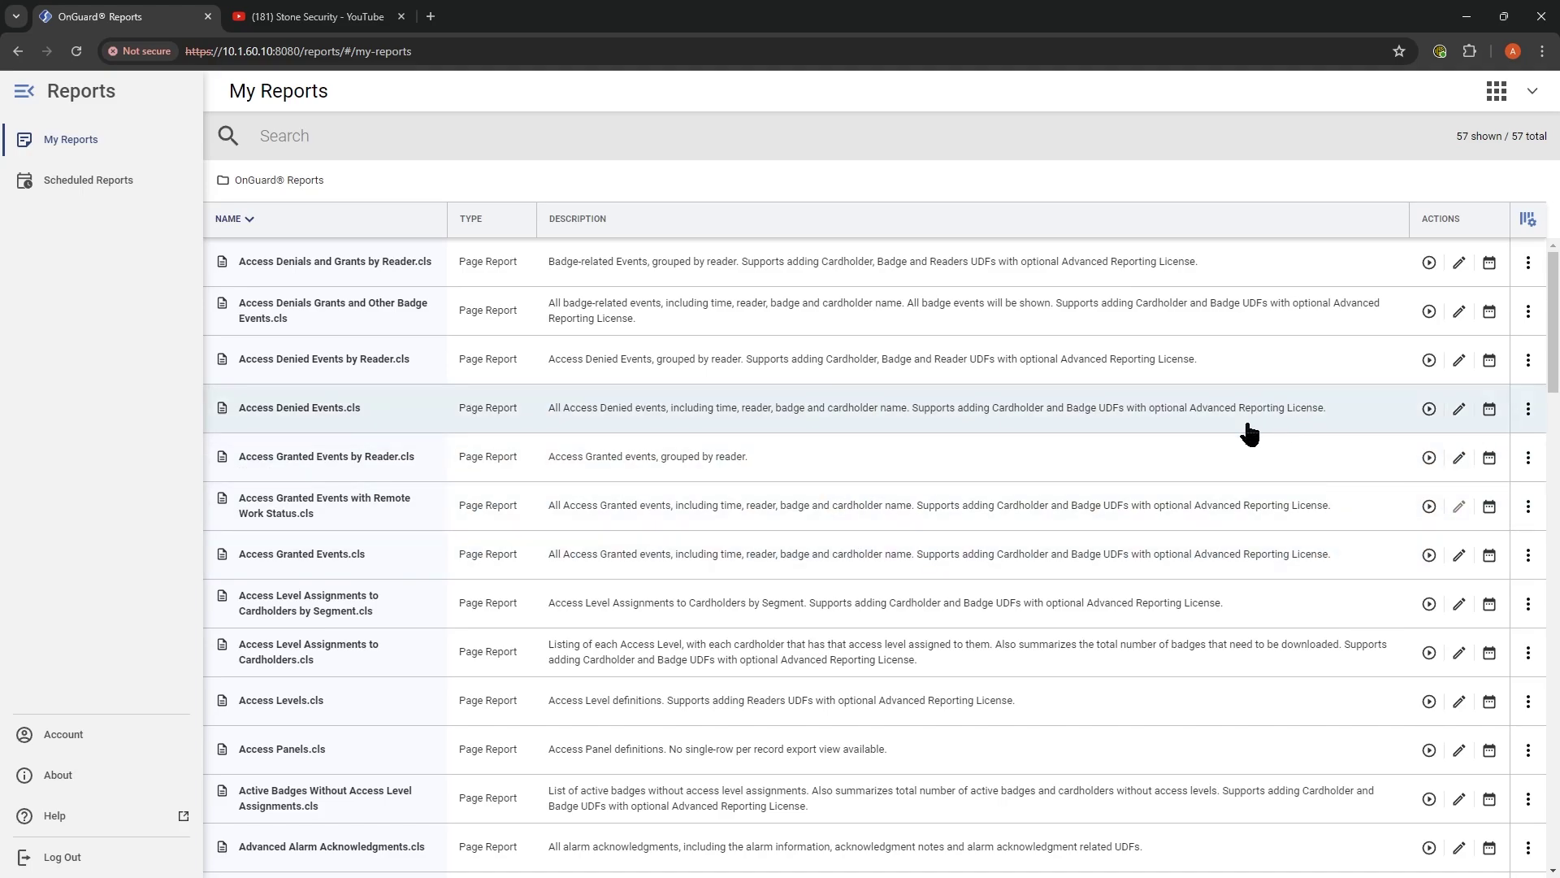
pyautogui.scroll(-10, 1243, 432)
pyautogui.scroll(-12, 706, 598)
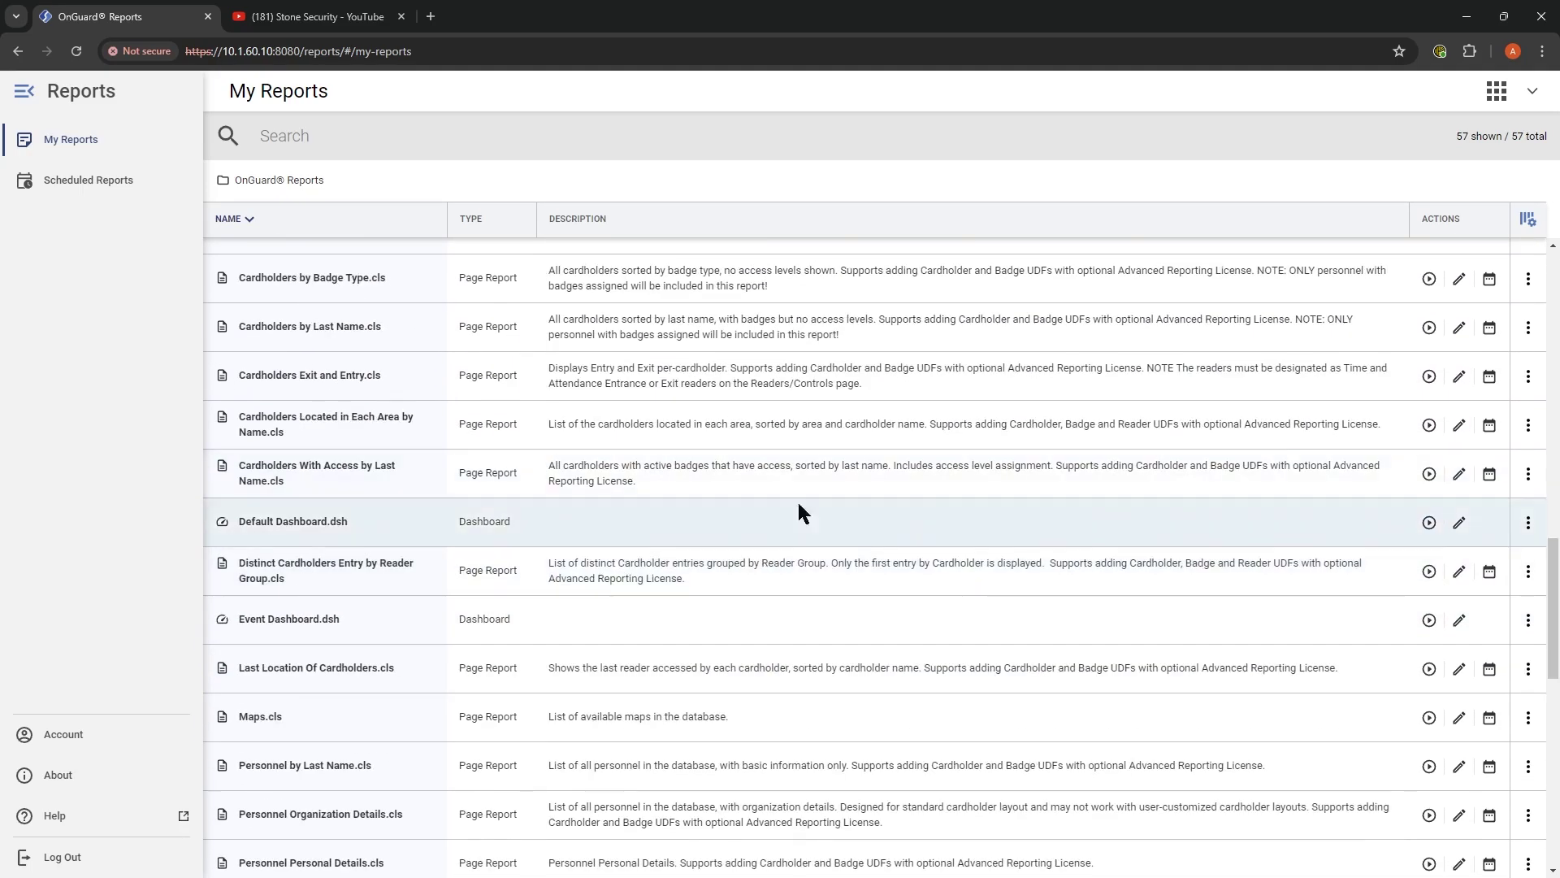
pyautogui.scroll(-3, 741, 573)
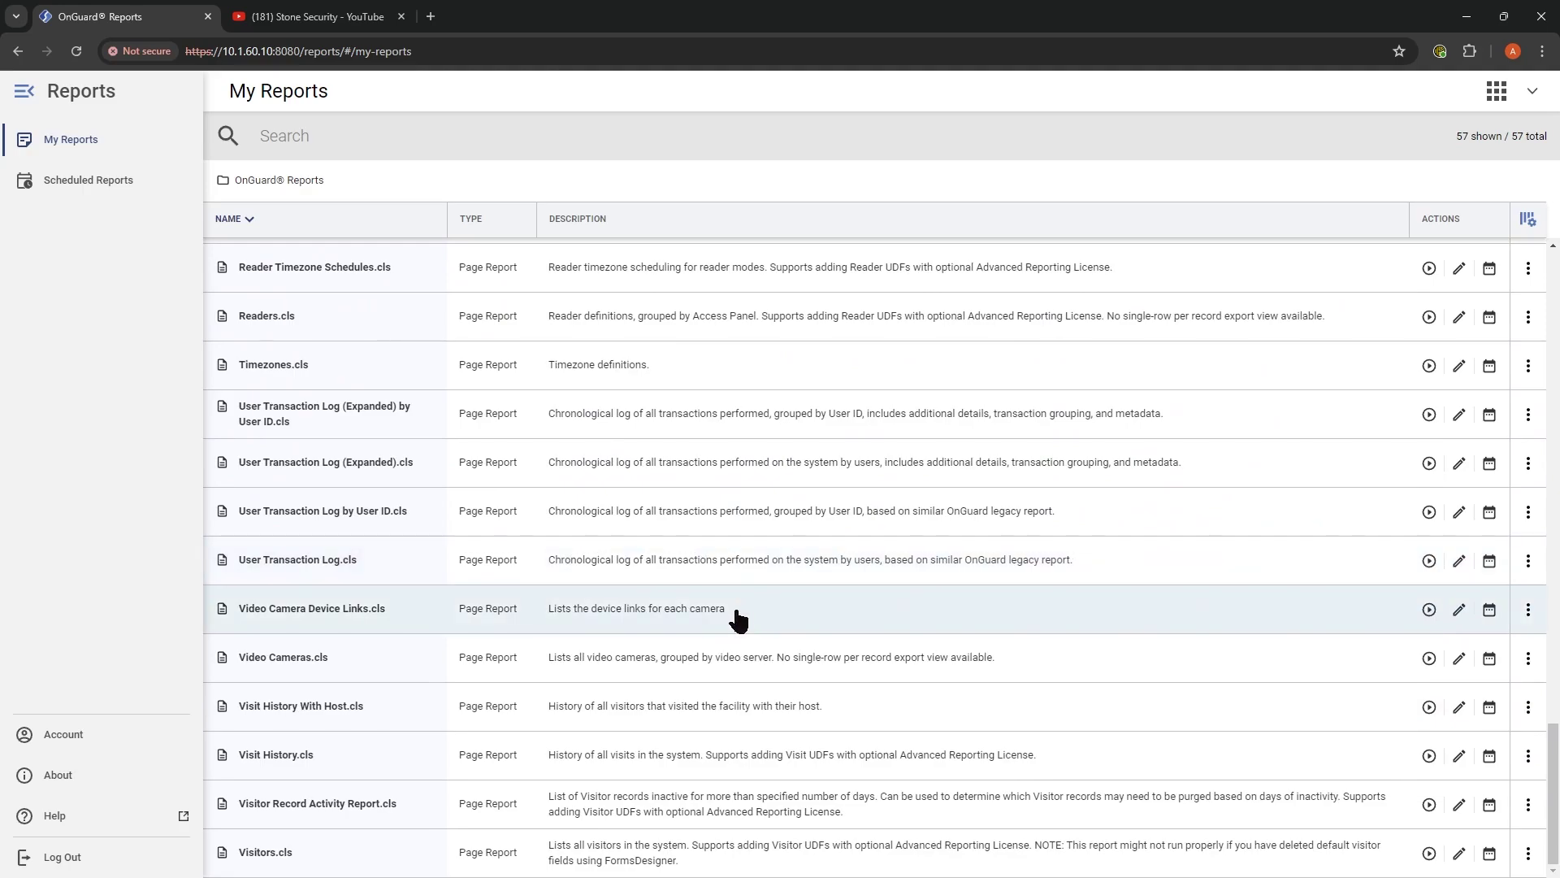
pyautogui.scroll(20, 701, 843)
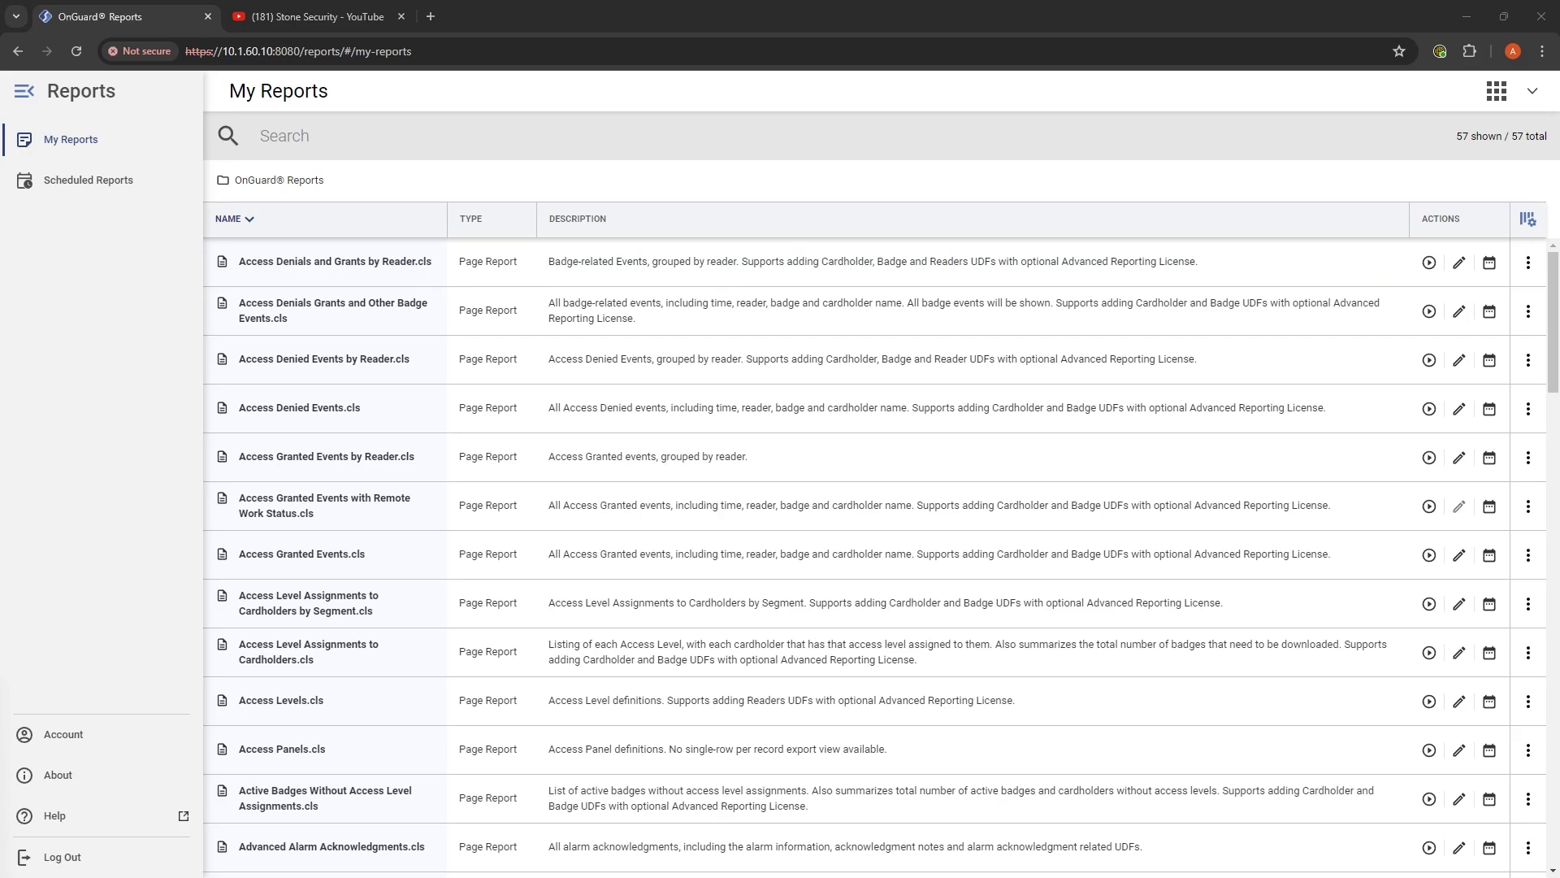
# - Switch to the Stone Security YouTube channel and browse its Videos grid of latest uploads
pyautogui.click(284, 17)
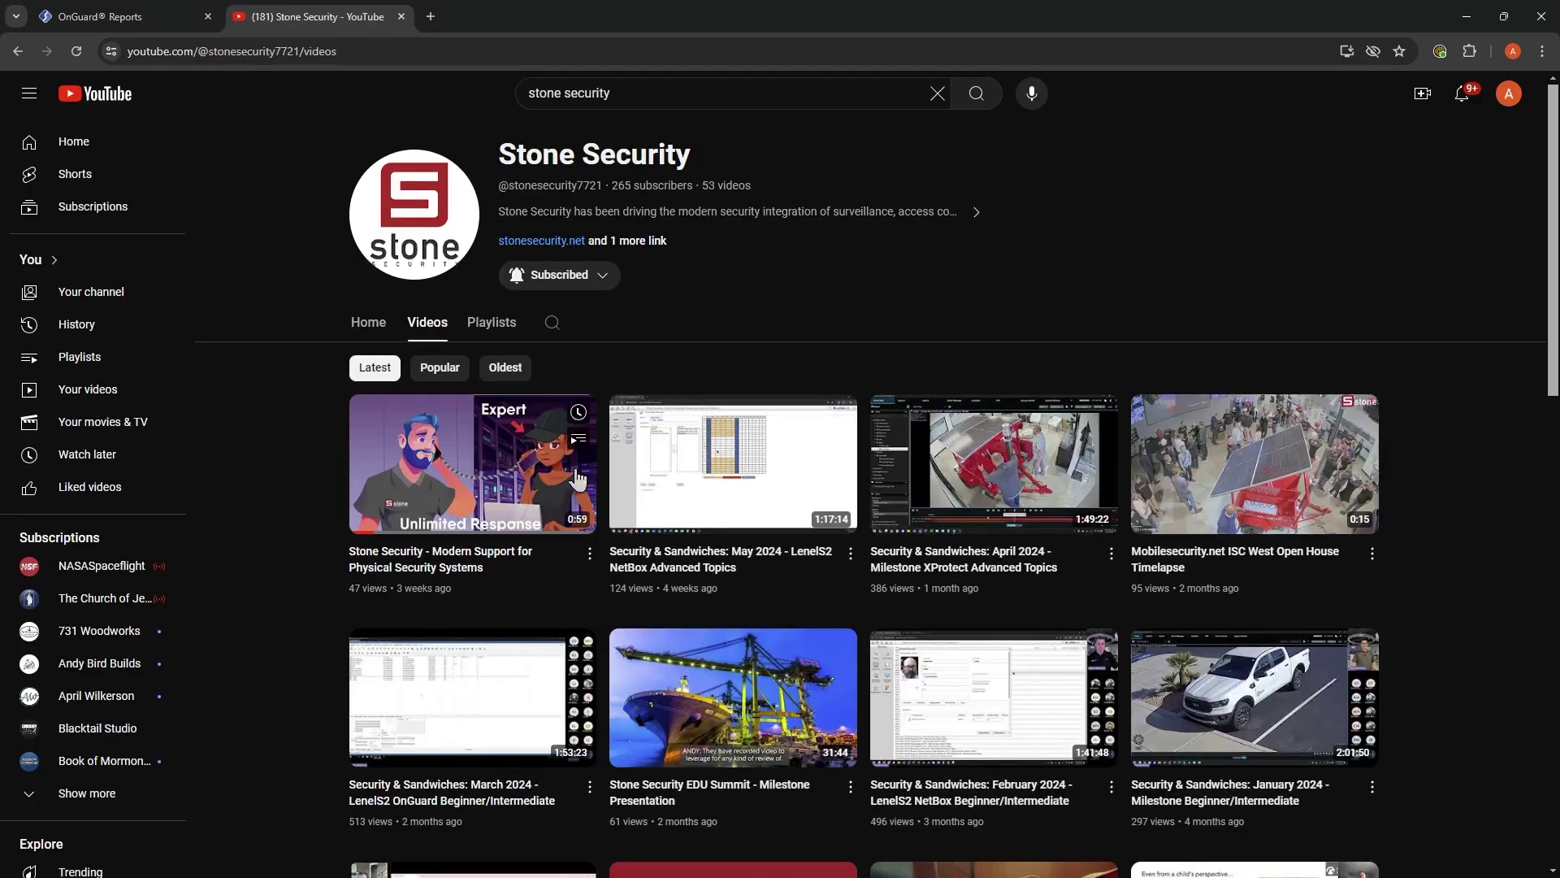
pyautogui.scroll(-1, 1468, 495)
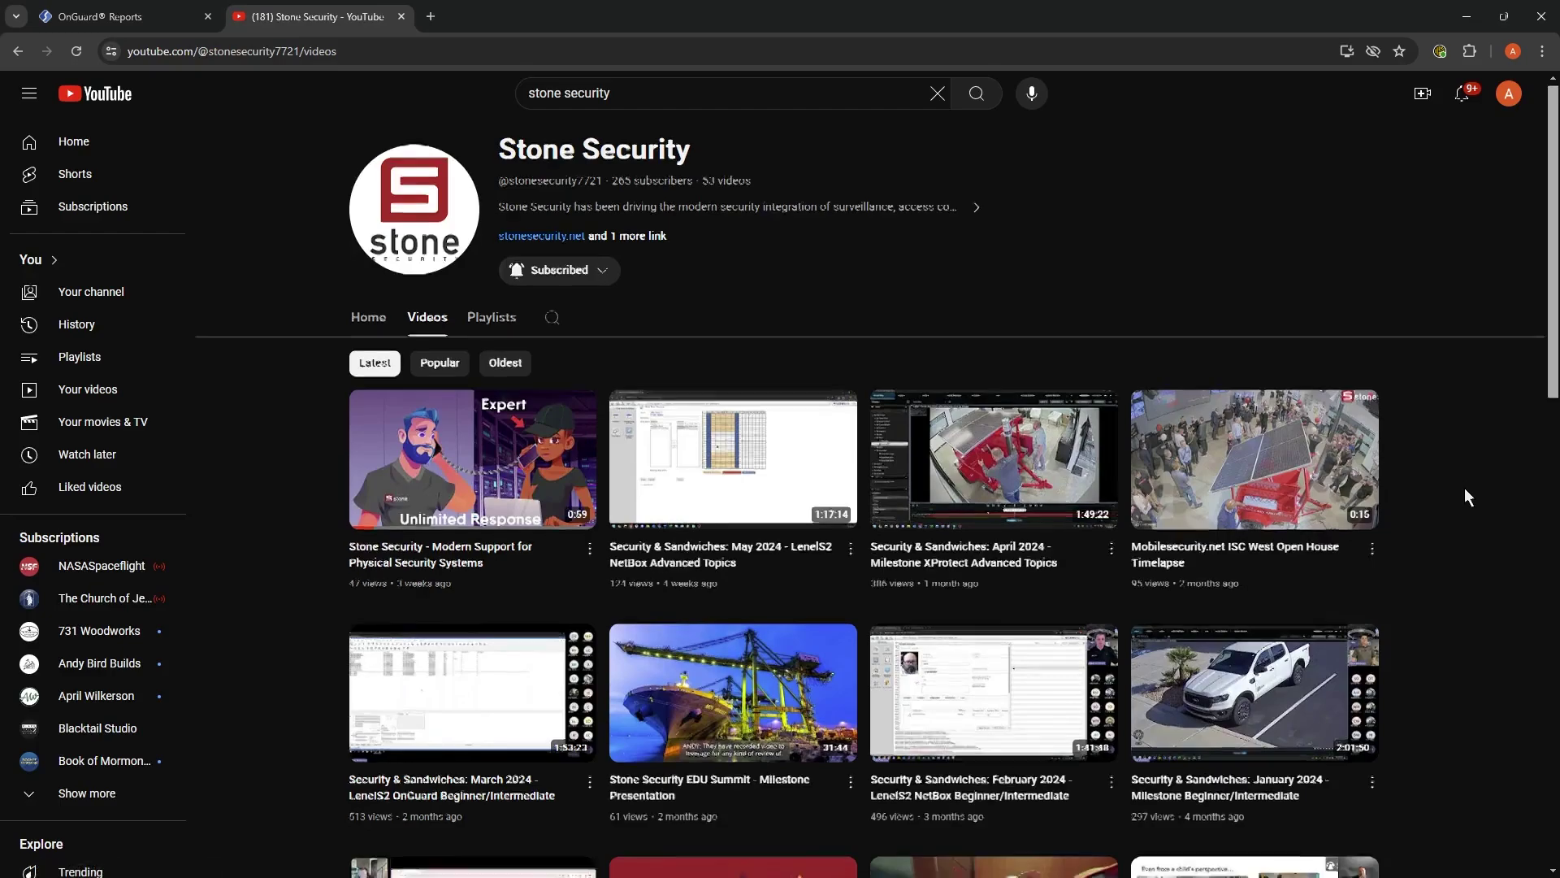
pyautogui.scroll(-5, 1467, 496)
pyautogui.scroll(-6, 1465, 496)
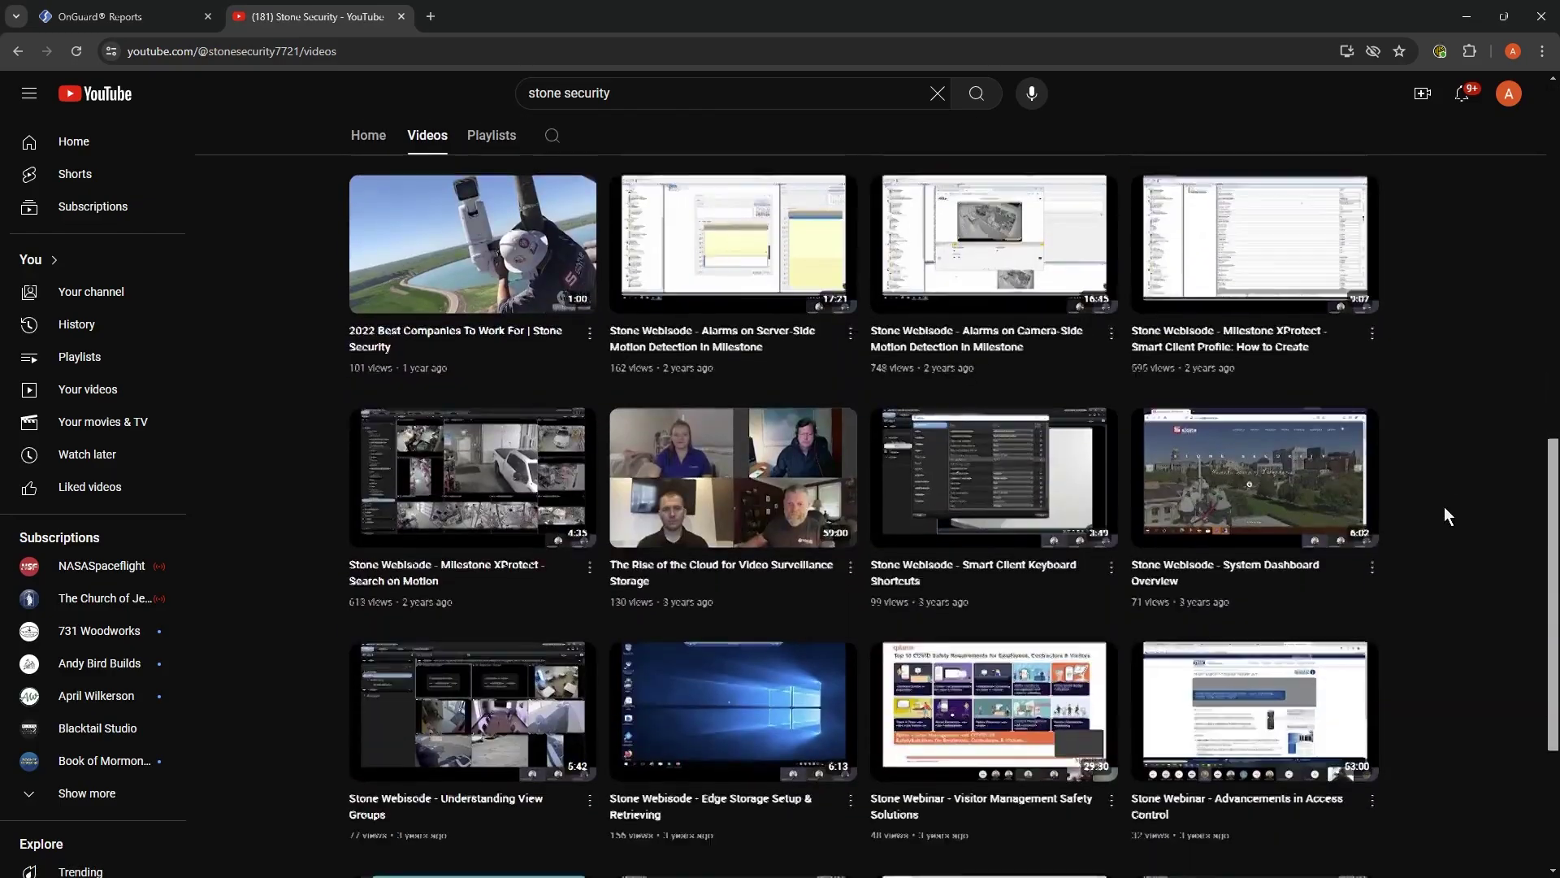
pyautogui.scroll(-2, 1445, 515)
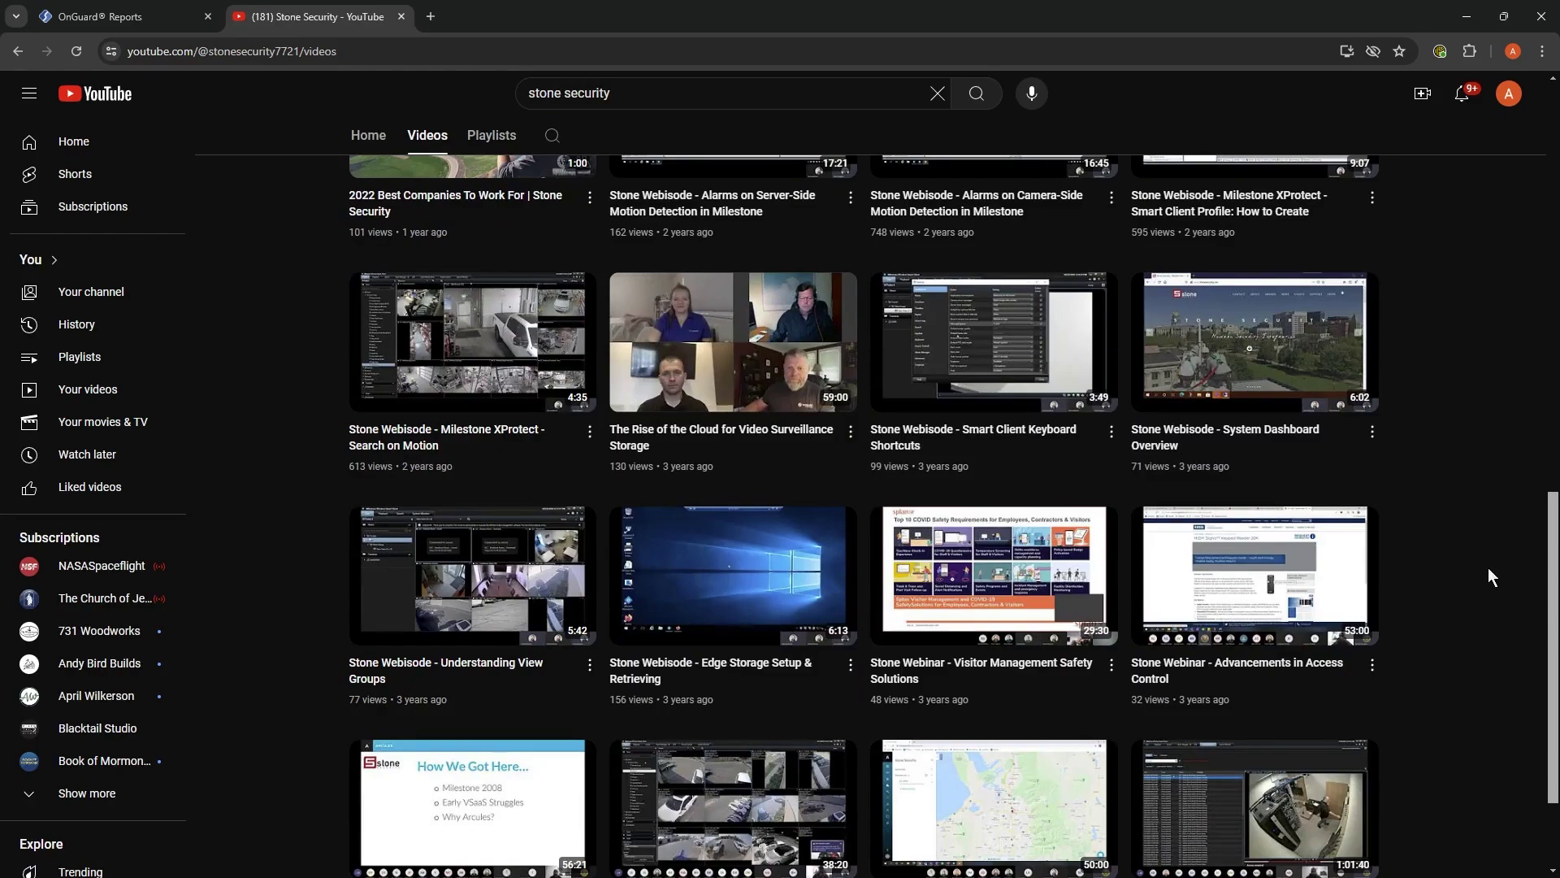
pyautogui.scroll(-3, 1482, 569)
pyautogui.scroll(16, 1479, 582)
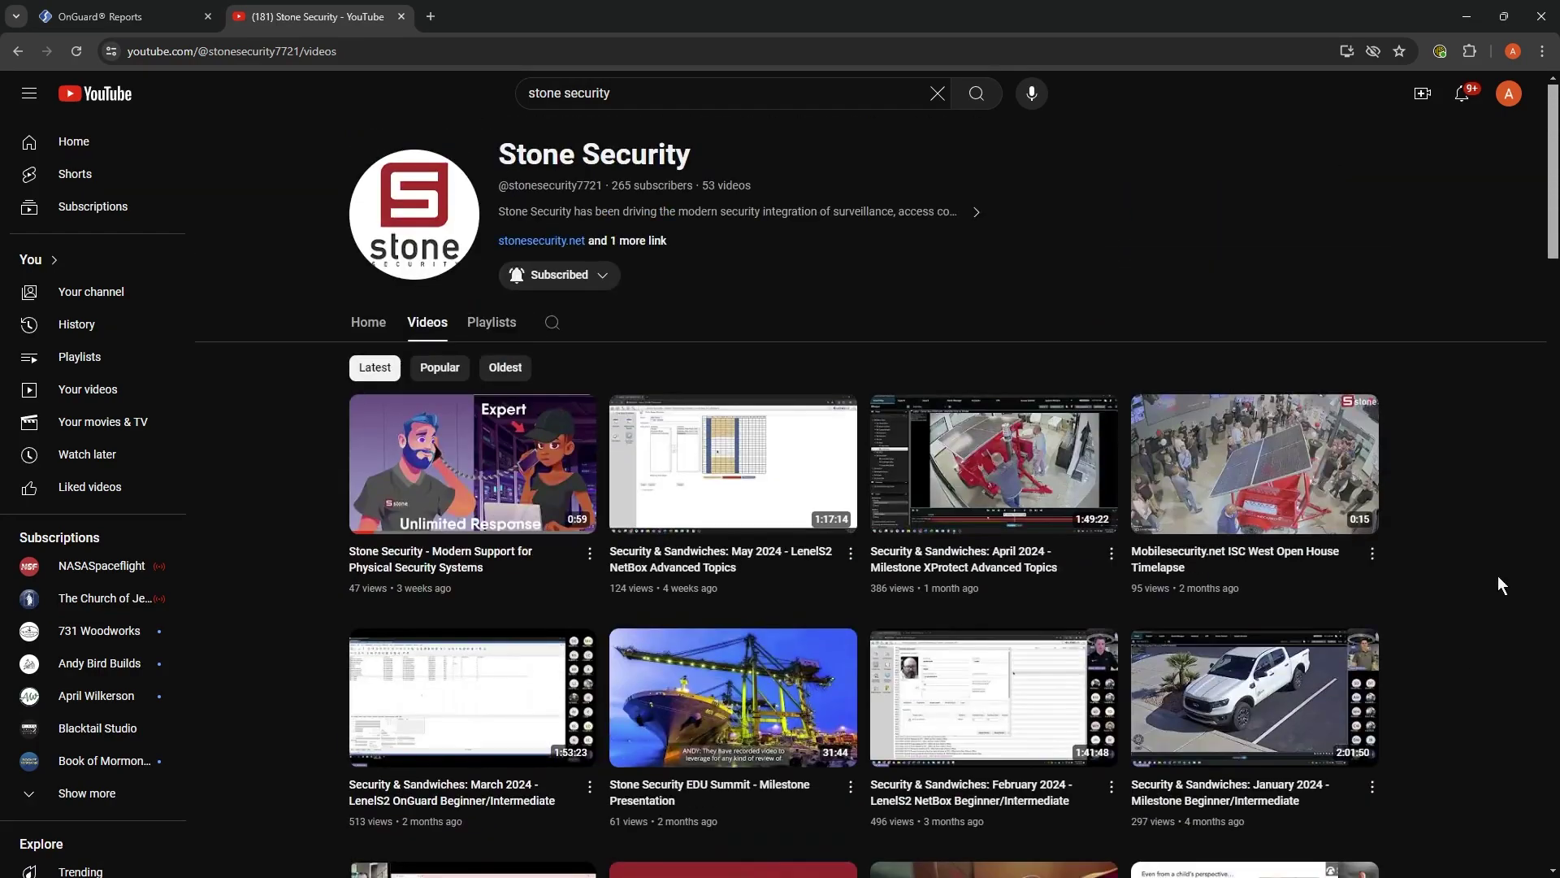
pyautogui.moveTo(1296, 496)
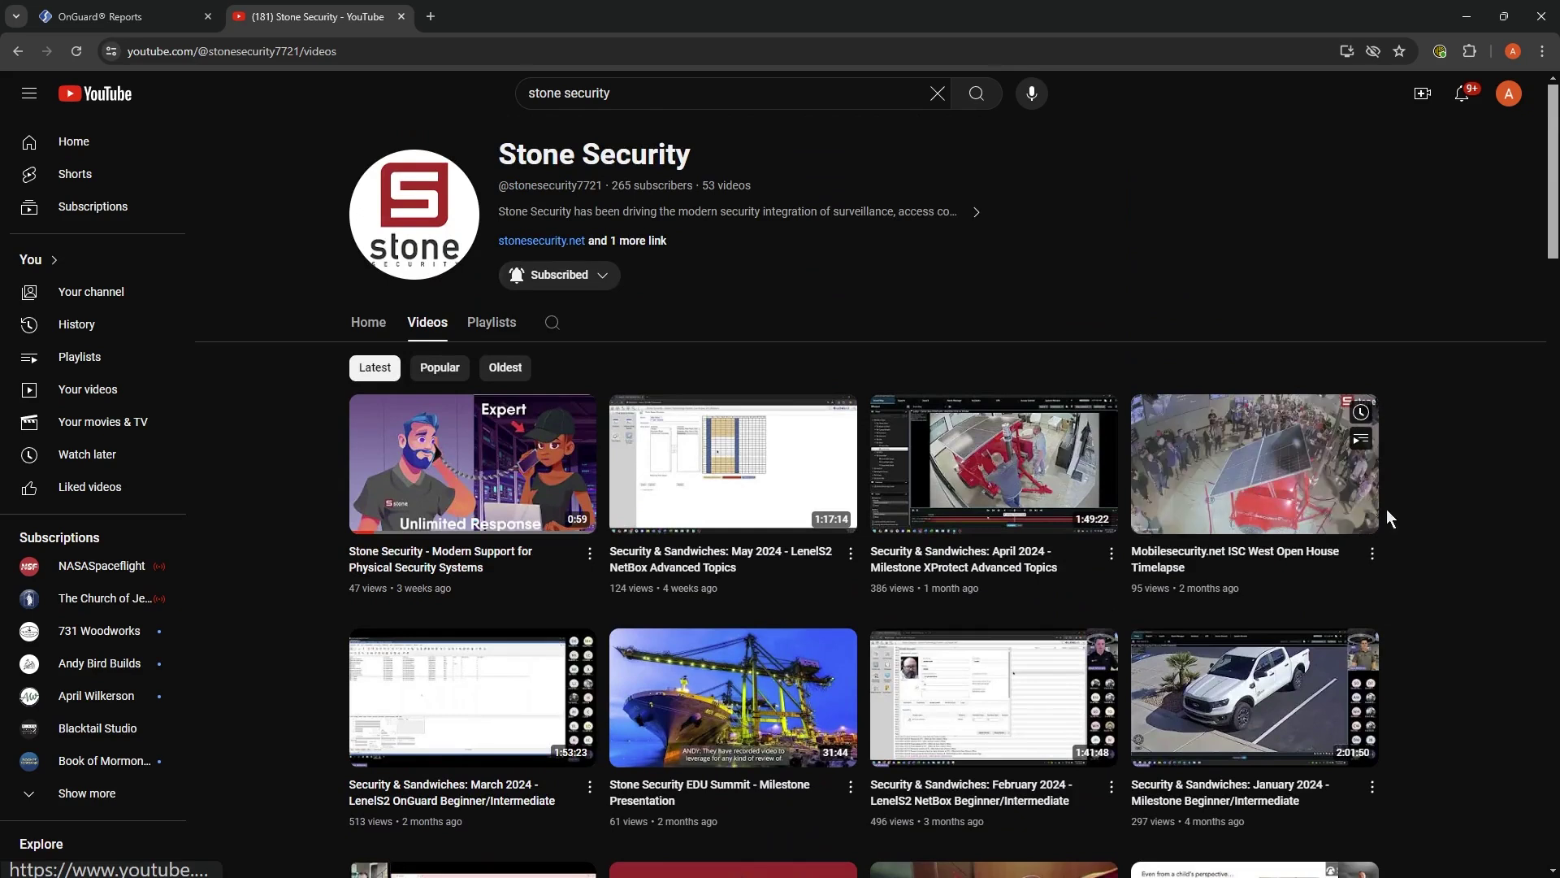
pyautogui.moveTo(1008, 443)
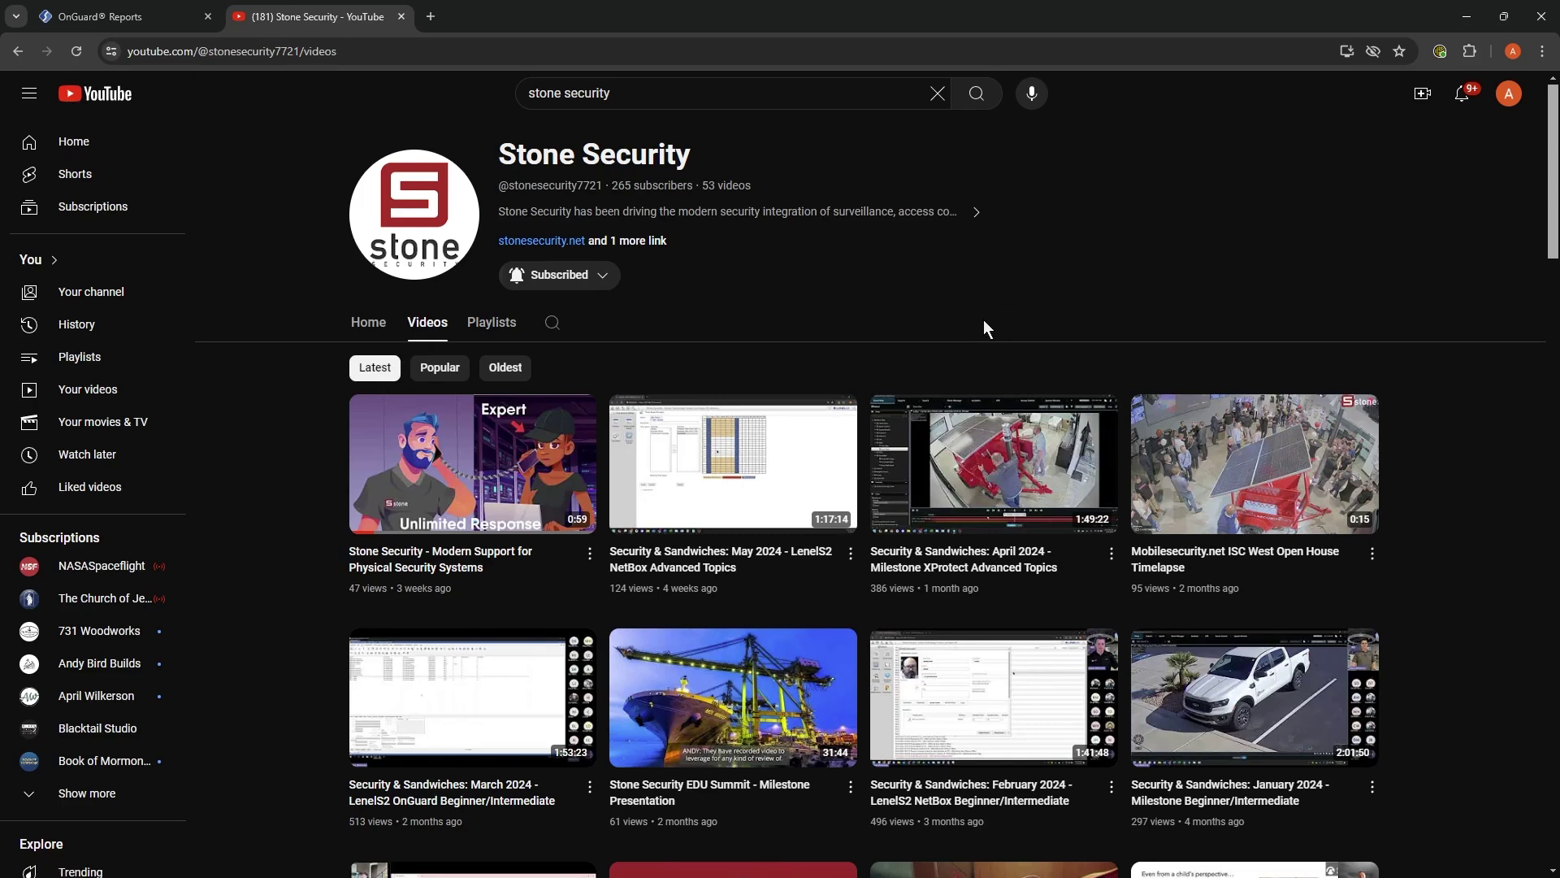
pyautogui.scroll(-1, 319, 549)
pyautogui.moveTo(382, 557)
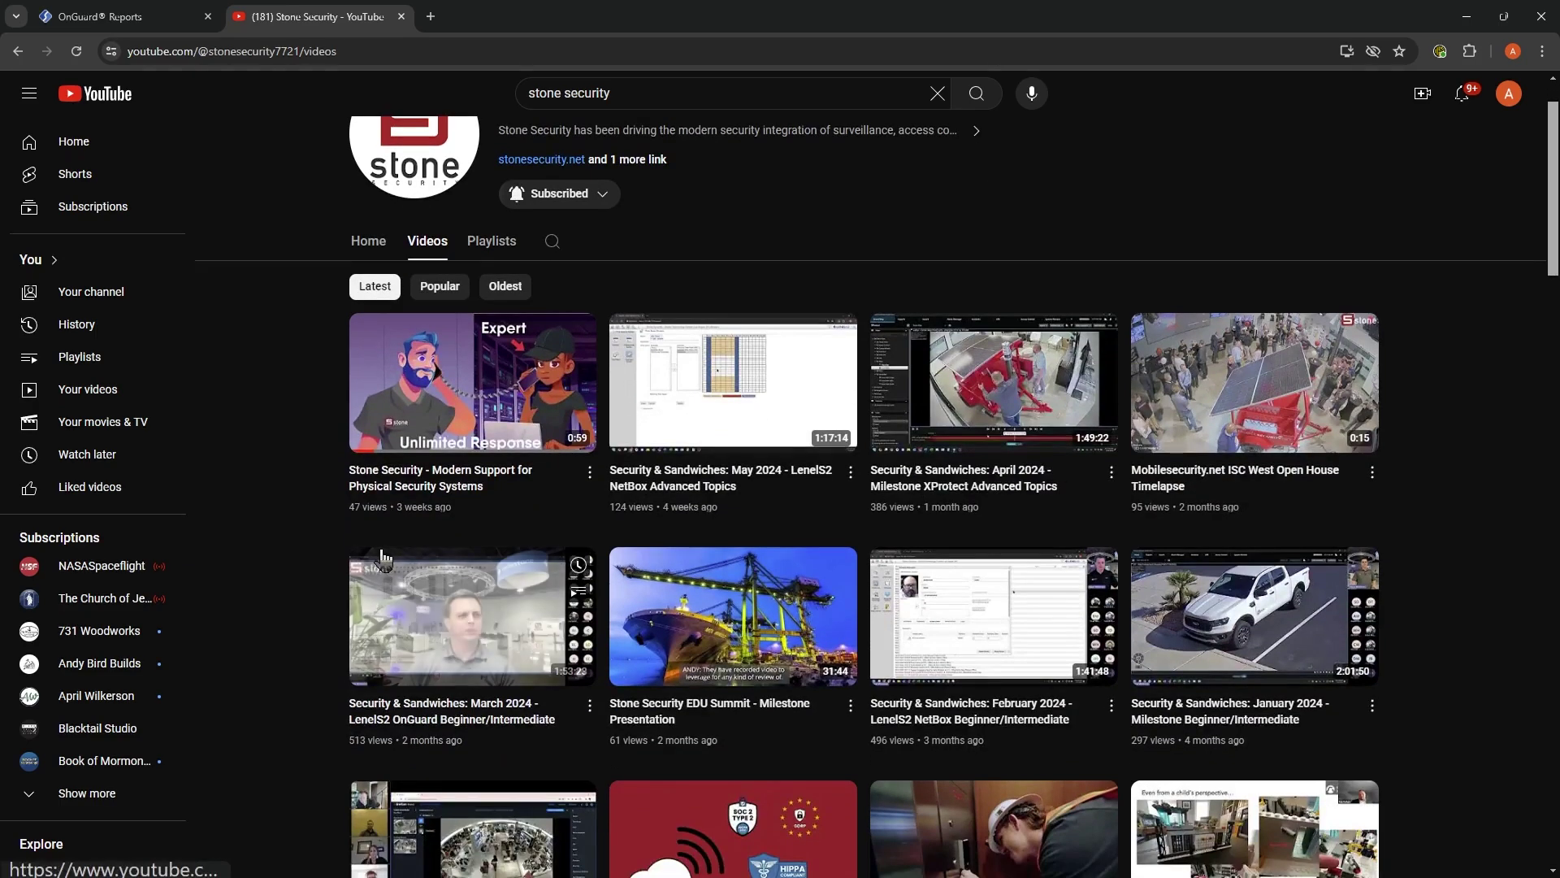